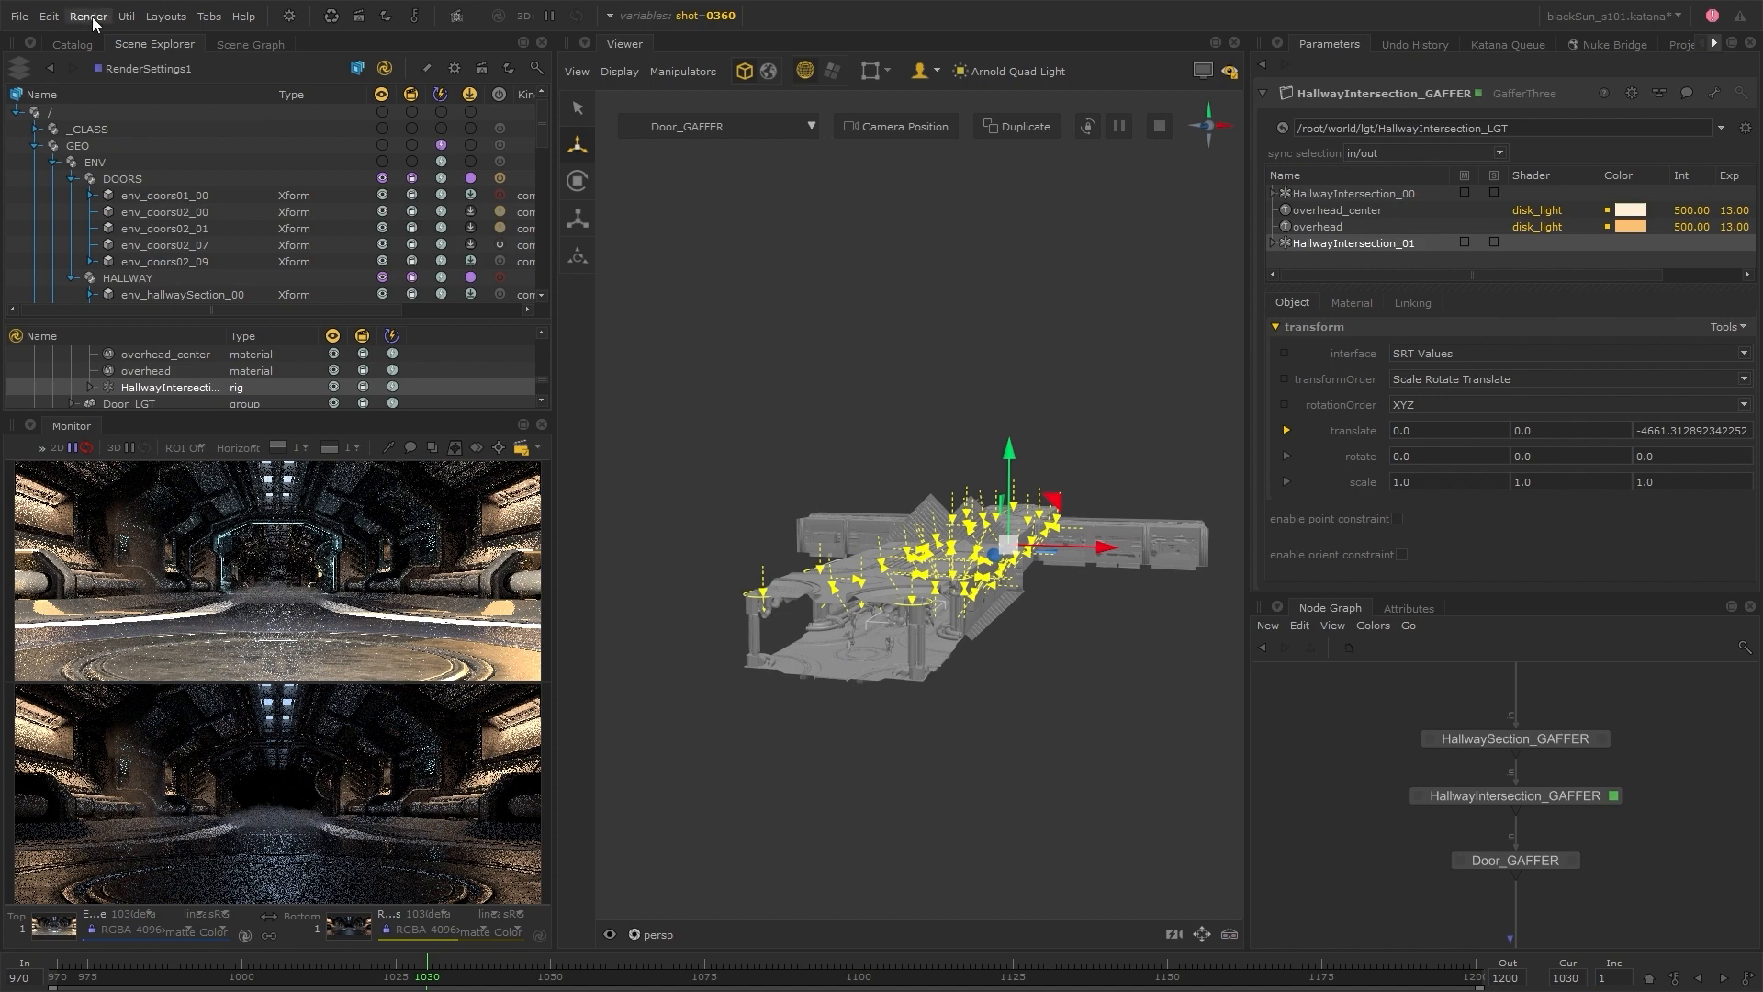
Shift the color of the doorlight_outward_tm light to a paler violet-blue
click(707, 127)
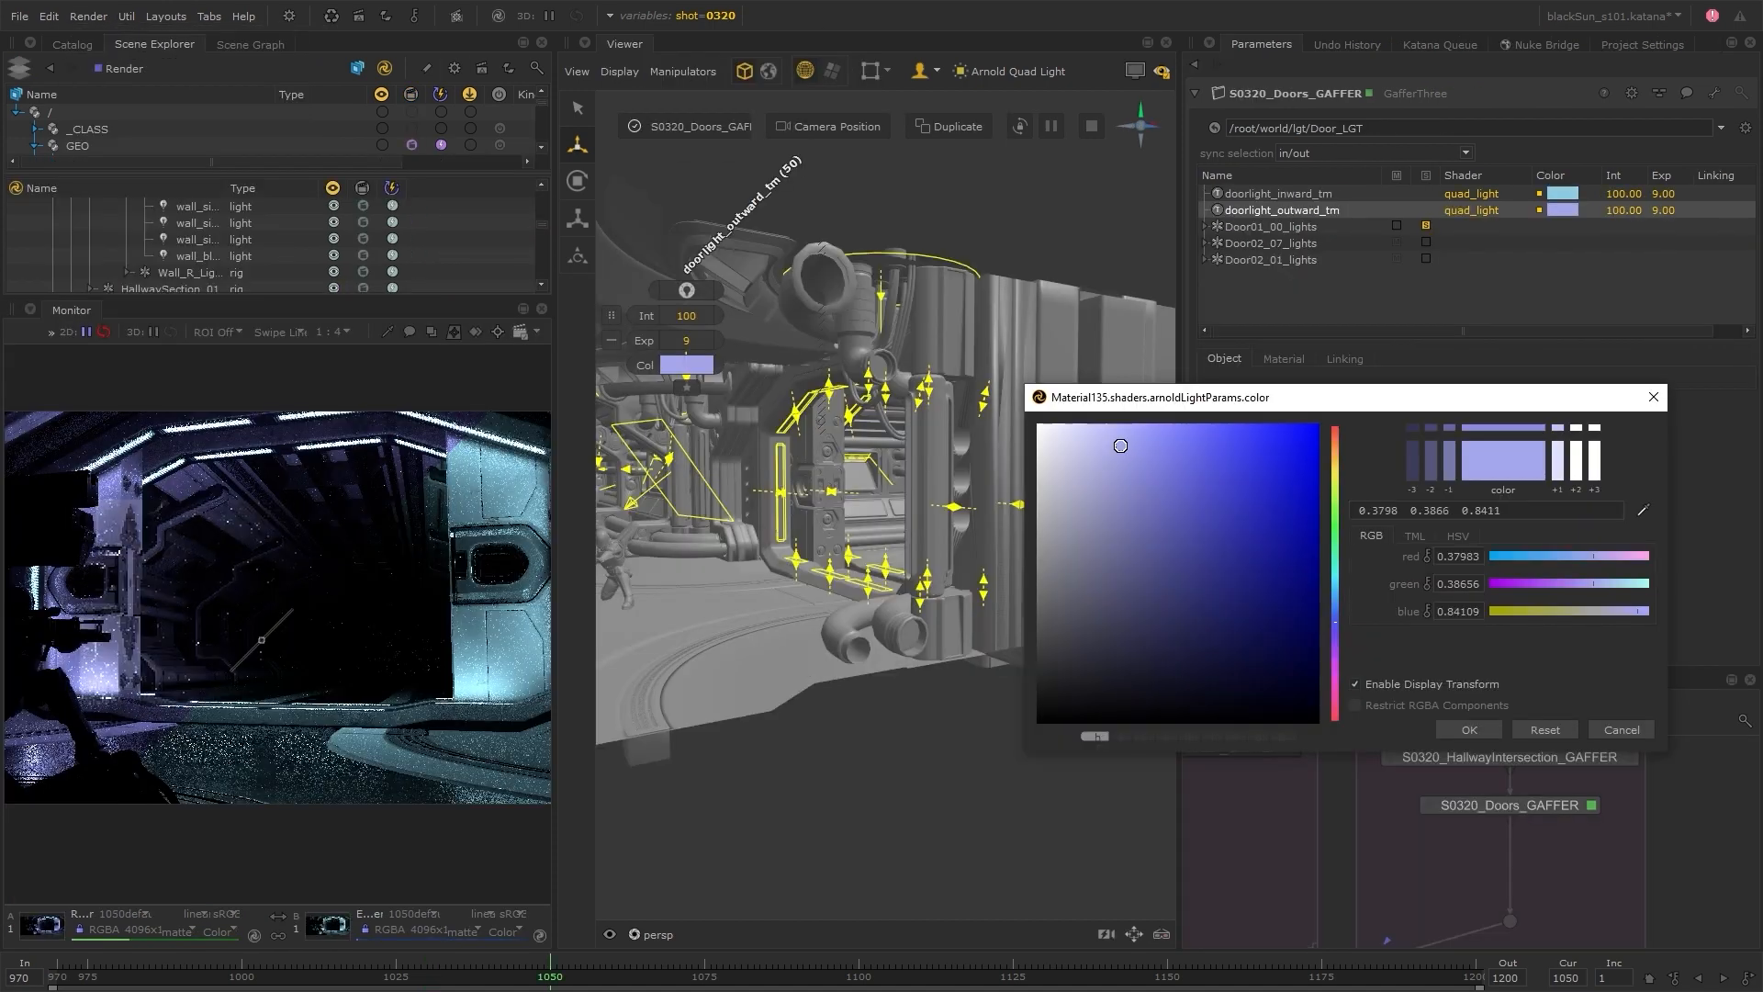
drag(1121, 445, 1117, 433)
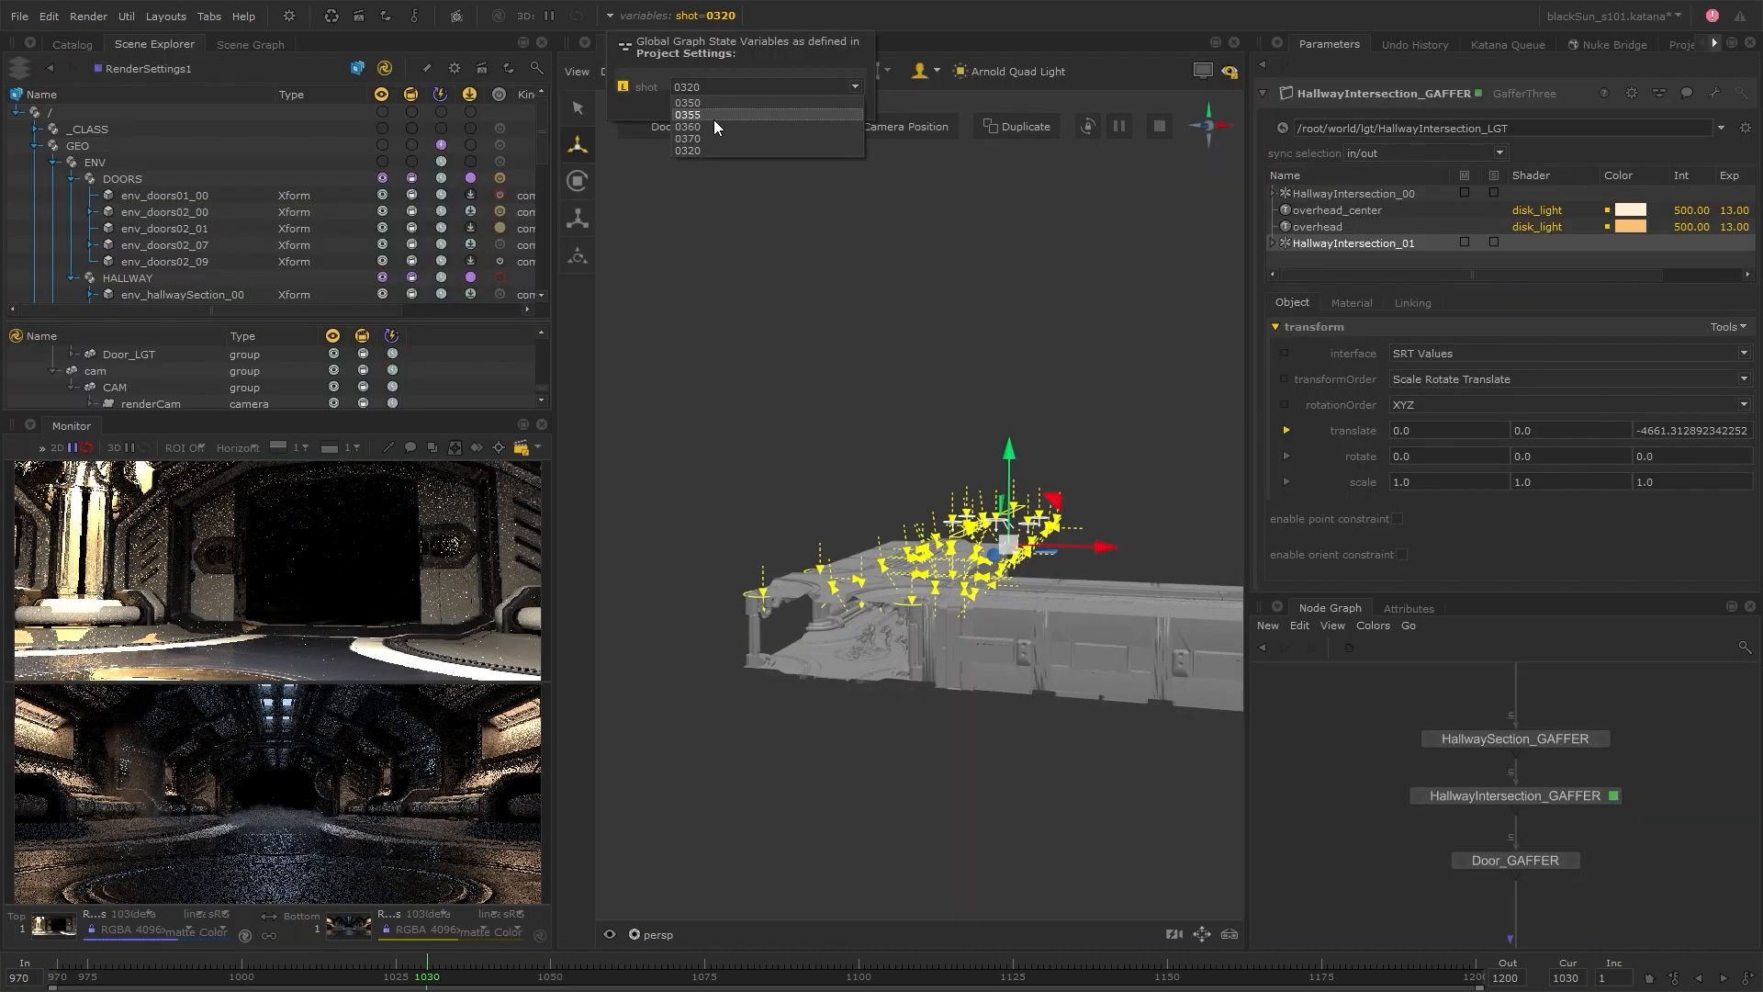
click(88, 16)
click(112, 70)
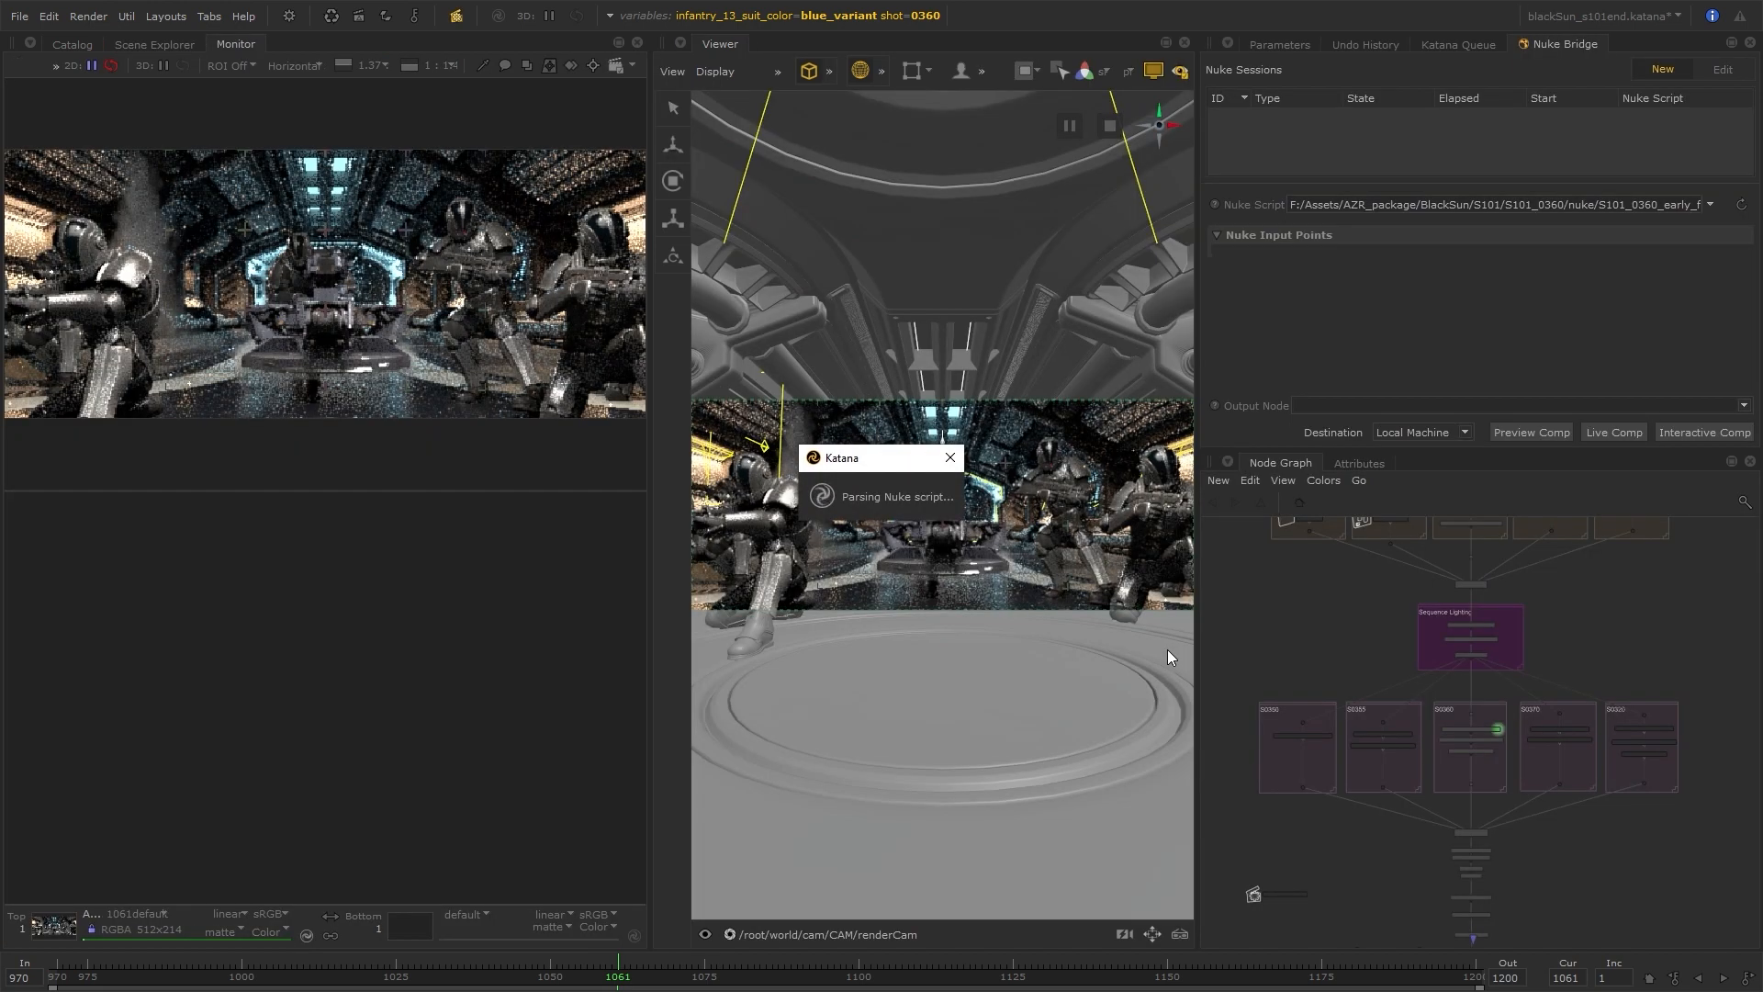
Start a live comp session on the local machine for the loaded Nuke script
click(1614, 432)
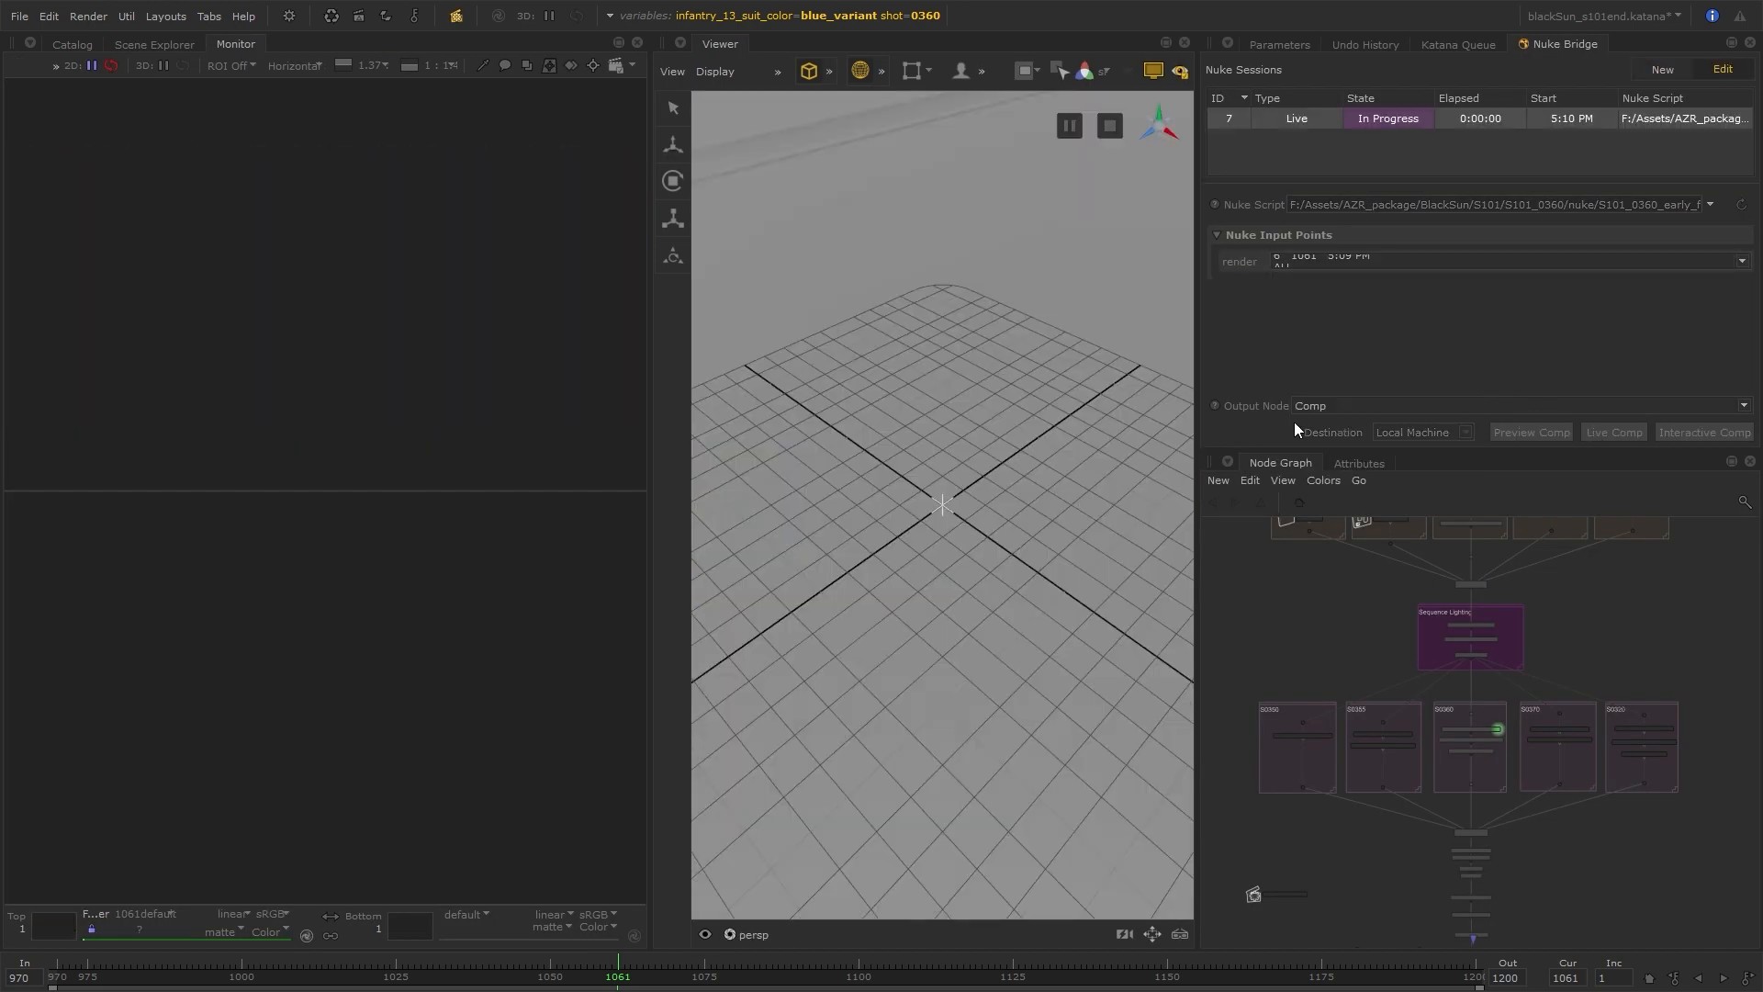
click(71, 44)
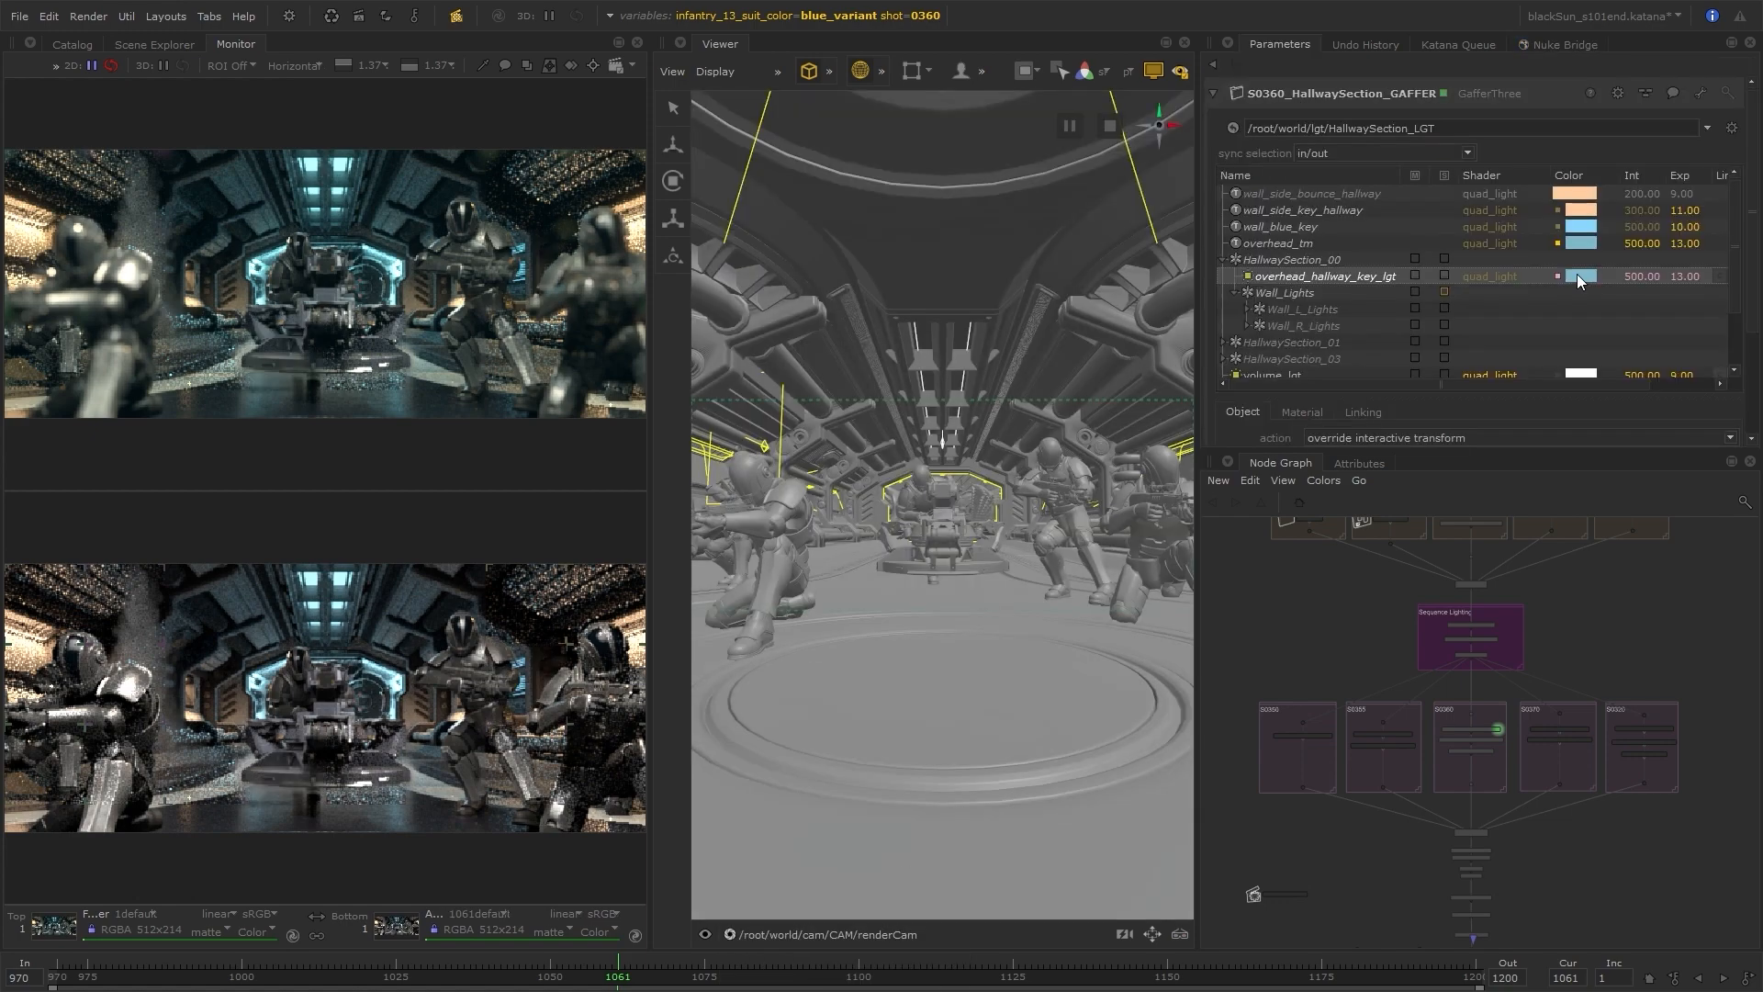
Change the color of the overhead_hallway_key_lgt light to green
click(1577, 274)
drag(918, 290, 1252, 456)
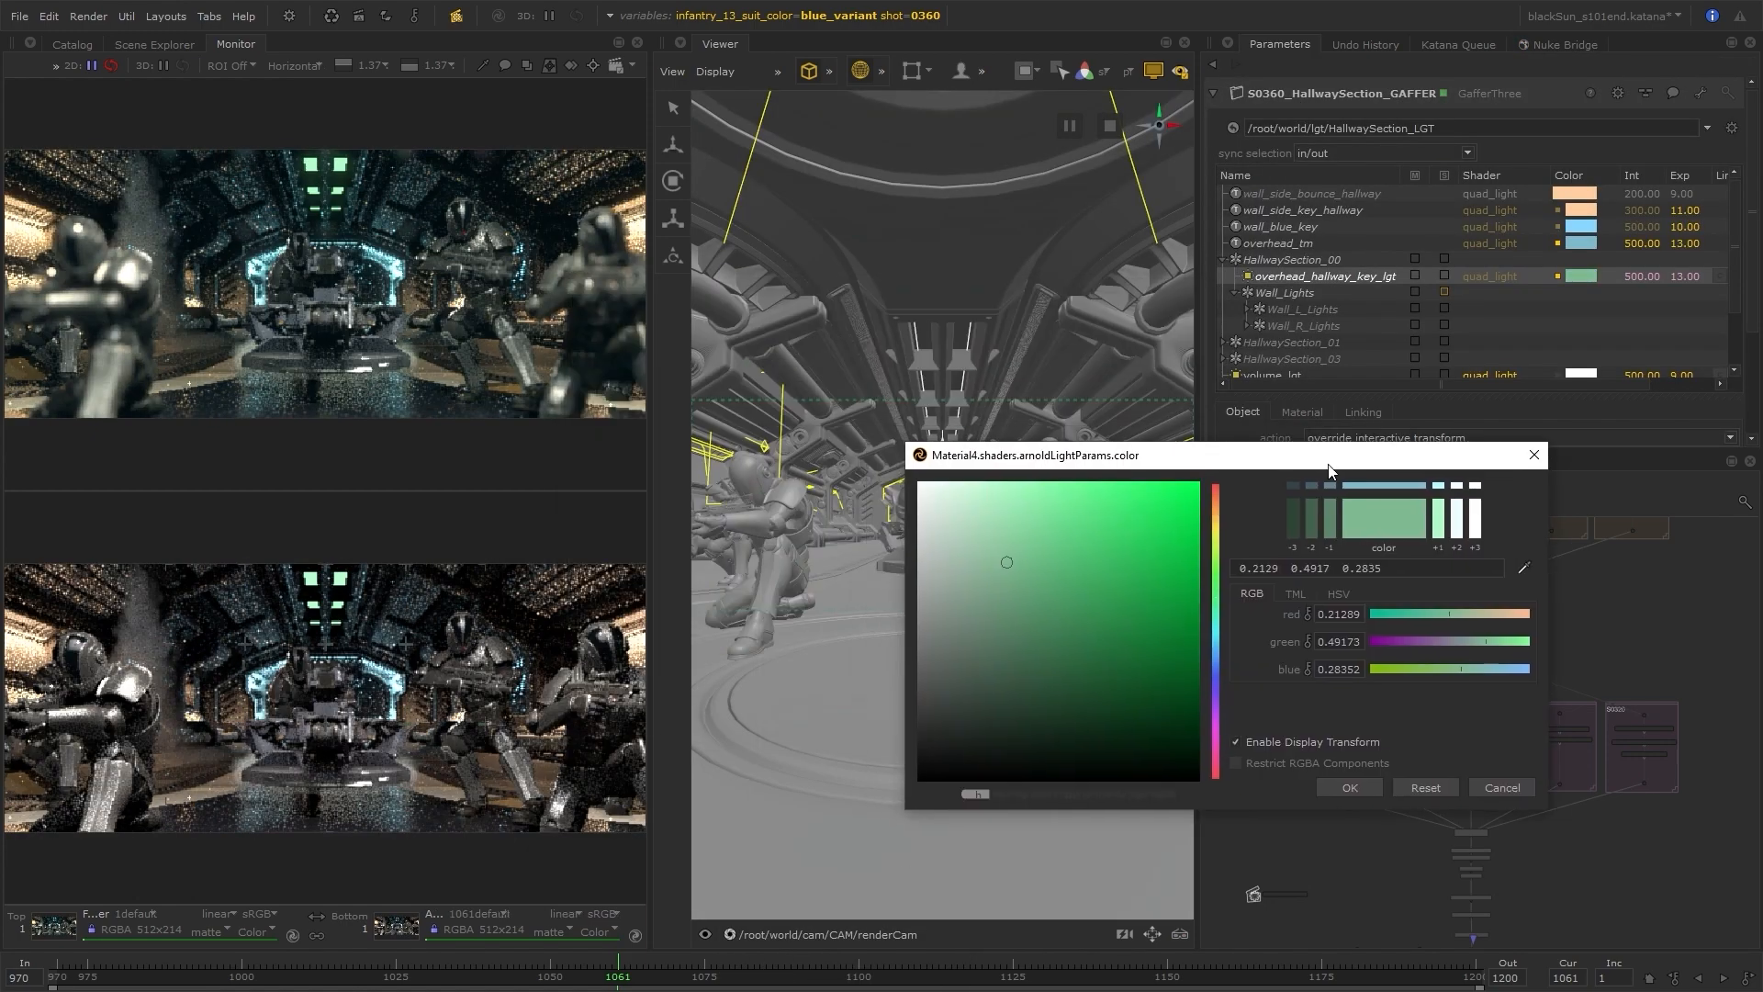
drag(1506, 642, 1430, 644)
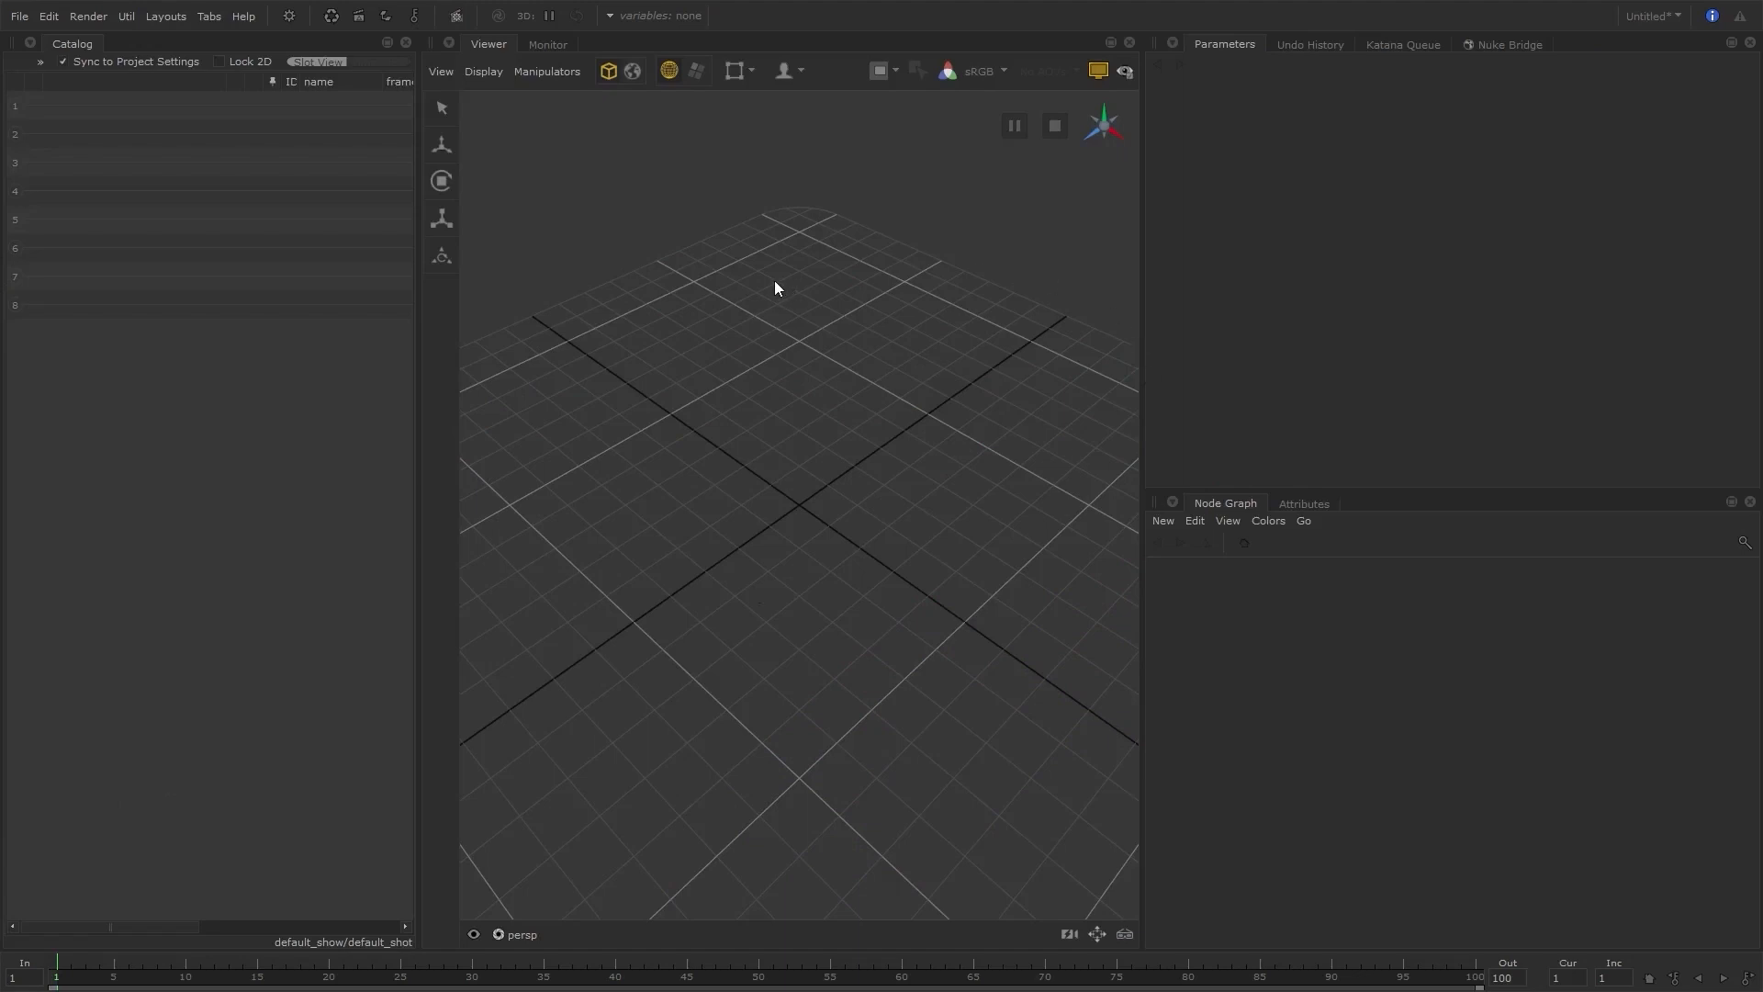
Add Scene Explorer and Scene Graph tabs to the pane that holds the Catalog
click(31, 43)
click(114, 395)
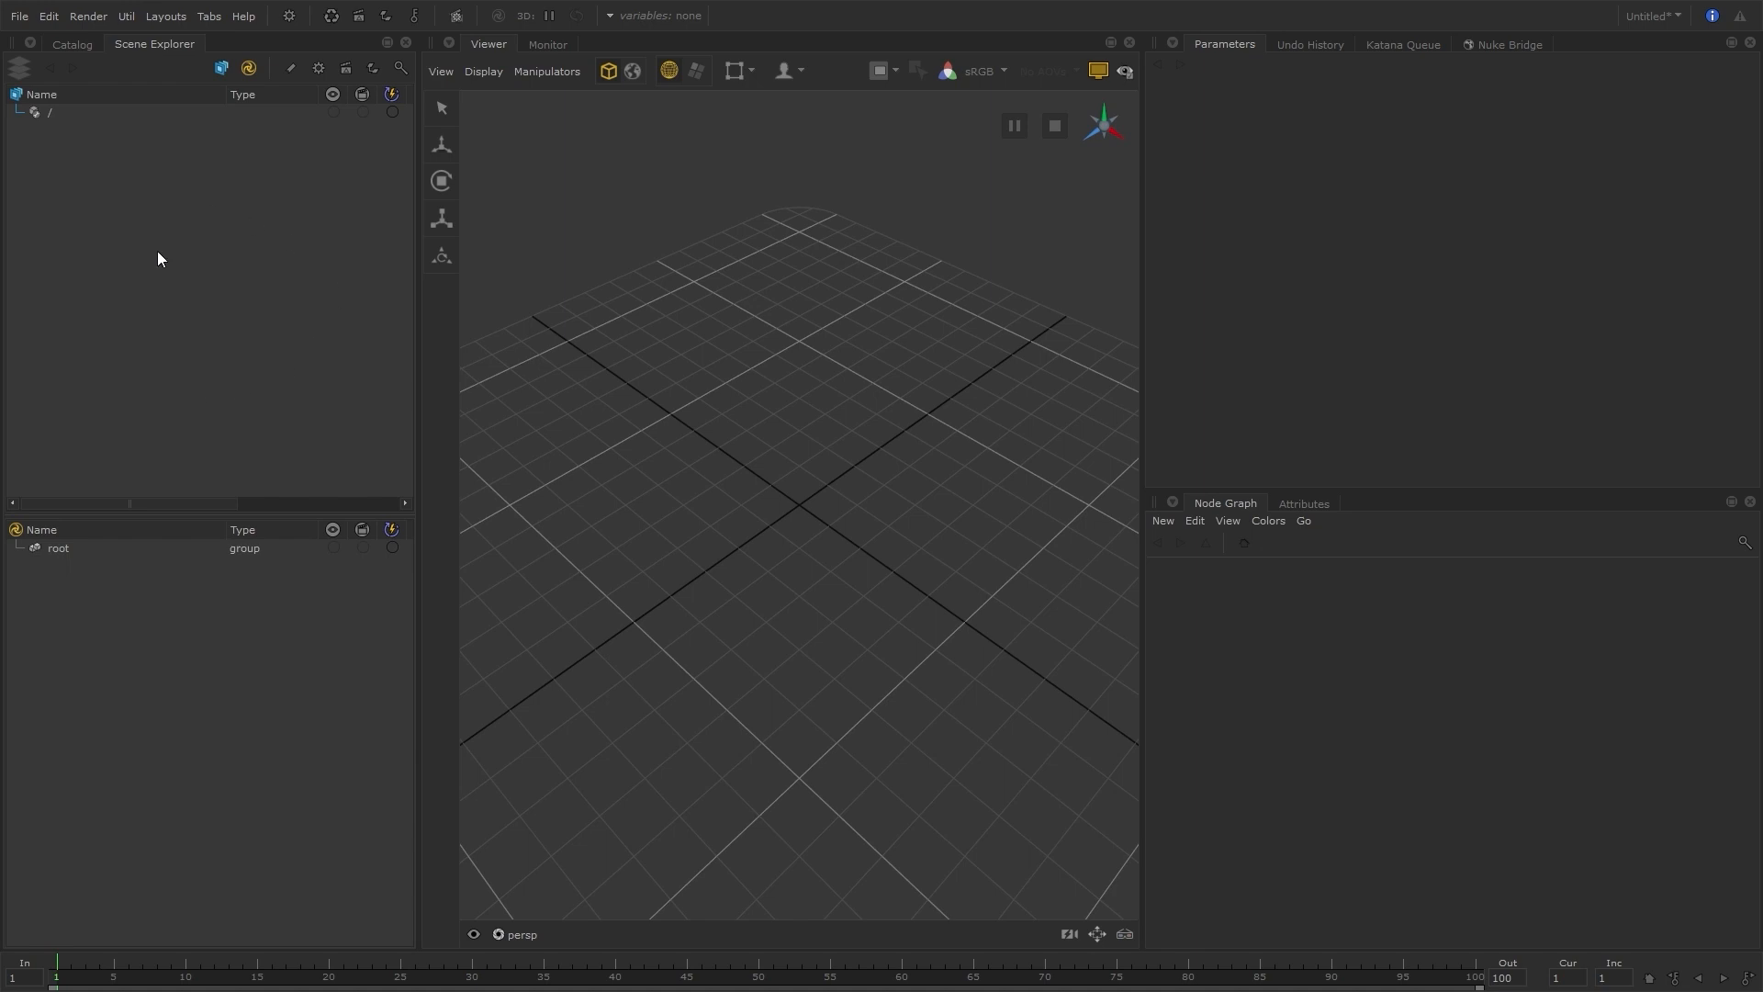
click(33, 42)
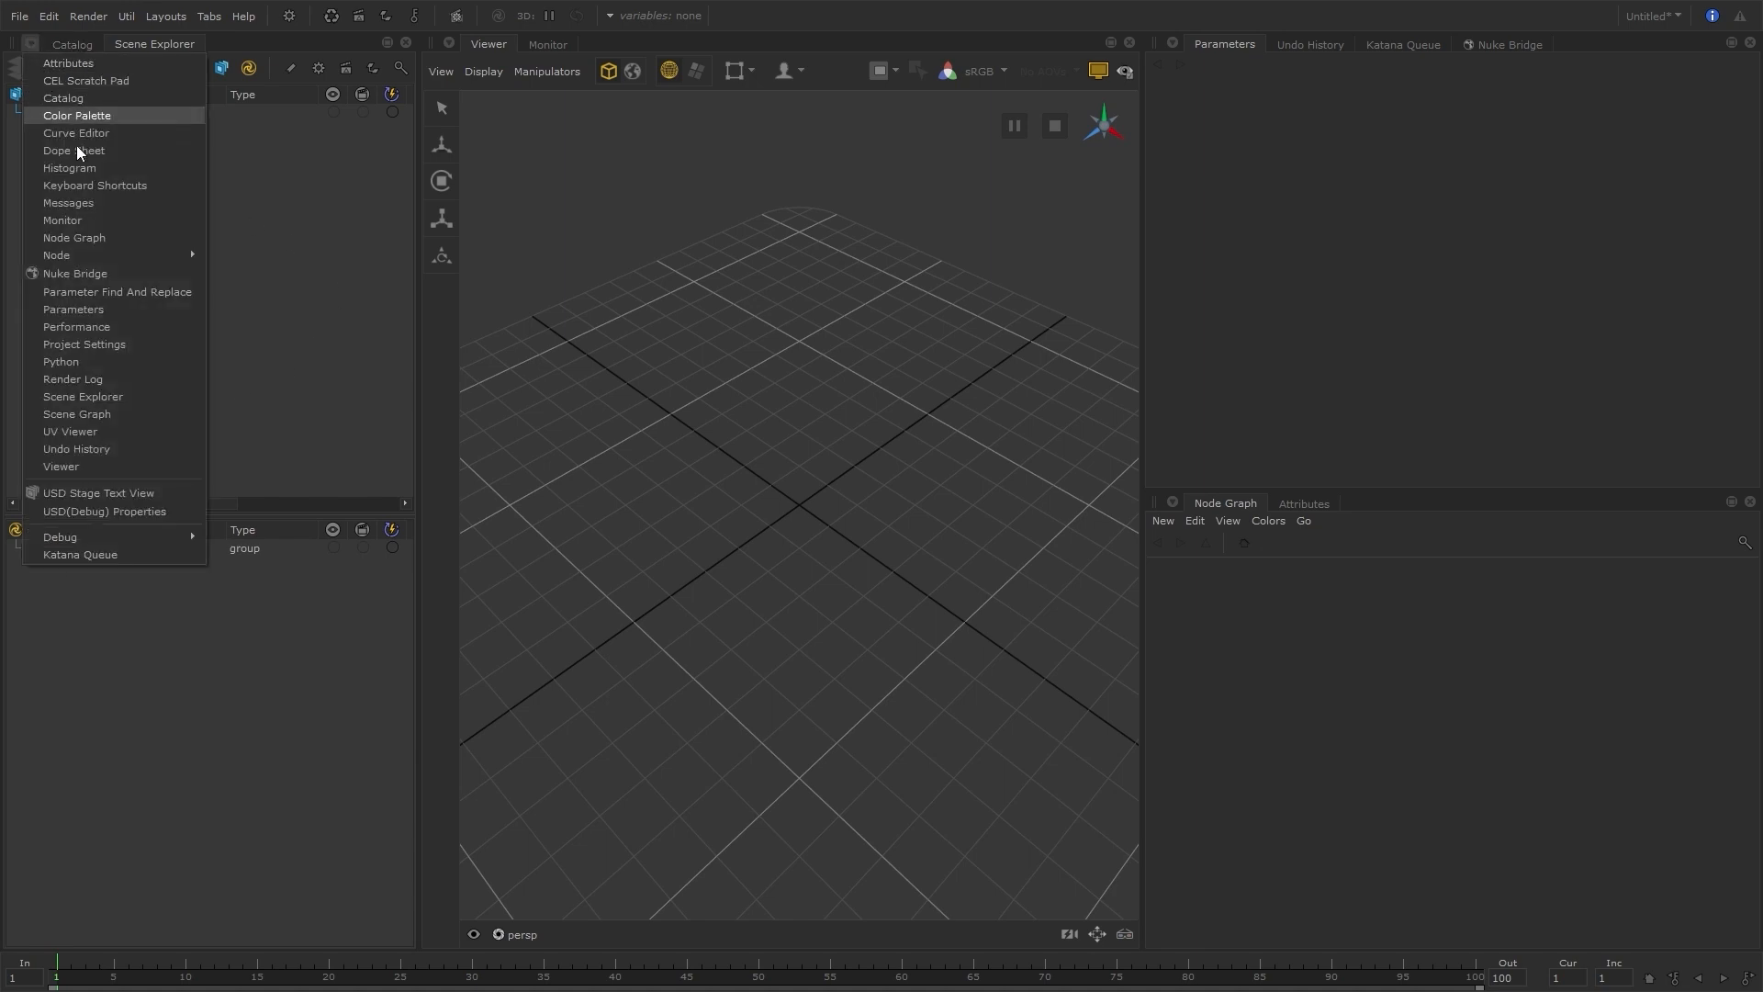
click(130, 415)
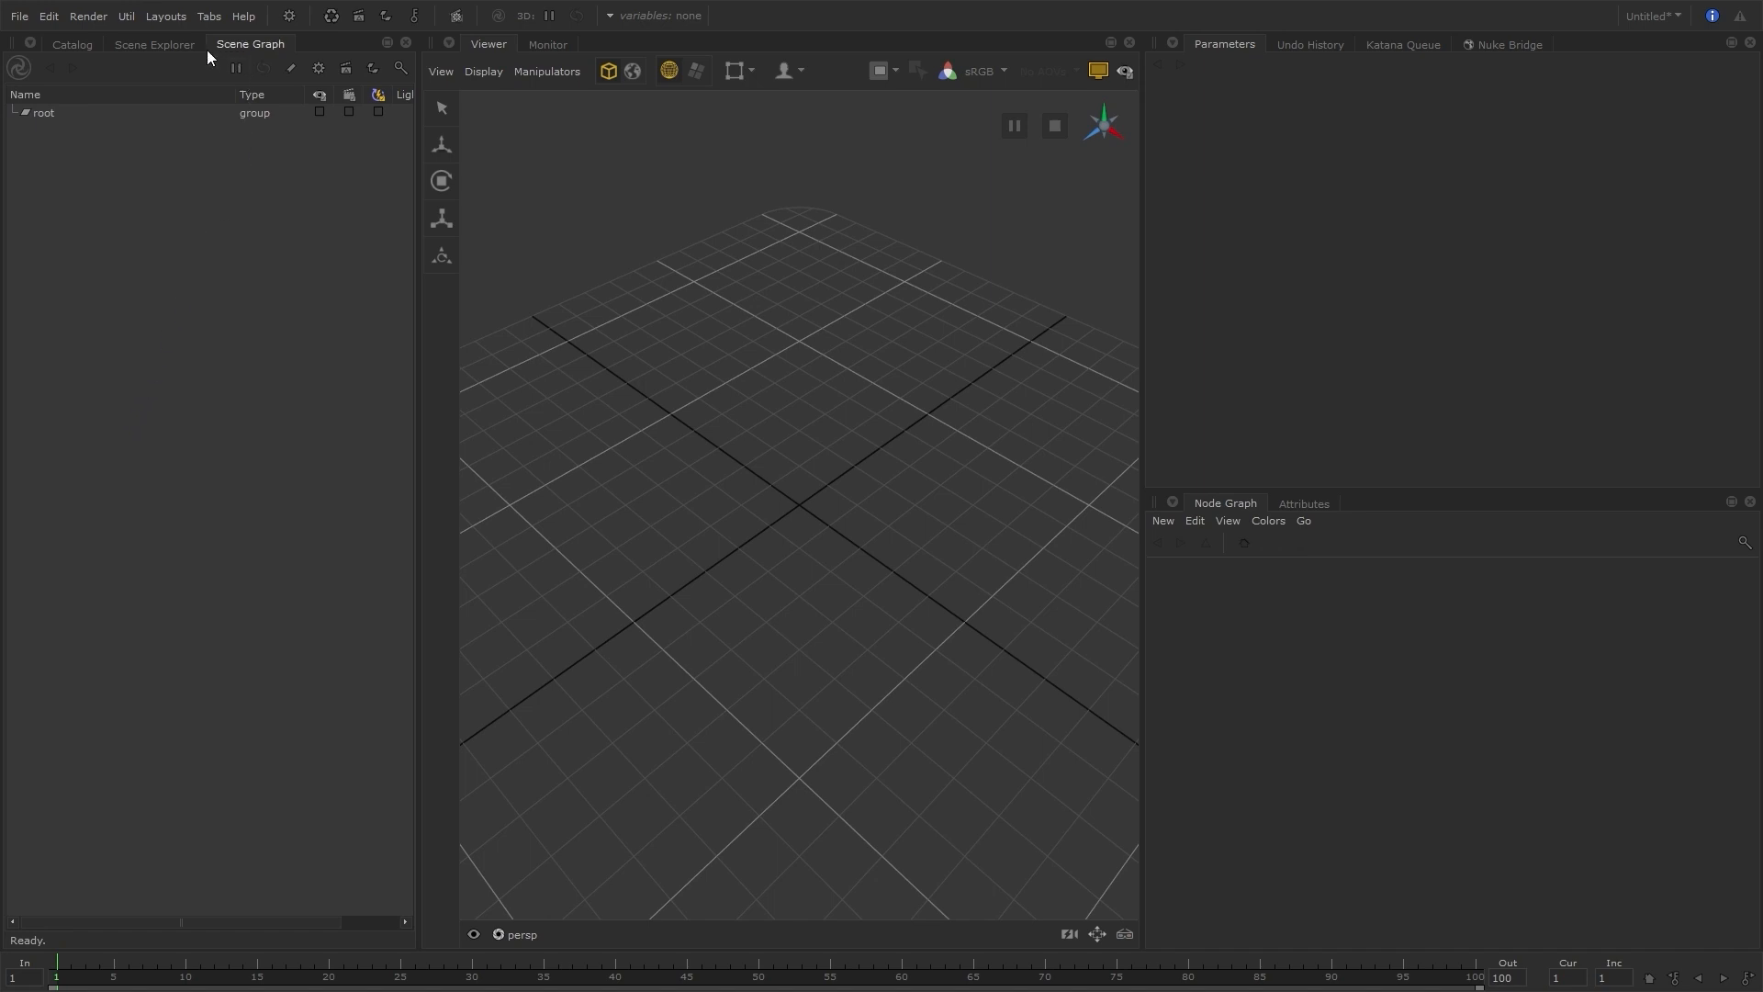
Return to the Scene Explorer, toggle its USD and Katana views, and widen its pane to show all columns
click(154, 45)
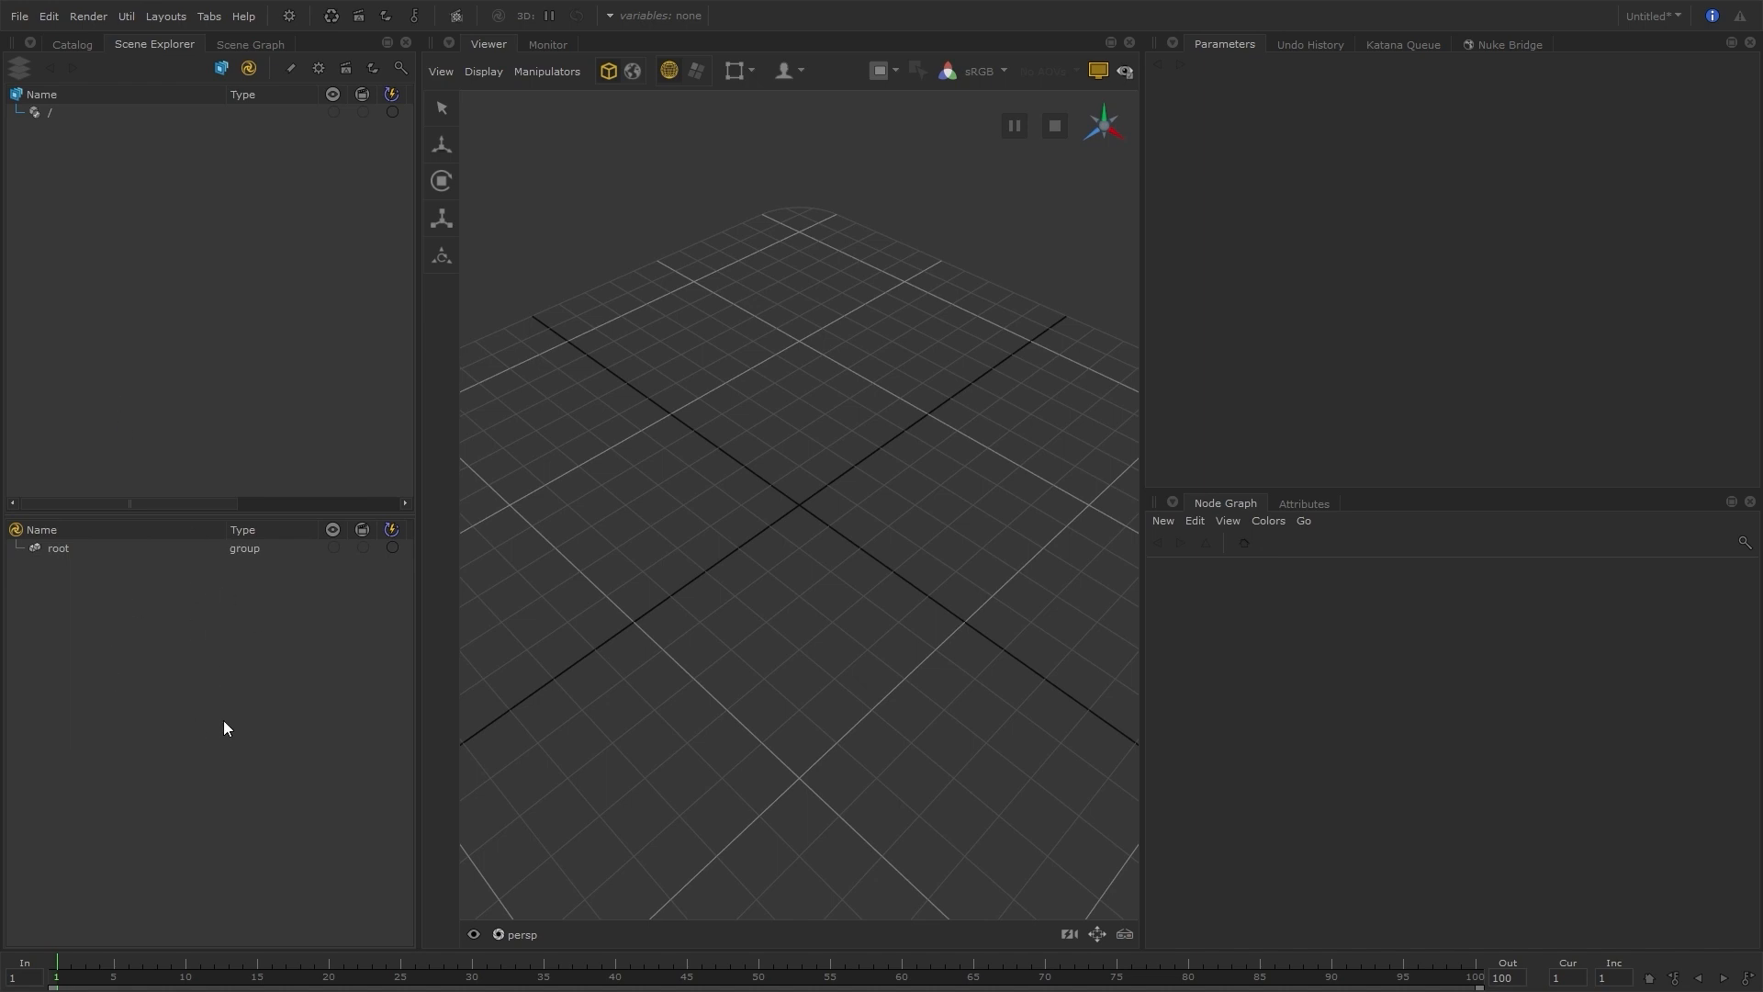
click(246, 69)
click(245, 70)
click(222, 75)
click(222, 75)
drag(421, 312, 541, 330)
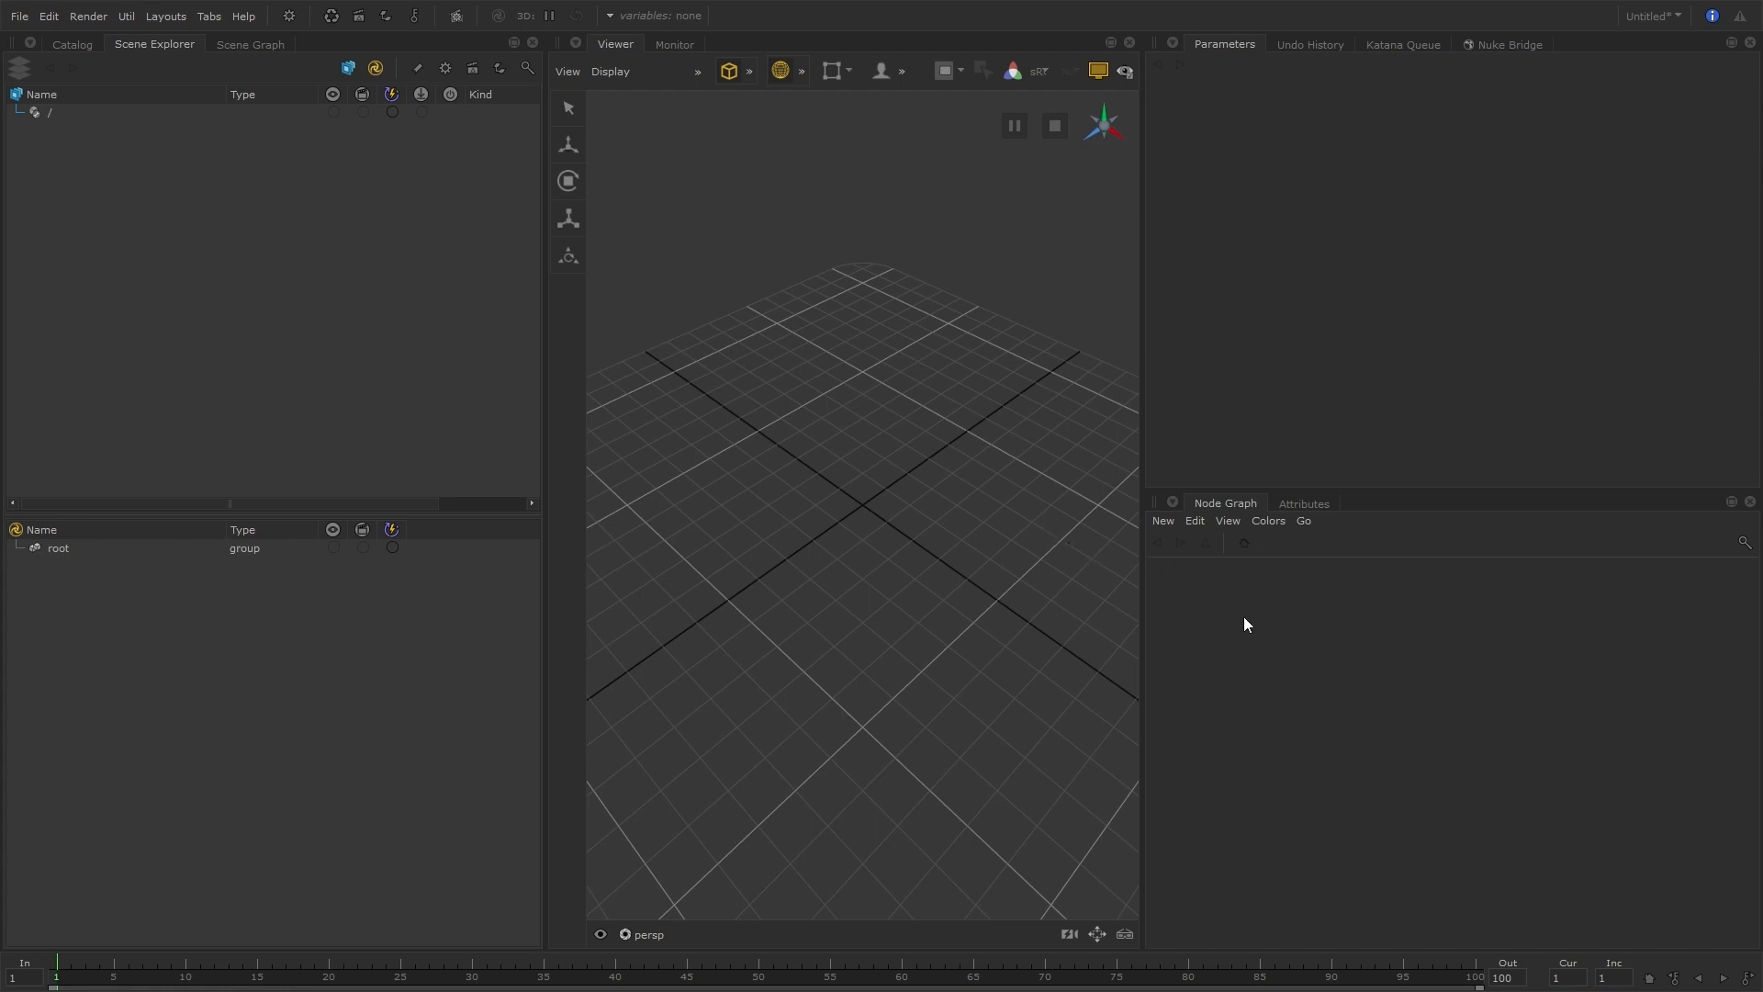
Maximize the Node Graph and examine the USD node categories available for creating new nodes
key(space)
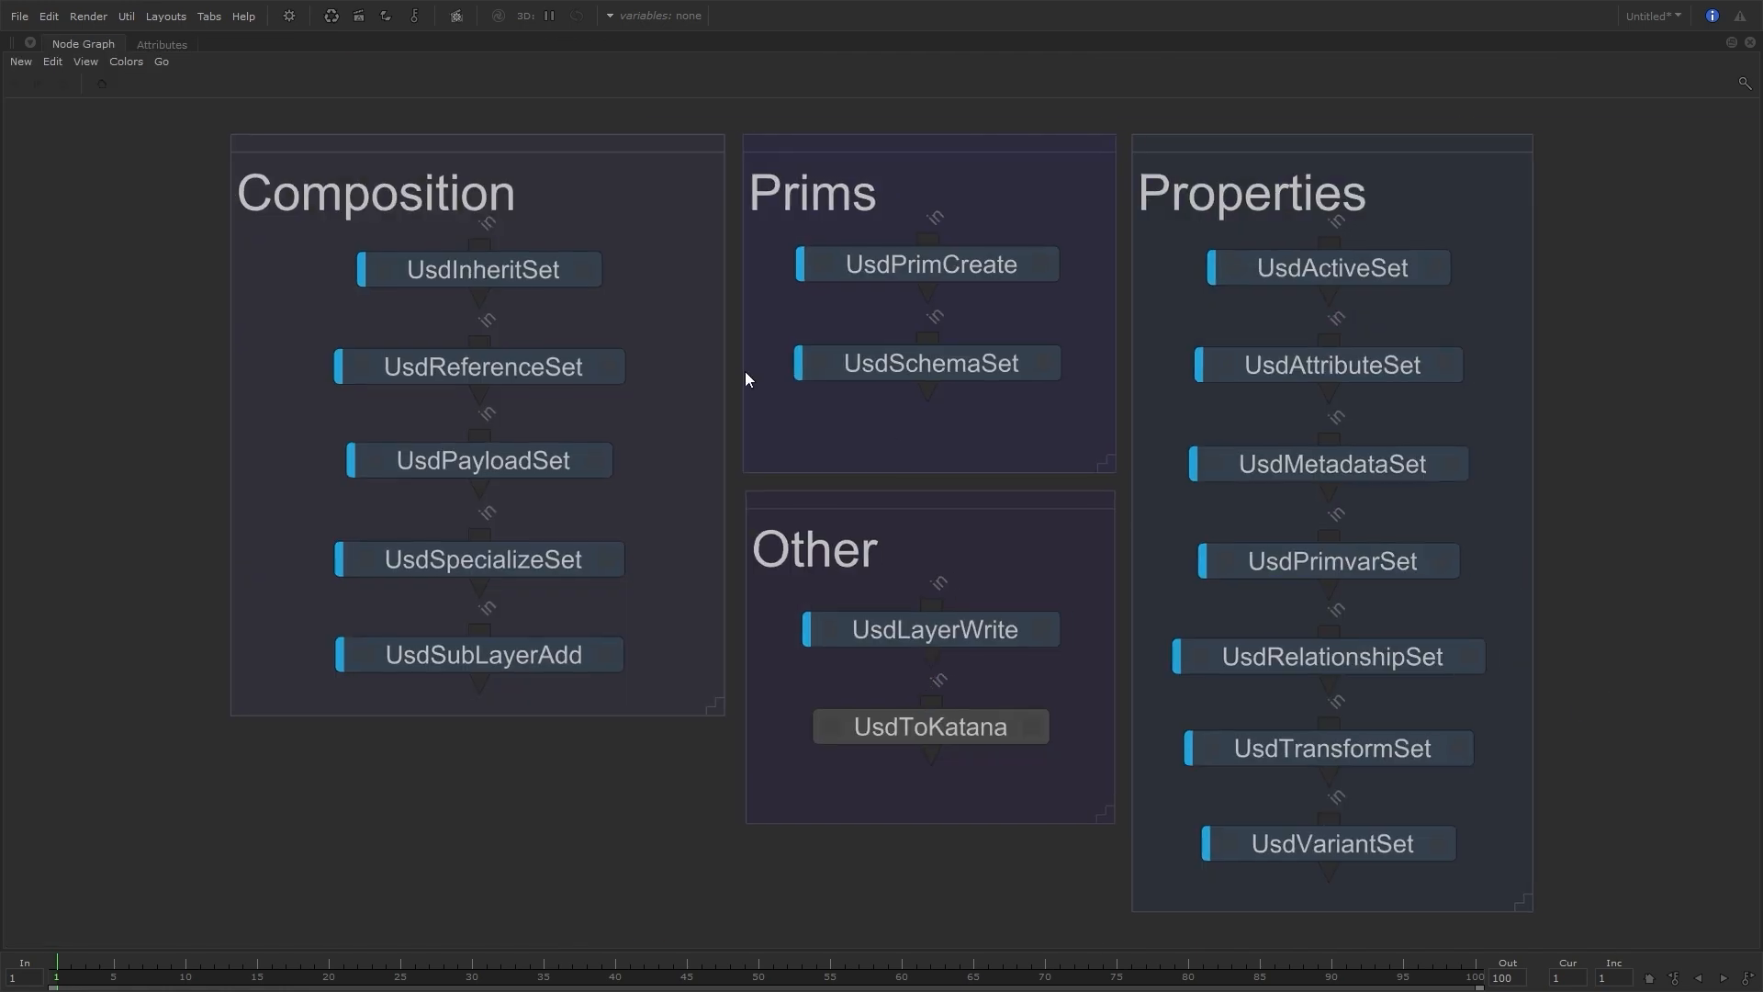
click(20, 62)
mouse_move(118, 424)
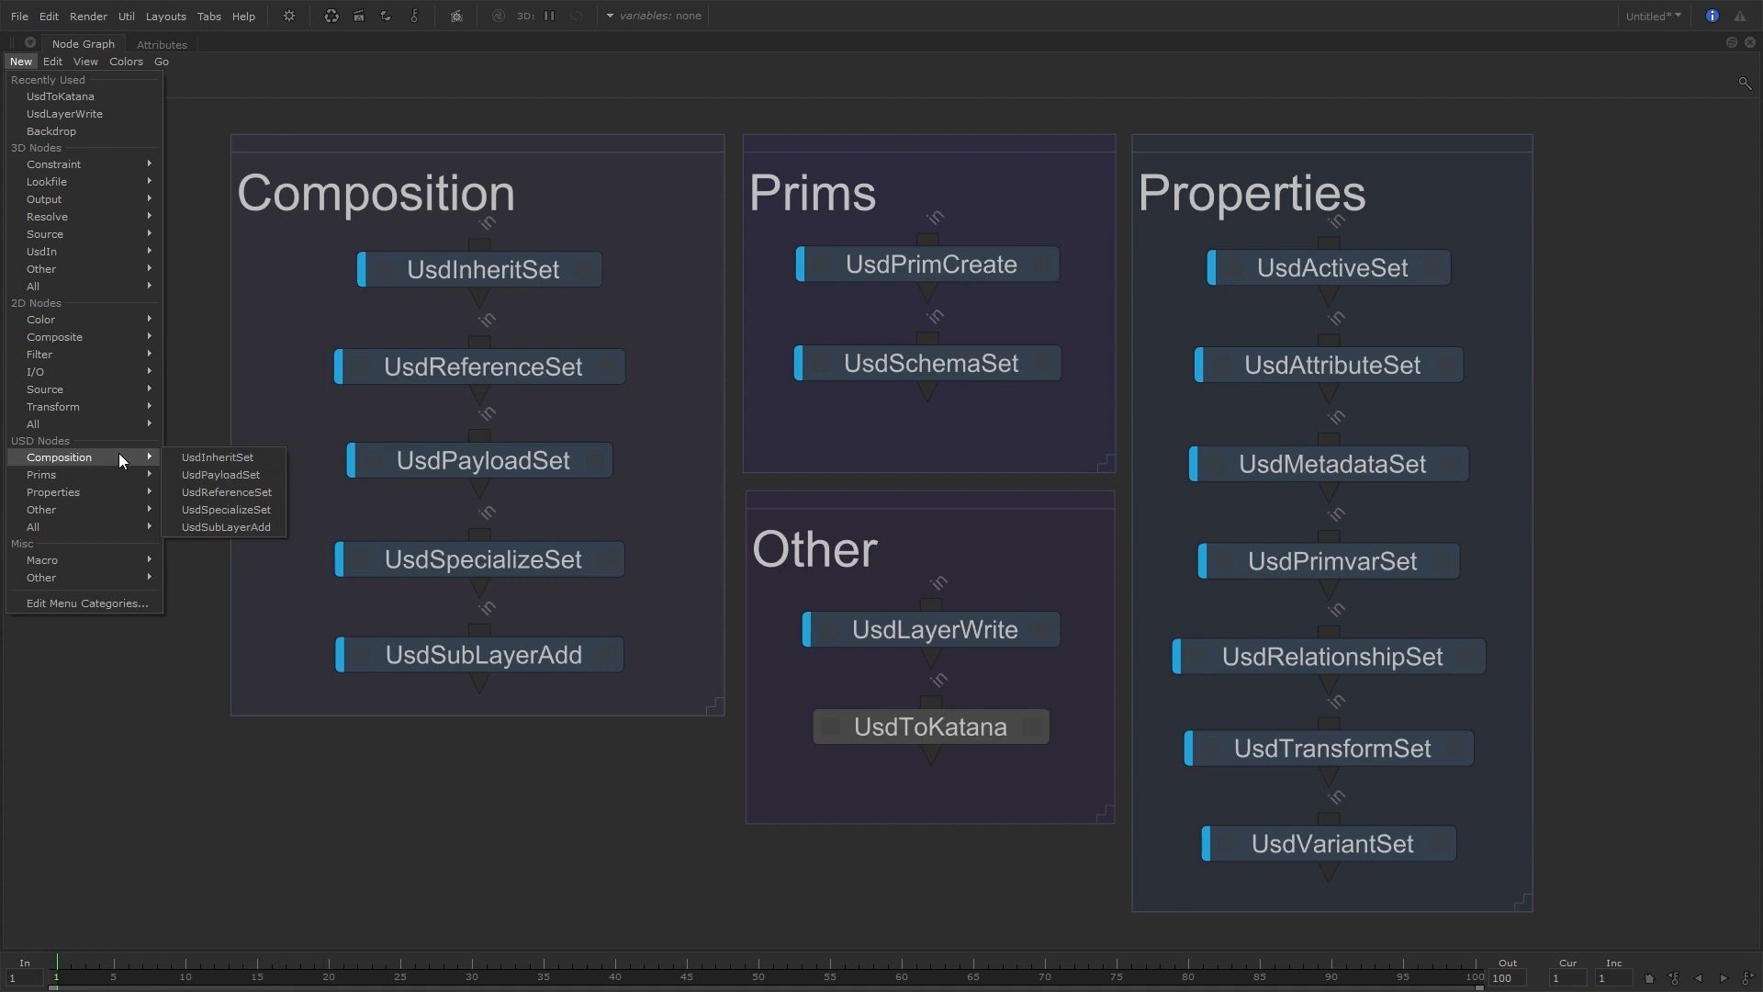
mouse_move(107, 514)
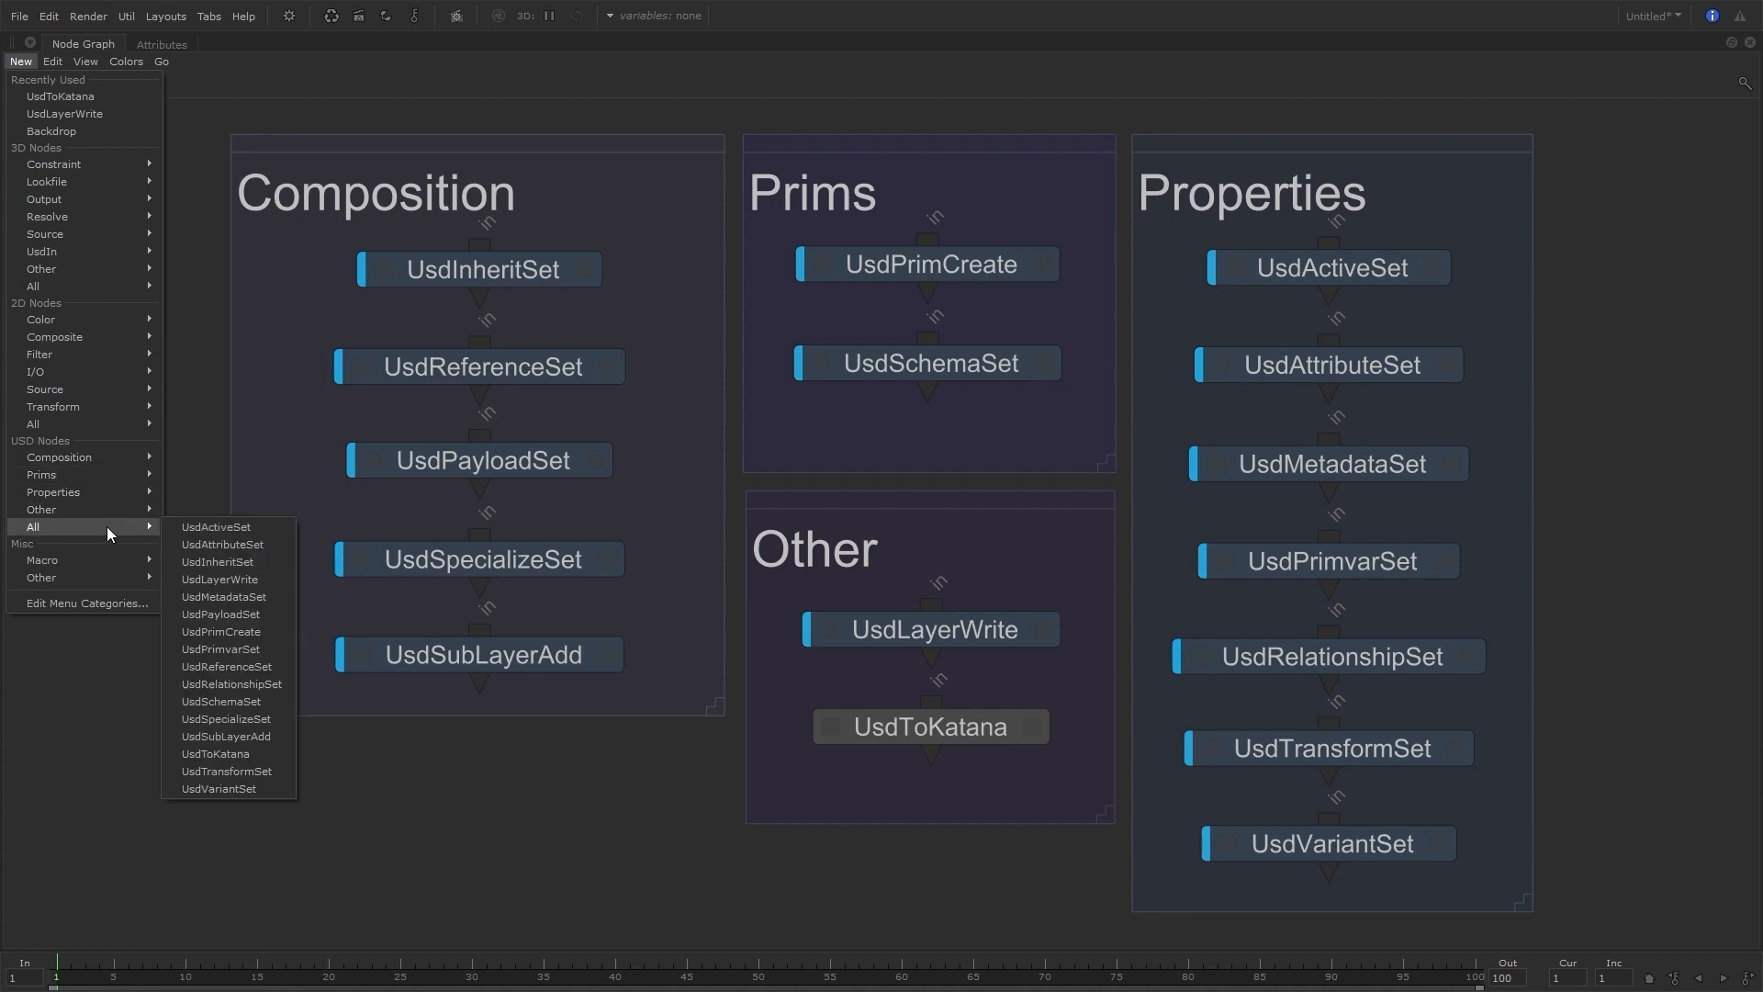
click(648, 746)
Filter the node creation list by "usd" and review the matching nodes without adding any
key(Tab)
text(usd)
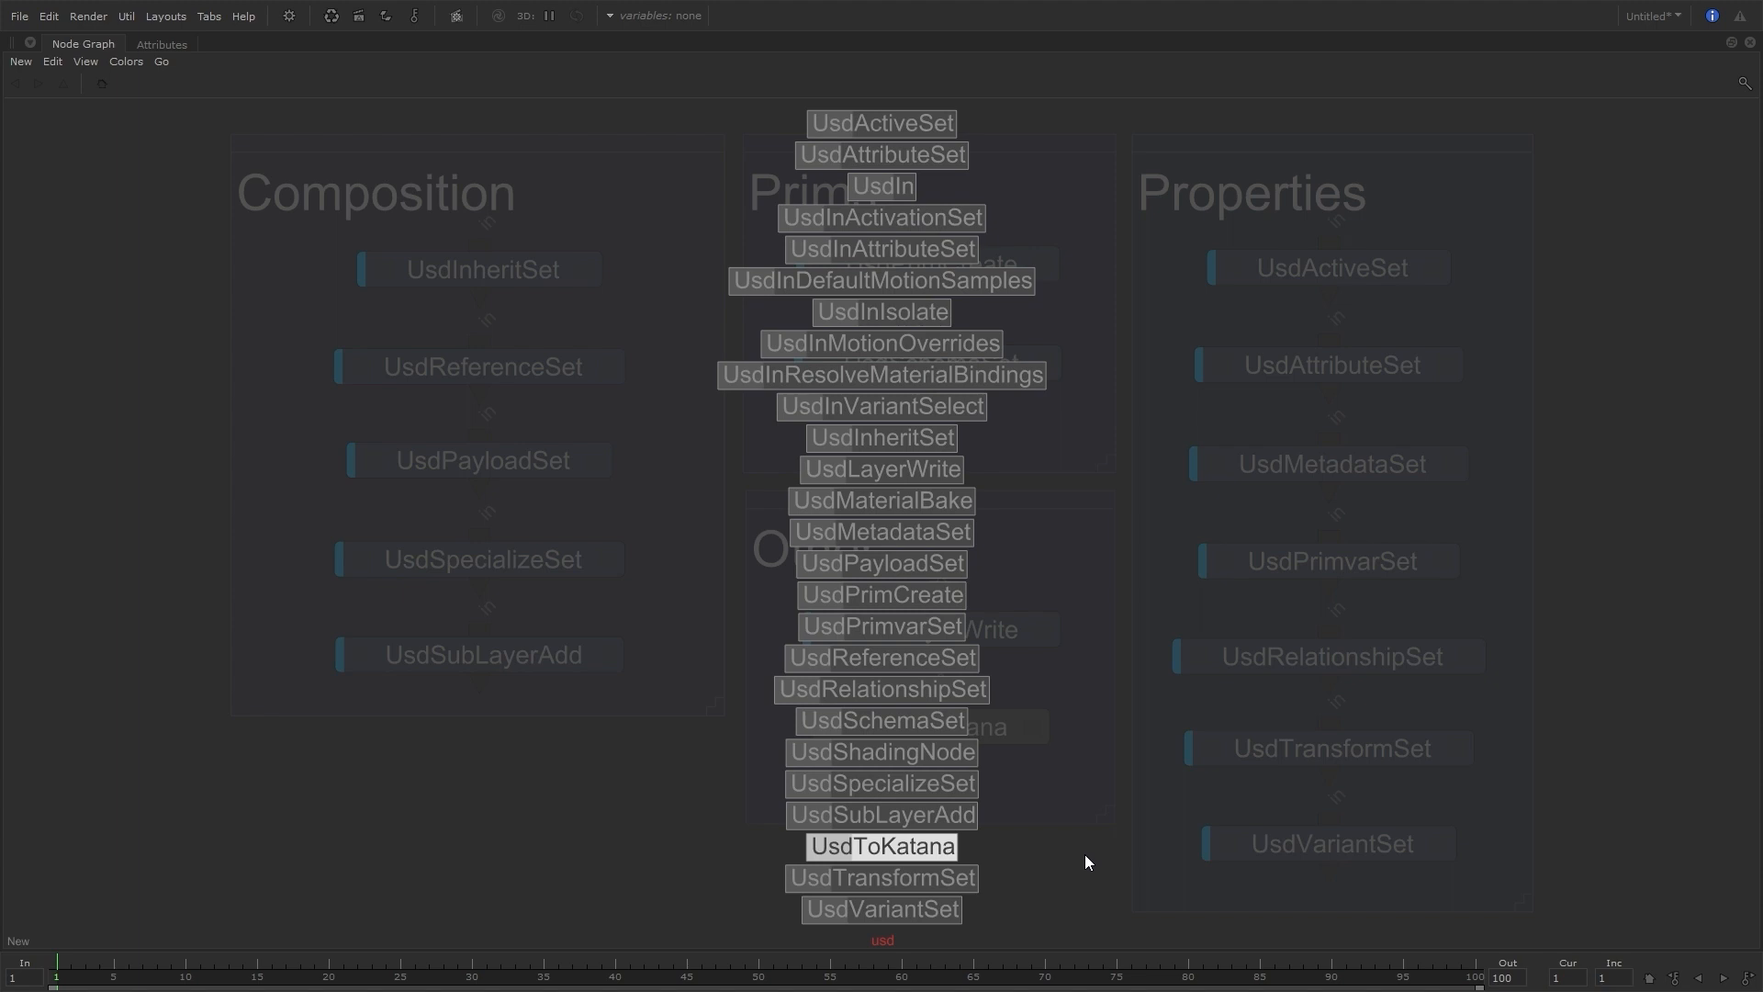
key(Escape)
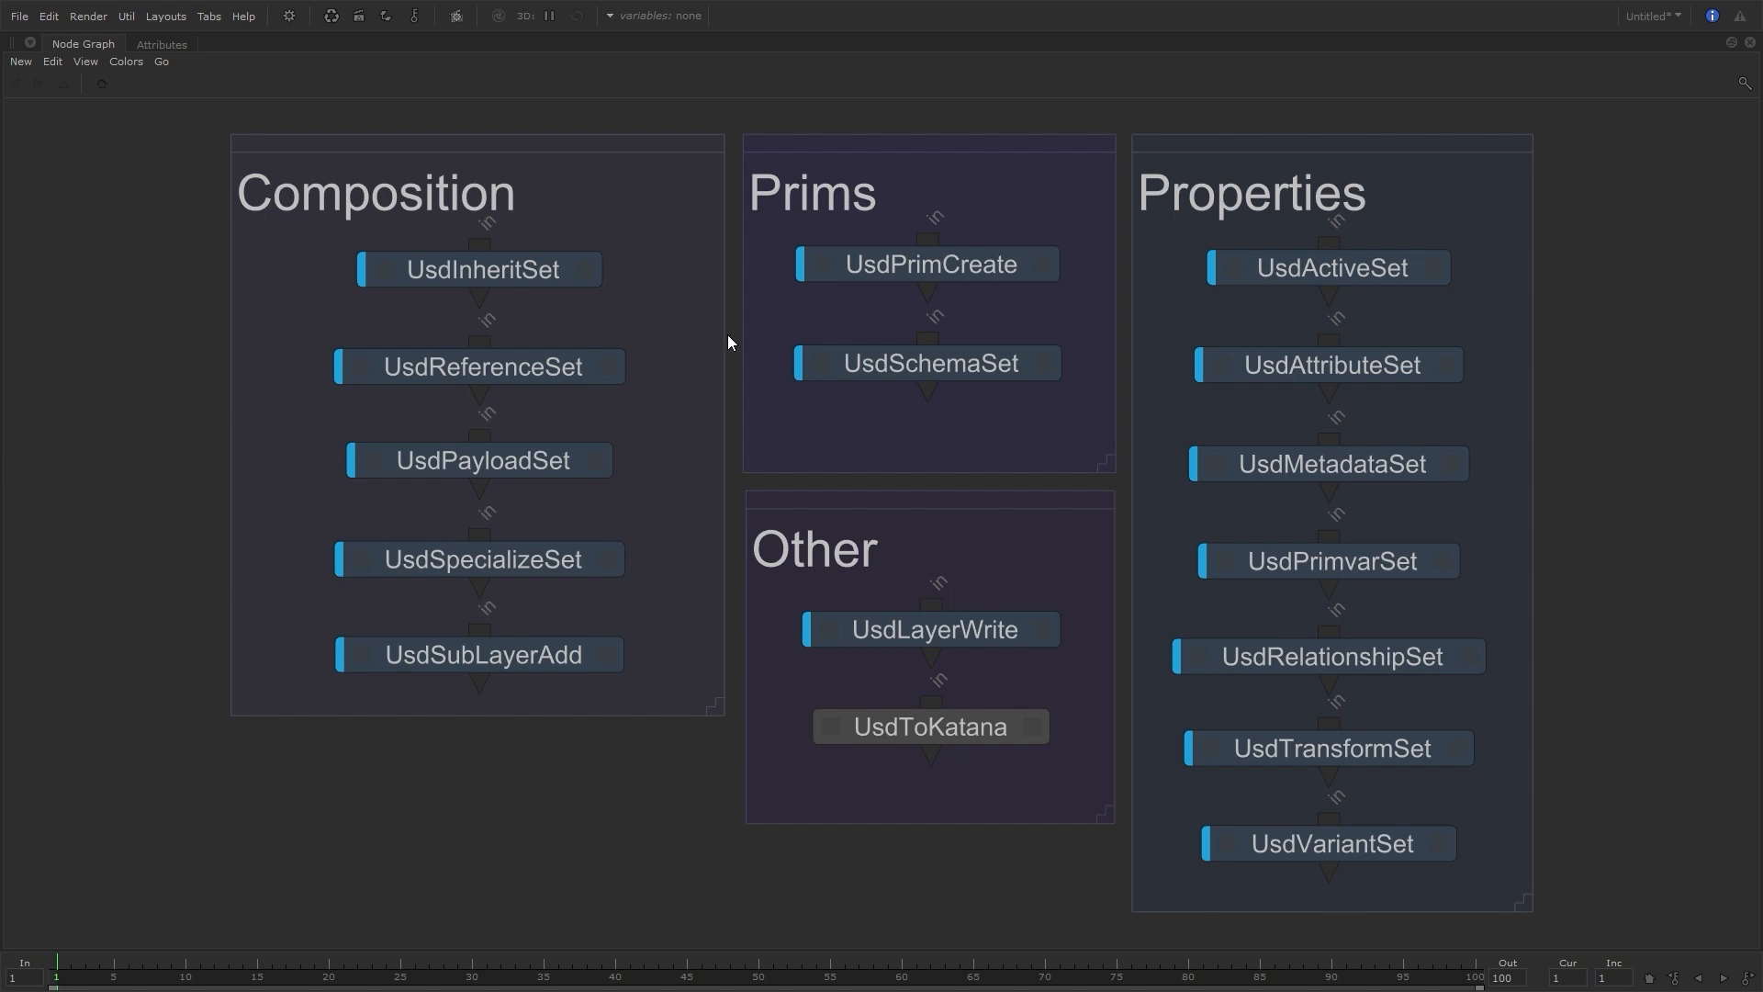
key(Tab)
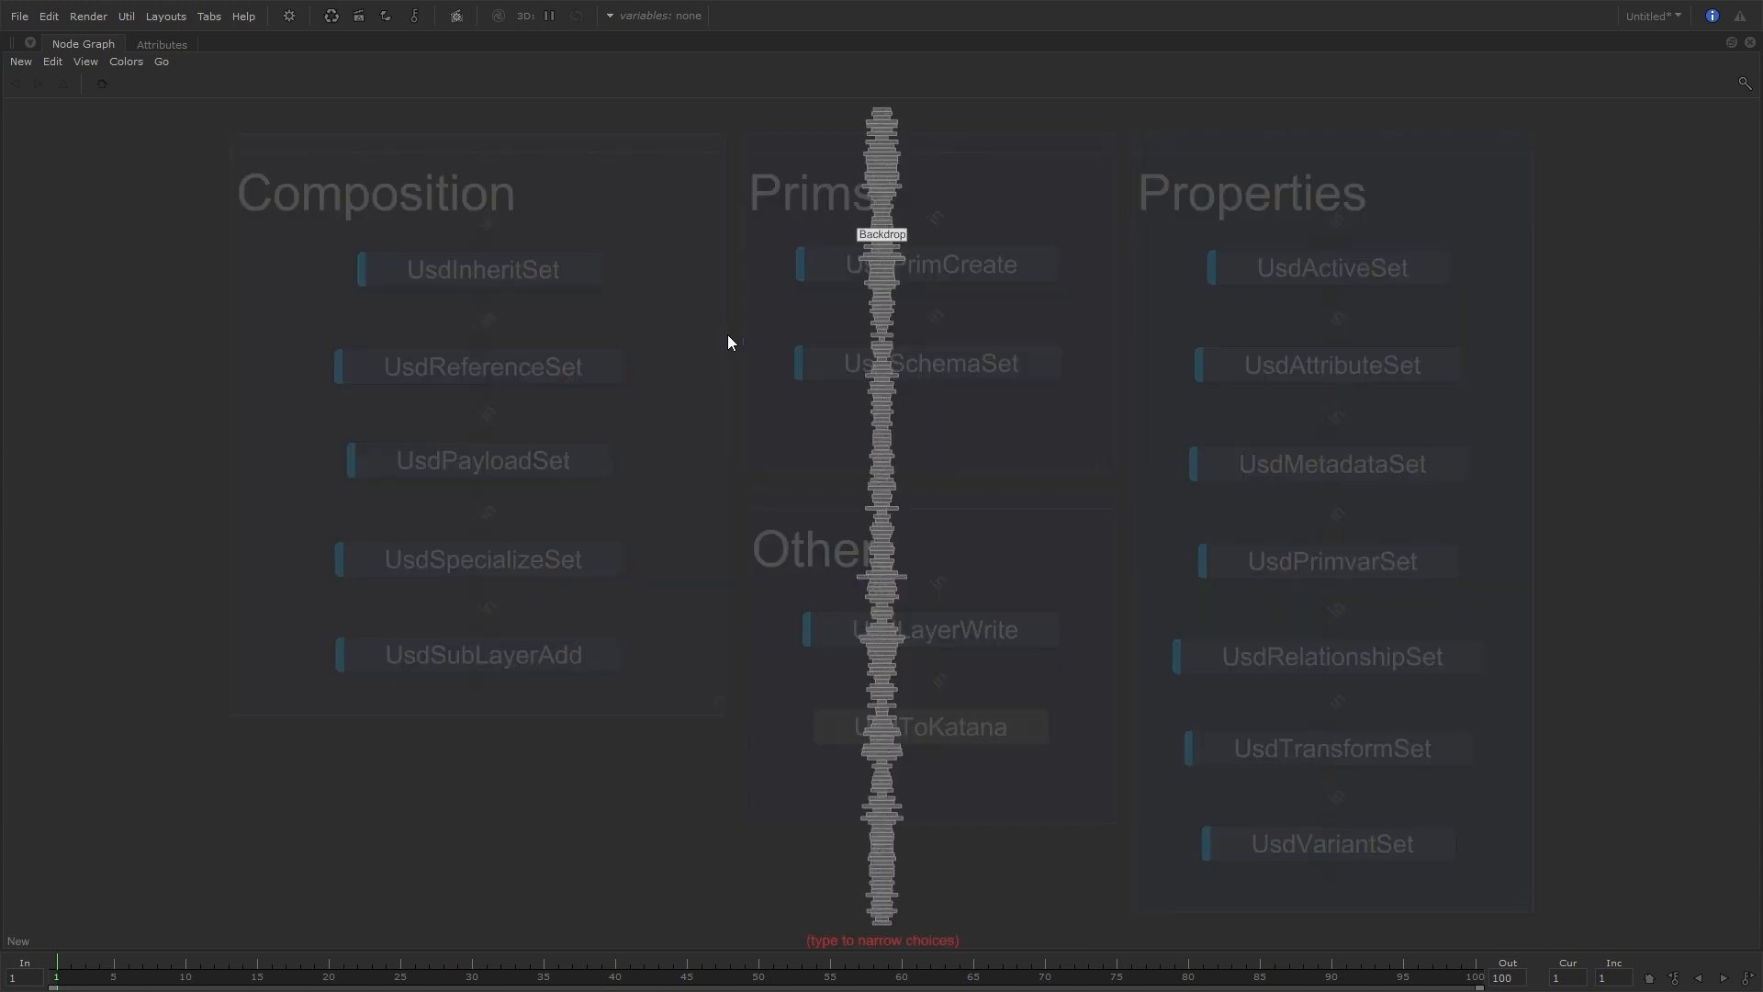
text(usd)
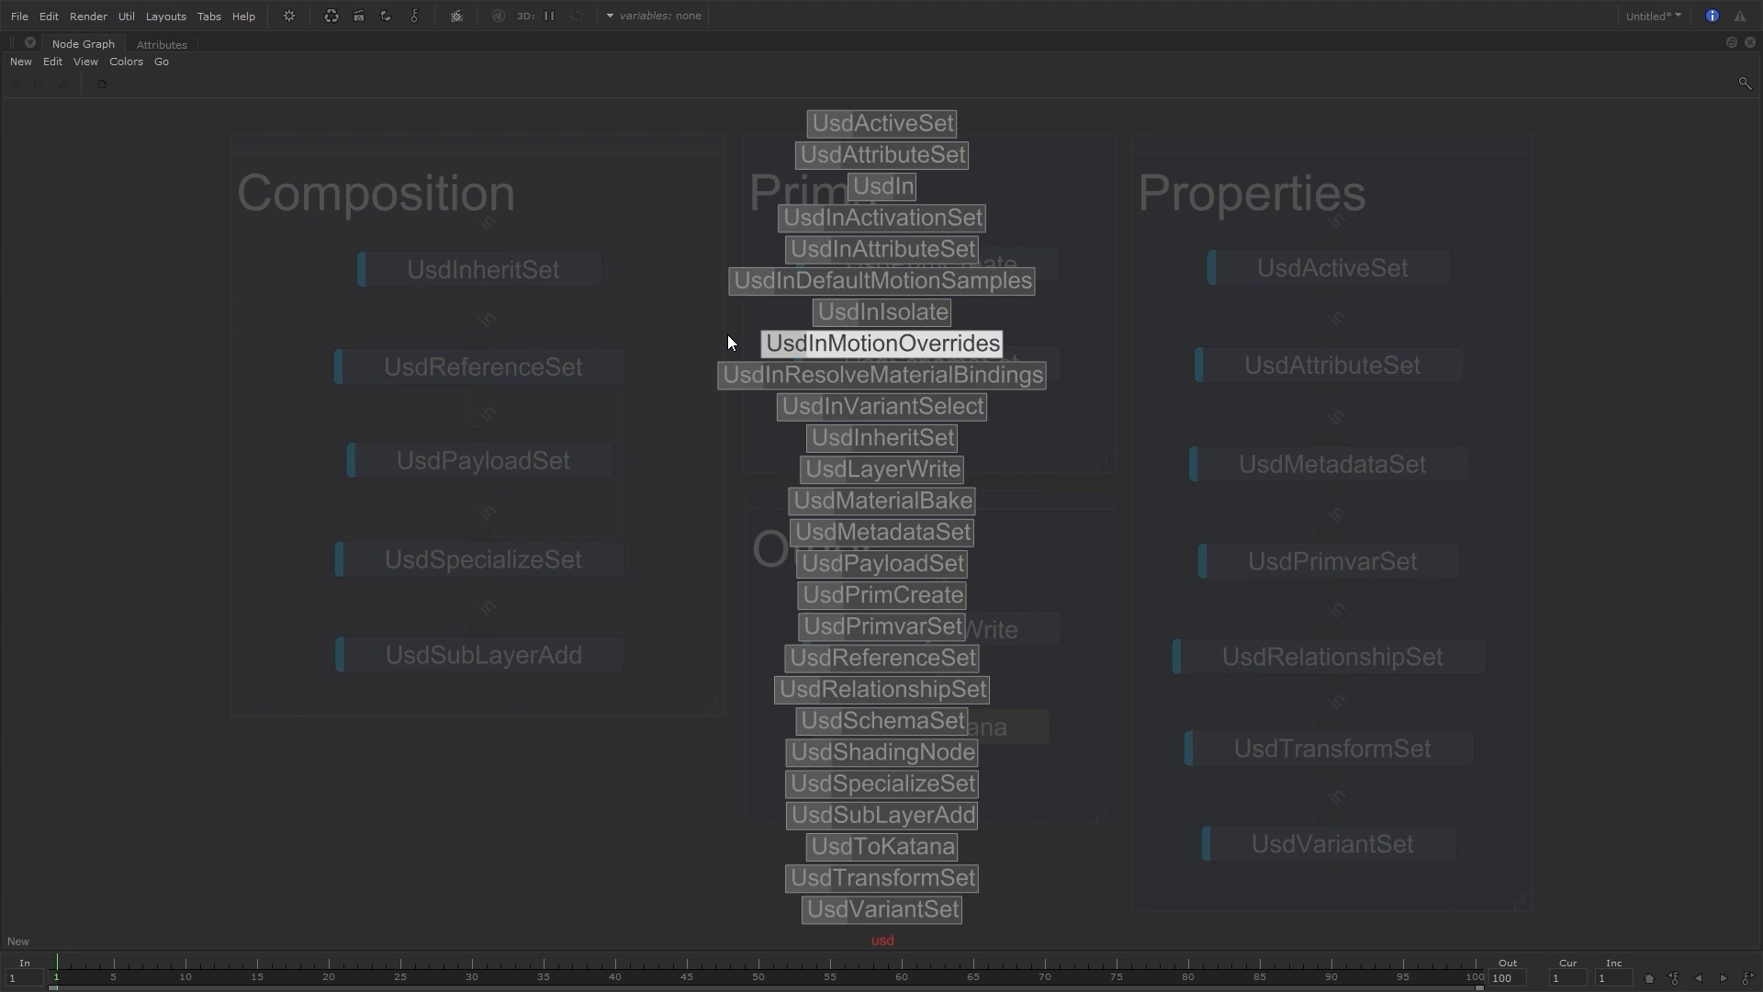
key(Up)
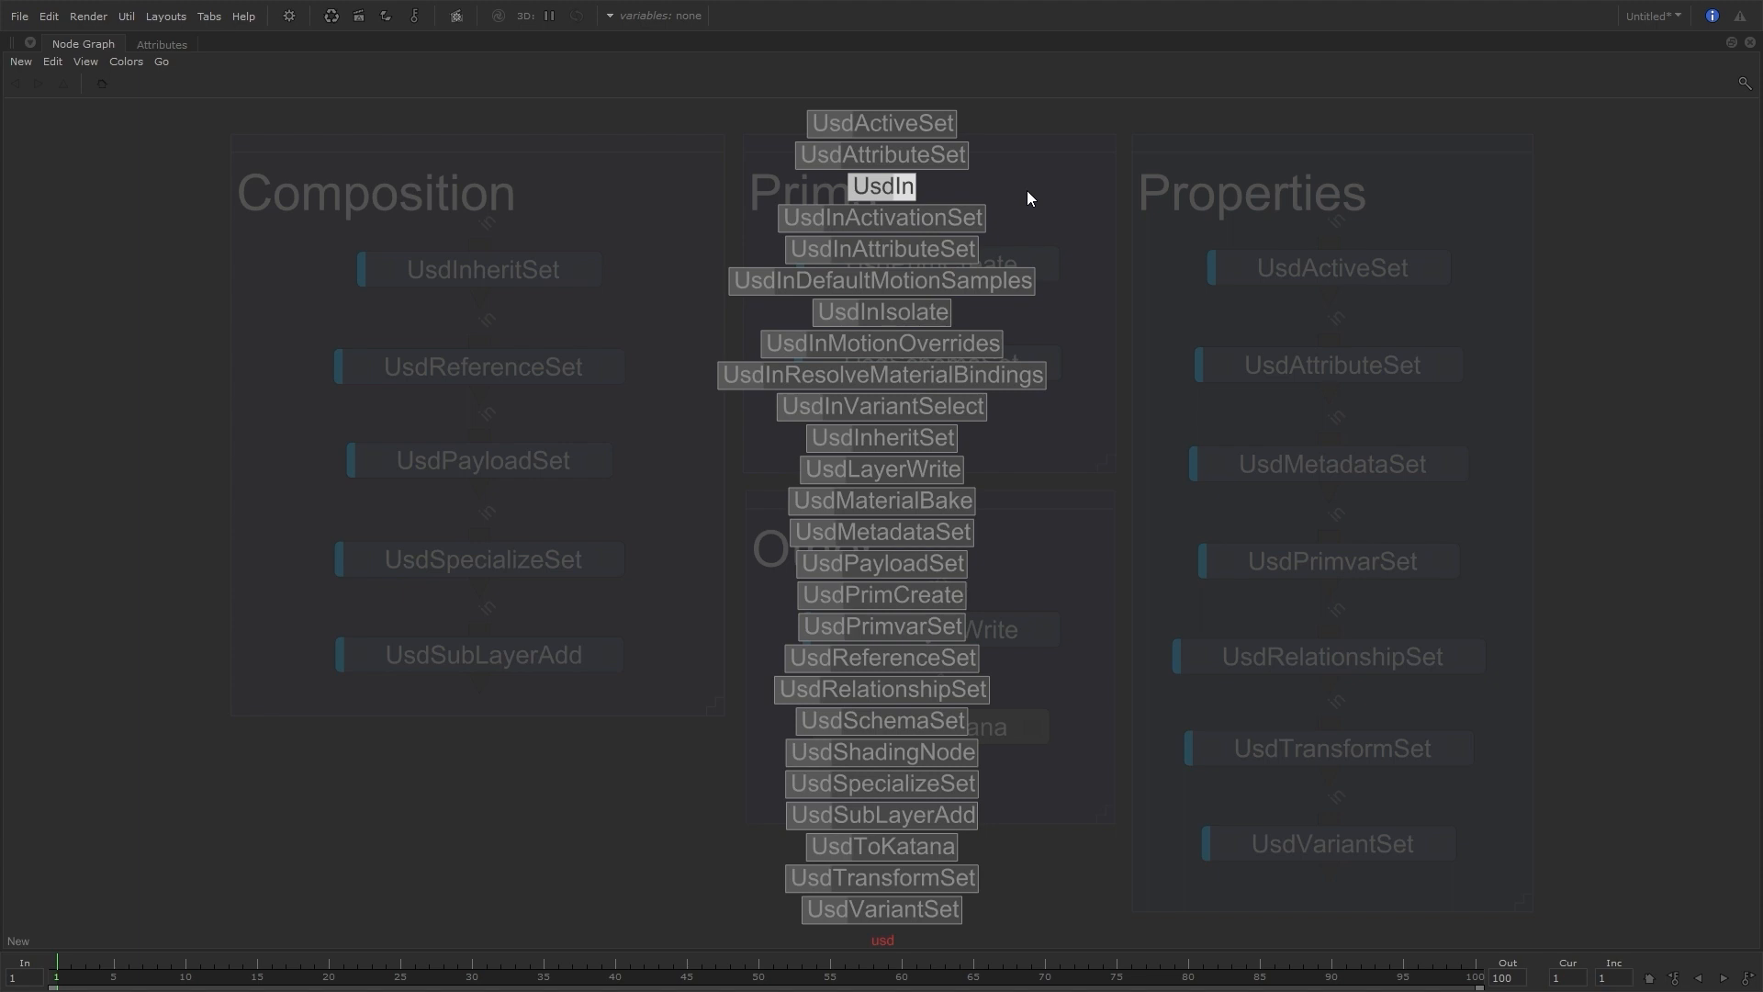
key(Escape)
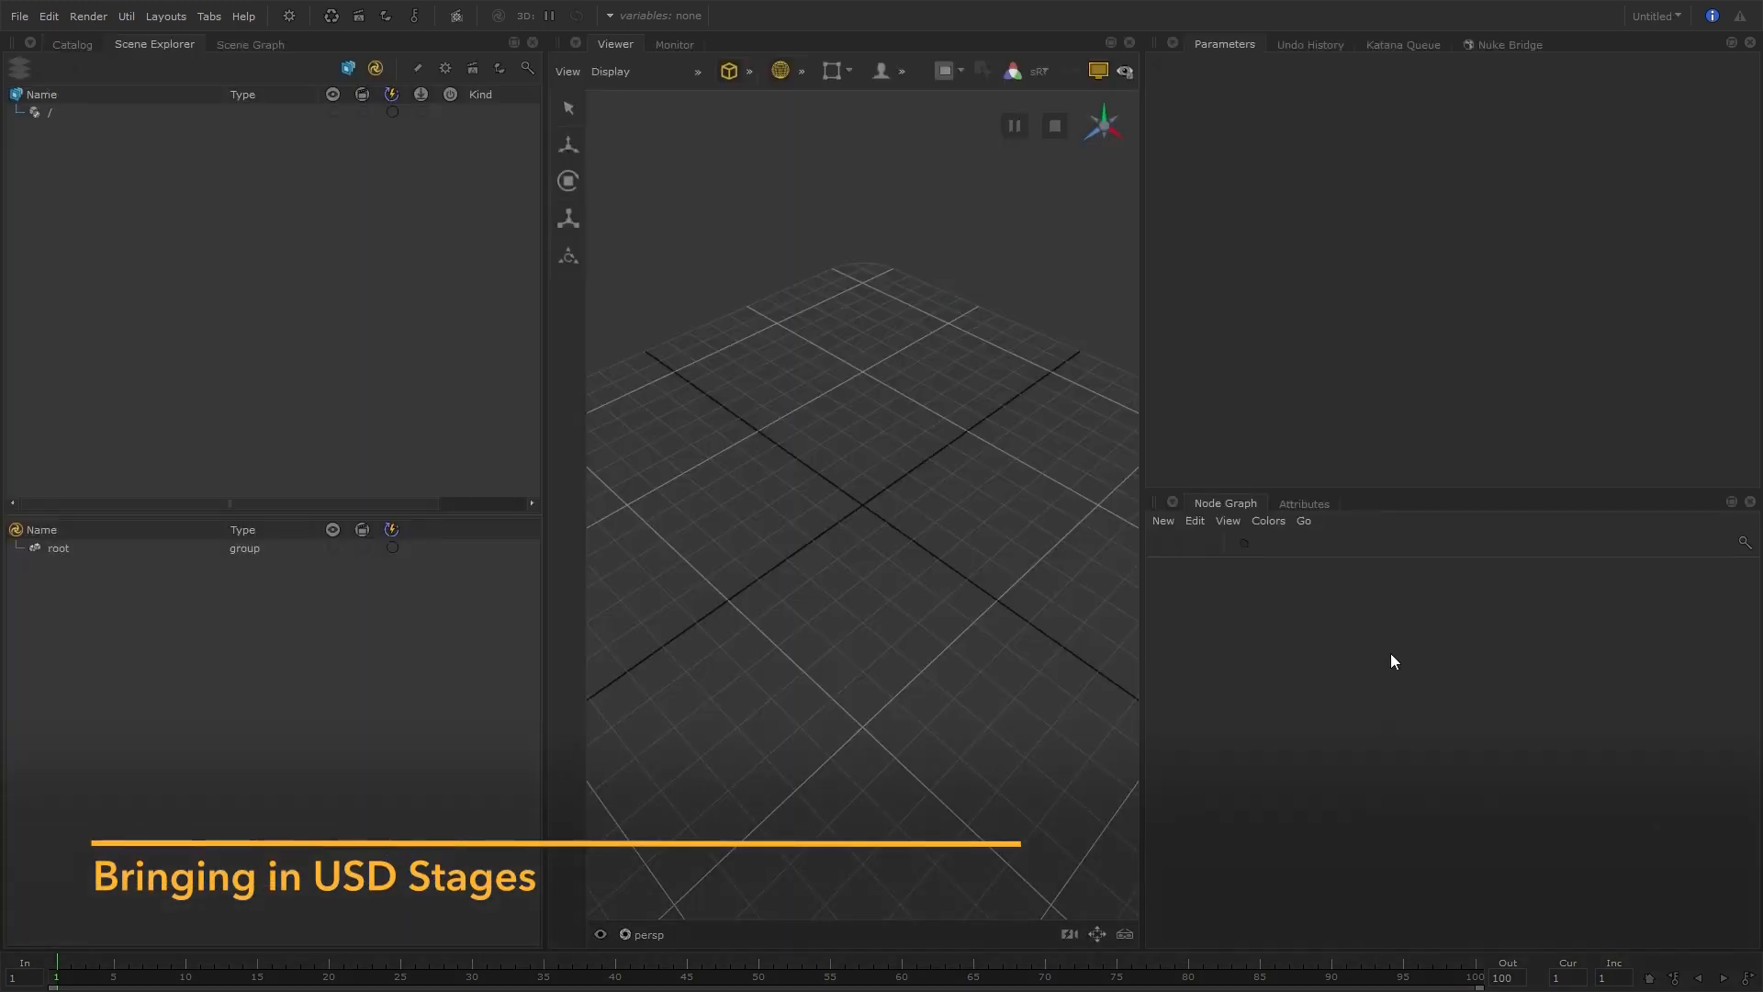
Add a UsdSubLayerAdd node to the Node Graph and show its parameters
key(Tab)
text(usdsu)
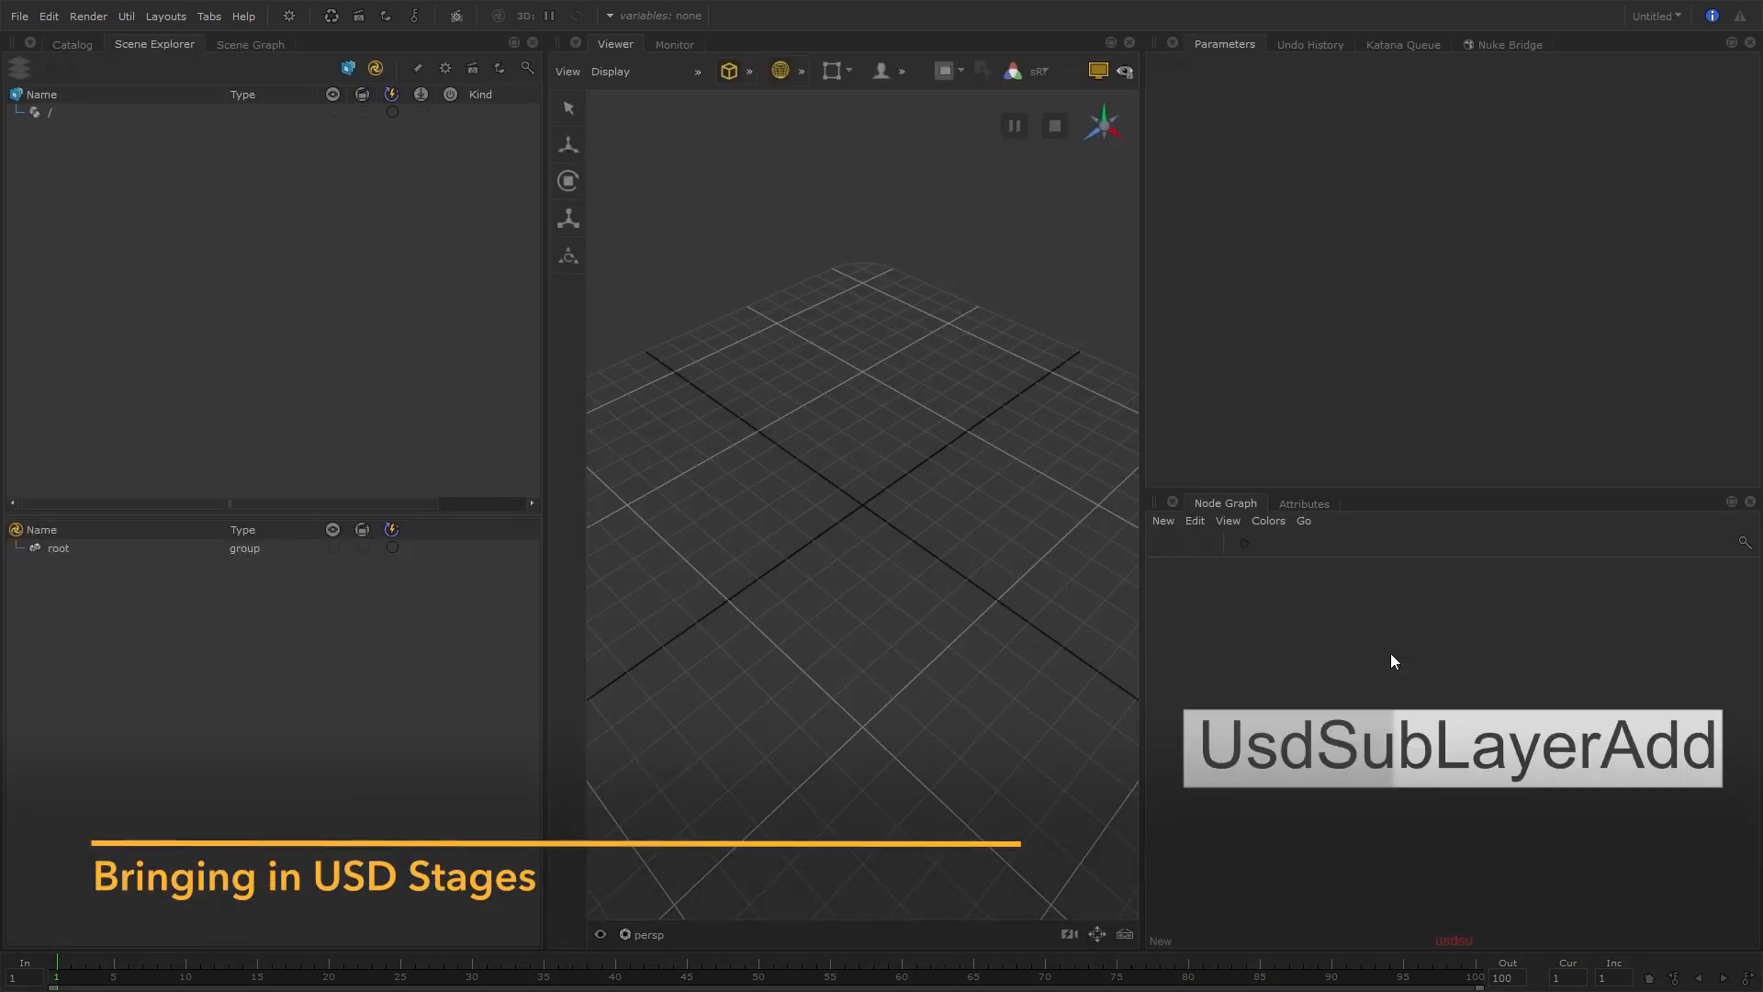
key(Return)
click(1400, 661)
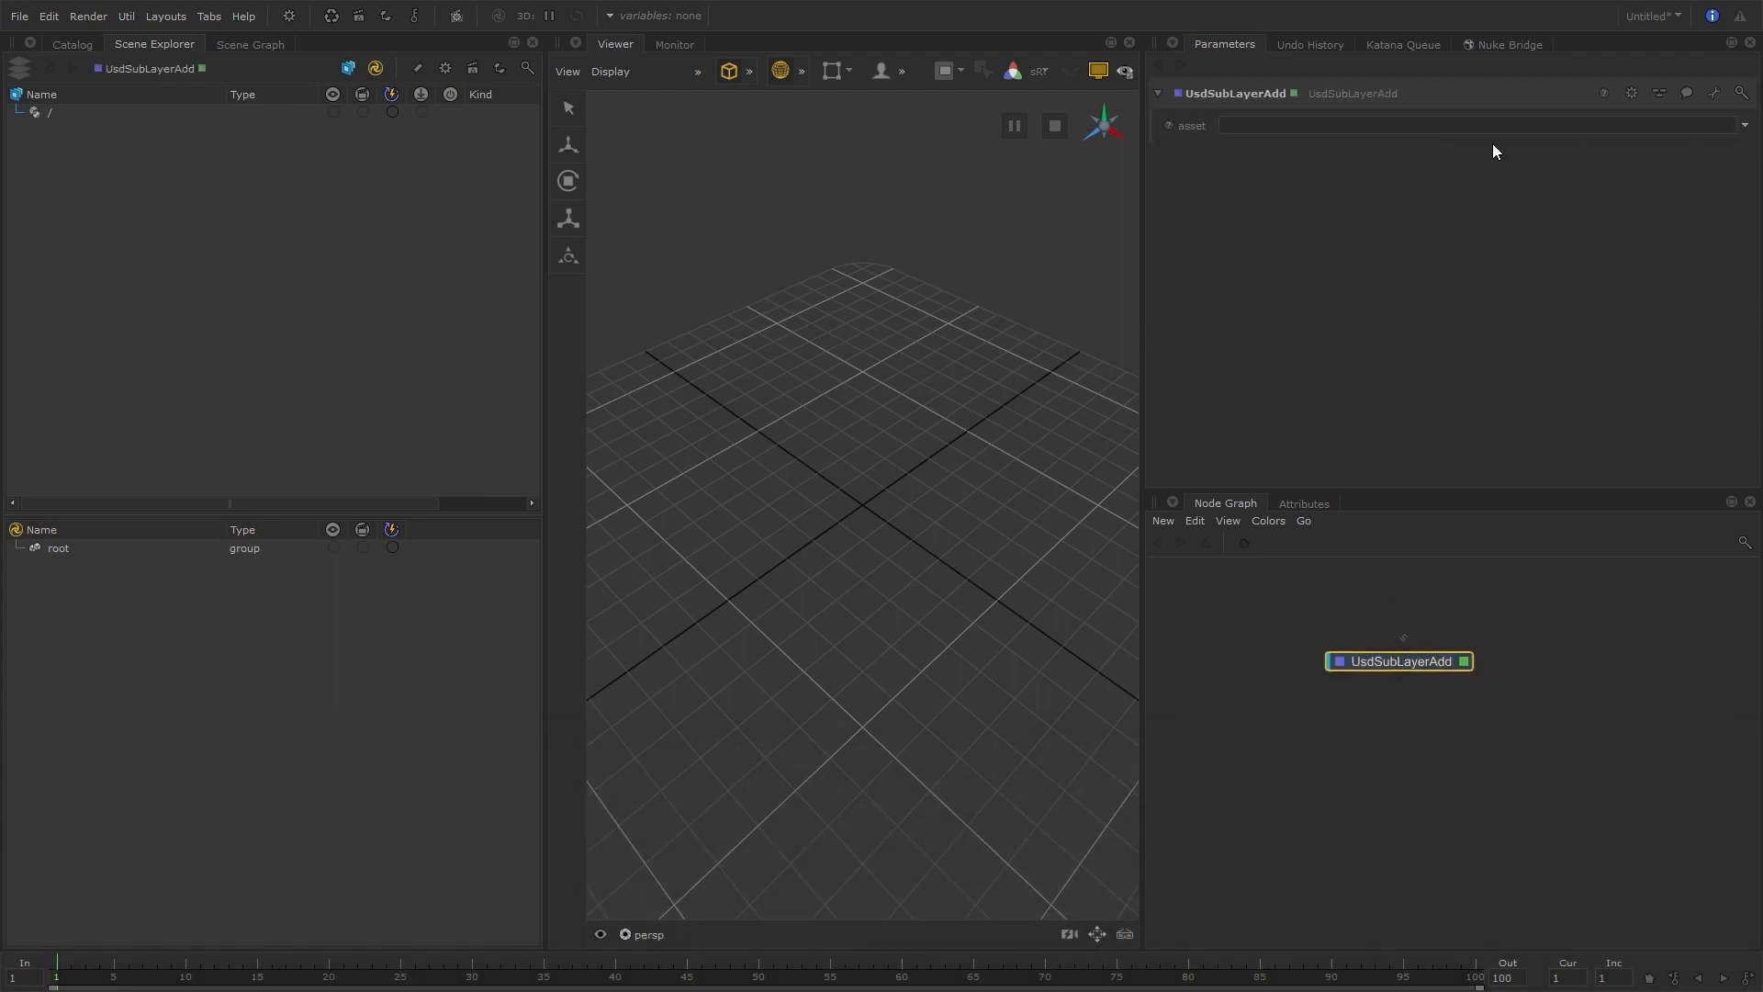
Set the UsdSubLayerAdd asset to shot_C008_S1010.usda from the SE008 sequence's USD/shot folder in NAPO_Full_Project
click(1744, 125)
click(1723, 142)
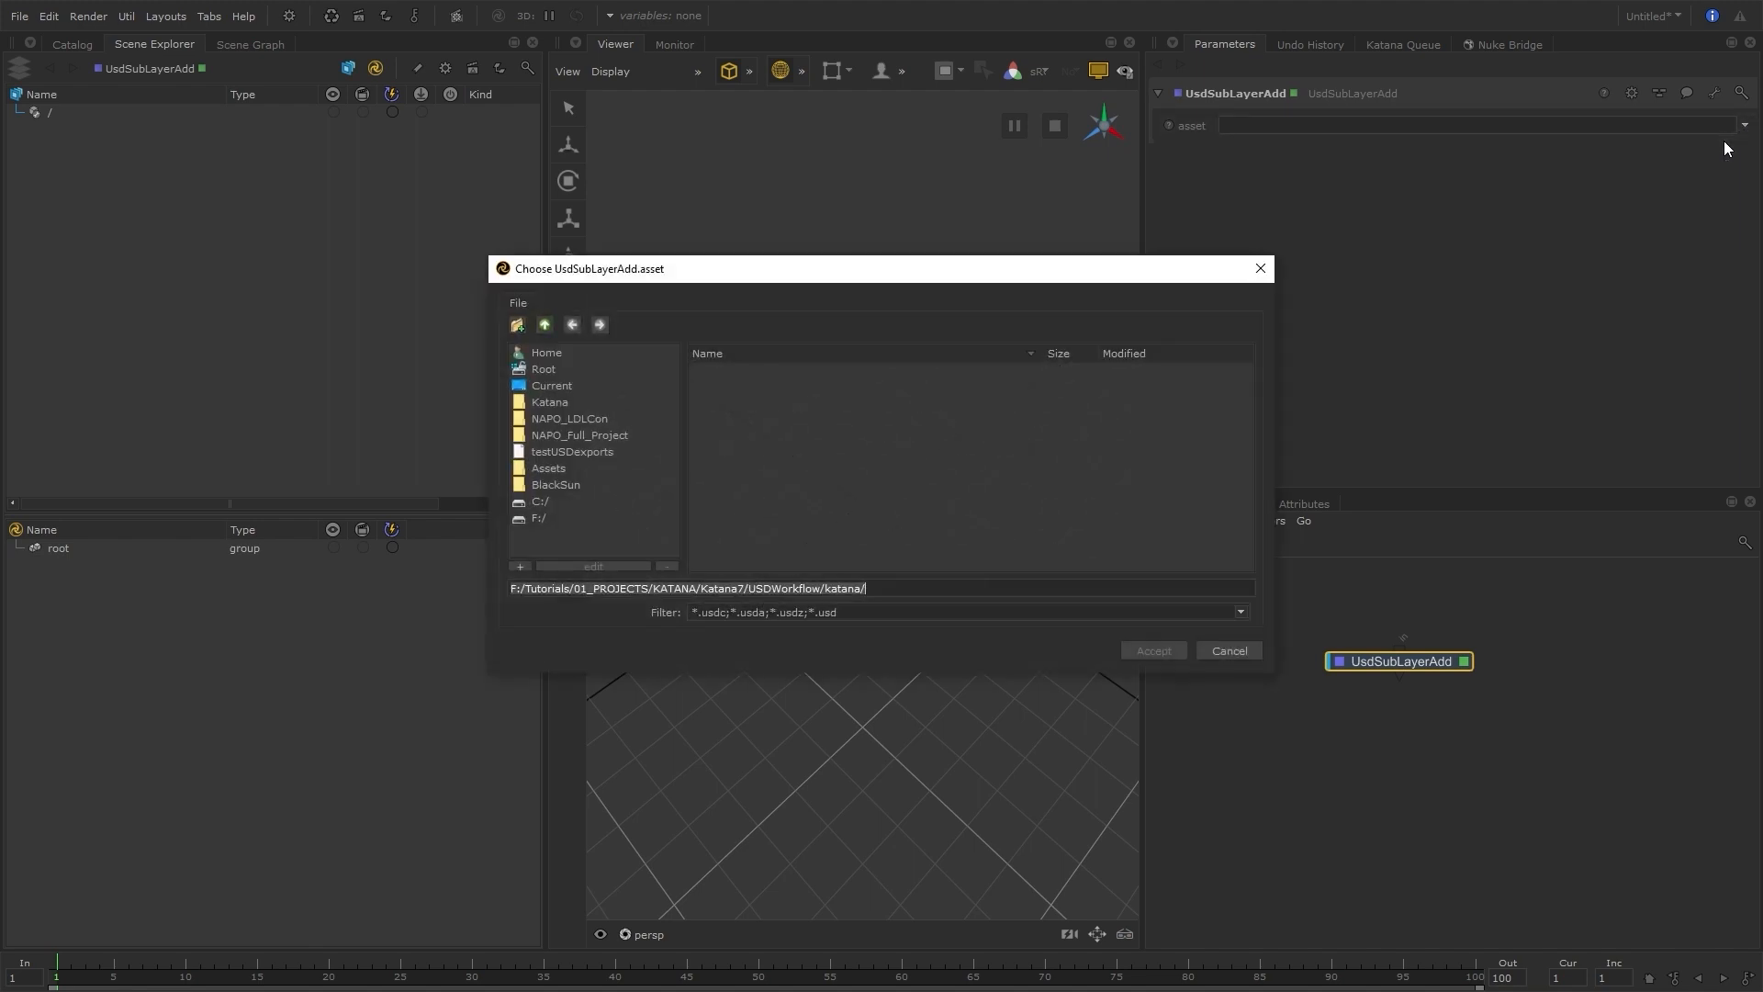
click(579, 435)
double_click(713, 381)
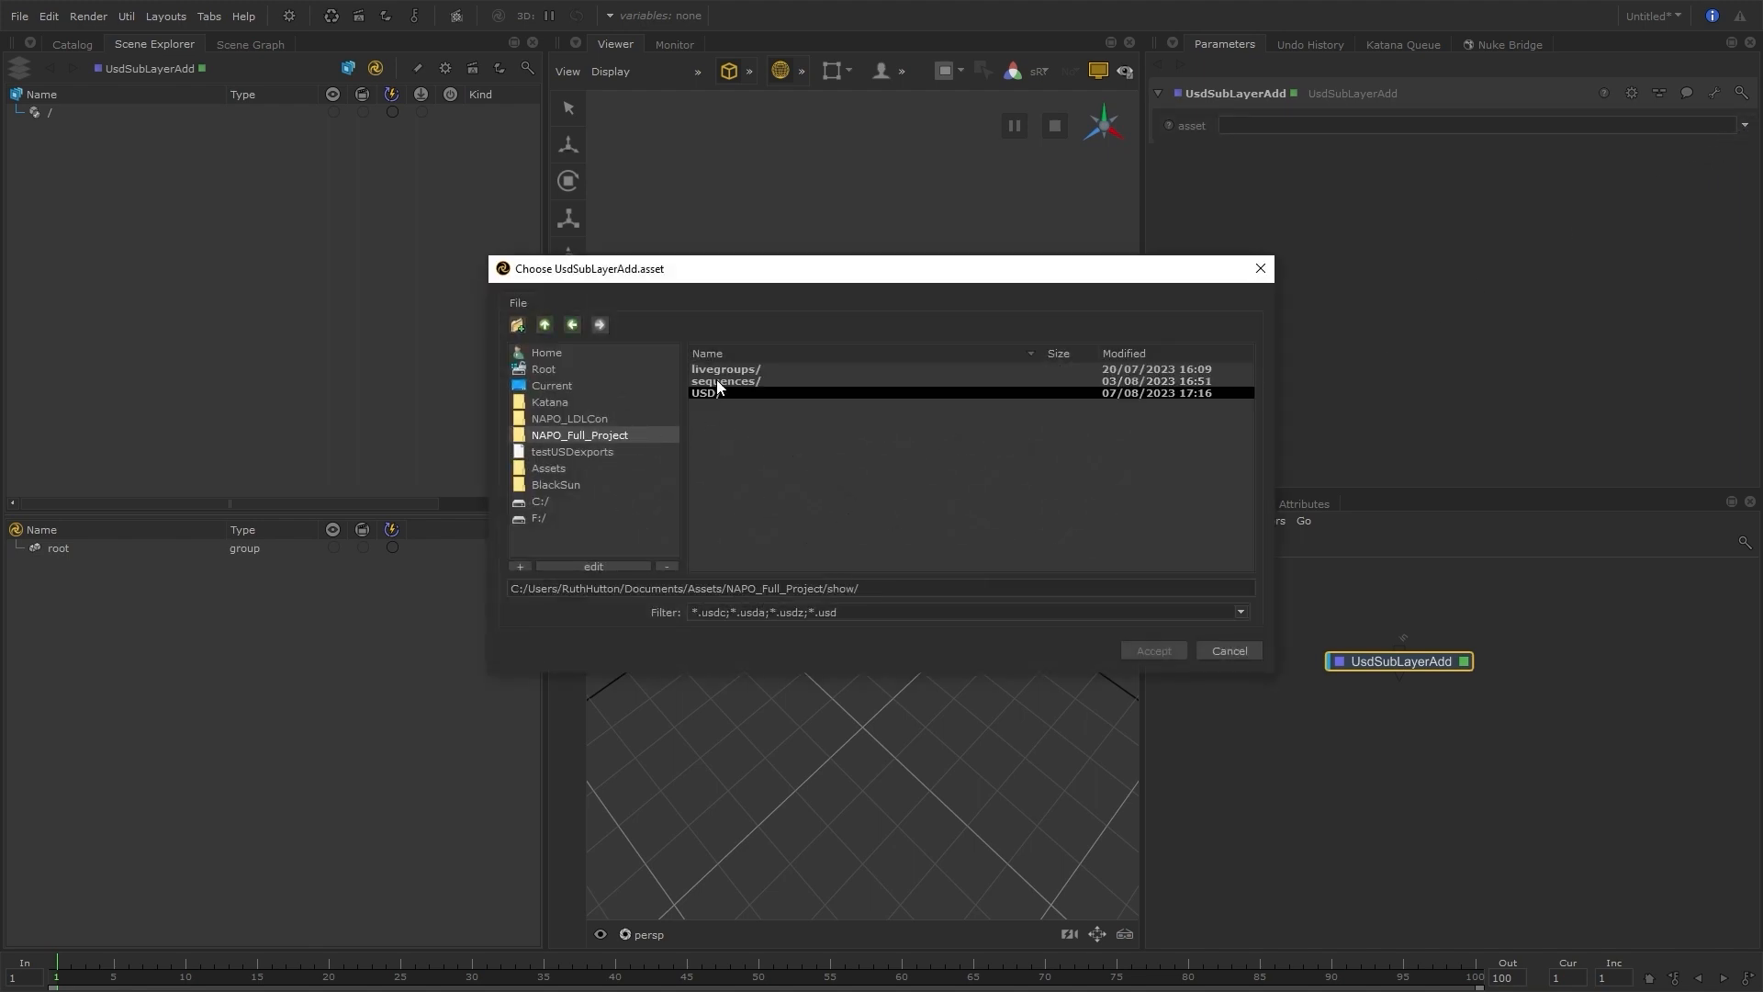
double_click(718, 381)
double_click(736, 371)
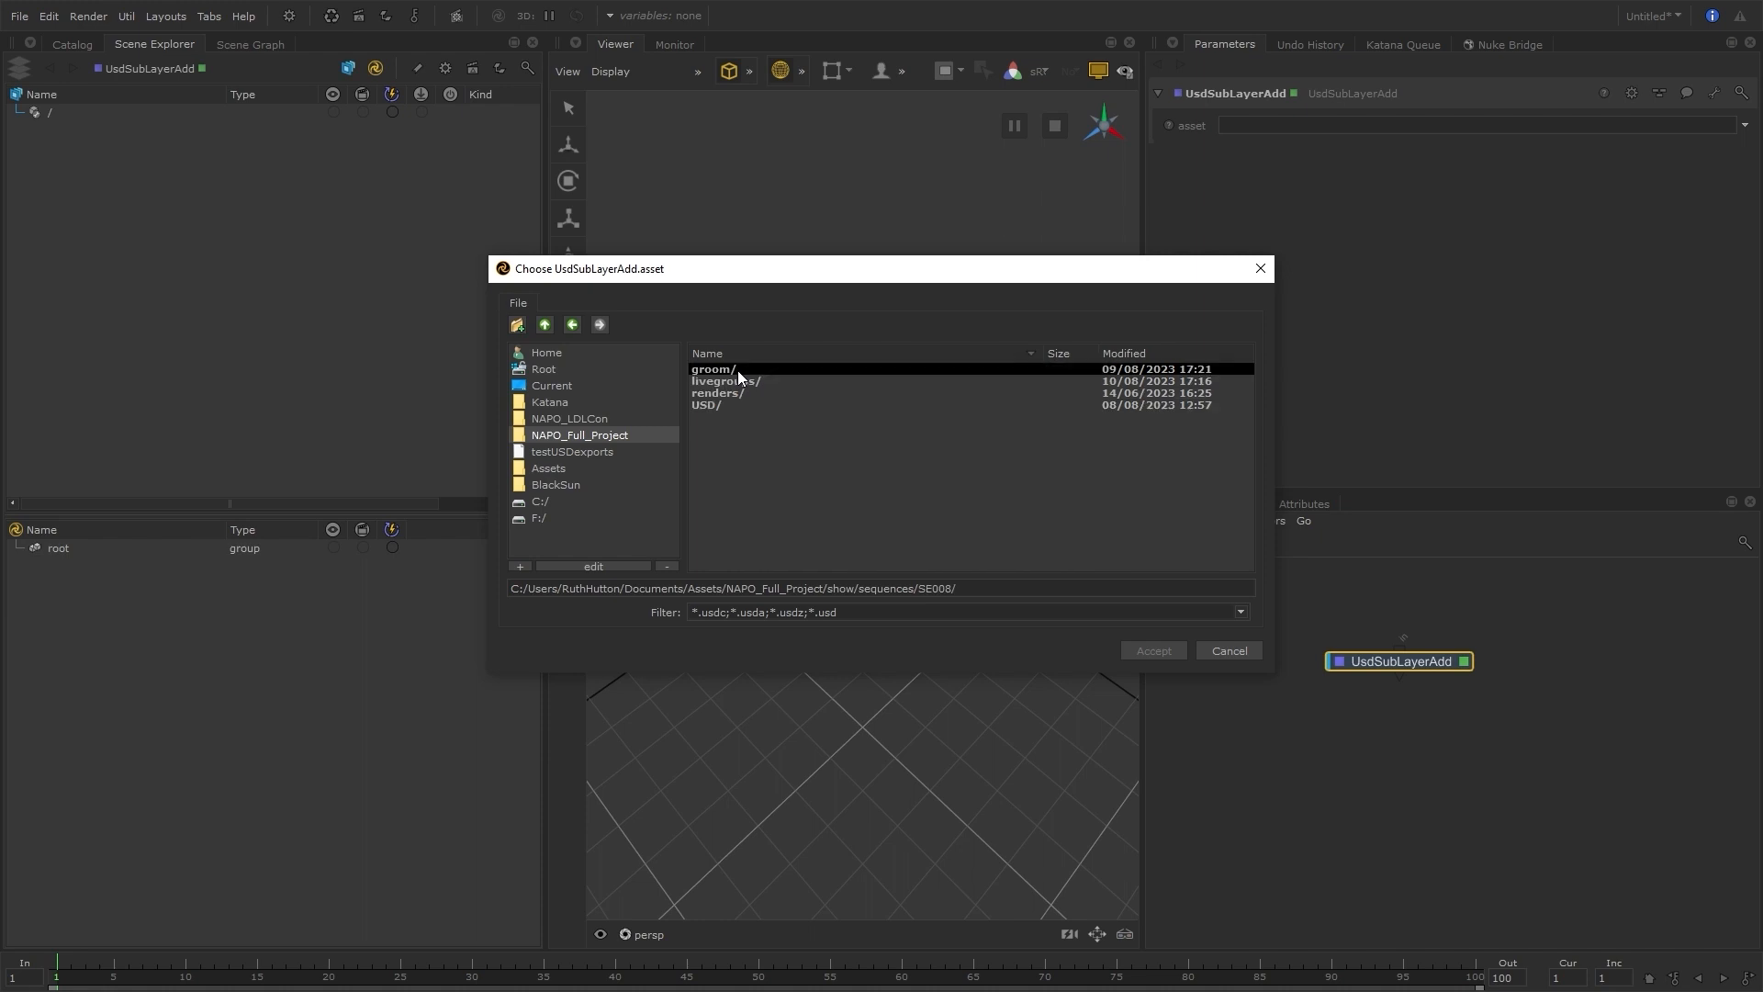
double_click(718, 406)
double_click(718, 406)
click(802, 371)
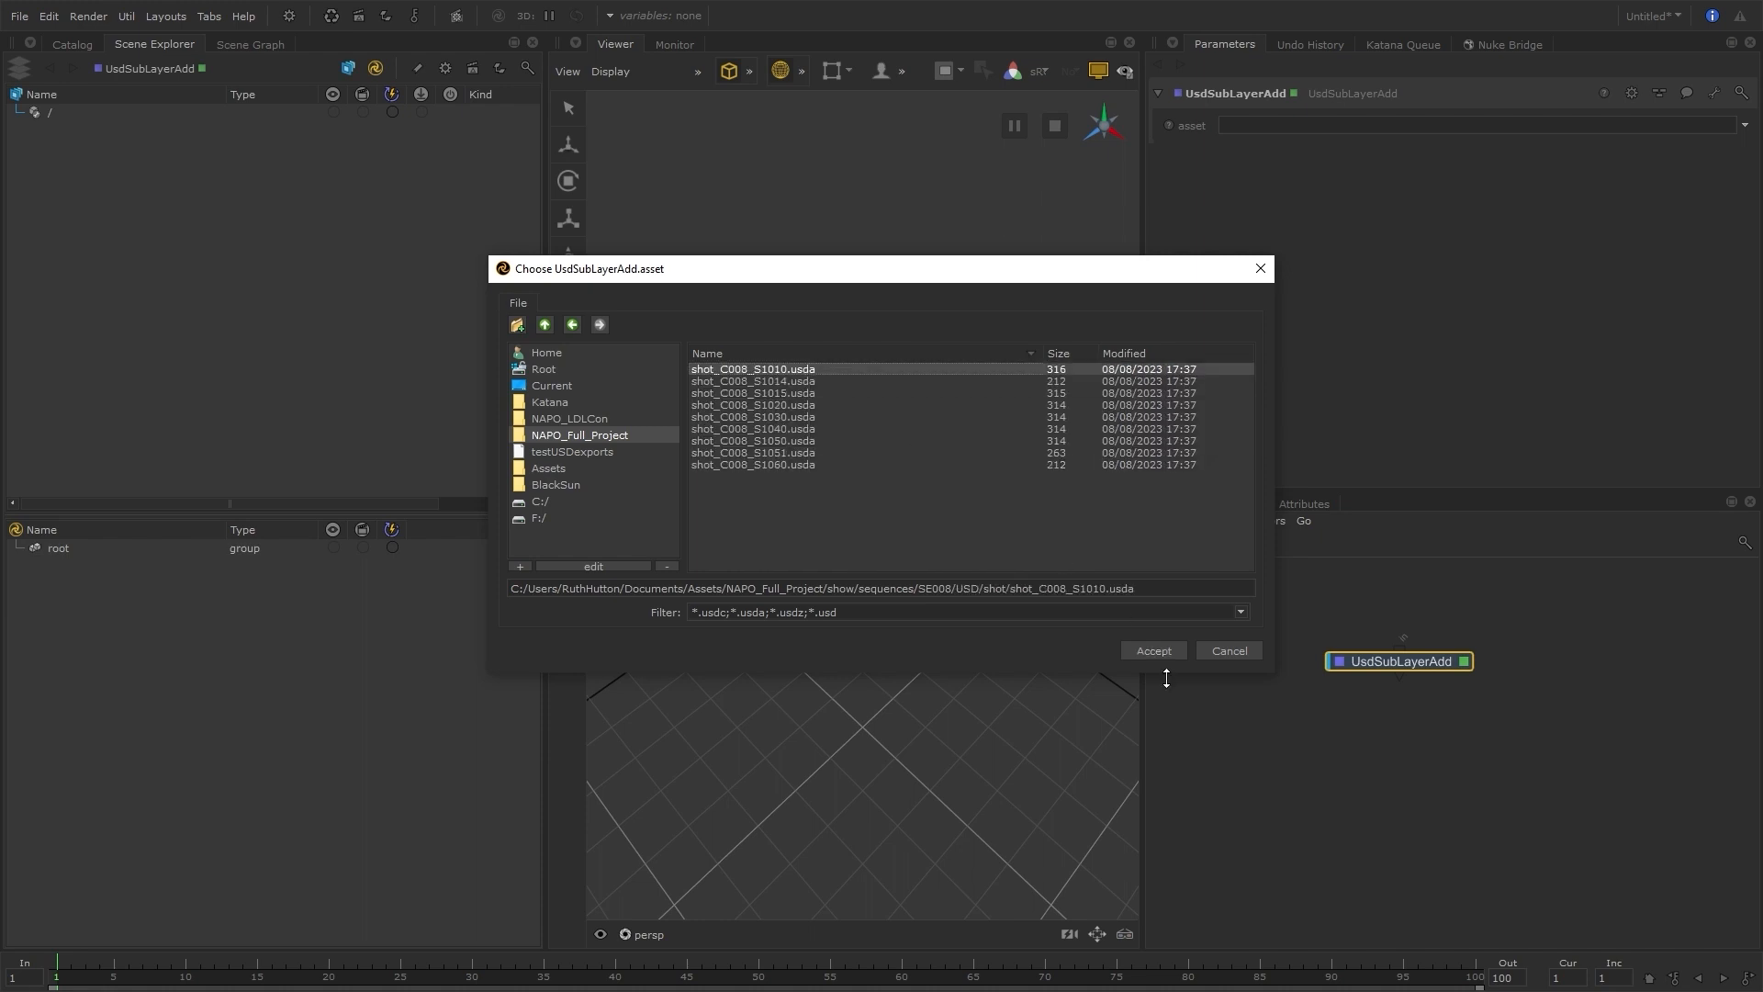
click(1181, 654)
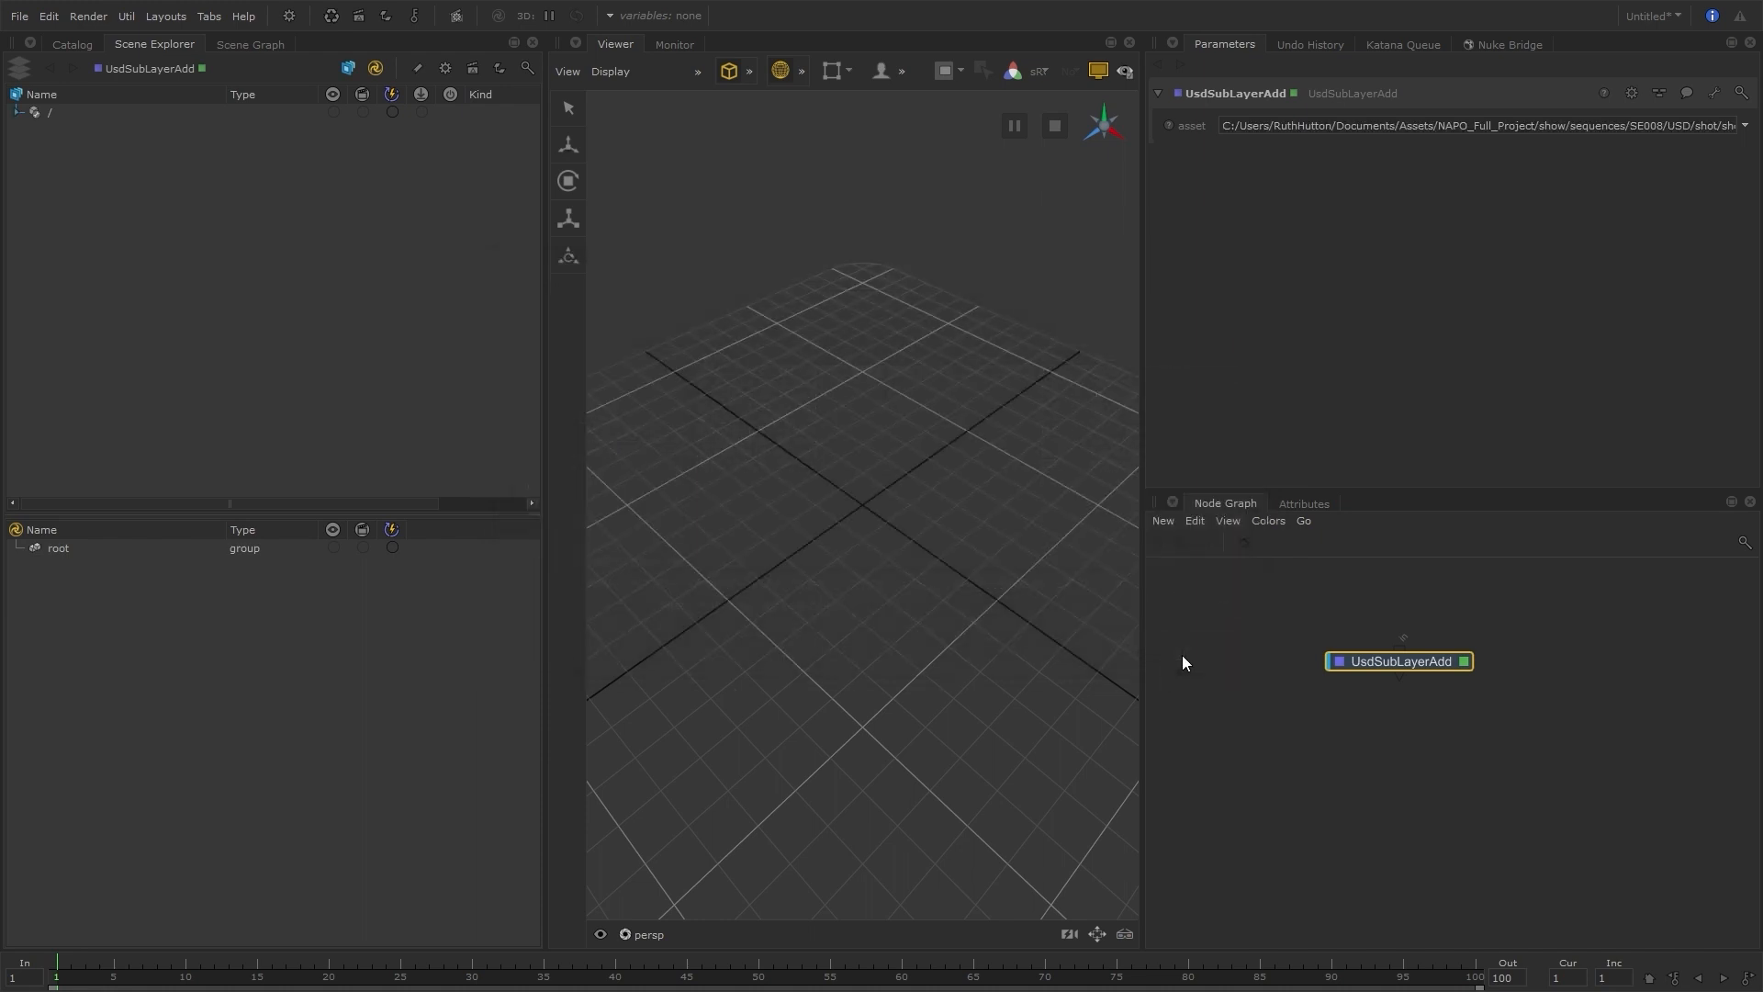
Expand the entire USD hierarchy from its root and scrub the timeline to frame 5 to check the animation
right_click(74, 113)
click(171, 102)
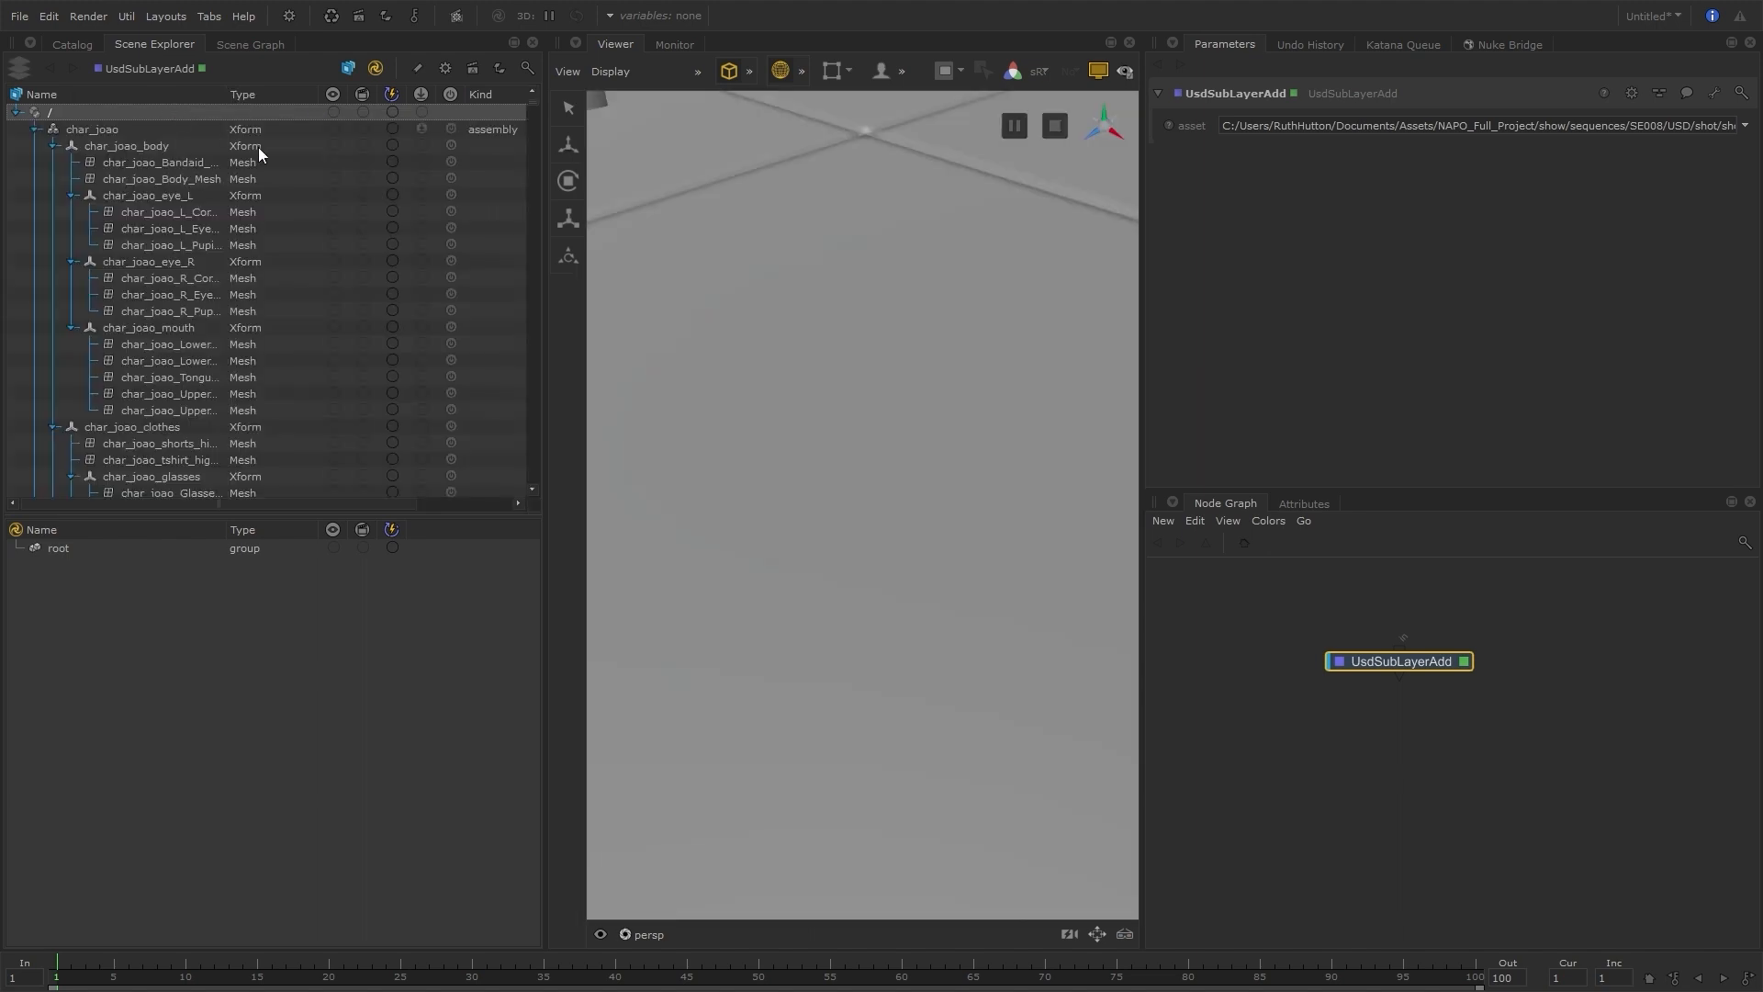
scroll(842, 531, down, 5)
alt+drag(843, 532, 902, 524)
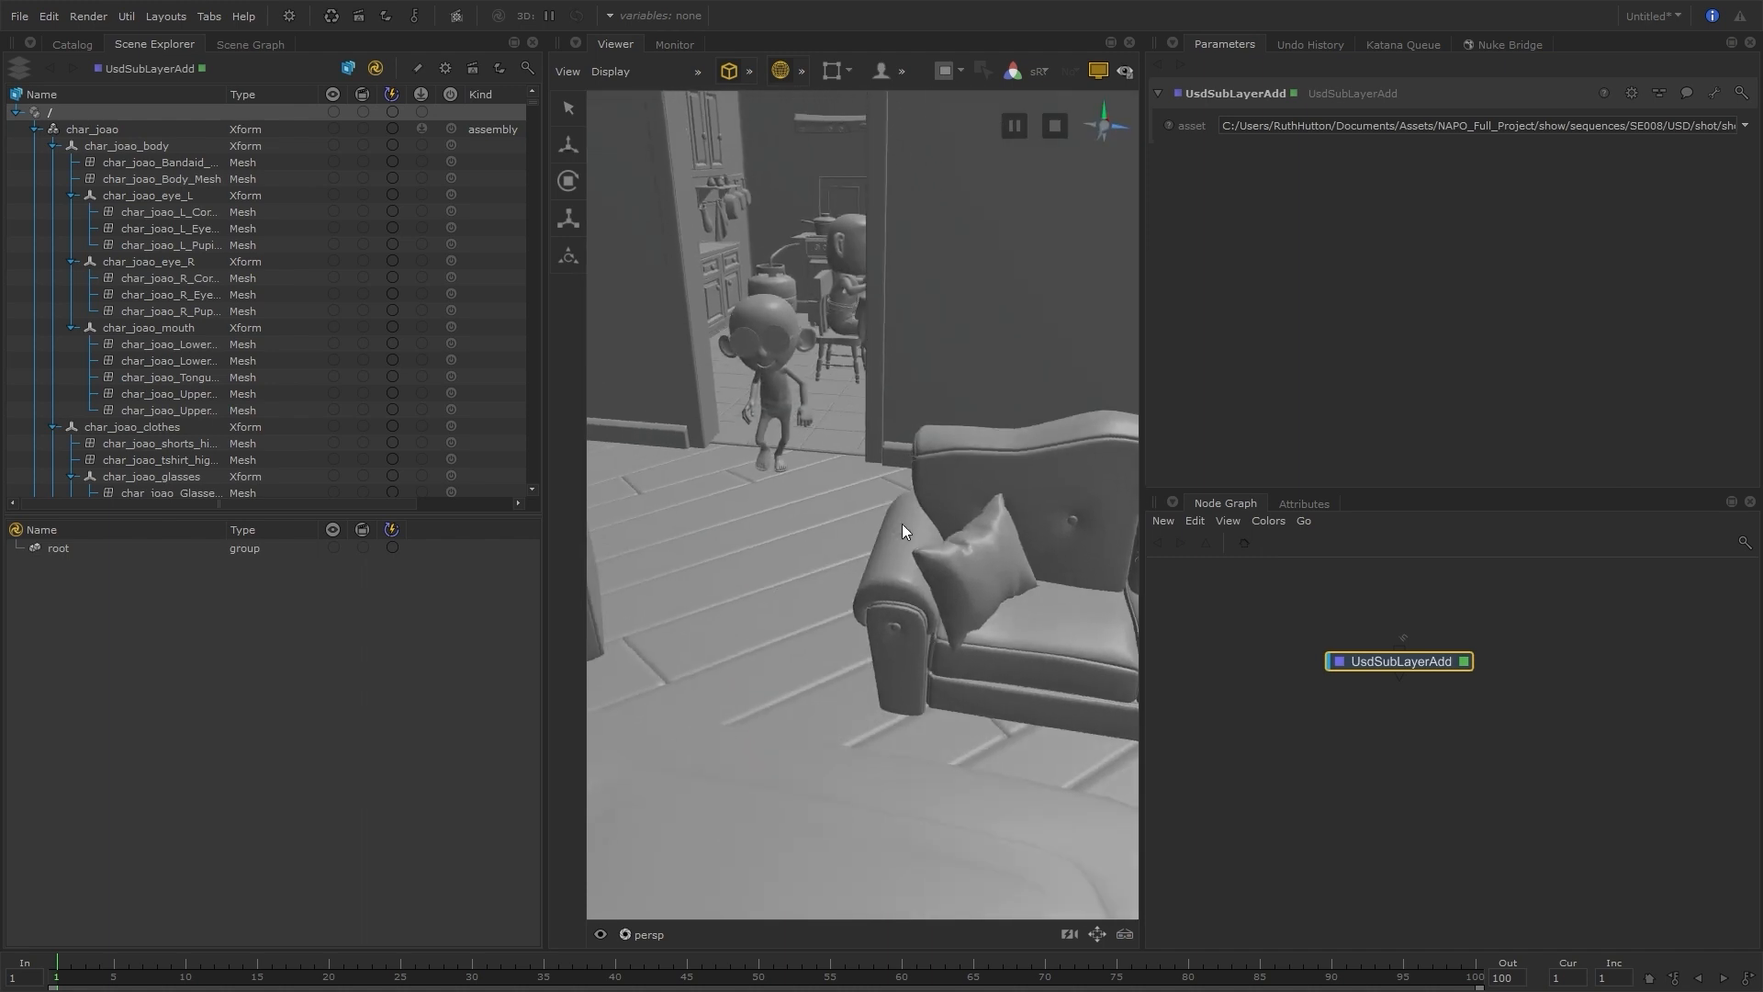
drag(205, 968, 114, 964)
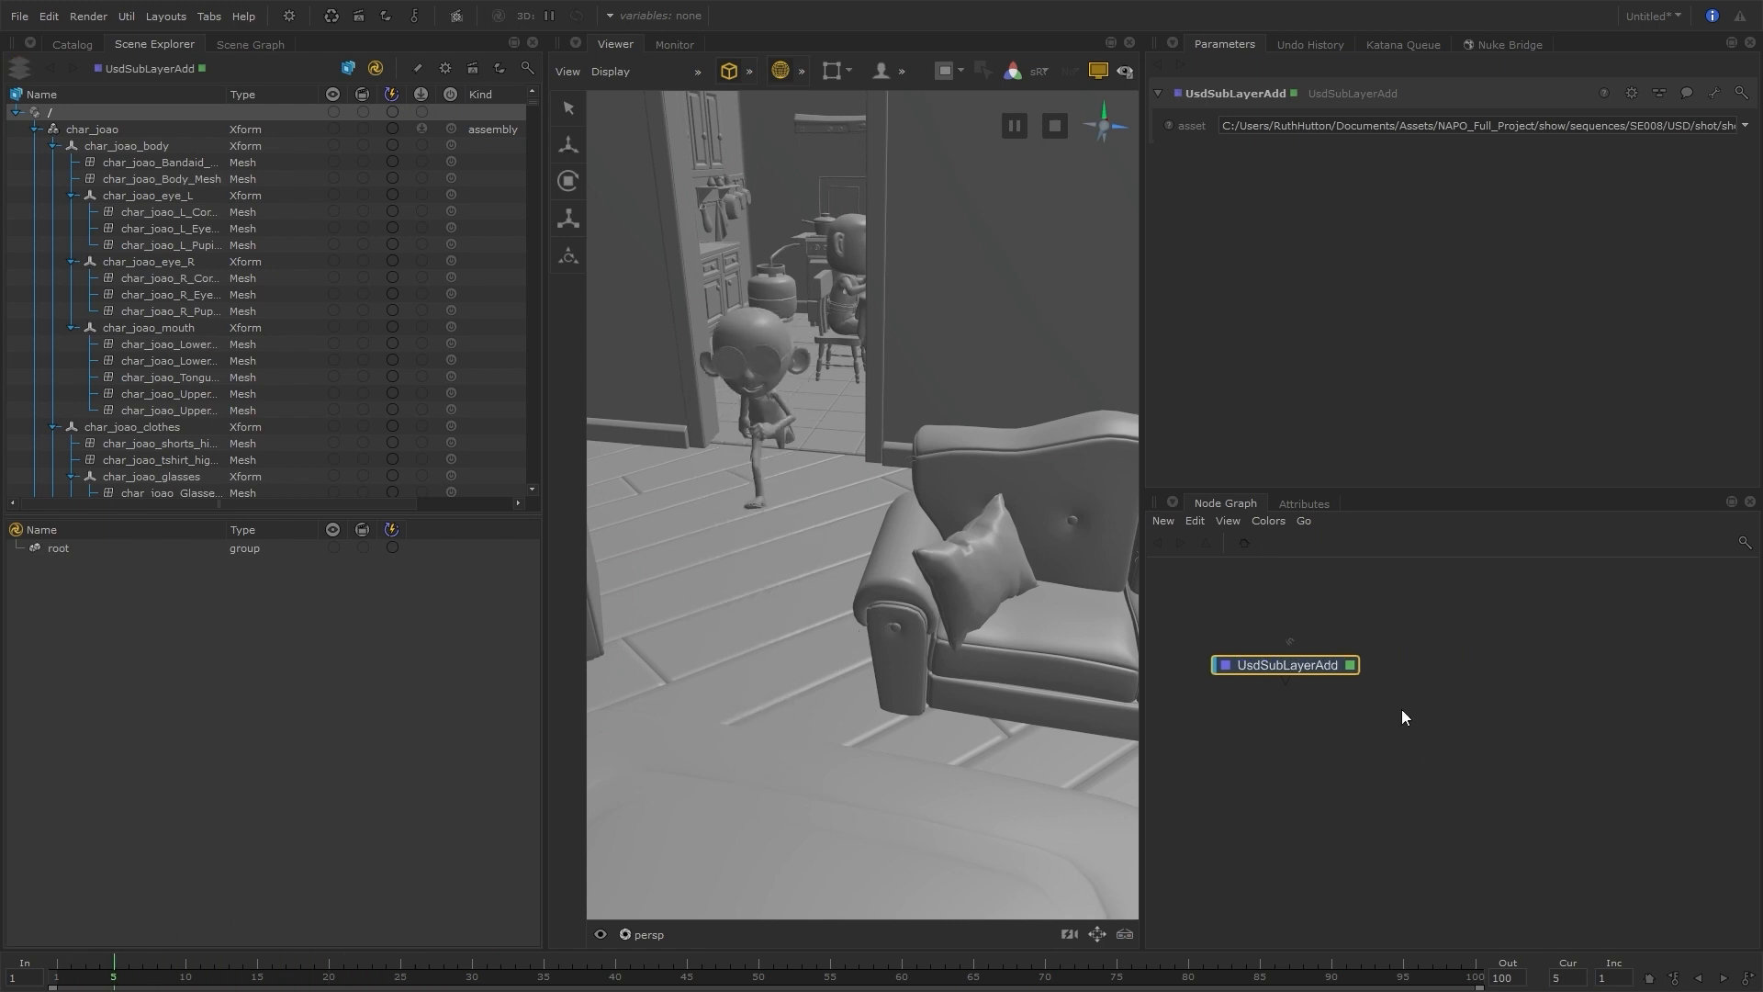
Add a UsdIn node beside the UsdSubLayerAdd node and show its parameters
key(Tab)
text(usdi)
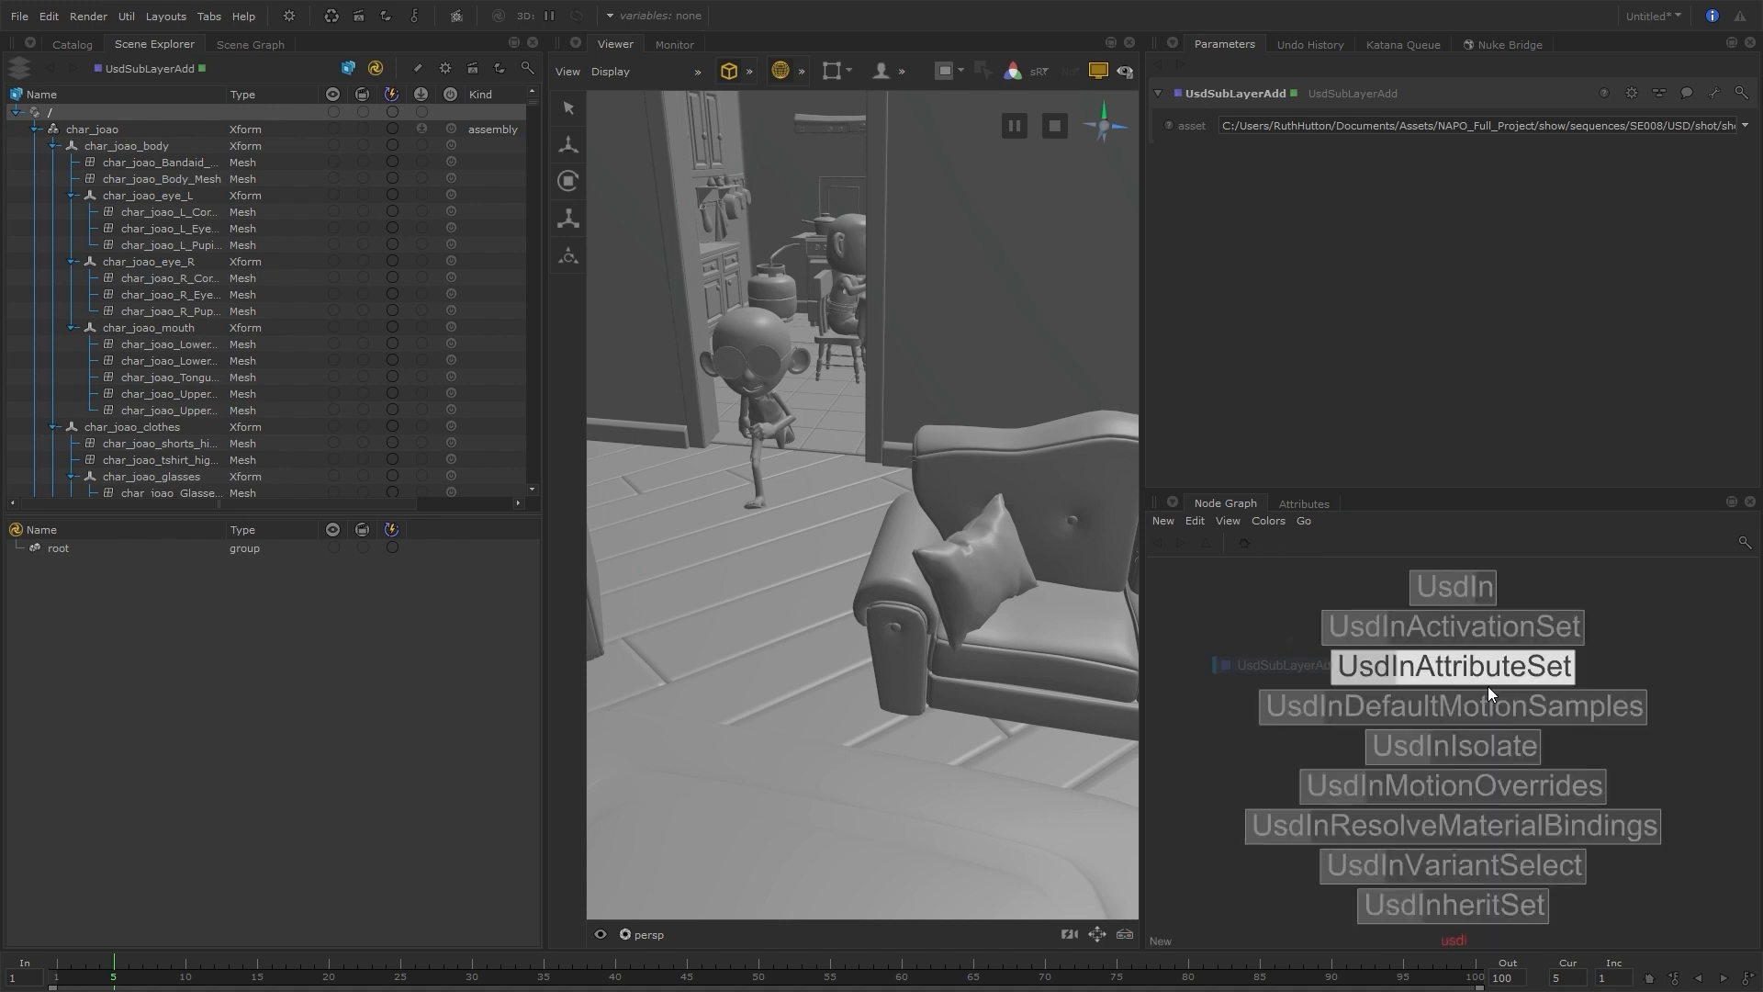
key(Up)
key(Up)
key(Return)
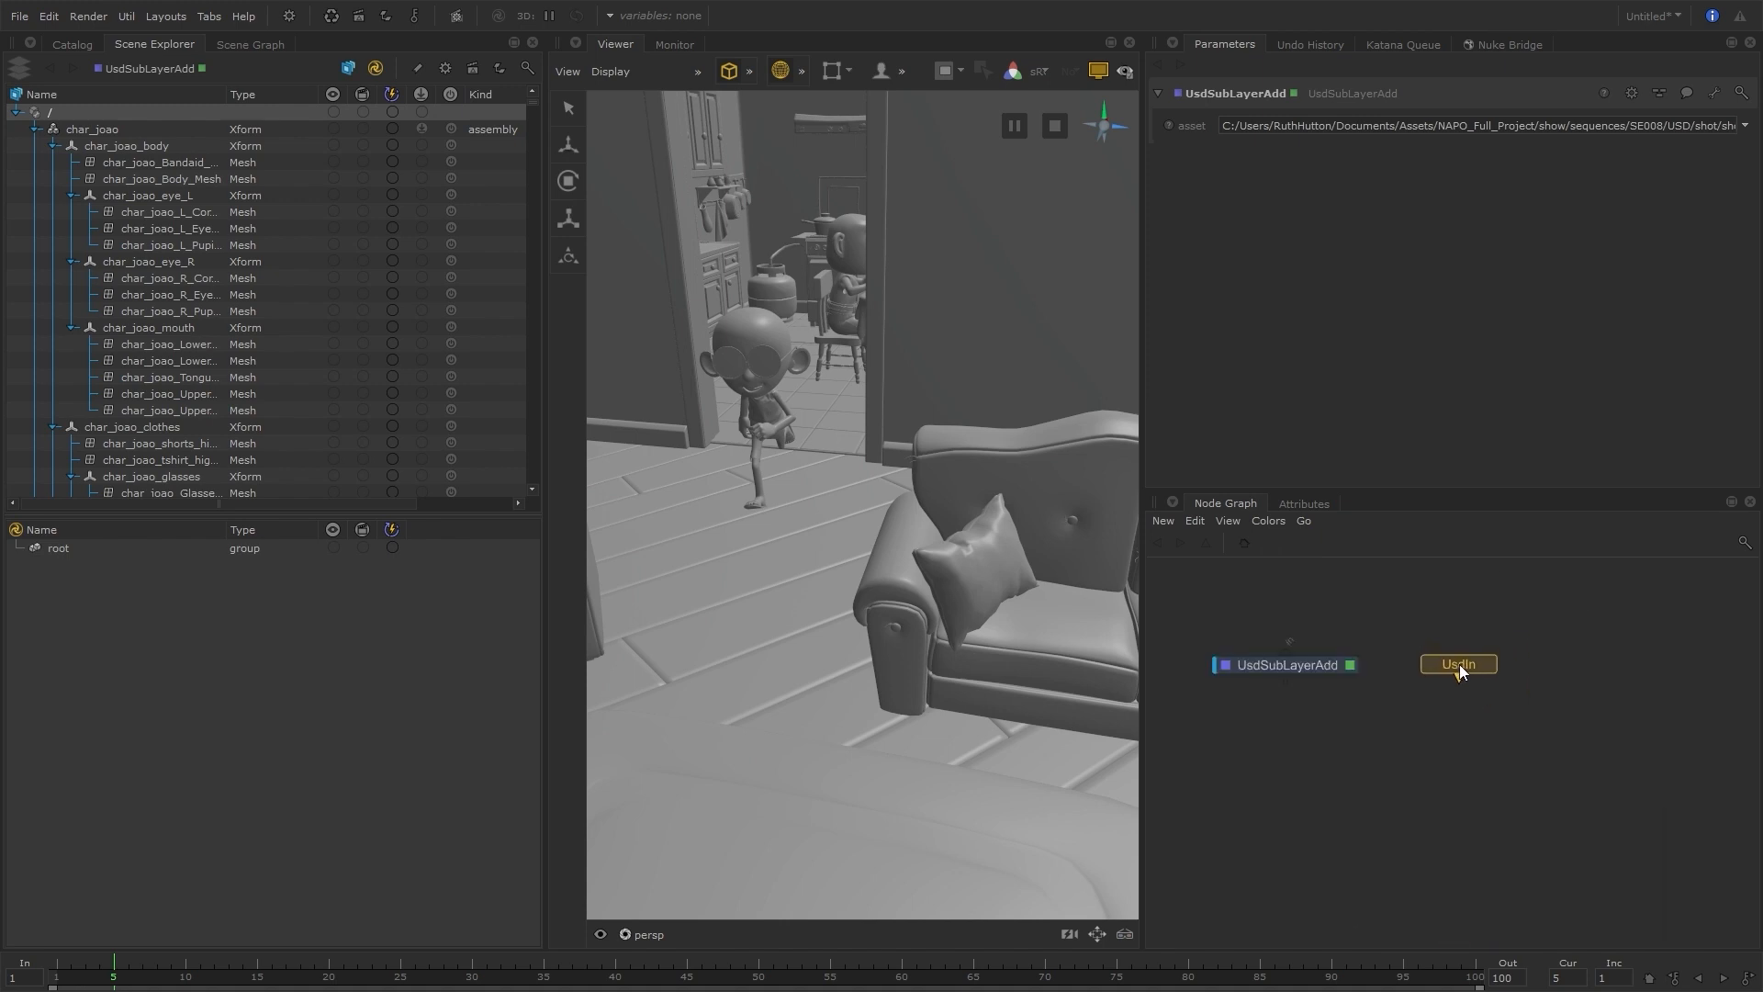
click(1458, 665)
Set the UsdIn node's fileName to the same shot file, shot_C008_S1010.usda
click(1743, 125)
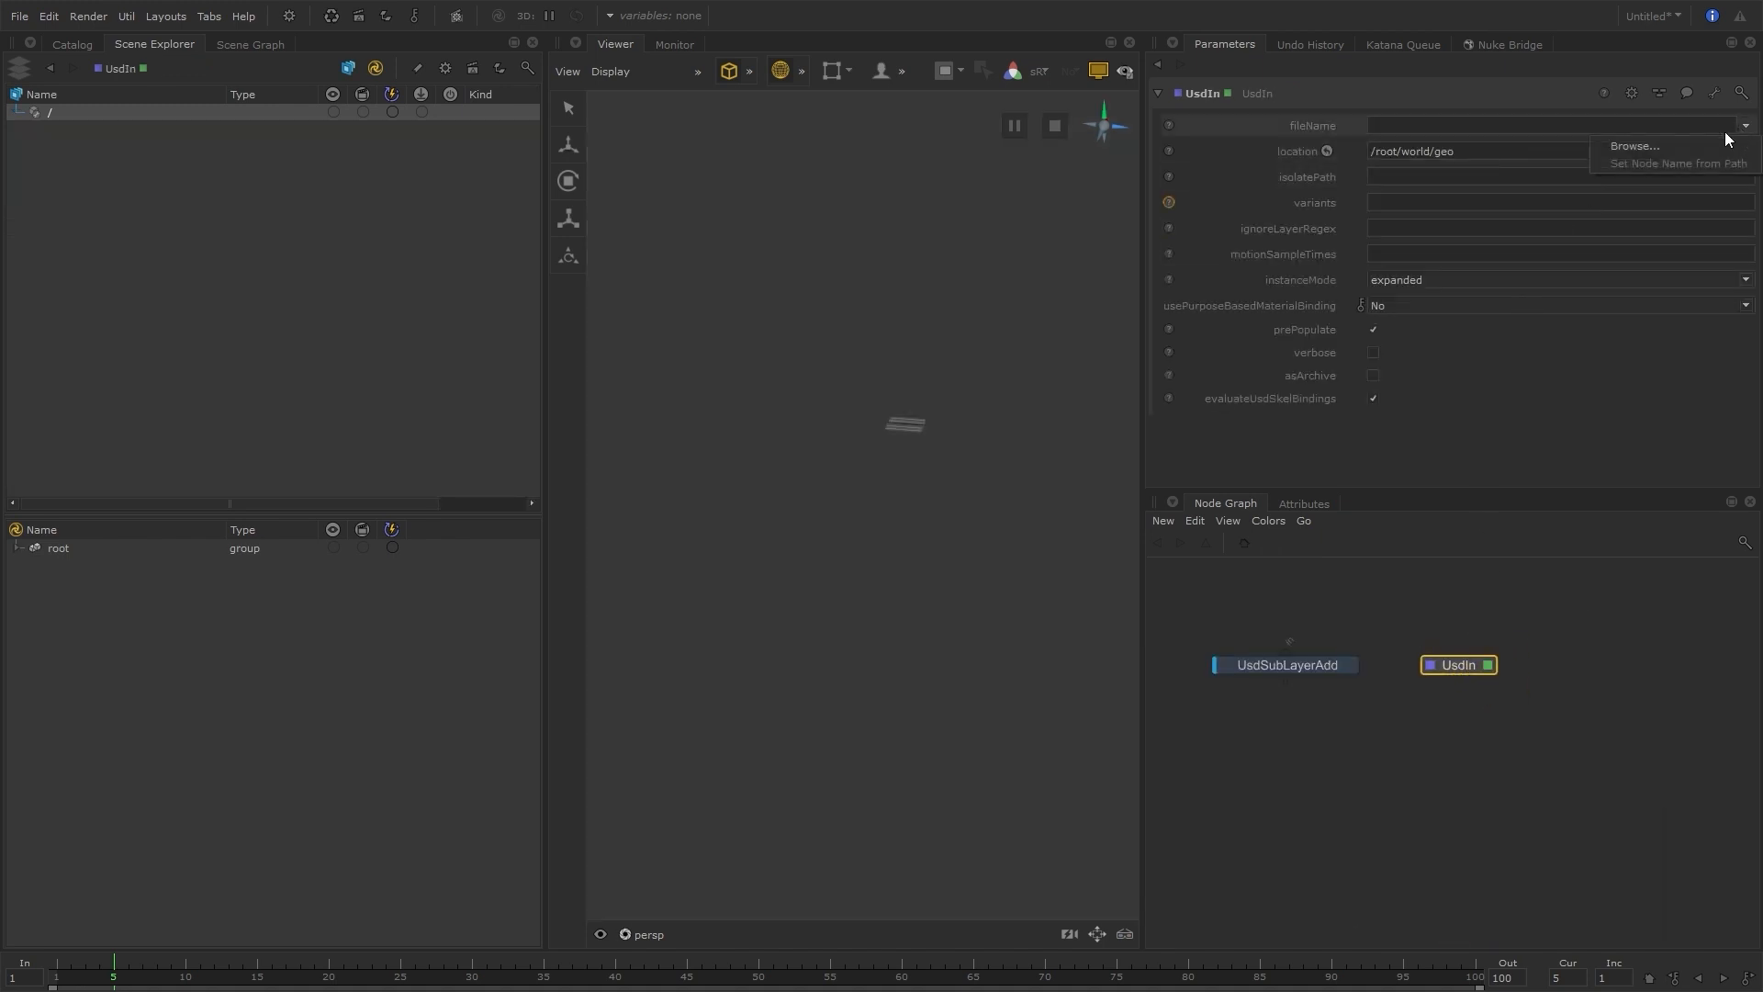
click(1653, 146)
click(1106, 366)
double_click(775, 366)
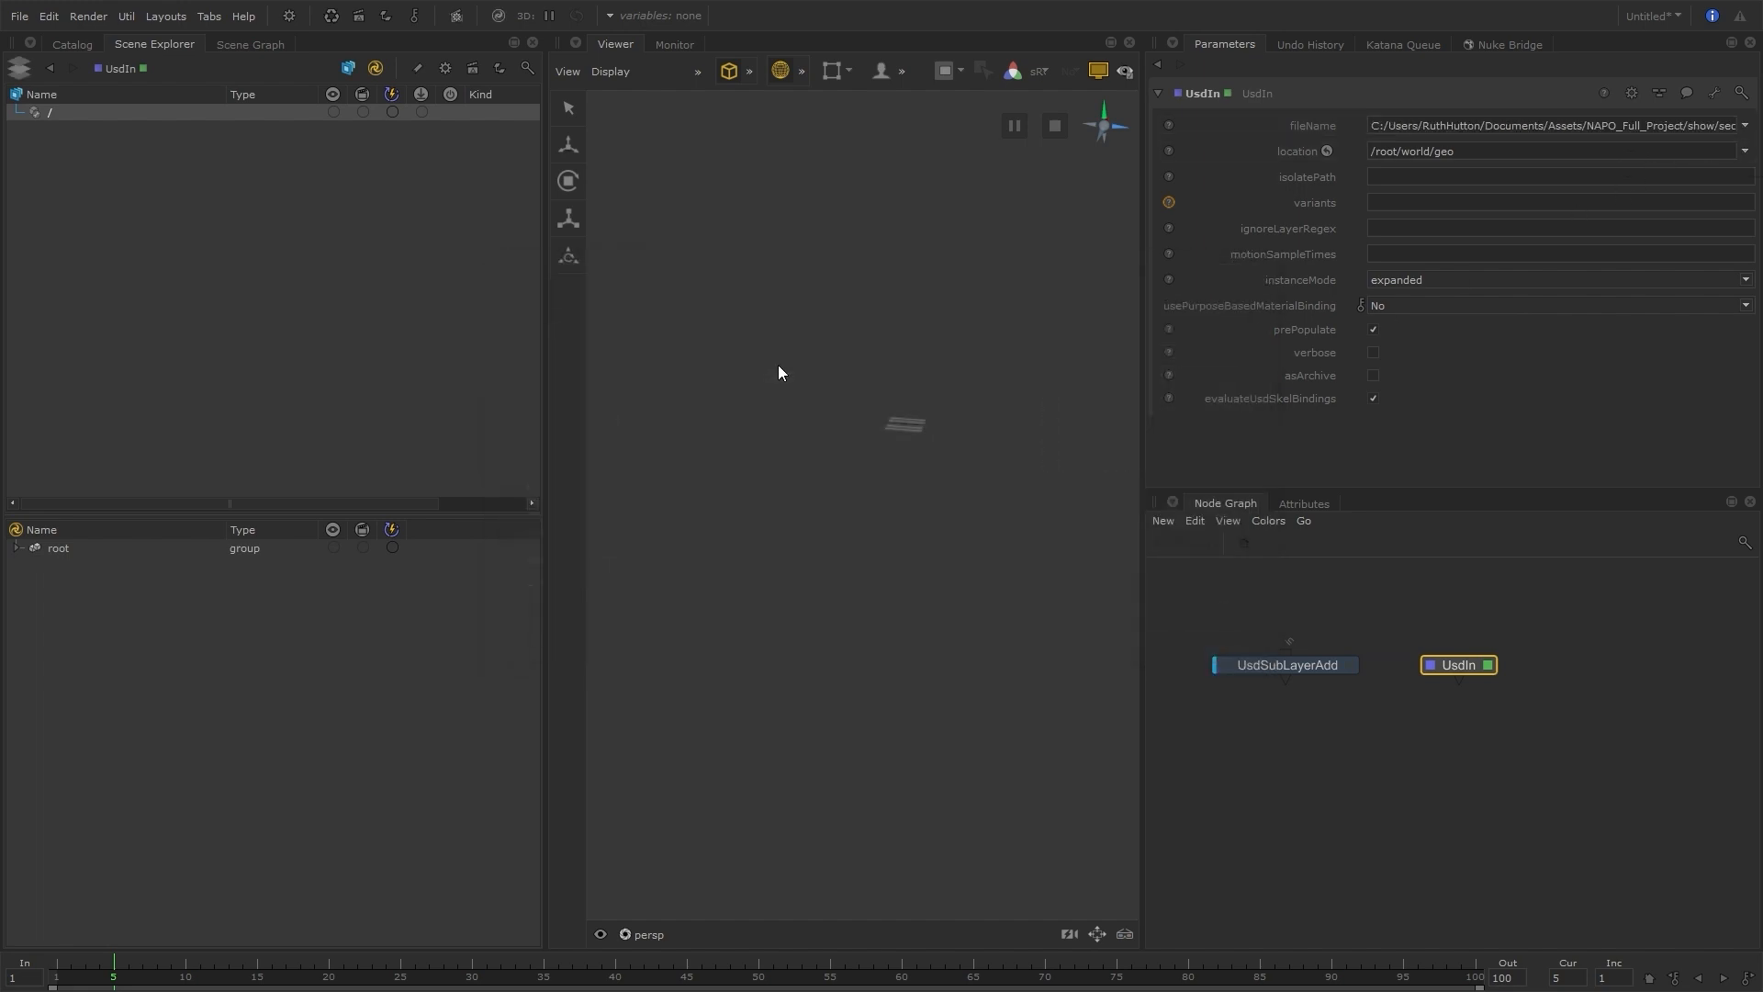
Expand the entire Katana scene graph hierarchy from root, clear the selection, and scrub the timeline to frame 12
right_click(99, 547)
click(119, 544)
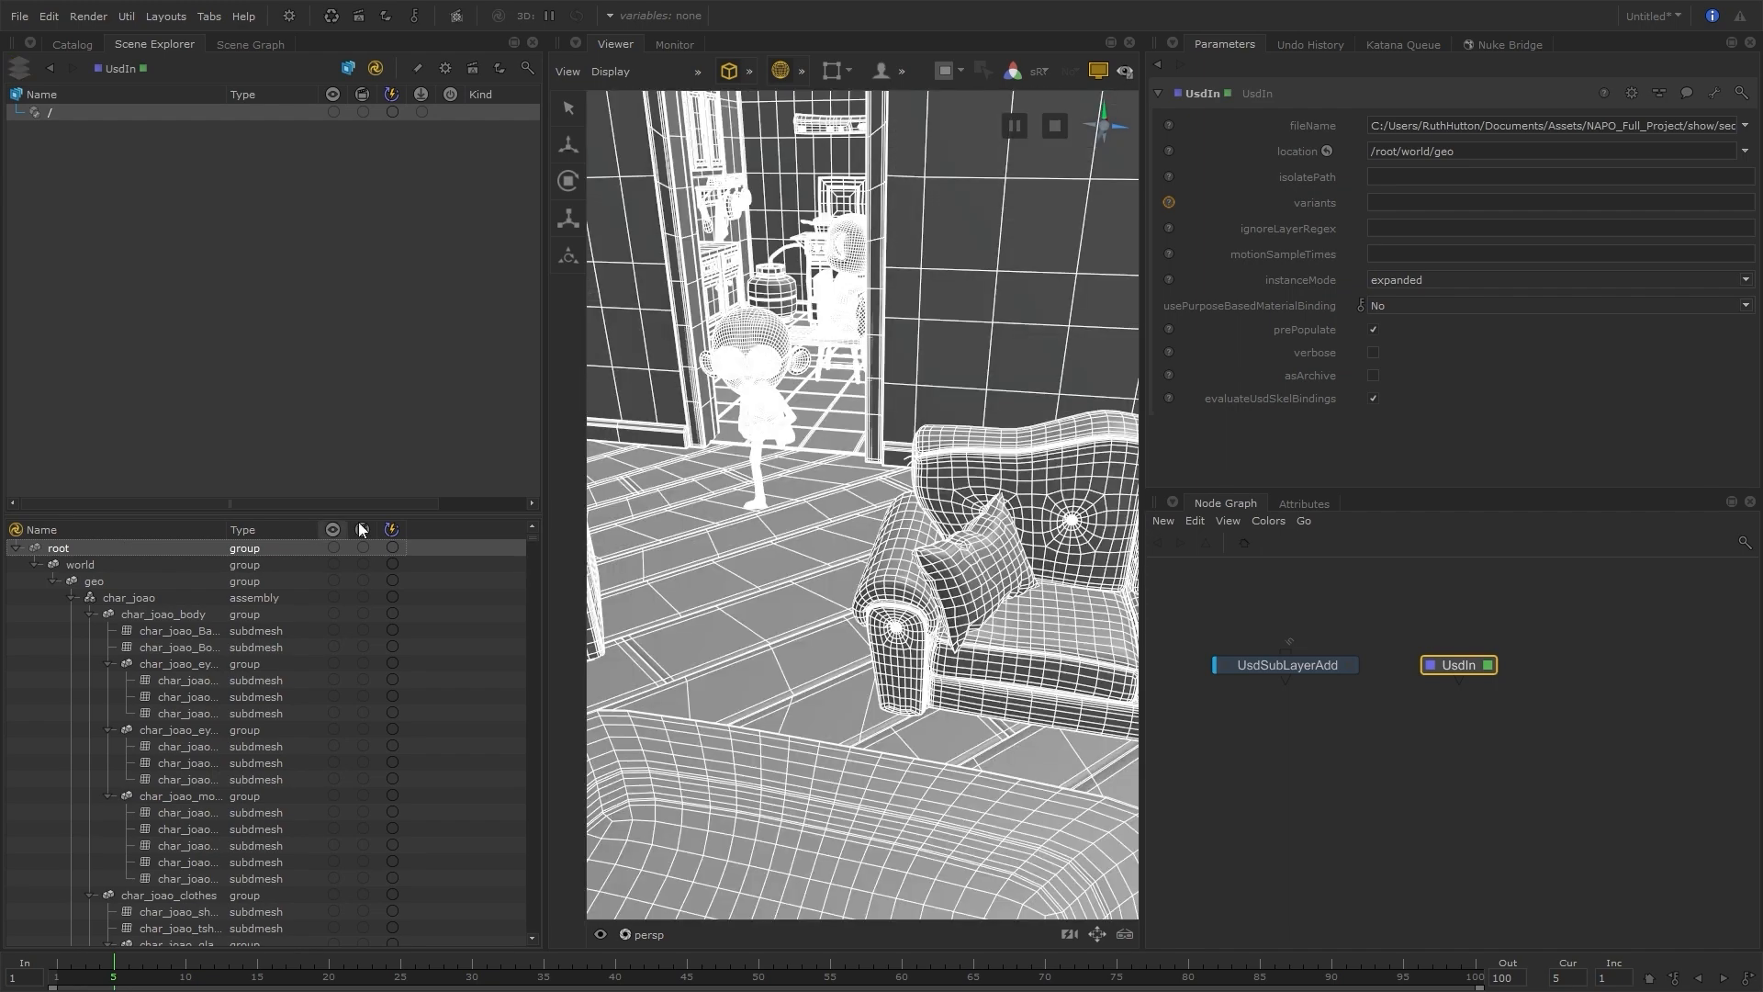
click(699, 570)
click(698, 567)
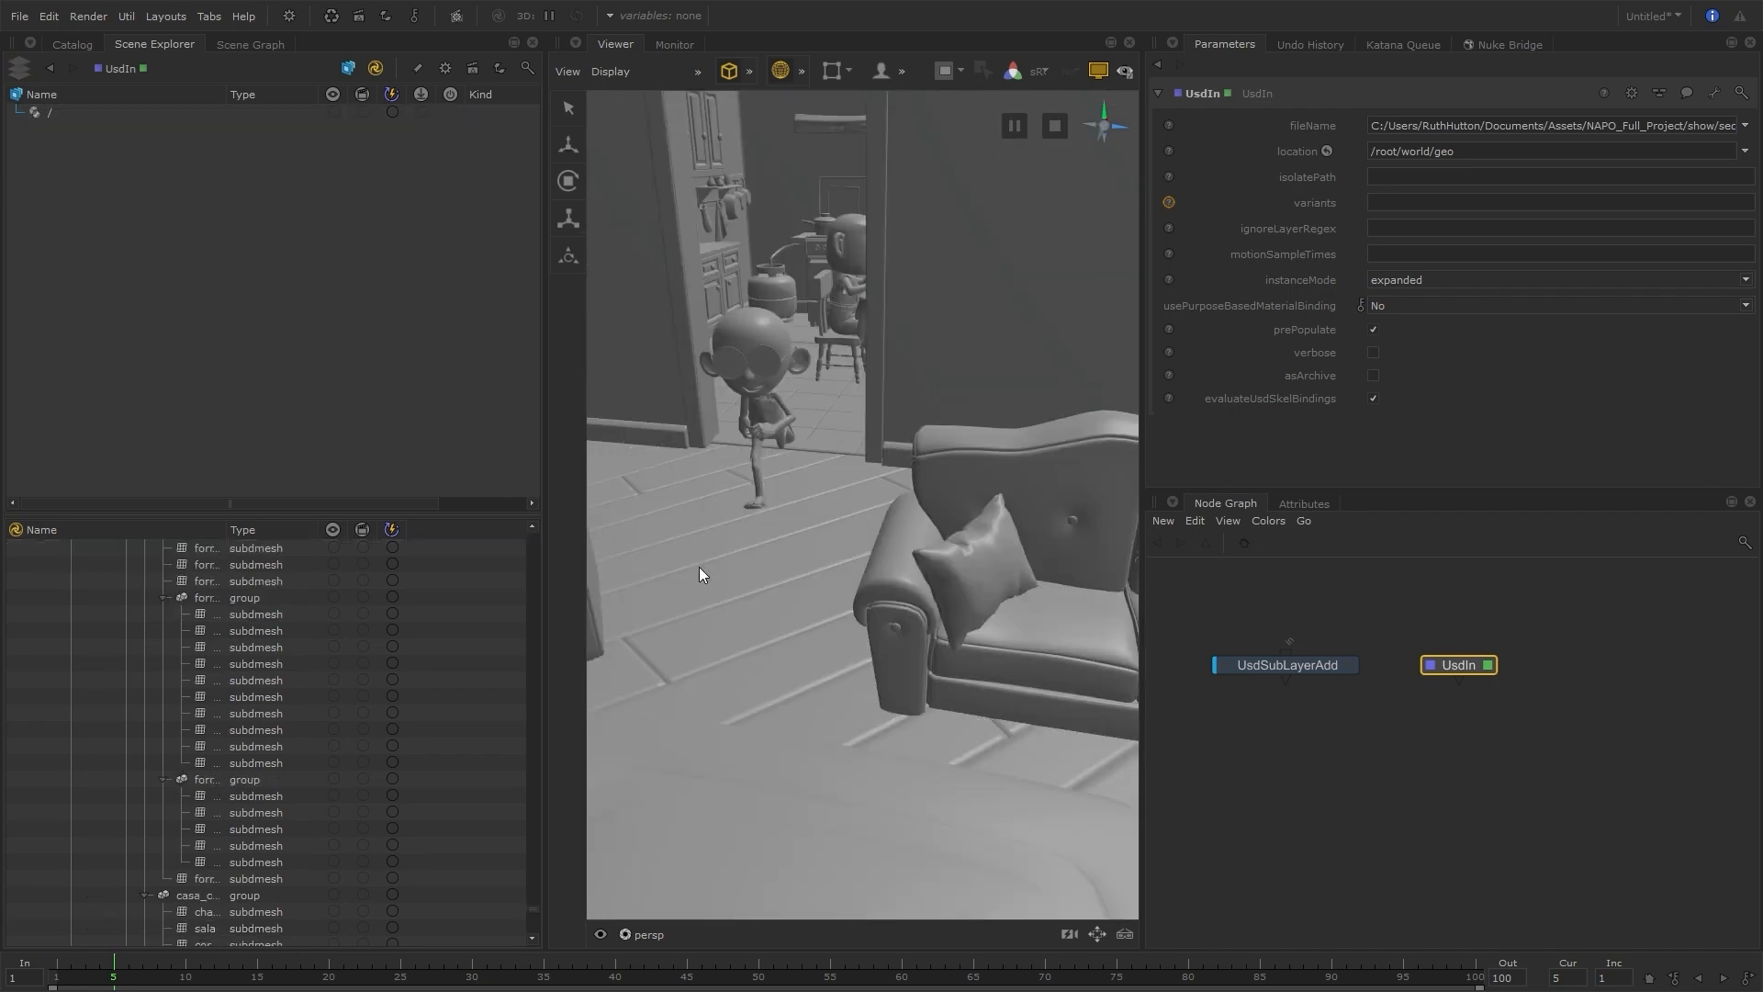
mouse_move(210, 974)
mouse_down()
mouse_move(600, 976)
mouse_move(192, 982)
mouse_move(578, 984)
mouse_move(214, 981)
mouse_up()
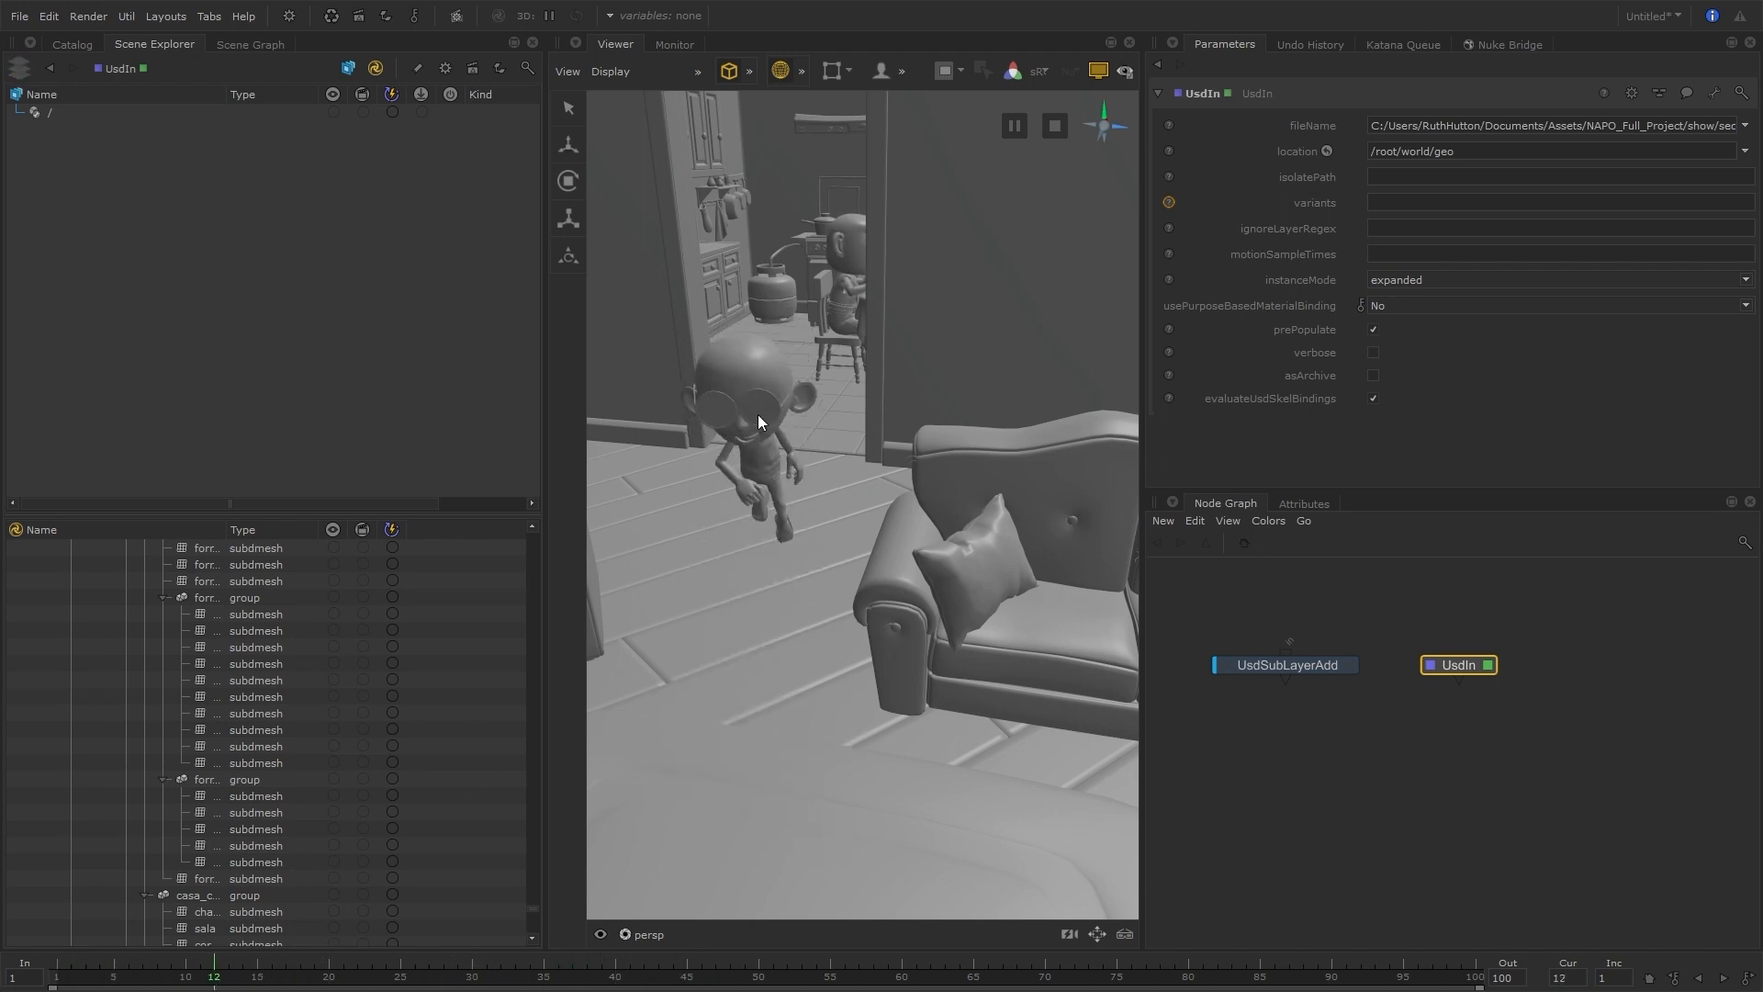
Combine the UsdSubLayerAdd and UsdIn nodes in a viewed and edited Merge node, and scrub the timeline to frame 11
drag(1334, 614, 1464, 715)
key(m)
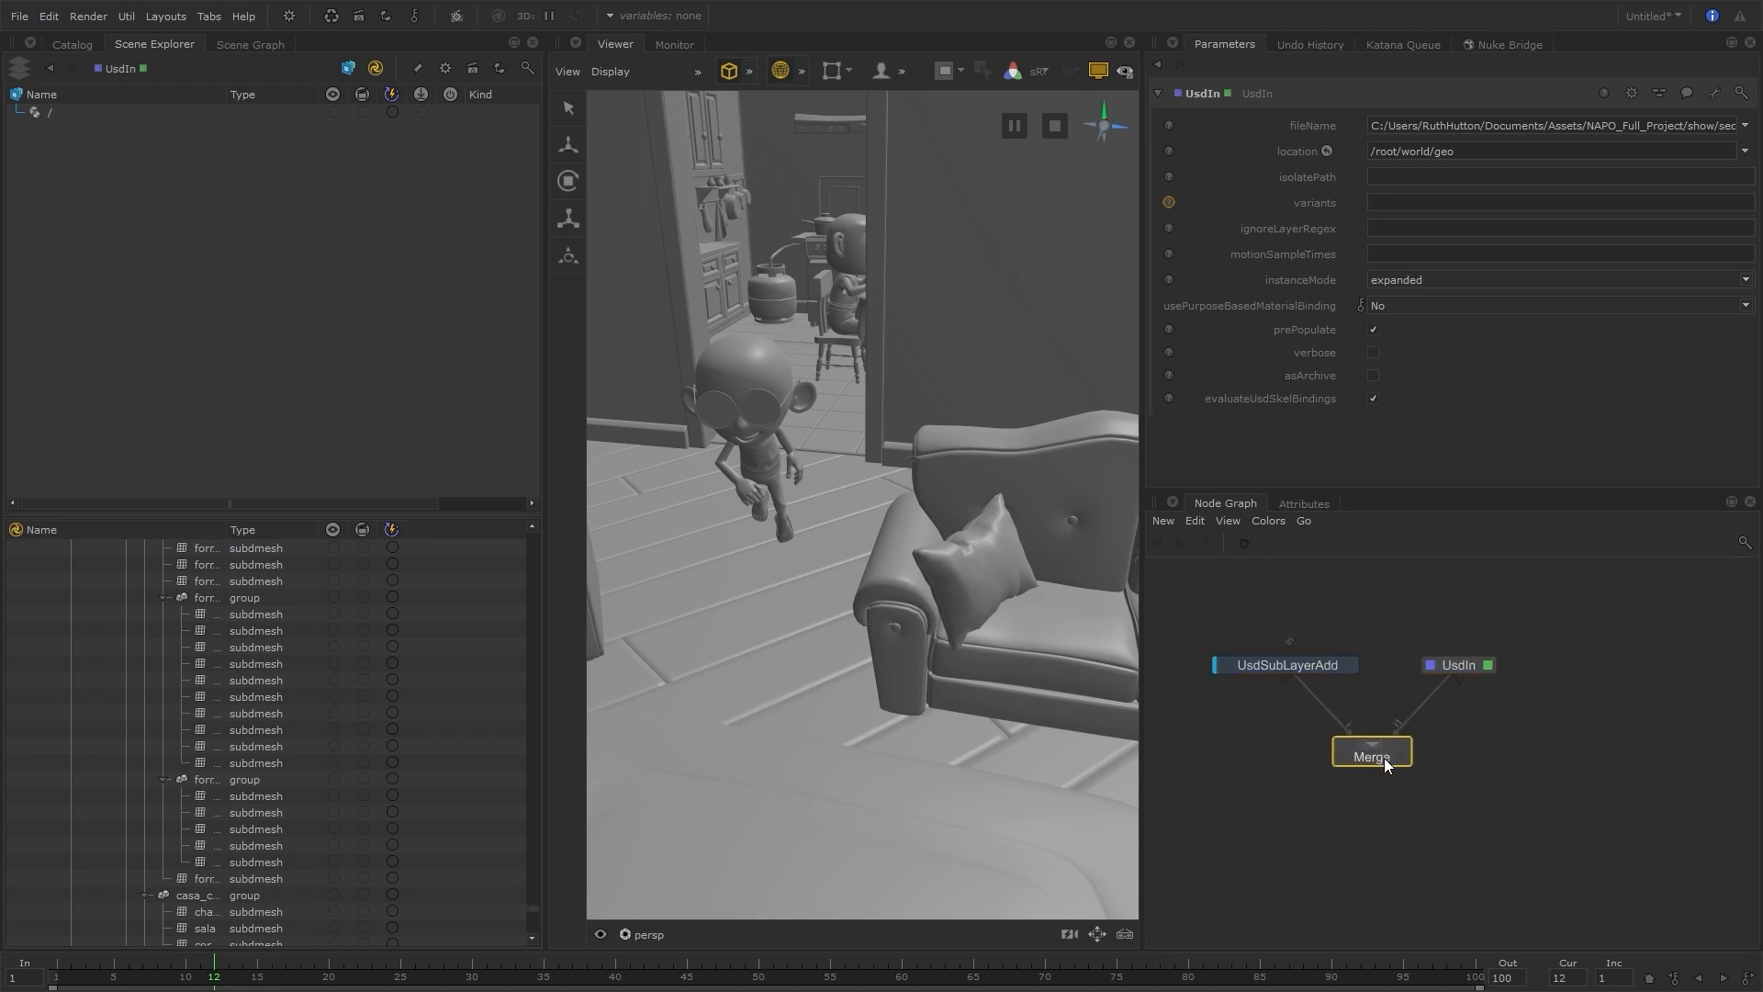
key(v)
key(e)
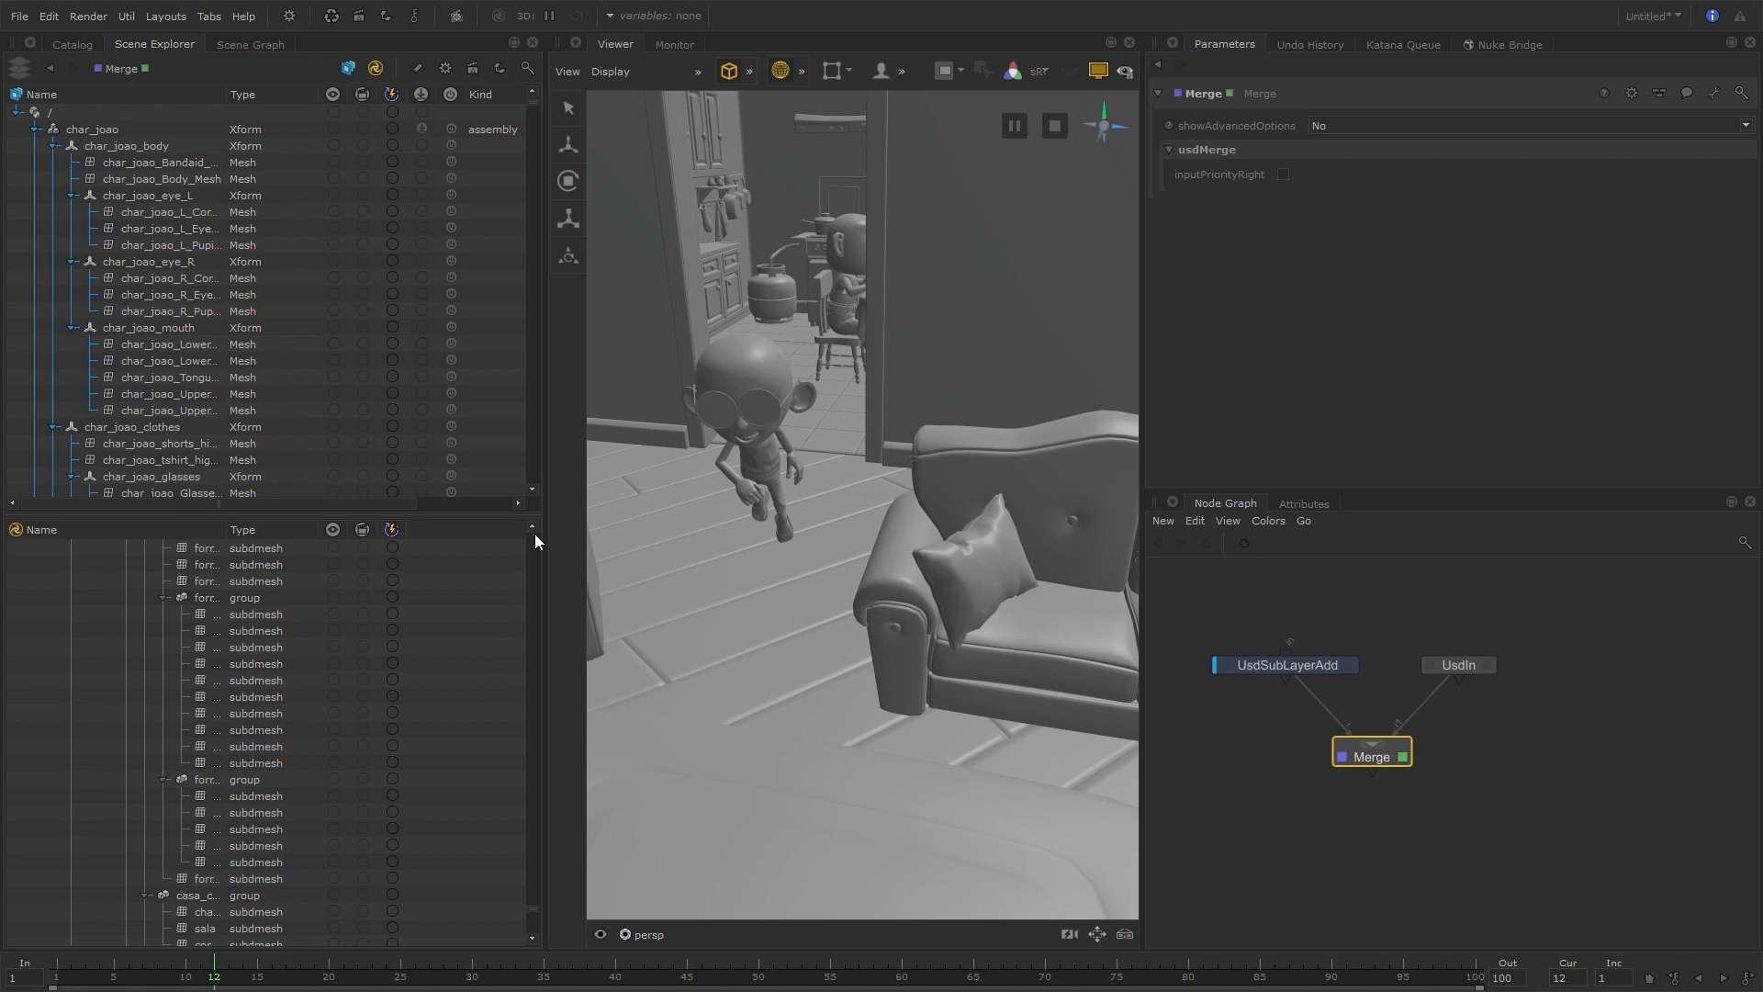
drag(533, 909, 533, 525)
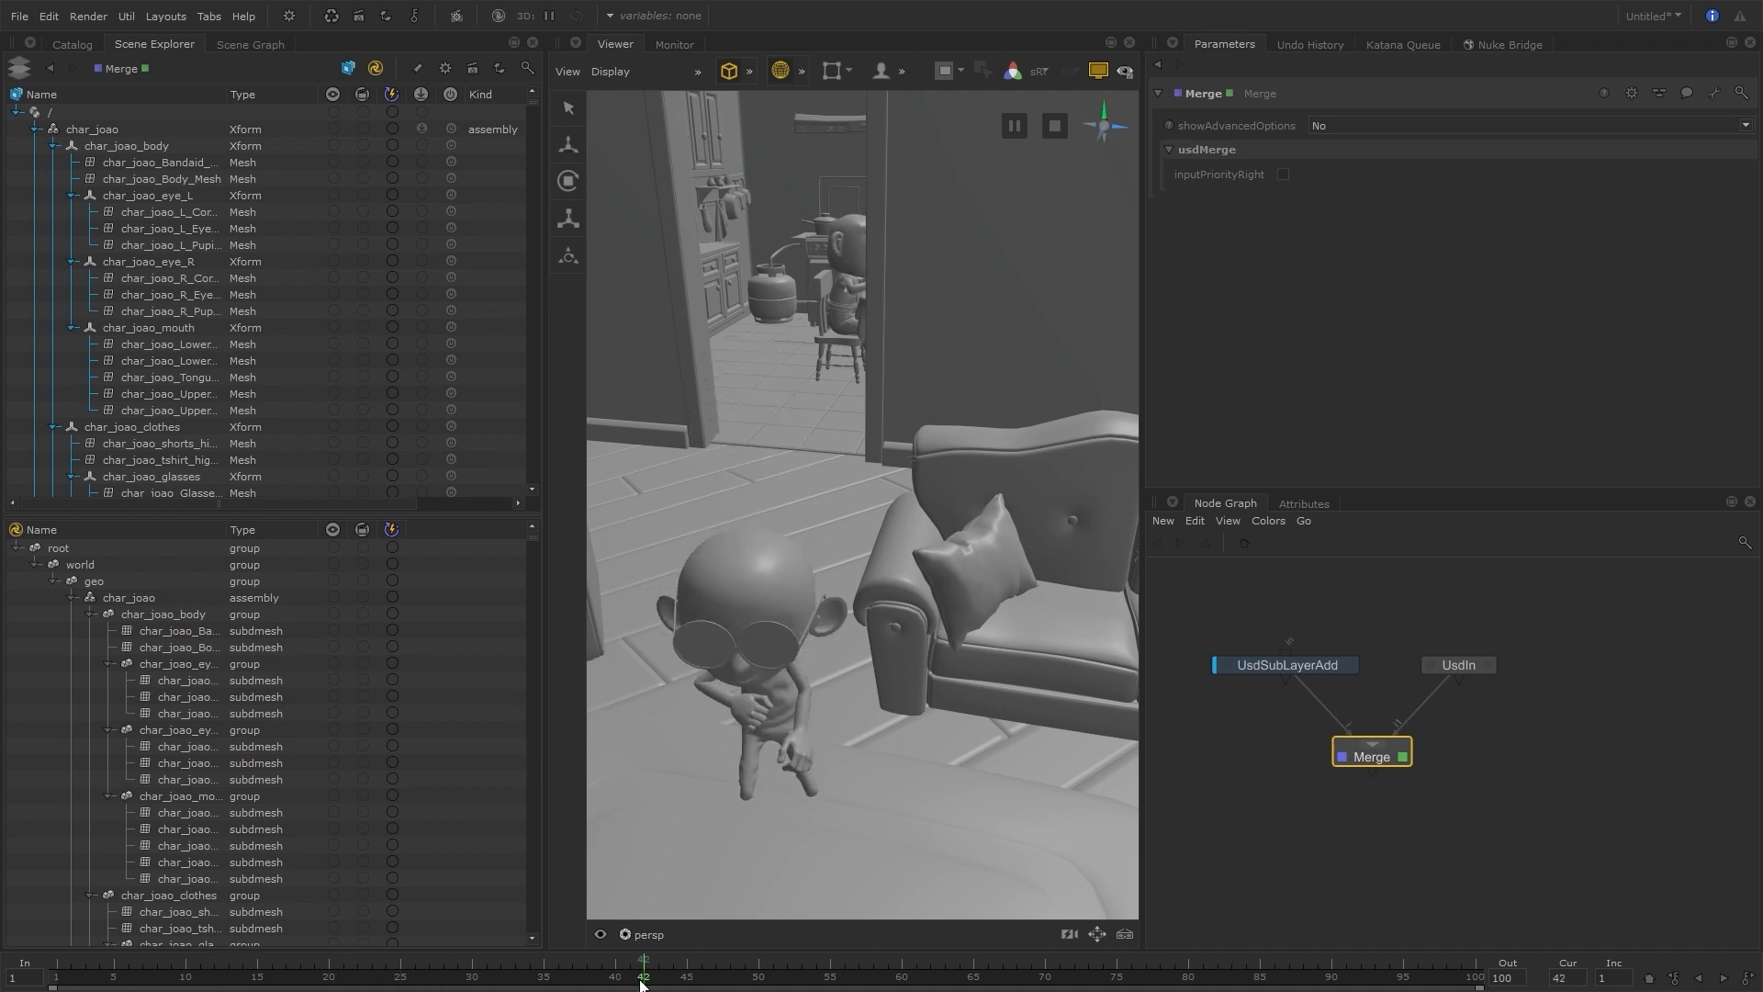
drag(370, 984, 199, 982)
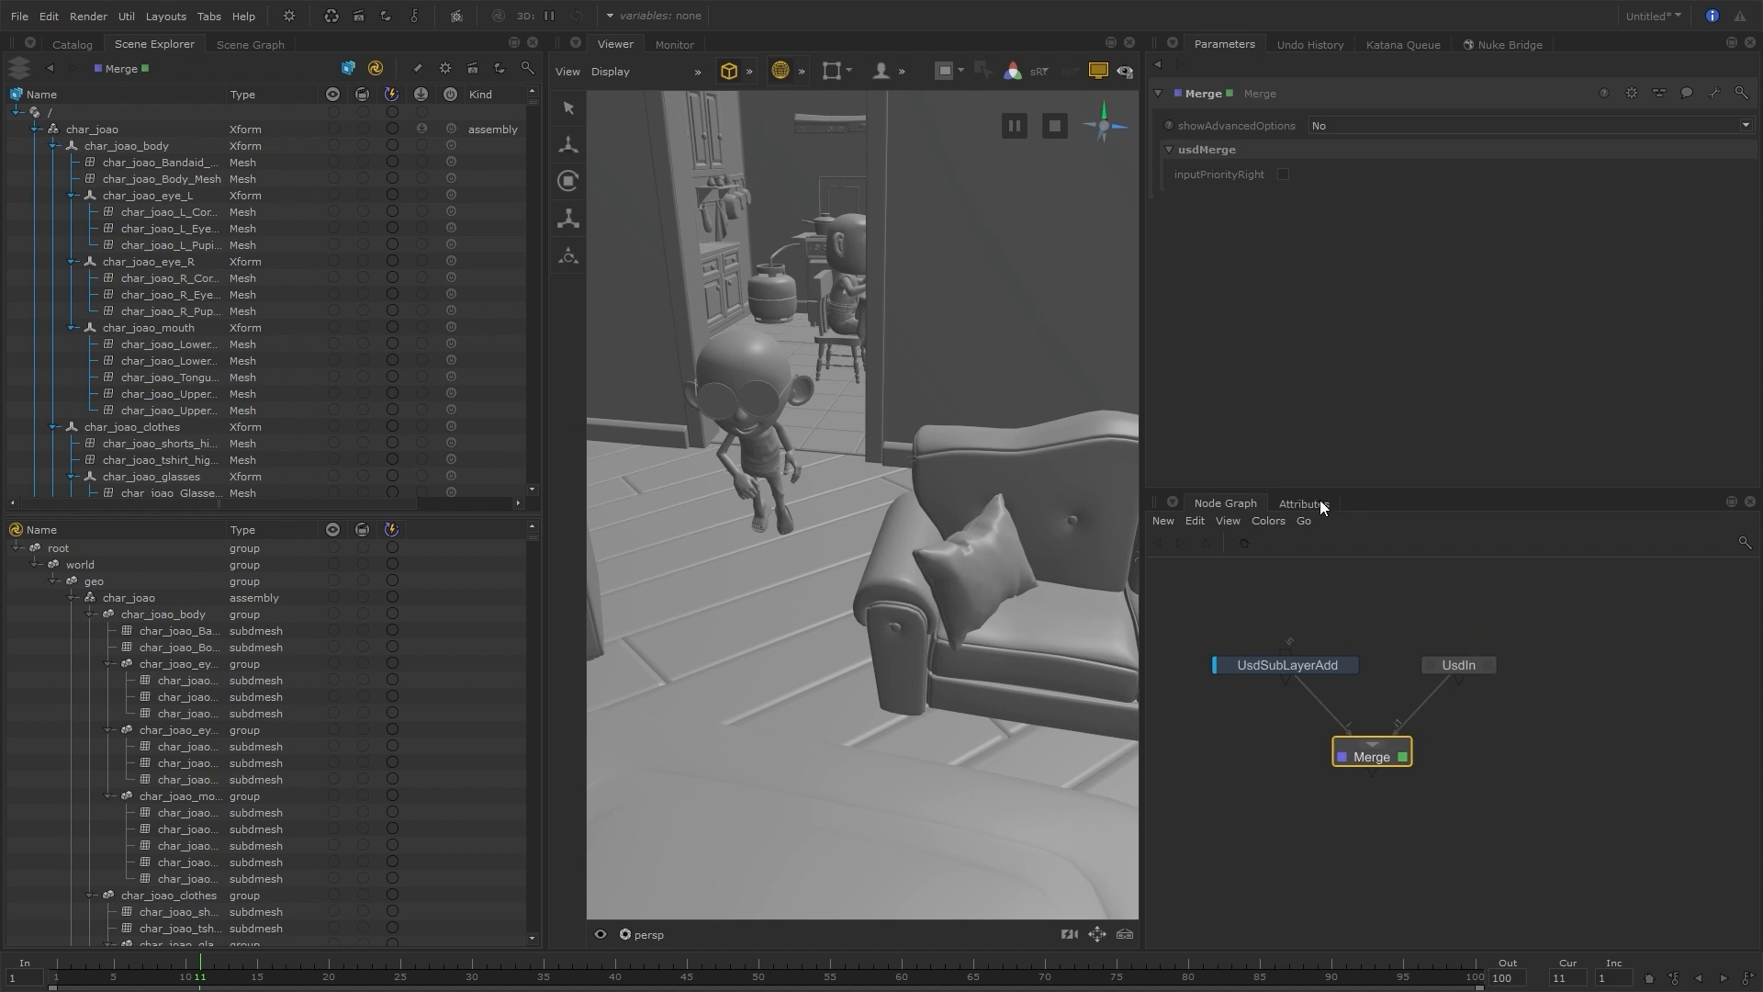
Enlarge the attributes area and inspect char_joao_Body_Mesh's attributes from both the USD and Katana hierarchies, returning to the USD version
drag(1327, 494, 1308, 328)
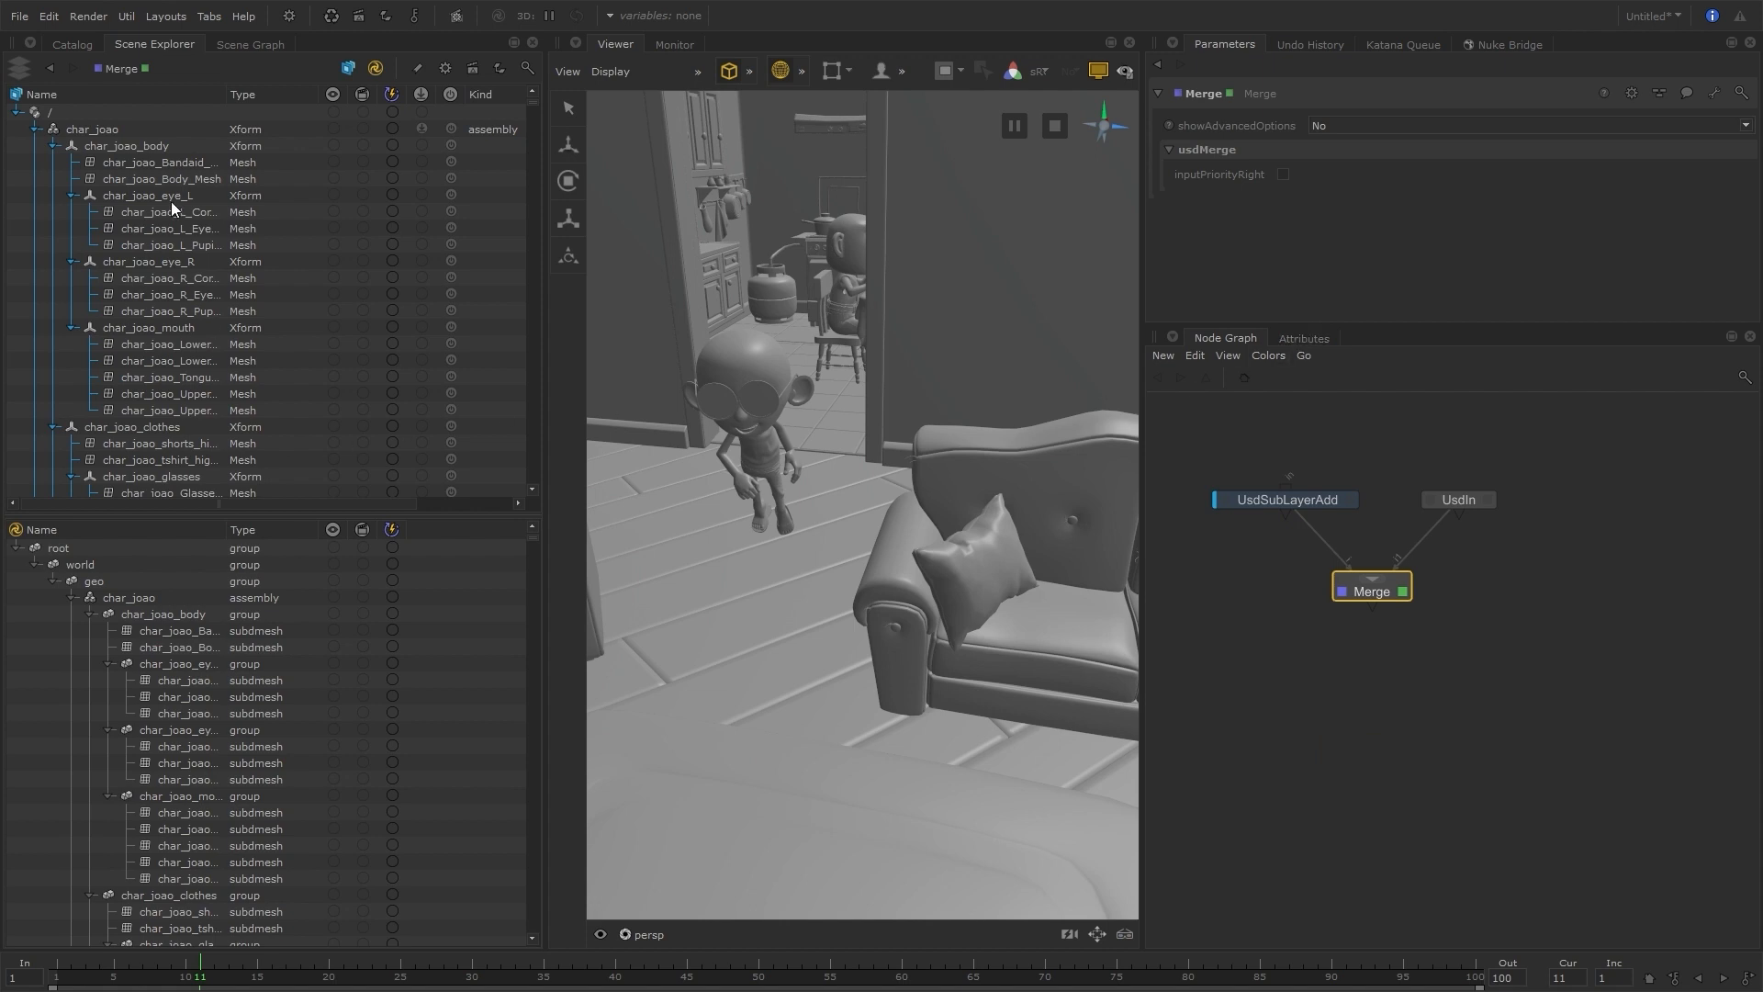
click(192, 179)
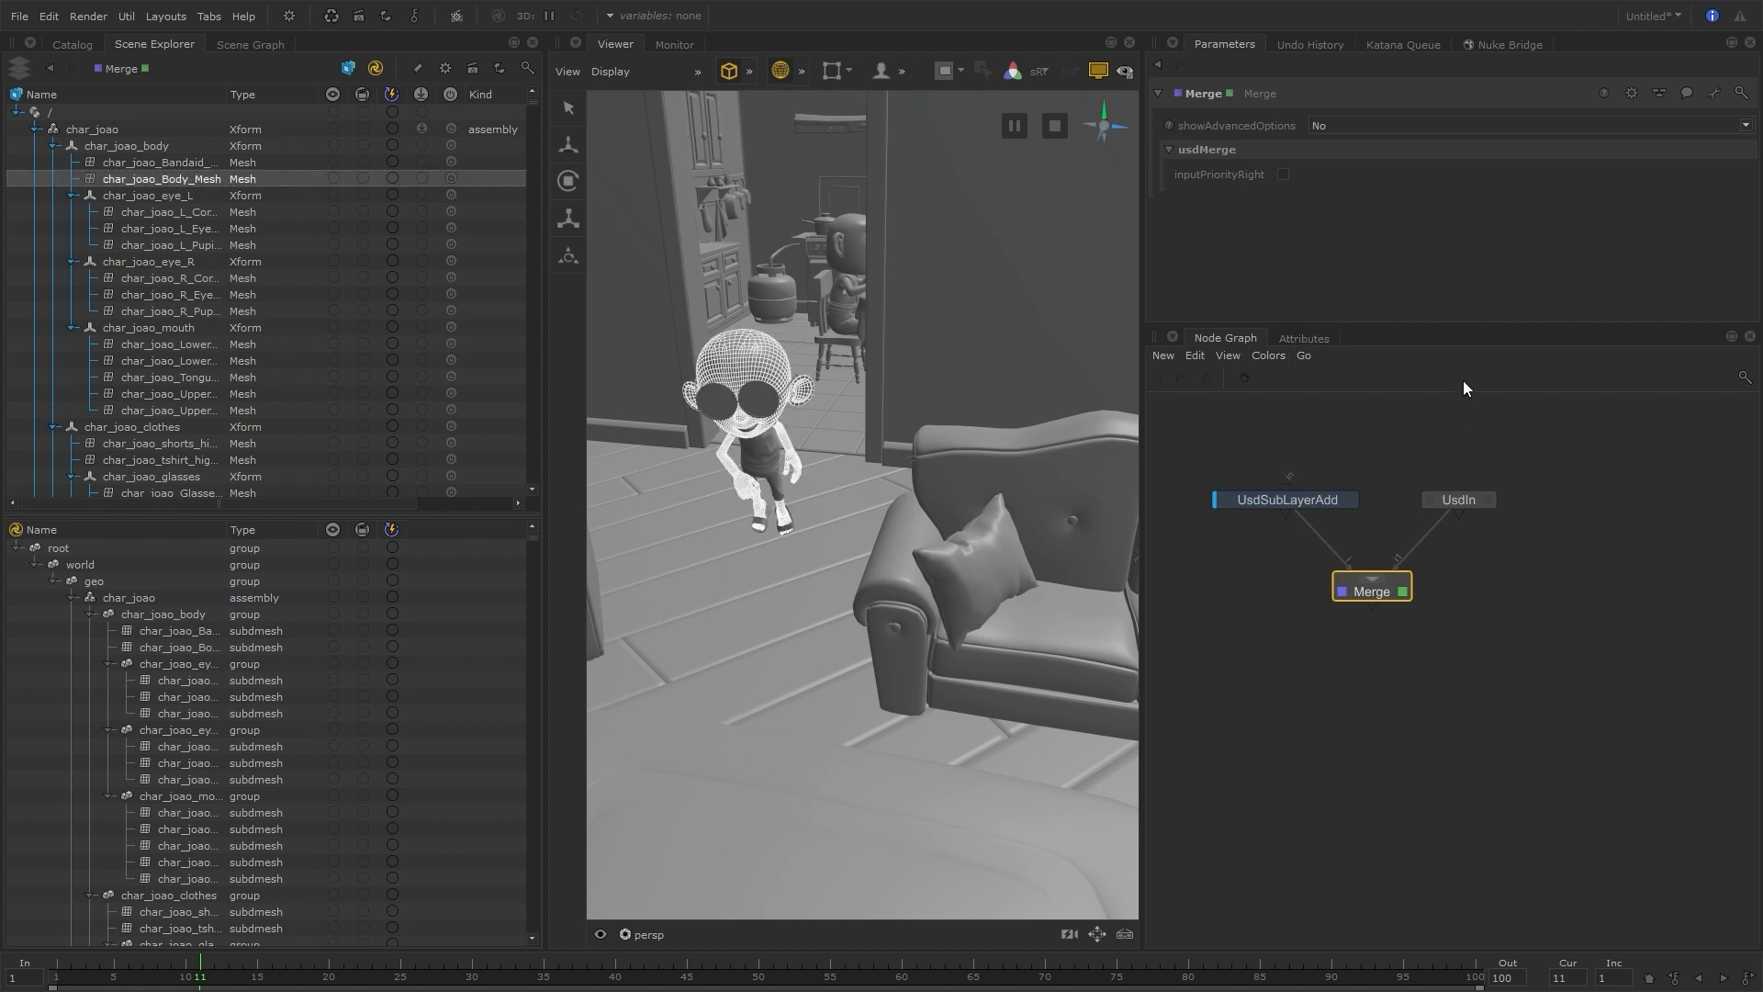
click(1297, 339)
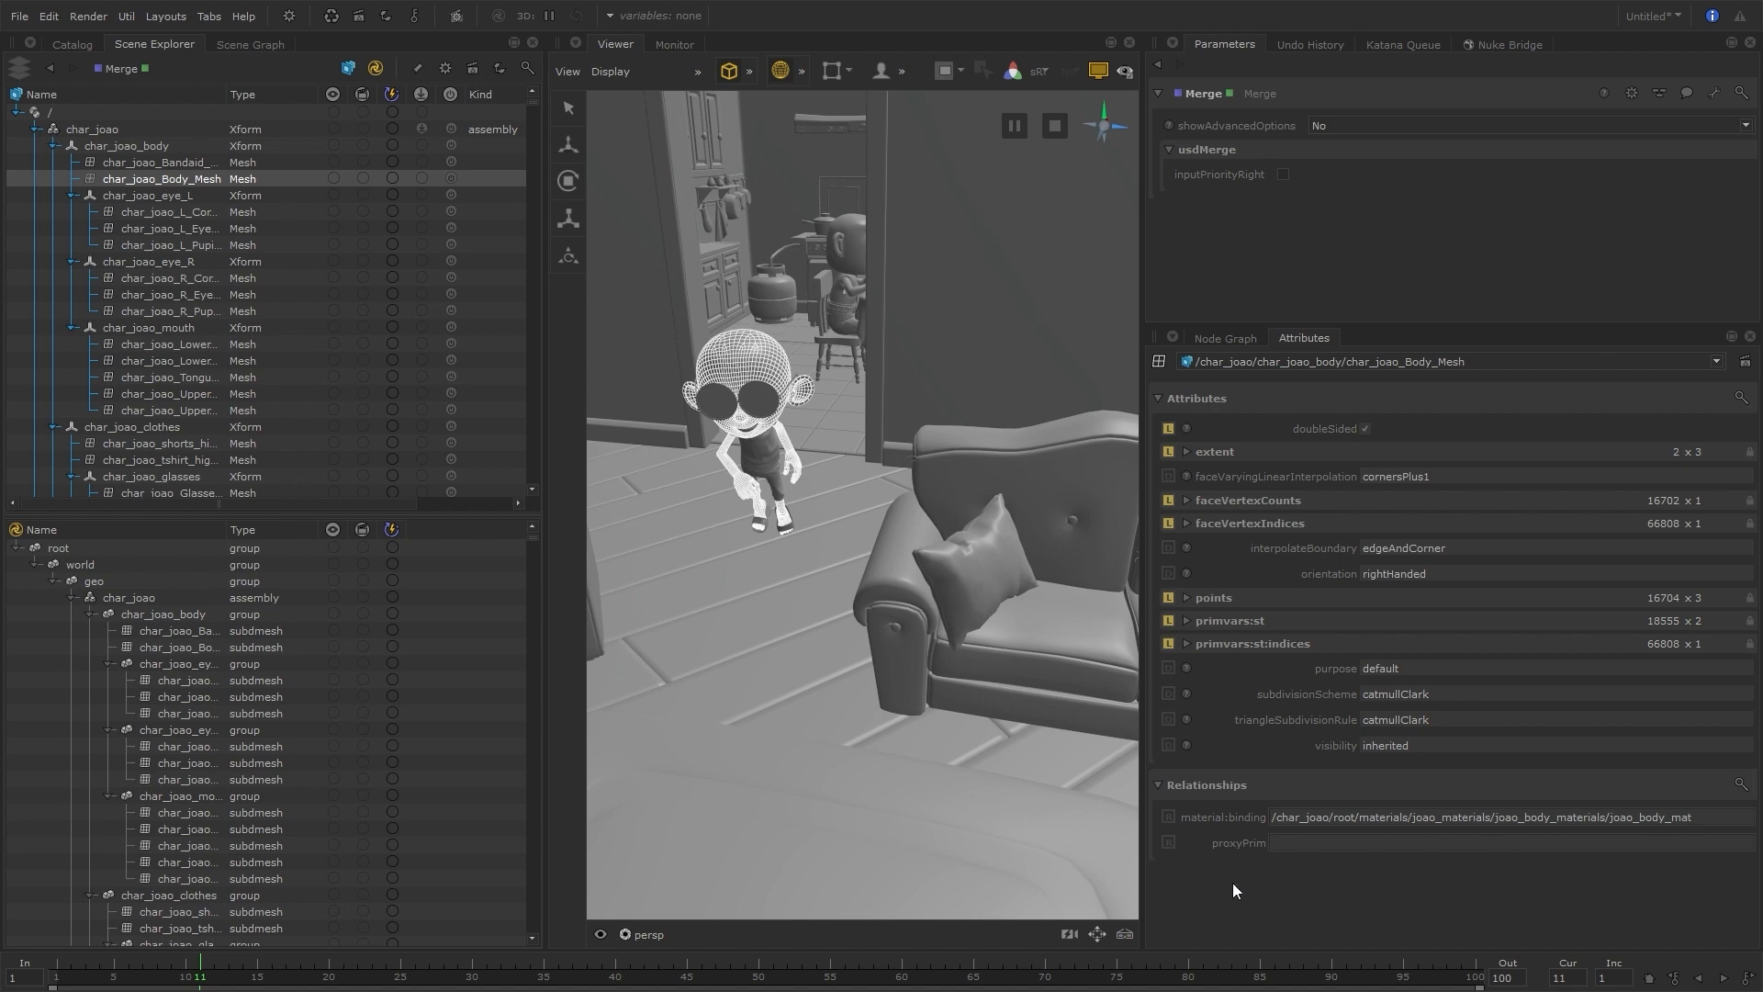
click(207, 648)
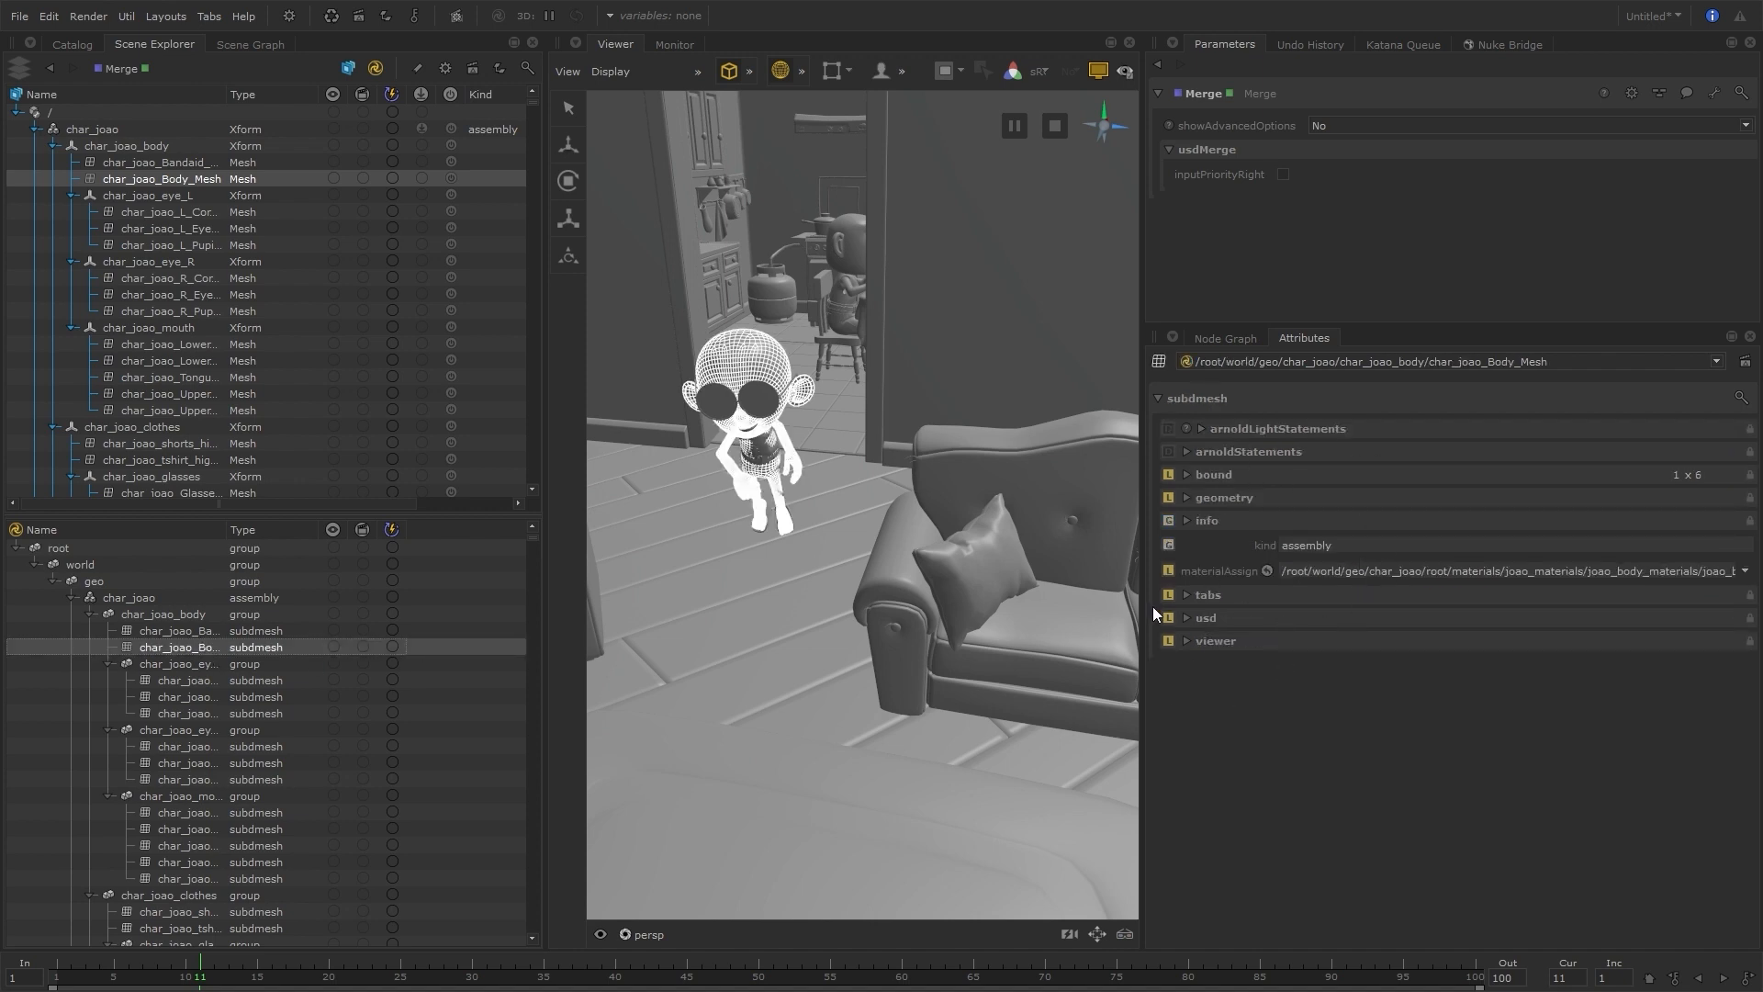
click(1715, 362)
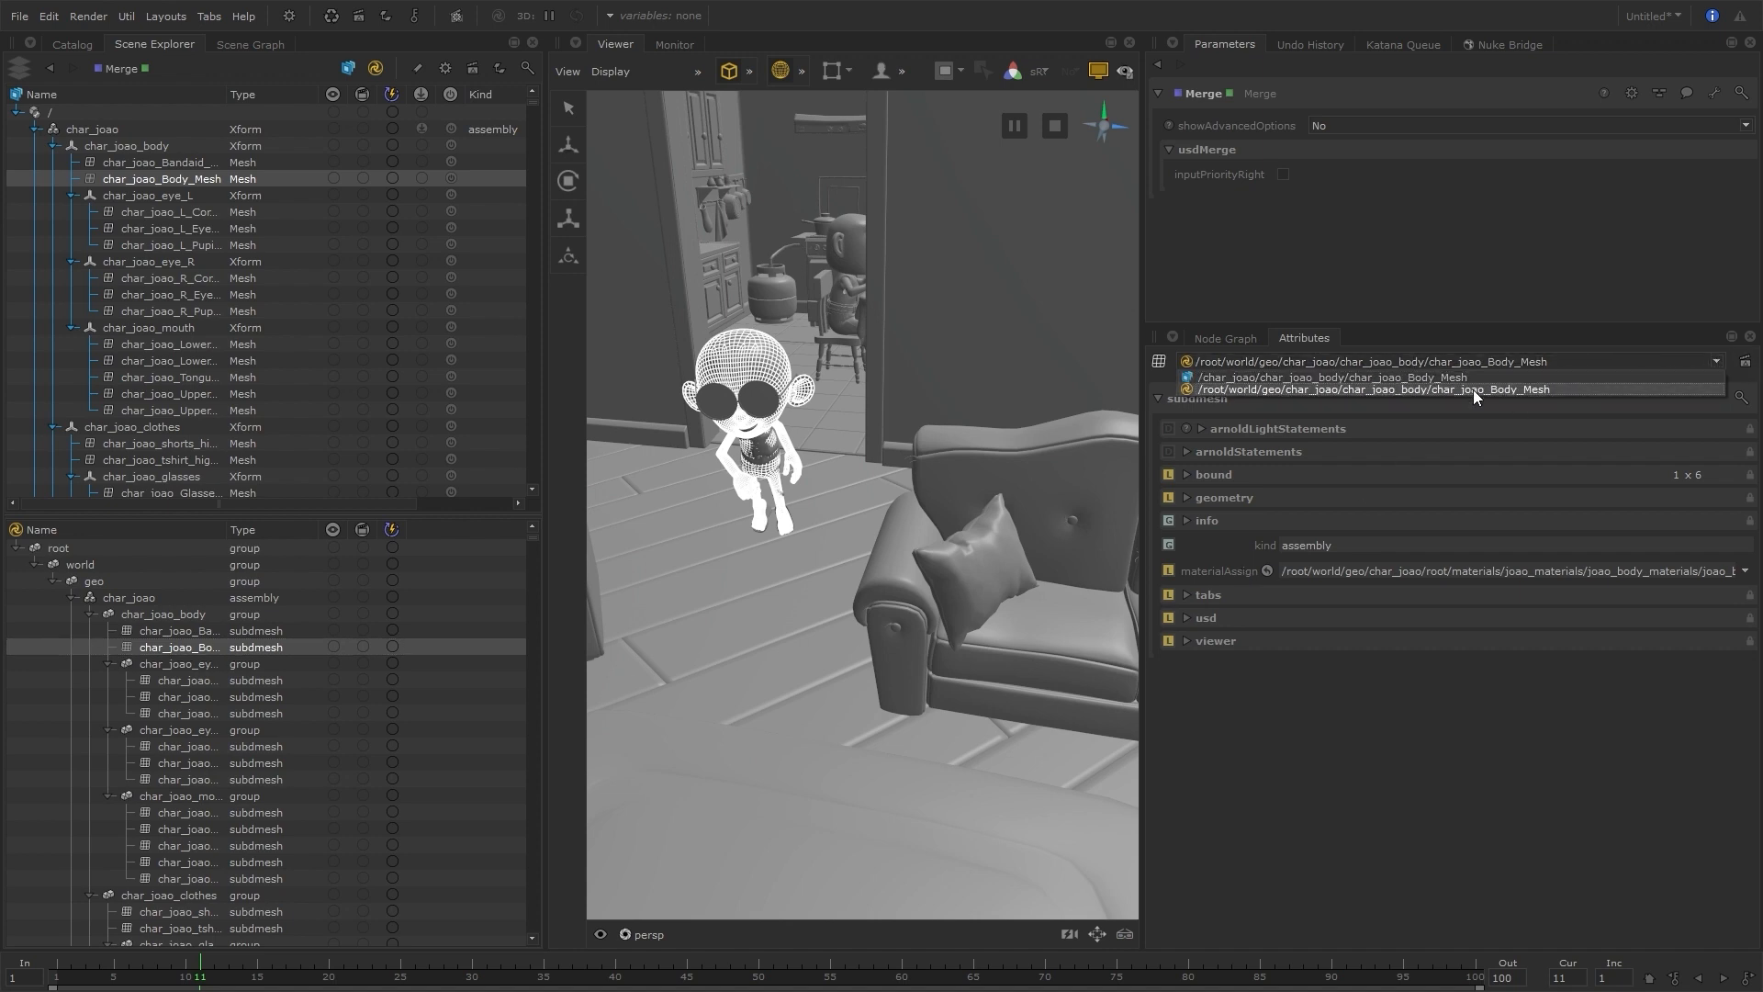
click(1493, 379)
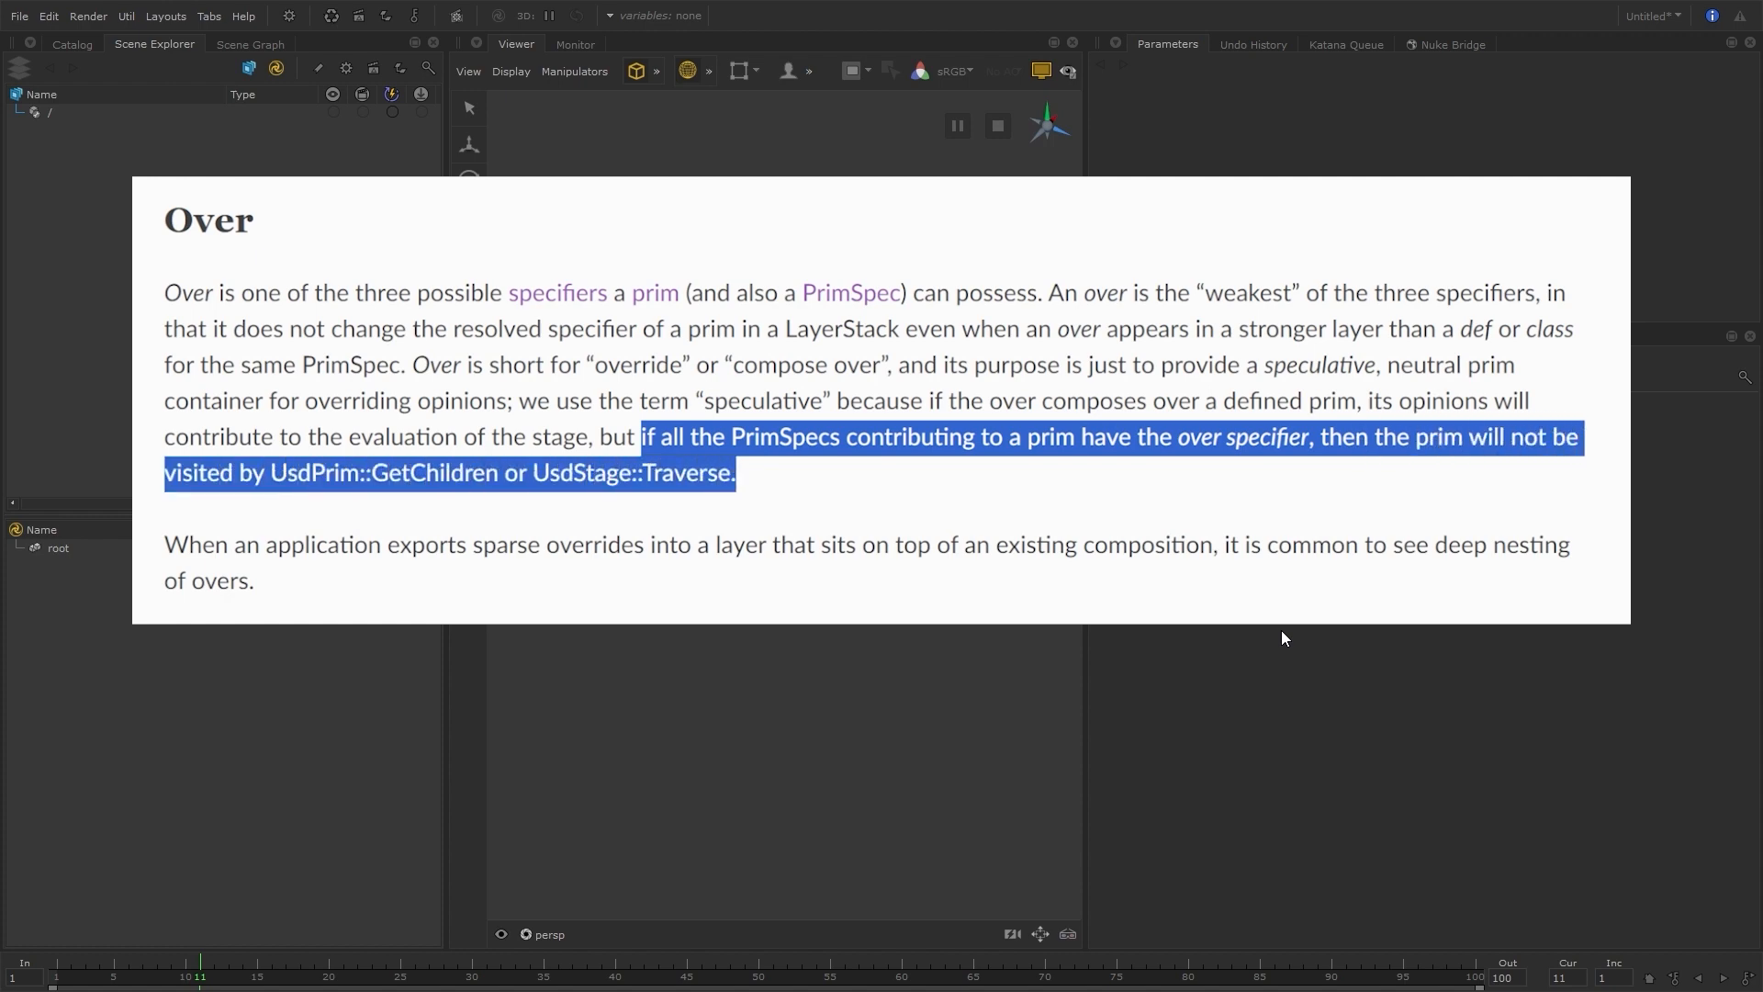
Add a UsdPrimCreate node to the empty node graph, with the node viewed and its parameters shown
key(Tab)
text(usdpri)
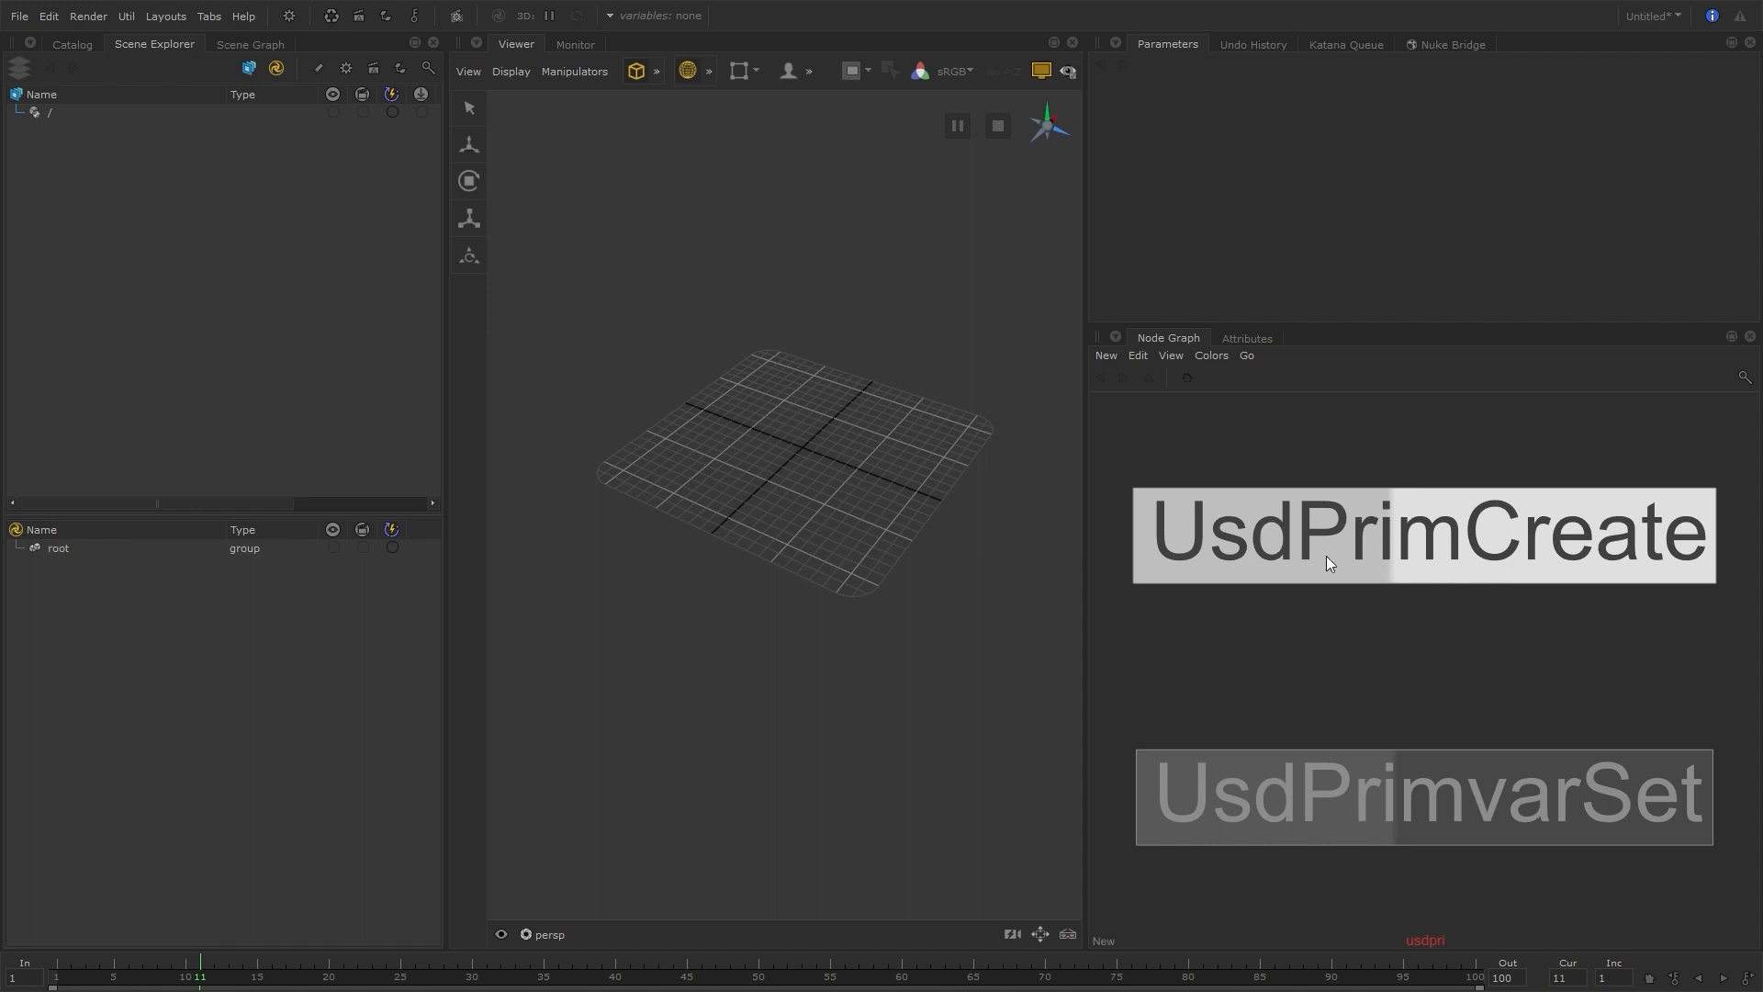
key(Return)
click(1320, 557)
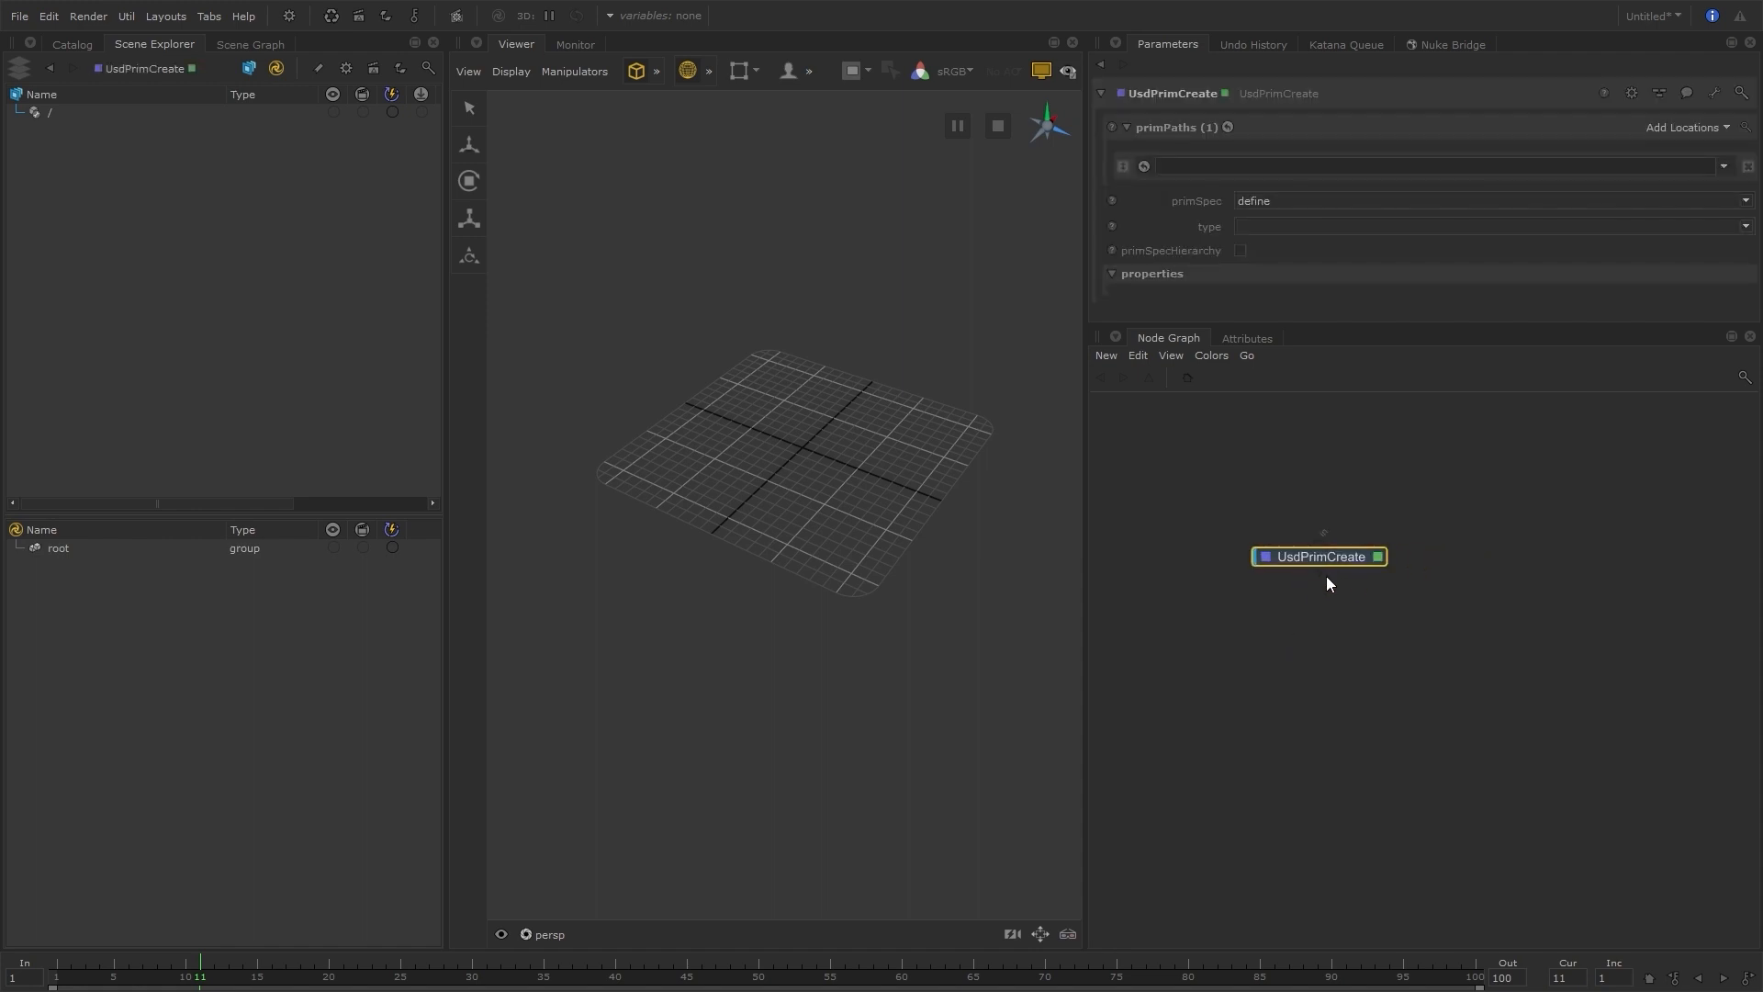
Examine the list of prim types offered by the UsdPrimCreate node without choosing one
click(1747, 226)
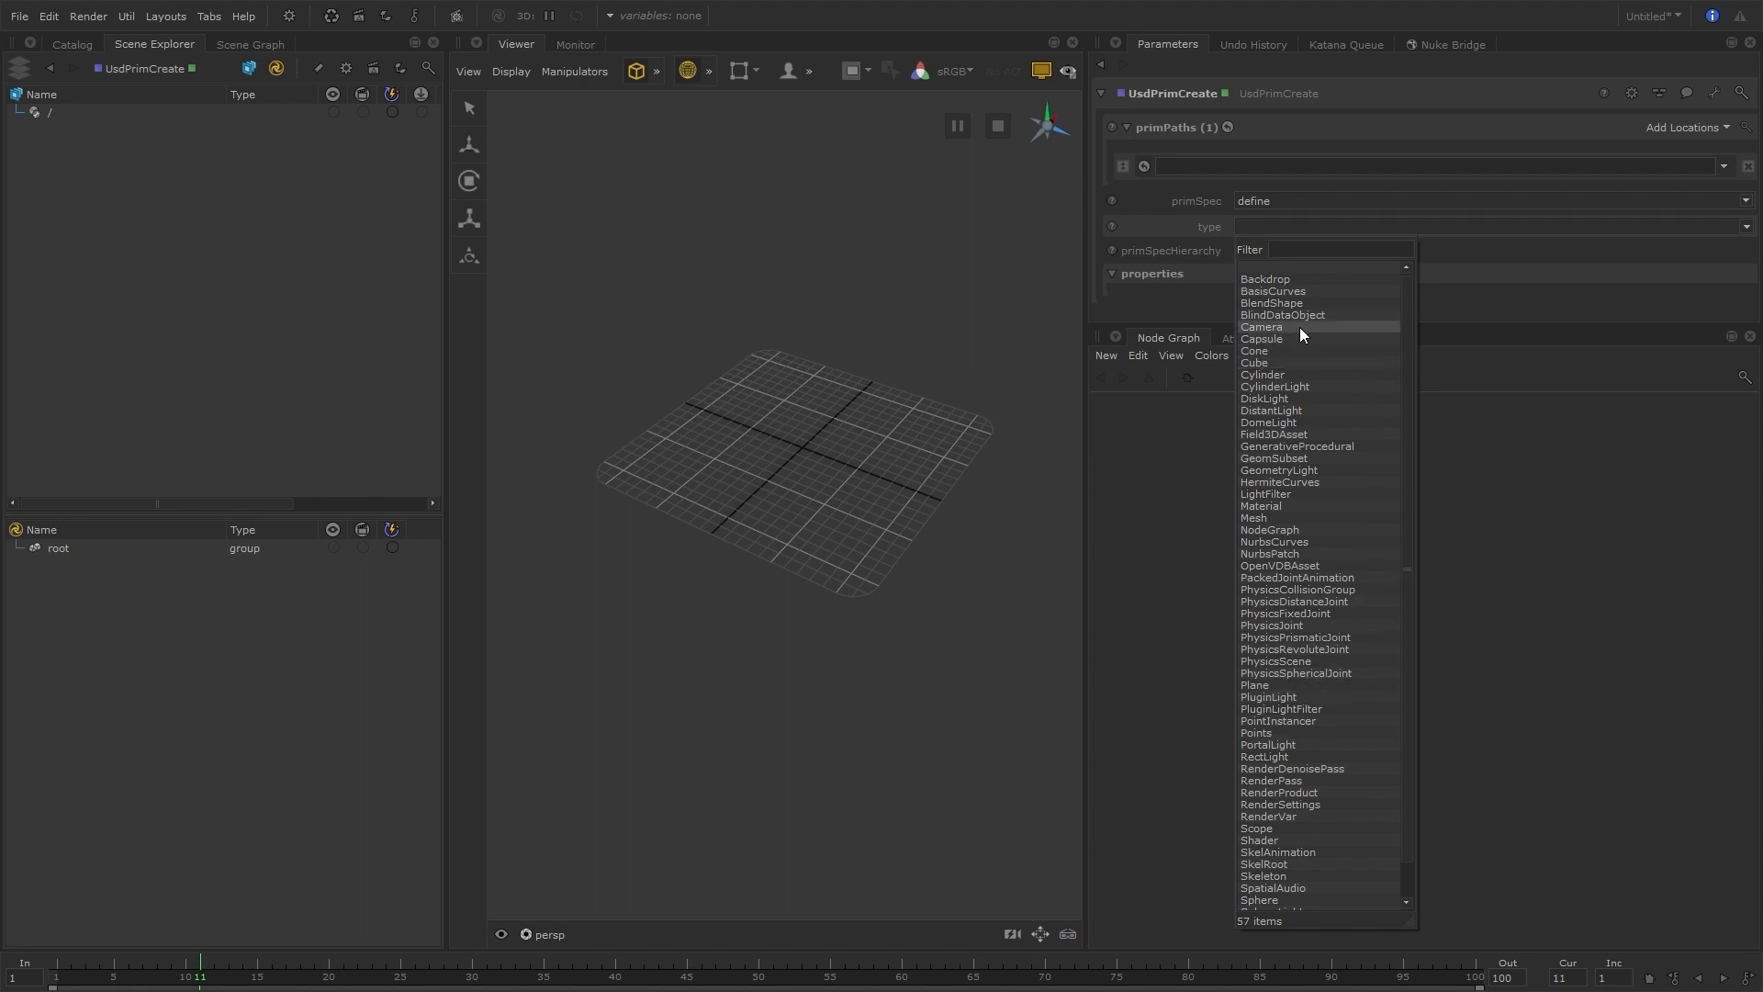
scroll(1298, 327, down, 1)
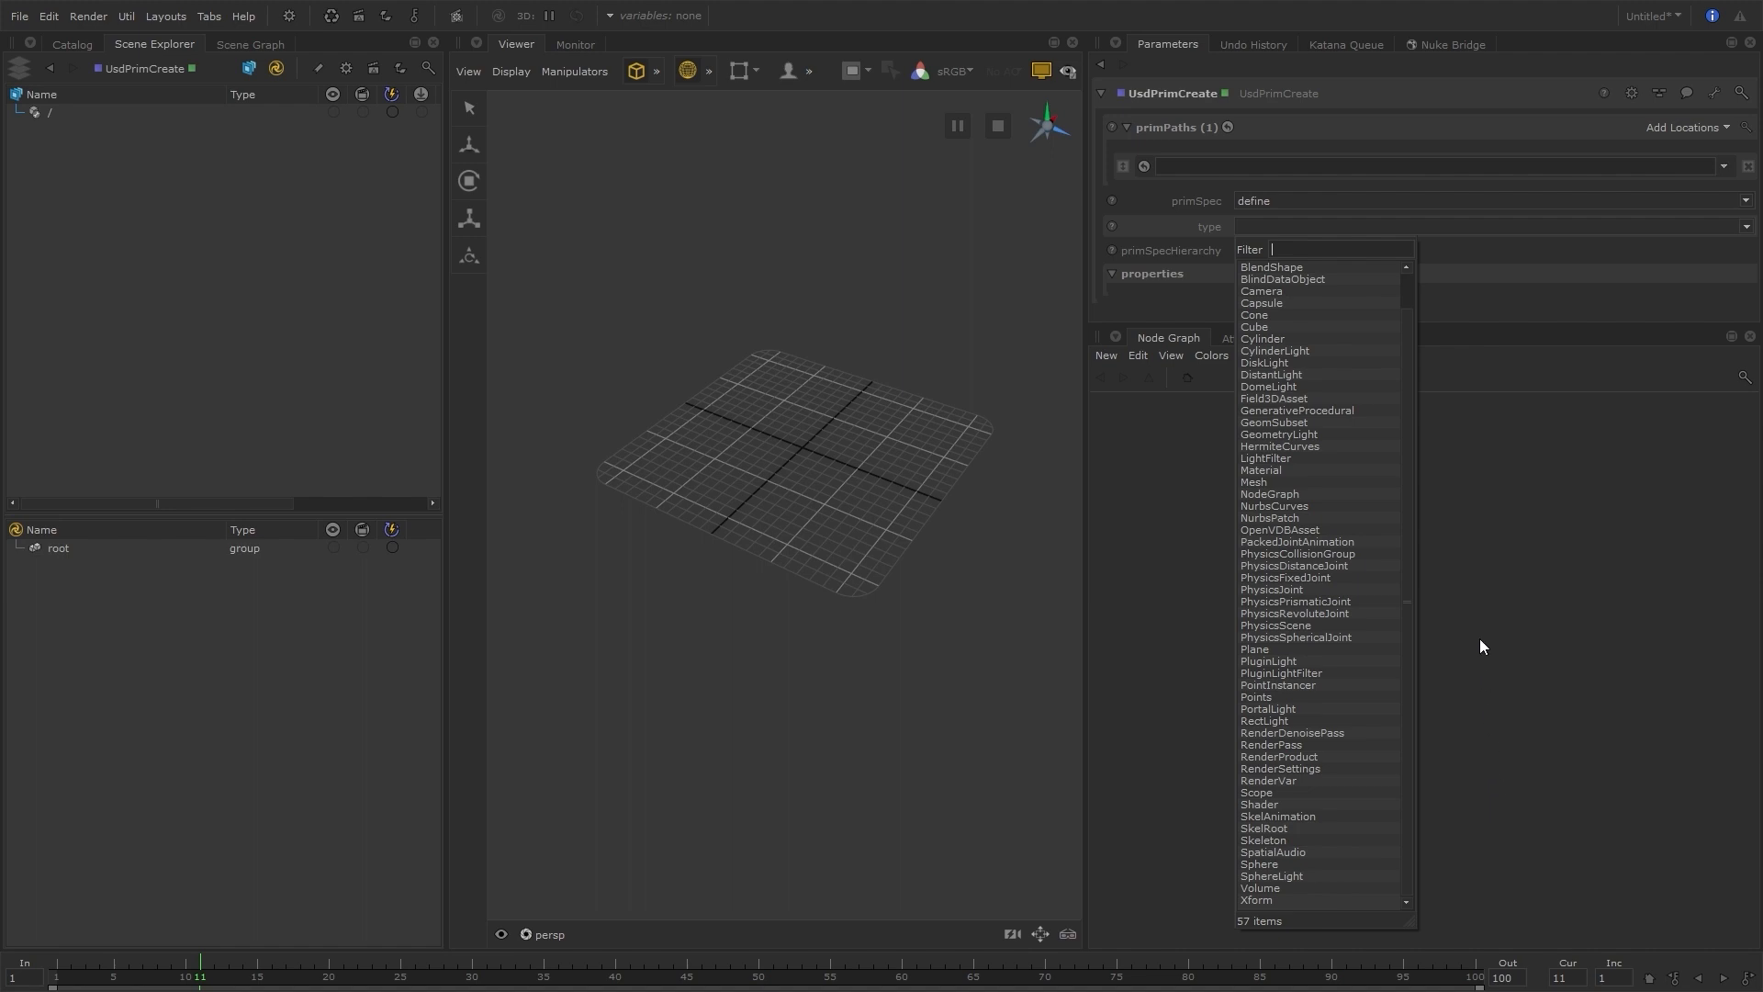
scroll(1320, 316, up, 1)
click(1331, 265)
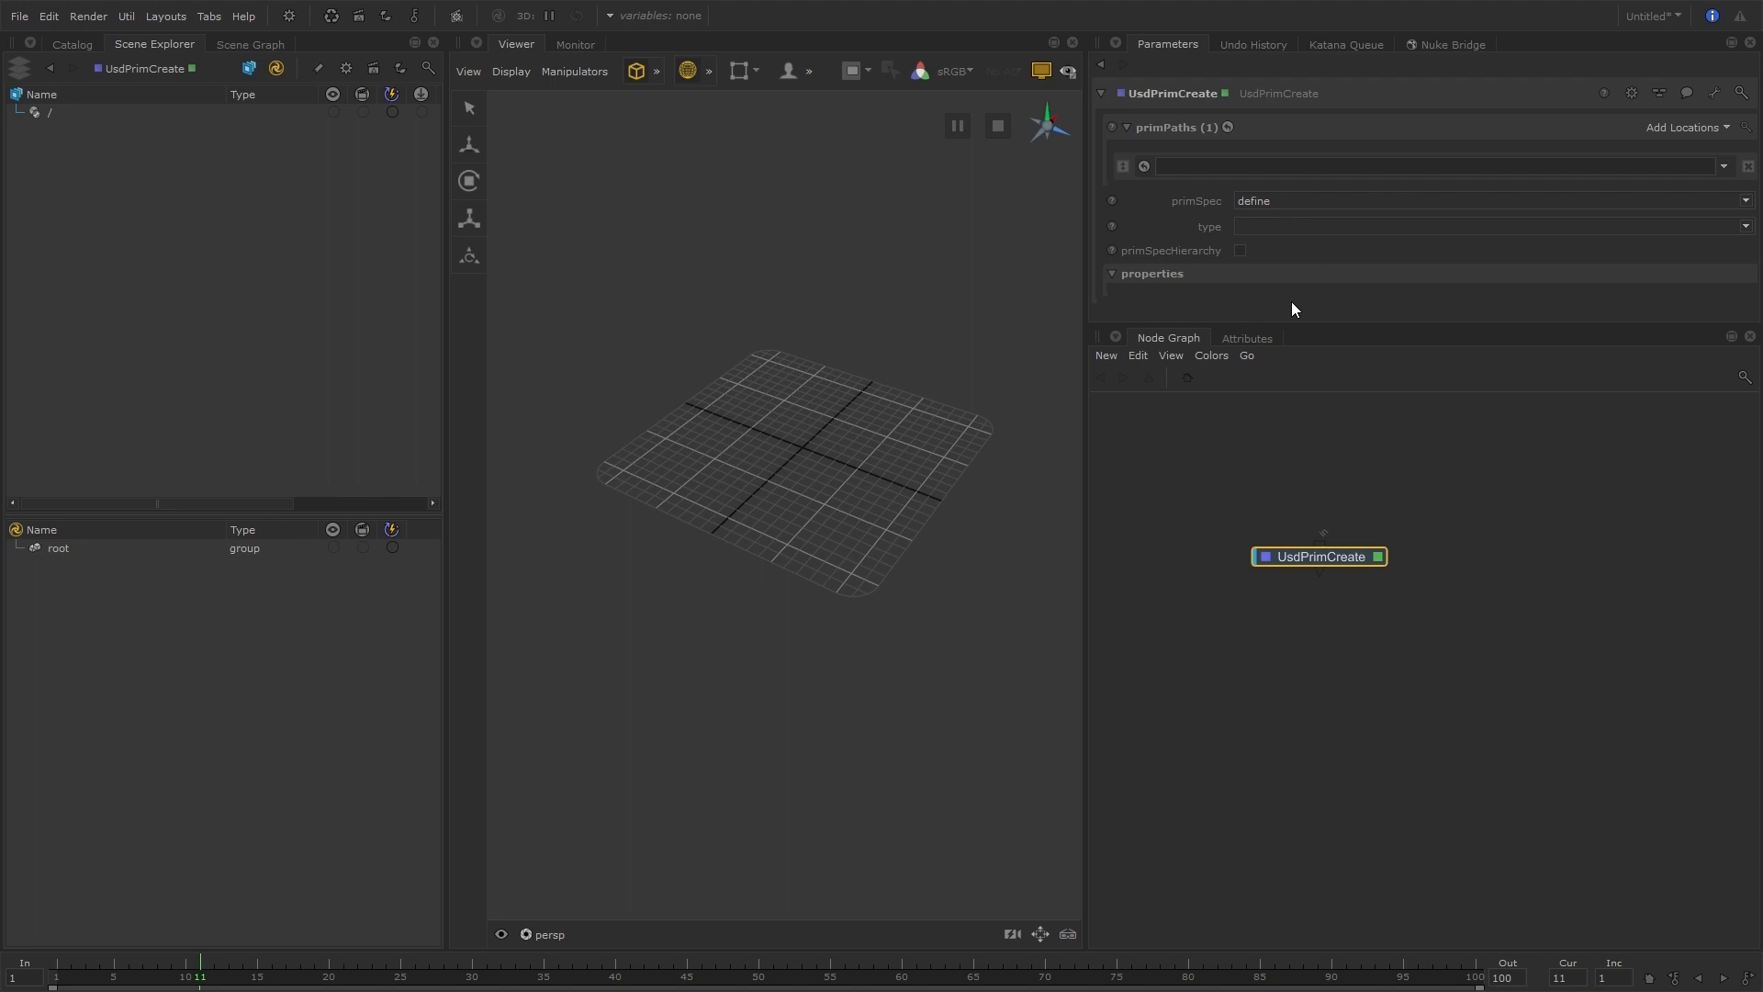
Switch to File Explorer and examine the env payload folder inside the BlackSun S101 usd folder
key(alt+Tab)
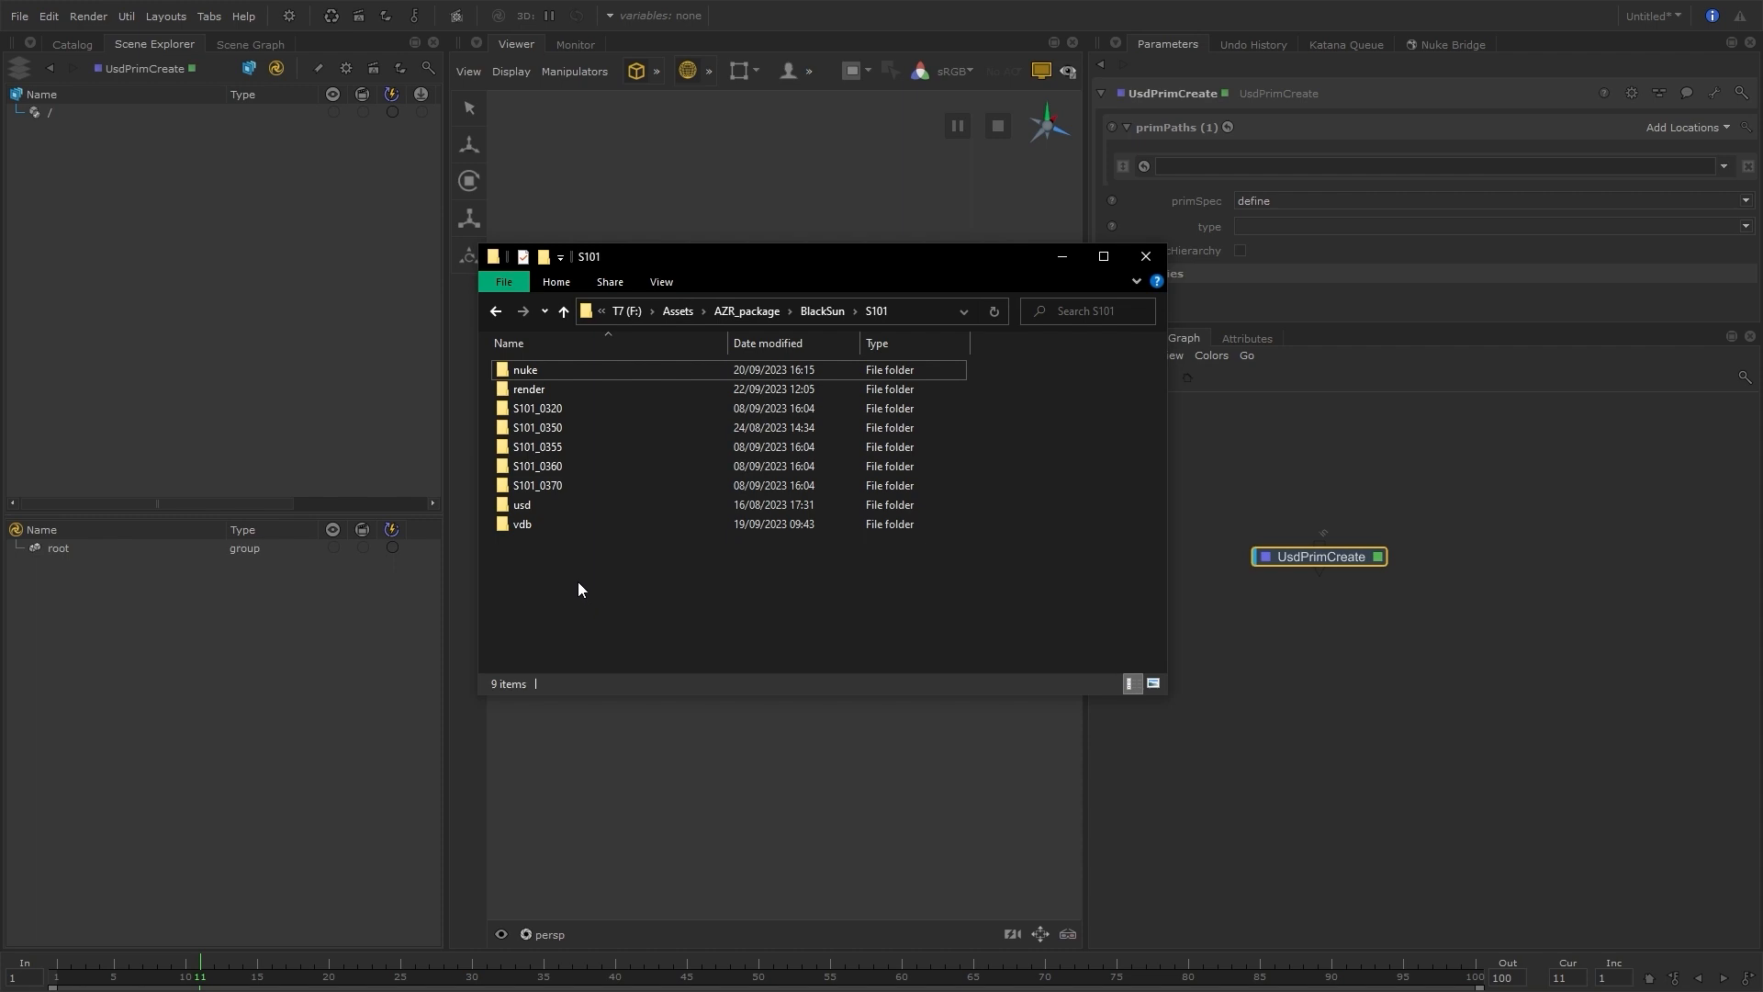
click(567, 506)
double_click(567, 506)
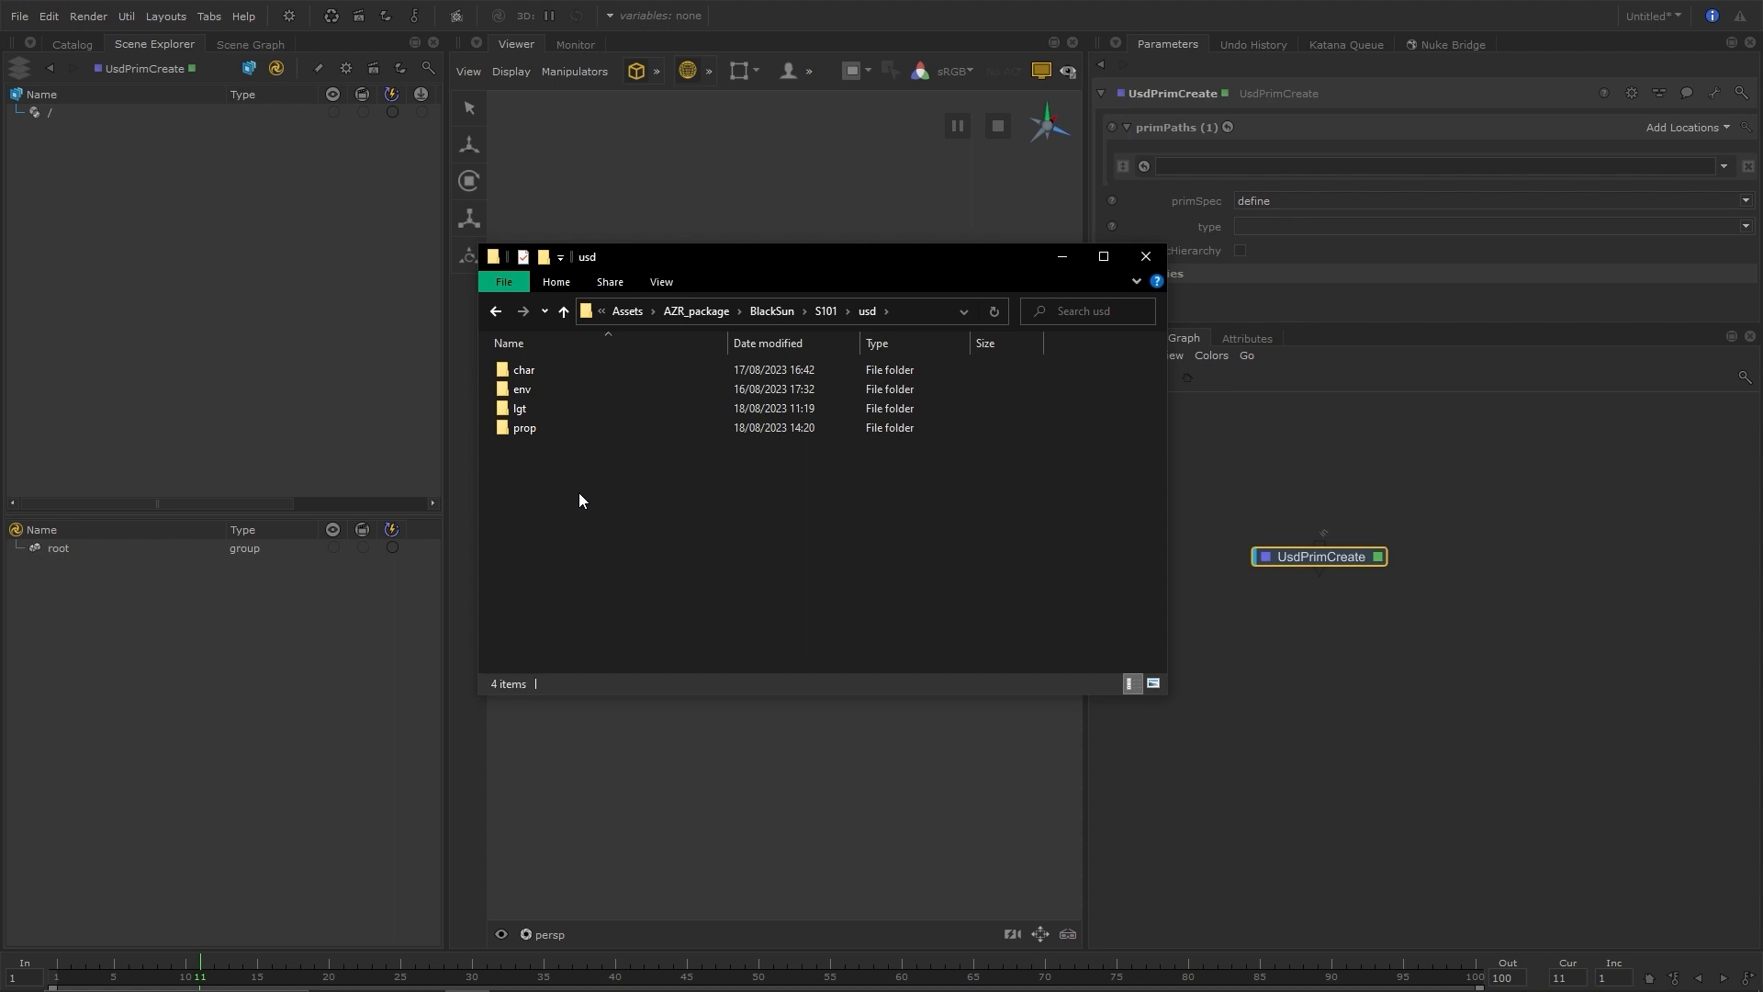
double_click(558, 388)
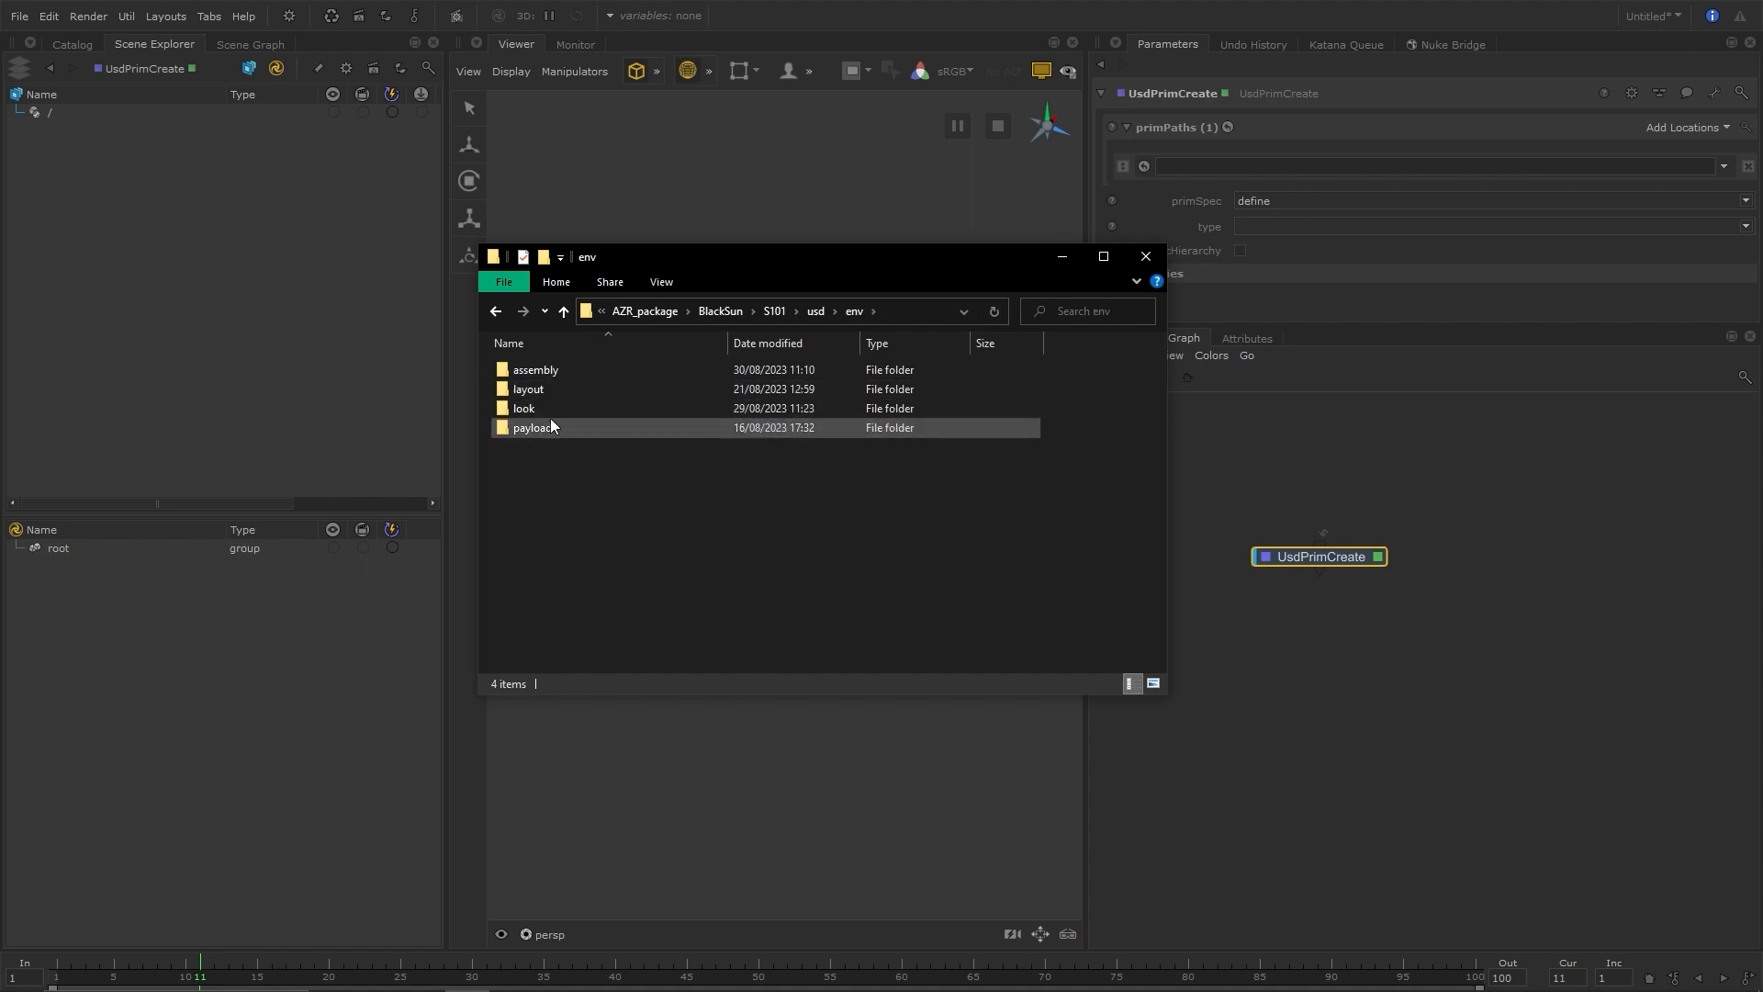
double_click(551, 427)
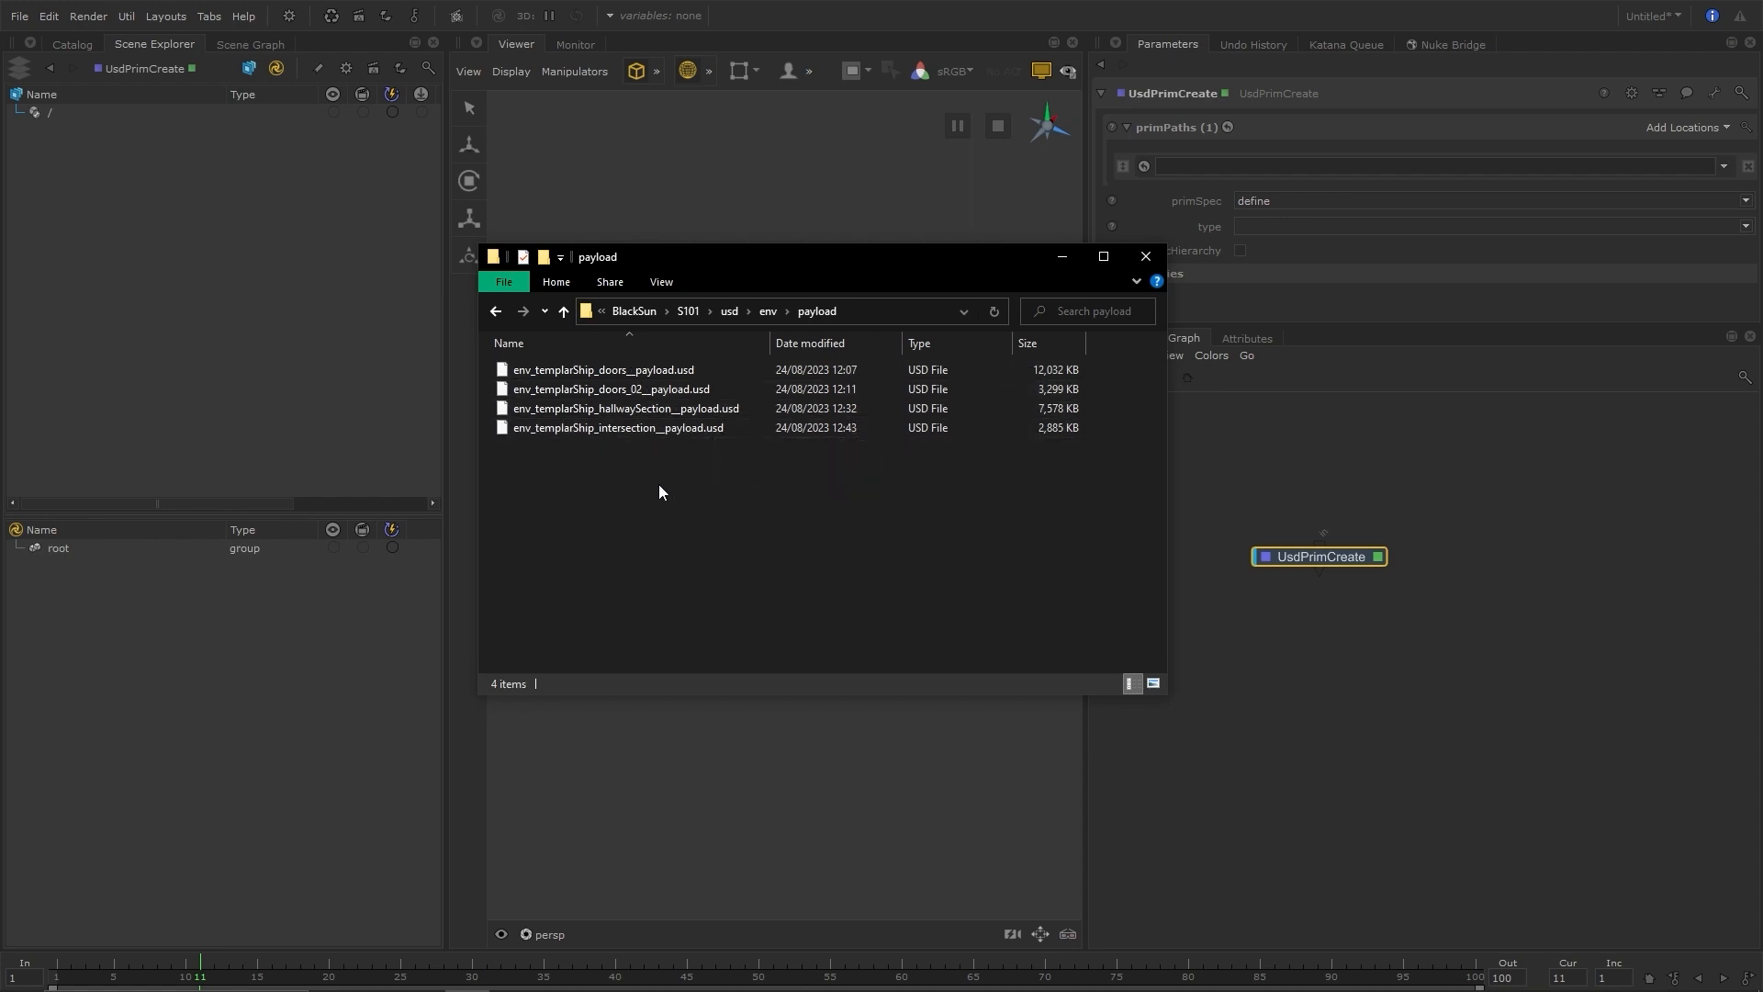
Examine the payload files in the char and prop folders of the S101 usd directory
click(729, 312)
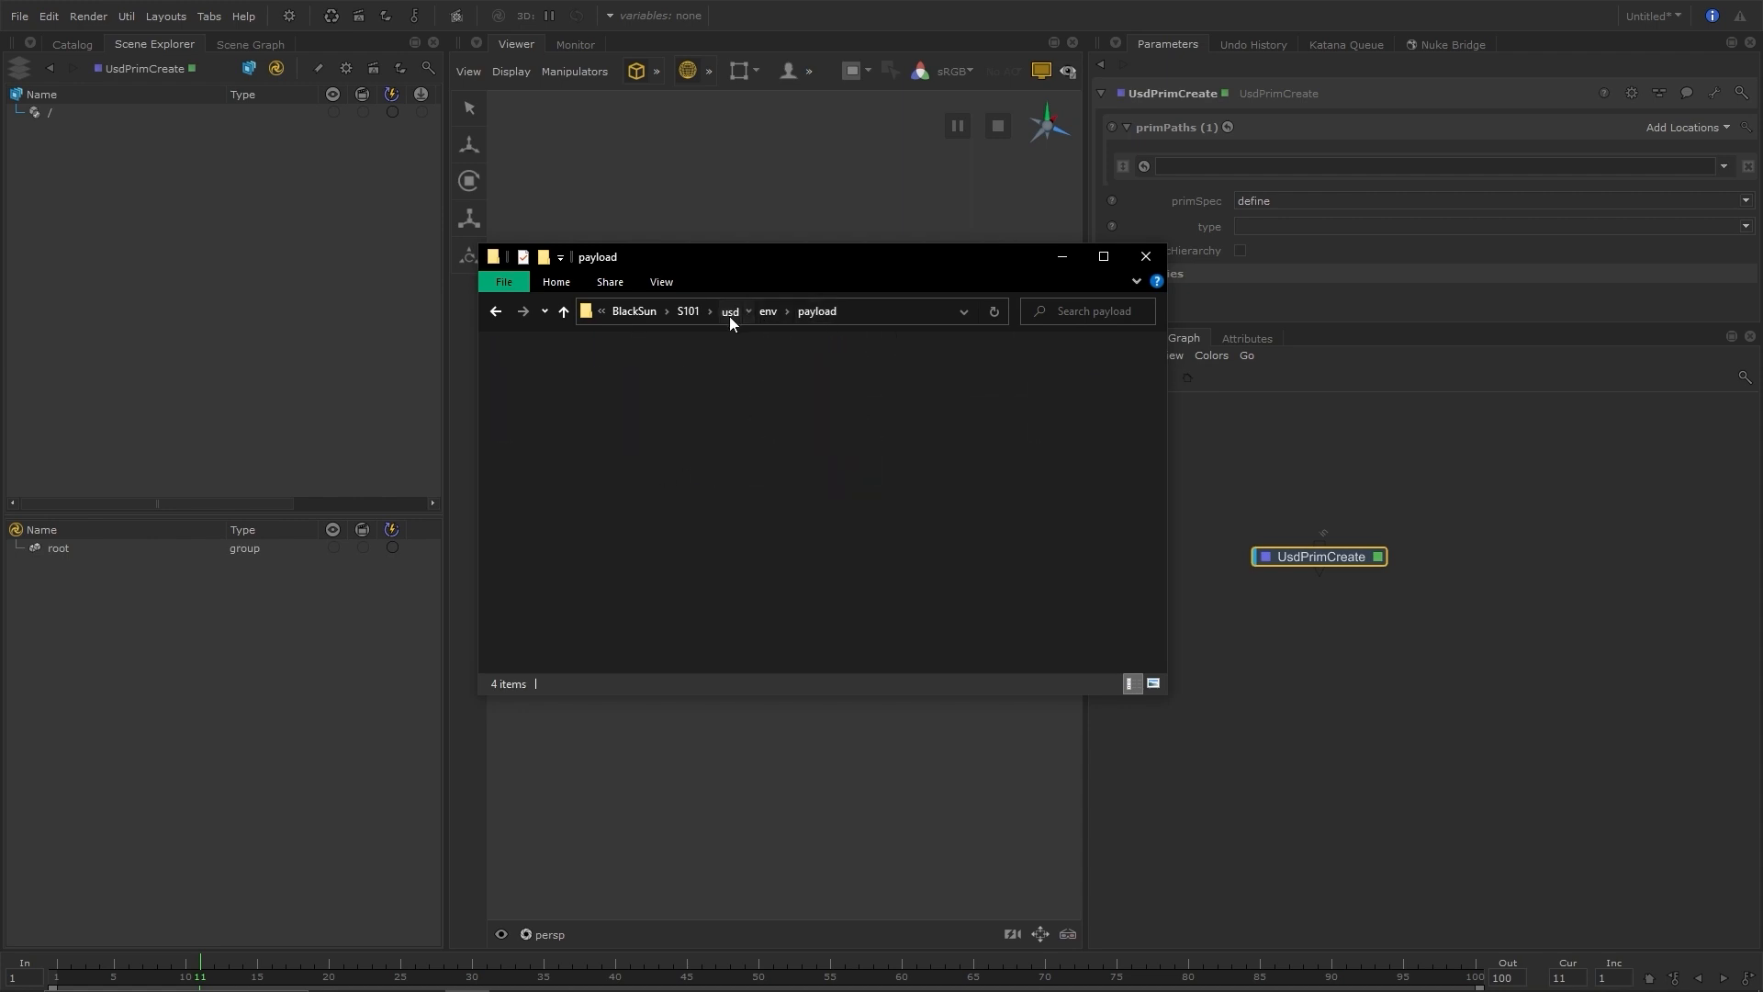
double_click(550, 371)
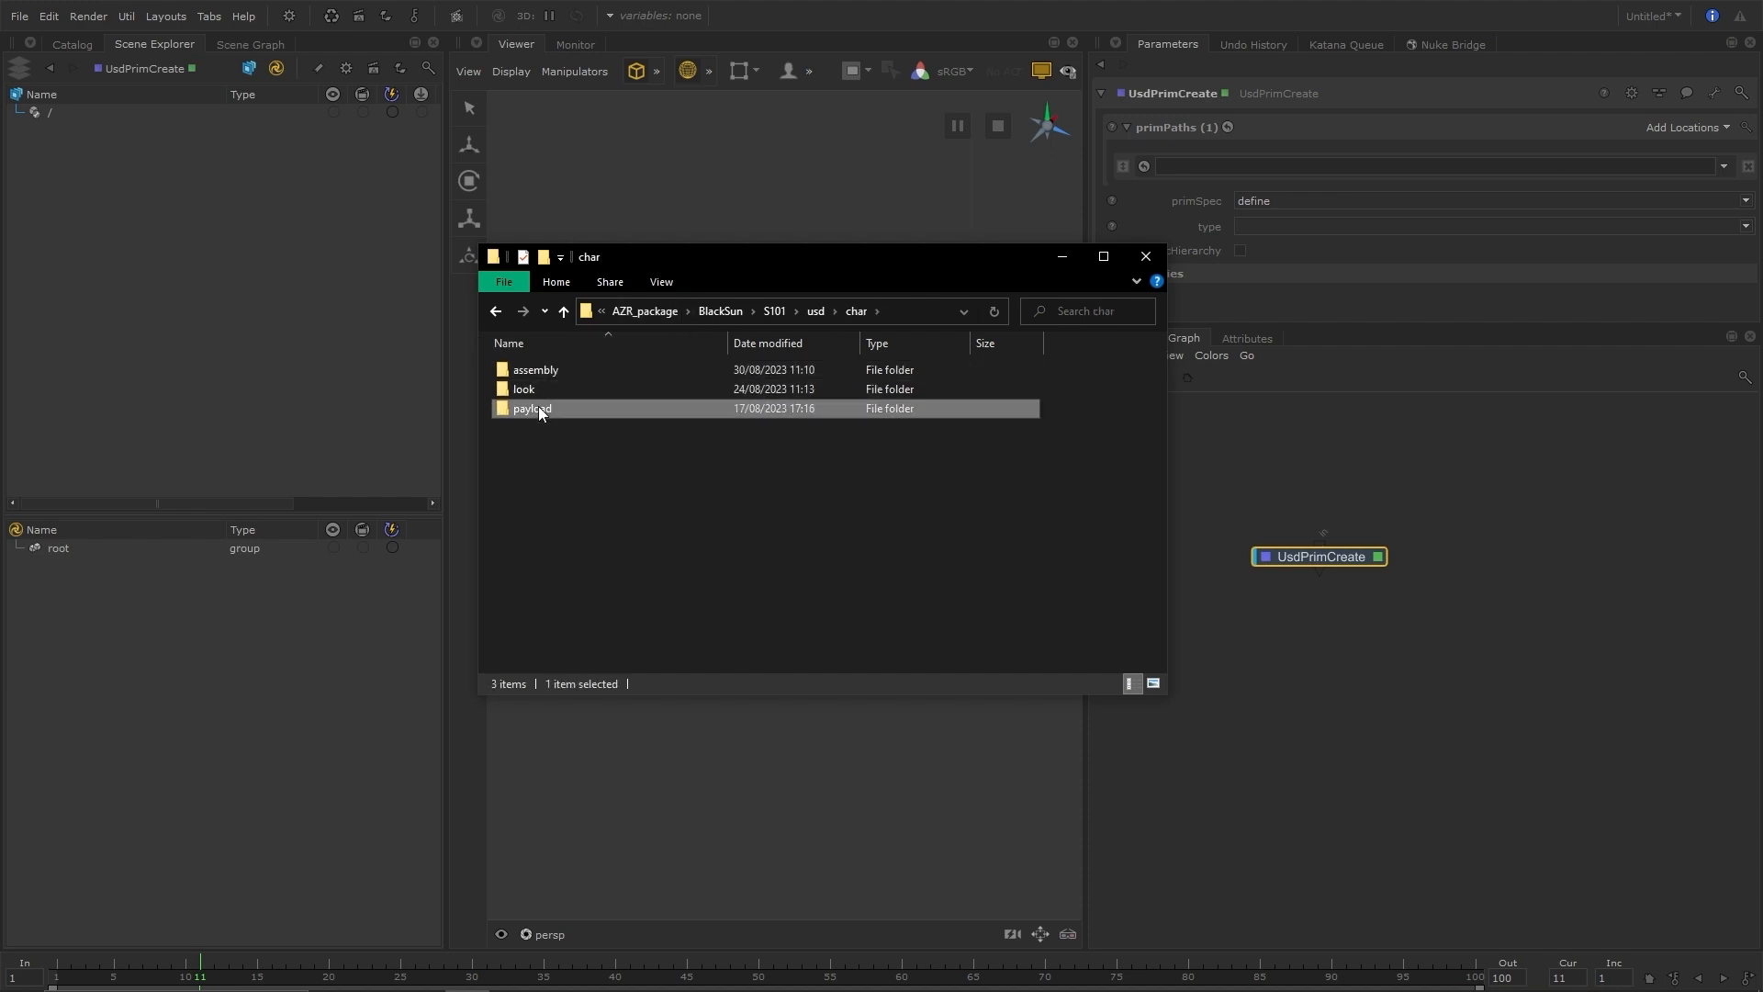
double_click(539, 409)
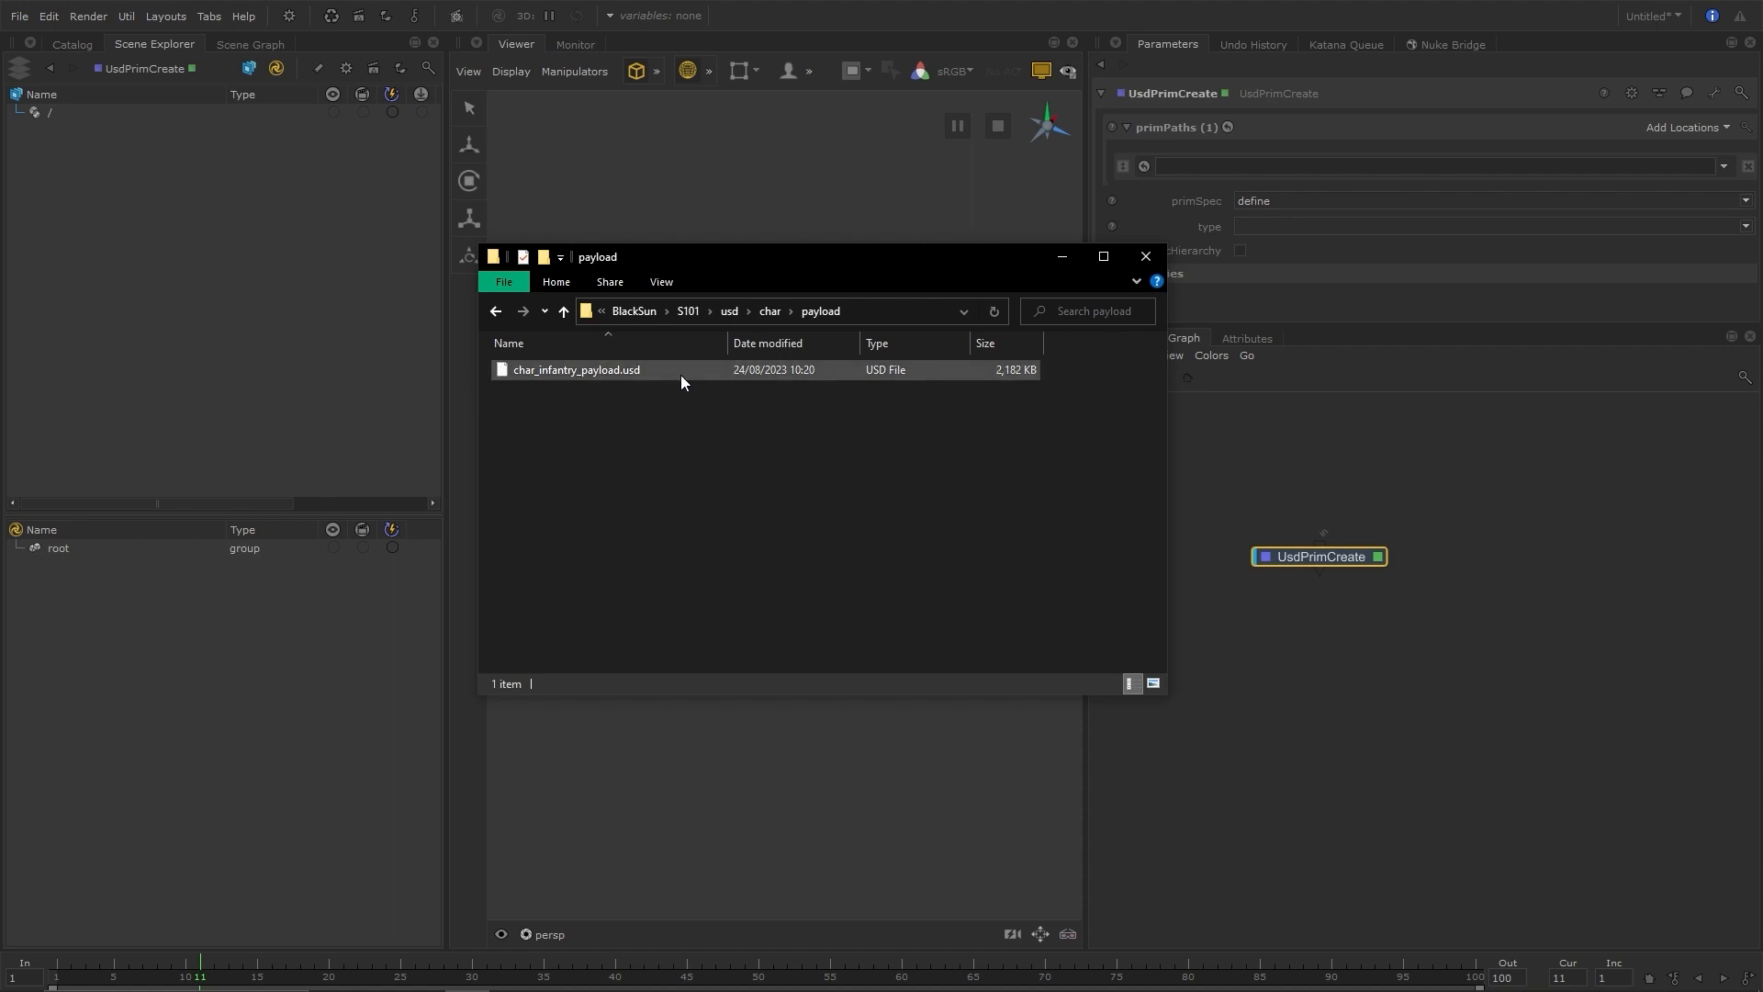
click(731, 311)
double_click(558, 427)
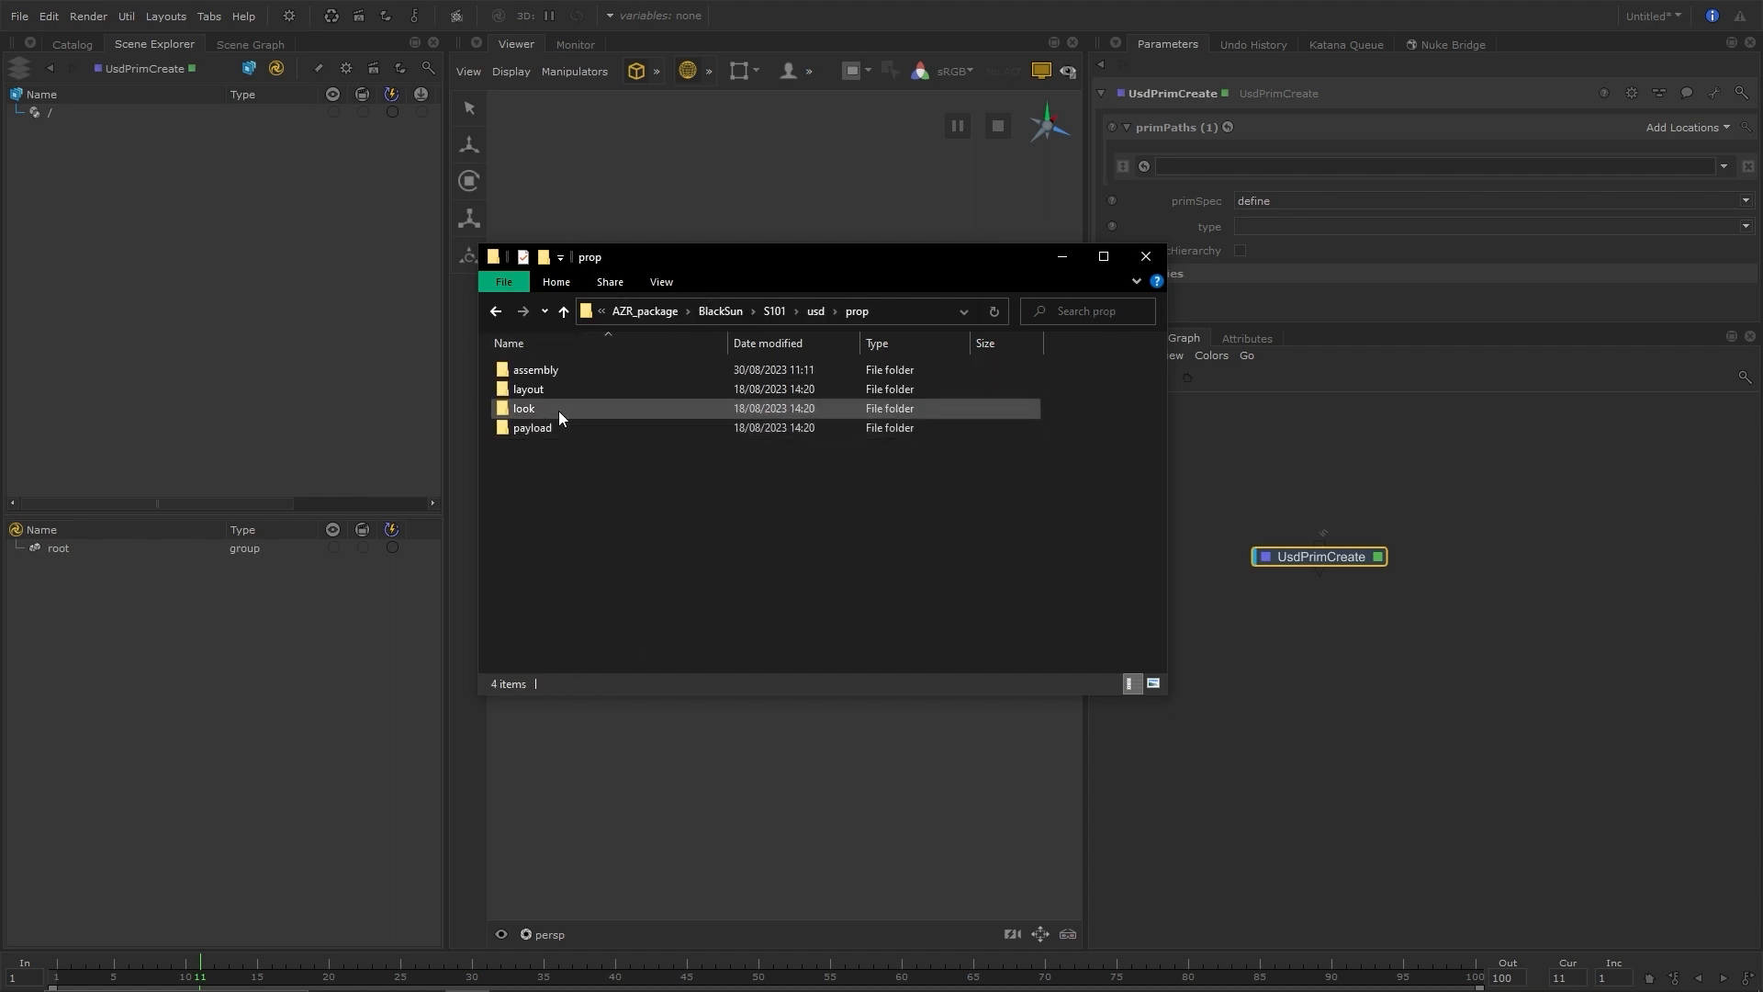
double_click(549, 426)
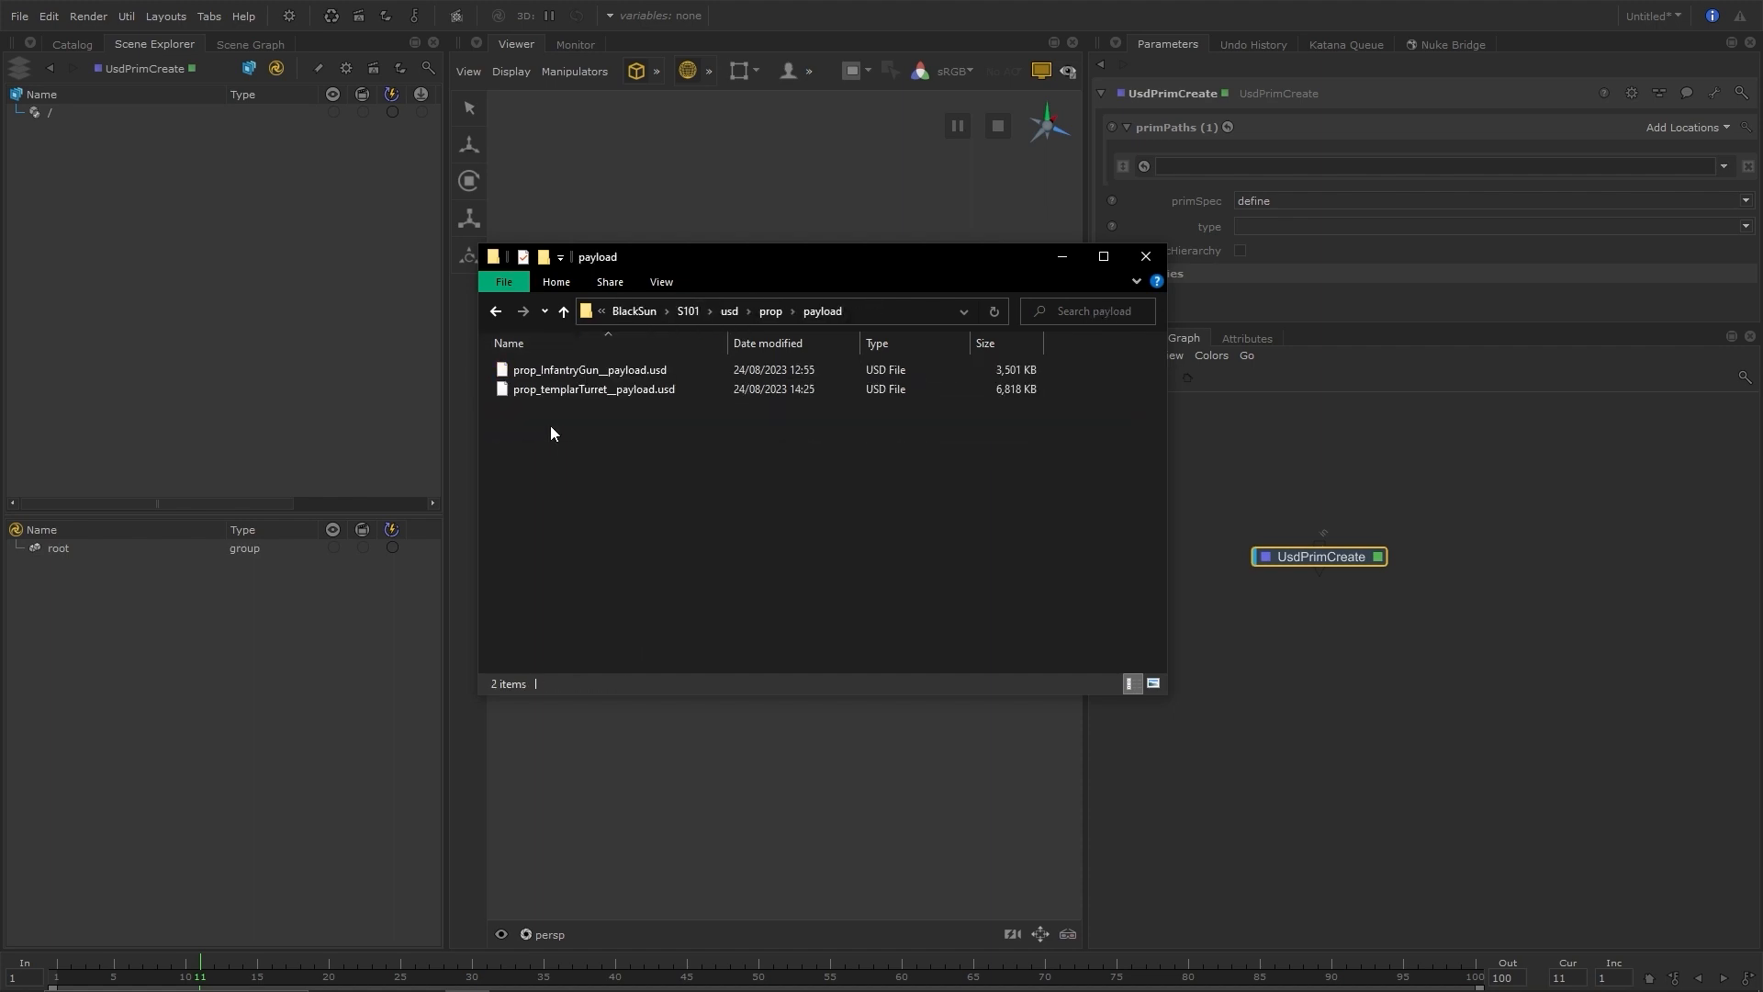
Go back to the env folder and examine its payload and look files
click(769, 311)
click(813, 311)
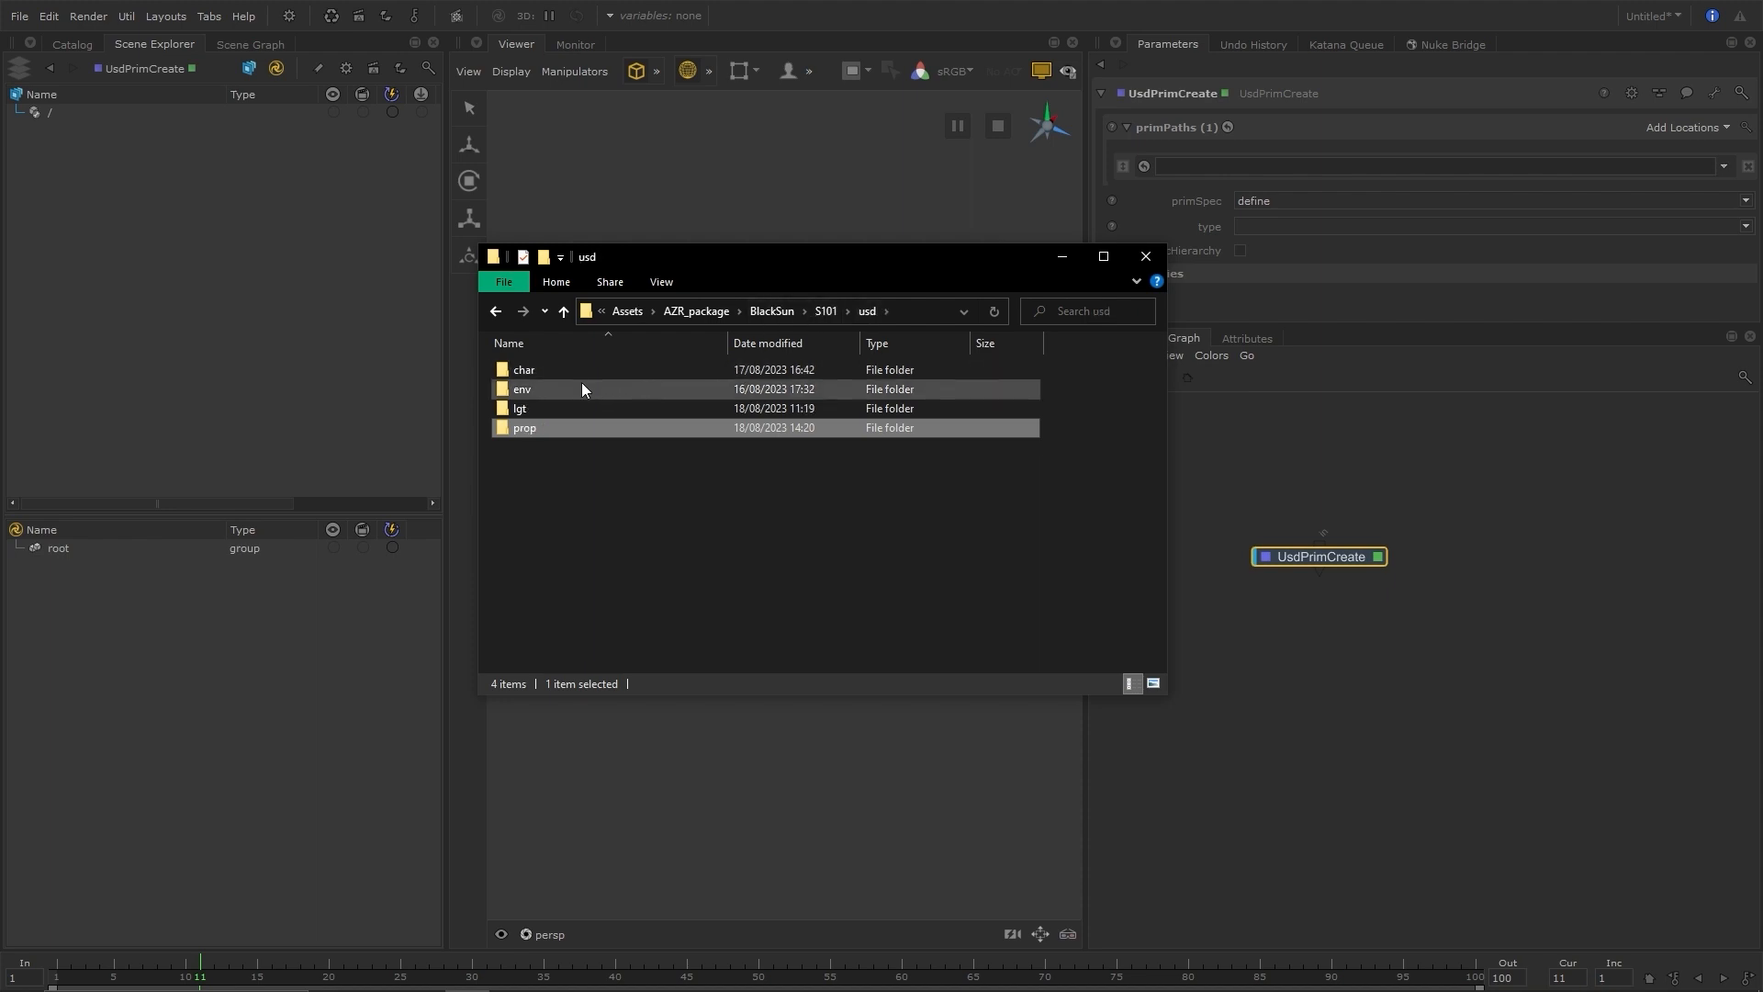
double_click(581, 382)
double_click(559, 424)
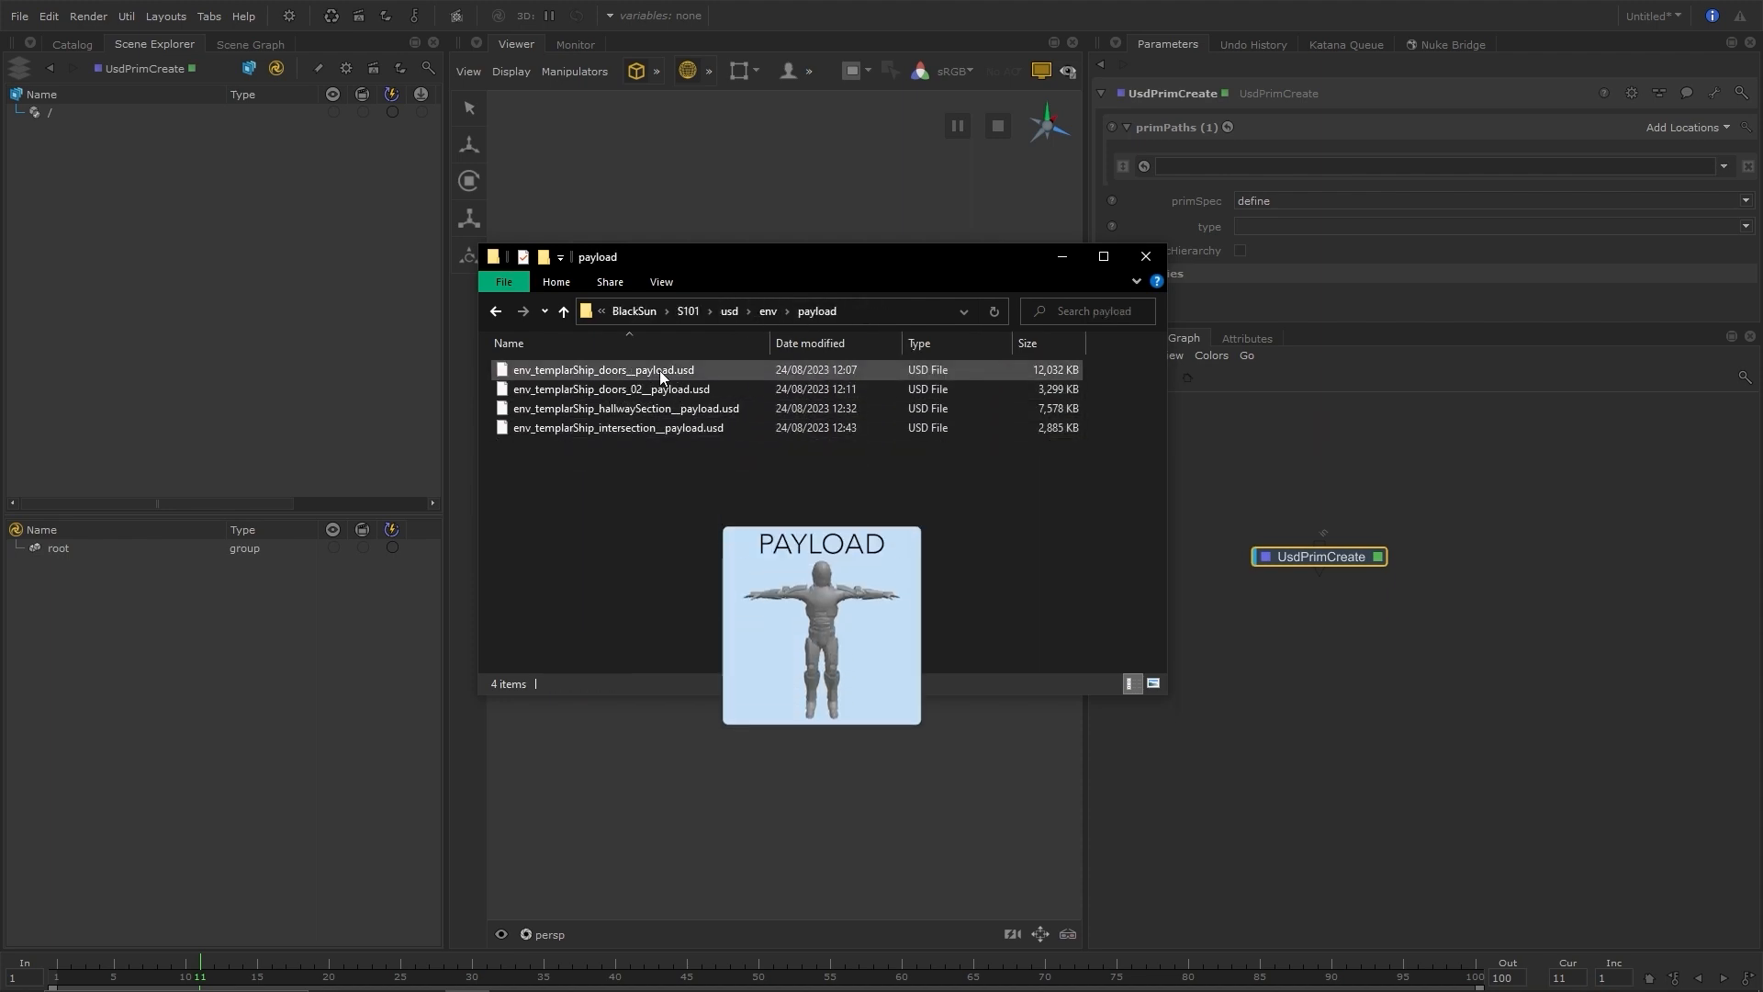
click(765, 311)
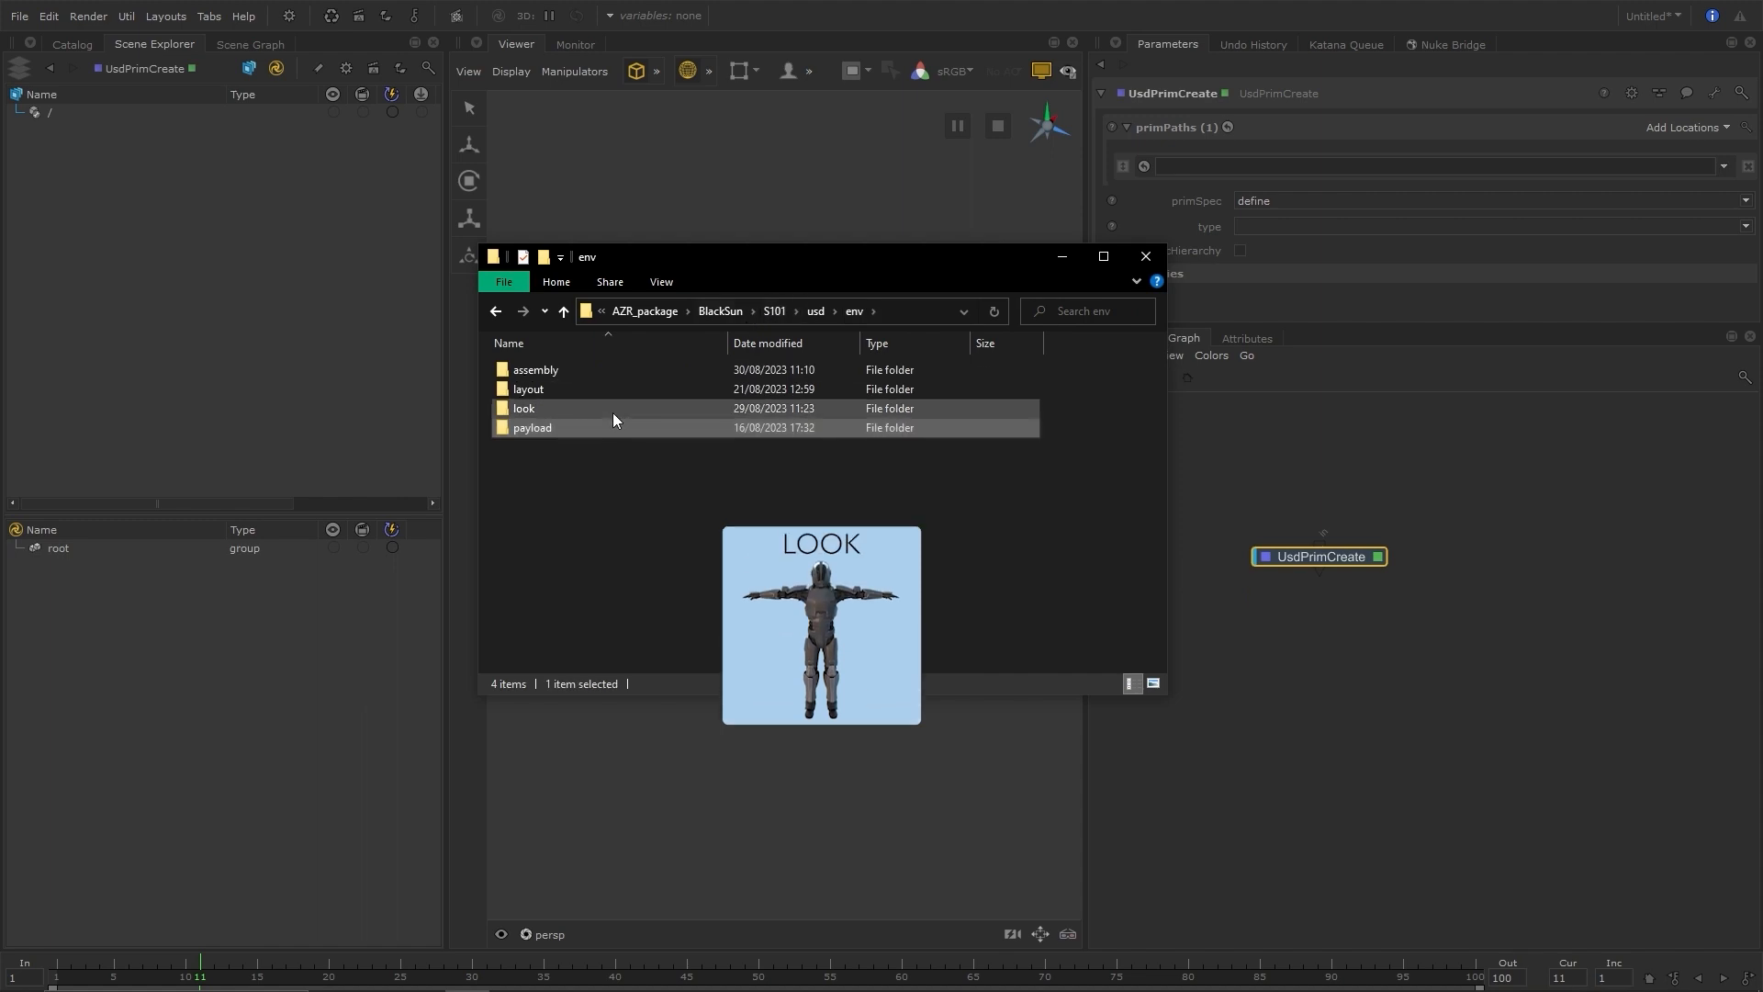
double_click(614, 412)
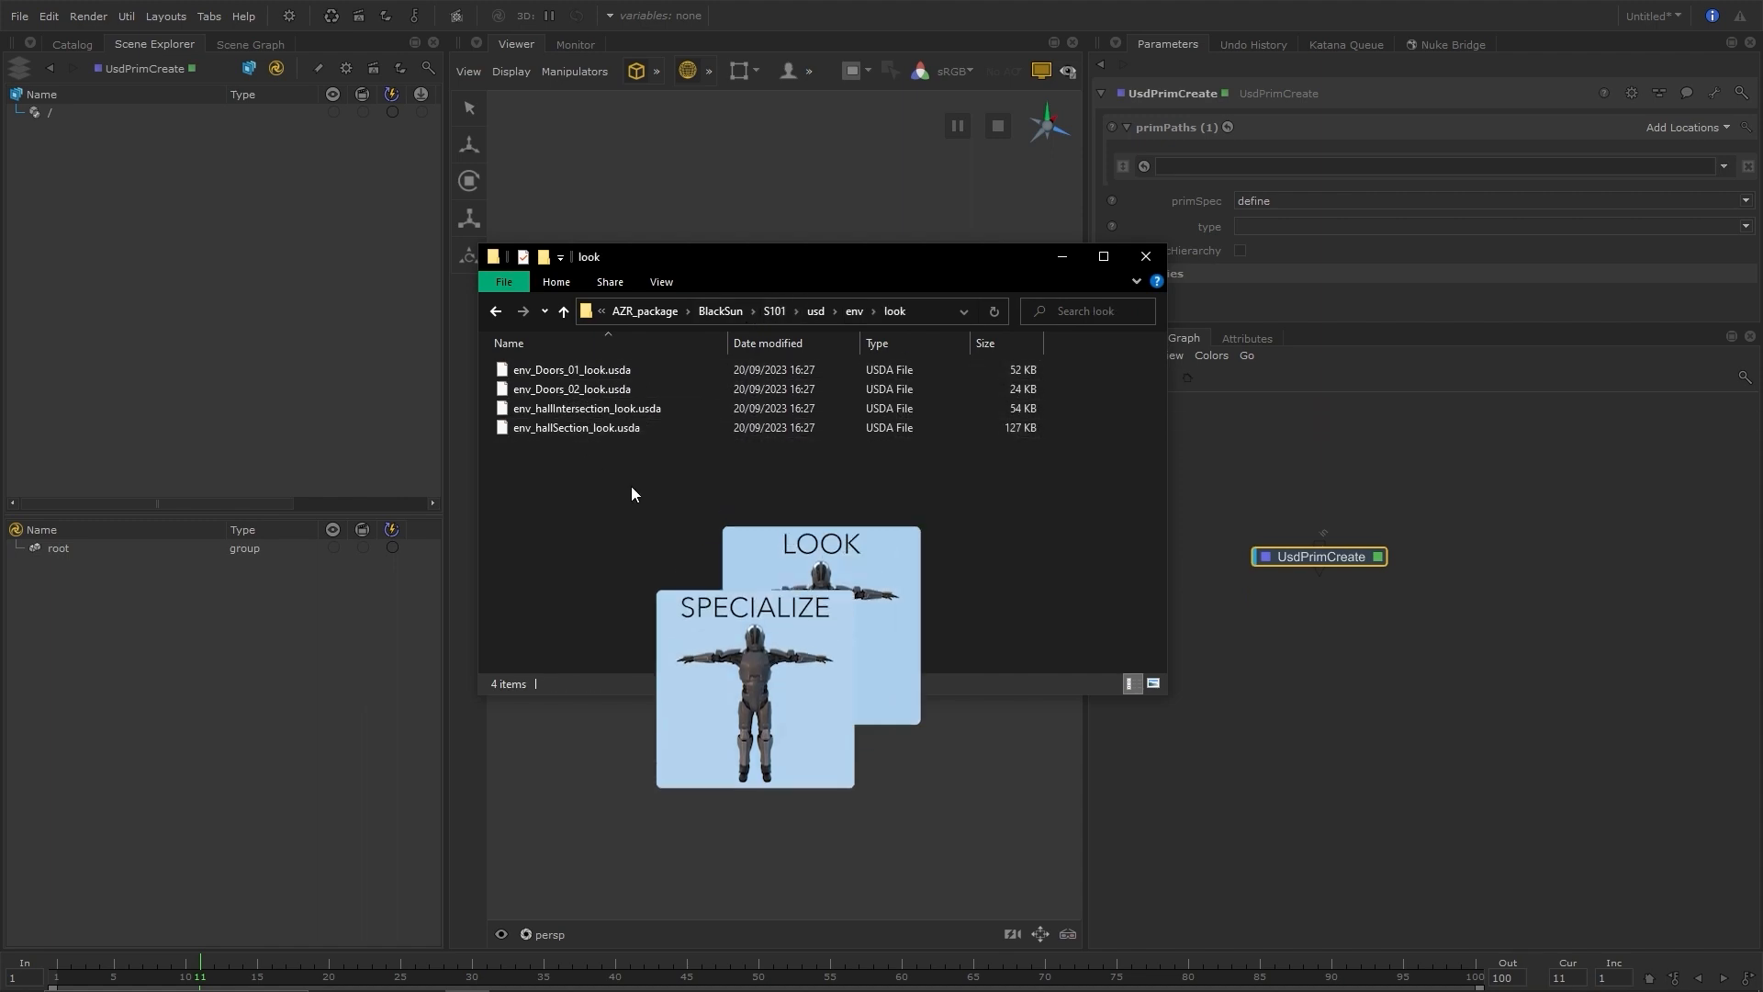
Examine the env layout files and return to the top of the S101 usd folder with nothing selected
click(854, 312)
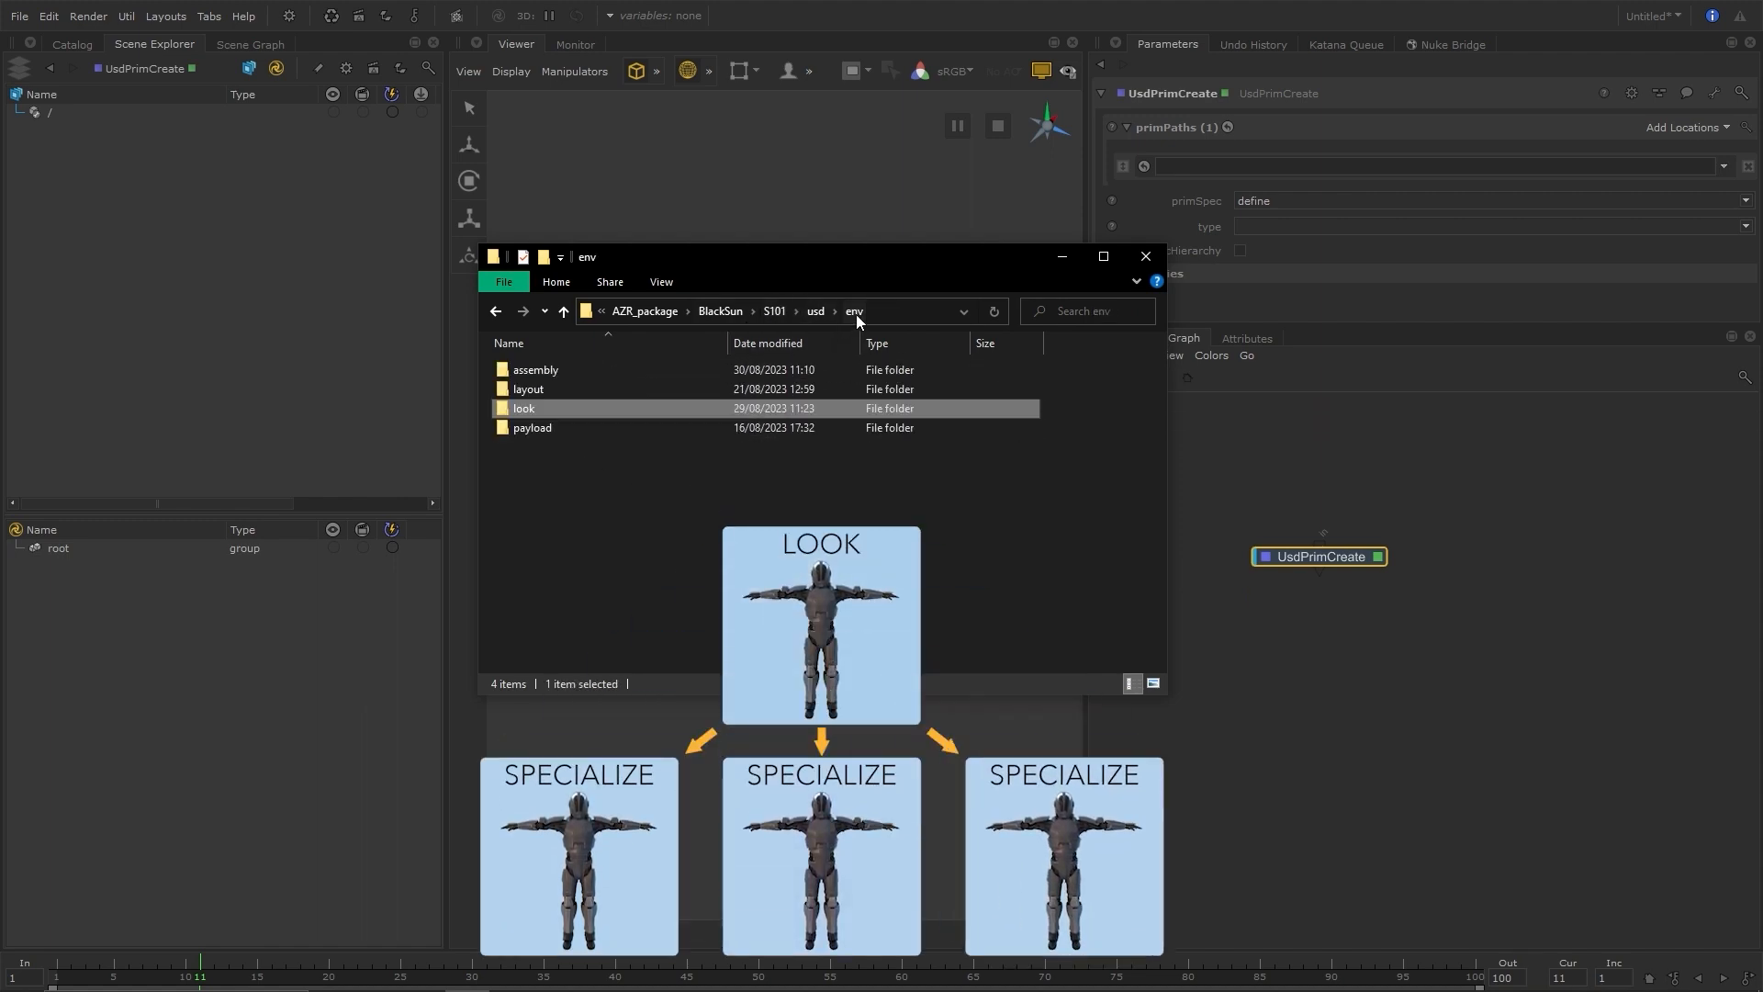
double_click(574, 387)
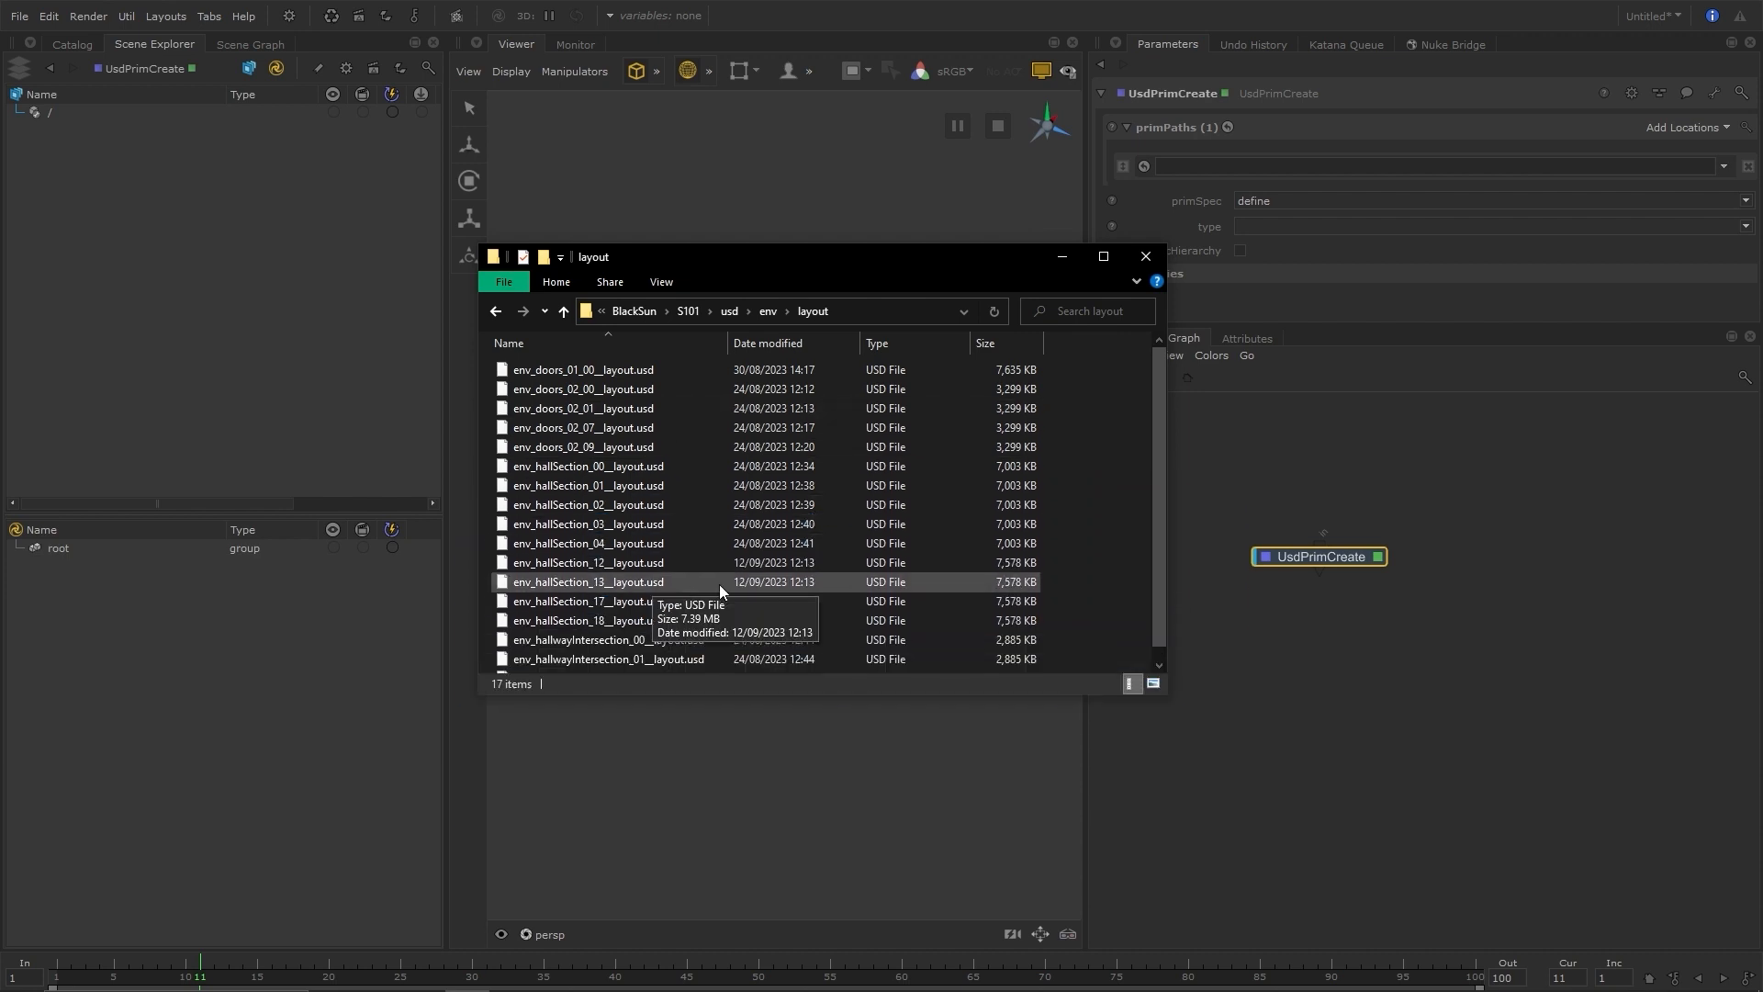
click(730, 311)
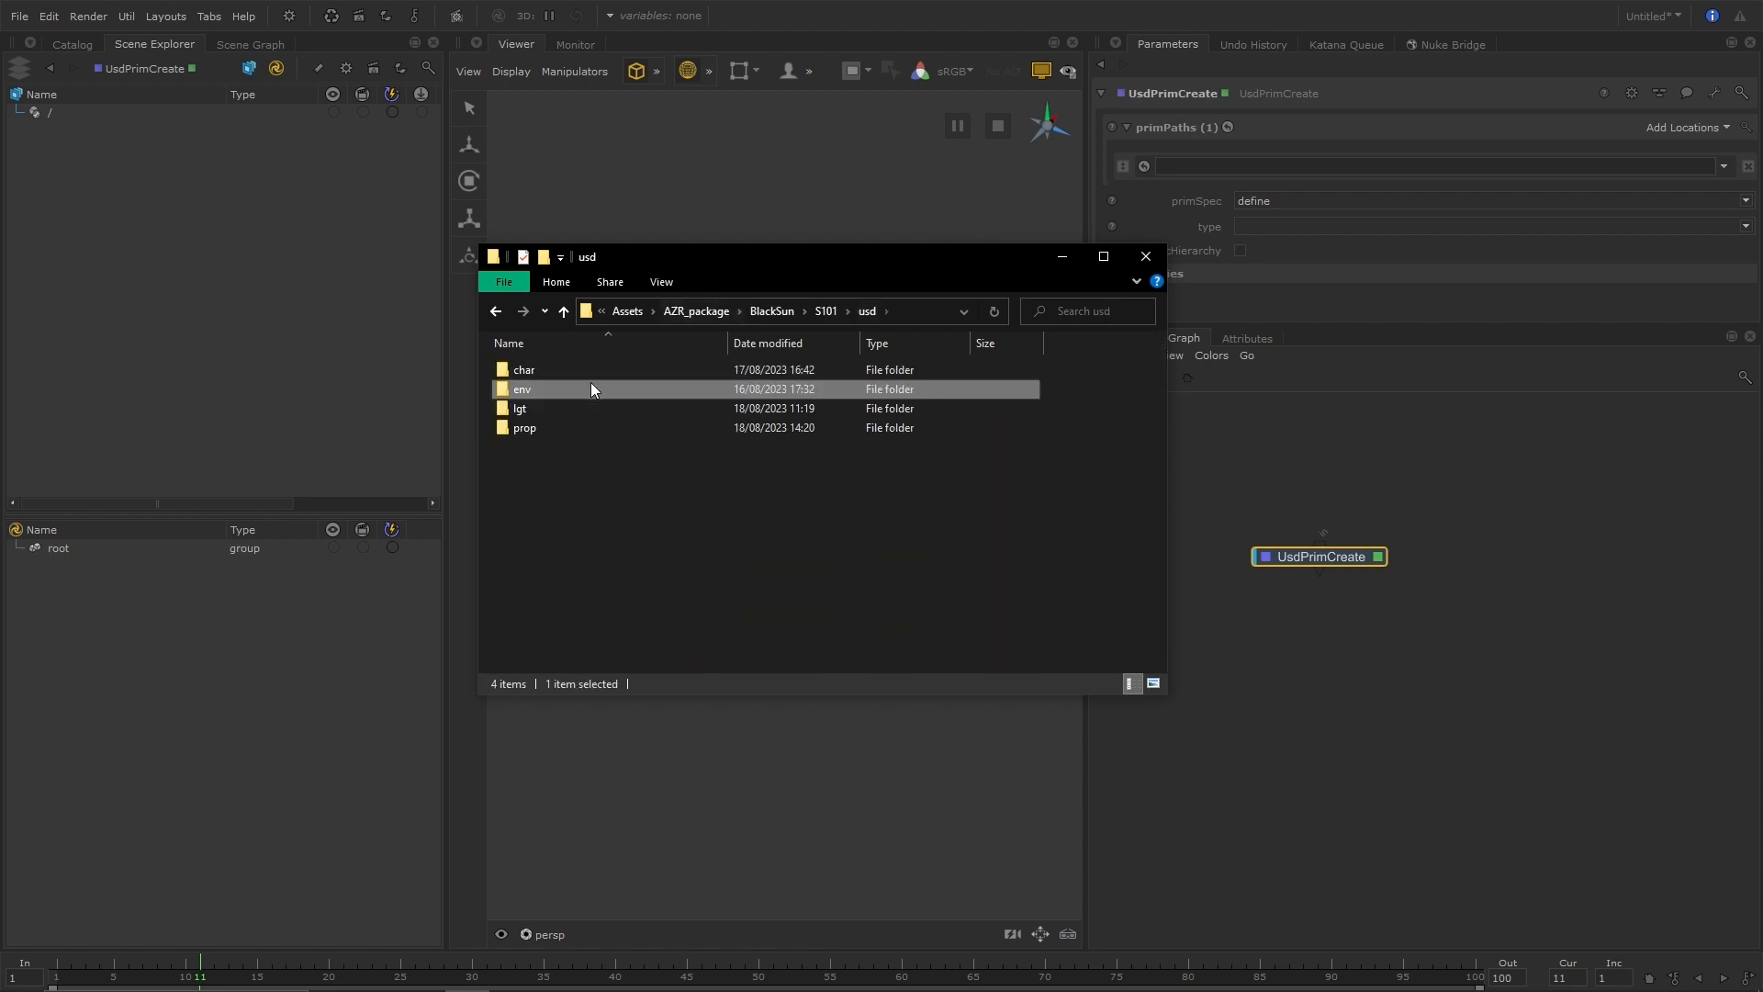
click(582, 498)
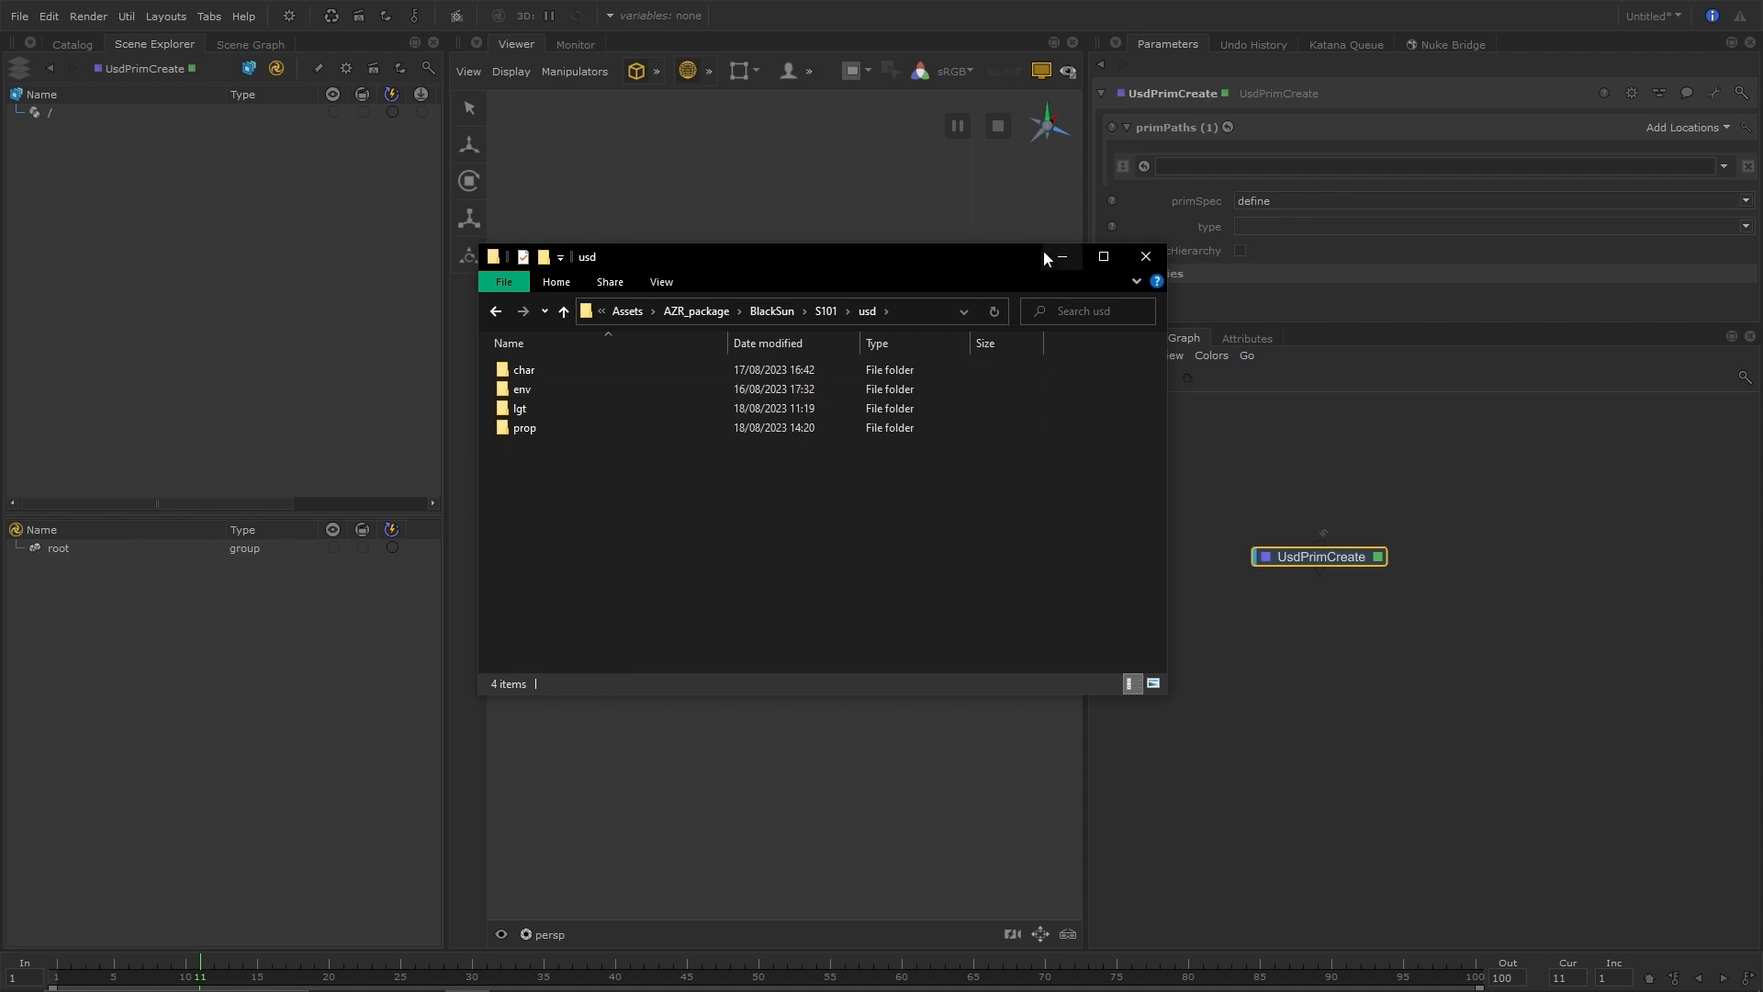
Return to Katana and set the primSpec of the UsdPrimCreate node to class
click(1066, 256)
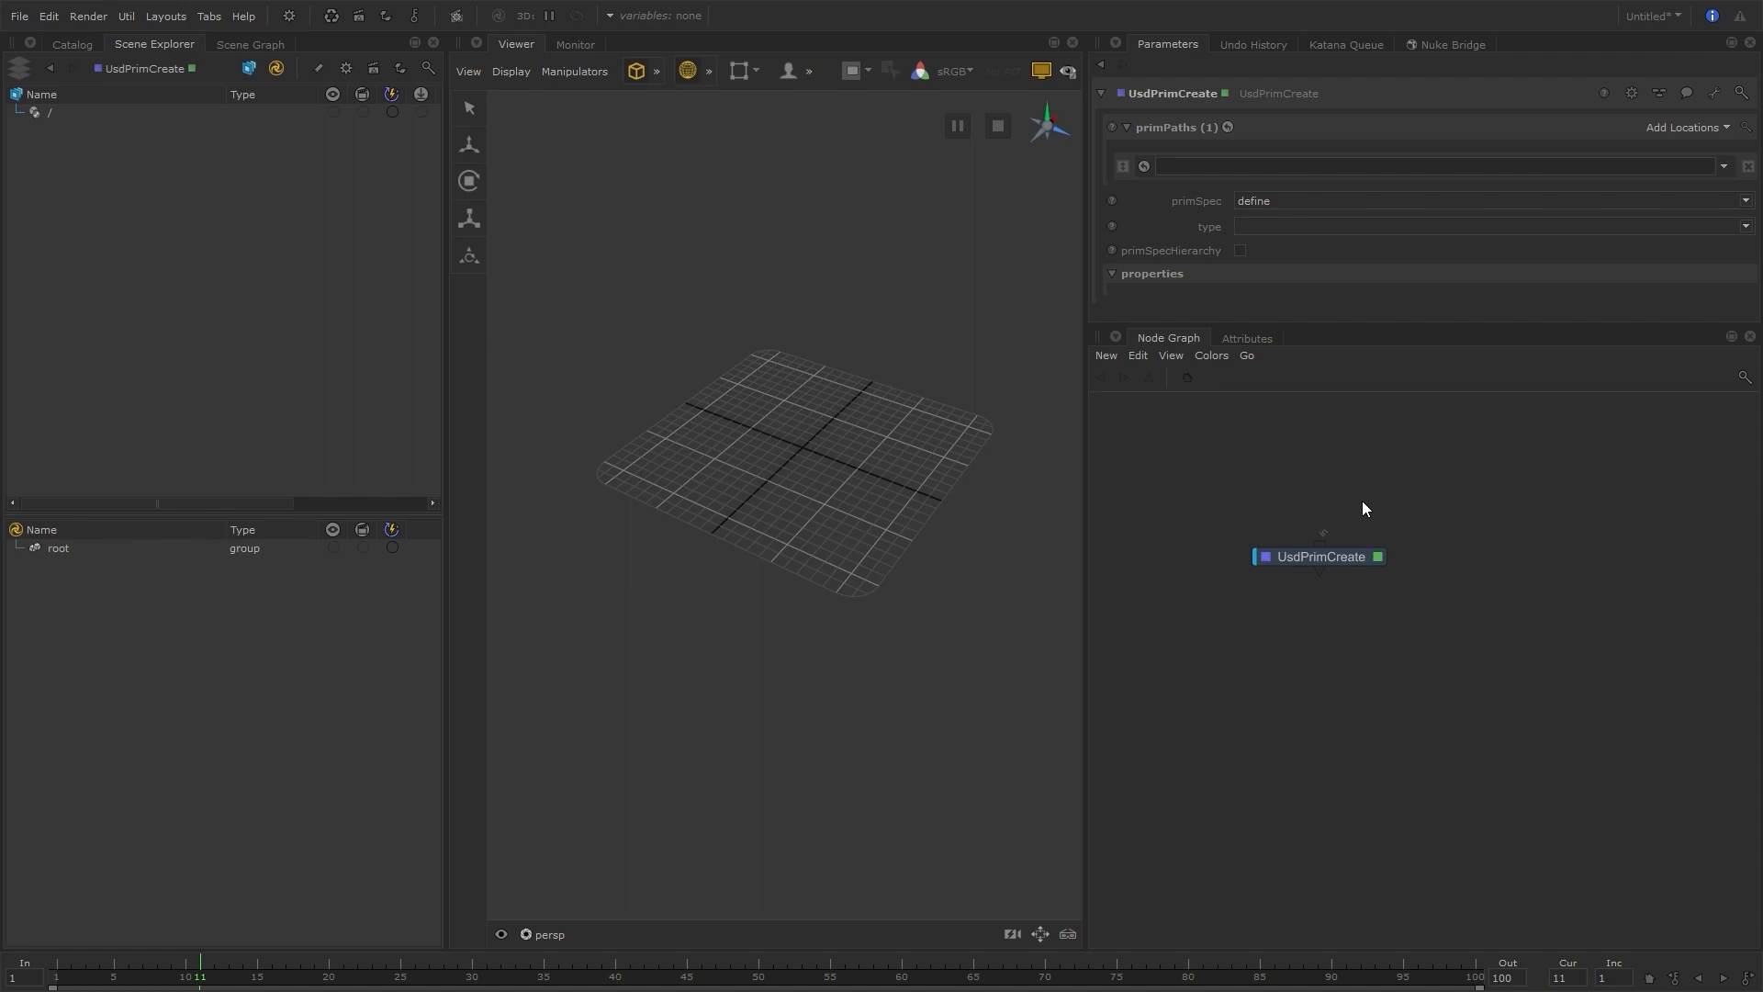
drag(1322, 558, 1329, 530)
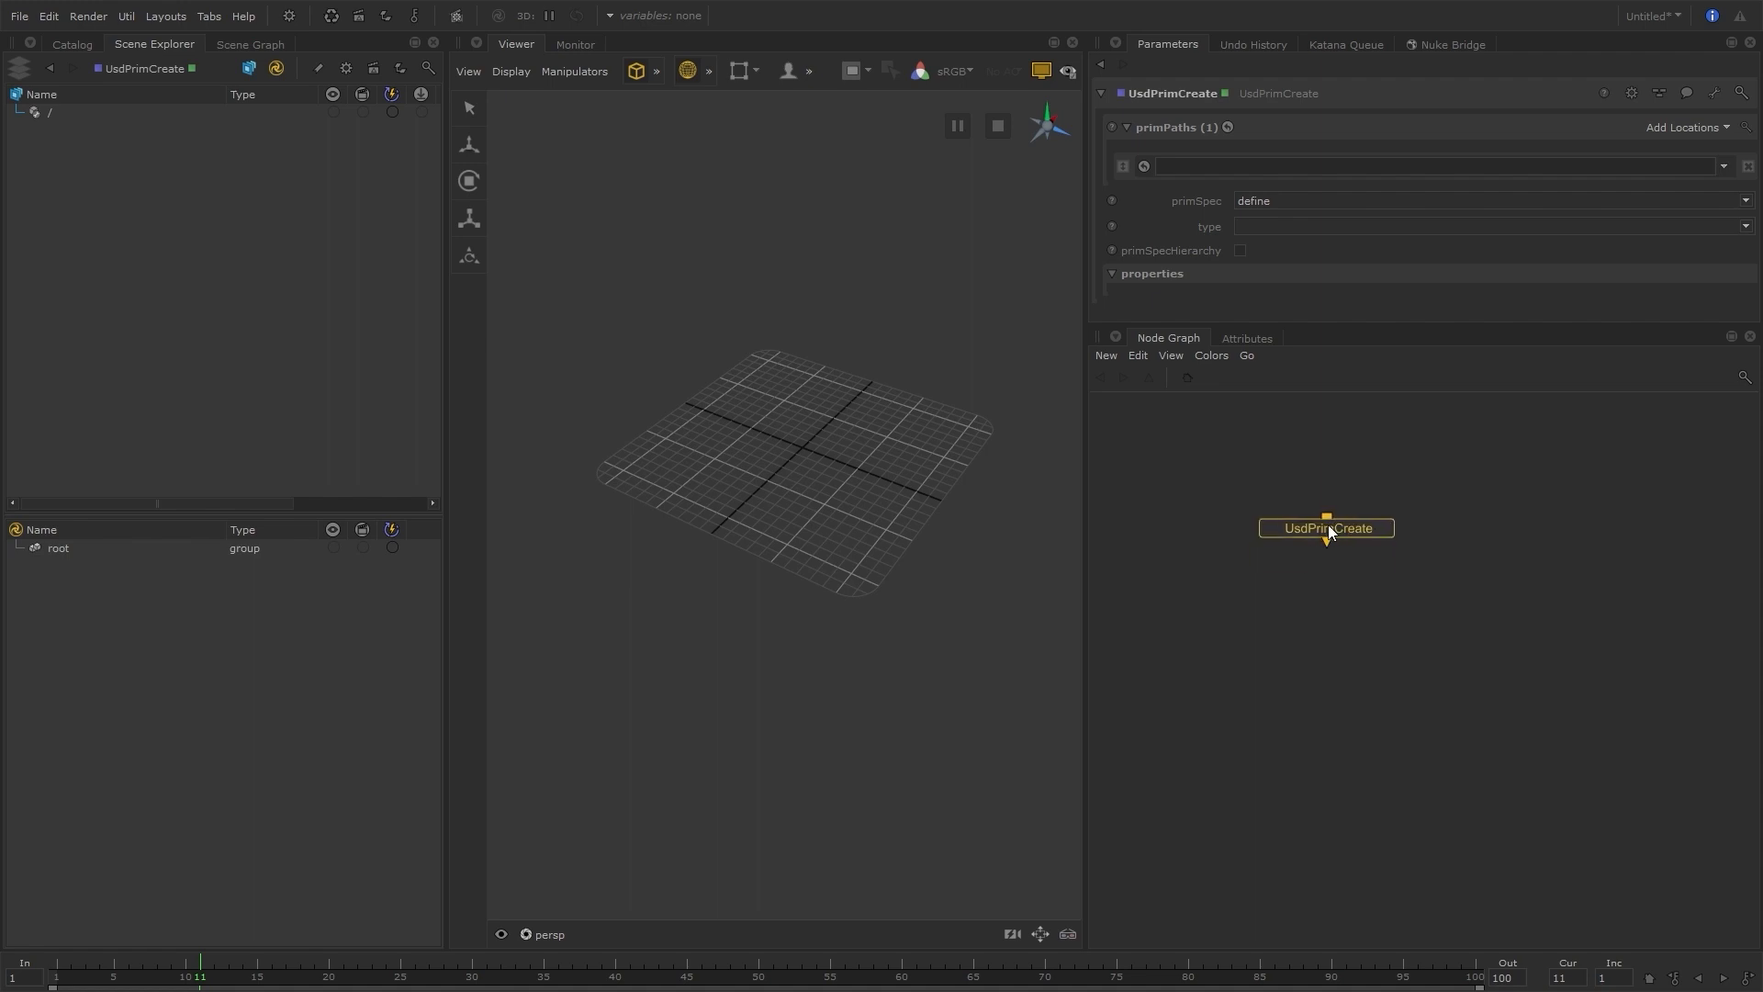
scroll(1328, 526, up, 3)
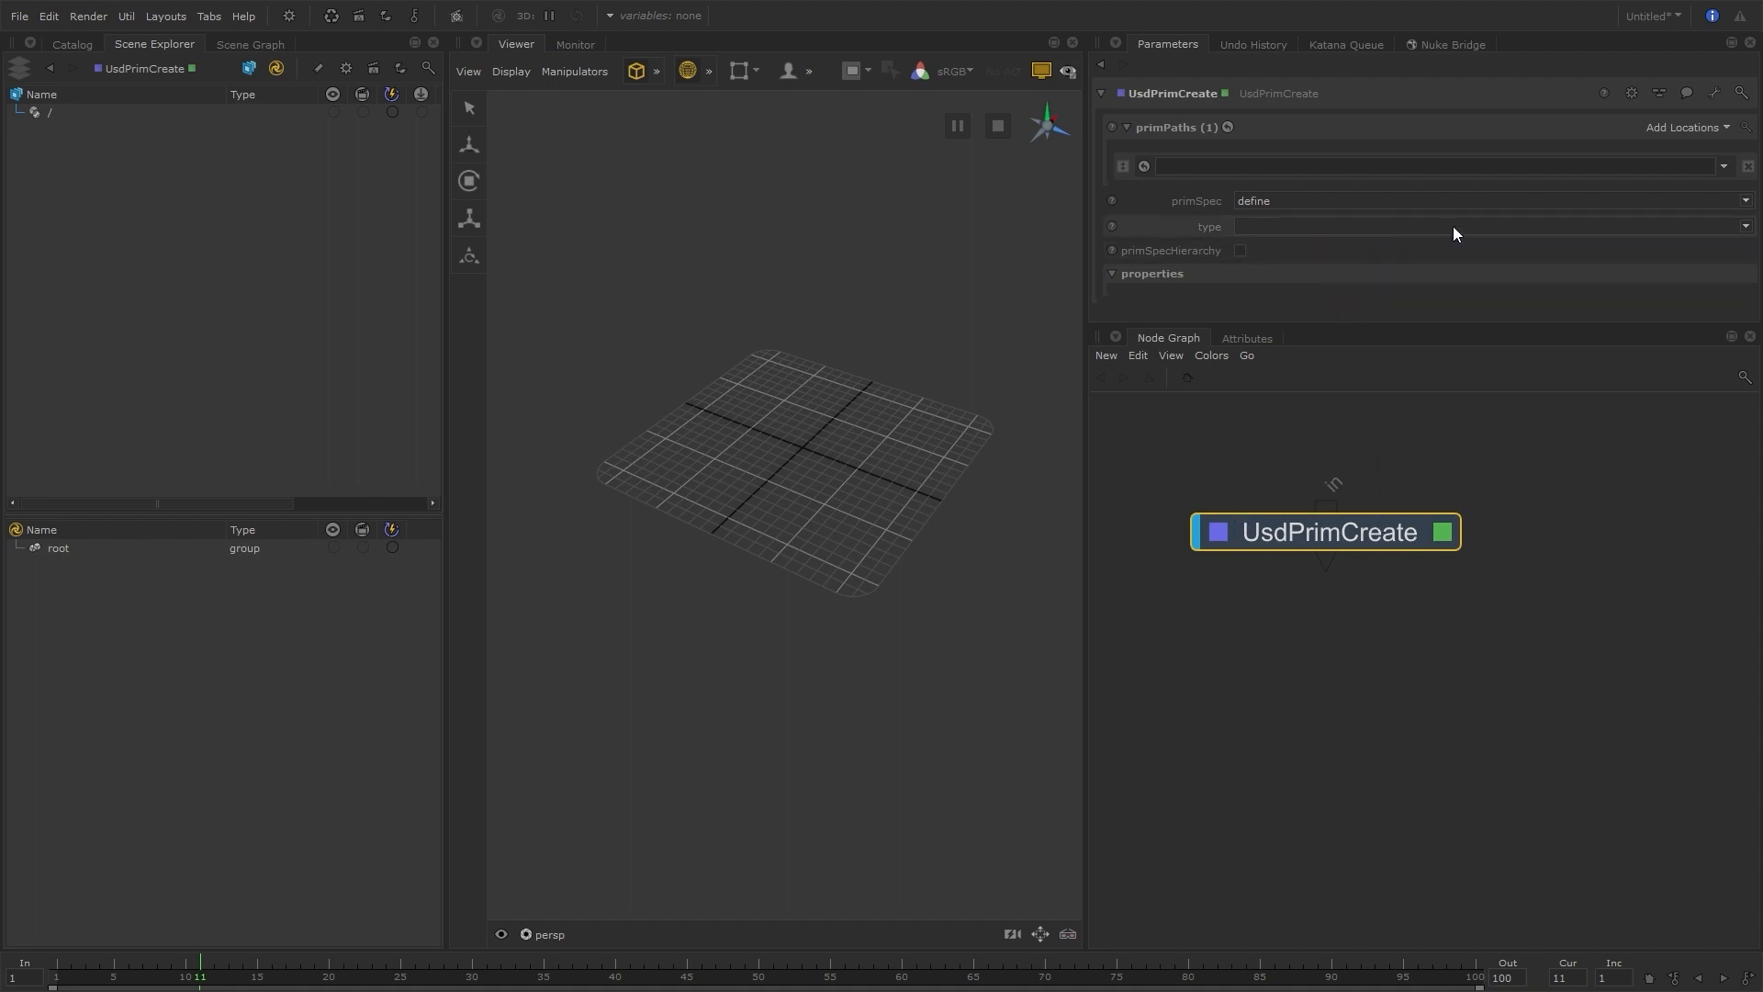
click(1309, 201)
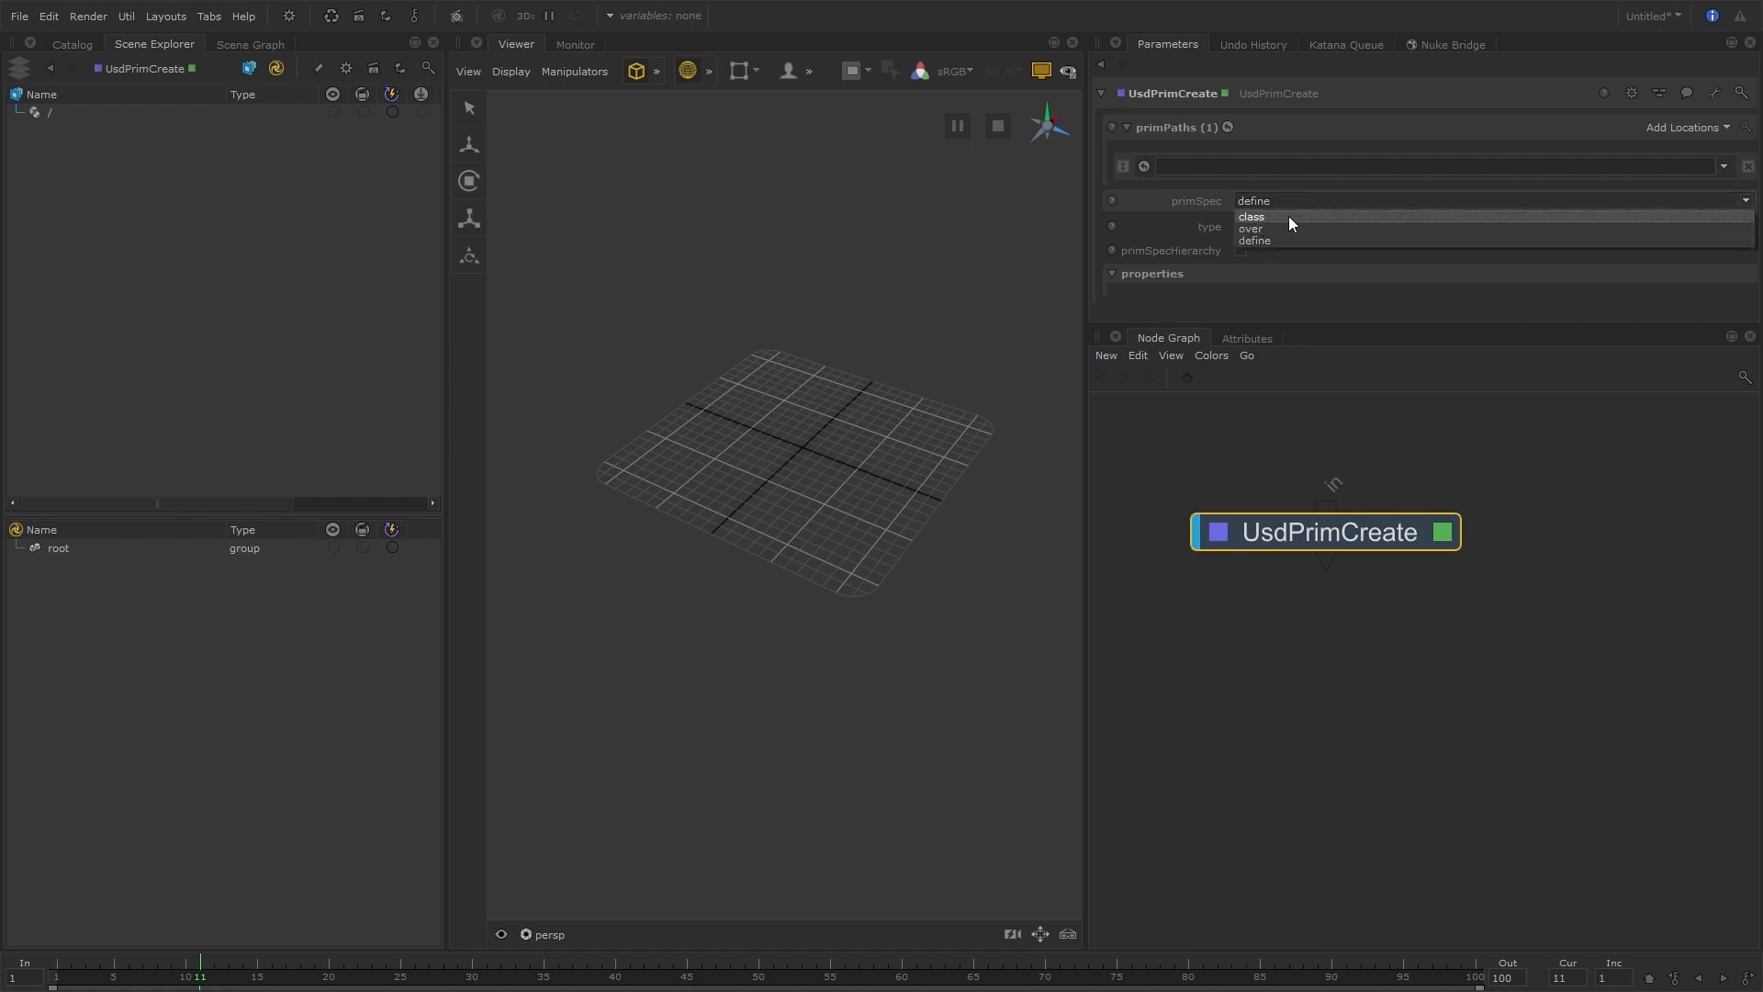
click(1292, 216)
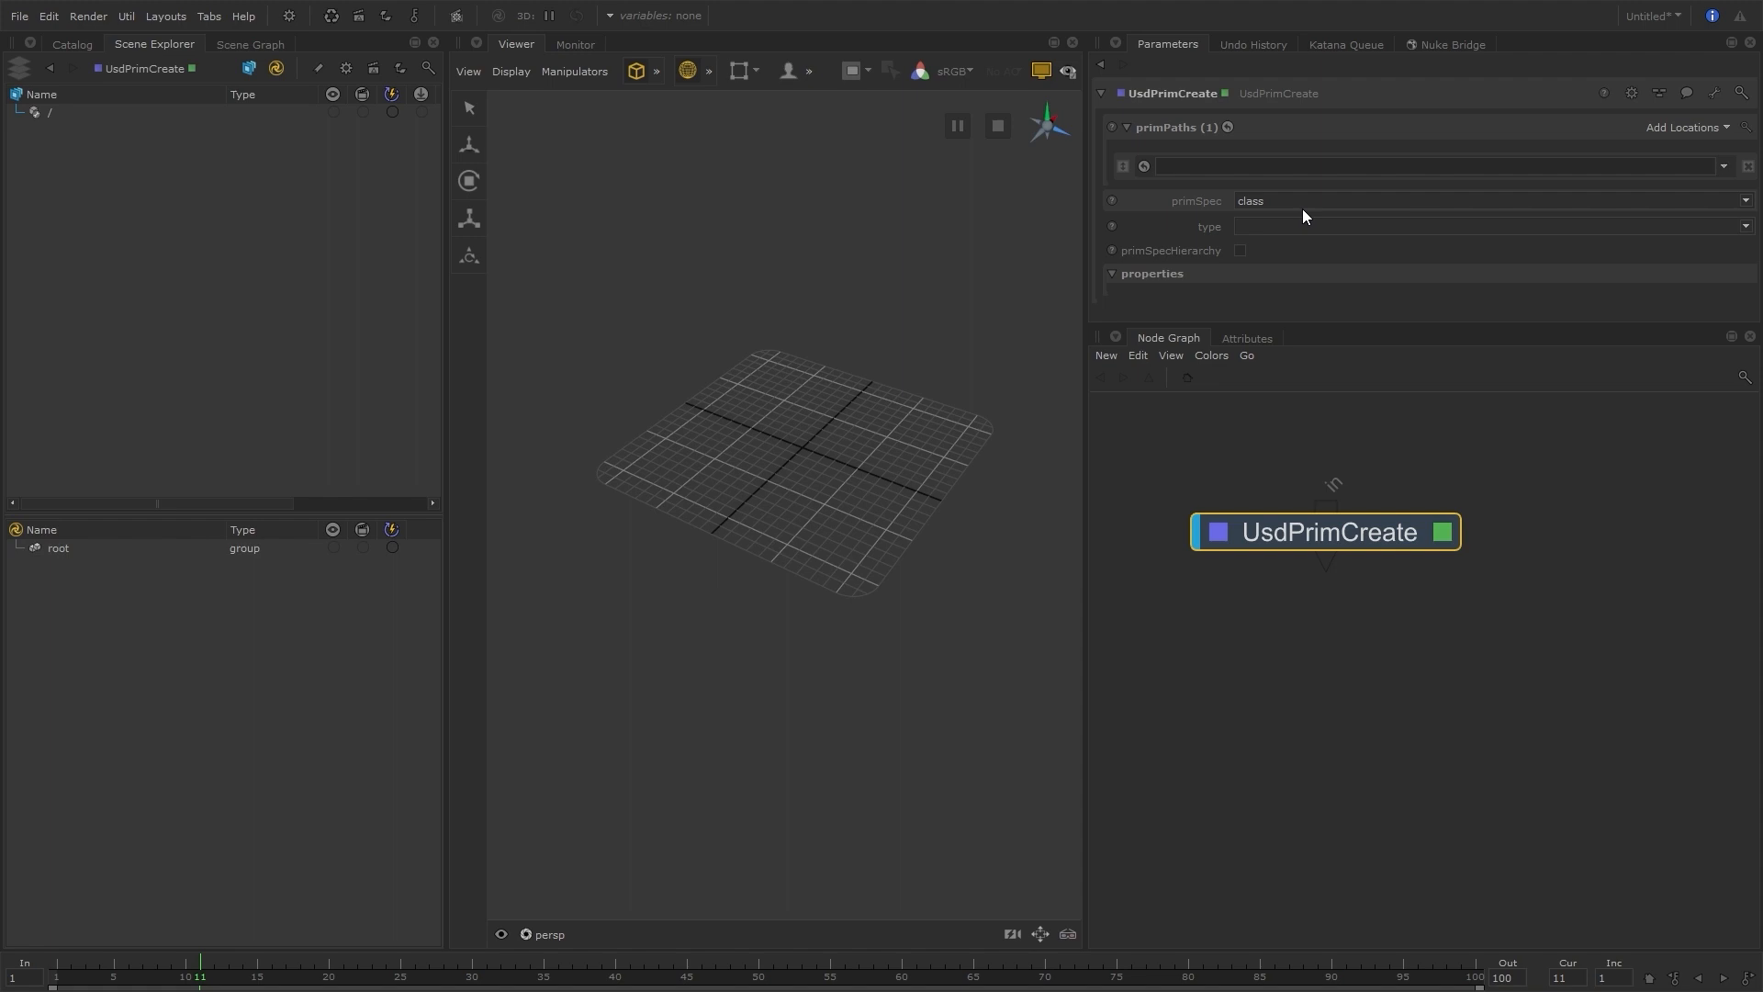
Enter /_CLASS/_ENV as the first prim path and add two more empty paths to the node
click(1247, 166)
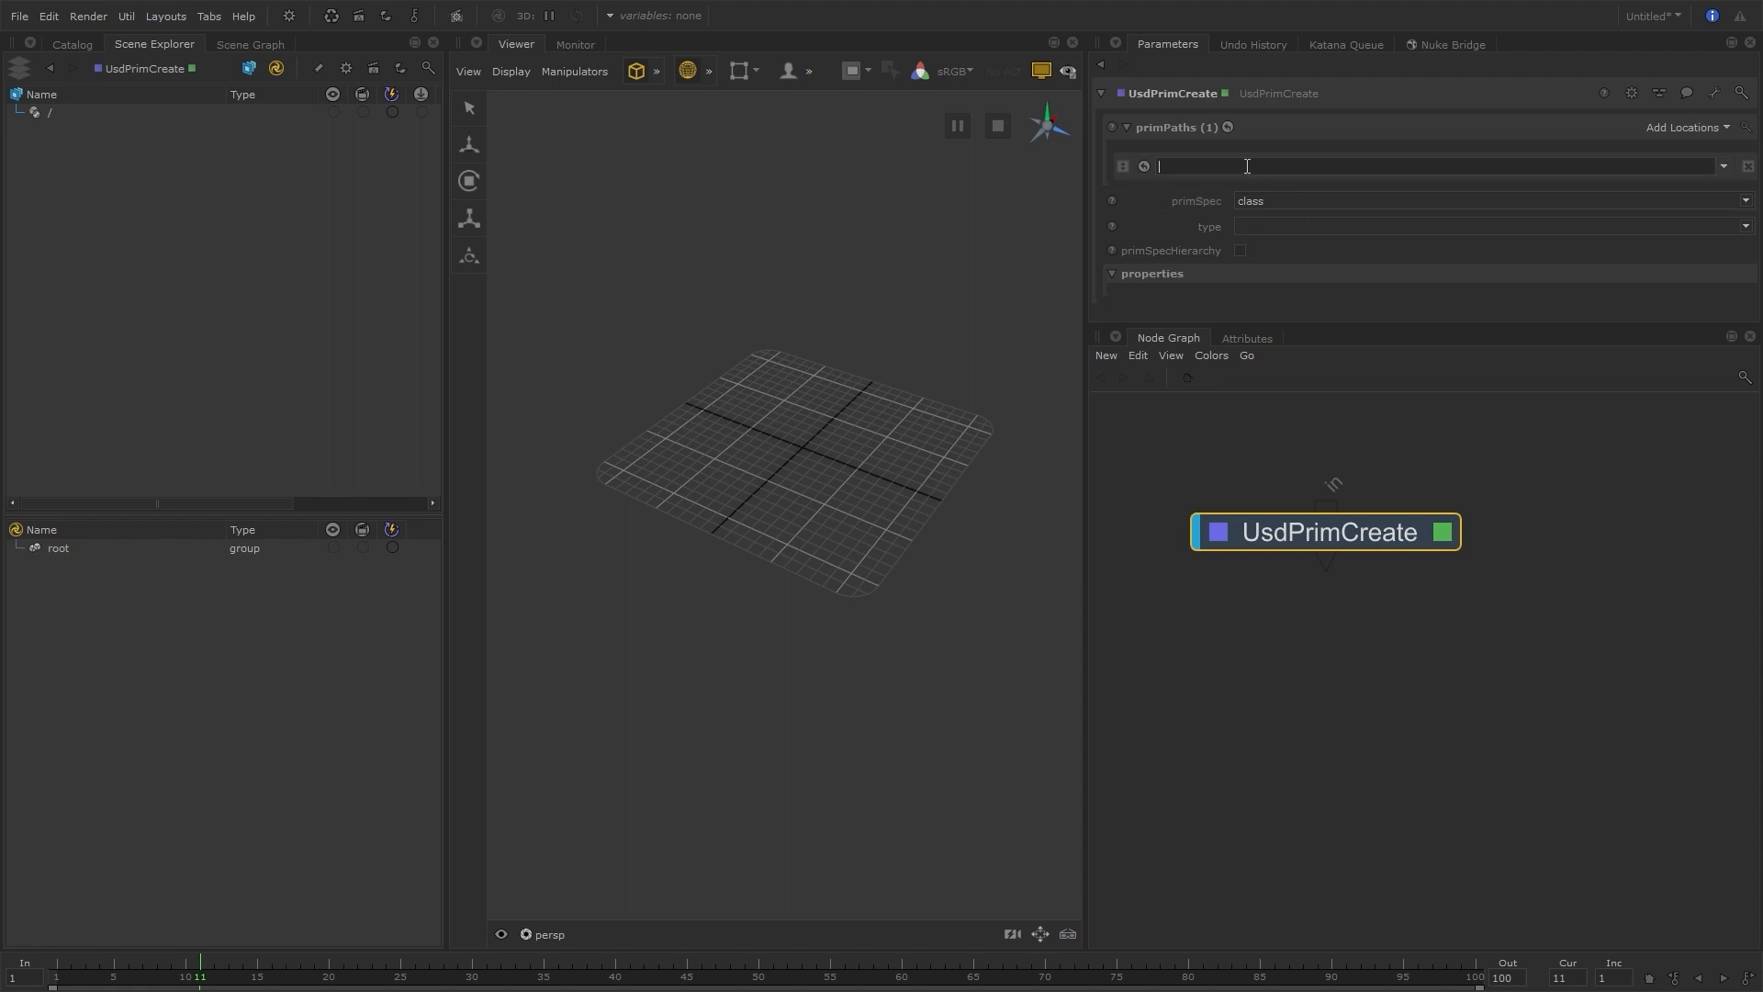
text(_CLASS/_ENV)
drag(1206, 175, 1150, 171)
key(ctrl+c)
click(1688, 130)
click(1667, 147)
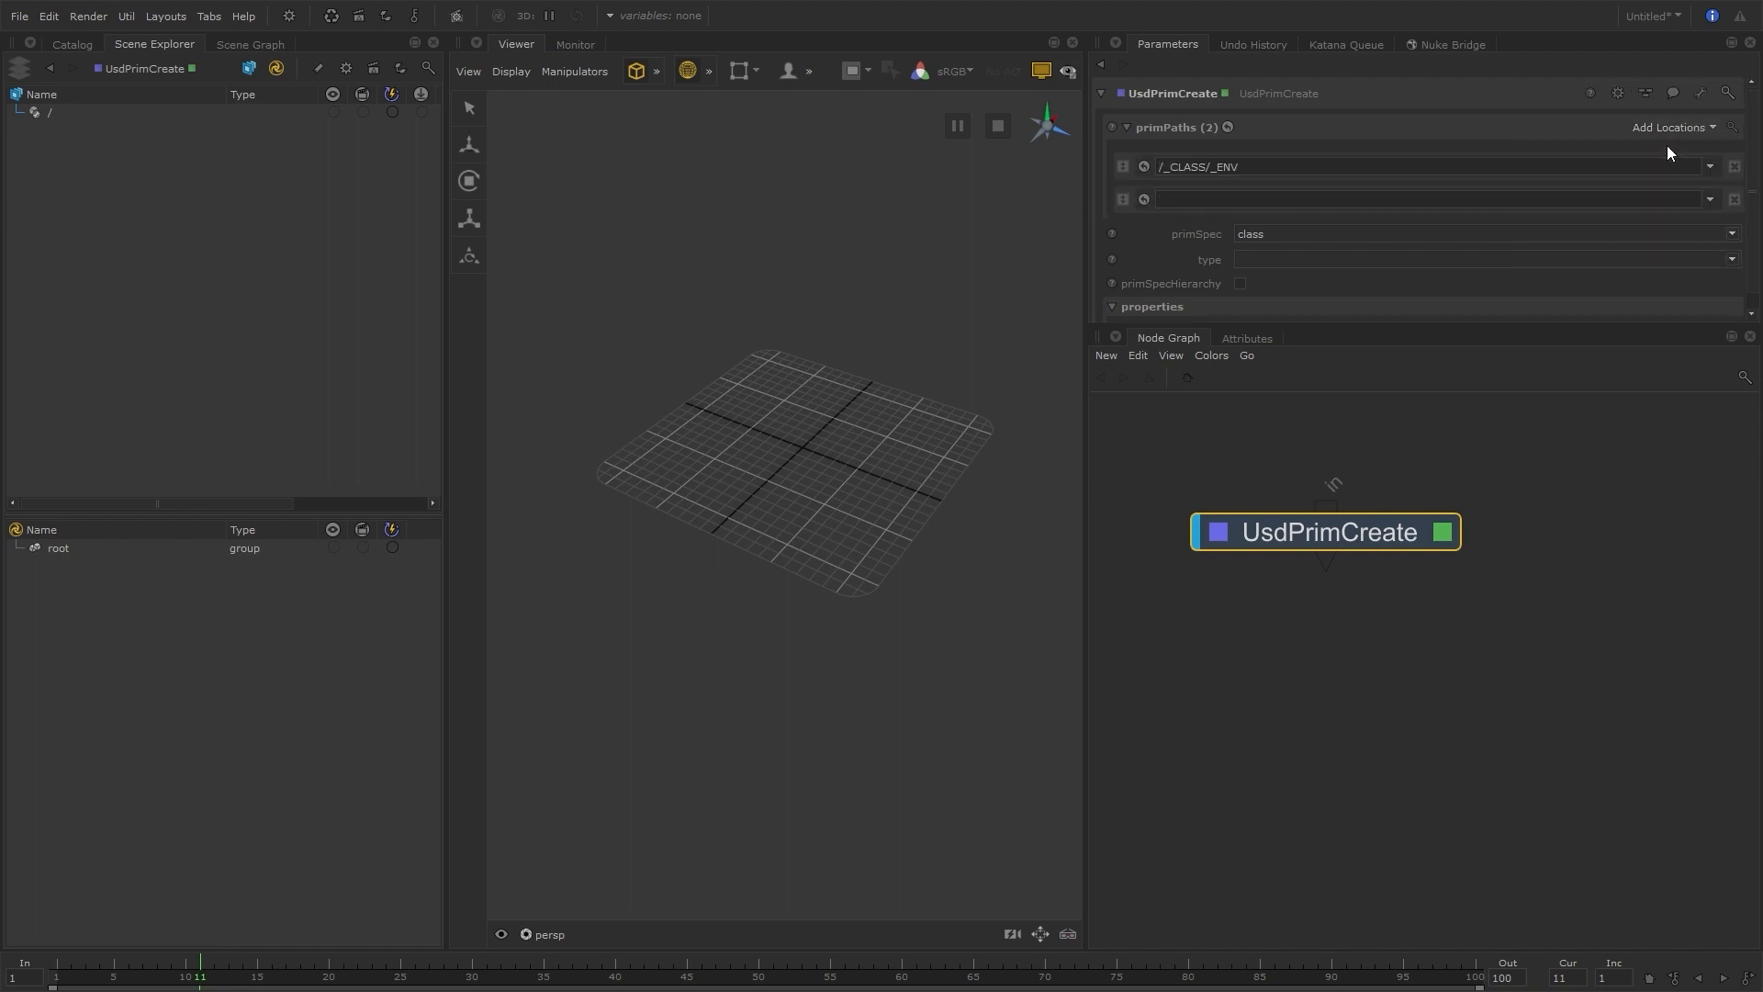
click(1674, 130)
click(1654, 147)
Fill the two empty prim paths with /_CLASS/_PROP and /_CLASS/_CHAR
click(1258, 200)
key(ctrl+v)
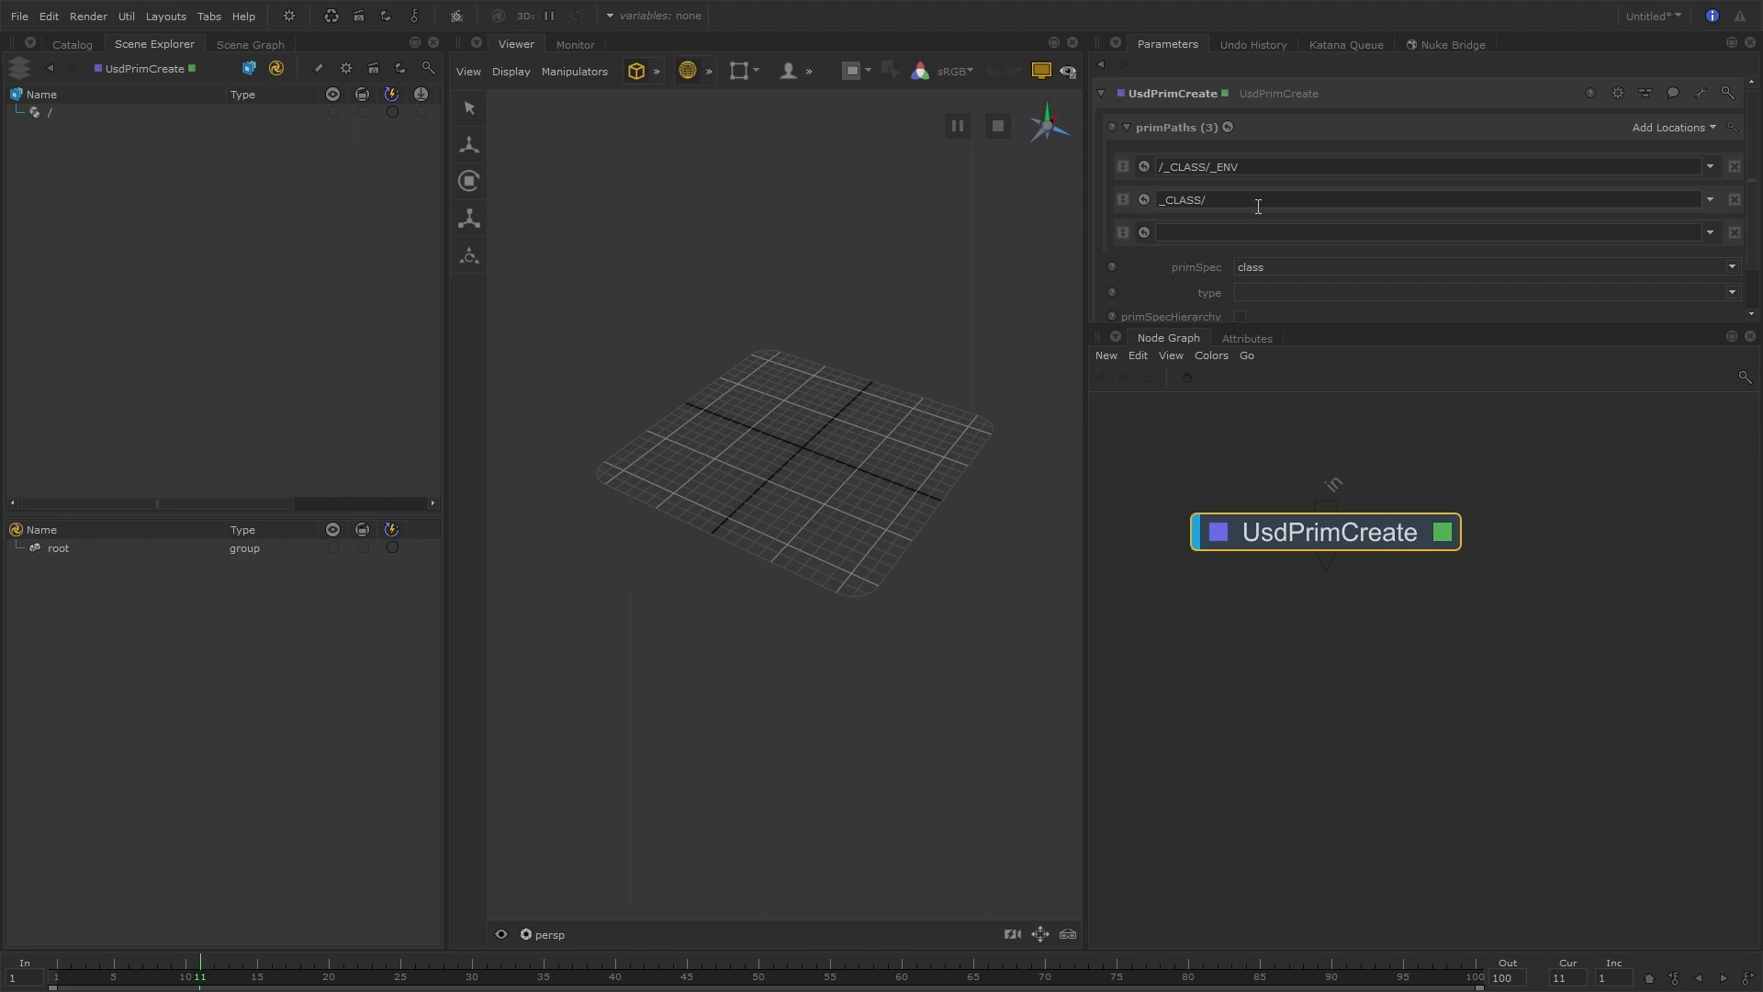
text(_PROP)
click(1258, 231)
text(/_CLASS/)
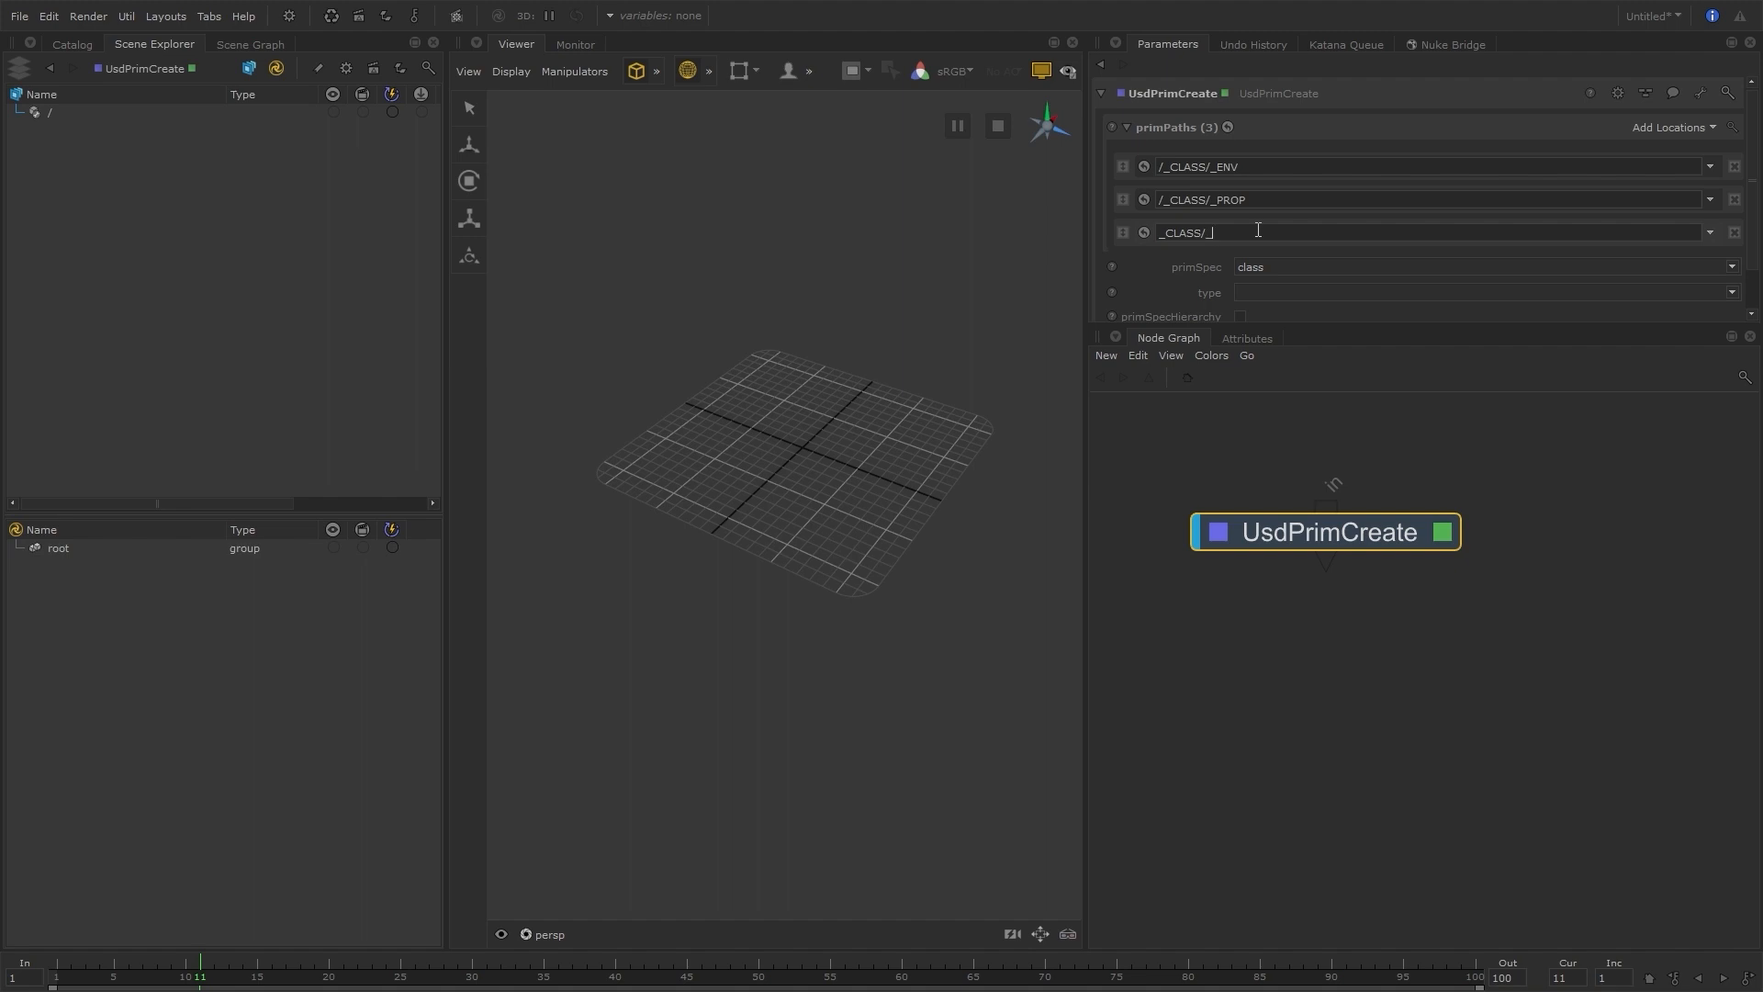
text(_CHAR)
key(Return)
click(1193, 417)
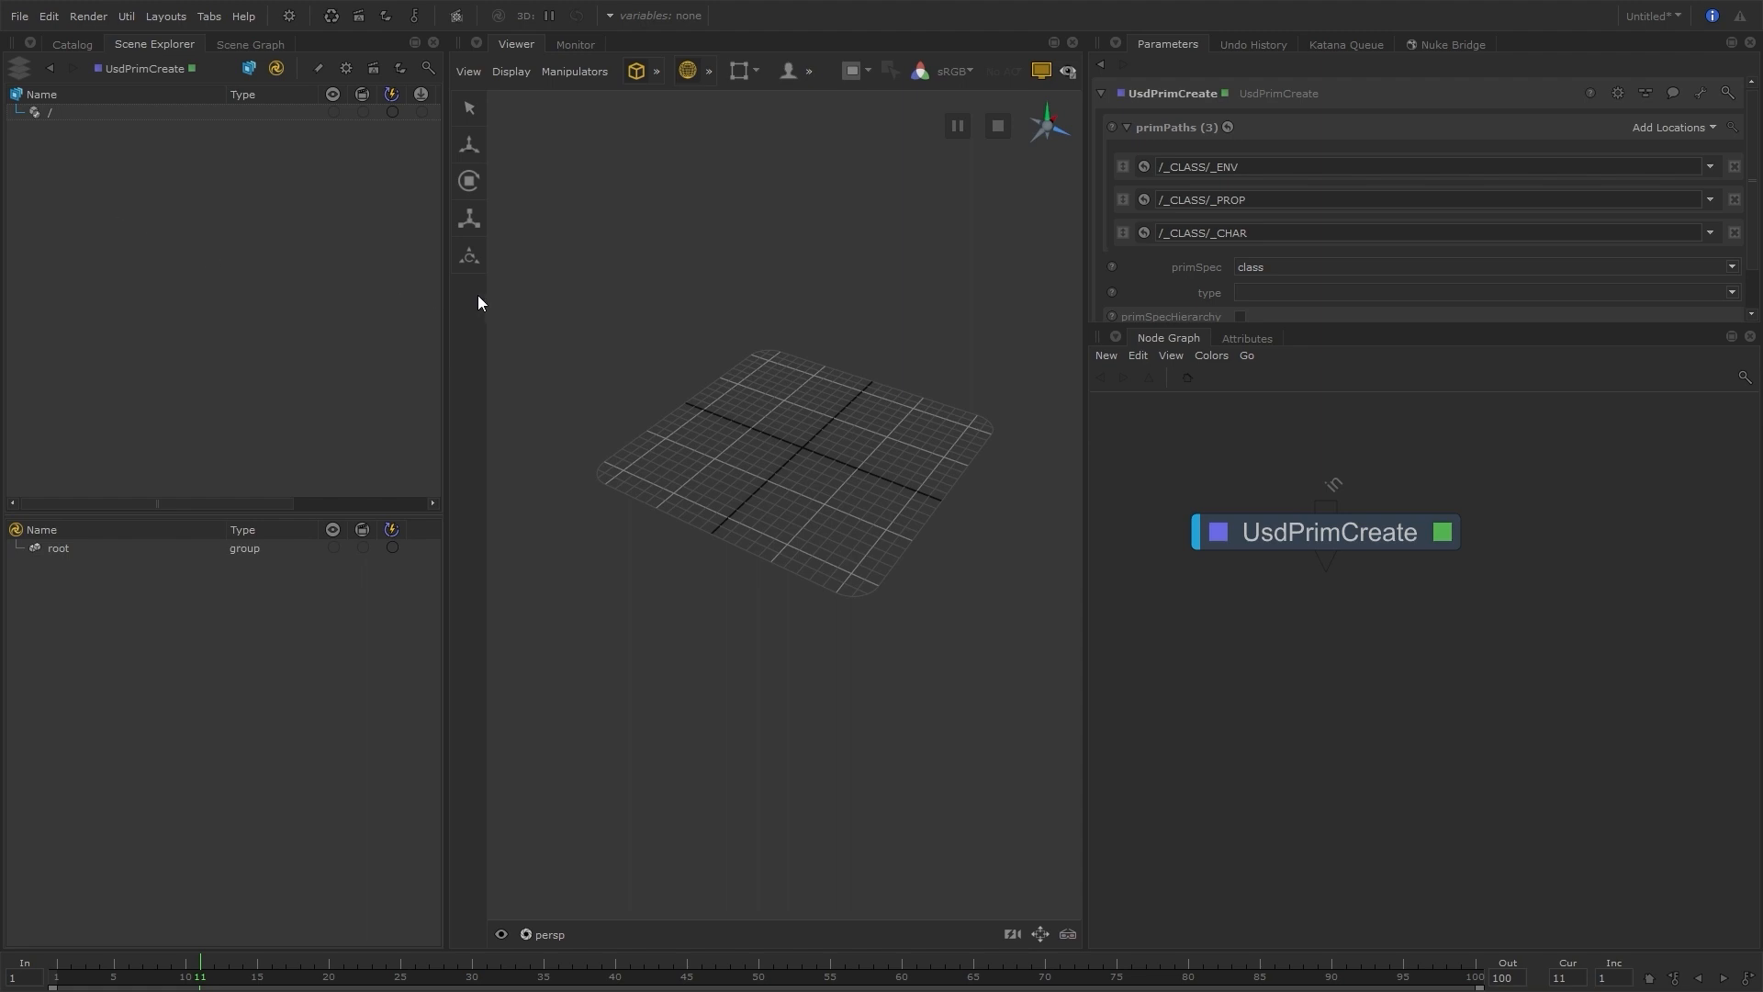
Enable primSpecHierarchy so the whole path uses the class primSpec, and expand _CLASS in the scene hierarchy
drag(1352, 325, 1352, 427)
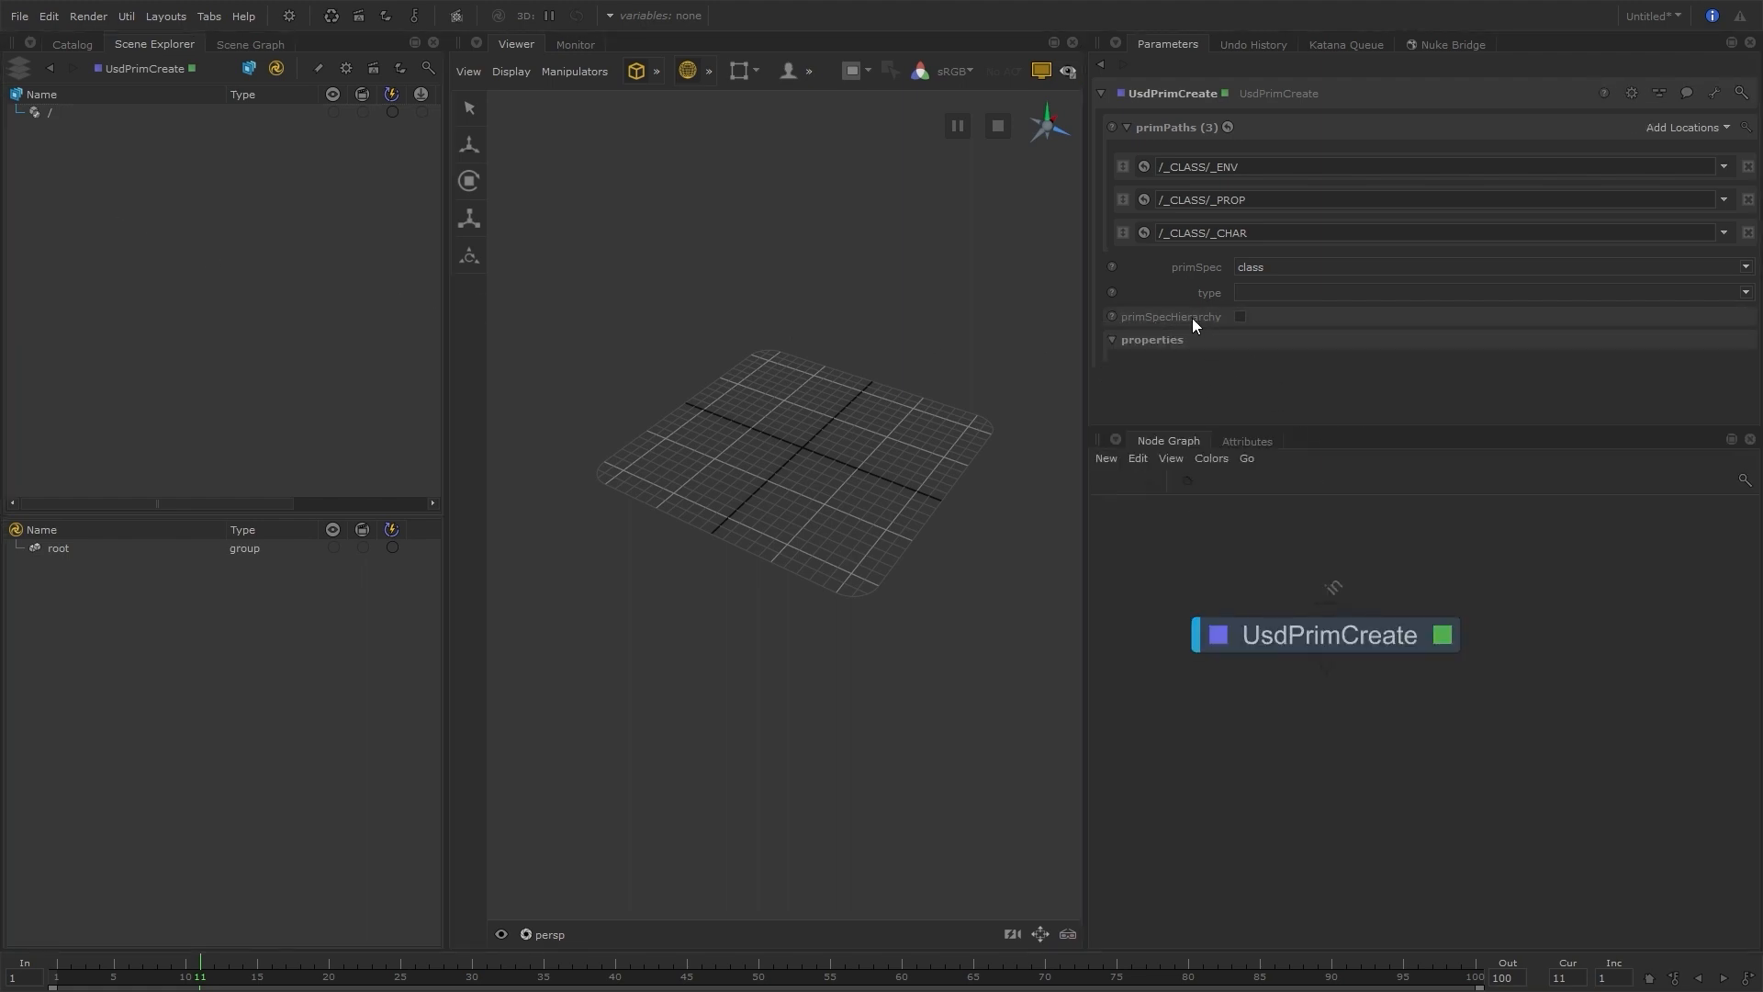
mouse_move(1192, 322)
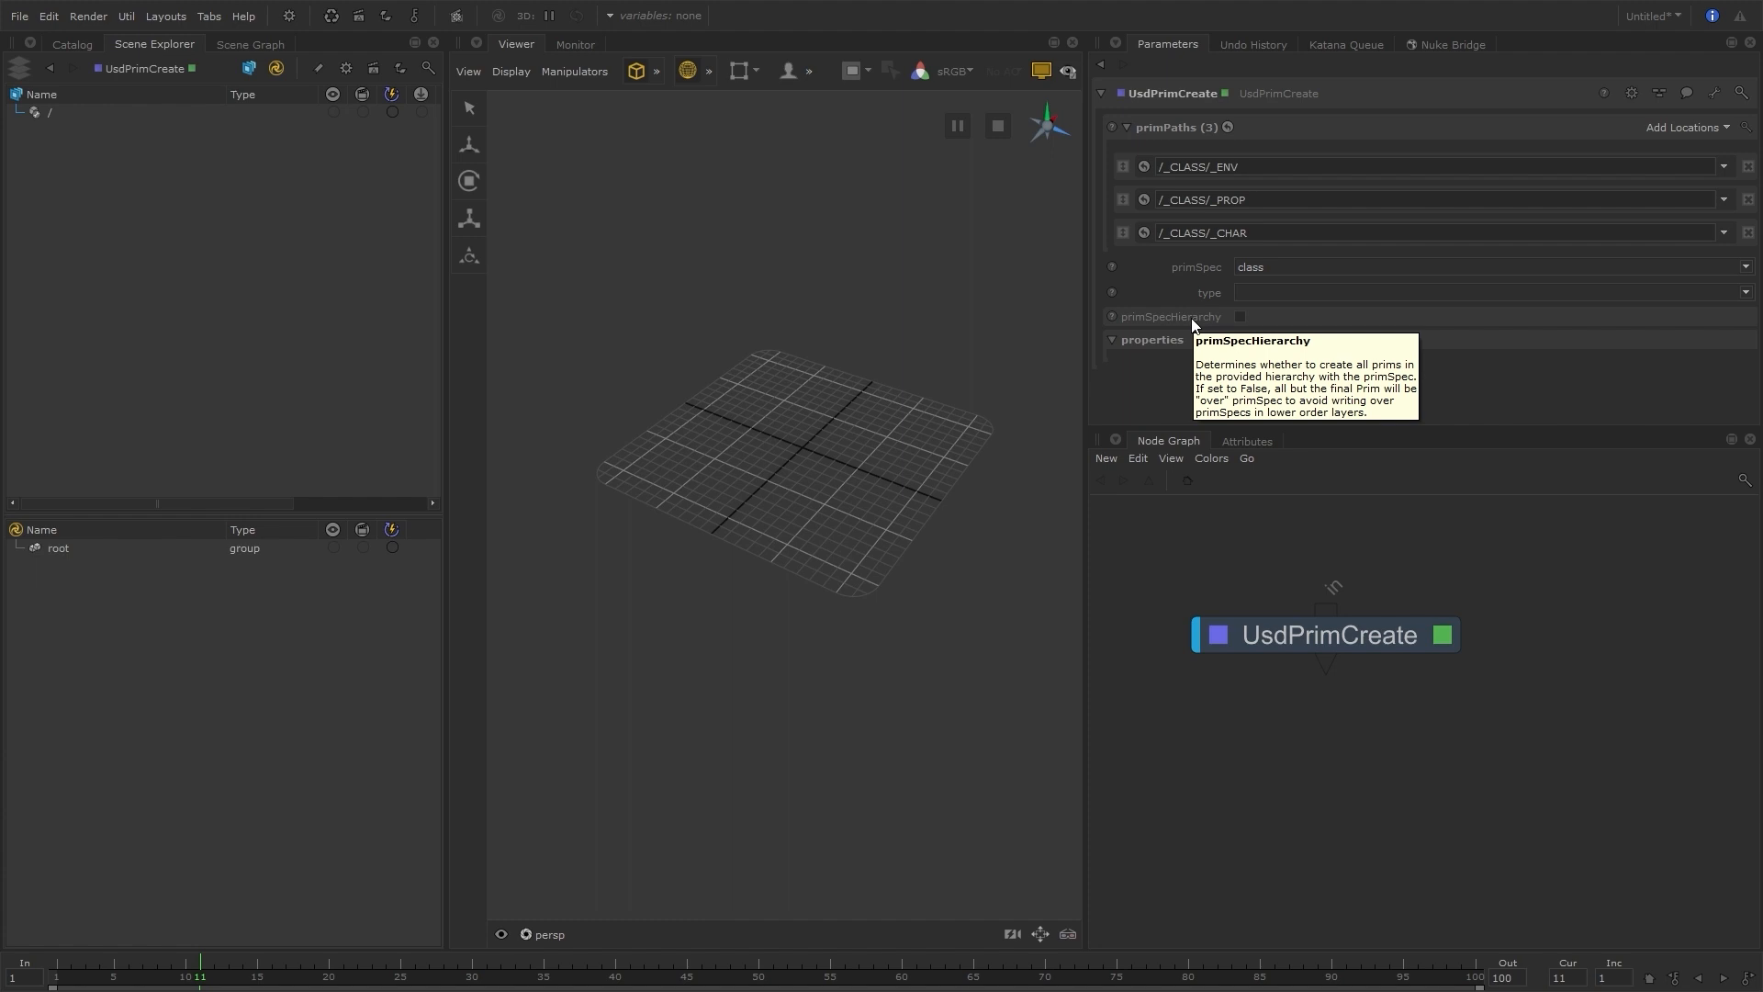
click(1238, 316)
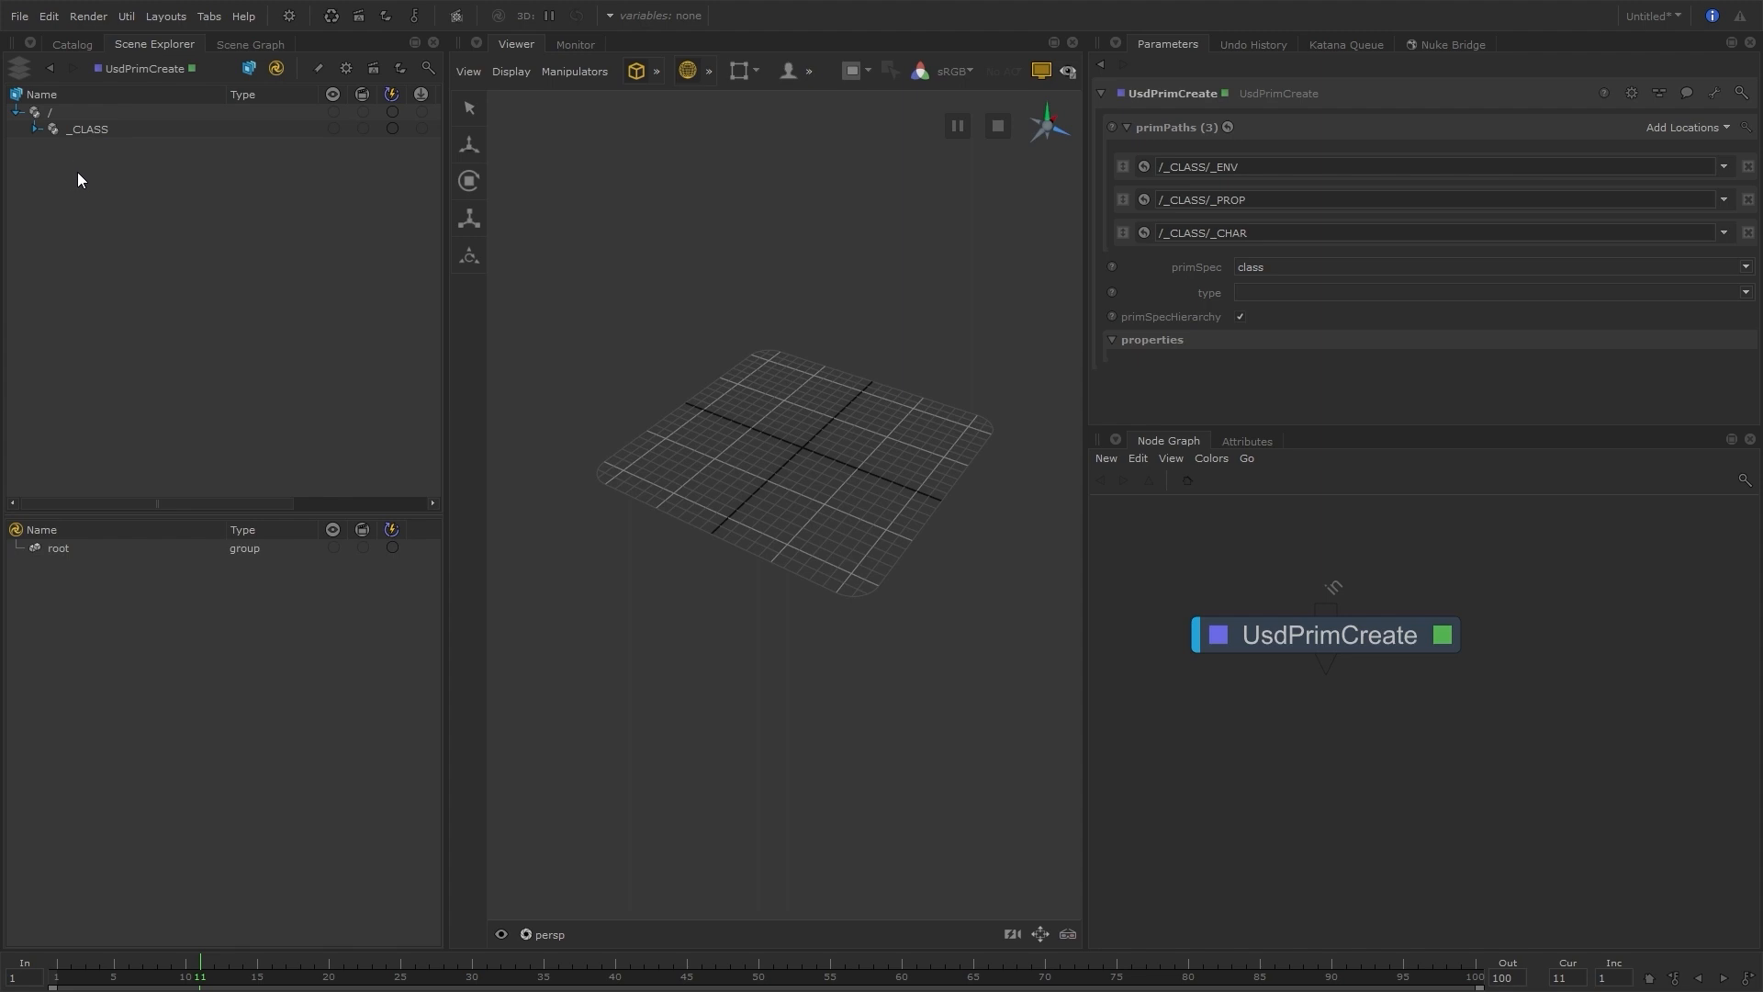
click(35, 130)
Rename the UsdPrimCreate node as UsdPrimCreate_CLASS
double_click(1347, 634)
text(_CLASS)
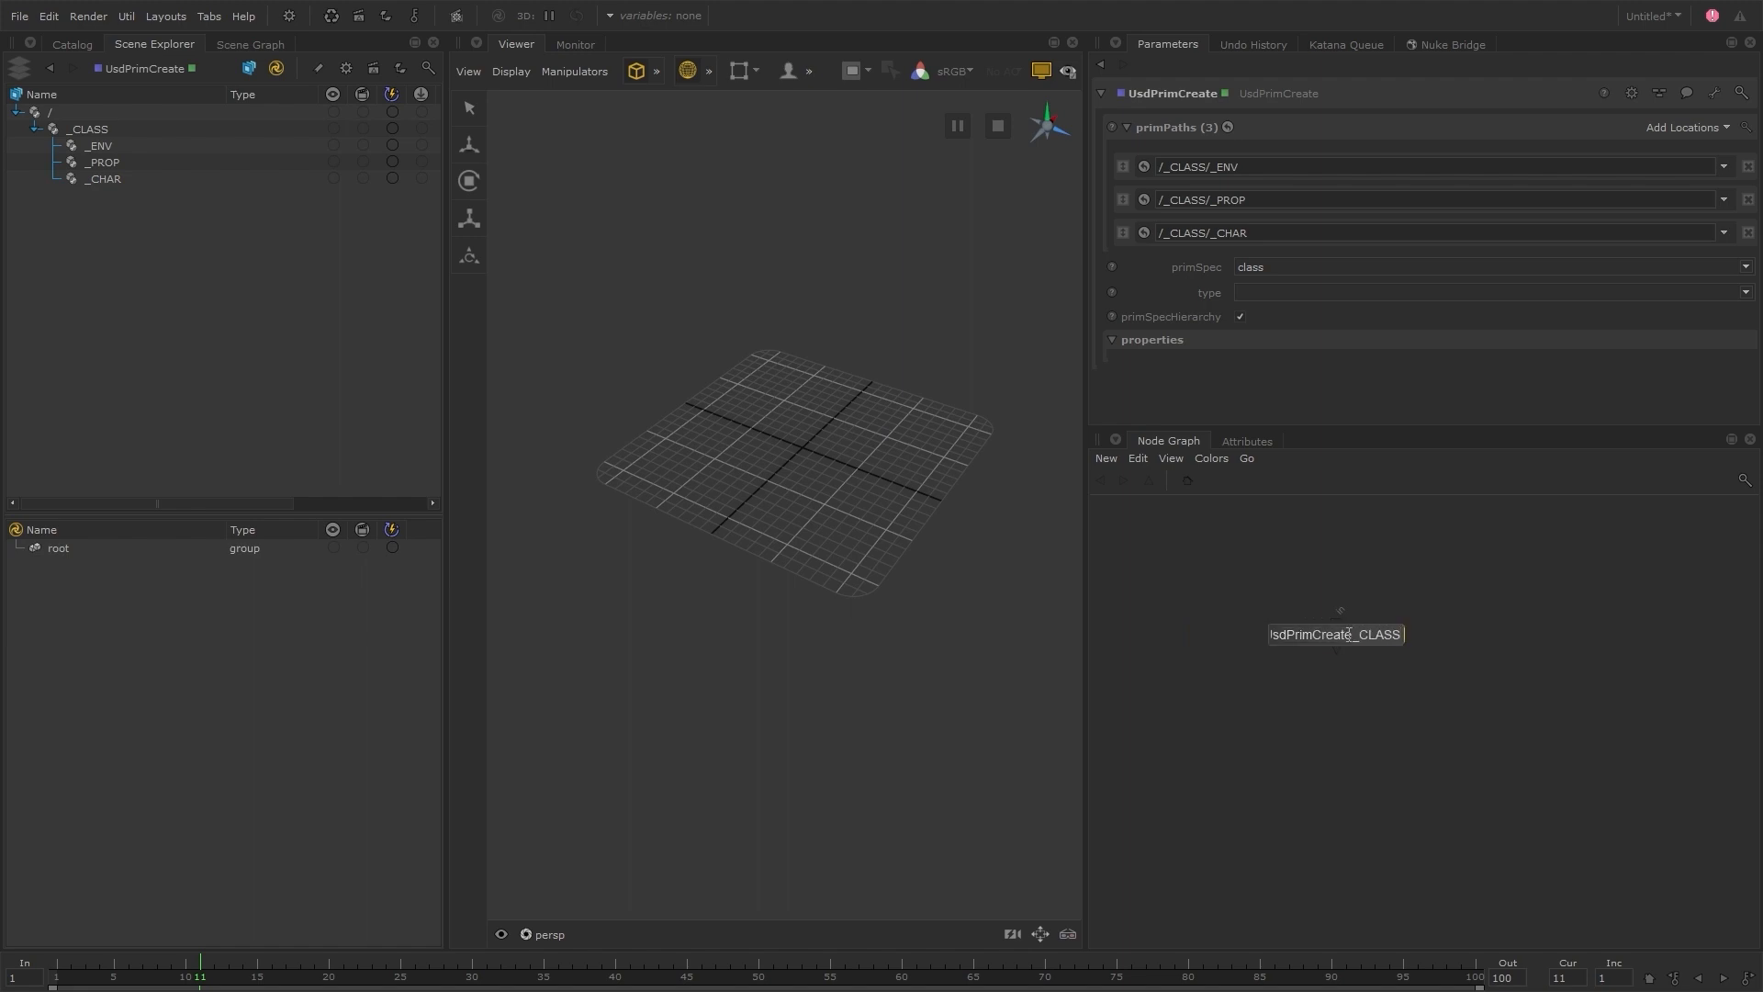
key(Return)
Add a second UsdPrimCreate node connected below UsdPrimCreate_CLASS and name it UsdPrimCreate_ASSET_DEF
key(Tab)
text(usdpr)
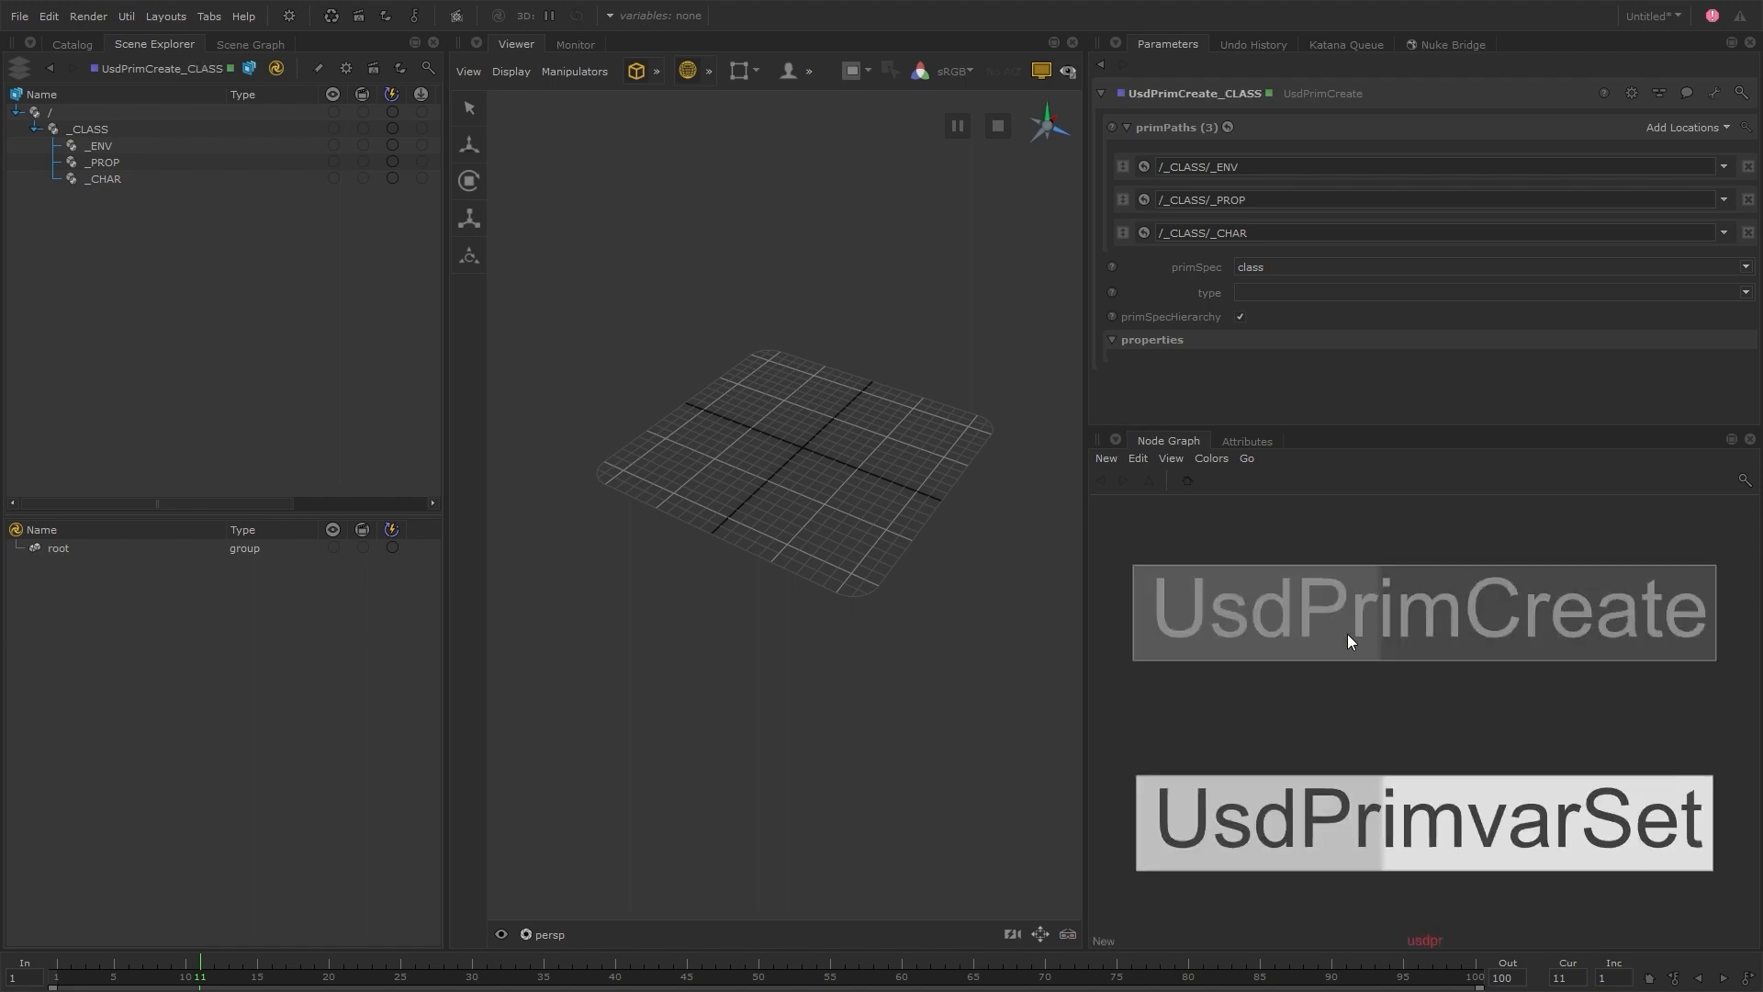
click(1347, 633)
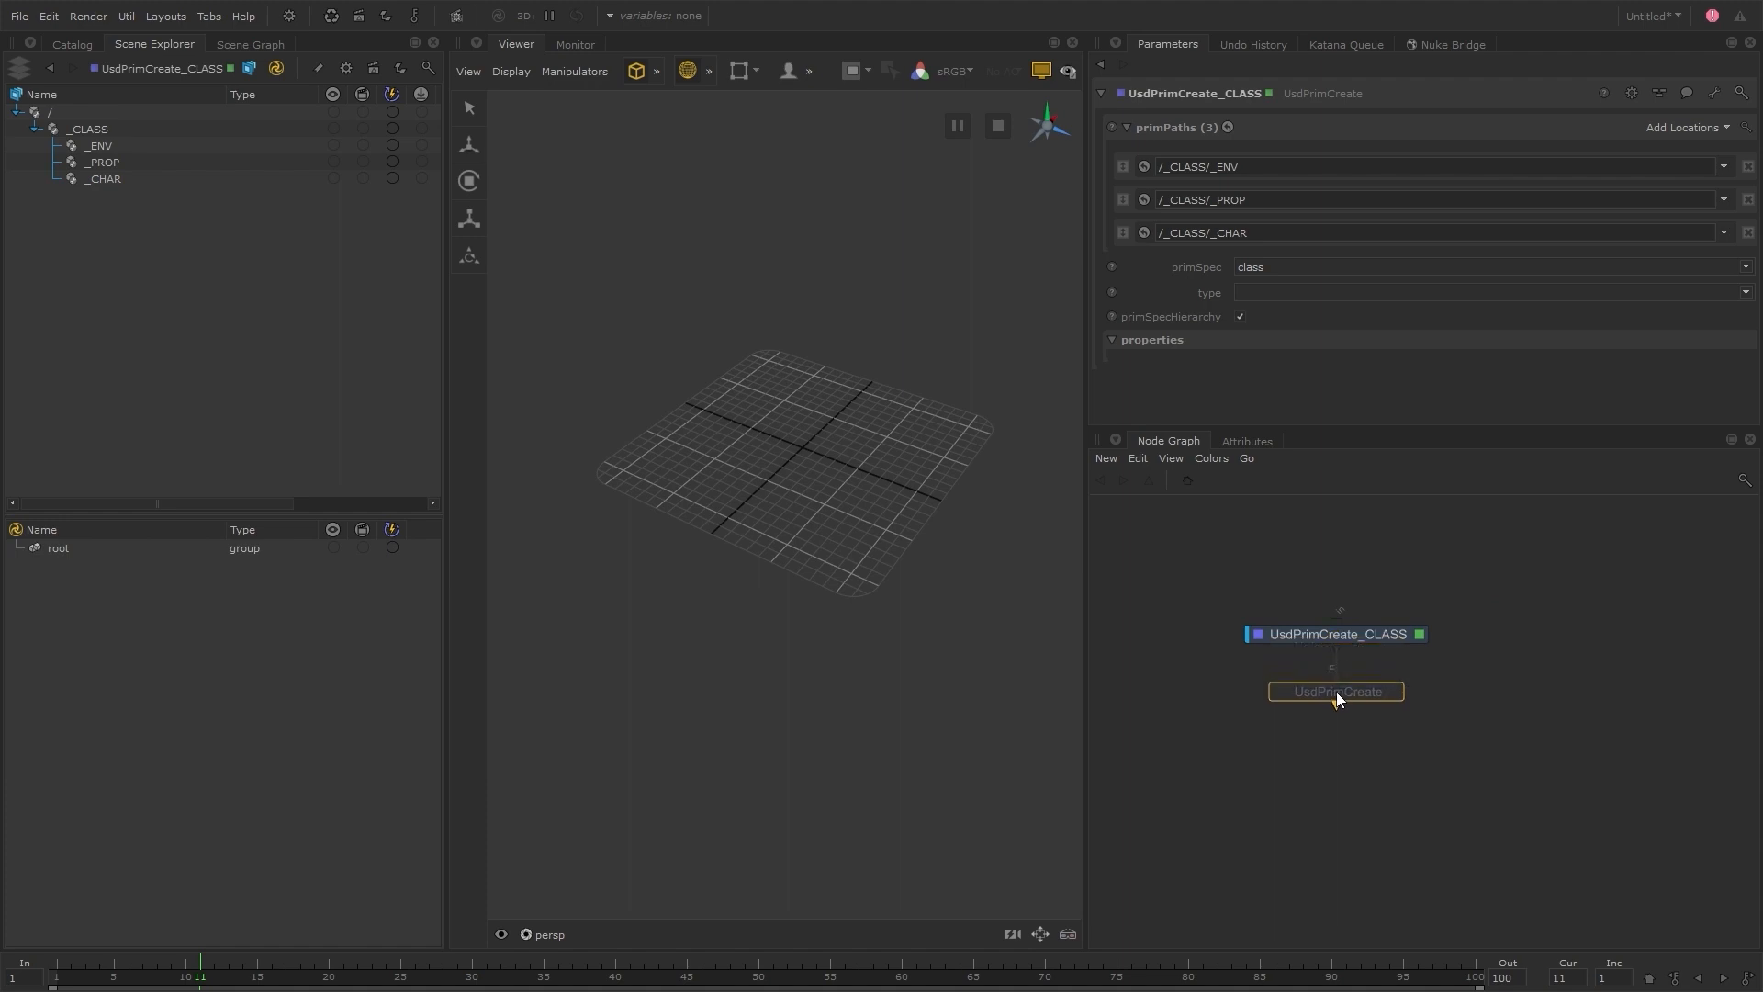
click(1336, 691)
double_click(1336, 691)
text(_ASSET_DEF)
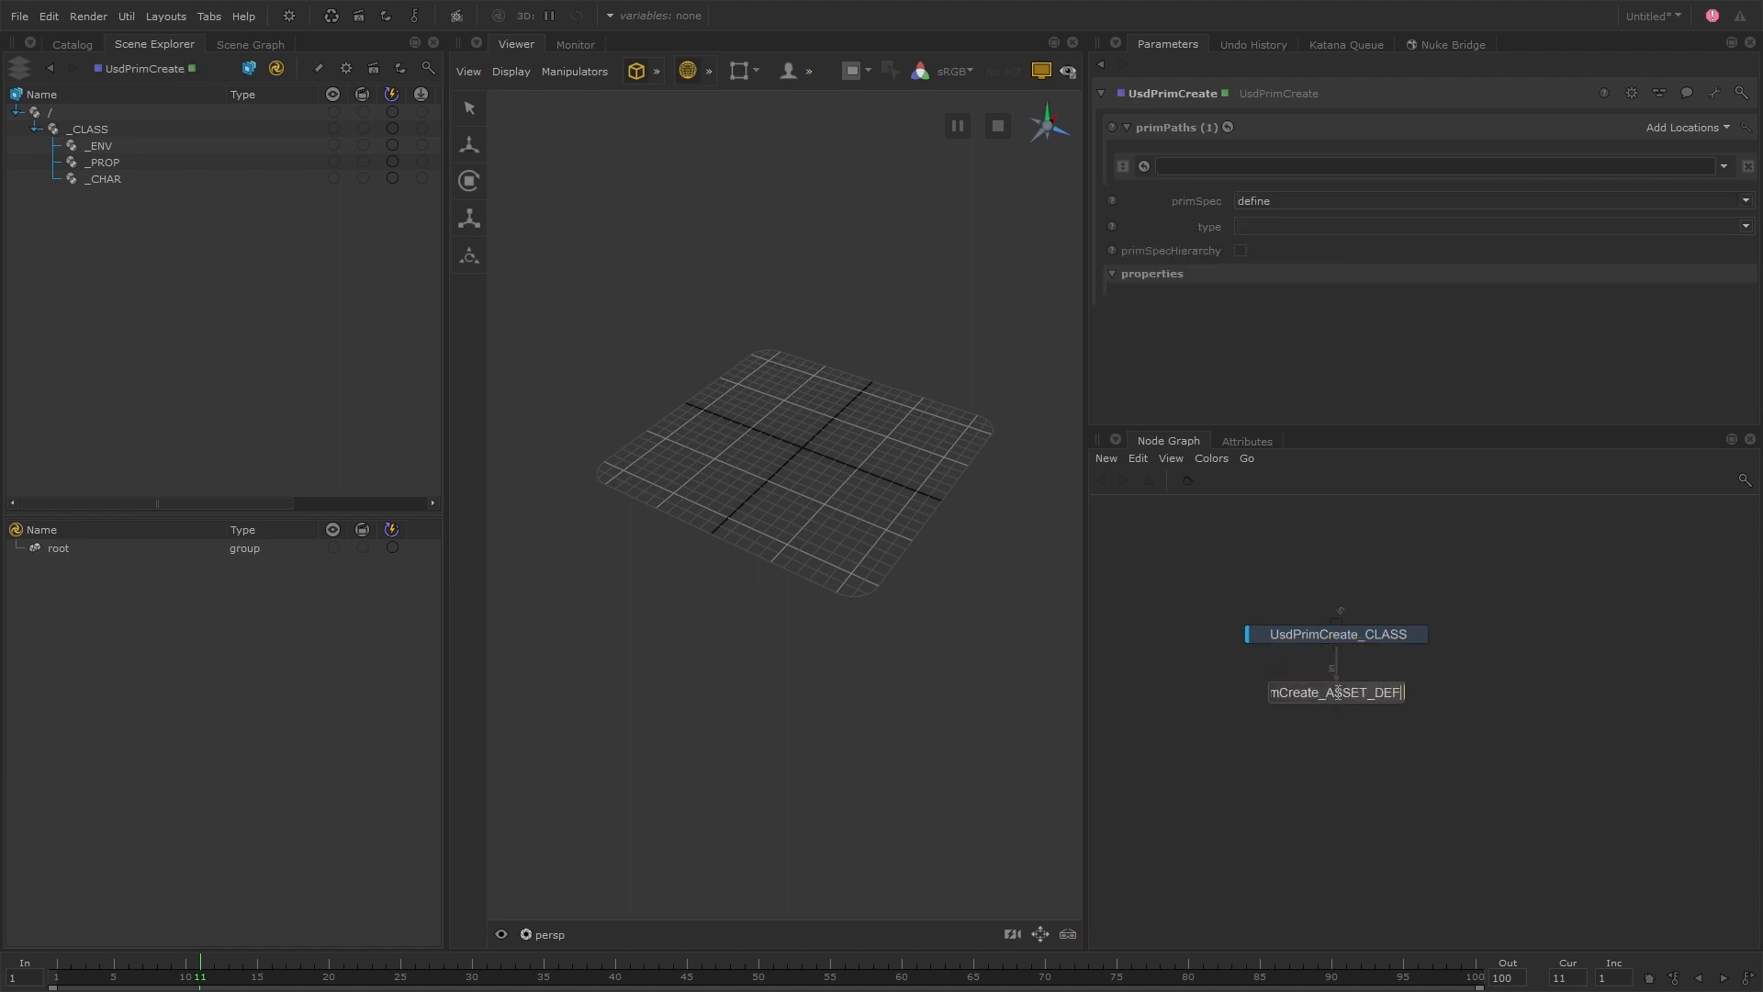
key(Return)
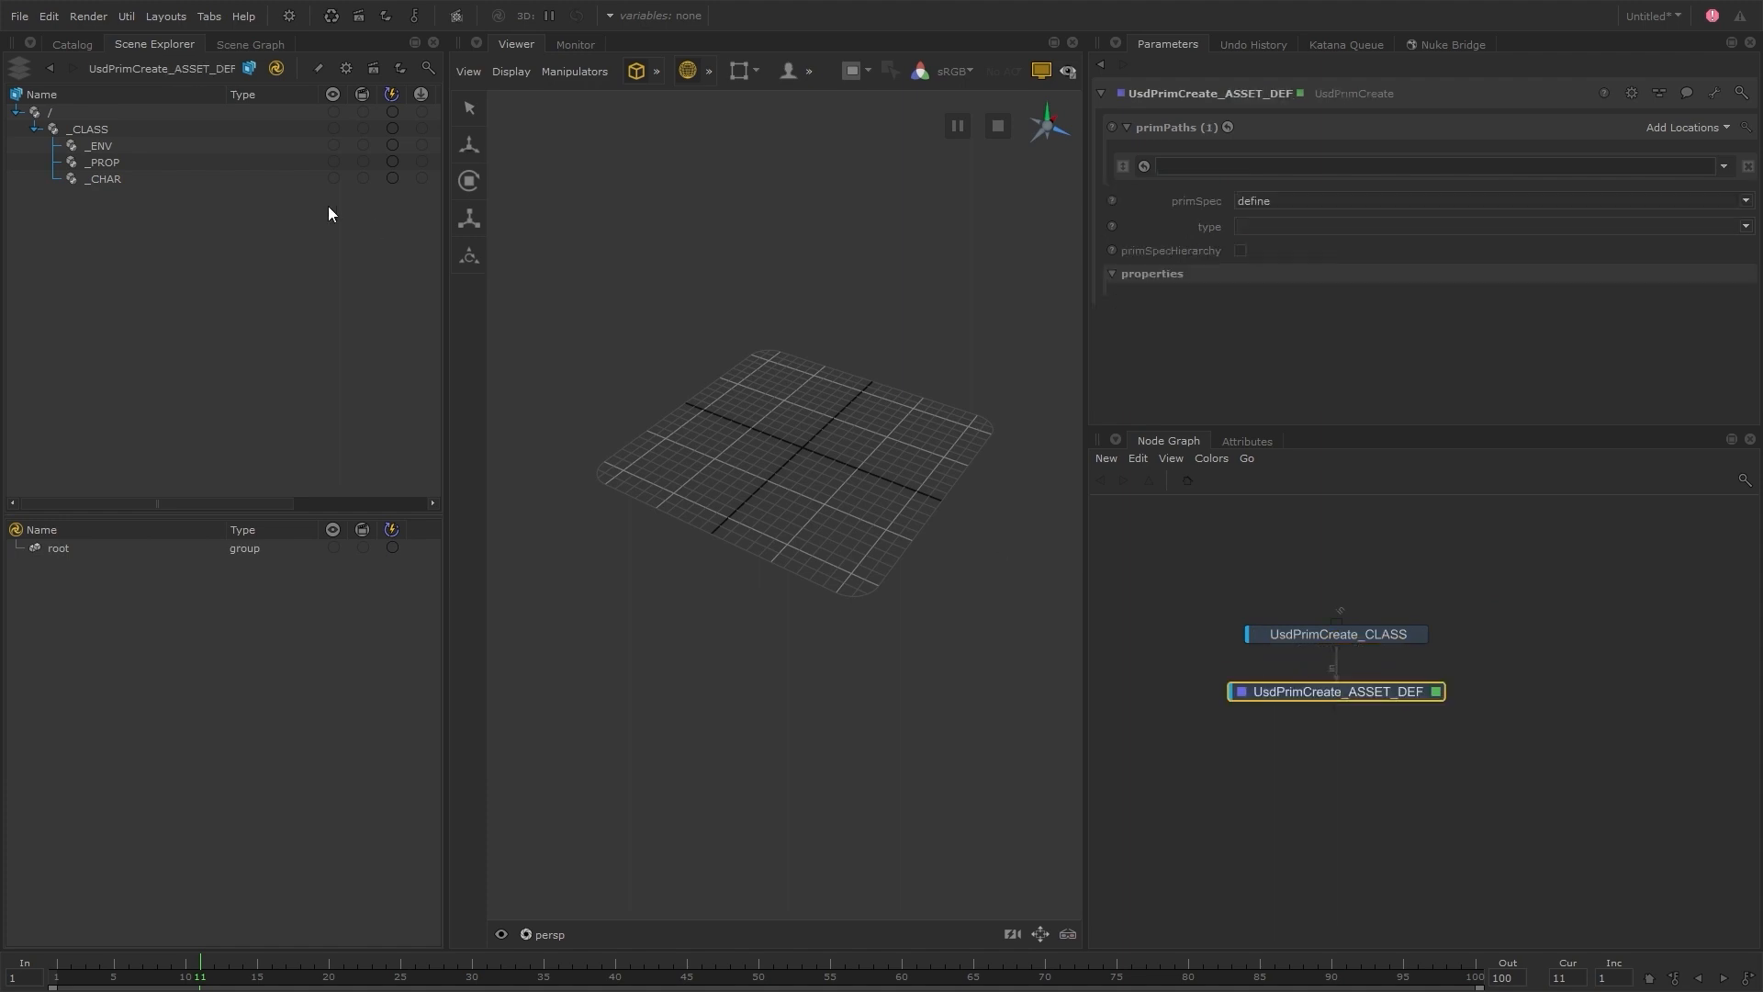
Add the existing _ENV, _PROP and _CHAR prims as the new node's prim paths, ordered _ENV, _PROP, _CHAR
drag(132, 150, 1677, 125)
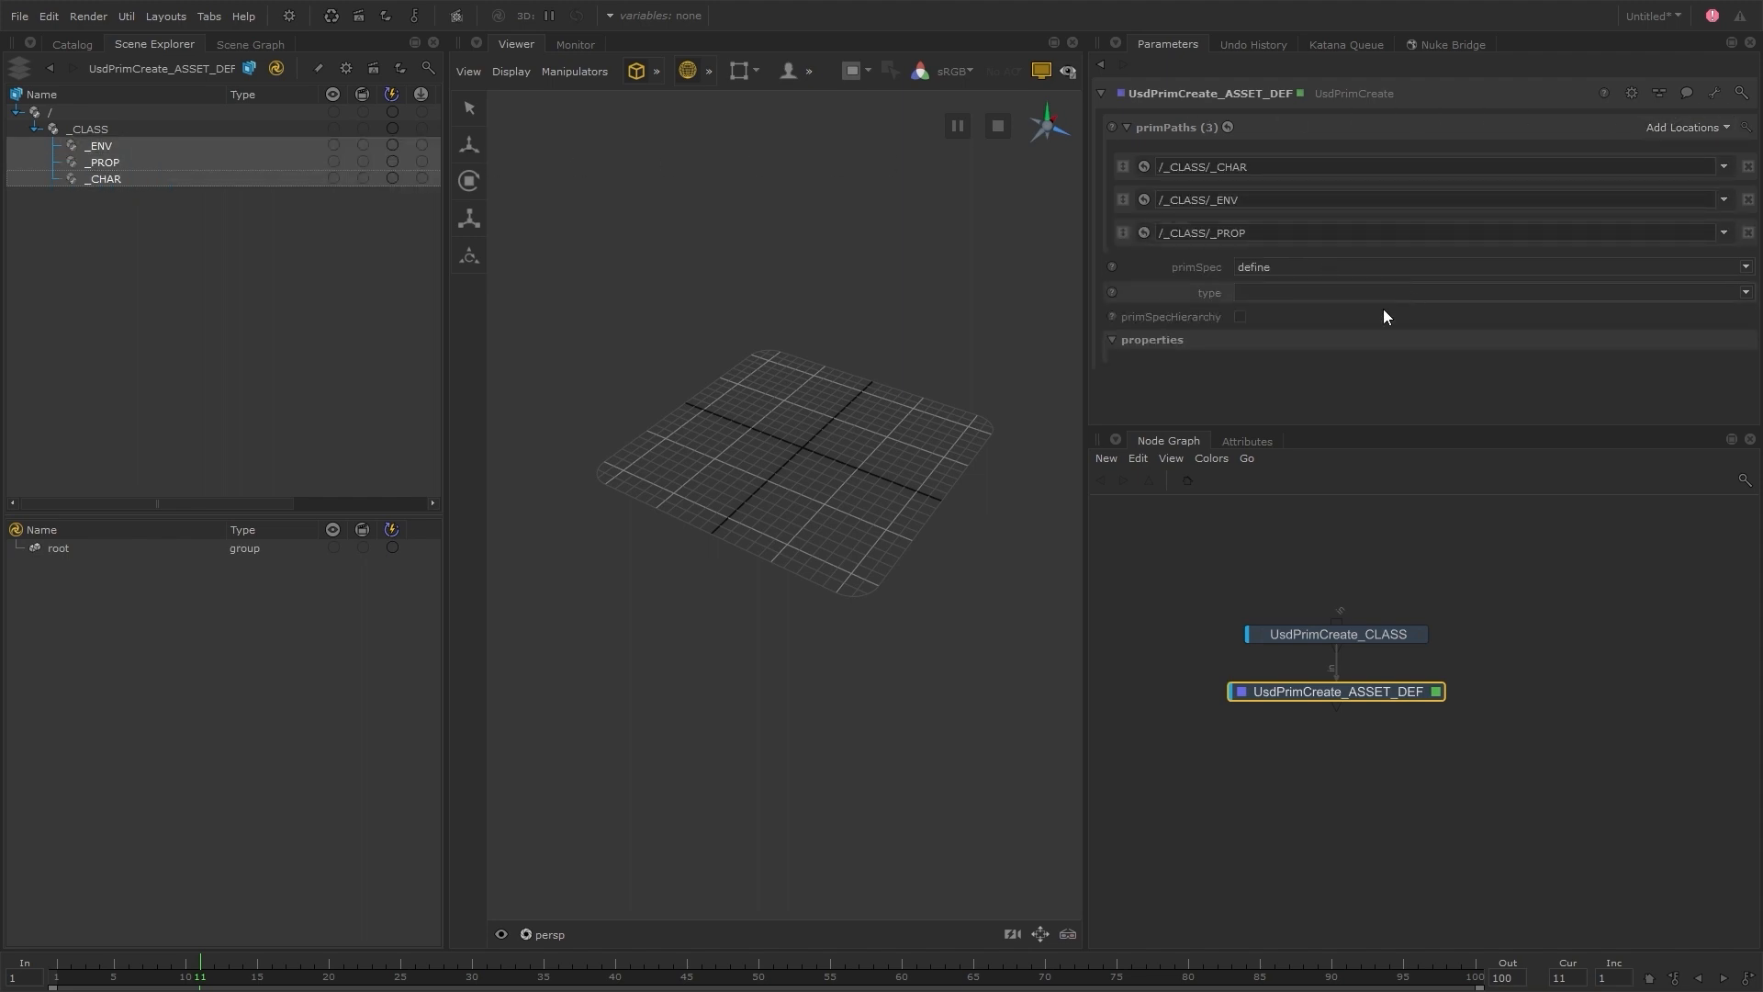
drag(1122, 200, 1128, 161)
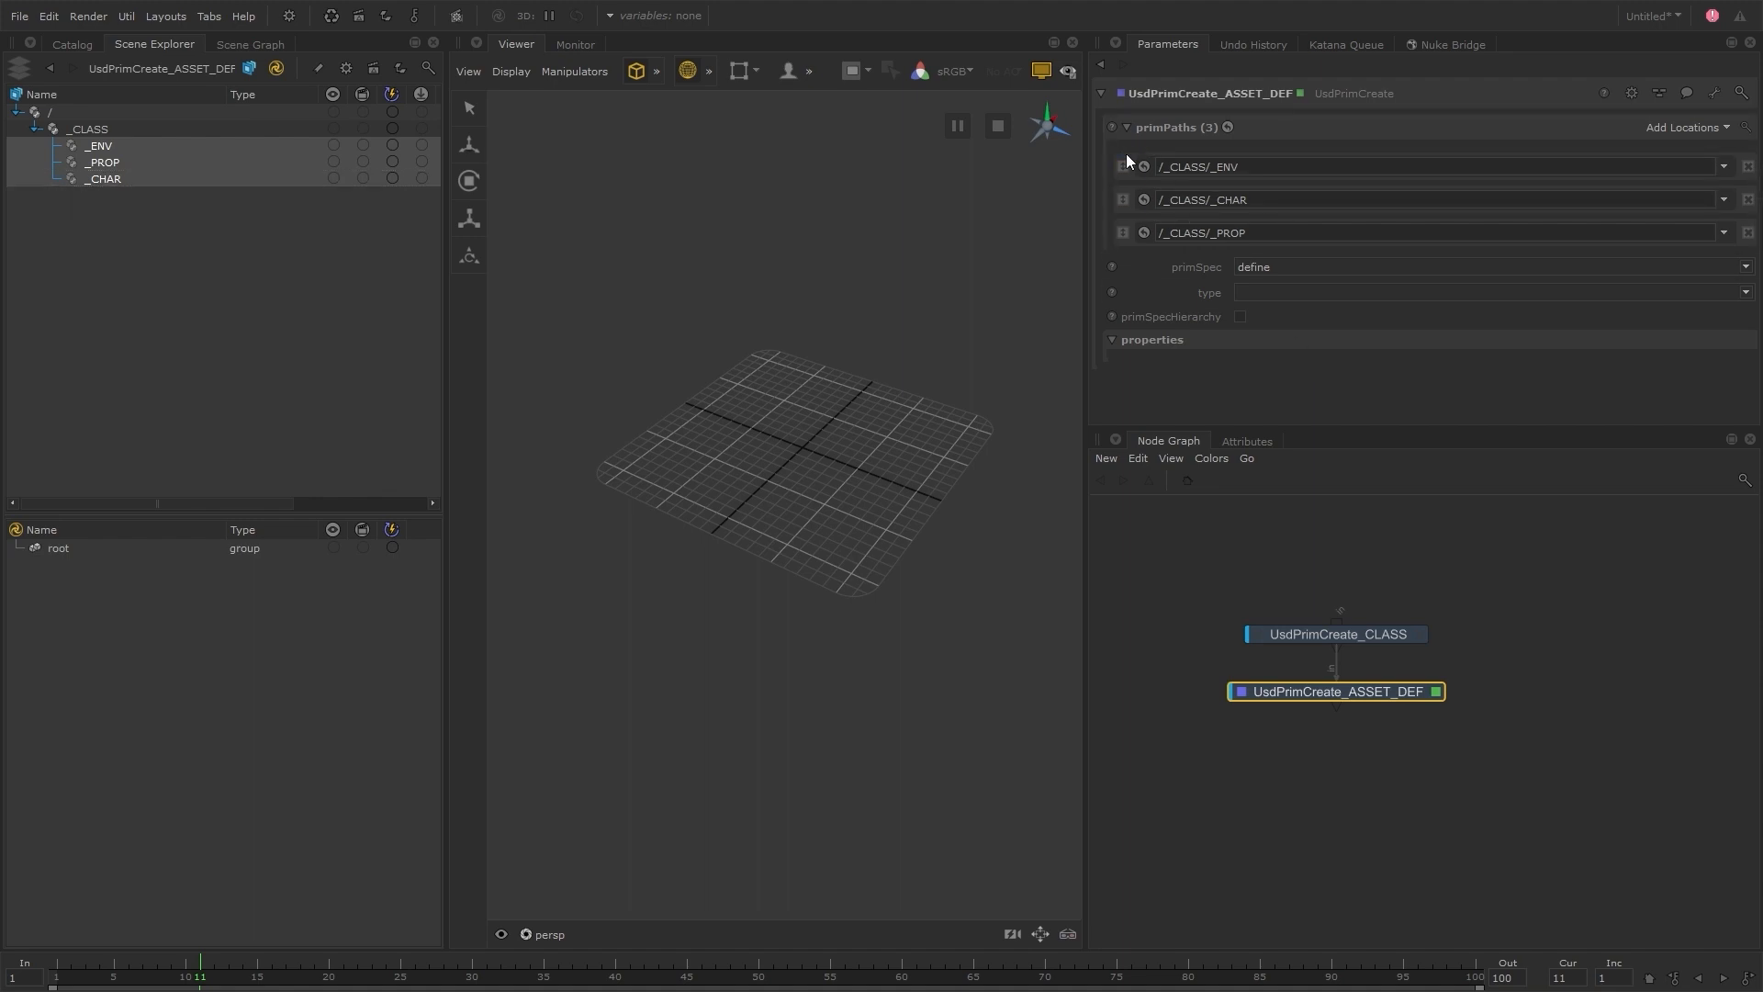
drag(1123, 233, 1146, 184)
Extend the _ENV path to /_CLASS/_ENV/env_hallwaySection and add three empty prim paths directly below it
click(1264, 168)
text(/env_hallwaySection)
click(1685, 126)
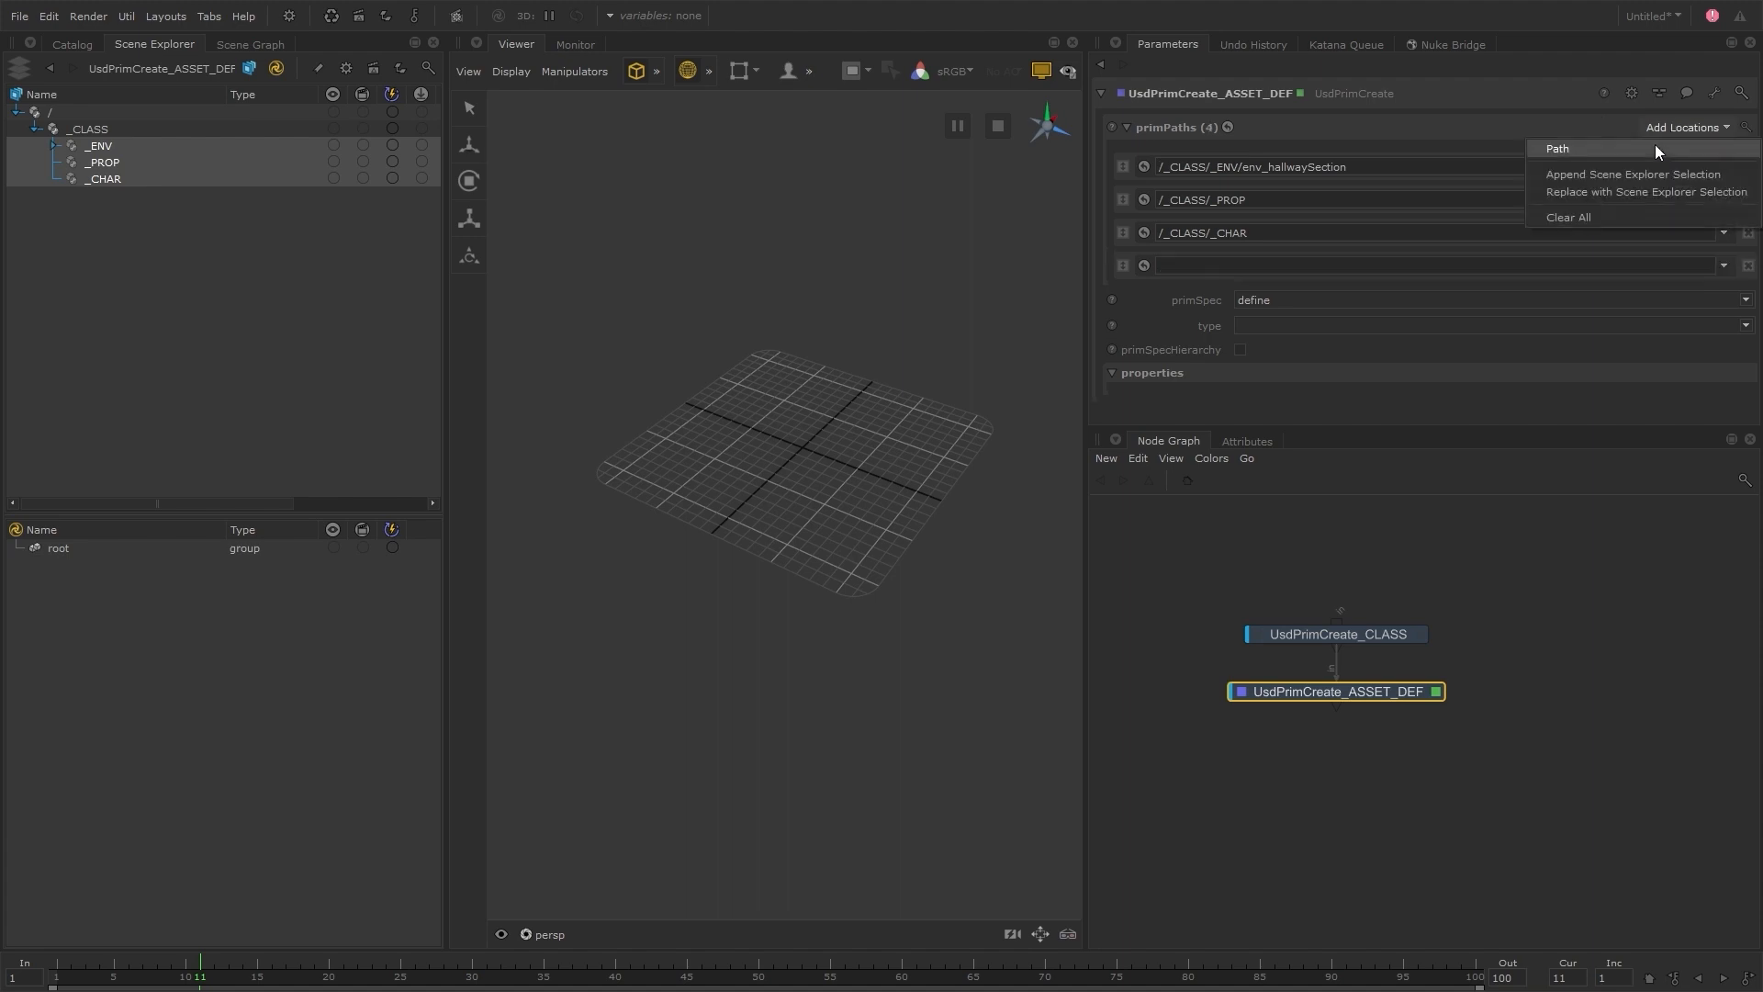
click(1654, 145)
drag(1123, 233, 1129, 348)
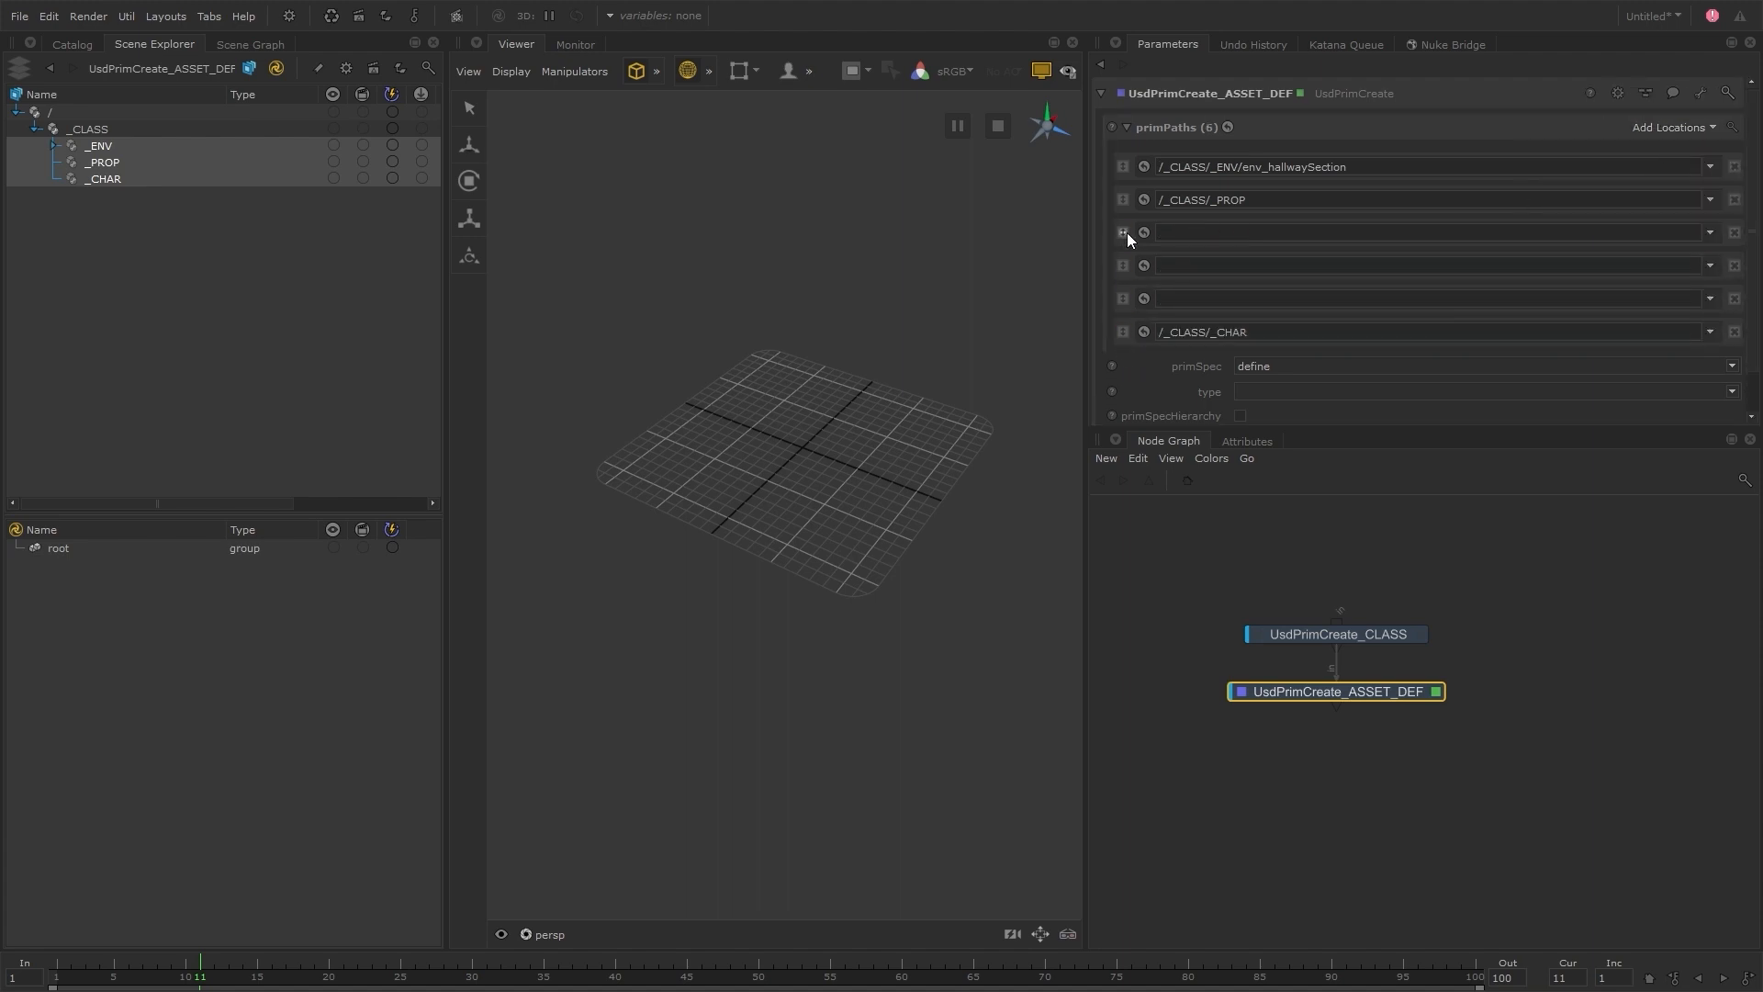
drag(1124, 200, 1132, 315)
Fill the three empty paths with env_hallwayIntersection, env_doors01 and env_doors02 under /_CLASS/_ENV
click(1193, 200)
text(/_CLASS/_ENV/env_hallwayIntersection)
click(1181, 235)
text(/_CLASS/_ENV/env_doors01)
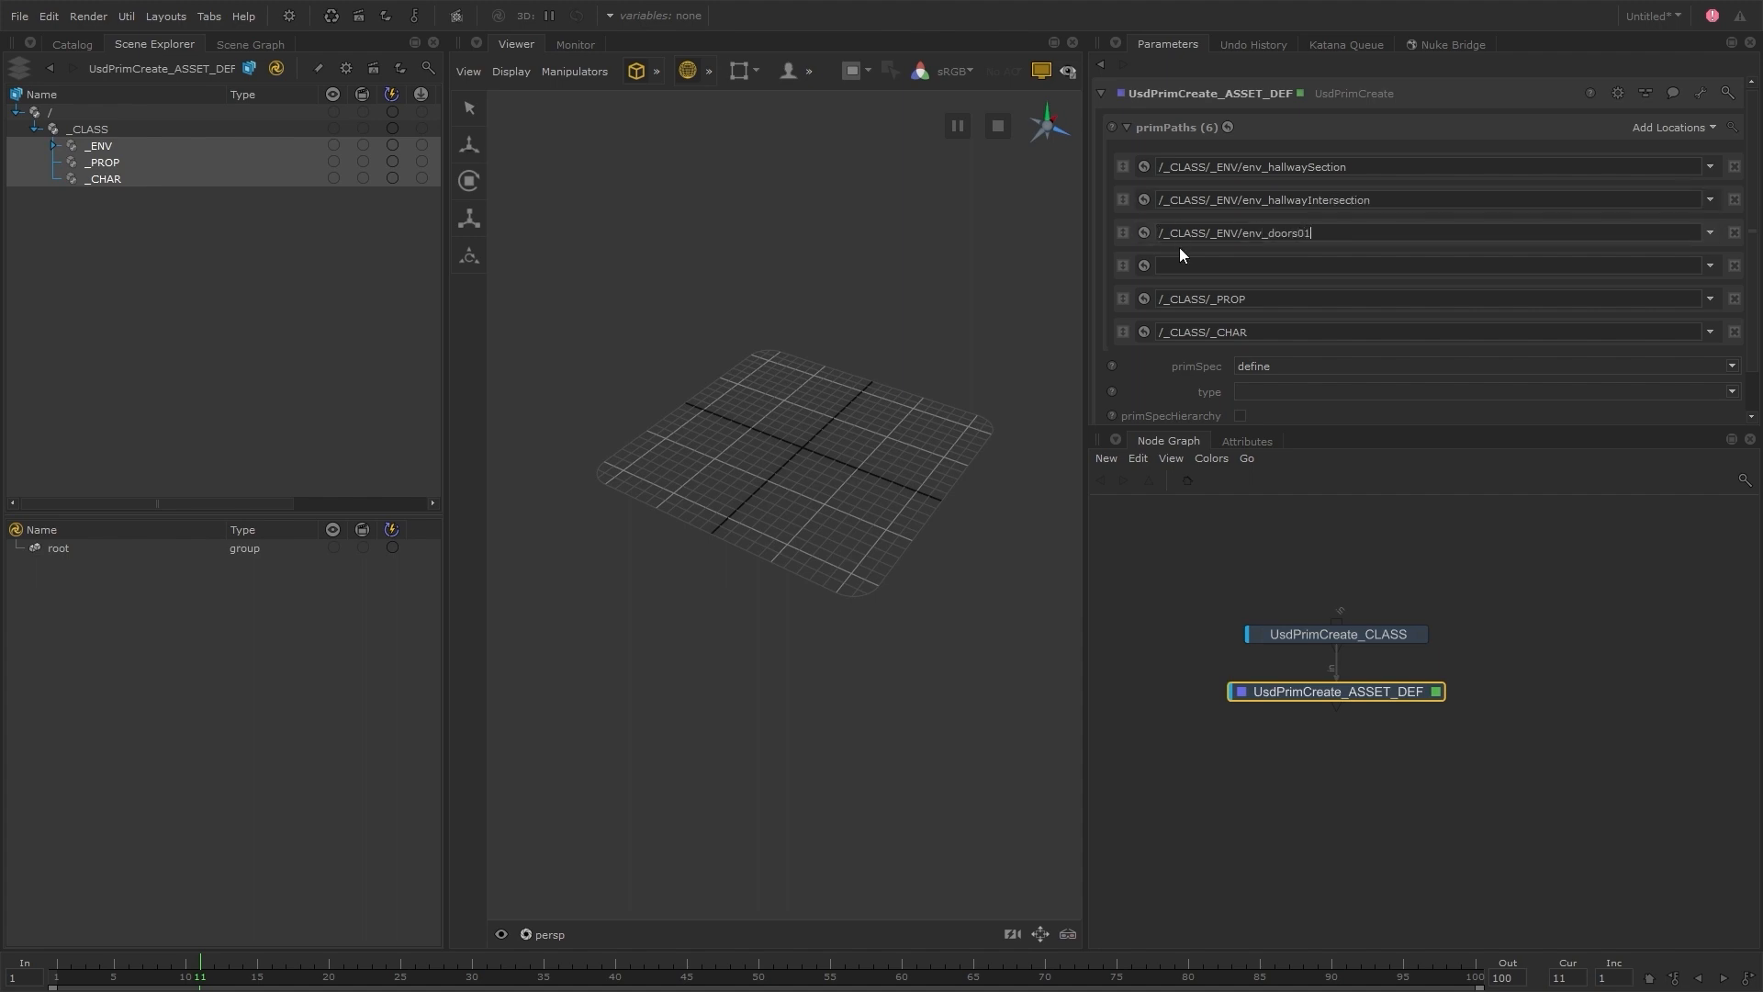
click(1184, 264)
text(/_CLASS/_ENV/env_doors02)
Extend the _PROP path to /_CLASS/_PROP/prop_gun and add /_CLASS/_PROP/prop_turret as a new path below it
click(1309, 298)
text(/prop_gun)
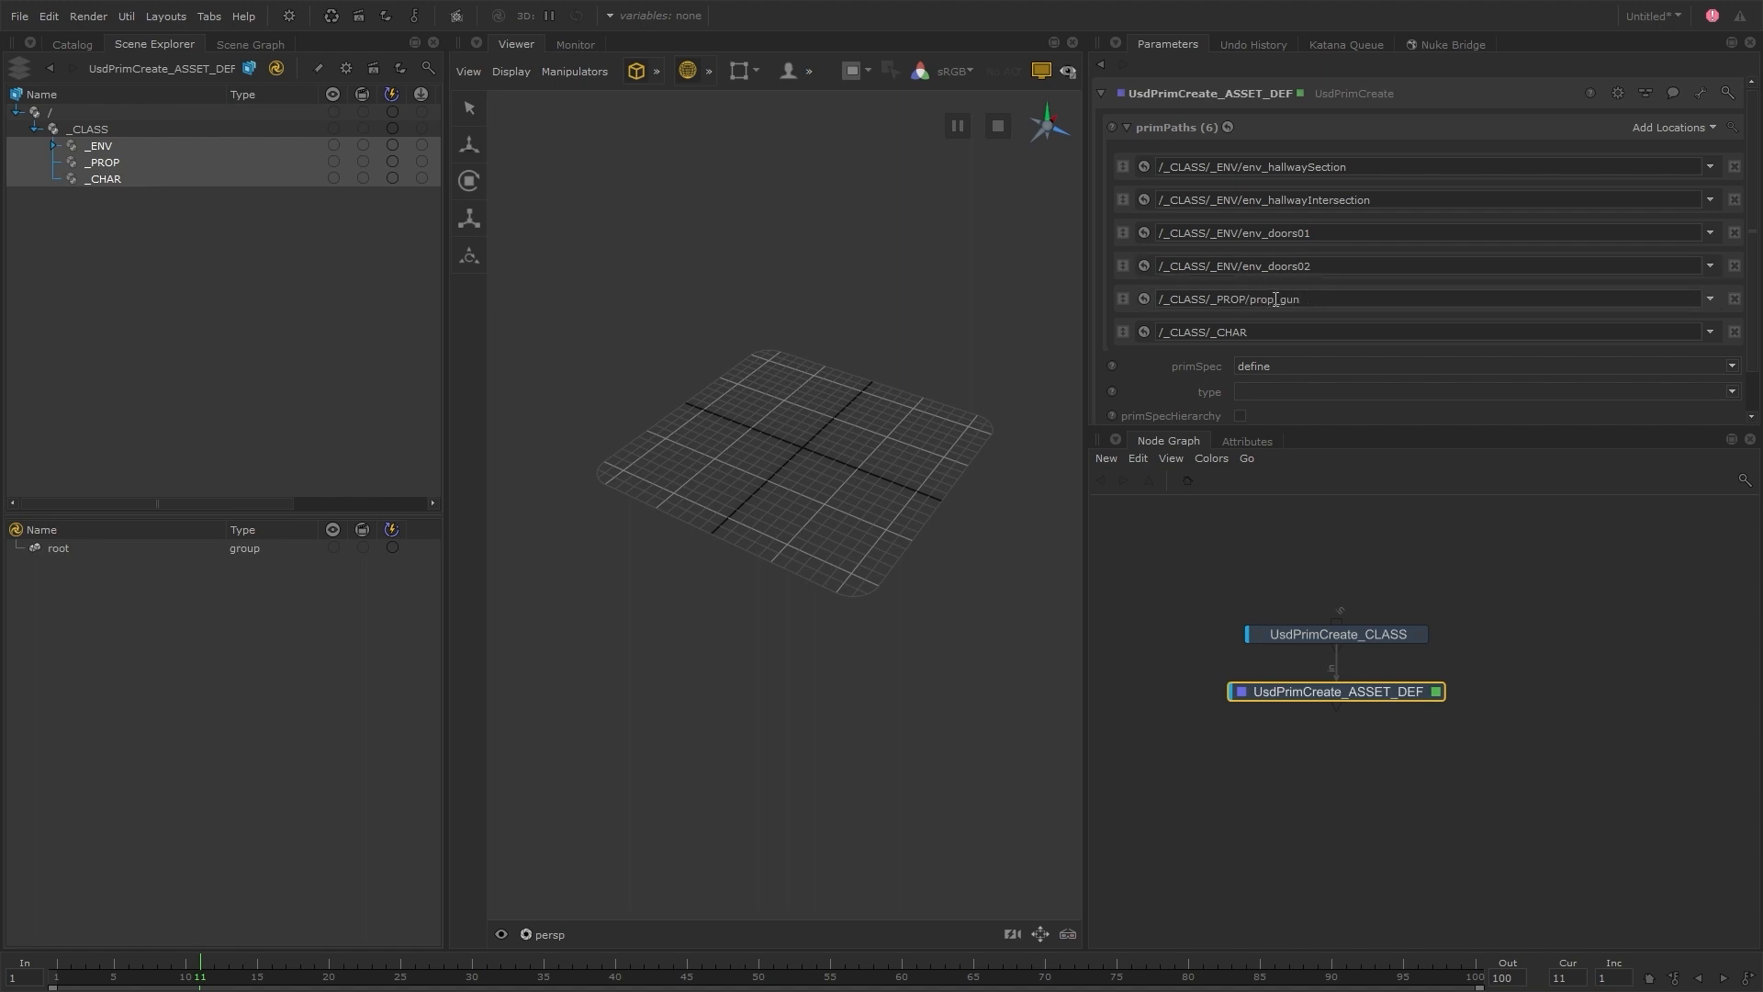
drag(1276, 299, 1158, 299)
key(ctrl+c)
click(1672, 126)
click(1660, 148)
drag(1123, 366, 1120, 315)
click(1213, 332)
key(ctrl+v)
text(_turret)
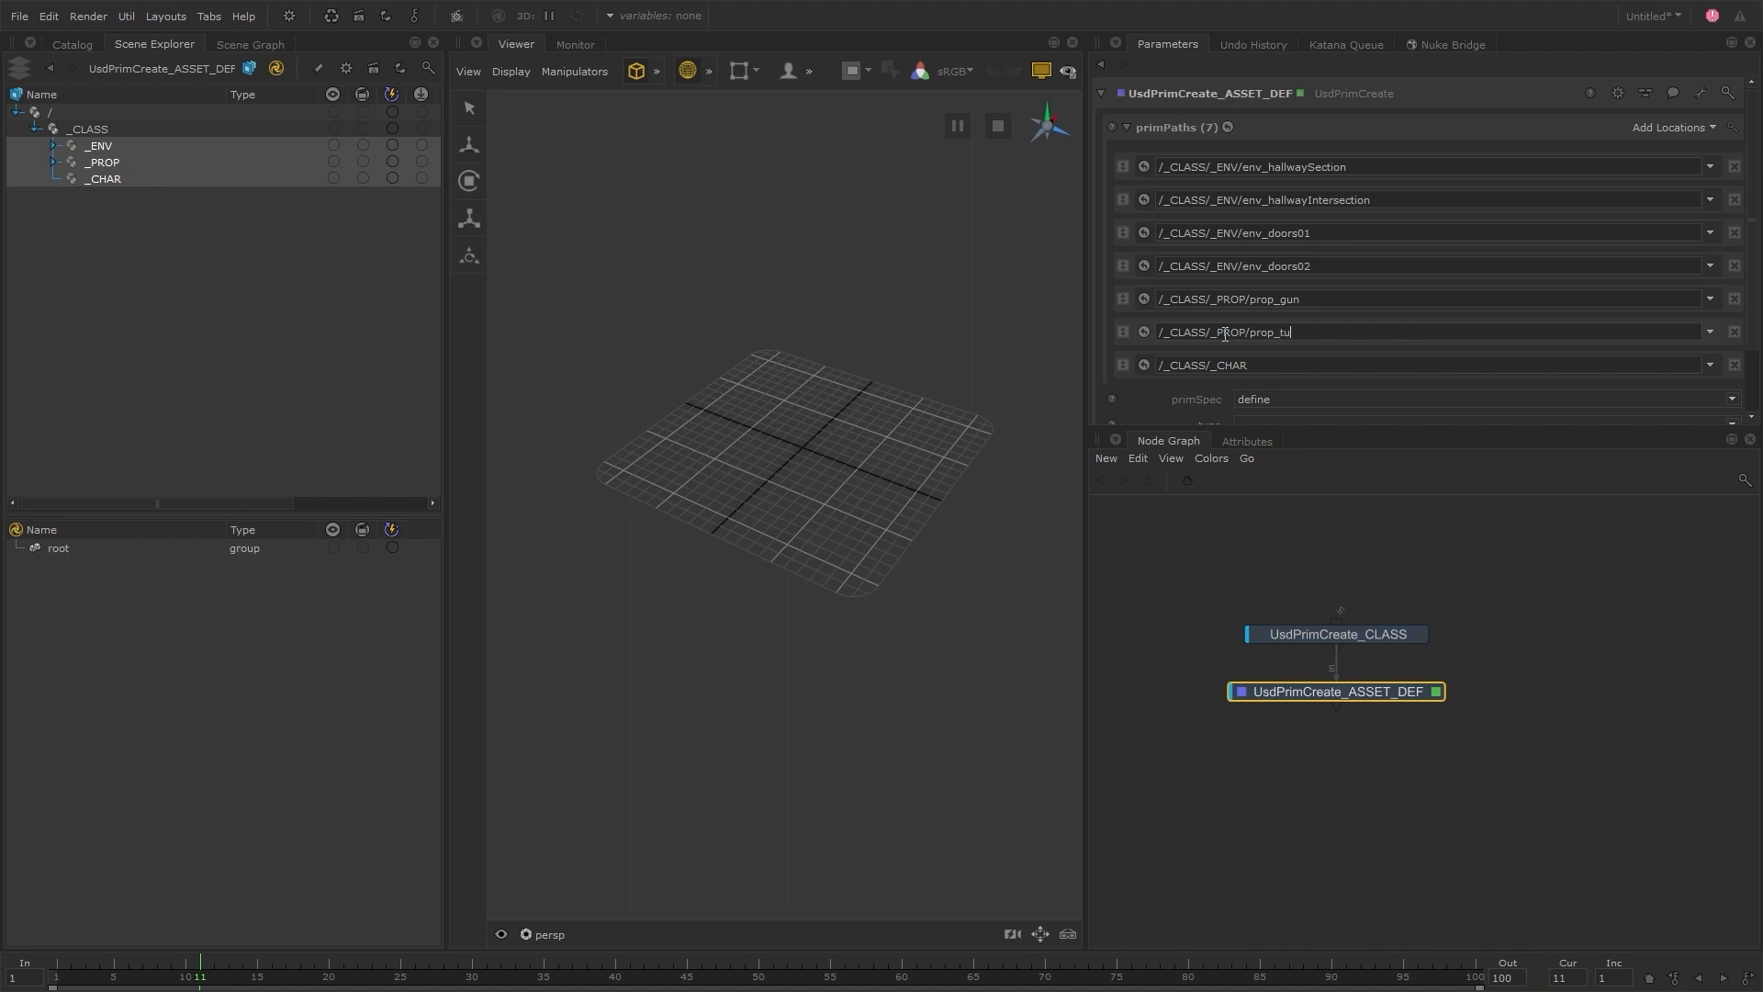
Extend the _CHAR path to /_CLASS/_CHAR/char_infantry
click(1260, 363)
text(/char_infantry)
key(Return)
scroll(1194, 397, down, 3)
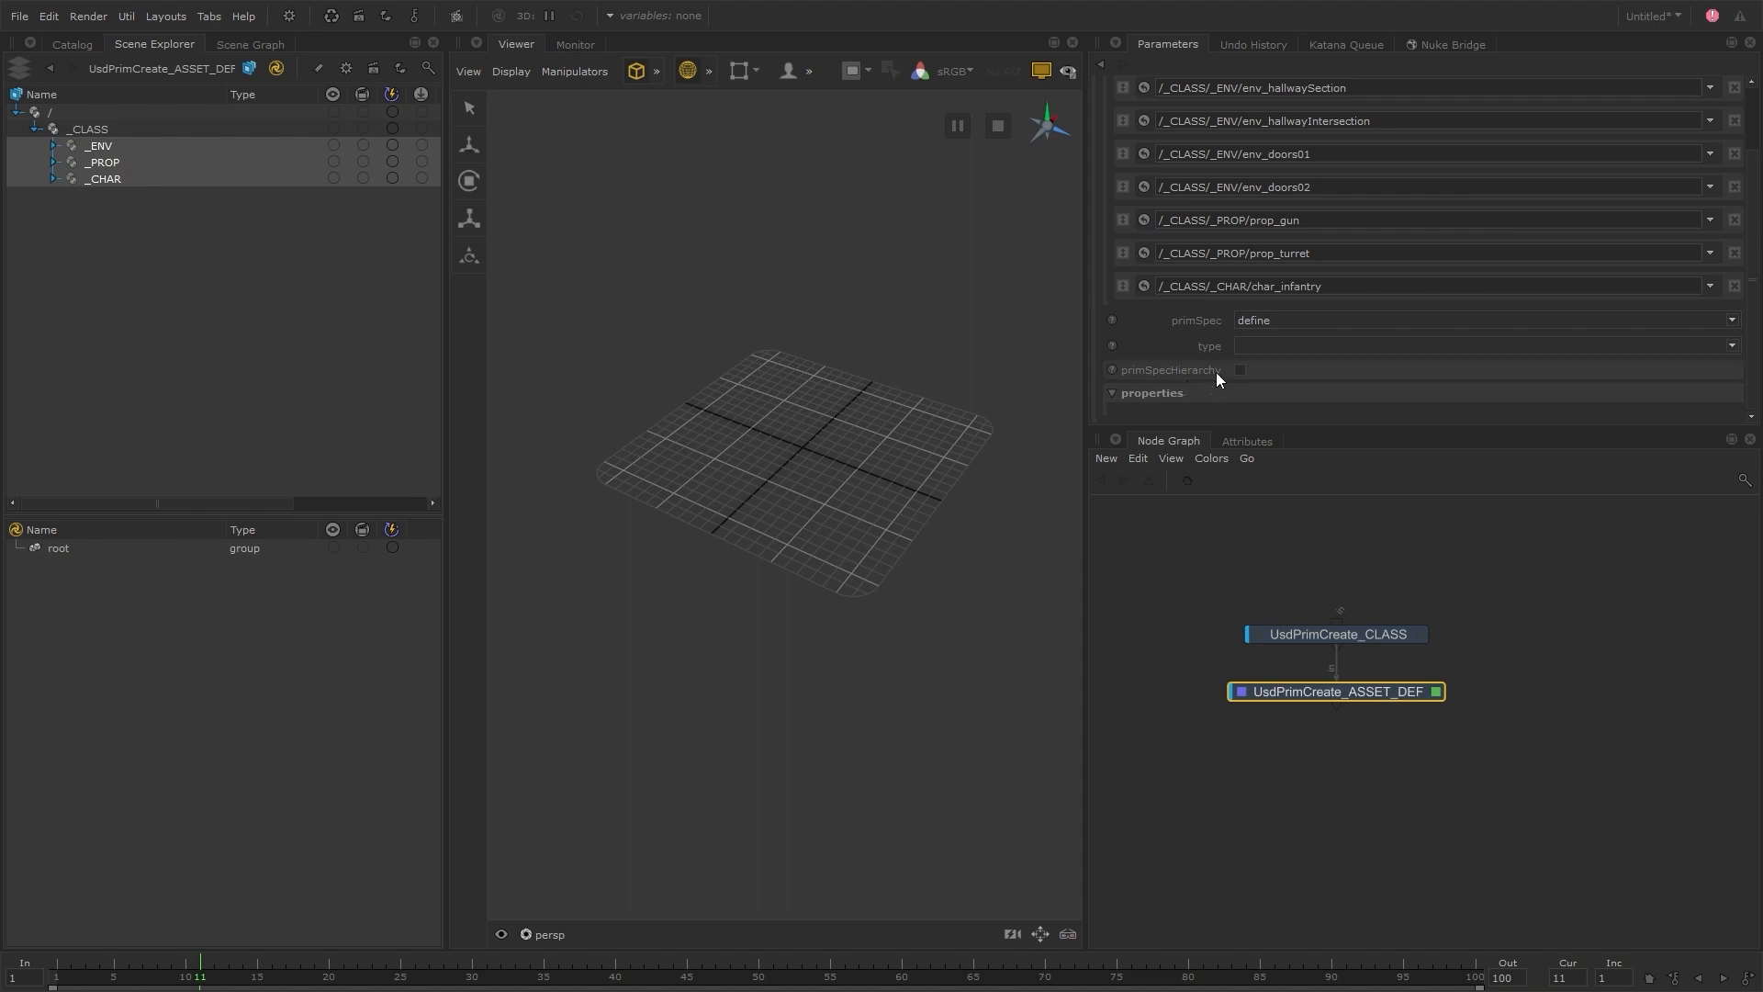
Expand the whole _CLASS branch in the scene hierarchy and examine the asset prims, starting with env_hallwaySection under _ENV
drag(1158, 286, 1255, 288)
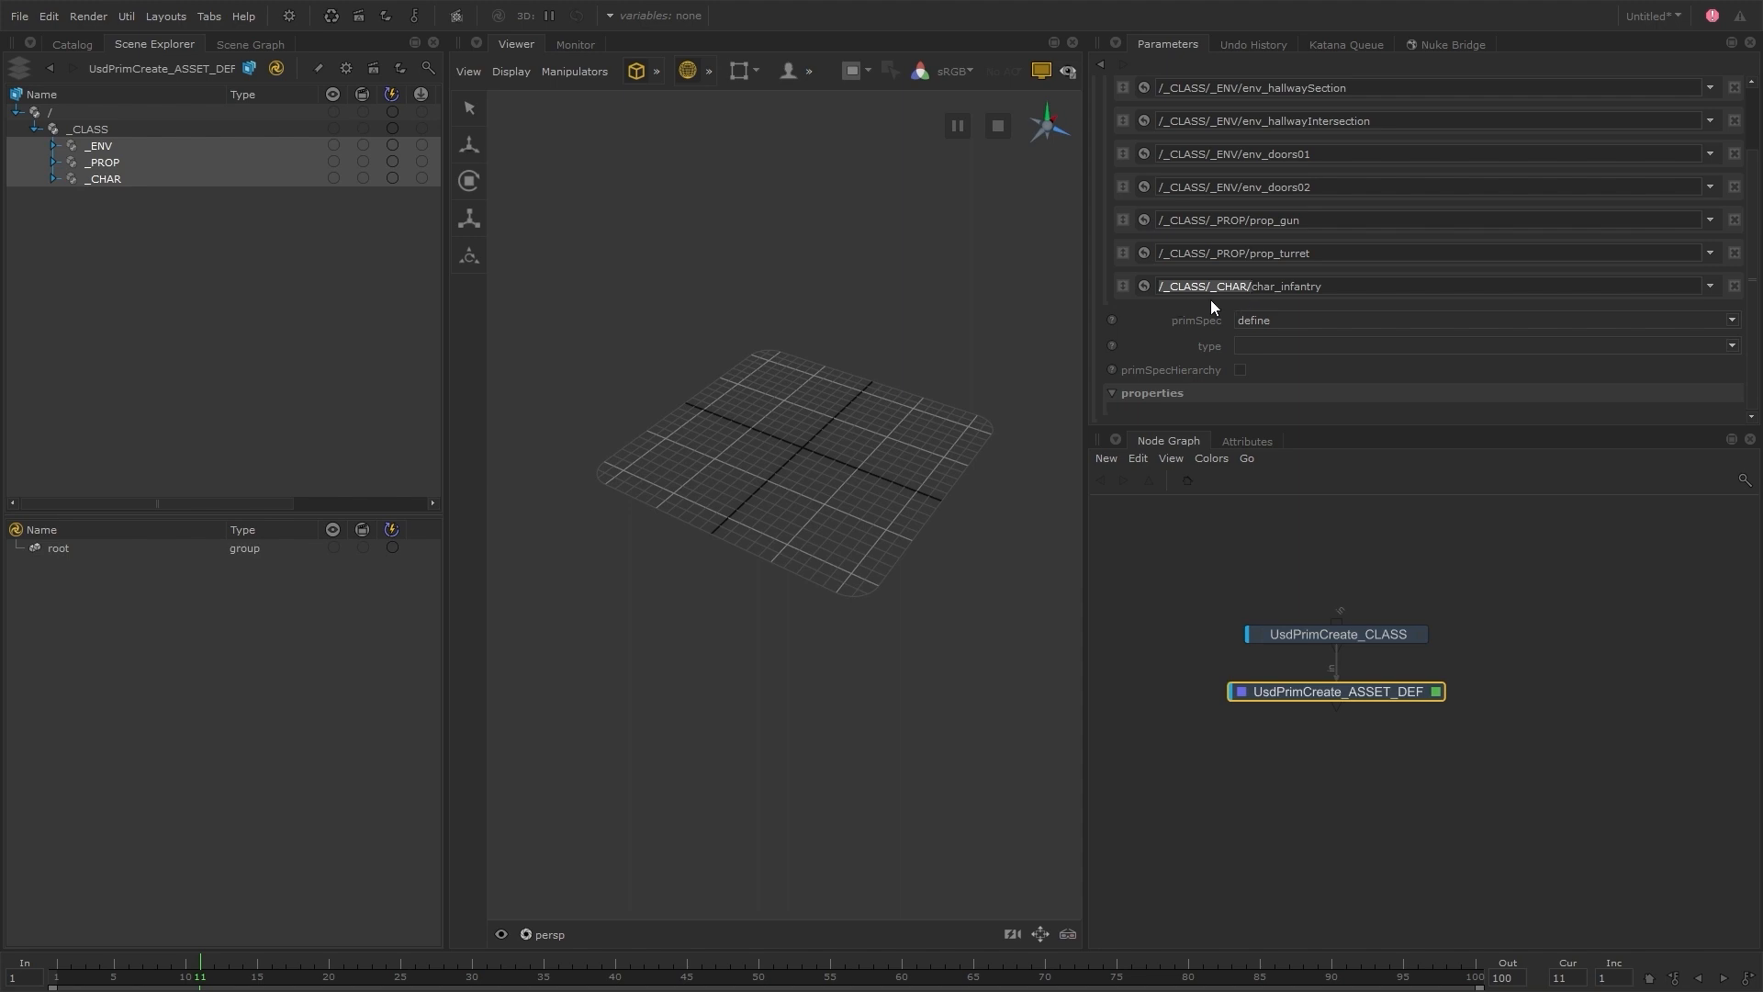
right_click(112, 128)
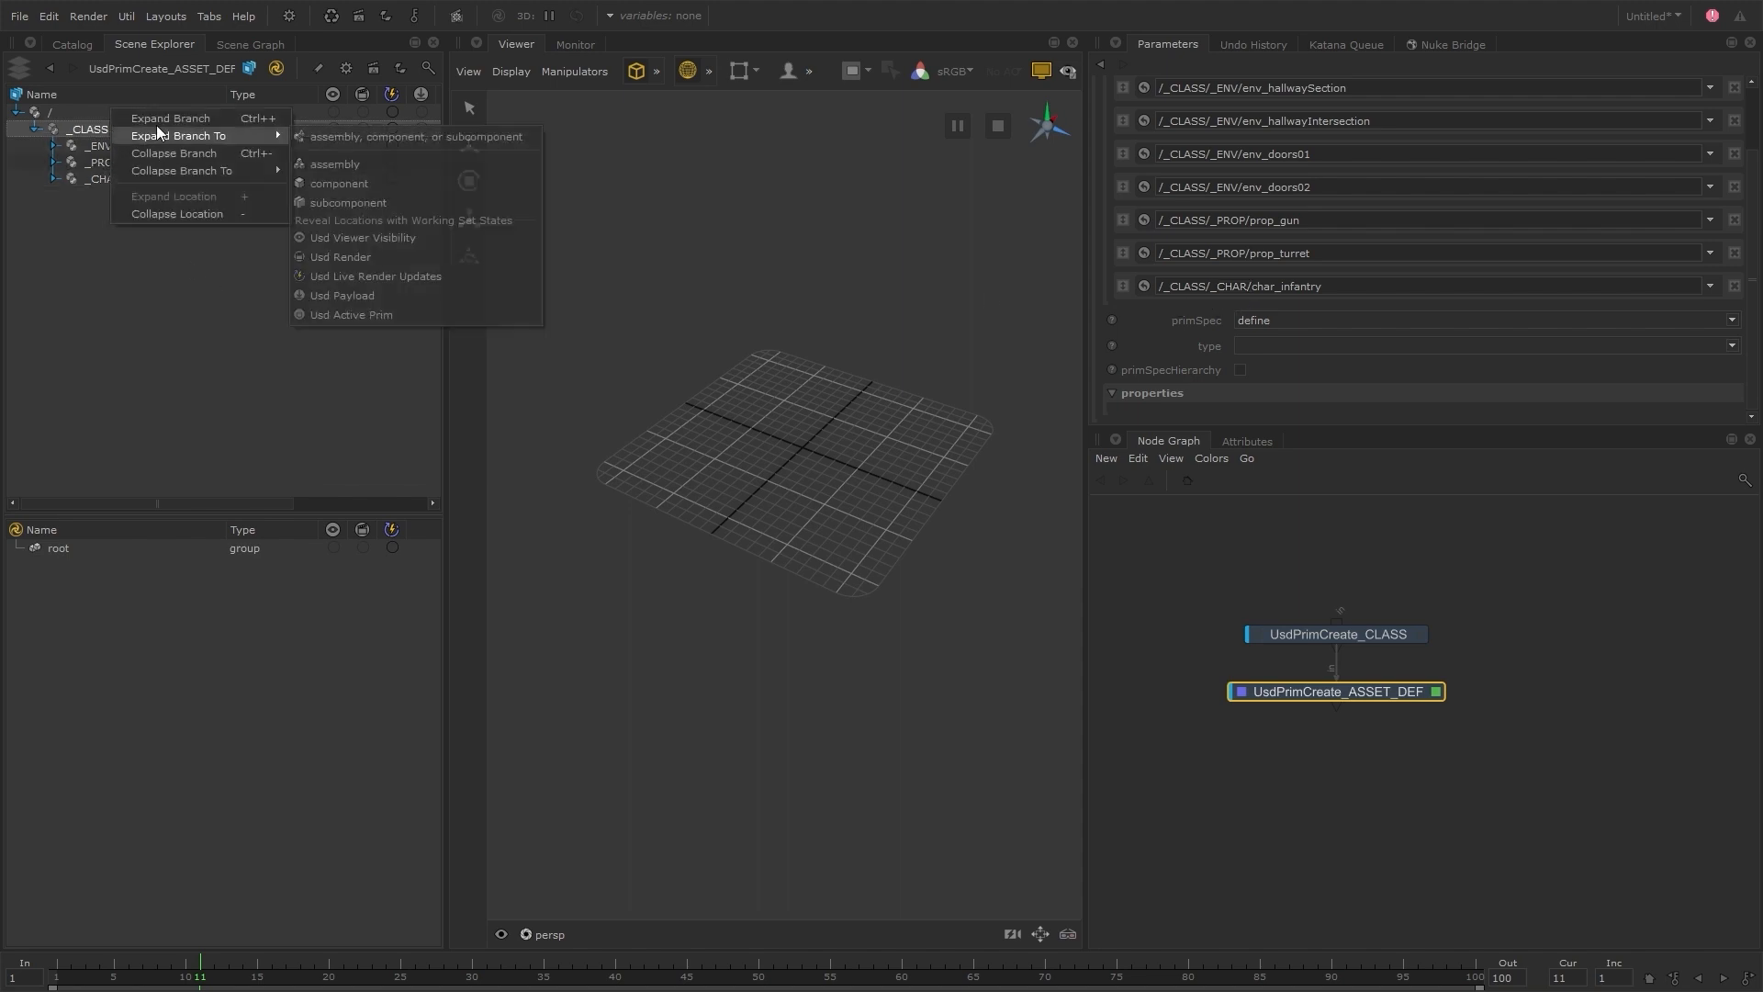
click(156, 123)
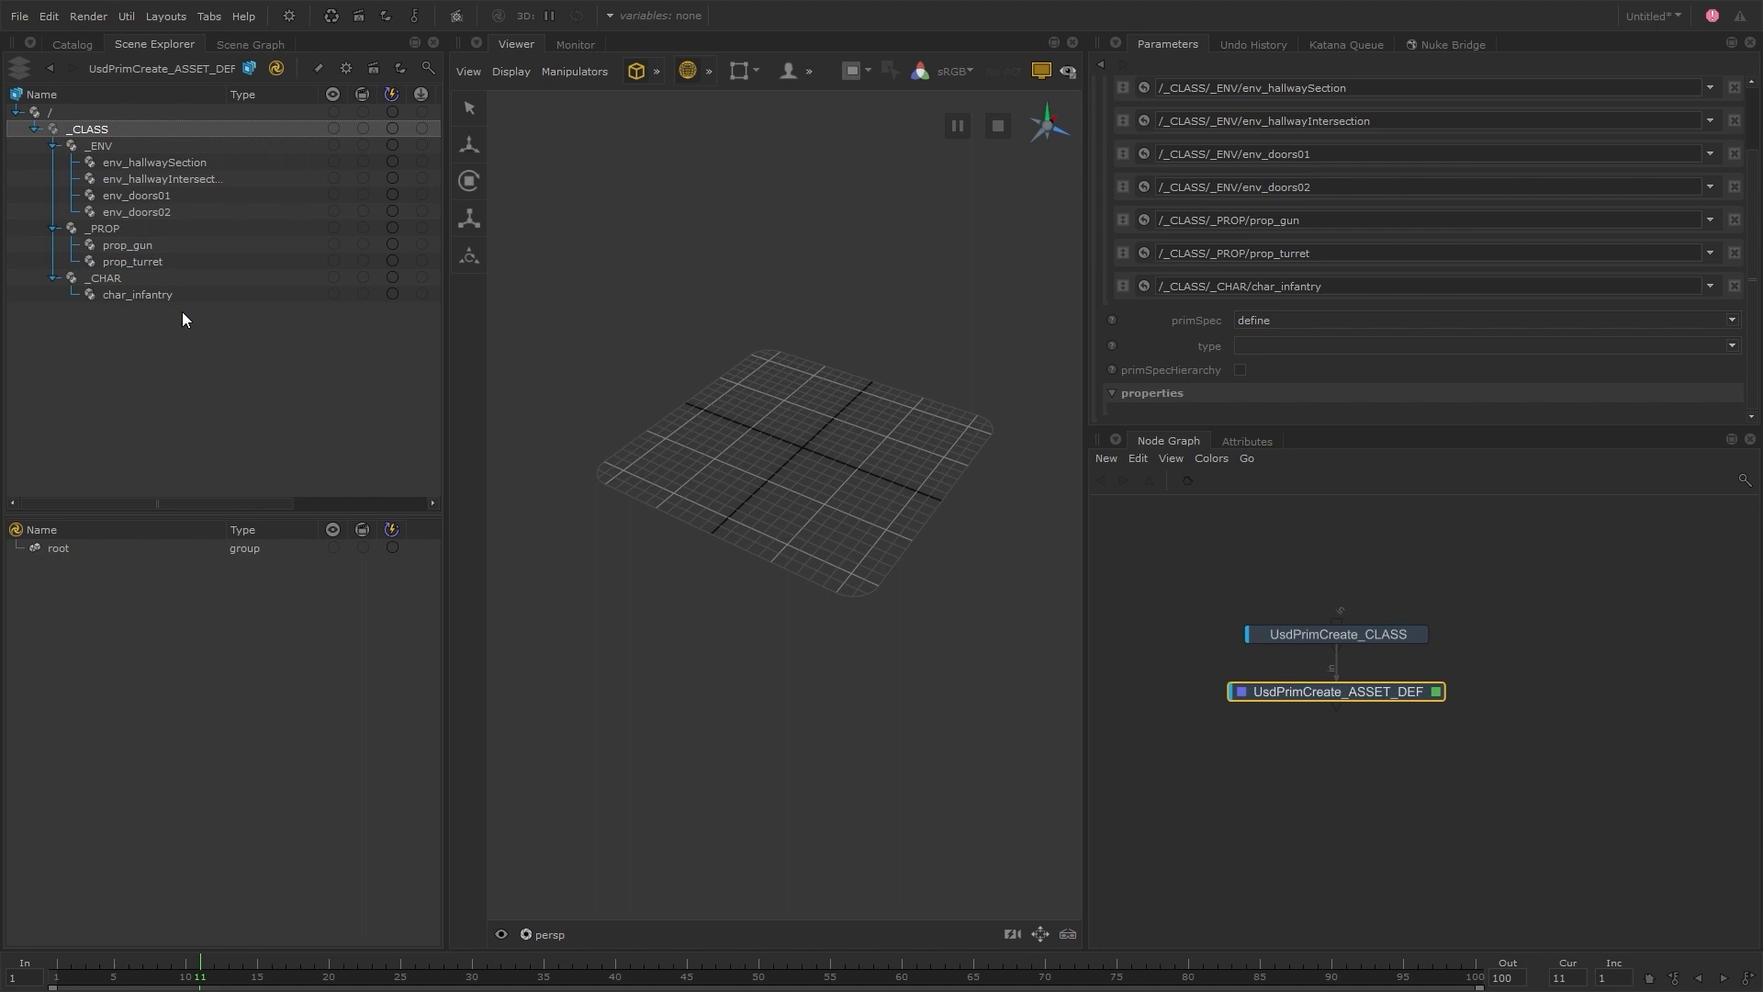
click(101, 141)
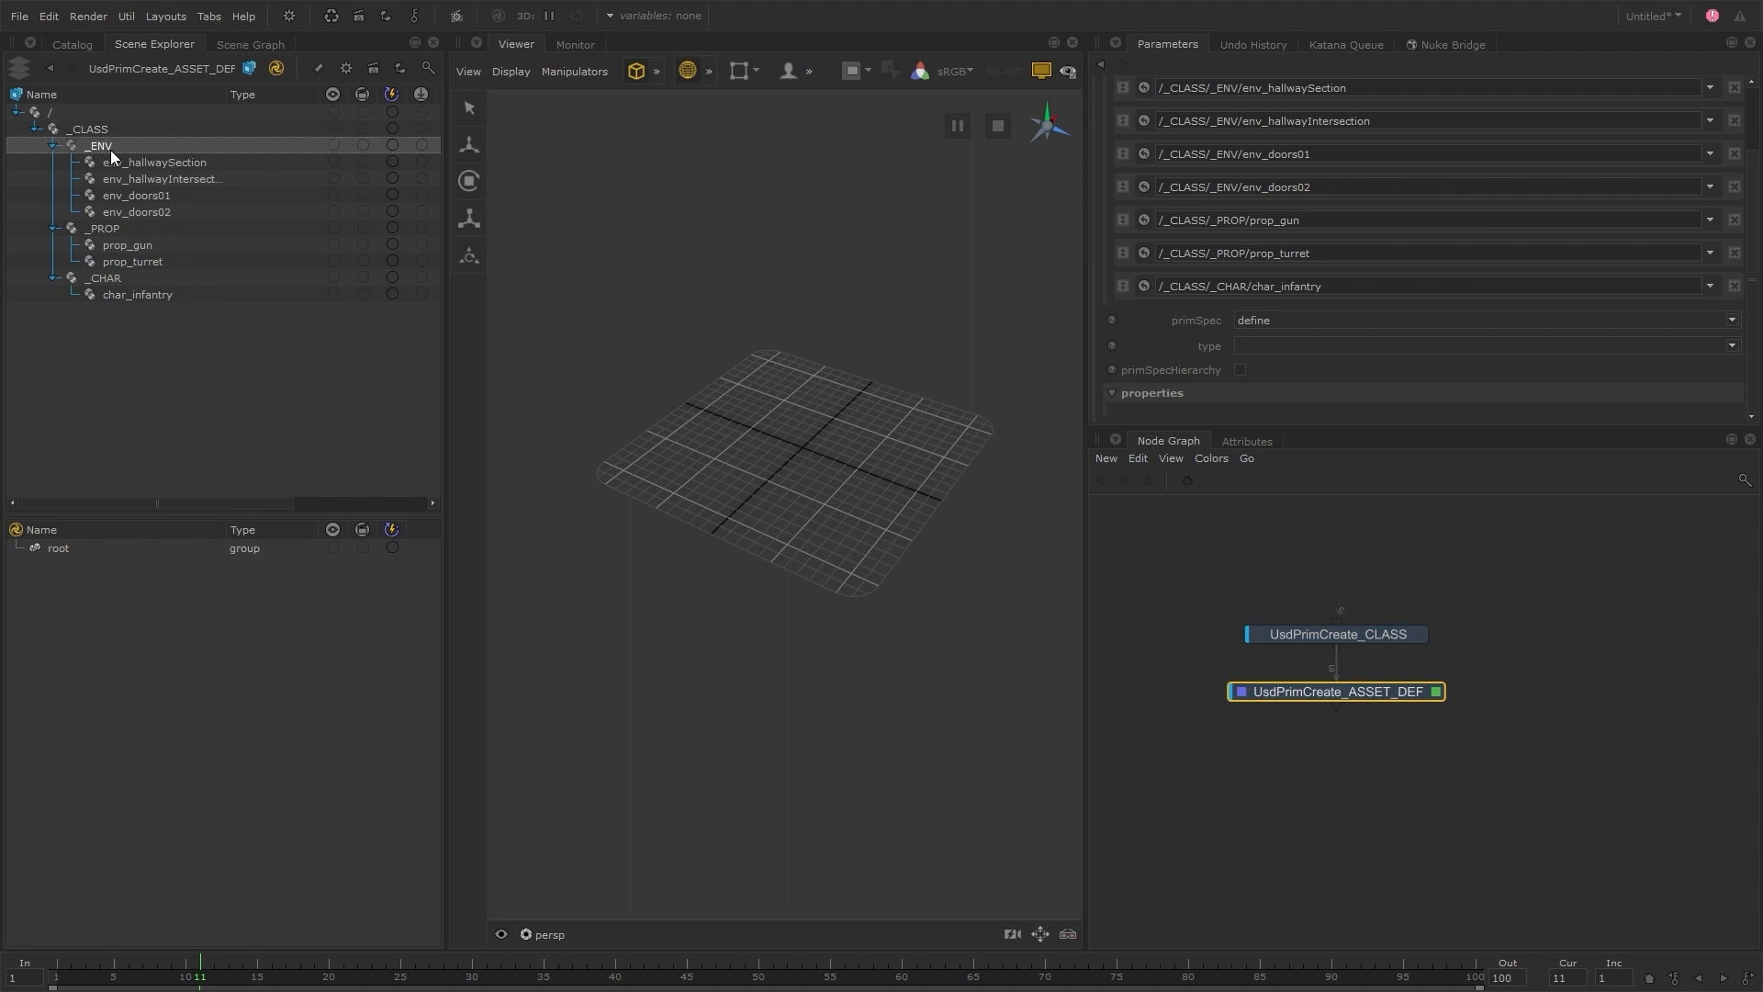
click(145, 166)
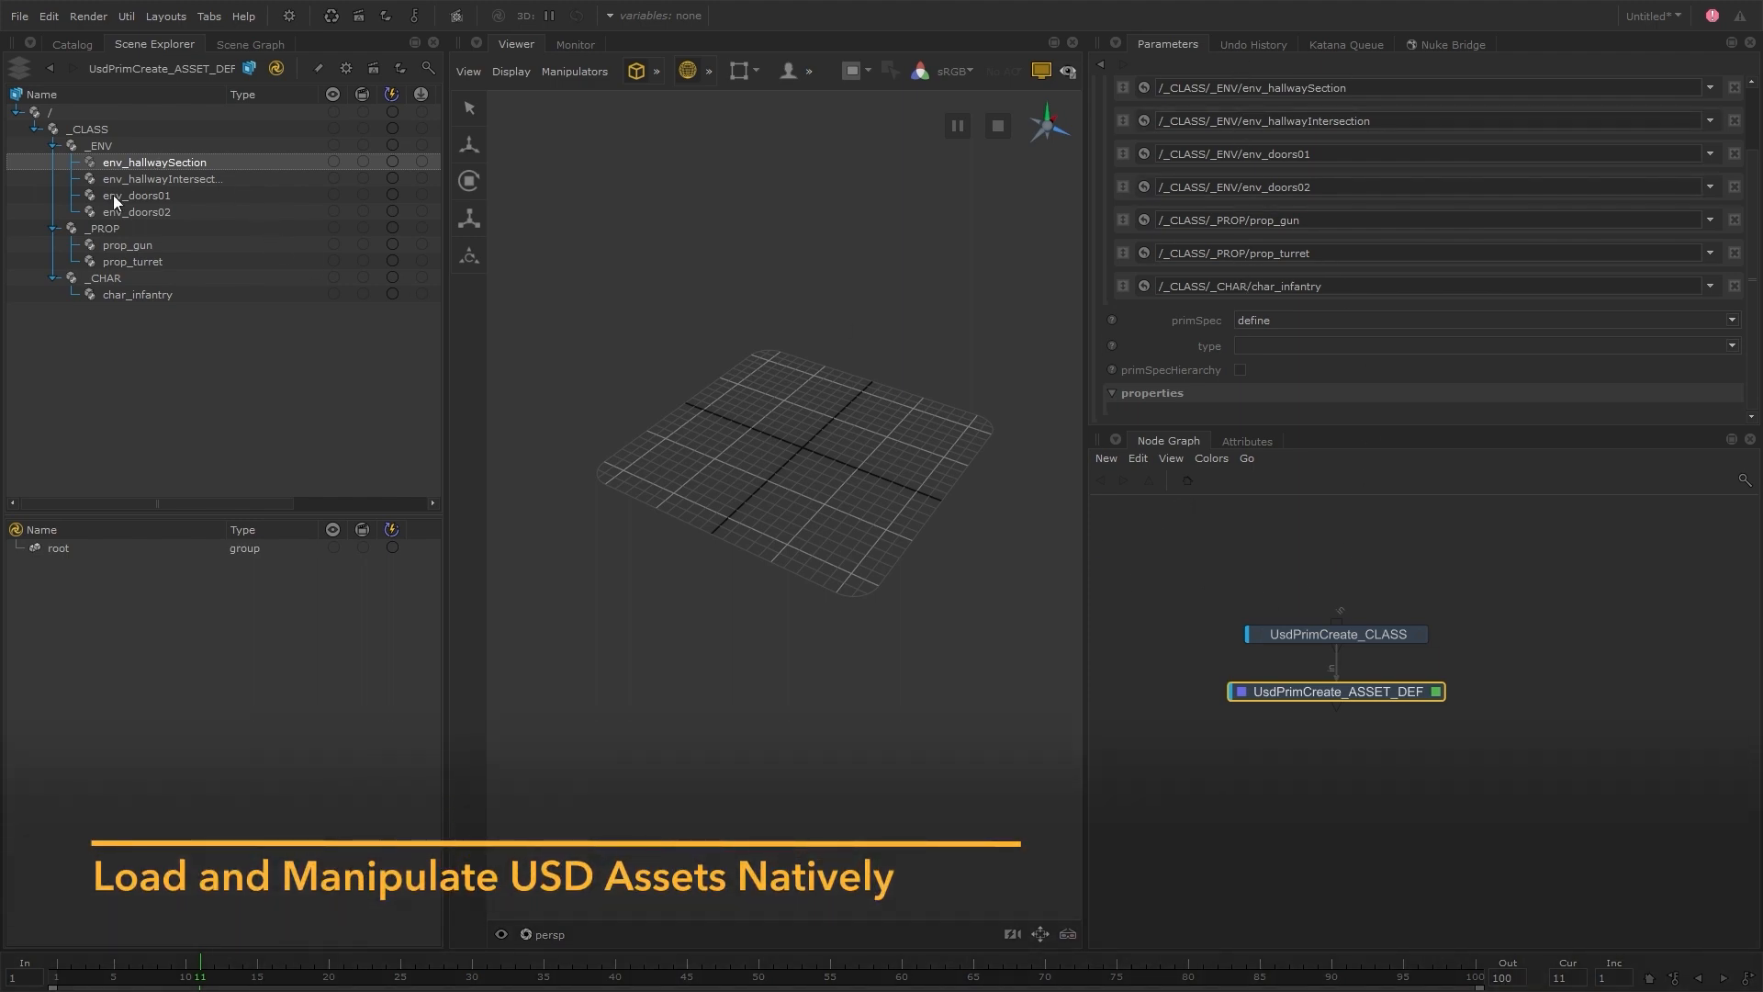
Switch to File Explorer and open the payload folder inside the S101 env folder
click(1458, 762)
click(1369, 699)
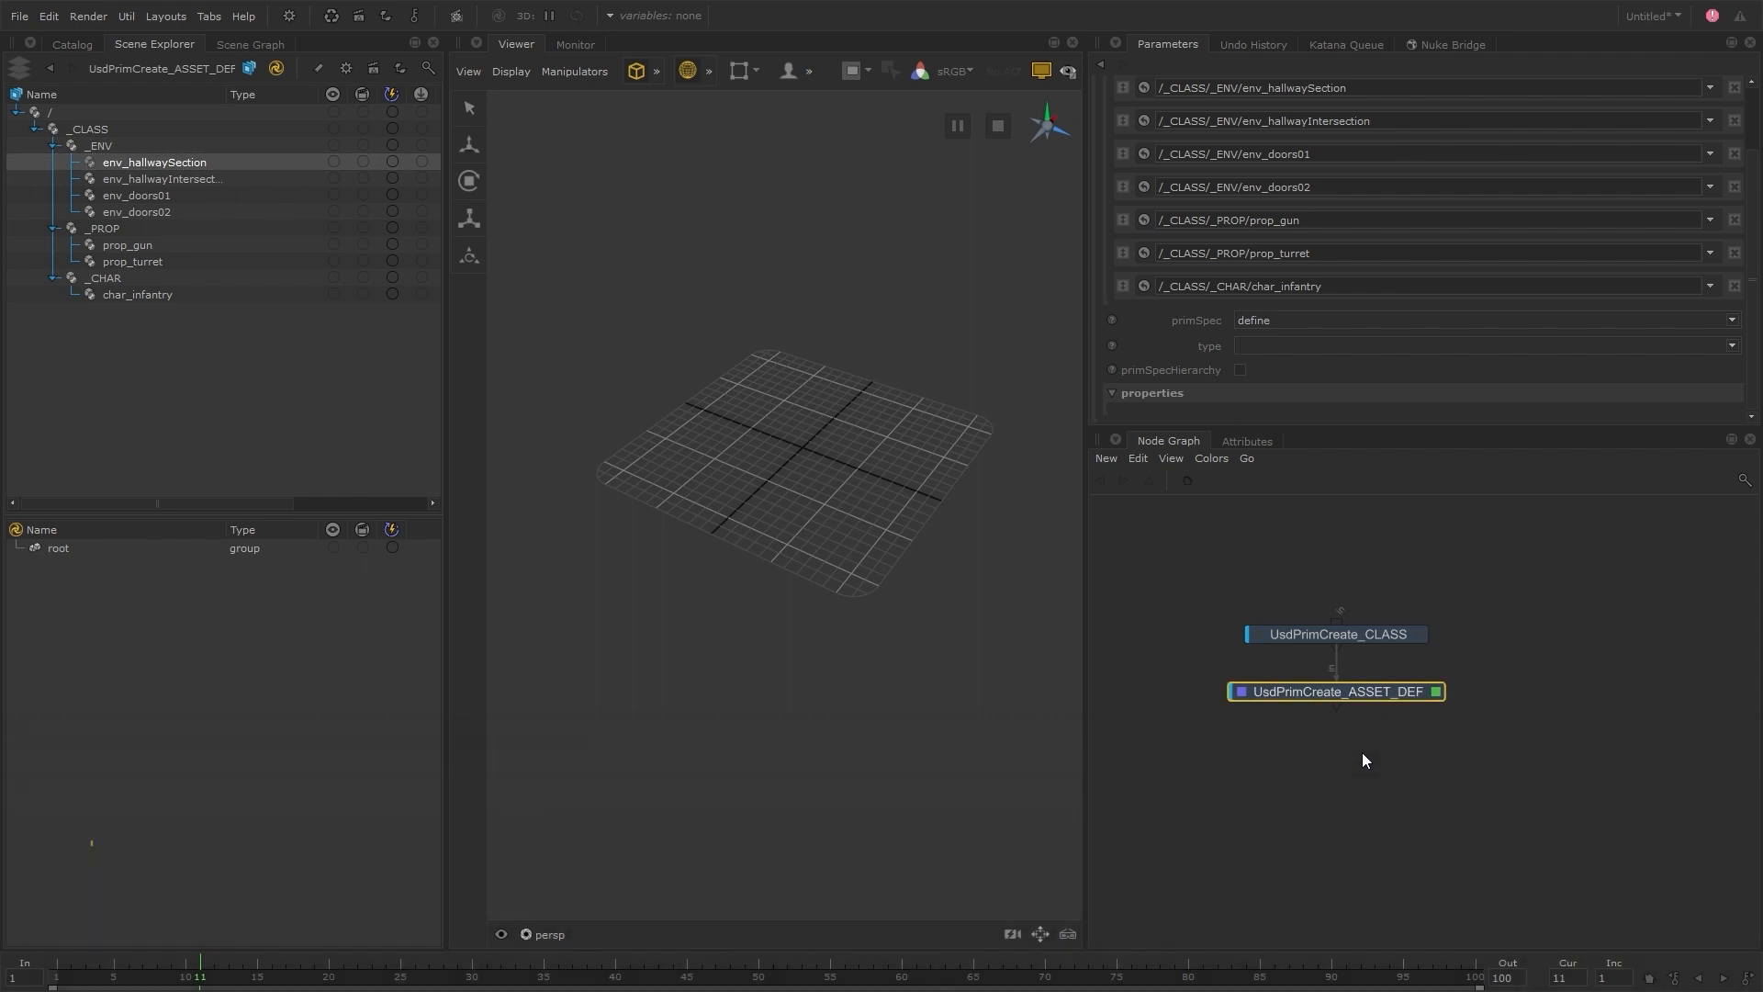
key(alt+Tab)
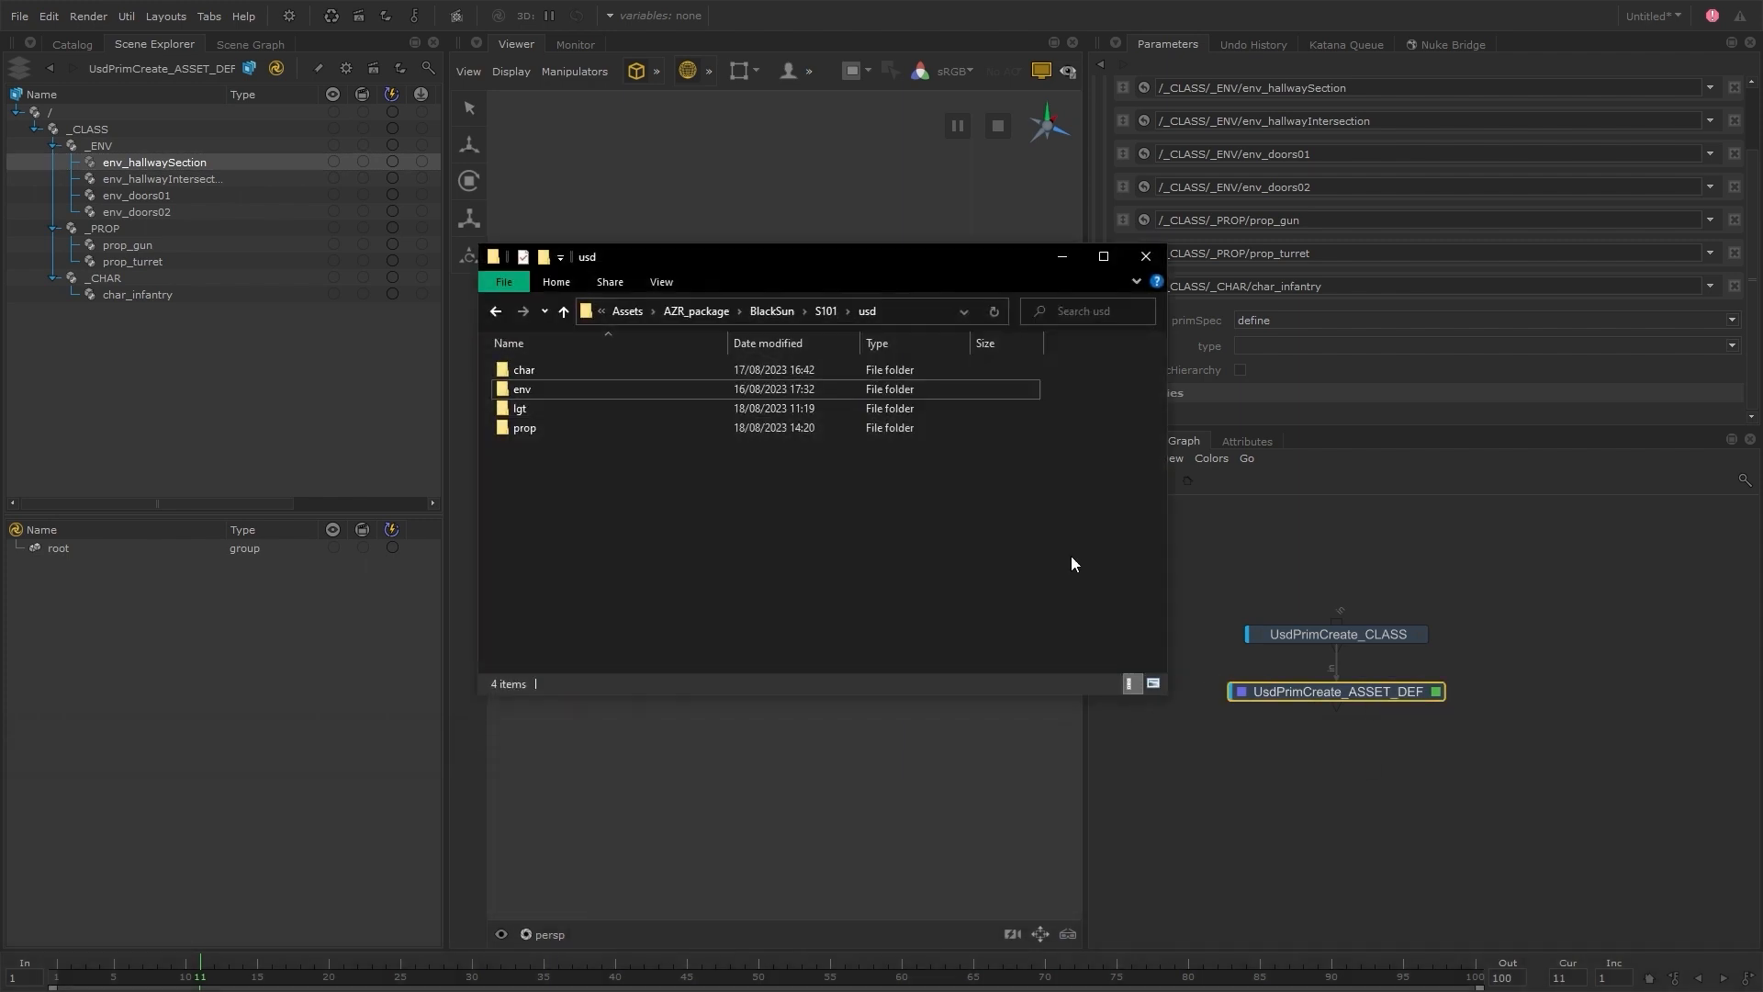
double_click(523, 388)
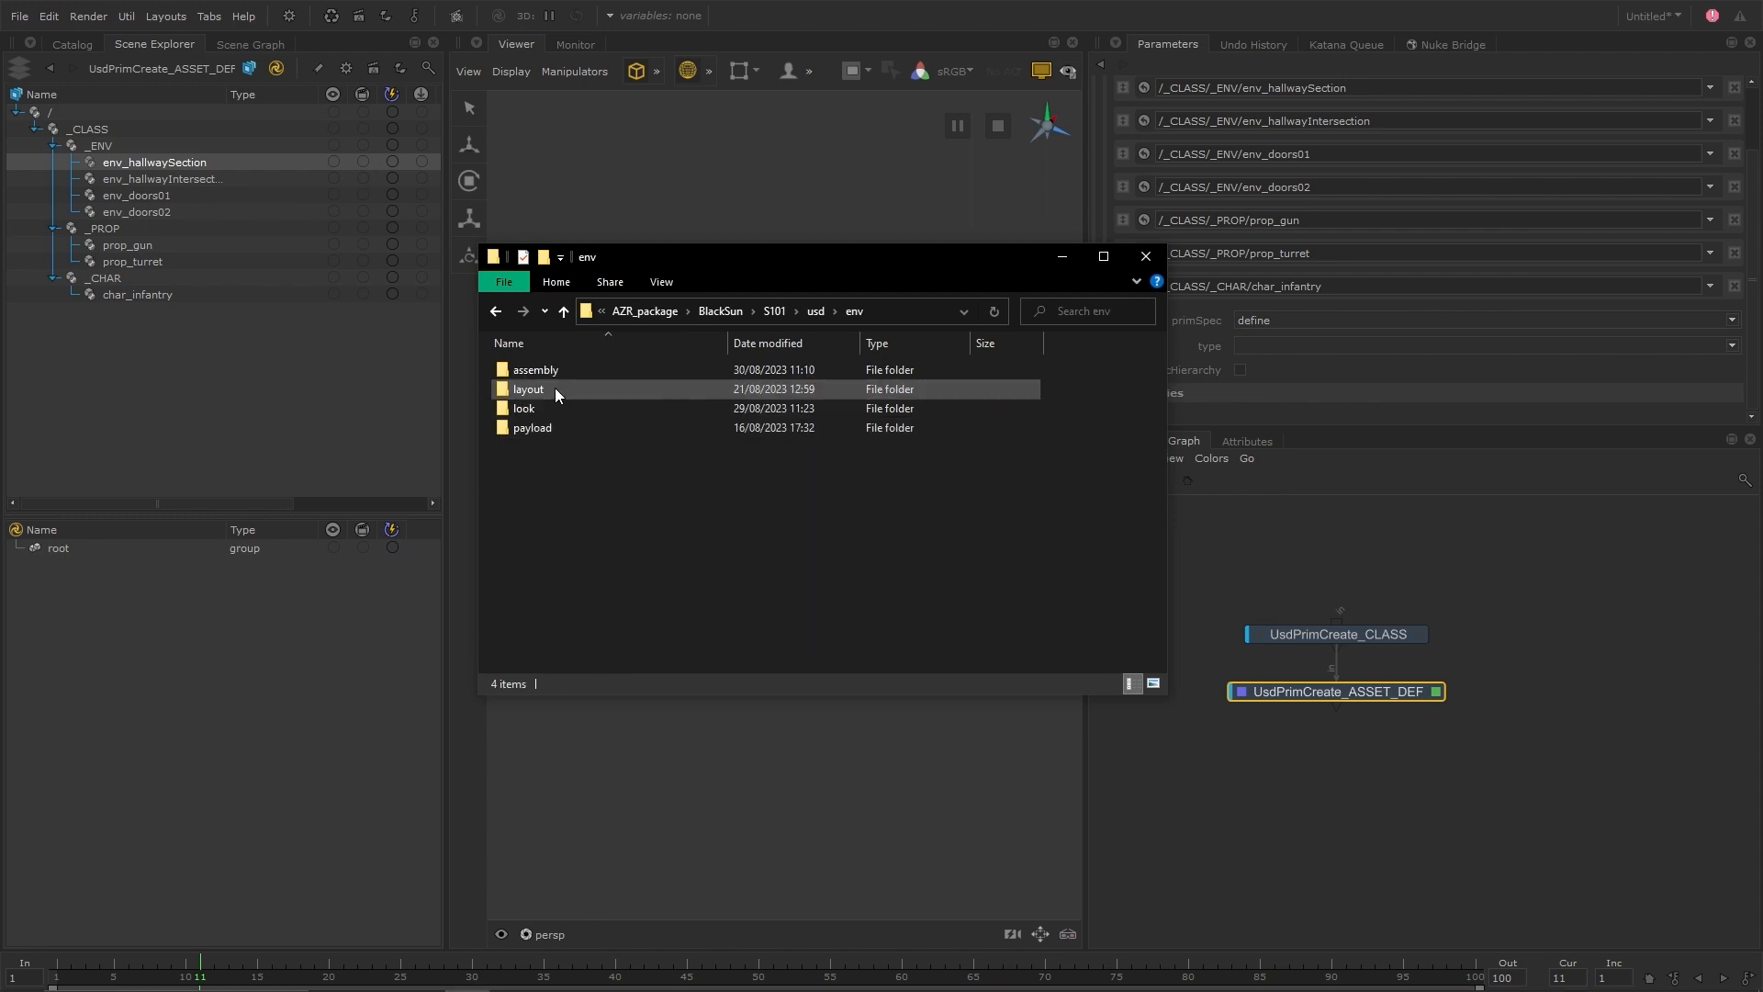
double_click(547, 426)
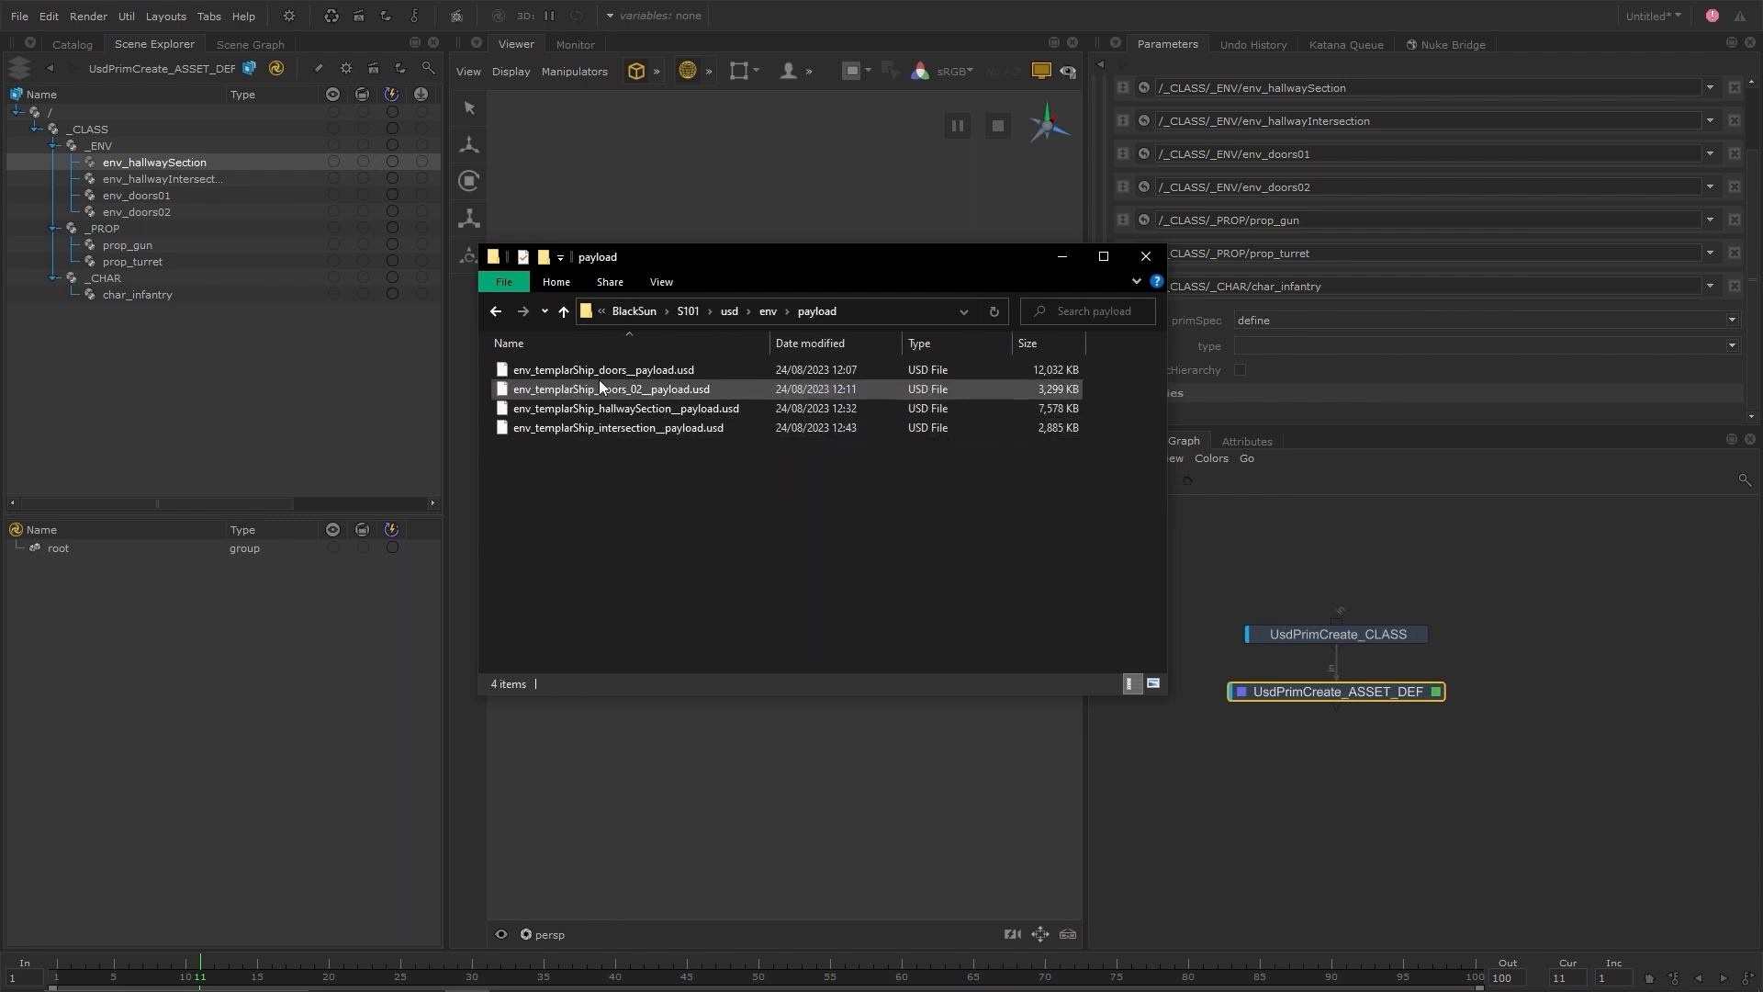
Browse the contents of the look and assembly folders inside the S101 env folder
click(768, 311)
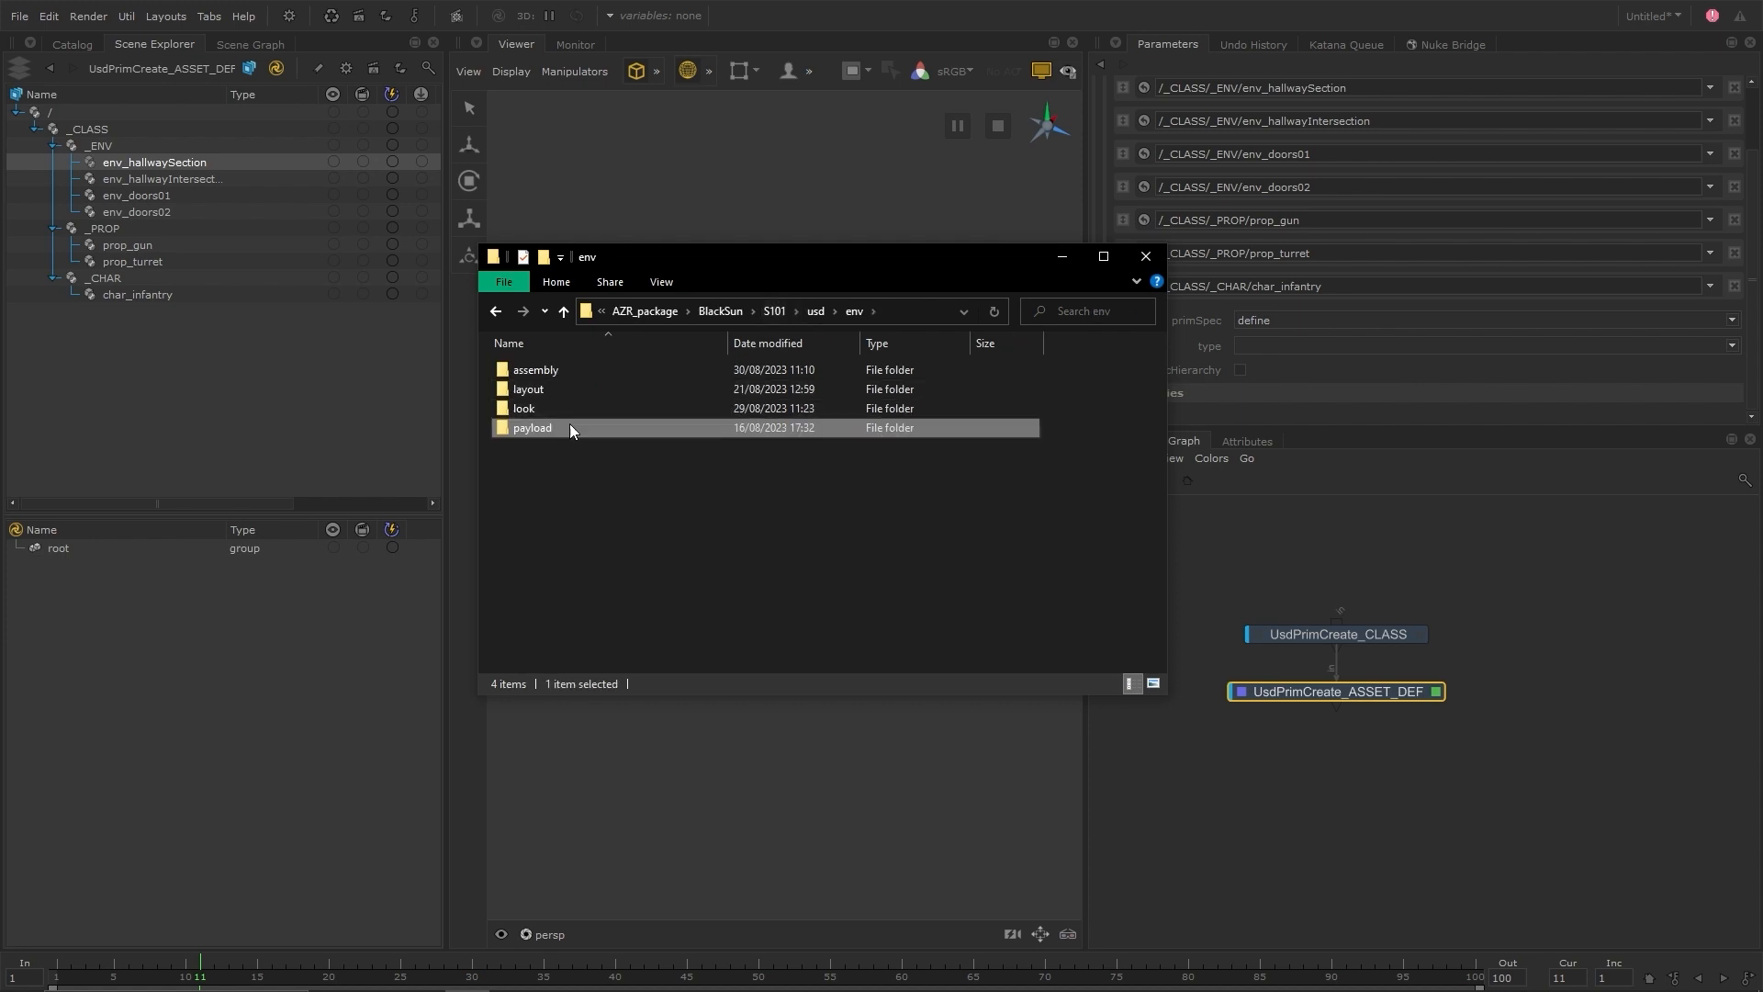
double_click(549, 411)
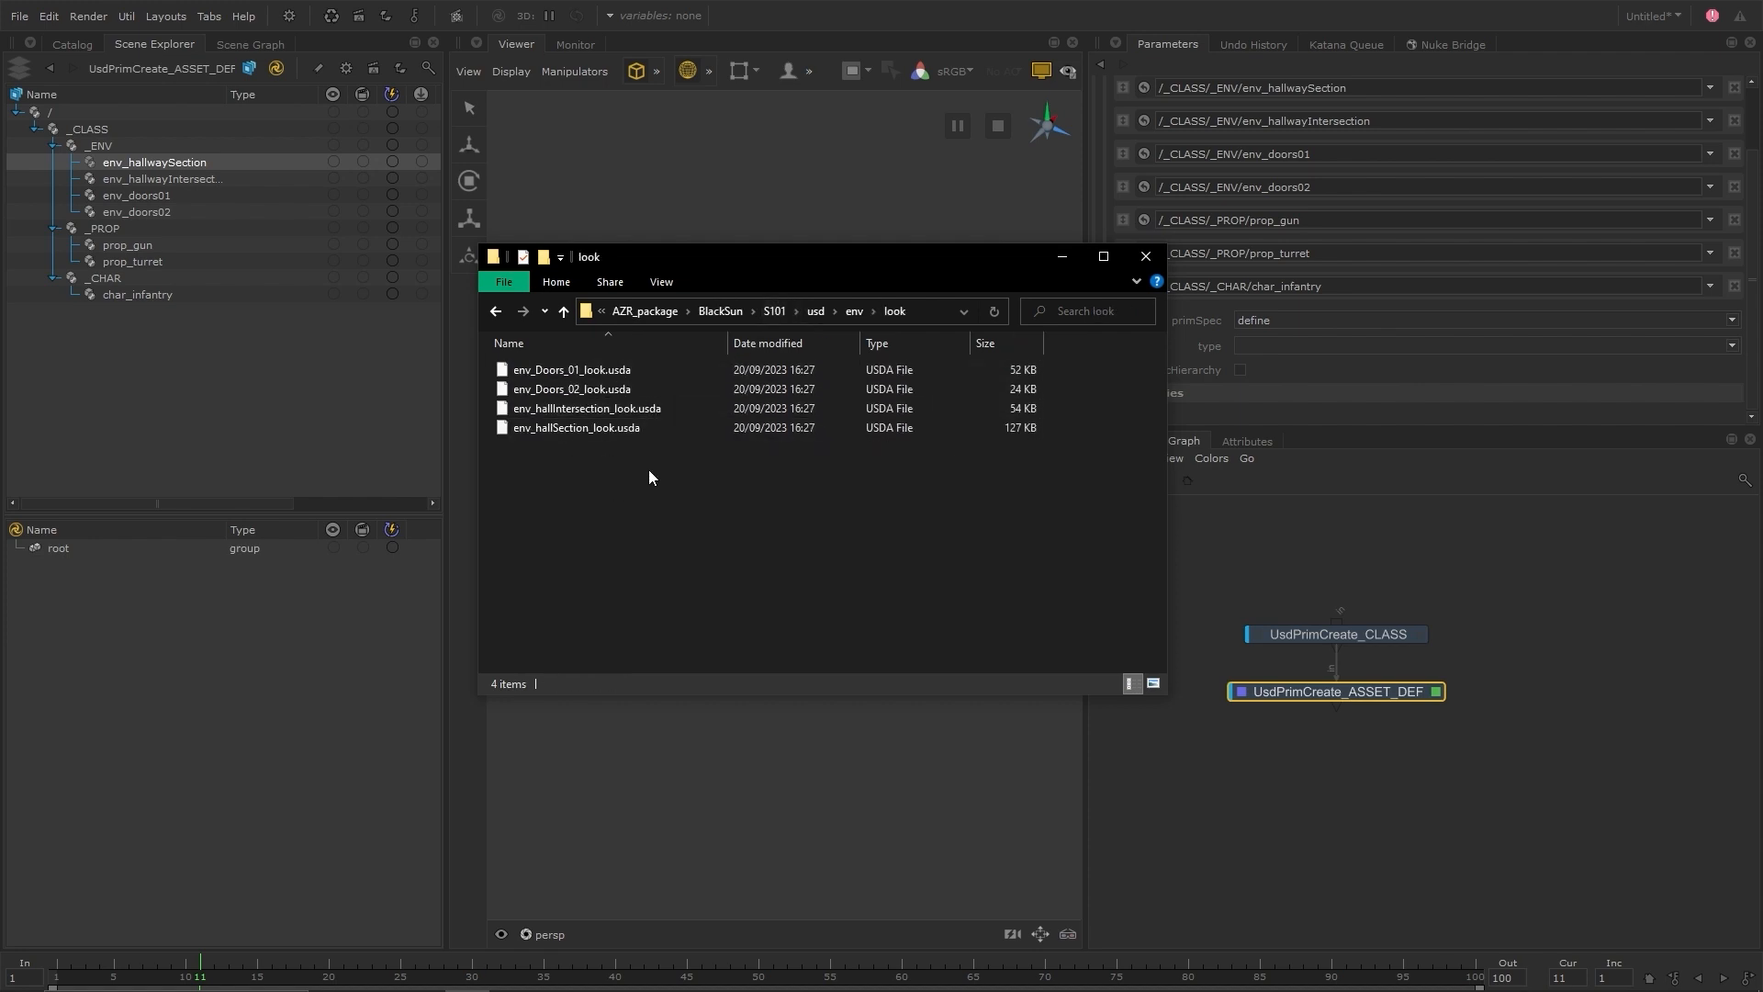
click(852, 312)
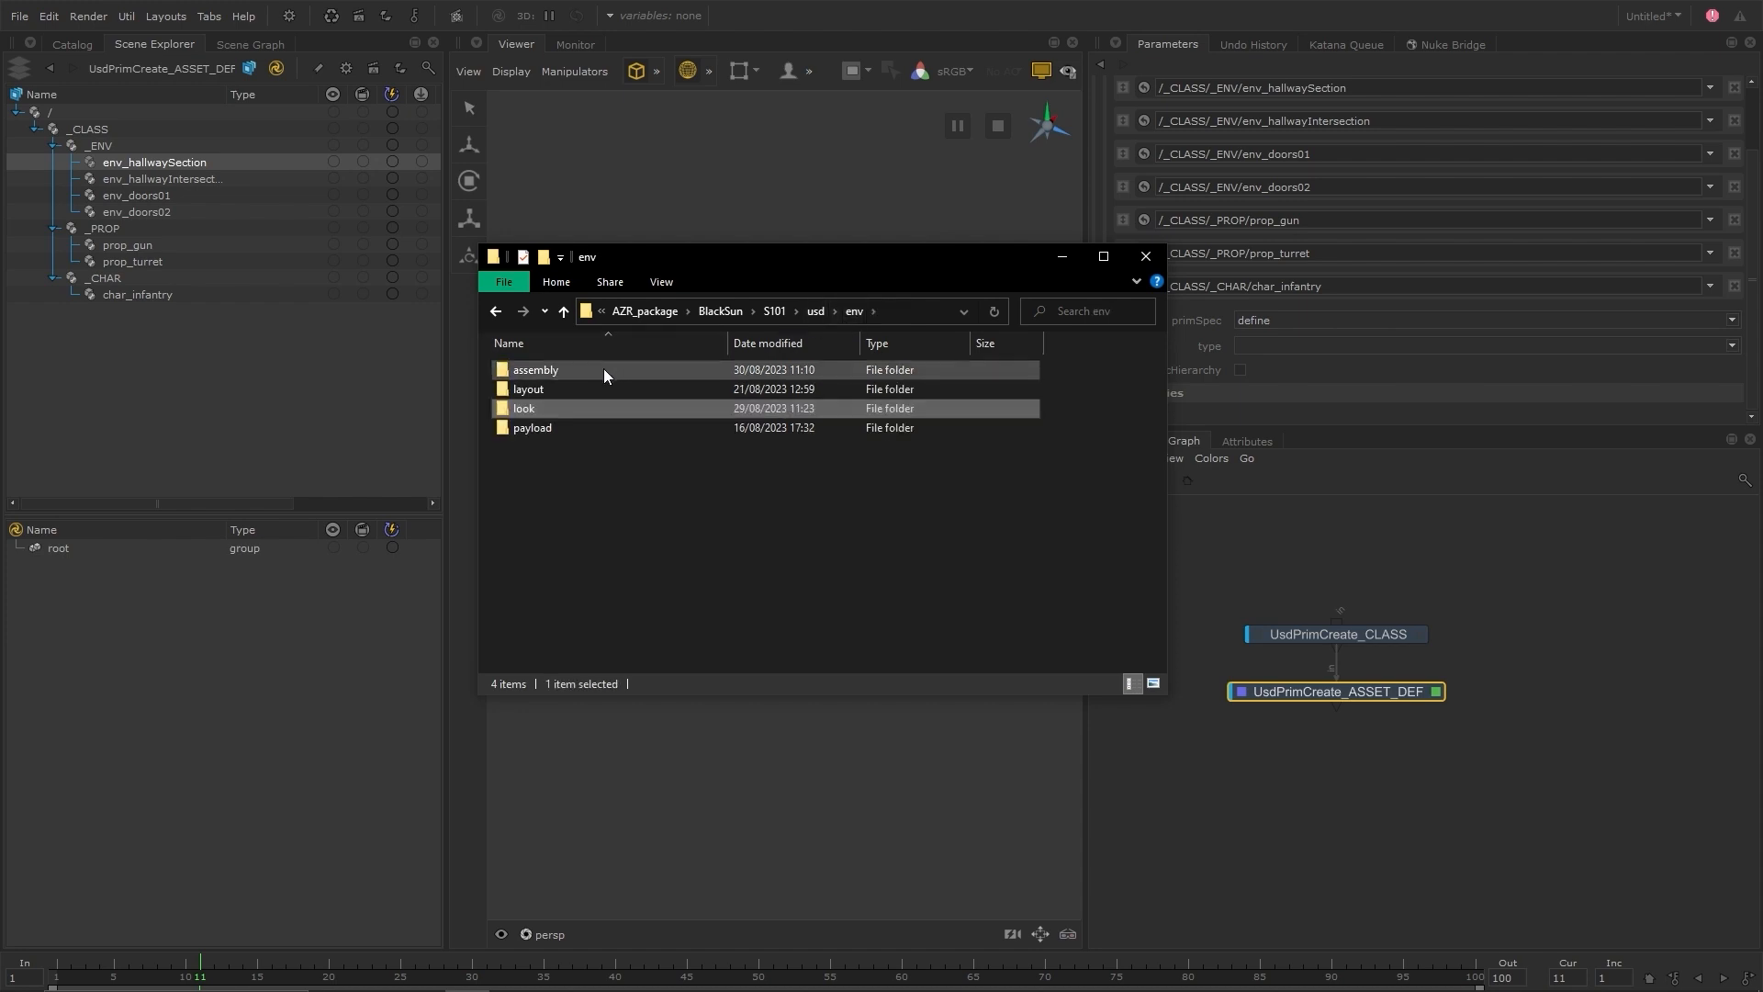
double_click(603, 368)
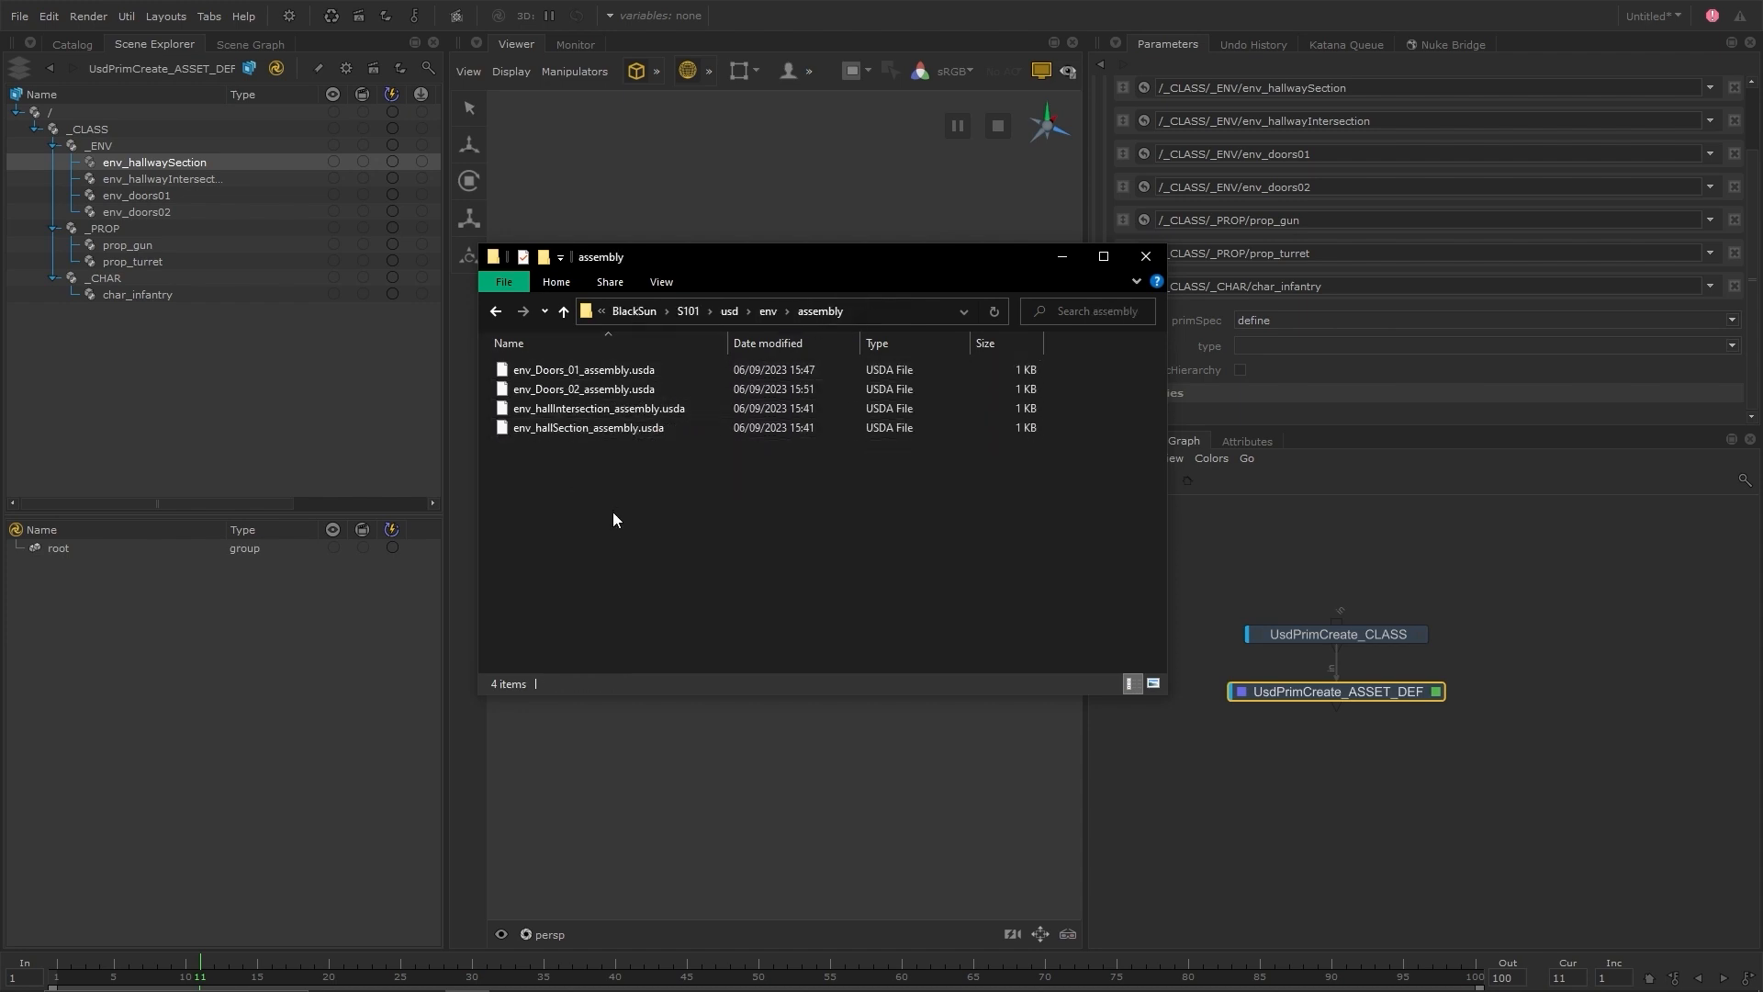
Open env_Doors_01_assembly.usda in Brackets and examine its payload and references lines
right_click(621, 369)
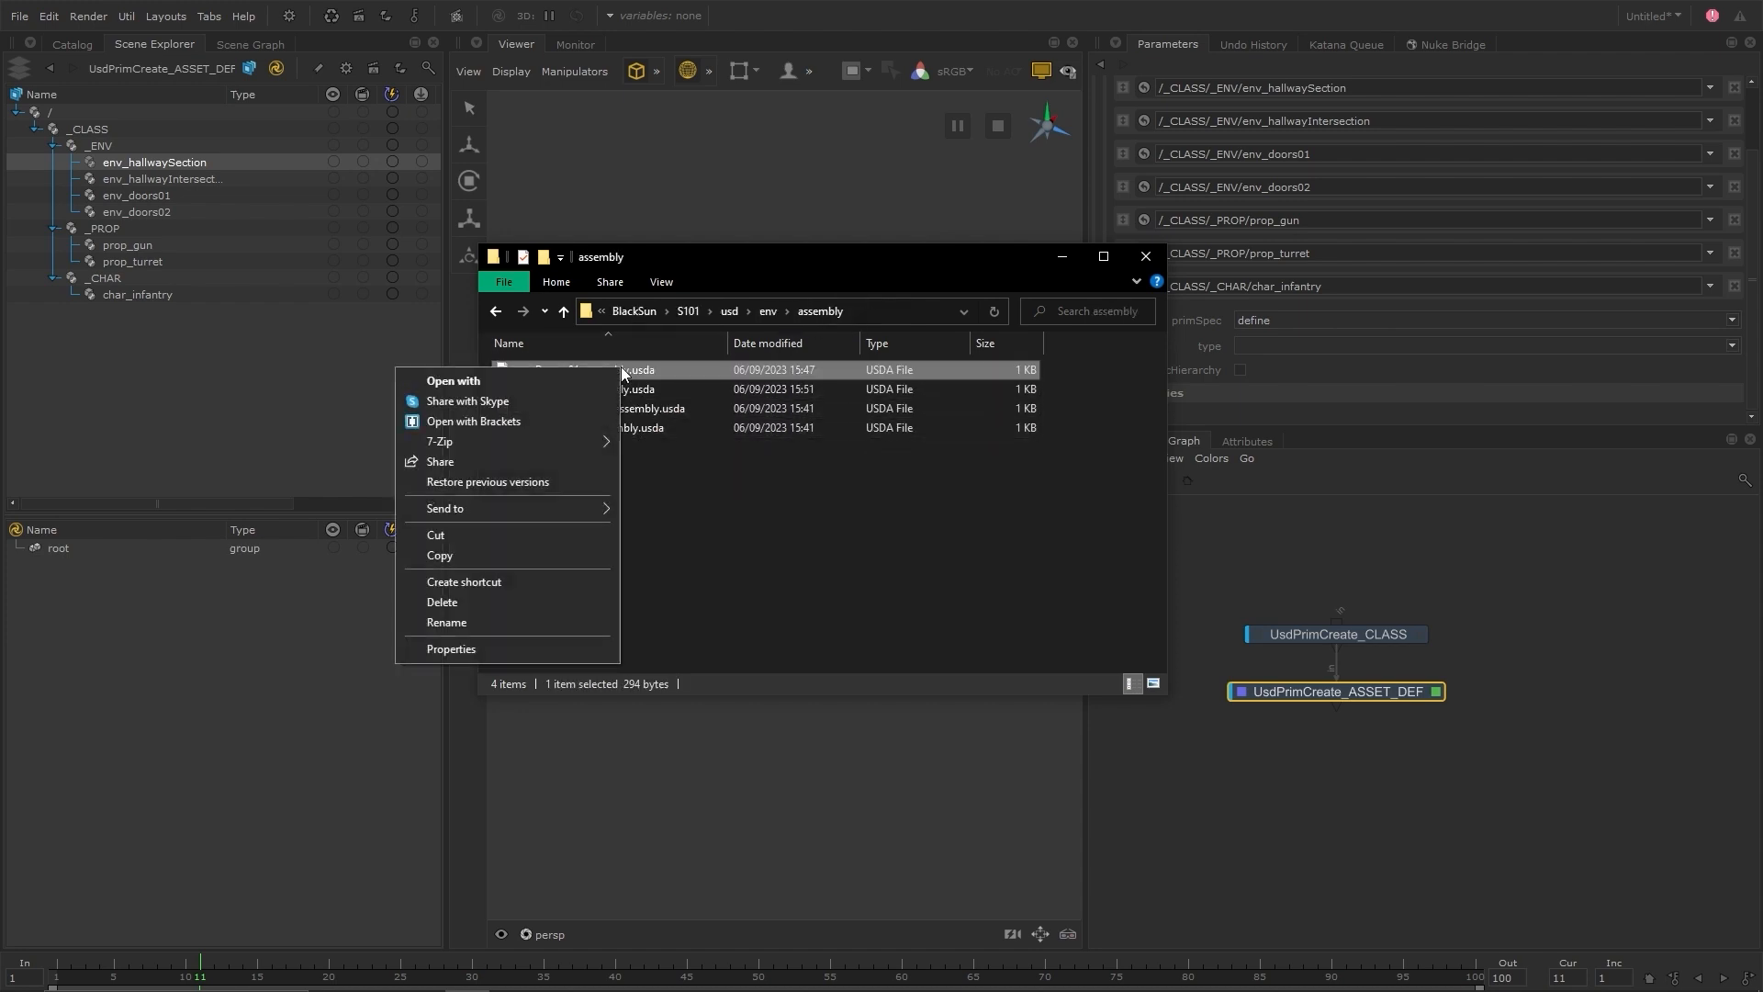
click(536, 420)
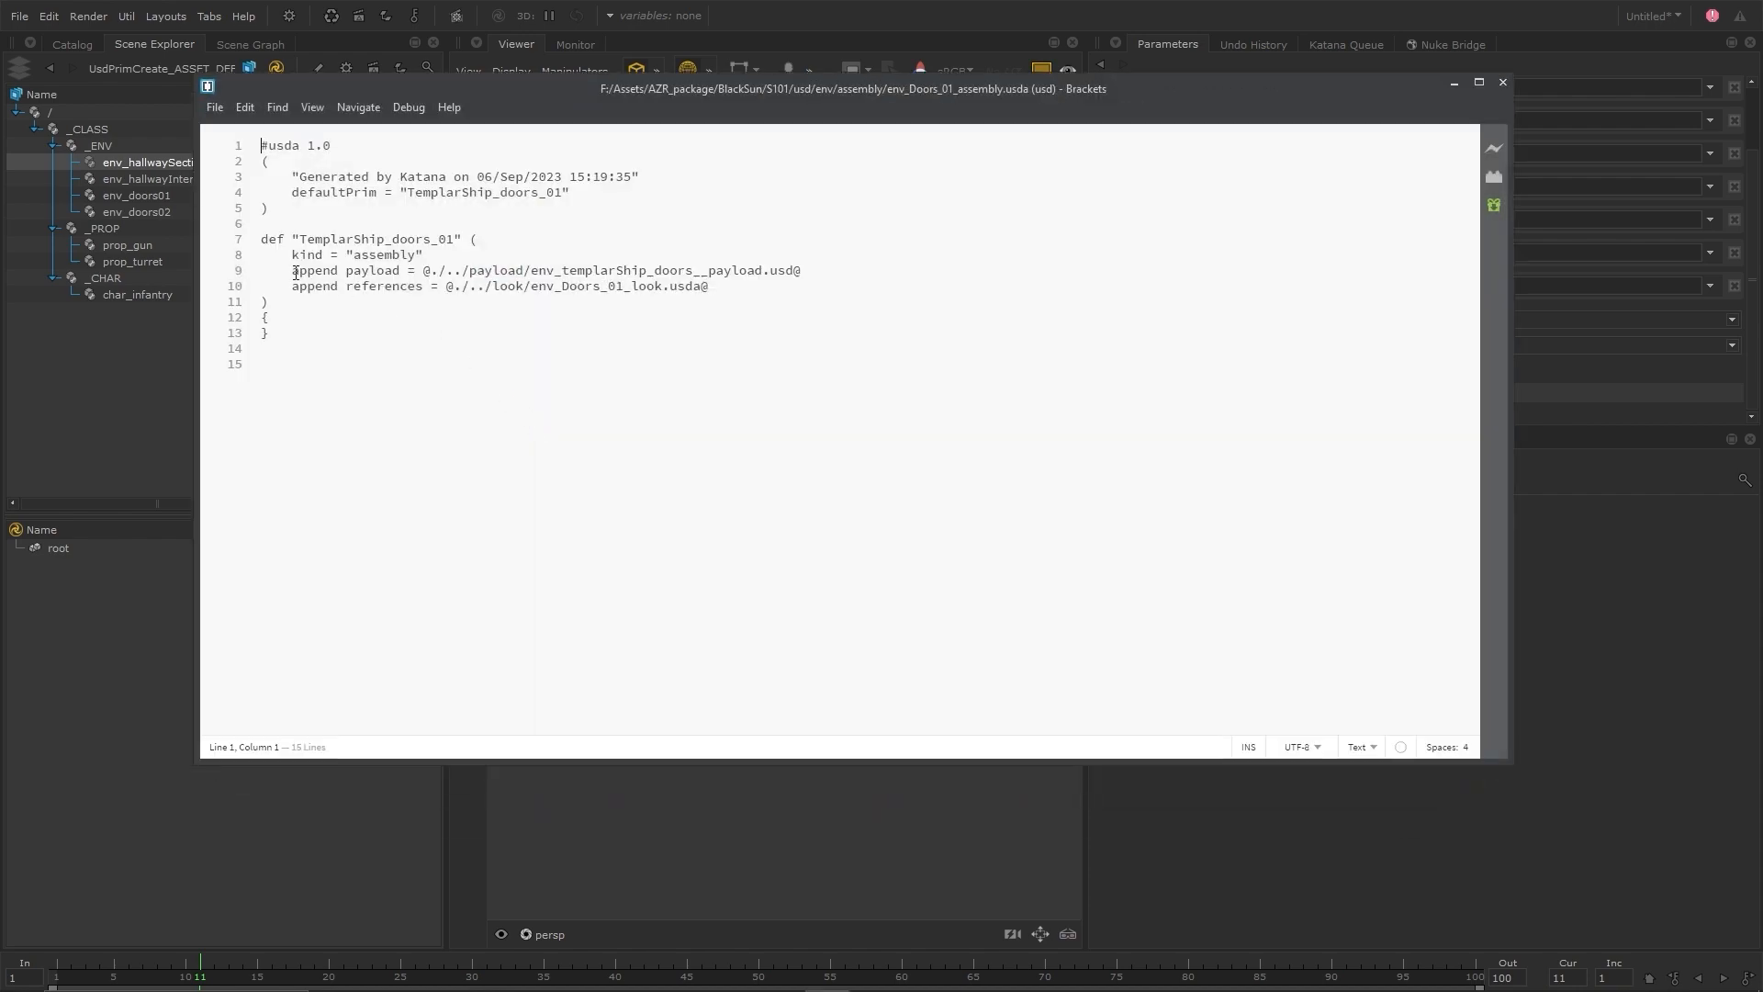
drag(294, 272, 807, 271)
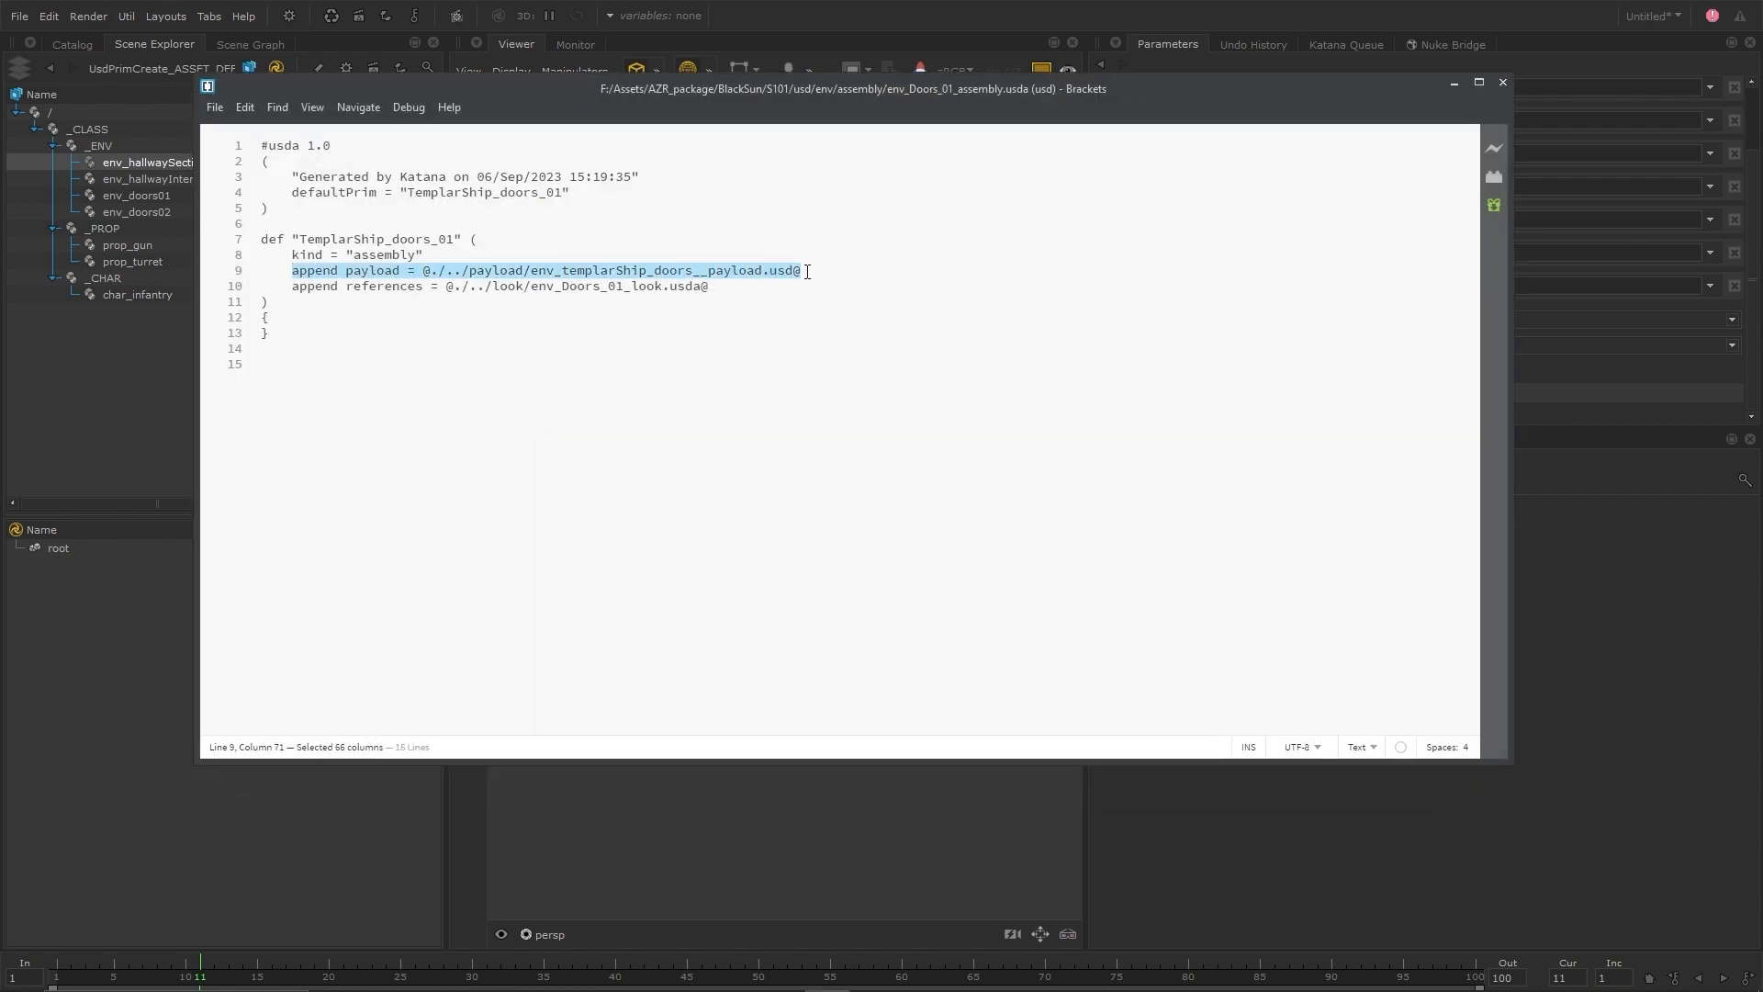
drag(290, 287, 709, 290)
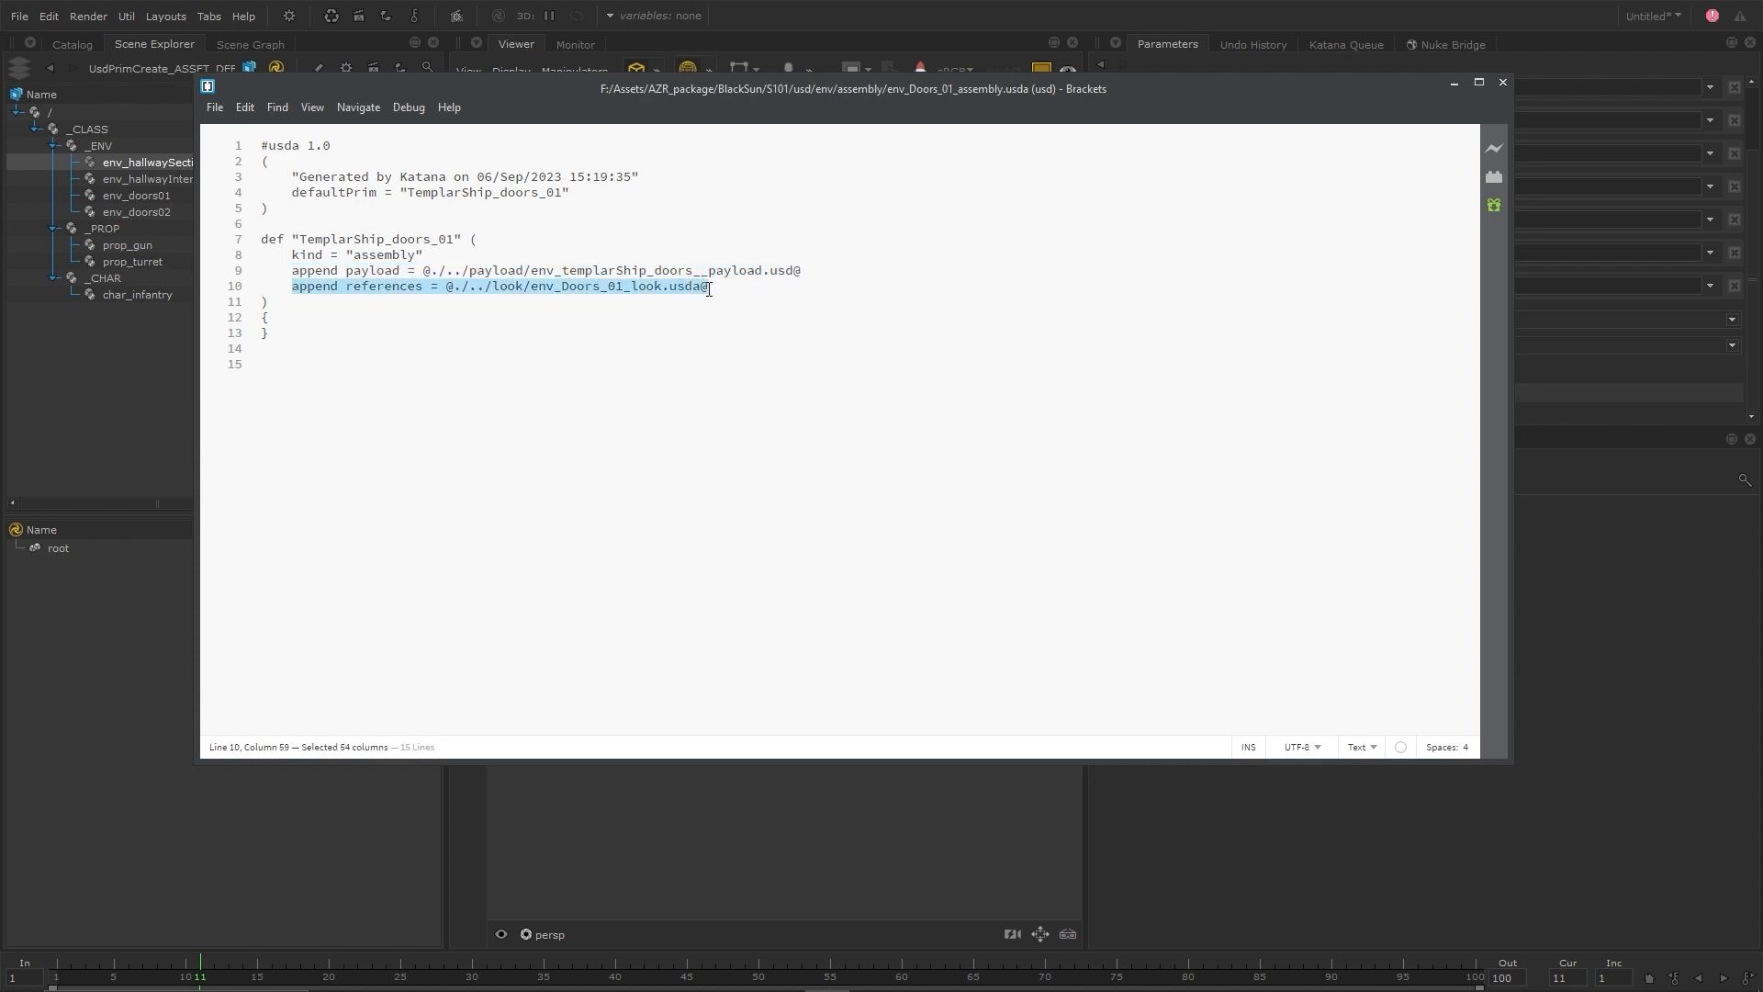
click(613, 345)
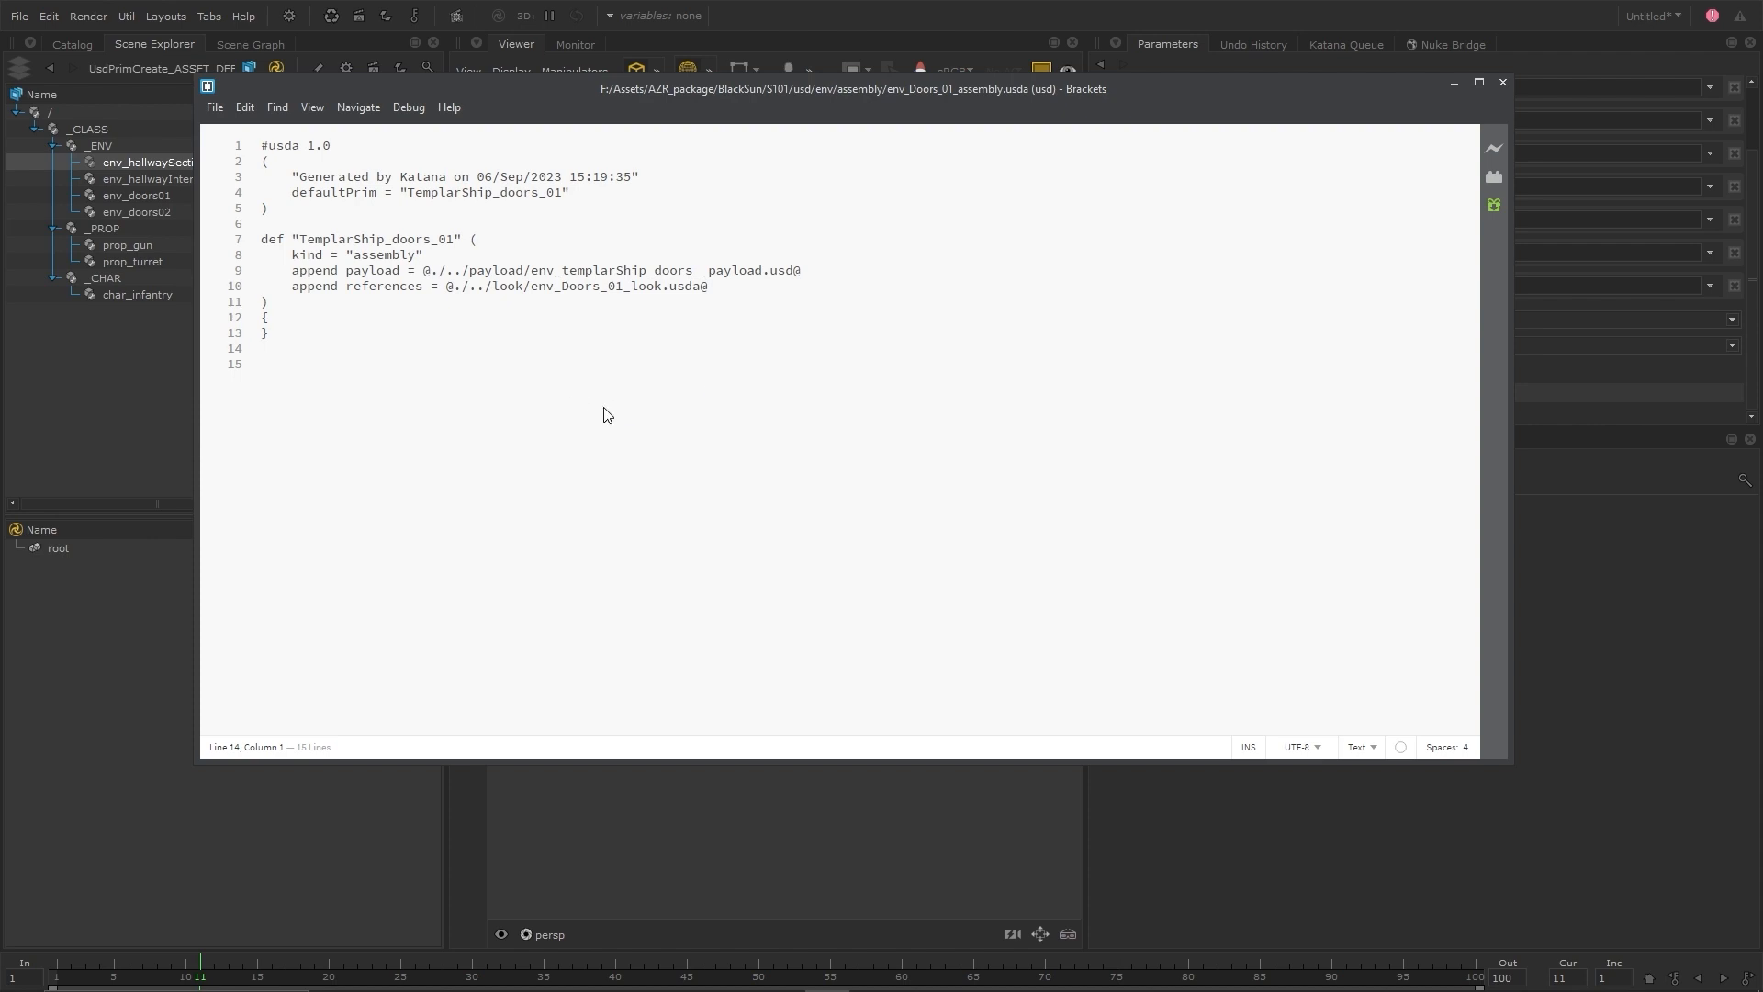
click(1463, 81)
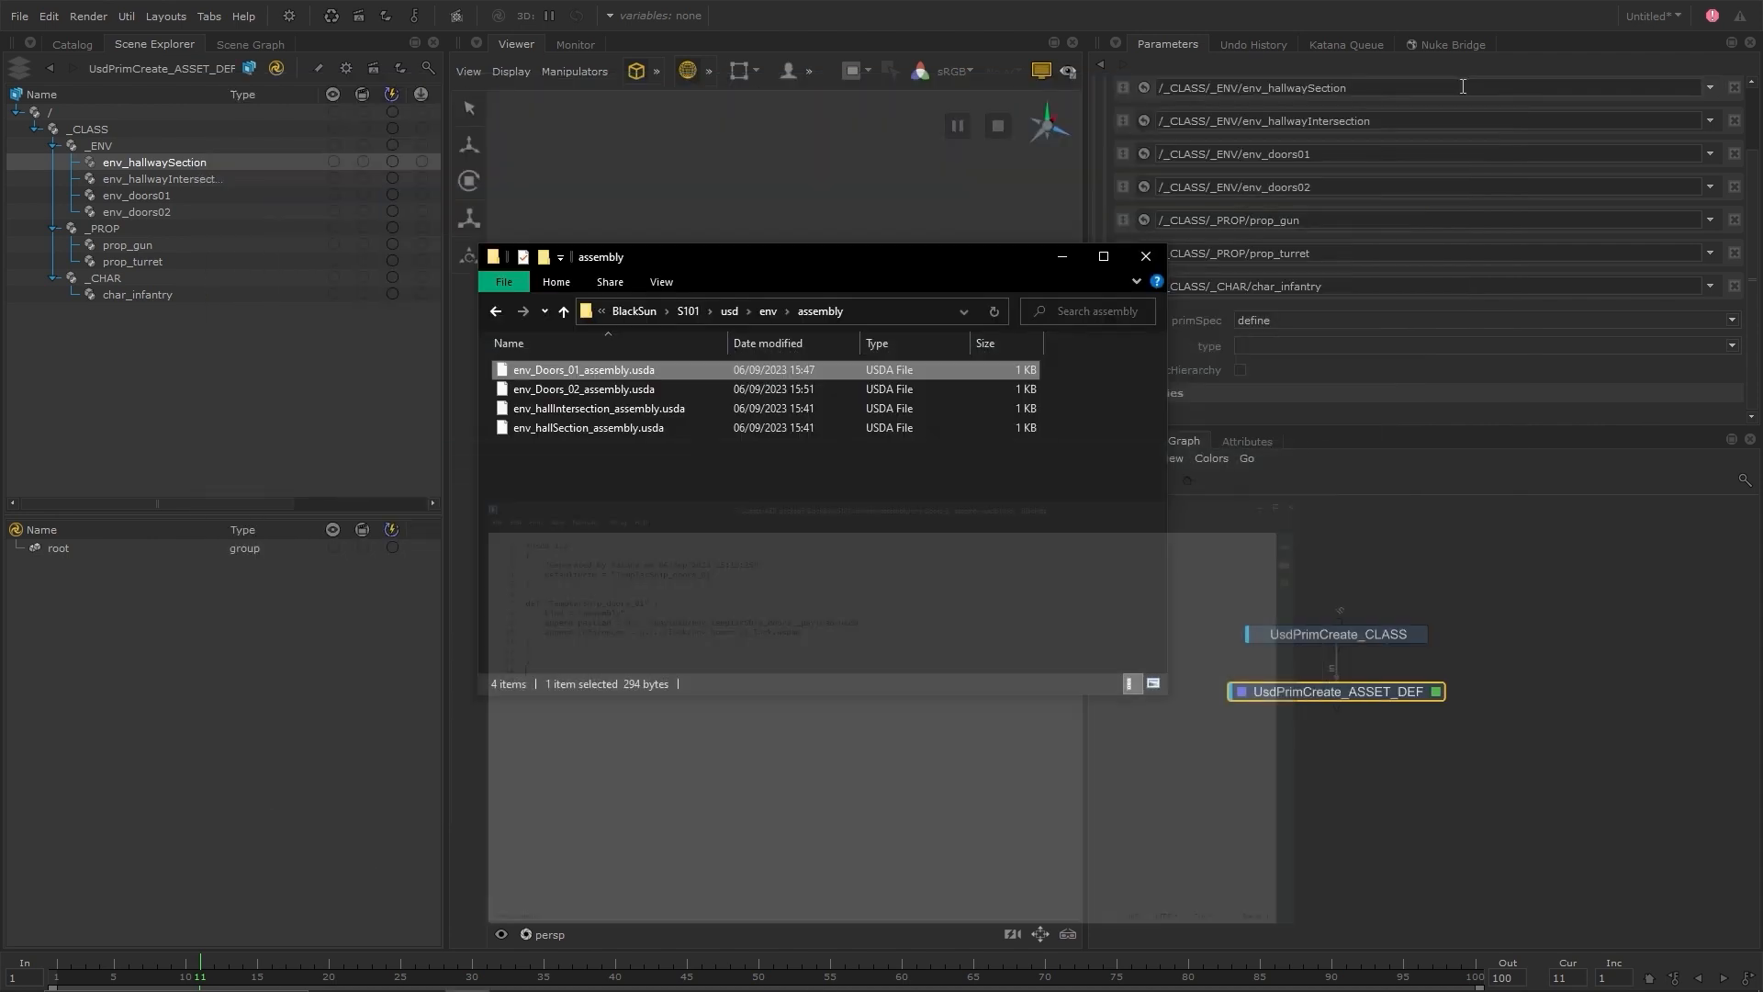
Switch back to Katana, add a UsdPayloadSet node below UsdPrimCreate_ASSET_DEF, view and edit it, and widen the scene hierarchy
click(1061, 260)
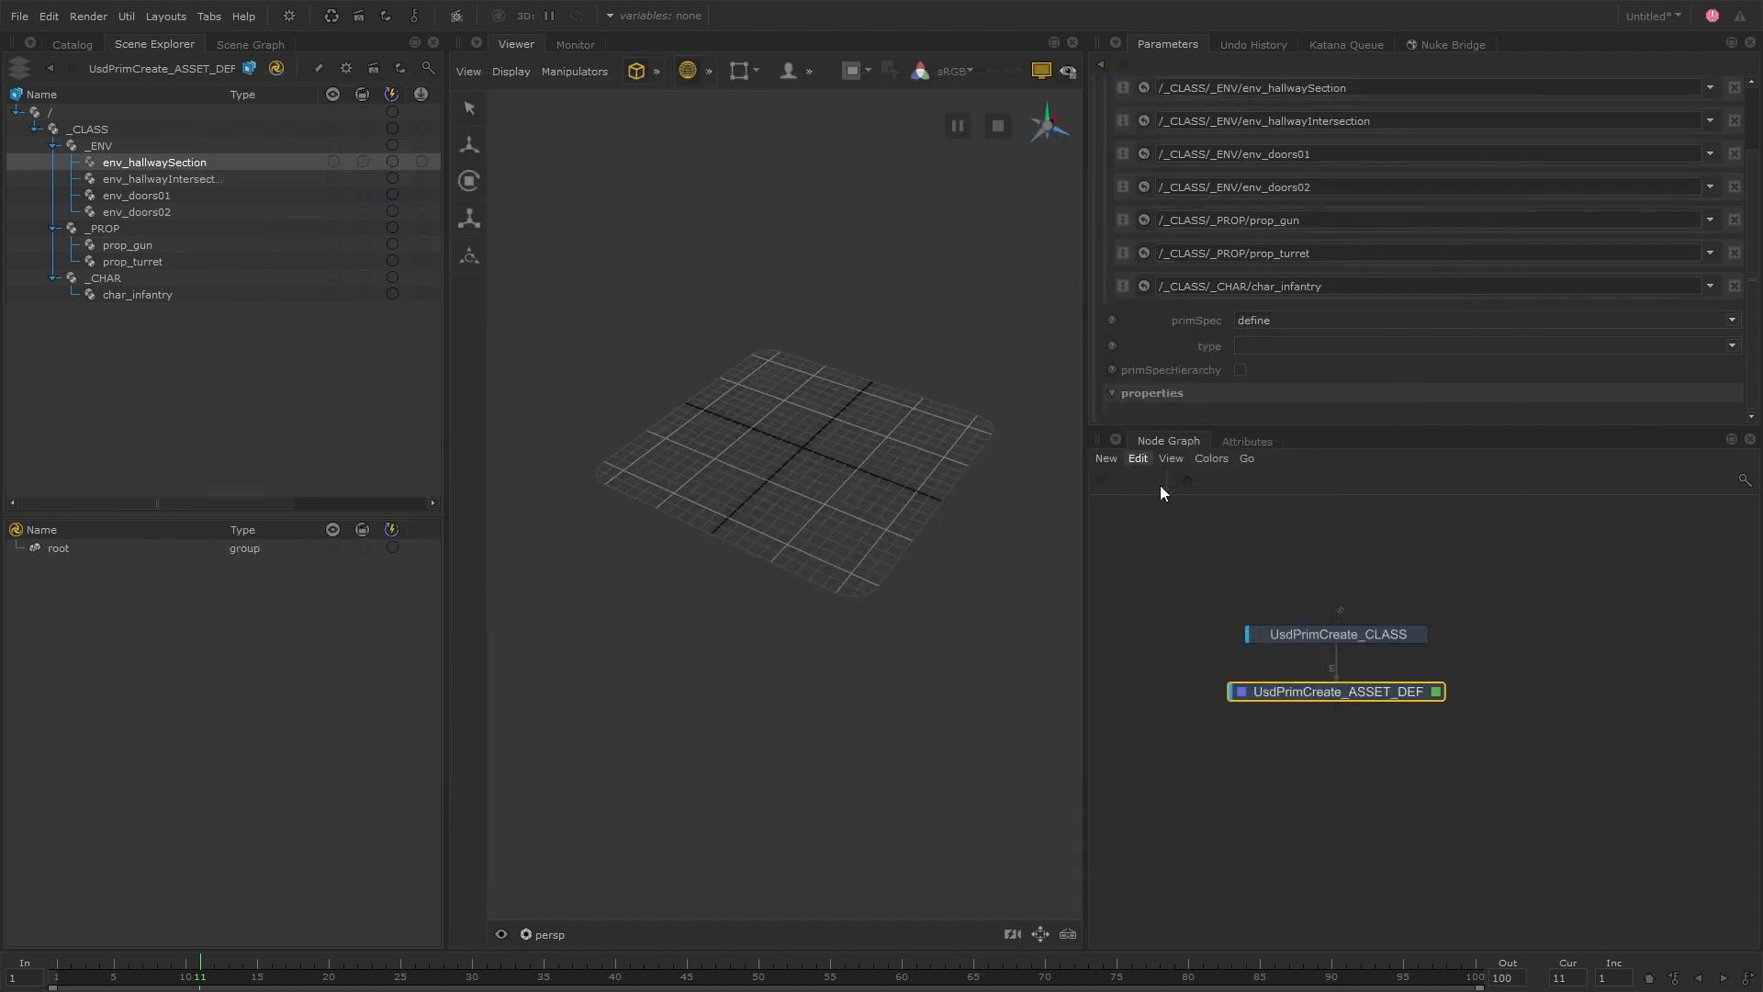
key(Tab)
text(usdpa)
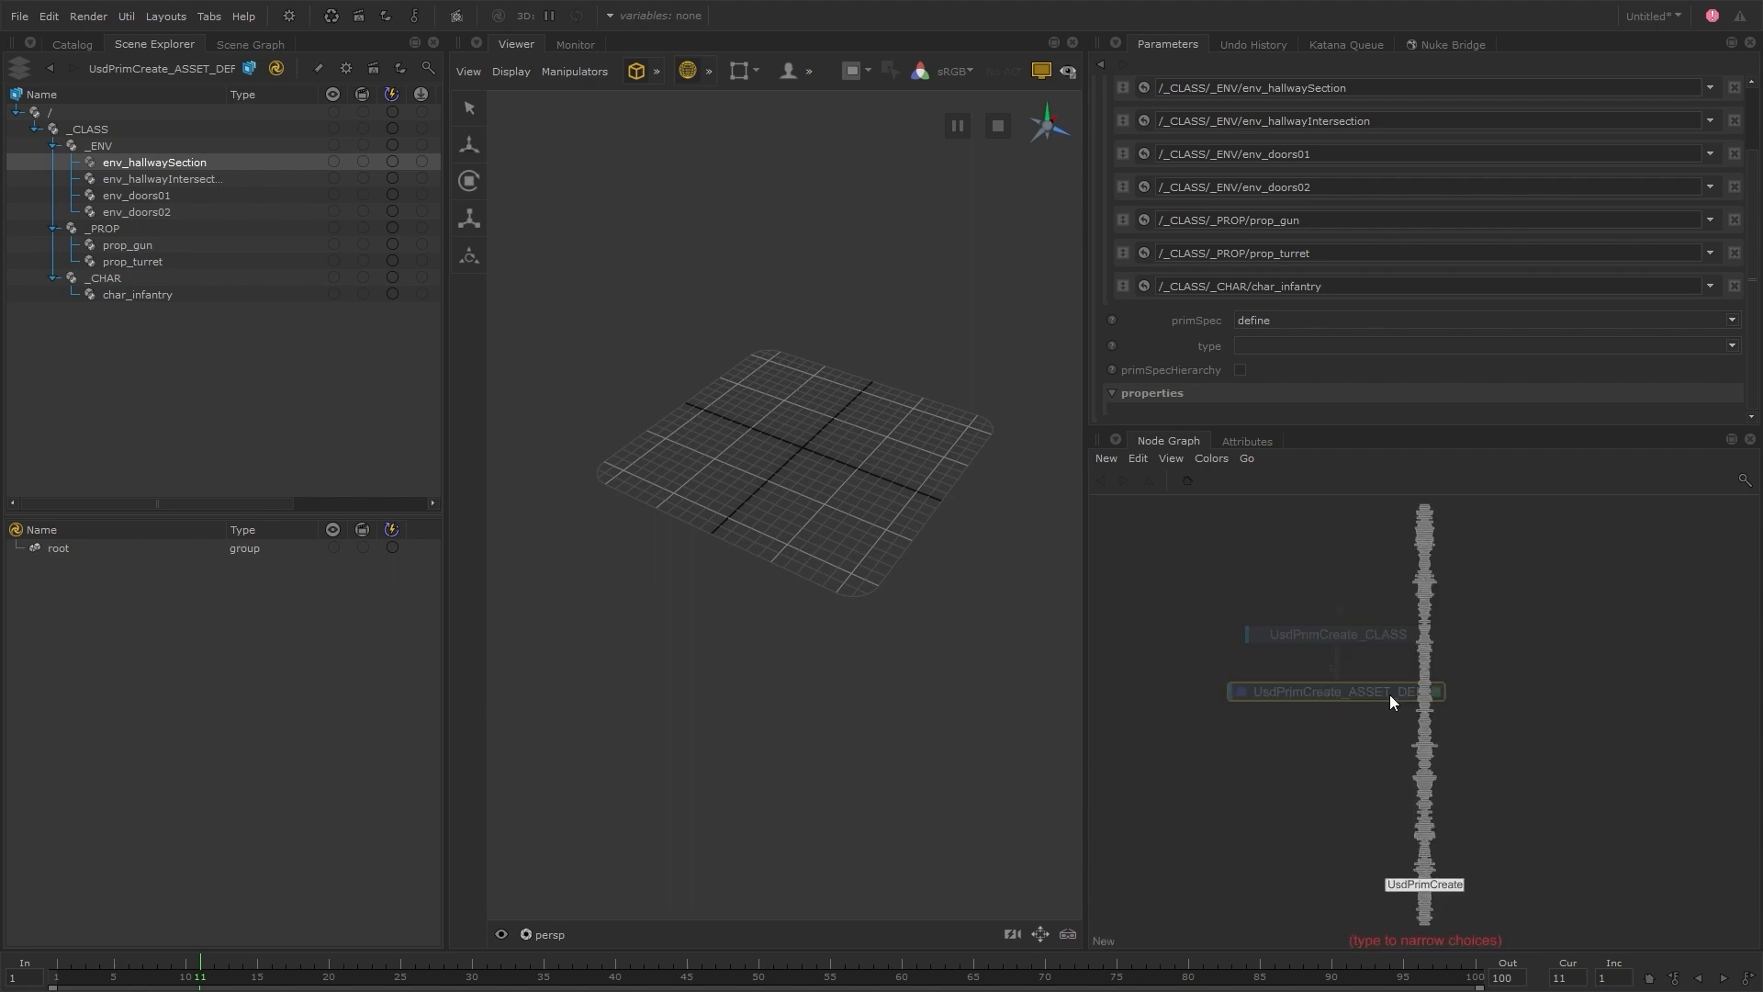
key(Return)
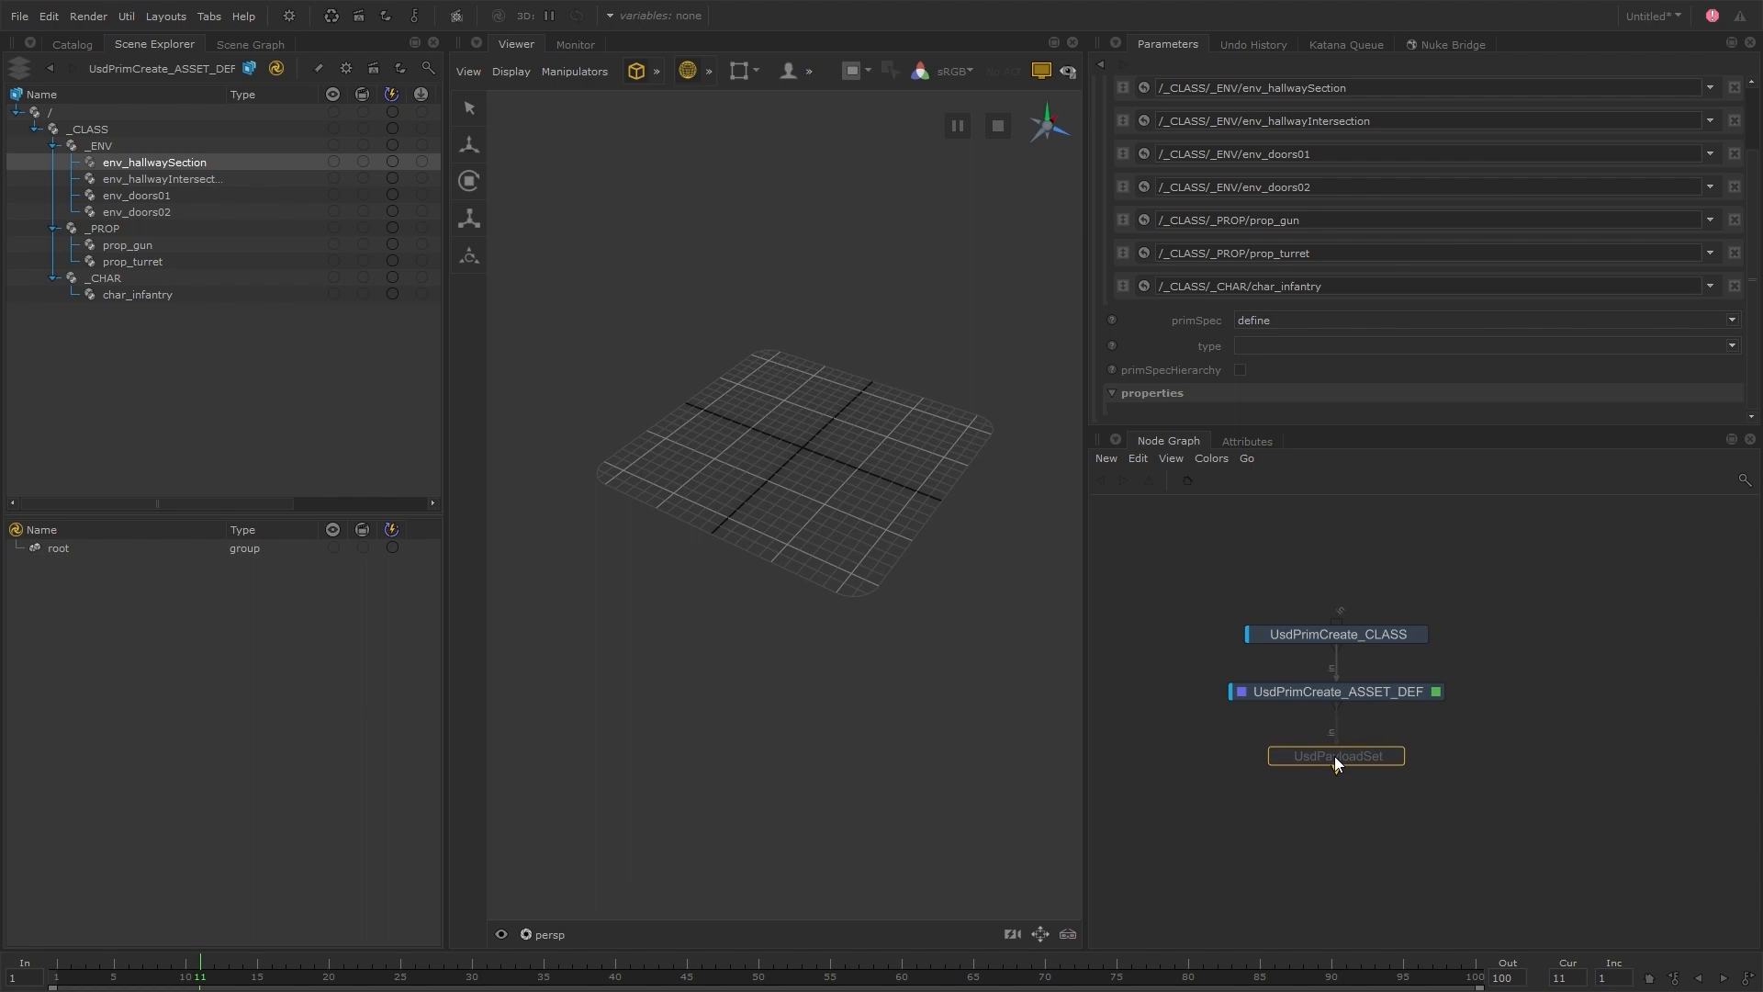
click(1335, 757)
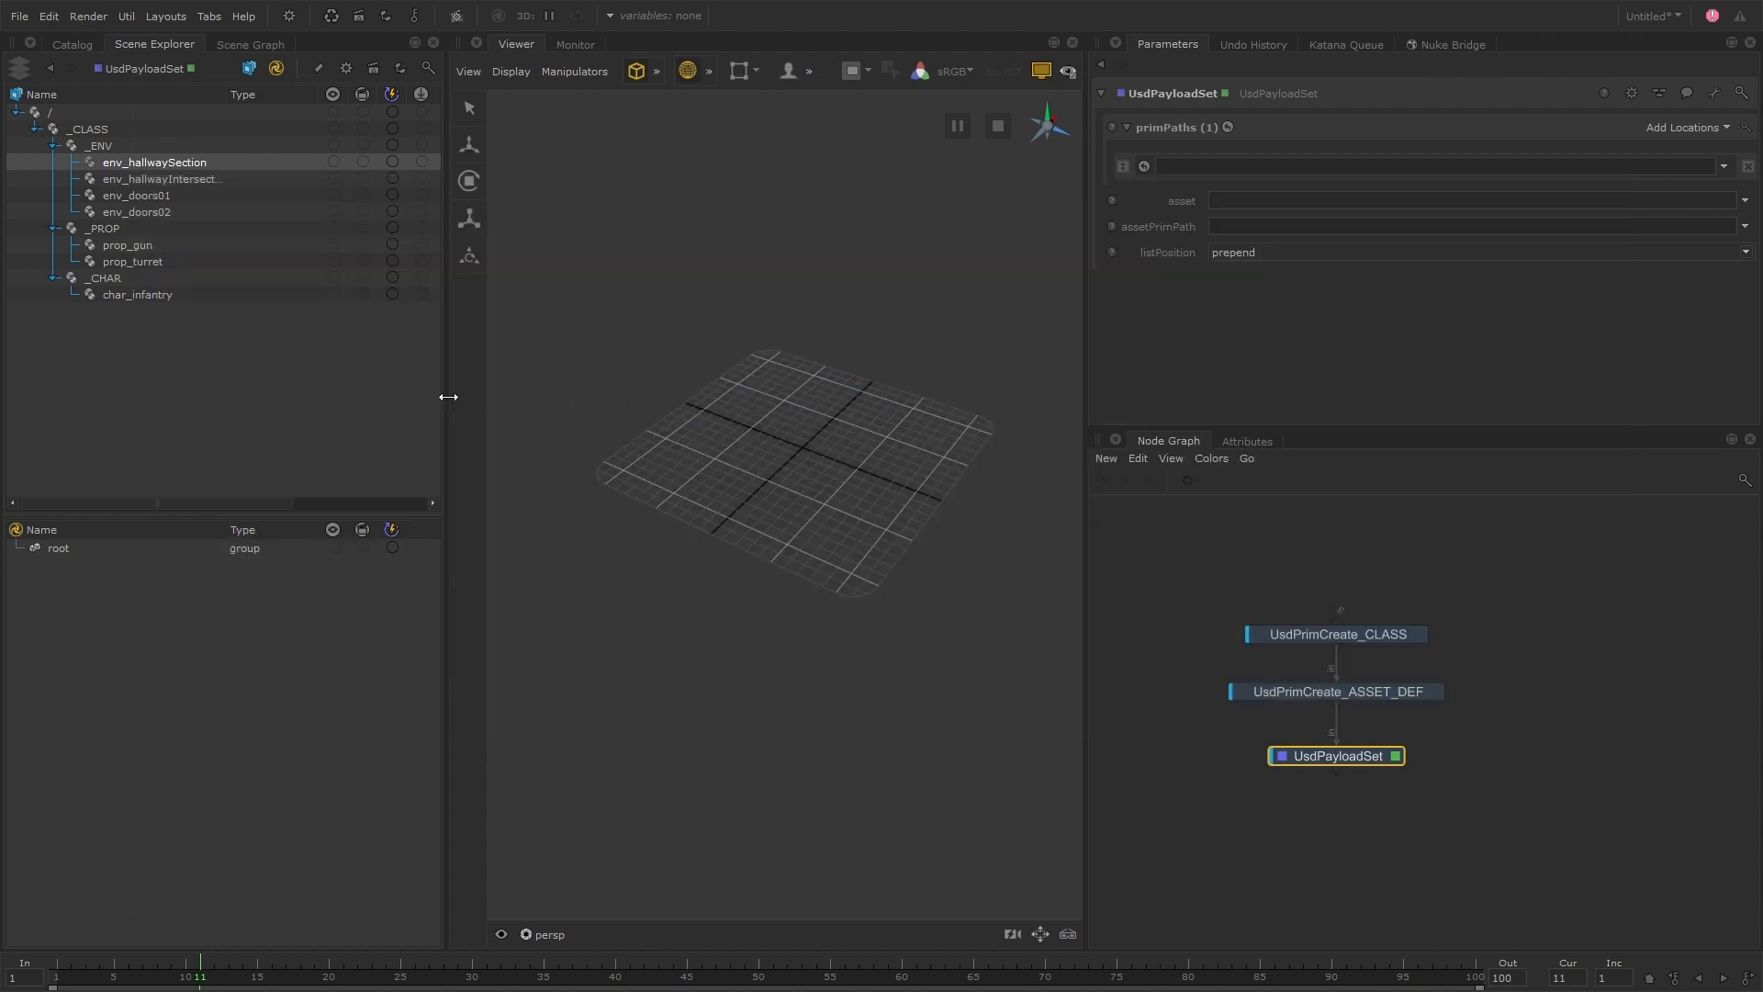
drag(449, 393, 514, 393)
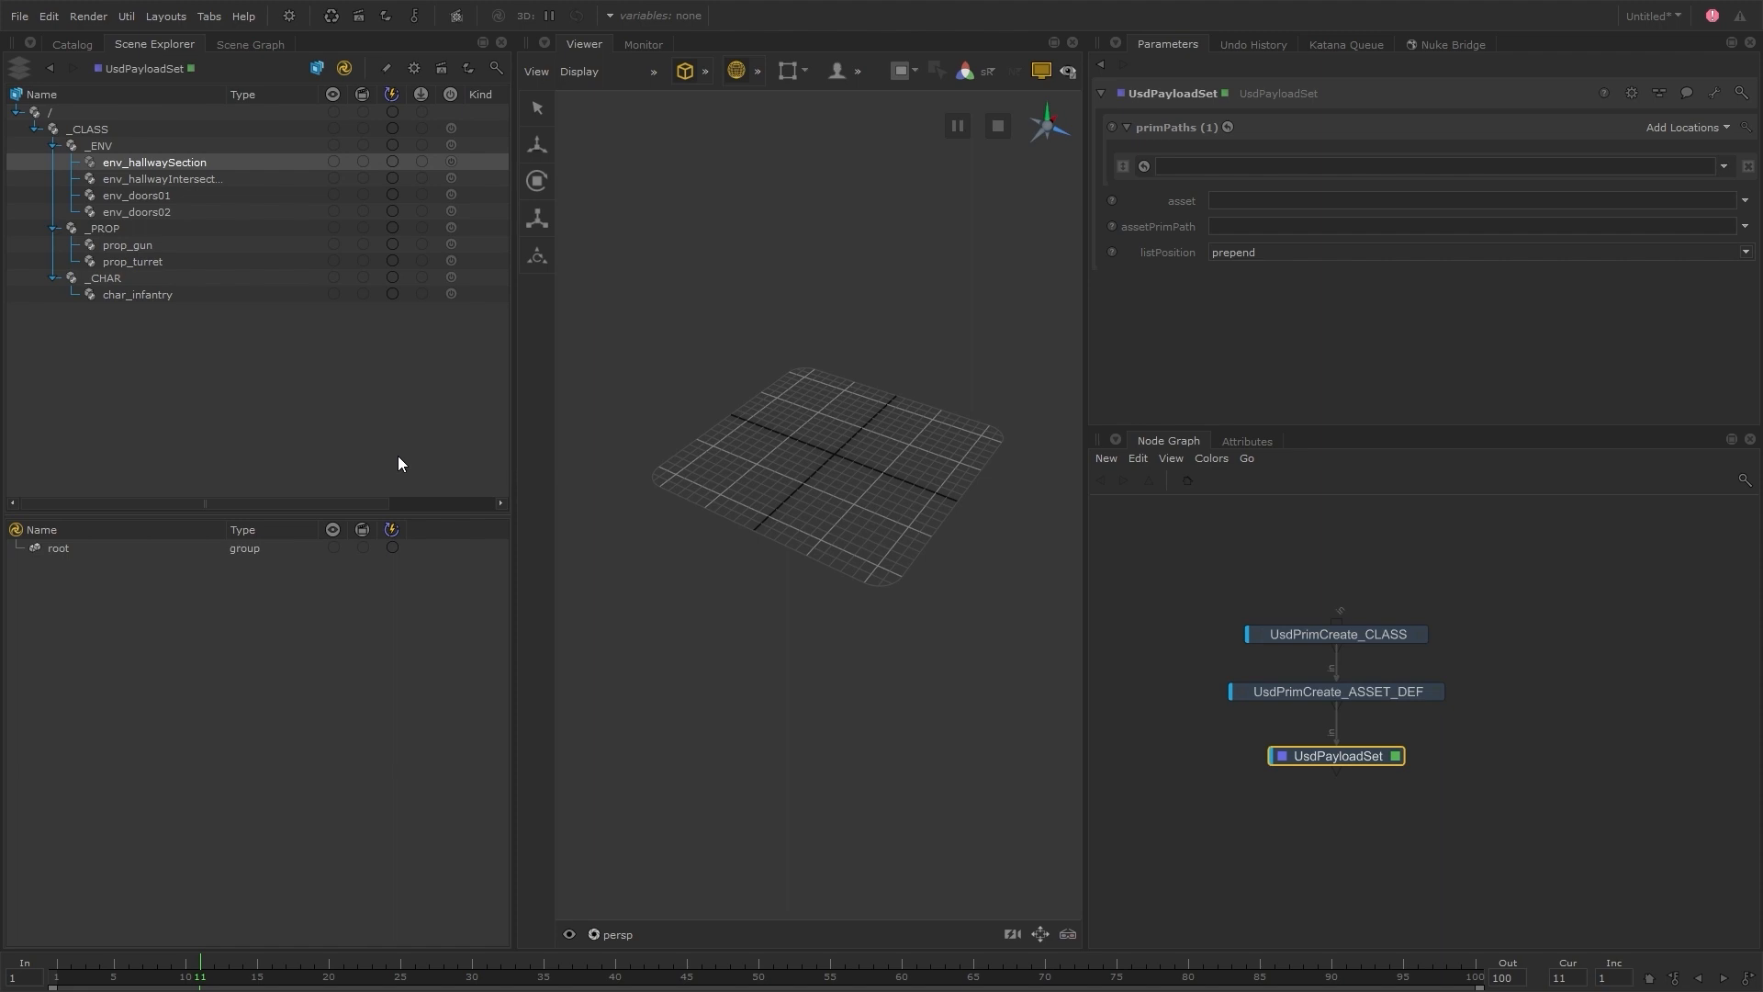
Set the payload node's prim path to /_CLASS/_CHAR/char_infantry and its asset to char_infantry_payload.usd from S101/usd/char/payload
drag(175, 295, 1331, 166)
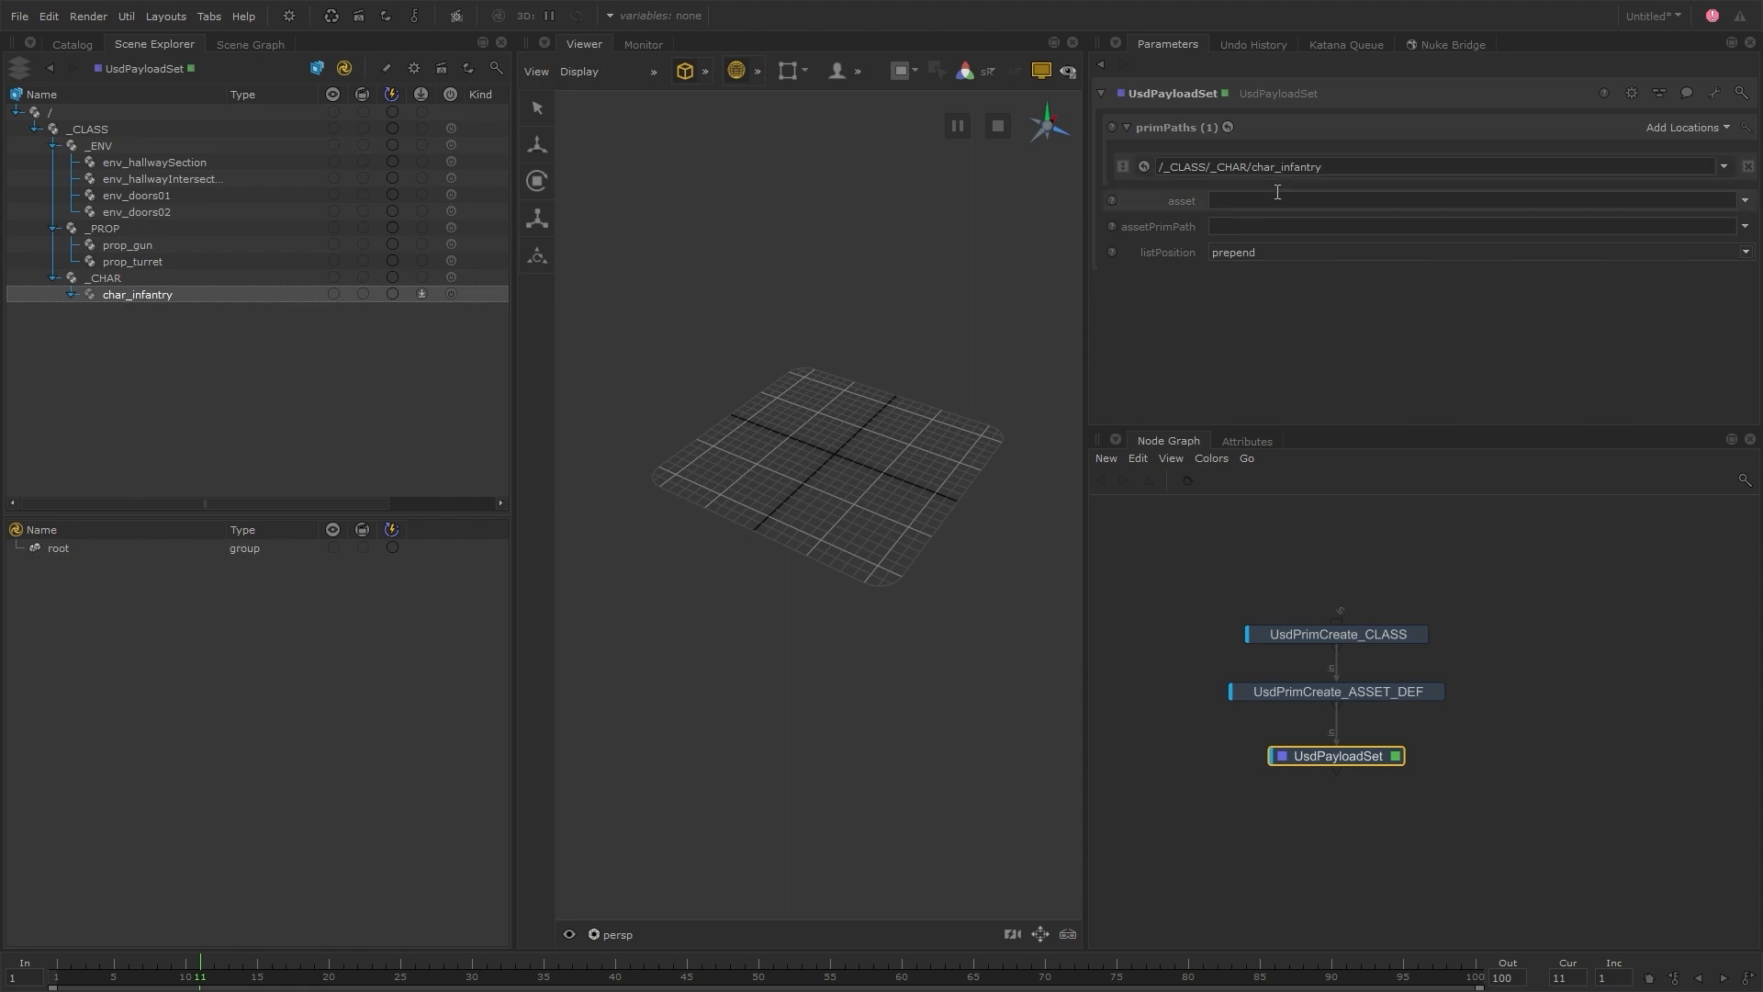
click(1745, 200)
click(1602, 241)
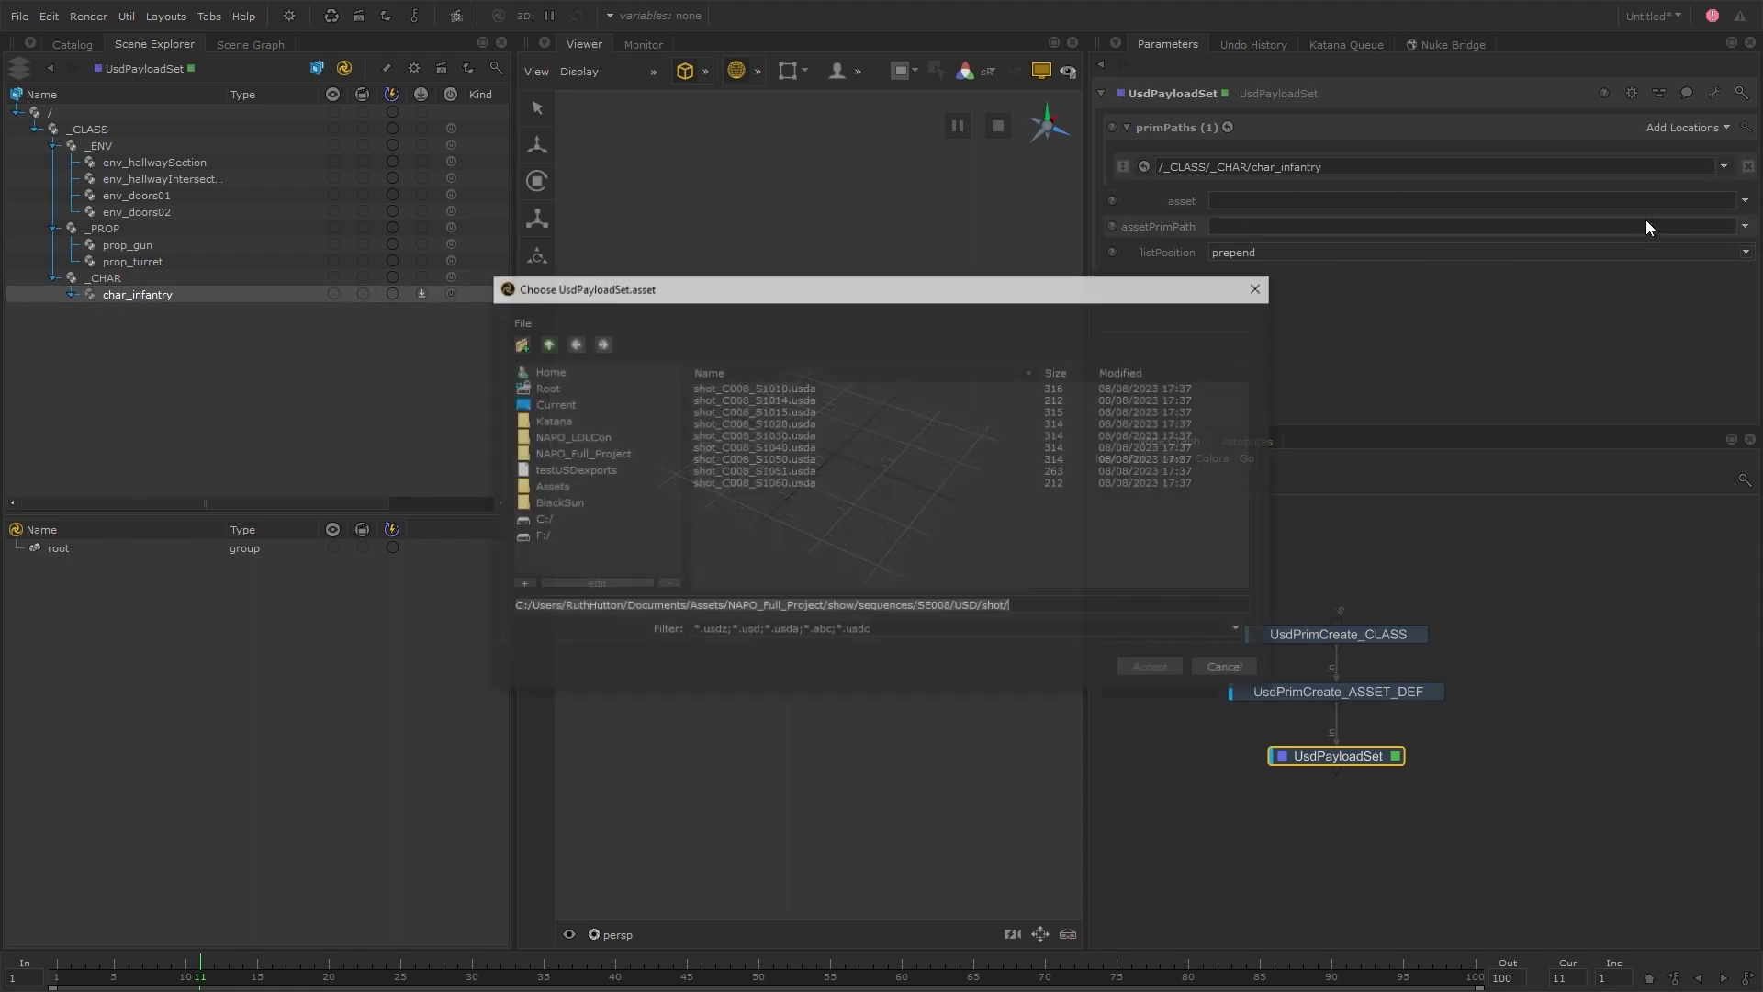
click(600, 499)
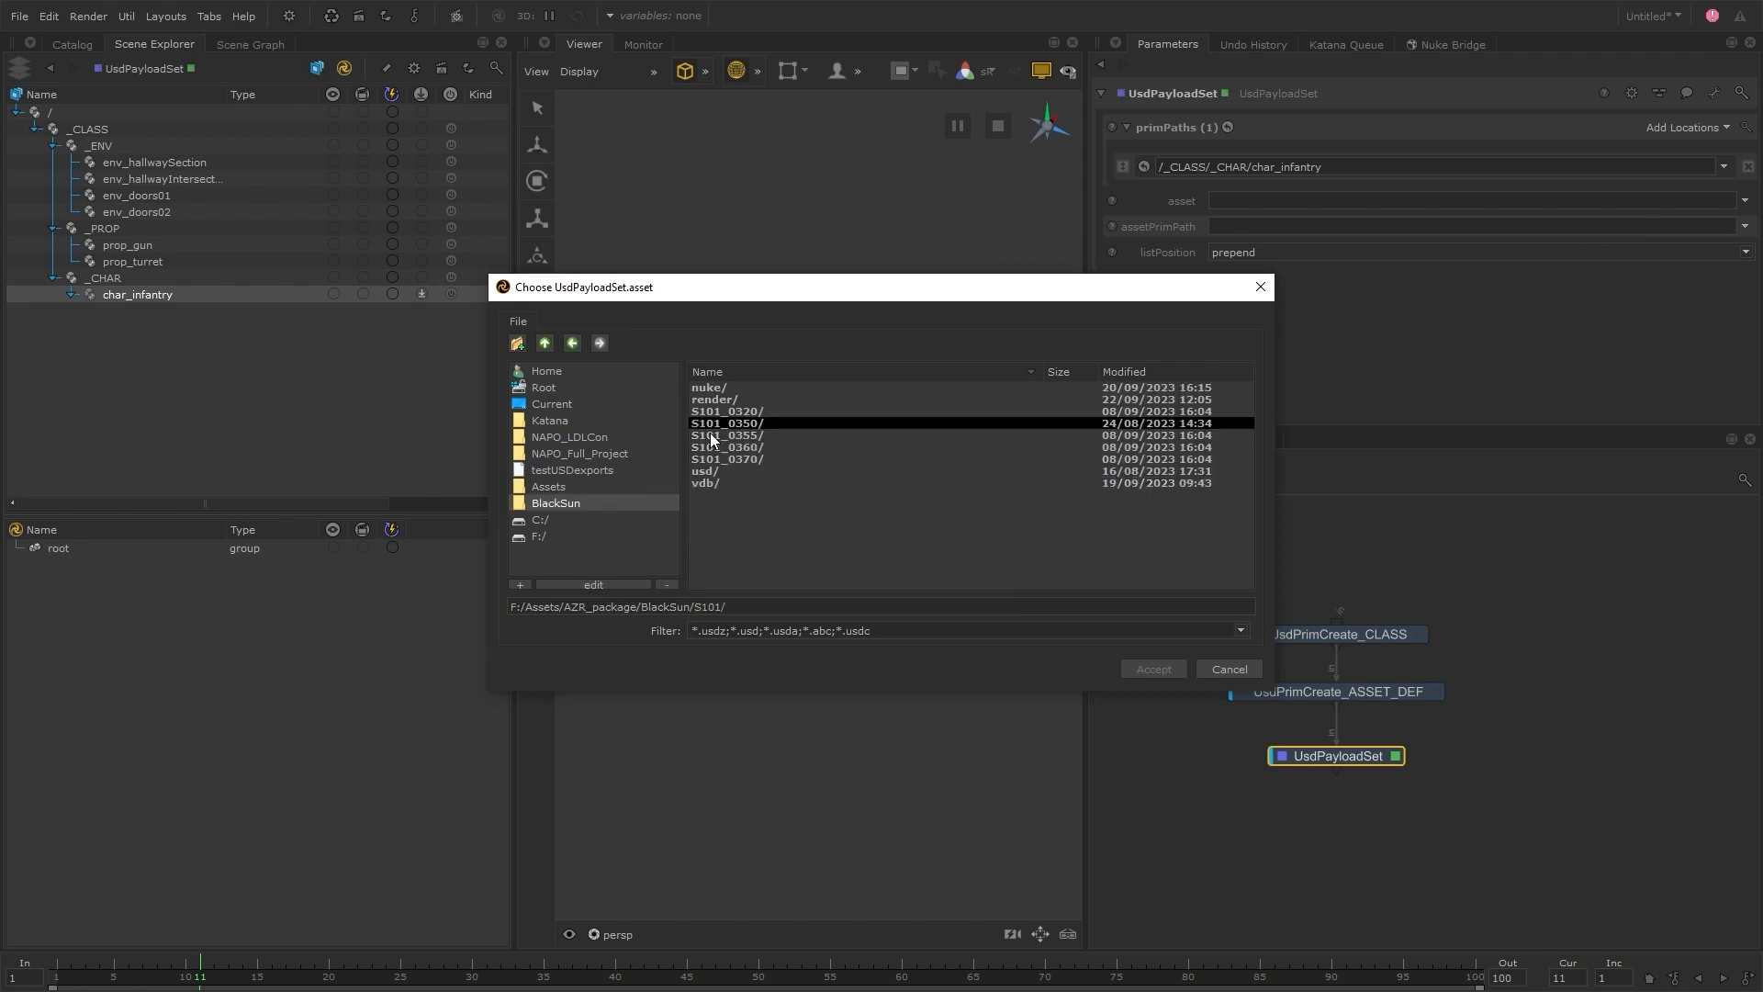
double_click(724, 470)
double_click(732, 411)
double_click(736, 403)
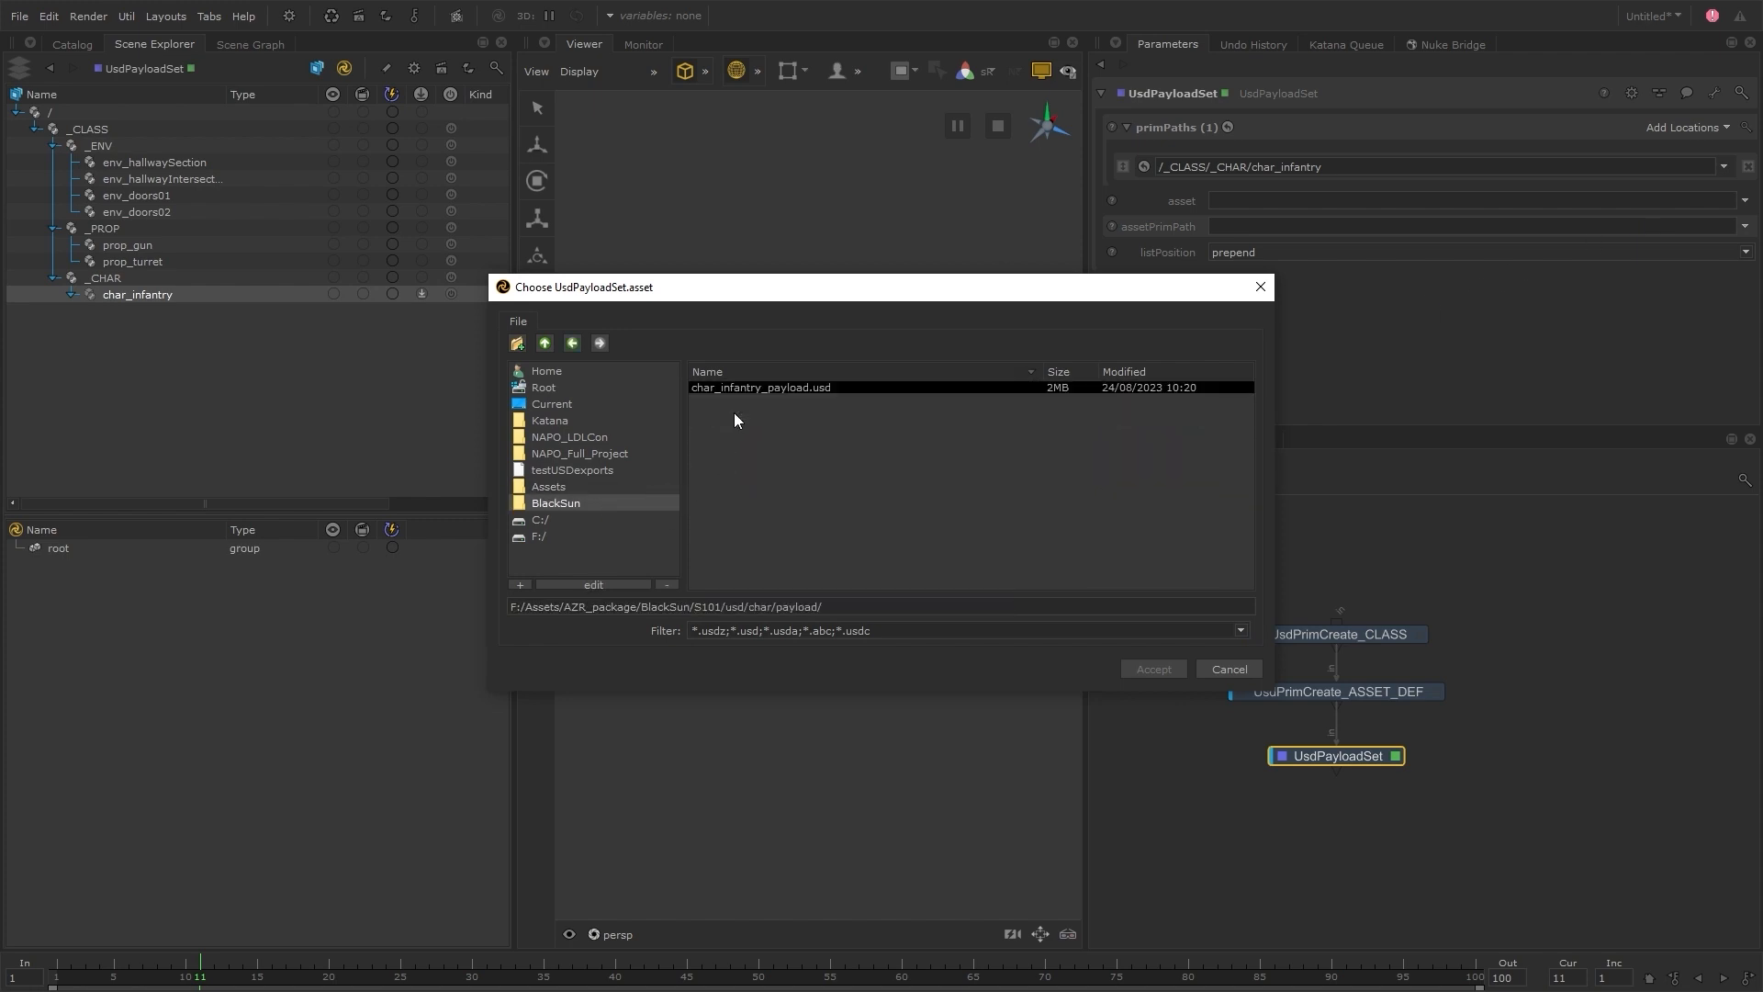
click(801, 386)
click(1154, 669)
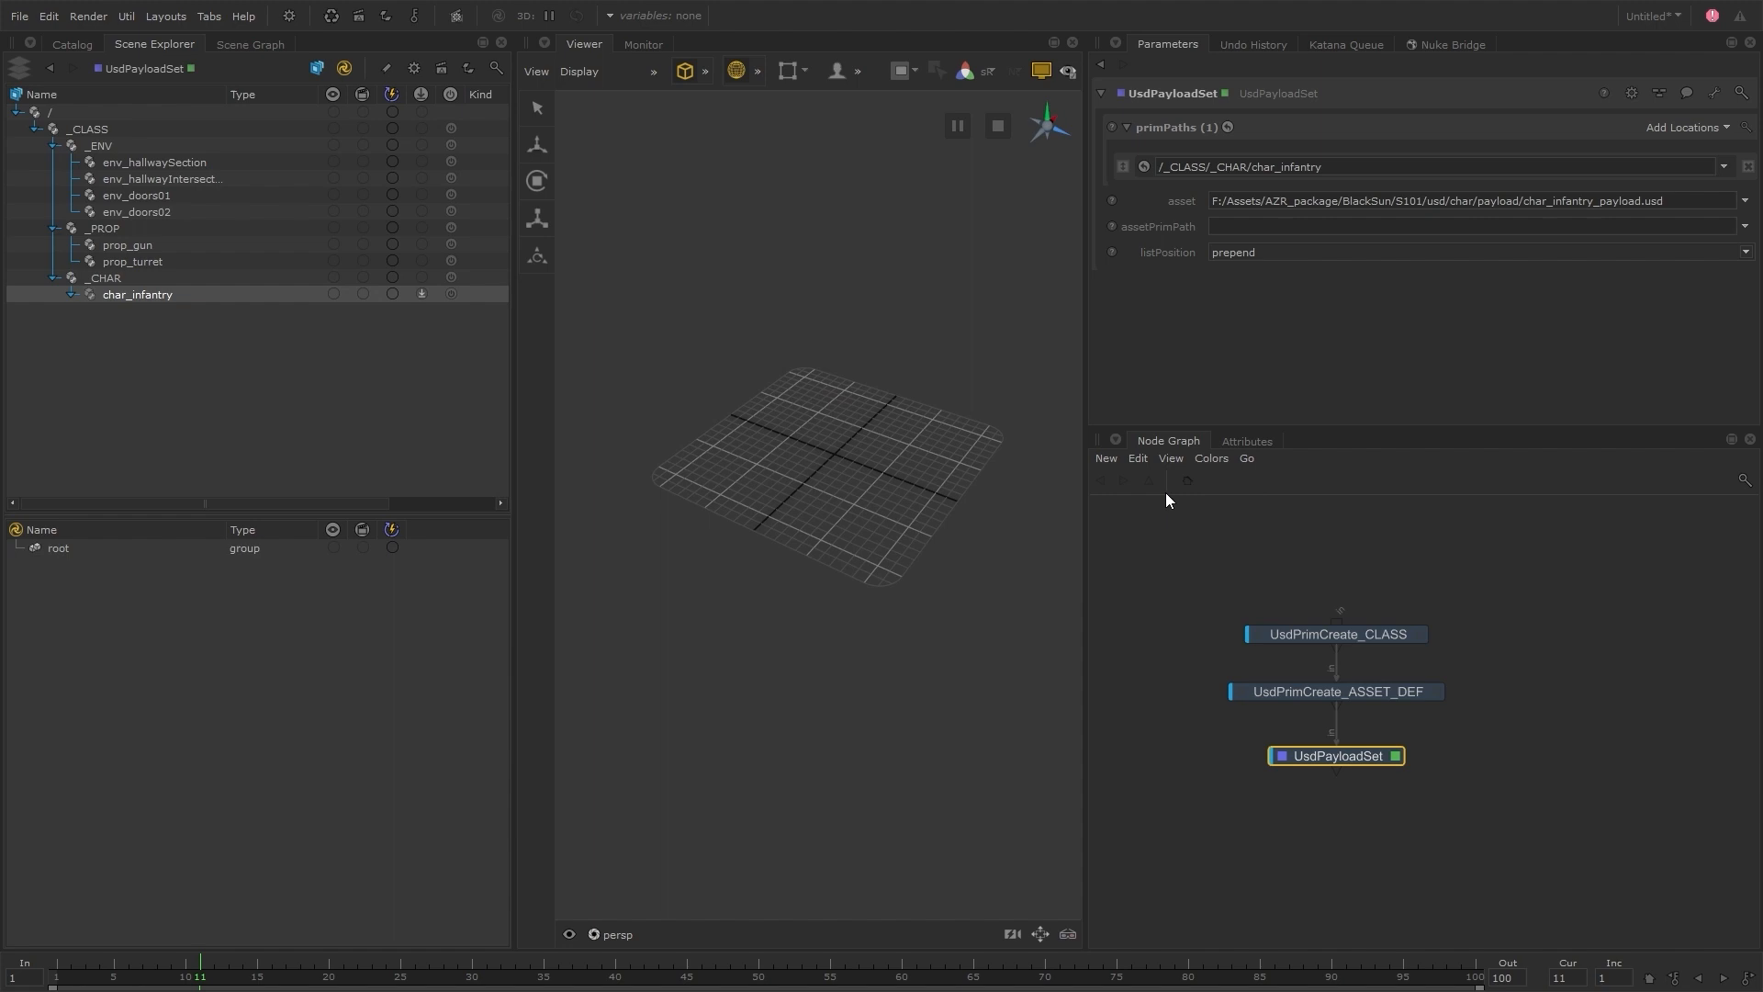
Save the project as blackSun_s101 in the BlackSun/katana folder
right_click(1256, 203)
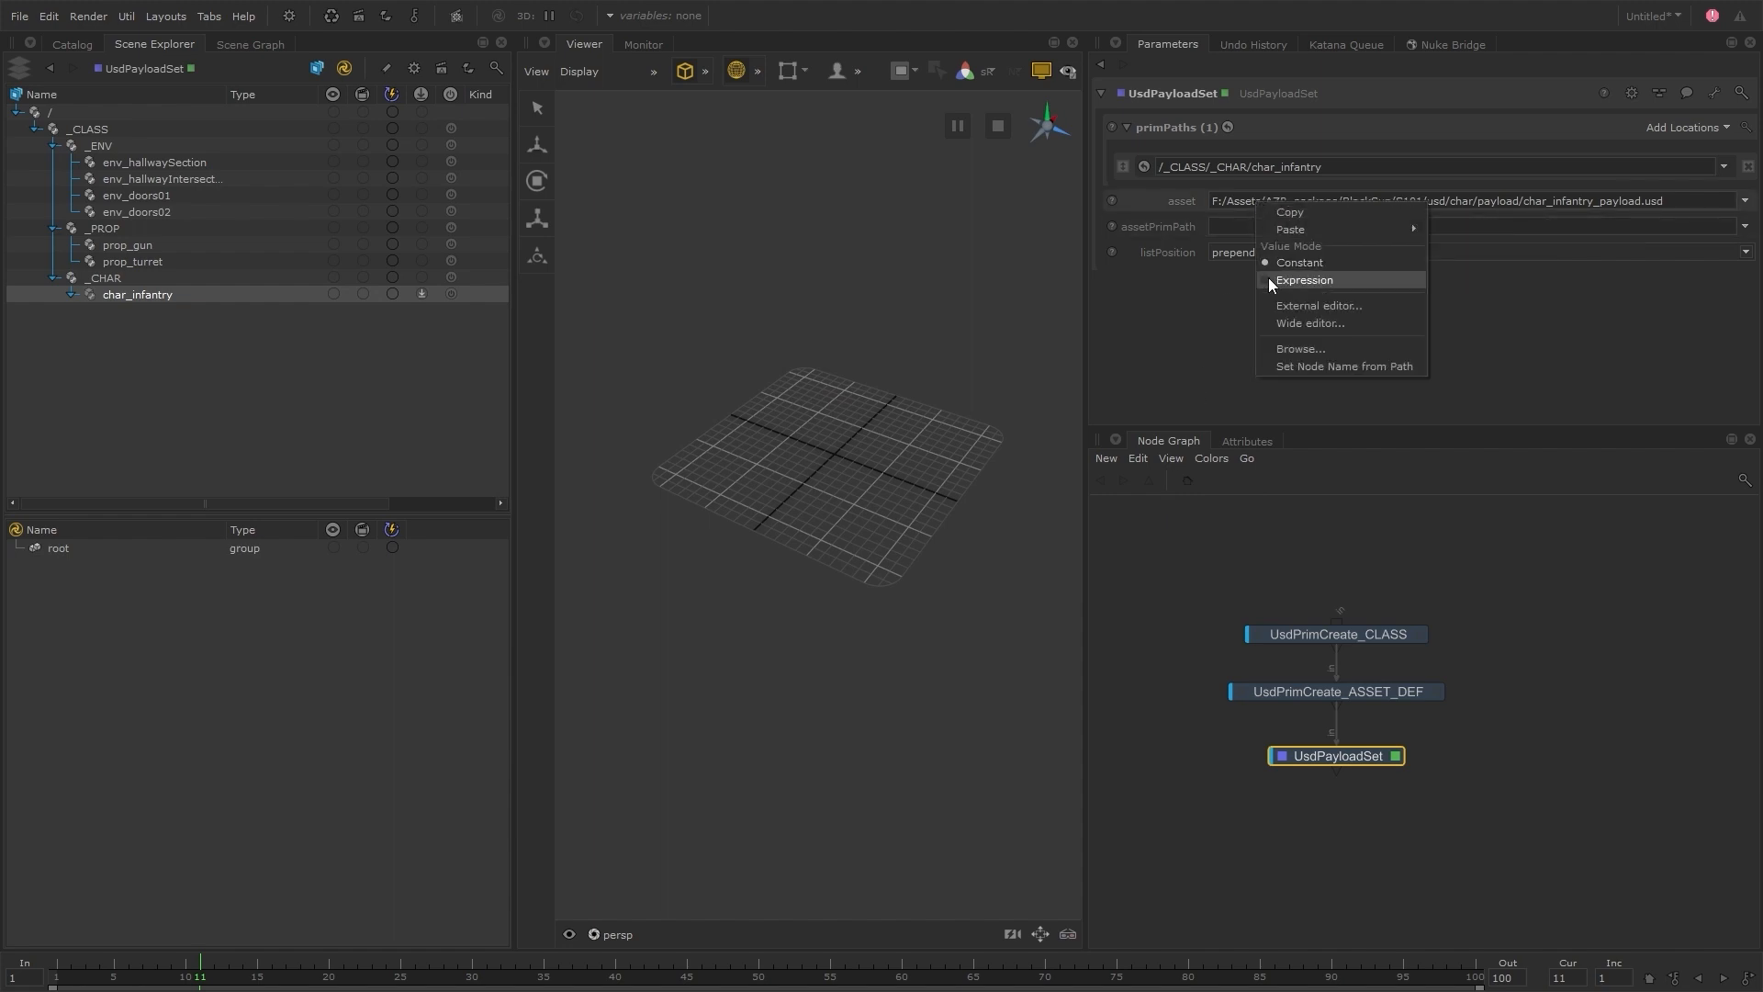
key(Escape)
click(18, 16)
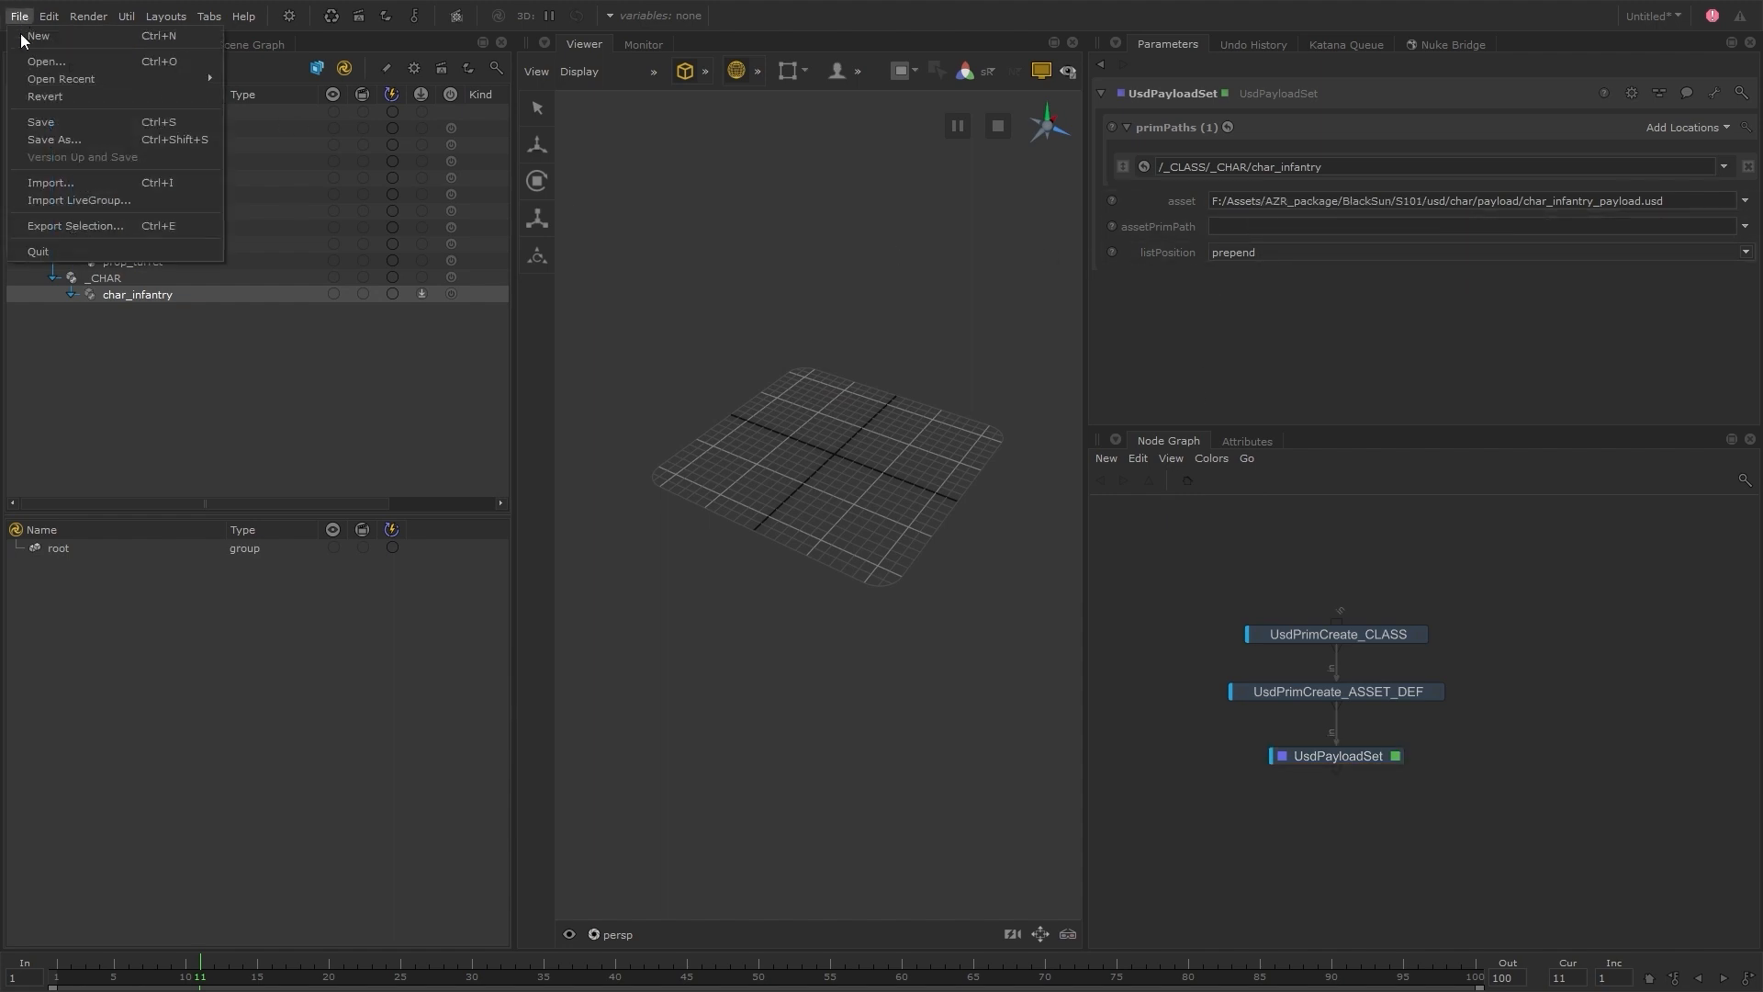
click(87, 137)
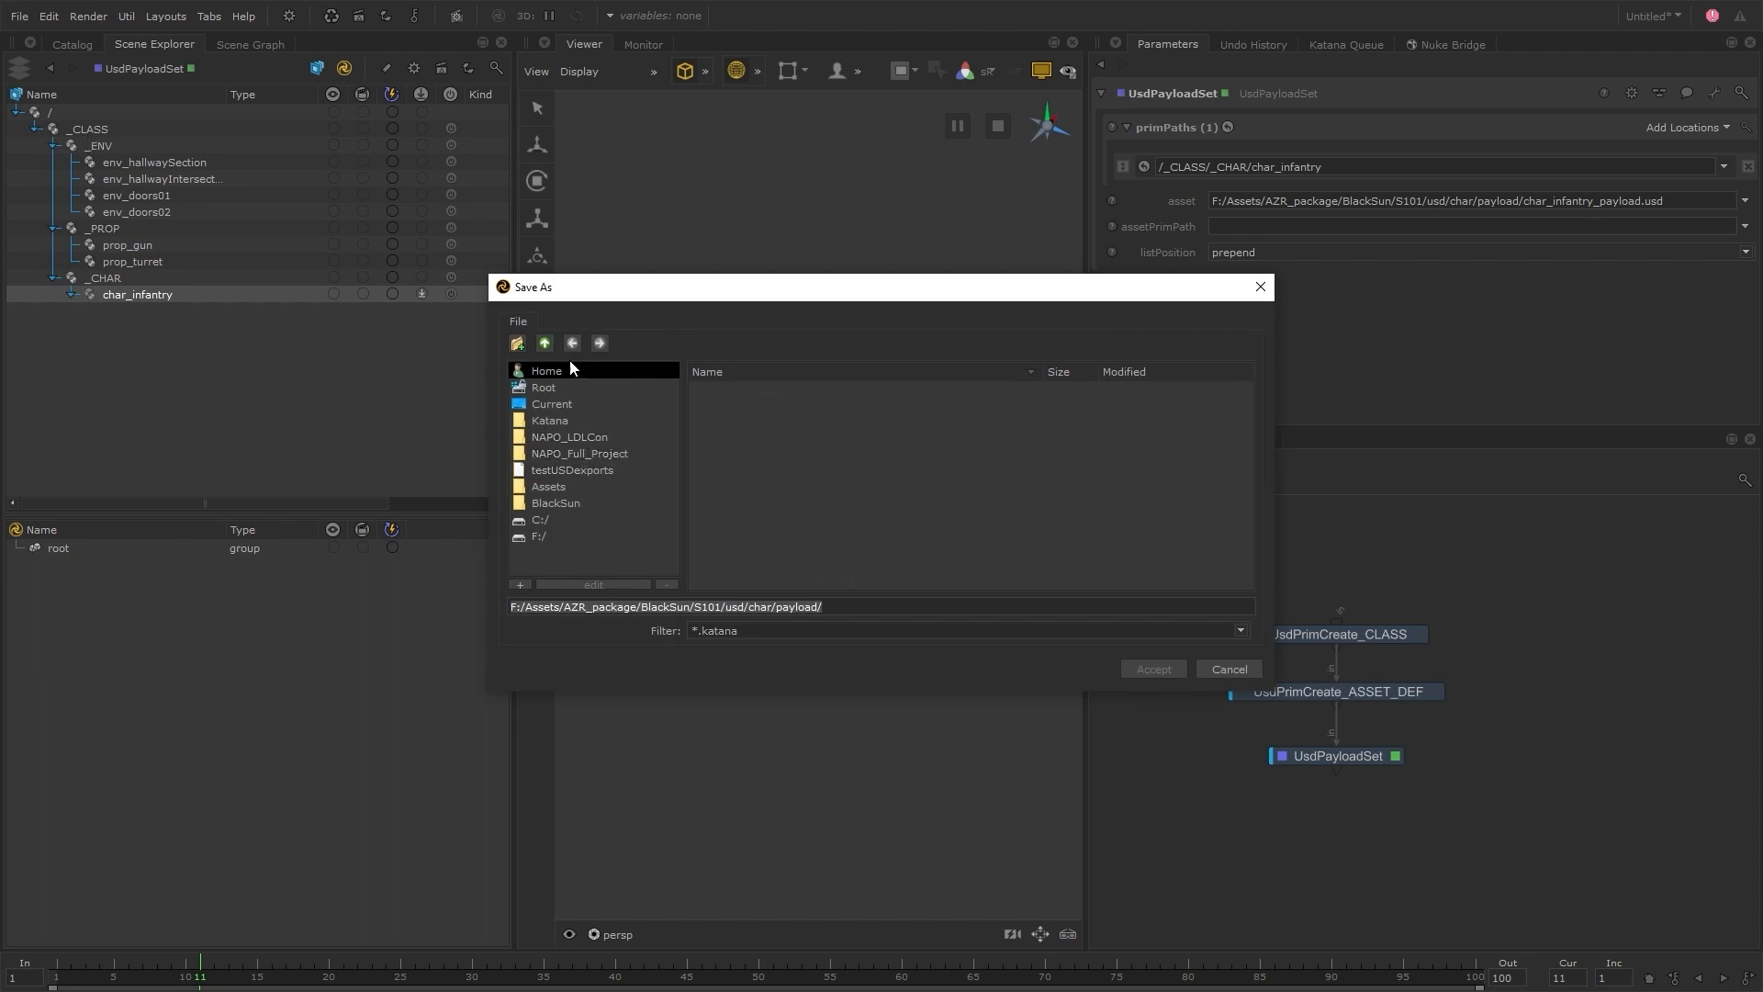
click(547, 343)
click(548, 343)
click(547, 344)
click(547, 344)
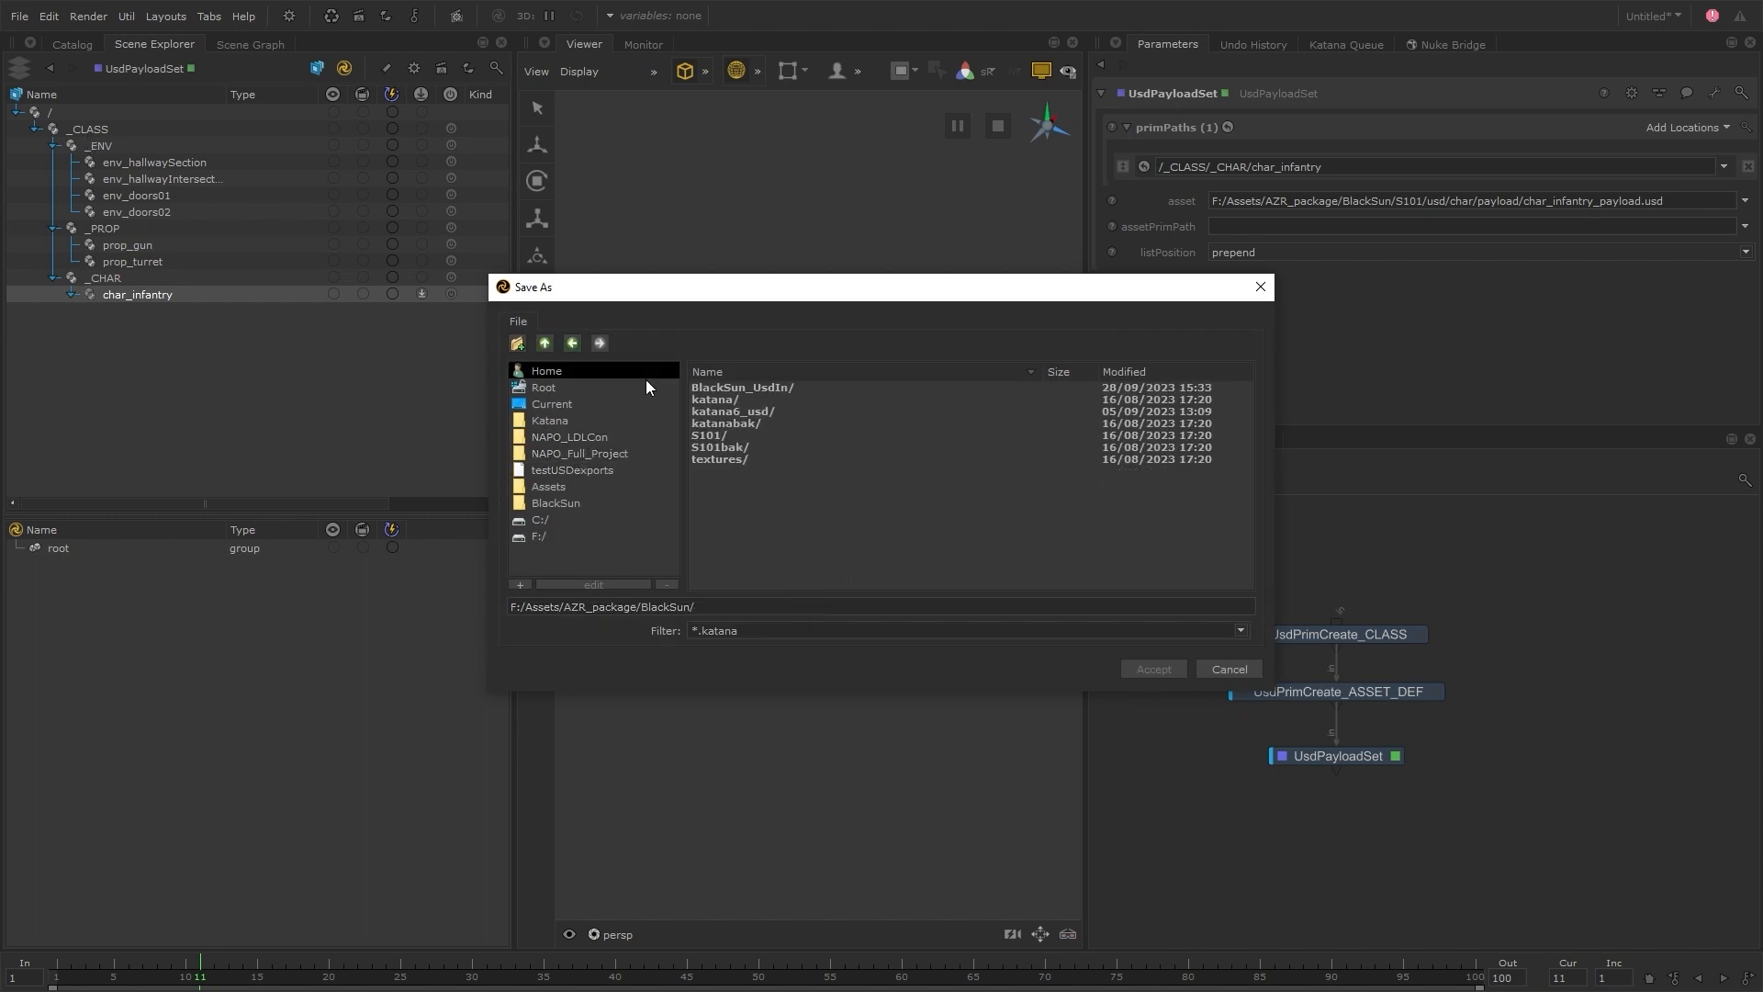
double_click(715, 399)
click(757, 606)
text(black)
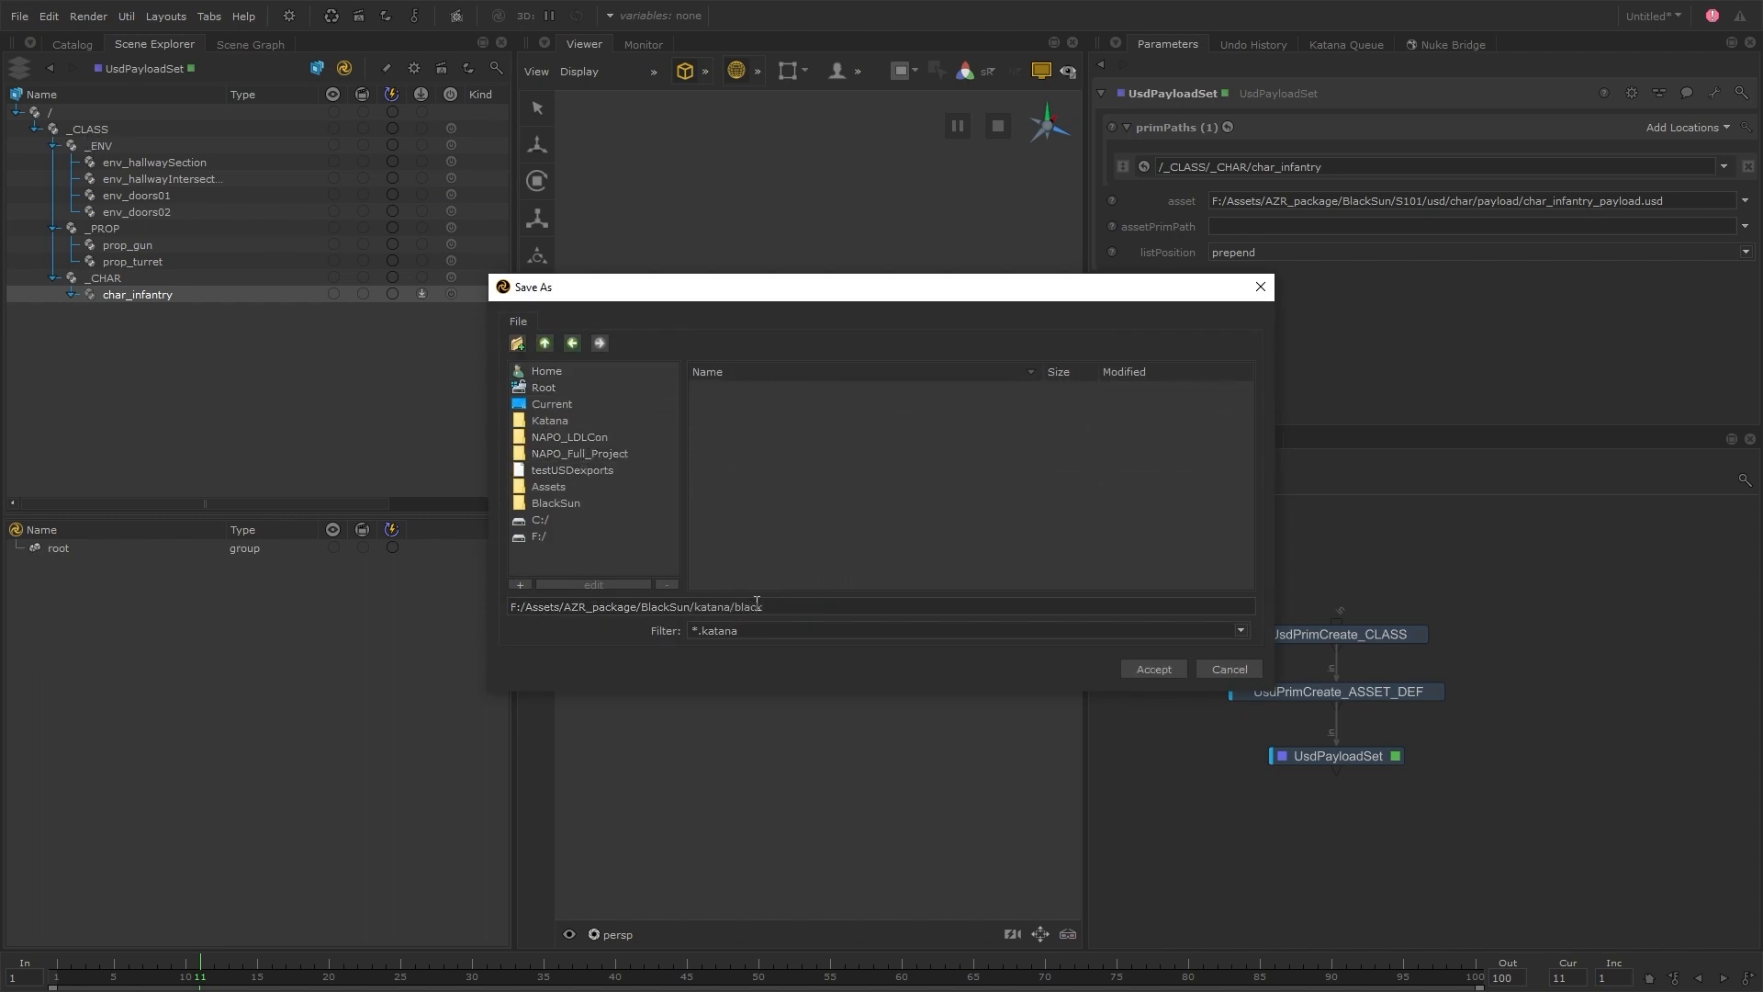
text(Sun)
text(_s101)
key(Return)
Make the payload's asset path an expression reading project.dir+'/../S101/usd/char/payload/char_infantry_payload.usd'
right_click(1231, 198)
click(1258, 277)
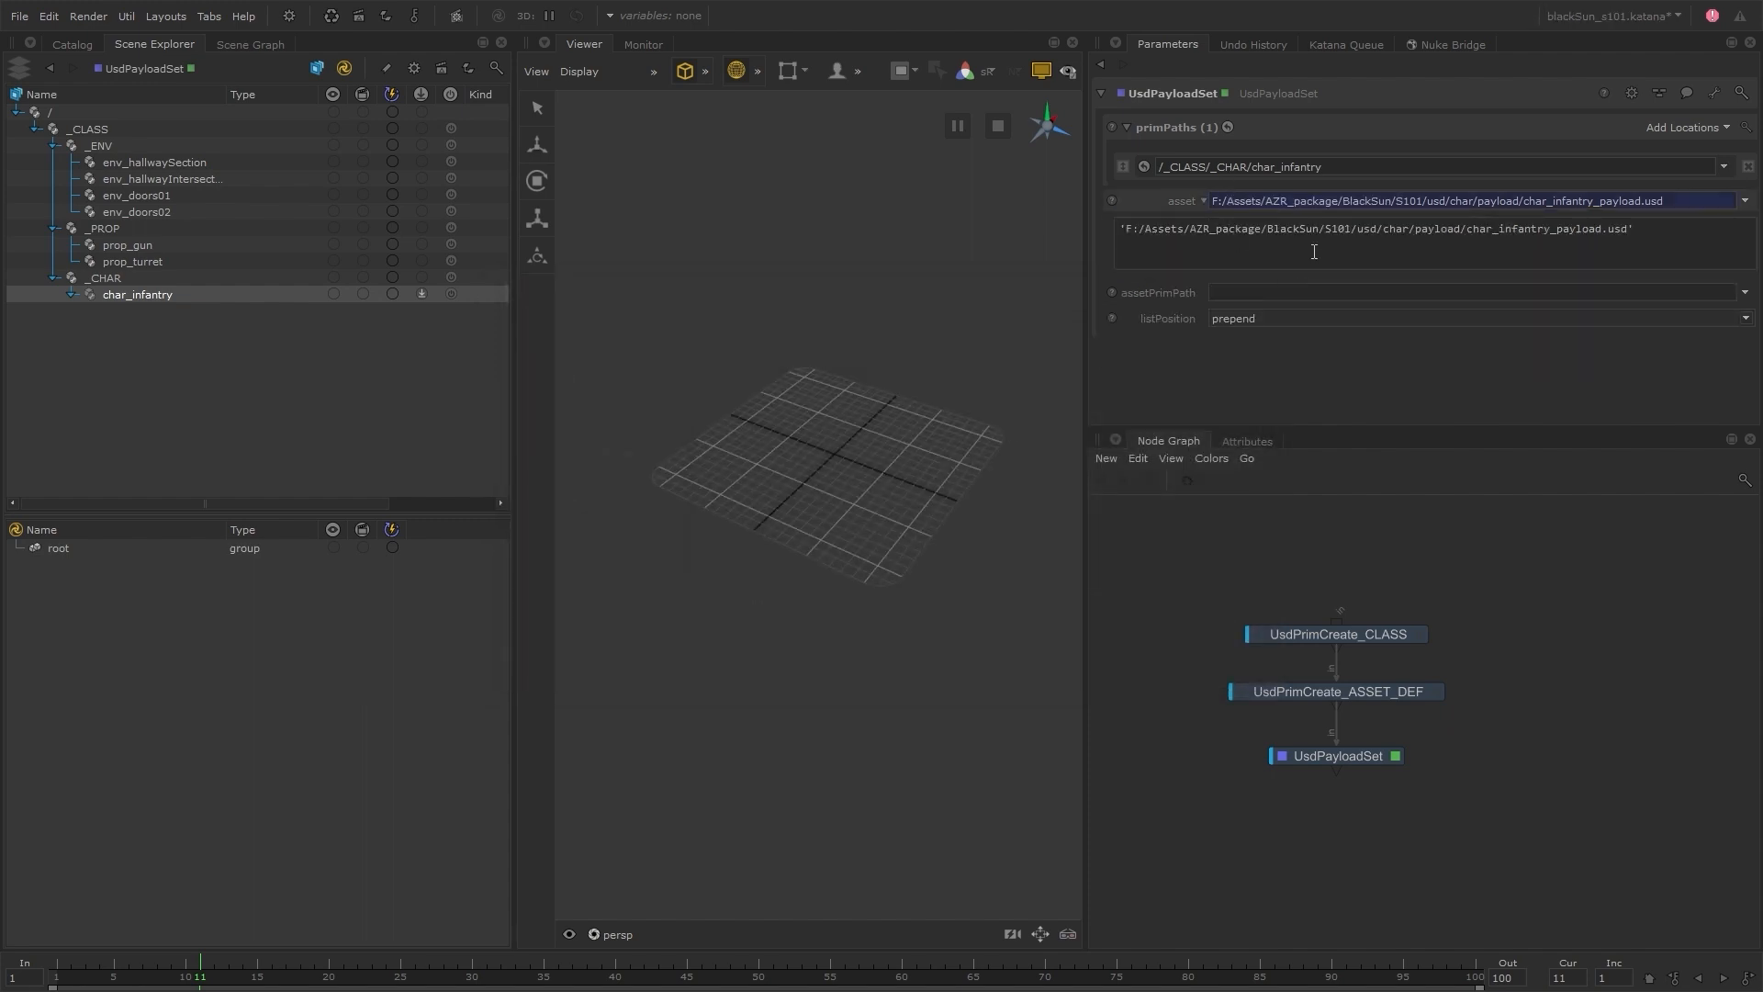
drag(1319, 230, 1120, 229)
text(project.dir+'/..)
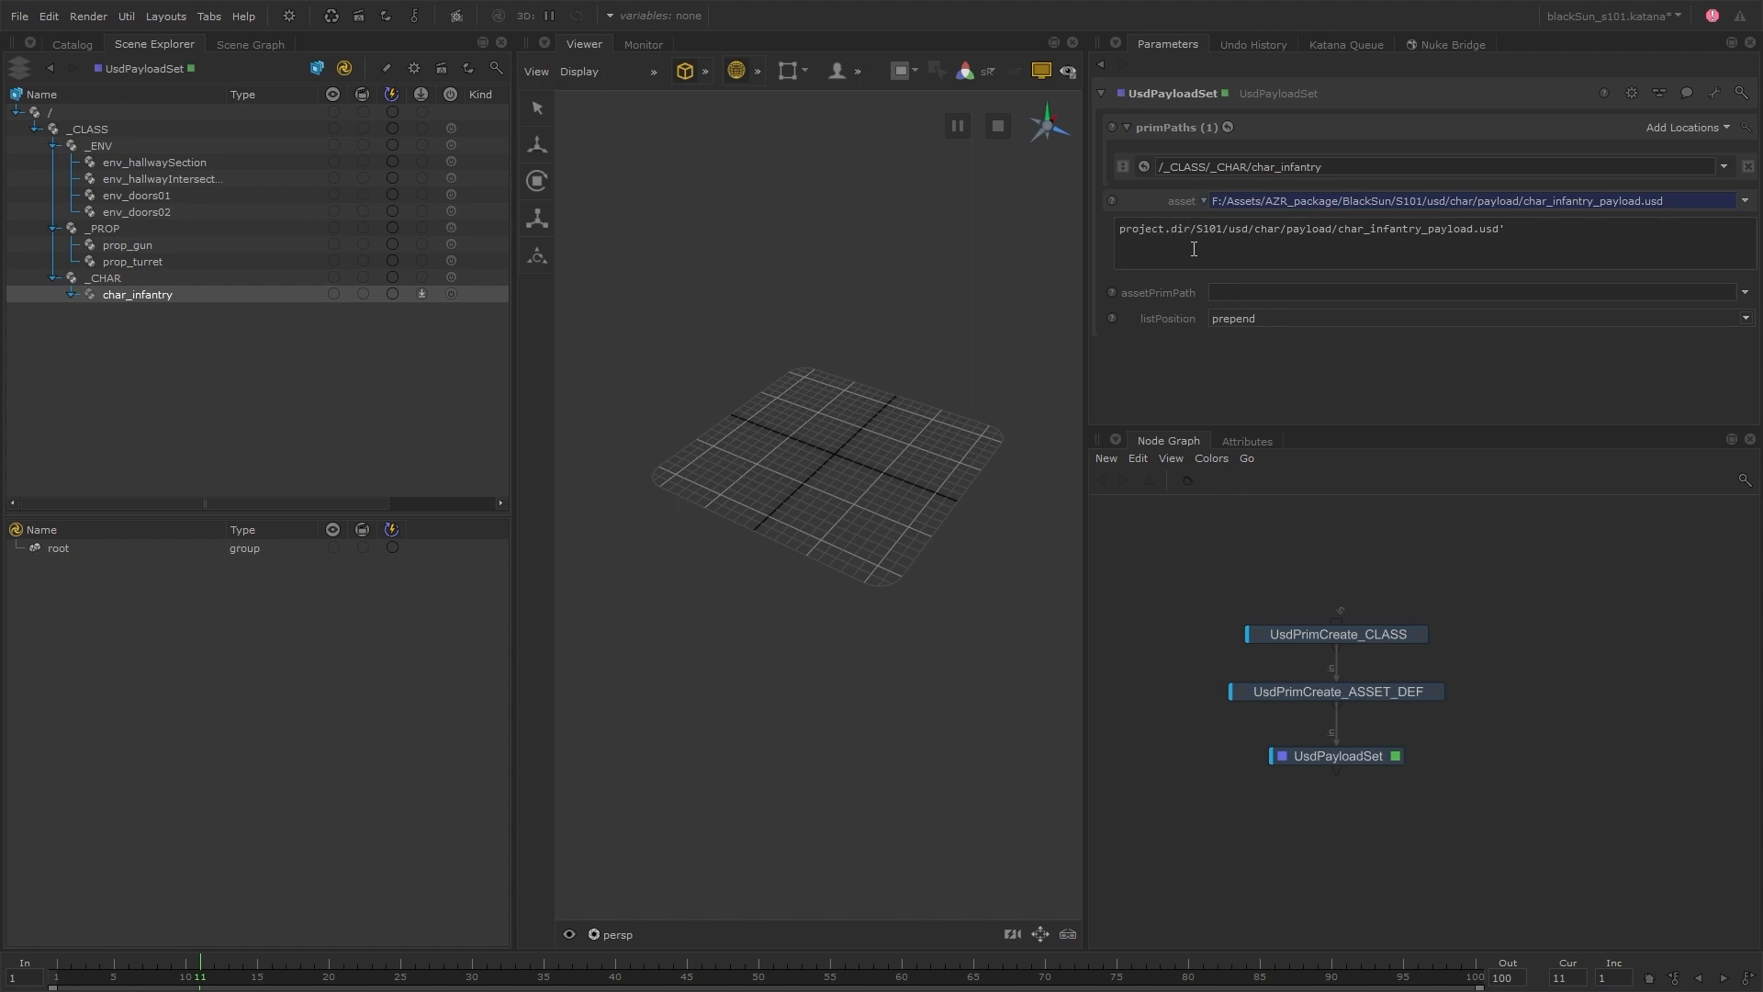
click(1234, 540)
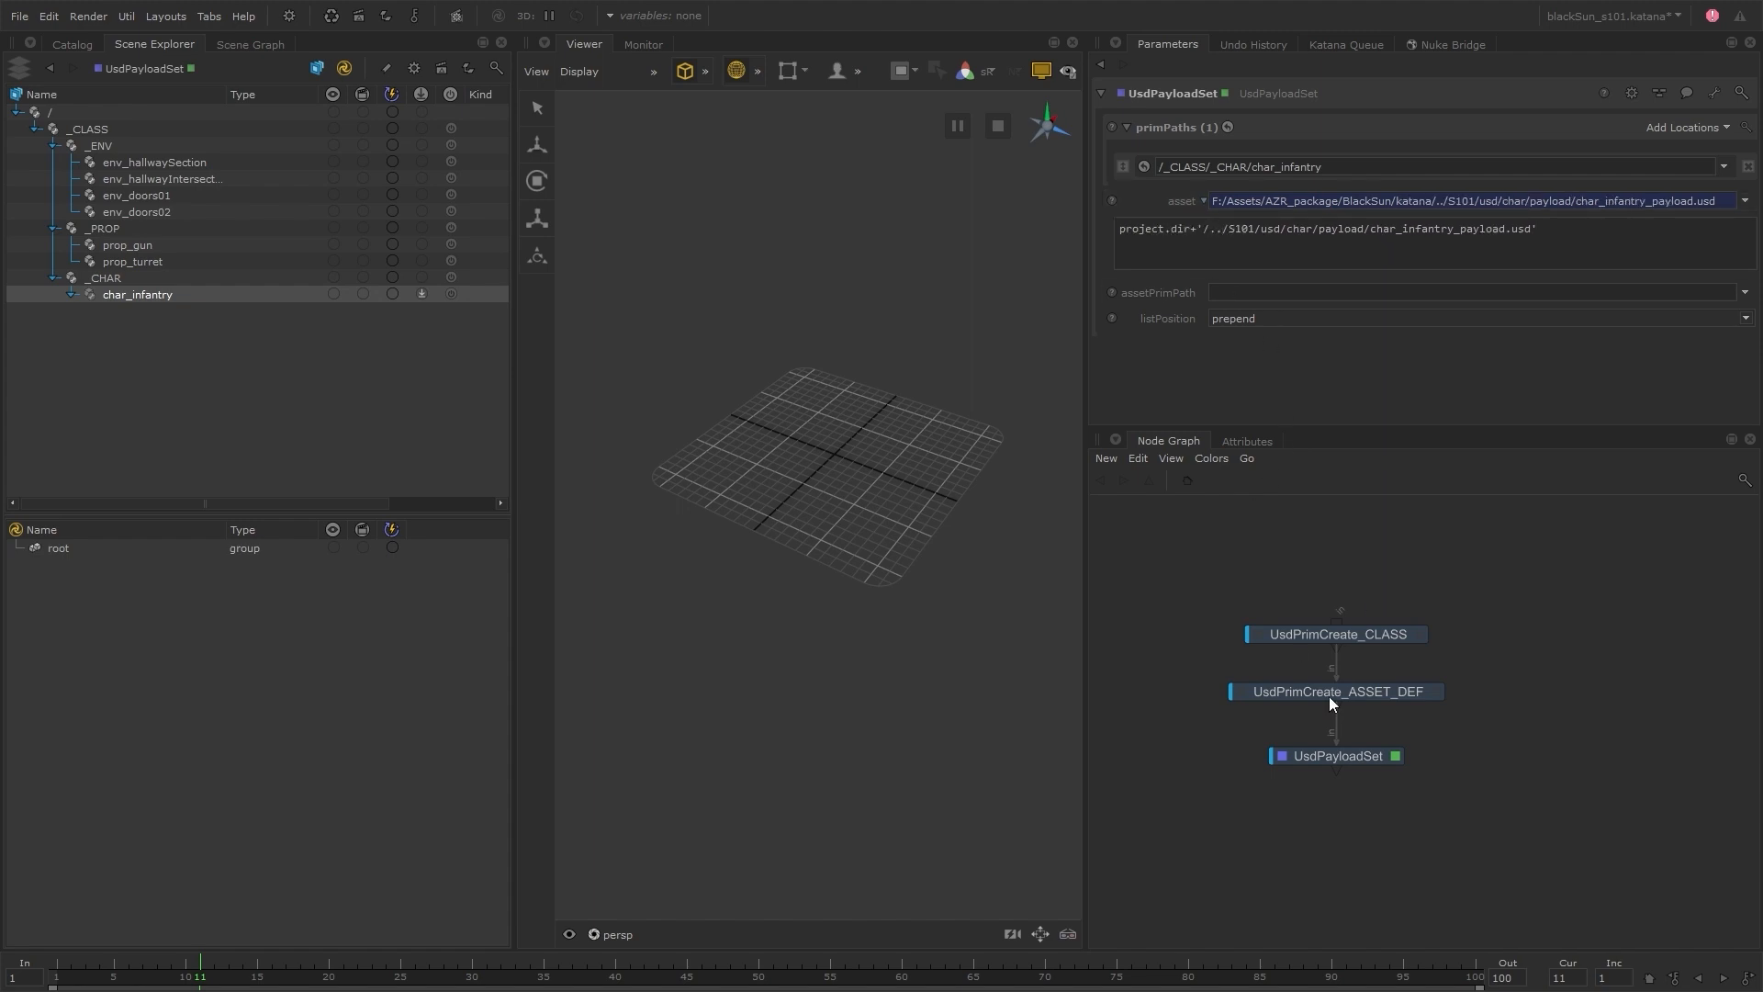
Rename the UsdPayloadSet node as CHAR_PAYLOAD
click(1350, 762)
text(nCHAR_PAYLOAD)
key(Return)
click(1113, 704)
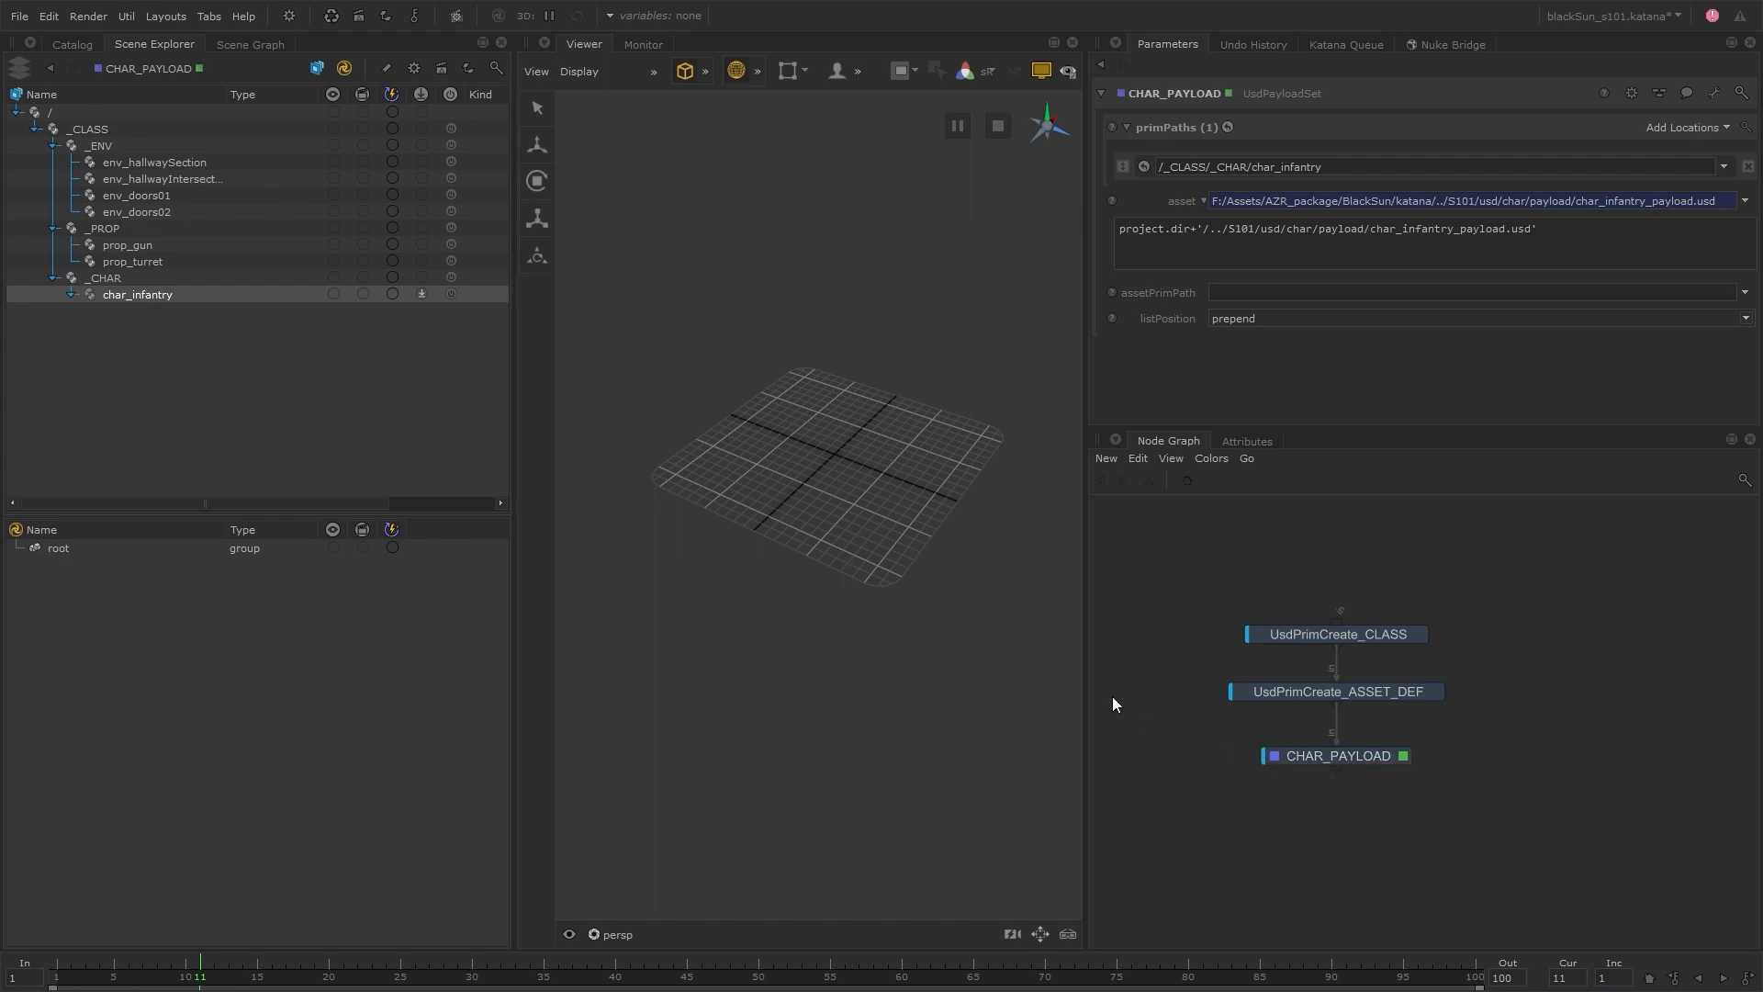
Expand the whole char_infantry branch in the scene hierarchy and examine the loaded payload prims and their parent _CHAR
click(73, 294)
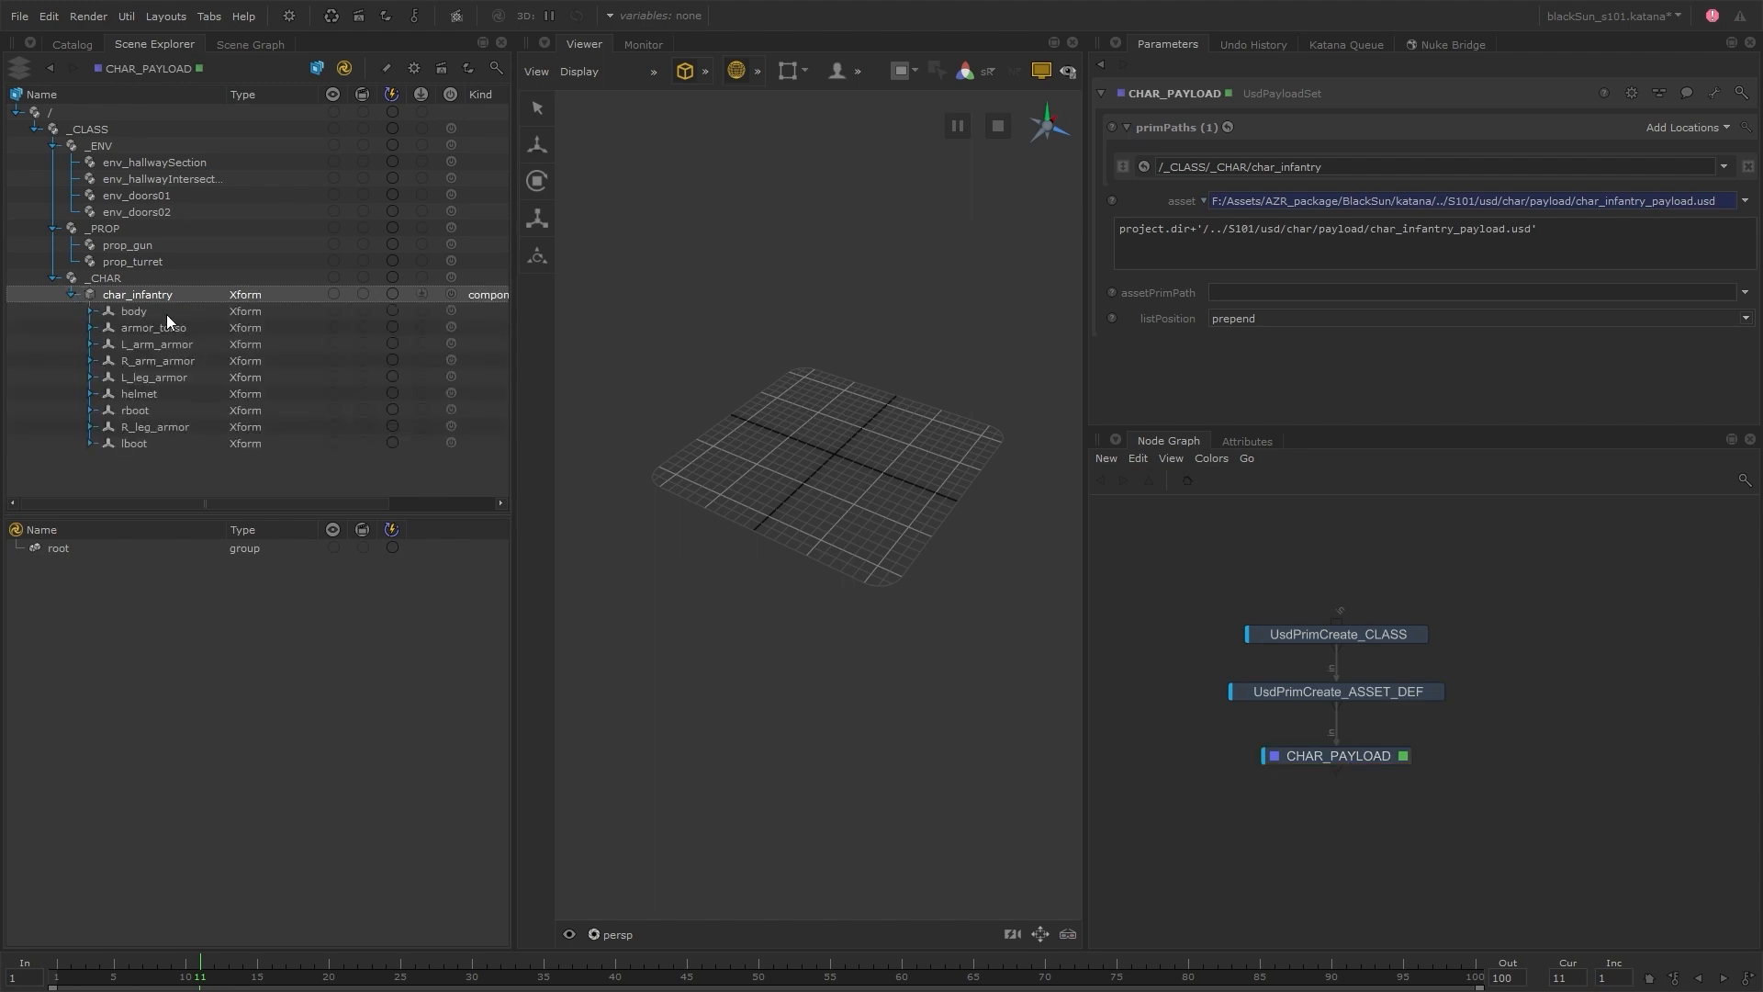
right_click(143, 291)
click(182, 284)
alt+right_drag(992, 384, 877, 481)
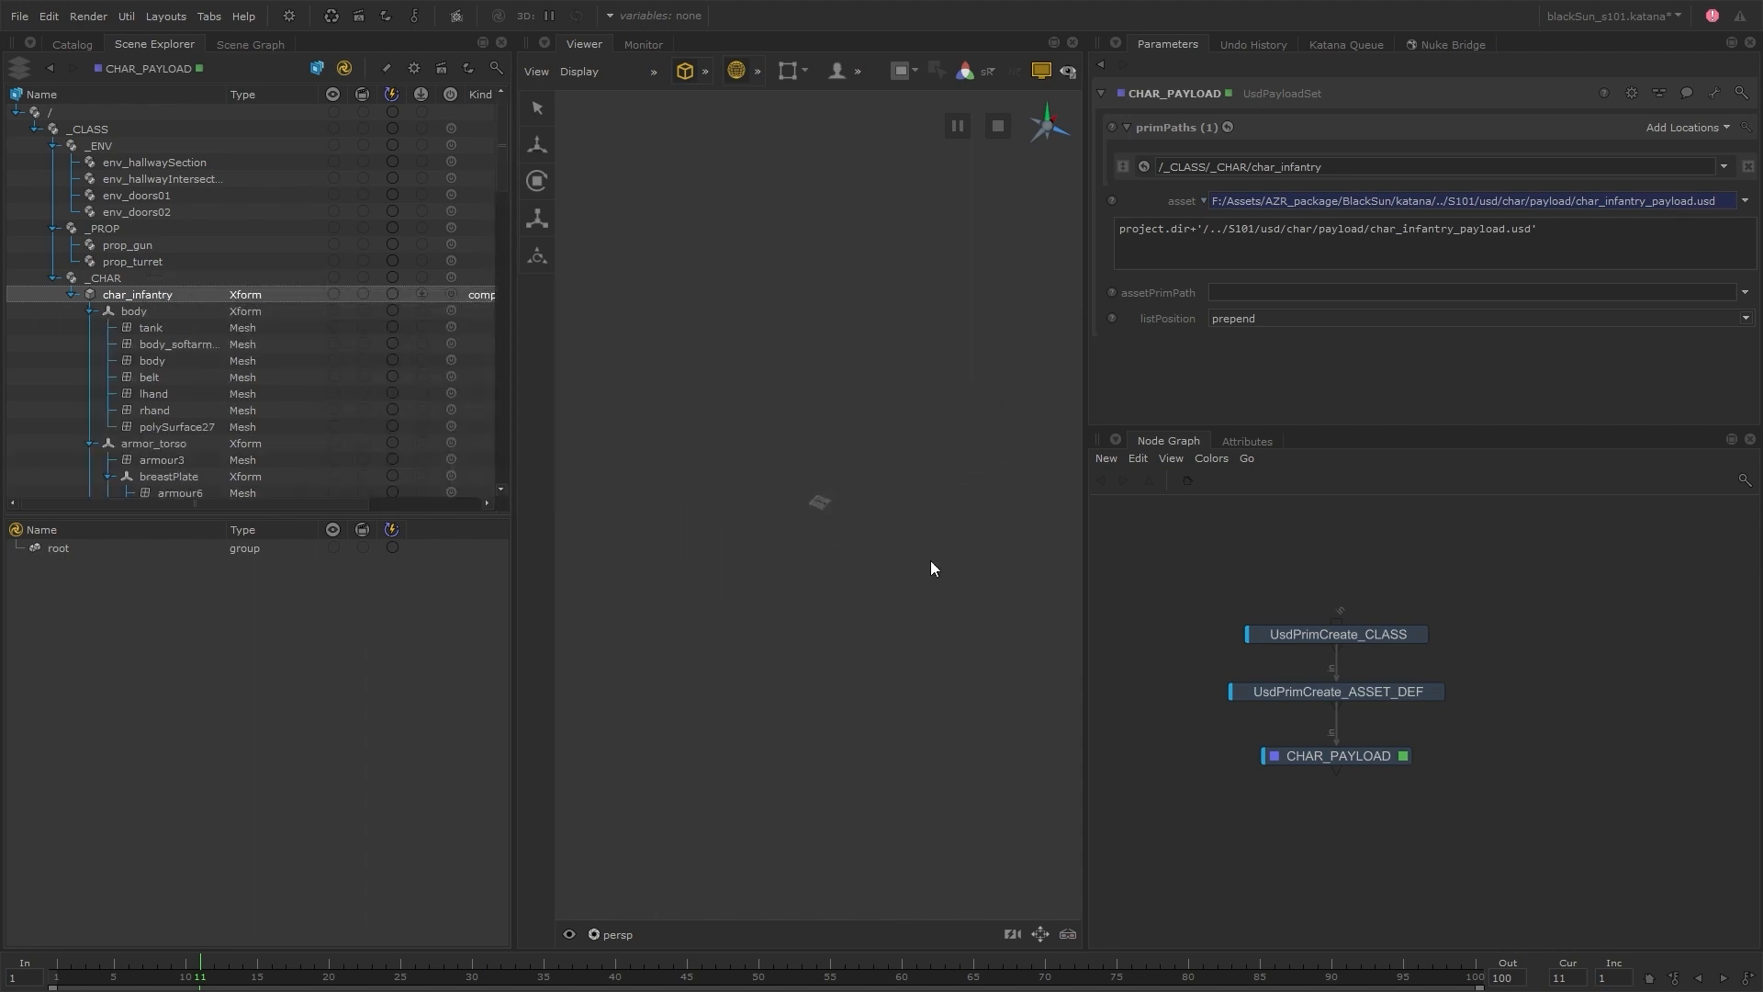
click(139, 279)
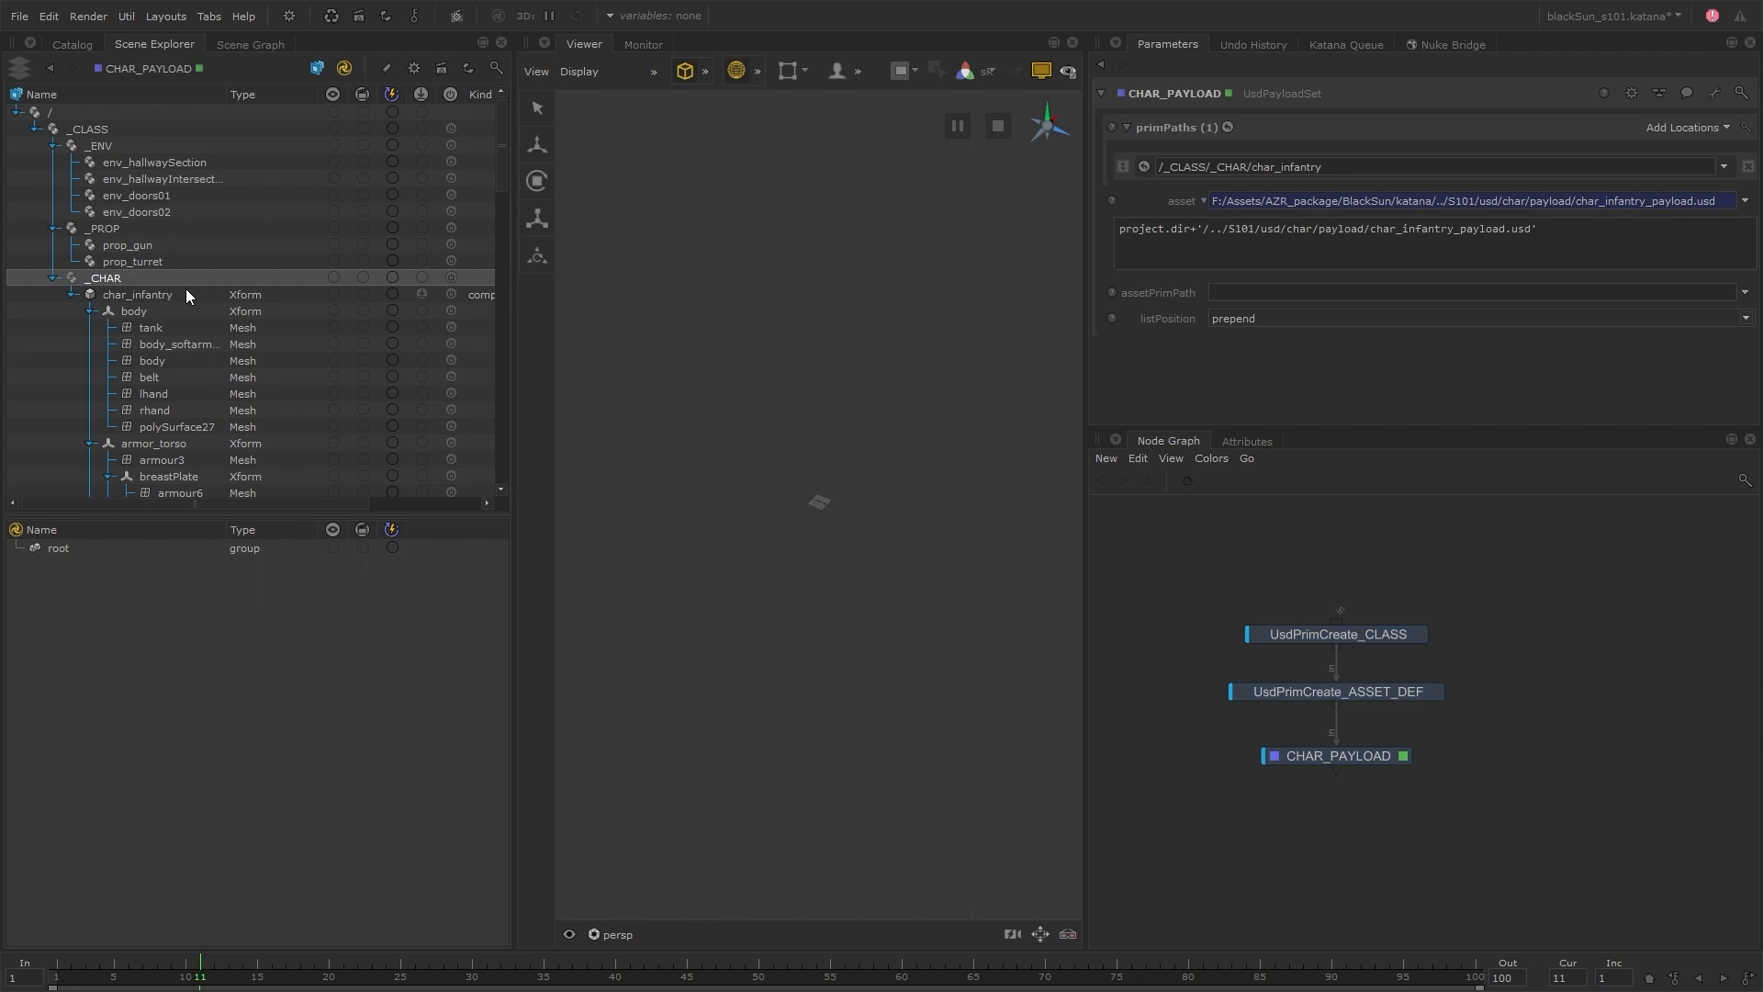
Enable primSpecHierarchy on the UsdPrimCreate_ASSET_DEF node and inspect the infantry character in the viewer
click(1436, 692)
scroll(1155, 388, down, 4)
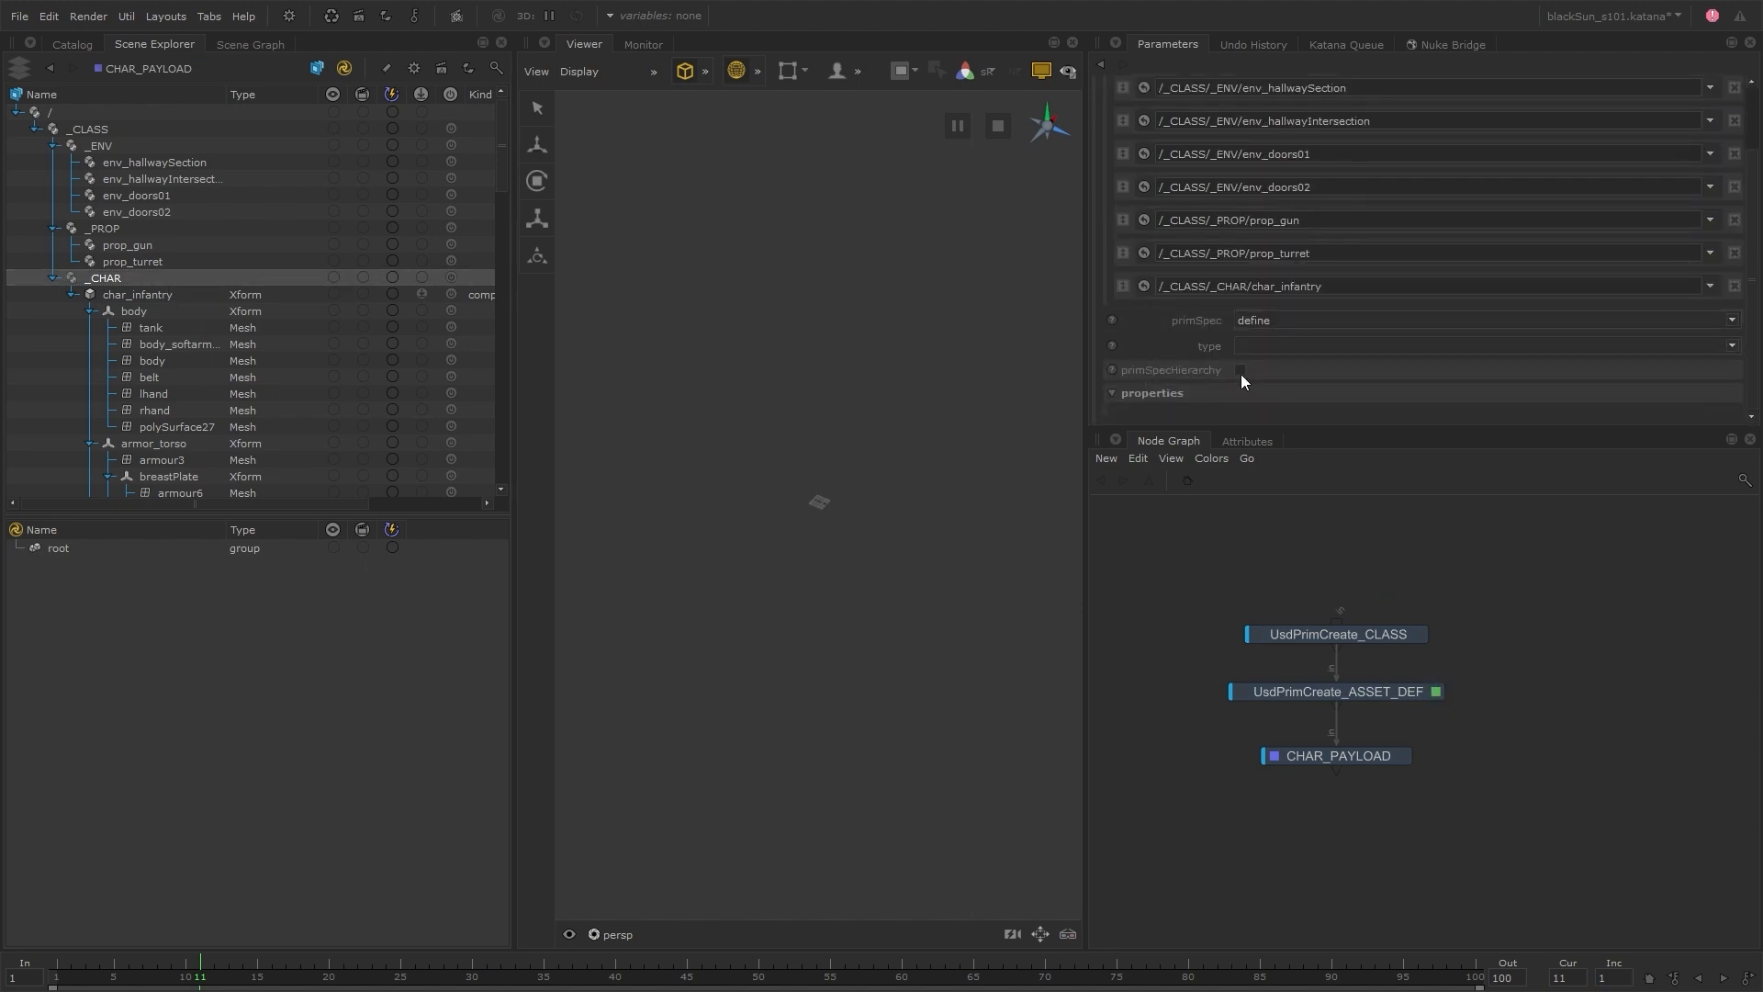
click(1241, 372)
alt+drag(995, 525, 931, 488)
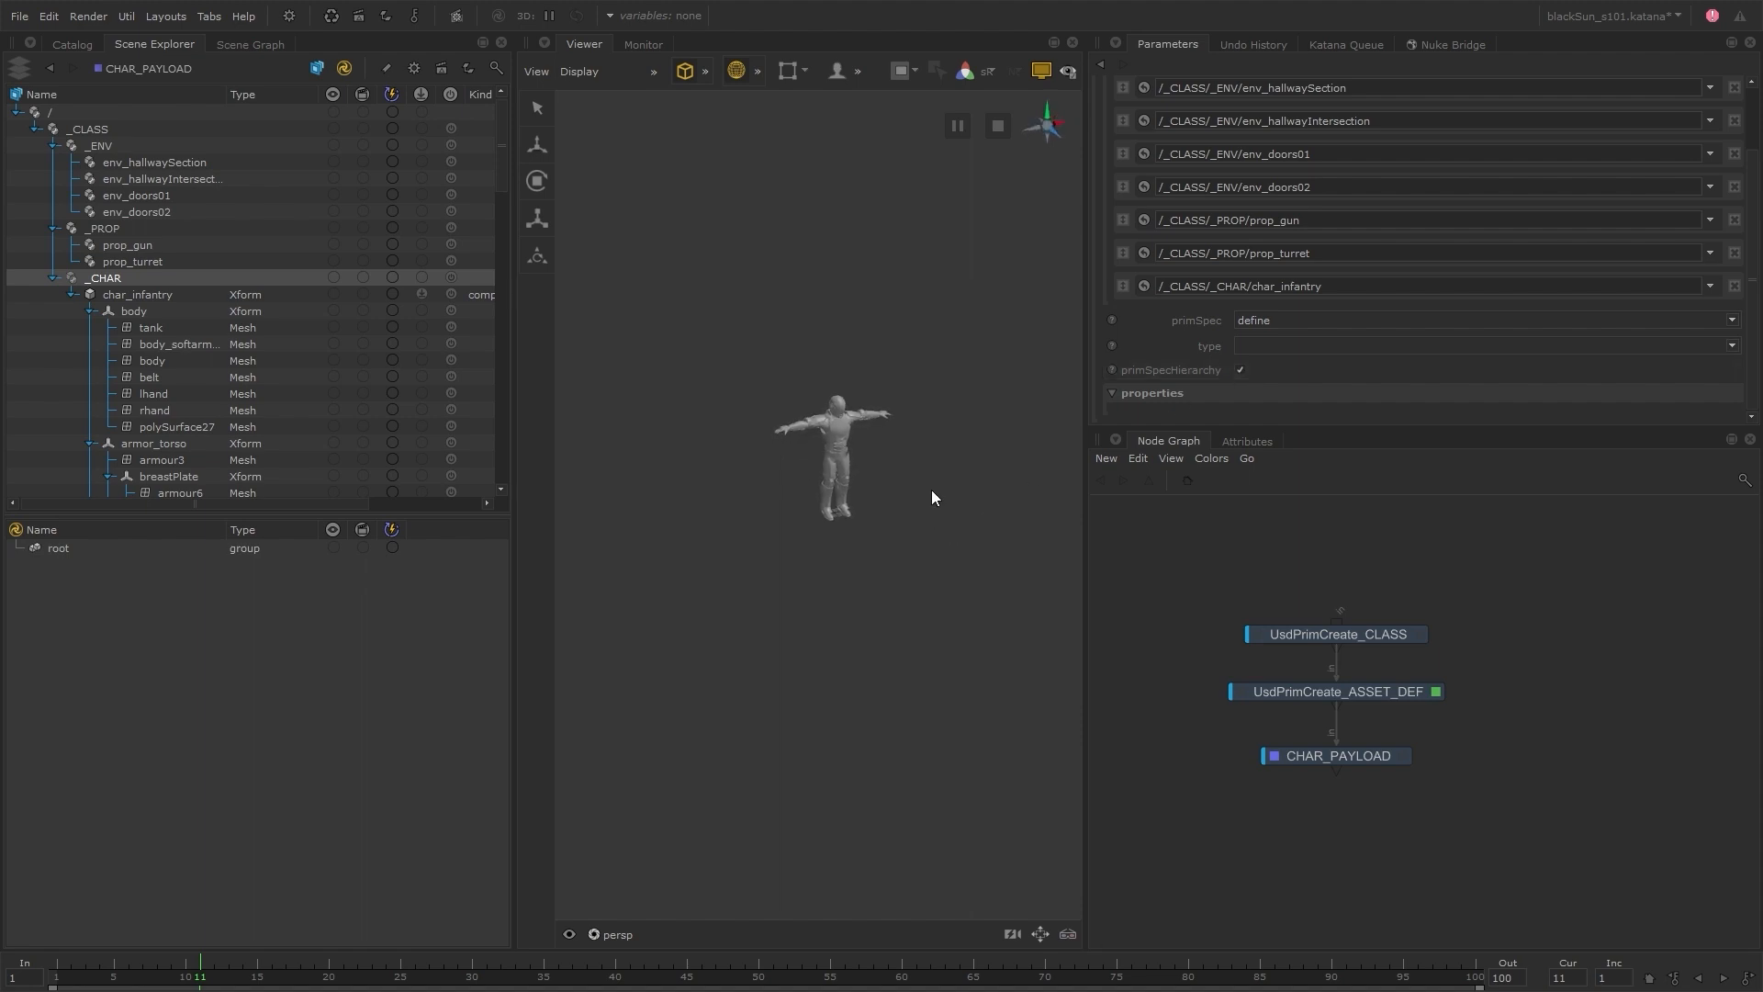
alt+right_drag(931, 488, 1007, 432)
alt+drag(1008, 433, 949, 545)
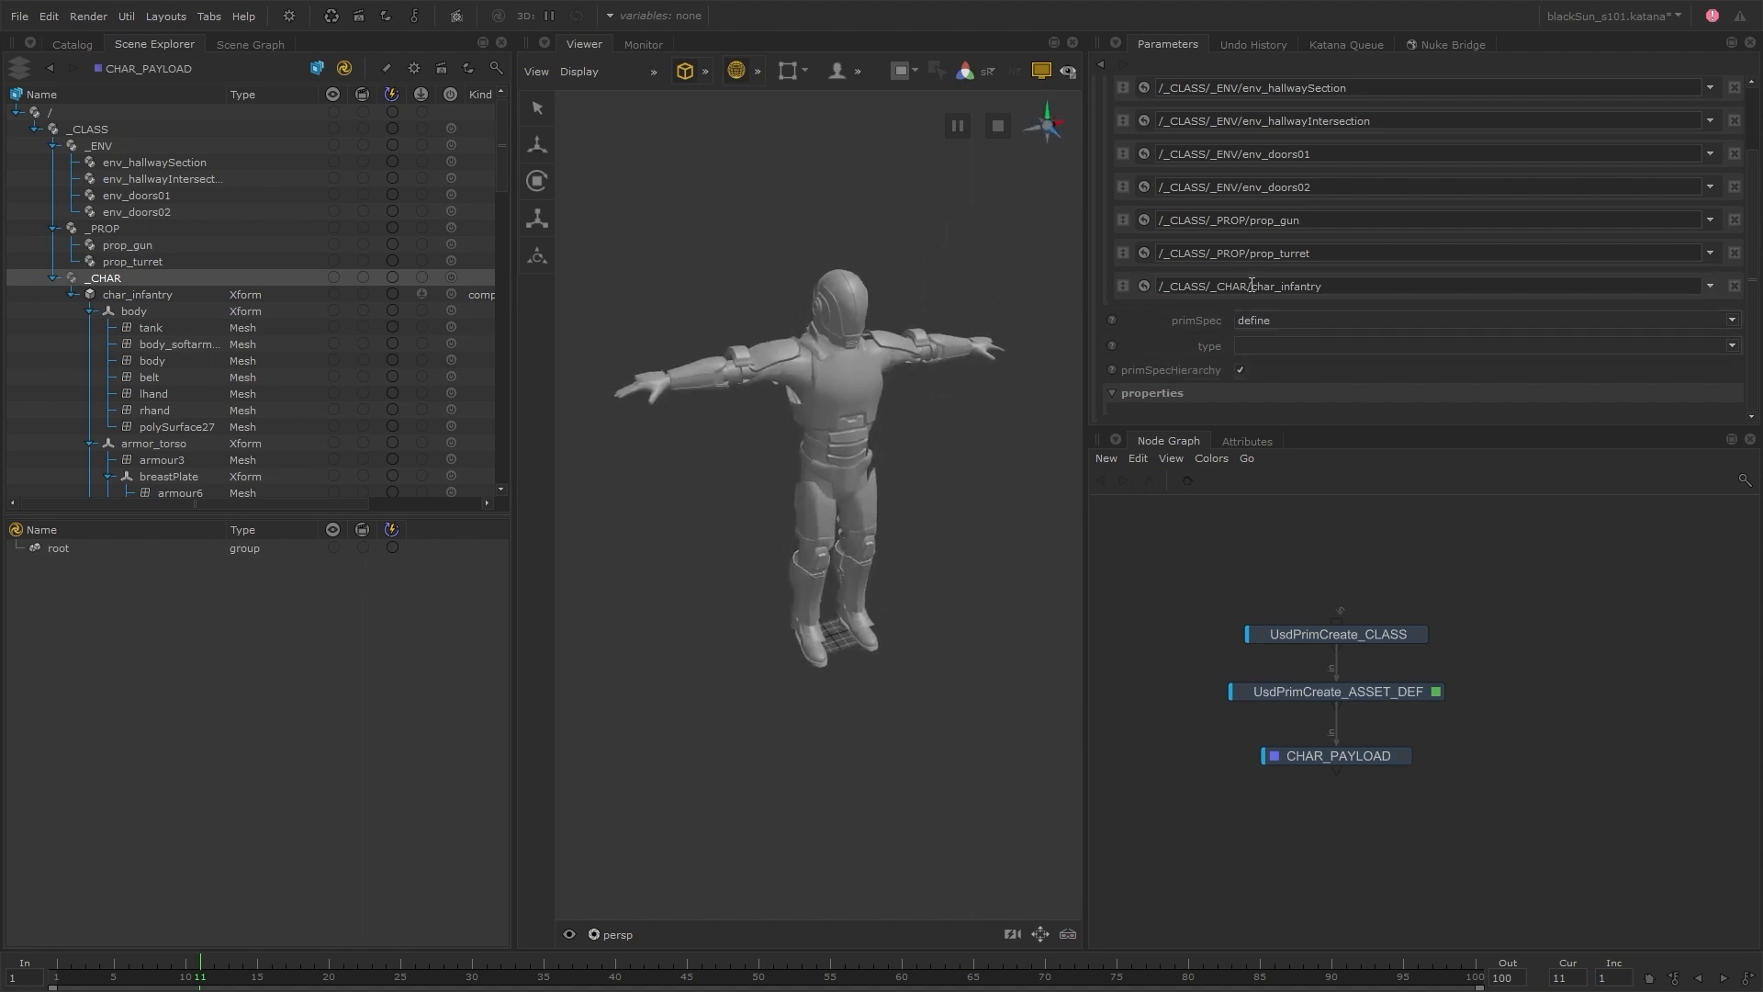
Widen the scene hierarchy until the Kind column fits and hide the Katana location list beneath the USD prims
drag(1250, 286, 1157, 286)
click(1163, 305)
drag(516, 317, 551, 317)
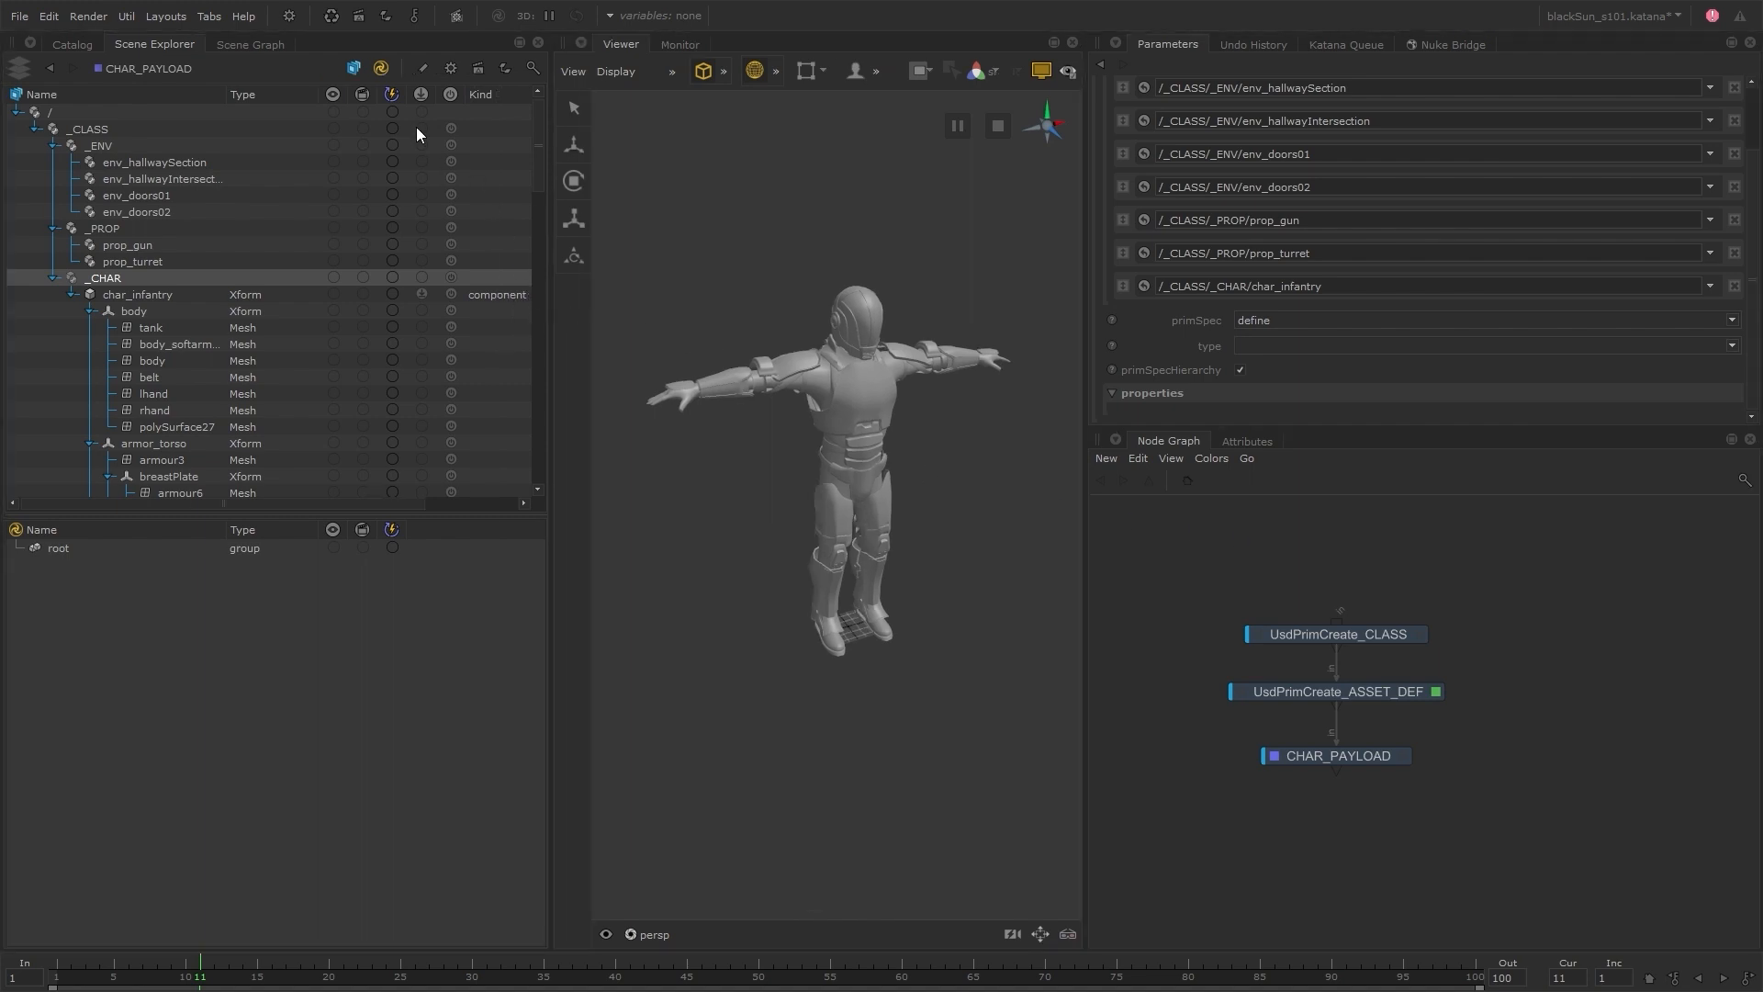
click(382, 70)
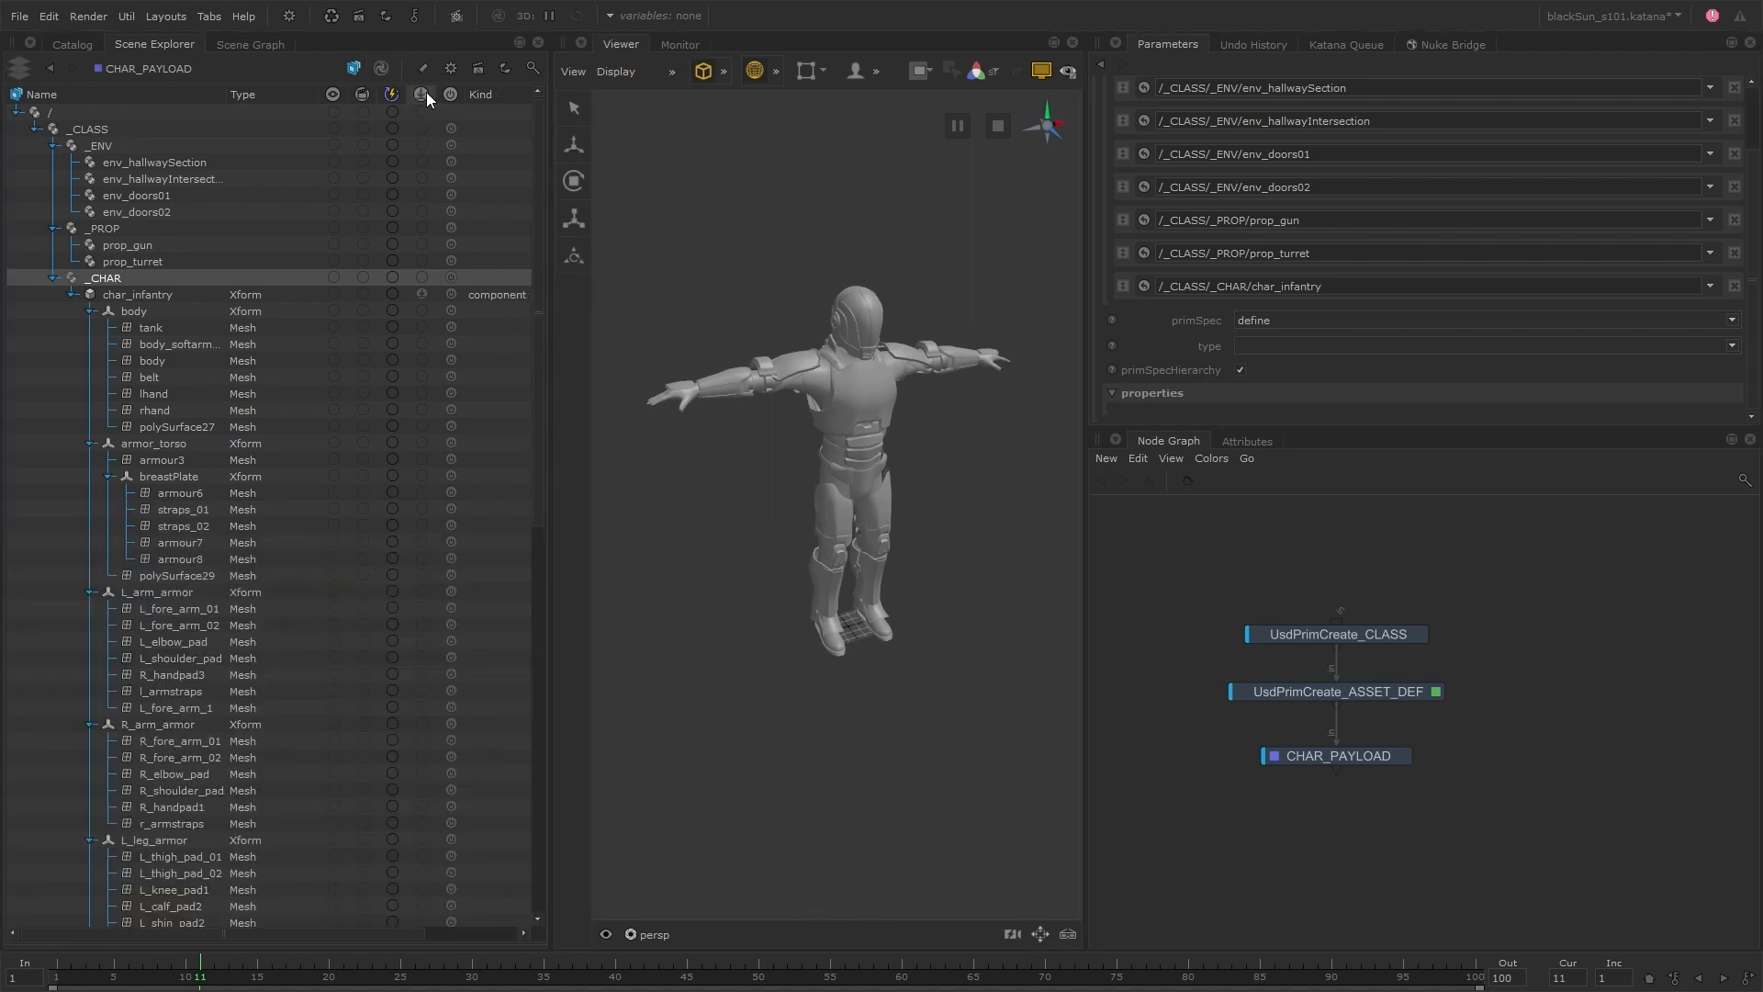
Enable selective payload loading in the scene hierarchy, load only the char_infantry payload, and turn selective loading back off
click(424, 94)
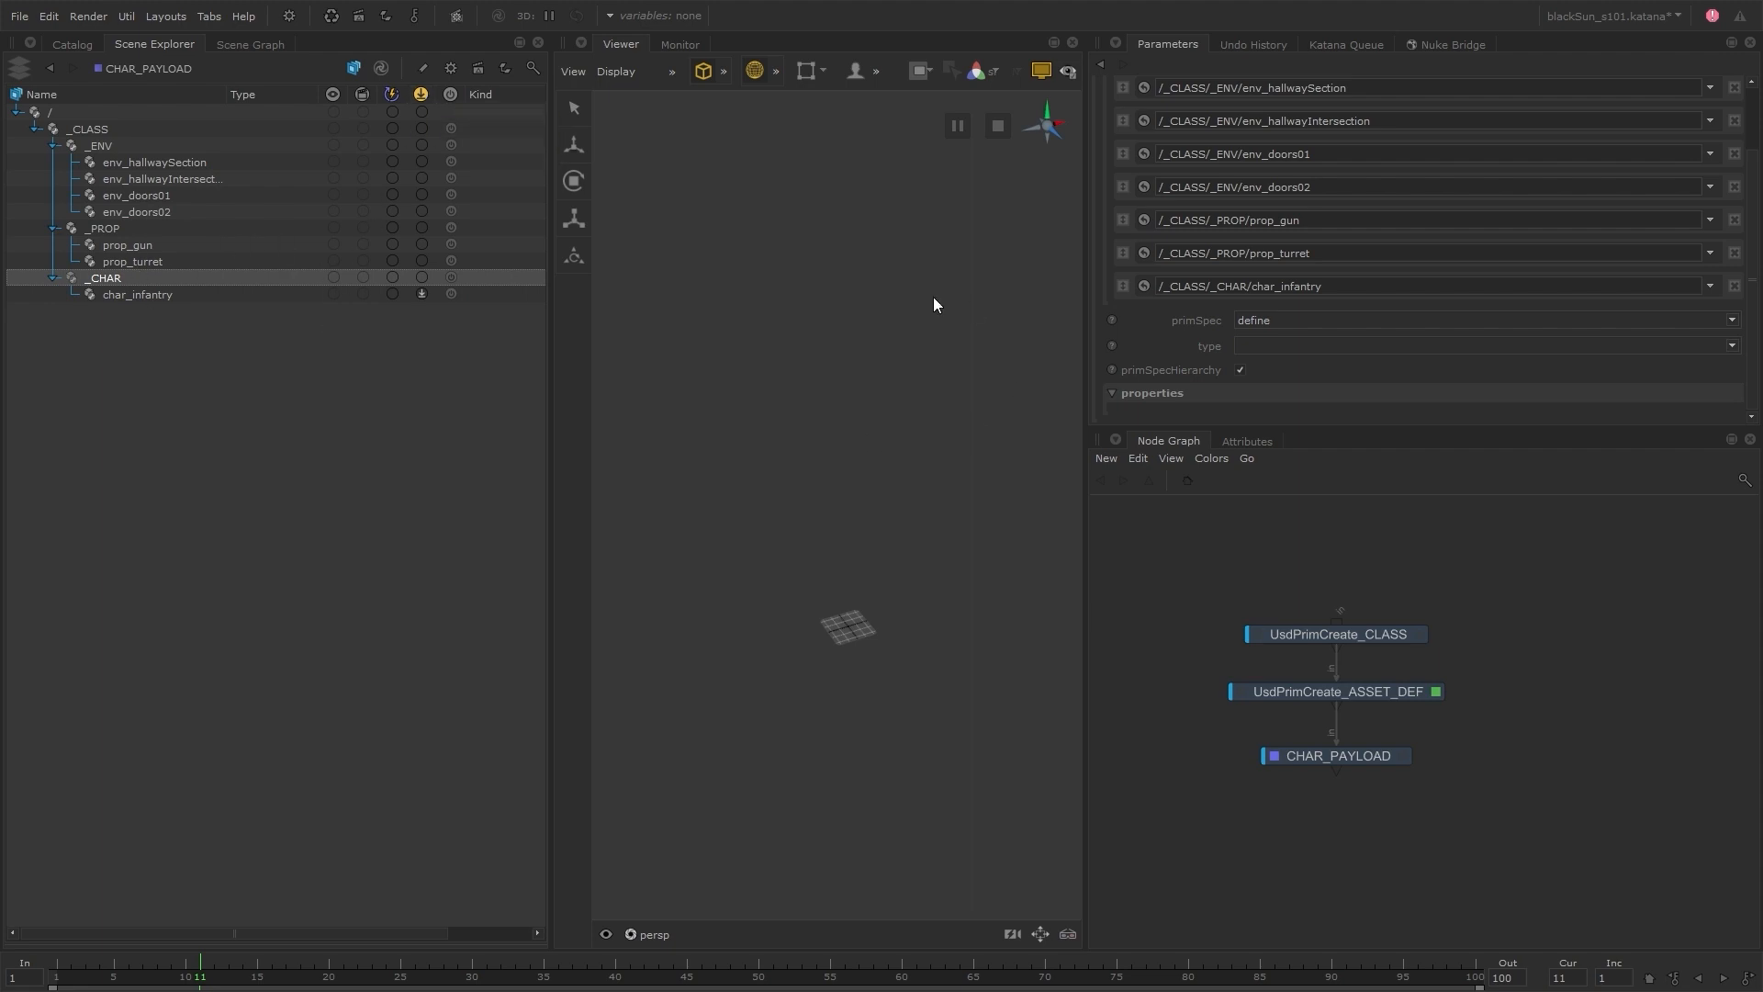
click(105, 297)
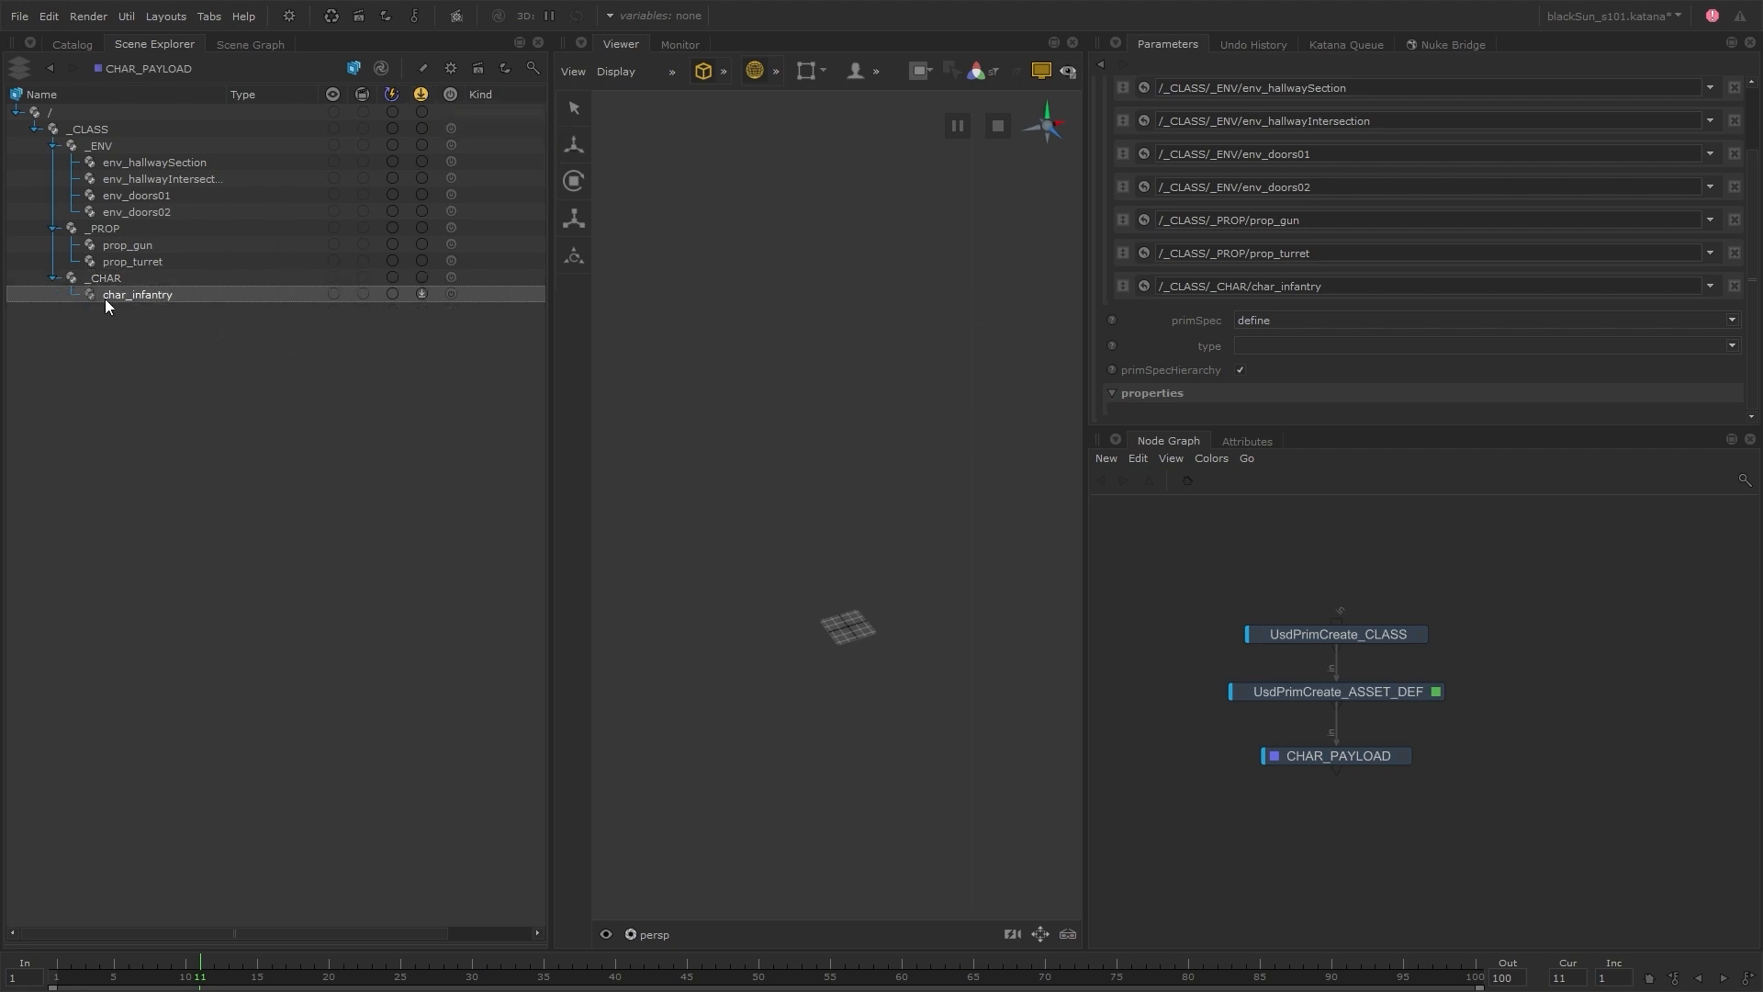
click(423, 295)
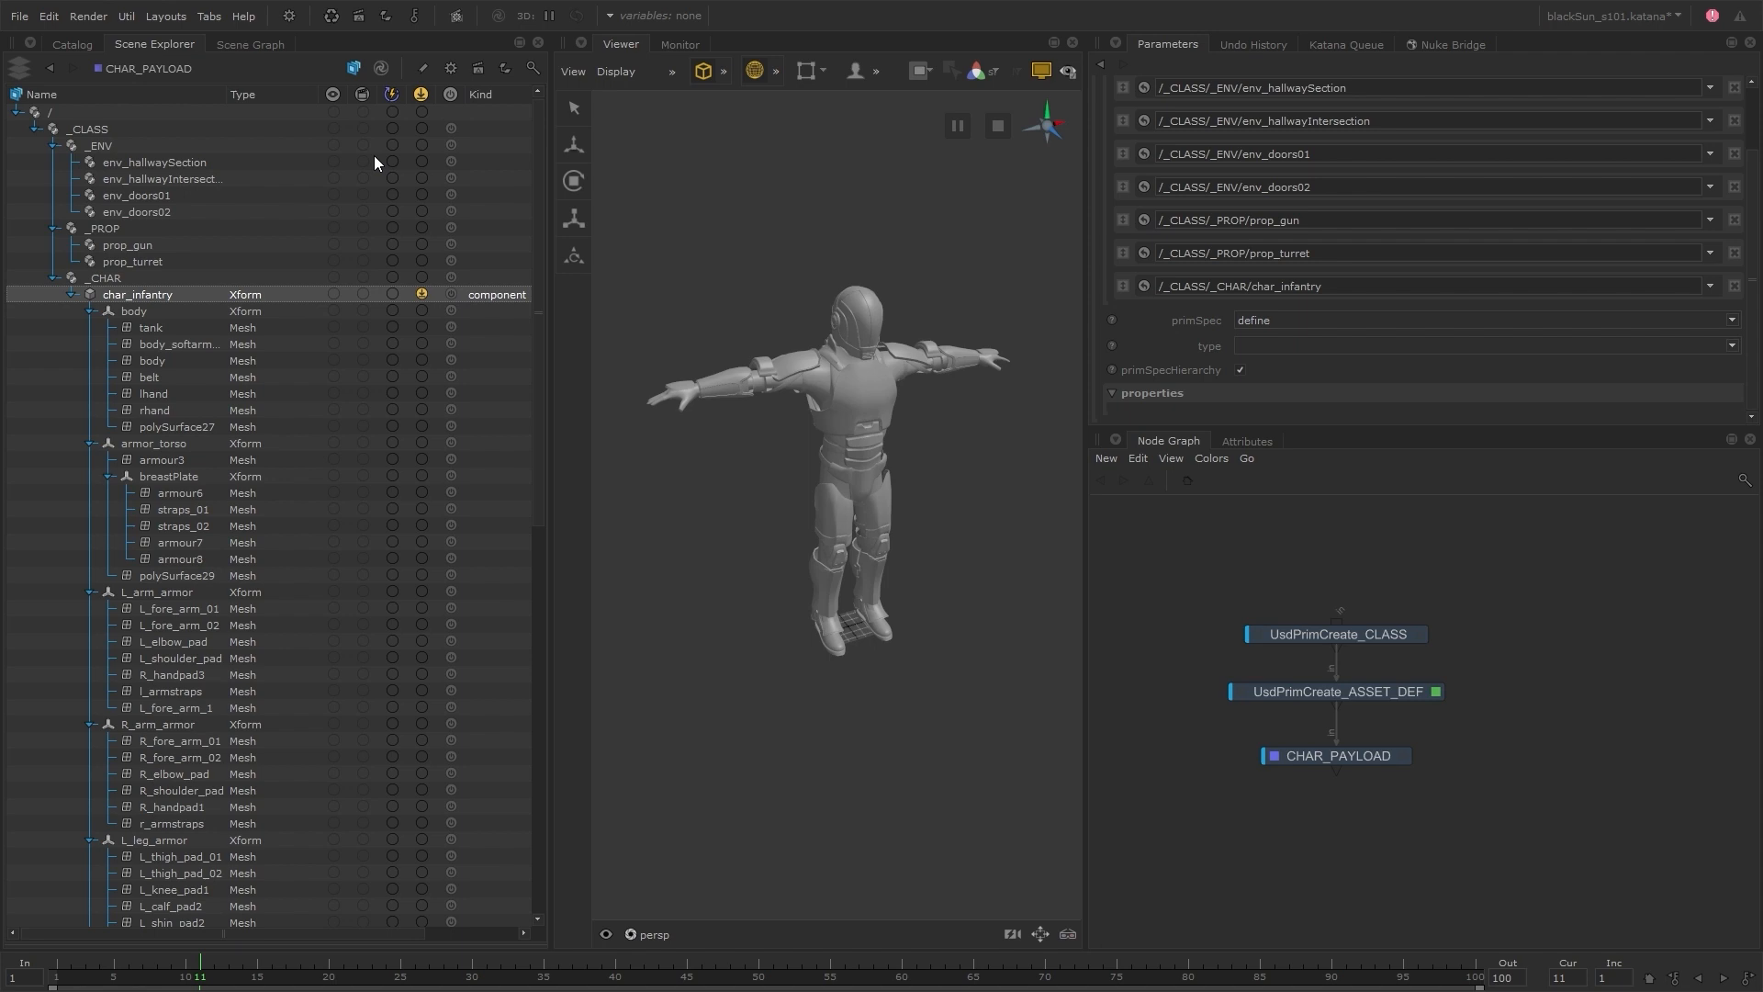
click(422, 93)
Disable primSpecHierarchy on the UsdPrimCreate_ASSET_DEF node and open the CHAR_PAYLOAD node's parameters
click(1240, 370)
click(1403, 758)
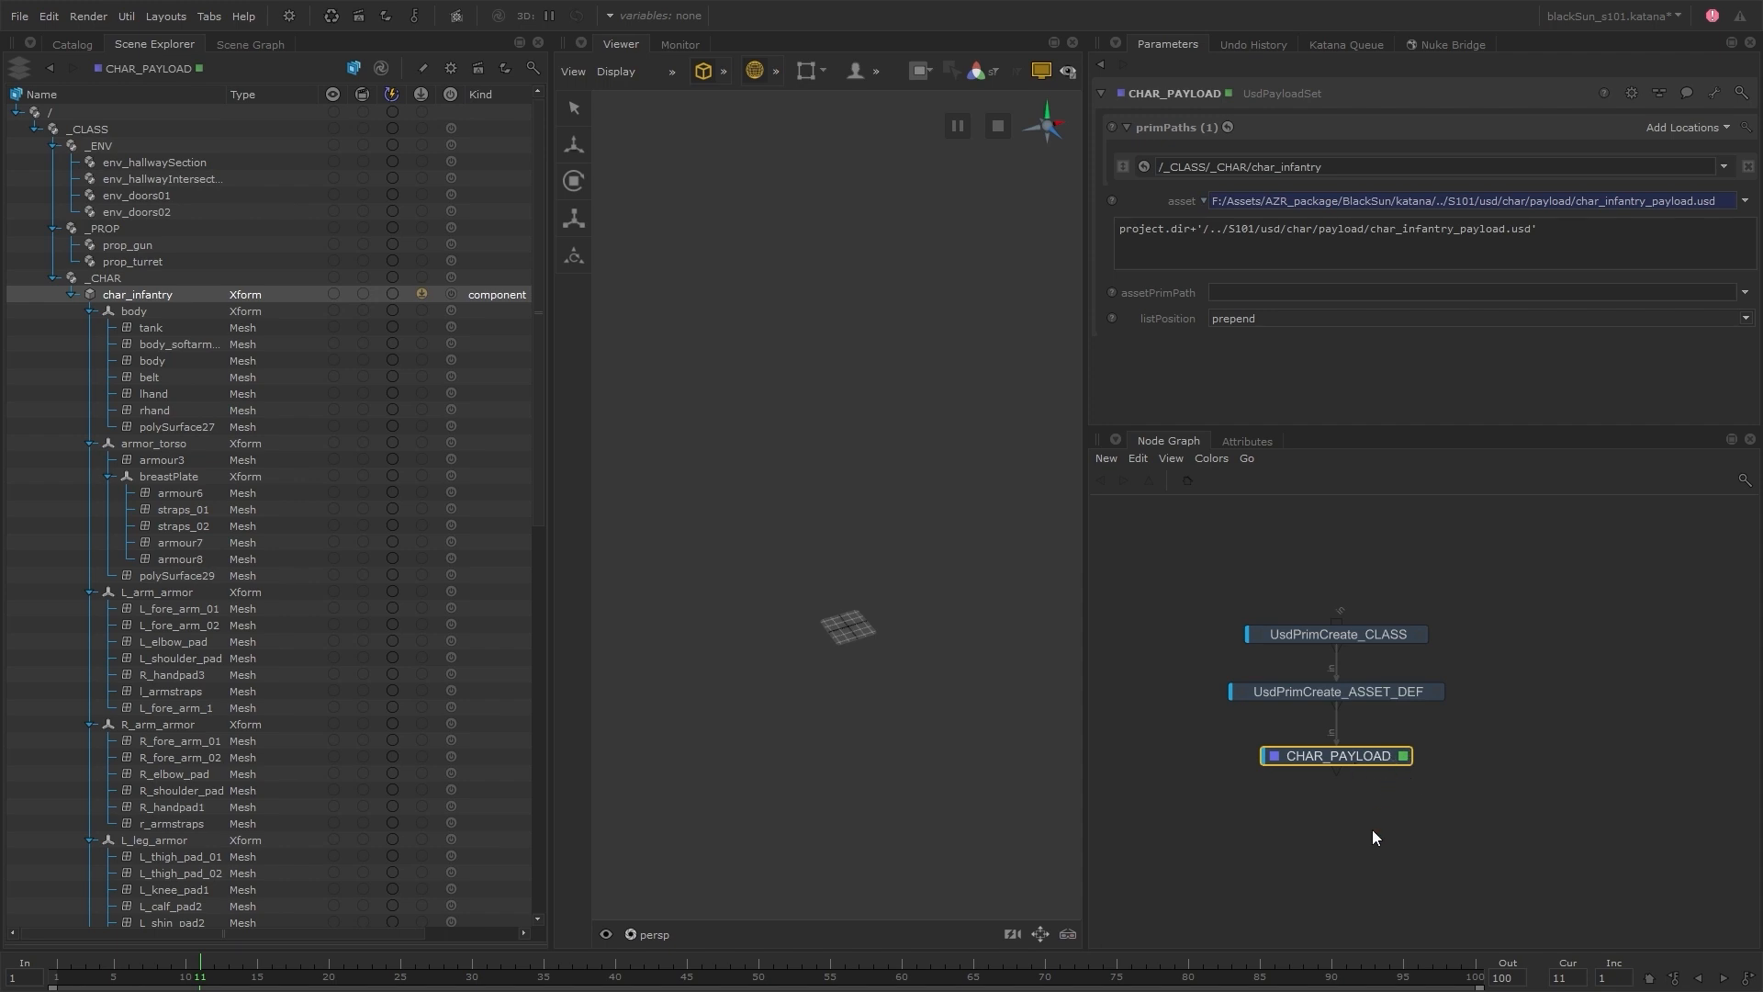
Add a UsdReferenceSet node below CHAR_PAYLOAD, rename it as CHAR_LOOK, and make it the viewed and edited node
key(Tab)
text(usdre)
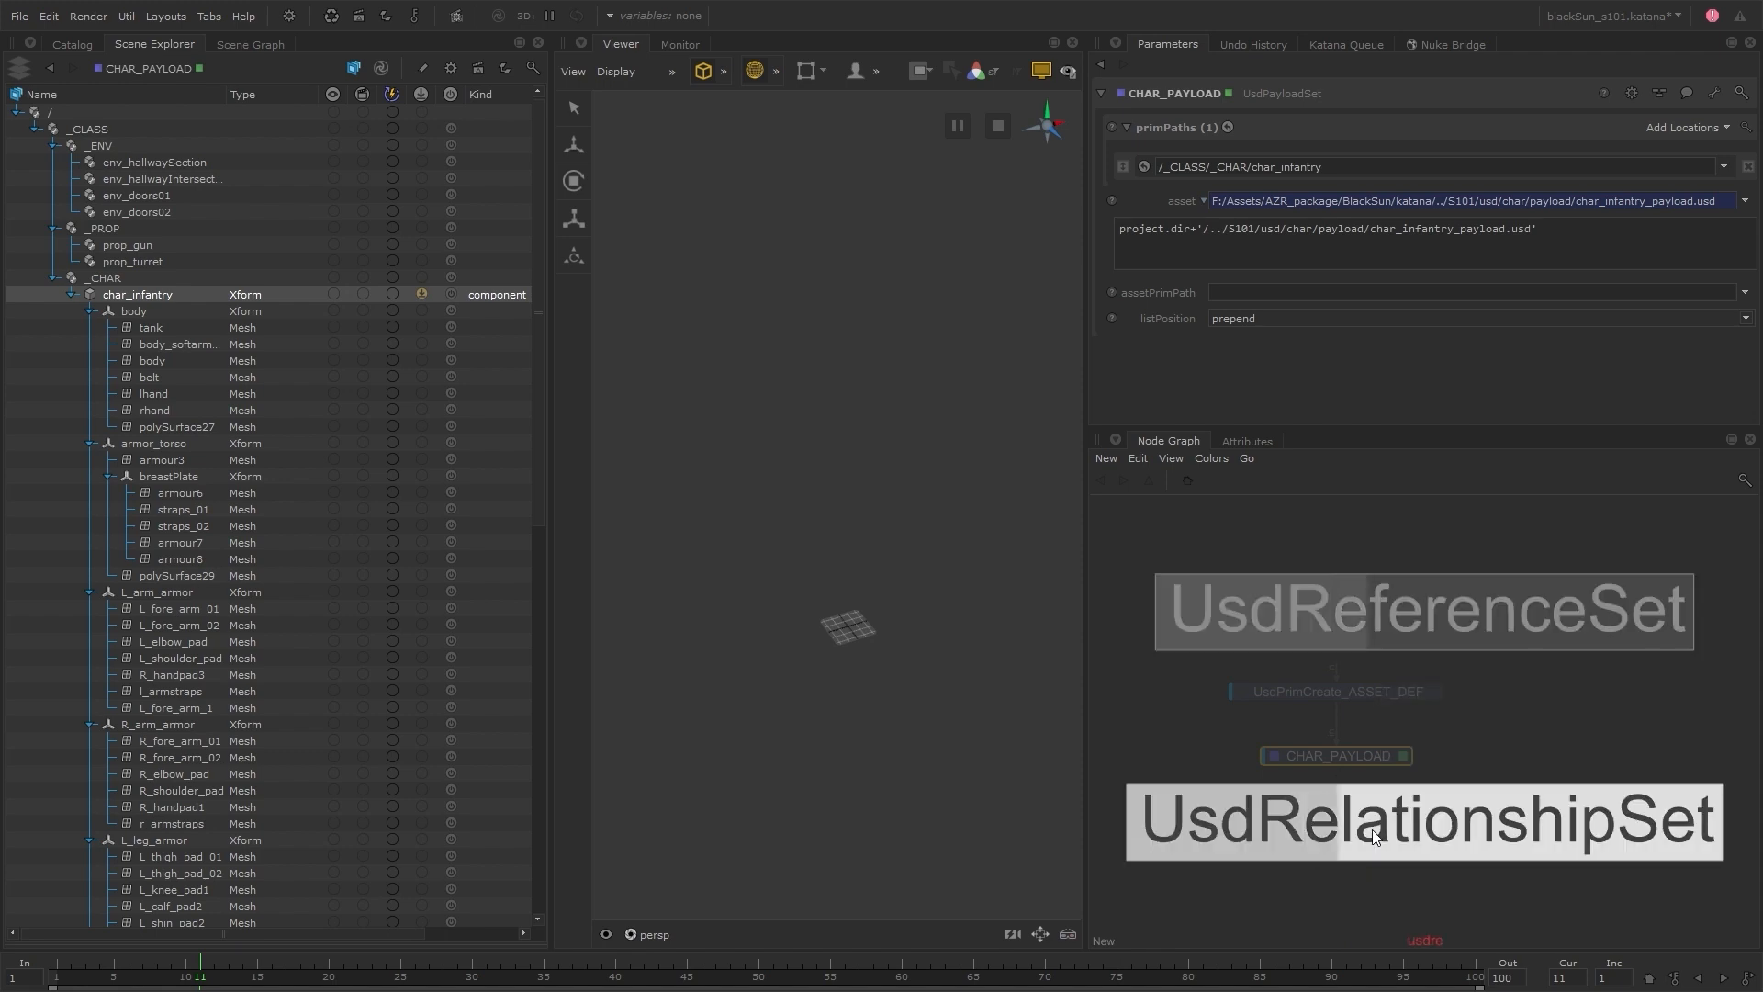
key(Return)
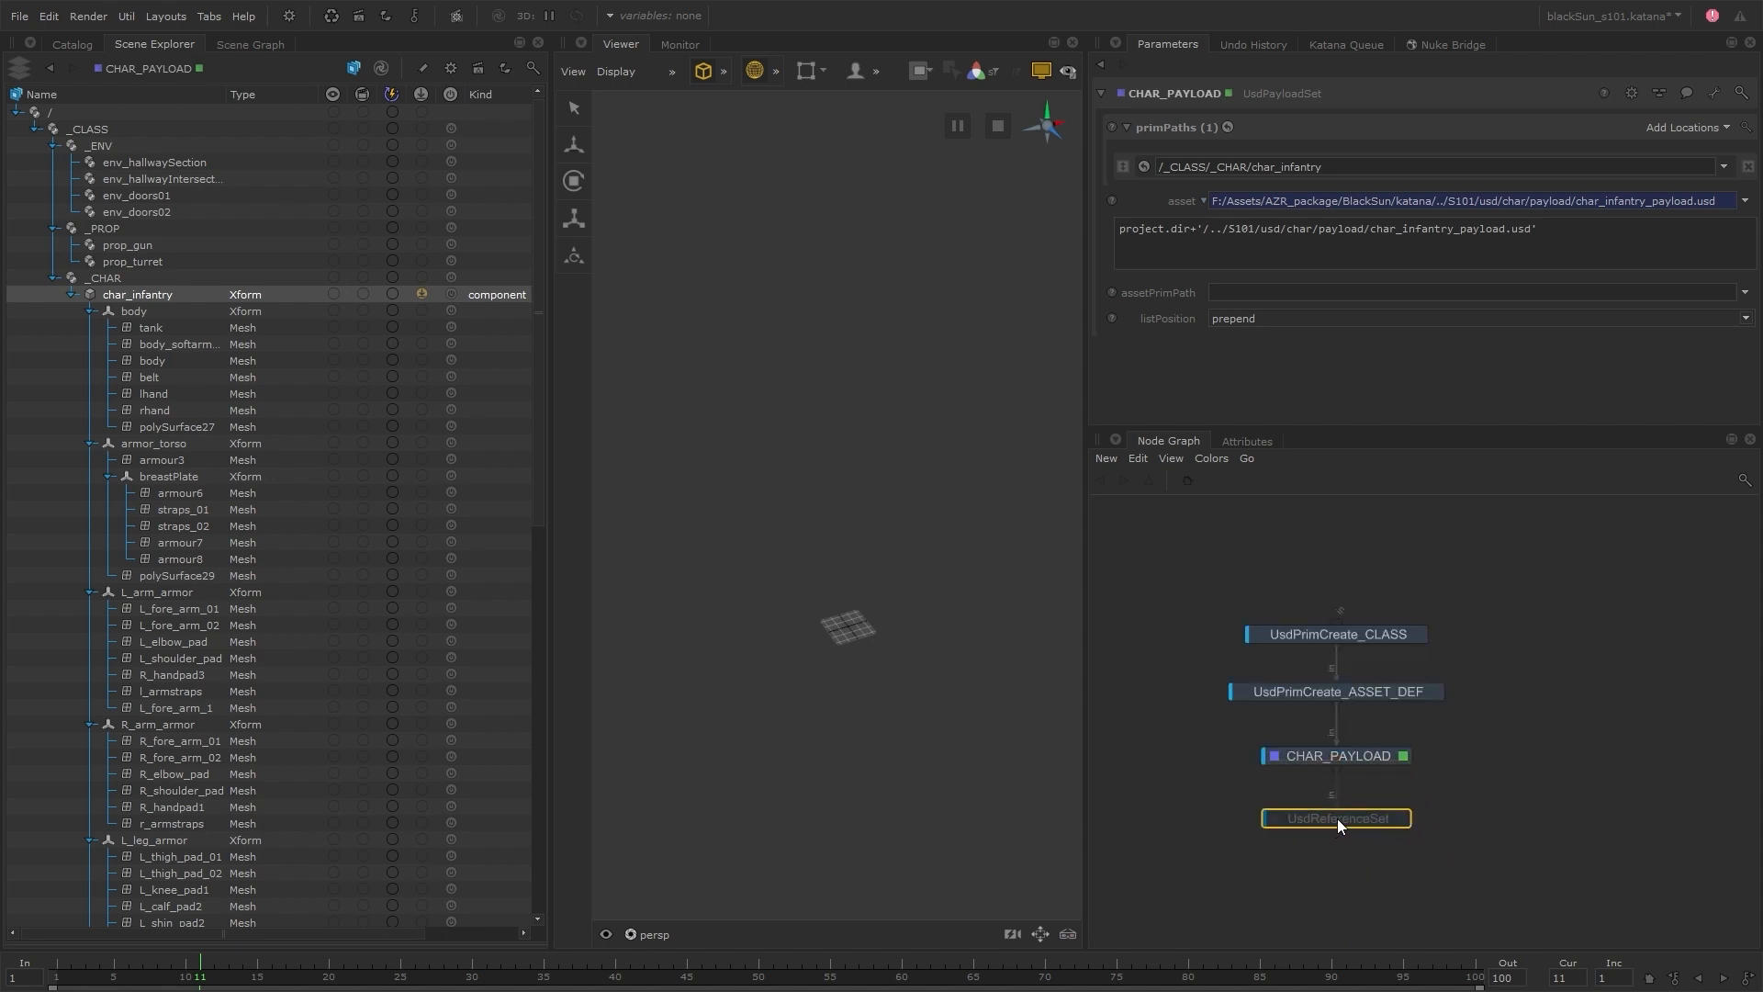
key(F2)
text(CHAR_LOOK)
key(Return)
double_click(1340, 817)
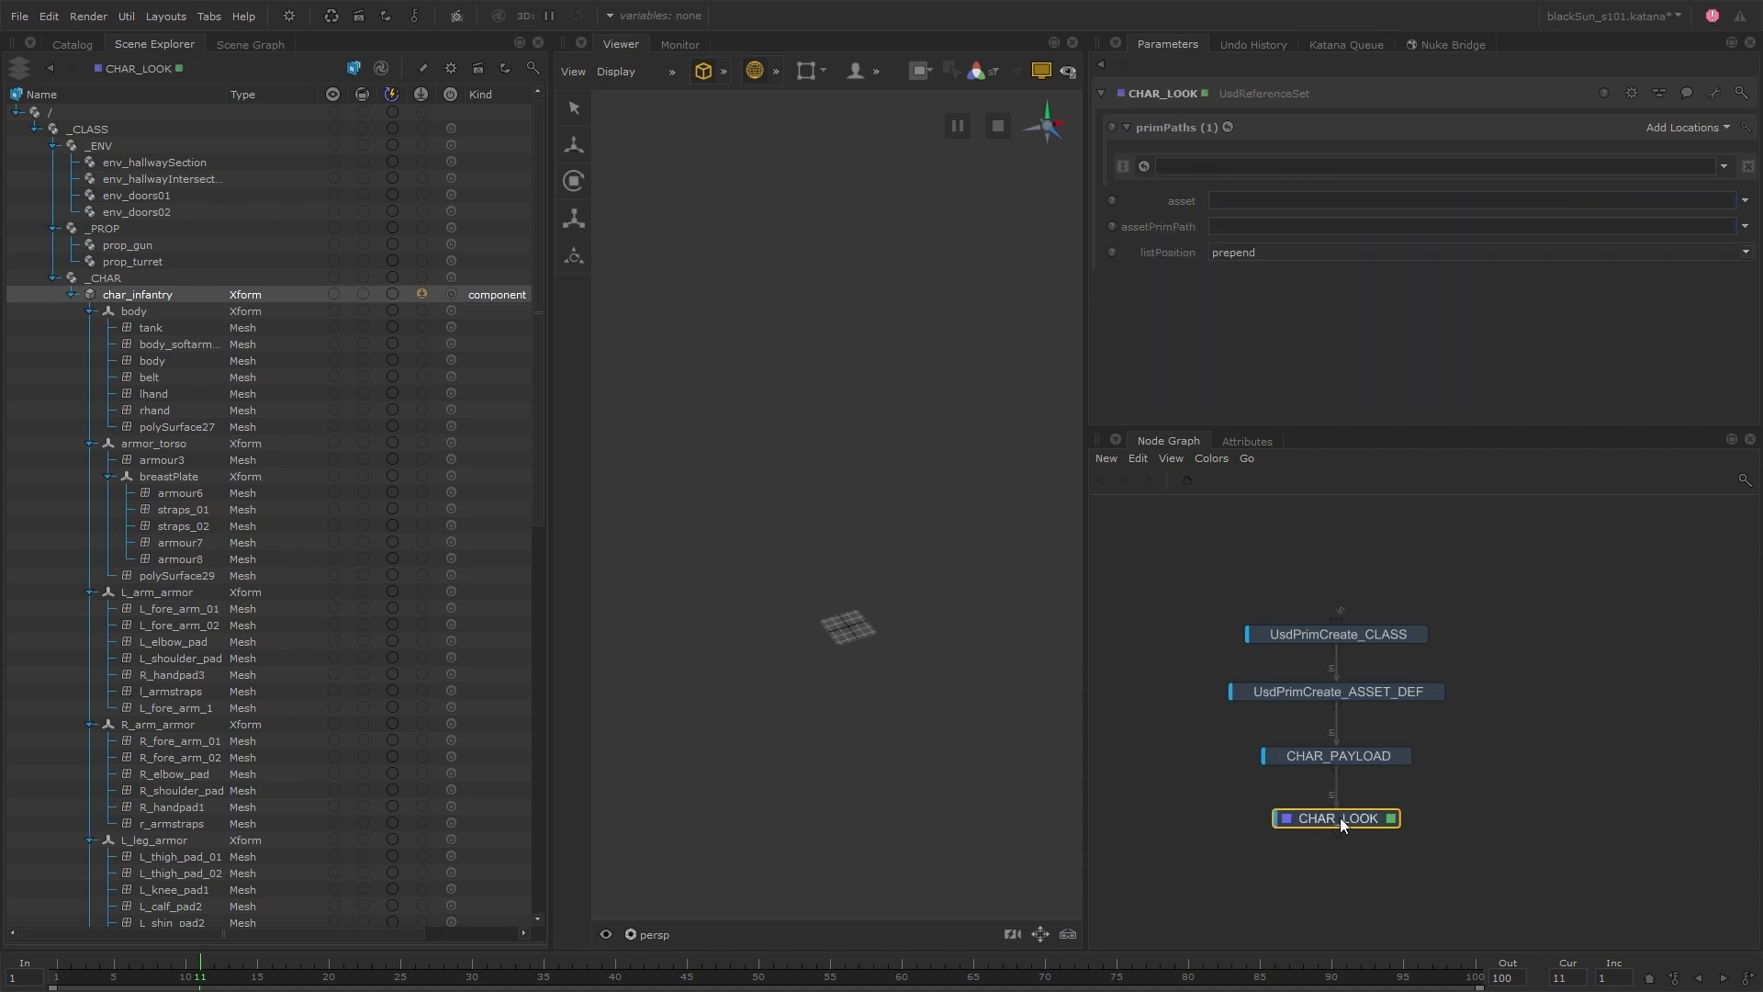
Set CHAR_LOOK's prim path to /_CLASS/_CHAR/char_infantry and its asset to BlackSun/S101/usd/char/look/char_infantry_look.usda
drag(166, 297, 1239, 170)
click(1710, 221)
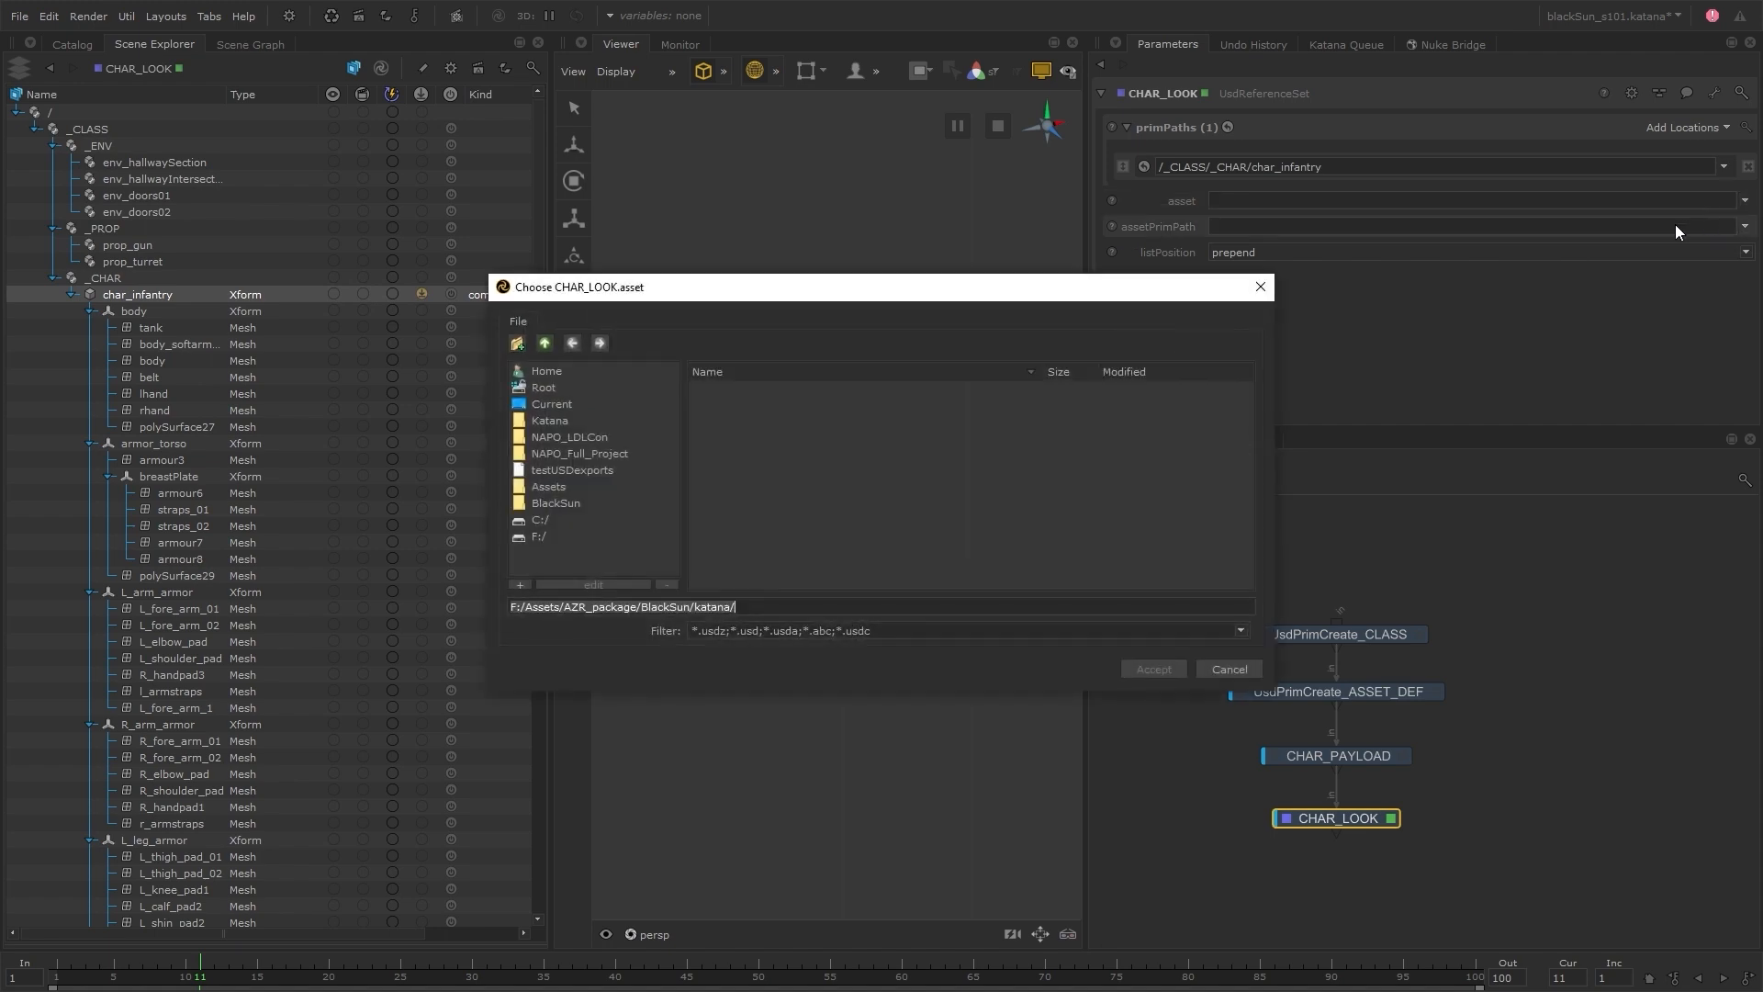
click(545, 343)
click(744, 438)
double_click(745, 438)
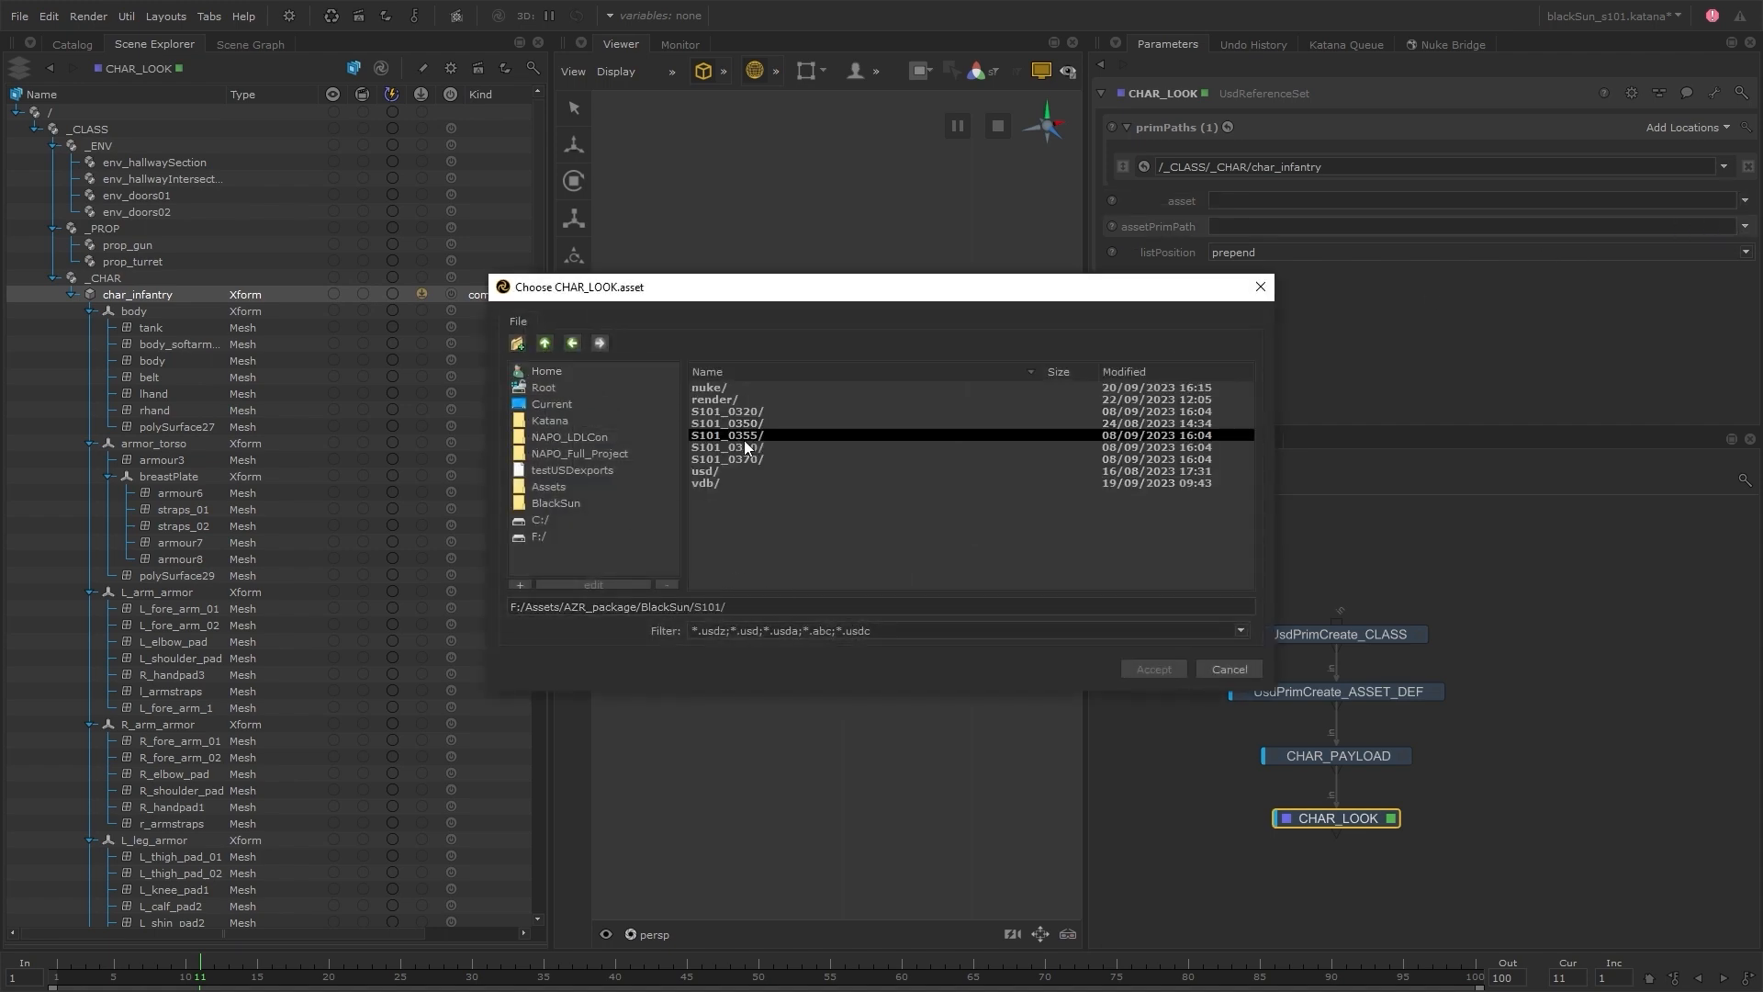
double_click(729, 437)
double_click(729, 410)
double_click(734, 385)
click(748, 388)
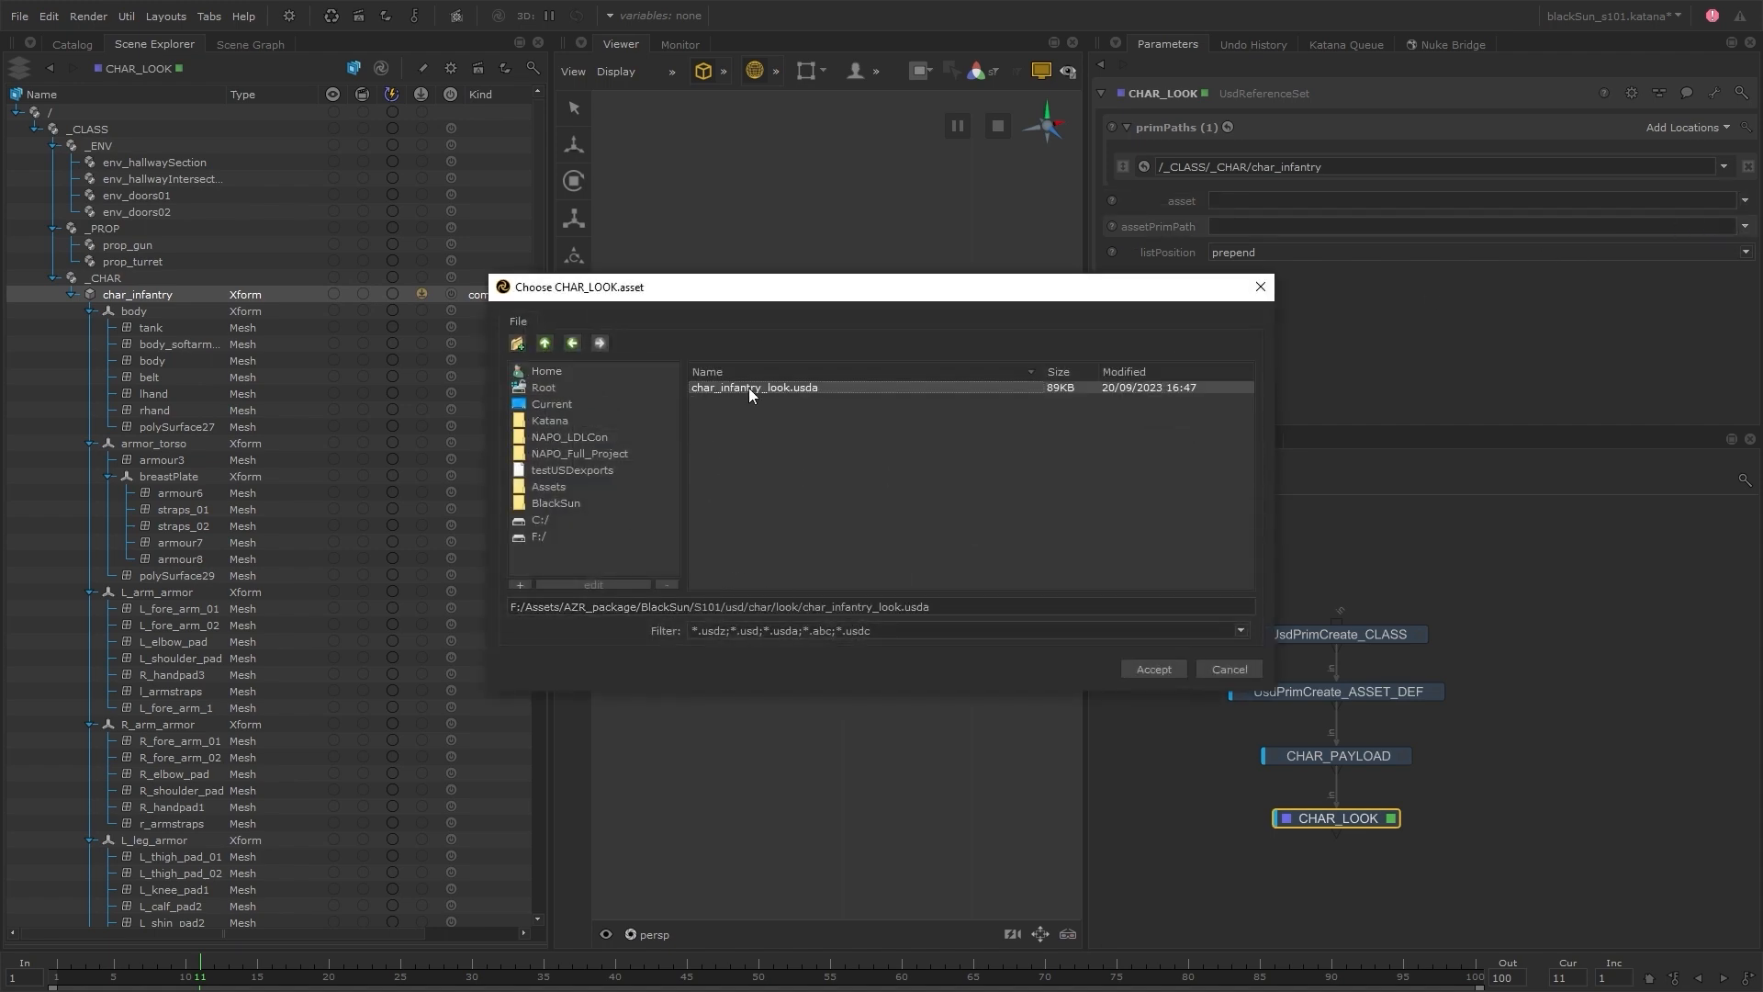
click(1162, 670)
Make CHAR_LOOK's asset path an expression reading project.dir+'/../S101/usd/char/look/char_infantry_look.usda'
right_click(1228, 205)
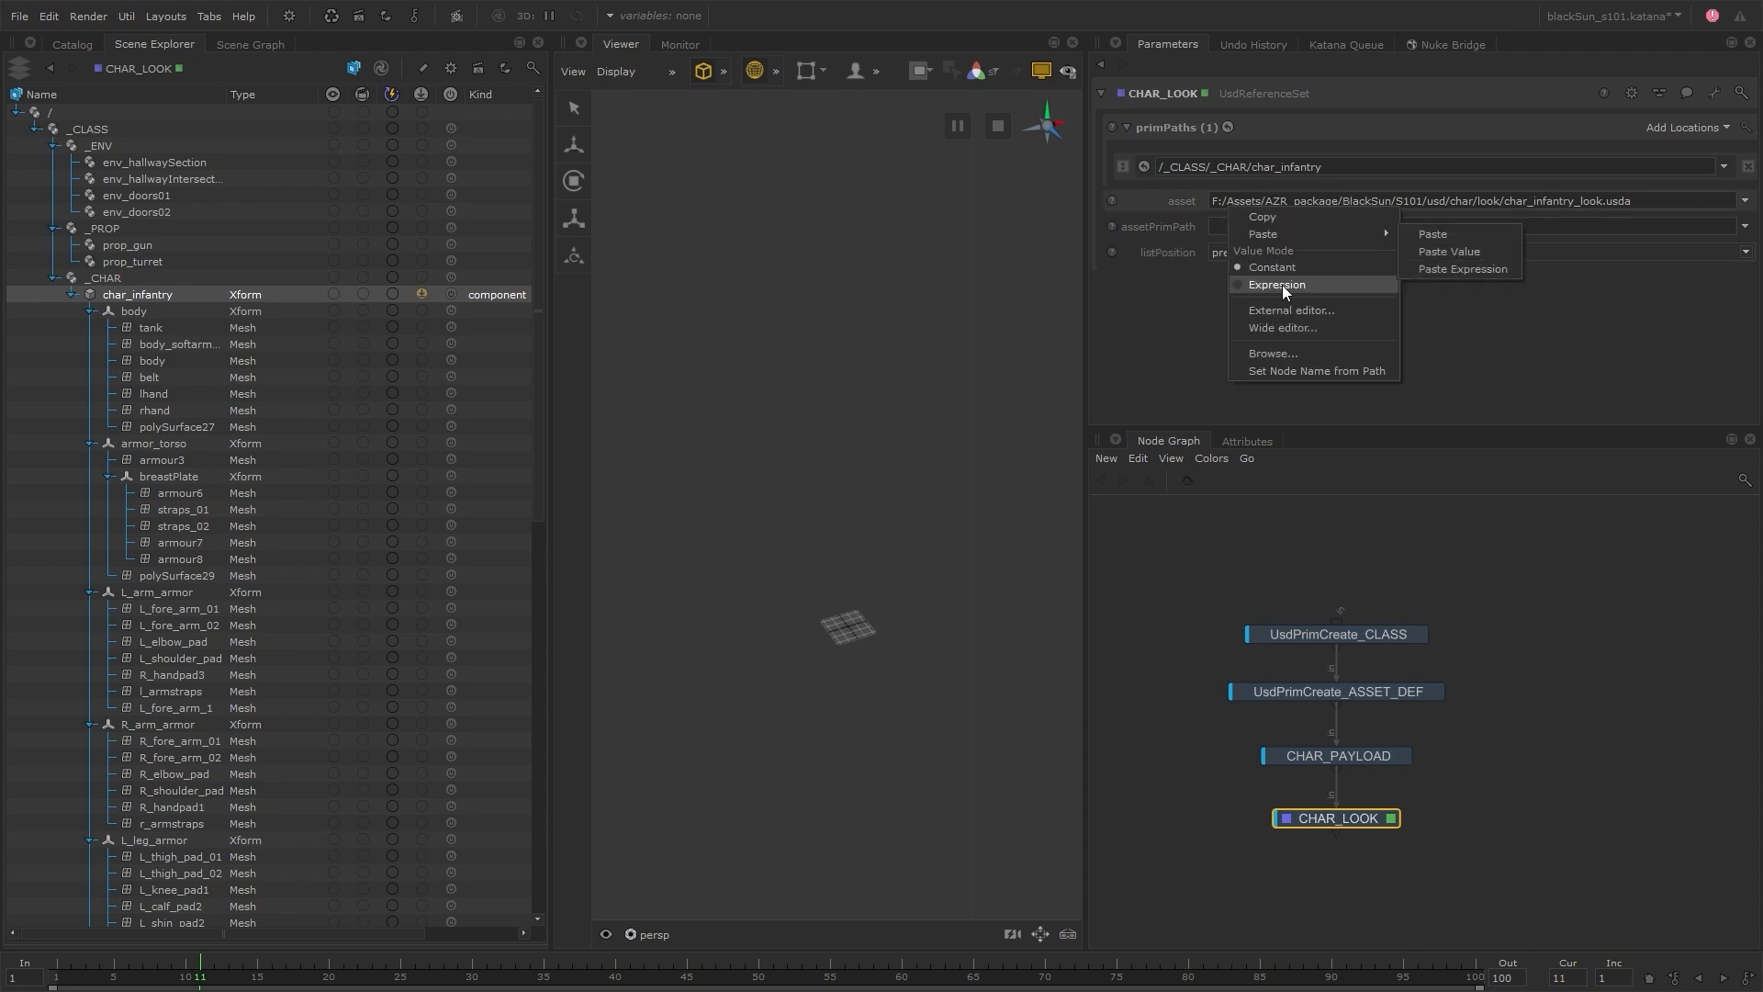
click(1282, 285)
click(1204, 202)
drag(1319, 230, 1118, 232)
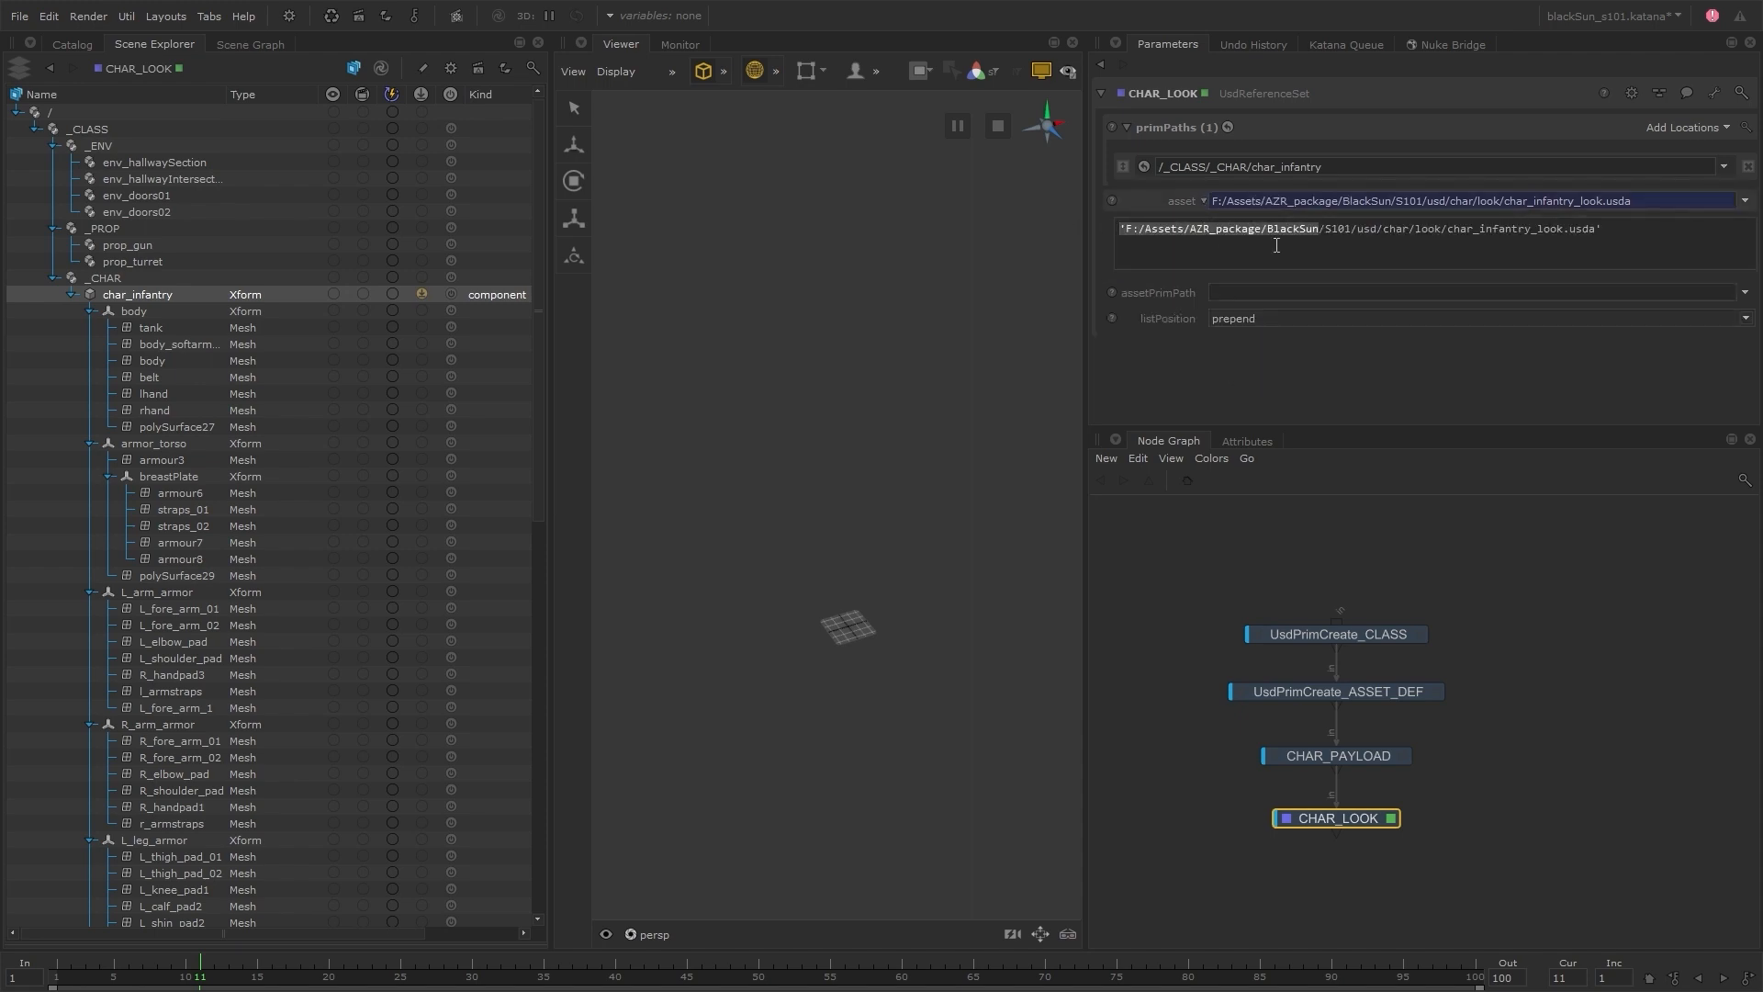
text(project.dir+'/..)
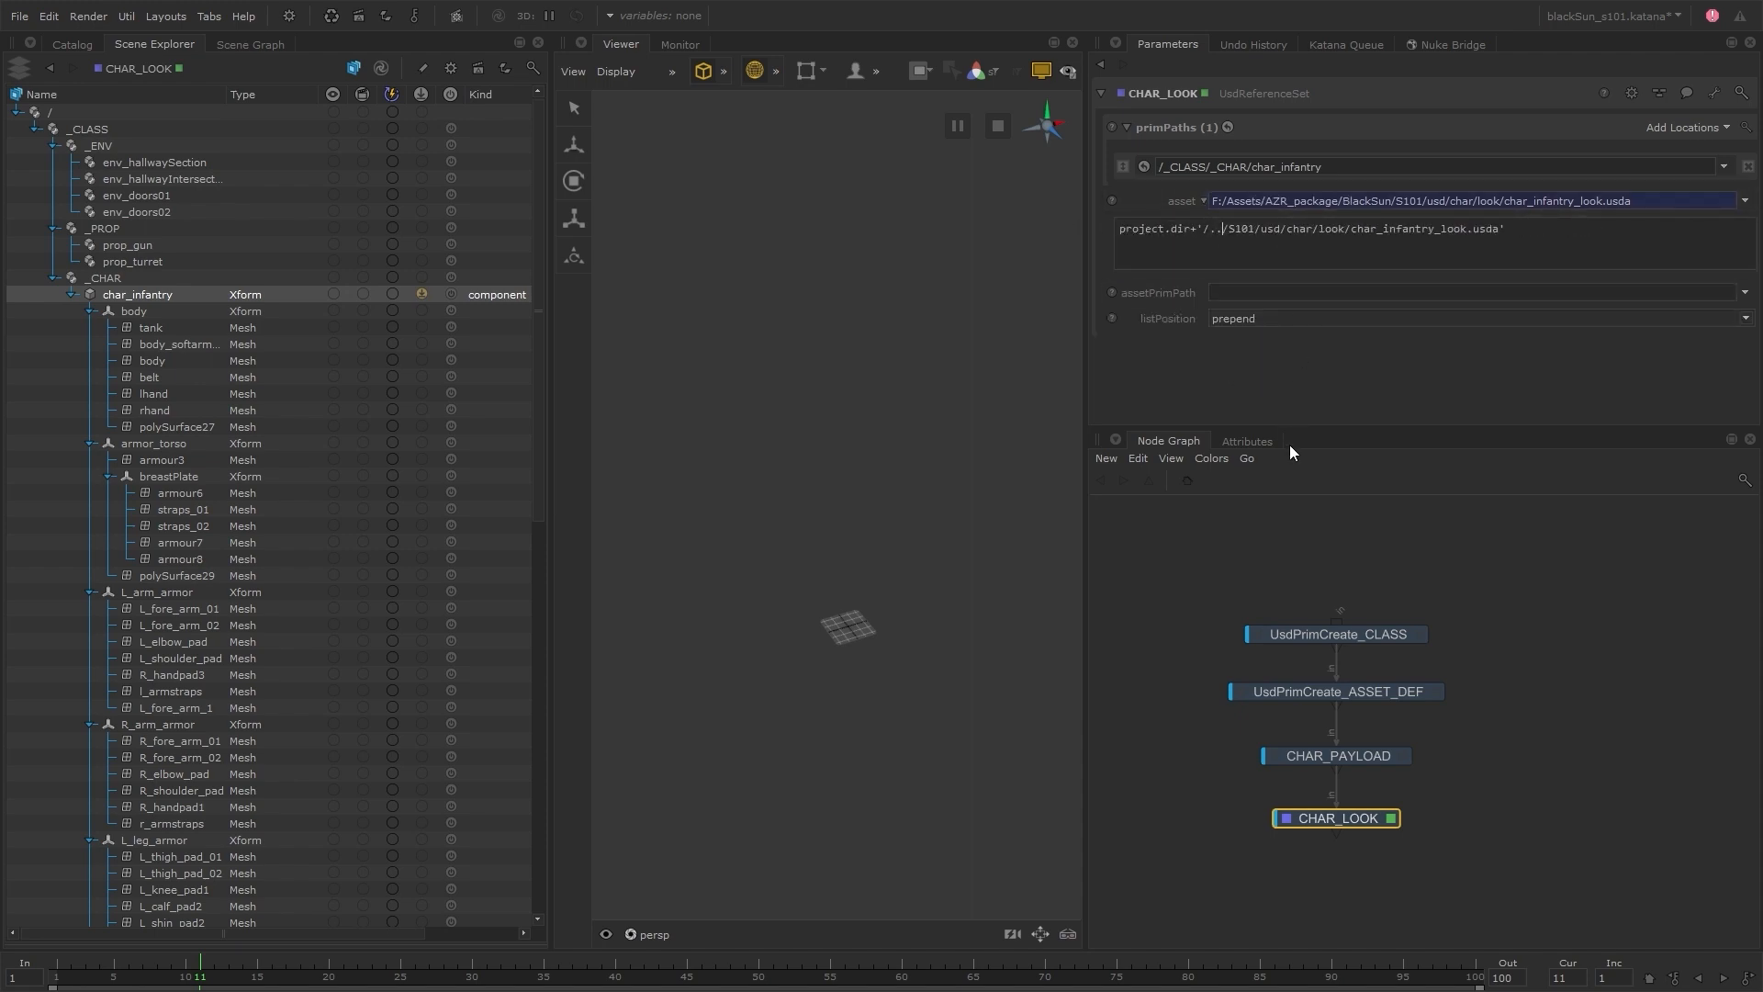
click(1283, 564)
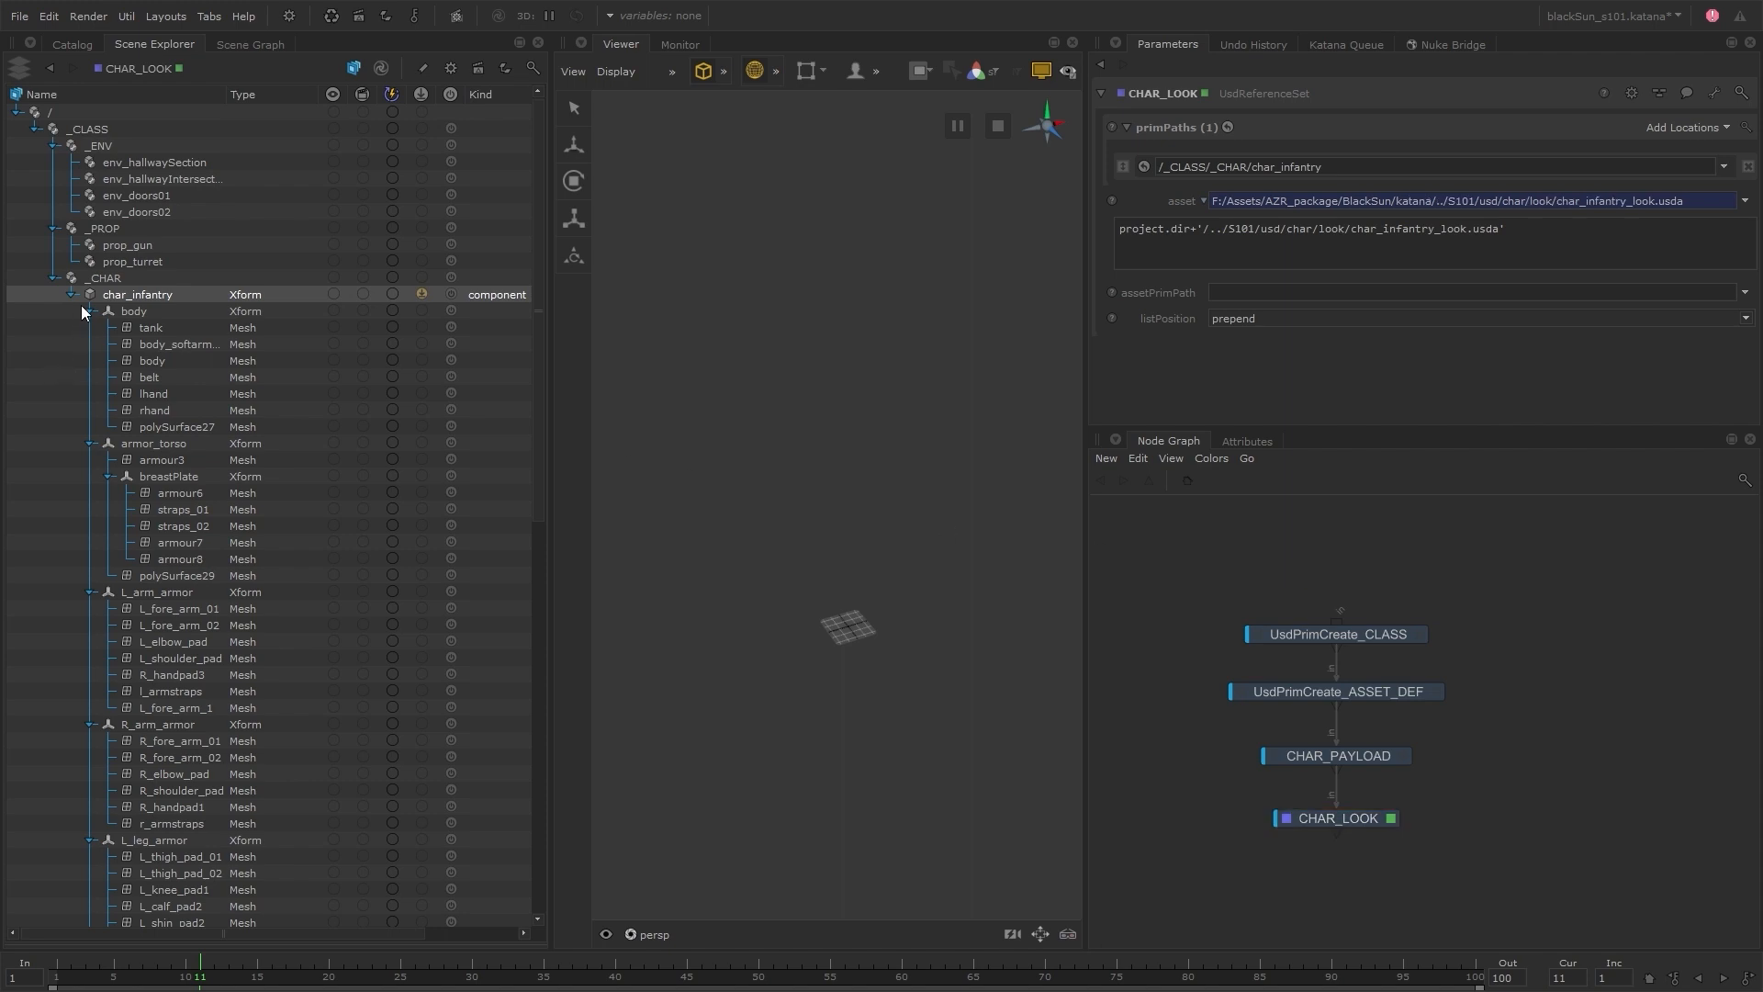
Collapse the char_infantry part groups, expand root/materials/Infantry, and widen the name column to examine the referenced materials
right_click(114, 292)
click(164, 312)
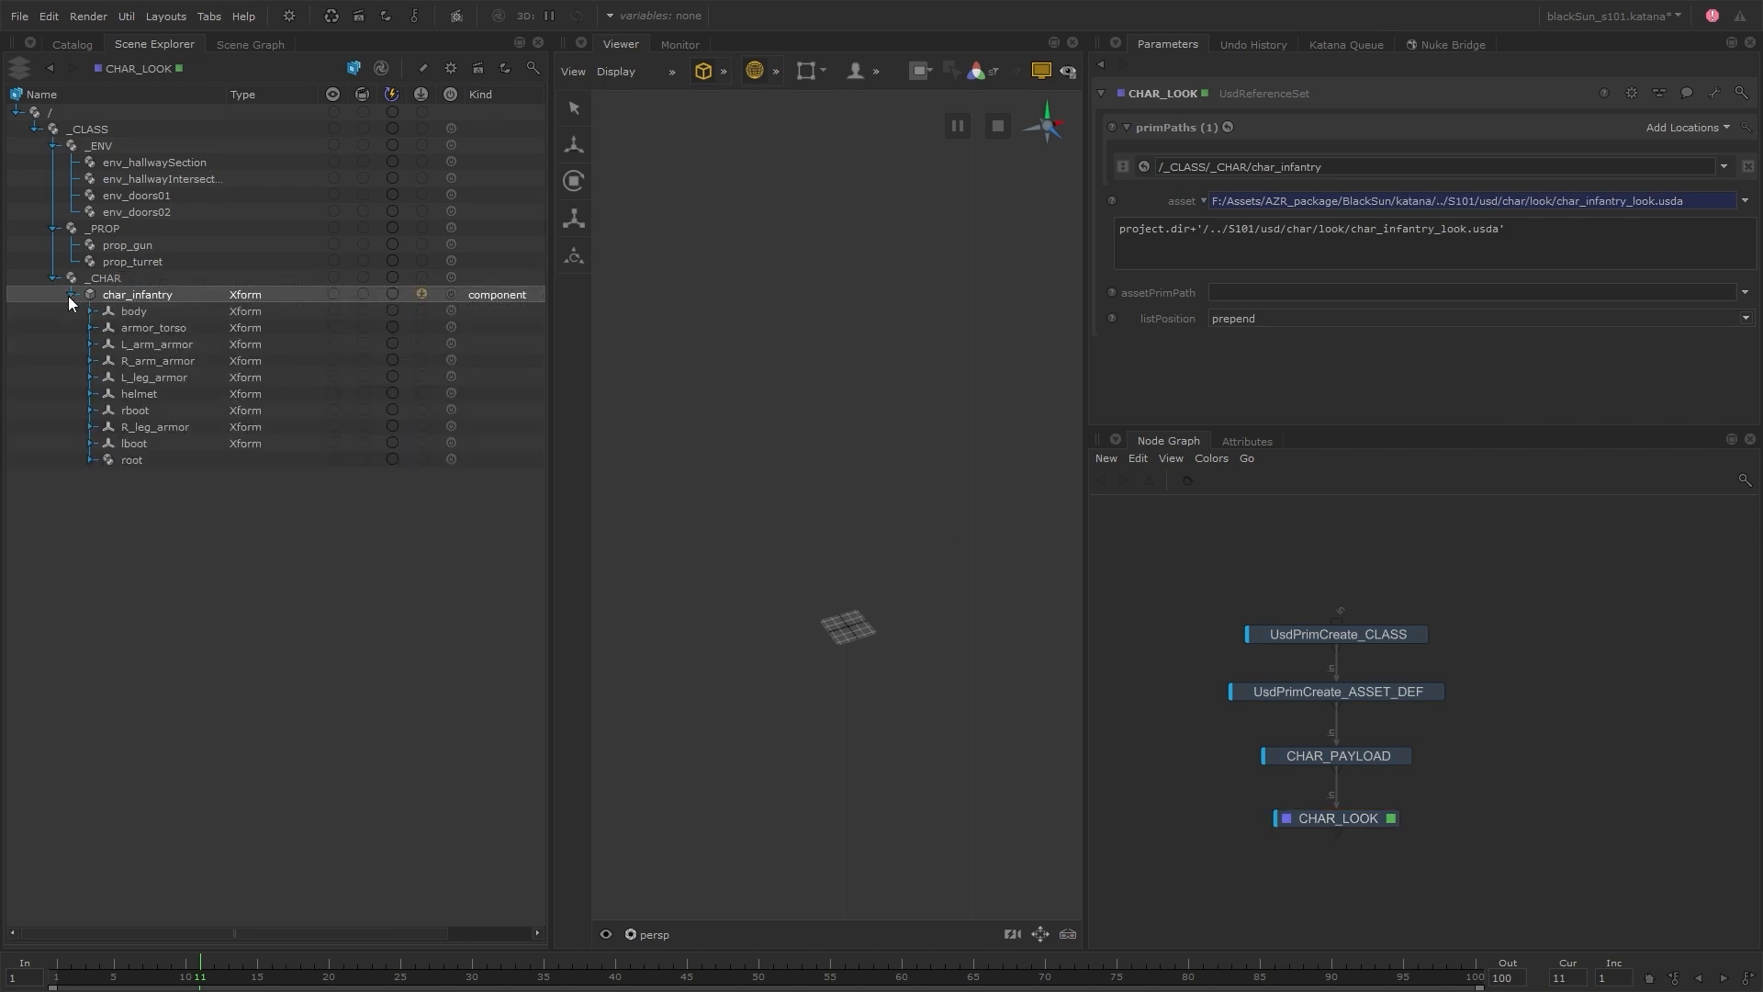
click(89, 460)
click(108, 476)
click(127, 493)
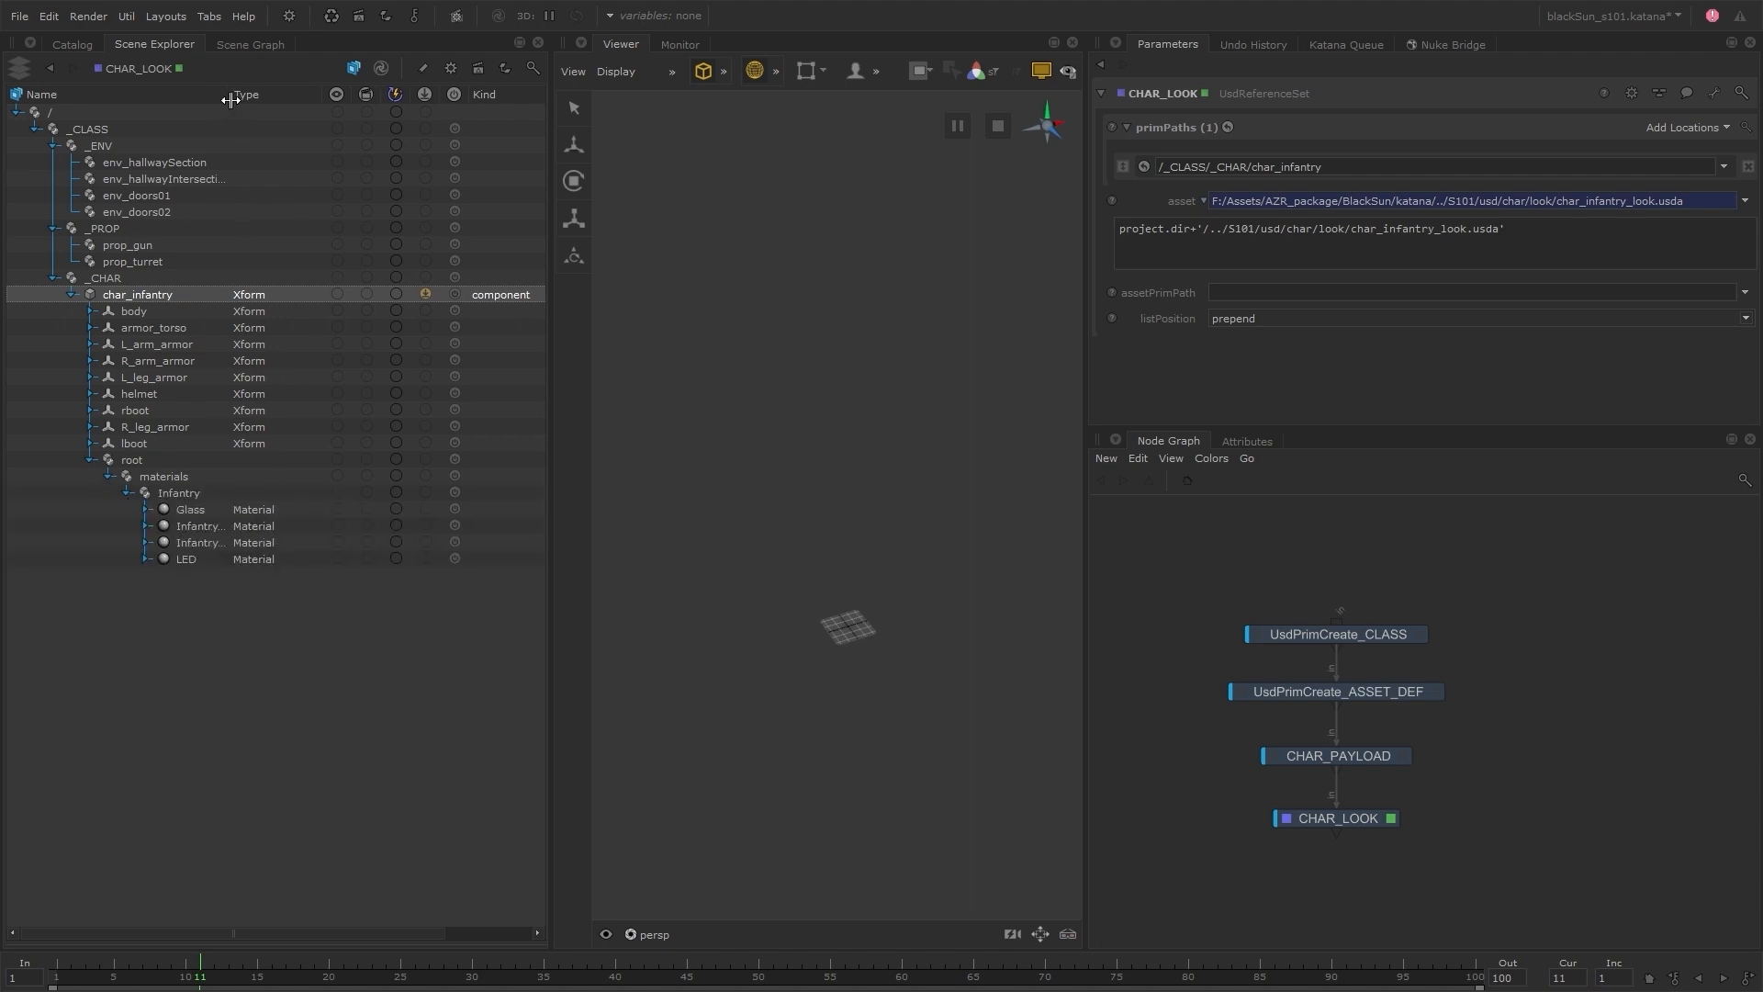
drag(226, 94, 275, 94)
drag(213, 576, 217, 507)
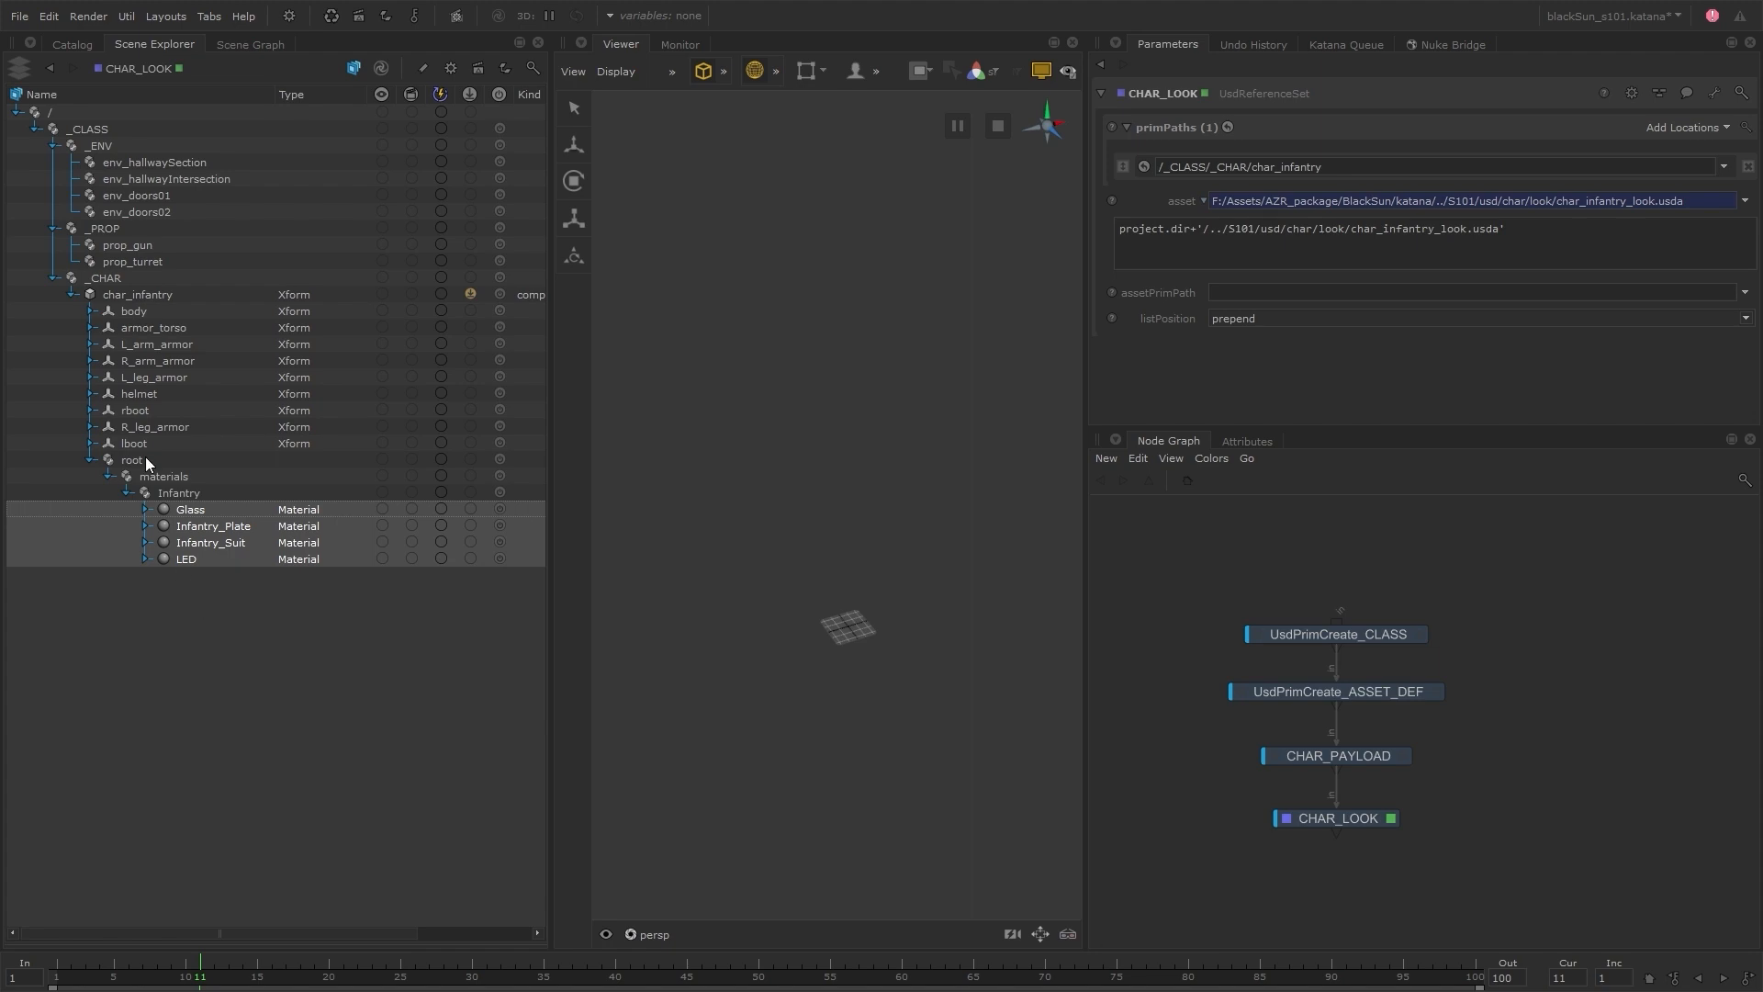
Inspect the attributes and material:binding relationship of the tank mesh under char_infantry/body
click(92, 311)
click(155, 329)
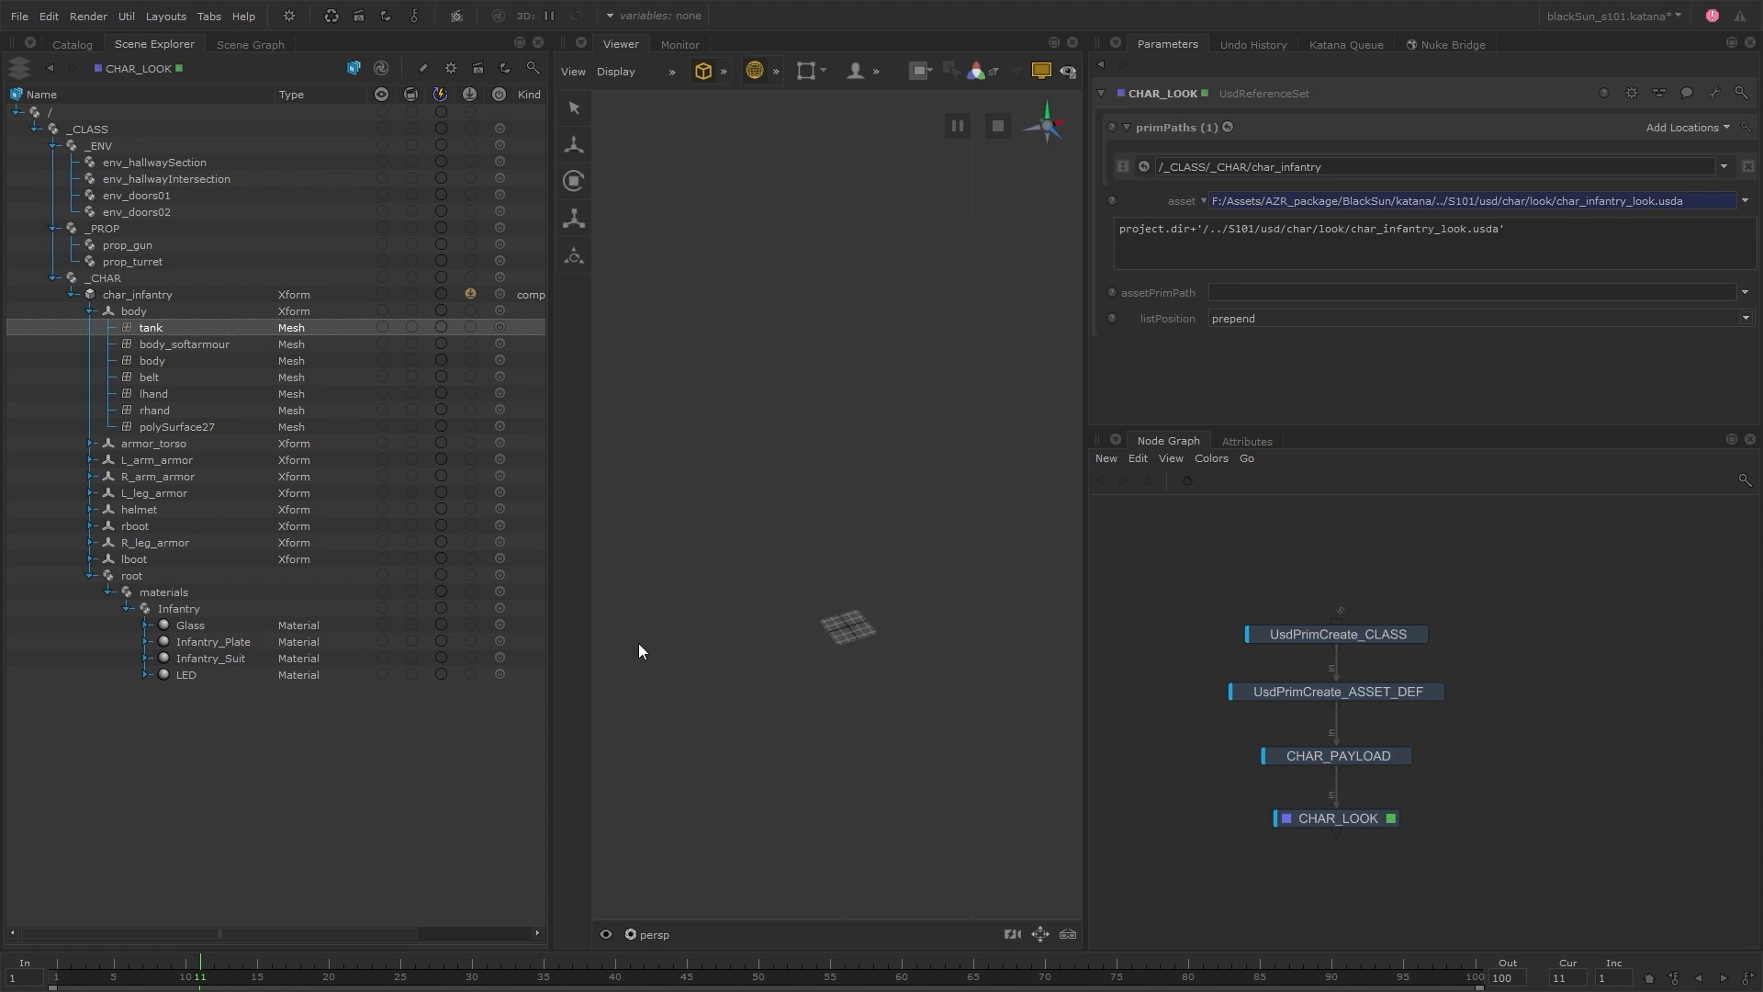
click(1256, 440)
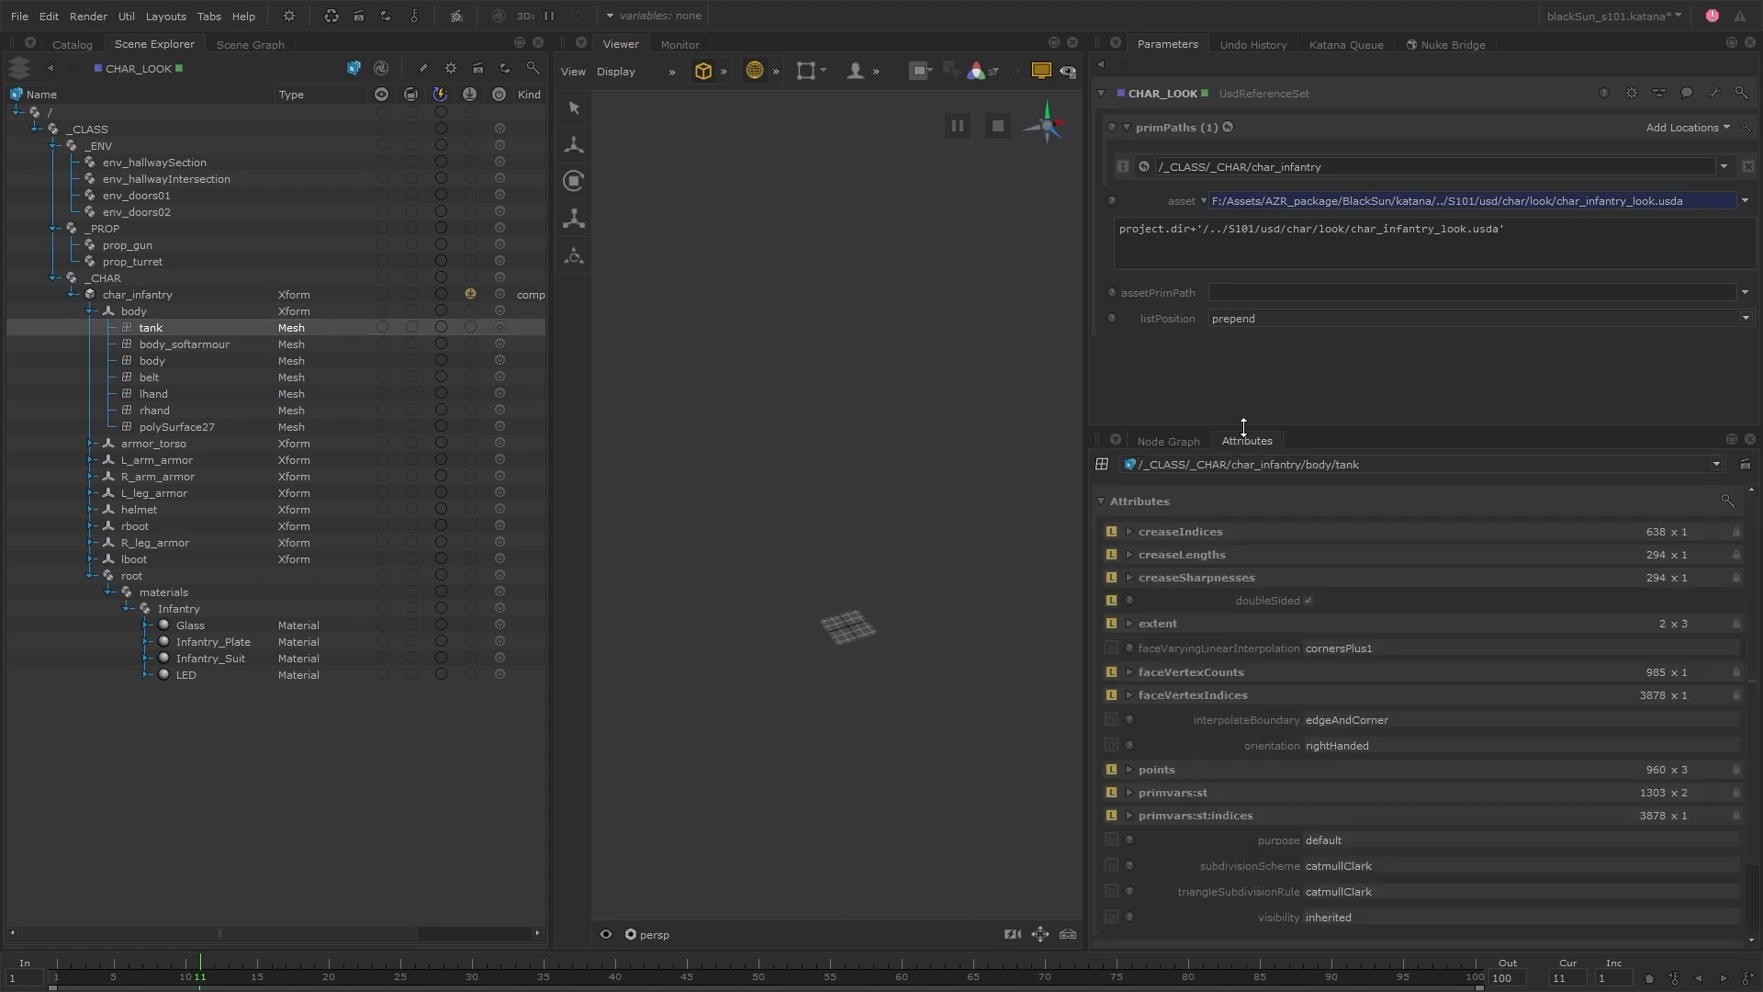
drag(1244, 427, 1243, 350)
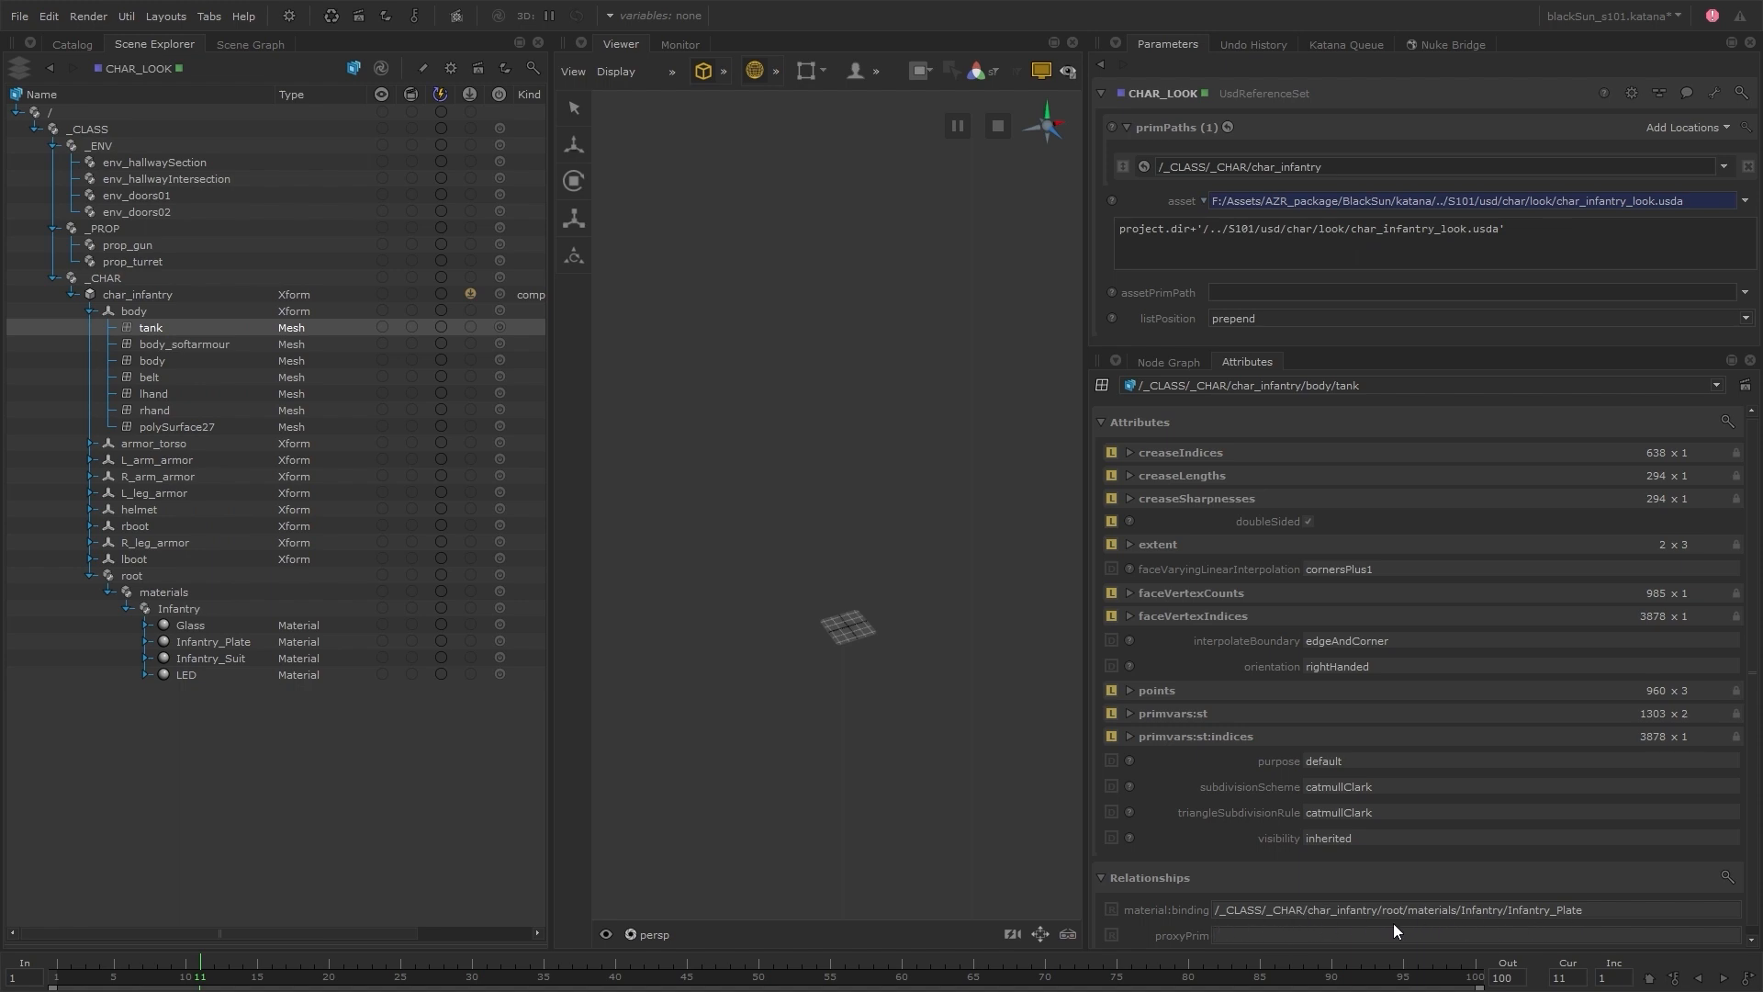
Switch to File Explorer and open char_infantry_look.usda from S101/usd/char/look in the Brackets text editor
key(alt+Tab)
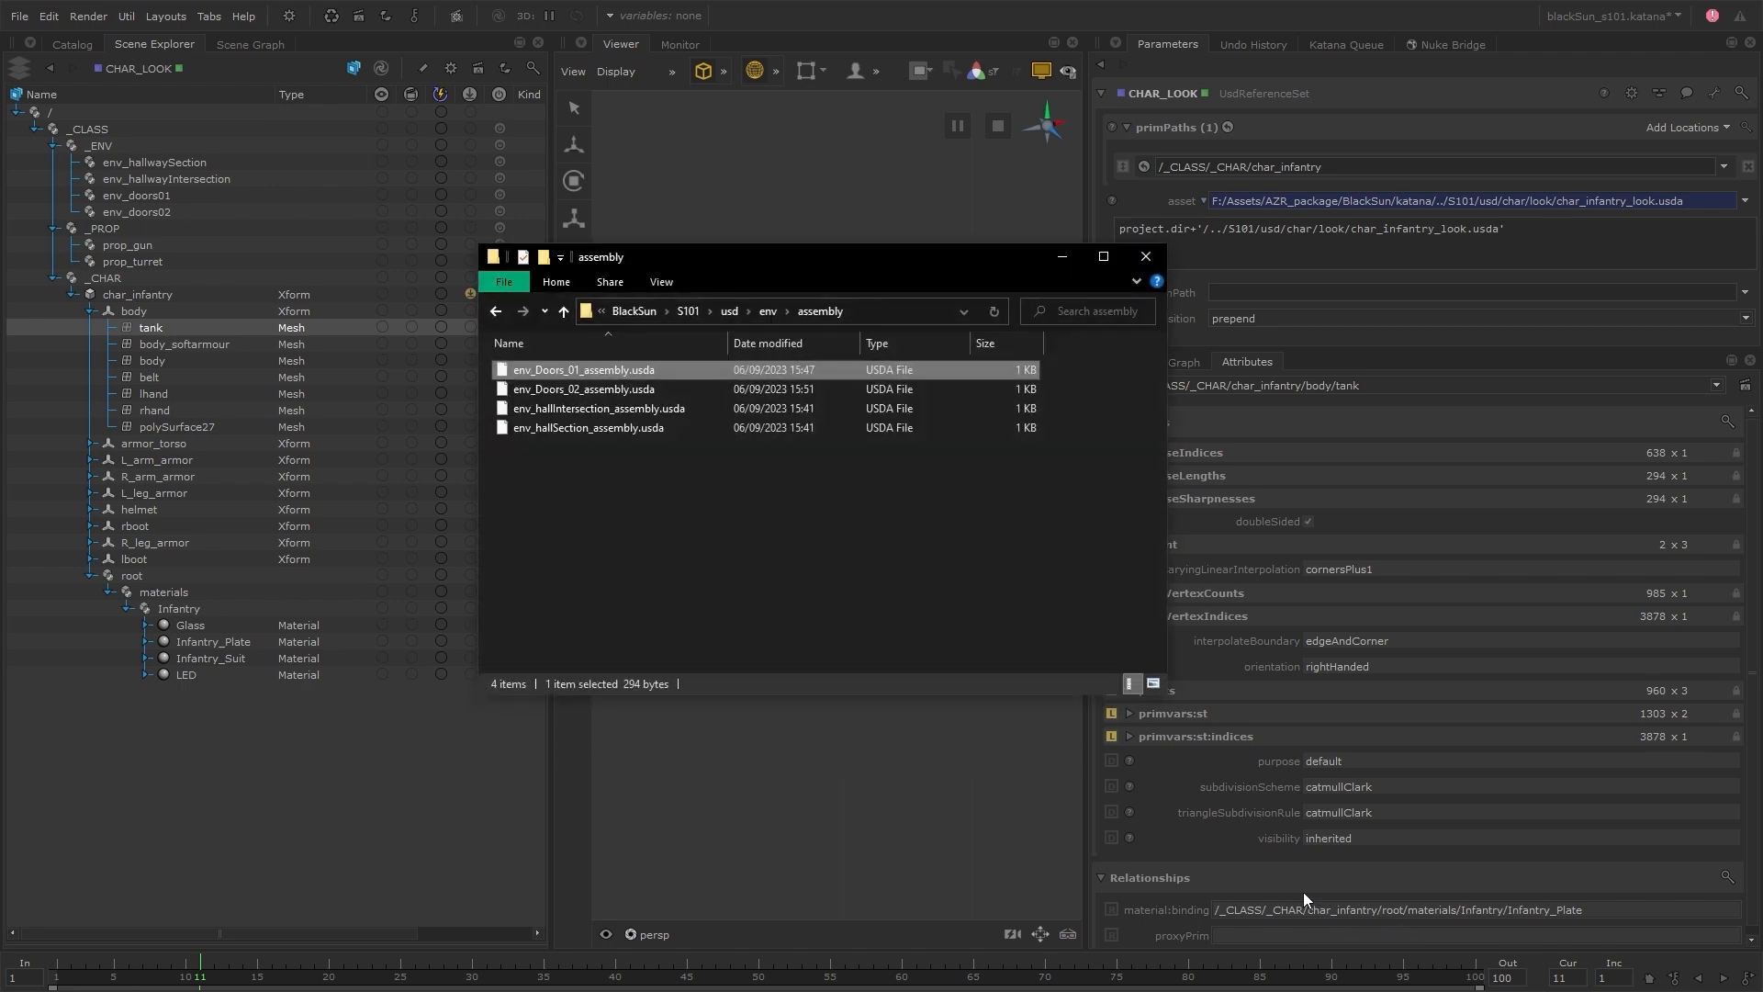
click(729, 311)
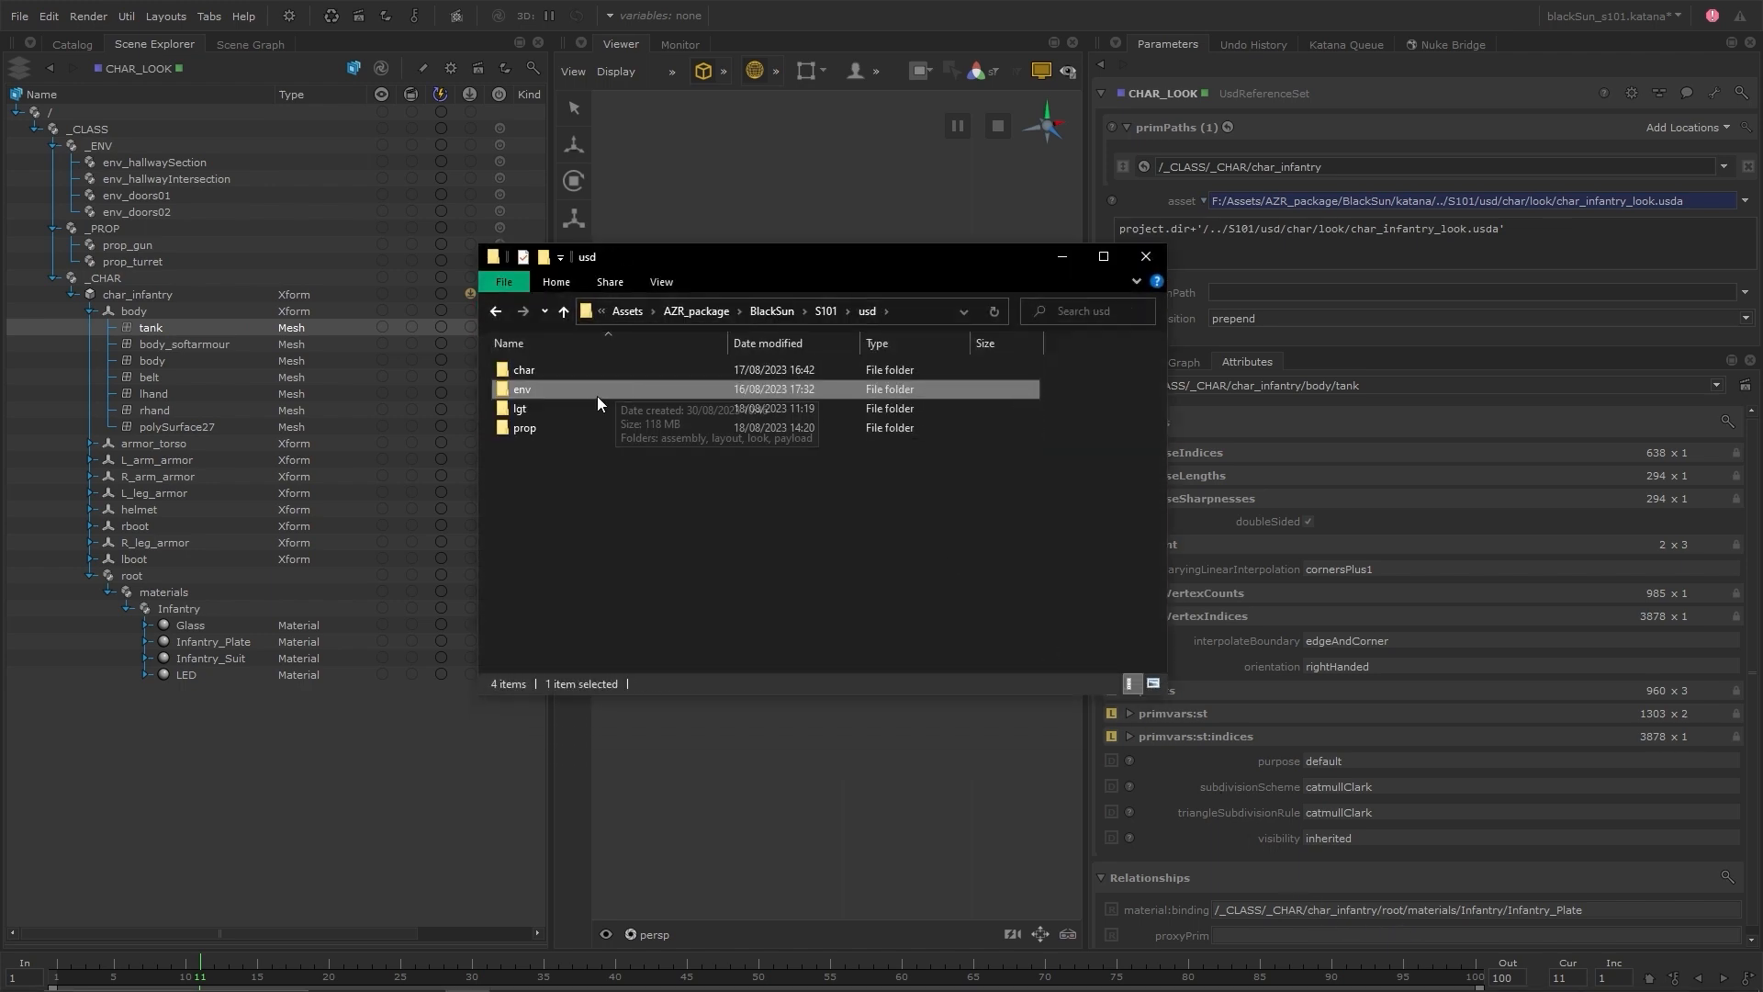
double_click(566, 371)
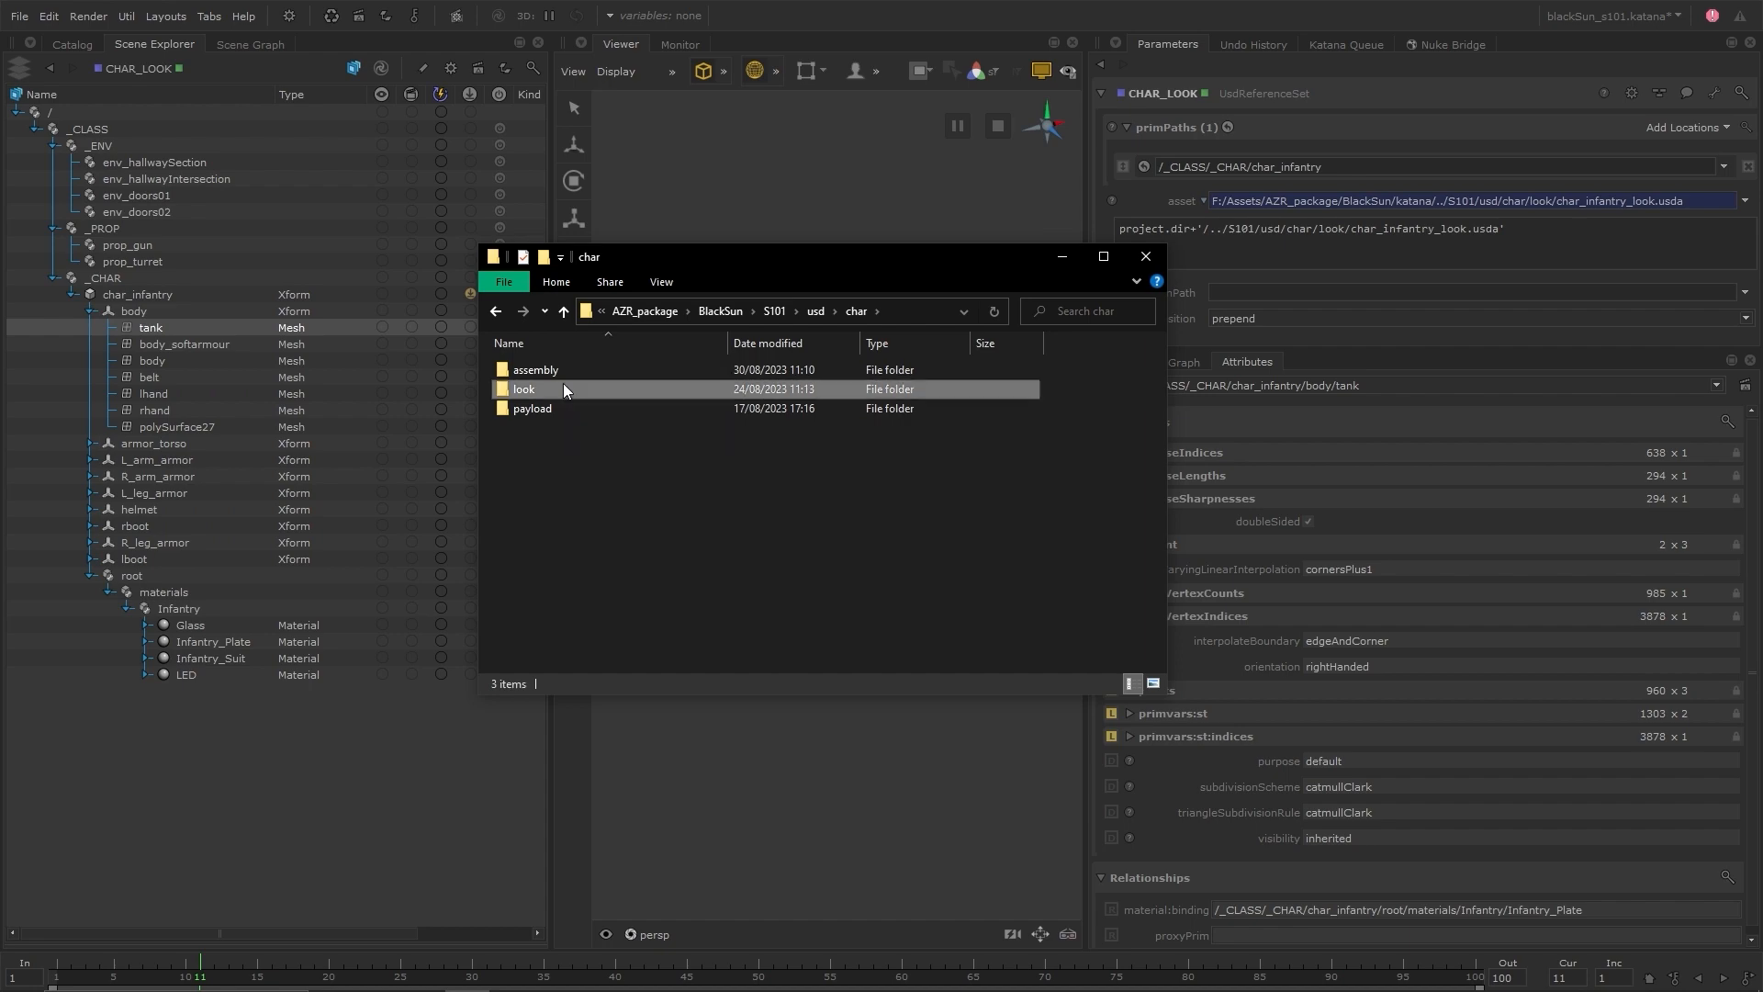
double_click(564, 388)
click(589, 372)
right_click(590, 372)
click(515, 425)
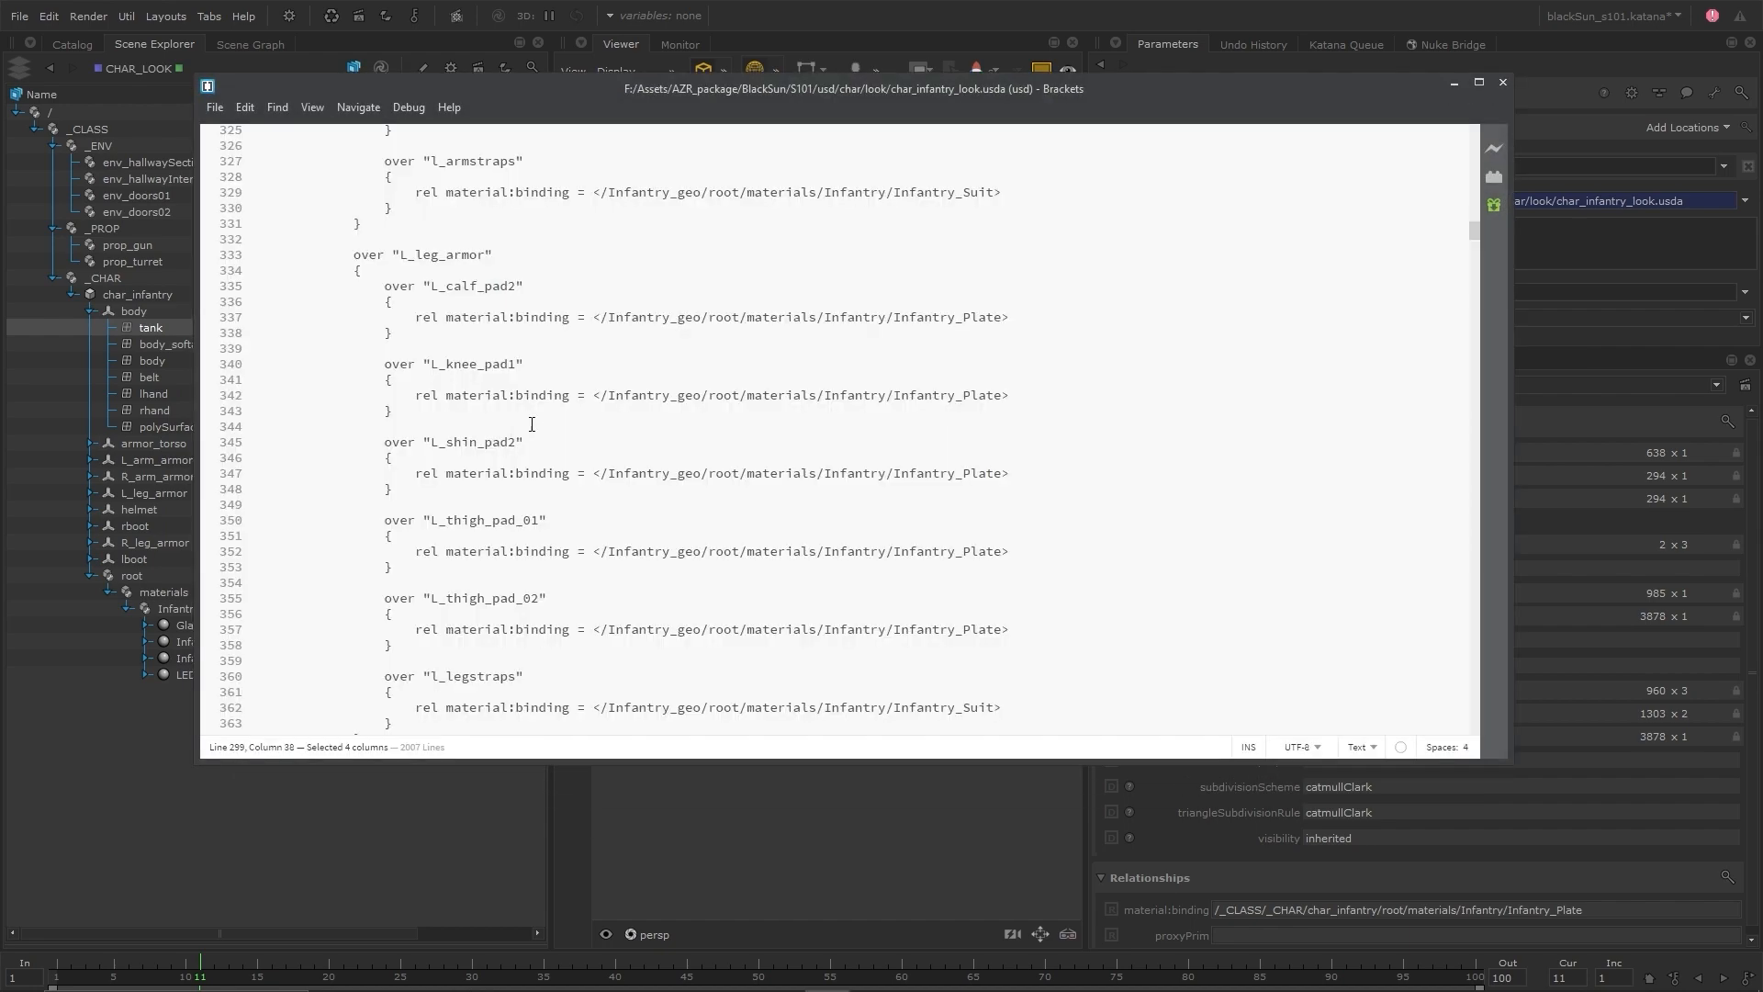
Examine the material:binding overrides on the arm and leg armor in char_infantry_look.usda, and return to Katana
scroll(475, 417, up, 4)
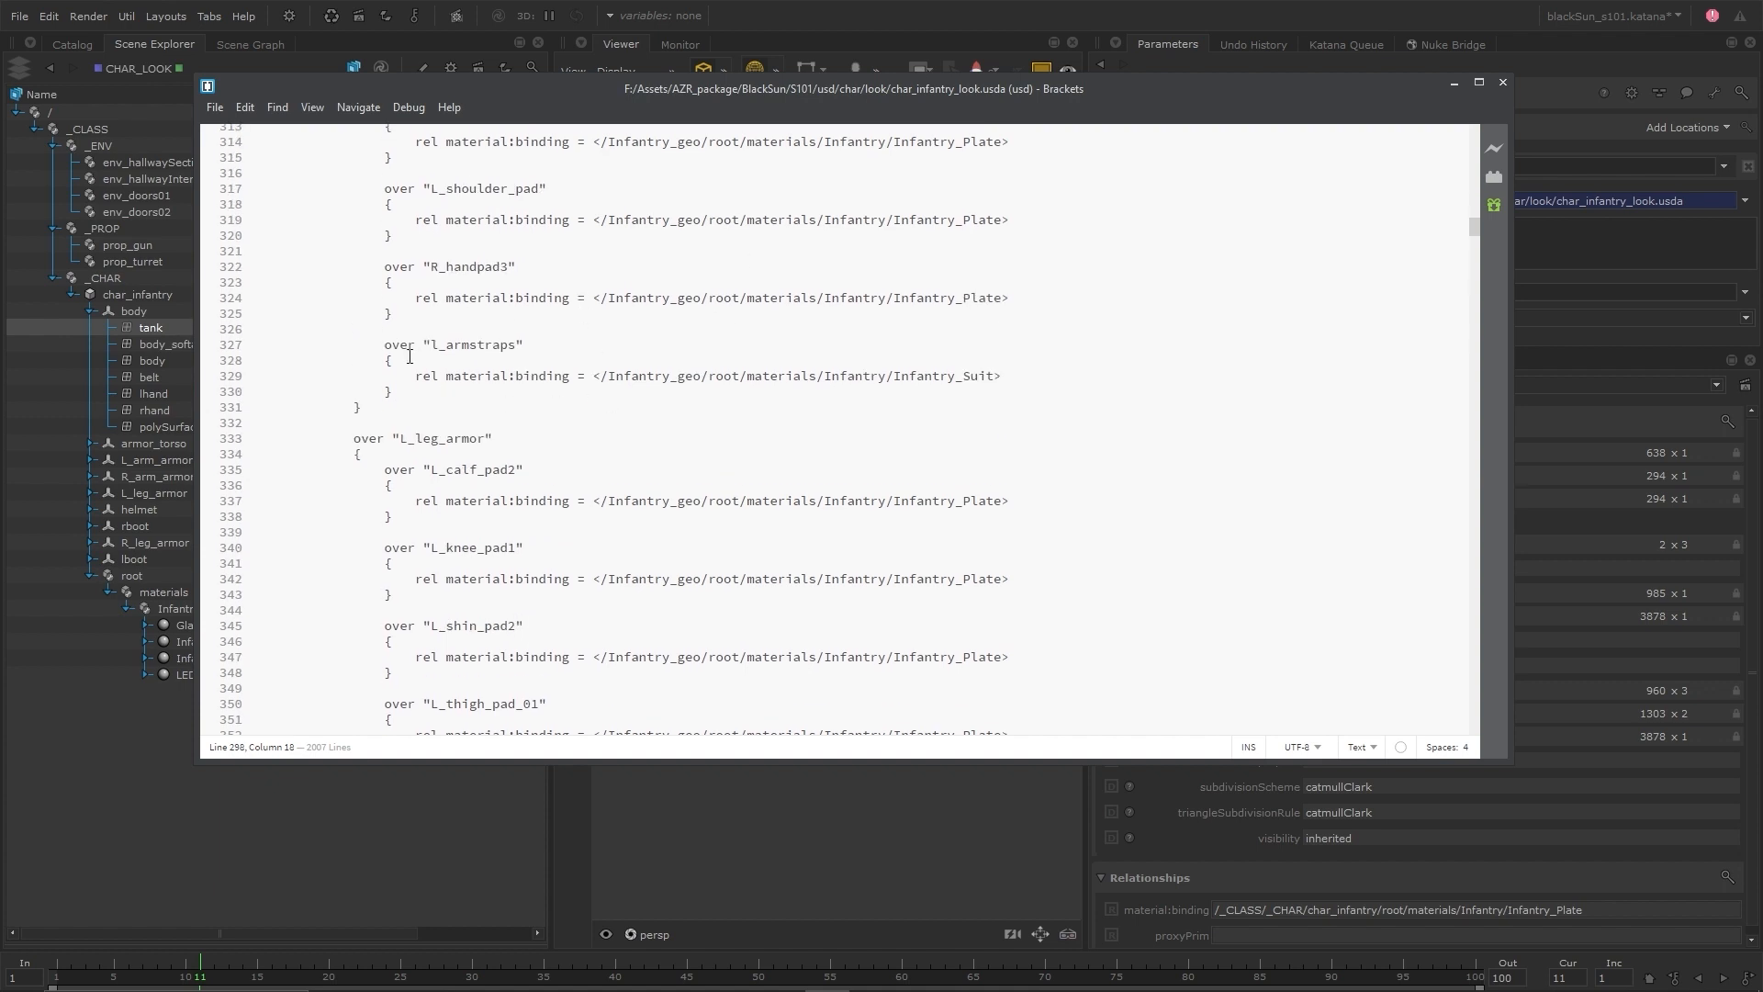
scroll(845, 404, up, 12)
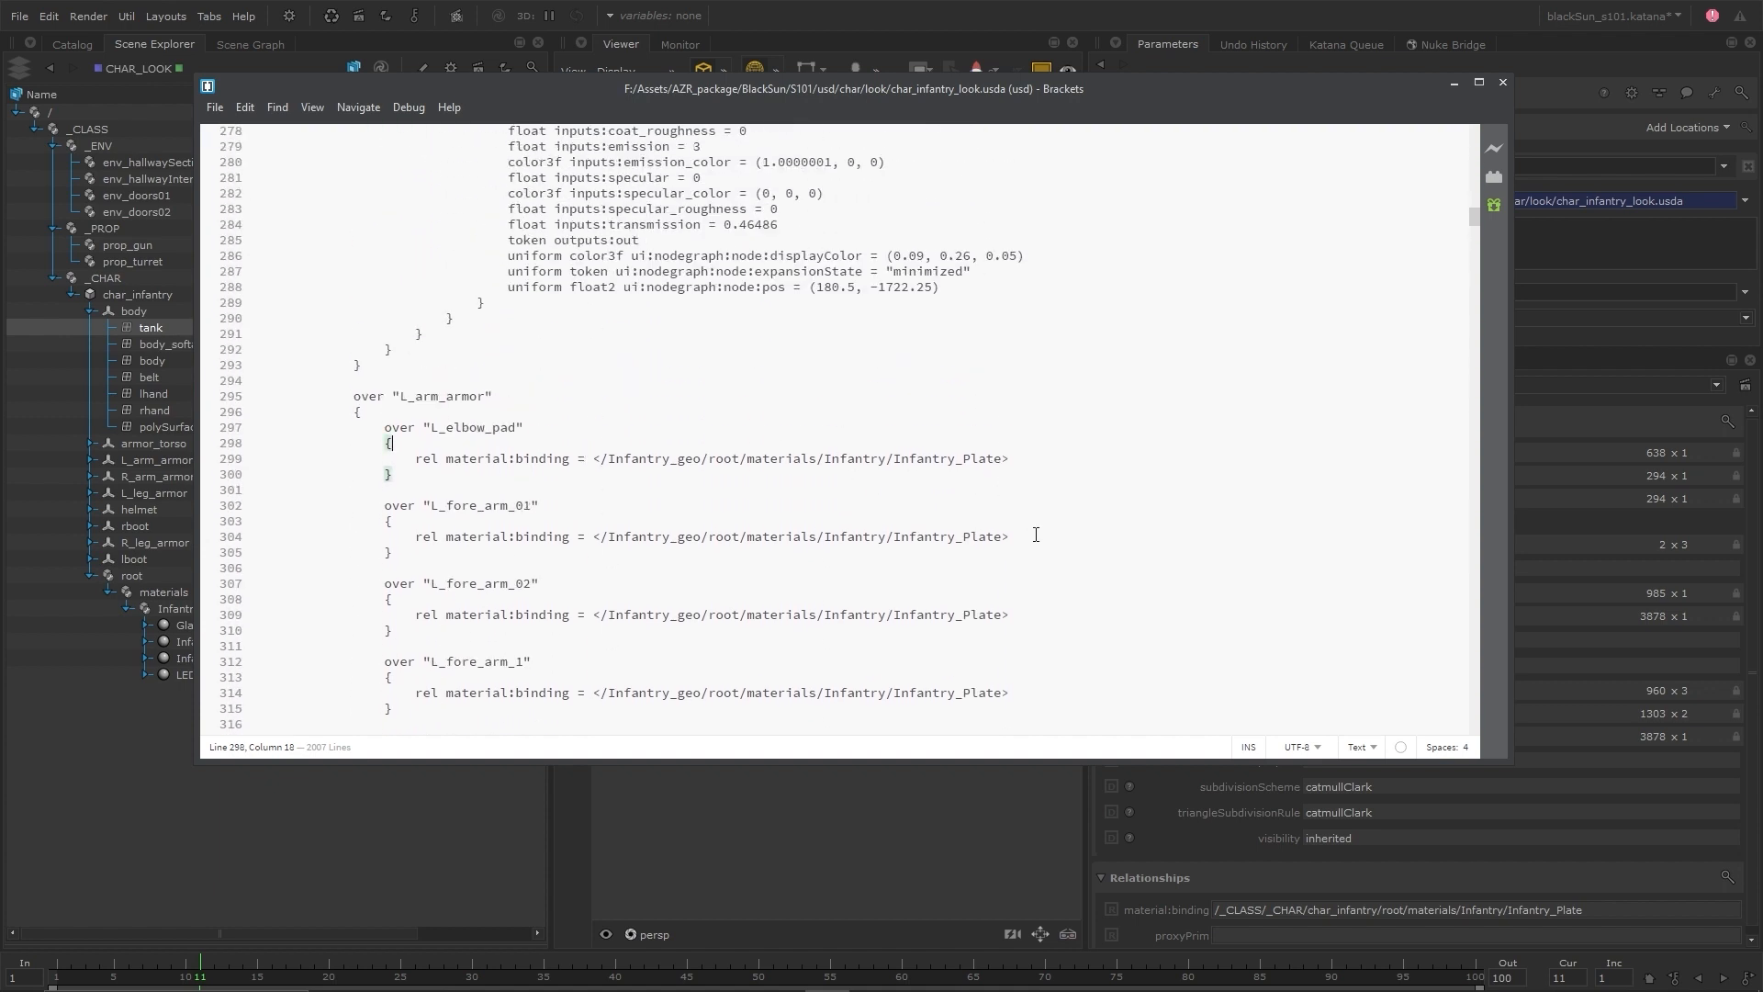
click(1455, 80)
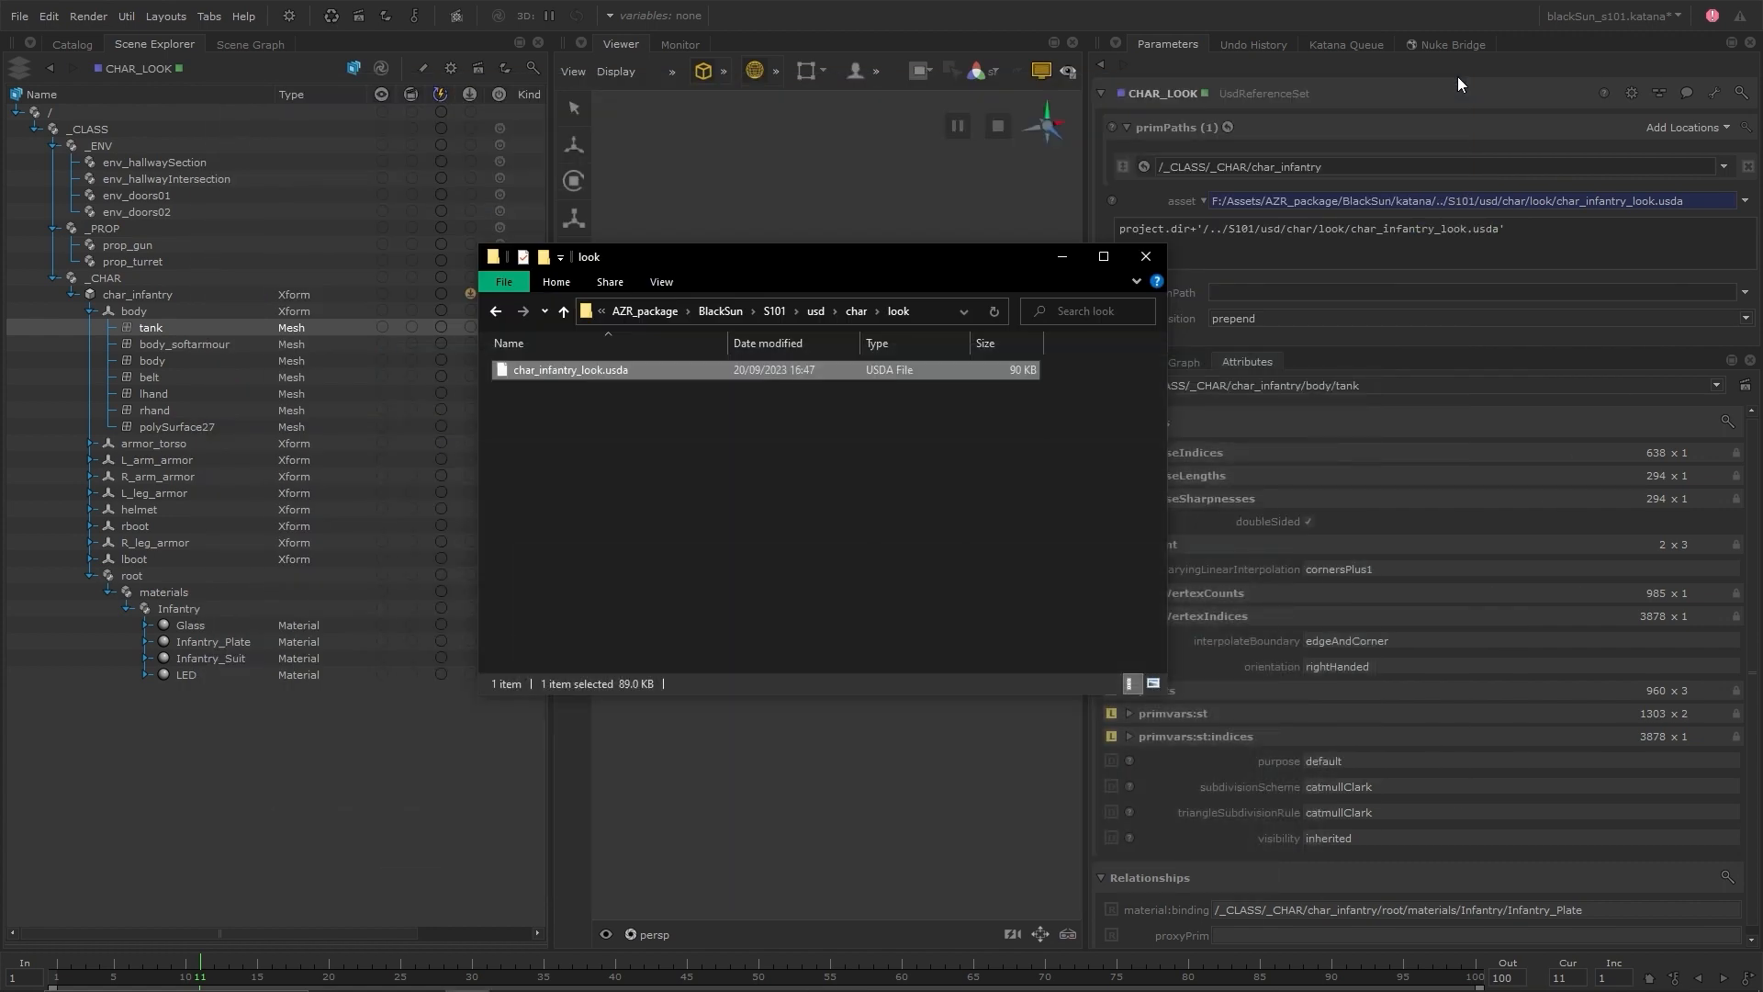
click(1061, 260)
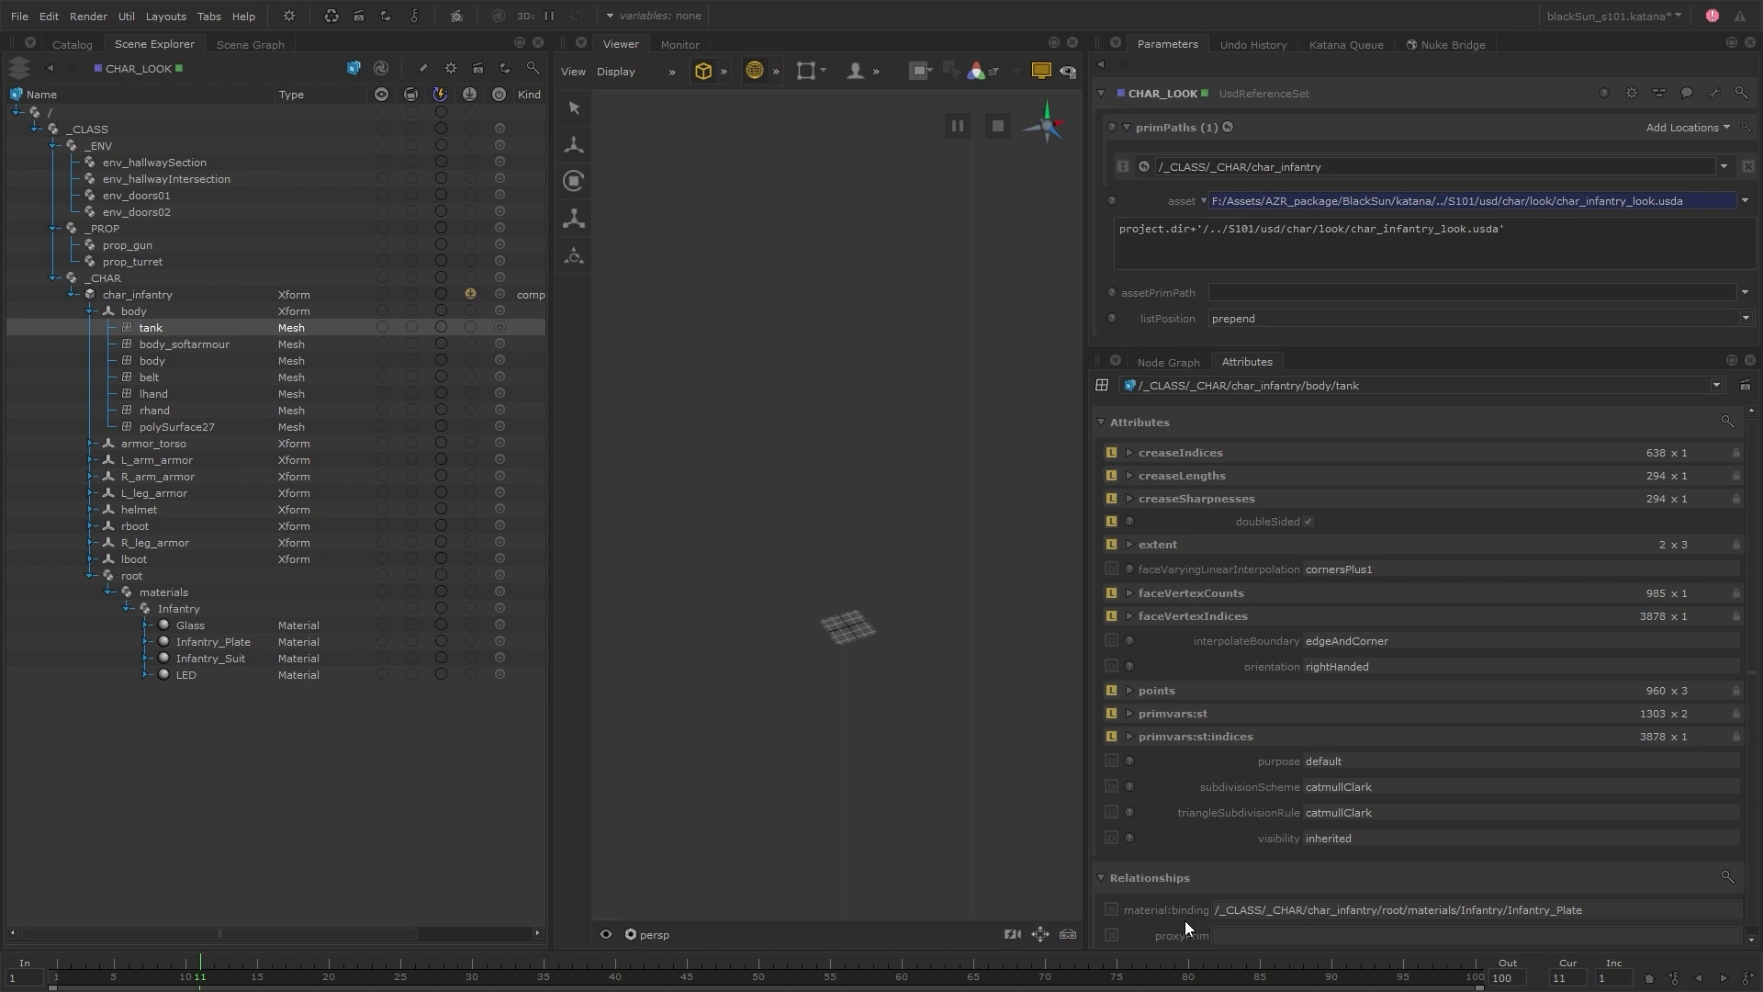
Return to the node graph and add a UsdRelationshipSet node below CHAR_LOOK
click(1170, 360)
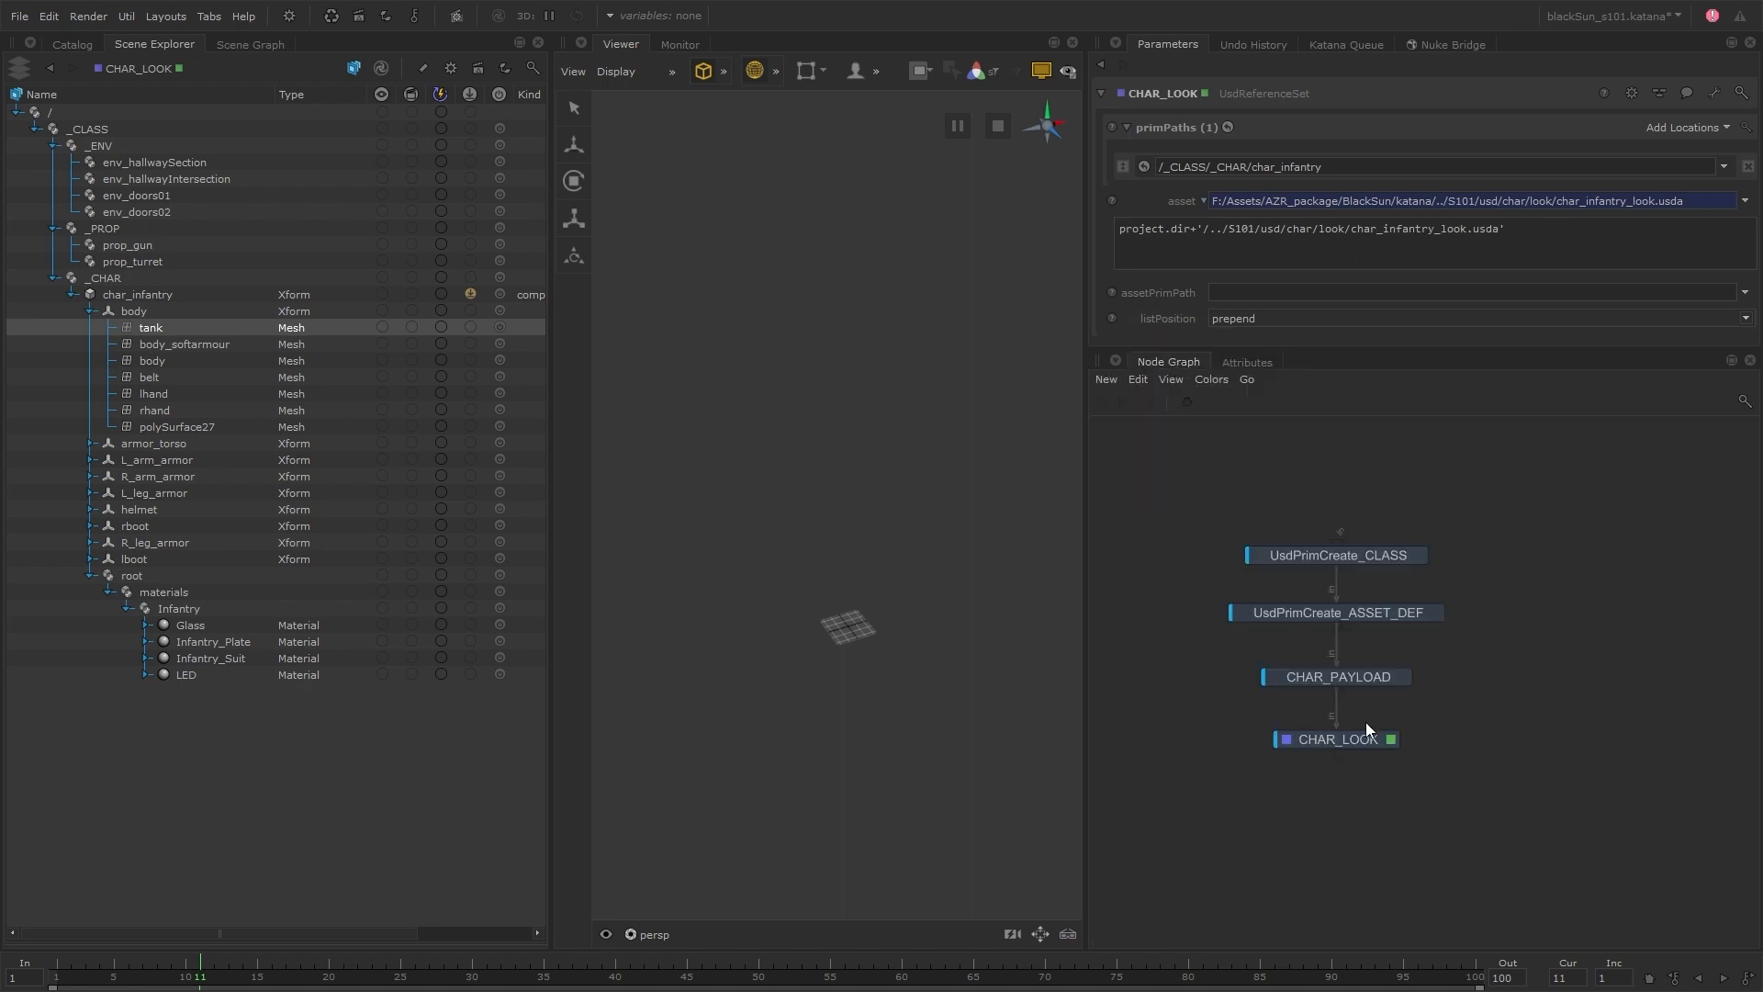
key(Tab)
text(usdre)
key(Return)
click(1345, 797)
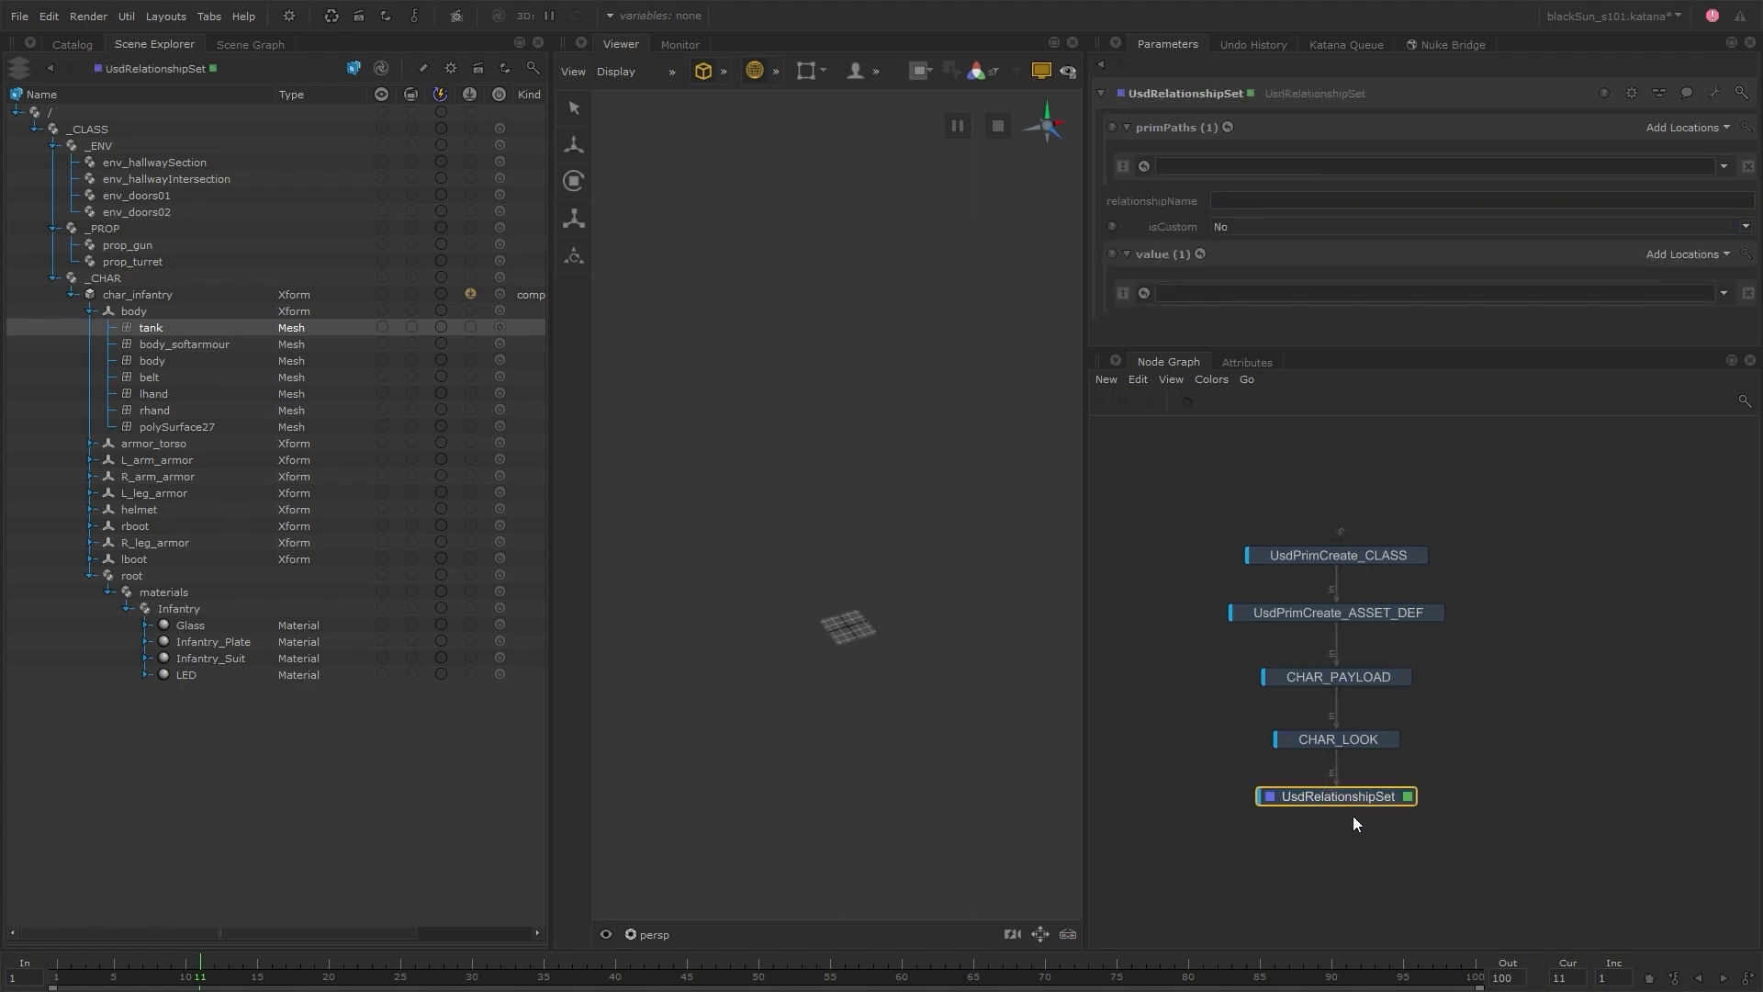
Add a UsdAttributeSet node below UsdRelationshipSet and reopen the UsdRelationshipSet node's parameters
key(Tab)
text(usda)
click(1465, 815)
click(1337, 848)
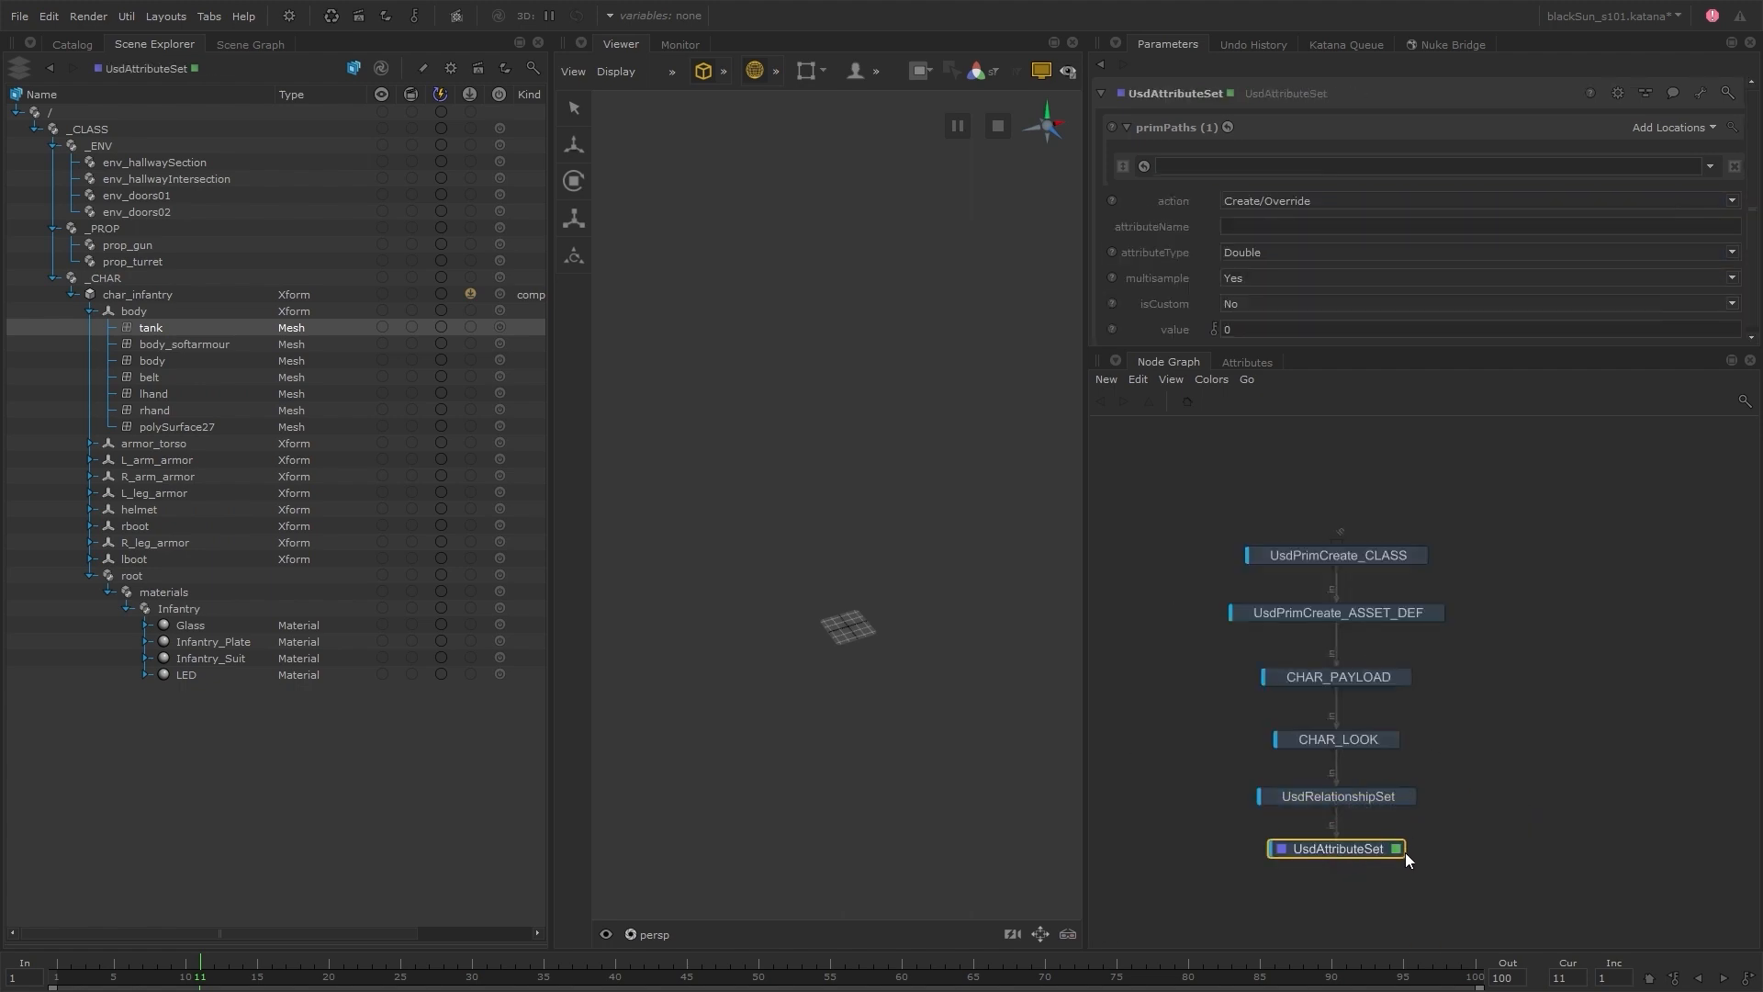
click(1495, 816)
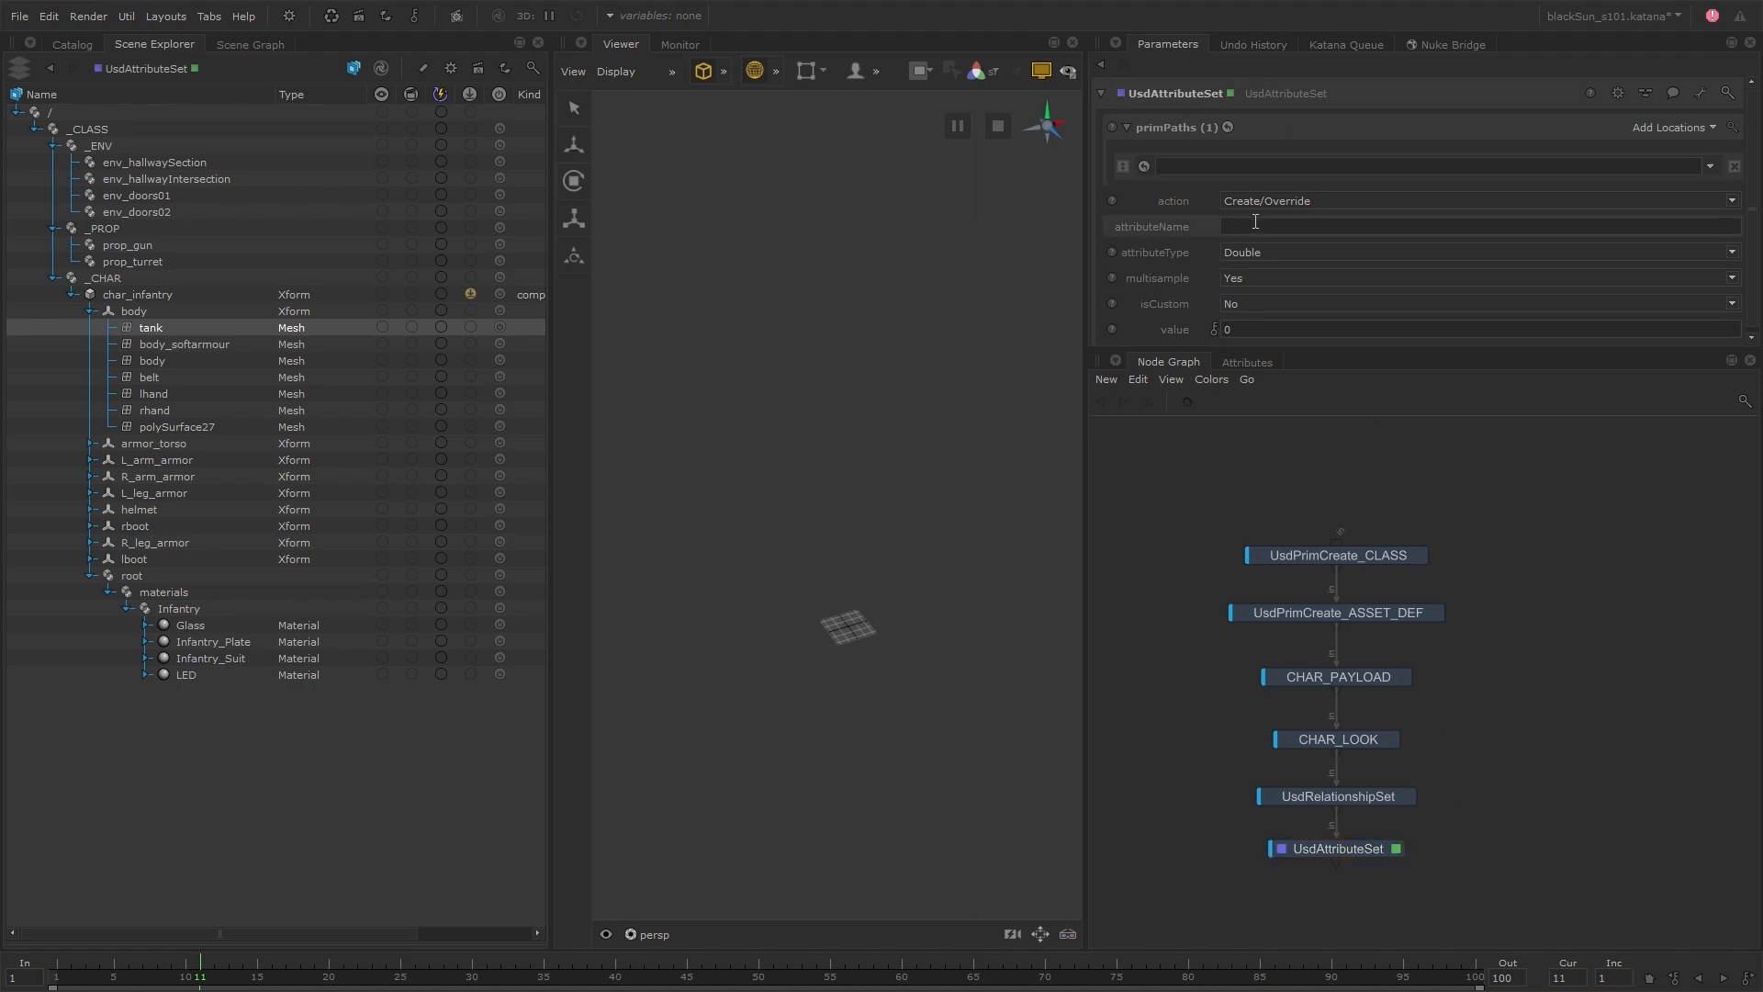
click(1406, 797)
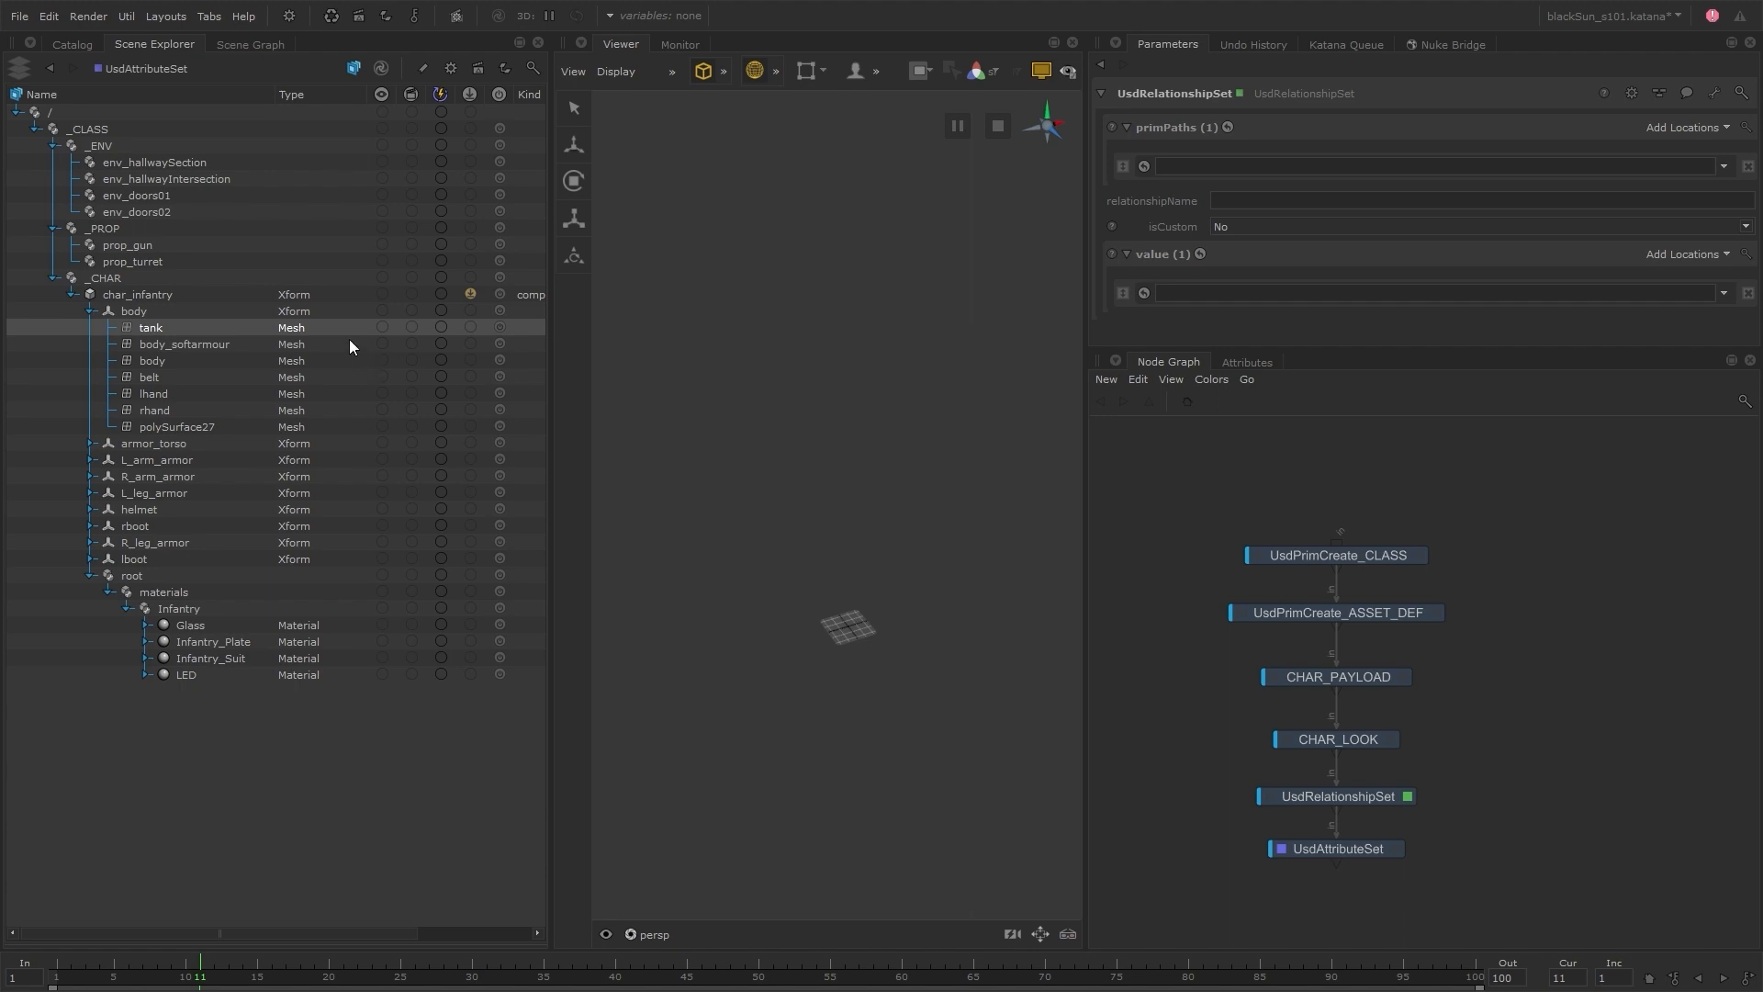
Configure UsdRelationshipSet to bind the Glass material to the char_infantry tank mesh using the relationship name material:binding
drag(212, 327, 1200, 165)
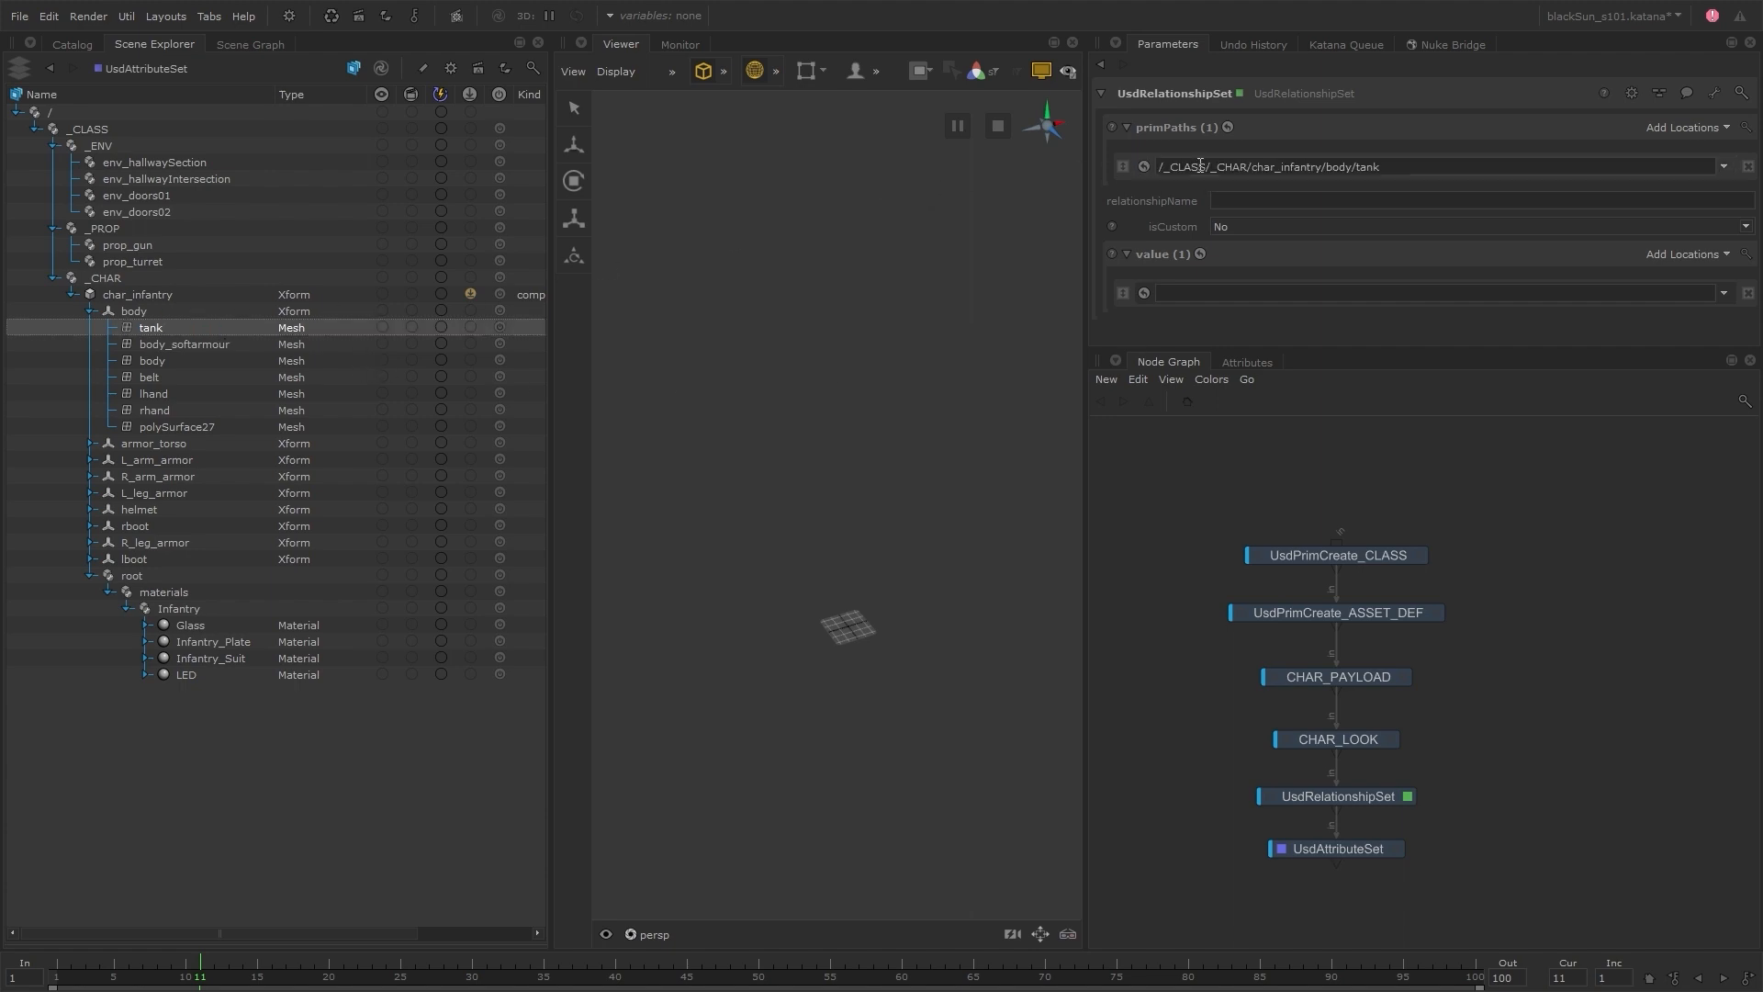
click(1237, 199)
text(material:binding)
drag(213, 624, 1287, 297)
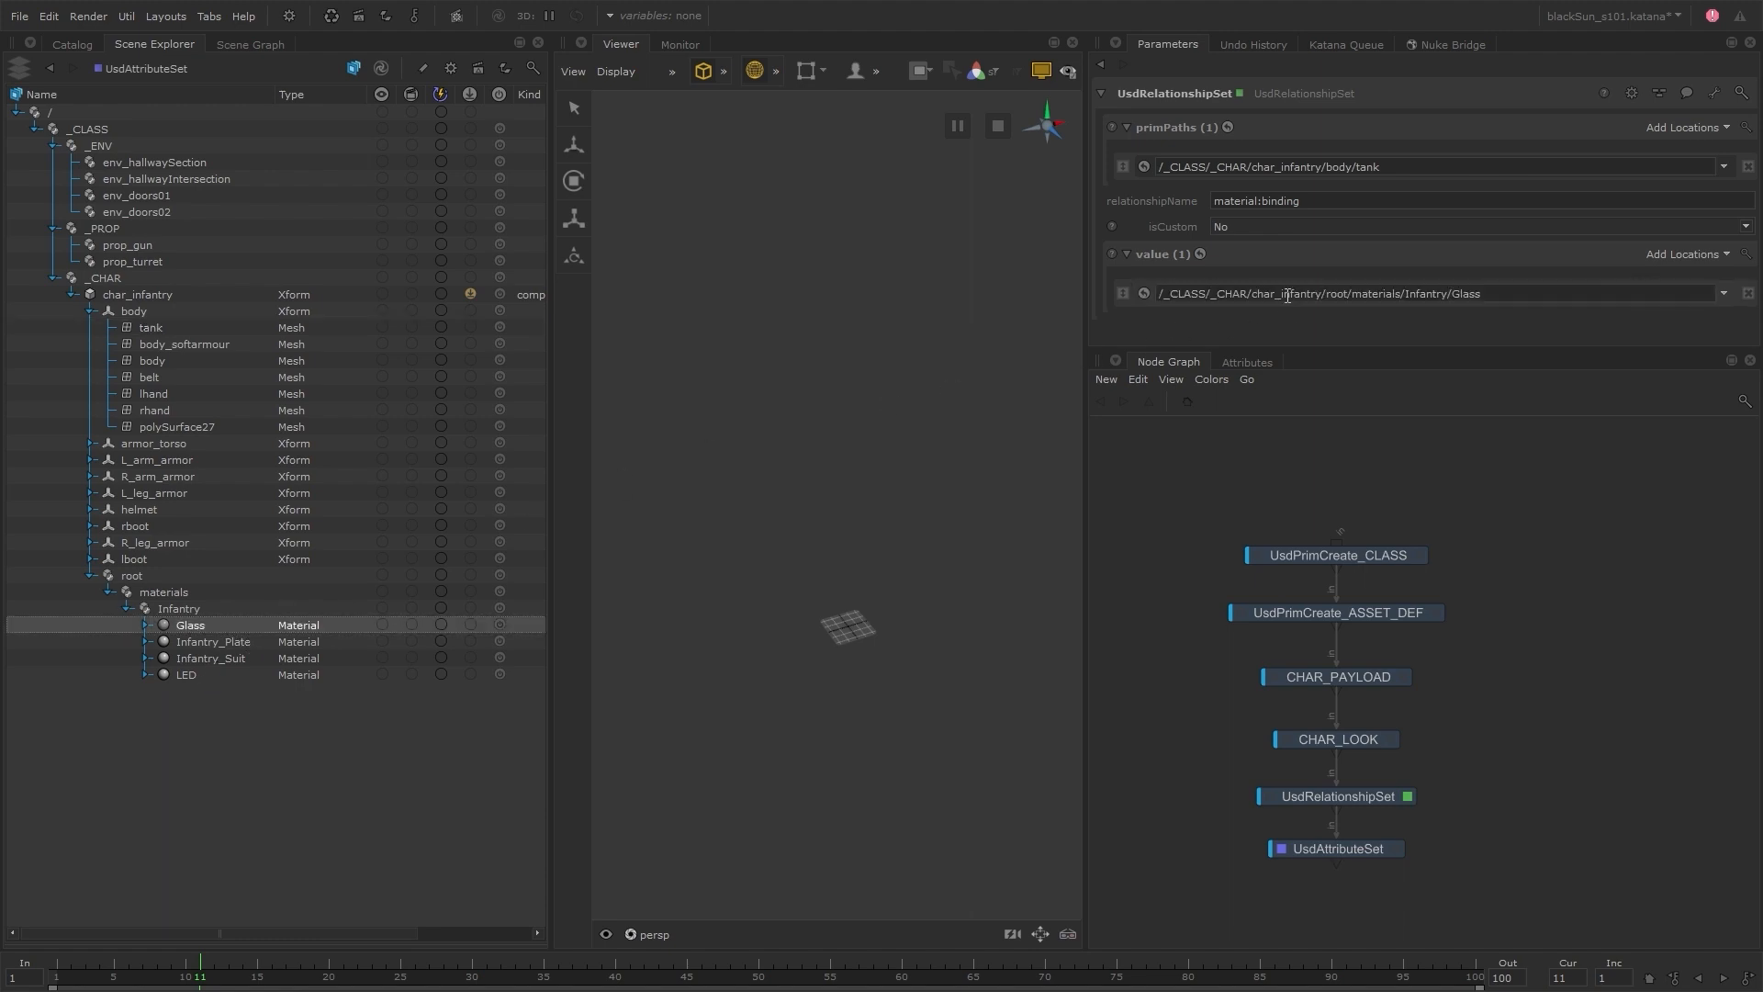
Examine the tank mesh's material:binding in a separately docked Attributes panel, comparing it with UsdRelationshipSet disabled and enabled
click(1250, 362)
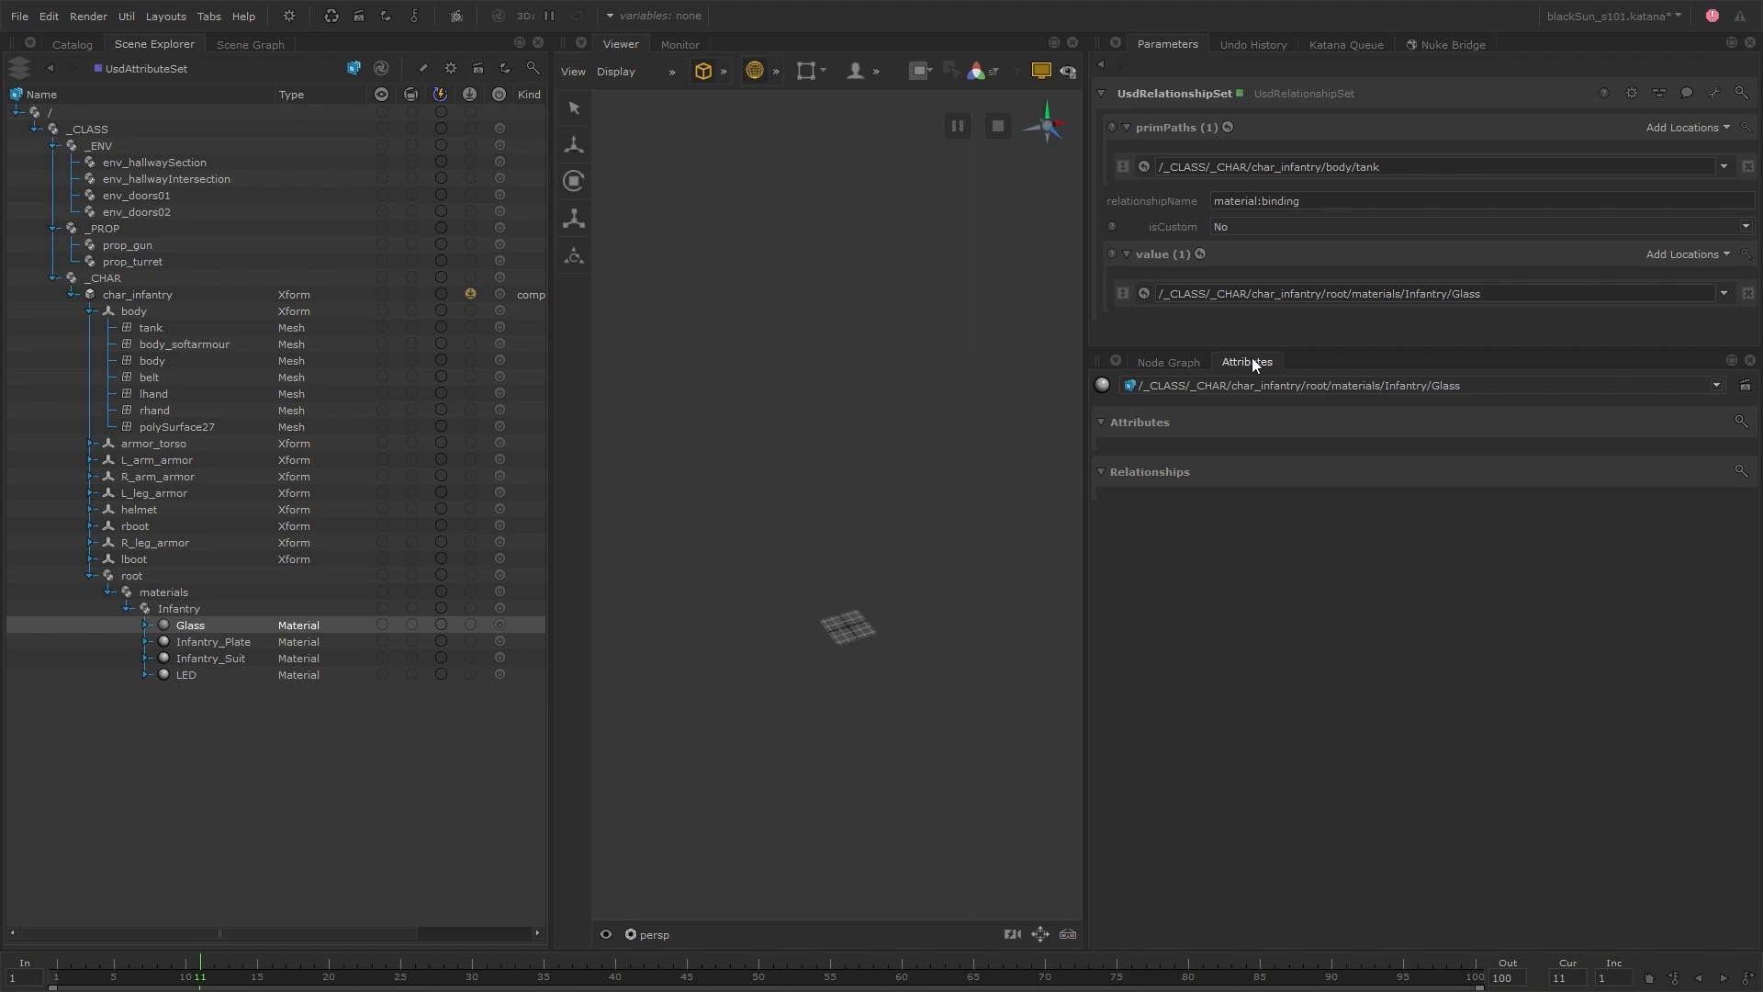
click(222, 327)
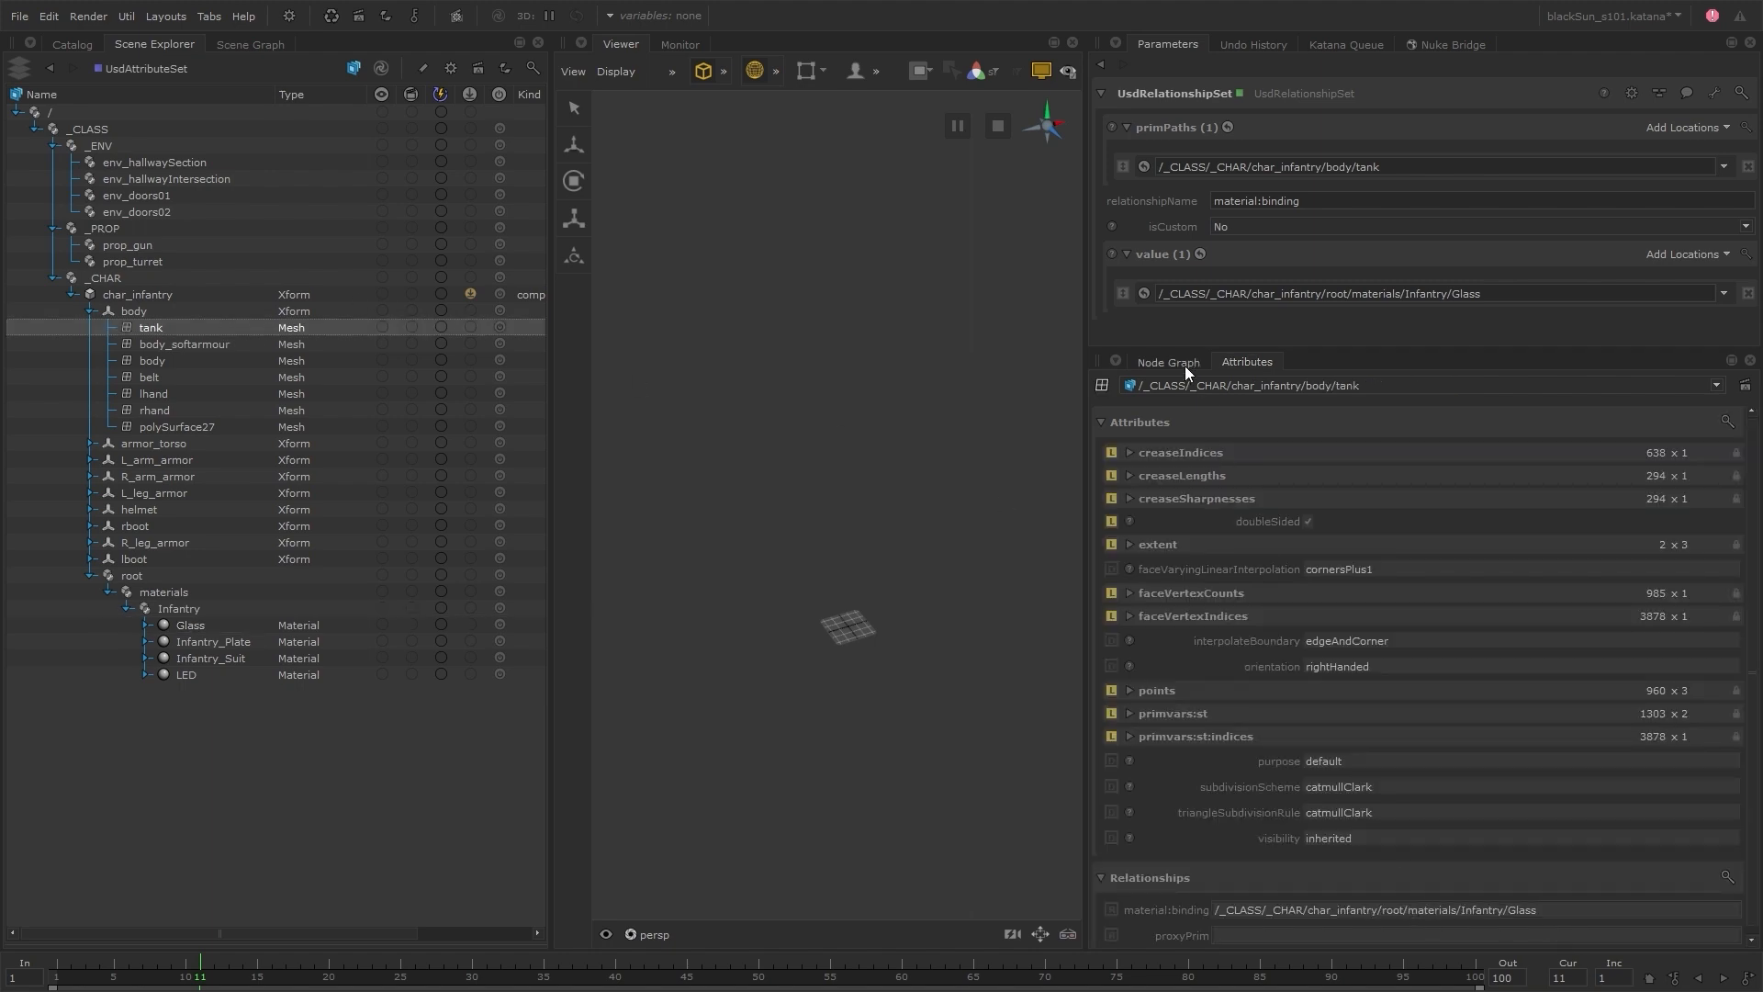
drag(1269, 364, 725, 37)
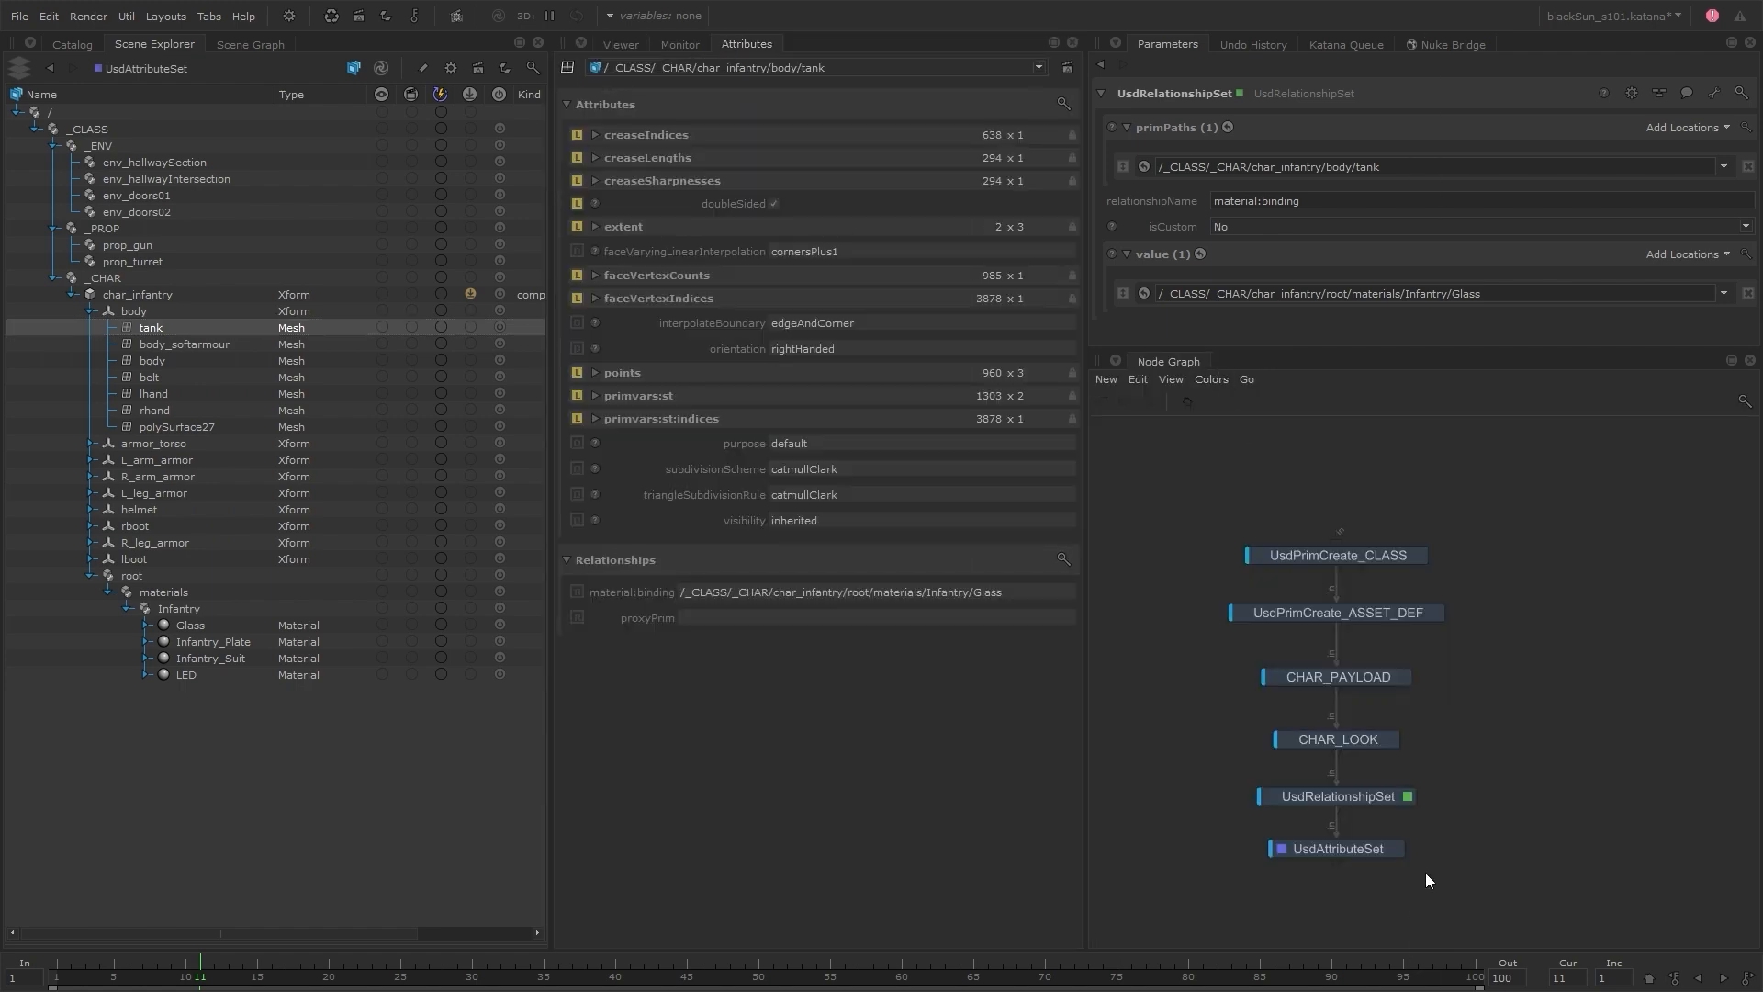
click(1357, 801)
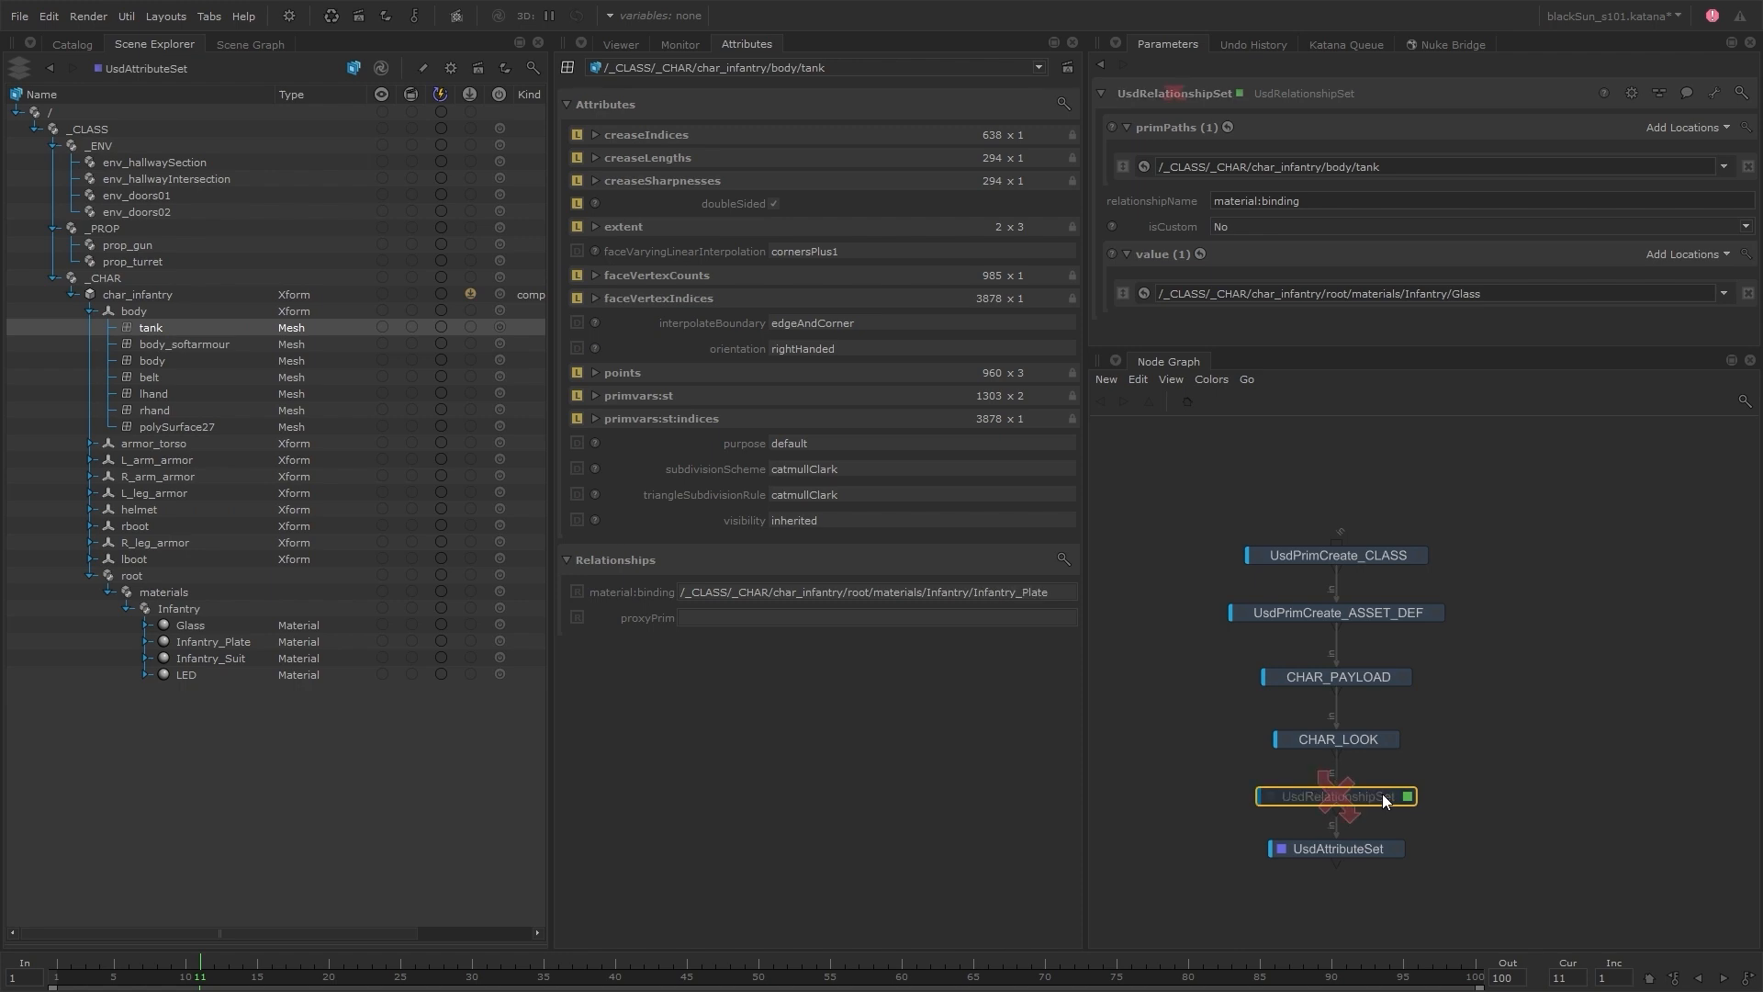
Examine the UsdAttributeSet node's parameters, including the available action and attributeType options
click(1398, 847)
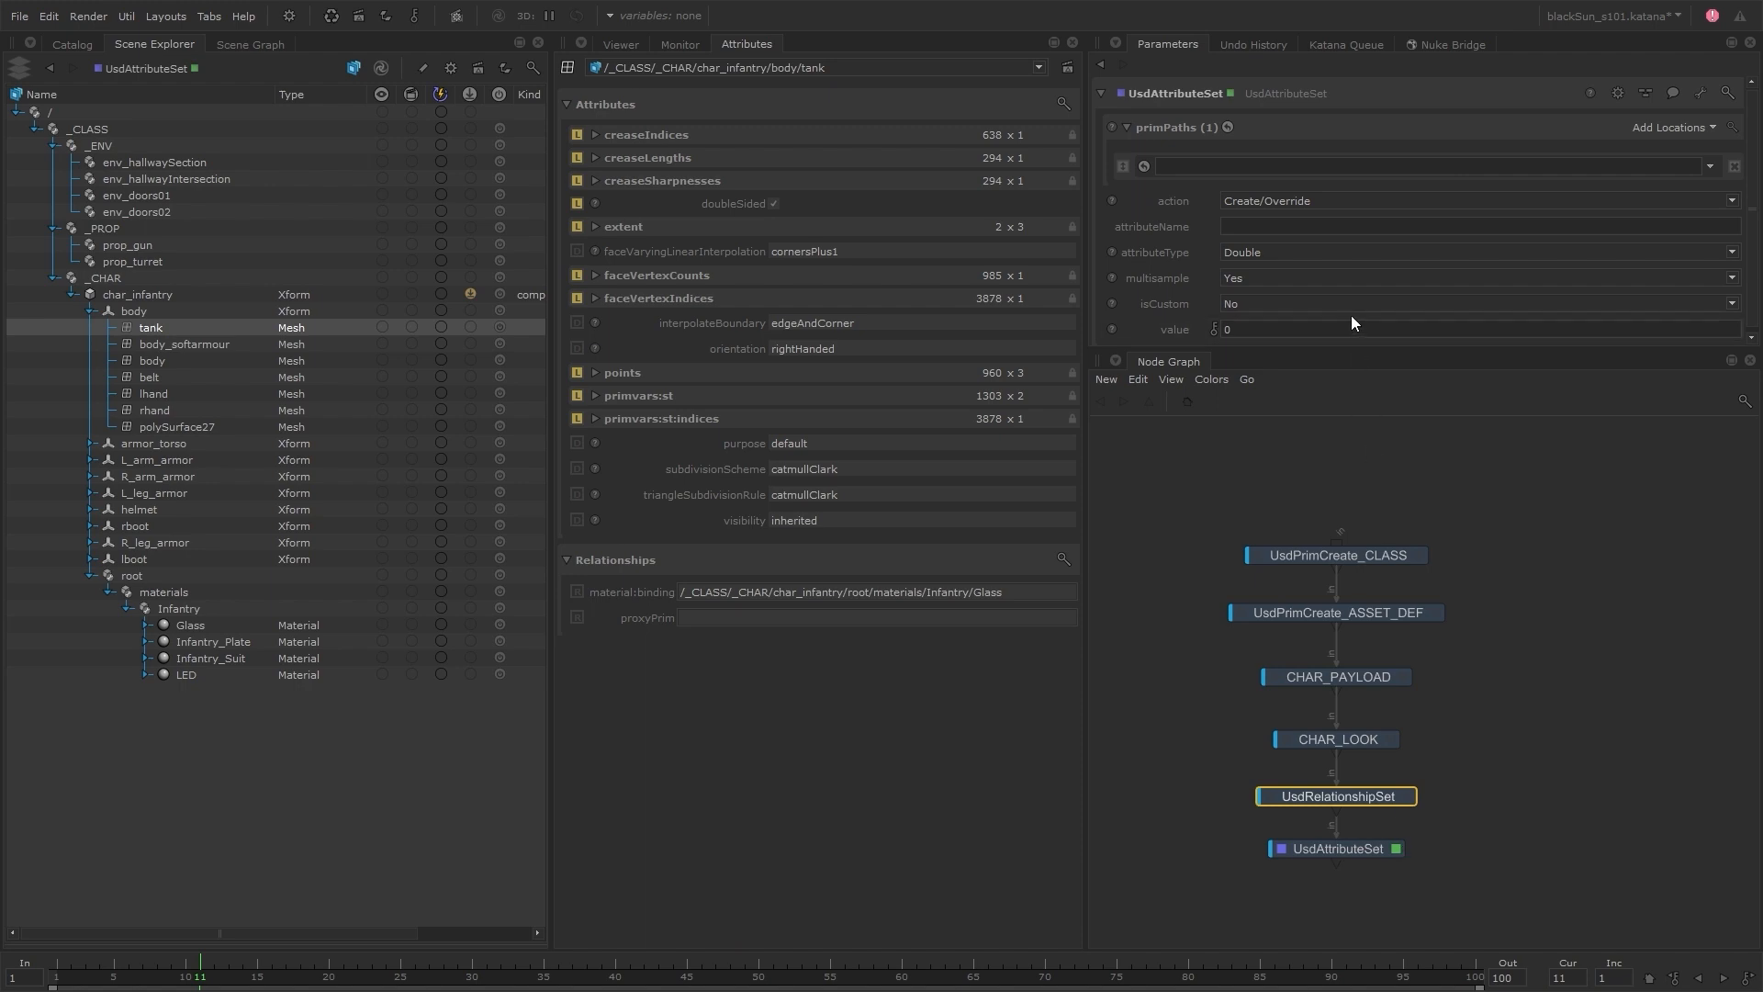
drag(1294, 350, 1293, 454)
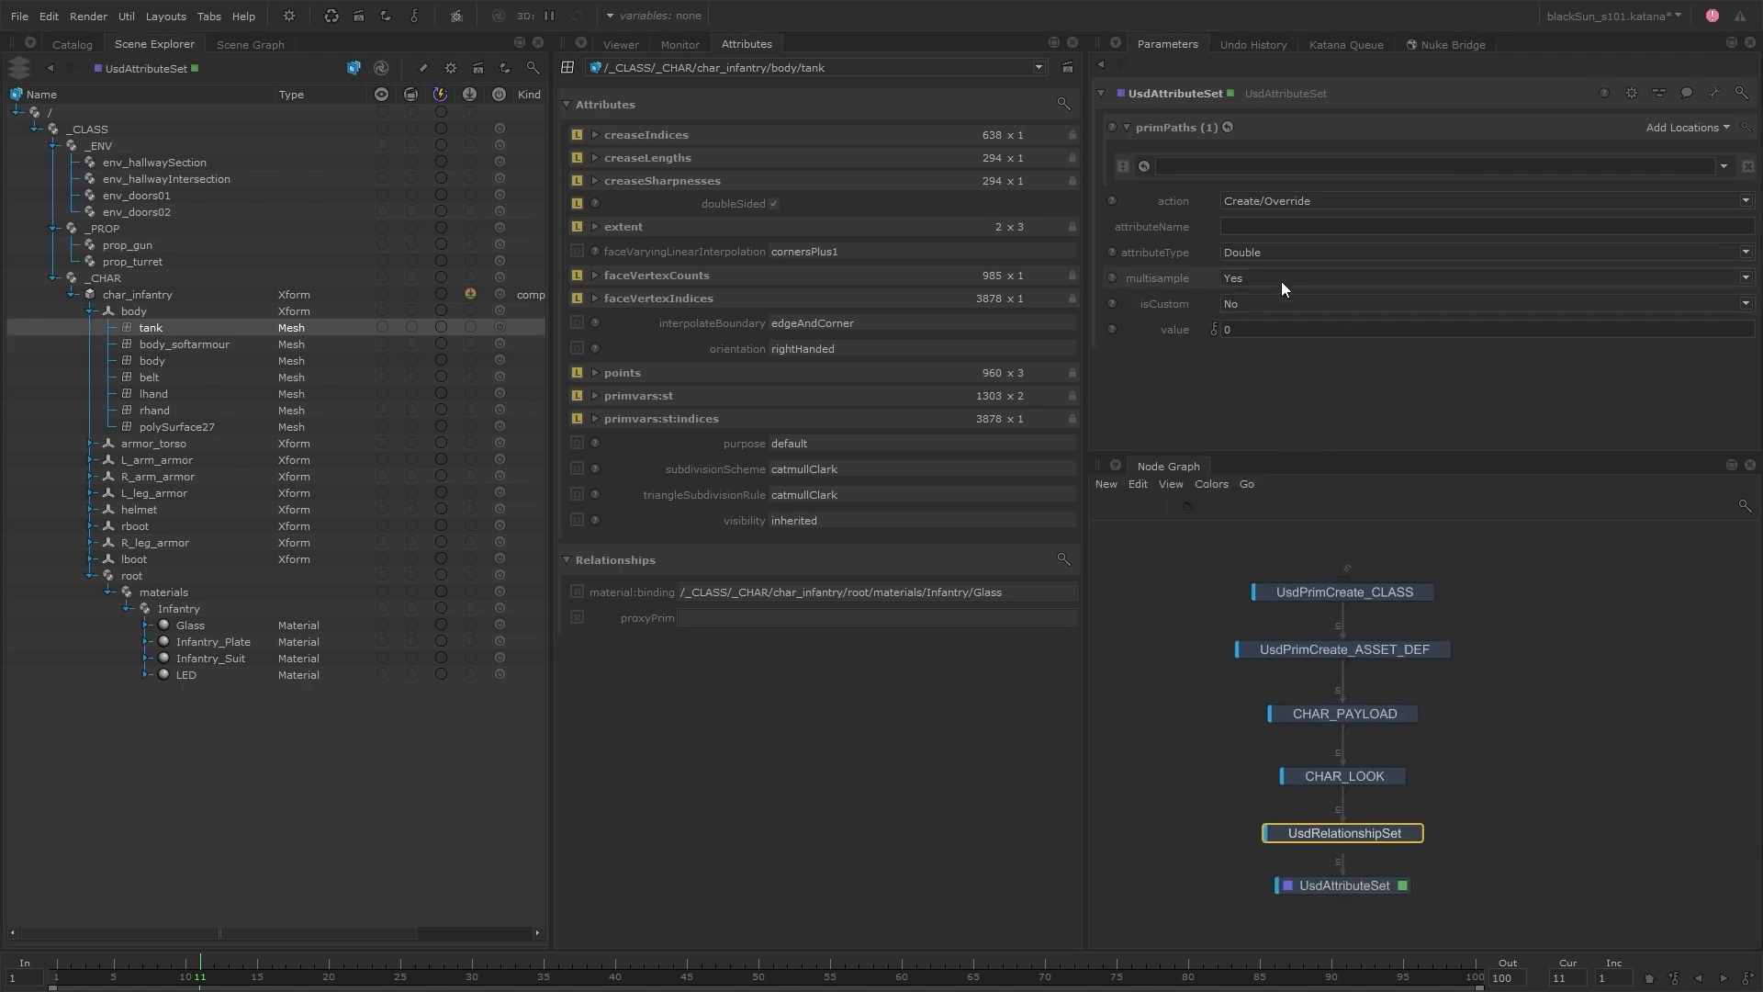
click(1351, 204)
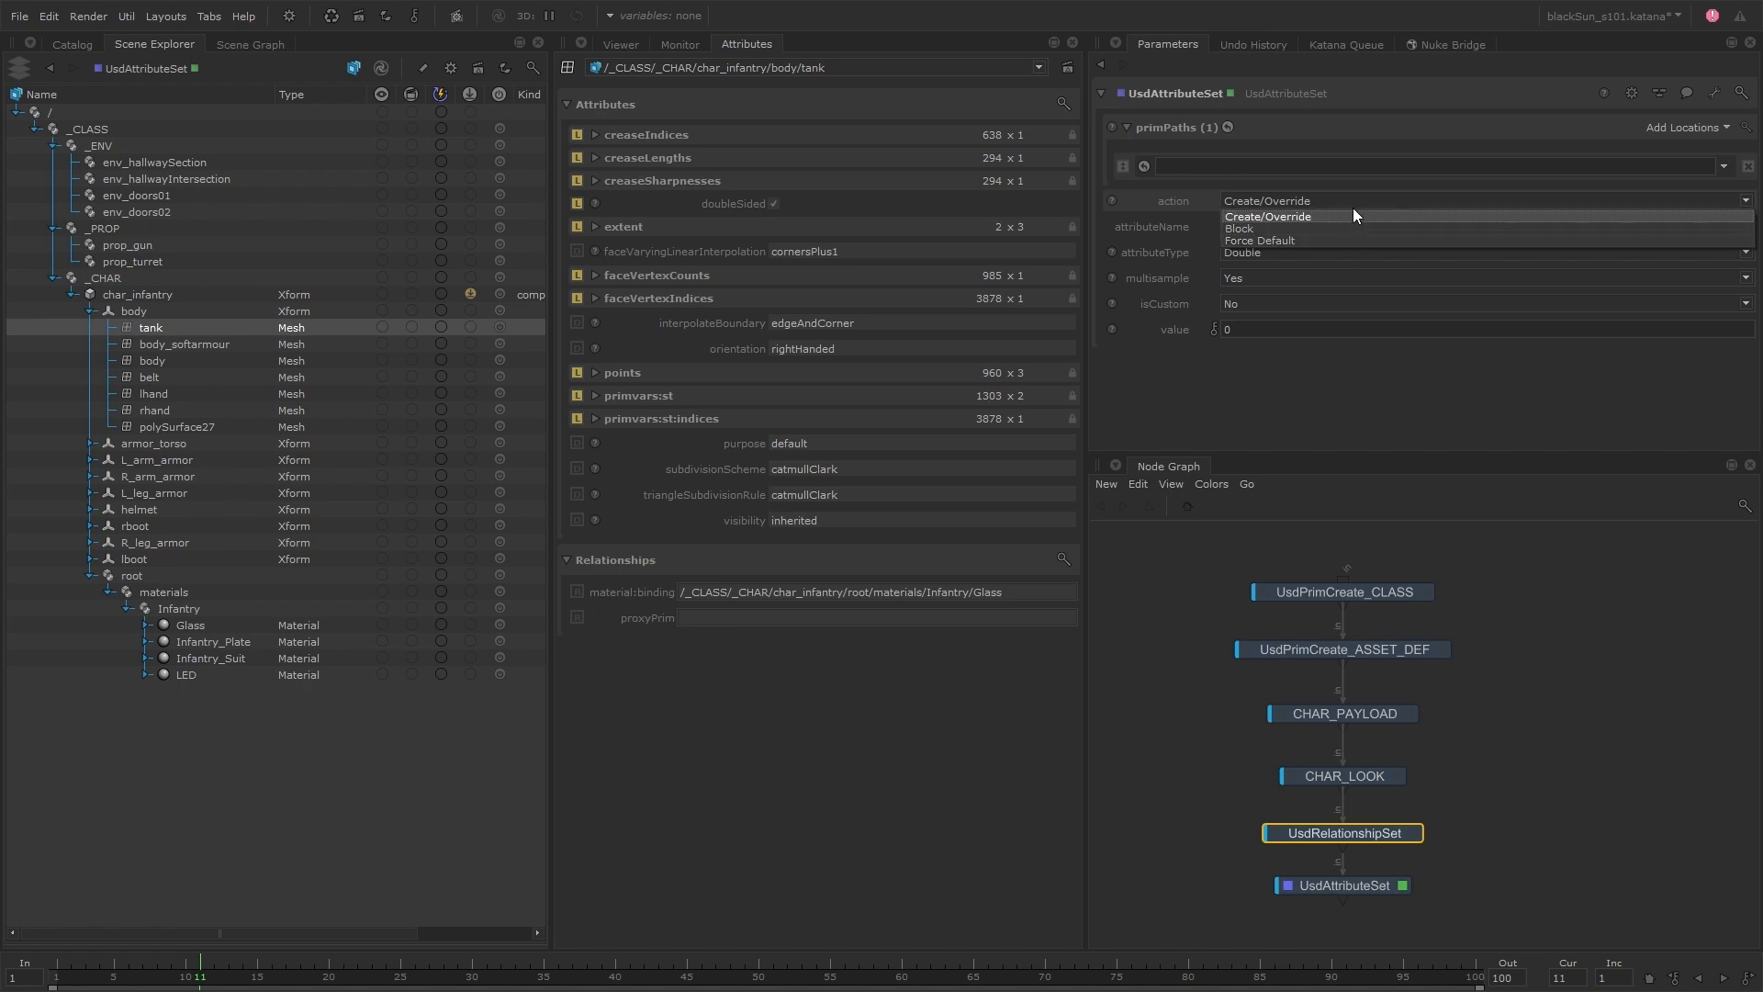
click(1357, 195)
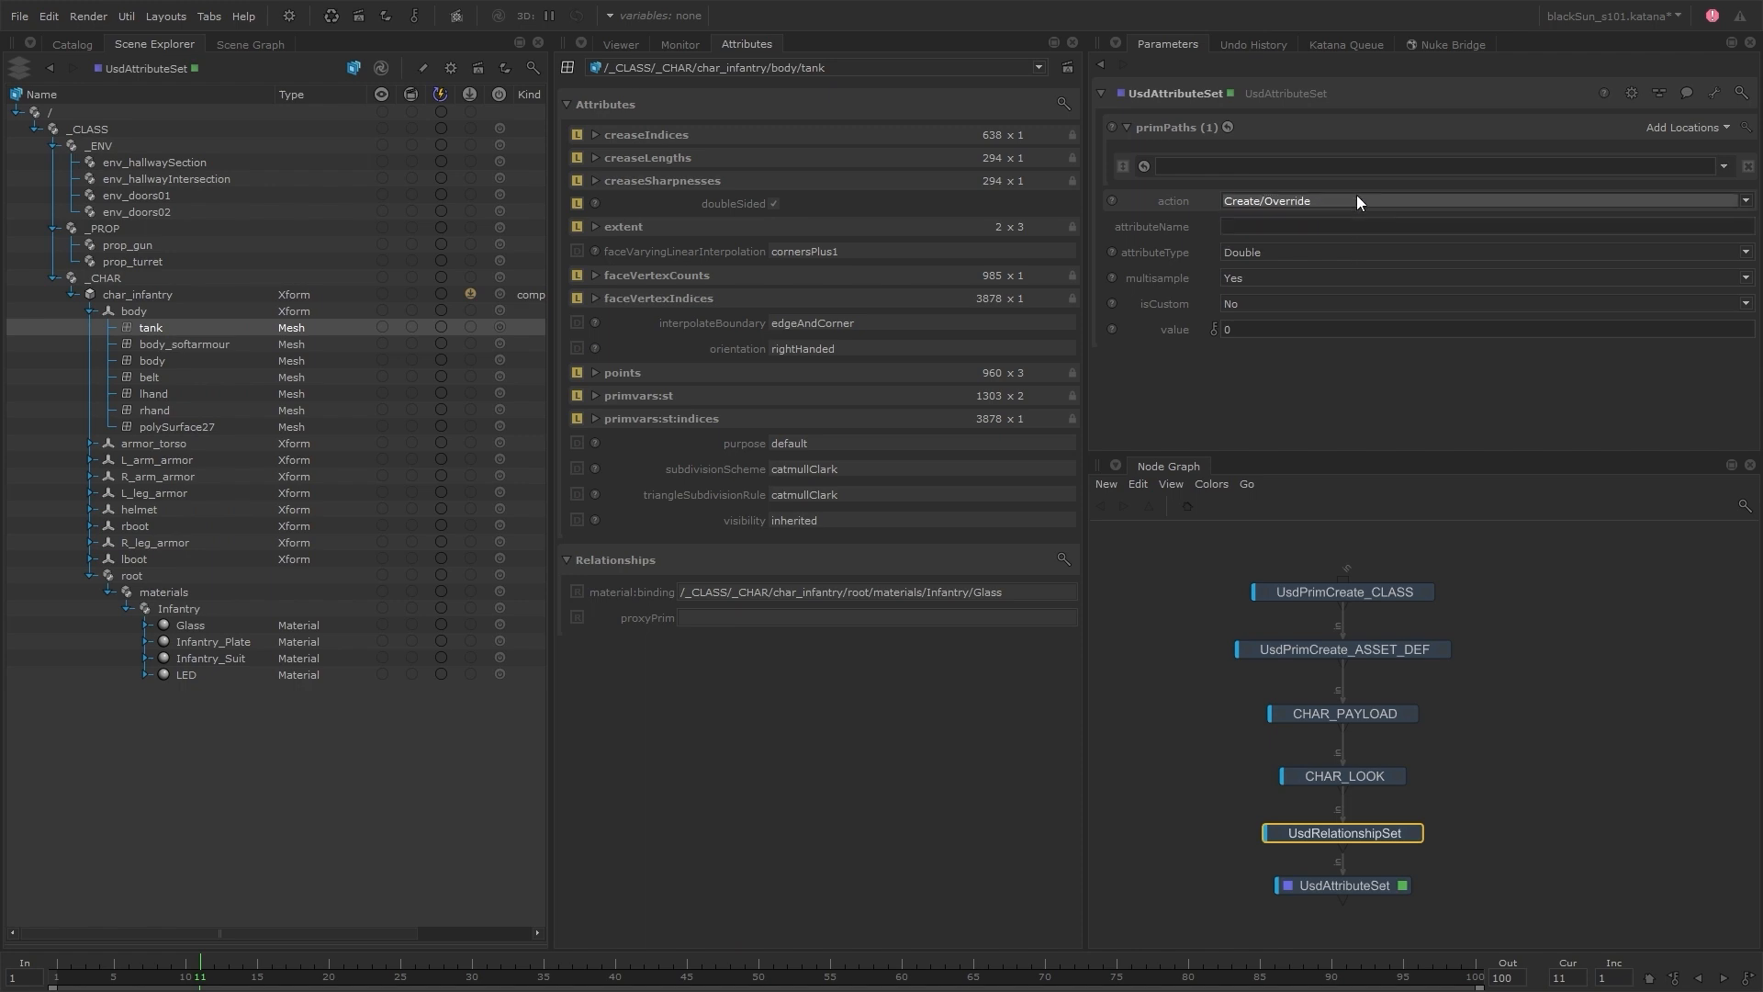
click(1313, 250)
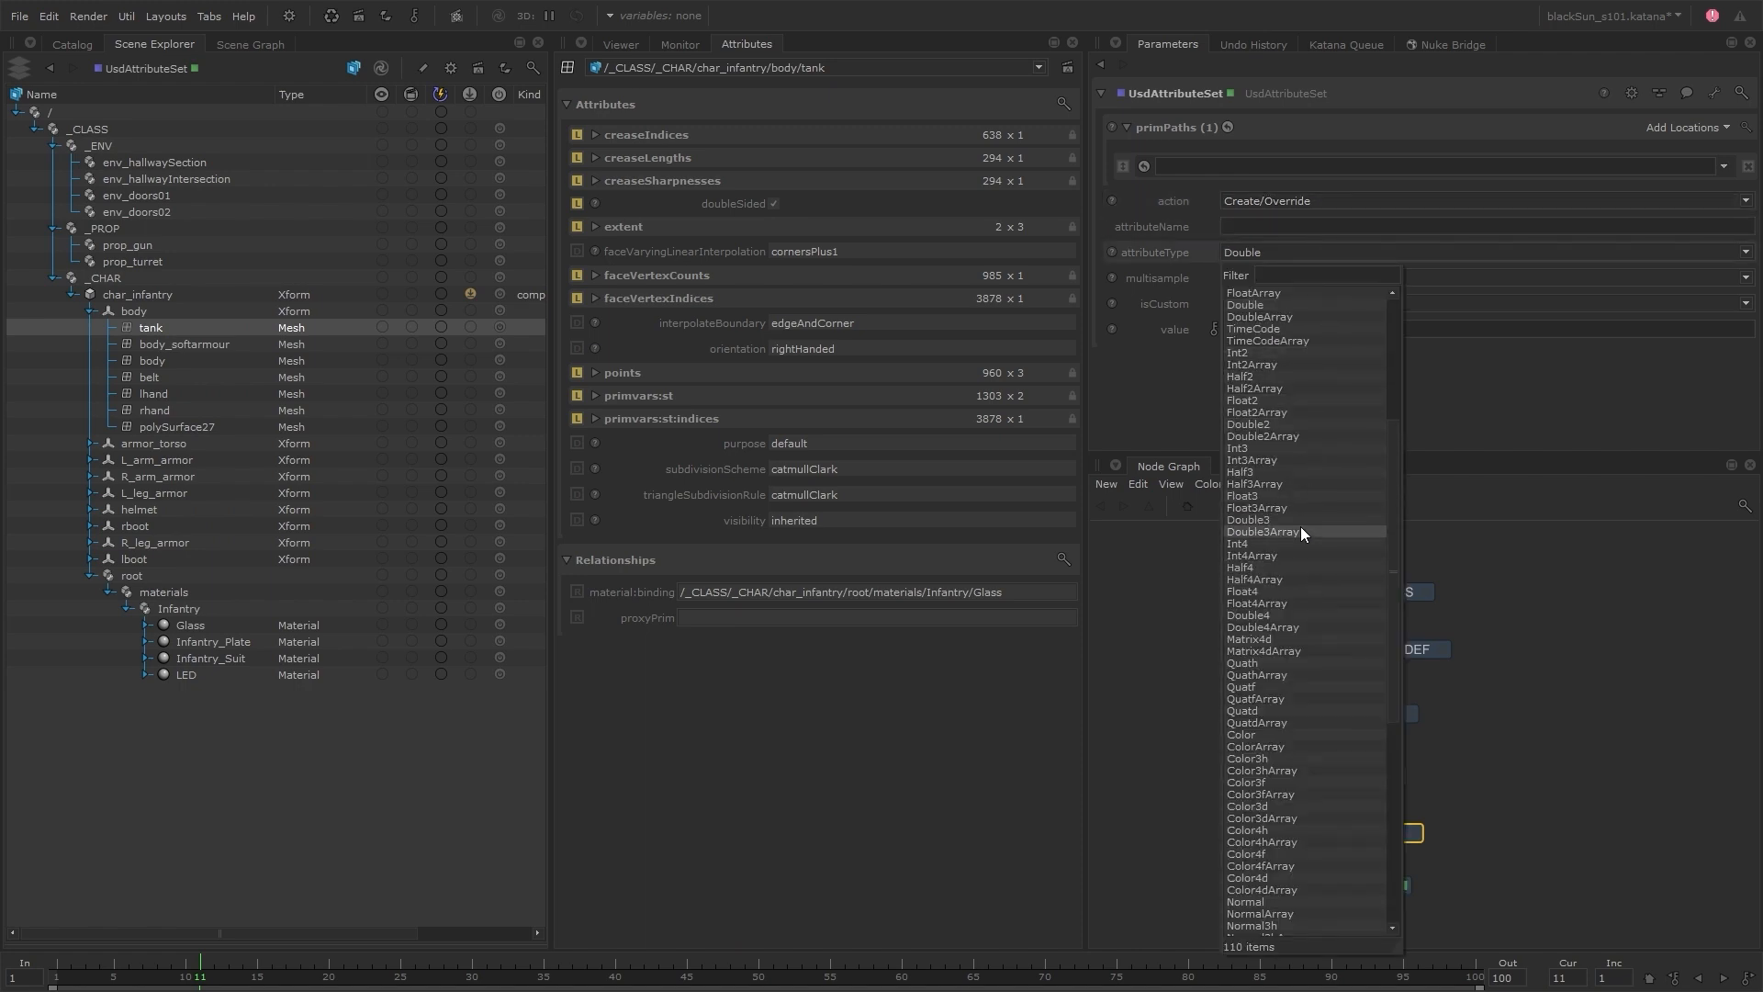
click(1546, 539)
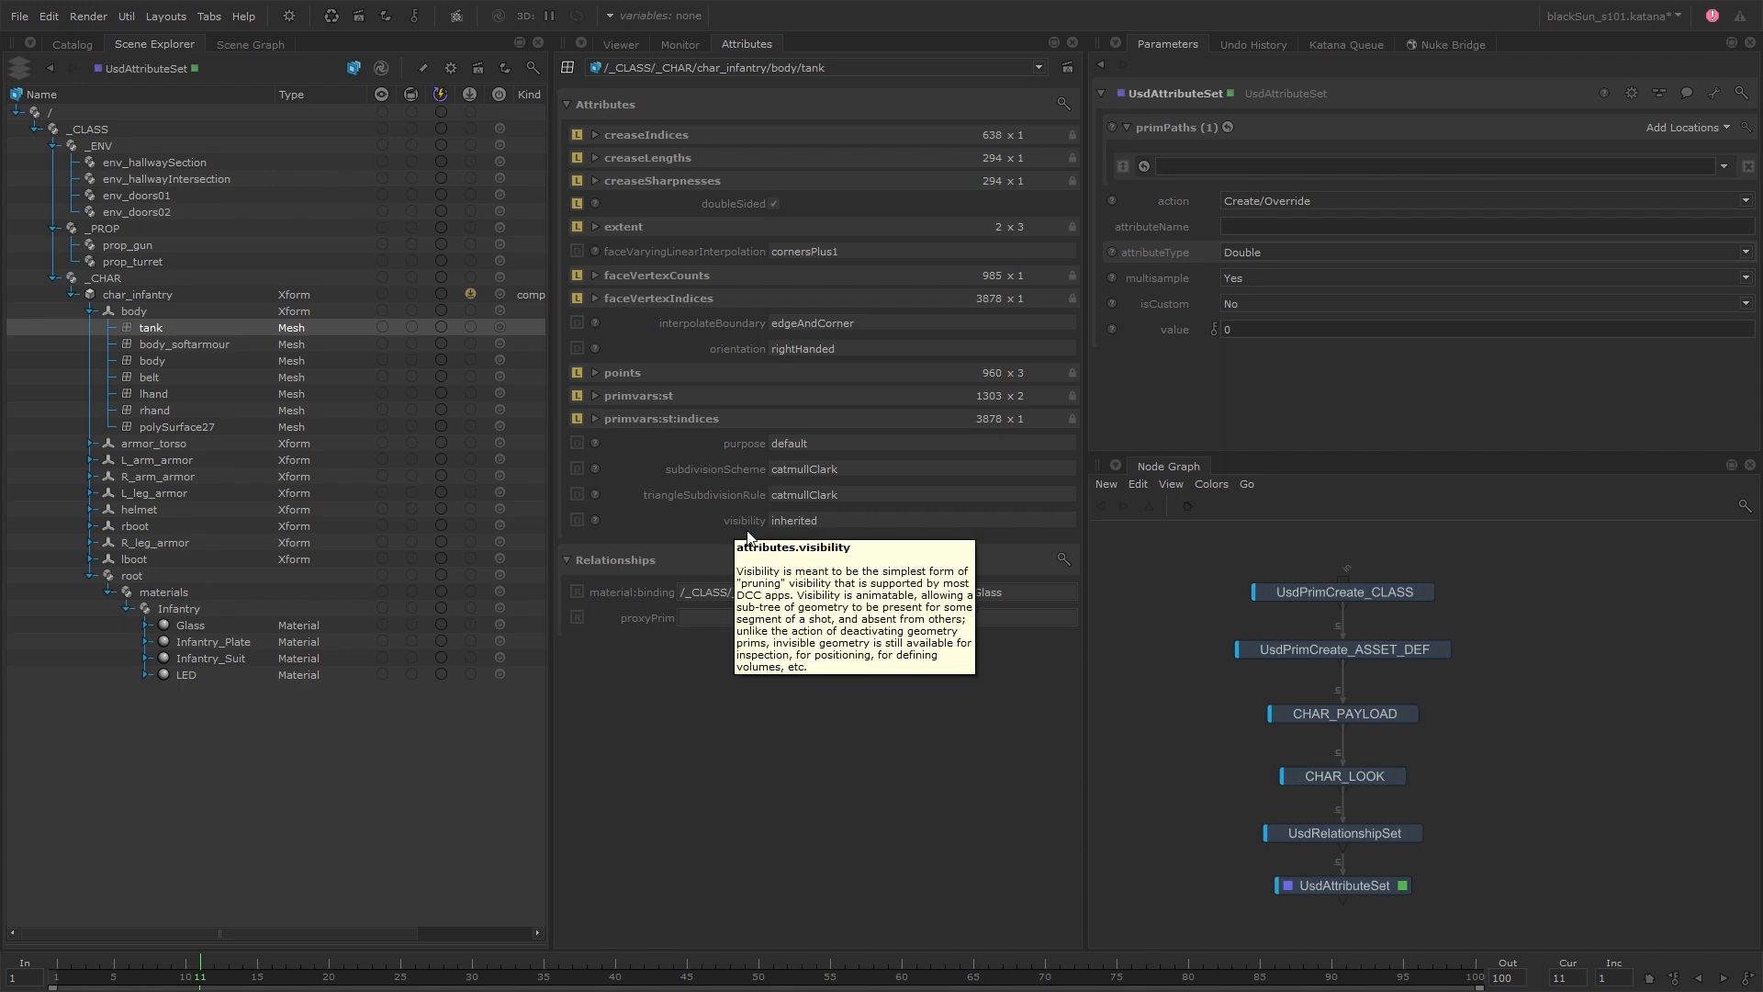
Dock the Attributes panel back beside the Node Graph and fully expand the char_infantry branch for display in the Viewer
click(1442, 649)
scroll(1142, 415, down, 2)
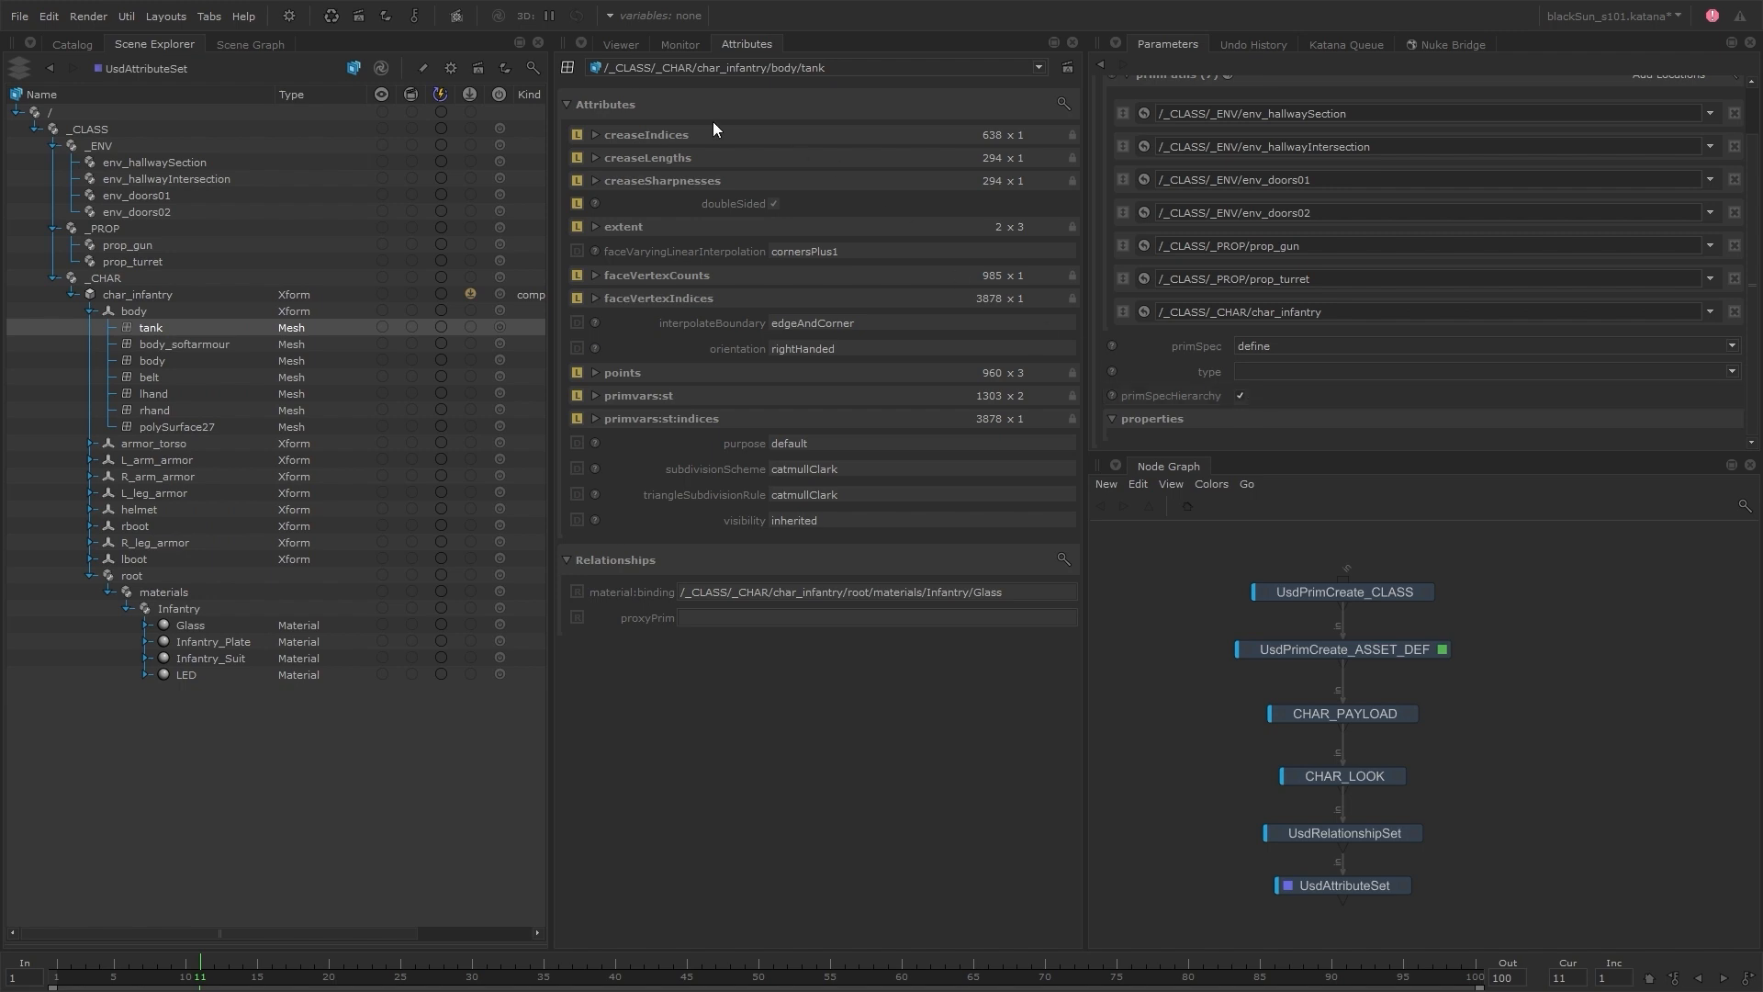
drag(757, 42, 1230, 466)
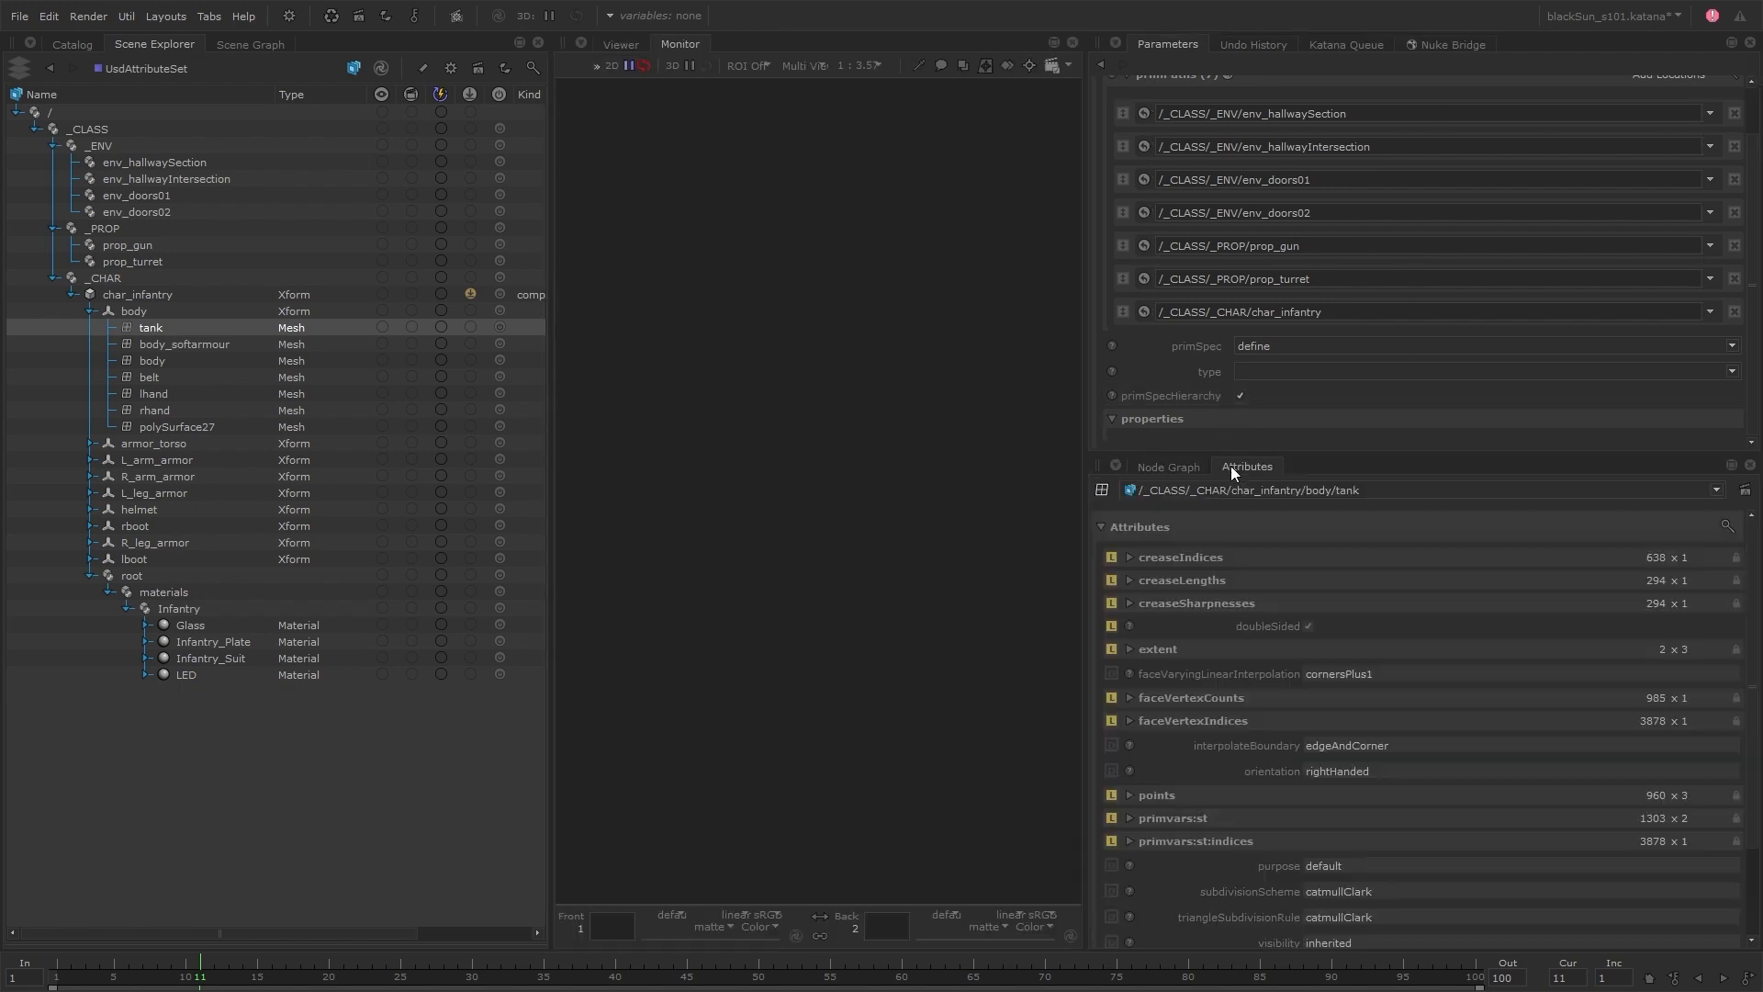
click(621, 45)
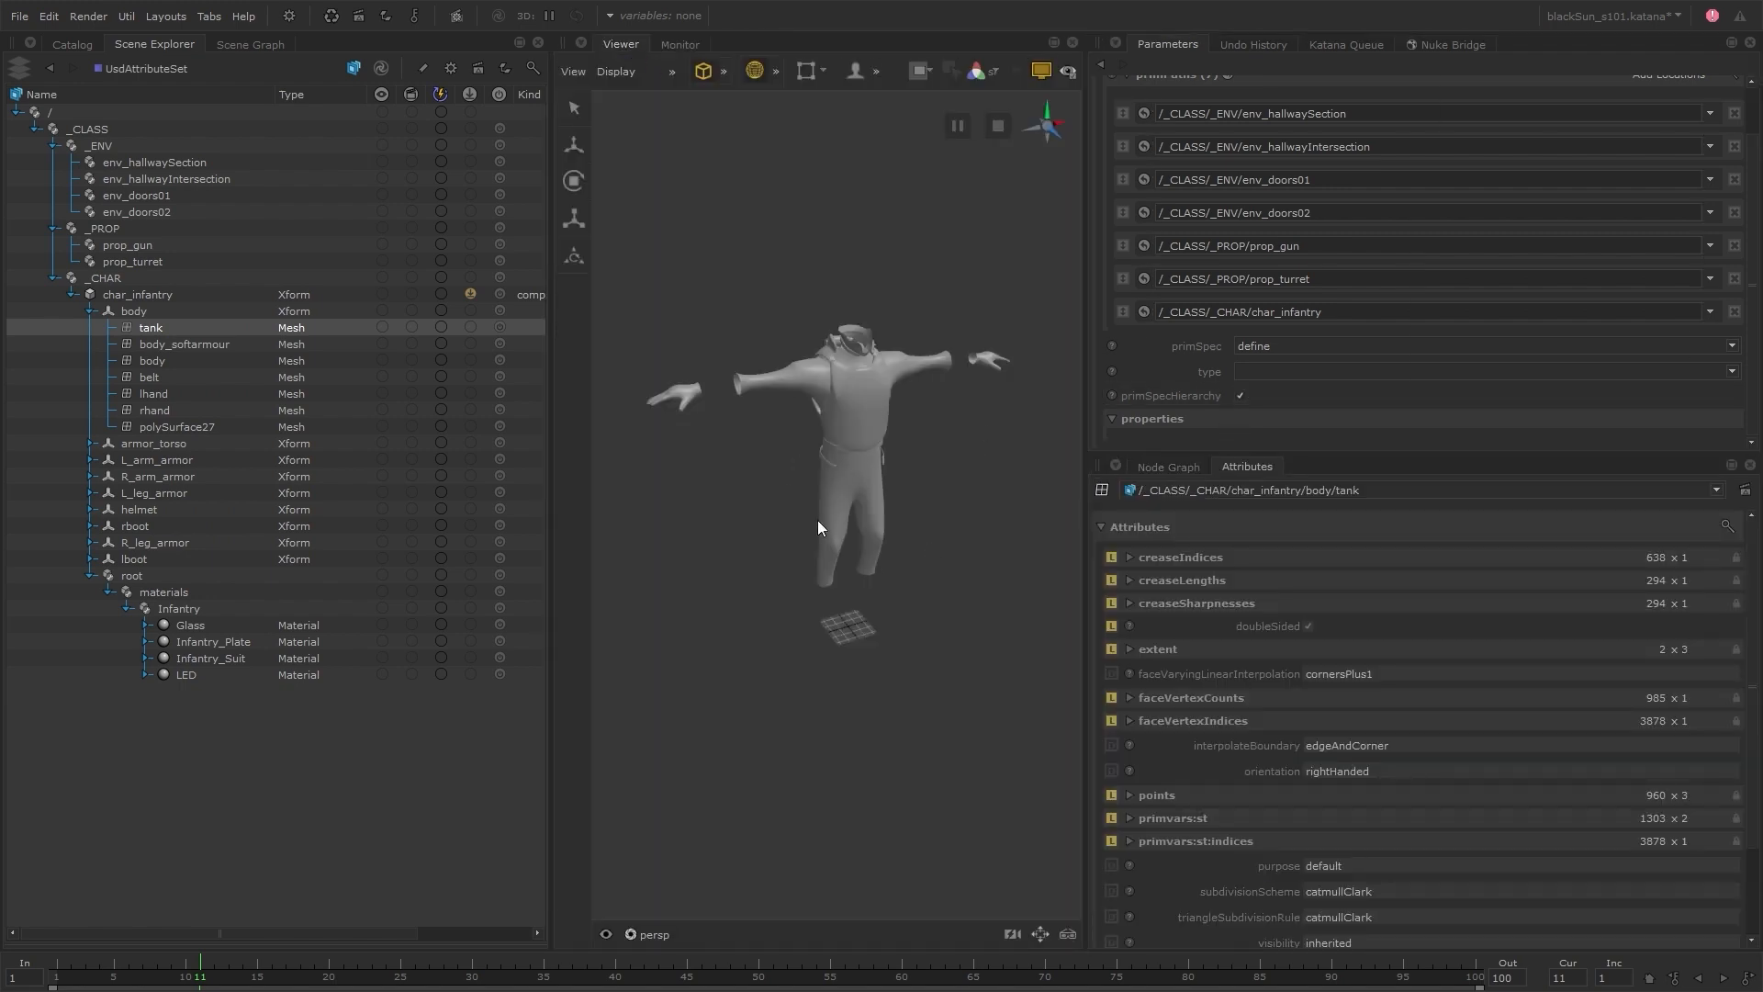
right_click(169, 295)
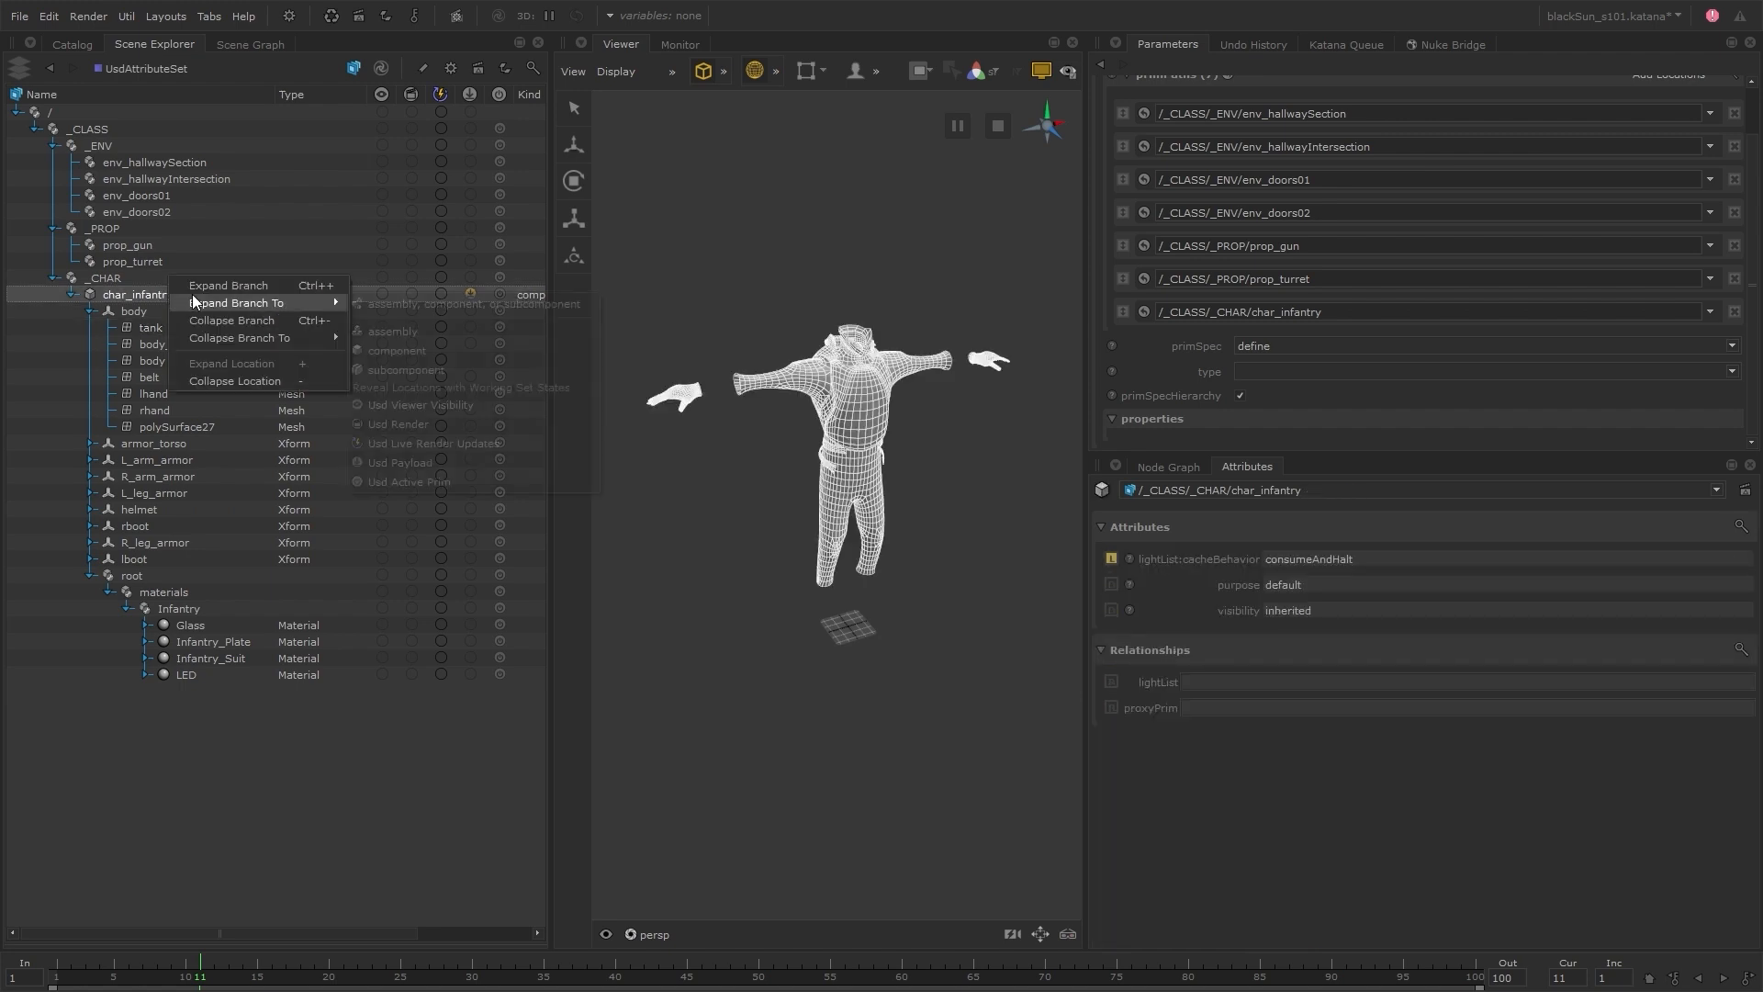
click(272, 284)
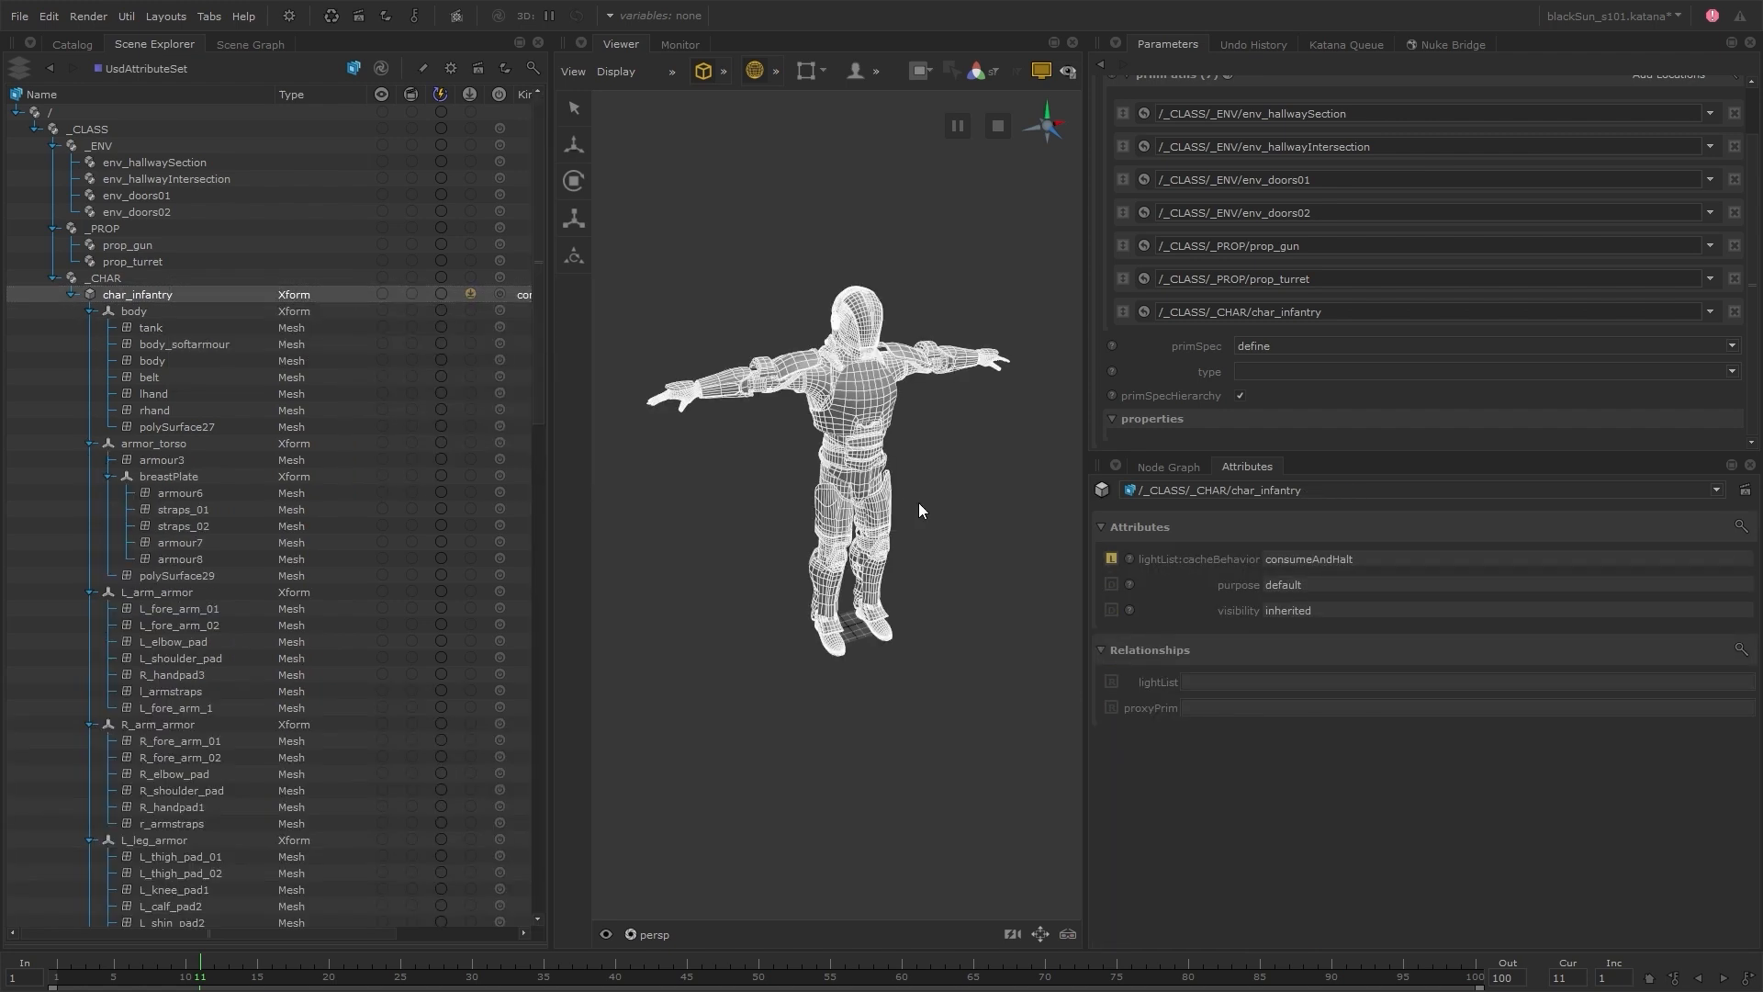
Target /_CLASS/_CHAR/char_infantry in the UsdAttributeSet node and set its attributeName to visibility
click(1168, 466)
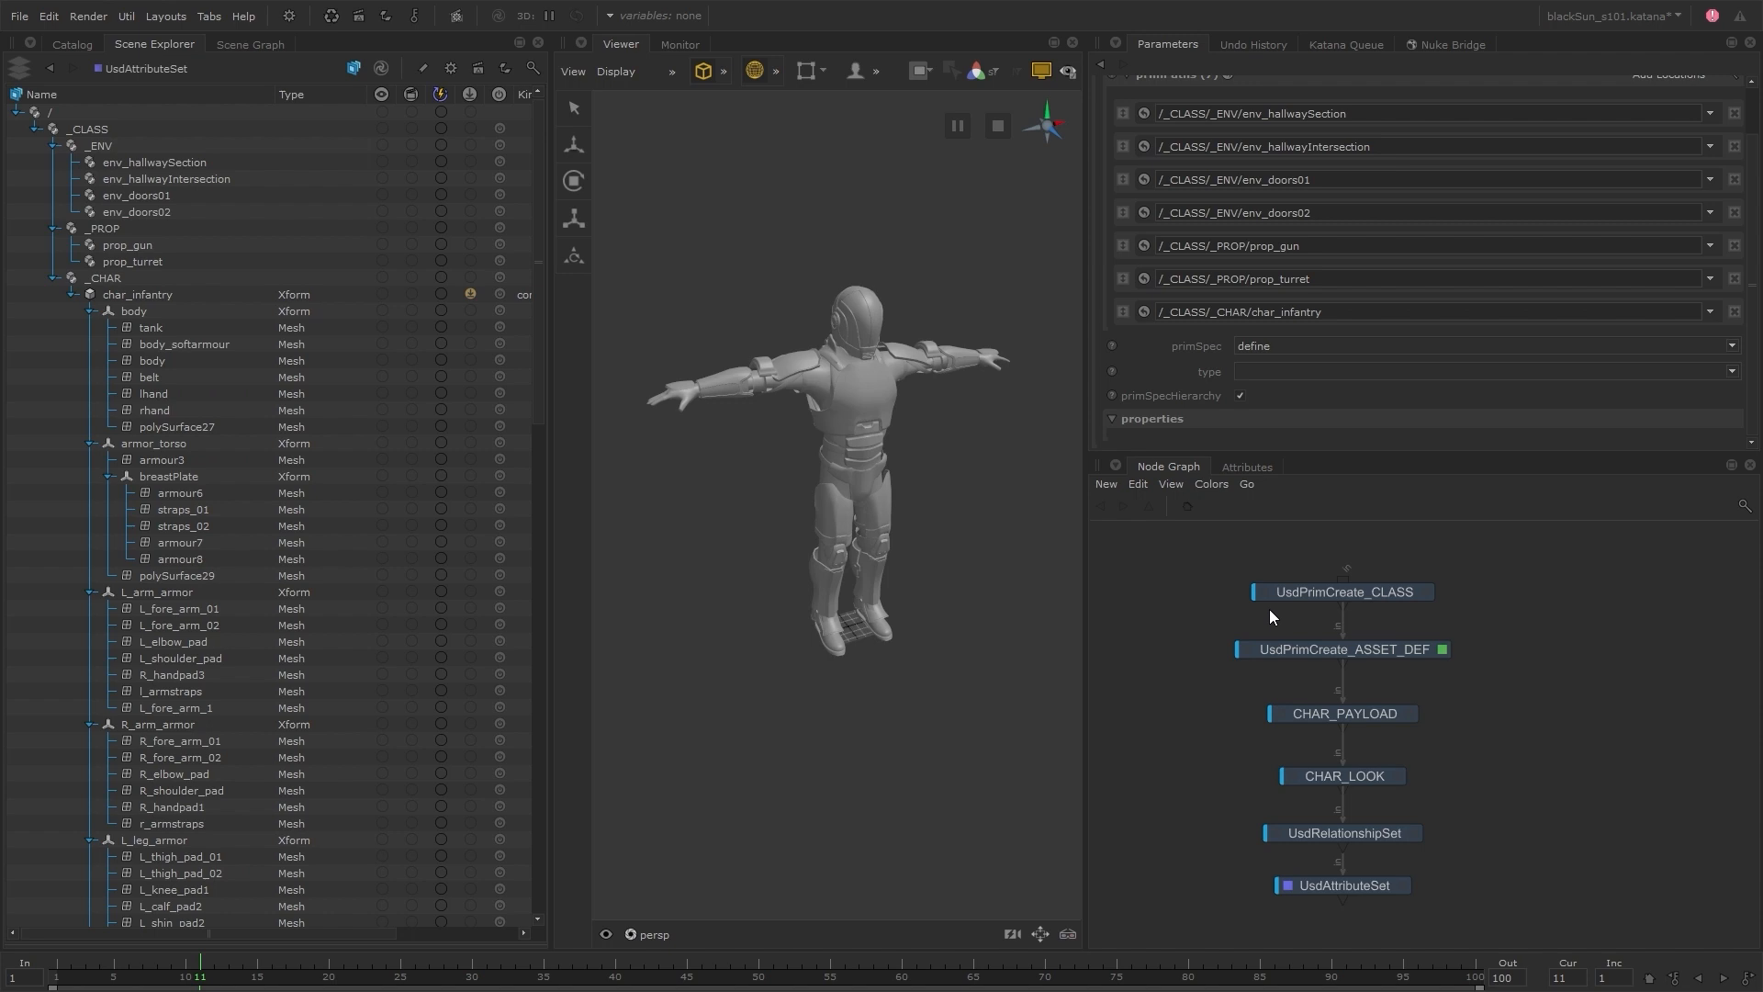
click(1405, 884)
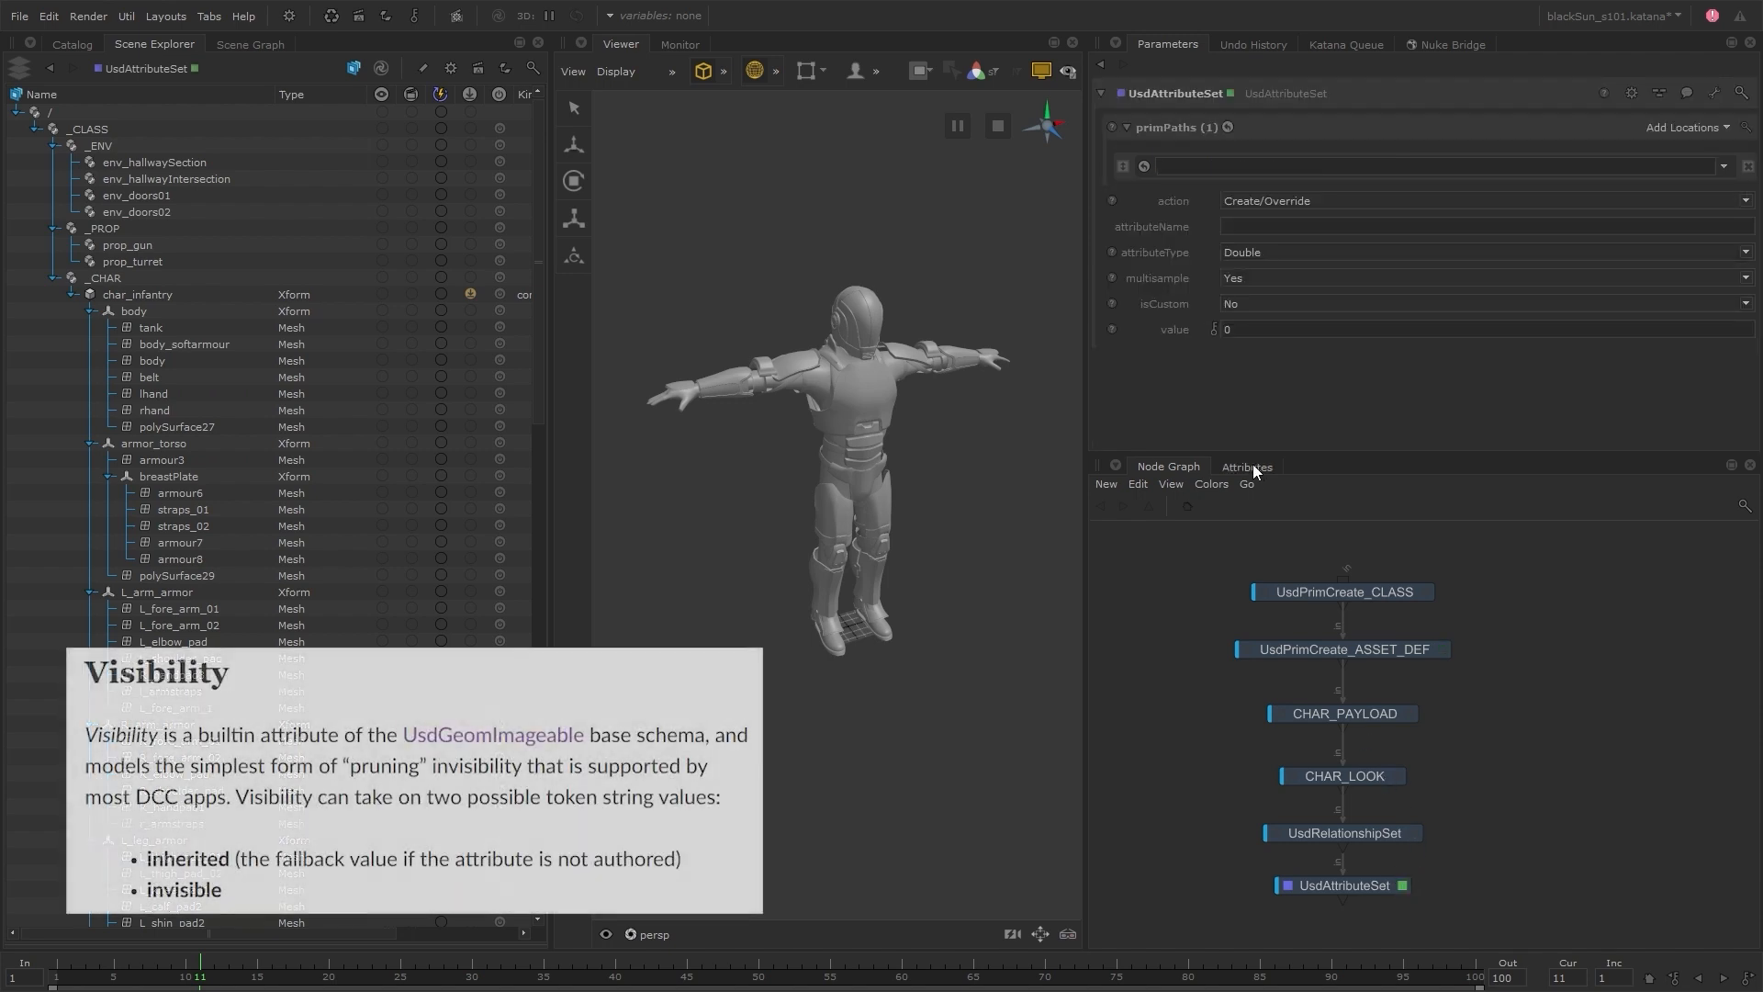
click(1251, 465)
click(182, 295)
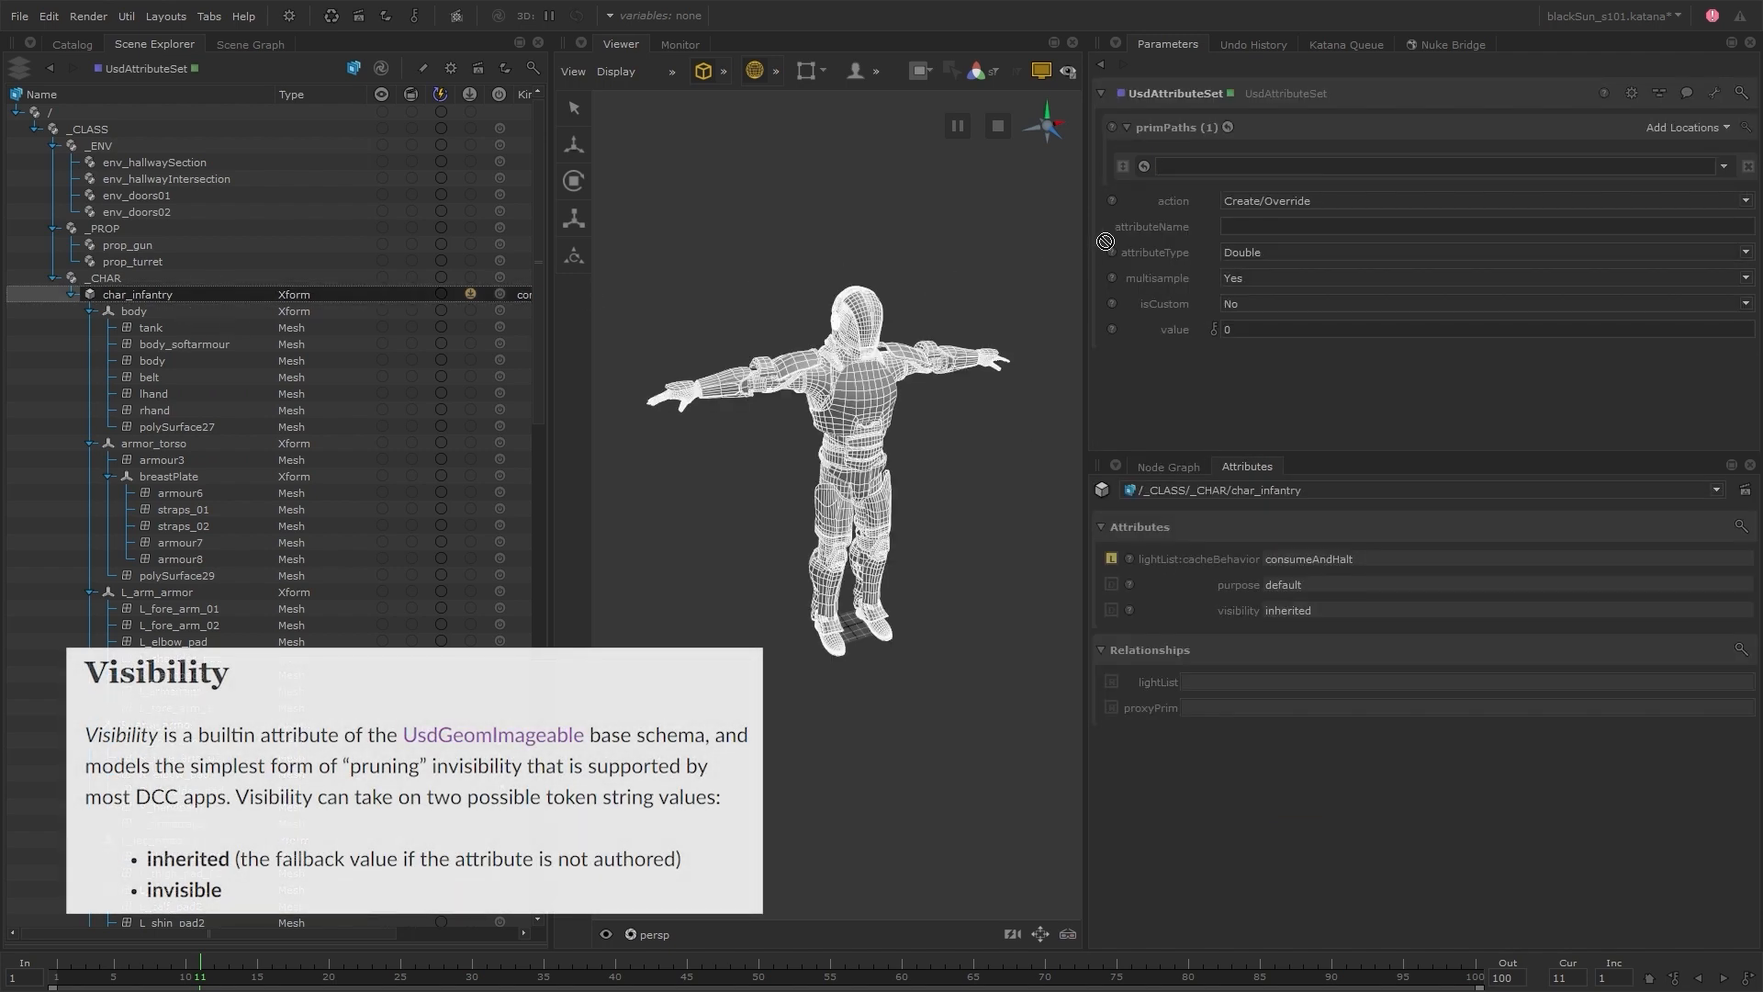
middle_drag(1193, 173, 1193, 171)
click(1235, 226)
text(visibility)
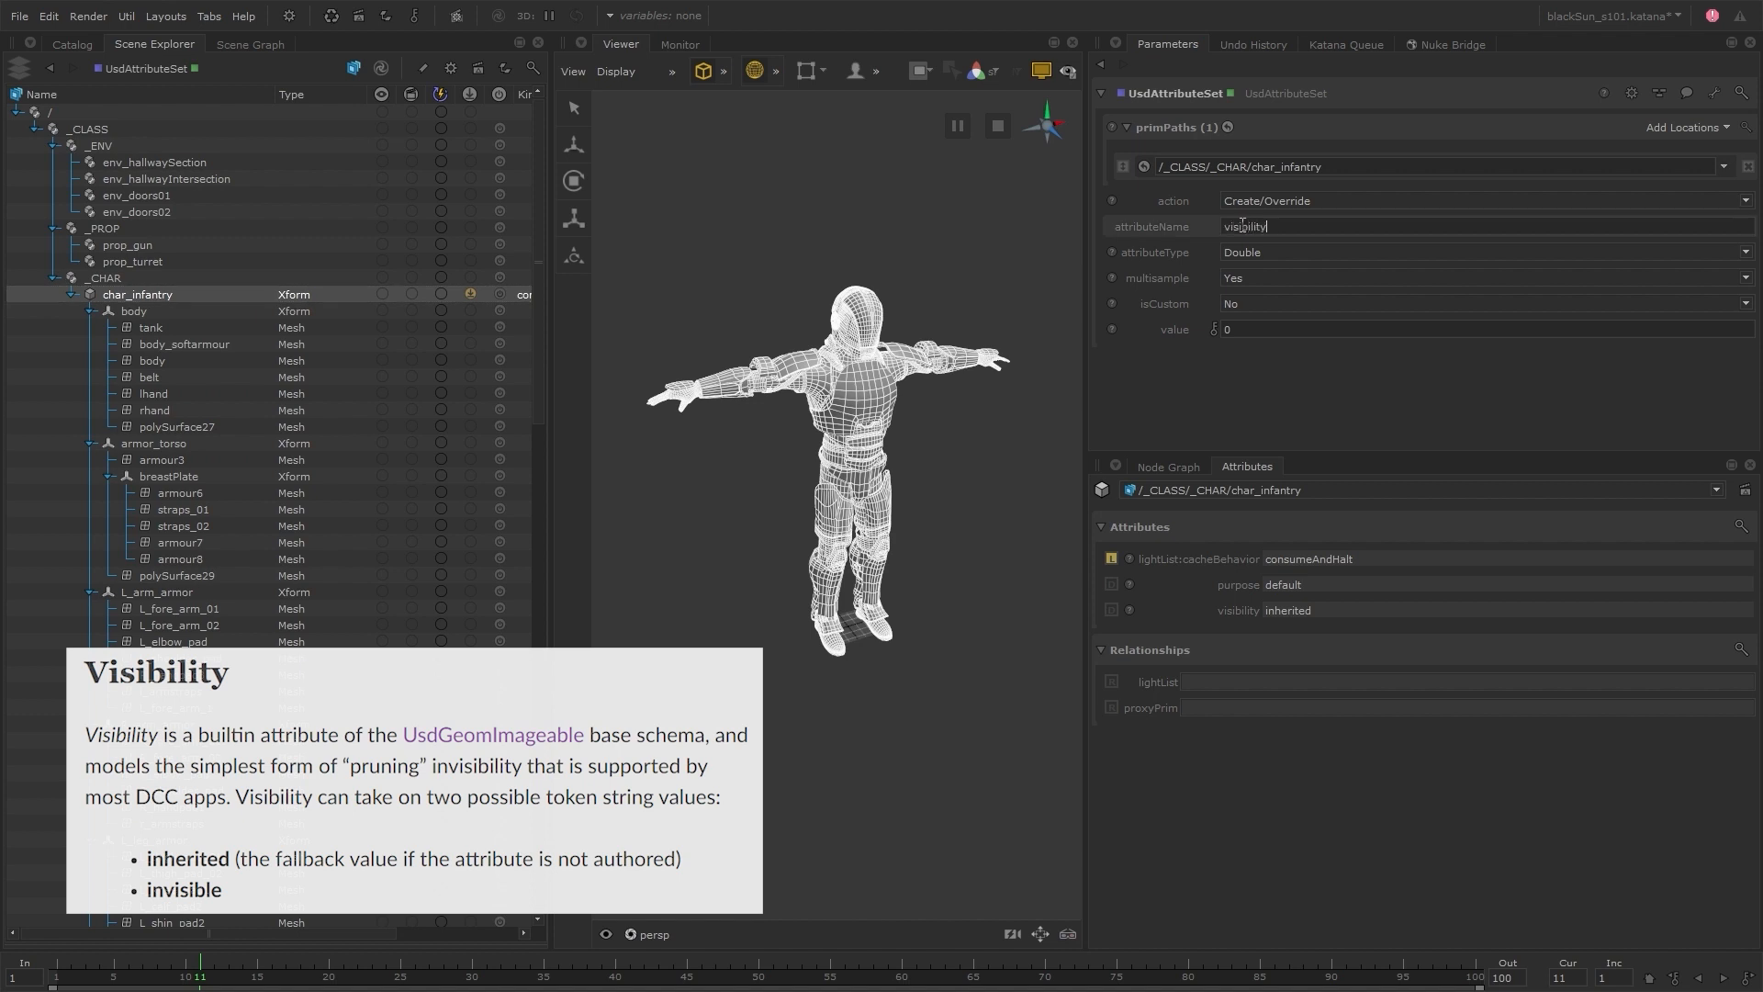
Set the visibility attribute's type to Token and its value to invisible
click(1259, 251)
scroll(1273, 372, up, 7)
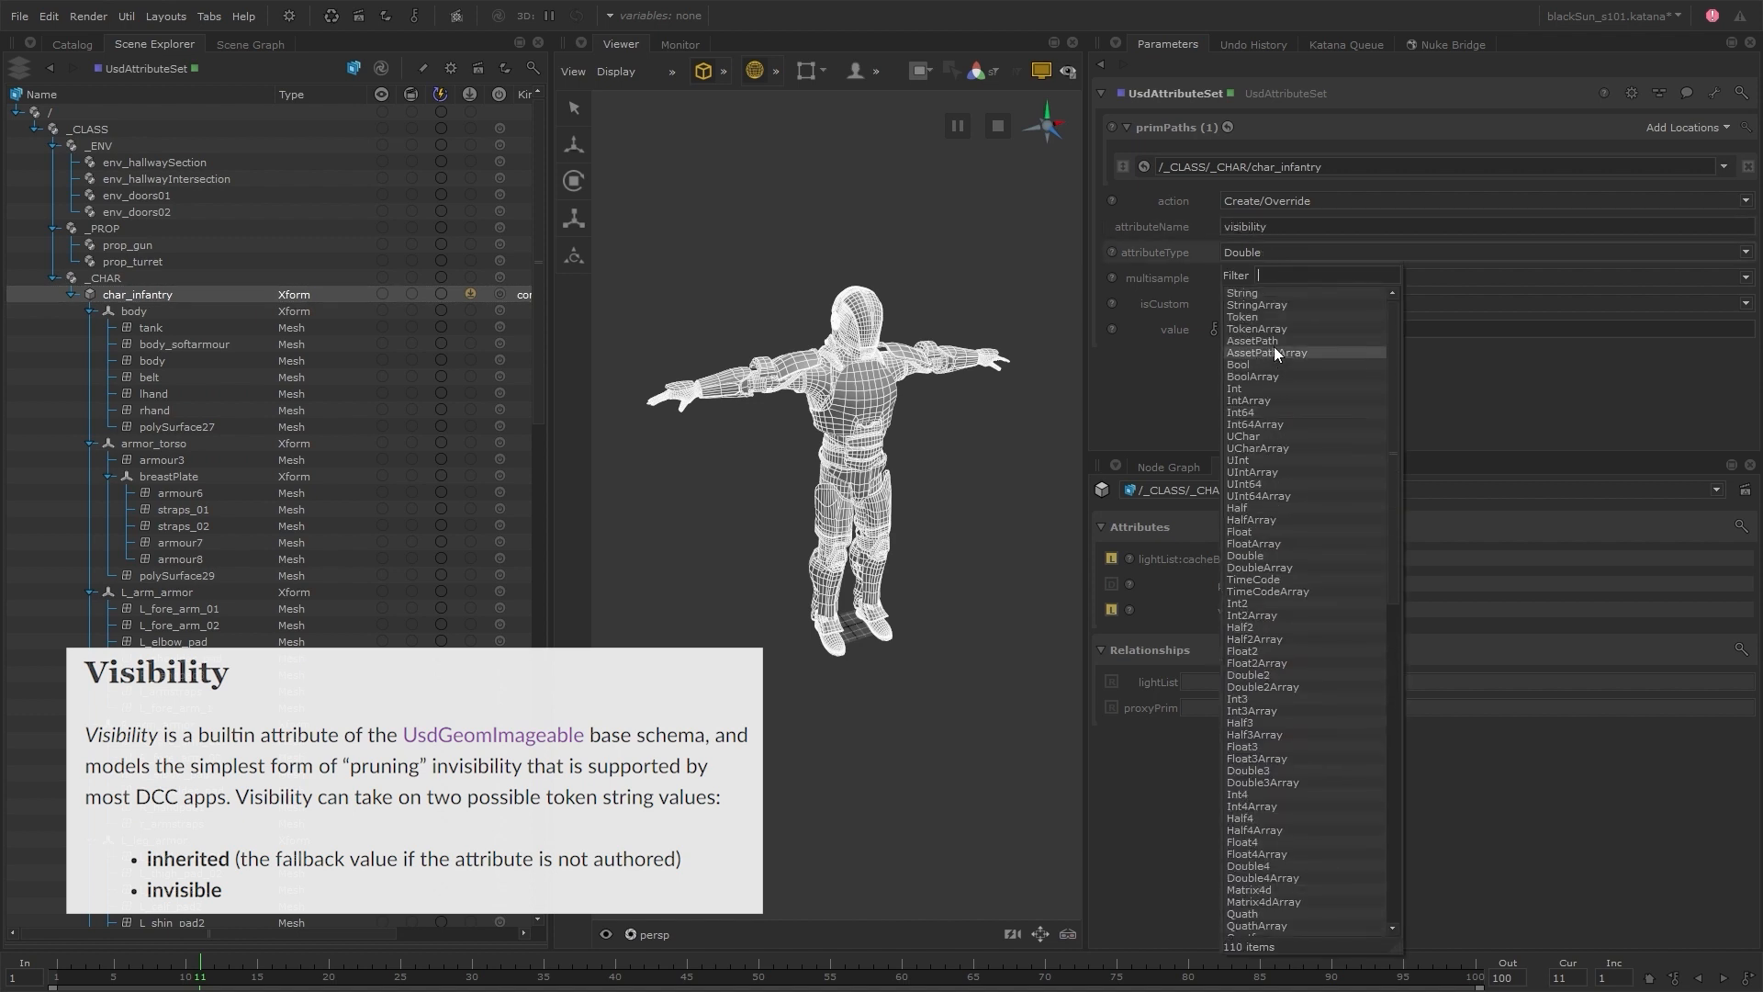
click(1276, 317)
click(1258, 330)
text(invisible)
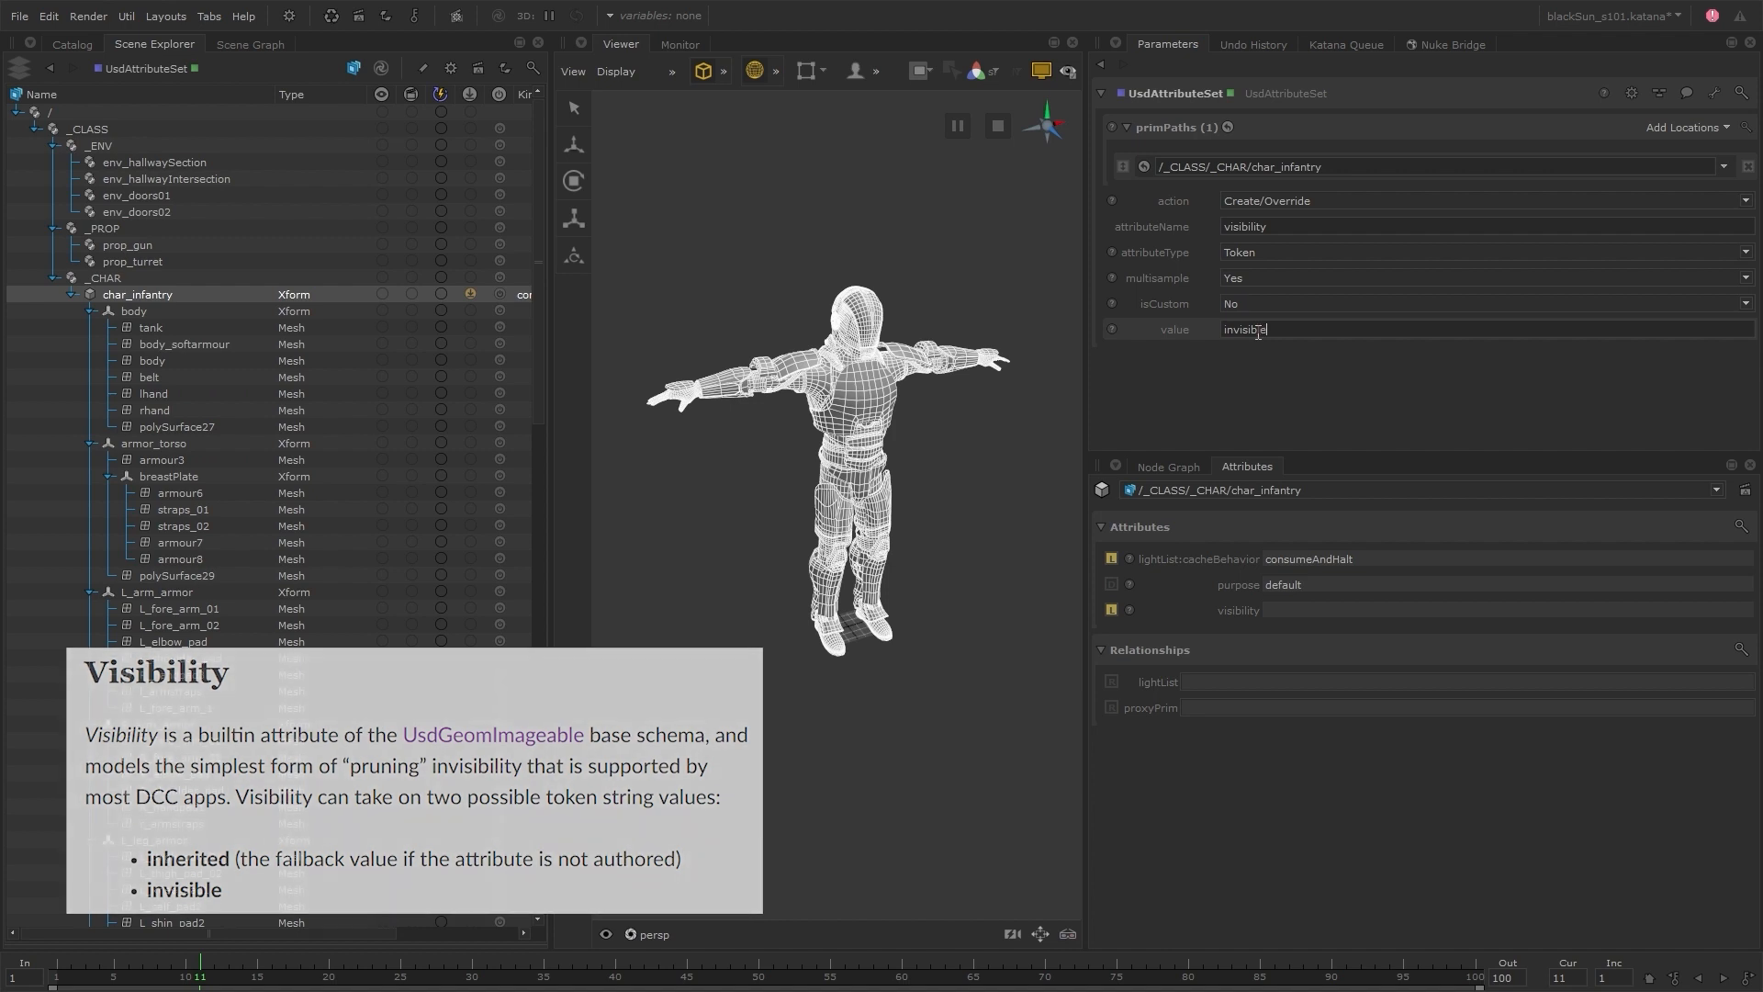
key(Return)
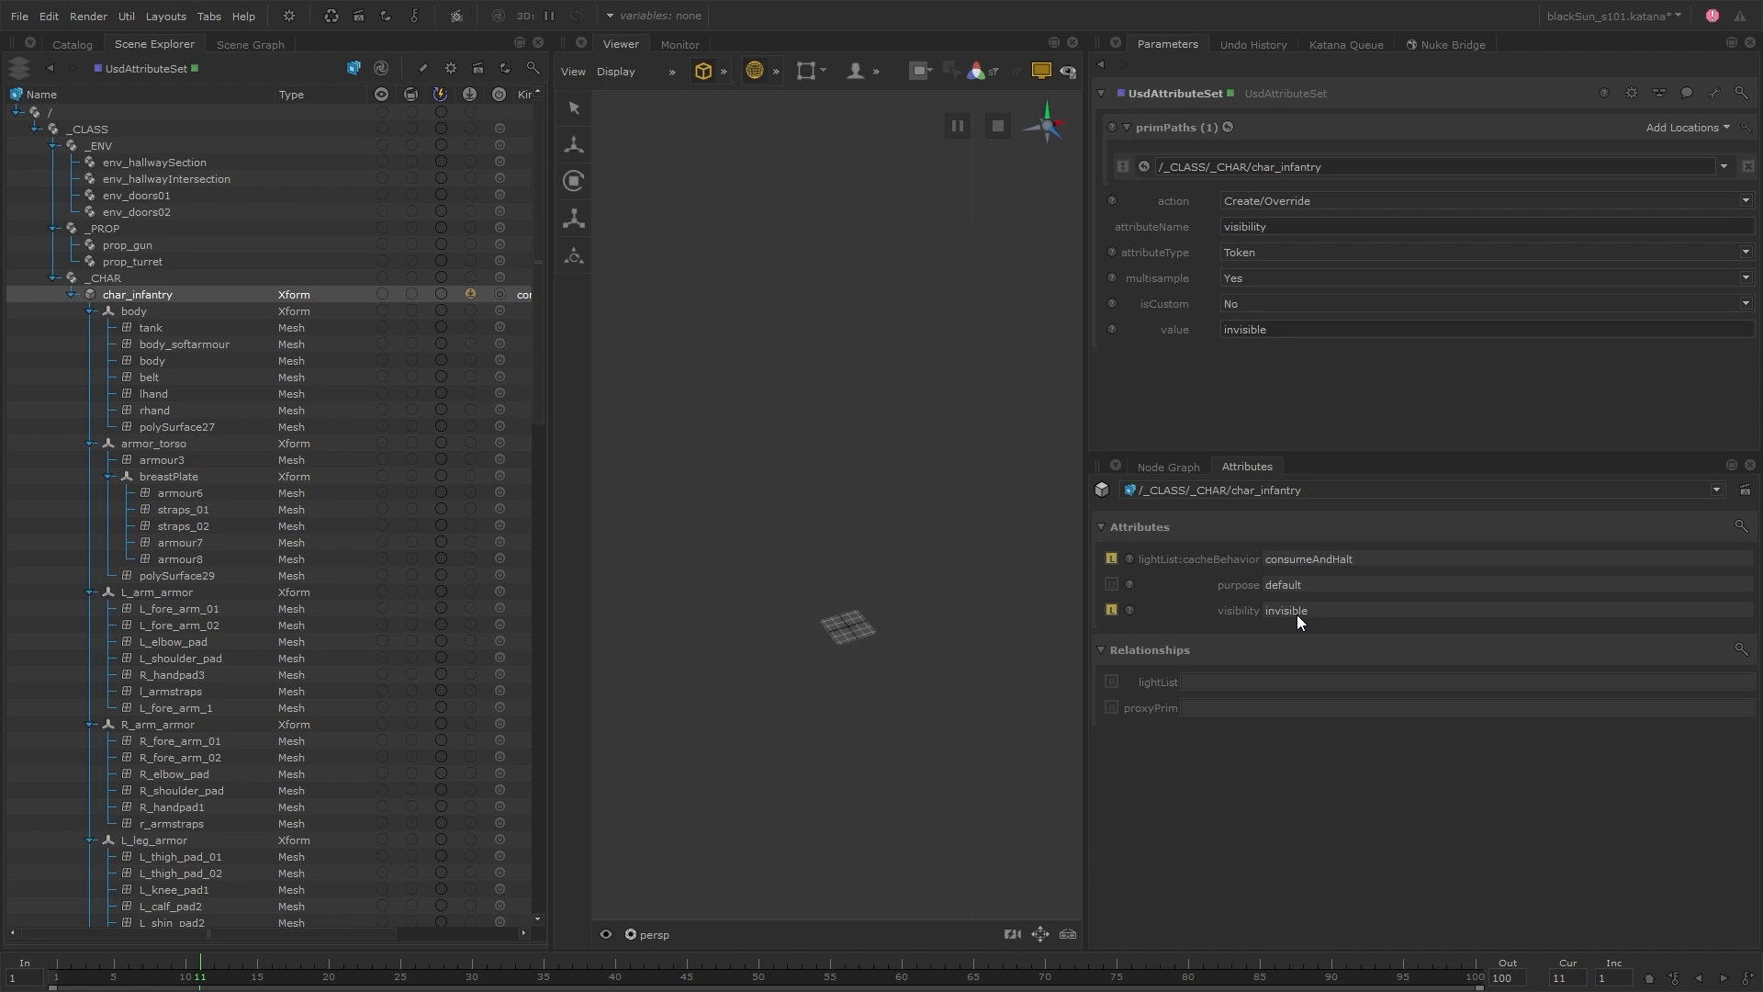
Delete the UsdRelationshipSet and UsdAttributeSet nodes, and make CHAR_LOOK the viewed and edited node
click(1187, 465)
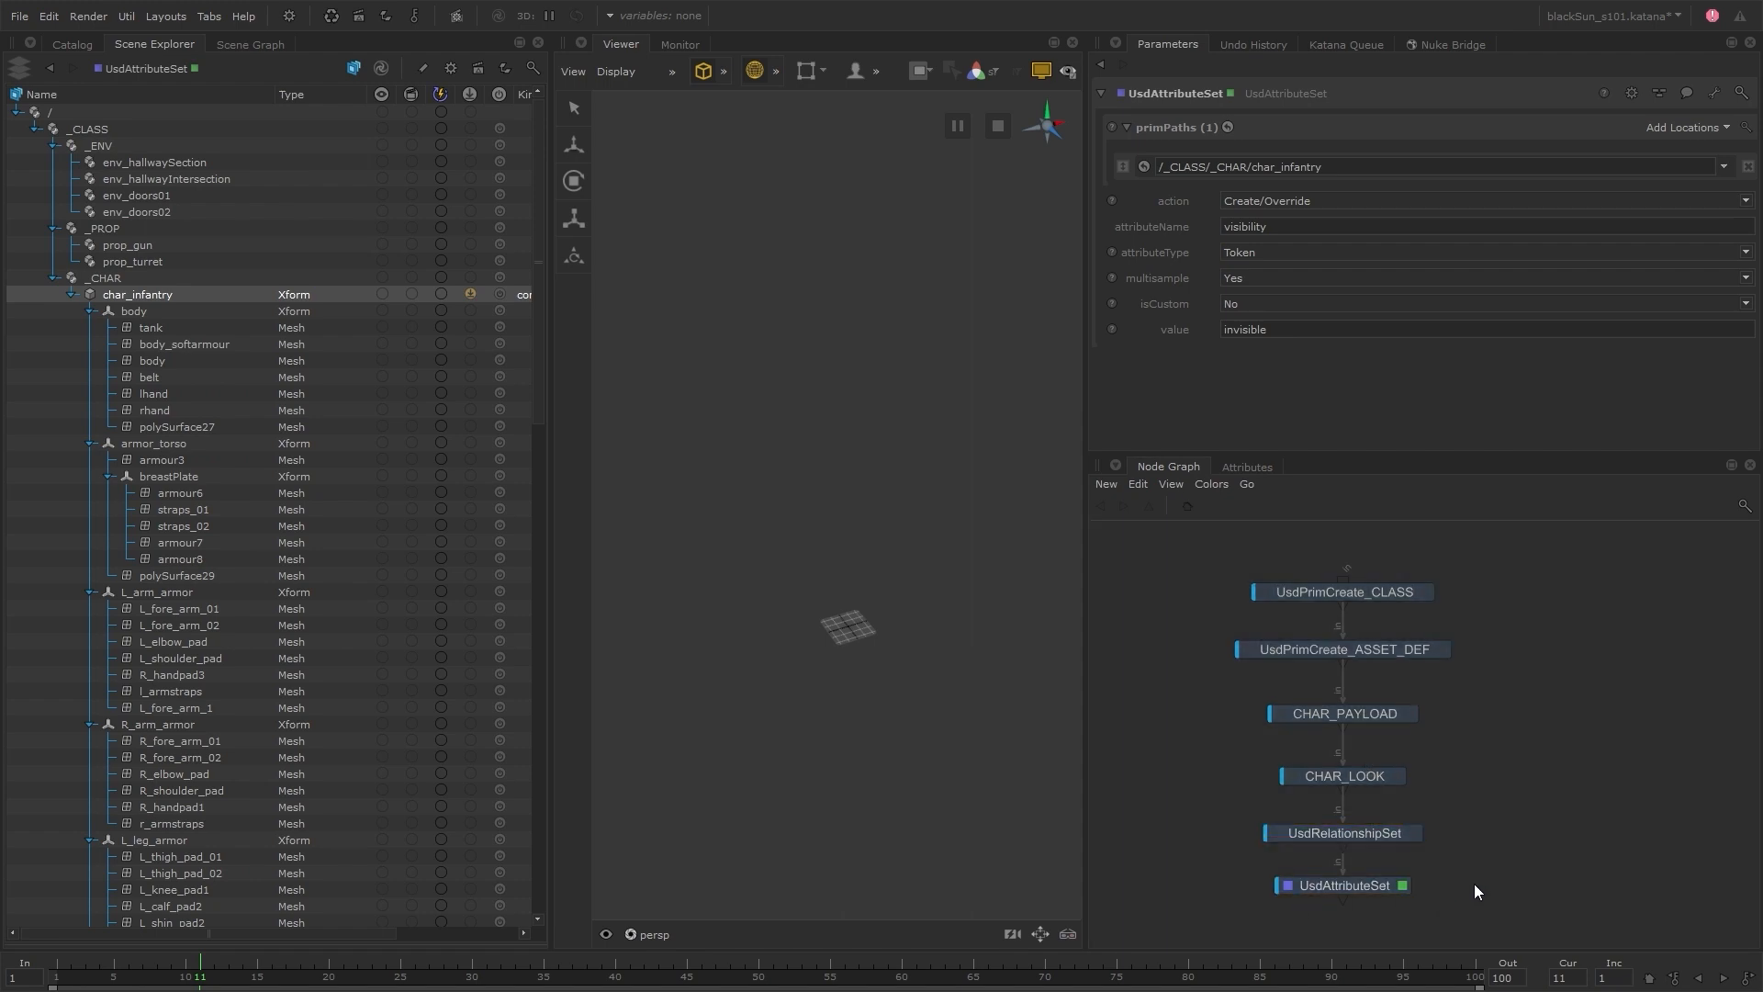
drag(1447, 841, 1370, 889)
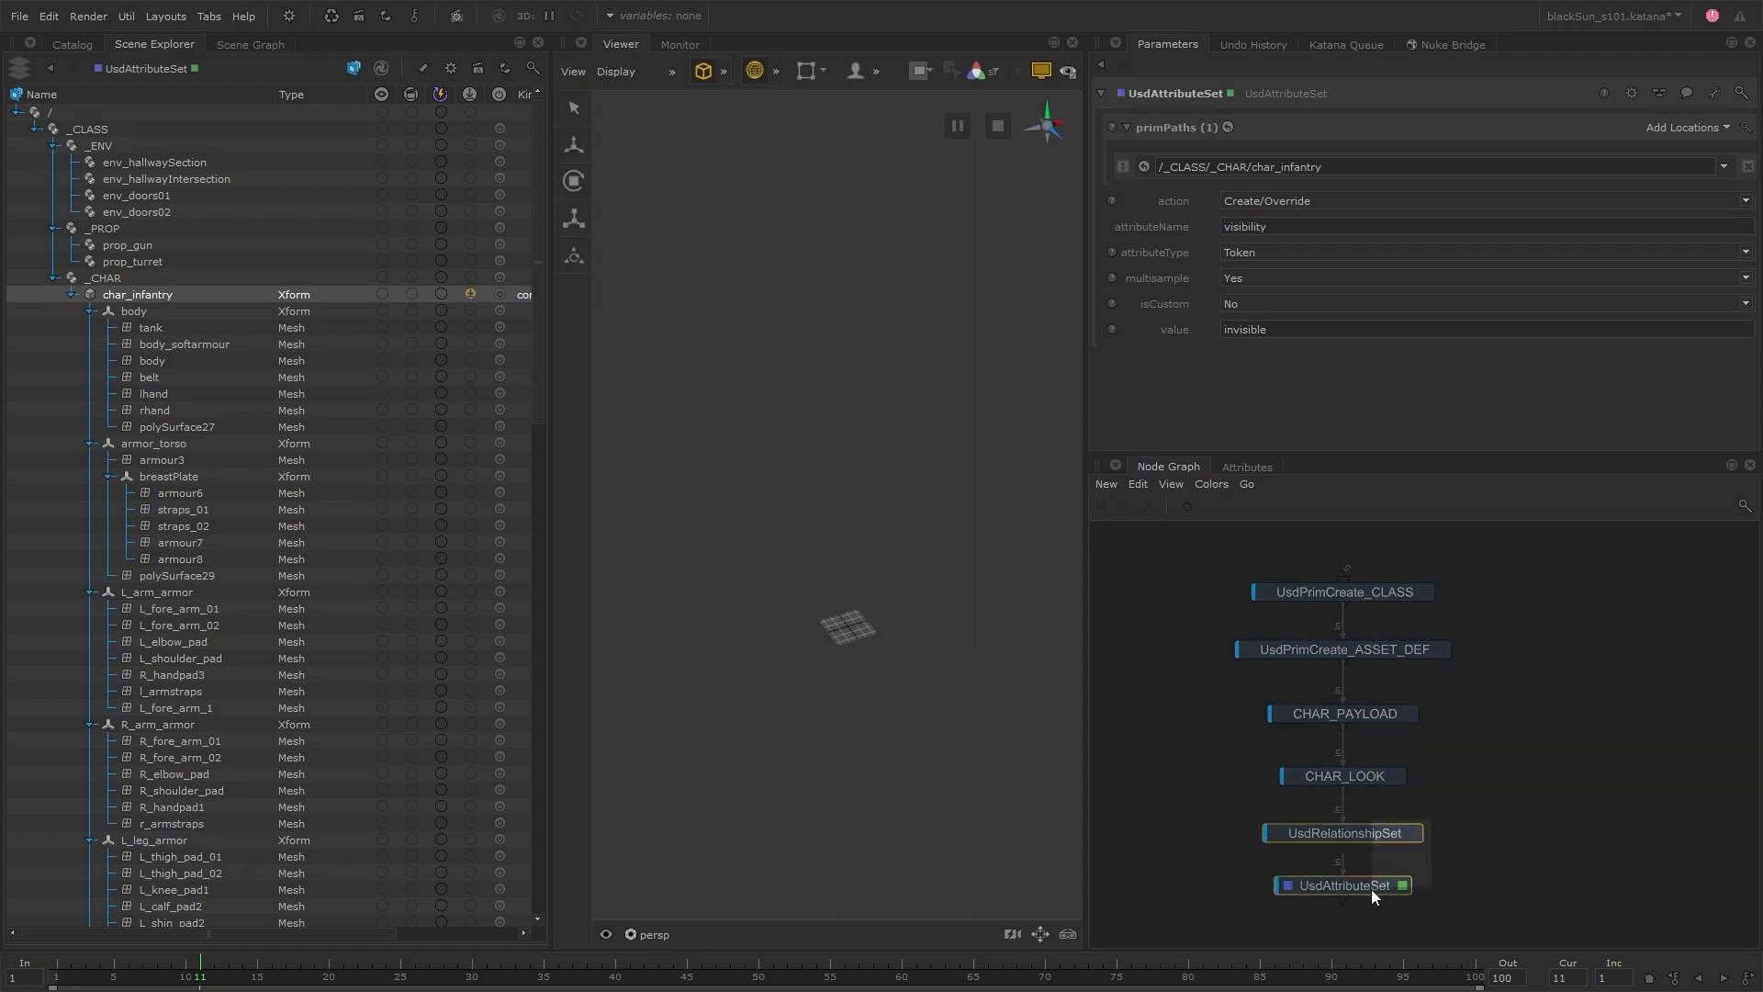
key(Delete)
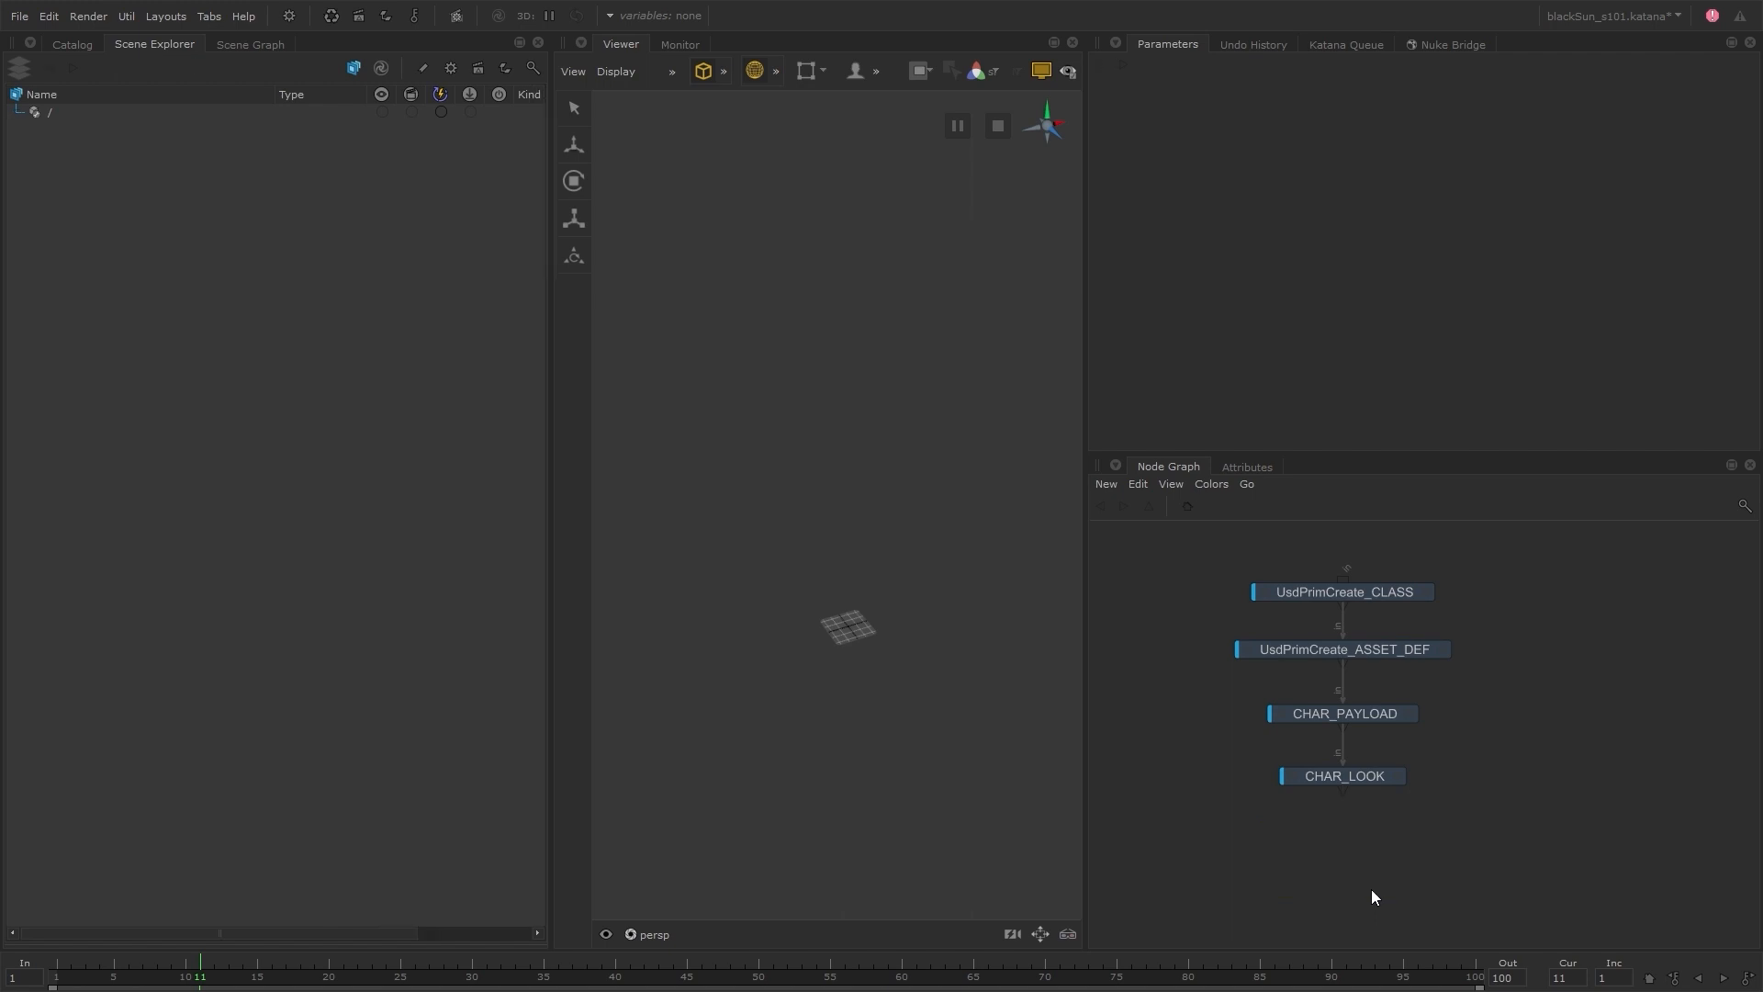
double_click(1374, 779)
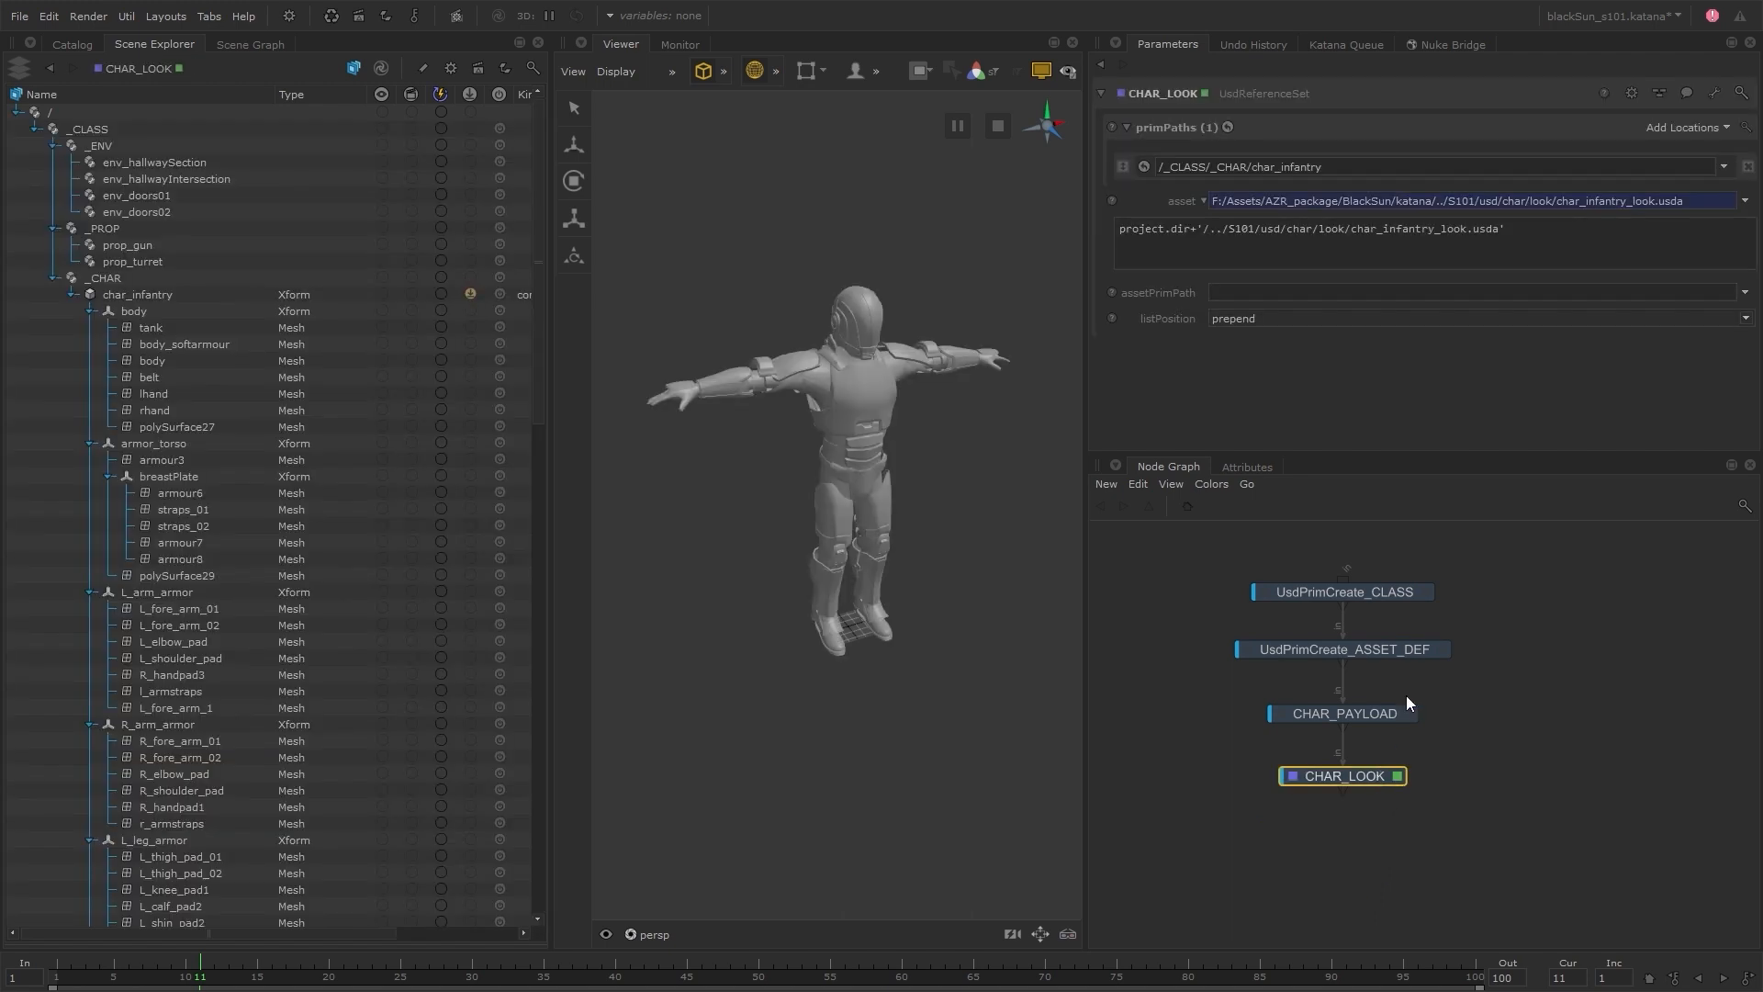
Turn off primSpecHierarchy on UsdPrimCreate_ASSET_DEF and reopen CHAR_LOOK's parameters
click(1444, 649)
scroll(1136, 415, down, 2)
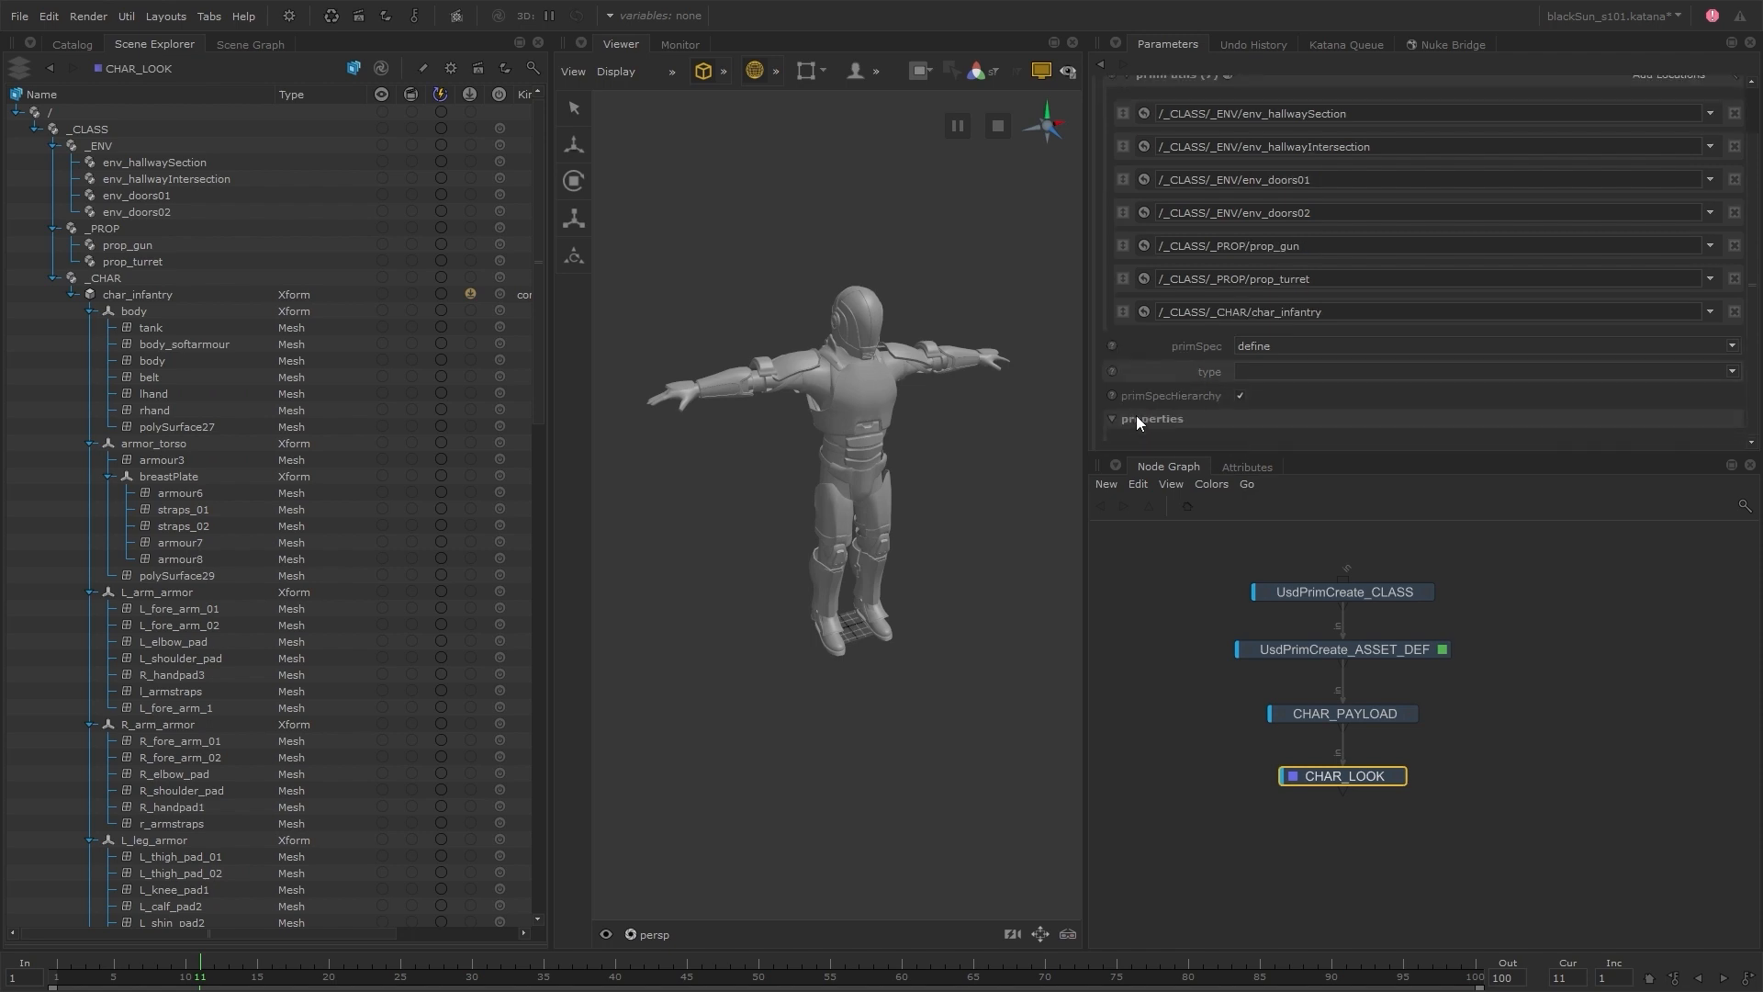
click(1240, 396)
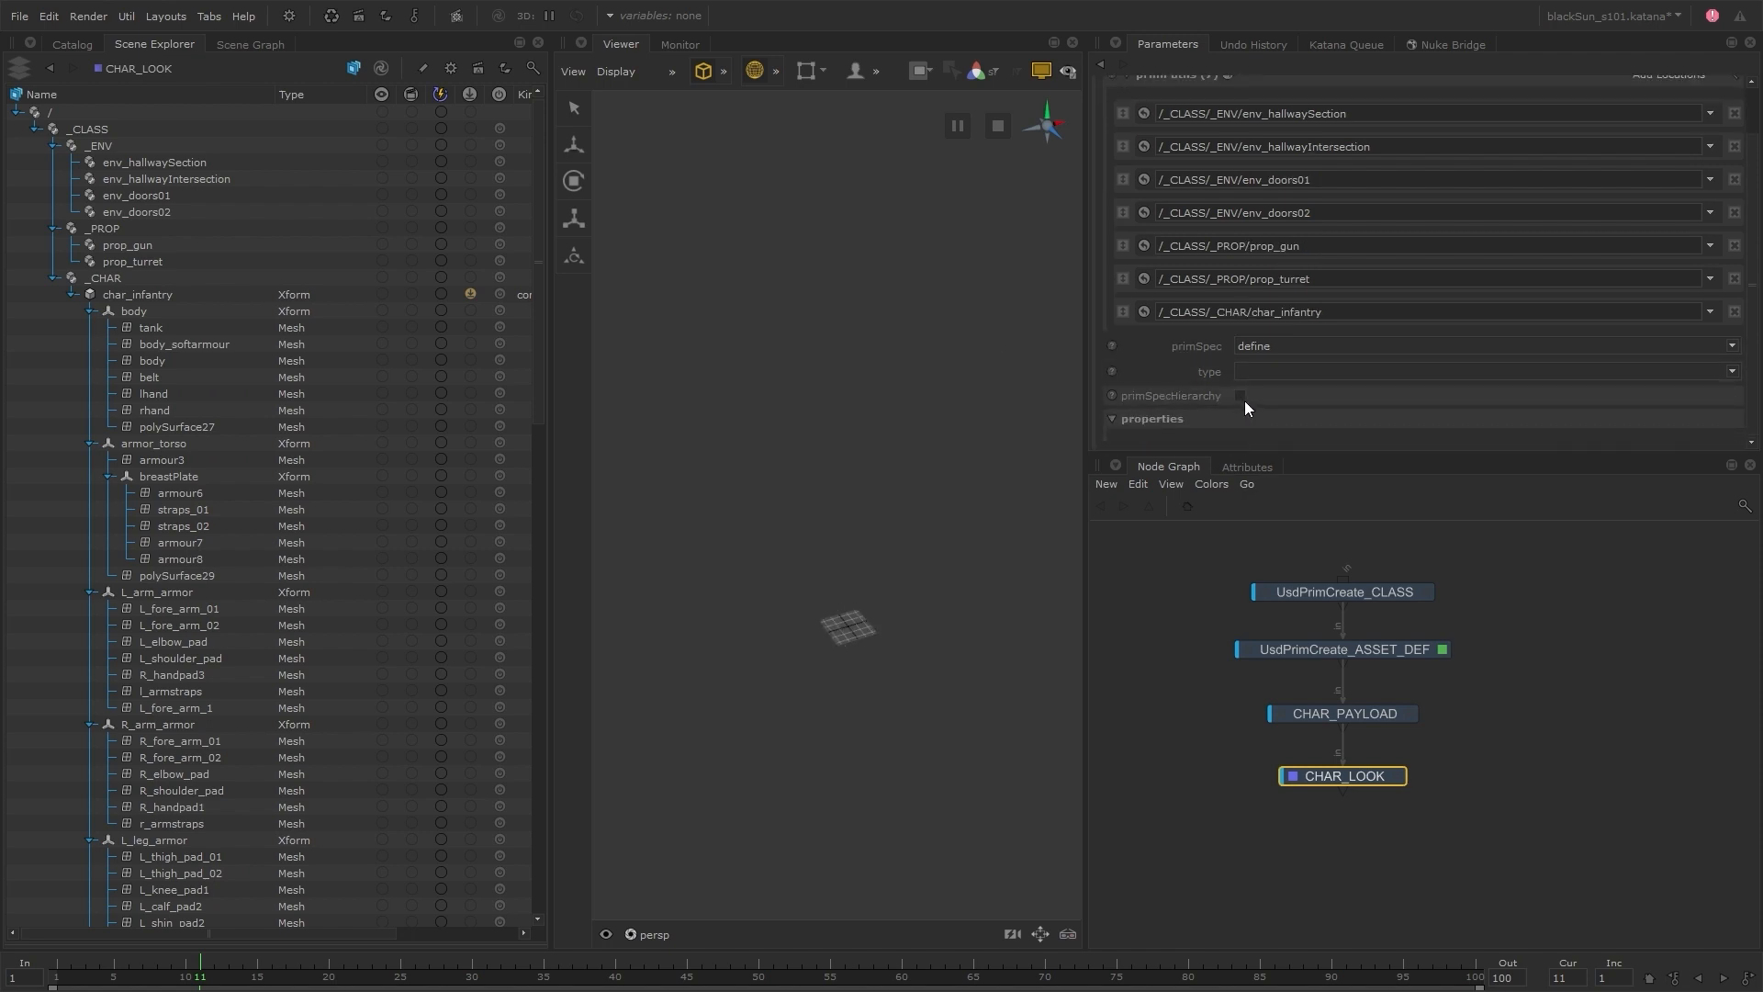
click(1397, 776)
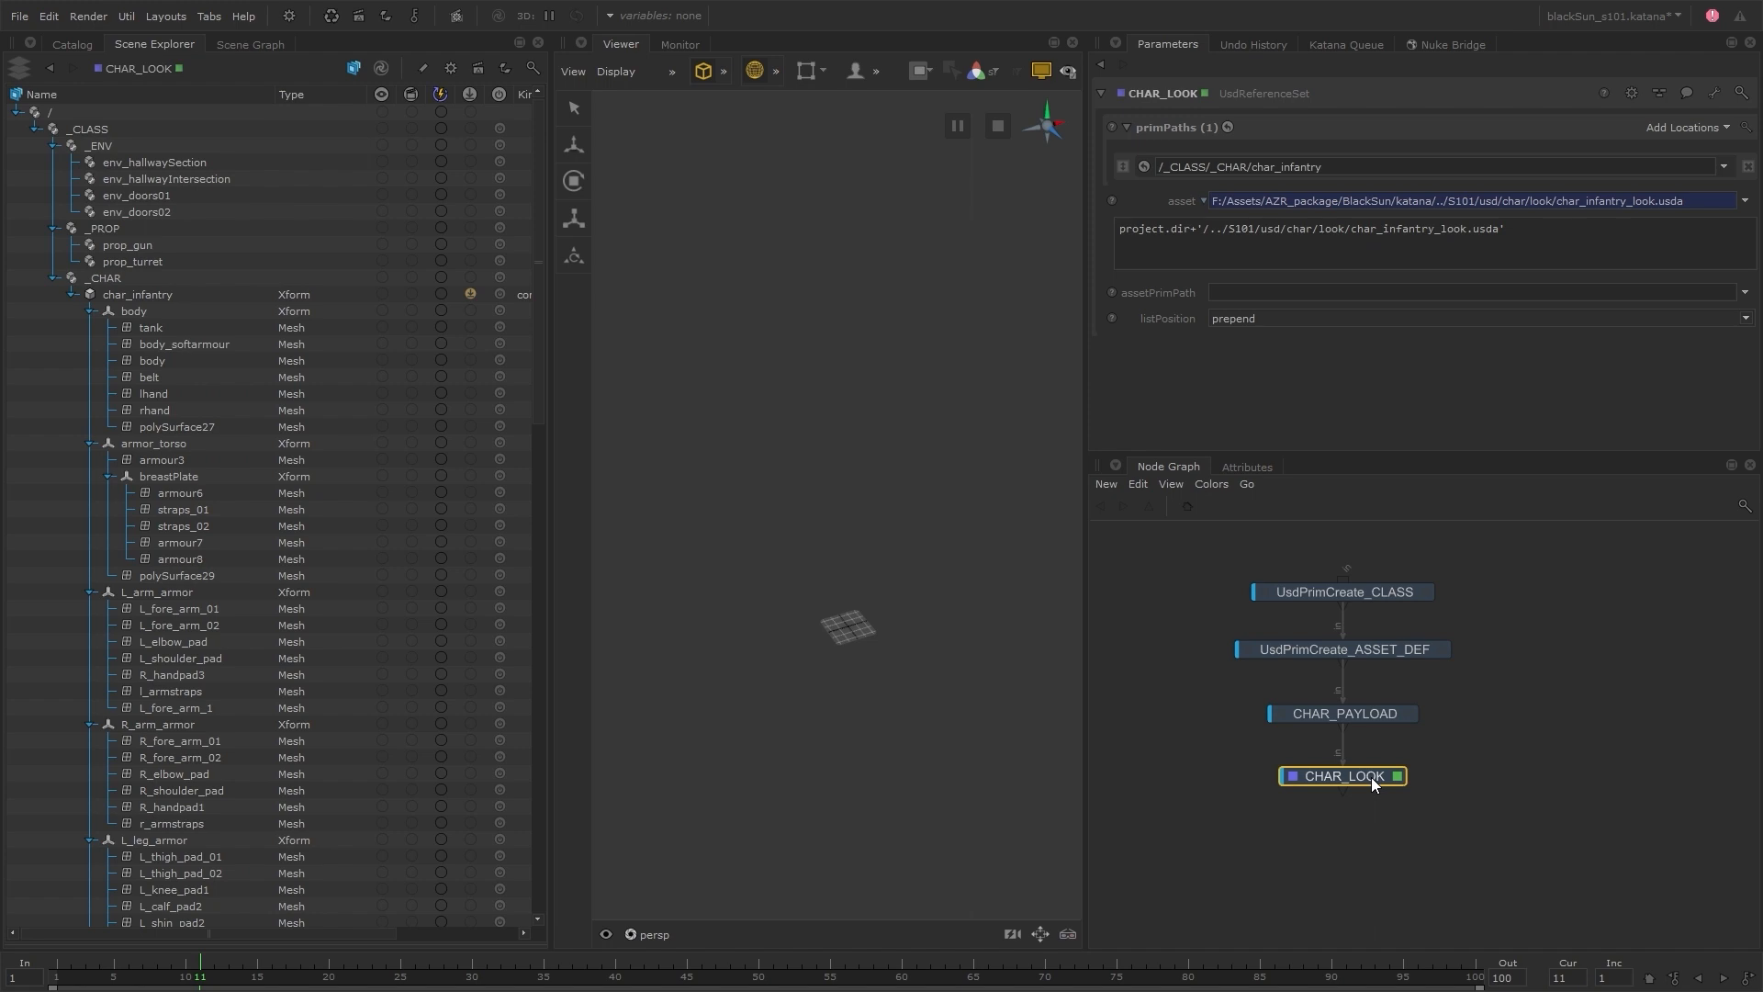
Move CHAR_PAYLOAD and CHAR_LOOK together to one side, making room for a second branch below UsdPrimCreate_ASSET_DEF
drag(1458, 697, 1341, 788)
drag(1360, 713, 1265, 720)
click(1418, 718)
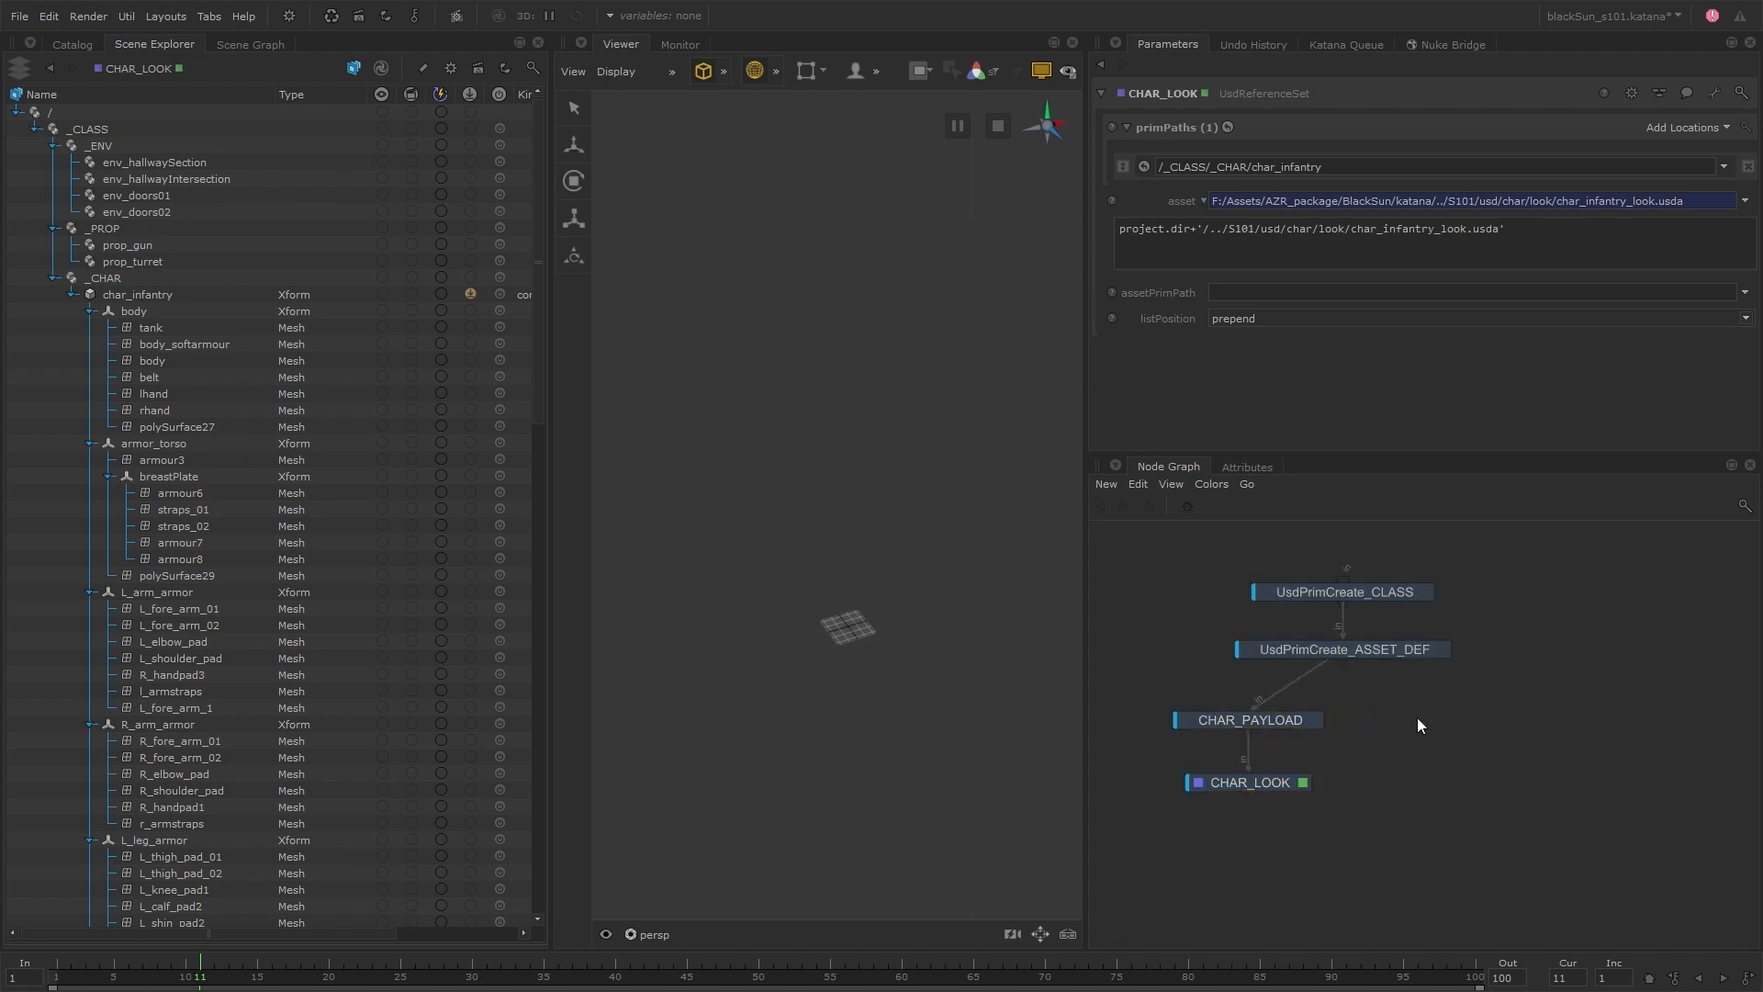
Add a UsdReferenceSet node in a separate branch connected to UsdPrimCreate_ASSET_DEF, and make it the viewed and edited node
key(Tab)
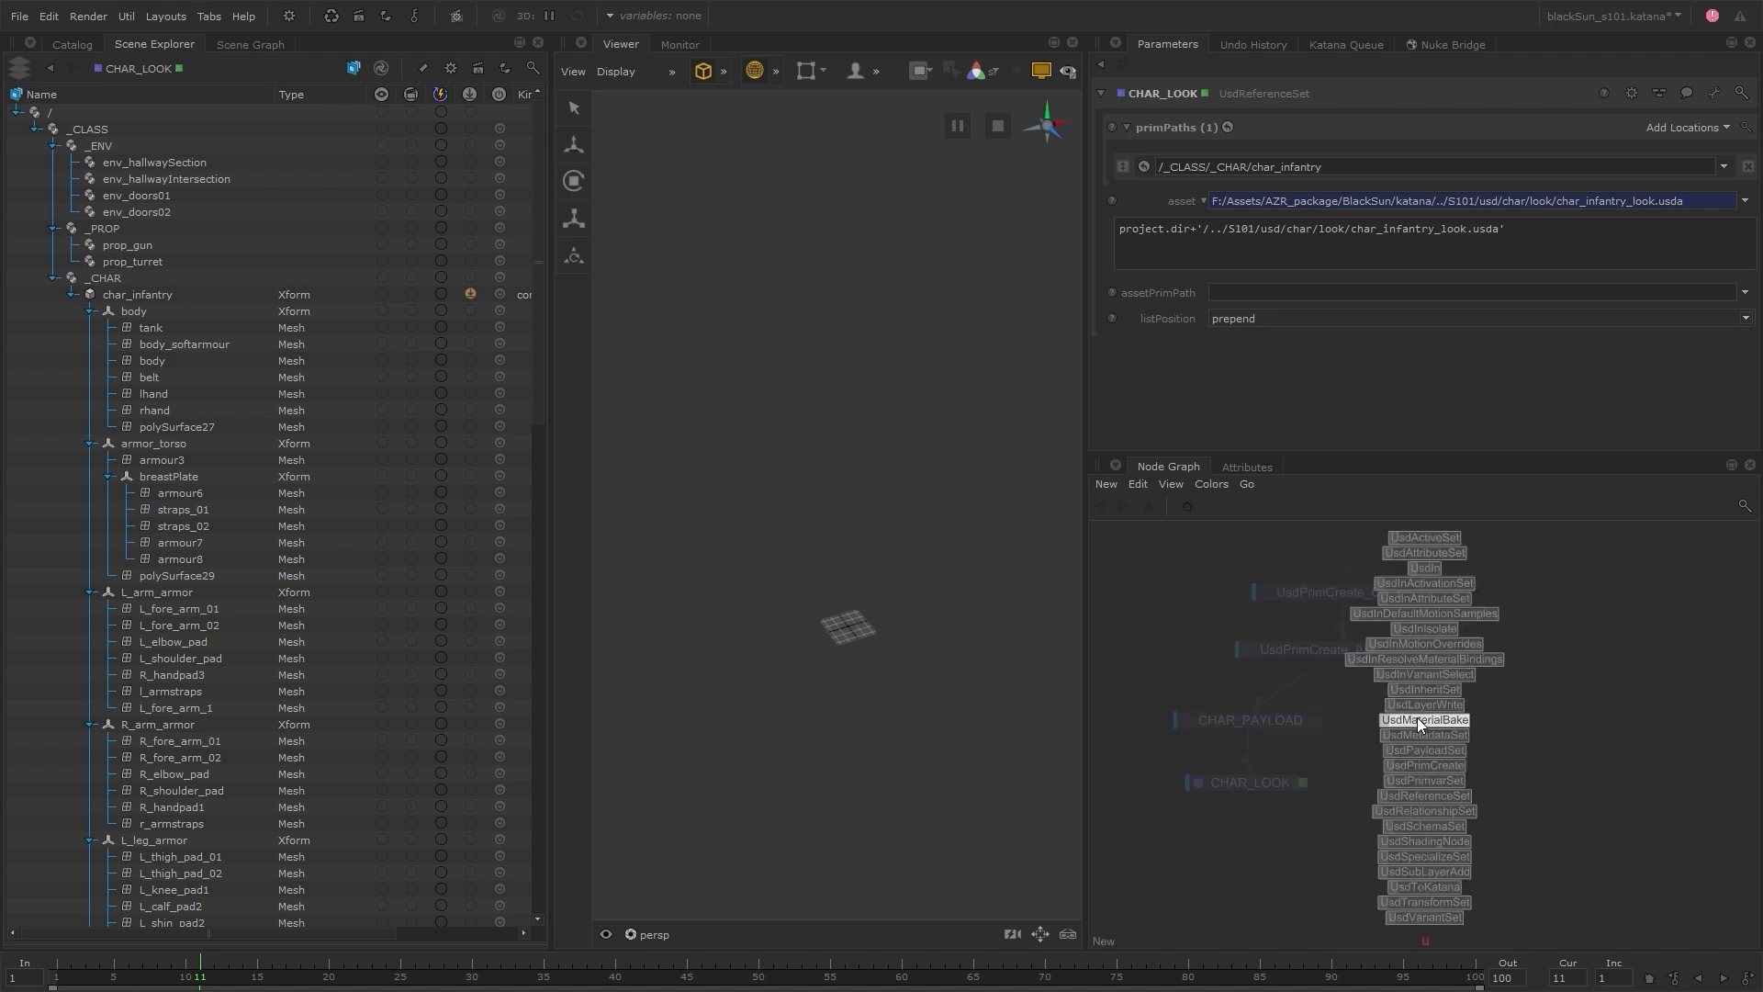
text(usdre)
key(Return)
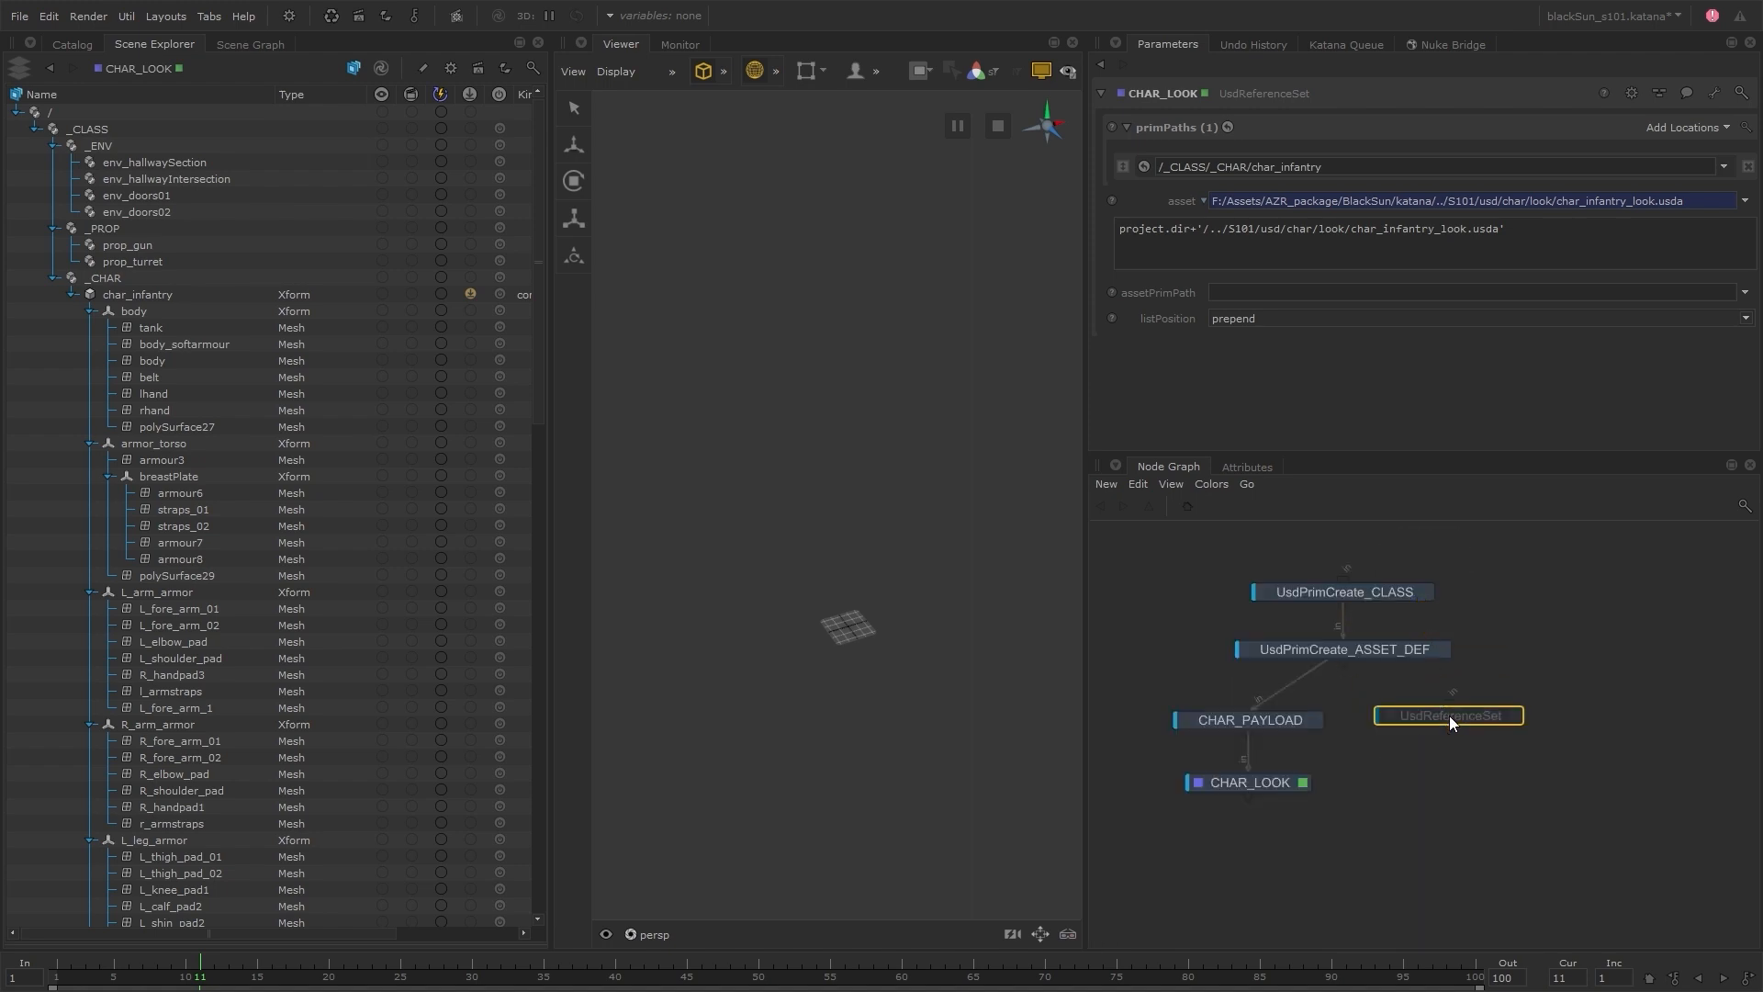
click(1344, 664)
click(1449, 705)
drag(1463, 714, 1463, 719)
key(e)
key(v)
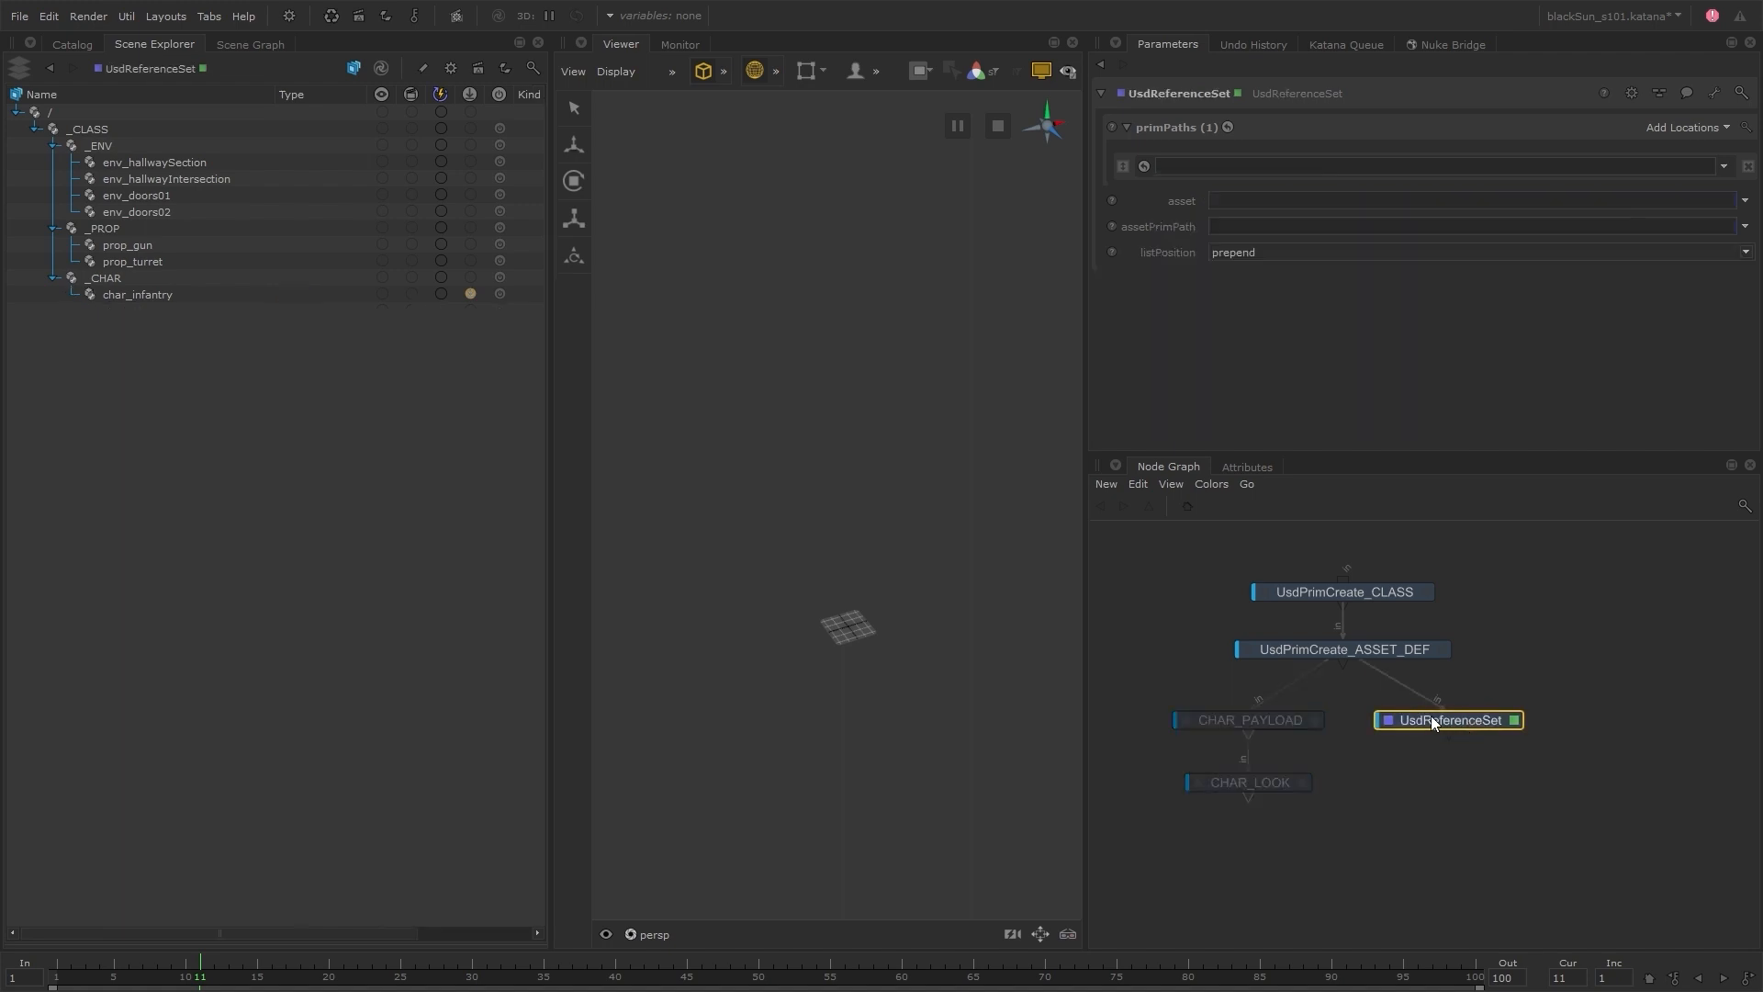
Target /_CLASS/_CHAR/char_infantry in UsdReferenceSet and reference char_infantry_assembly.usda from the BlackSun S101 char/assembly folder
drag(209, 301, 1244, 173)
click(1743, 200)
click(1633, 224)
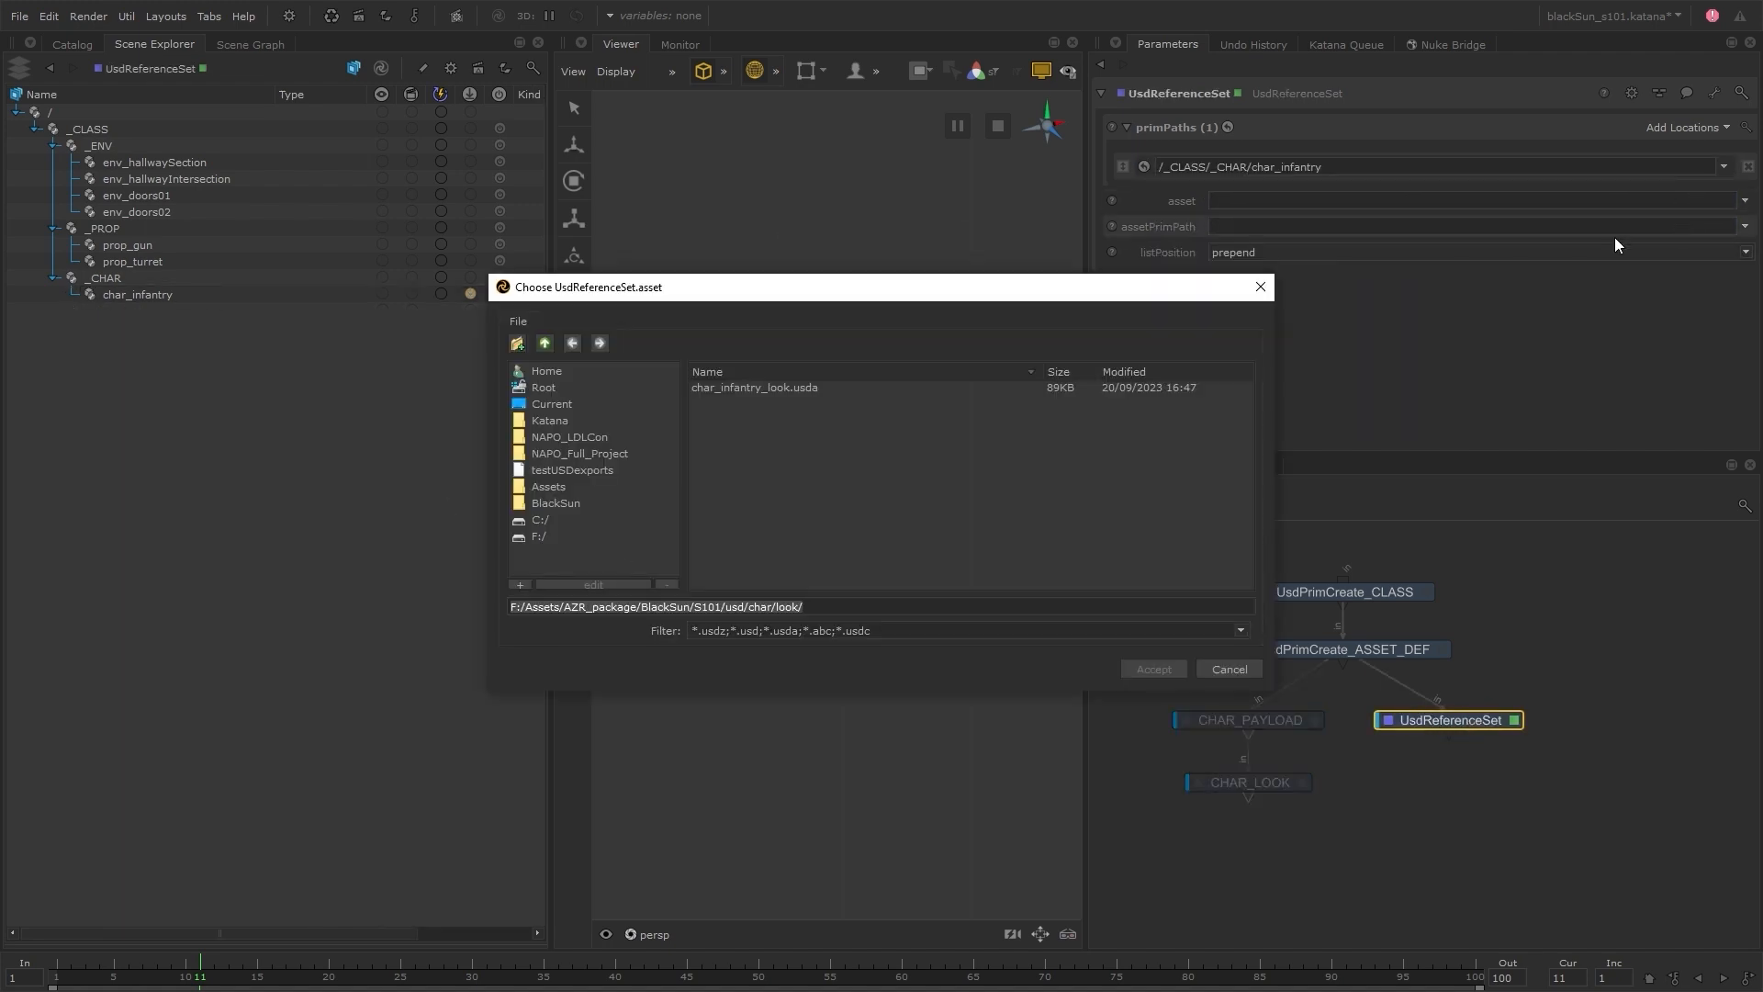
click(552, 346)
double_click(768, 389)
double_click(773, 392)
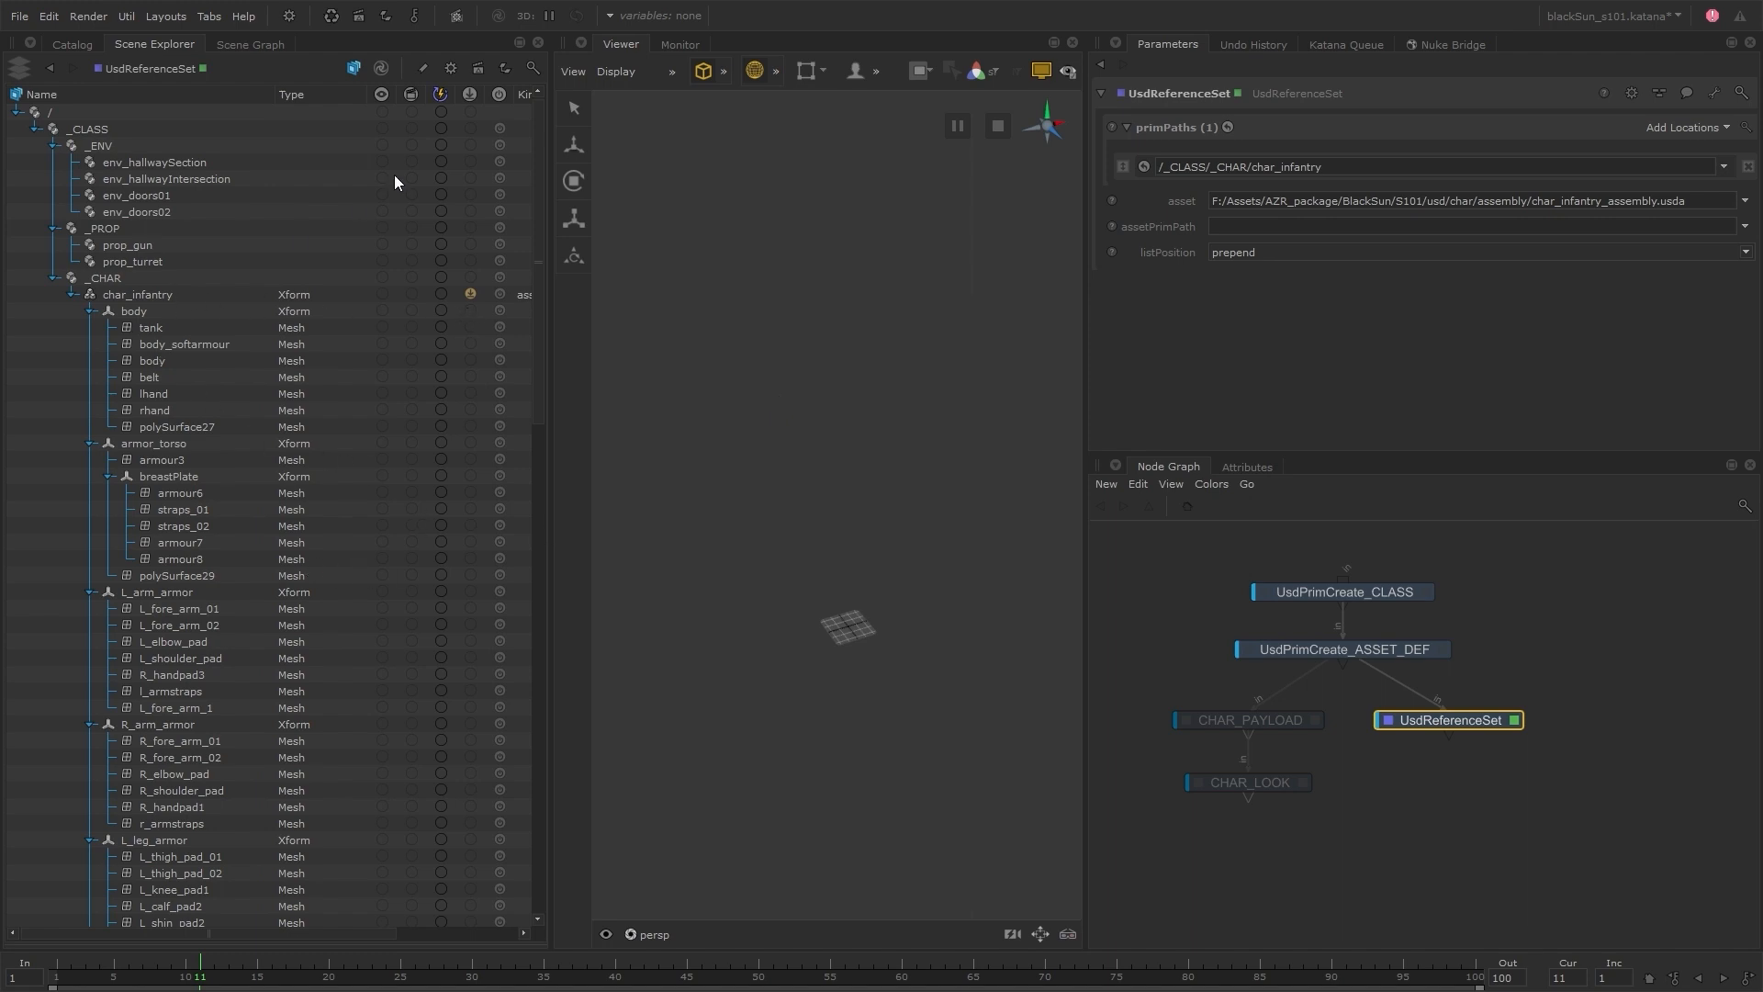
Examine the char_infantry hierarchy and the attributes and material binding of the Guard01_RShin5 mesh under lboot
drag(538, 293, 563, 818)
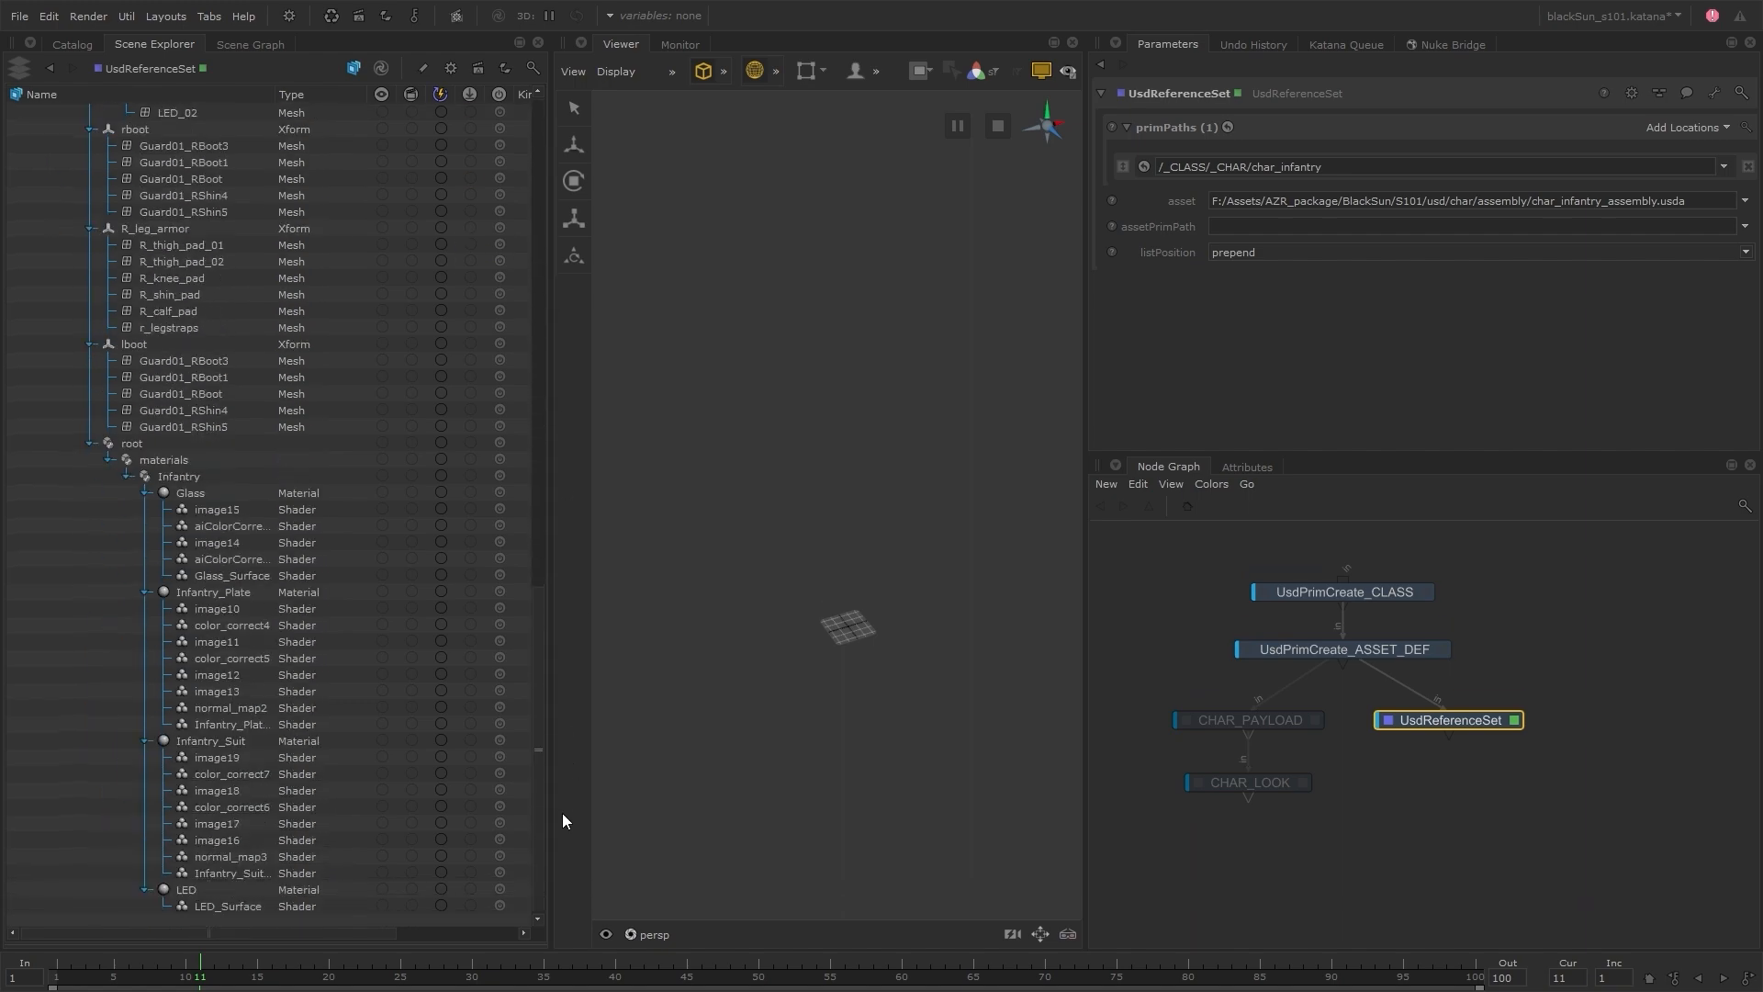
click(223, 426)
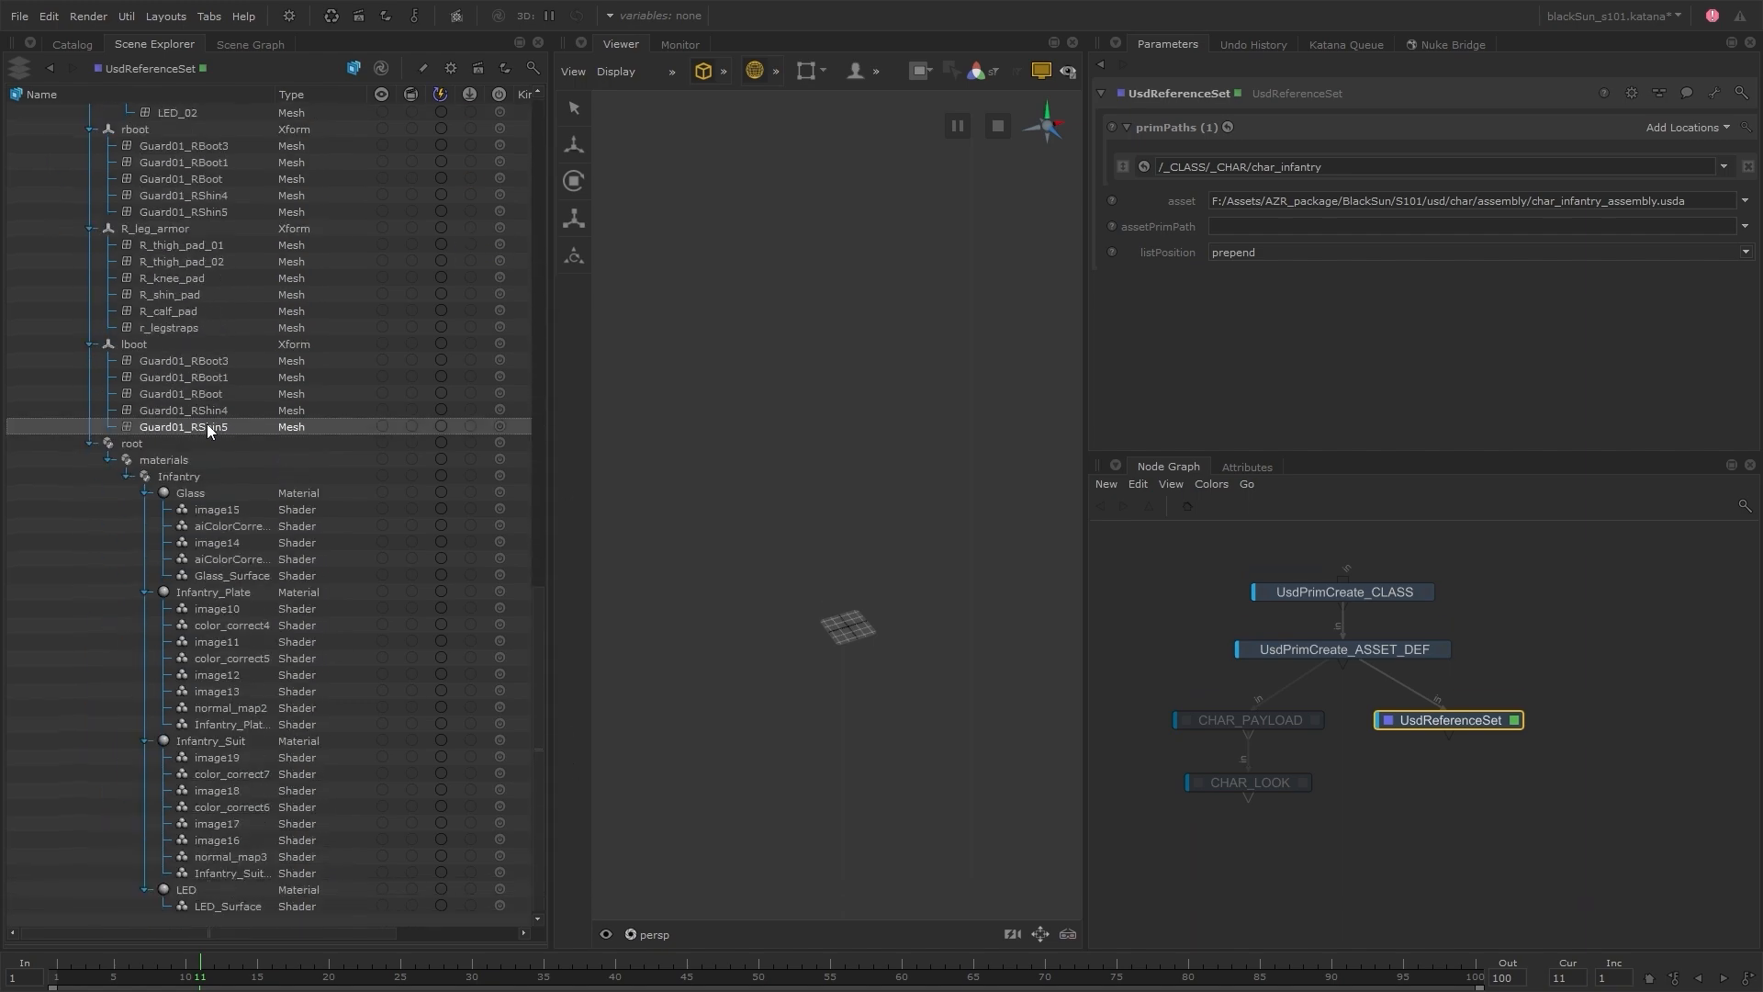
click(1249, 467)
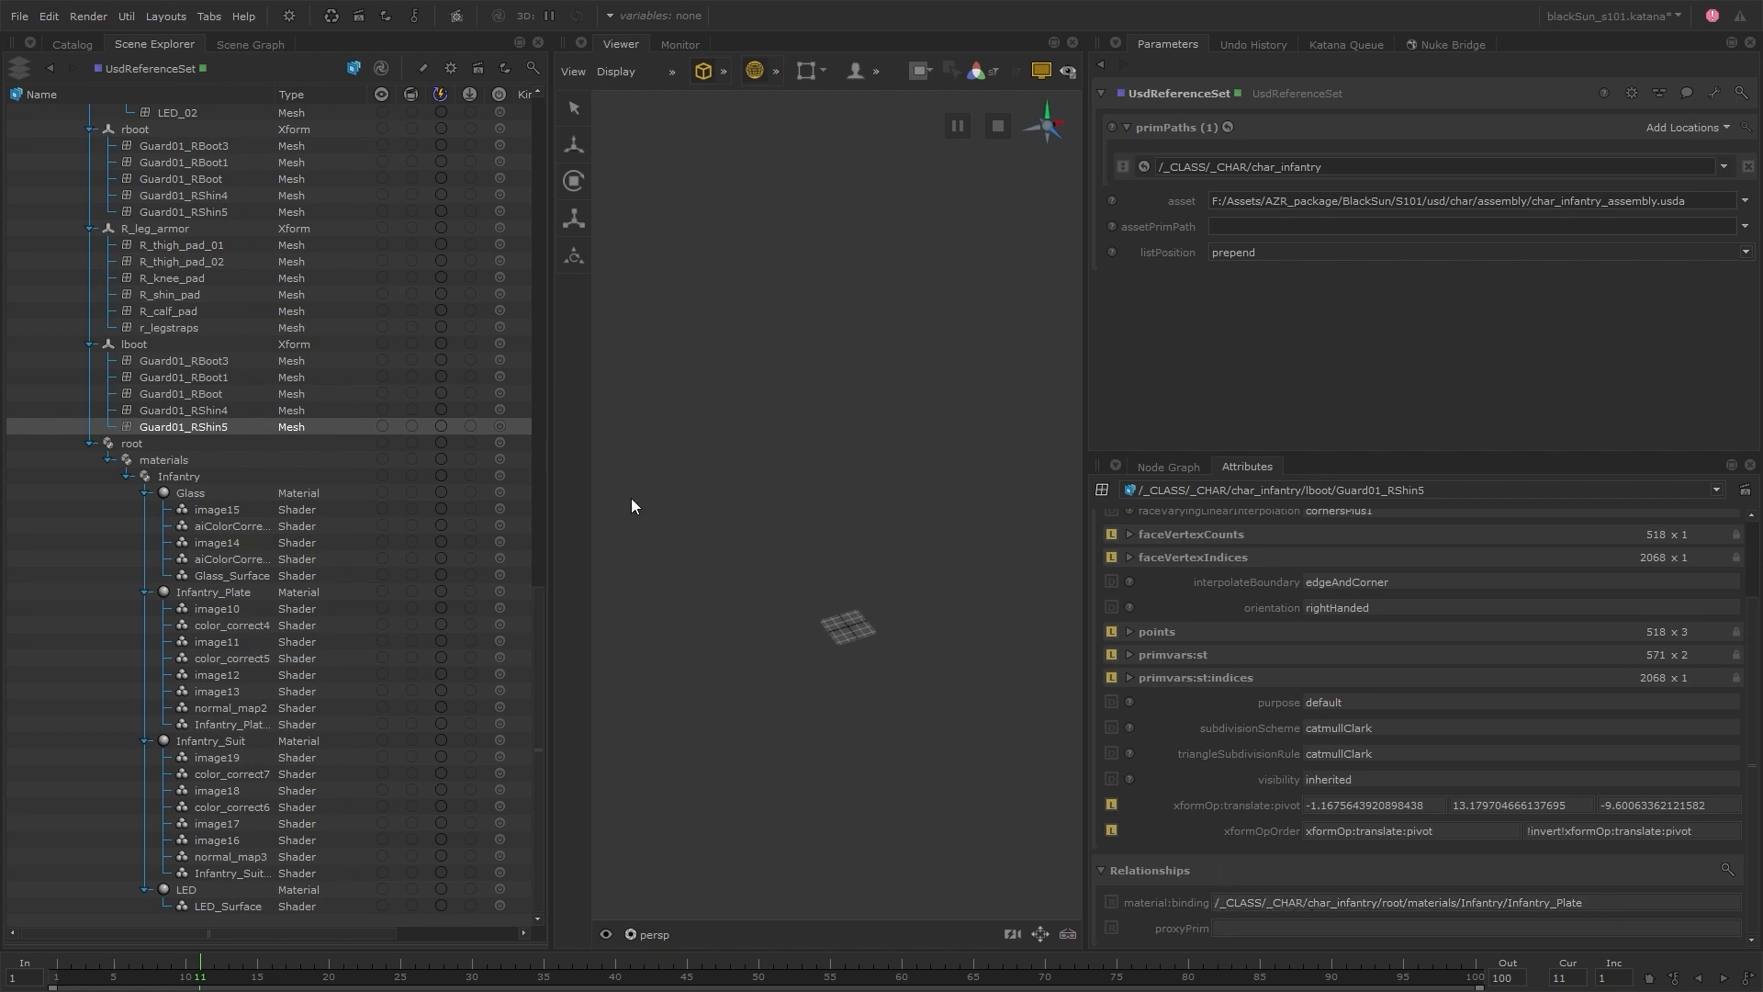
drag(538, 637, 613, 136)
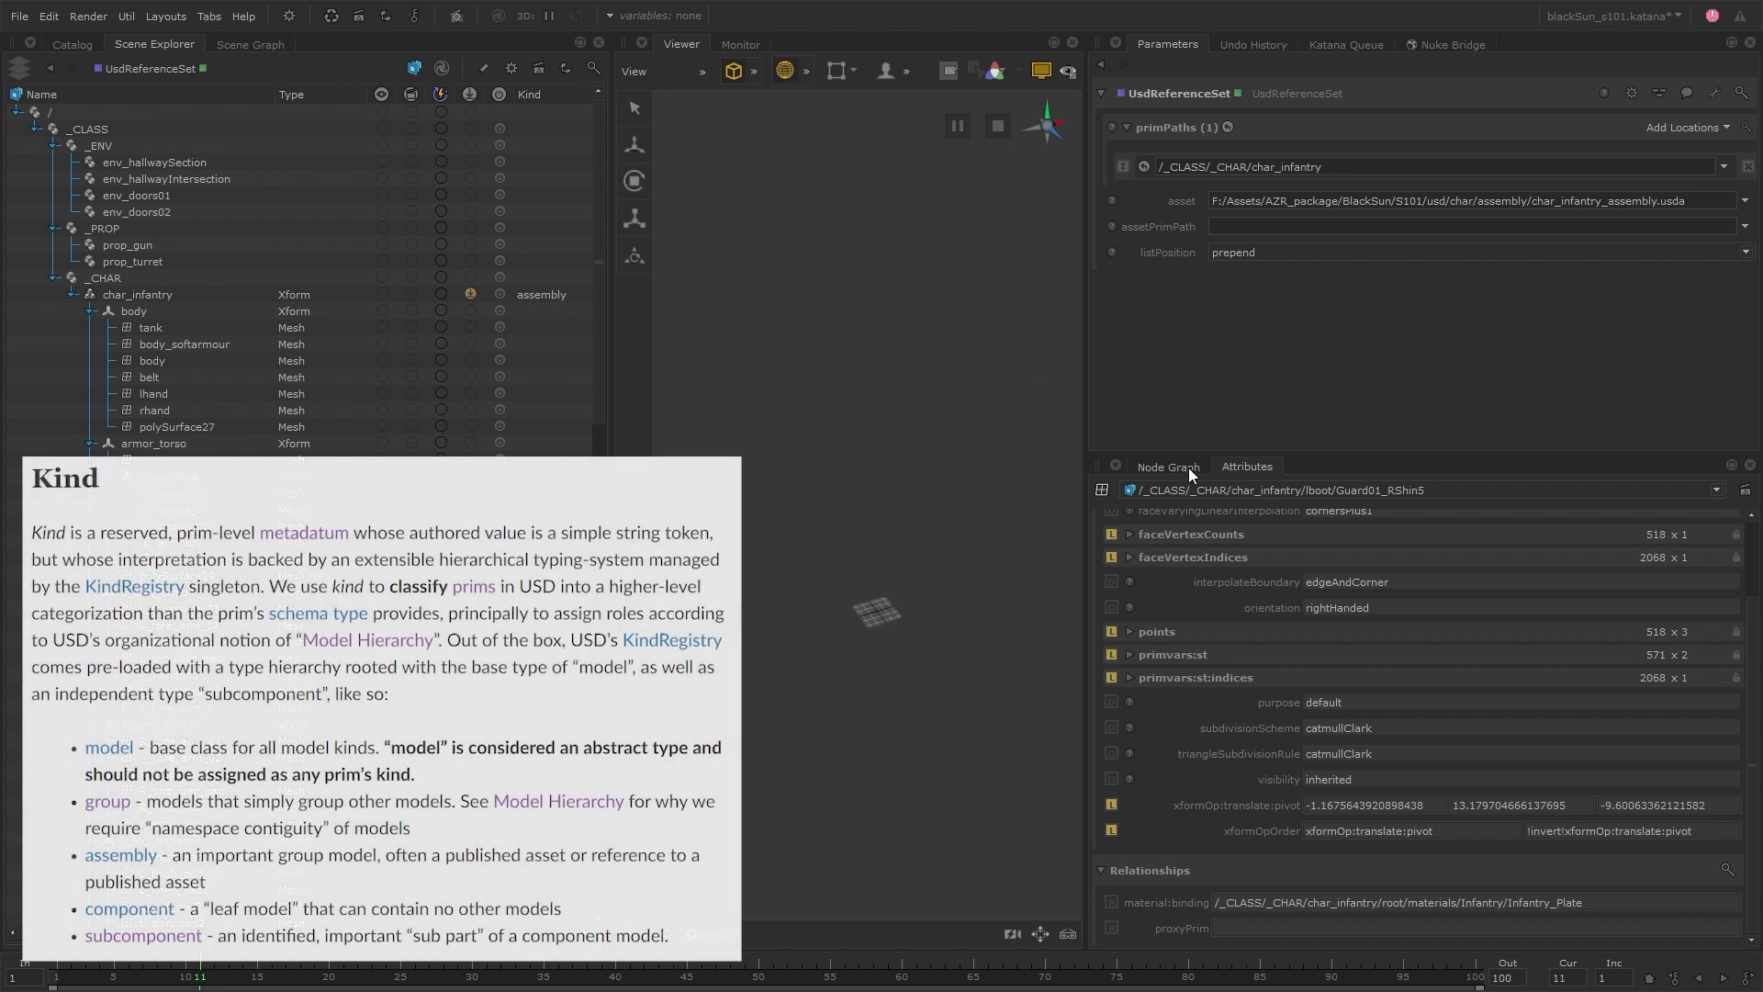
Compare the kind of char_infantry between the CHAR_LOOK and UsdReferenceSet branches, finishing with UsdReferenceSet viewed and edited
click(1188, 467)
click(1253, 779)
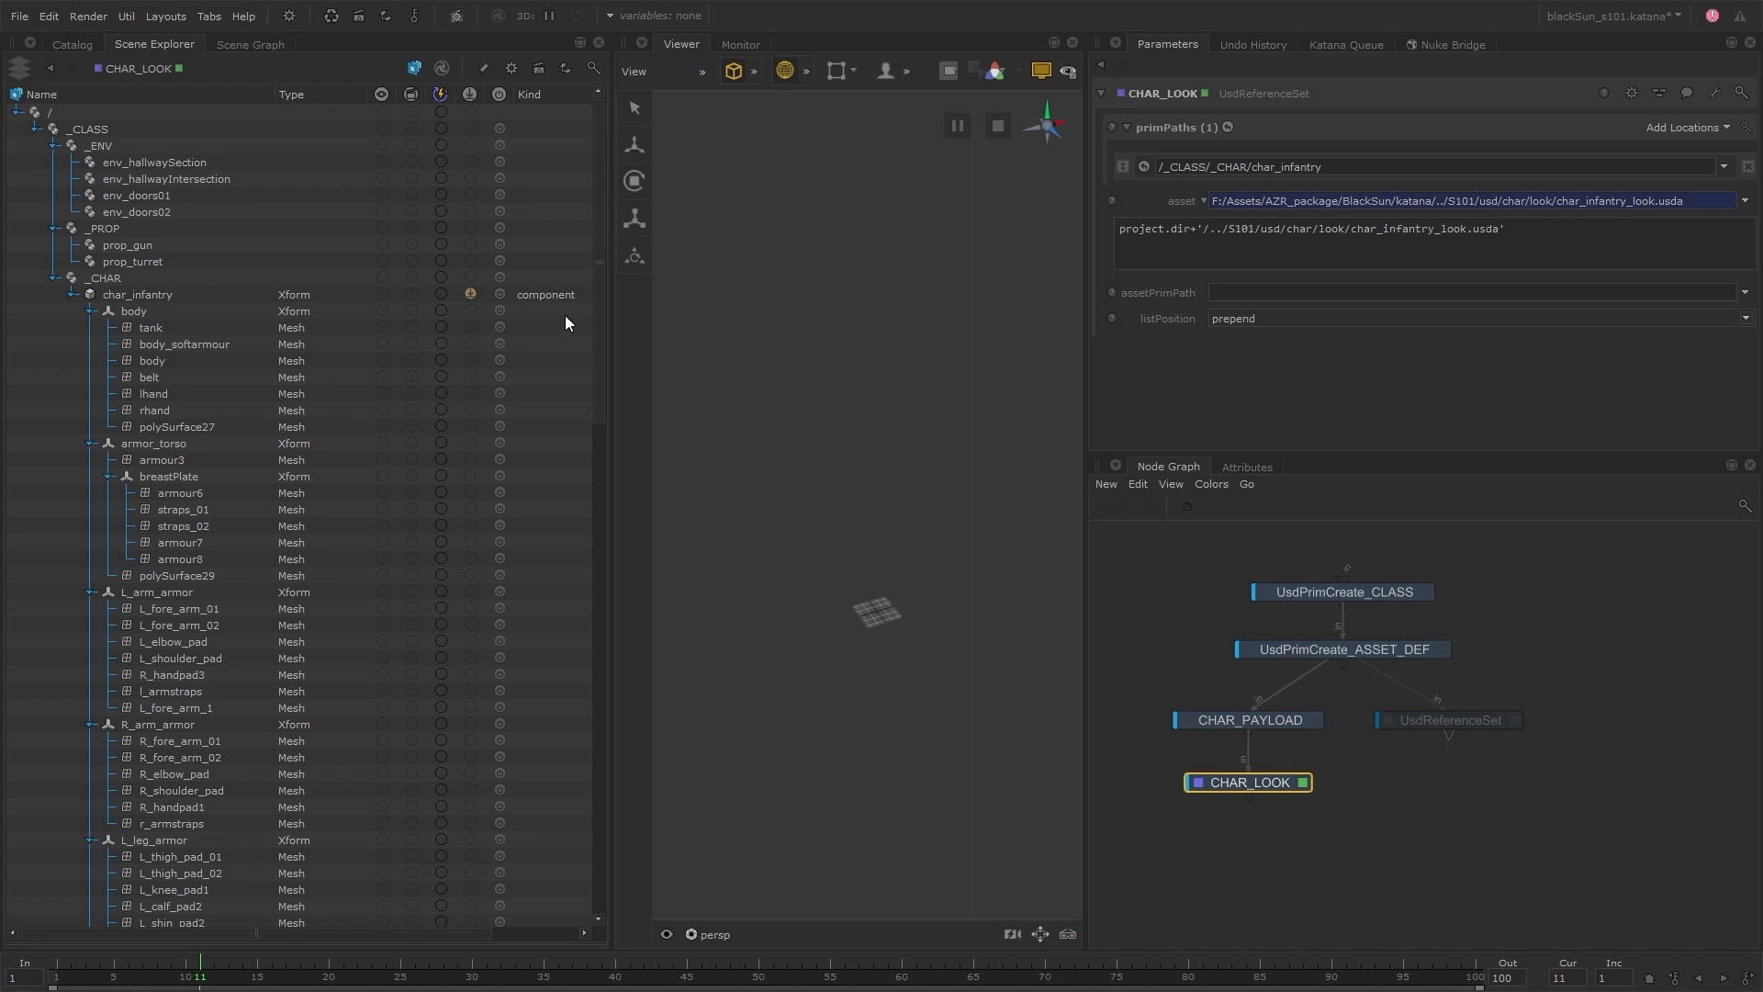
click(1467, 720)
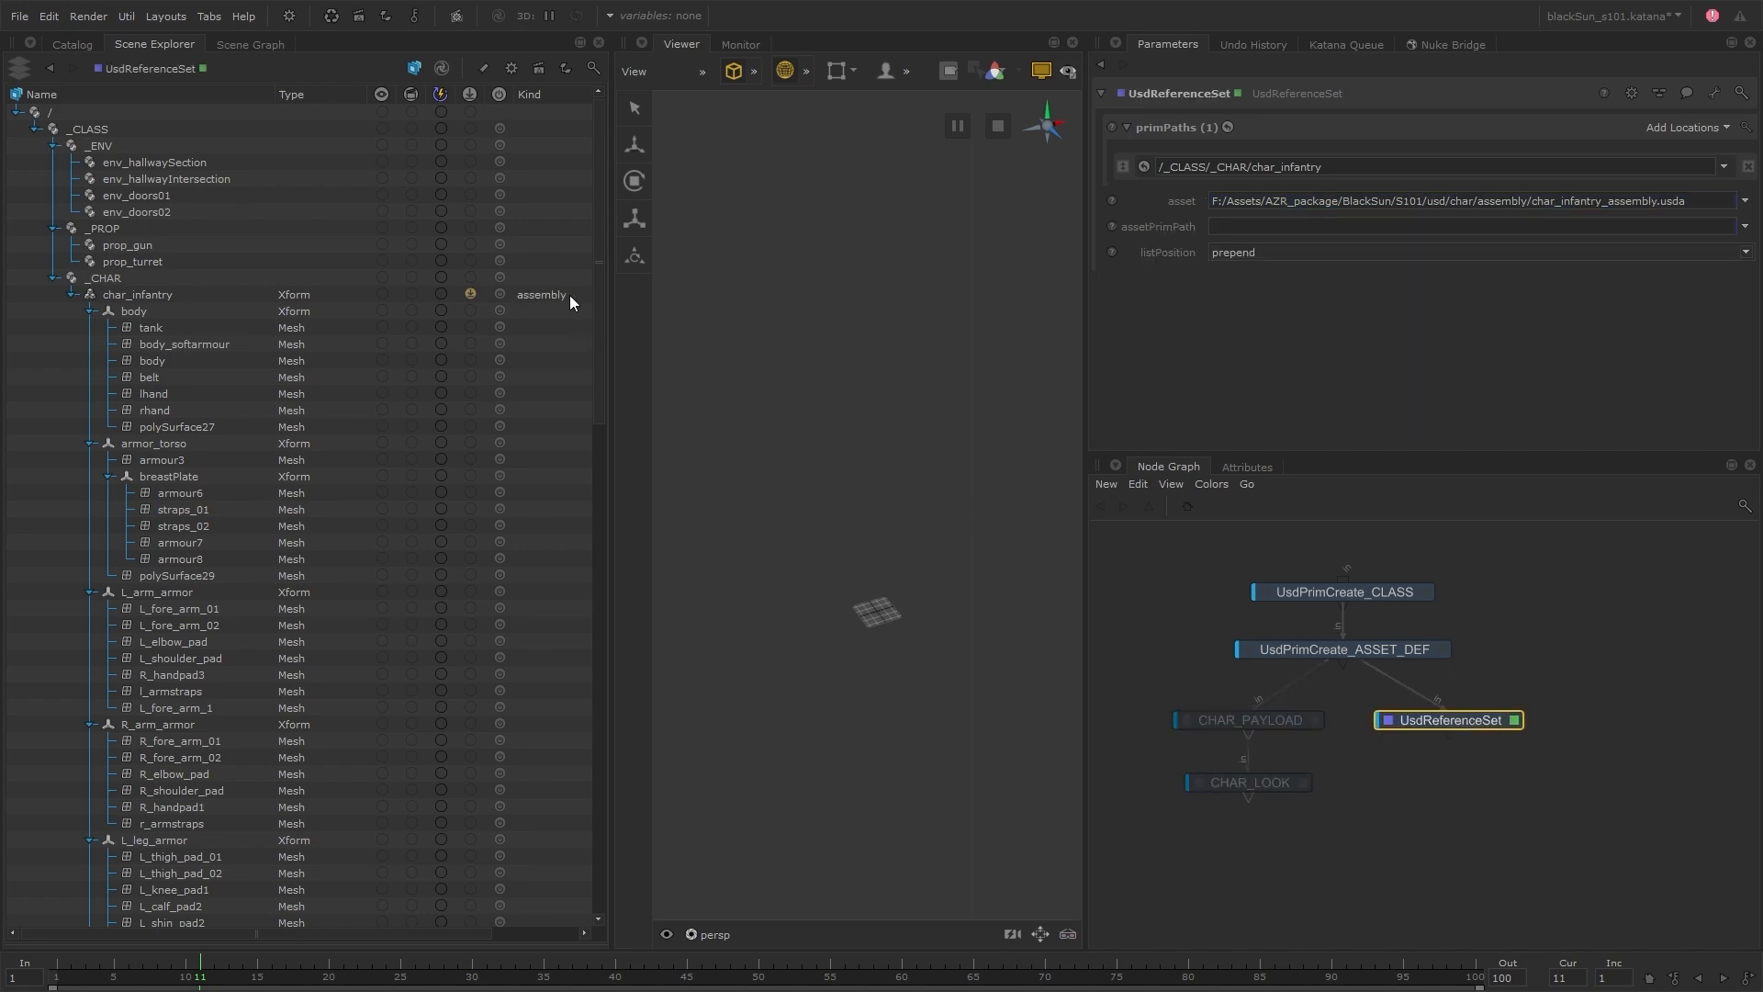
click(1282, 788)
click(1463, 722)
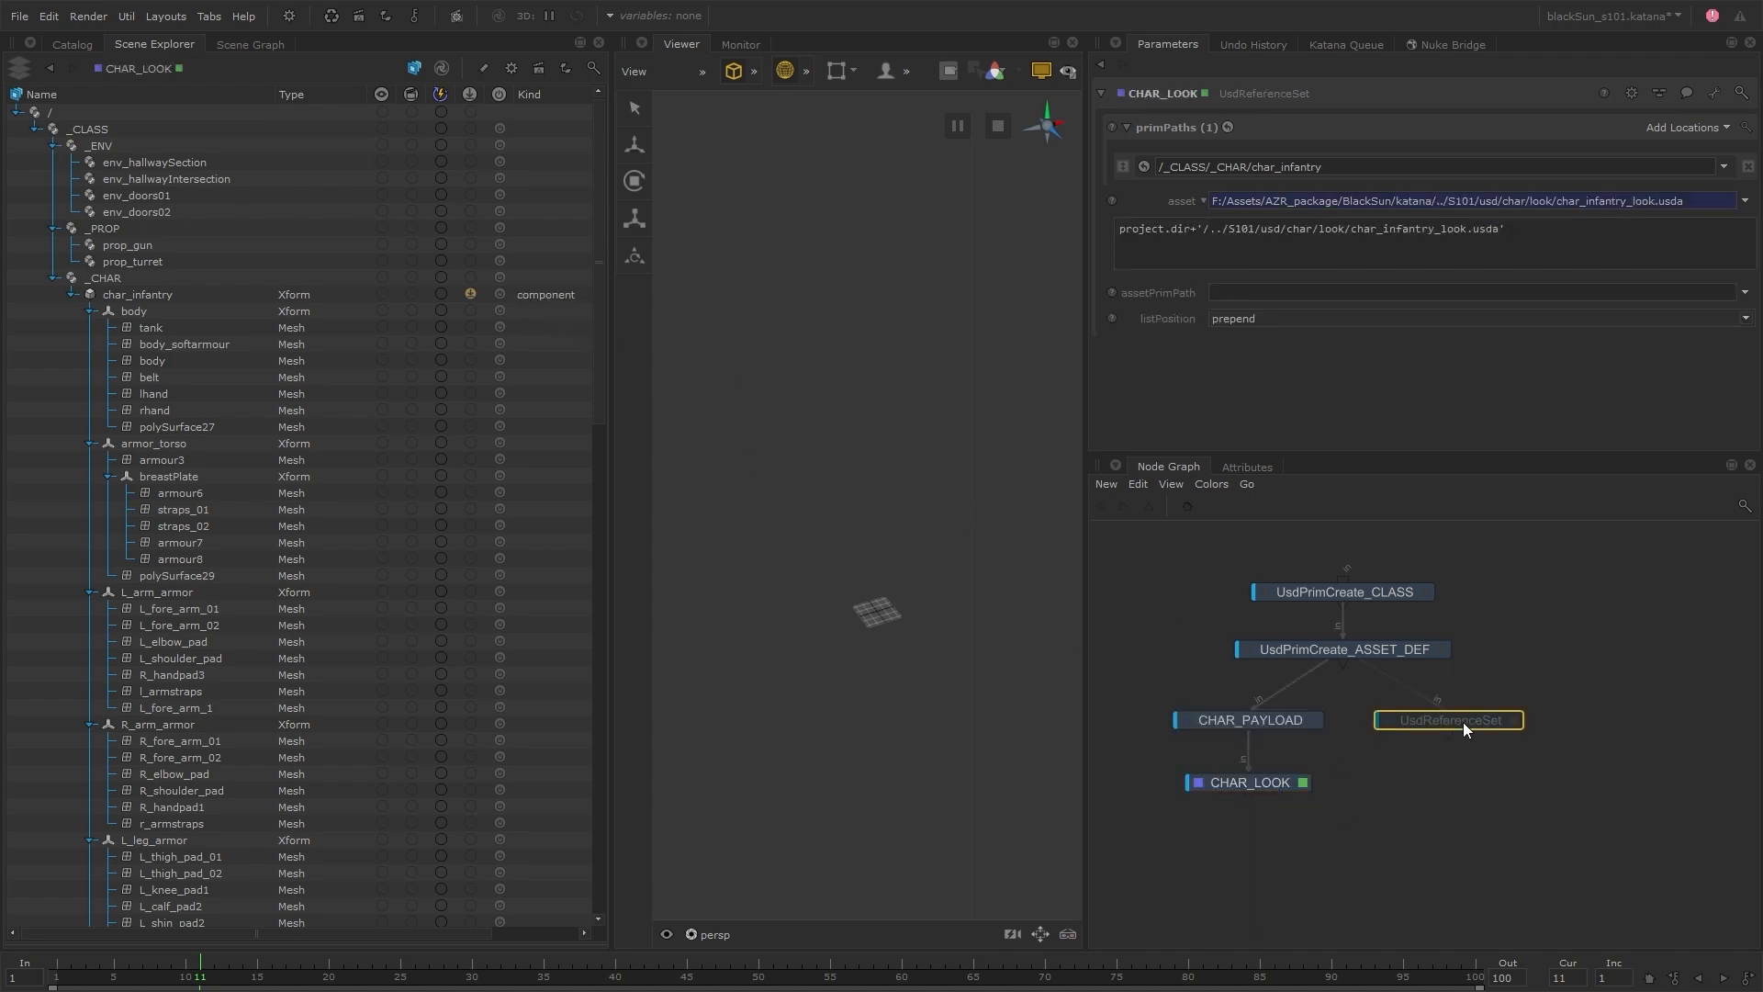
Add a UsdMetadataSet node below UsdReferenceSet and make it the viewed and edited node
key(Tab)
text(usdm)
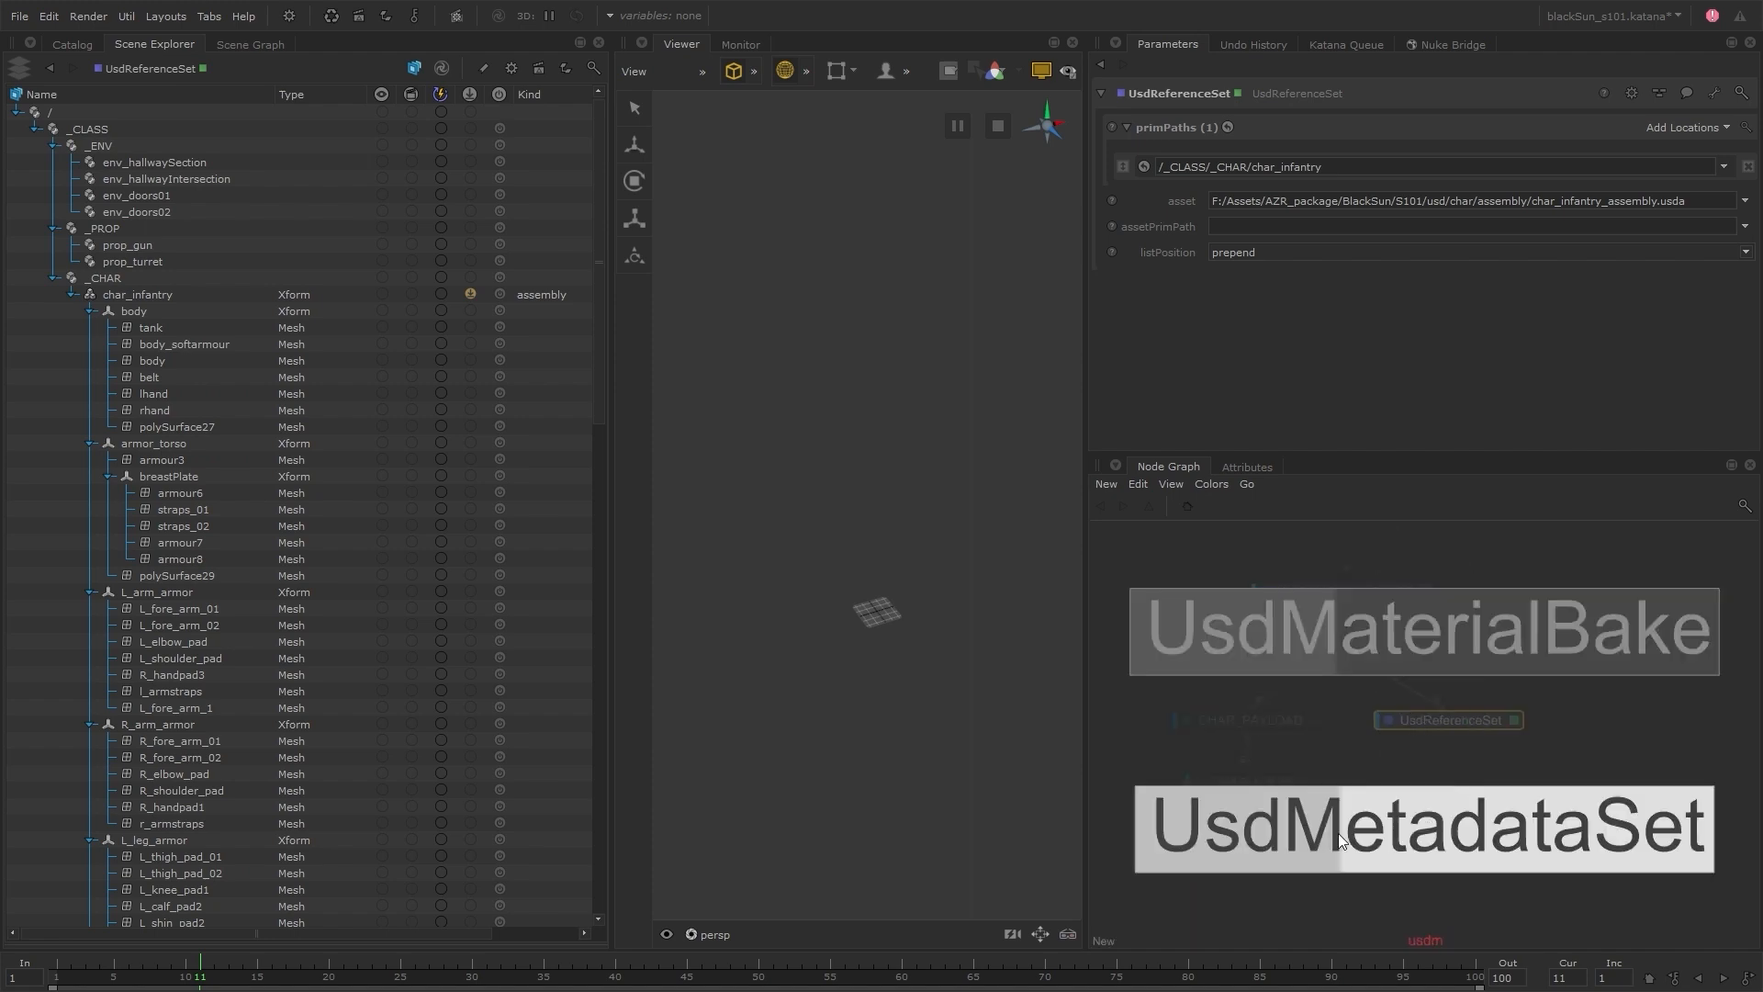
click(1466, 849)
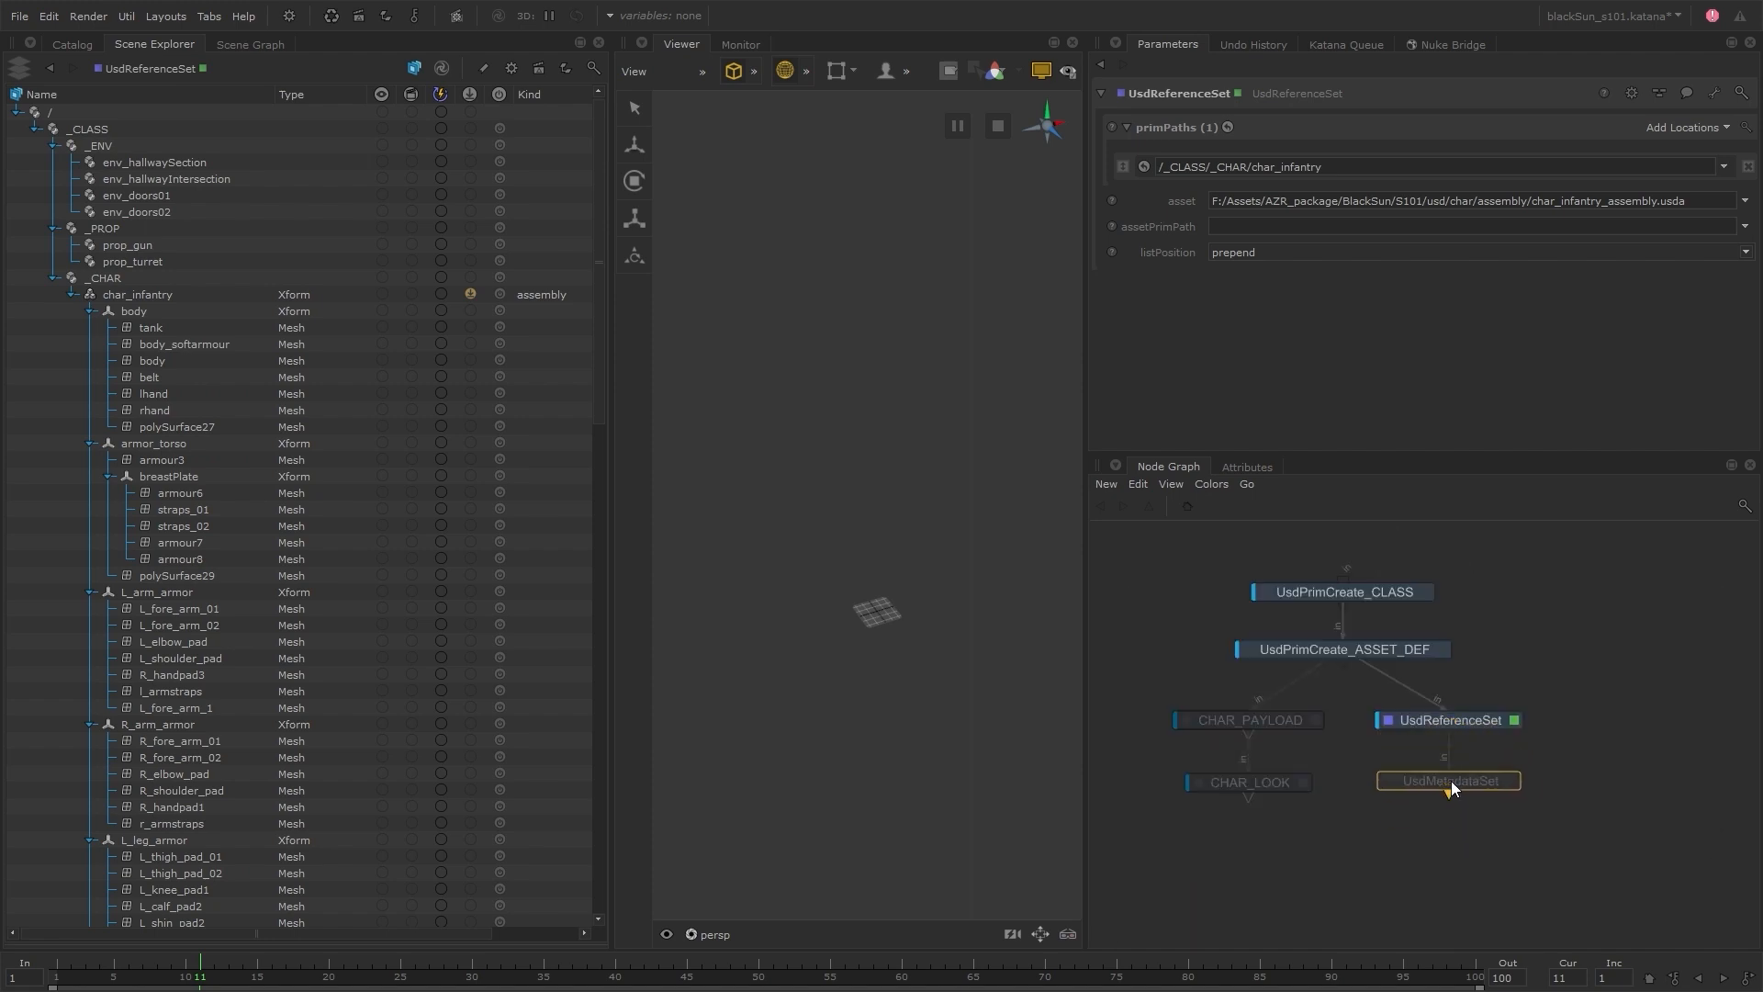
click(1451, 780)
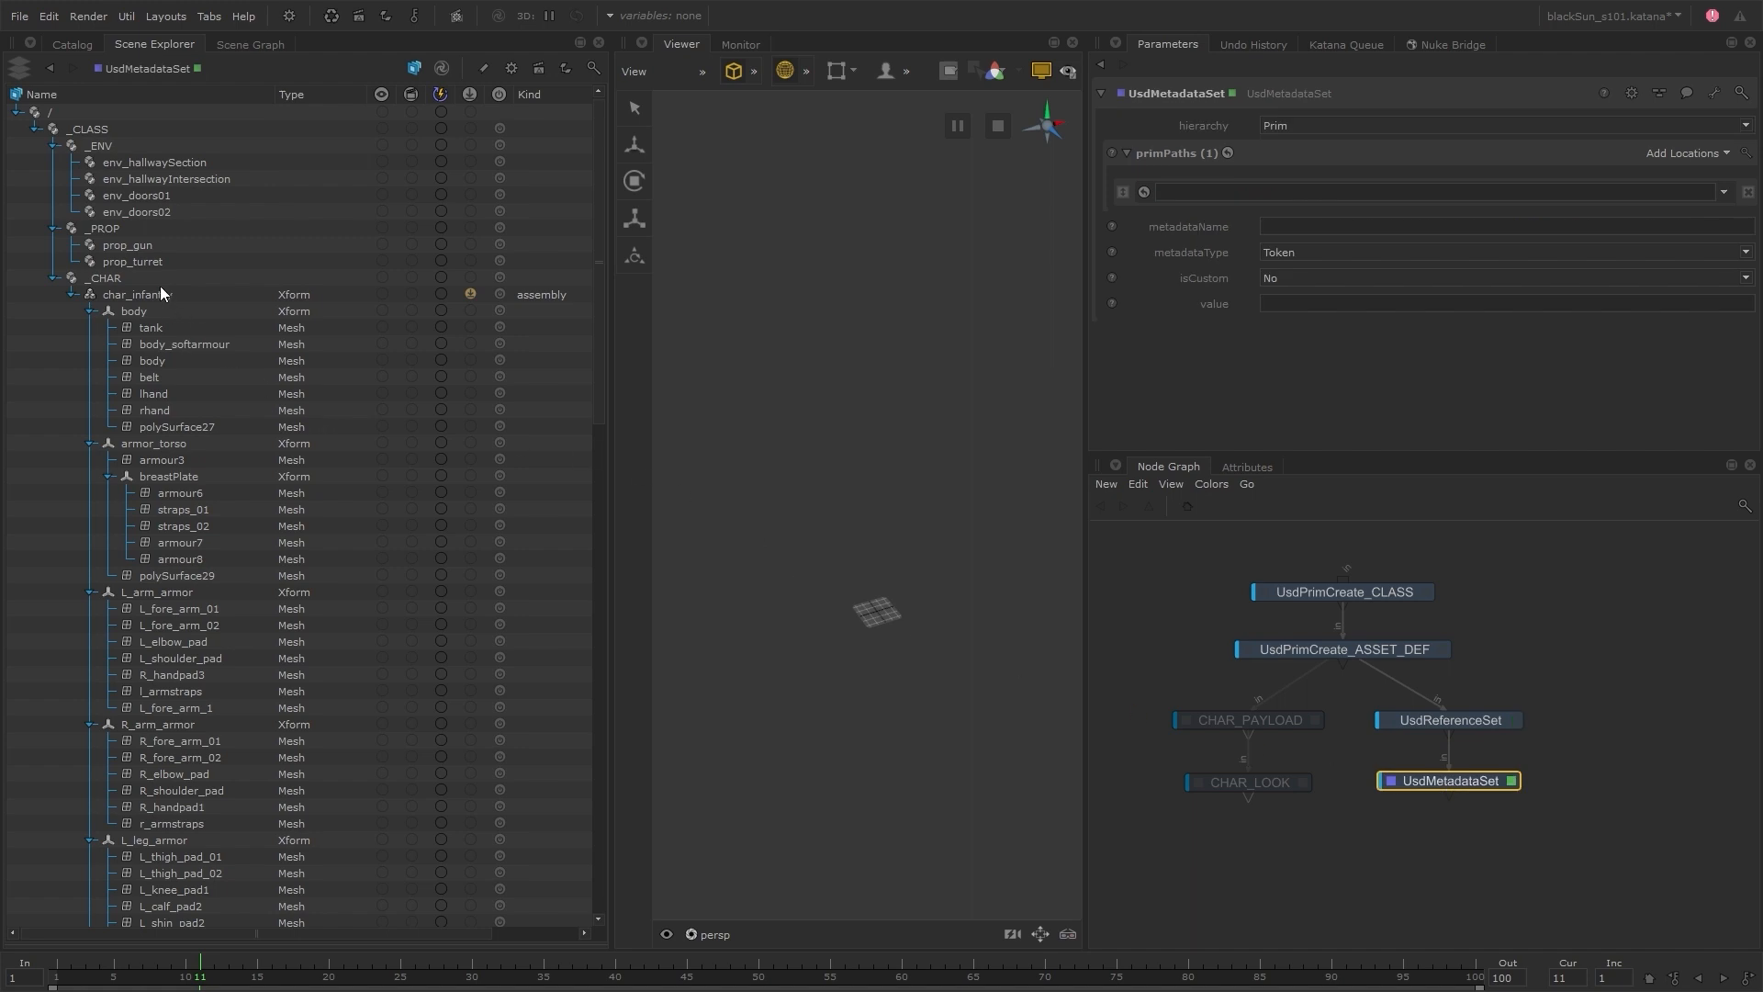
Target /_CLASS/_CHAR/char_infantry in UsdMetadataSet, with metadataName kind and value component
drag(162, 292, 1213, 189)
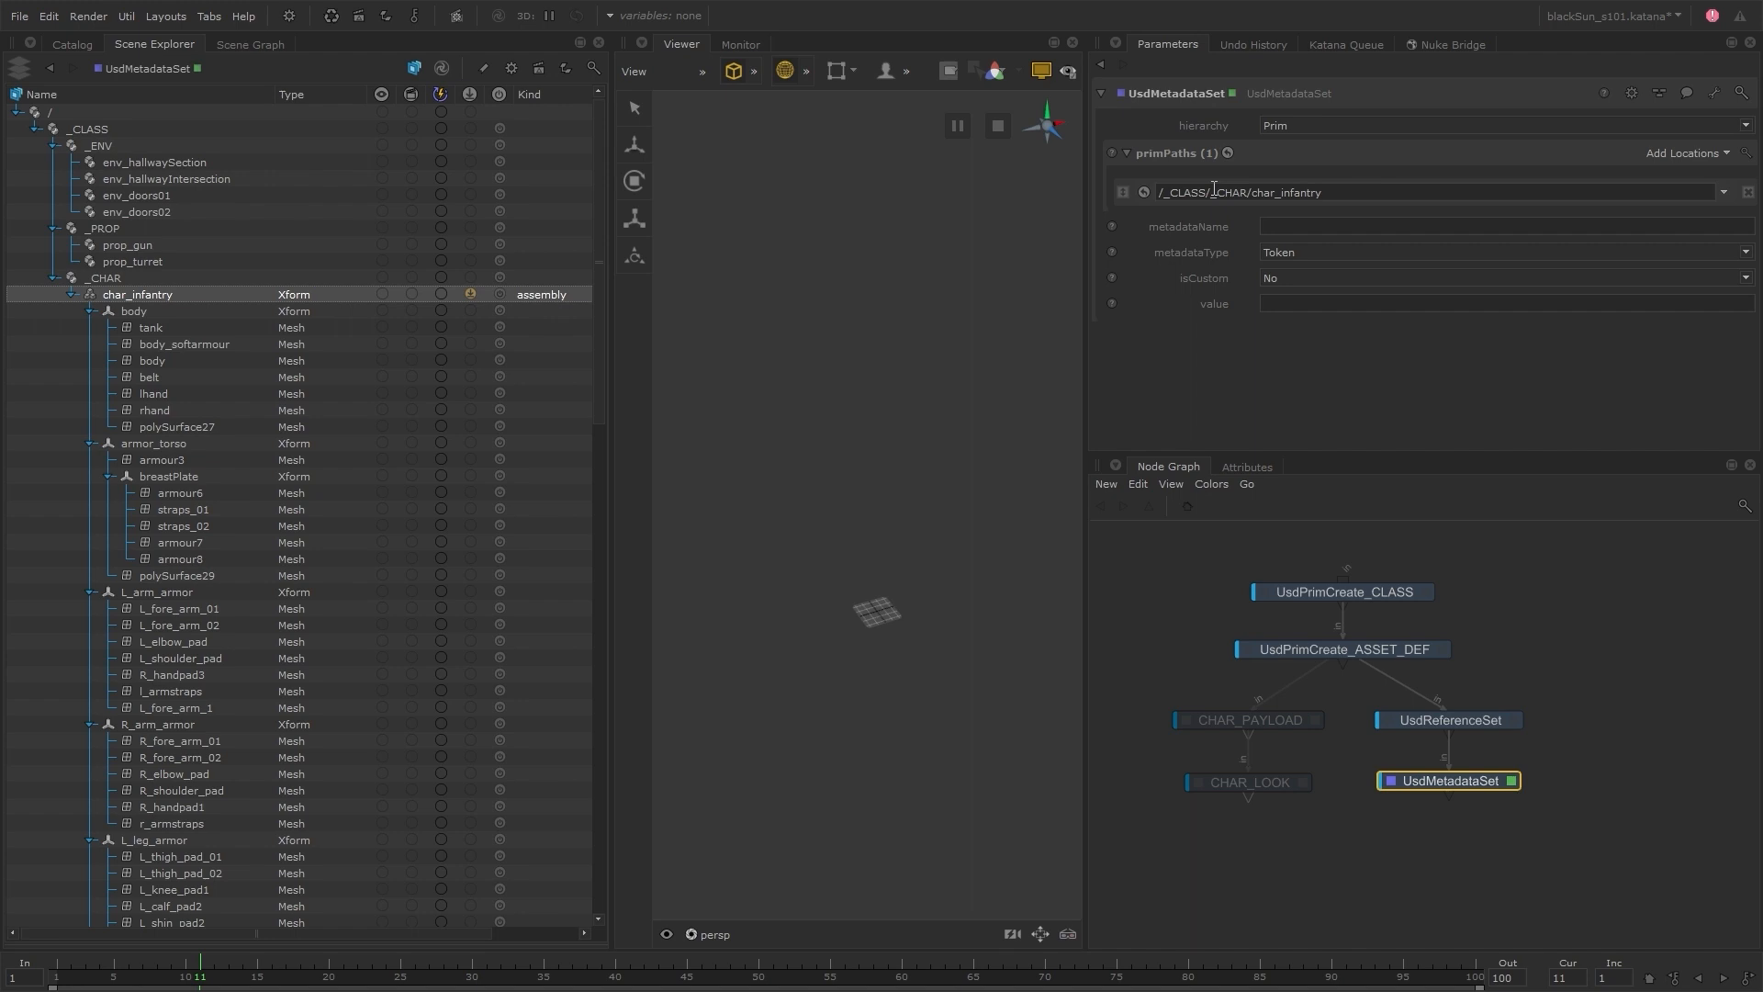
click(1276, 225)
text(kind)
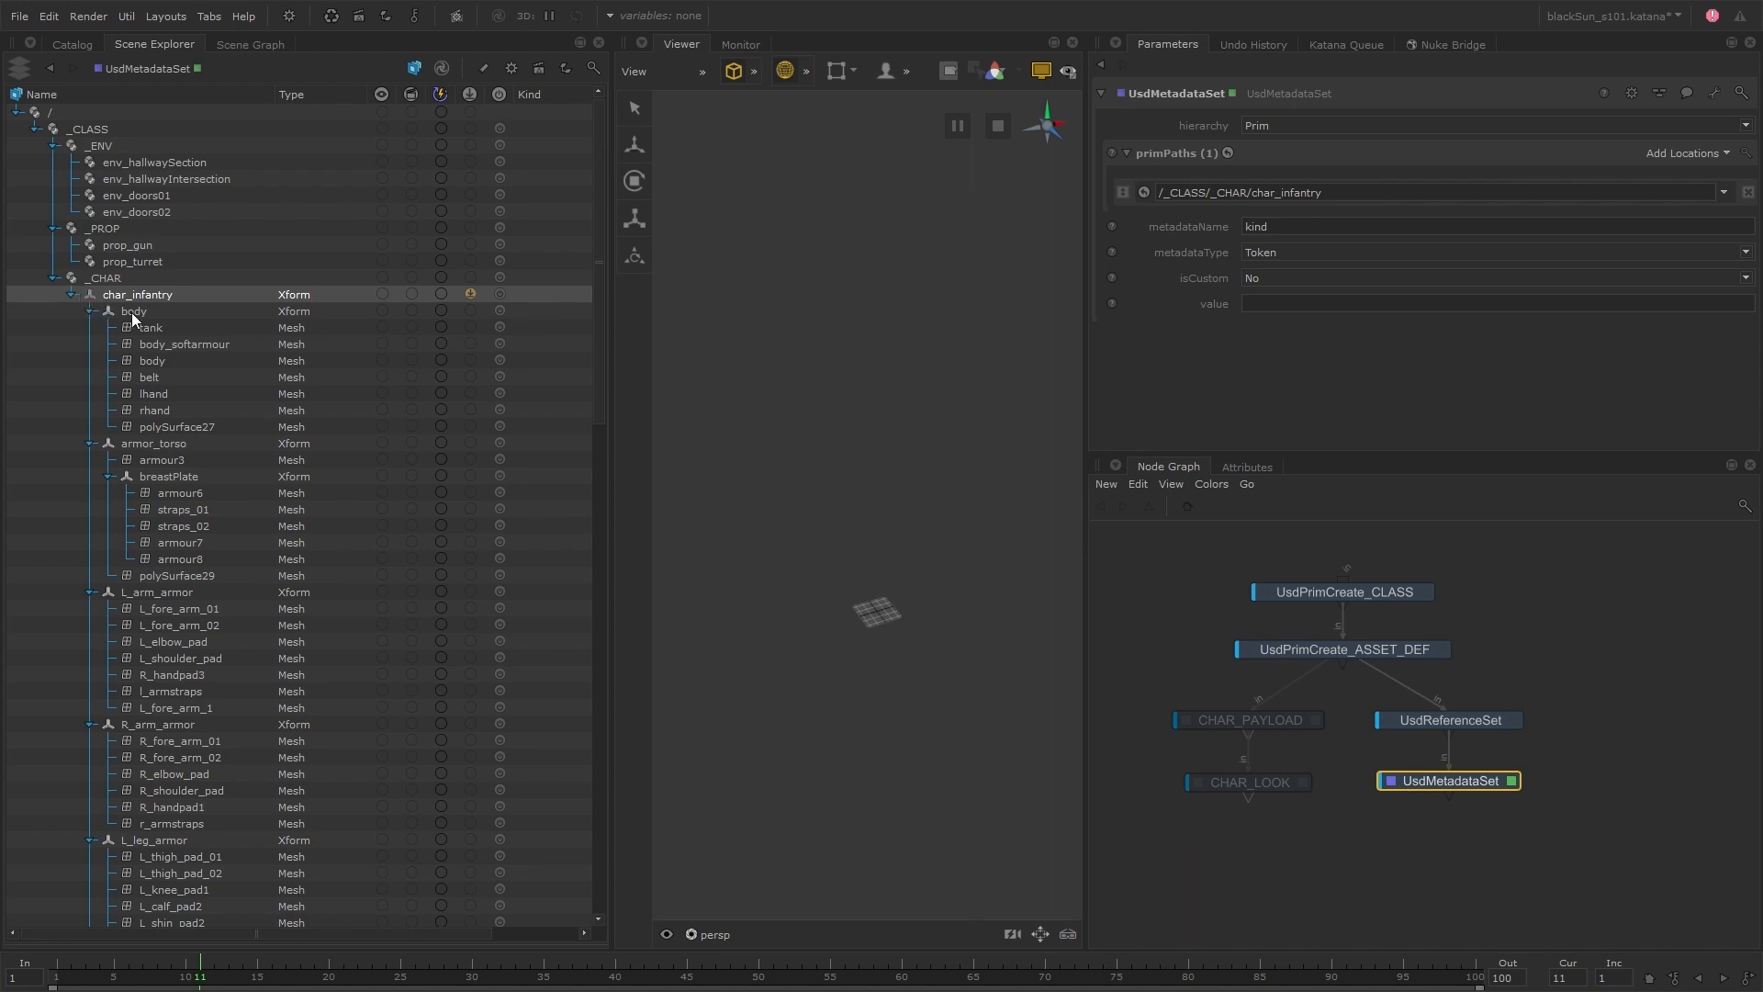
click(1260, 303)
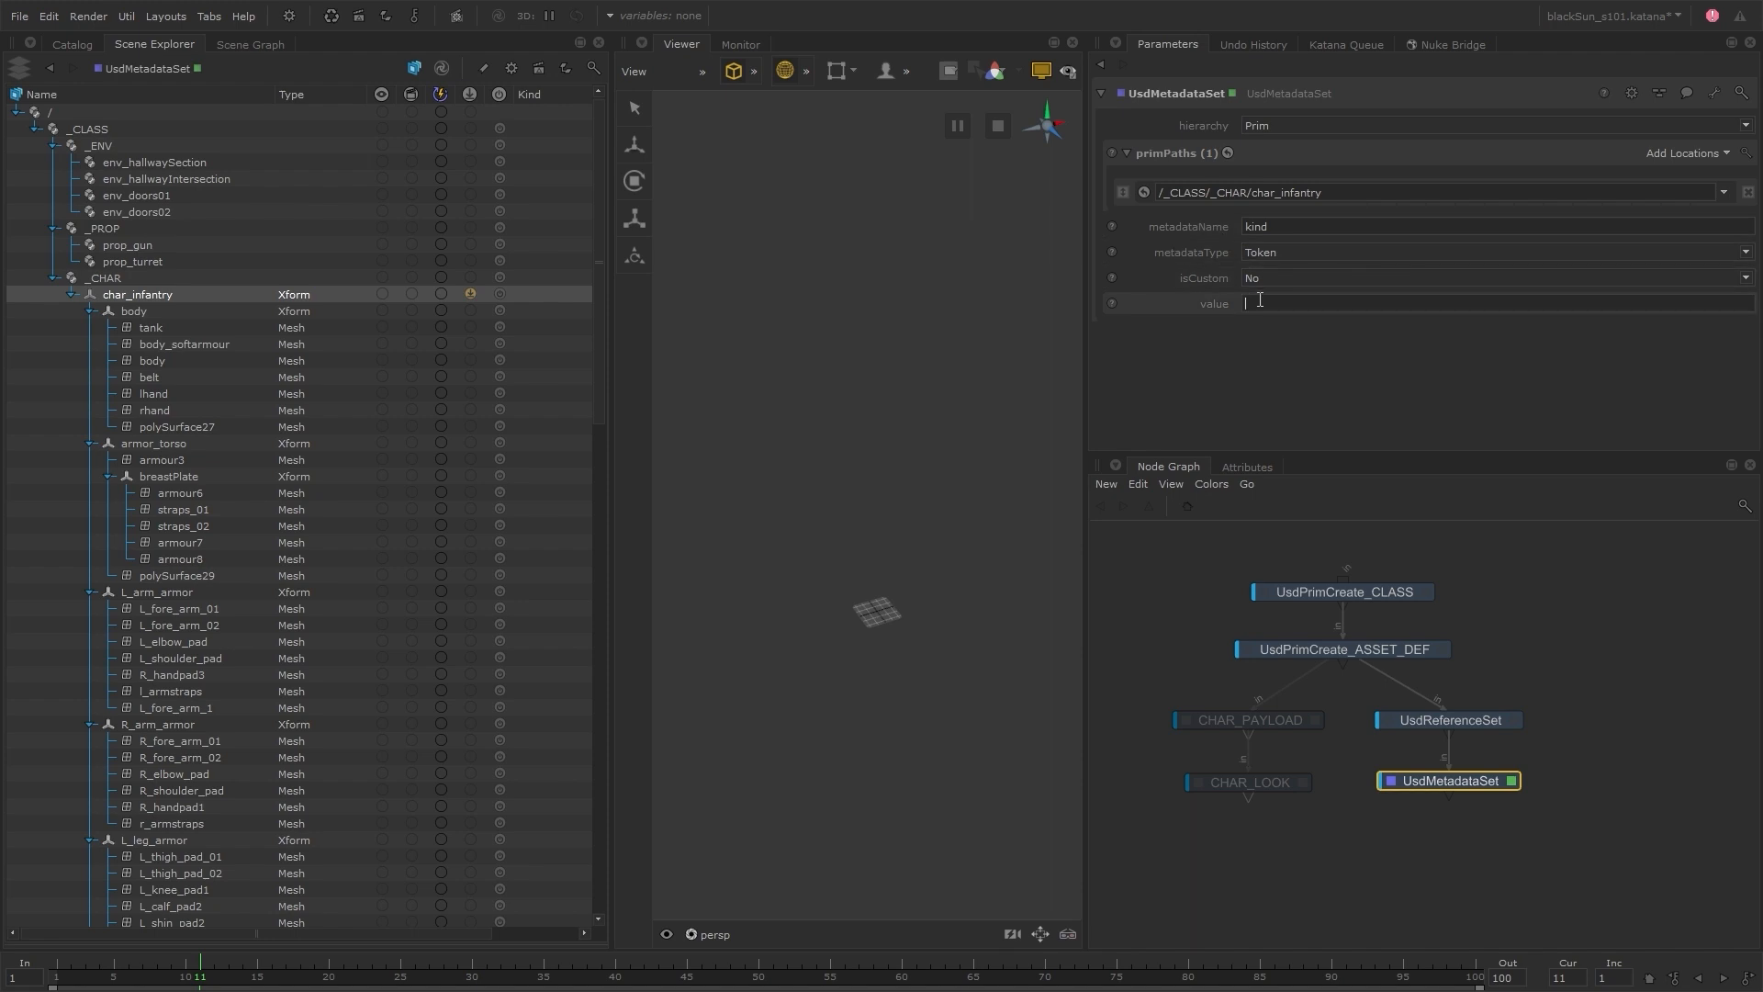
text(component)
key(Return)
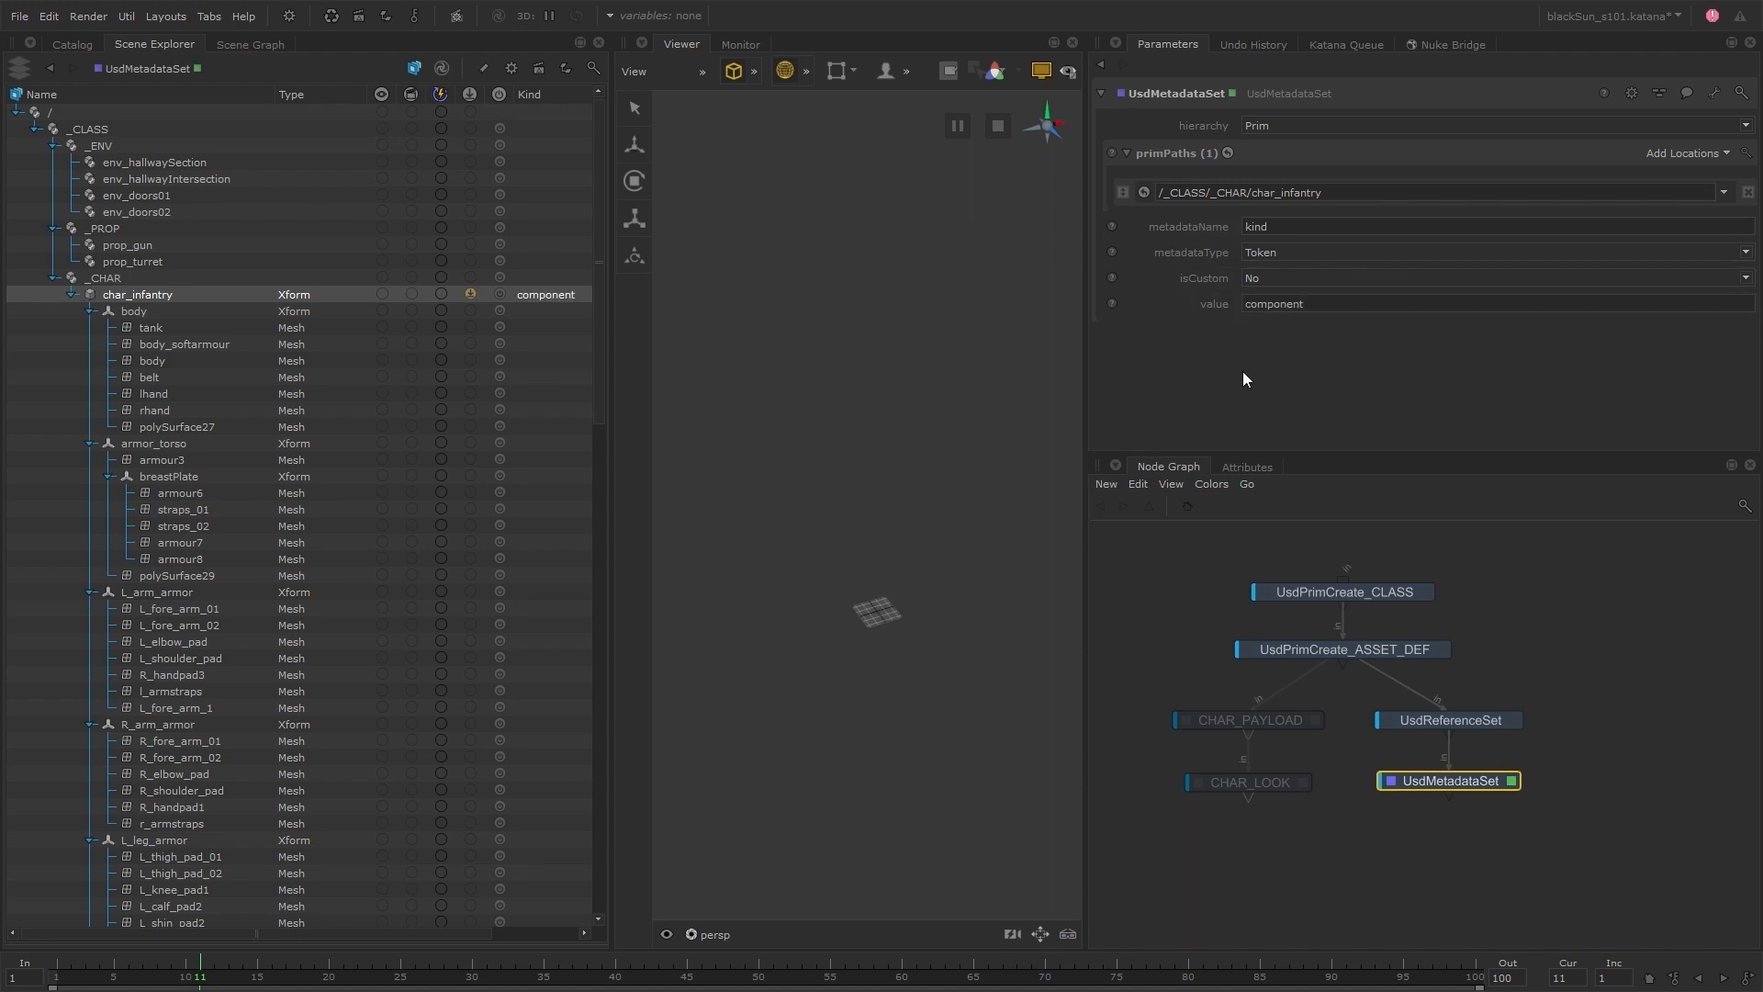
Change the kind value in UsdMetadataSet first to group and finally to subcomponent
double_click(1330, 304)
text(group)
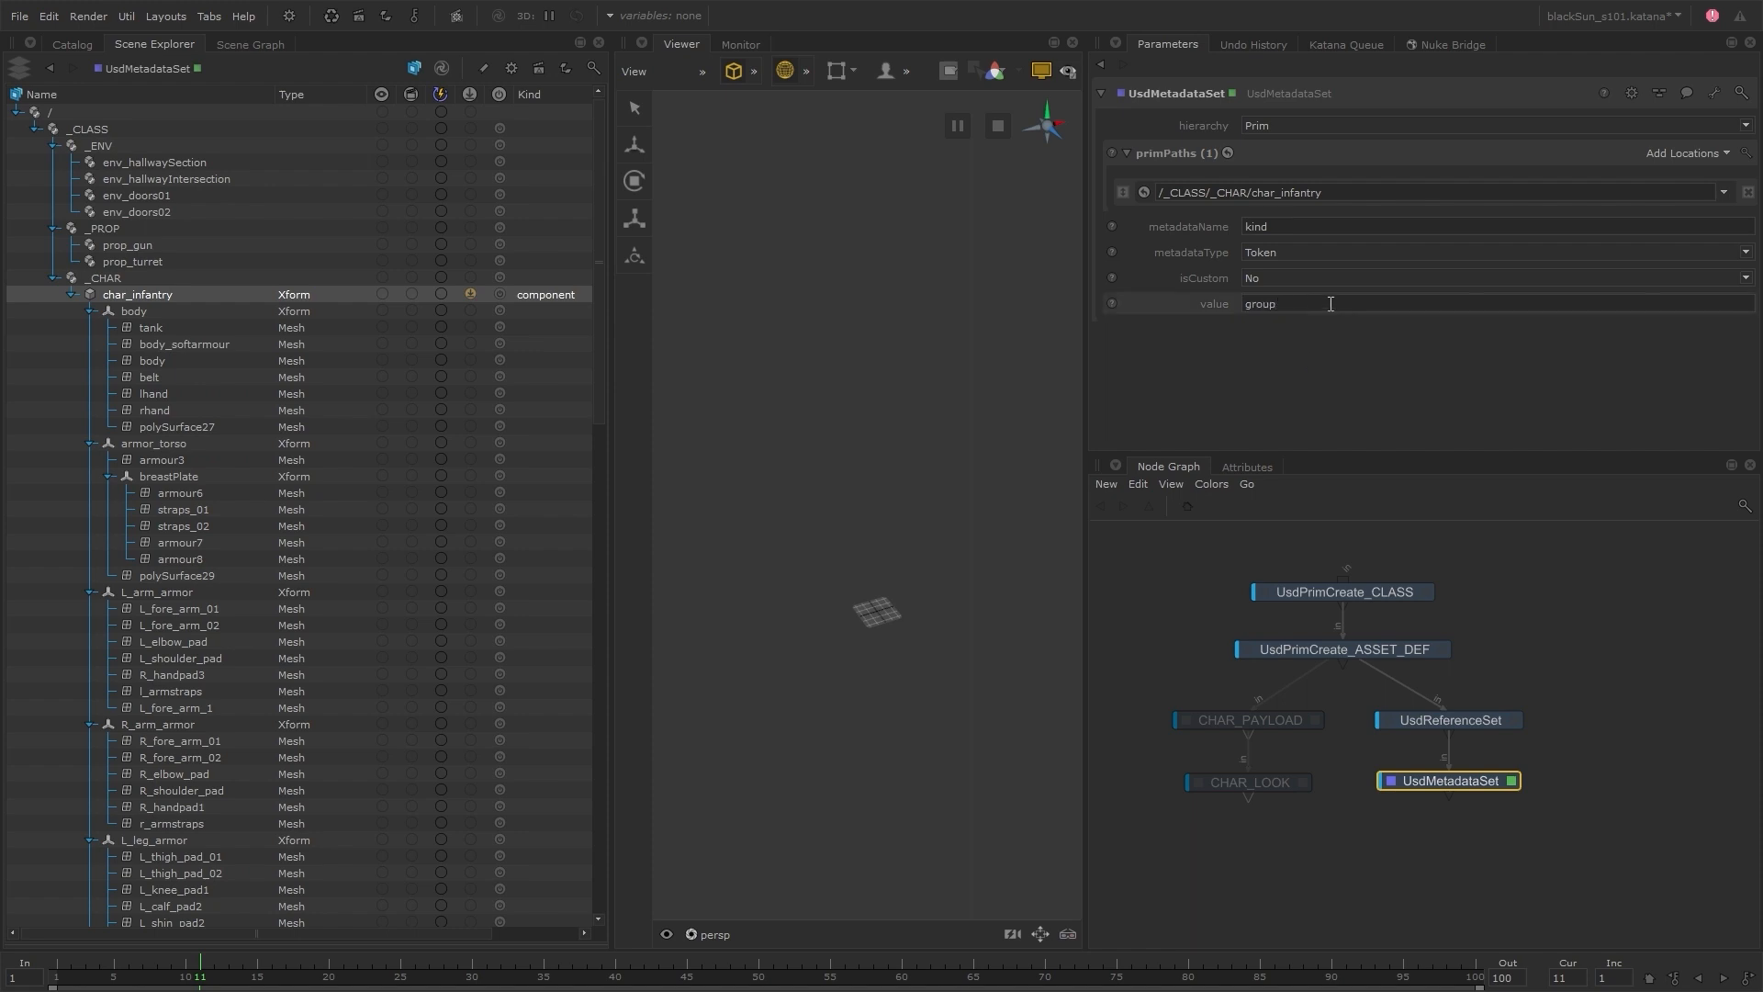
key(Return)
double_click(1331, 304)
text(subcomponent)
key(Return)
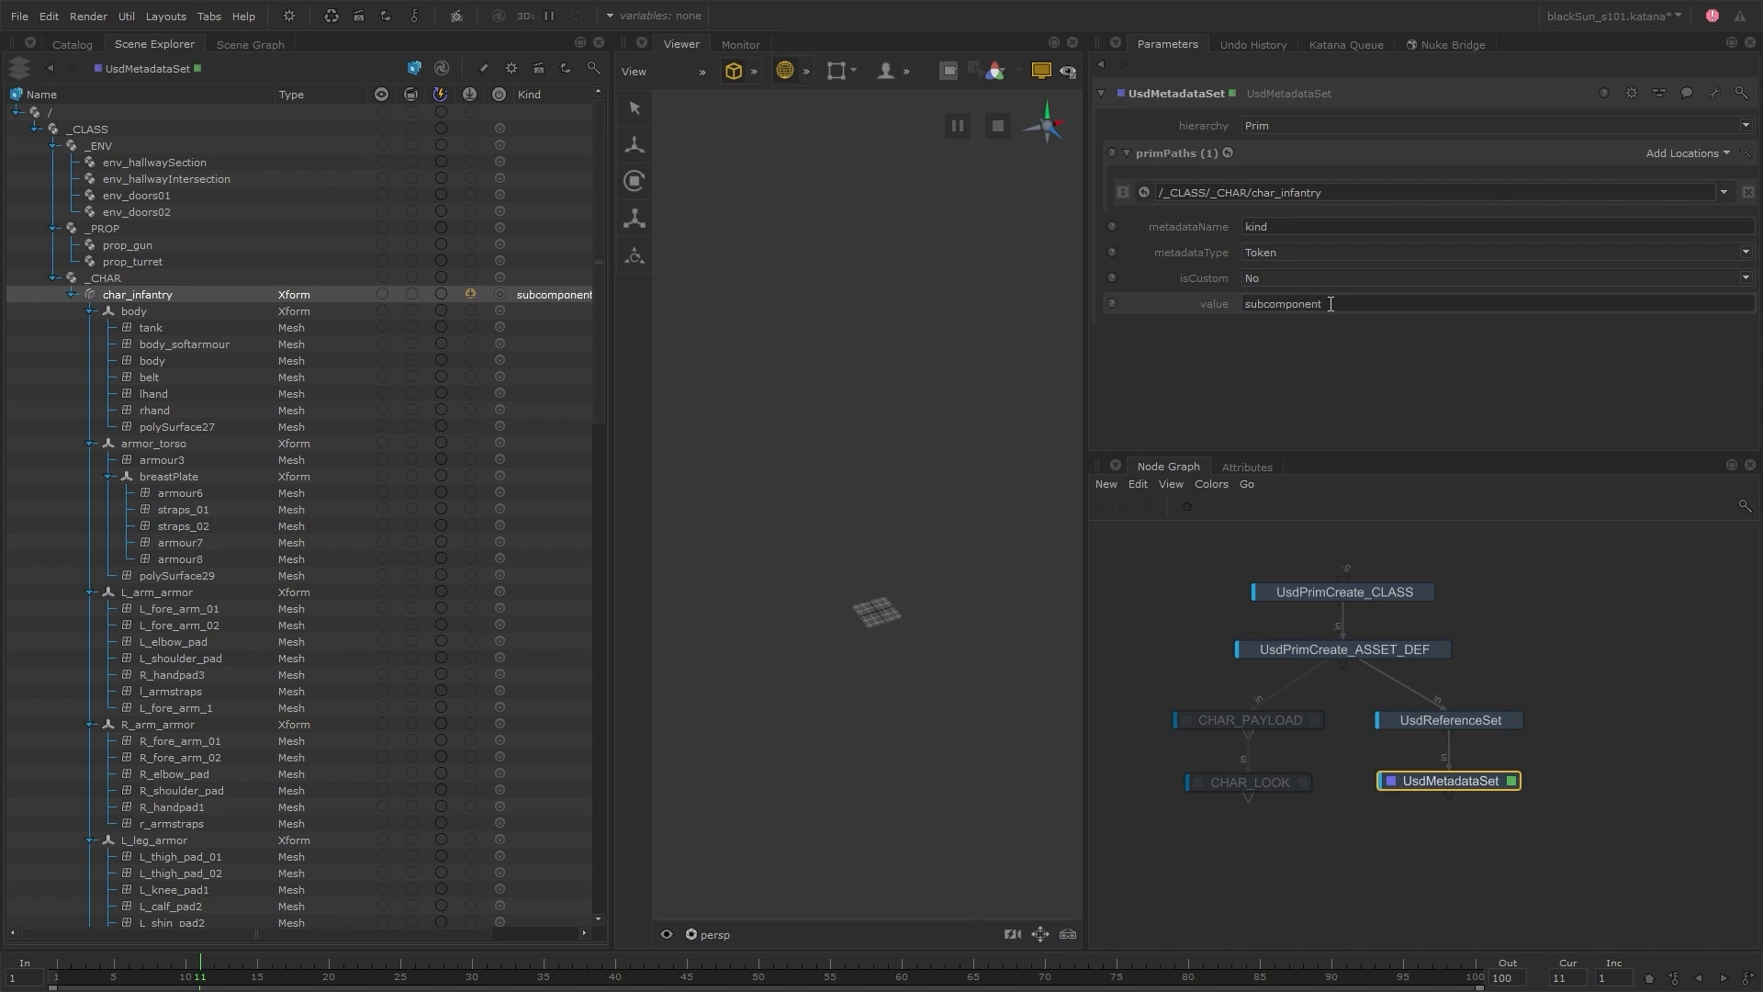
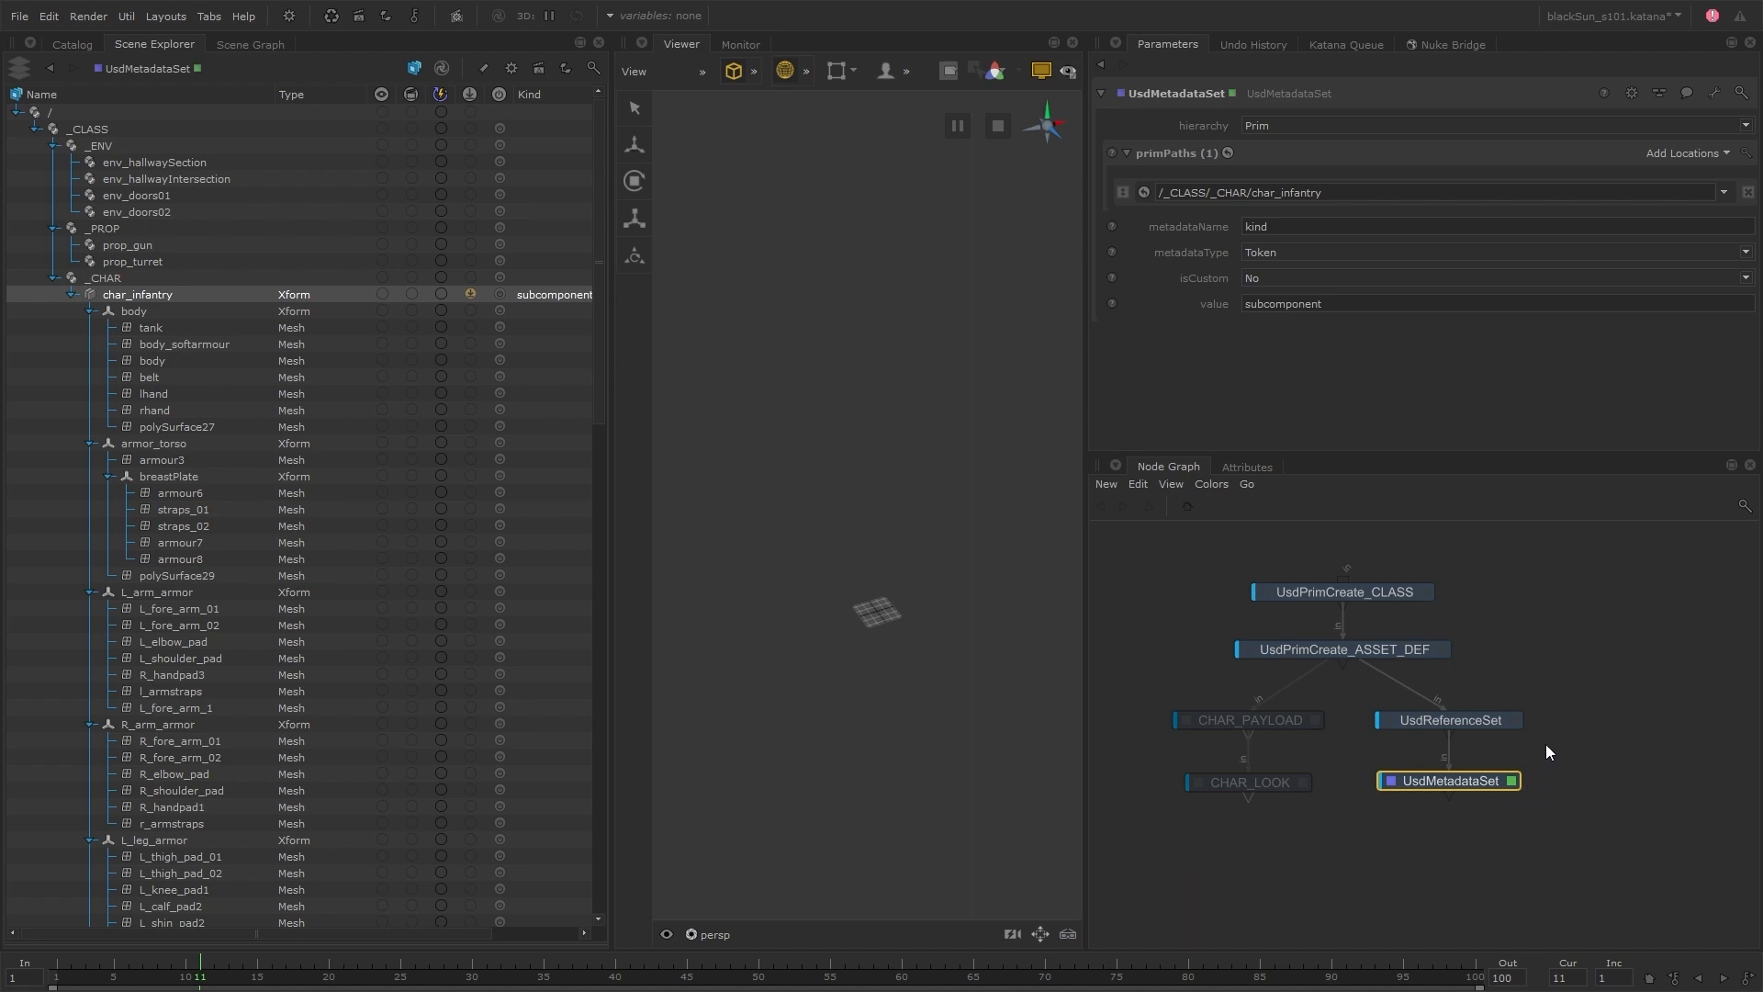
Delete the UsdReferenceSet and UsdMetadataSet branch and make CHAR_LOOK the viewed and edited node
drag(1547, 718, 1489, 804)
key(Delete)
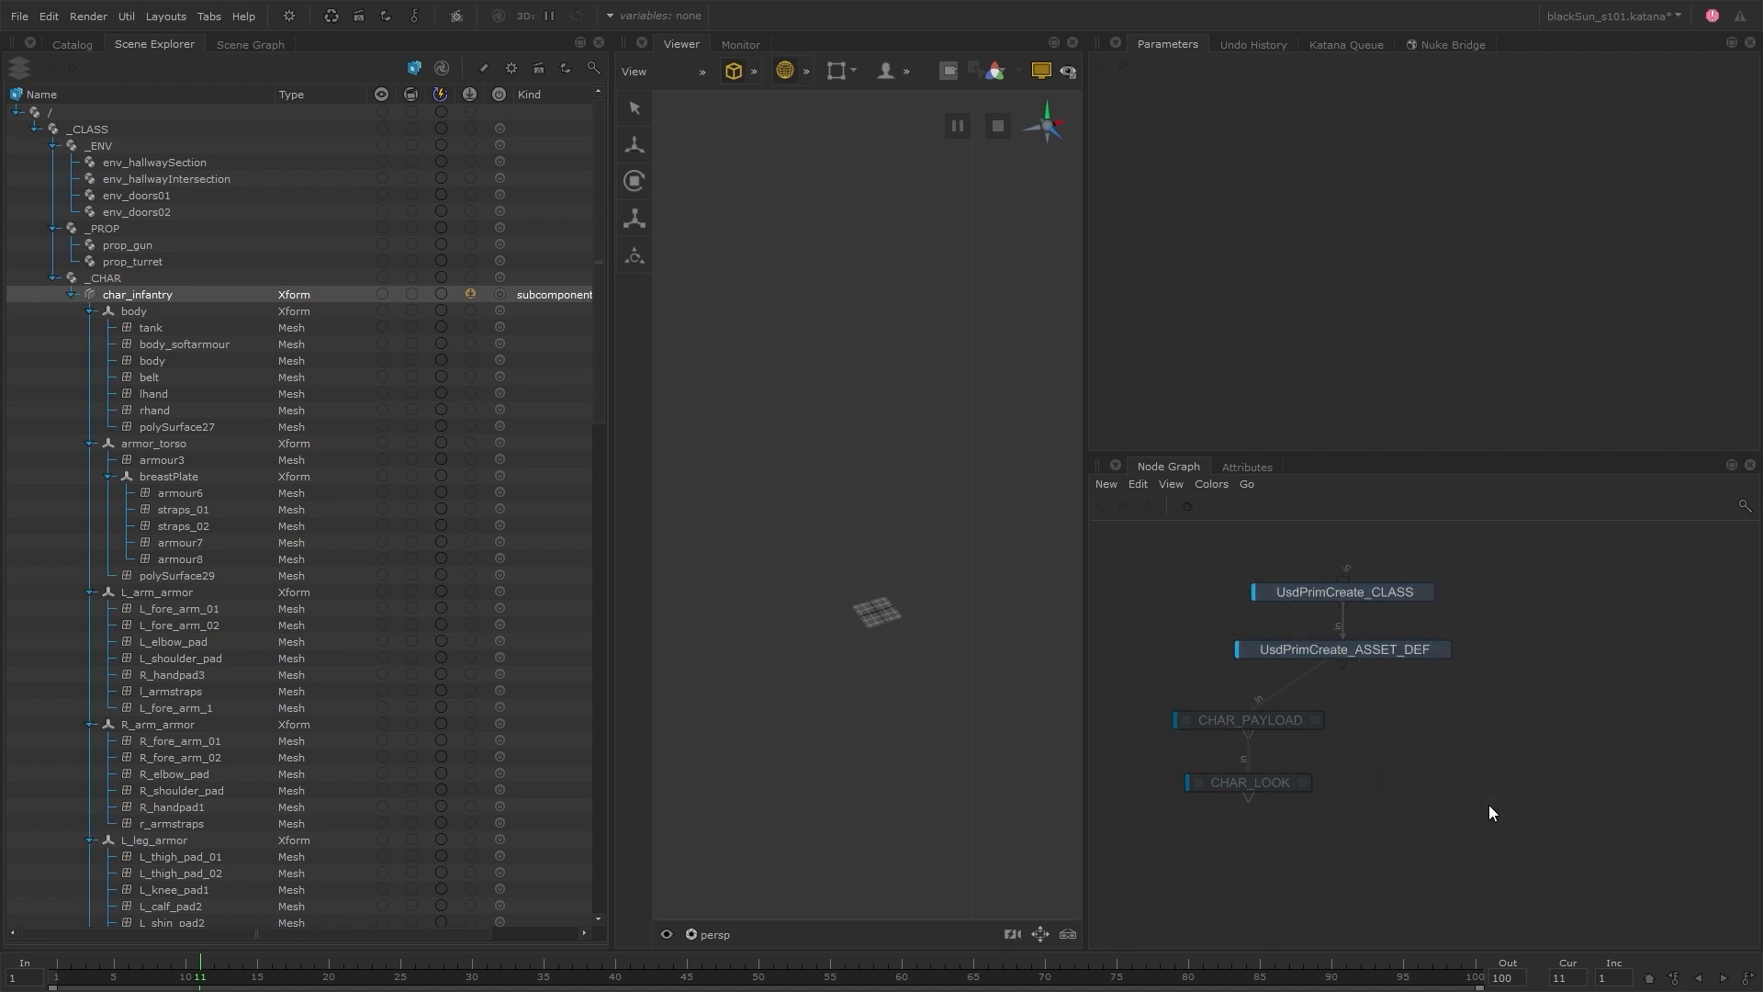
click(1261, 783)
key(v)
key(e)
Move CHAR_PAYLOAD and CHAR_LOOK directly below UsdPrimCreate_ASSET_DEF so the nodes form one vertical chain
drag(1346, 692, 1273, 789)
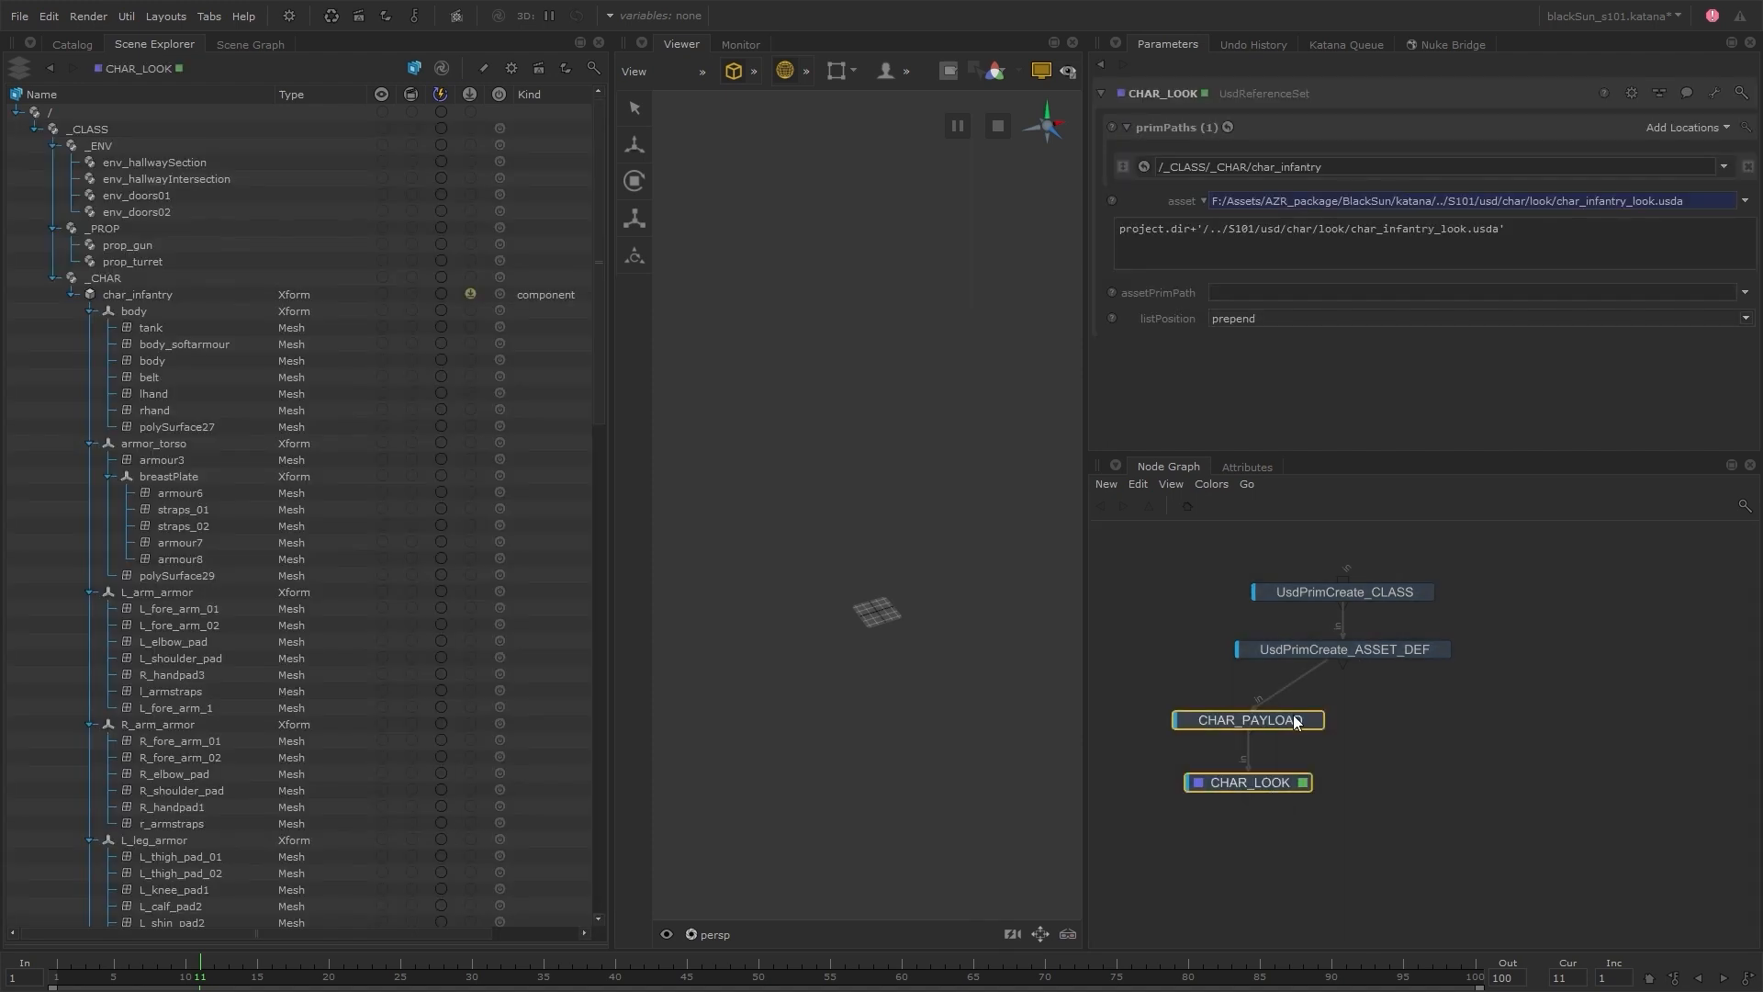
drag(1297, 722, 1396, 714)
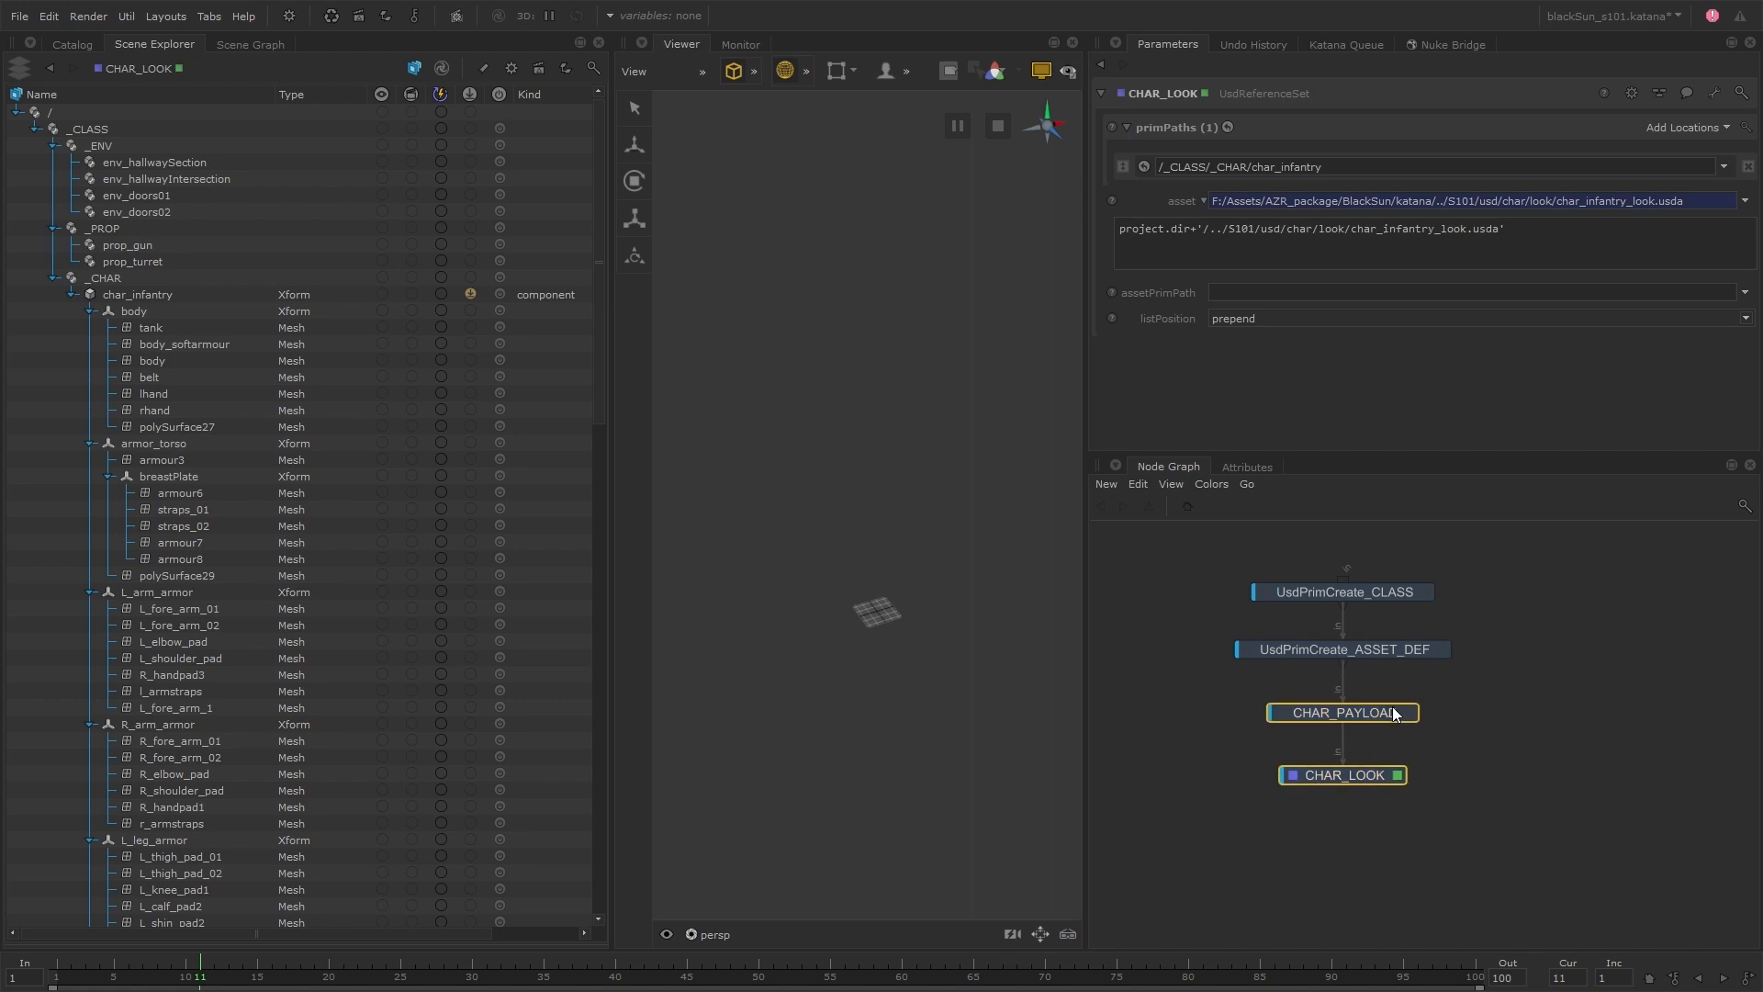
click(1443, 710)
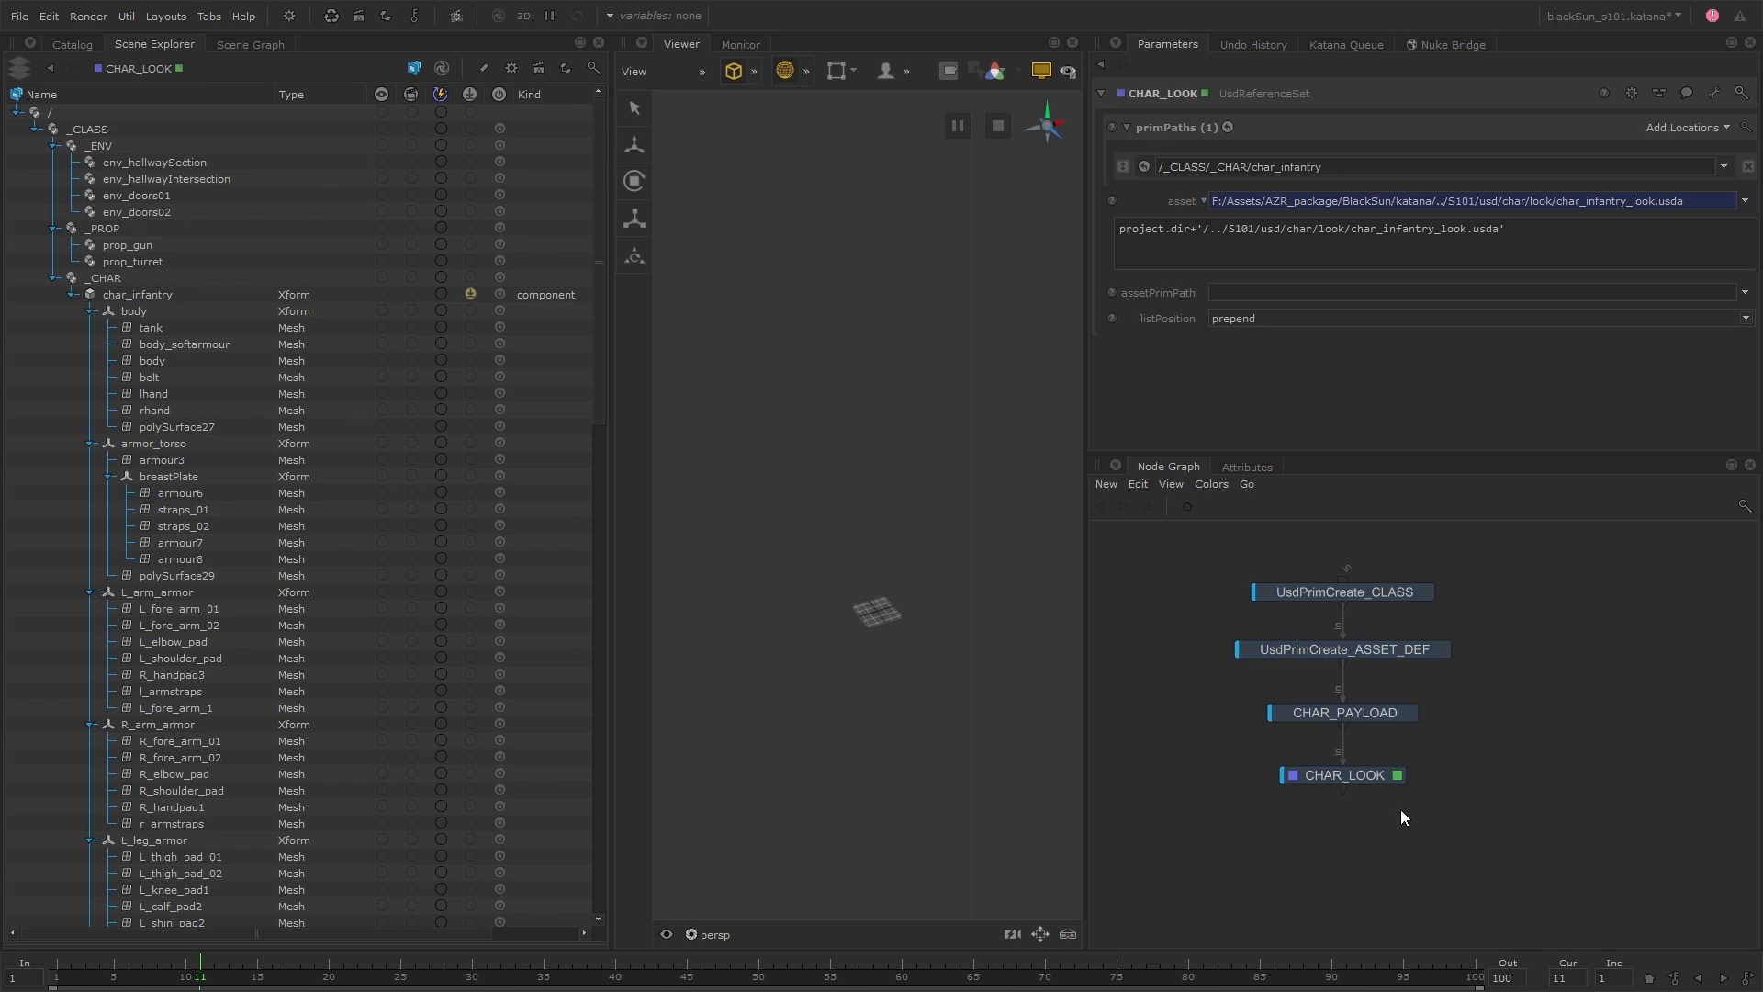
Insert a UsdPayloadSet node between CHAR_PAYLOAD and CHAR_LOOK and rename it PROP_Gun_PAYLOAD
drag(1371, 782, 1371, 802)
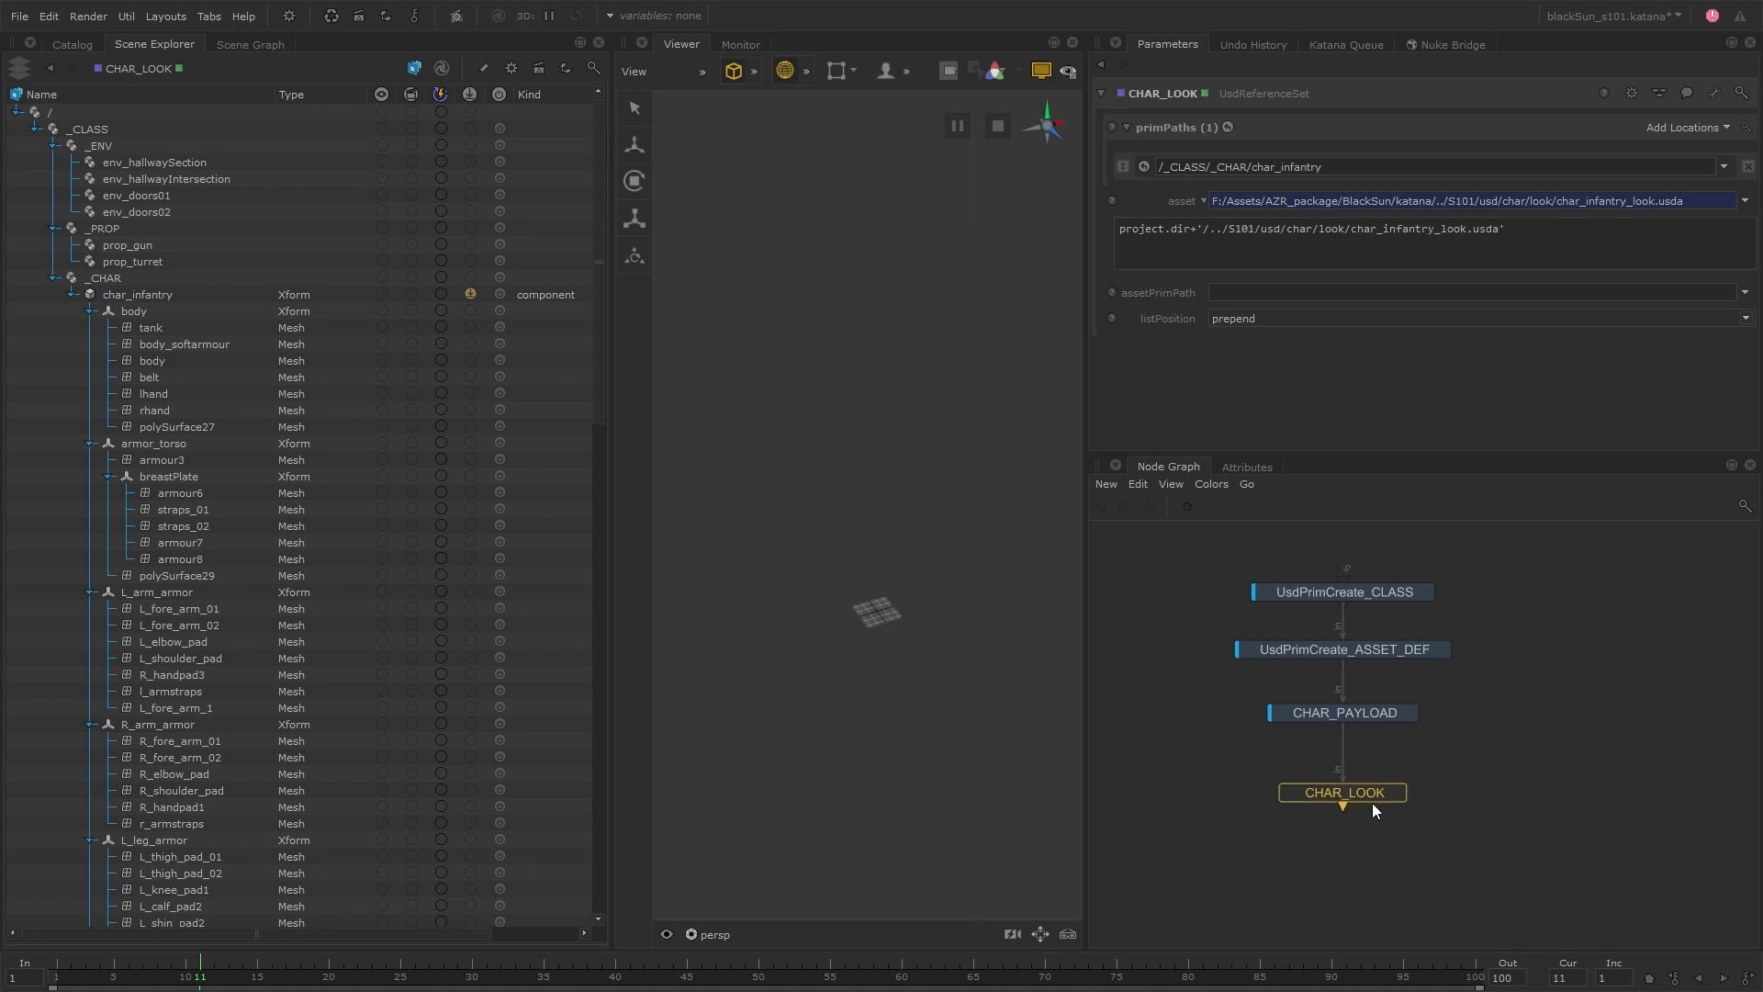
click(1375, 716)
key(Tab)
text(usdpay)
key(Return)
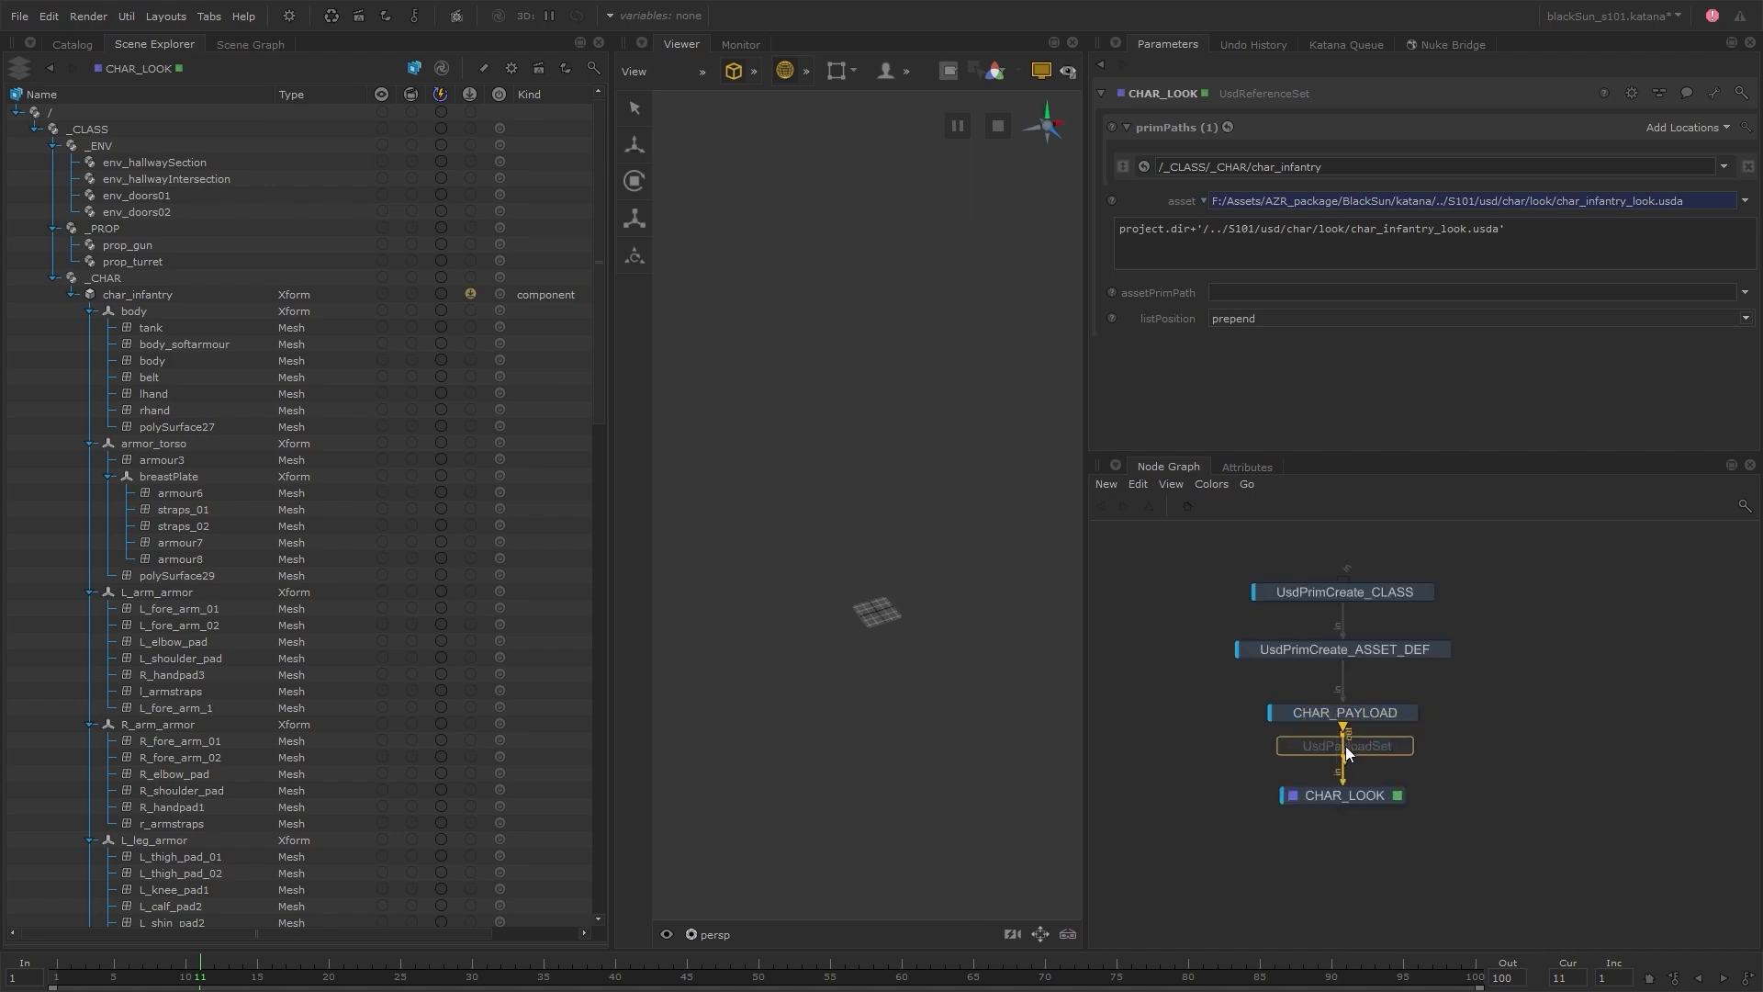
click(1343, 747)
click(73, 294)
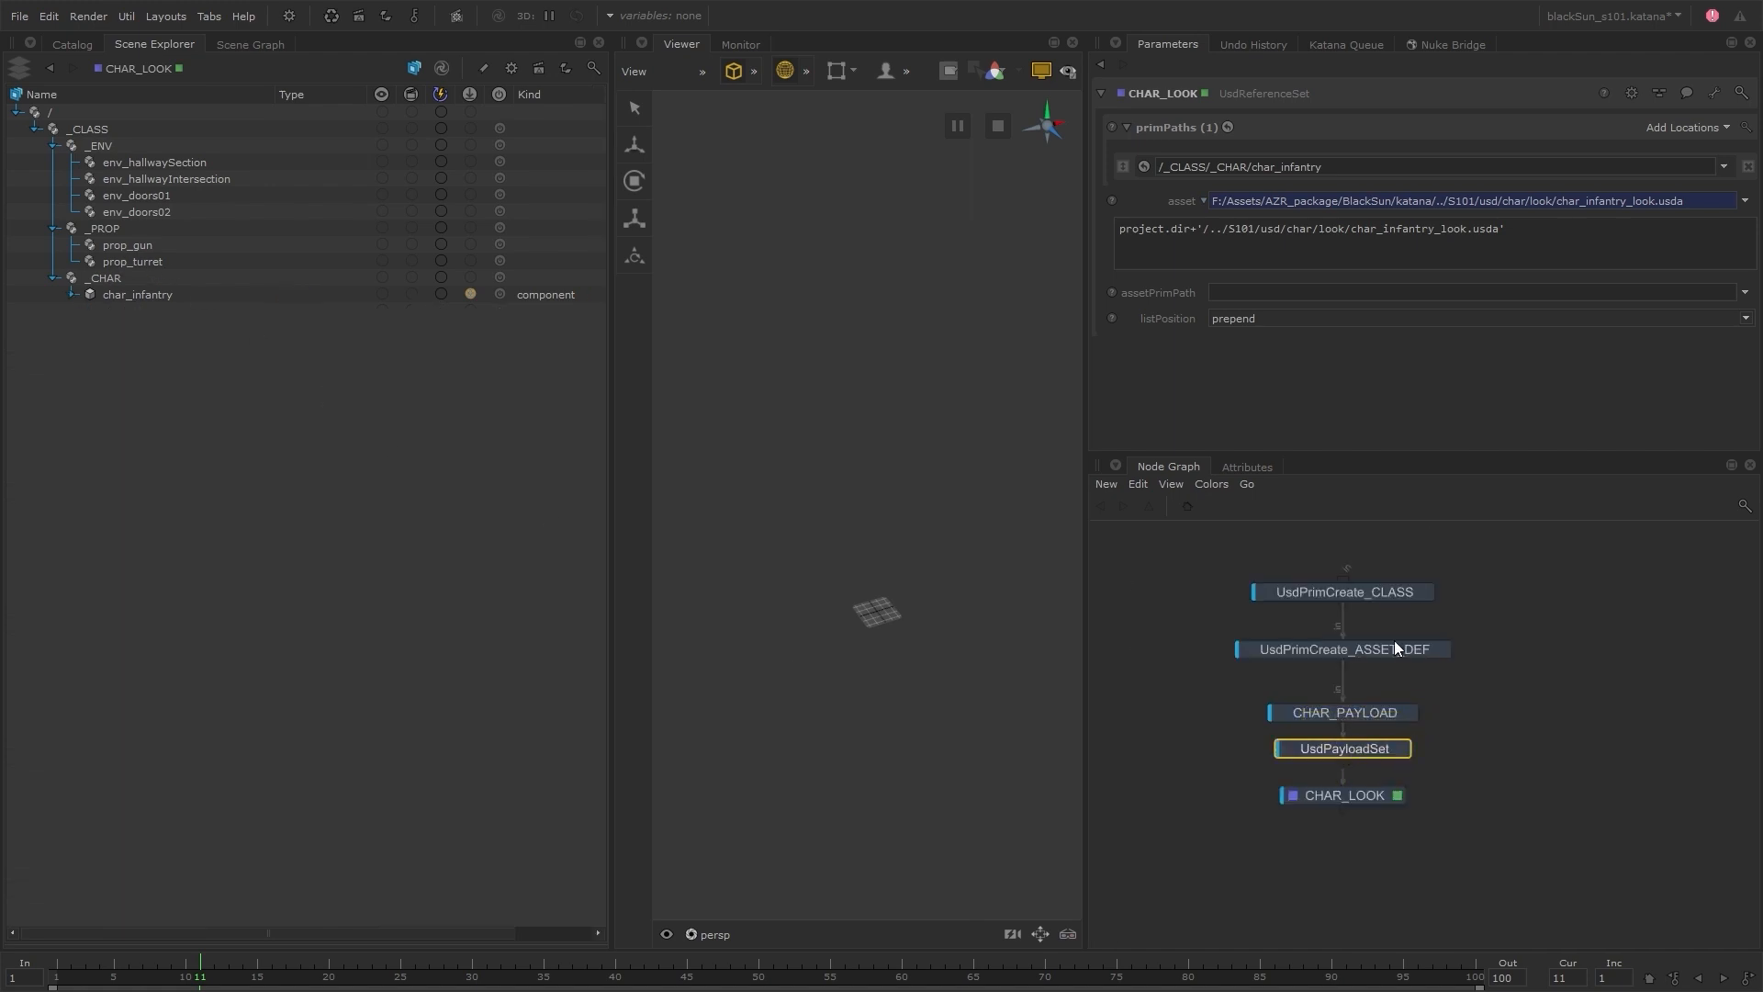
double_click(1342, 749)
text(PROP_Gun_PAYLOAD)
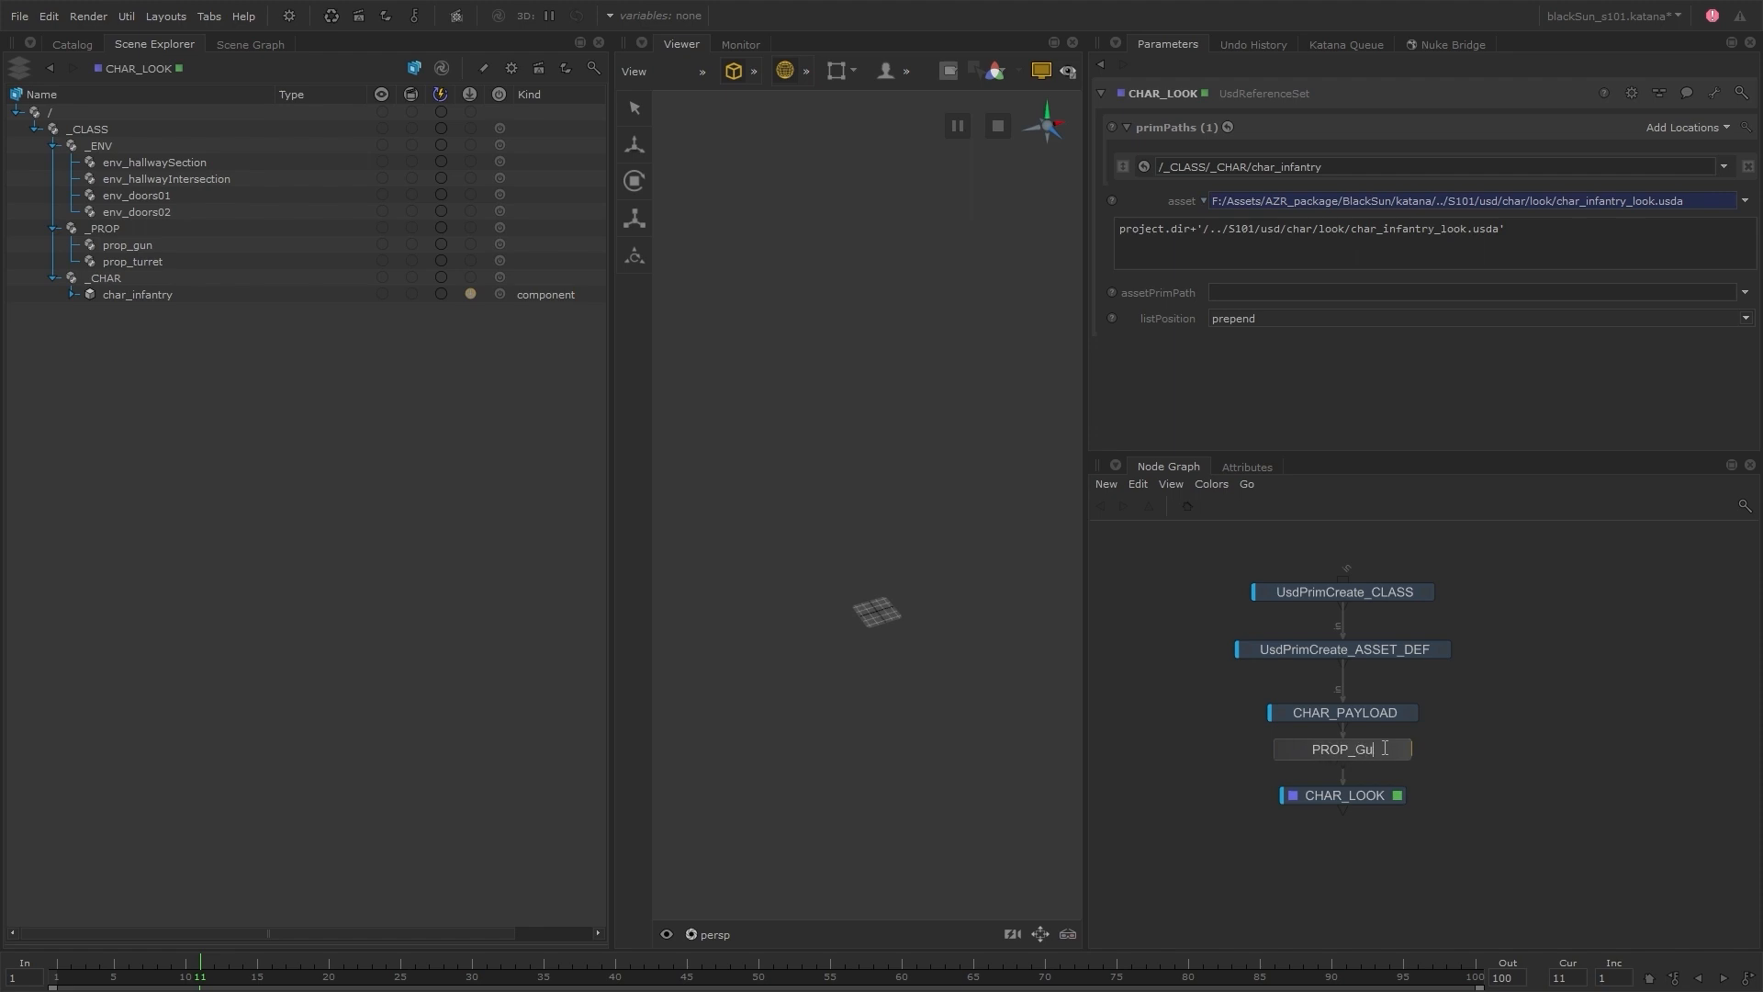
key(Return)
drag(1383, 790, 1383, 805)
Target /_CLASS/_PROP/prop_gun in PROP_Gun_PAYLOAD and load prop_InfantryGun__payload.usd as its asset
click(1423, 751)
click(127, 245)
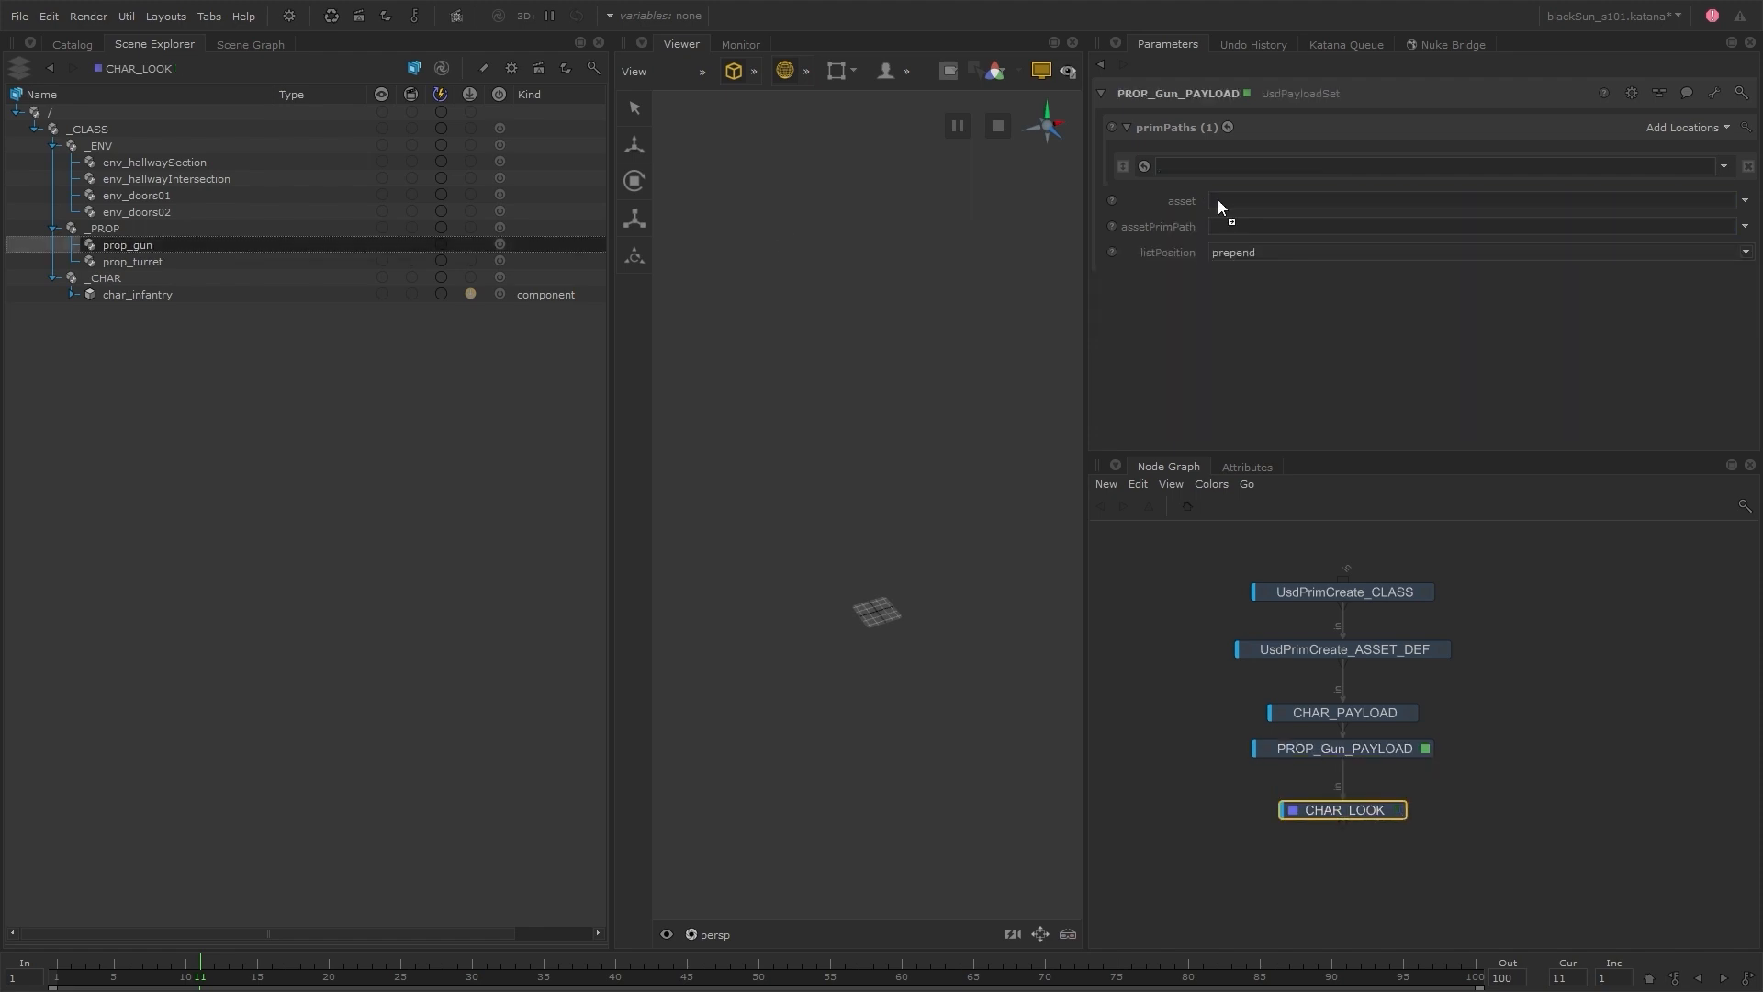
click(1724, 167)
click(1699, 191)
click(1745, 200)
click(1683, 227)
click(814, 390)
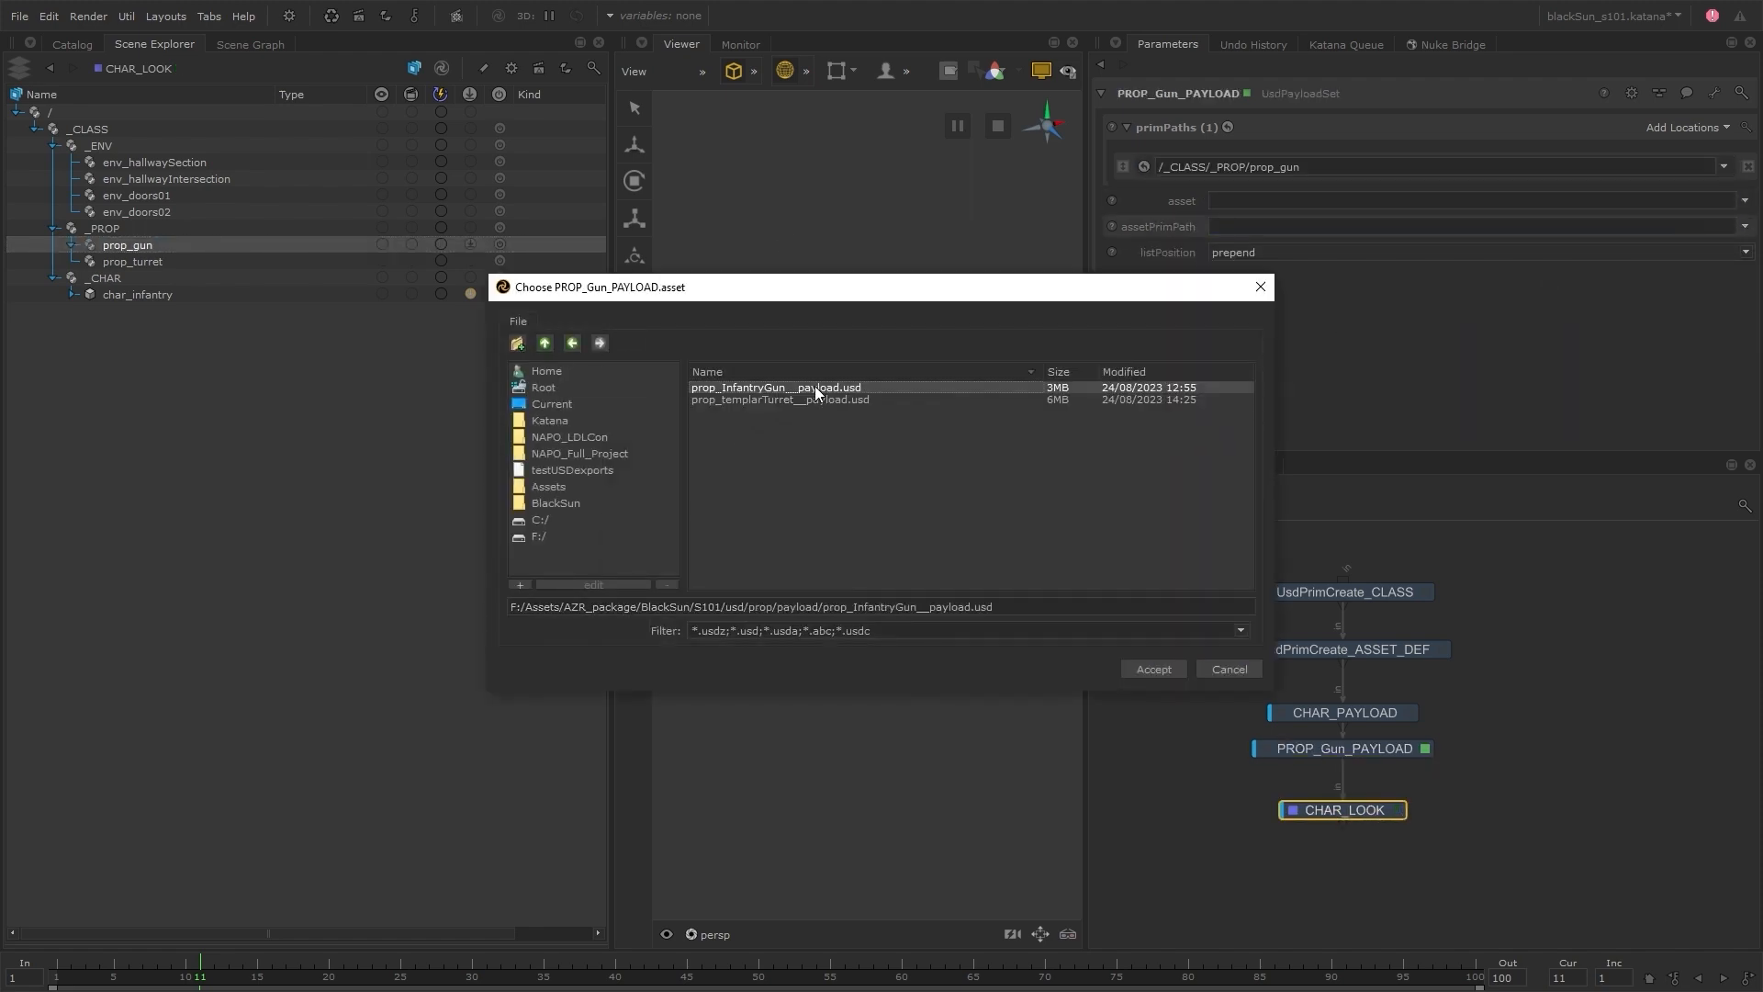
click(1148, 666)
Turn the gun payload's asset path into the expression project.dir+'/../S101/usd/prop/payload/prop_InfantryGun__payload.usd'
right_click(1283, 200)
click(1328, 279)
click(1321, 229)
key(shift+Home)
text(project.dir+/..)
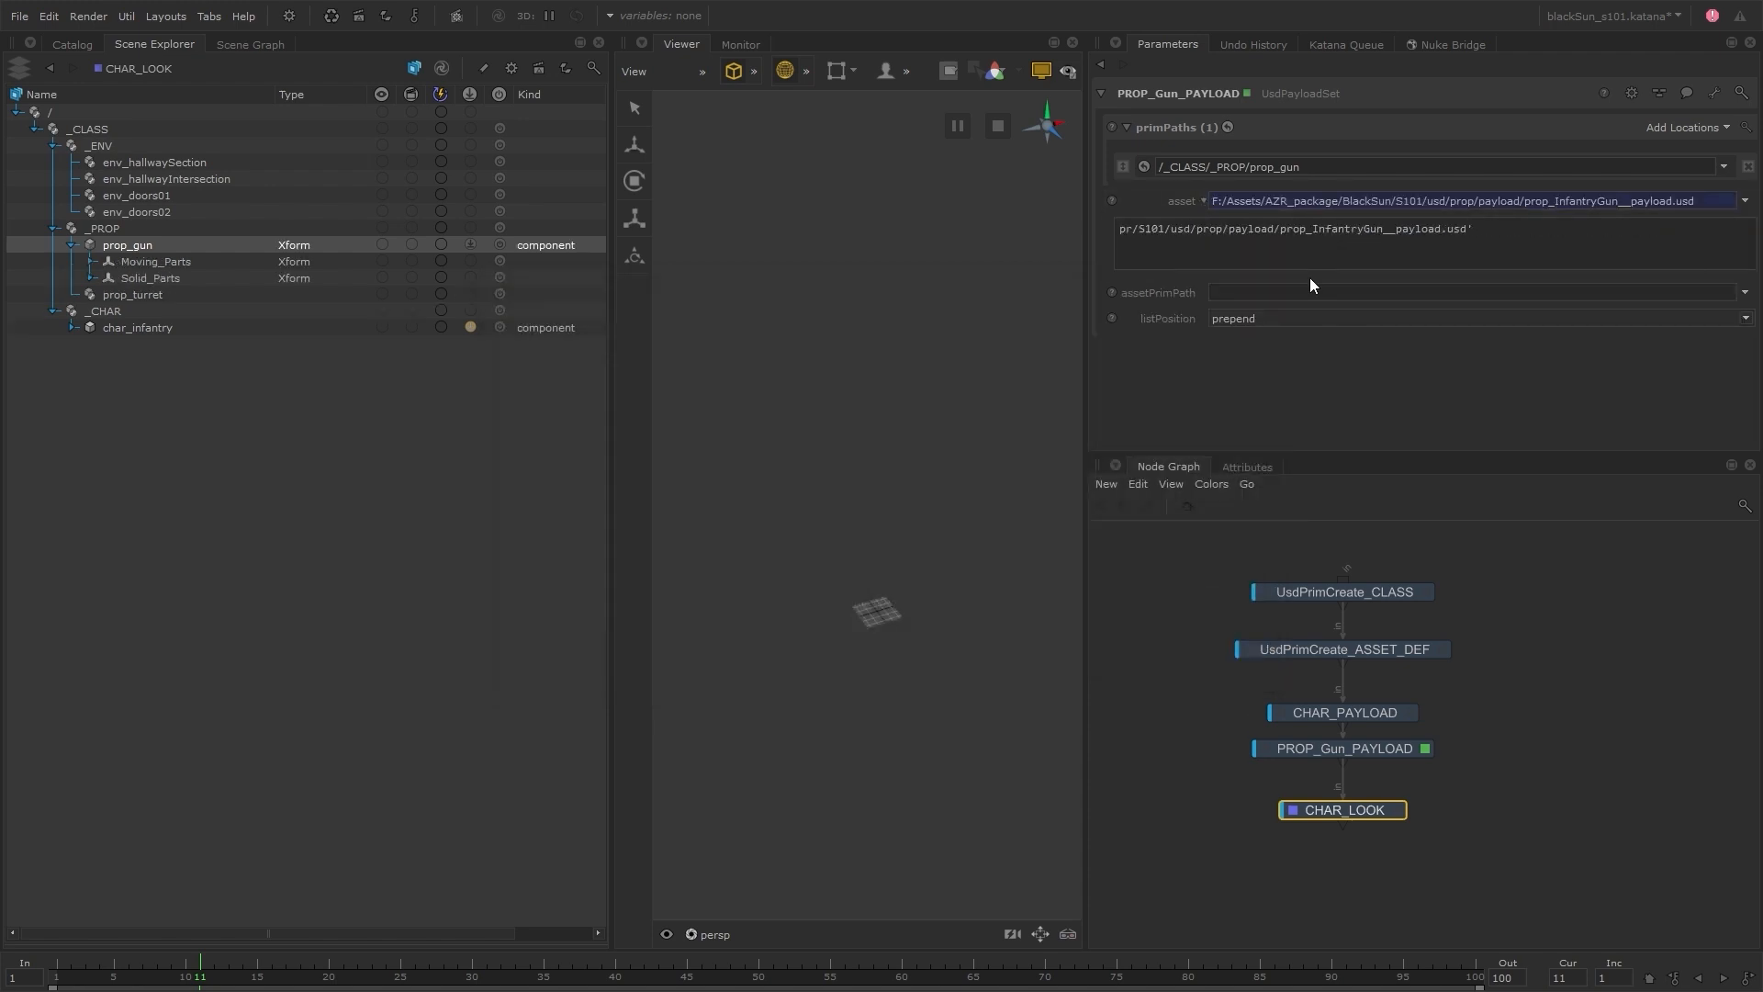
Add a UsdReferenceSet node below CHAR_LOOK and make it the viewed and edited node
key(Tab)
text(usdref)
key(Return)
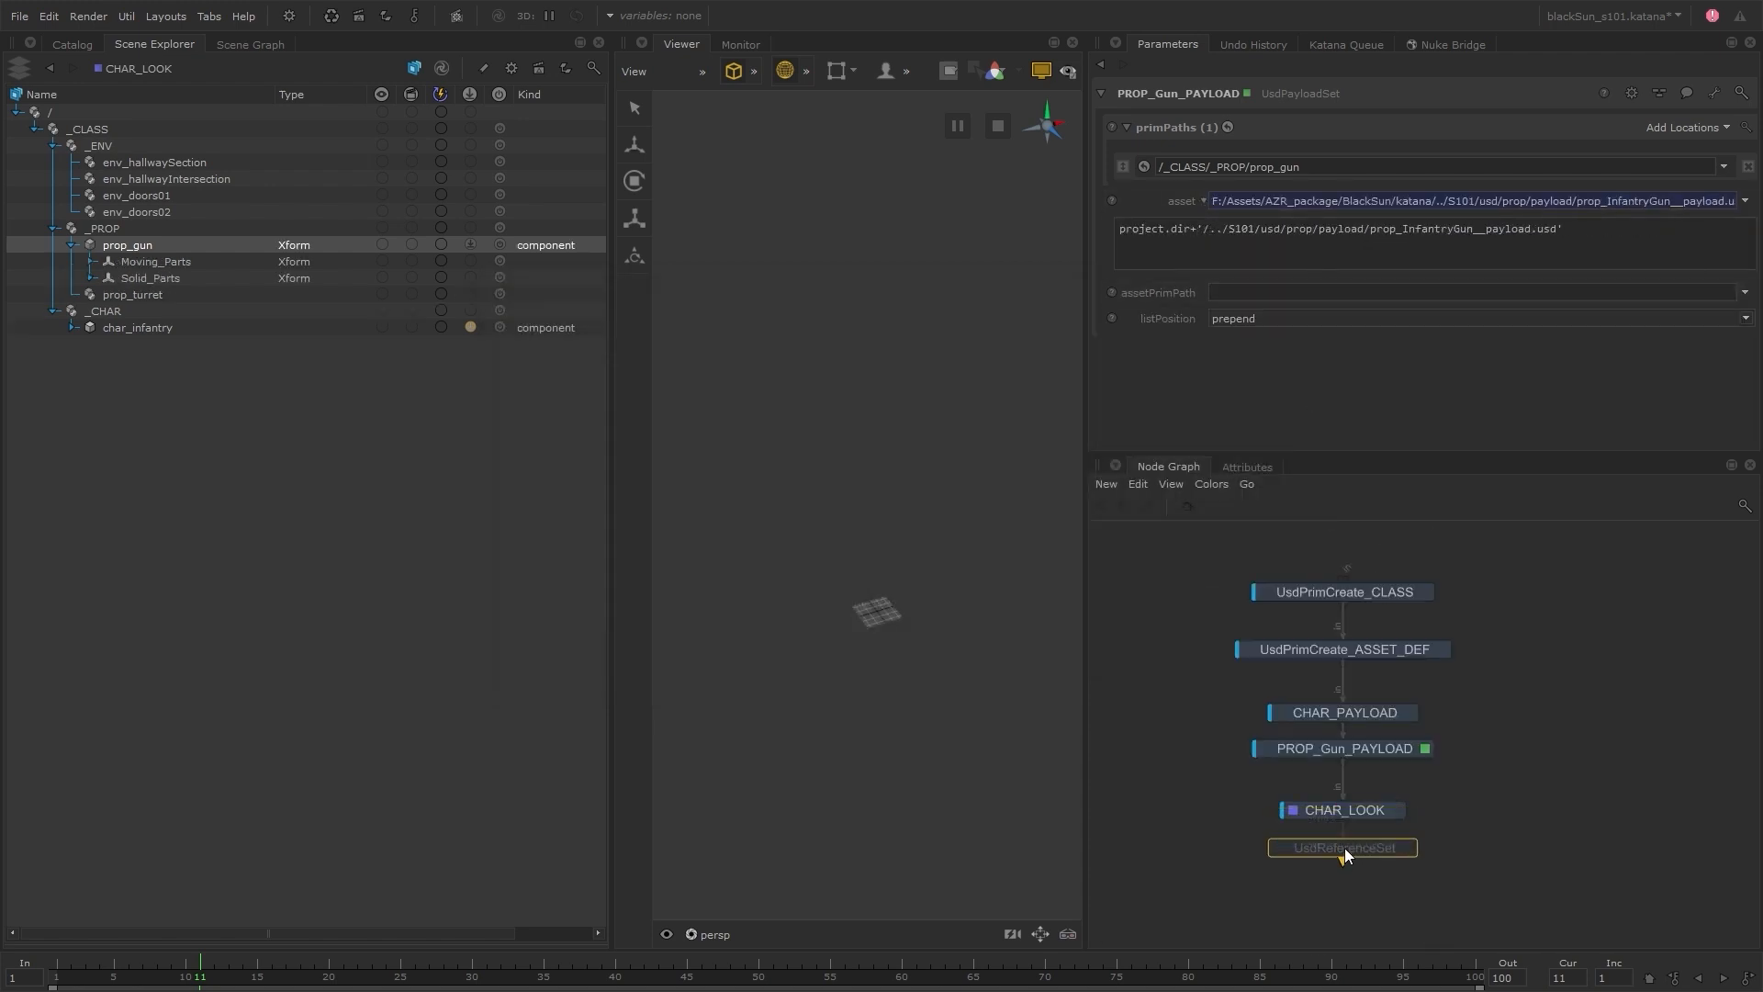
click(1344, 846)
key(e)
key(v)
Target /_CLASS/_PROP/prop_gun in UsdReferenceSet and load prop_InfantryGun_look.usda as its asset
click(138, 245)
click(1724, 167)
click(1698, 191)
click(1744, 200)
click(1715, 222)
click(520, 342)
double_click(734, 388)
click(827, 387)
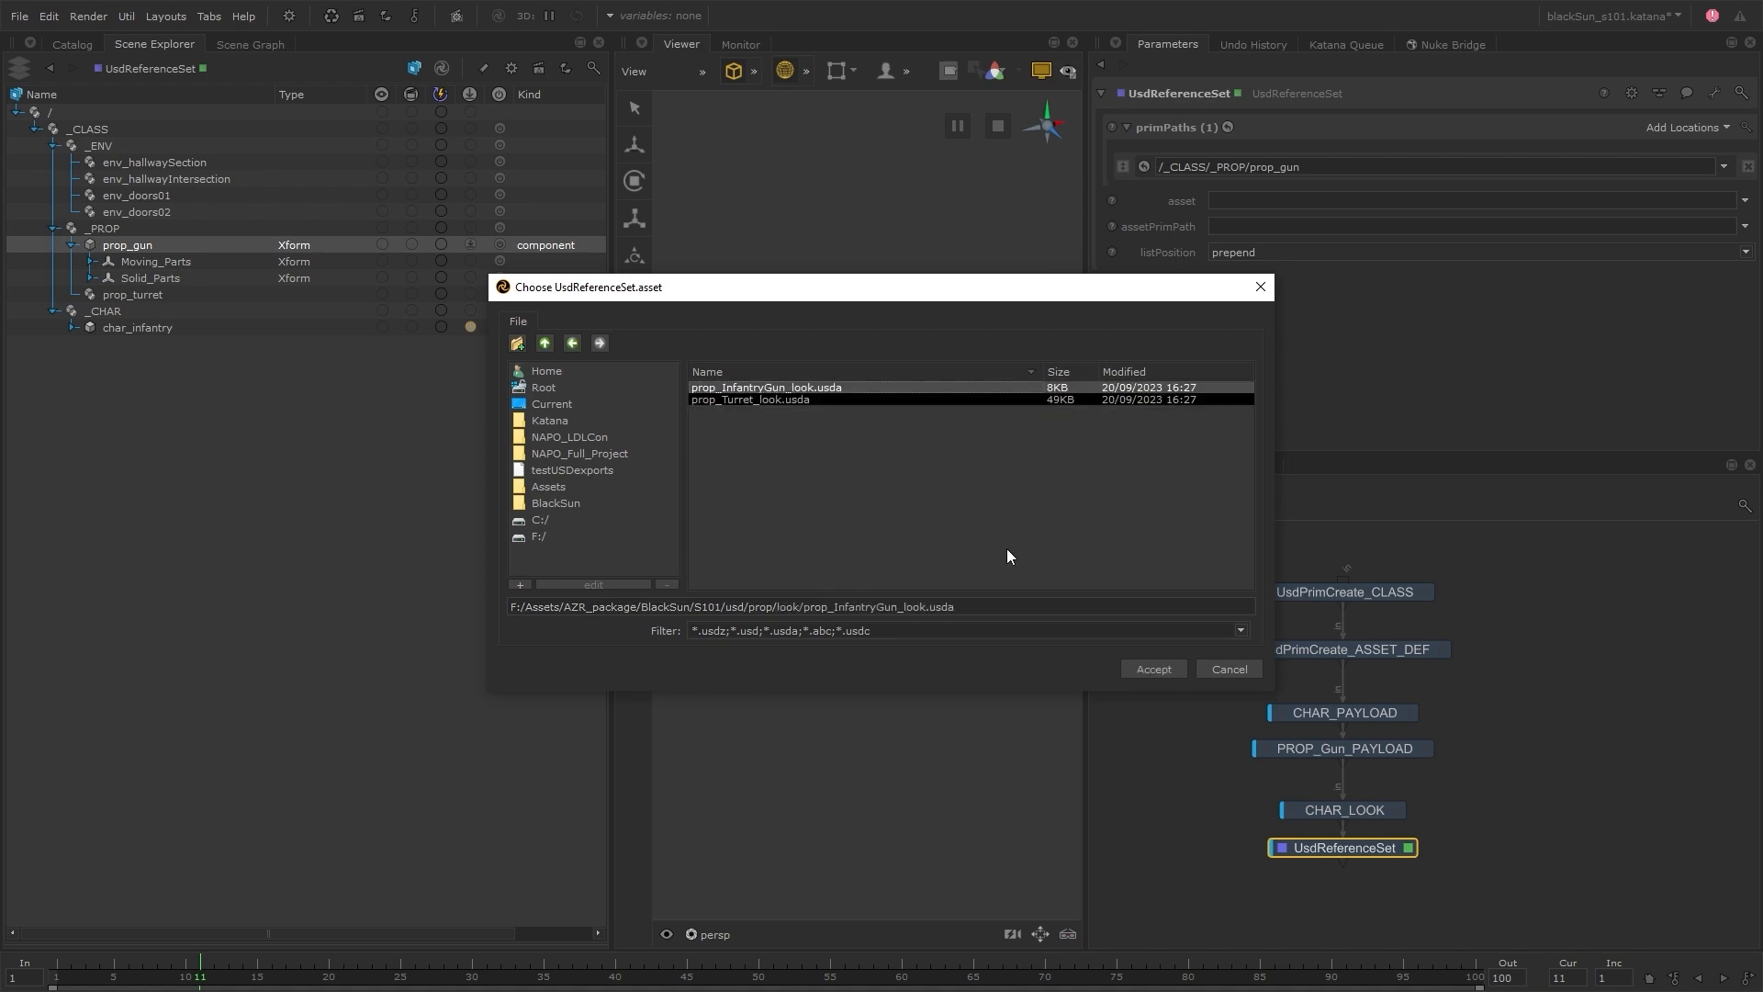
click(1152, 668)
Set the look's asset expression to project.dir+'/../S101/usd/prop/look/prop_InfantryGun_look.usda' and expand prop_gun down to its Gun materials
right_click(1274, 204)
click(1297, 282)
drag(1320, 230, 1010, 227)
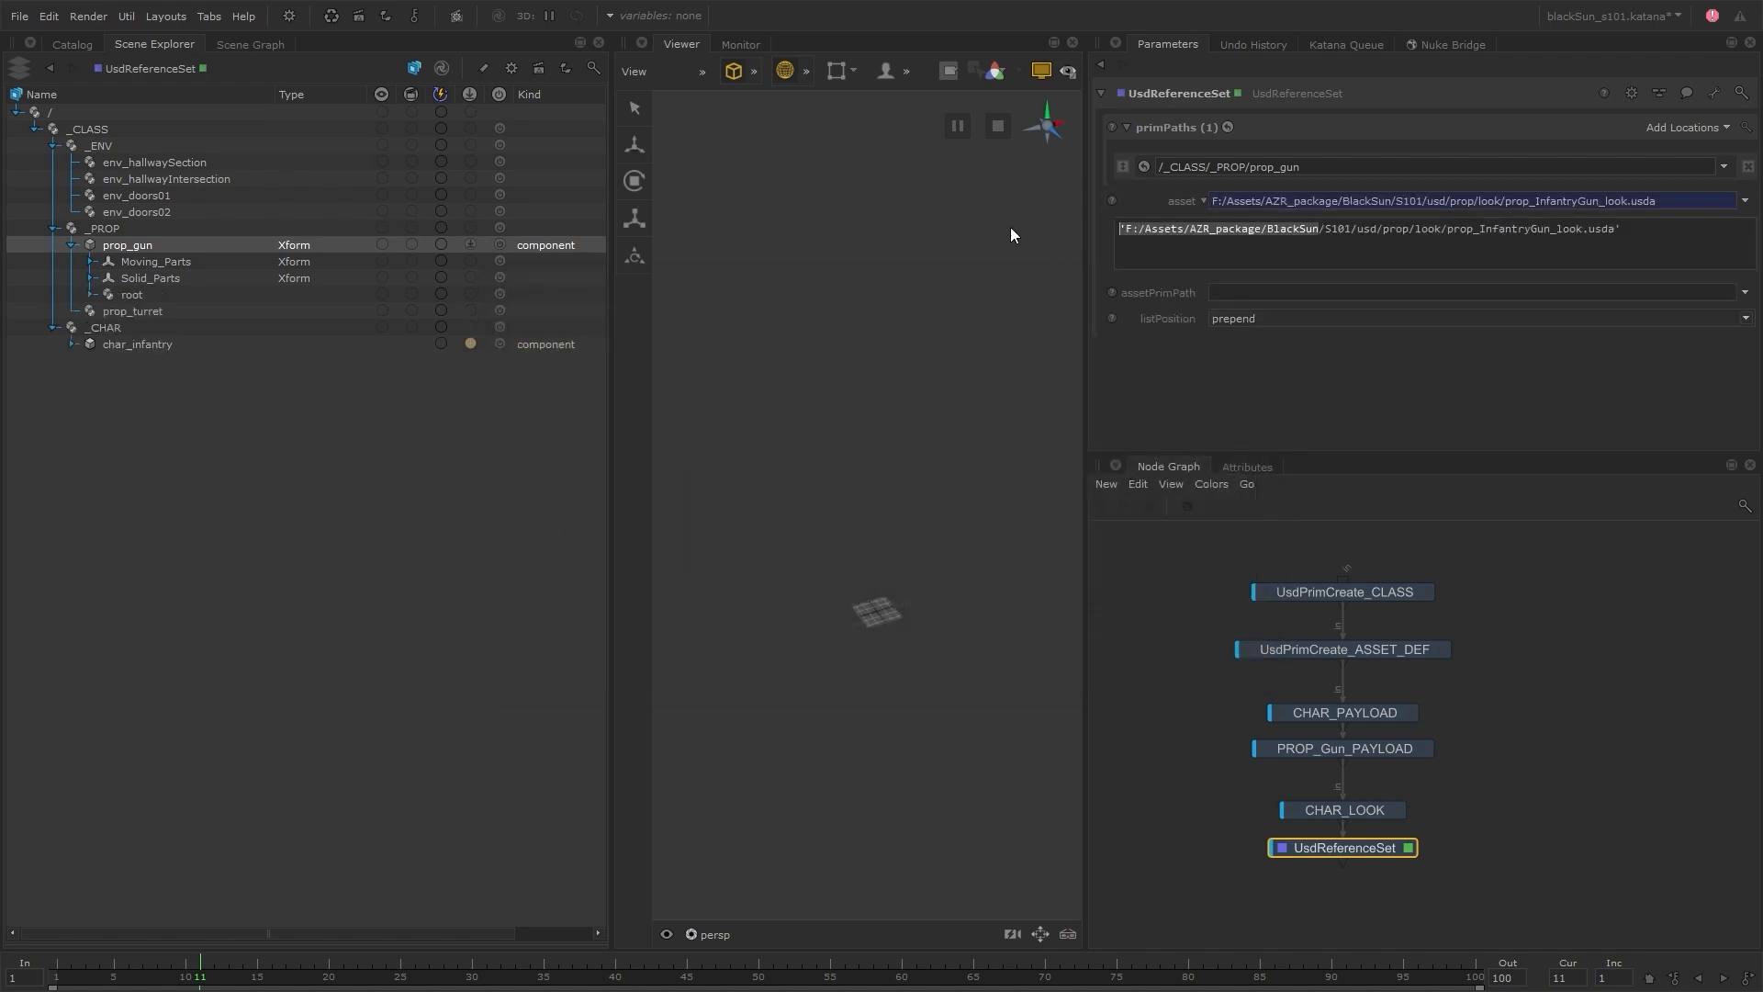
text(project.dir)
text(+'/..)
click(1270, 382)
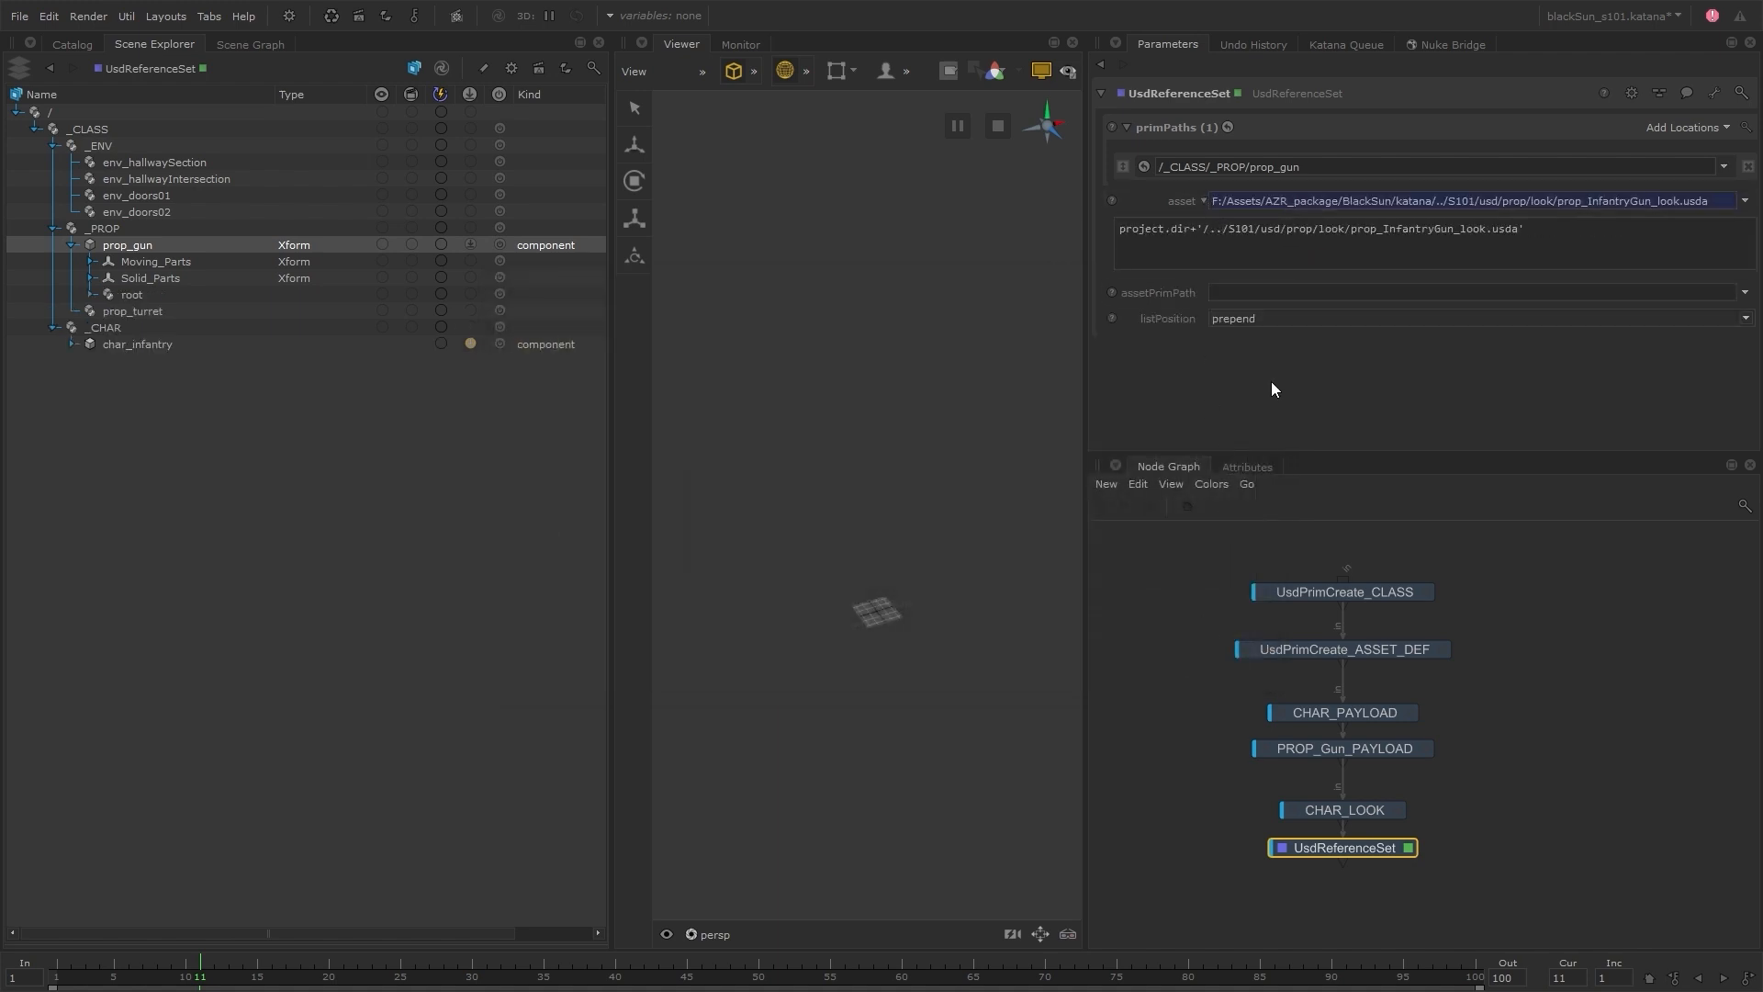
click(91, 295)
click(109, 311)
click(128, 327)
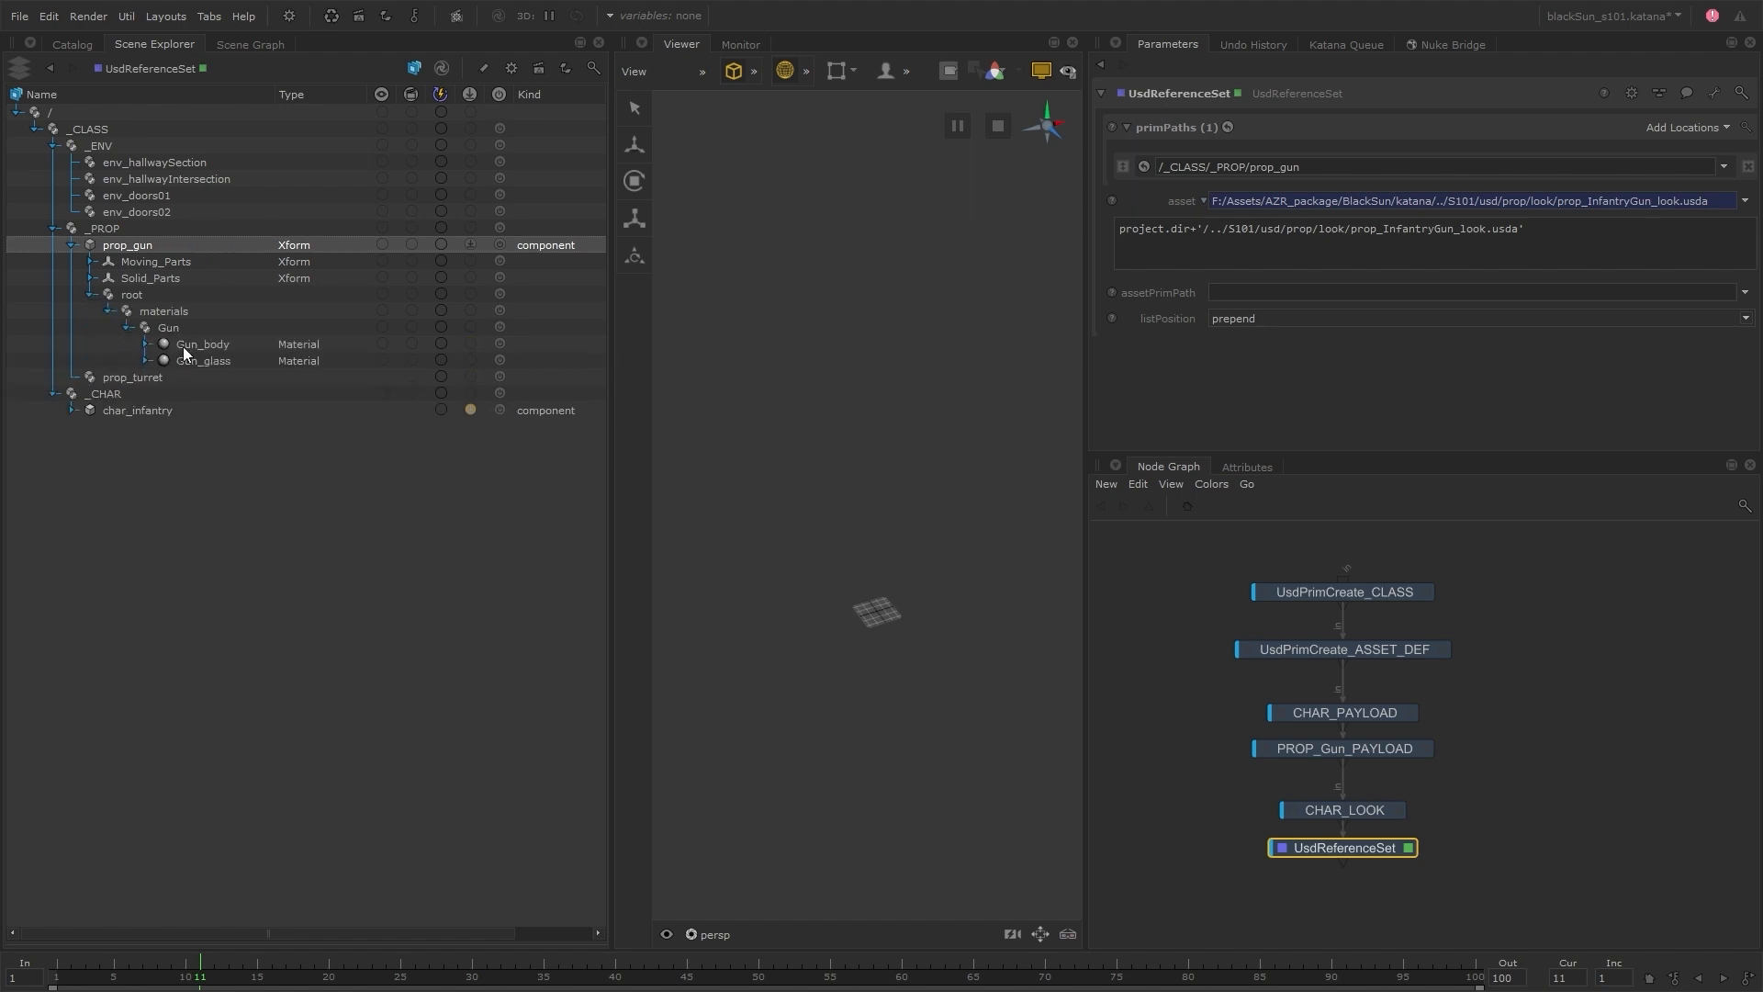
Rename the UsdReferenceSet node as PROP_Gun_LOOK
double_click(1370, 847)
text(PROP_Gun_LOOK)
key(Return)
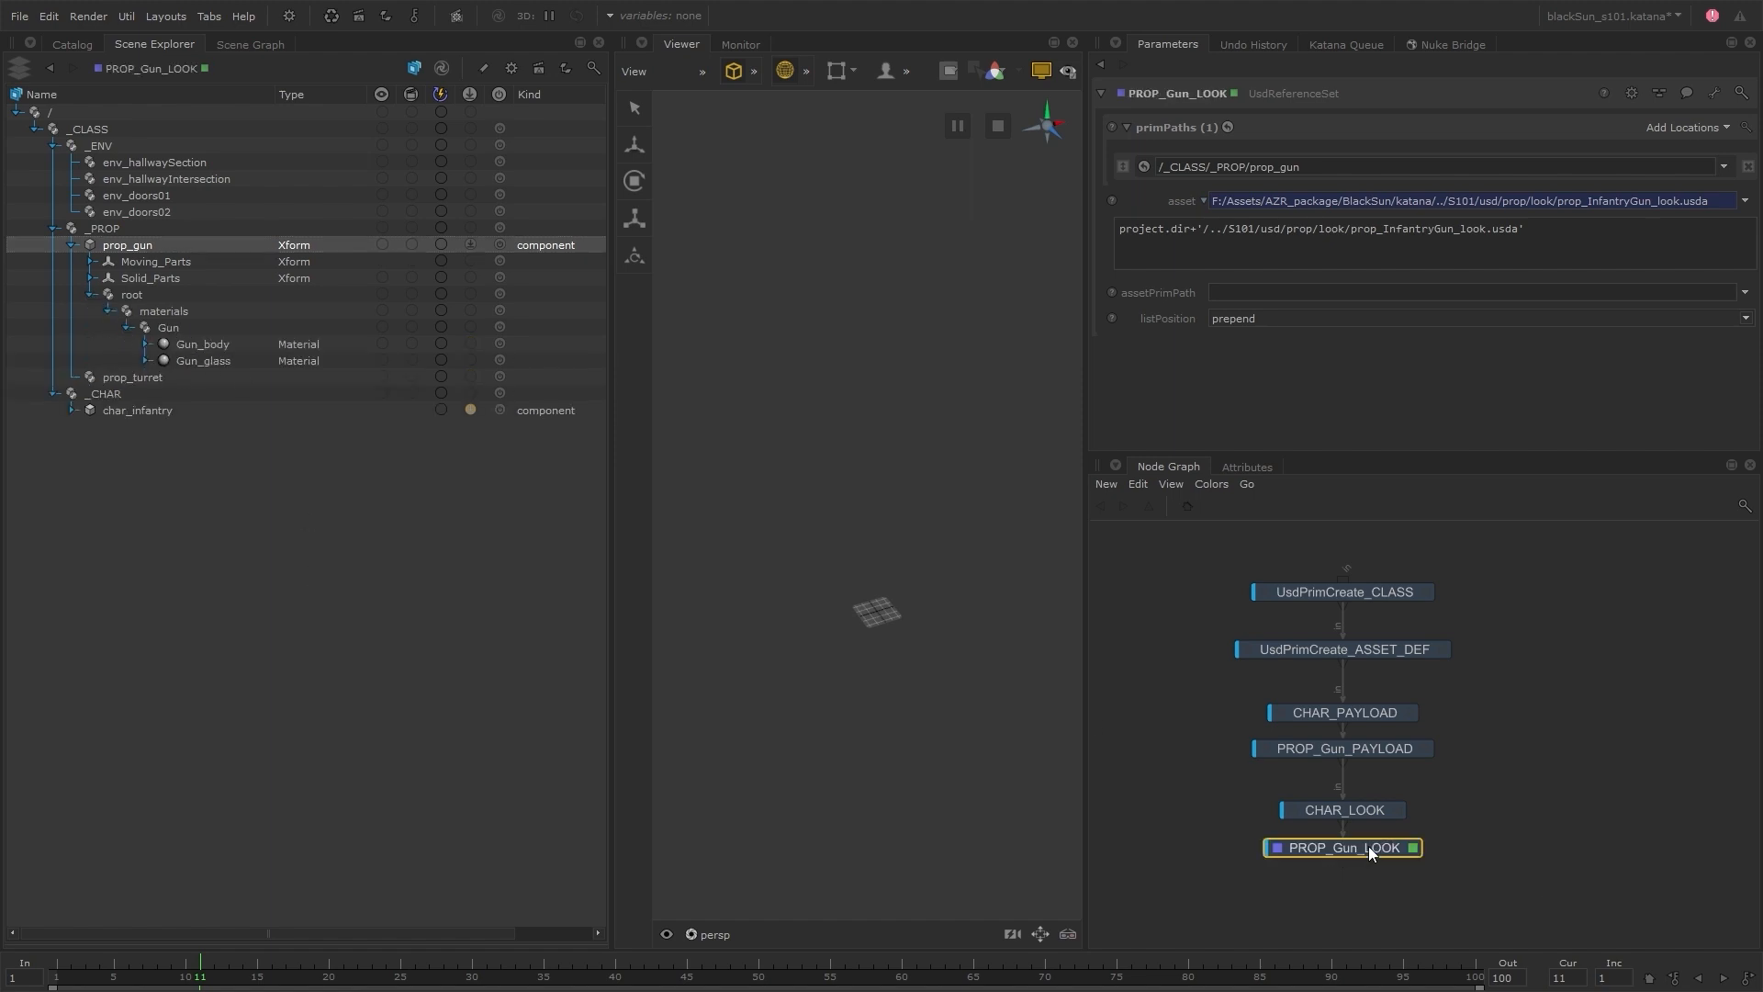
Add a GroupStack node below PROP_Gun_LOOK and rename it Payload_STACK
key(g)
click(1370, 852)
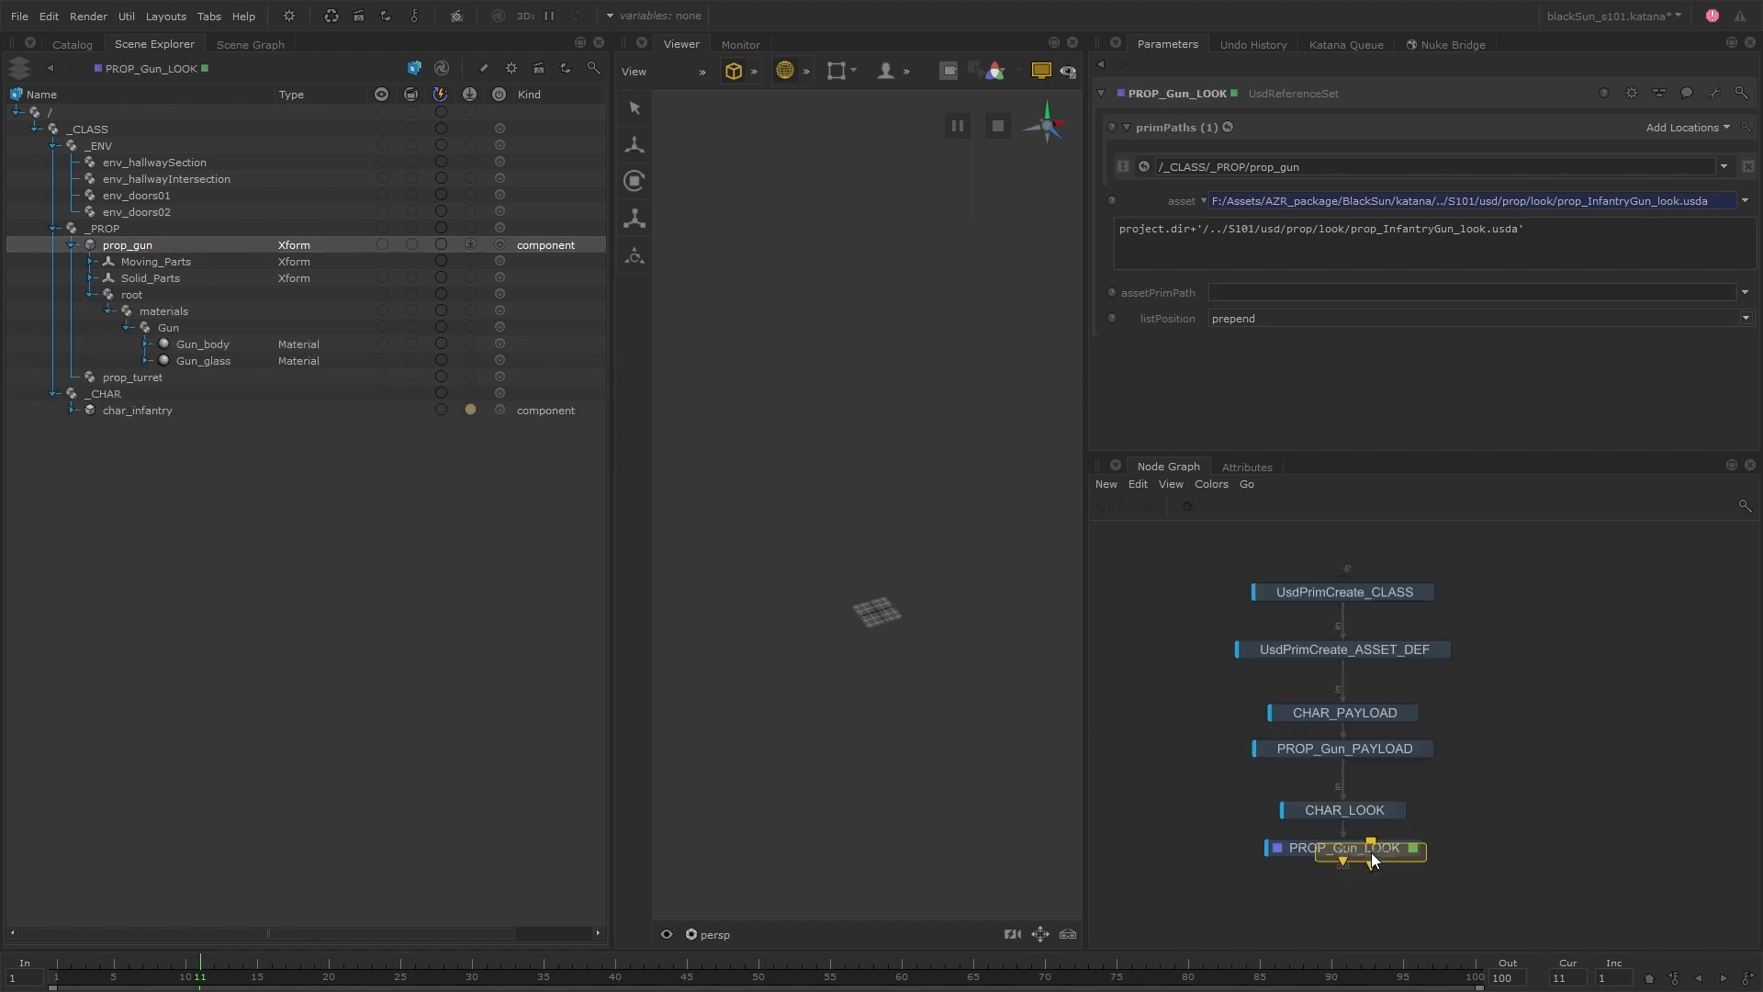
click(1341, 894)
double_click(1340, 894)
text(Payload_STACK)
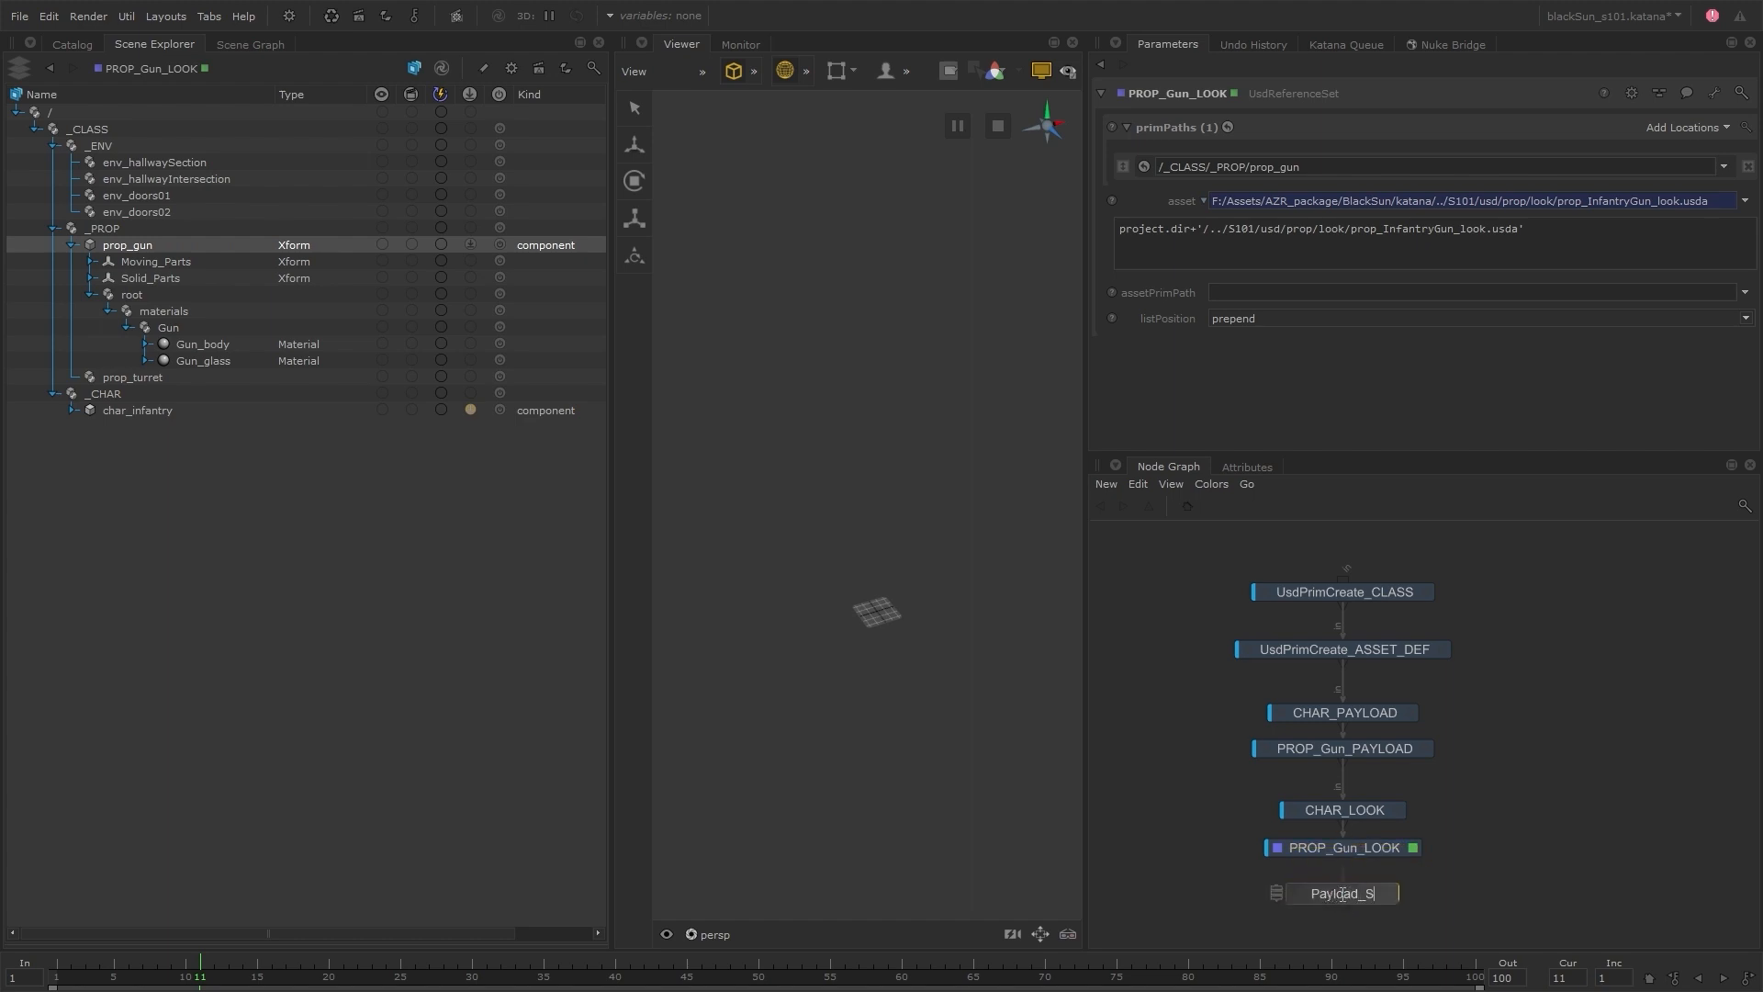
key(Return)
Edit Payload_STACK and place the CHAR_PAYLOAD and PROP_Gun_PAYLOAD nodes inside it
click(1402, 894)
click(1377, 714)
click(1381, 745)
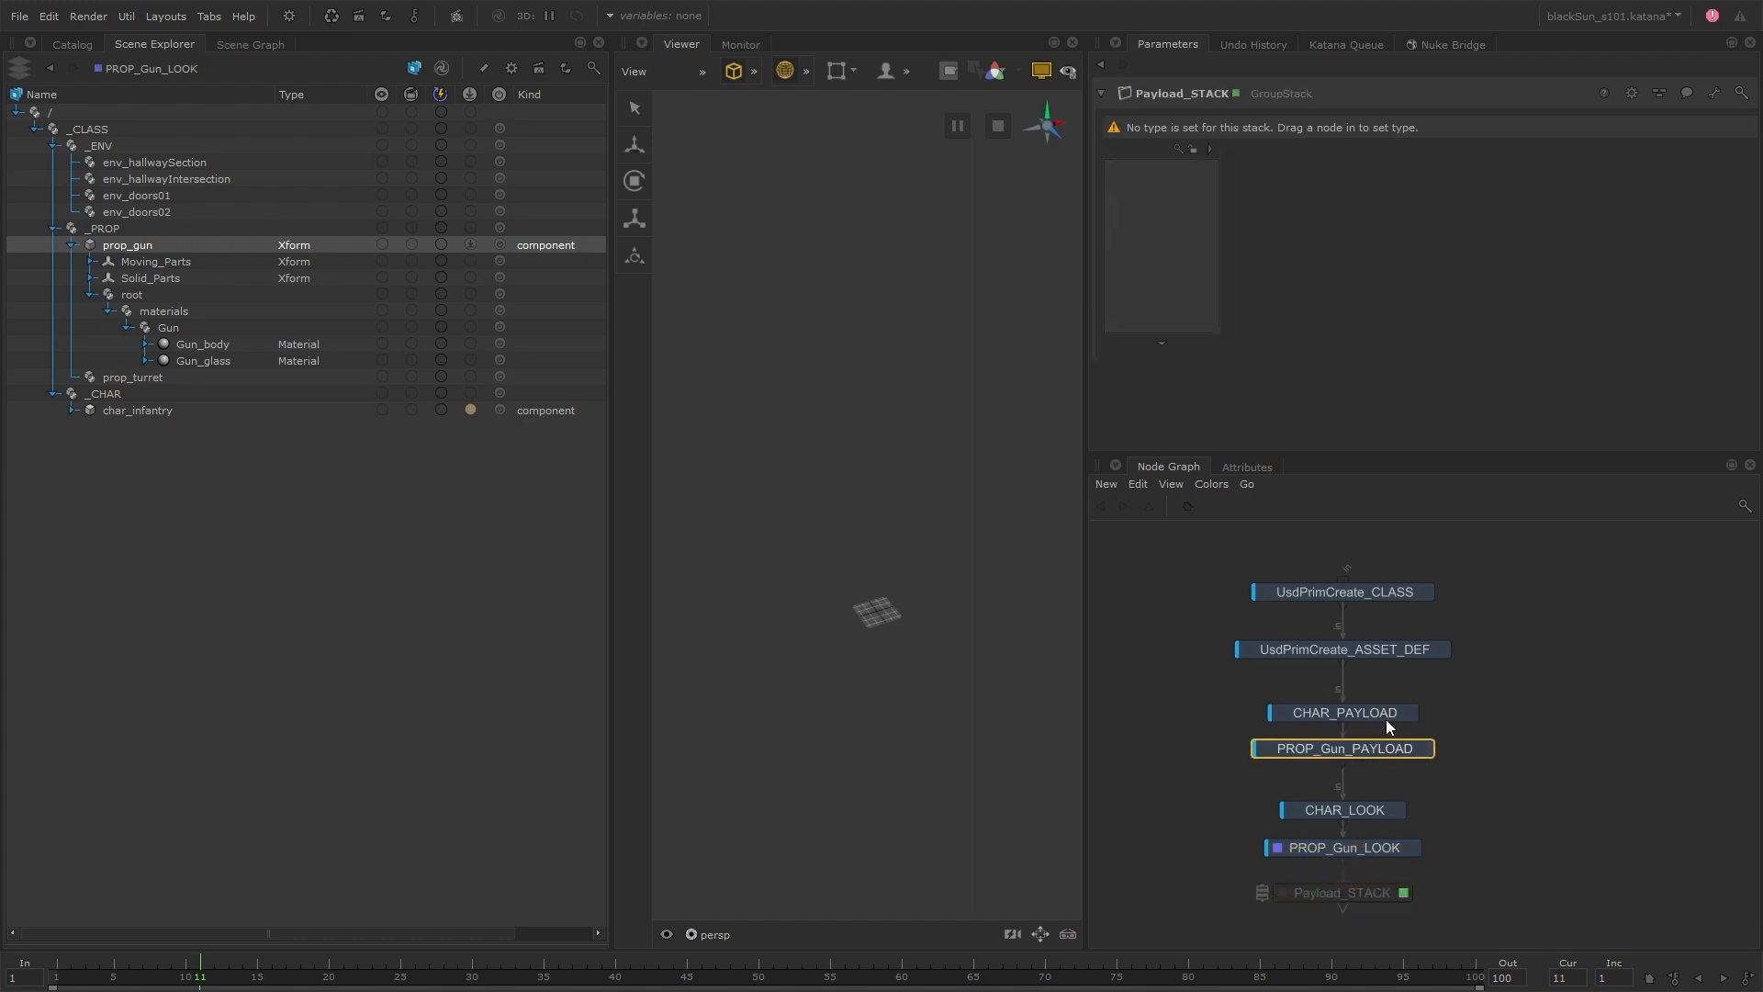
shift+click(1386, 719)
drag(1381, 714, 1149, 191)
View Payload_STACK and add a new UsdPayloadSet entry to it
drag(1345, 676, 1364, 813)
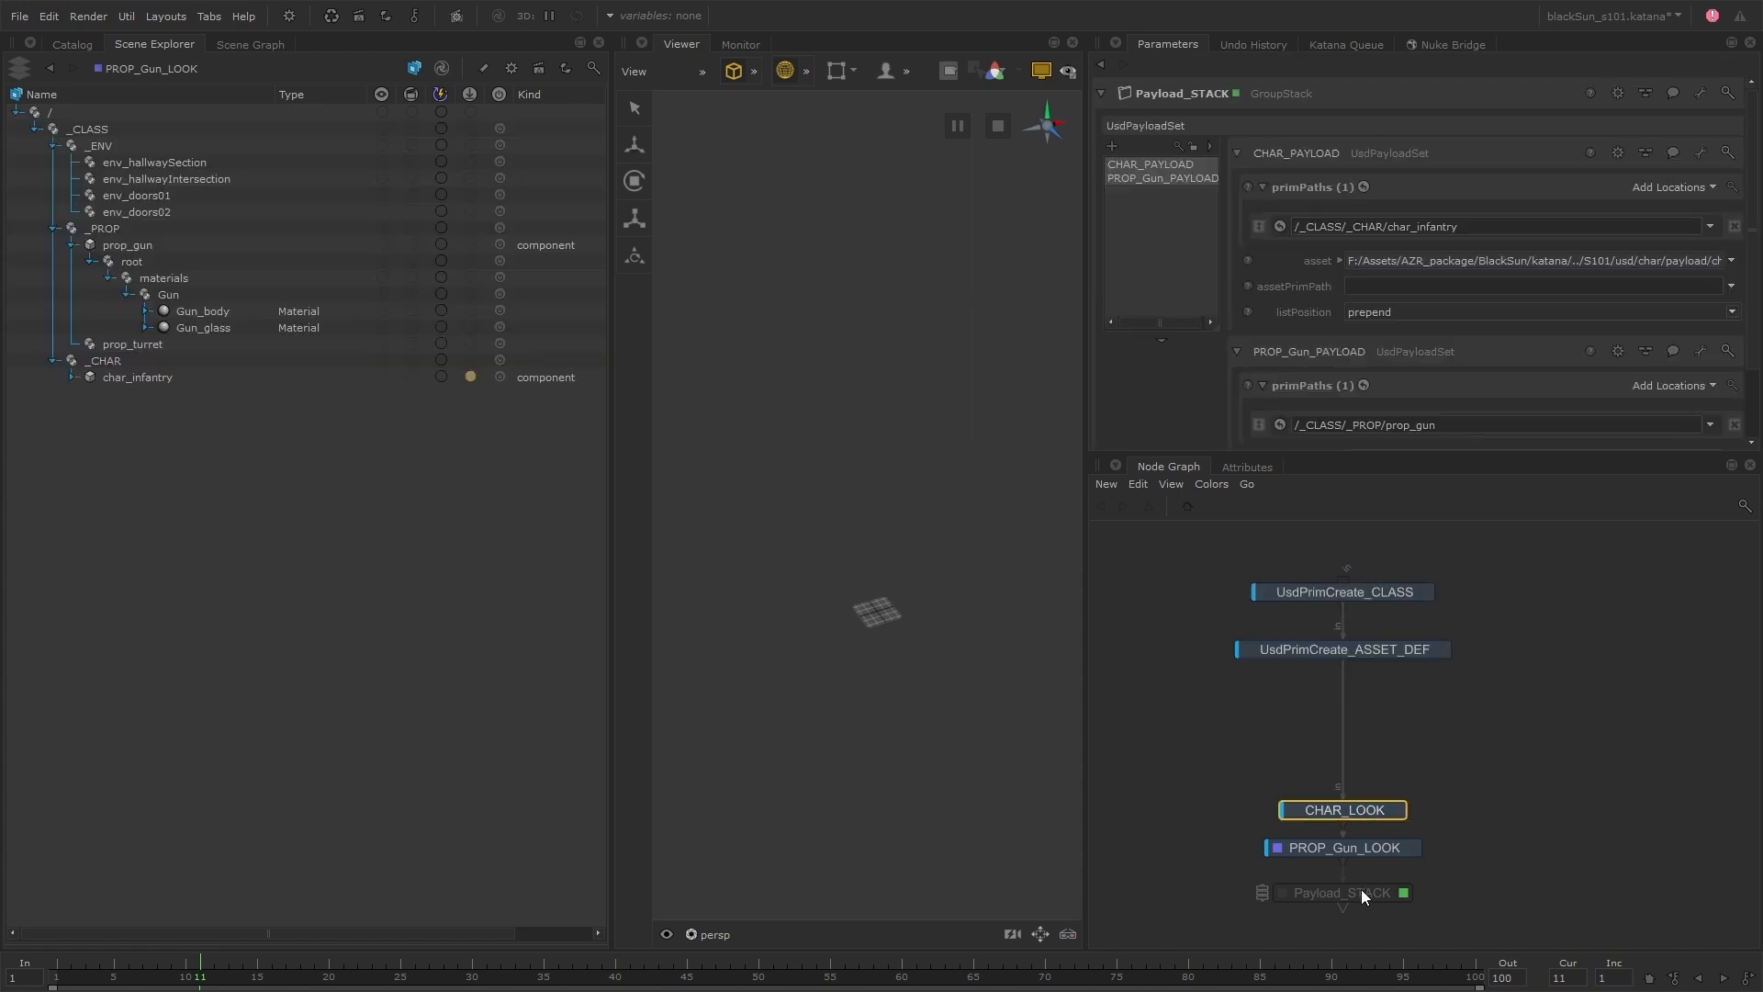
click(1361, 889)
key(v)
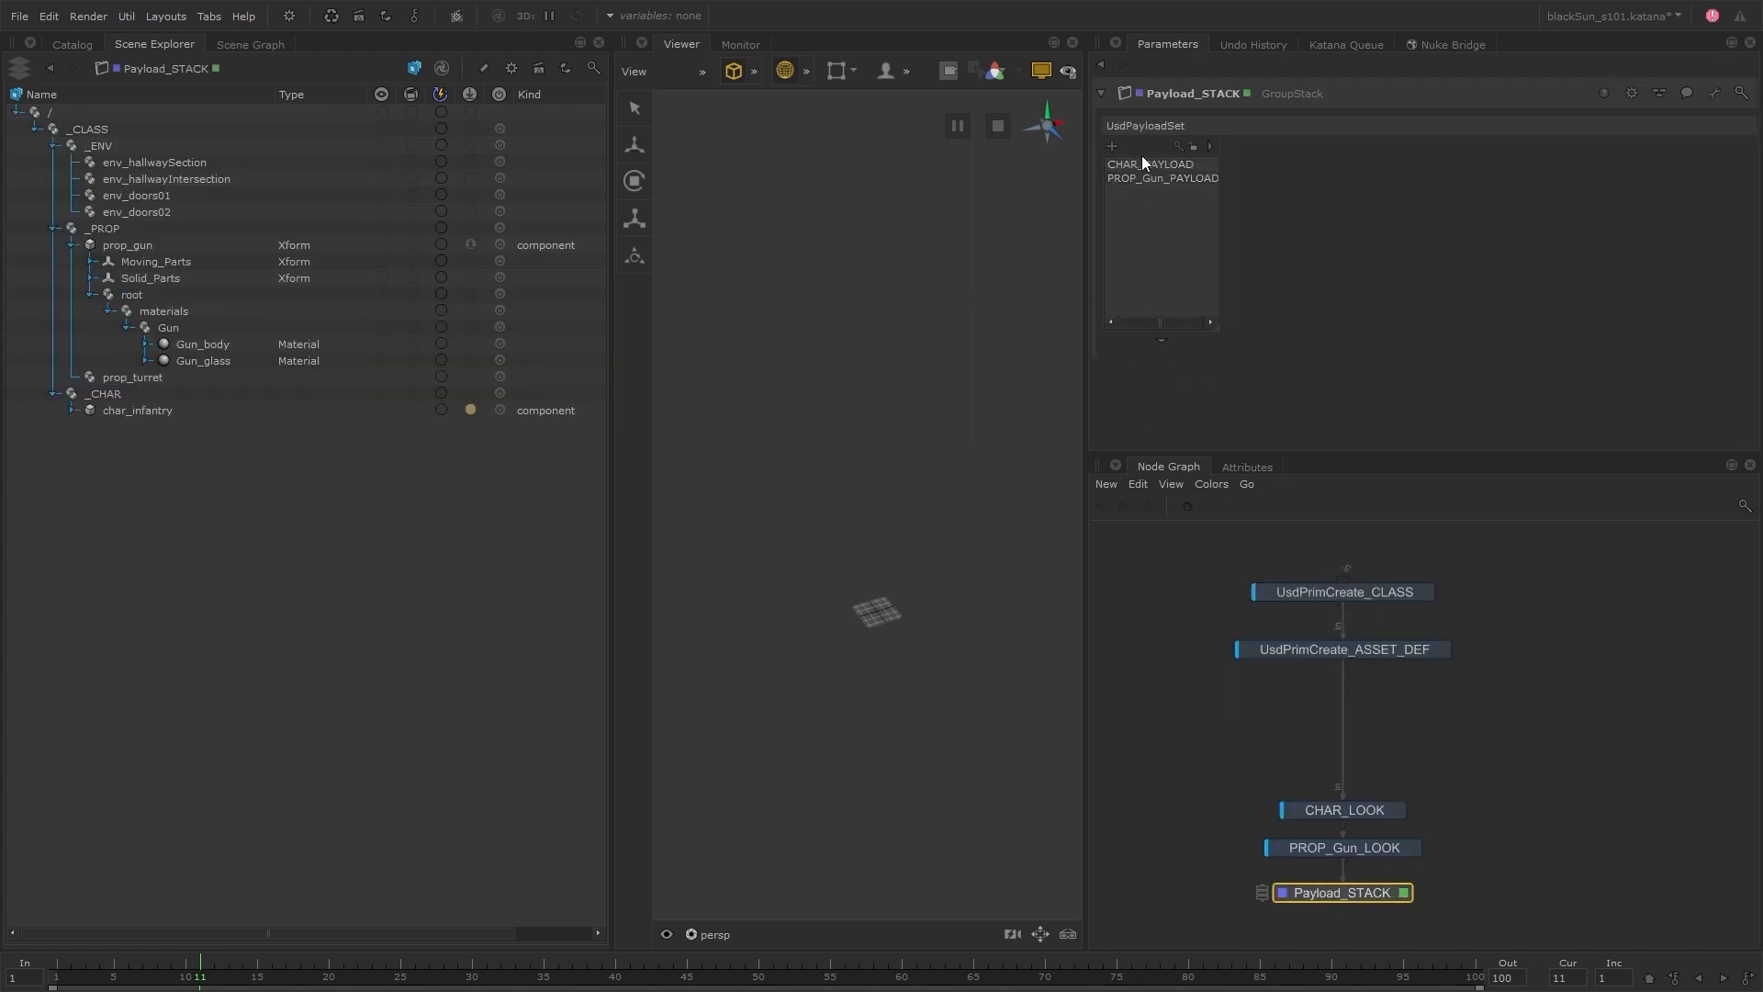
click(1112, 145)
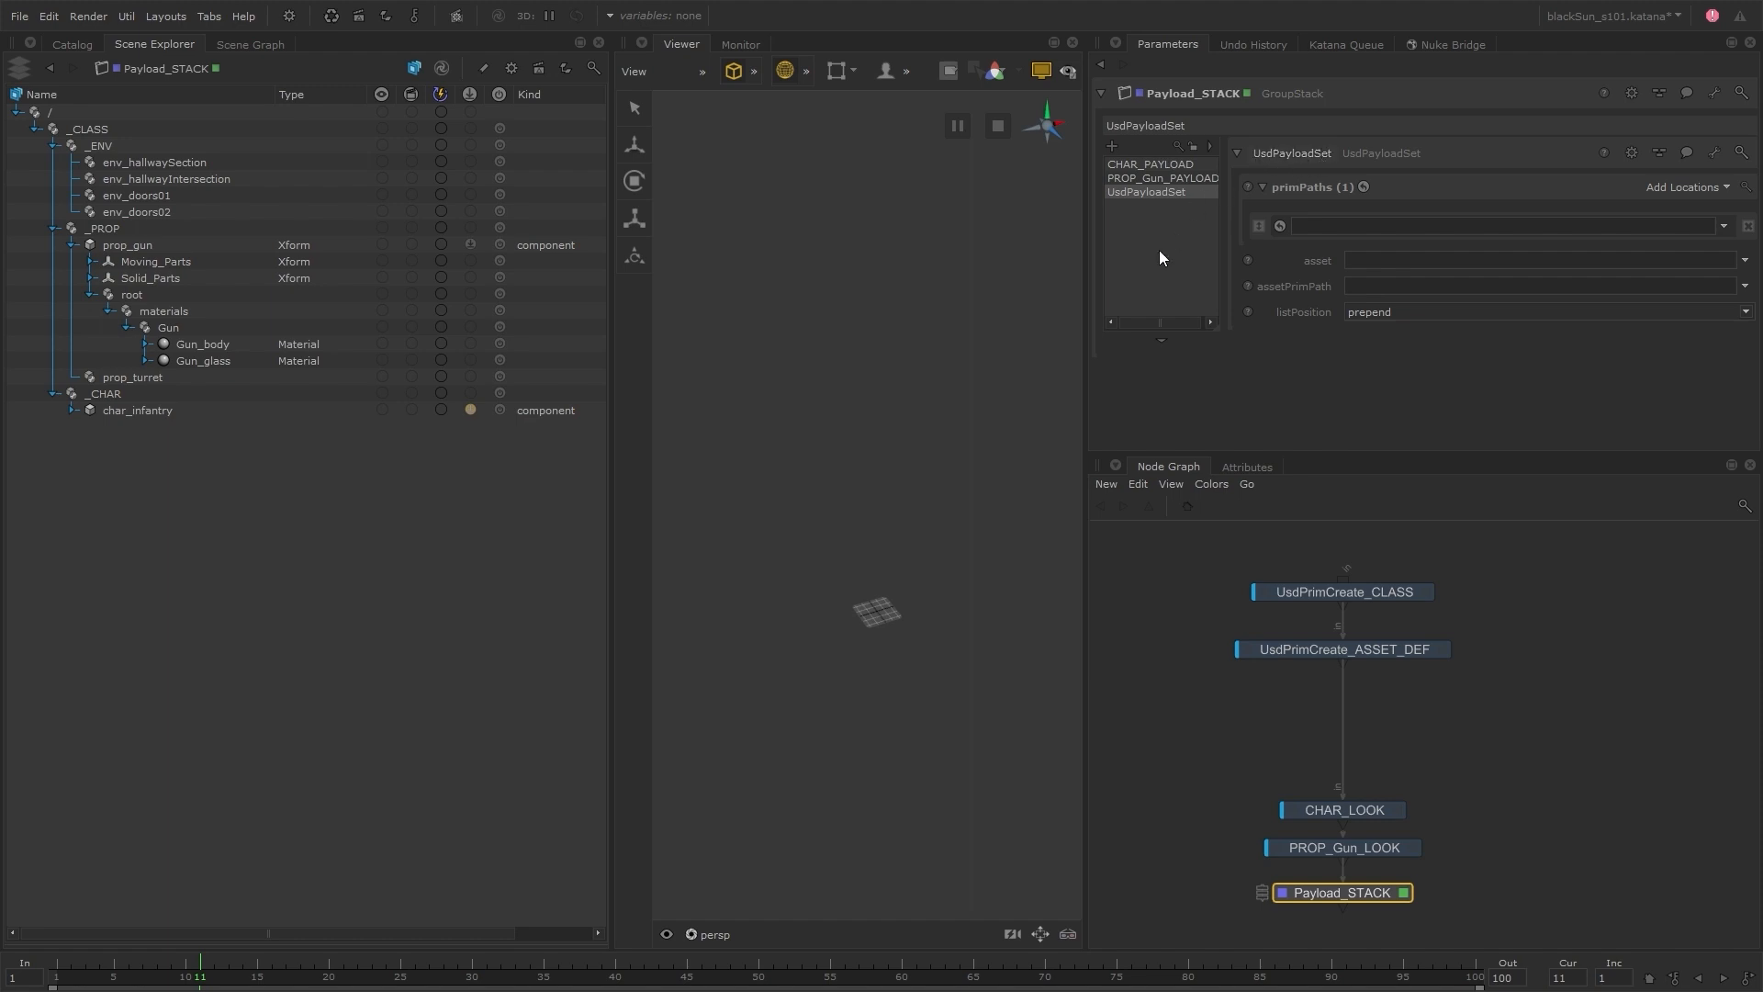
Insert Payload_STACK between UsdPrimCreate_ASSET_DEF and CHAR_LOOK, and make PROP_Gun_LOOK the viewed and edited node
click(1374, 654)
drag(1346, 893, 1344, 737)
key(e)
key(v)
Add a GroupStack named Look_STACK below PROP_Gun_LOOK and place CHAR_LOOK and PROP_Gun_LOOK inside it
key(Tab)
text(g)
click(1350, 868)
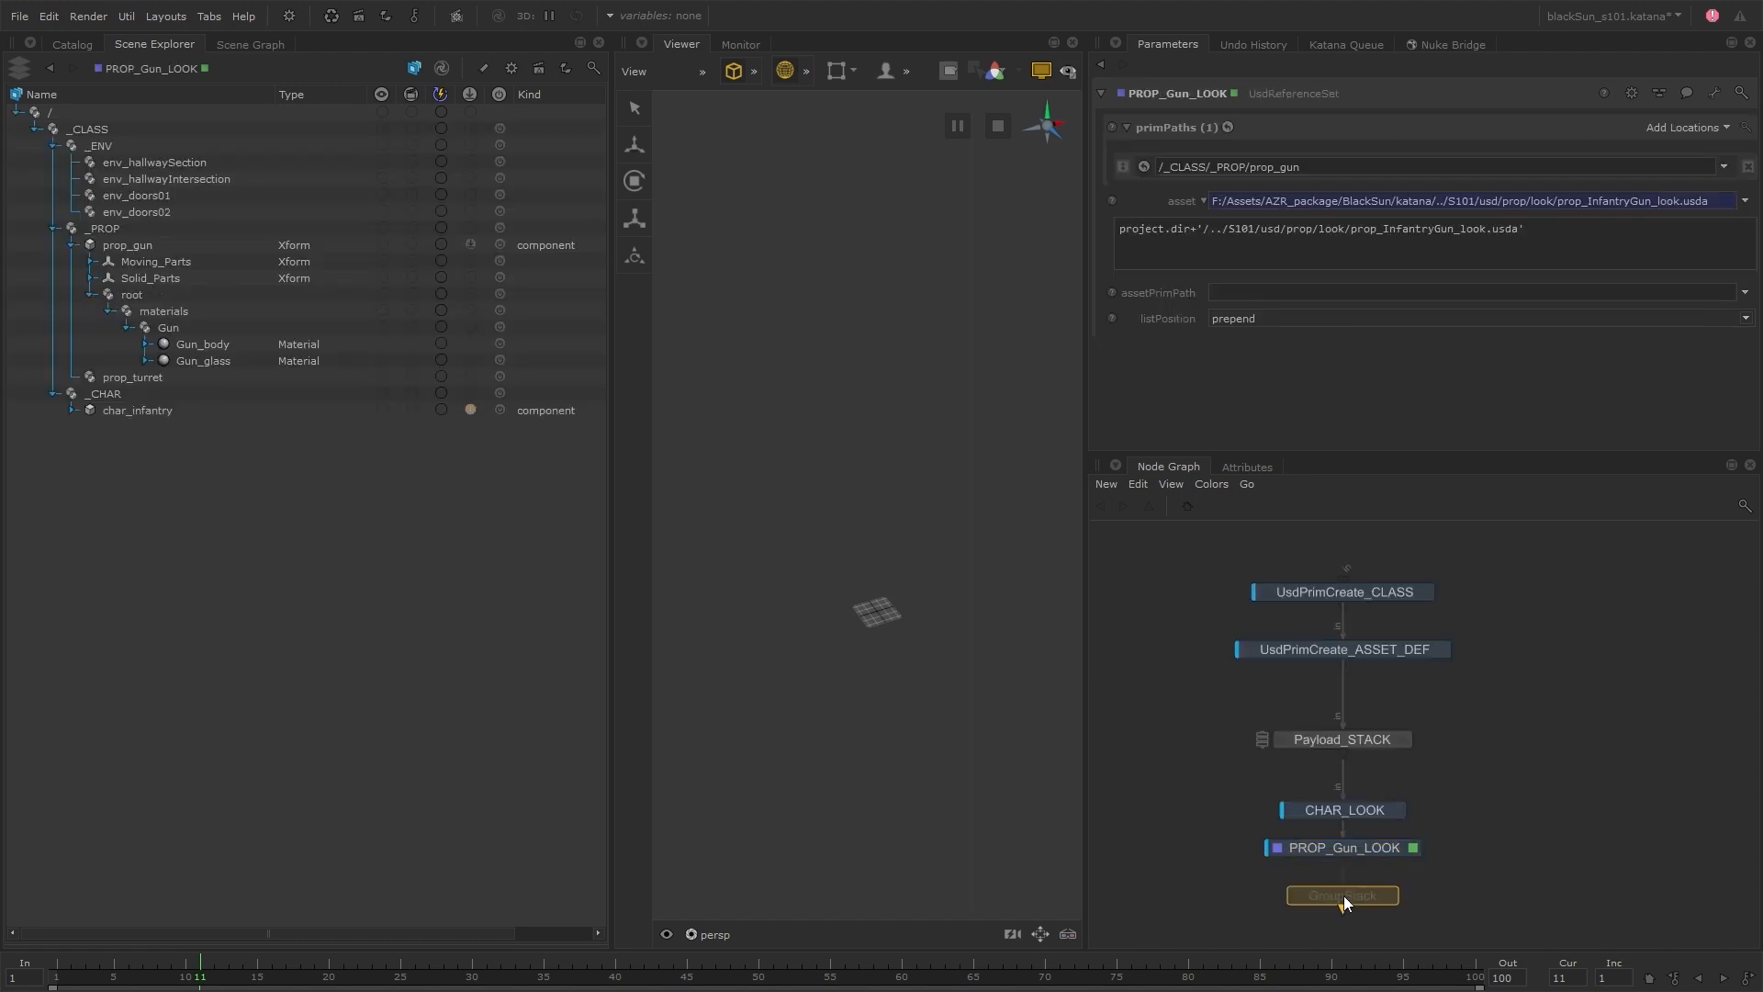
click(1344, 897)
key(e)
drag(1262, 791, 1359, 863)
shift+middle_drag(1359, 854, 1164, 199)
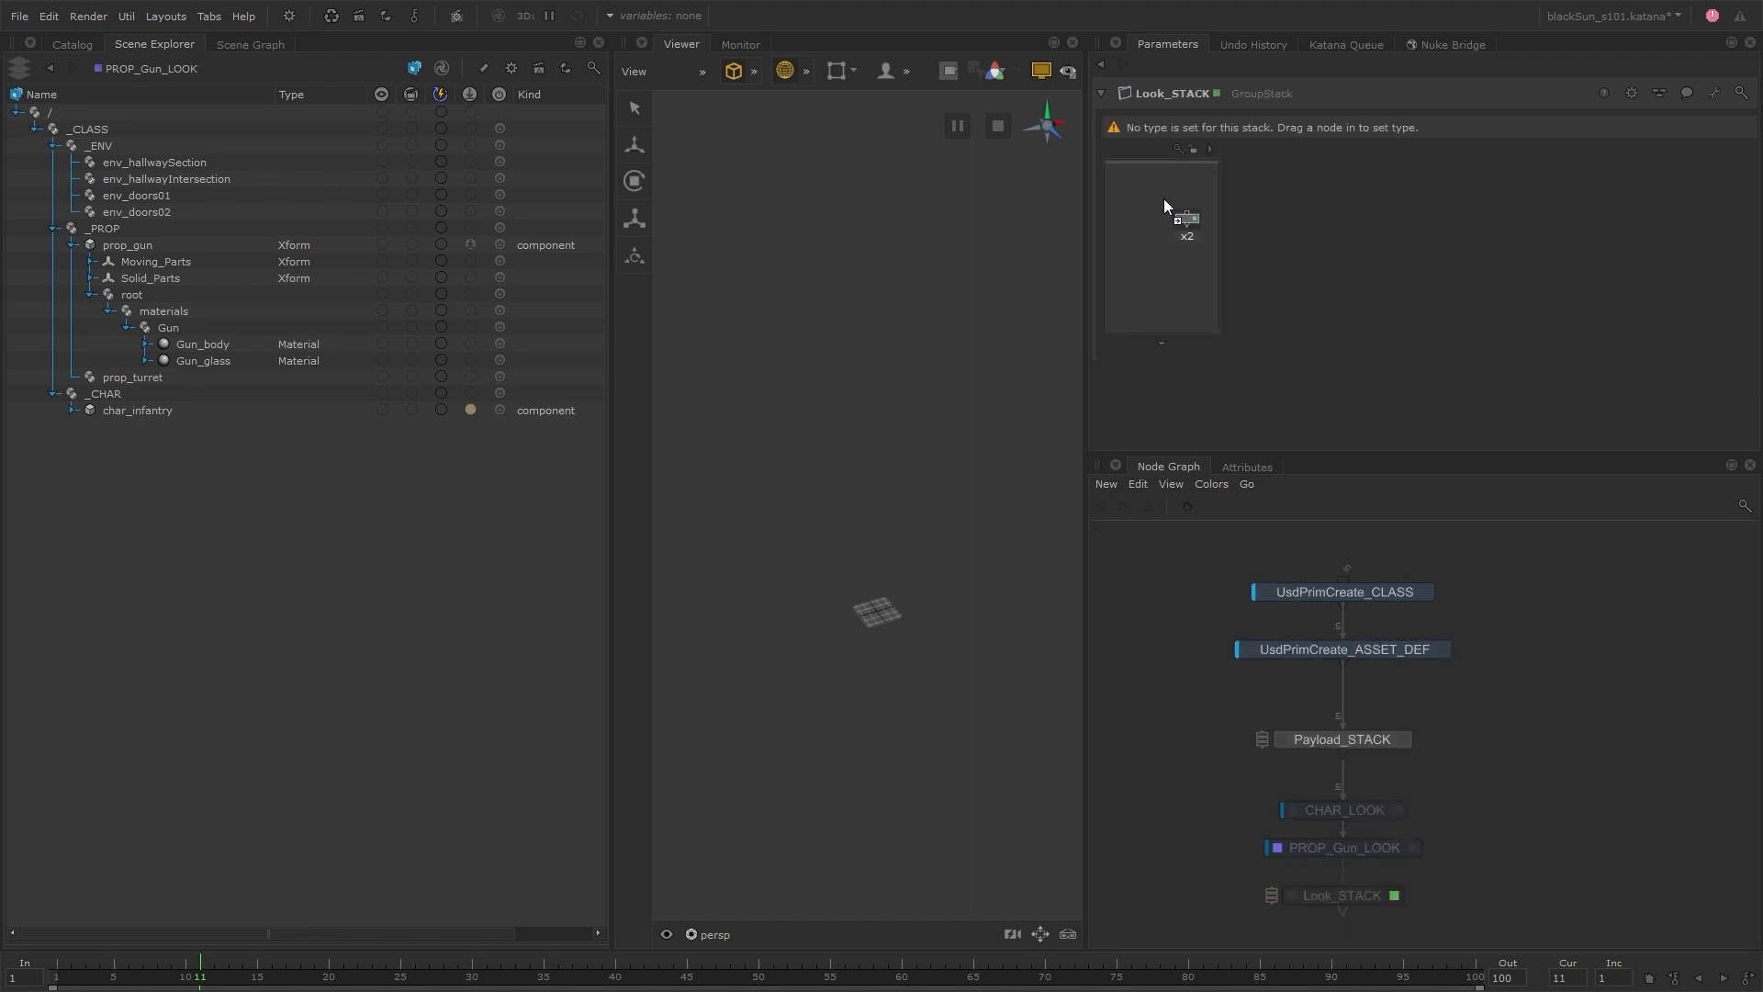
Make Look_STACK the viewed node and position it directly below Payload_STACK
click(1342, 749)
click(1342, 888)
key(v)
drag(1384, 891, 1384, 773)
In Payload_STACK, set up PROP_Turret_PAYLOAD for /_CLASS/_PROP/prop_turret with prop_templarTurret__payload.usd as its asset
click(1404, 739)
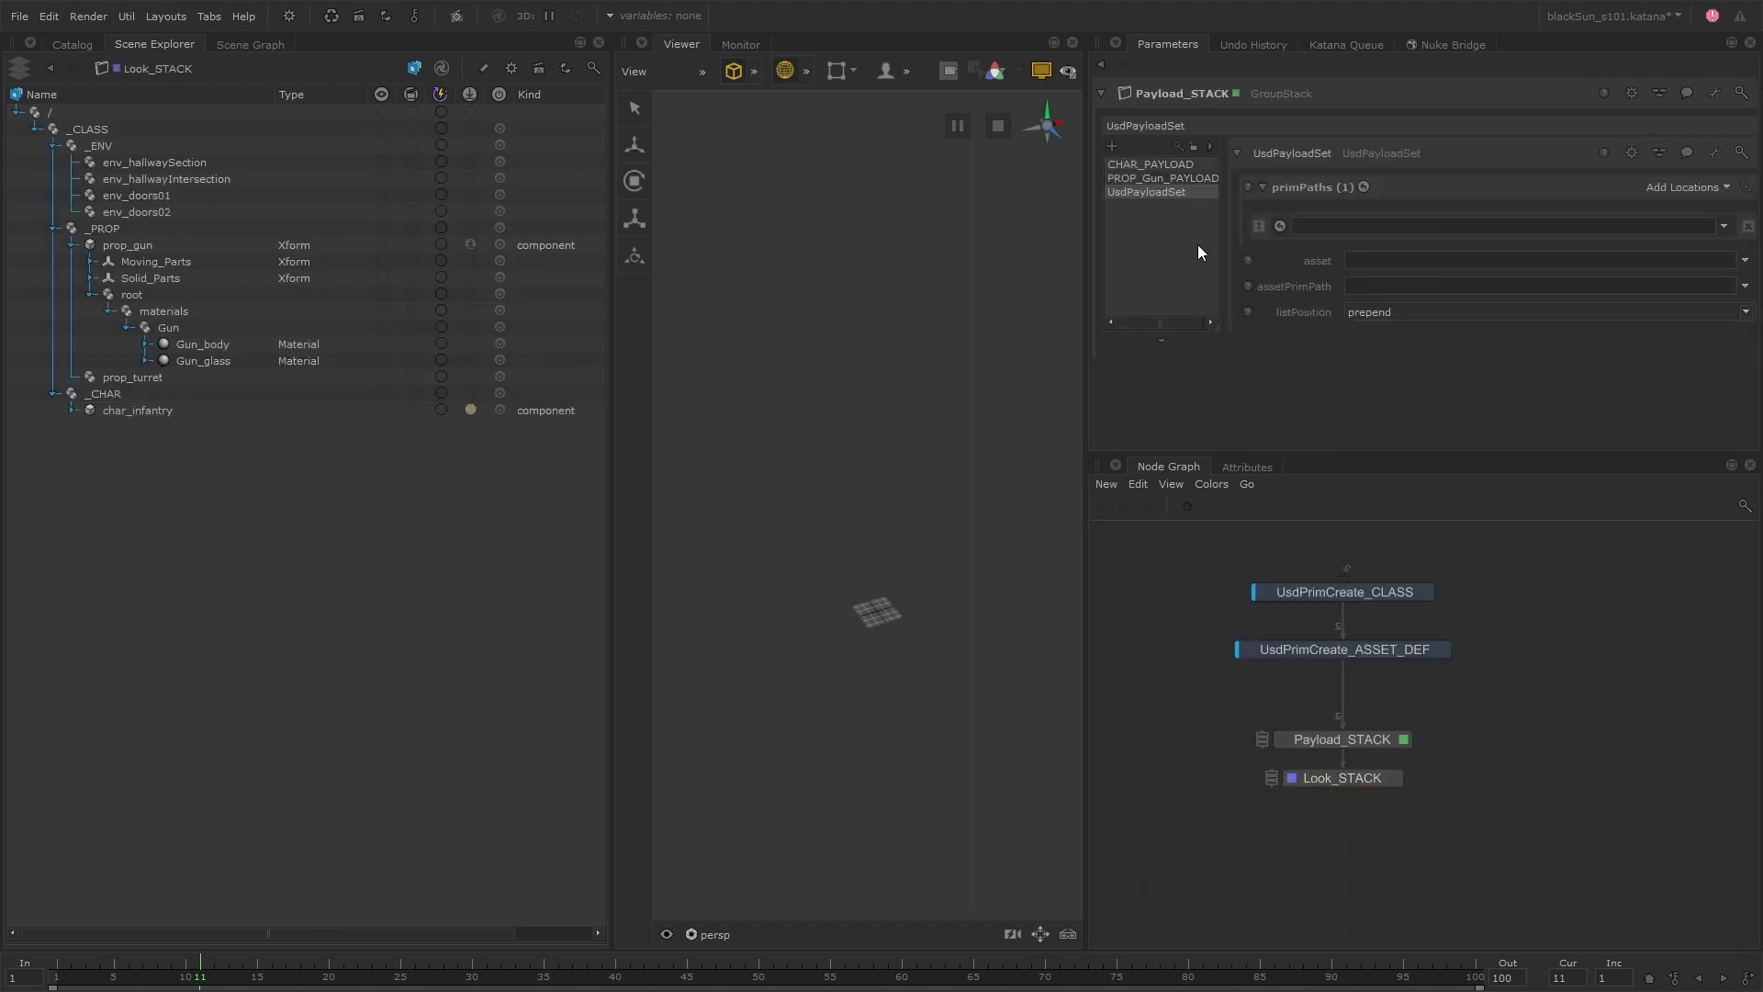
drag(1092, 259, 994, 276)
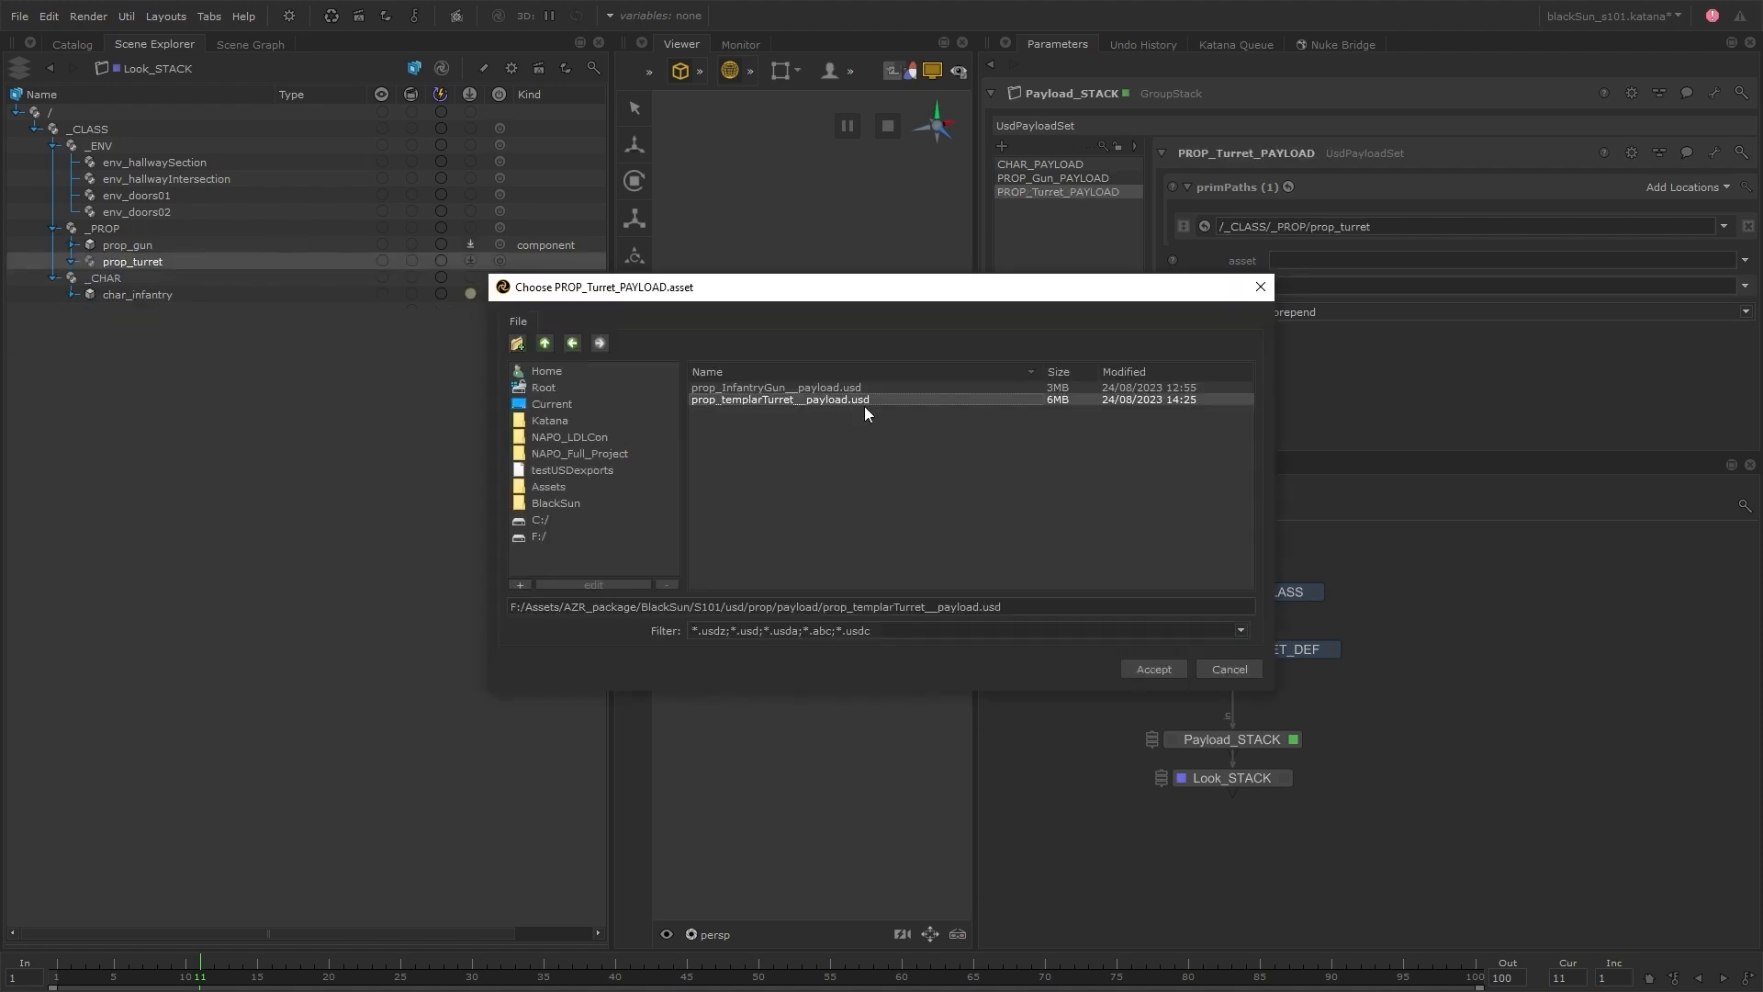
double_click(863, 405)
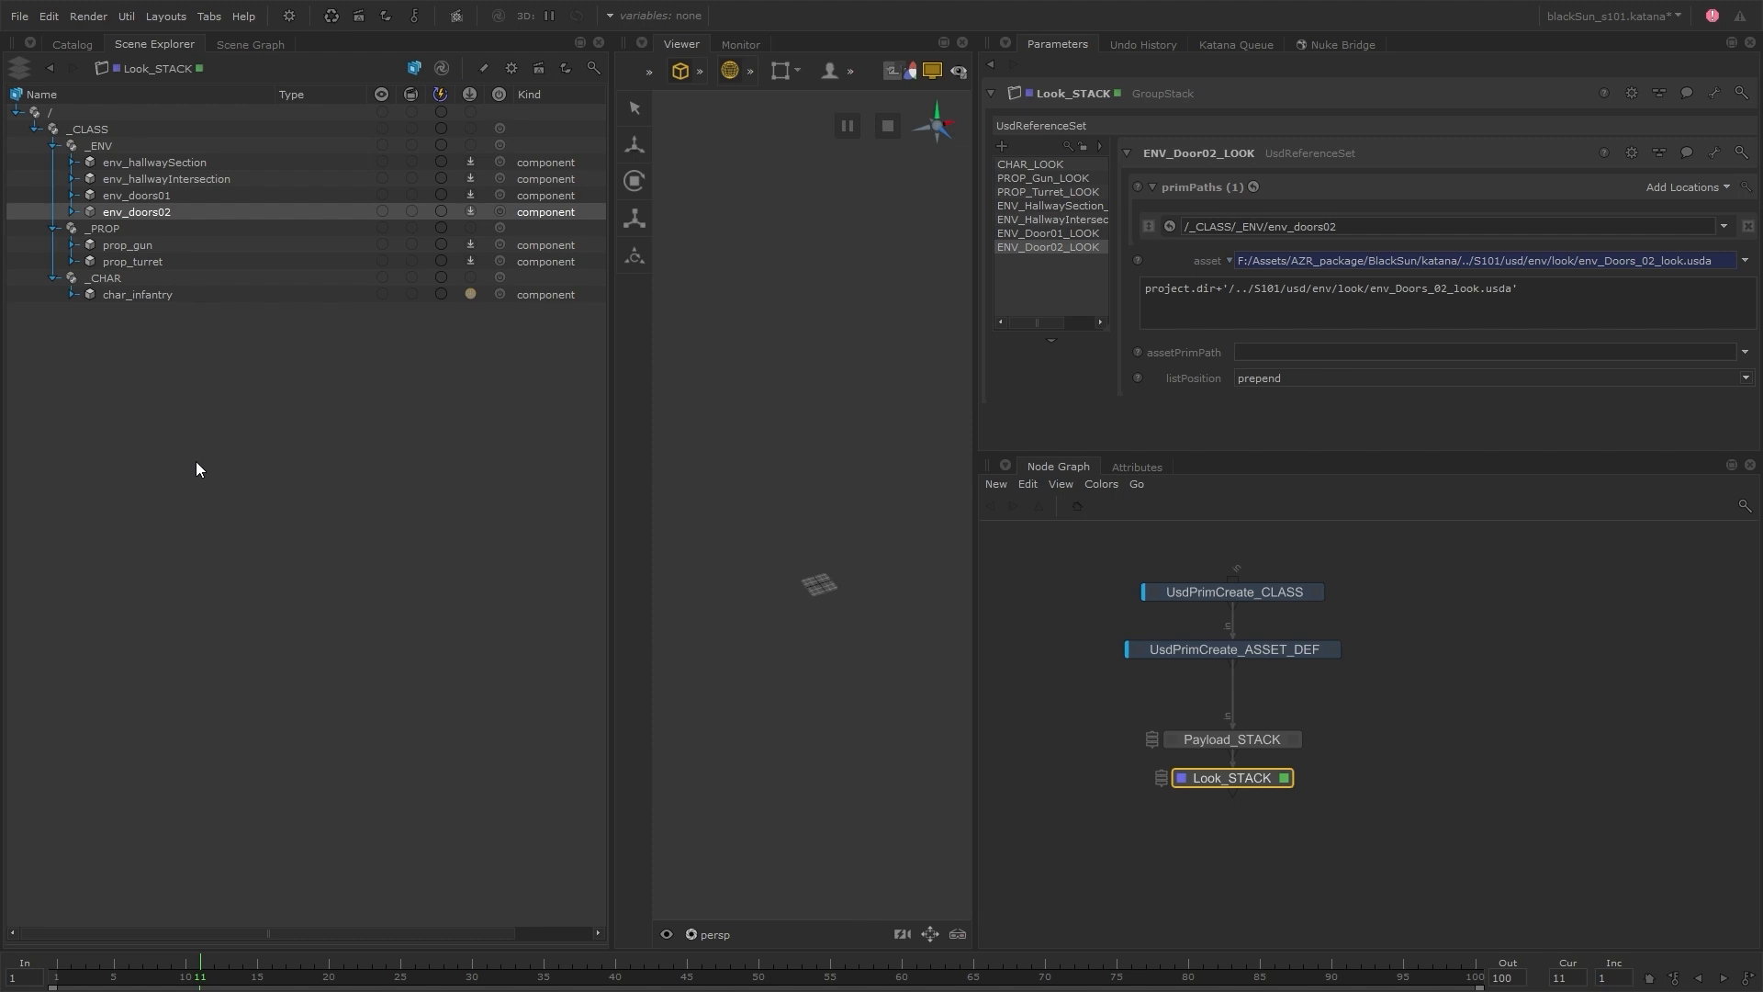
Examine the asset prims under _CLASS and the prim paths defined in UsdPrimCreate_CLASS
click(147, 296)
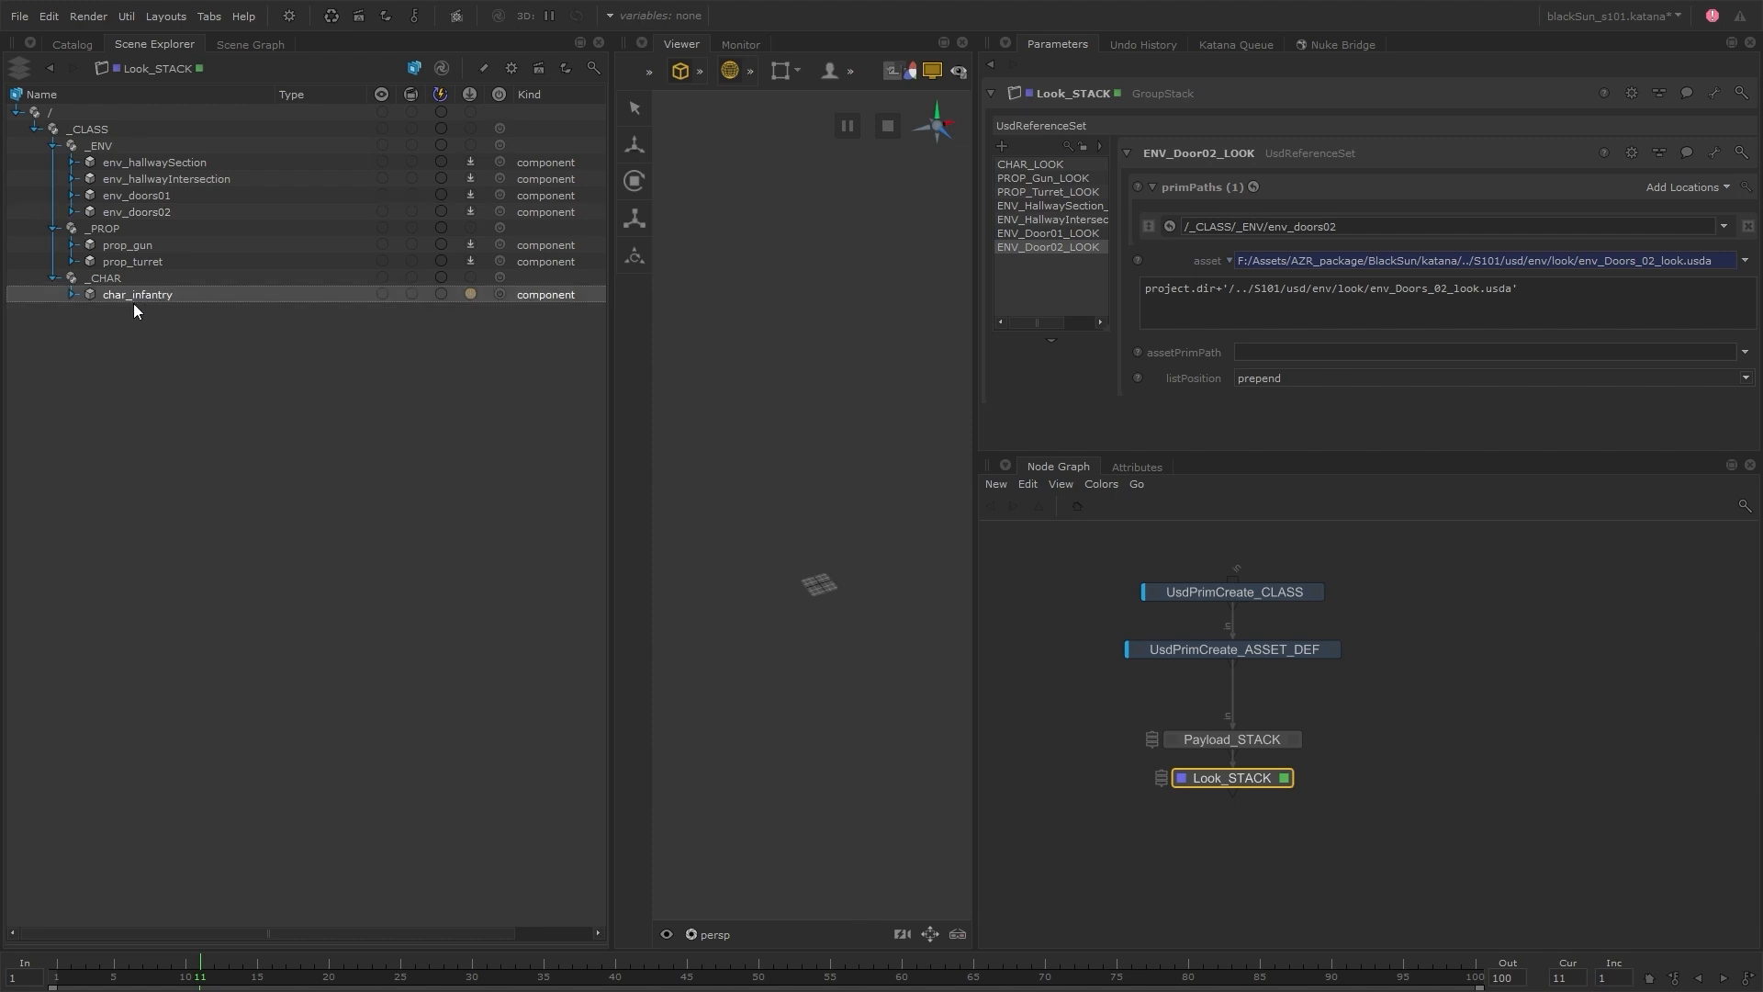
click(198, 358)
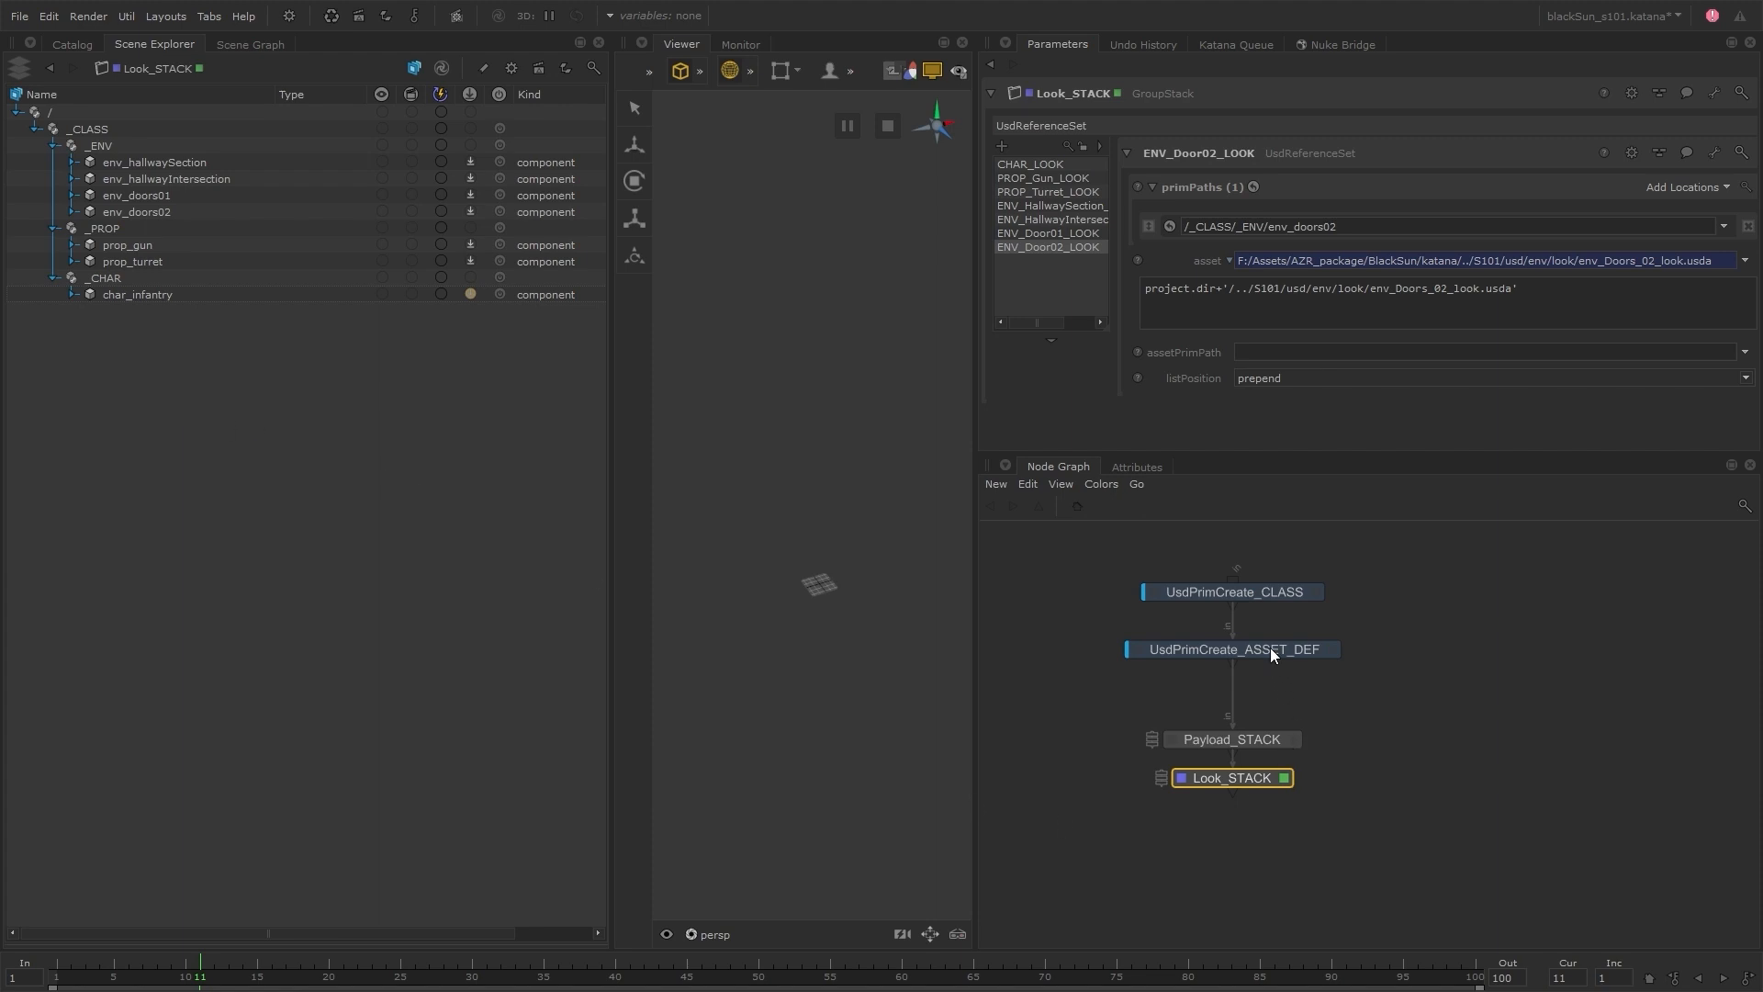
click(1313, 593)
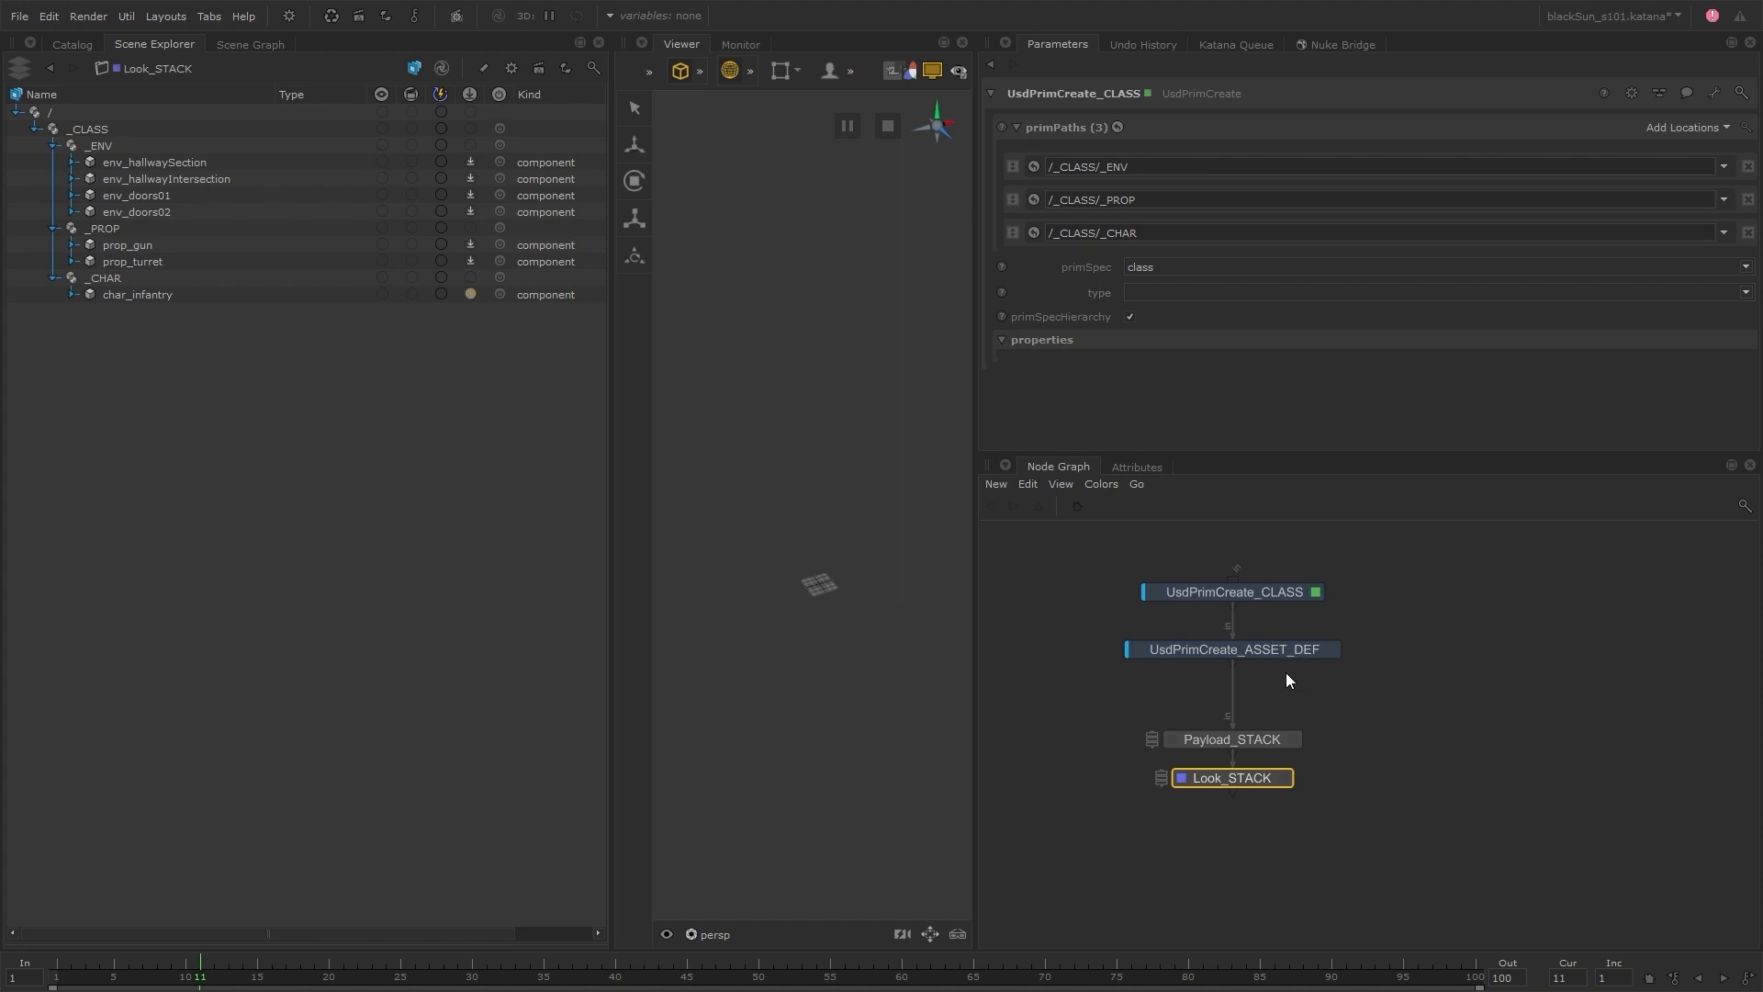
Insert a UsdPrimCreate node below UsdPrimCreate_ASSET_DEF and rename it UsdPrimCreate_GEO_DEF
drag(1270, 652, 1269, 635)
key(u)
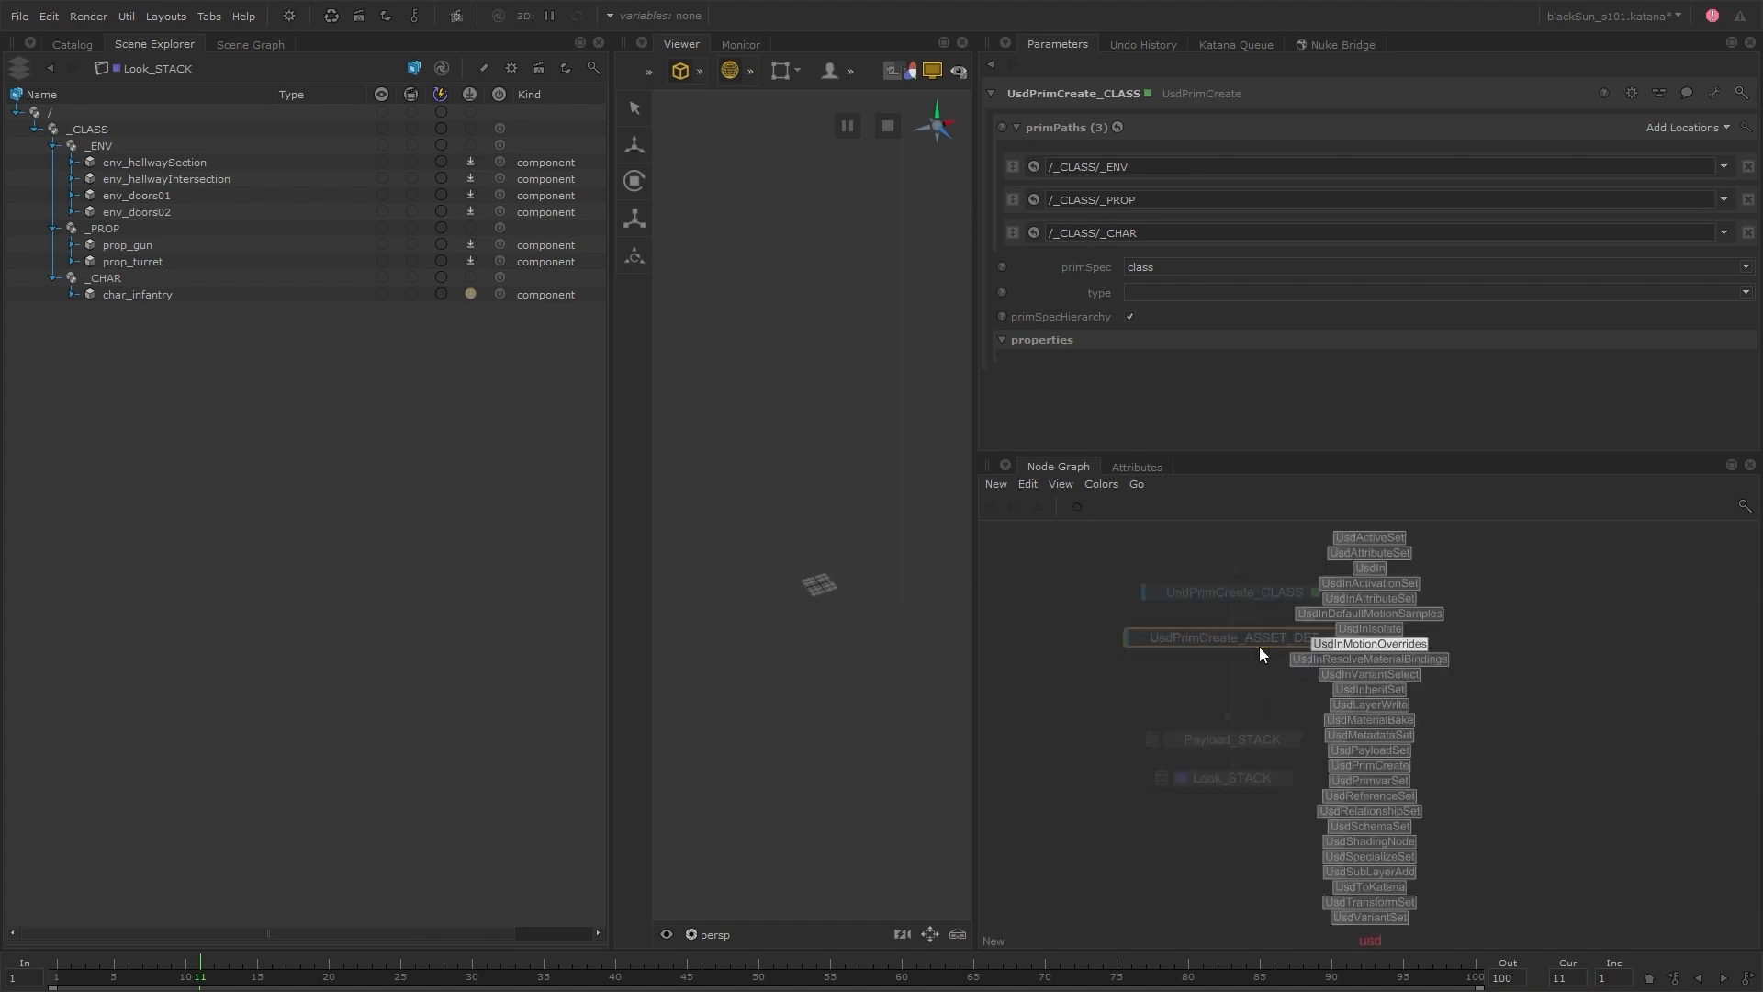
click(1259, 647)
click(1232, 680)
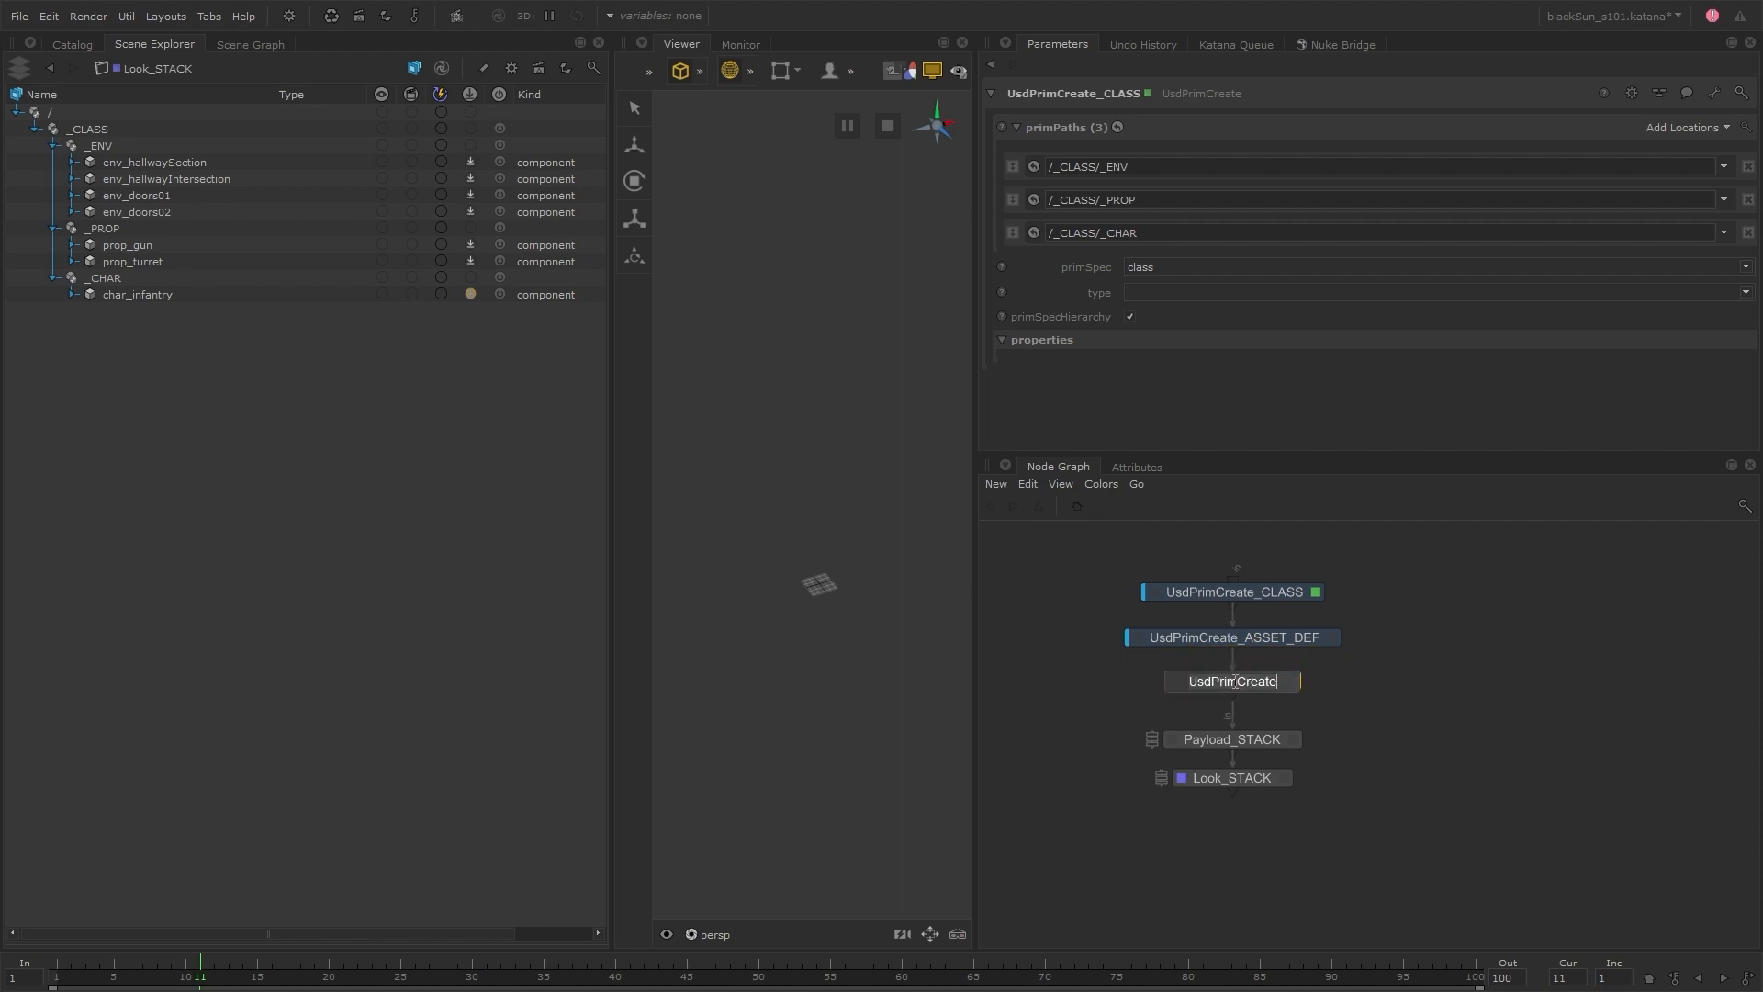
text(n_GEO_DEF)
key(Return)
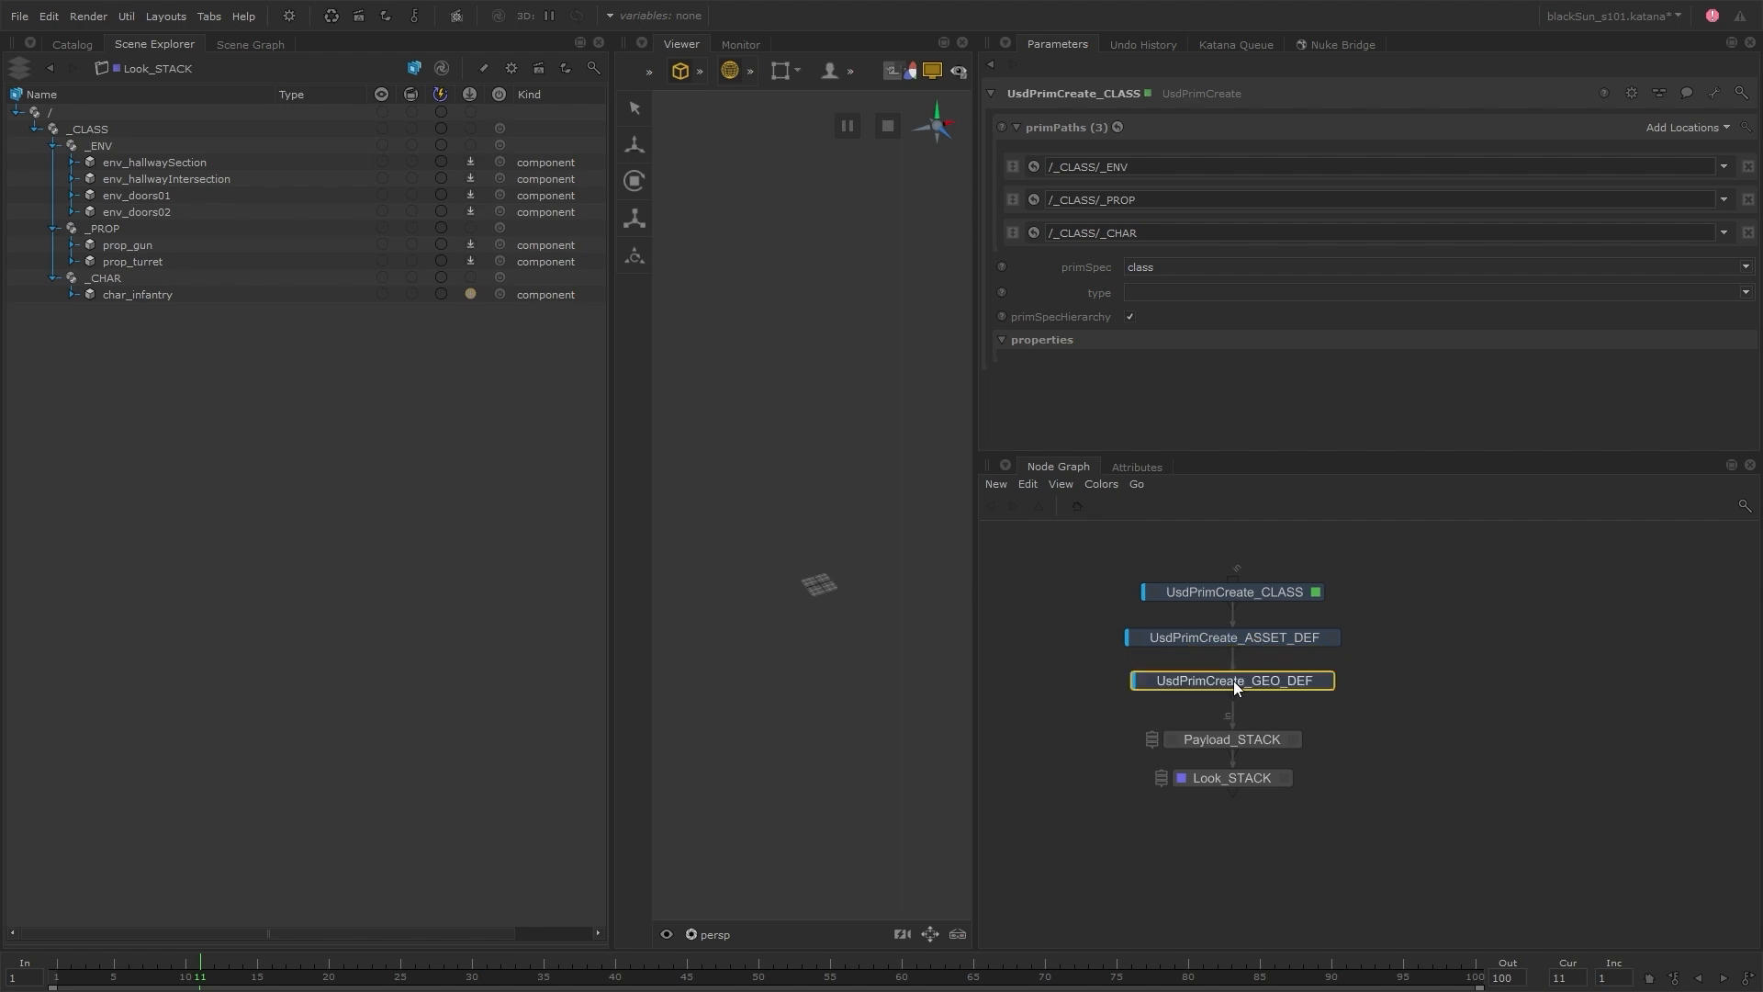
Give UsdPrimCreate_GEO_DEF three prim paths: /GEO/ENV, /GEO/PROP and /GEO/CHAR
click(1324, 681)
click(1113, 163)
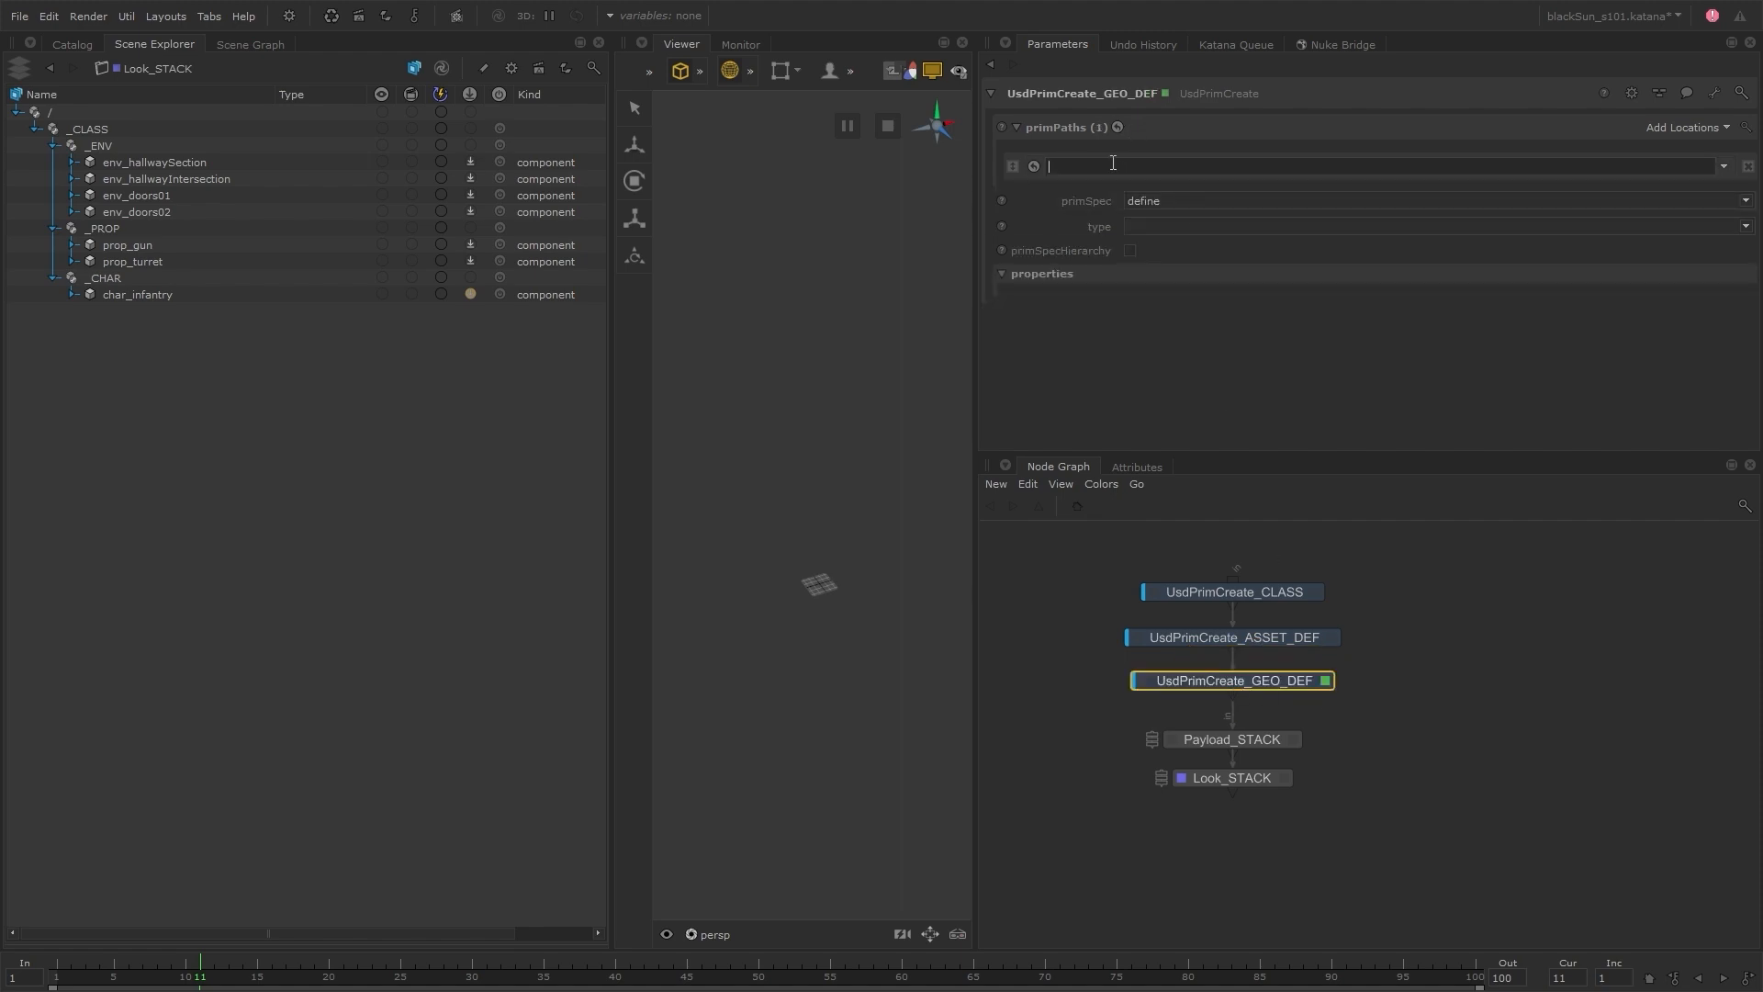
text(/GEO/ENV)
click(1667, 129)
click(1668, 129)
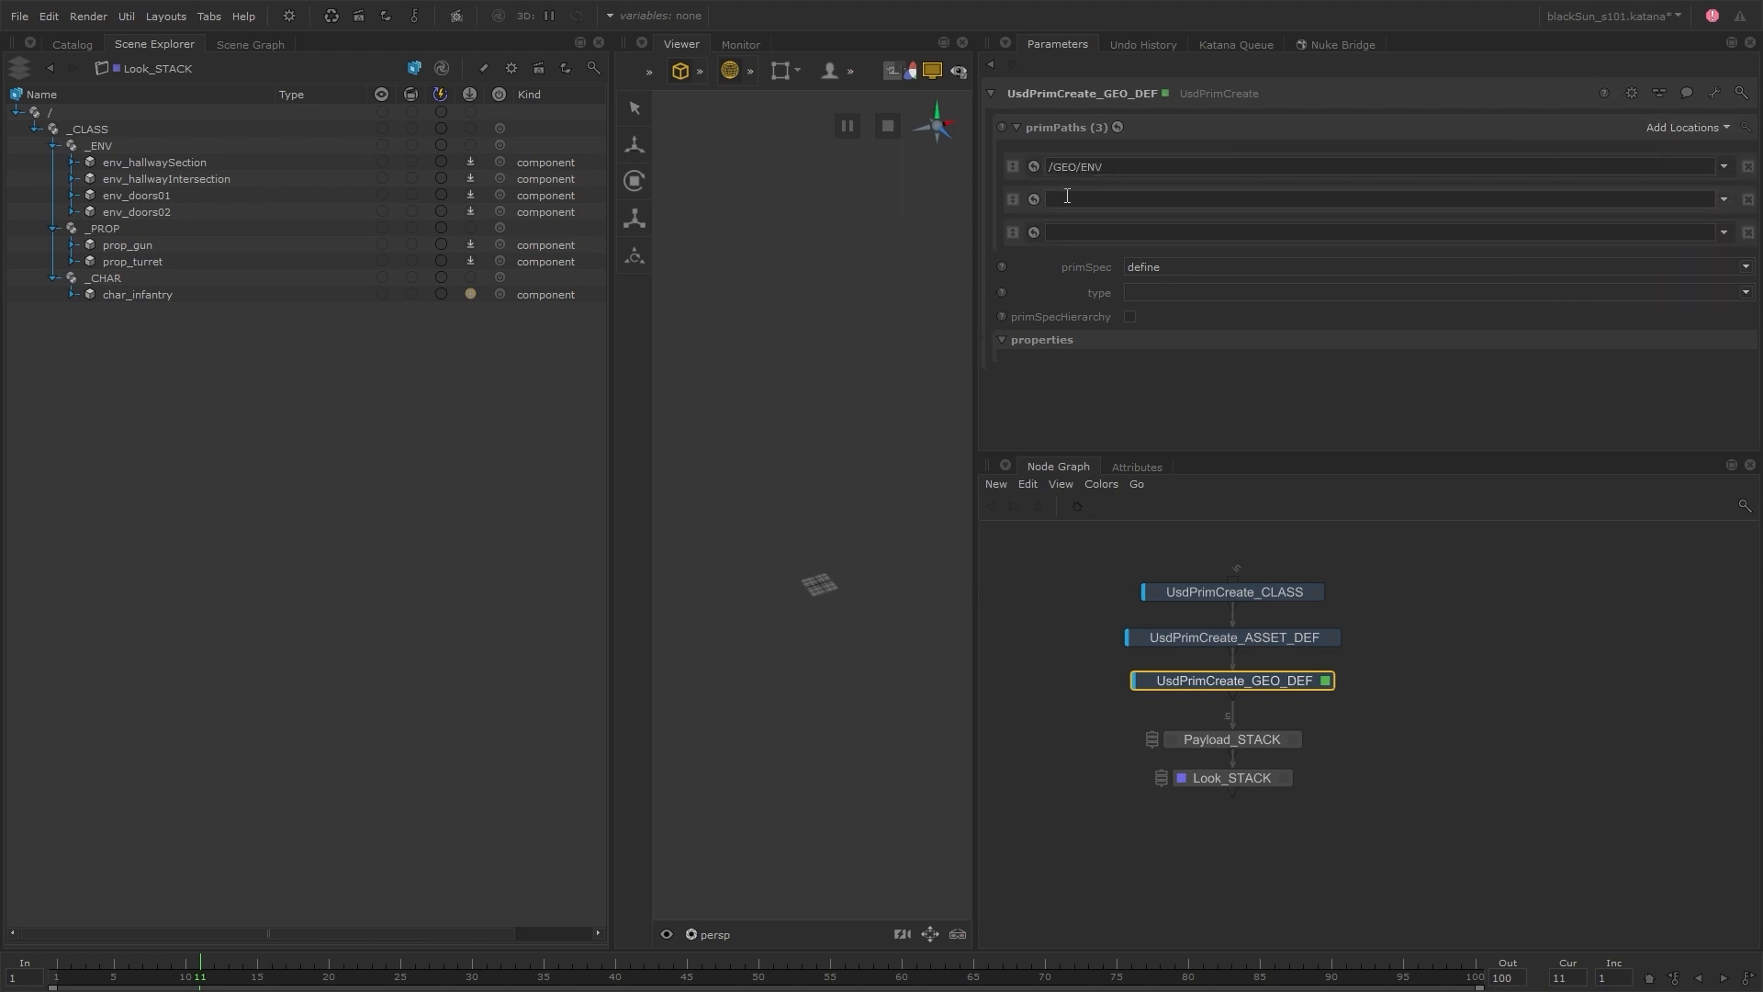
click(1067, 196)
text(/GEO/PROP)
click(1065, 231)
text(/GEO/CHAR)
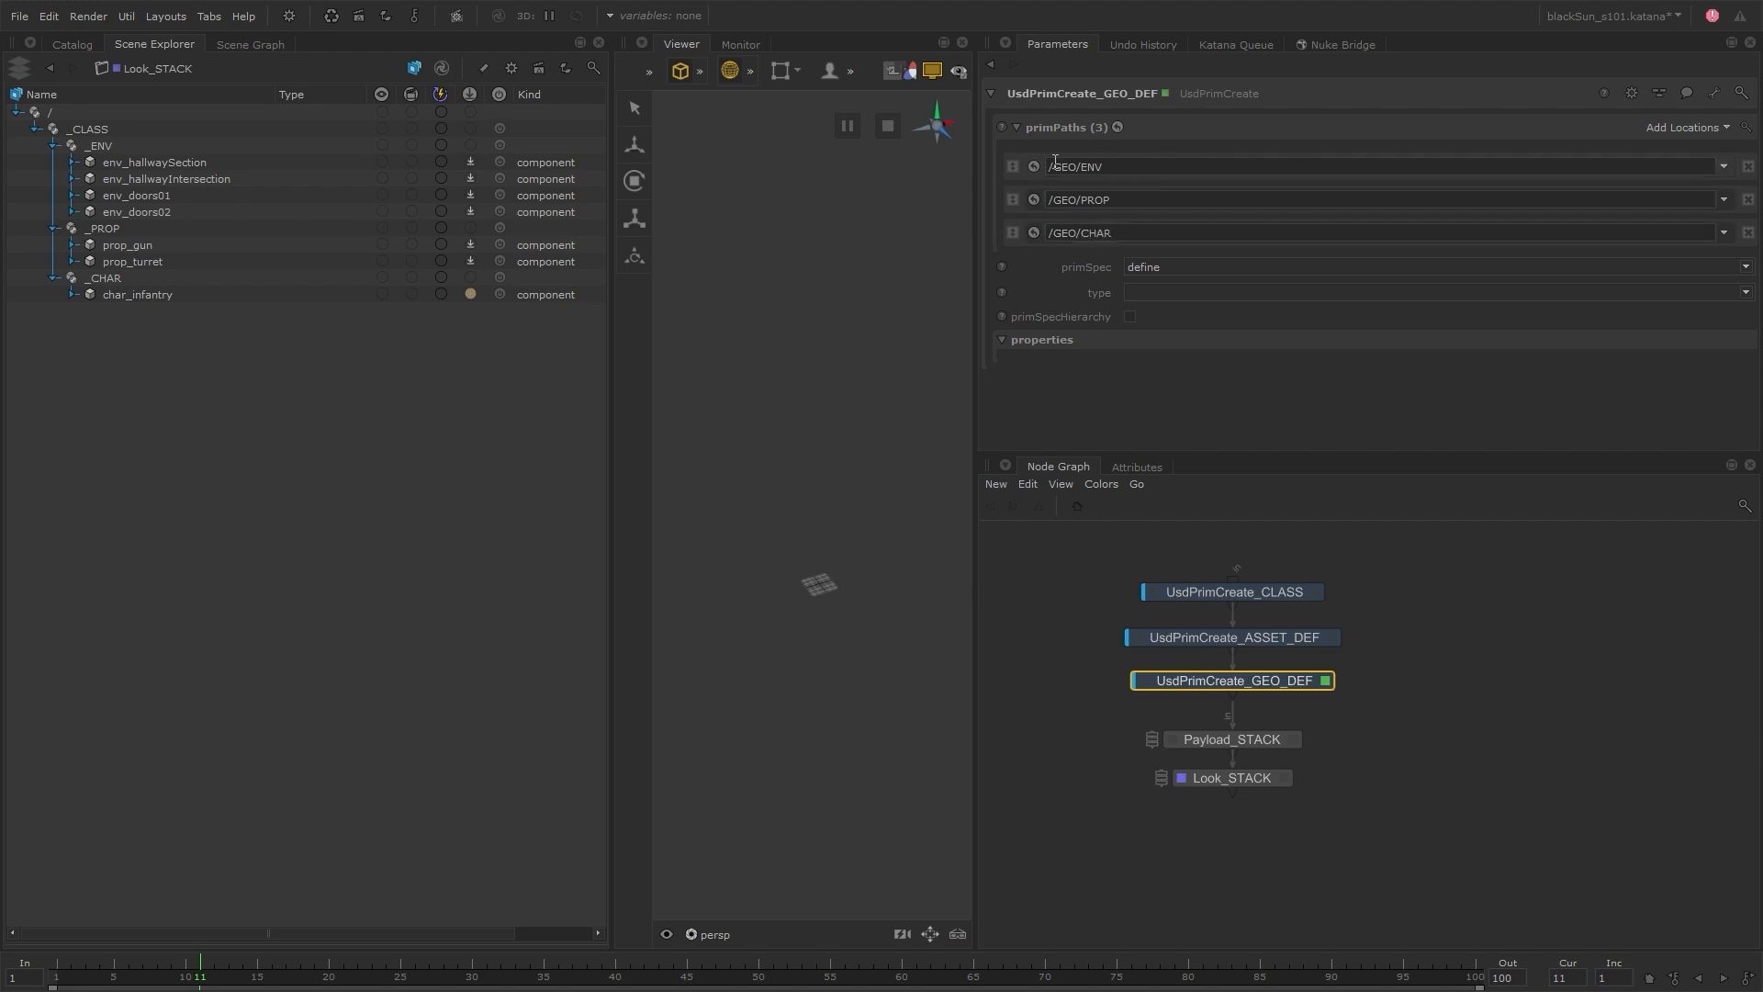
Add the prim path /GEO/ENV/DOORS, extend /GEO/ENV to /GEO/ENV/HALLWAY, and place DOORS first in the list
click(1688, 129)
click(1650, 151)
triple_click(1090, 169)
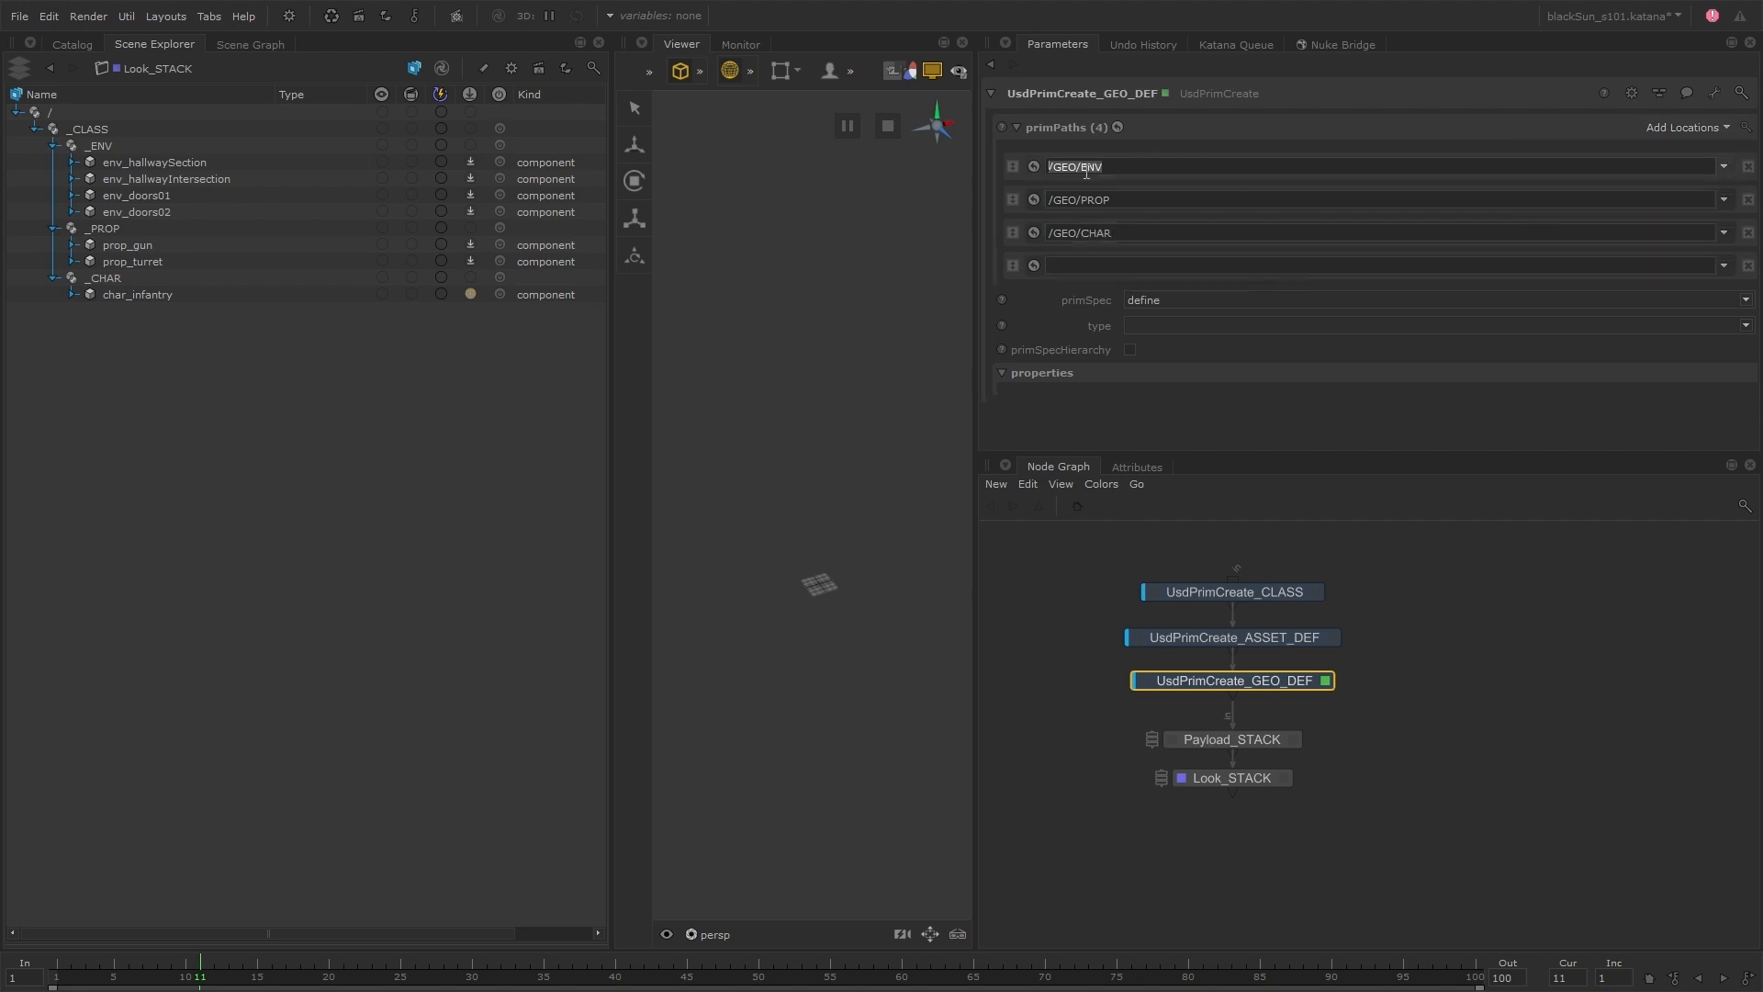
key(ctrl+c)
click(1103, 266)
key(ctrl+v)
text(/DOORS)
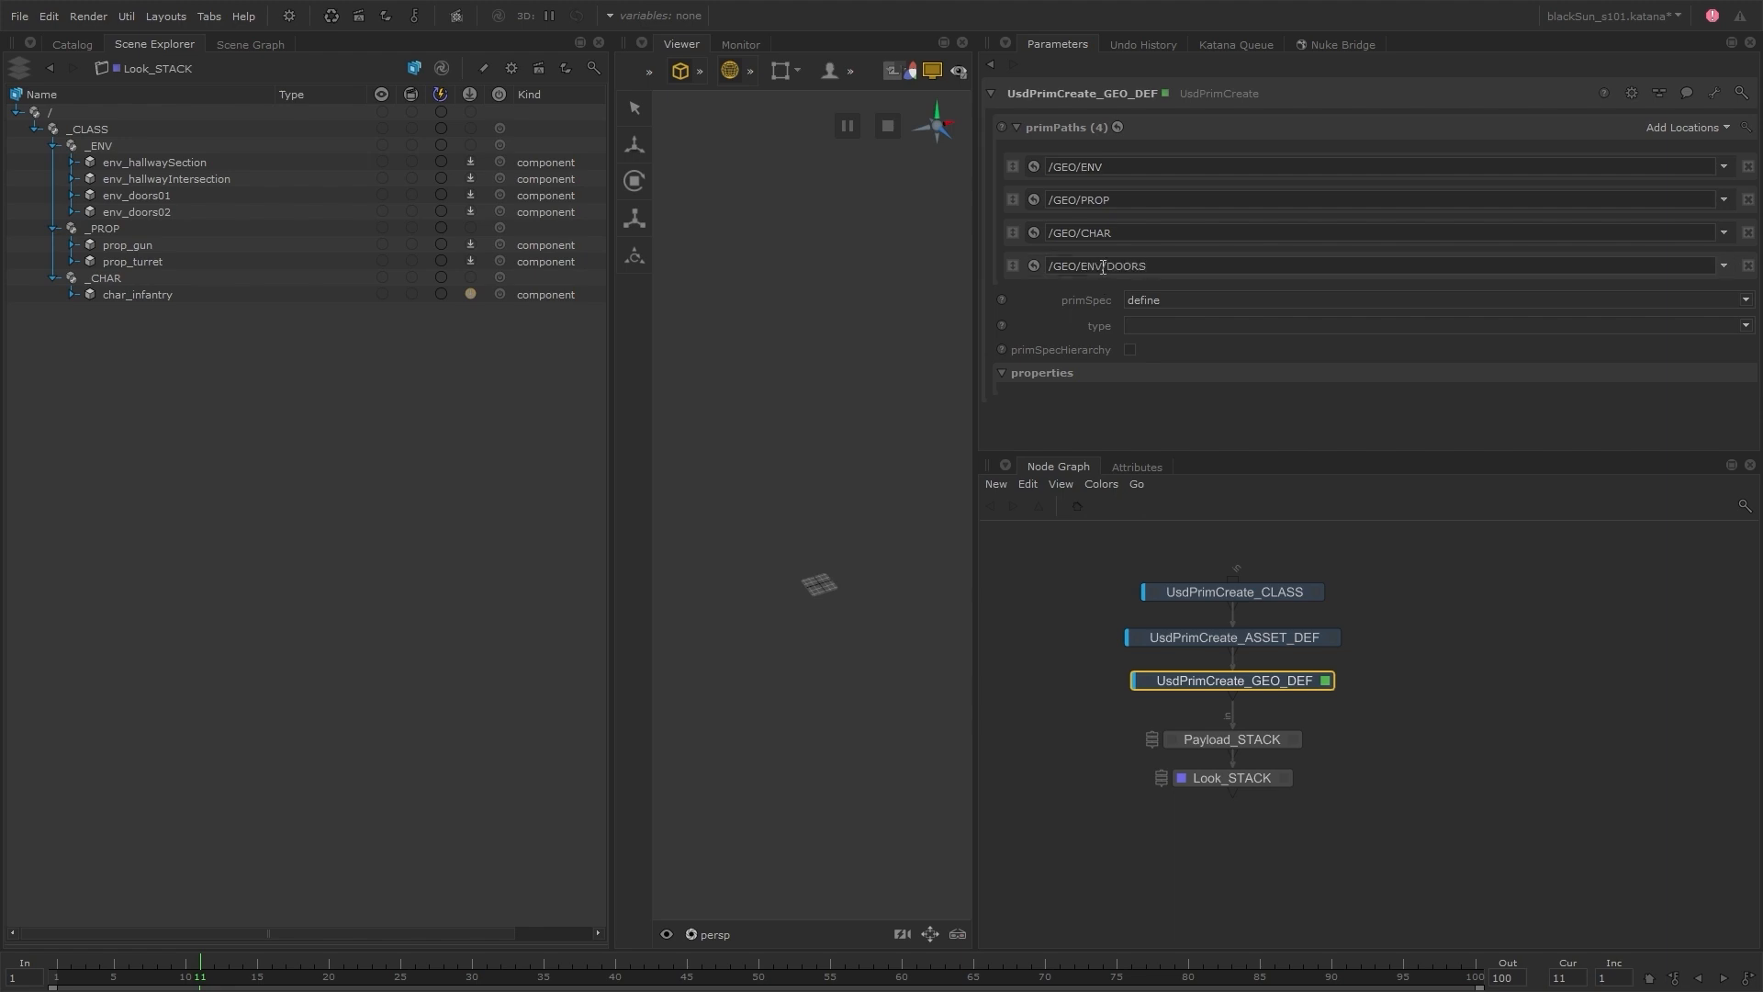
click(1117, 165)
text(/HALLWAY)
drag(1013, 266, 1015, 152)
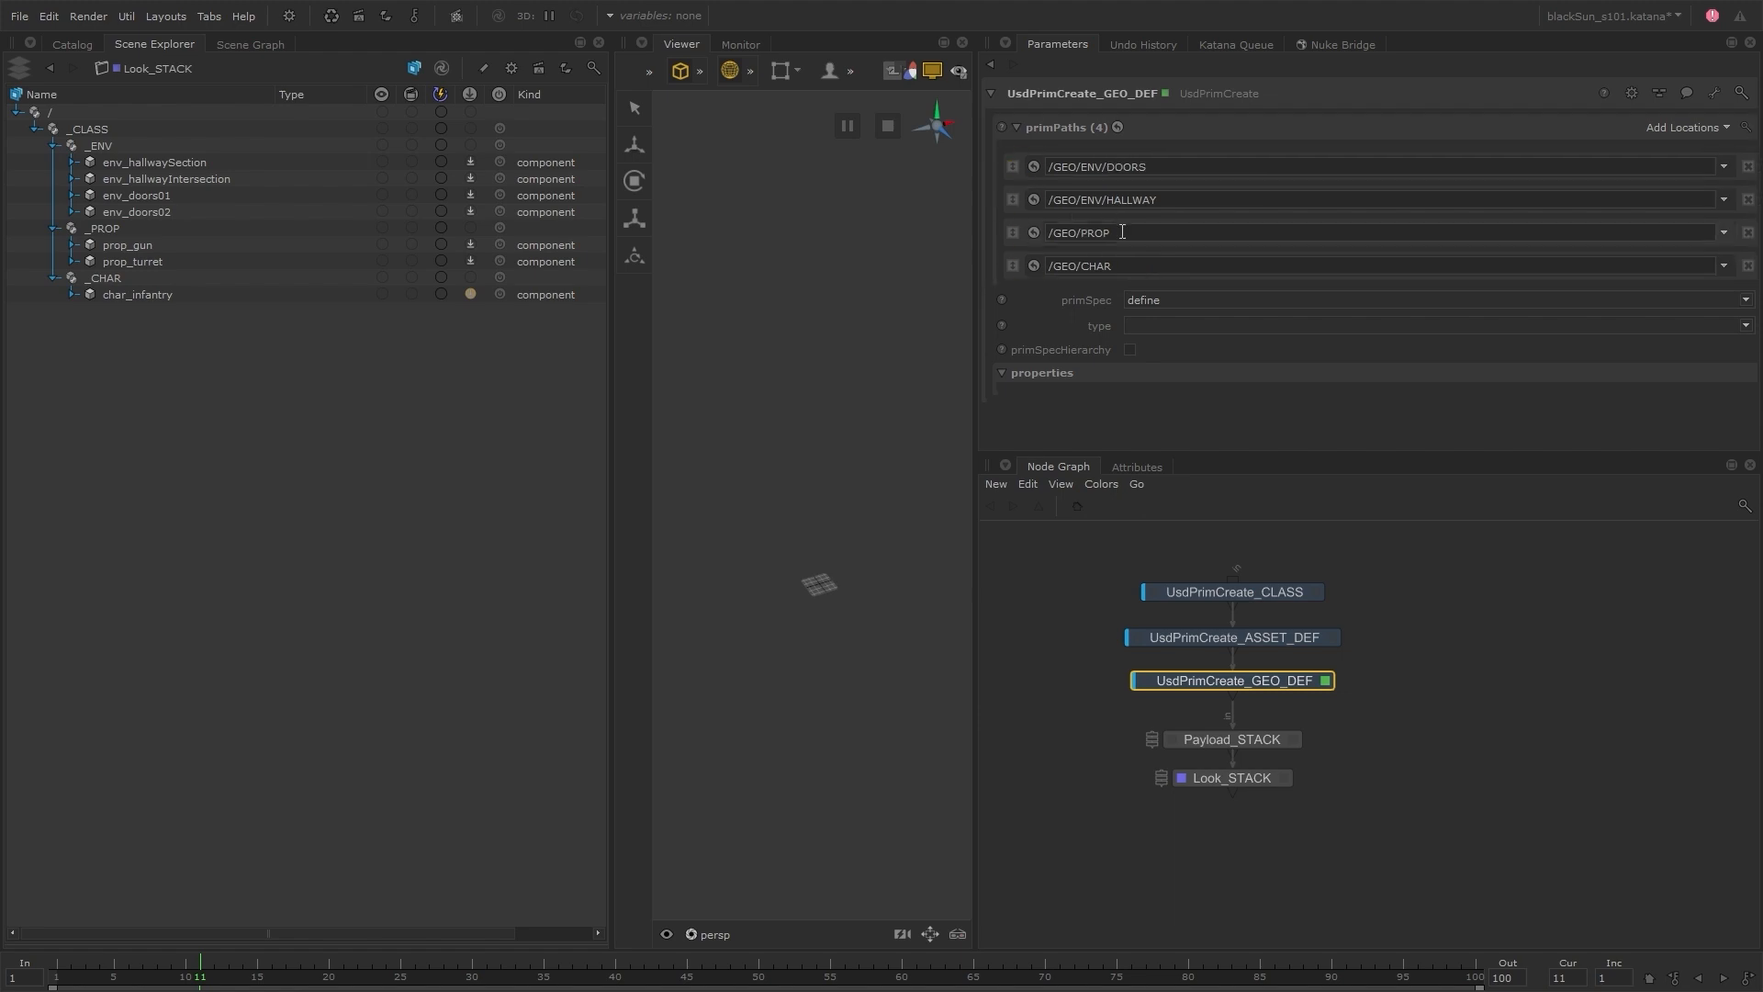
Add the prim path /GEO/PROP/GUN, extend /GEO/PROP to /GEO/PROP/TURRET, and place GUN directly above /GEO/CHAR
click(1682, 125)
click(1630, 154)
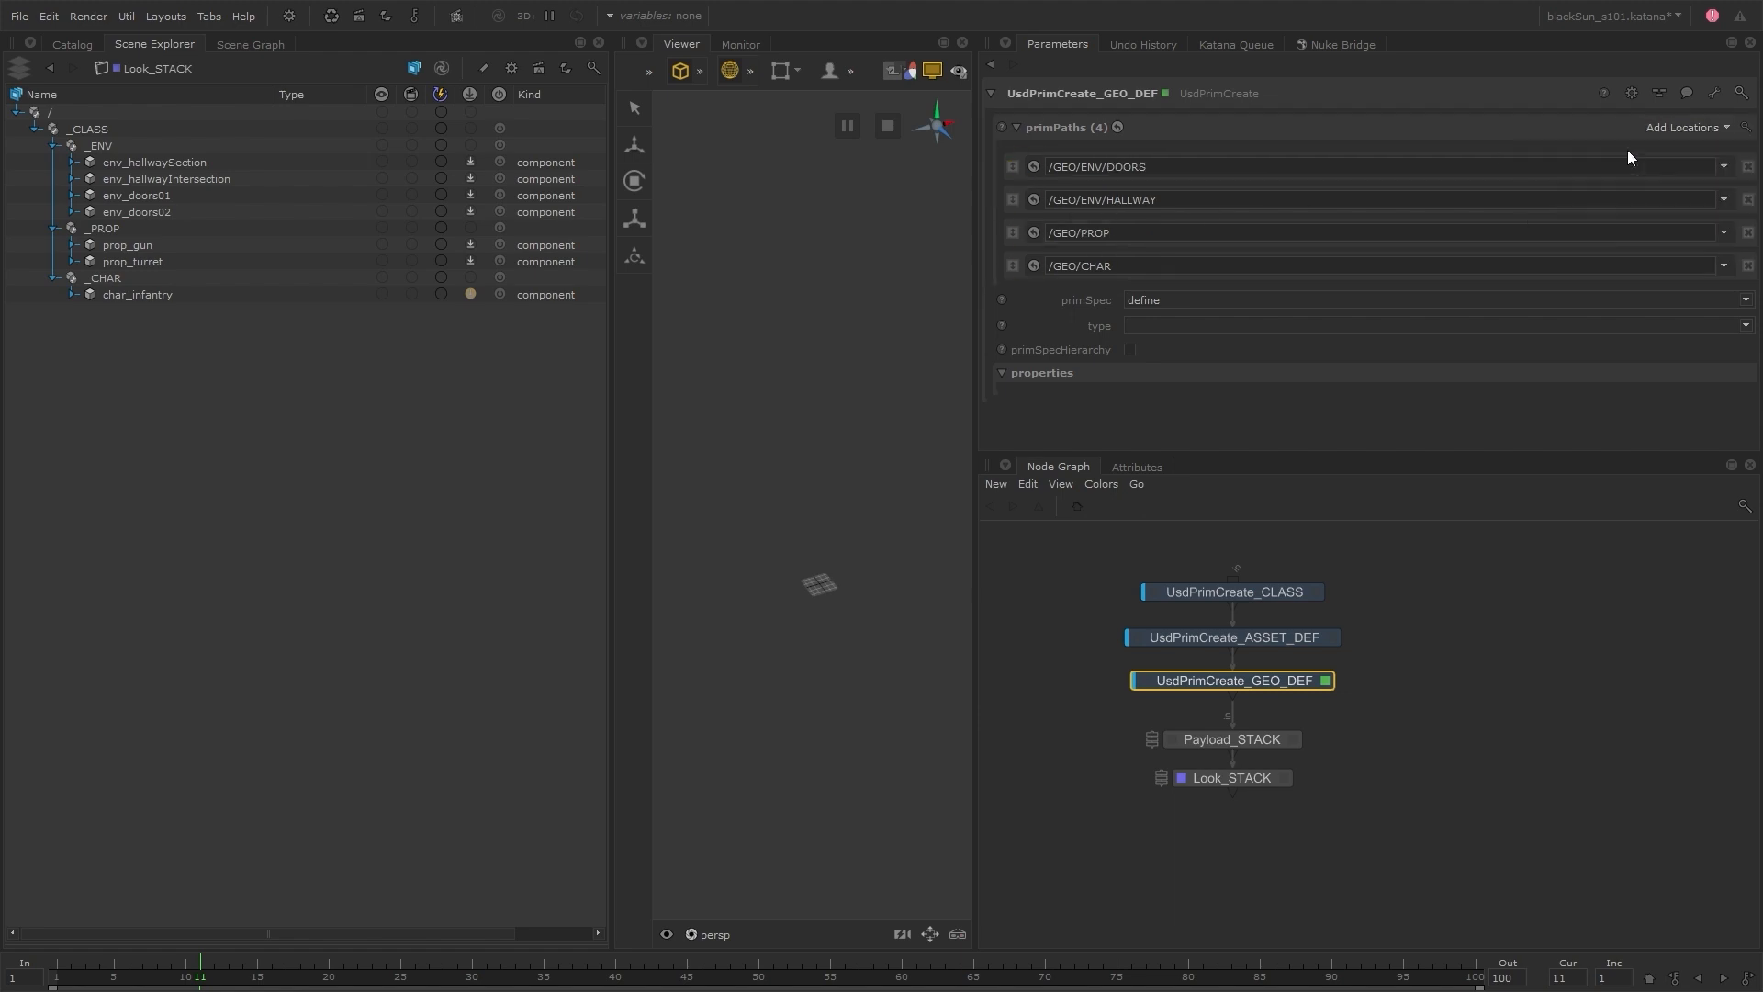
triple_click(1130, 234)
text(/GUN)
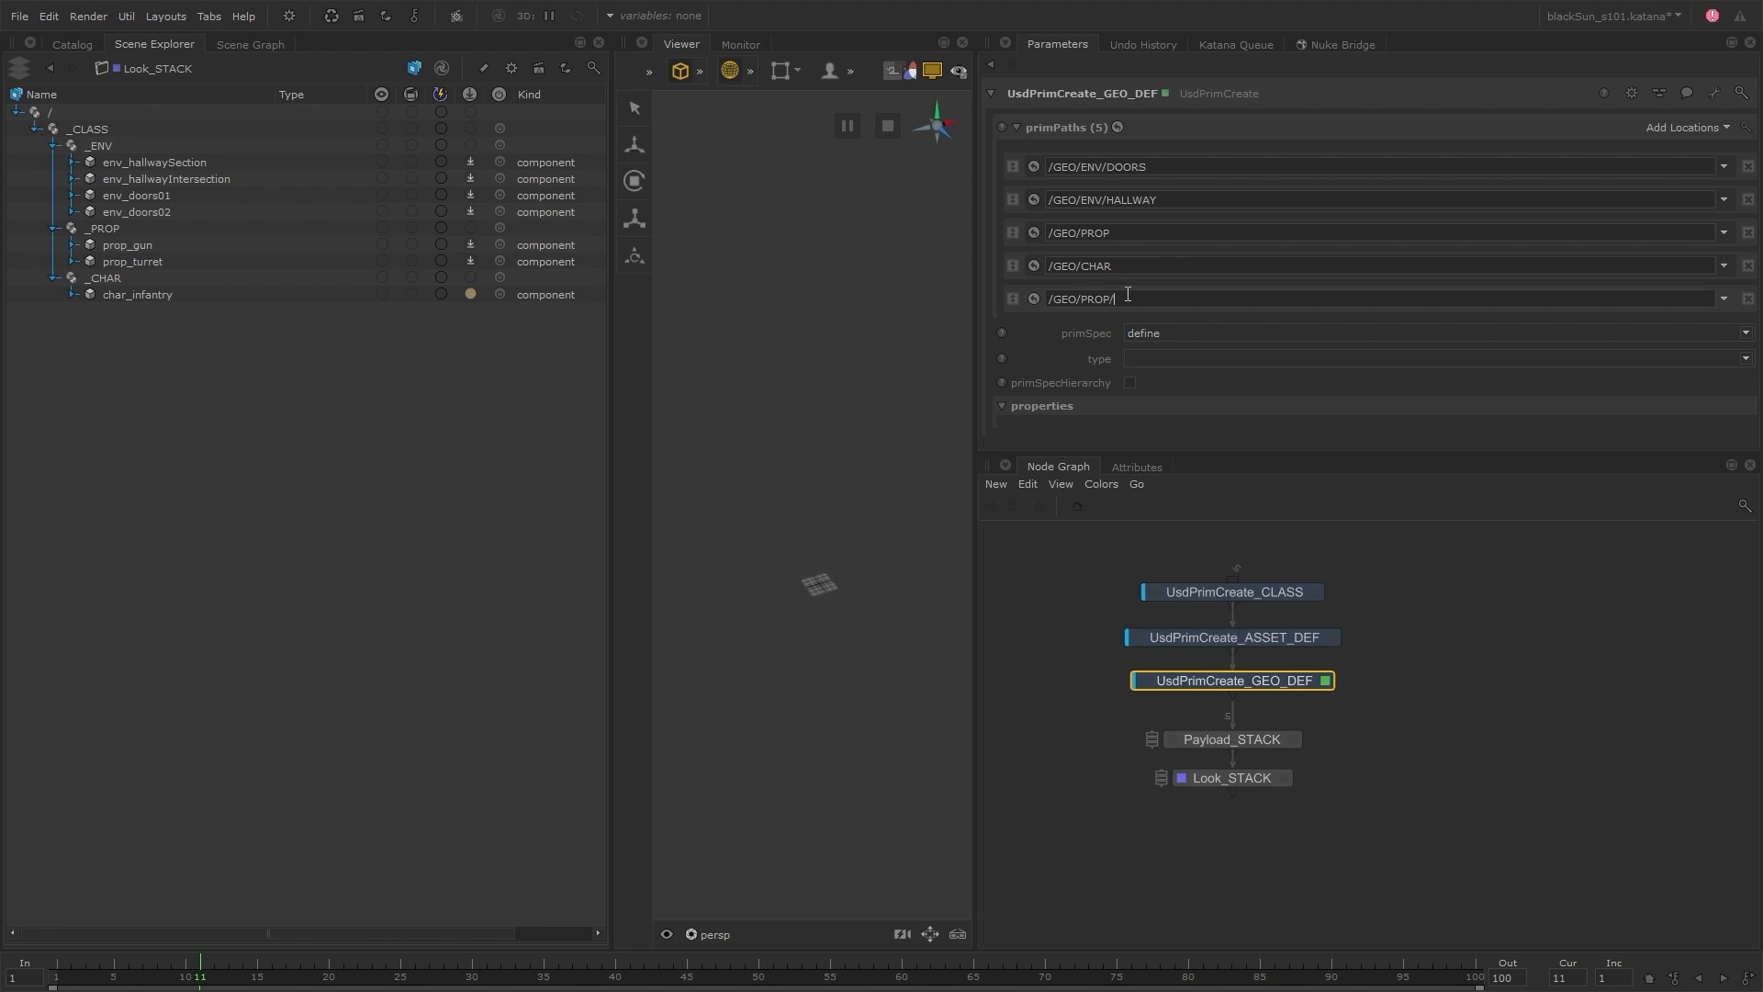
click(1131, 240)
text(/TURRET)
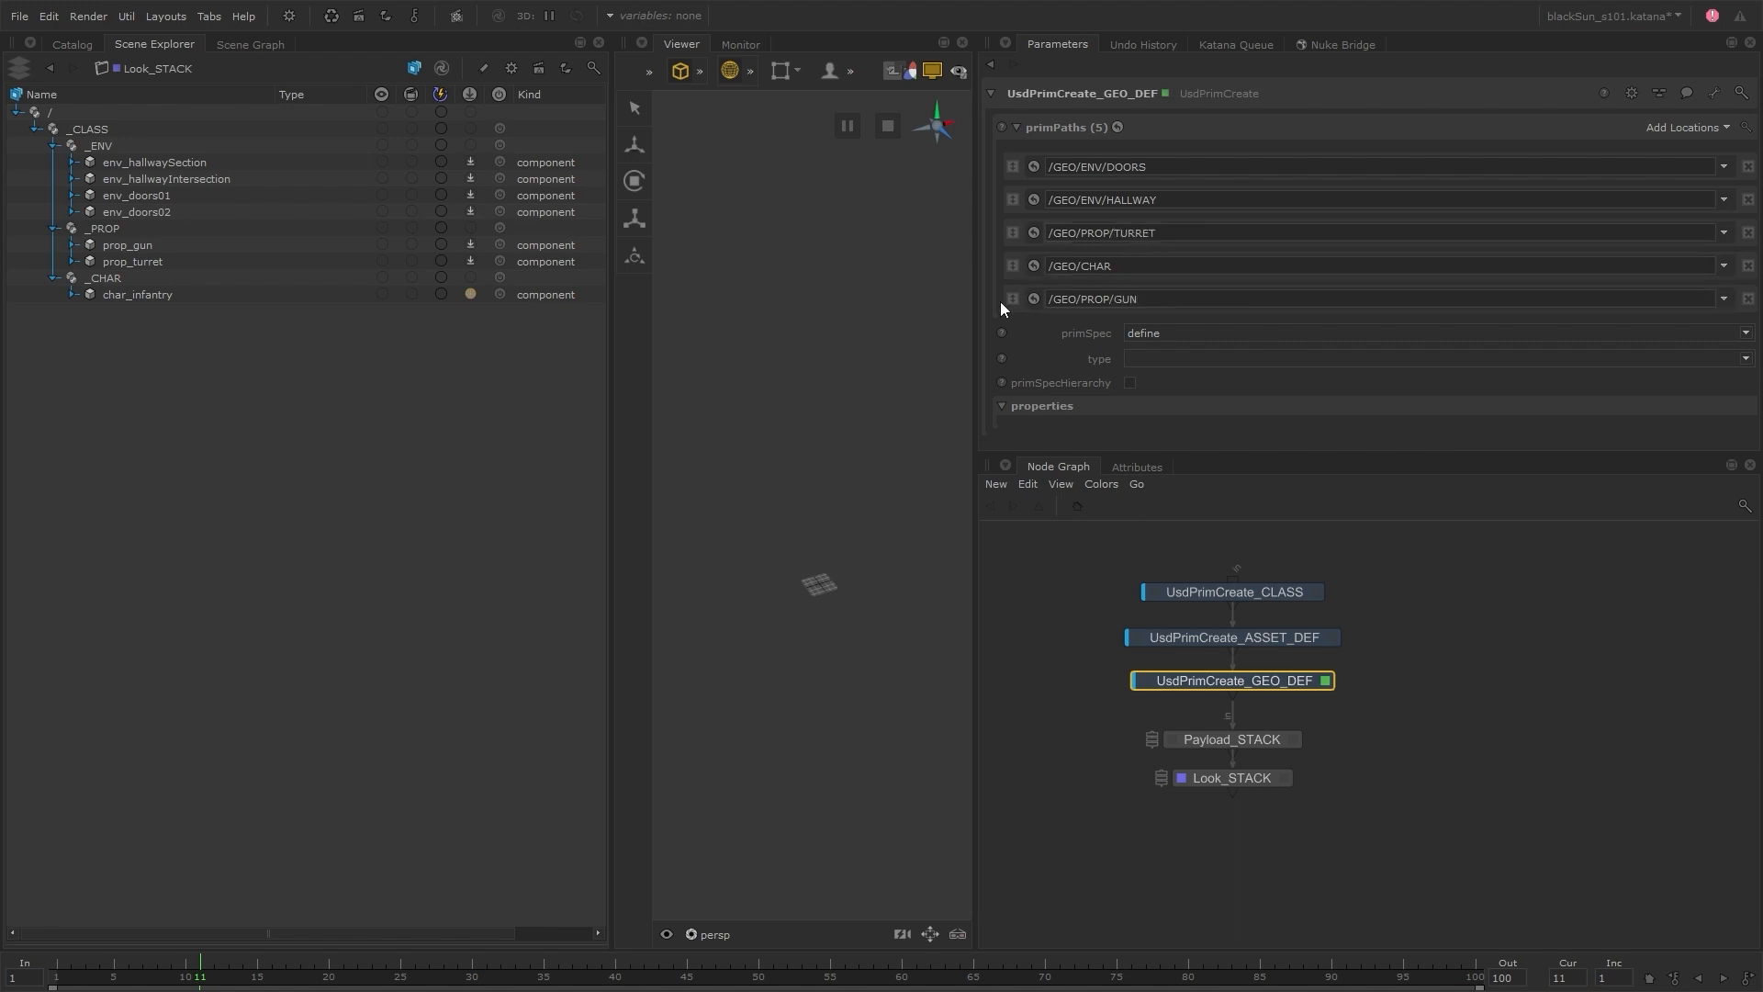
drag(1012, 299, 1015, 252)
Enable primSpecHierarchy on UsdPrimCreate_GEO_DEF and fully expand the GEO prim in the scene hierarchy
click(1129, 383)
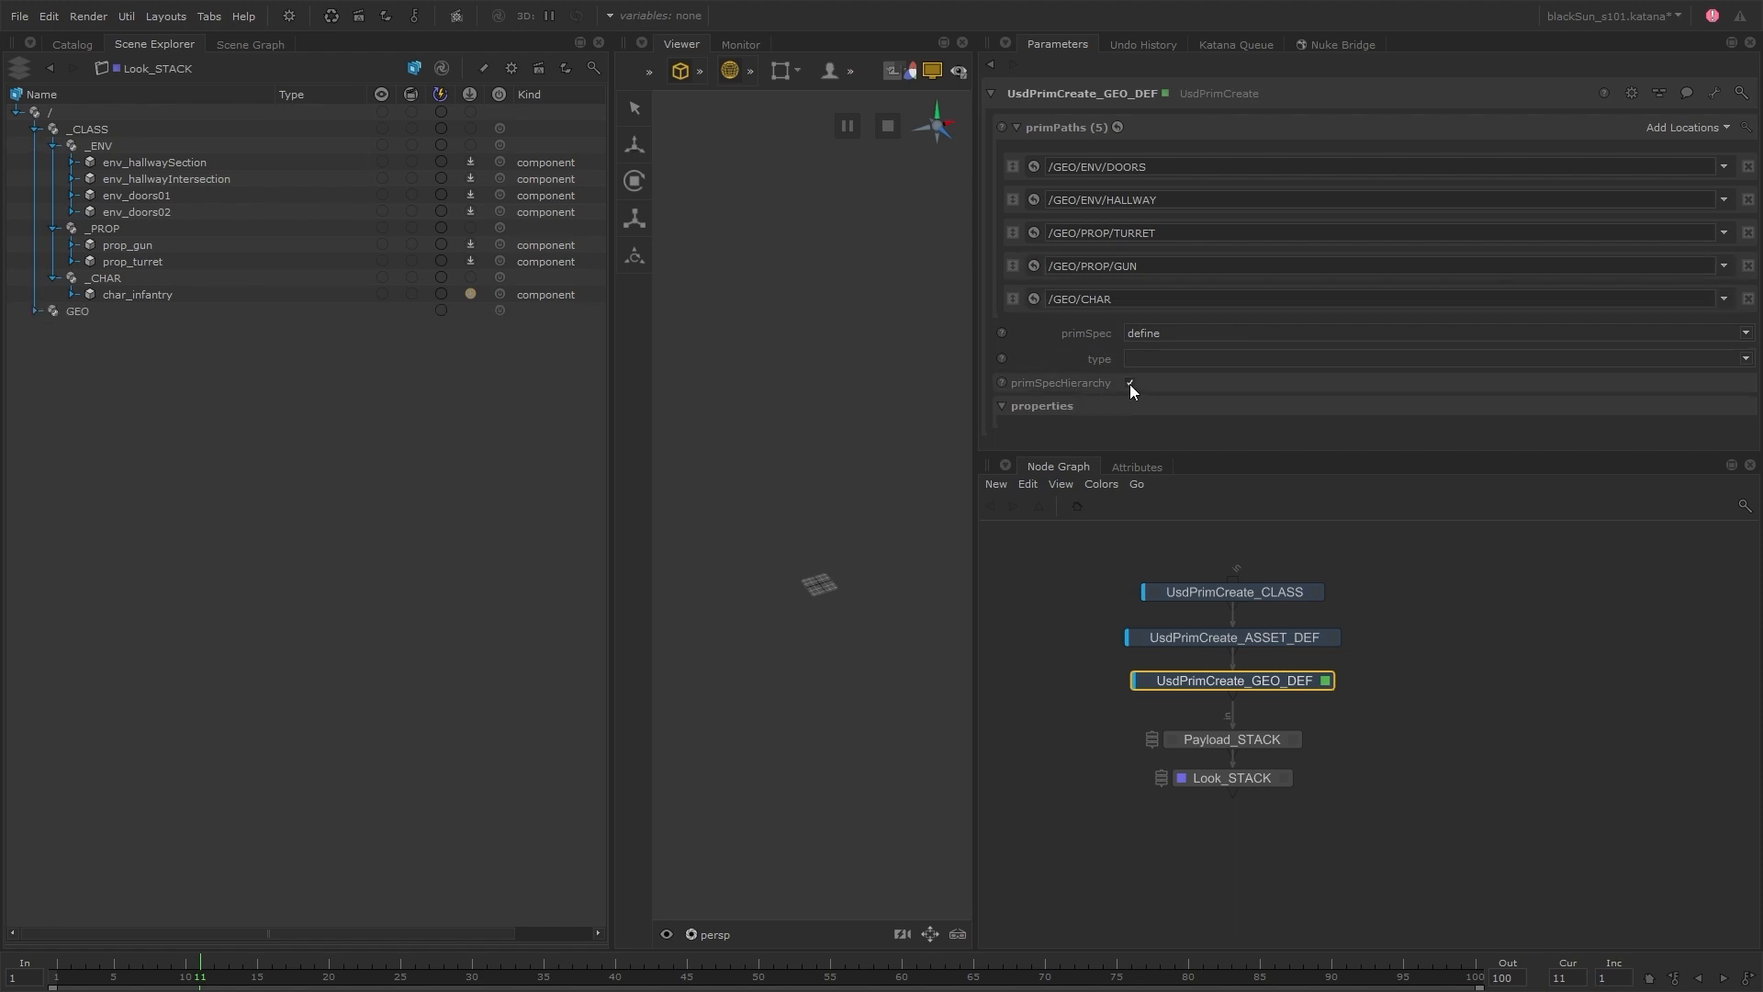
right_click(82, 311)
click(133, 312)
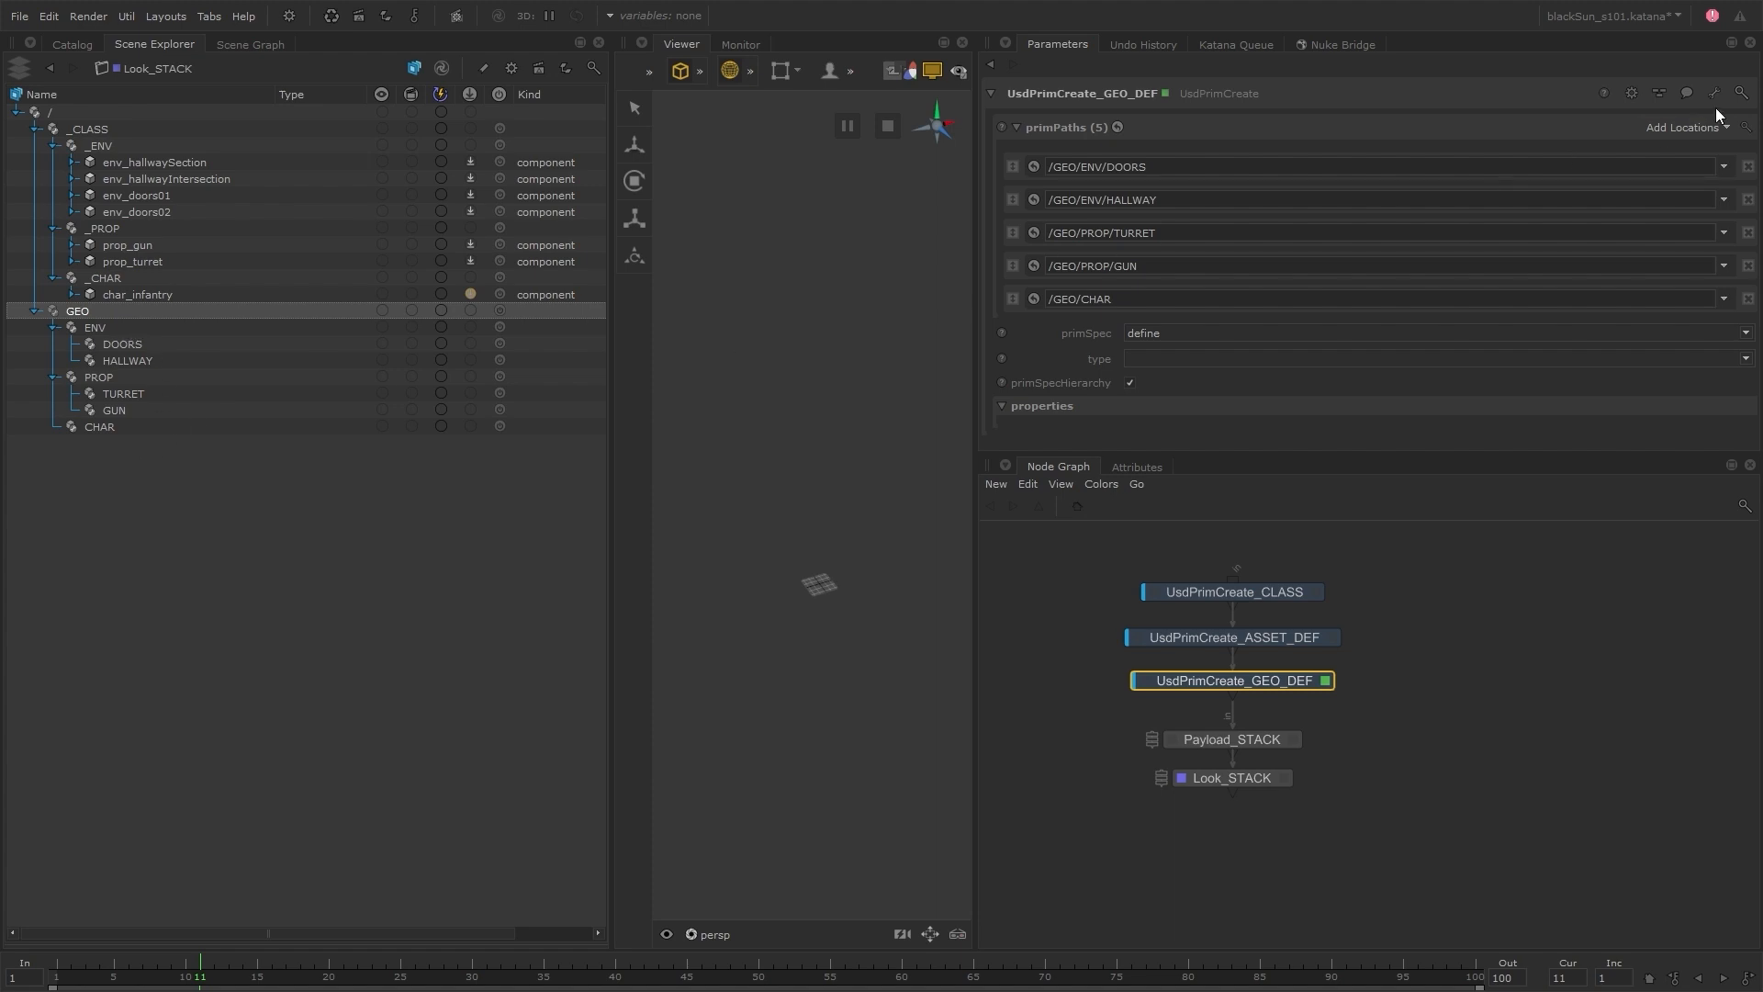
Add a sixth prim path, /CAM, to UsdPrimCreate_GEO_DEF
click(1688, 128)
click(1623, 147)
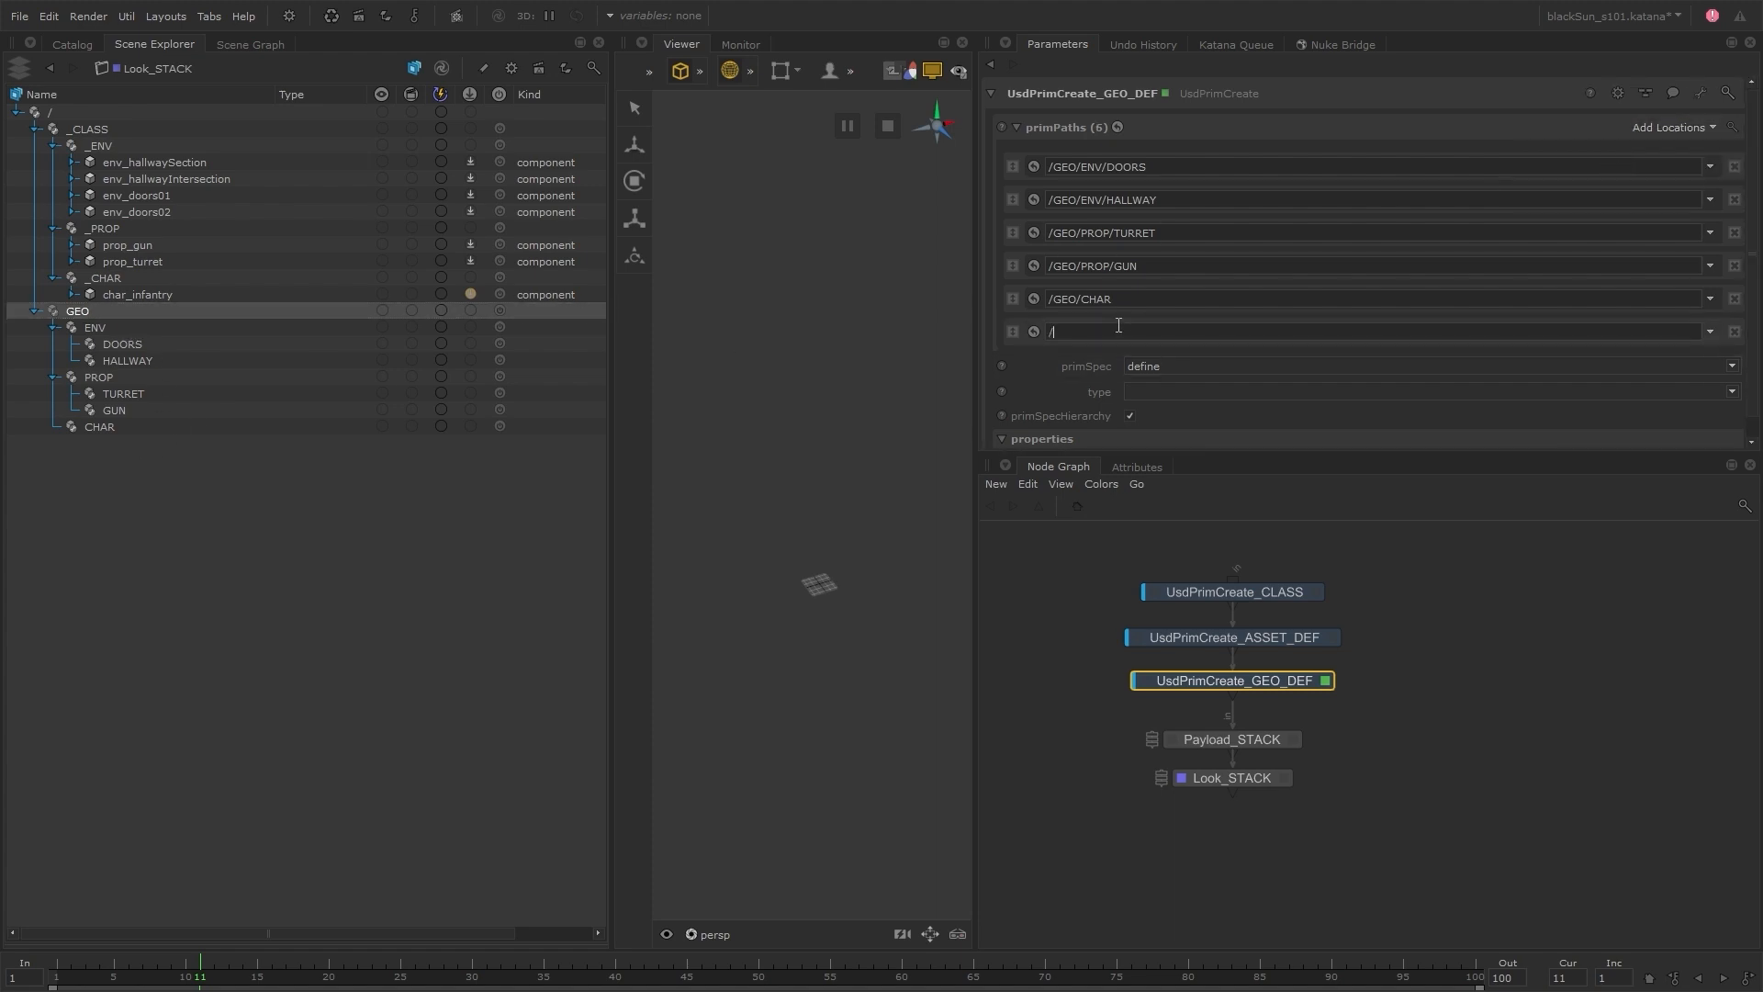
text(CAM)
key(Return)
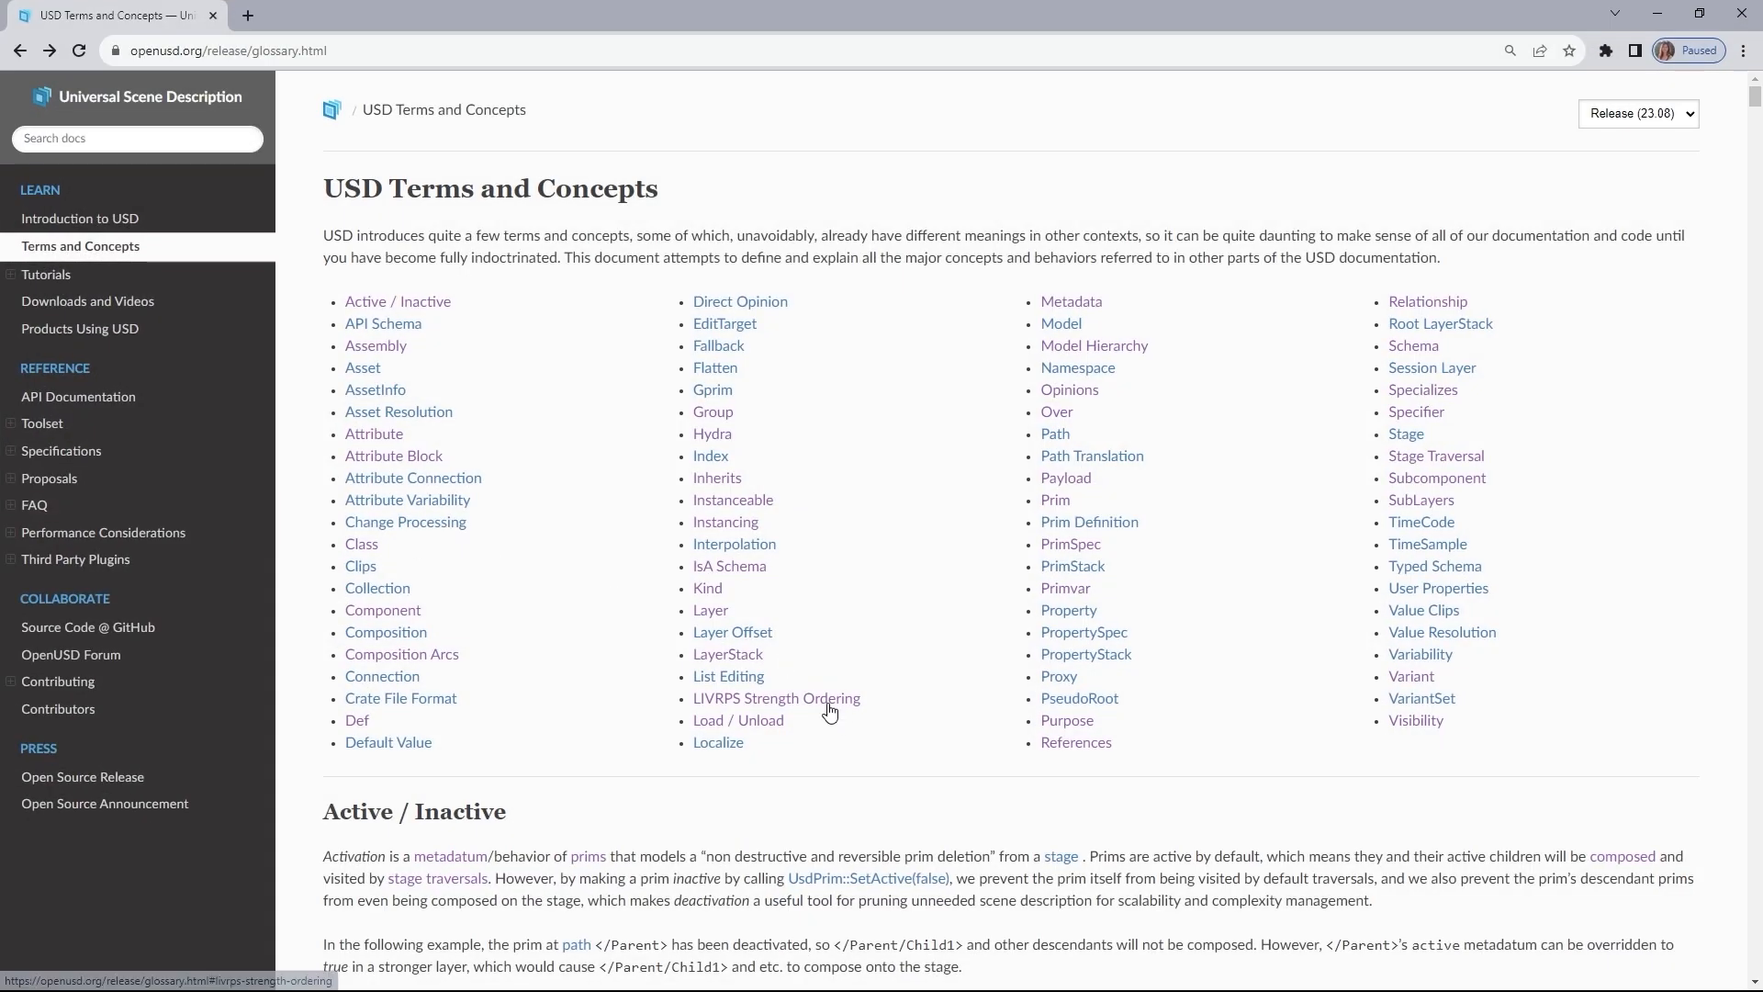
Read the LIVRPS Strength Ordering entry in the OpenUSD glossary, and switch back to Katana
click(834, 705)
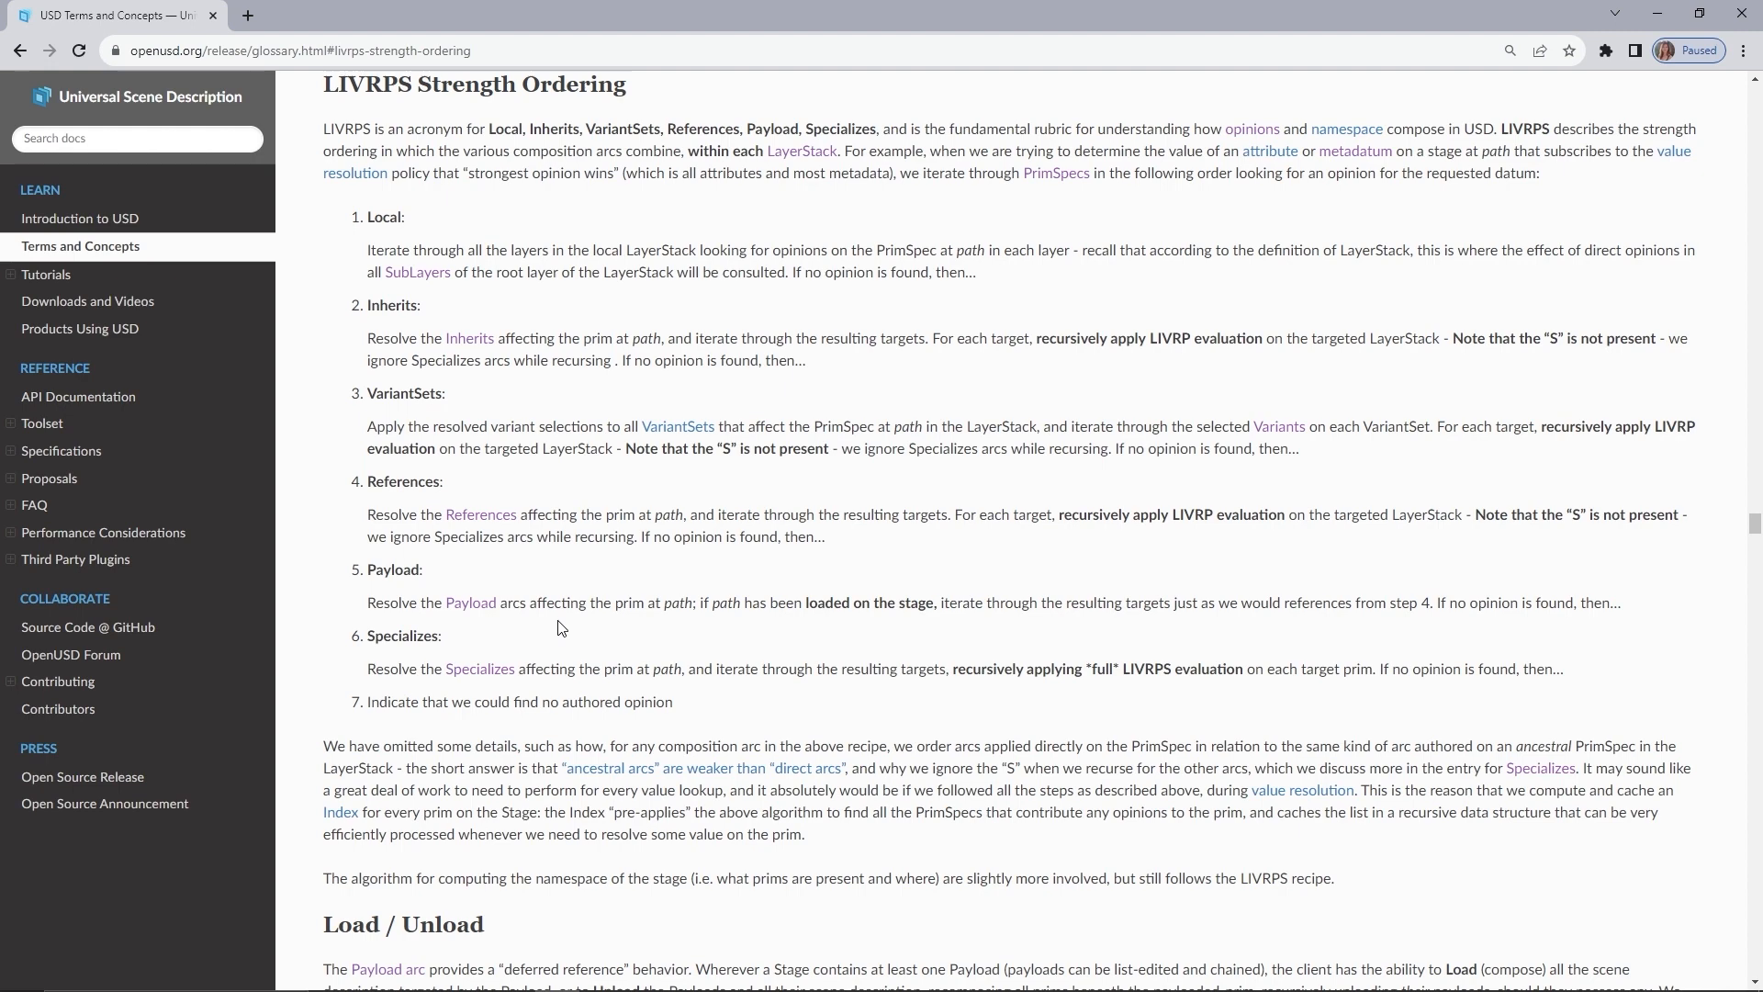
key(alt+Tab)
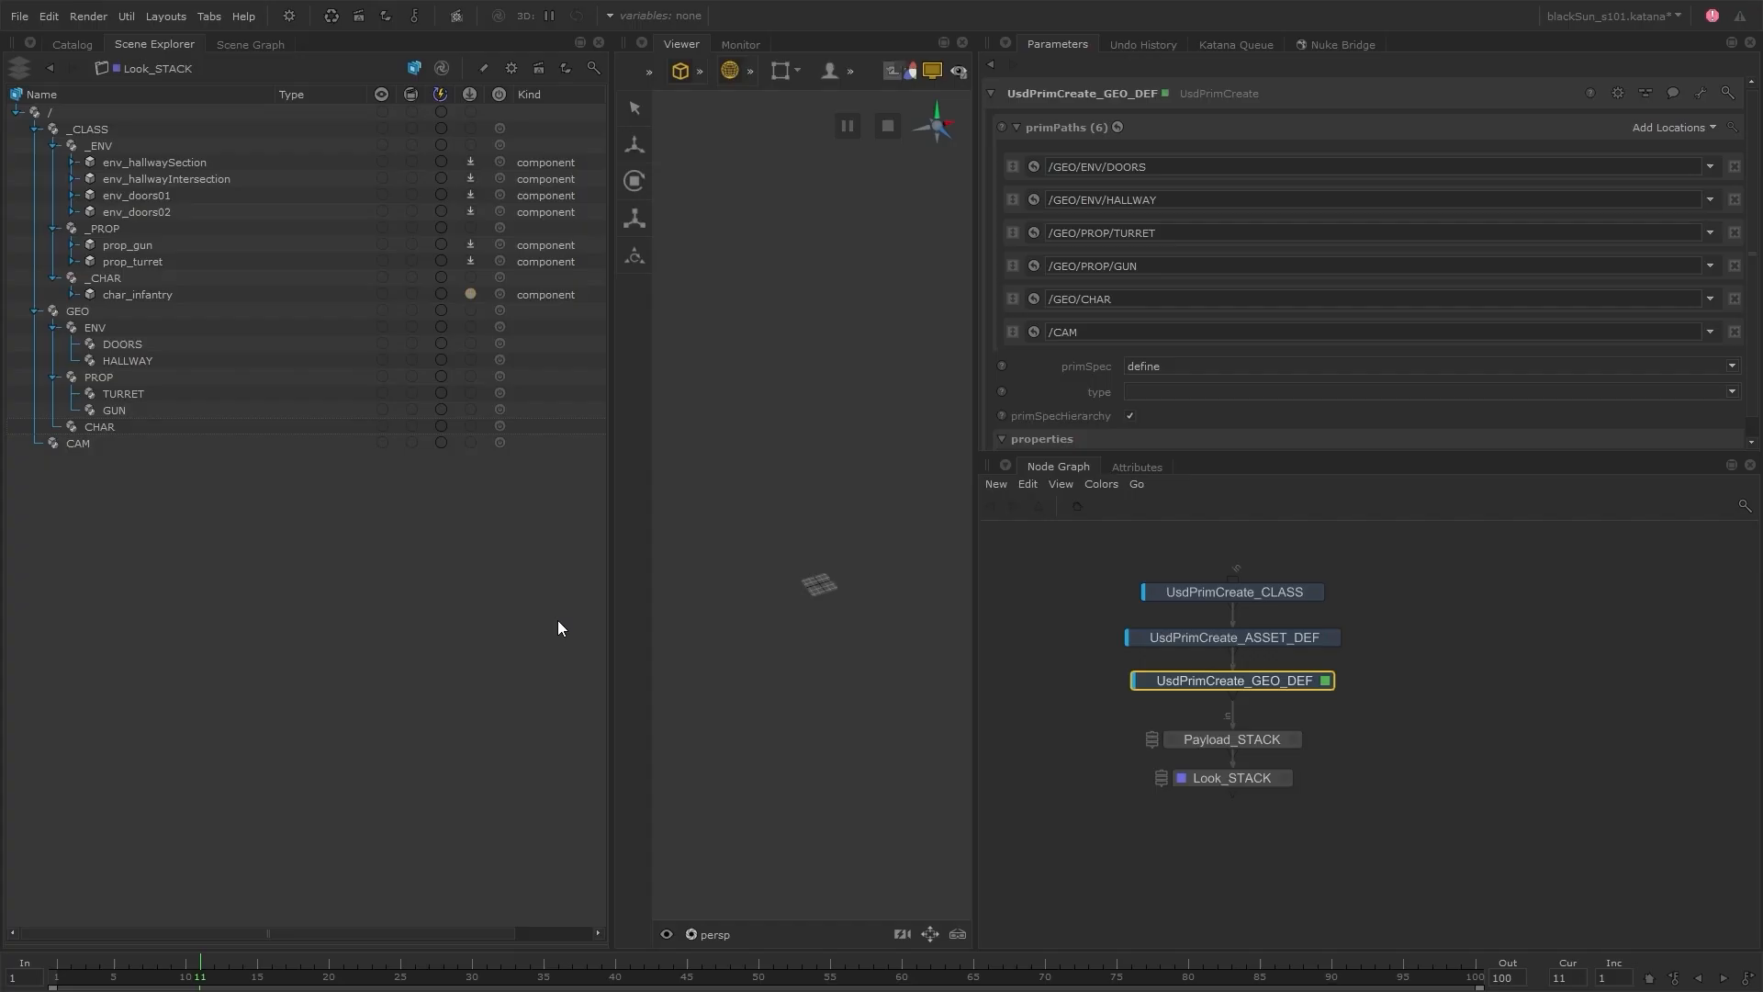
Insert a UsdSpecializeSet node below Look_STACK and make it the viewed and edited node
click(1248, 784)
middle_drag(1259, 822, 1287, 804)
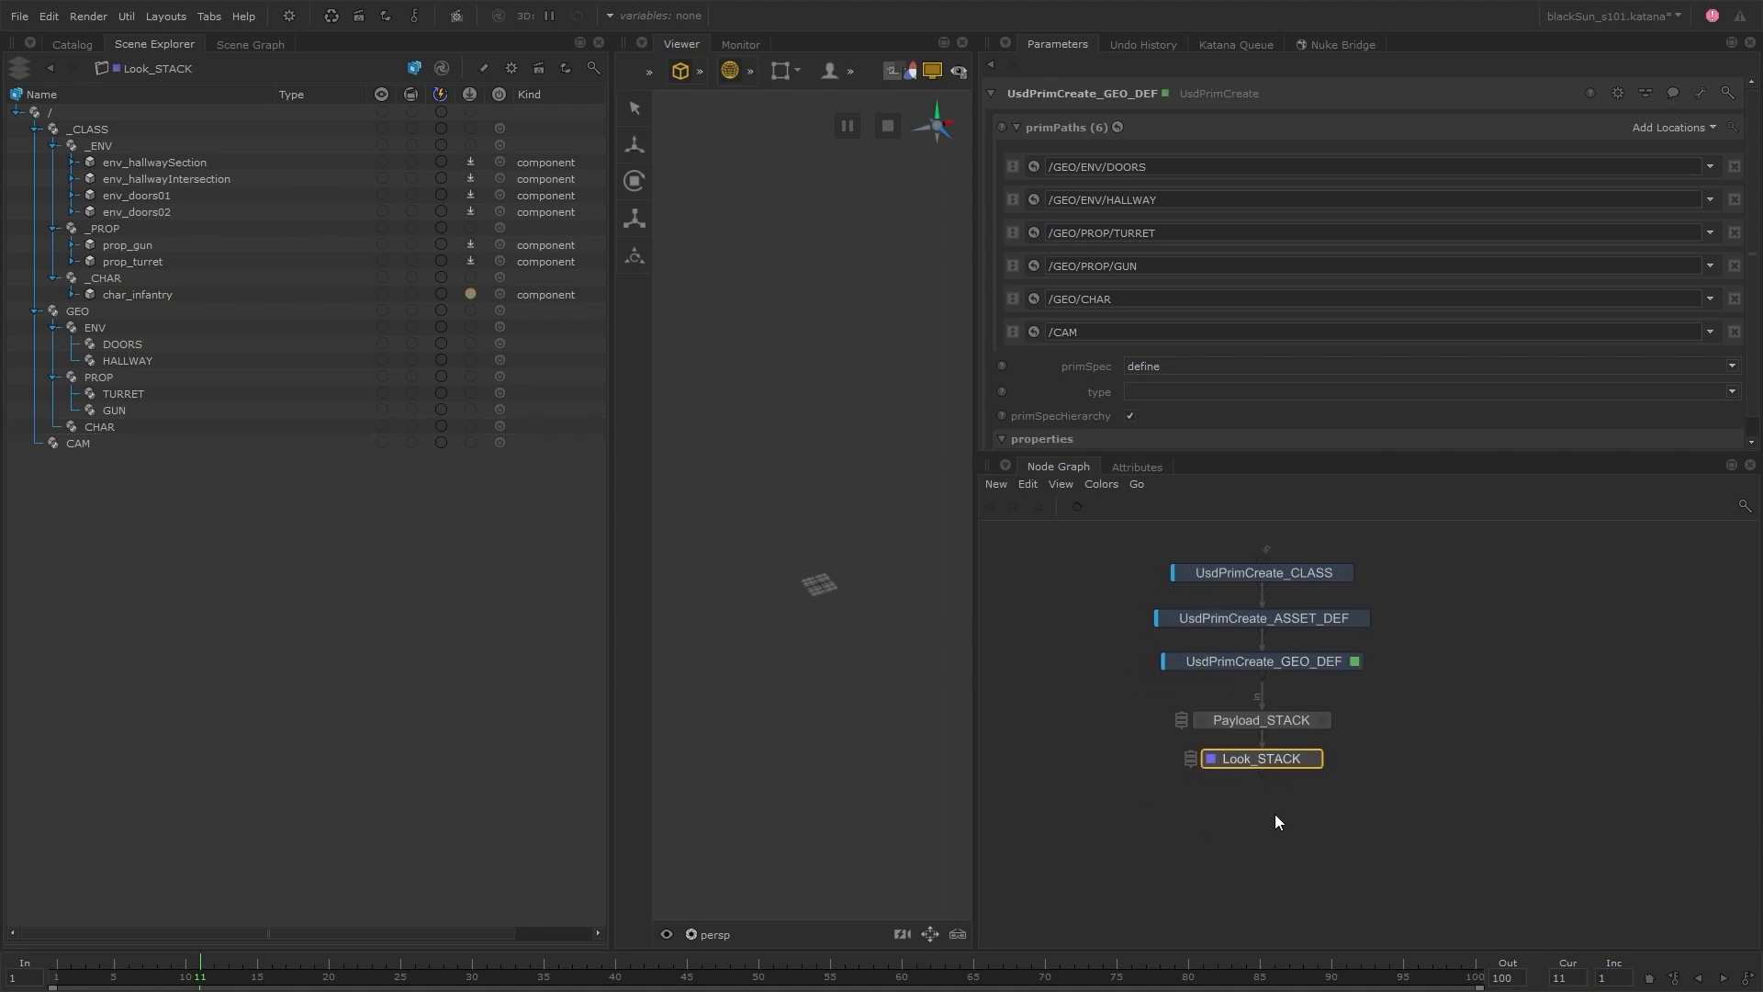
key(Tab)
text(usd)
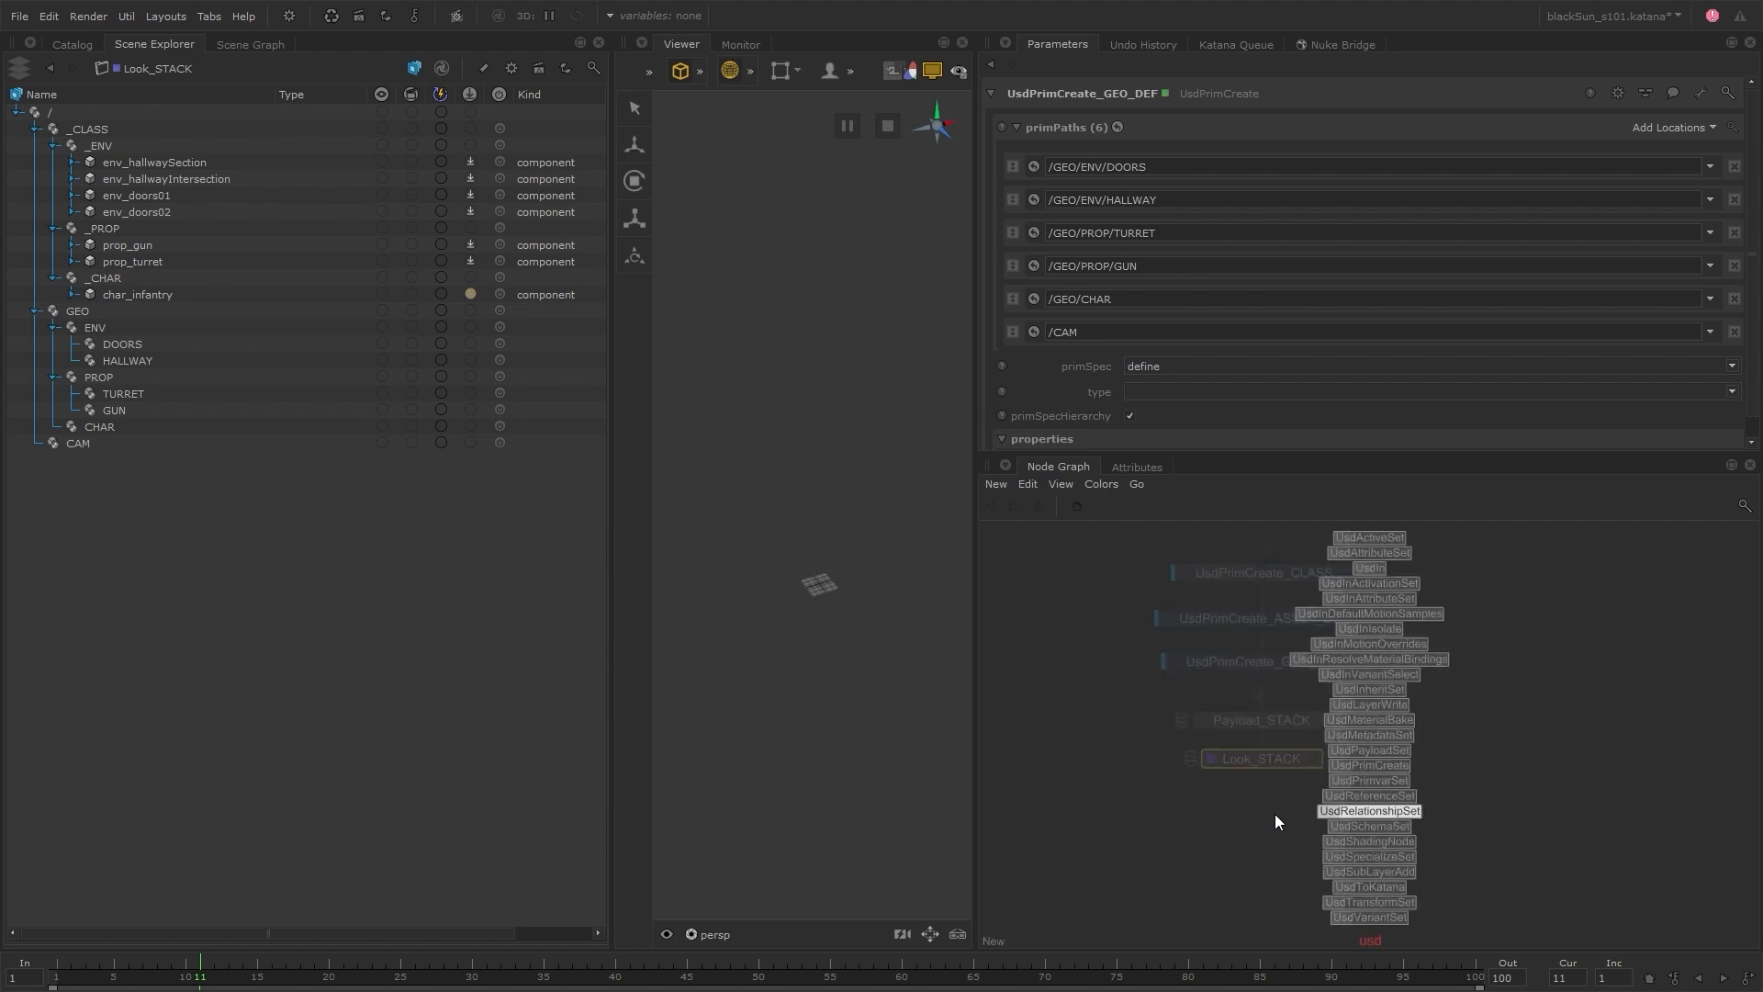
text(s)
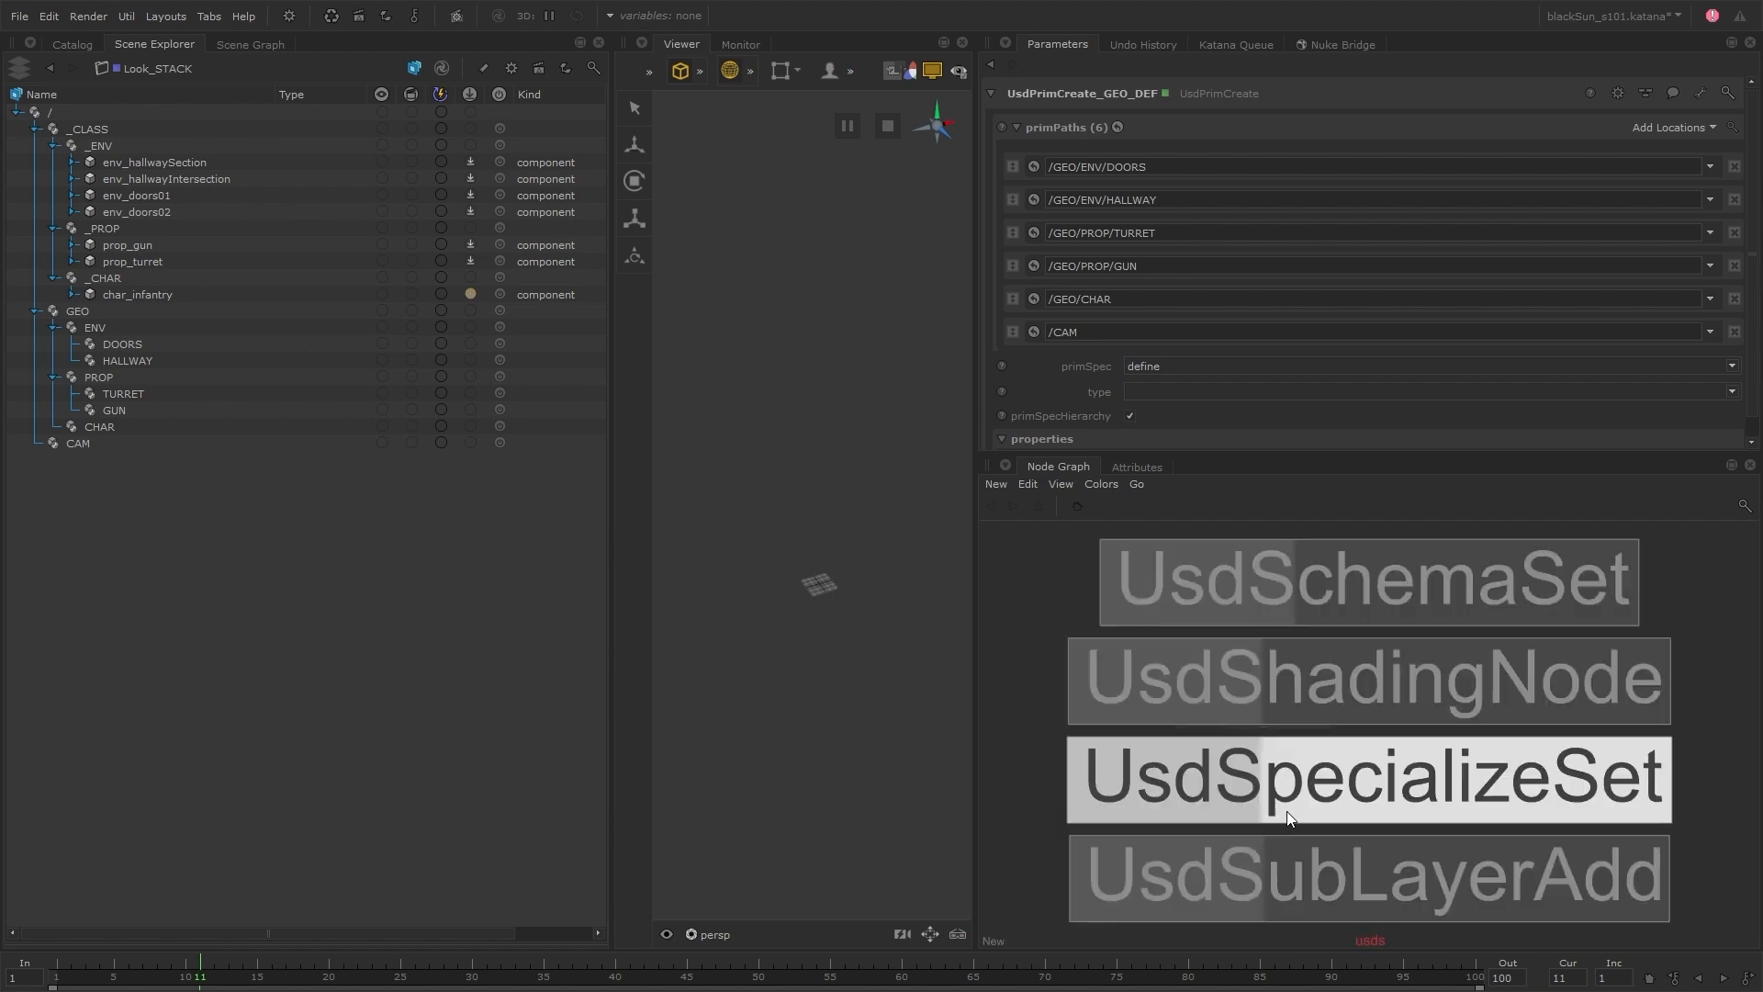
click(1383, 759)
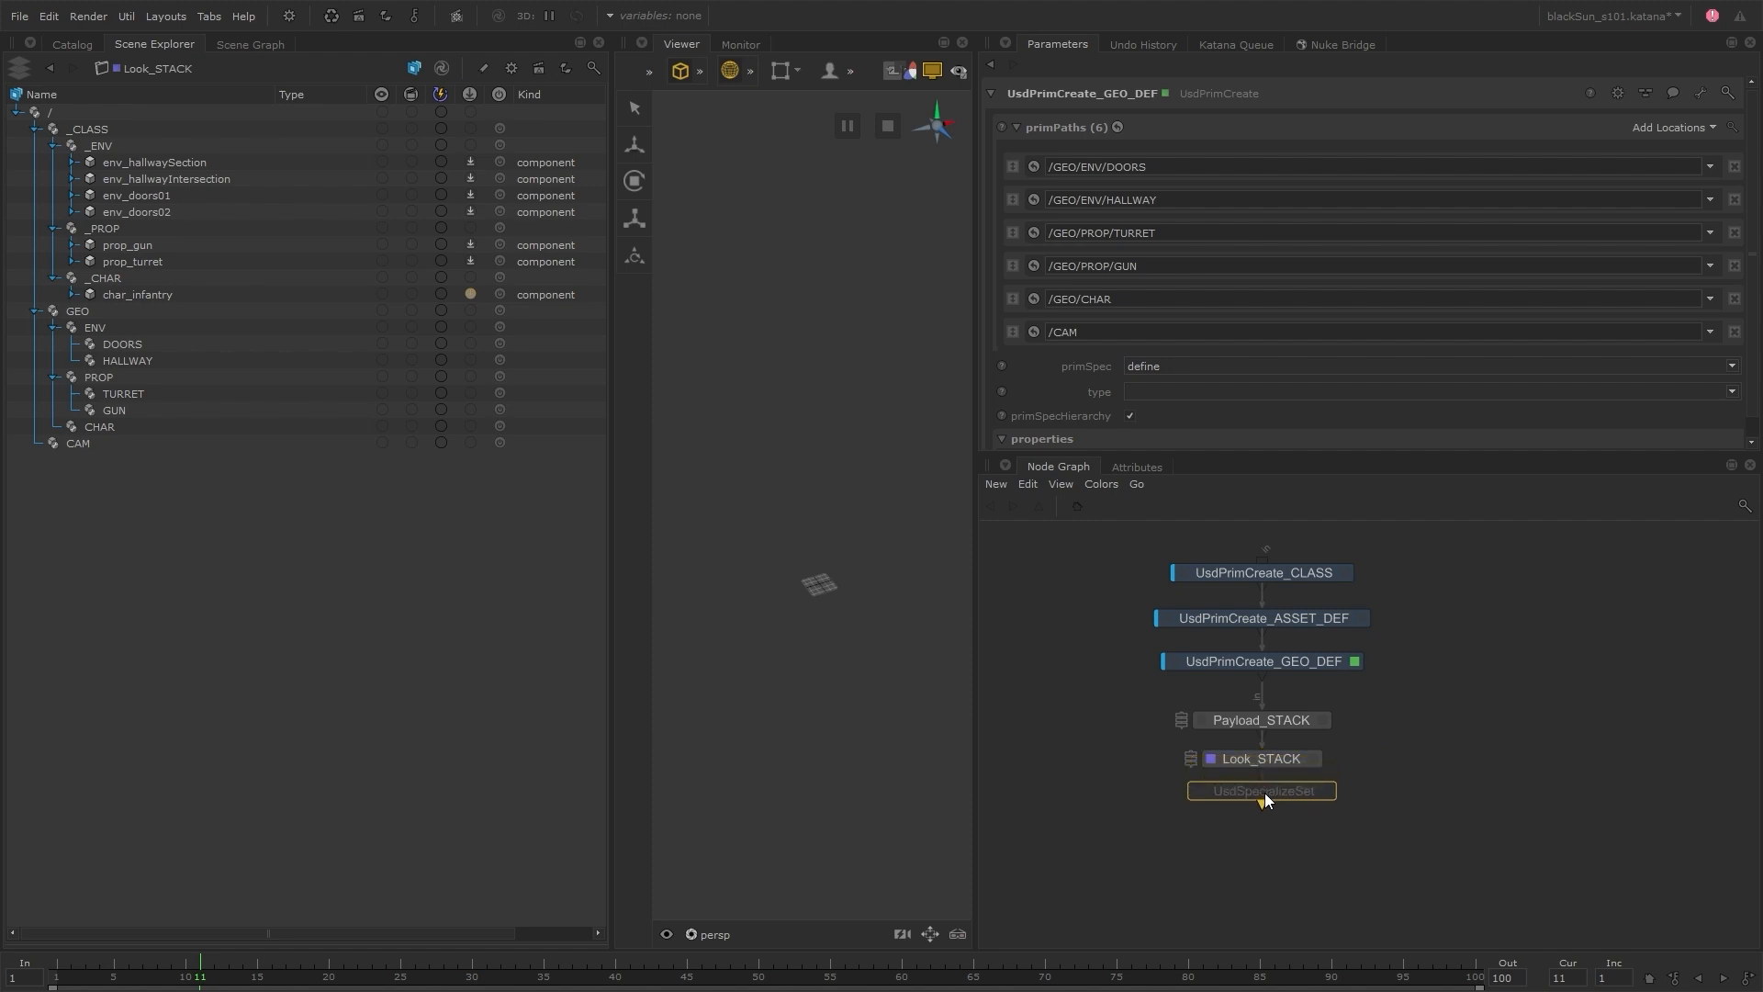
click(1264, 801)
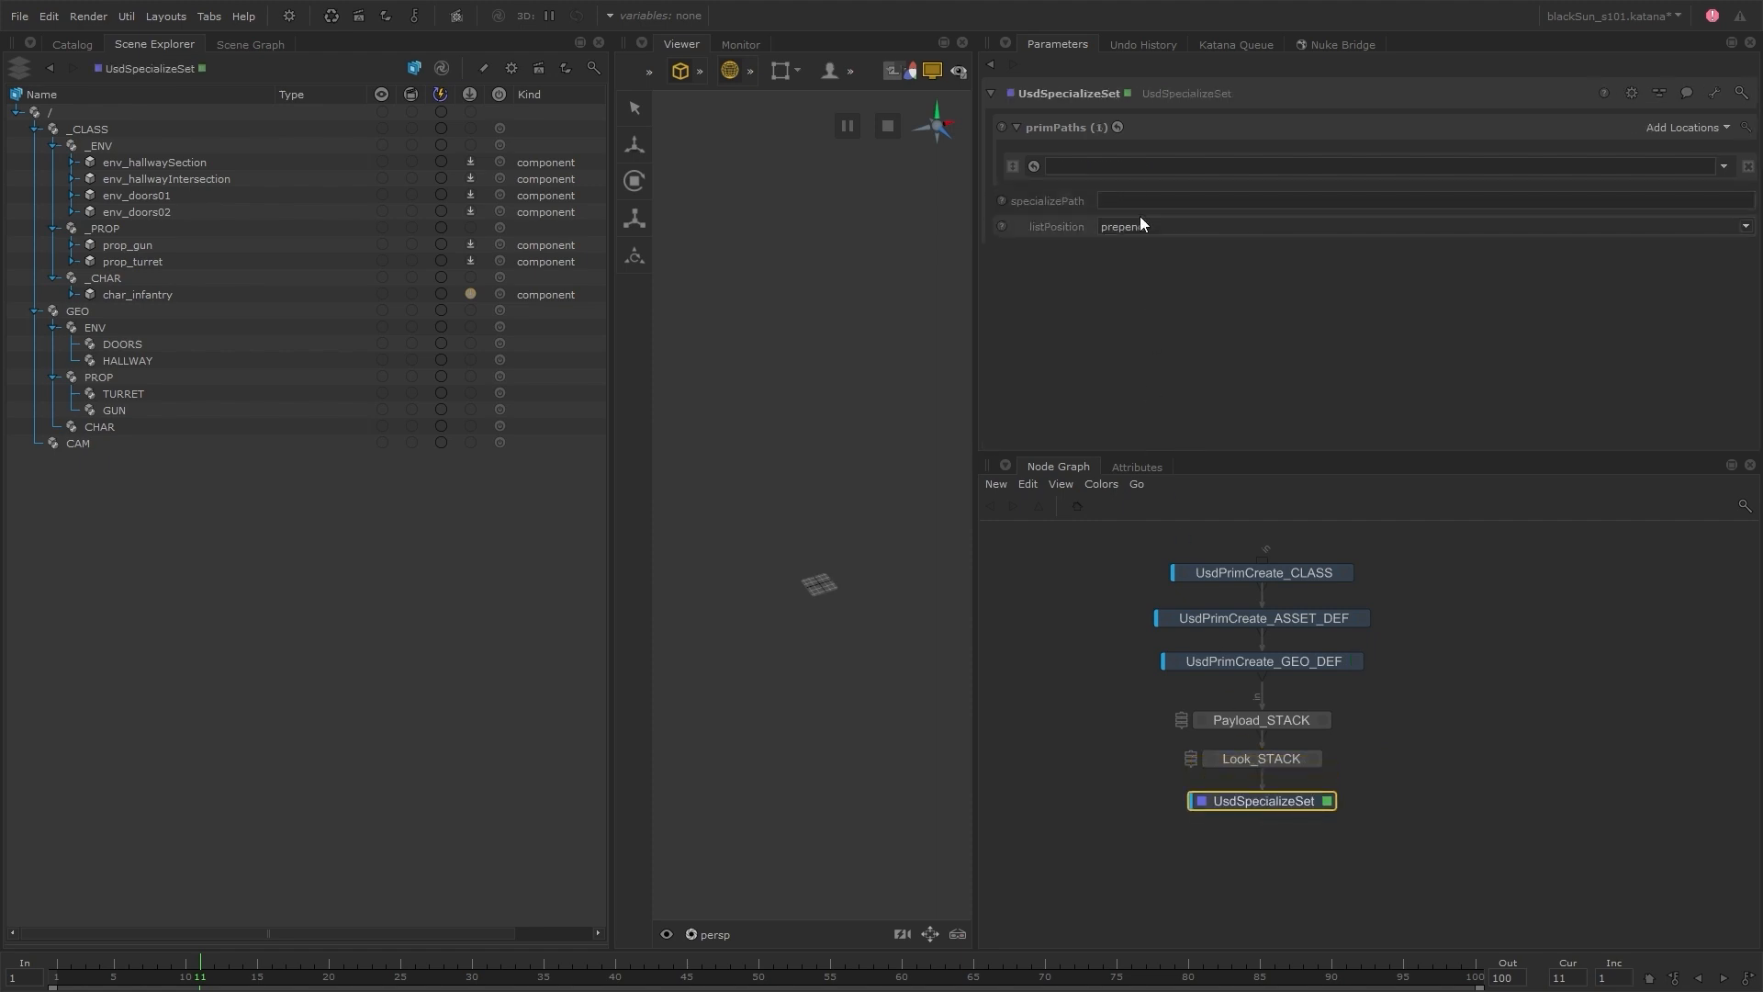
Set the node's specializePath to /_CLASS/_ENV/env_hallwaySection and start its prim path with /GEO/ENV/HALLWAY/
drag(223, 161, 1144, 202)
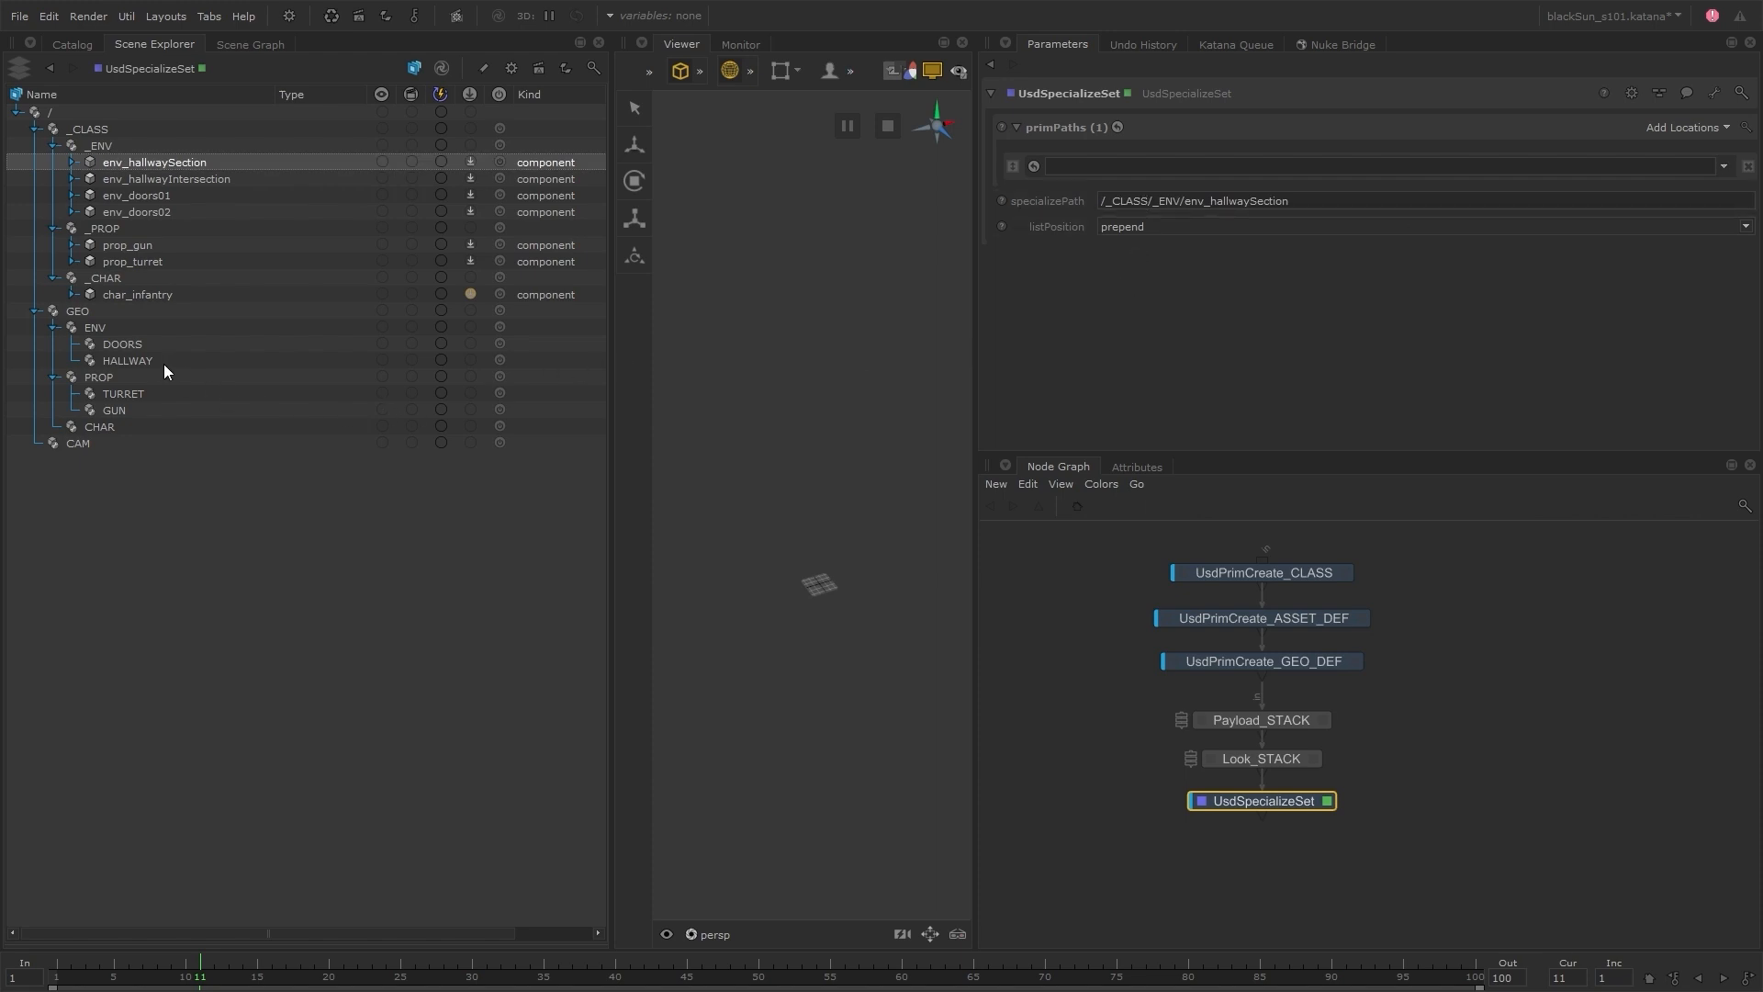
drag(163, 363, 1173, 163)
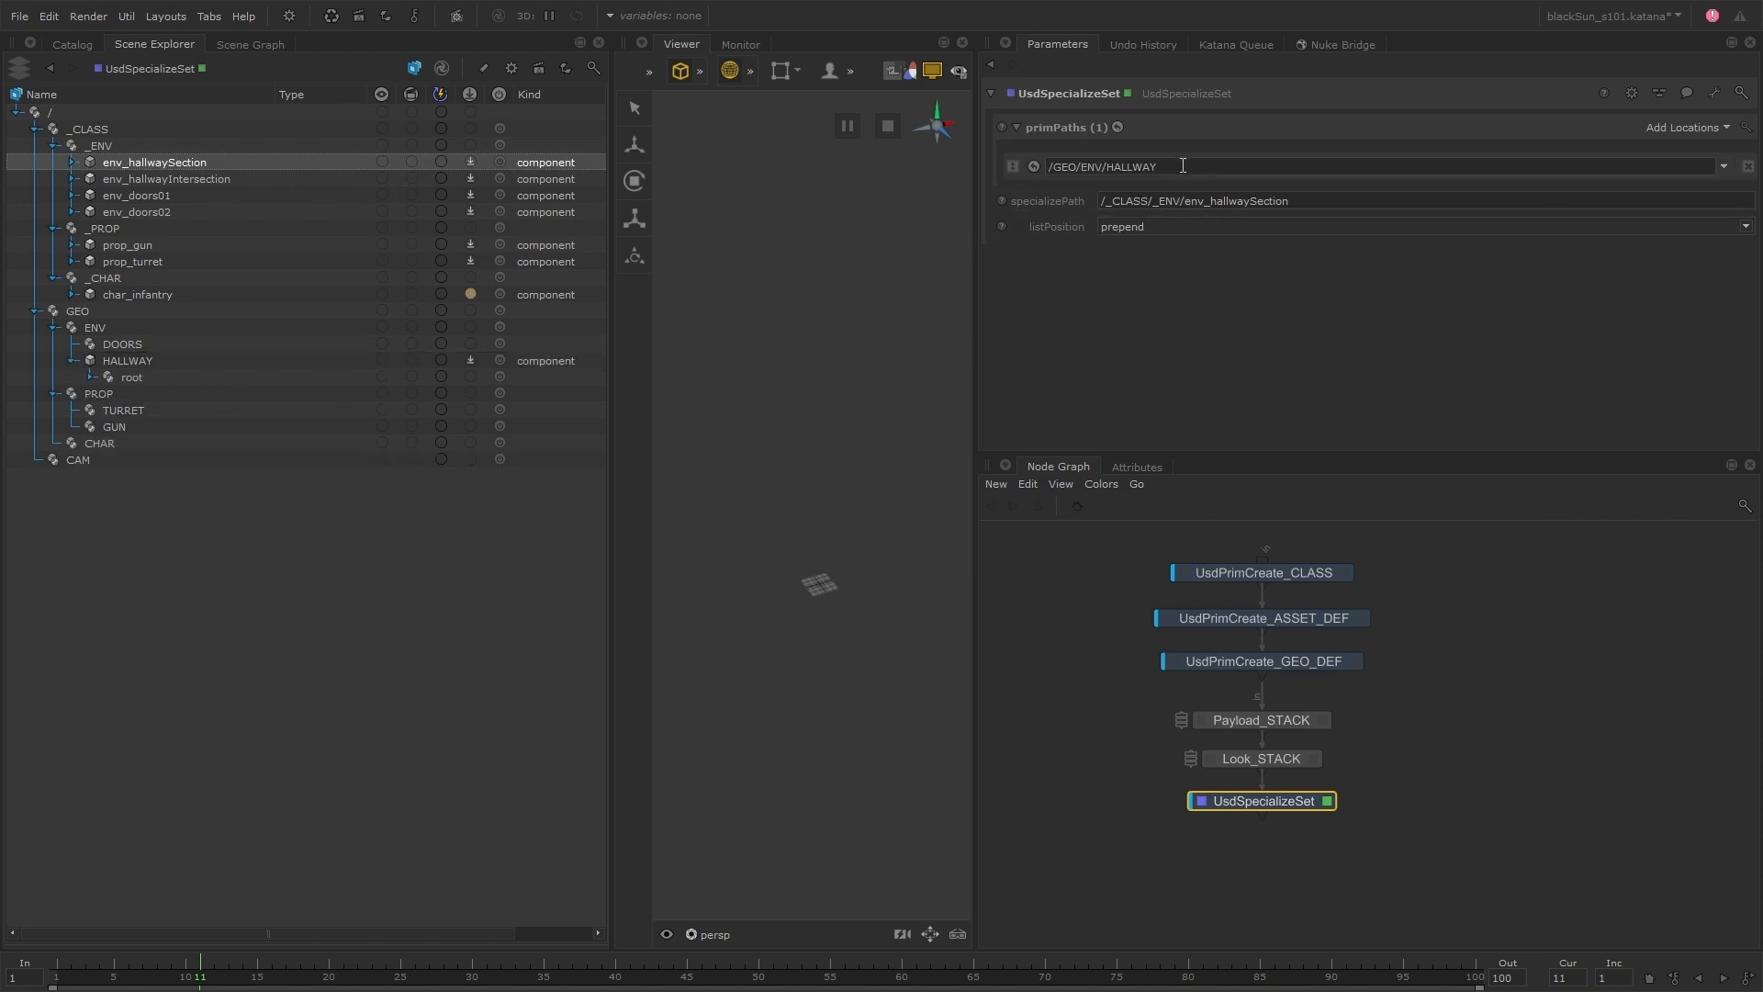
text(/)
Switch to File Explorer and check the env_hallSection layout file numbers in the usd/env/layout folder
key(alt+Tab)
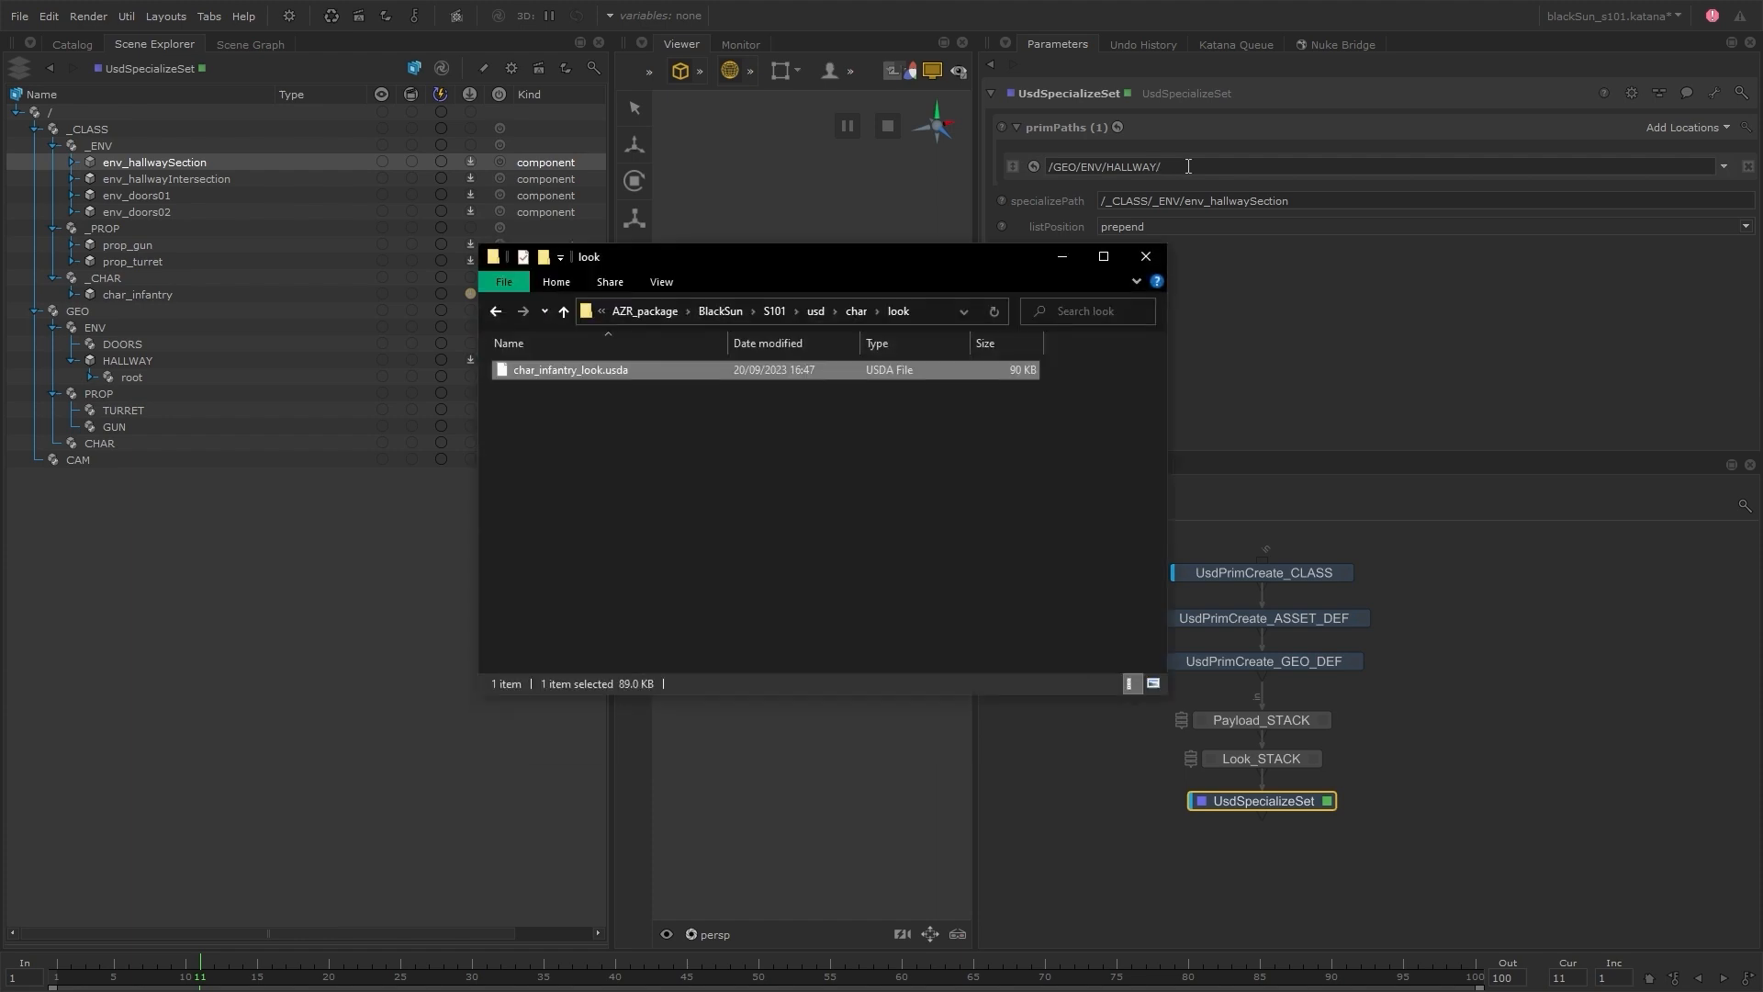
click(808, 312)
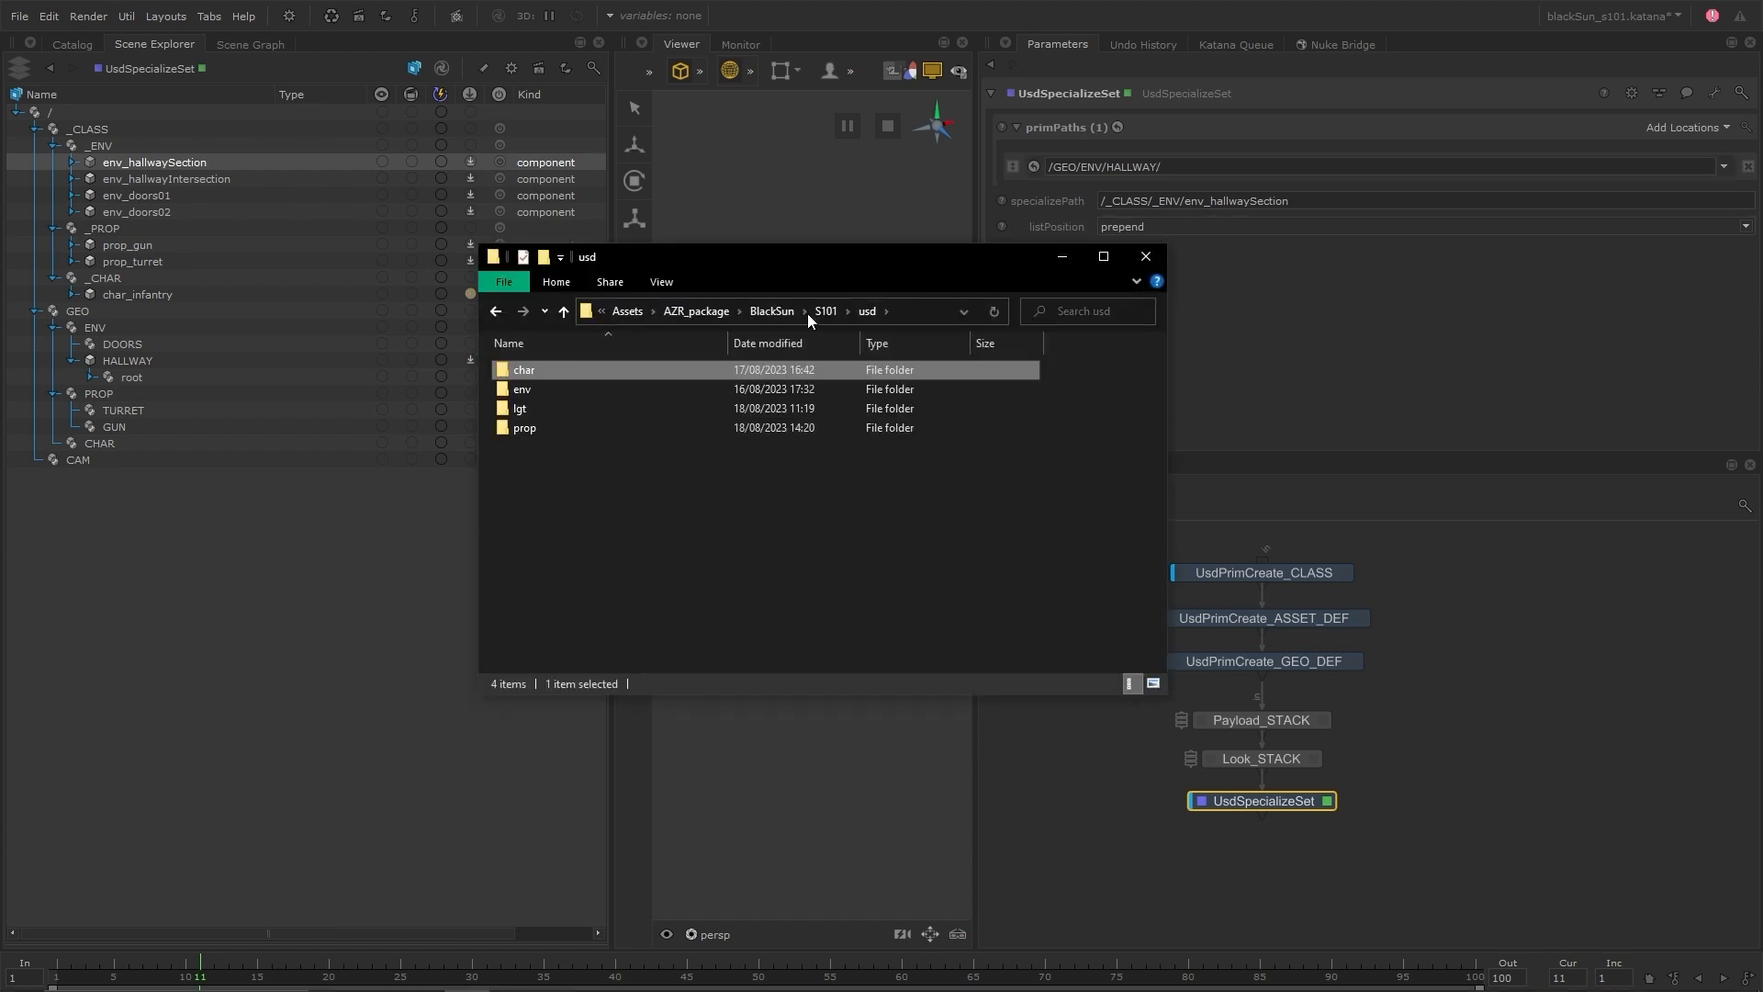
double_click(589, 393)
double_click(555, 389)
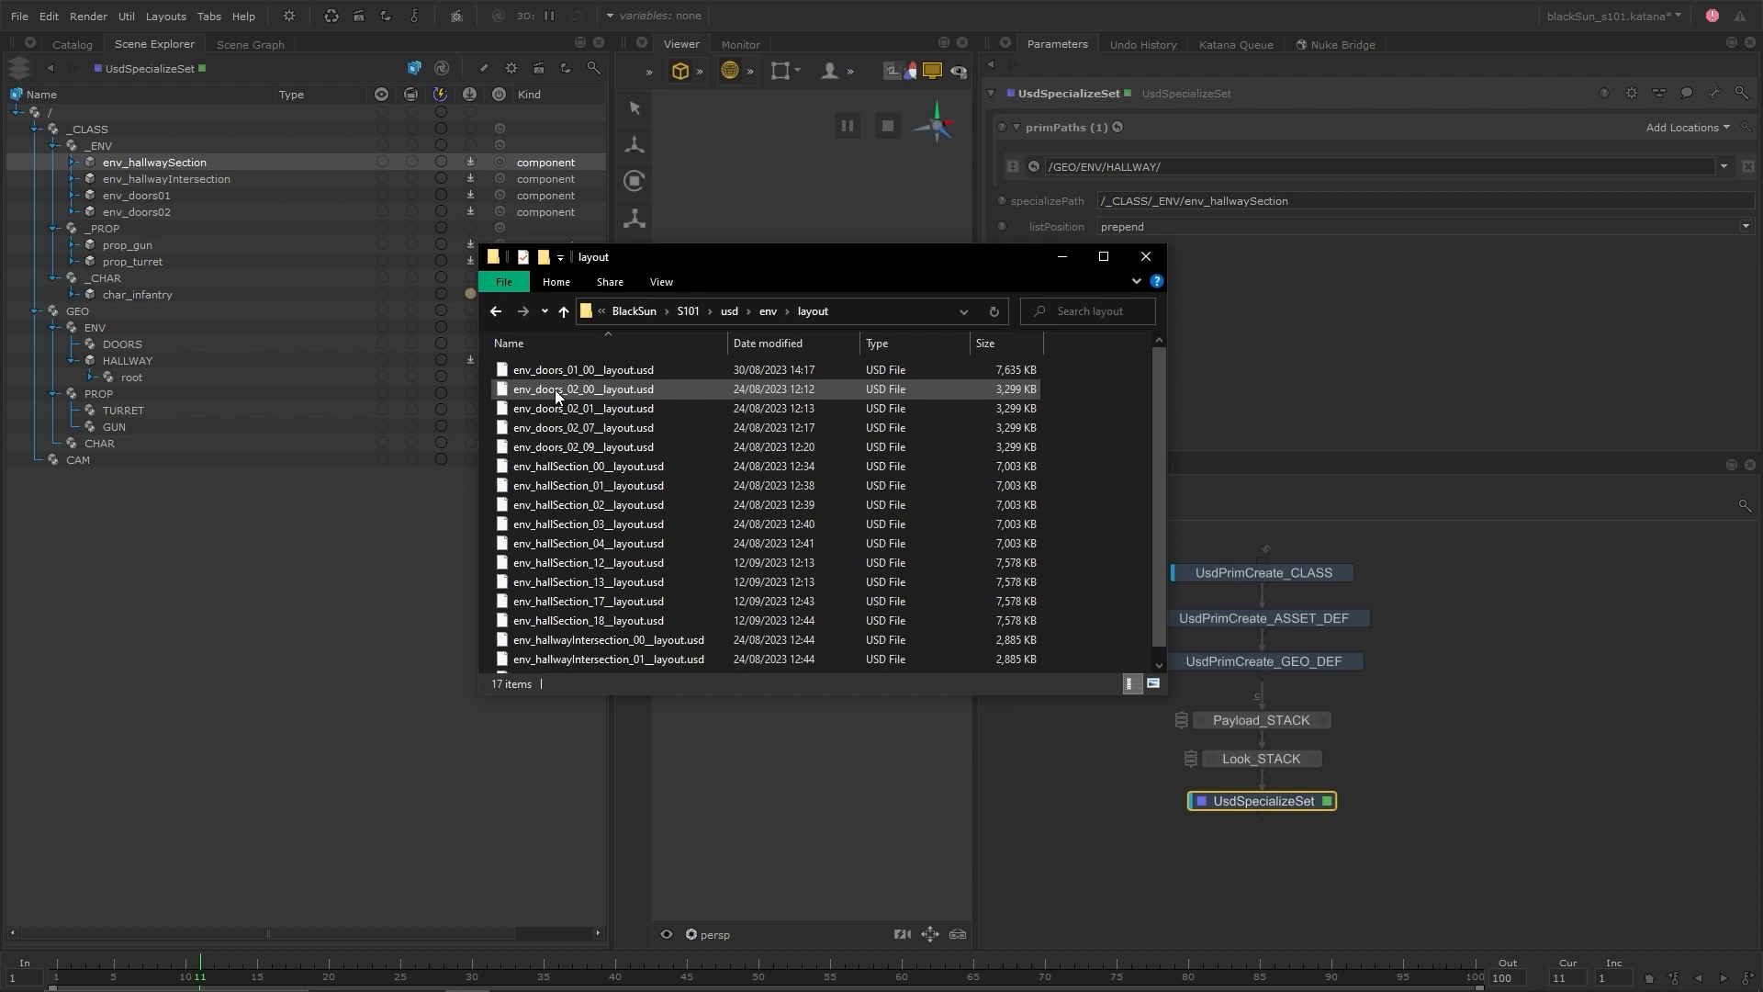
click(637, 466)
shift+click(619, 619)
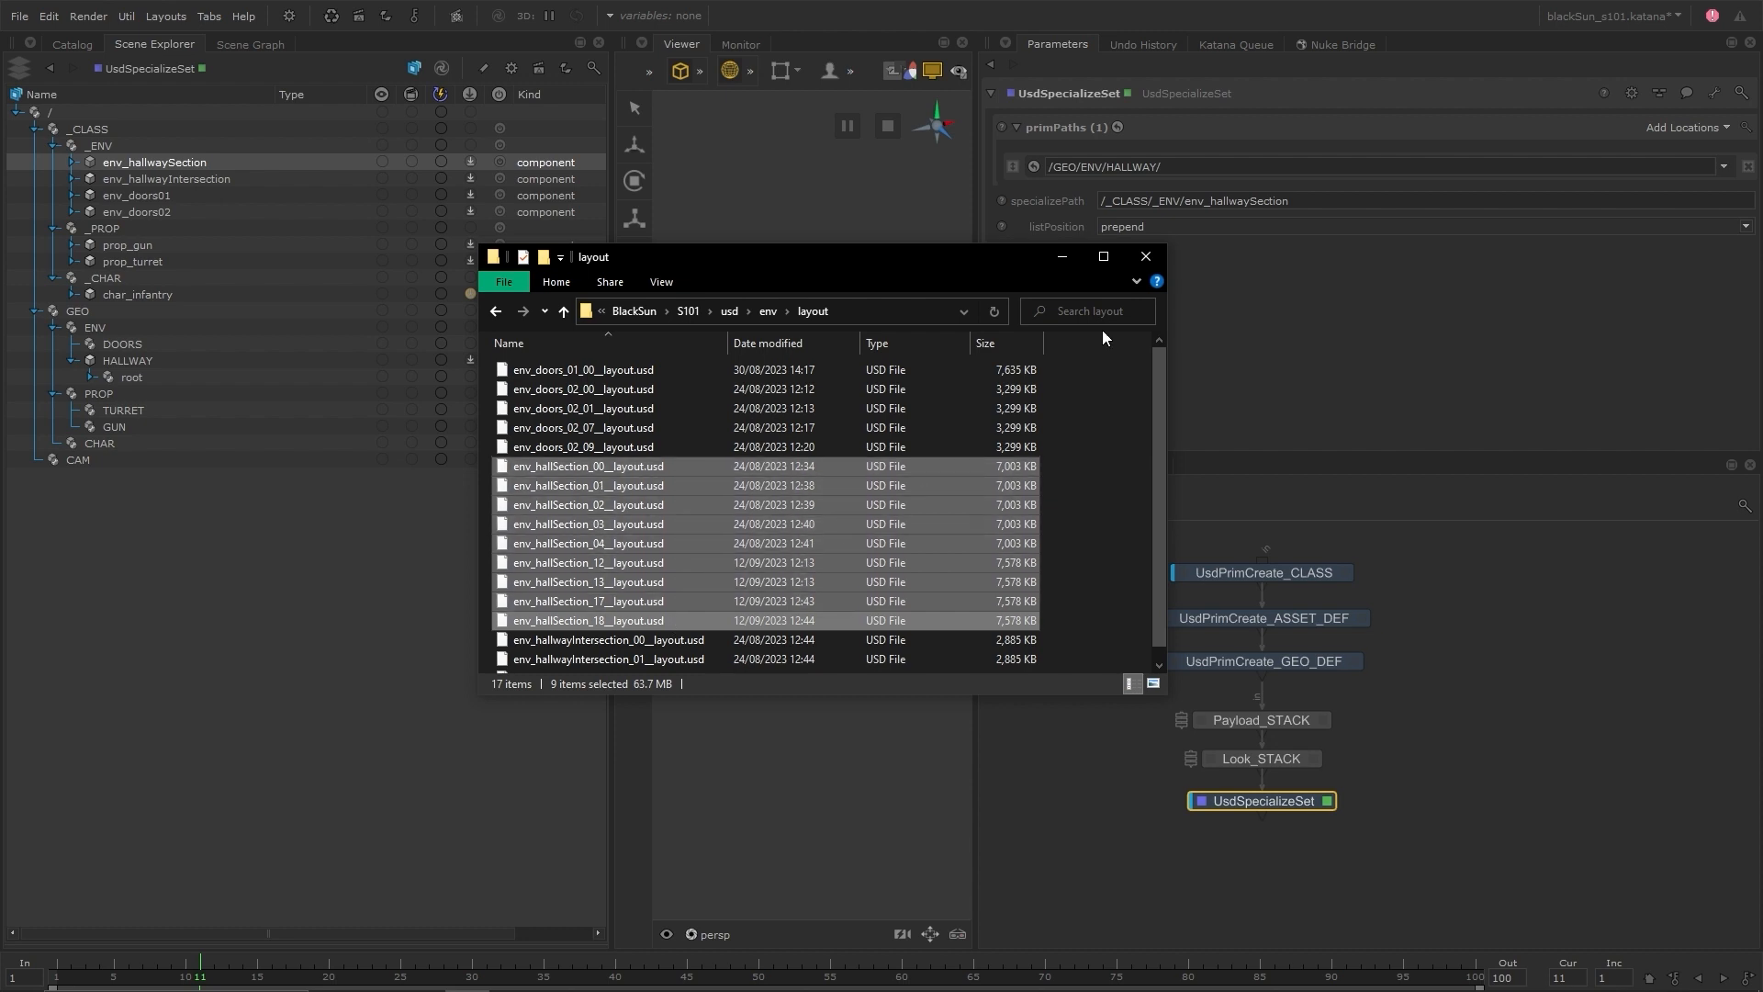
In Katana, fill UsdSpecializeSet's prim paths with /GEO/ENV/HALLWAY/env_hallwaySection_ instances numbered 00 to 04, 12, 13, 17 and 18
click(1182, 171)
text(env_hallwaySection)
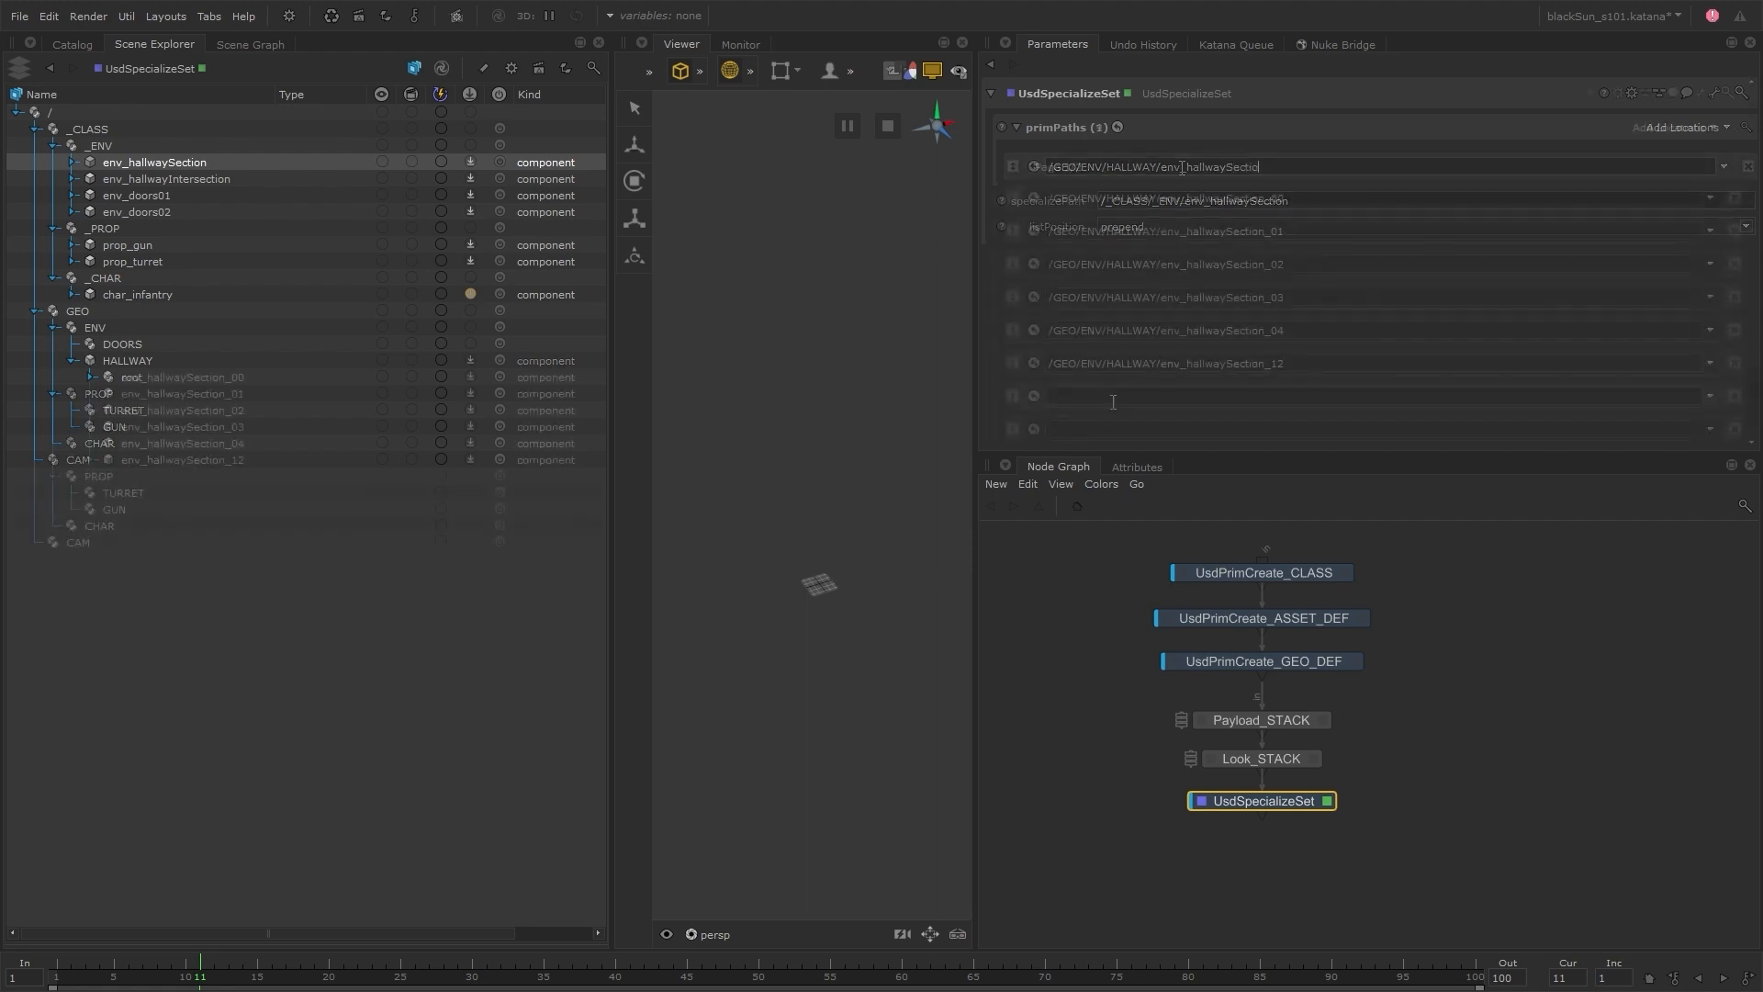
click(1112, 401)
text(/GEO/ENV/HALLWAY/env_hallwaySection_)
text(13)
key(Return)
click(1114, 427)
text(/GEO/ENV/HALLWAY/env_hallwaySection_)
text(17)
key(Return)
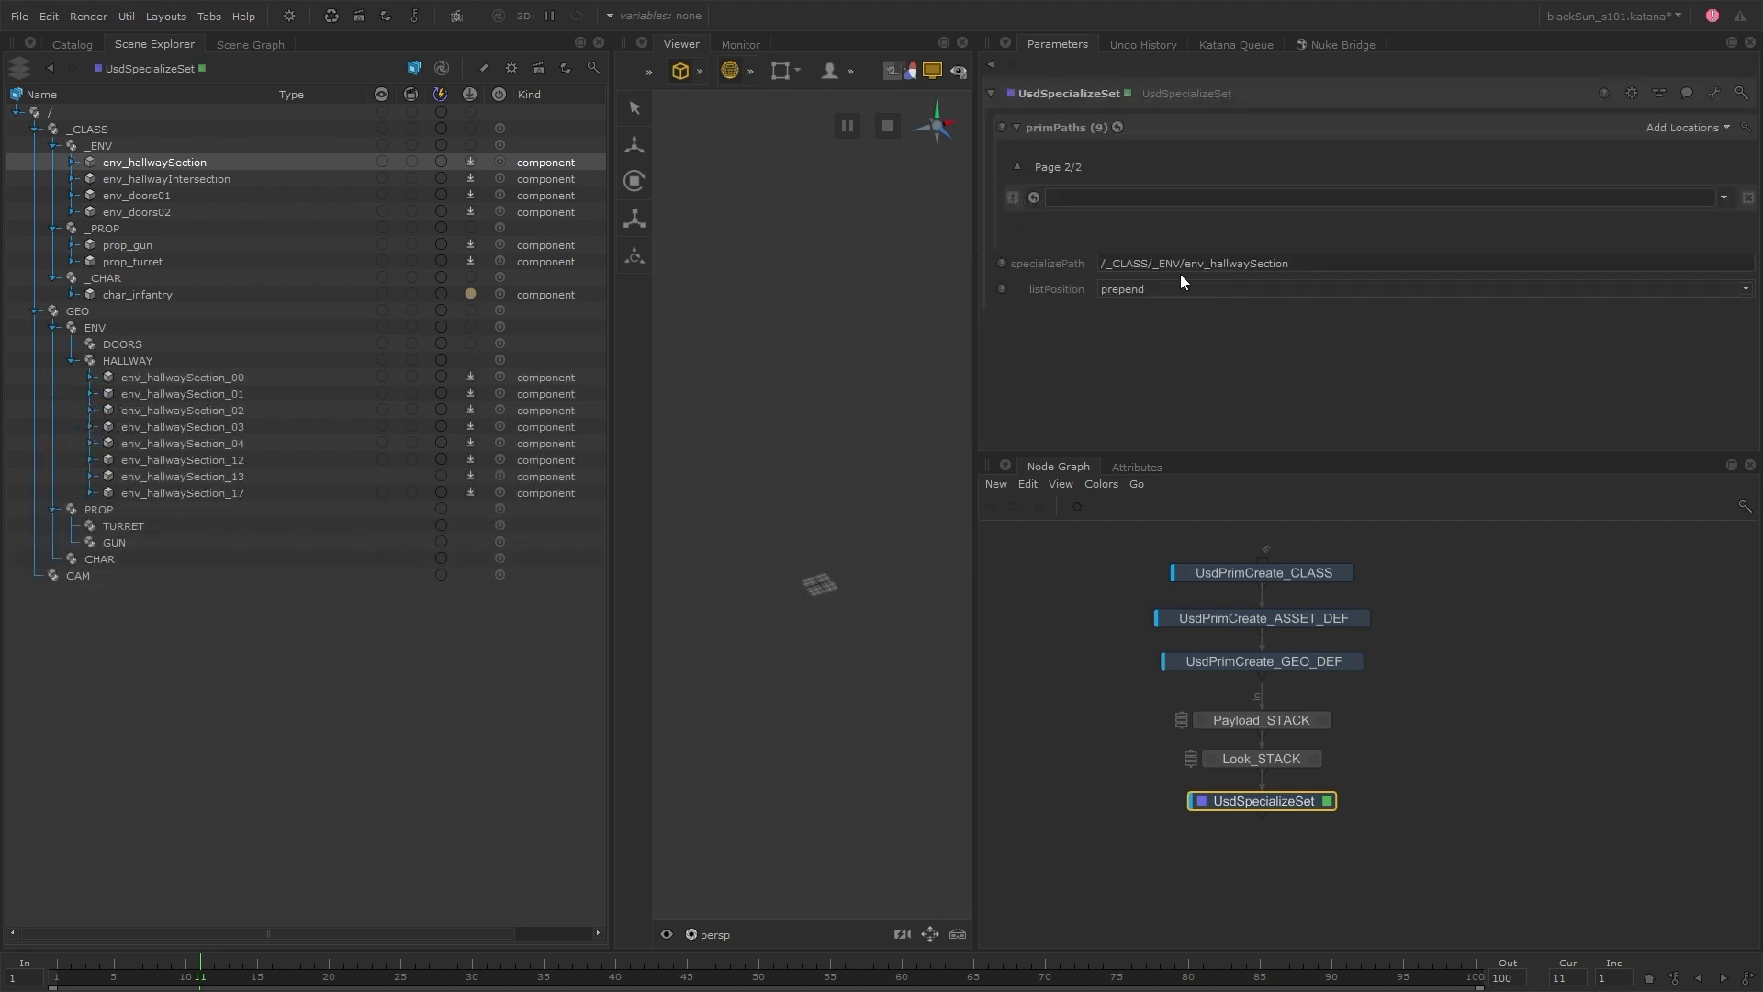
click(1240, 199)
text(/GEO/ENV/HALLWAY/env_hallwaySection_)
text(18)
key(Return)
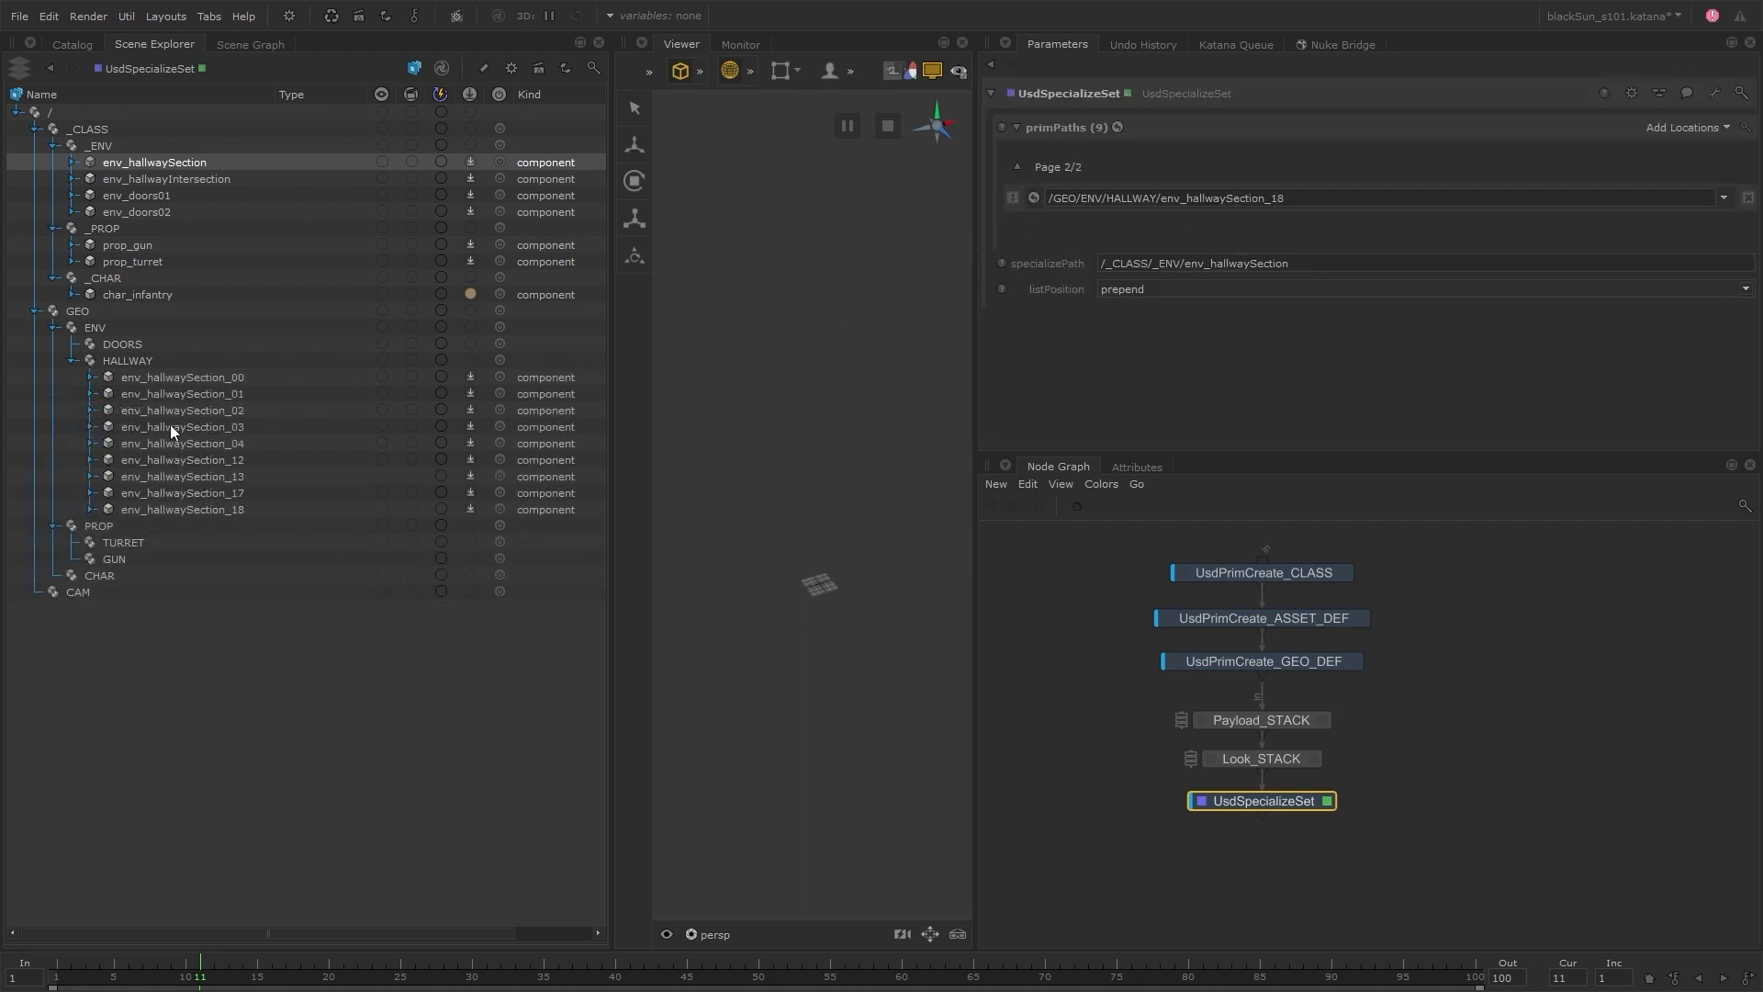
Rename the UsdSpecializeSet node as ENV_HallwaySection_SPECIALIZE
double_click(1291, 799)
text(env_hallwaySection_SPECIALIZ)
text(E)
key(Return)
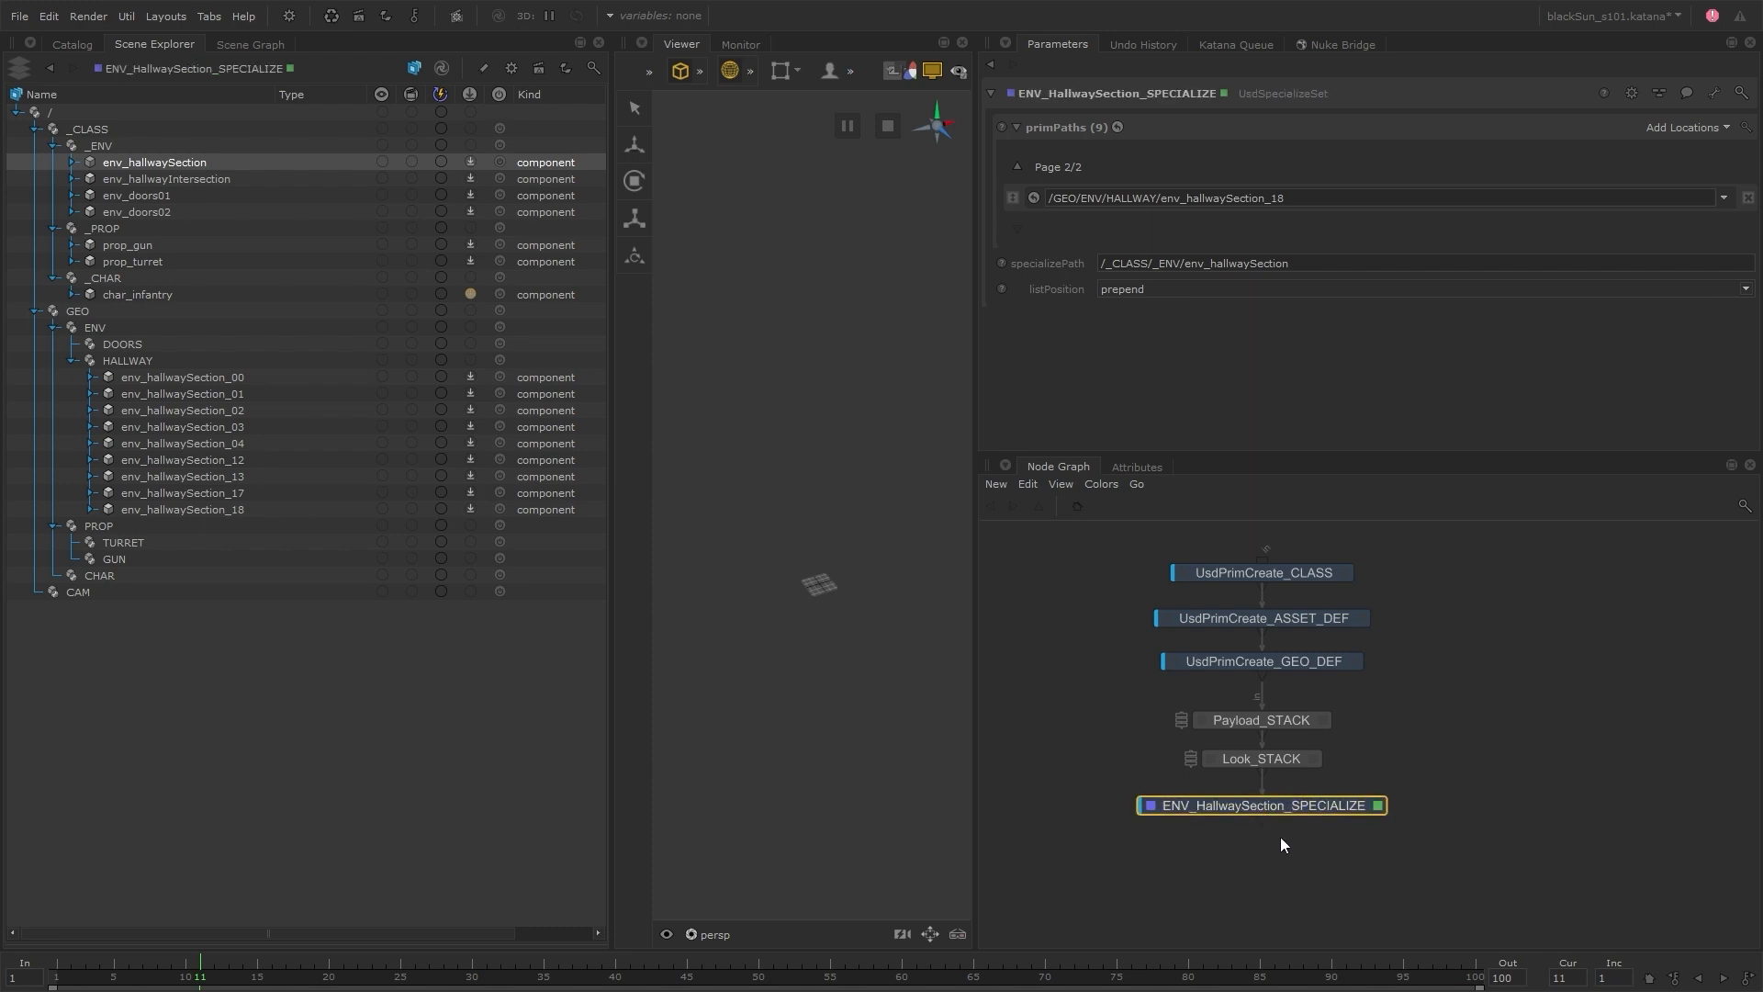
Insert another UsdSpecializeSet node below it, rename it ENV_HallwayIntersection_SPECIALIZE, and make it the viewed and edited node
key(Tab)
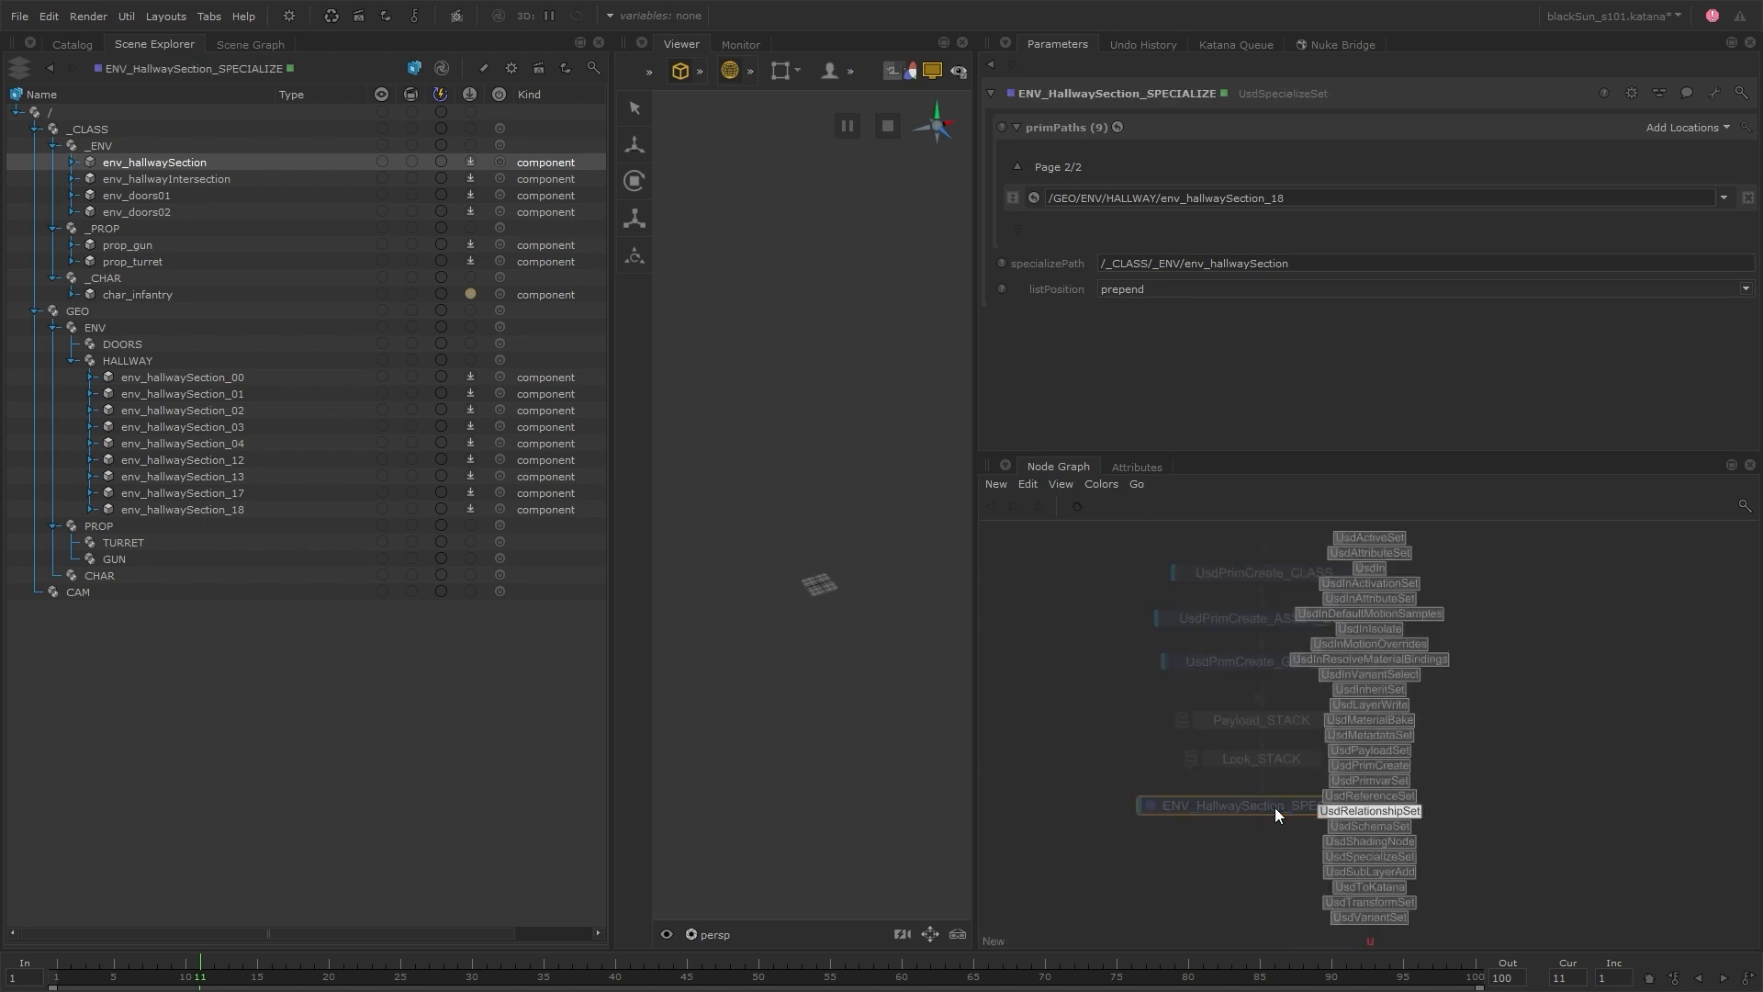
key(Return)
click(1257, 857)
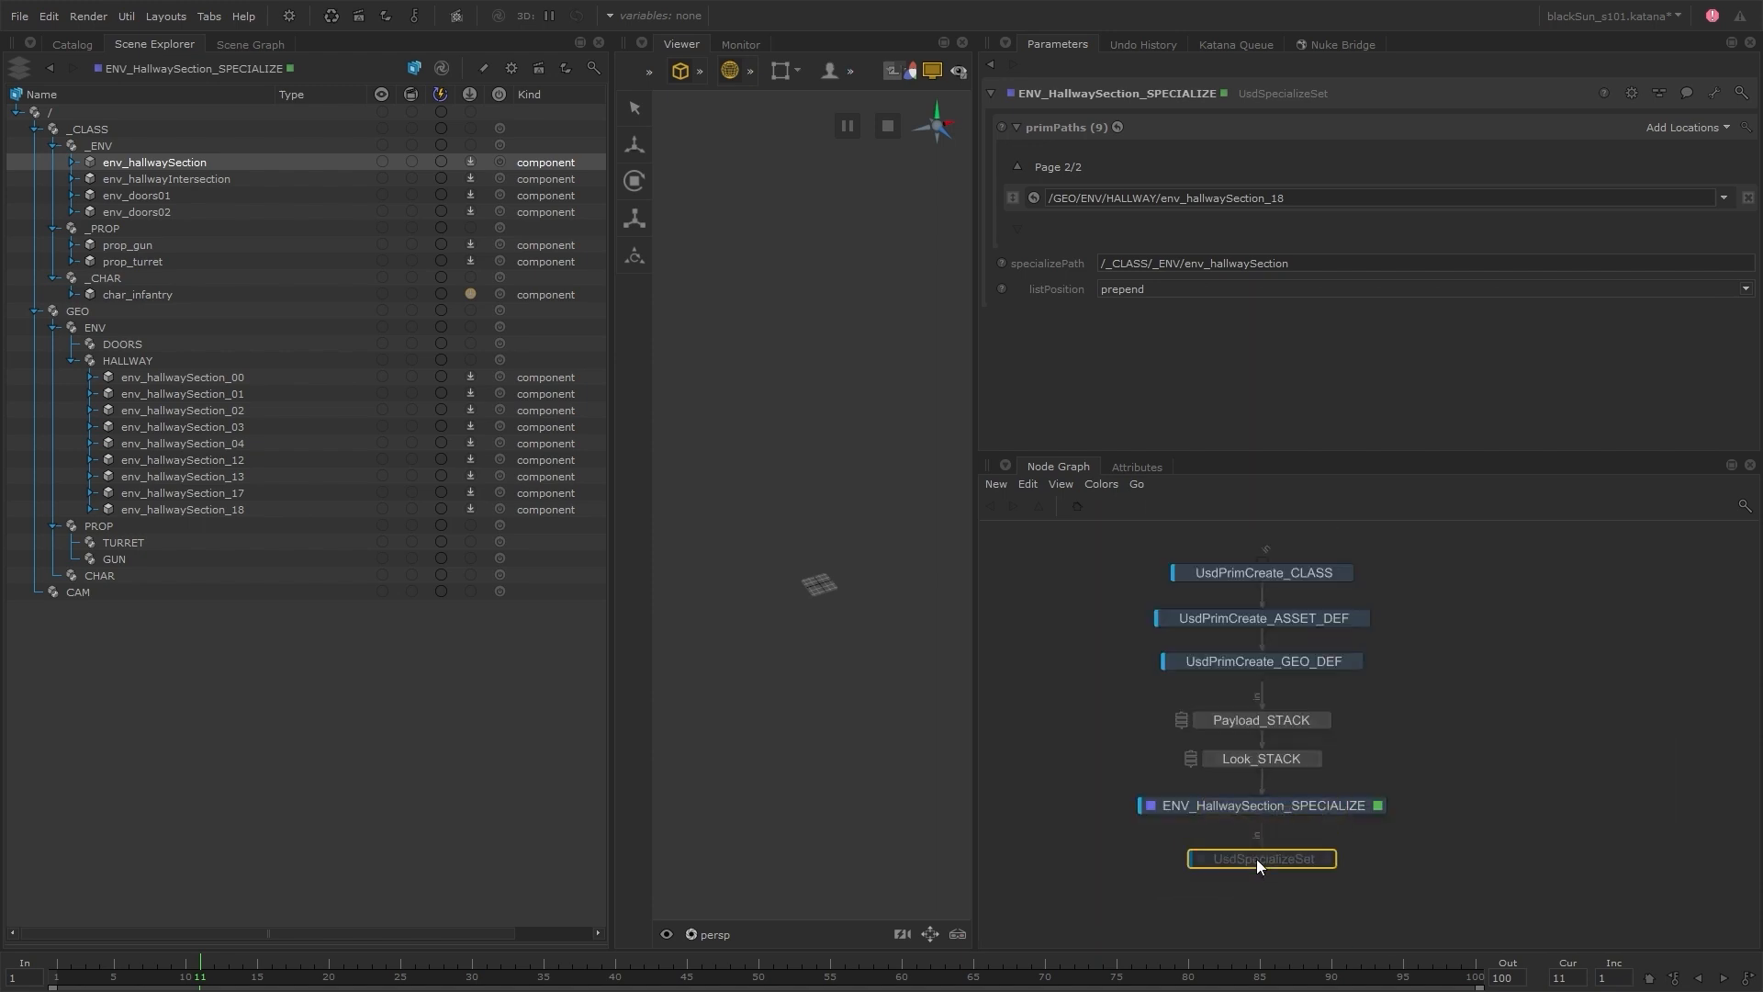
text(nENV_HallwayIntersection_SPECIALIZE)
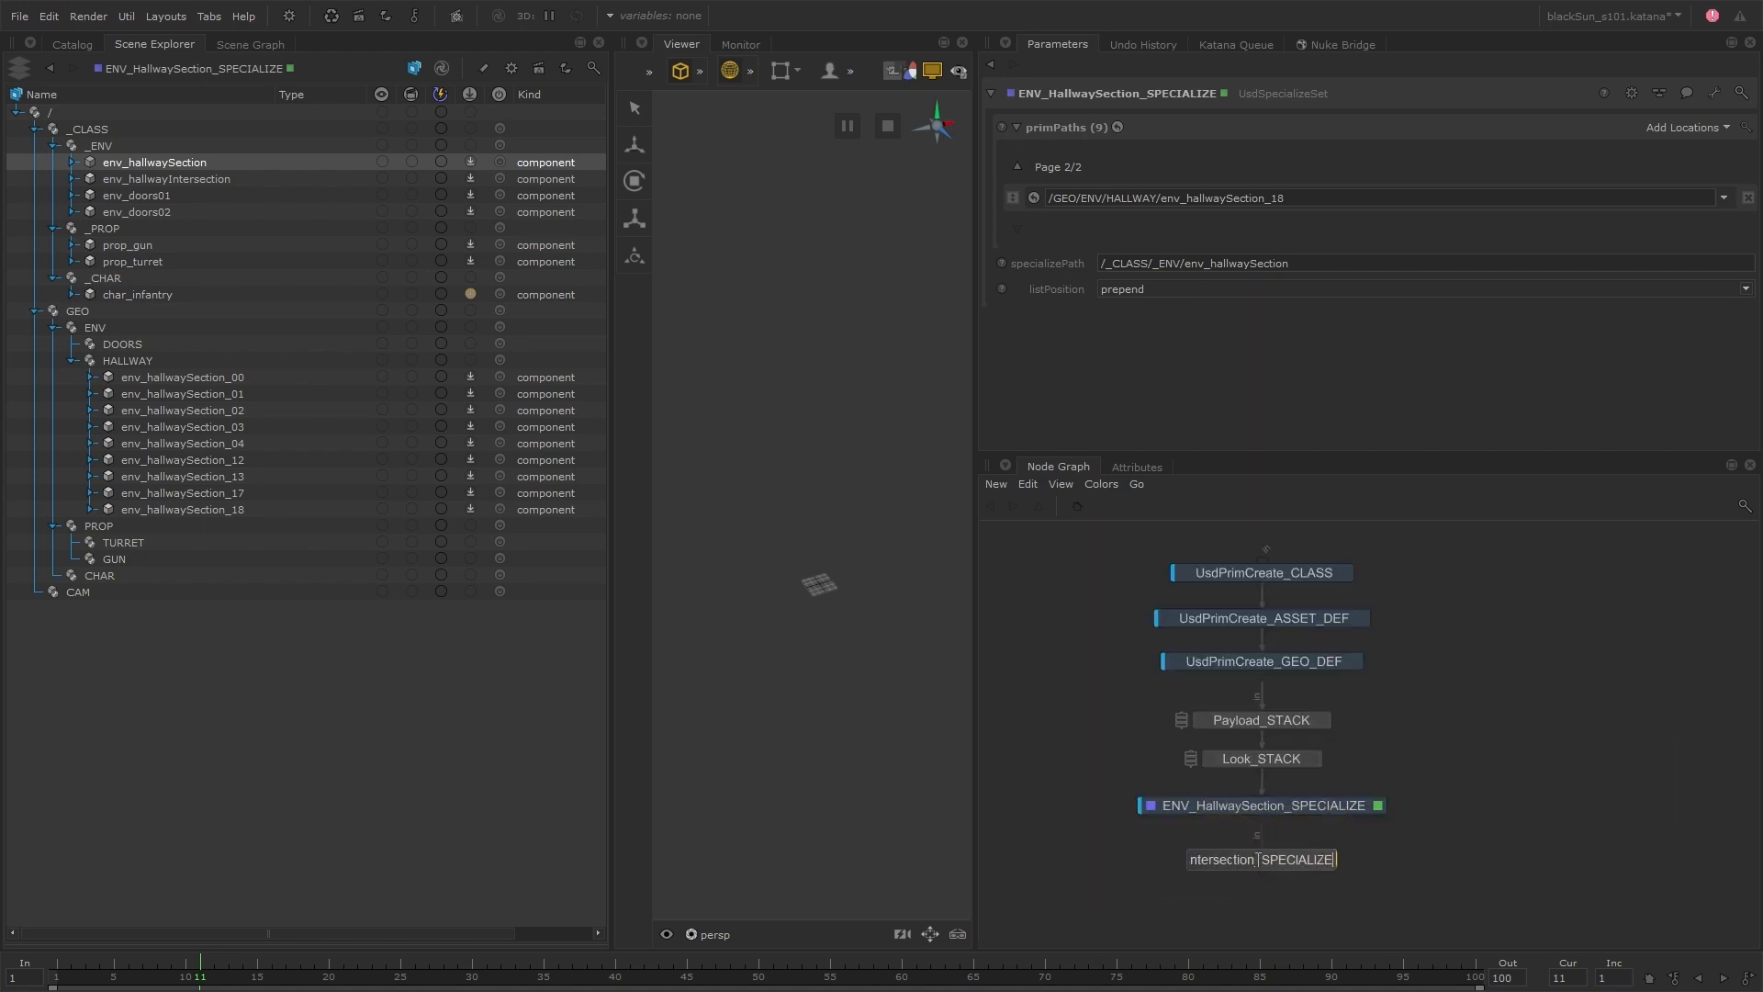
key(Return)
key(e)
key(v)
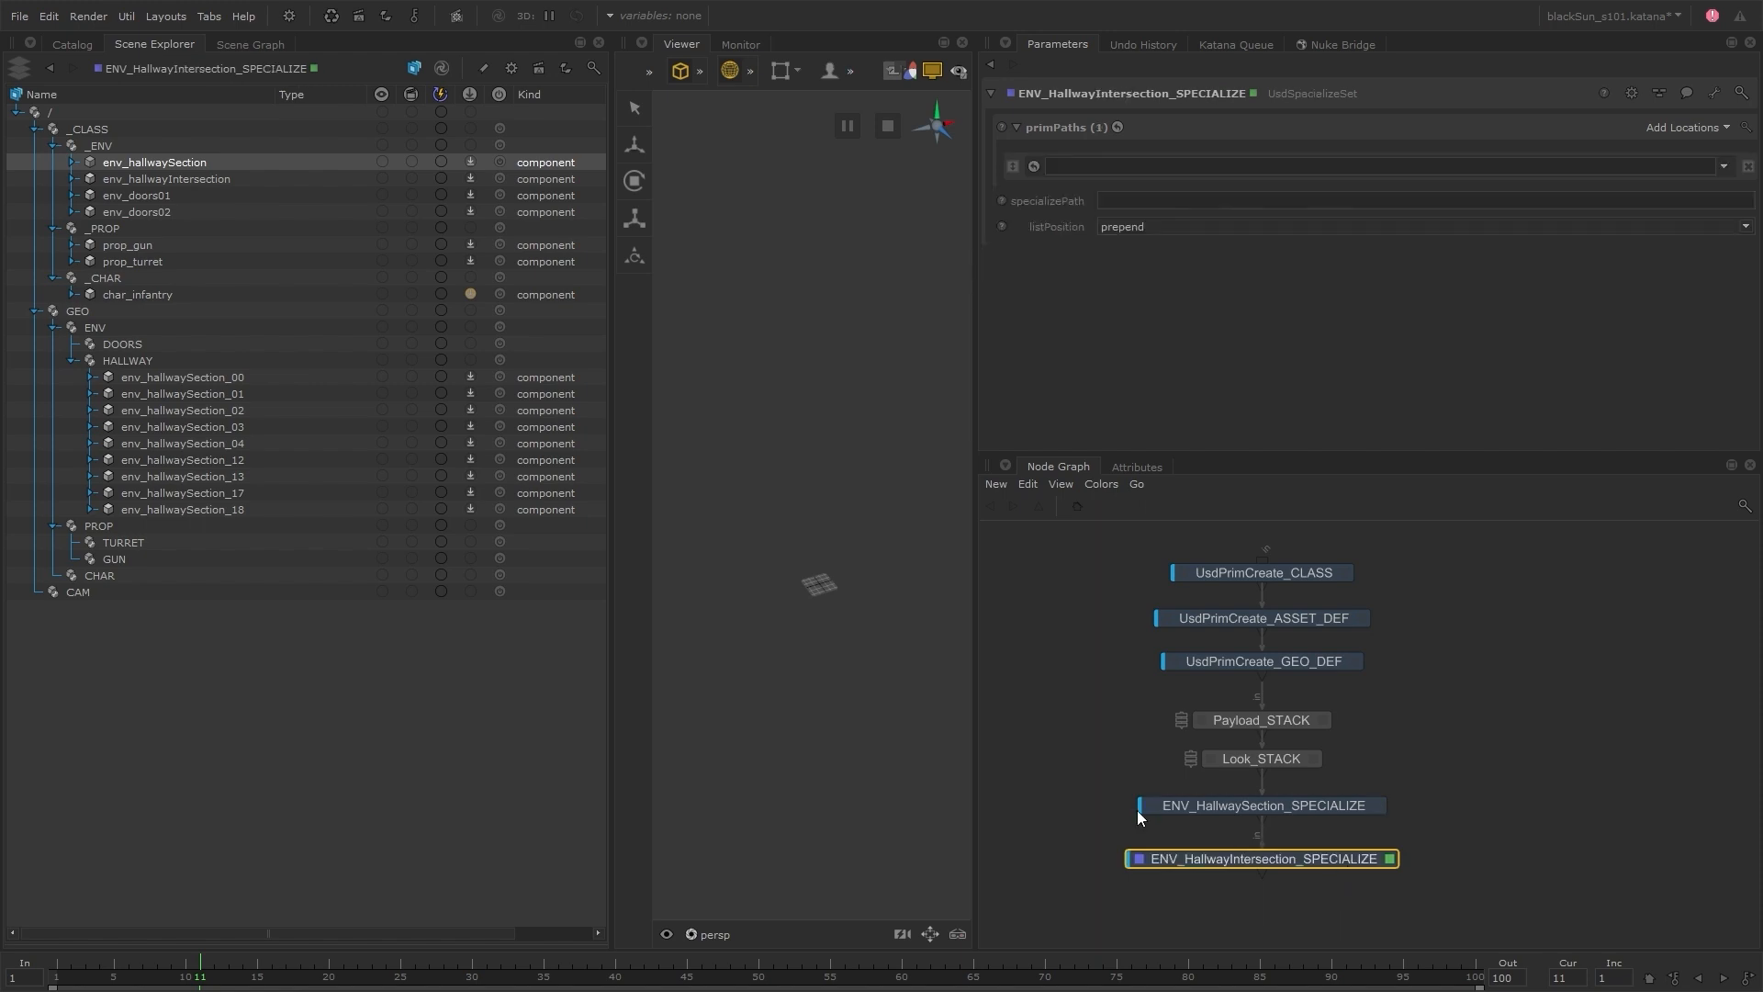
Set the node's specializePath to /_CLASS/_ENV/env_hallwayIntersection and its first prim path to /GEO/ENV/HALLWAY/env_hallwayIntersection_00
drag(256, 180, 1194, 202)
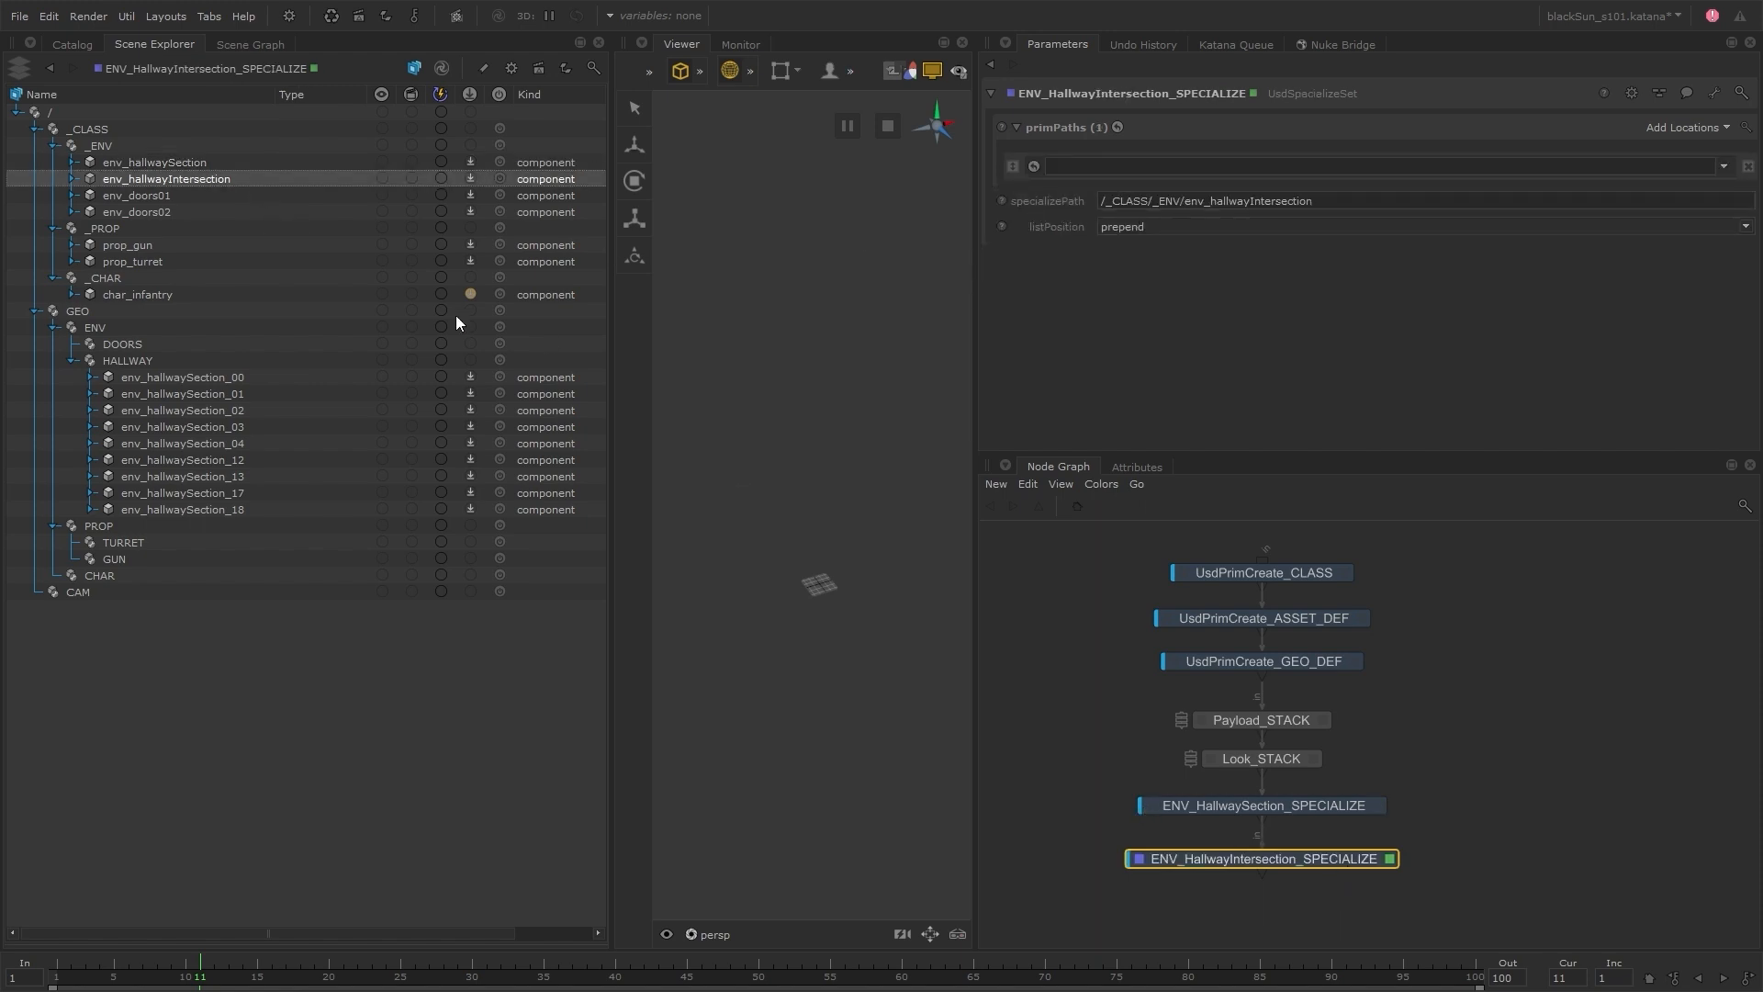
drag(395, 360, 1184, 167)
text(/env_hallway)
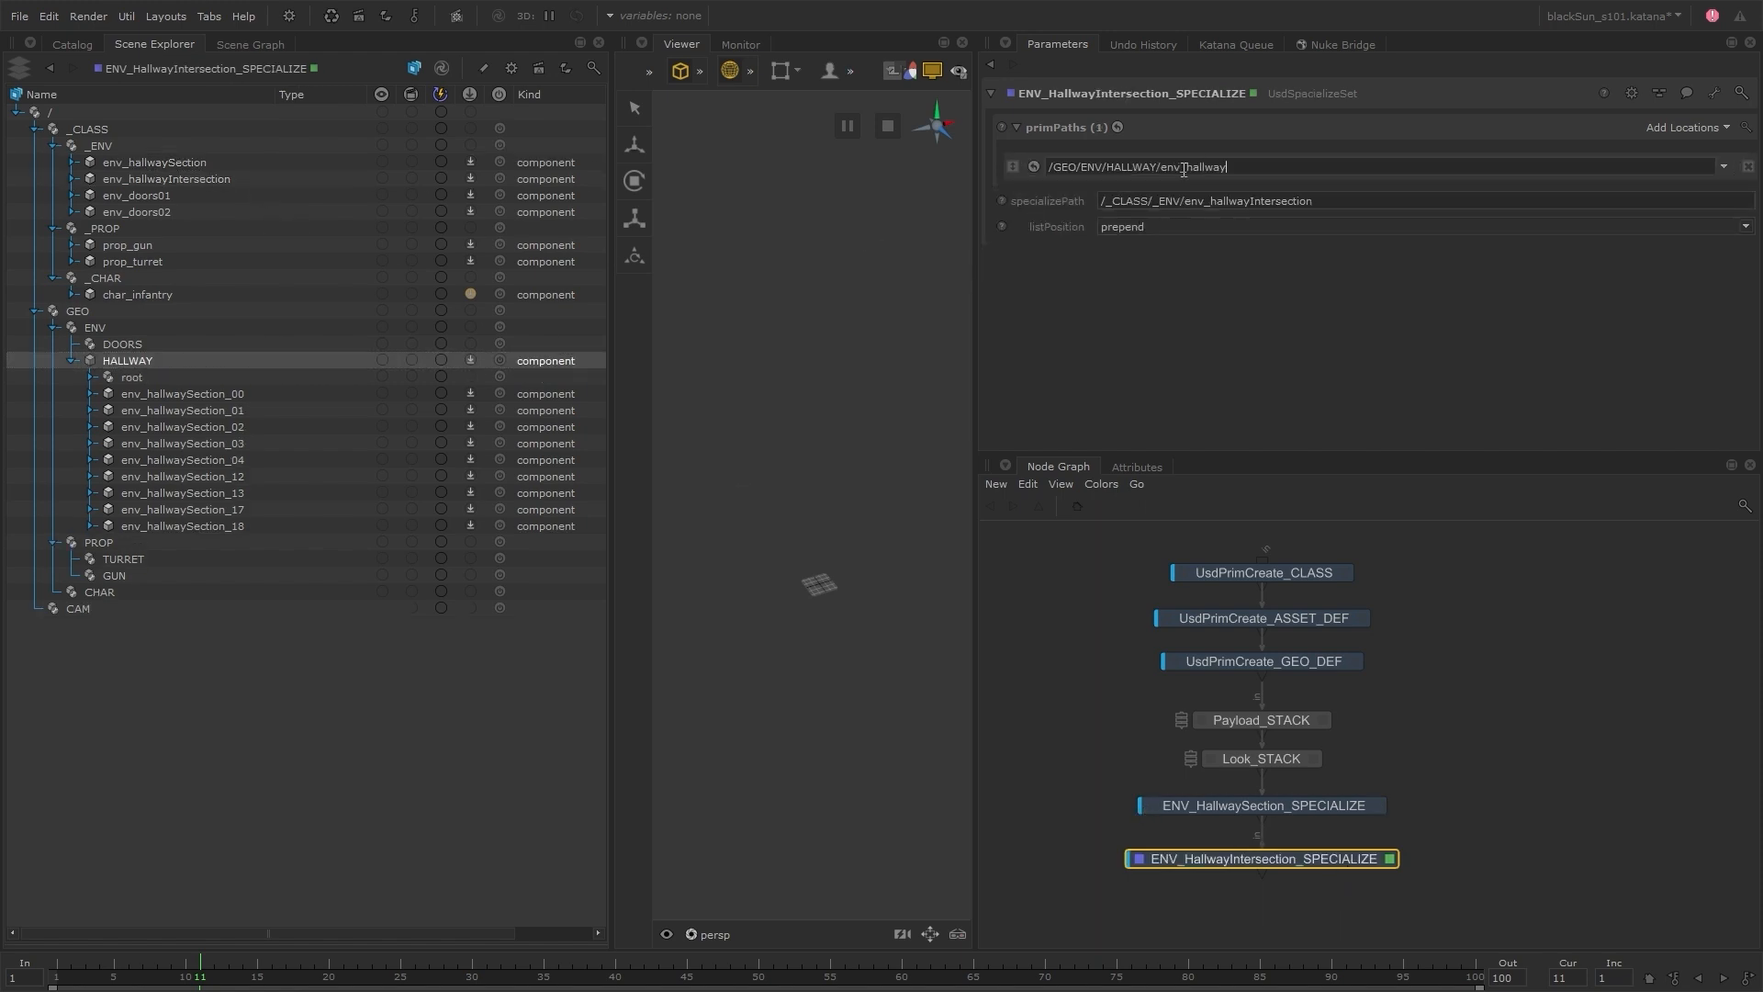
text(Intersection_00)
Add two more prim paths for the hallway intersections, /GEO/ENV/HALLWAY/env_hallwayIntersection_01 and env_hallwayIntersection_06
drag(1295, 168, 1047, 166)
key(ctrl+c)
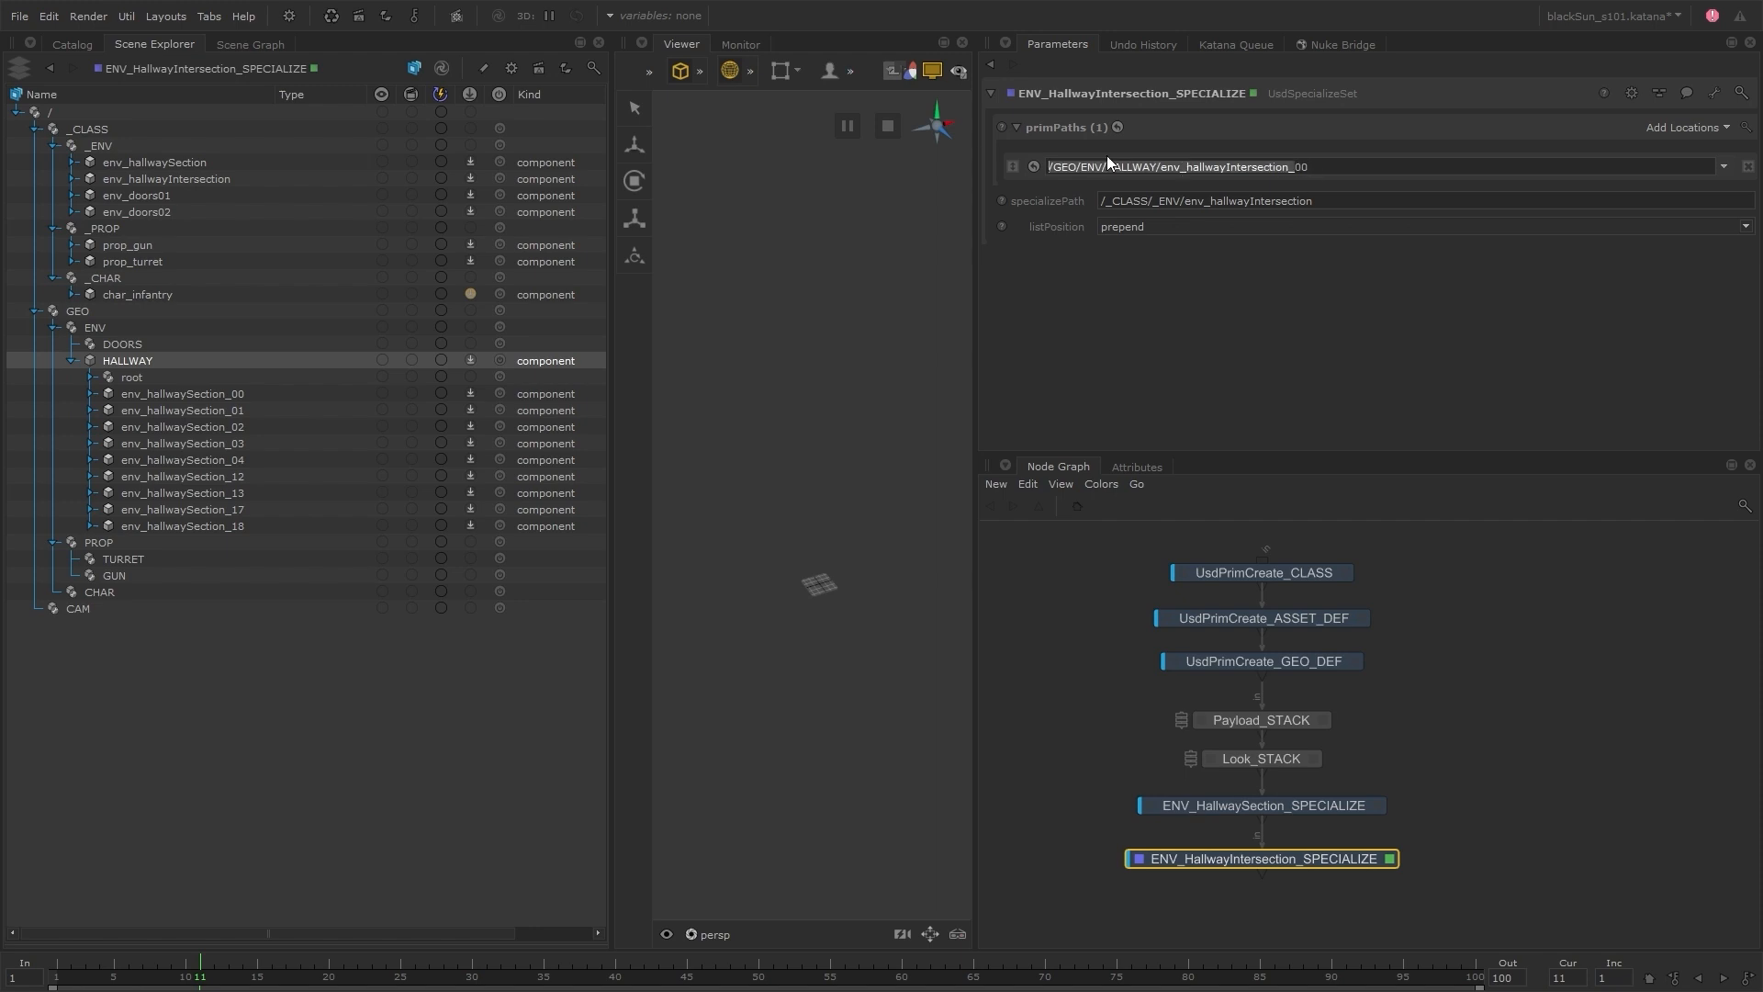
click(1667, 130)
click(1668, 131)
click(1256, 201)
key(ctrl+v)
text(01)
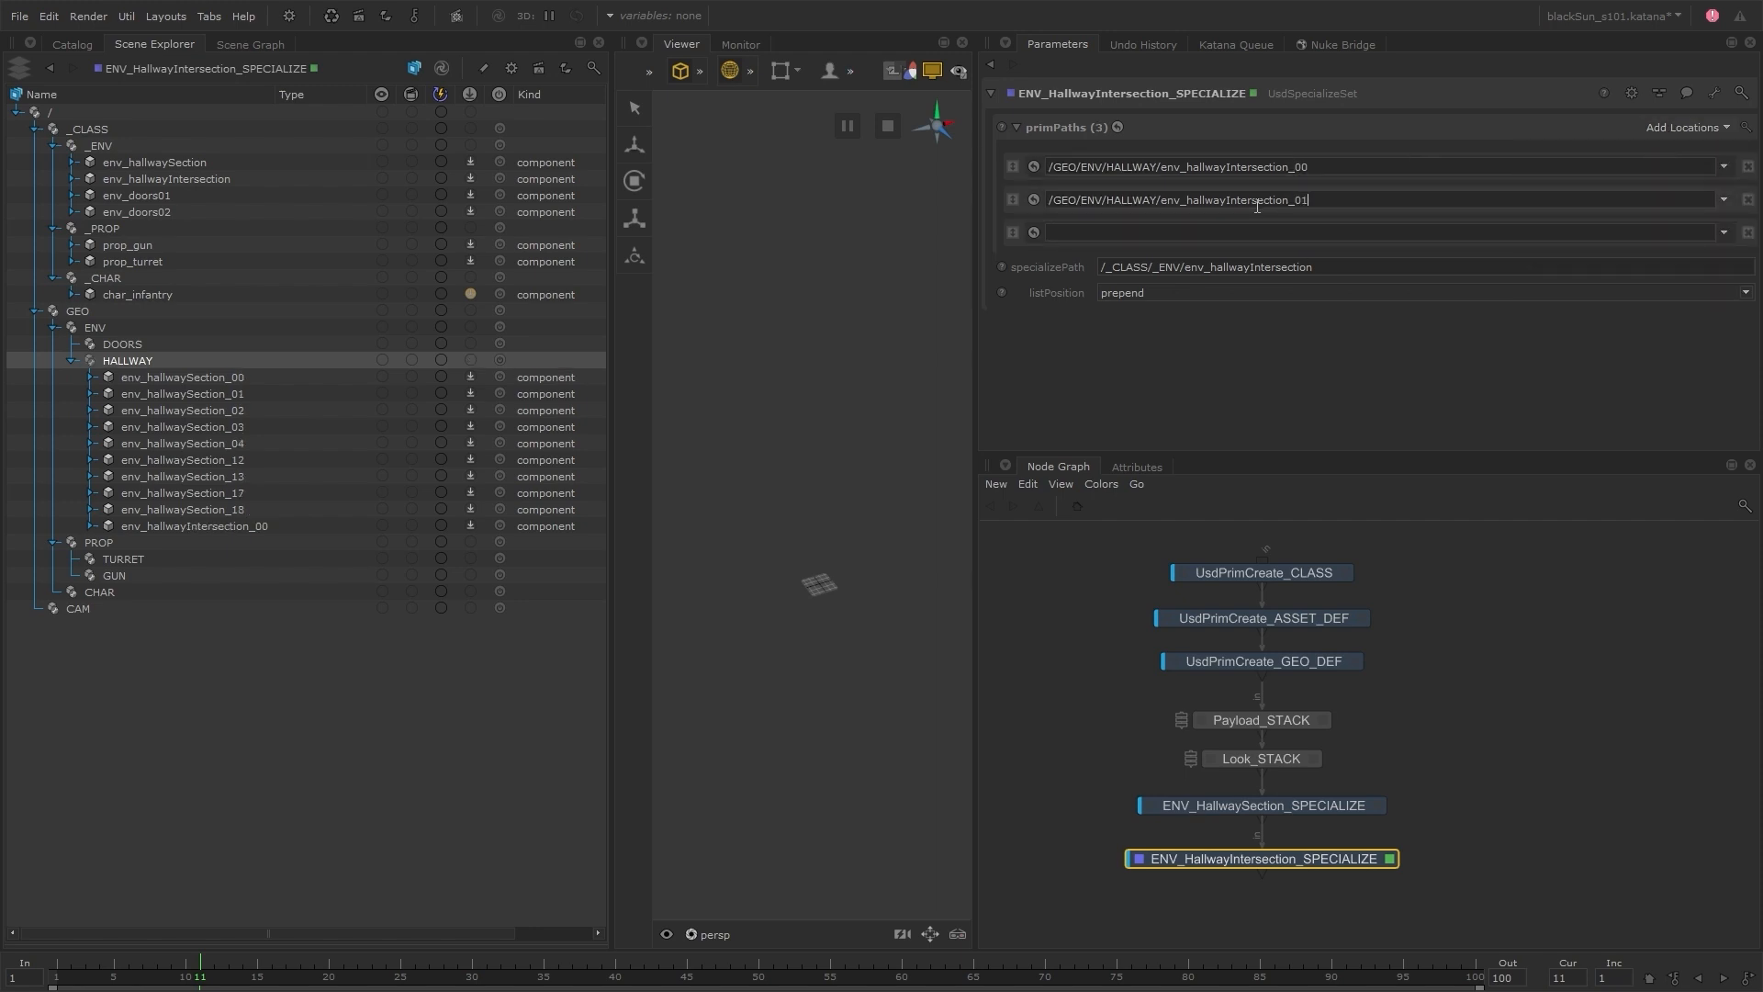
click(1258, 228)
key(ctrl+v)
text(06)
key(Return)
Insert a UsdSpecializeSet node below ENV_HallwayIntersection_SPECIALIZE and rename it ENV_Doors01_SPECIALIZE
key(Tab)
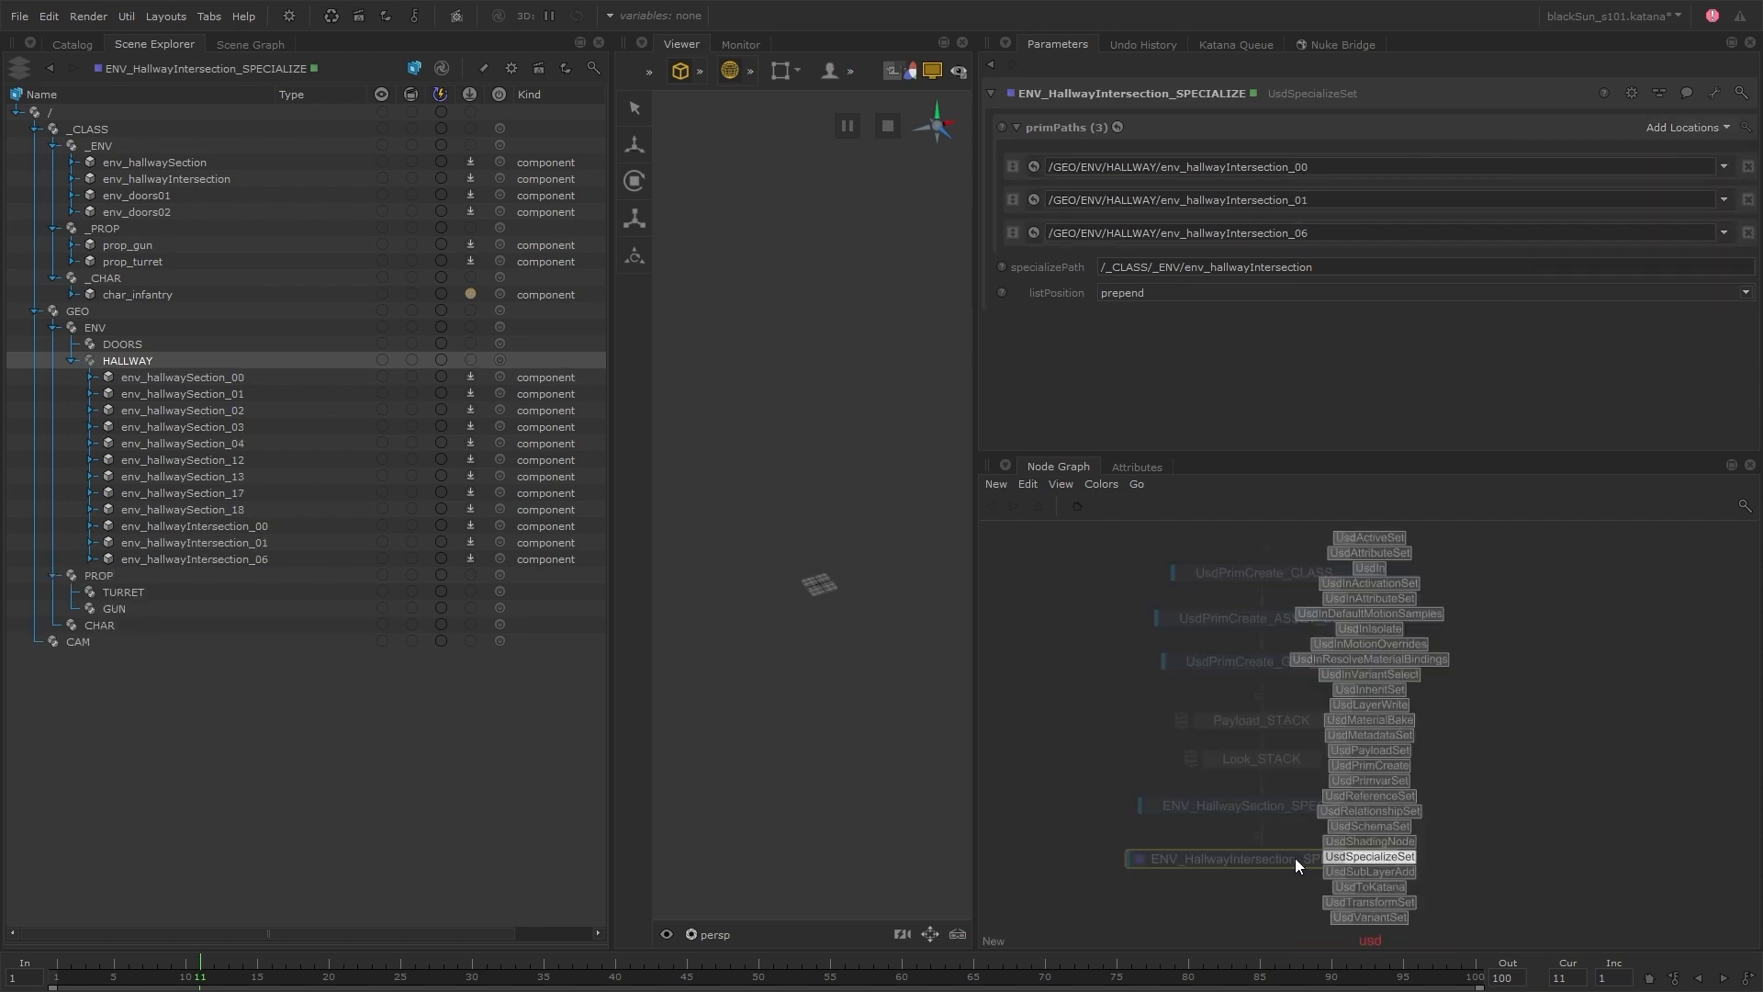
key(Return)
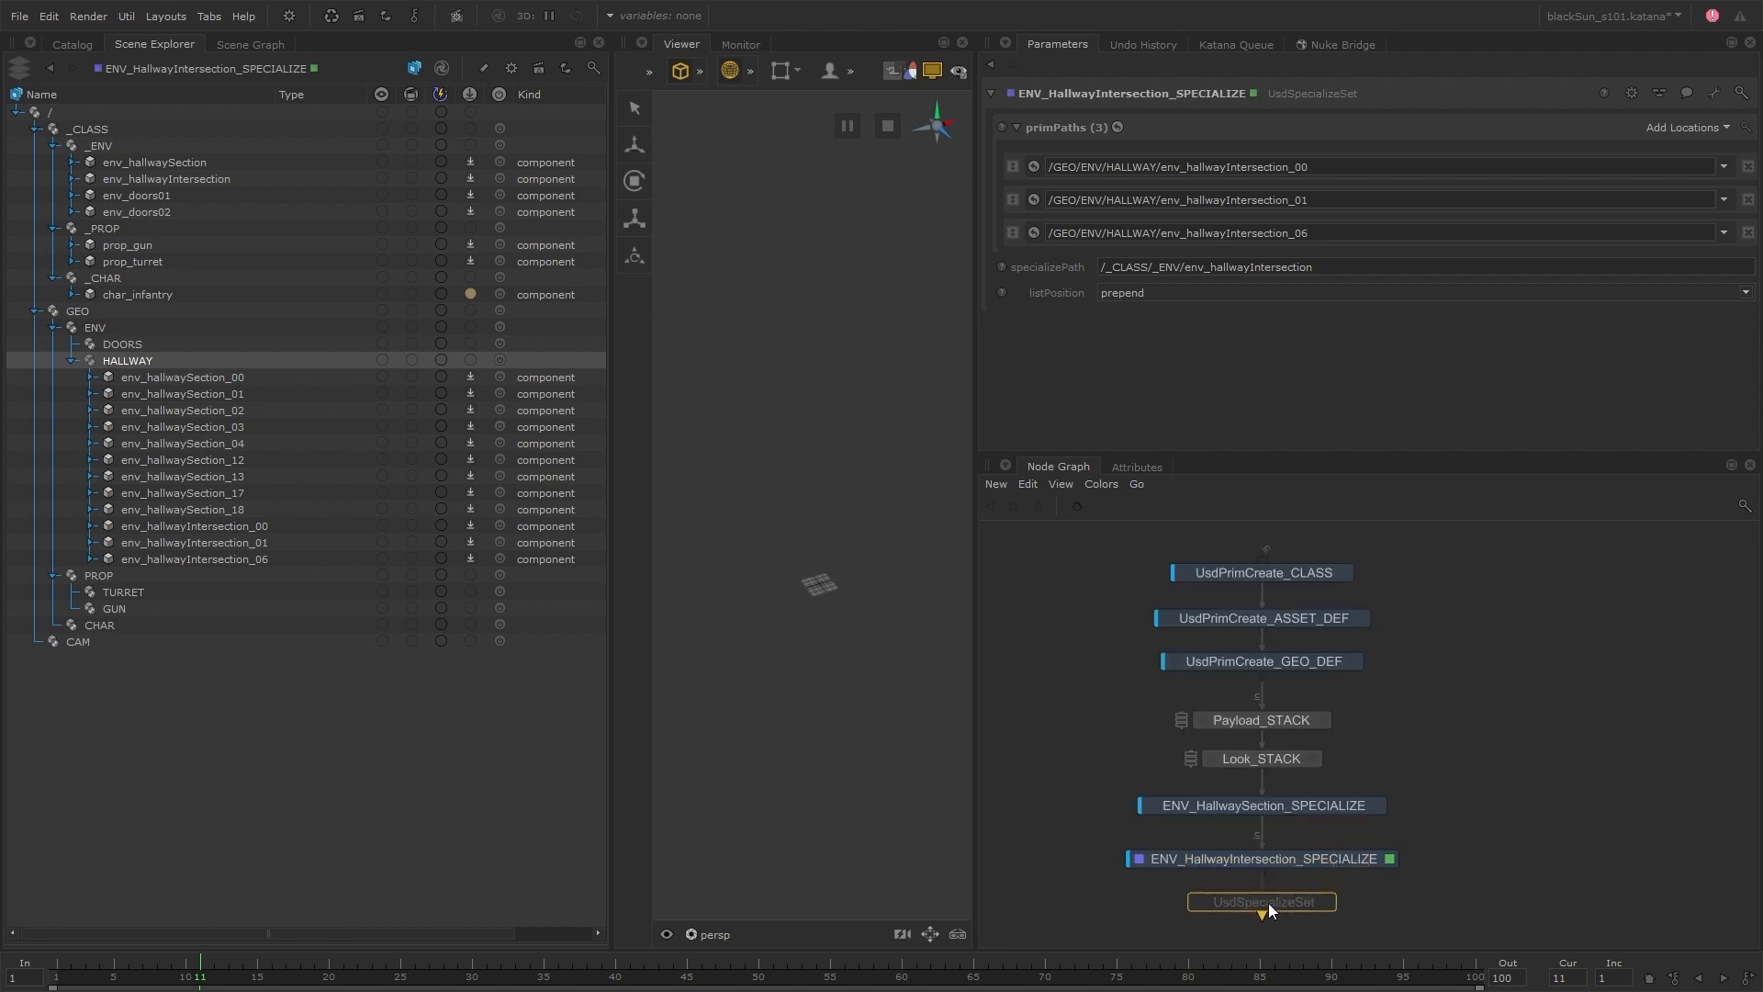
click(1293, 841)
text(ENV_D)
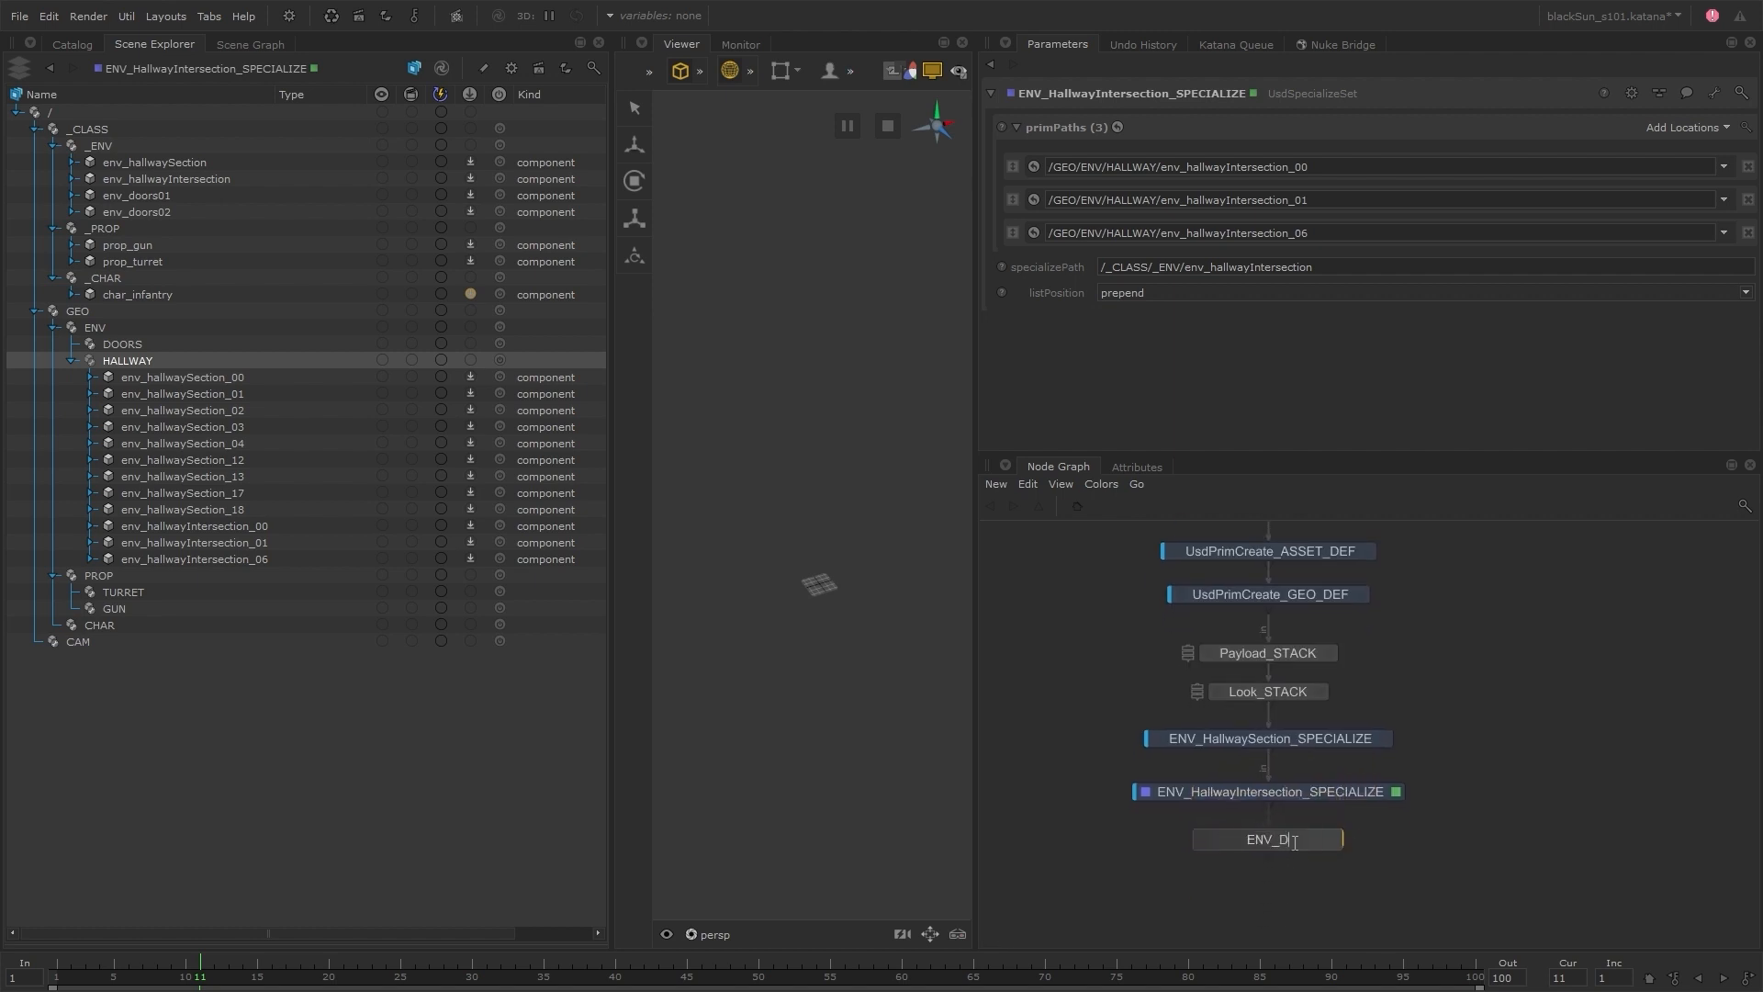
text(oors01_SPECIALIZE)
key(Return)
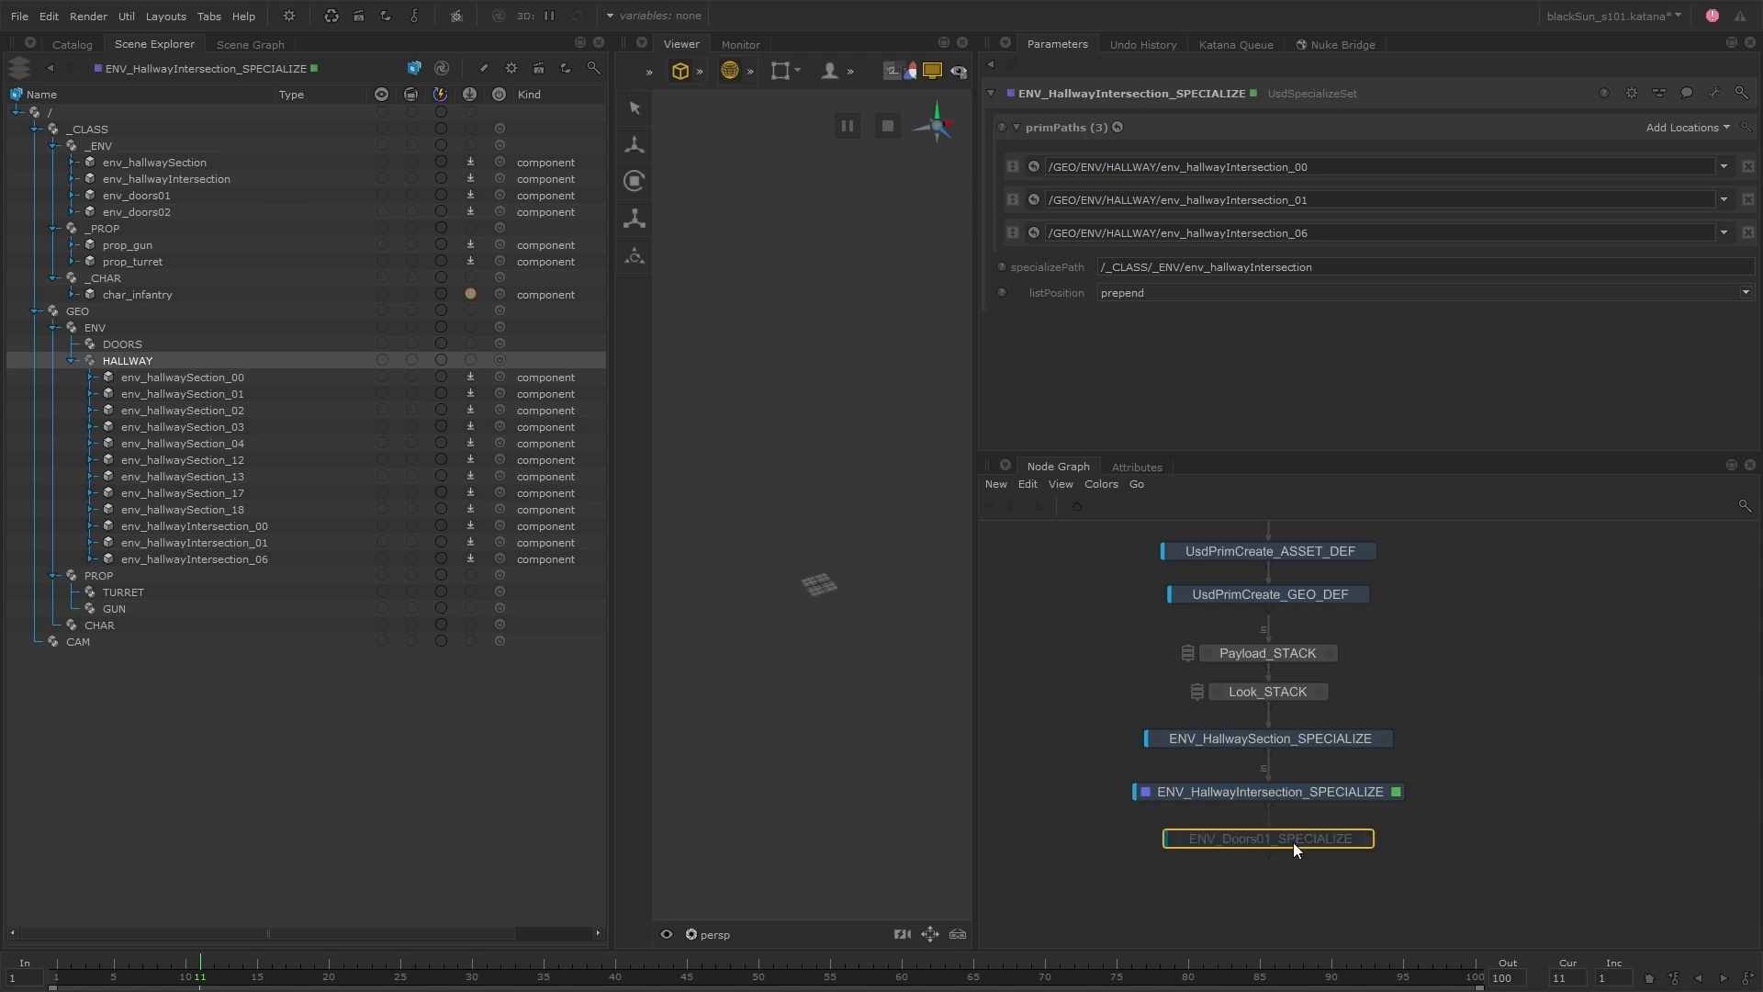
Set ENV_Doors01_SPECIALIZE's prim path to /GEO/ENV/DOORS/env_doors01_00 and its specializePath to /_CLASS/_ENV/env_doors01
drag(175, 347, 1235, 161)
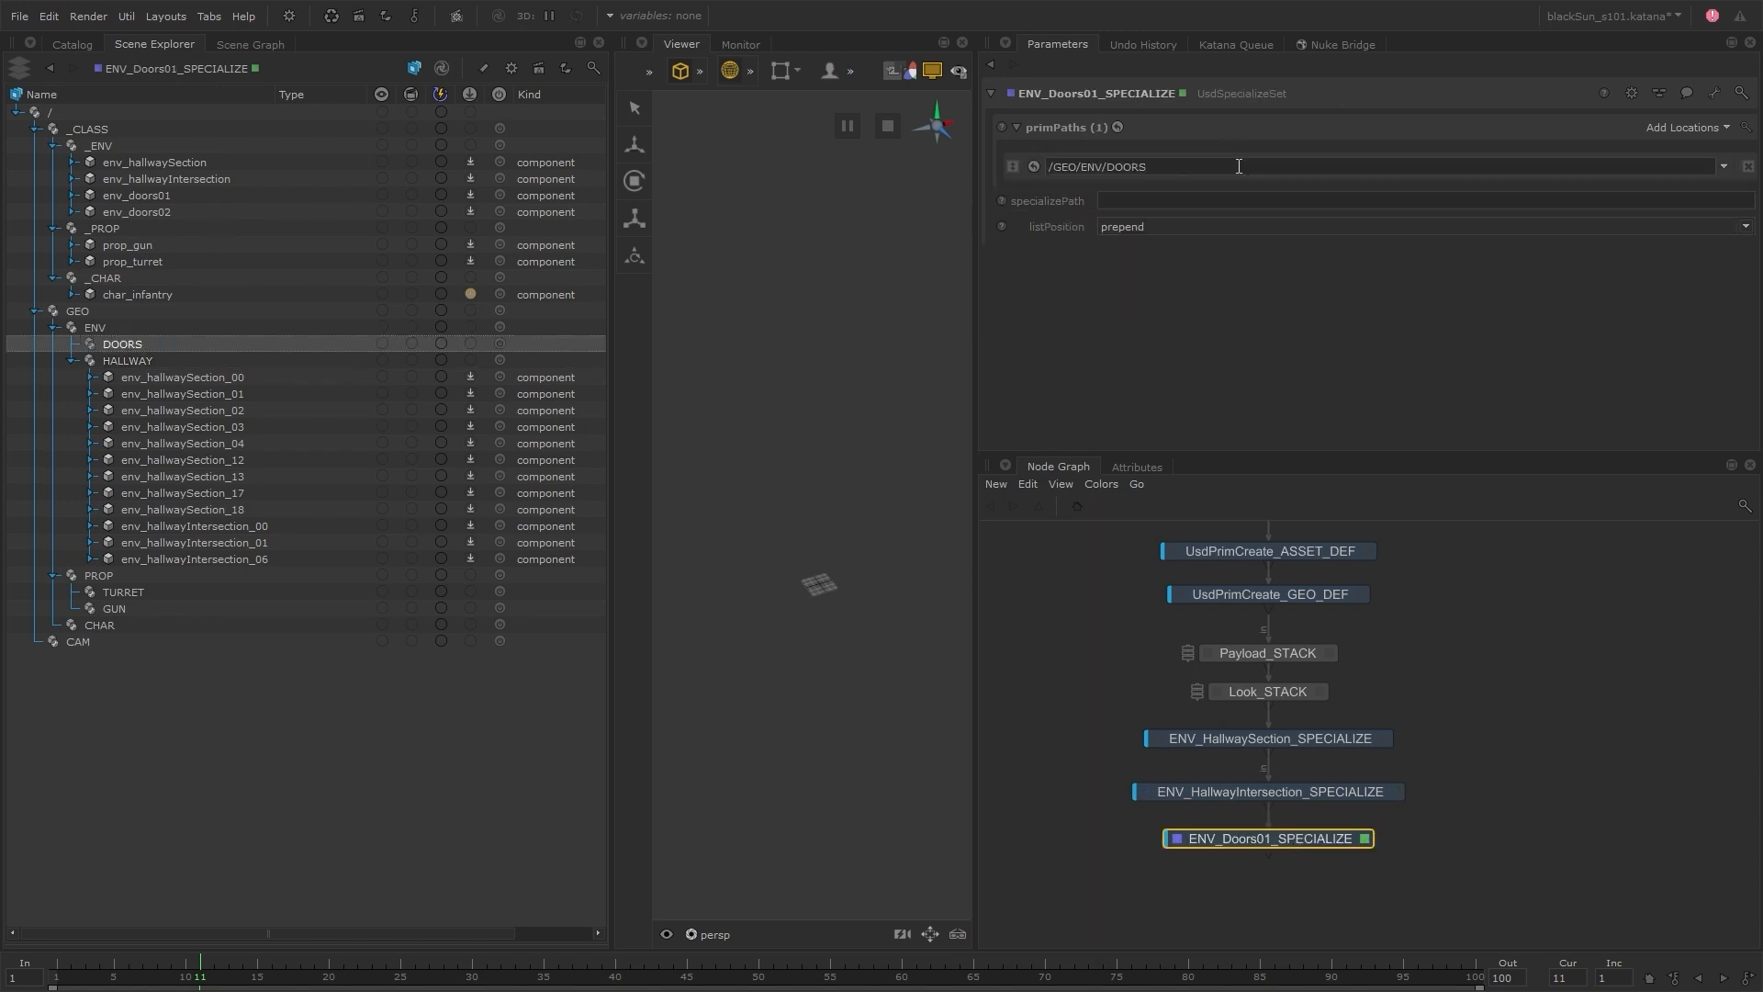
drag(188, 196, 1184, 200)
click(1156, 169)
text(/env_doors01_00)
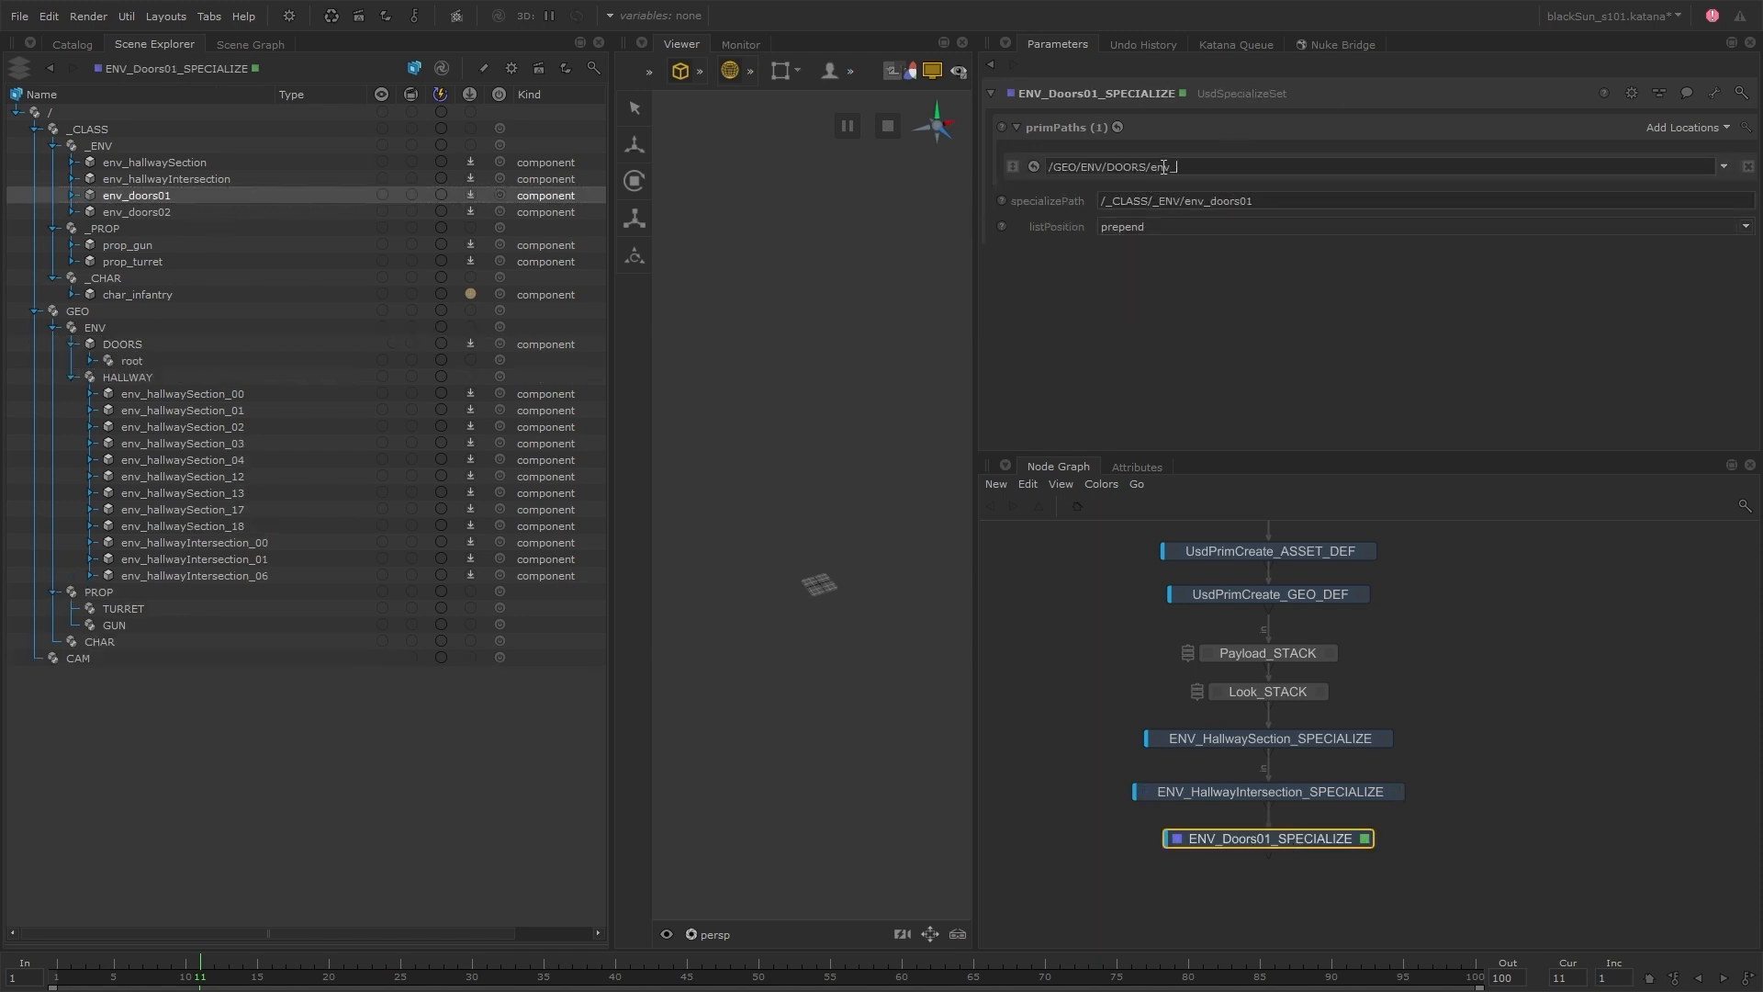
key(Return)
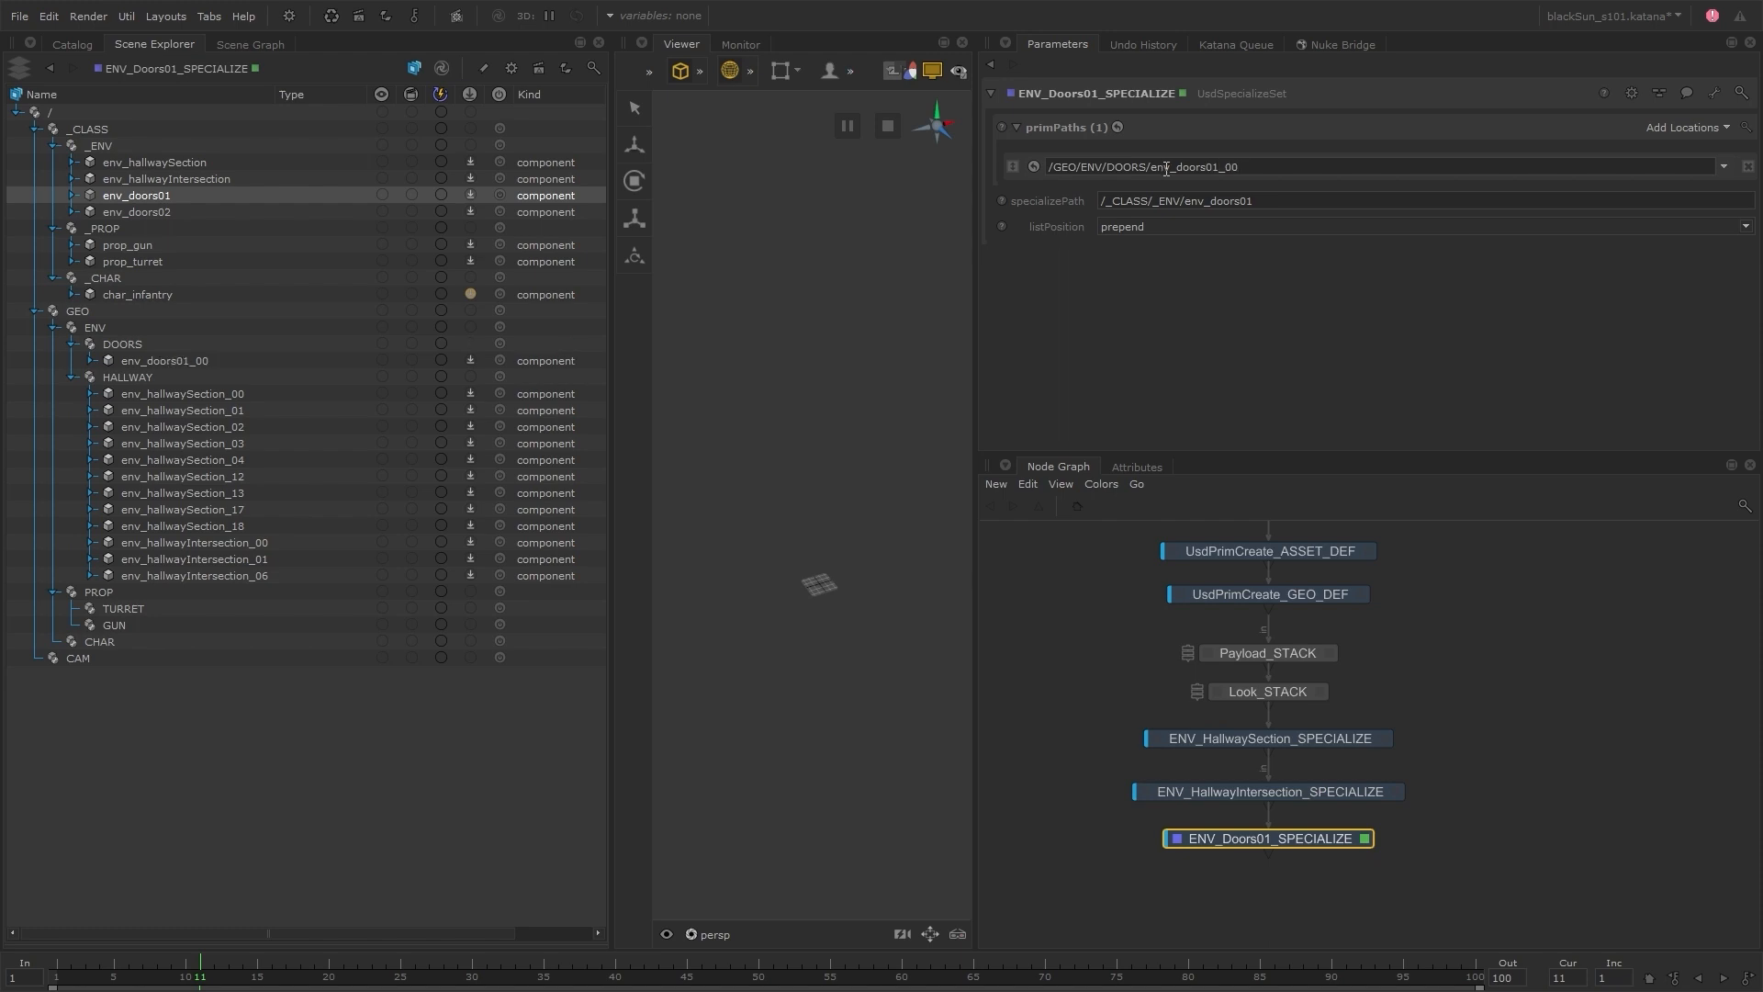
Duplicate ENV_Doors01_SPECIALIZE below itself, setting the copy's specializePath to /_CLASS/_ENV/env_doors02 and its prim path to /GEO/ENV/DOORS/env_doors02_00
key(ctrl+v)
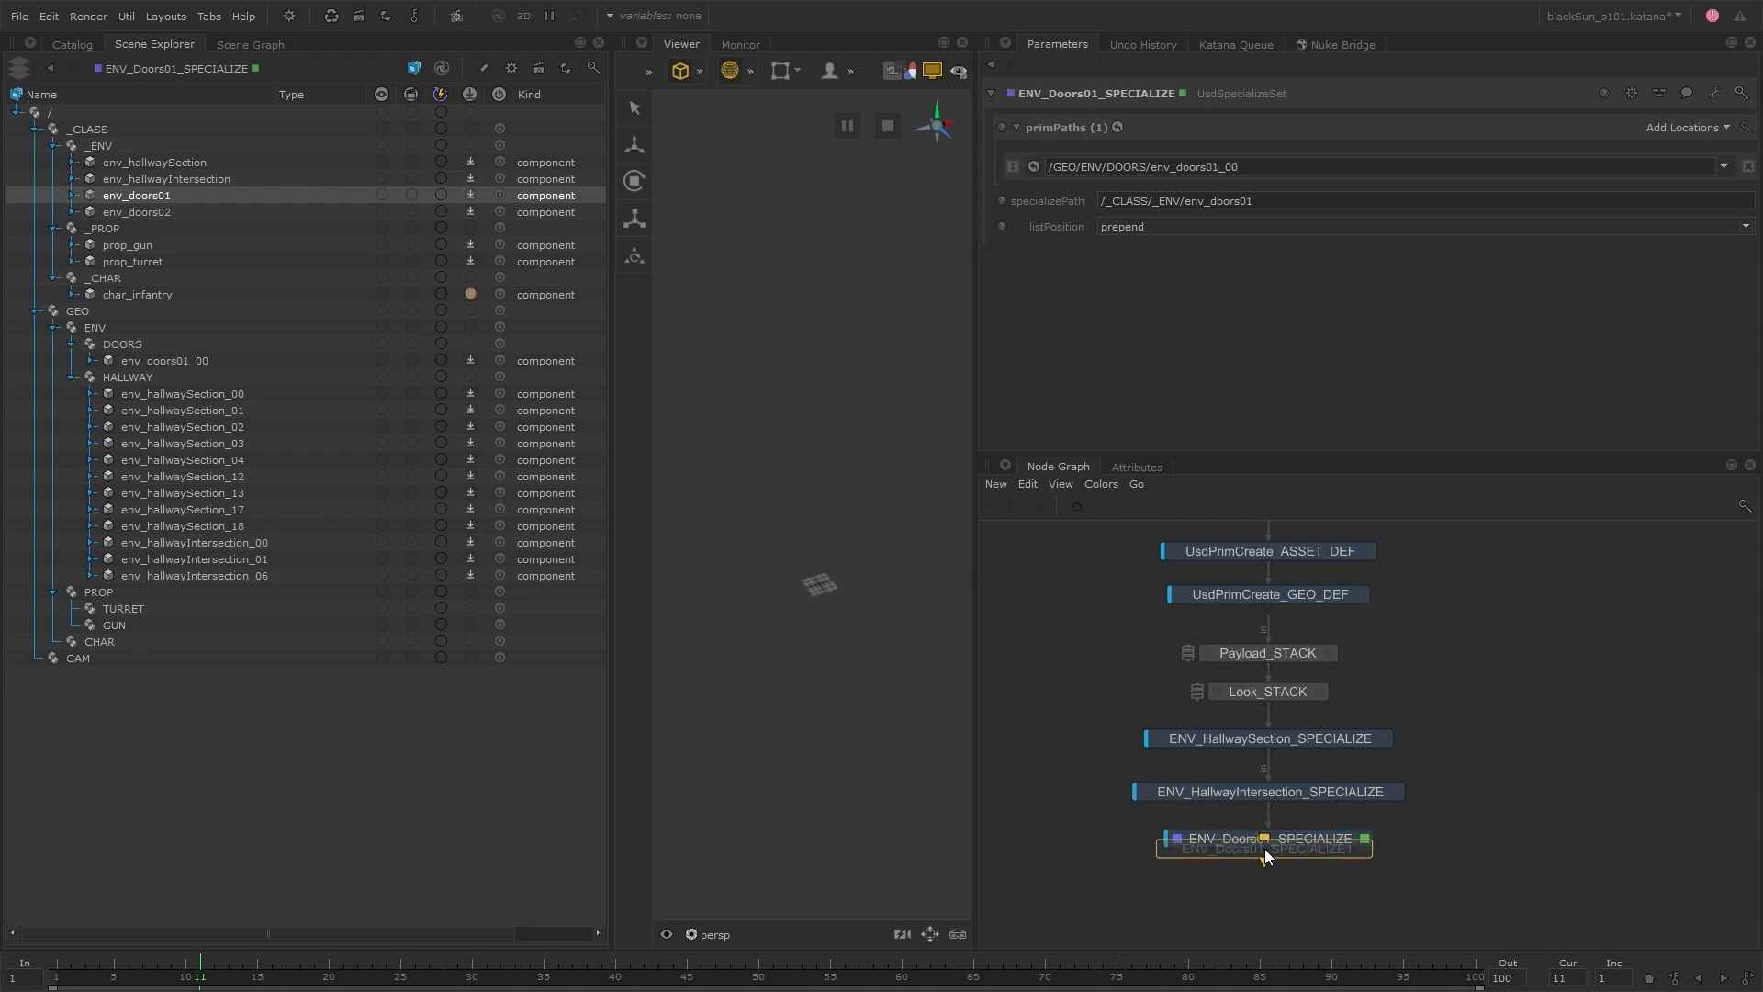
click(1362, 891)
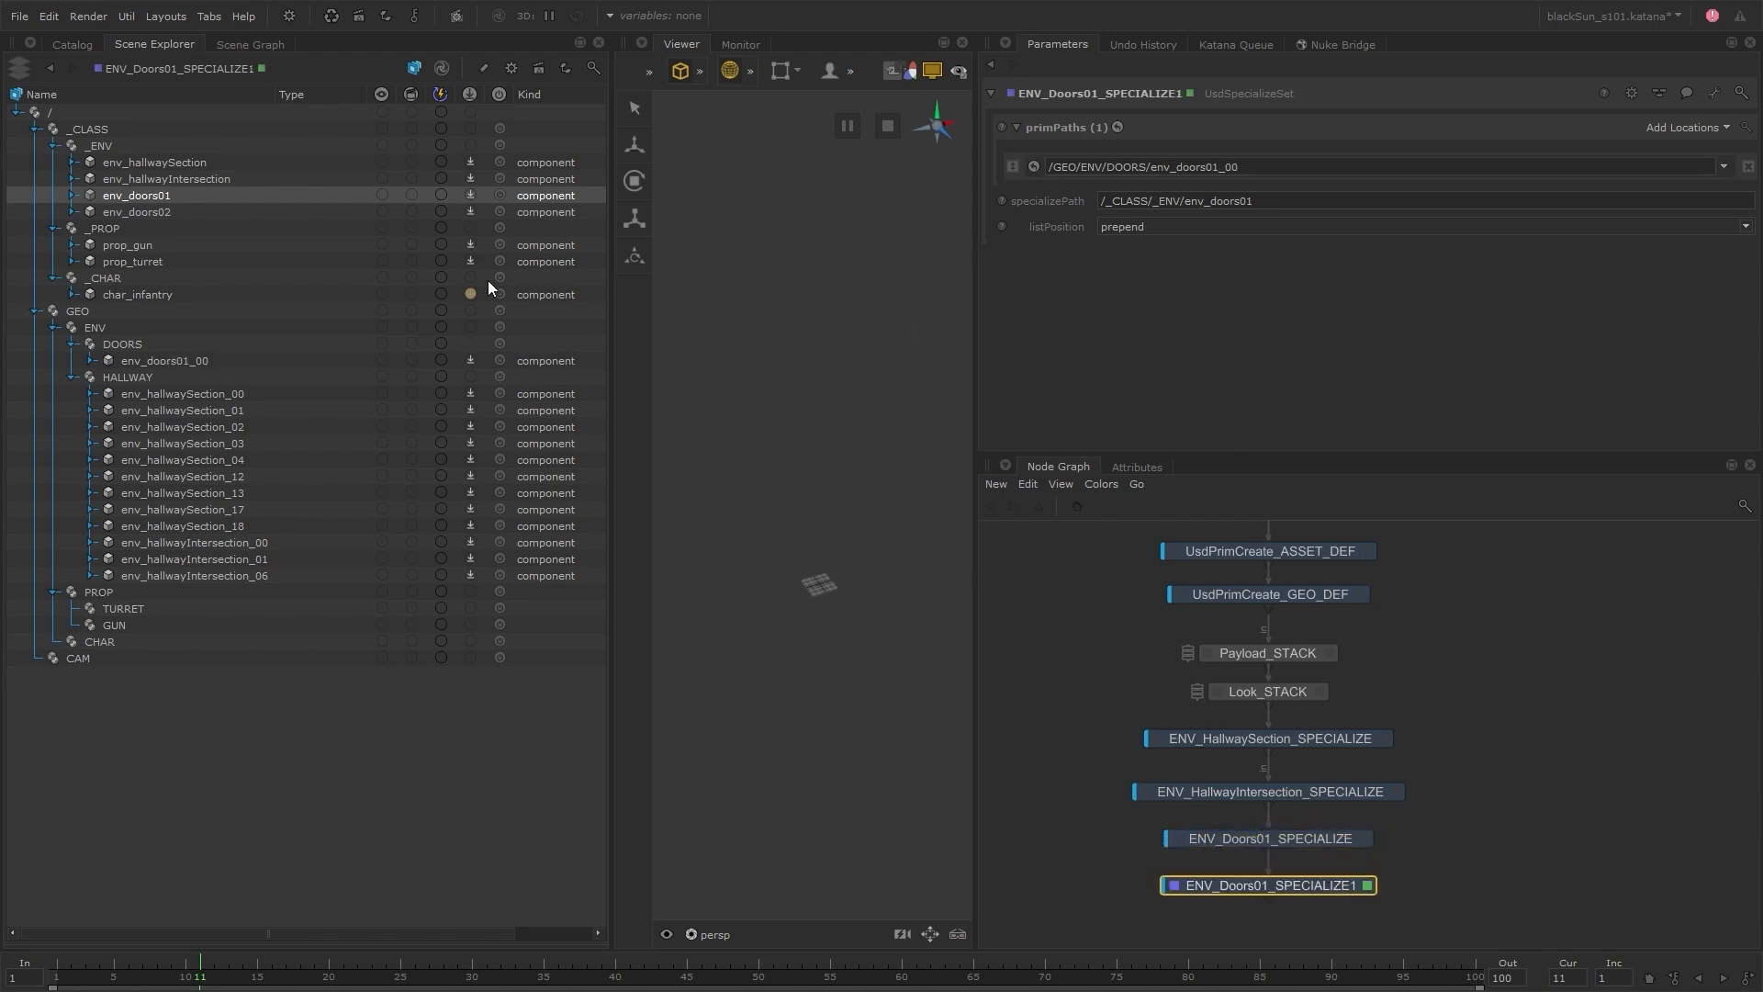
drag(196, 213, 1191, 200)
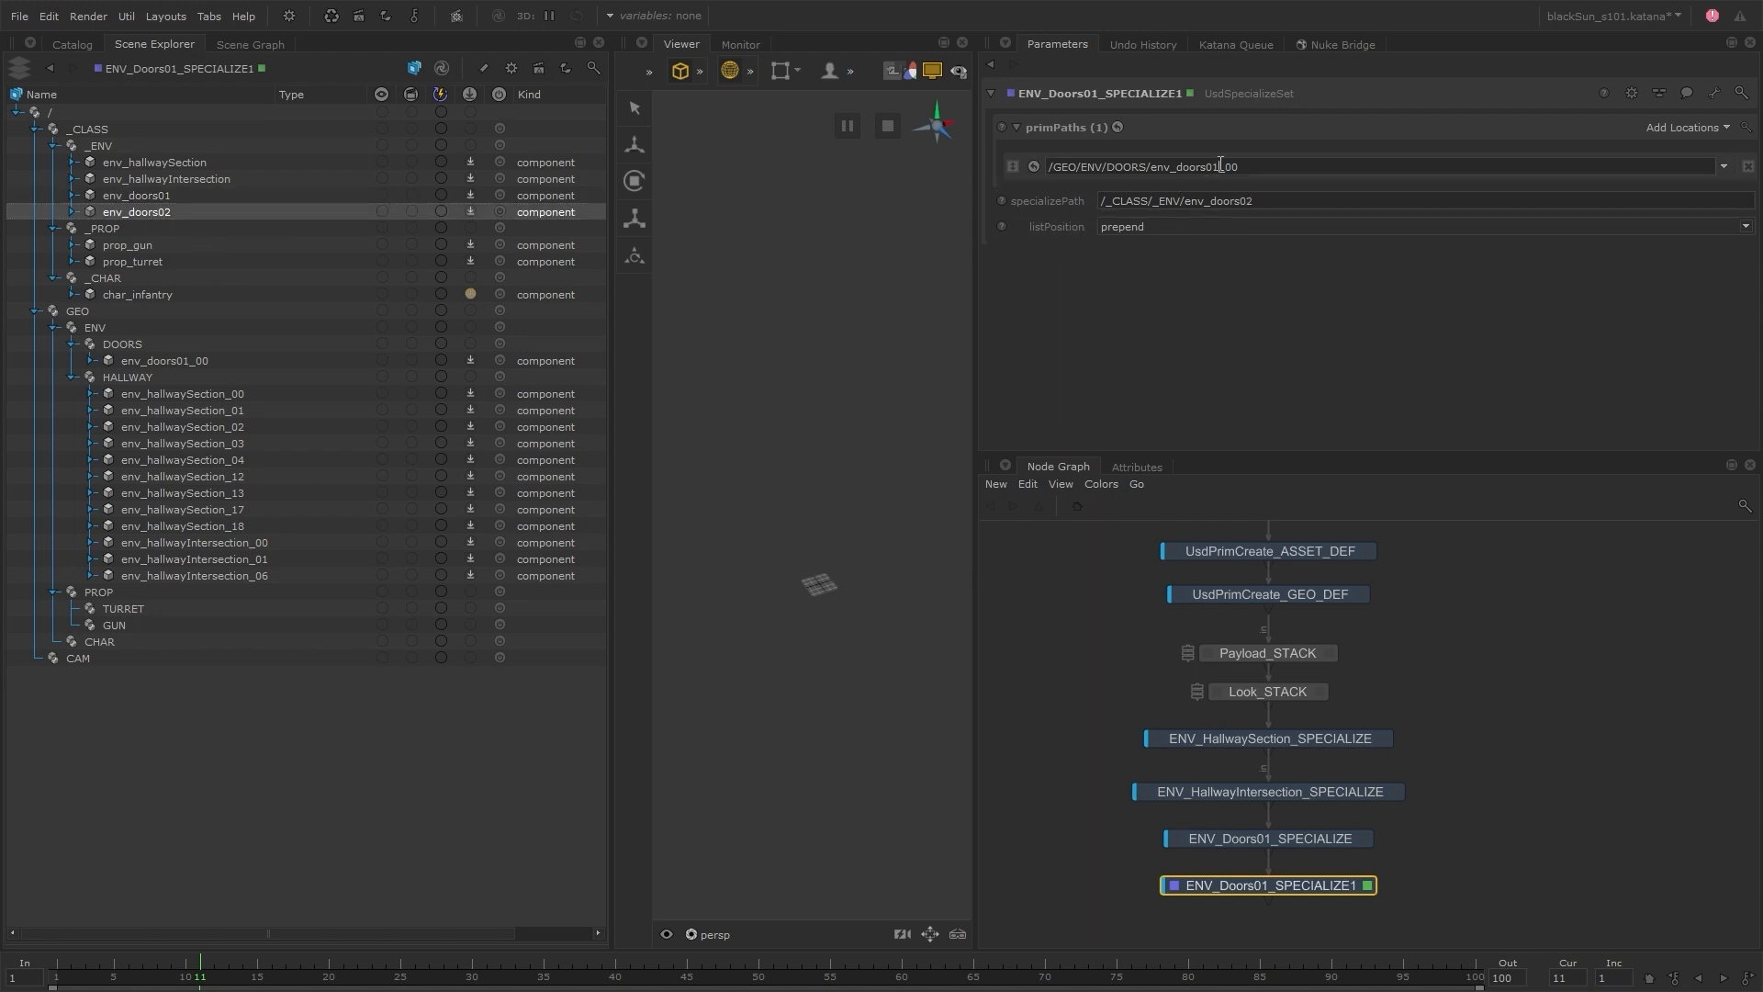
click(1213, 167)
key(BackSpace)
text(2)
Add three more prim paths to the duplicated node: /GEO/ENV/DOORS/env_doors02_01, env_doors02_07 and env_doors02_09
click(1684, 131)
click(1675, 147)
click(1679, 131)
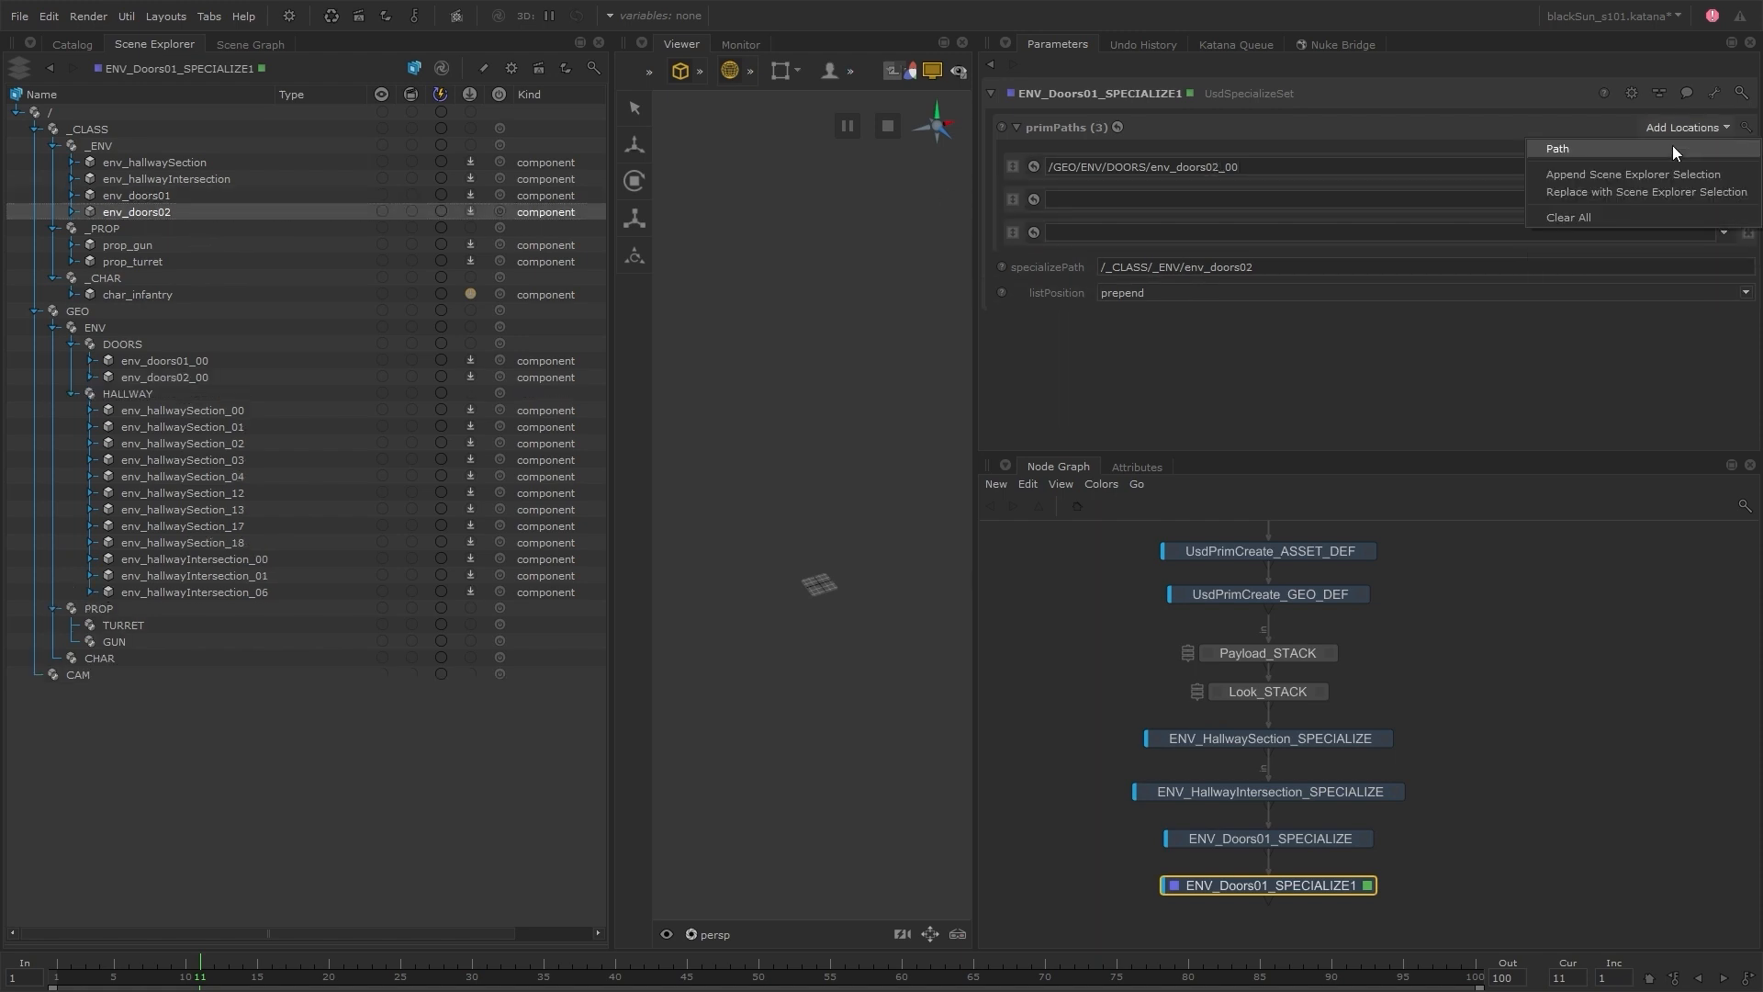
click(1672, 147)
drag(1227, 167, 1004, 170)
middle_click(1087, 197)
middle_click(1091, 229)
middle_click(1107, 265)
click(1272, 197)
text(01)
click(1259, 228)
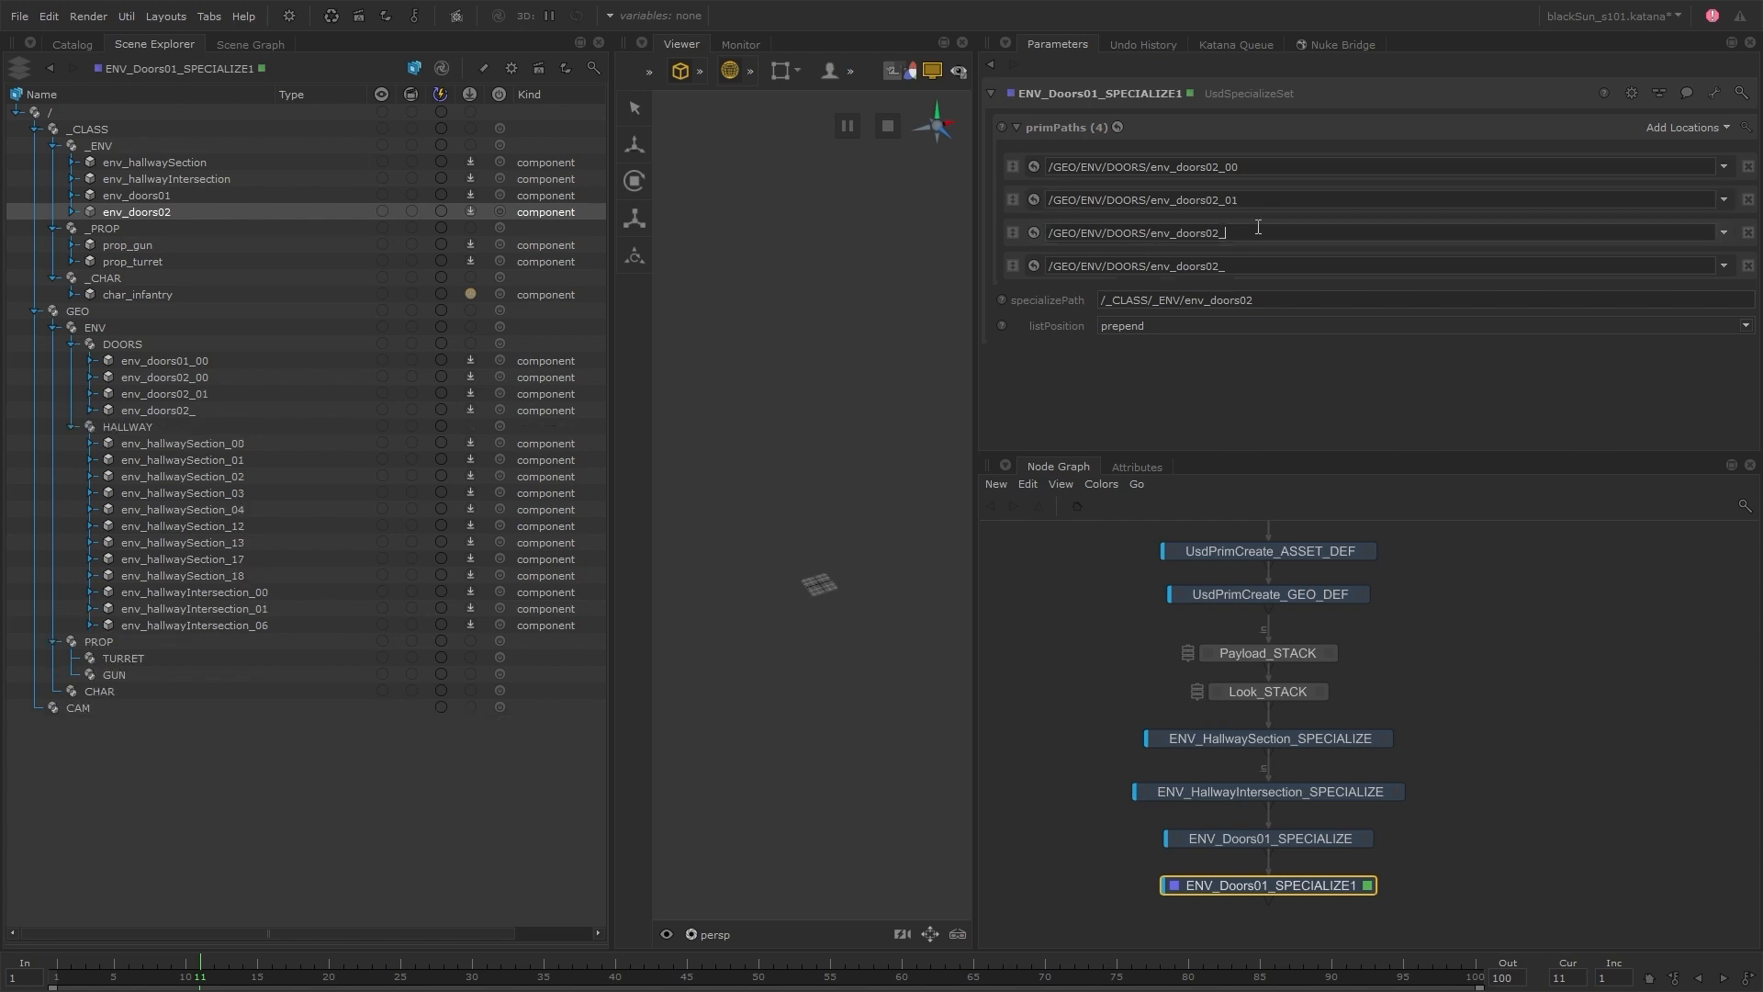
text(07)
click(1268, 266)
text(09)
key(Return)
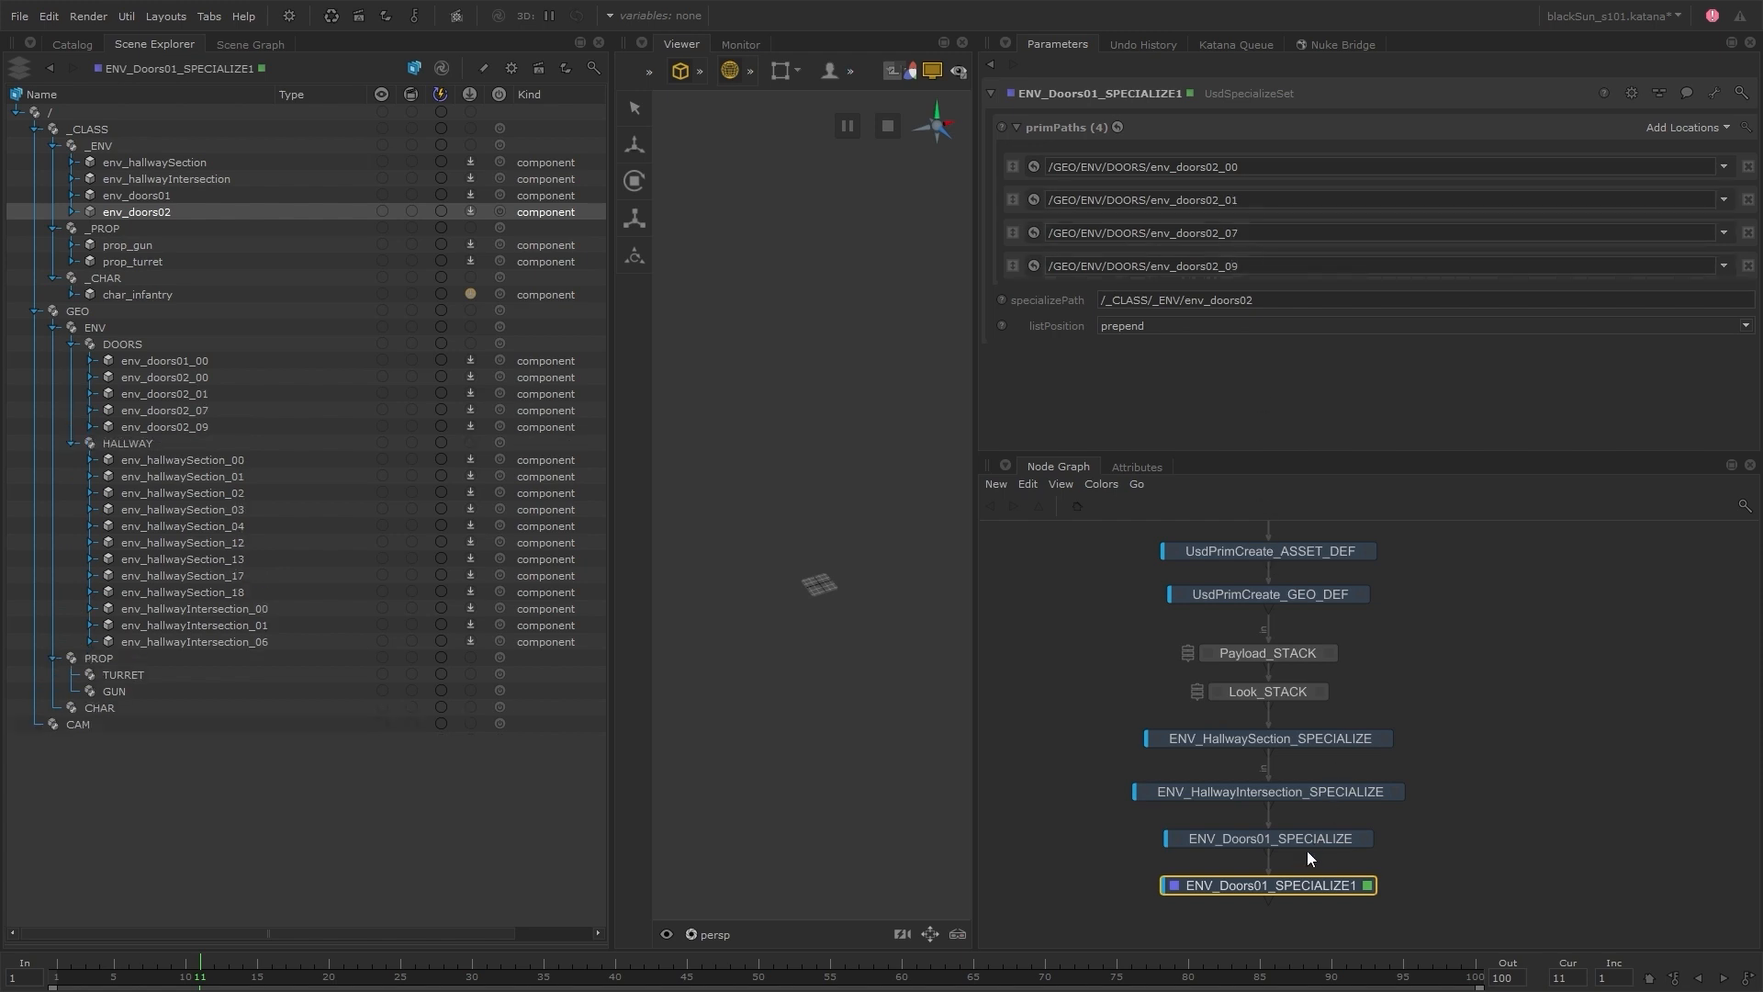
Rename the duplicated doors node as ENV_Doors02_SPECIALIZE
double_click(1304, 885)
key(BackSpace)
key(Left)
key(Left)
key(Left)
key(Left)
key(Left)
key(Left)
key(Left)
key(Left)
key(Left)
key(Left)
key(Left)
key(BackSpace)
text(2)
key(Return)
Create a GroupStack node, move the four ENV specialize nodes into it, and place it below Look_STACK as the viewed node
key(Tab)
text(gro)
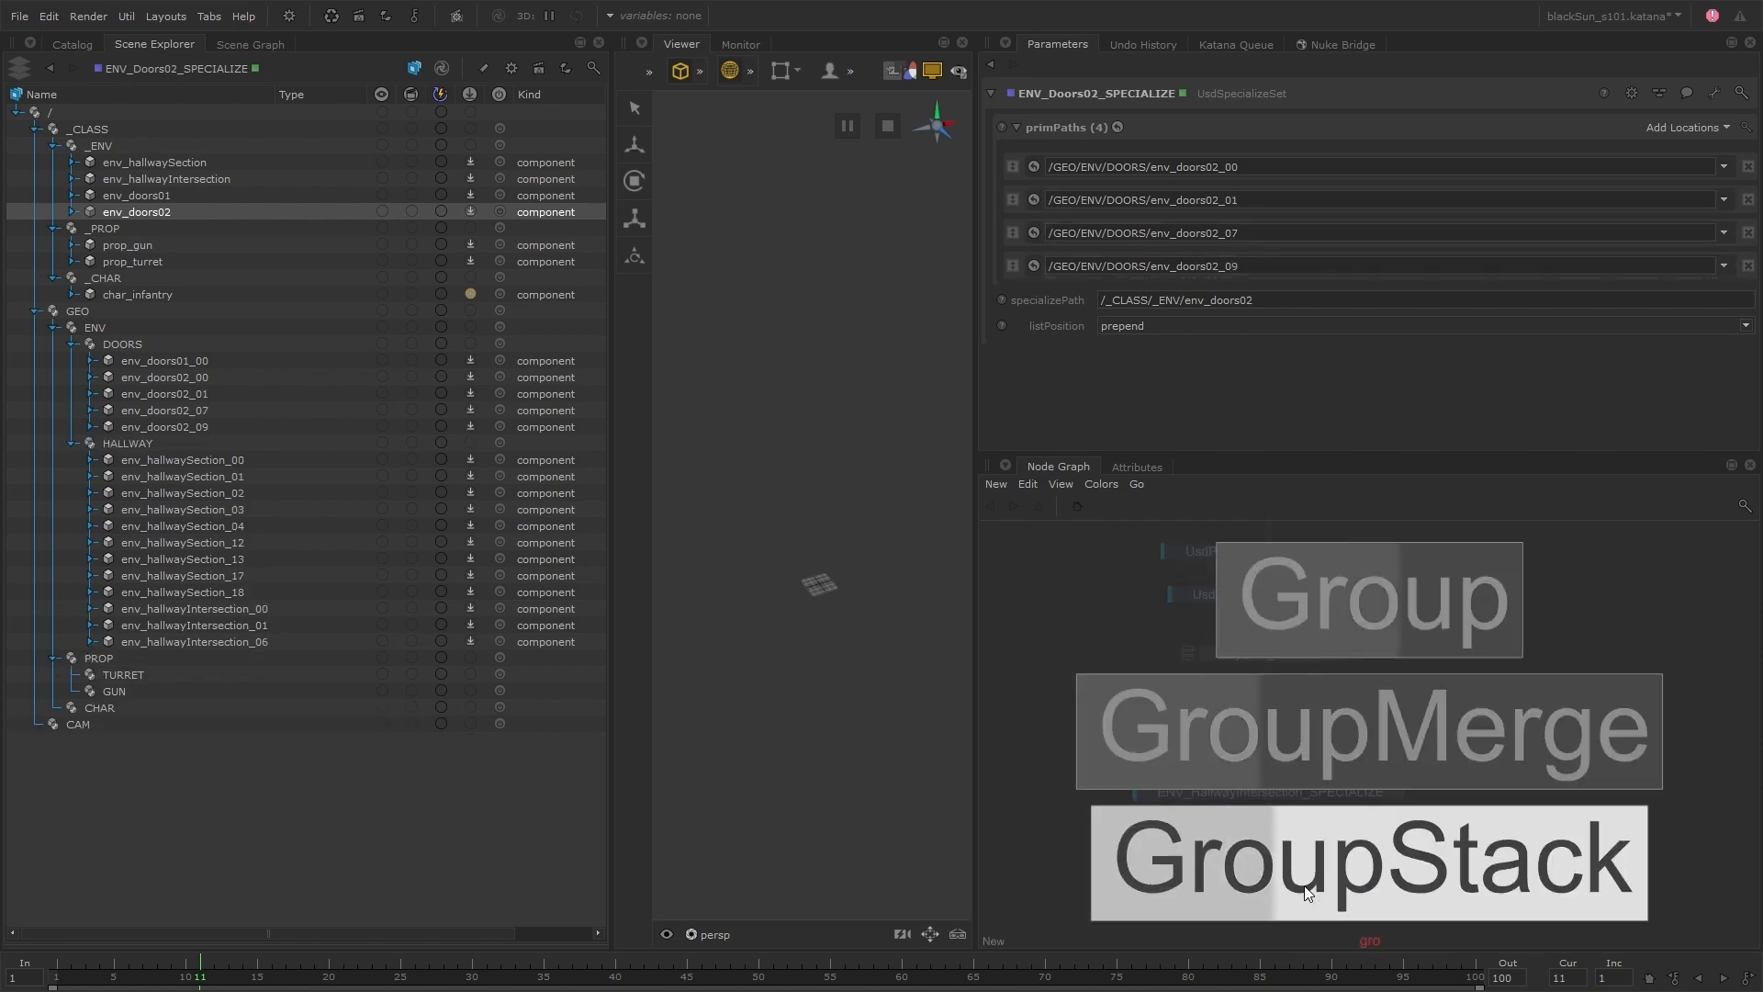
click(1304, 885)
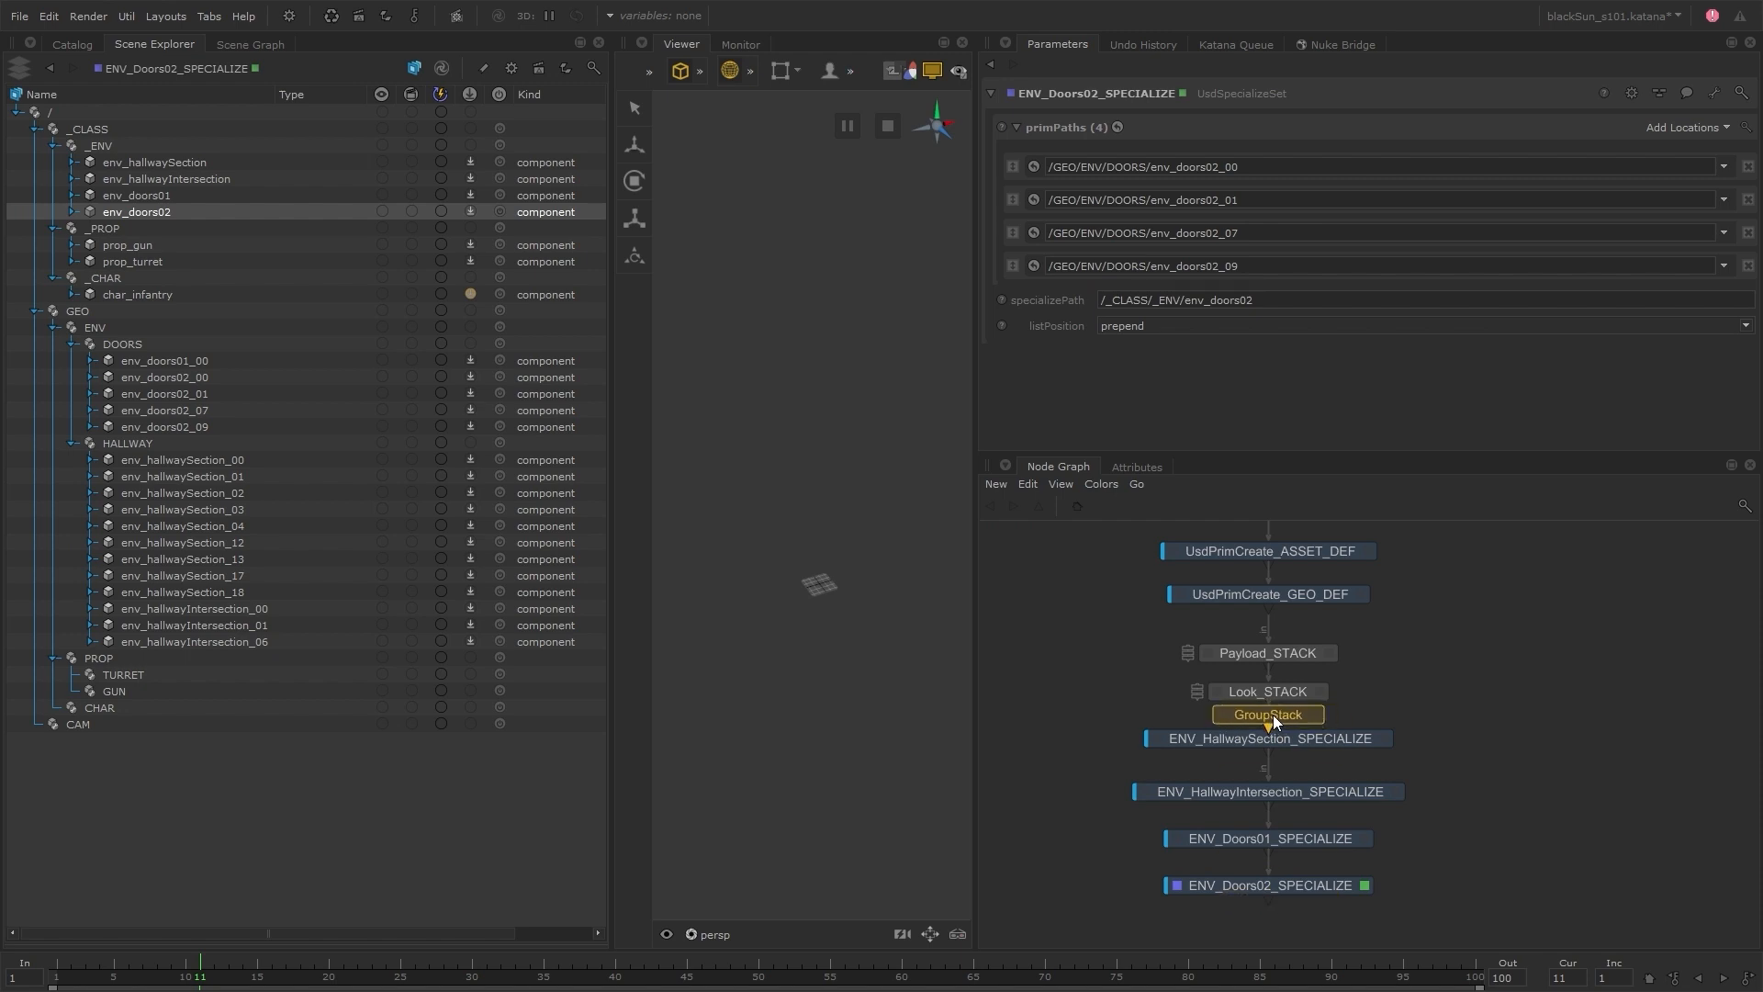
click(1291, 714)
drag(1361, 863, 1342, 902)
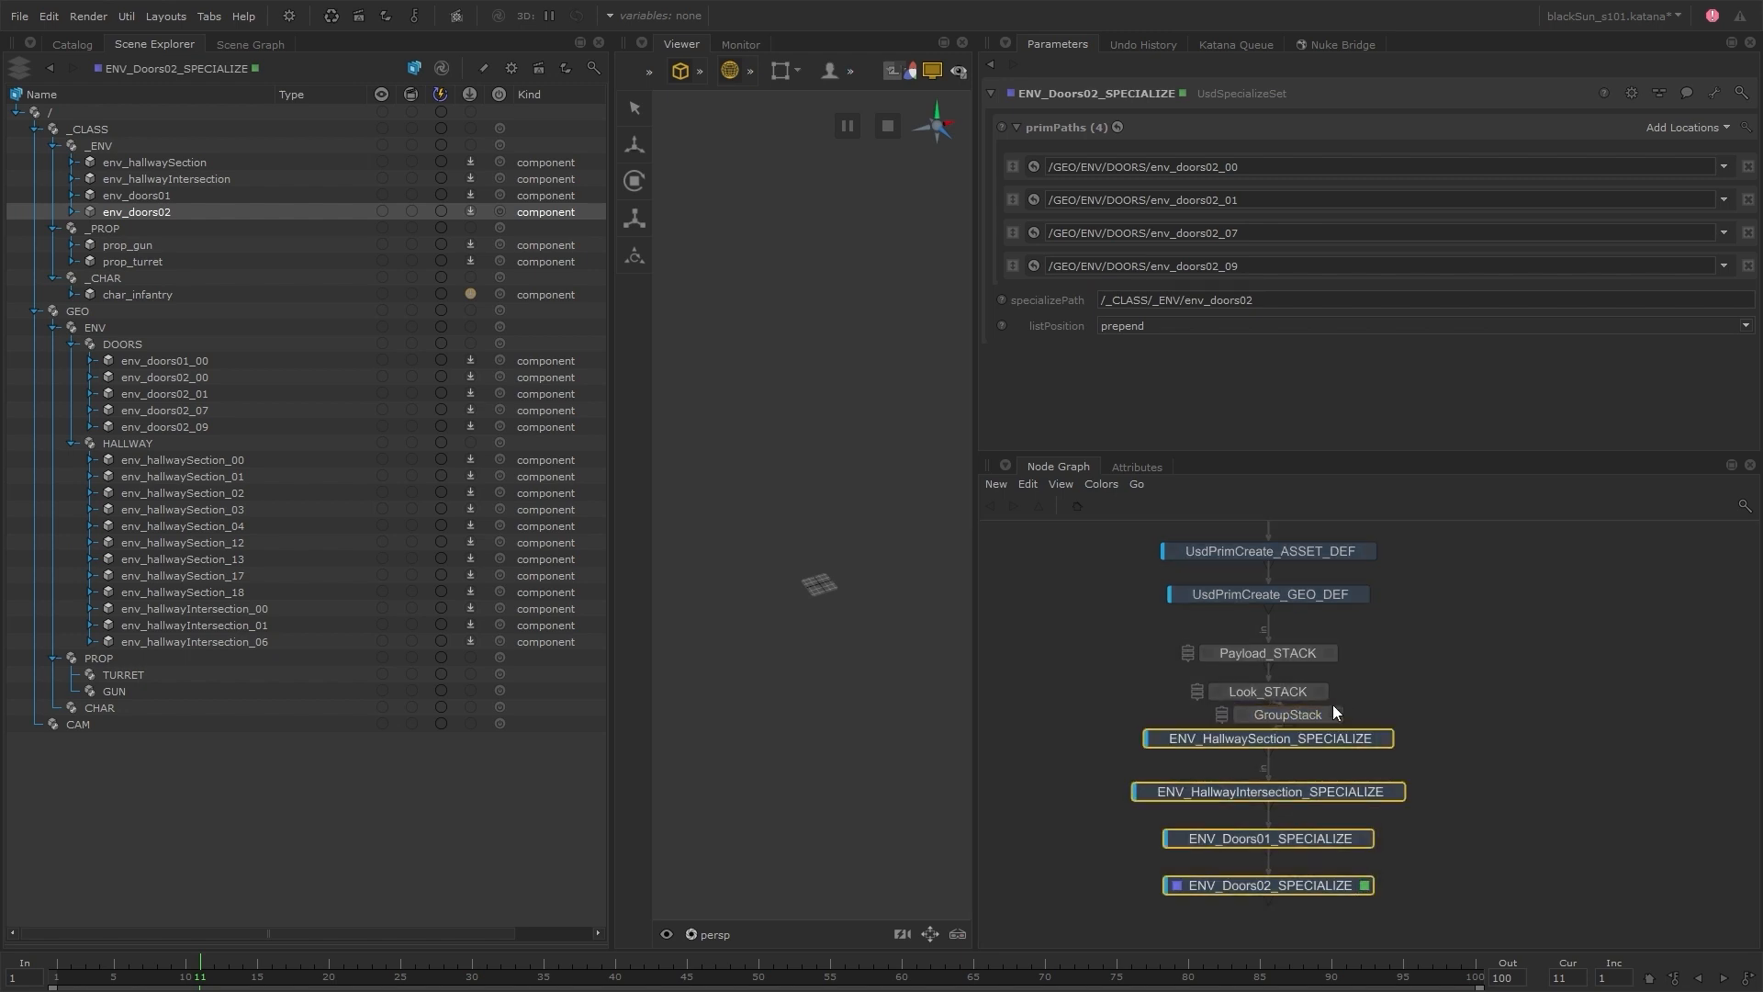
click(1334, 713)
shift+middle_drag(1337, 745, 1066, 236)
key(v)
drag(1307, 714, 1284, 768)
Rename the GroupStack node as SEQUENCE_SPECIALIZE_STACK
double_click(1284, 768)
text(SEQUENCE_SPECIALIZE_STACK)
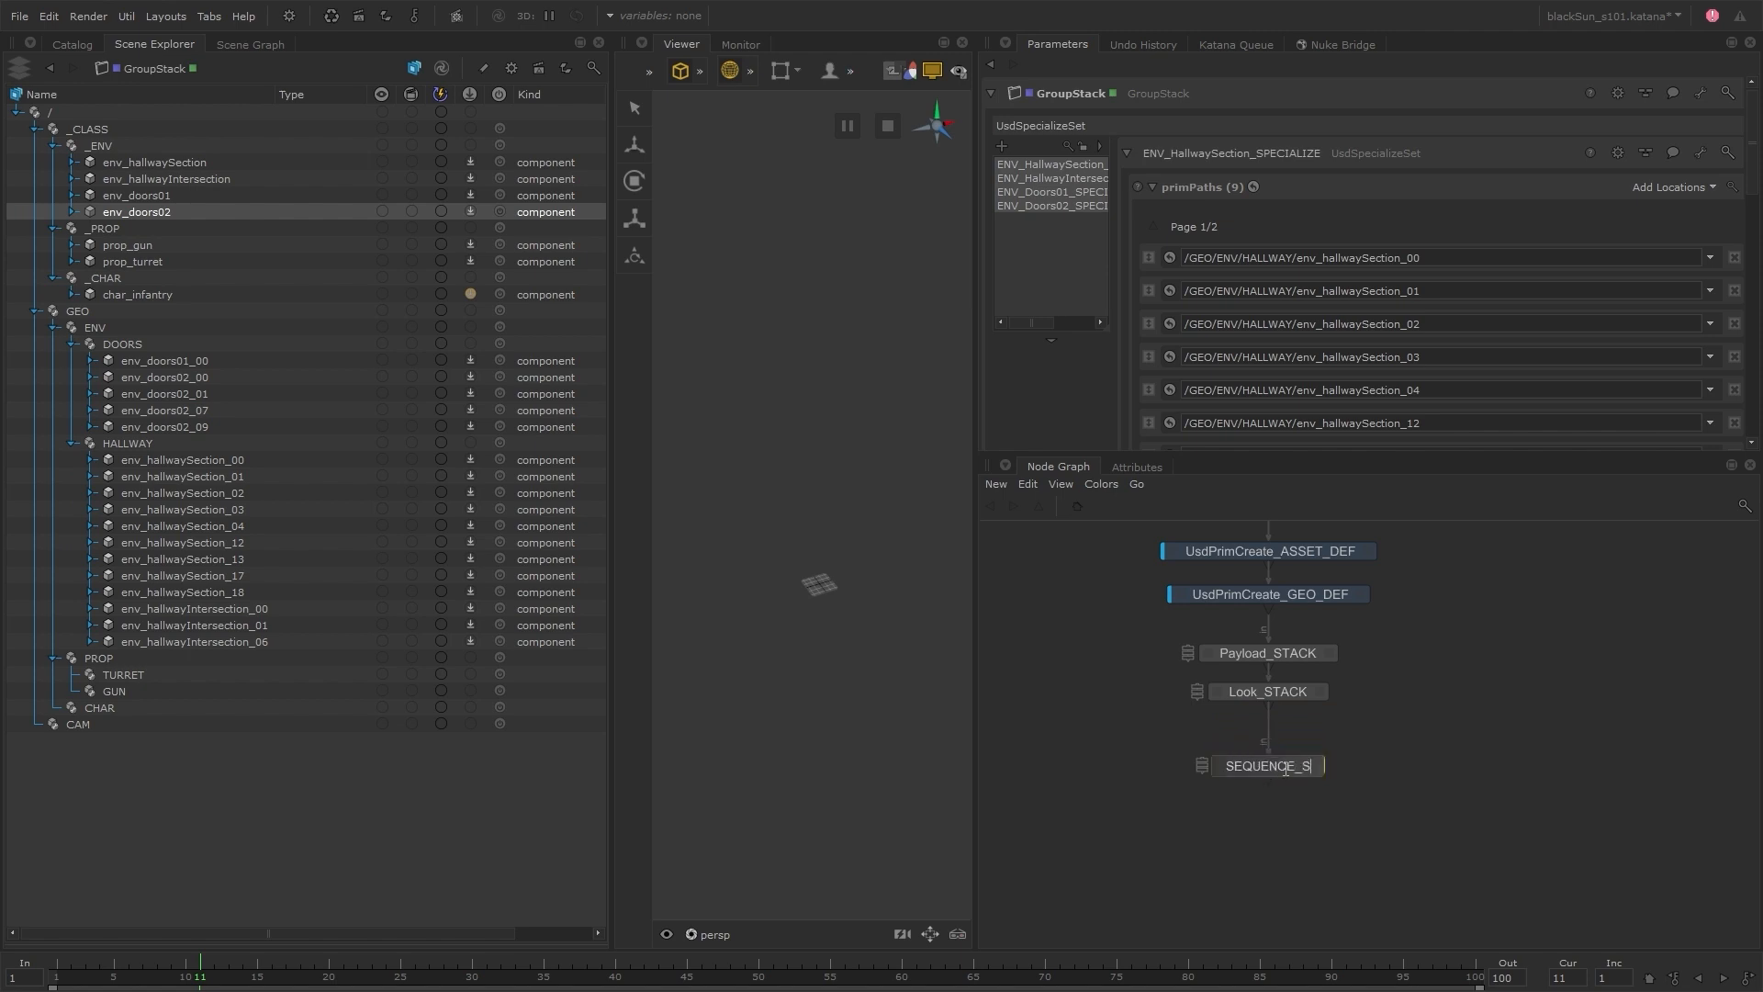
key(Return)
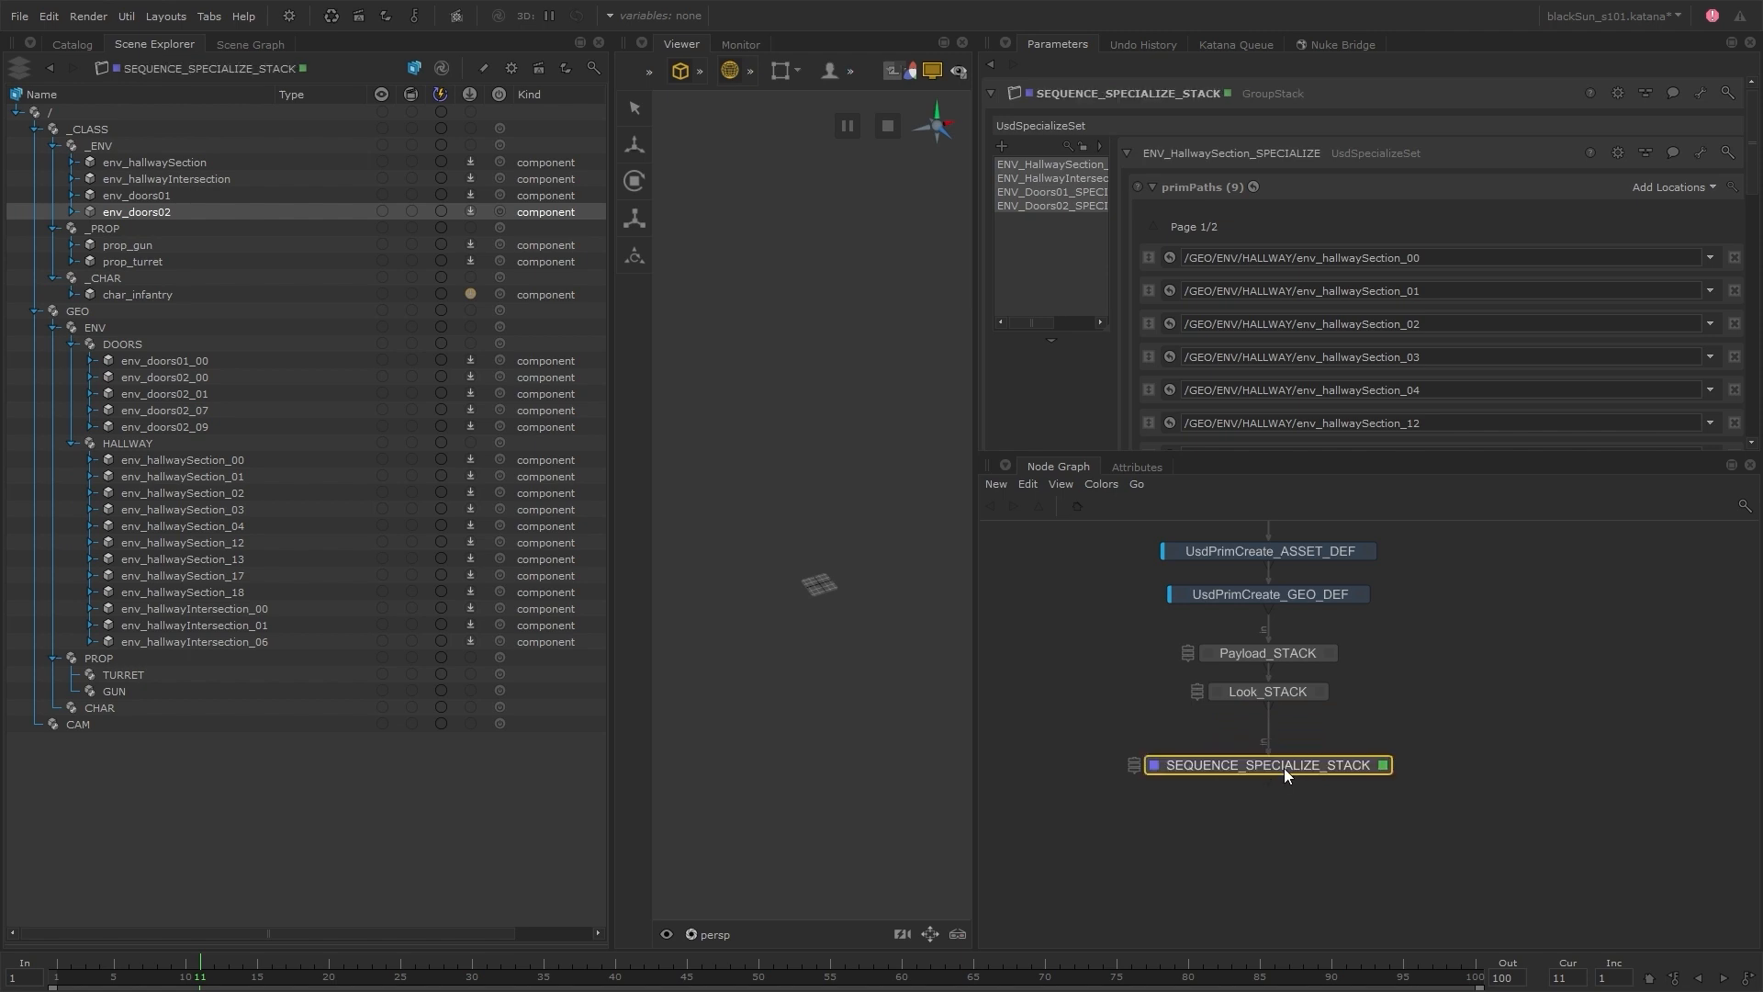
click(1101, 715)
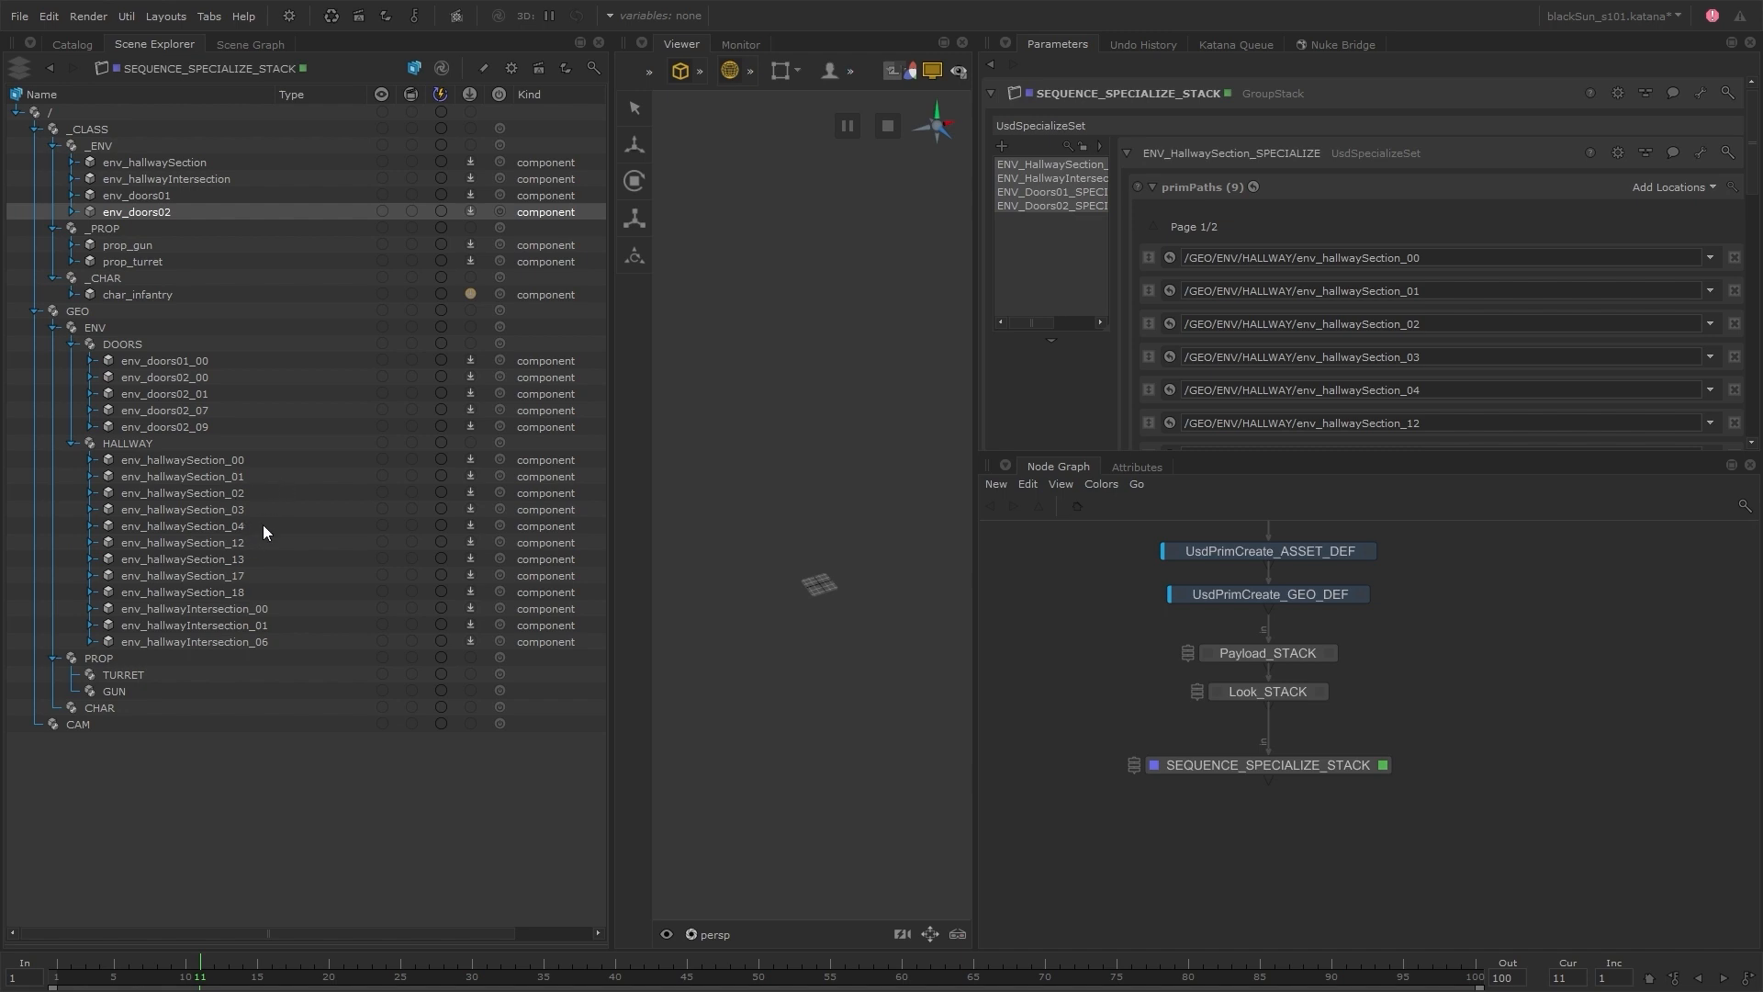
Expand the entire GEO branch in the Scene Explorer to load its geometry
right_click(124, 299)
right_click(107, 305)
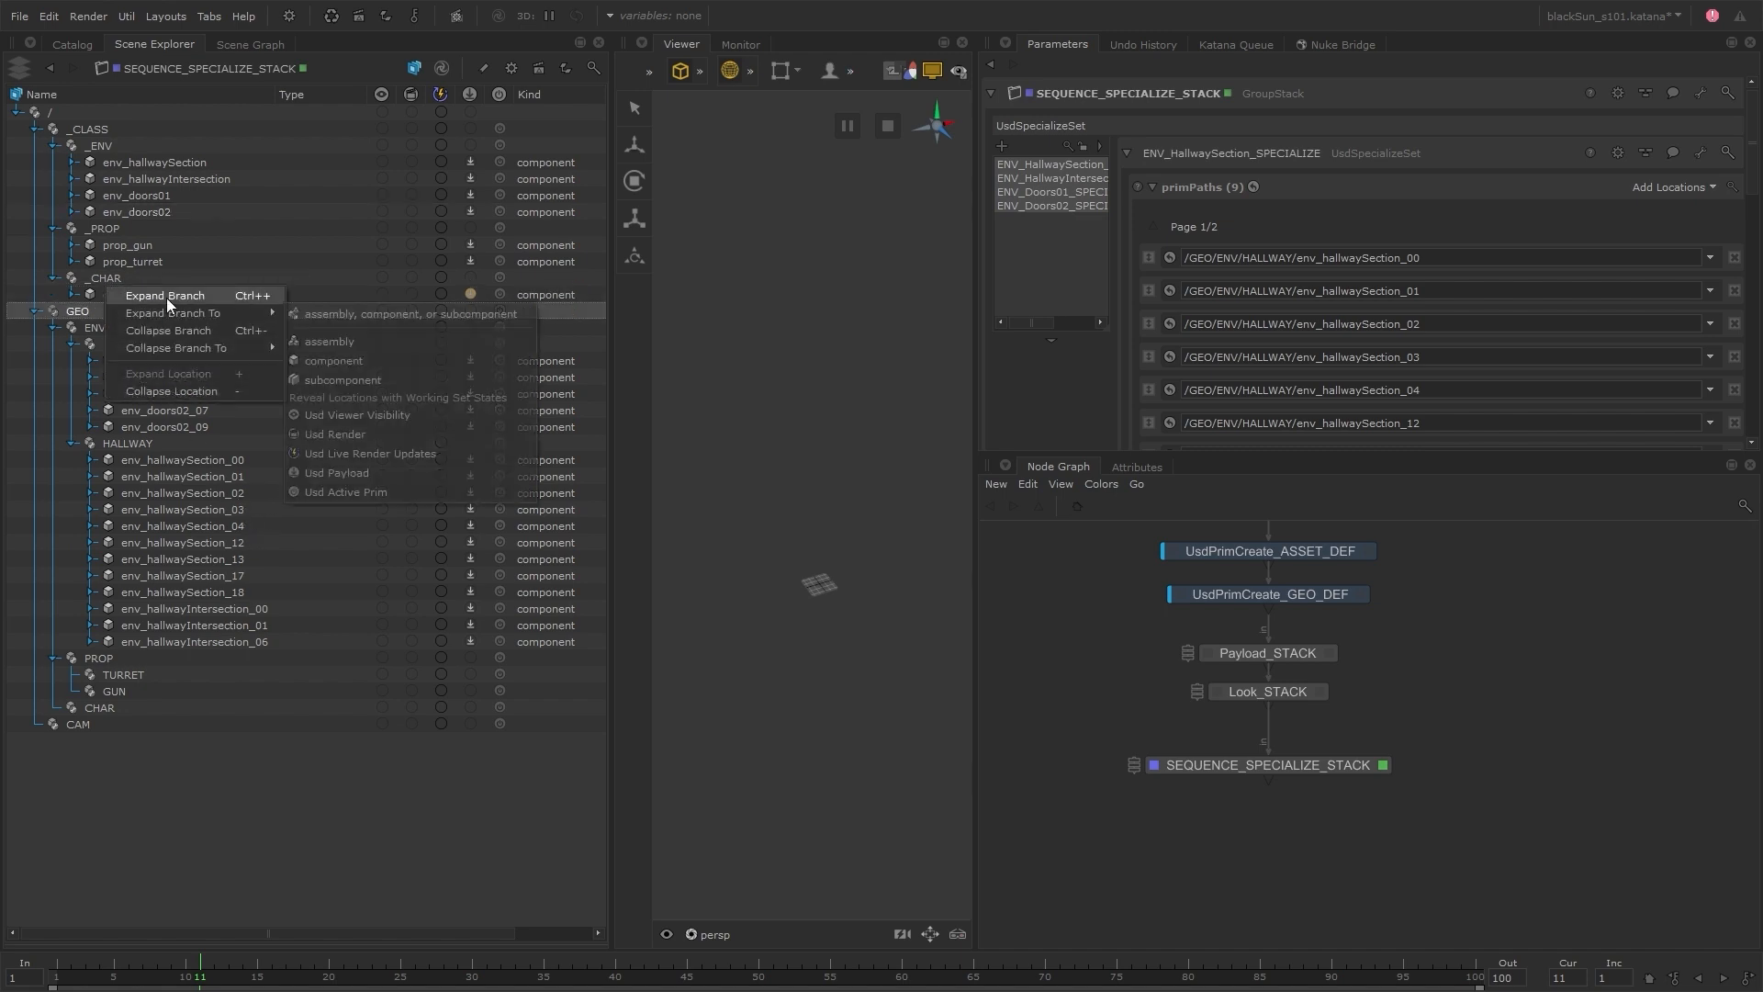
click(211, 294)
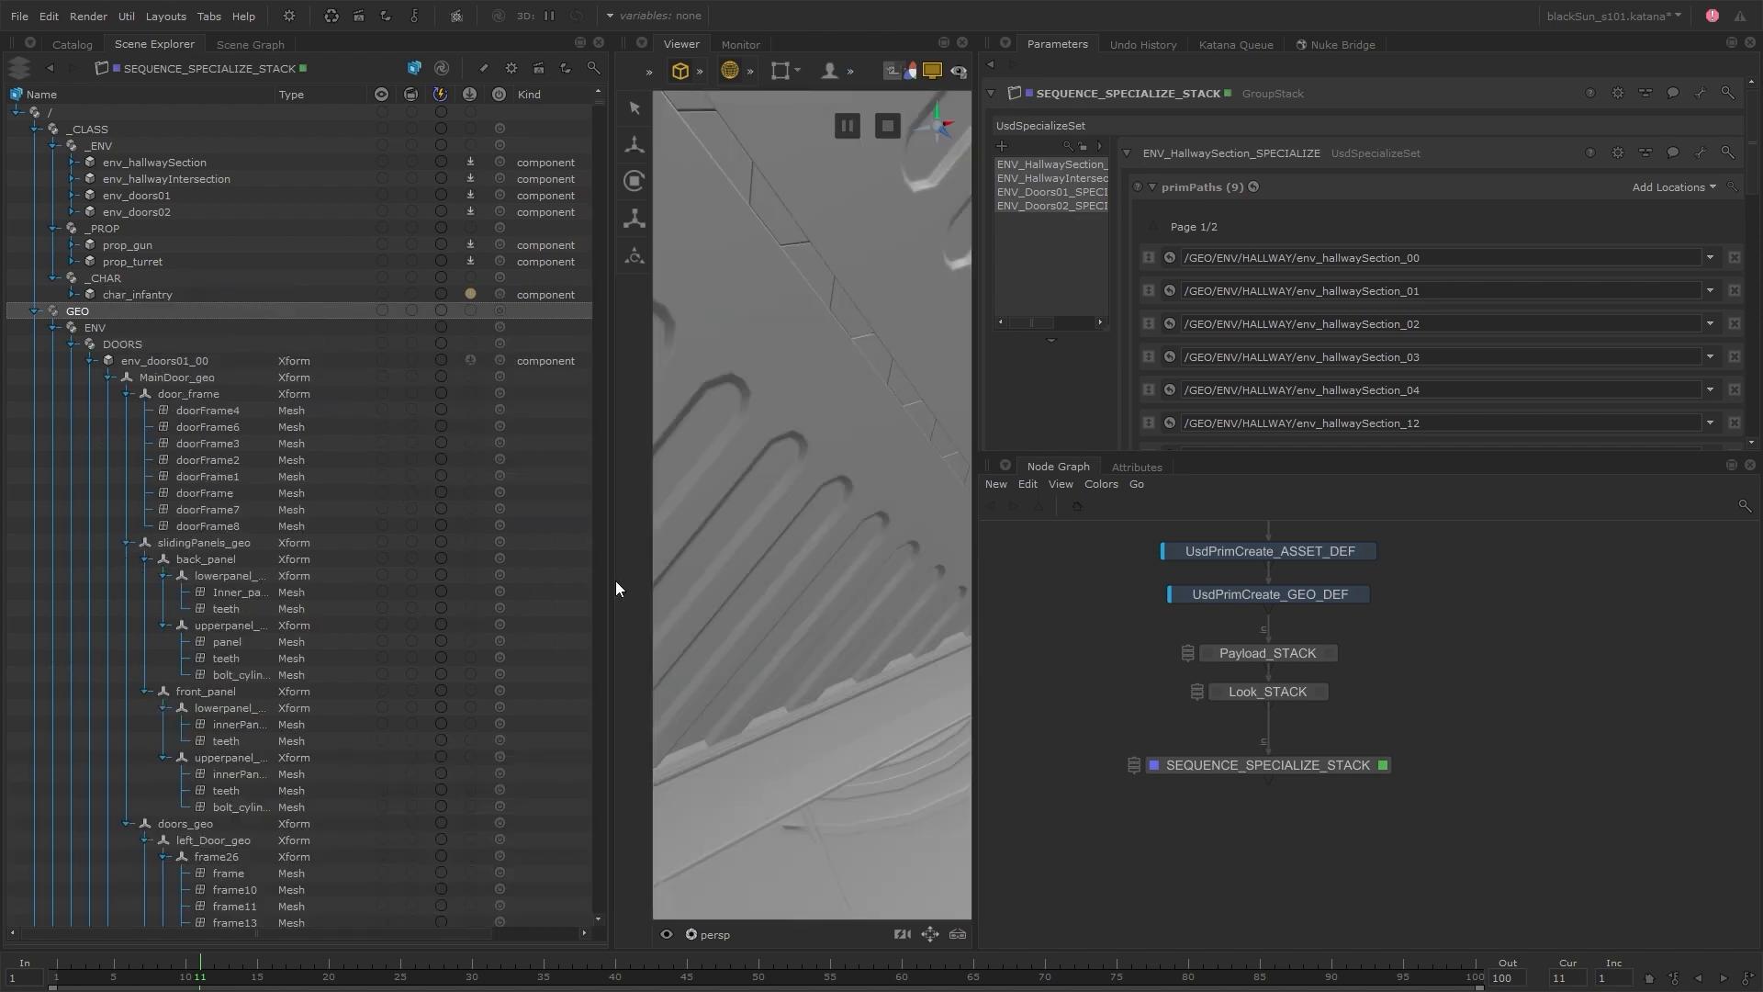
Widen the Viewer on both sides and frame the loaded hallway and door geometry from outside
drag(609, 582, 379, 602)
drag(975, 584, 1135, 590)
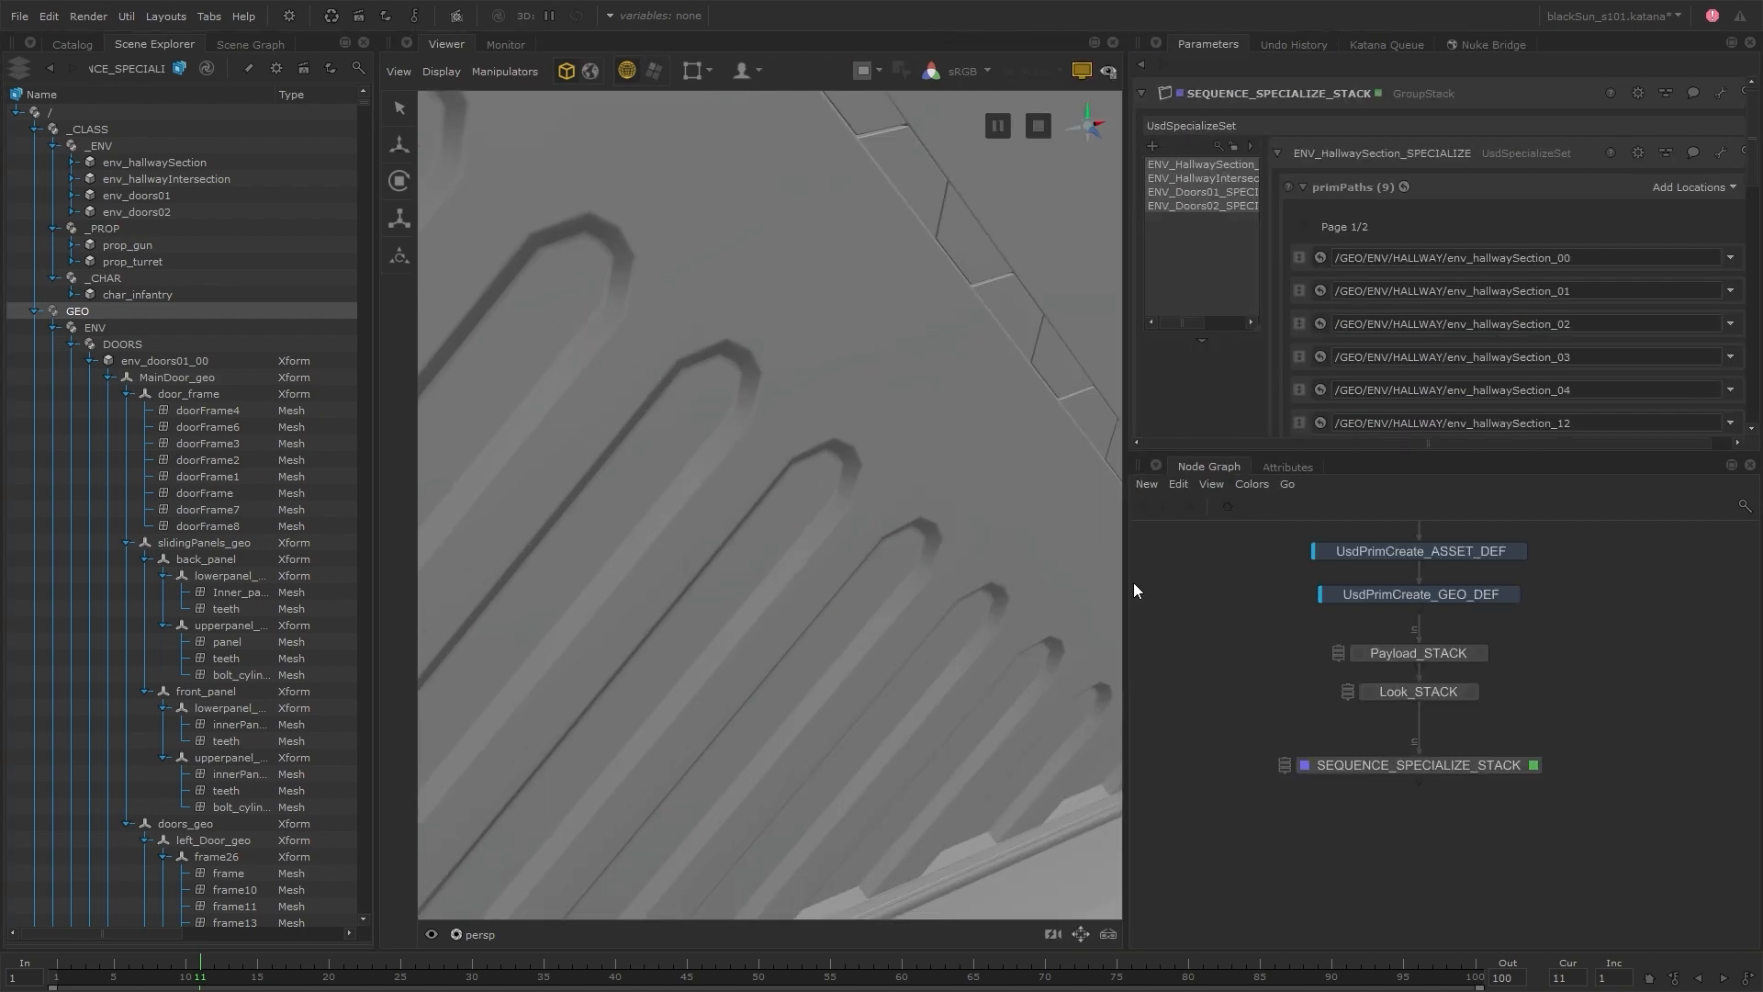
scroll(725, 541, down, 10)
alt+drag(725, 542, 779, 565)
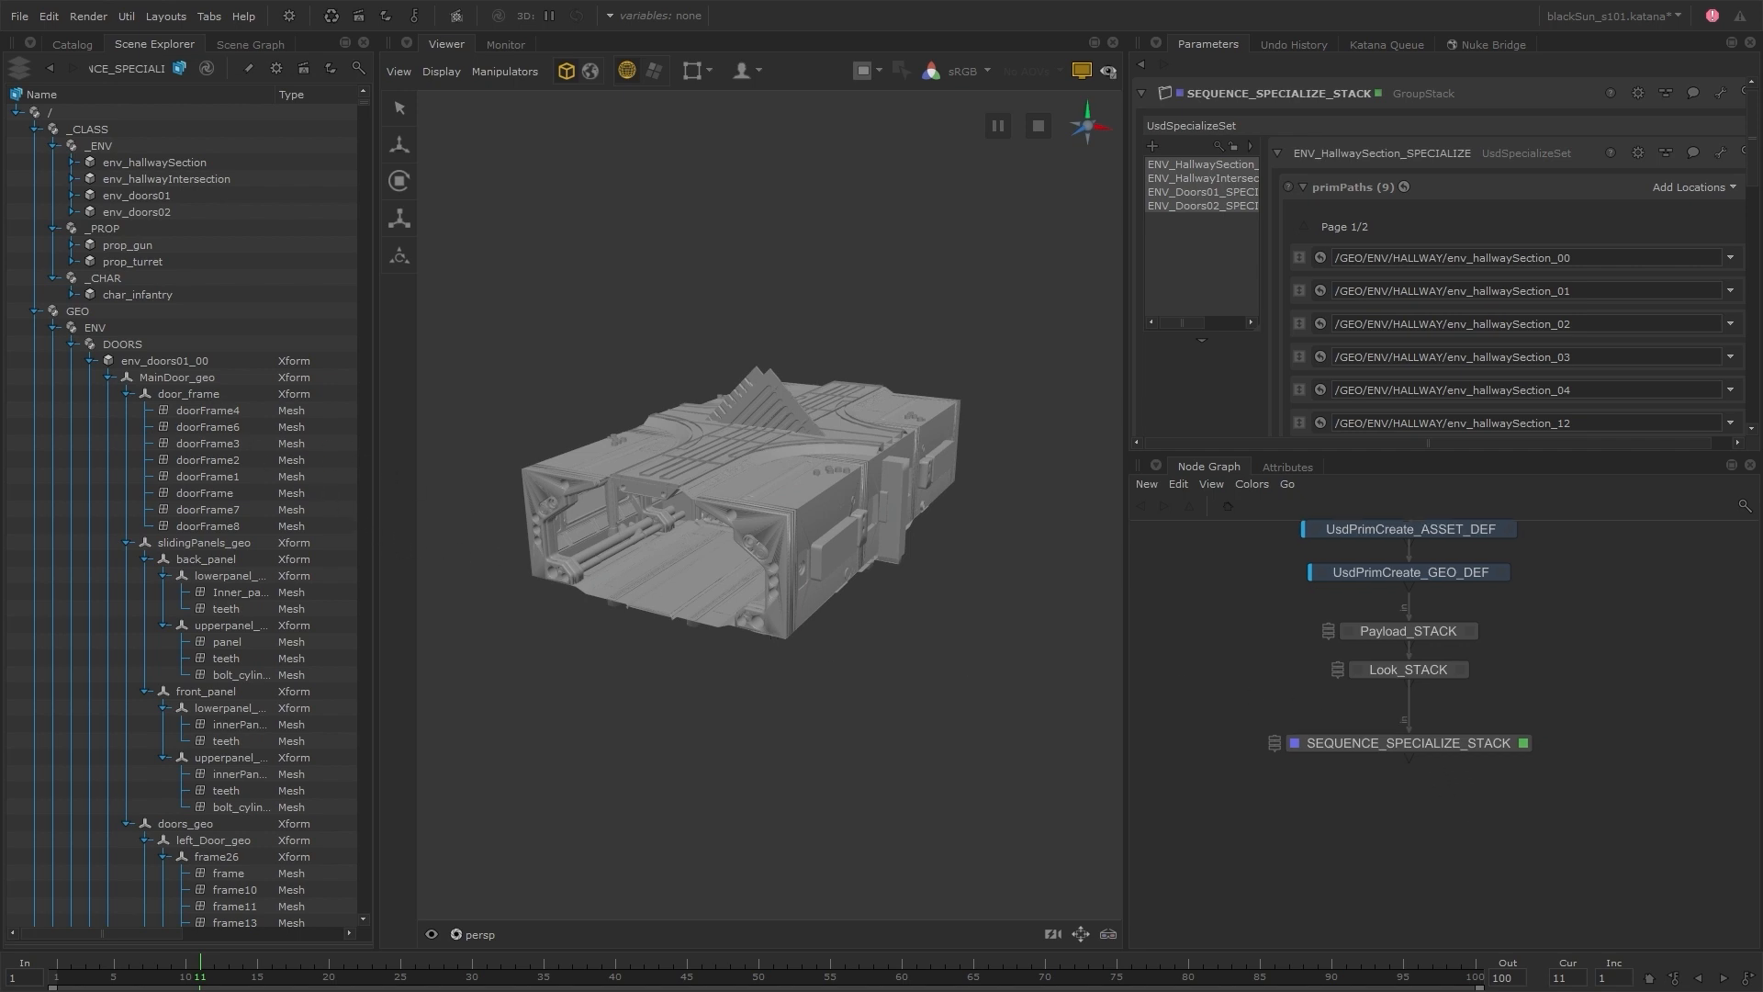
Insert a UsdReferenceSet node below SEQUENCE_SPECIALIZE_STACK, rename it ENV_HallwaySection_00_layout, and make it the viewed and edited node
middle_drag(1476, 814, 1465, 790)
click(1443, 746)
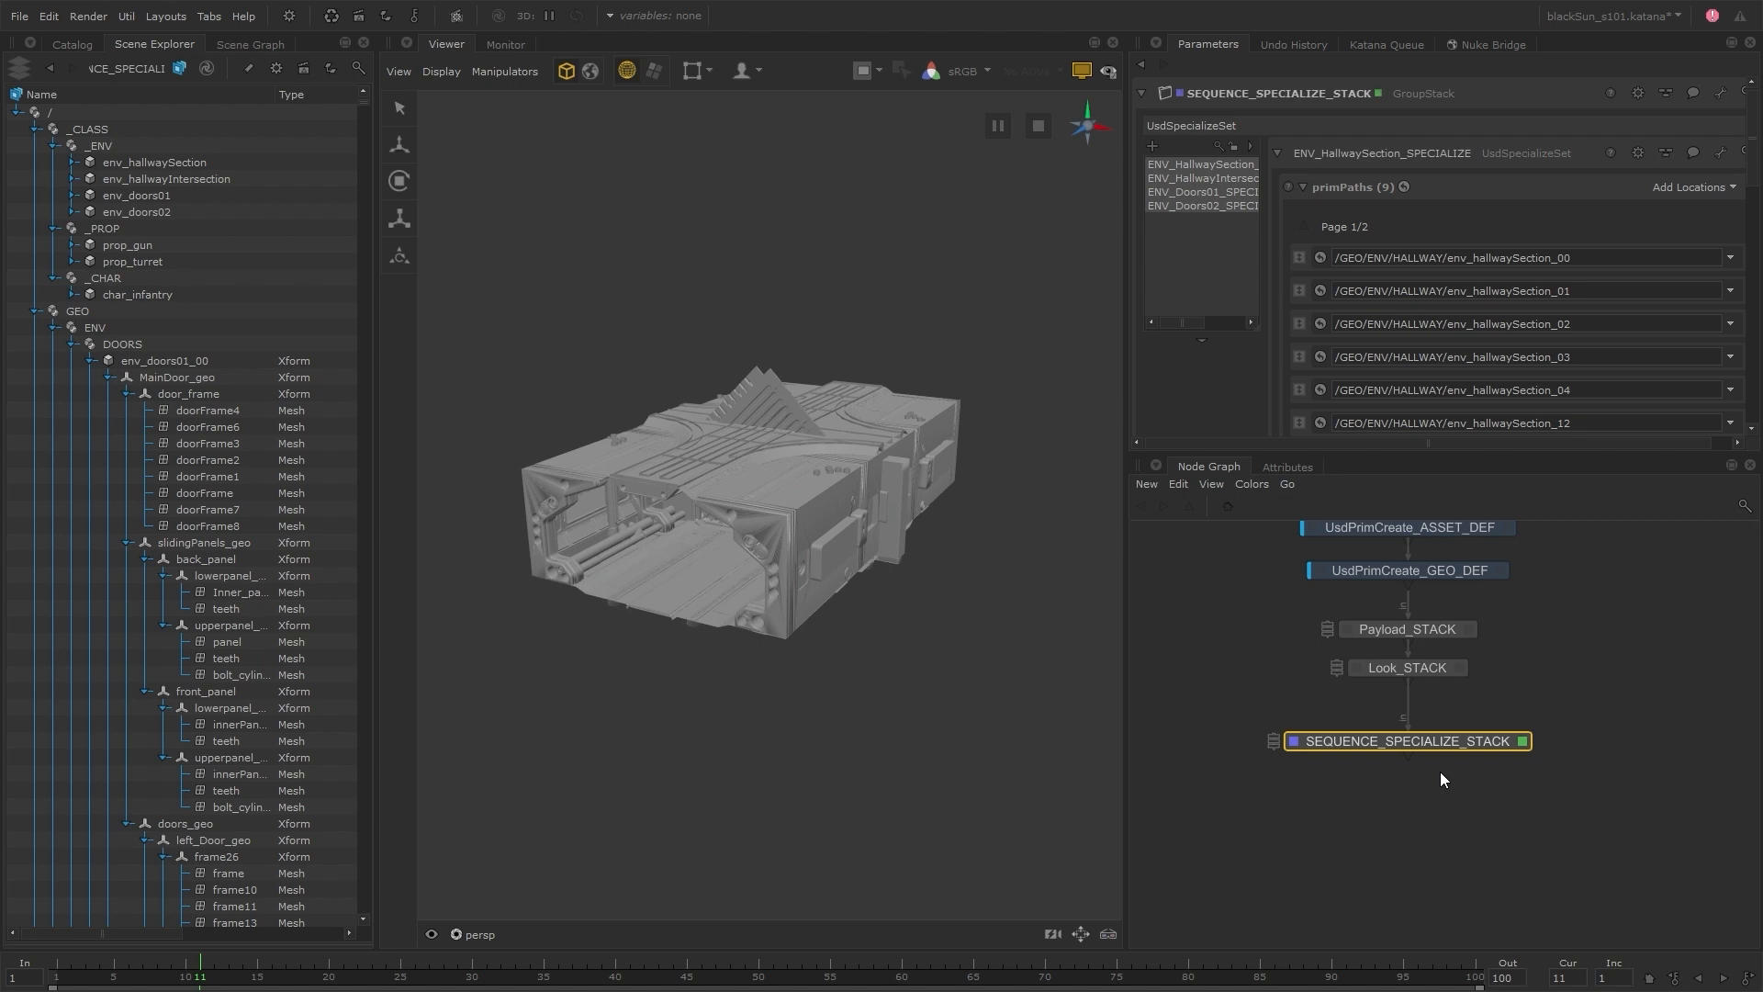
key(Tab)
text(usdre)
key(Return)
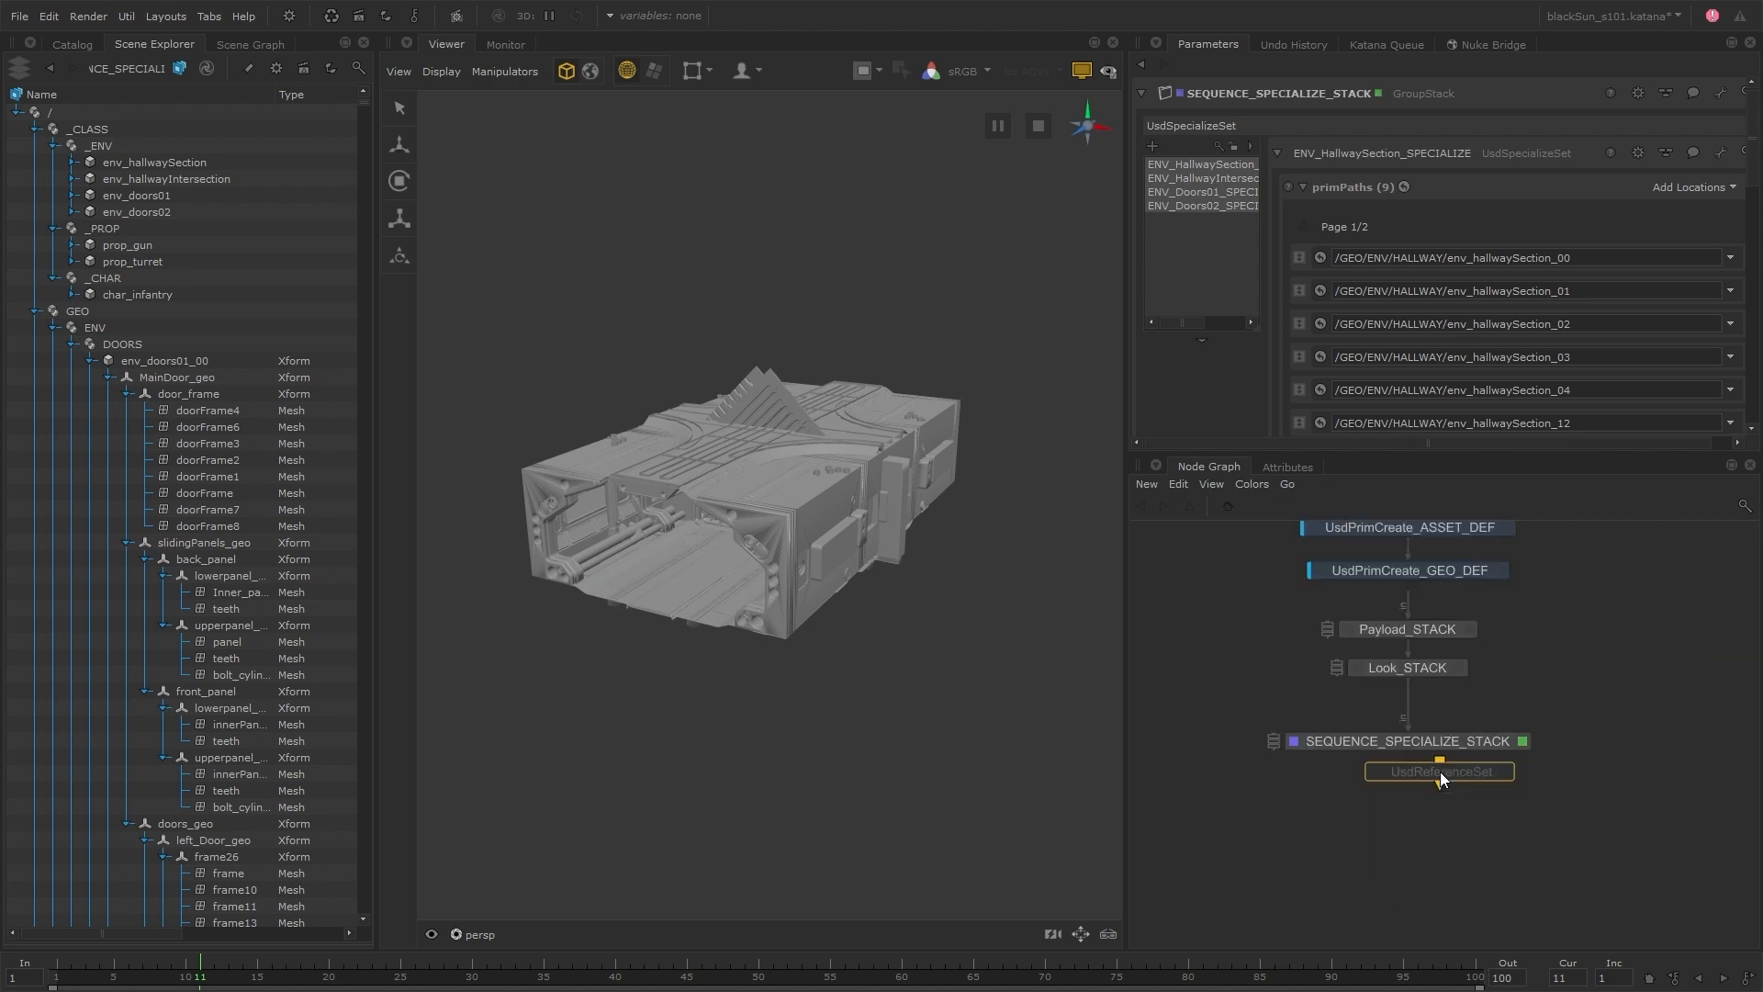
click(1409, 755)
click(1411, 817)
key(F2)
text(ENV_Hallwa)
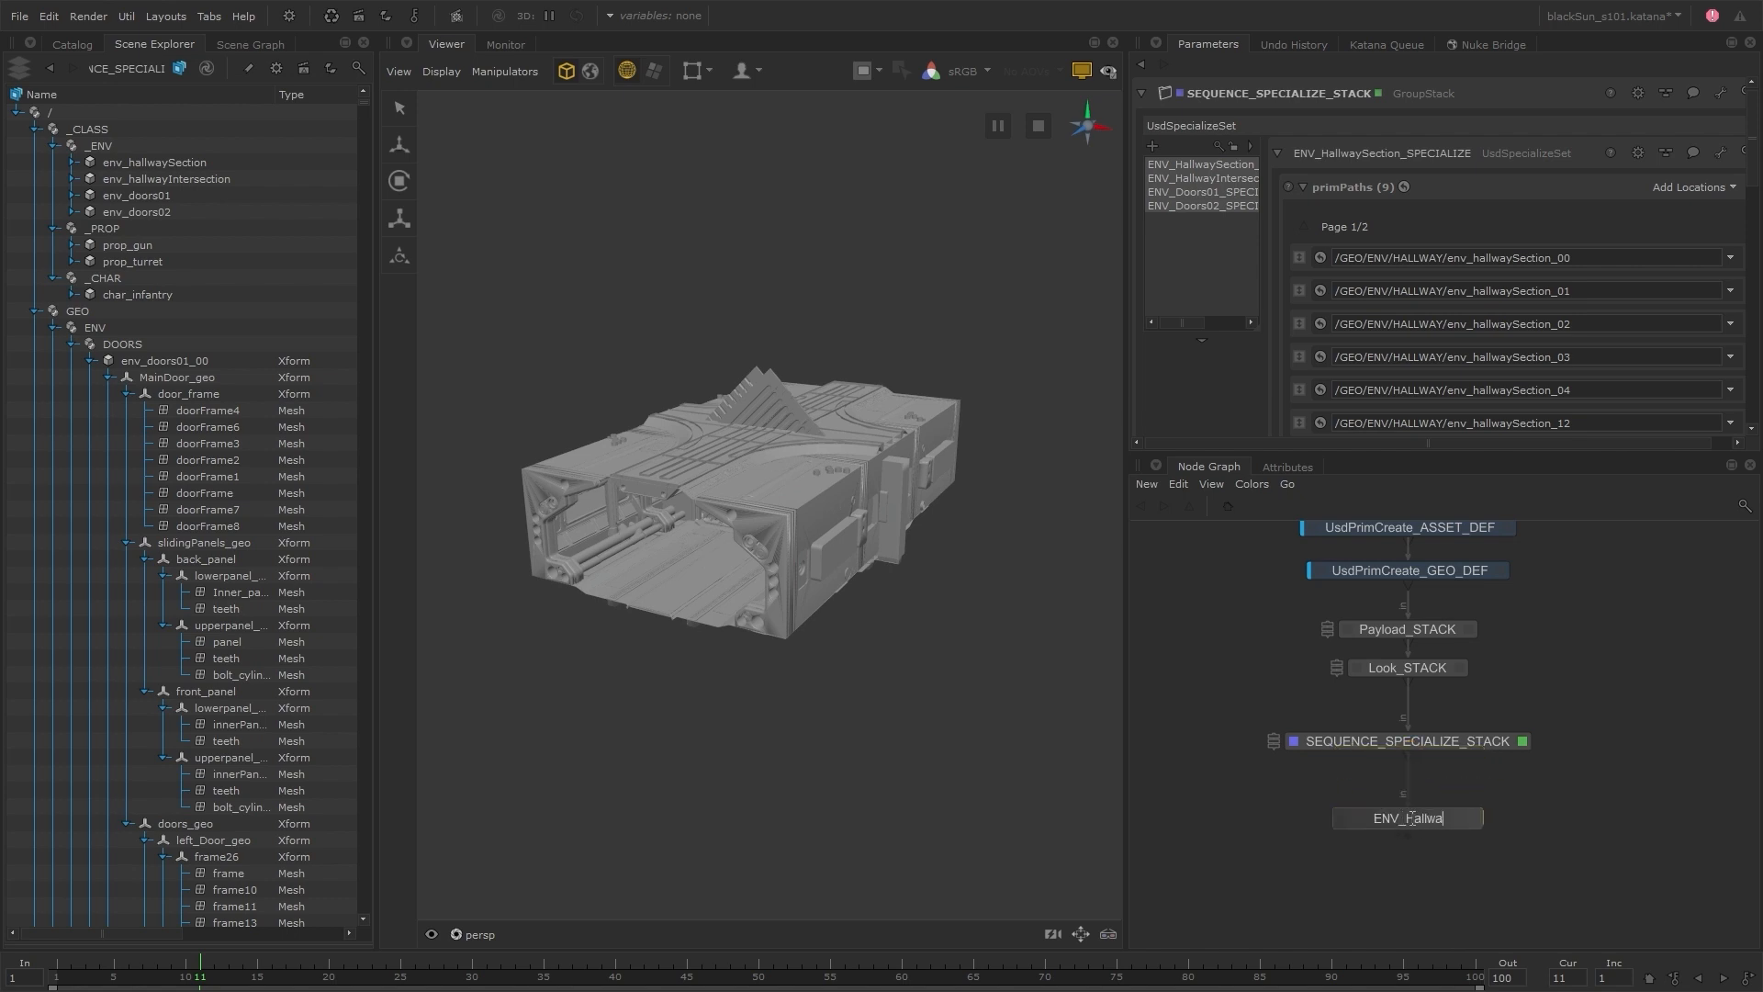
text(ySection_00_layout)
key(Return)
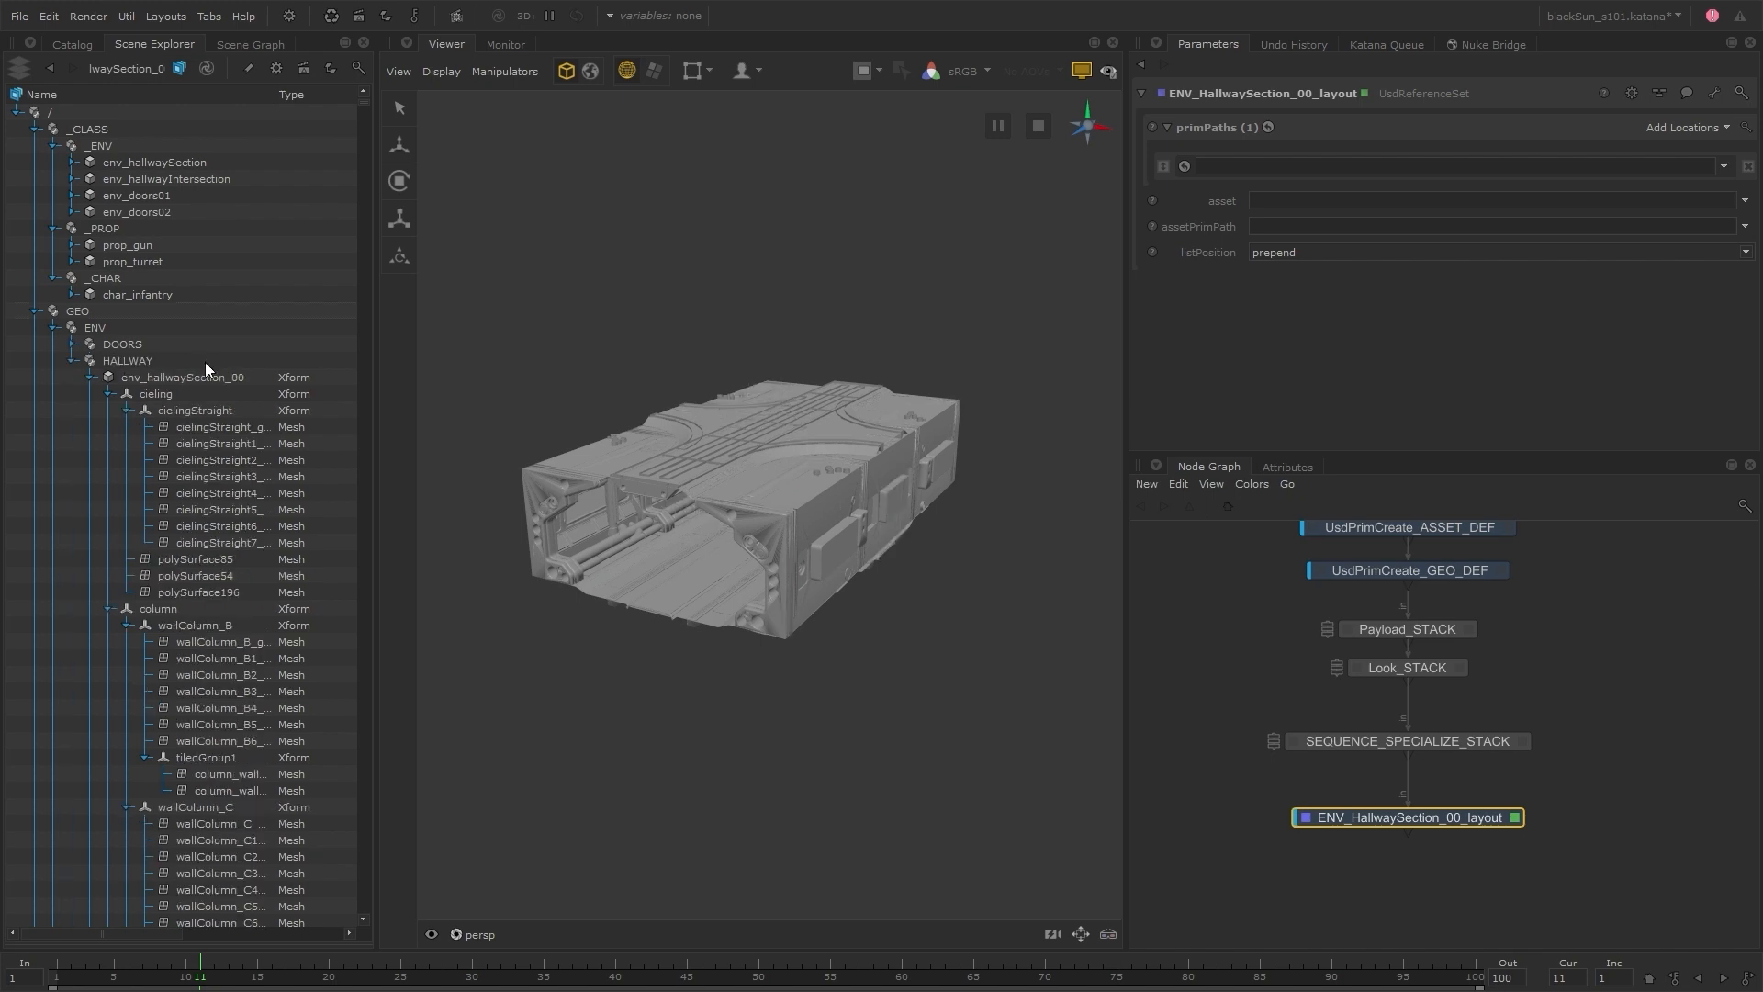
Set the node's prim path to /GEO/ENV/HALLWAY/env_hallwaySection_00 and reference env_hallSection_00__layout.usd from the usd/env/layout folder as its asset
drag(204, 376, 1342, 168)
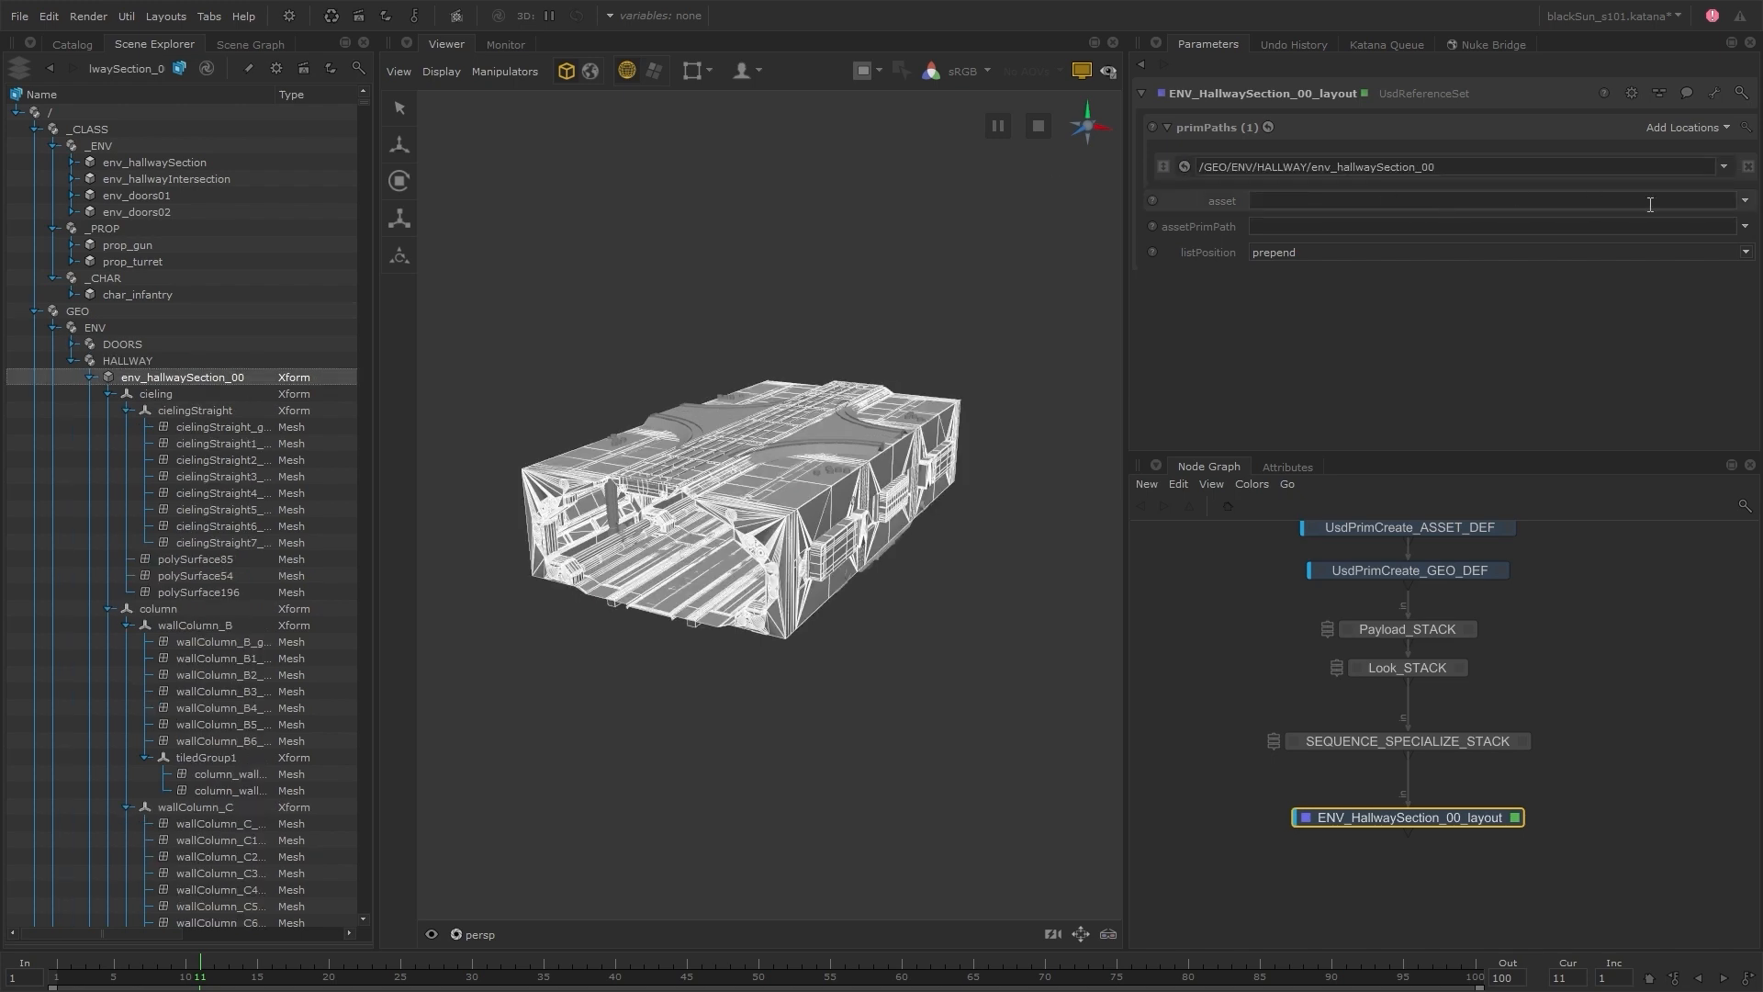
click(1682, 225)
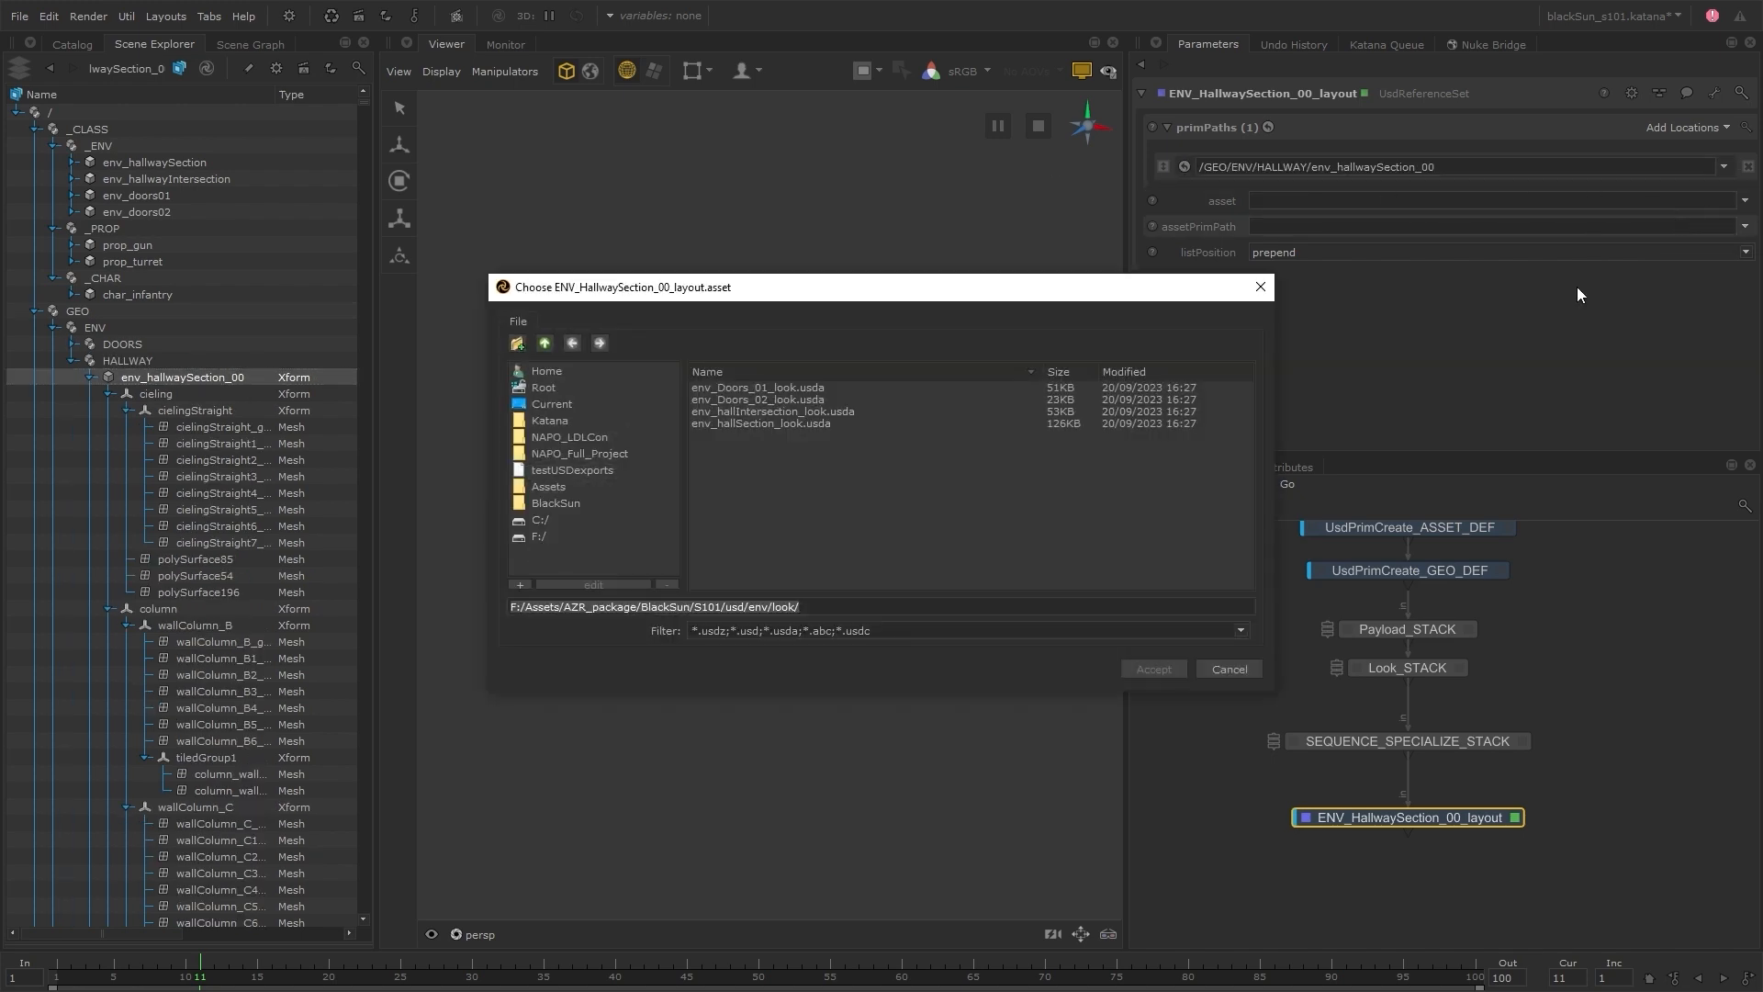
click(546, 345)
double_click(725, 402)
click(781, 448)
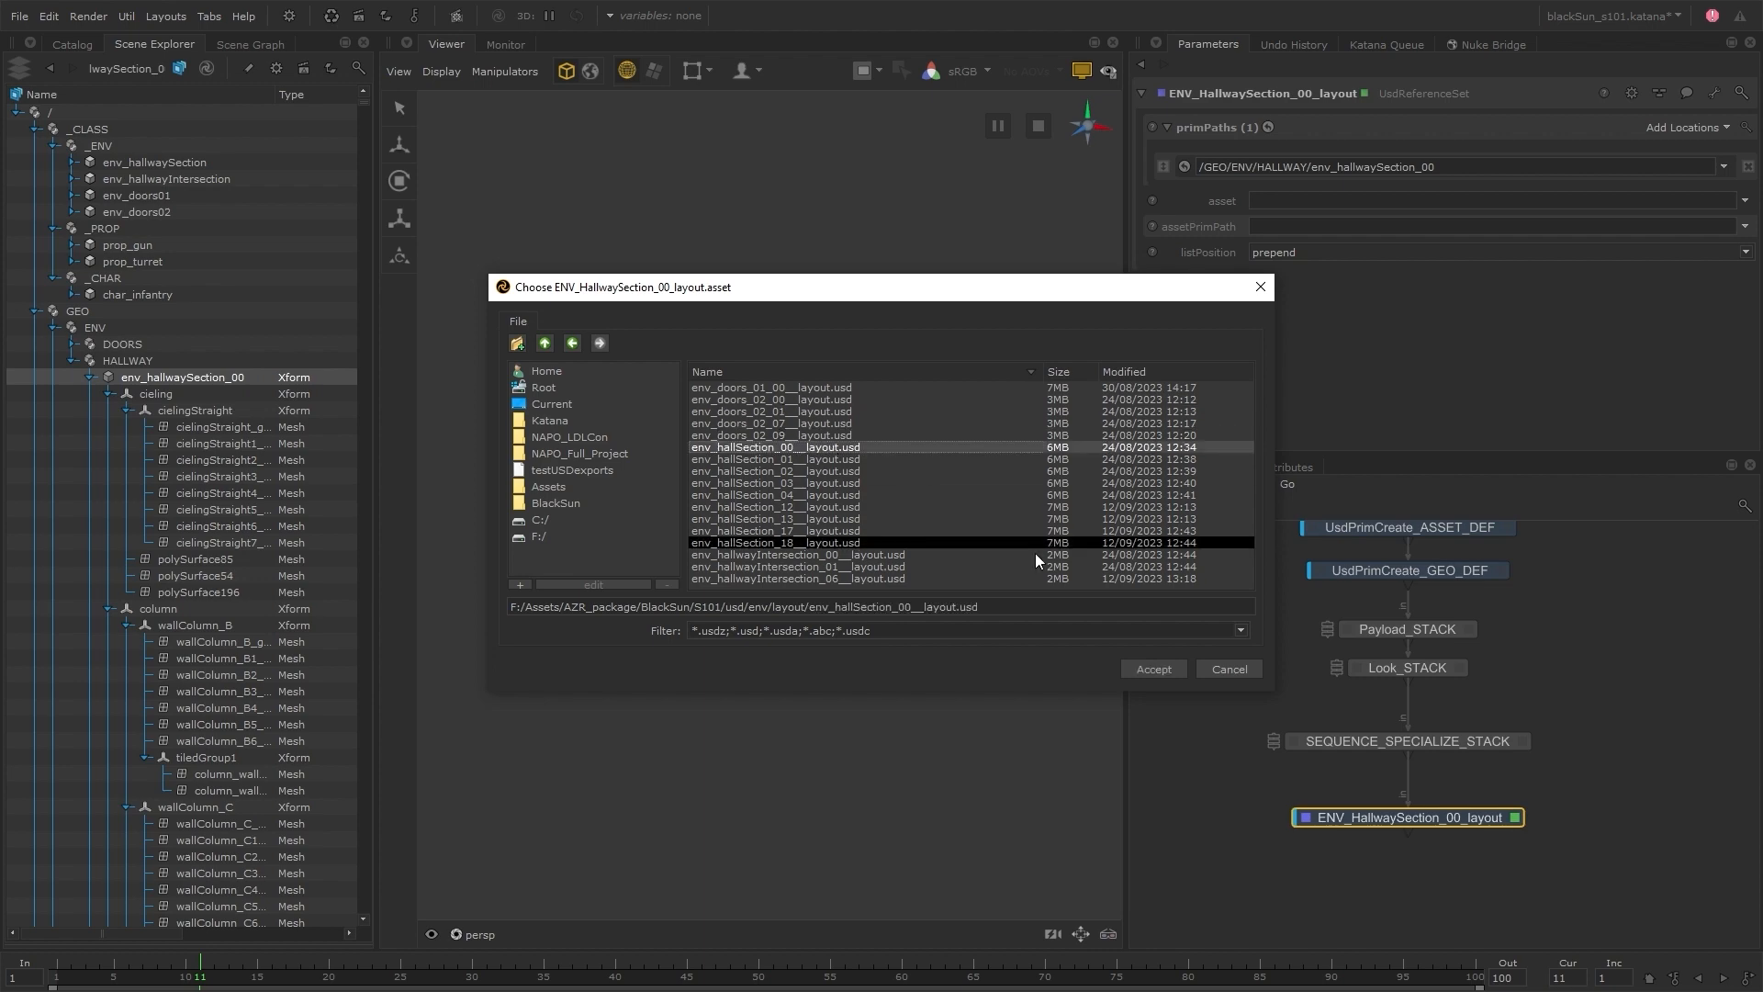
click(1155, 668)
alt+drag(990, 573, 964, 641)
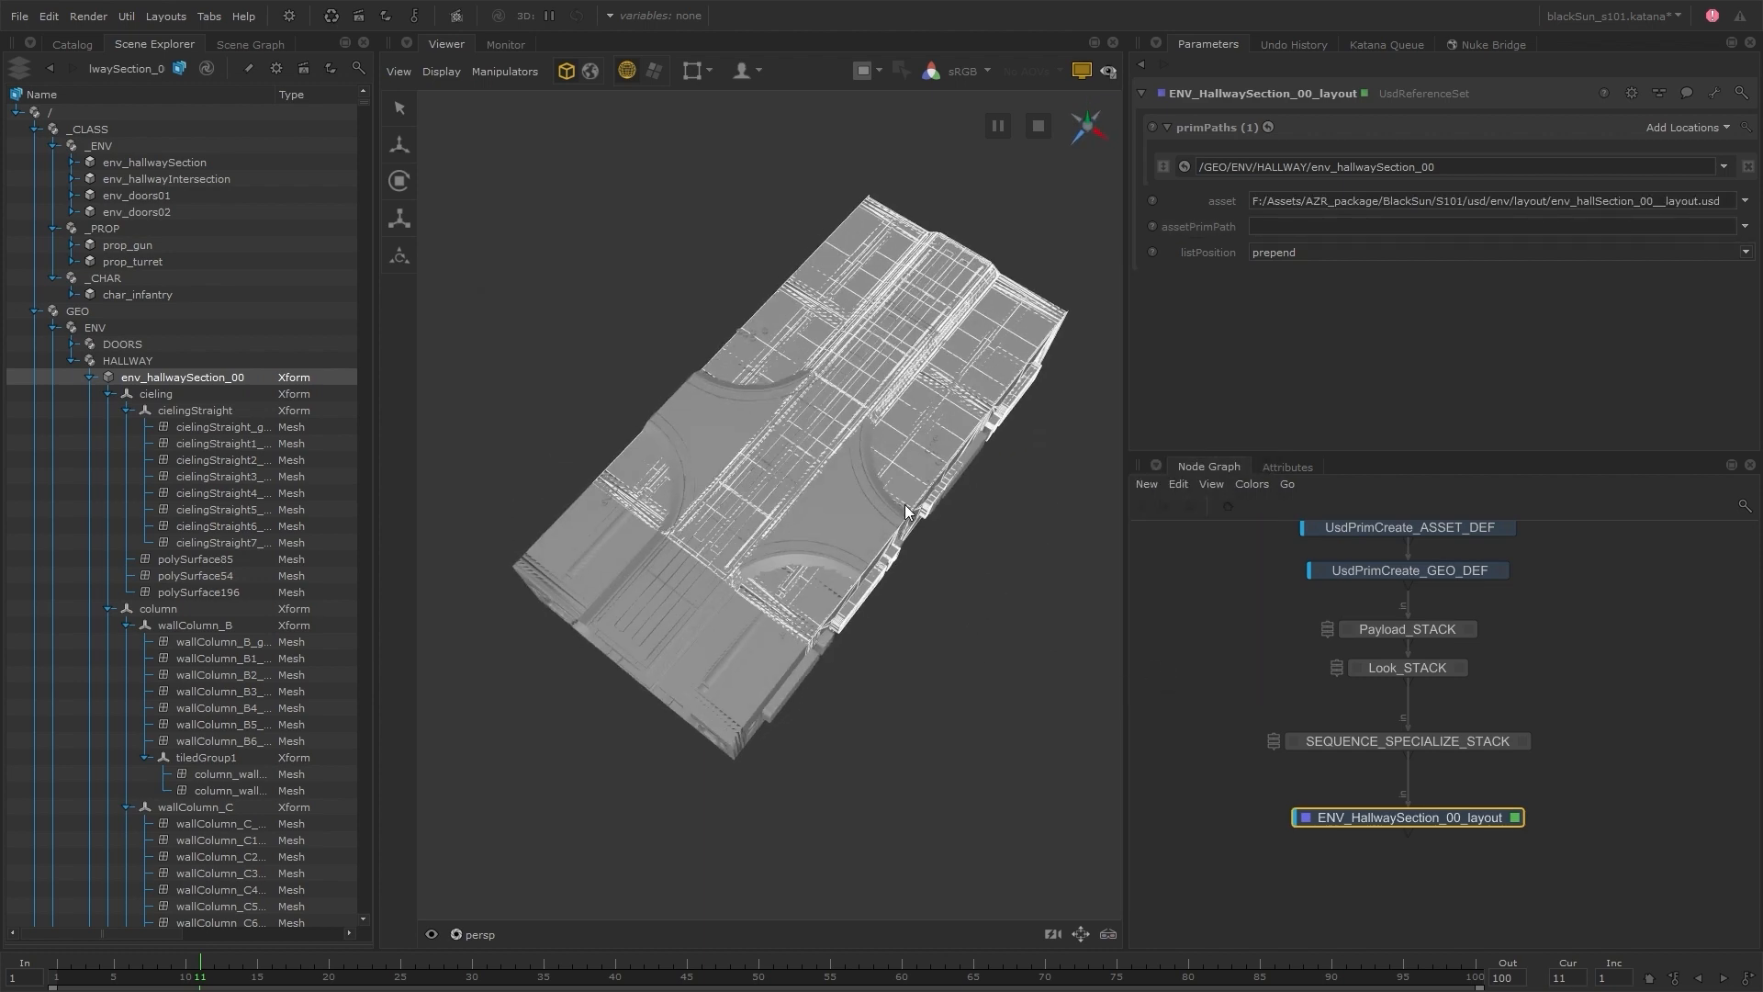
Replace the asset path's root with a project-relative expression: project.dir+'/../S101/usd/env/layout/env_hallSection_00__layout.usd'
click(1244, 201)
drag(1359, 229, 1161, 235)
text(project.dir+'/../S101/usd/env/layout/env_hallSection_00__layout.usd)
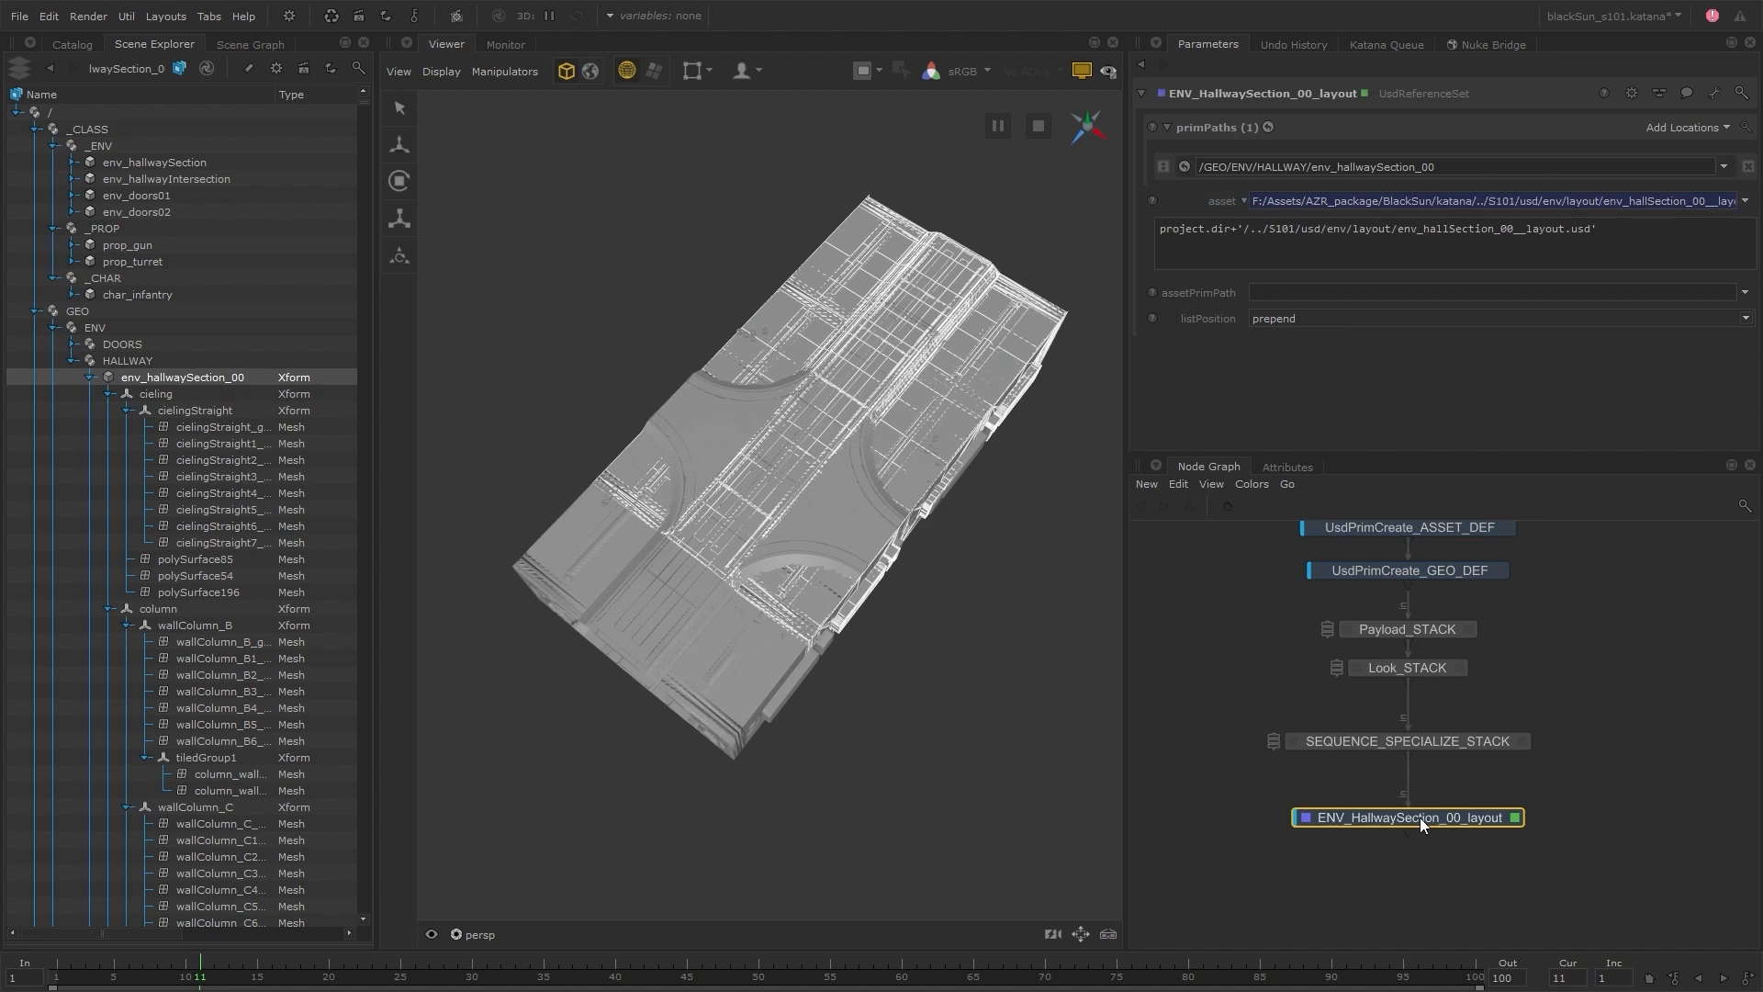
Insert a GroupStack named HallwaySection_LAYOUT below SEQUENCE_SPECIALIZE_STACK, move ENV_HallwaySection_00_layout into it, and open the stack for editing
key(Tab)
text(groupstack)
key(Return)
click(1430, 782)
key(F2)
text(HallwaySection_LAYOUT)
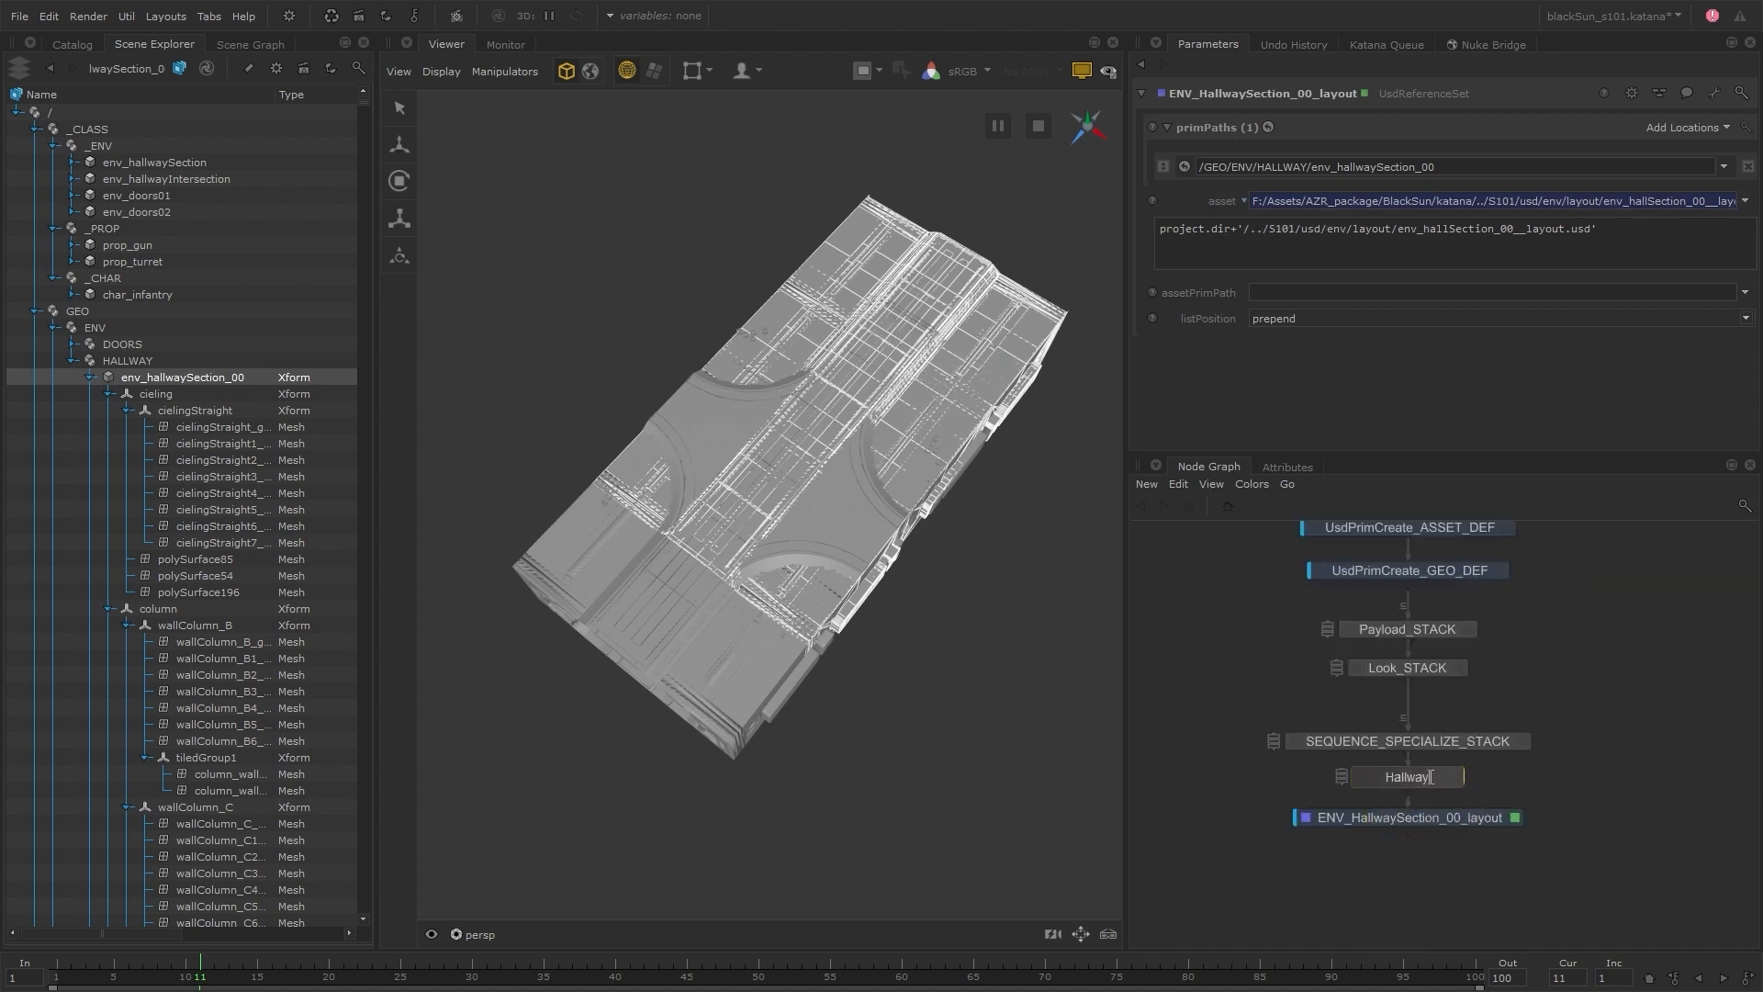
key(Return)
key(e)
shift+middle_drag(1428, 815, 1212, 240)
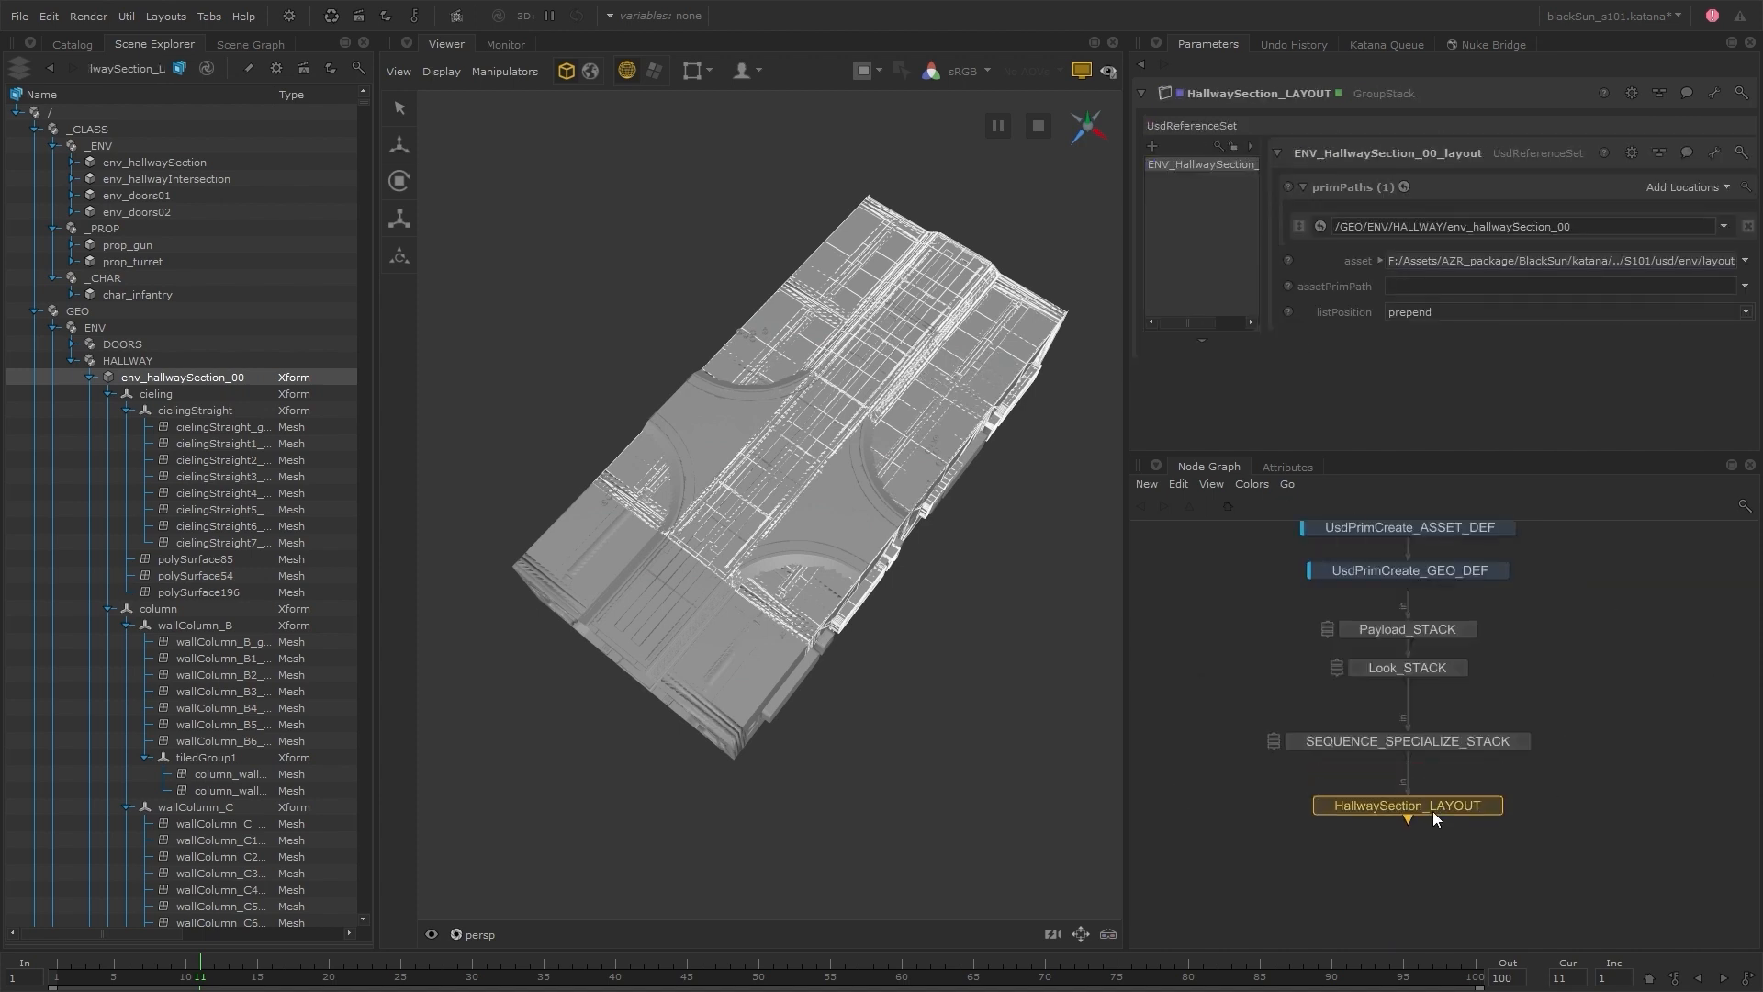
Duplicate the section 00 reference as ENV_HallwaySection_01_layout, with prim path env_hallwaySection_01 and asset env_hallSection_01__layout.usd
right_click(1217, 169)
click(1258, 301)
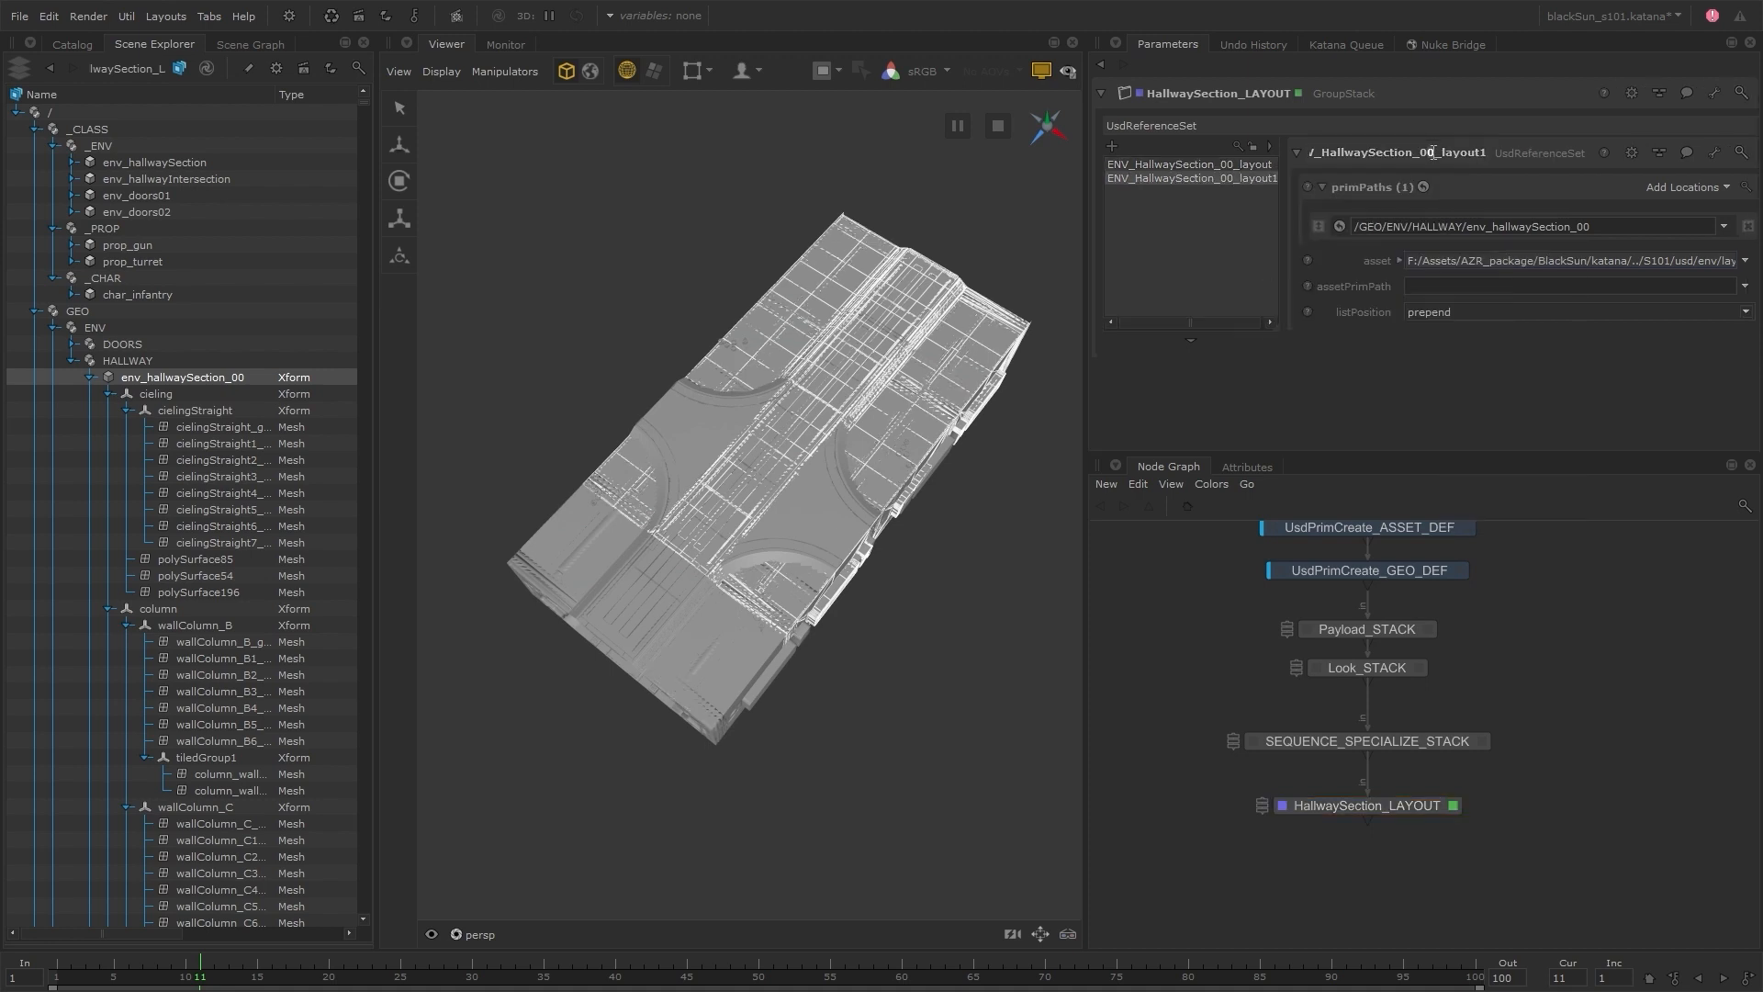
key(BackSpace)
key(Return)
click(1585, 227)
key(BackSpace)
text(1)
click(1399, 261)
click(1664, 290)
key(BackSpace)
text(1)
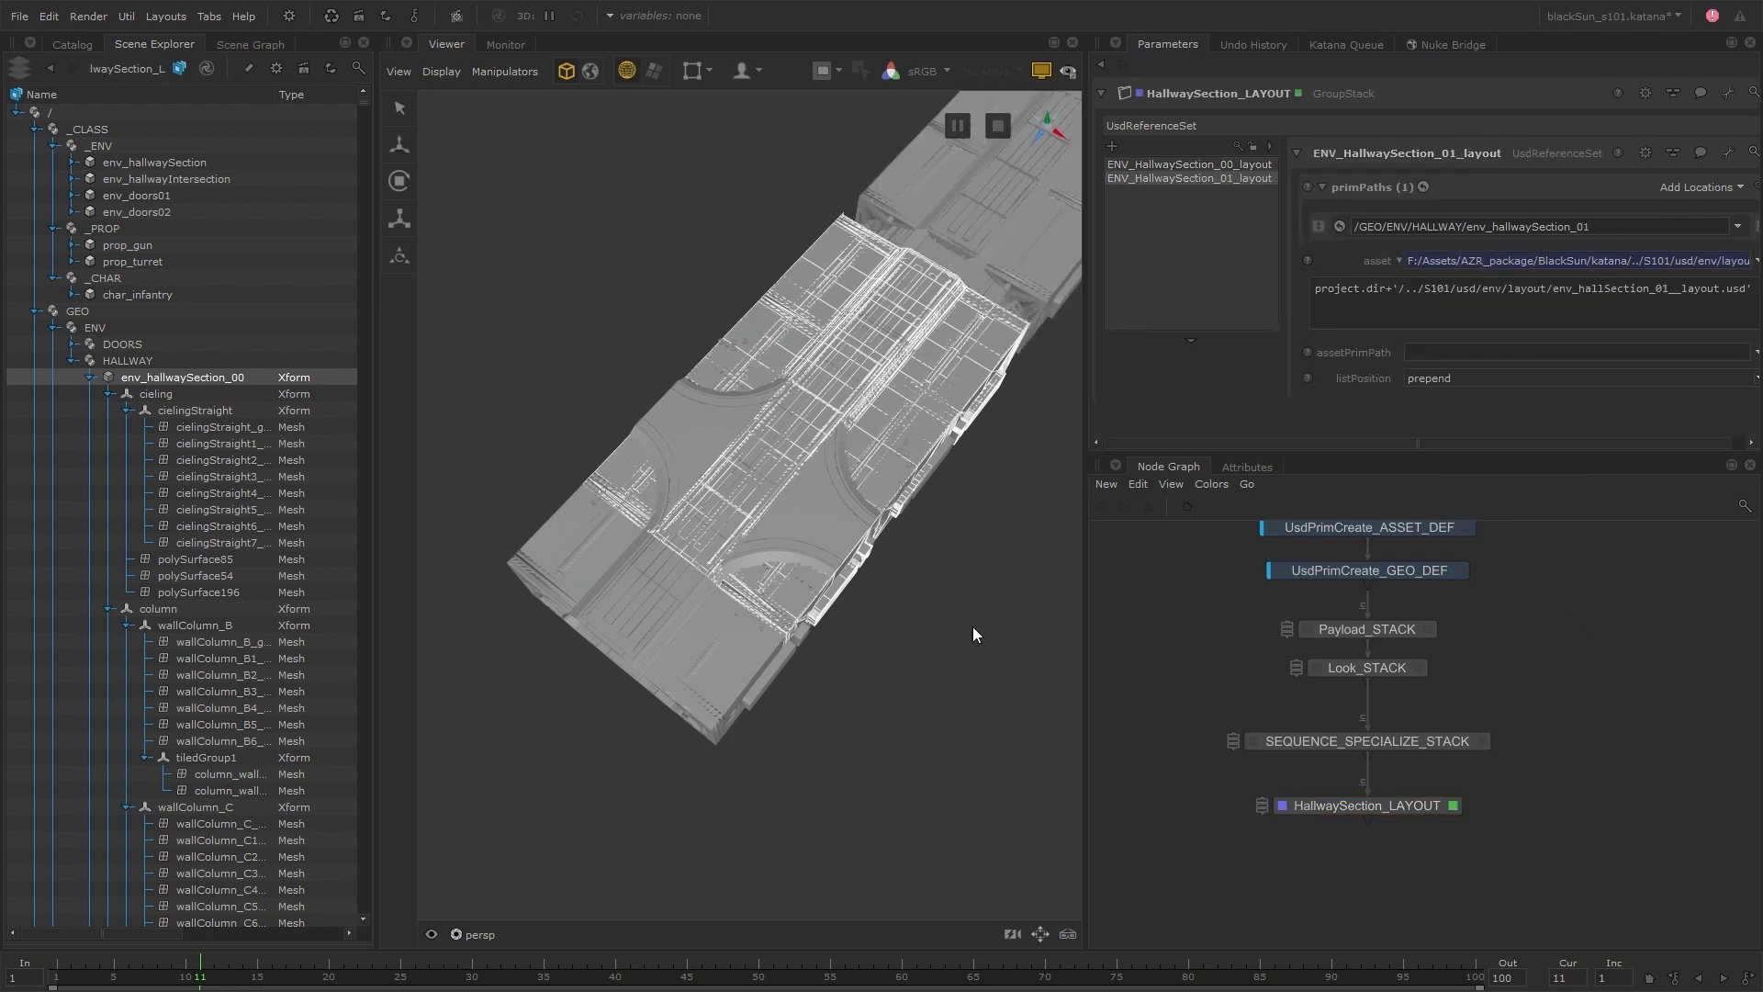
Point the next duplicated reference to prim path env_hallwaySection_02 and the section 02 layout file
click(1590, 227)
key(BackSpace)
text(2)
click(1400, 260)
click(1662, 289)
Rename the fourth reference ENV_HallwaySection_03_layout1 and set its prim path to env_hallwaySection_03 and its asset to env_hallSection_03__layout.usd
click(1190, 206)
click(1438, 154)
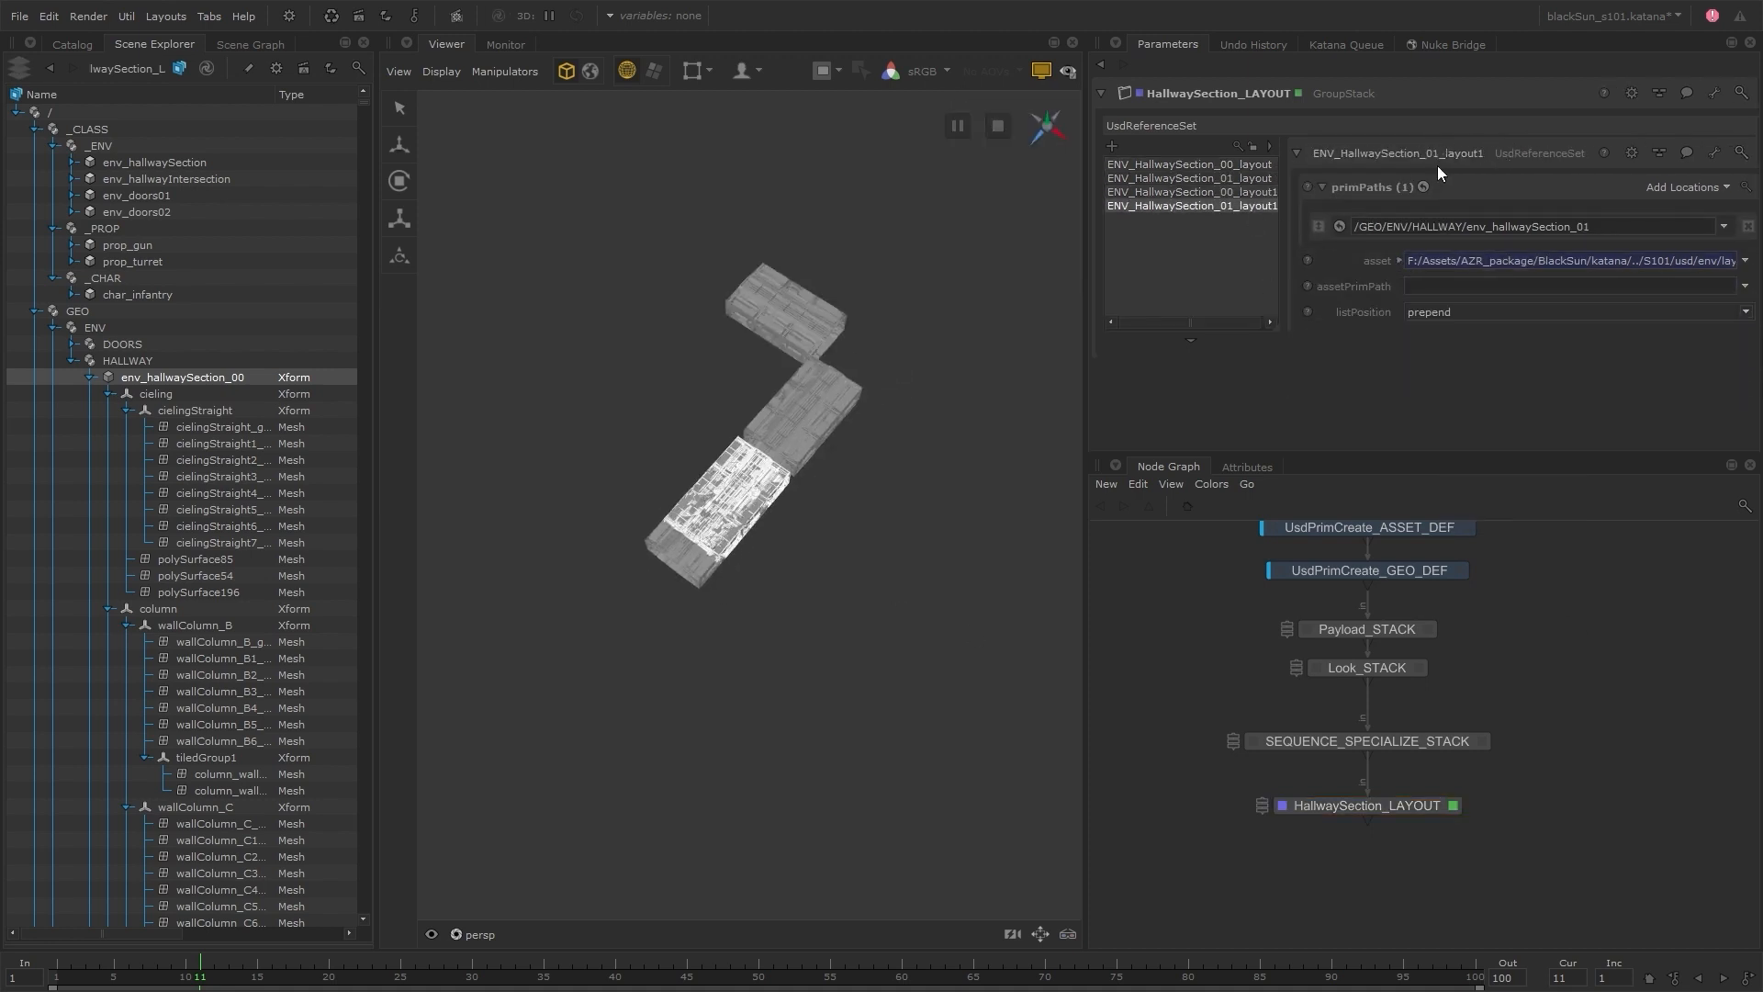
text(3)
click(1590, 228)
key(BackSpace)
text(3)
click(1399, 261)
click(1663, 289)
key(BackSpace)
text(3__layout.usd')
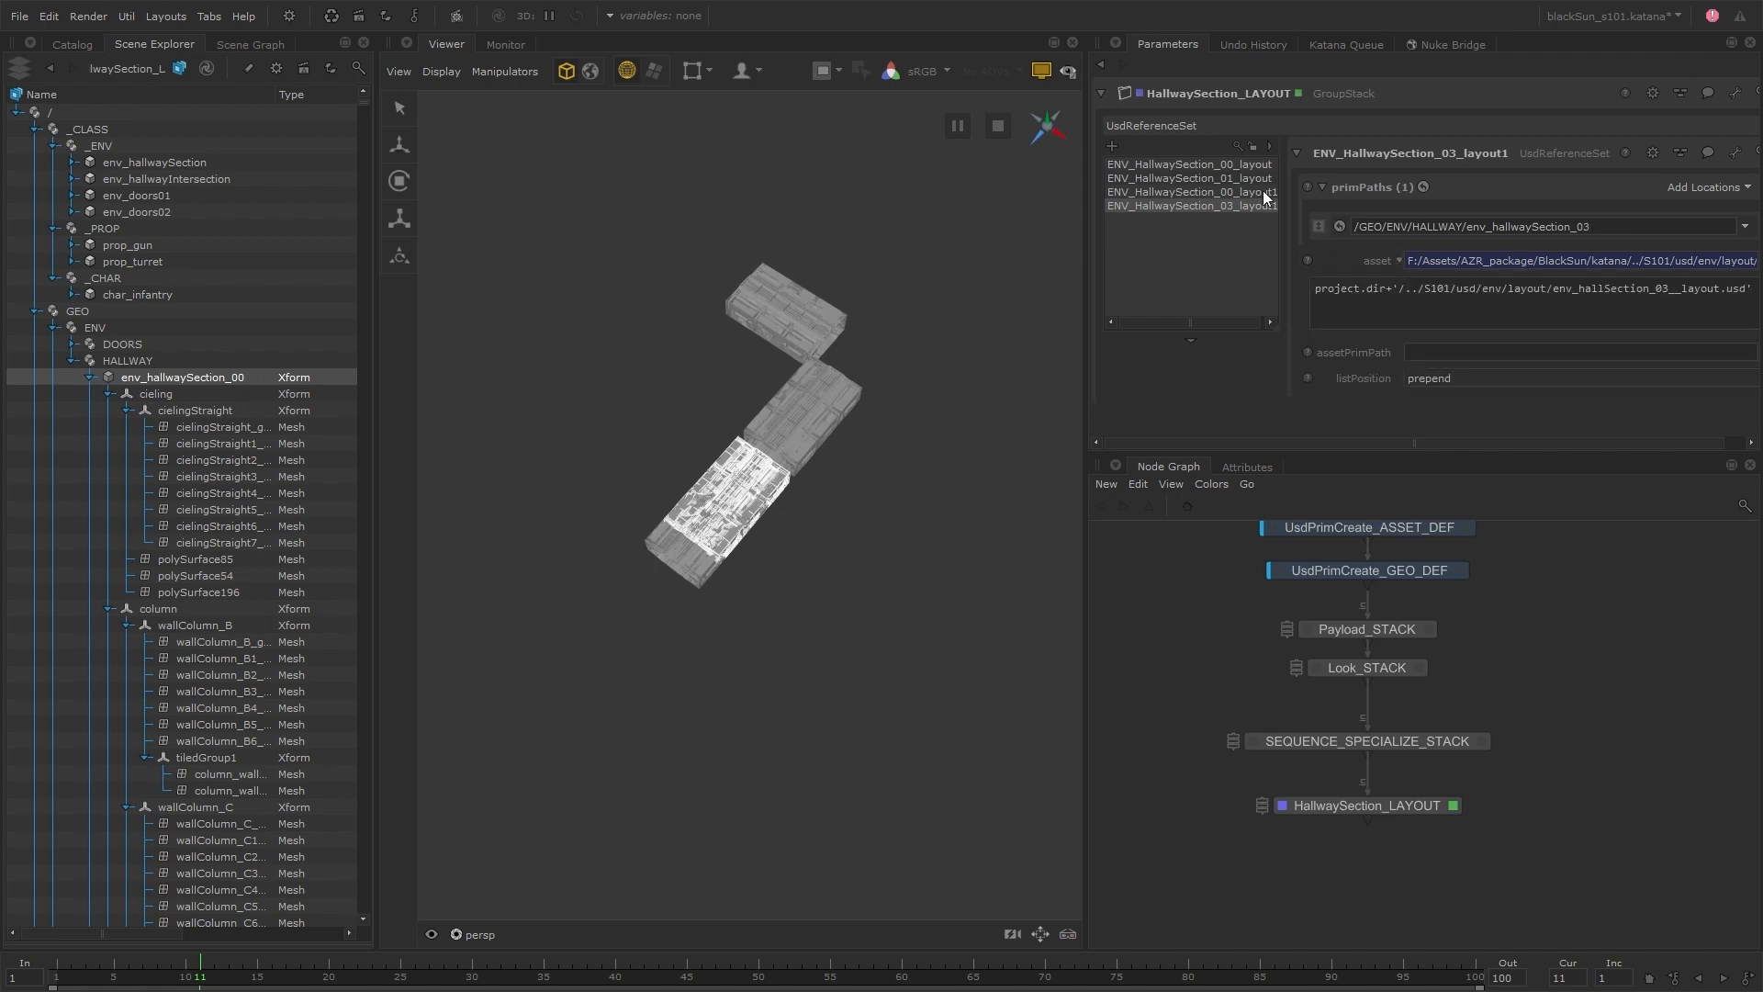
Rename the third reference ENV_HallwaySection_02_layout1 and paste copies of the layout references into the stack
click(1263, 193)
text(2)
key(ctrl+v)
Set the ENV_HallwaySection_04_layout1 reference to prim path env_hallwaySection_04 and asset env_hallSection_04__layout.usd
click(1591, 228)
text(4)
click(1399, 260)
click(1663, 289)
text(4)
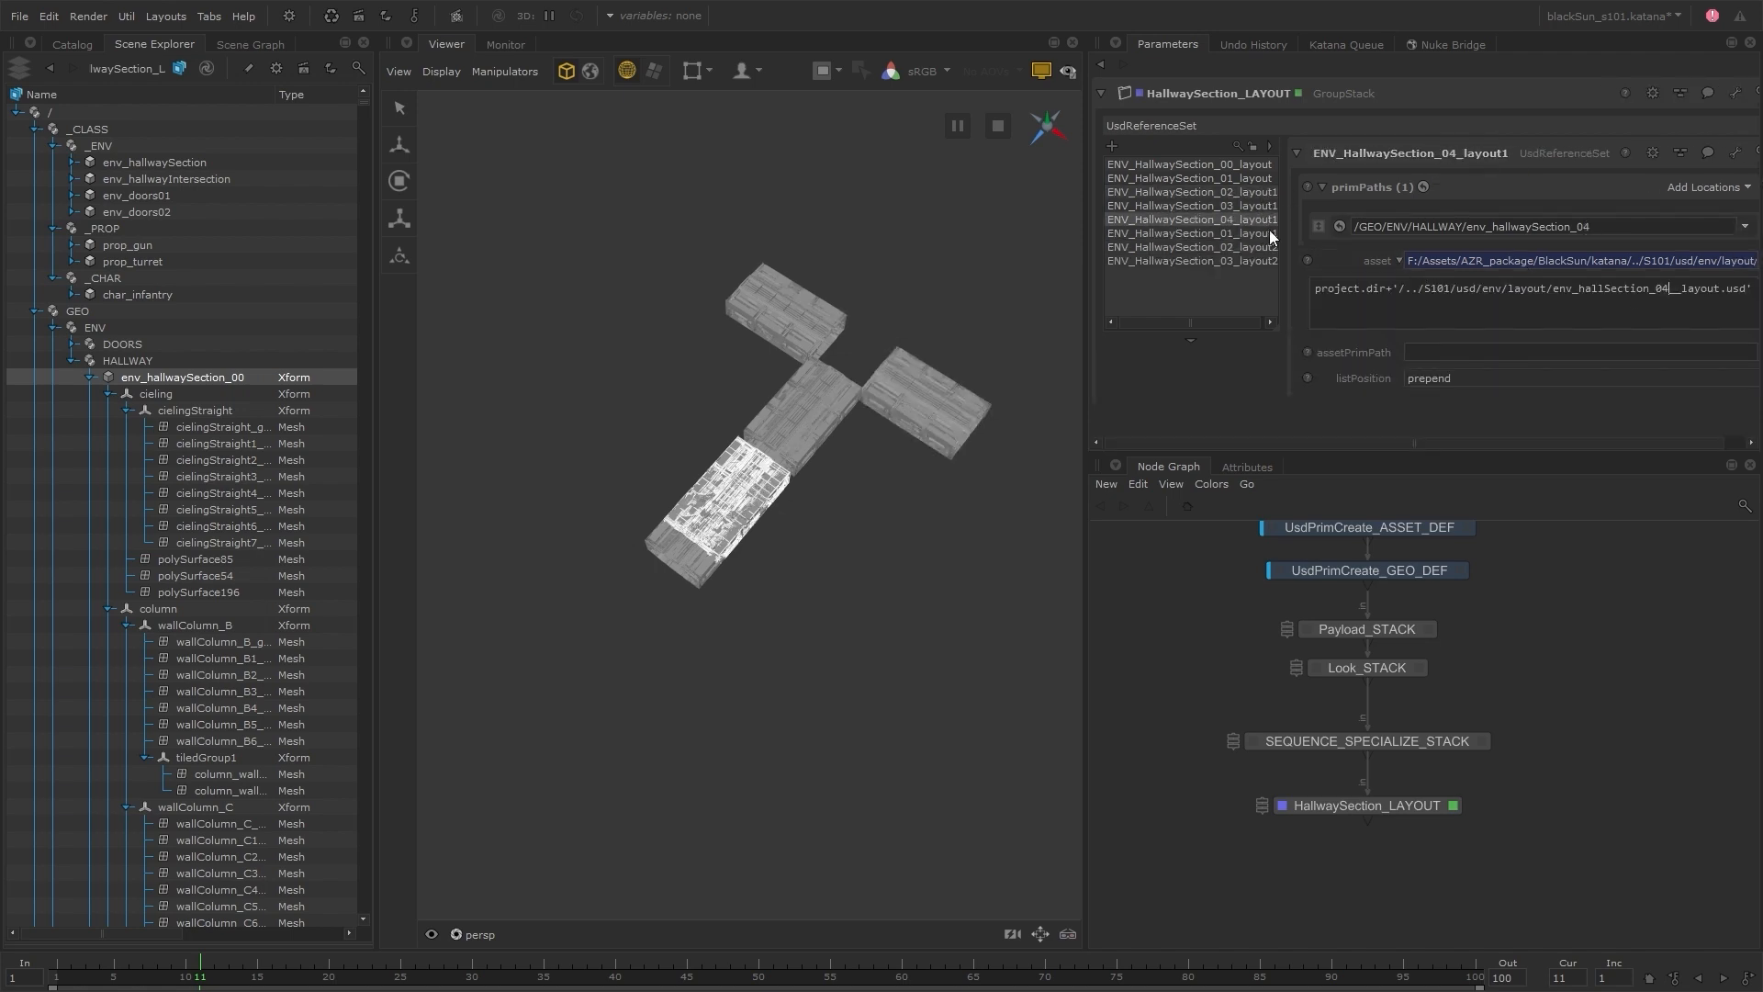
Turn the pasted section 01 copy into section 12 by changing its node name, prim path and asset file number to 12
click(1270, 235)
click(1439, 155)
key(BackSpace)
key(BackSpace)
text(12)
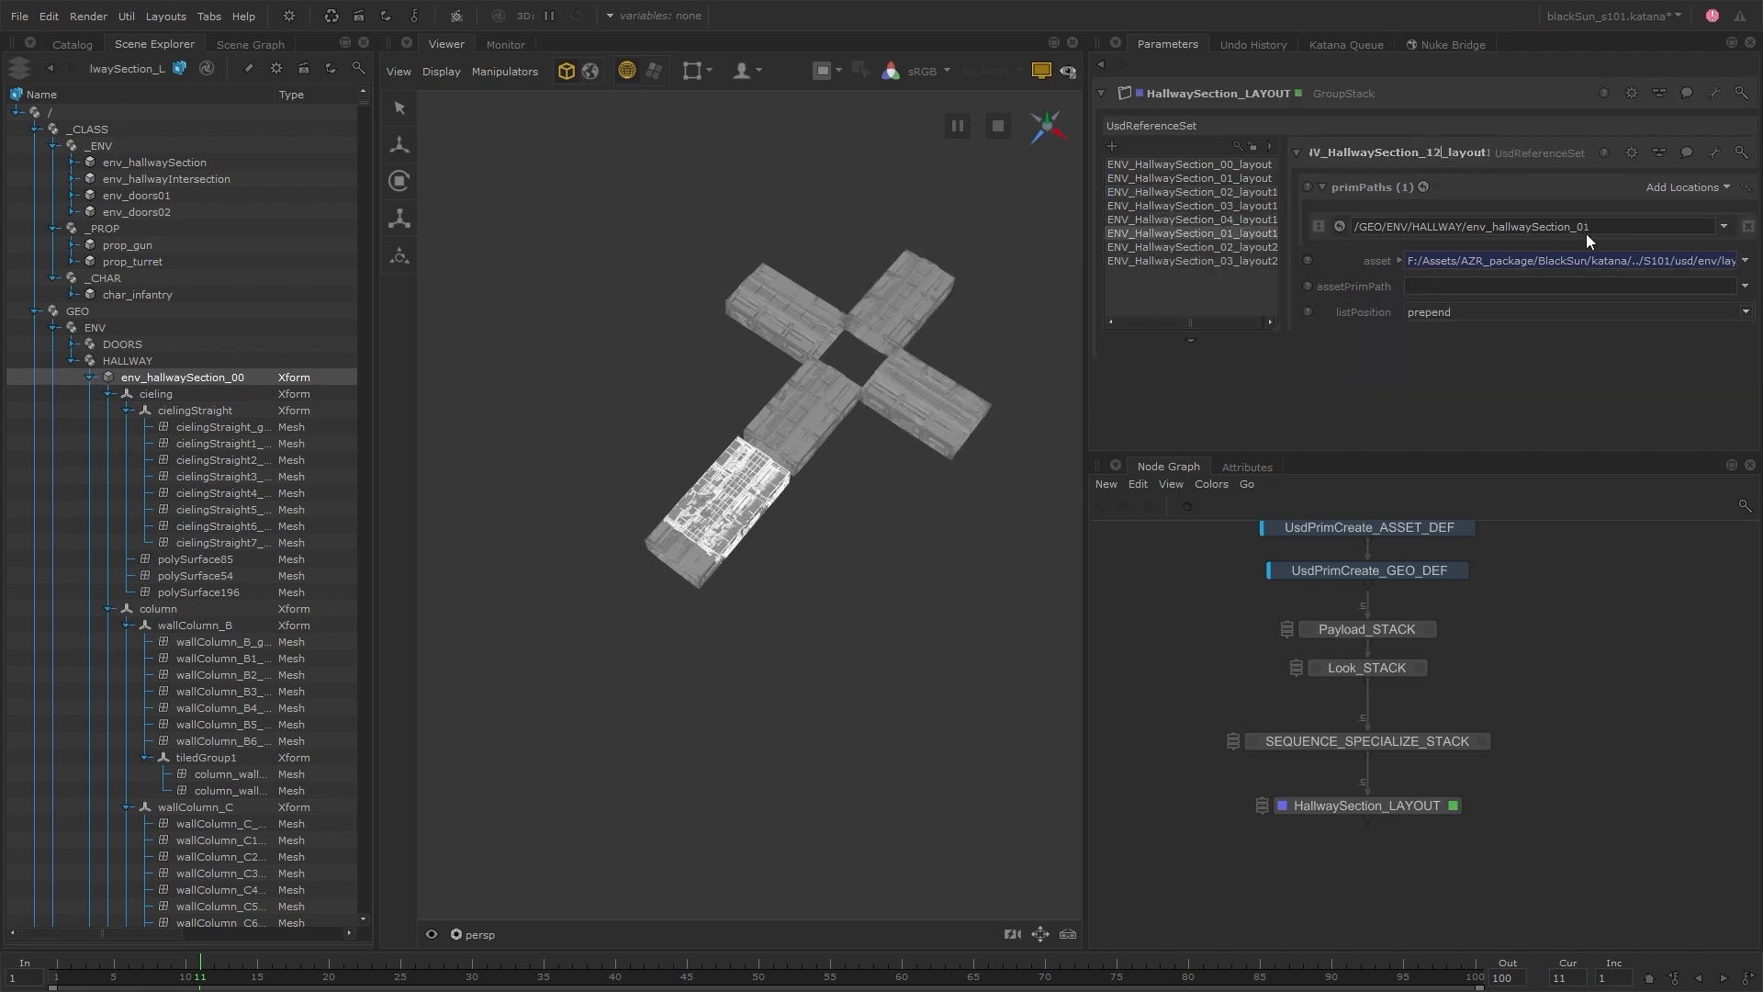
click(1589, 228)
key(BackSpace)
key(BackSpace)
text(12)
click(1399, 261)
click(1668, 288)
text(12)
Turn the pasted section 02 copy into section 13, updating the node name, prim path and asset expression
click(1271, 248)
click(1439, 154)
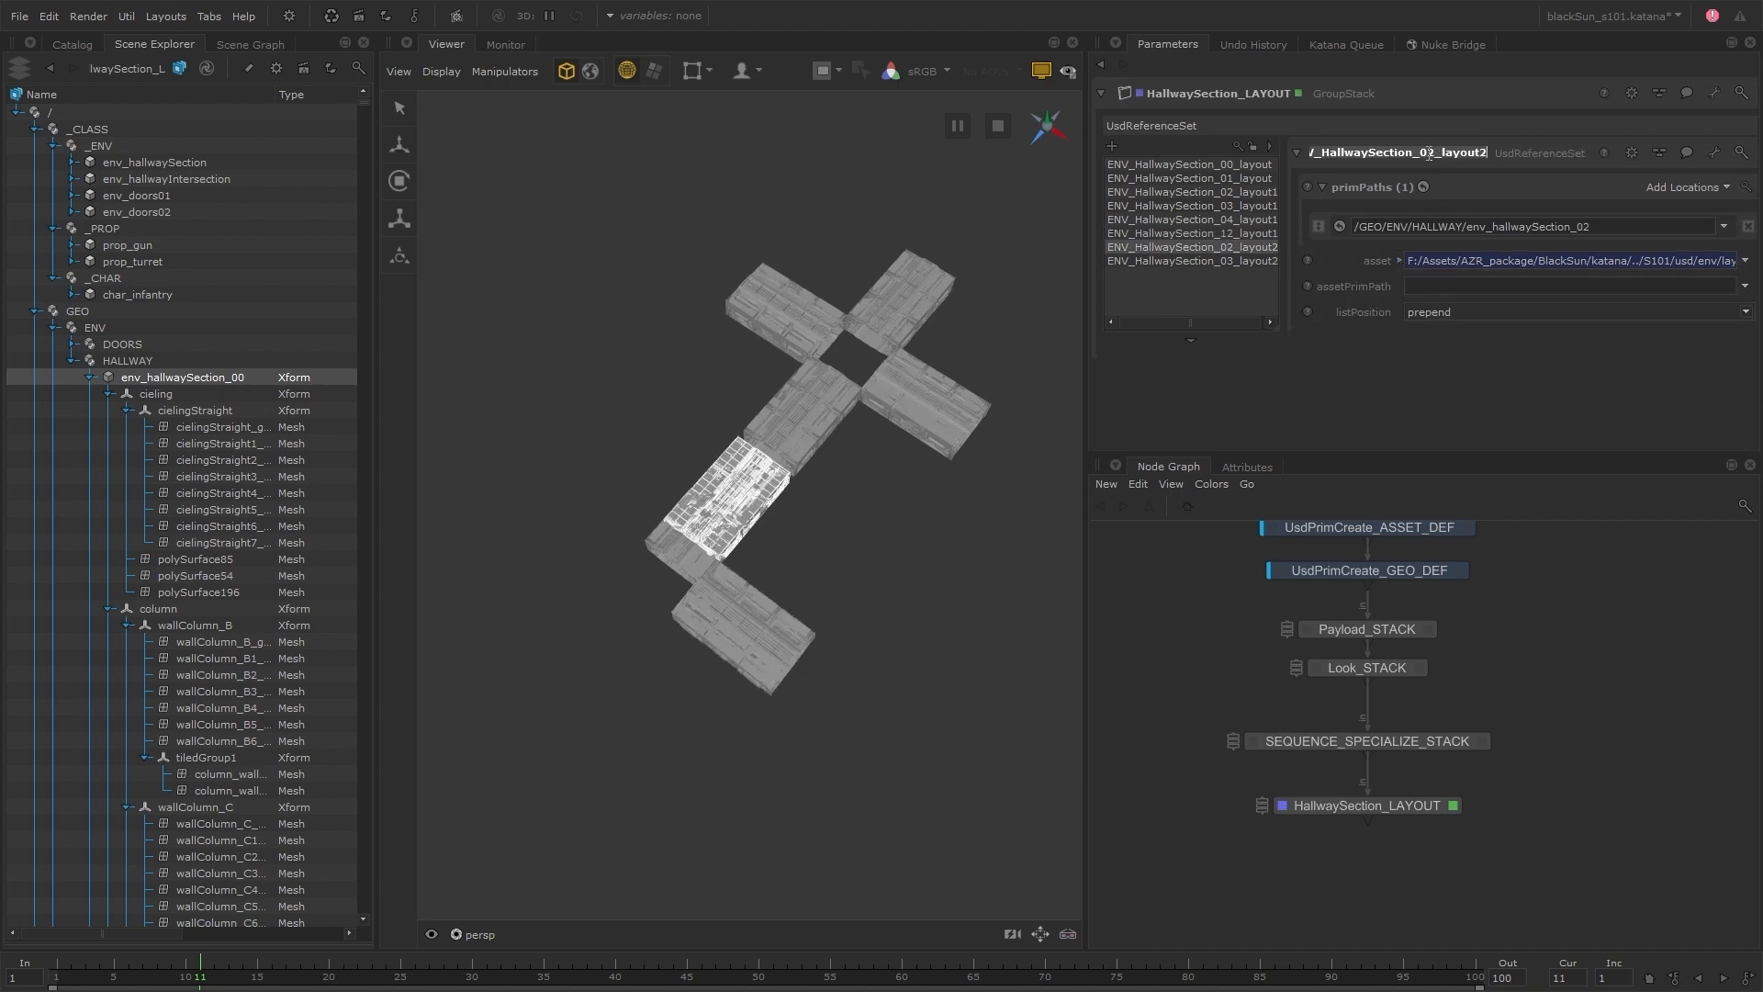
text(13)
click(1588, 227)
text(13)
click(1399, 261)
Turn the pasted section 03 copy into section 17, with prim path env_hallwaySection_17 and asset env_hallSection_17__layout.usd
click(1234, 261)
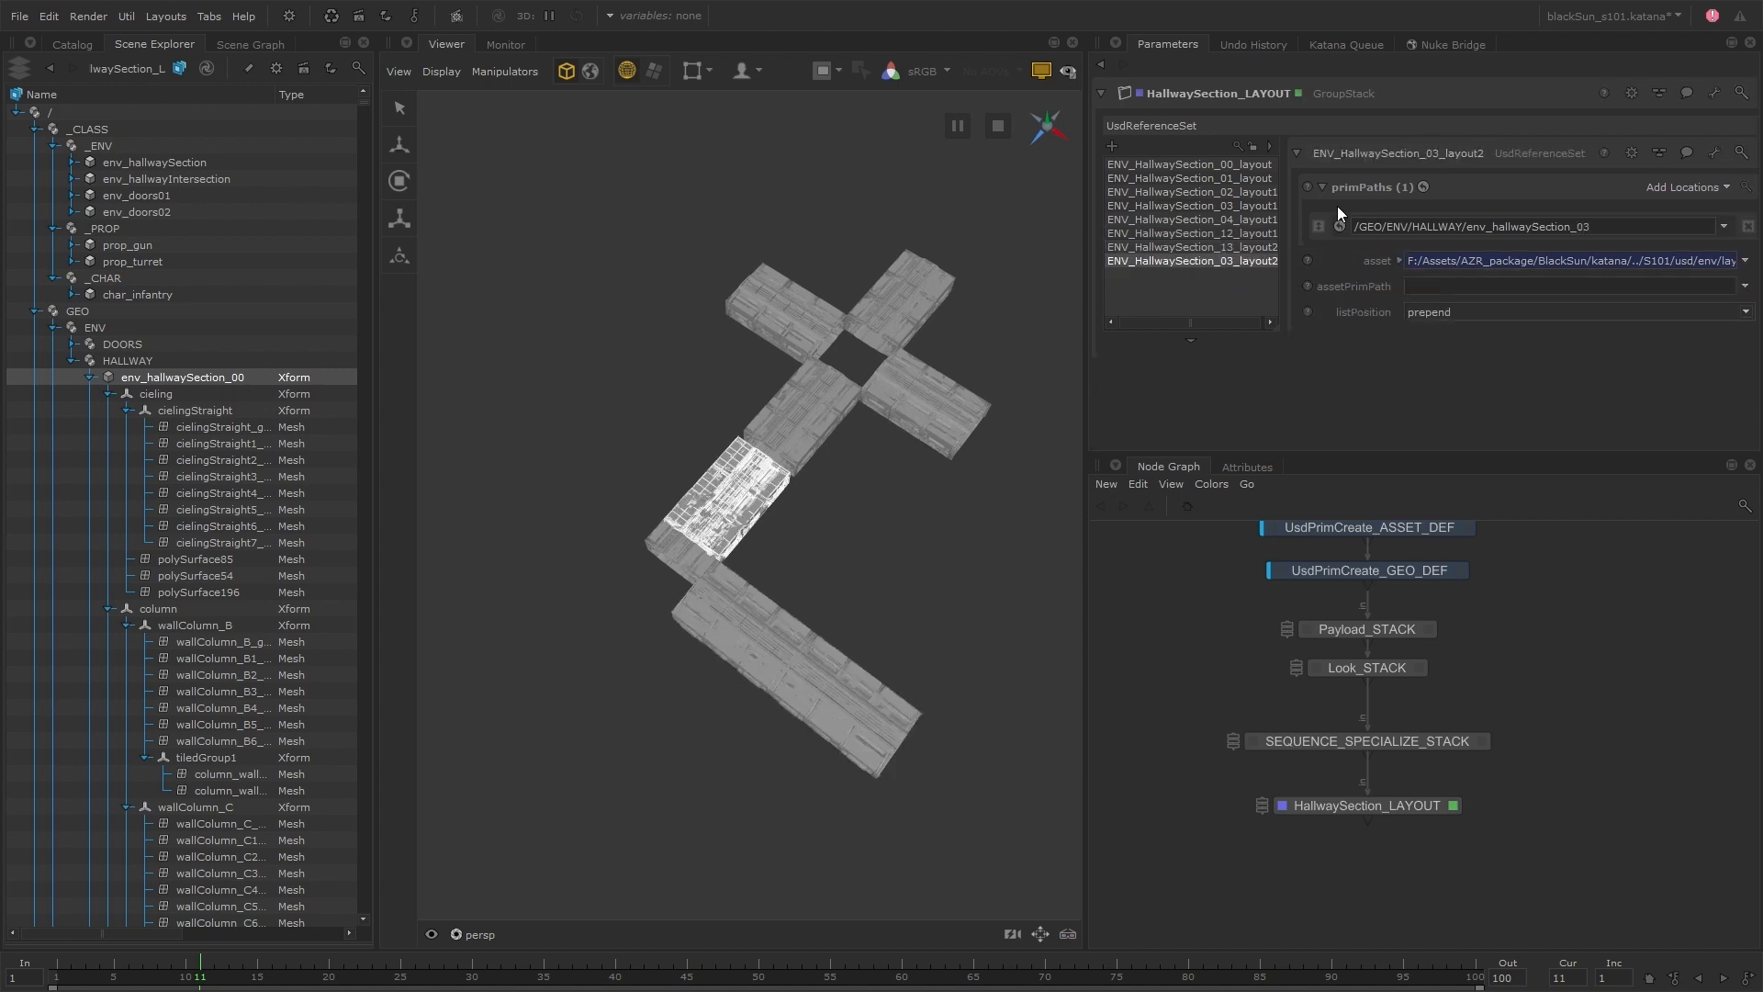
drag(1440, 154, 1425, 153)
text(17)
drag(1591, 227, 1579, 226)
text(17)
click(1400, 261)
drag(1668, 290, 1655, 290)
text(17)
Duplicate the section 17 reference as ENV_HallwaySection_18_layout3, using prim path env_hallwaySection_18 and asset env_hallSection_18__layout.usd
right_click(1234, 261)
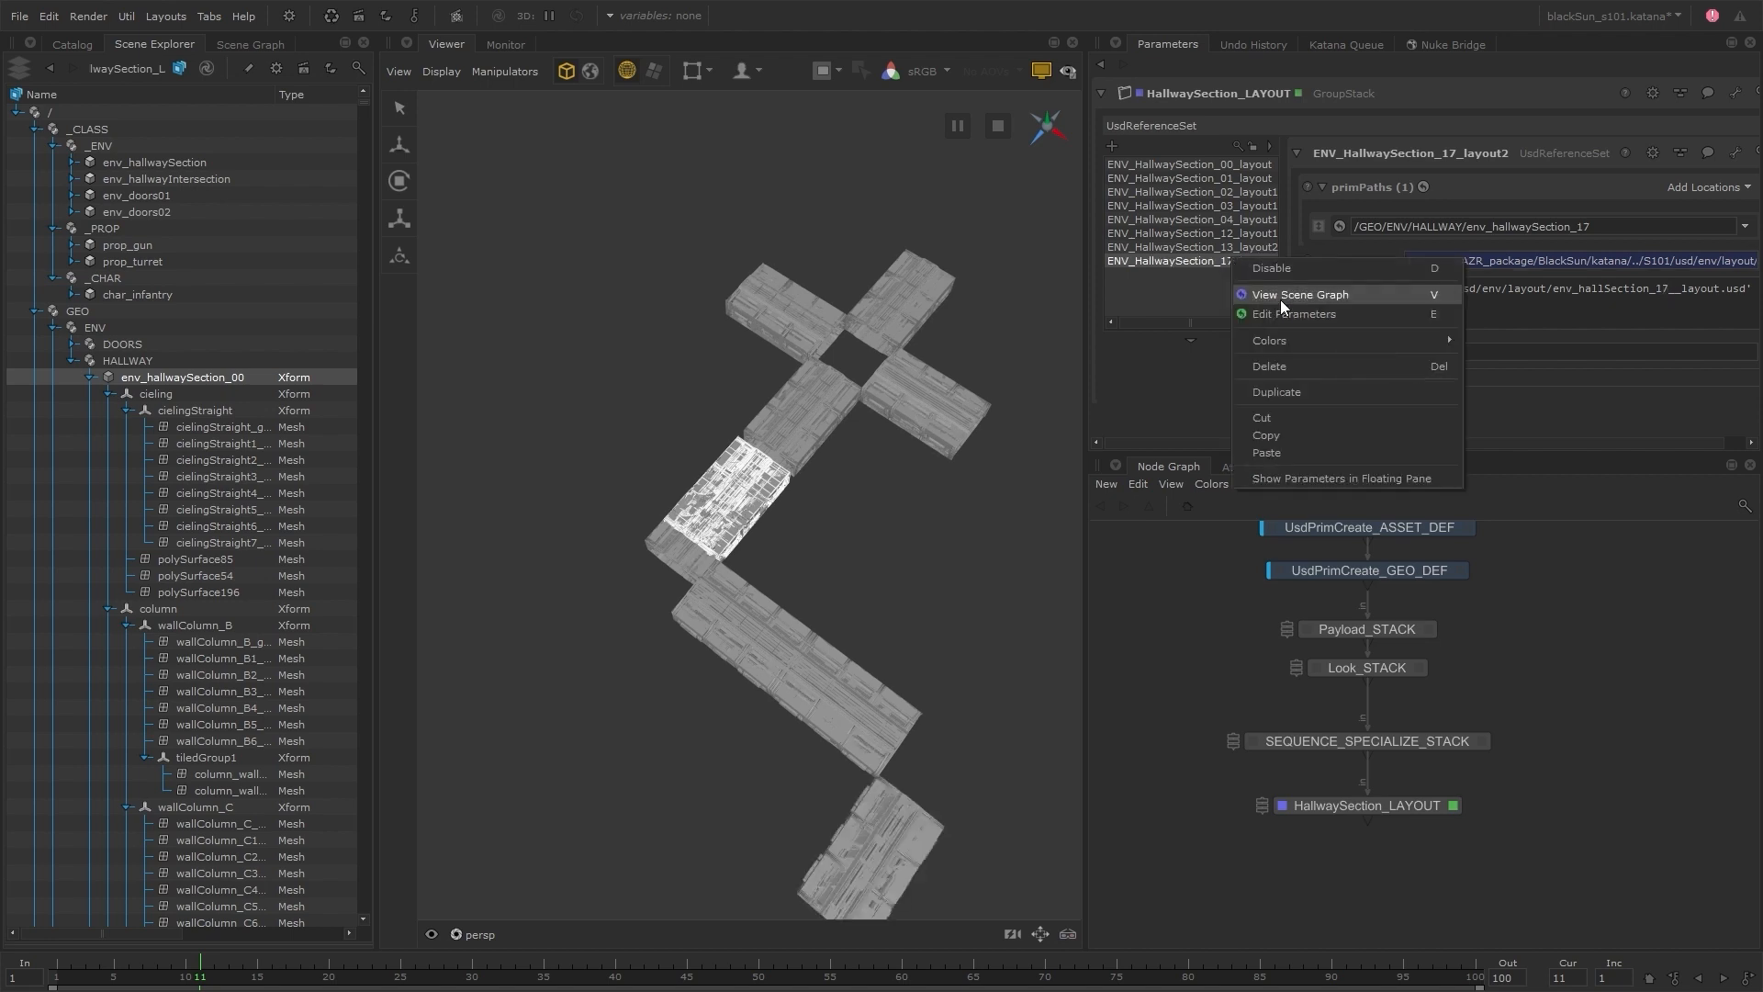
click(1277, 391)
click(1433, 154)
drag(1440, 154, 1432, 155)
text(8)
drag(1583, 227, 1594, 228)
text(8)
click(1399, 261)
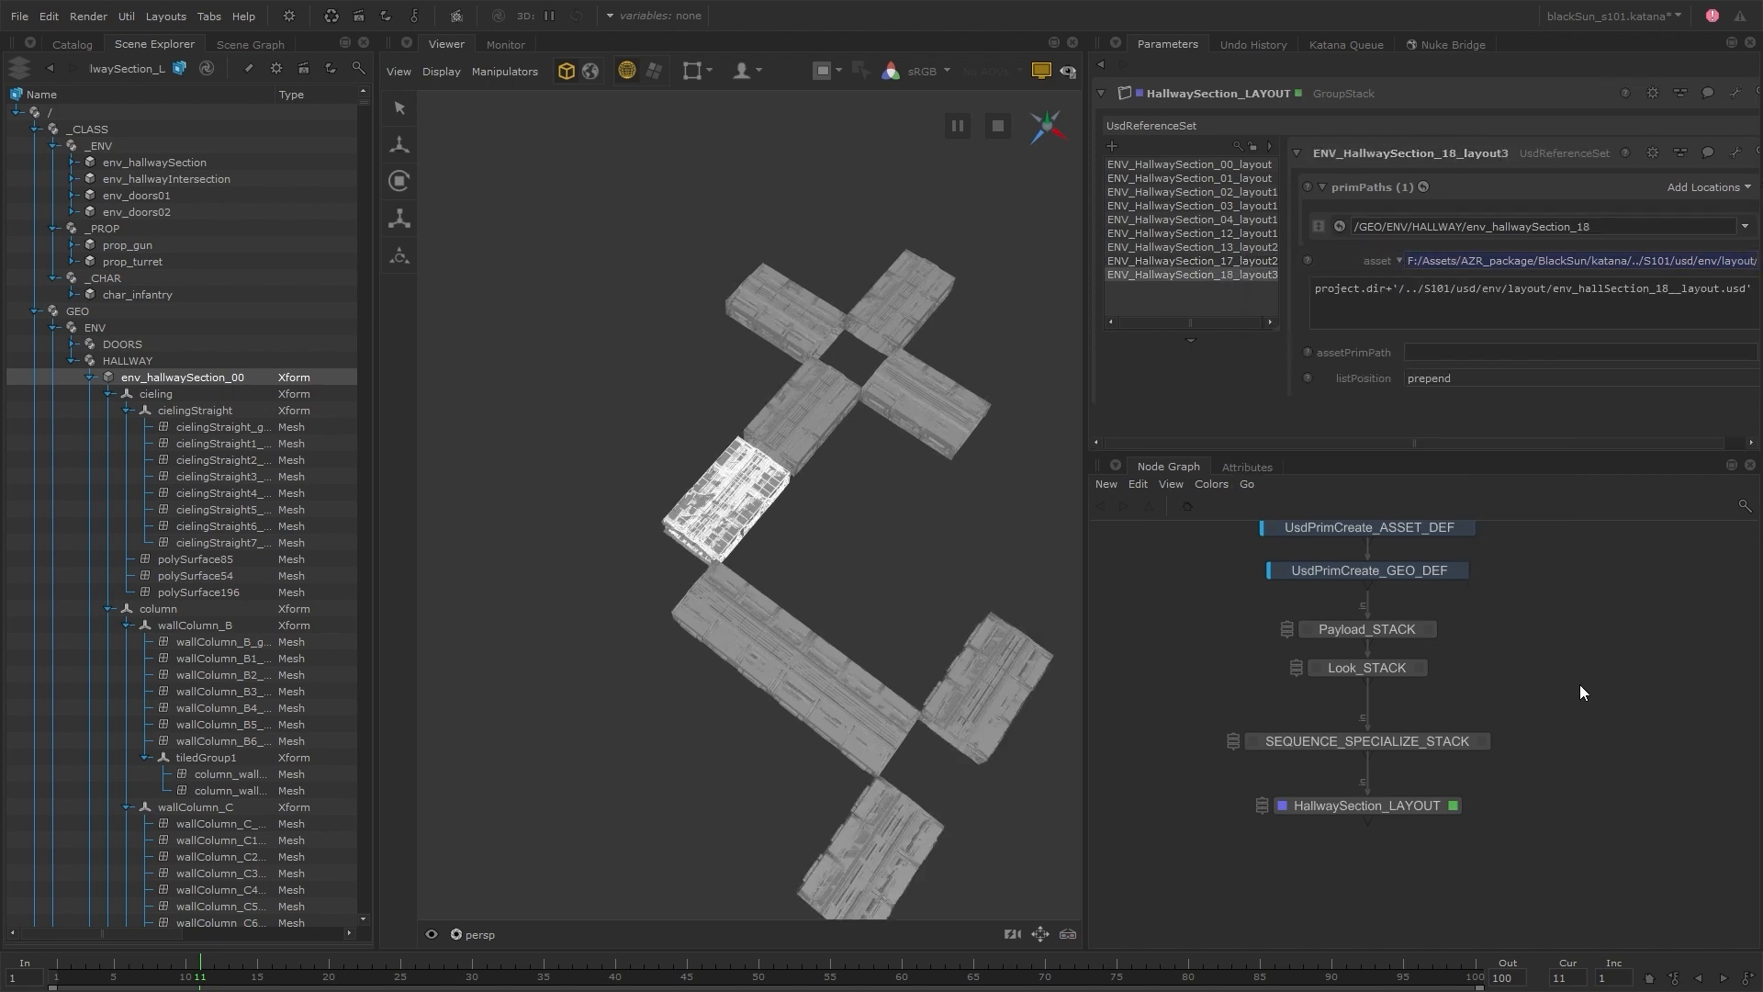
Add a GroupStack below HallwaySection_LAYOUT and name it HallwayIntersection_LAYOUT
click(1402, 807)
key(Tab)
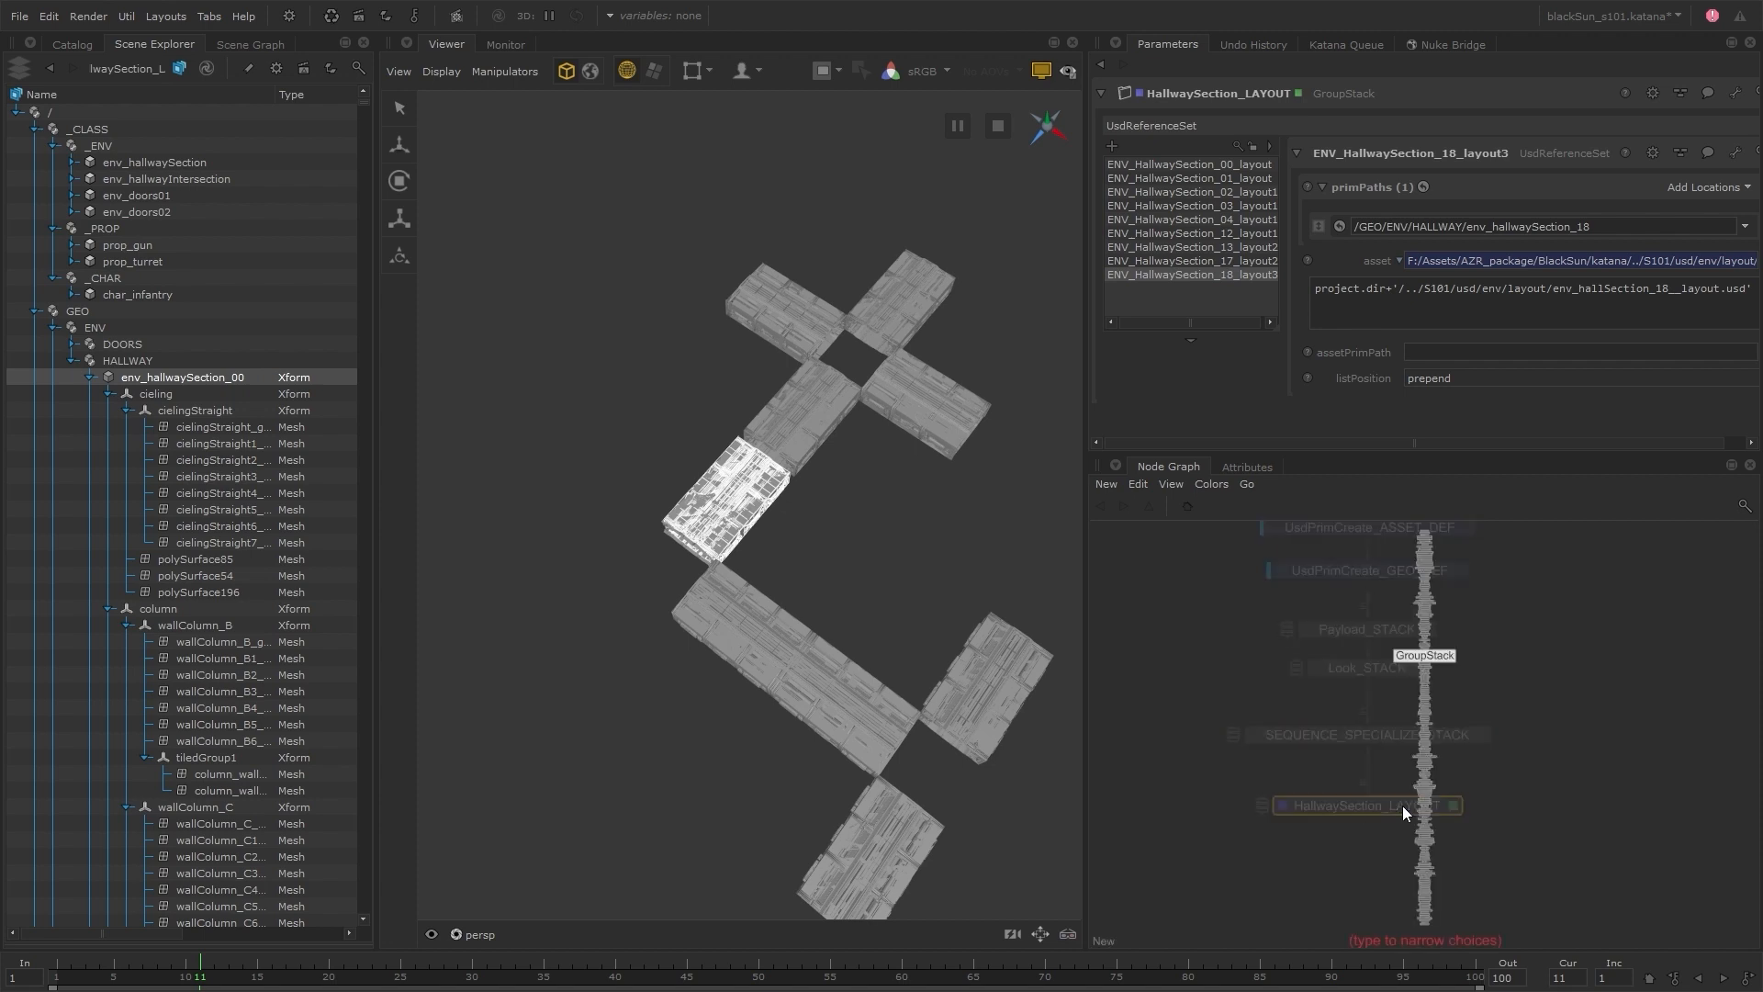
key(Return)
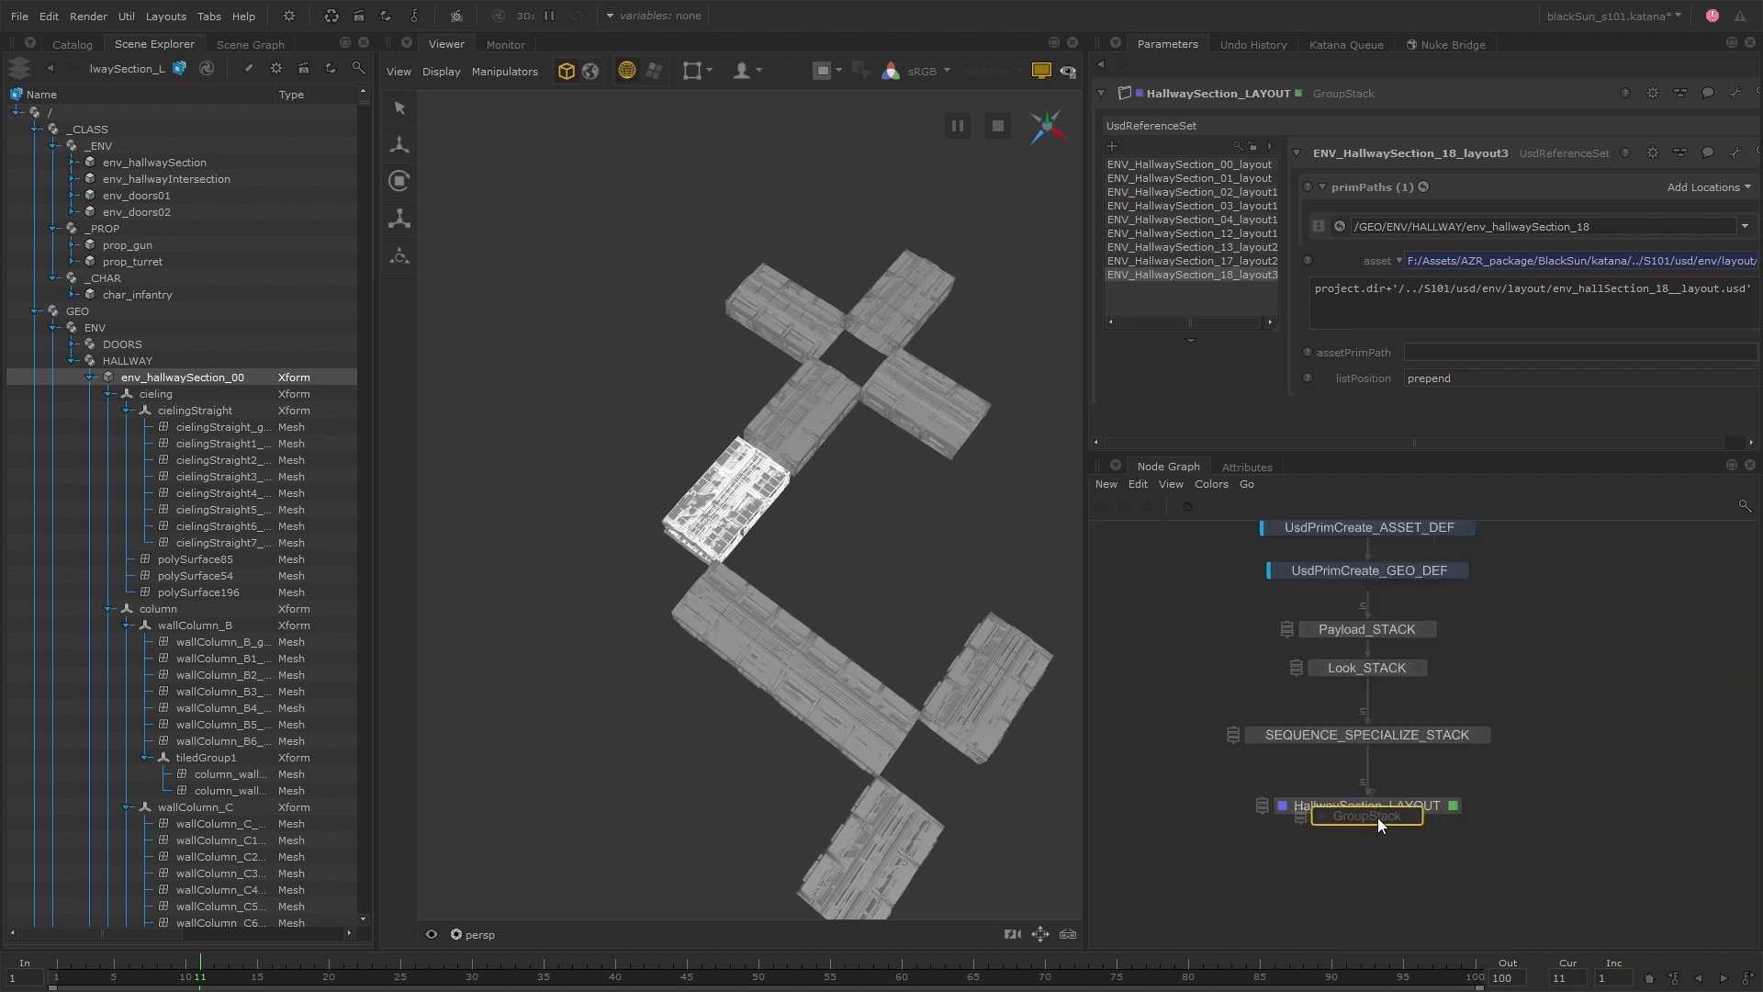
click(1372, 854)
text(HallwayIntersection_LAYOUT)
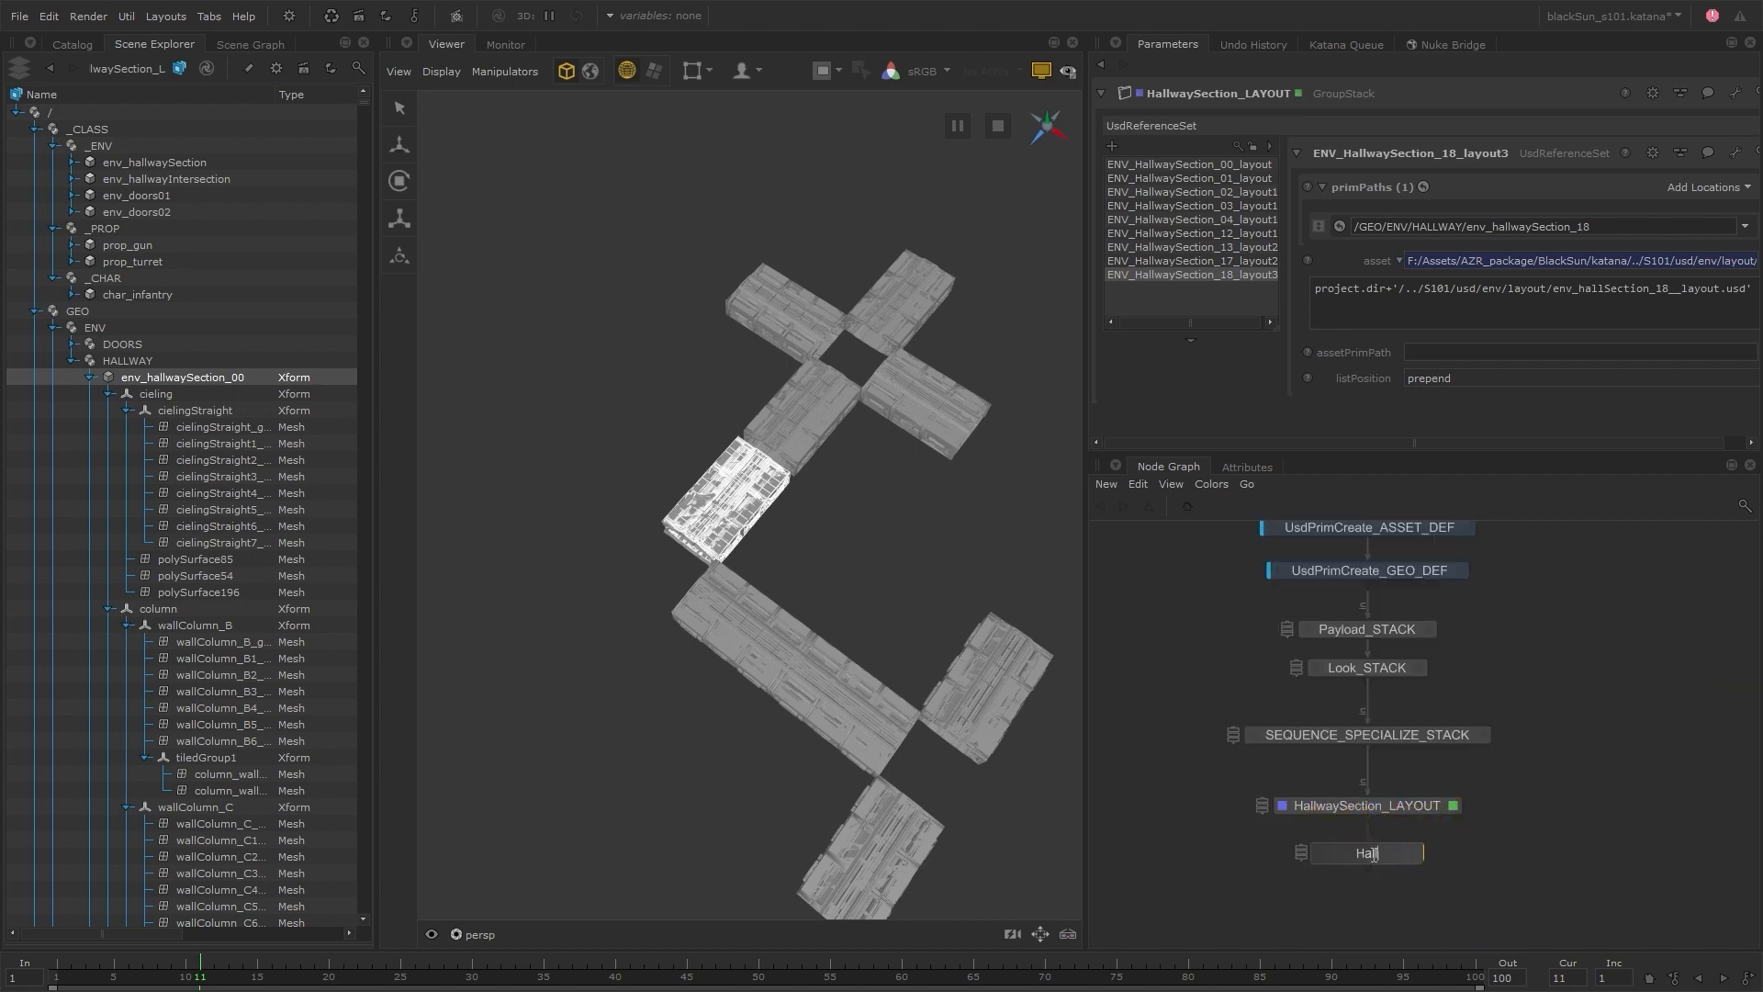
key(Return)
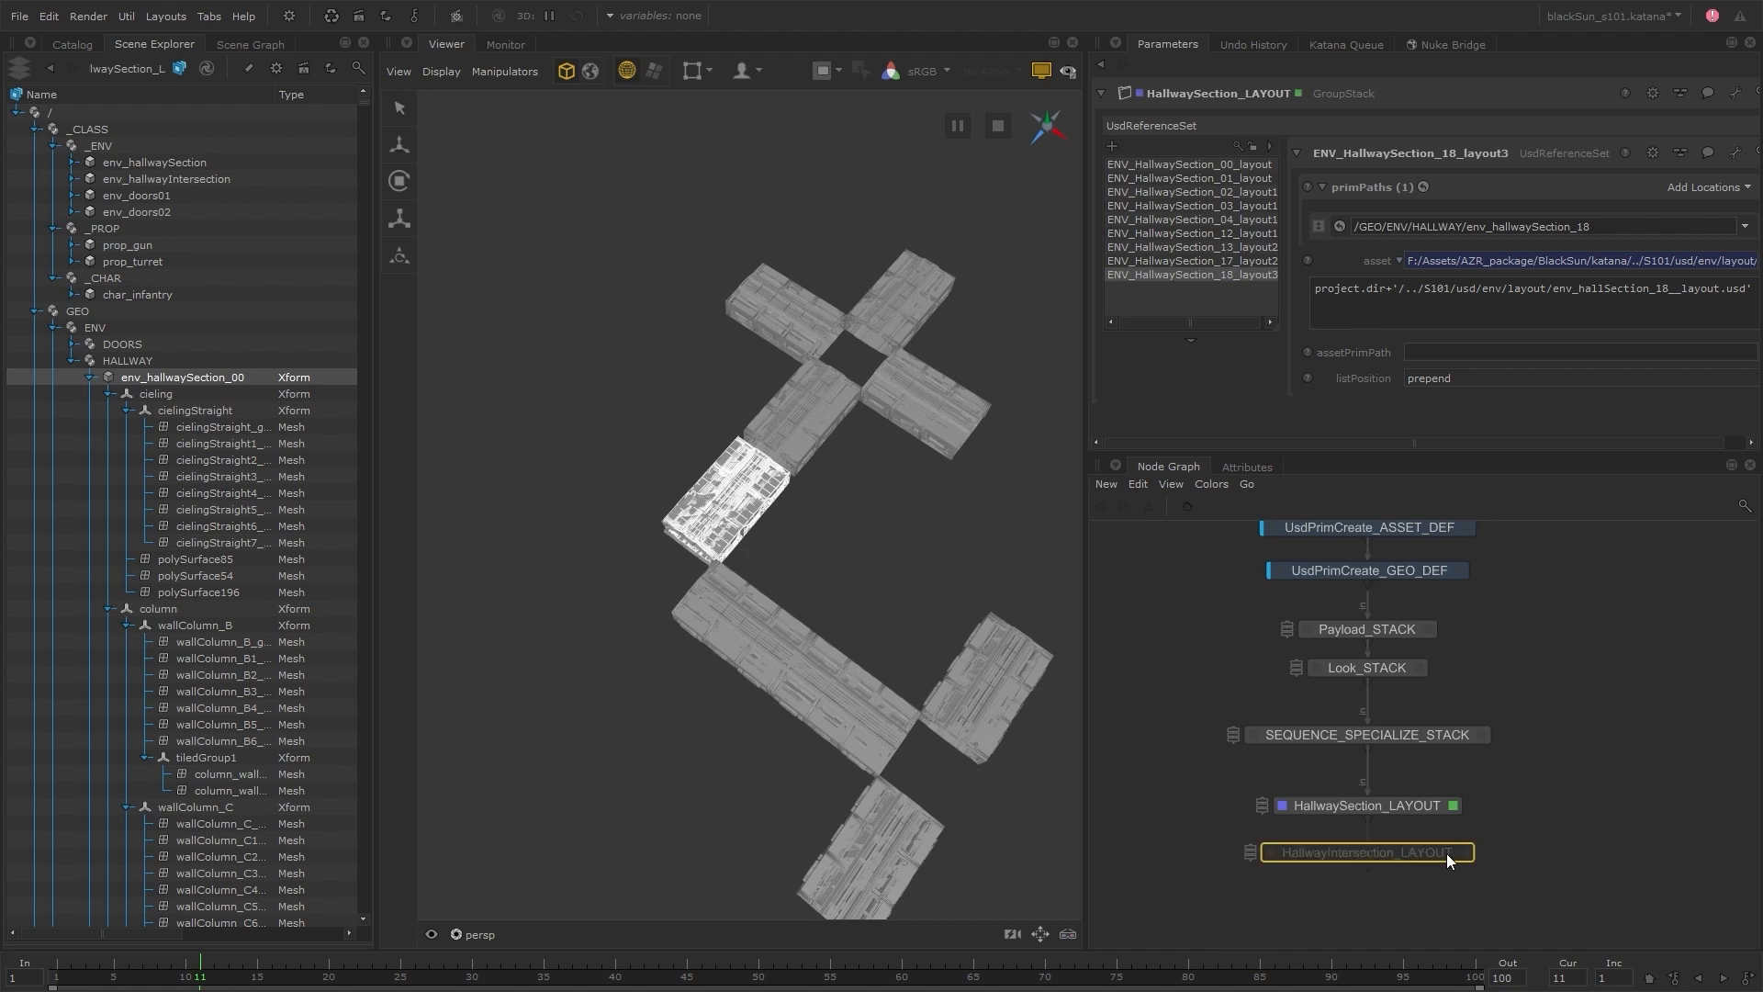
Target /GEO/ENV/HALLWAY/env_hallwayIntersection_00 in the stack's env_HallwayIntersection_00_Layout reference and choose env_hallwayIntersection_00__layout.usd as its asset
click(244, 792)
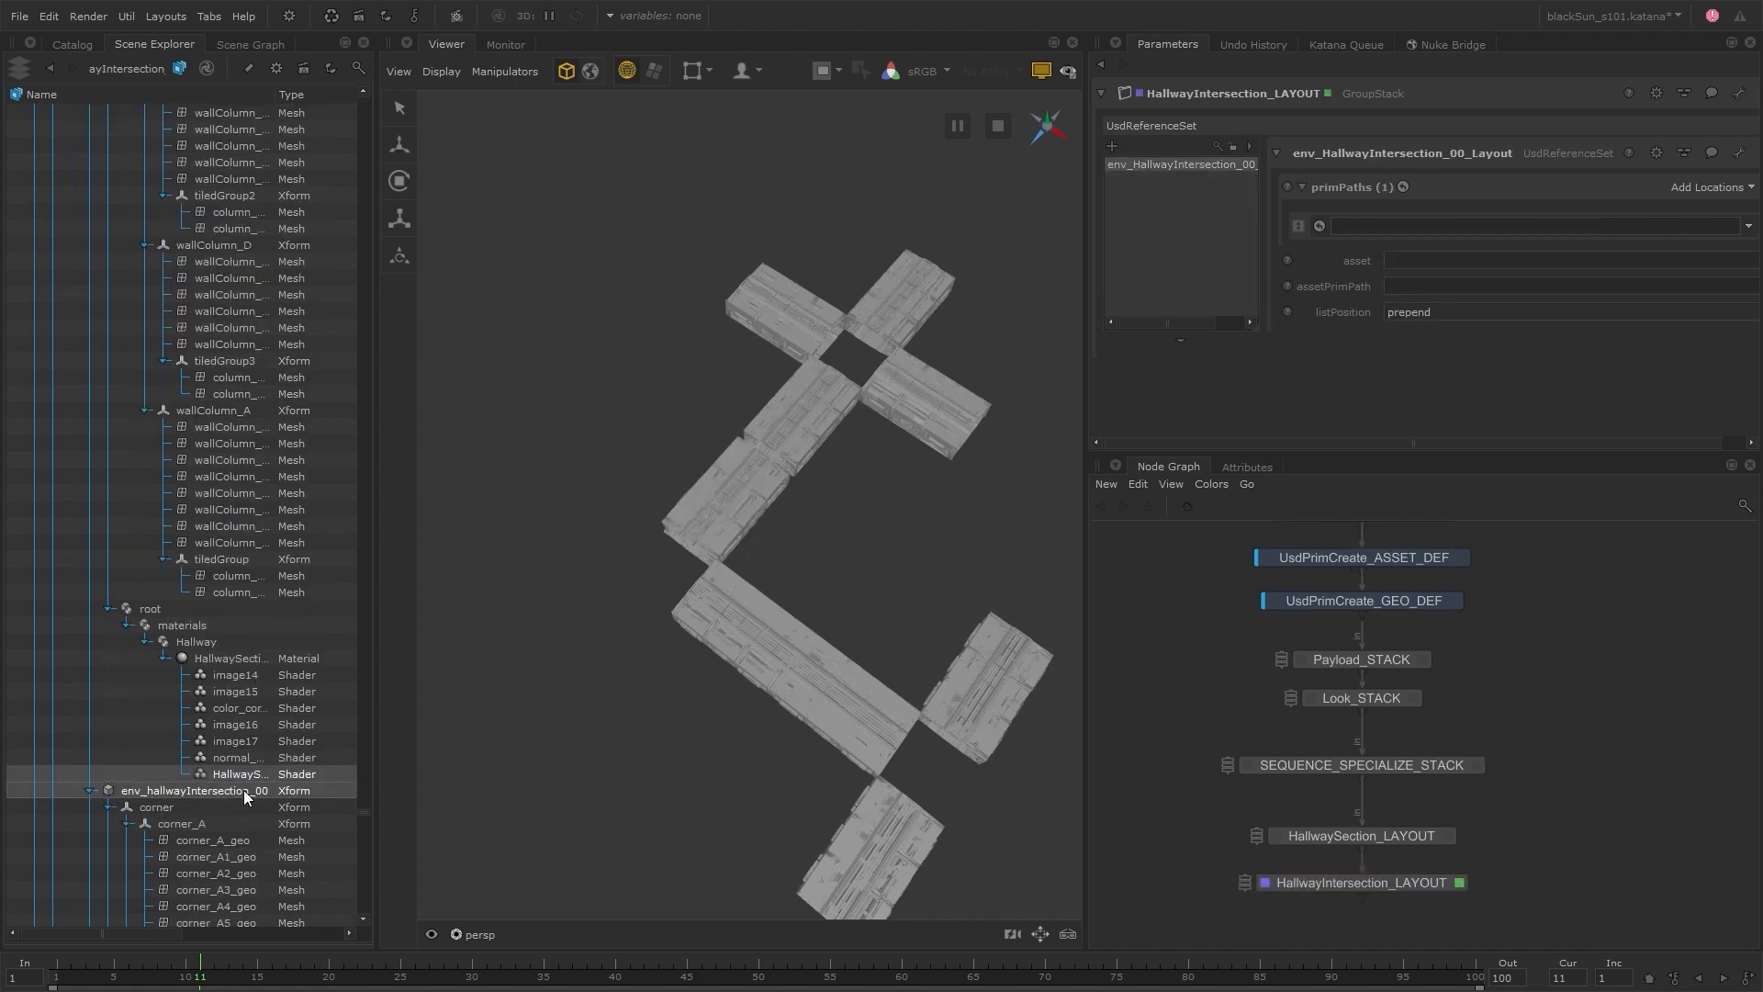
middle_drag(244, 791, 1383, 229)
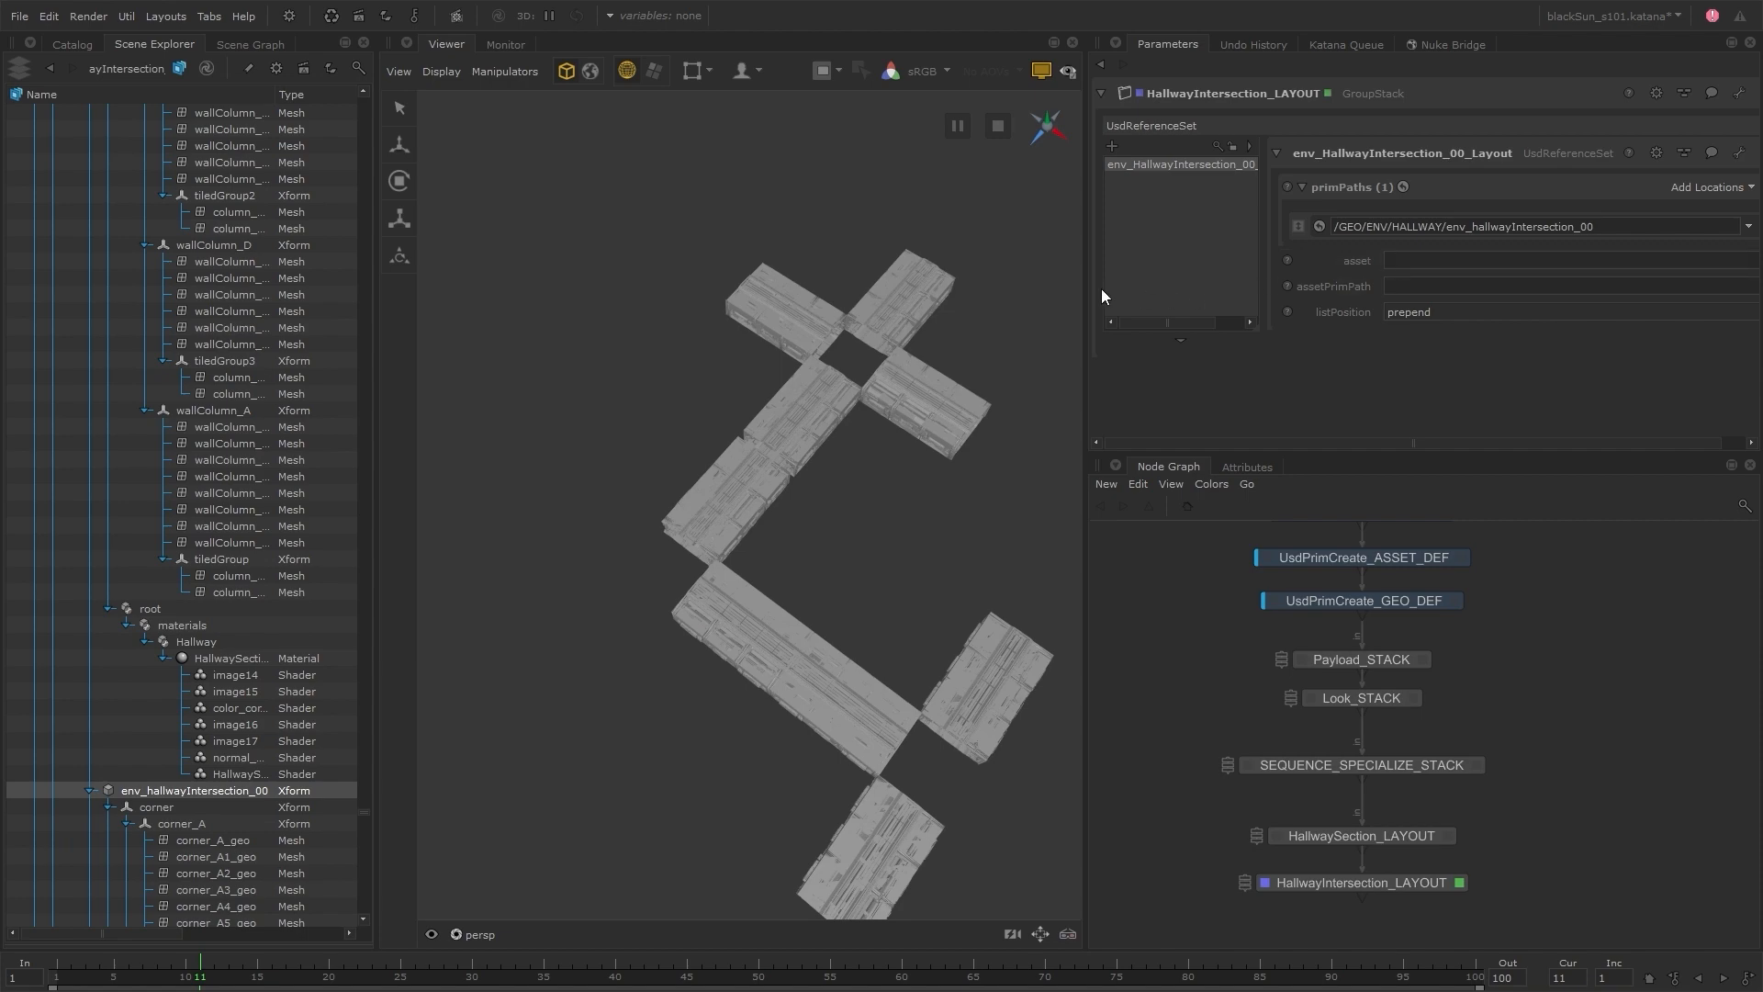
drag(1097, 294, 1023, 295)
click(1745, 260)
click(1720, 285)
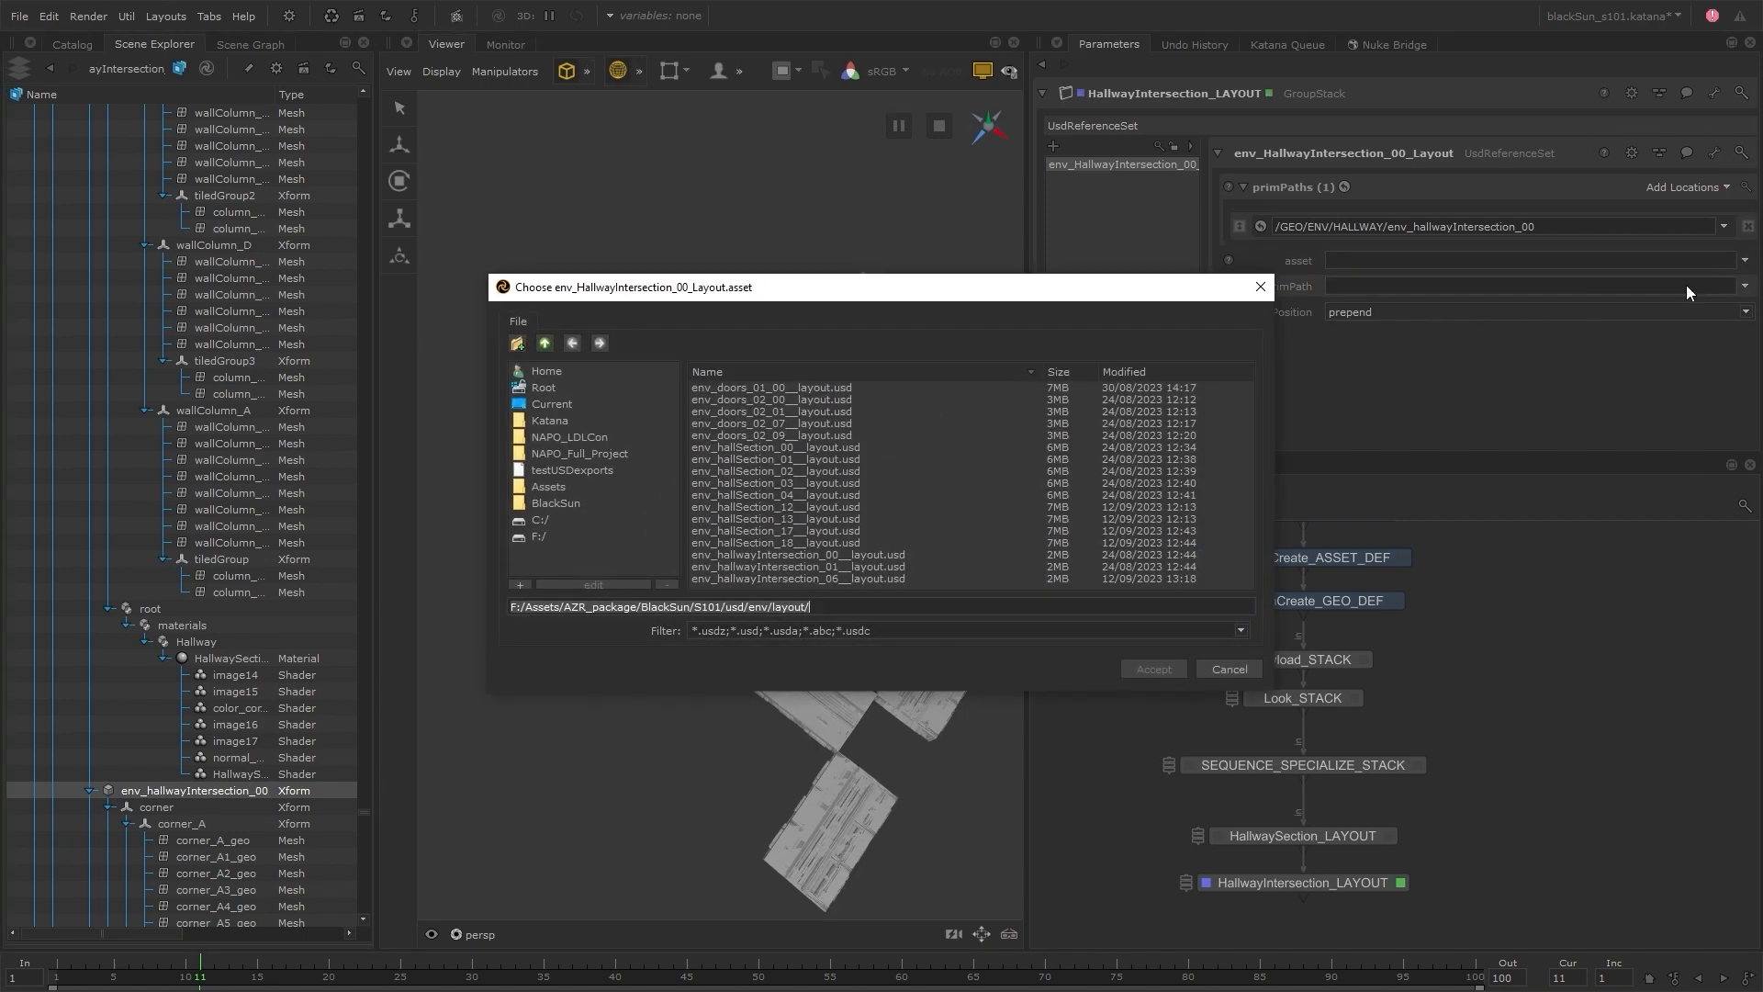
double_click(826, 554)
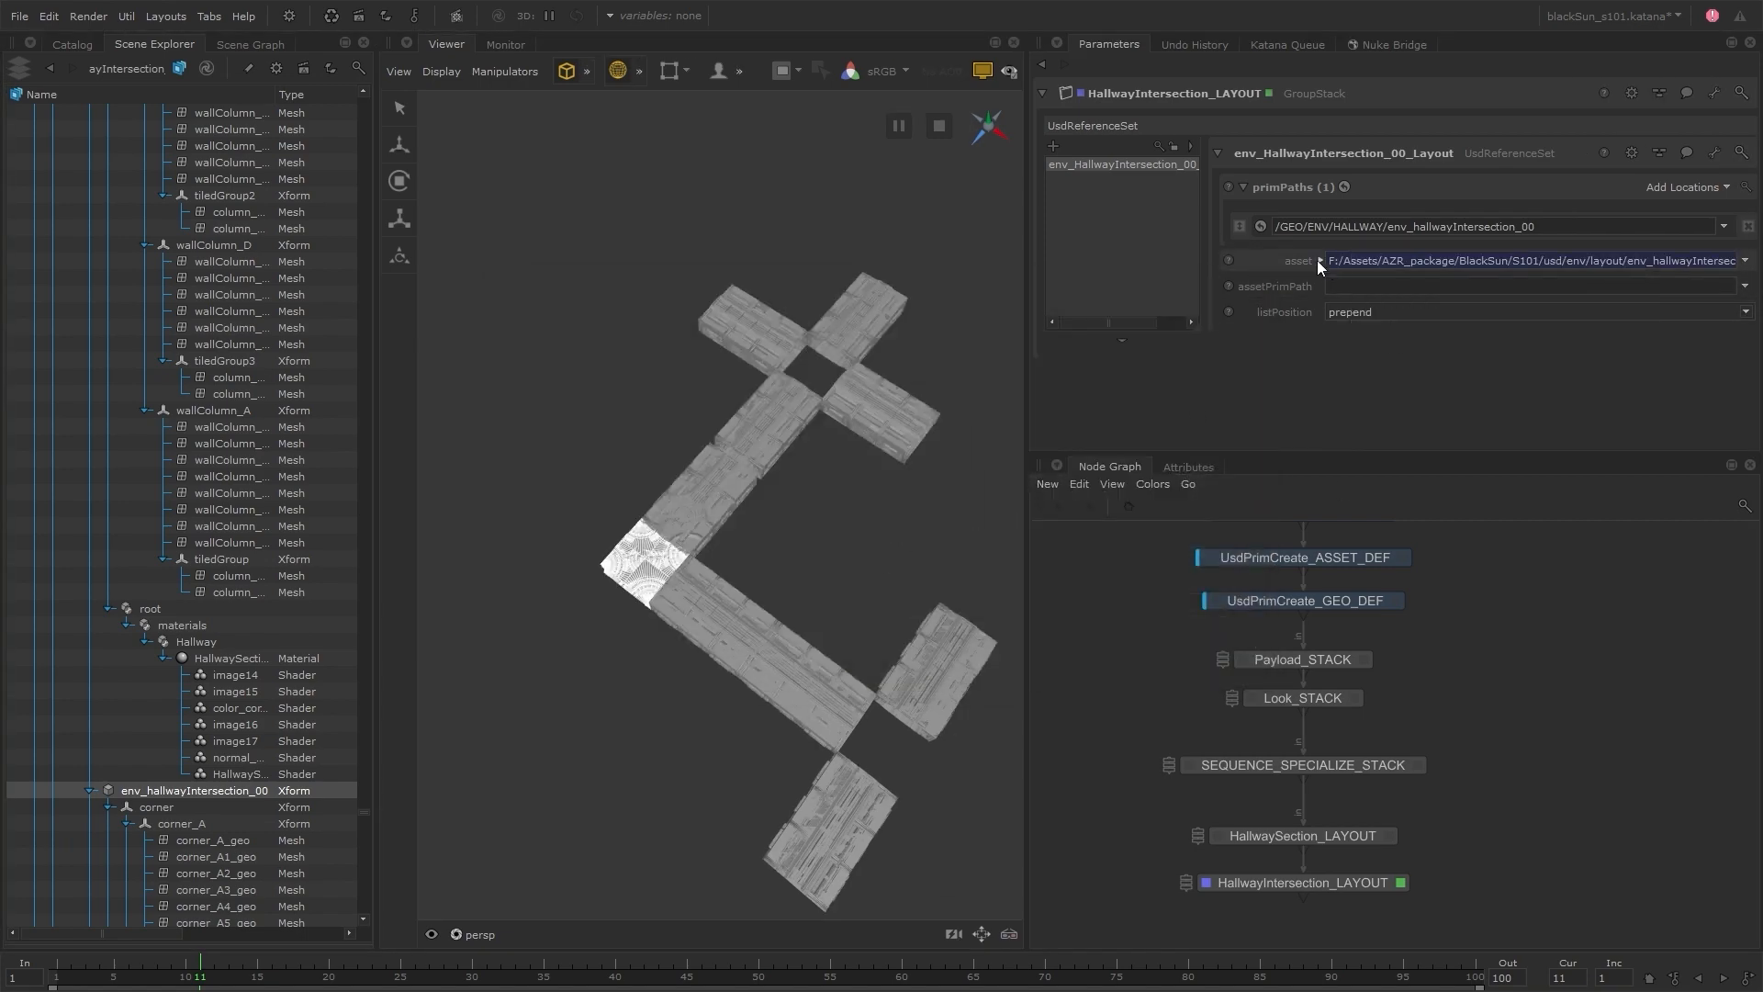
Make the intersection 00 asset path relative to the project directory with the project.dir expression
click(1320, 262)
drag(1239, 290, 1436, 290)
key(ctrl+v)
click(1320, 261)
Duplicate the intersection reference as env_HallwayIntersection_01_Layout1, with prim path env_hallwayIntersection_01 and asset env_hallwayIntersection_01__layout.usd
right_click(1168, 165)
click(1199, 295)
click(1375, 149)
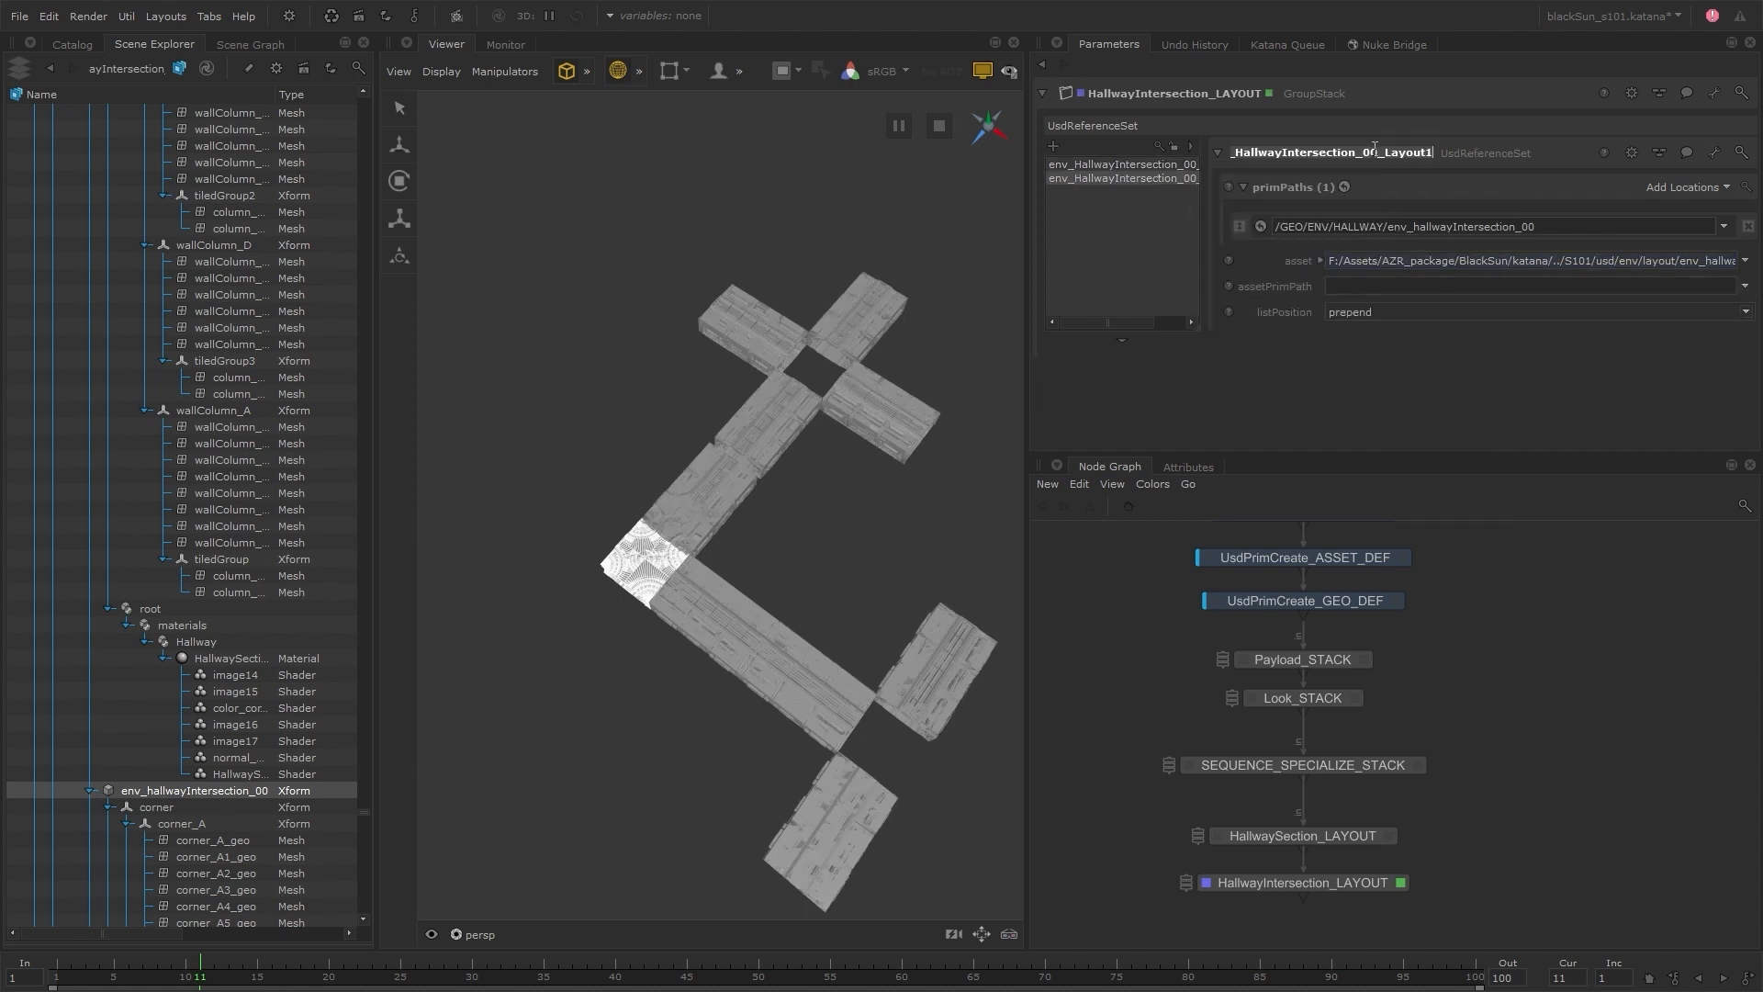
key(Return)
click(1534, 229)
key(BackSpace)
text(1)
click(1321, 262)
text(1)
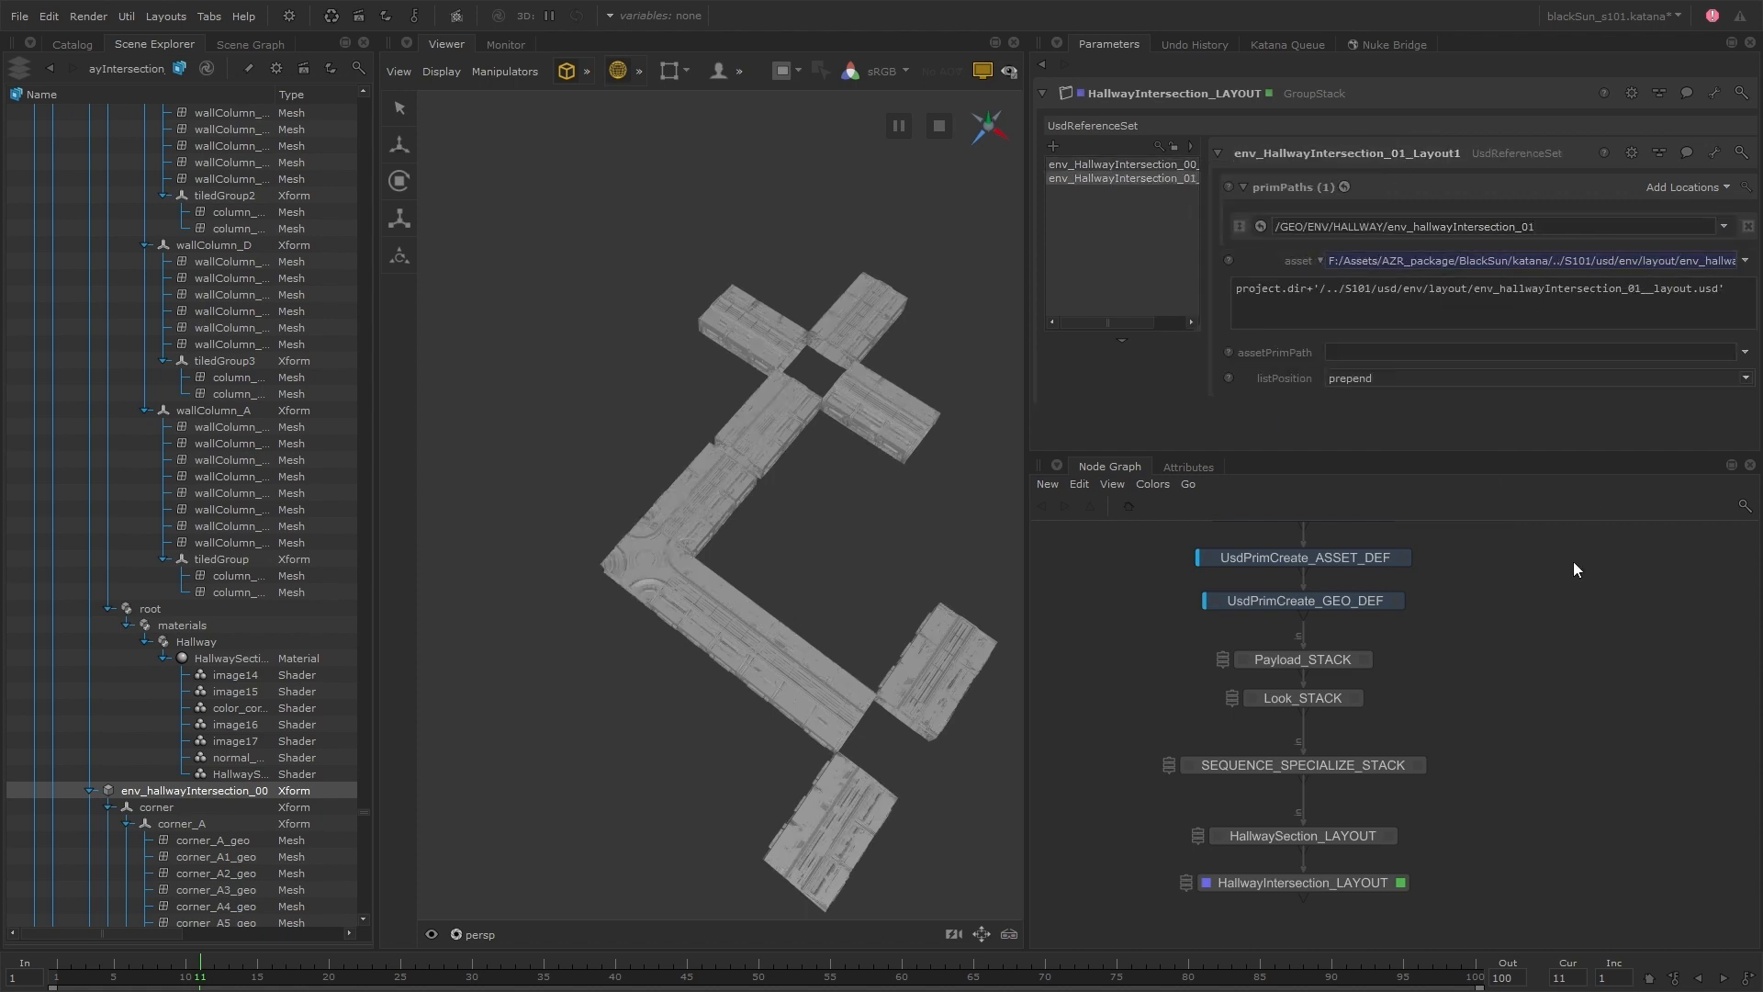
Duplicate the intersection 01 reference as env_HallwayIntersection_06_Layout2, with prim path env_hallwayIntersection_06 and asset env_hallwayIntersection_06__layout.usd
right_click(1182, 181)
click(1214, 309)
click(1378, 156)
key(BackSpace)
text(6)
key(Return)
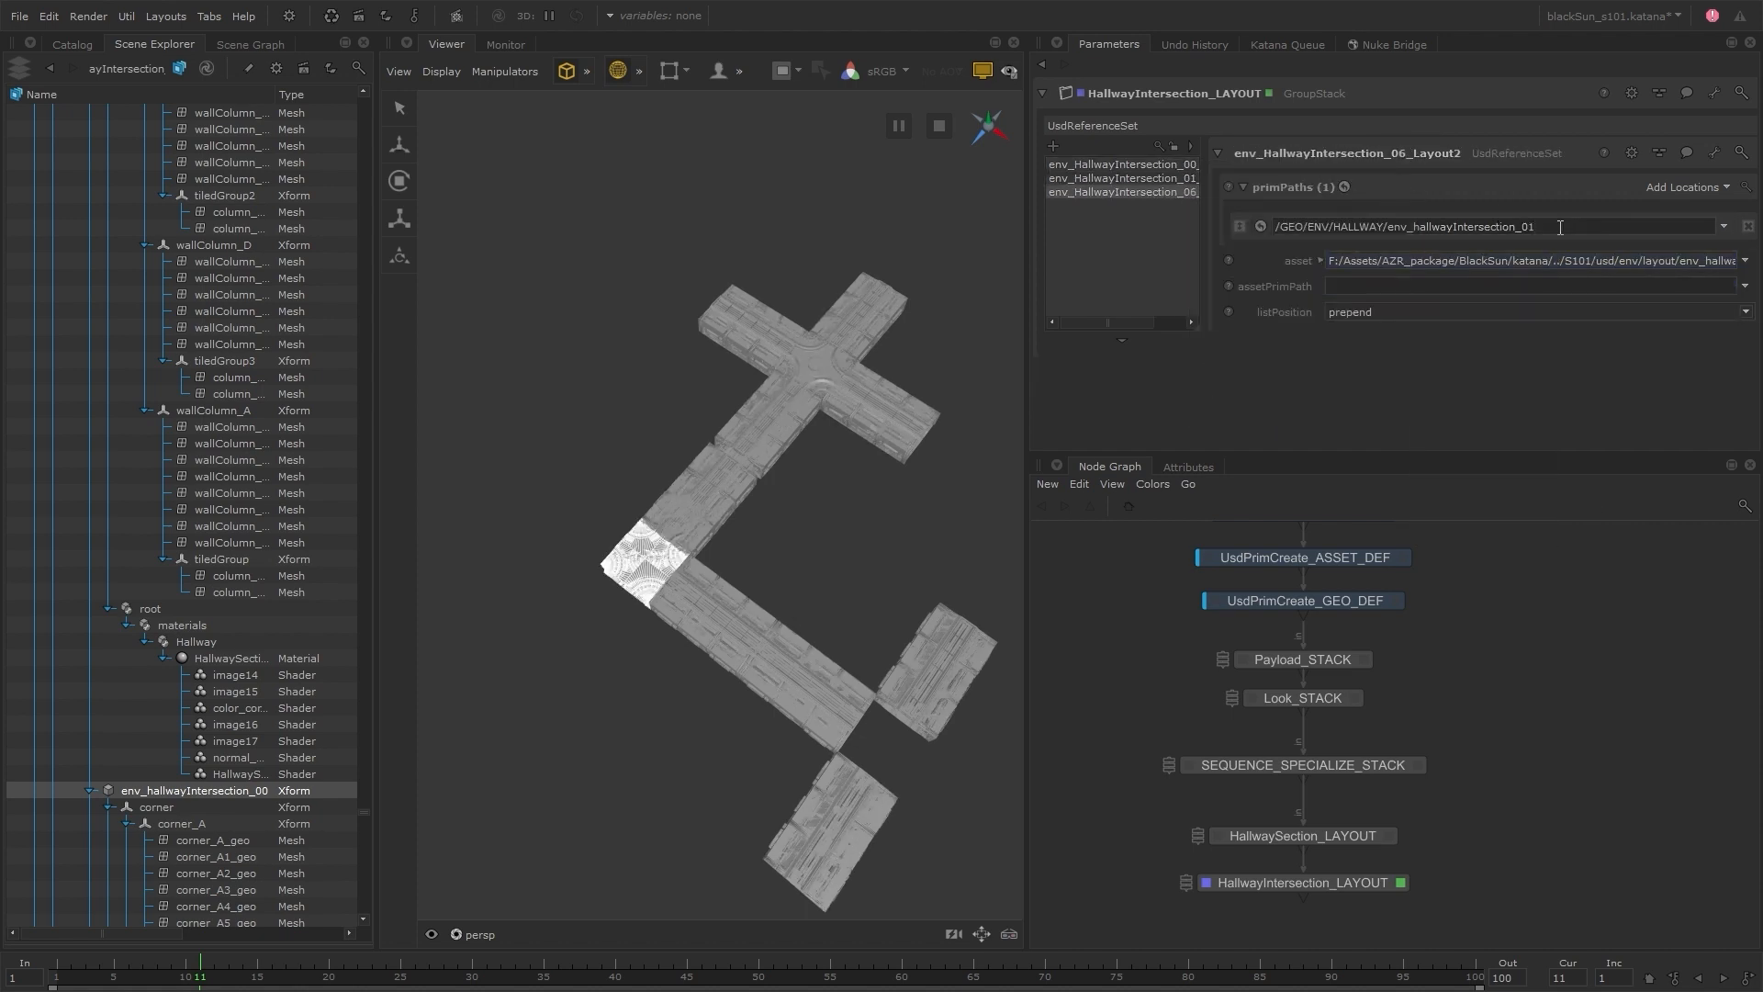
click(1320, 262)
Add a GroupStack below HallwayIntersection_LAYOUT and name it Doors_LAYOUT
middle_drag(1434, 860, 1436, 719)
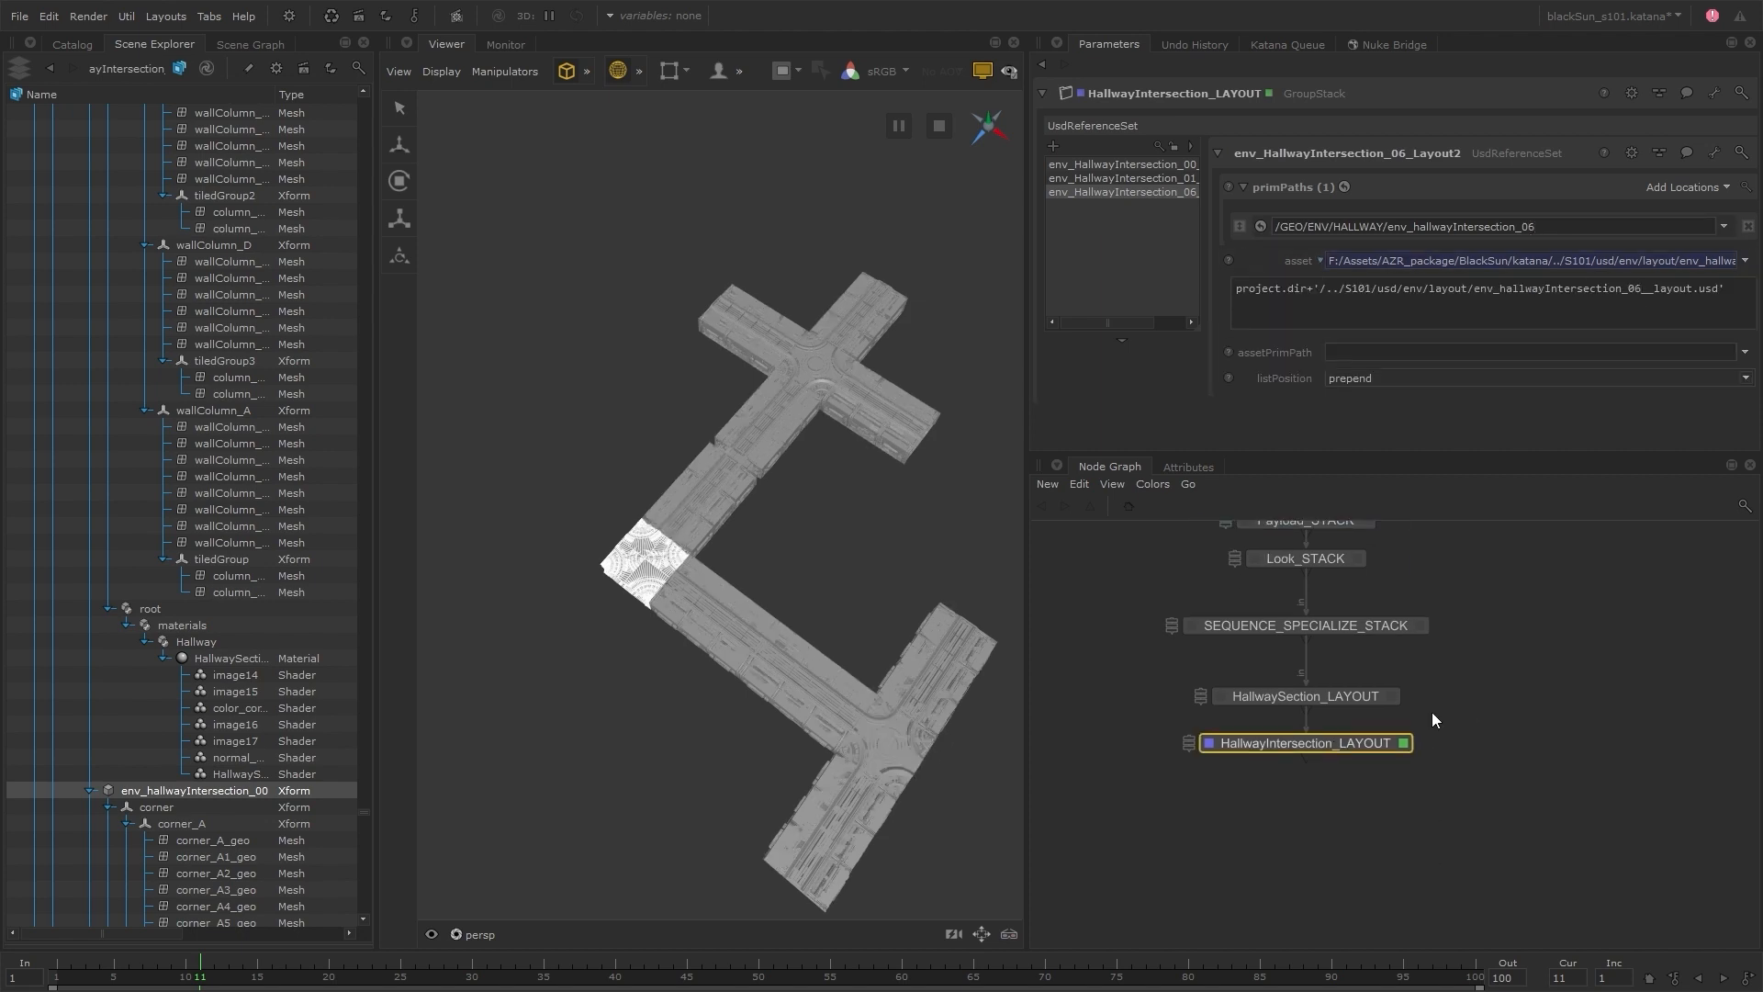
key(g)
key(g)
key(g)
click(1308, 802)
text(n)
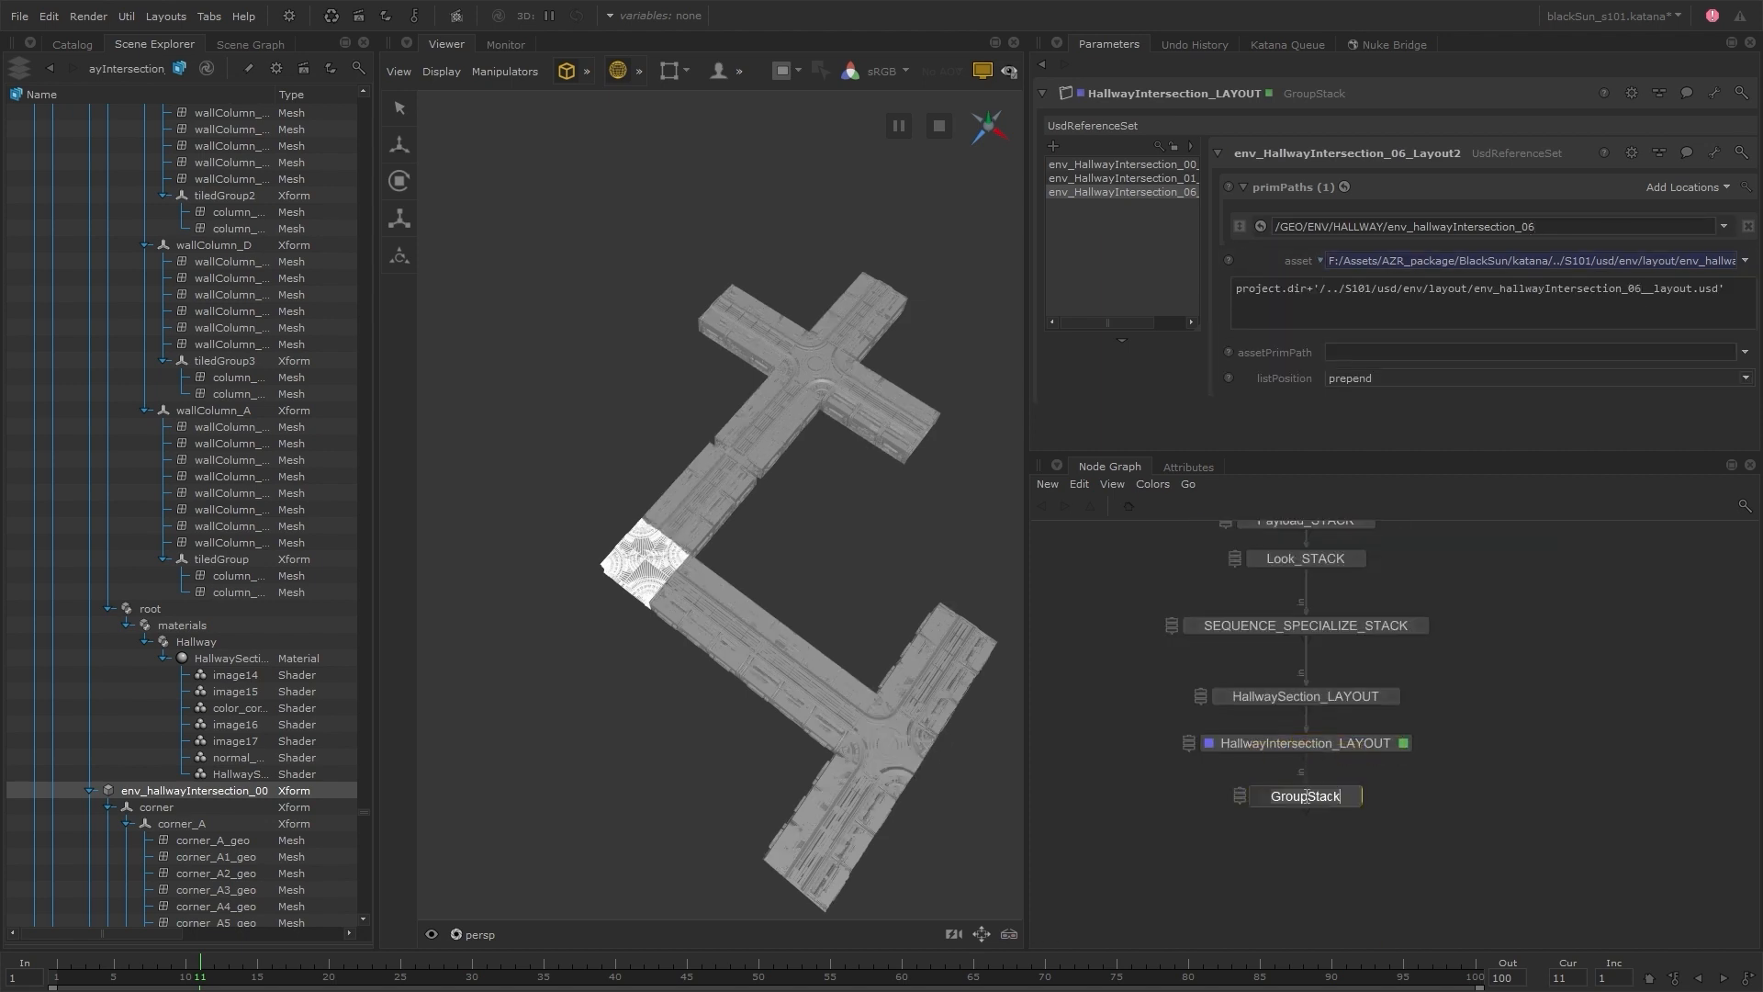
text(Doors_LAYOUT)
key(Return)
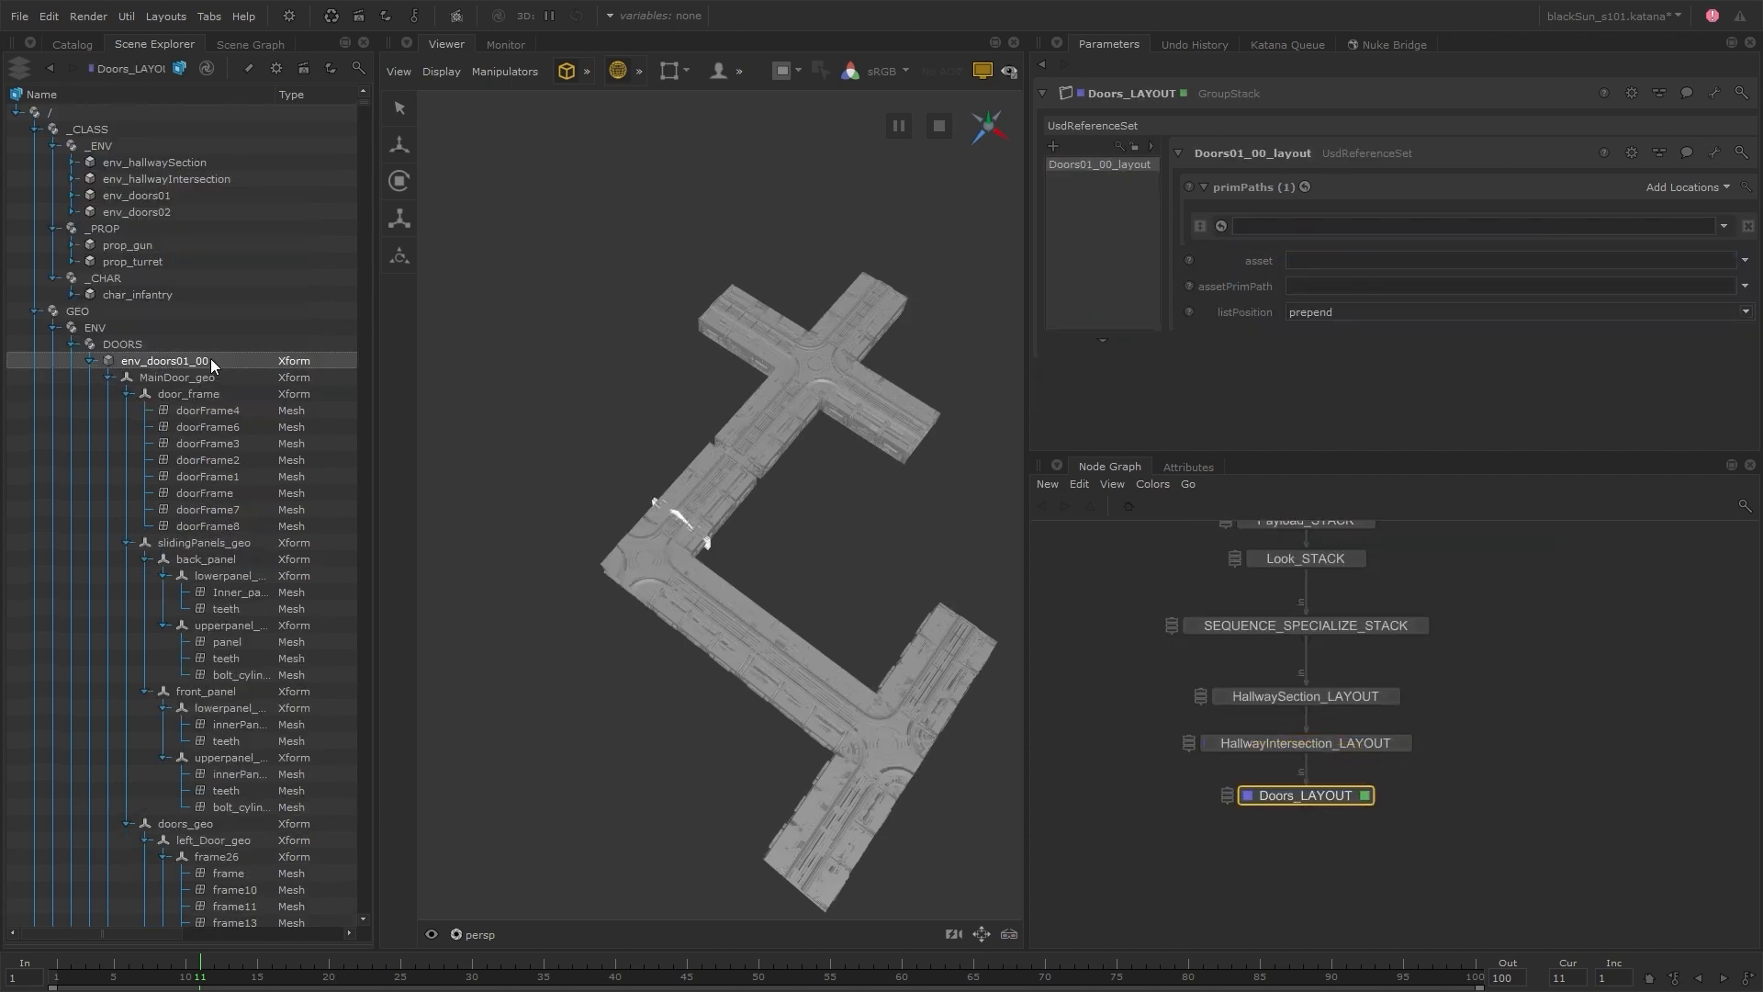
Set the Doors01_00_layout reference's prim path to /GEO/ENV/DOORS/env_doors01_00 and choose env_doors_01_00__layout.usd as its asset
drag(211, 365, 1350, 229)
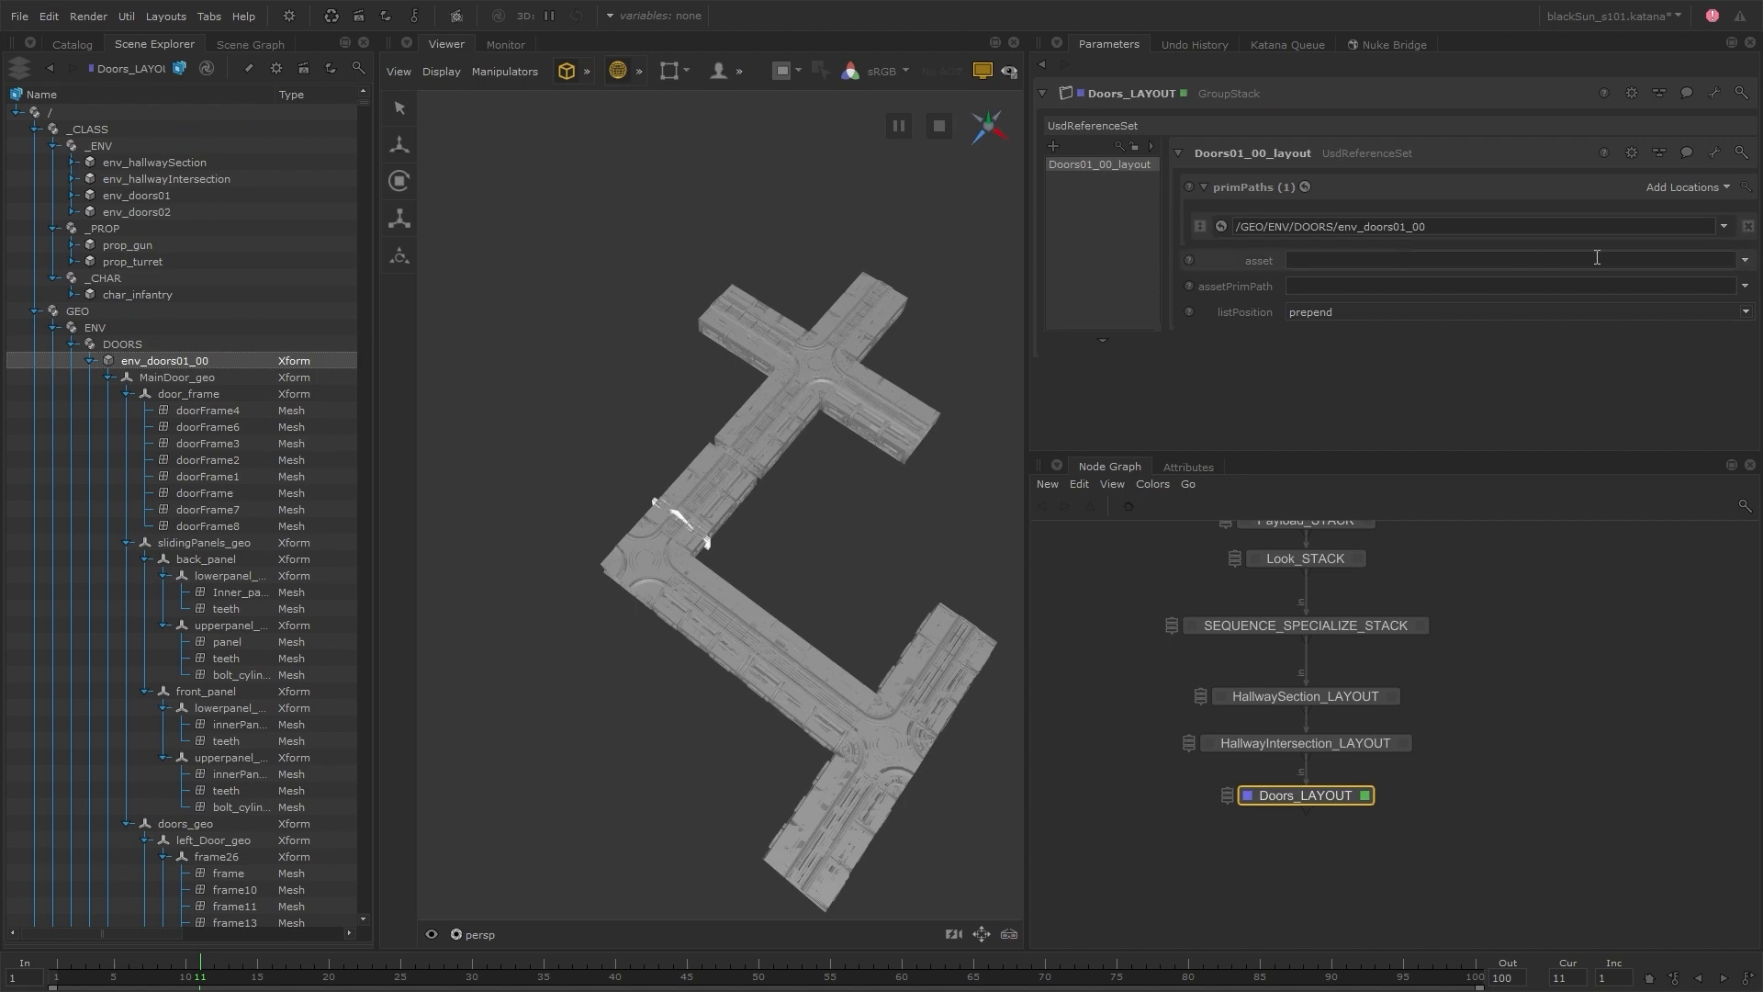
click(1745, 260)
click(1644, 285)
double_click(1083, 387)
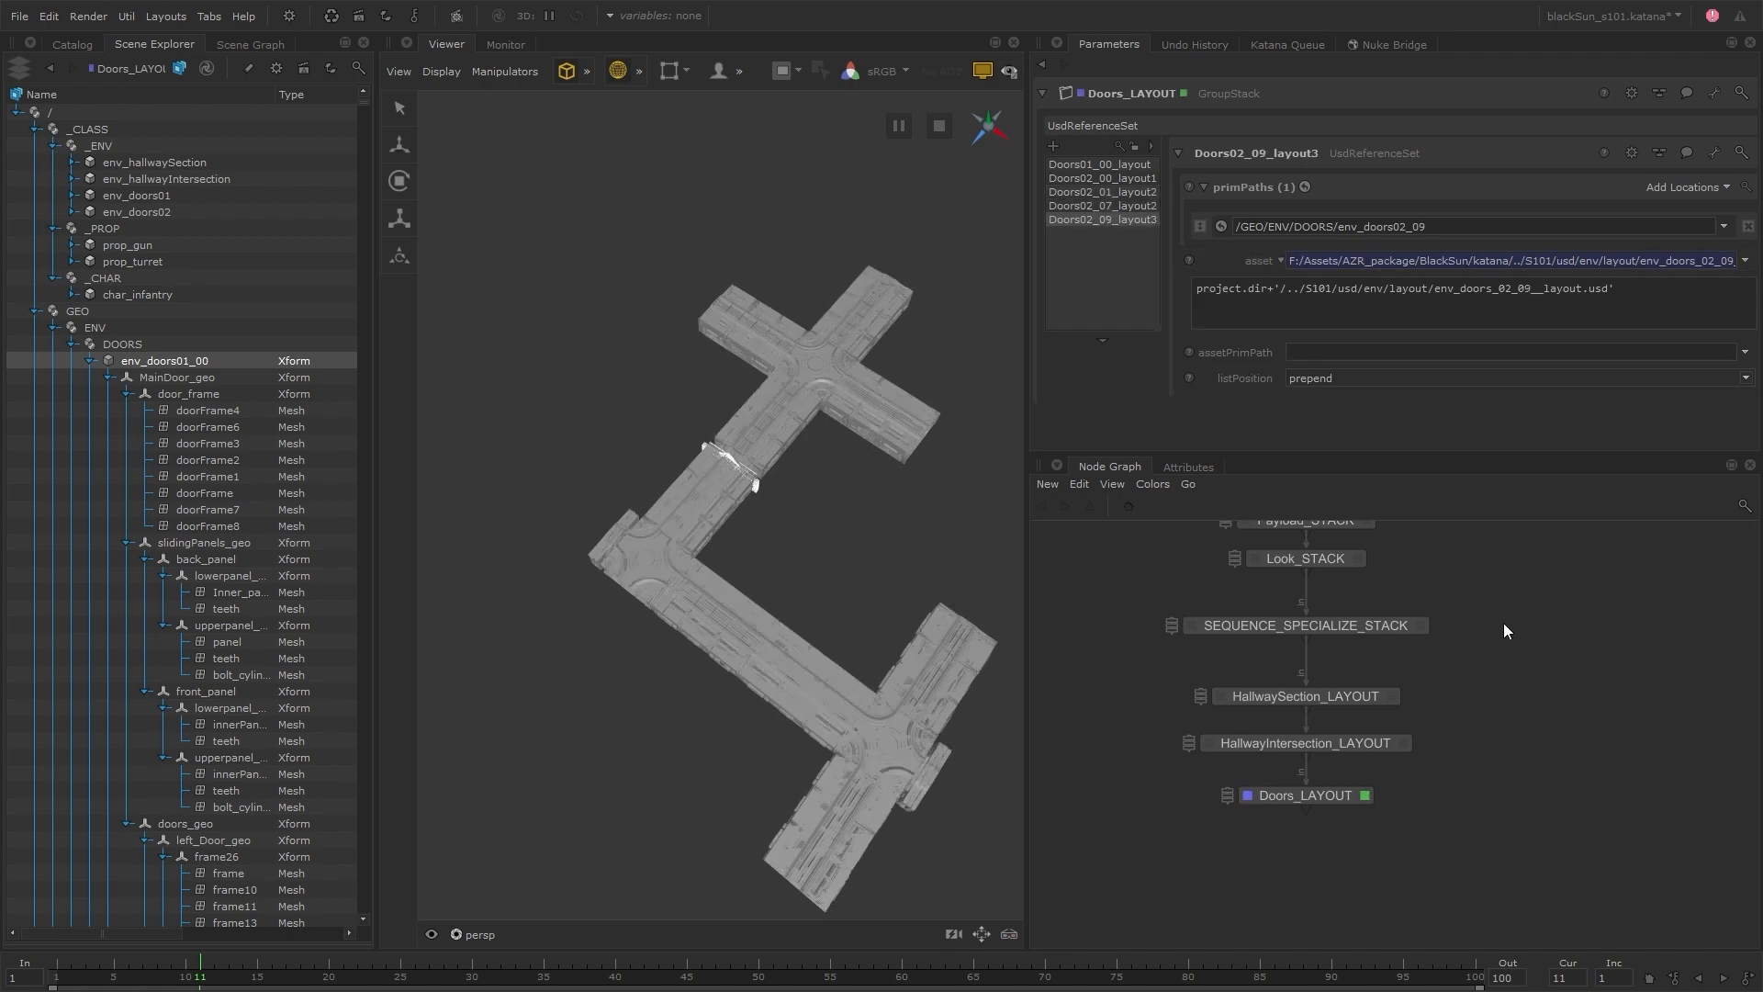
Clear the selection and examine the assembled hallway and door layout in the Viewer
click(807, 559)
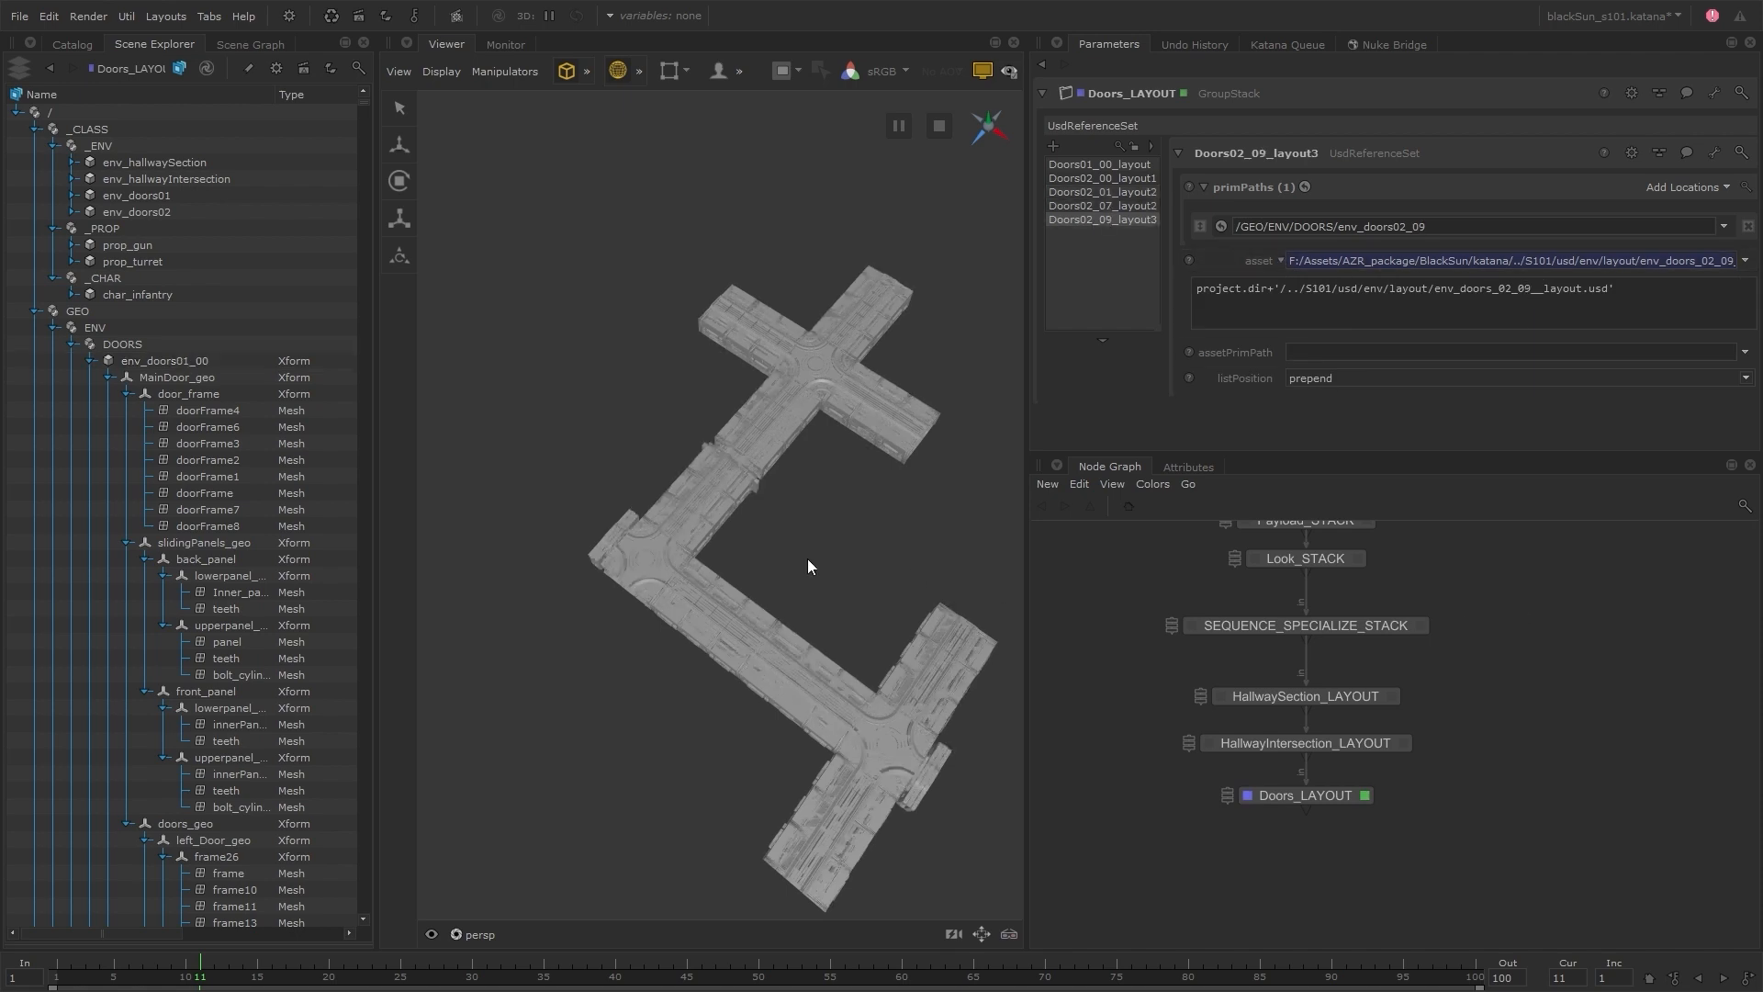
alt+drag(807, 558, 927, 570)
alt+middle_drag(927, 570, 861, 521)
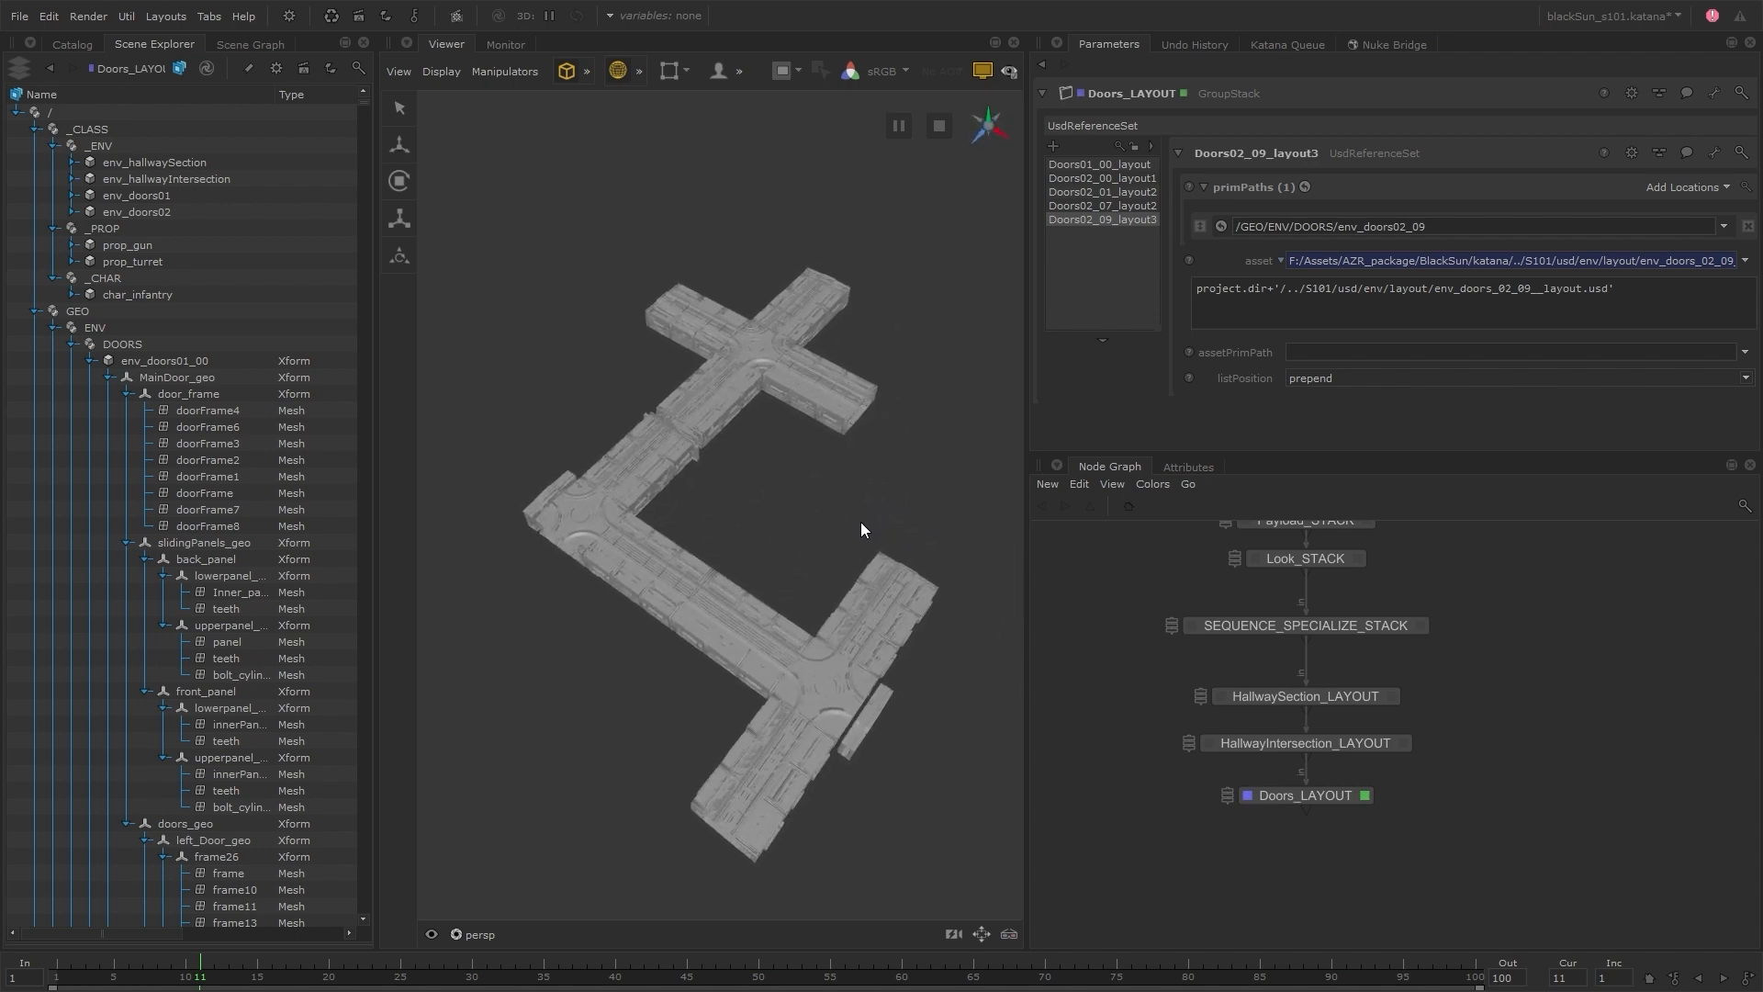
Create a UsdTransformSet node and connect it to the output of SEQUENCE_SPECIALIZE_STACK as a separate branch
key(Tab)
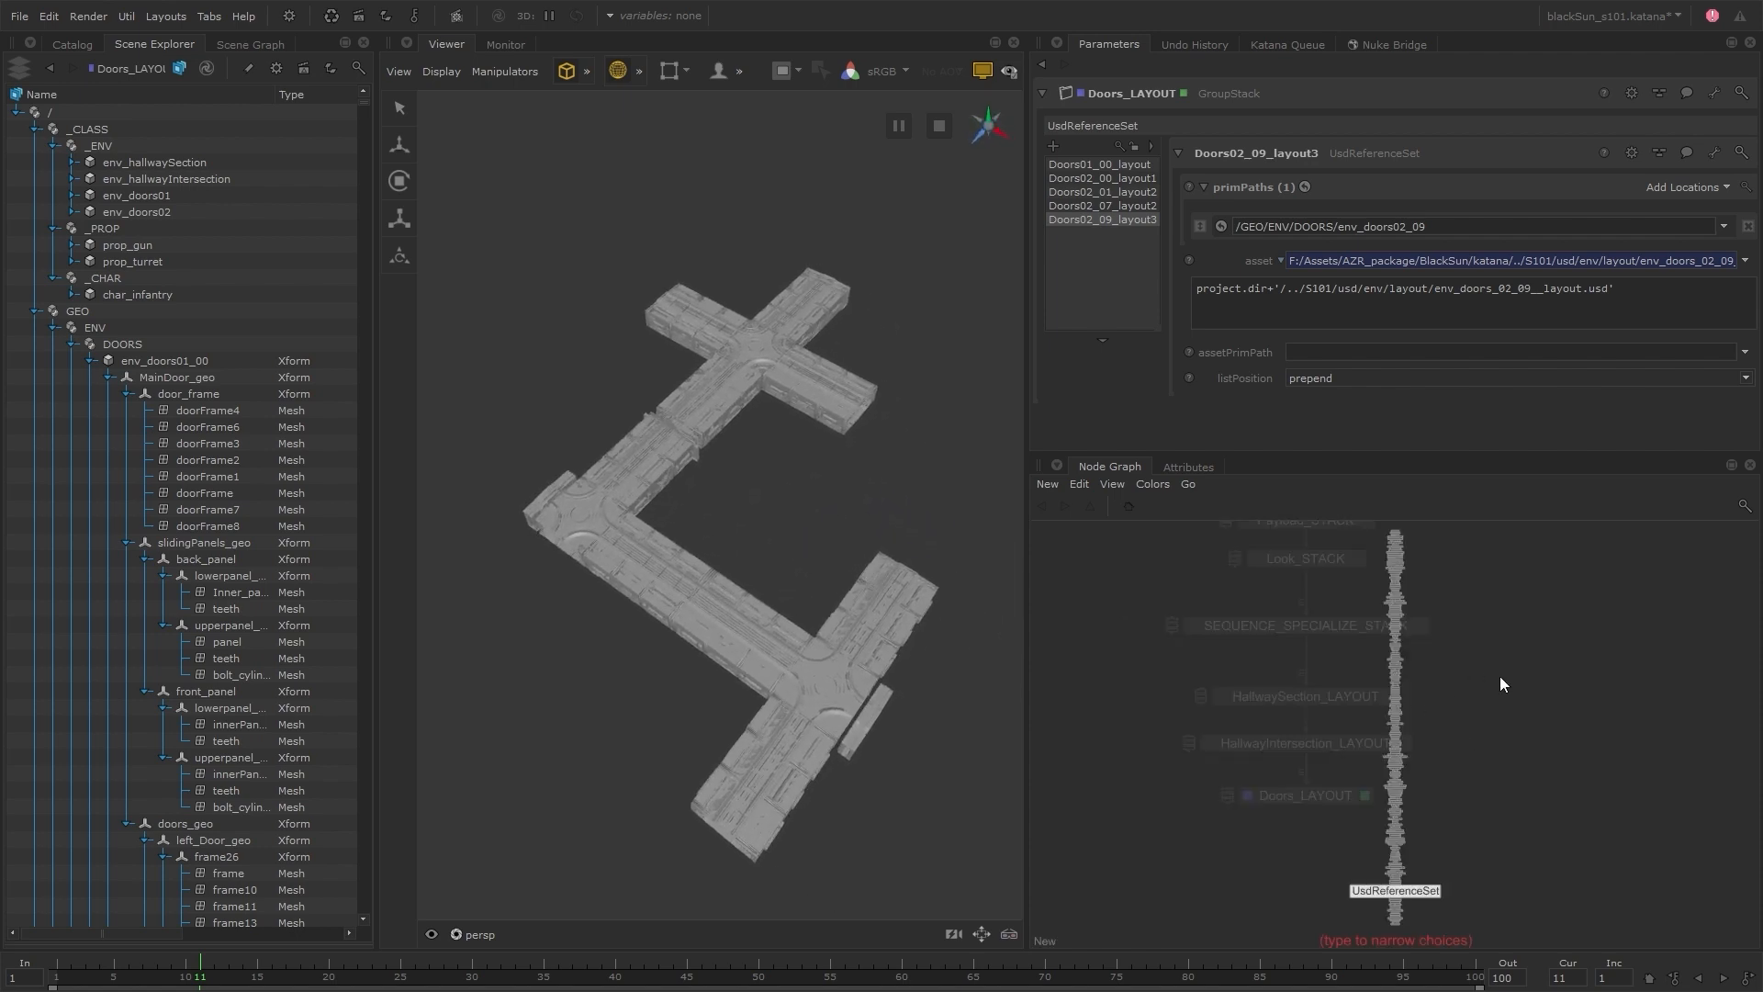
text(usdtr)
key(Return)
click(1527, 684)
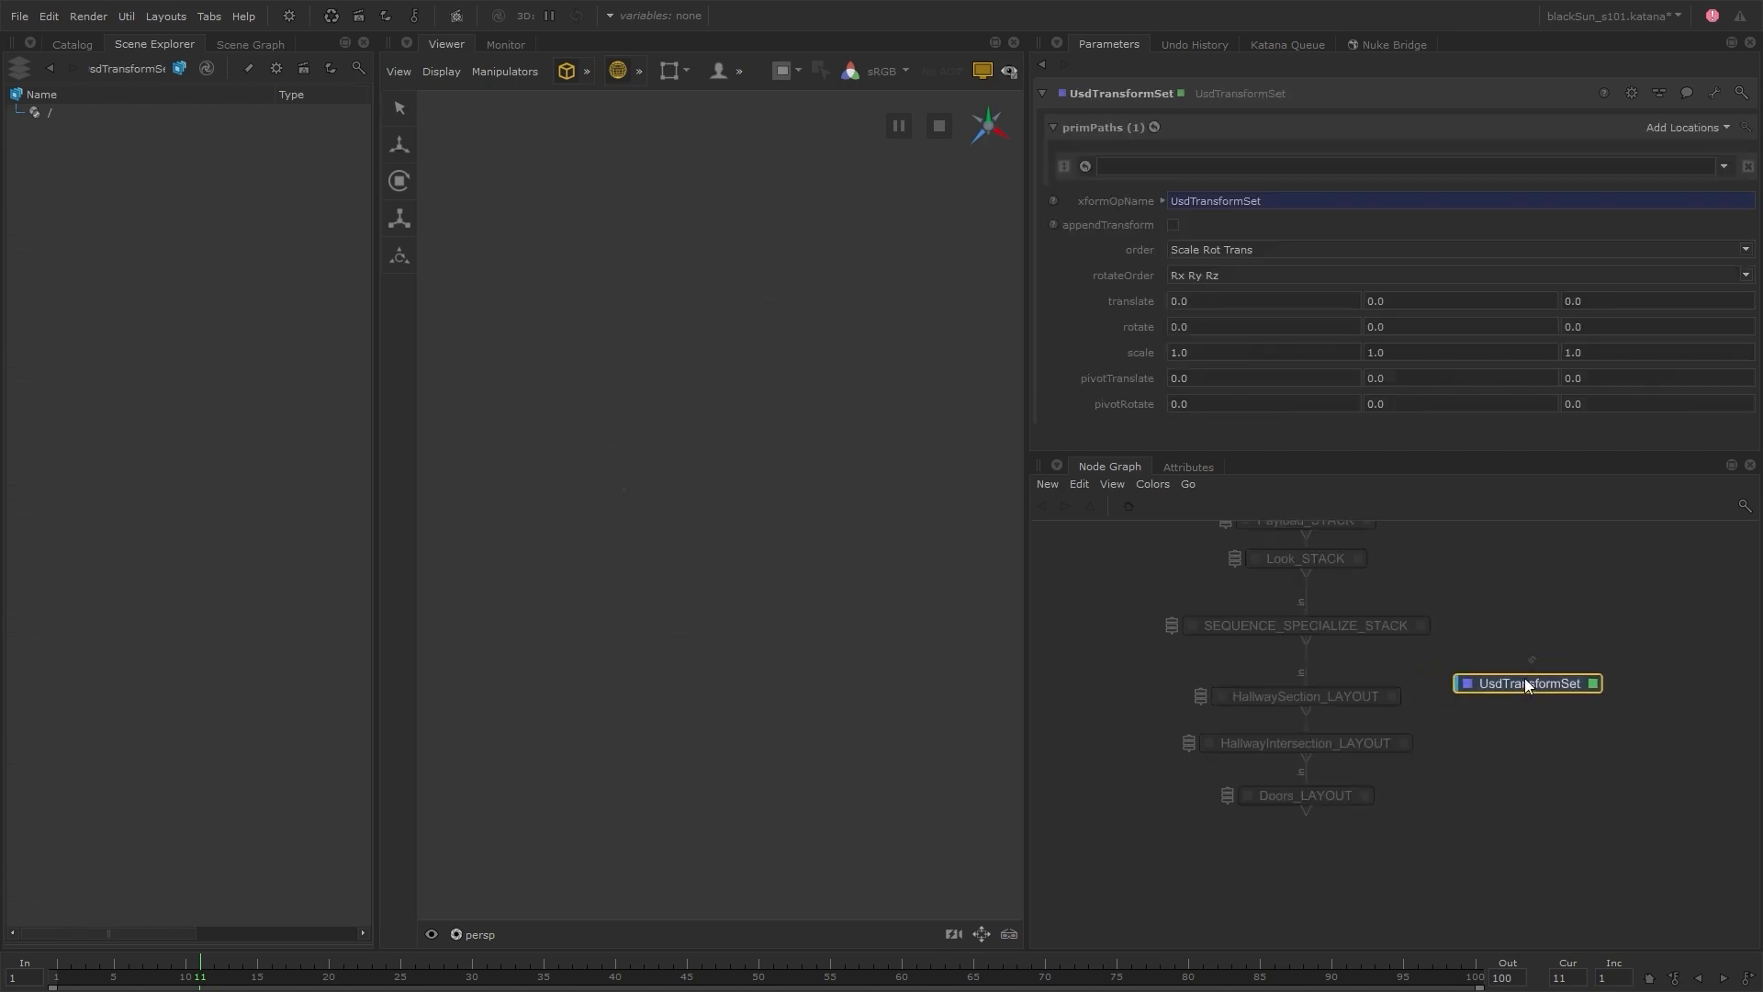
click(1384, 625)
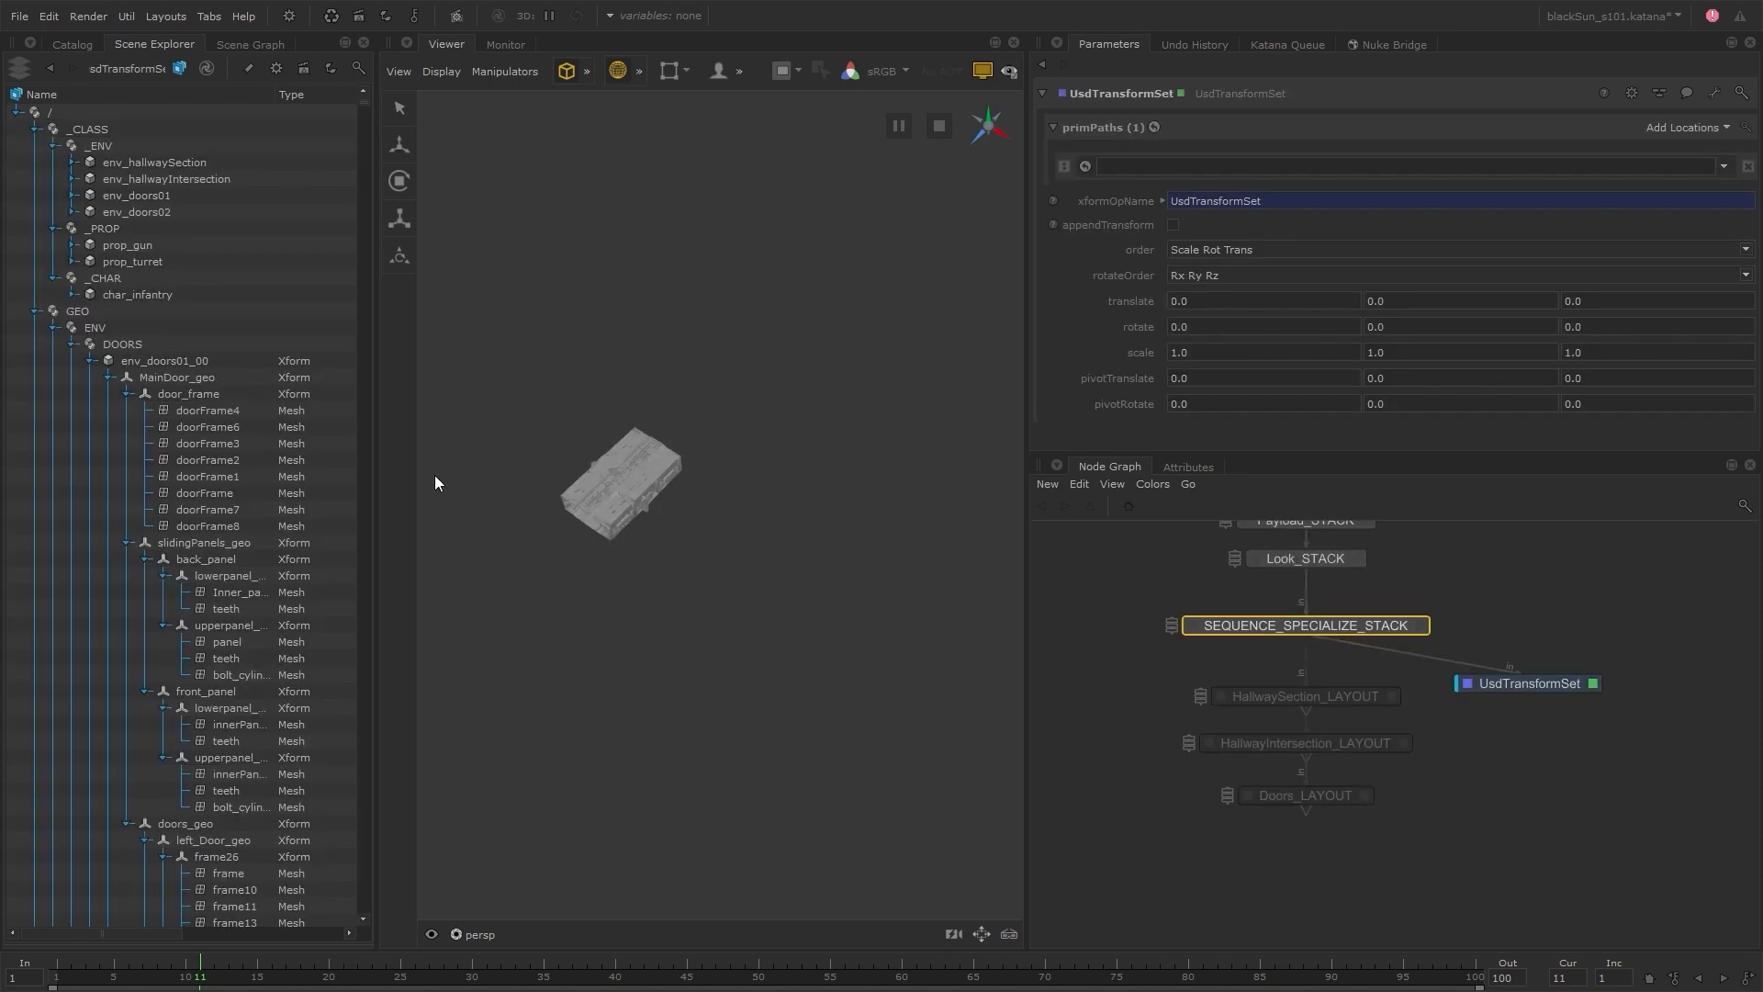
Set the transform's prim path to /GEO/ENV/HALLWAY/env_hallwaySection_00 and its Z translate to 3750
click(74, 345)
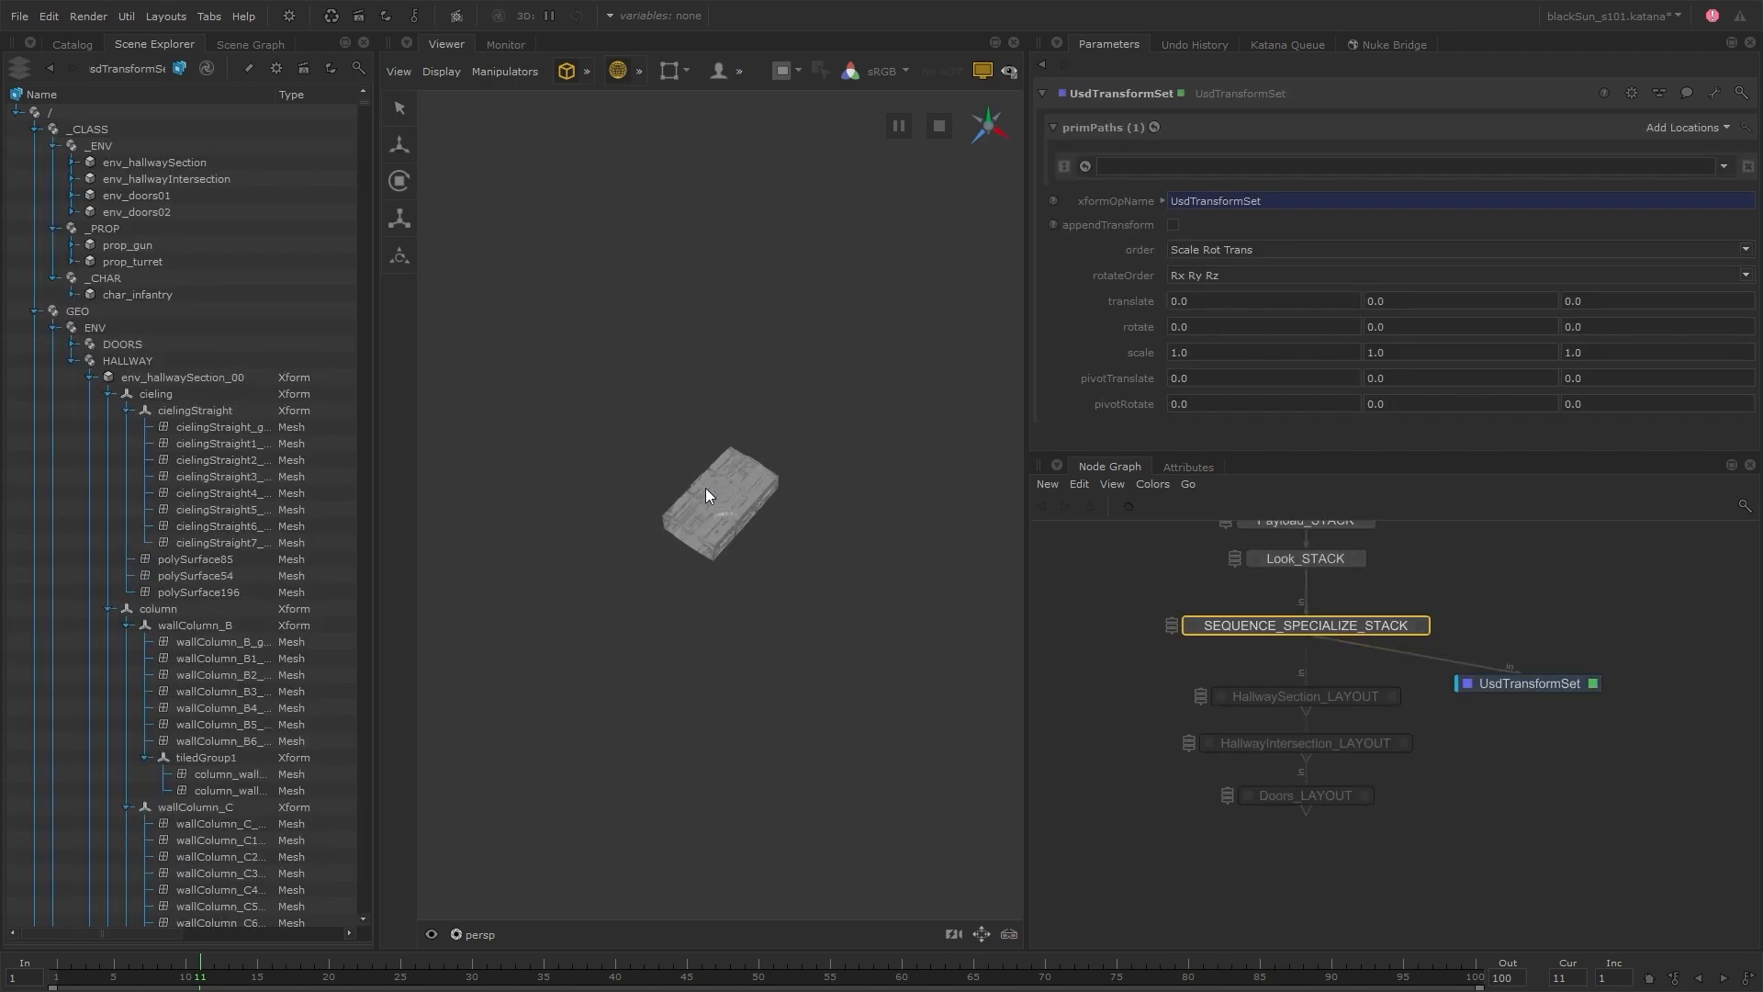
drag(211, 378, 1254, 170)
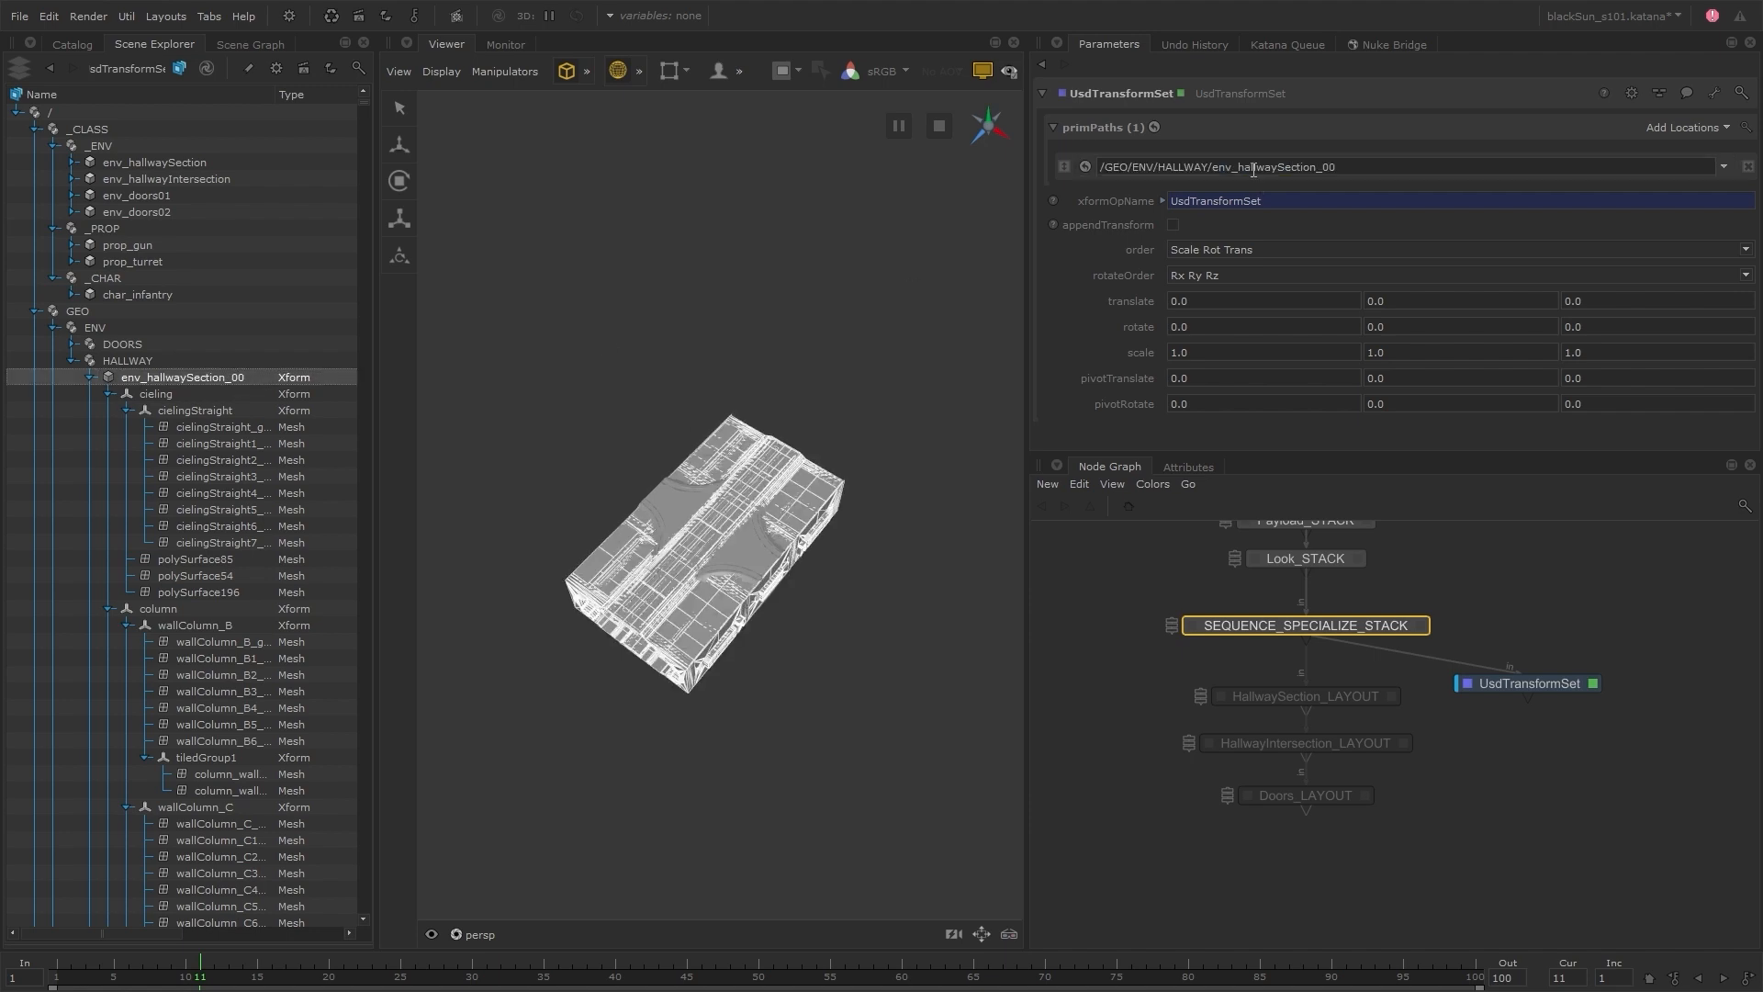
click(1570, 301)
text(3750)
key(Return)
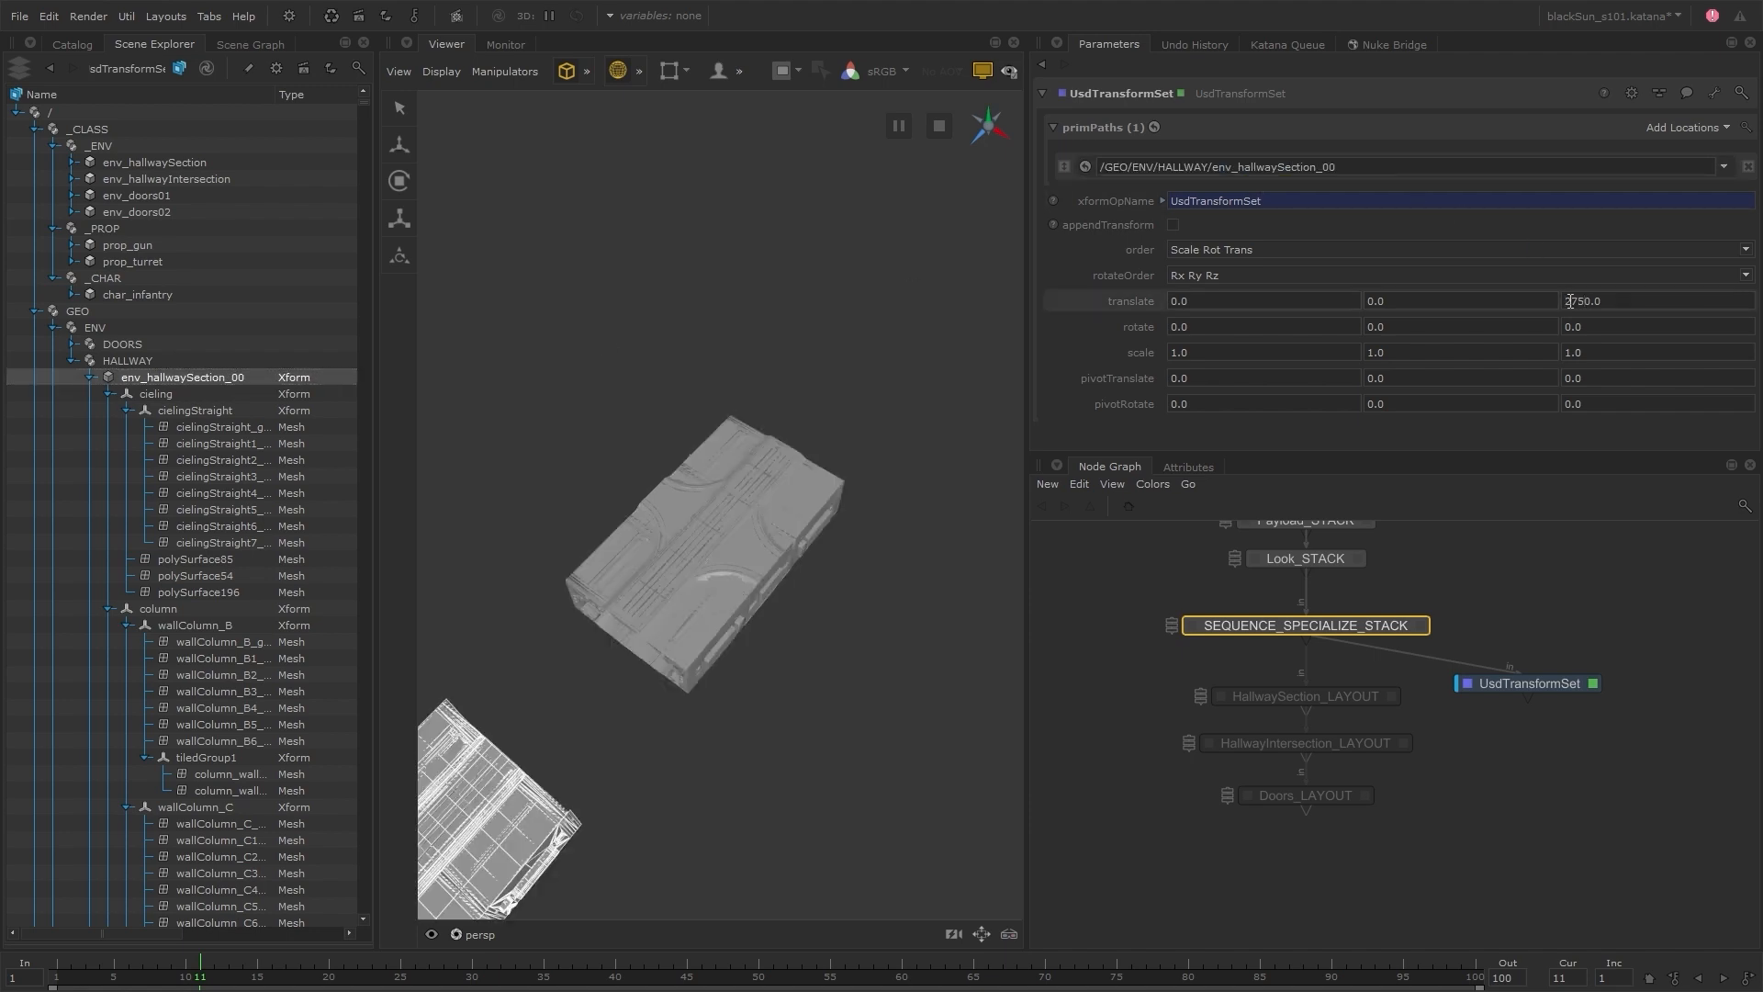
Reconnect the UsdTransformSet node to the output of Doors_LAYOUT, place it beneath that node, and clear the Viewer selection
alt+middle_drag(749, 647, 912, 494)
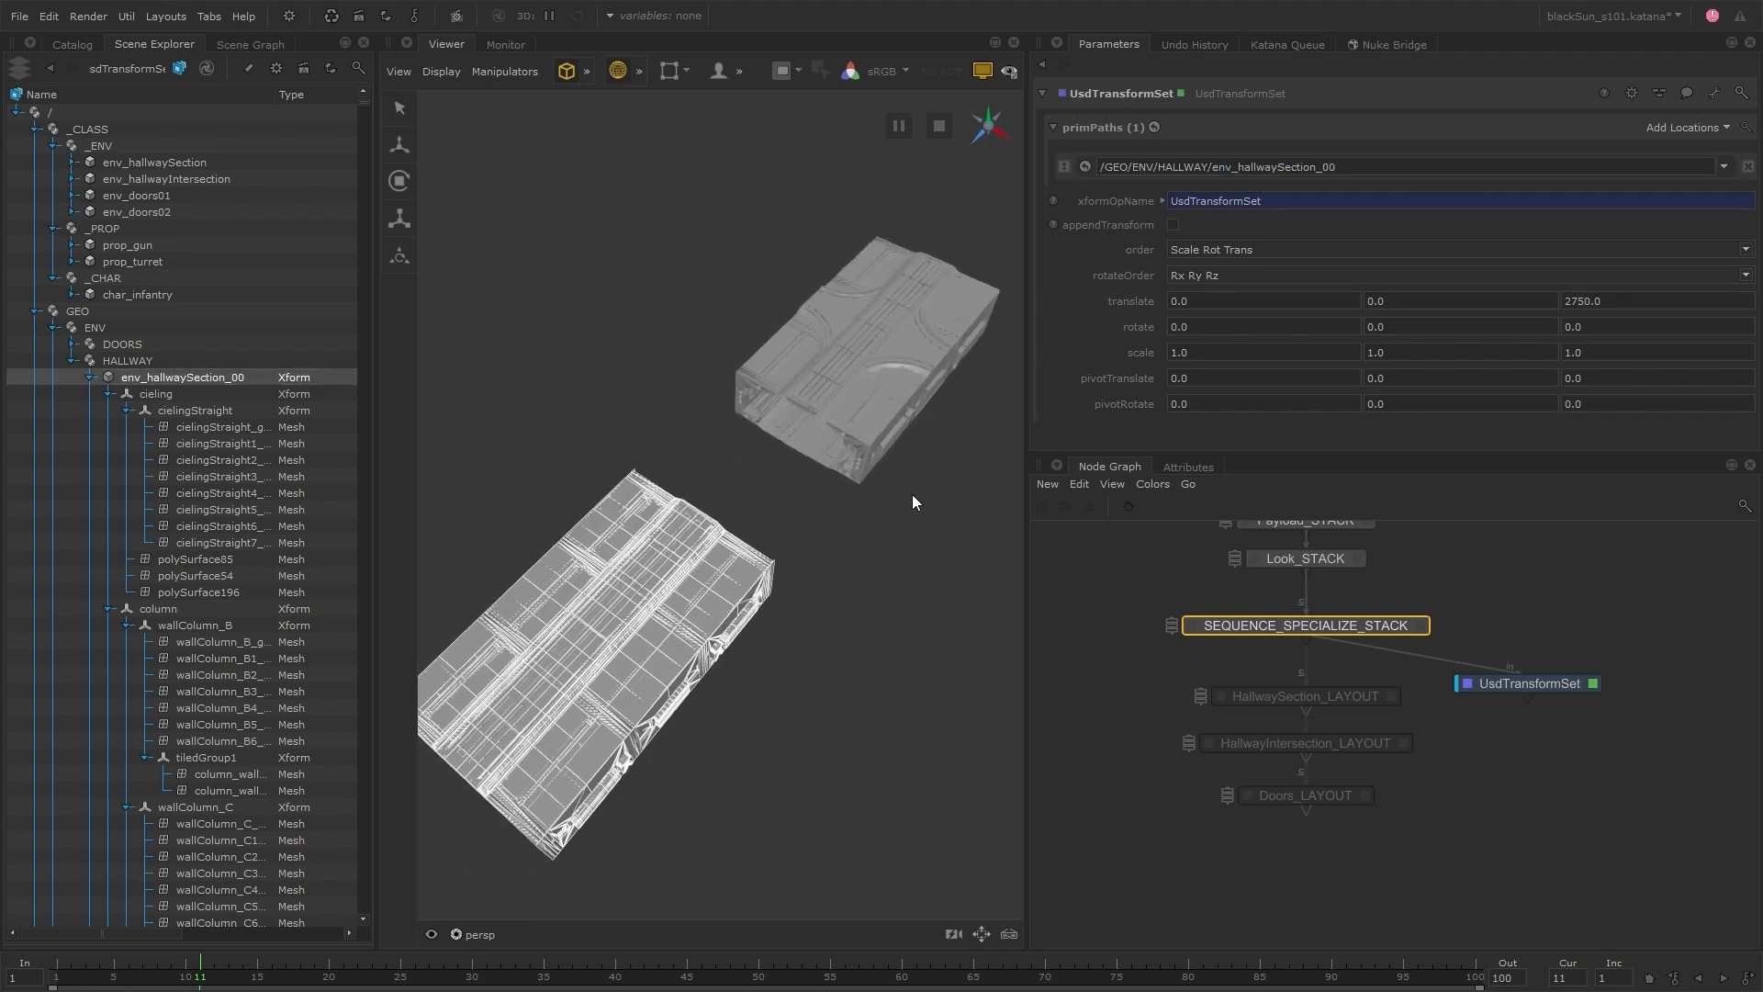
alt+right_drag(912, 494, 837, 530)
click(1490, 743)
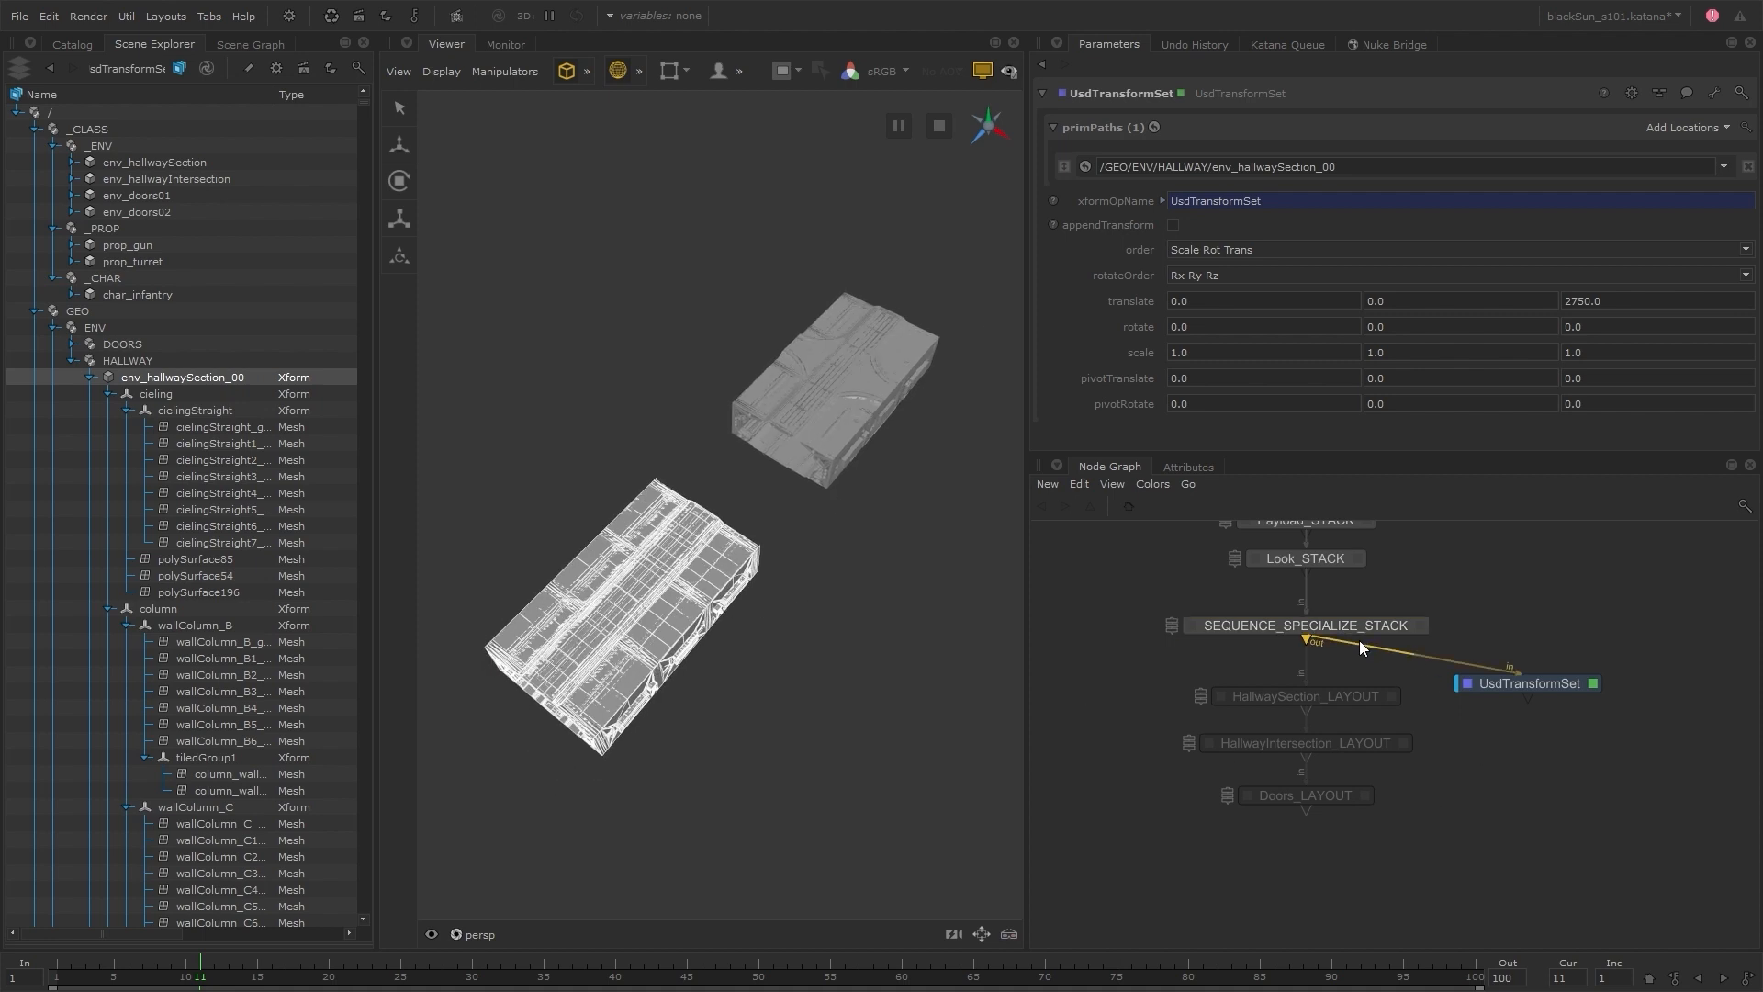
drag(1359, 645, 1335, 795)
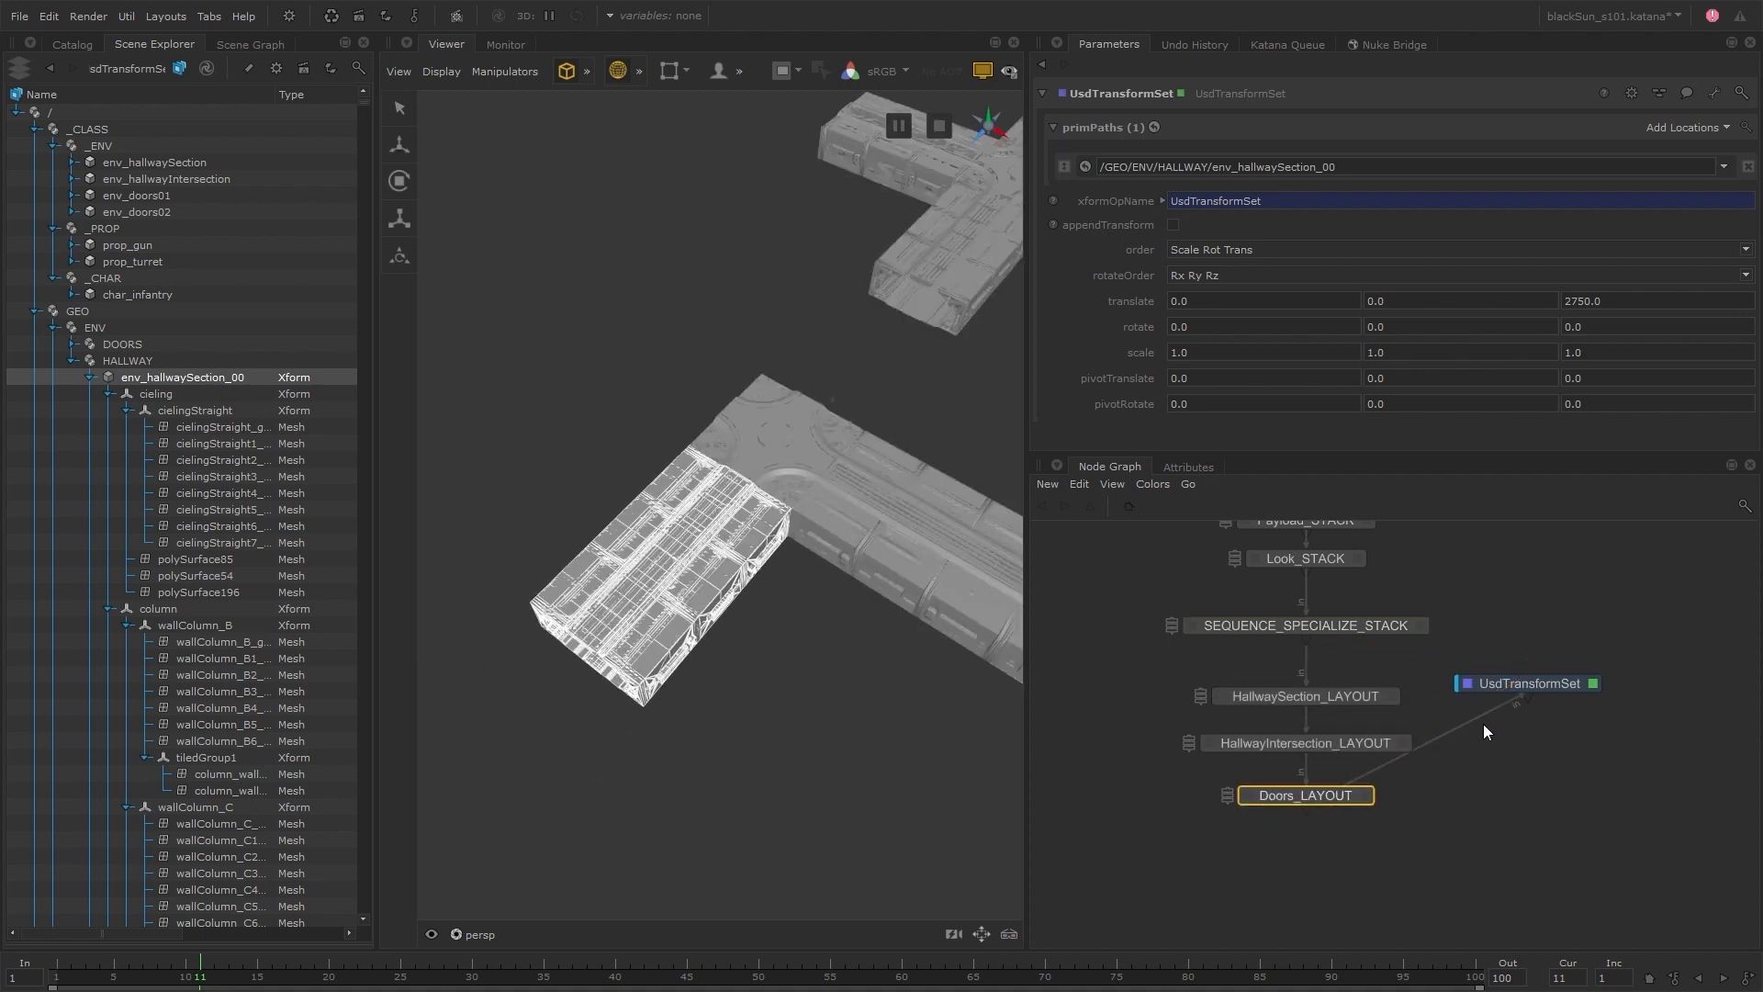
drag(1551, 683, 1331, 863)
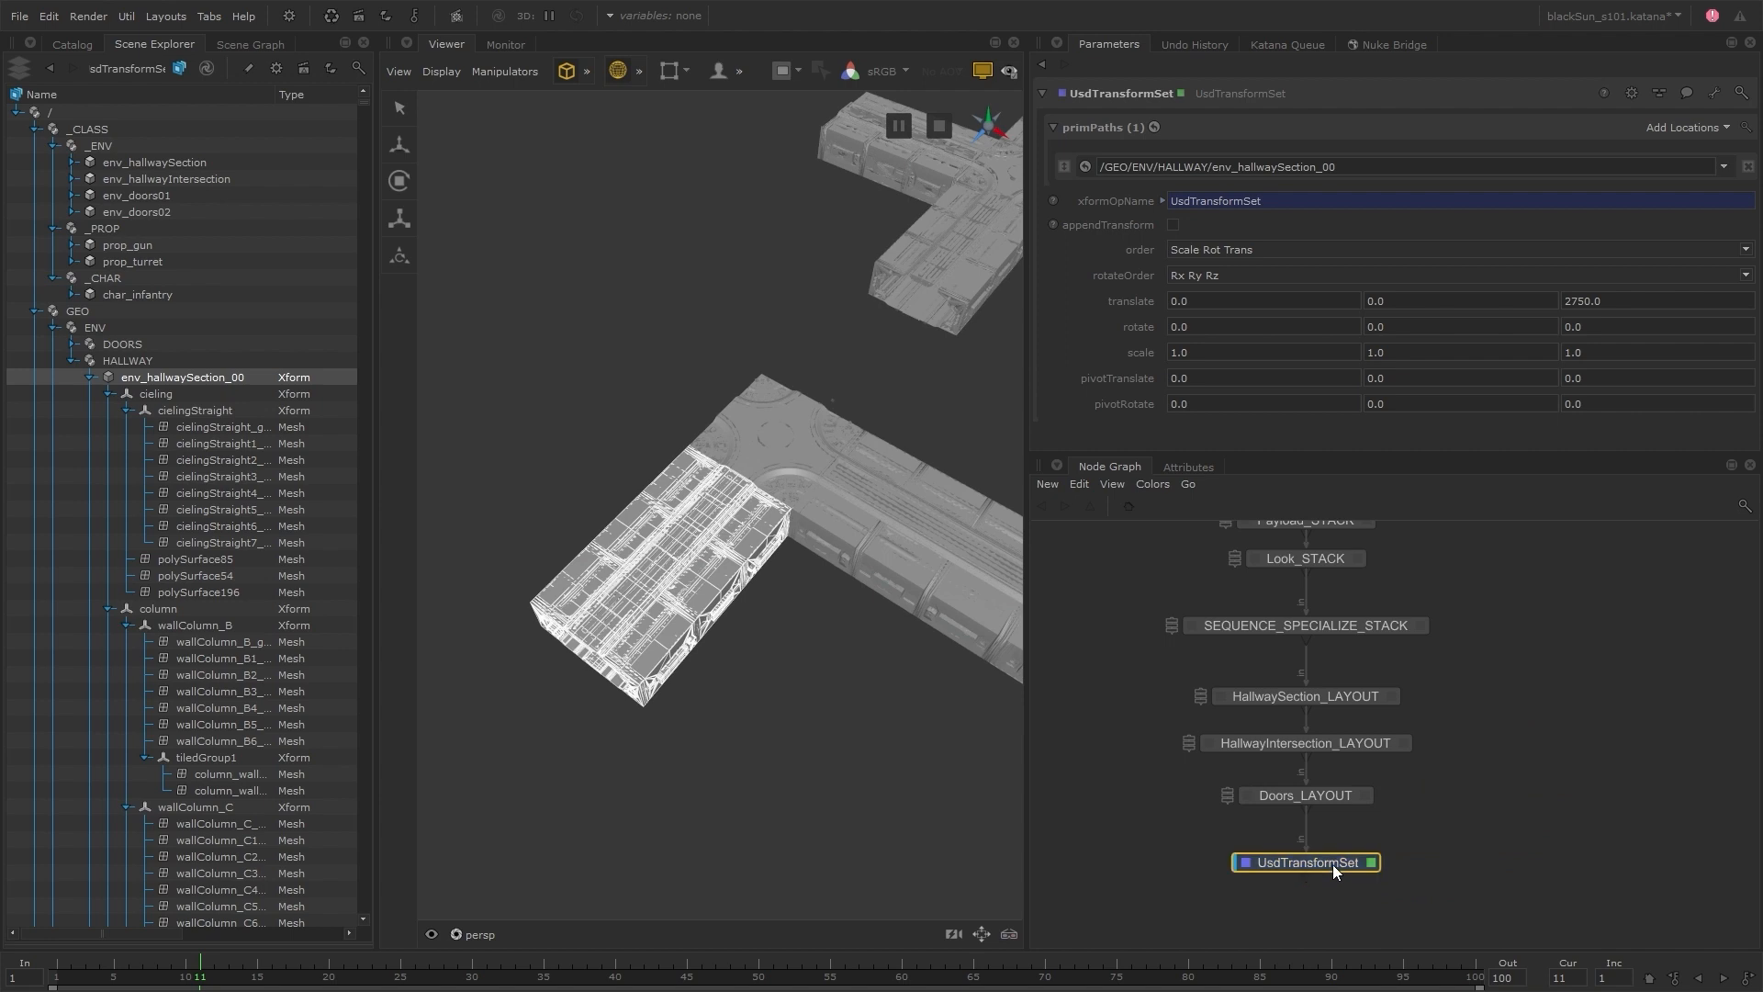
alt+right_drag(946, 450, 659, 475)
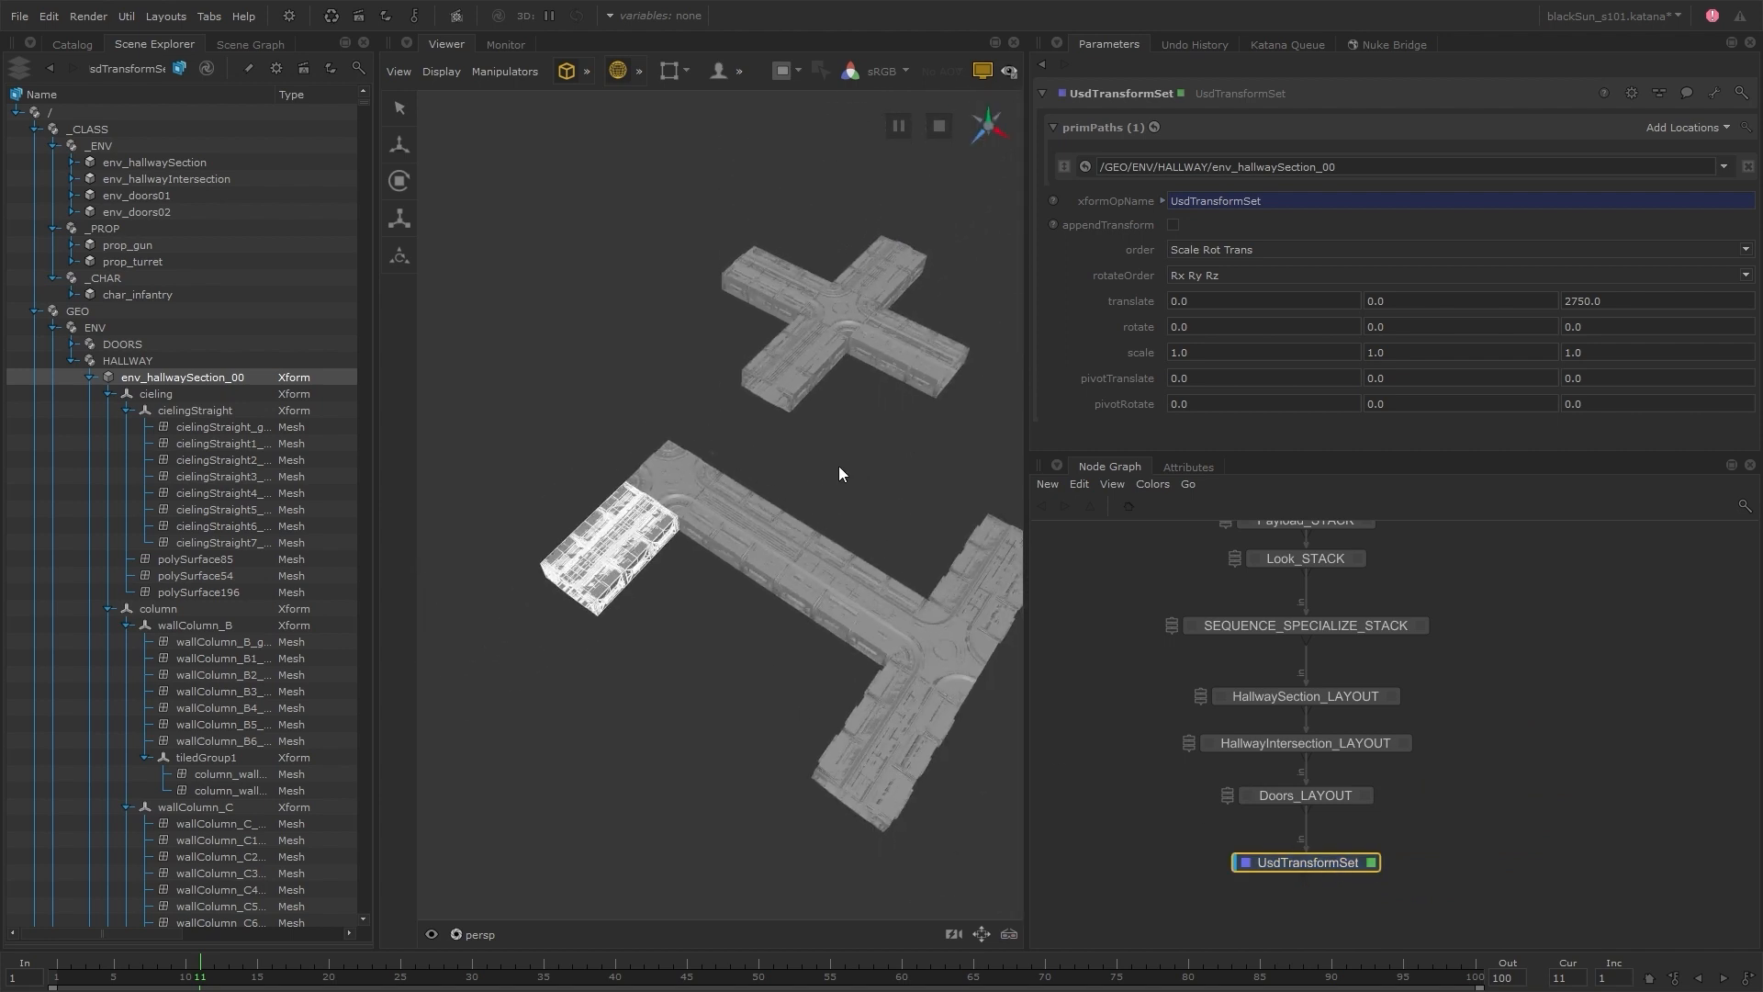
alt+middle_drag(839, 465, 742, 477)
click(815, 476)
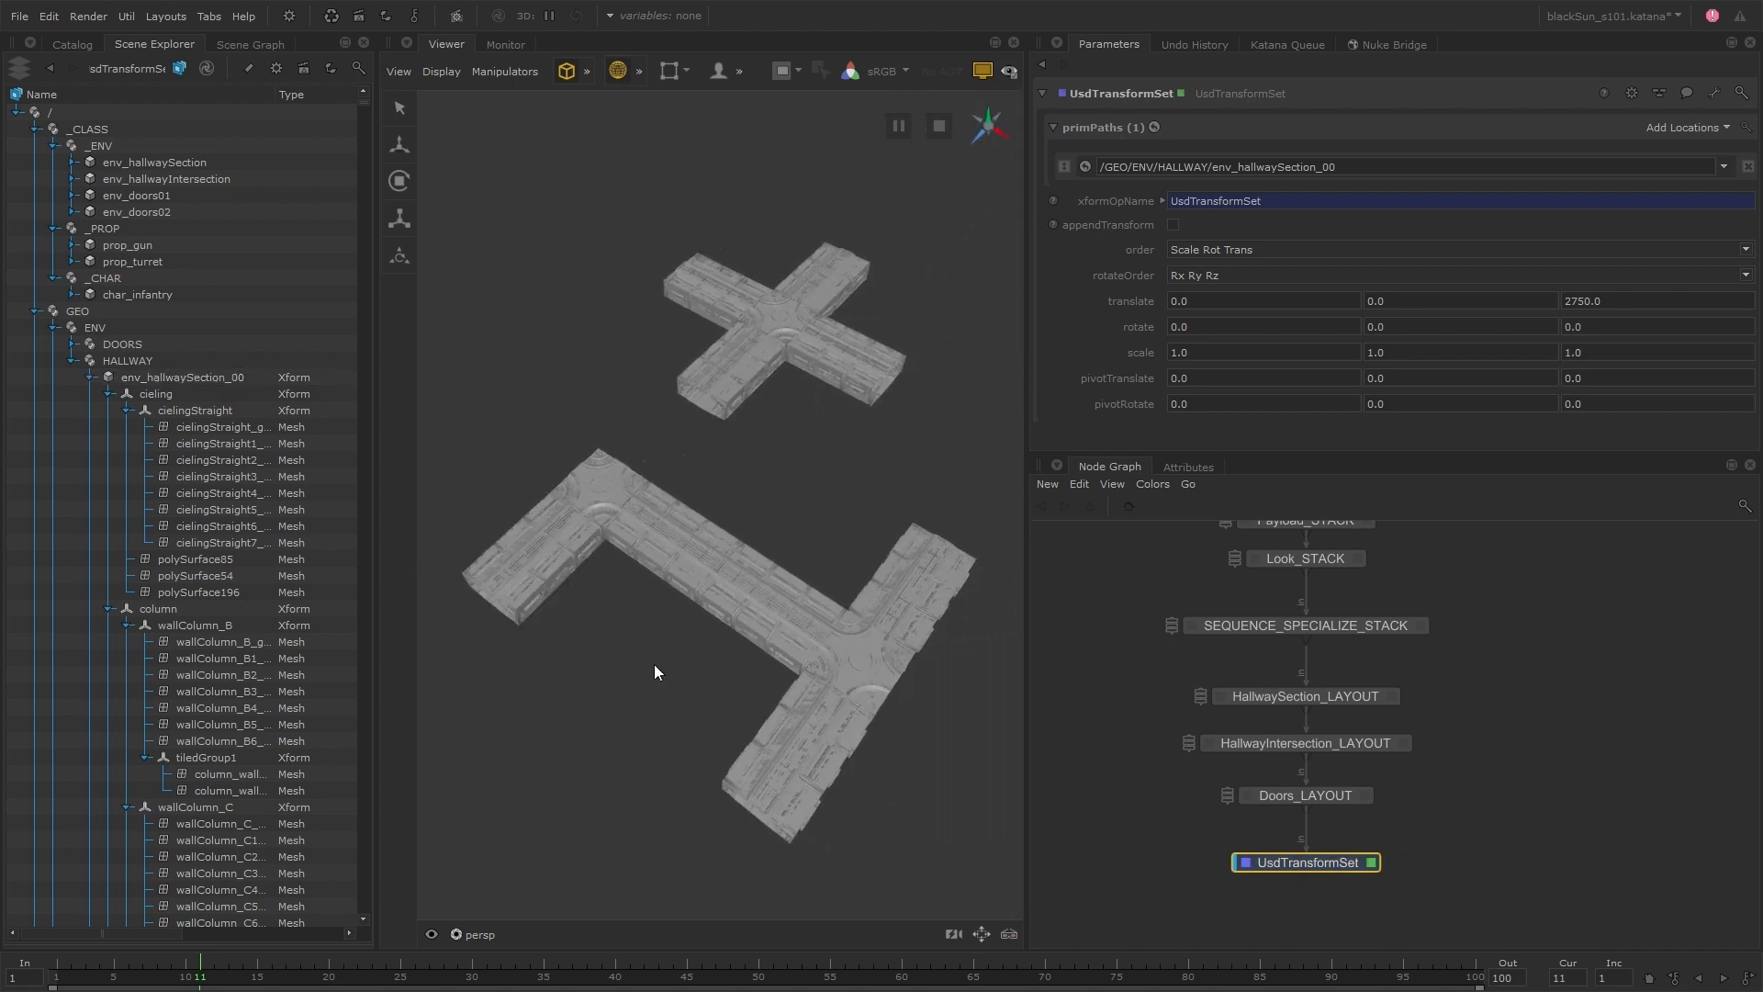
Toggle the UsdTransformSet node between enabled and disabled to compare the placement of env_hallwaySection_00 in the assembled layout
key(d)
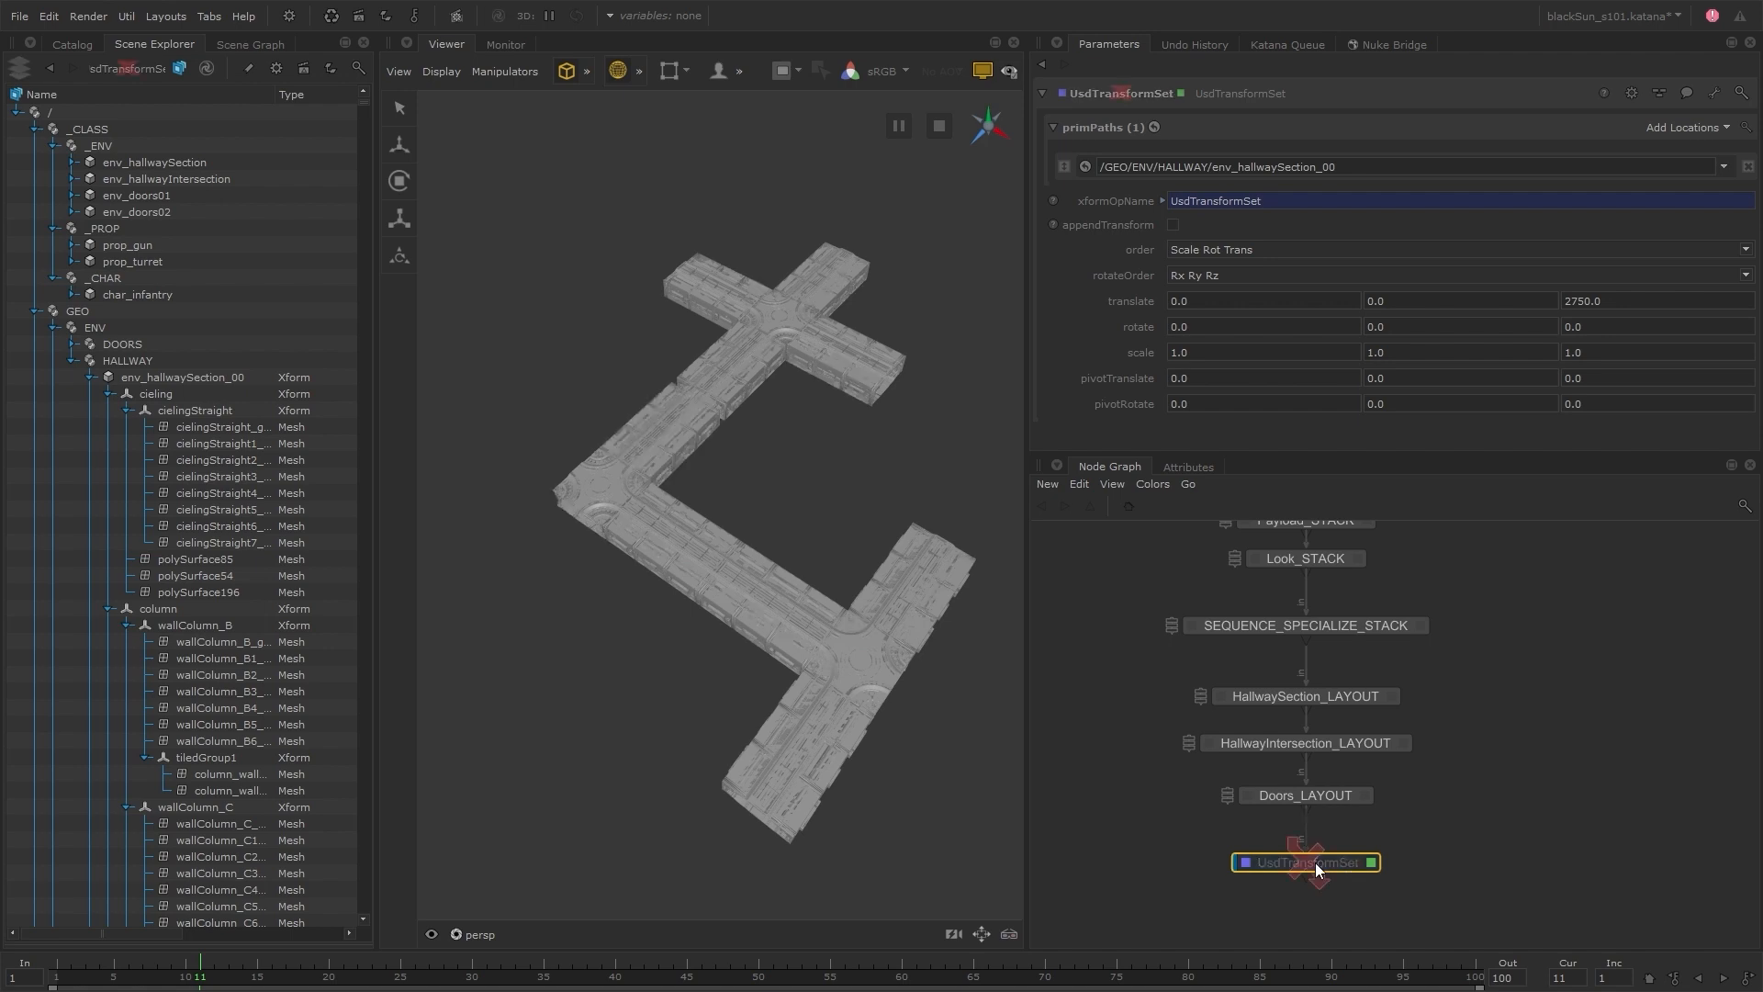
key(d)
key(d)
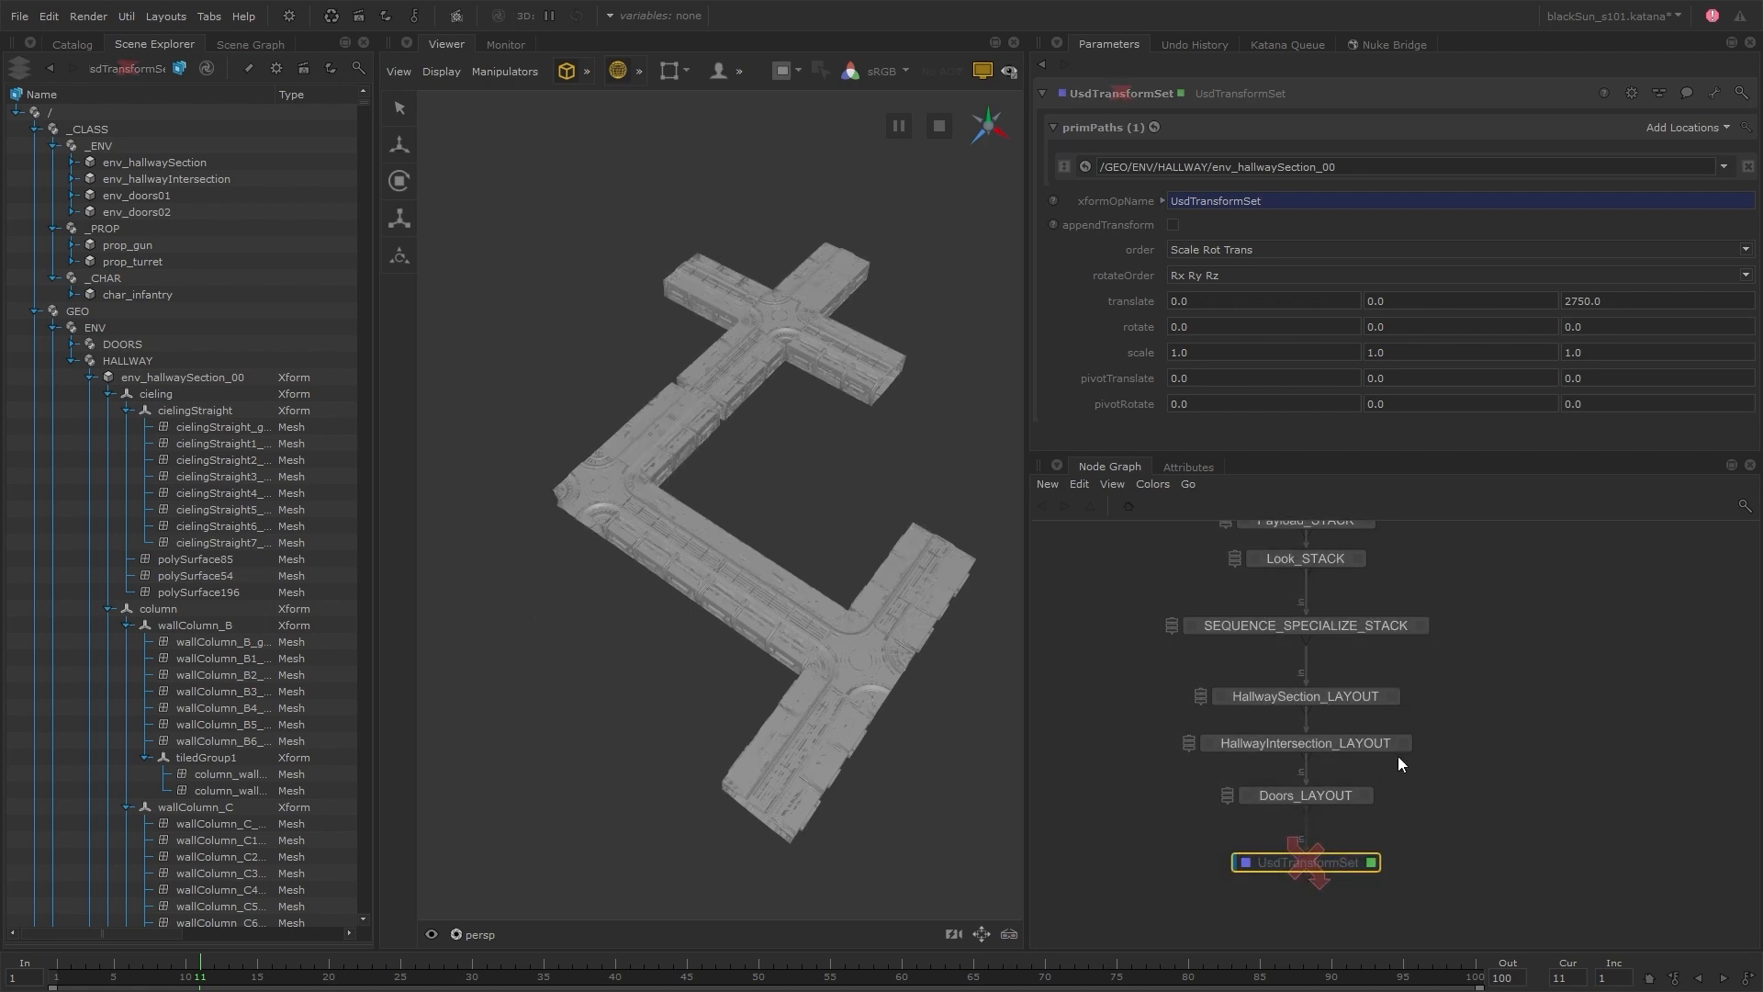
Examine the asset path expression of the ENV_HallwaySection_00_layout reference in HallwaySection_LAYOUT
click(1392, 696)
click(1198, 165)
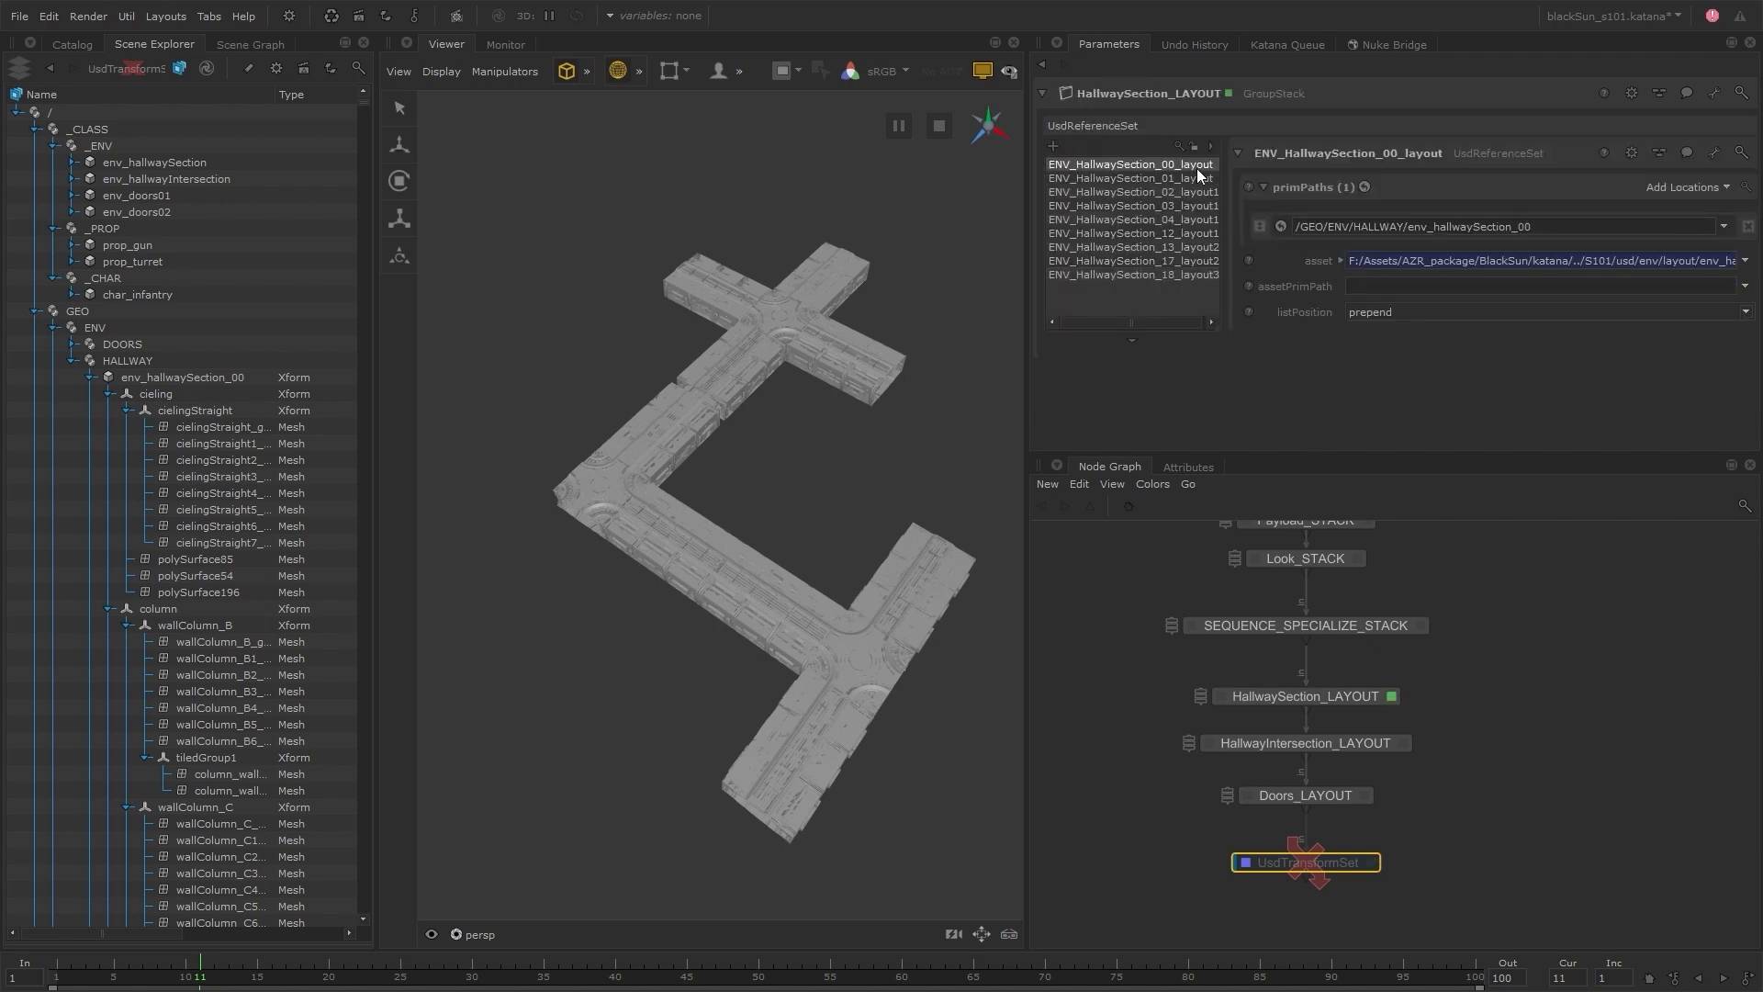
drag(1694, 288, 1255, 290)
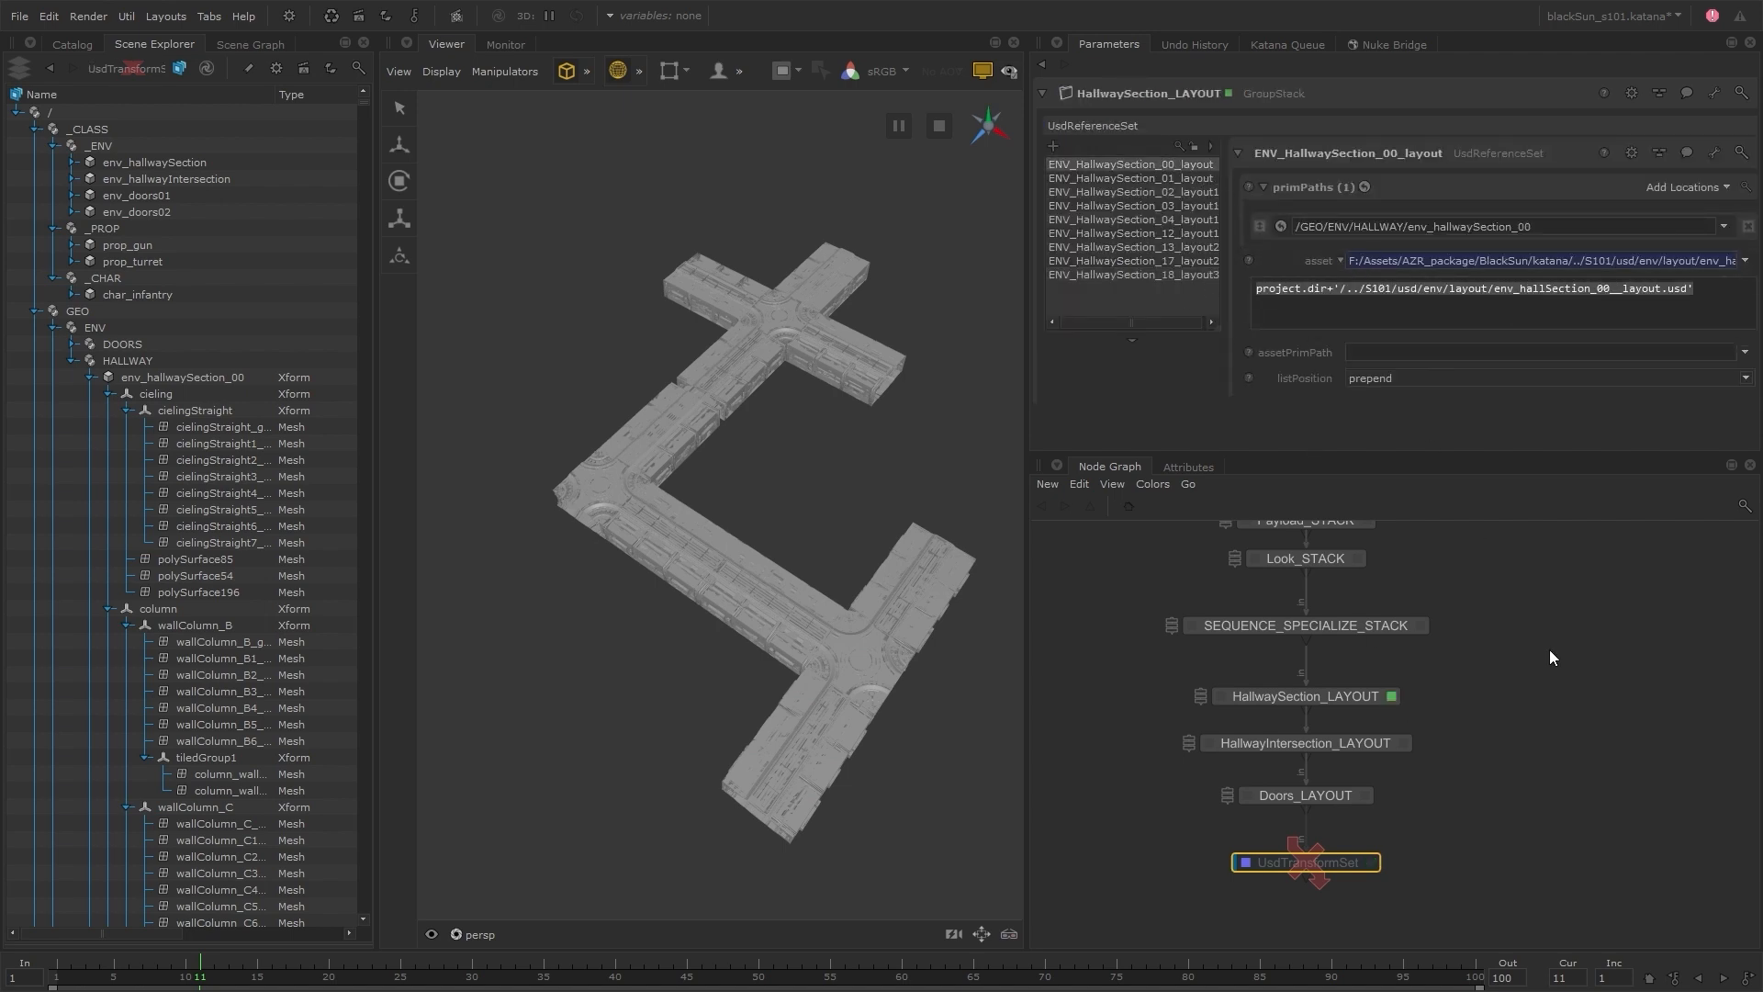
Delete the UsdTransformSet node and make Doors_LAYOUT the viewed and edited node
click(1286, 866)
key(Delete)
key(v)
key(e)
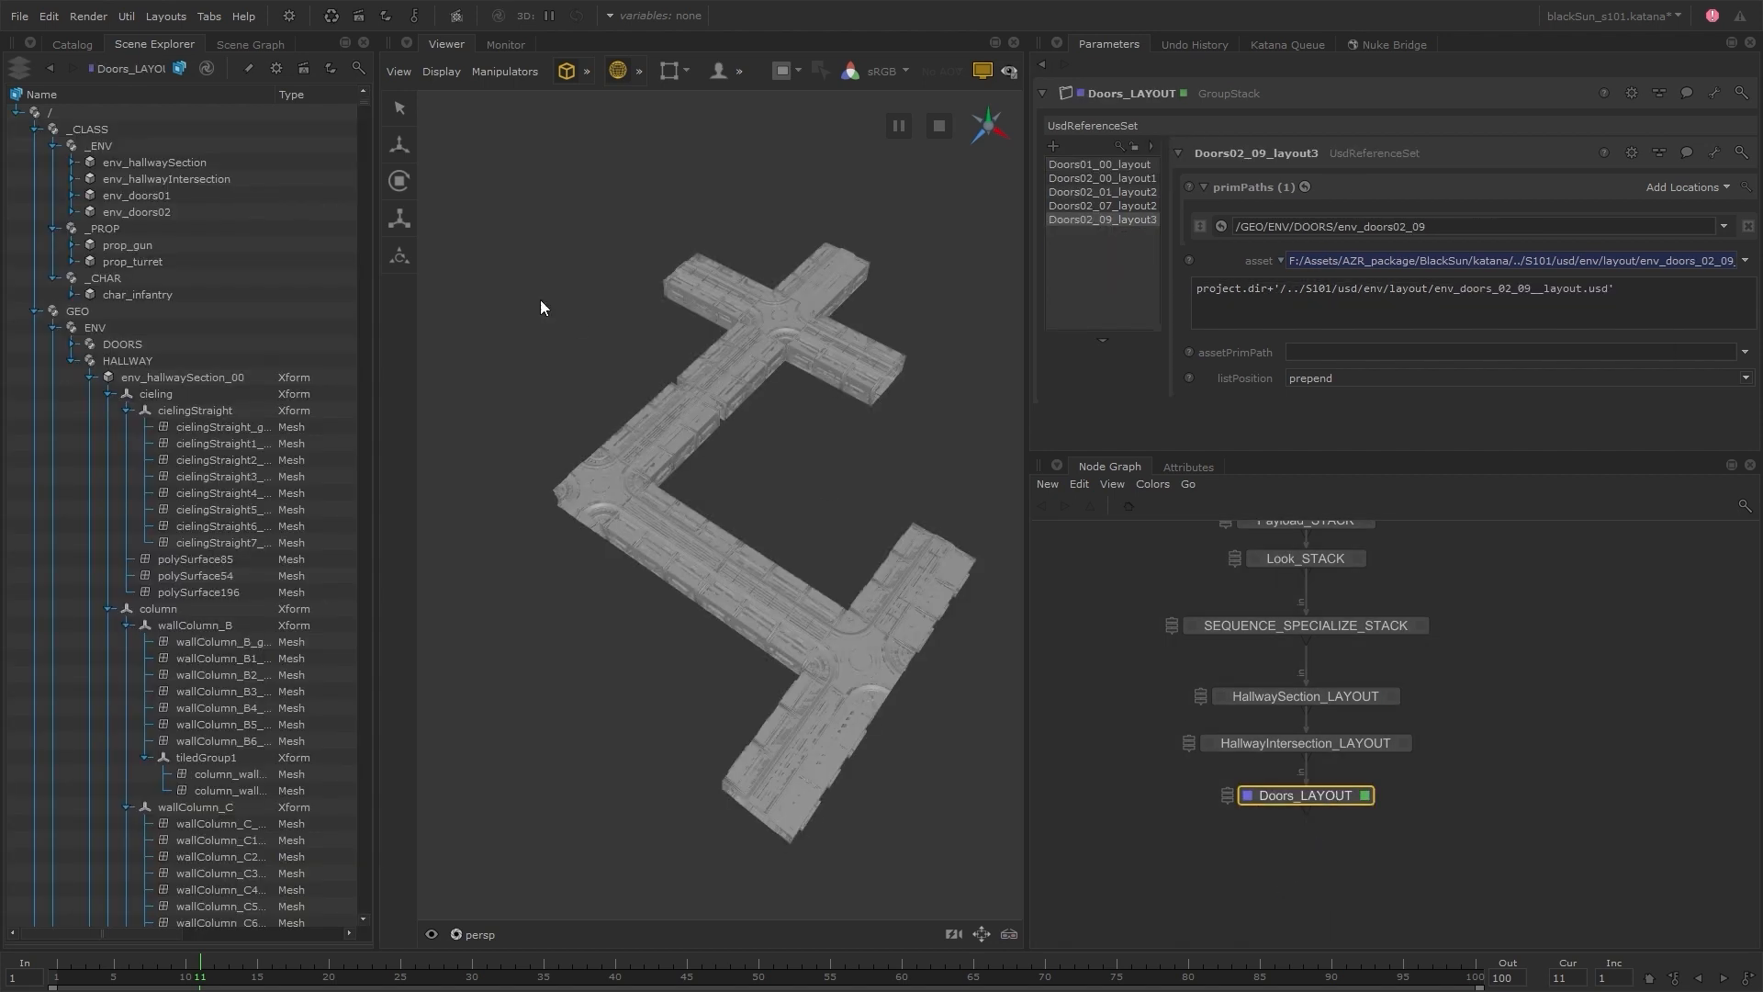
Widen the Scene Explorer to reveal its state columns, activate the payload loading working set, and clear char_infantry's load state
drag(376, 389, 586, 388)
drag(1033, 390, 1265, 389)
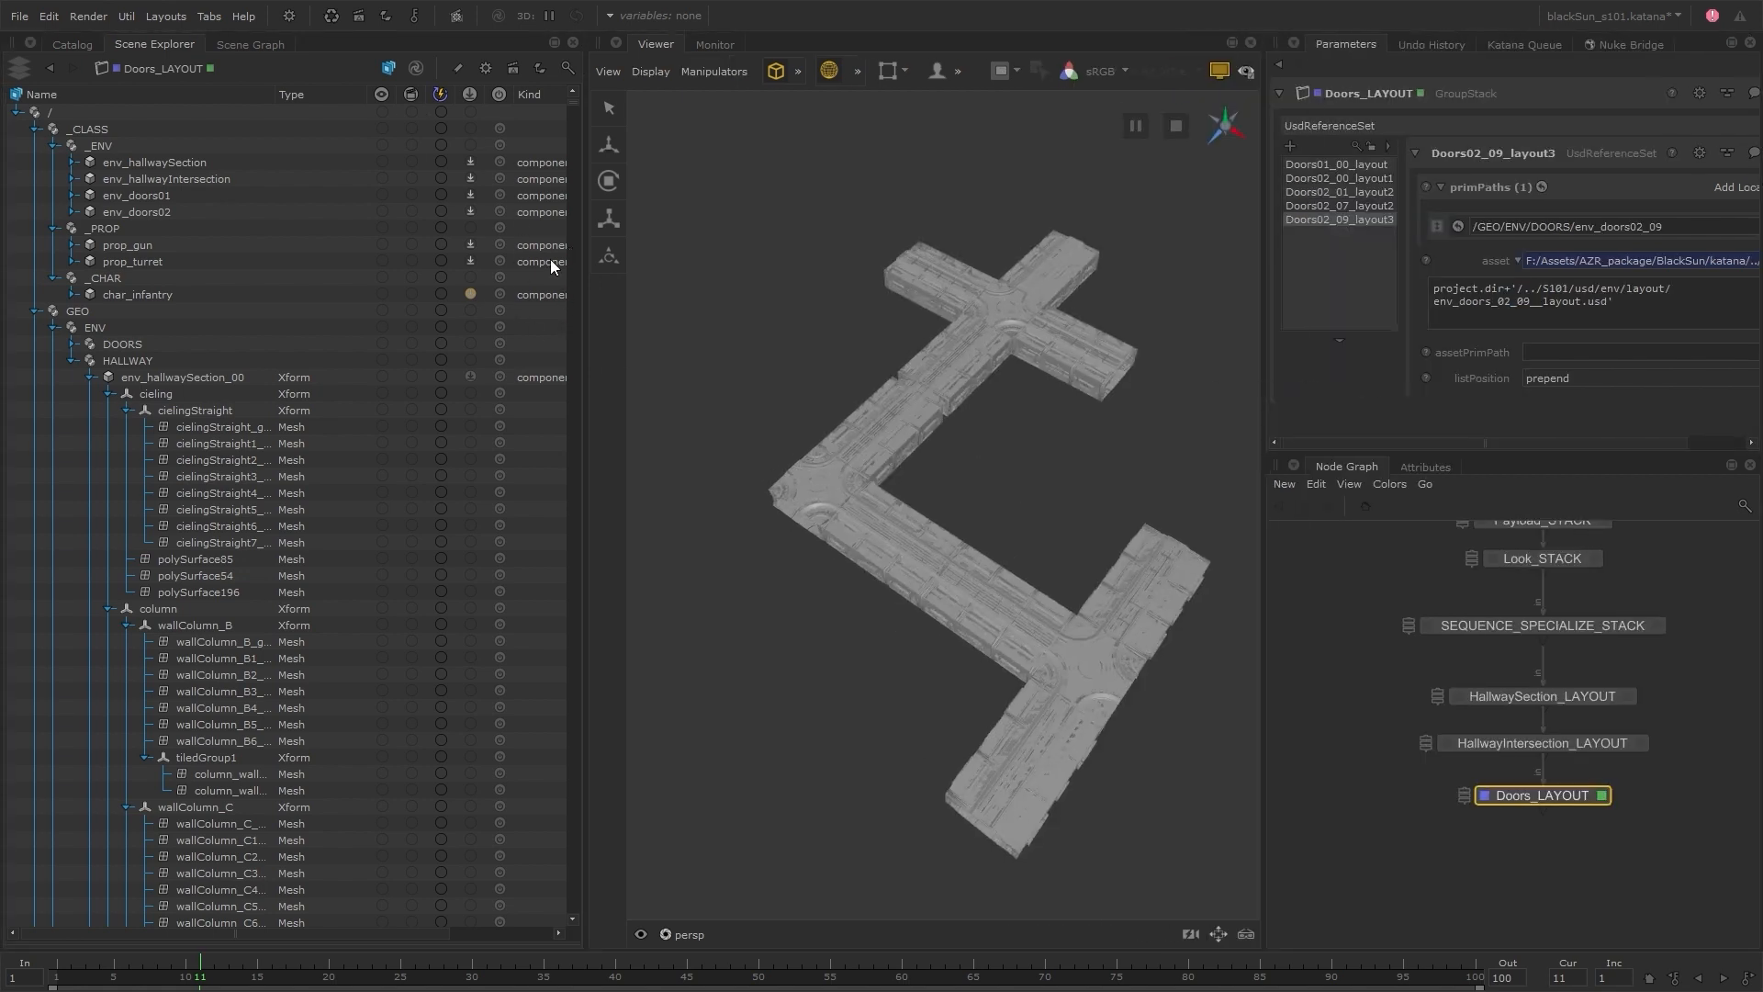
click(470, 94)
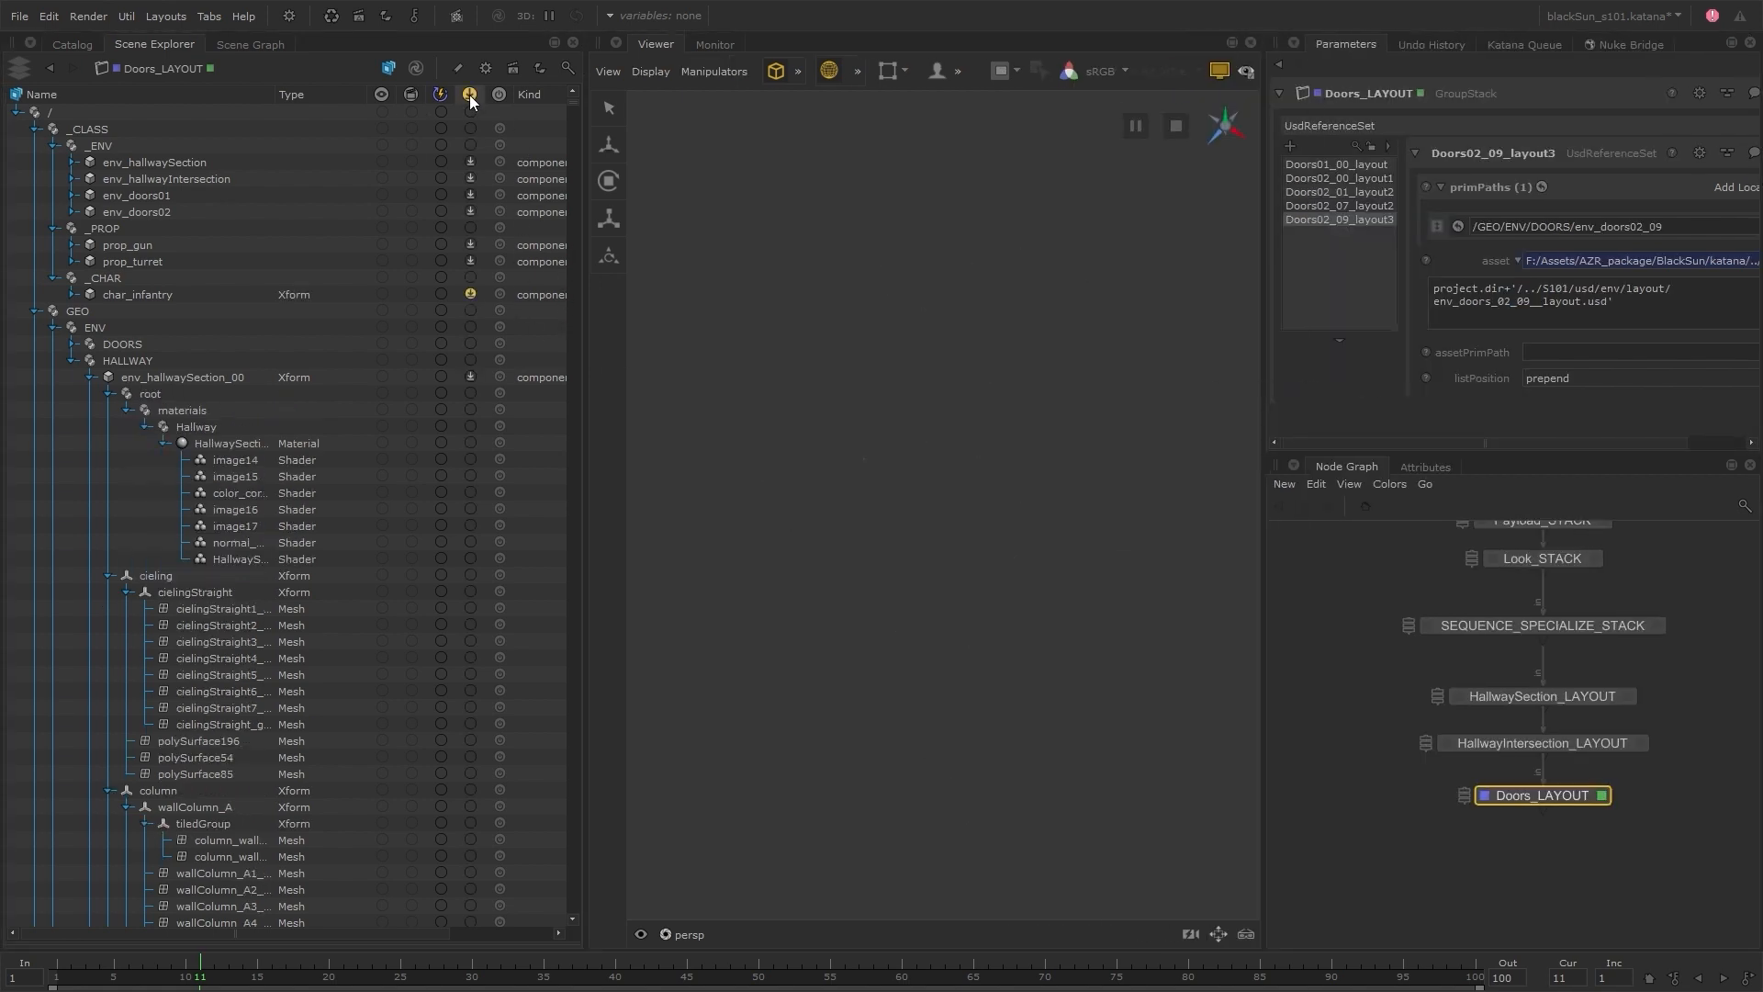
right_click(470, 295)
click(498, 286)
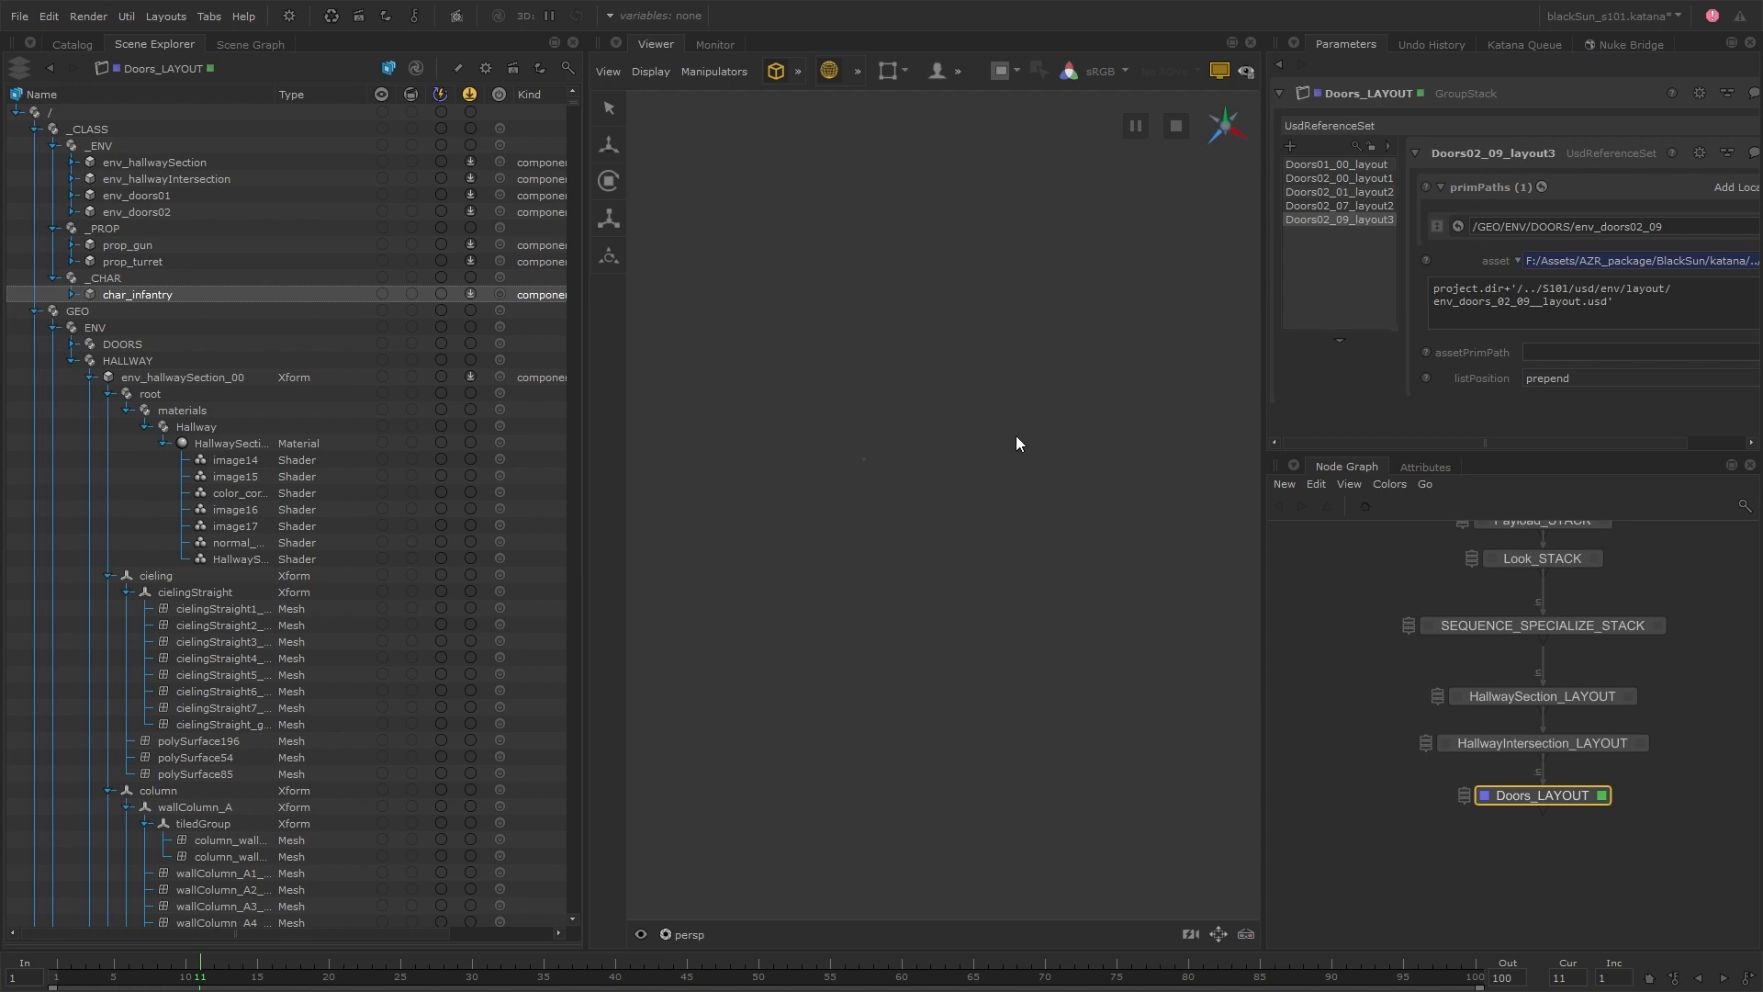
Collapse _CLASS and set the payloads of env_hallwaySection_00 and env_hallwaySection_01 to Load One
click(36, 130)
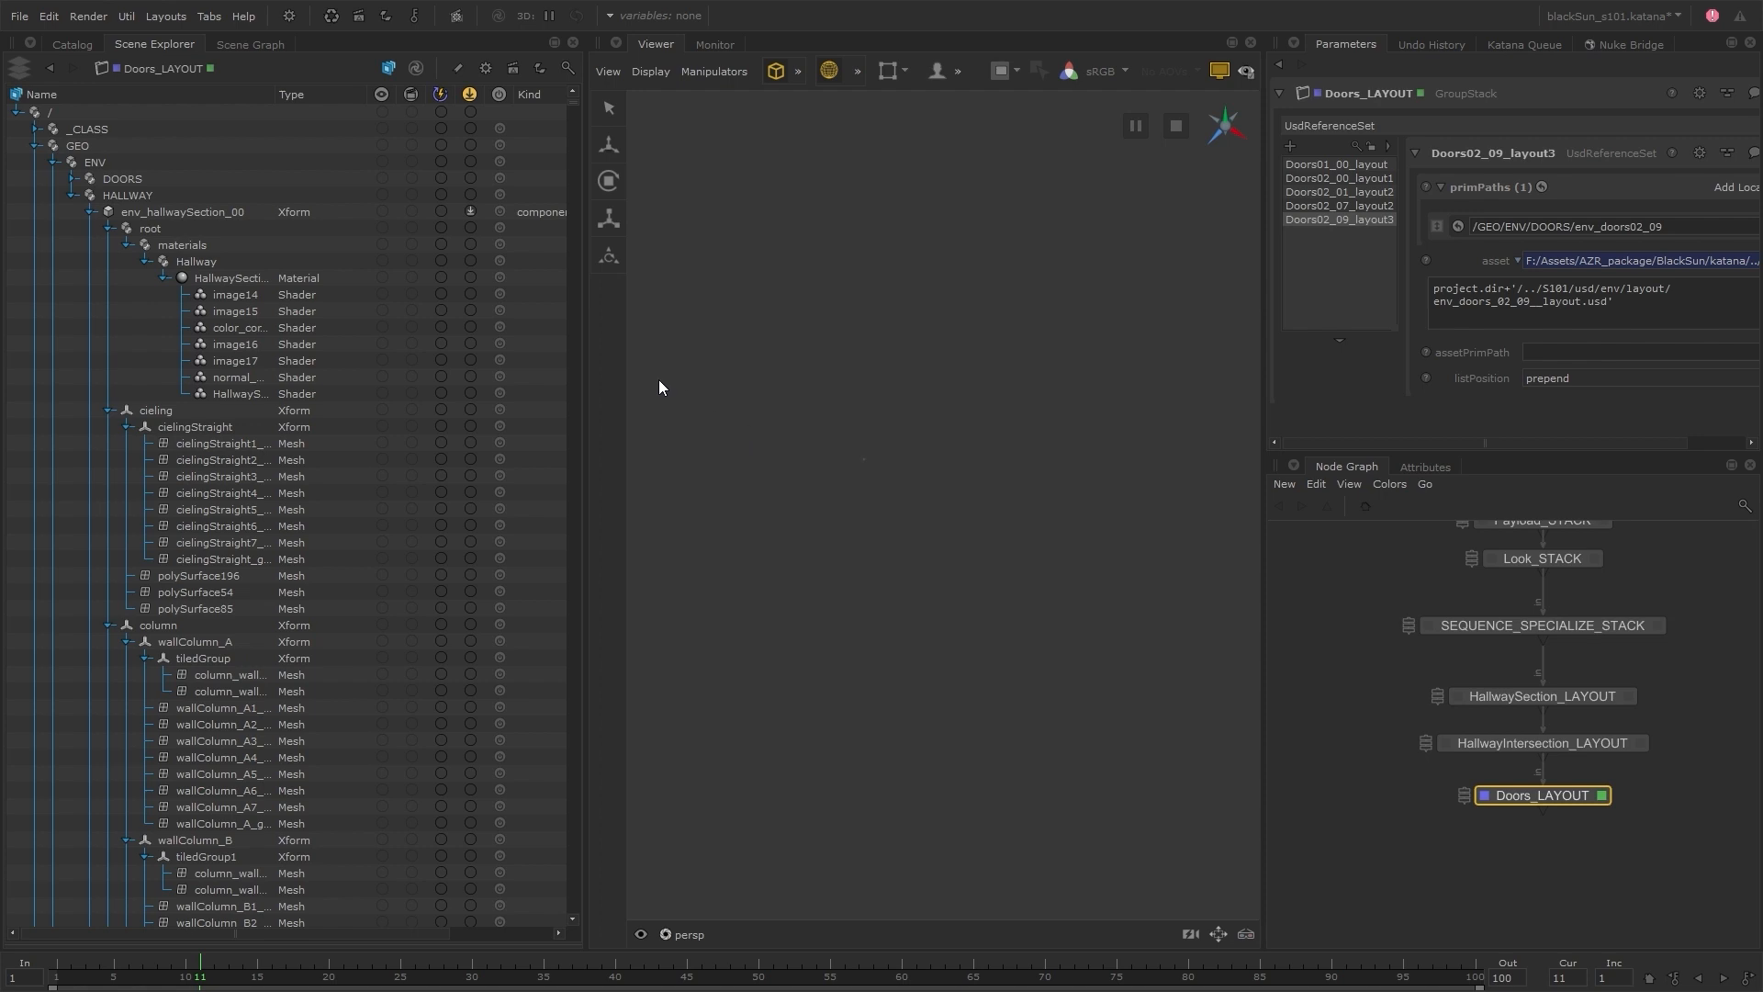
click(469, 211)
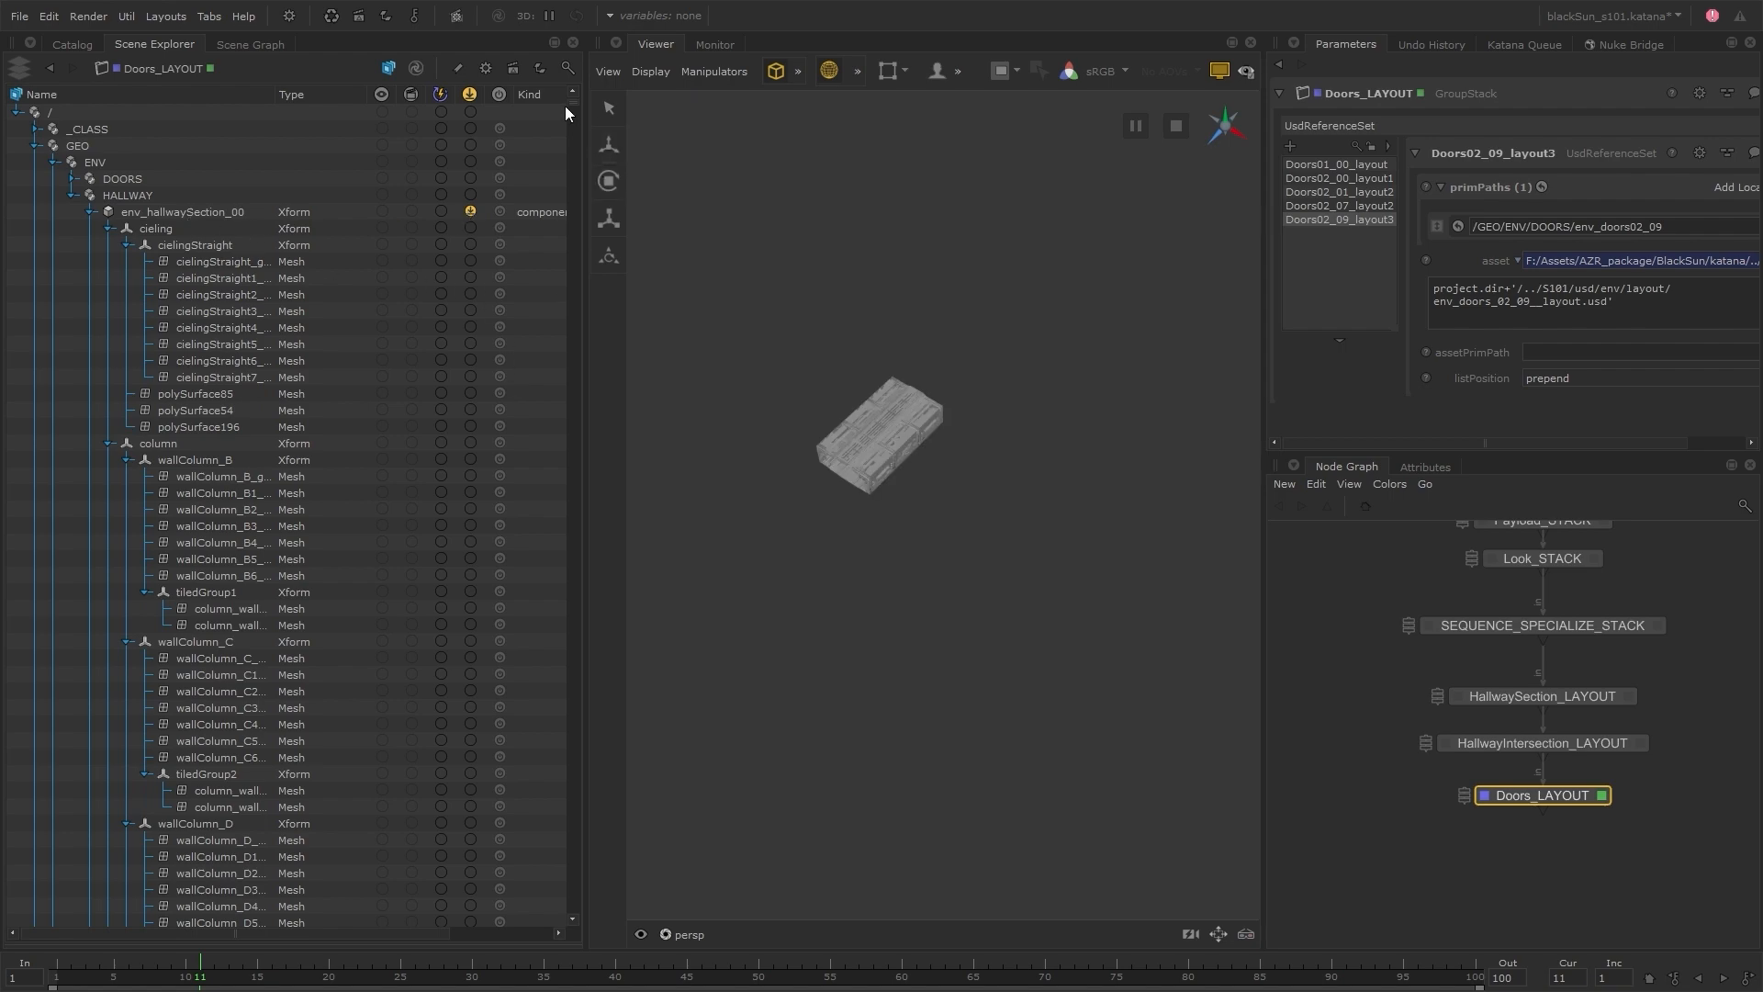
drag(569, 106, 577, 180)
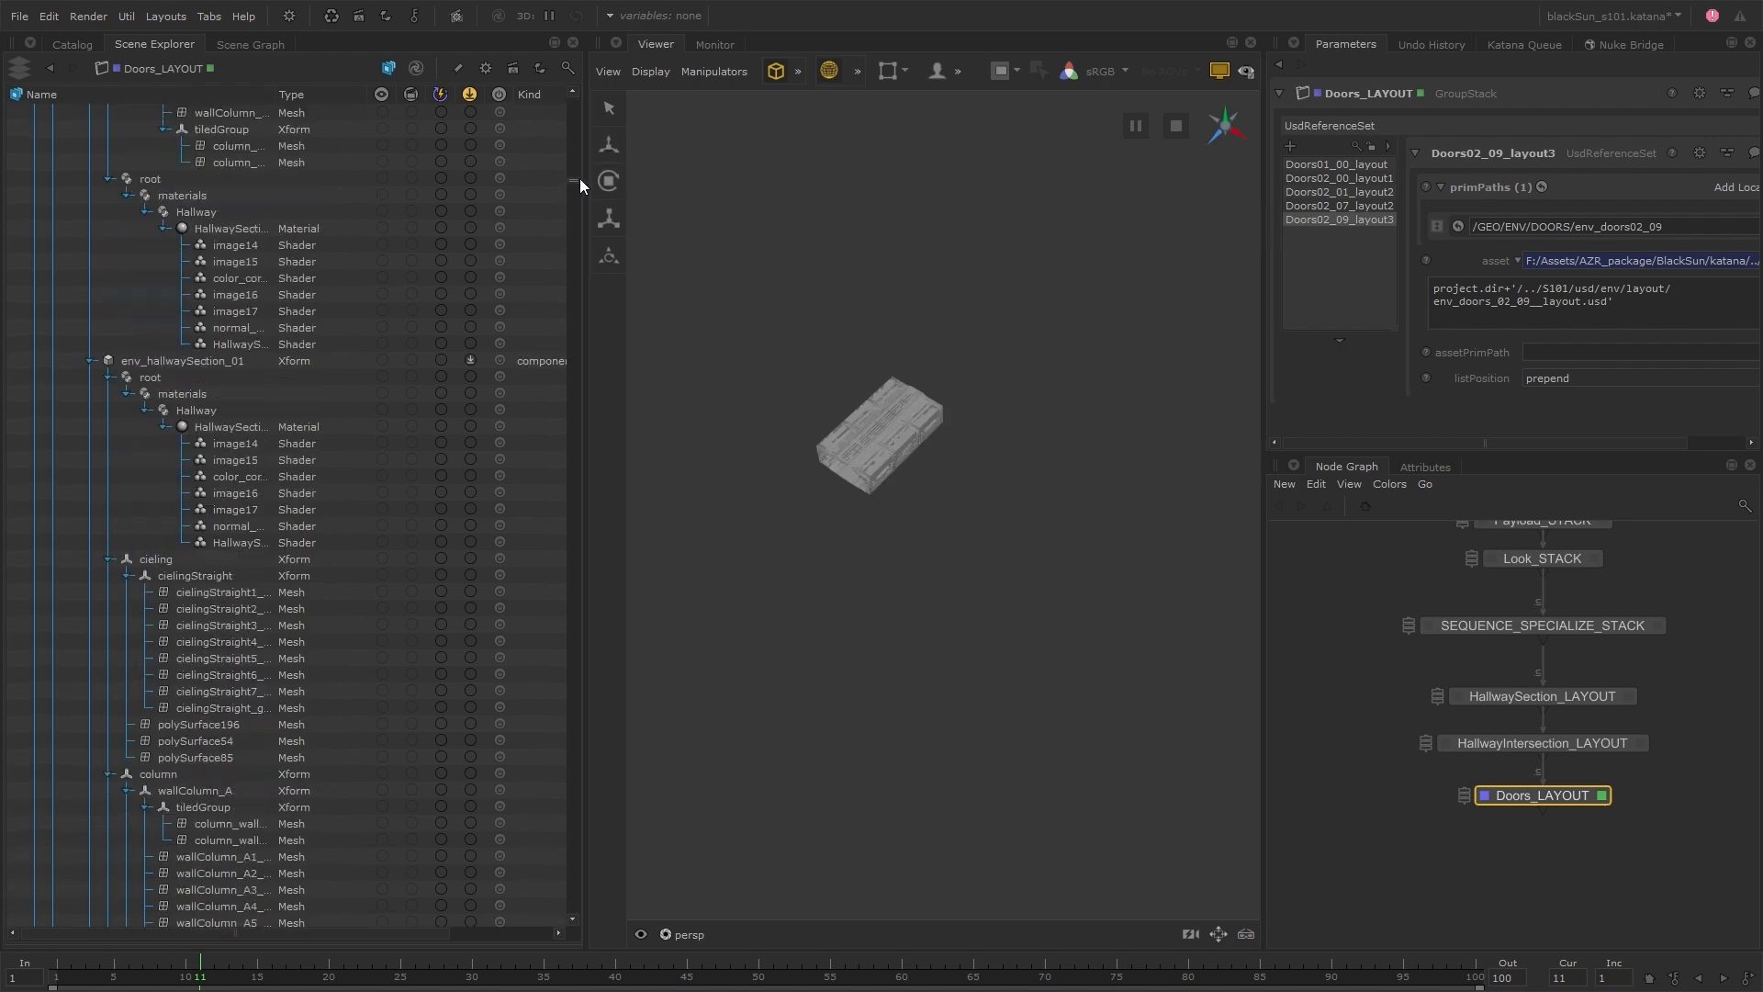
click(470, 360)
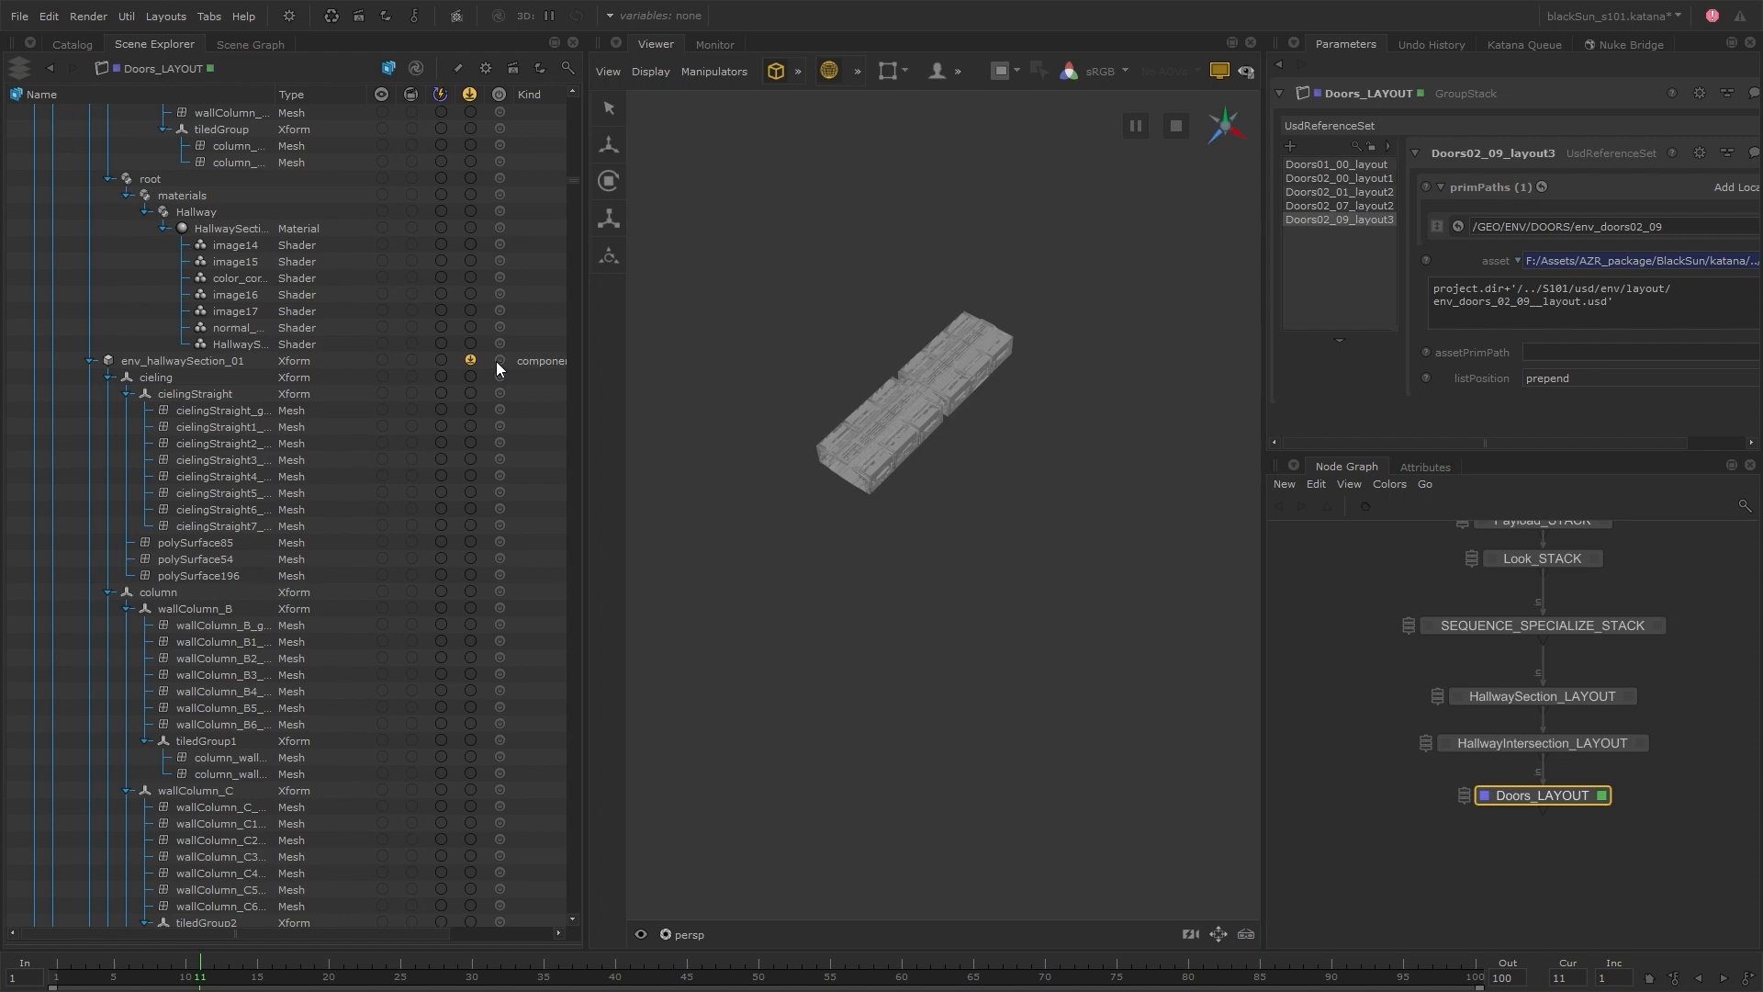
Collapse both loaded hallway sections, activate the Viewer visibility working set, and include env_hallwaySection_00 and env_hallwaySection_01 with their children
drag(575, 177, 576, 95)
click(92, 212)
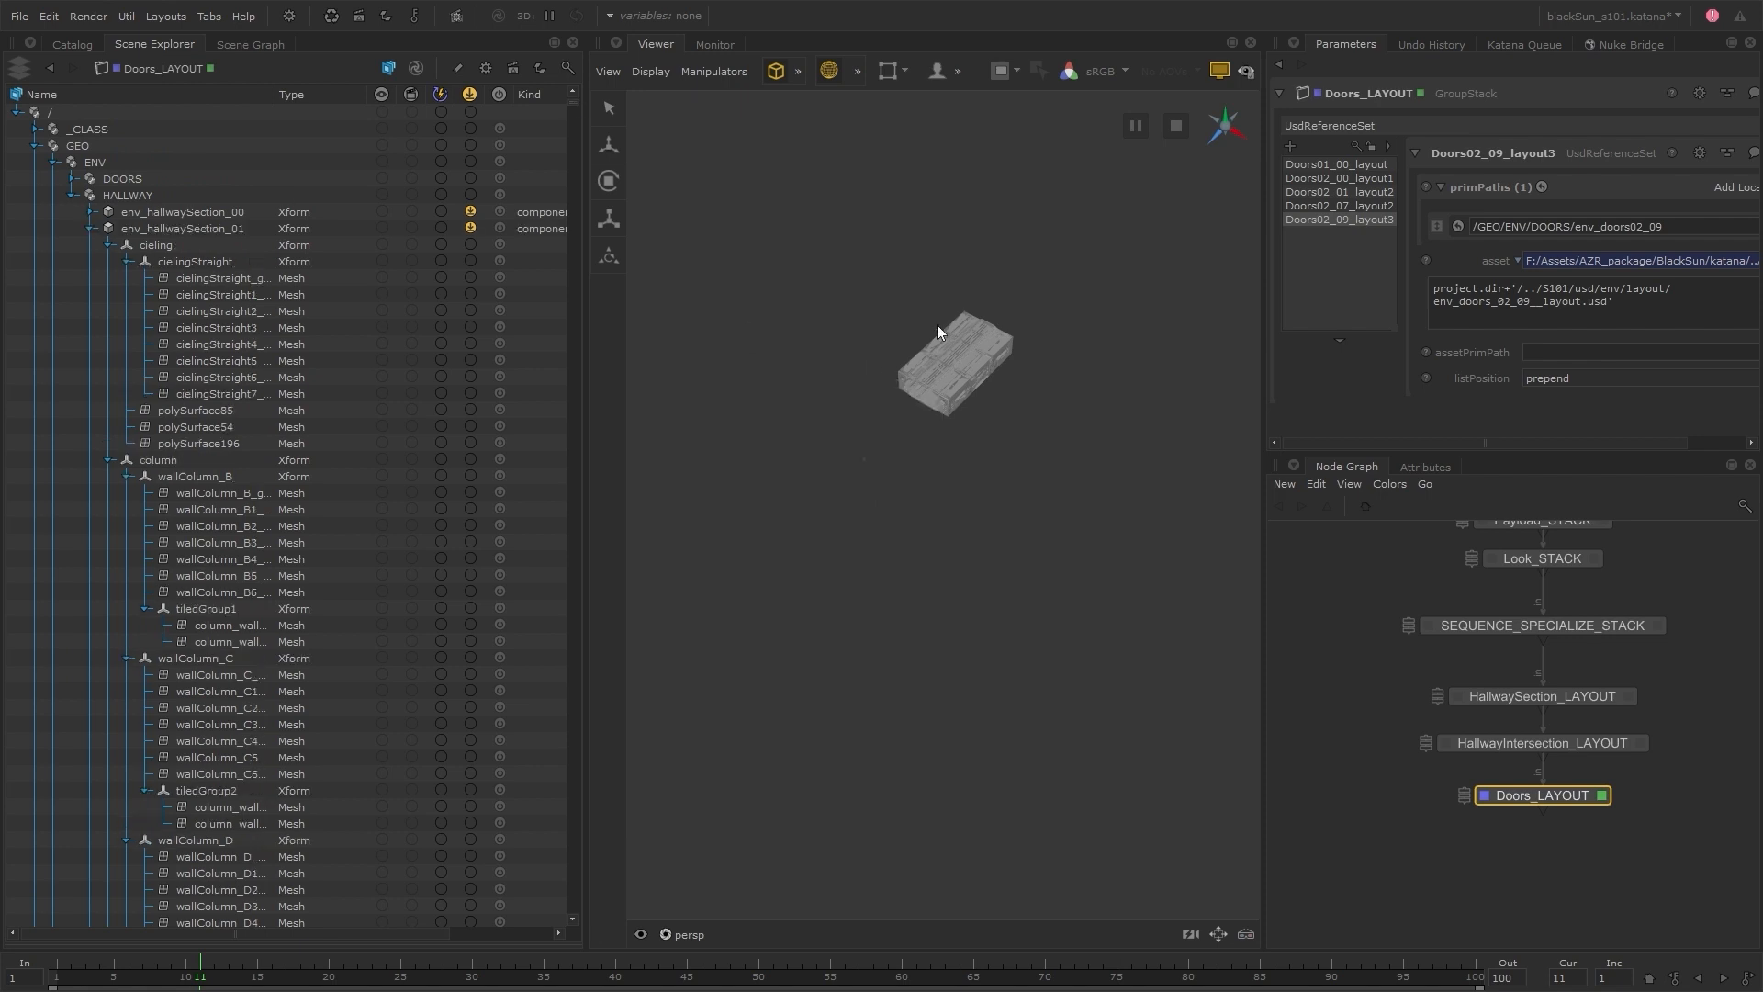
click(92, 229)
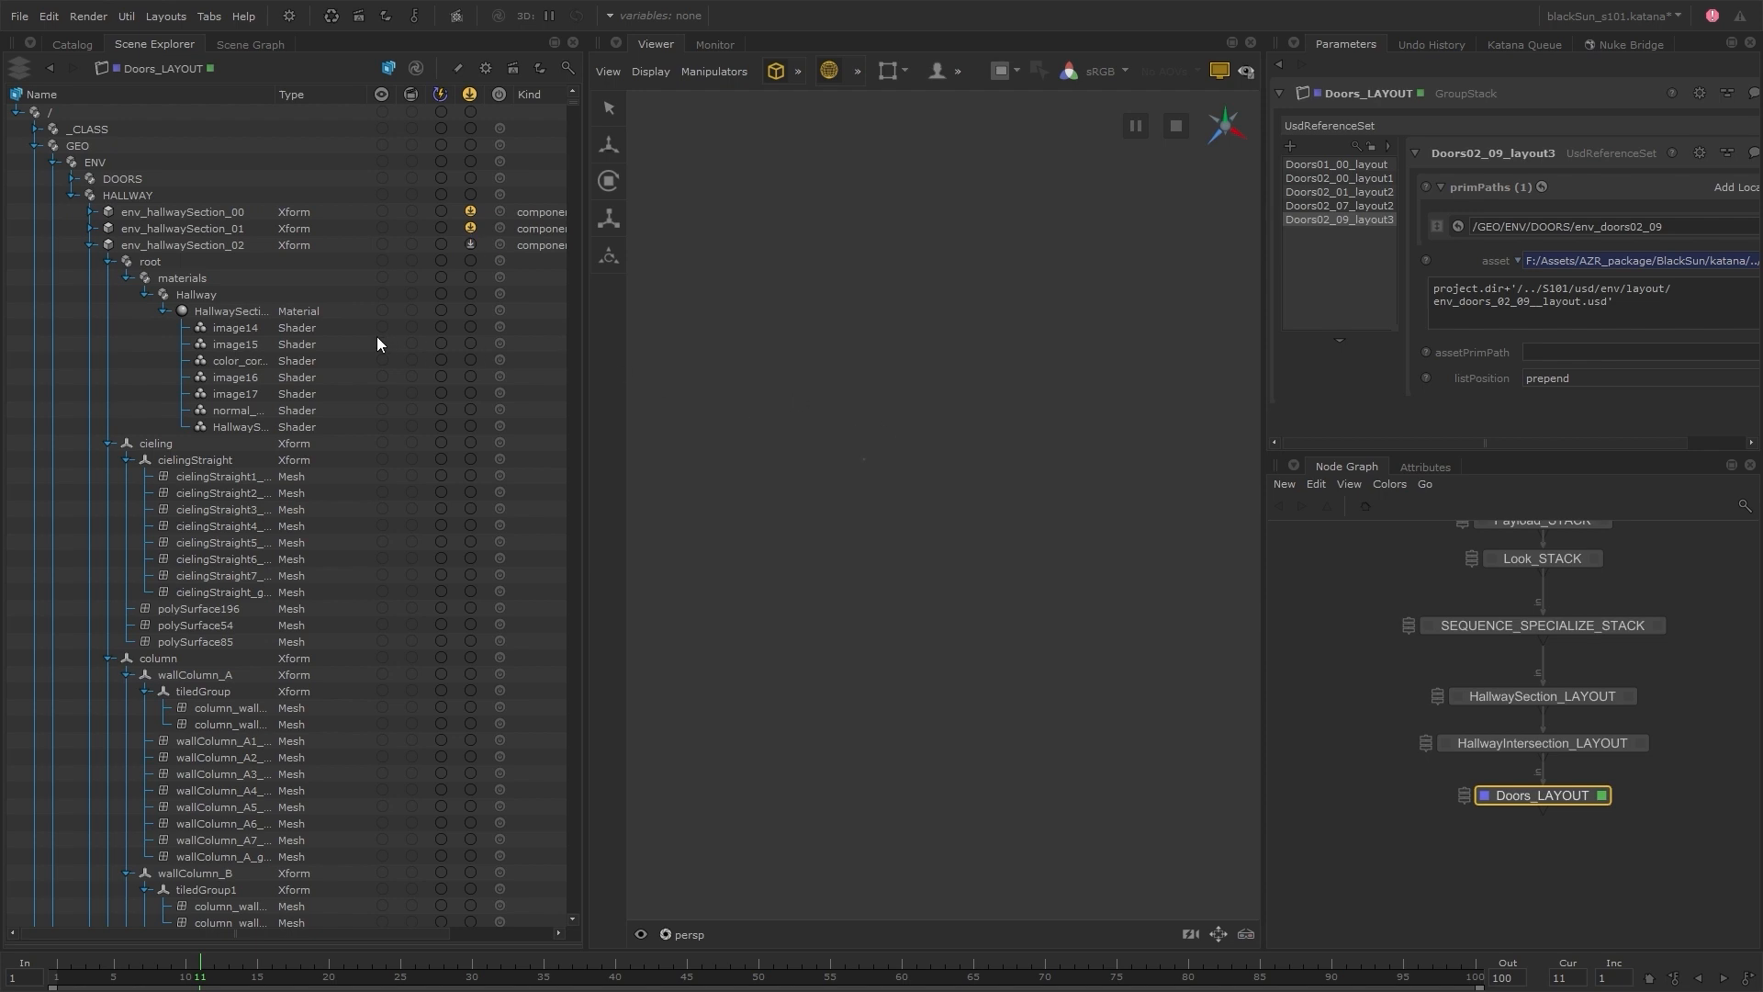
click(90, 230)
click(90, 230)
click(382, 93)
click(382, 212)
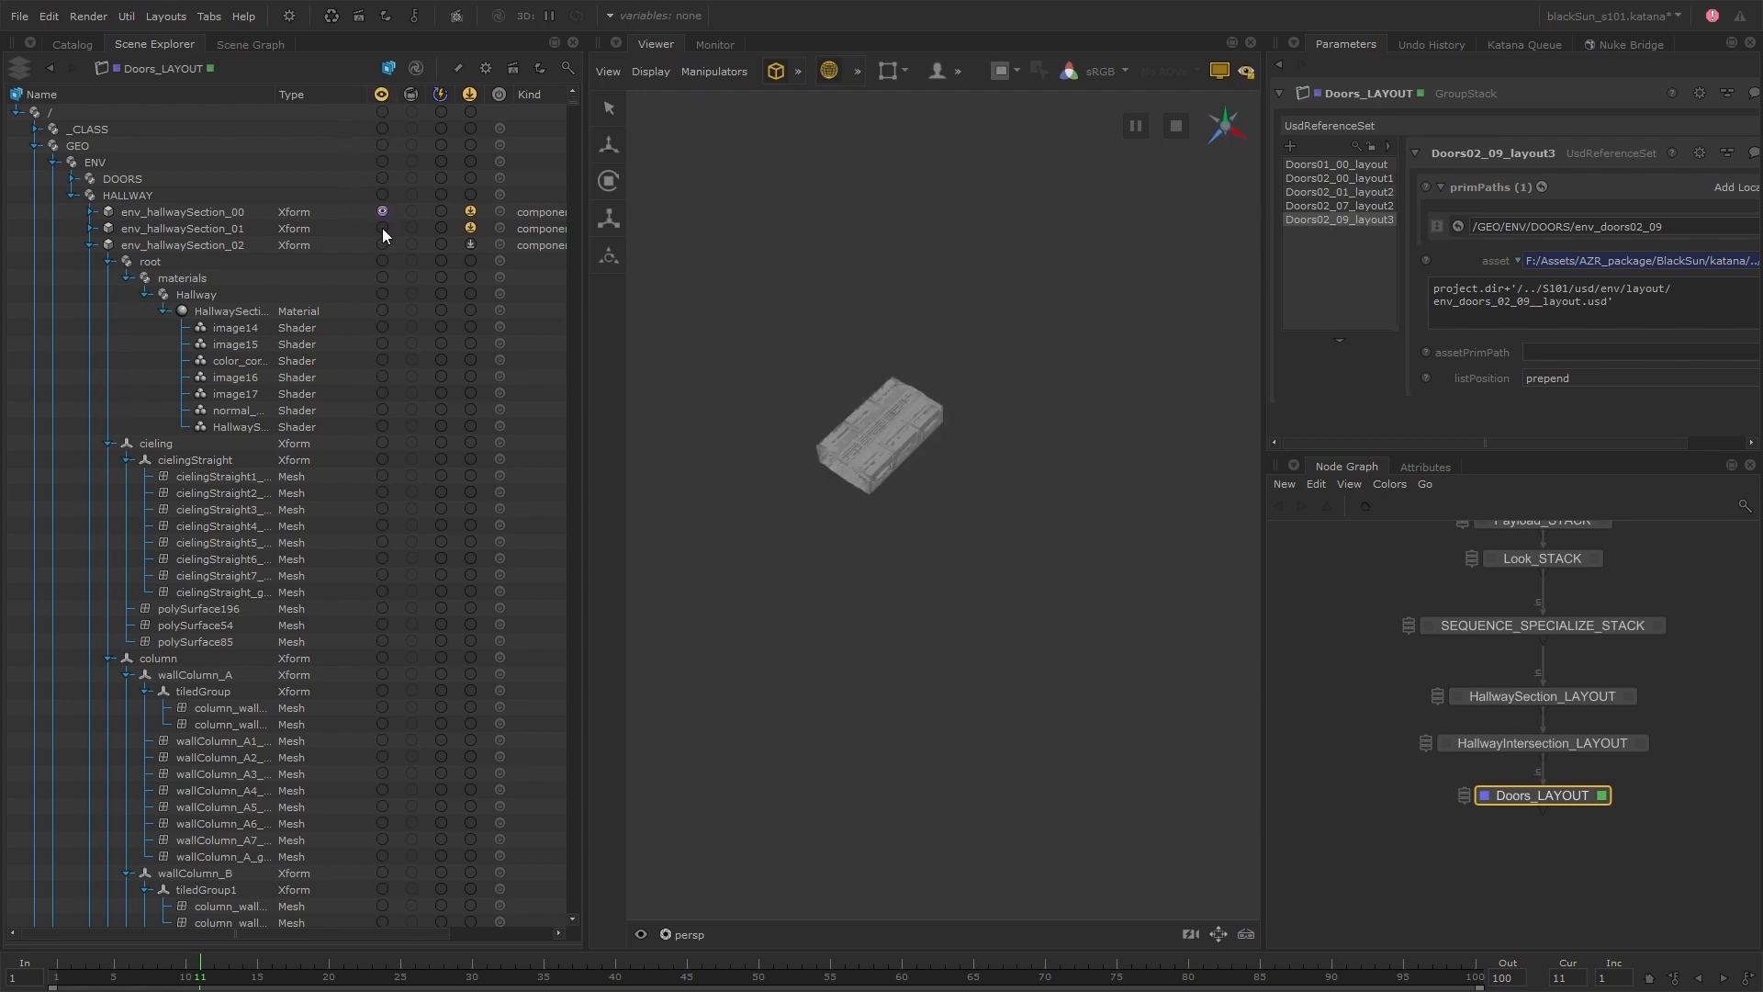
click(382, 229)
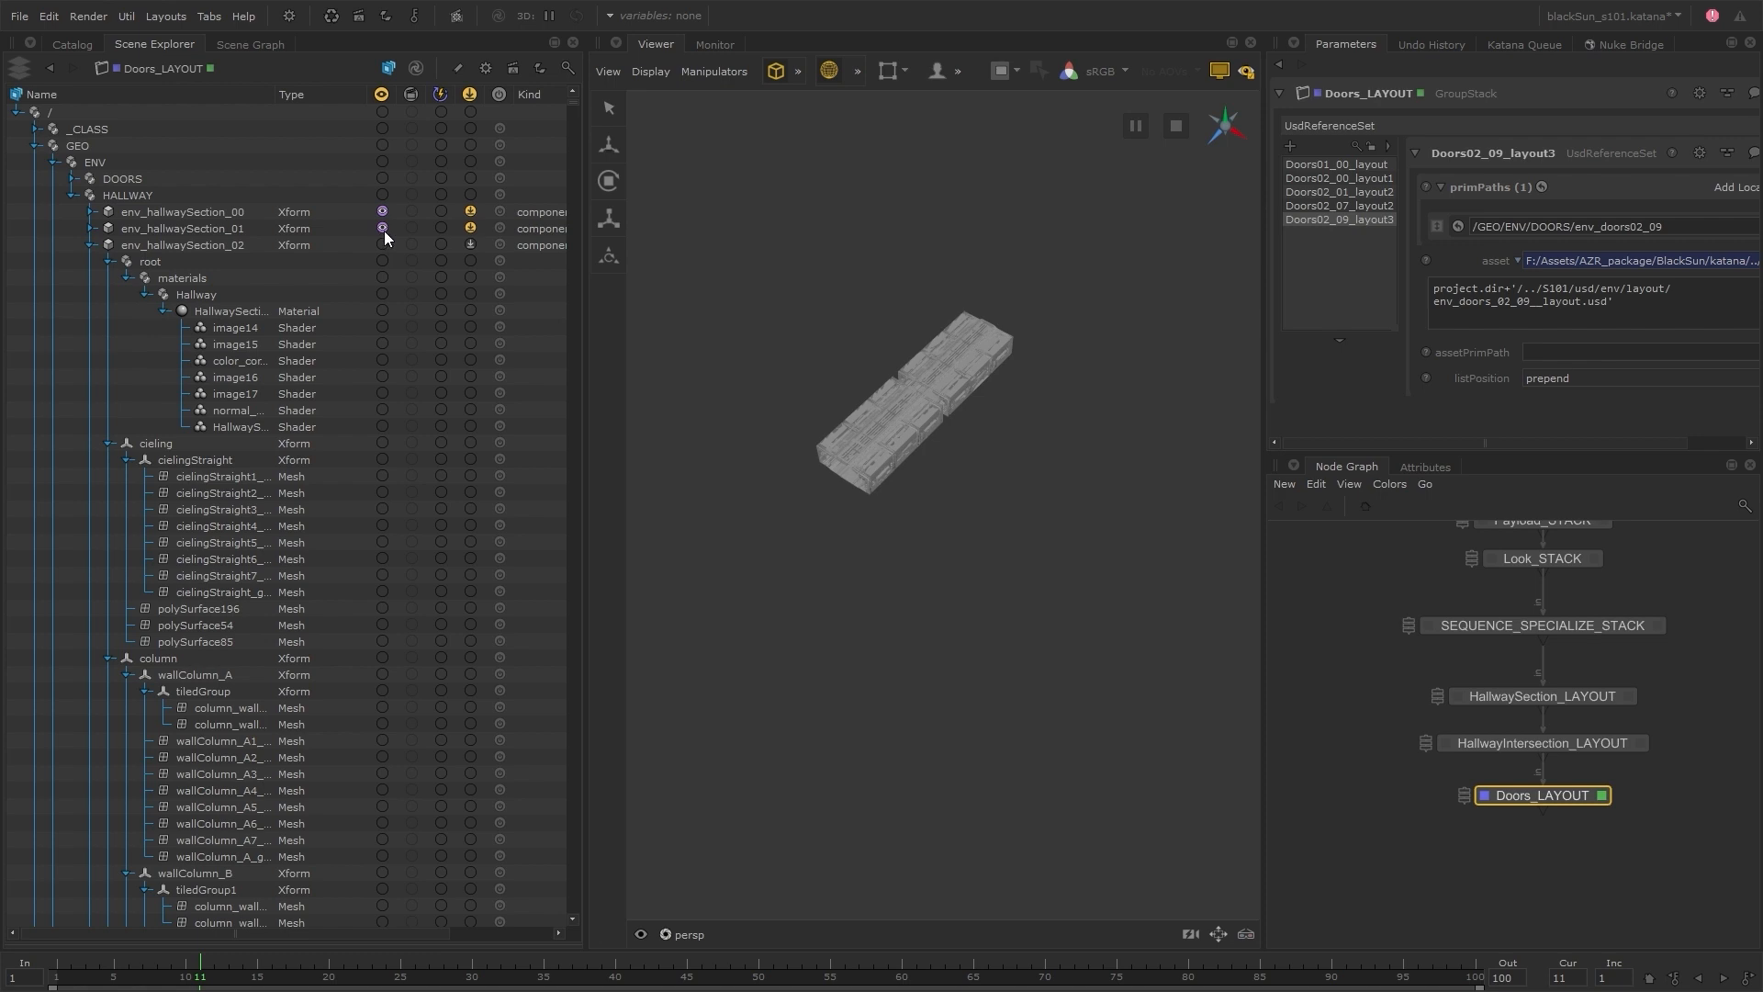
Set HALLWAY to load all payloads and be included with children, and collapse the ENV hierarchy to the component level
click(471, 196)
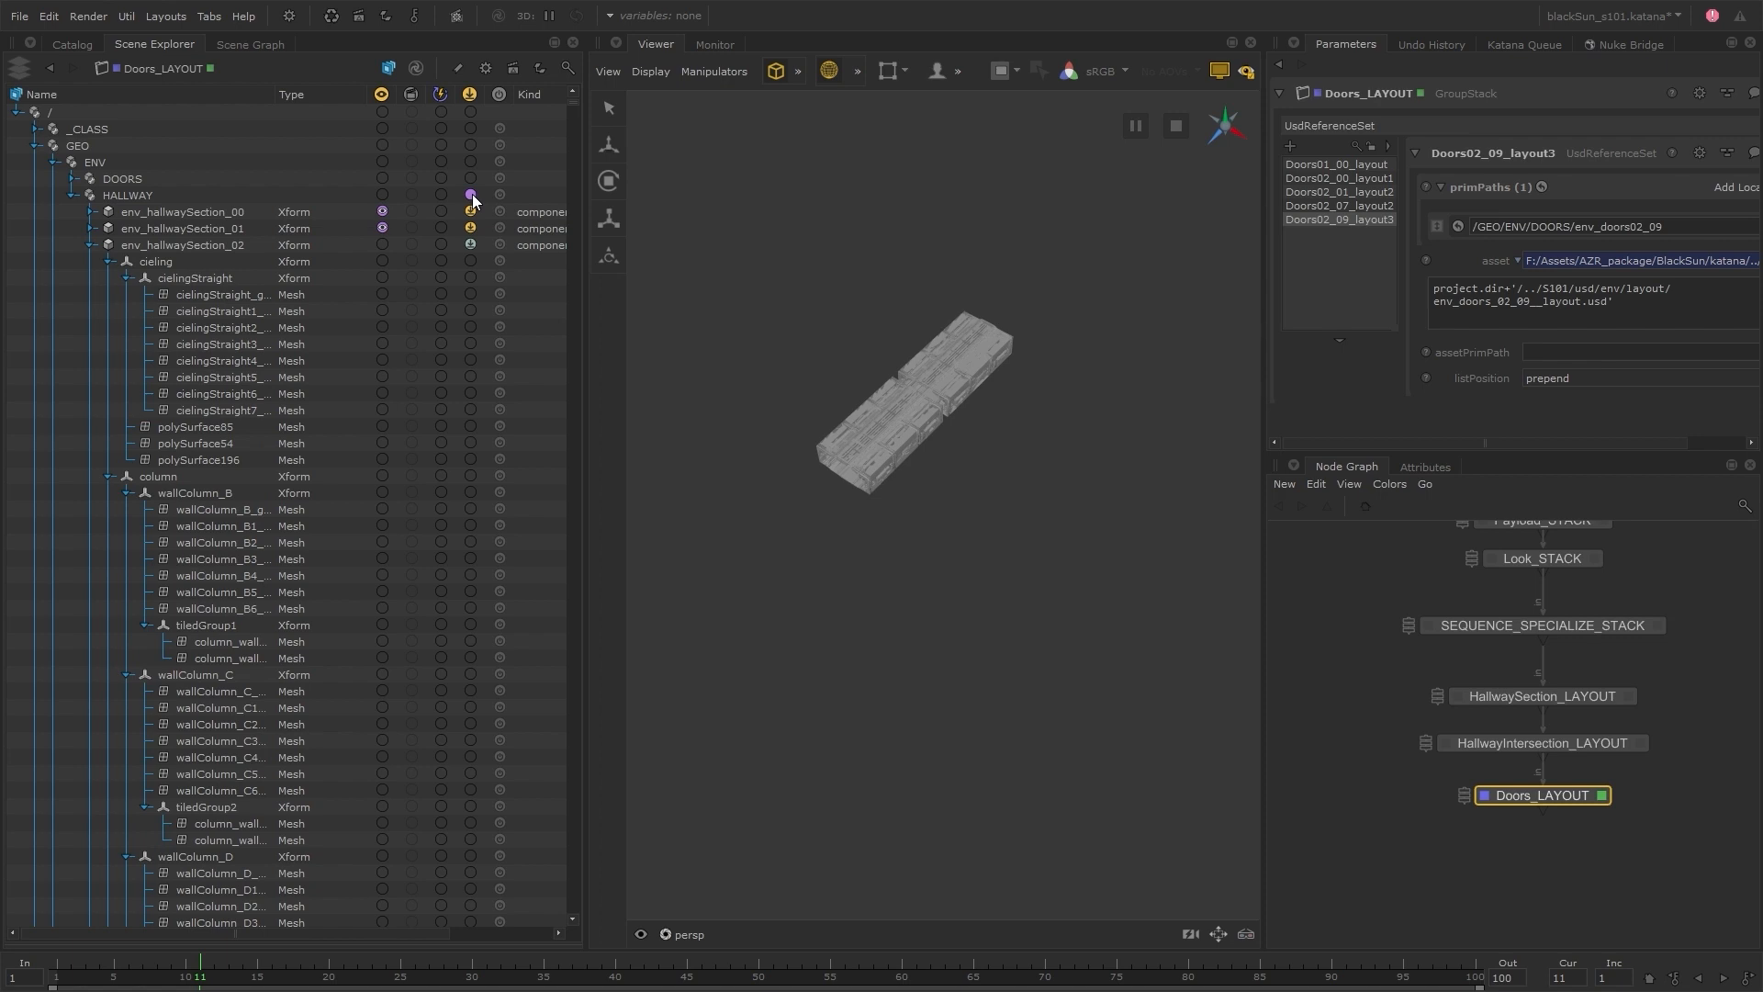
click(91, 245)
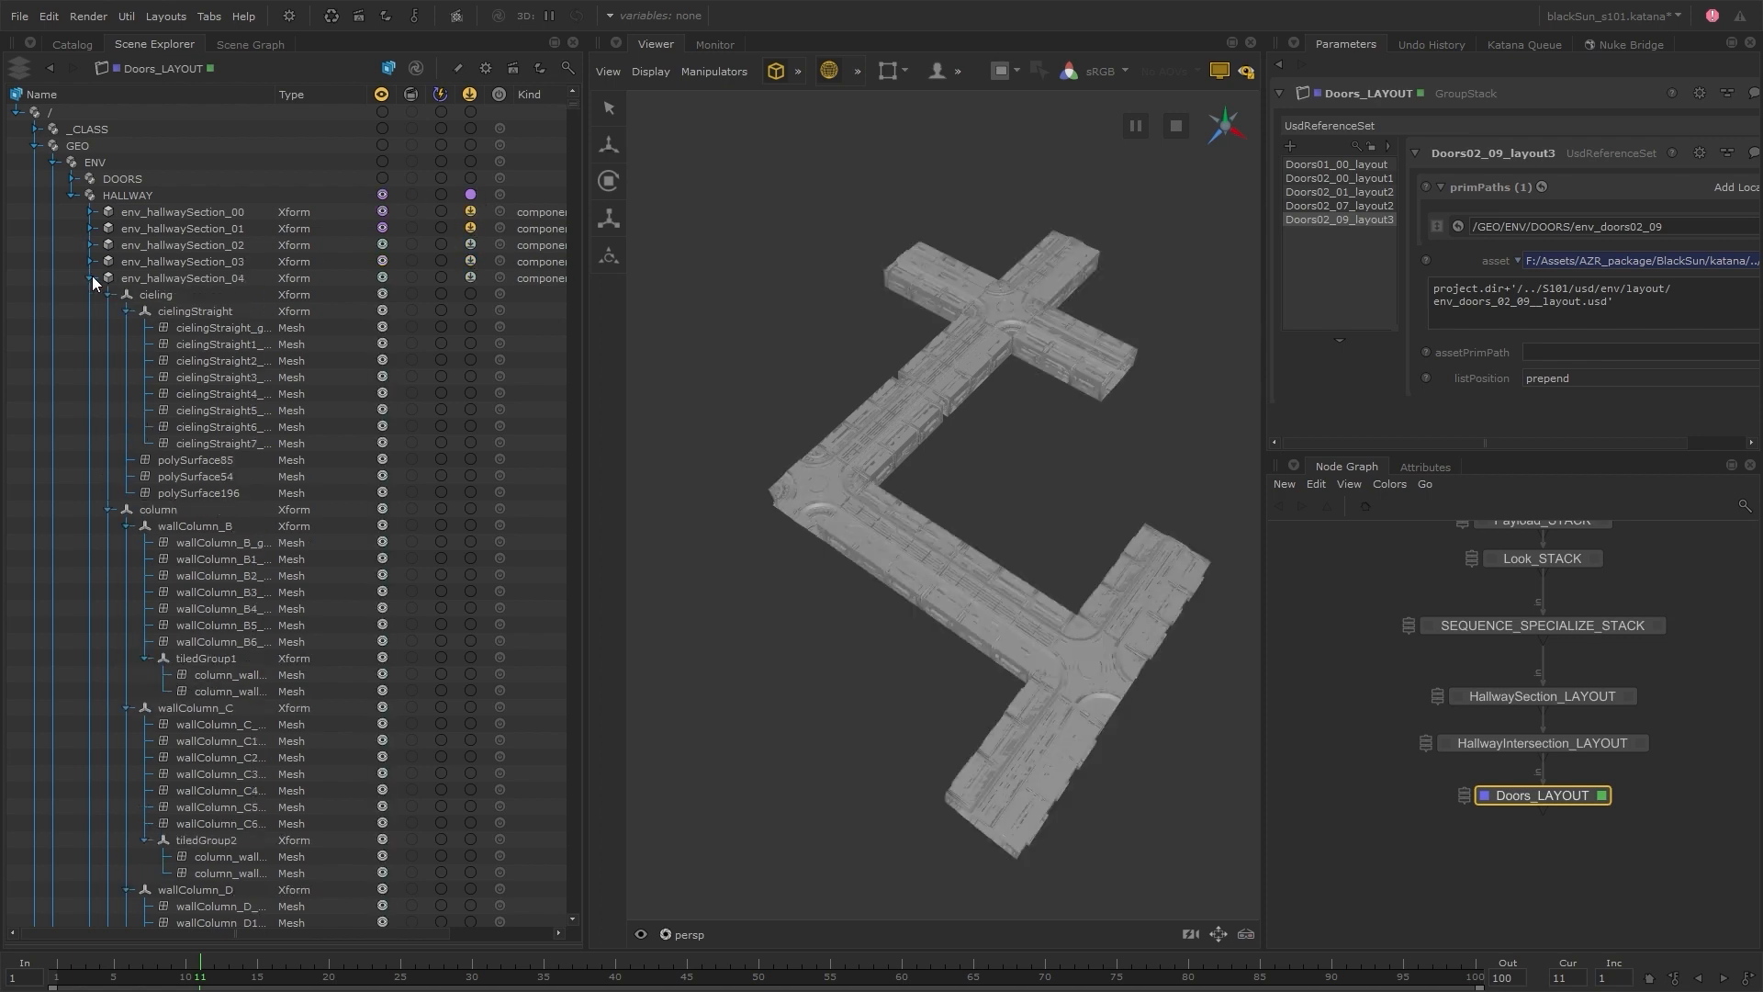
right_click(118, 161)
click(166, 191)
click(53, 163)
click(73, 196)
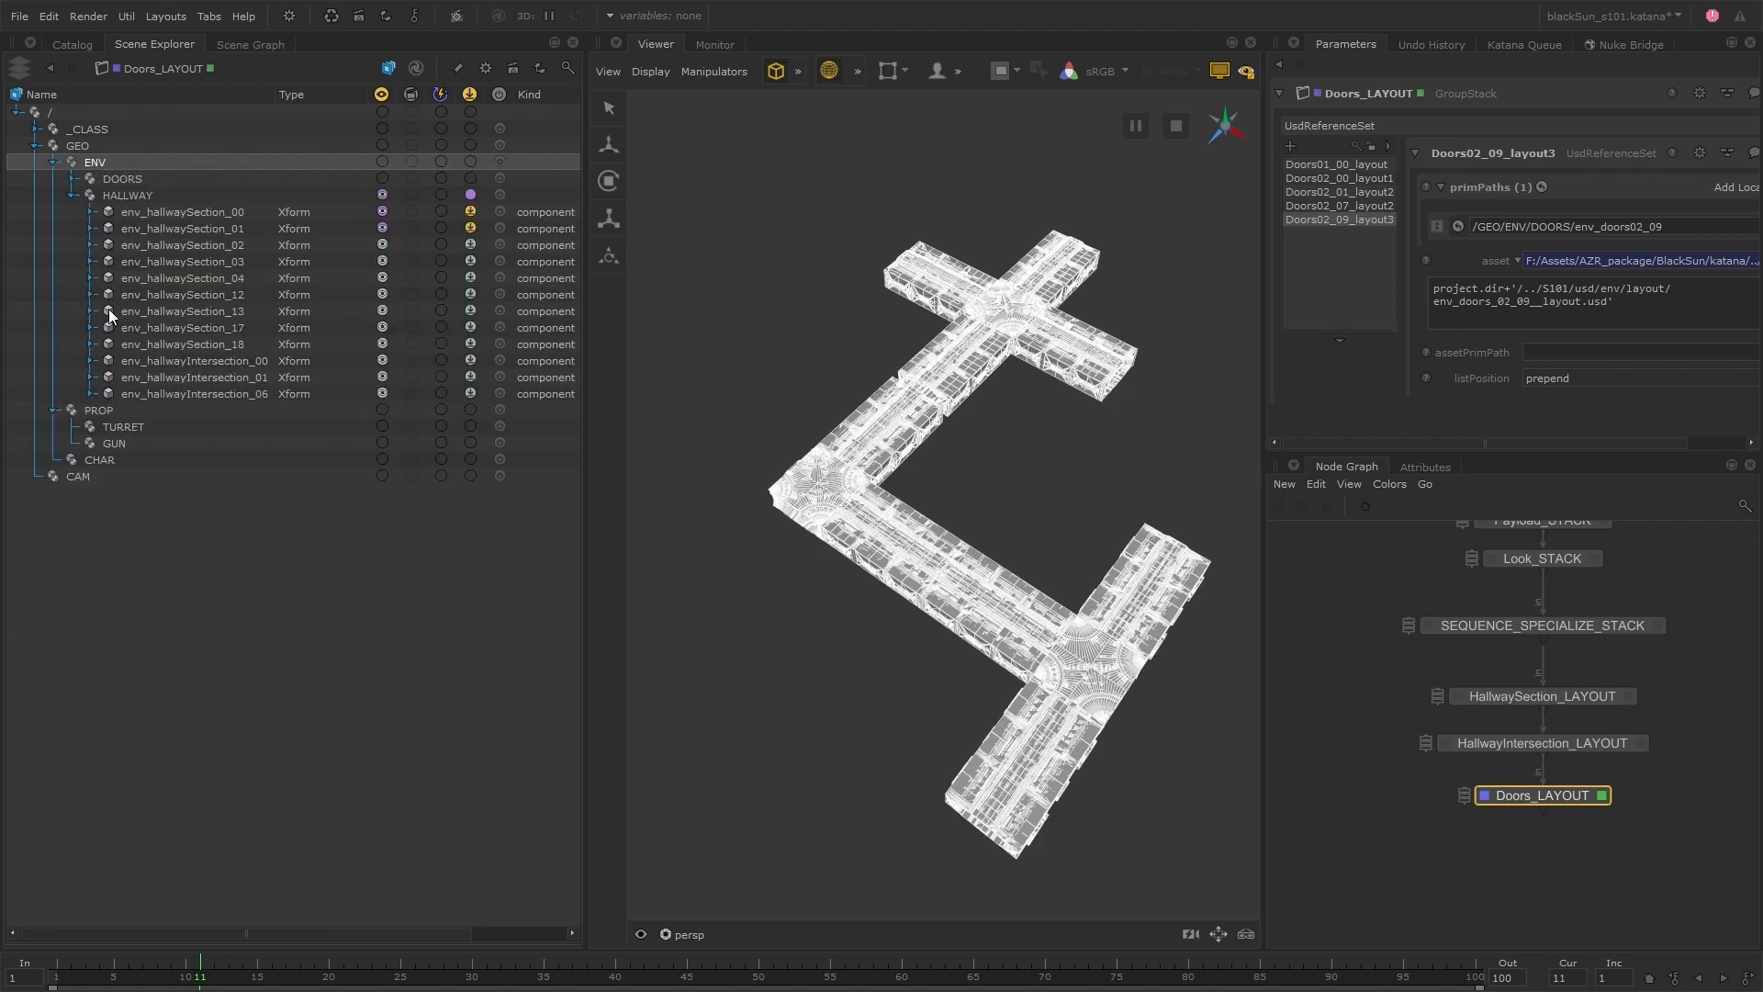
Expand DOORS, include it with children and load all its payloads, and select the five door components
click(73, 179)
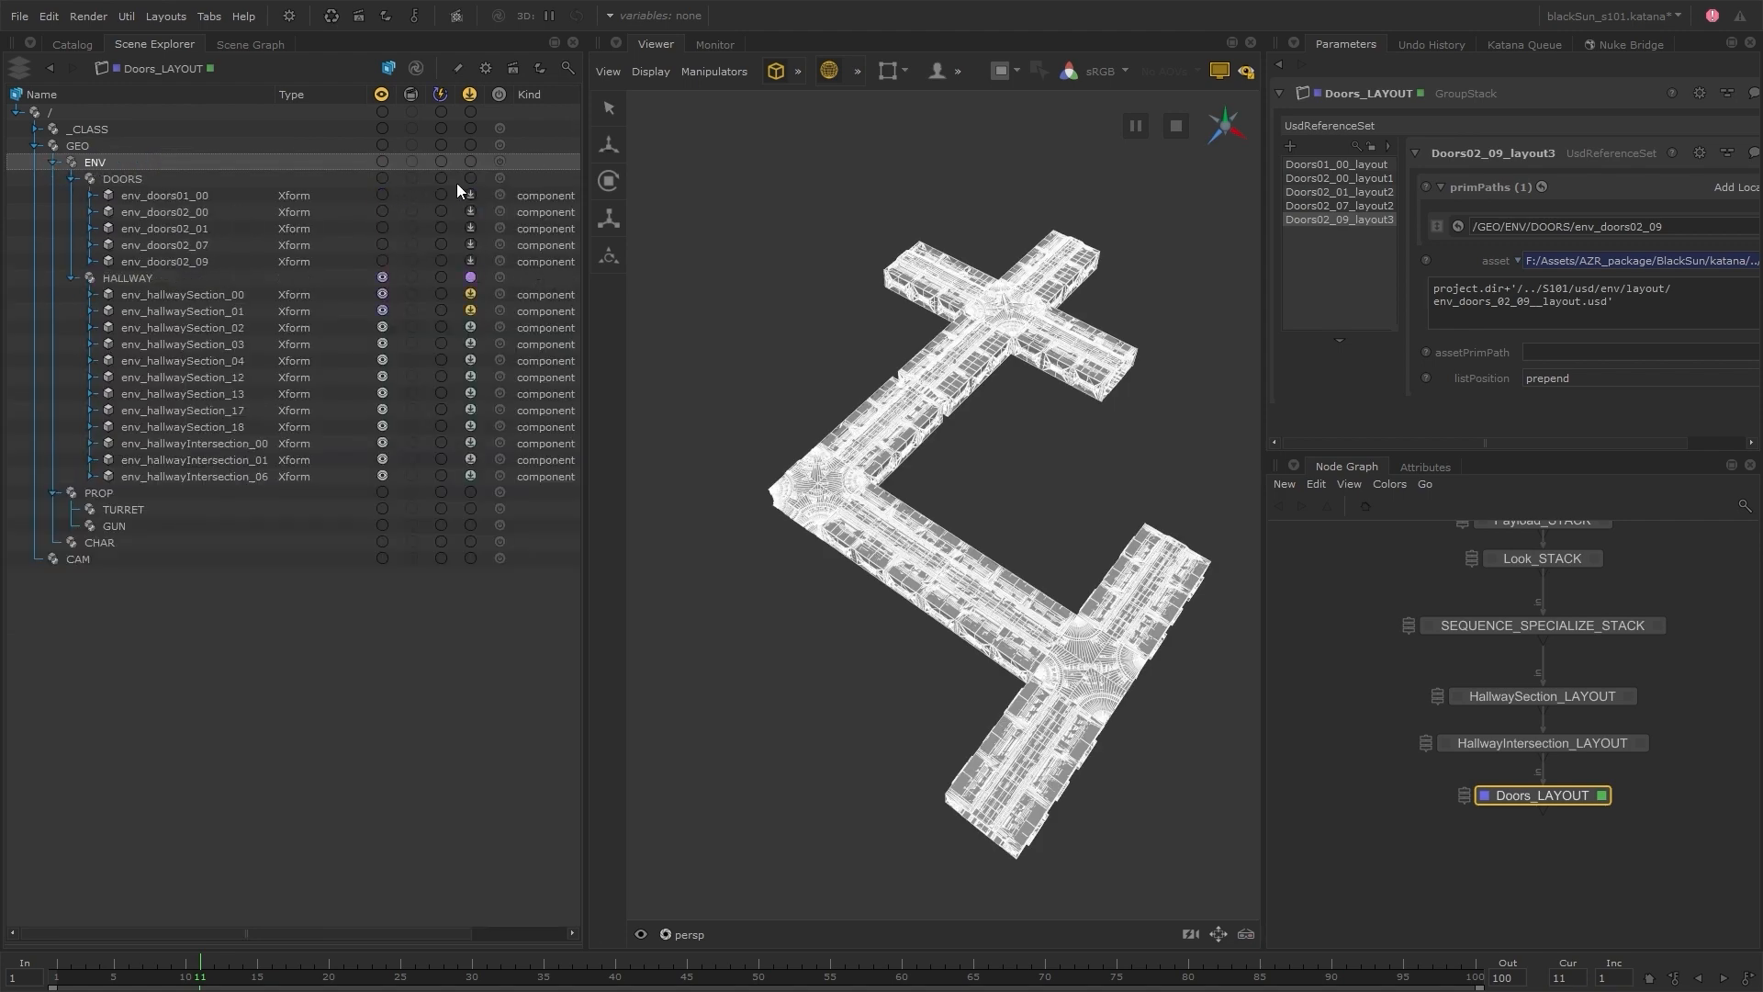
click(382, 178)
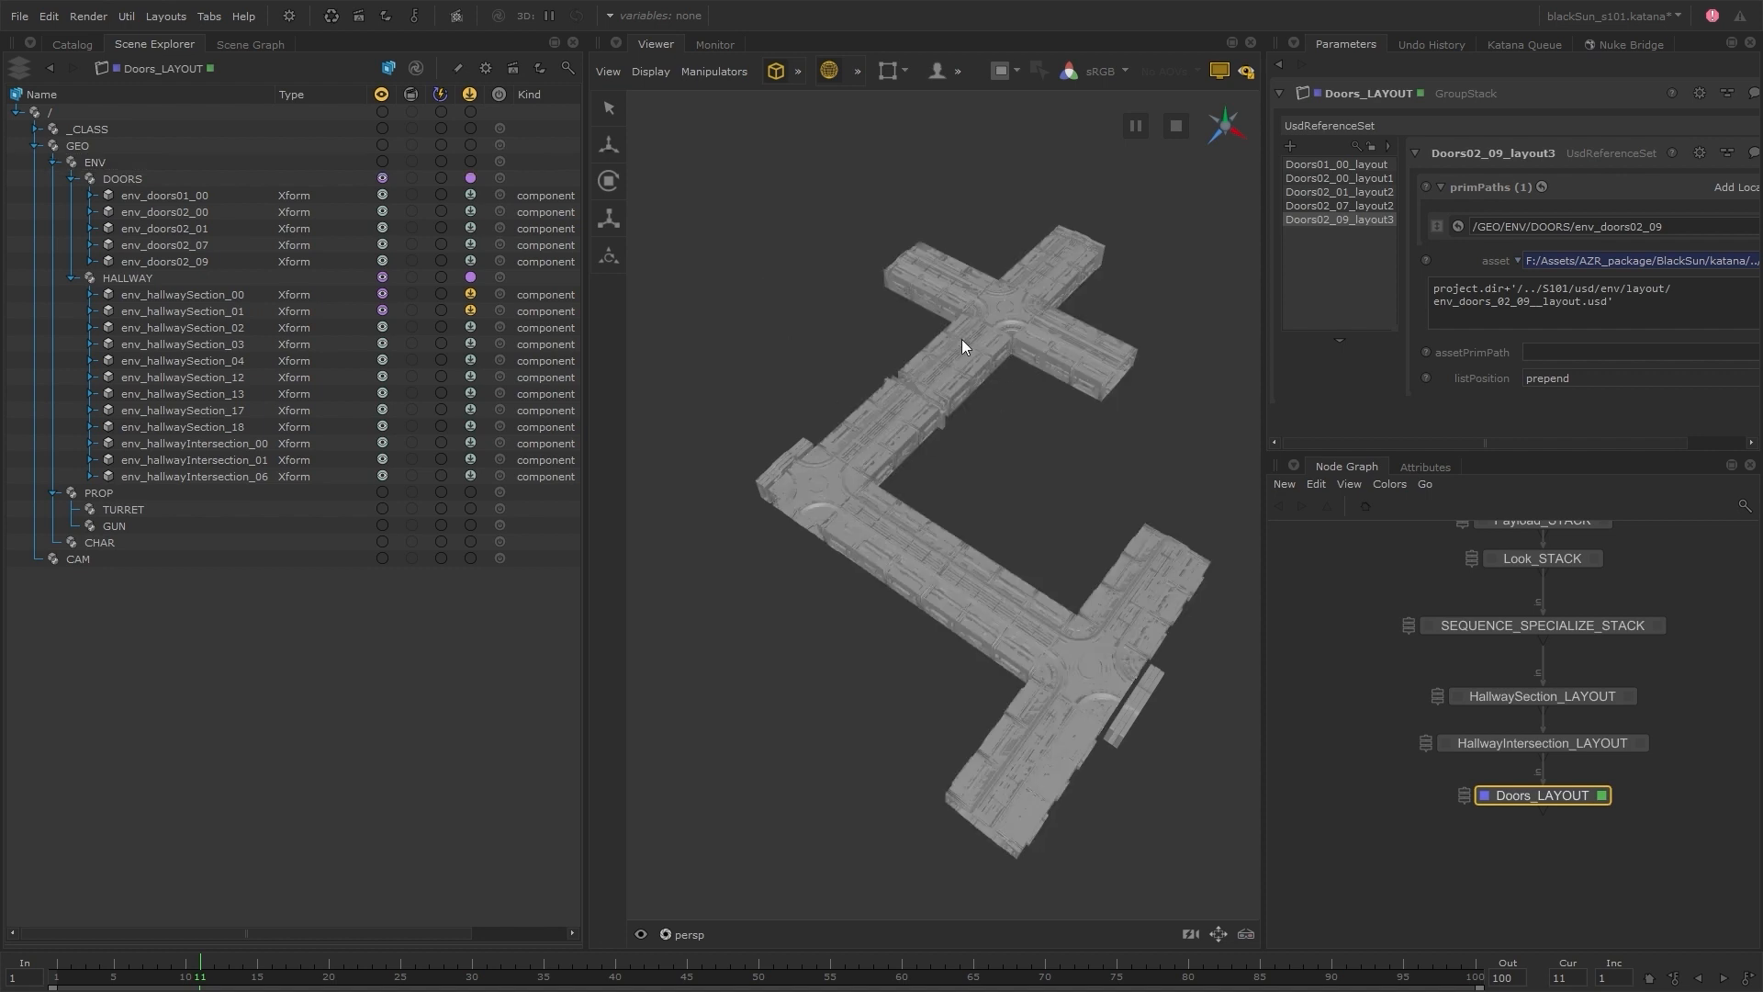
drag(237, 196, 228, 265)
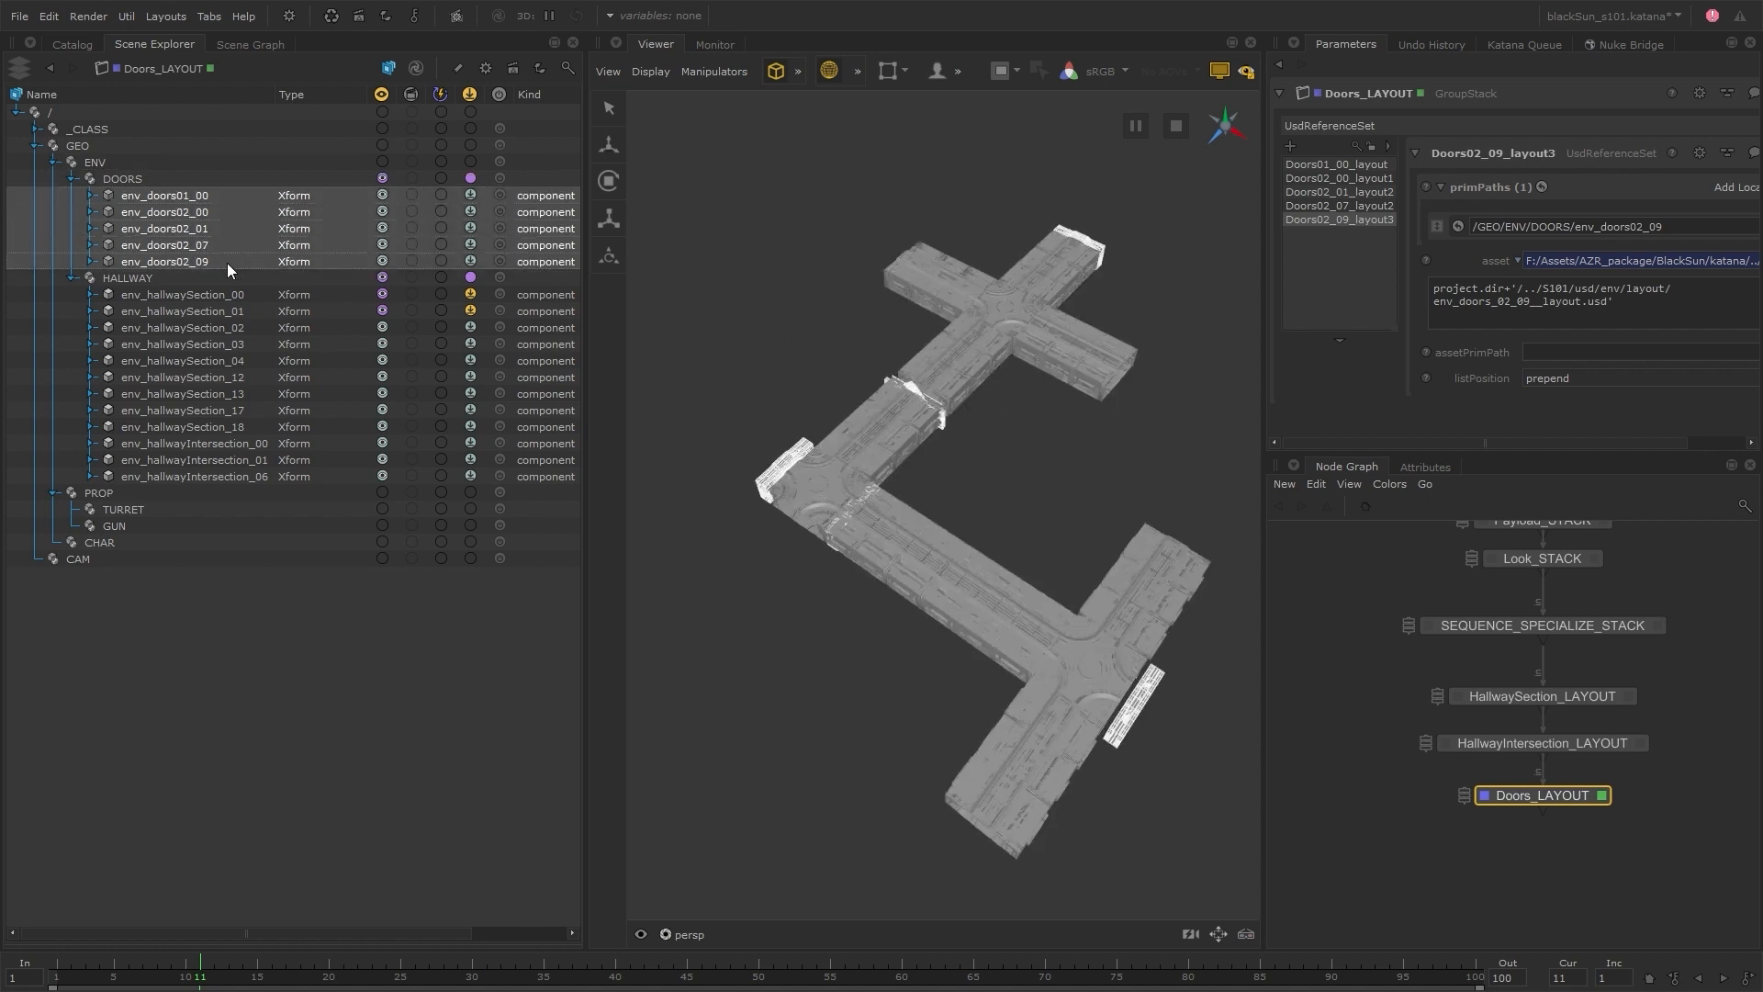
Set HALLWAY's payload state to Load One and the components from env_hallwaySection_02 through env_hallwayIntersection_06 to Load All
click(470, 276)
drag(301, 328, 290, 476)
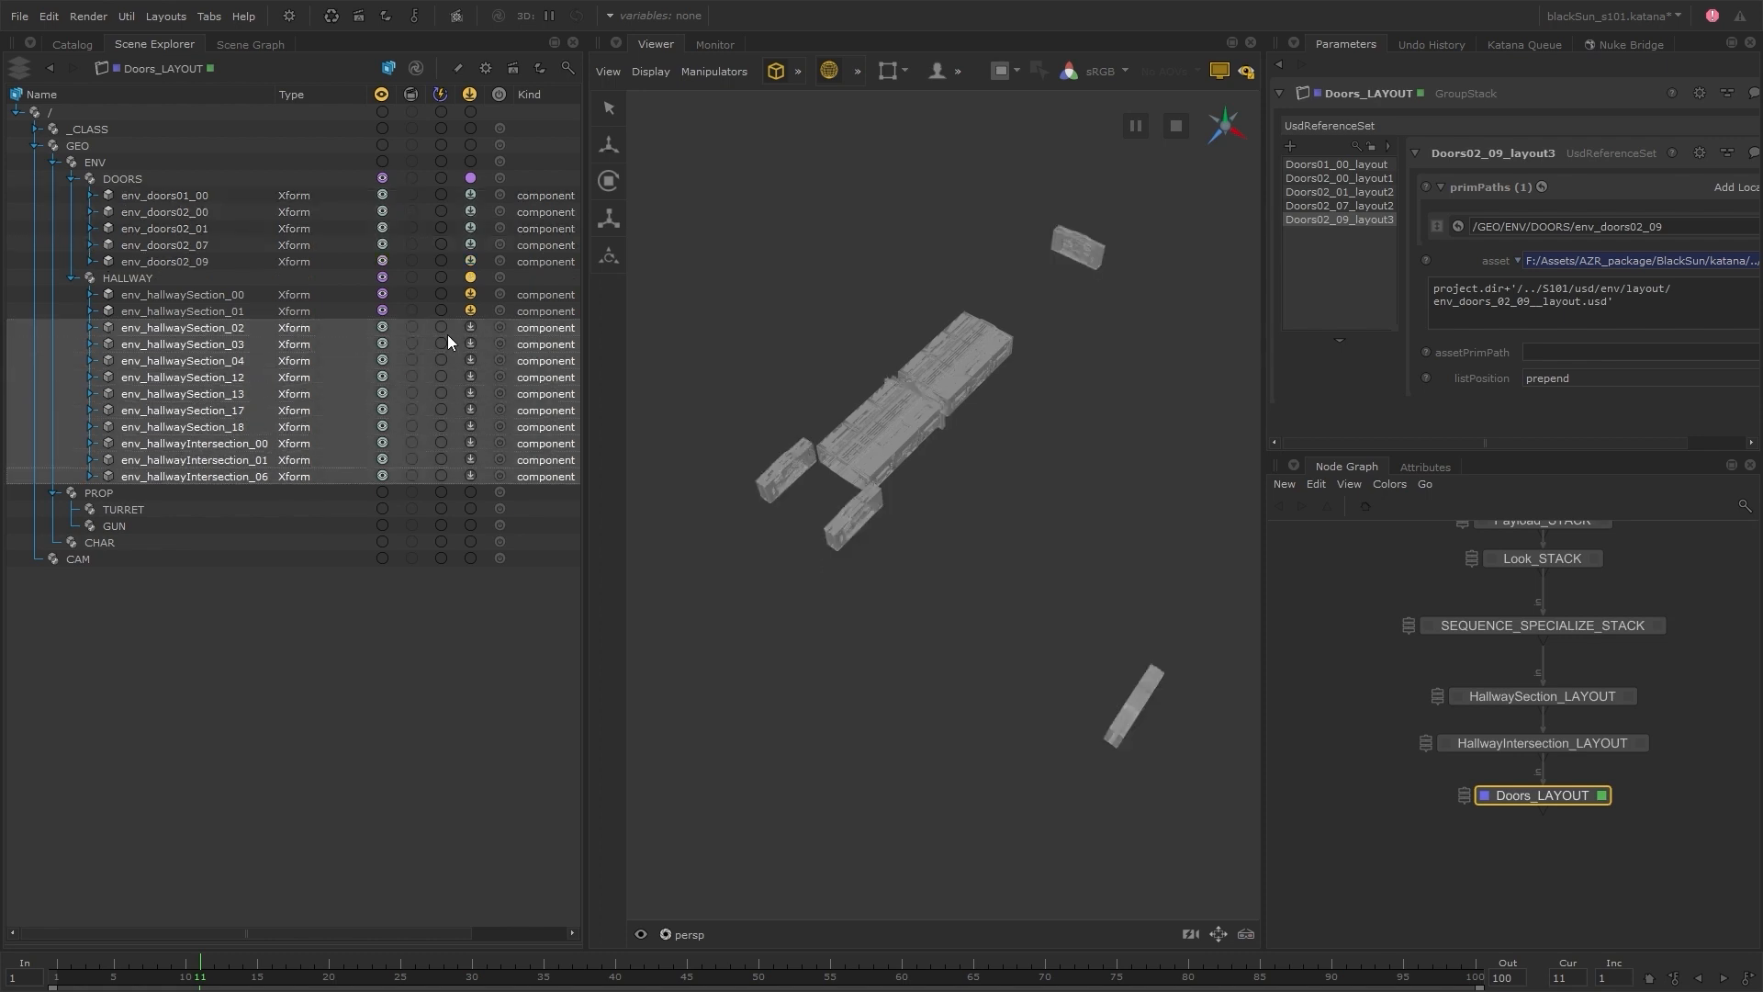
click(470, 323)
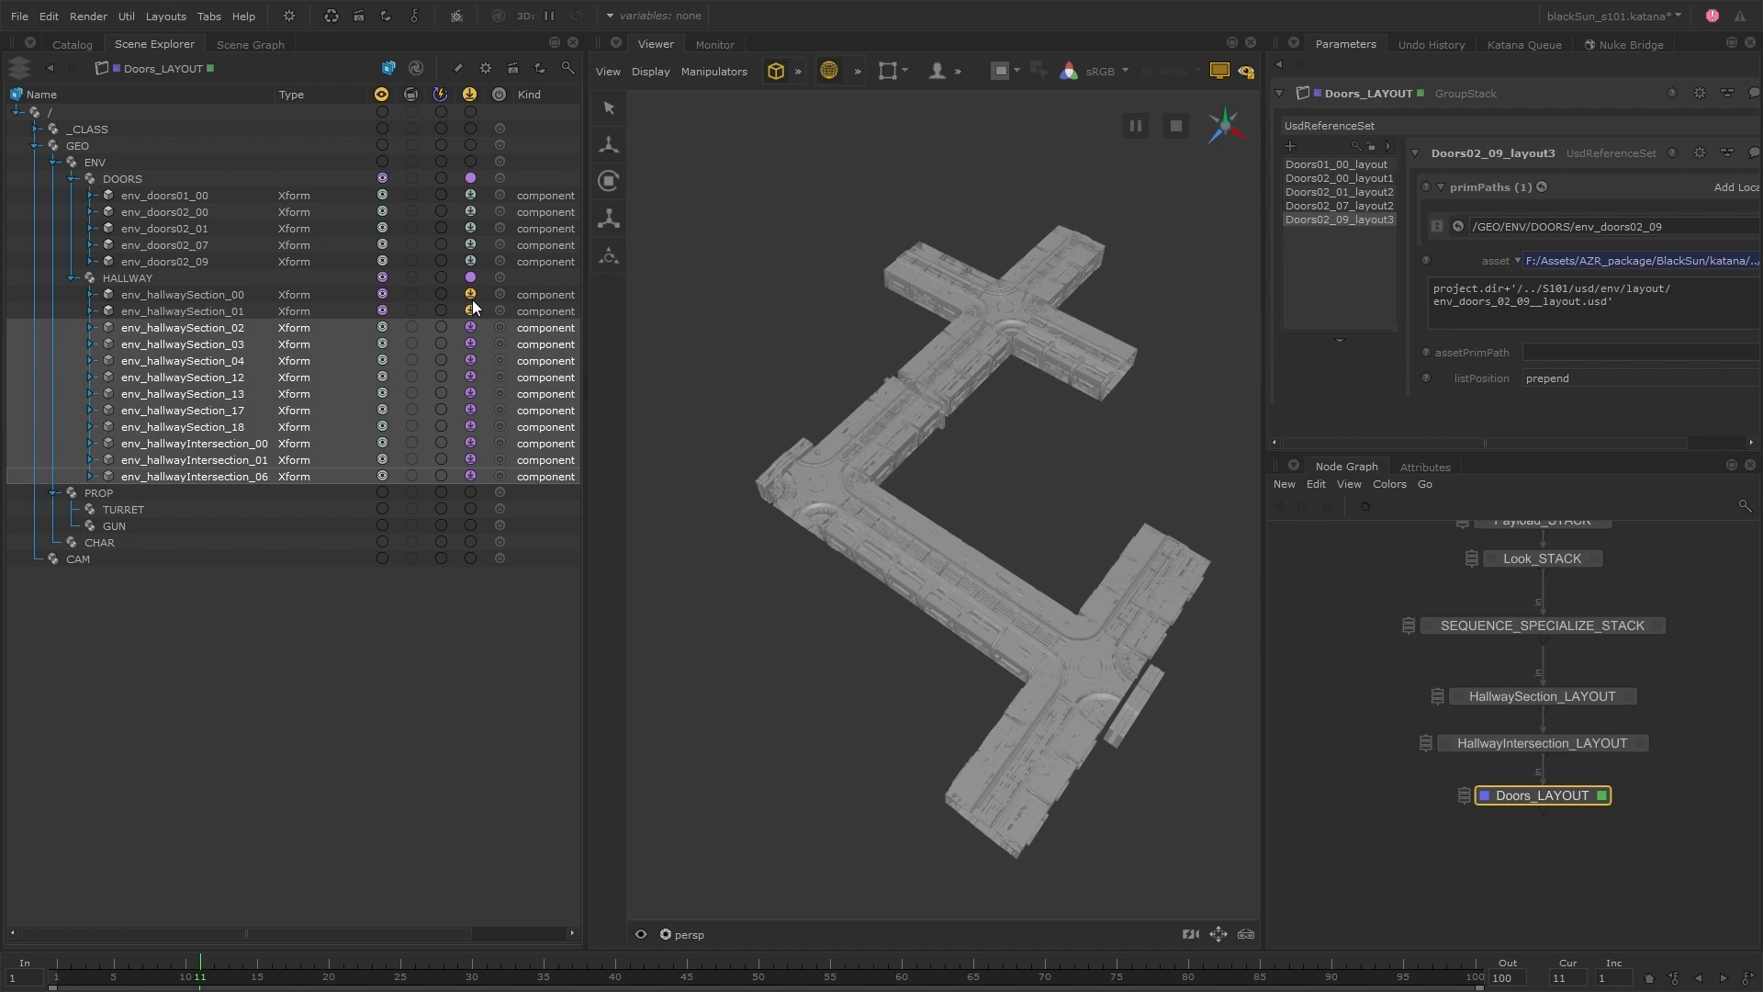
Switch the selected hallway components' payloads to Load None and back to Load All
right_click(471, 323)
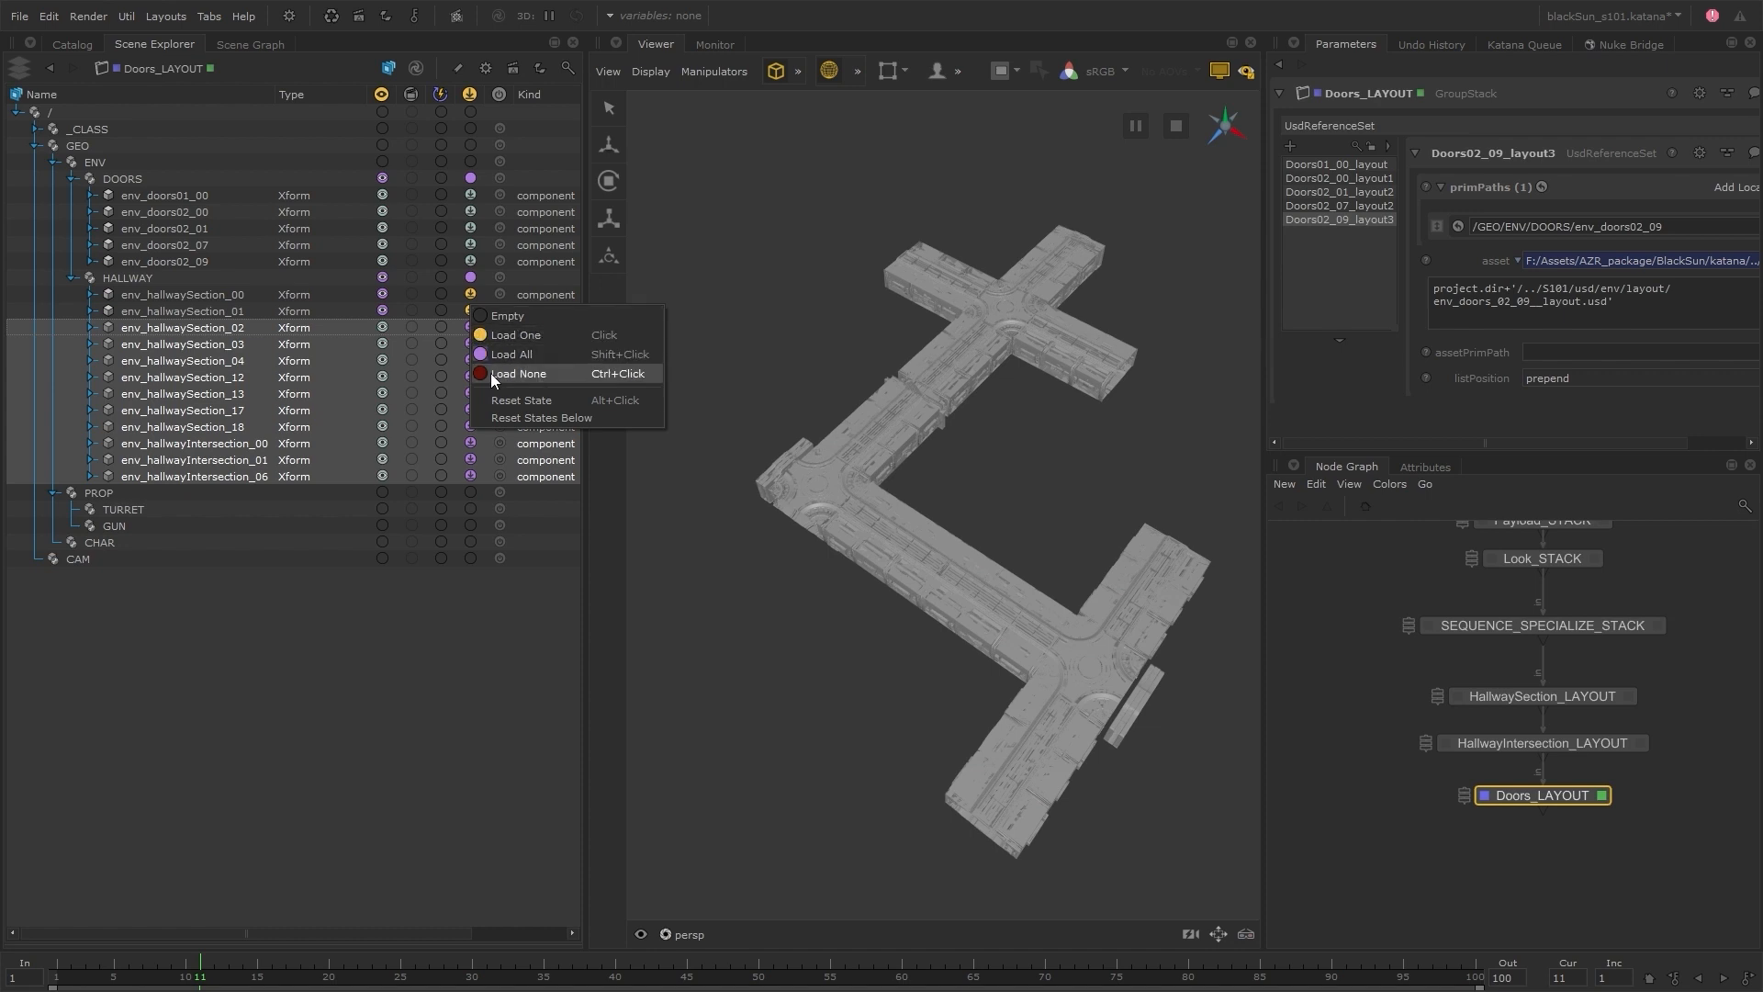
click(555, 376)
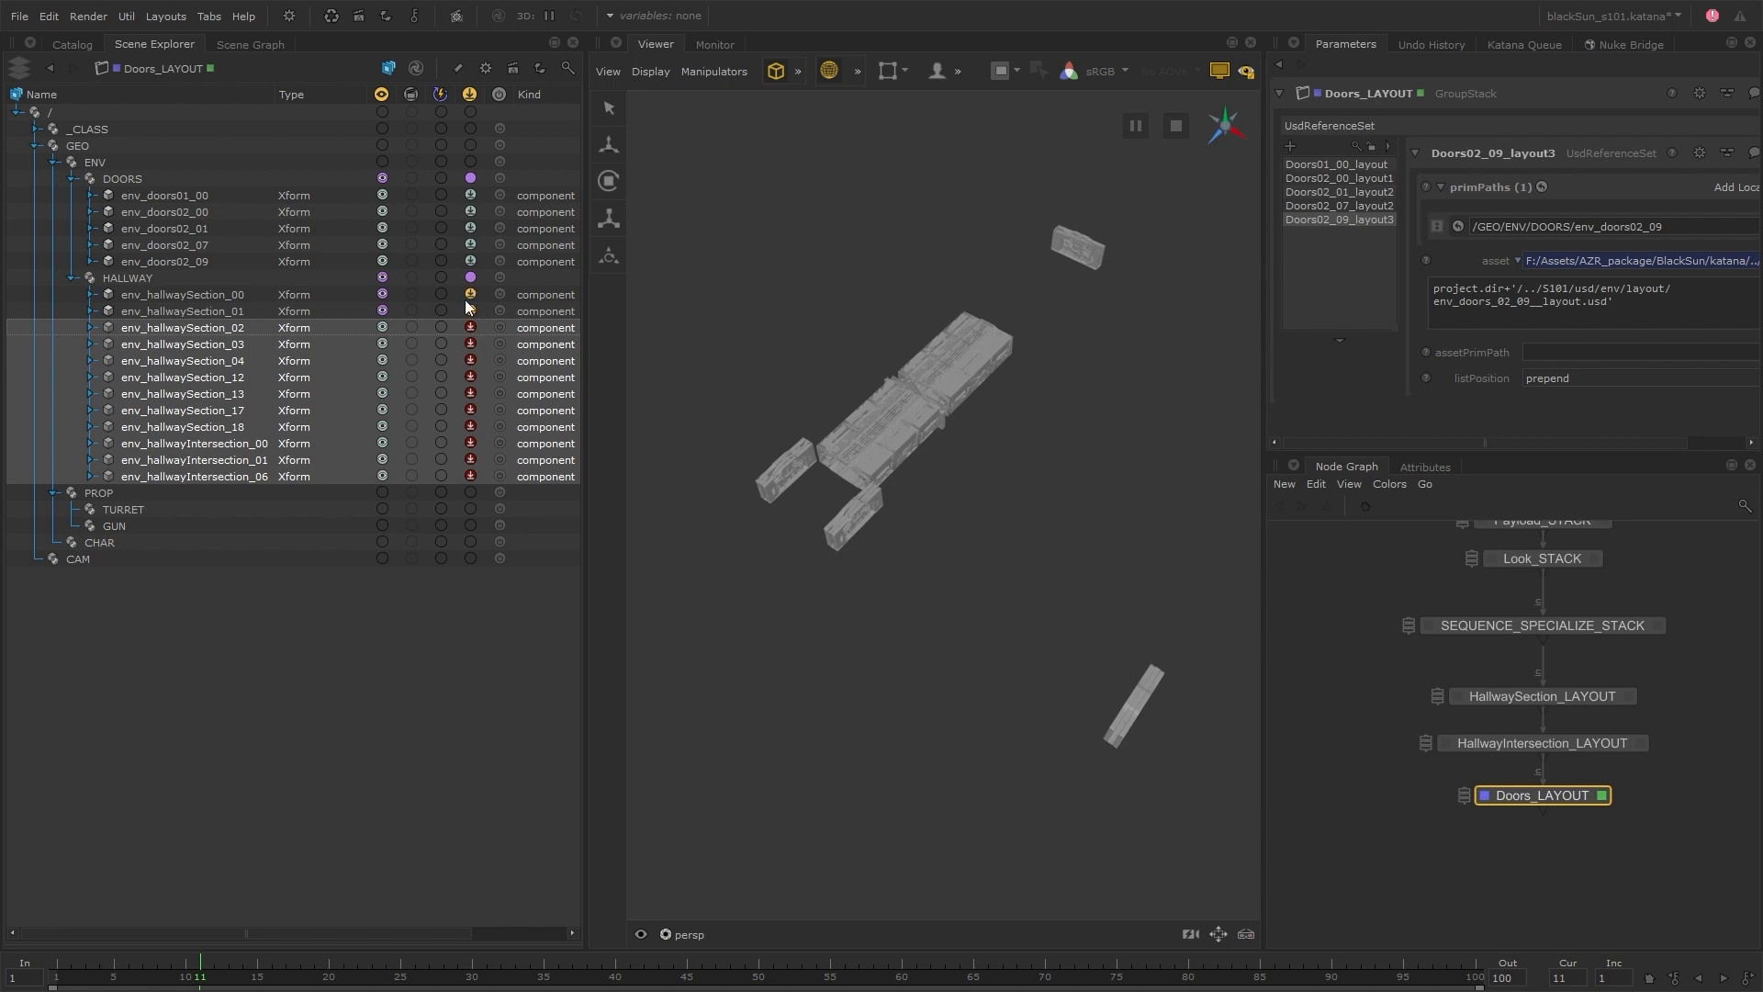
click(472, 328)
click(527, 357)
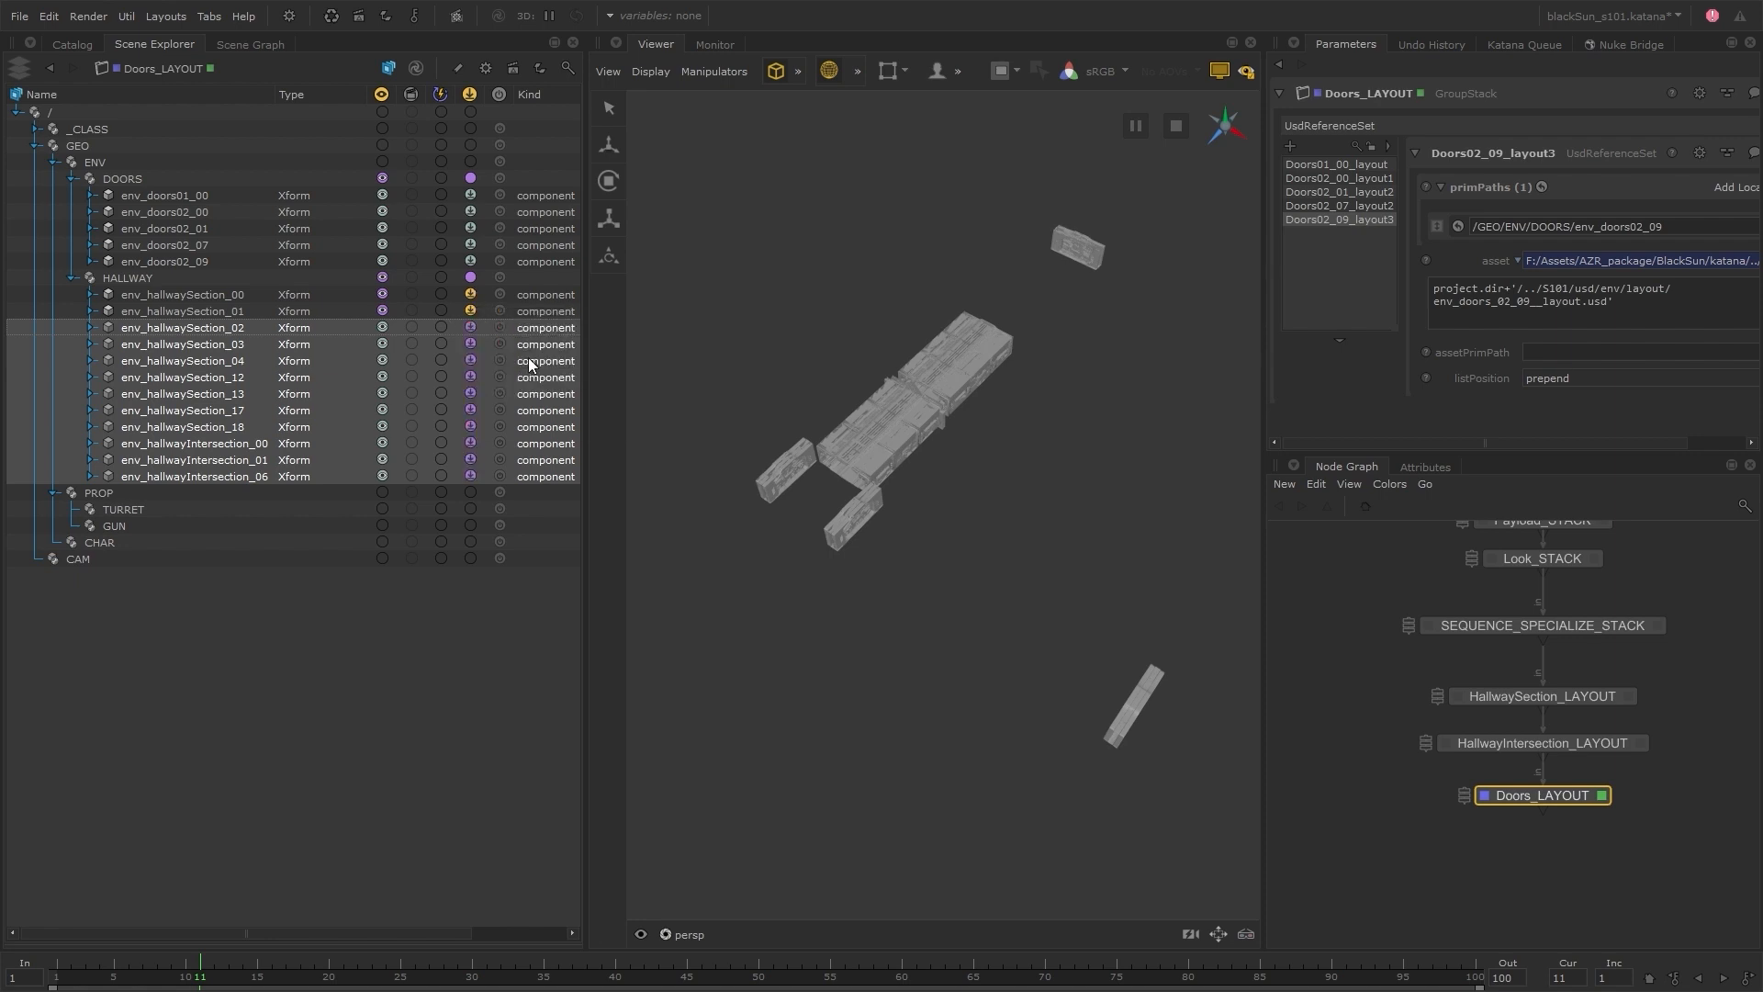
Reset the payload states of env_hallwaySection_02 and env_hallwaySection_03
click(268, 327)
shift+click(262, 344)
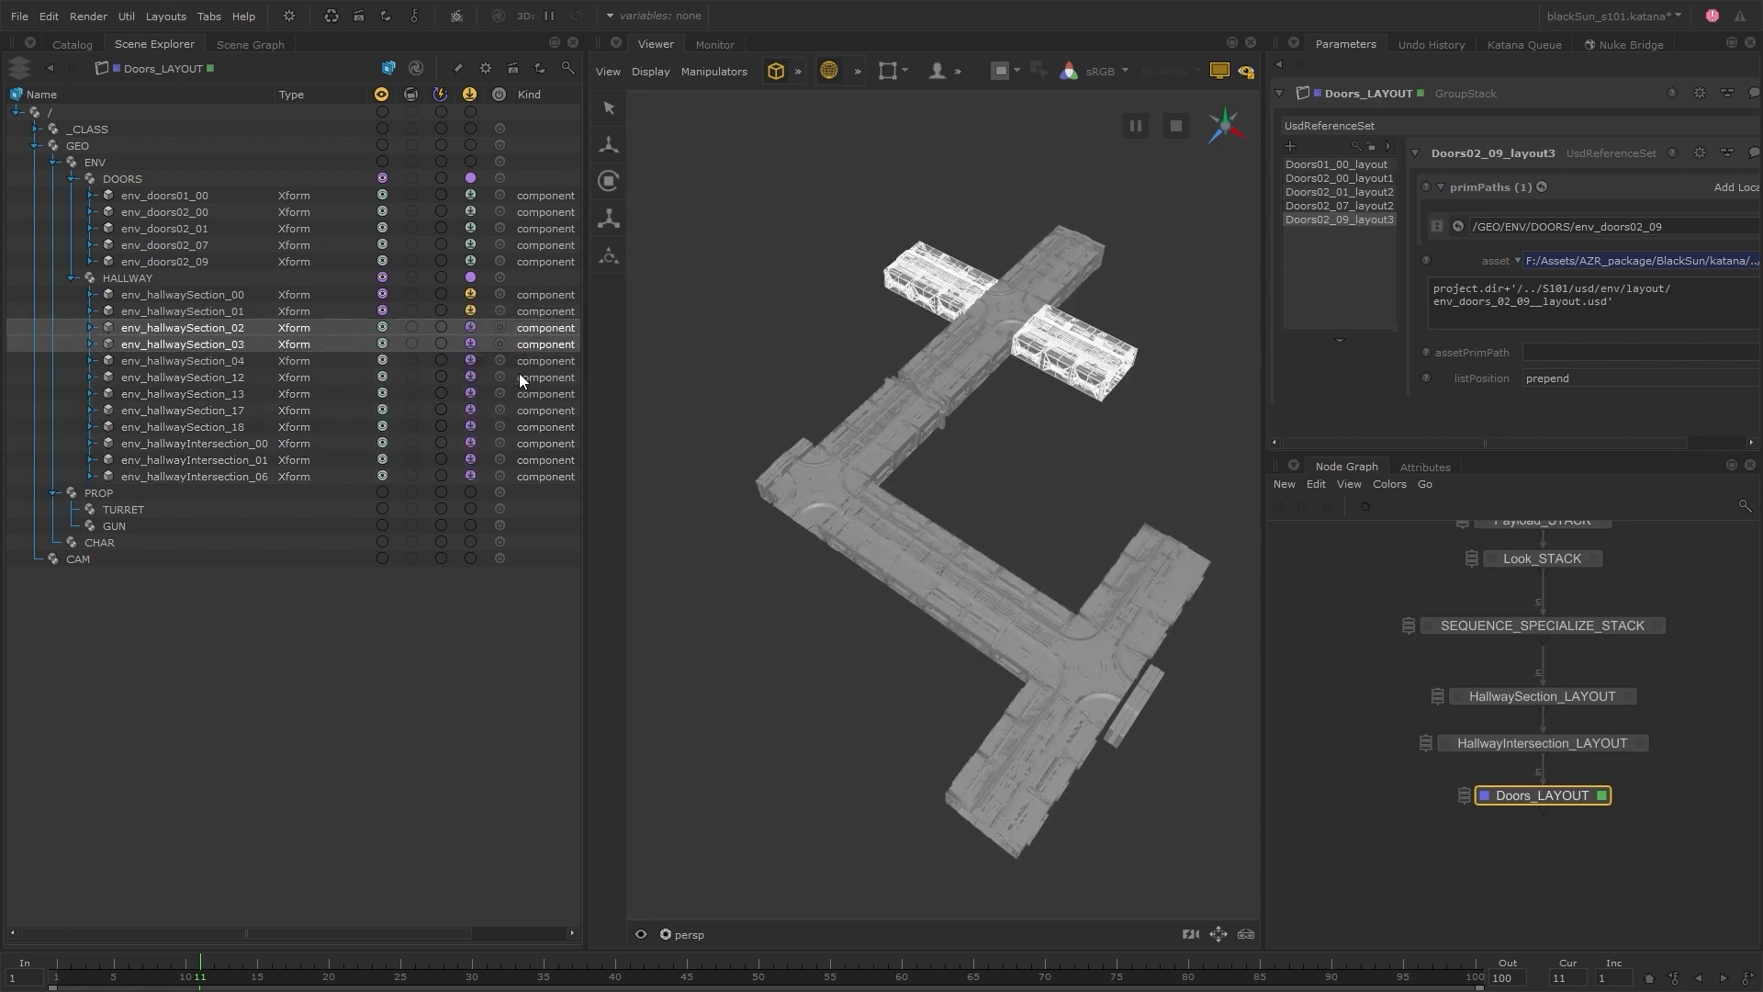
click(478, 334)
click(503, 319)
click(384, 327)
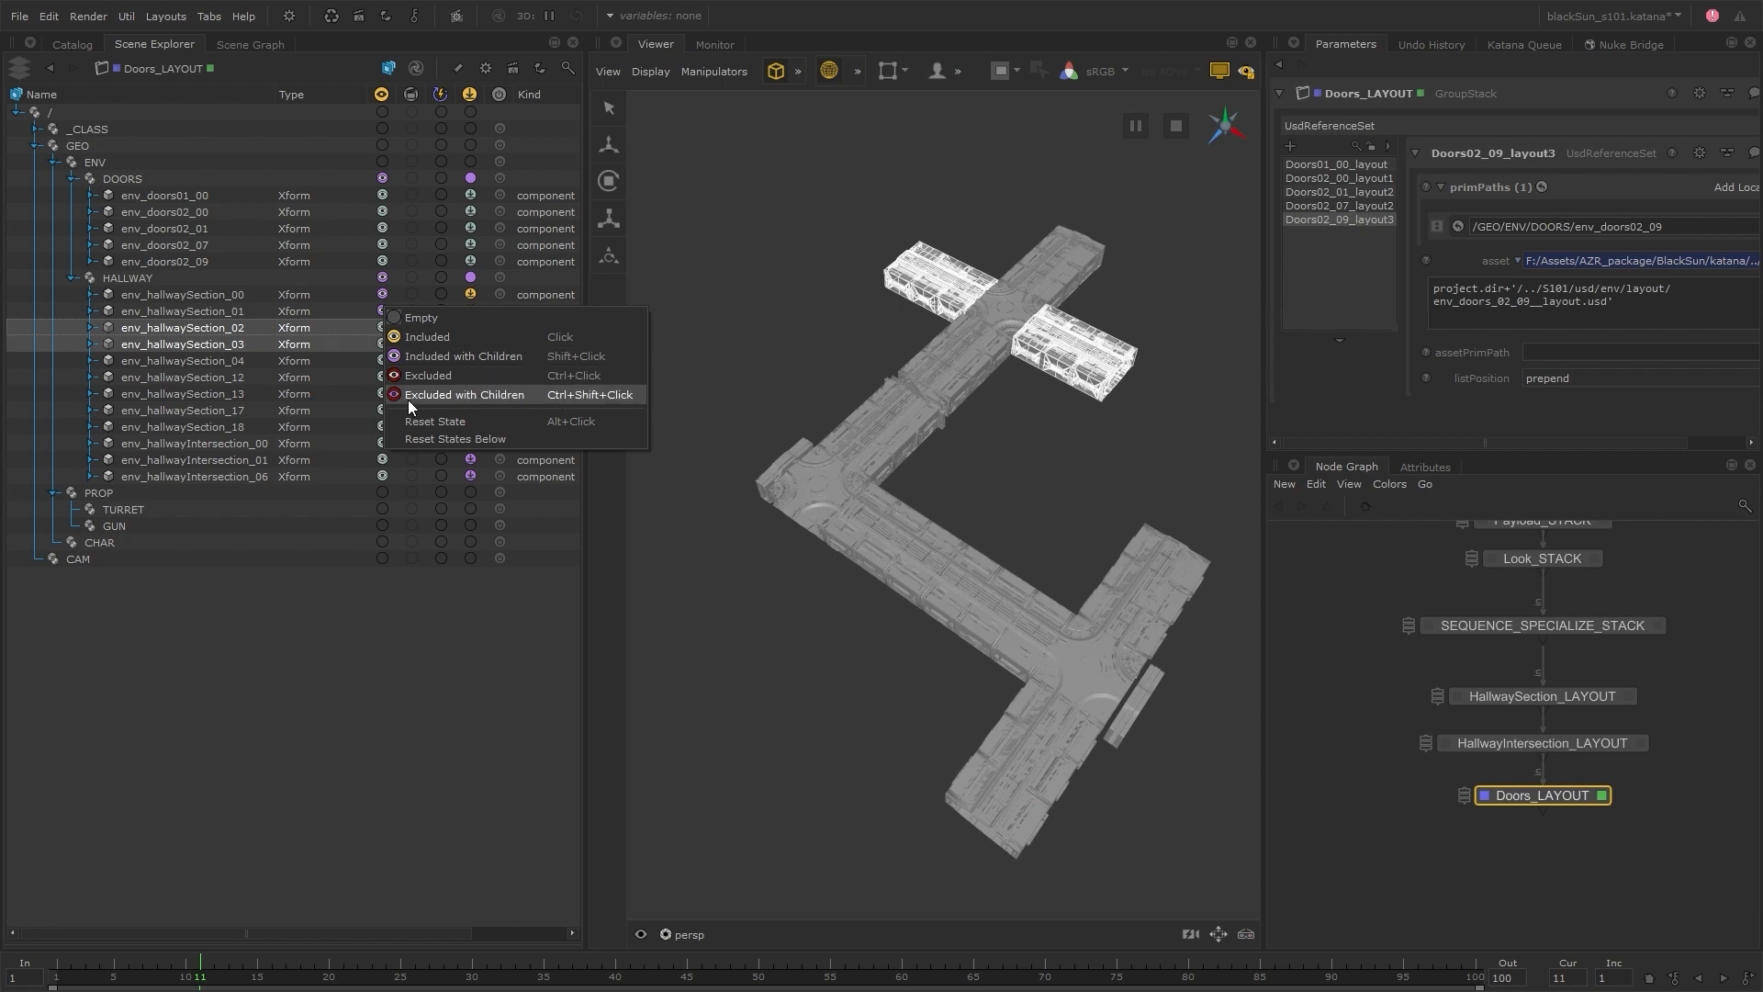
click(330, 331)
click(328, 327)
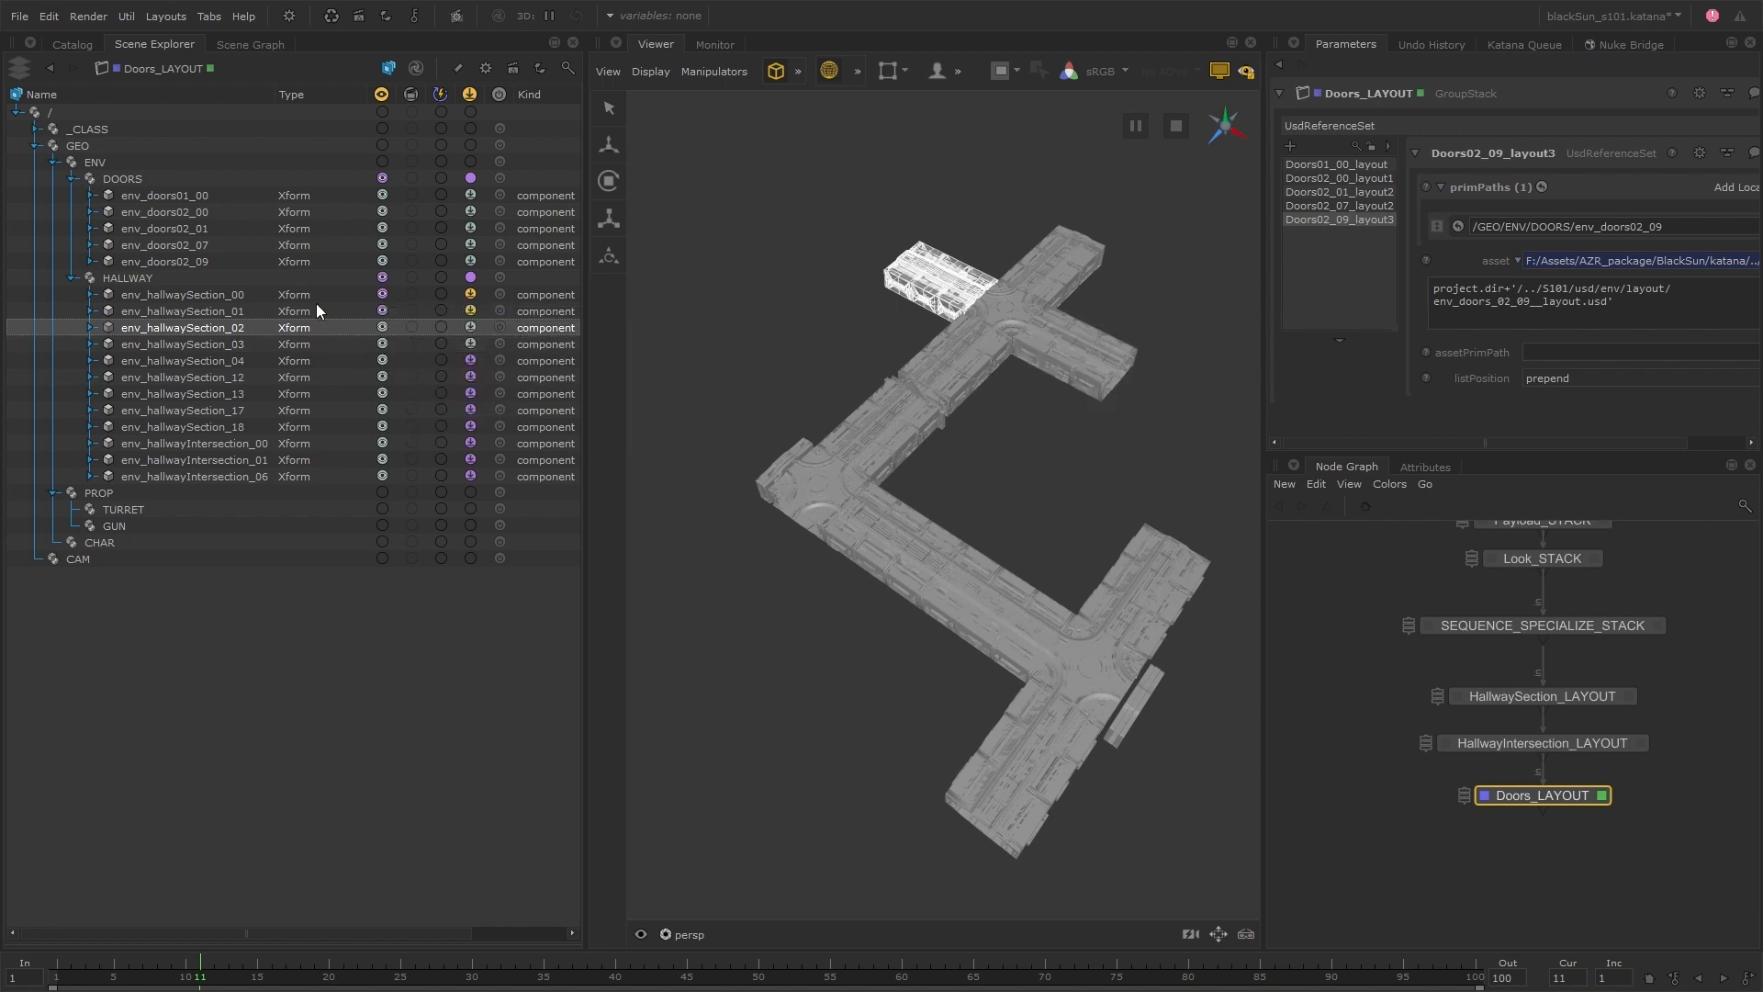
Reset the payload states of all hallway components and the Viewer visibility states of env_hallwaySection_00 and env_hallwaySection_01
drag(318, 296, 317, 472)
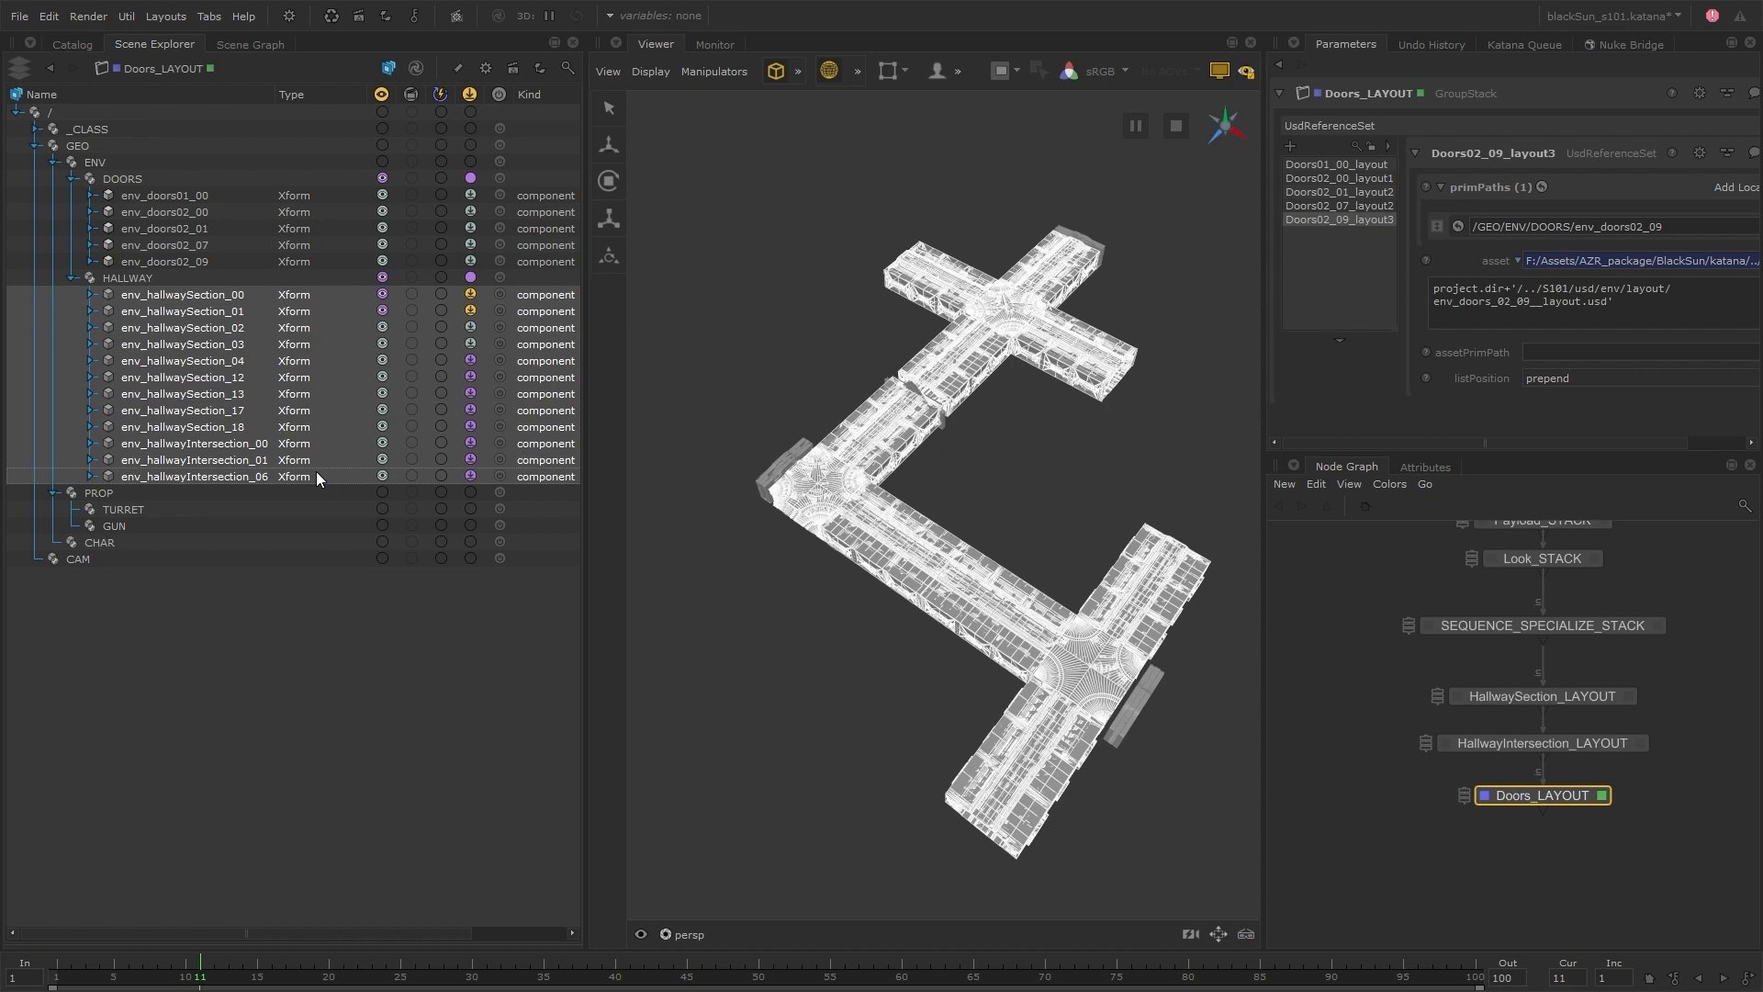
click(470, 475)
click(504, 472)
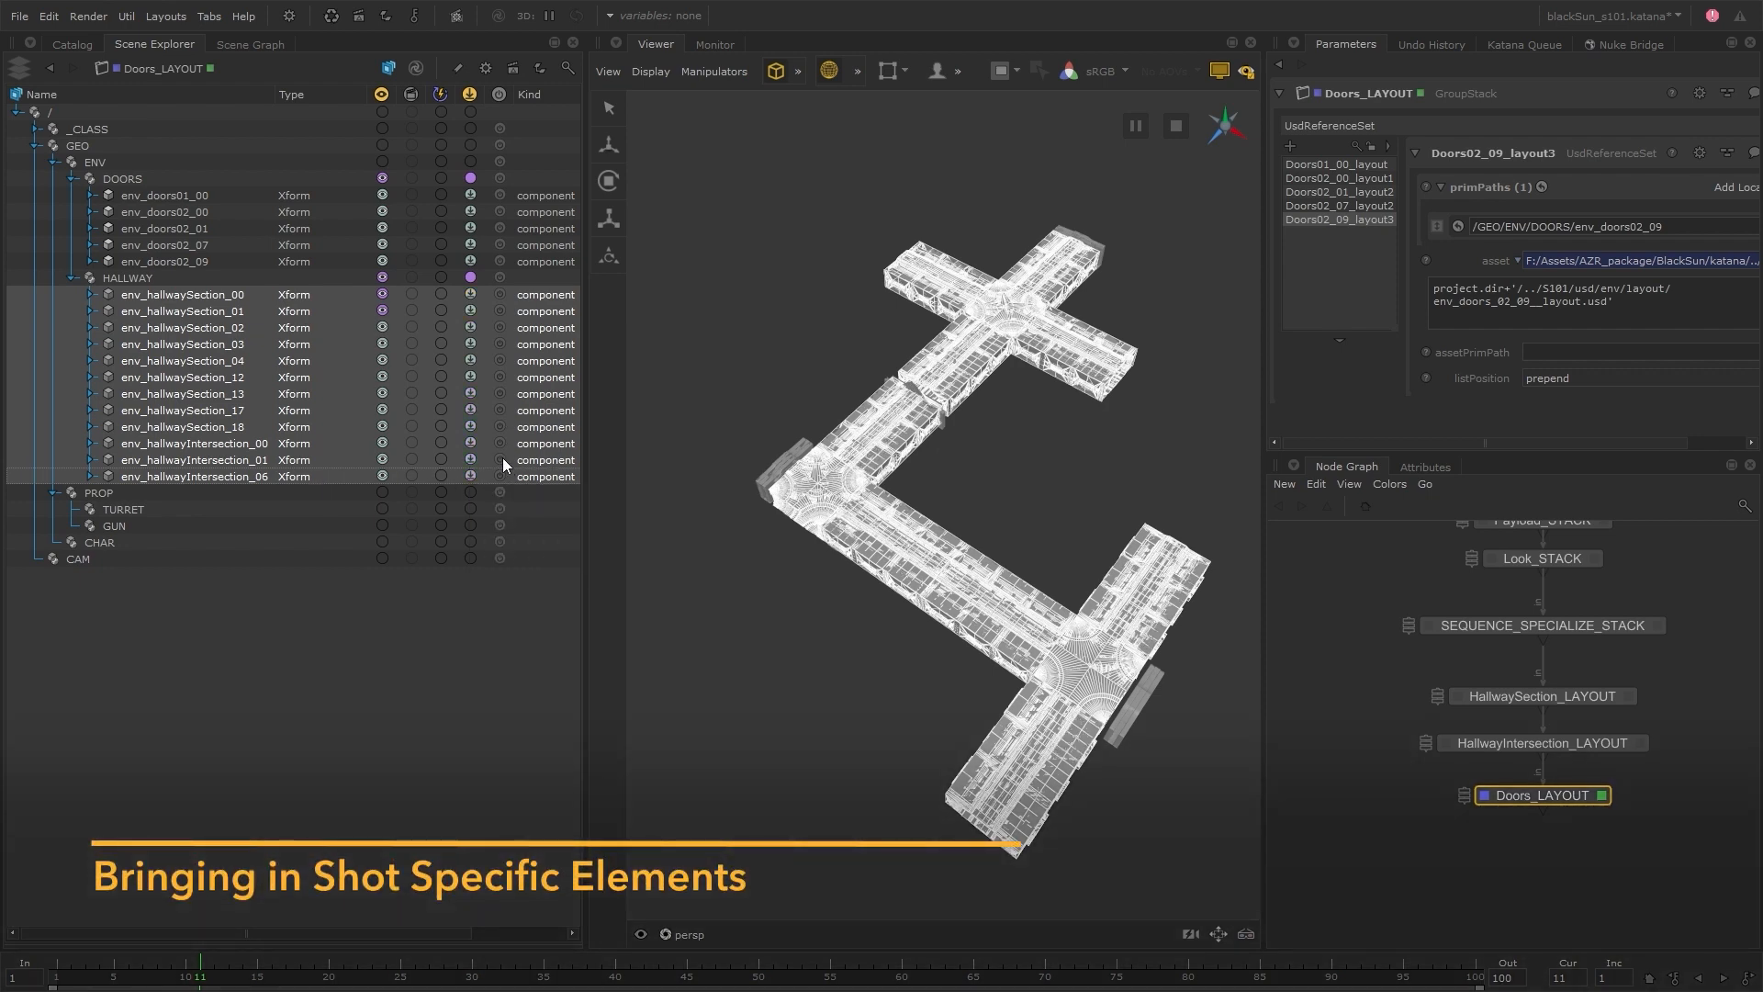
click(384, 290)
click(420, 283)
click(709, 331)
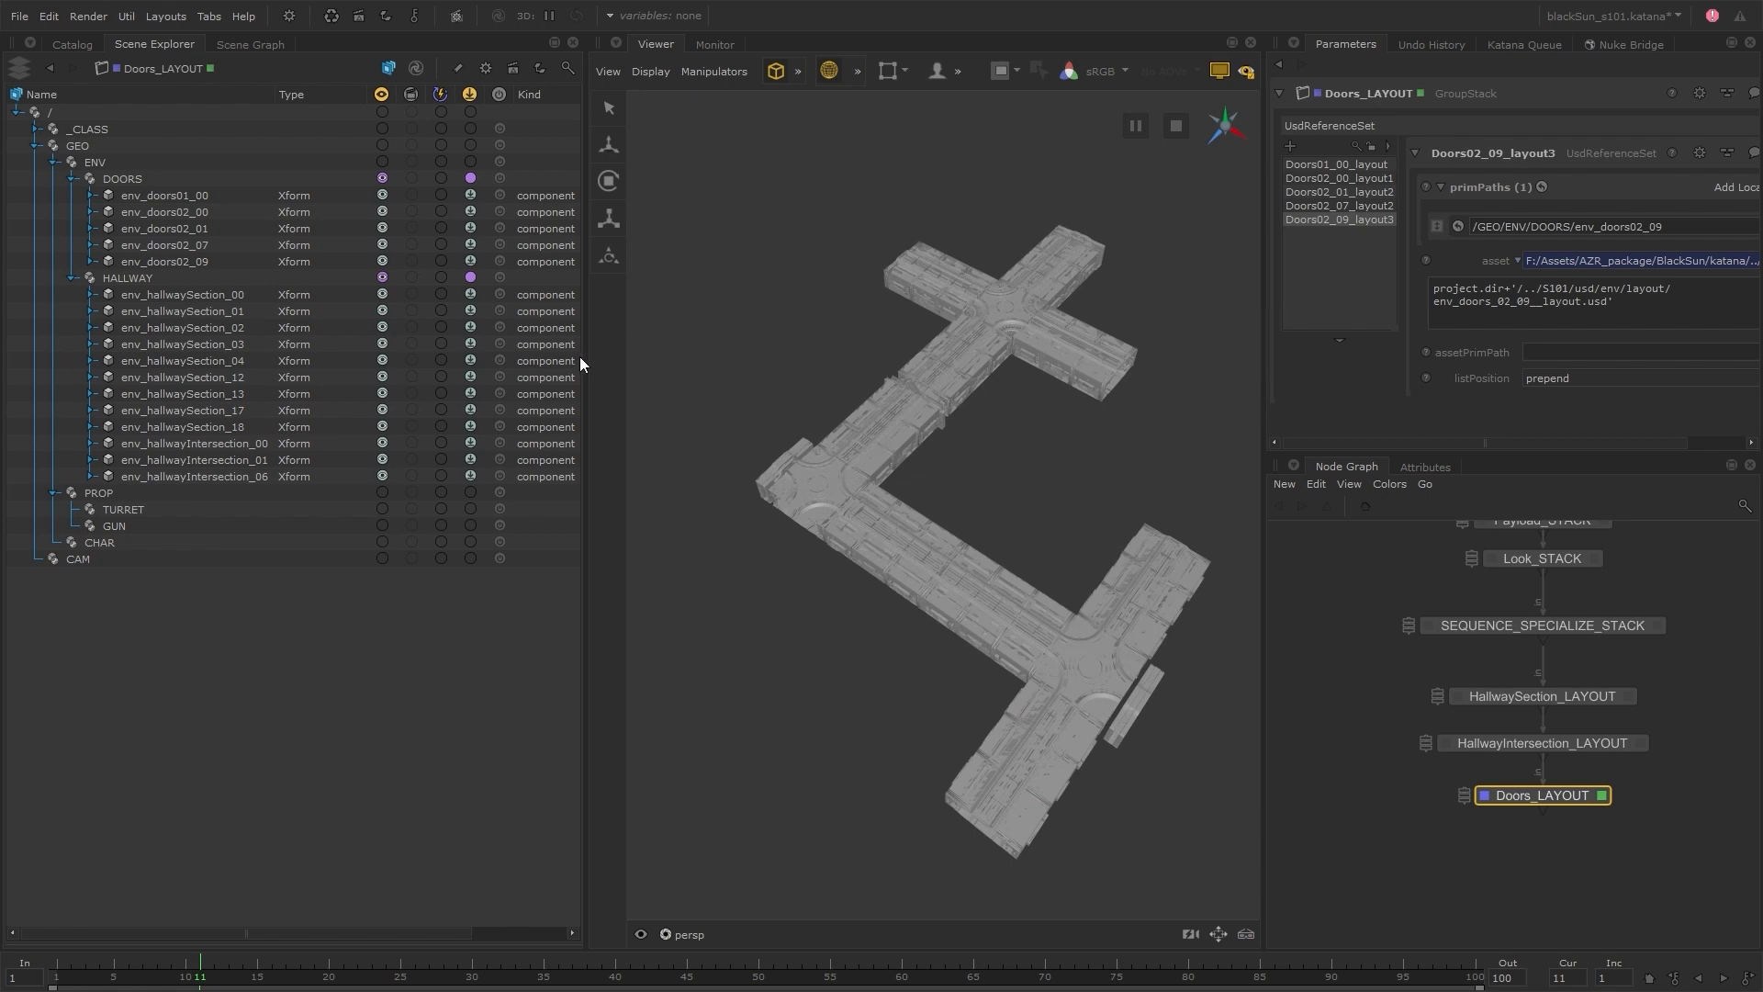
Narrow the Scene Explorer and Viewer areas, and enlarge the Node Graph to fit the whole node chain
drag(582, 354, 501, 377)
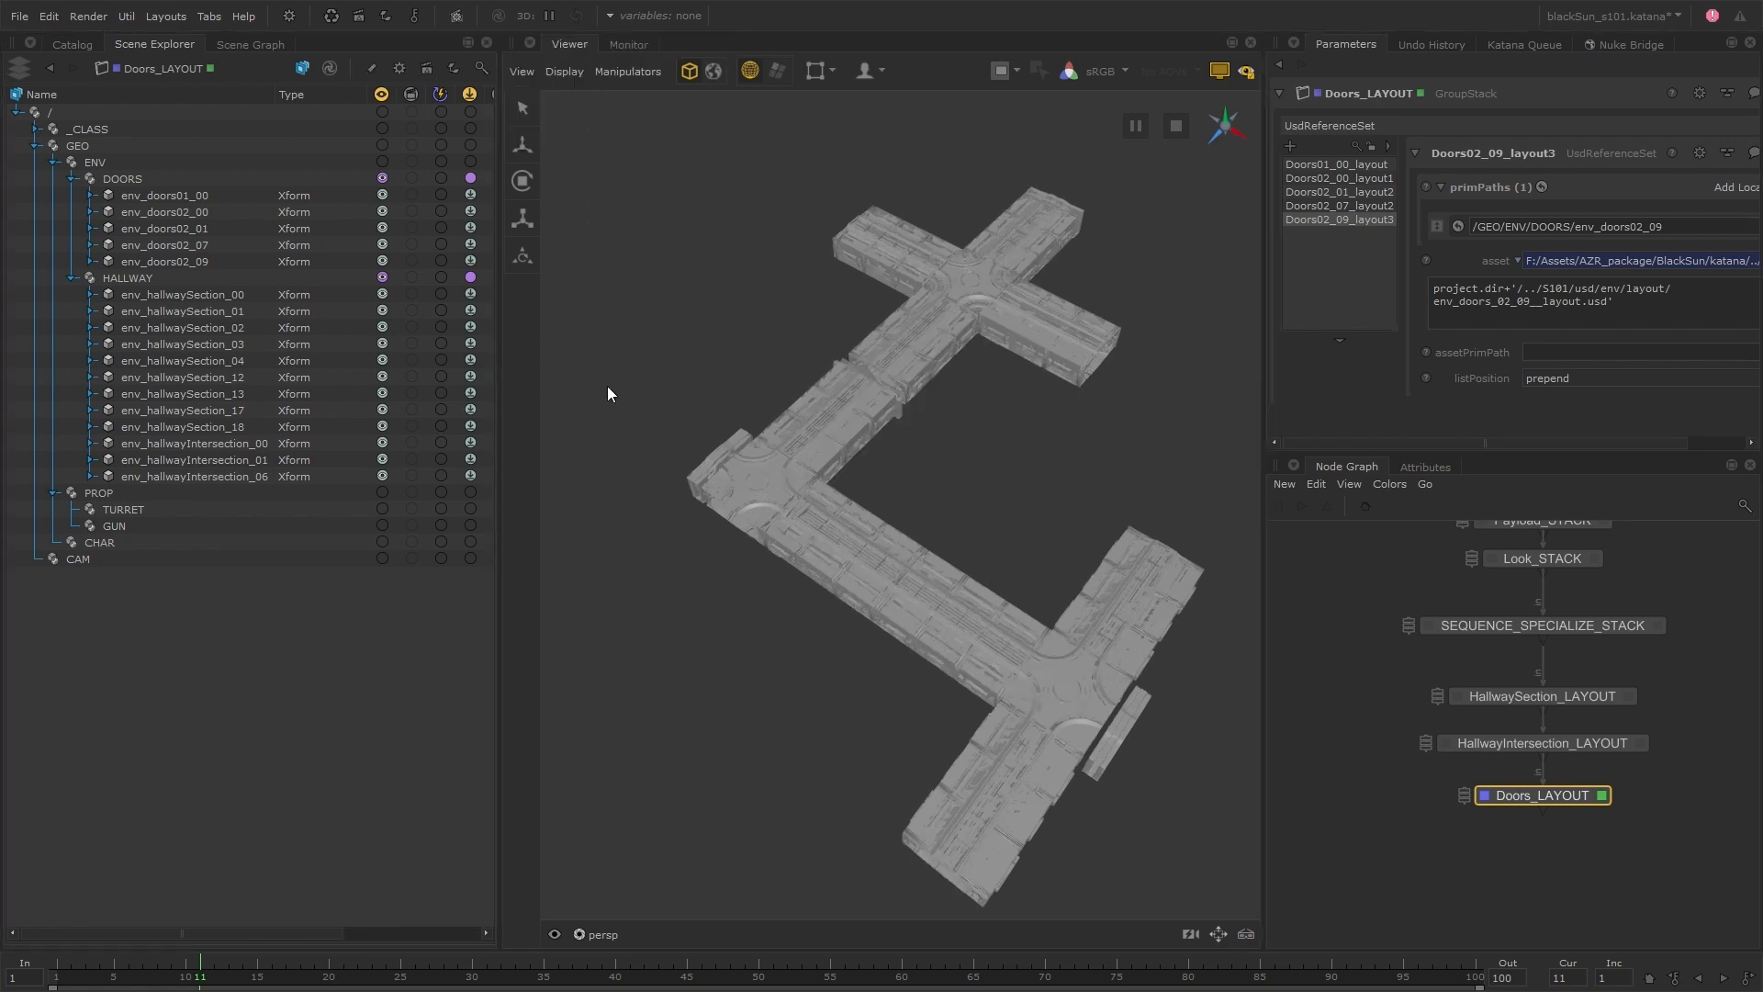
drag(1265, 432, 1146, 433)
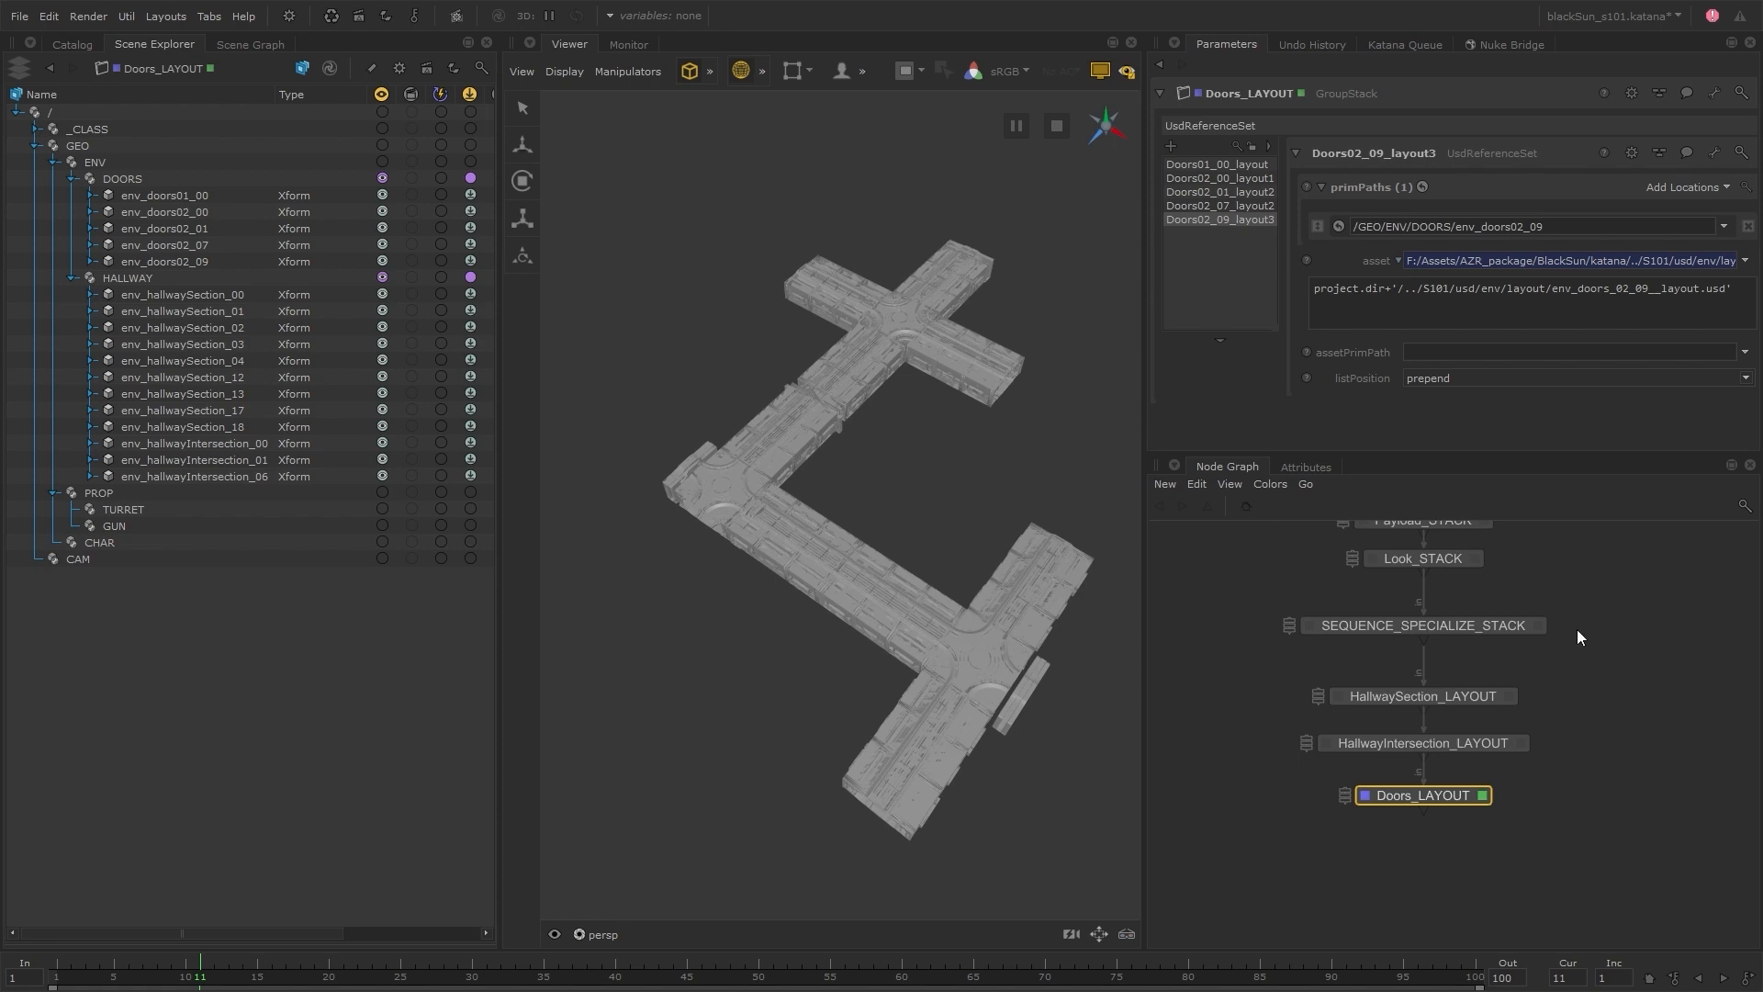
middle_drag(1581, 638, 1617, 739)
drag(1534, 451, 1517, 313)
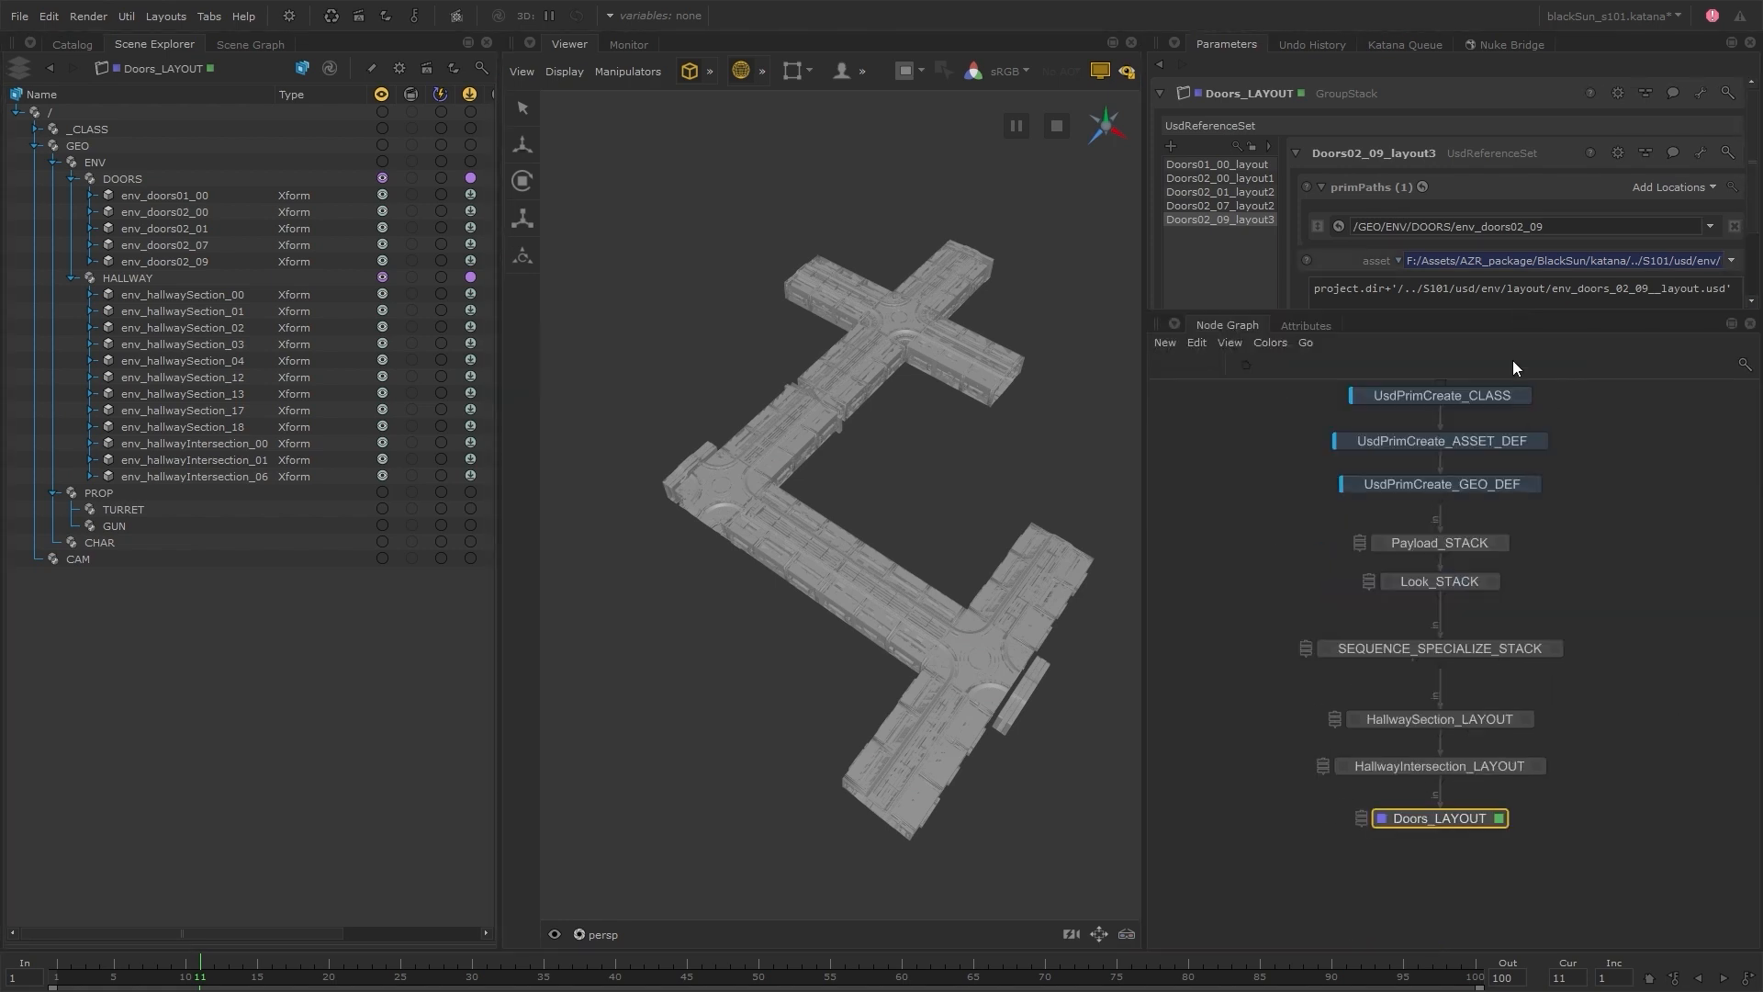
scroll(1605, 595, down, 3)
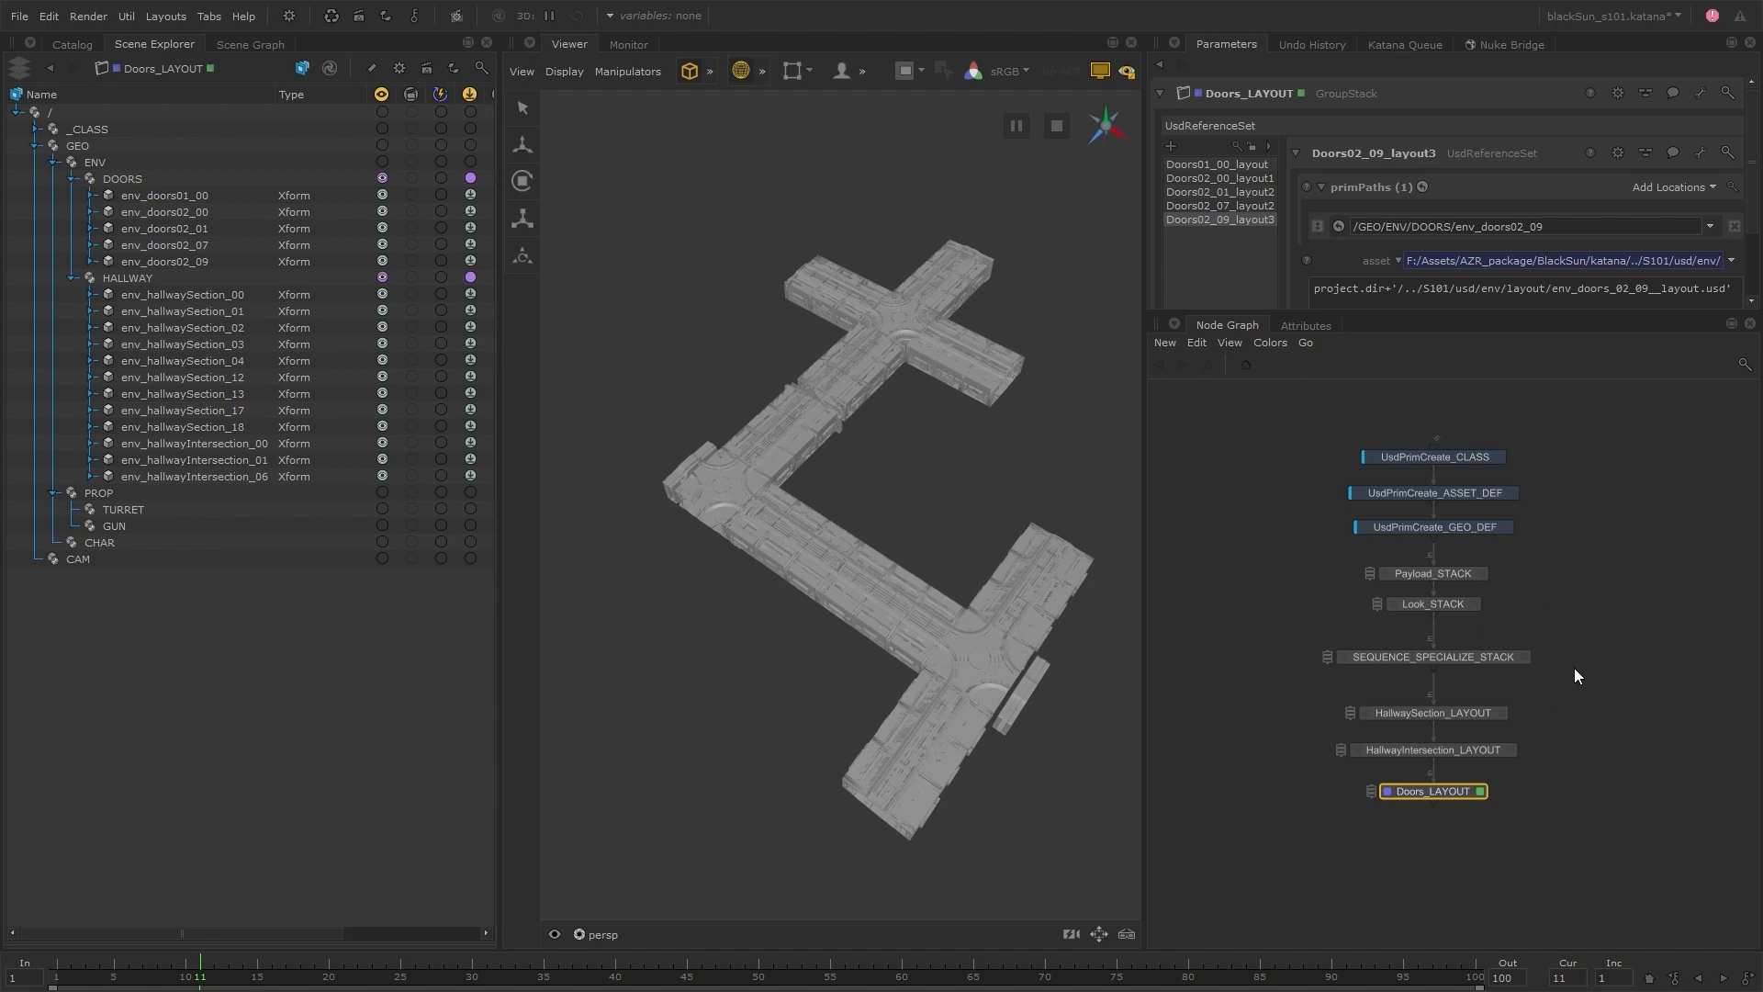
Frame the three UsdPrimCreate nodes with a brown backdrop titled "Hierarchy Setup" at font scale 2, and move the group up
middle_drag(1573, 668, 1582, 690)
key(Tab)
text(b)
key(Return)
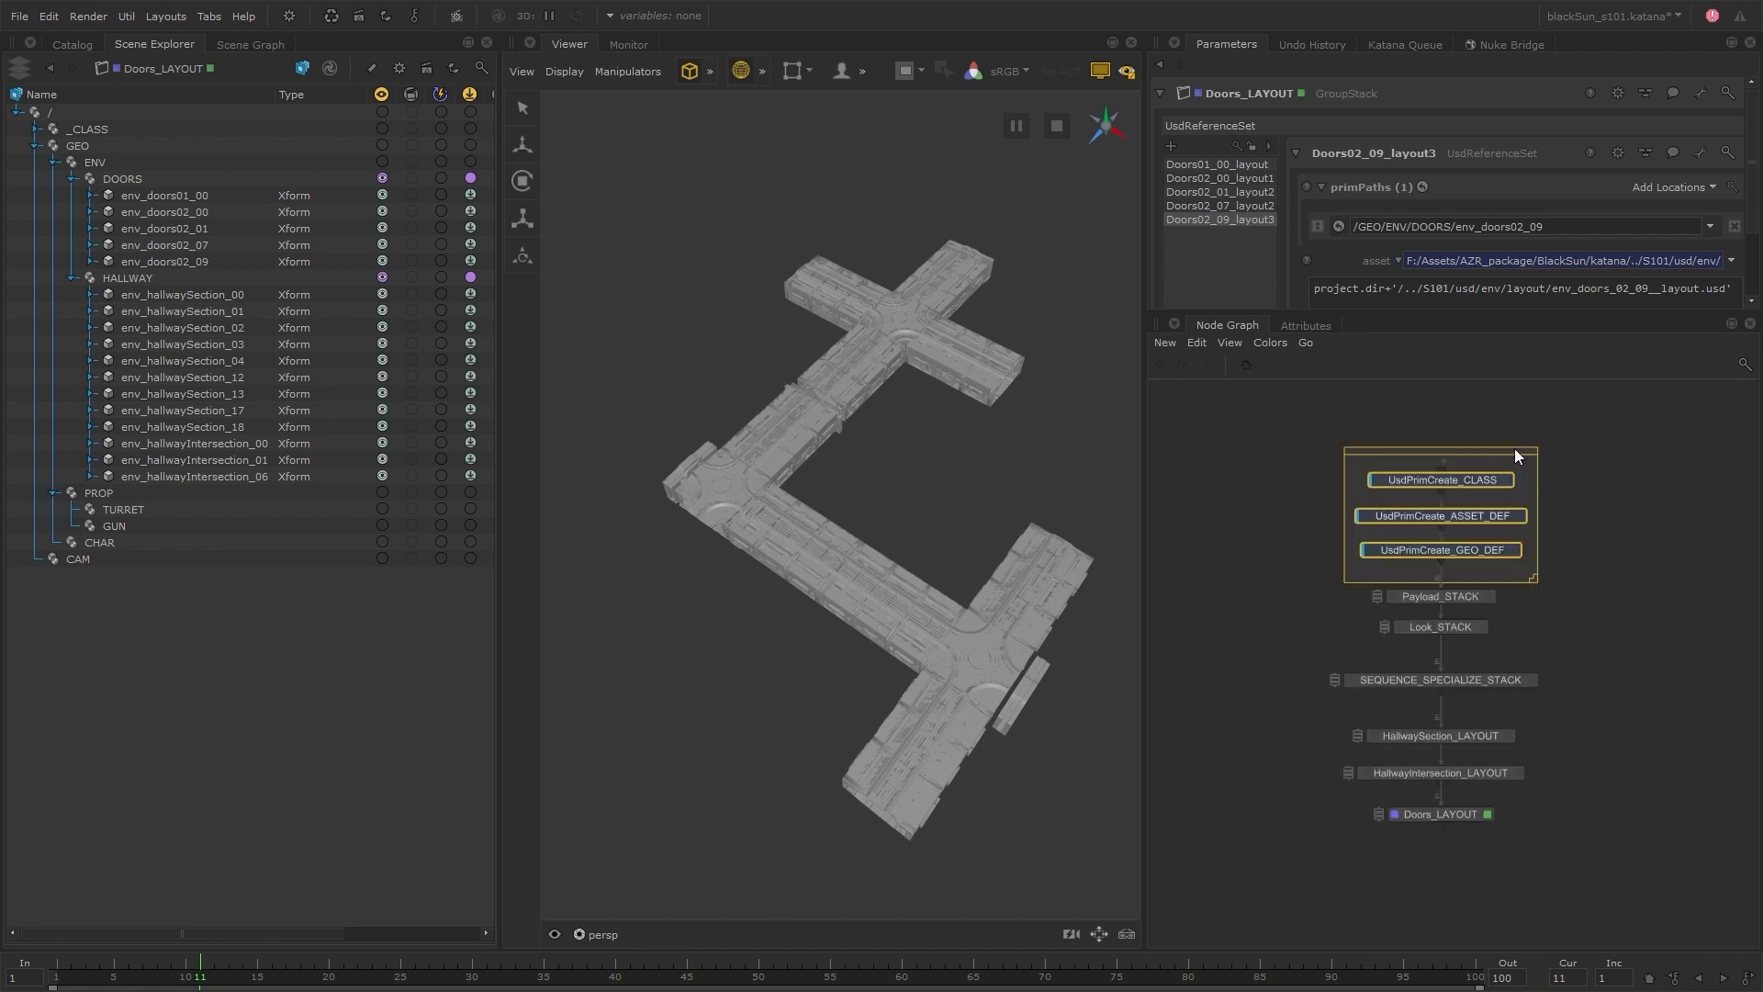
double_click(1514, 448)
text(Hierarchy Setup)
click(817, 519)
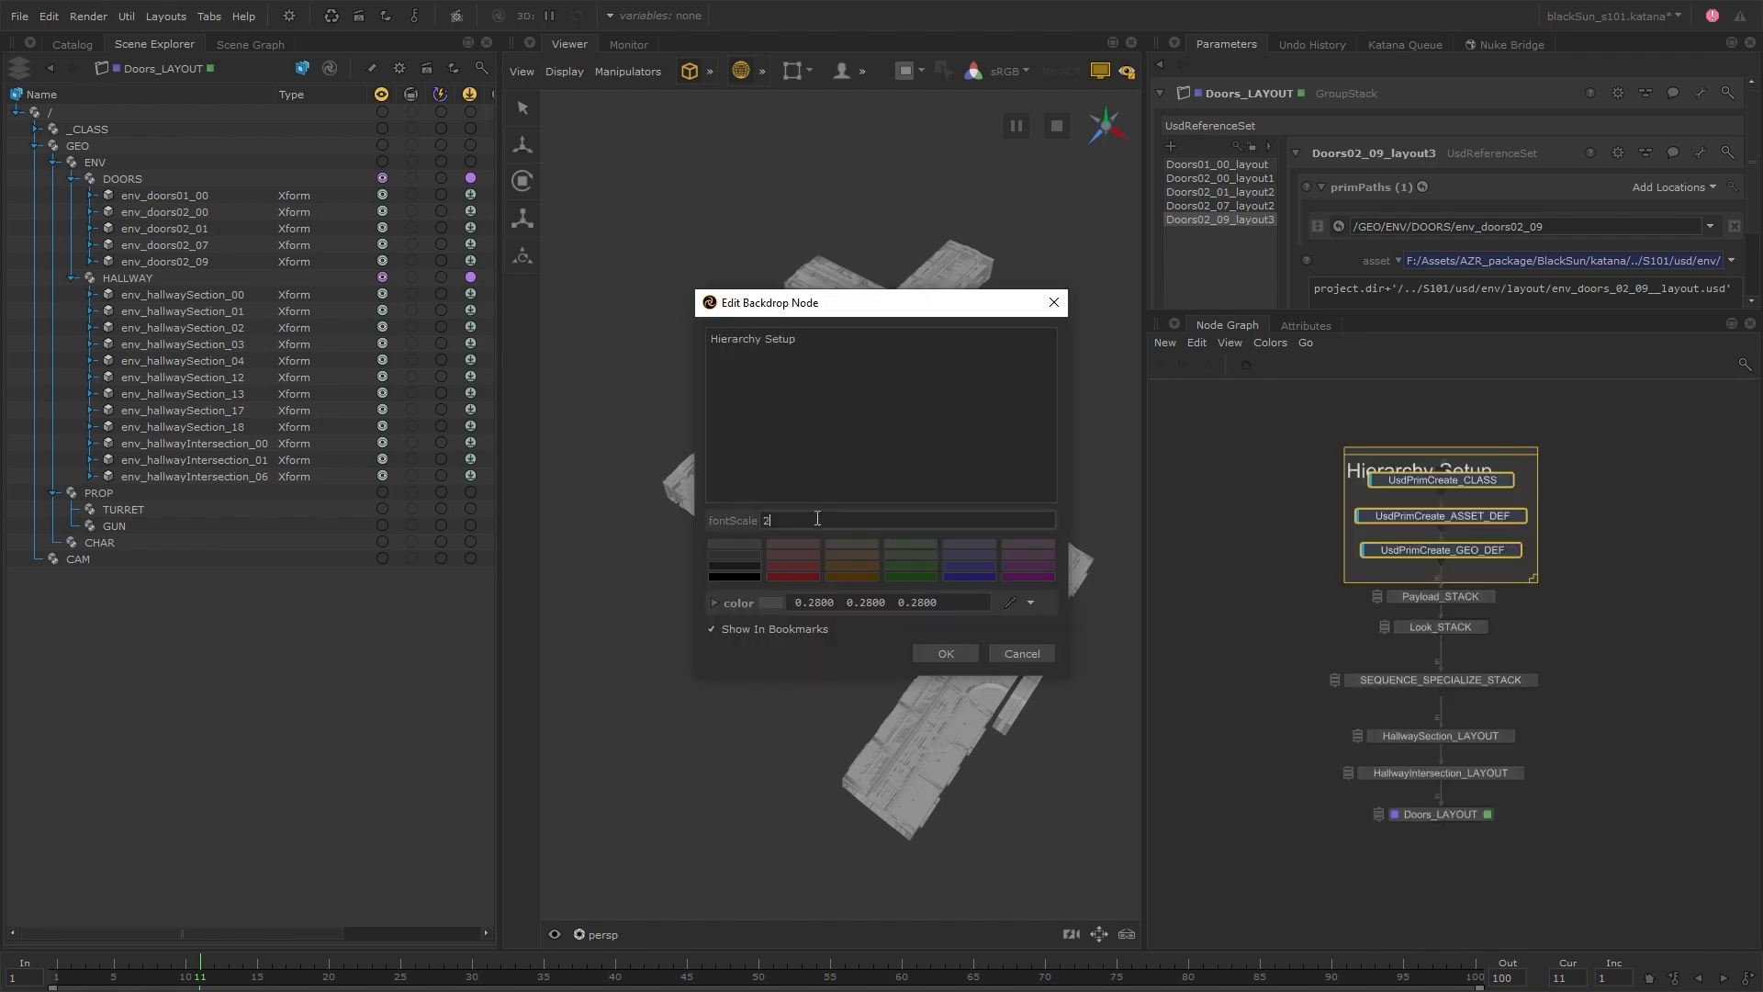
click(945, 653)
drag(1508, 431, 1507, 349)
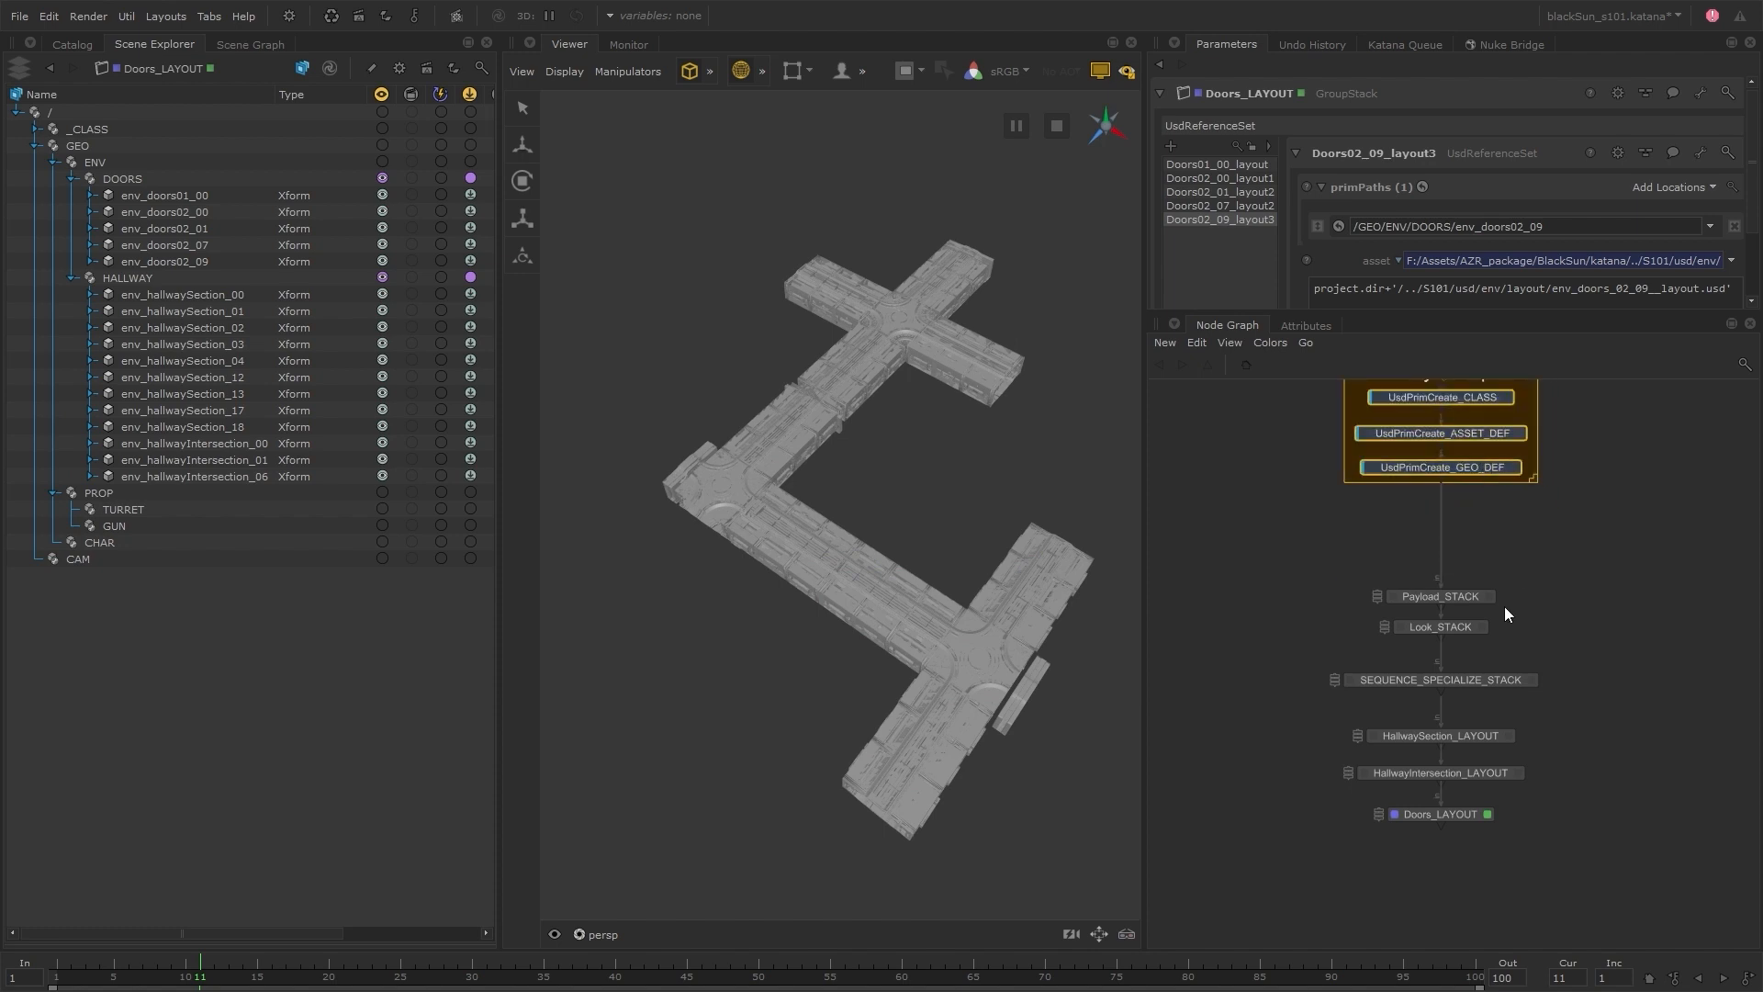
Move SEQUENCE_SPECIALIZE_STACK closer to Look_STACK and add a backdrop around it, Look_STACK and Payload_STACK
drag(1504, 680, 1504, 656)
drag(1357, 573, 1546, 703)
key(Tab)
text(b)
key(Return)
Title the backdrop around the payload, look and specialize stacks "Assets In" in brown at font scale 2, and move the group up
double_click(1506, 637)
text(Assets In)
click(852, 575)
double_click(854, 521)
text(2)
click(946, 653)
click(1579, 547)
drag(1539, 568, 1537, 535)
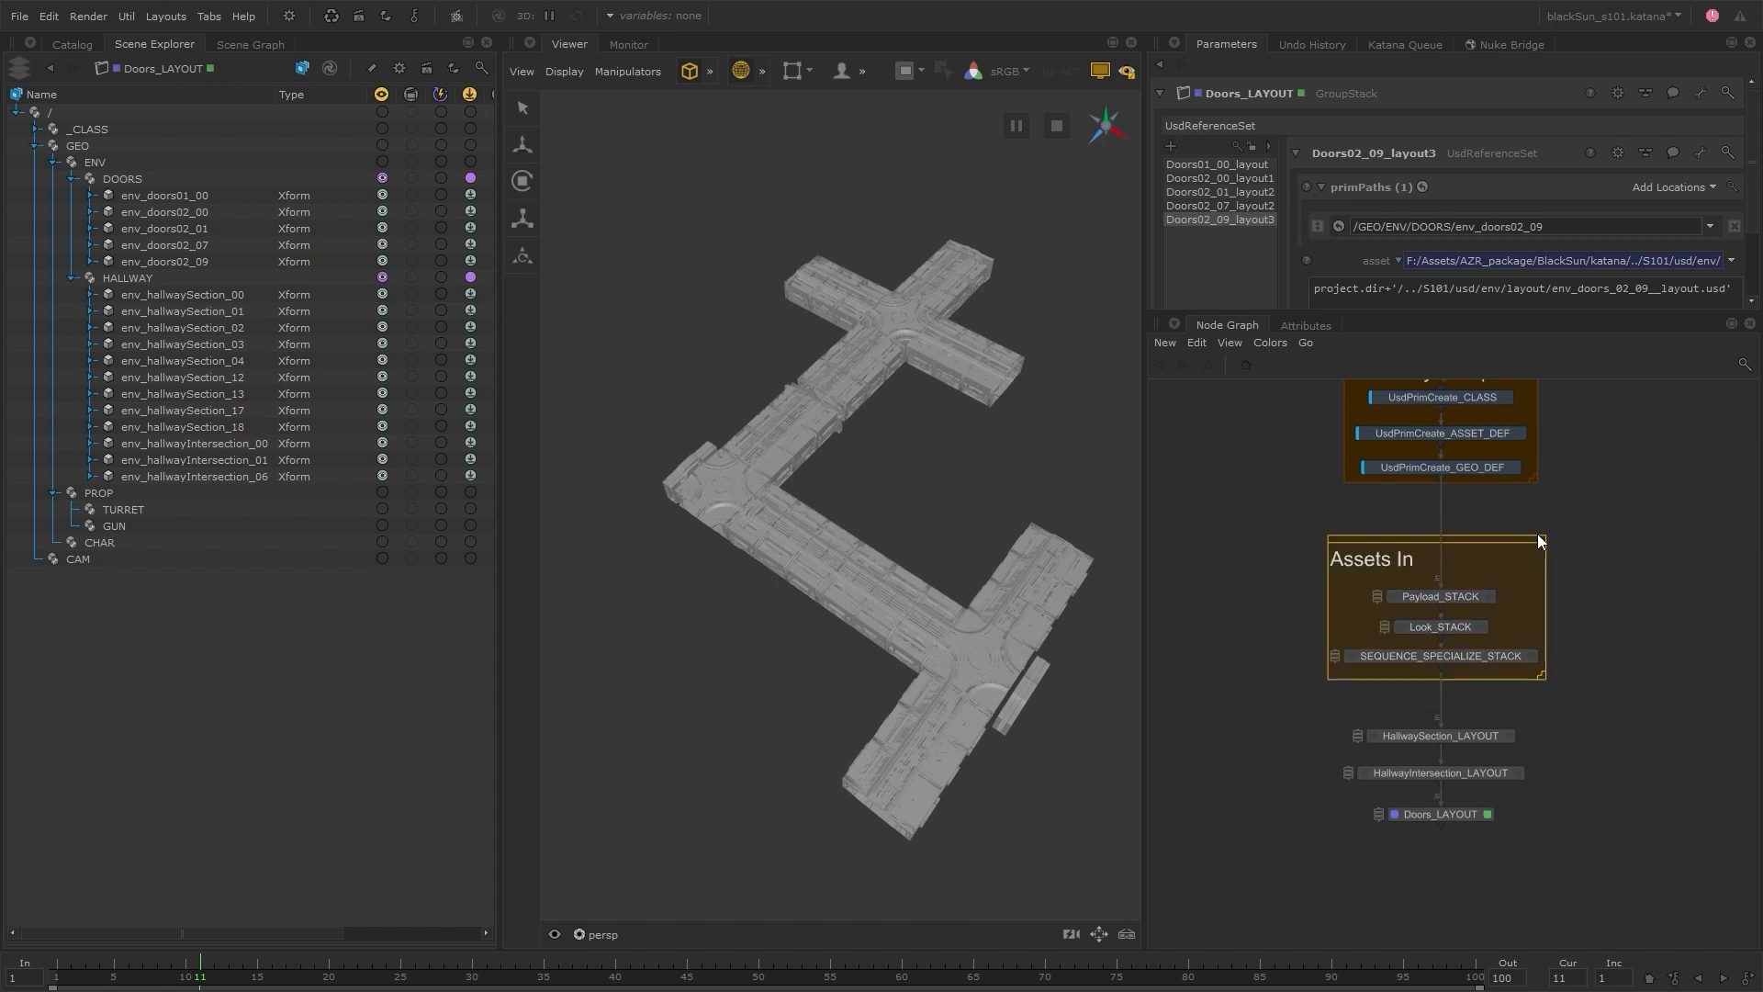
drag(1469, 590, 1467, 554)
click(1572, 525)
Move the three LAYOUT nodes closer to the Assets In group and add a backdrop around them
key(Tab)
drag(1544, 712, 1517, 676)
text(b)
key(Return)
Title the backdrop around the LAYOUT nodes "Layout", coloured muted brown at font scale 2
double_click(1447, 836)
text(Layout)
click(842, 555)
double_click(814, 520)
text(2)
click(946, 653)
click(1517, 696)
click(1596, 723)
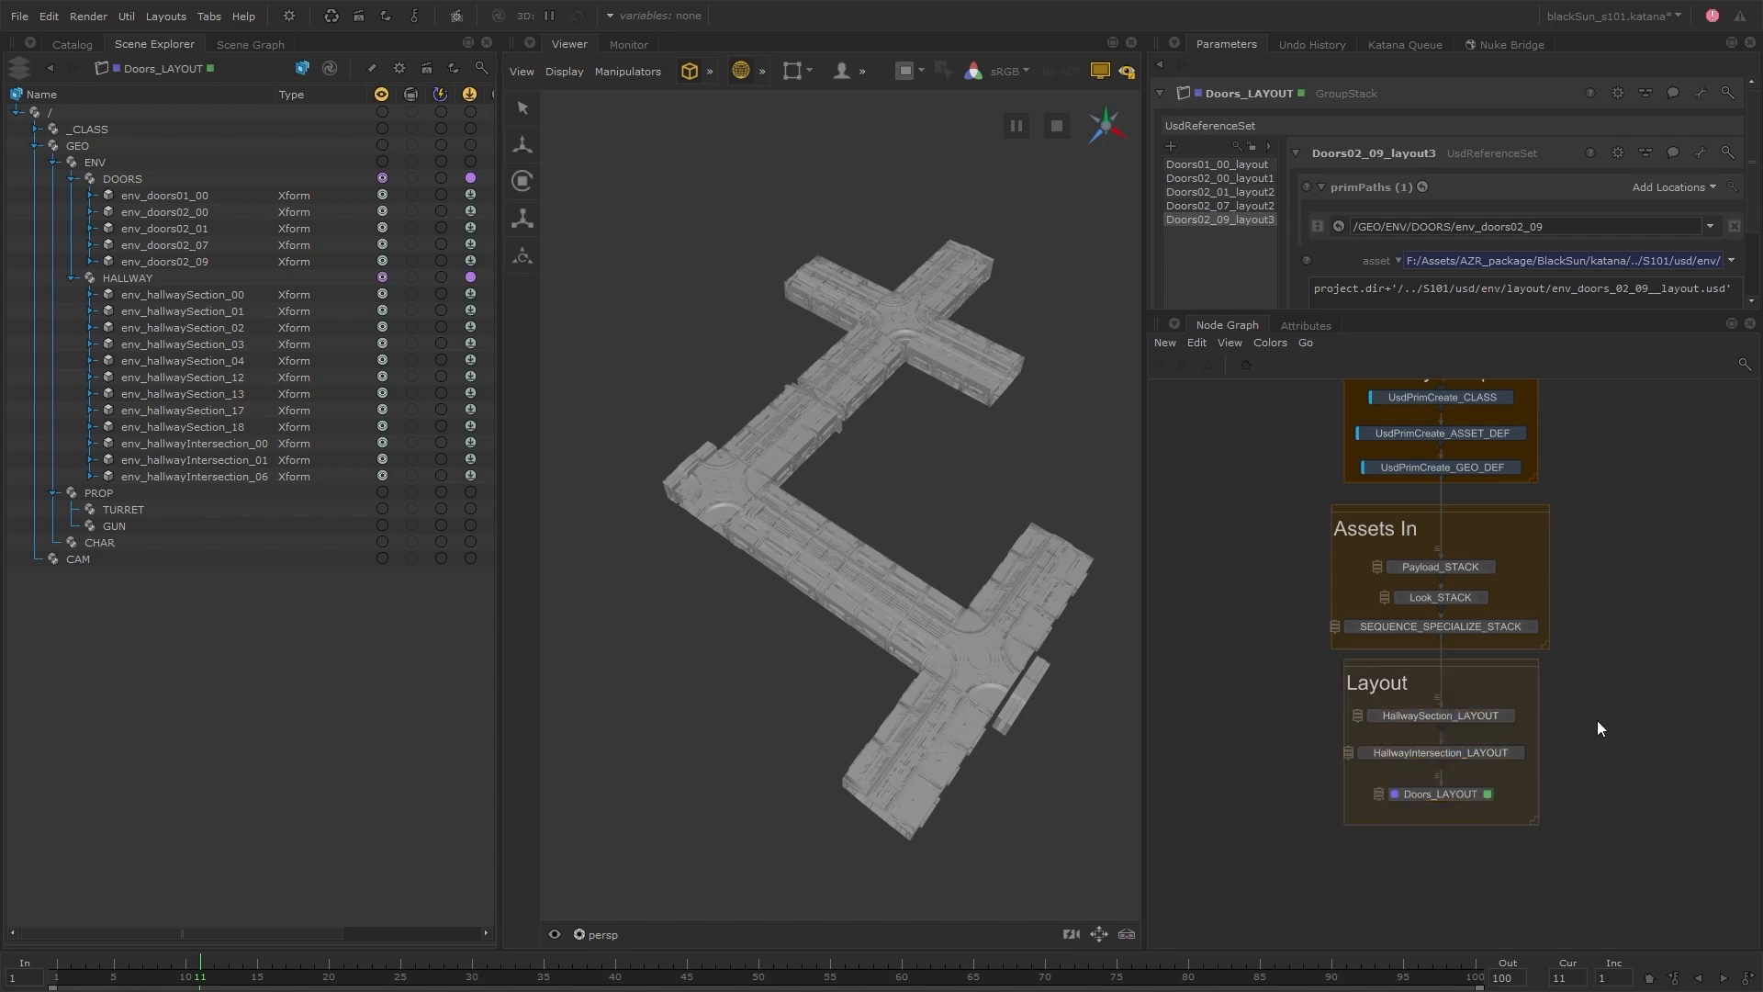
Close the gaps between the Hierarchy Setup, Assets In and Layout backdrops so they form a compact column
middle_drag(1596, 723, 1576, 792)
drag(1458, 630, 1458, 617)
click(1561, 671)
drag(1487, 738, 1487, 726)
click(1561, 689)
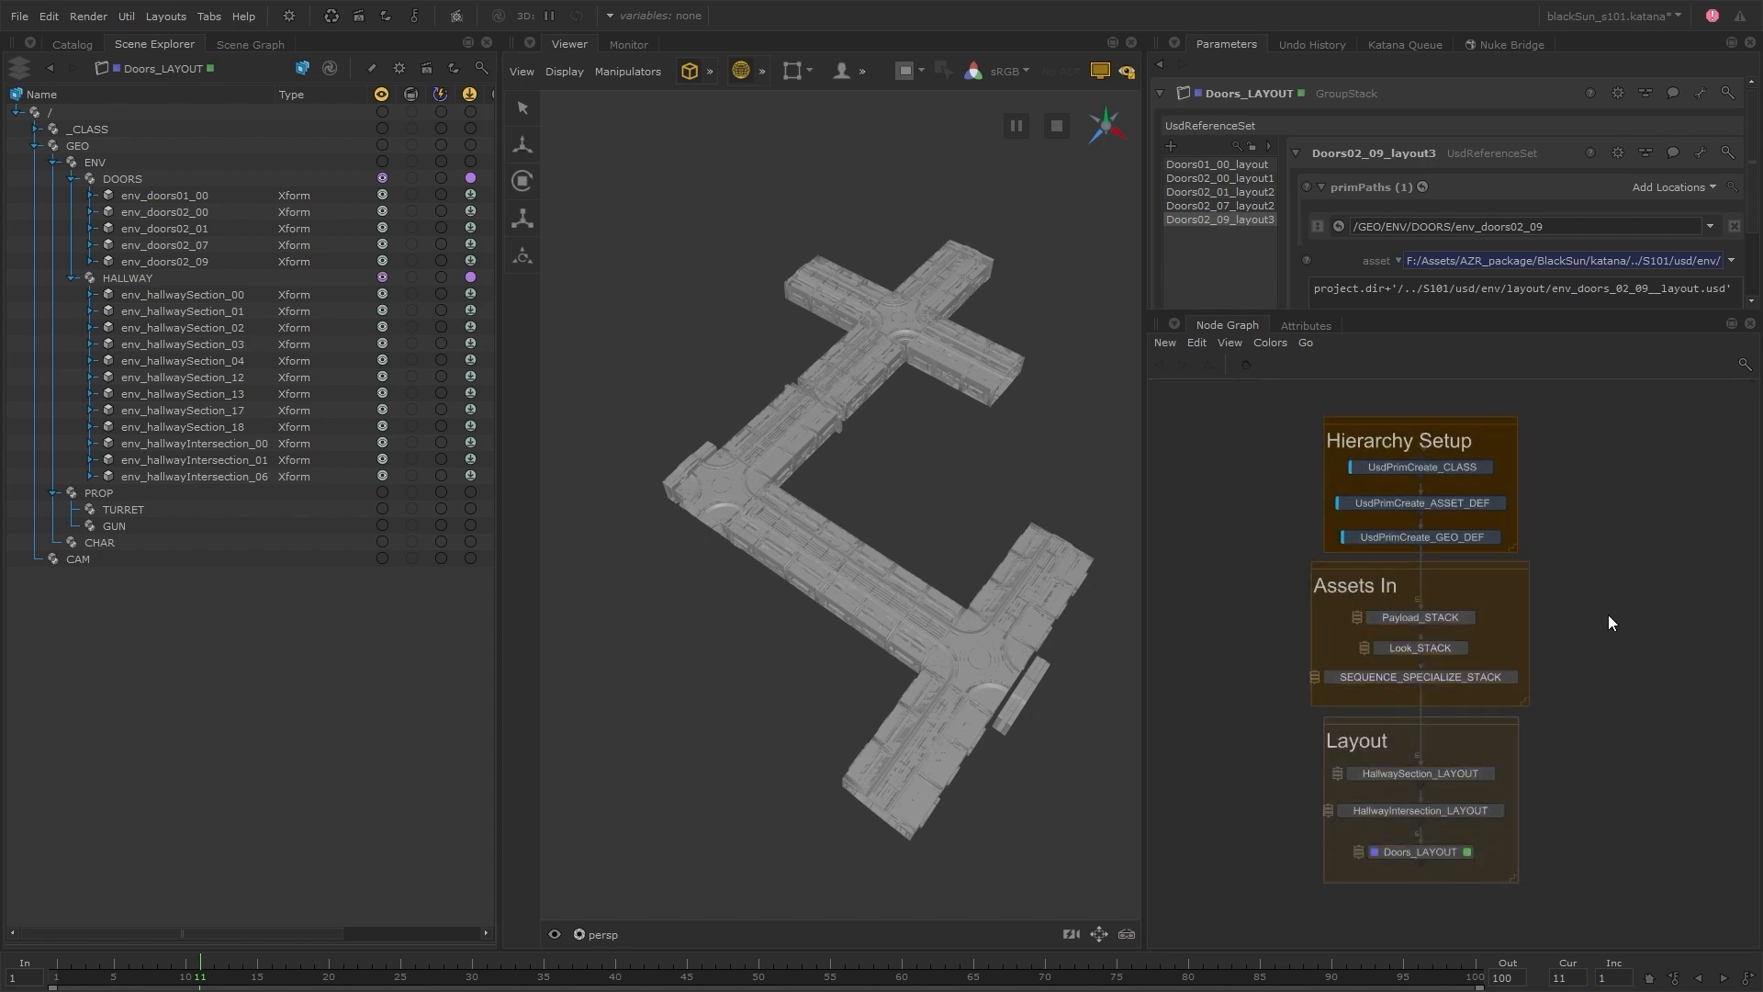
Jump to the Layout and Assets In backdrop bookmarks, and frame the whole node graph
key(j)
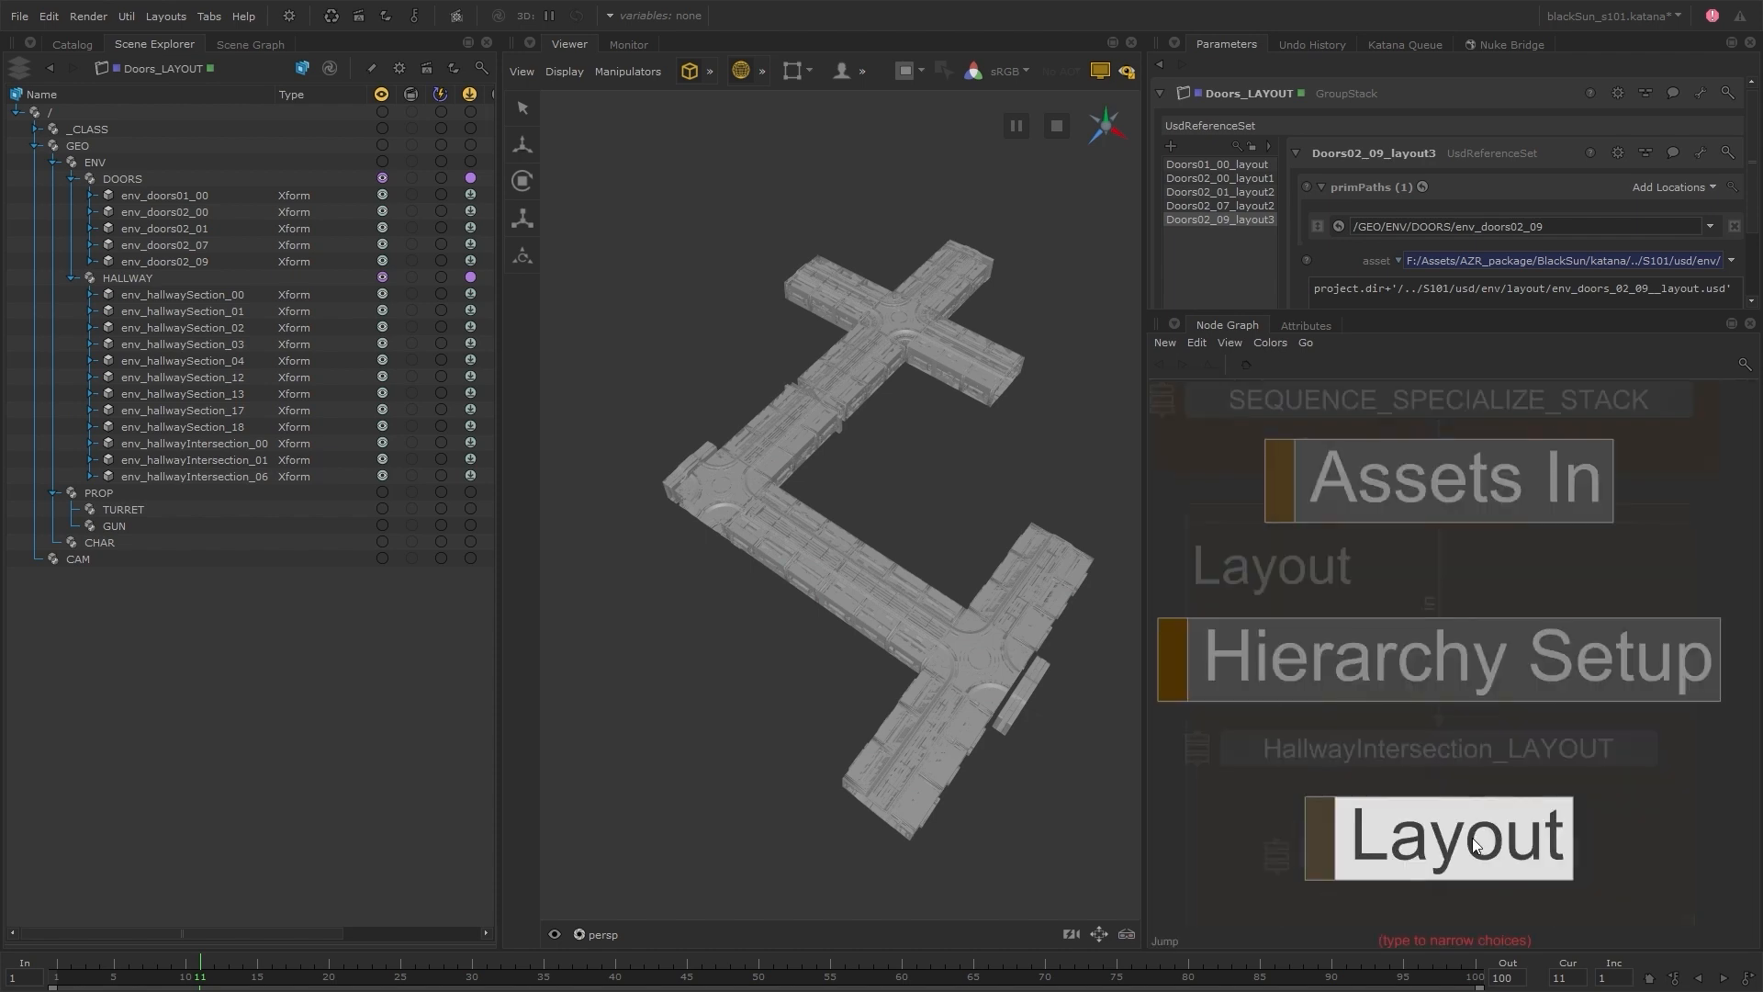
click(1480, 839)
key(j)
click(1479, 504)
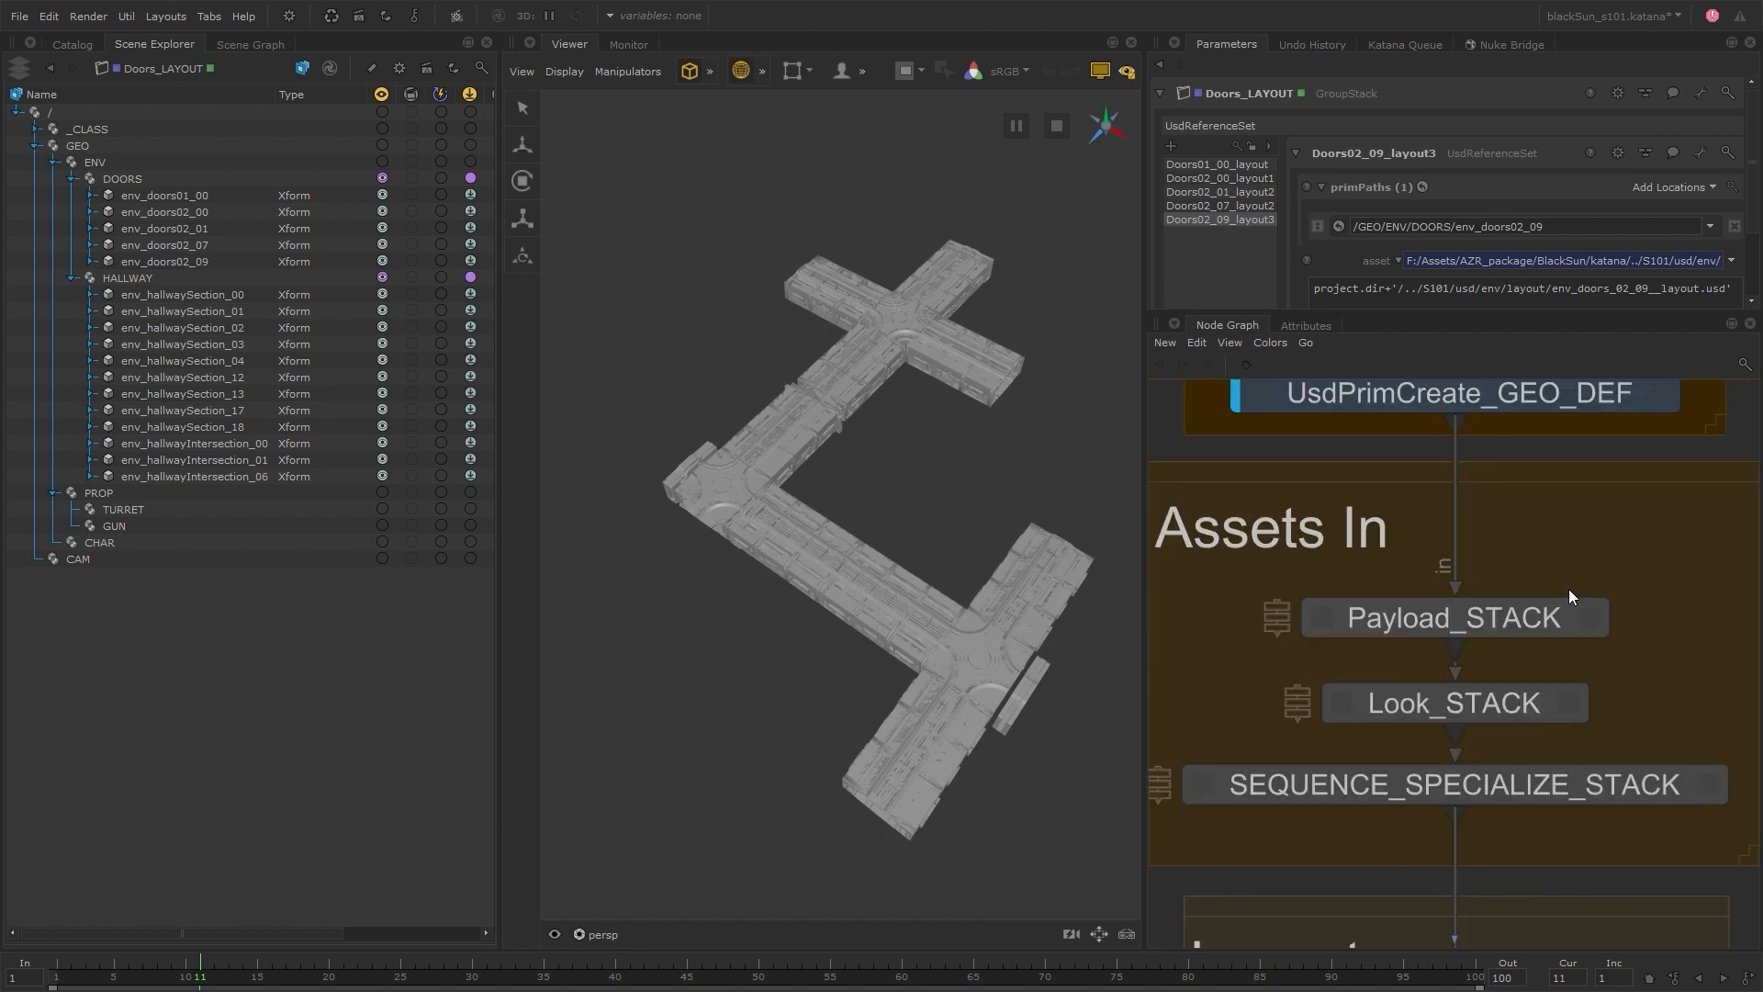
key(a)
Widen the Parameters and Node Graph area, and place an empty backdrop below the Layout group
drag(499, 630, 332, 633)
drag(1141, 641, 899, 638)
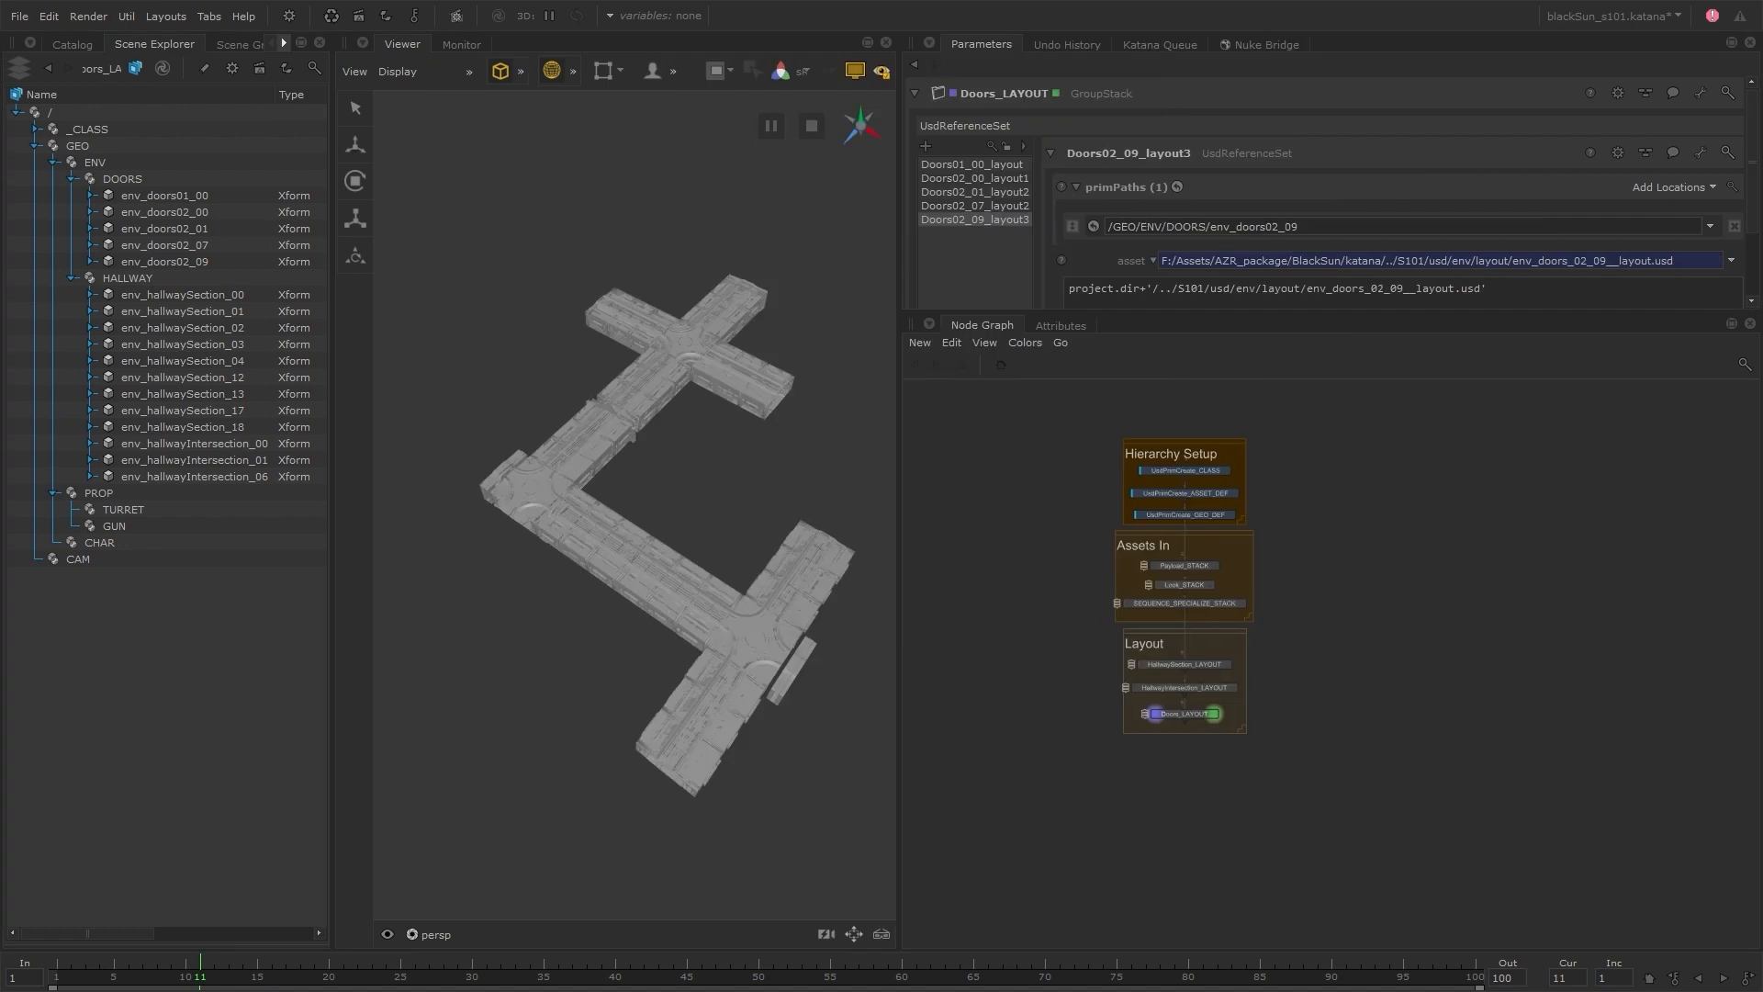
key(Tab)
text(bac)
key(Return)
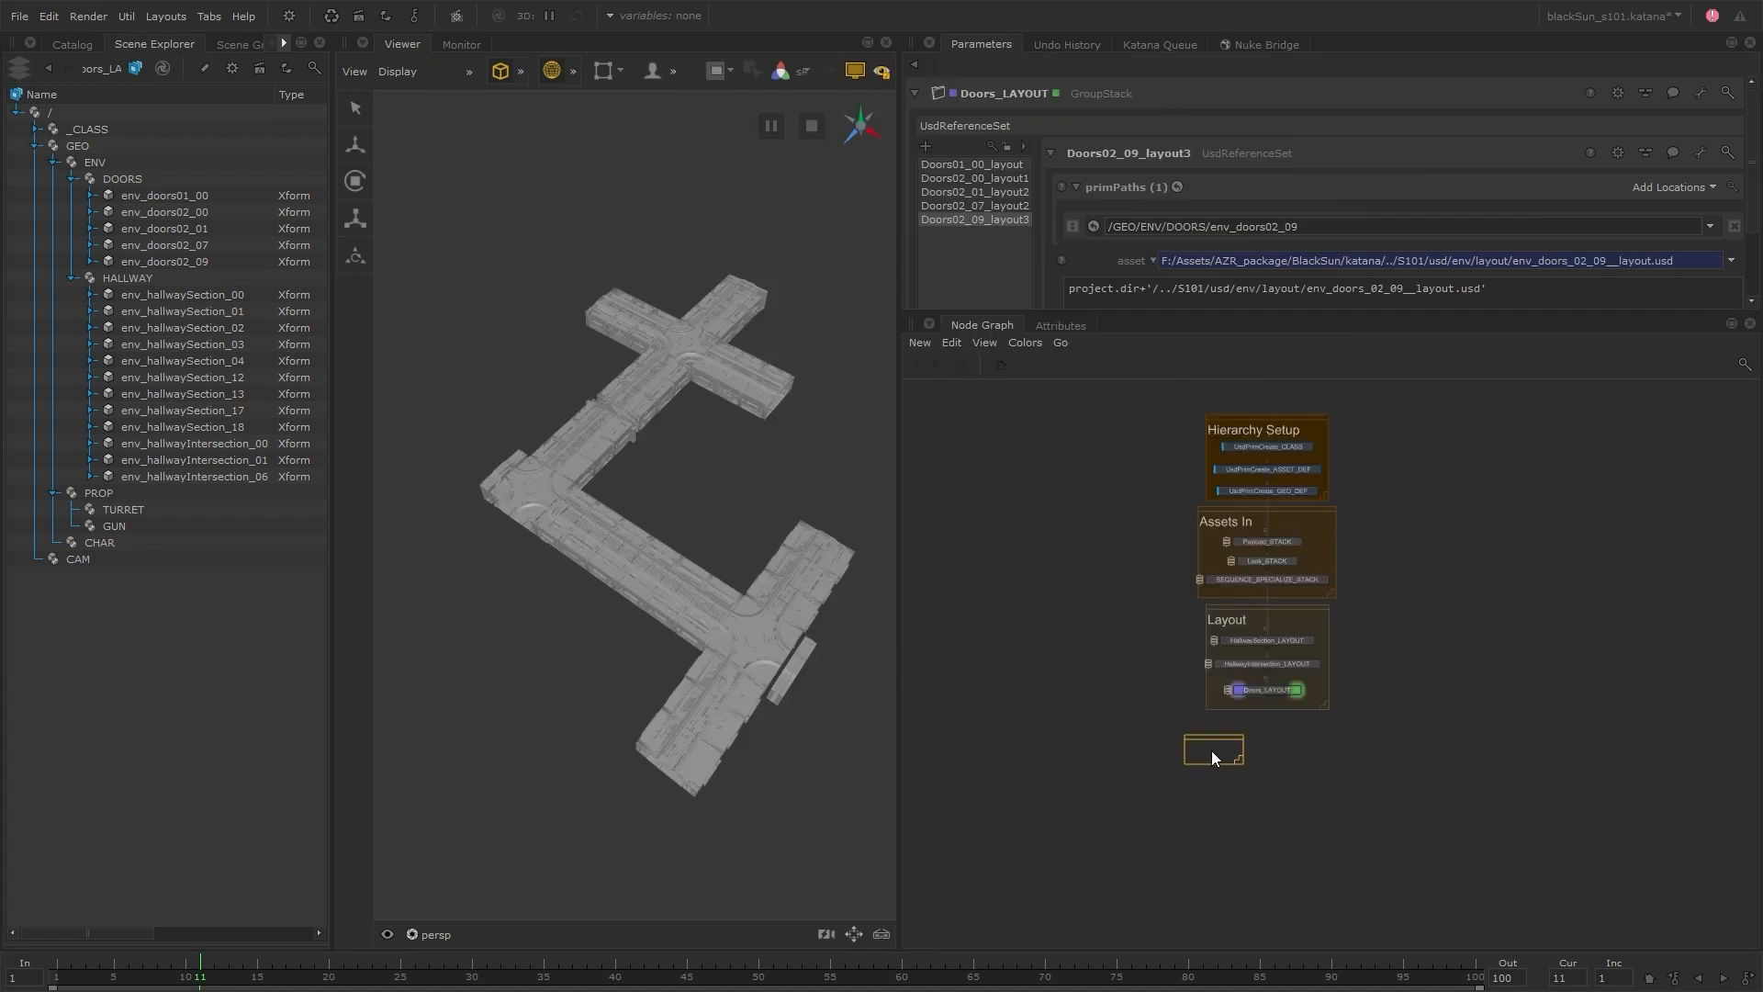
Title the empty backdrop "0350" at font scale 2, and enlarge it to hold the shot's nodes
double_click(1160, 757)
text(0350)
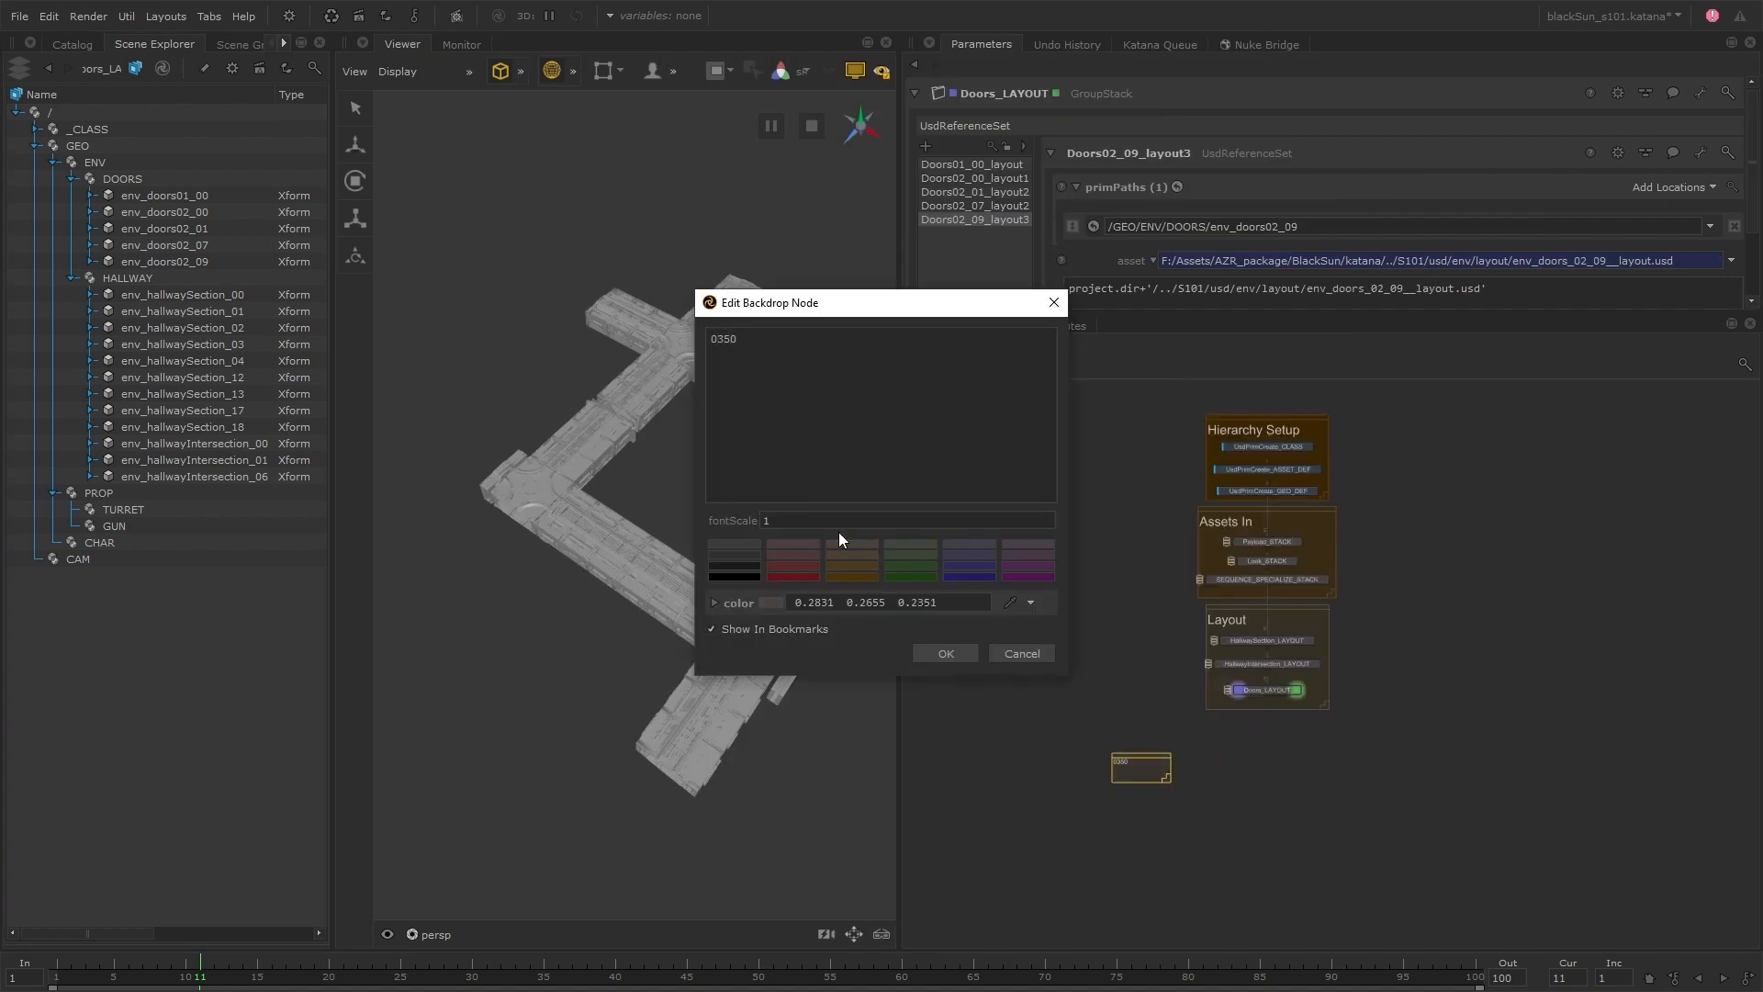
click(847, 521)
text(2)
click(1010, 653)
drag(1166, 778, 1231, 889)
drag(1226, 772, 1181, 758)
Add a UsdReferenceSet node after Doors_LAYOUT inside the 0350 backdrop, and set its prim path to /CAM/renderCam
key(Tab)
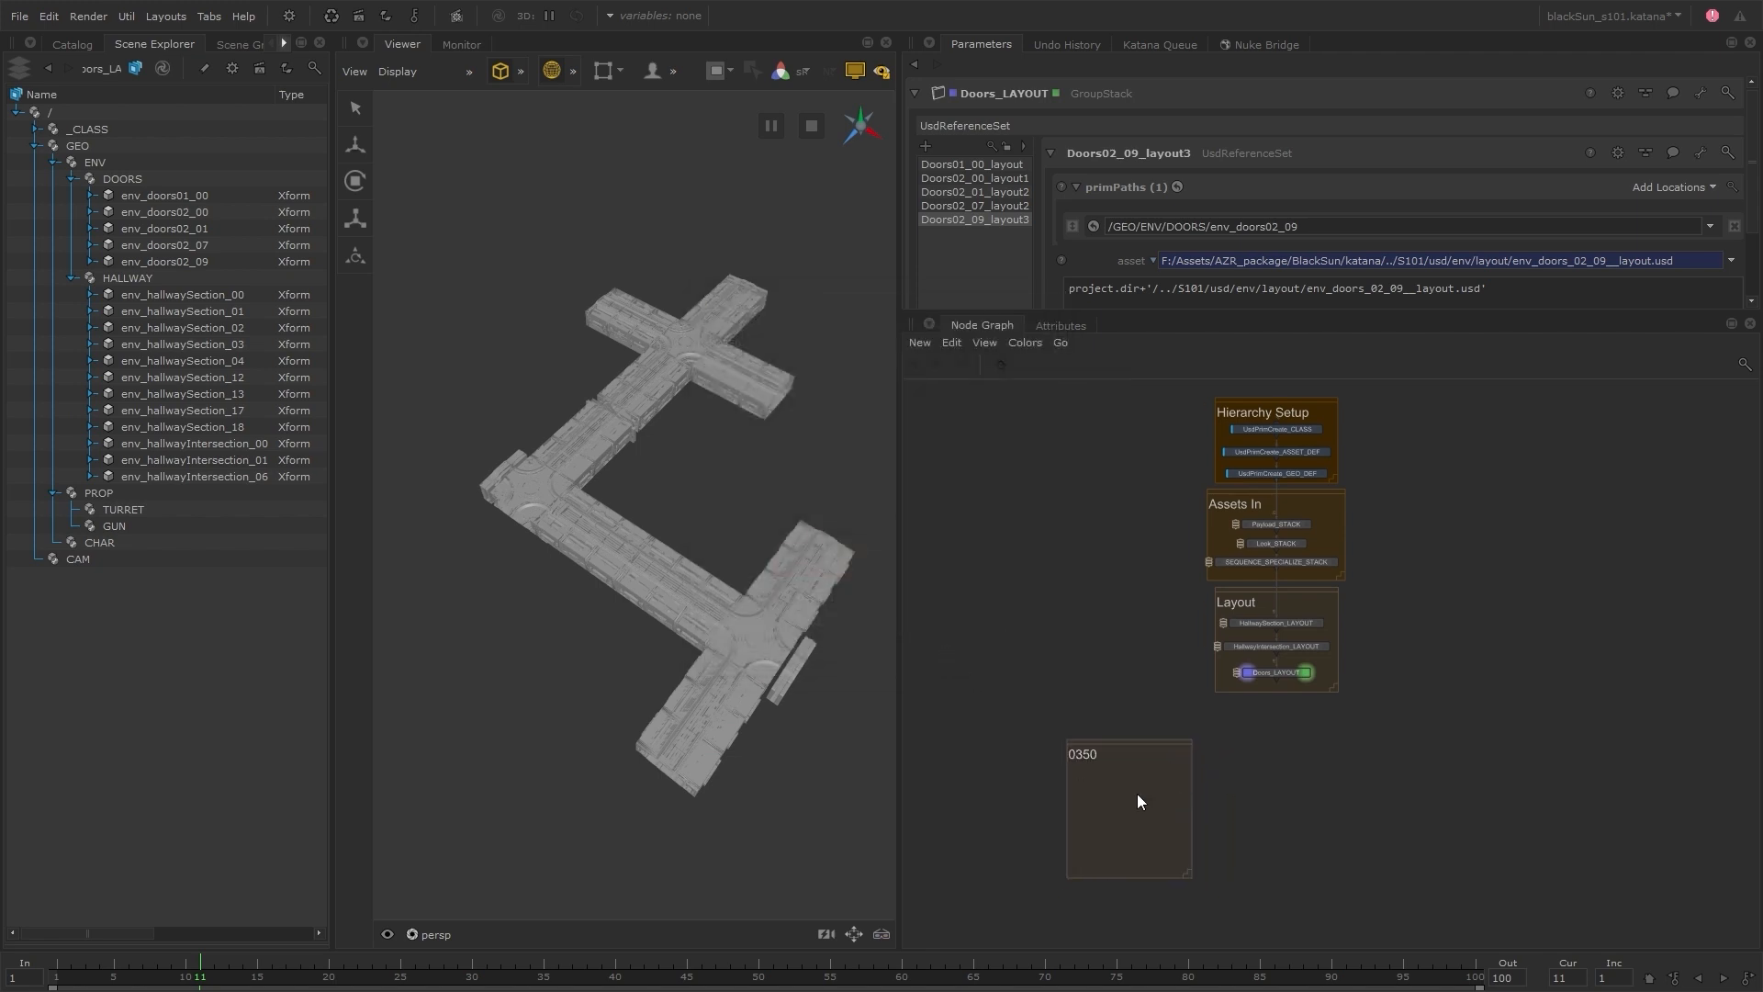
text(usdref)
key(Return)
drag(1280, 674, 1143, 780)
double_click(1144, 780)
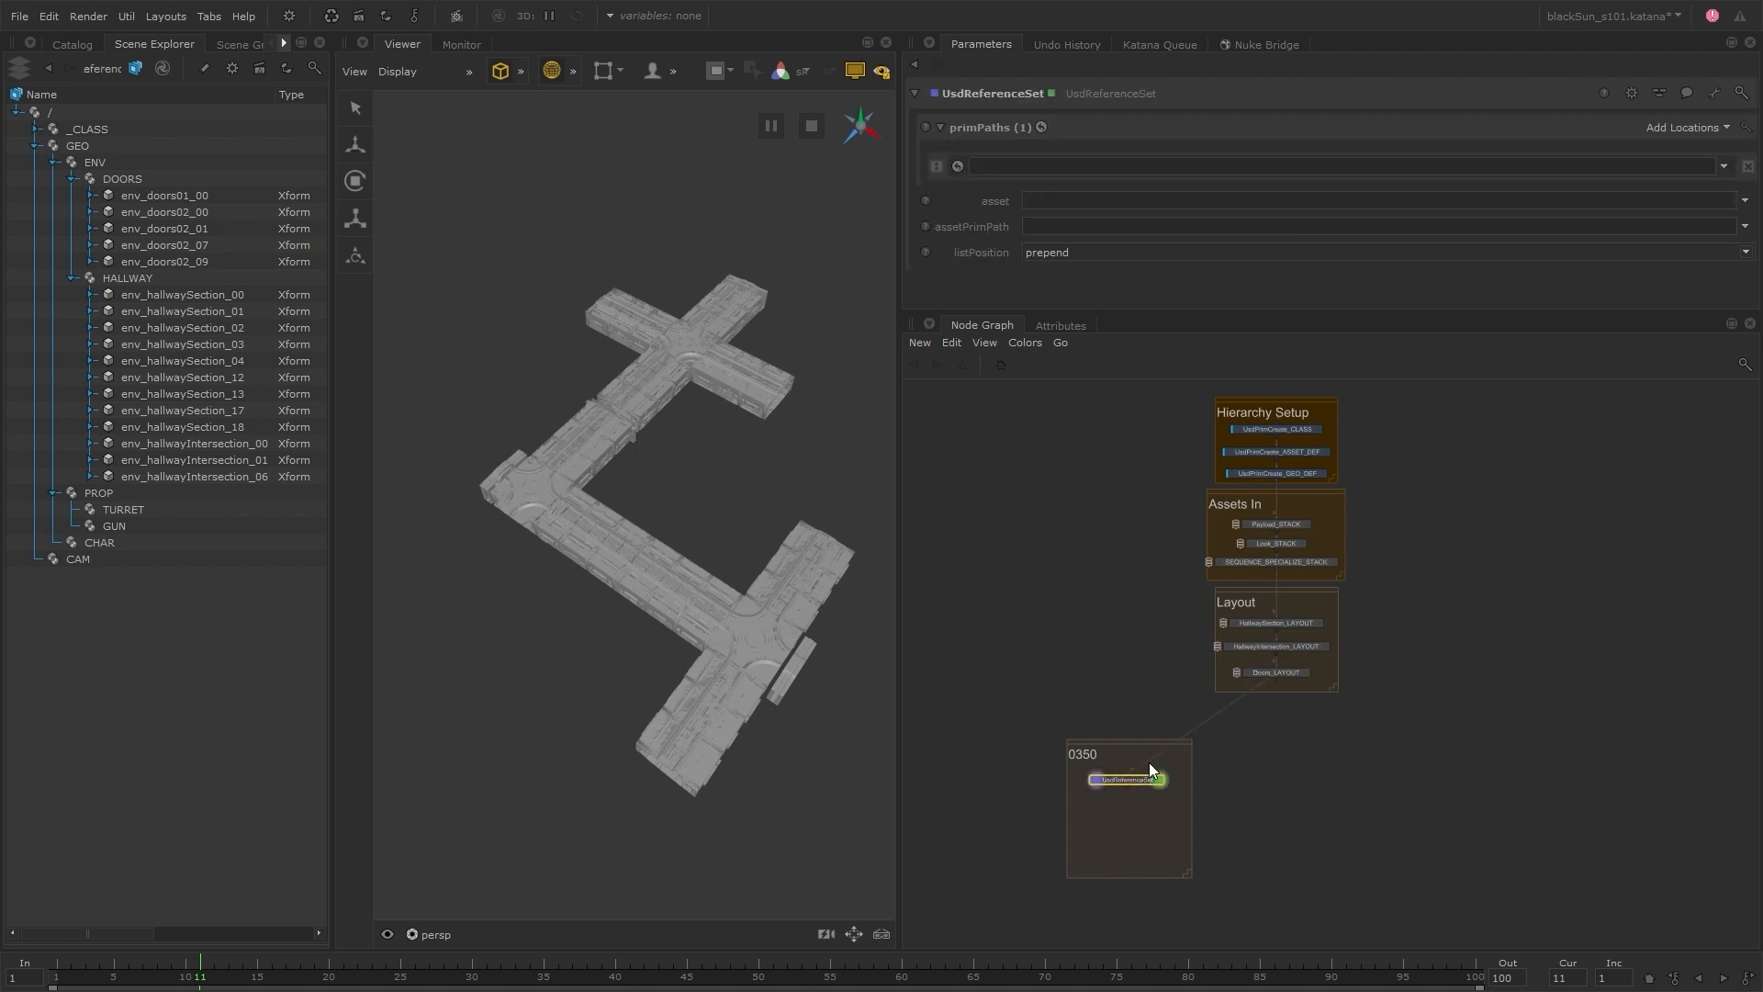
drag(97, 559, 1038, 167)
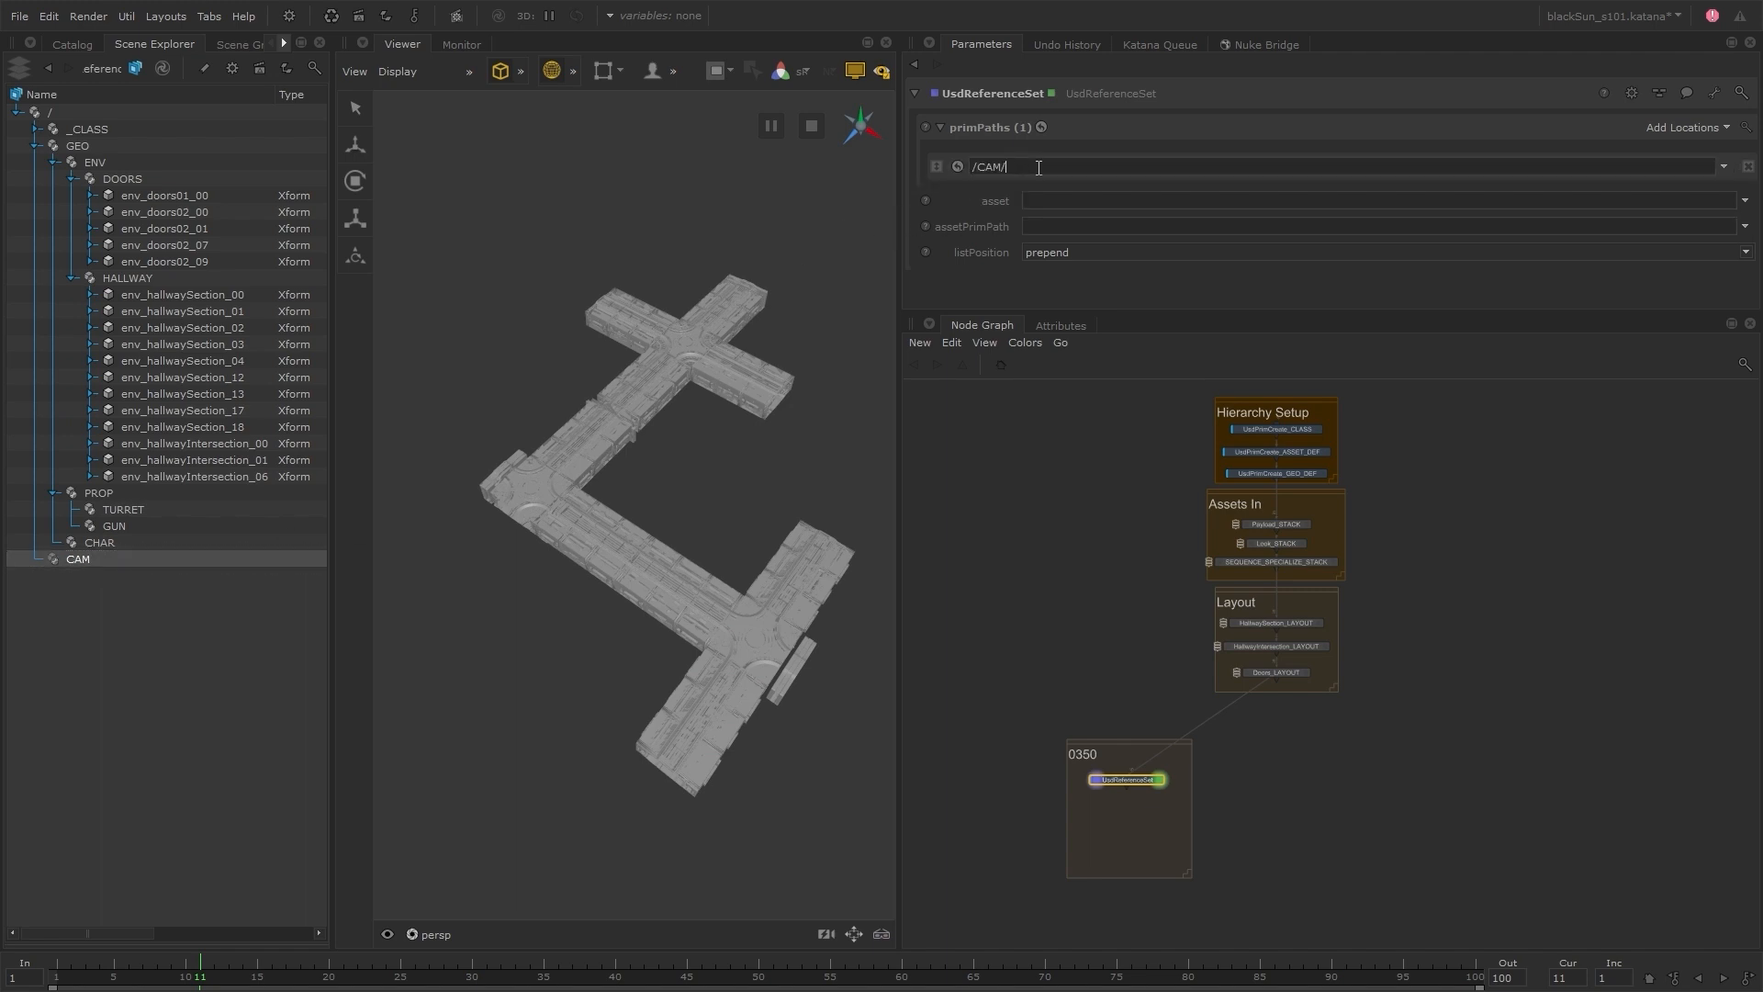
text(renderCam)
Set the reference asset to S101_0350__cam.usd from the S101/S101_0350/usd/cam folder
click(1745, 201)
click(1729, 221)
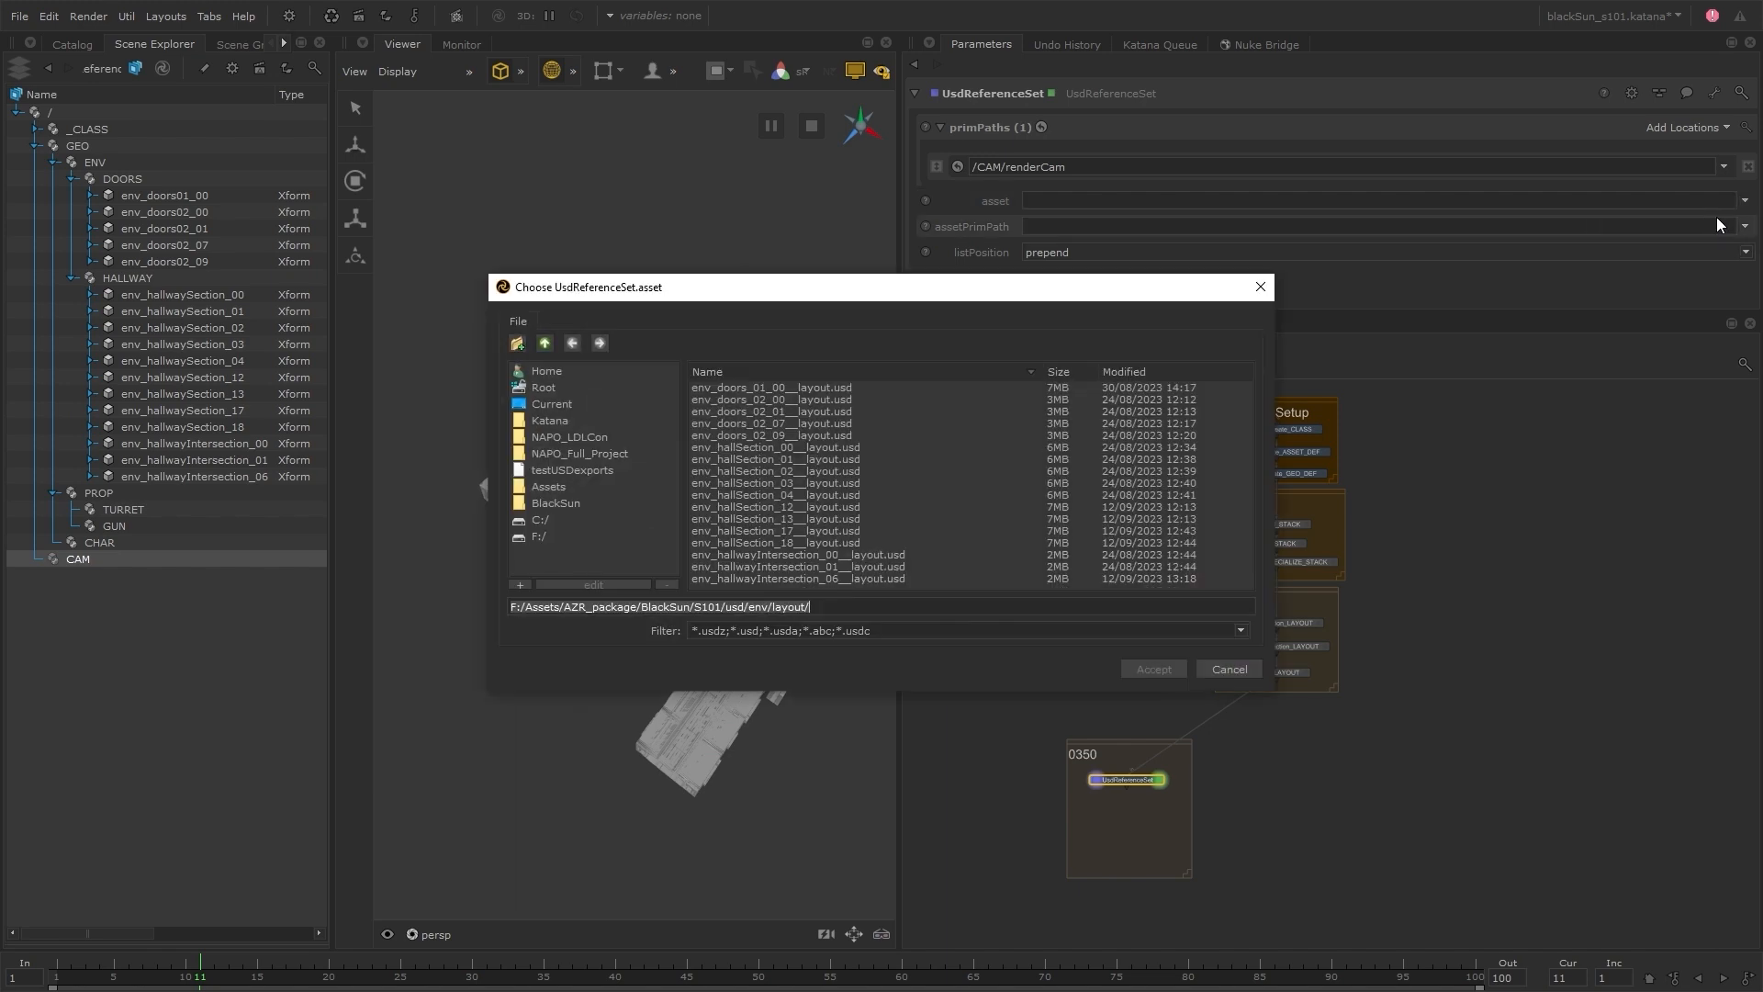
click(546, 344)
click(547, 343)
click(734, 423)
double_click(766, 422)
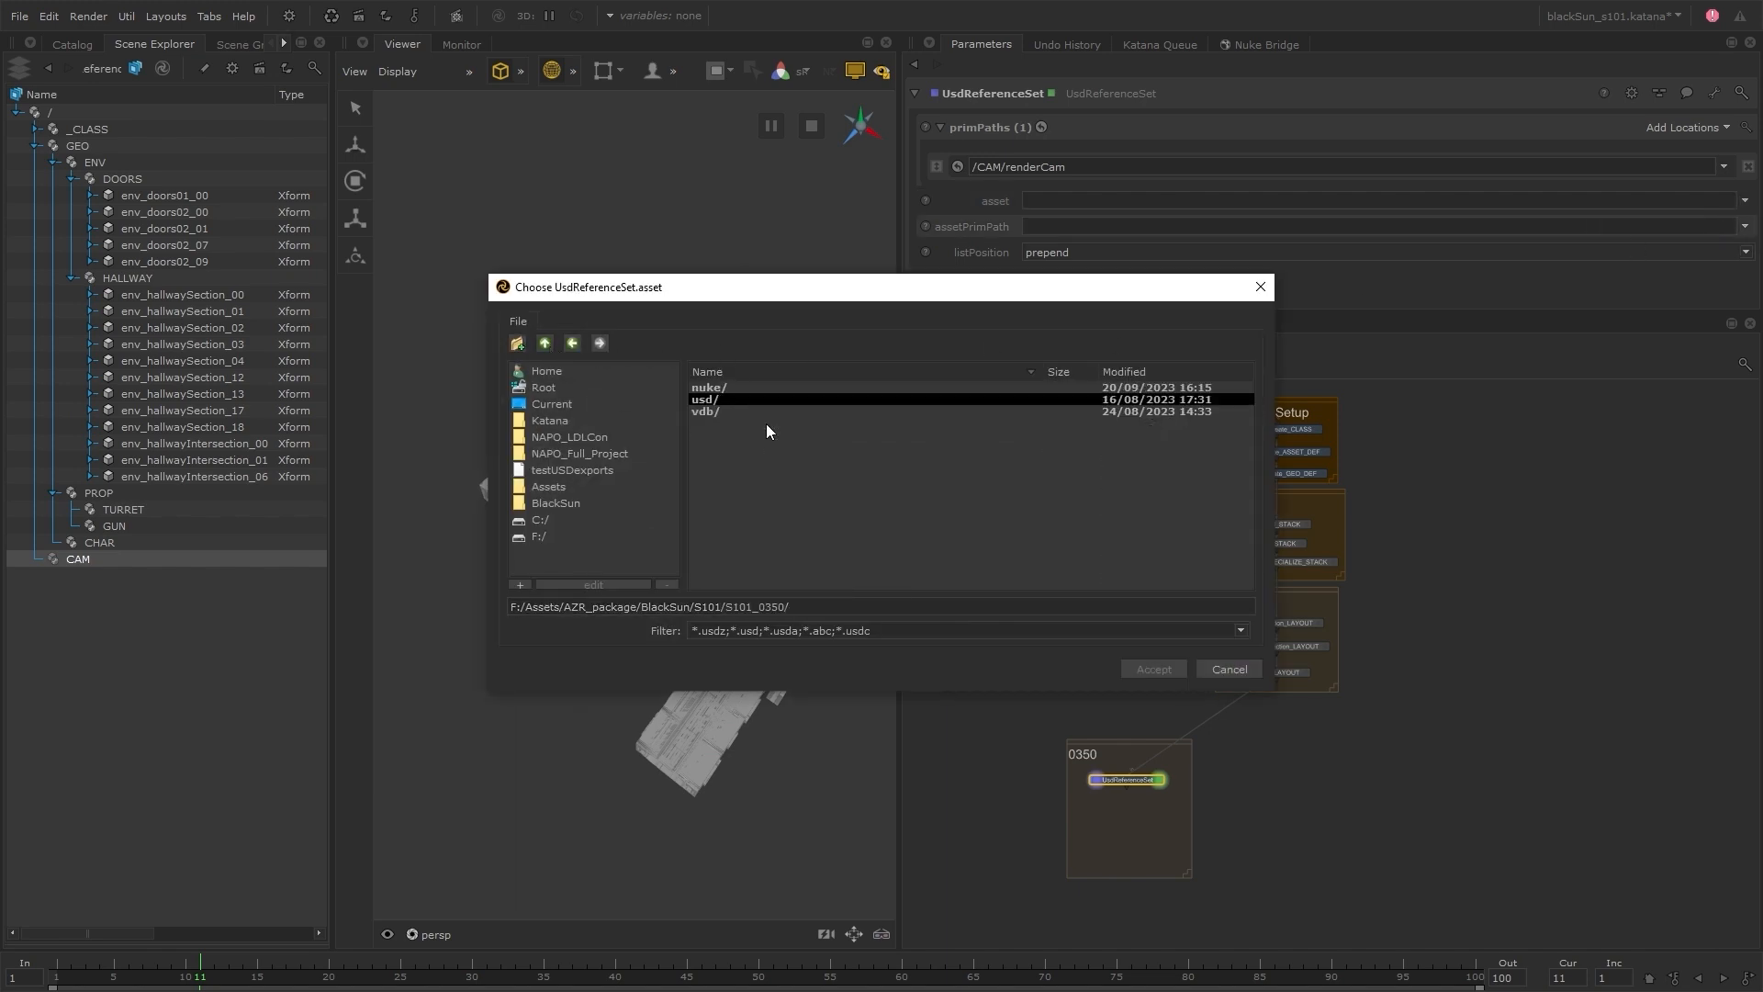
double_click(726, 399)
click(742, 389)
double_click(744, 388)
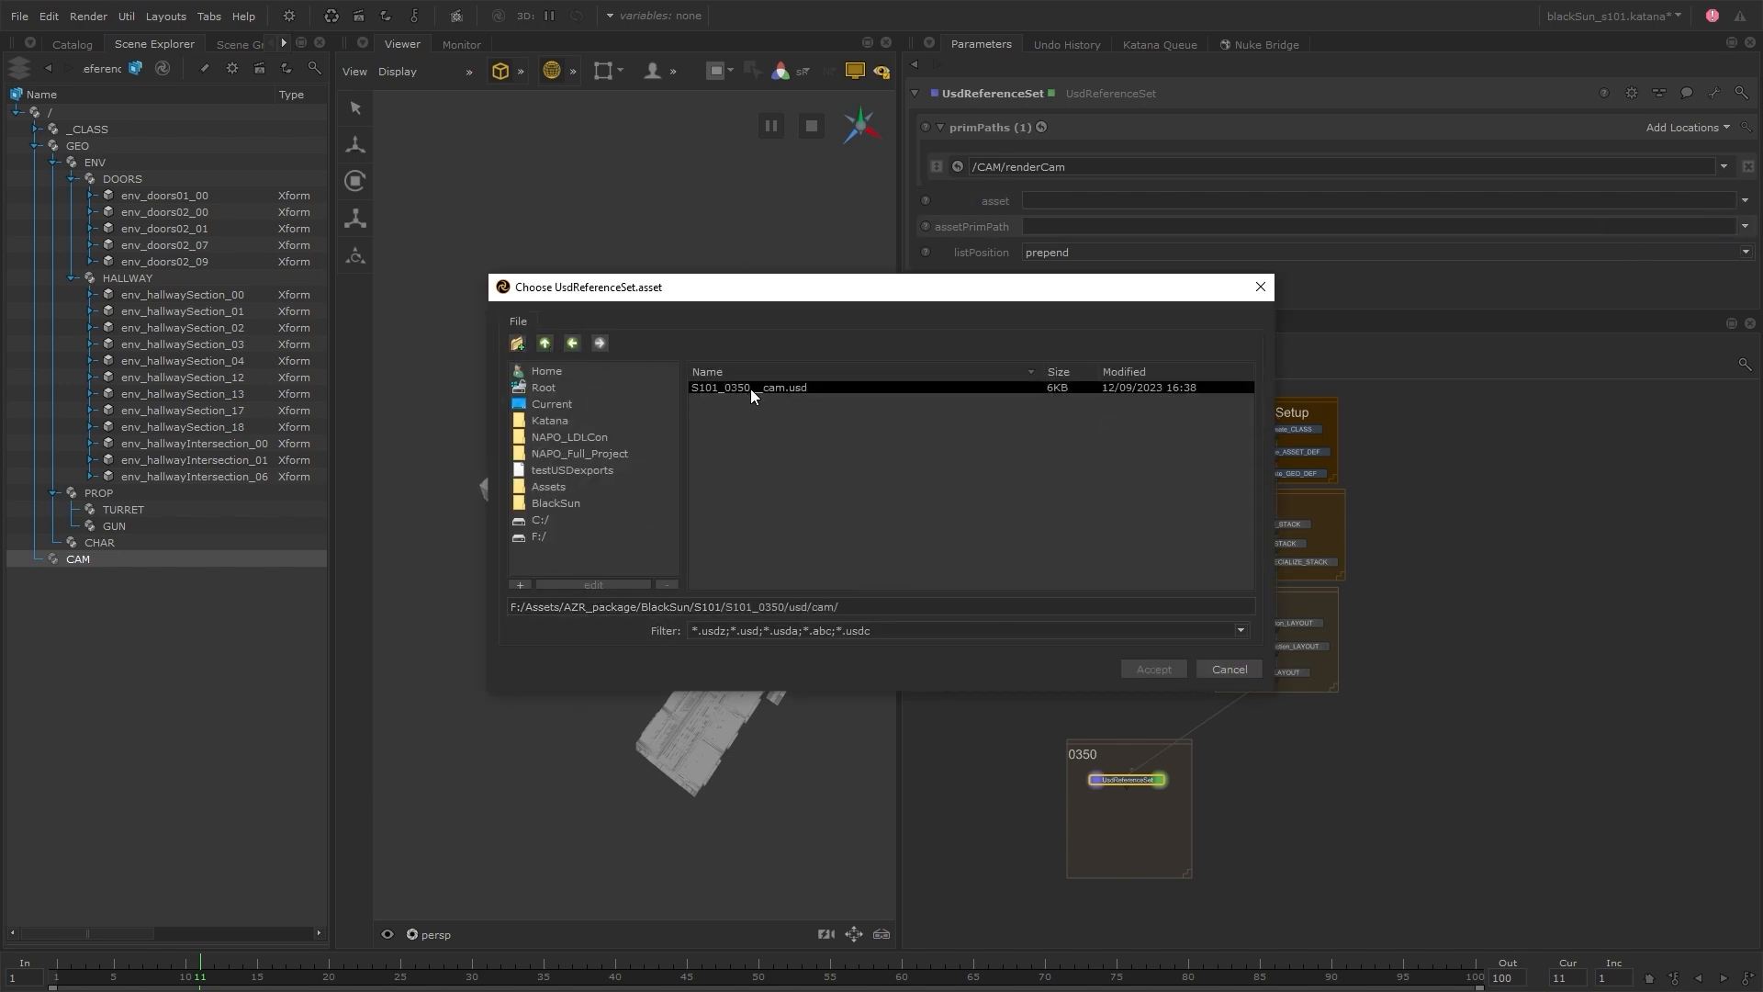
click(820, 388)
click(1154, 669)
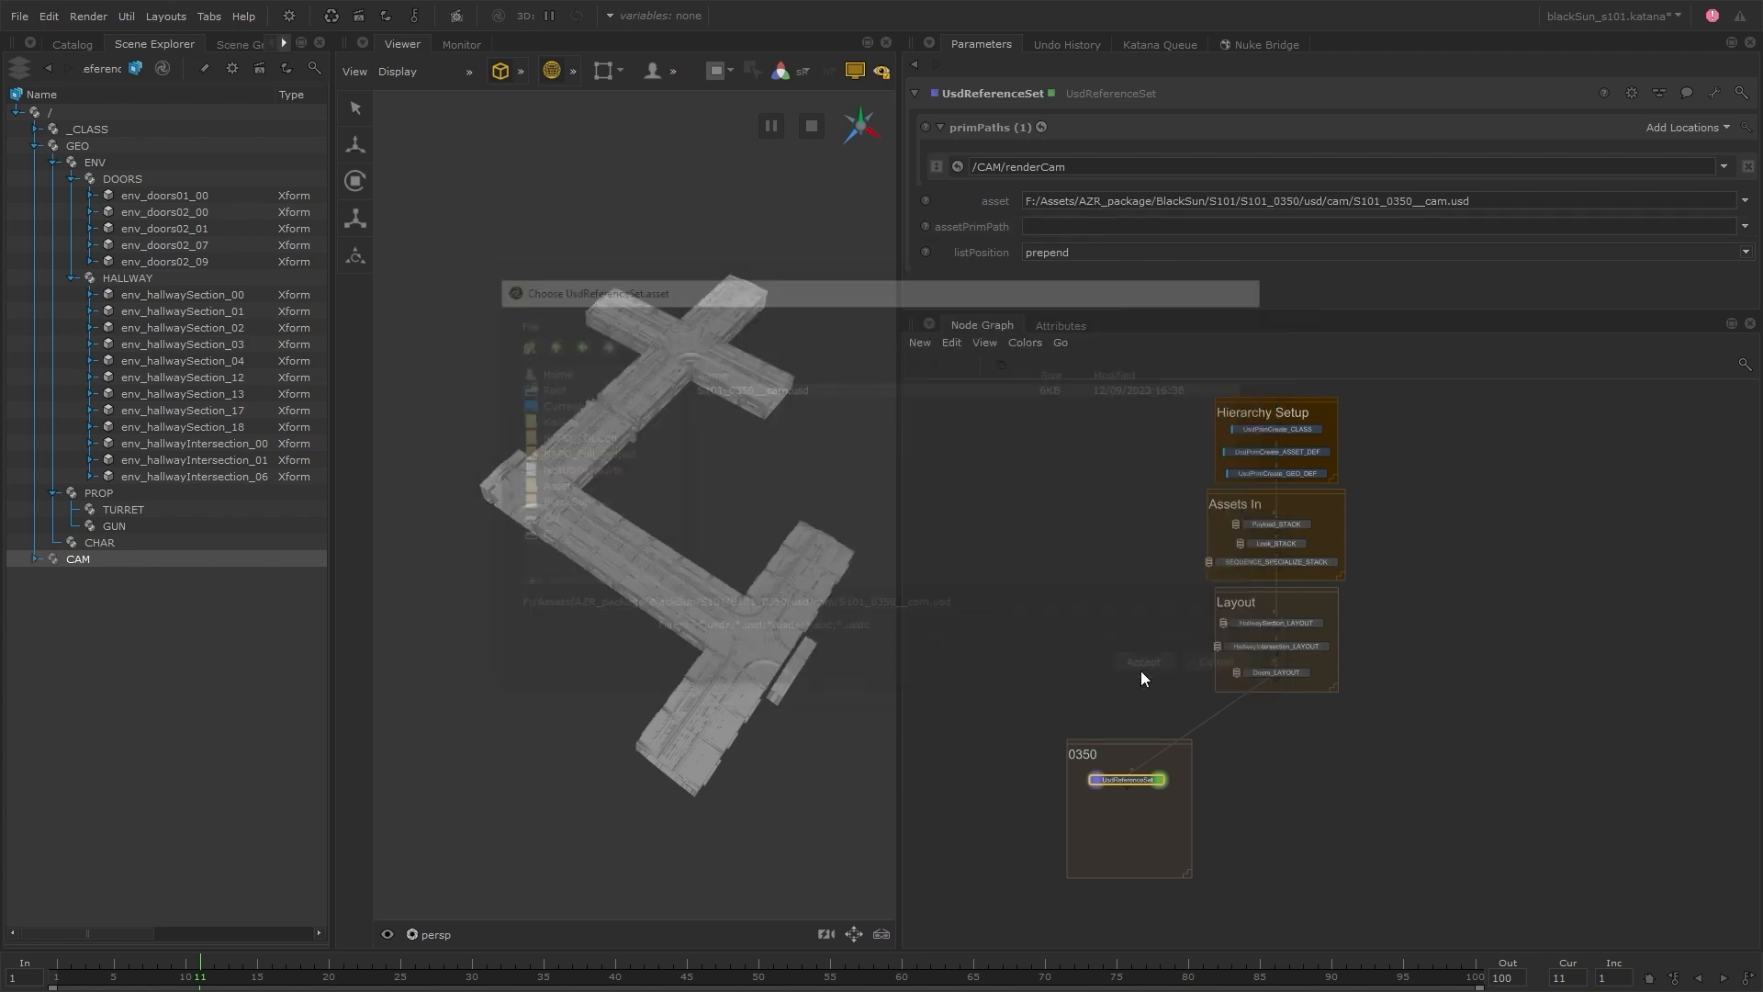
Make the asset path the expression project.dir+'/../S101/S101_0350/usd/cam/S101_0350__cam.usd', and expand CAM in the scene hierarchy
right_click(1124, 203)
click(1159, 265)
click(1016, 201)
drag(1133, 231, 854, 228)
text(pro)
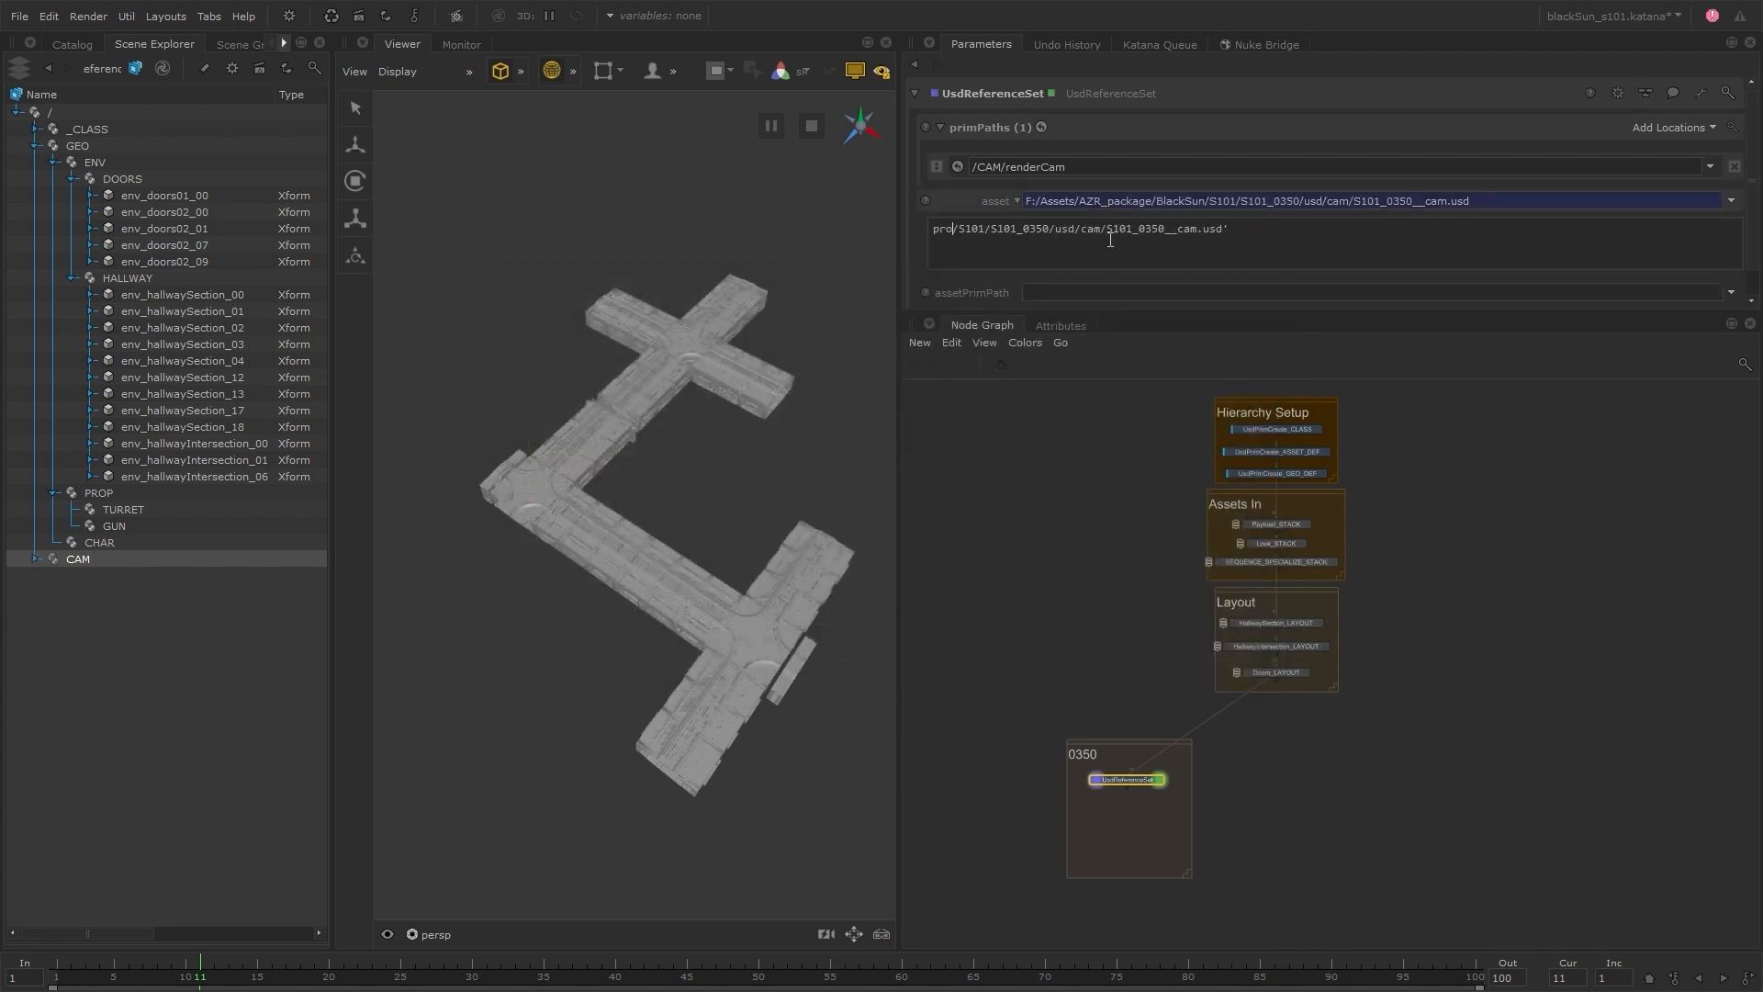
text(ject.dir+'/..)
click(1124, 478)
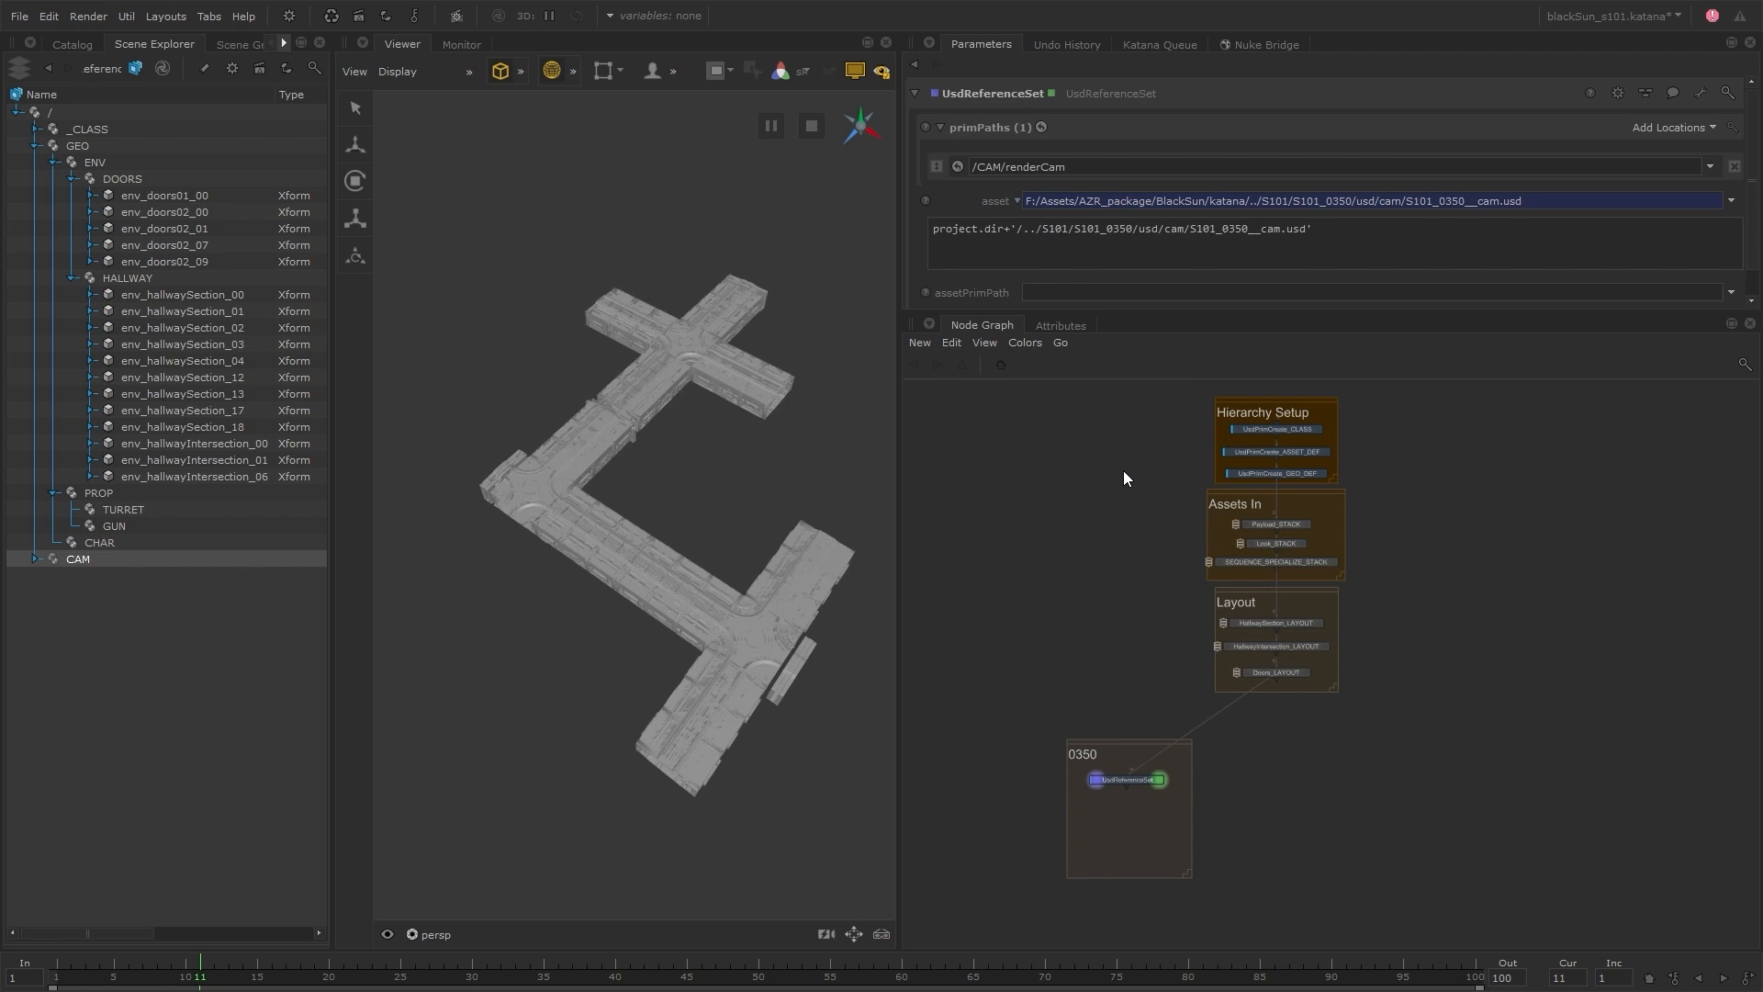
click(36, 558)
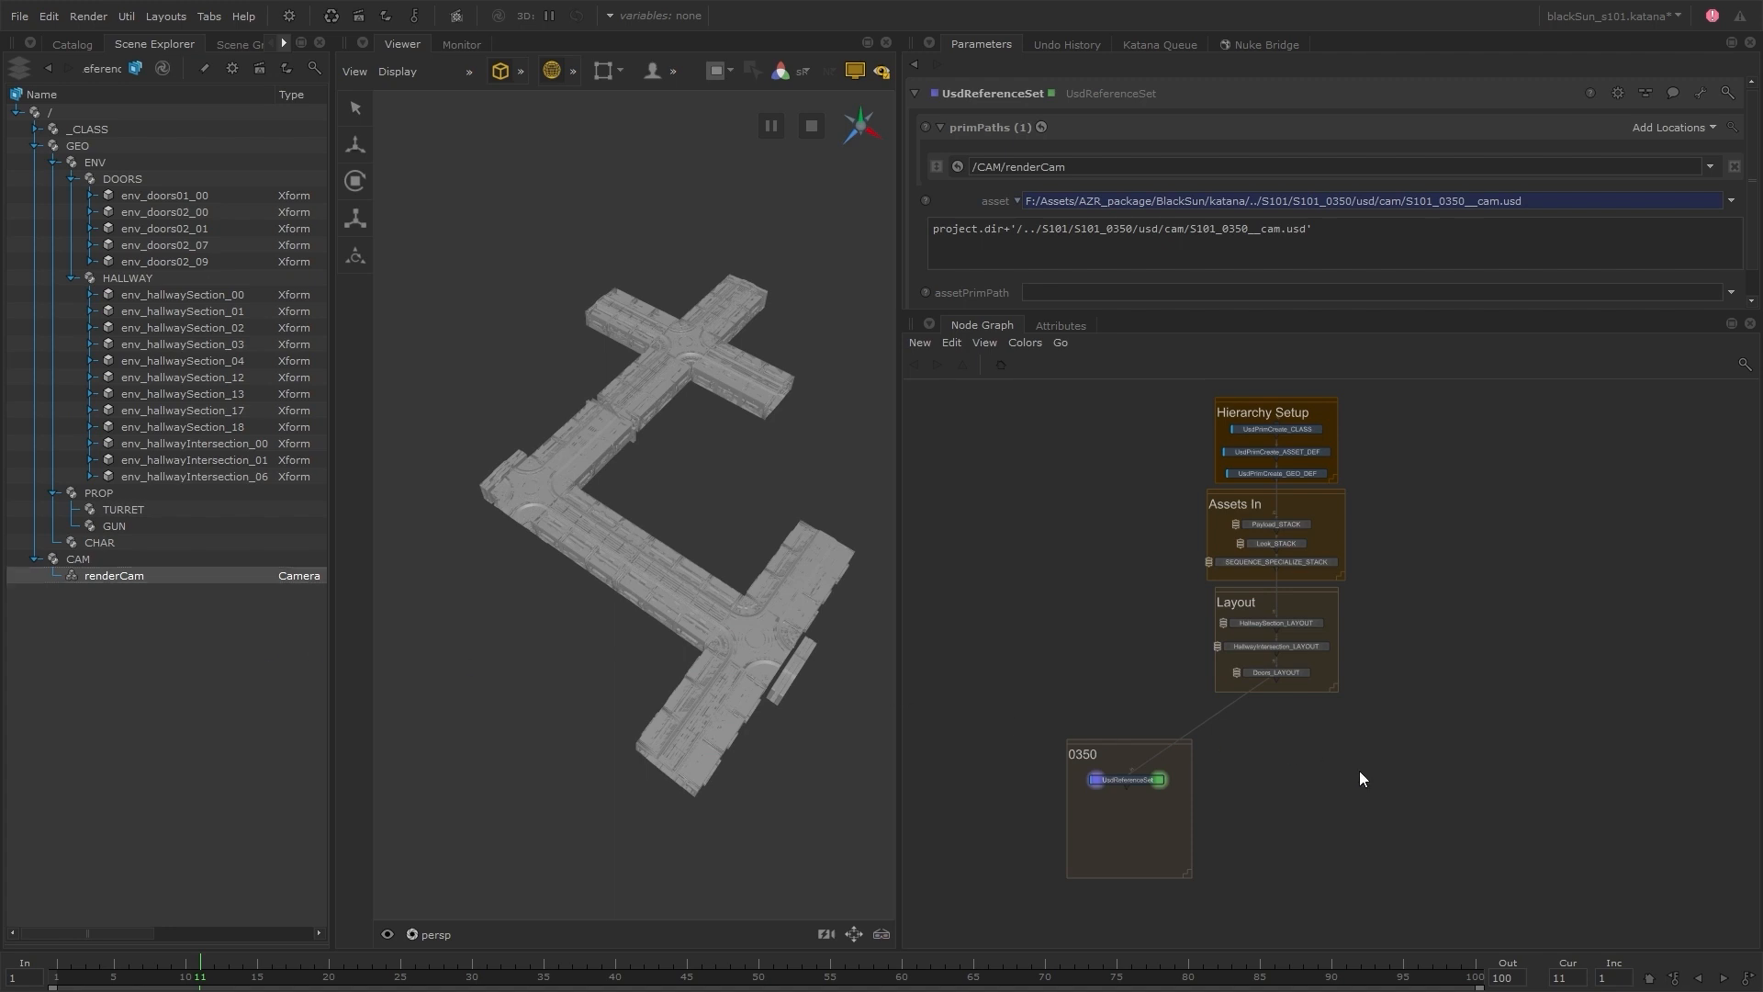
Examine the anim files in the char and prop folders under S101_0350/usd in the file explorer, and return to the node graph
scroll(1241, 563, up, 4)
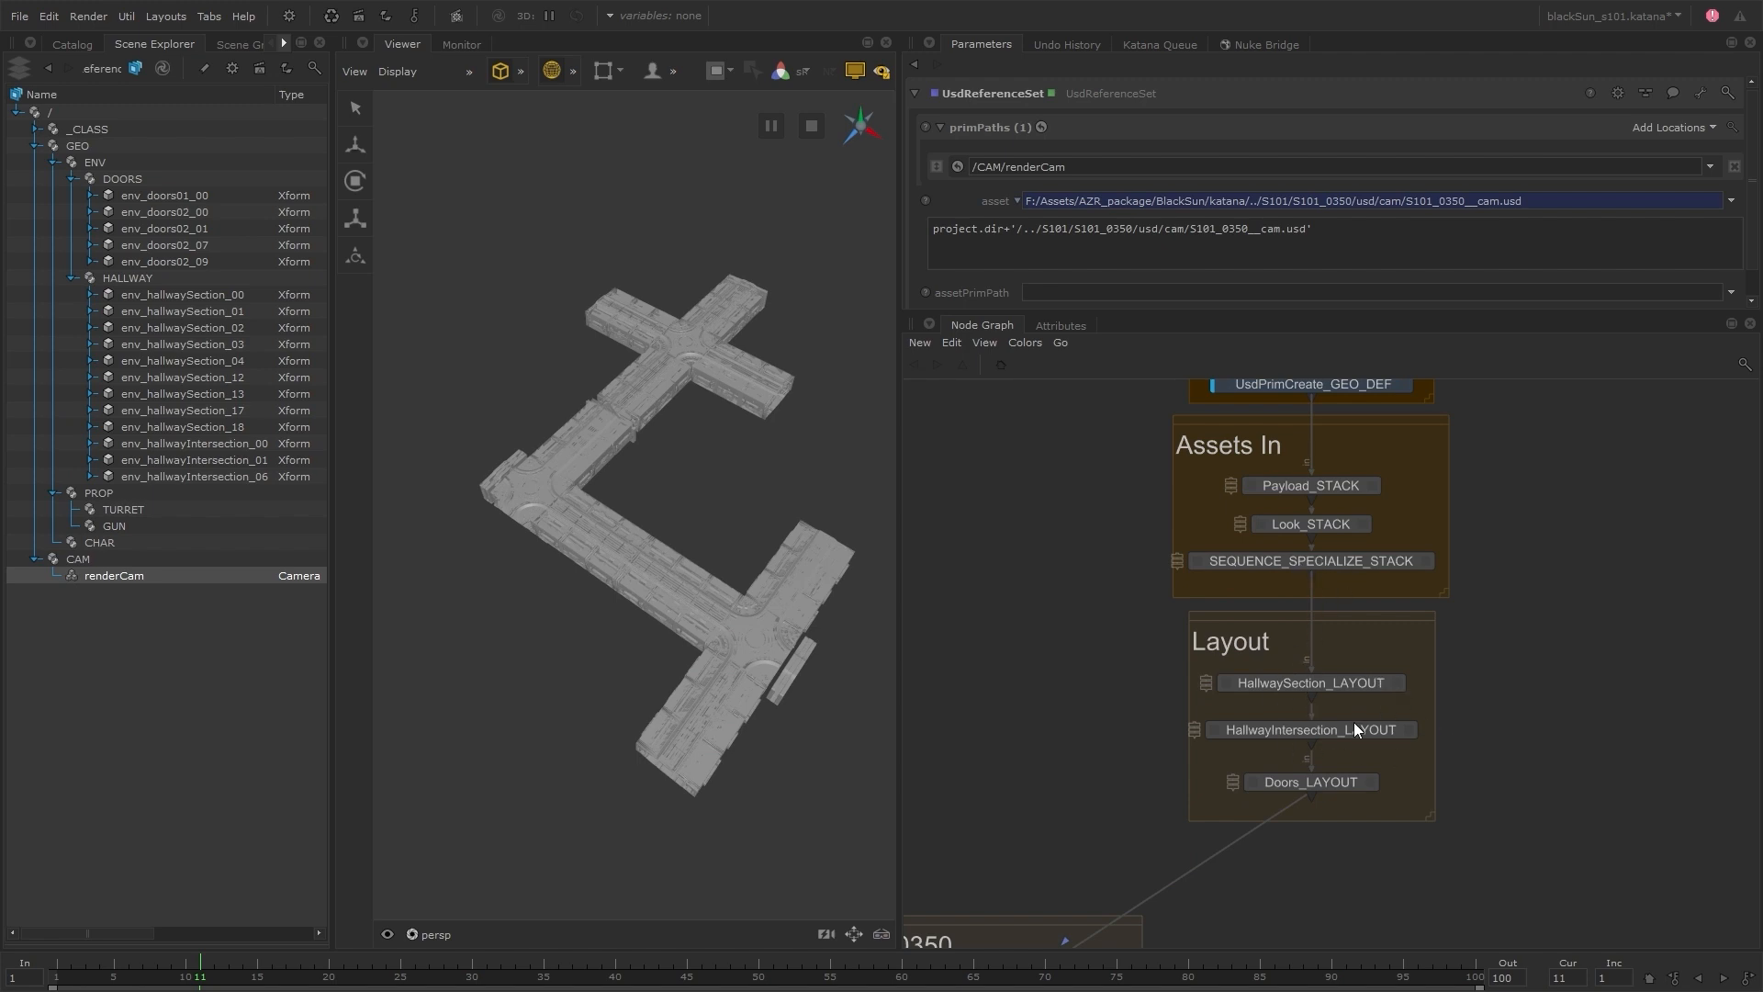
middle_drag(1406, 750, 1518, 466)
middle_drag(1295, 765, 1326, 742)
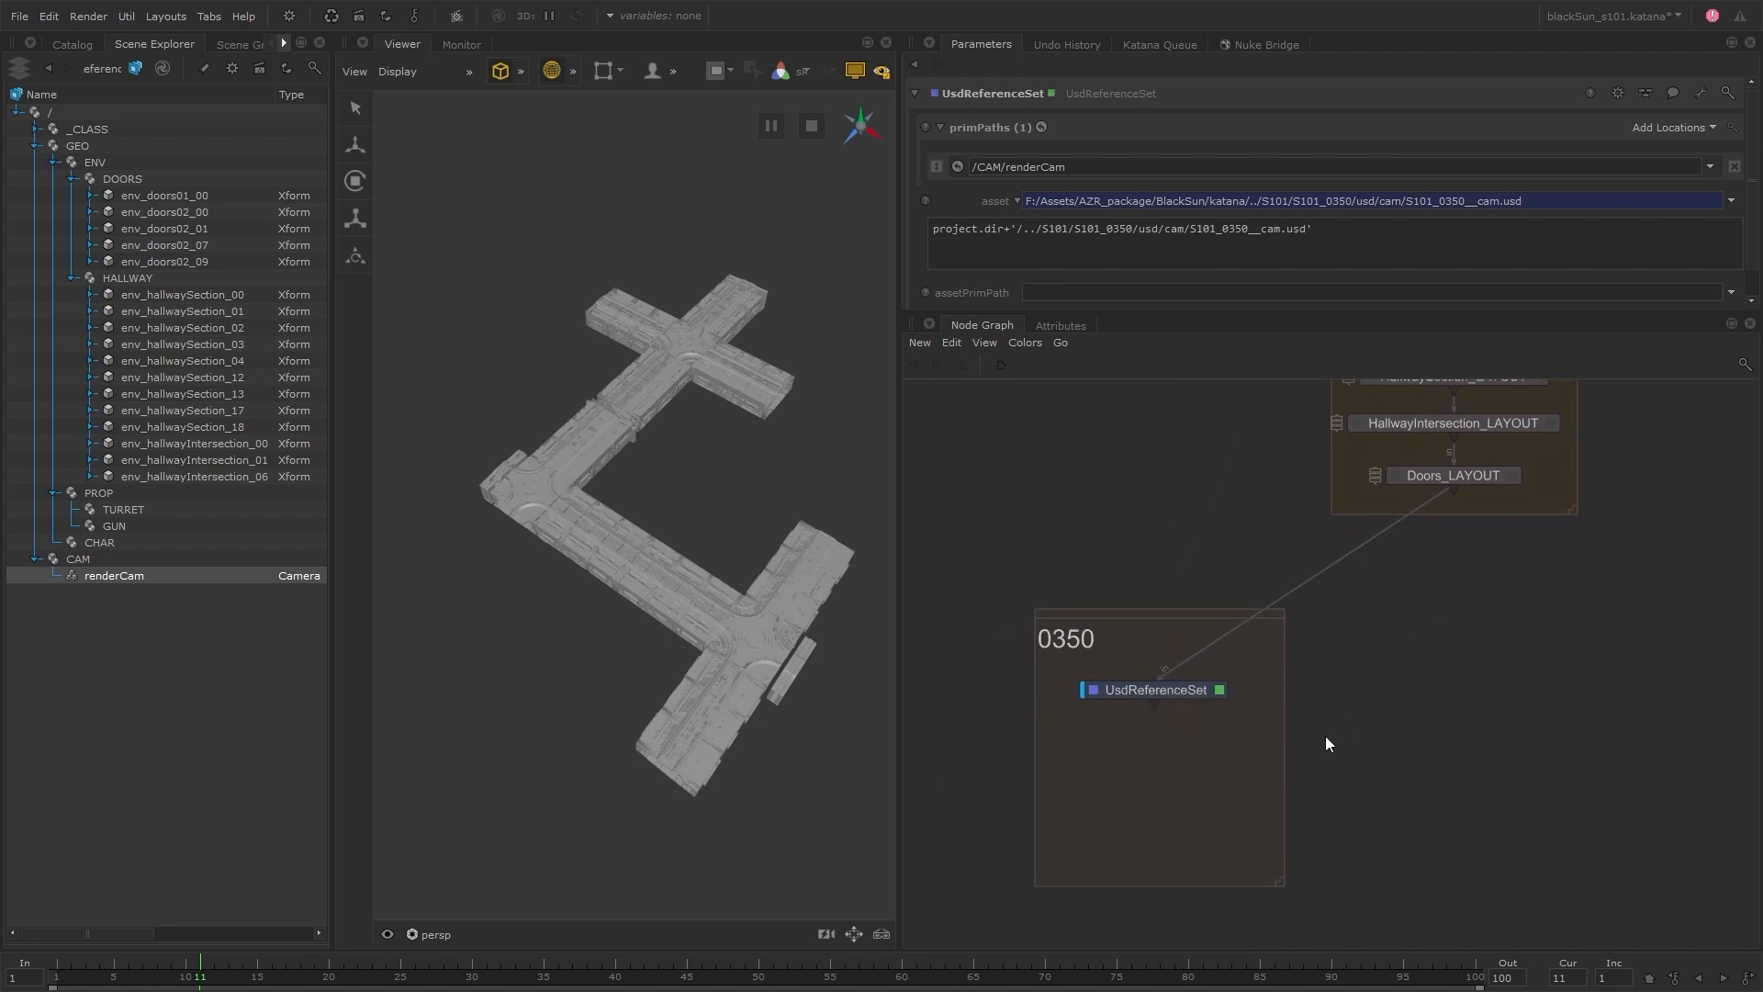
key(alt+Tab)
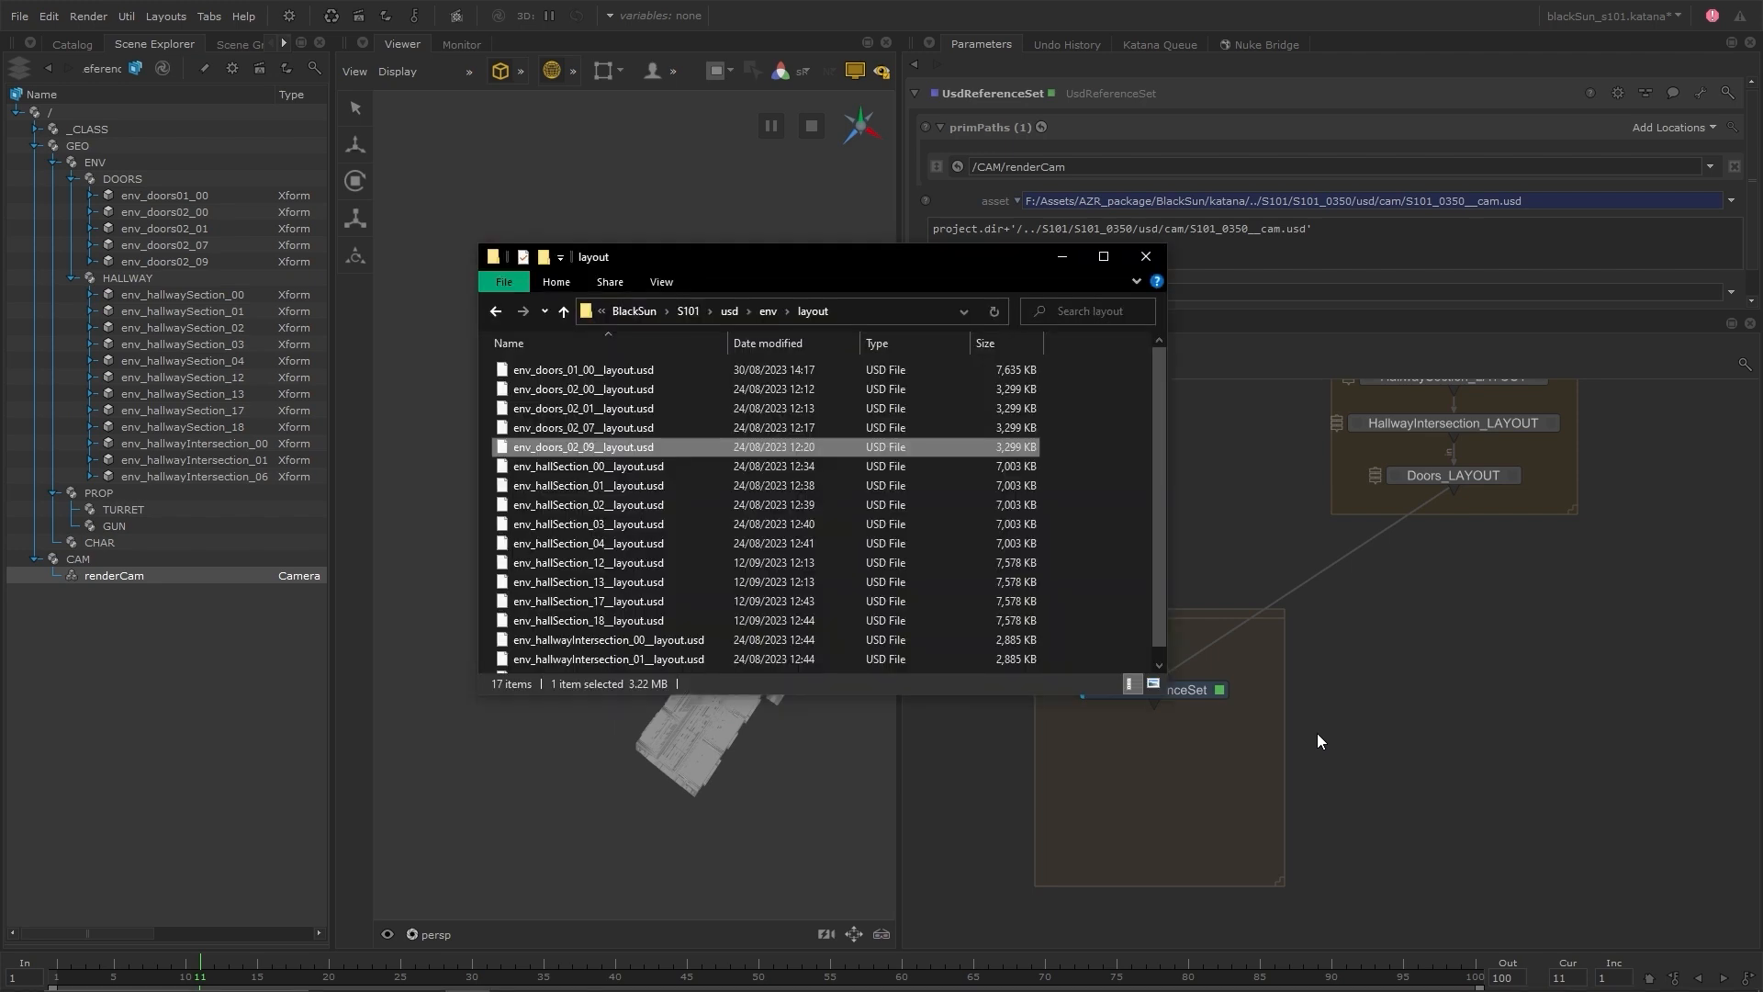
click(693, 311)
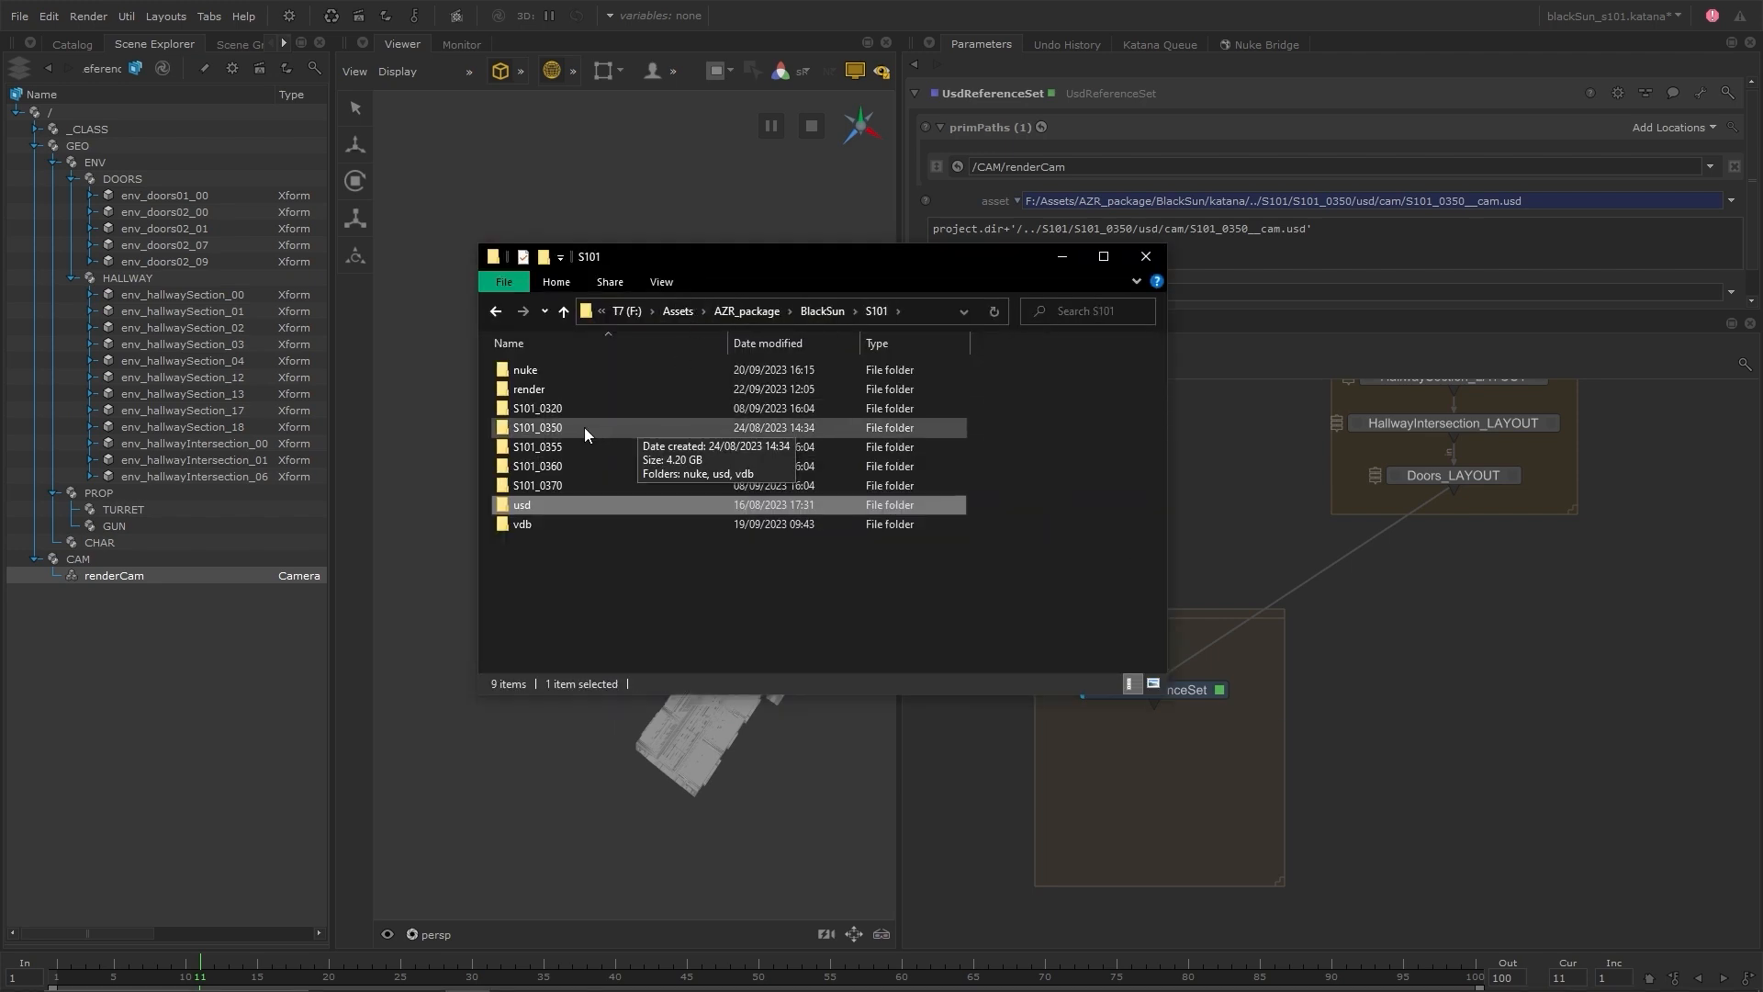
double_click(584, 427)
double_click(560, 389)
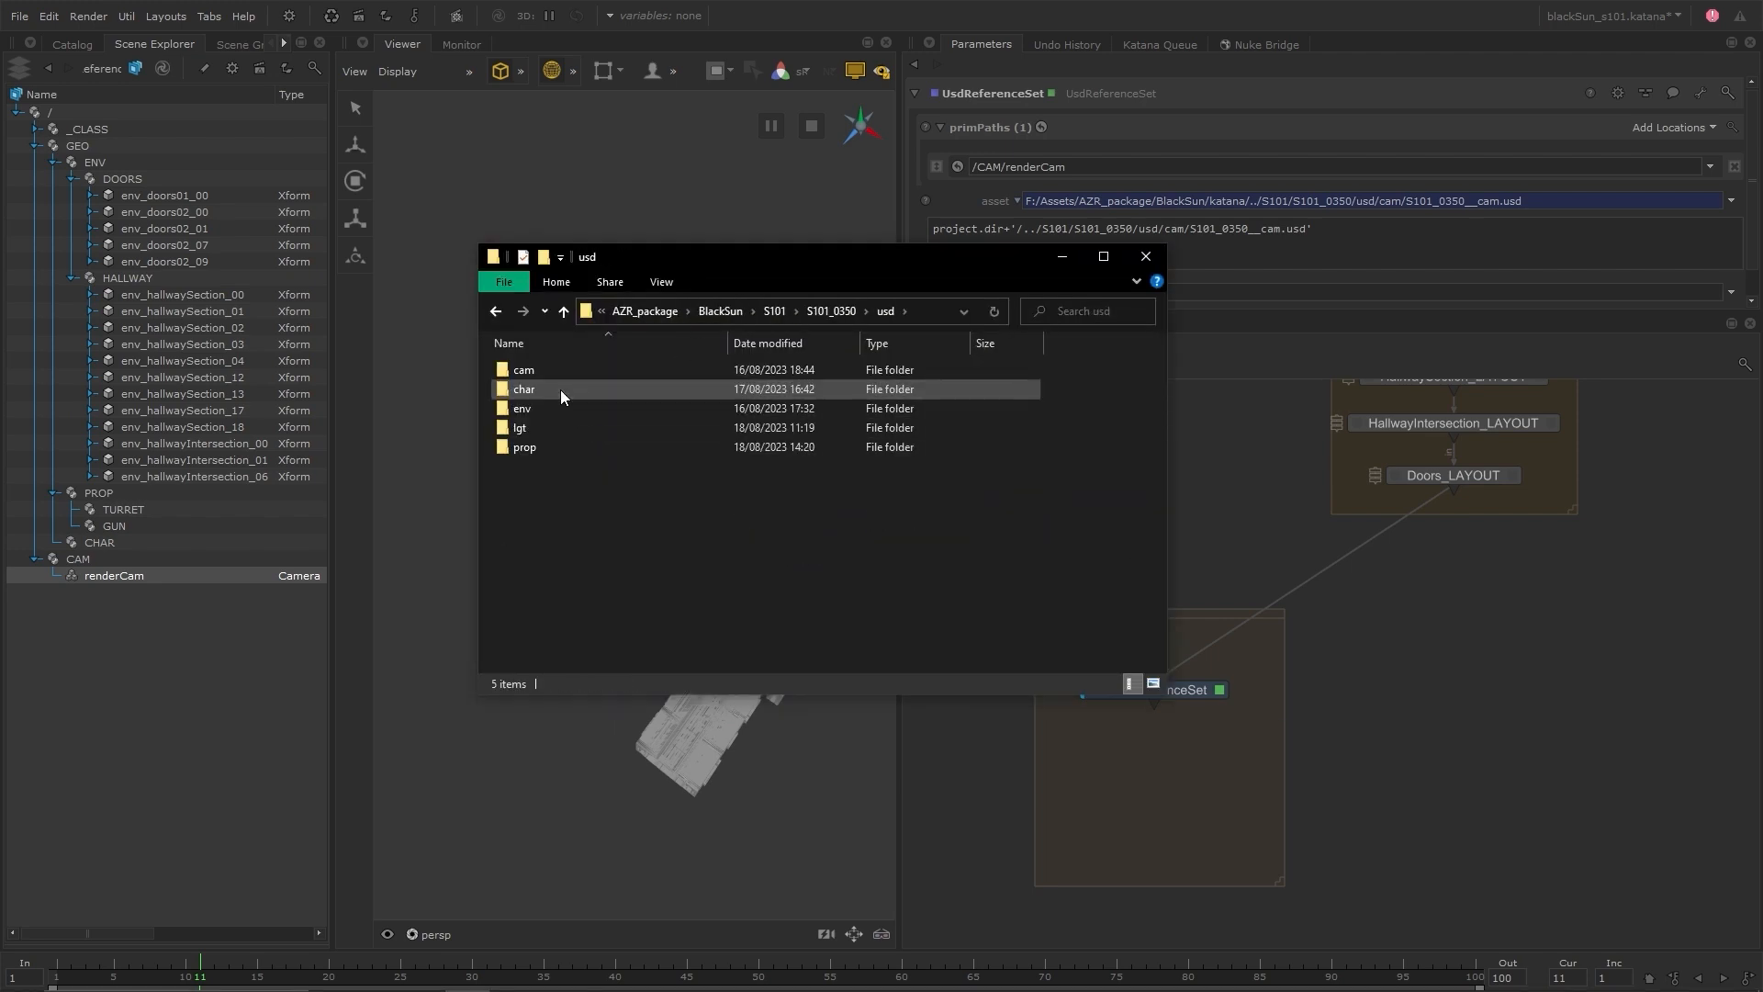
double_click(561, 389)
double_click(570, 370)
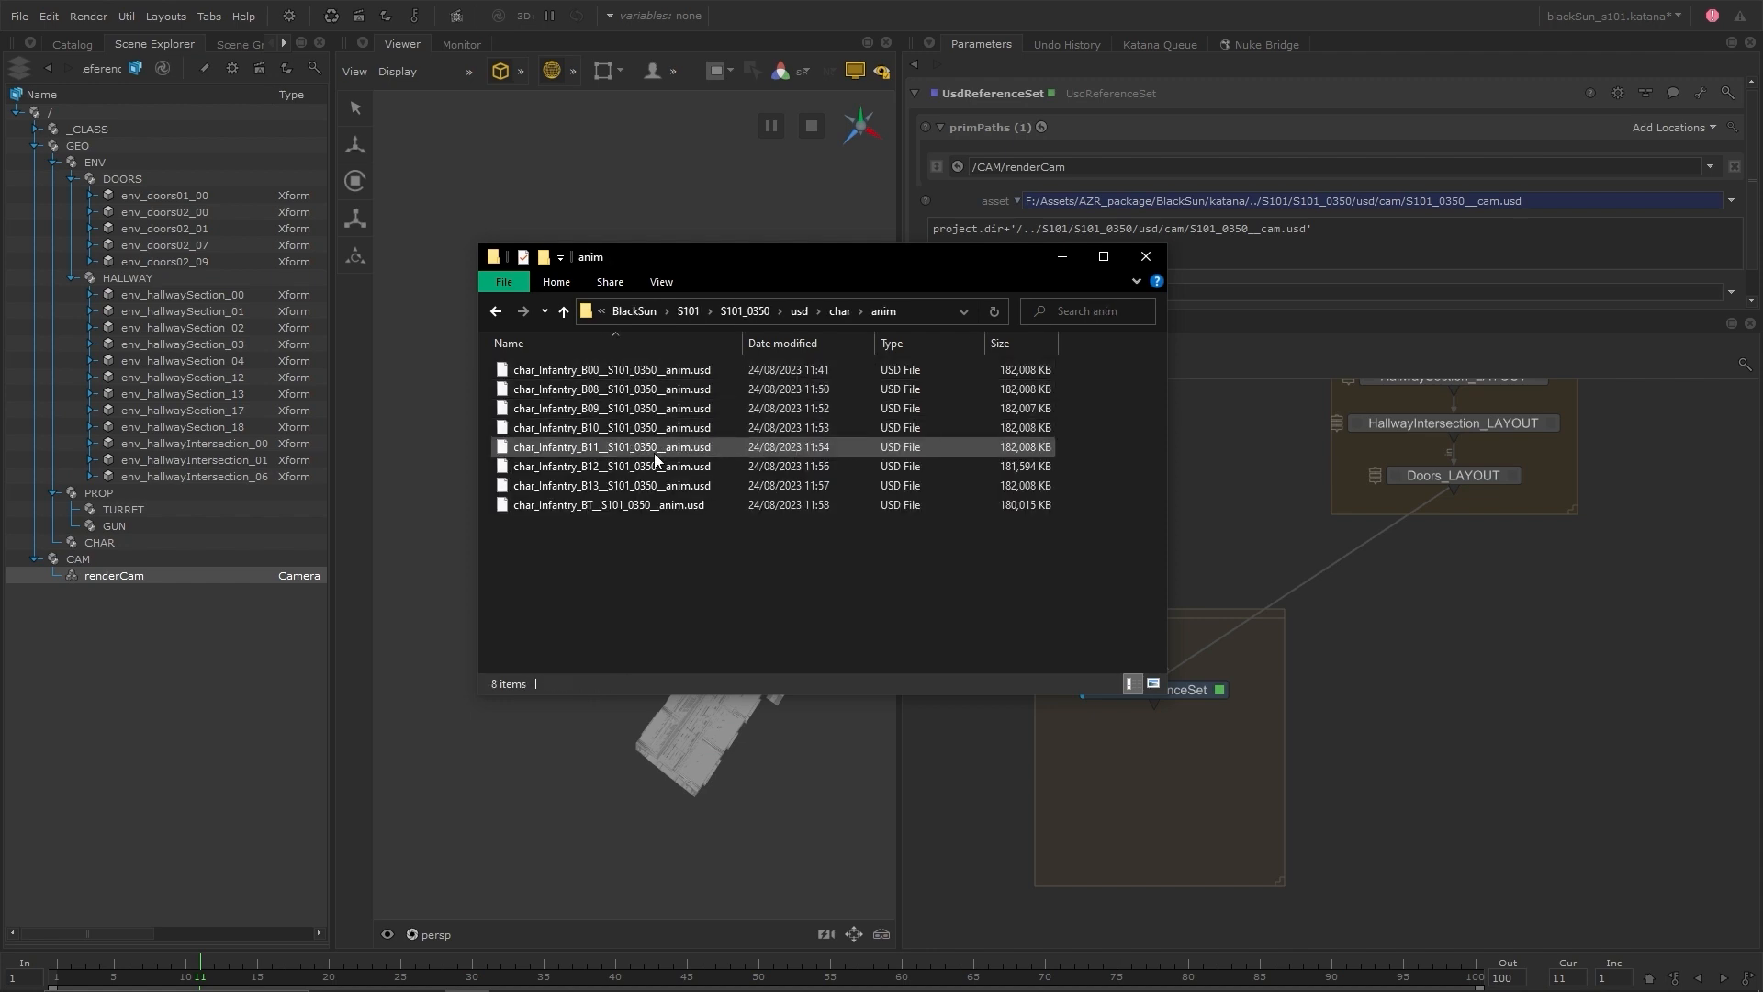
click(799, 312)
double_click(537, 445)
double_click(560, 365)
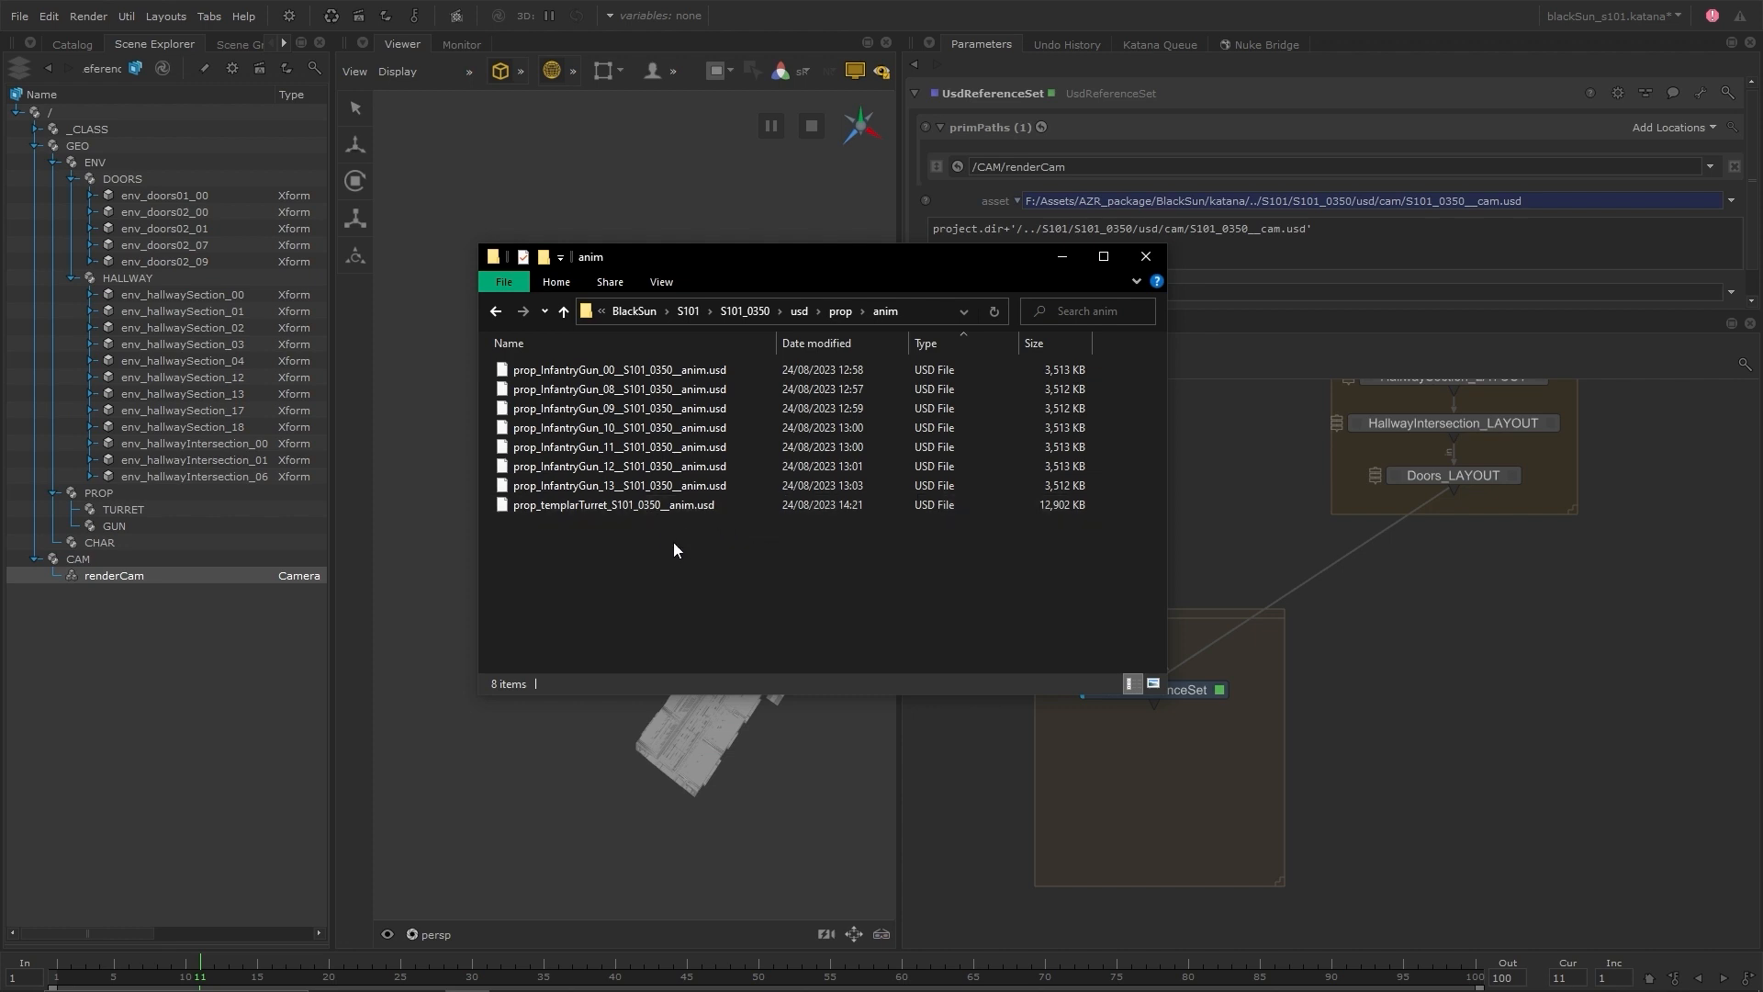
click(1071, 265)
Add a UsdSpecializeSet node below UsdReferenceSet in the 0350 backdrop
key(Tab)
text(u)
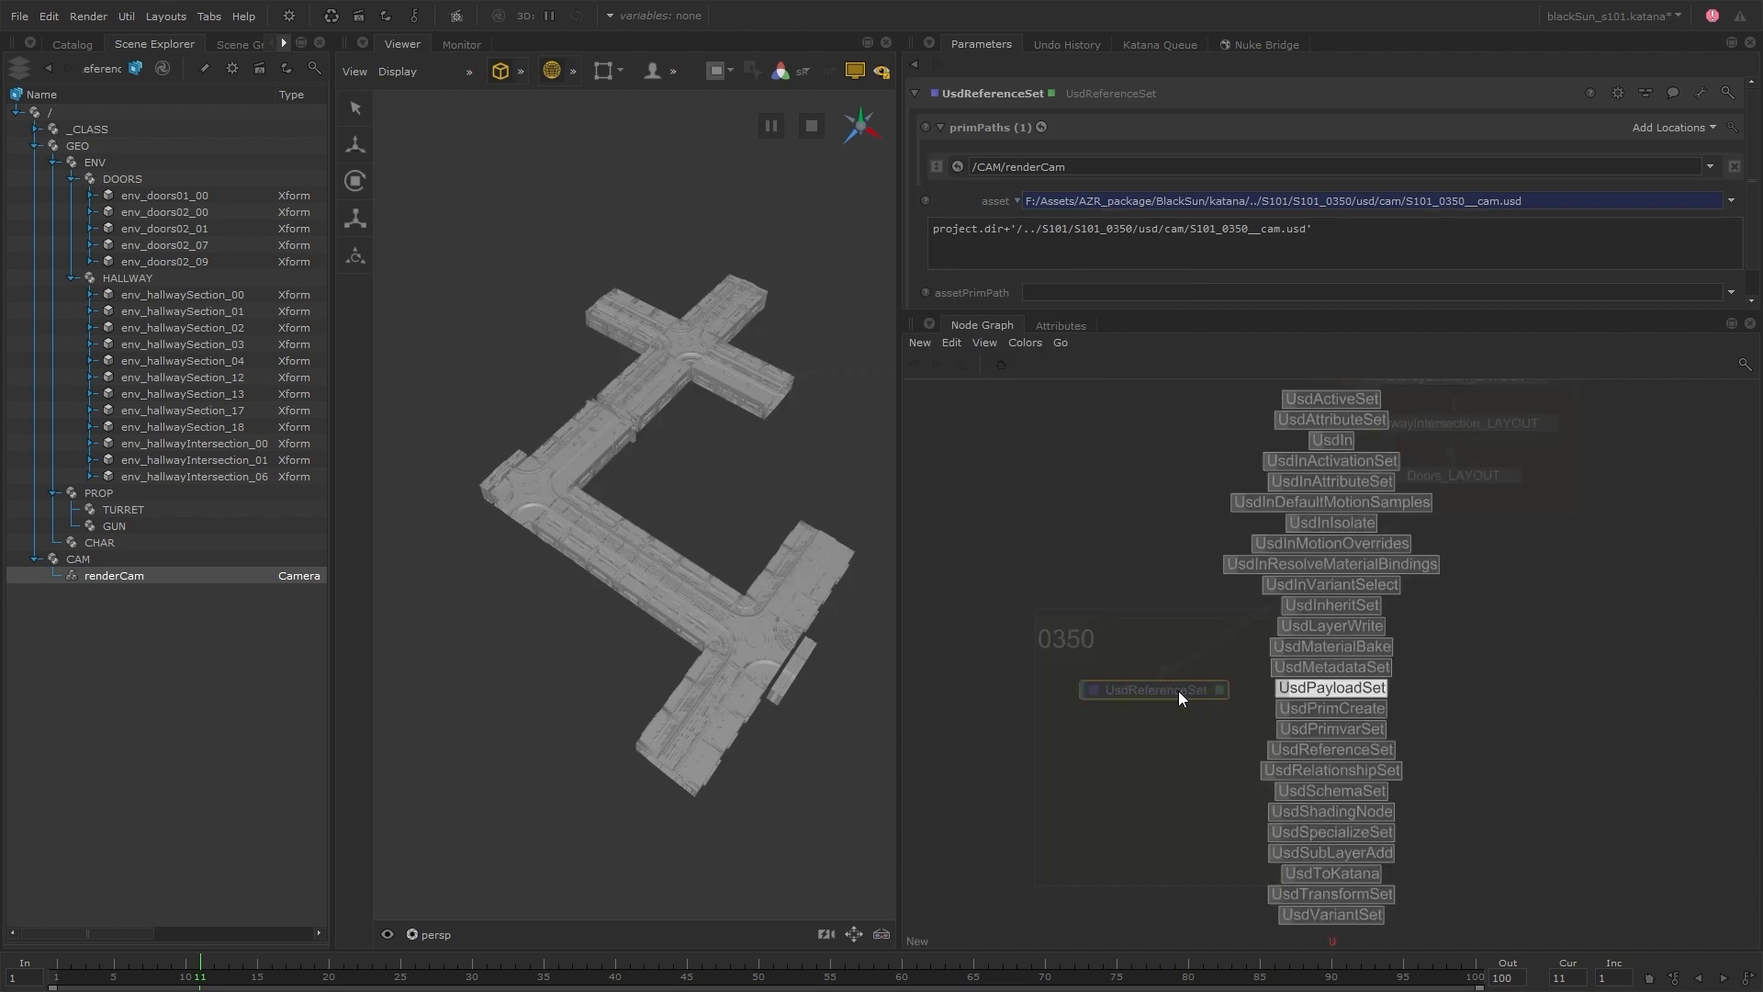
text(sdsp)
key(Return)
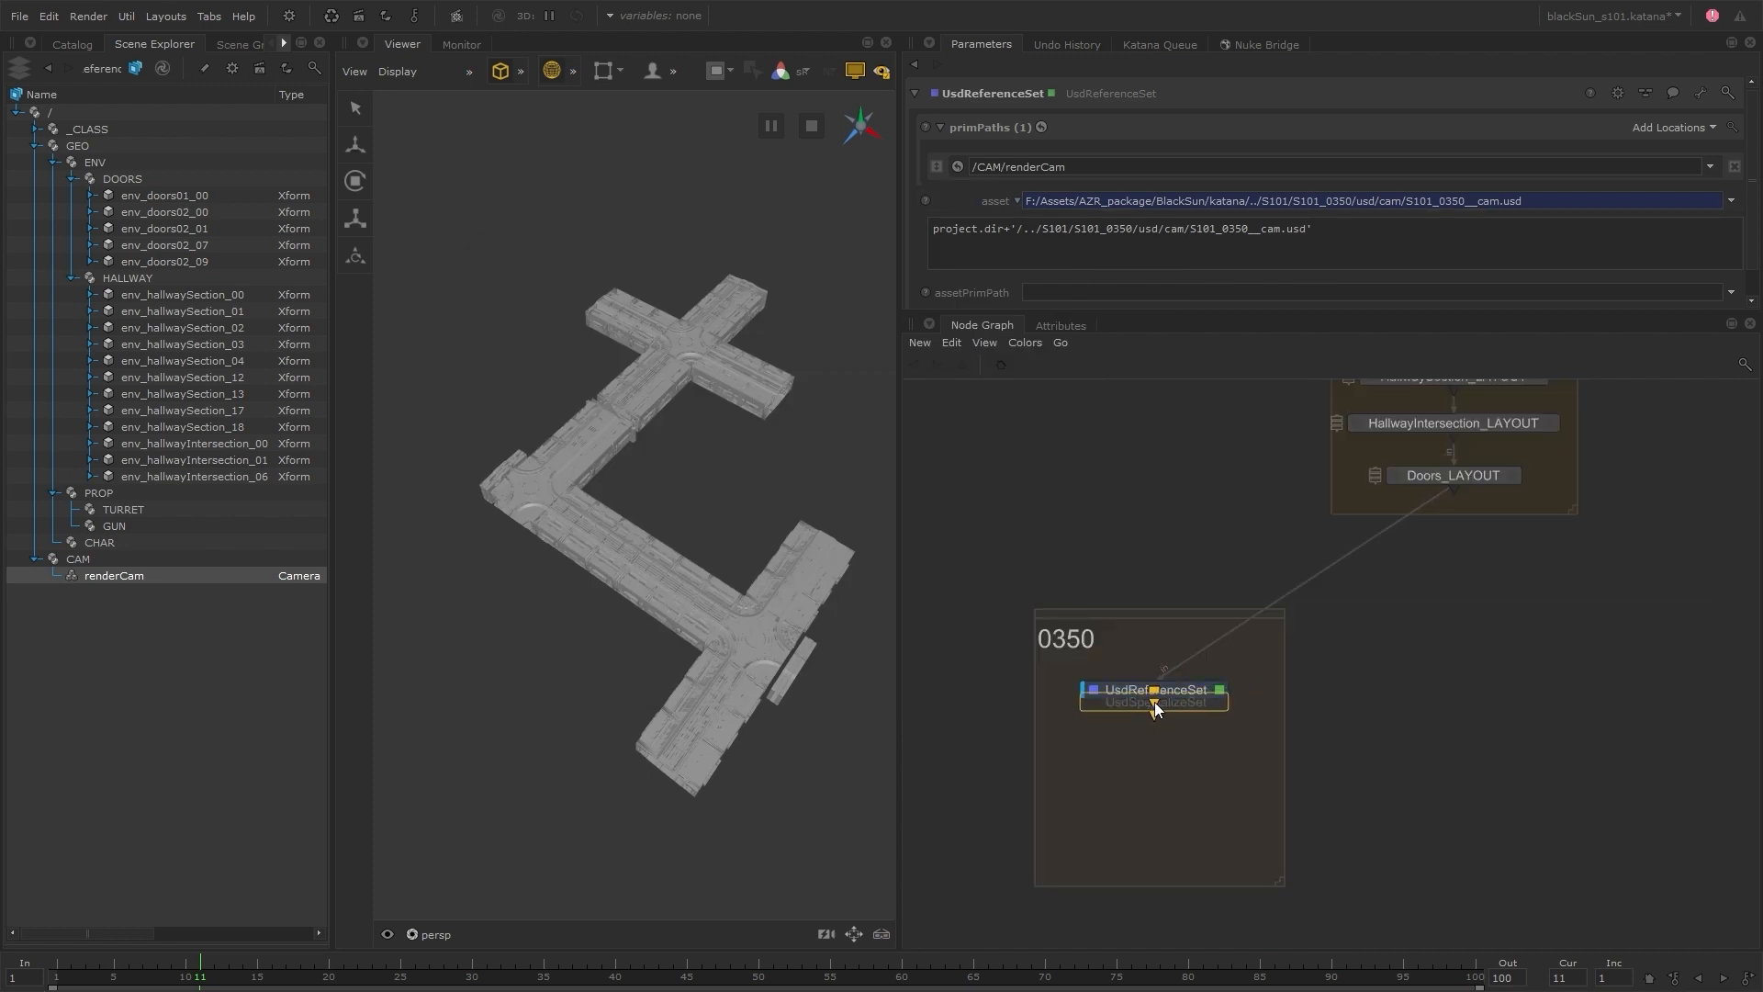
click(1151, 751)
Insert a GroupStack node after UsdReferenceSet and move the UsdSpecializeSet node into it
click(1172, 691)
key(Tab)
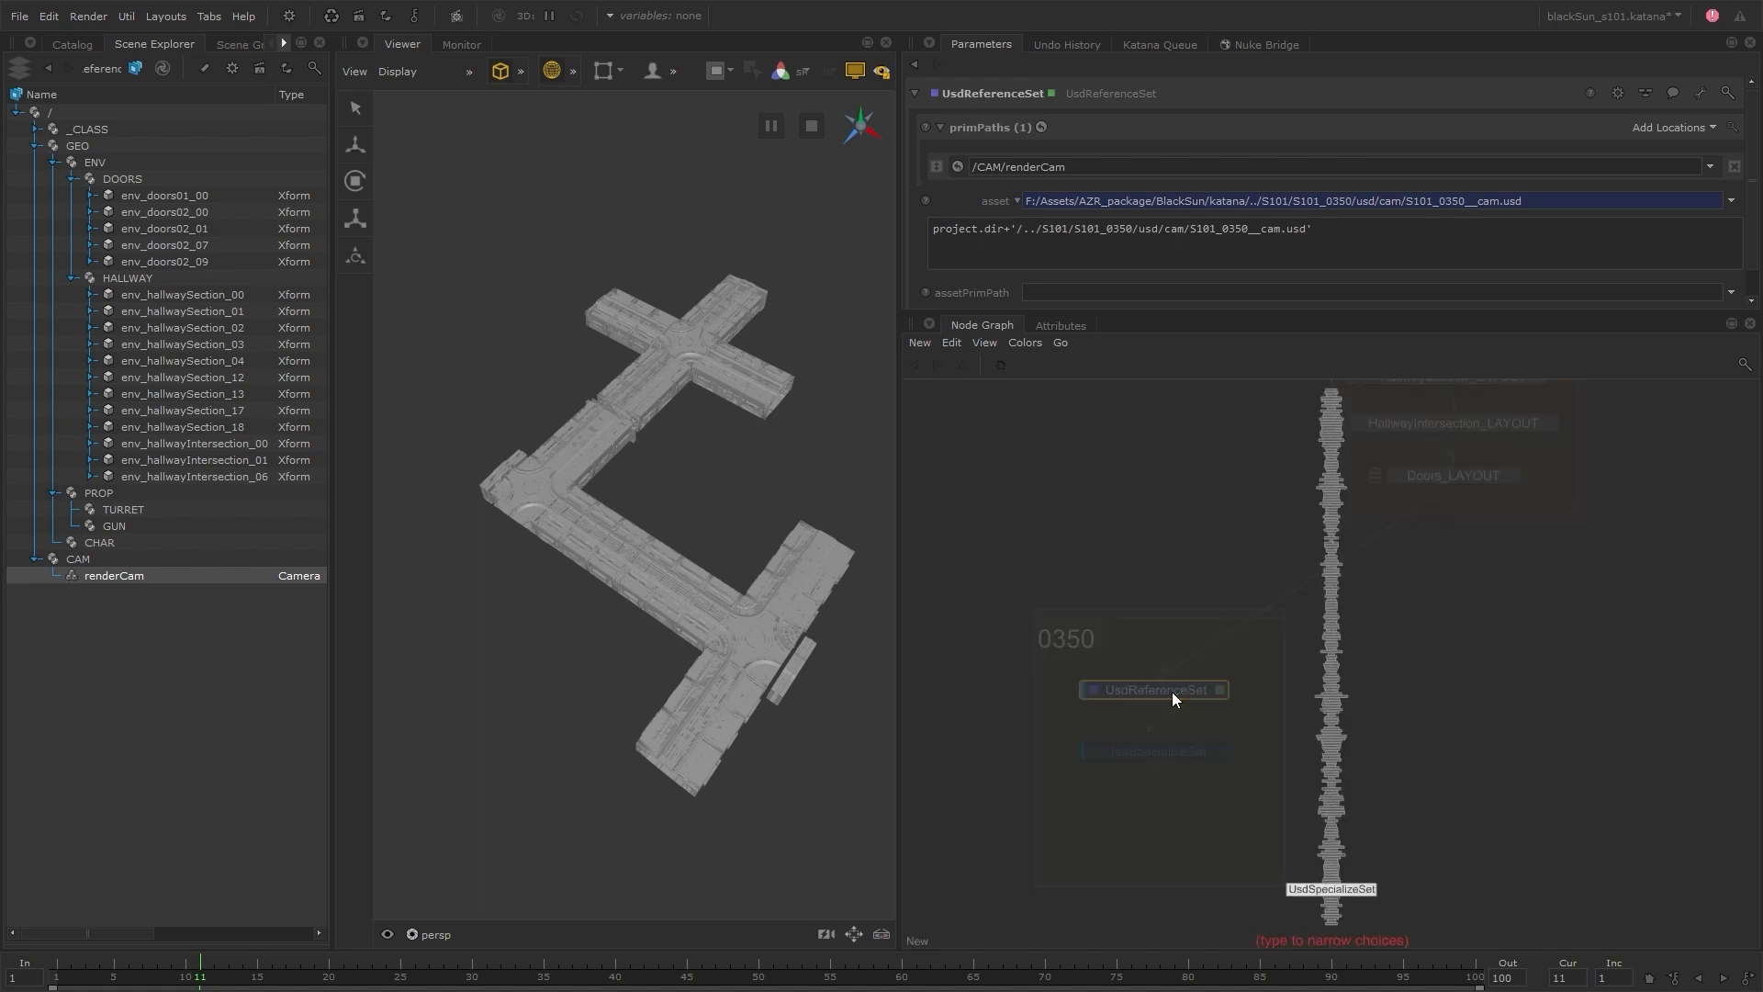
text(groupst)
key(Return)
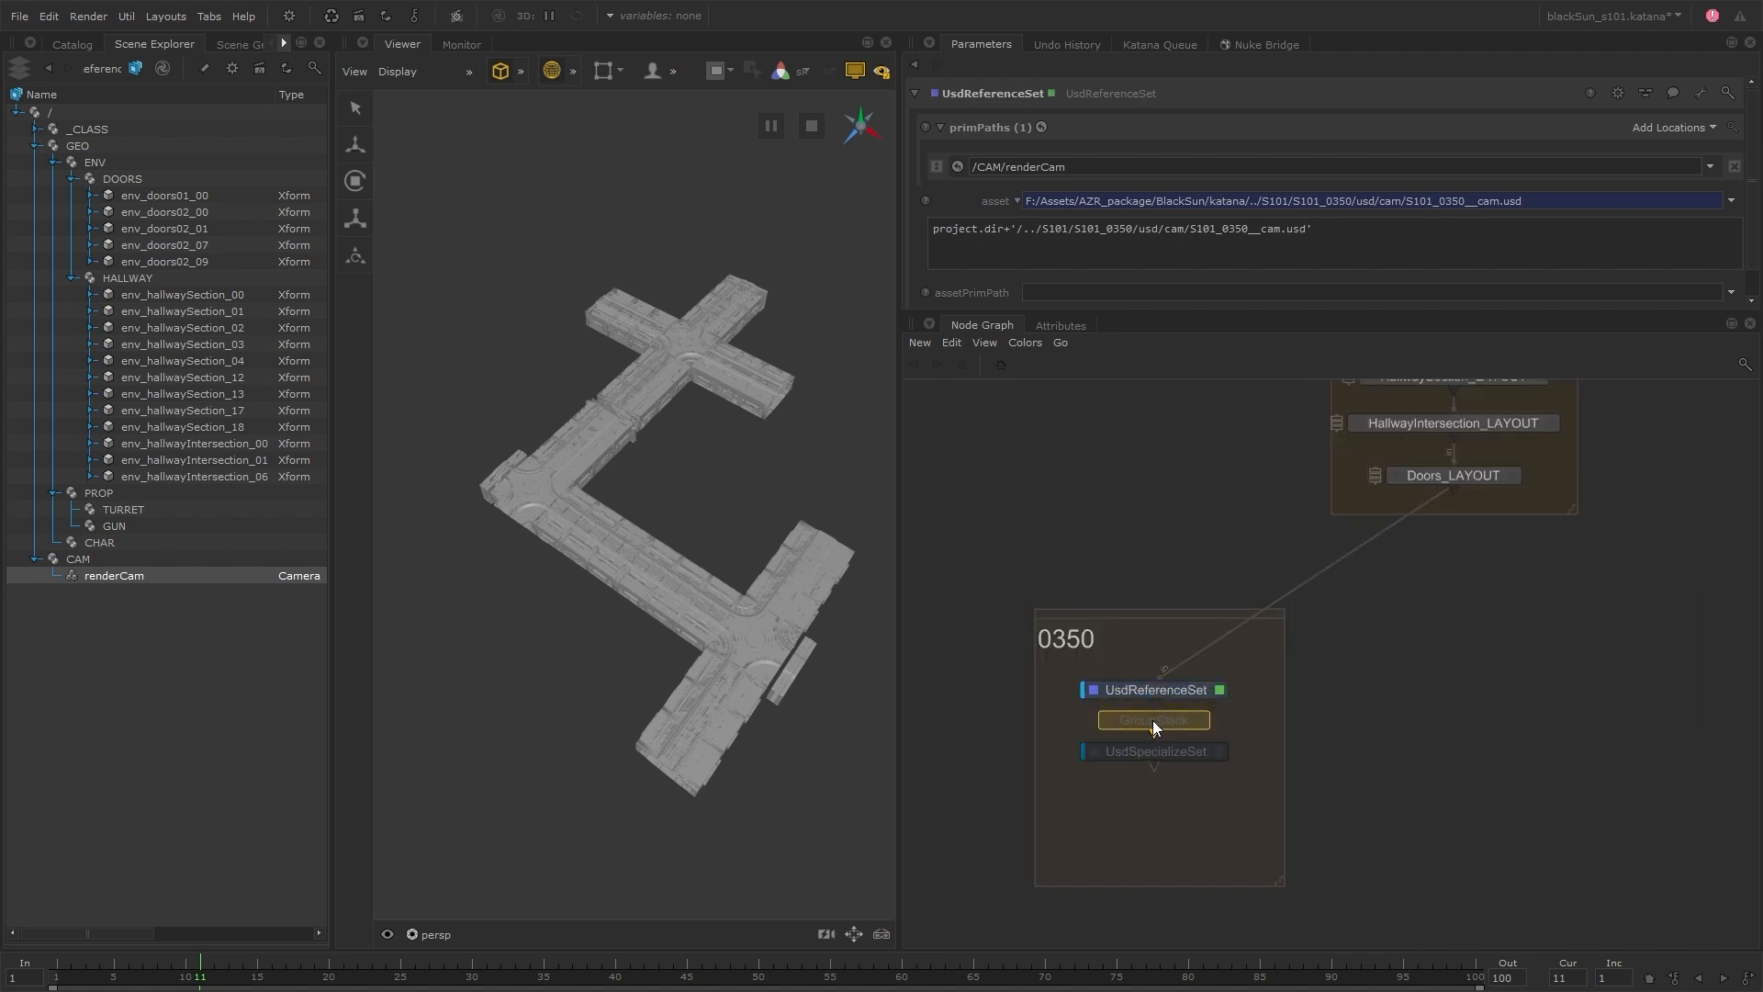
click(1202, 720)
shift+middle_drag(1181, 752, 979, 276)
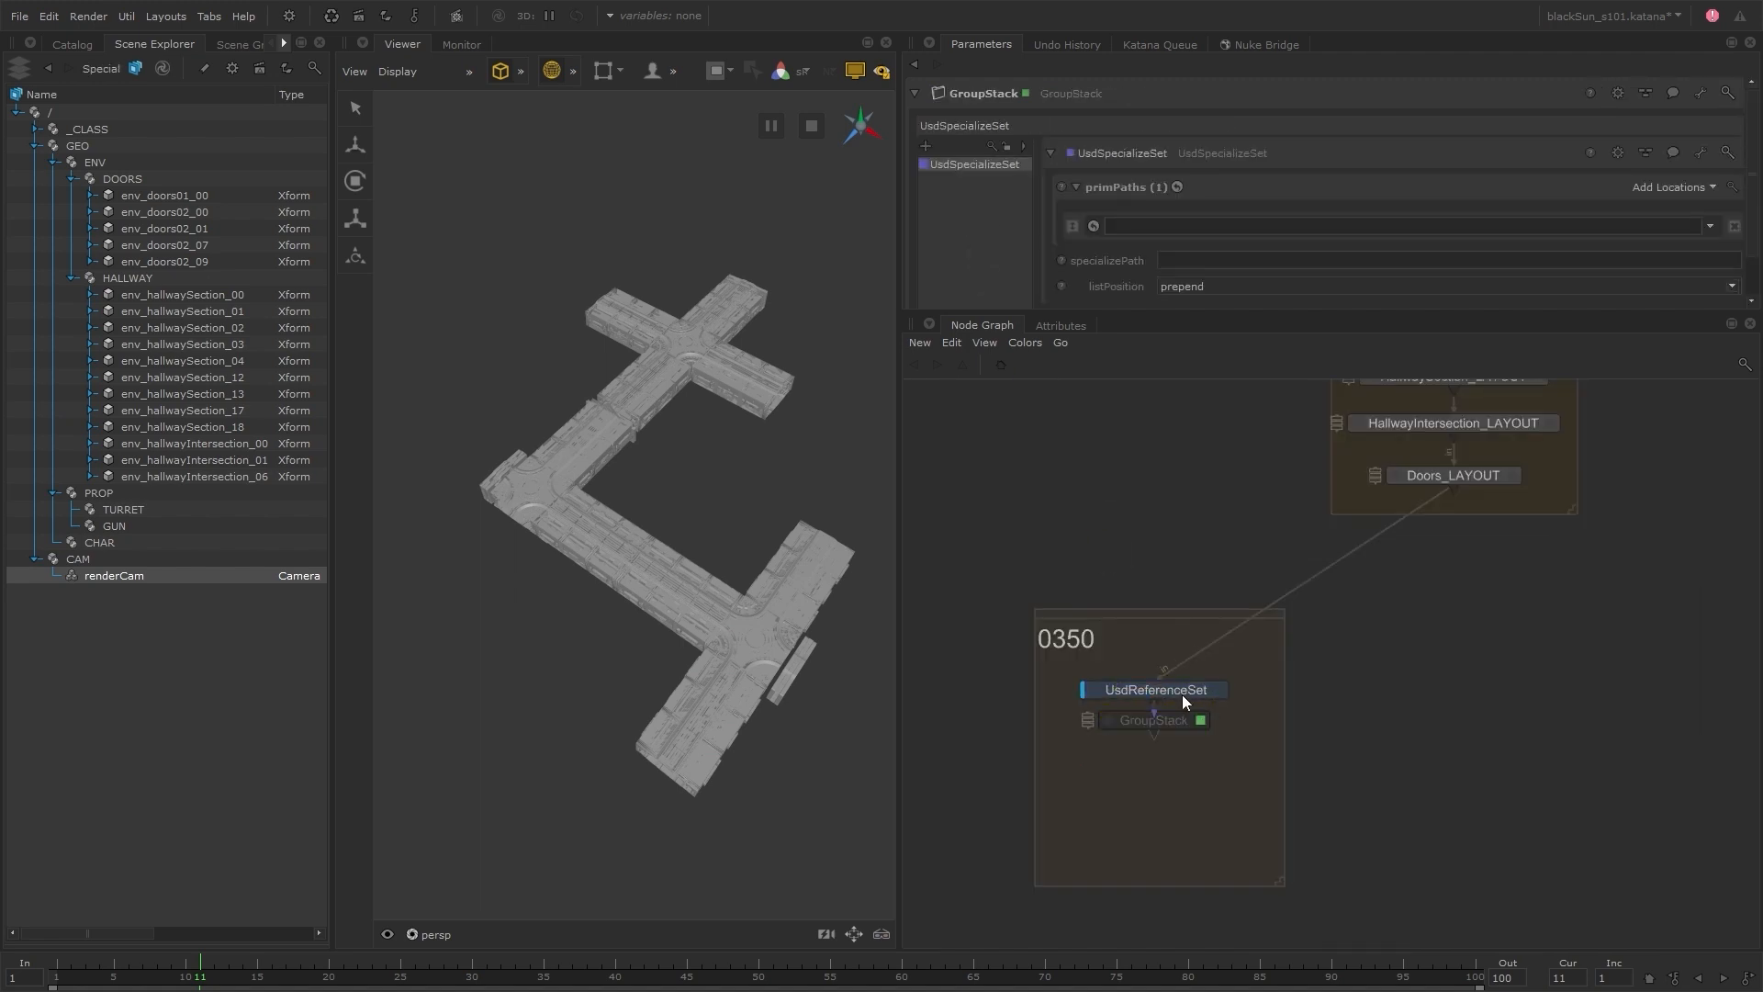
View the GroupStack's scene, space it below UsdReferenceSet, and rename it 0350_Specialize_STACK
click(1176, 720)
key(v)
drag(1176, 721, 1176, 748)
double_click(1176, 749)
text(0350_S)
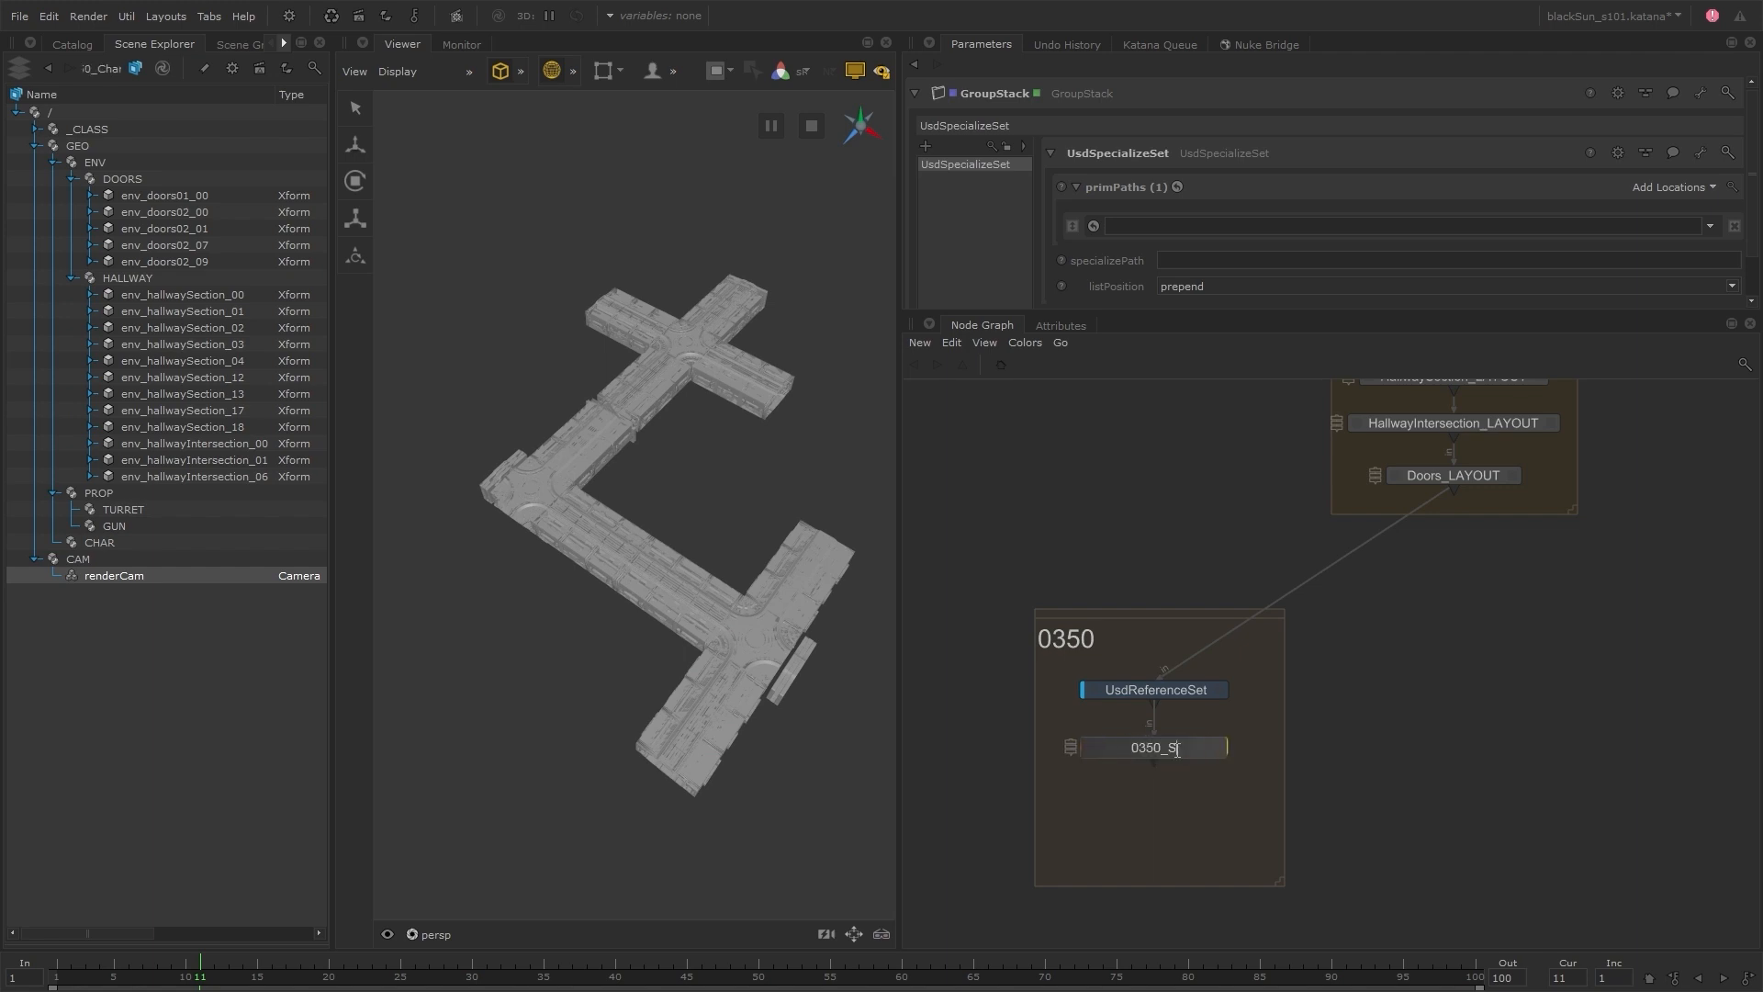
text(pecialize_STACK)
key(Return)
Enlarge the parameter area and rename the UsdSpecializeSet inside the stack to 0350_CHAR_Infantry_Specialize
drag(1143, 313, 1153, 465)
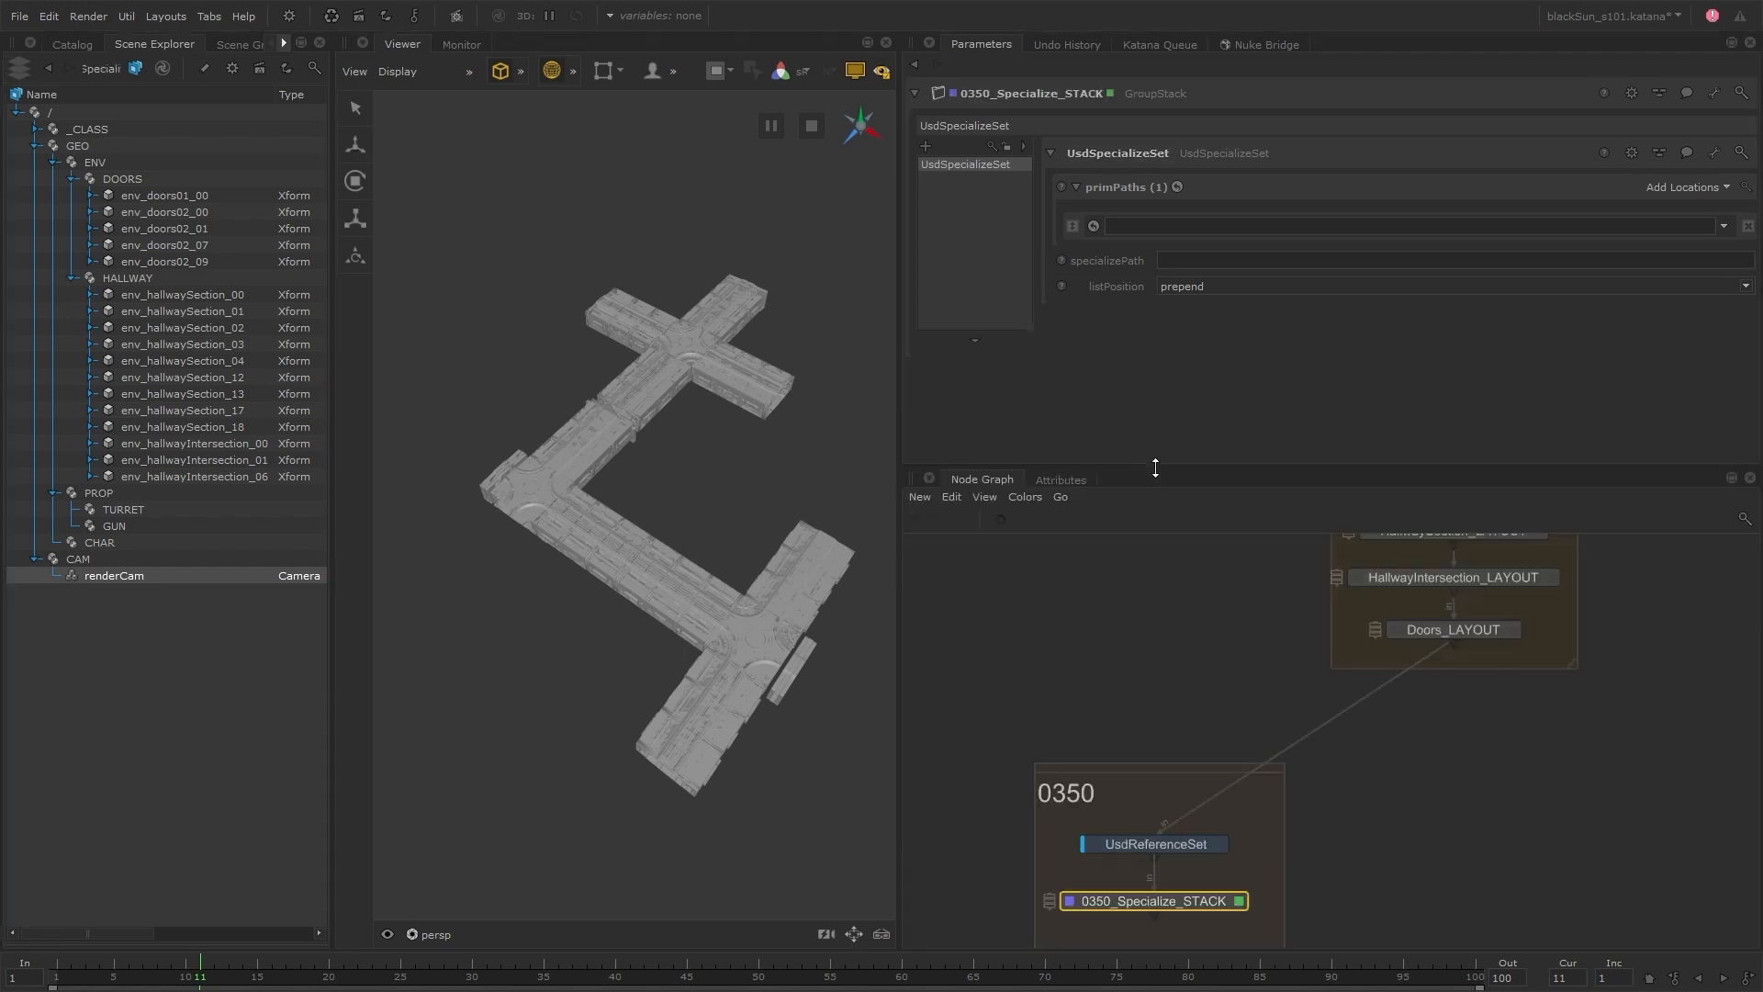
click(1114, 151)
text(CHA)
text(R_Infantry_Specialize)
key(Return)
click(1115, 153)
key(Home)
text(0350_)
key(Return)
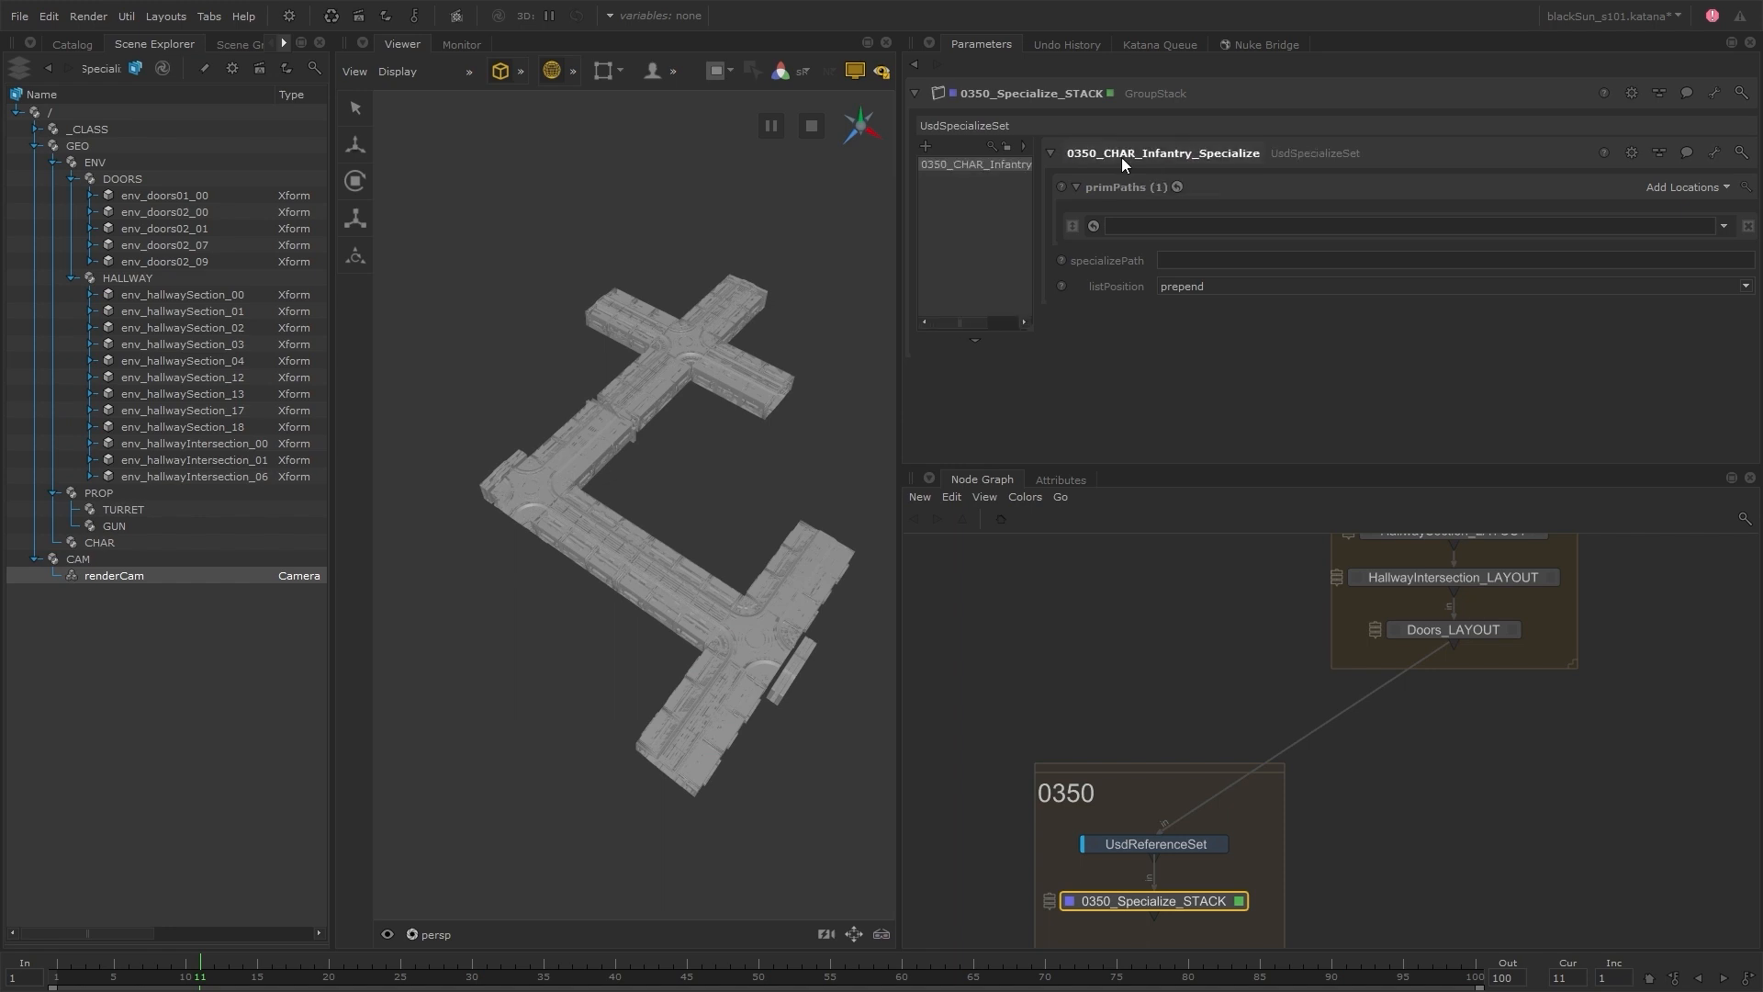
Specialize the char_infantry class onto prim paths /GEO/CHAR/char_infantry_00, char_infantry_08 through char_infantry_13, and char_infantry_BT
click(37, 130)
drag(144, 295, 1207, 261)
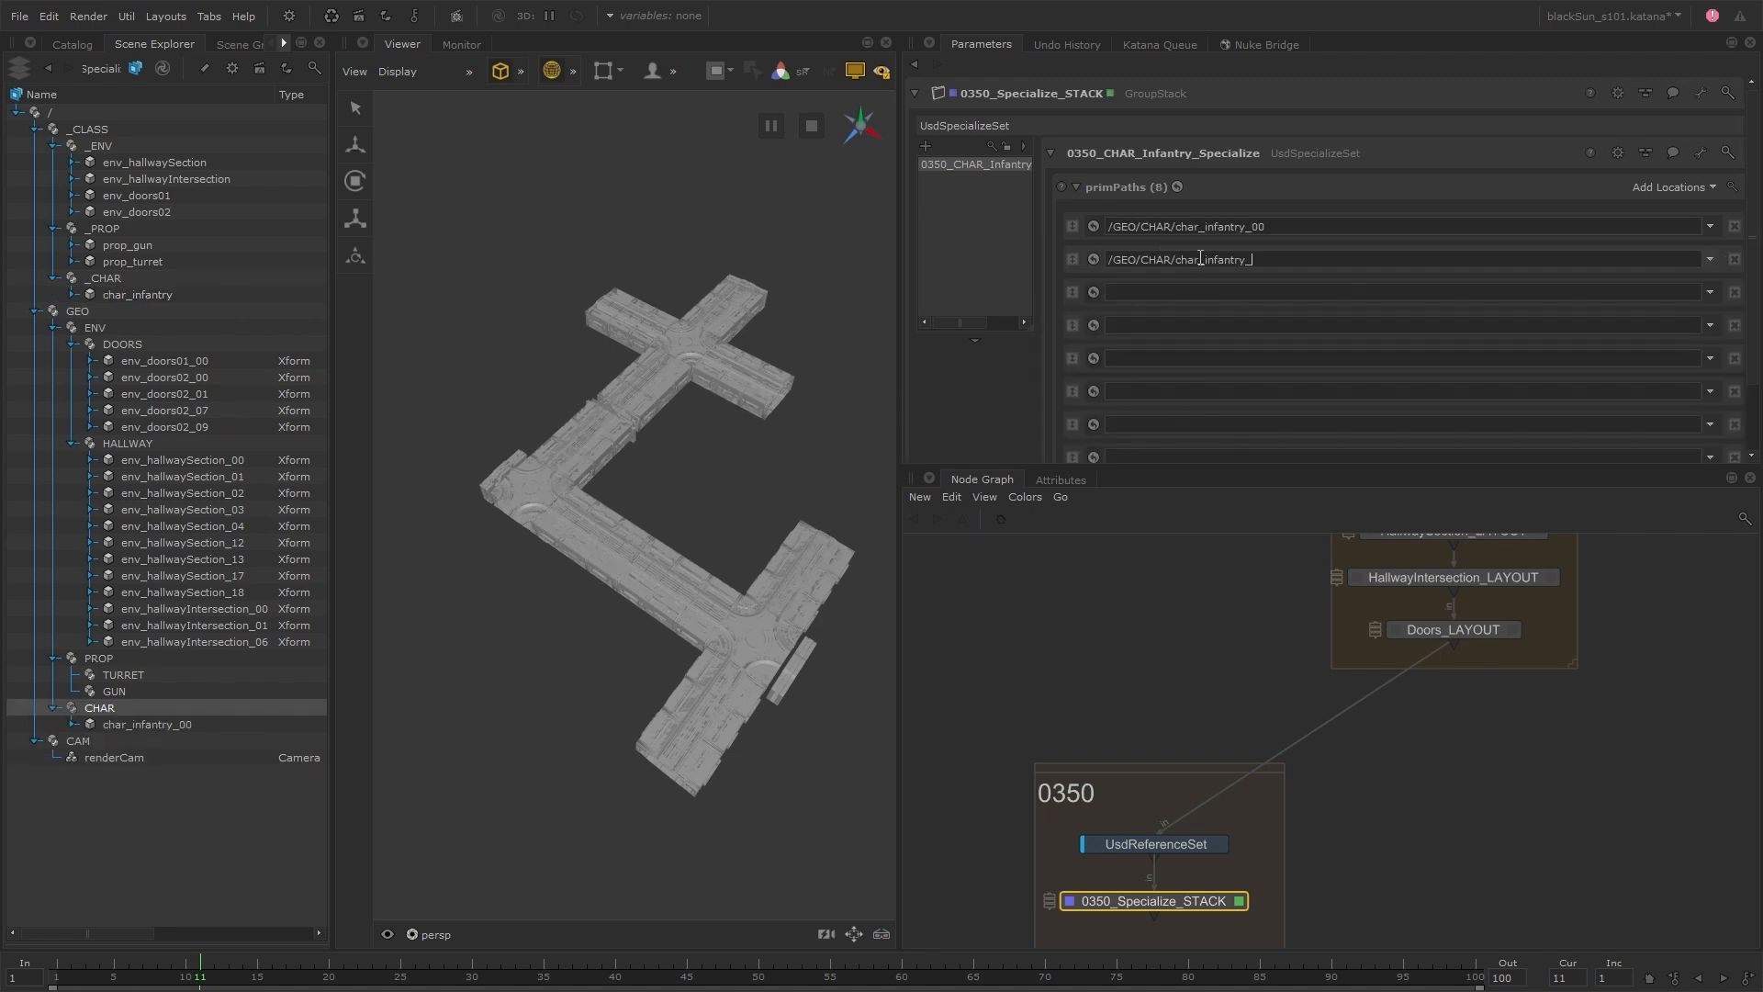
text(08)
click(1203, 292)
text(/GEO/CHAR/char_infantry_)
text(09)
click(1199, 327)
text(/GEO/CHAR/char_infantry_)
text(10)
click(1203, 363)
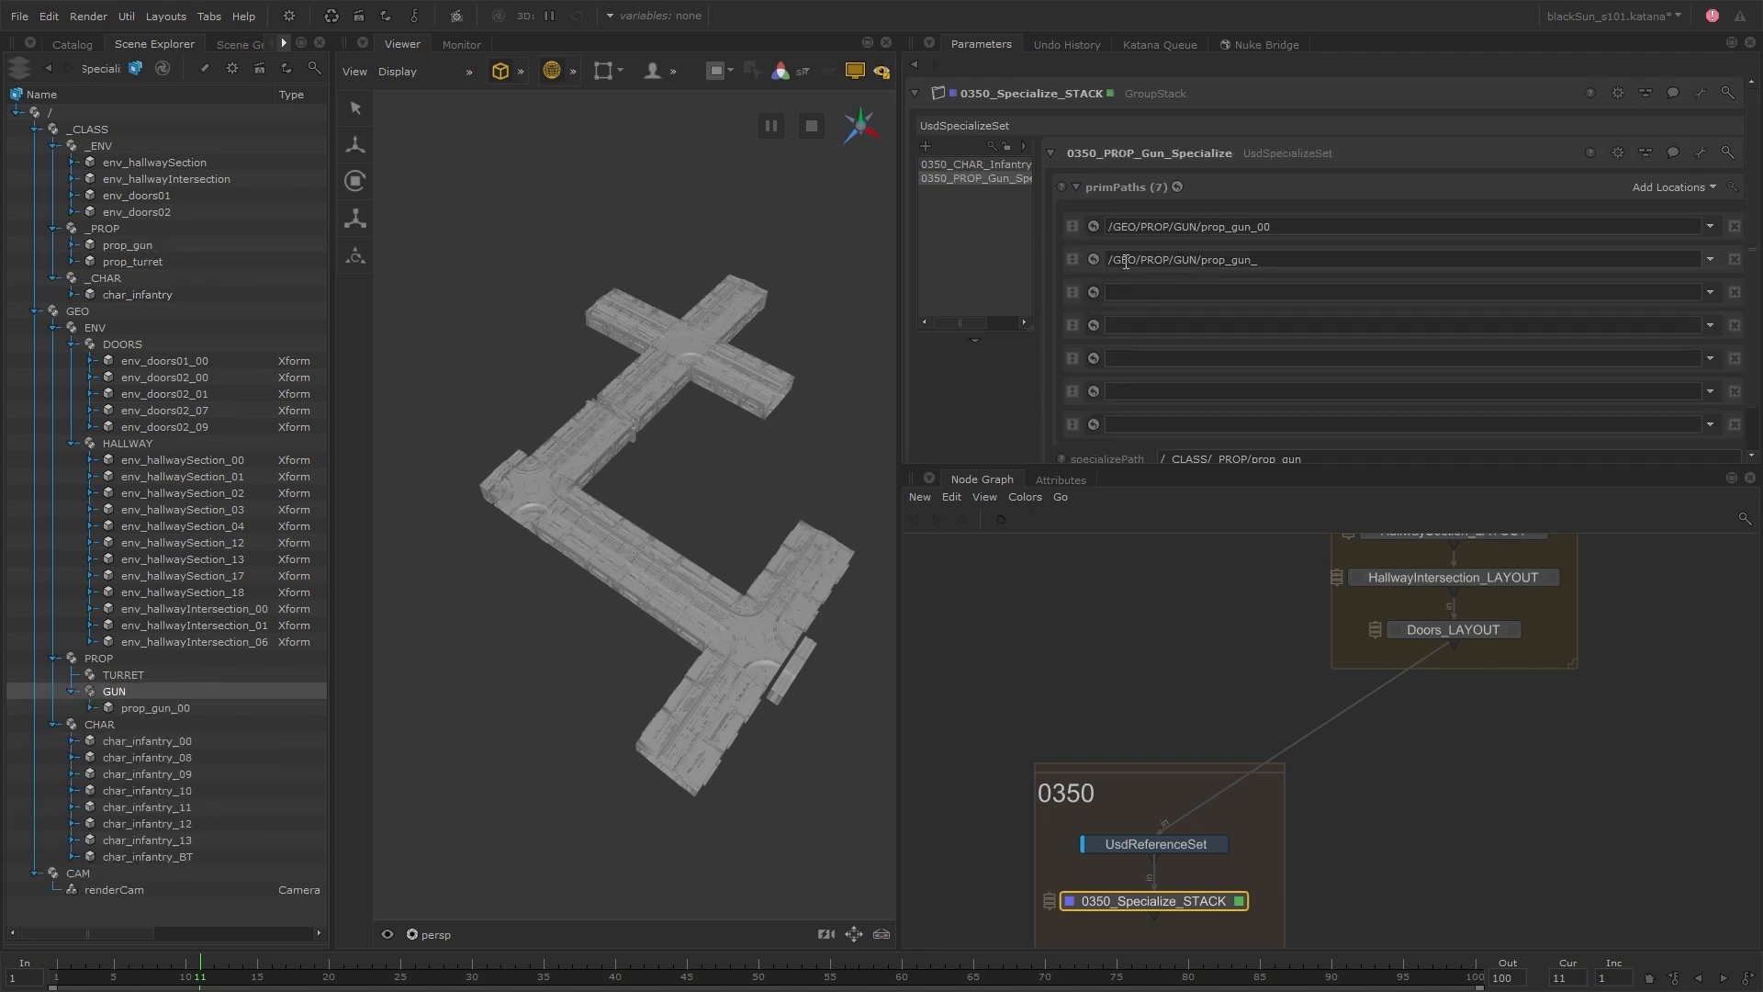
Fill the prim paths of 0350_PROP_Gun_Specialize with /GEO/PROP/GUN/prop_gun_08 through prop_gun_13
text(08)
click(1139, 292)
text(/GEO/PROP/GUN/prop_gun_)
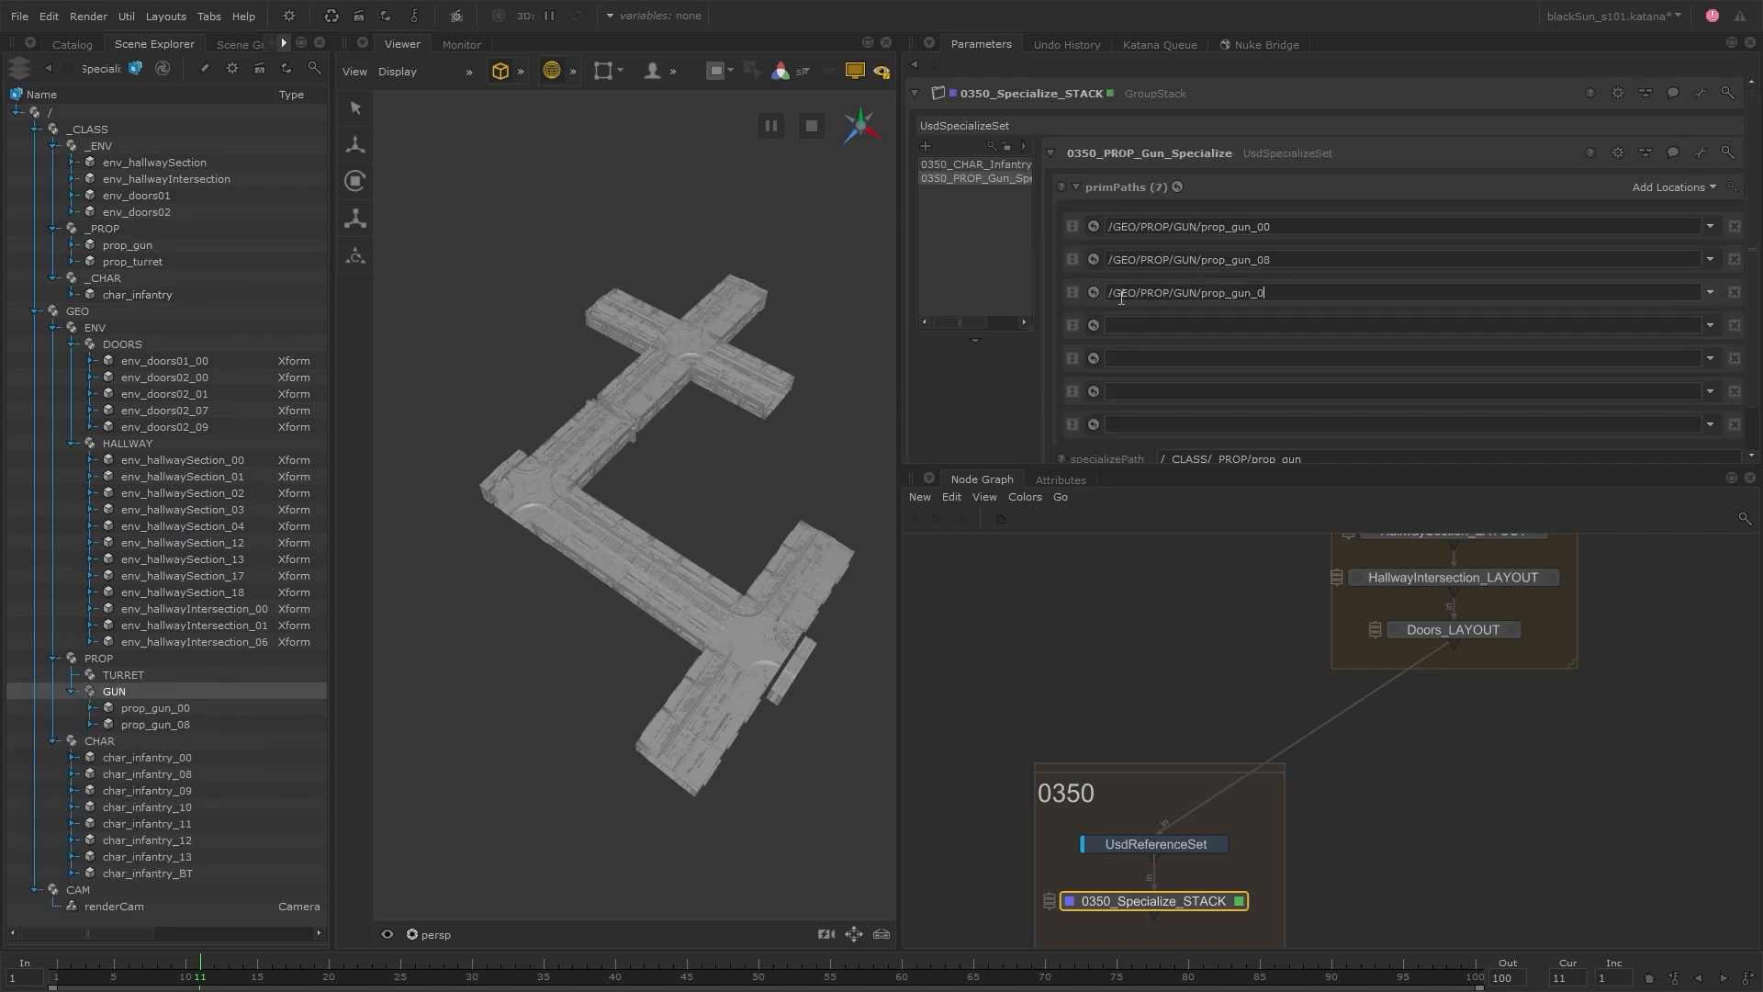
text(09)
click(1139, 325)
text(/GEO/PROP/GUN/prop_gun_)
text(10)
click(1139, 358)
click(1139, 423)
text(/GEO/PROP/GUN/prop_gun_)
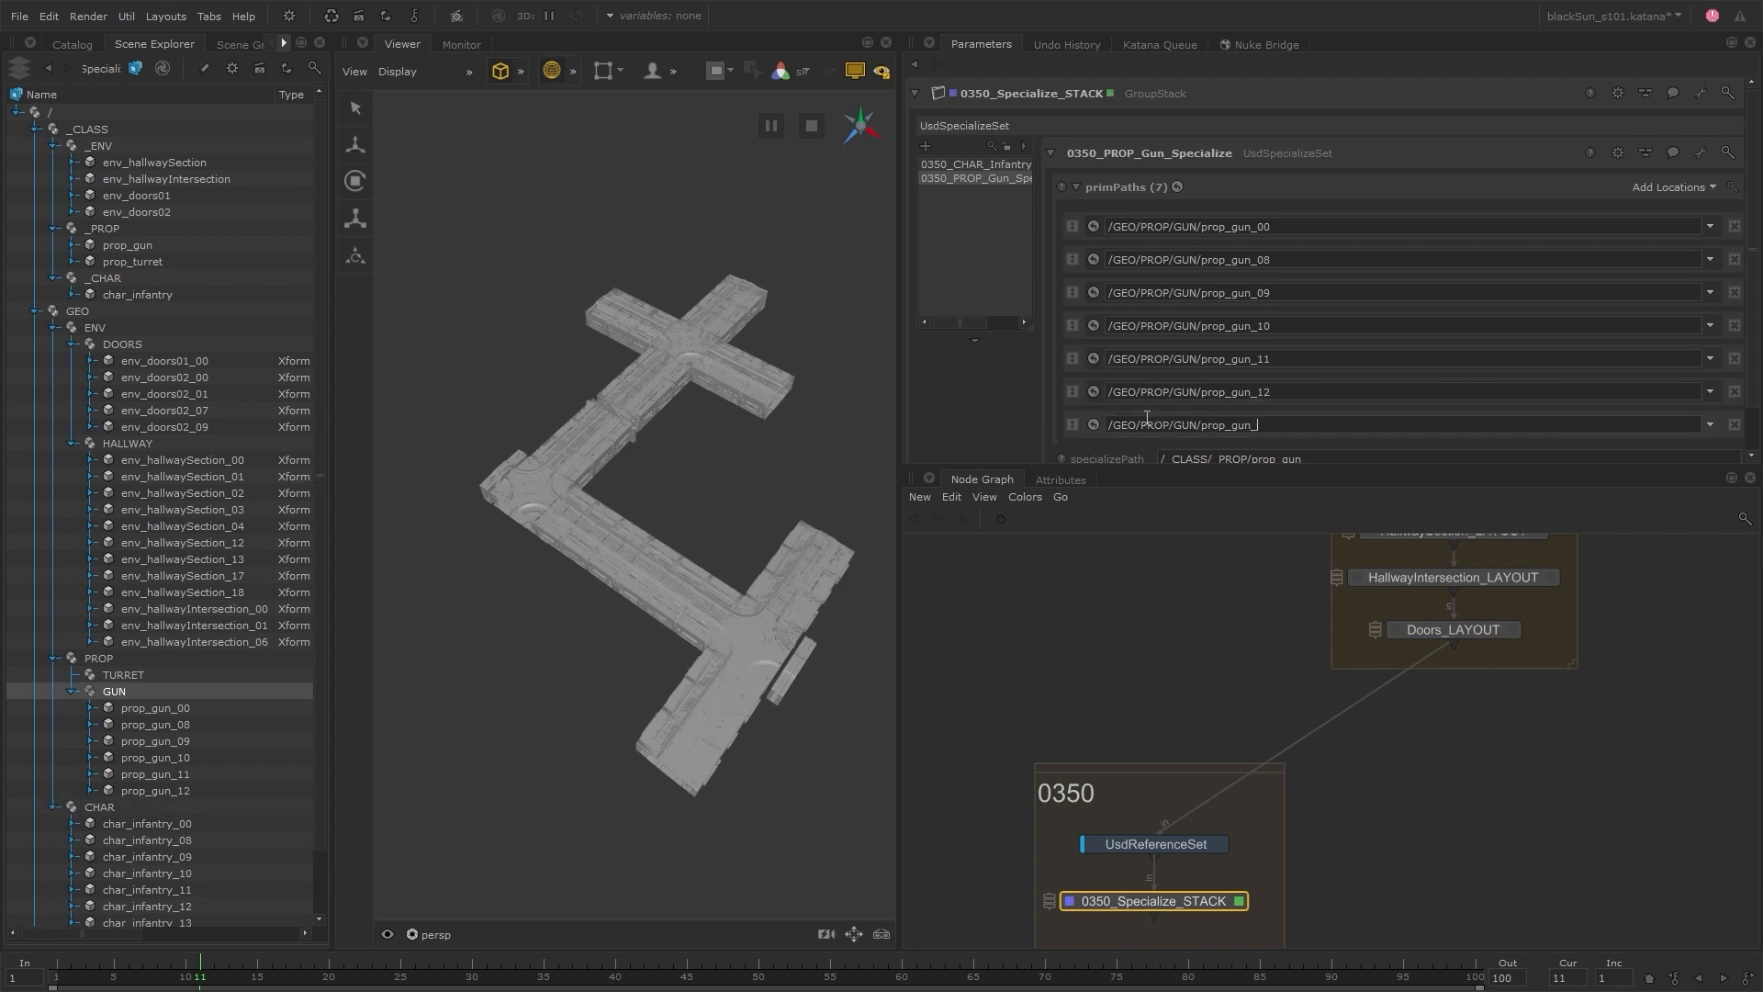
text(13)
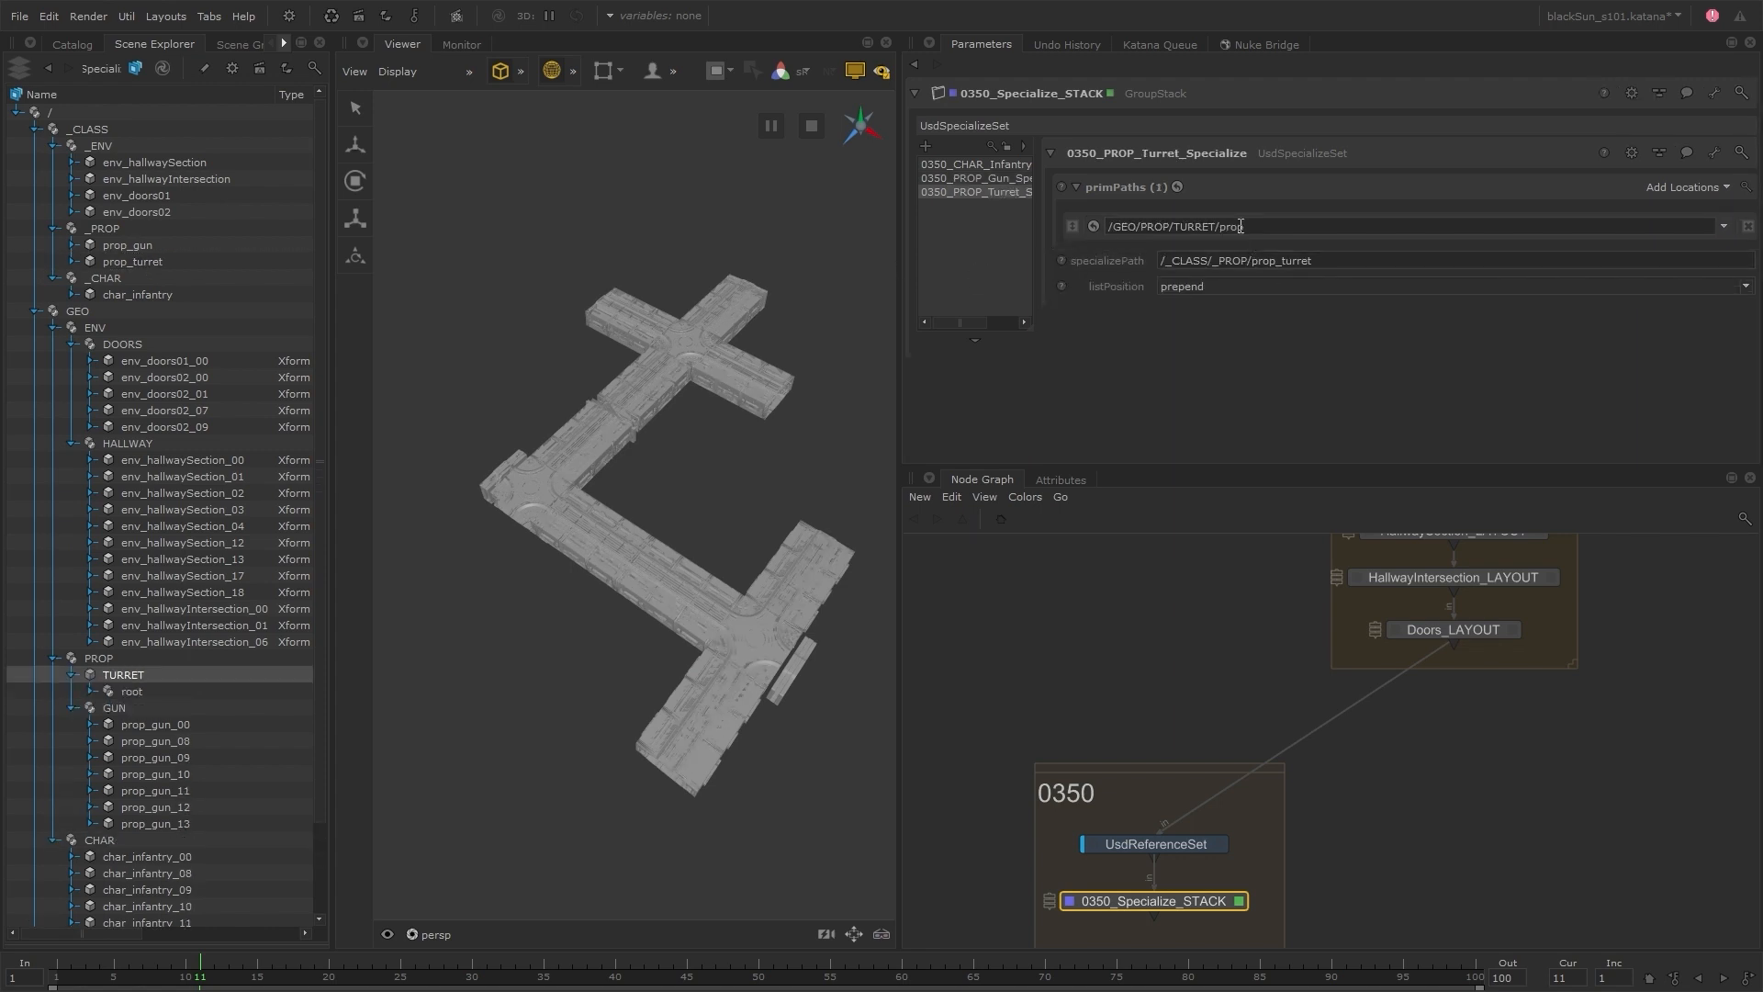
text(_turret)
Set the prim path of 0350_PROP_Turret_Specialize to /GEO/PROP/TURRET/prop_turret
key(Return)
middle_drag(1338, 893, 1330, 690)
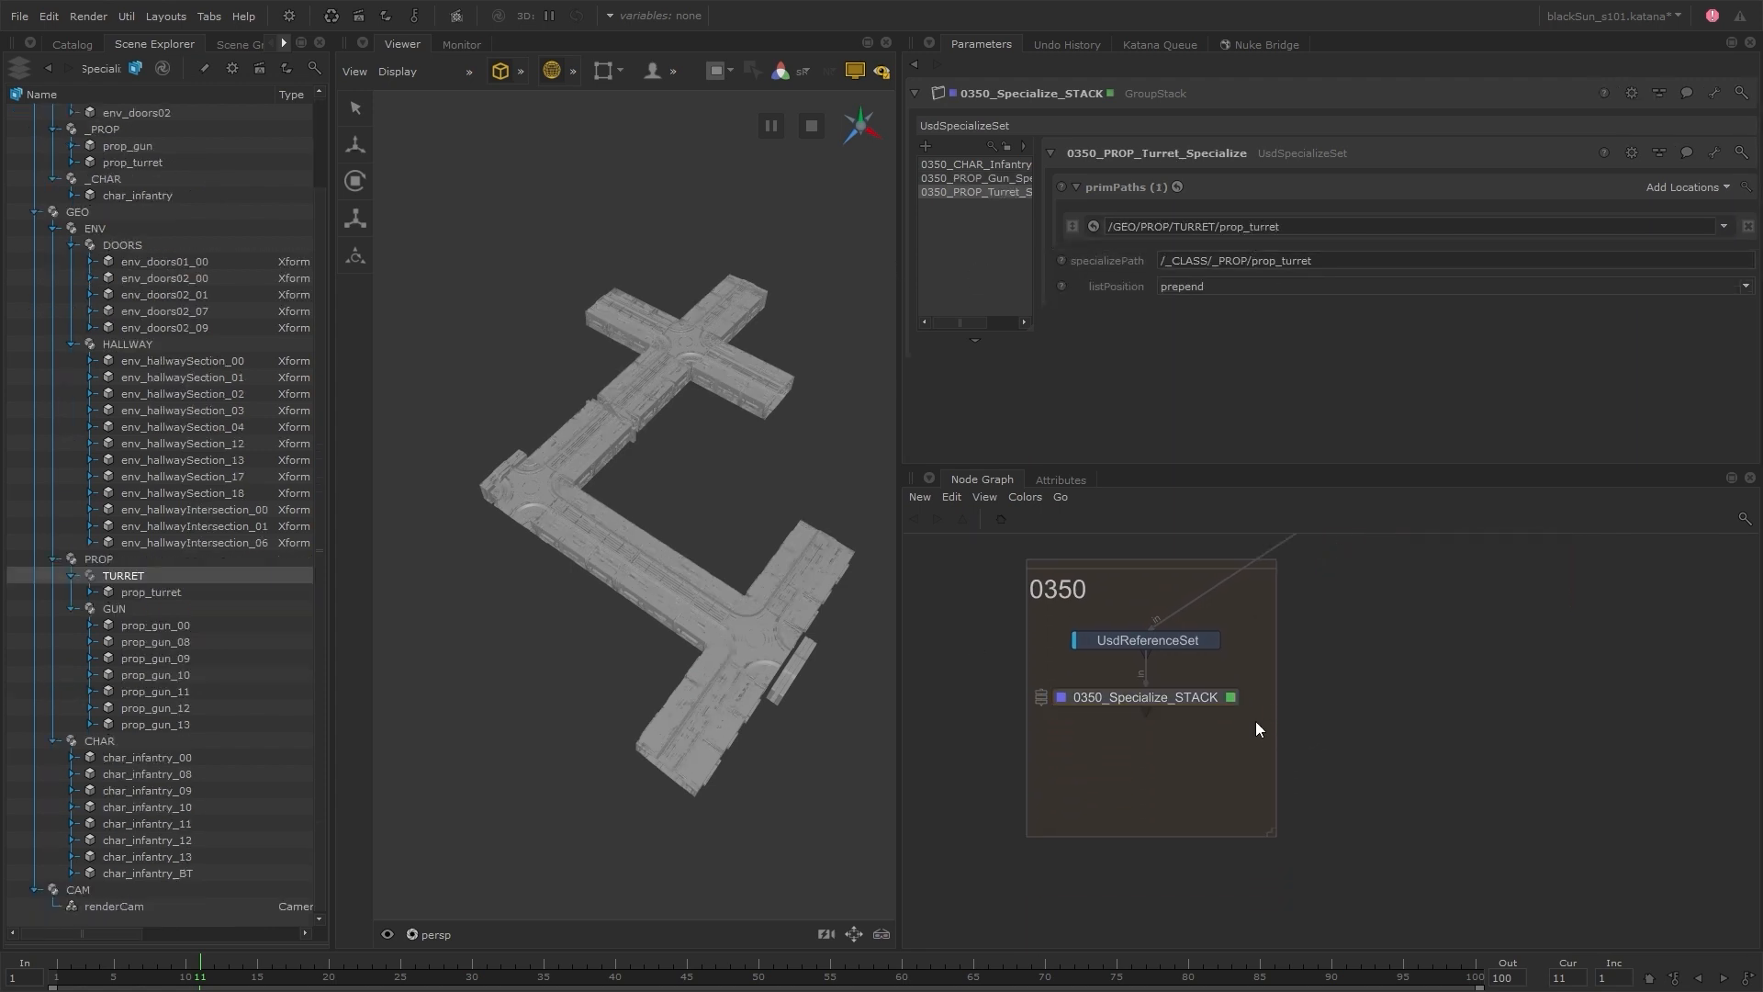
key(v)
Add a UsdReferenceSet node after 0350_Specialize_STACK, open its parameters, and name it Infantry_00_ANIM
key(Tab)
text(usdref)
key(Return)
click(1151, 754)
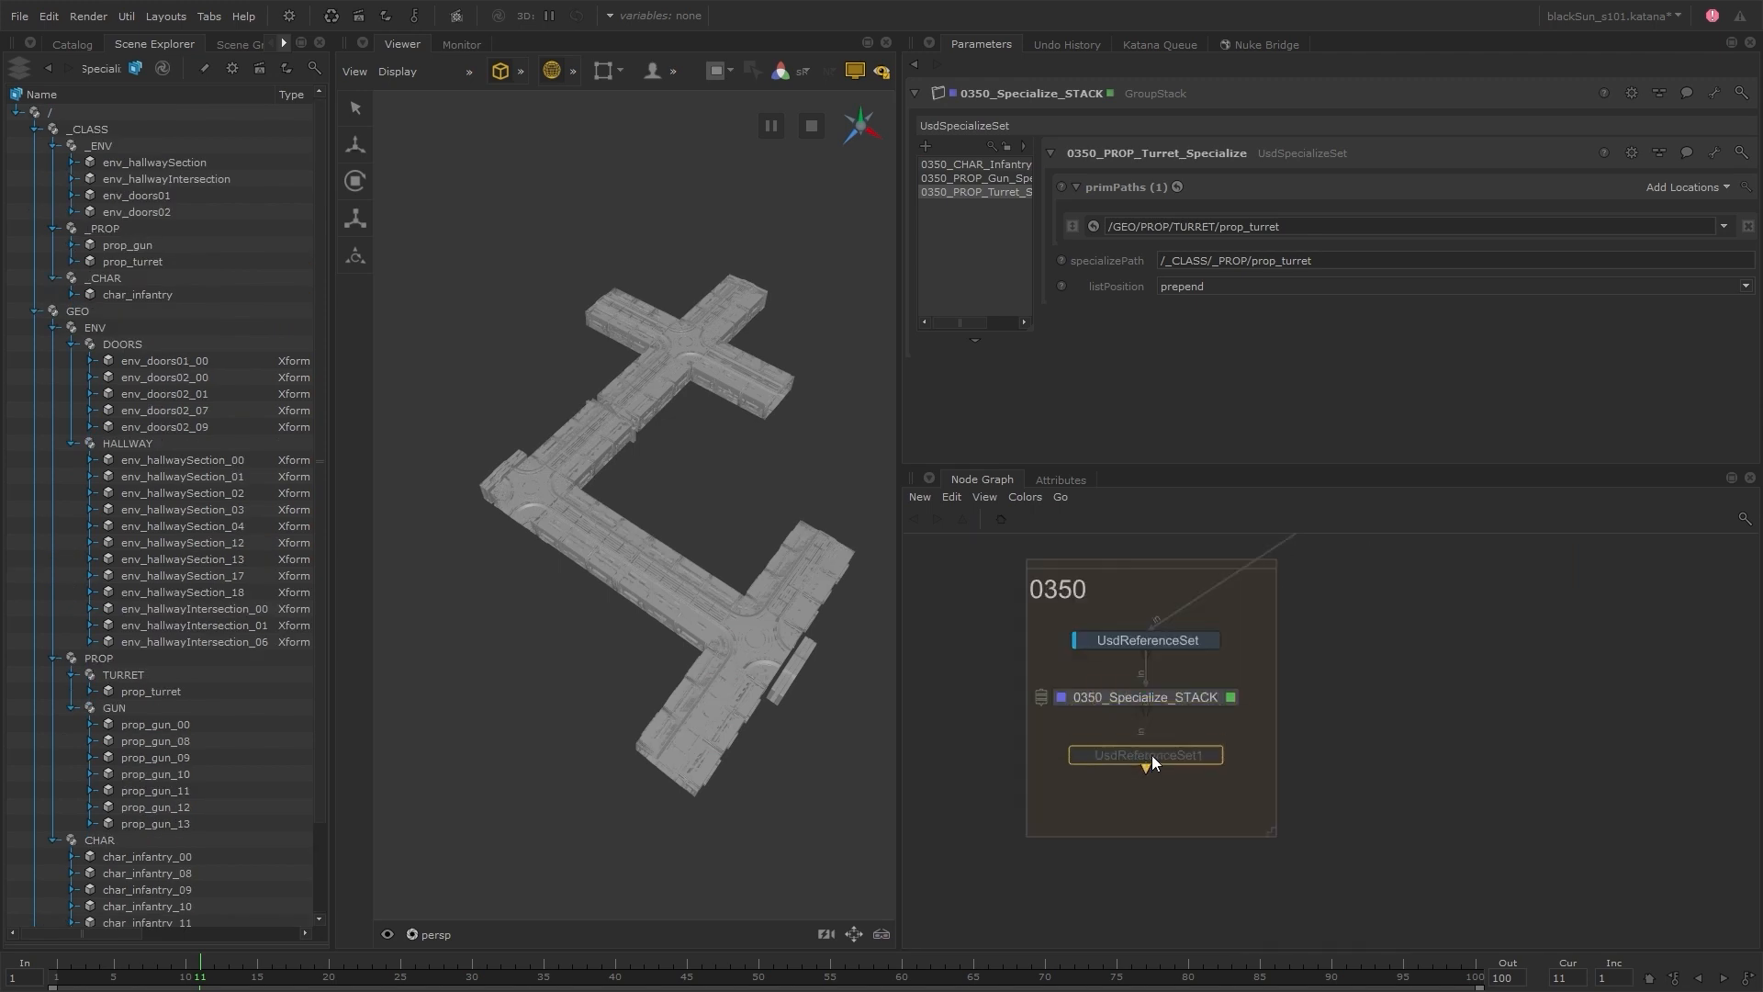
key(e)
key(v)
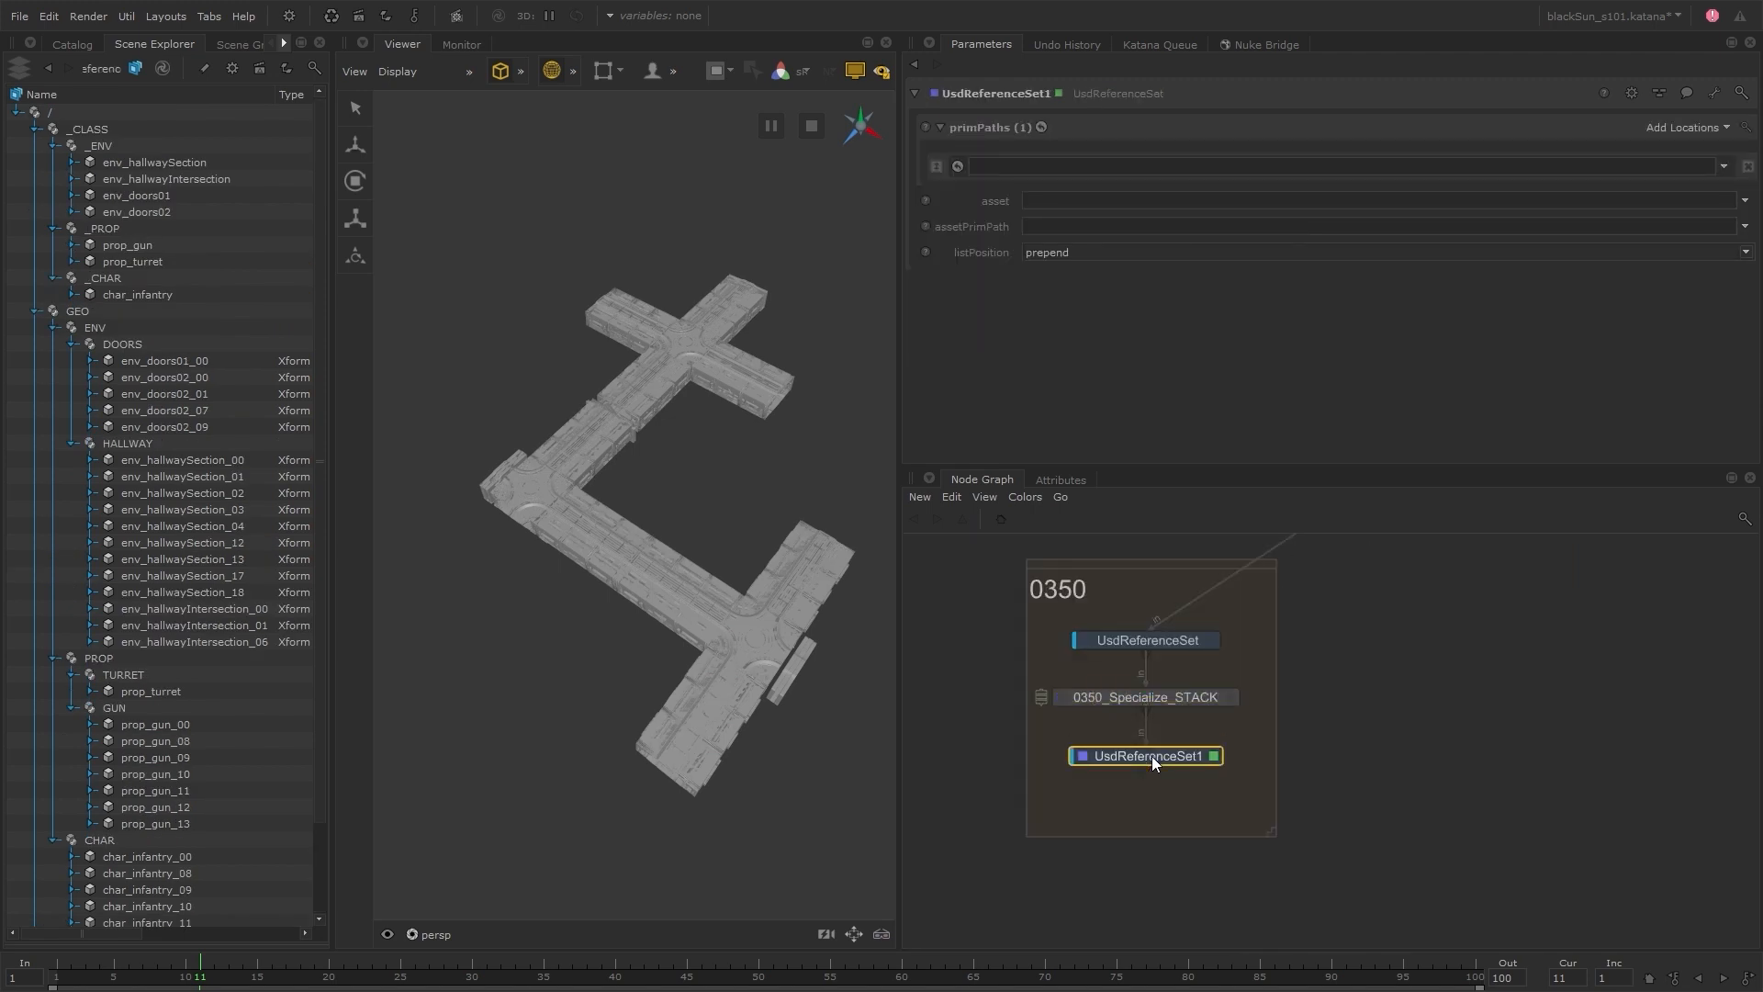
text(nInfantry_00_ANIM)
key(Return)
Insert a GroupStack node after 0350_Specialize_STACK and move Infantry_00_ANIM into it
click(1171, 699)
key(Tab)
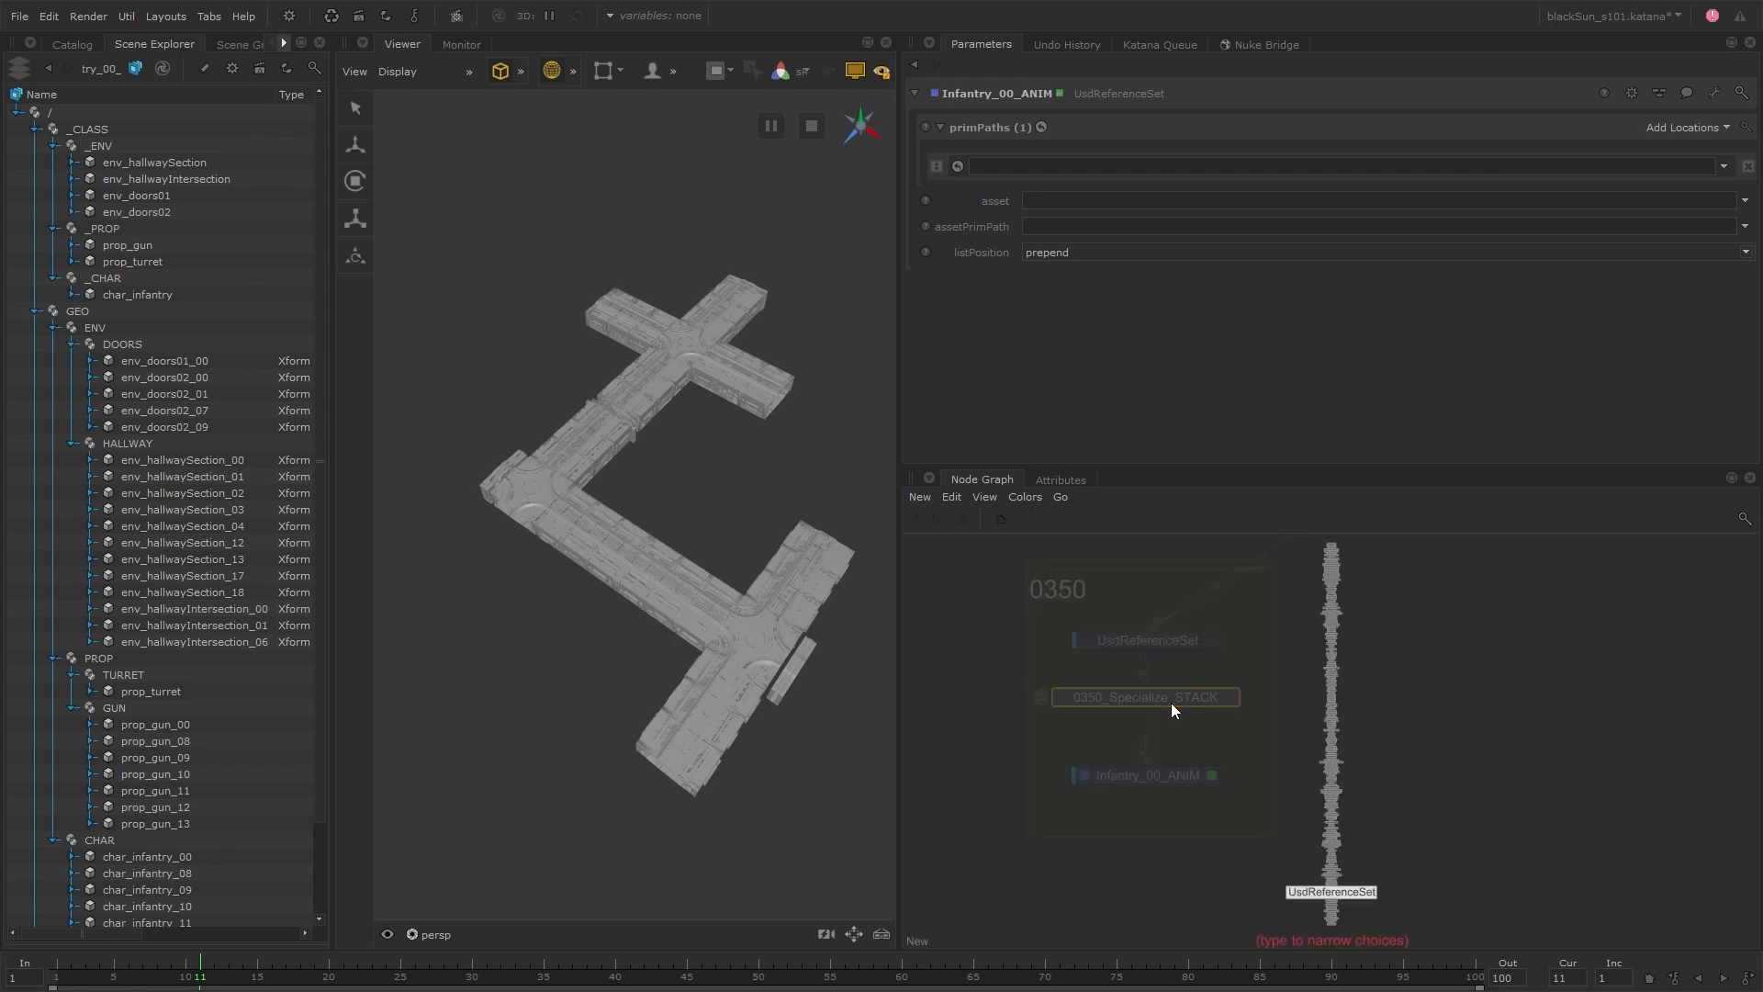
text(group)
key(Down)
key(Return)
click(1177, 757)
drag(1164, 775, 1019, 331)
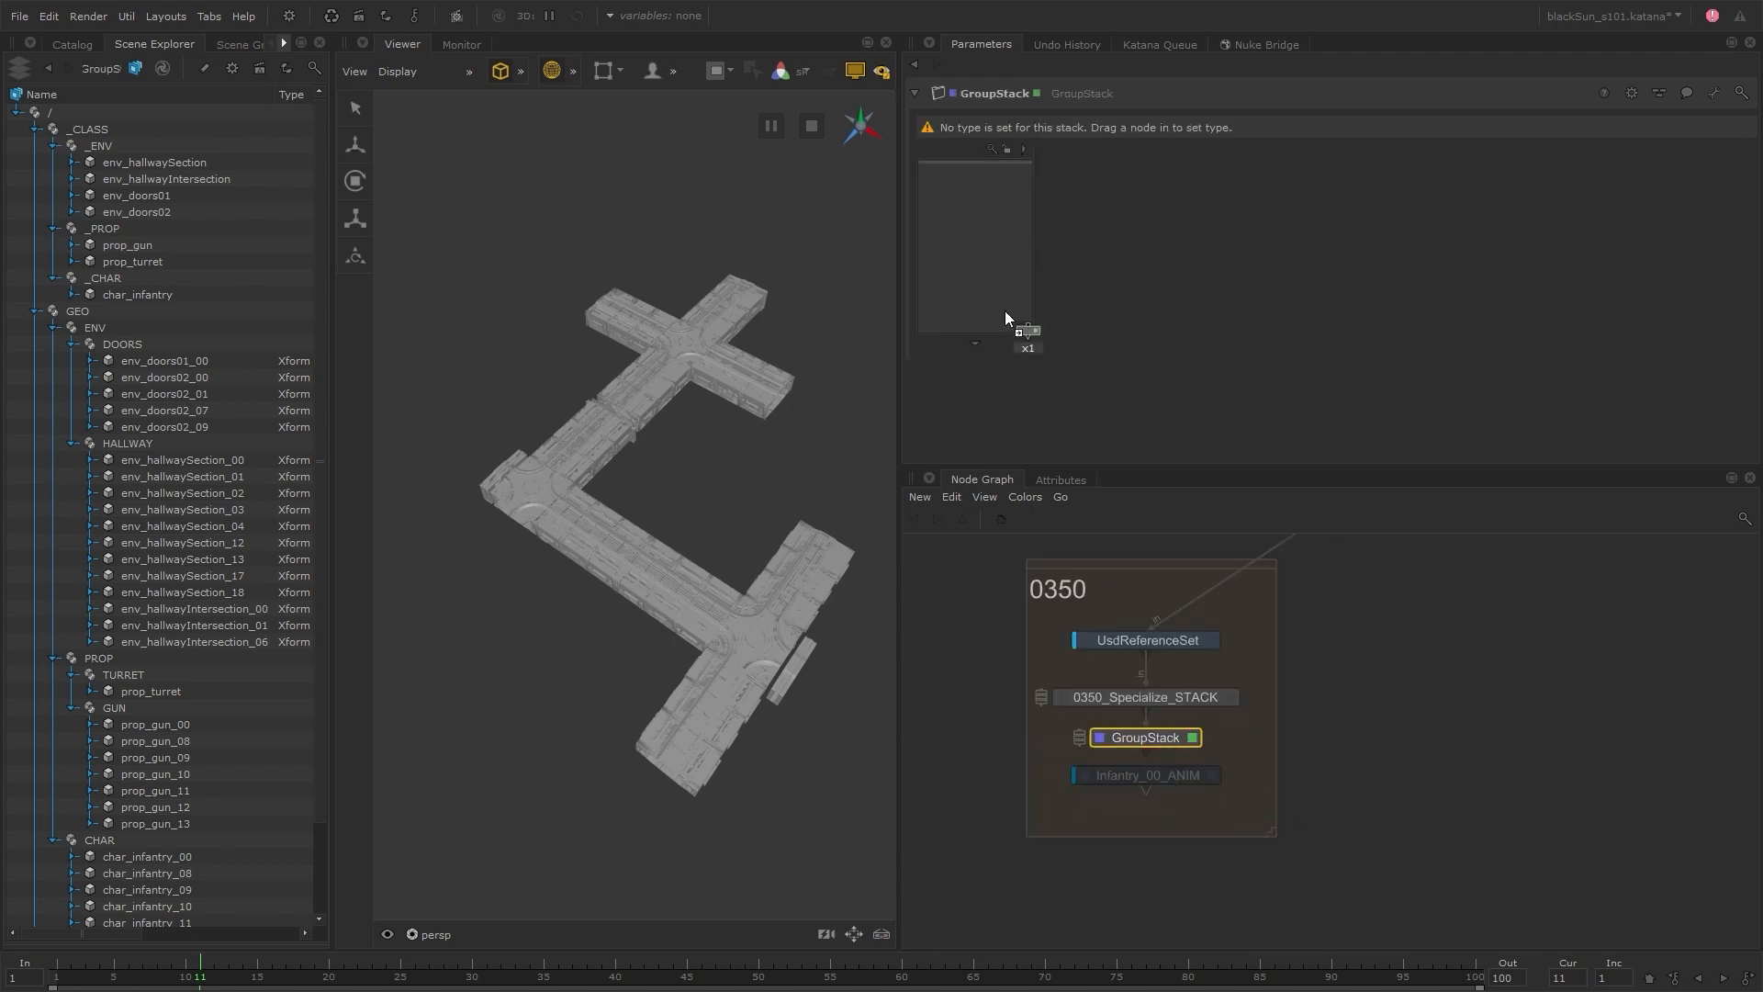
Rename the new GroupStack 0350_CHAR_Infantry_ANIM
text(n0350_Infantry_ANIM)
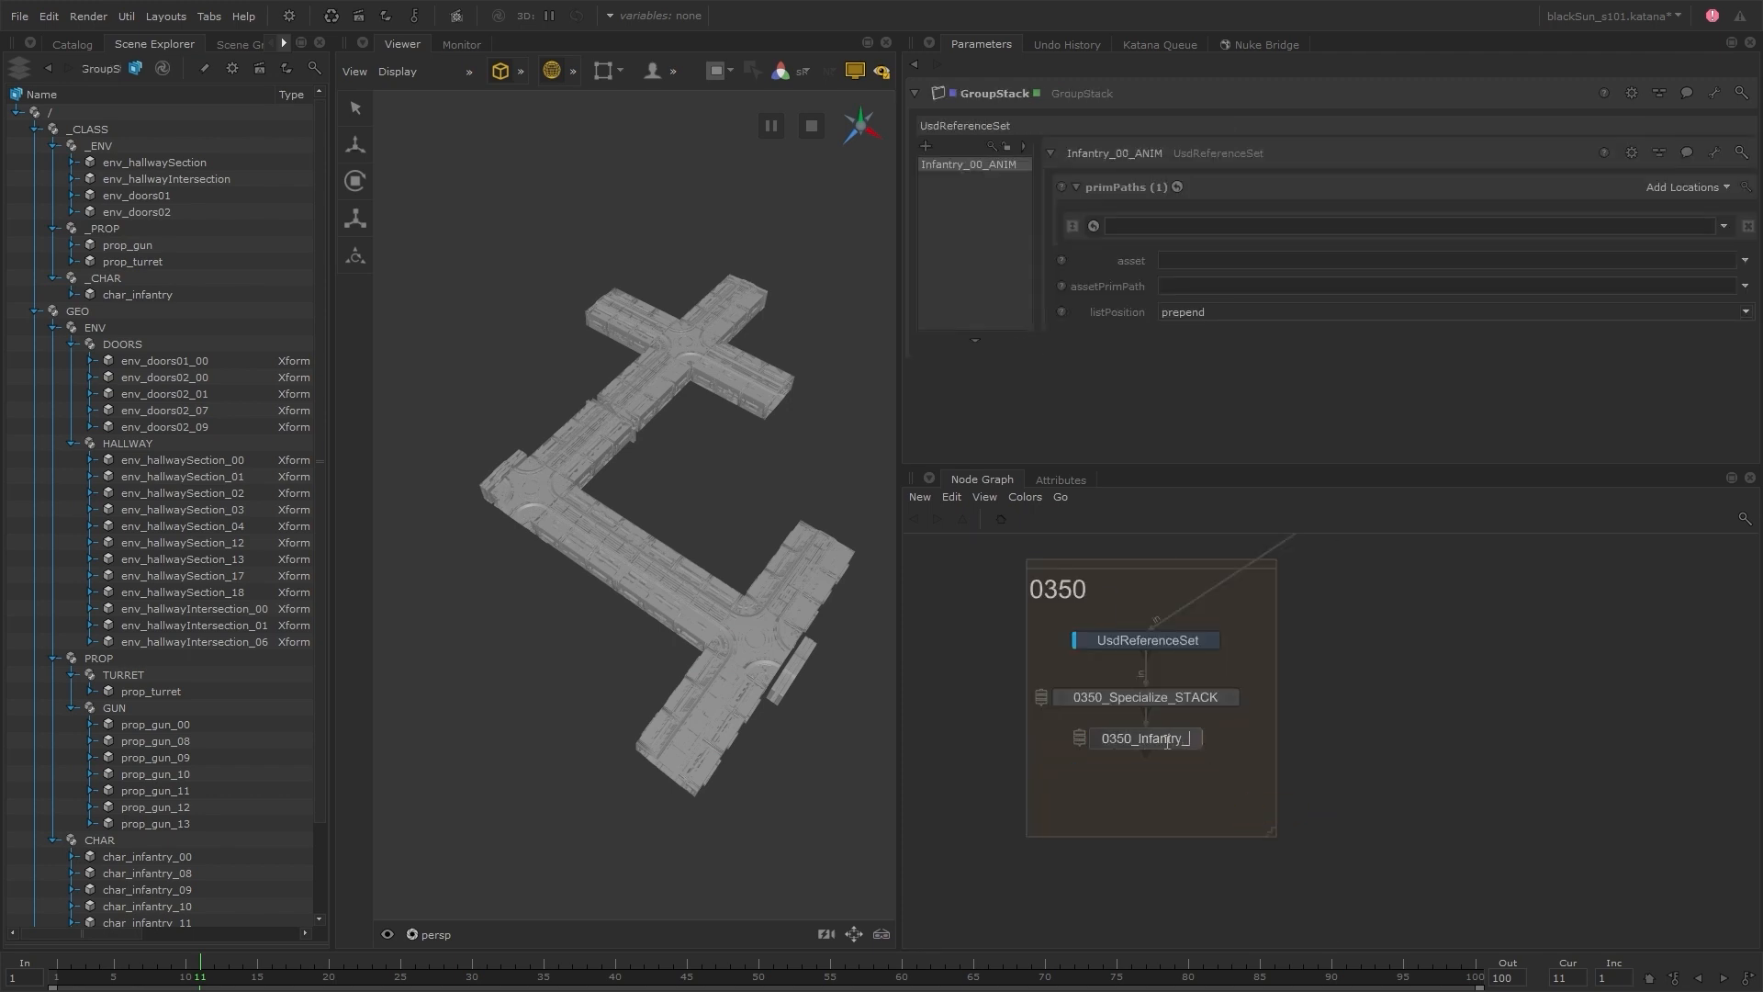
key(Return)
click(1122, 738)
text(CHAR_)
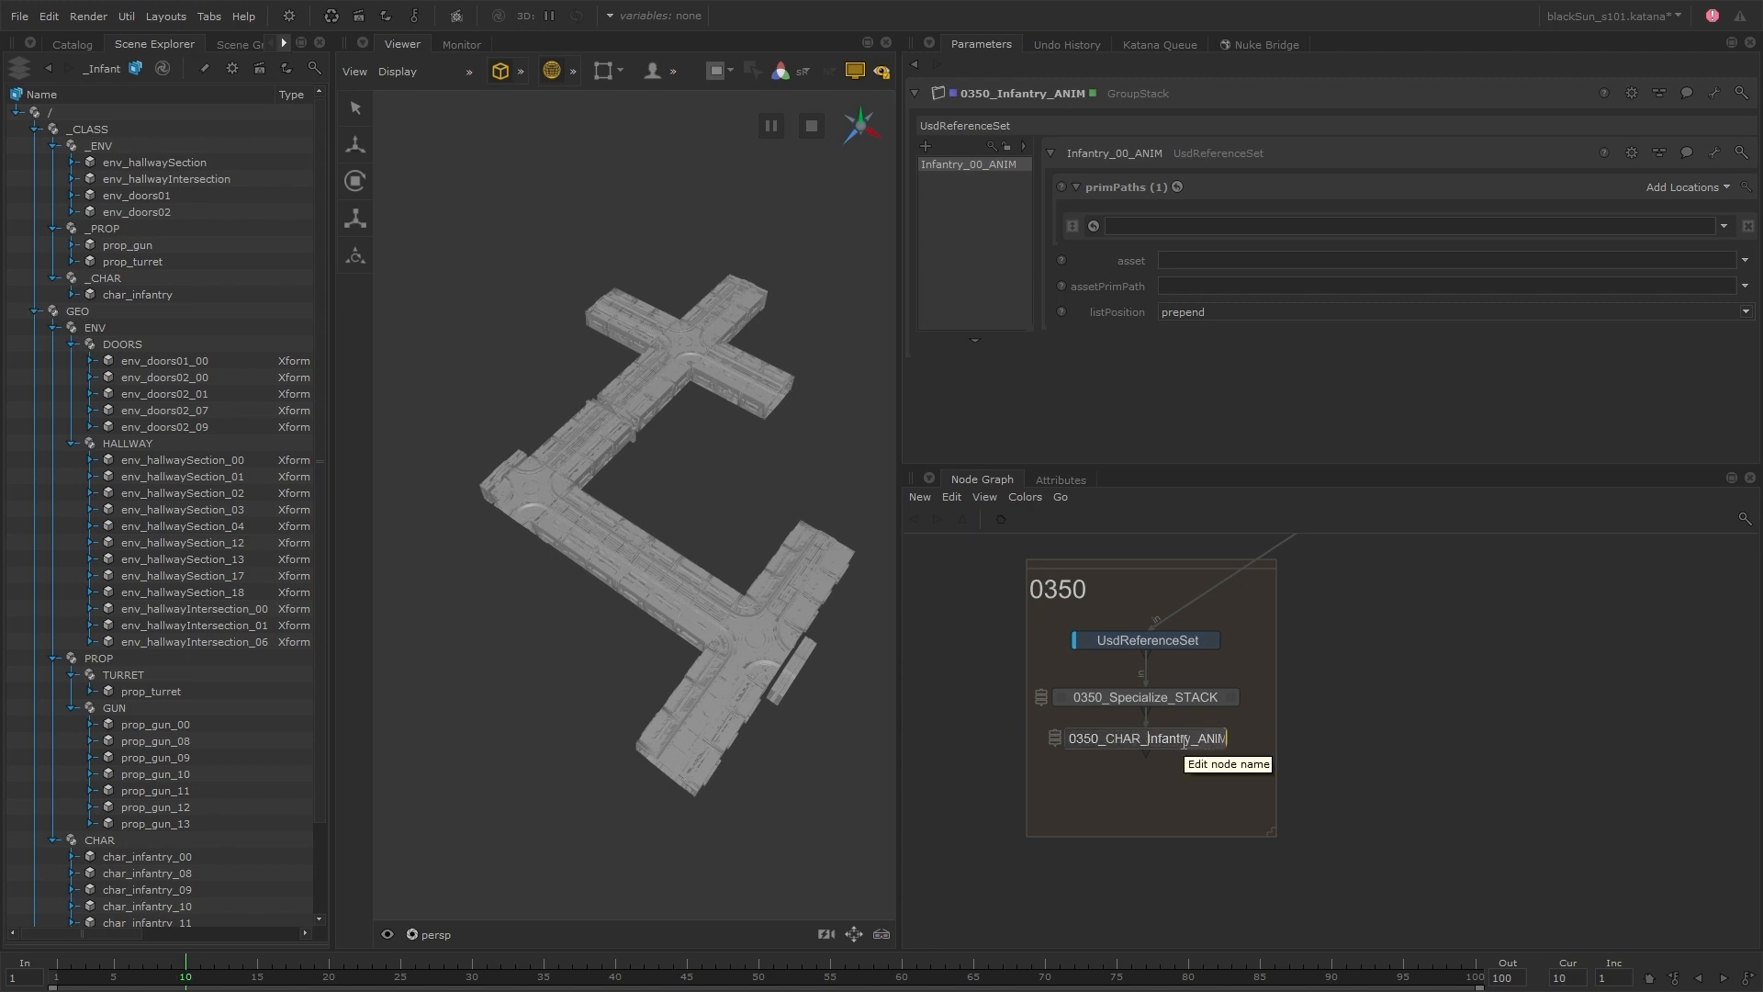
key(Return)
Set Infantry_00_ANIM's prim path to /GEO/CHAR/char_infantry_00 and its asset to char_Infantry_B00__S101_0350__anim.usd from the shot's char/anim folder
scroll(175, 753, down, 2)
drag(175, 757, 1225, 225)
click(1746, 262)
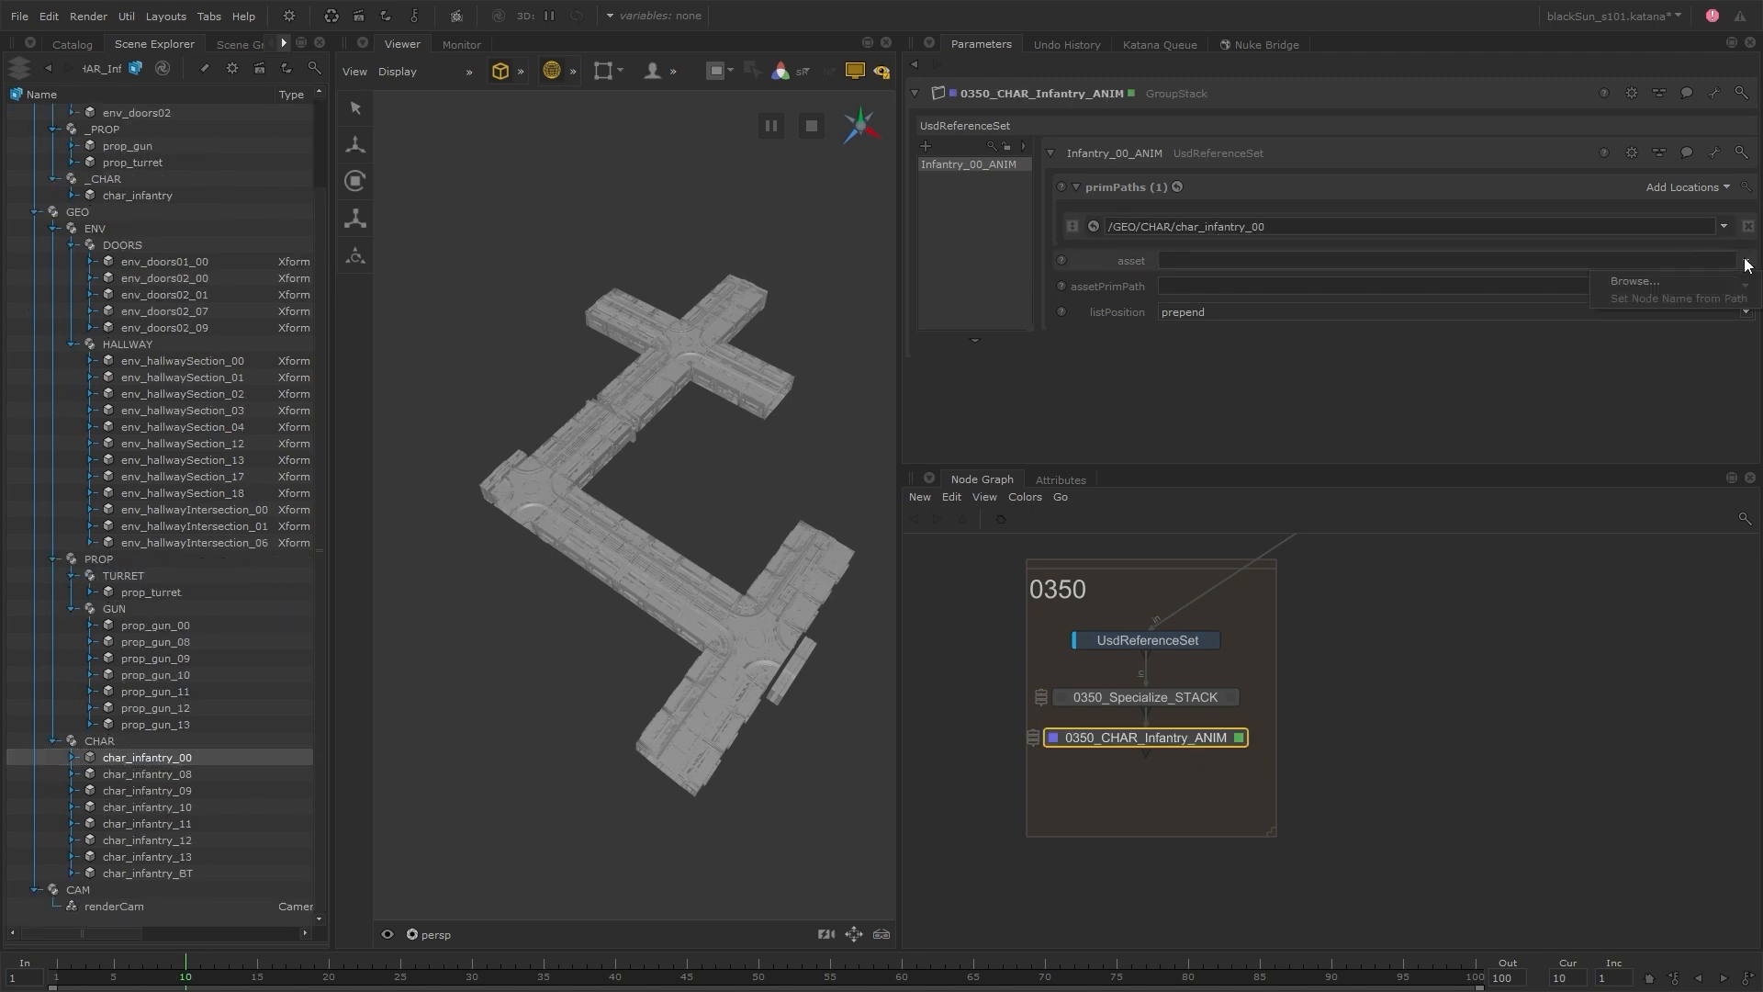
click(1699, 283)
click(548, 346)
double_click(724, 399)
double_click(725, 388)
click(883, 392)
click(1151, 667)
Make the asset path the expression project.dir+'/../S101/S101_0350/usd/char/anim/char_Infantry_B00__S101_0350__anim.usd'
right_click(1131, 261)
click(1235, 342)
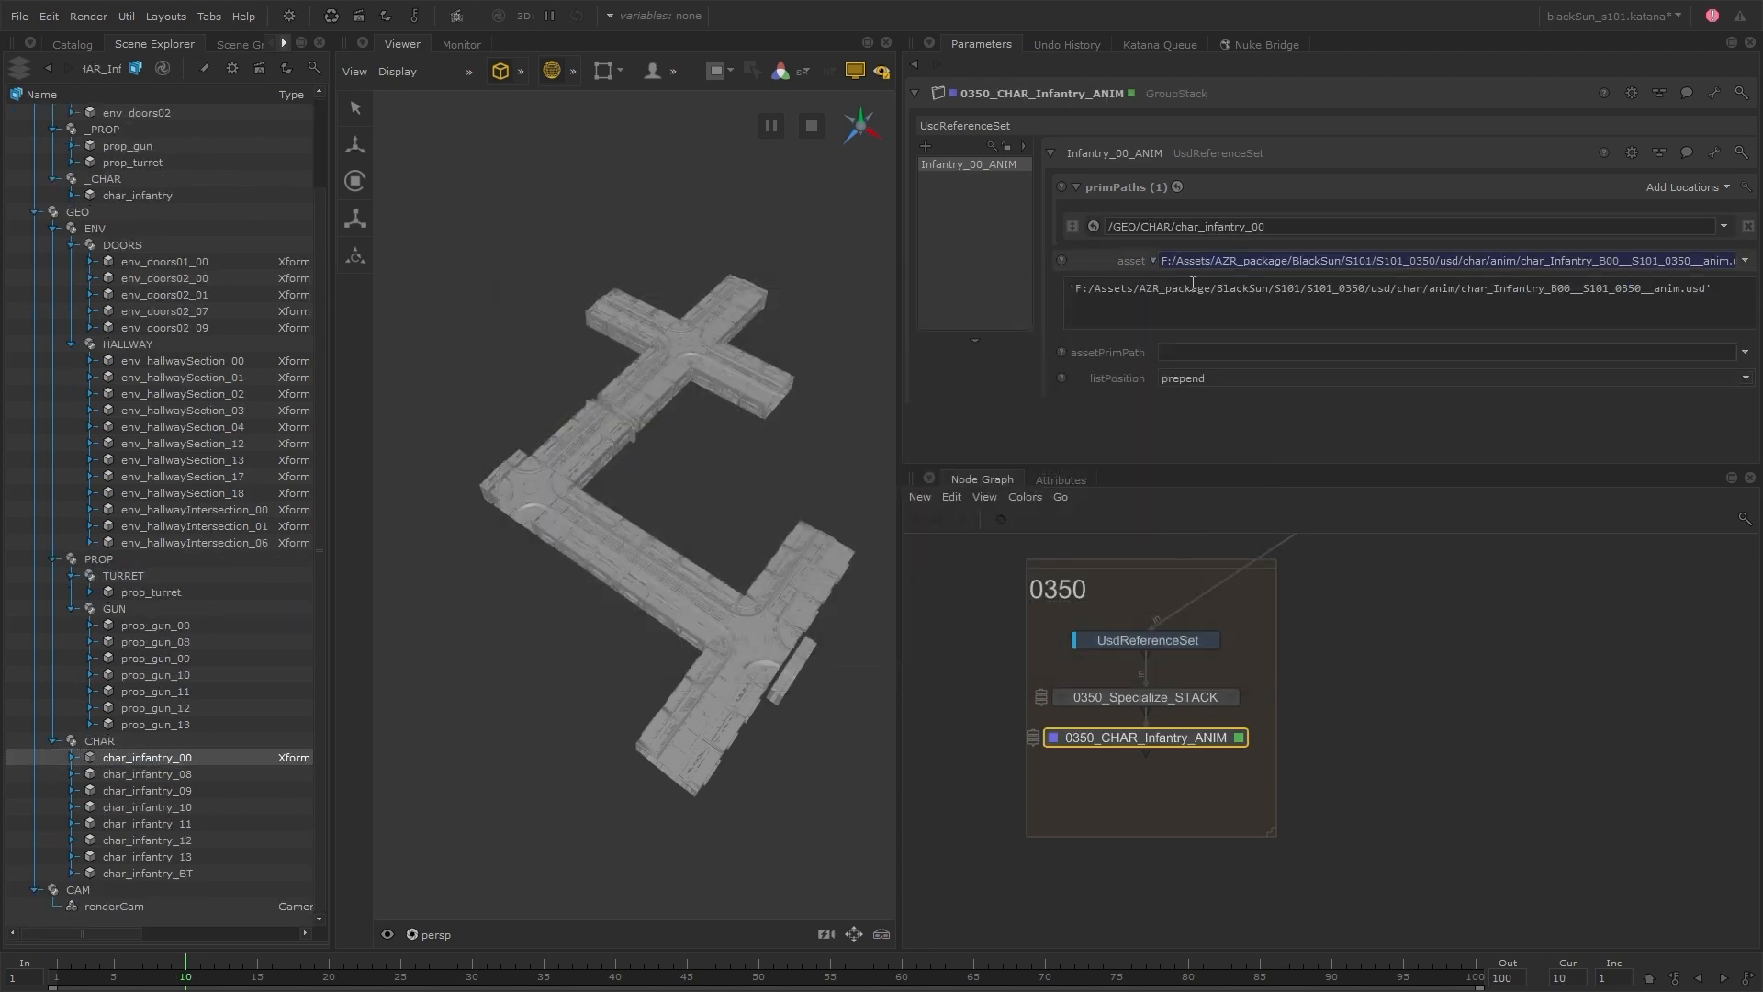
drag(1269, 288, 1068, 288)
text(project.dir+'/..)
click(1183, 425)
Duplicate Infantry_00_ANIM for infantry 08 through 13 and BT, adapting each copy's name, prim path and anim asset
right_click(996, 166)
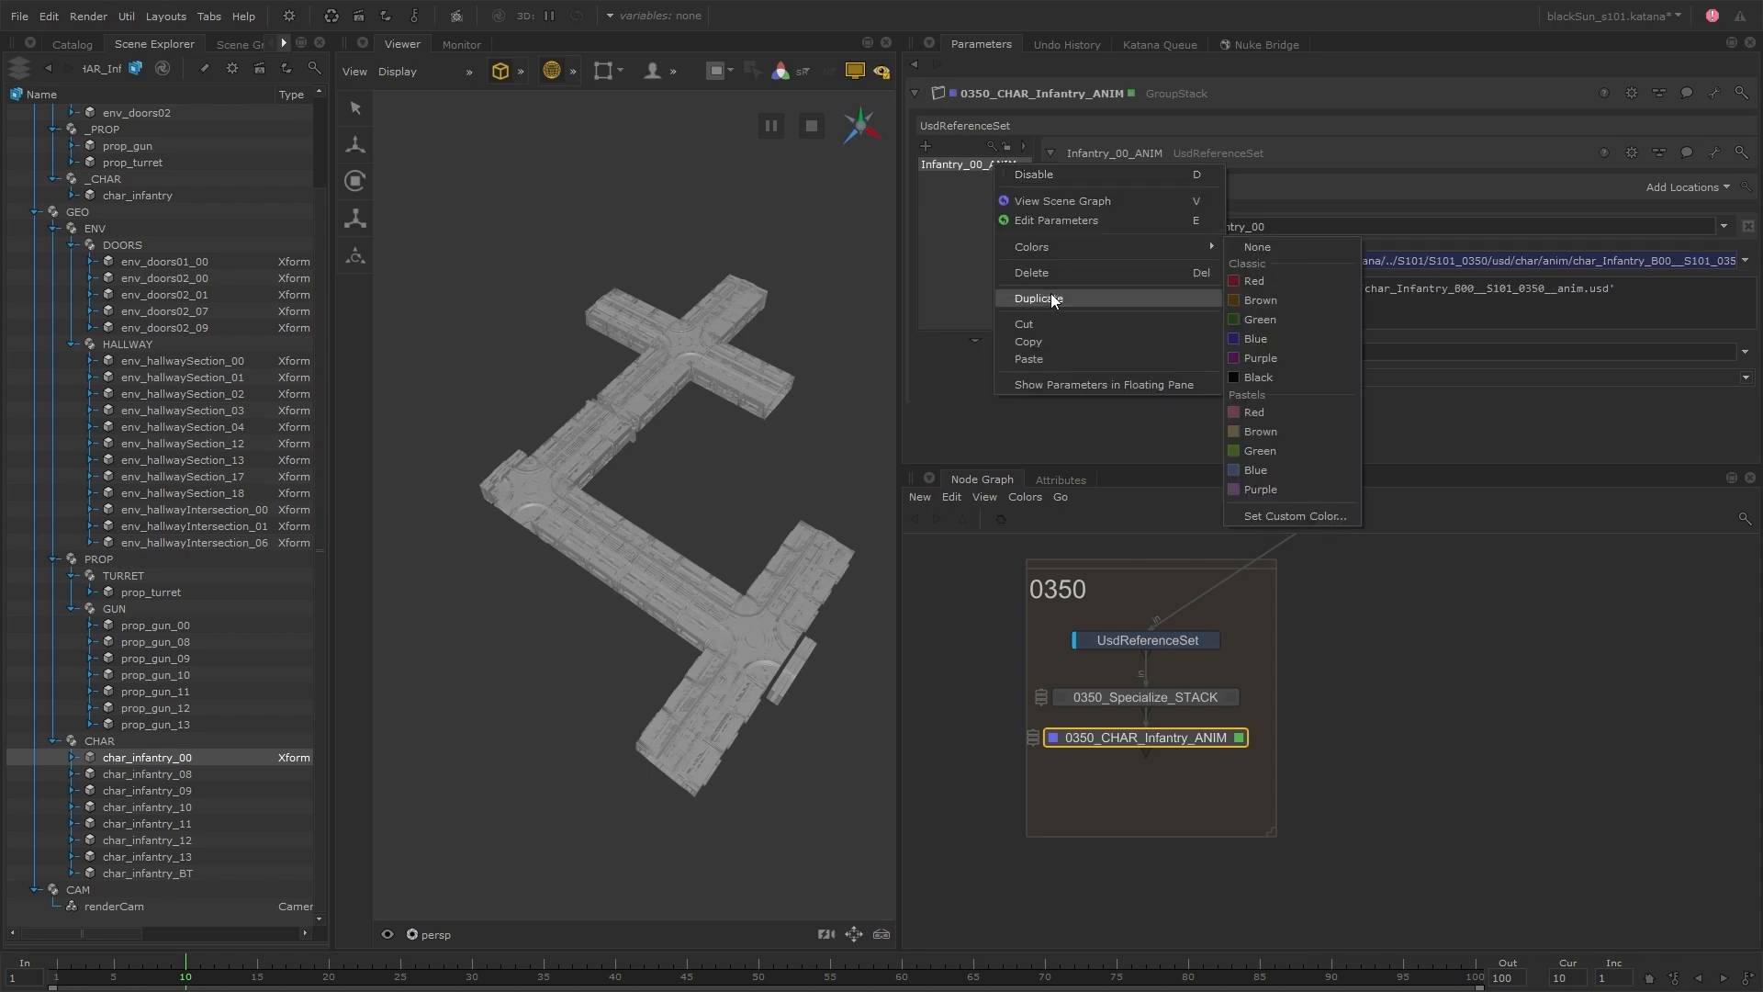
click(1053, 300)
drag(1118, 153, 1126, 154)
drag(1257, 226, 1264, 226)
text(8)
click(1153, 261)
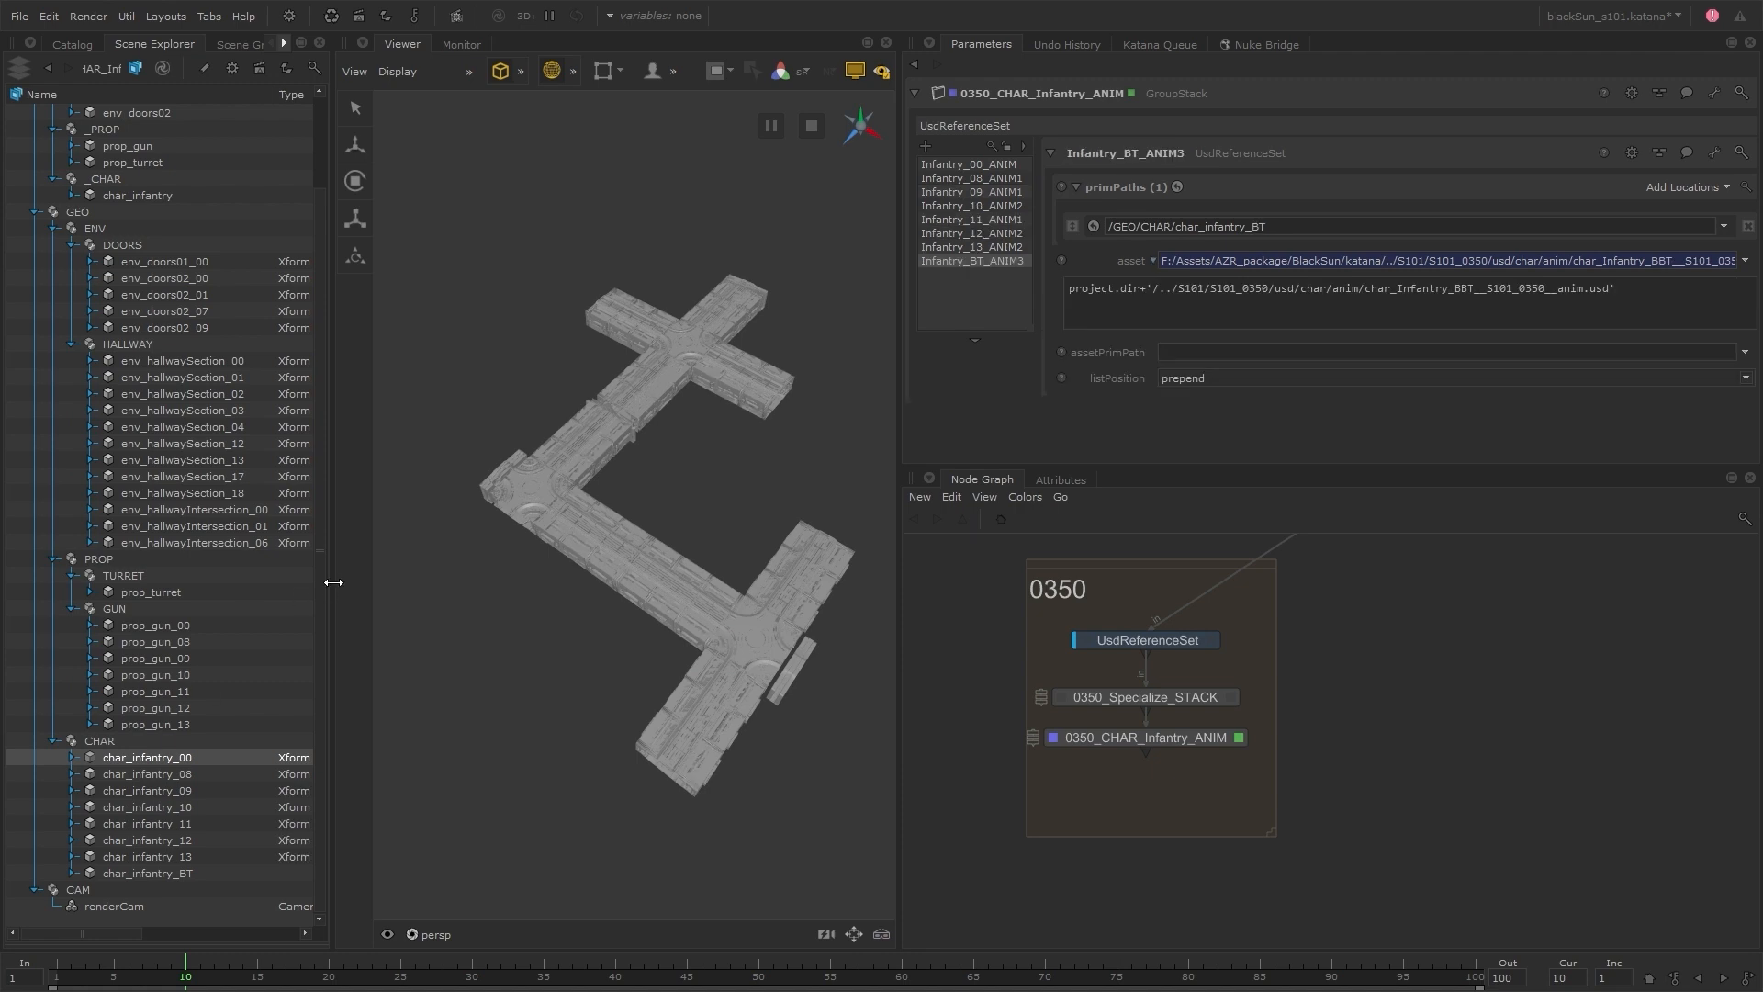
Set the project's inTime to 970 and outTime to 1200, and scrub the timeline to about frame 1099
drag(332, 581, 539, 581)
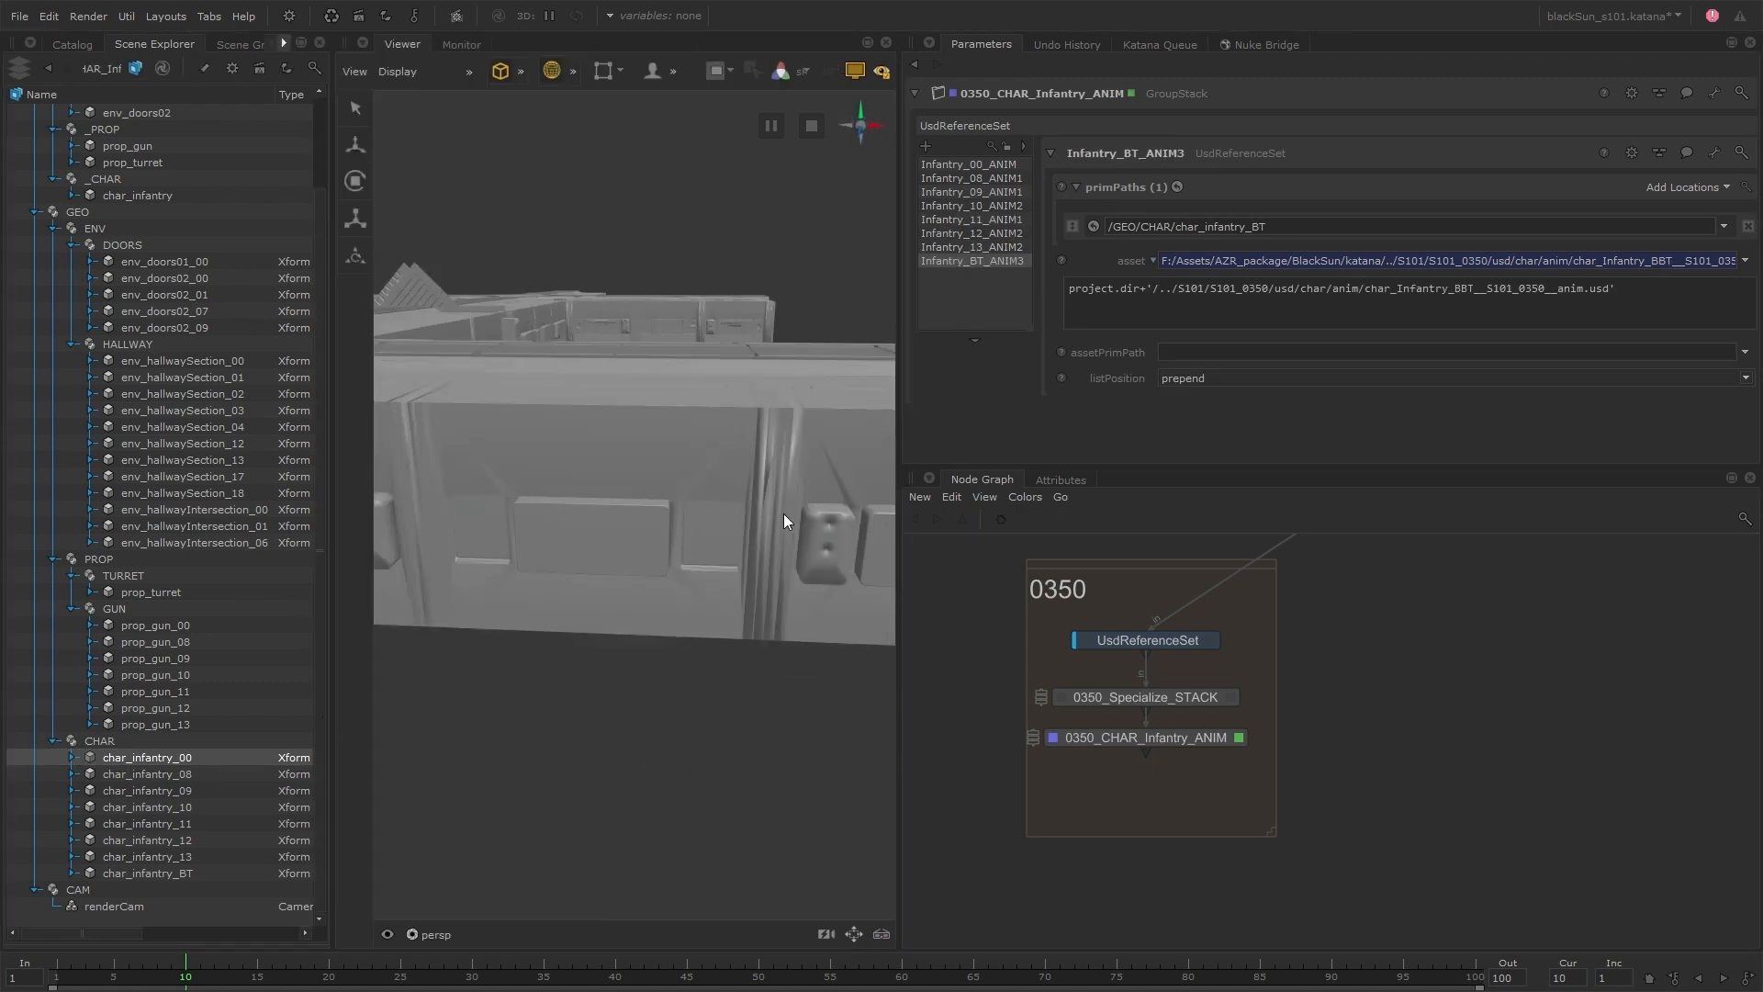
click(929, 44)
click(973, 346)
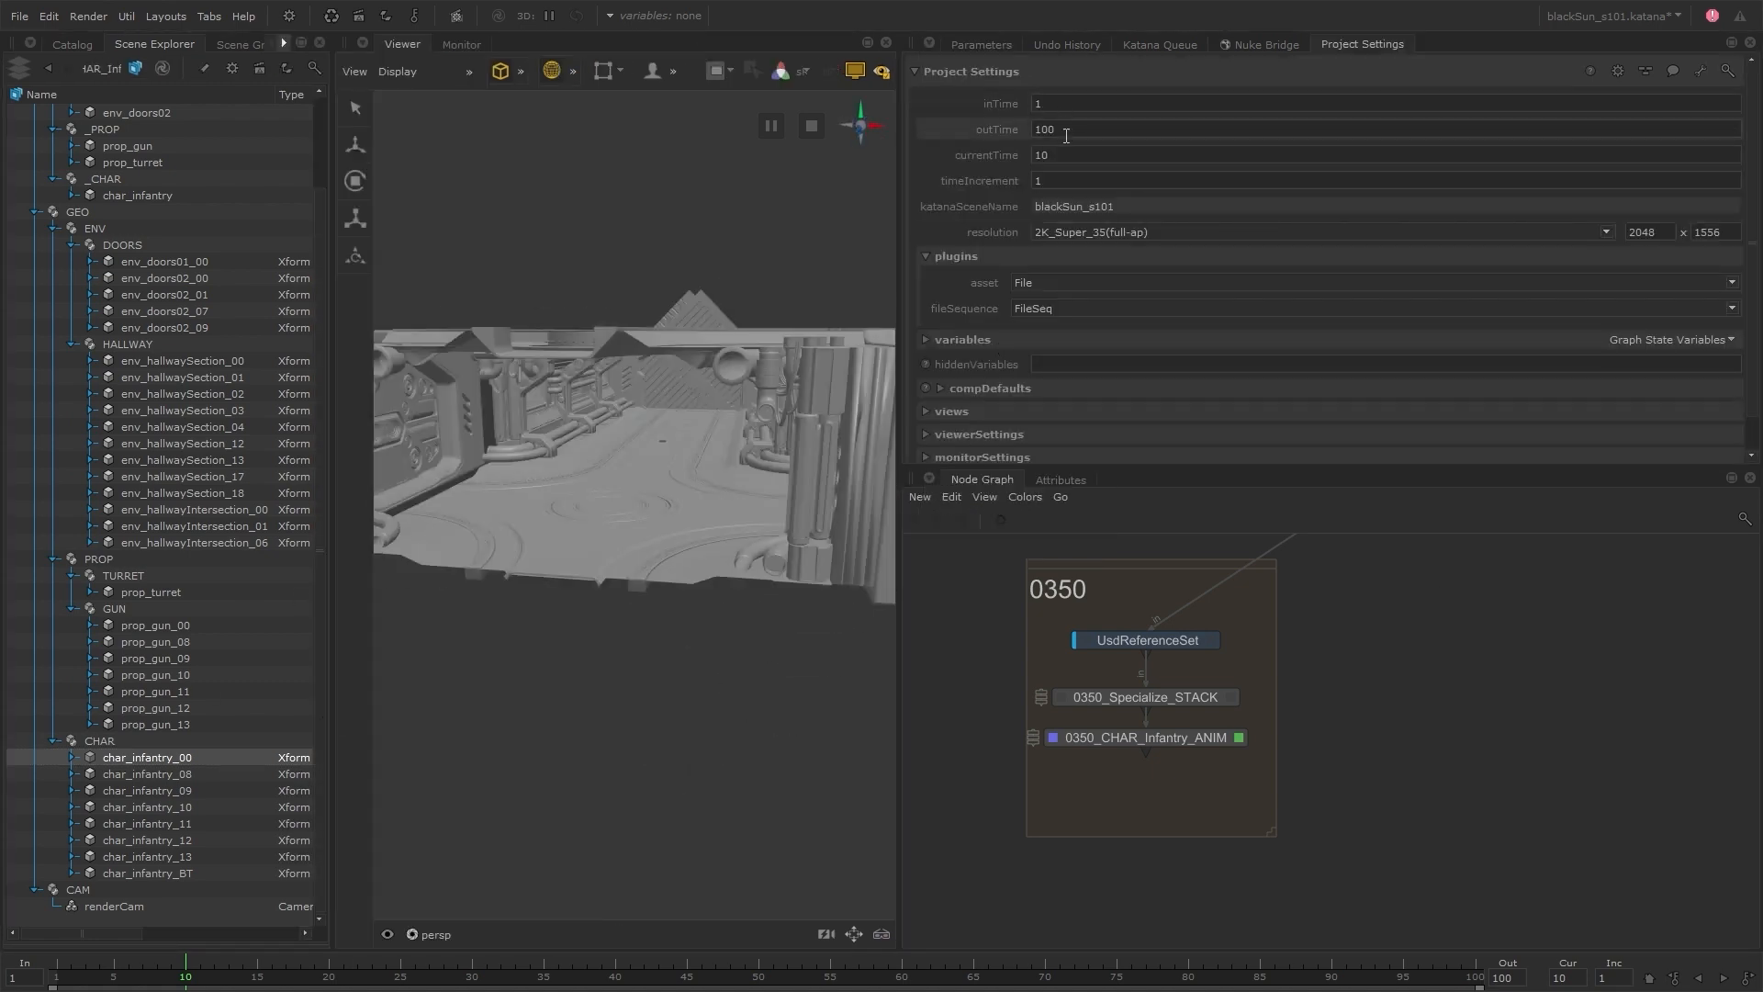
text(1200)
click(1061, 101)
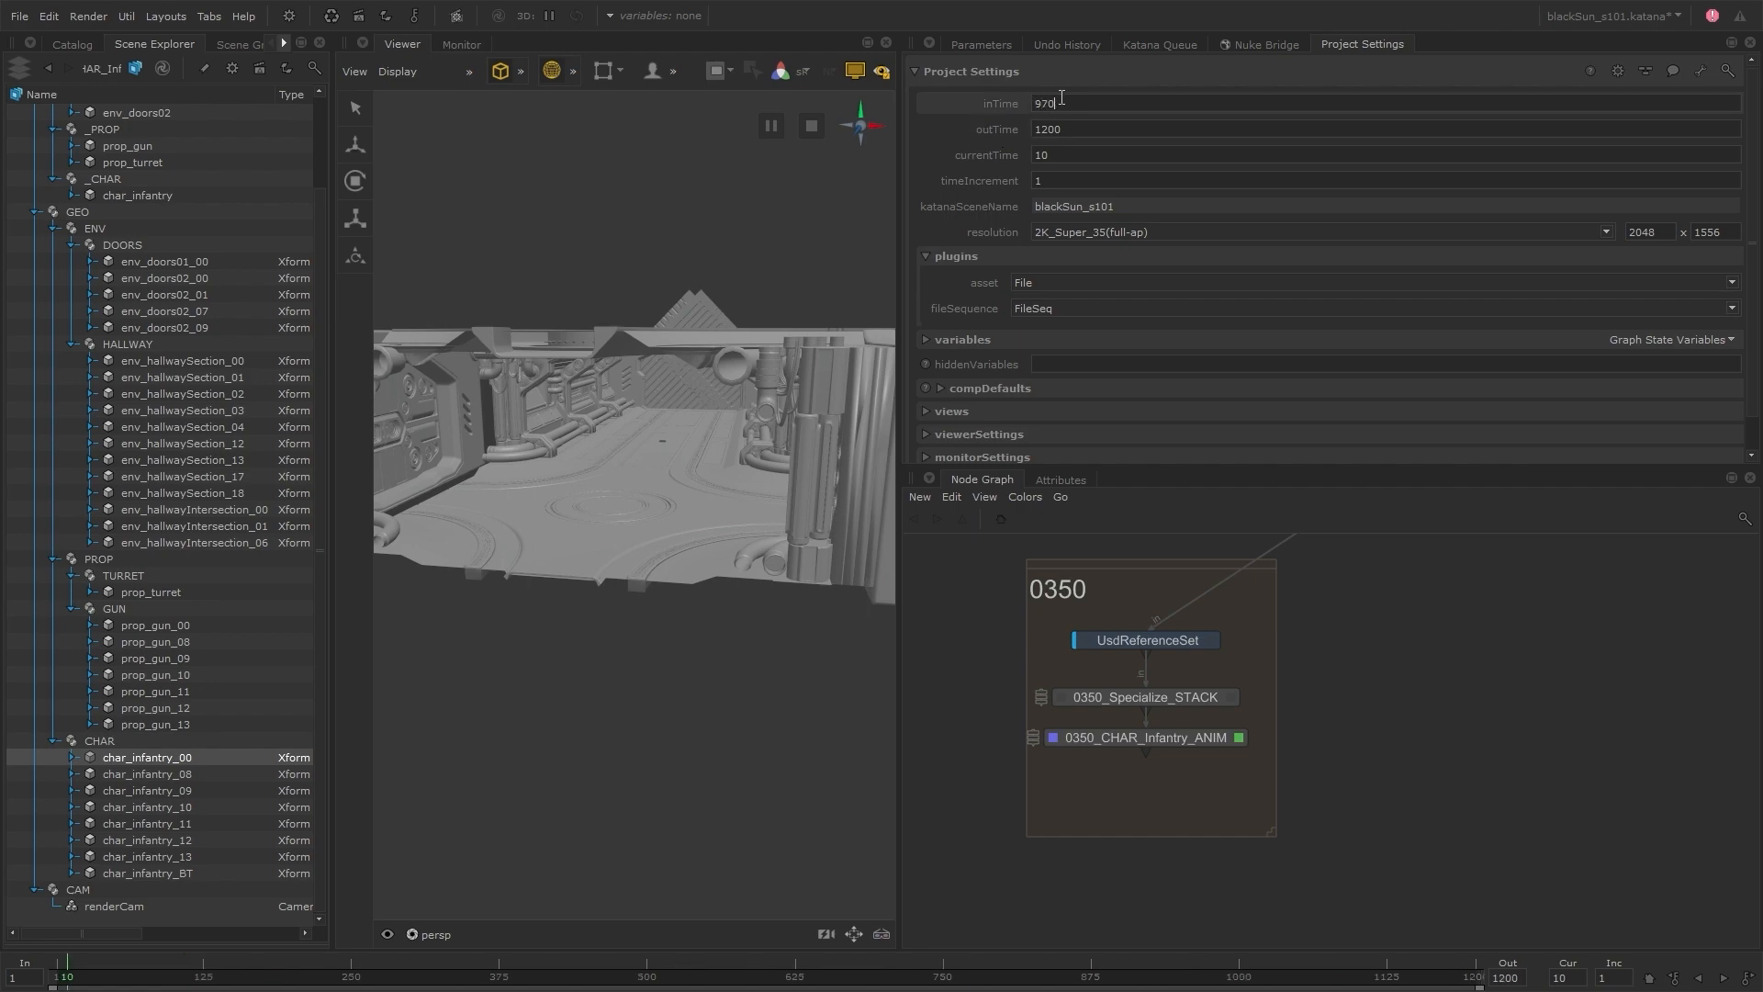
key(Return)
click(988, 43)
drag(251, 975, 800, 980)
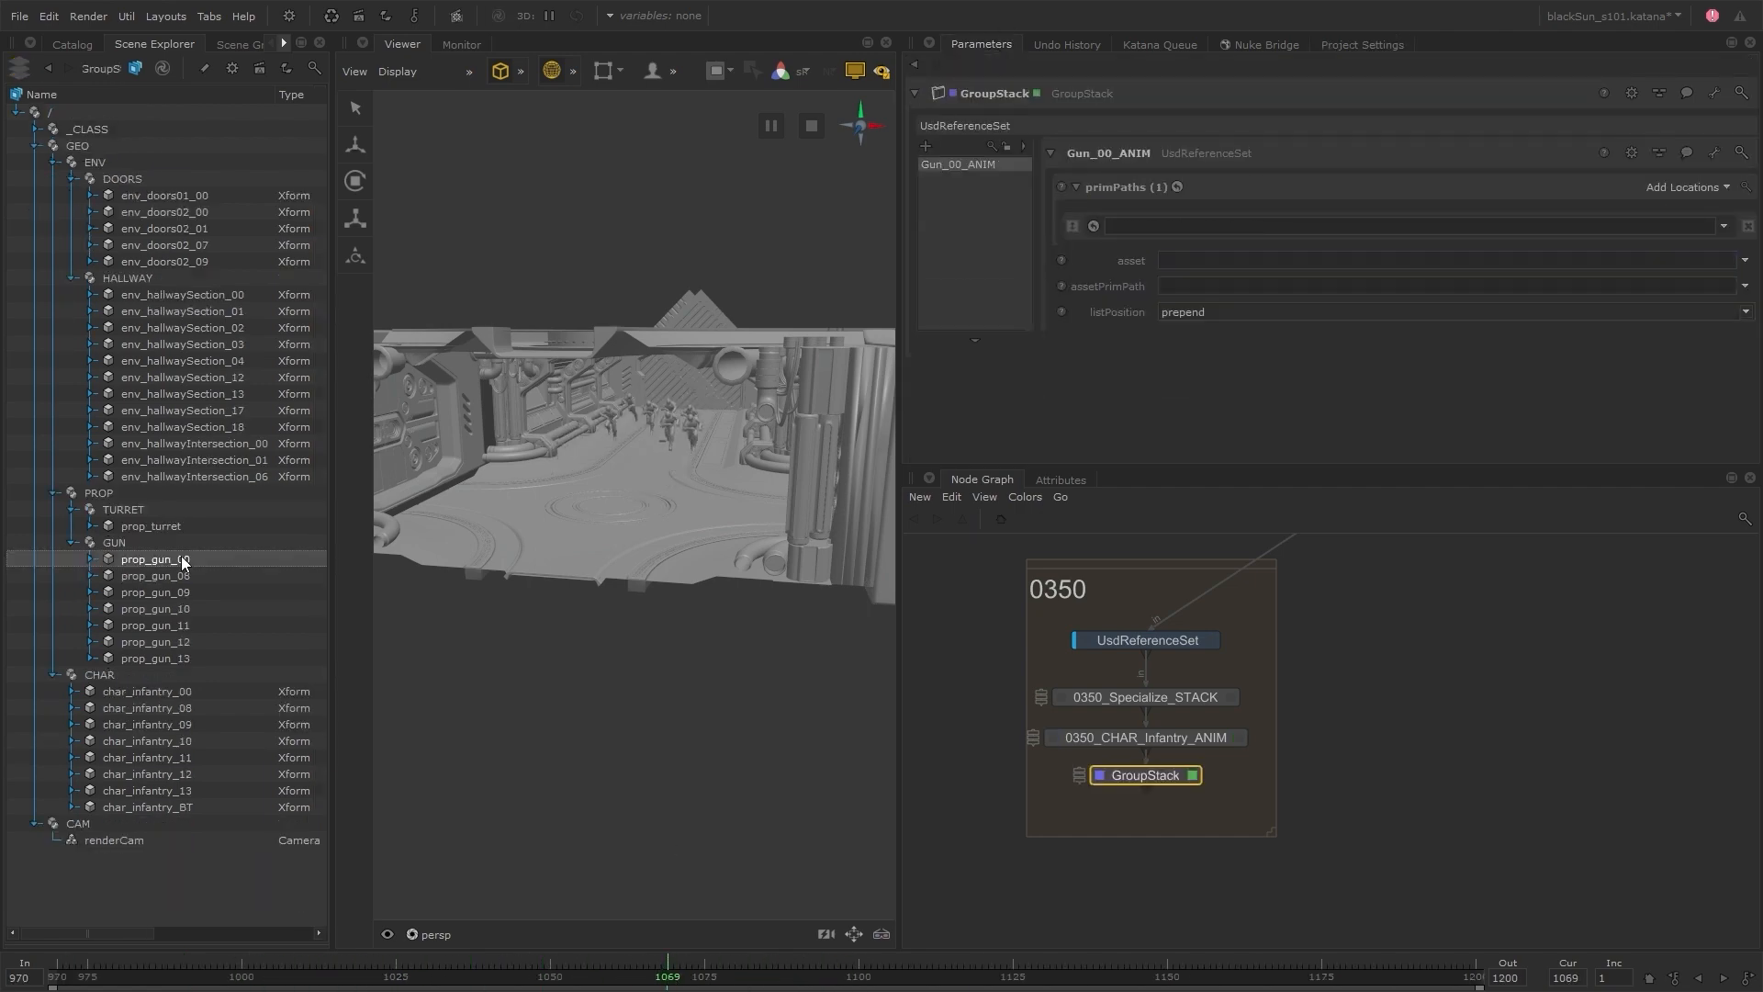
Set Gun_00_ANIM's asset to prop_InfantryGun_00__S101_0350__anim.usd from the shot's usd/prop/anim folder
click(1745, 261)
click(1644, 280)
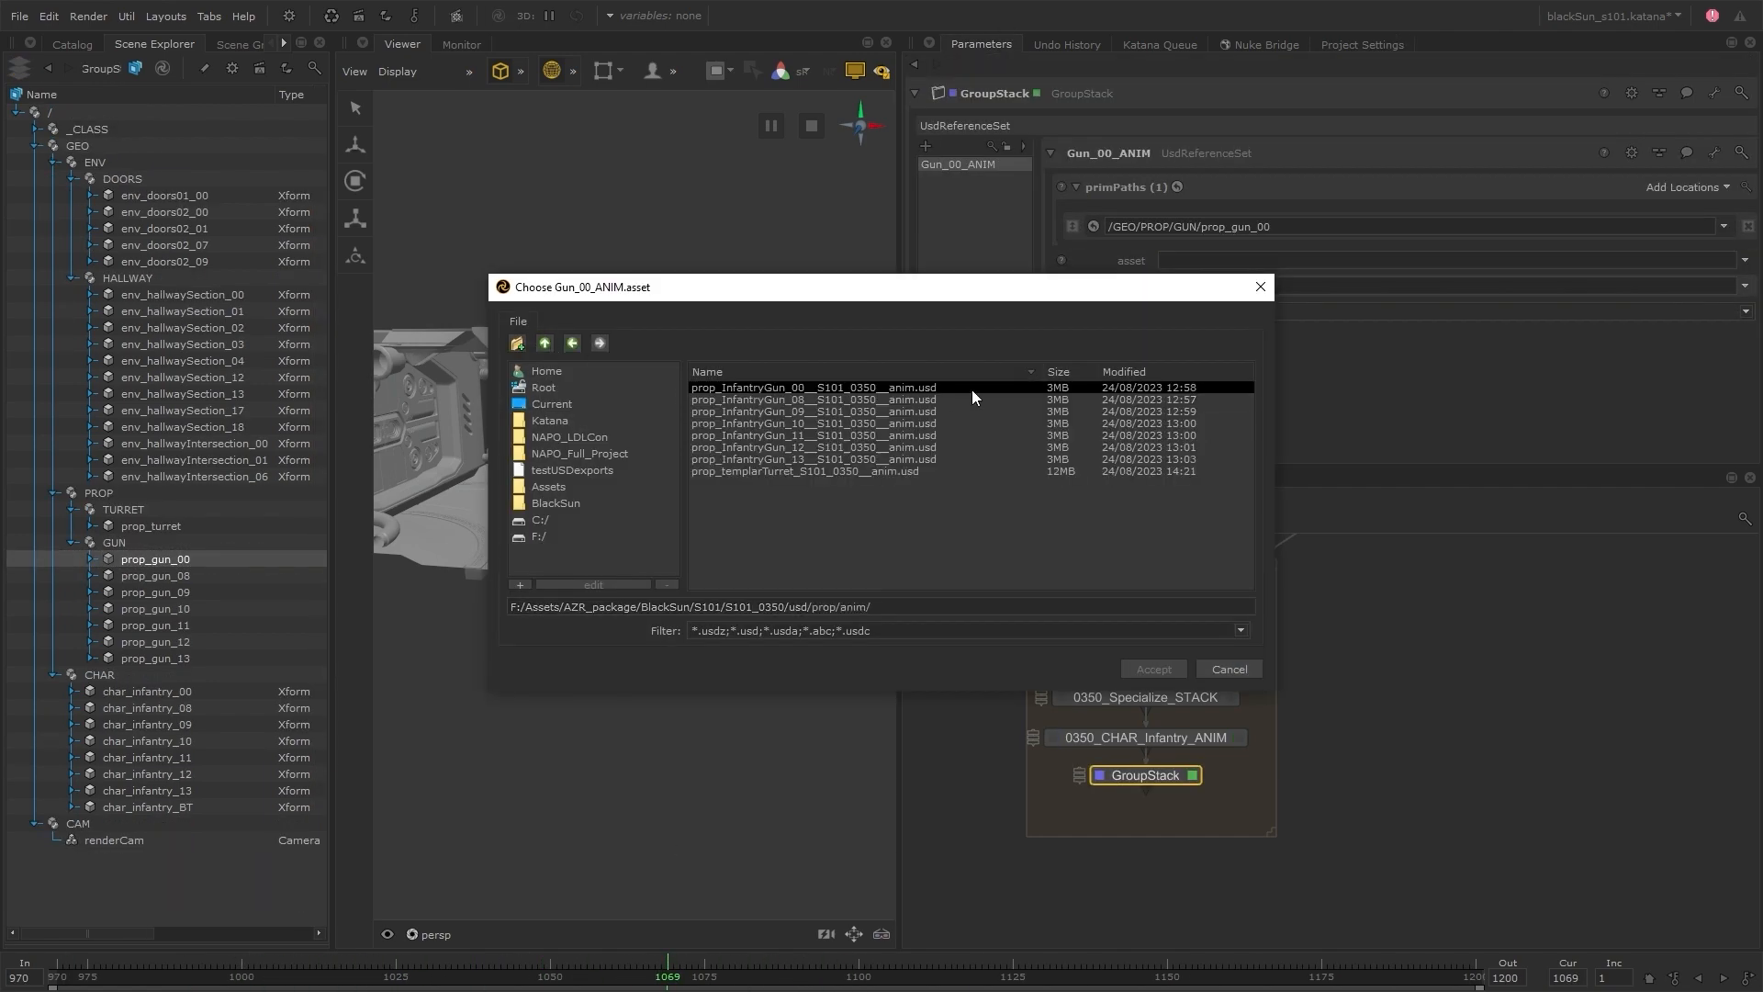
click(974, 392)
click(1153, 670)
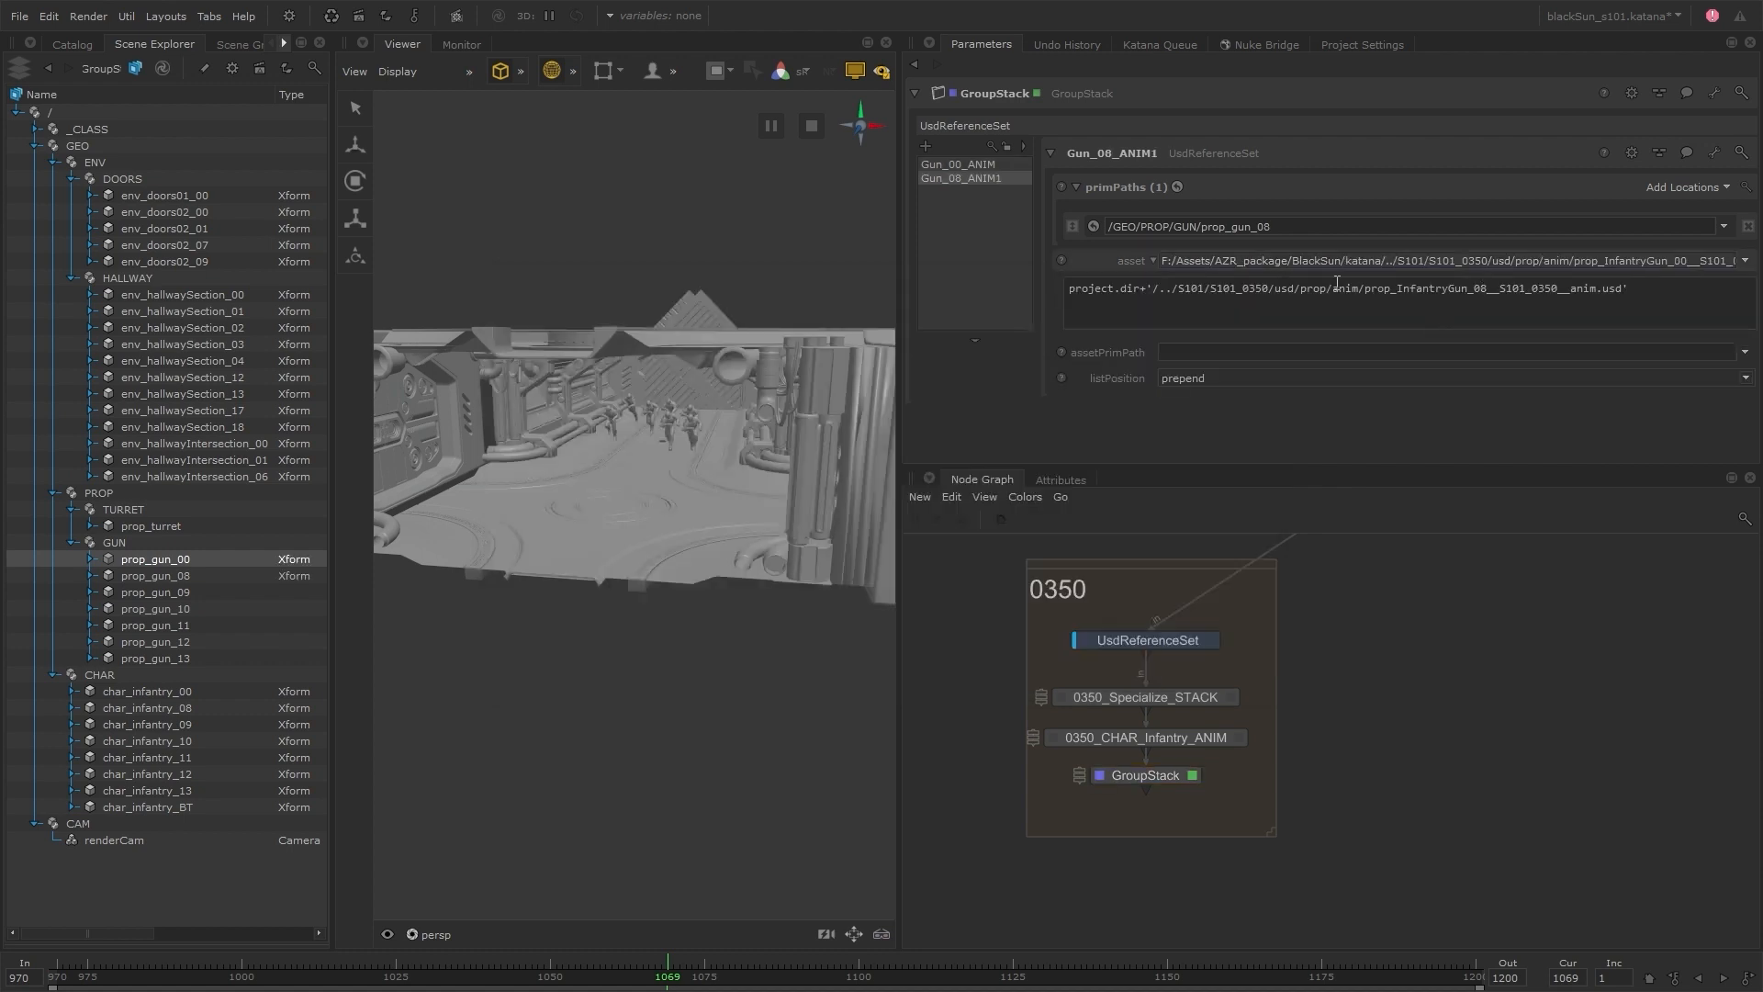
Duplicate Gun_00_ANIM for guns 08 through 13, adapting each copy's name, prim path and anim asset
click(958, 165)
shift+click(960, 178)
key(ctrl+c)
key(ctrl+v)
click(960, 192)
double_click(1102, 152)
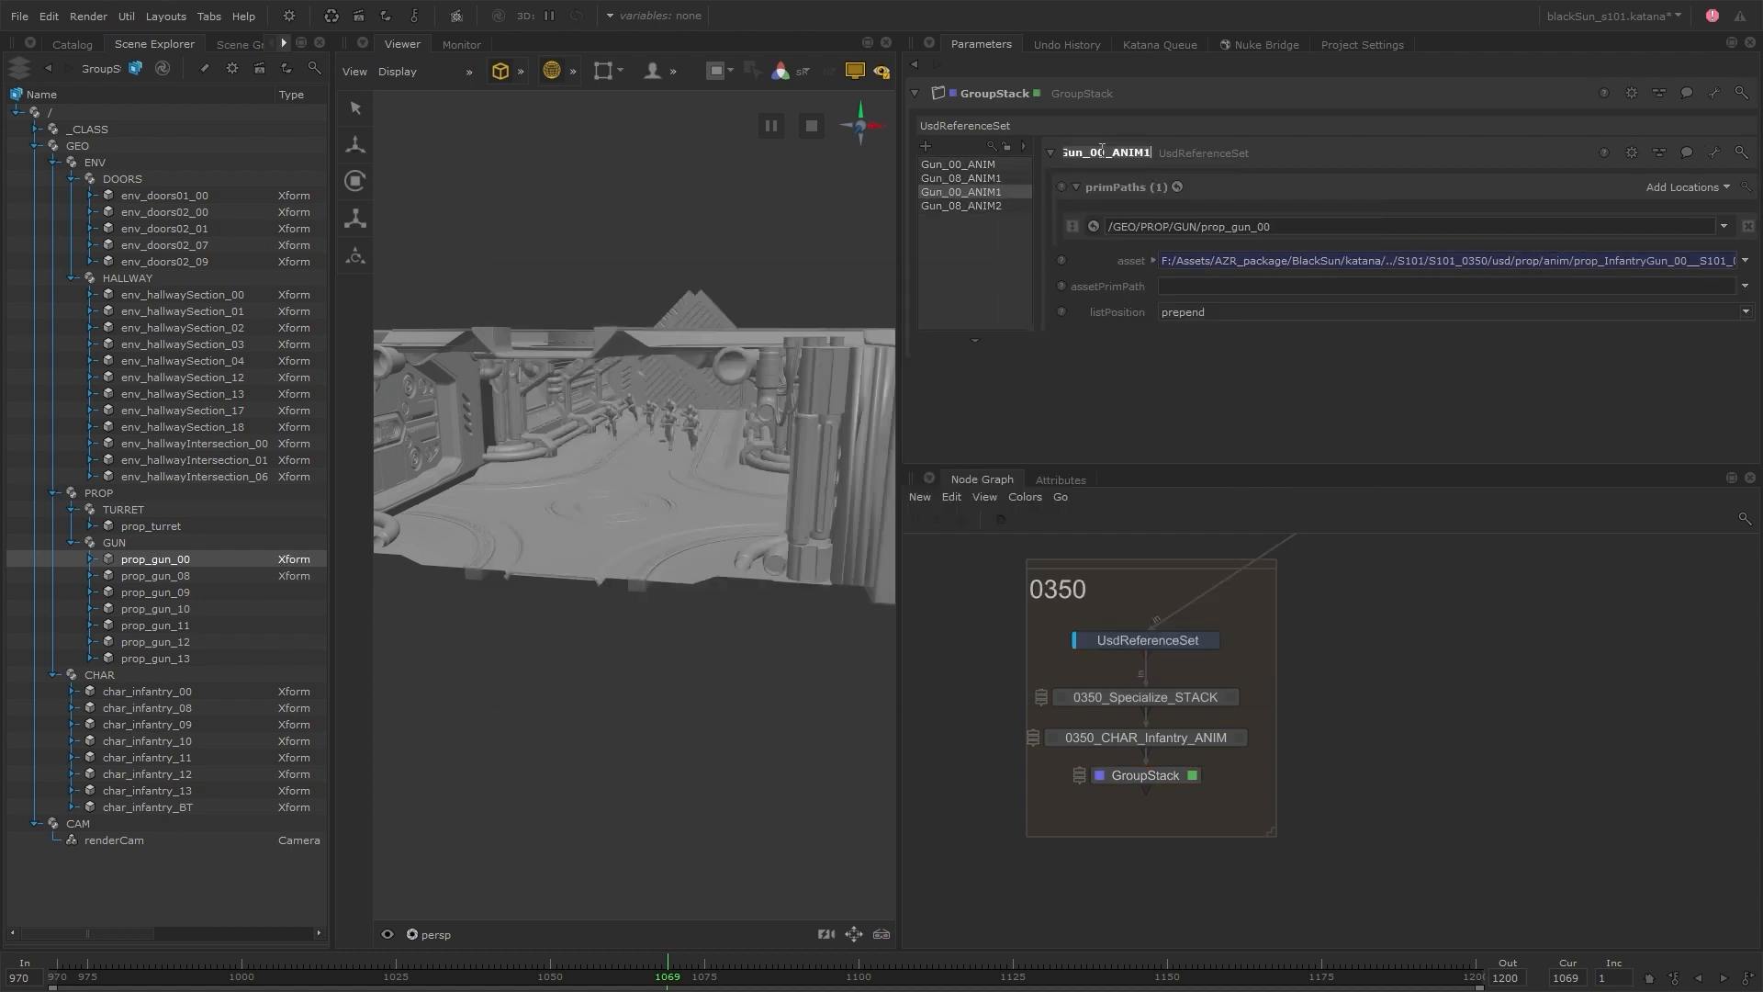
click(1106, 151)
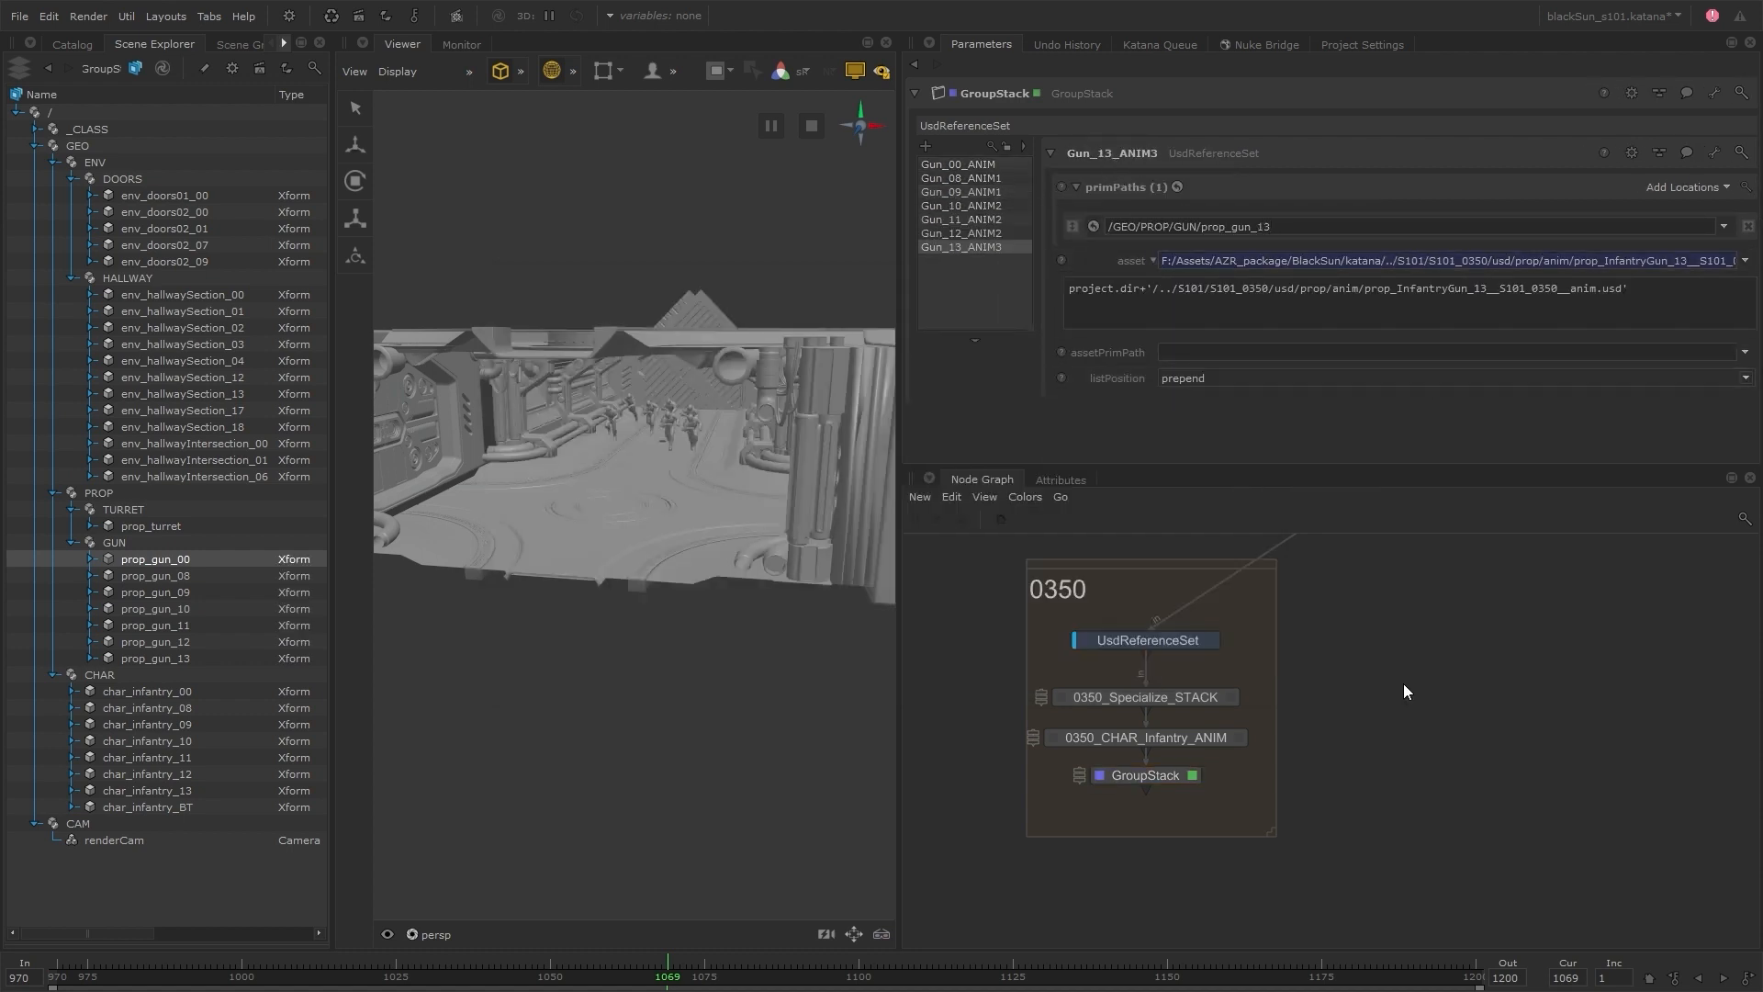
Examine the infantry and their guns up close in the viewer, selecting individual guns in the scene hierarchy
drag(332, 661, 289, 585)
scroll(763, 411, up, 5)
alt+drag(763, 411, 692, 449)
scroll(693, 449, up, 3)
click(182, 577)
click(182, 610)
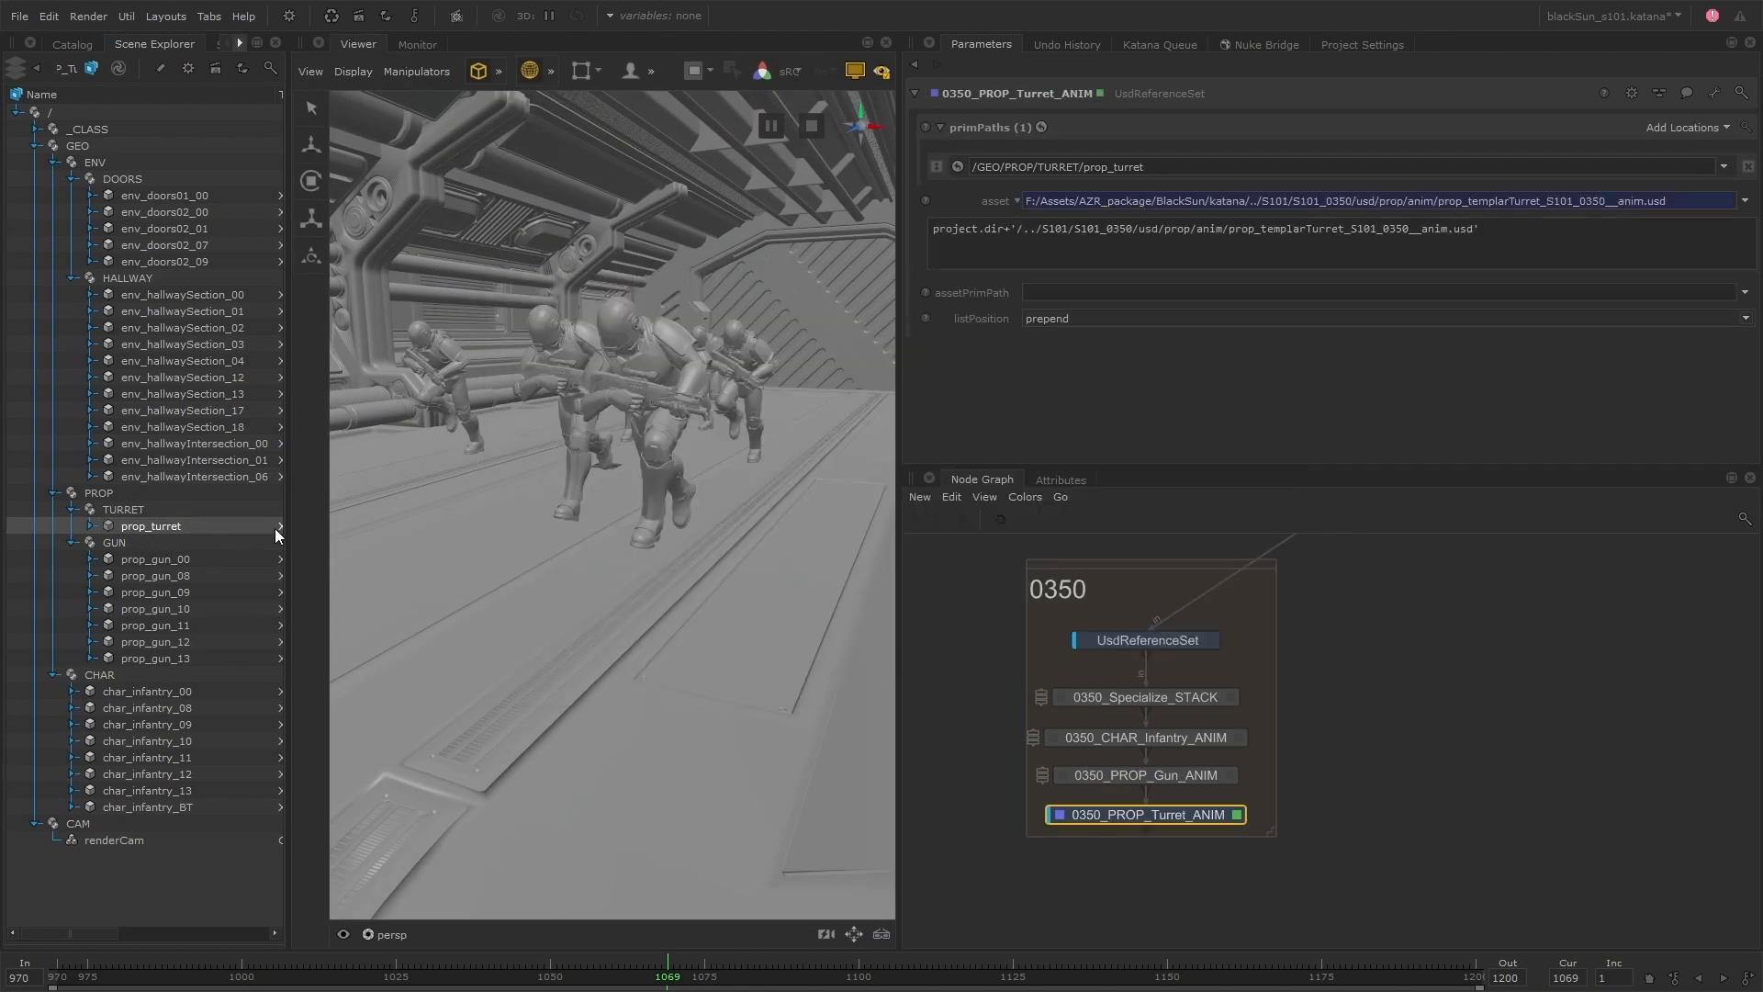
Scrub the timeline to frame 1172 to check the turret's animation
drag(289, 532, 511, 509)
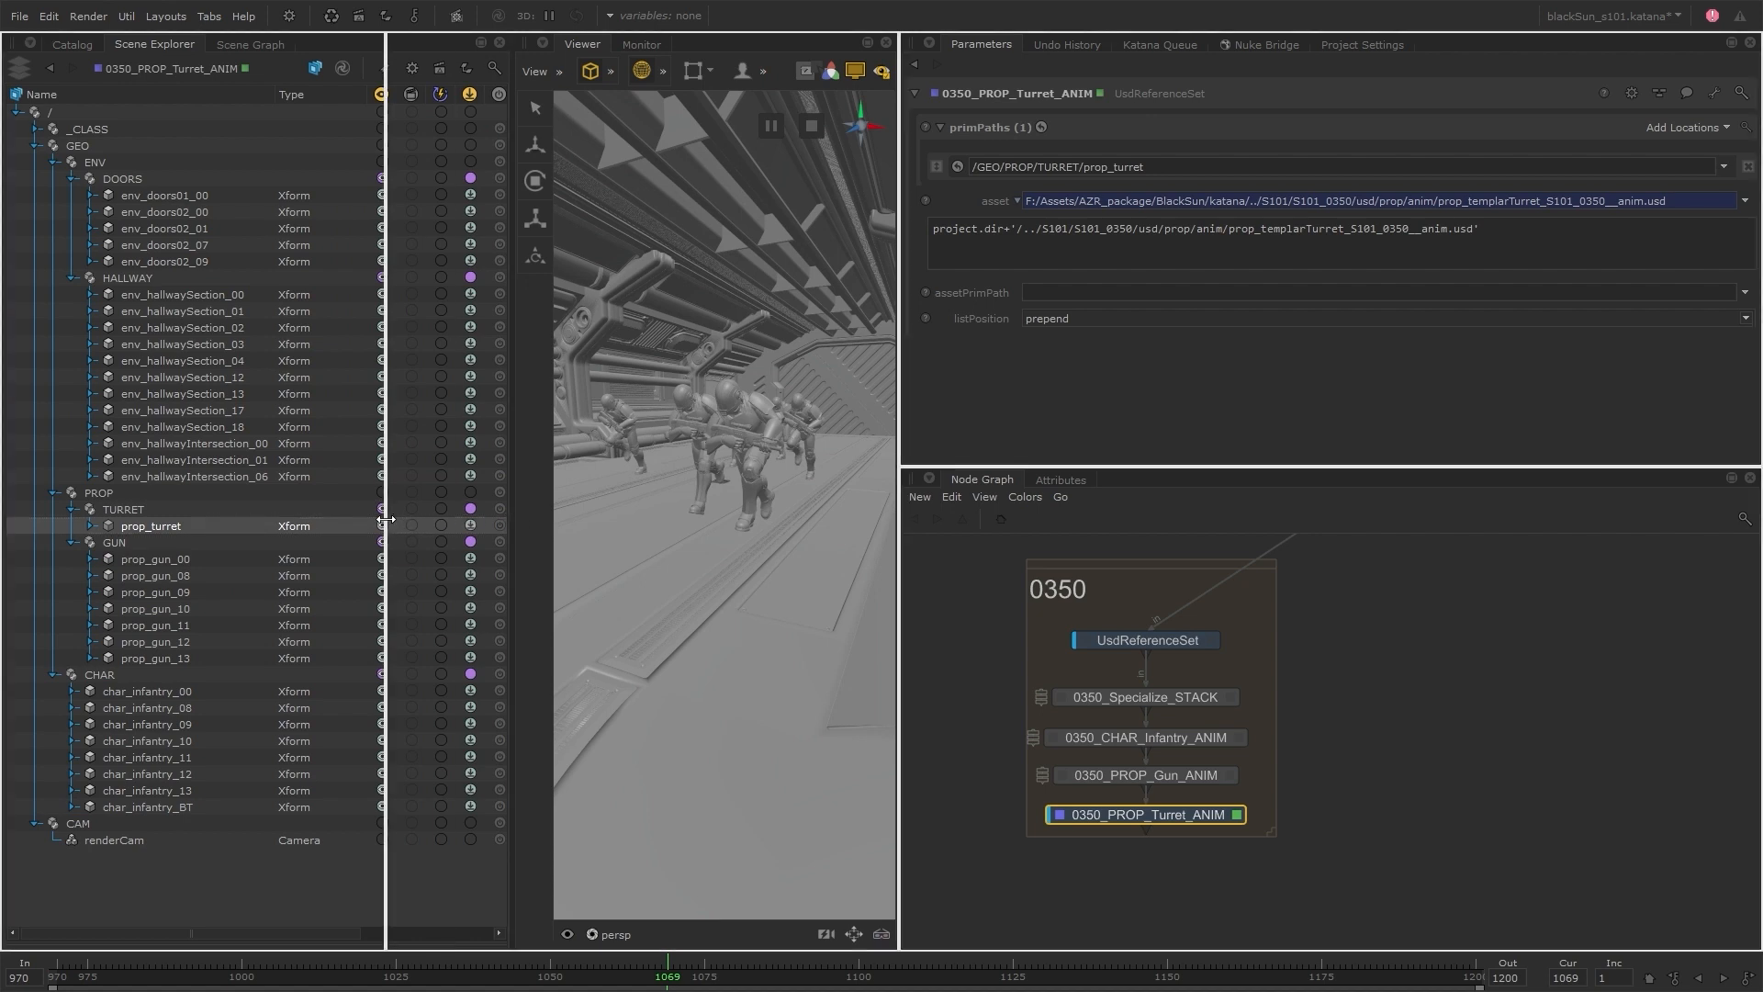
drag(385, 520, 312, 526)
drag(687, 972, 1304, 977)
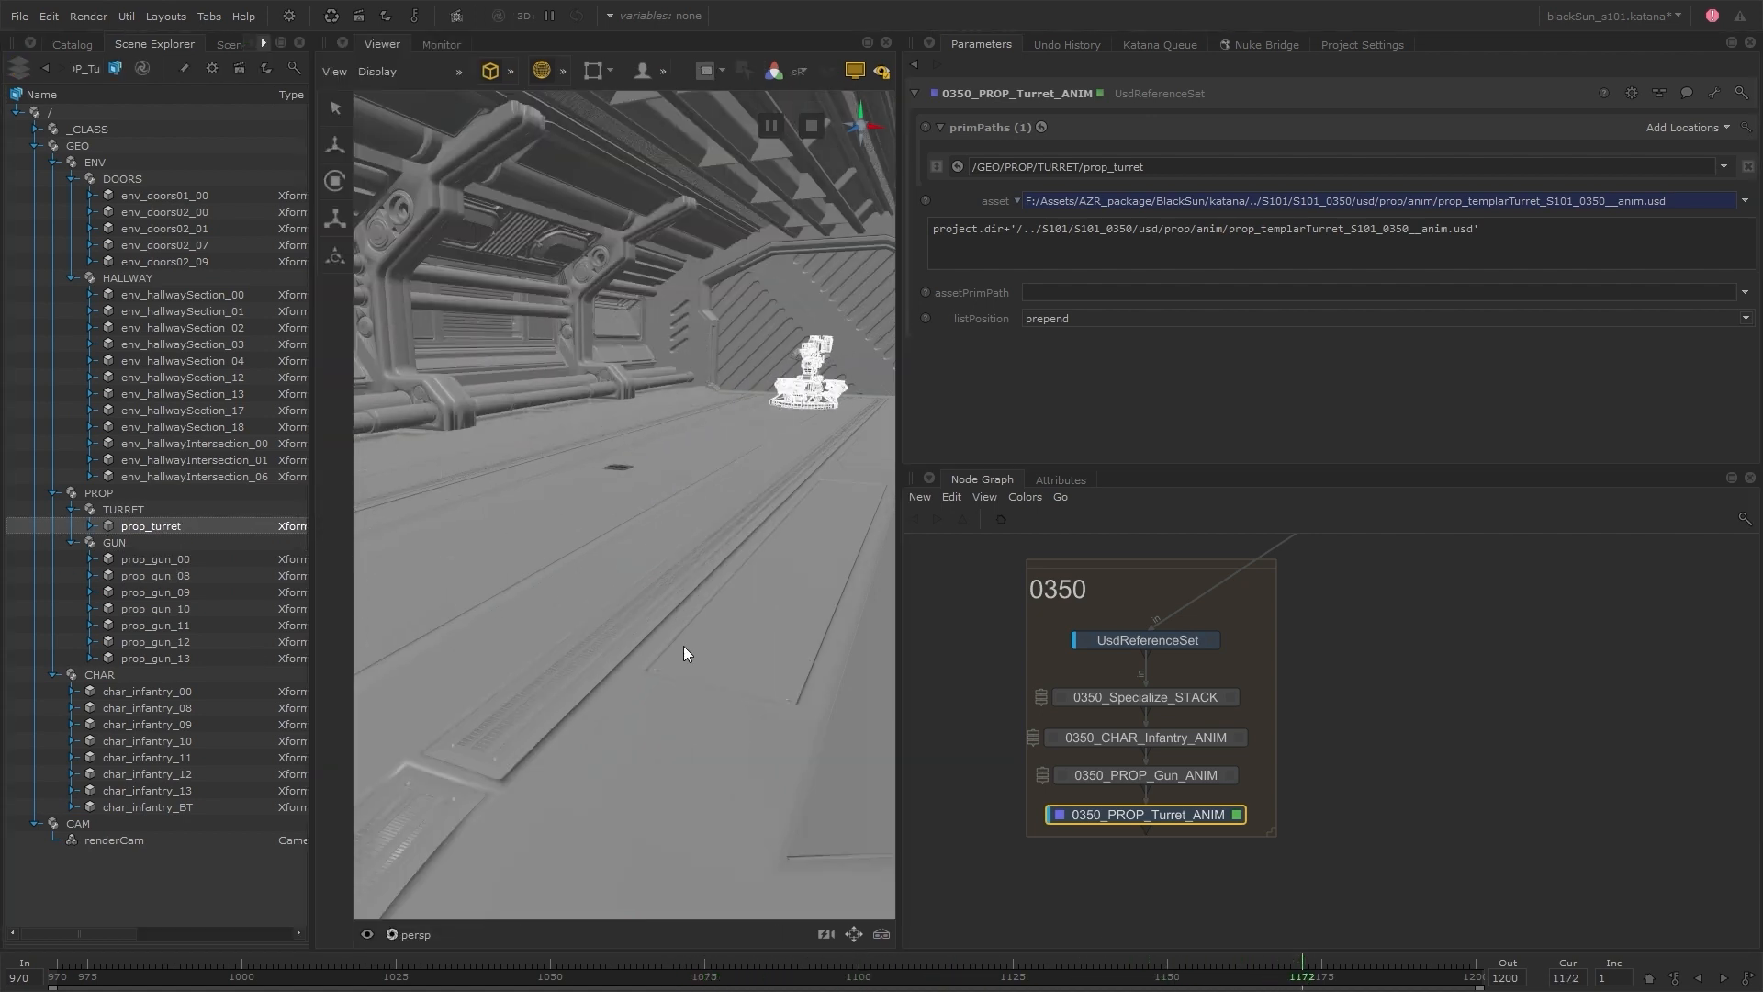
click(1378, 861)
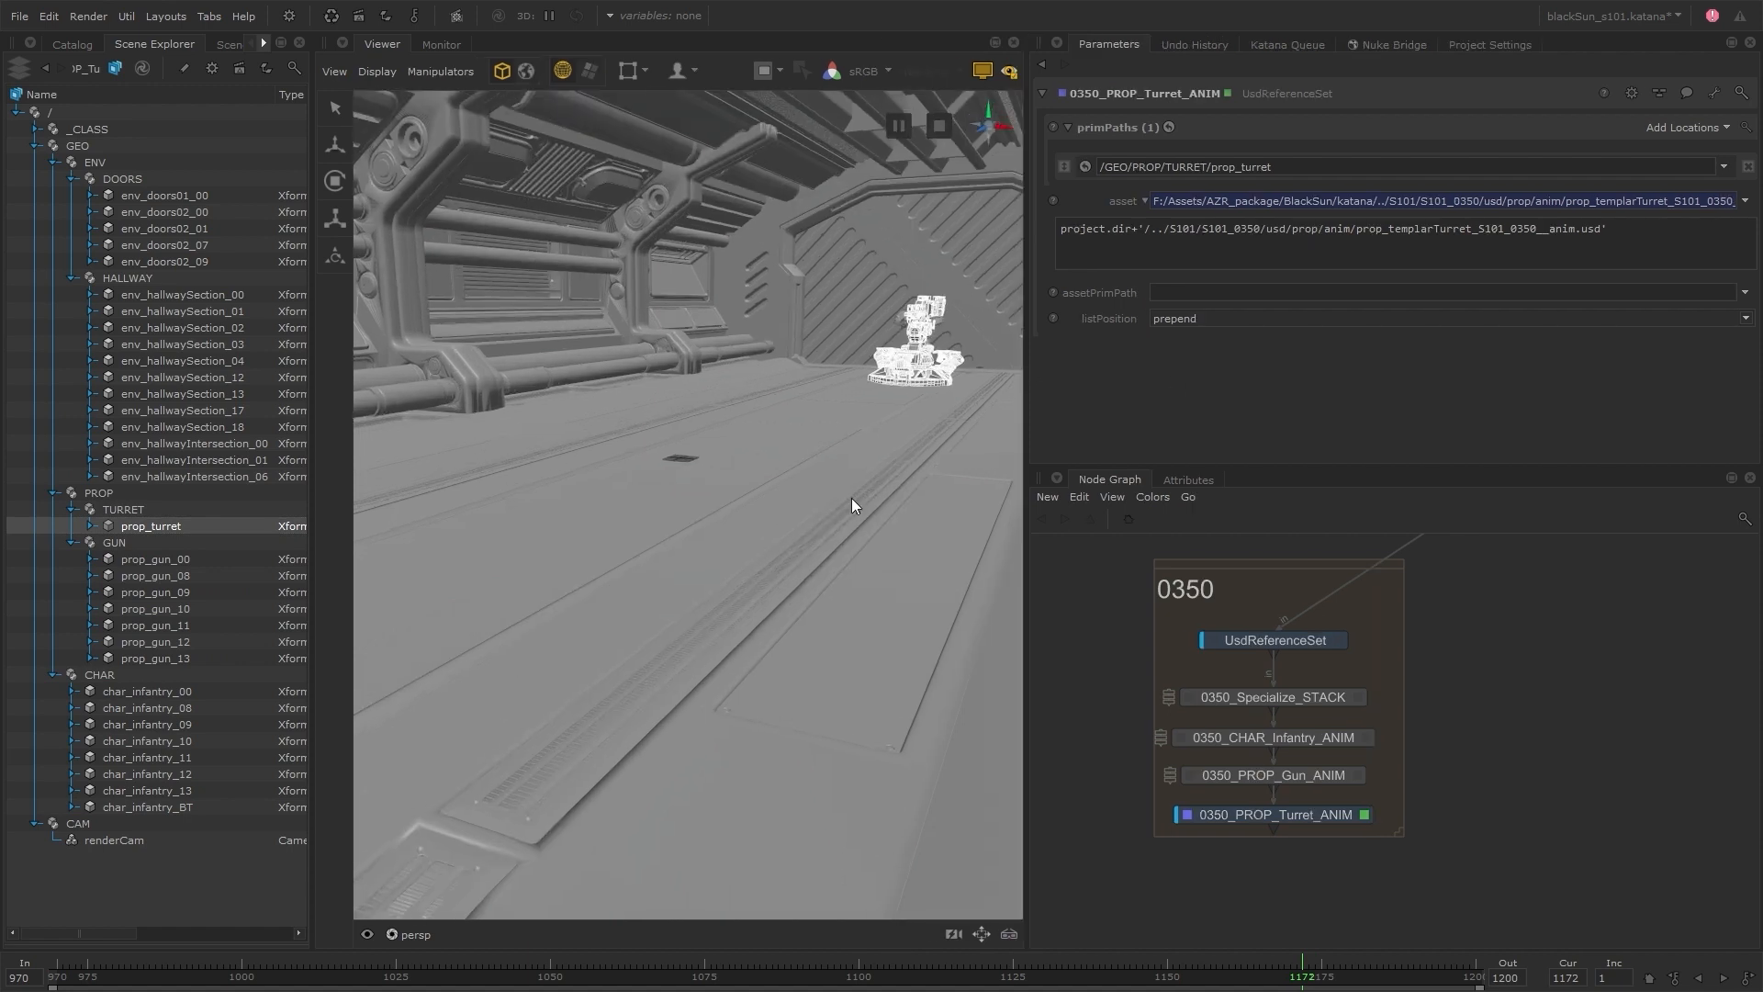
Extend the 0350 backdrop and add a UsdReferenceSet node named 0350_ENV_Door_ANIM below 0350_PROP_Turret_ANIM
drag(1398, 833, 1394, 900)
key(Tab)
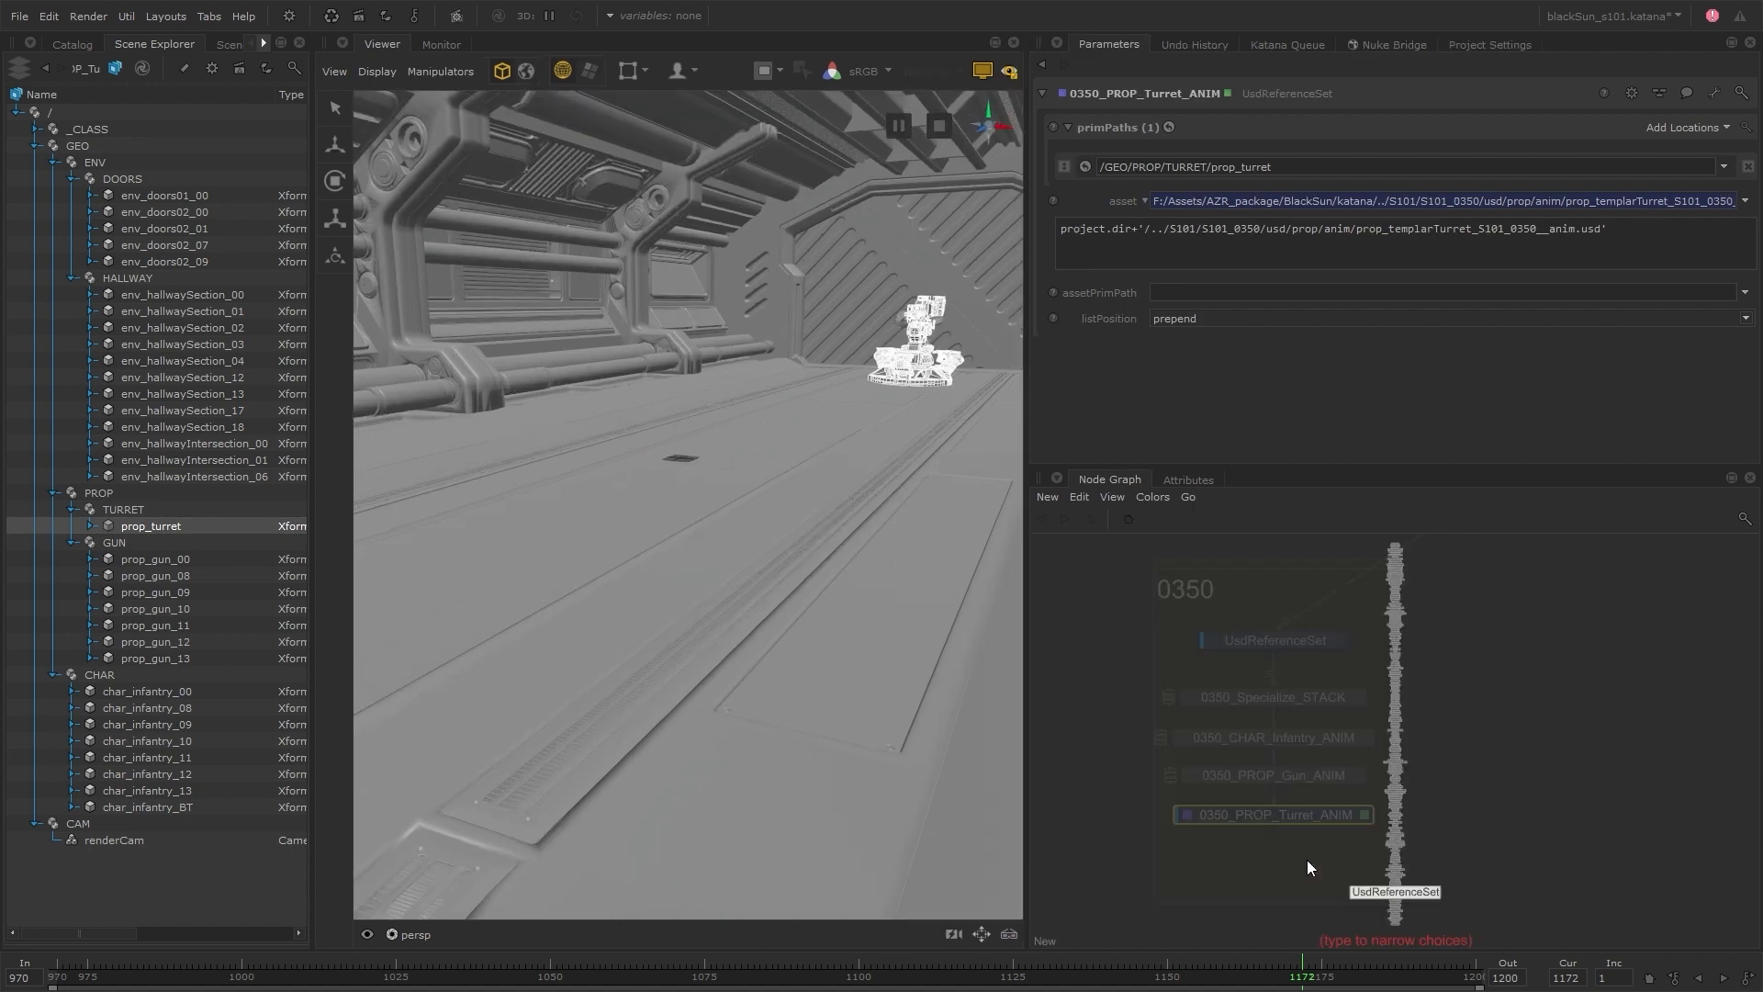
key(Return)
click(1281, 859)
text(nceSet1)
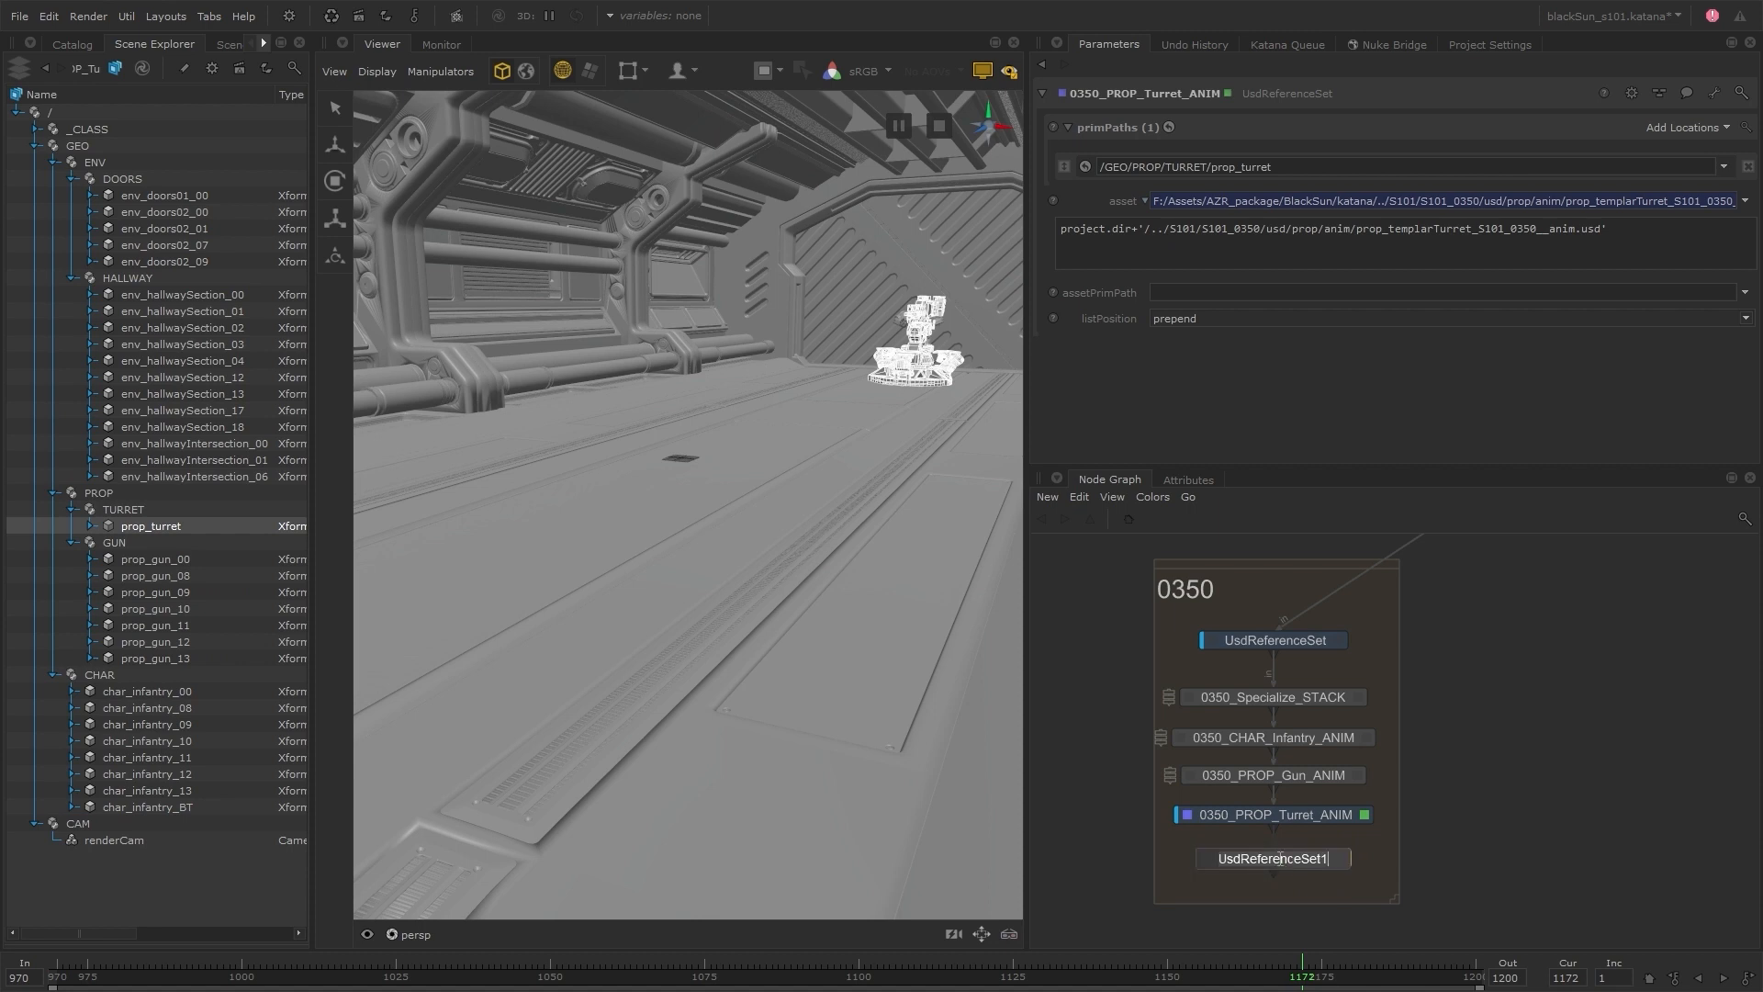
text(0350_ENV_Door_ANIM)
key(Return)
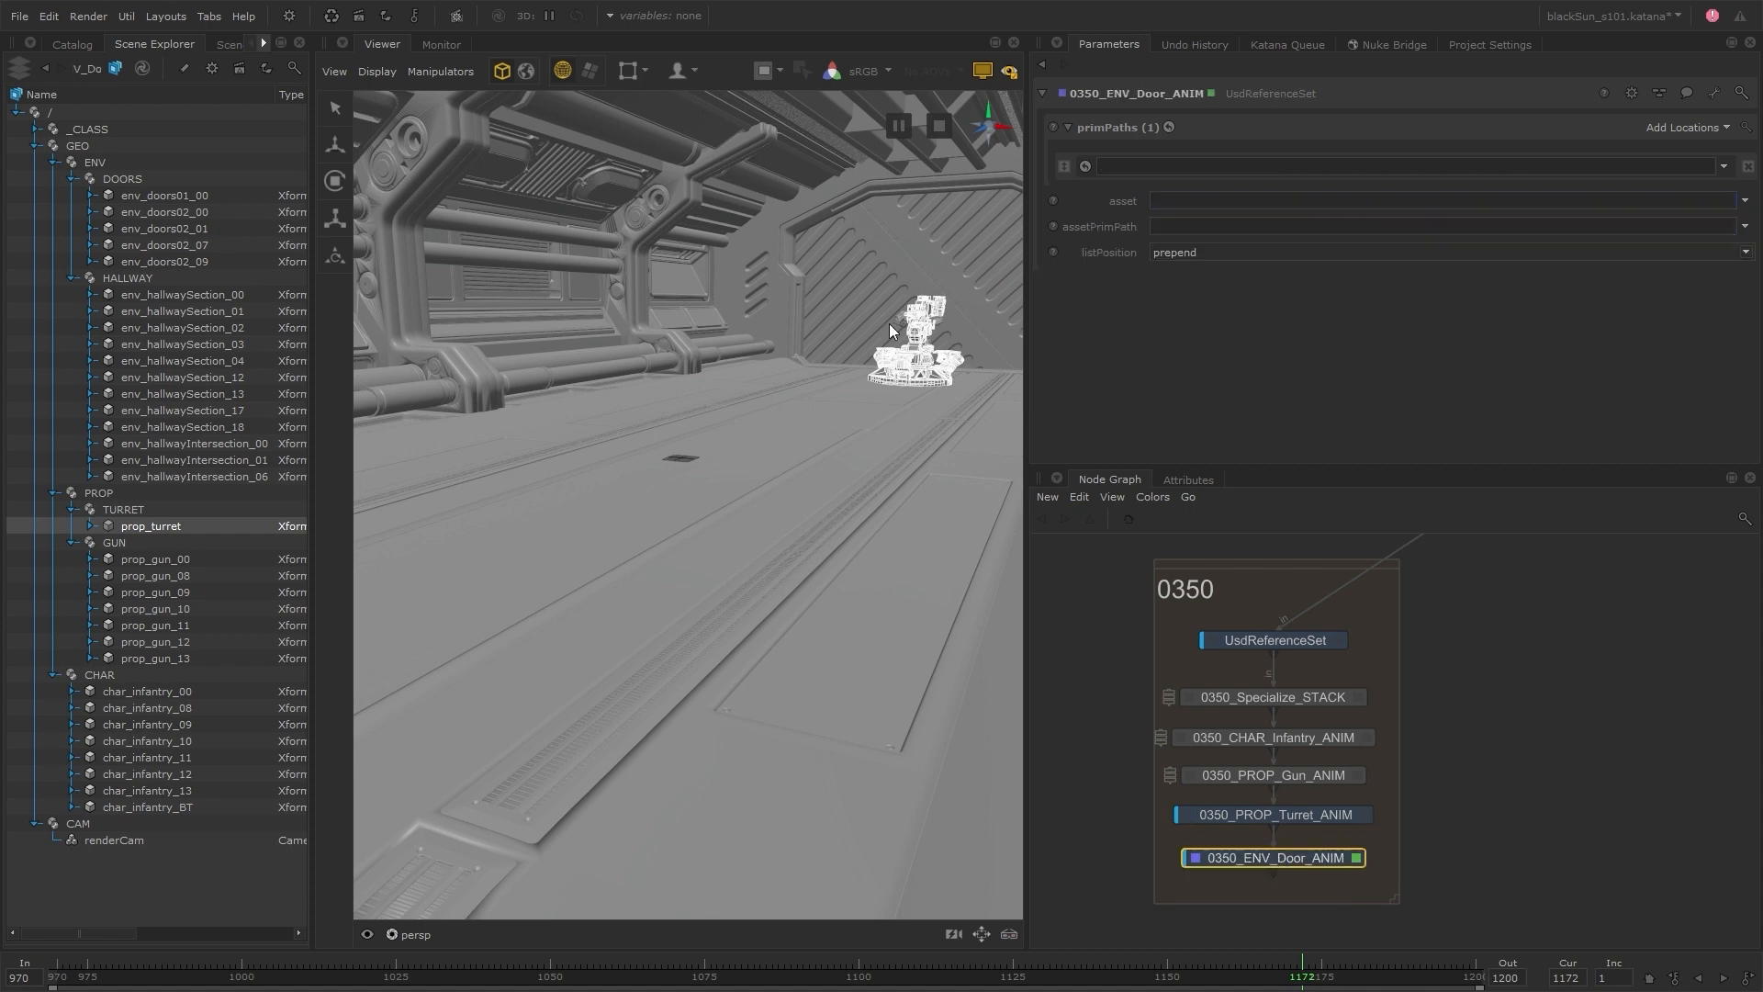
Set 0350_ENV_Door_ANIM's prim path to /GEO/ENV/DOORS/env_doors01_00 and its asset to env_templarShip_doors_00_S101_0350__anim.usd from the shot's env/anim folder
click(884, 264)
drag(235, 196, 1252, 170)
click(1745, 200)
click(1699, 223)
double_click(544, 344)
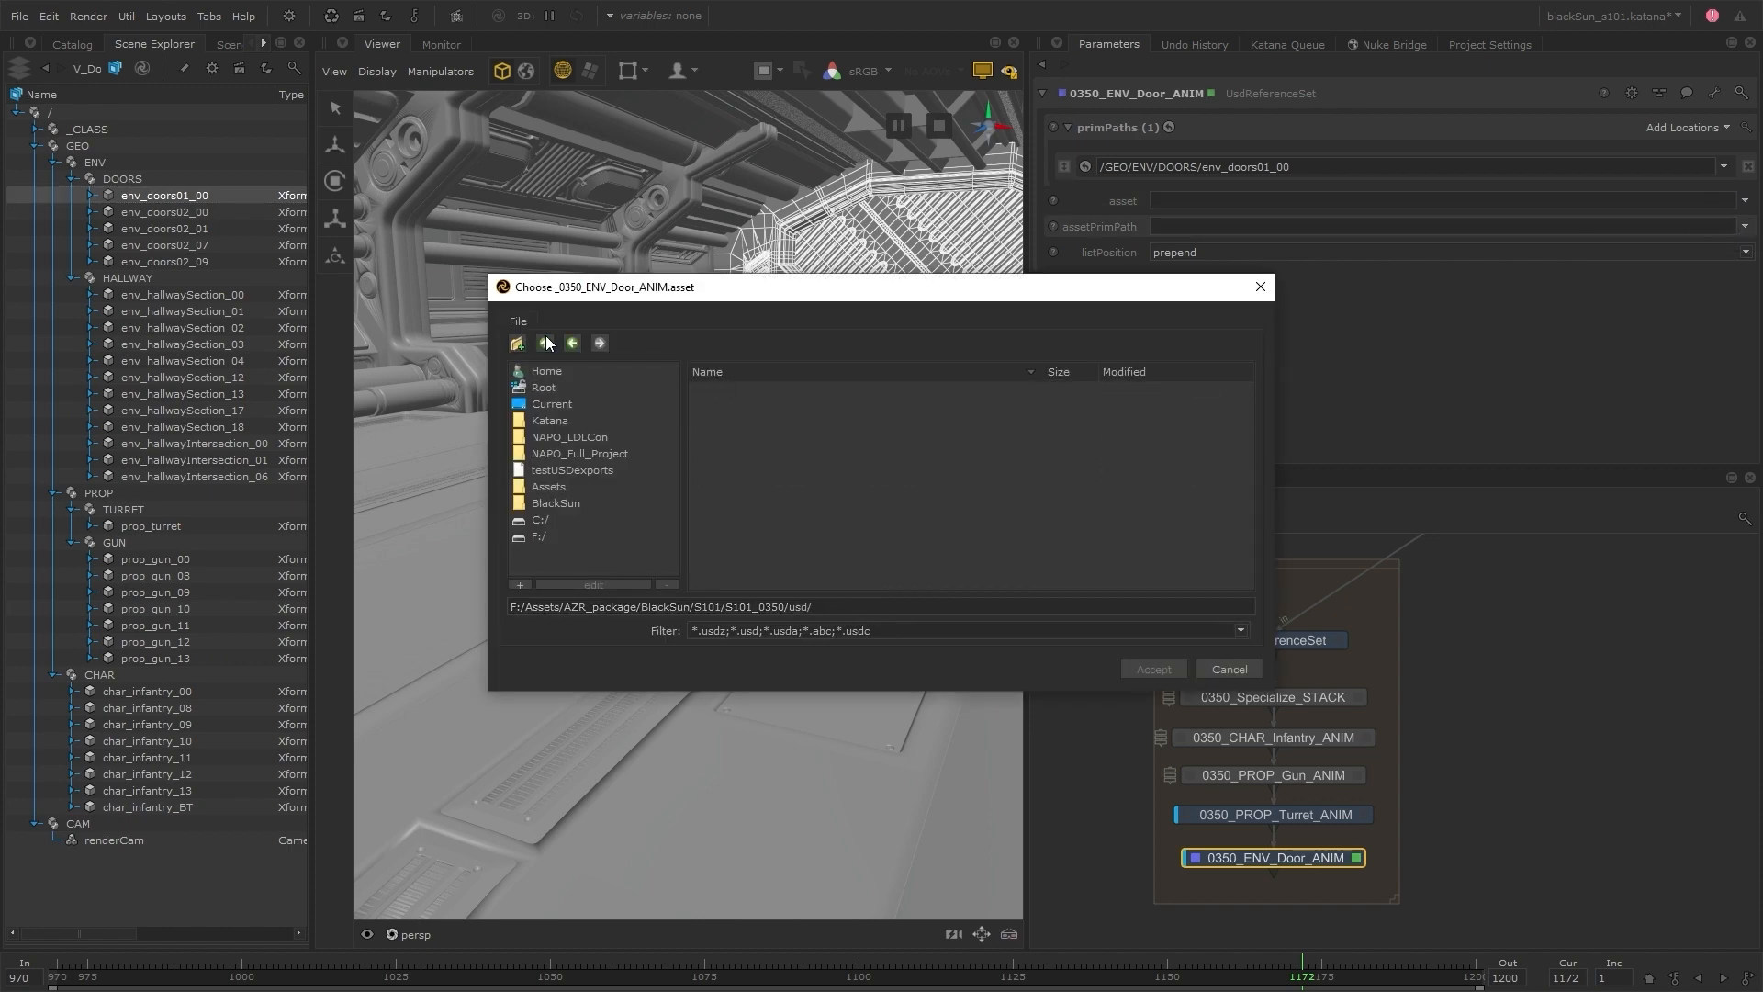
double_click(740, 416)
click(740, 389)
double_click(740, 389)
click(742, 389)
click(1154, 670)
Make the door's asset path the expression project.dir+'/../S101/S101_0350/usd/env/anim/env_templarShip_doors_00_S101_0350__anim.usd'
key(equal)
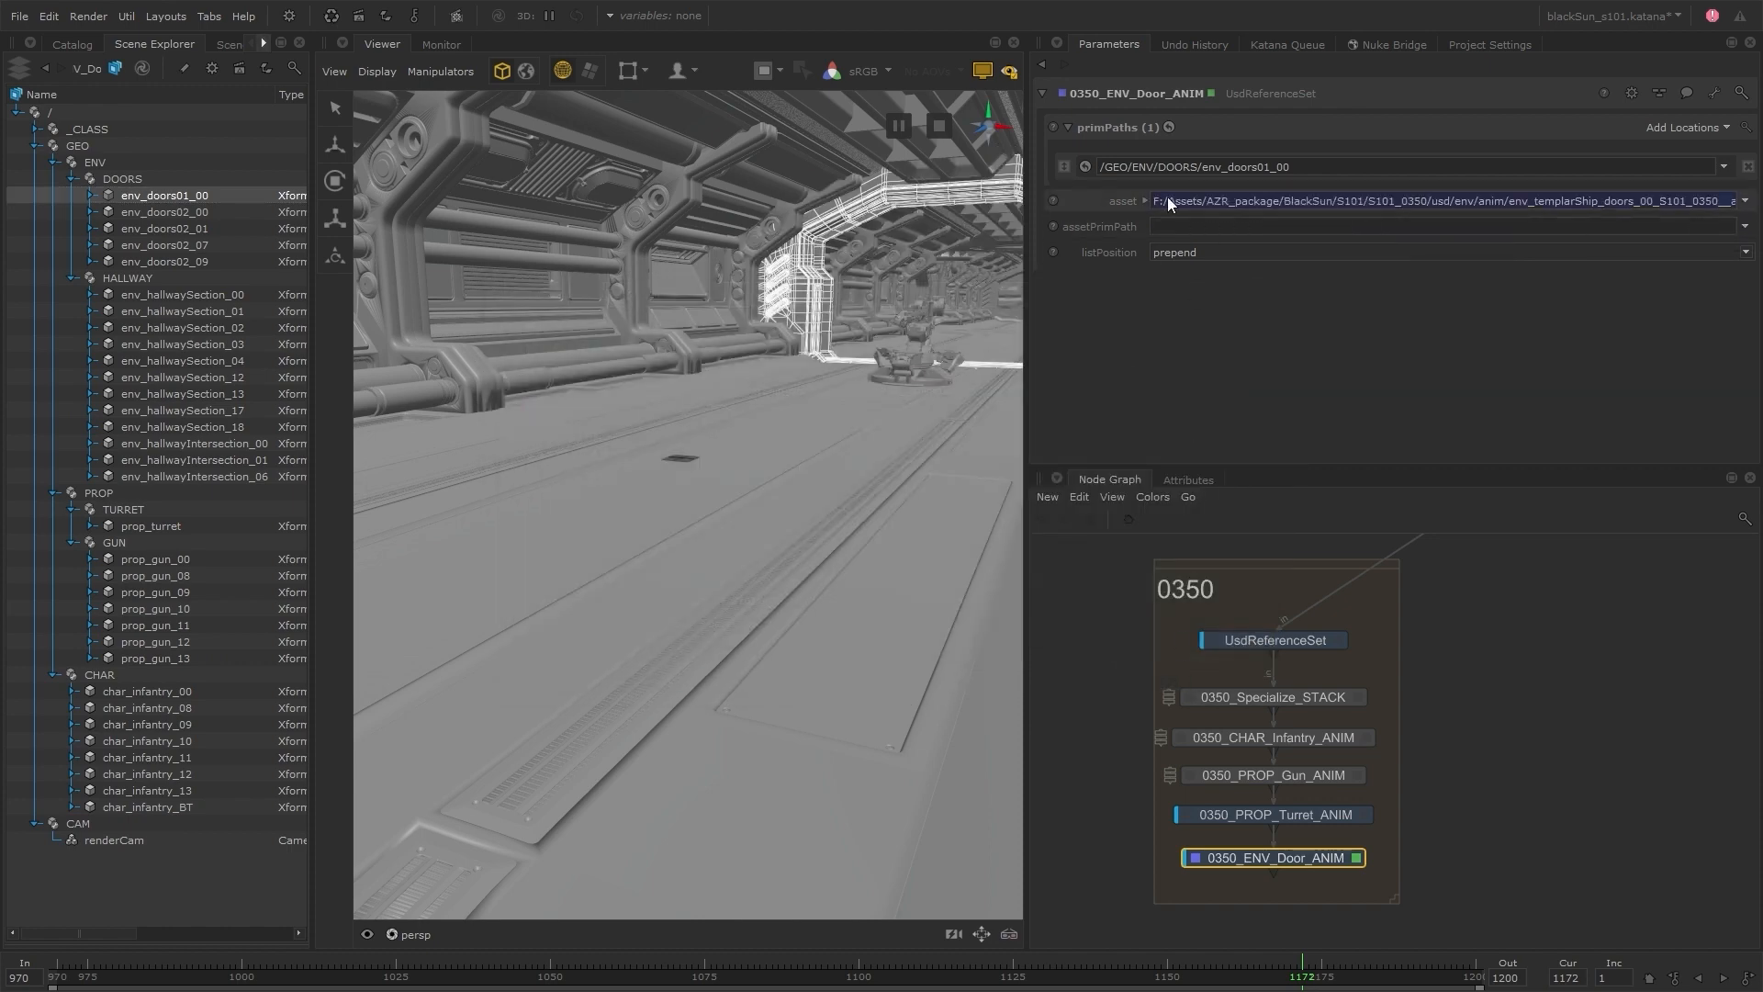
drag(1260, 229, 1061, 231)
text(project.dir+'/../S101/S101_0350/usd/env/anim/env_templarShip_doors_00_S101_0350__anim.usd)
key(Return)
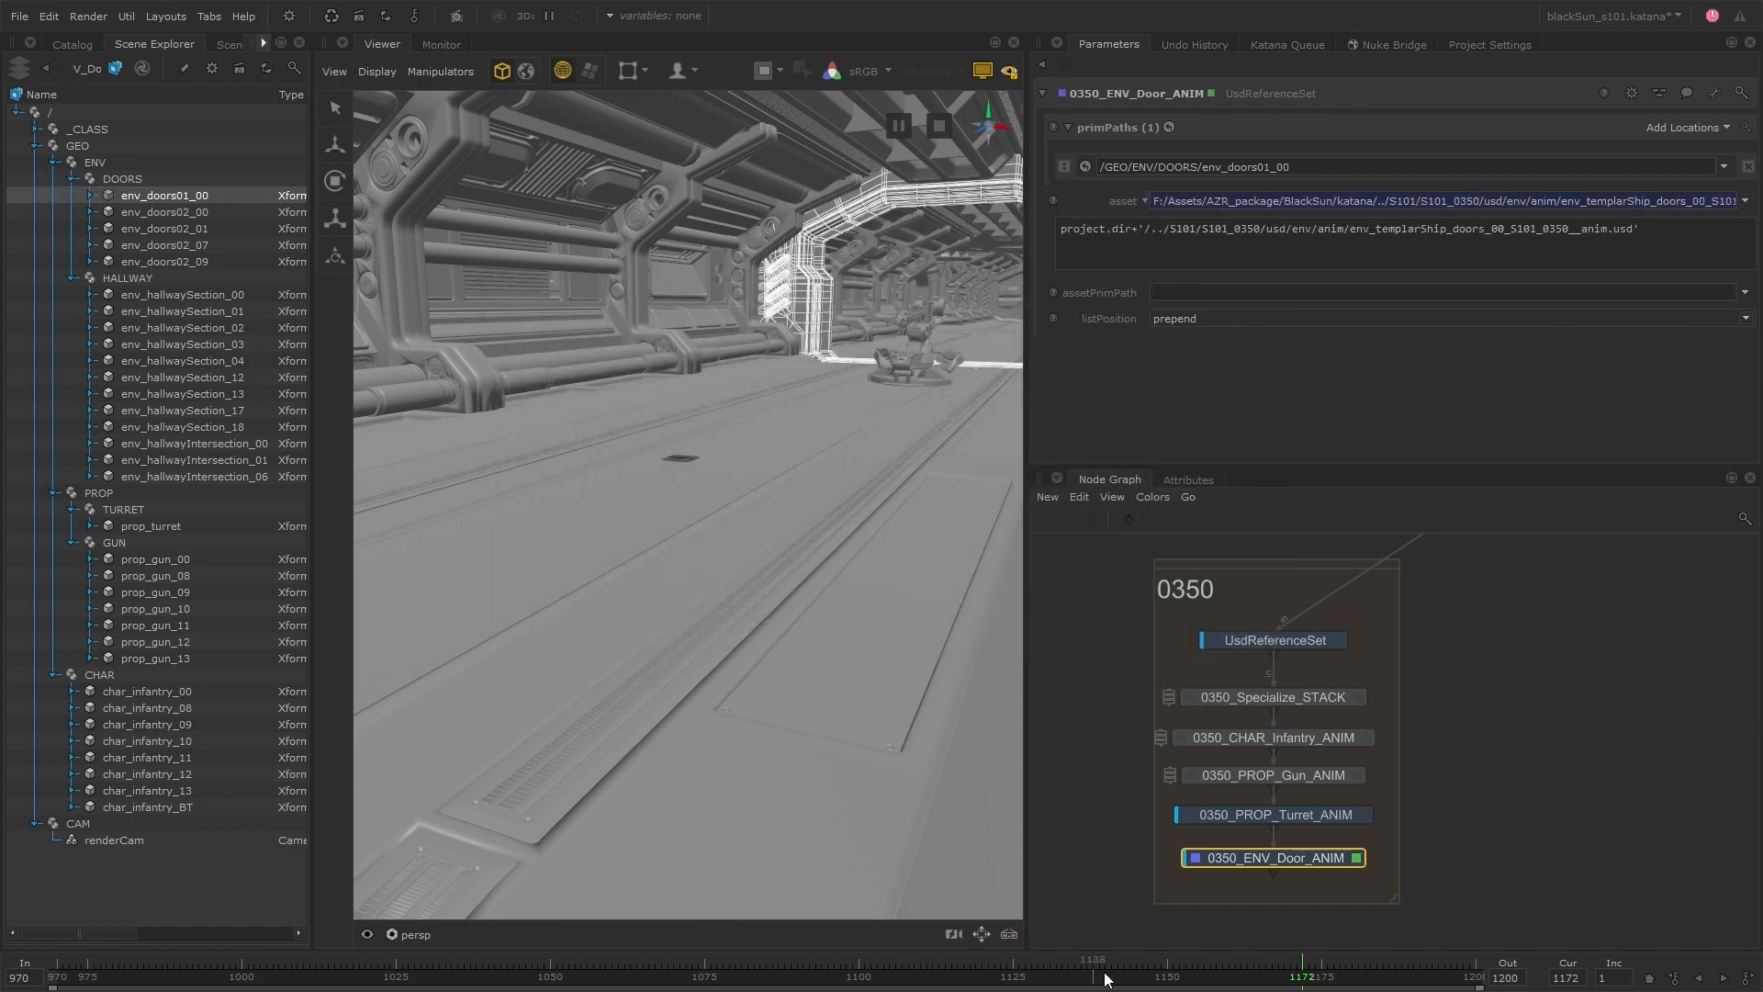
Scrub the timeline to frame 1009 to check the door animation, and locate the Doors_LAYOUT node above shot 0350
drag(1102, 976, 192, 977)
alt+drag(933, 367, 837, 449)
alt+right_drag(838, 450, 976, 464)
drag(275, 973, 297, 978)
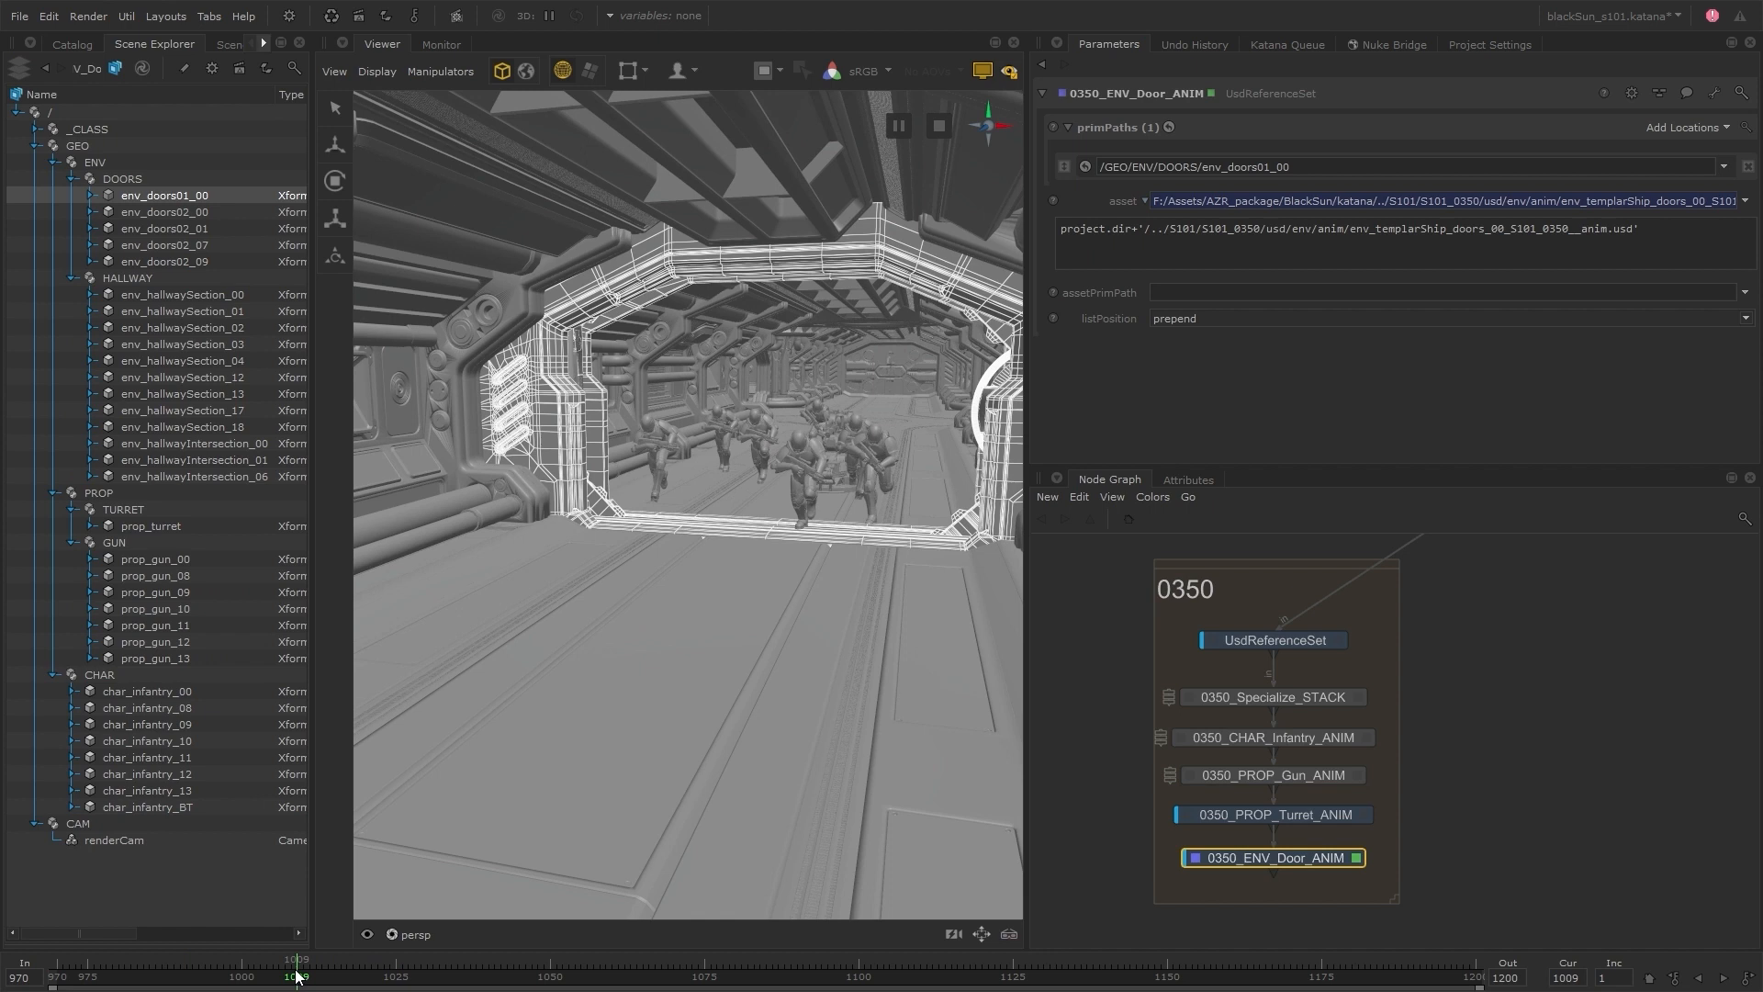
scroll(1304, 808, down, 2)
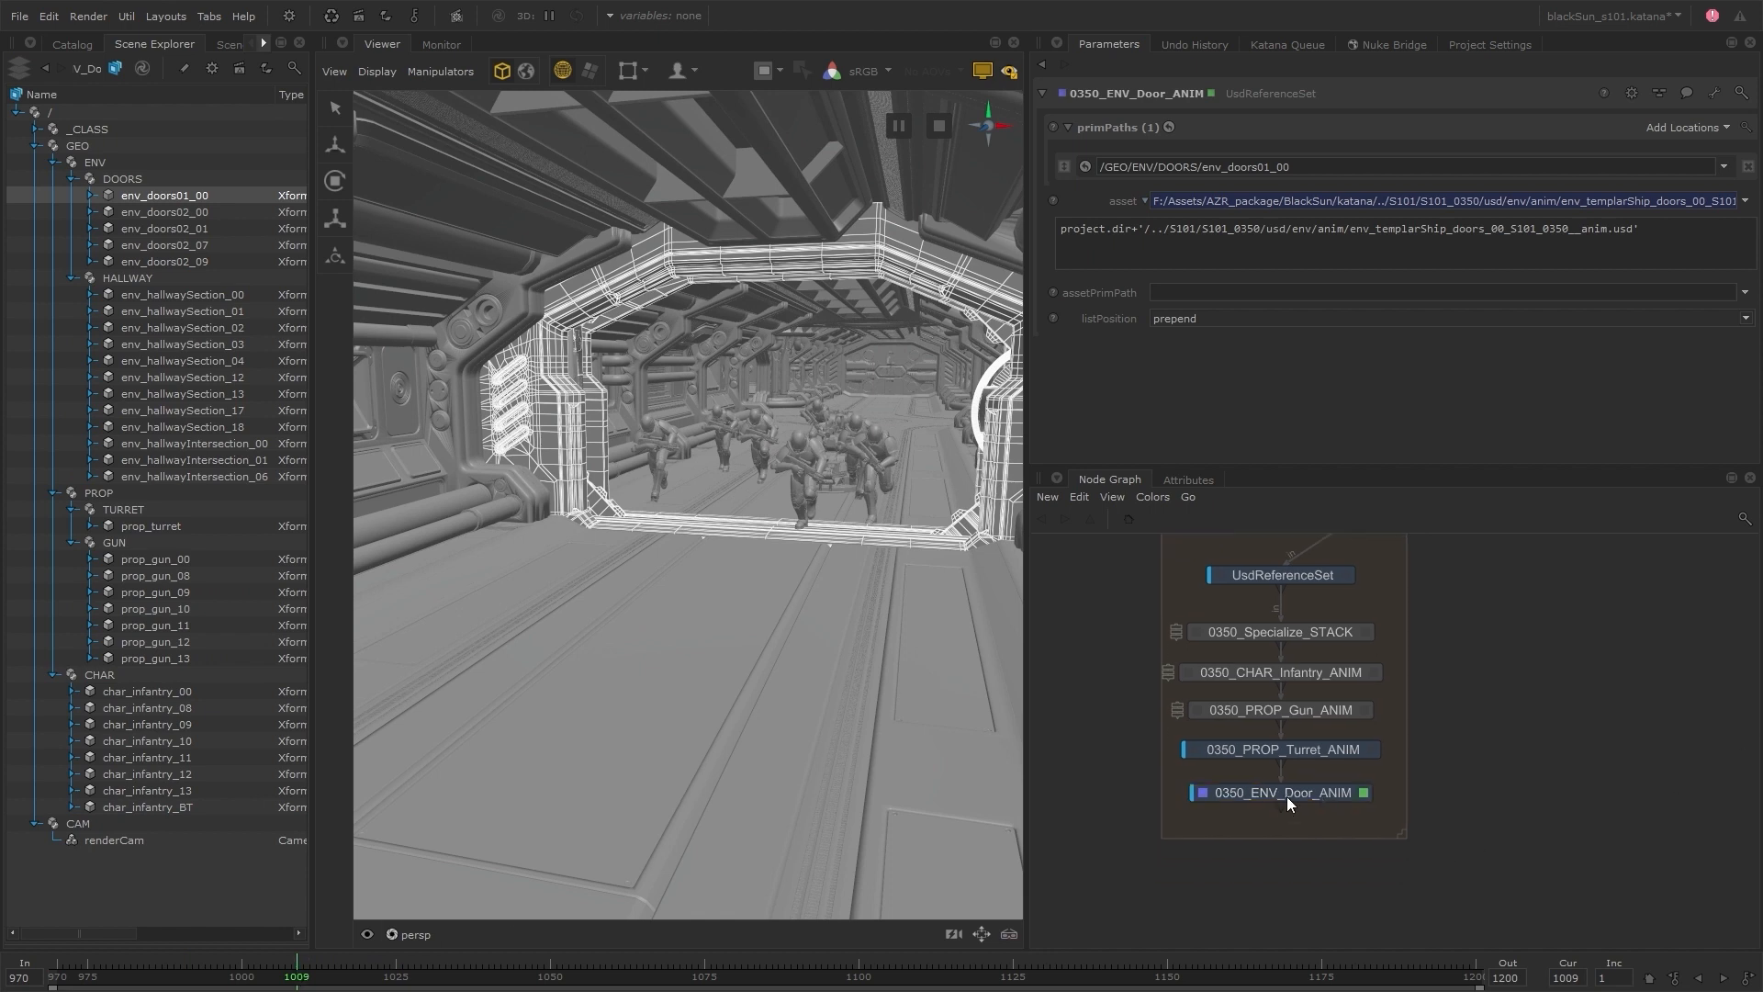
scroll(1298, 807, down, 2)
middle_drag(1406, 646, 1404, 649)
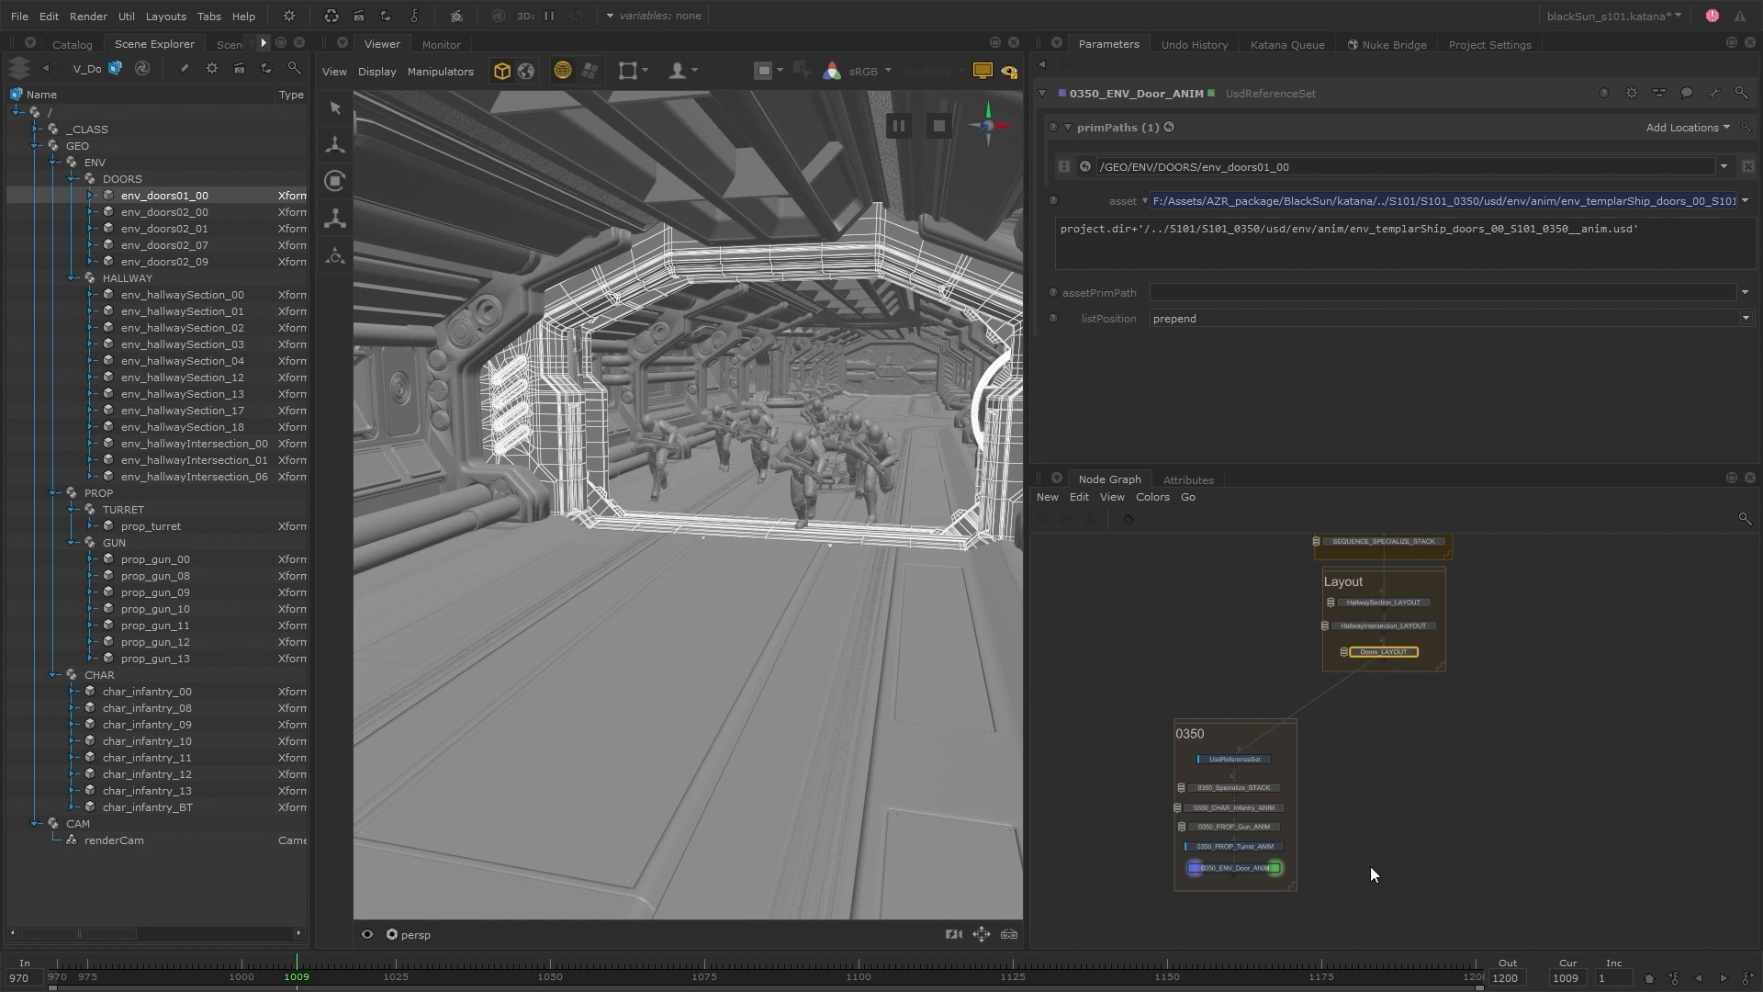
click(1317, 896)
Try the append, delete and reset to explicit list positions on 0350_ENV_Door_ANIM, and return it to prepend
scroll(746, 554, down, 6)
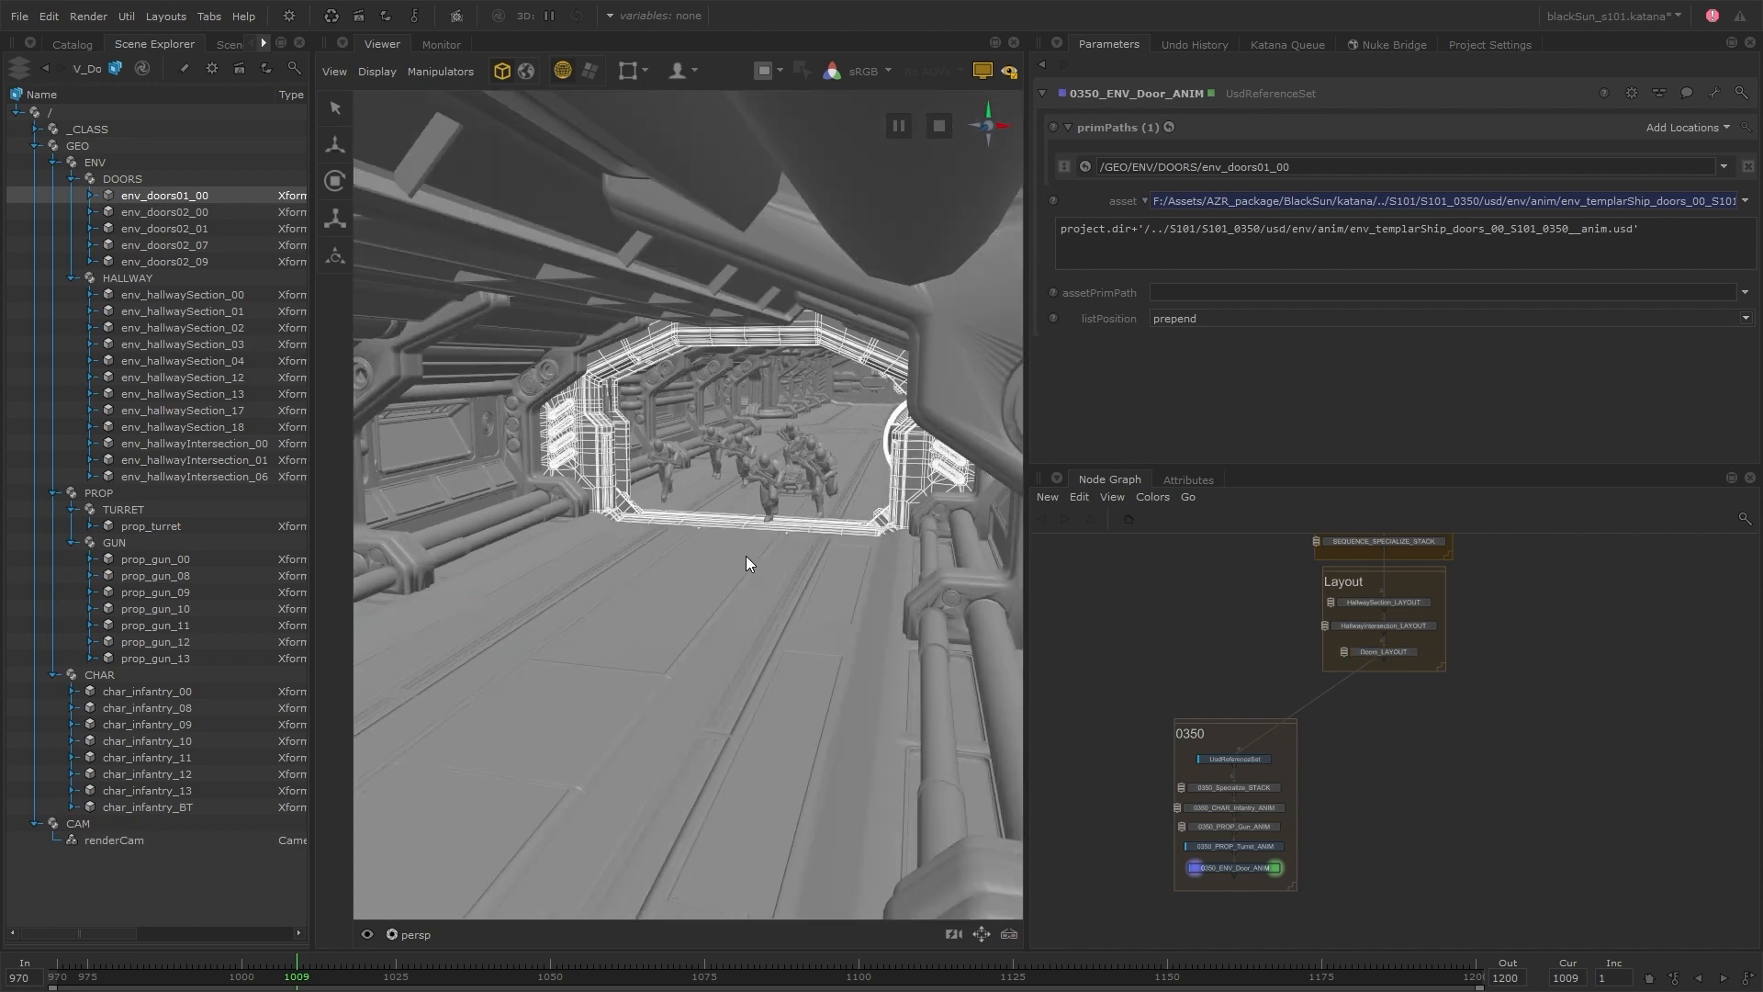
alt+drag(745, 555, 895, 493)
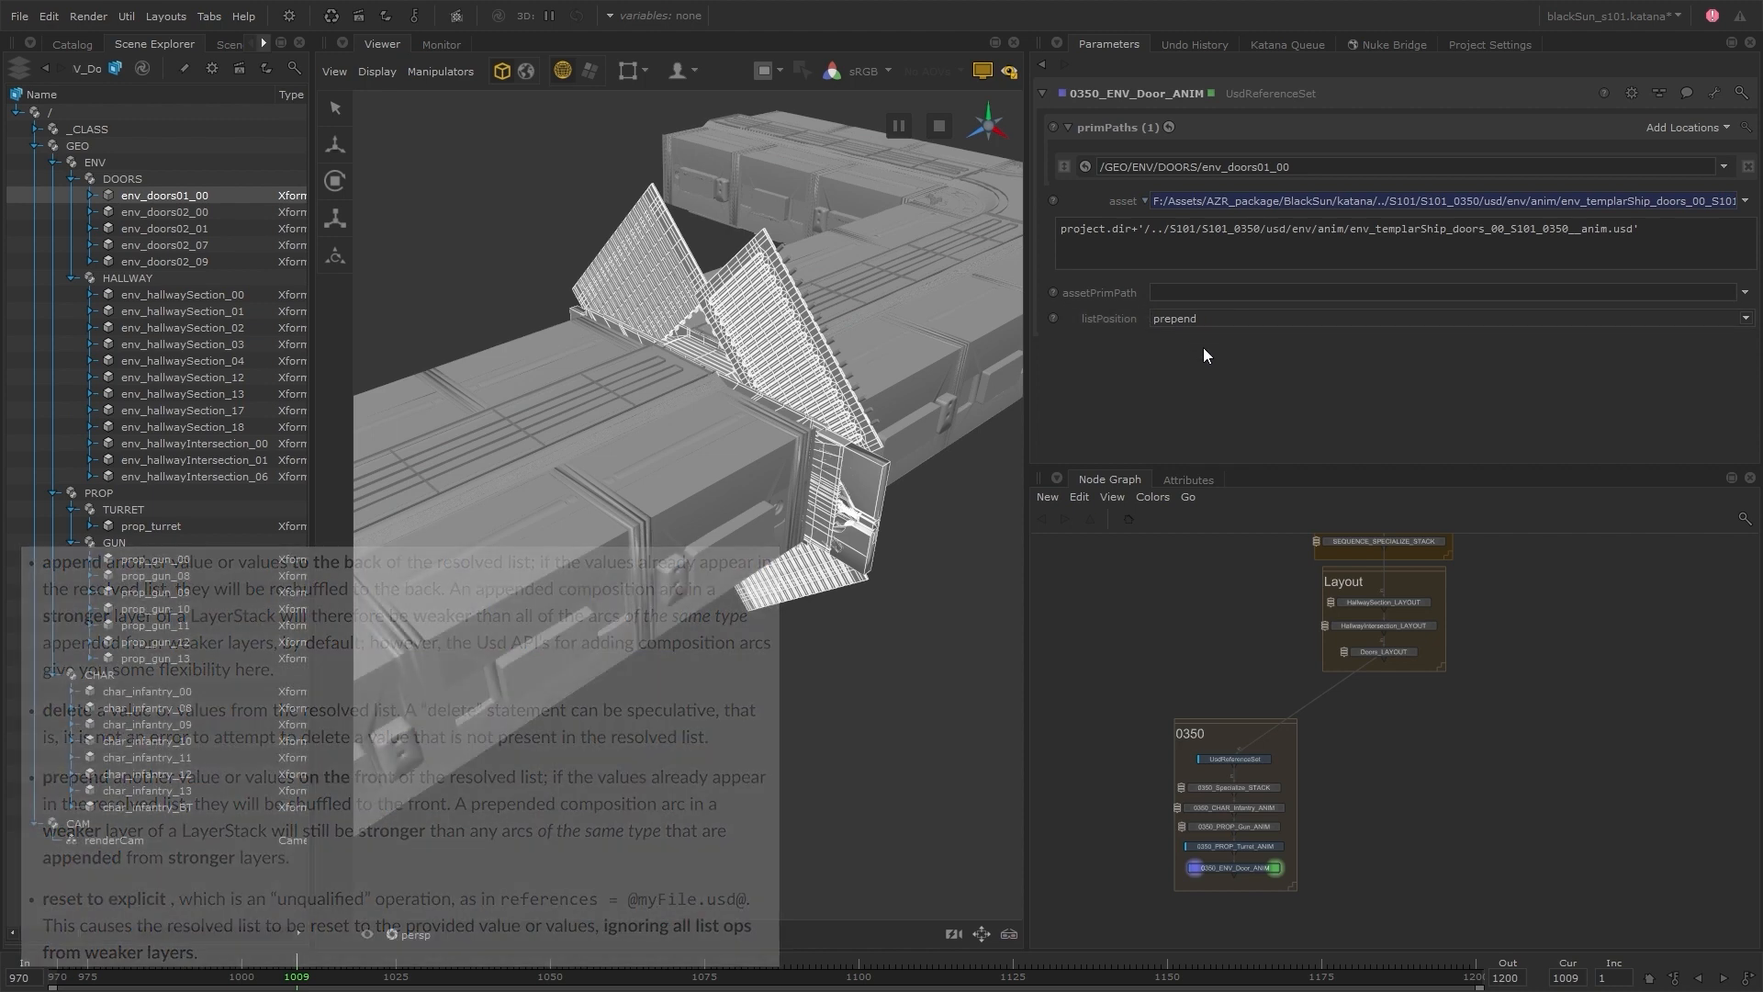
click(1234, 318)
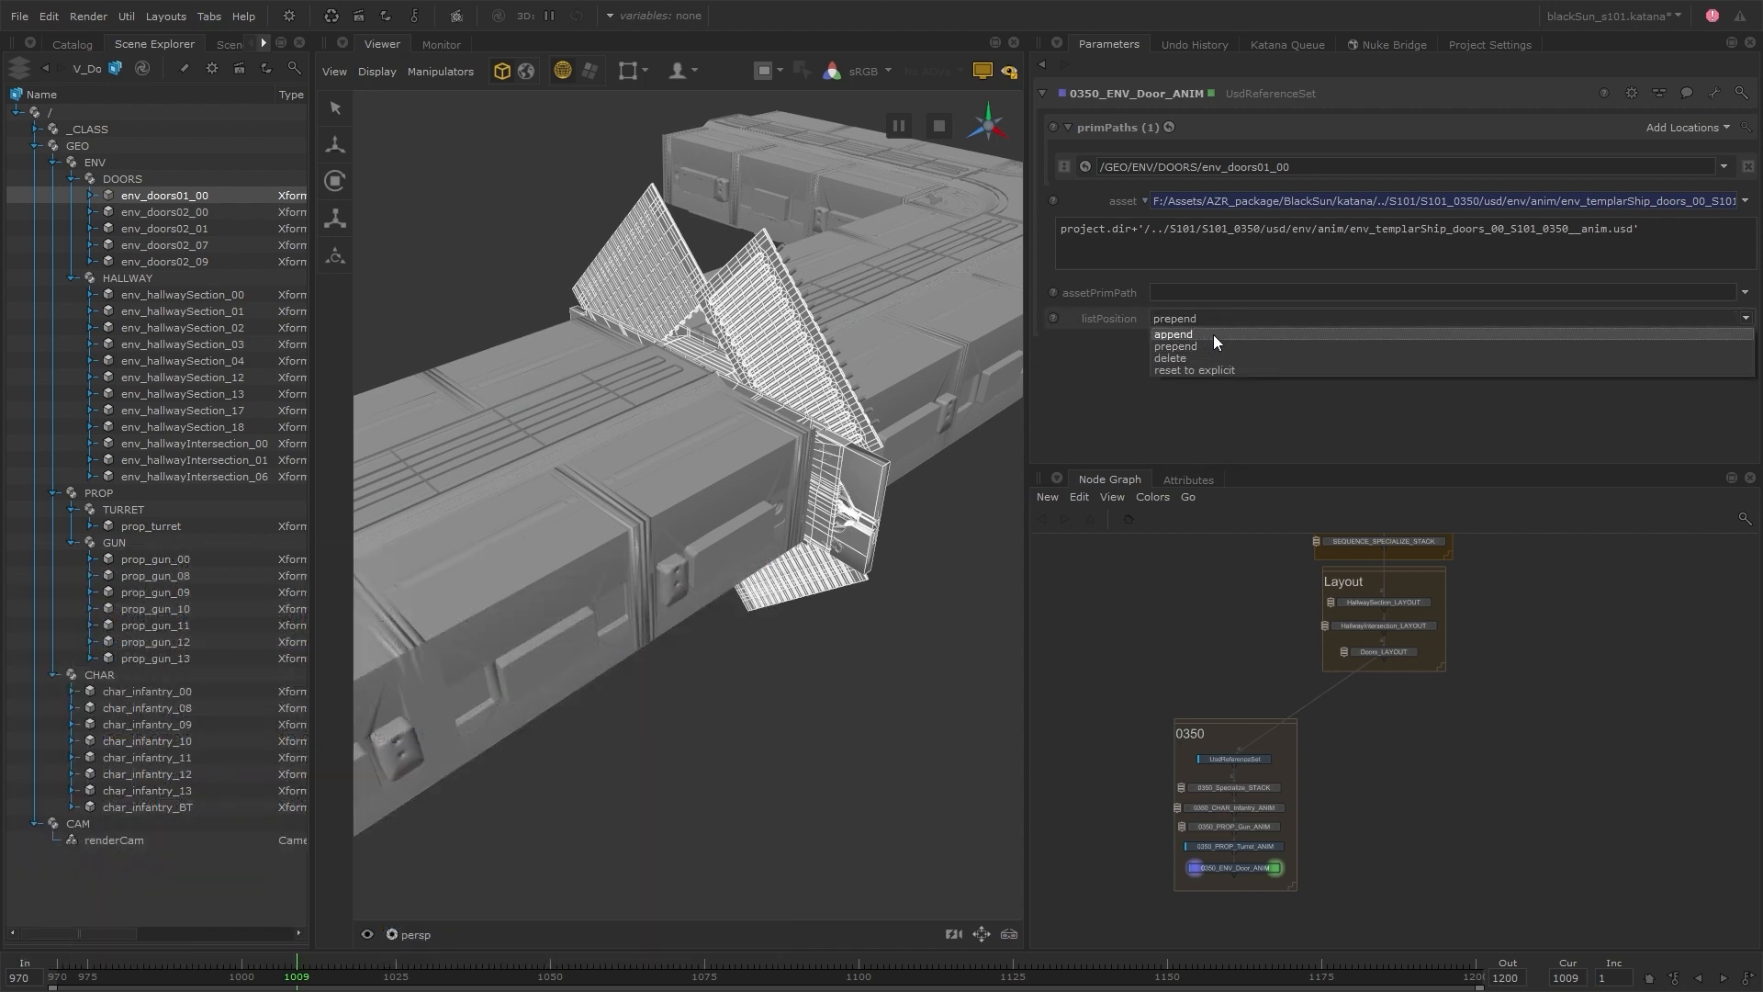
click(1214, 335)
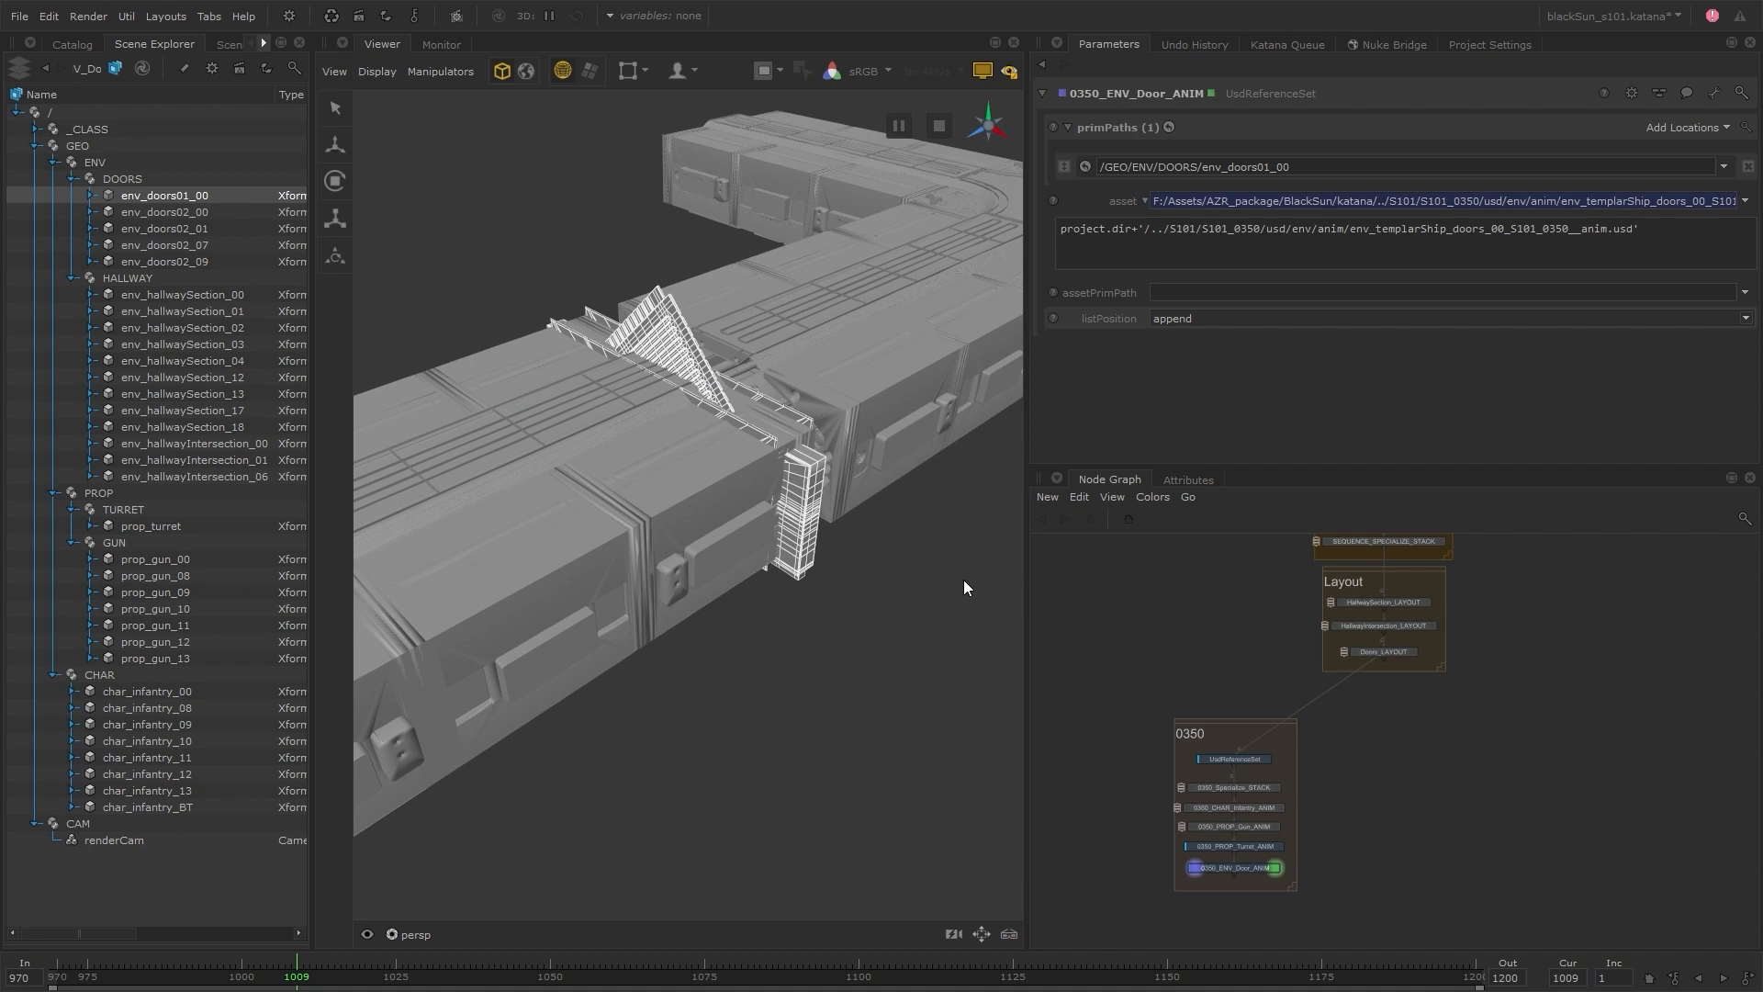
click(1210, 321)
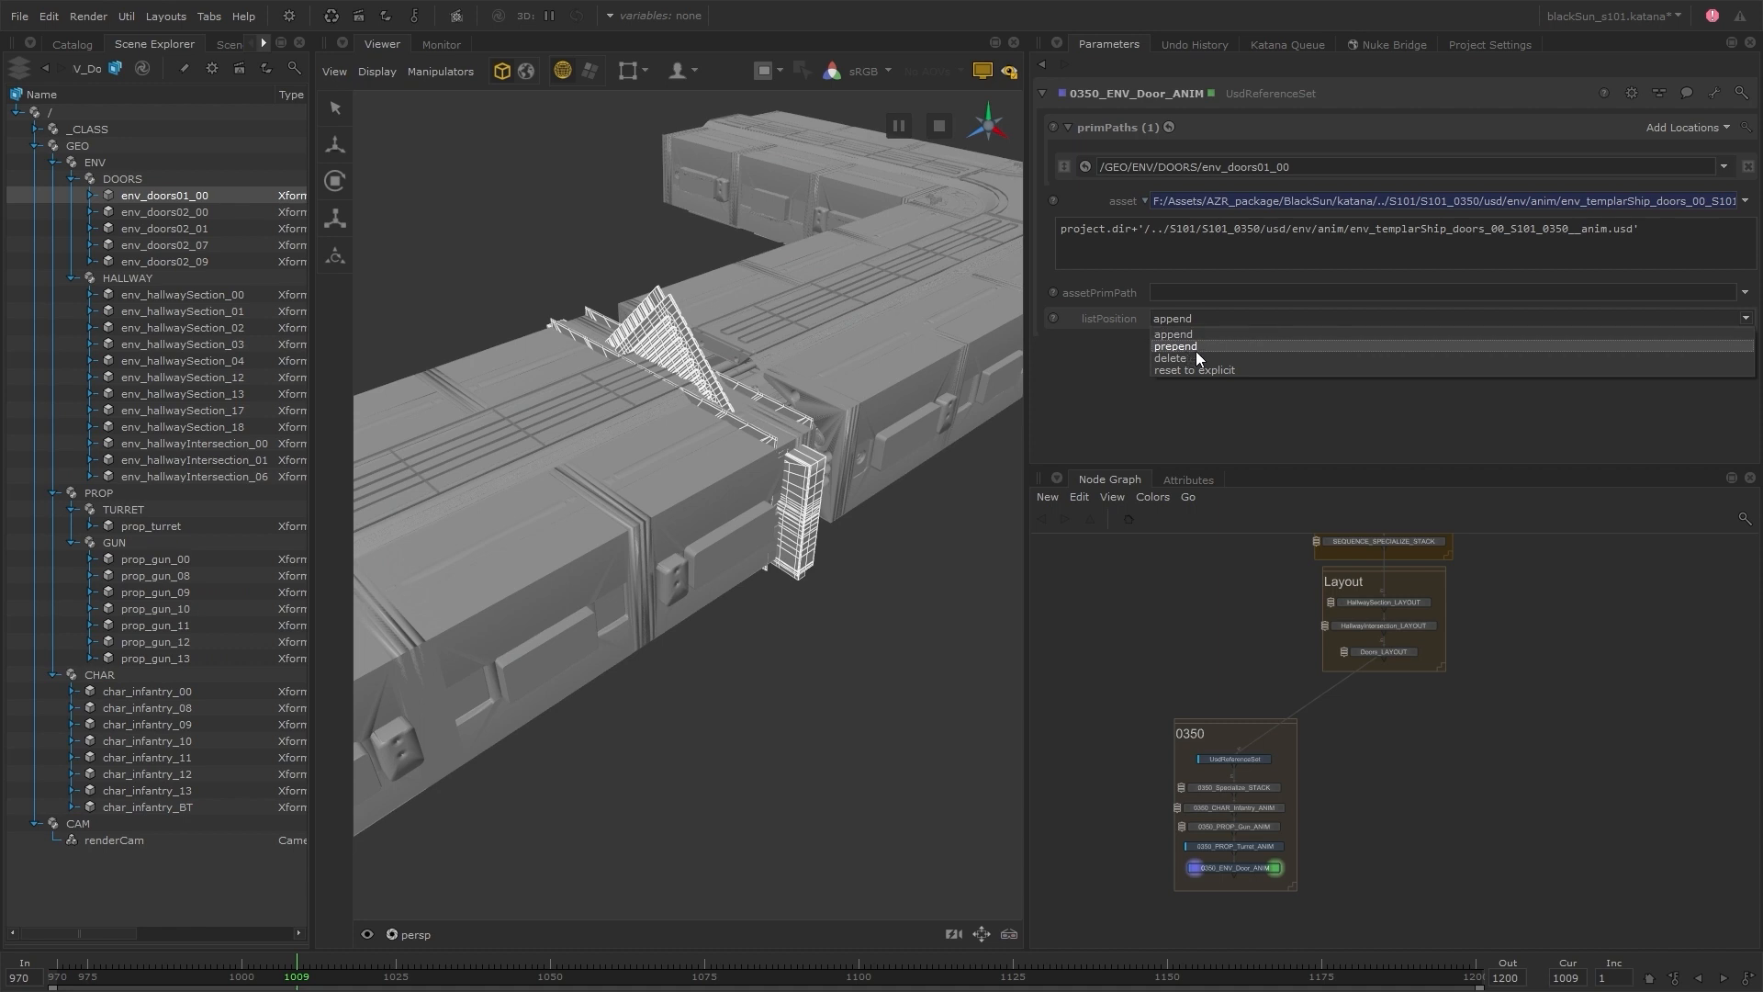
click(1193, 356)
click(1205, 318)
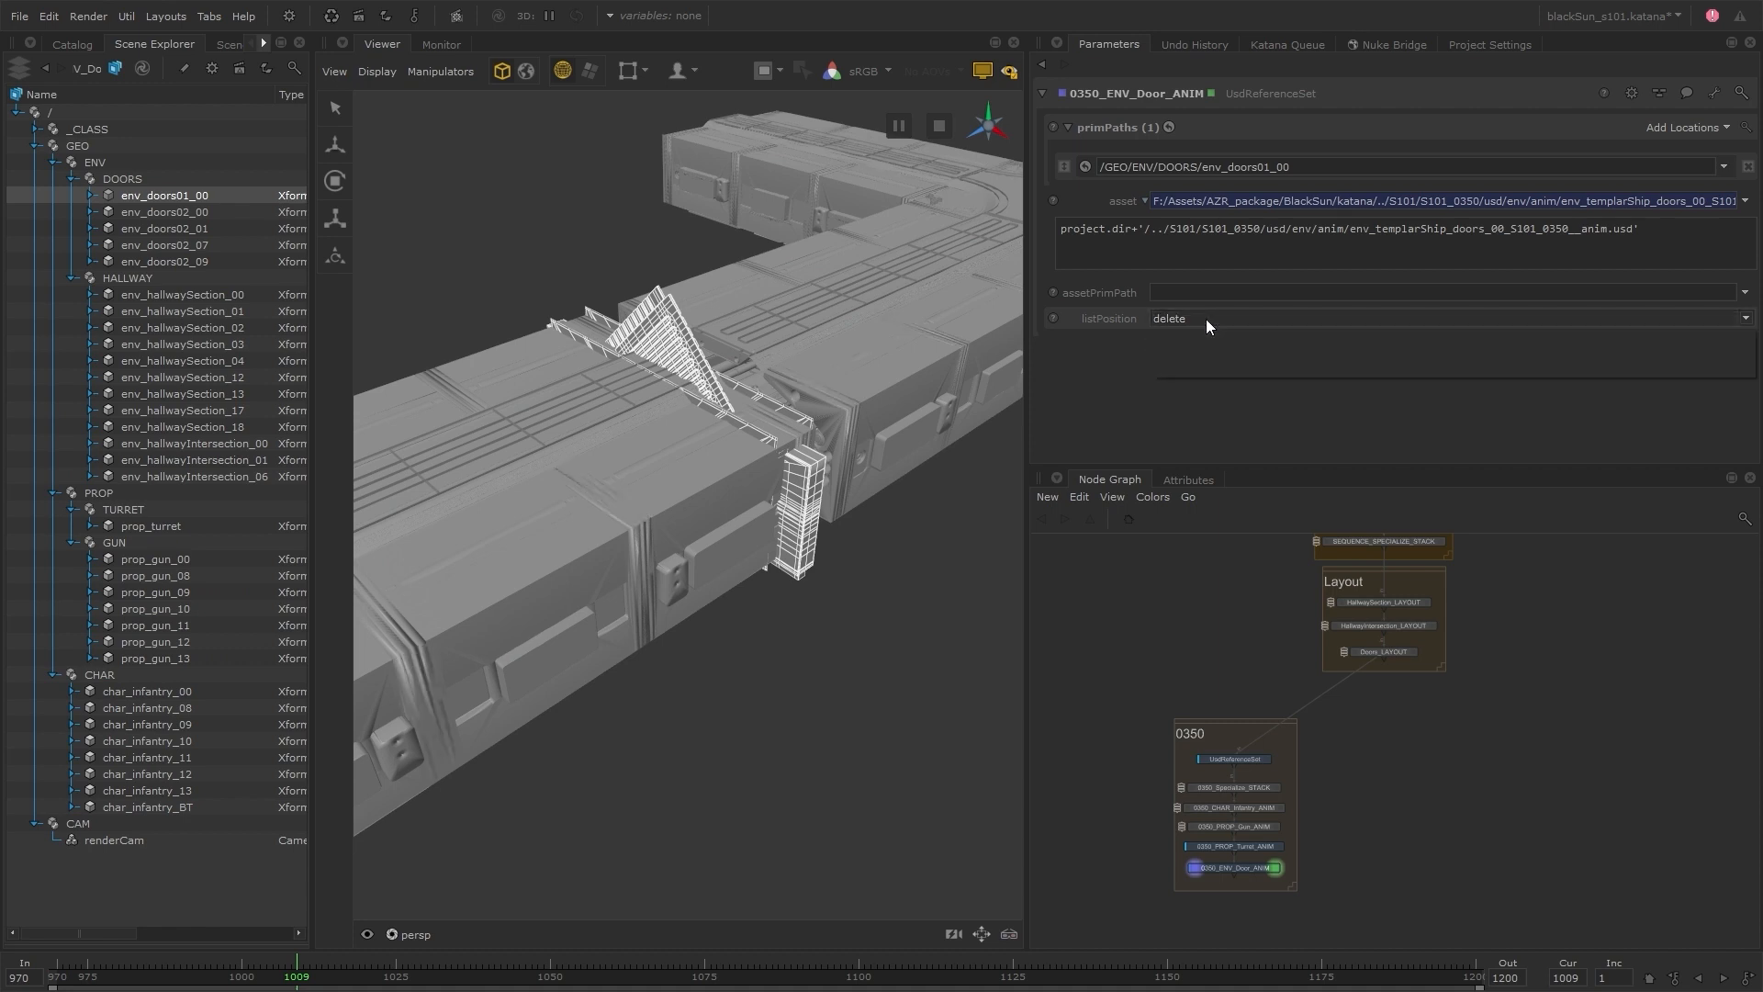
click(1220, 370)
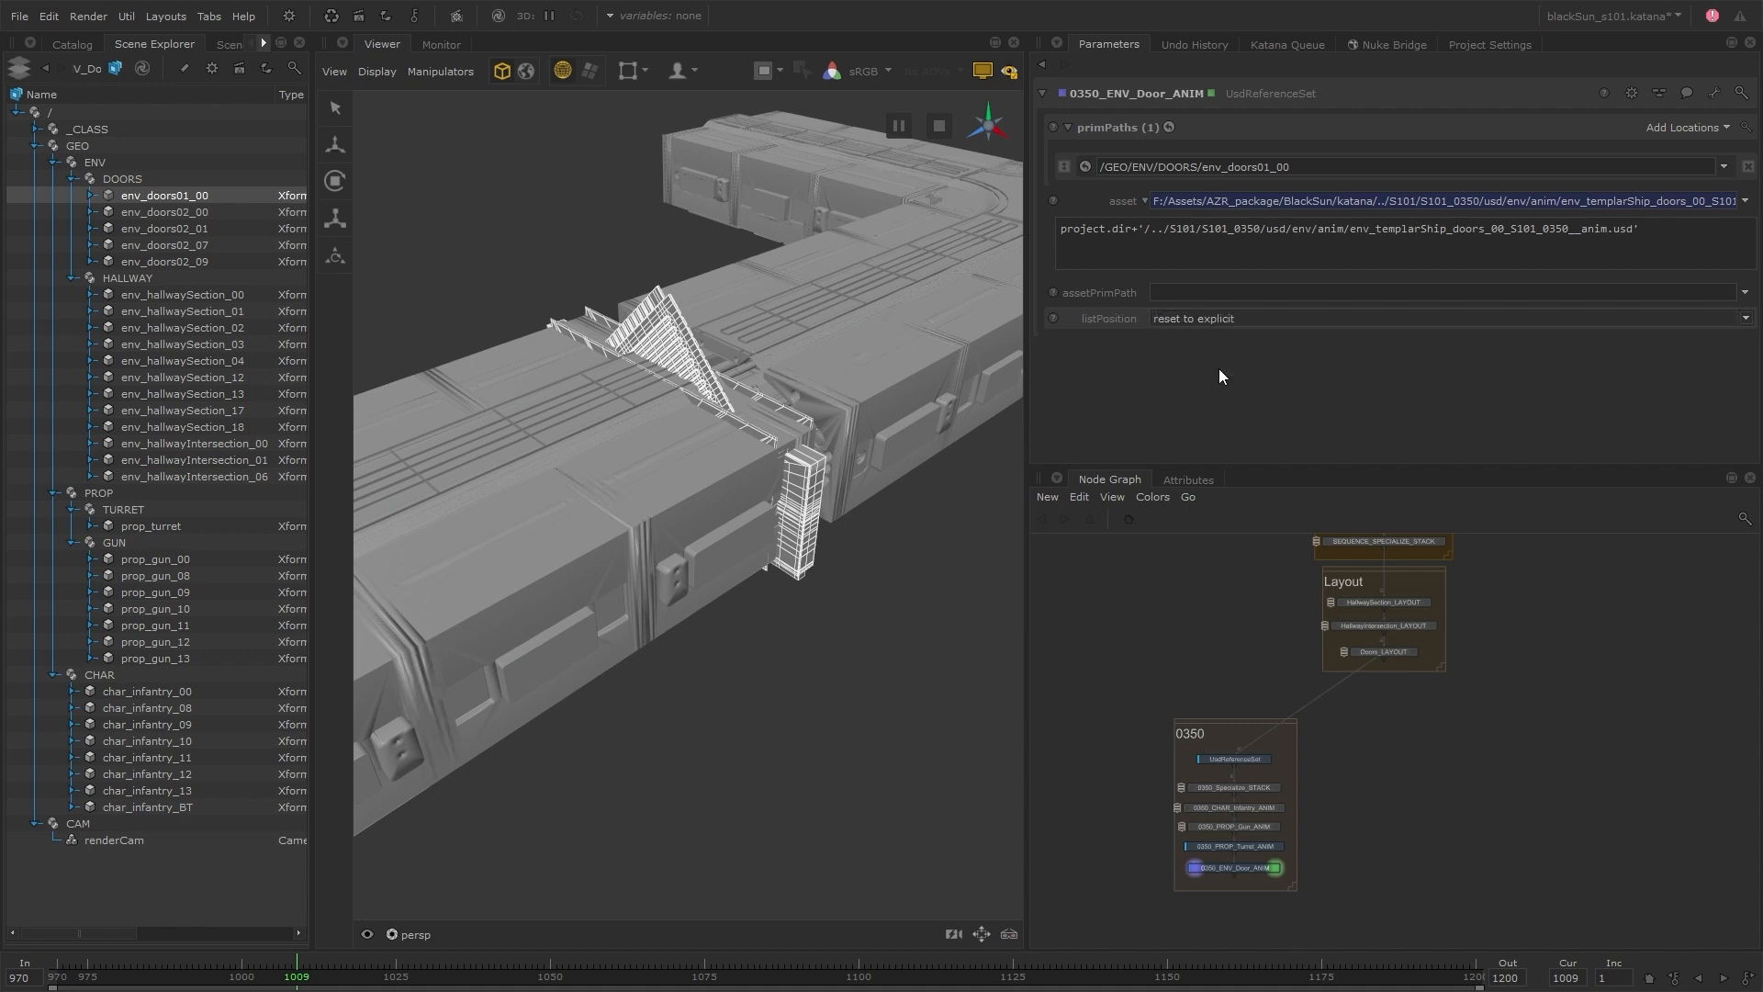
click(1236, 322)
click(1204, 347)
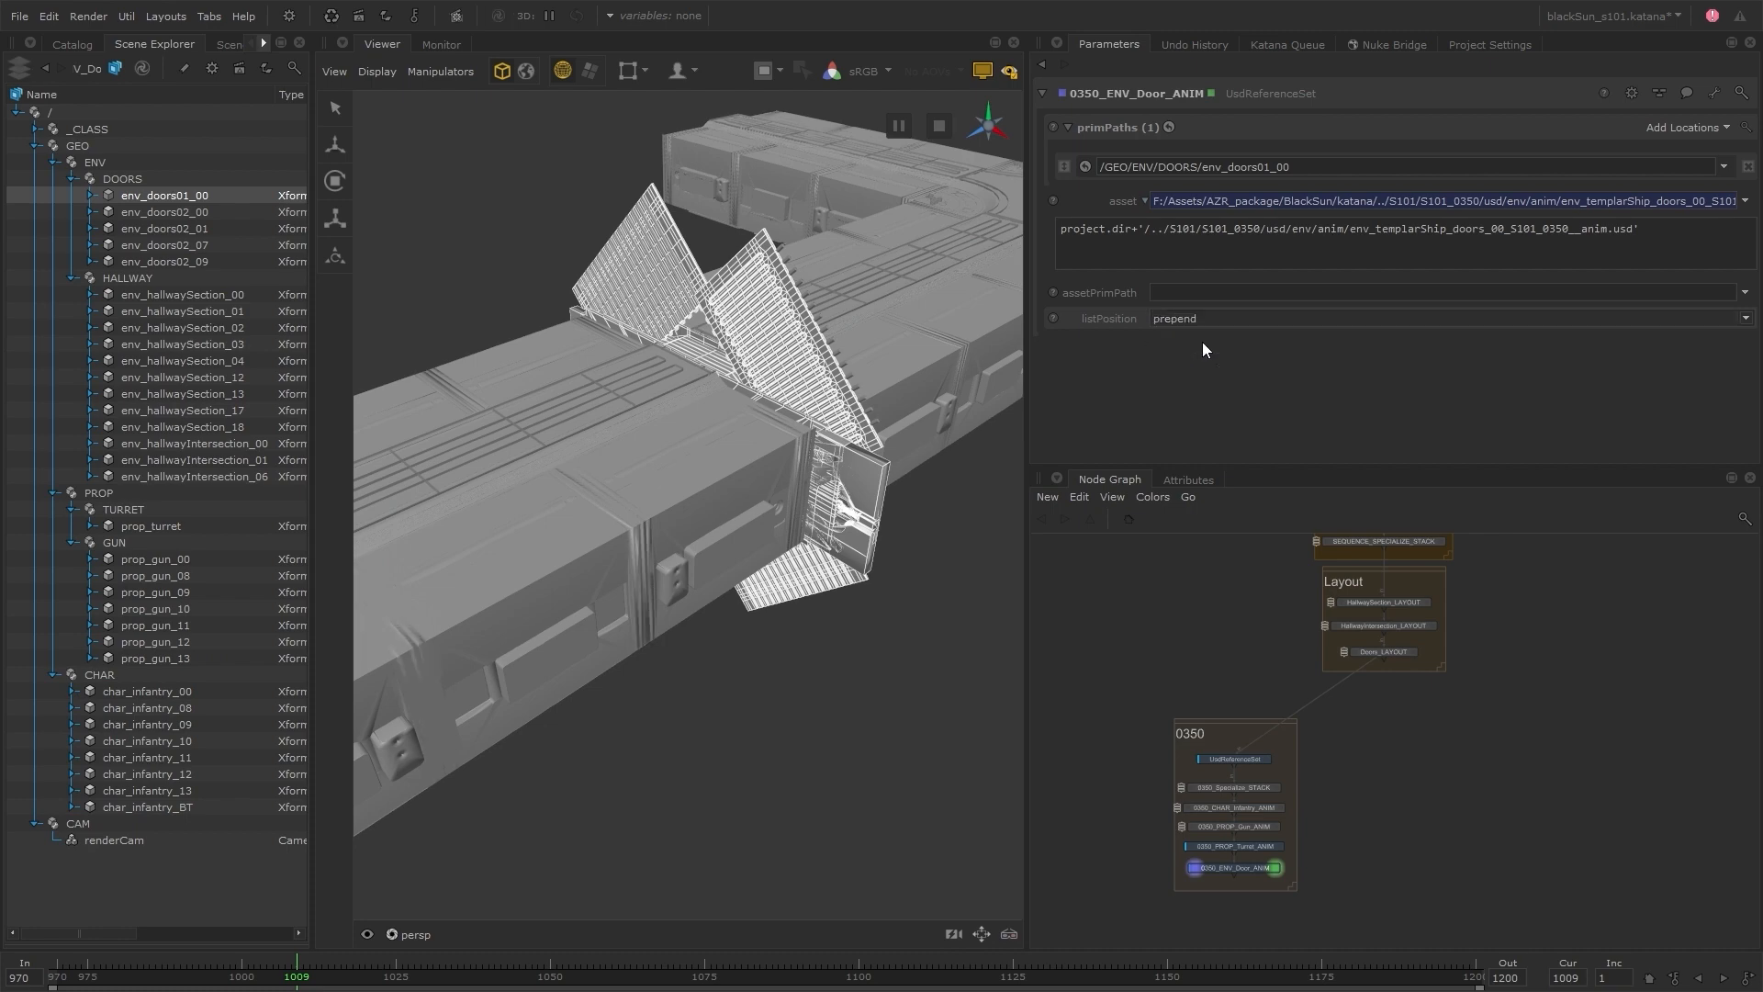
Examine the doorway from inside the hallway around frame 1009 and clear the door selection
alt+drag(576, 707, 758, 435)
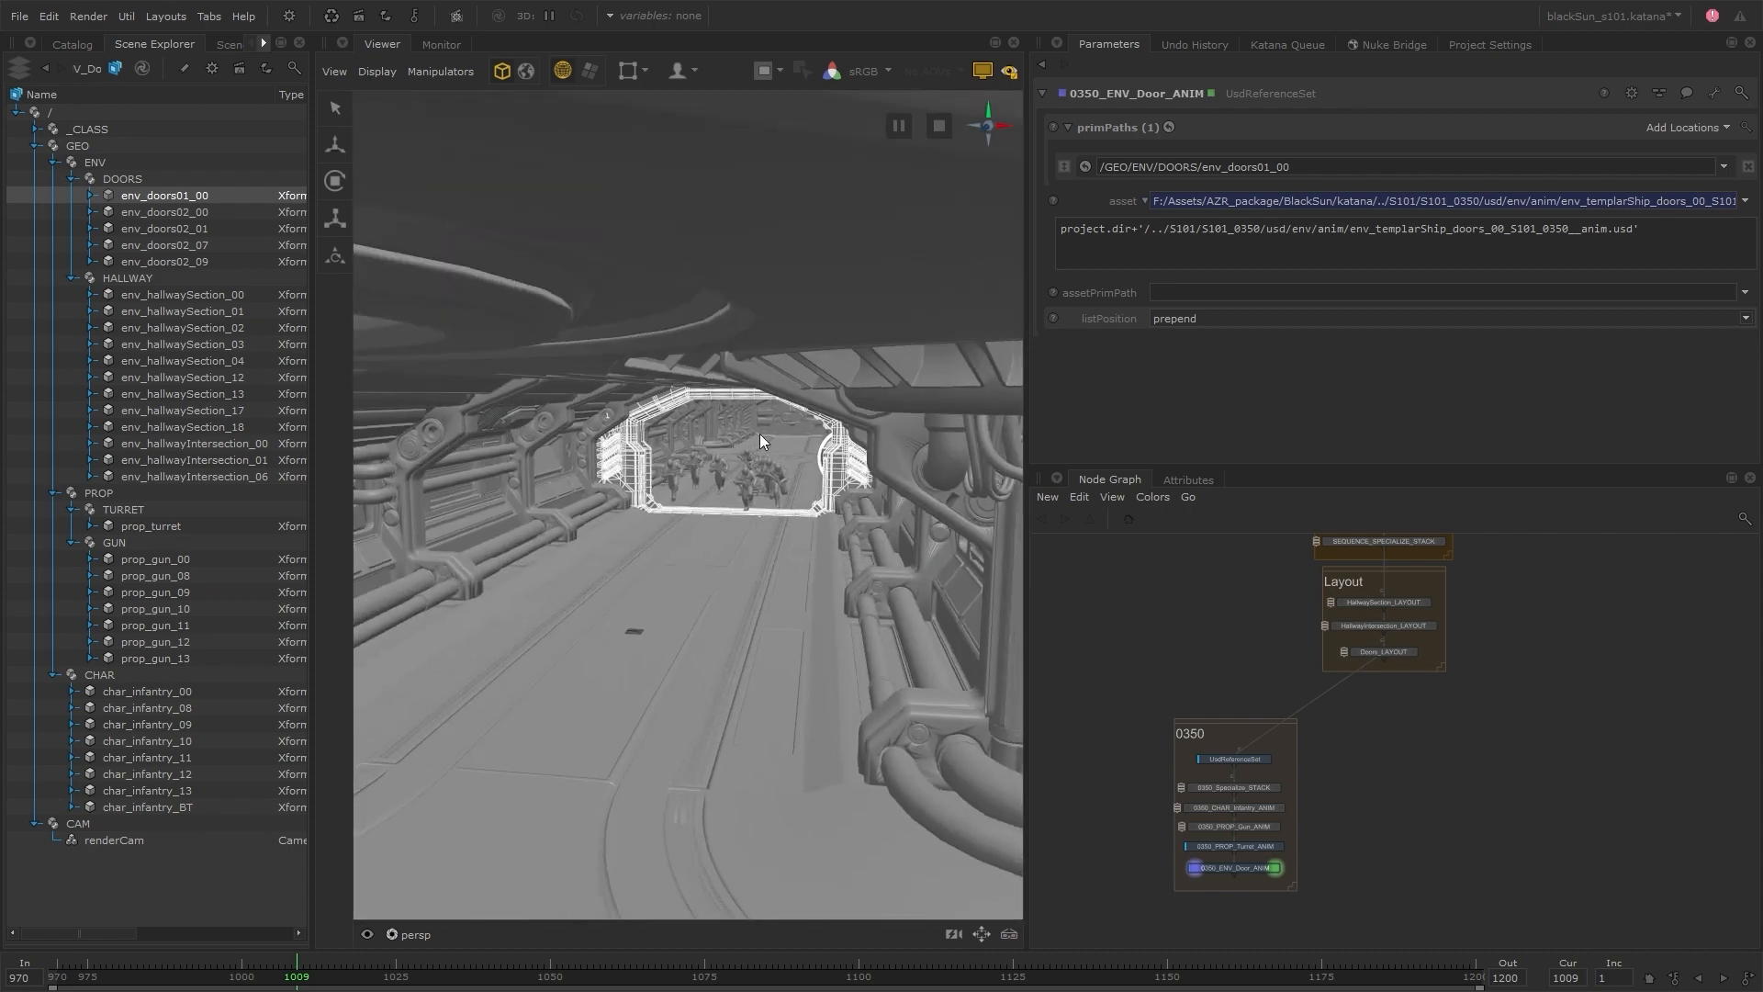
alt+right_drag(758, 435, 923, 442)
alt+drag(884, 461, 811, 523)
alt+right_drag(812, 522, 898, 517)
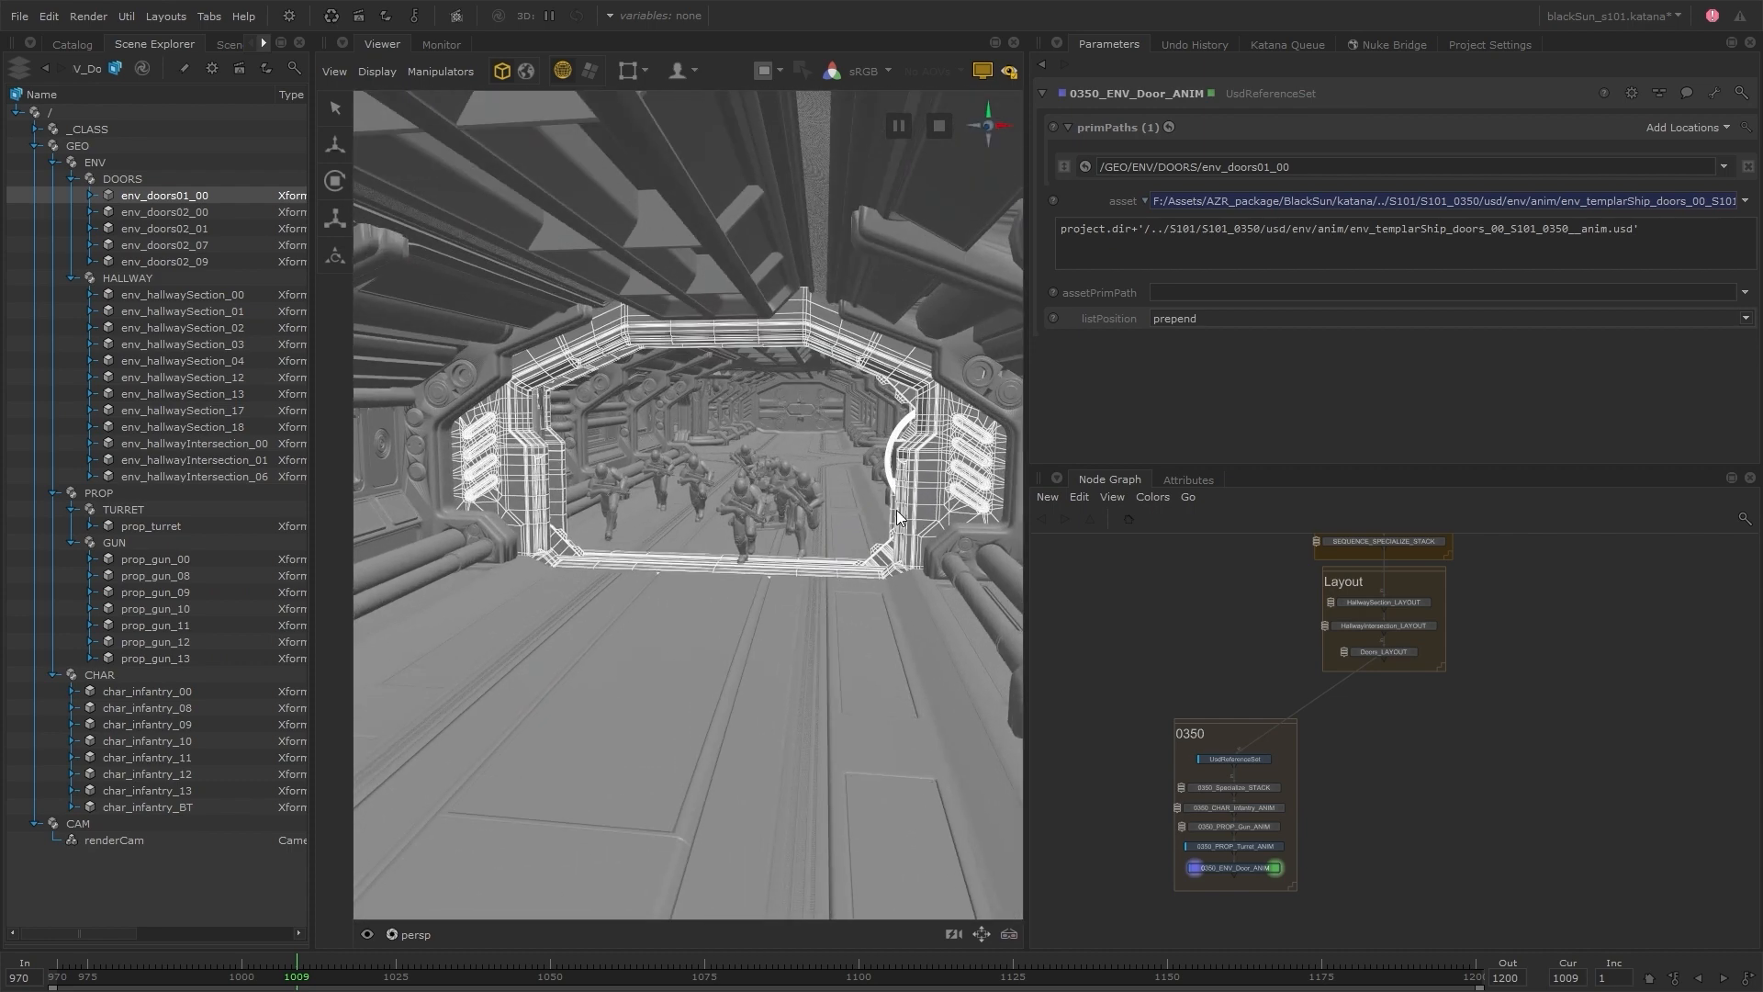
drag(395, 975, 296, 975)
click(665, 770)
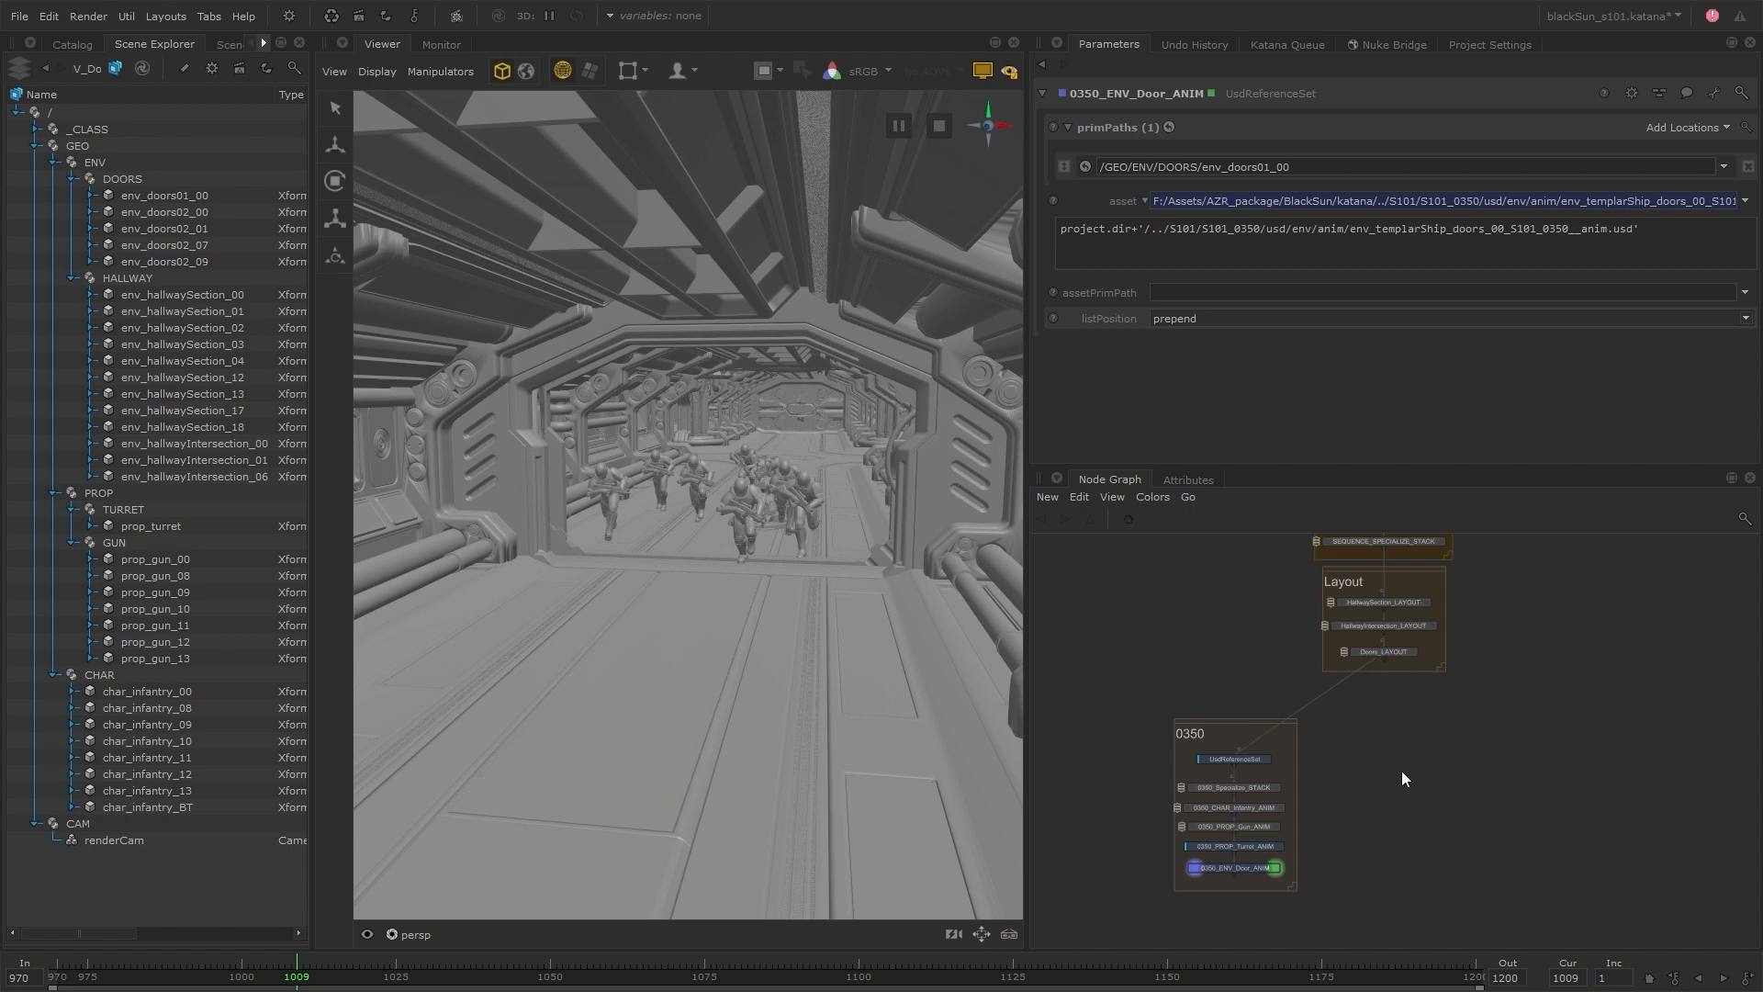
Select renderCam and check the viewer's available cameras for it
click(97, 840)
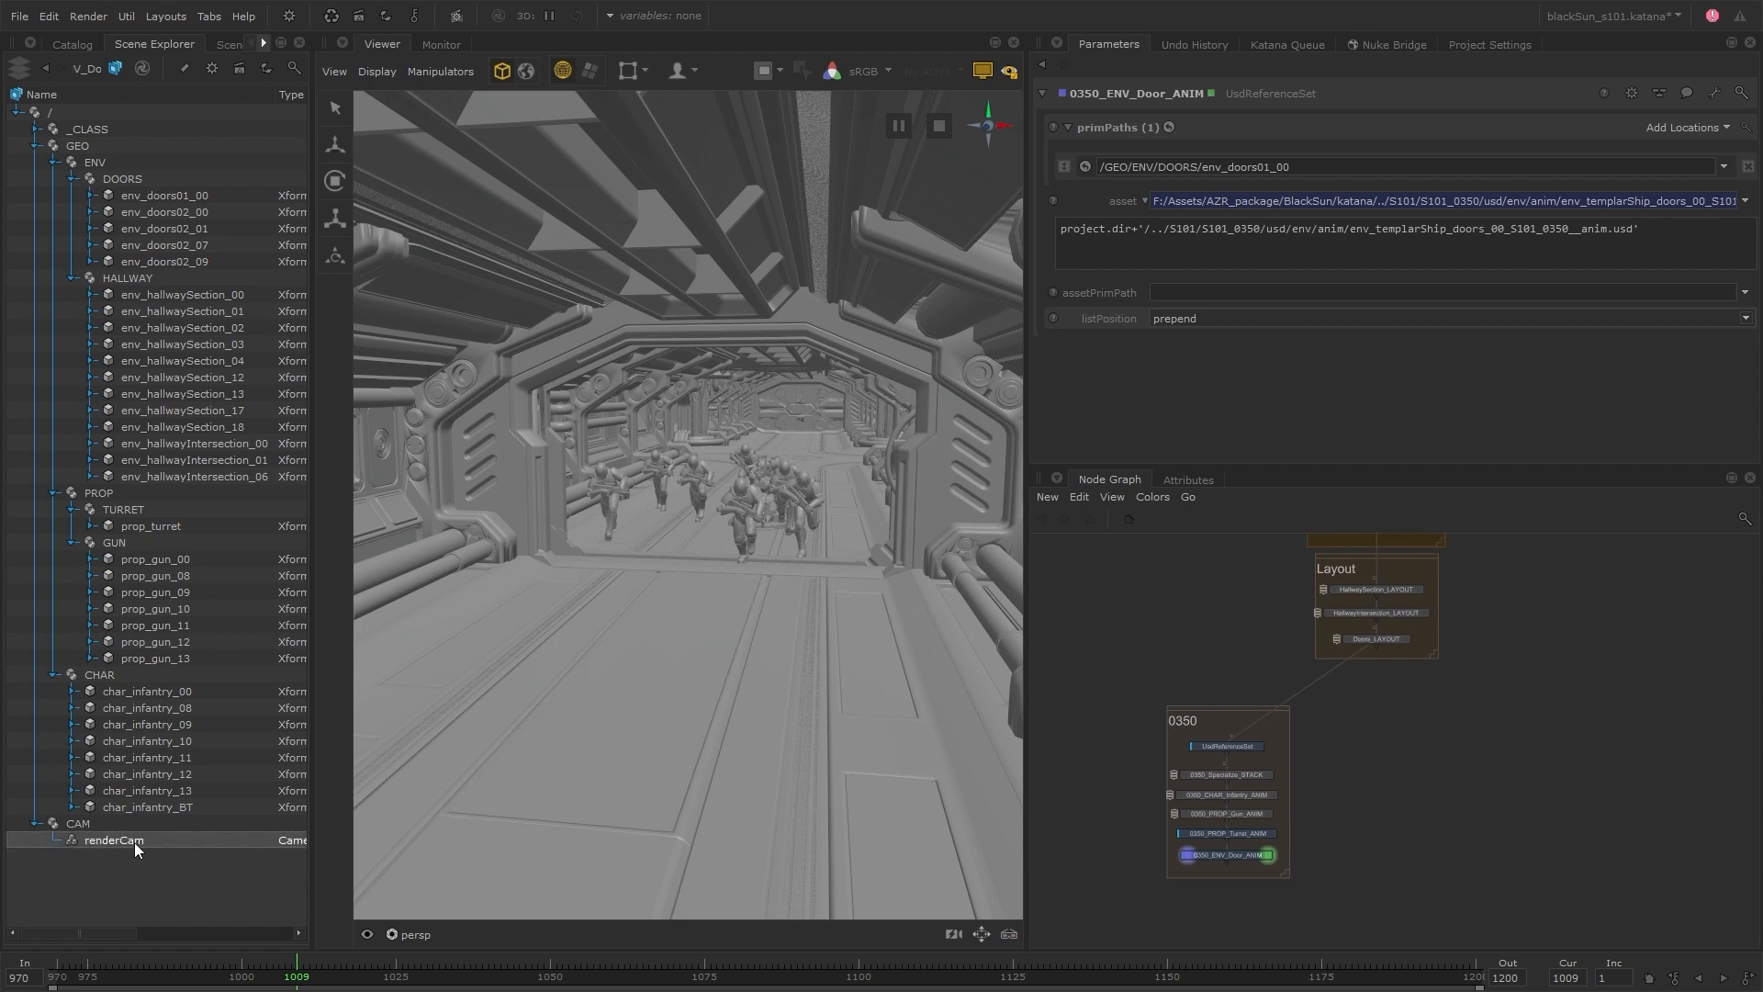
click(369, 934)
click(220, 894)
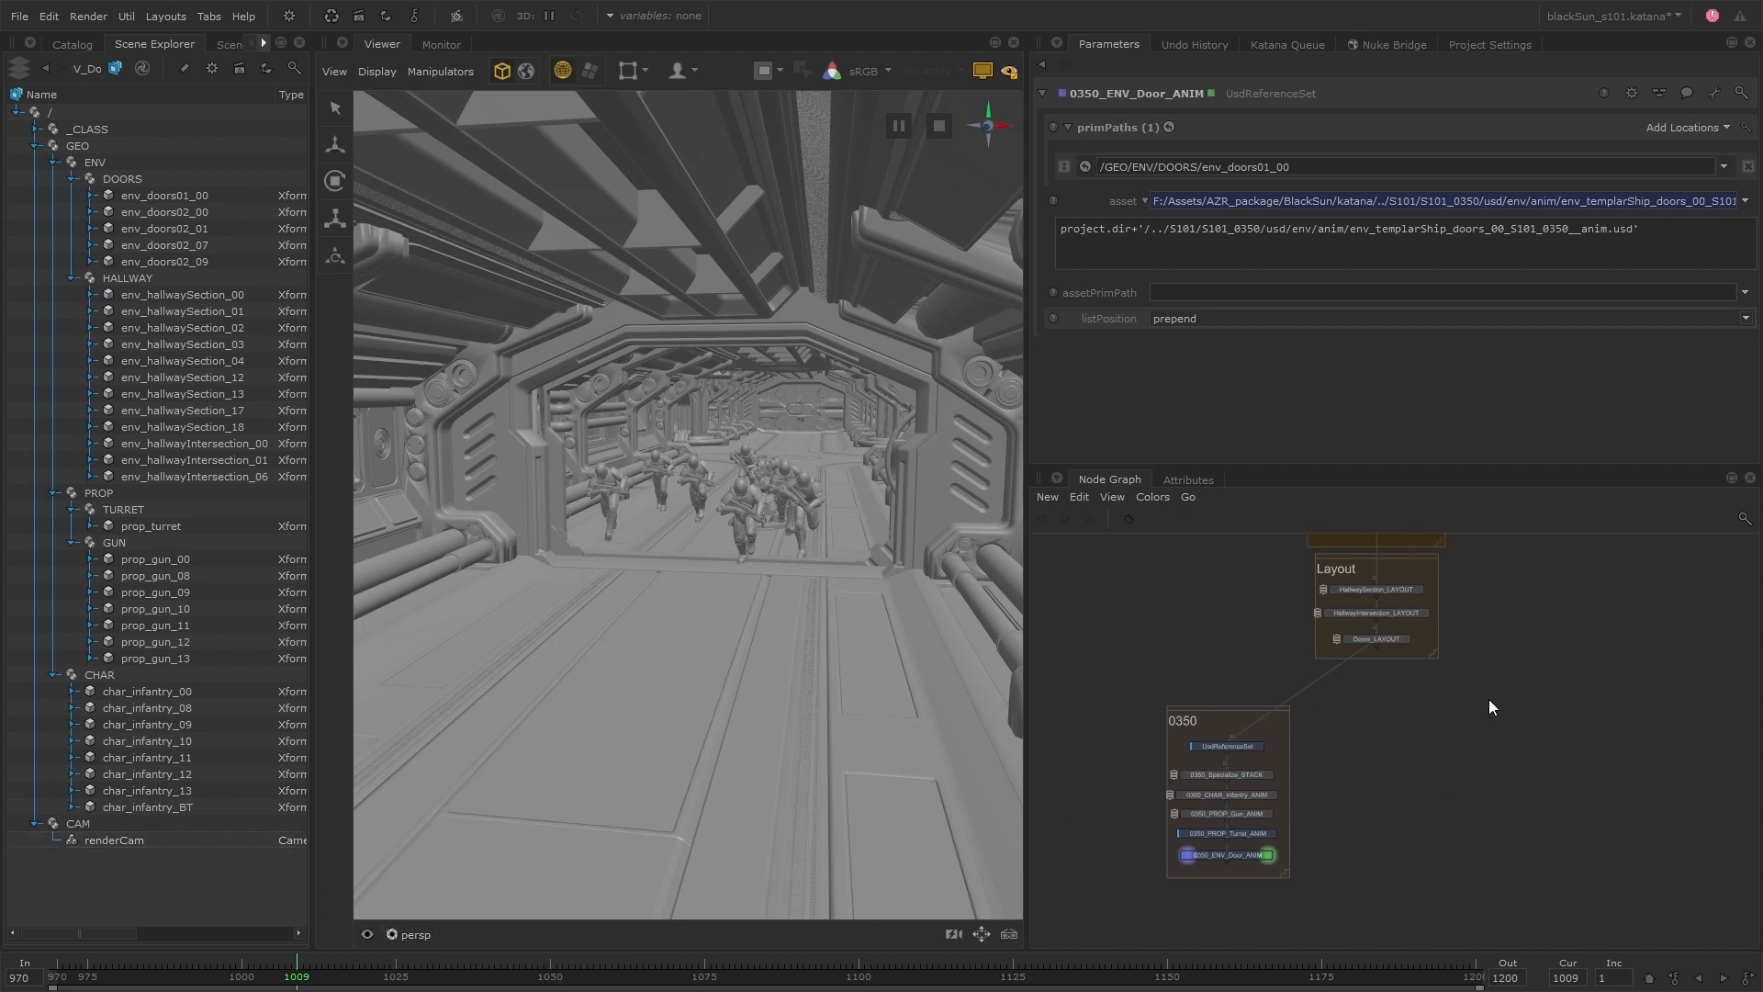
Add a UsdToKatana node below the 0350 backdrop, connected to 0350_ENV_Door_ANIM, and open it for viewing and editing
key(Tab)
text(u)
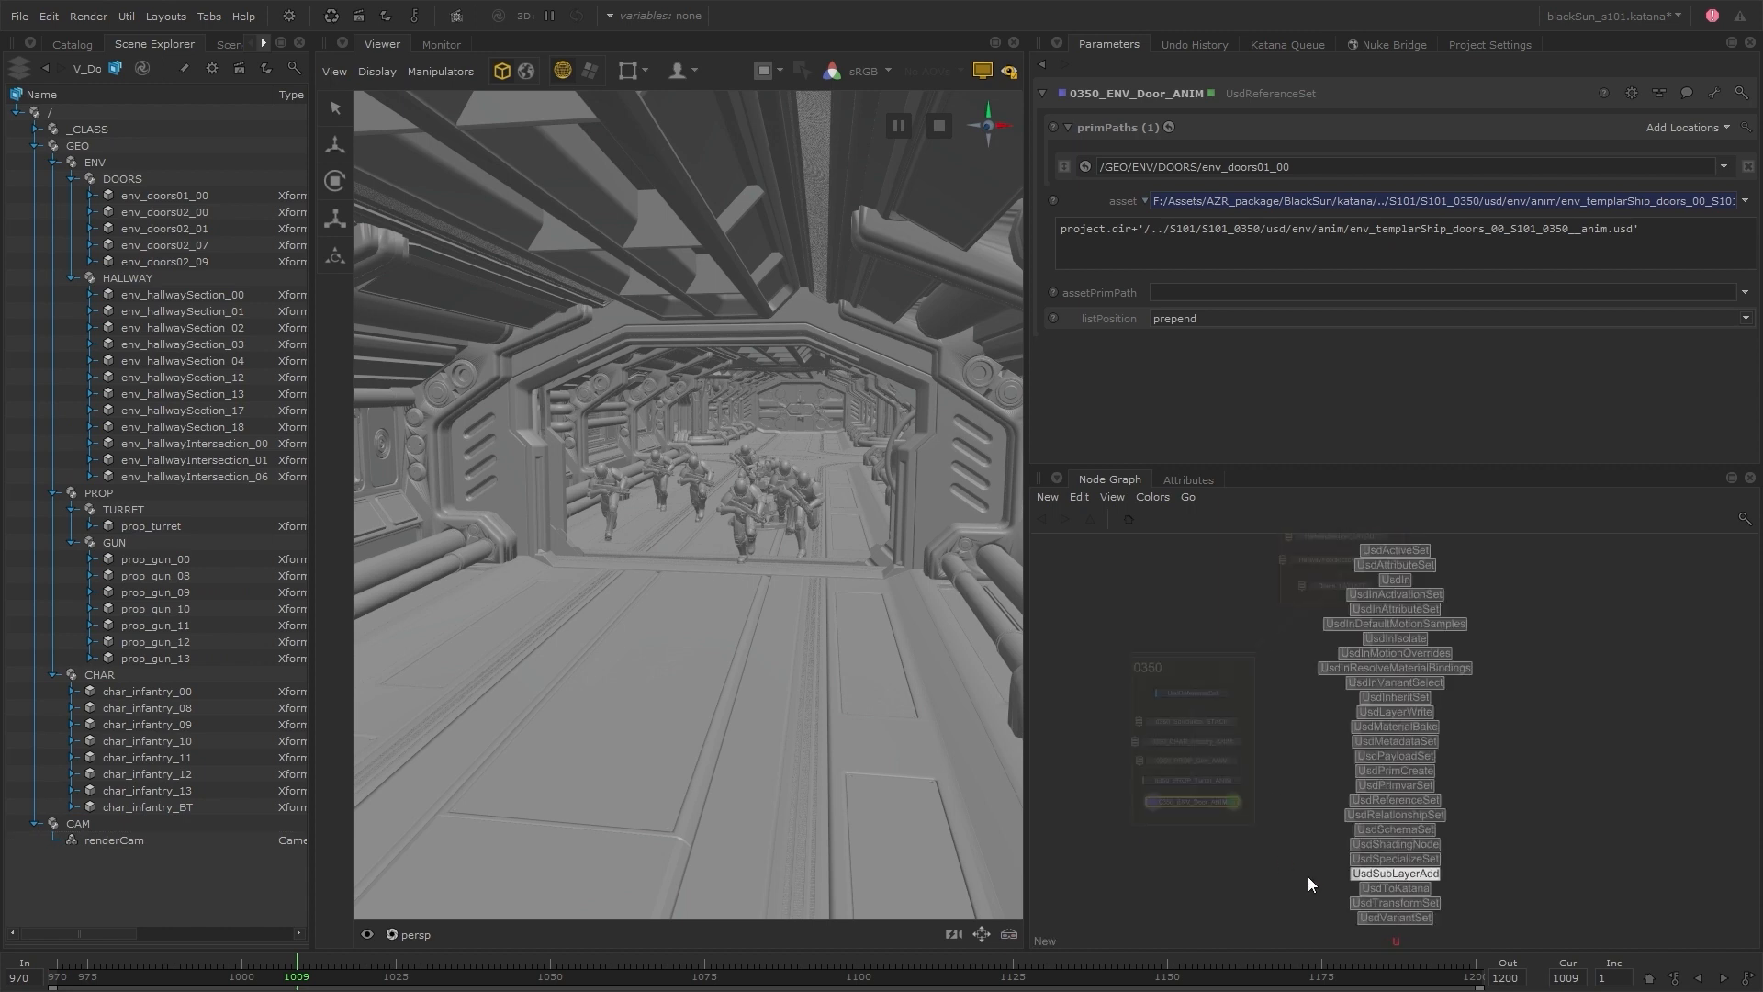
click(1377, 888)
click(1330, 888)
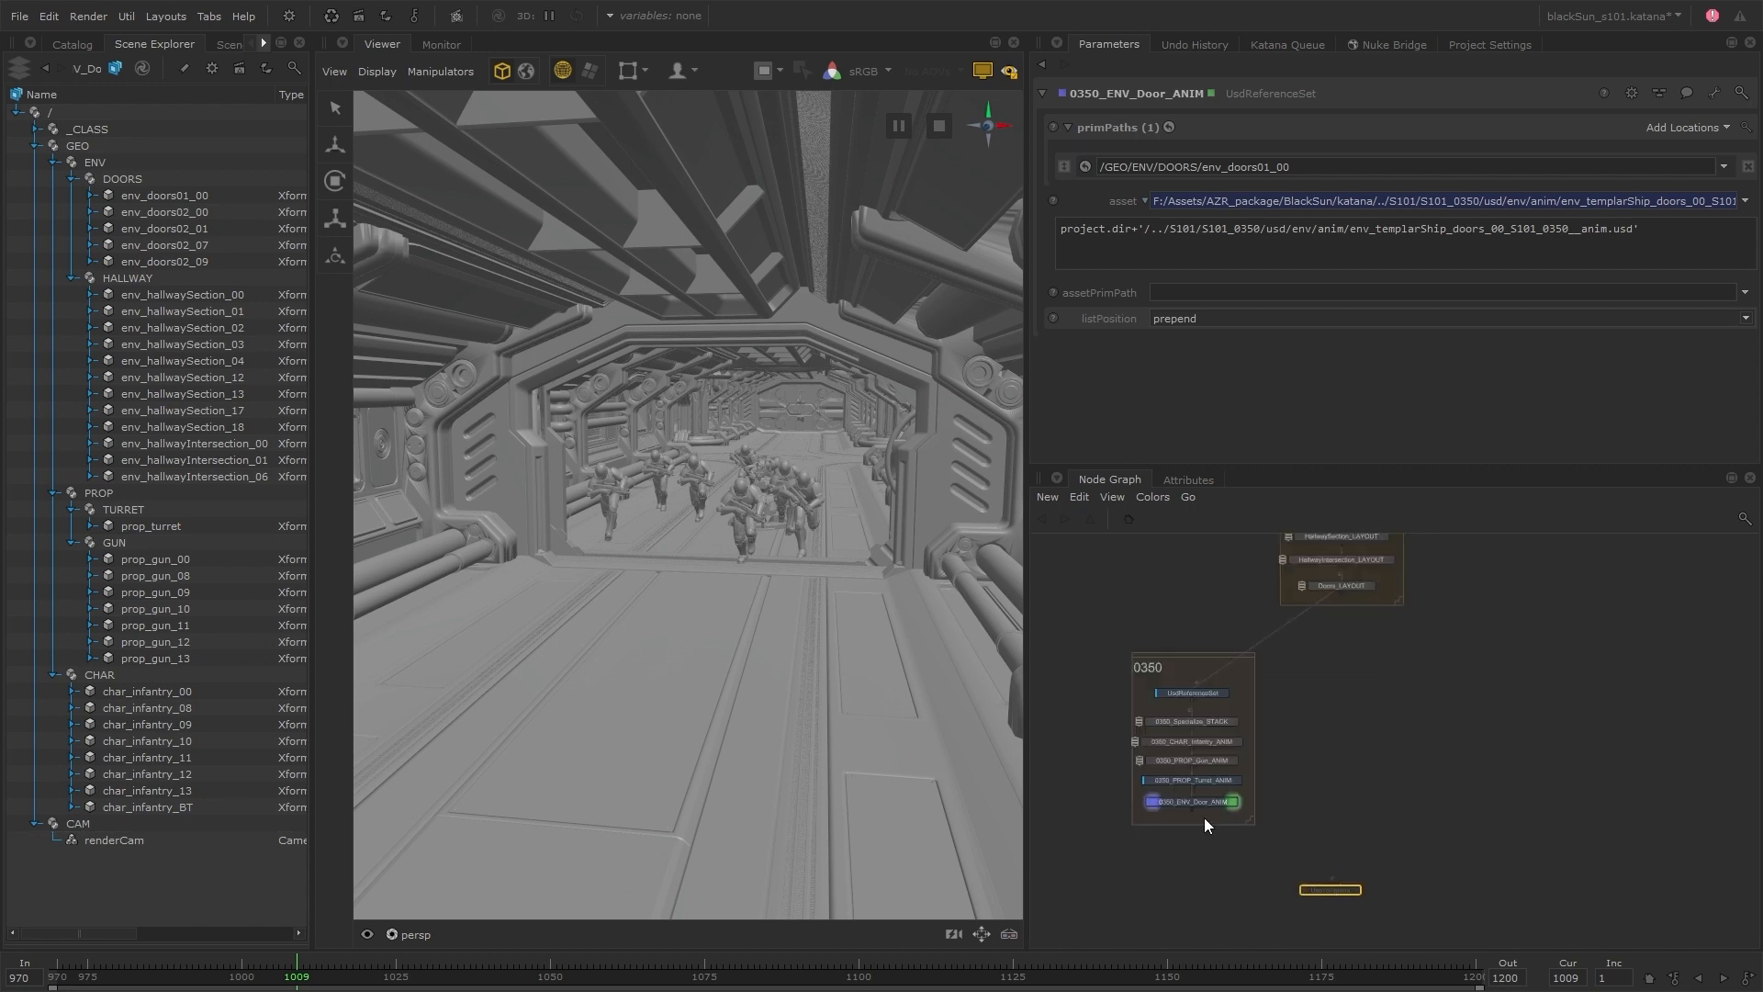
click(1350, 892)
Set the UsdToKatana node's prim path to /CAM and its location to /root/world/cam
drag(98, 841, 182, 840)
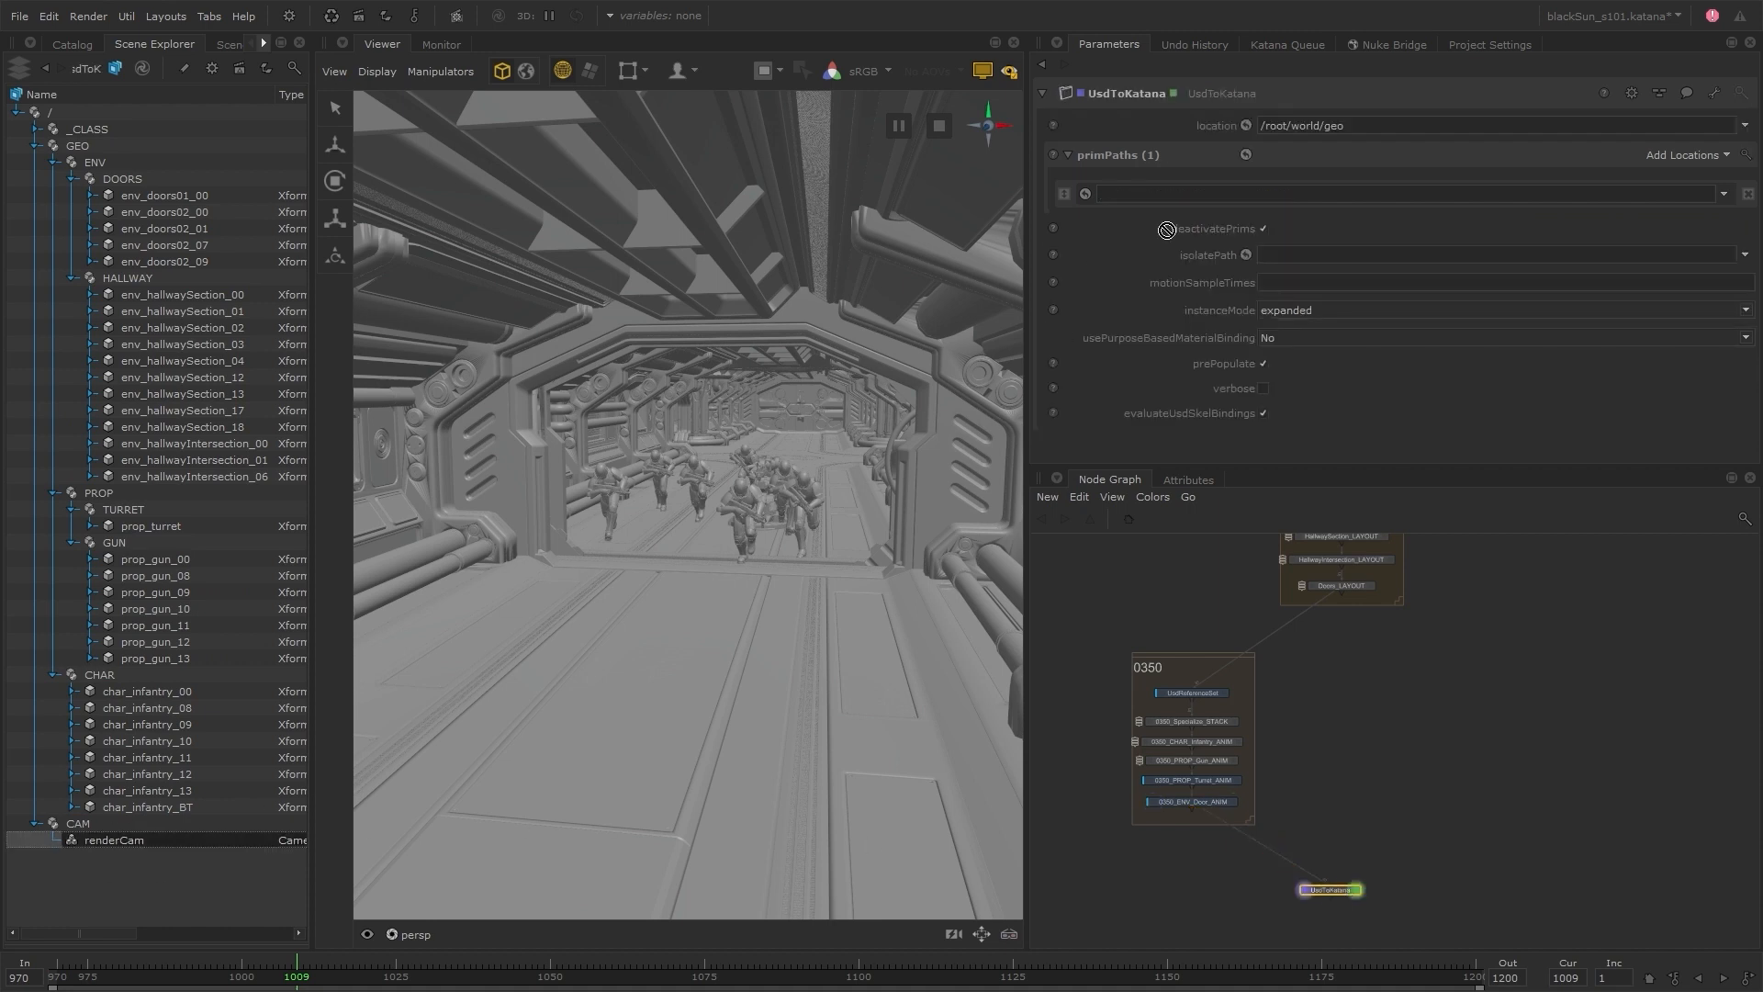
drag(1166, 230, 1135, 196)
key(BackSpace)
key(BackSpace)
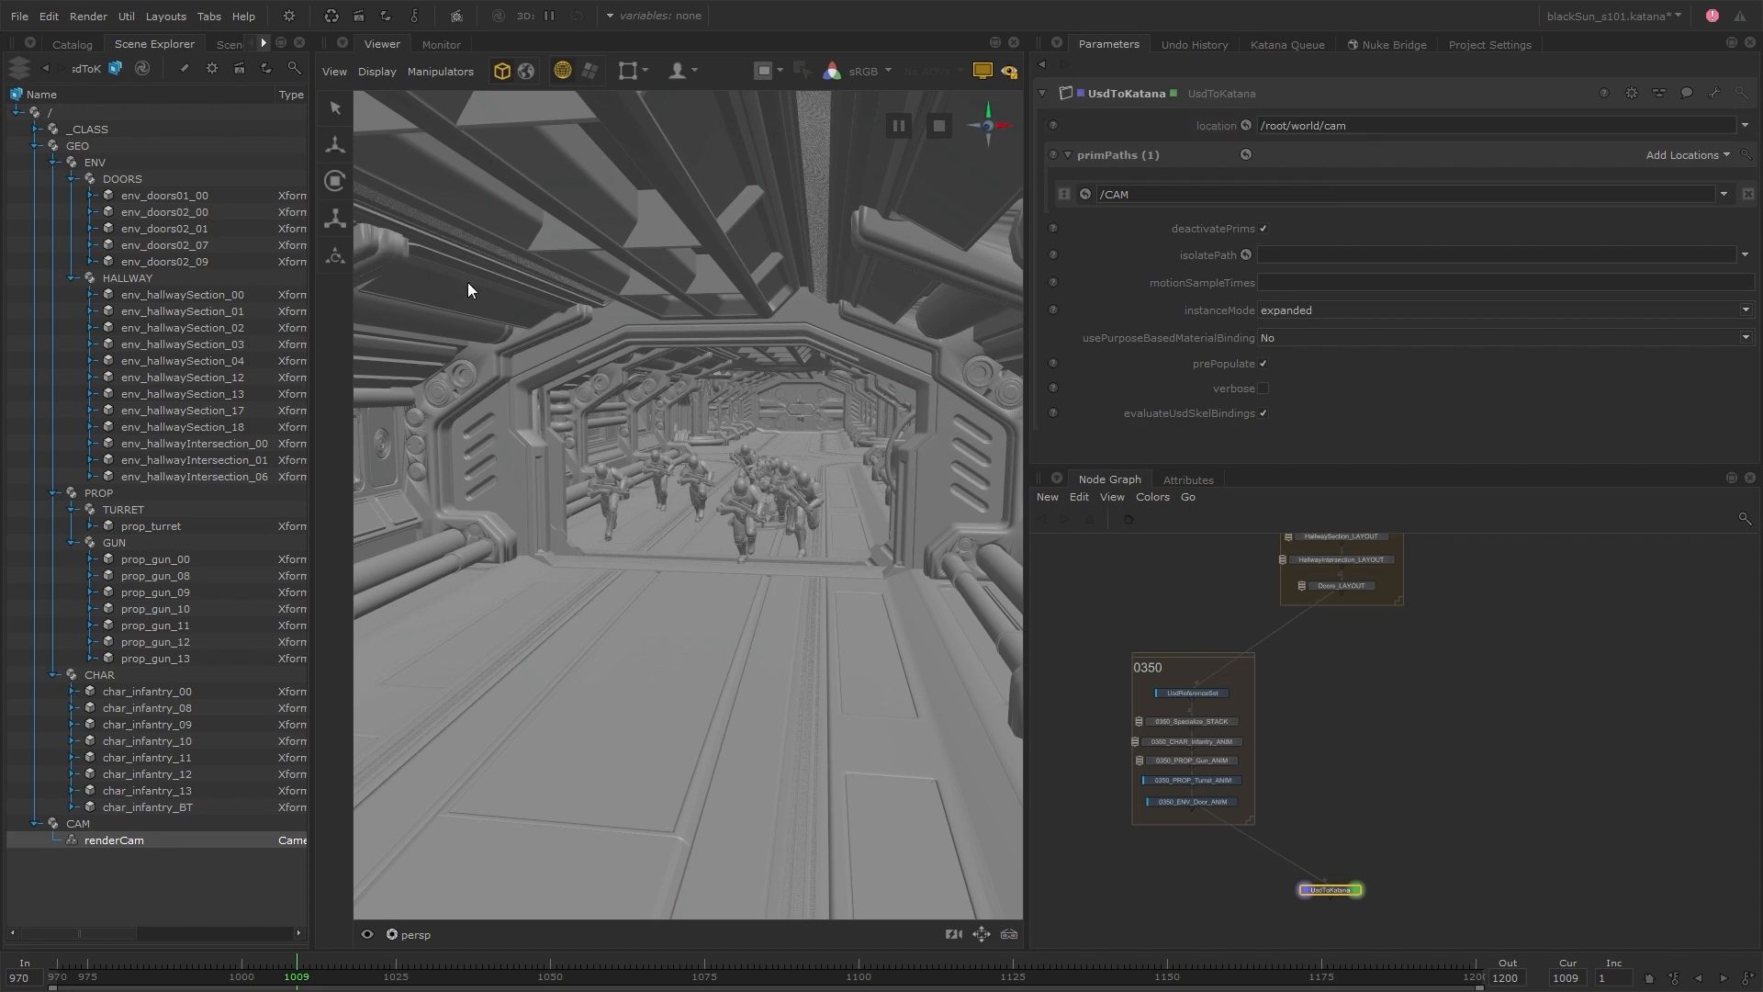
Show the Katana scene graph alongside the USD hierarchy and expand /root/world/cam/CAM to select renderCam
drag(314, 303, 446, 301)
click(282, 67)
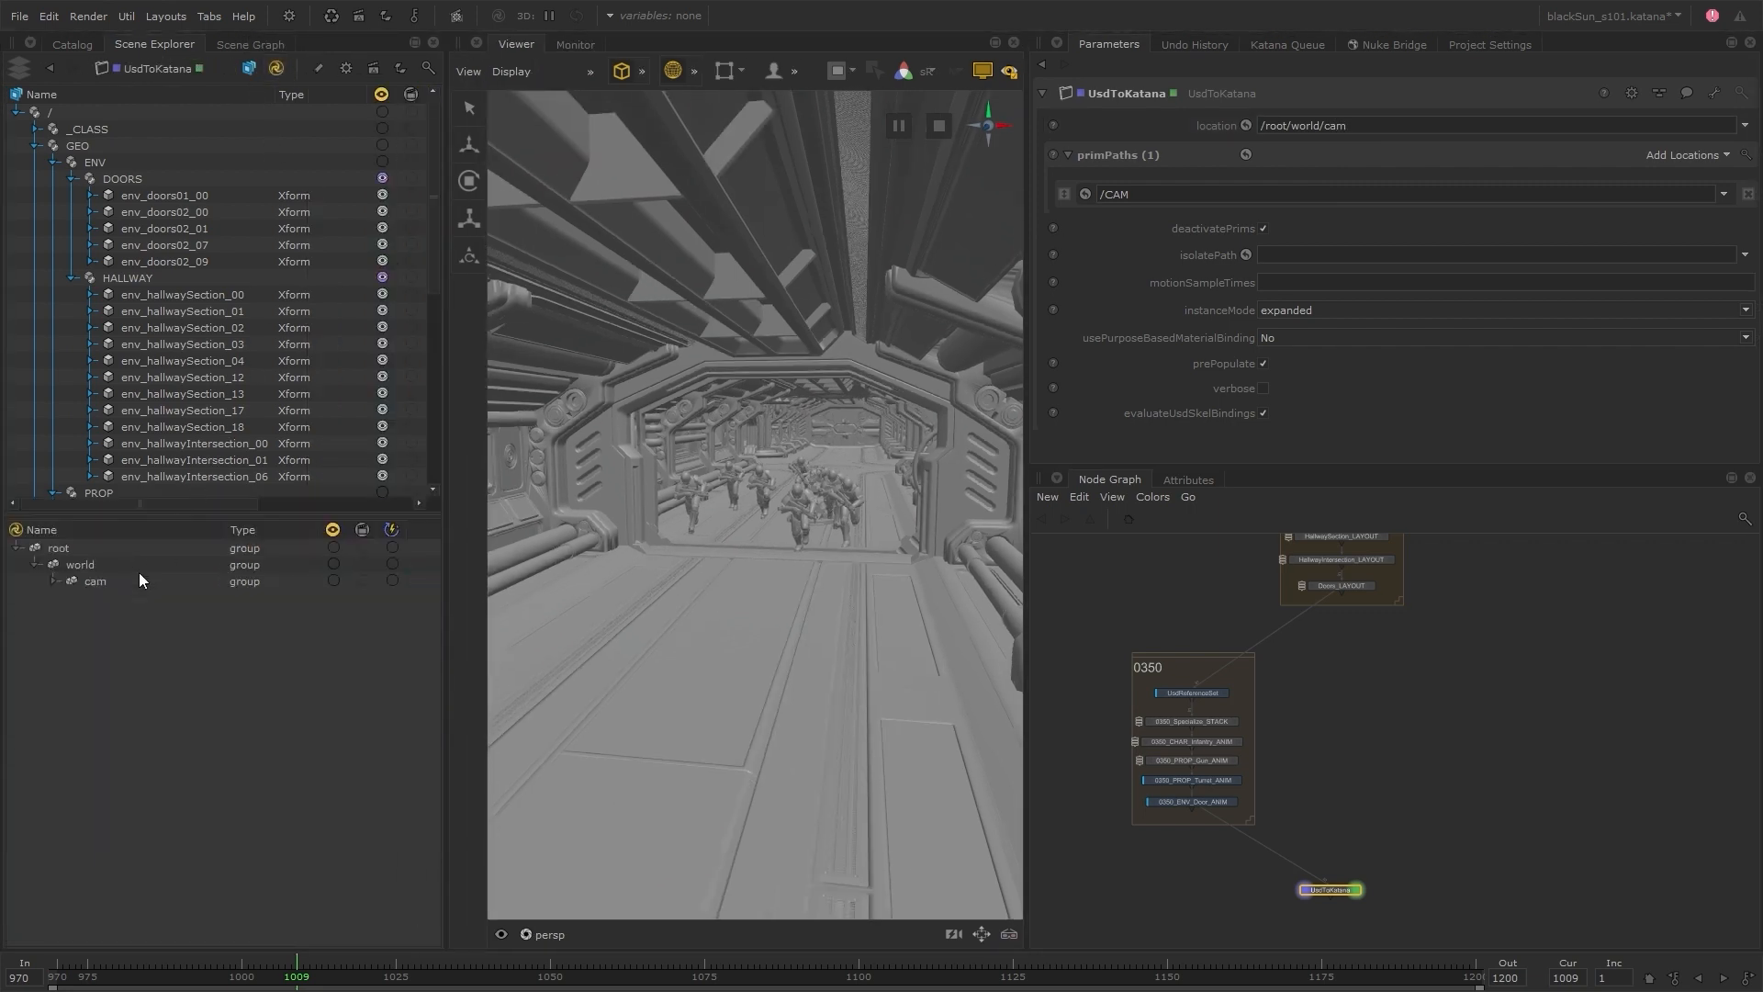
click(54, 582)
click(74, 596)
click(77, 614)
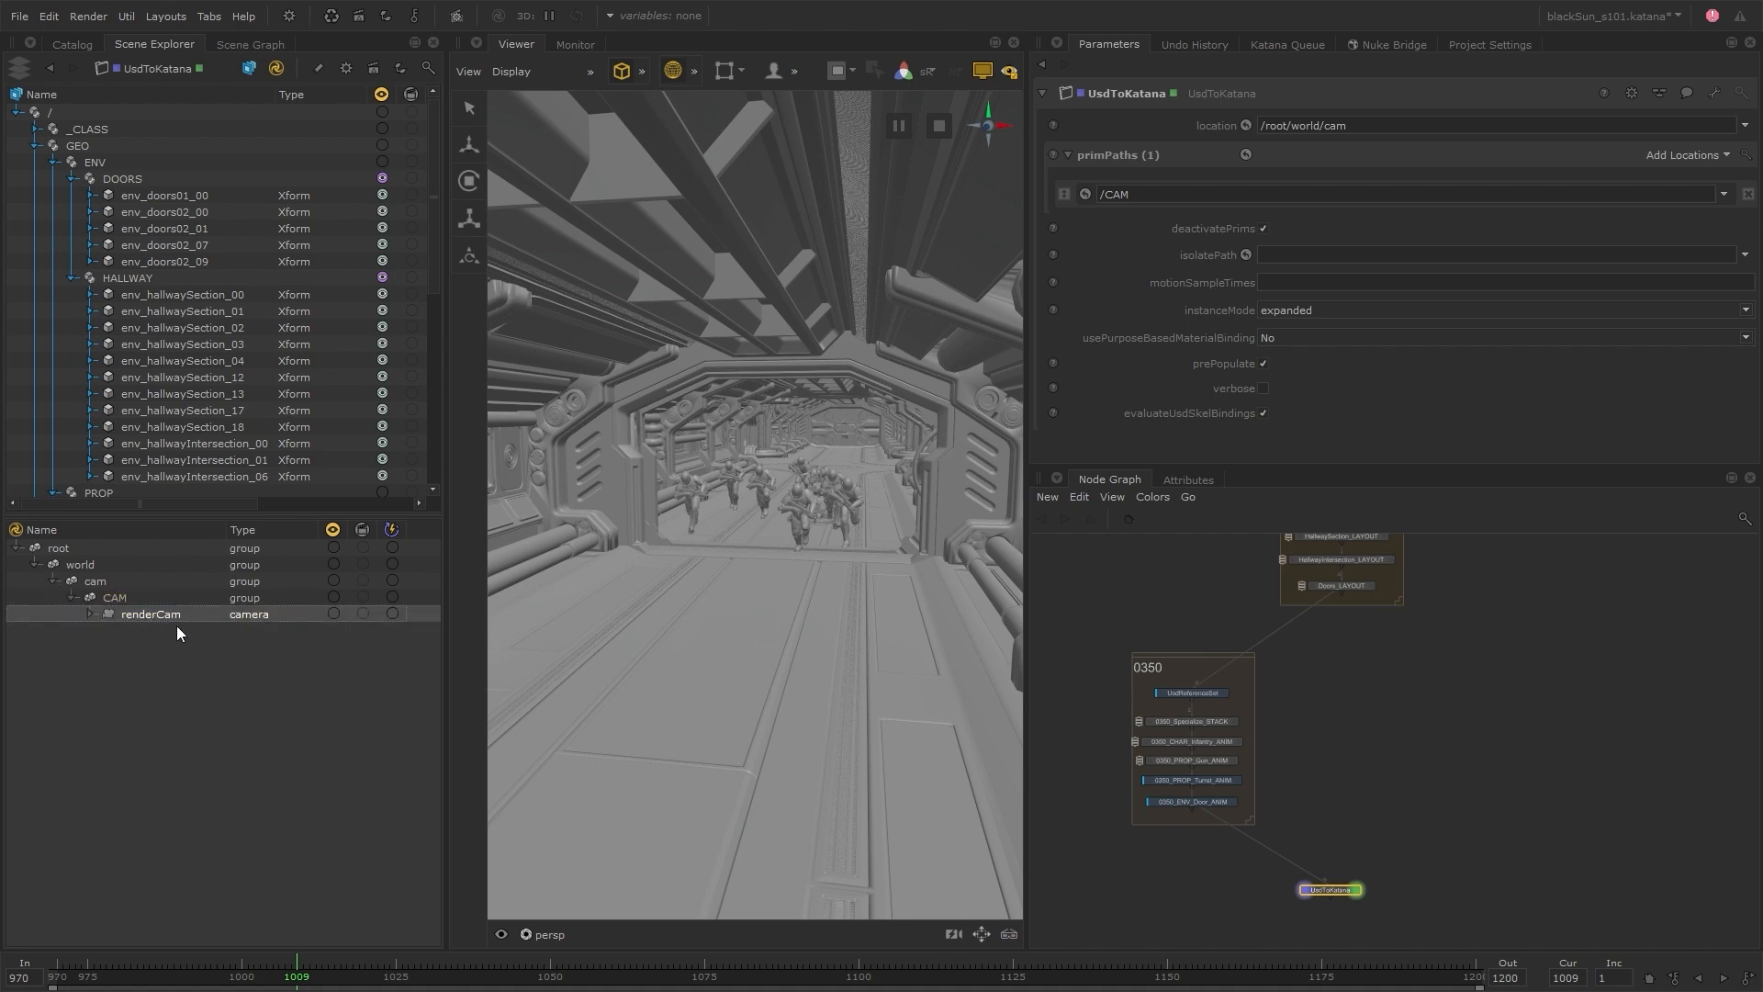
Switch the UsdToKatana node's deactivatePrims option off and back on to compare the CAM prim in the USD hierarchy
drag(428, 212, 332, 472)
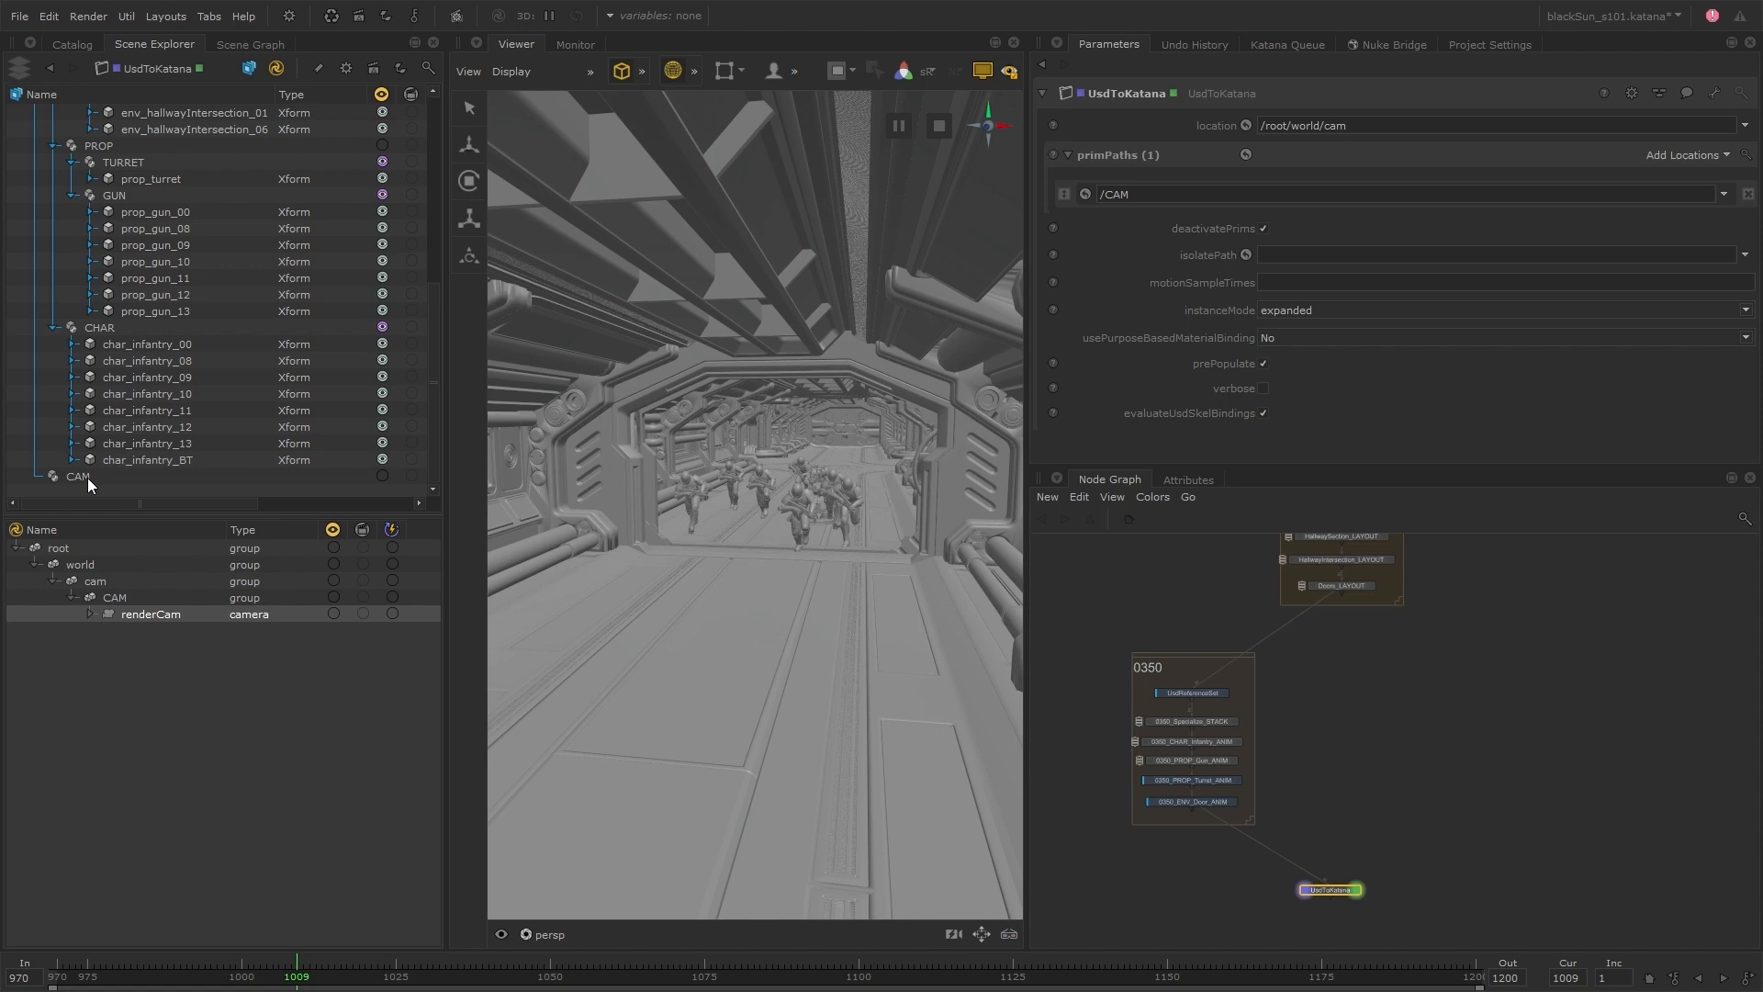
click(1263, 228)
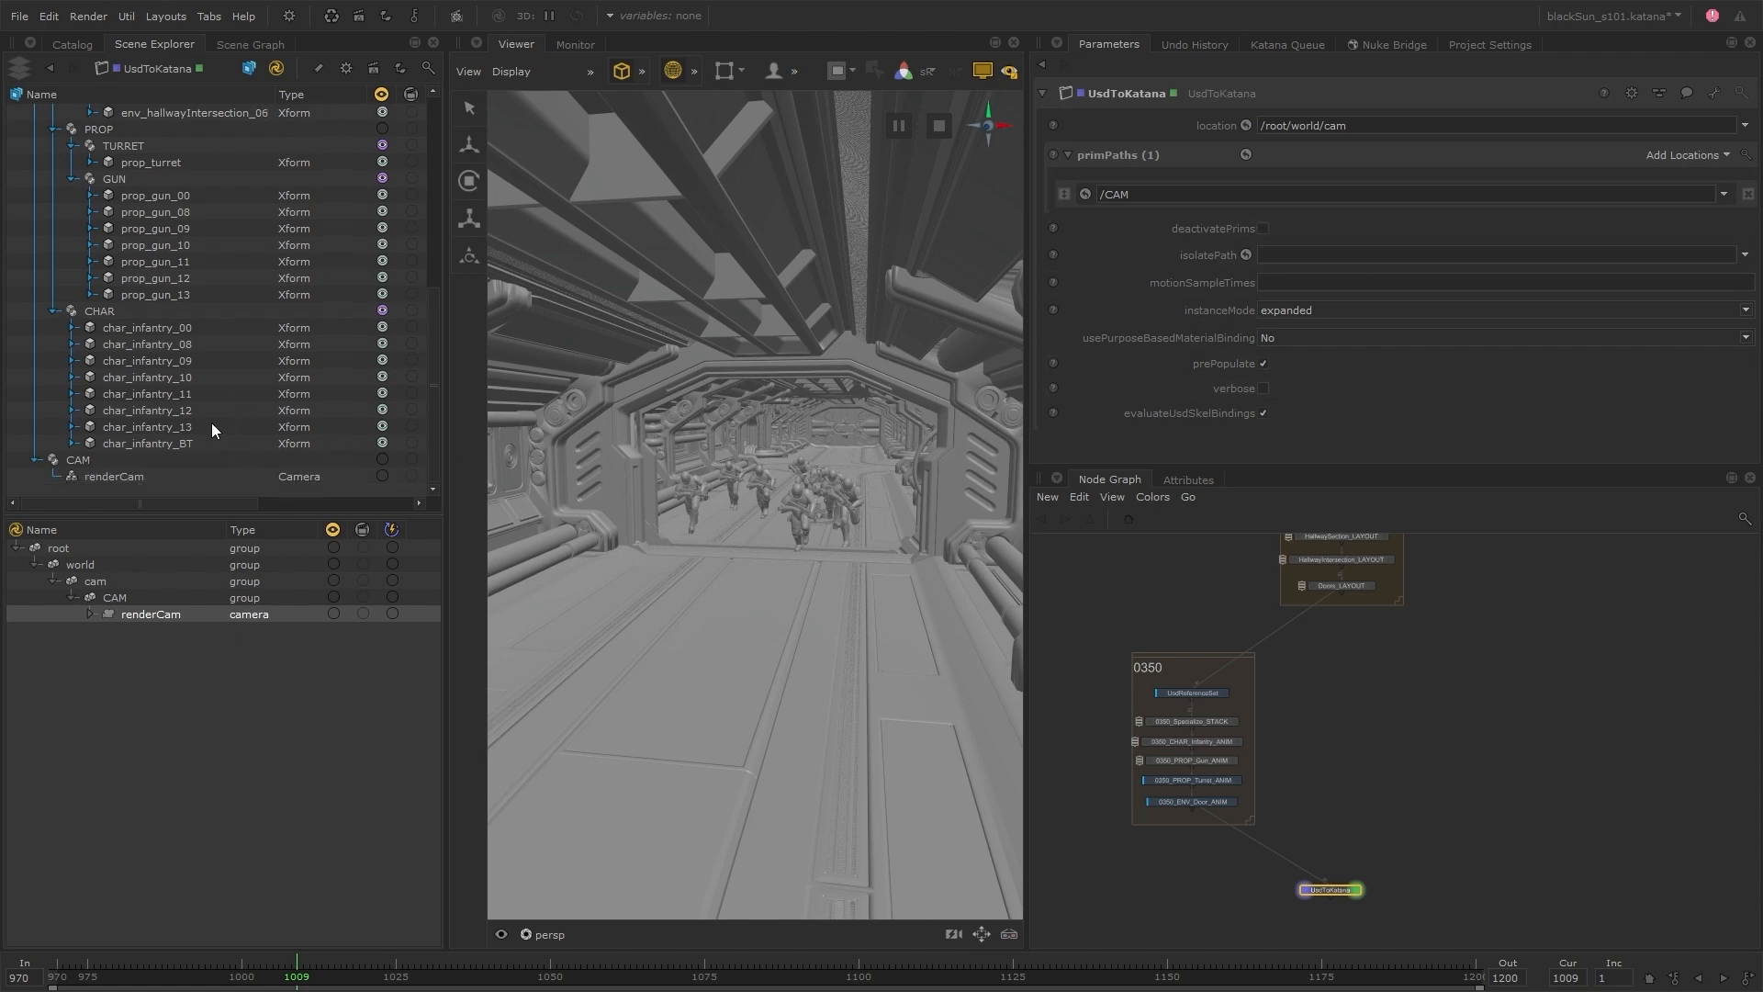
click(1263, 229)
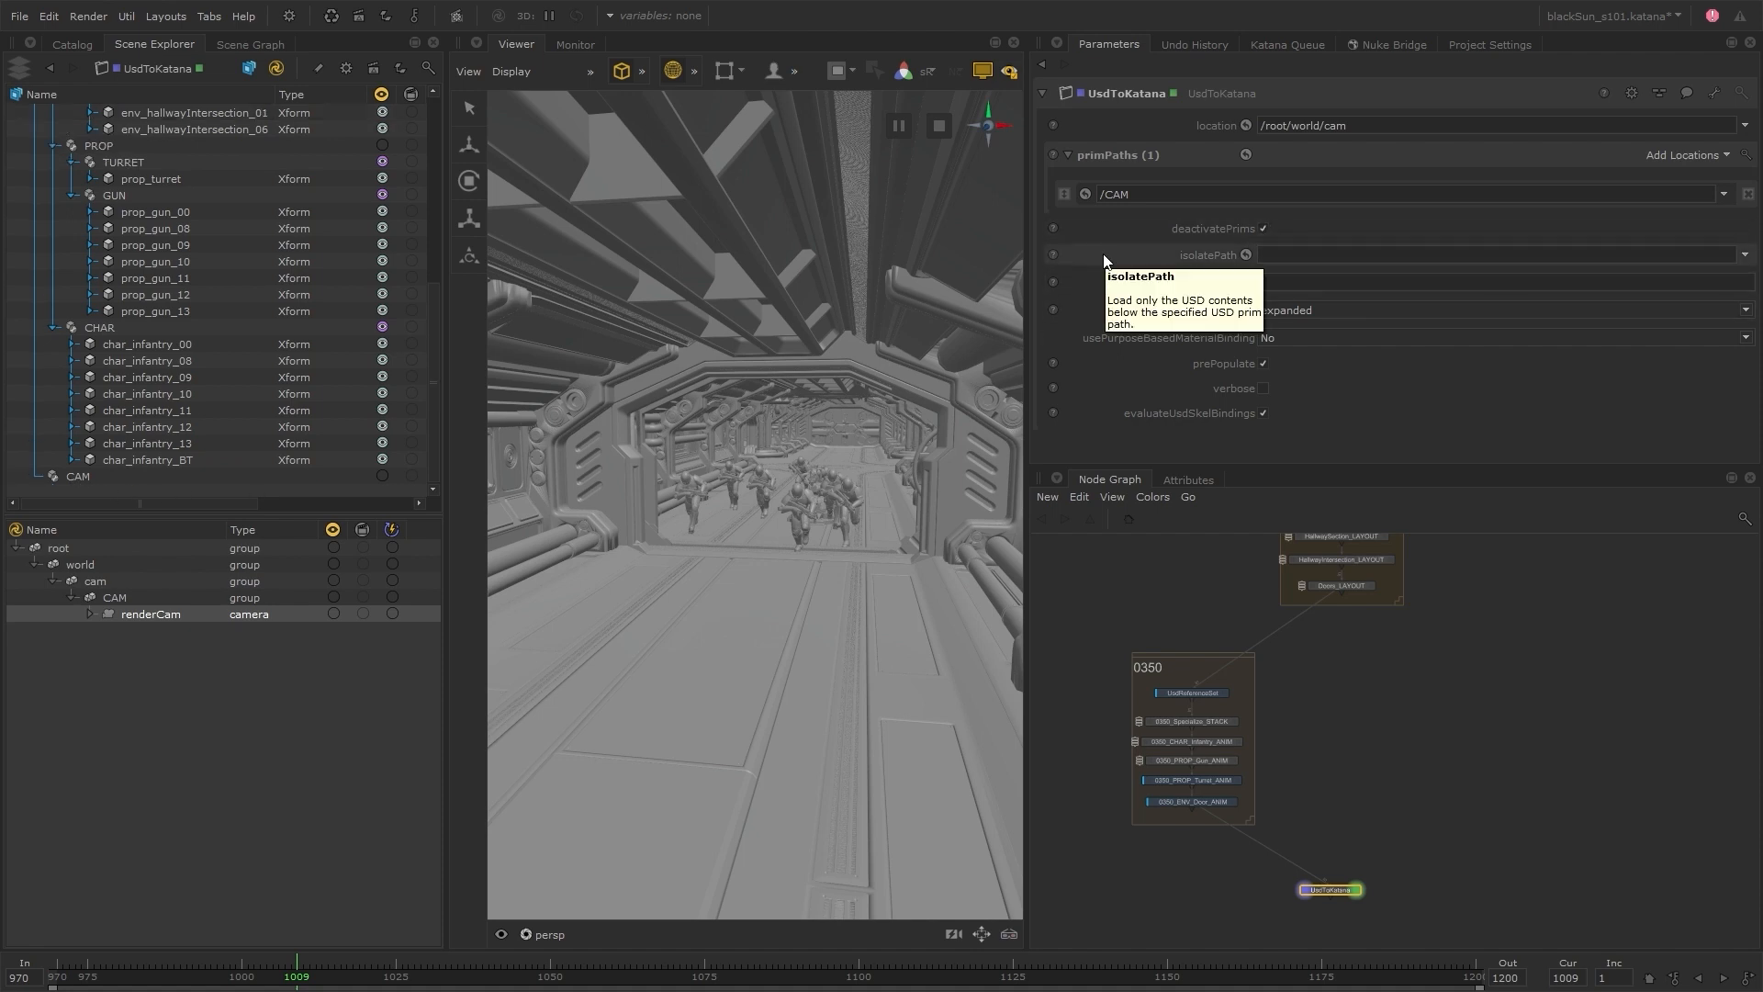
Show the Katana root location in the viewer, look through renderCam, and scrub the timeline to frame 1089
click(334, 547)
drag(186, 619, 772, 477)
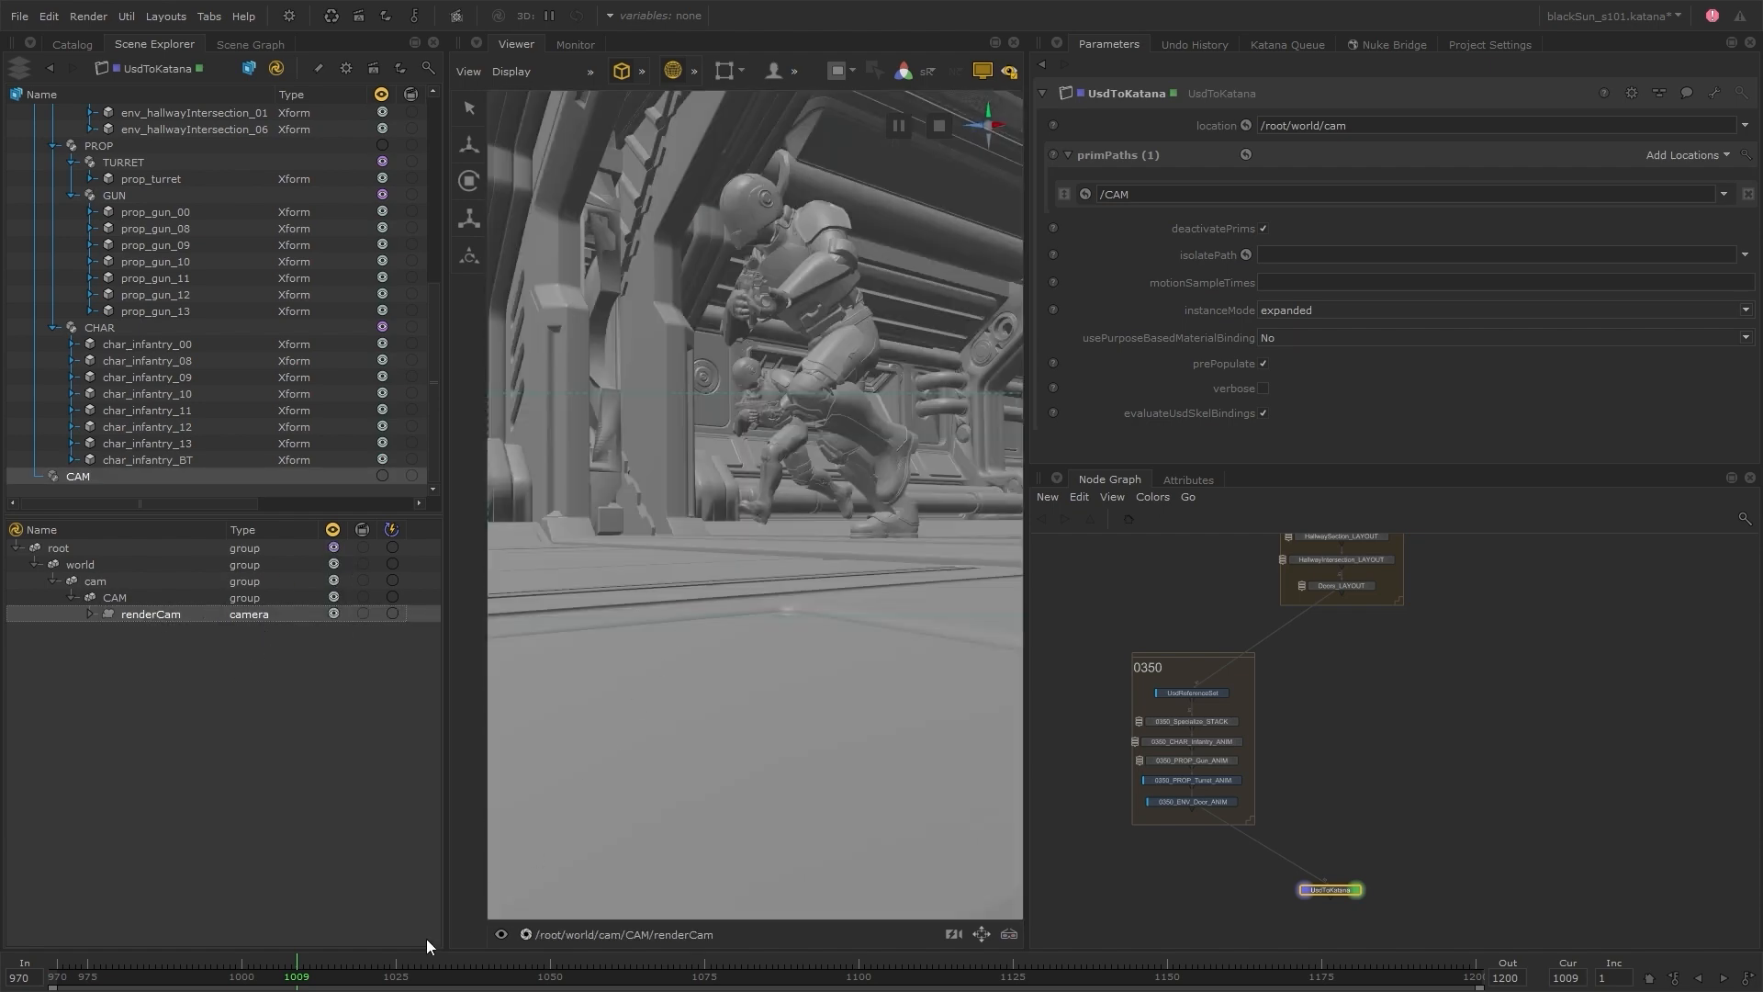
drag(312, 975, 792, 966)
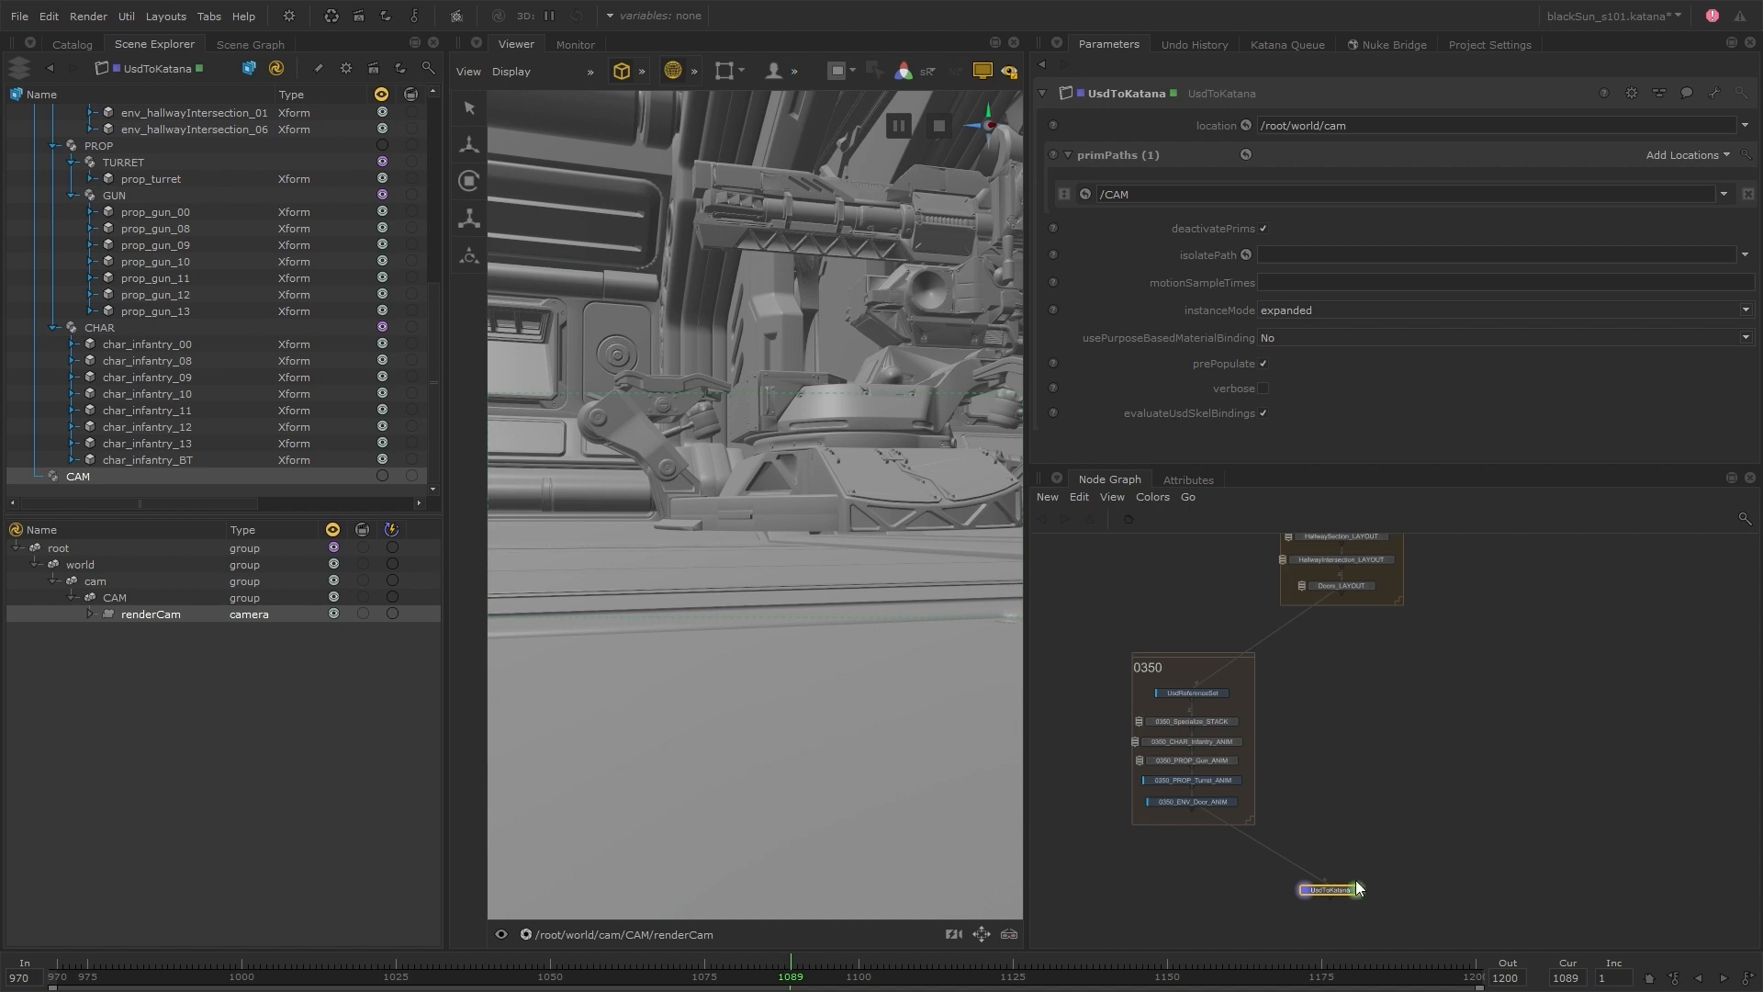
Add a RenderSettings node connected below UsdToKatana and open its parameters at the deferredUsdToKatana settings
scroll(1332, 895, up, 5)
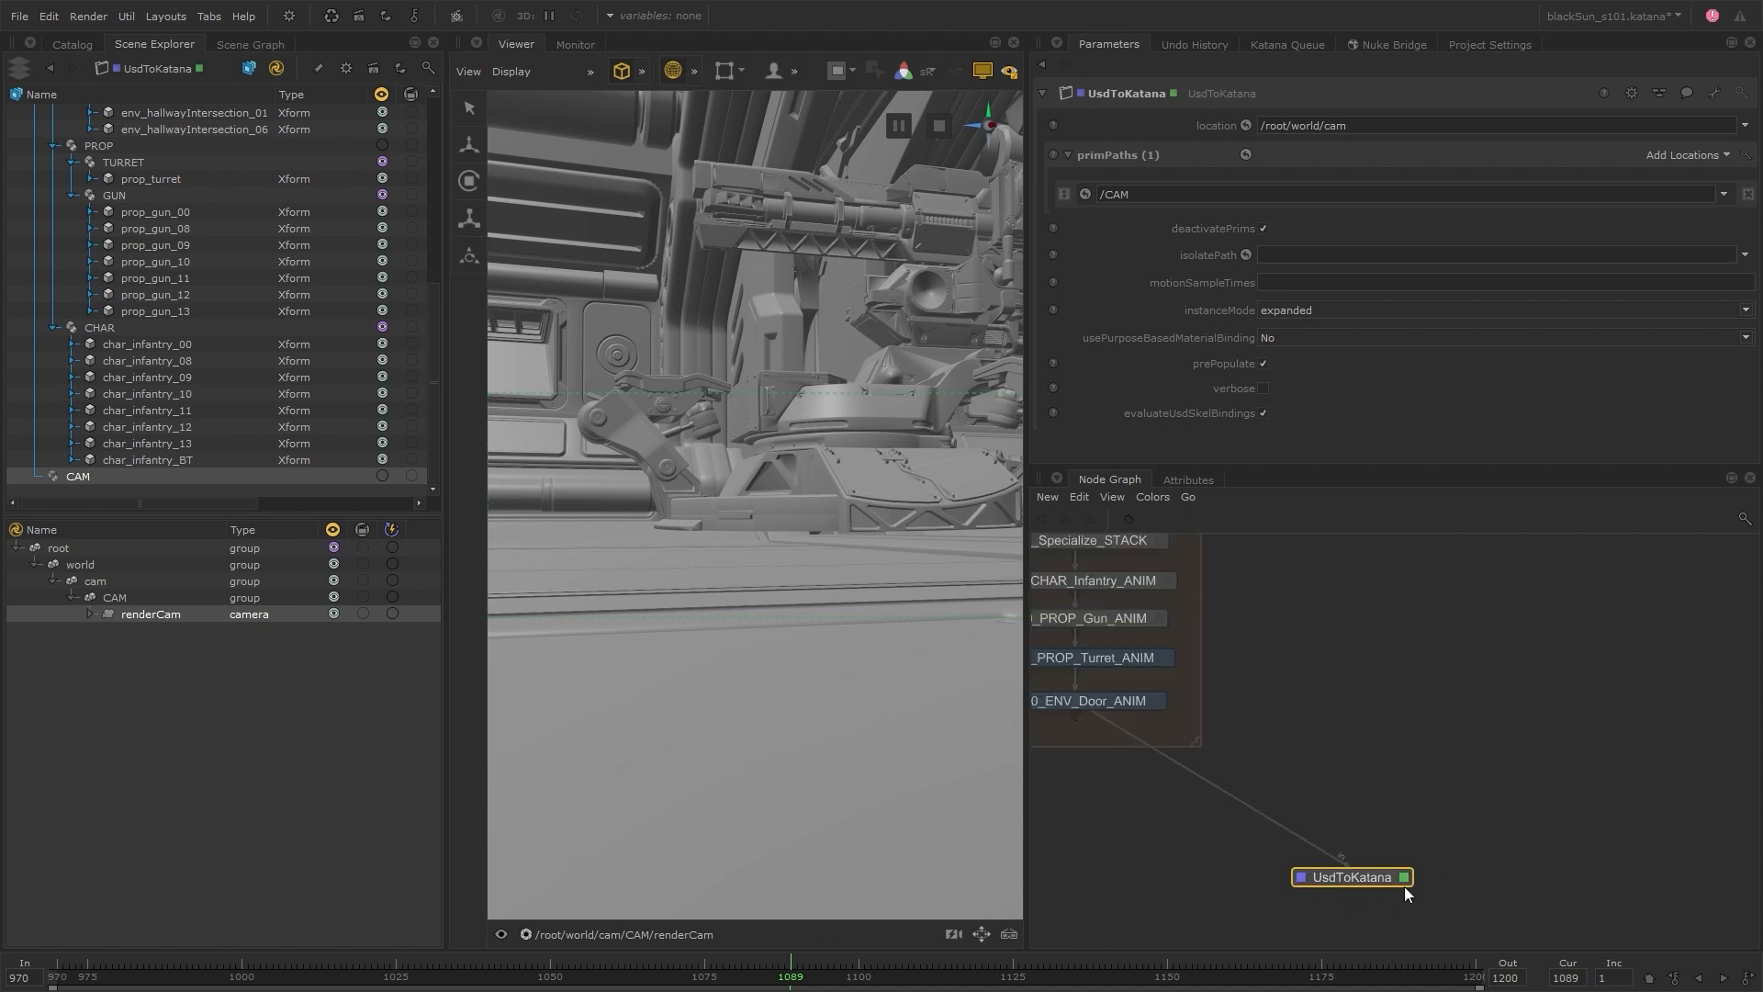
click(1401, 819)
middle_drag(1324, 834, 1369, 726)
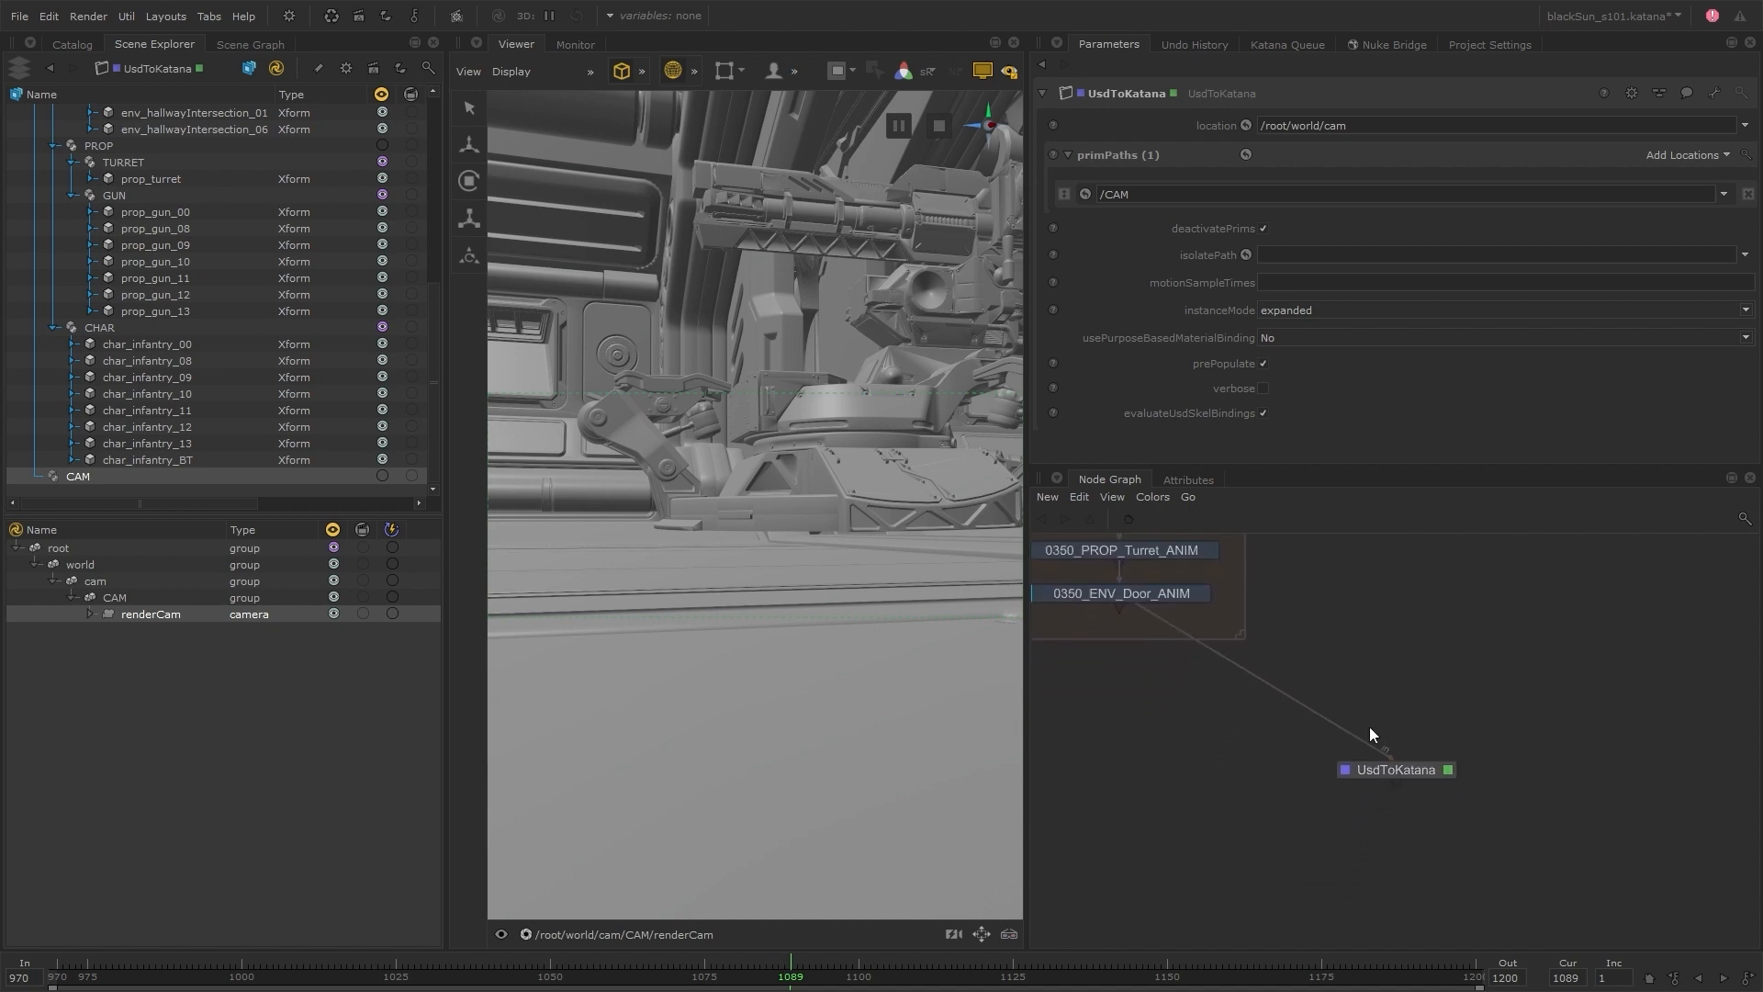
key(Tab)
text(rend)
click(1421, 771)
click(1401, 823)
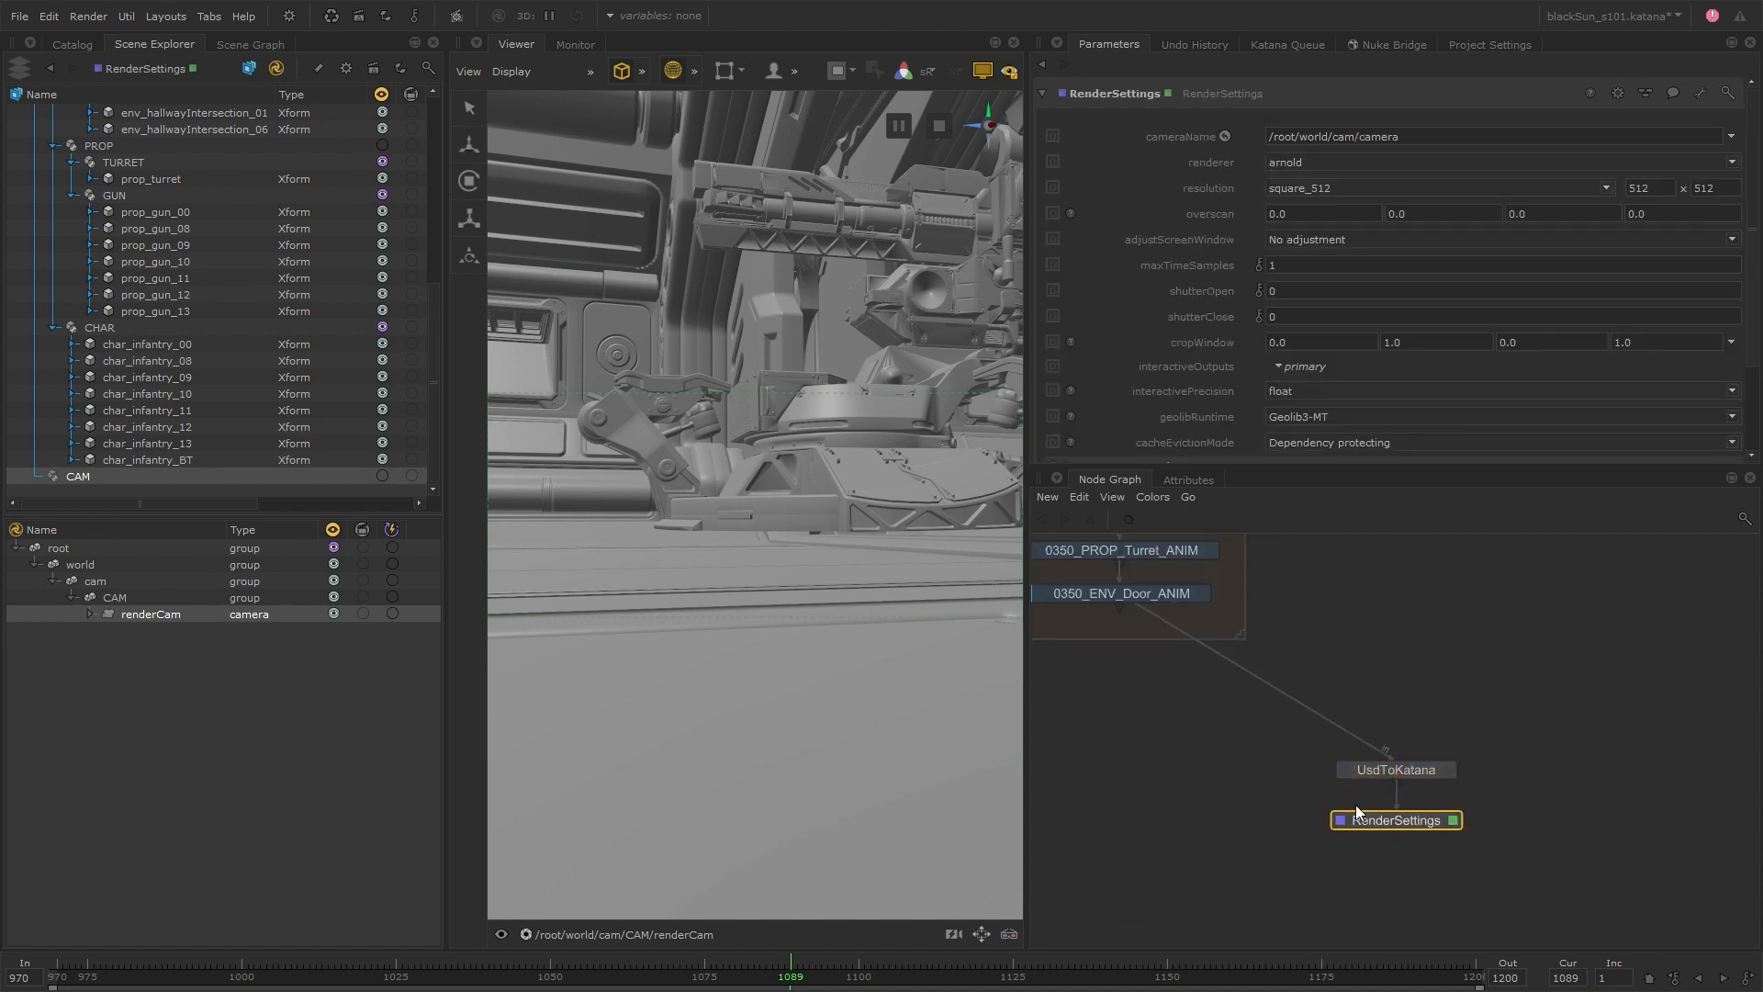
scroll(1127, 347, down, 5)
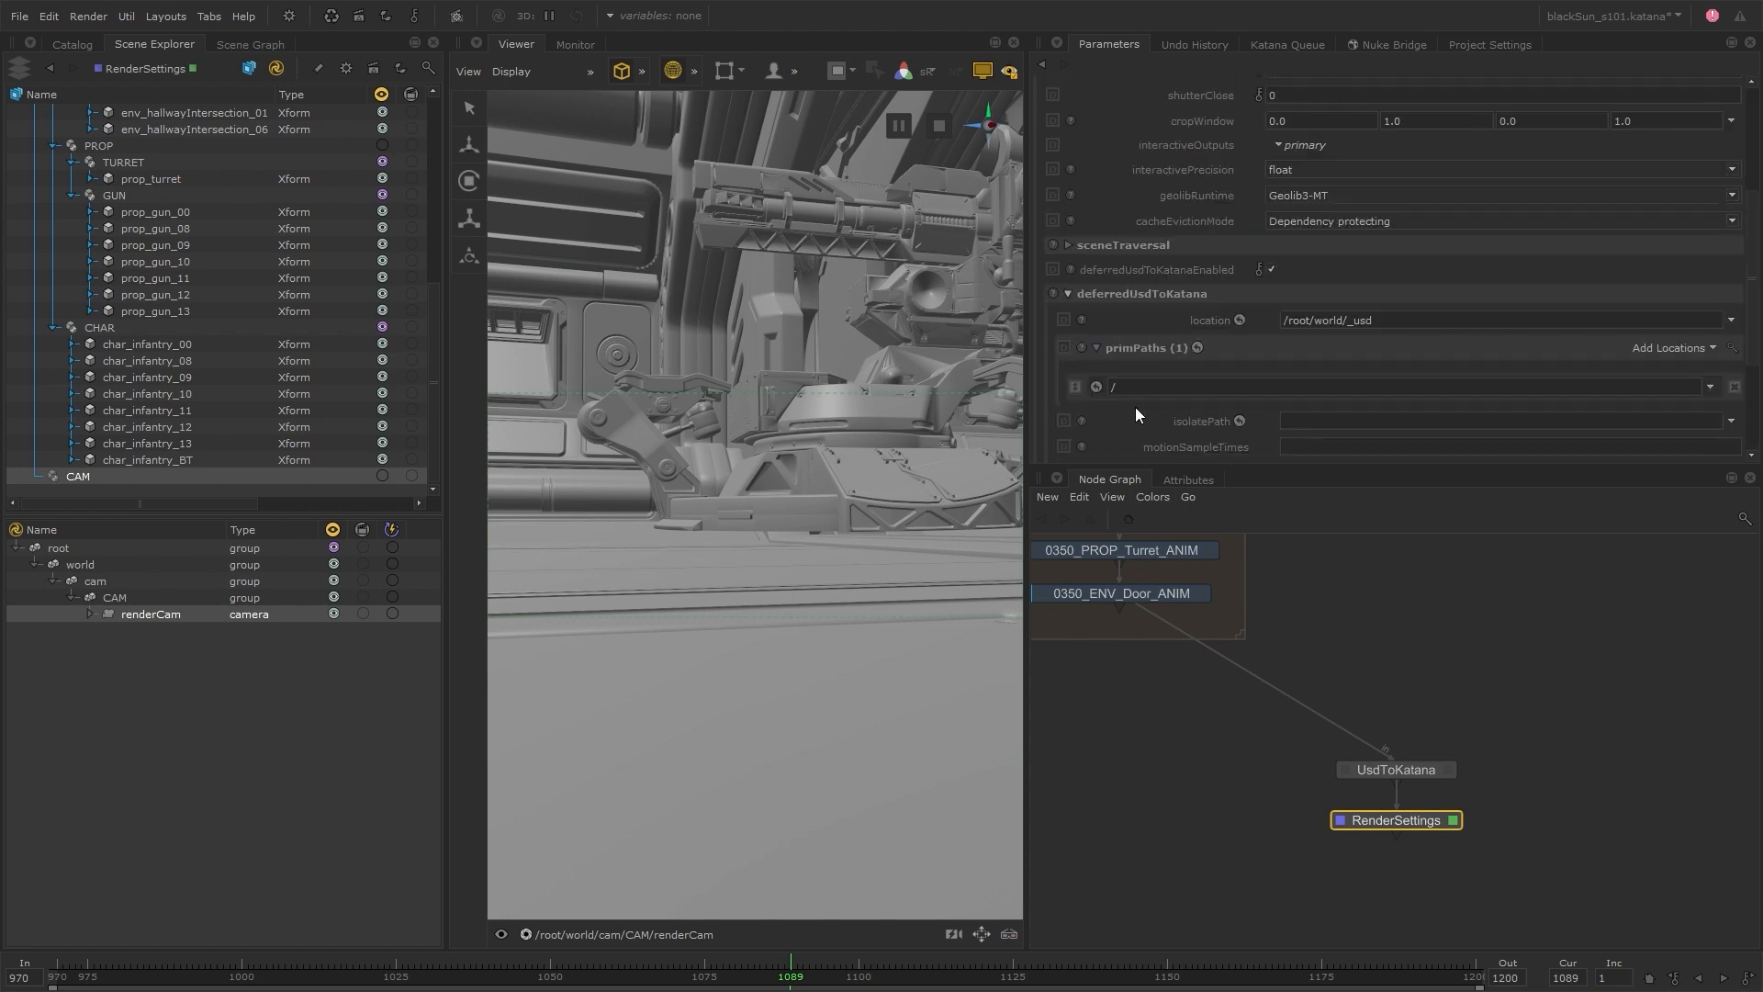
scroll(1136, 409, down, 2)
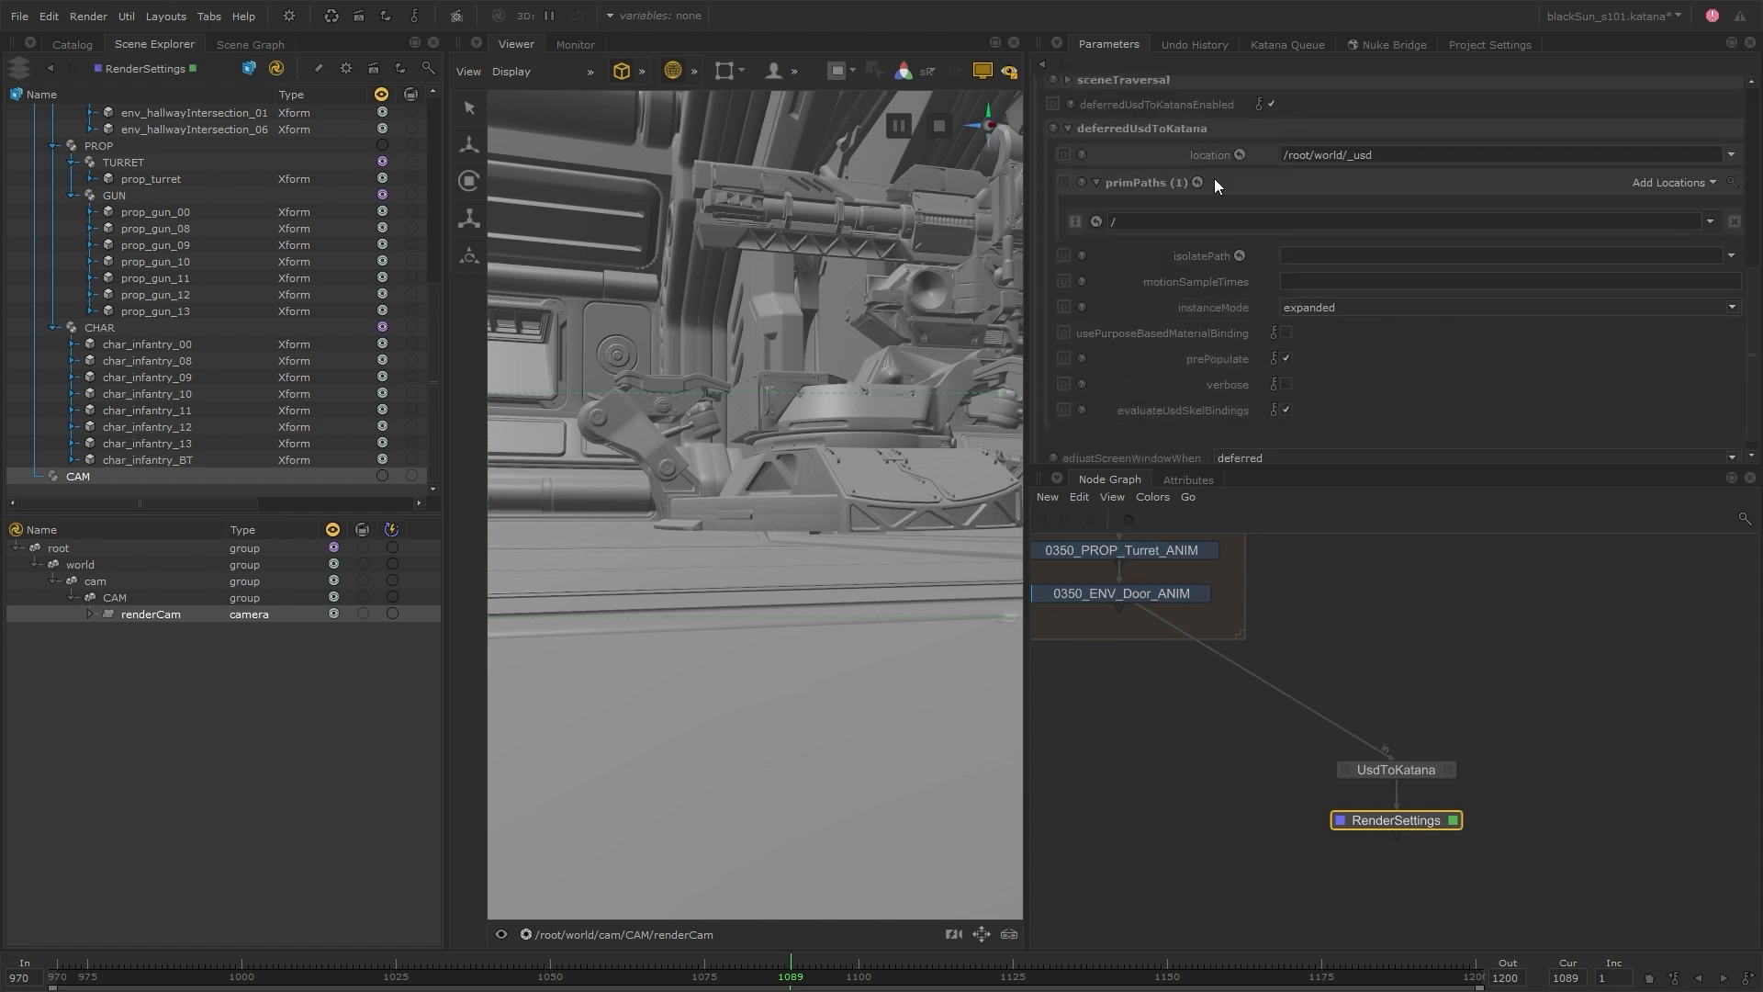
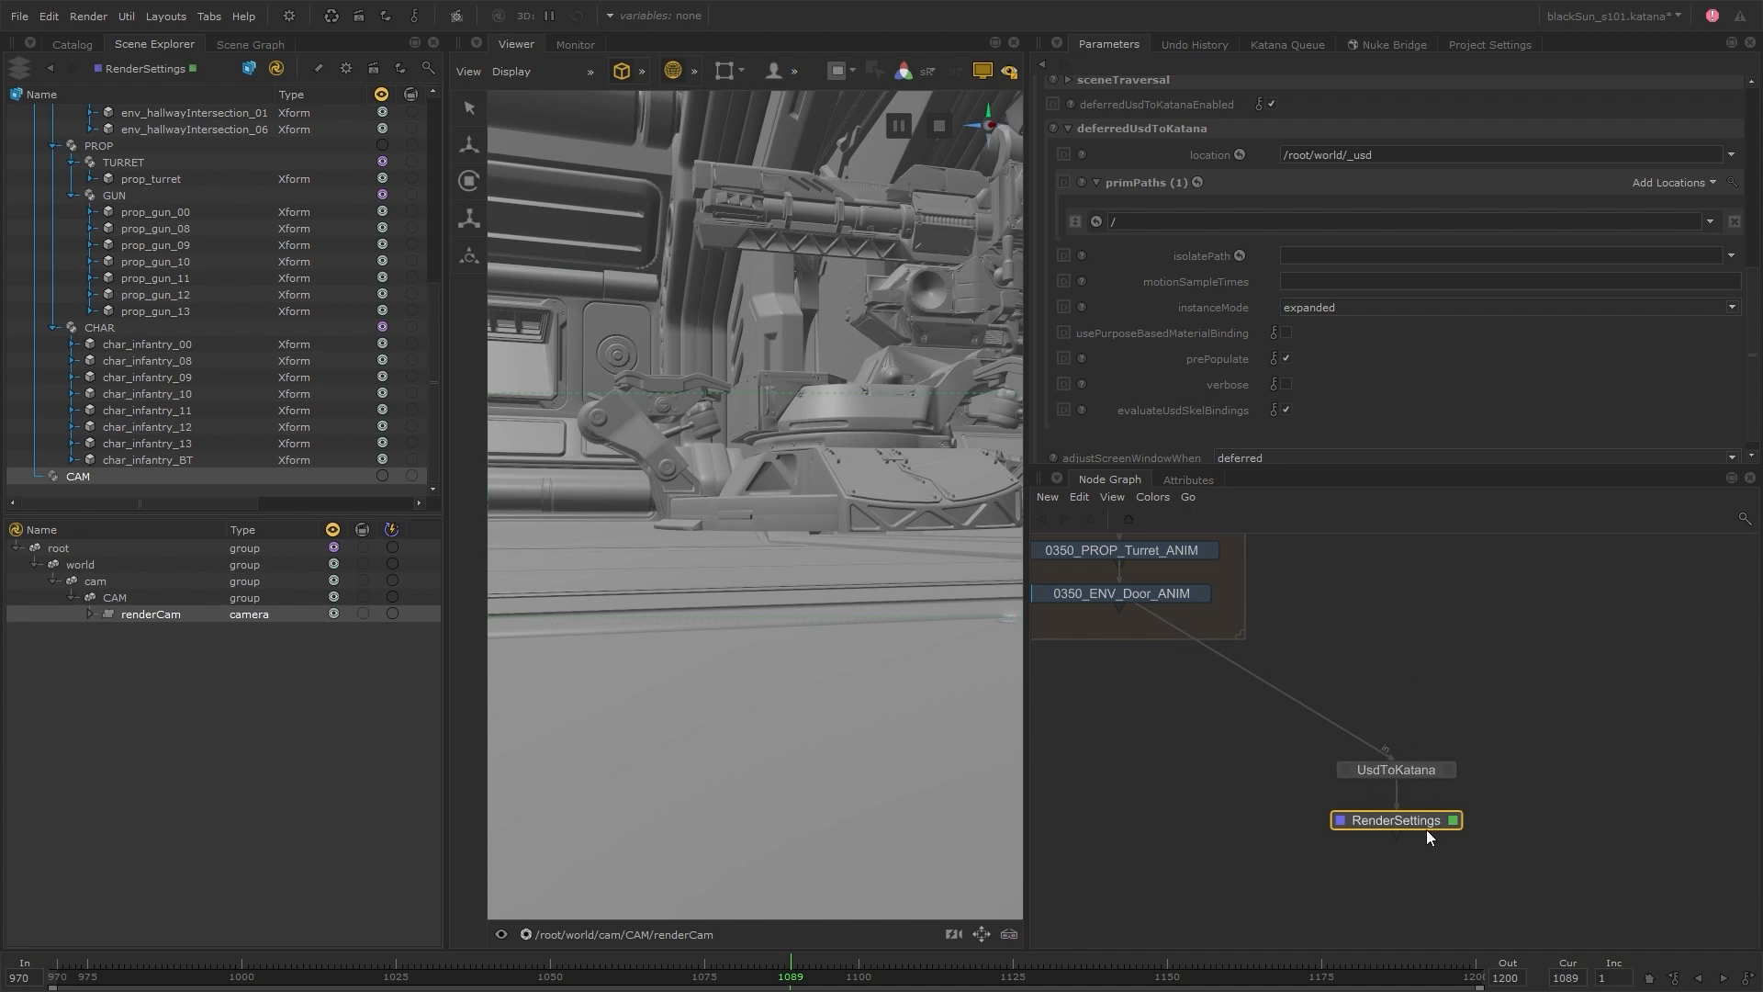
Delete the RenderSettings node and make UsdToKatana the viewed and edited node
key(e)
key(v)
key(Delete)
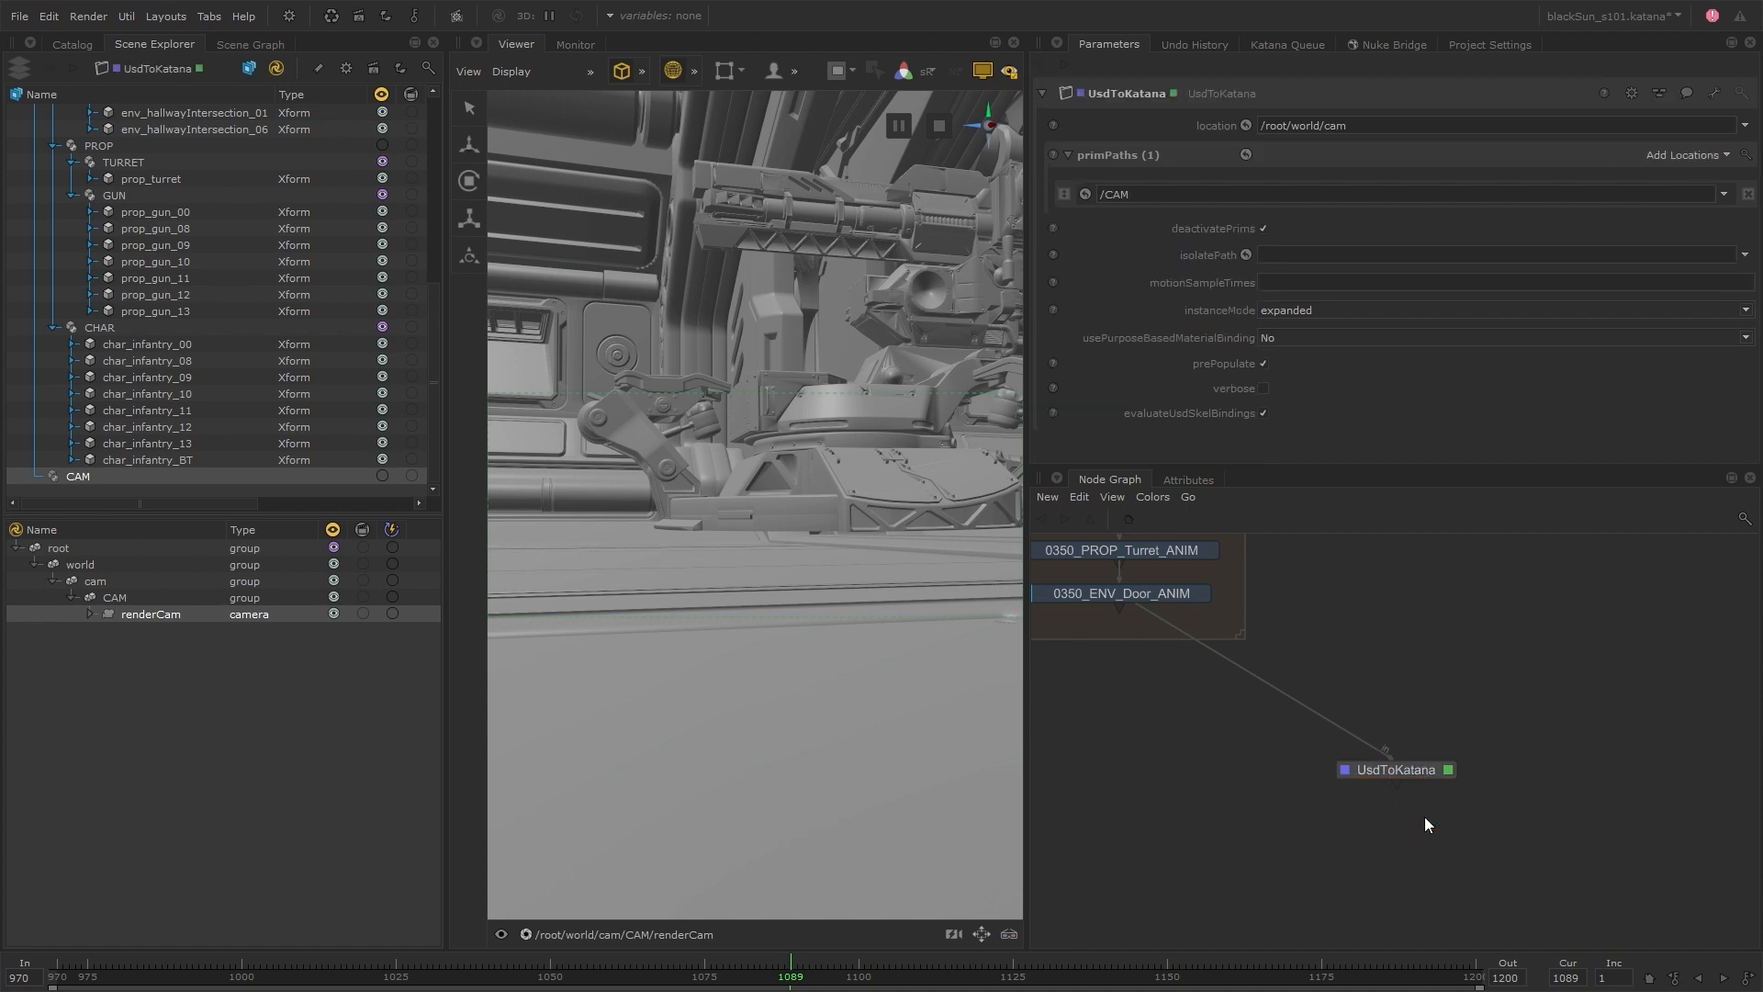
Enlarge the 0350 backdrop to leave free space beneath the 0350_ENV_Door_ANIM node
scroll(1424, 817, down, 6)
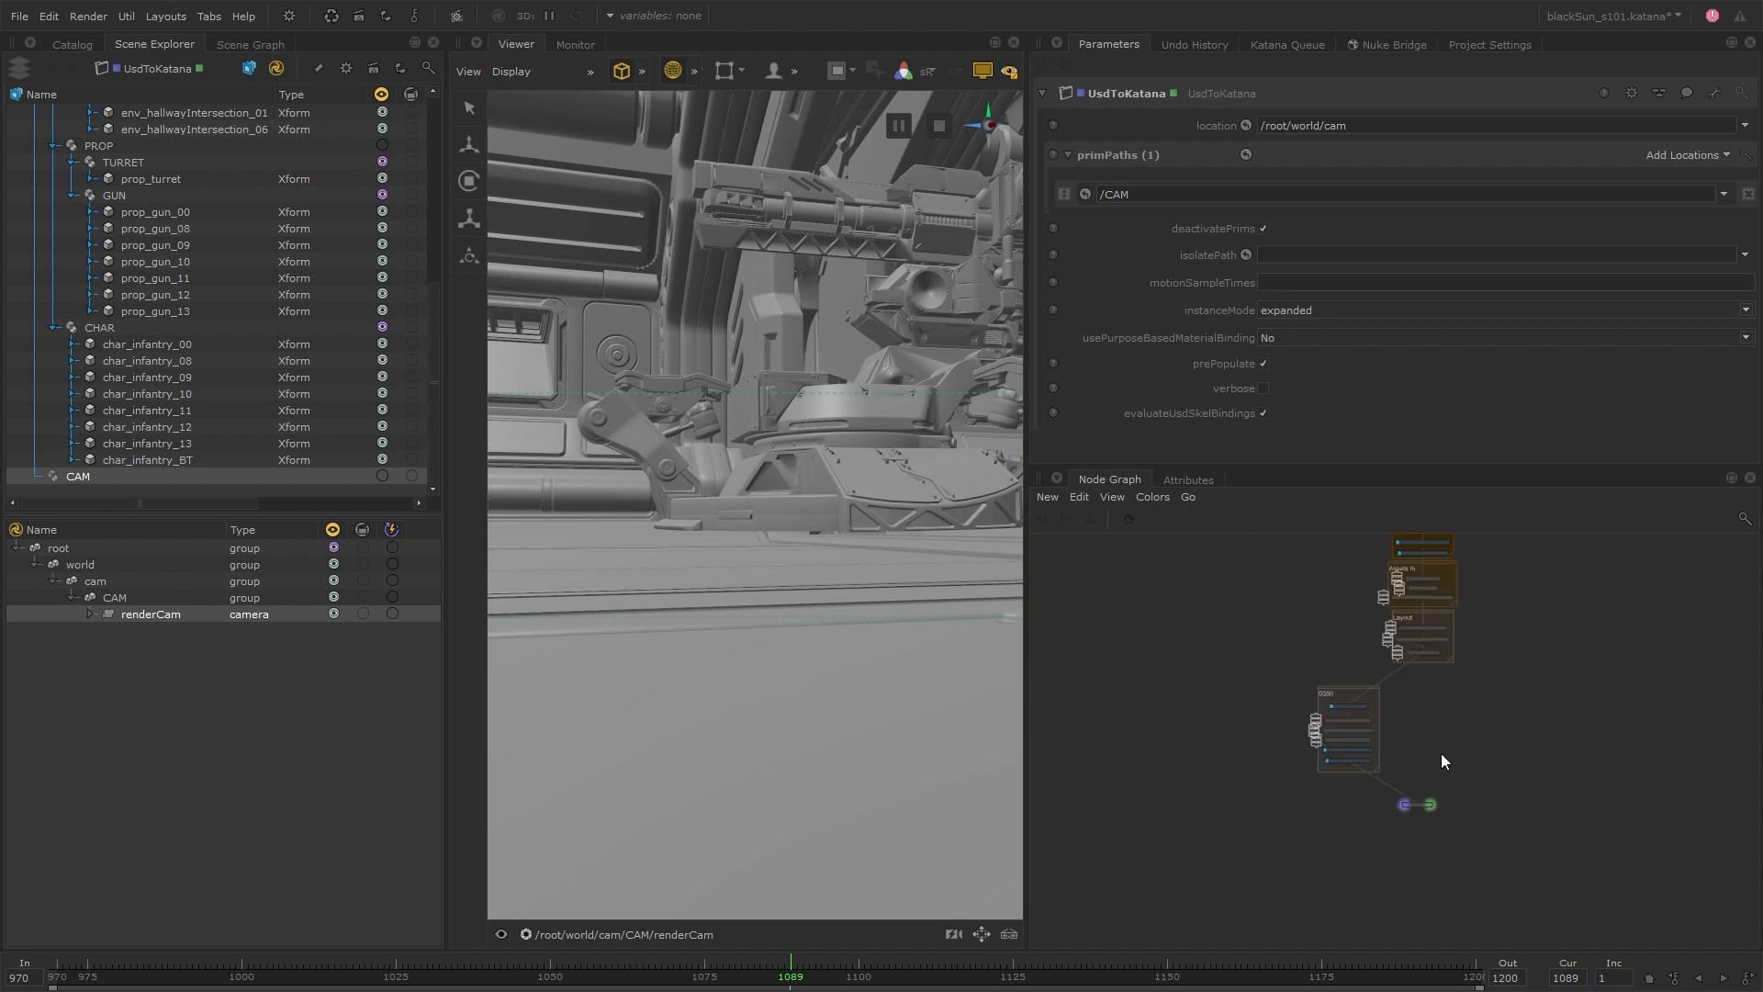
scroll(1440, 753, up, 3)
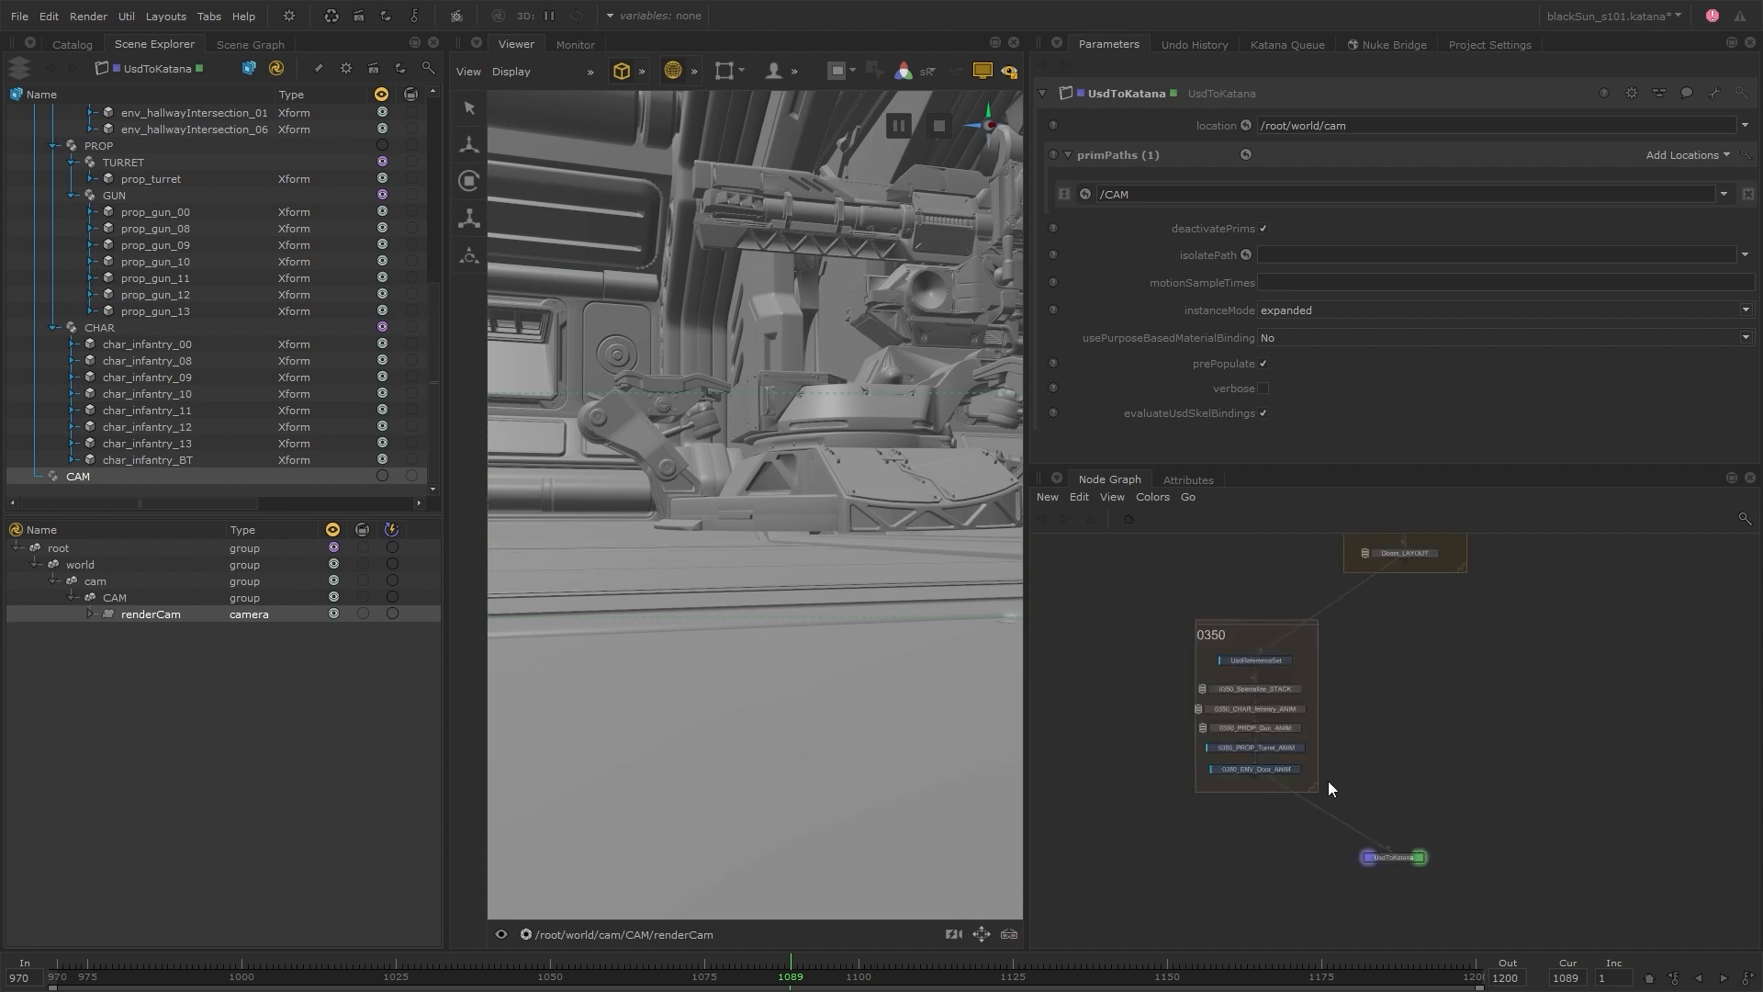
drag(1304, 782, 1342, 840)
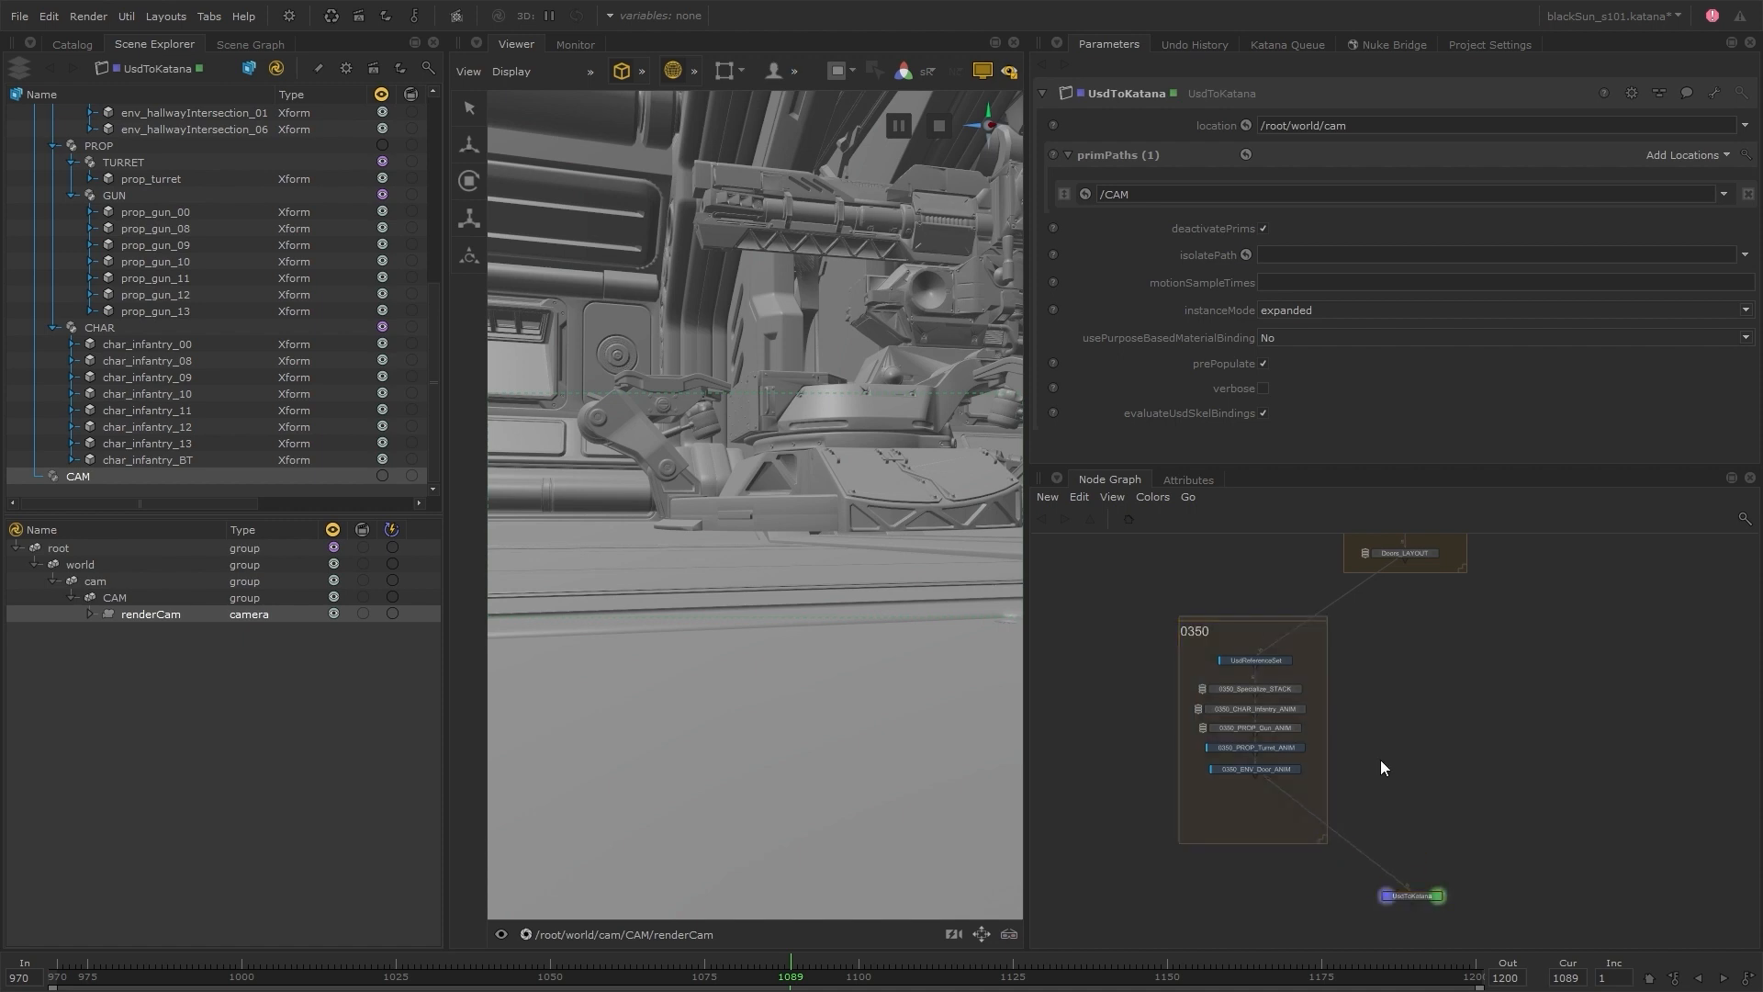
Add an ArnoldOpenVDBVolume node and merge it with 0350_ENV_Door_ANIM ahead of UsdToKatana, arranging both nodes near the backdrop
scroll(1369, 762, up, 2)
key(Tab)
text(arn)
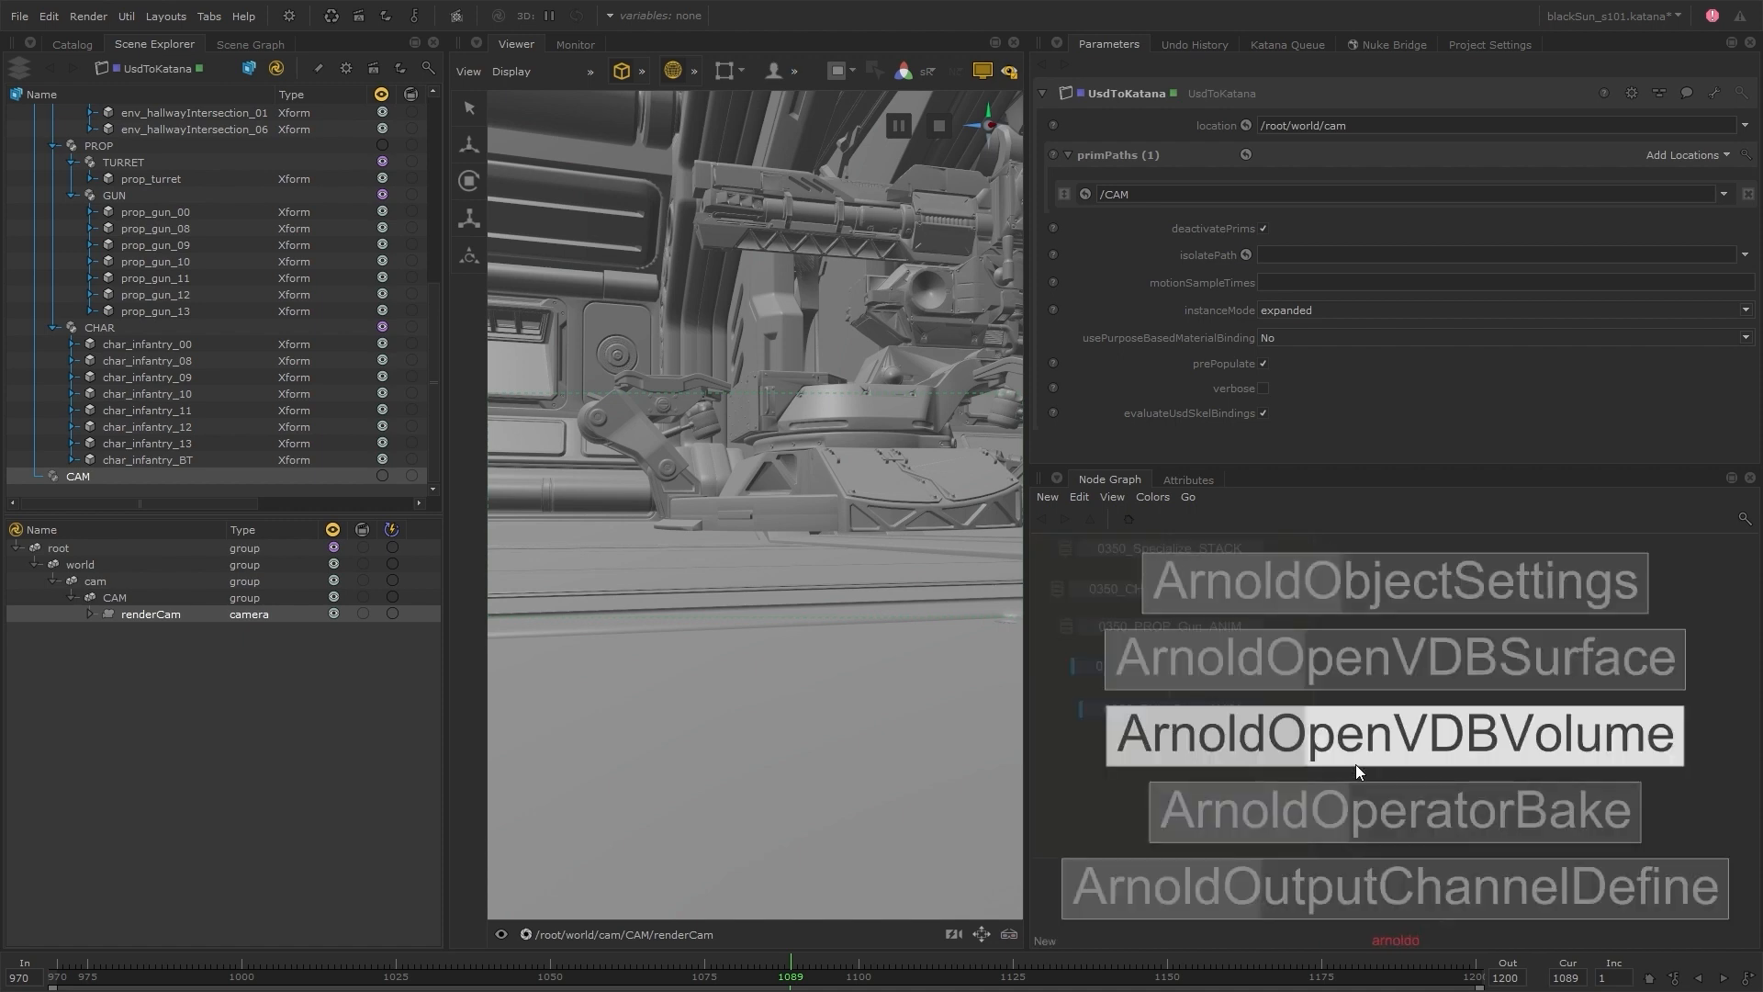
click(1357, 773)
click(1363, 755)
drag(1191, 774, 1314, 703)
key(m)
click(1270, 845)
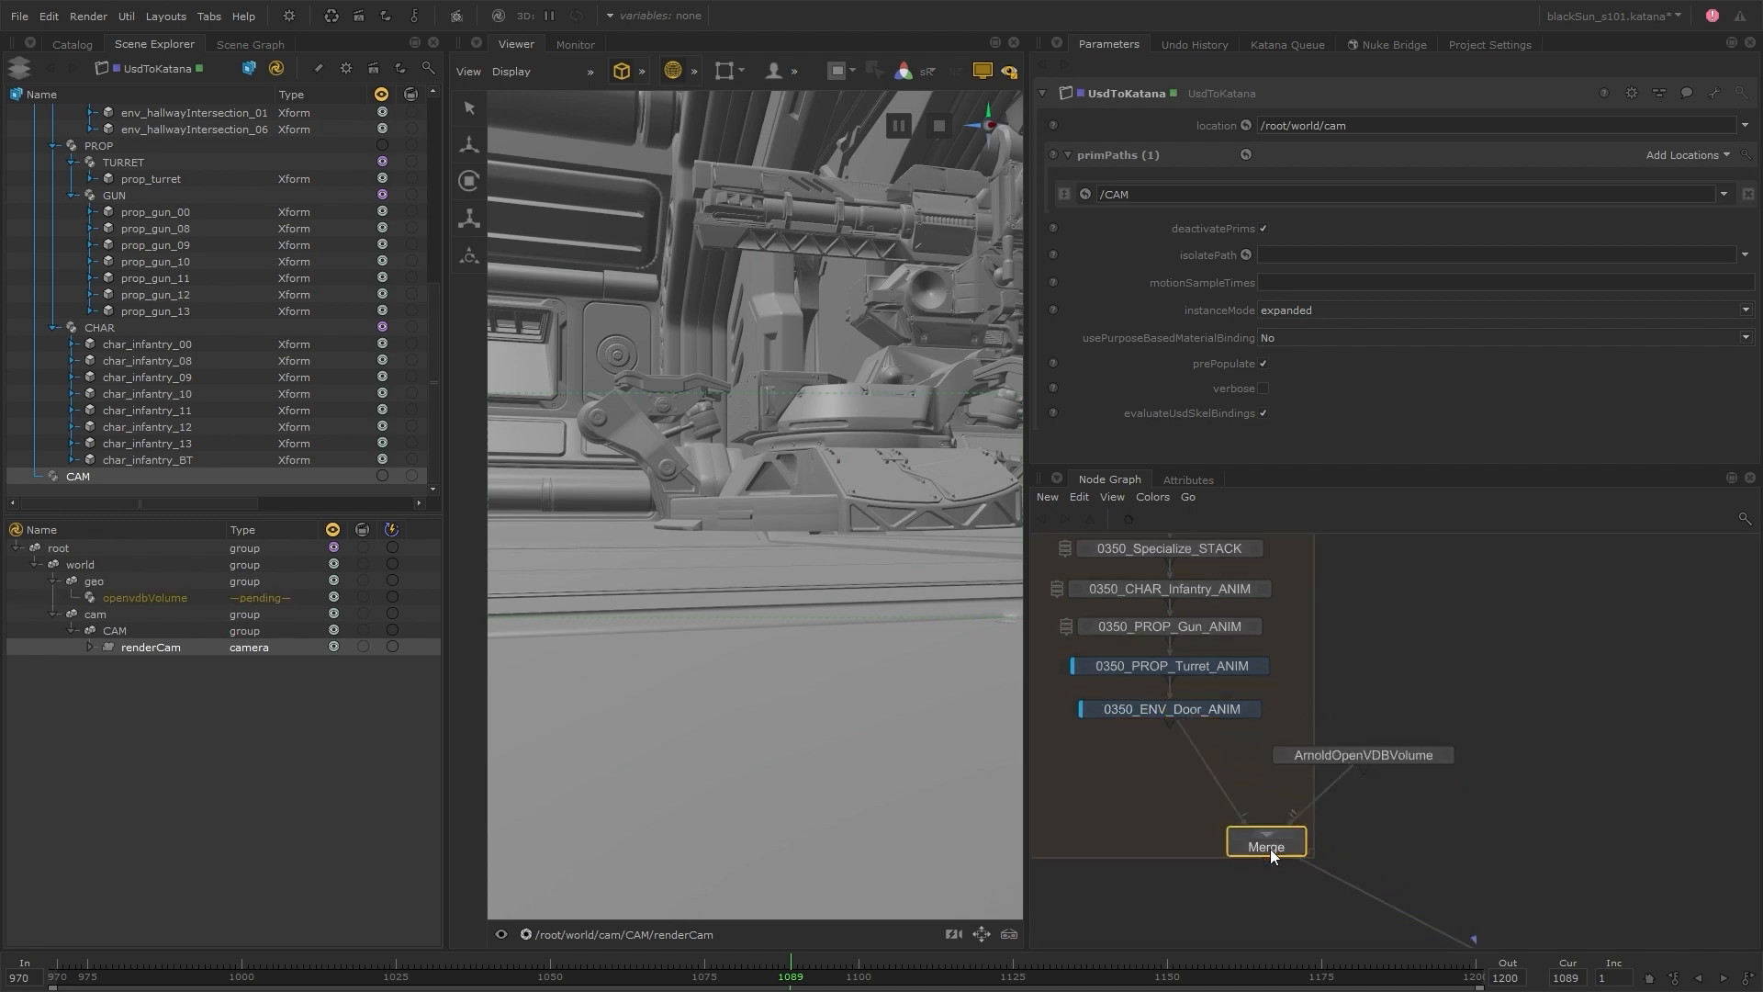
drag(1270, 849, 1172, 800)
drag(1340, 752, 1310, 736)
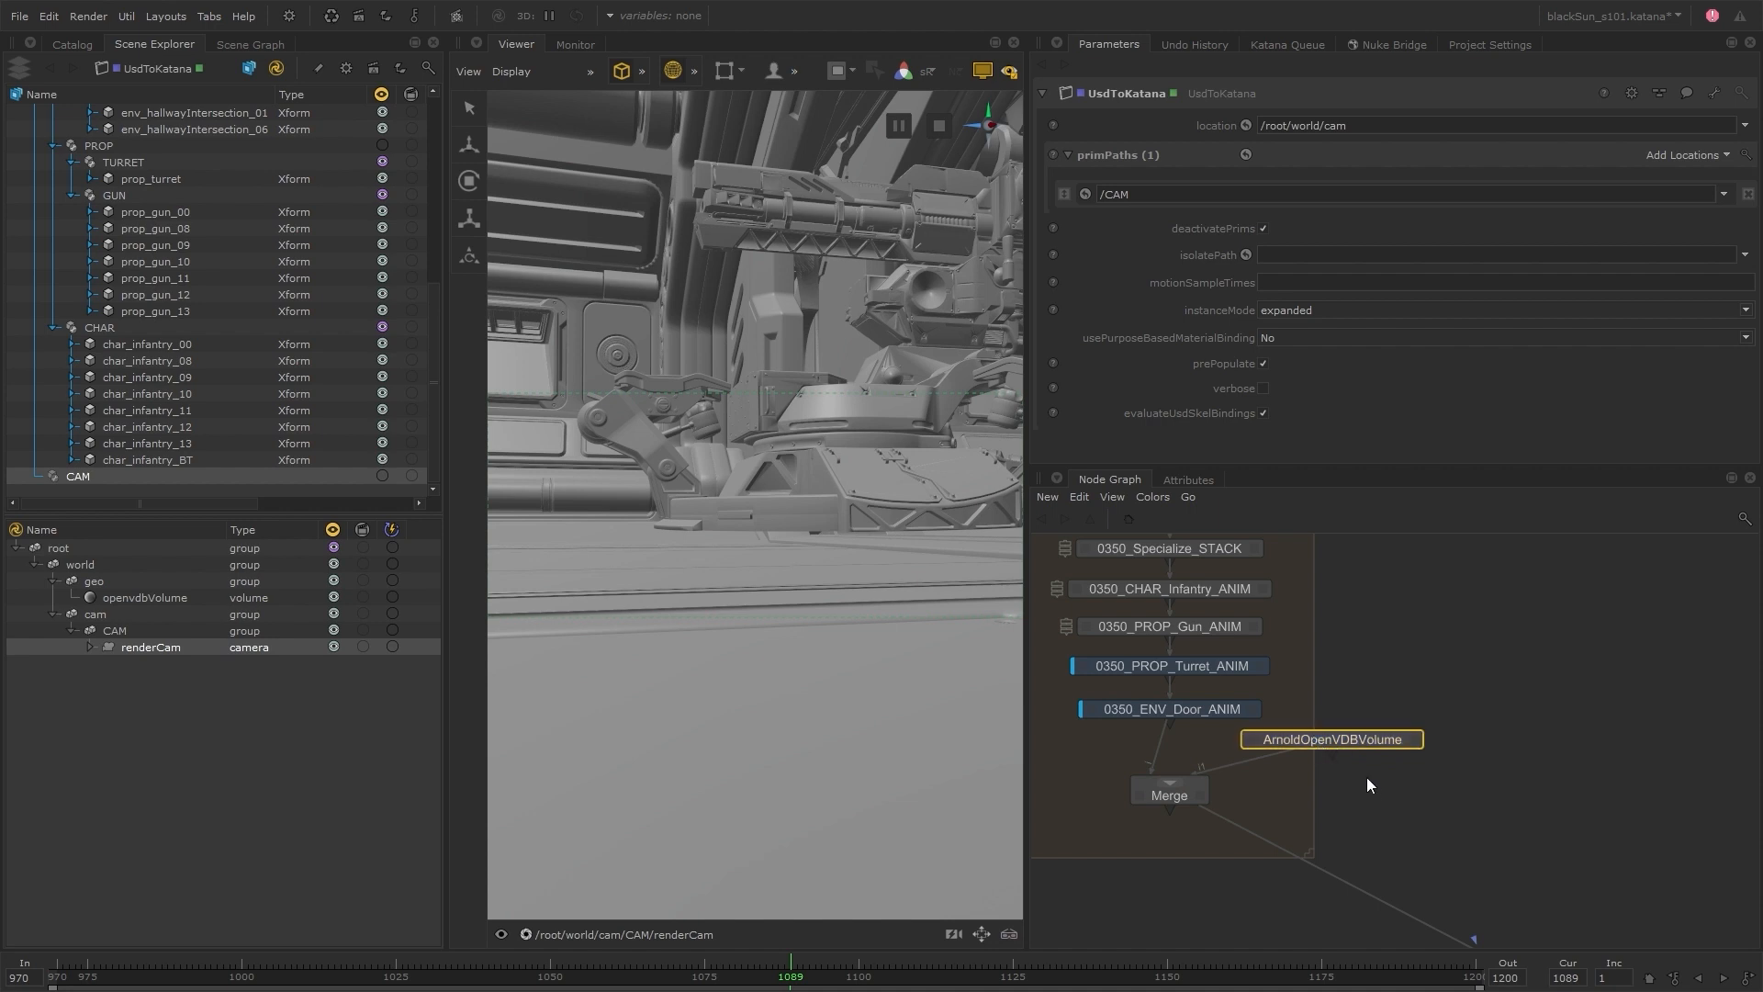
Set the ArnoldOpenVDBVolume node's location to /root/world/volumes/turret_VDB
click(1415, 742)
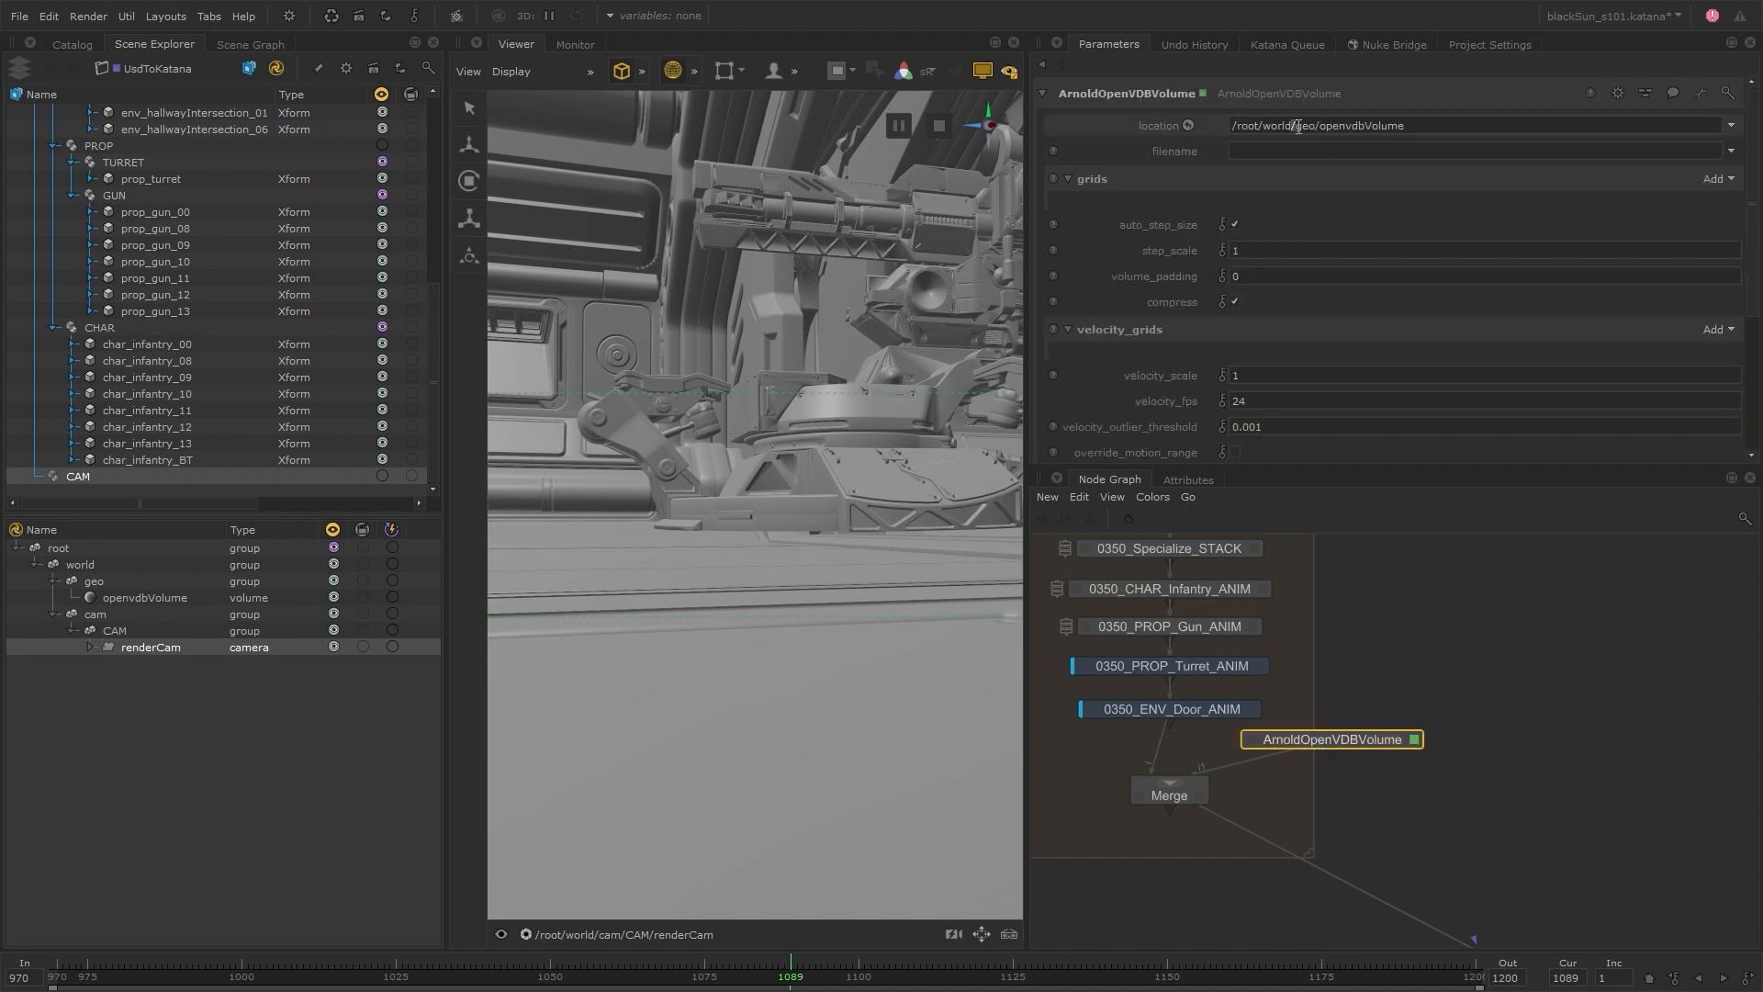
drag(1297, 125, 1465, 126)
text(volunmes)
text(mes/turret_VDB)
key(Return)
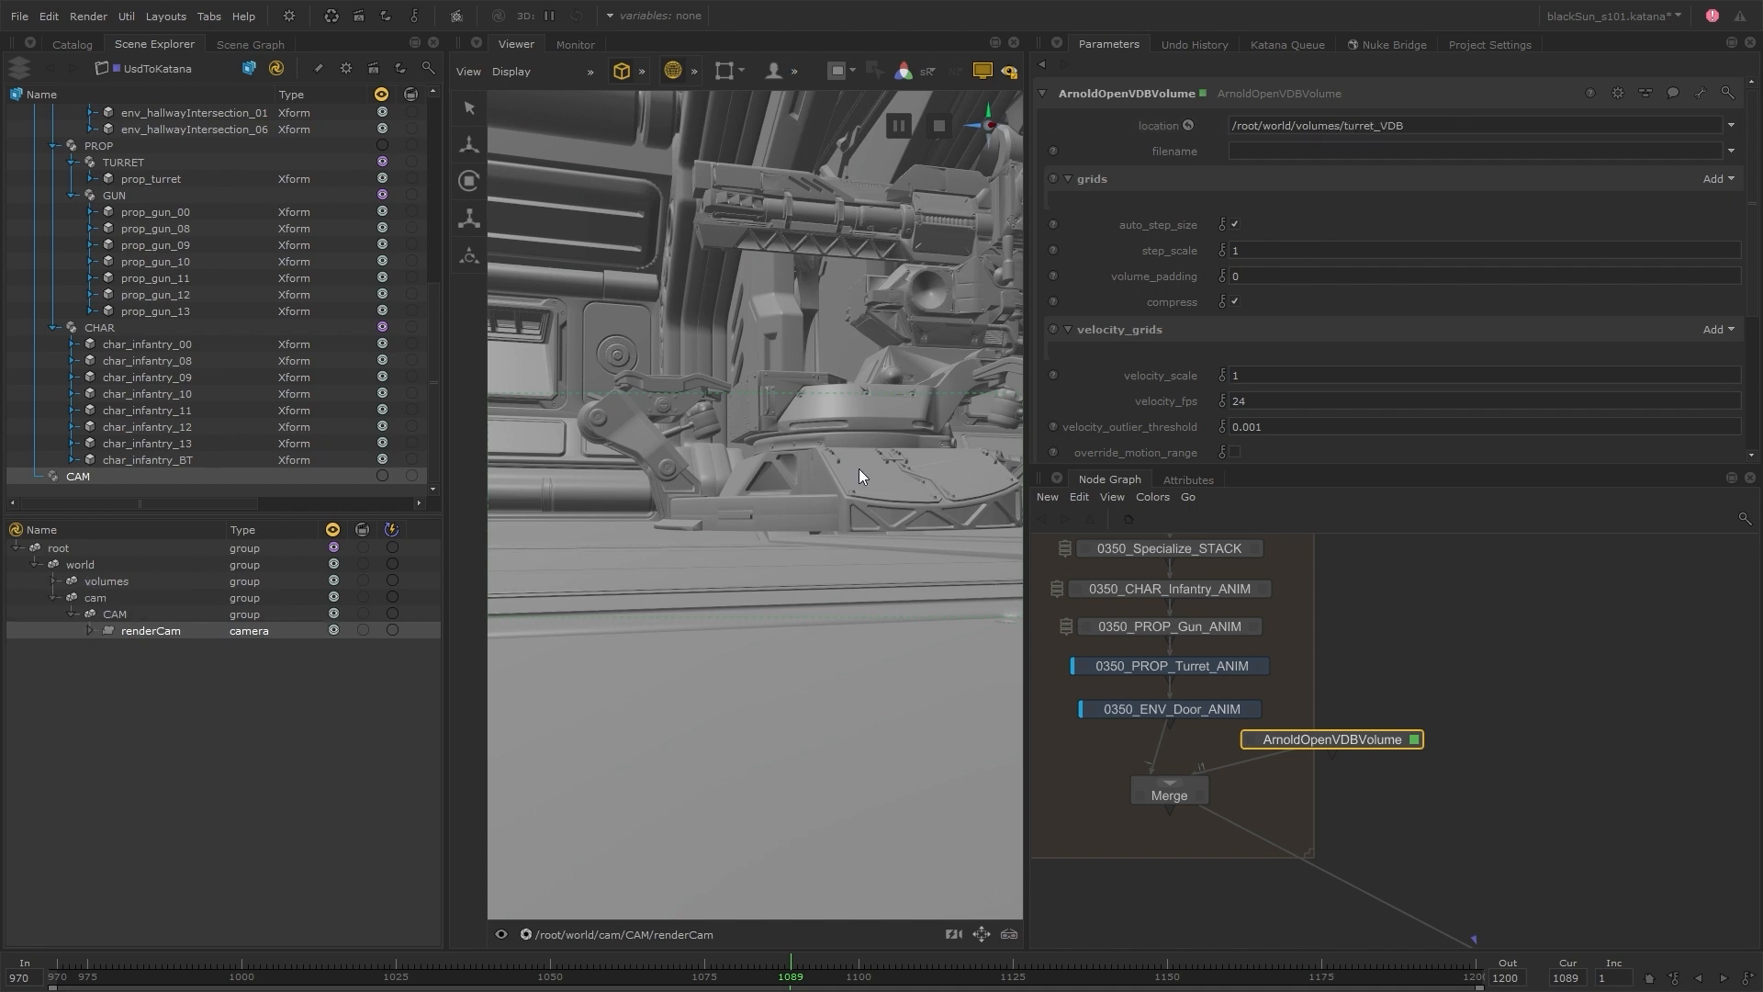
Load the AZR032_0350_fx_vapors.(0970-1133)%04d.vdb sequence from the S101_0350/vdb folder as the volume's filename
click(1731, 150)
click(1629, 169)
click(545, 344)
click(545, 344)
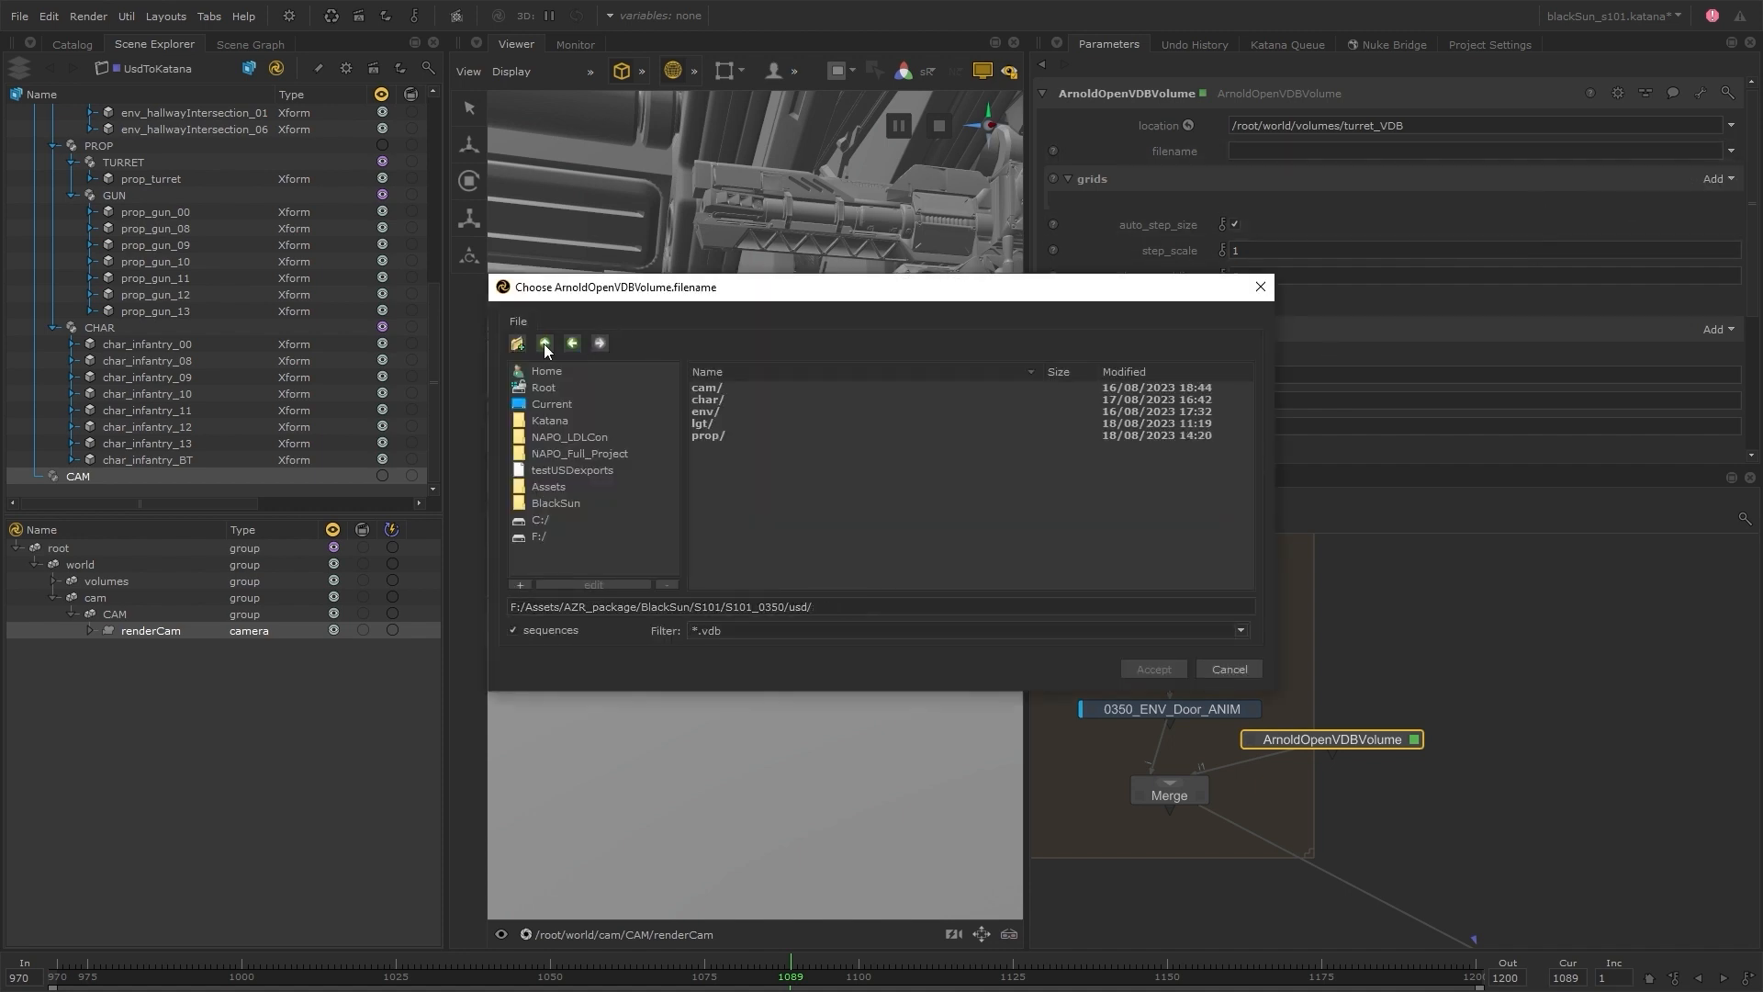
click(544, 344)
click(712, 402)
click(936, 401)
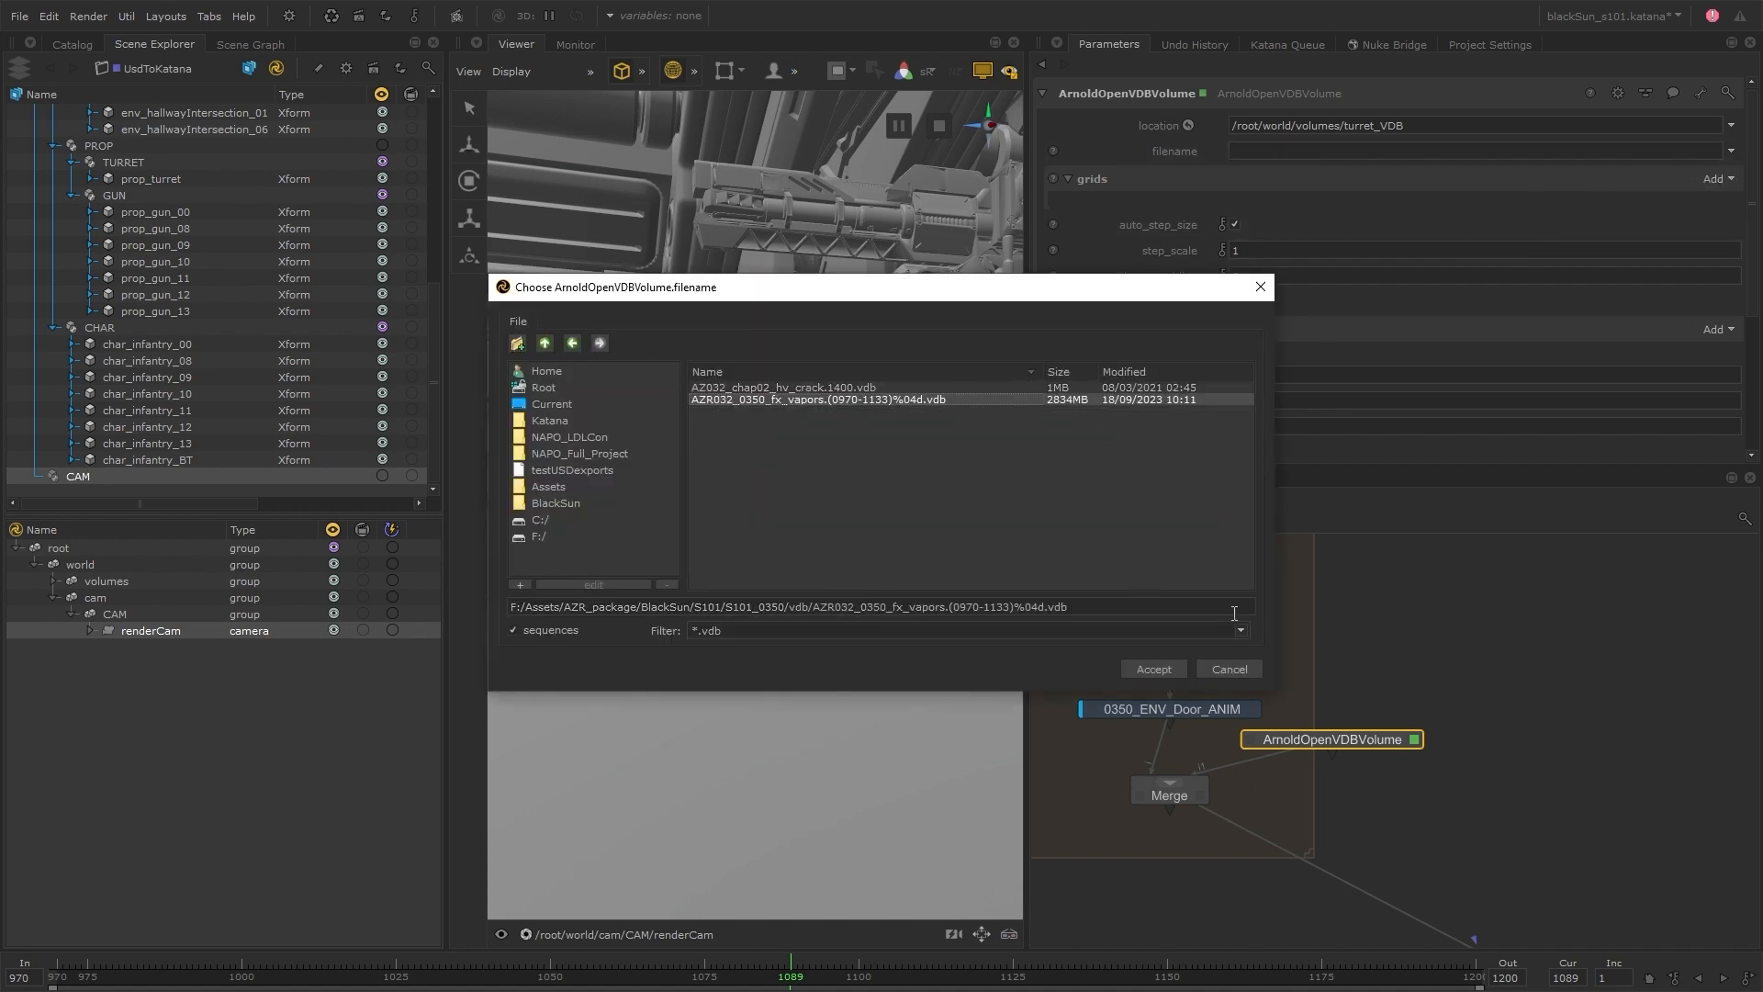
click(1157, 670)
Turn the volume's filename into the expression project.dir+'/../S101/S101_0350/vdb/AZR032_0350_fx_vapors.%04d.vdb'
right_click(1344, 151)
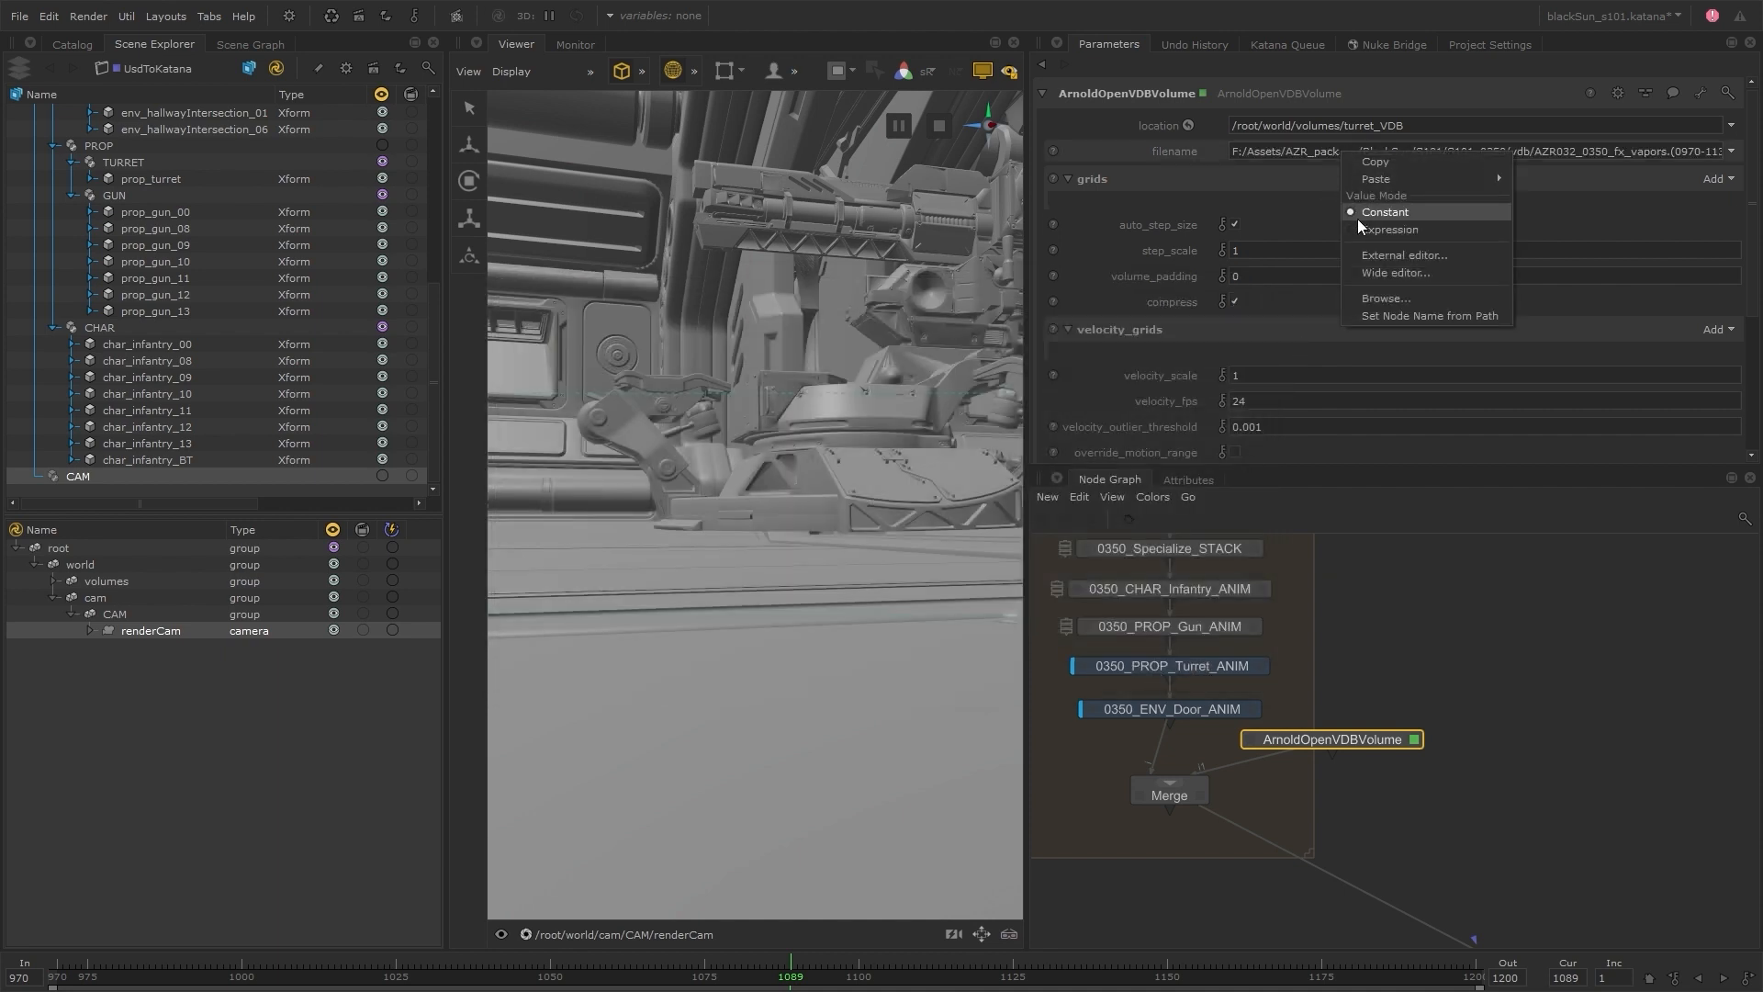
click(1364, 229)
click(1225, 150)
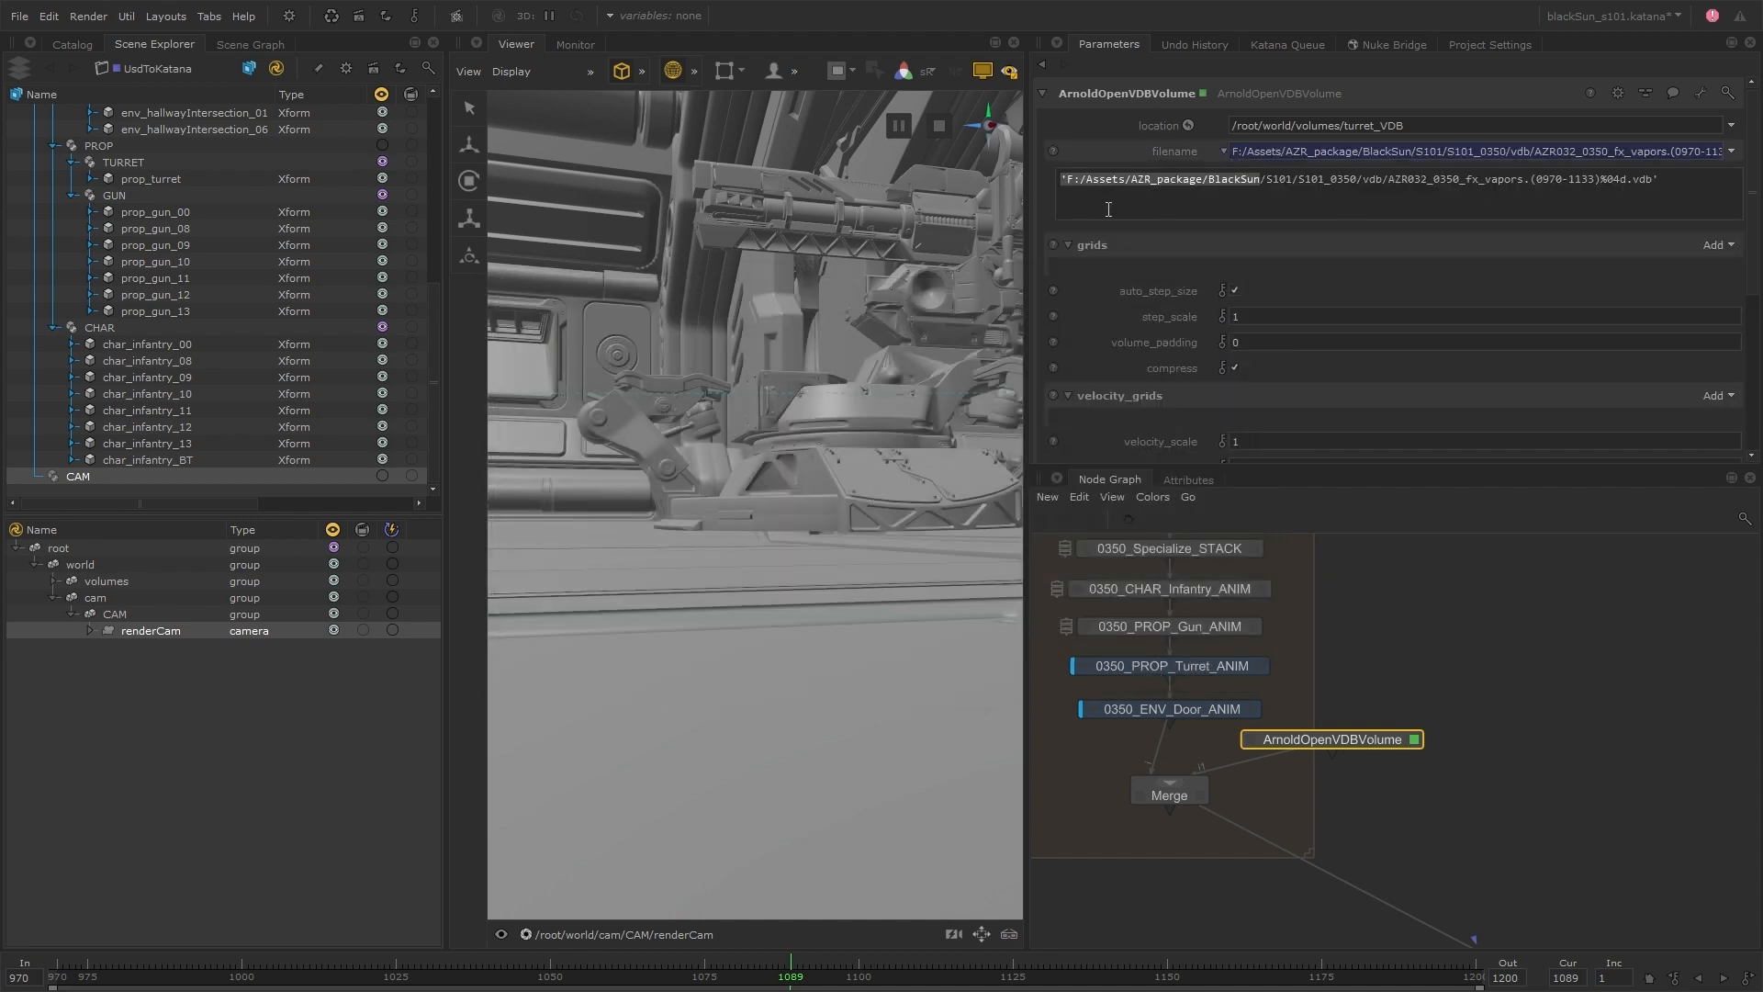
text(project.dir+'/..)
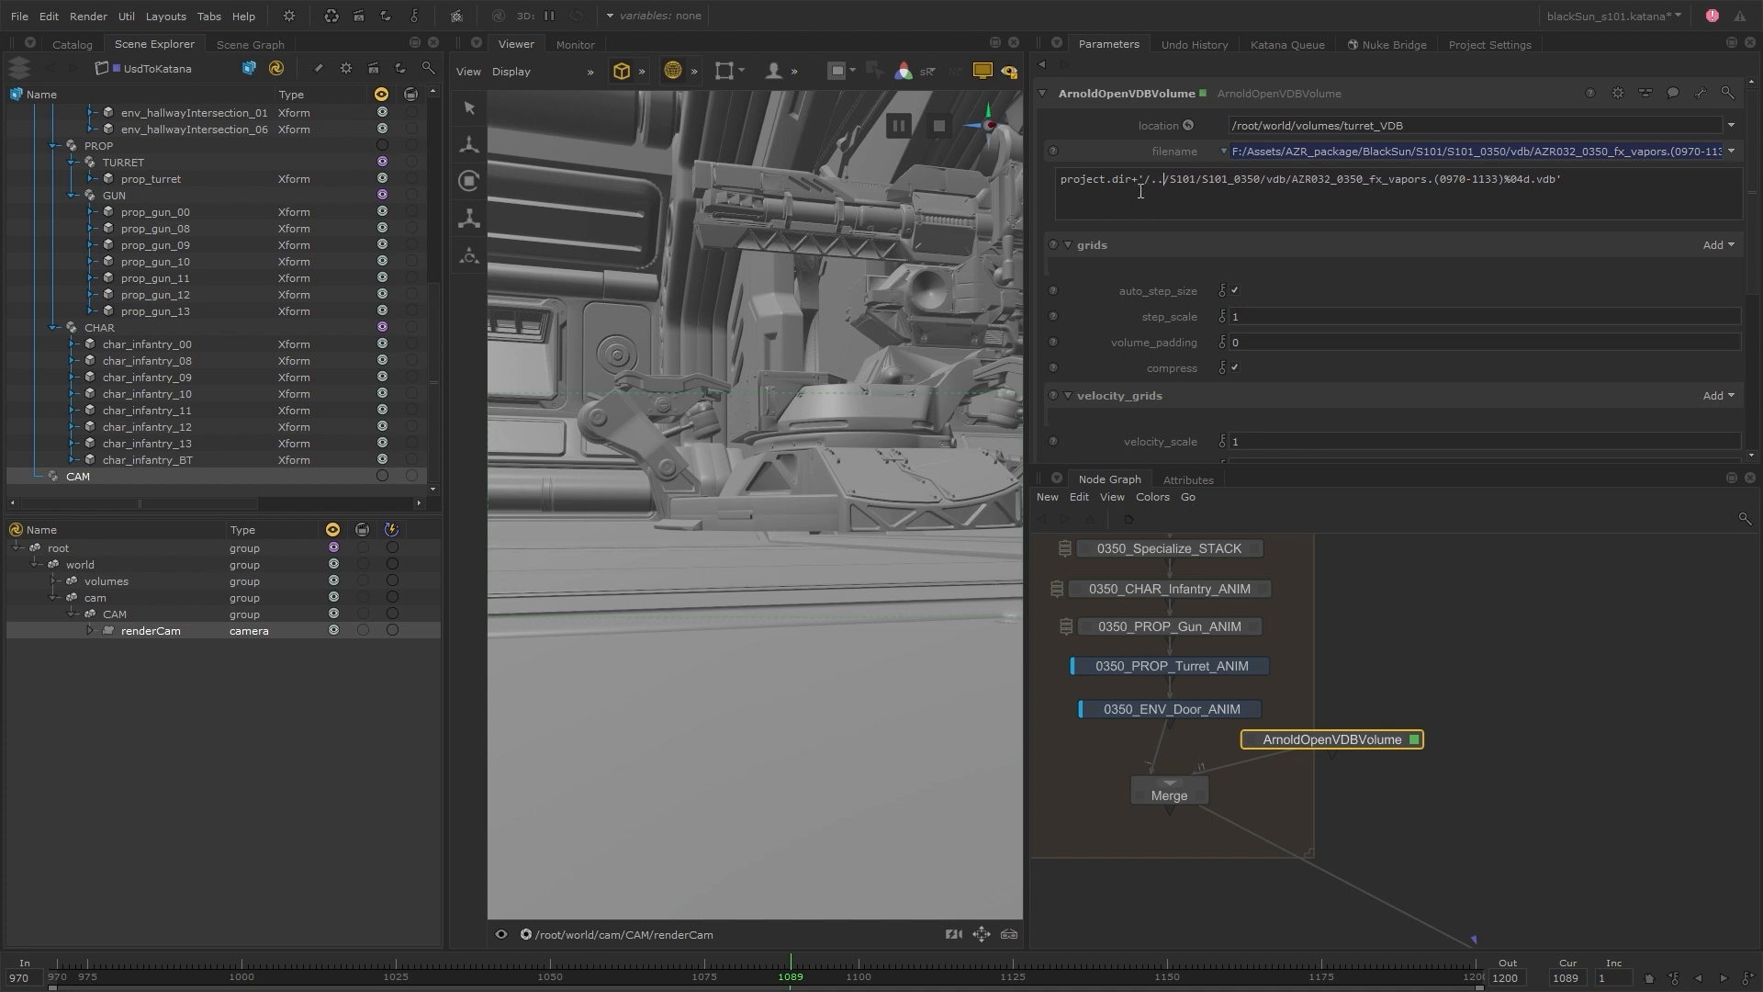
double_click(1117, 182)
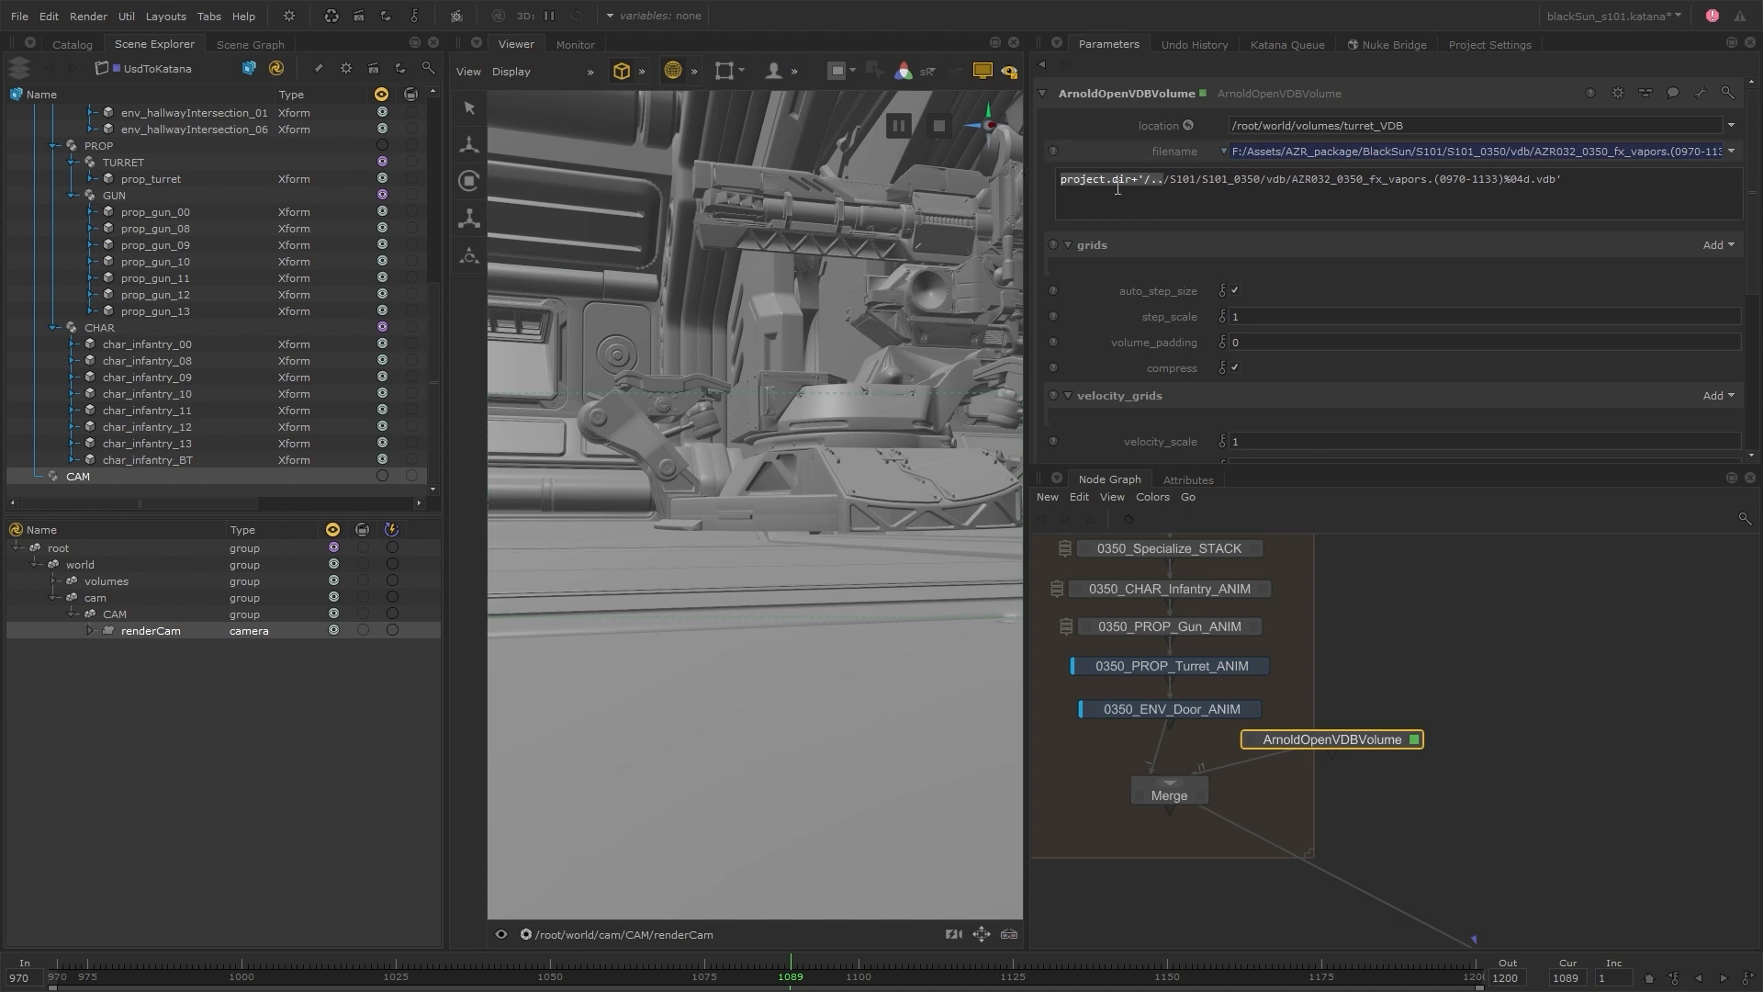
click(1431, 181)
drag(1438, 181, 1505, 187)
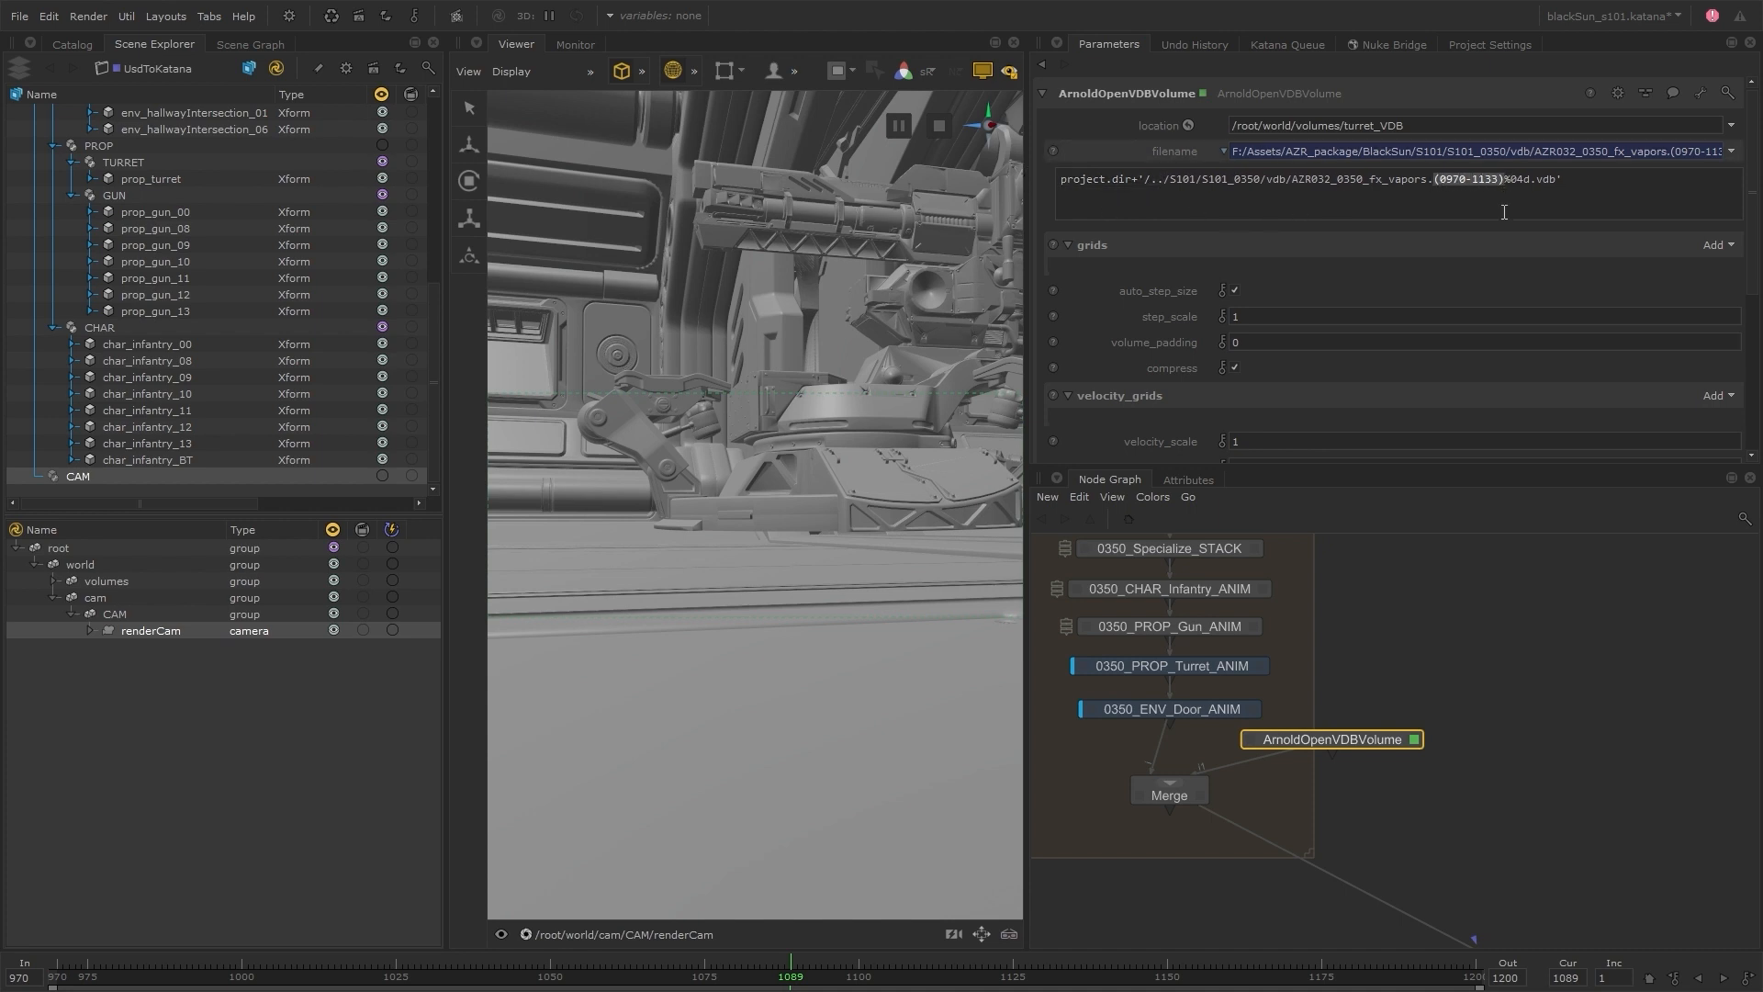
key(BackSpace)
click(1465, 600)
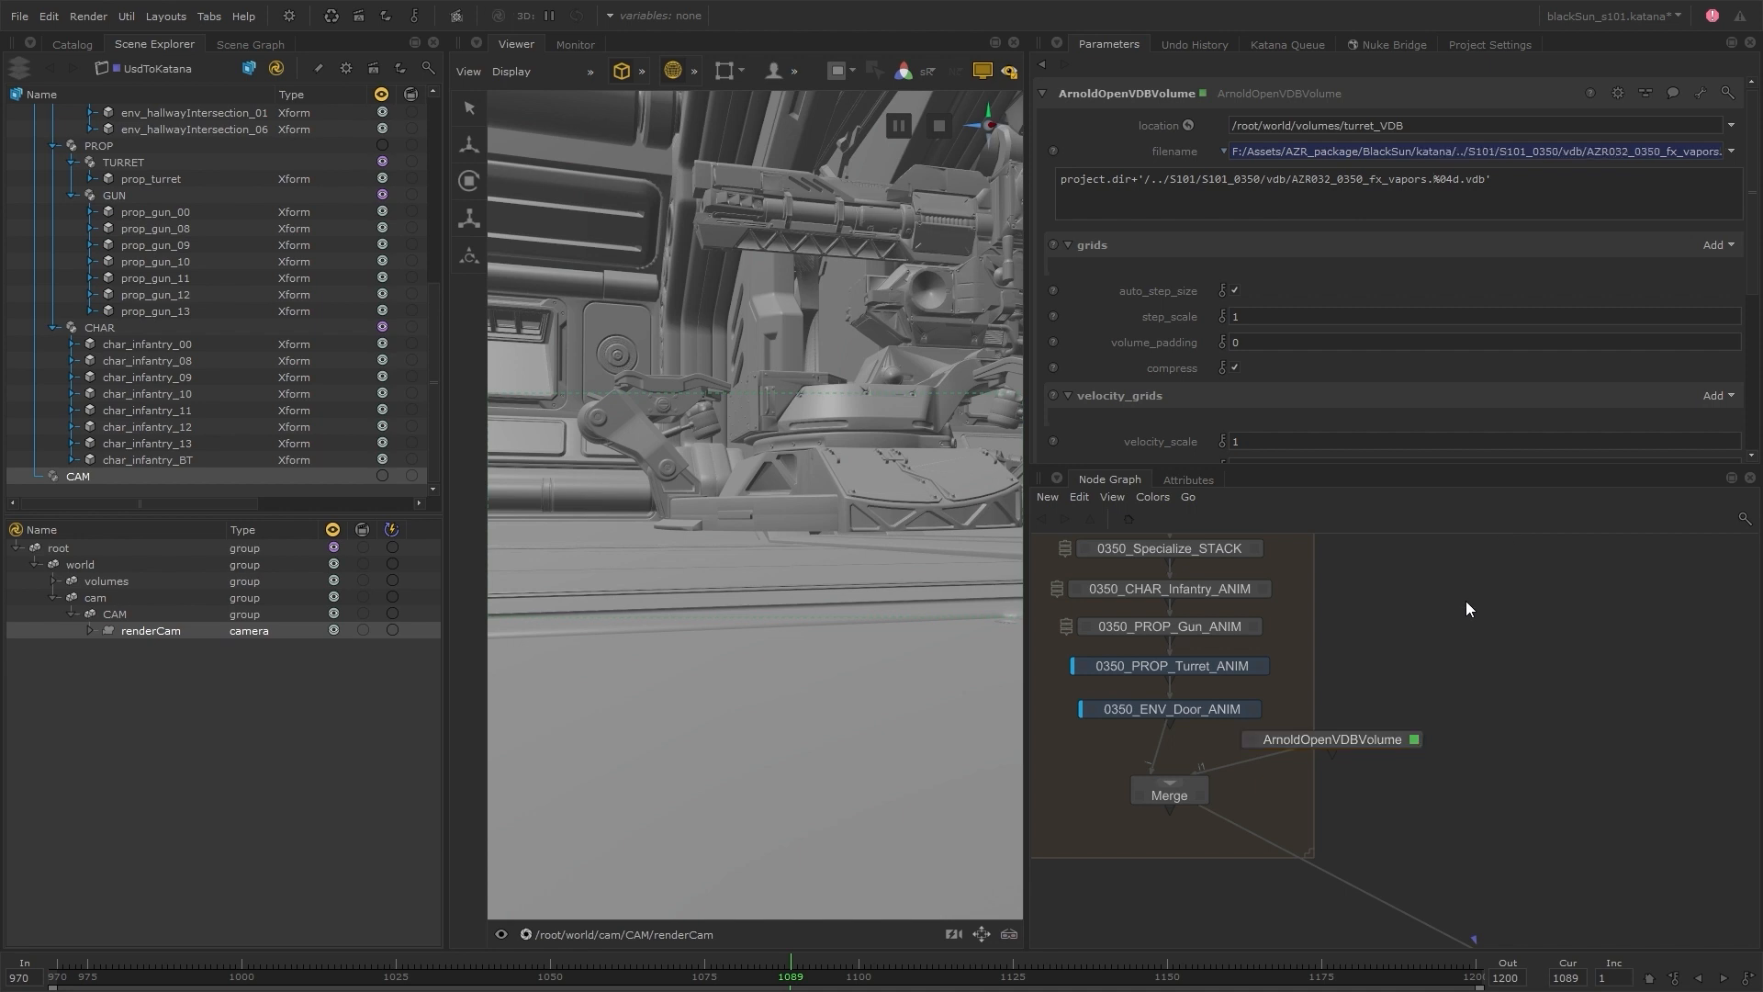
Add a grid entry named density to the ArnoldOpenVDBVolume node
click(1708, 245)
click(1677, 273)
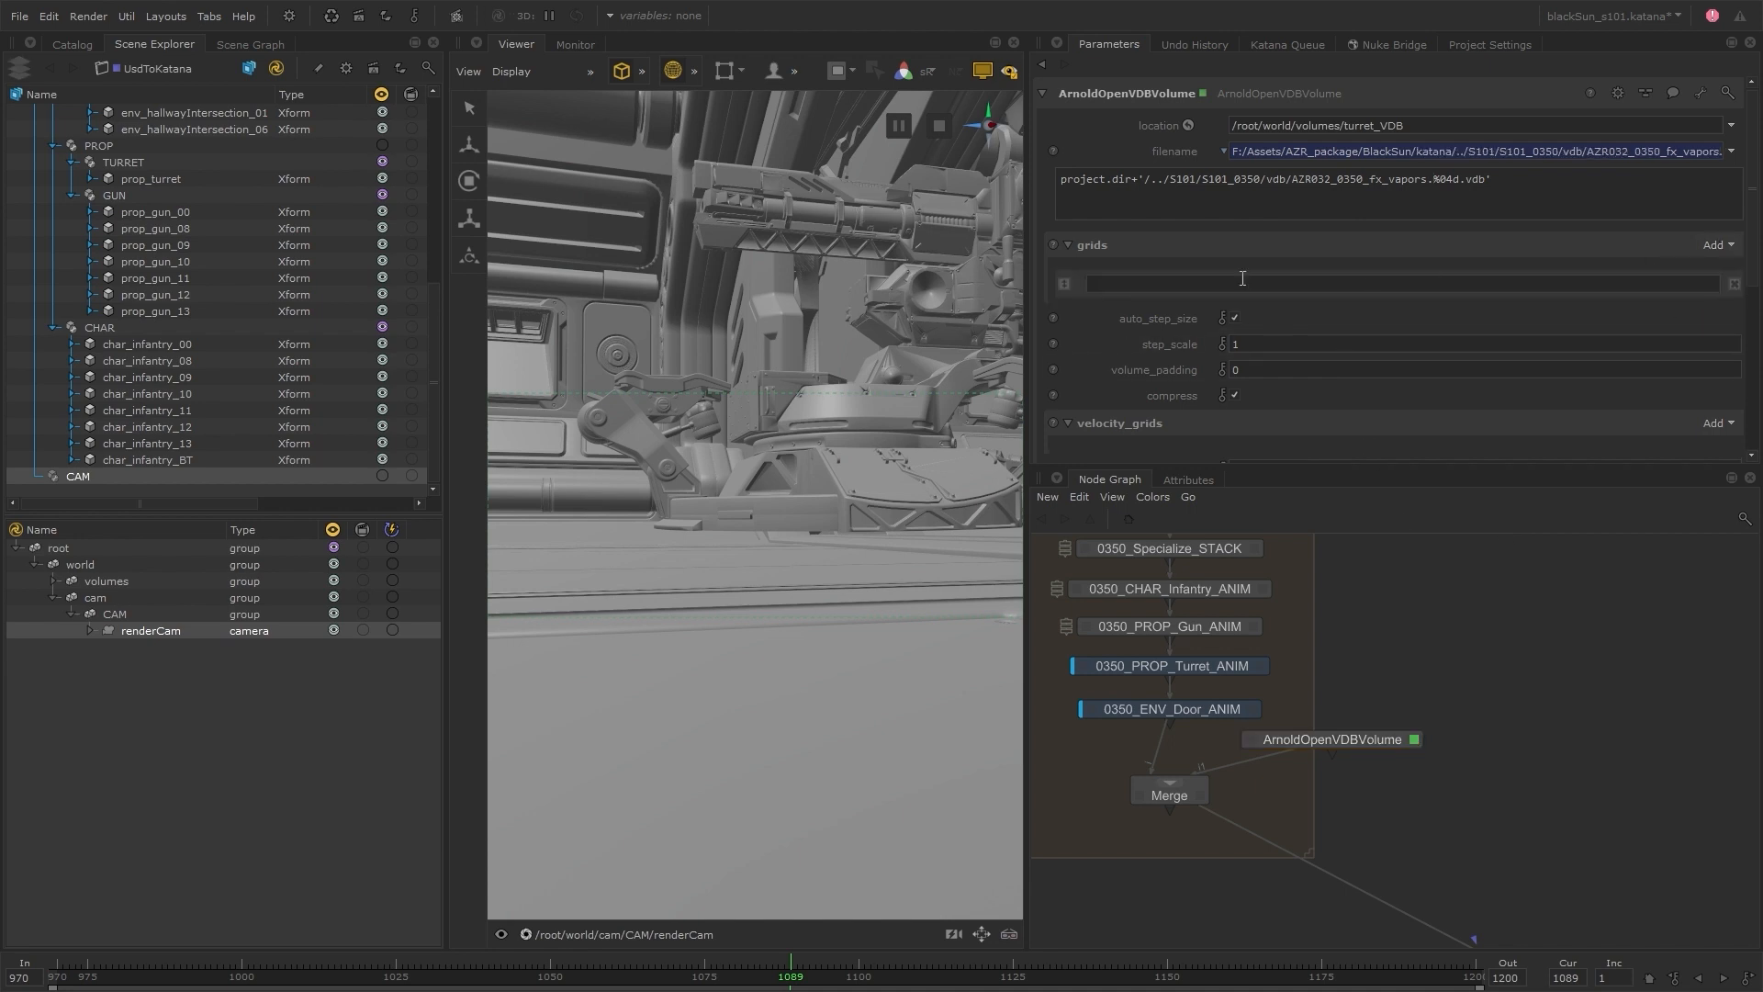
click(1243, 279)
text(density)
Set the volume's transform scale to 100 on all three axes
drag(1752, 242, 1758, 404)
double_click(1170, 409)
text(100)
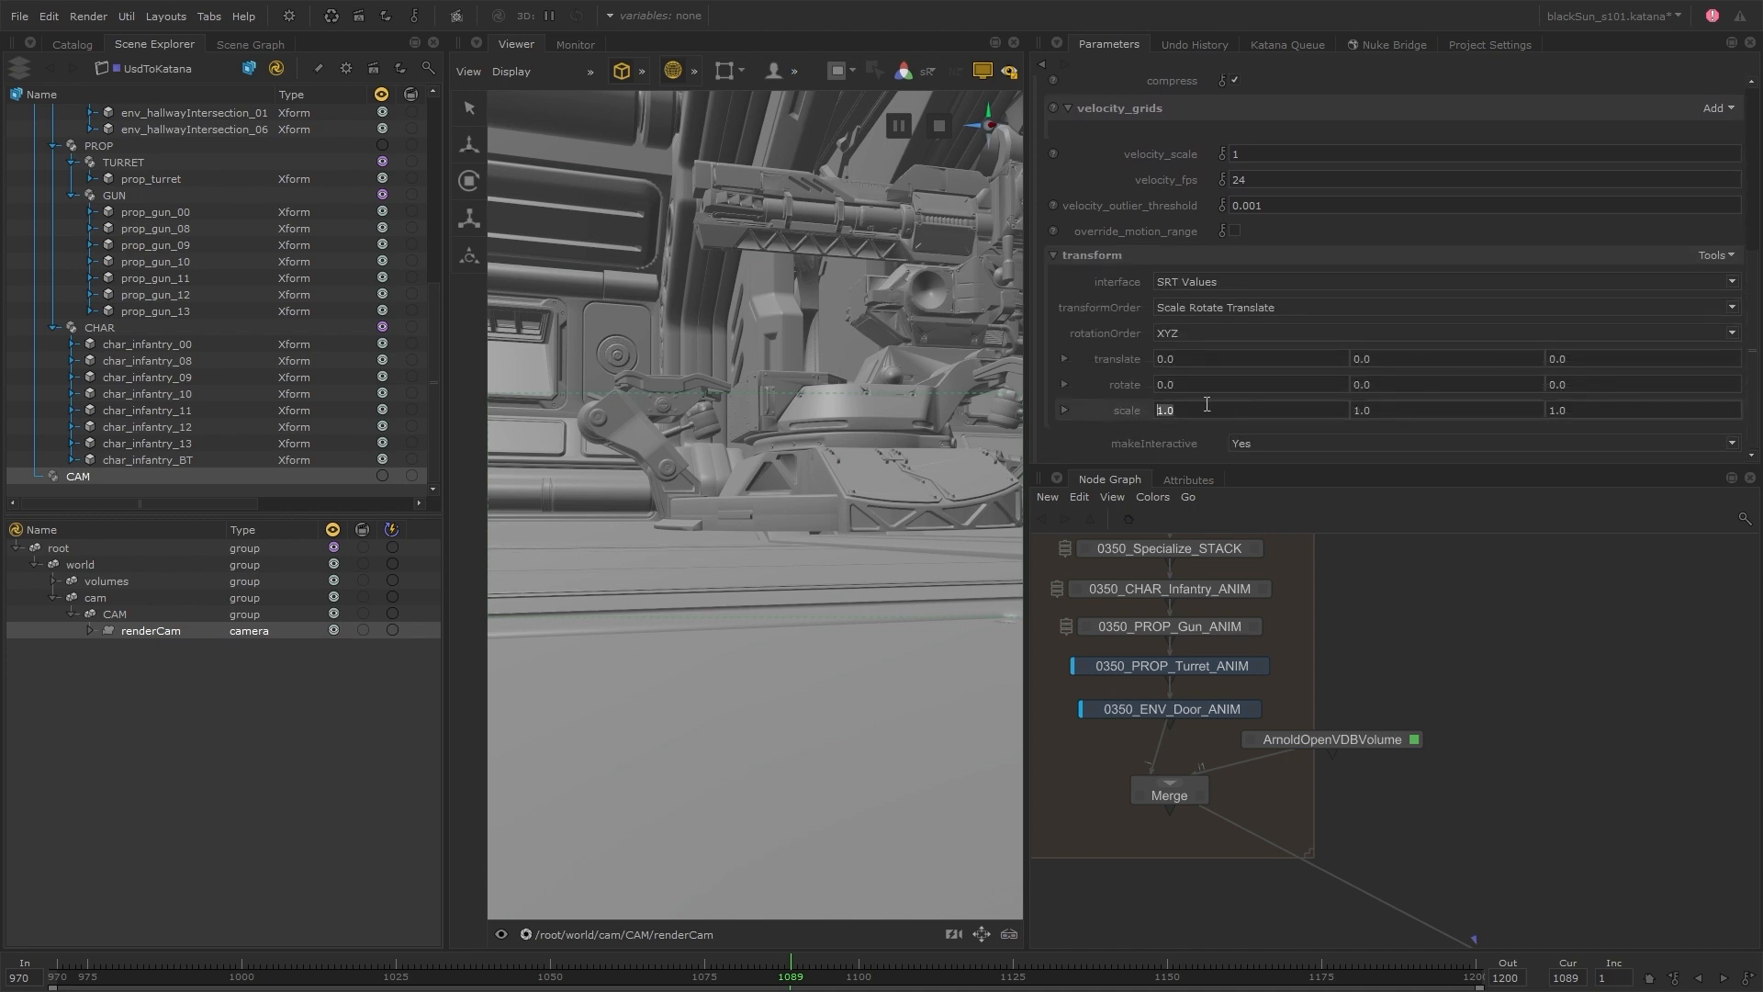
double_click(1377, 412)
text(100)
double_click(1555, 413)
text(100)
click(1471, 611)
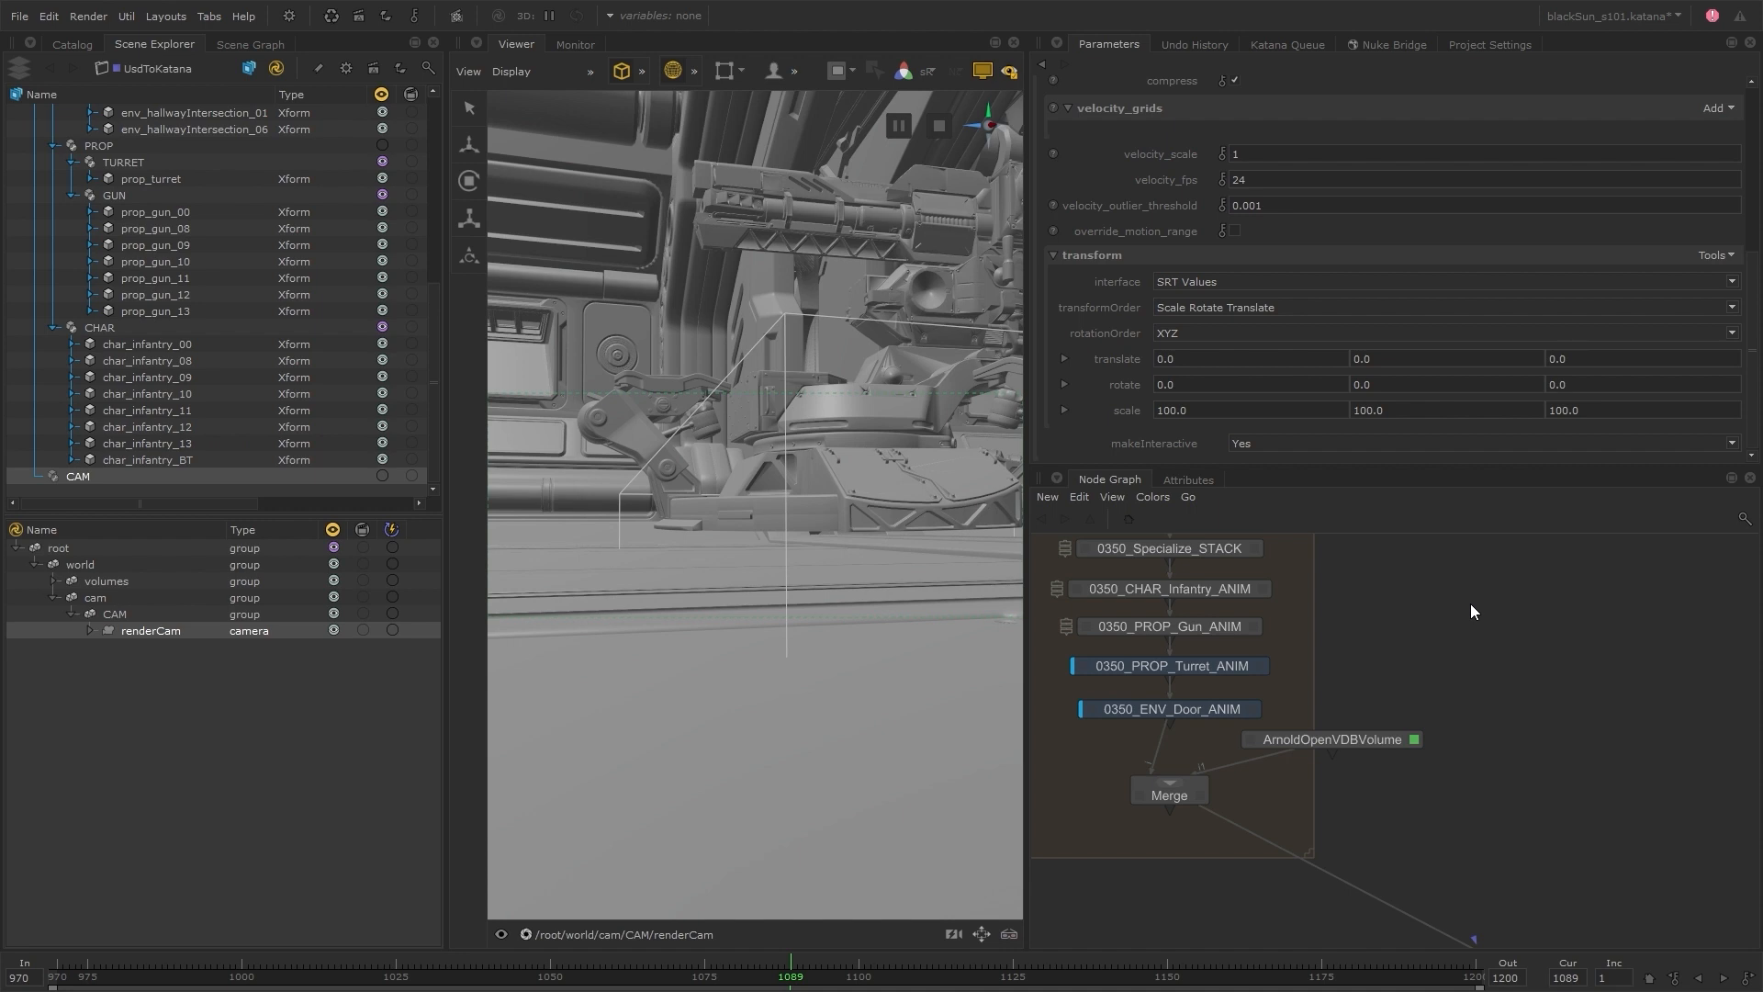
Select turret_VDB in the scene graph and inspect its bounds through the persp camera while scrubbing to frame 1098
click(56, 582)
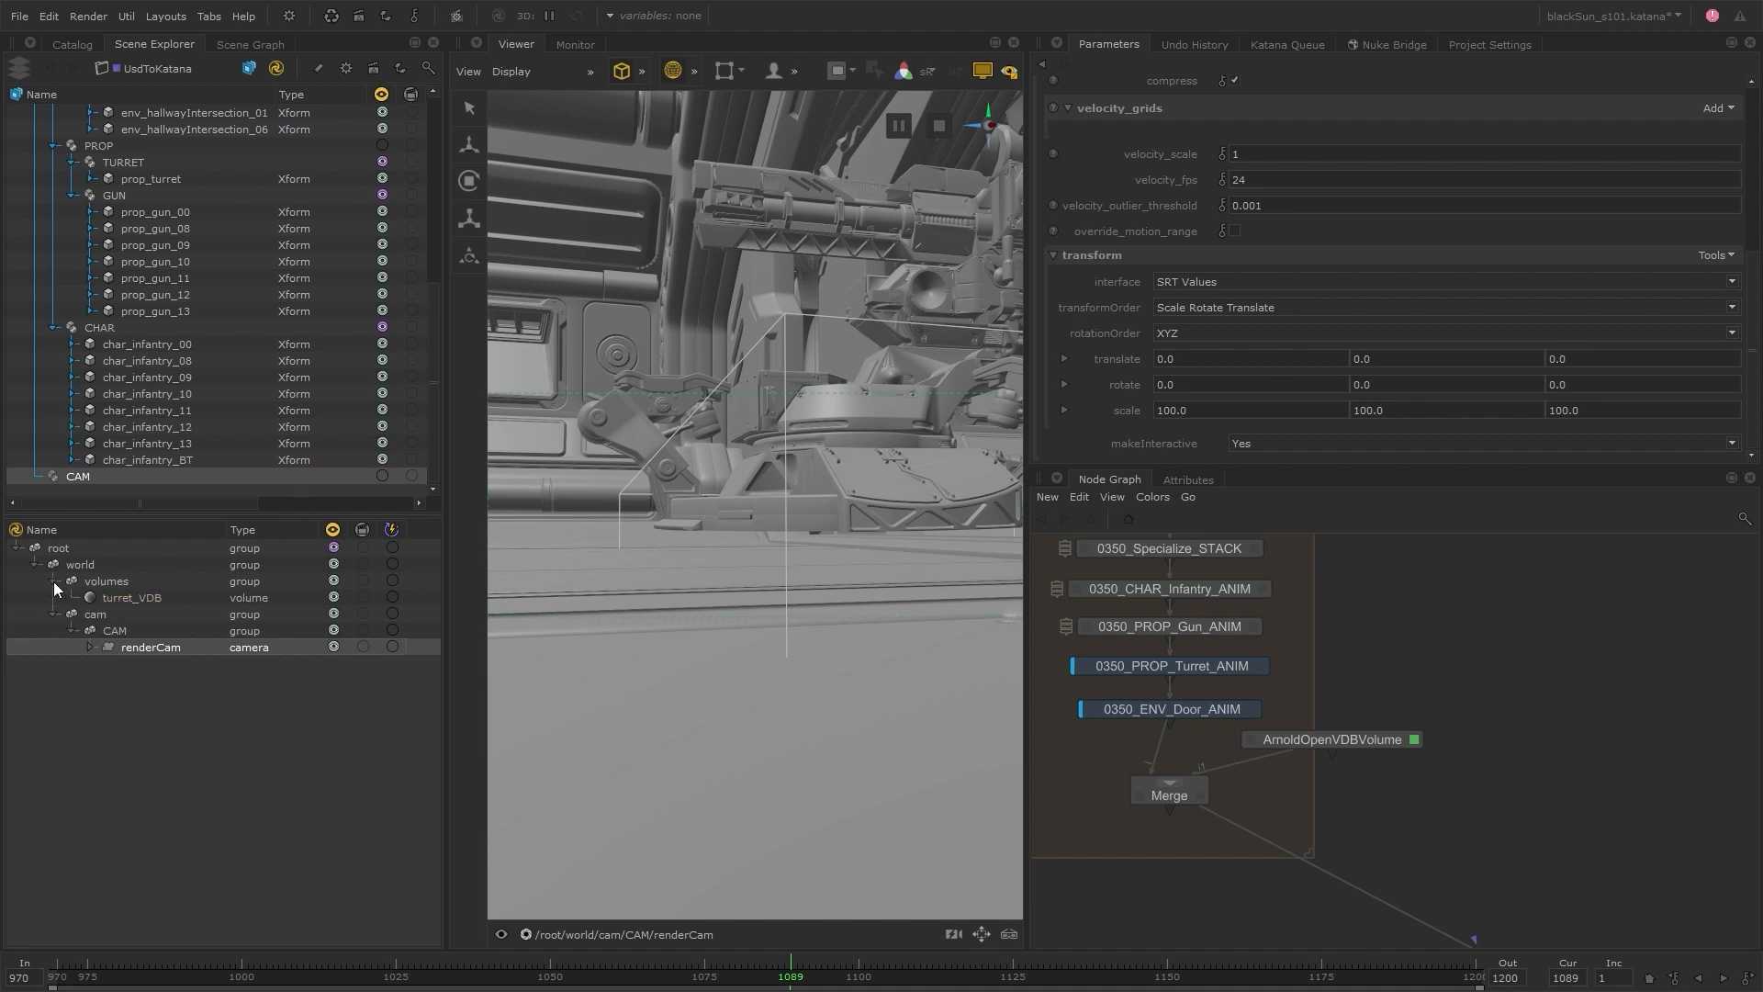
click(139, 598)
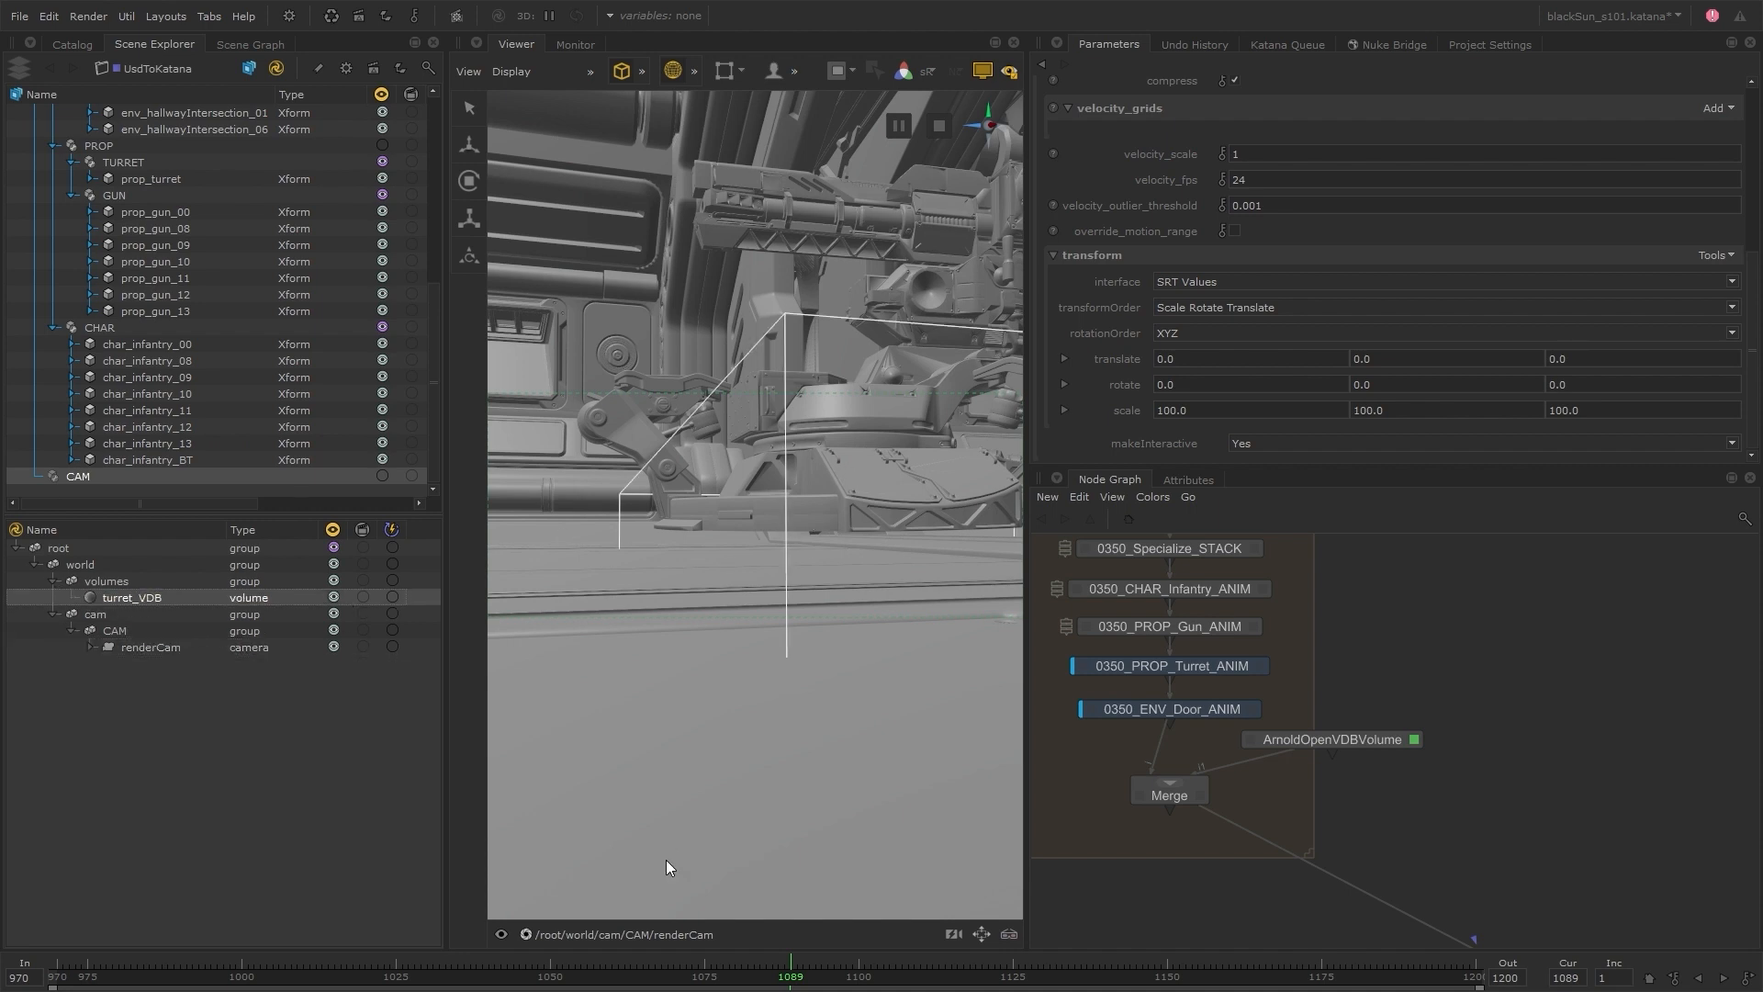
click(648, 929)
click(567, 825)
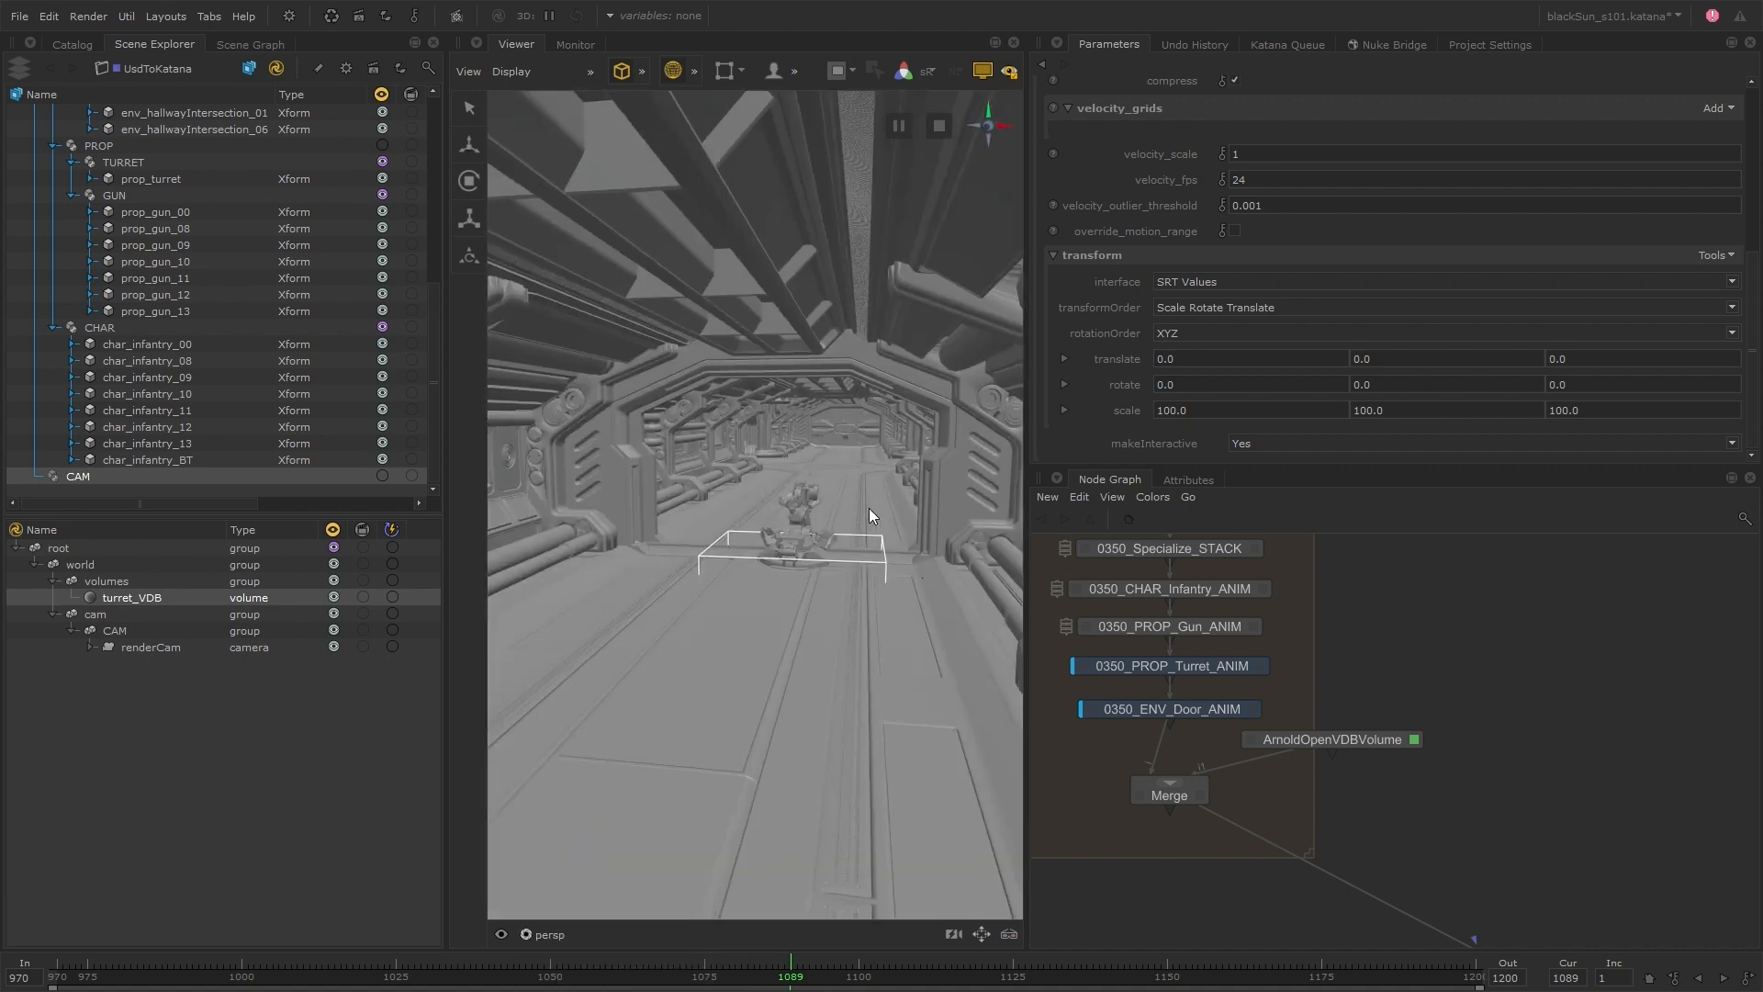
alt+right_drag(868, 509, 1049, 537)
alt+middle_drag(877, 529, 698, 505)
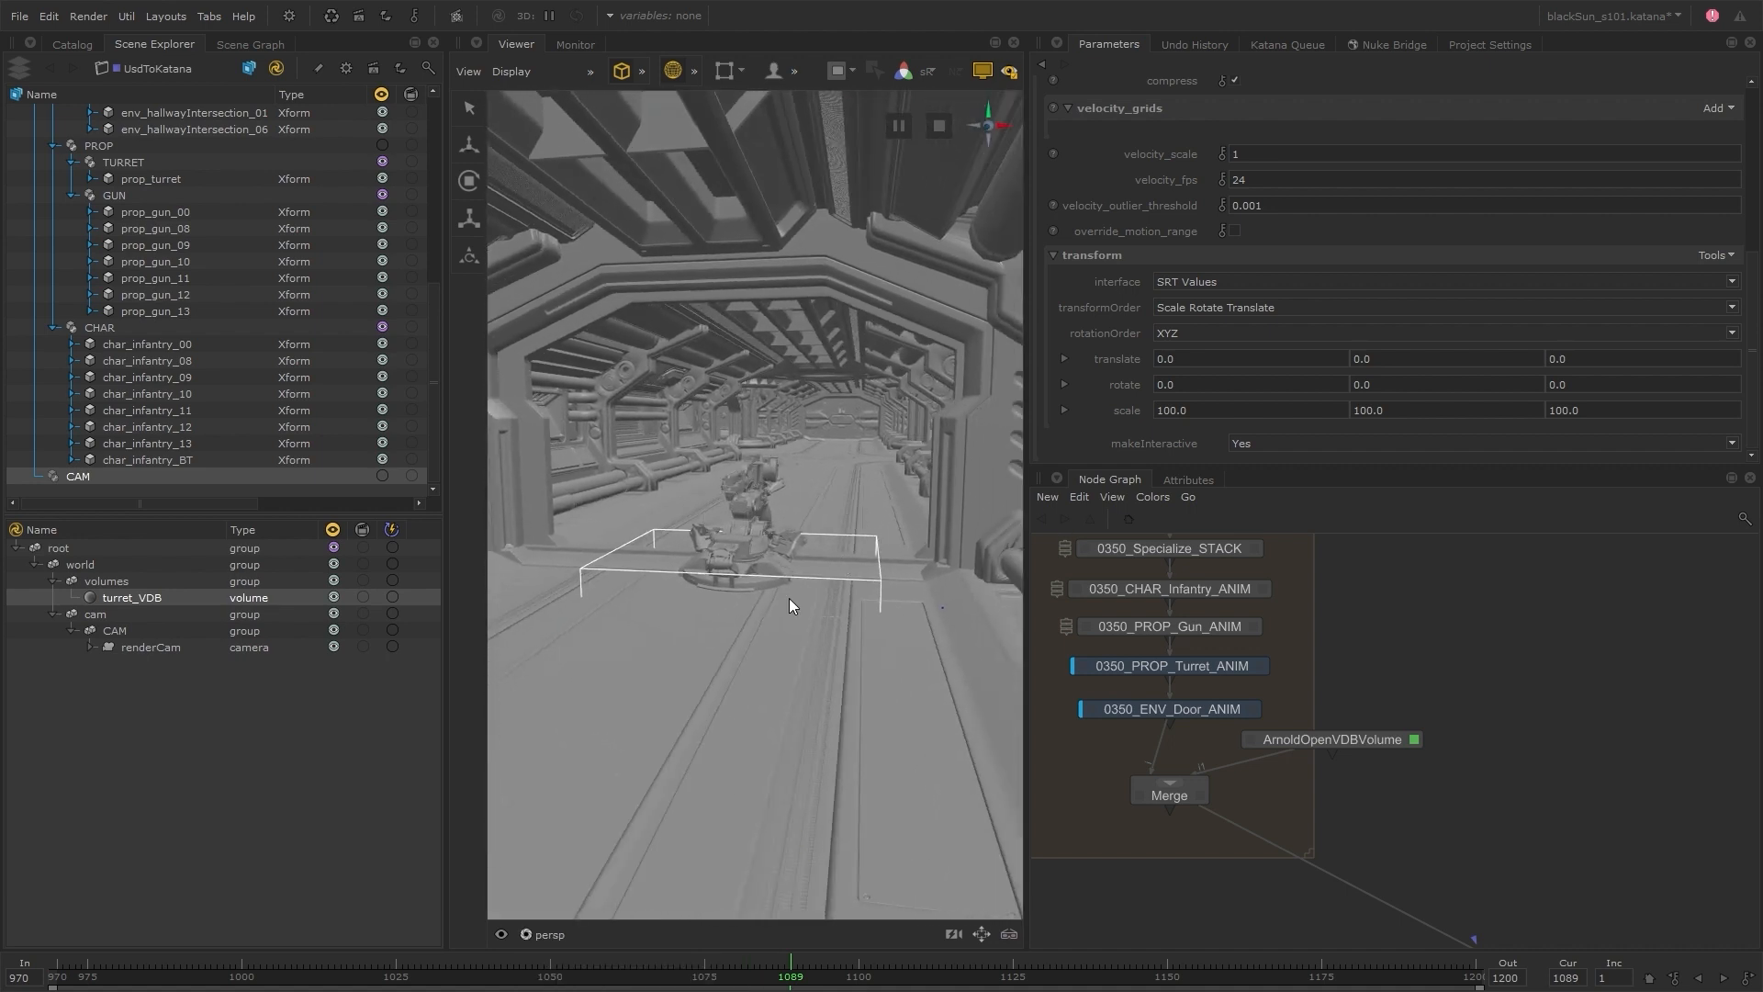
mouse_move(813, 972)
mouse_down()
mouse_move(873, 968)
mouse_move(692, 972)
mouse_move(846, 972)
mouse_up()
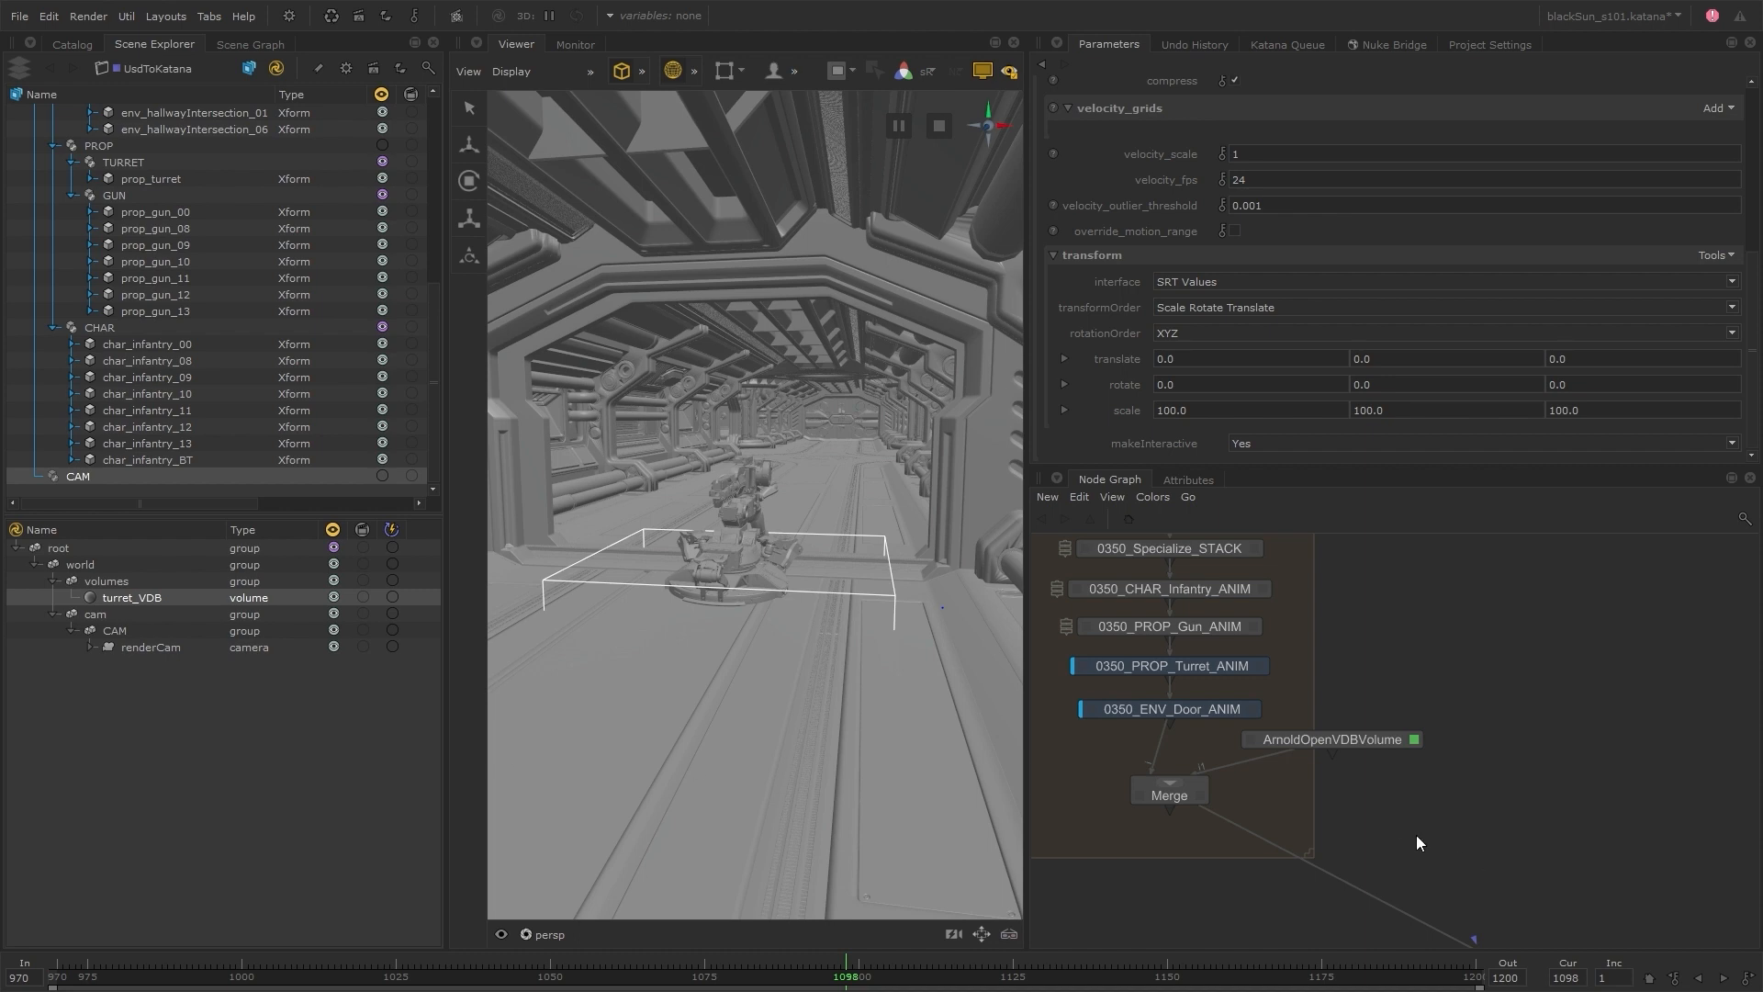
Add a NetworkMaterialCreate node and combine it with the existing Merge output through a second Merge feeding UsdToKatana
middle_drag(1373, 791, 1393, 738)
key(Tab)
text(nmc)
key(Return)
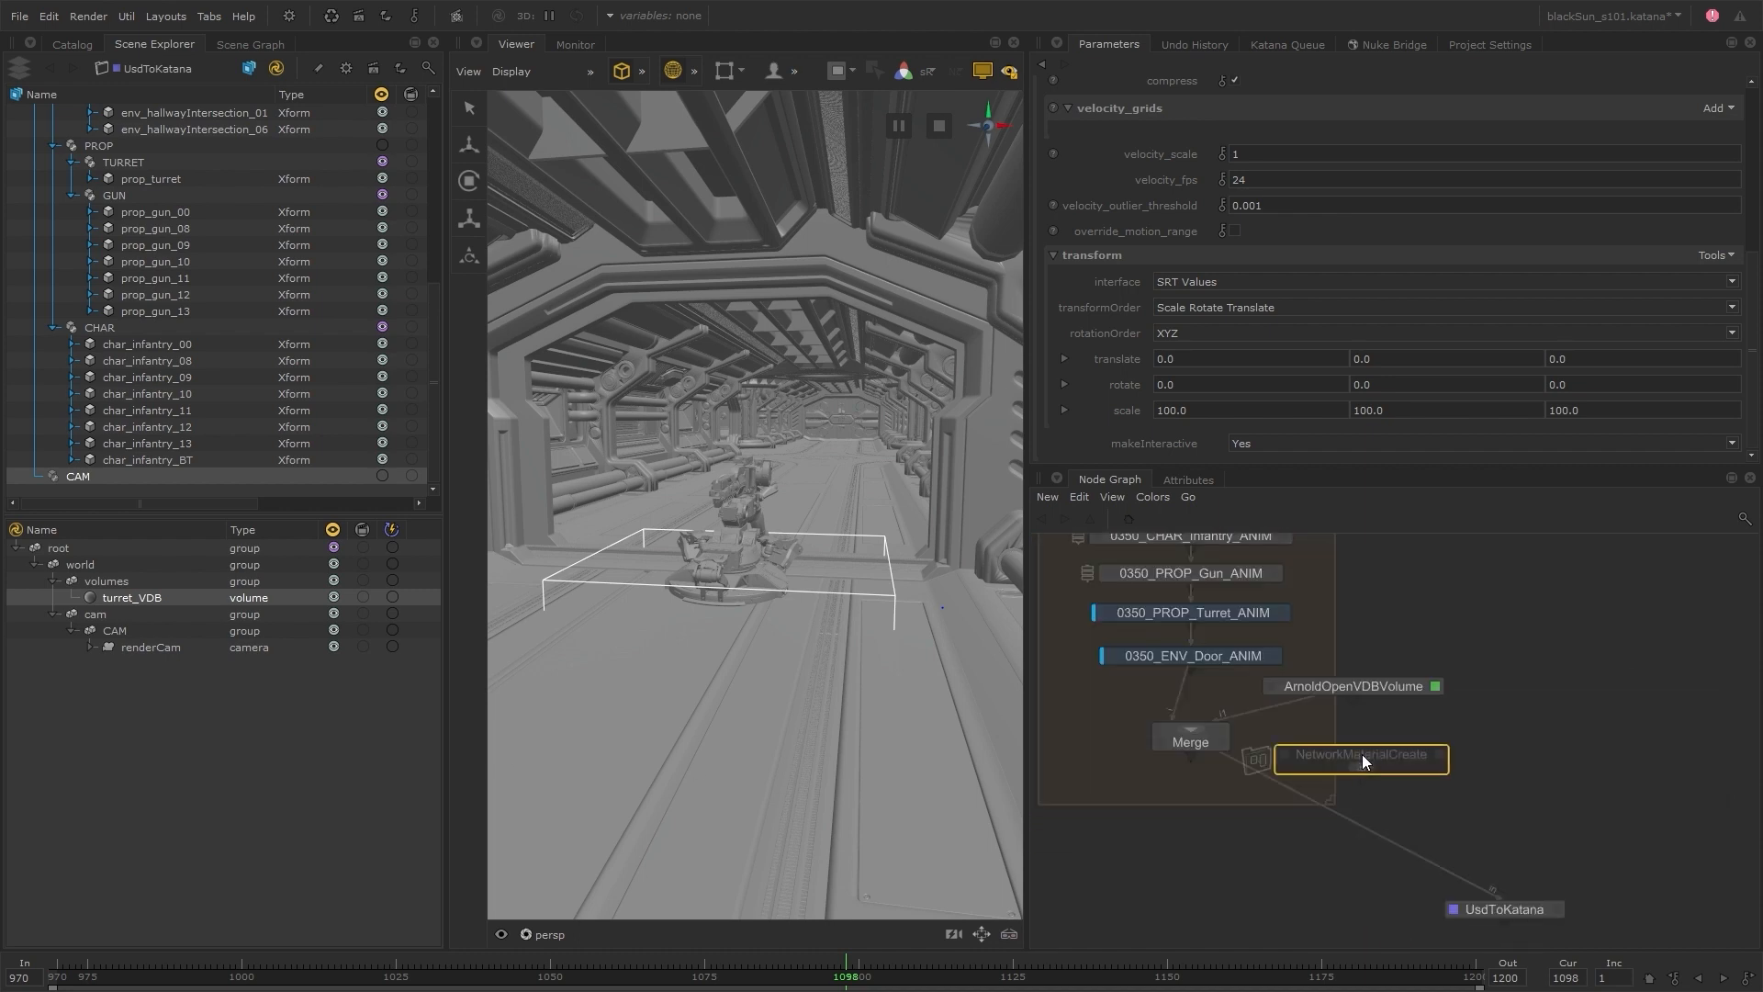
click(1362, 752)
shift+click(1182, 724)
key(m)
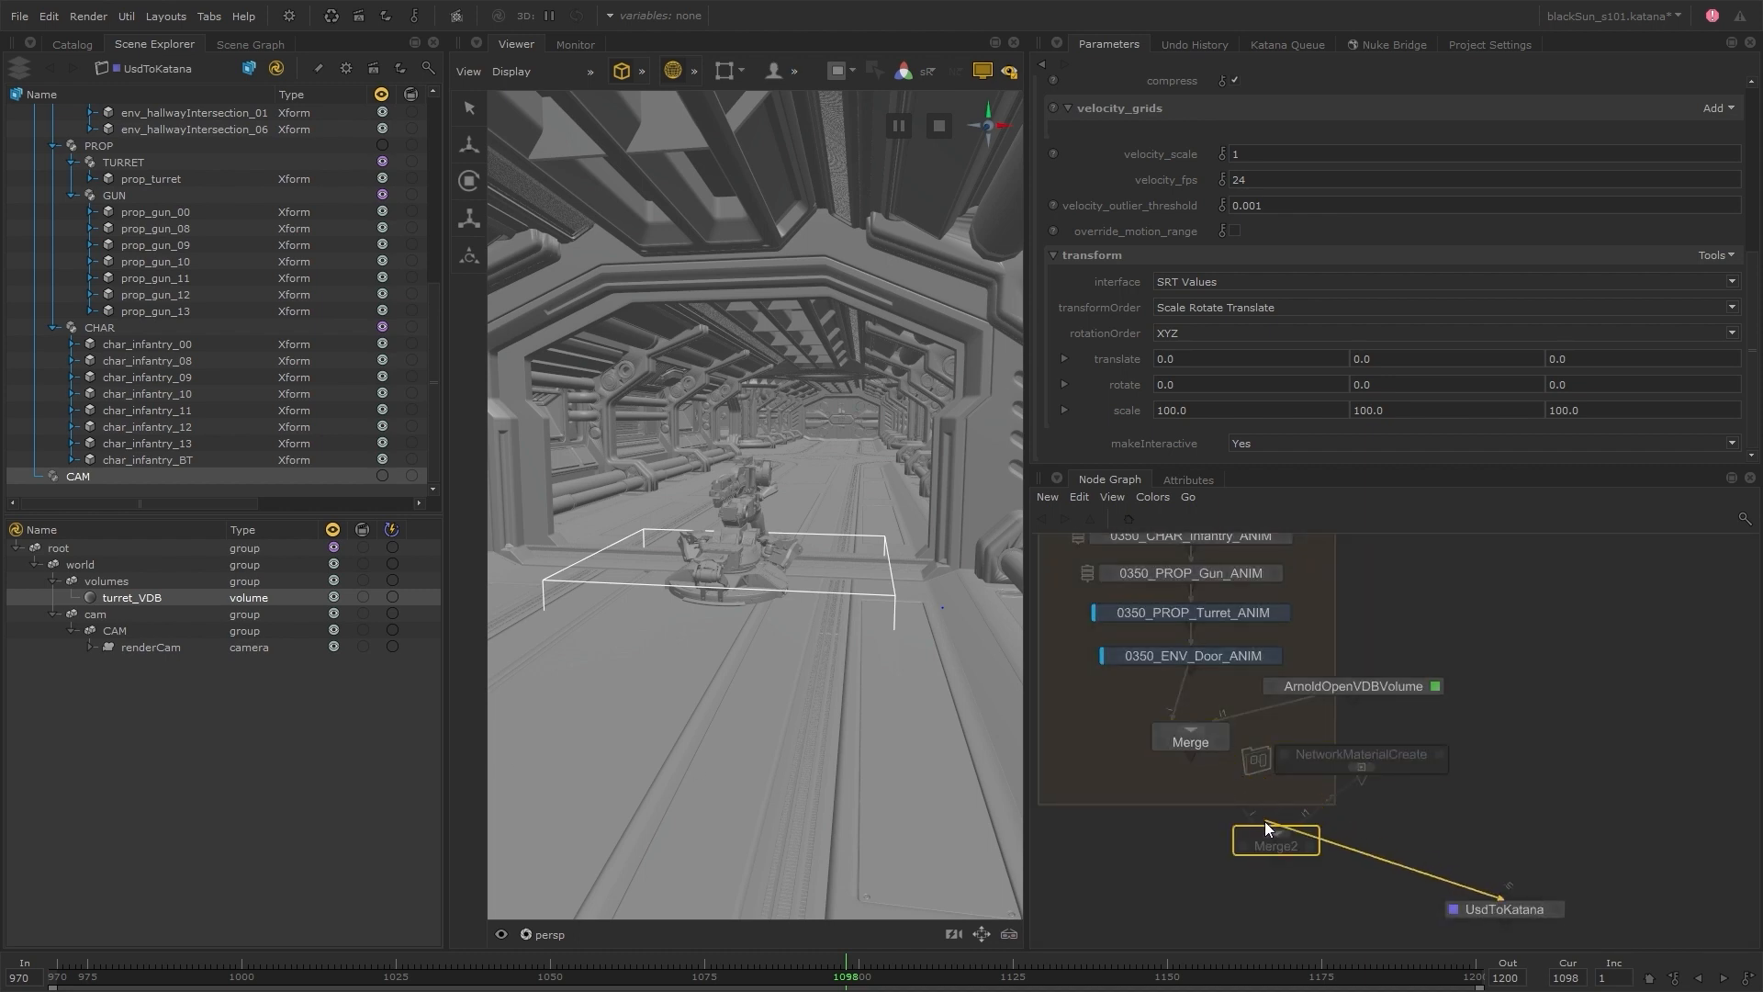
click(1276, 845)
drag(1277, 845, 1198, 839)
Rename the material in NetworkMaterialCreate as turret_volume_mat
click(1438, 756)
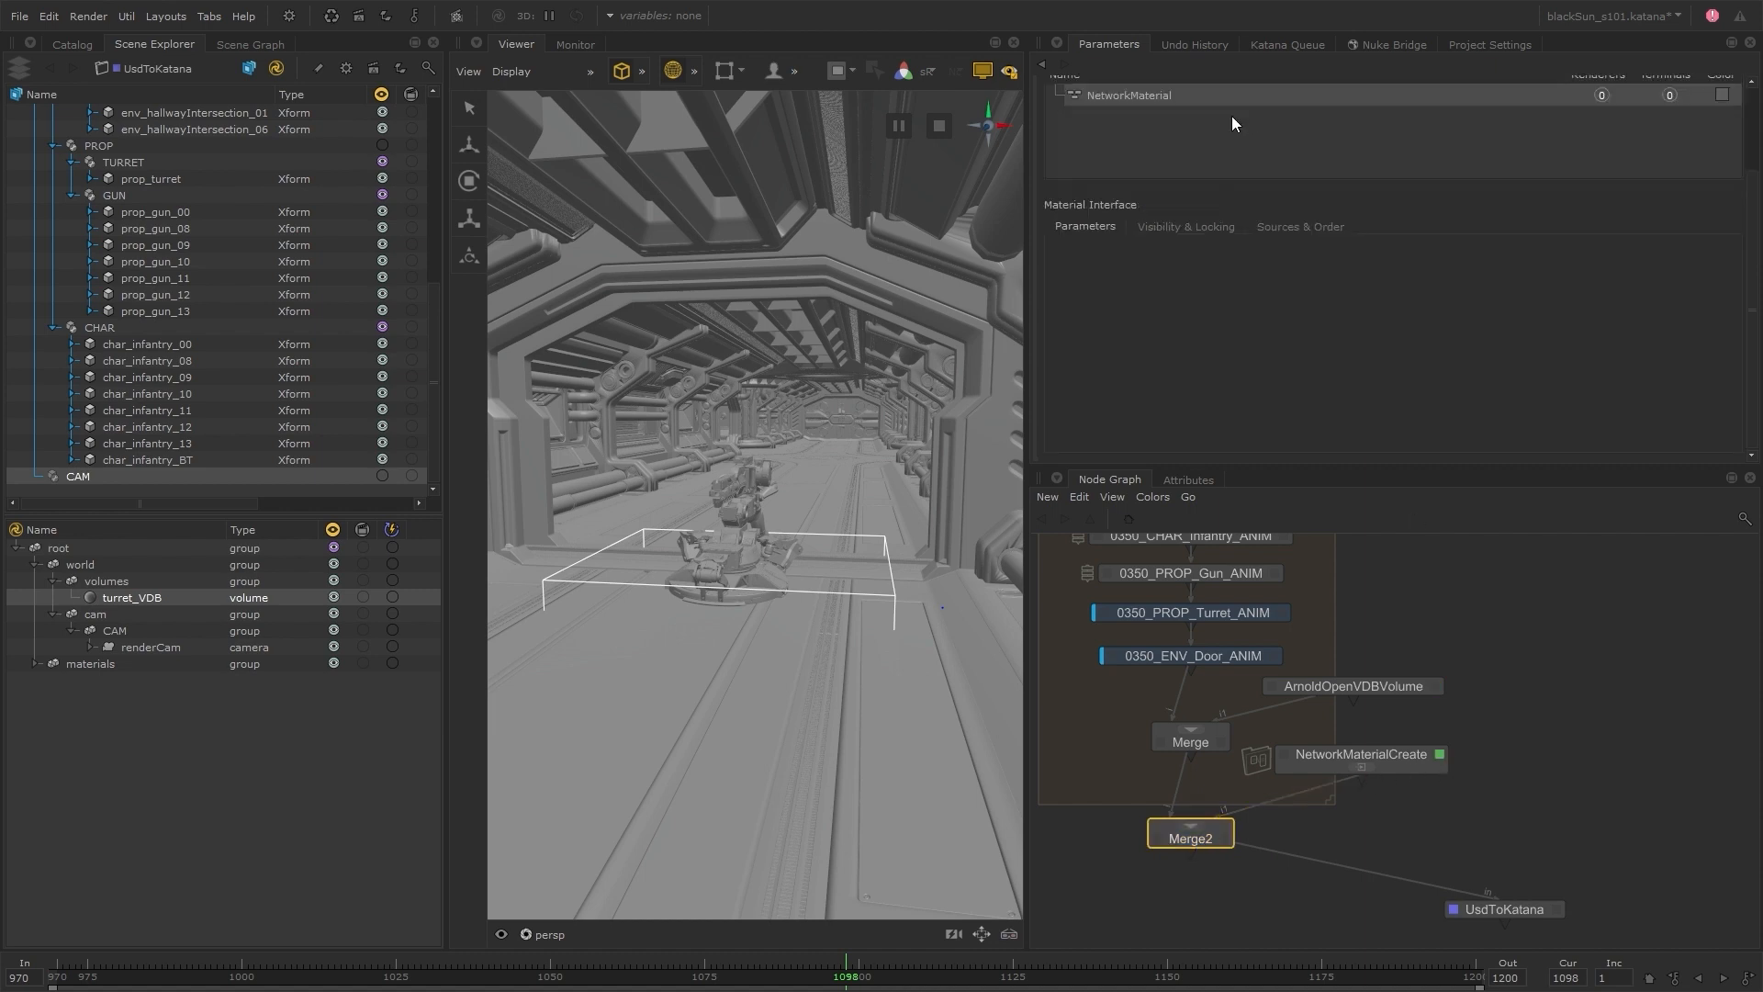
double_click(1132, 95)
text(turret_volume_mat)
key(Return)
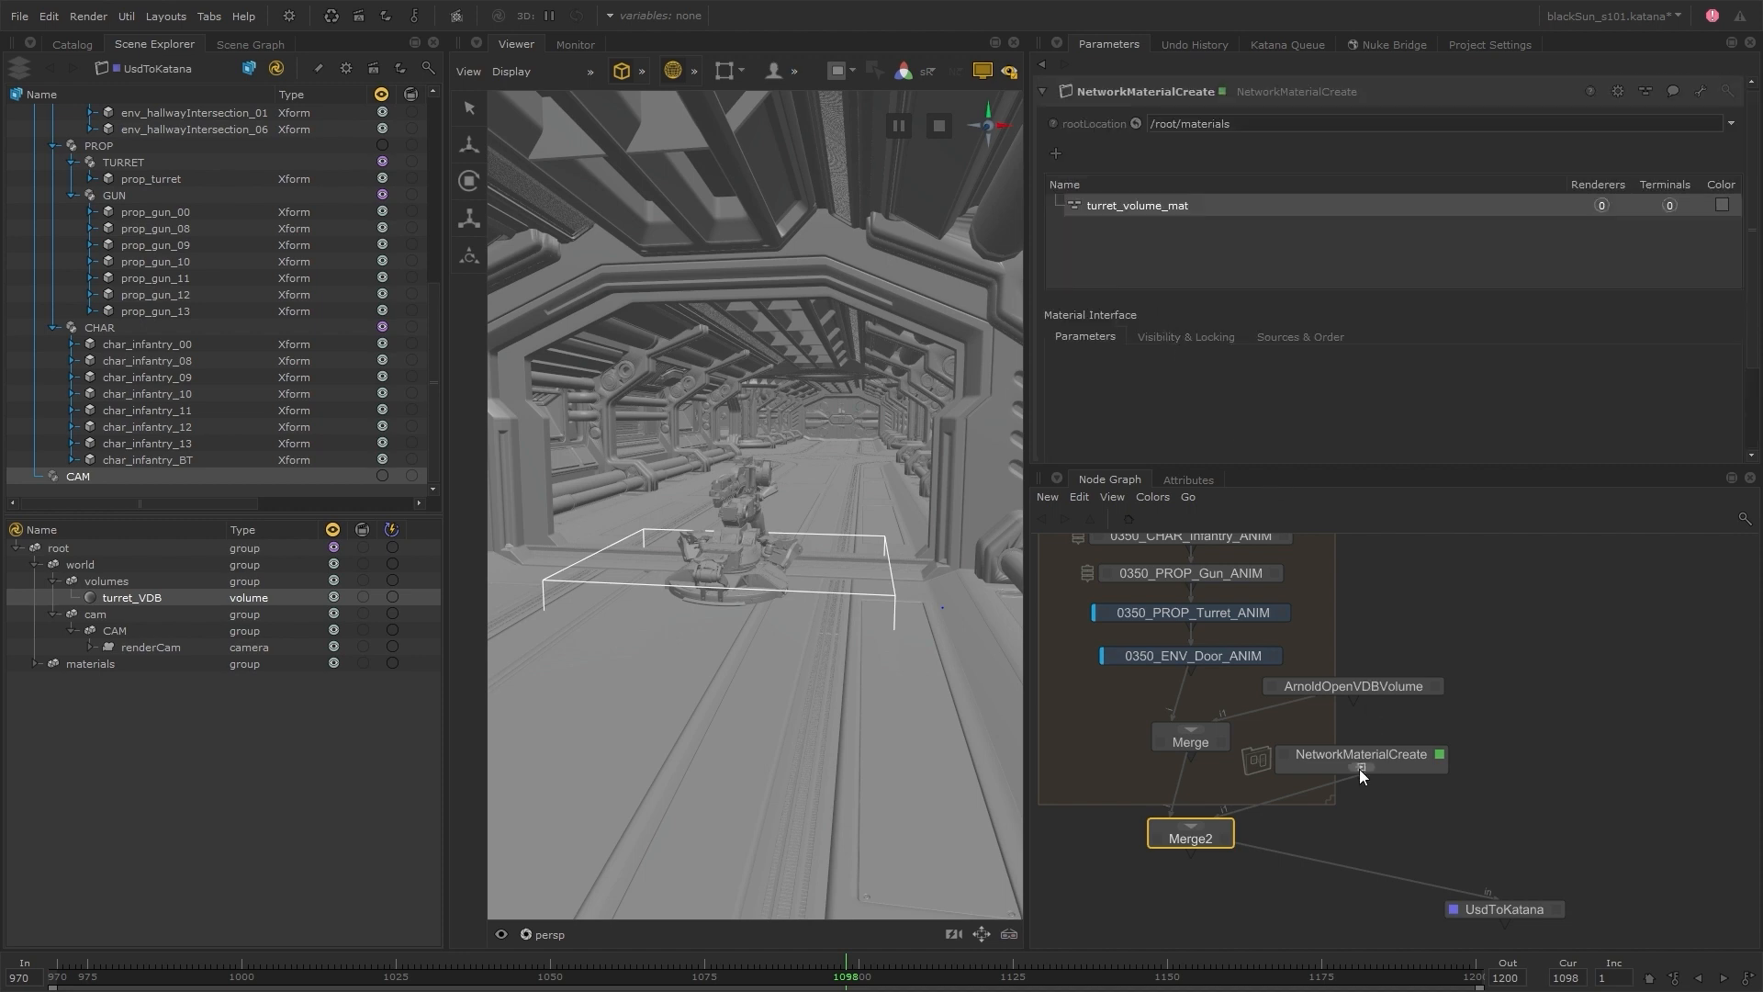
Add a standard_volume shader inside the material network and connect its output to arnoldSurface
click(1359, 769)
key(Tab)
text(sta)
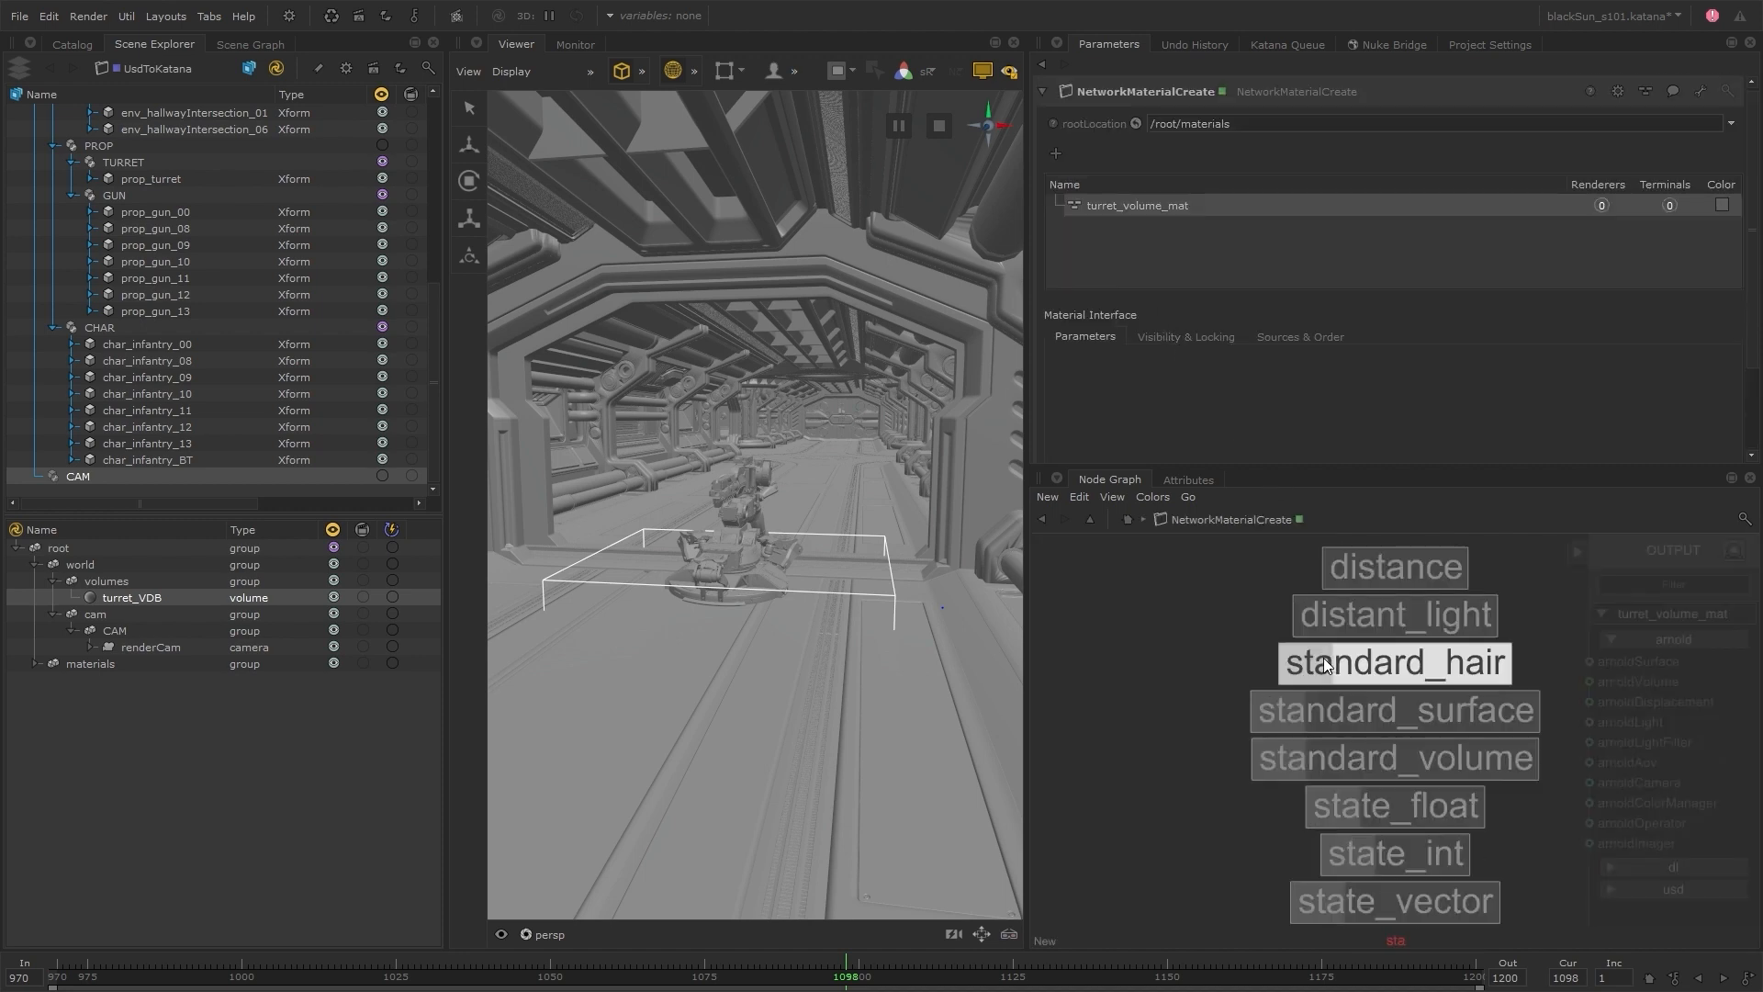
key(Down)
key(Down)
key(Down)
key(Return)
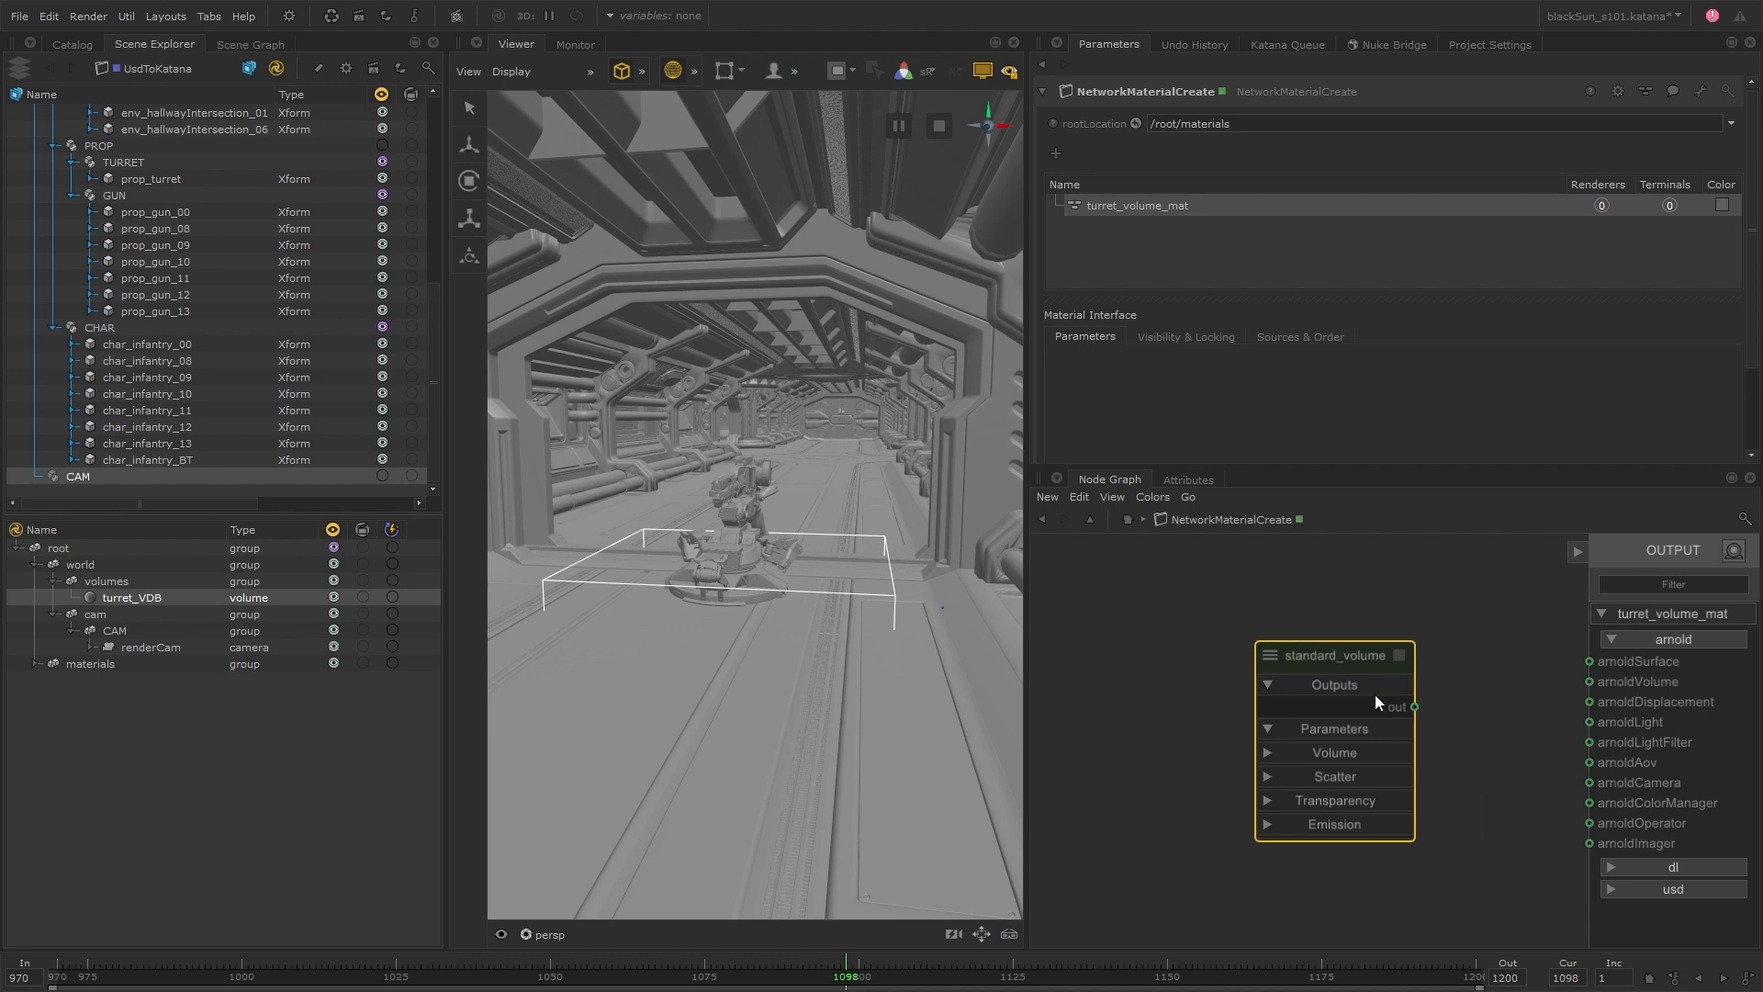
drag(1414, 706, 1589, 661)
Set the standard_volume shader's density to 0.3
click(1398, 655)
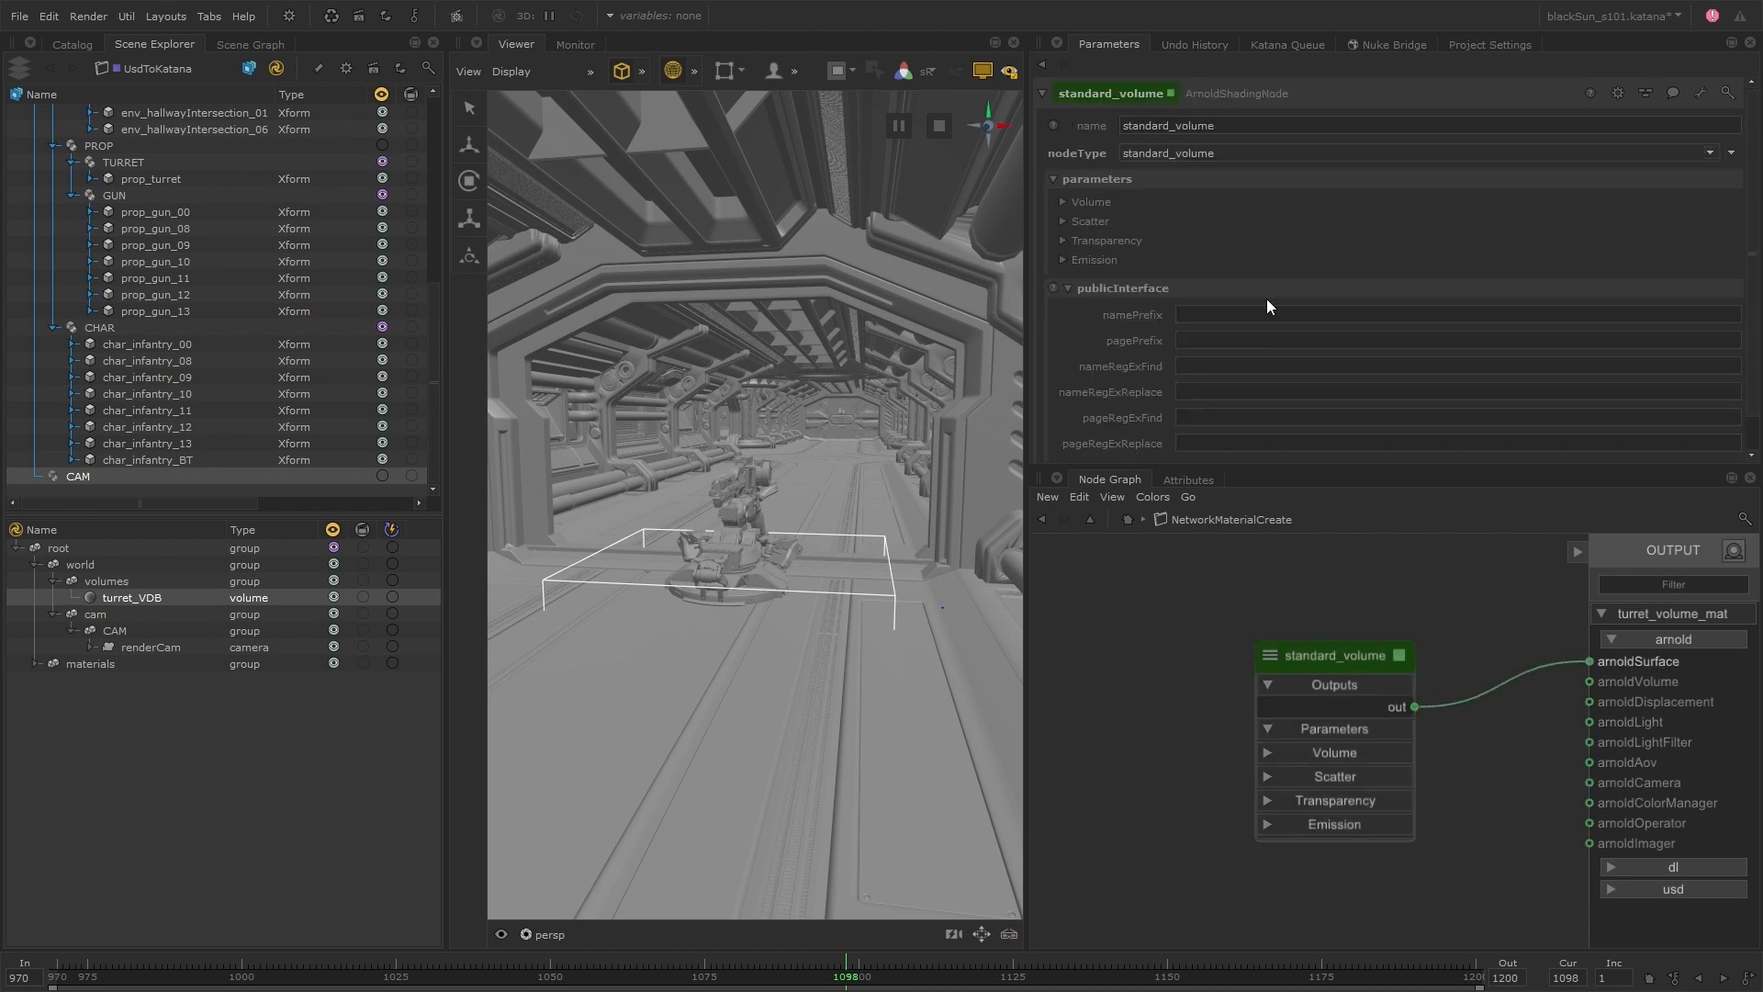
click(1092, 202)
click(1236, 222)
text(0)
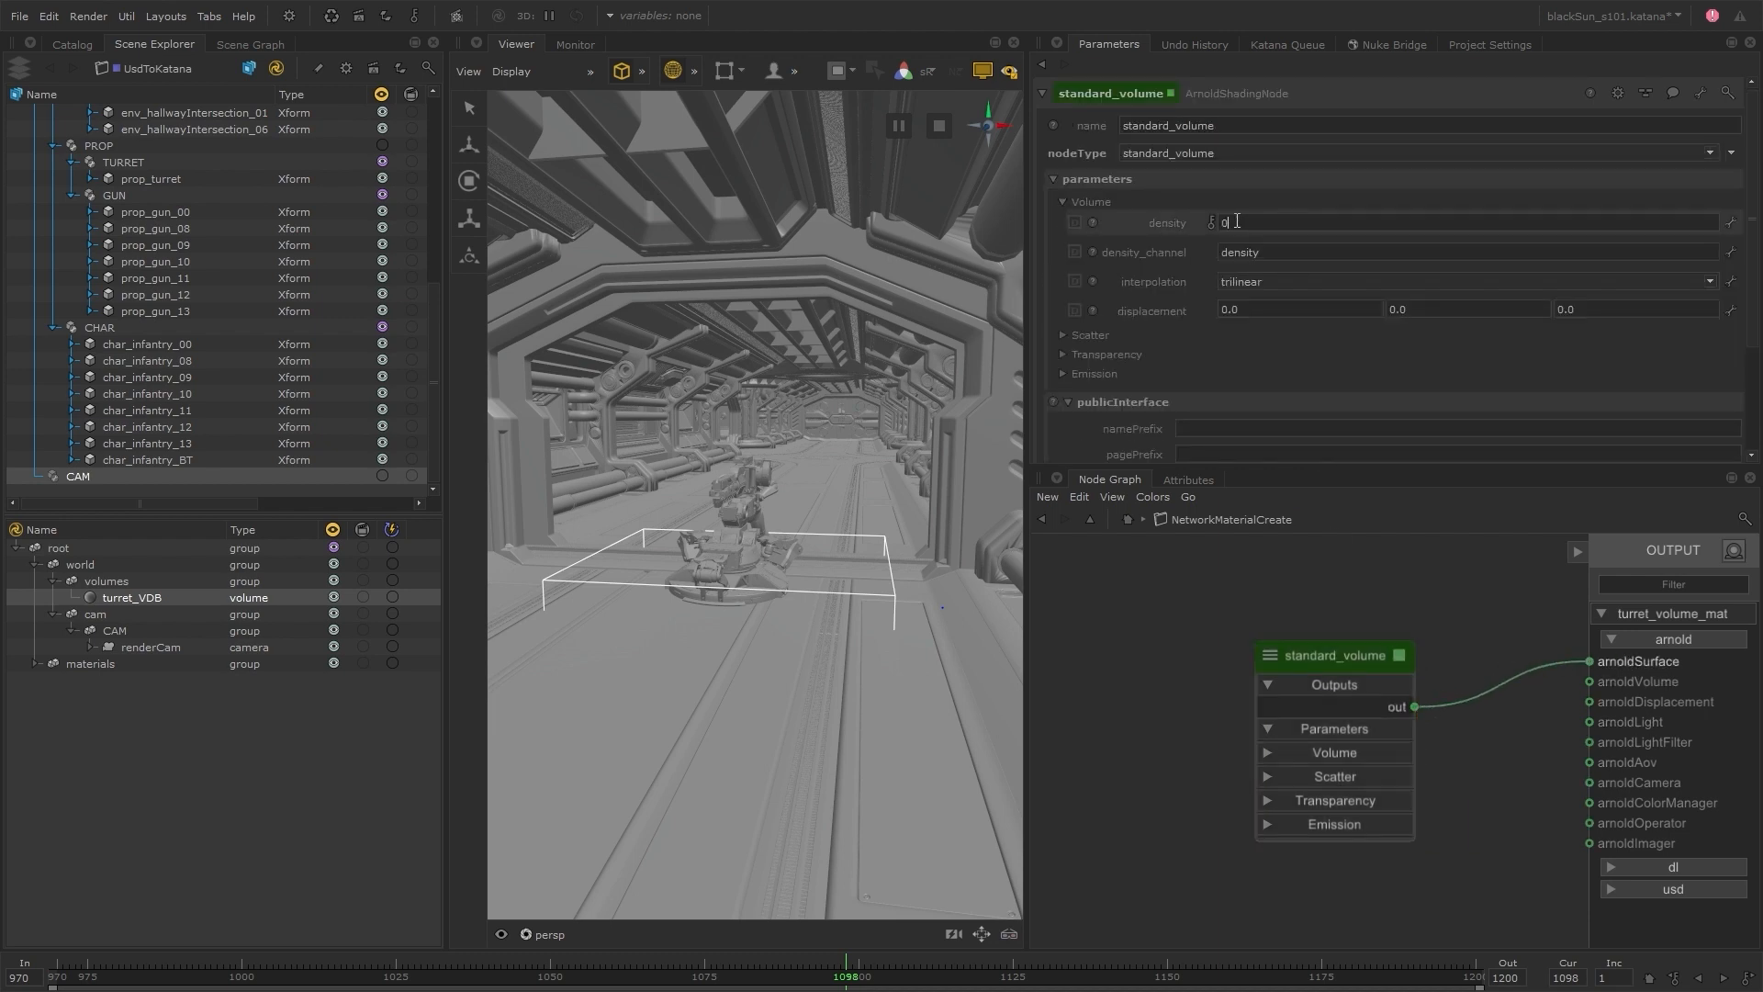
text(.3)
Set the shader's transparent_depth to 15, transparent_channel to density, and lighten the transparent colour to about 0.5072
click(1114, 355)
scroll(1115, 356, down, 1)
click(1269, 298)
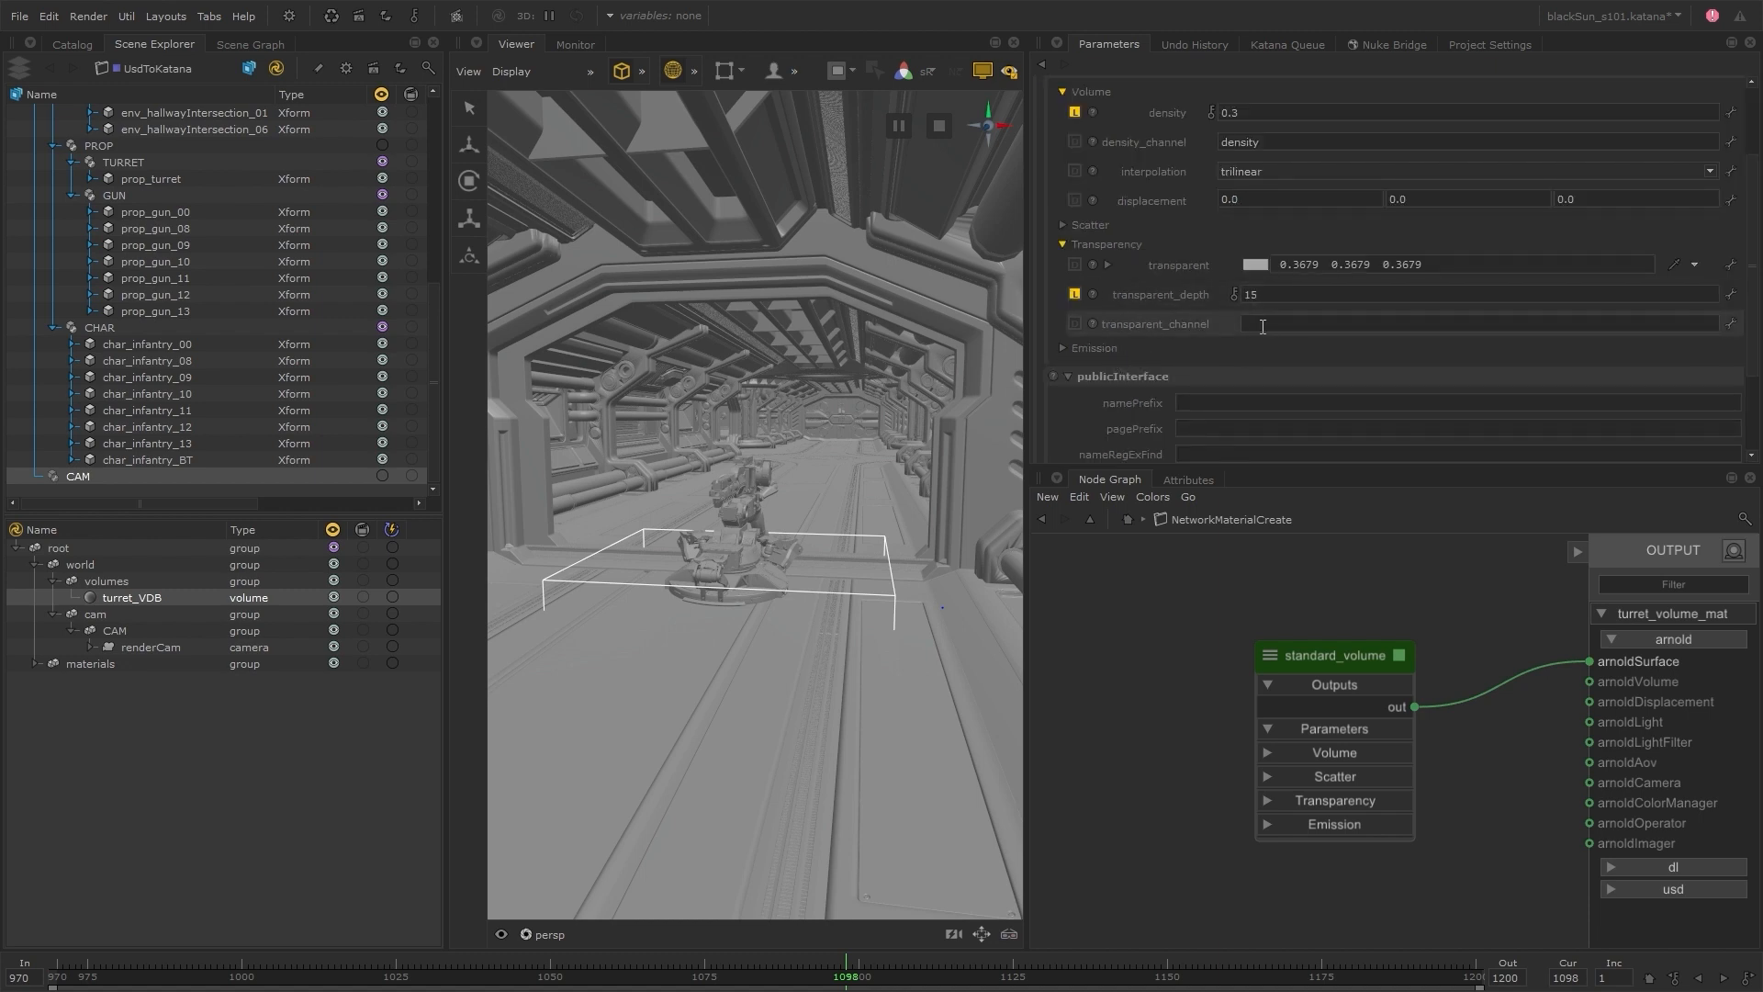
click(1262, 326)
text(density)
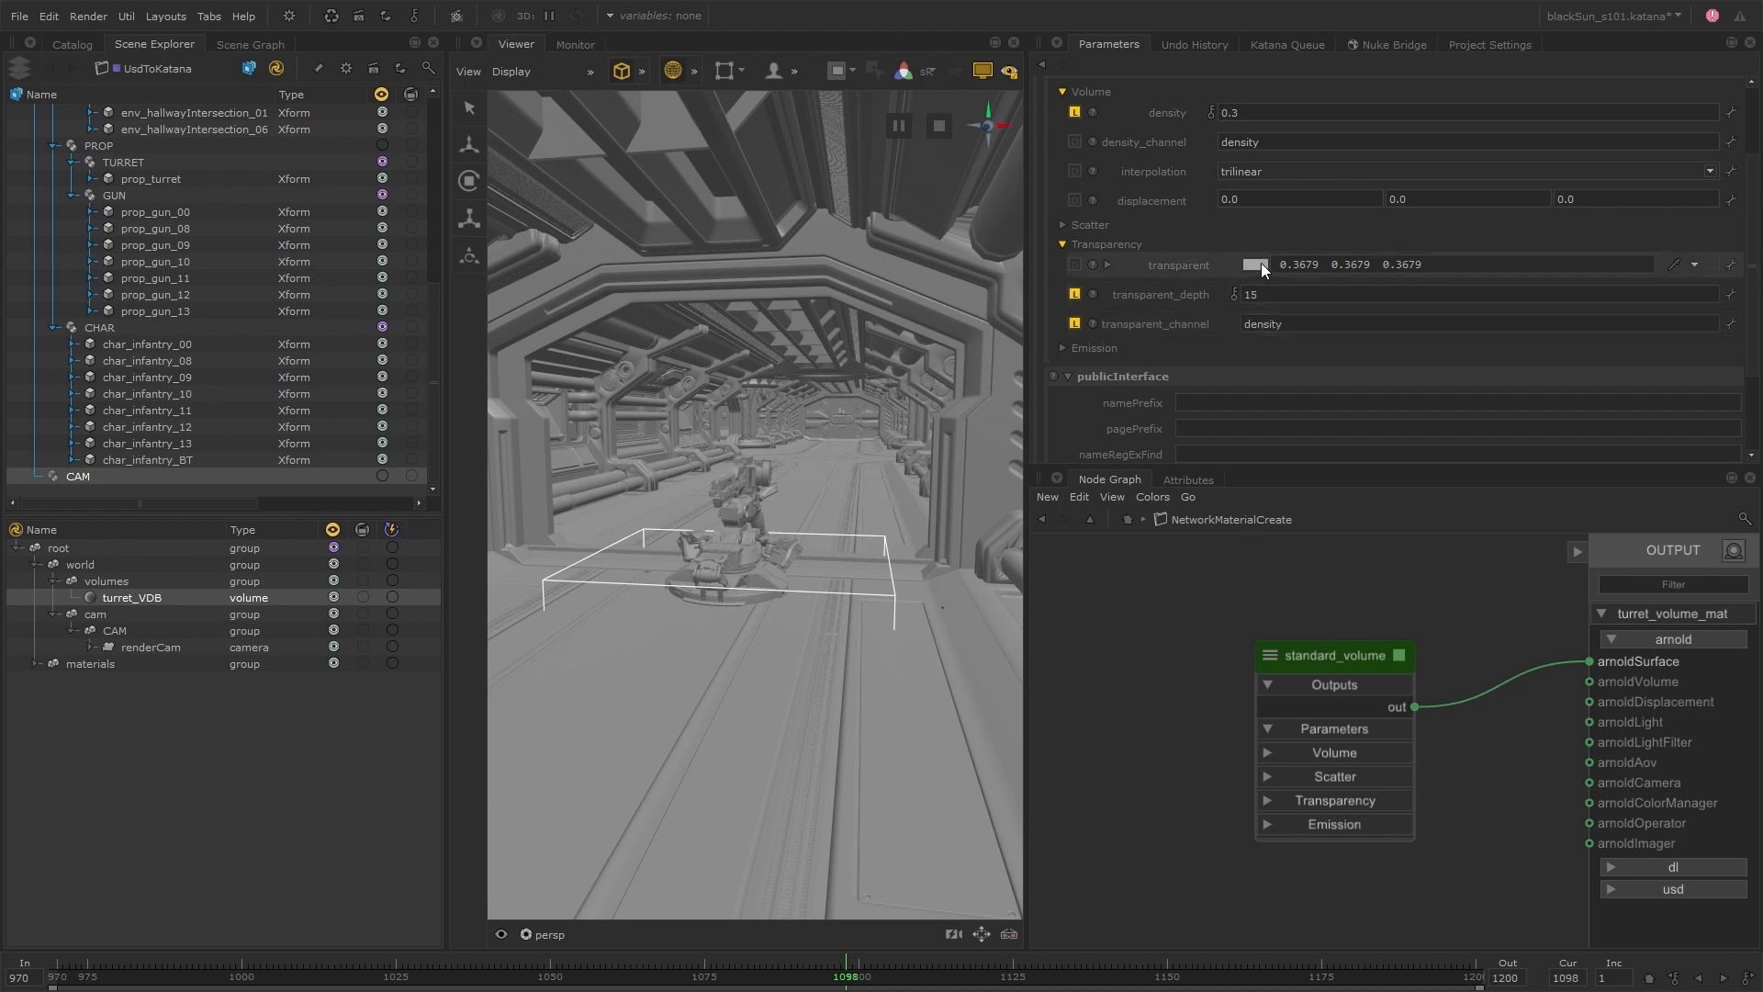
click(1256, 264)
mouse_move(605, 449)
mouse_down()
mouse_move(577, 428)
mouse_move(591, 408)
mouse_move(565, 416)
mouse_up()
click(1005, 644)
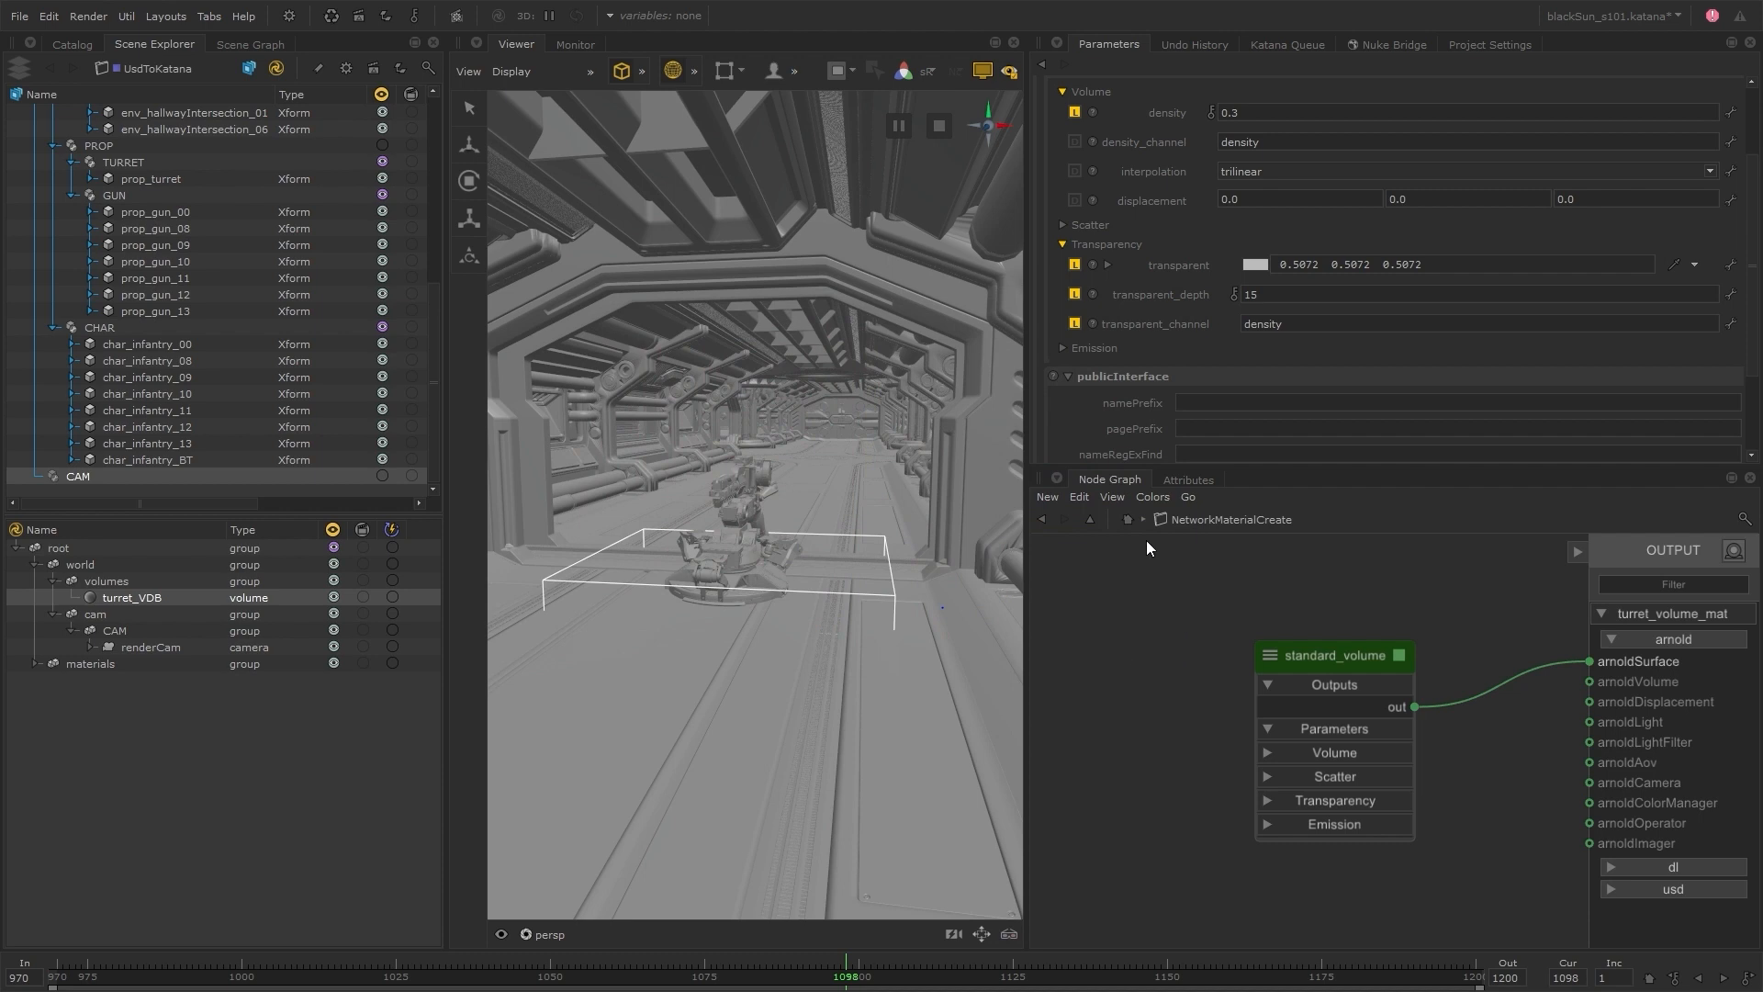
Add a MaterialAssign node downstream of Merge2, ahead of UsdToKatana
click(1127, 521)
key(Tab)
text(mat)
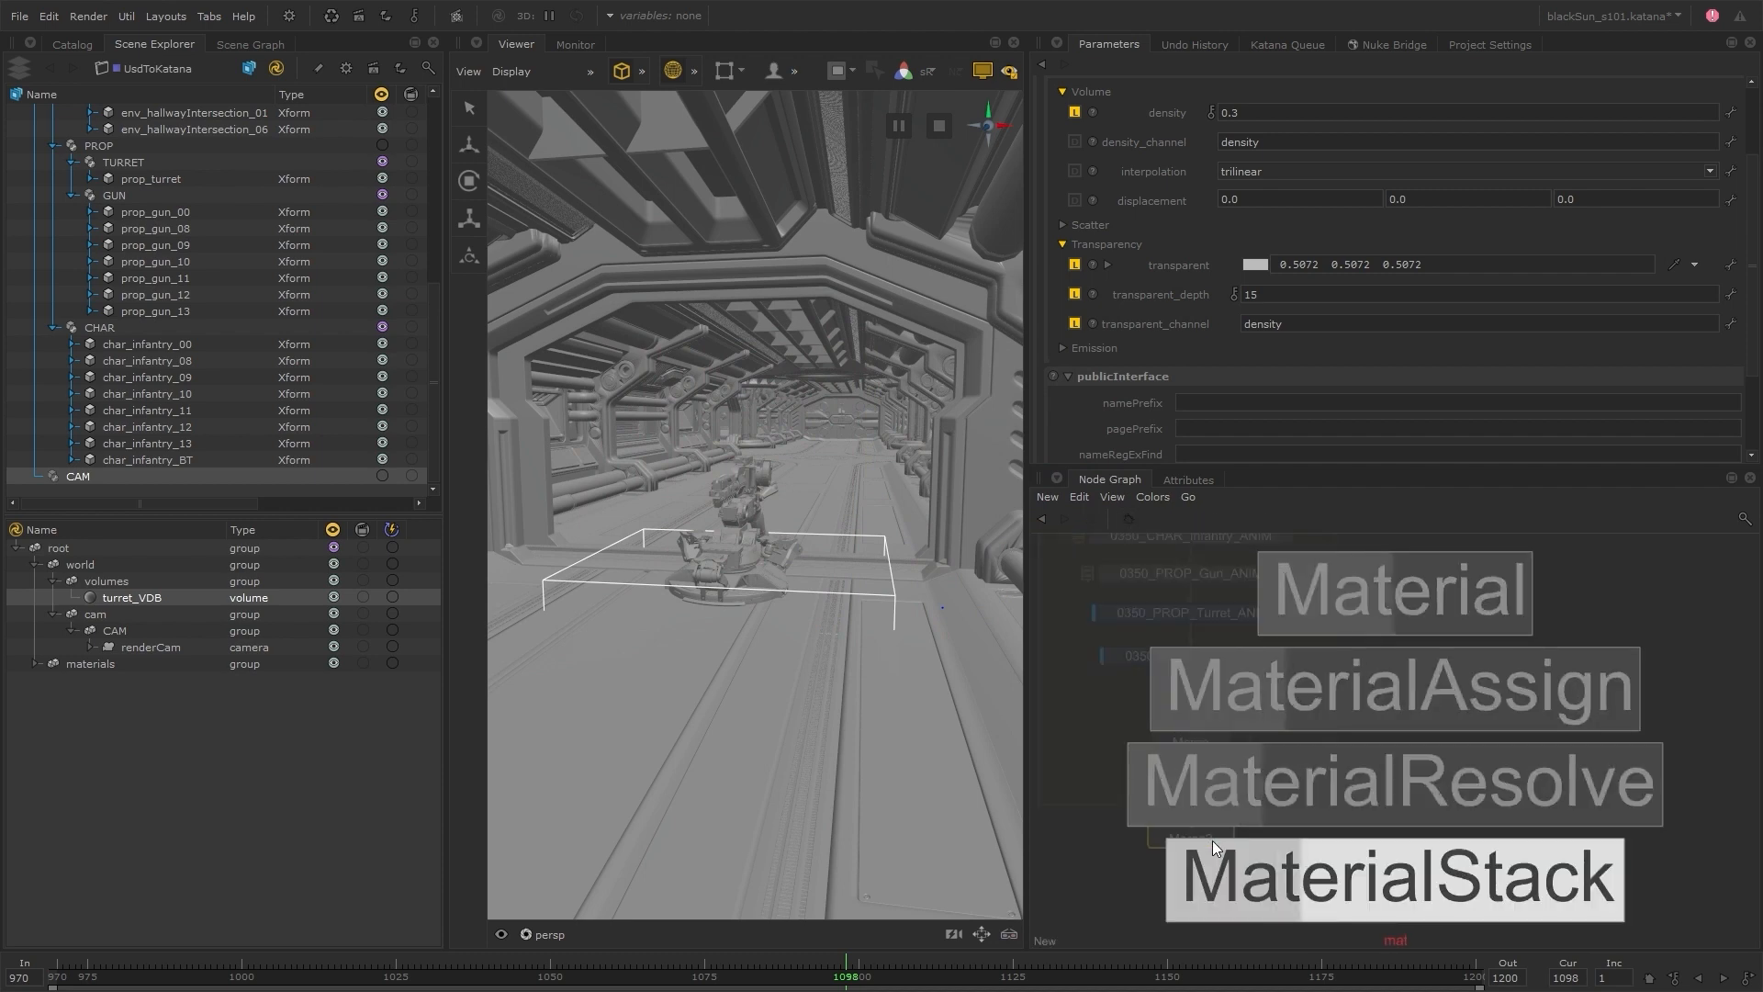
key(Up)
key(Up)
key(Return)
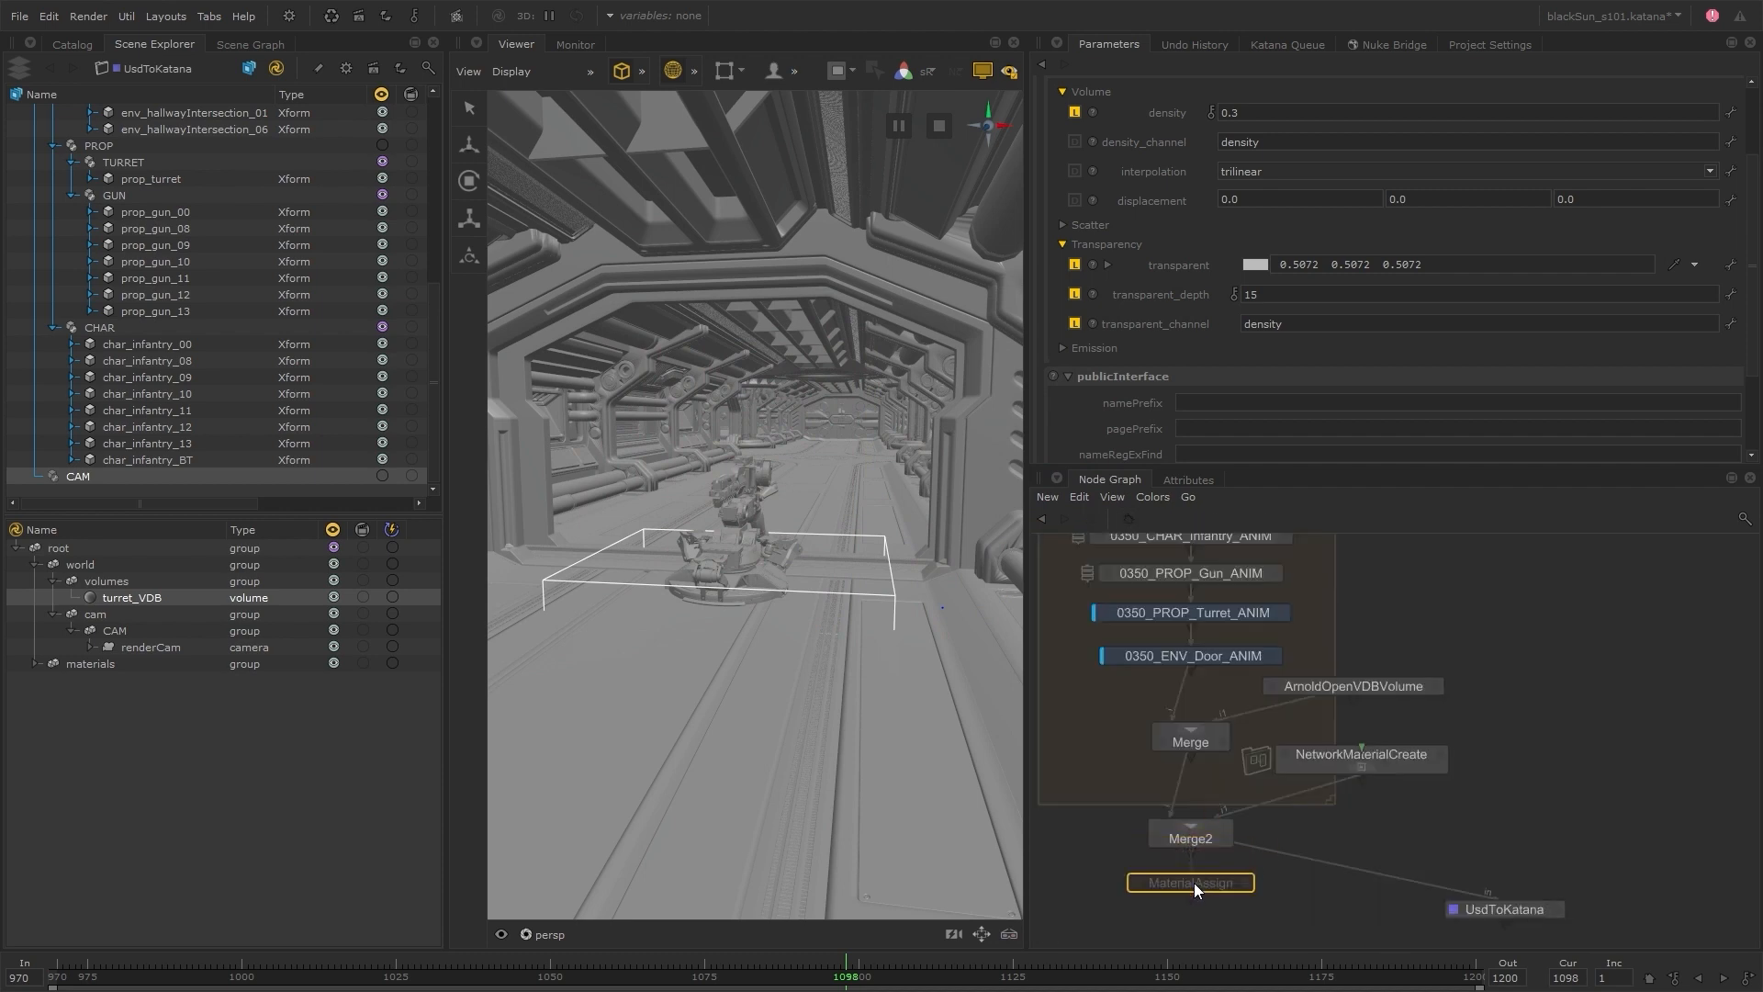
click(1194, 883)
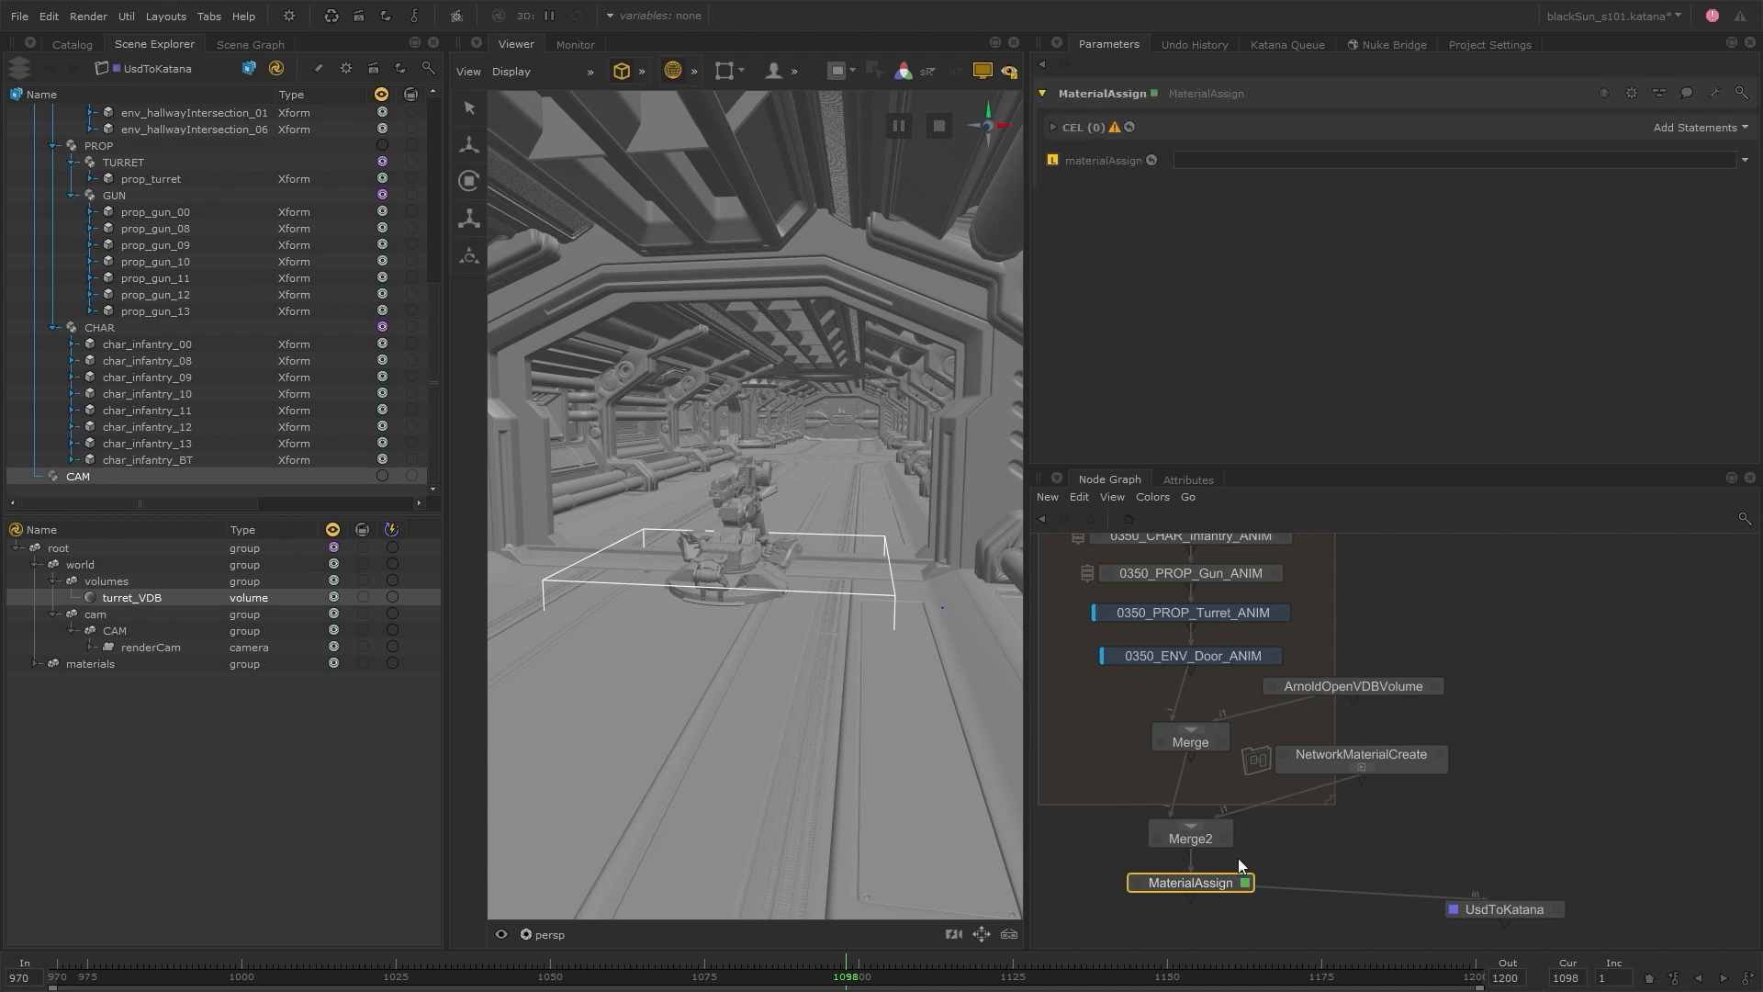
Assign /root/materials/turret_volume_mat to /root/world/volumes/turret_VDB in the MaterialAssign node
drag(149, 598, 1708, 130)
click(152, 681)
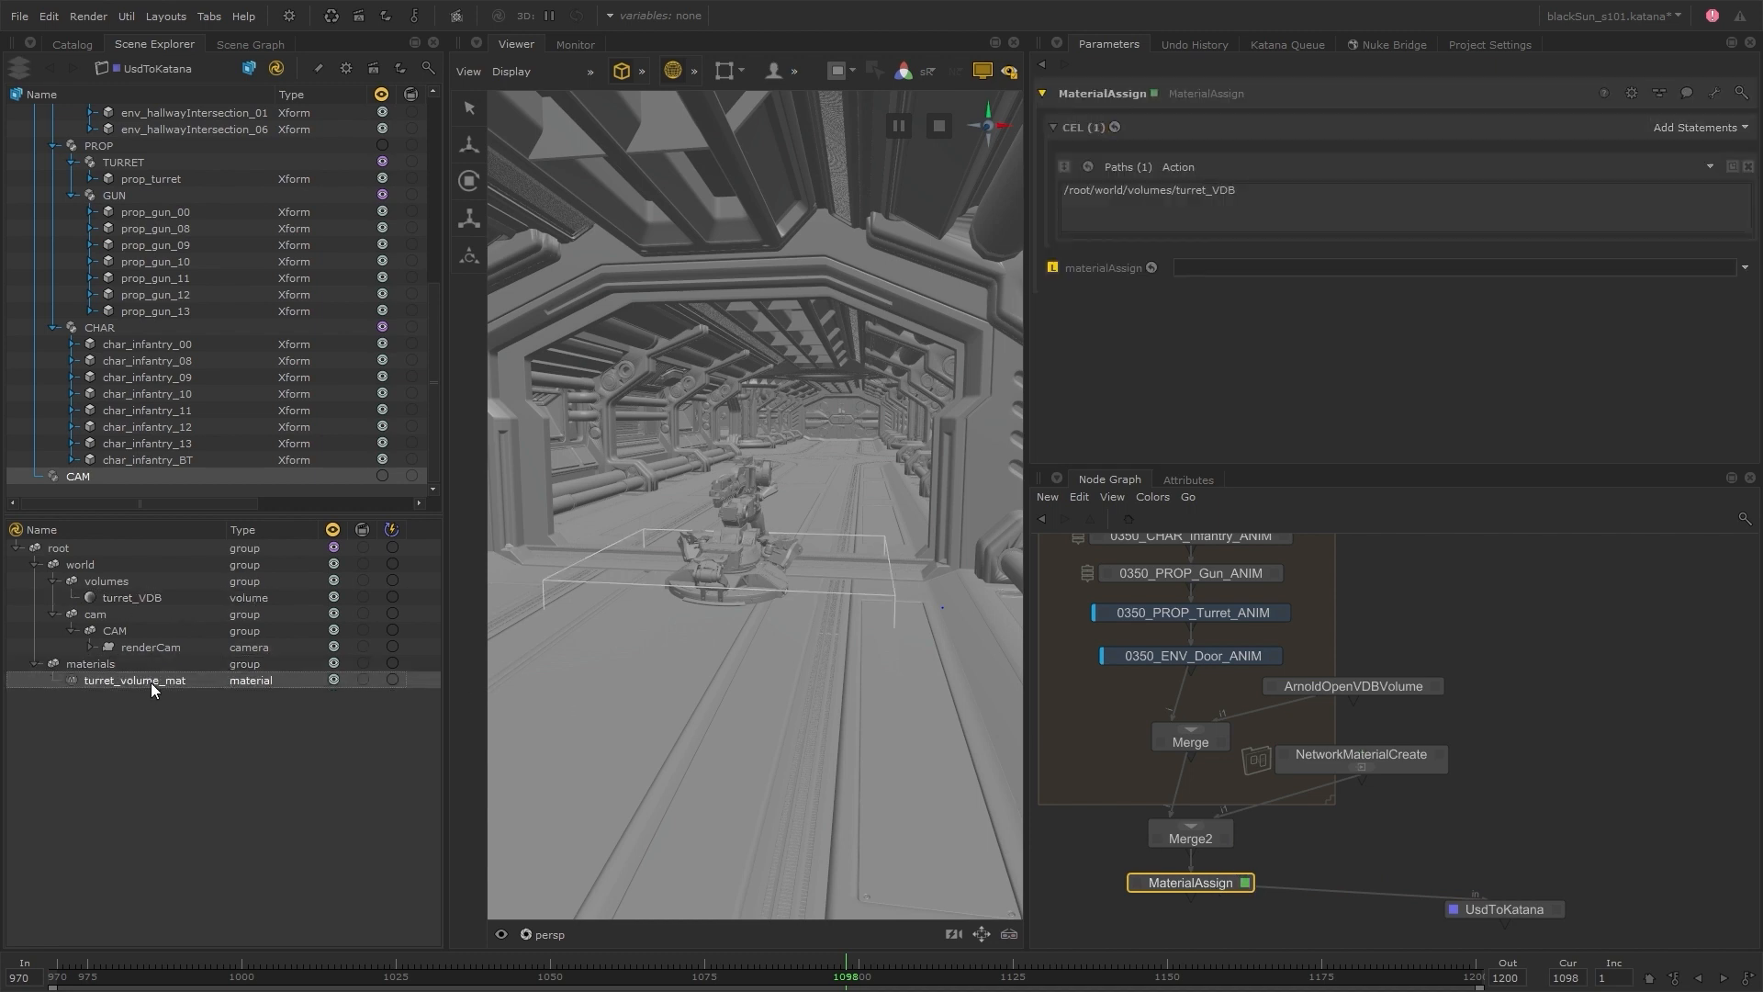
drag(151, 681, 1304, 269)
Group the VDB volume, material, merge and assign nodes, place the group beneath 0350_ENV_Door_ANIM, and name it 0350_VDB
drag(1128, 913, 1374, 687)
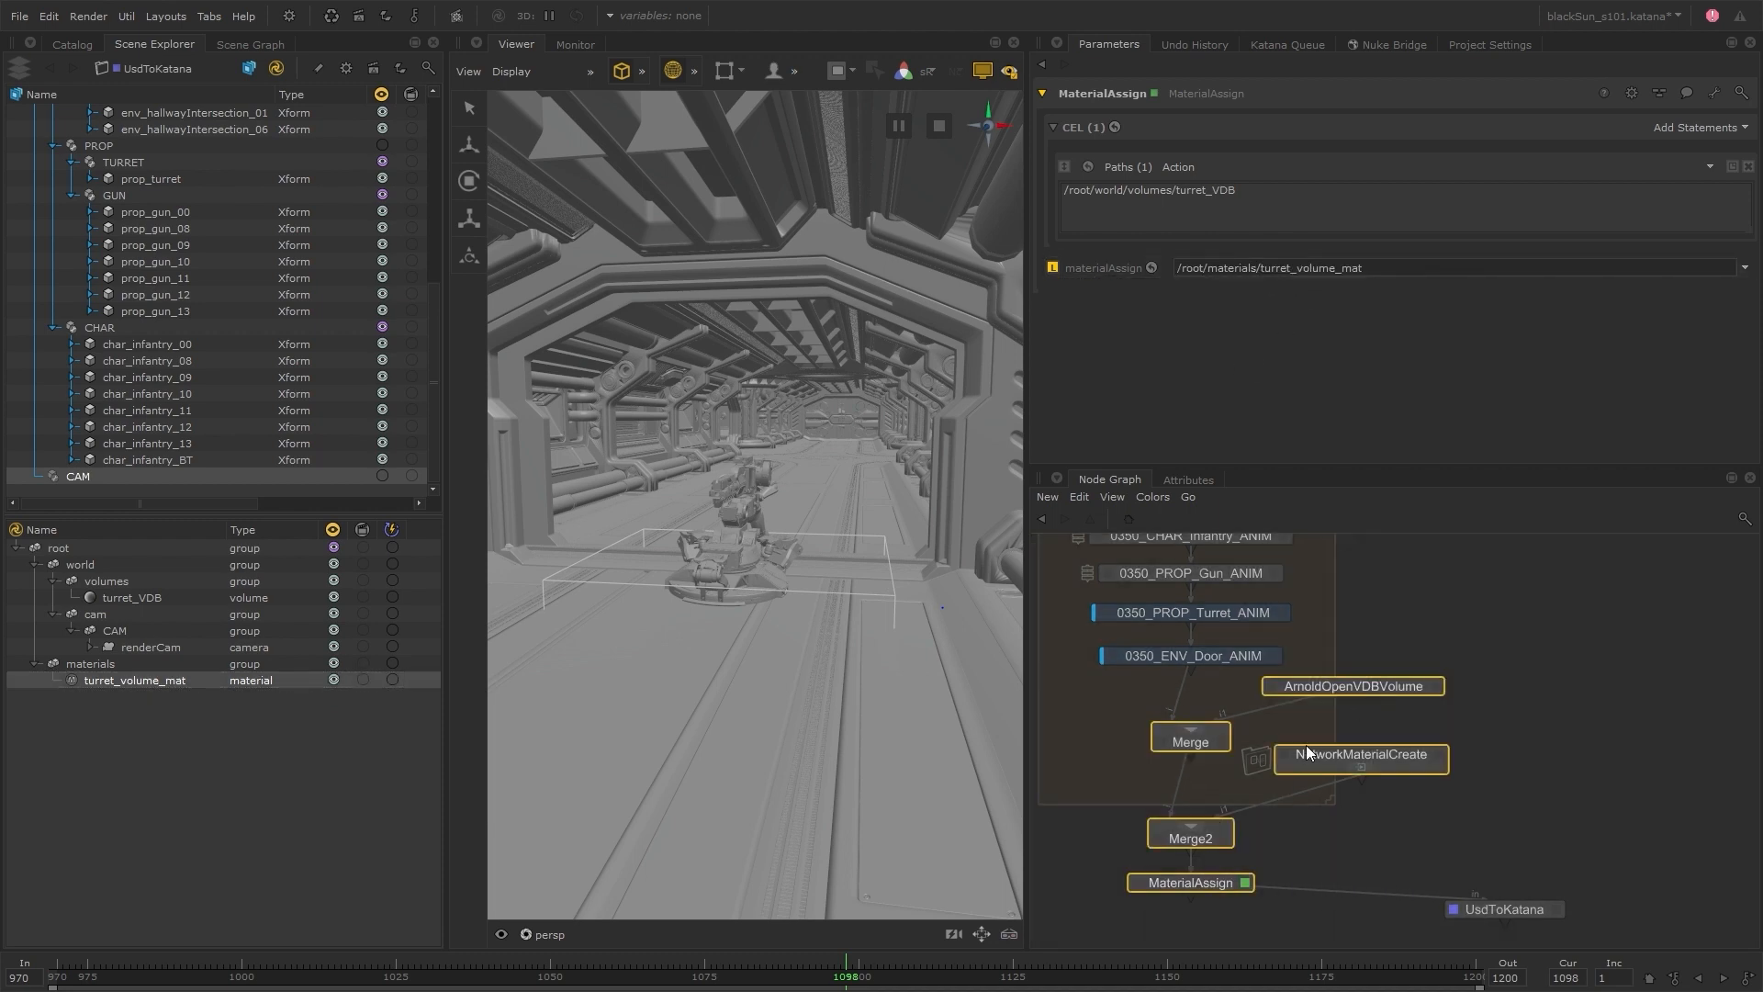
key(ctrl+g)
drag(1303, 788, 1198, 708)
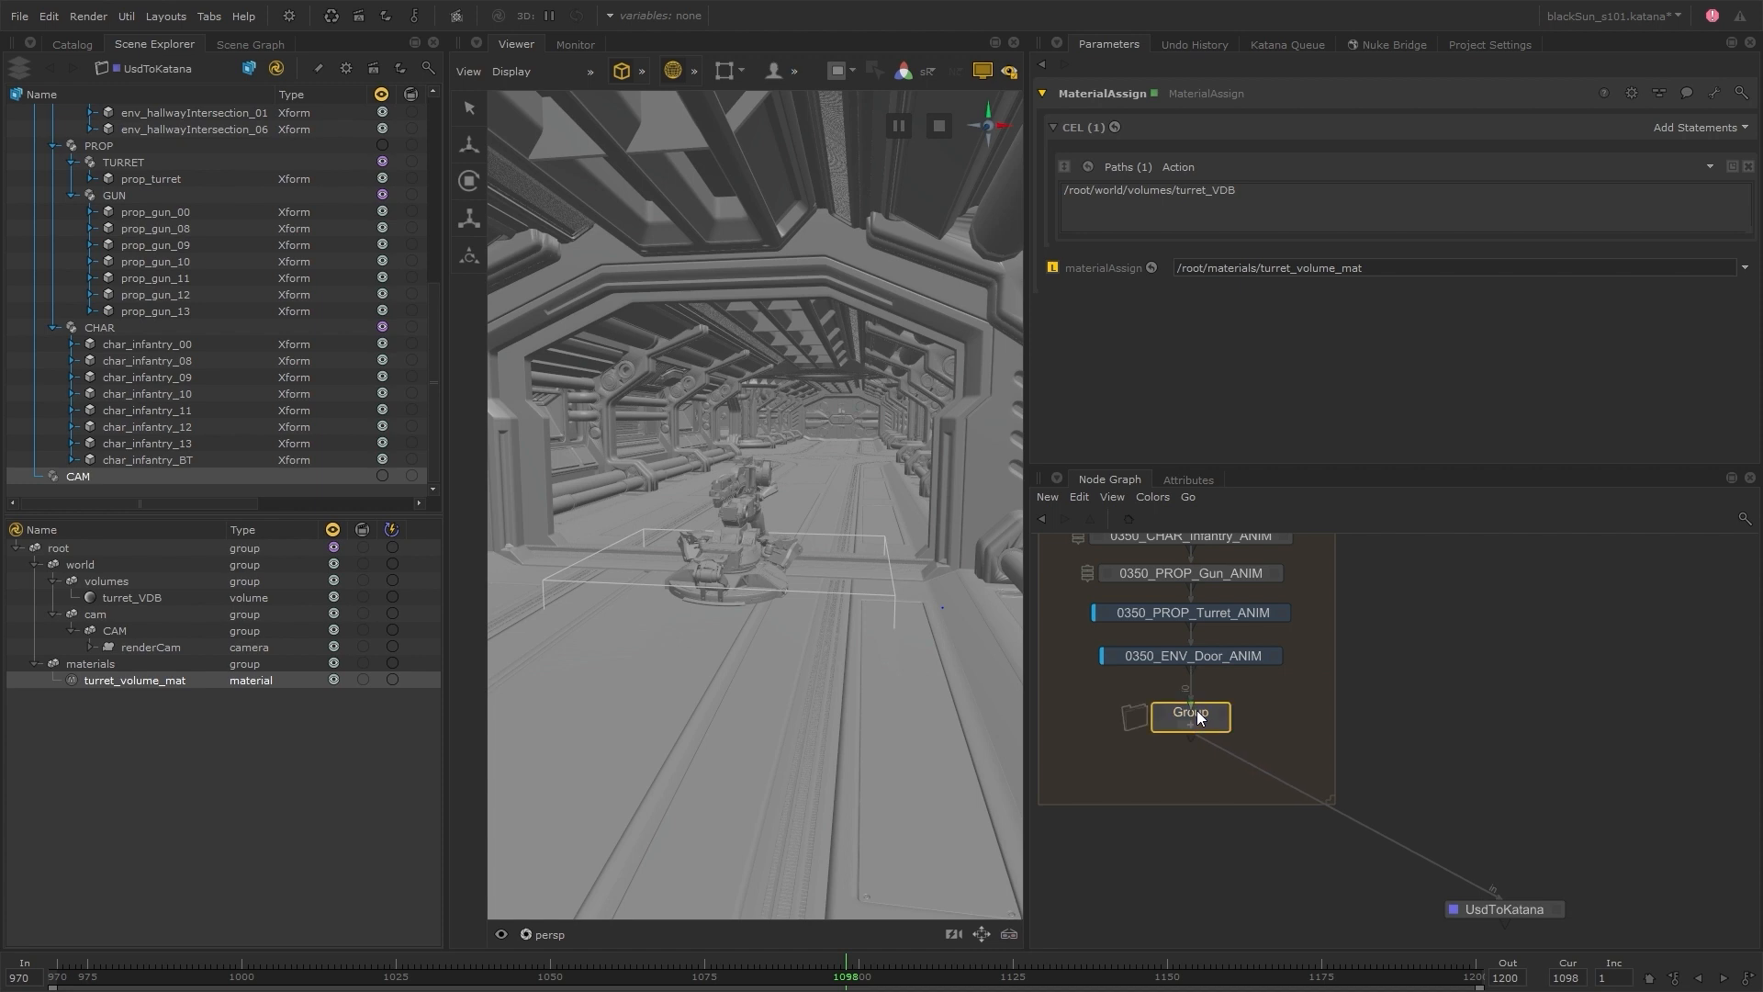
text(n0350_VDB_)
key(Return)
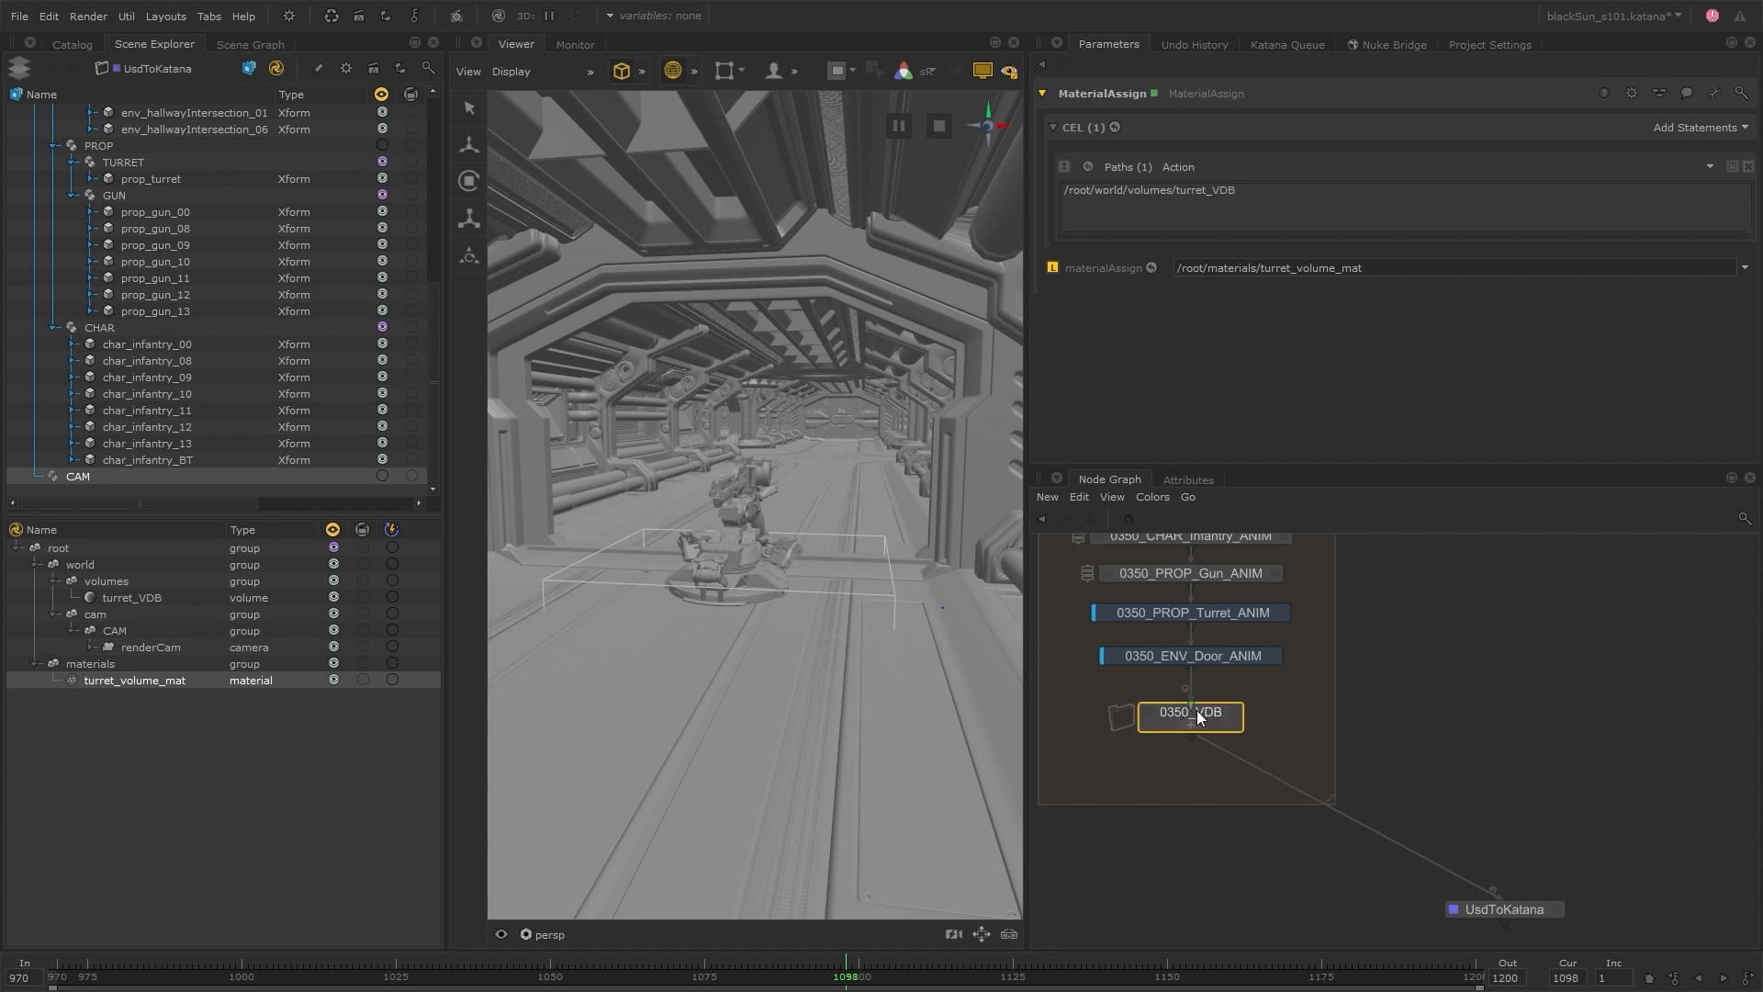
Insert a copy of the 0350_VDB group after Doors_LAYOUT and rename it SEQUENCE_VDB
click(1370, 741)
scroll(1368, 741, down, 4)
middle_drag(1364, 740, 1289, 846)
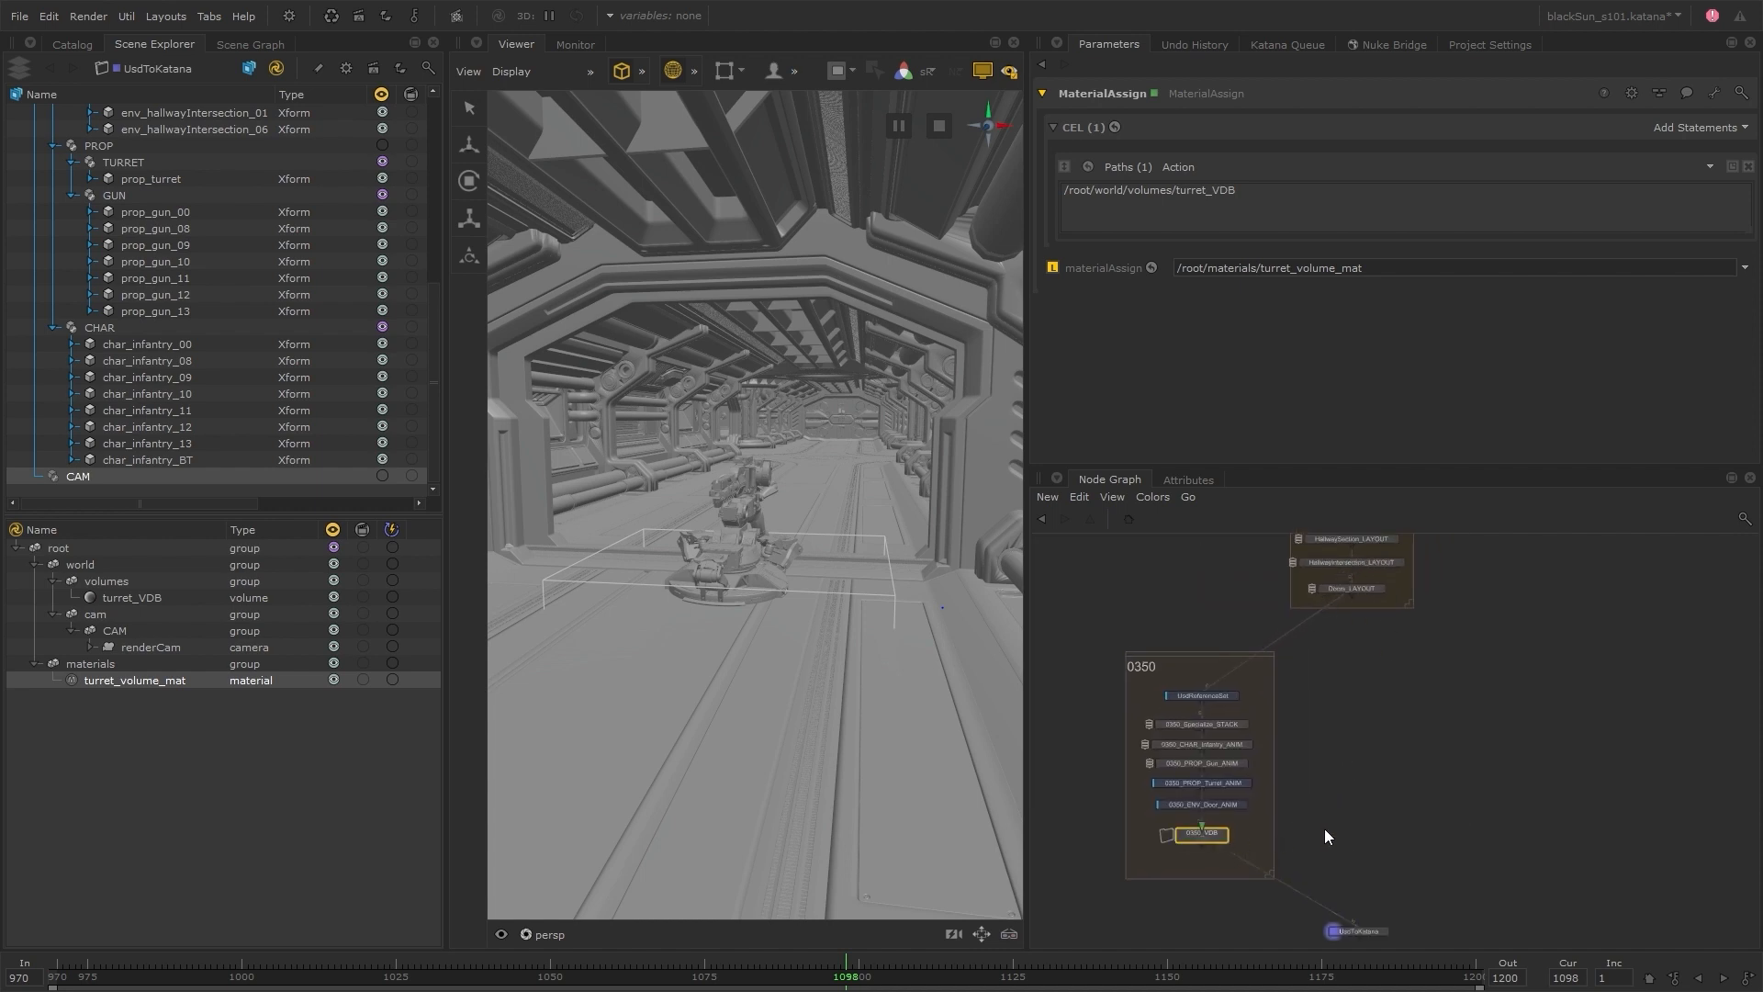
middle_drag(1324, 829, 1311, 927)
scroll(1320, 715, up, 4)
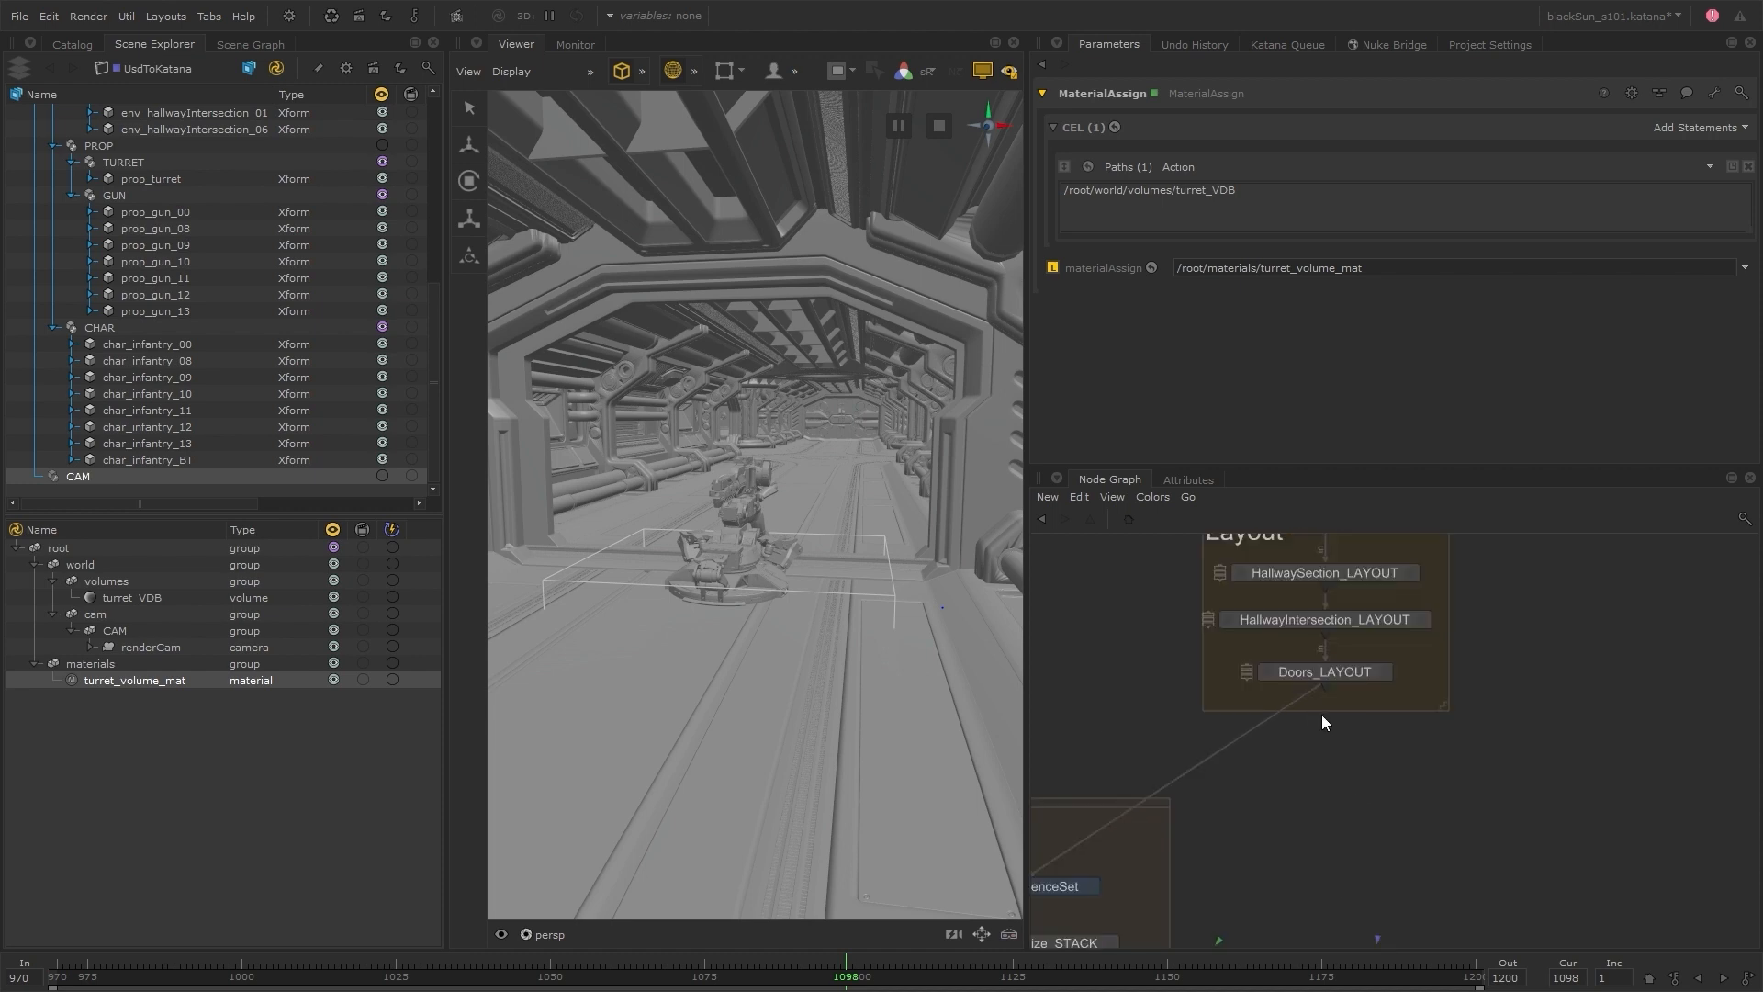
click(1328, 738)
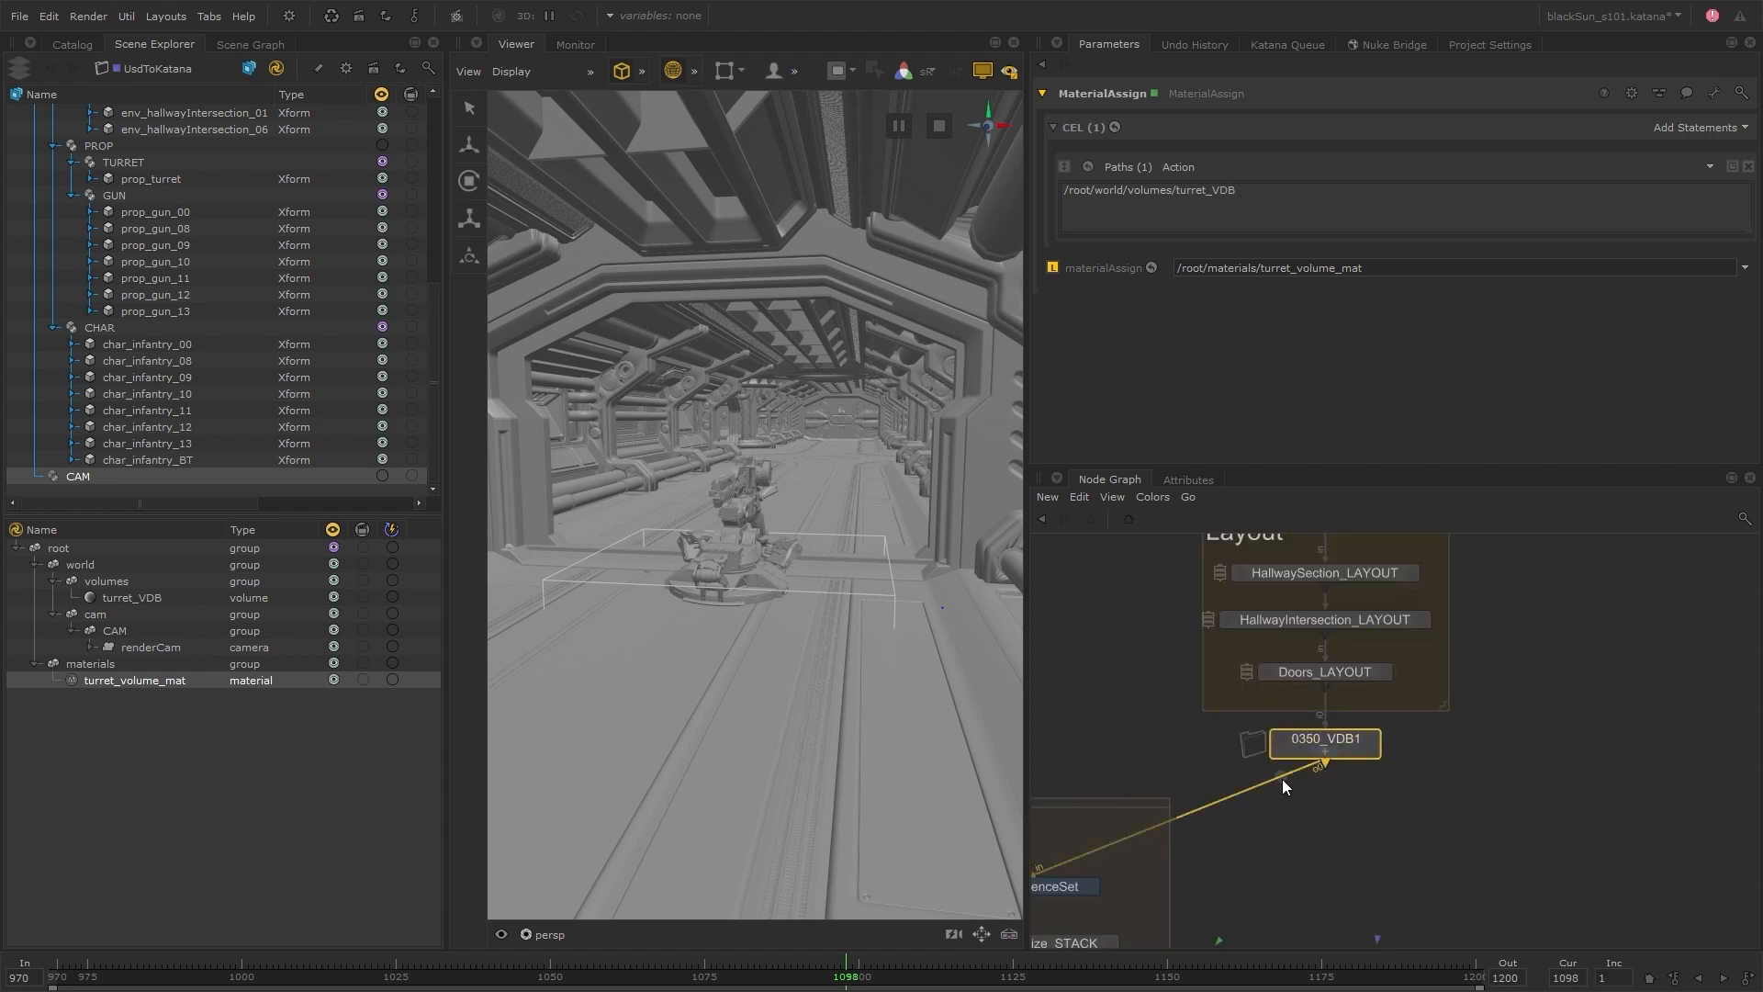
double_click(1348, 738)
text(SEQUENCE_VDB)
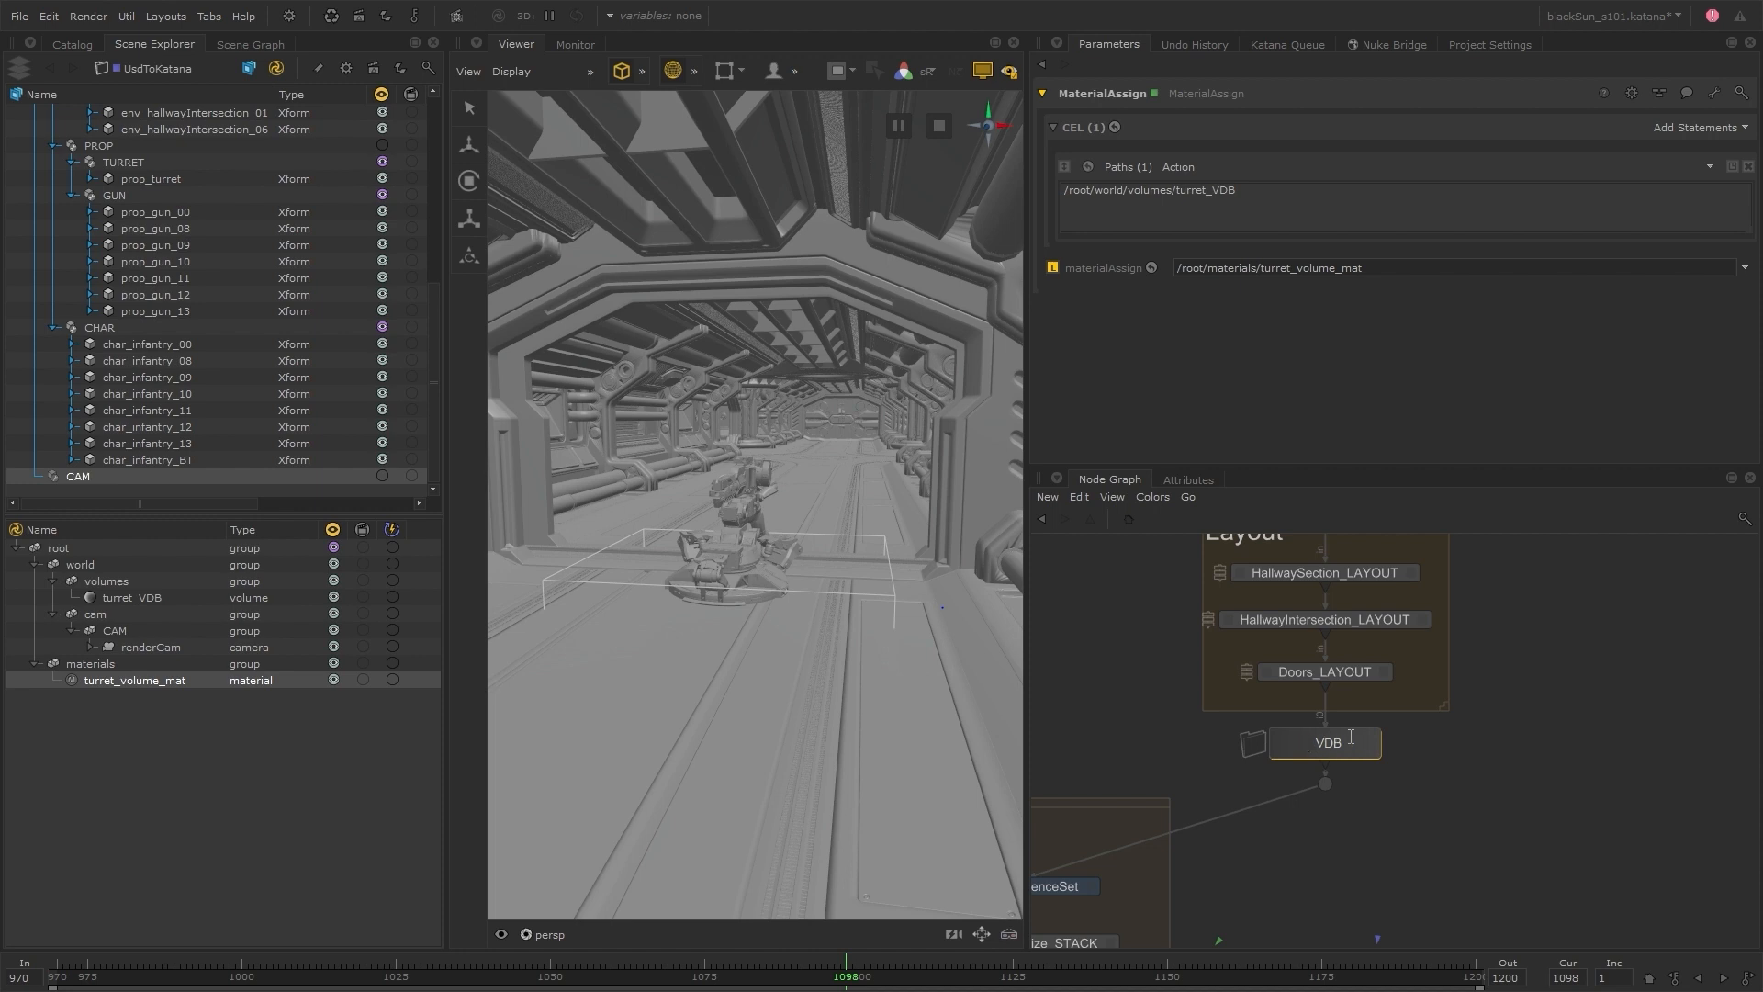
key(Return)
Set the location of ArnoldOpenVDBVolume1 inside SEQUENCE_VDB to /root/world/volumes/falling_steam
click(1348, 744)
scroll(1412, 715, up, 4)
click(1465, 689)
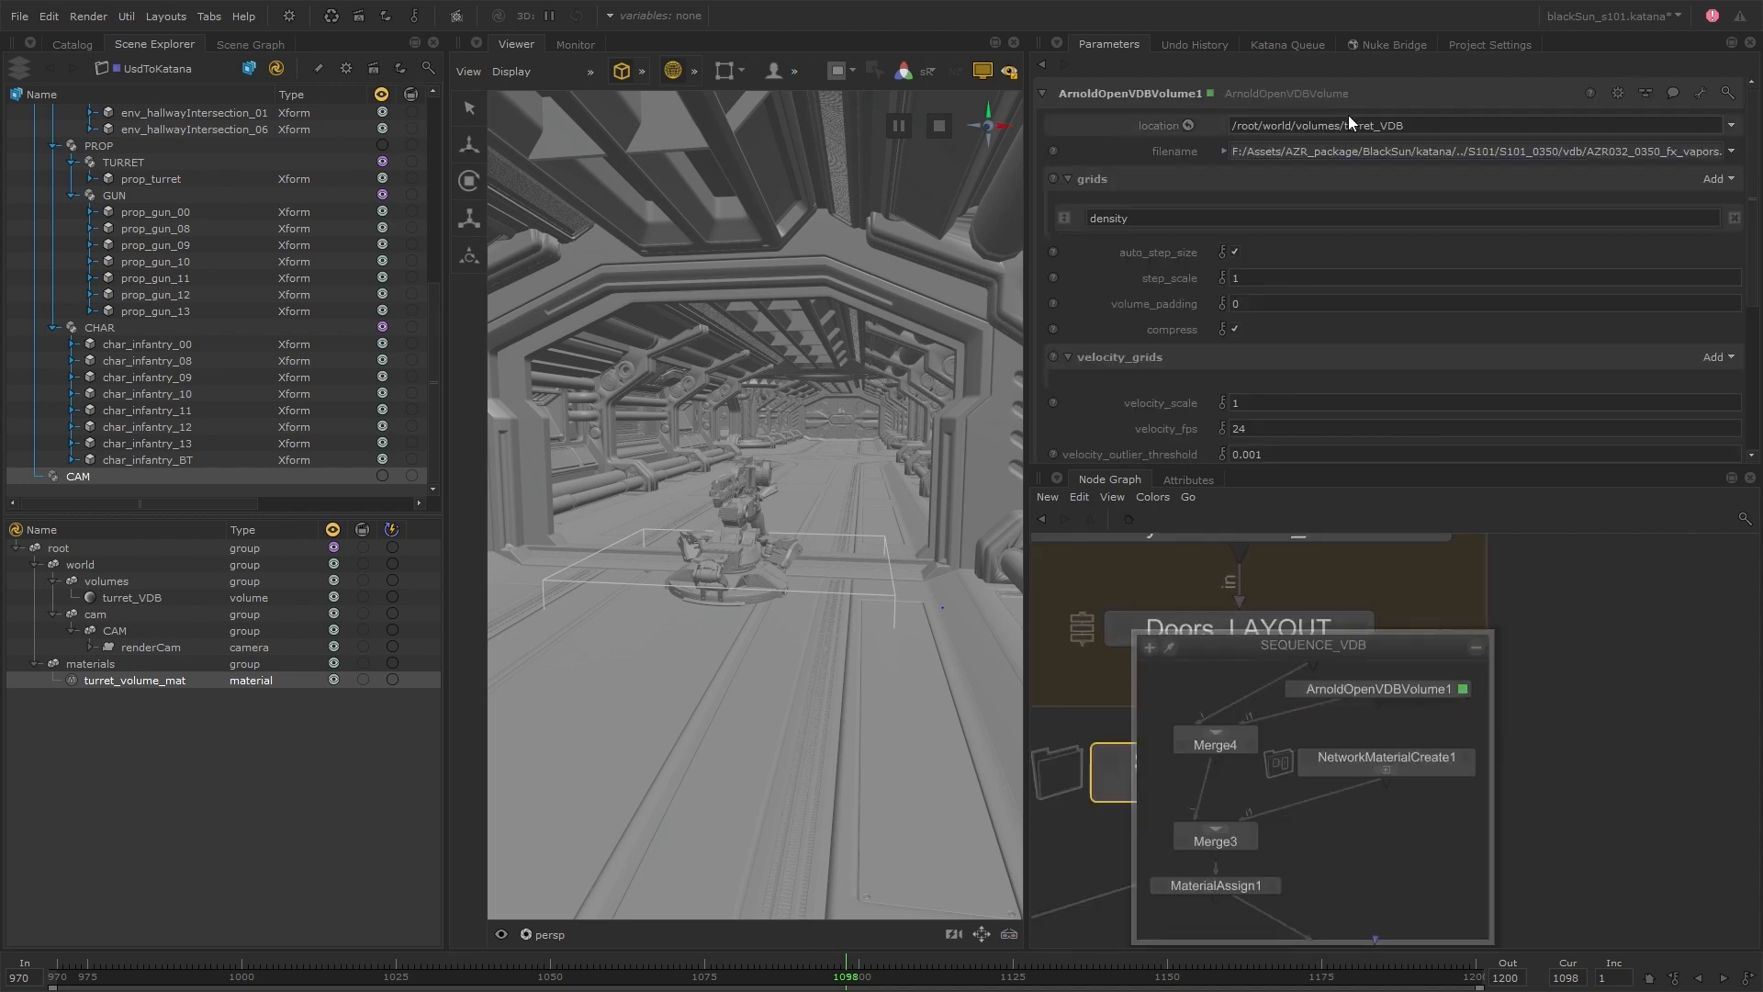
drag(1344, 125, 1416, 125)
text(falling_steam)
key(Return)
Choose the AZ032_chap02_hv_crack VDB sequence from the S101/vdb folder as the volume's filename
click(1731, 152)
click(1678, 174)
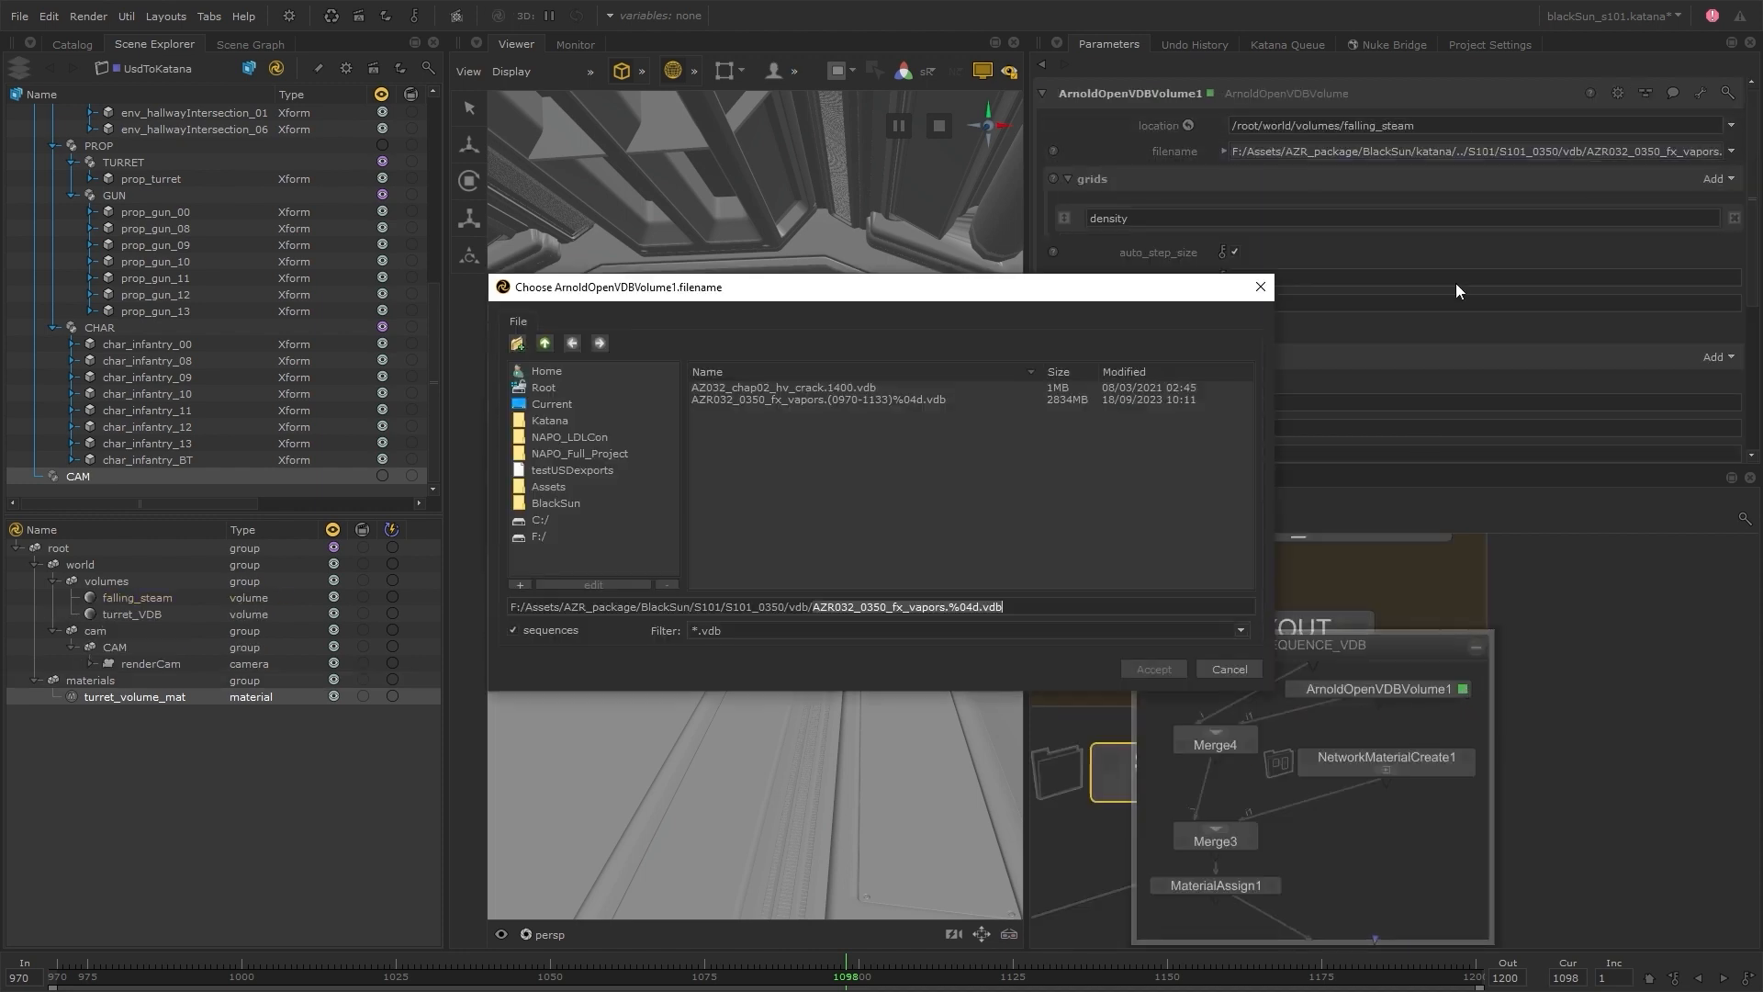
click(543, 343)
click(543, 343)
double_click(726, 482)
click(797, 388)
click(1149, 668)
Set the filename expression to project.dir+'/../S101/vdb/AZ032_chap02_hv_crack.%04d.vdb' % retime(frame, 1400, 2400, 'repeat', 'repeat')
right_click(1182, 152)
click(1258, 180)
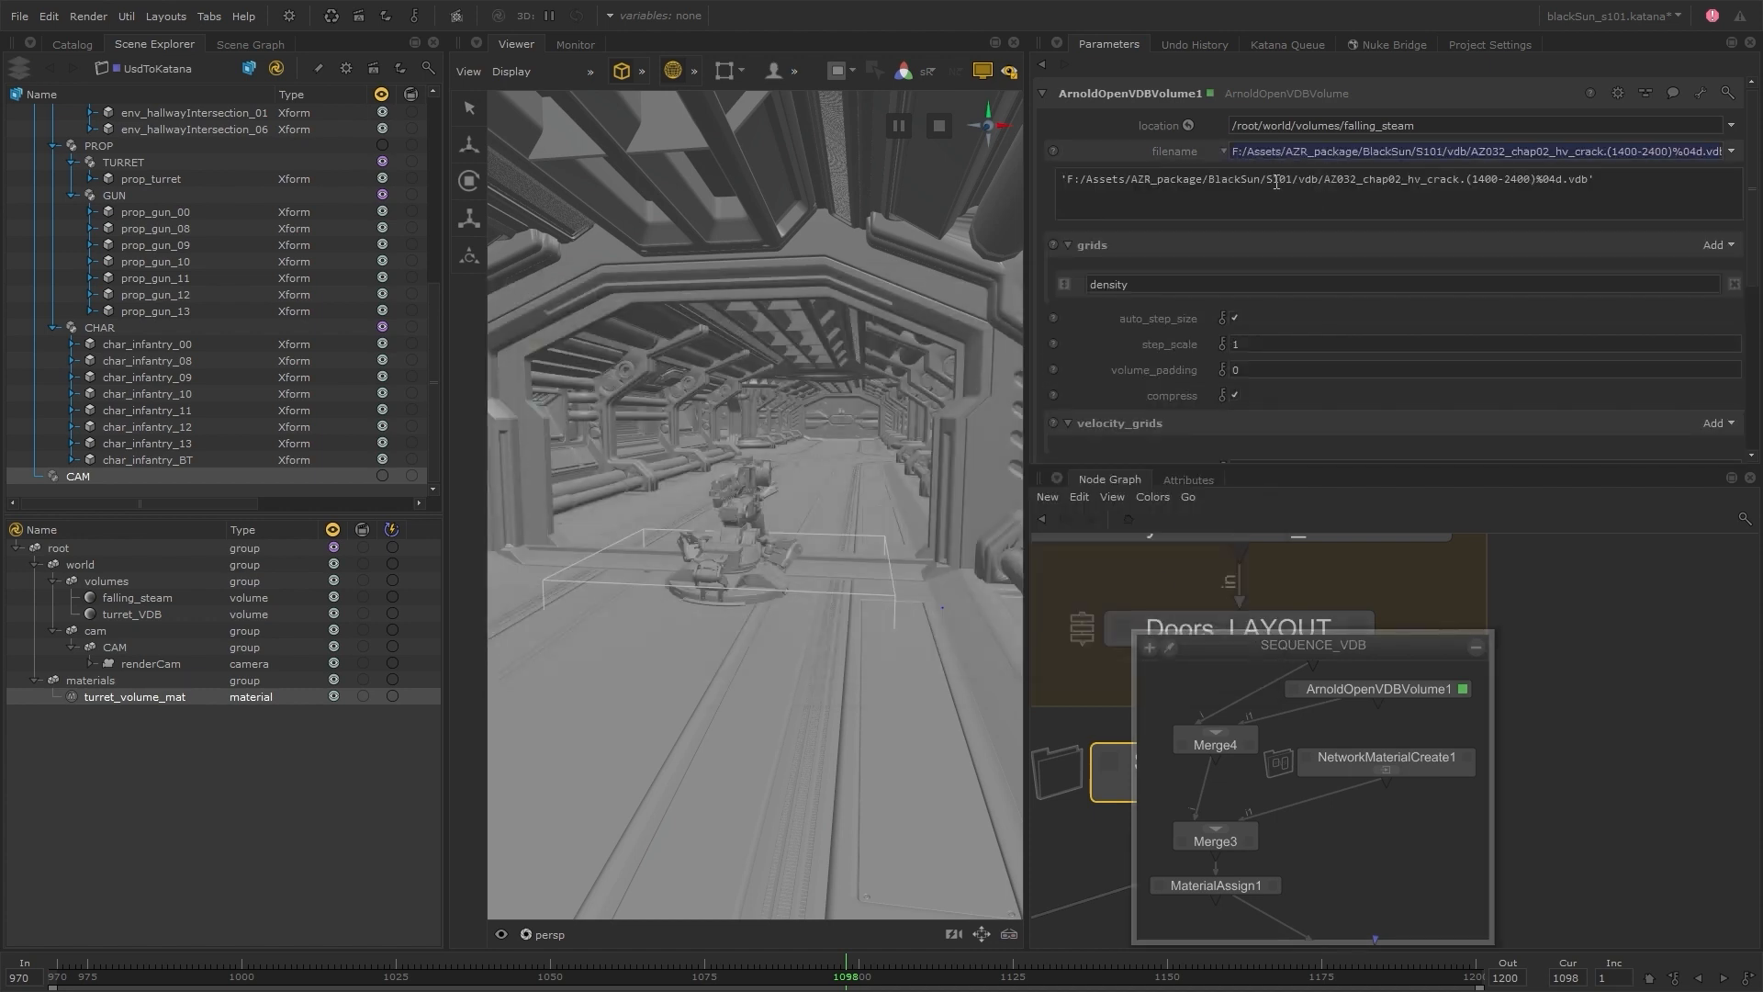
drag(1260, 180, 1059, 180)
text(project.dir+'/..)
drag(1369, 179, 1444, 179)
text(me)
key(ctrl+Left)
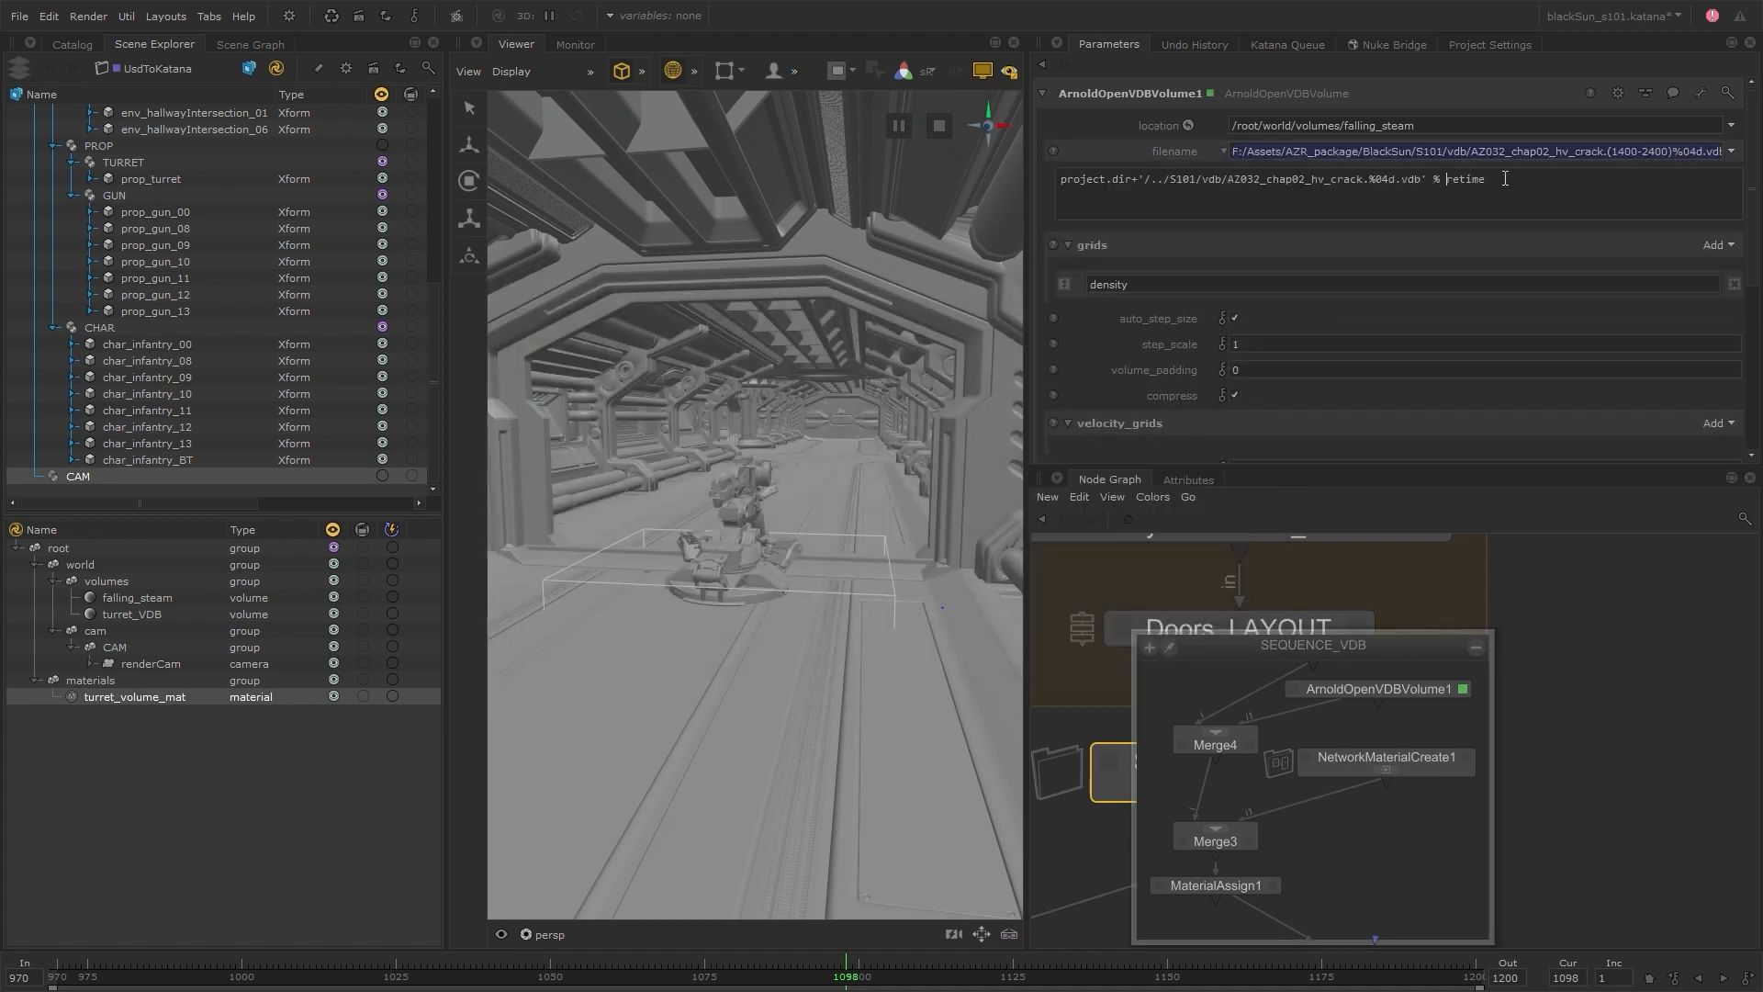
key(End)
text((frame, 1400, 2400, 'repeat', 'repeat'))
key(Return)
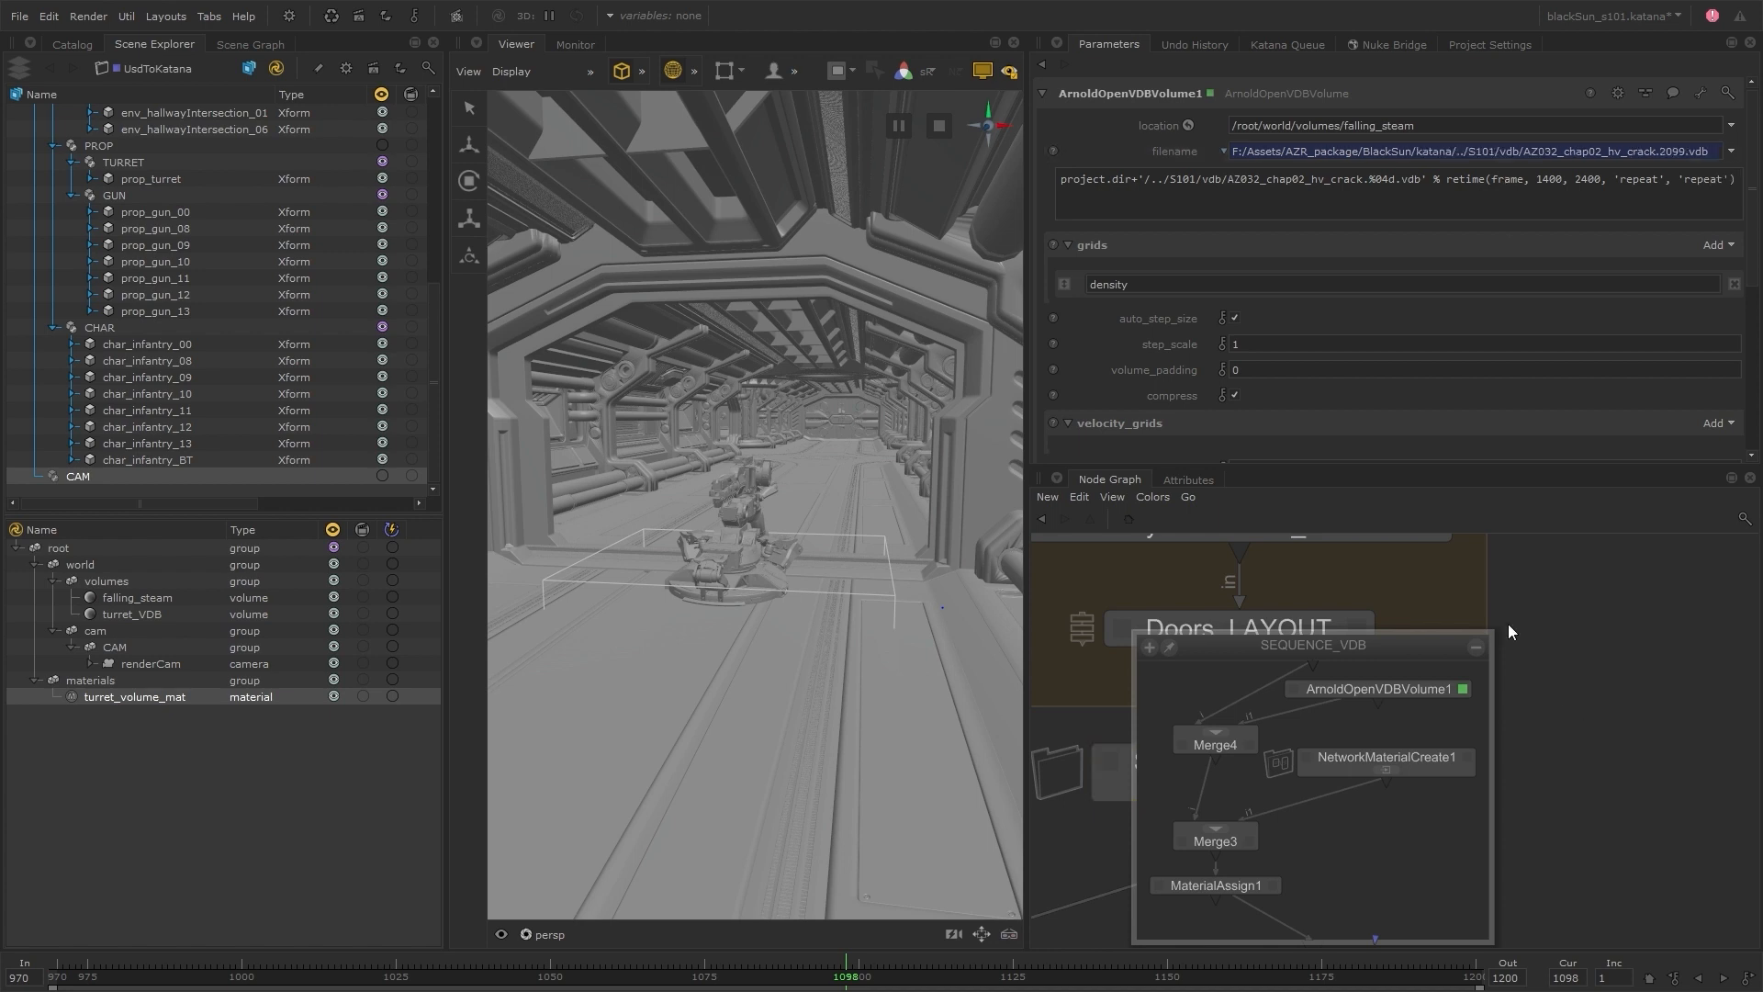
Rename the material in NetworkMaterialCreate1 as falling_steam_mat
click(1467, 756)
double_click(1144, 204)
click(1164, 208)
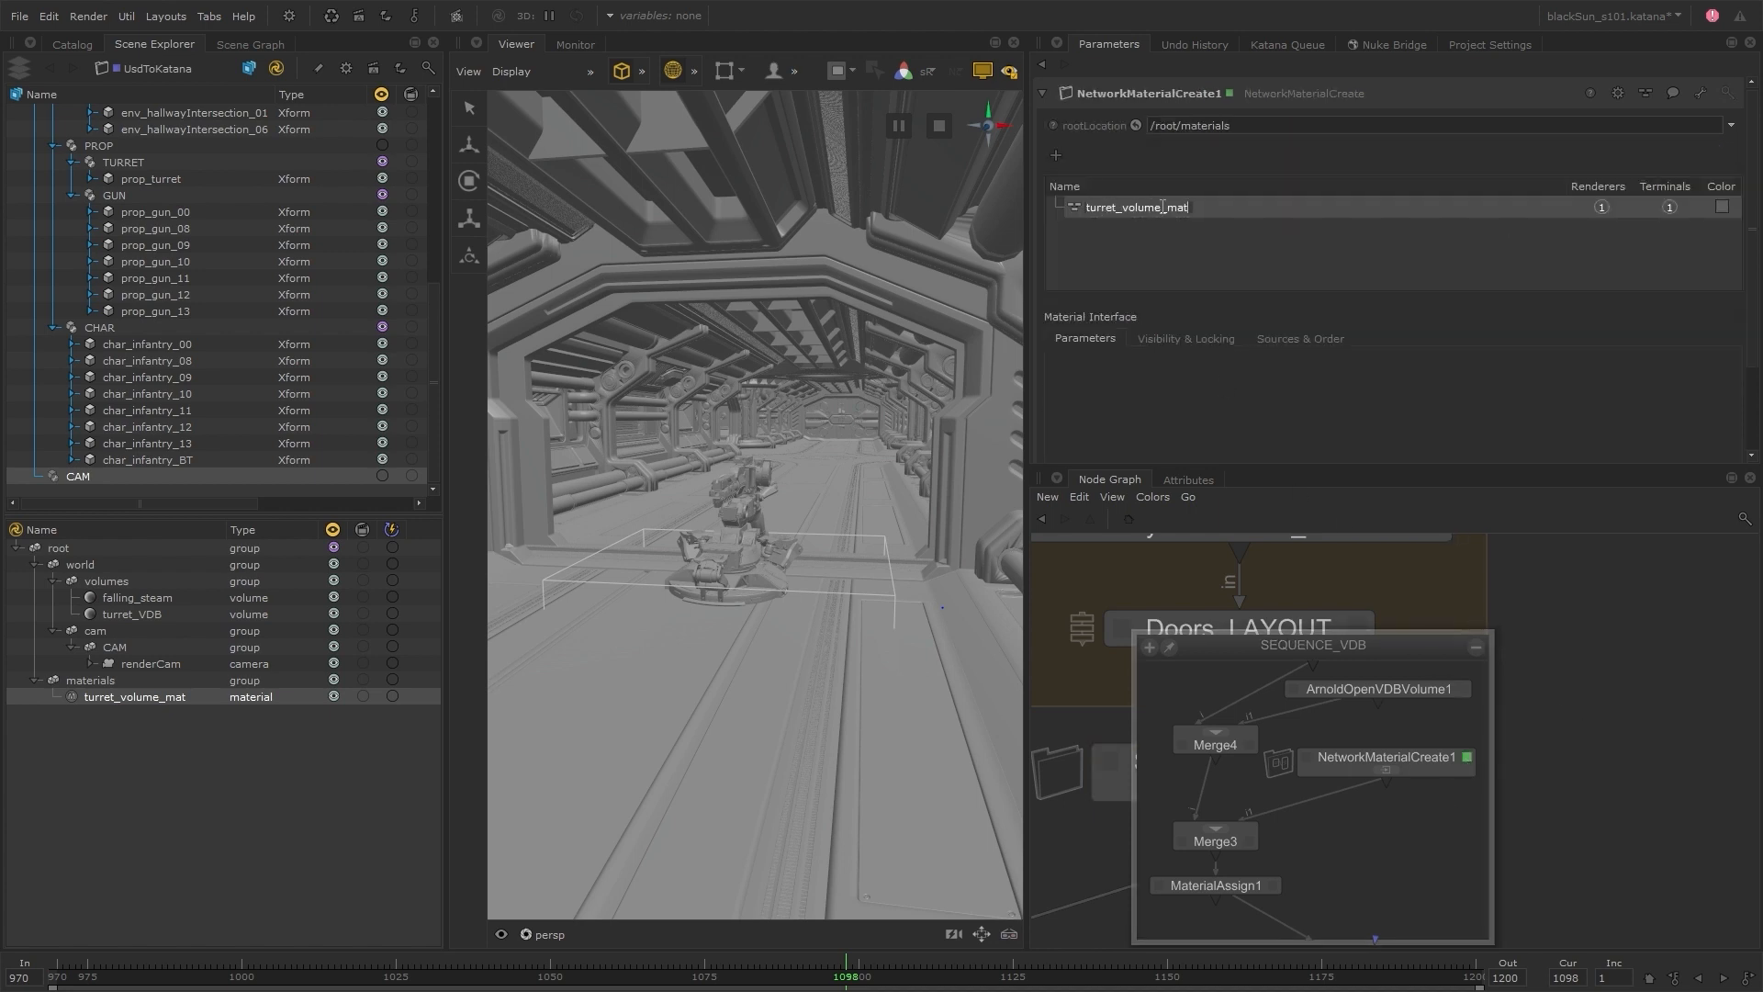
key(shift+Home)
text(falling_steam)
key(Return)
Assign falling_steam_mat to the falling_steam volume in MaterialAssign1 and collapse the SEQUENCE_VDB group view
click(1273, 885)
drag(160, 699, 1308, 158)
drag(163, 599, 1697, 128)
click(1475, 647)
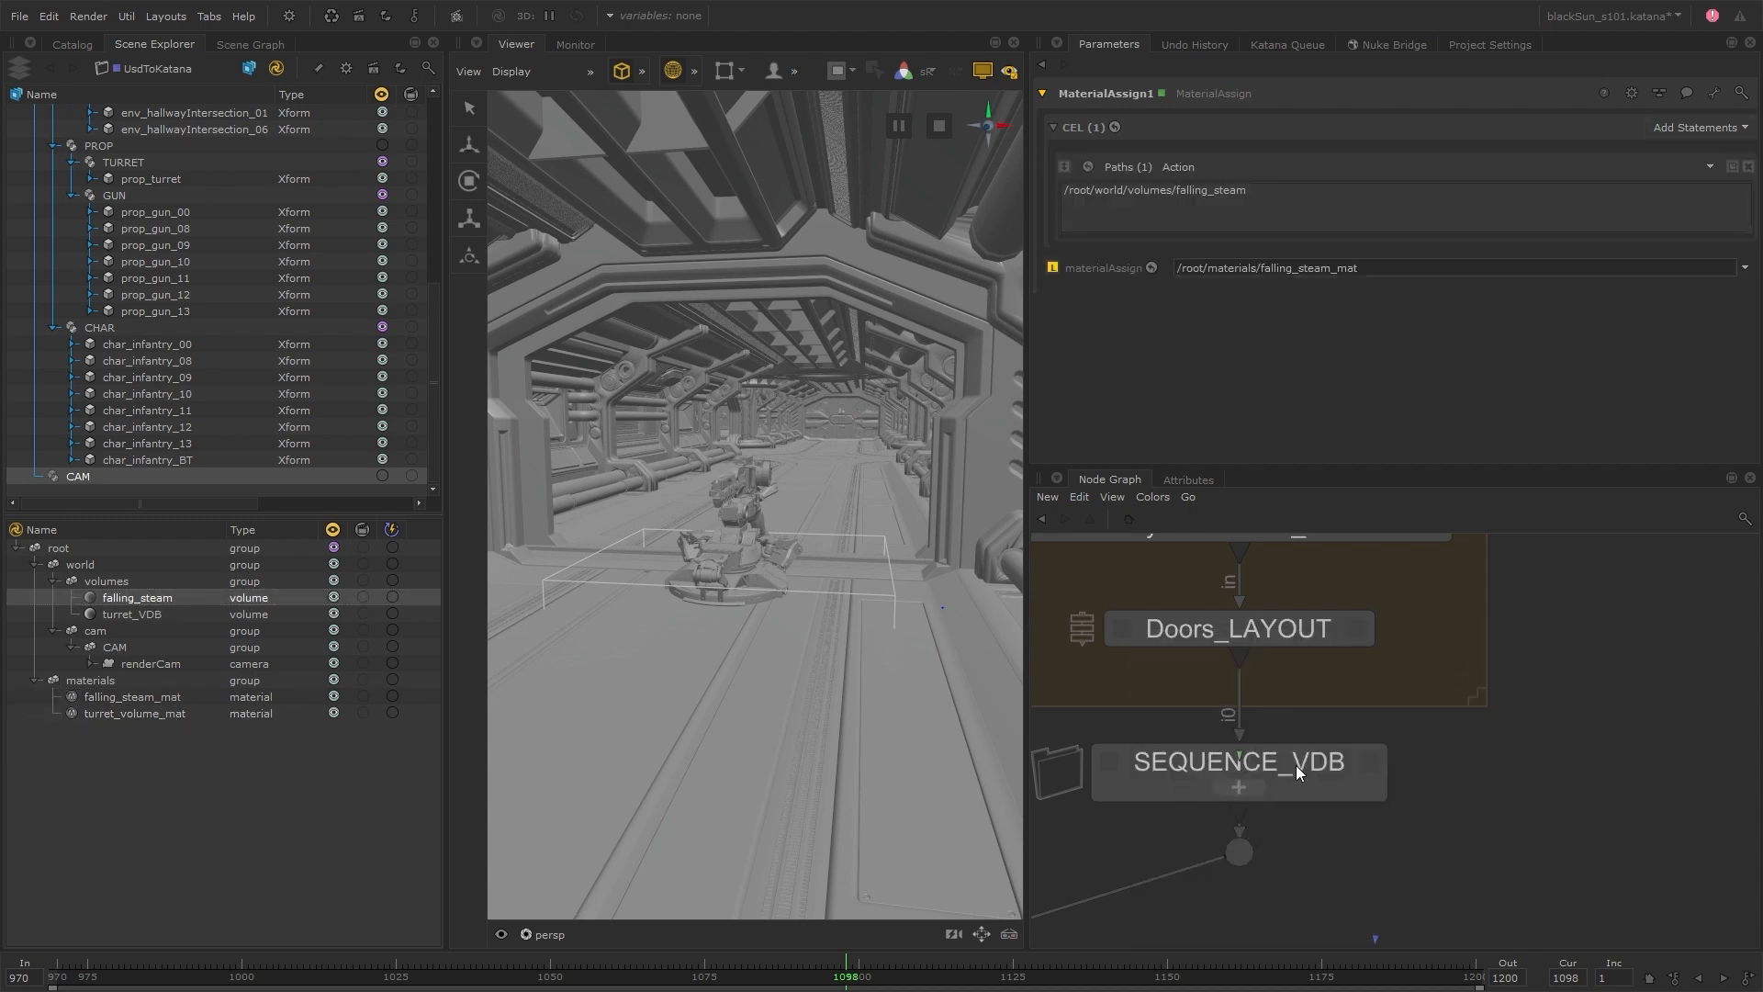
Examine the VDB groups' places in the node chain and the falling_steam volume's position within the hallway set
scroll(1290, 799, down, 5)
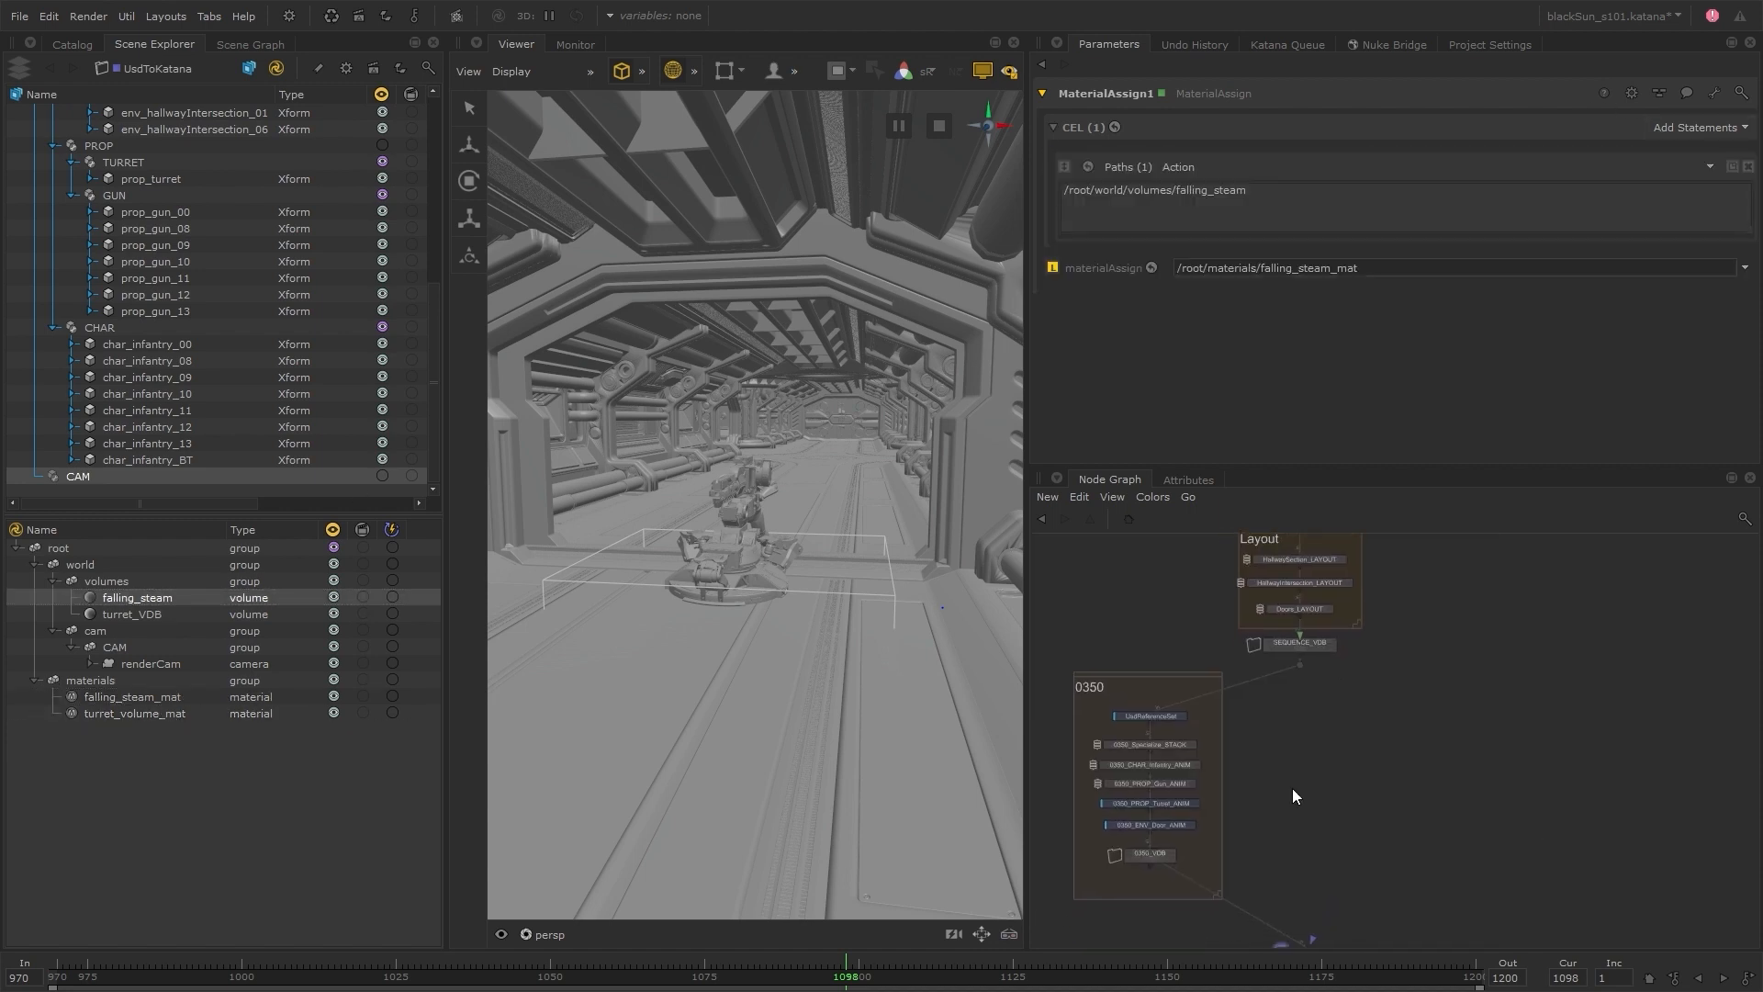
scroll(1304, 647, up, 4)
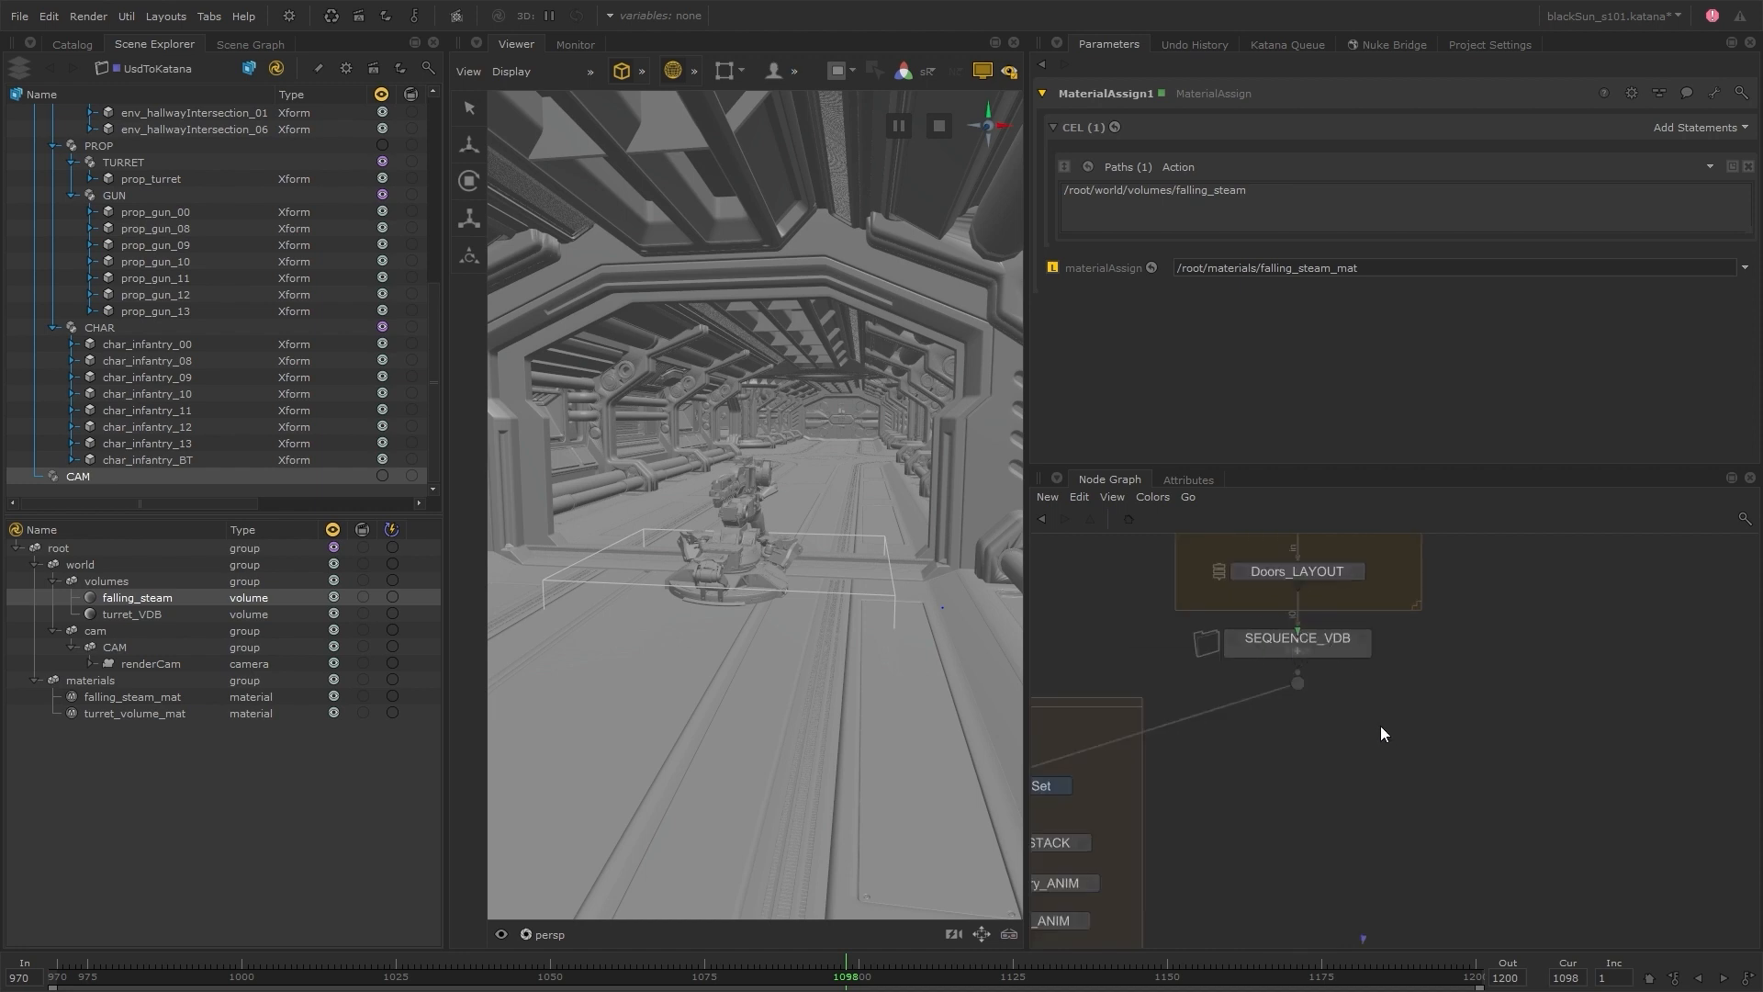
scroll(1368, 763, down, 5)
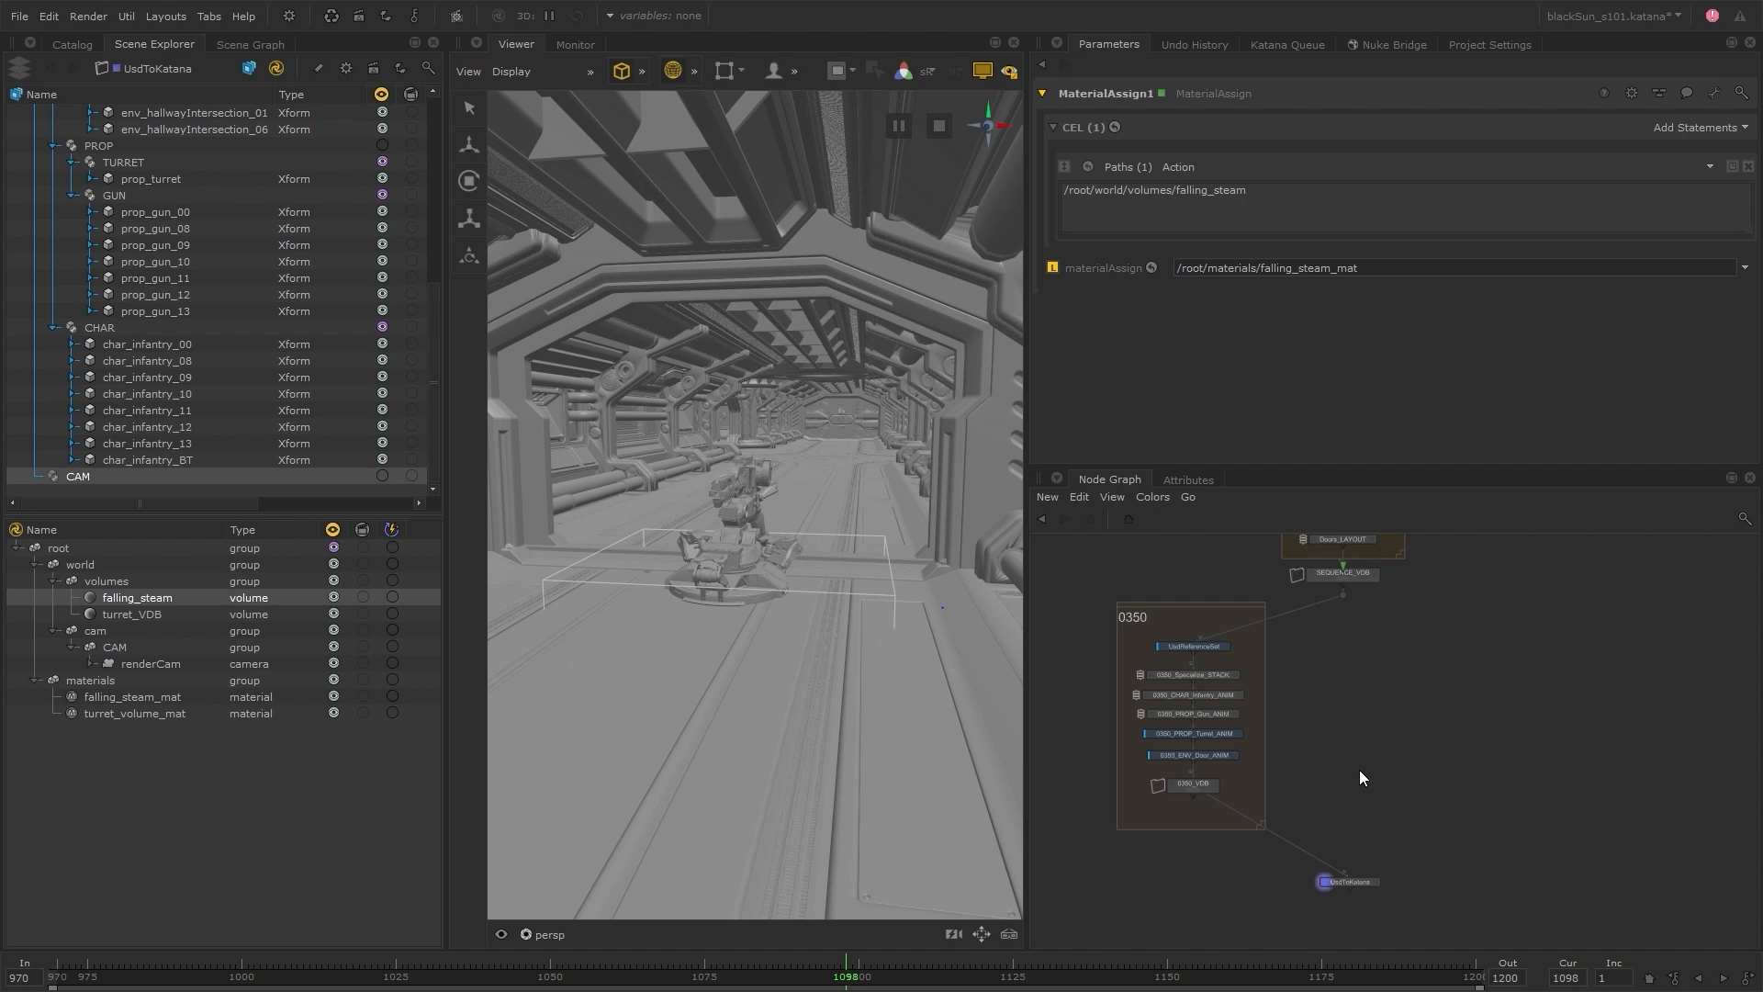
middle_drag(1336, 789, 1367, 773)
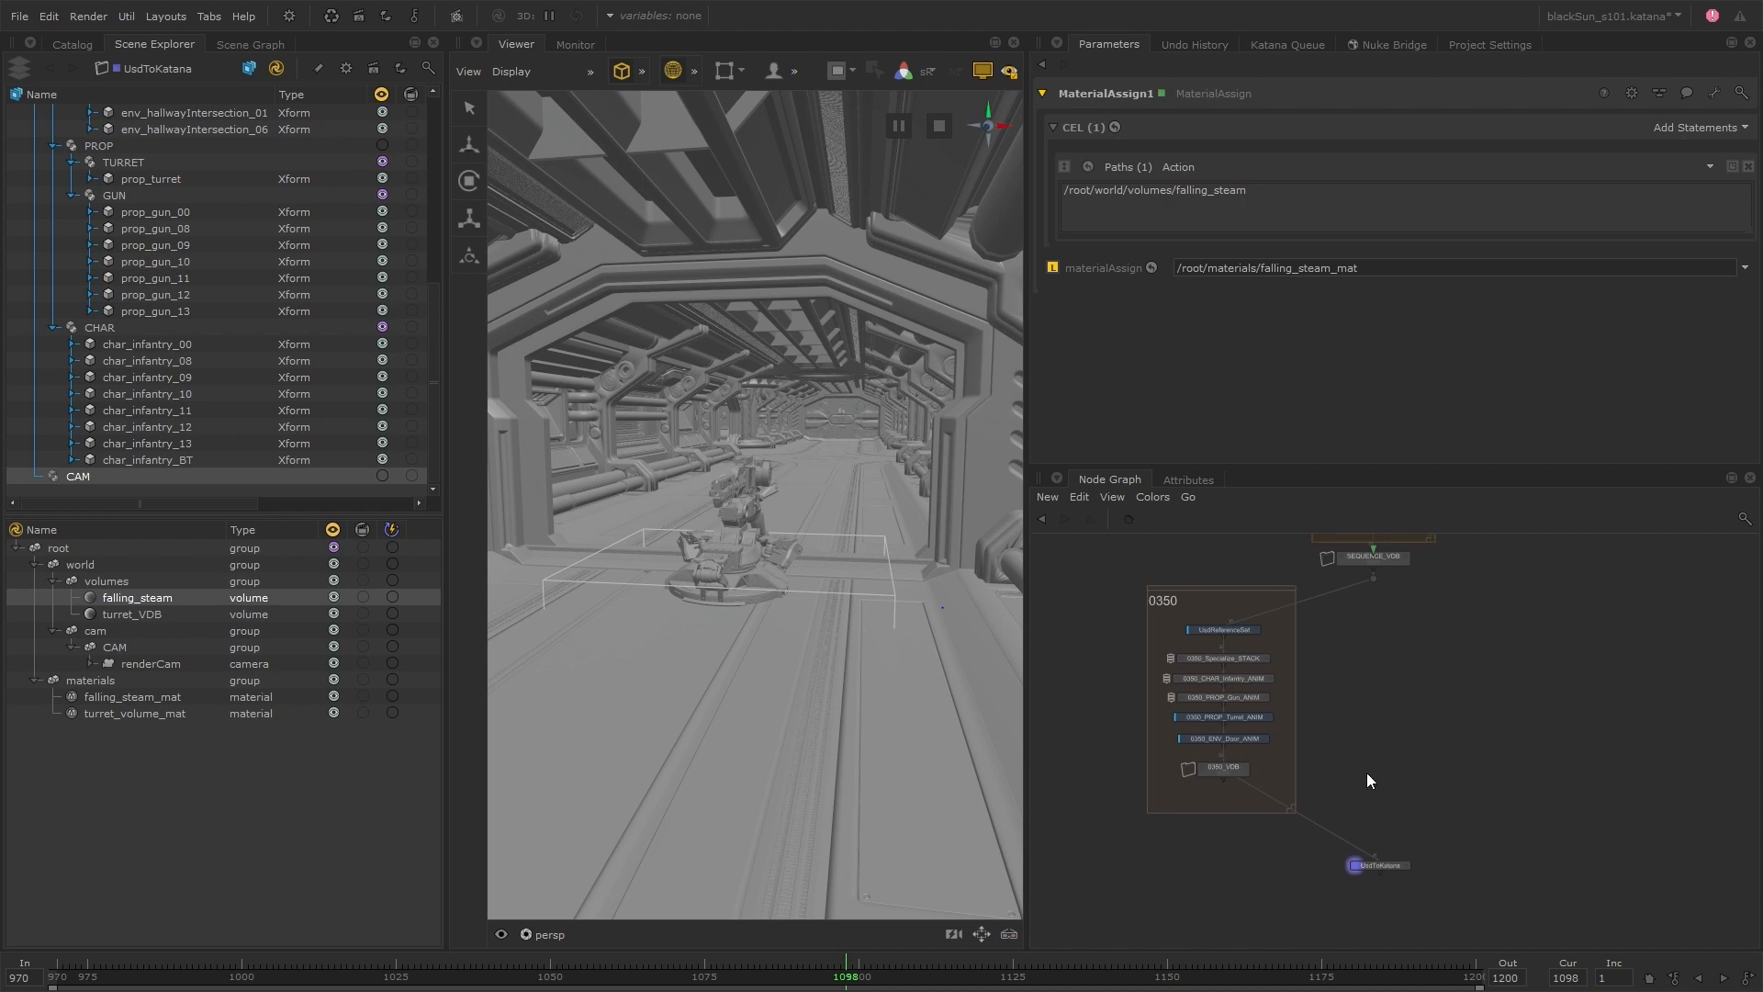
scroll(808, 606, down, 6)
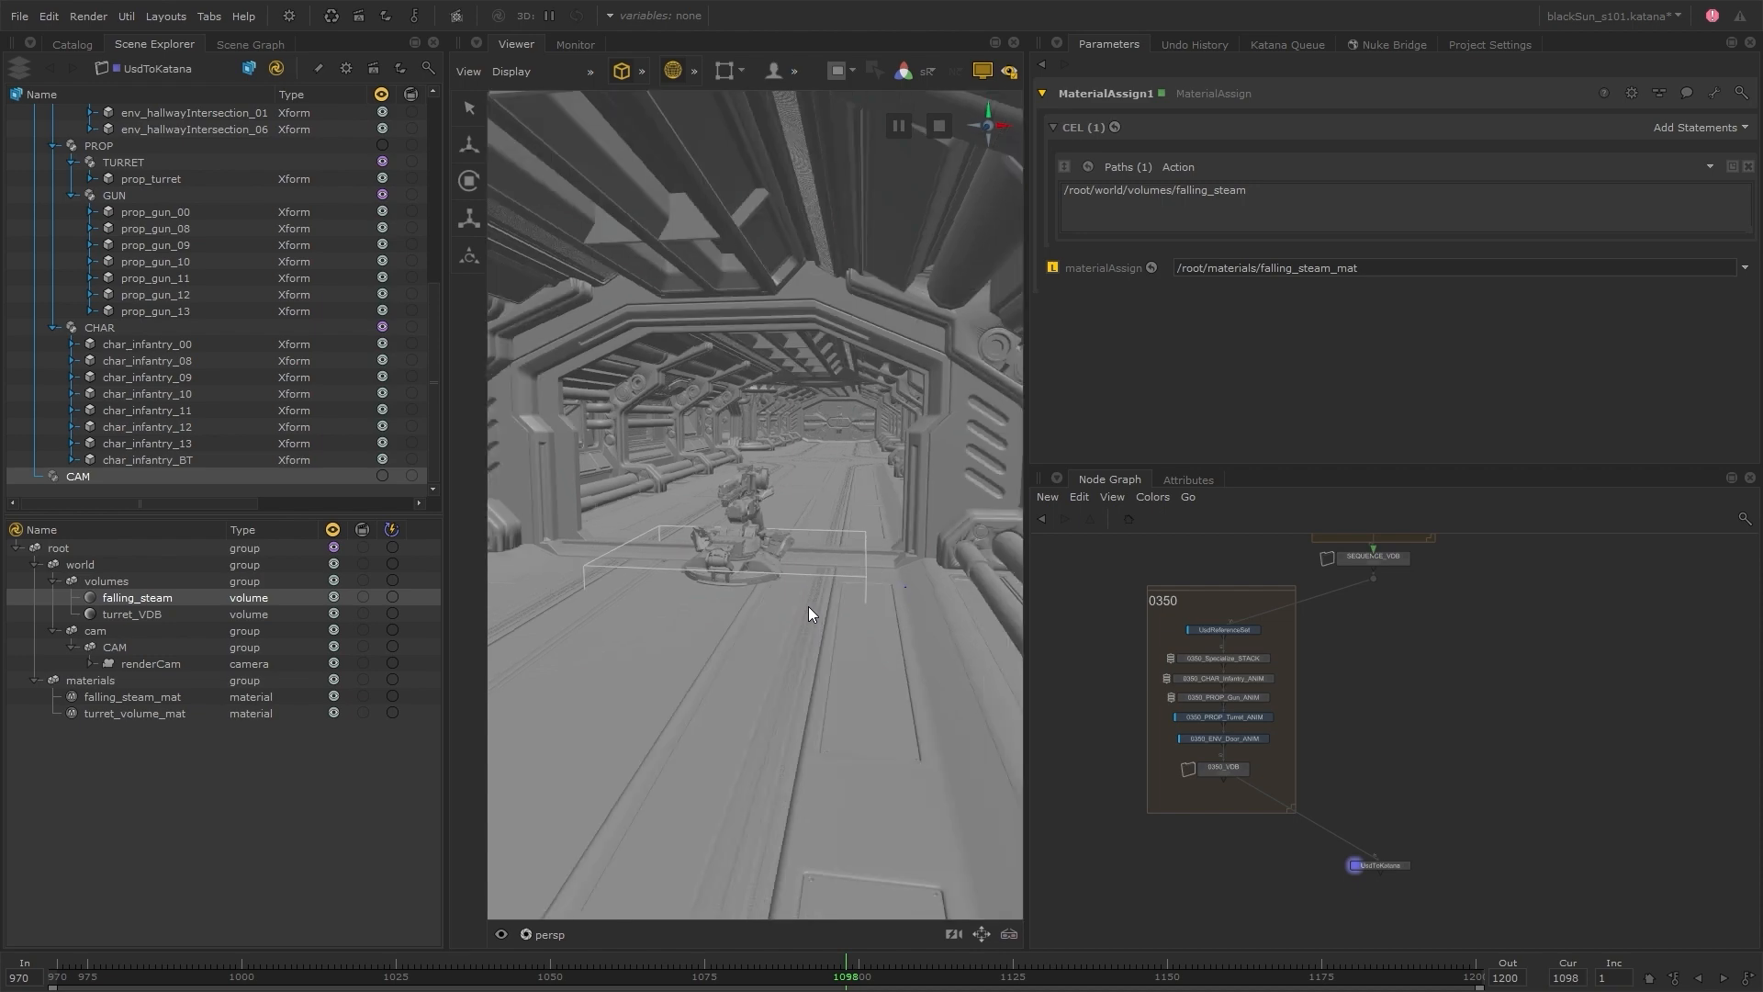
scroll(808, 606, down, 4)
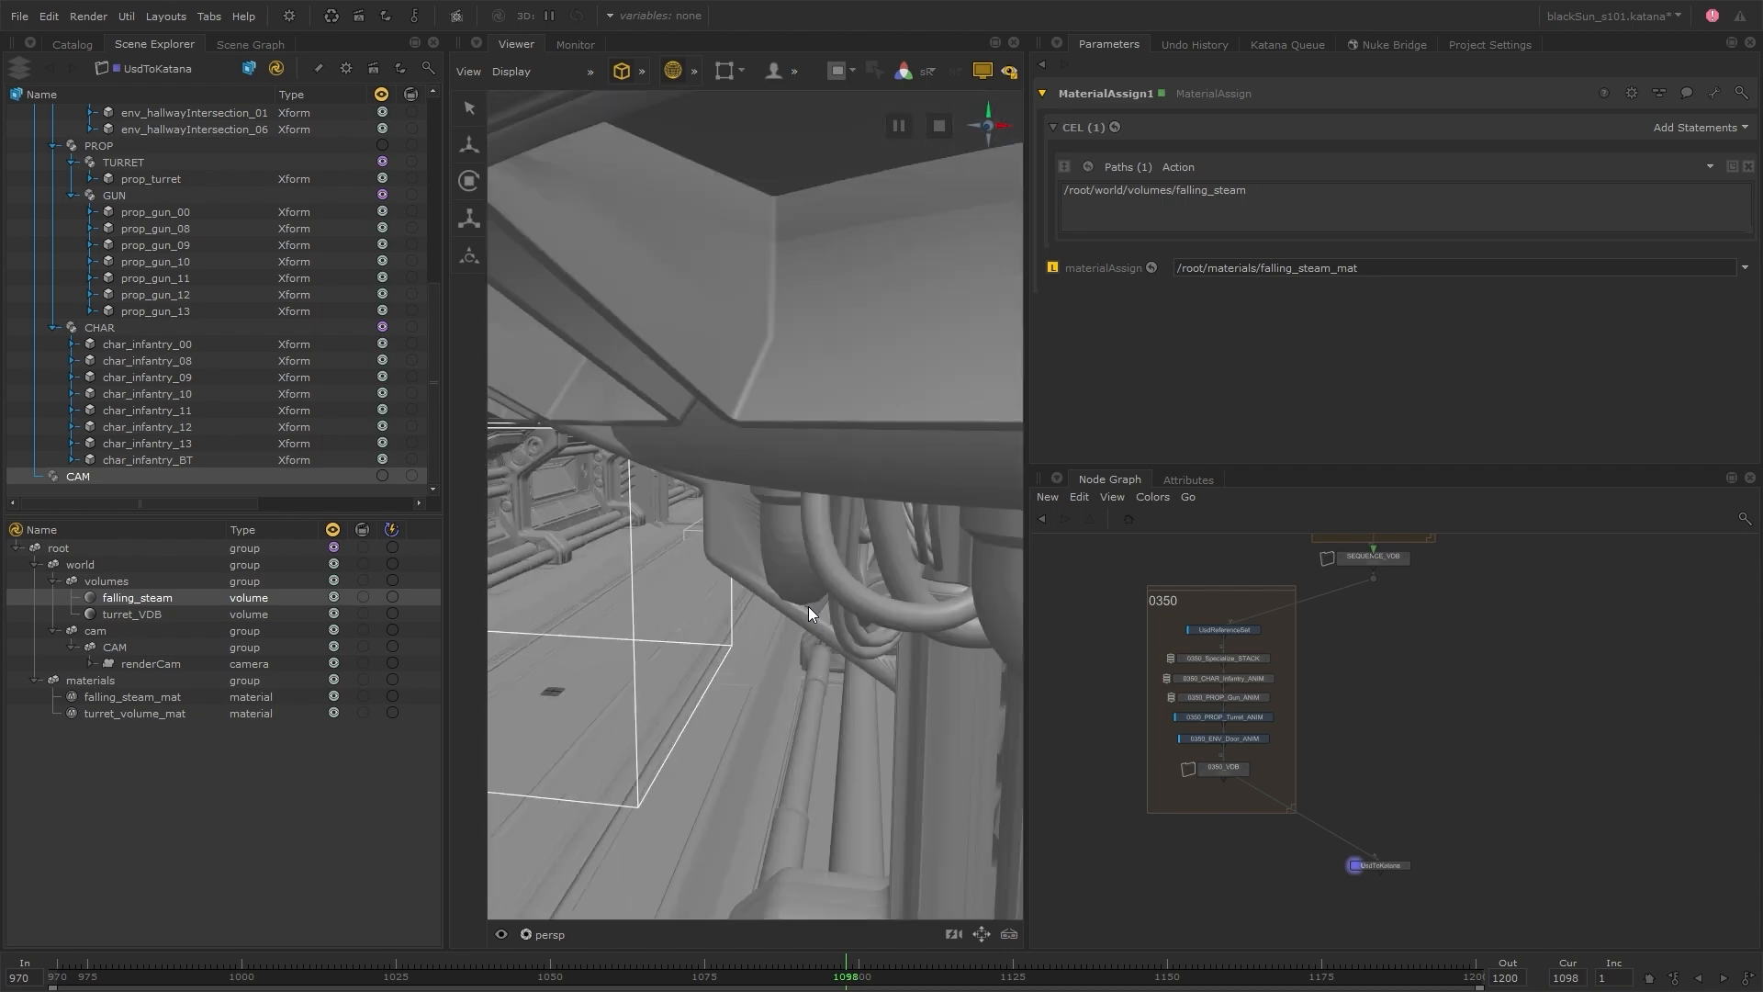
alt+drag(707, 606, 816, 560)
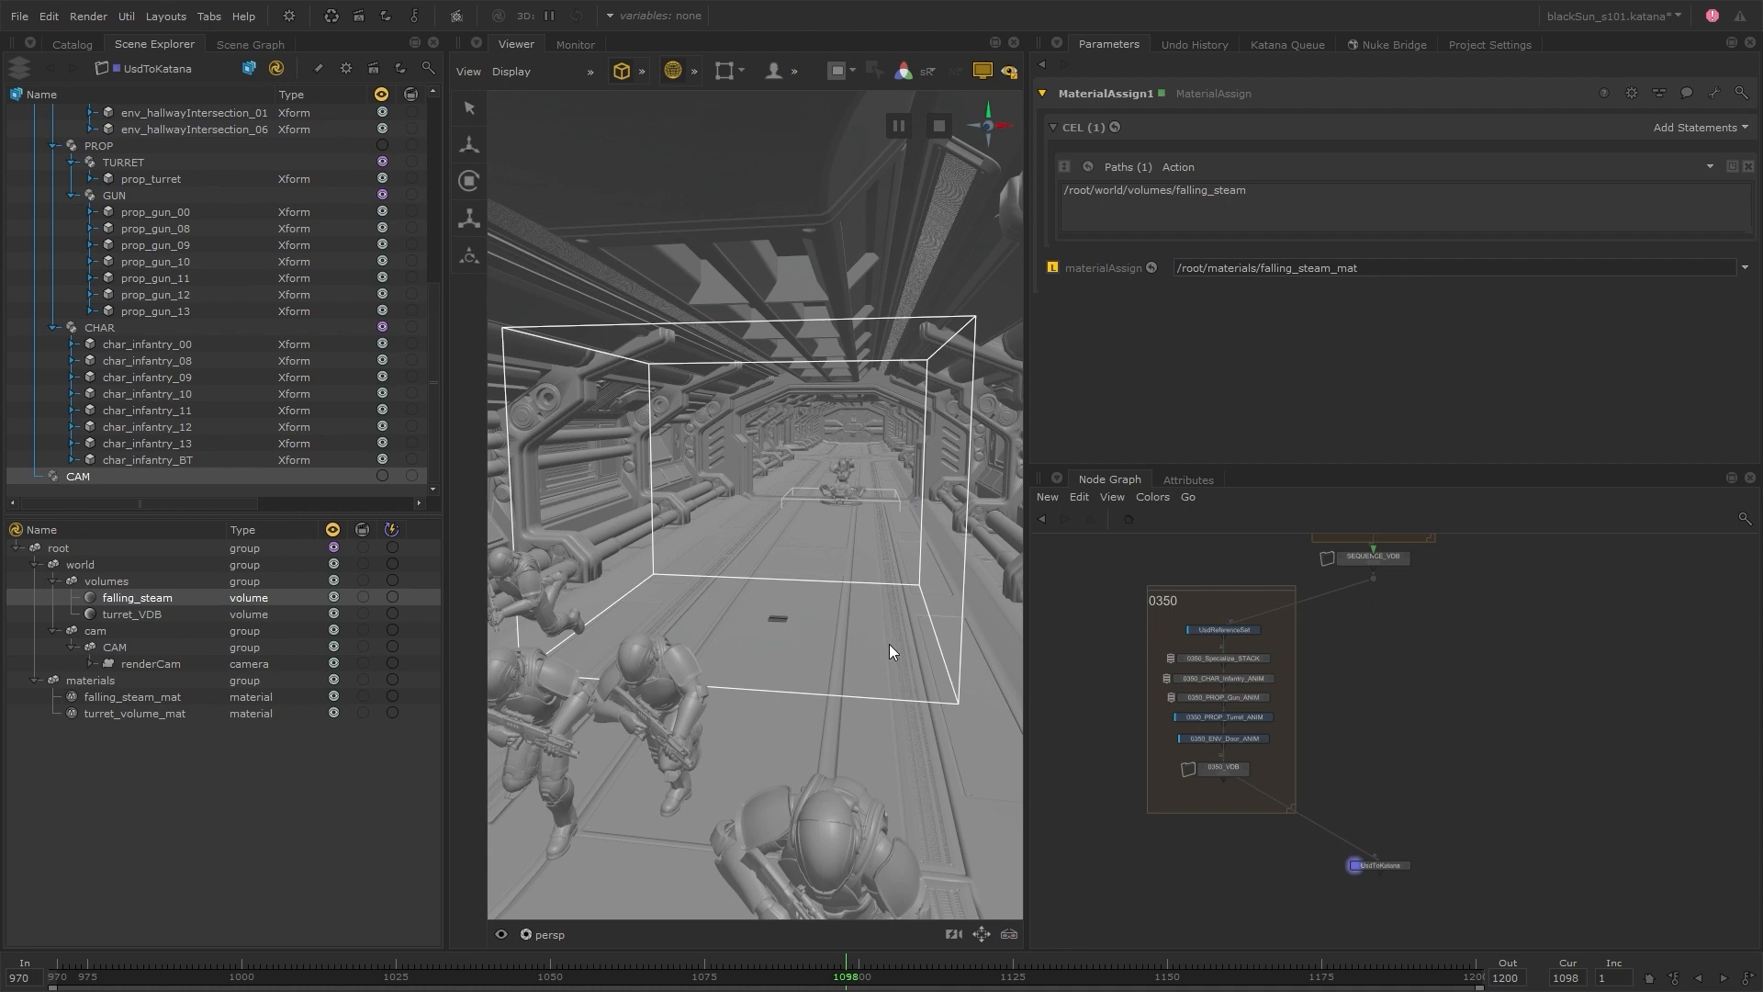
scroll(889, 643, down, 10)
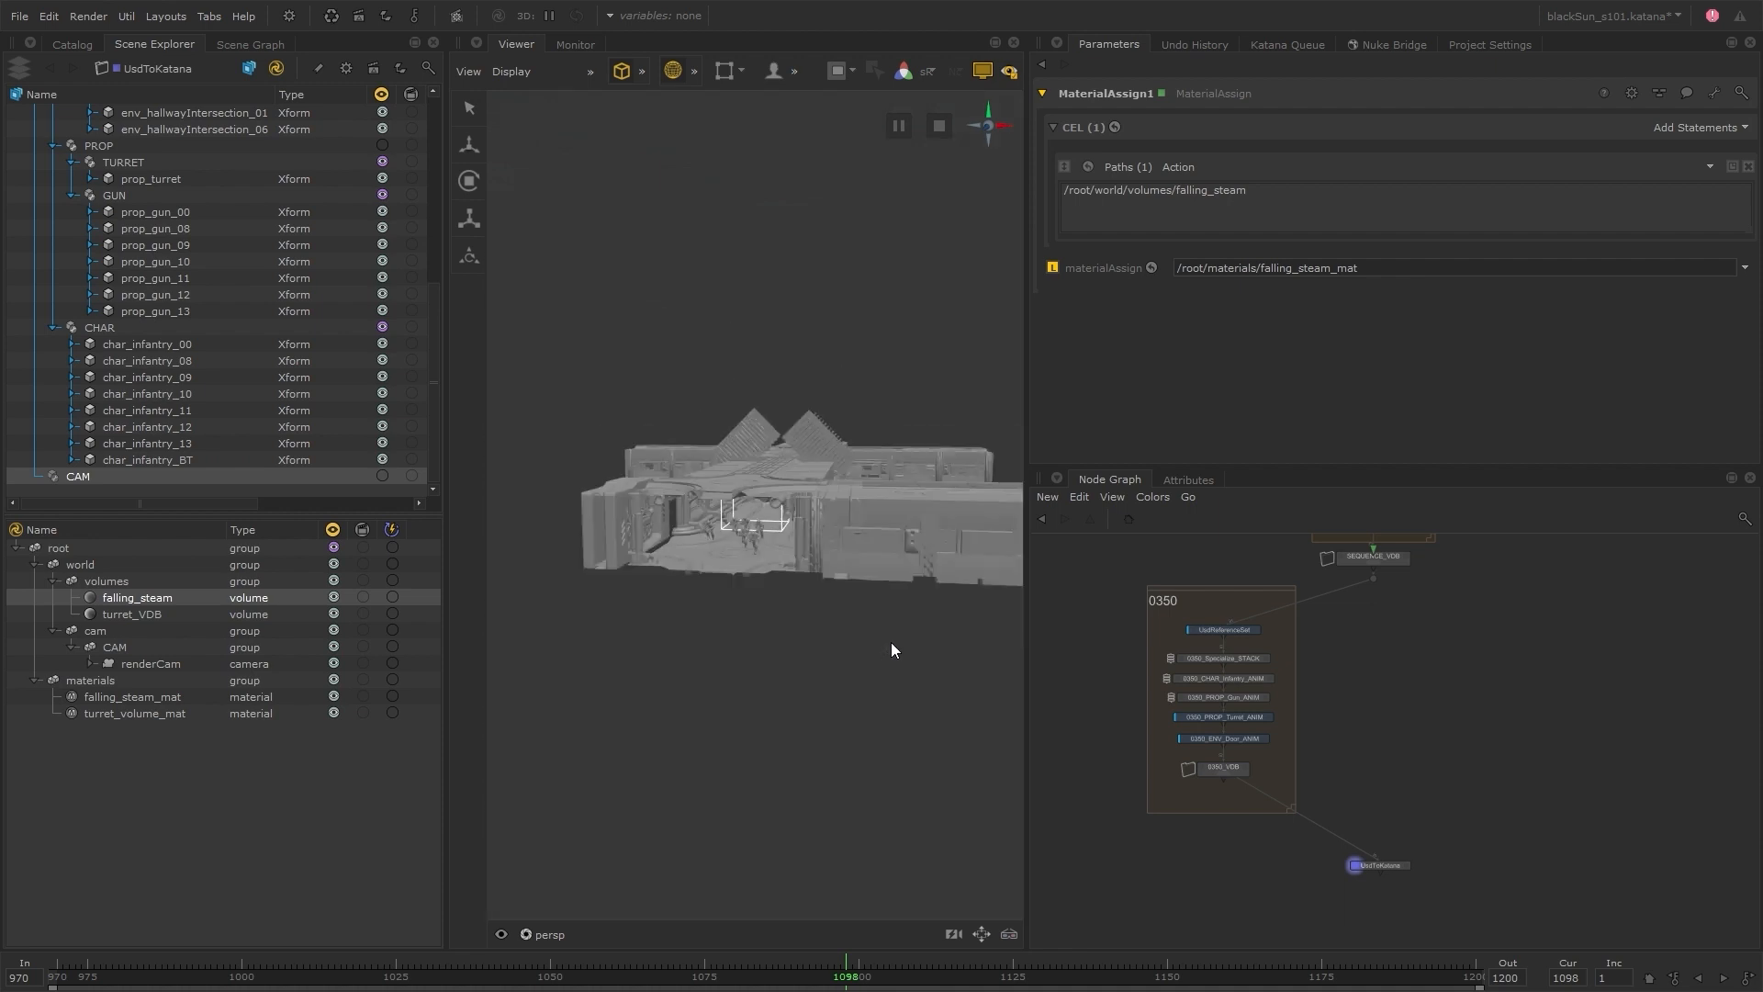
alt+drag(890, 642, 817, 428)
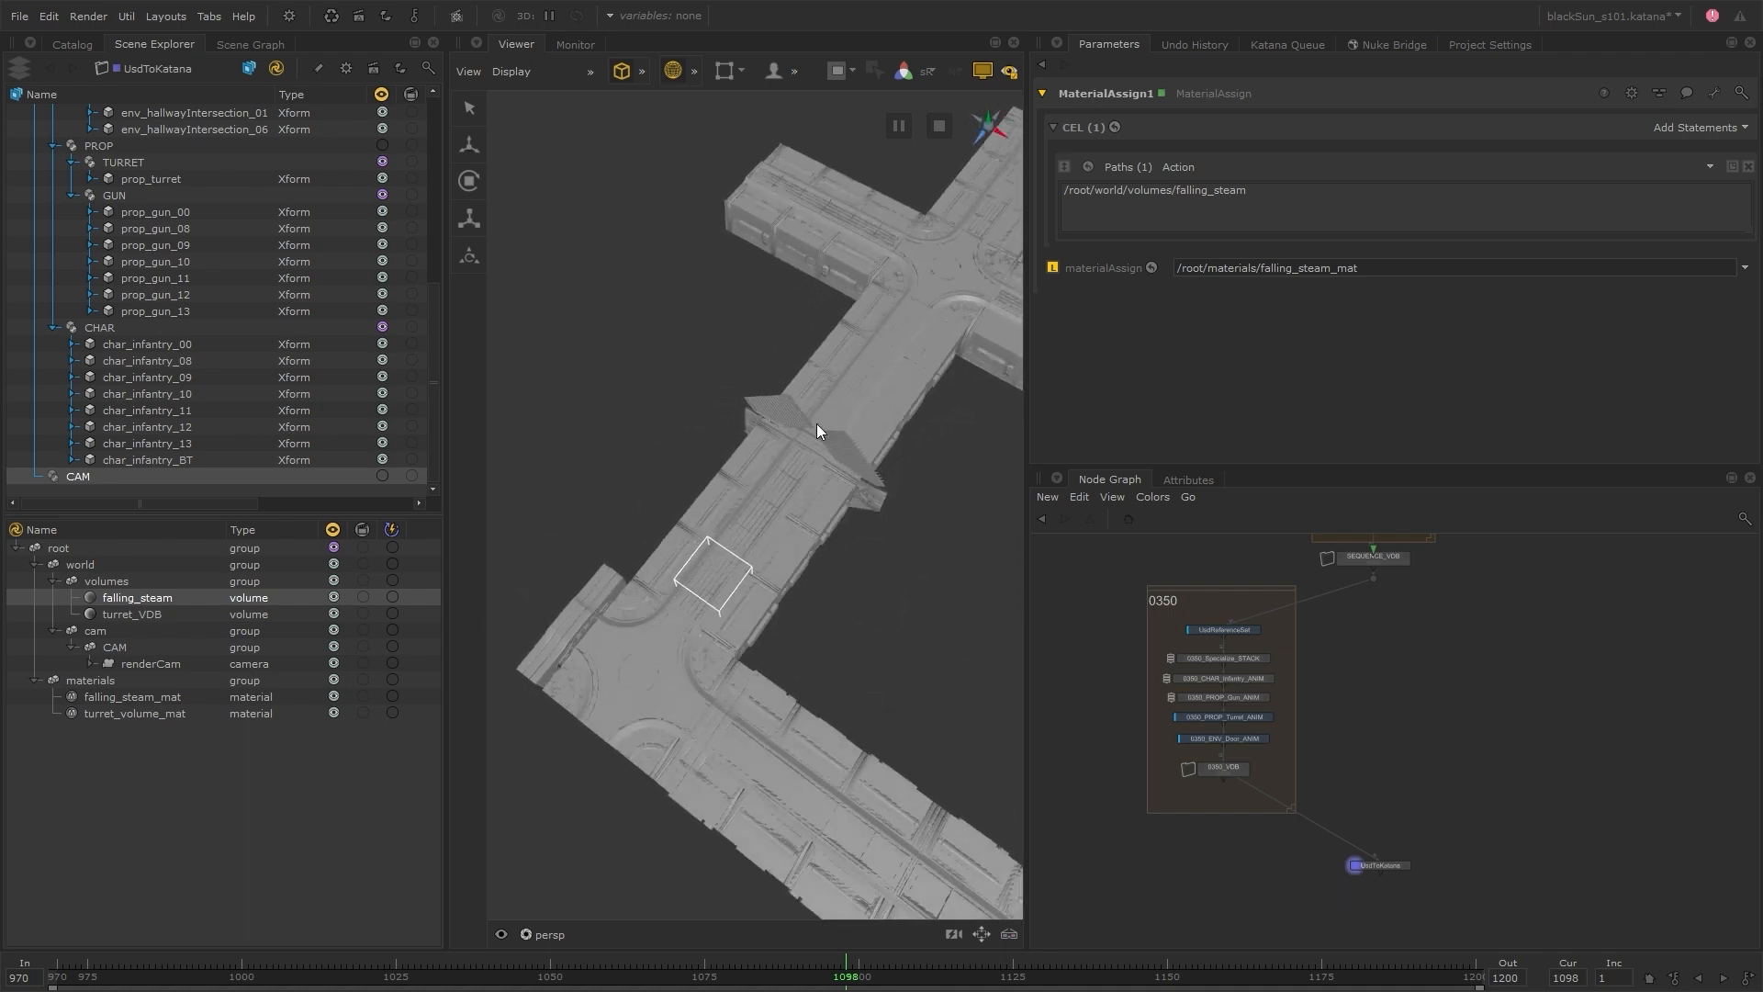
Examine which hallway and intersection sections belong to the shot and which lie outside it by highlighting them in the viewer
alt+drag(768, 575, 877, 487)
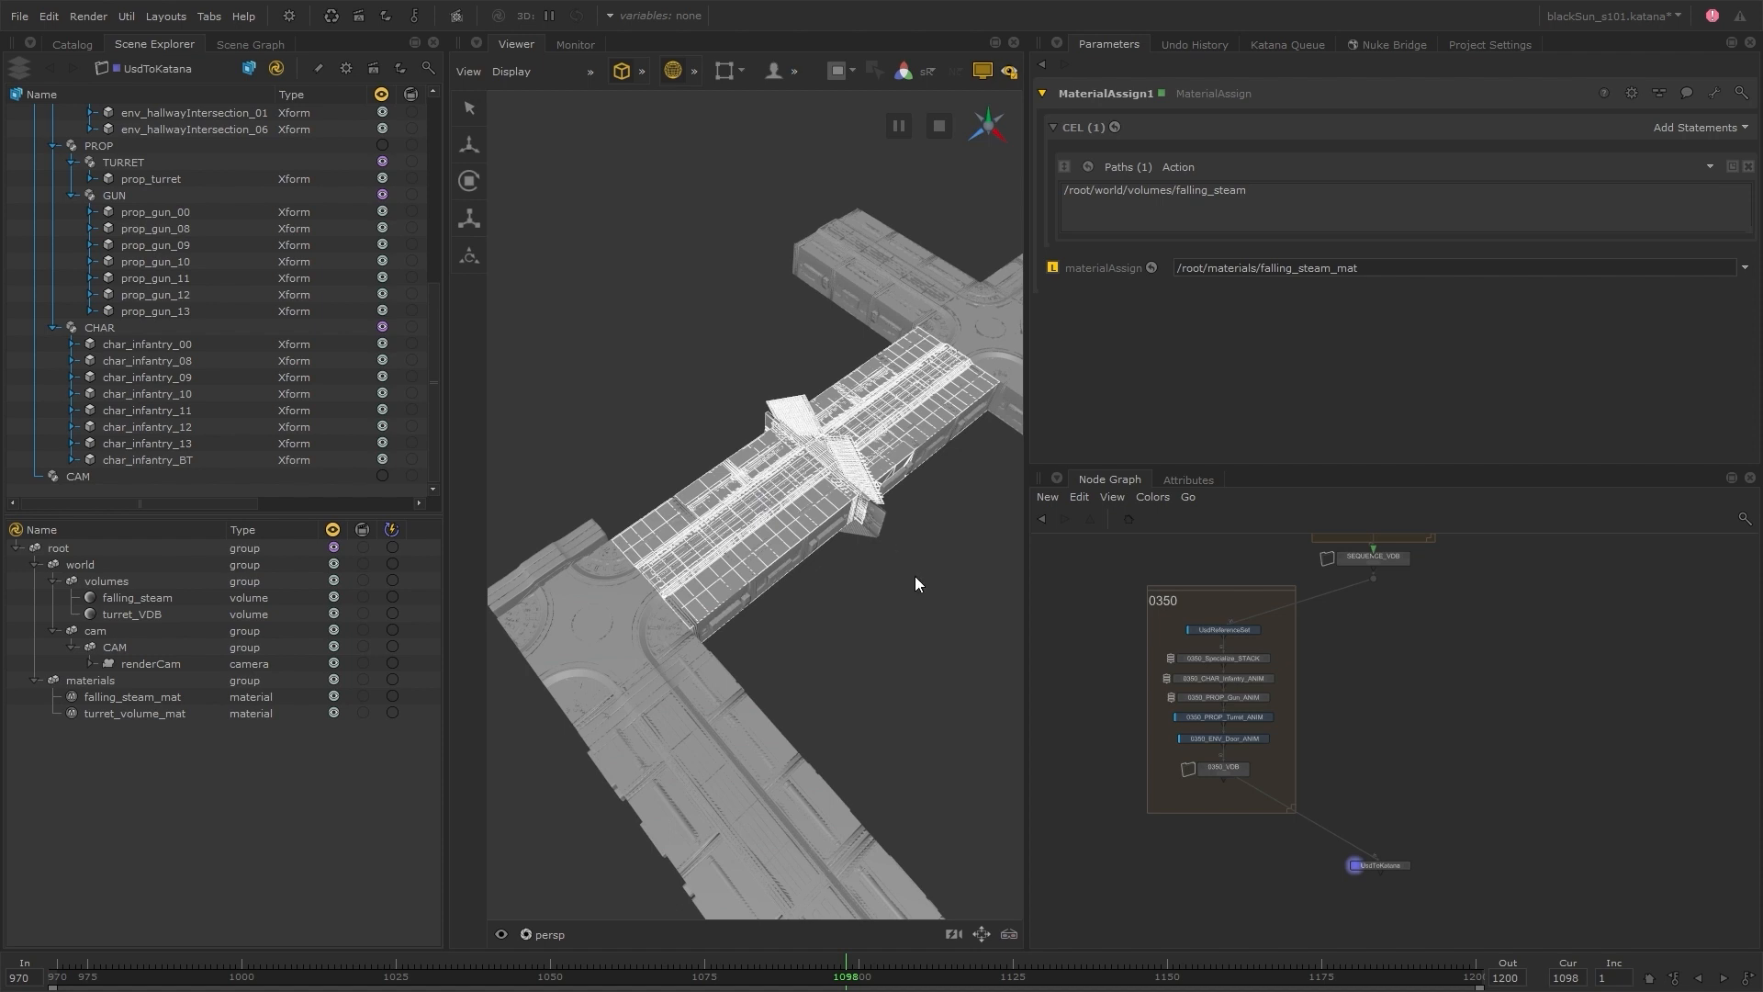
alt+right_drag(915, 576, 766, 591)
alt+middle_drag(889, 557, 790, 496)
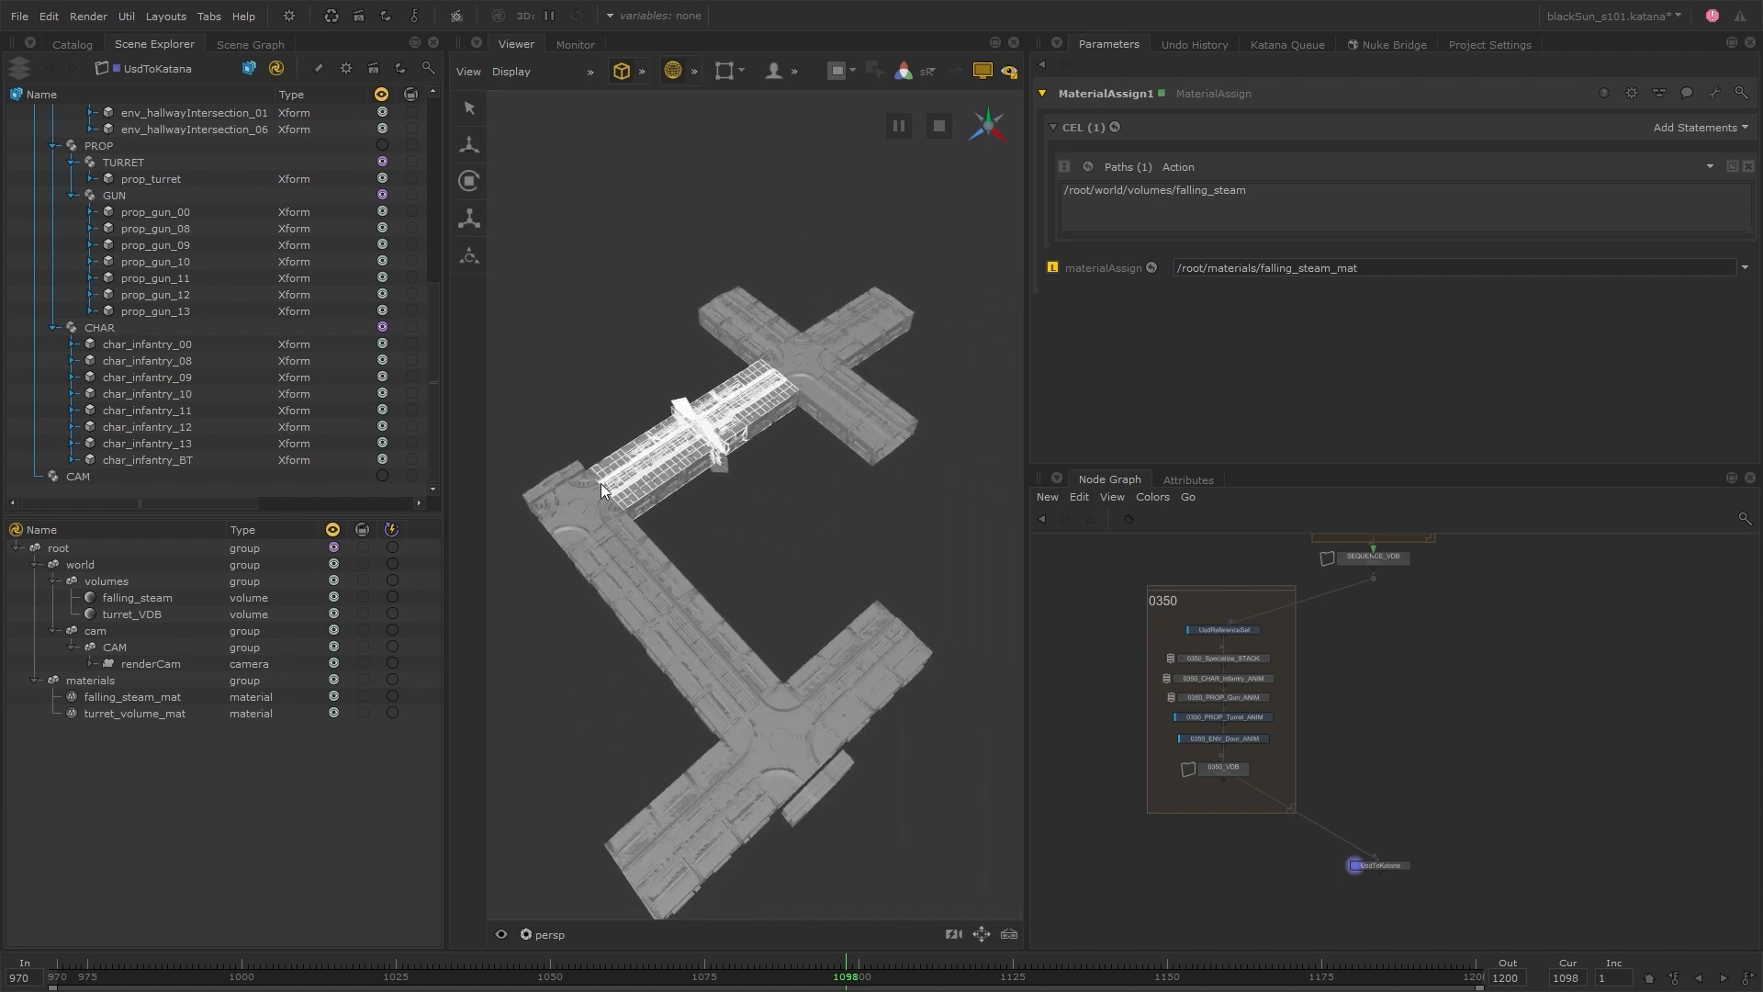
drag(578, 840, 952, 577)
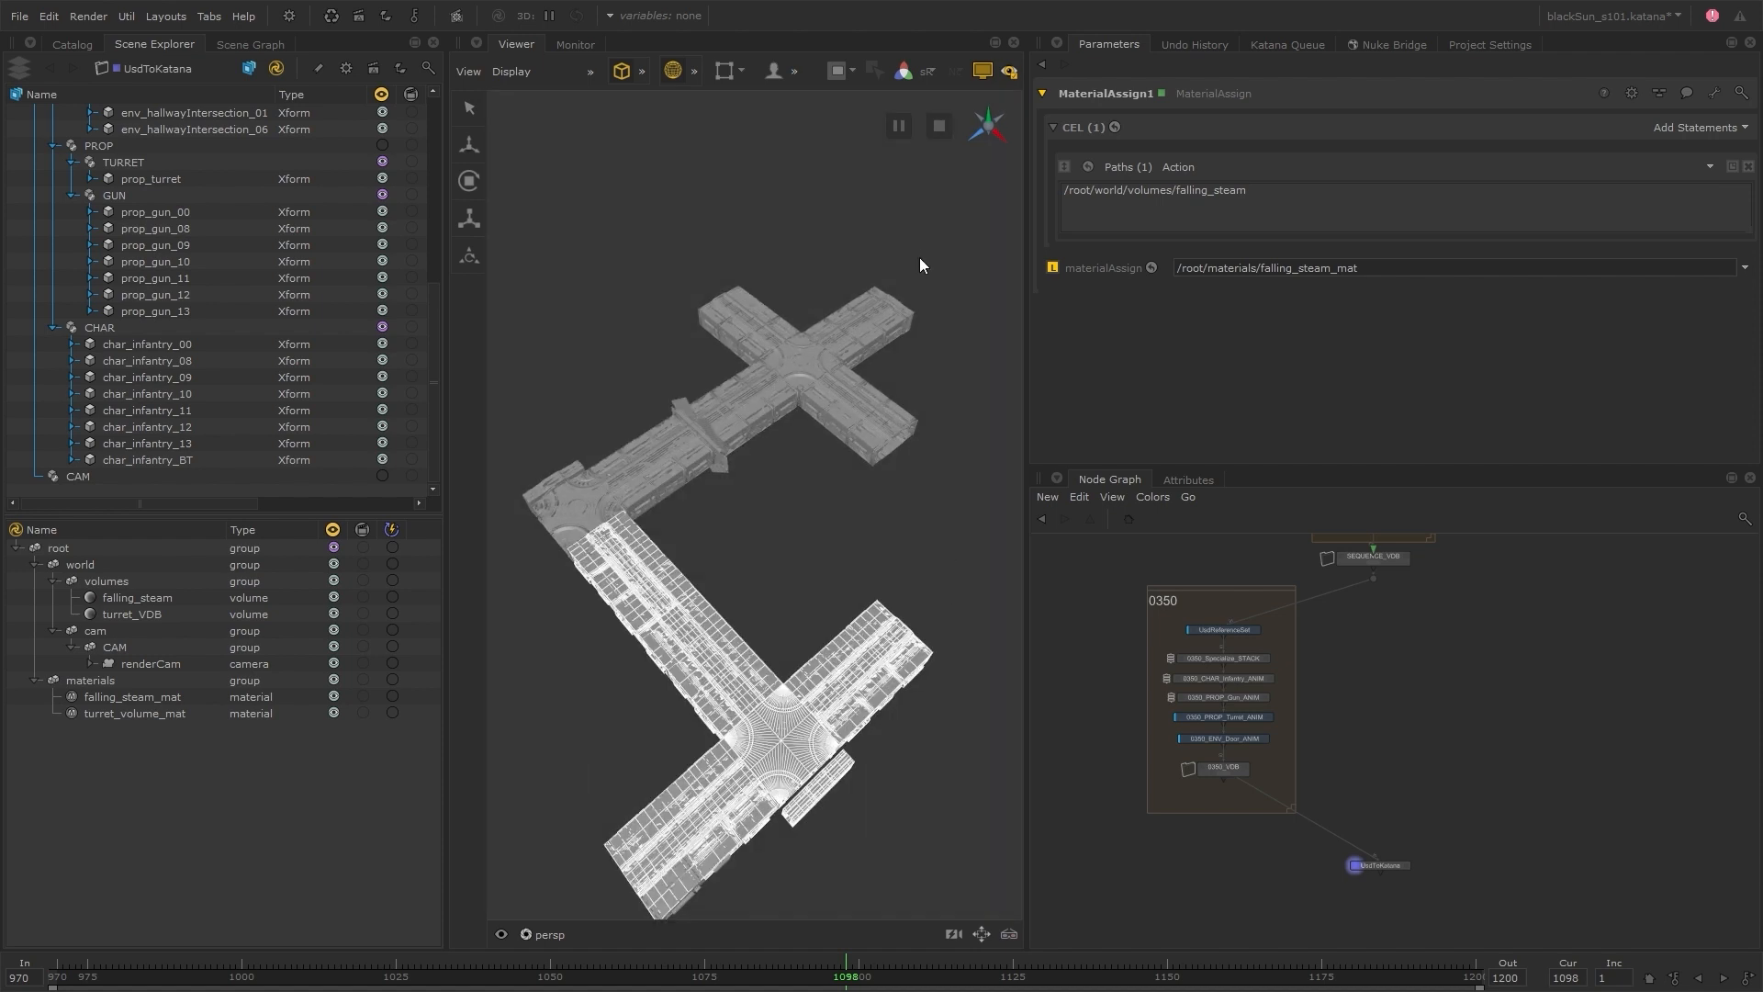
drag(917, 250, 797, 360)
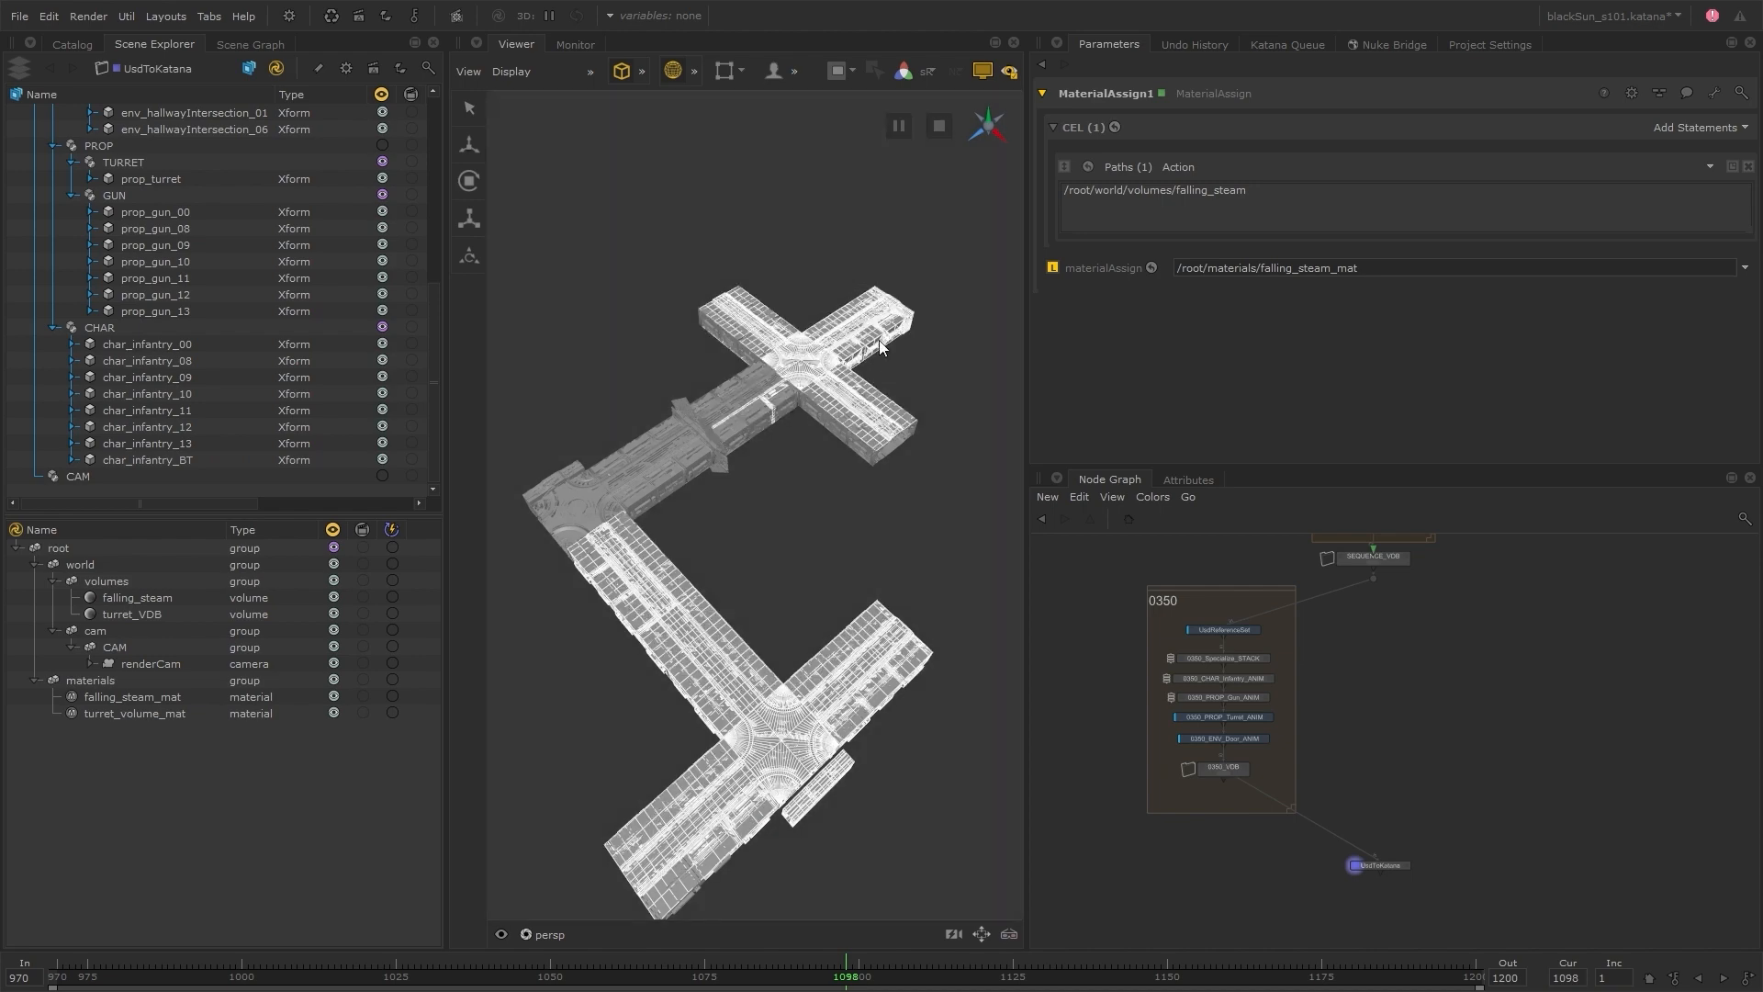
click(837, 491)
Add a UsdActiveSet node at the start of the 0350 group, ahead of UsdReferenceSet
scroll(1240, 784, up, 3)
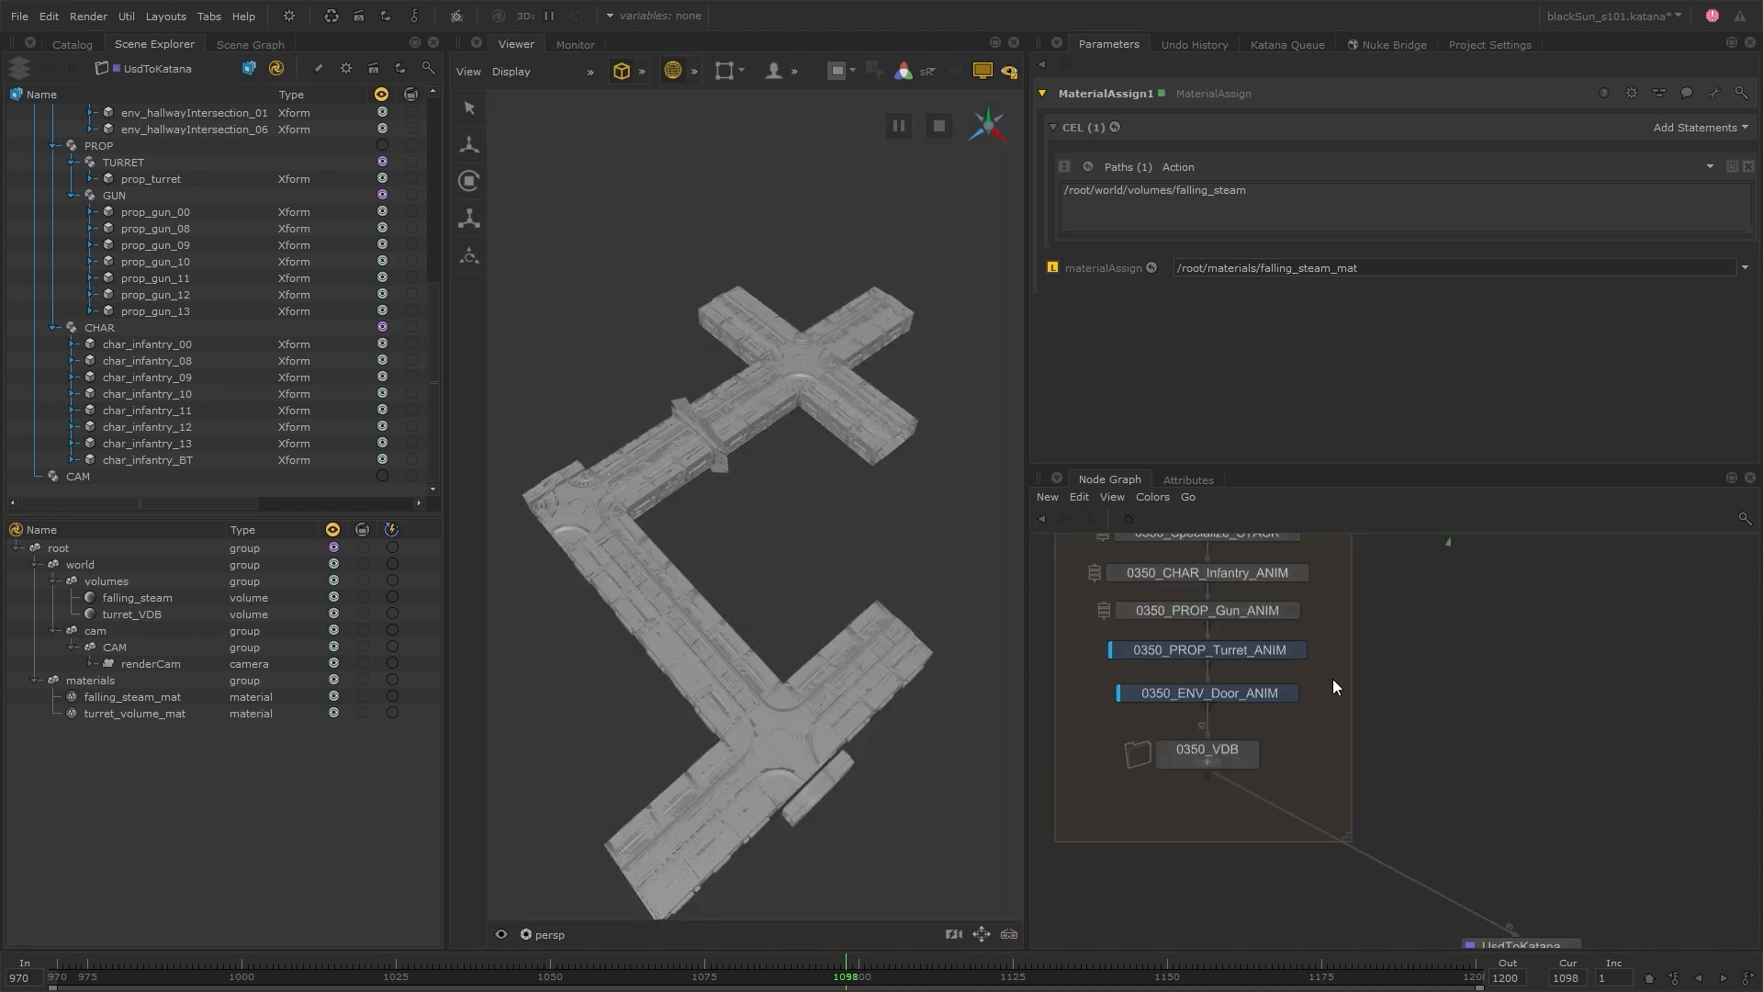
middle_drag(1332, 680, 1313, 755)
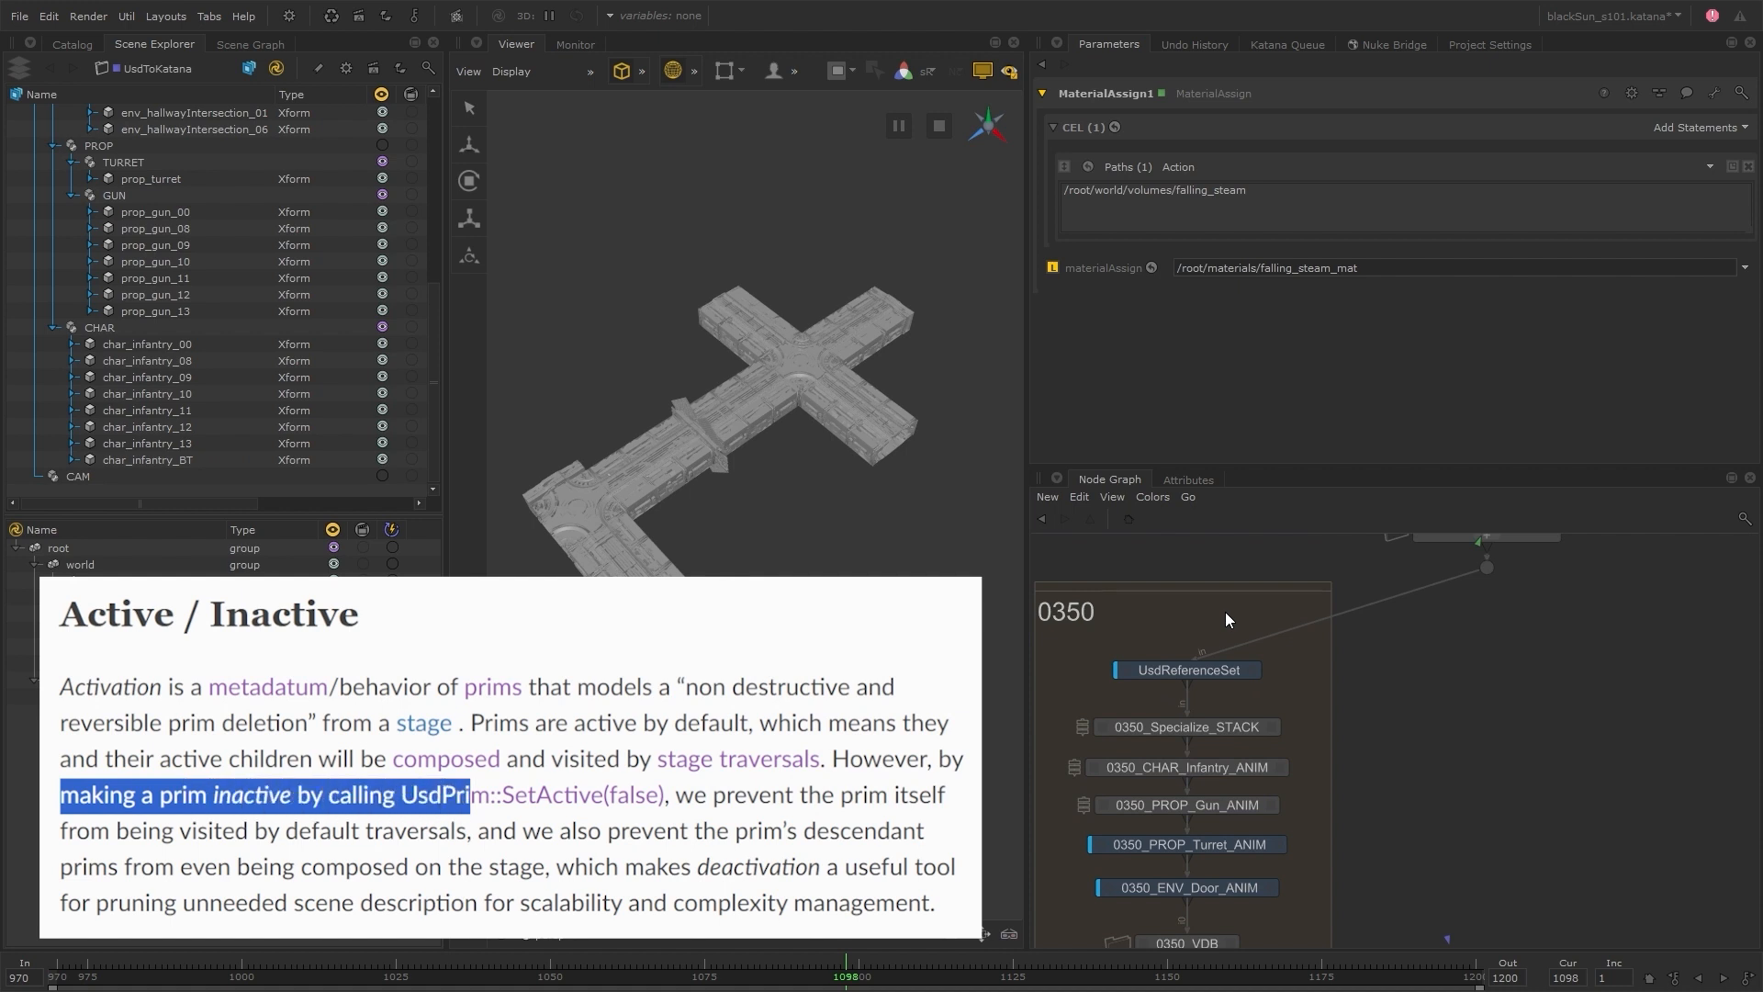
key(Tab)
text(usda)
click(1225, 612)
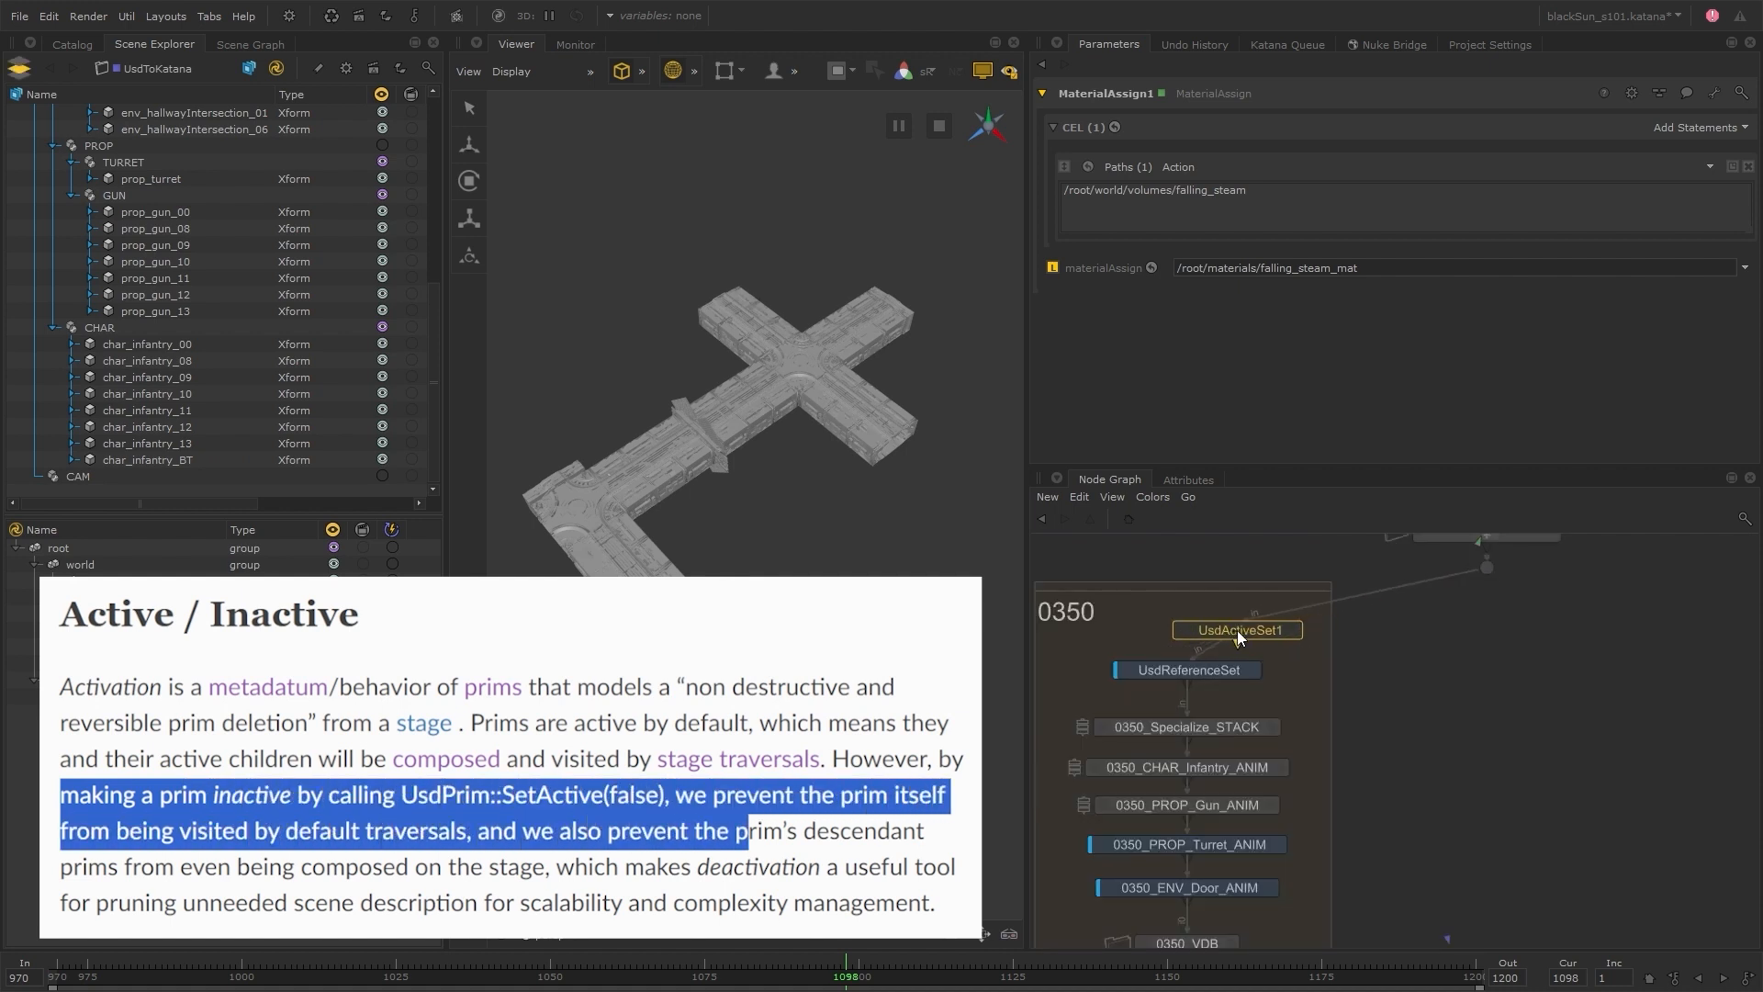
click(1188, 635)
middle_drag(1239, 919, 1236, 799)
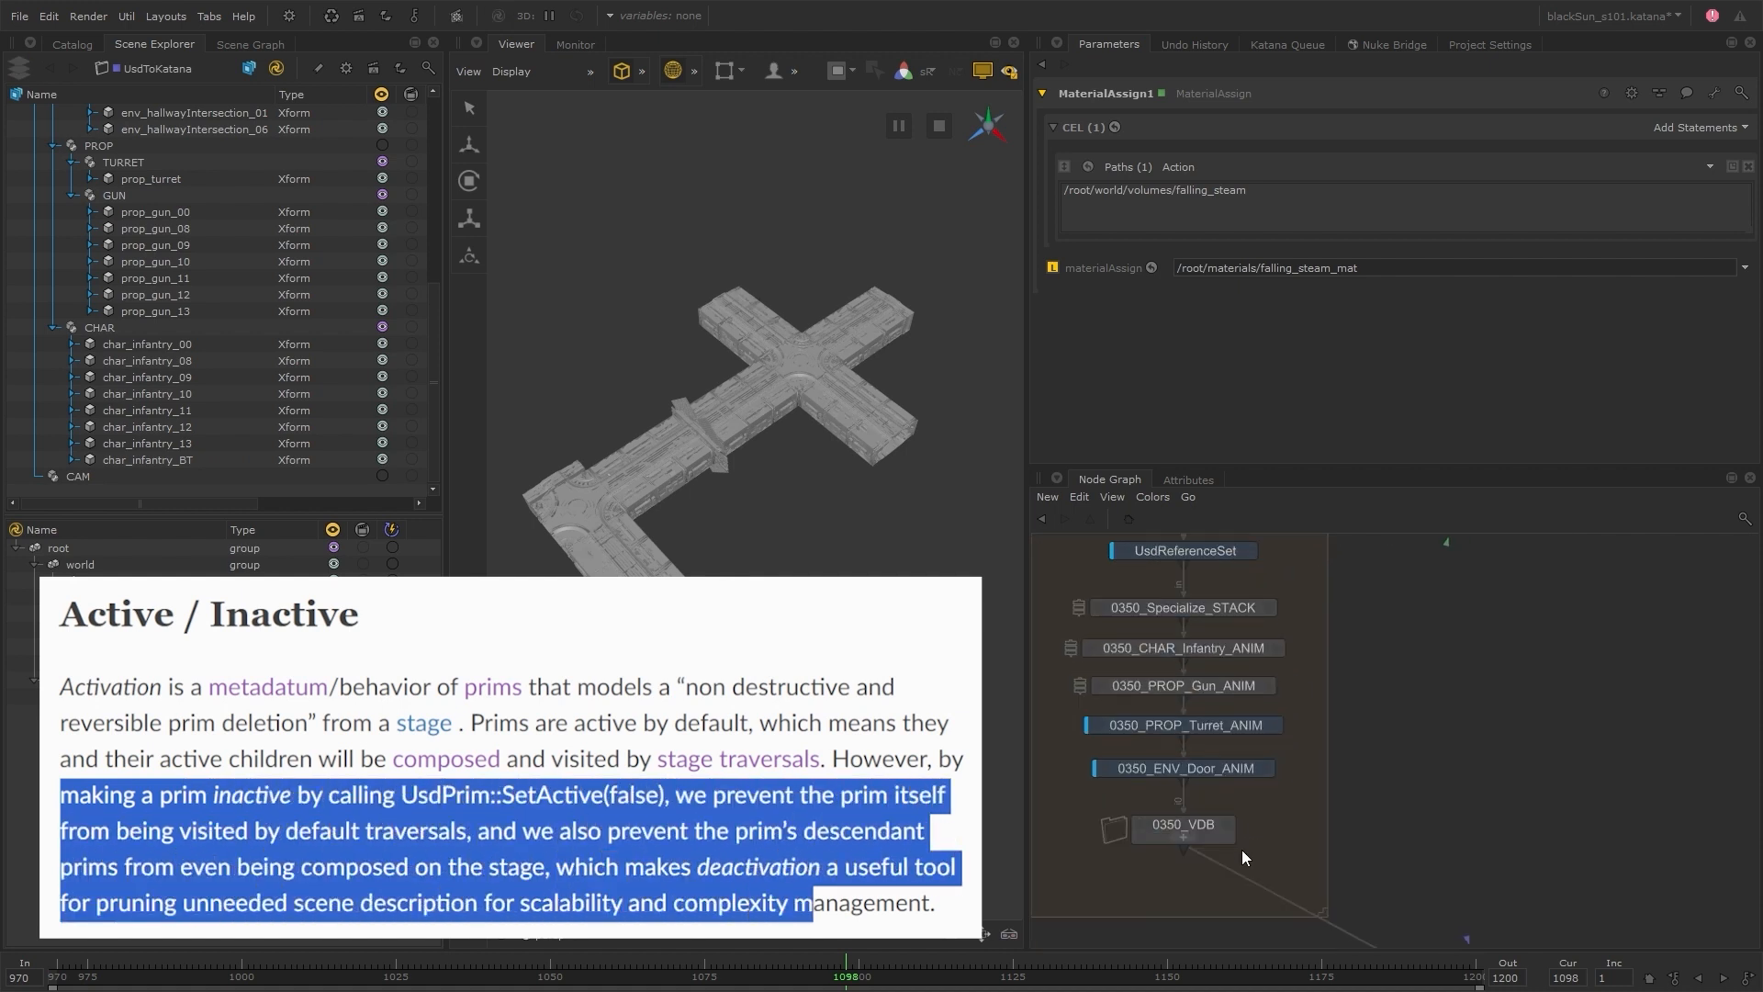
Add the four env_doors02 prims, hallway sections 02 to 18 and all three hallway intersections to UsdActiveSet1's primPaths
middle_drag(1307, 647, 1306, 791)
drag(1205, 691, 1205, 703)
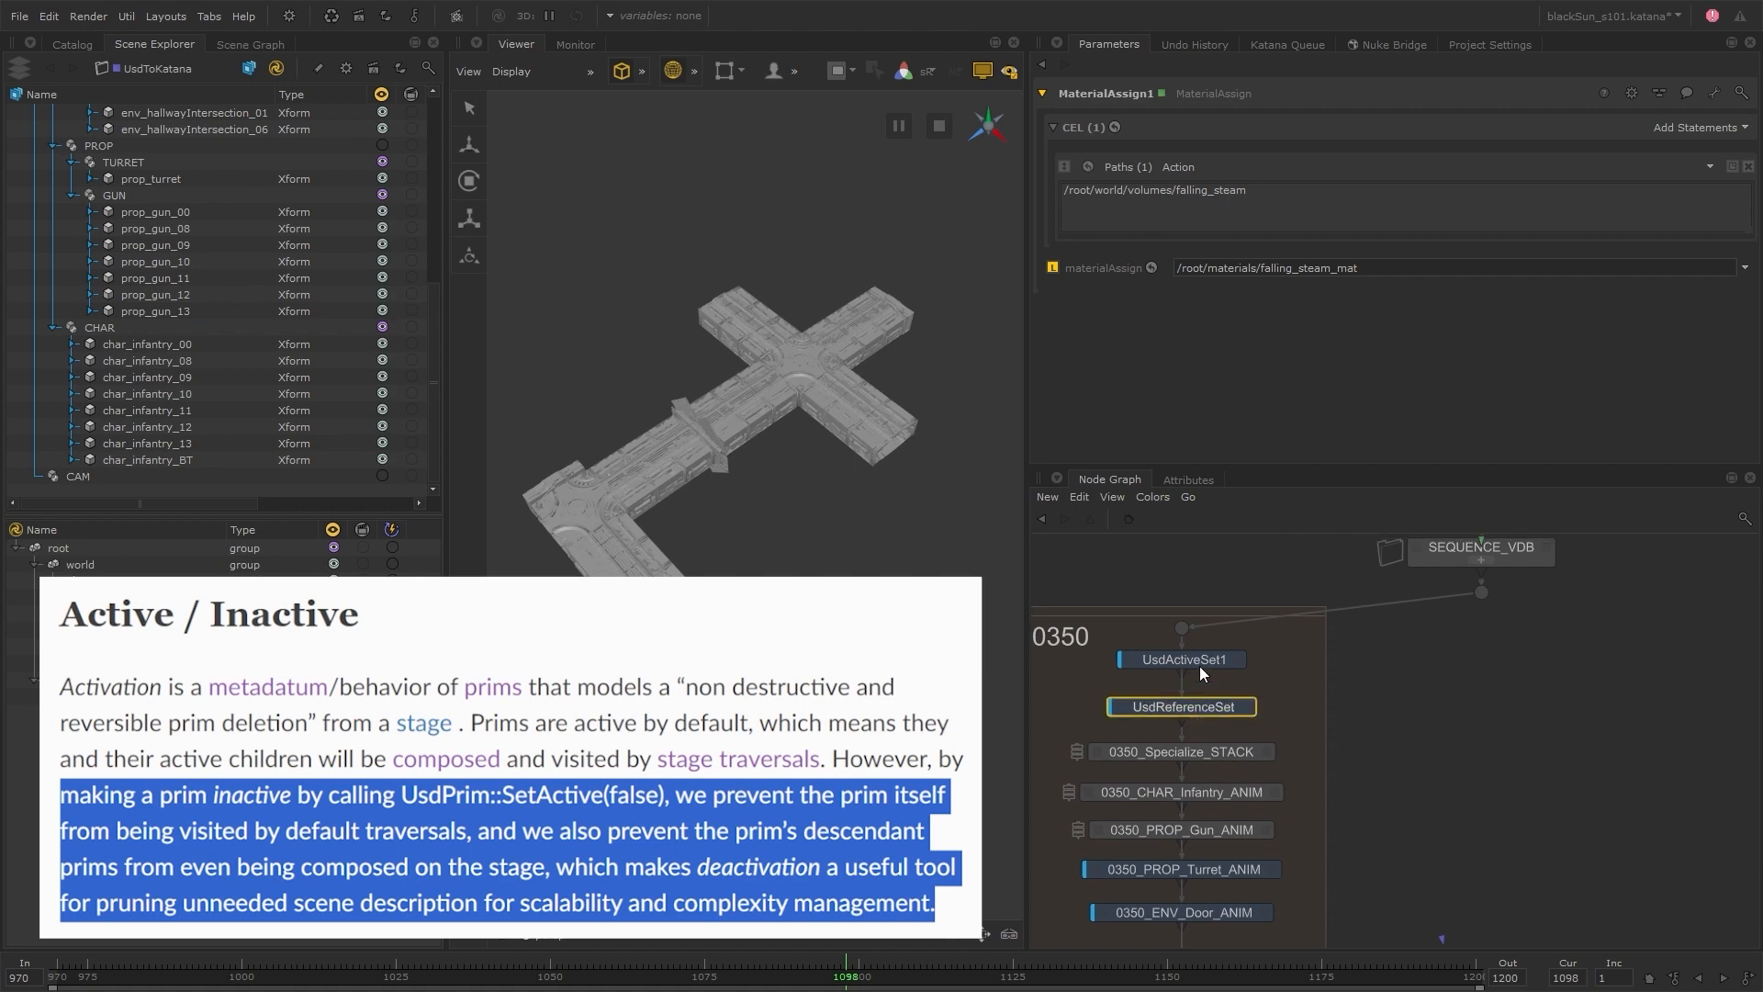
click(1199, 664)
click(1330, 670)
click(1237, 661)
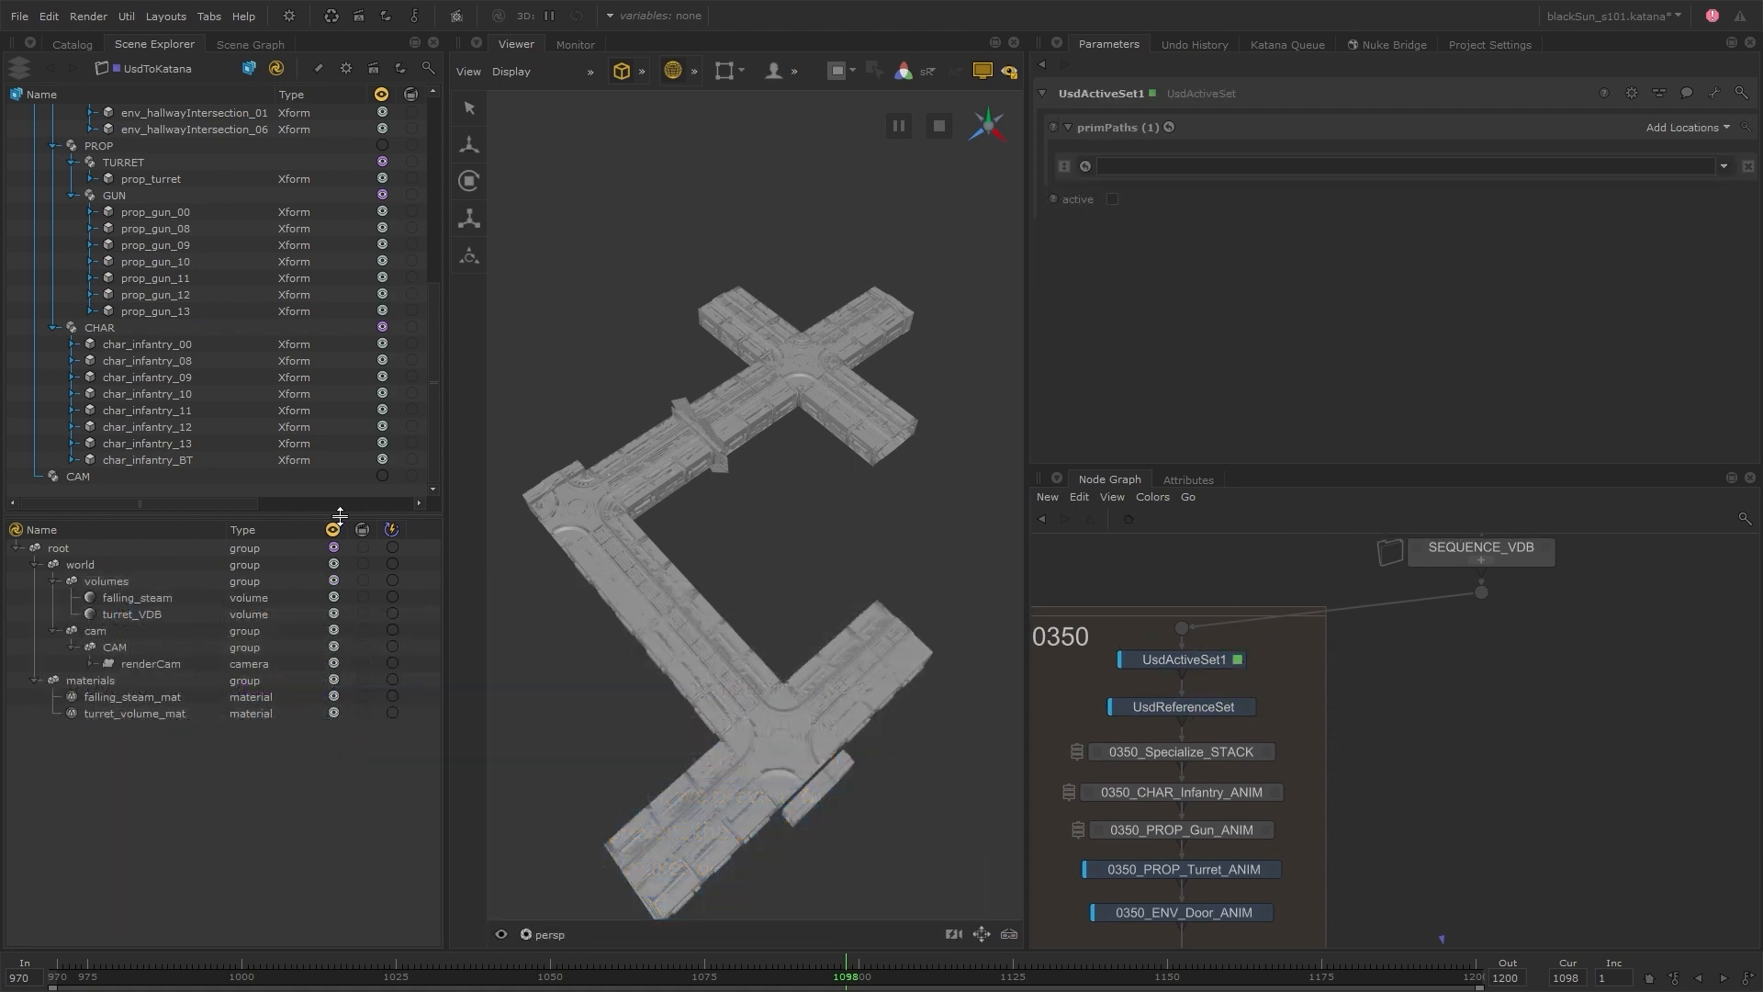
drag(221, 514, 220, 718)
scroll(244, 413, up, 3)
drag(224, 217, 218, 258)
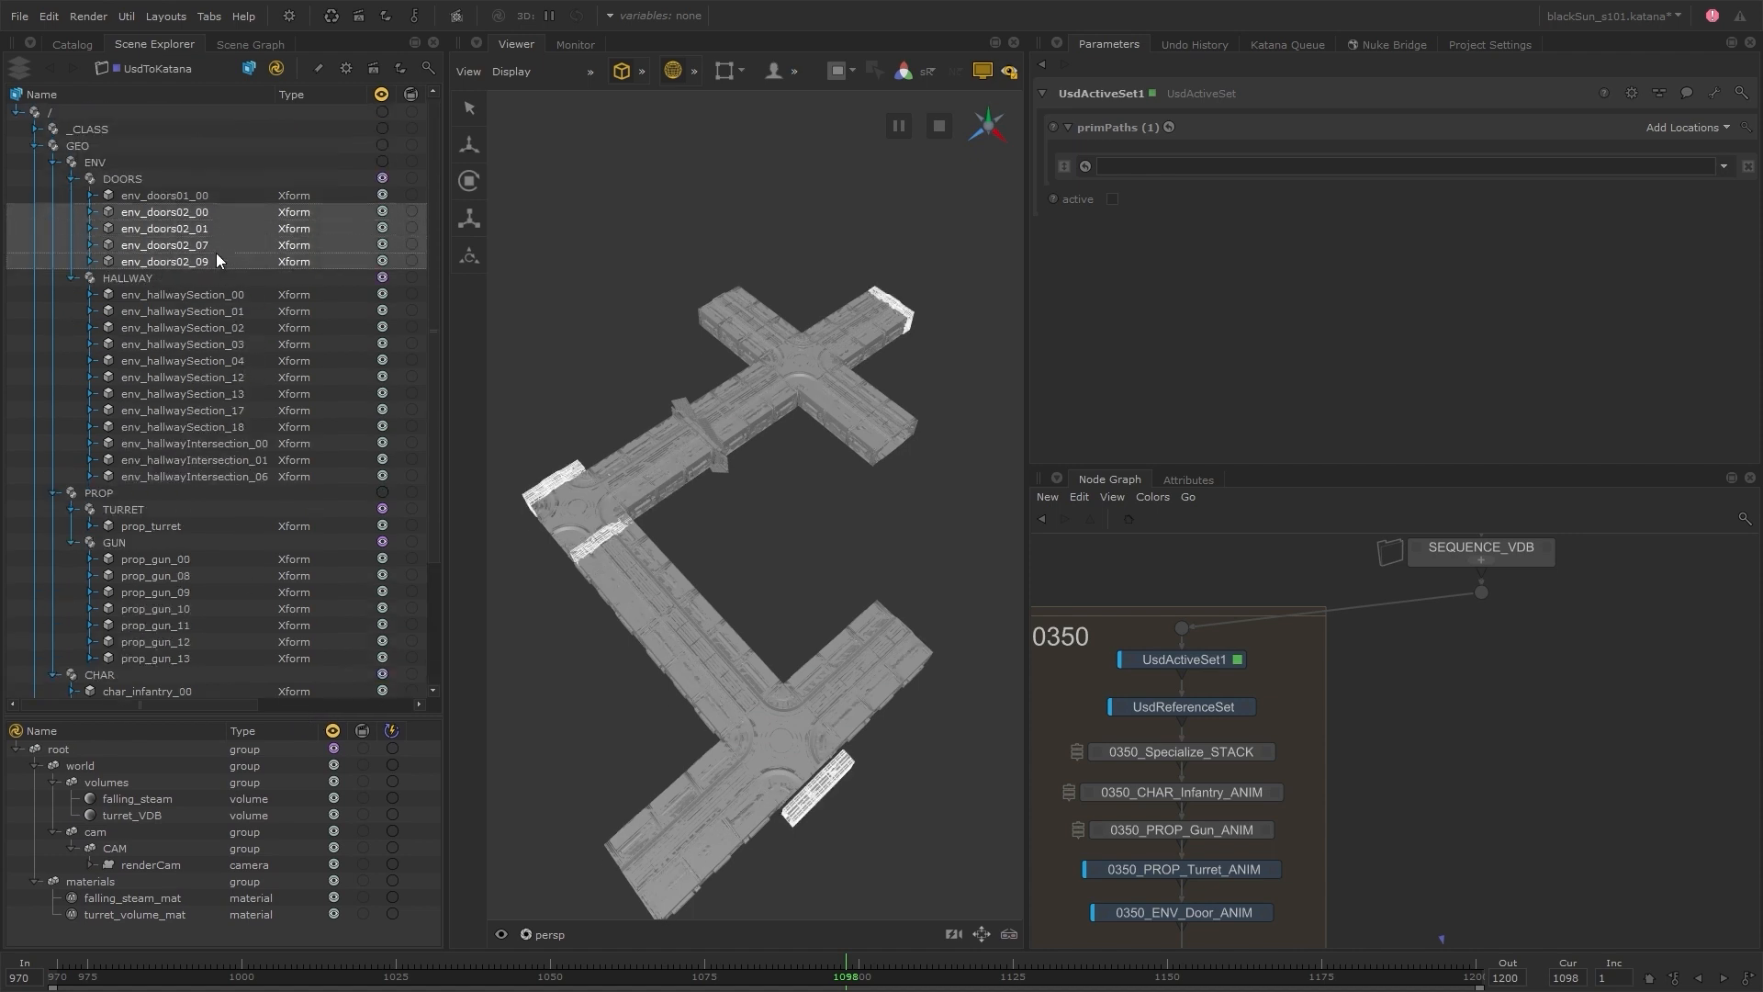
ctrl+drag(261, 444, 261, 475)
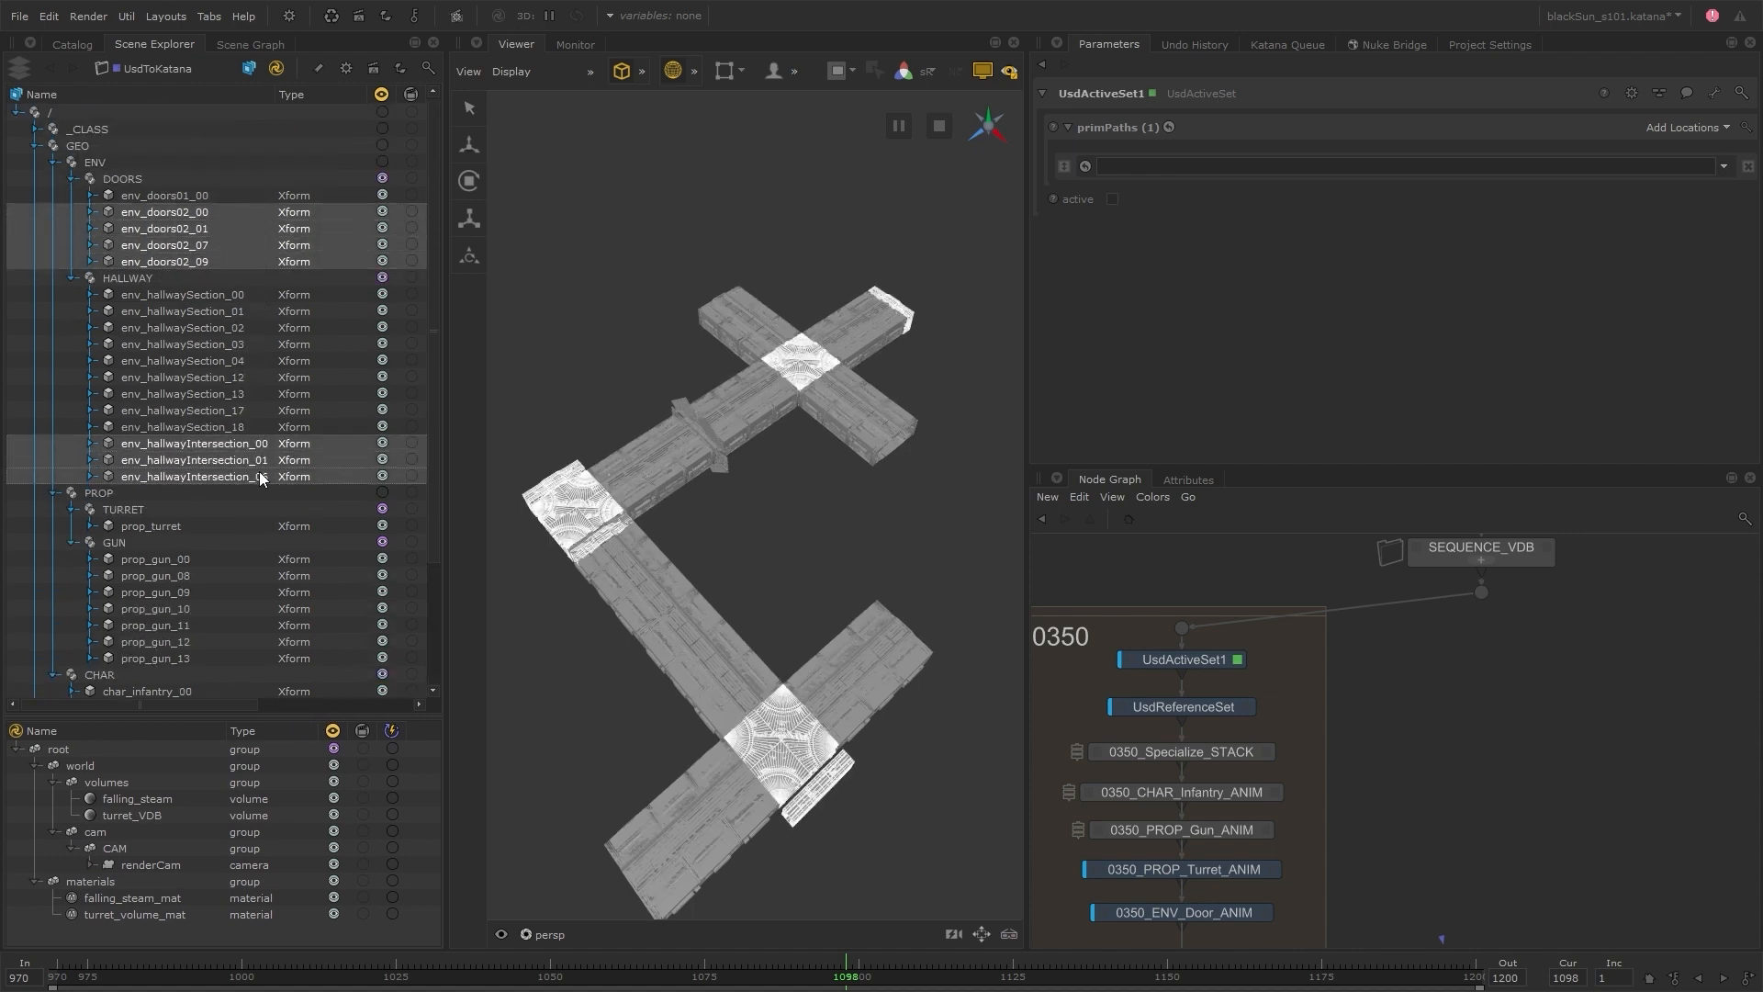
ctrl+drag(246, 327, 245, 426)
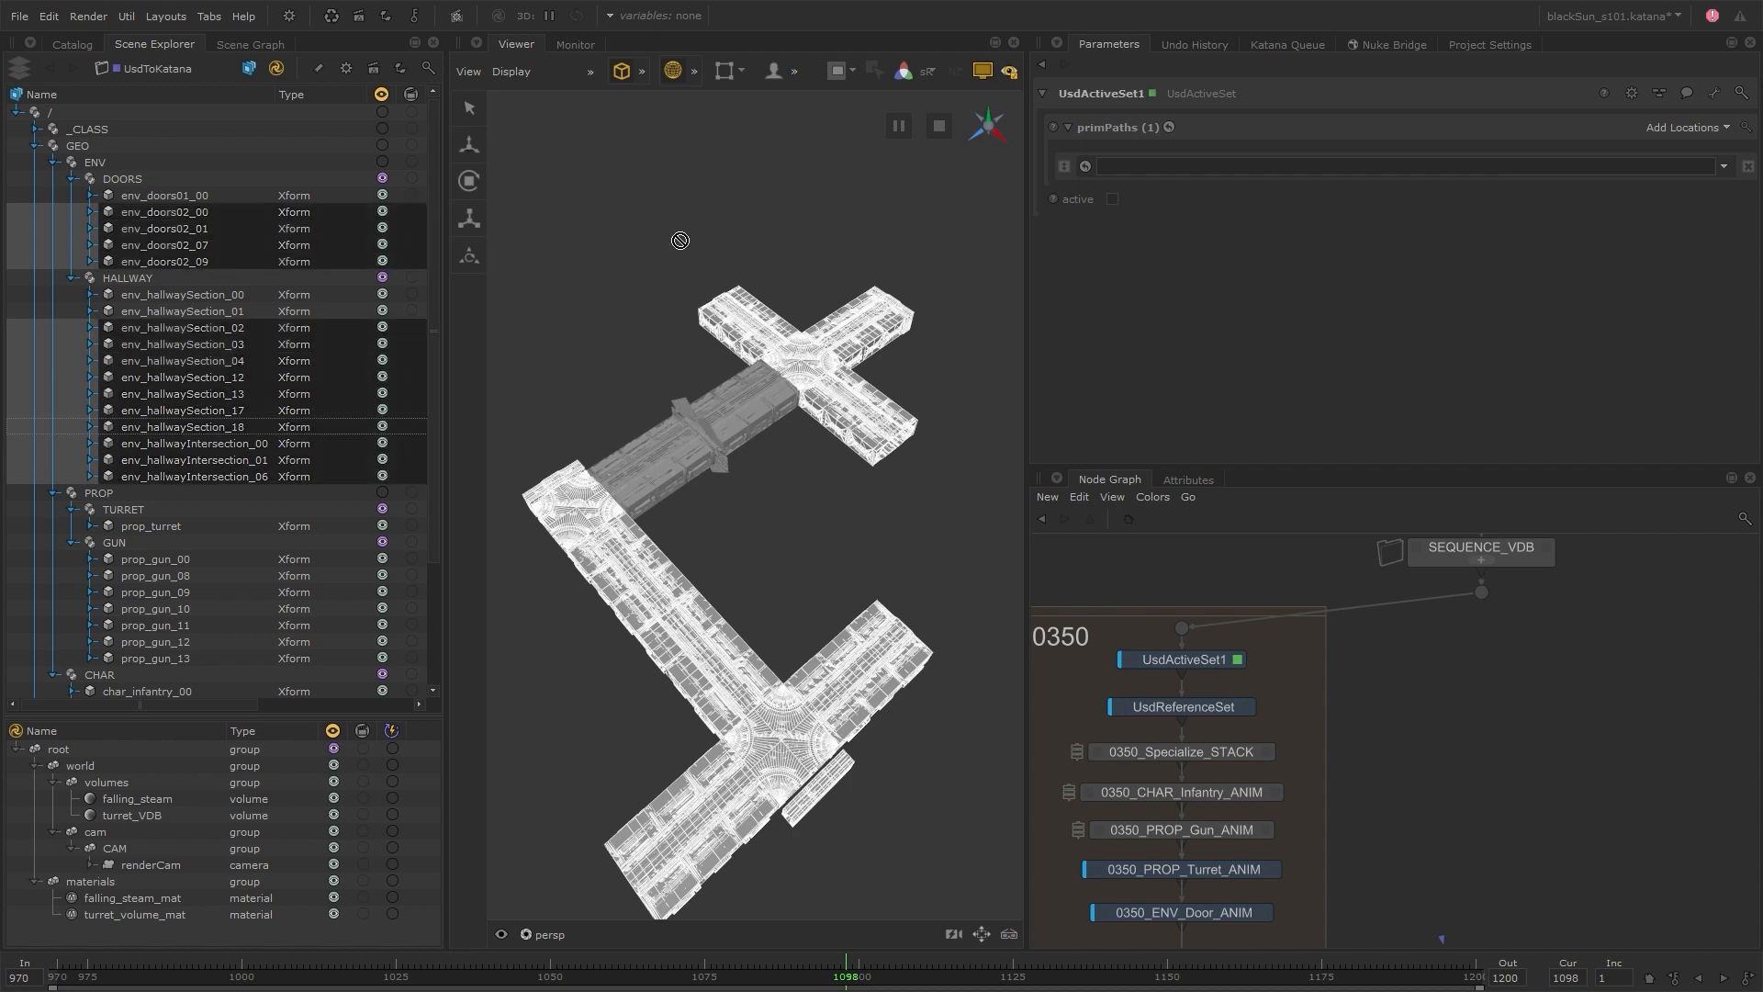
click(1686, 128)
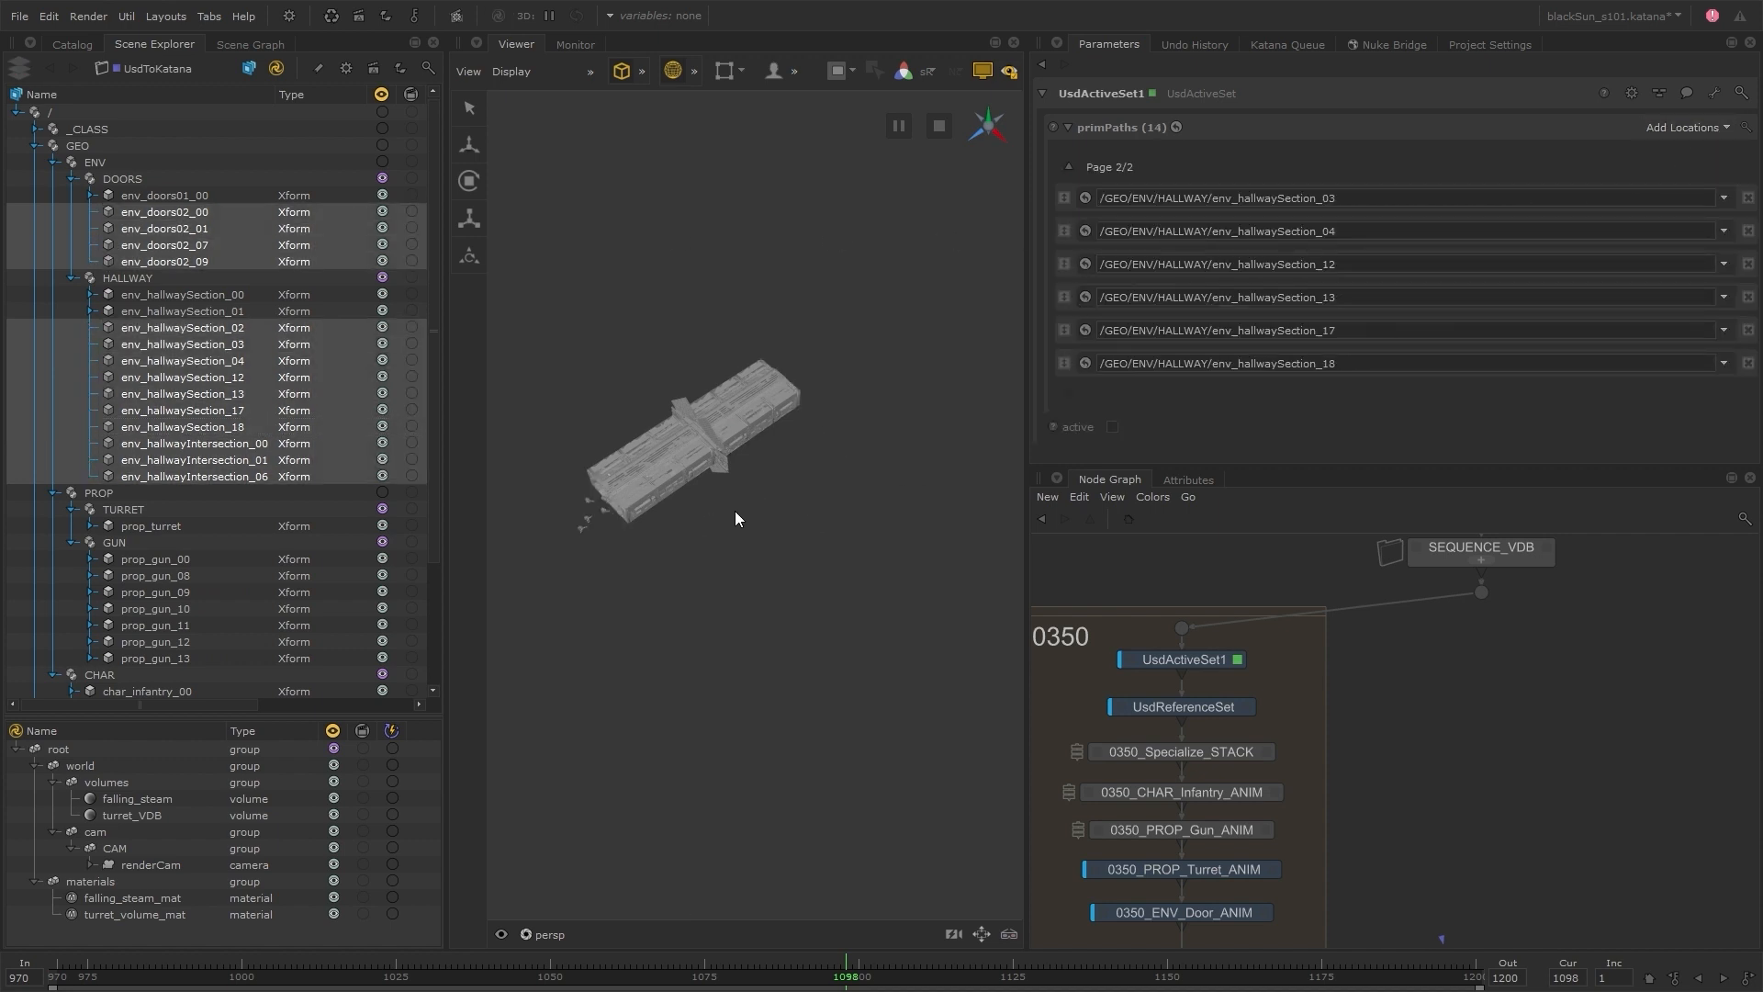
Examine the remaining hallway section in perspective and through renderCam, scrubbing the timeline to frame 1162
alt+drag(735, 510, 814, 493)
scroll(814, 493, up, 5)
alt+middle_drag(813, 493, 944, 520)
alt+drag(943, 519, 845, 526)
click(843, 588)
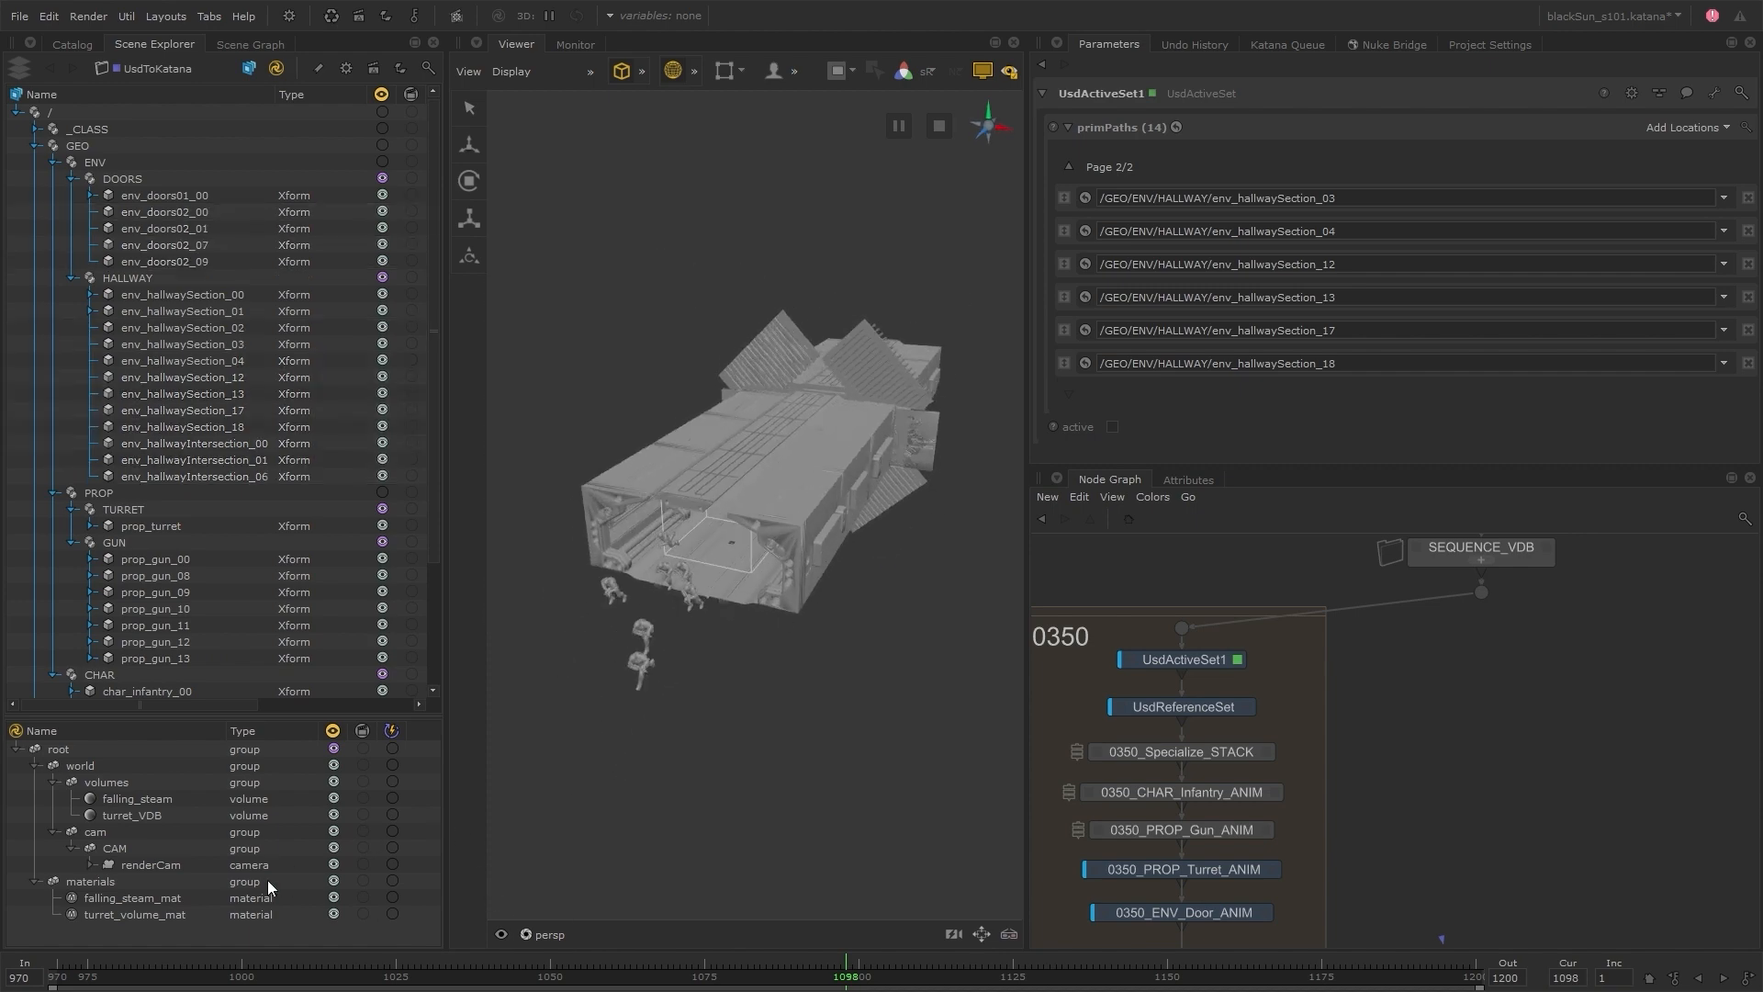
middle_drag(168, 865, 714, 763)
drag(519, 971, 1240, 984)
click(580, 935)
click(542, 831)
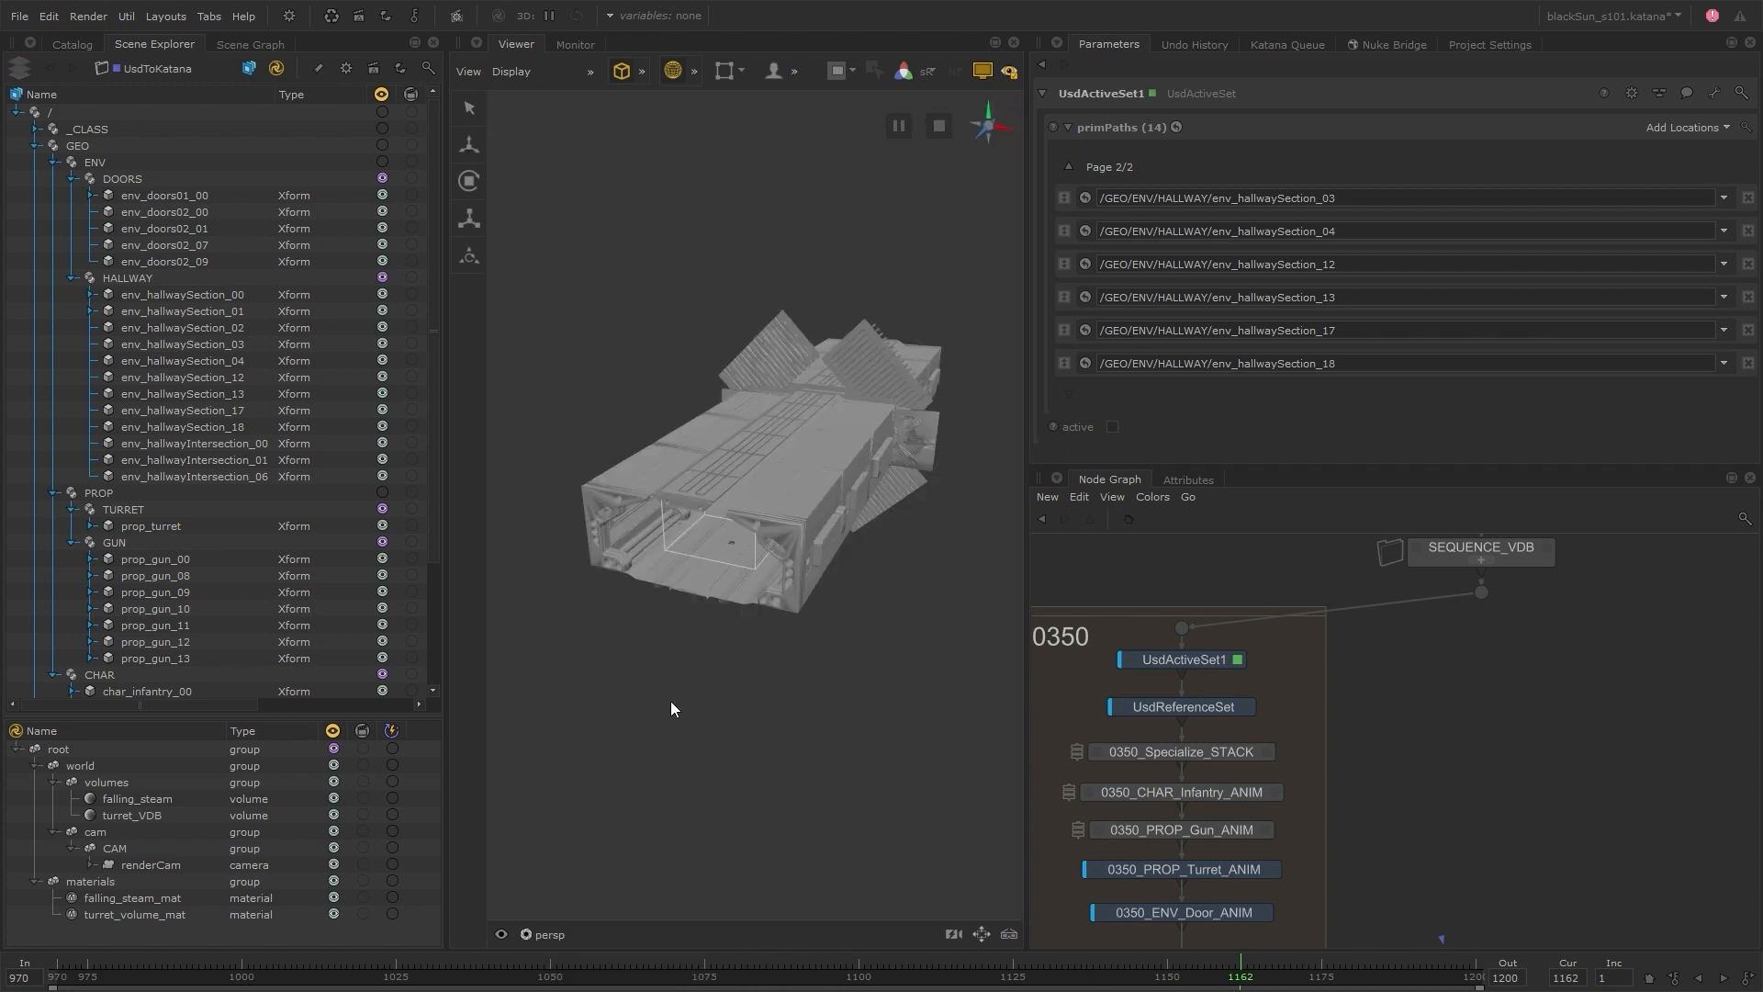
Widen the Scene Explorer to expose its activation column and disable the UsdActiveSet1 node
drag(446, 529, 551, 505)
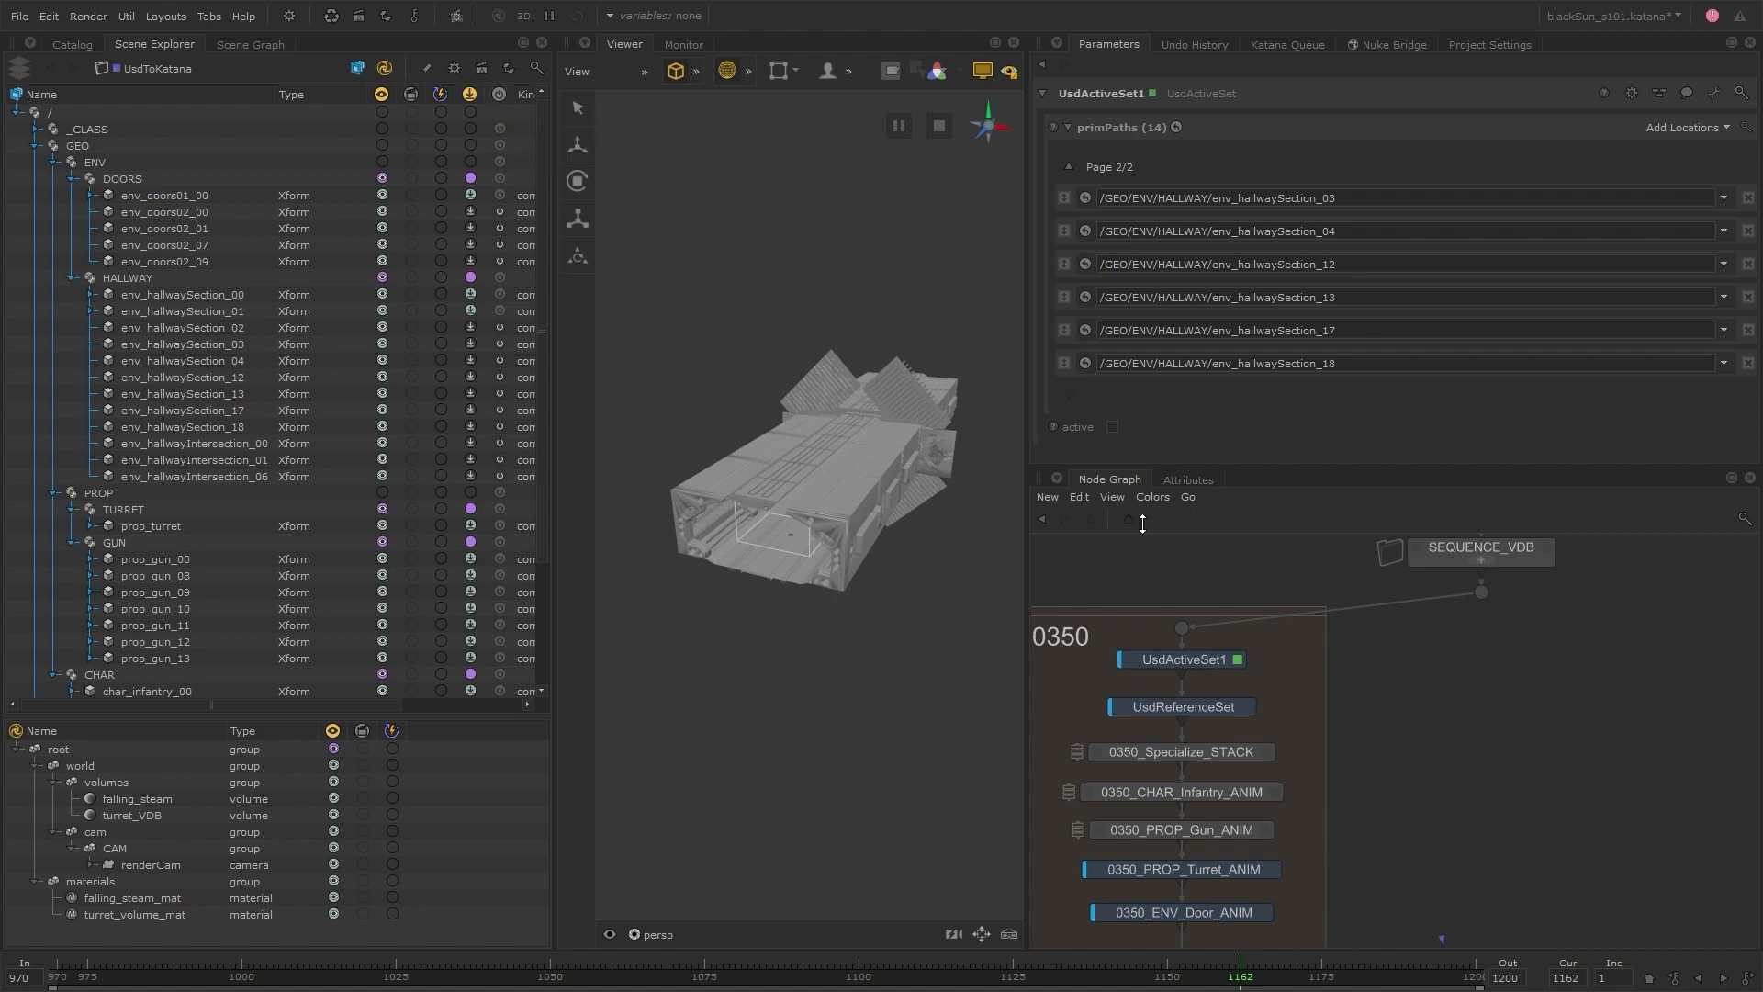
click(1192, 664)
key(d)
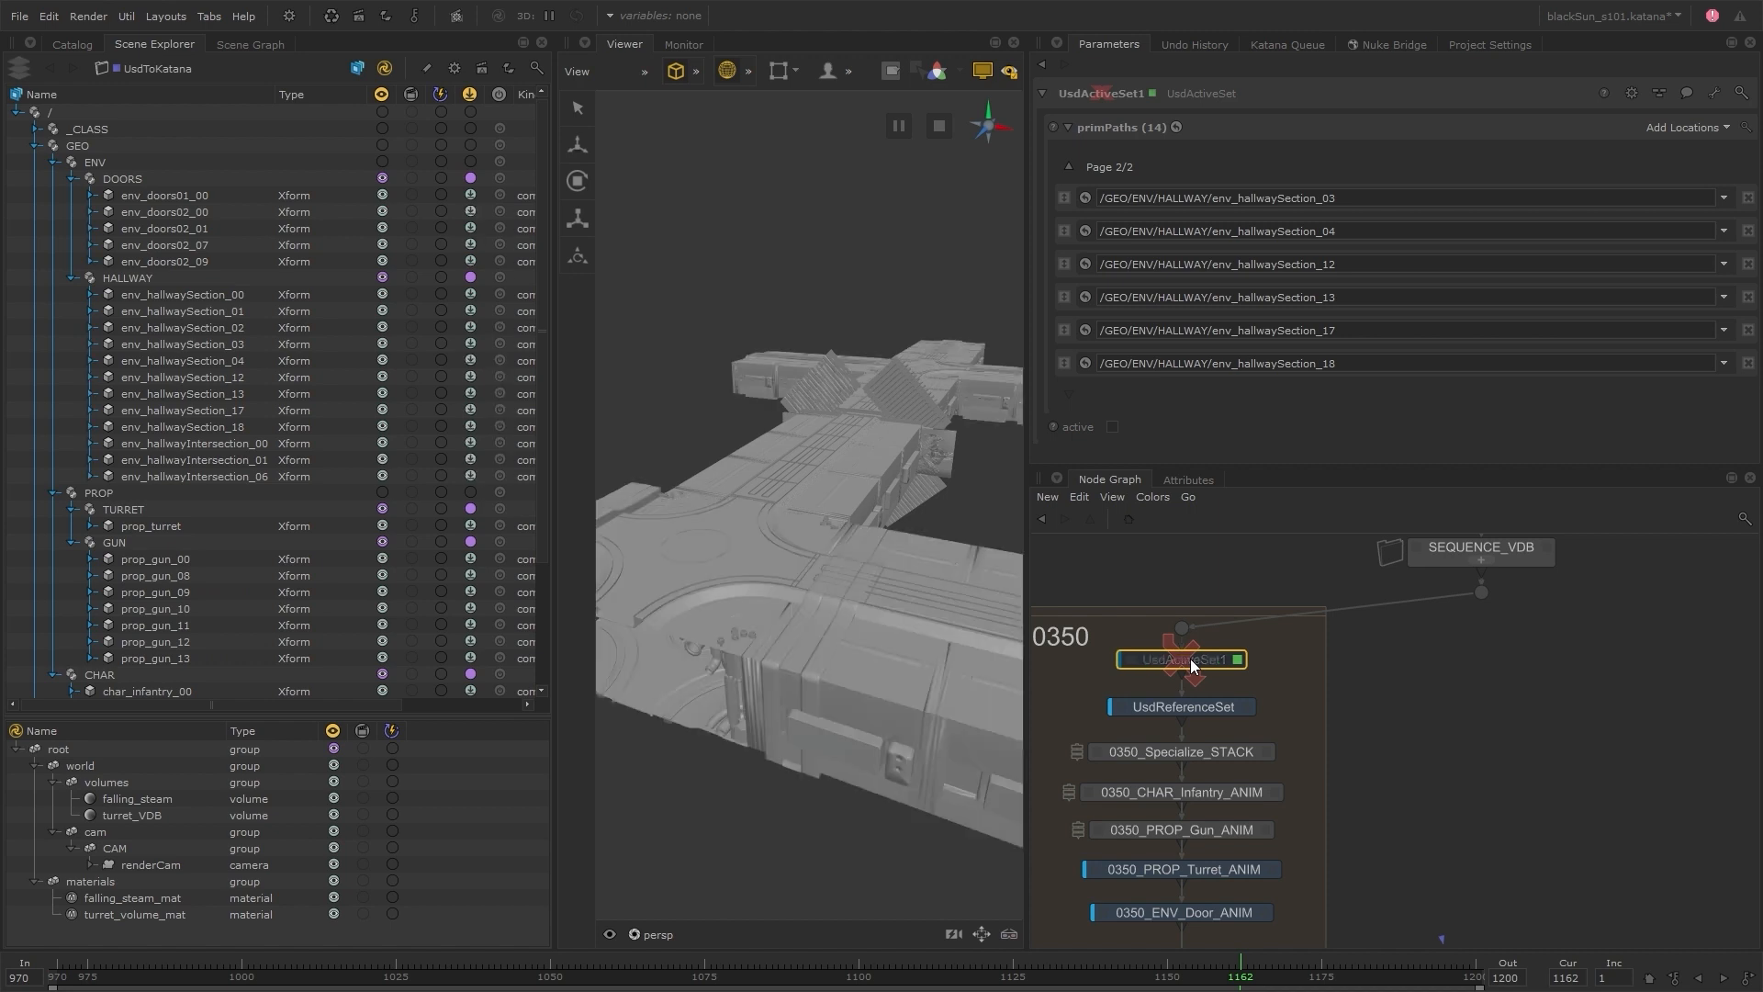
scroll(939, 509, down, 4)
alt+drag(939, 510, 884, 505)
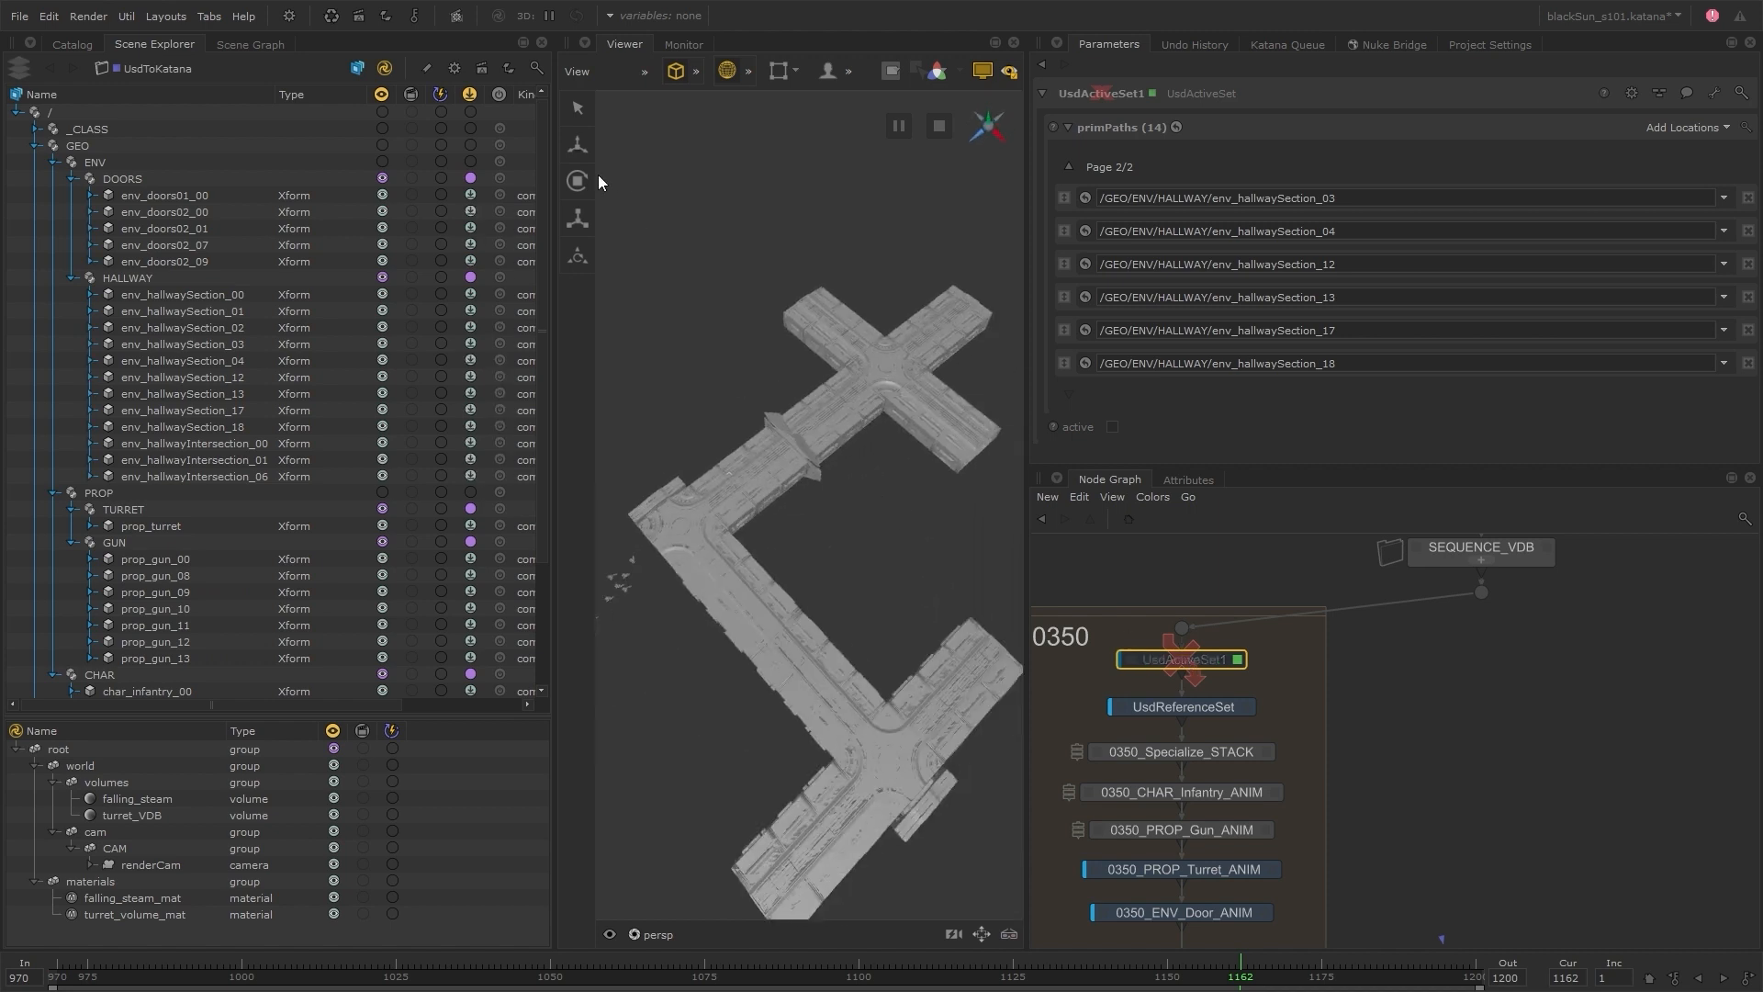
Enable the activation working state and set the DOORS and HALLWAY prims to Inactive
click(505, 101)
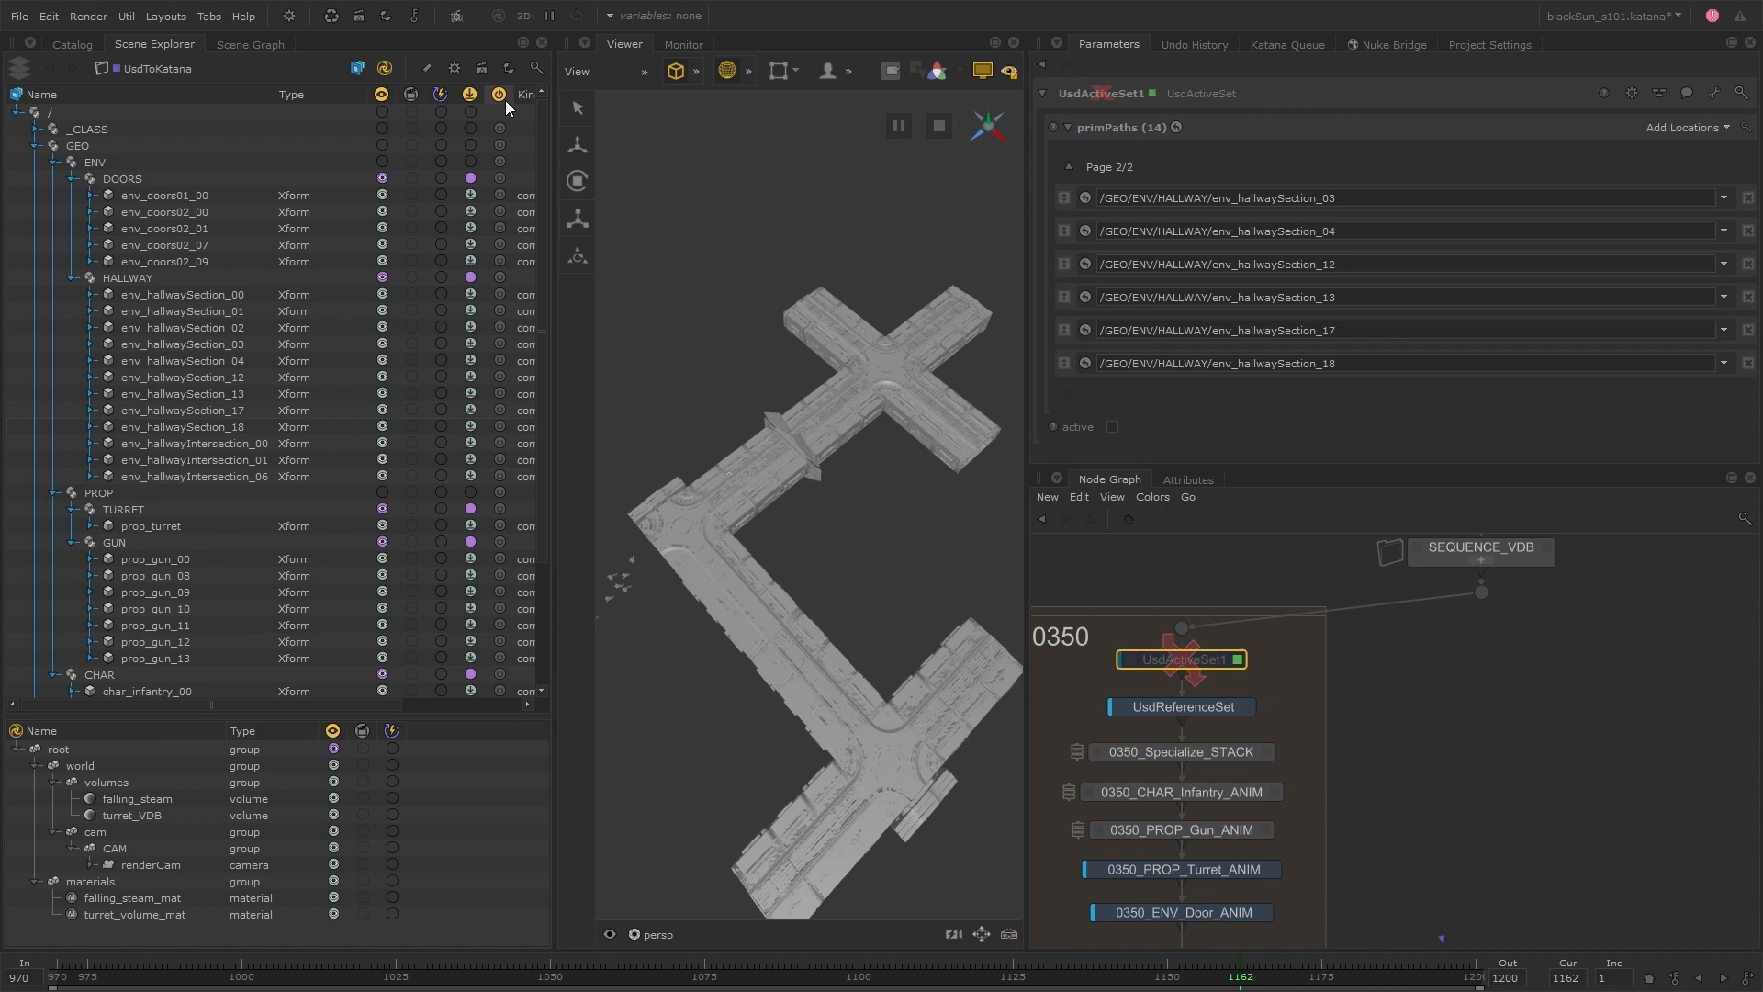
click(501, 178)
click(528, 211)
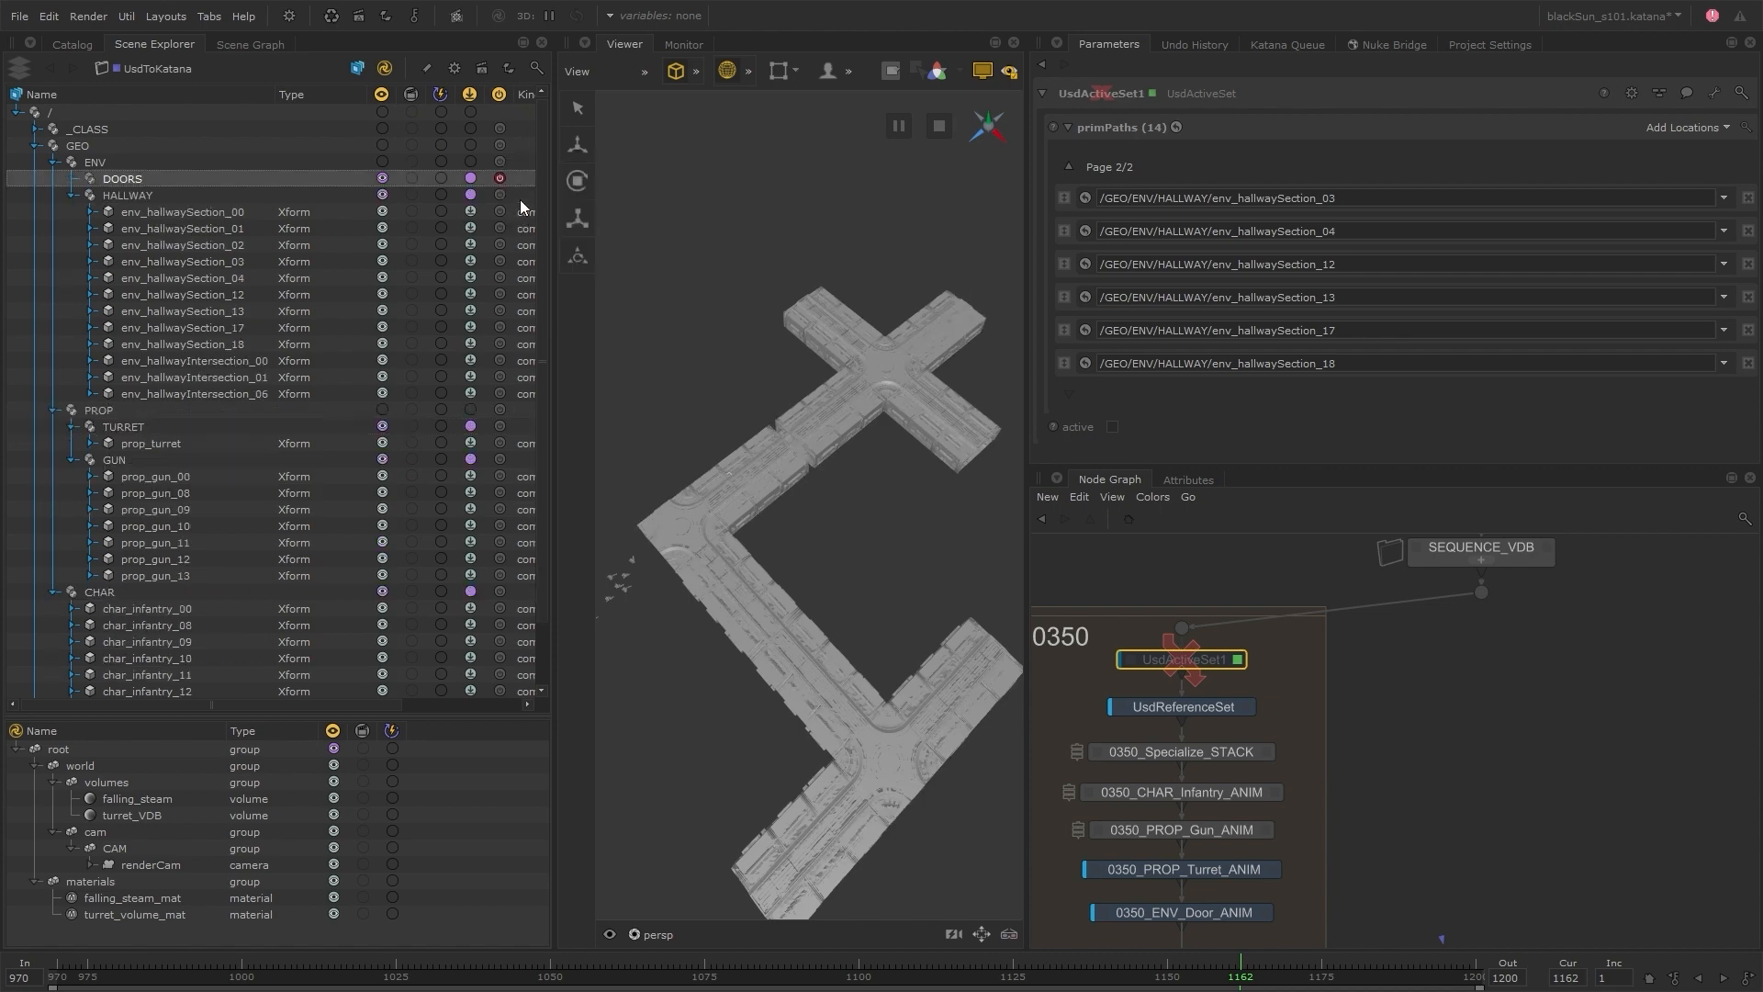
click(499, 195)
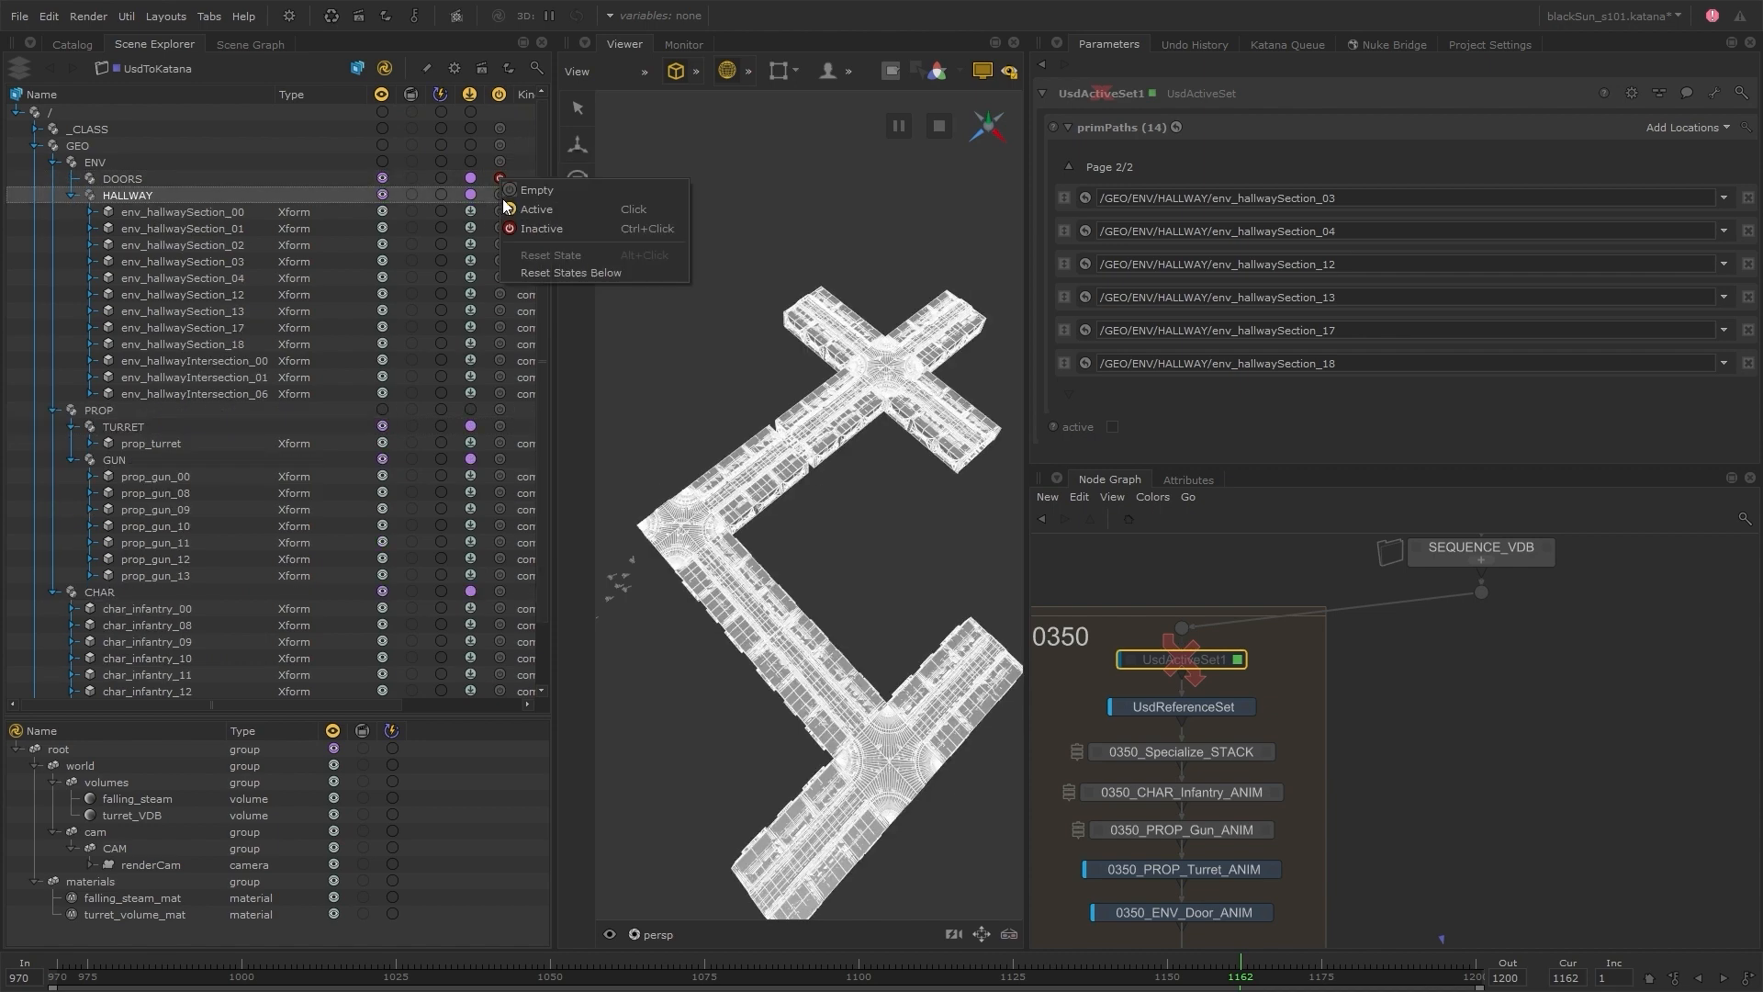
click(532, 226)
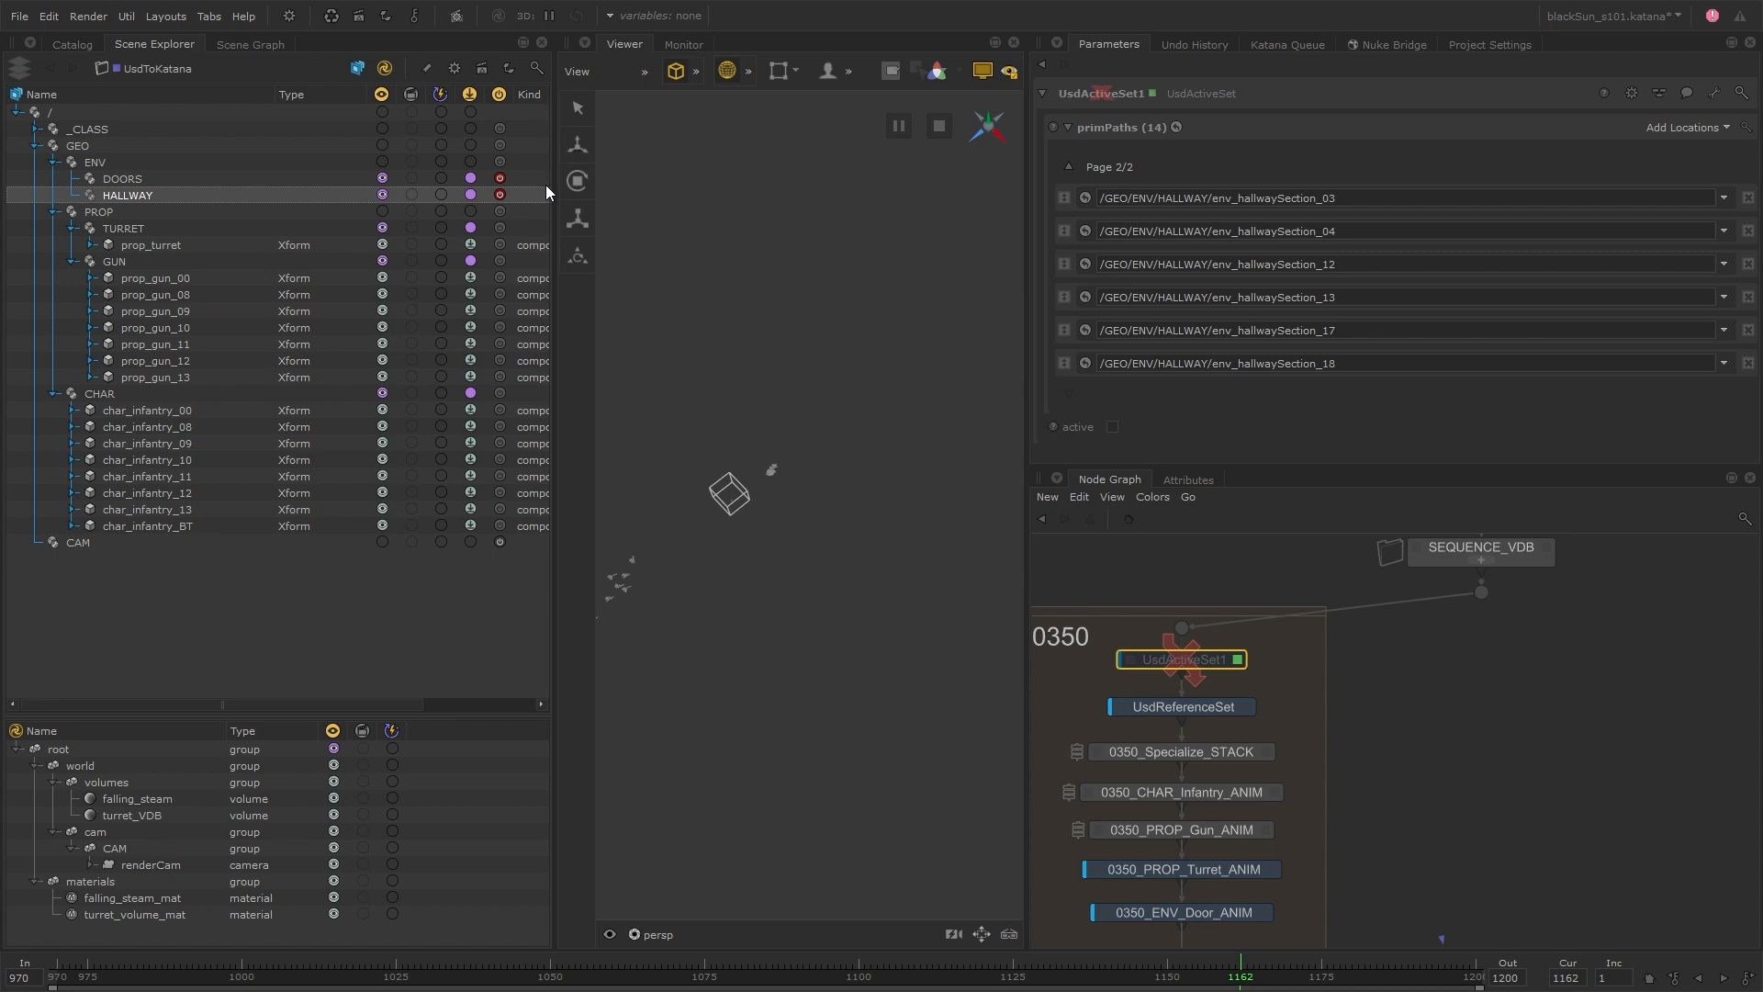
Set the DOORS prim's working state to Active and its child env_doors01_00 to Inactive
click(500, 178)
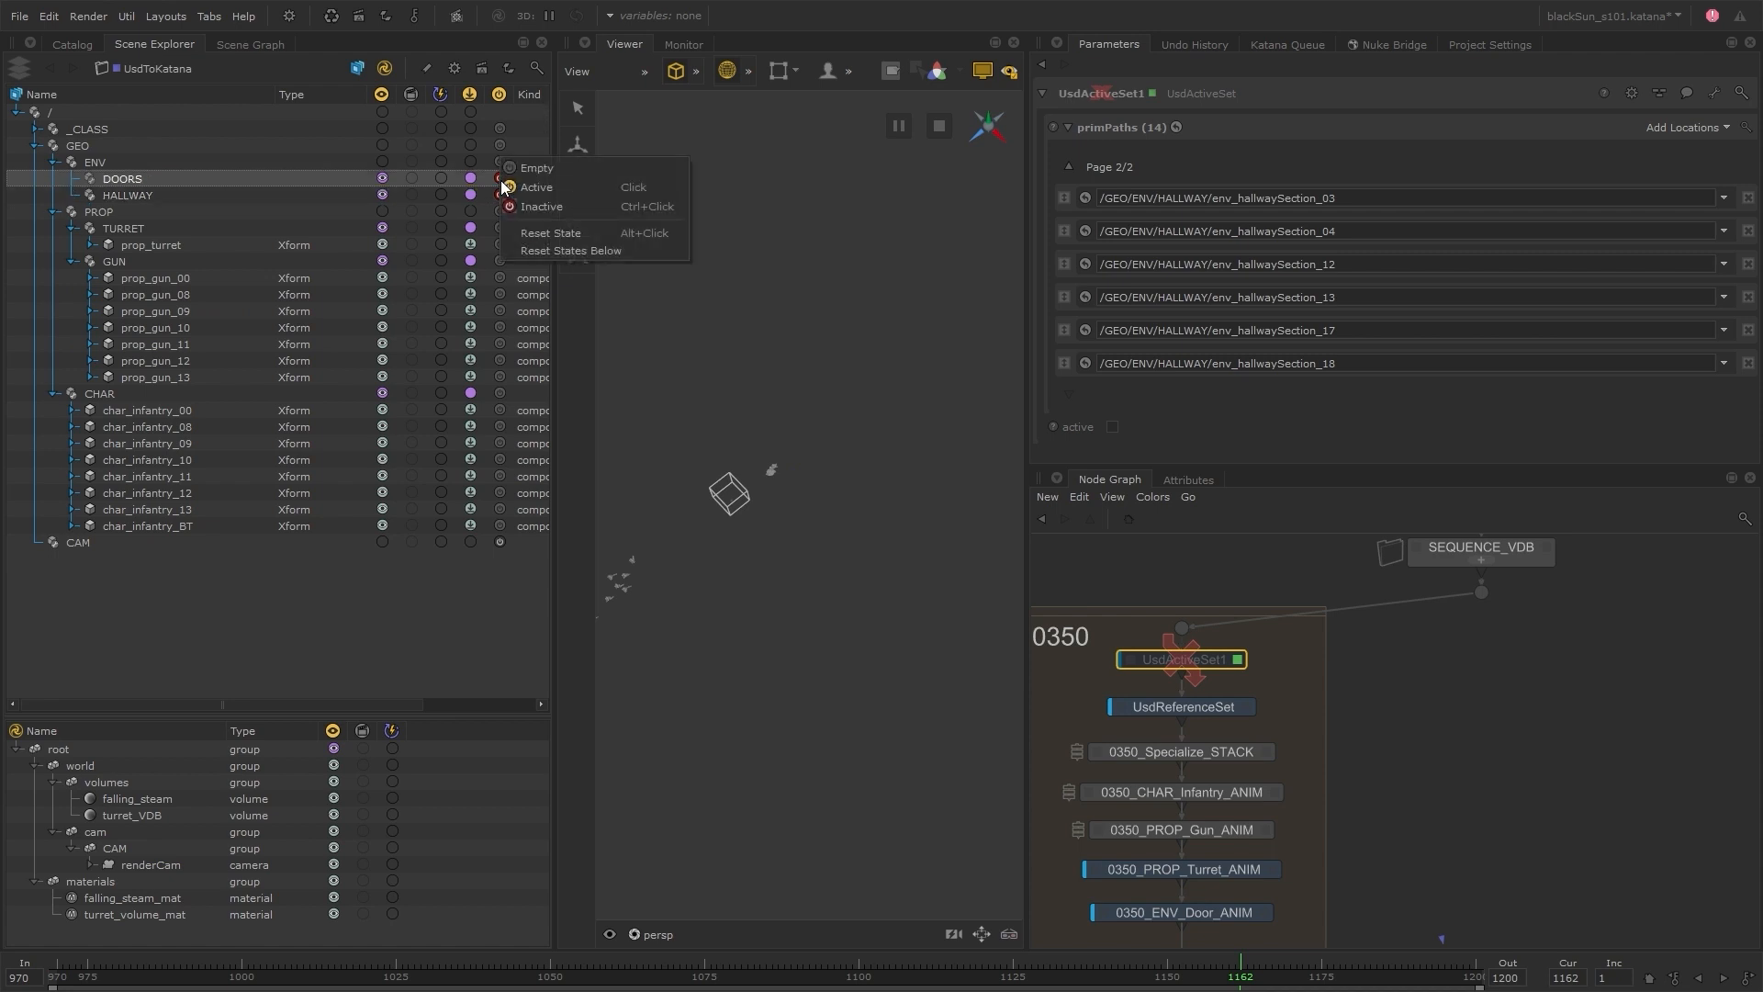
click(516, 188)
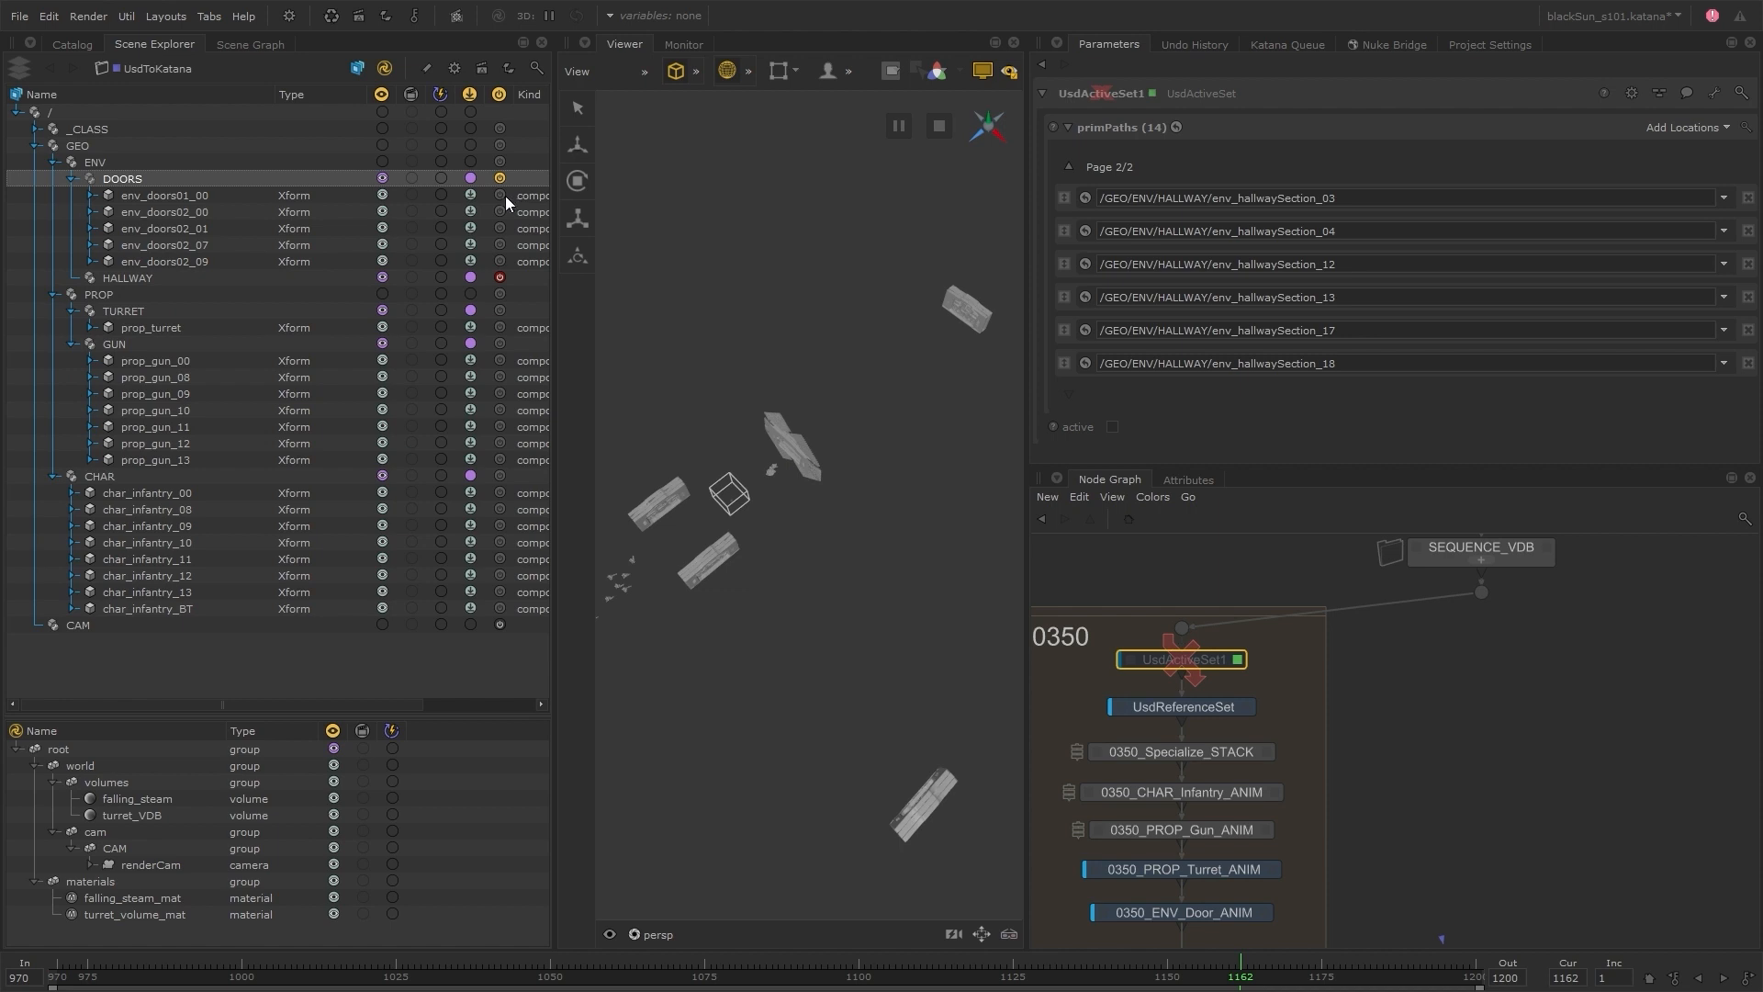
click(501, 194)
click(531, 226)
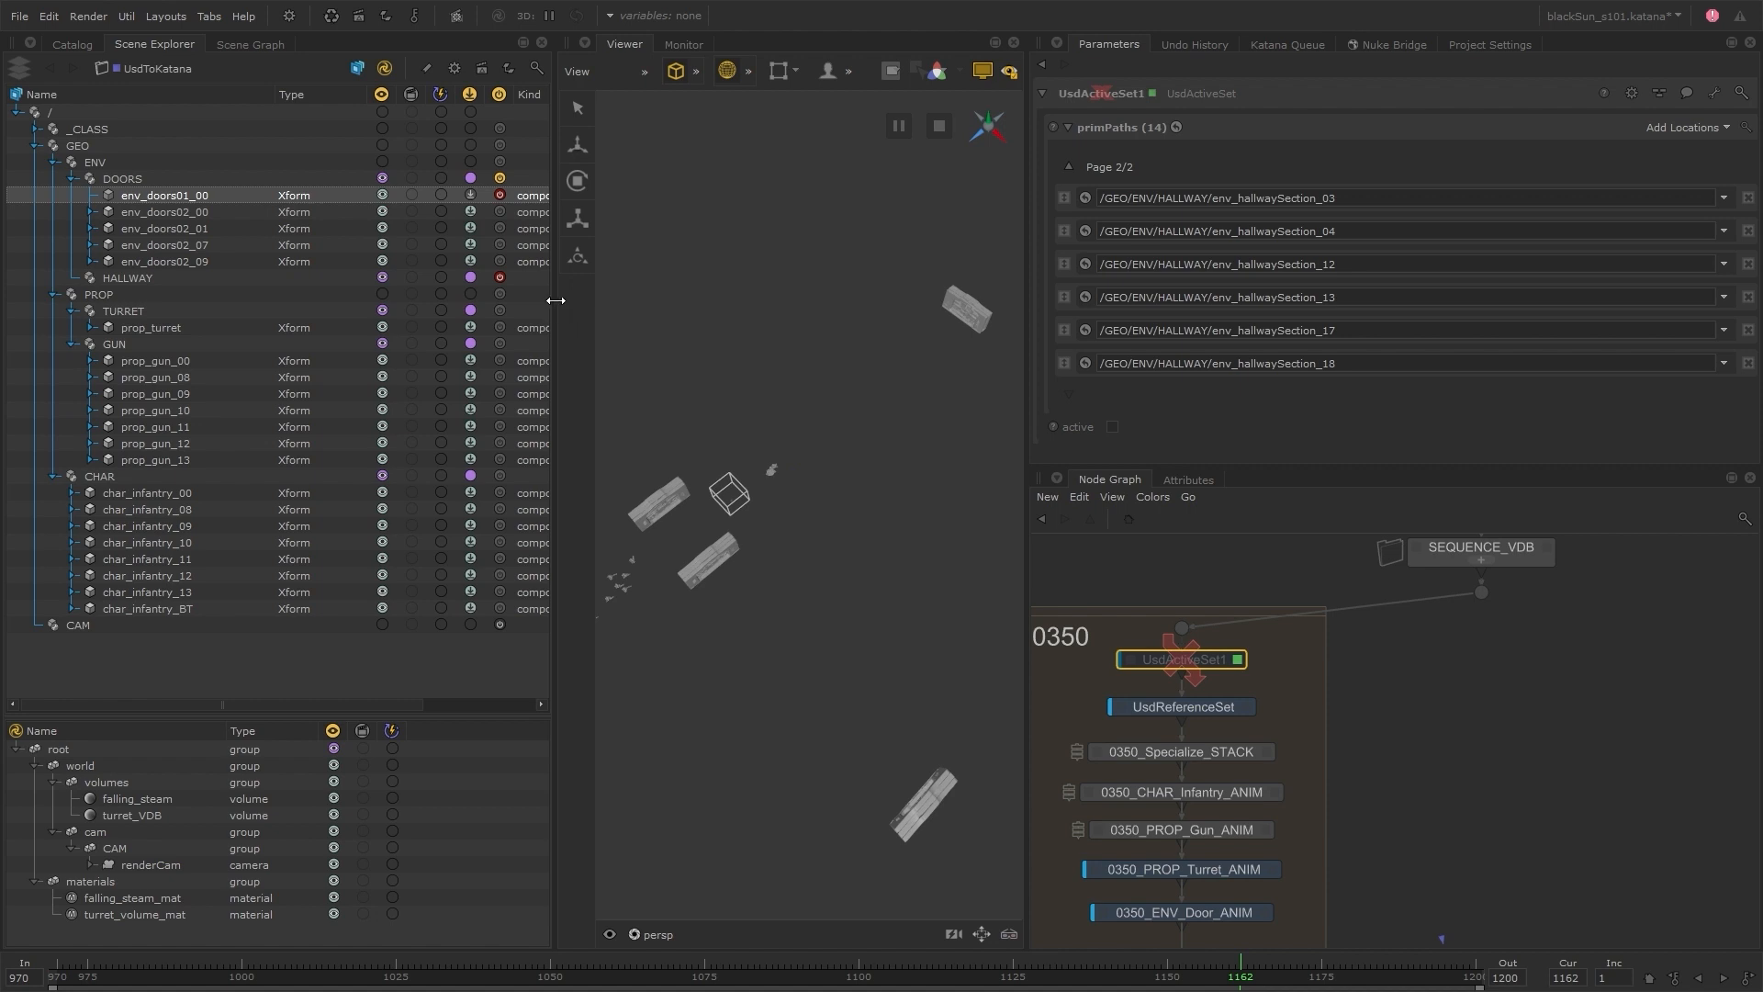
Turn off the viewer visibility working state and set env_doors02_00 and env_doors02_01 to Active in the activation state
click(385, 95)
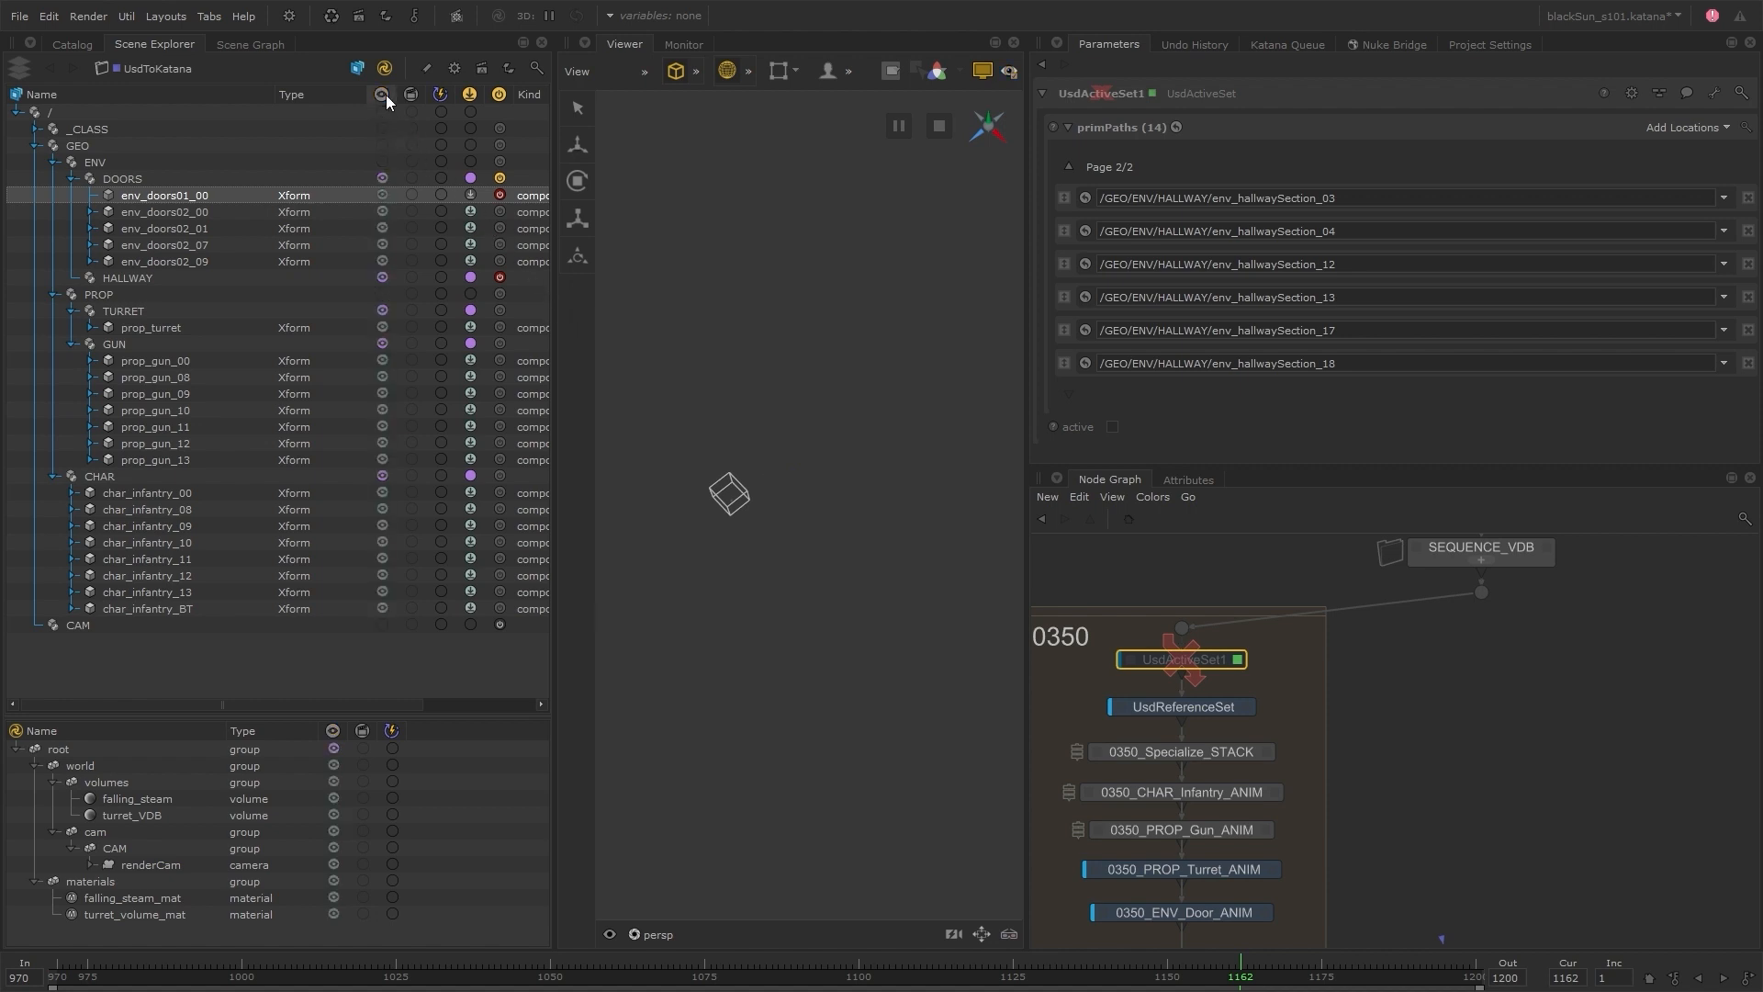
right_click(502, 207)
click(534, 213)
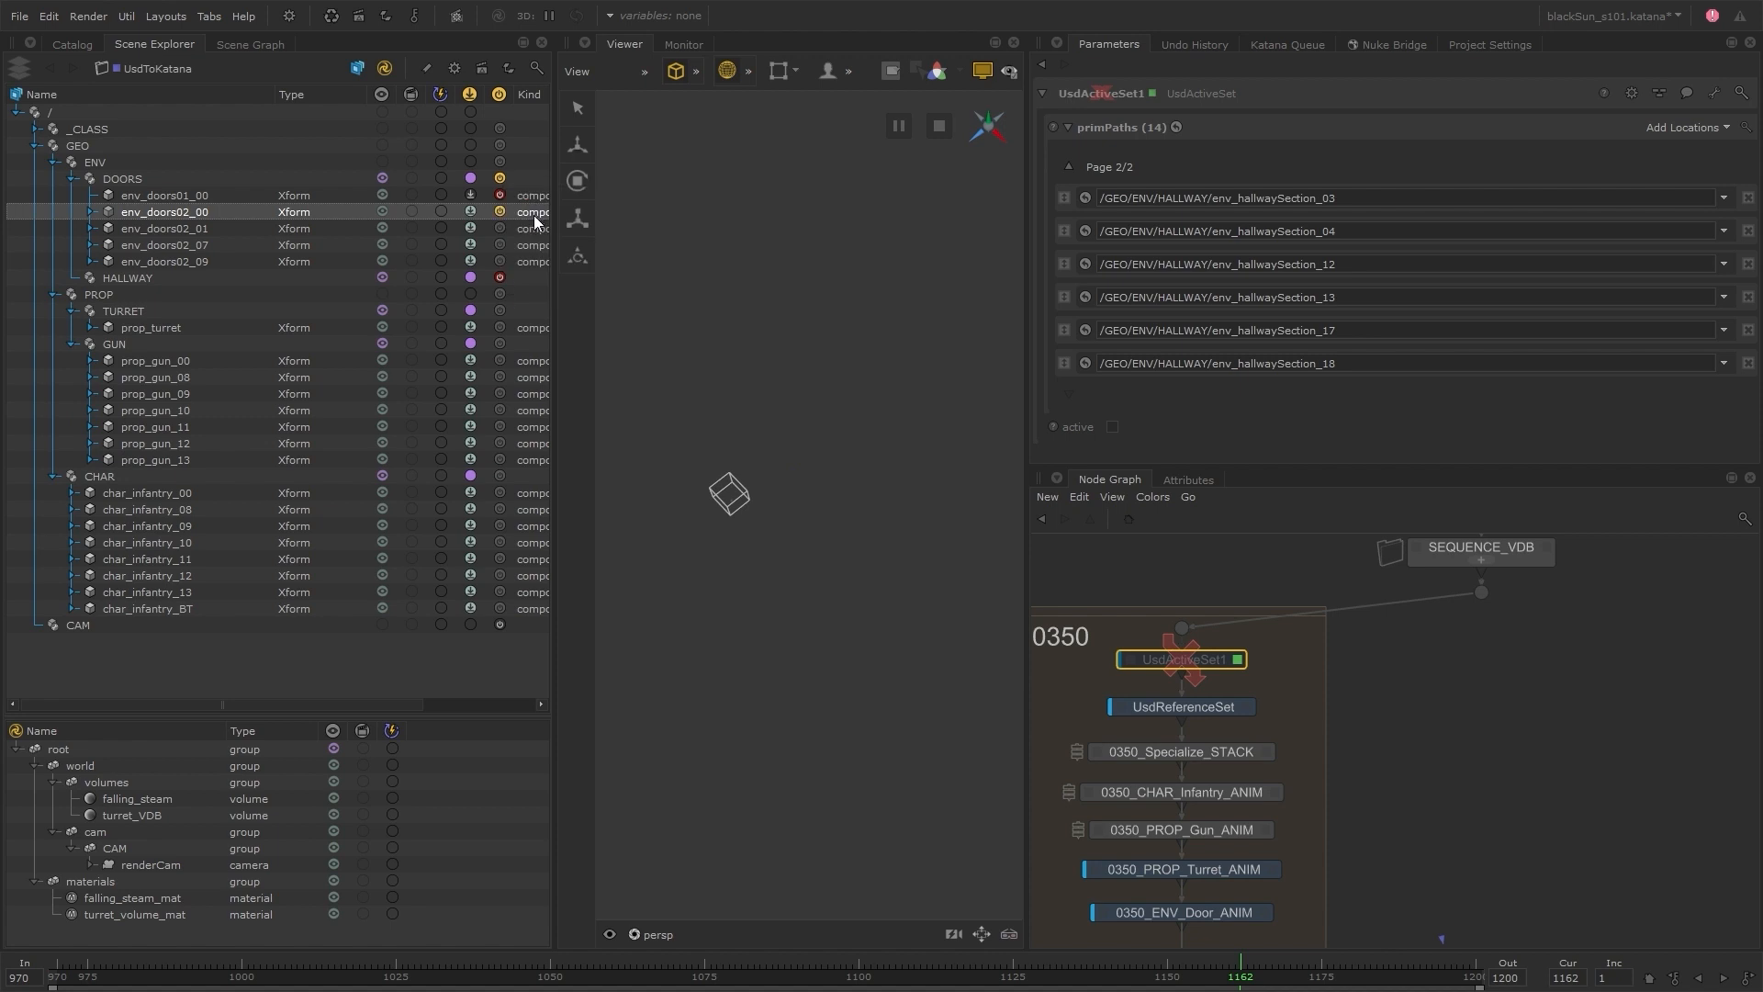
right_click(502, 229)
click(539, 241)
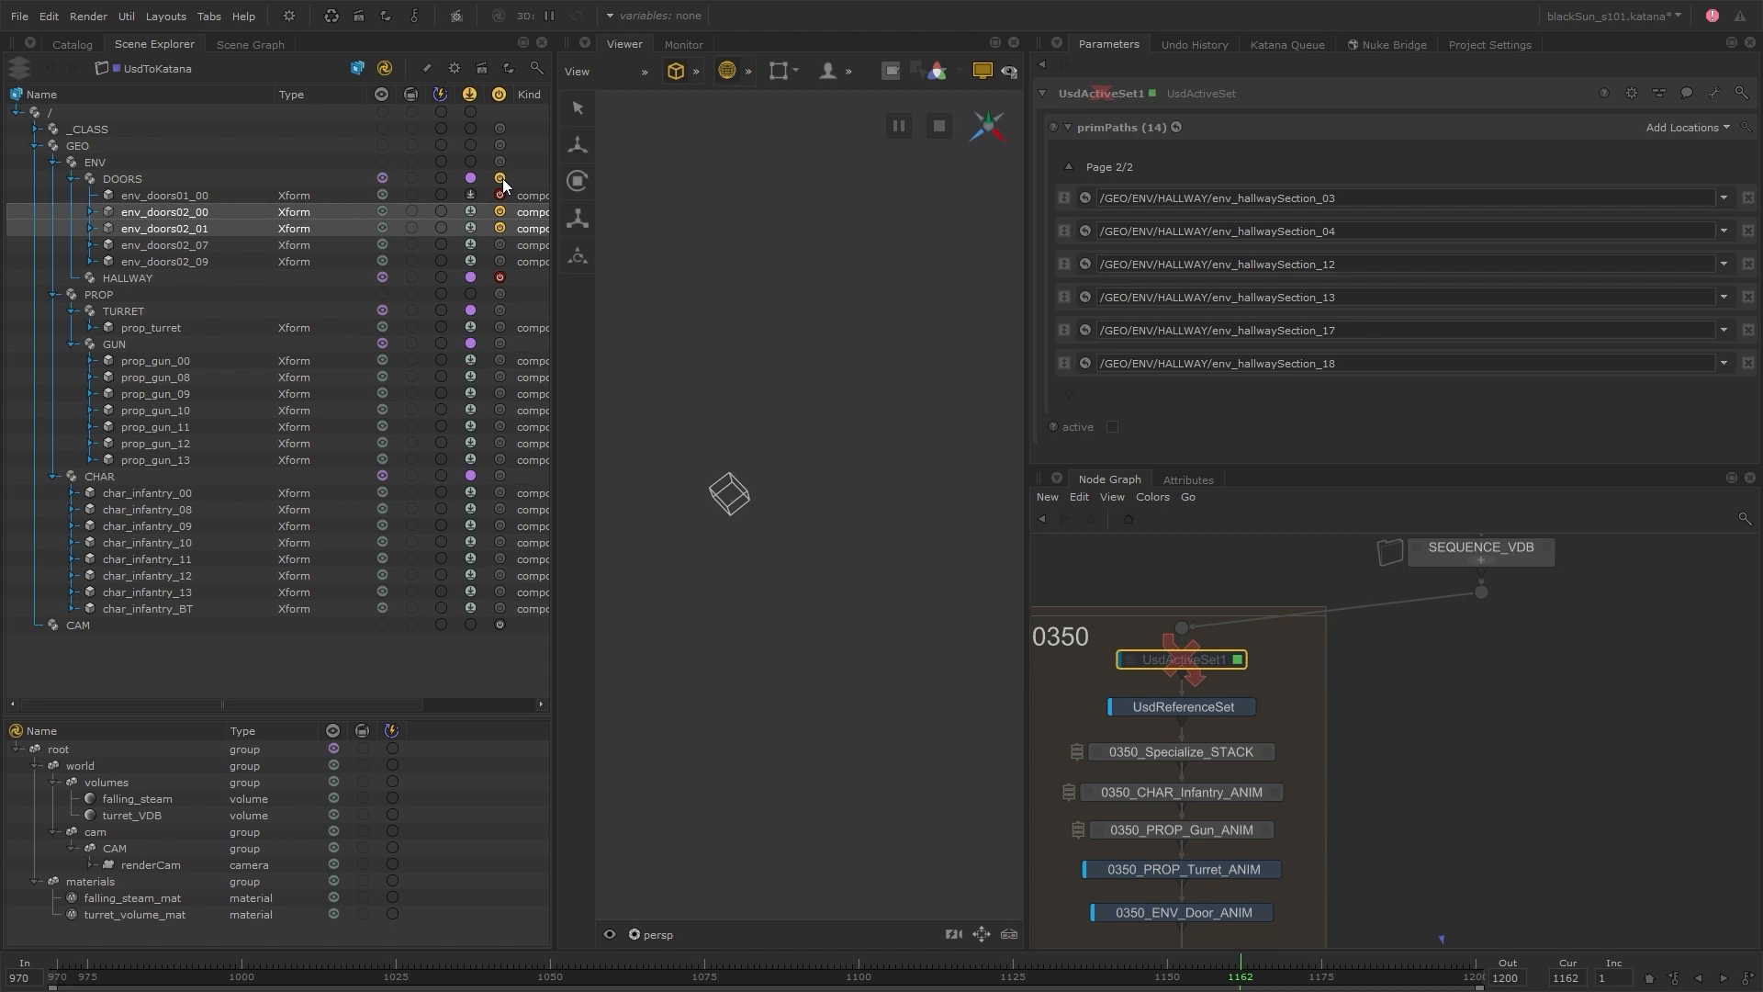
Switch from the activation working state back to viewer visibility and re-enable the UsdActiveSet1 node
click(500, 97)
click(382, 95)
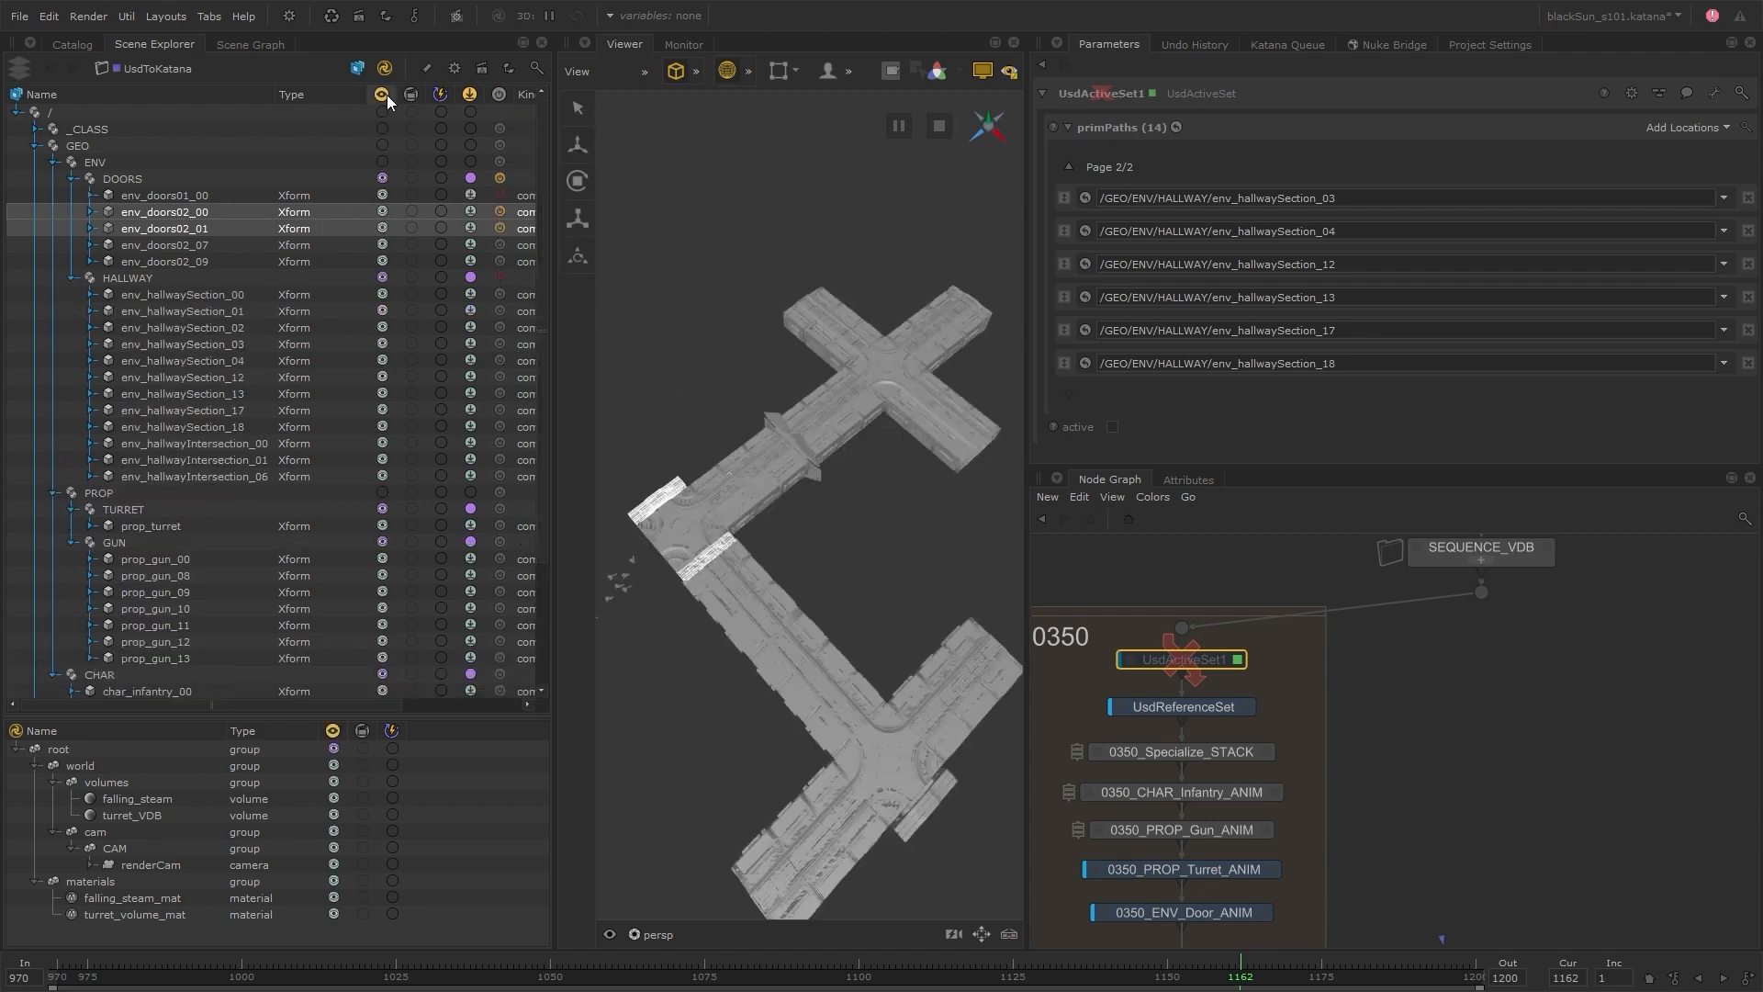
key(d)
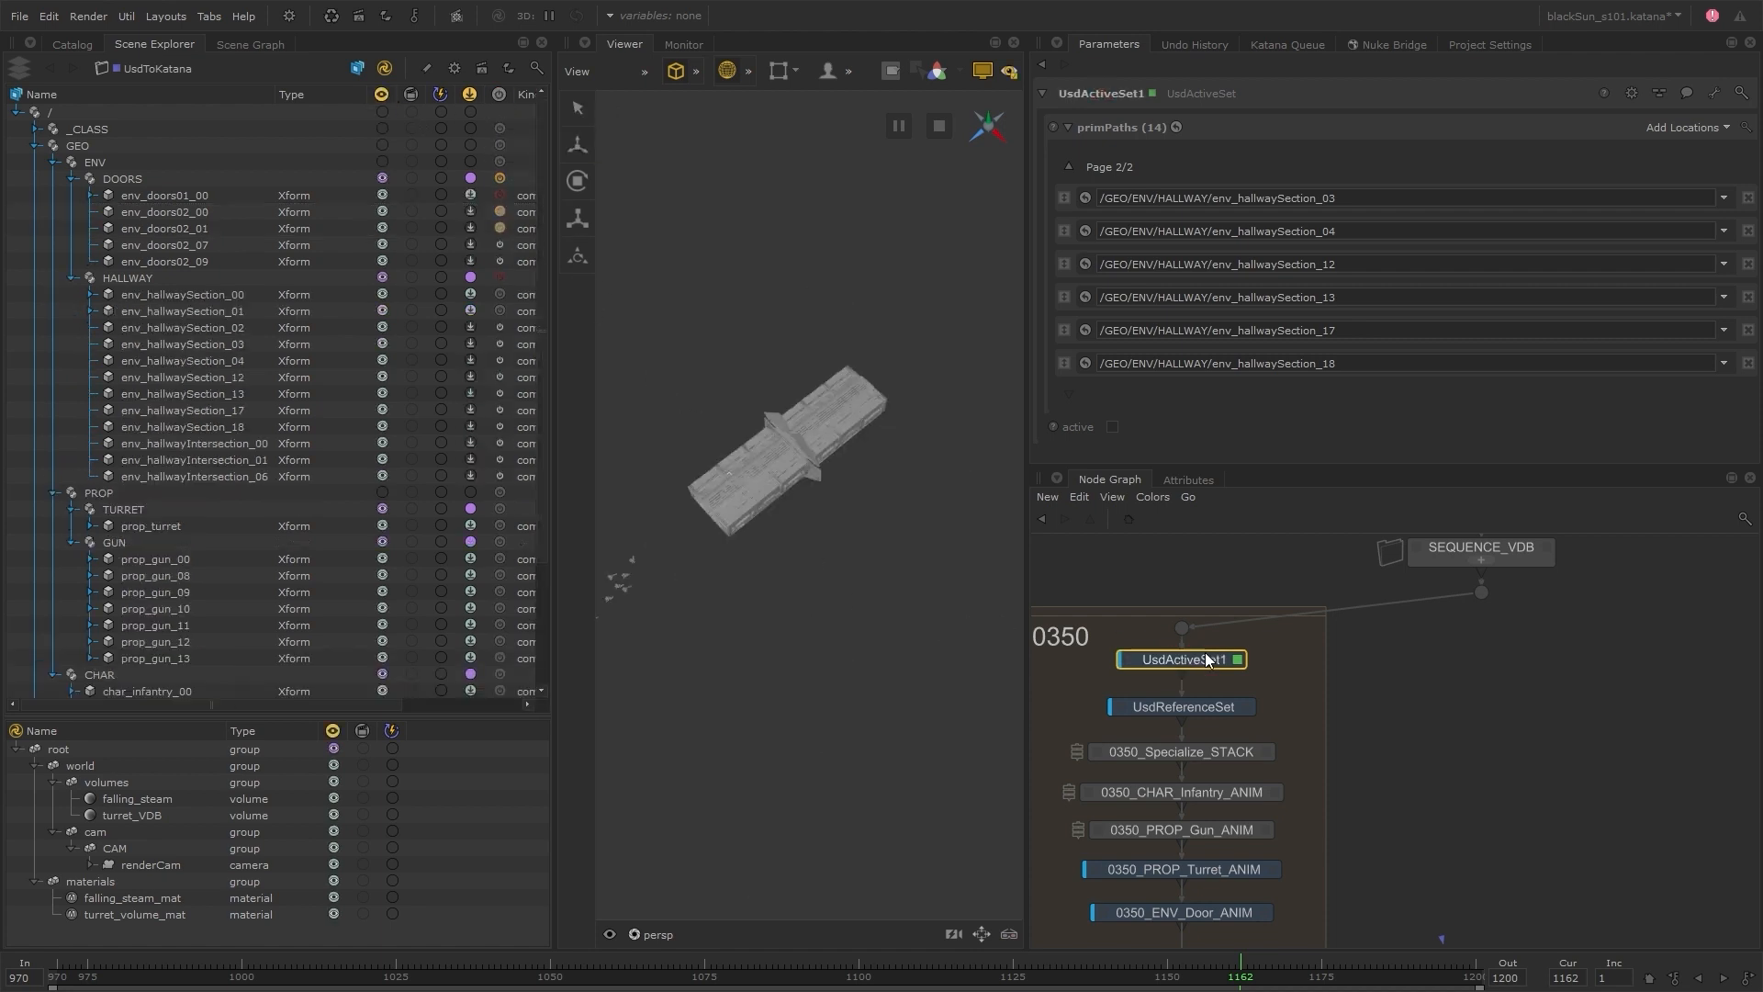
Move the timeline to frame 1045 and rename the UsdActiveSet1 node as 0350_UsdActiveSet
click(520, 969)
scroll(1293, 742, down, 4)
middle_drag(1293, 742, 1247, 711)
middle_drag(1183, 663, 1168, 631)
scroll(1169, 632, up, 4)
double_click(1203, 668)
key(BackSpace)
key(Home)
text(0350_)
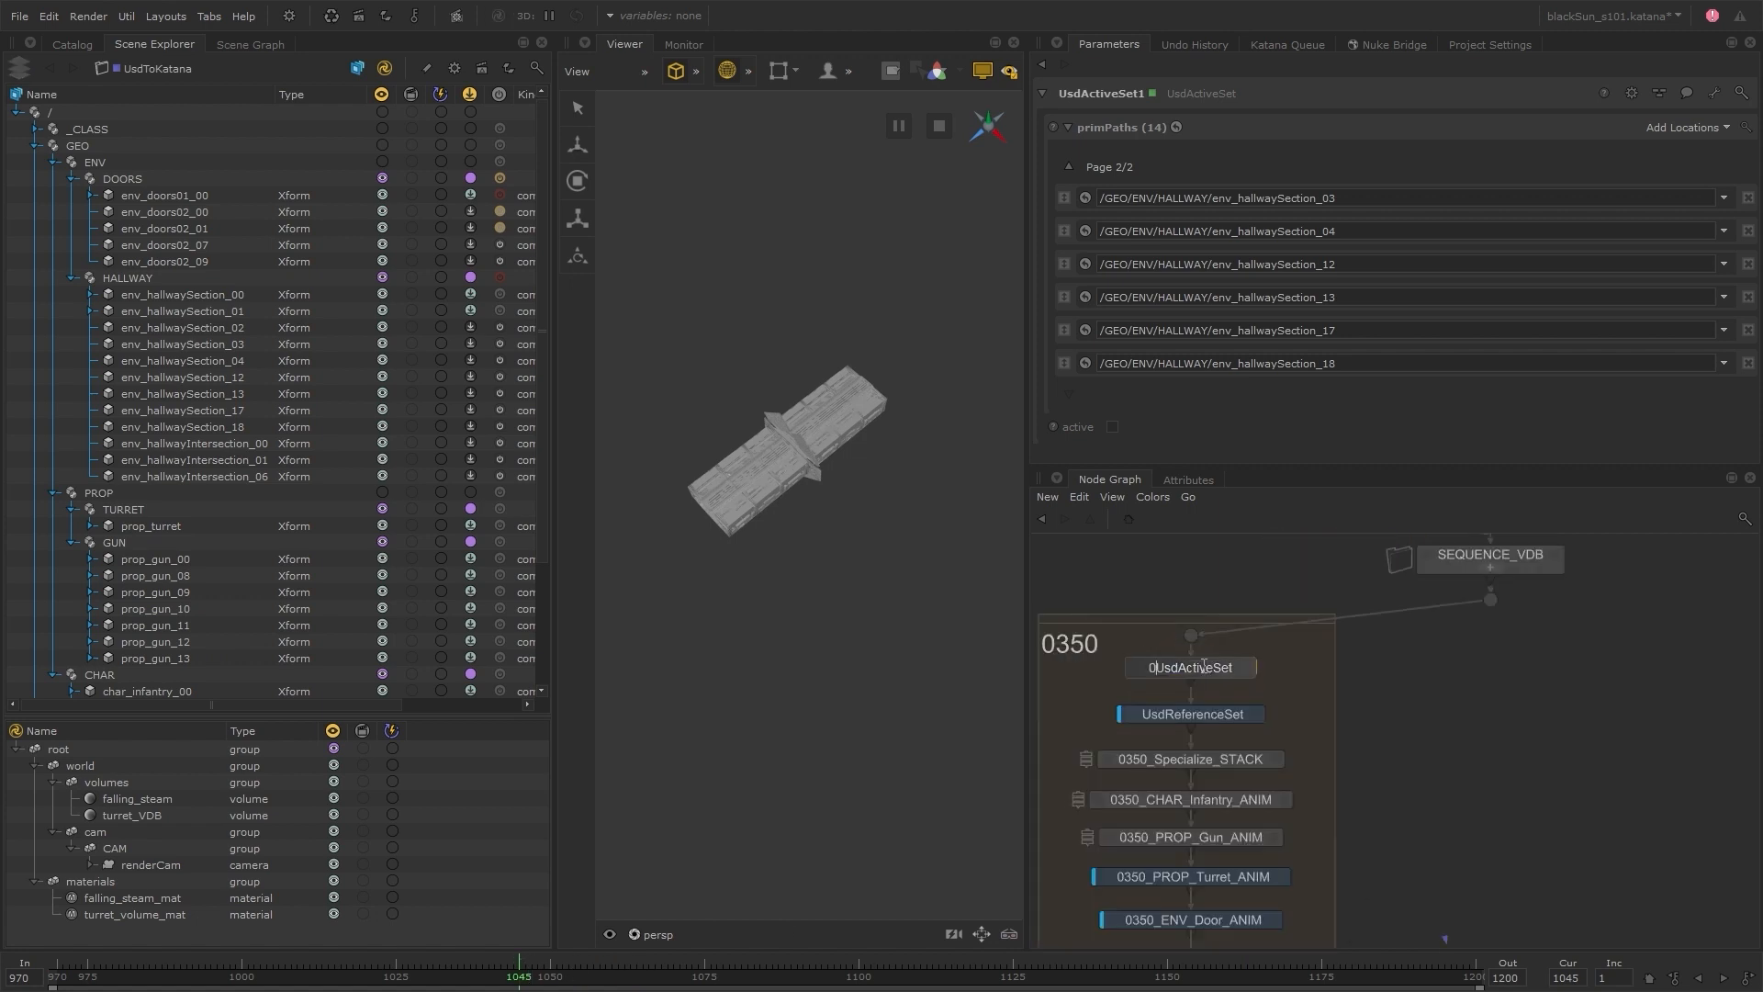
key(Return)
Rename the UsdReferenceSet node in the 0350 group as 0350_CAM
click(1201, 714)
double_click(1201, 714)
text(0350_CAM)
key(Return)
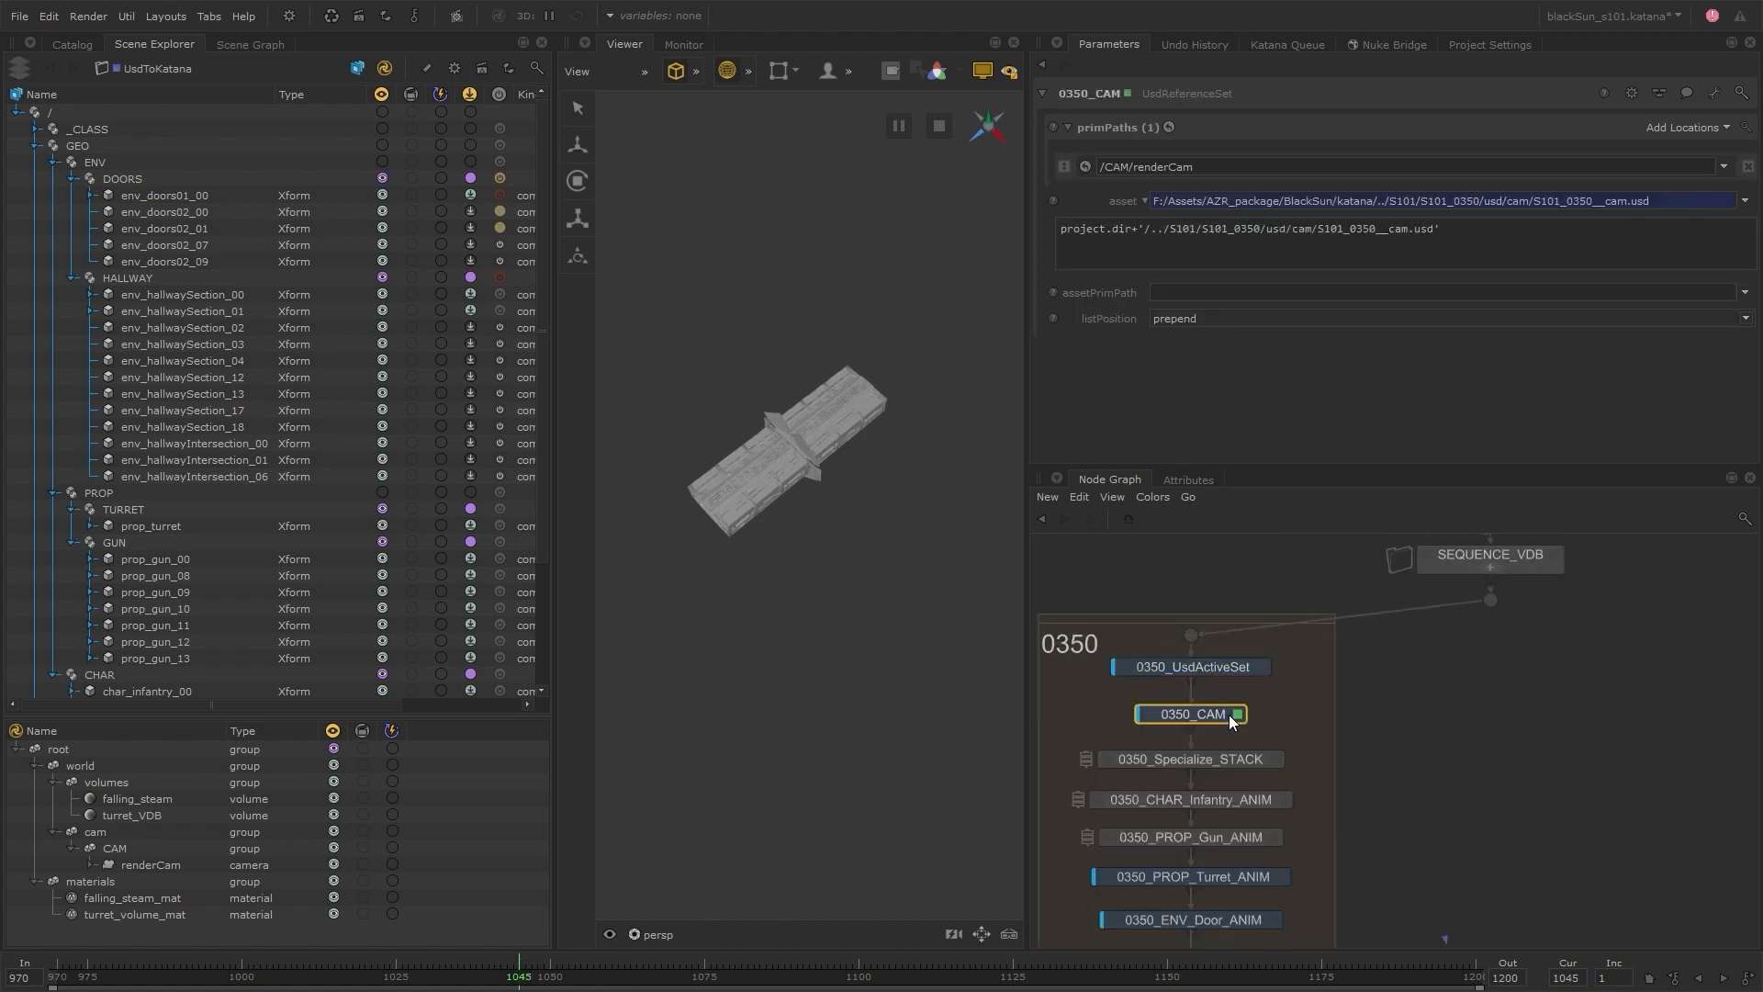
Duplicate the whole 0350 backdrop with its nodes four times, placing the copies in a row beside the original
scroll(1411, 782, down, 4)
middle_drag(1408, 775, 1311, 718)
click(1179, 624)
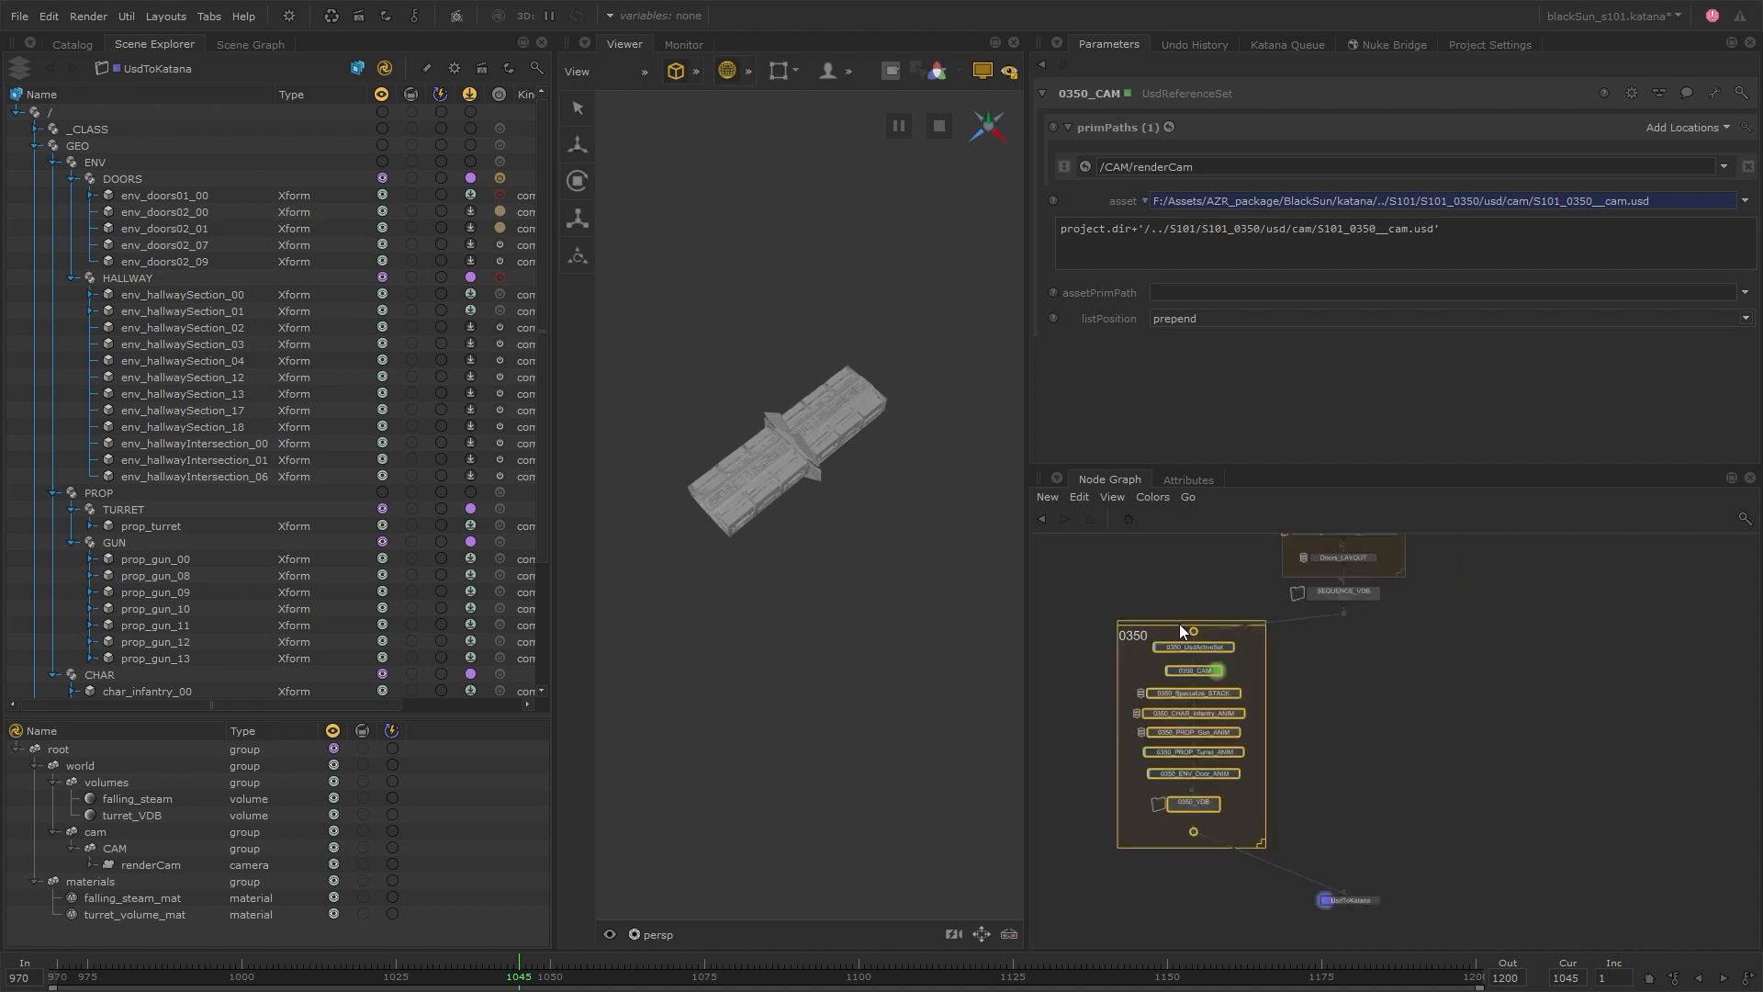
key(ctrl+c)
key(ctrl+v)
click(1355, 731)
key(ctrl+v)
click(1517, 730)
key(ctrl+v)
click(1678, 733)
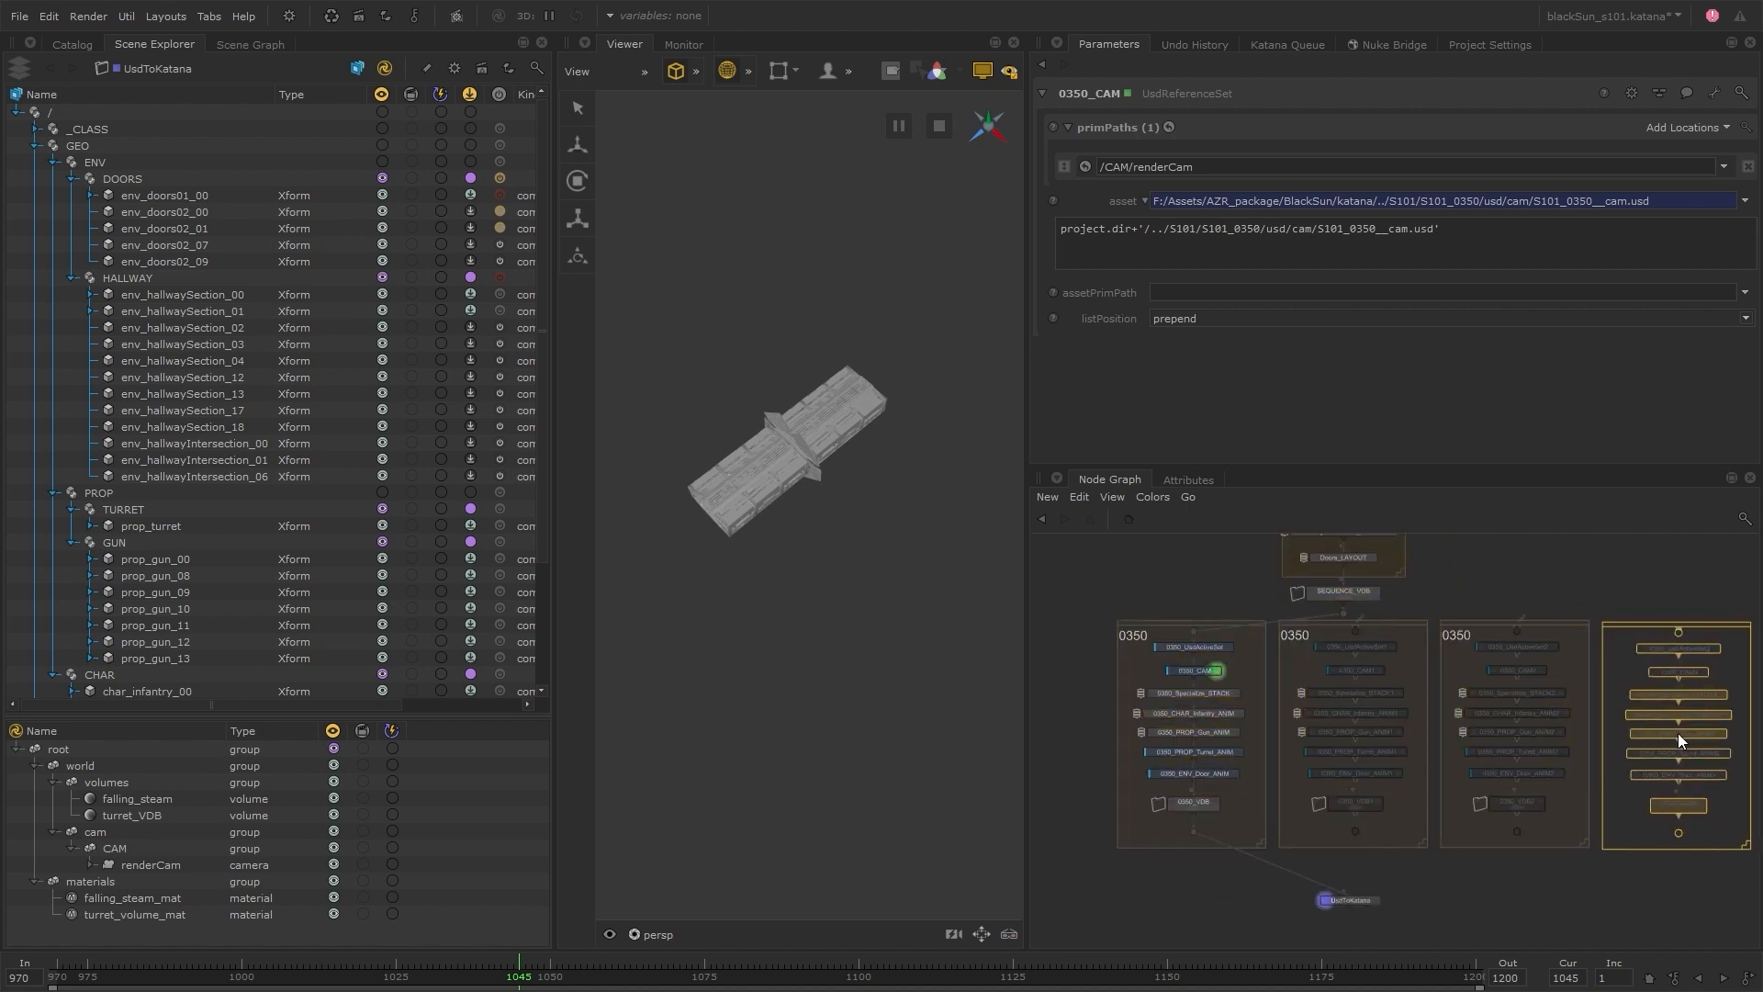
key(ctrl+v)
click(1635, 701)
Centre the five 0350 groups beneath SEQUENCE_VDB with some spacing and move the UsdToKatana node further below them
key(space)
drag(432, 447, 1291, 711)
drag(883, 471, 711, 479)
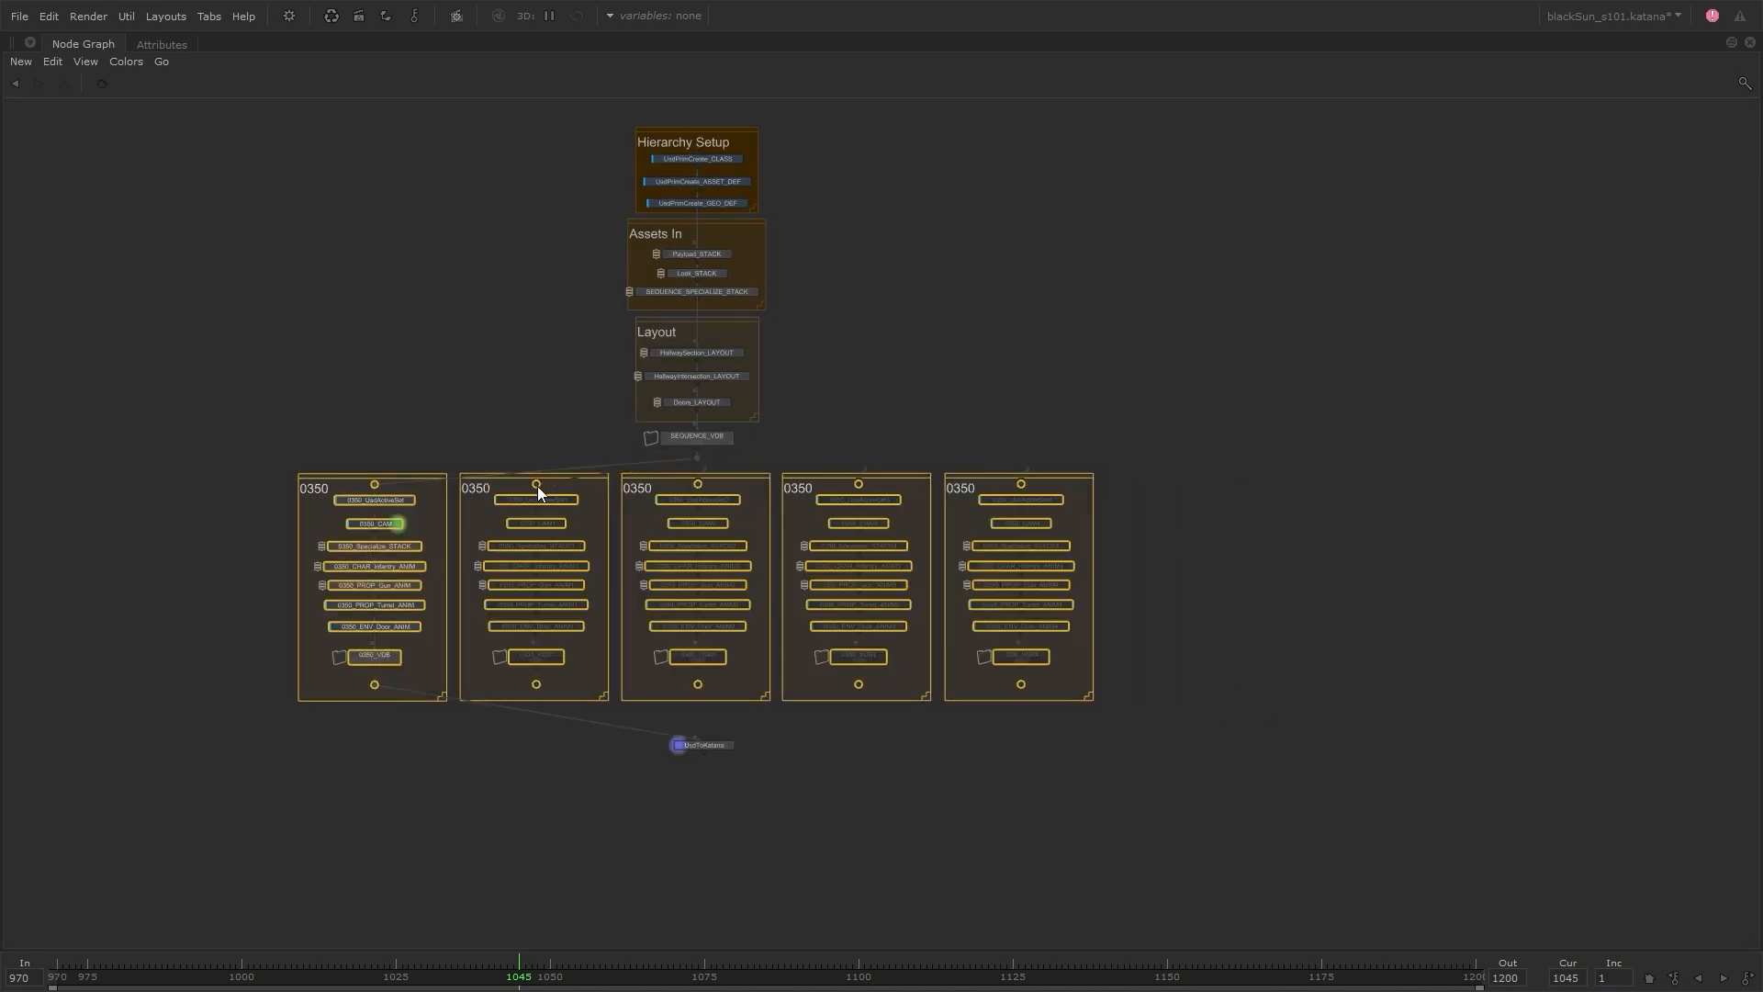
drag(707, 751, 710, 777)
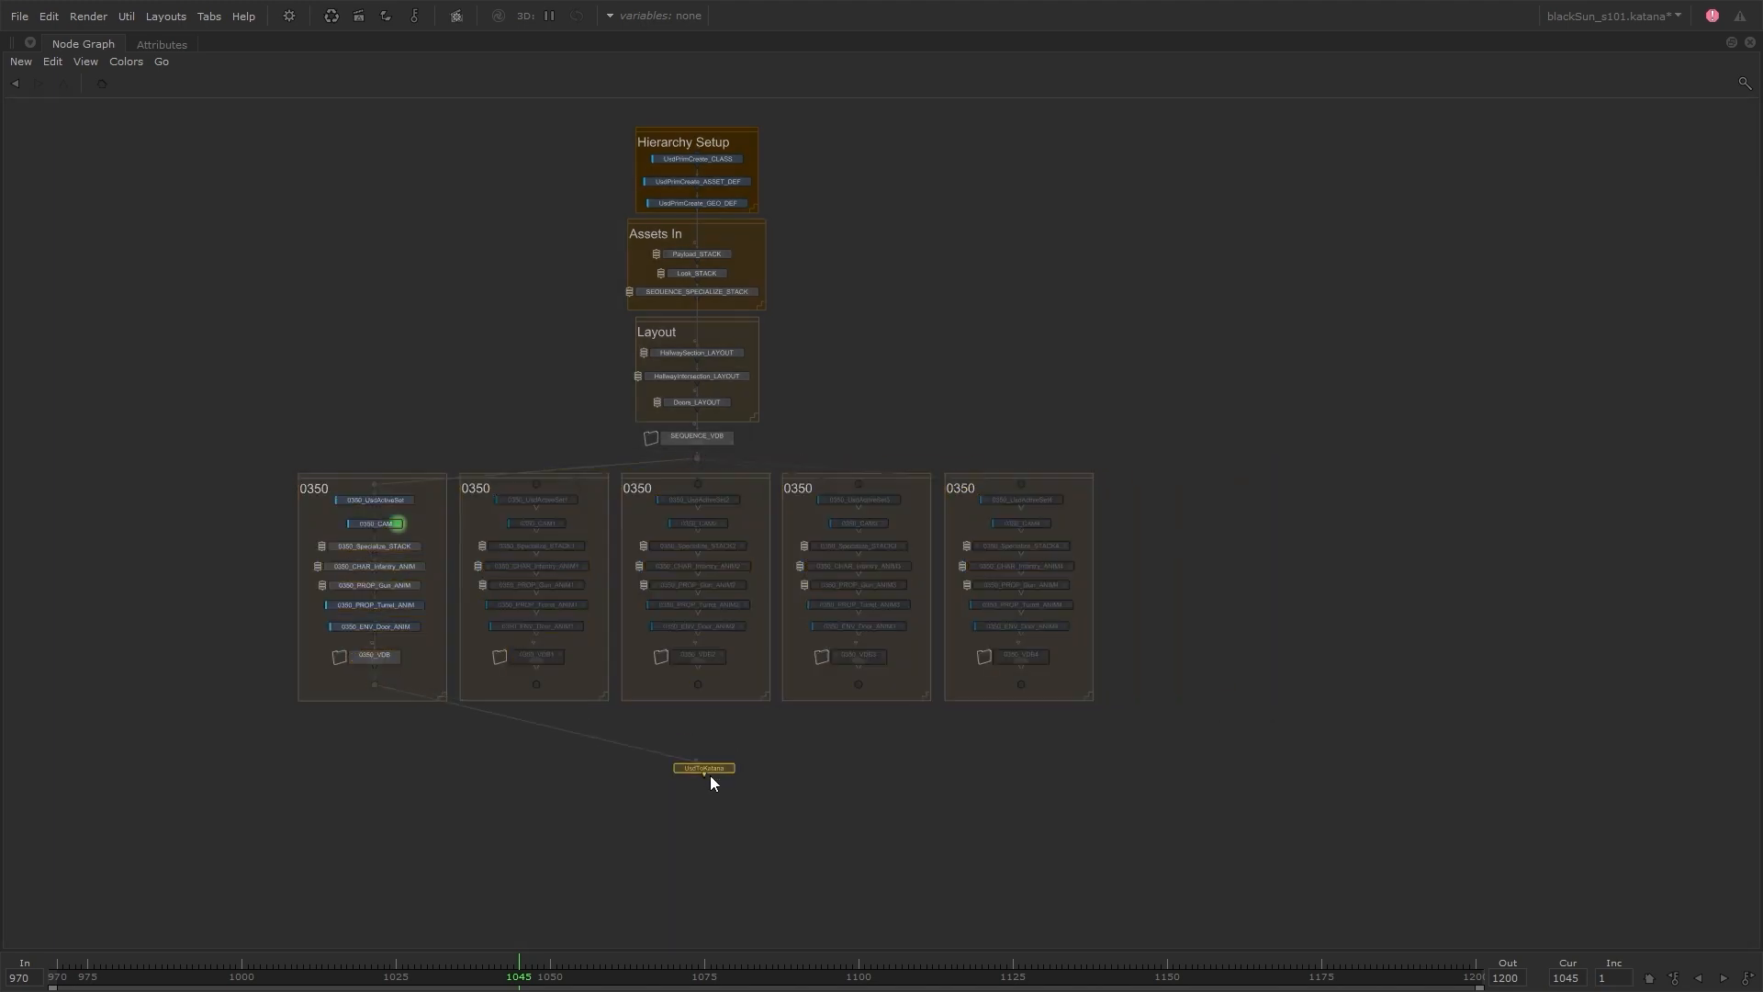
key(v)
click(671, 791)
drag(213, 803, 1134, 469)
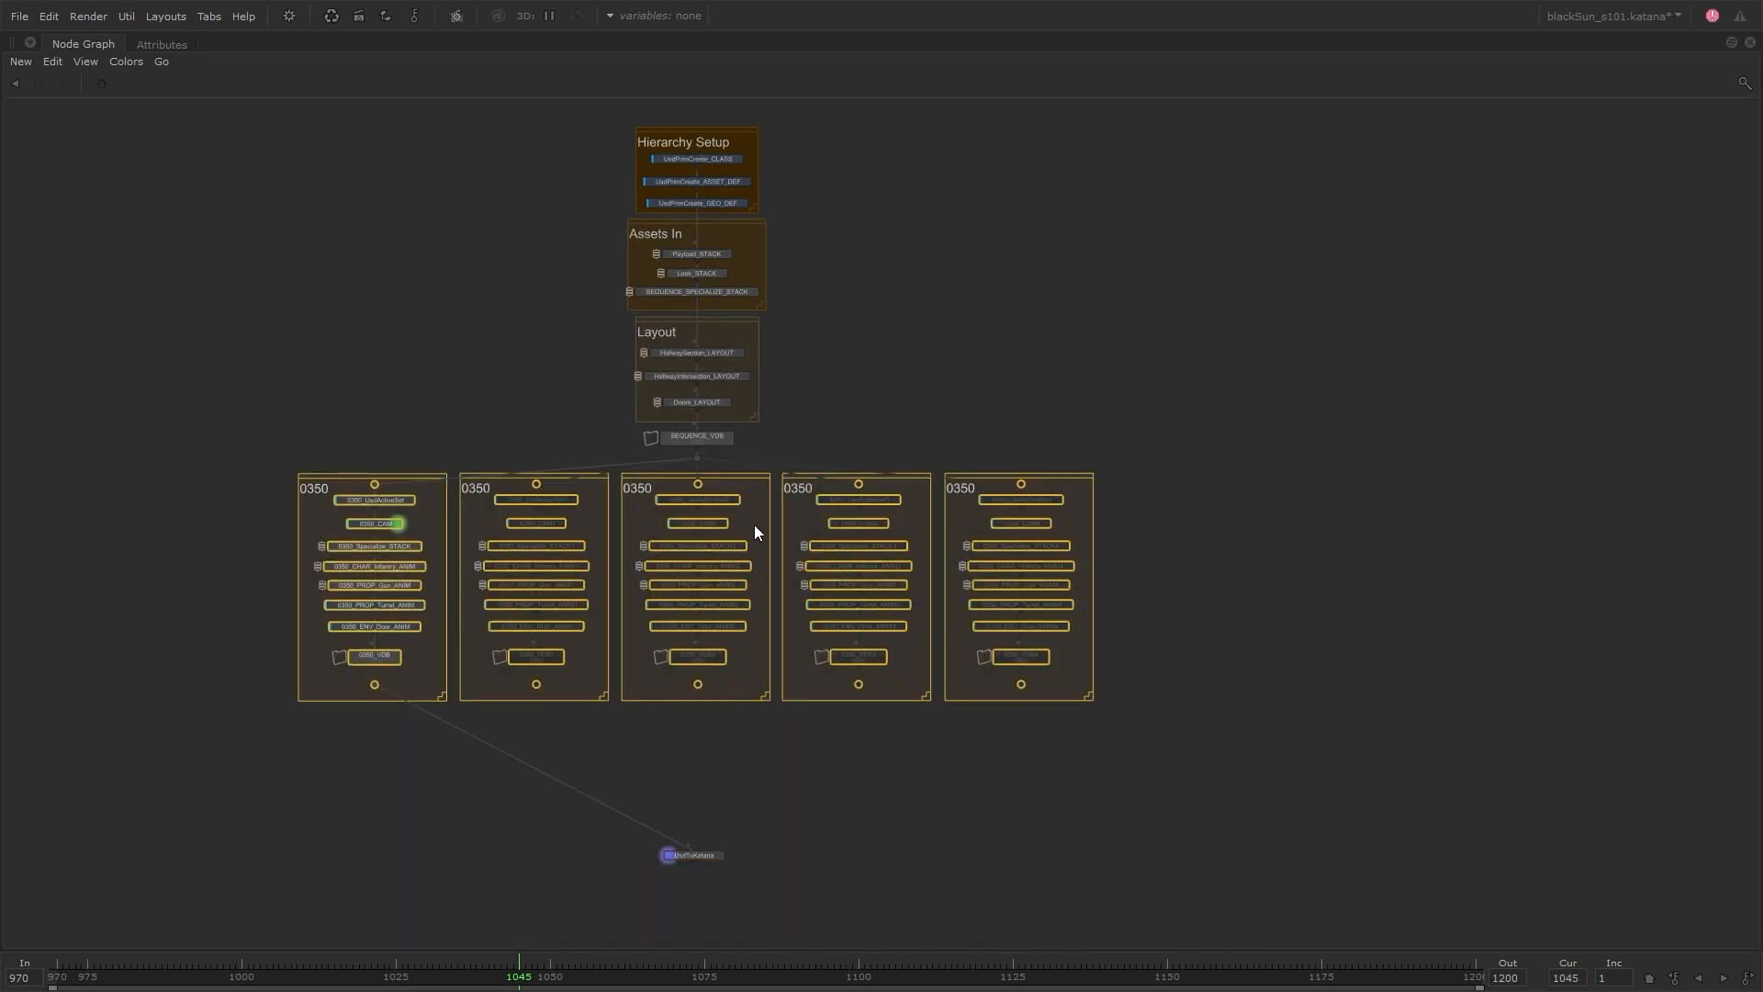
drag(697, 497, 696, 523)
Retitle the second and third shot backdrops as 0355 and 0360
double_click(581, 504)
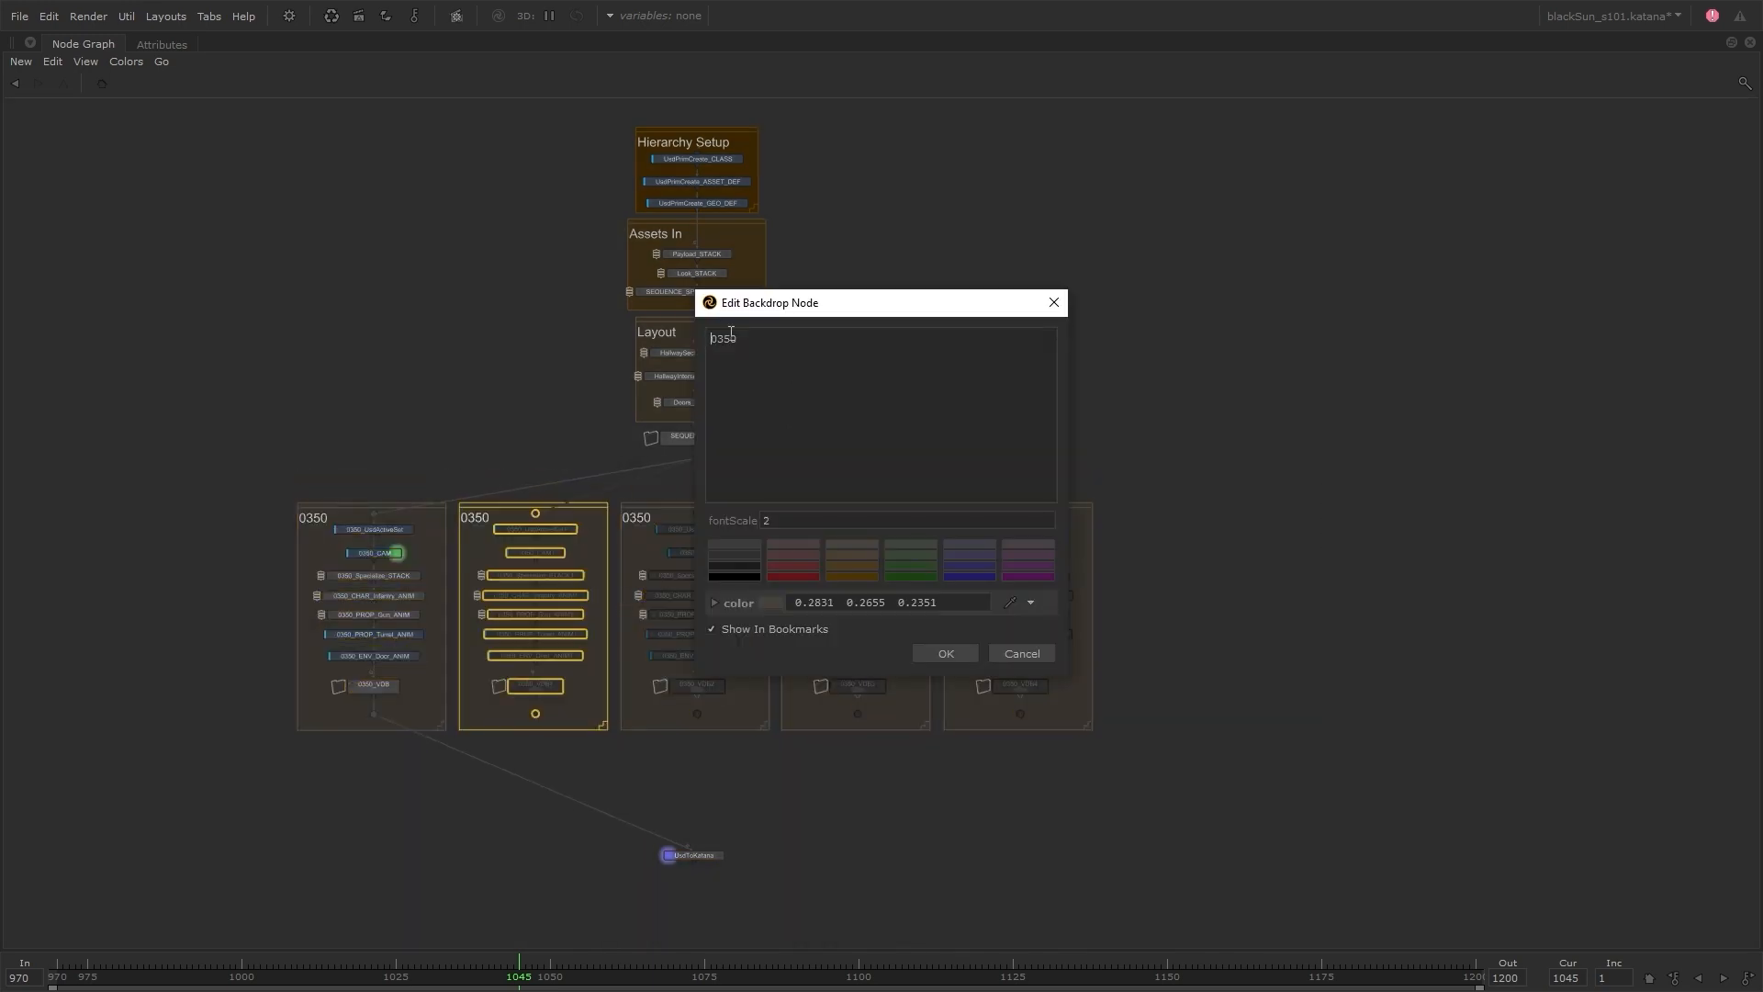
key(BackSpace)
text(5)
key(ctrl+Return)
click(758, 505)
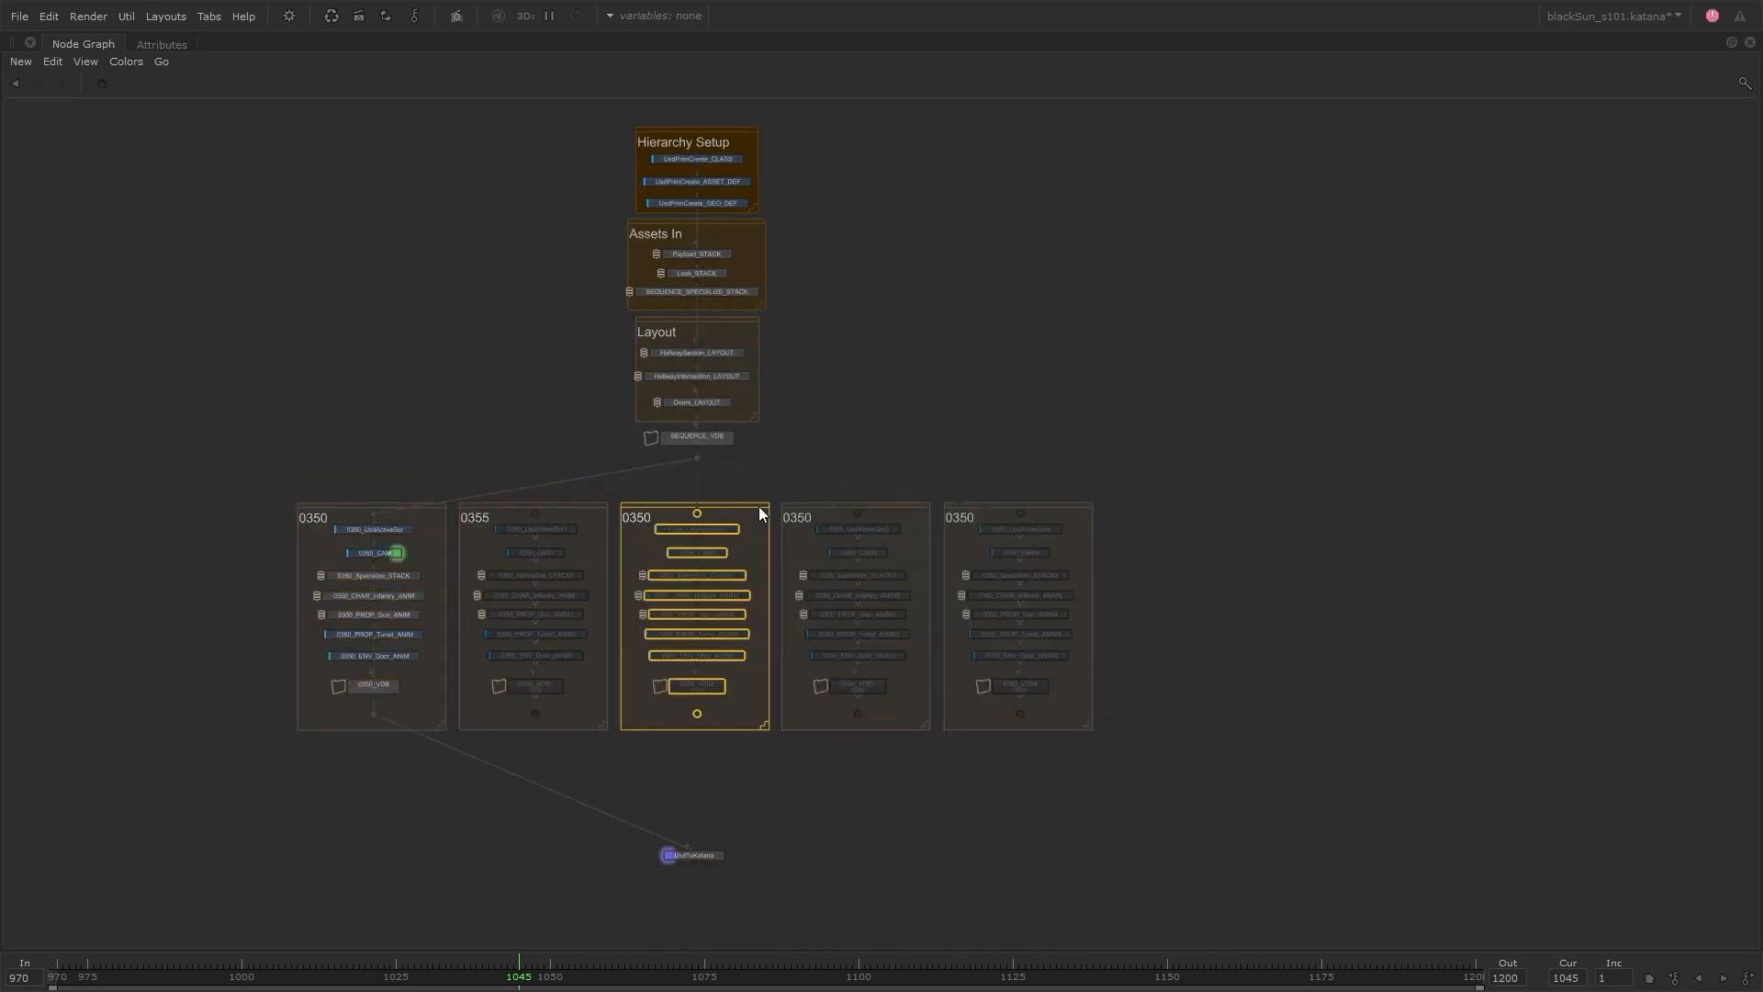
double_click(759, 505)
text(60)
key(ctrl+Return)
Retitle the fourth and fifth shot backdrops as 0370 and 0320, and restore the full interface layout
double_click(896, 505)
drag(731, 340, 723, 340)
text(70)
key(ctrl+Return)
double_click(1076, 505)
text(8)
key(ctrl+Return)
click(911, 477)
key(space)
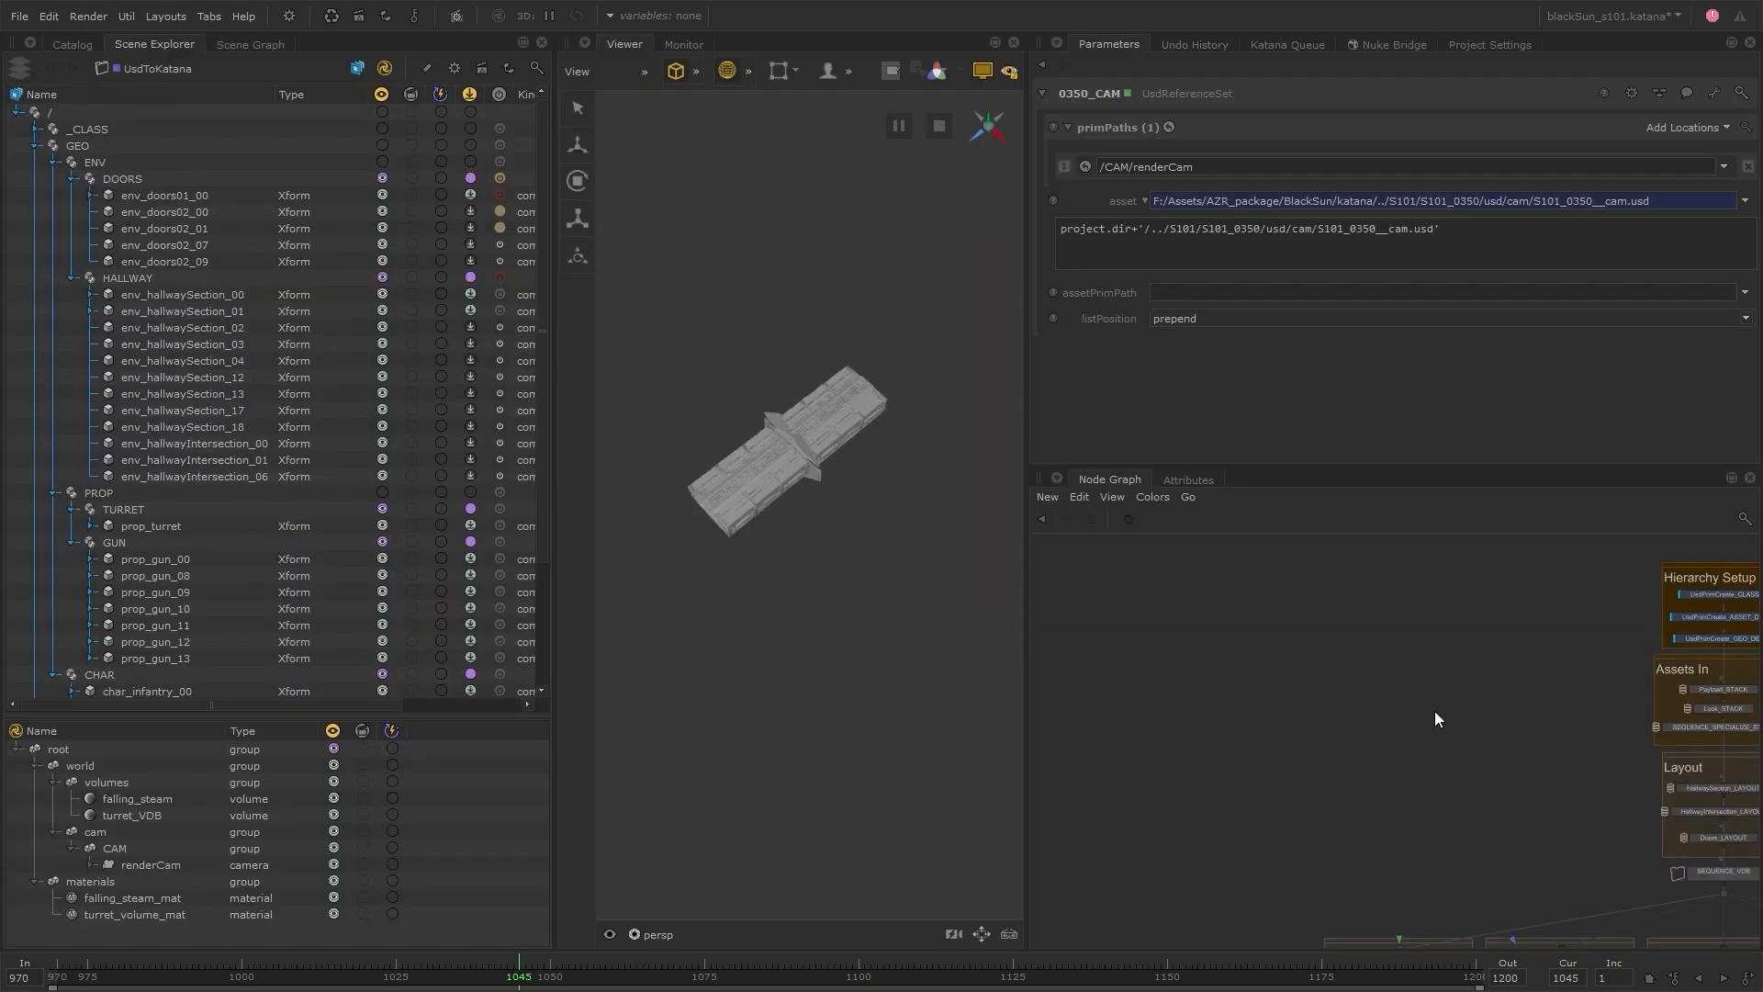
Examine the duplicated shot groups and open the parameters of 0320_UsdActiveSet
middle_drag(1565, 923, 1285, 655)
scroll(1285, 656, up, 4)
scroll(1267, 666, down, 4)
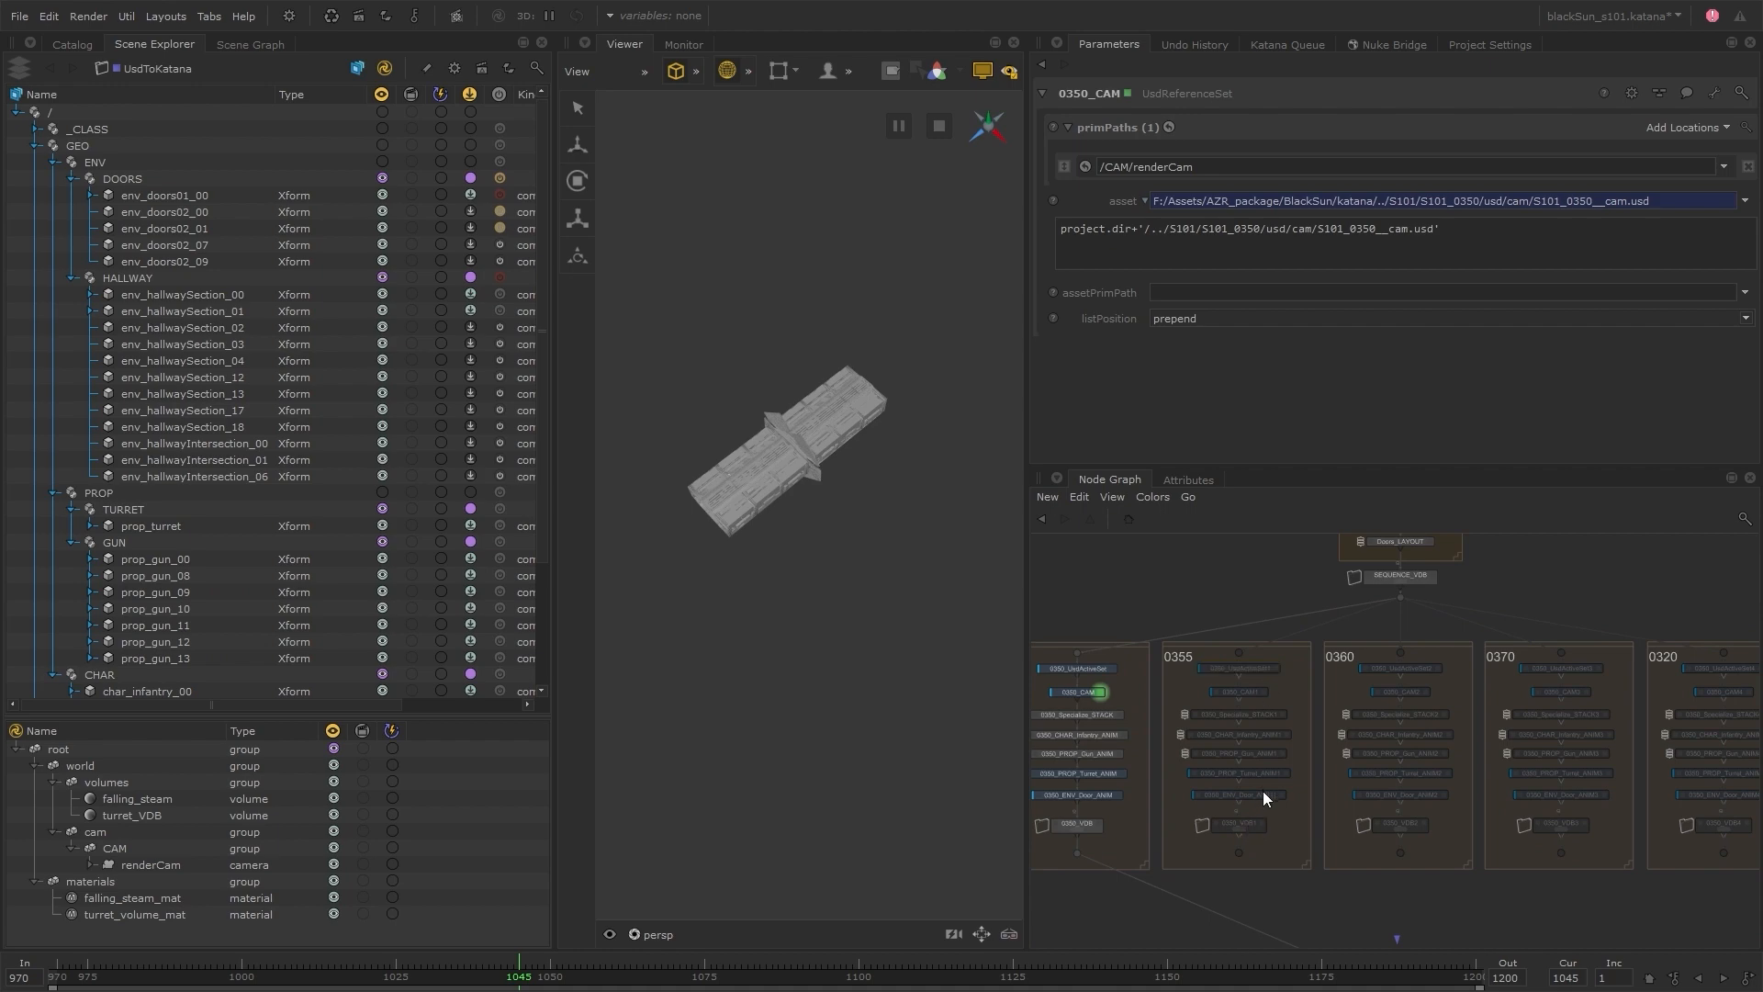
key(v)
key(e)
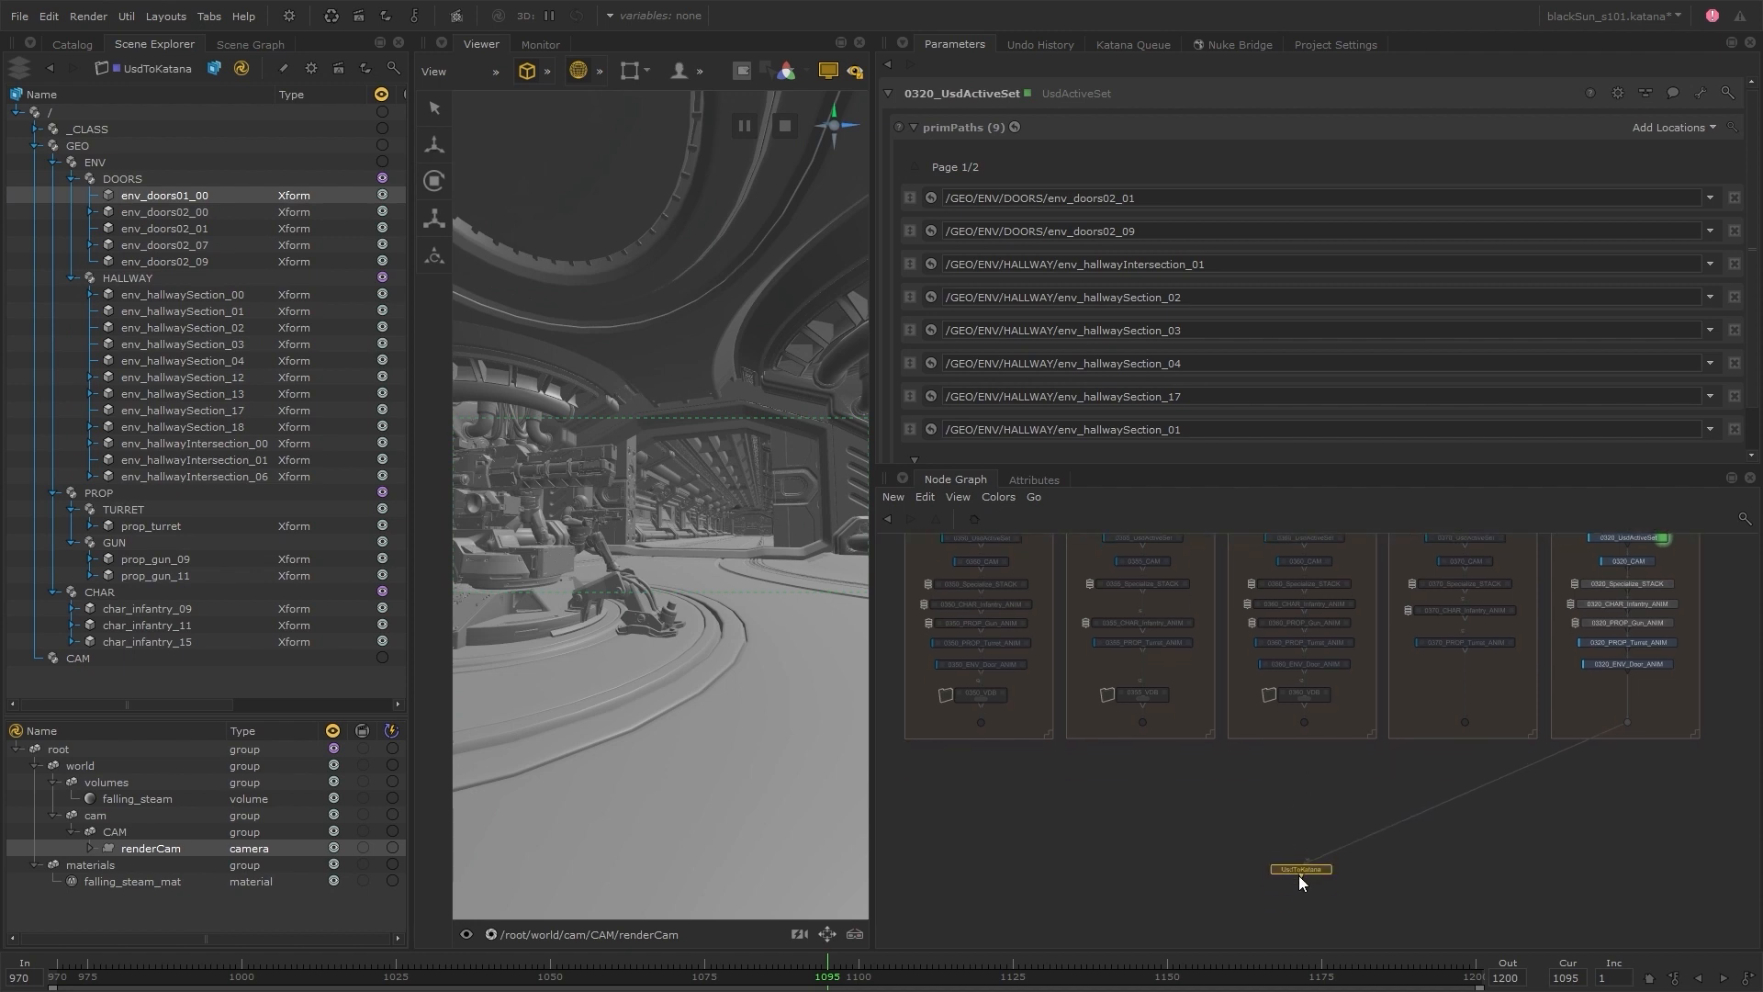
Add a VariableSwitch node above UsdToKatana, connect all five shot groups into it and feed its output to UsdToKatana
key(Tab)
text(var)
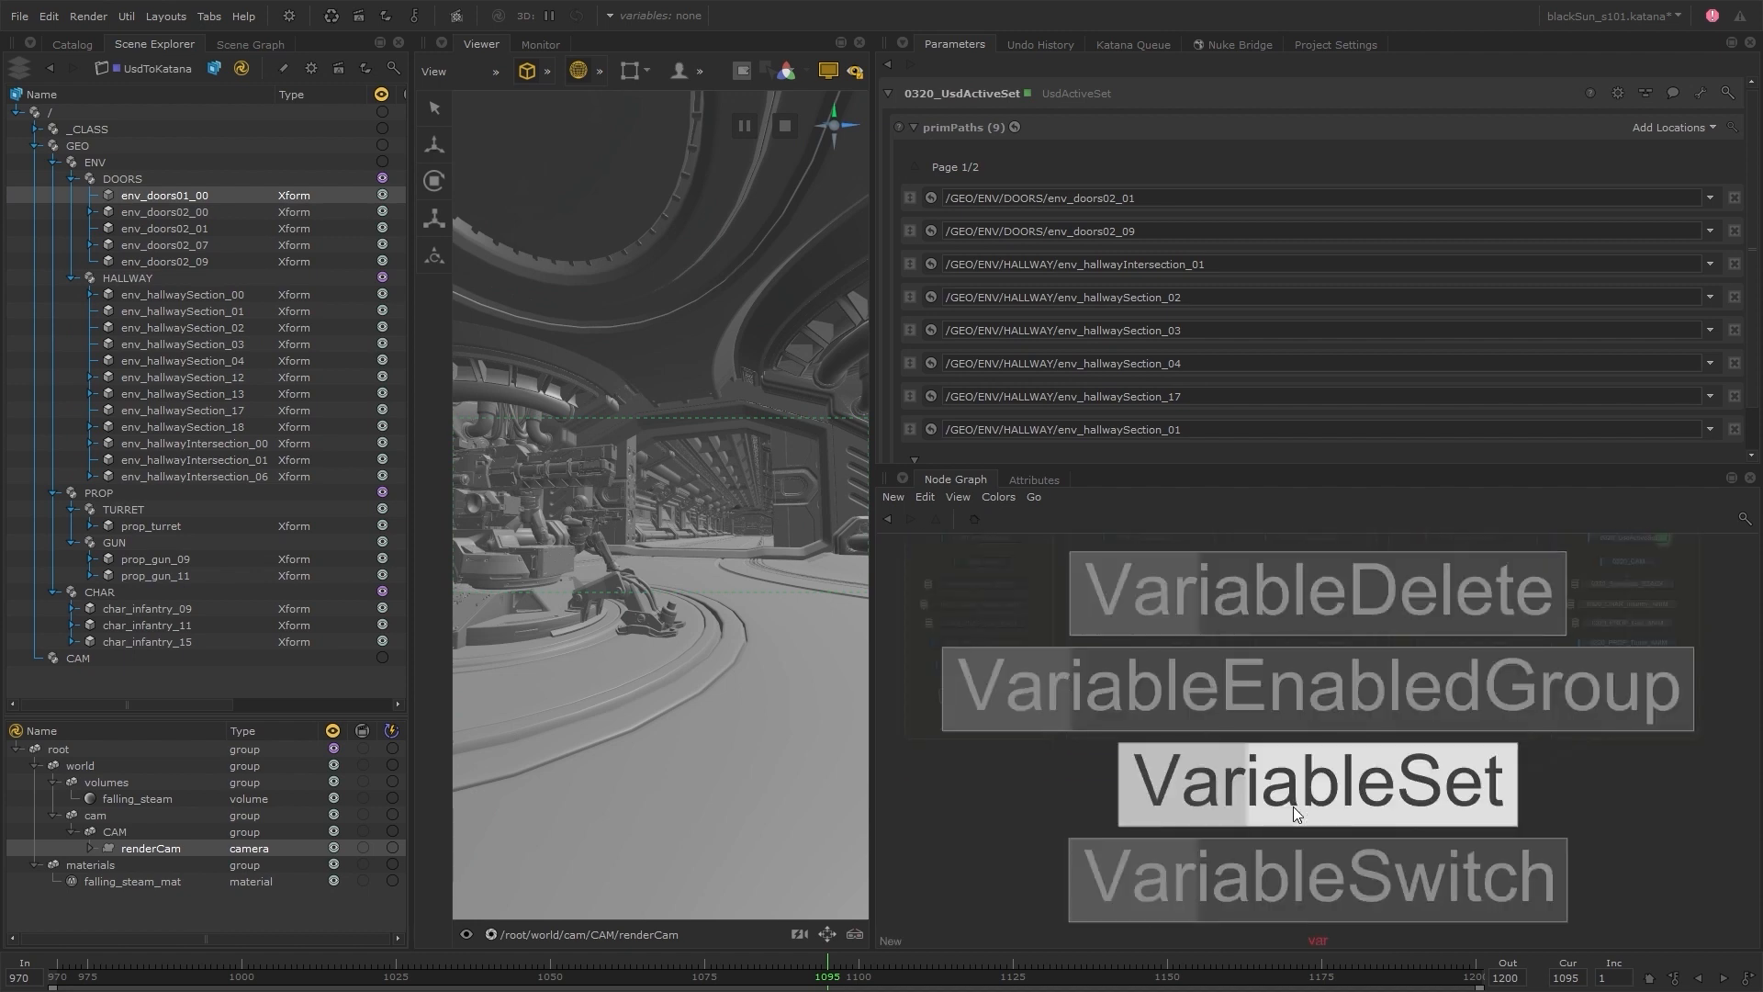
click(1293, 806)
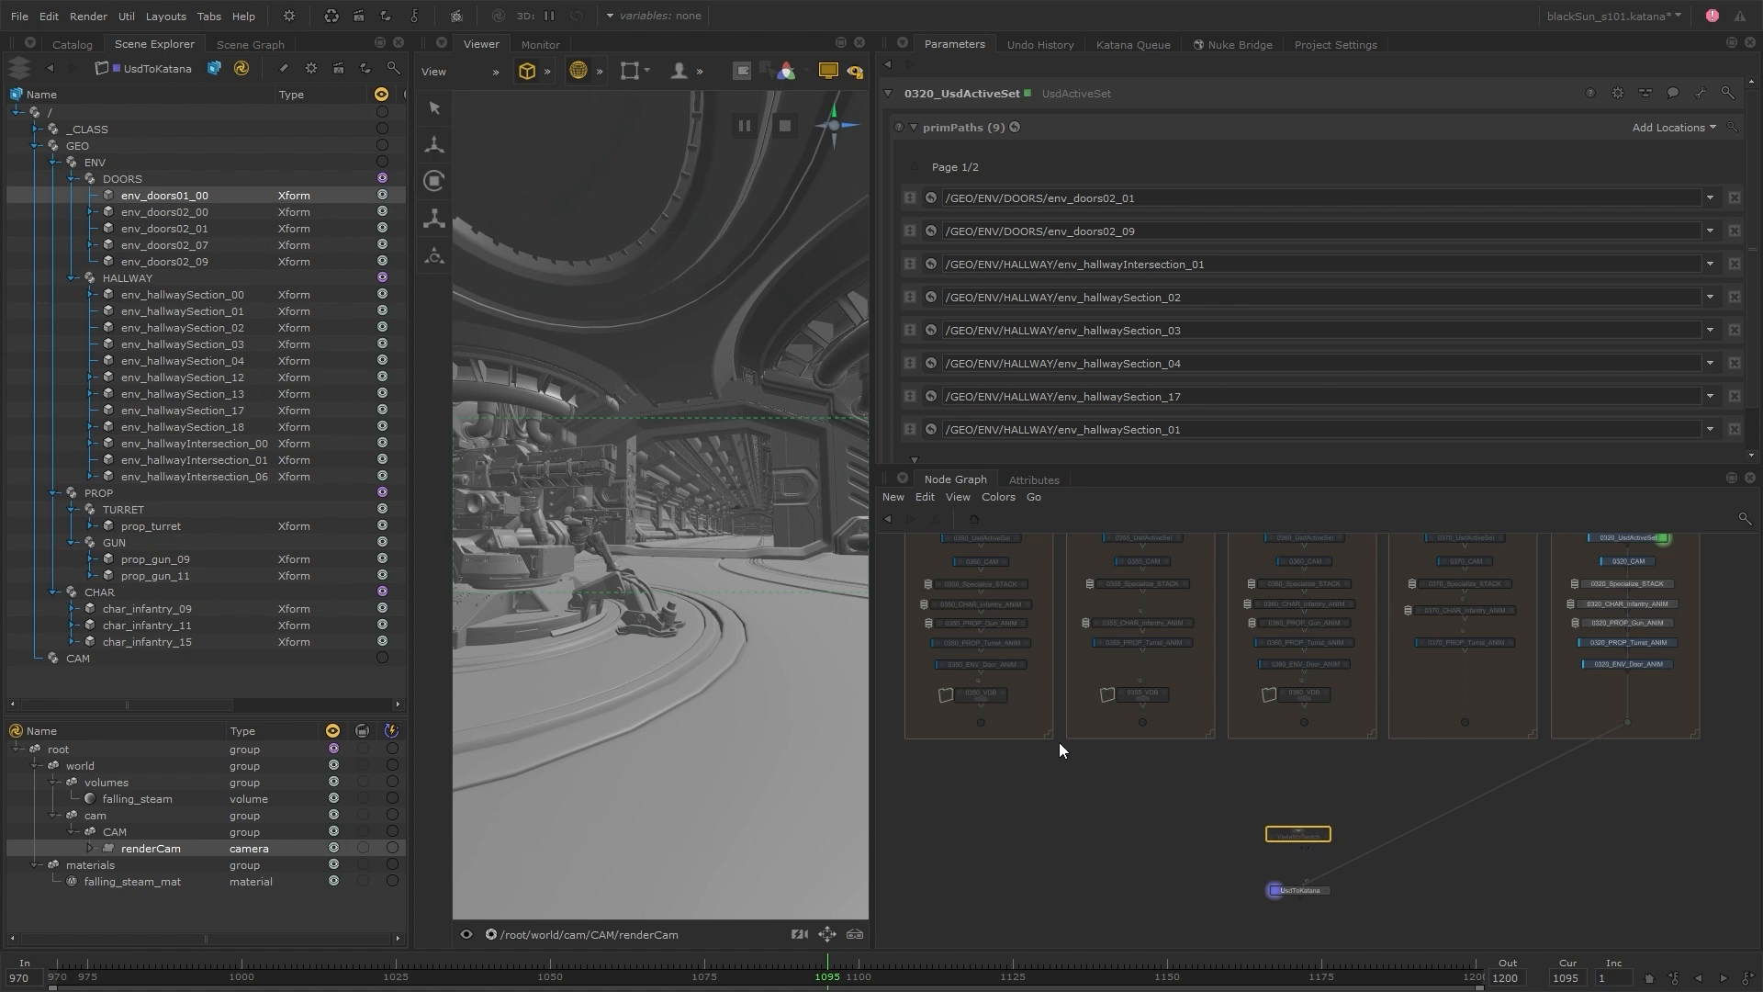
drag(981, 721, 1296, 832)
drag(1143, 722, 1297, 831)
drag(1304, 722, 1302, 830)
drag(1468, 723, 1308, 831)
drag(1627, 723, 1304, 833)
drag(1594, 741, 1302, 873)
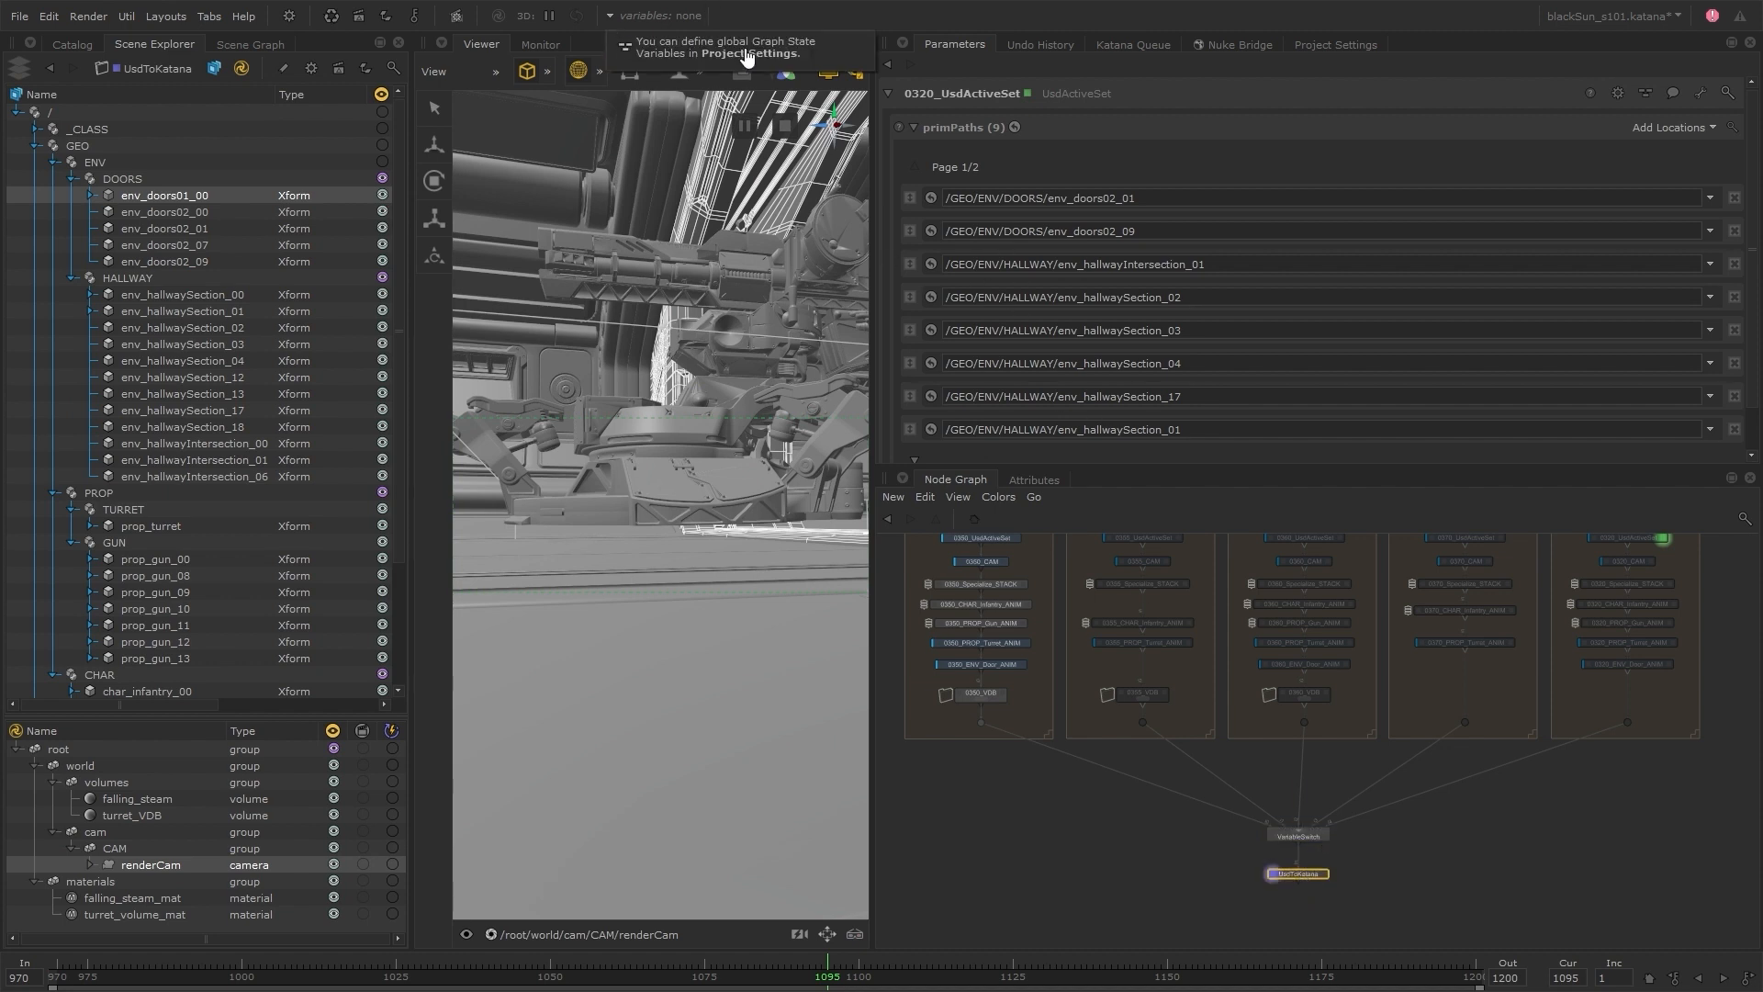
Add a global graph state variable in the project settings and rename it shot
click(747, 54)
click(1671, 340)
click(1644, 359)
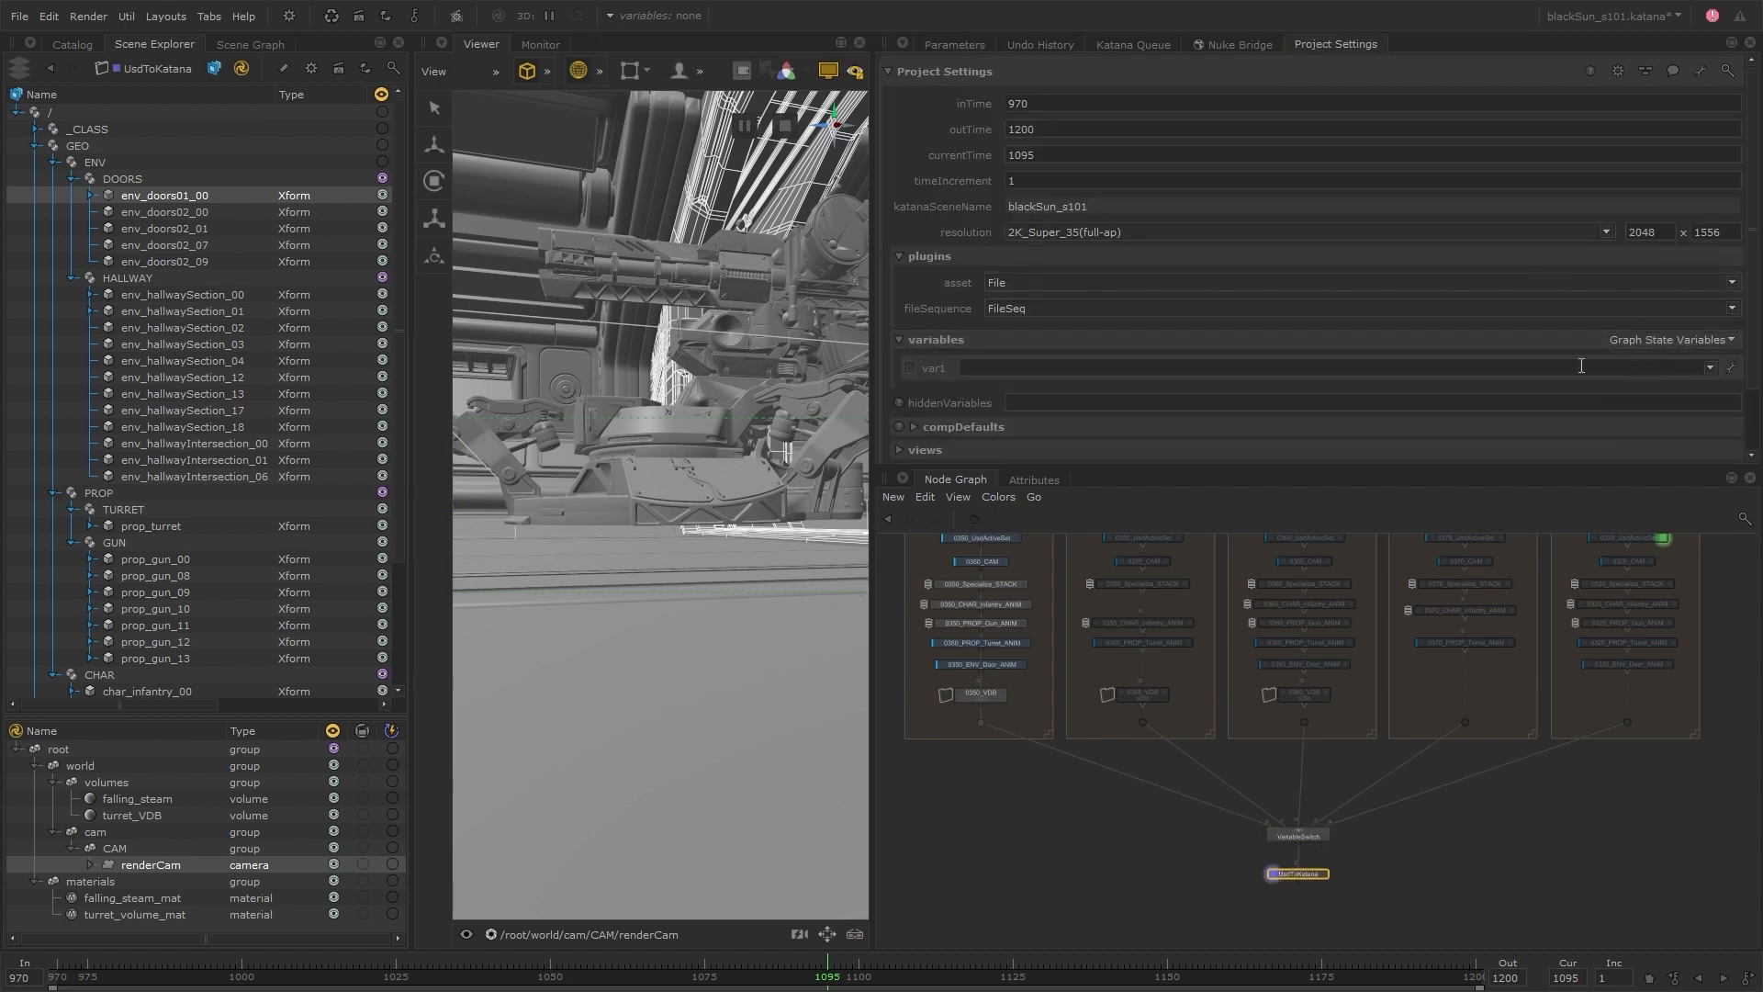
click(1730, 367)
click(1692, 382)
text(shot)
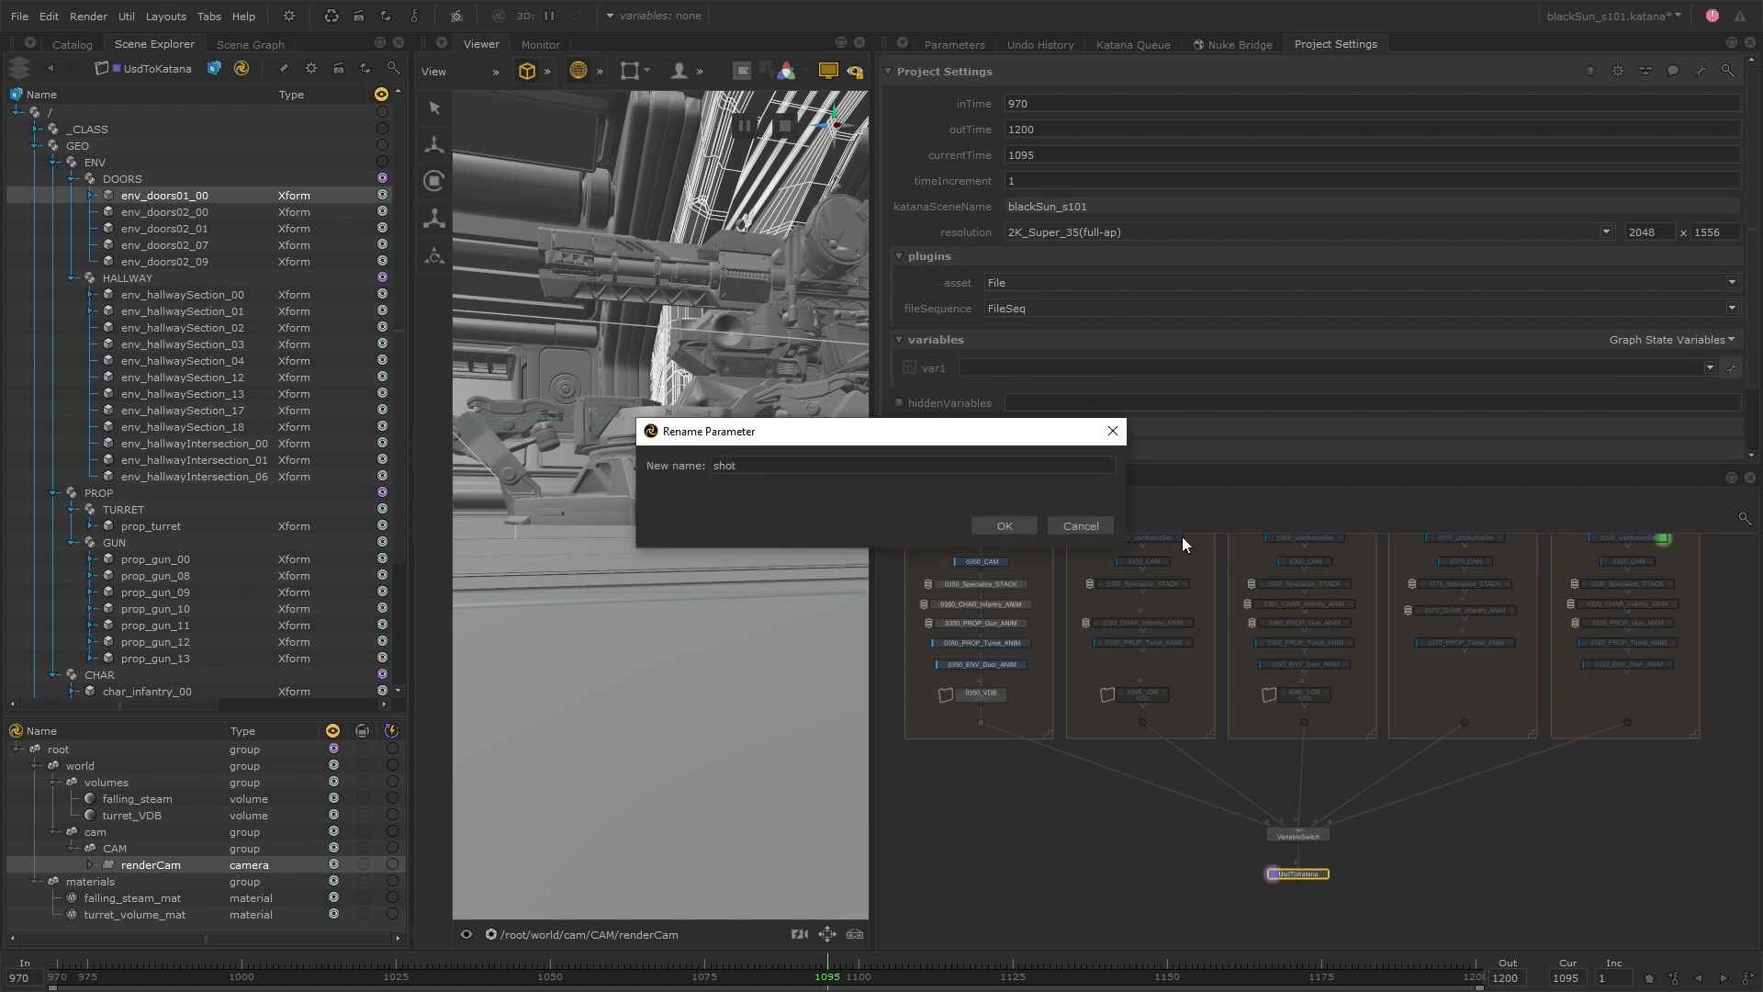
key(Return)
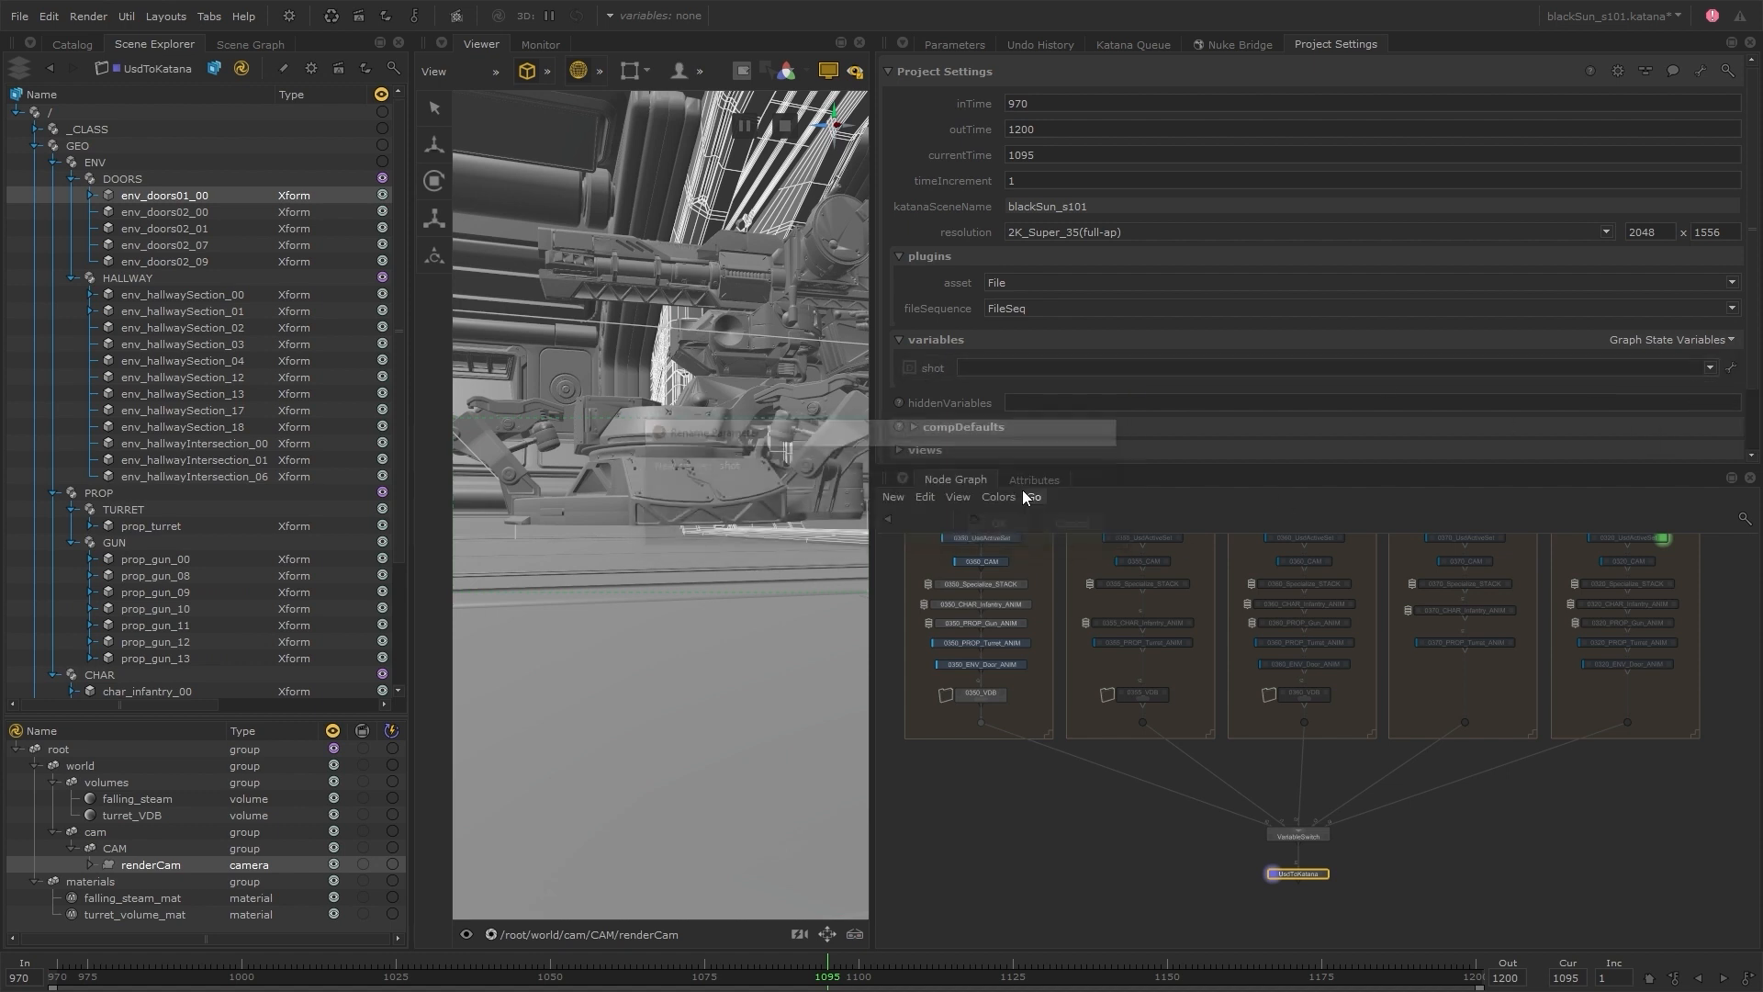
Give the shot variable the values 0350, 0355, 0360, 0370 and 0320
click(1016, 366)
text(0370)
key(Return)
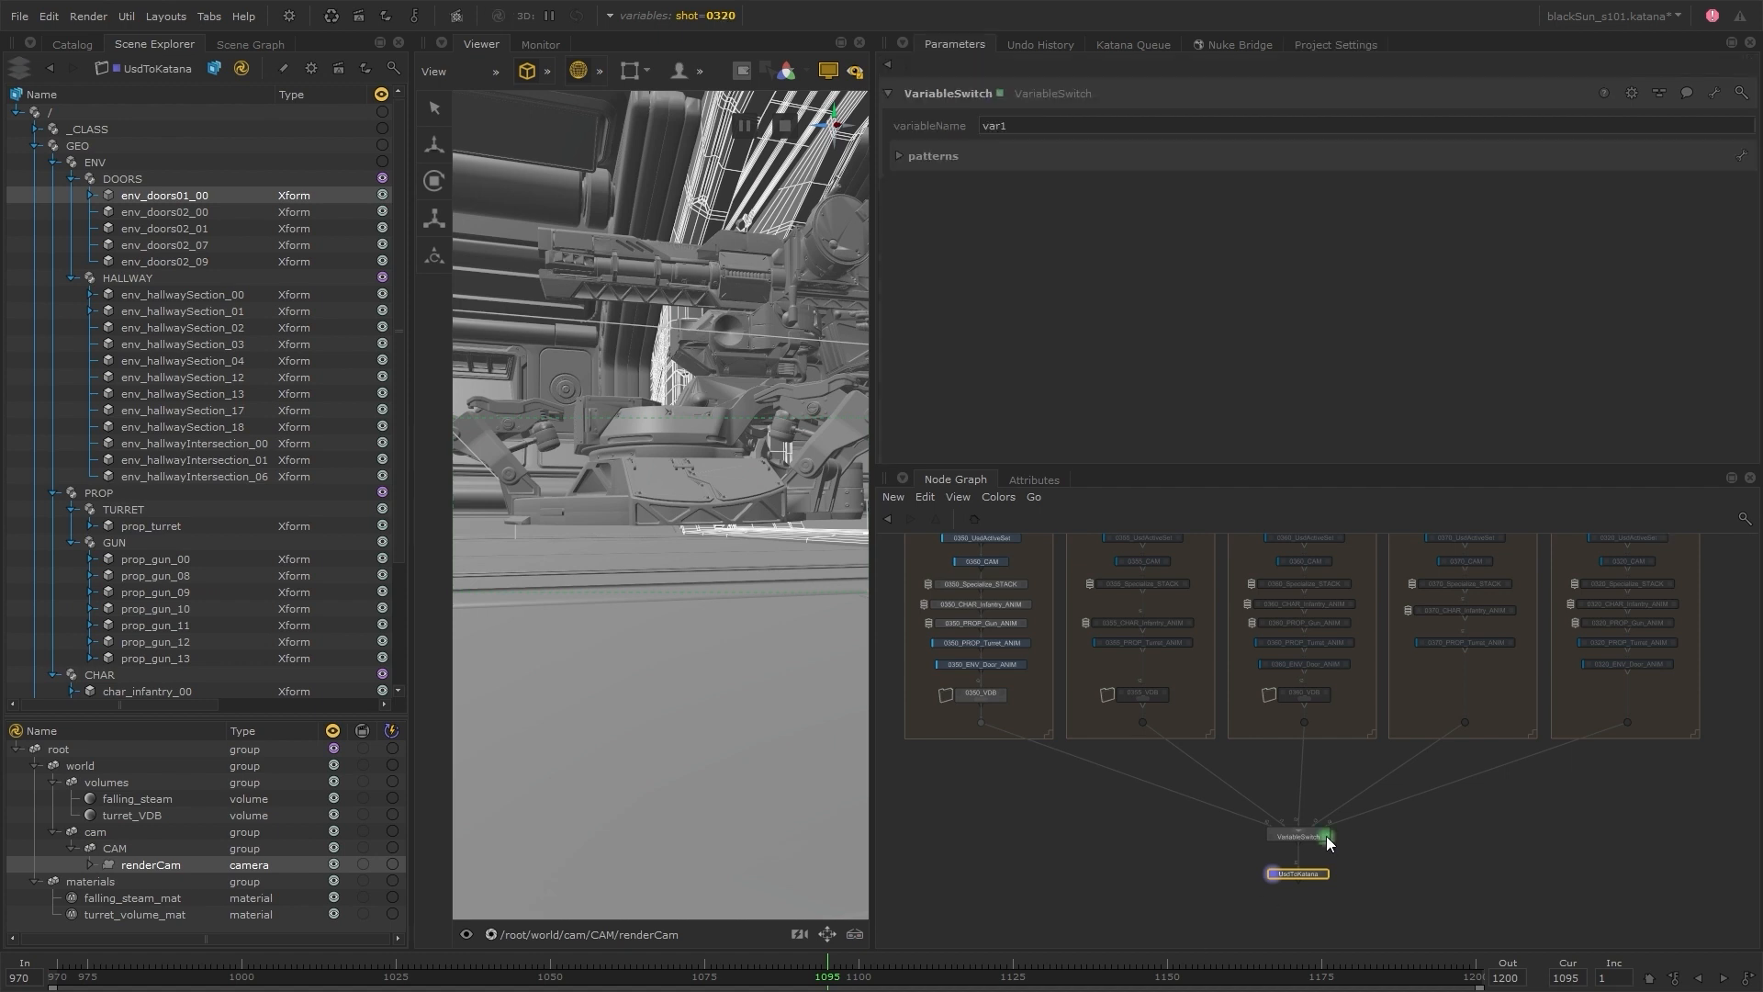
Set the VariableSwitch's variableName to shot and its patterns i0 to i4 to 0350, 0355, 0360, 0370 and 0320
text(shot)
click(954, 188)
text(0350)
key(Tab)
text(0355)
key(Tab)
text(0360)
key(Tab)
text(0370)
key(Tab)
text(0320)
Switch the global shot variable through 0350, 0355, 0360, 0370 and 0320 to check each shot in the viewer
click(707, 15)
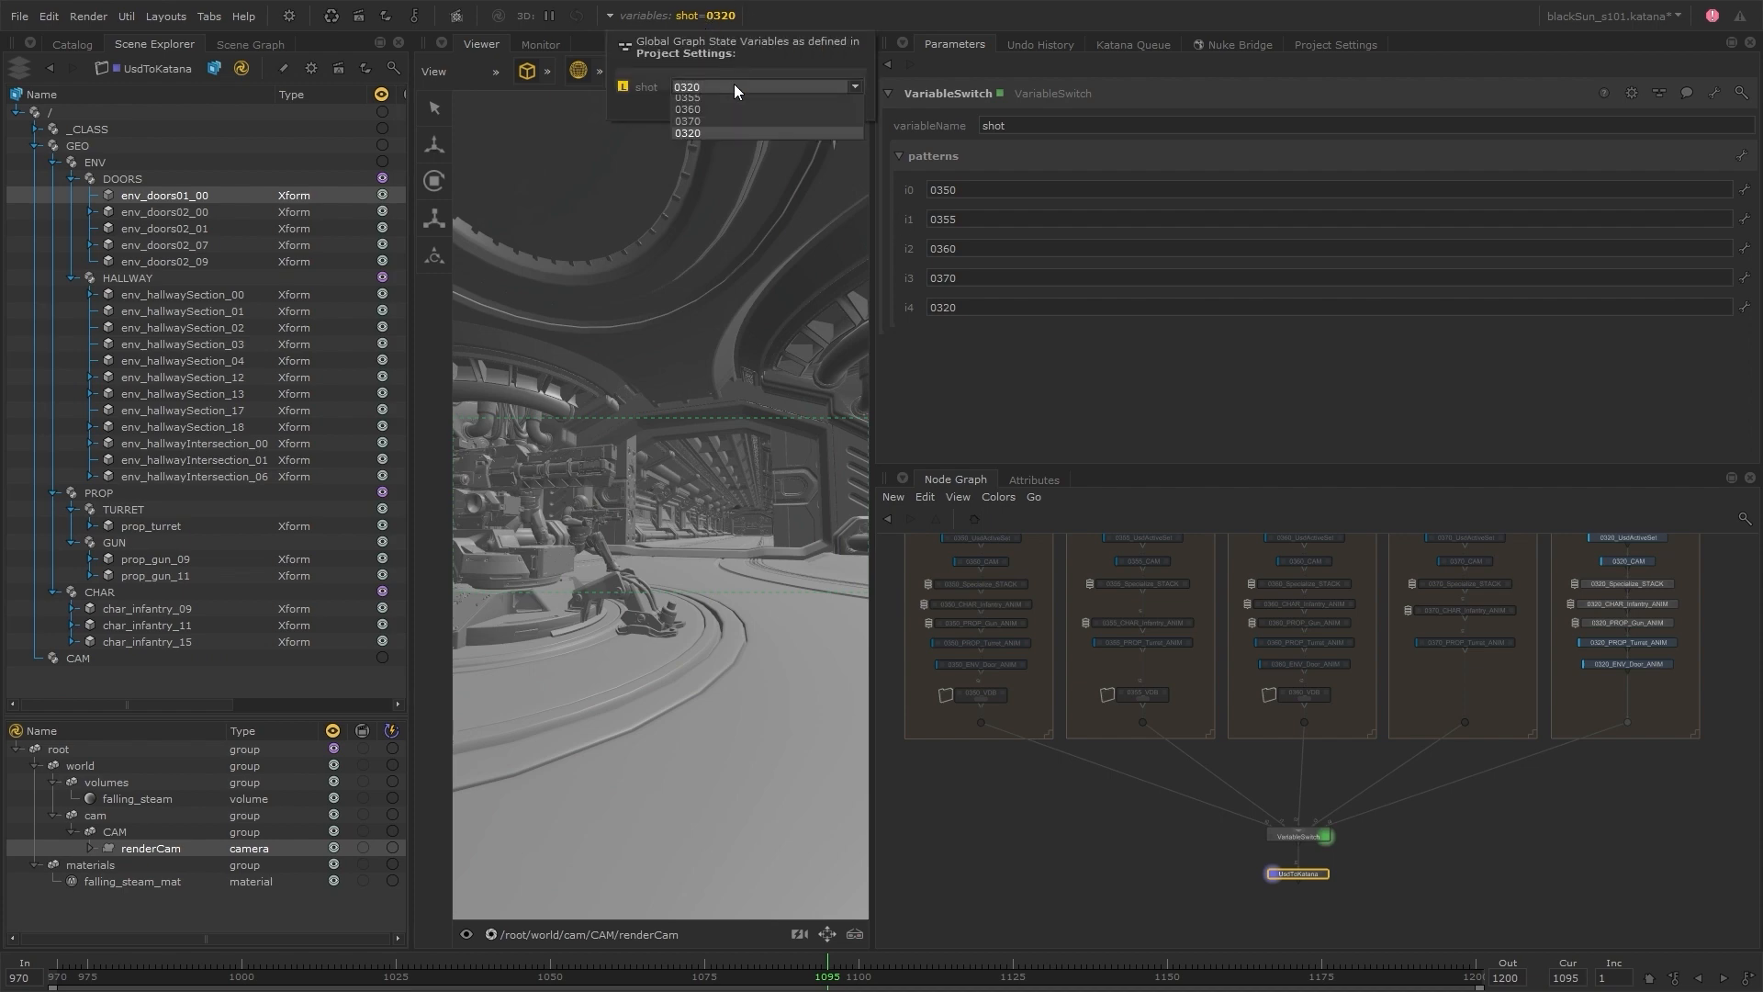
click(734, 85)
click(748, 85)
click(719, 109)
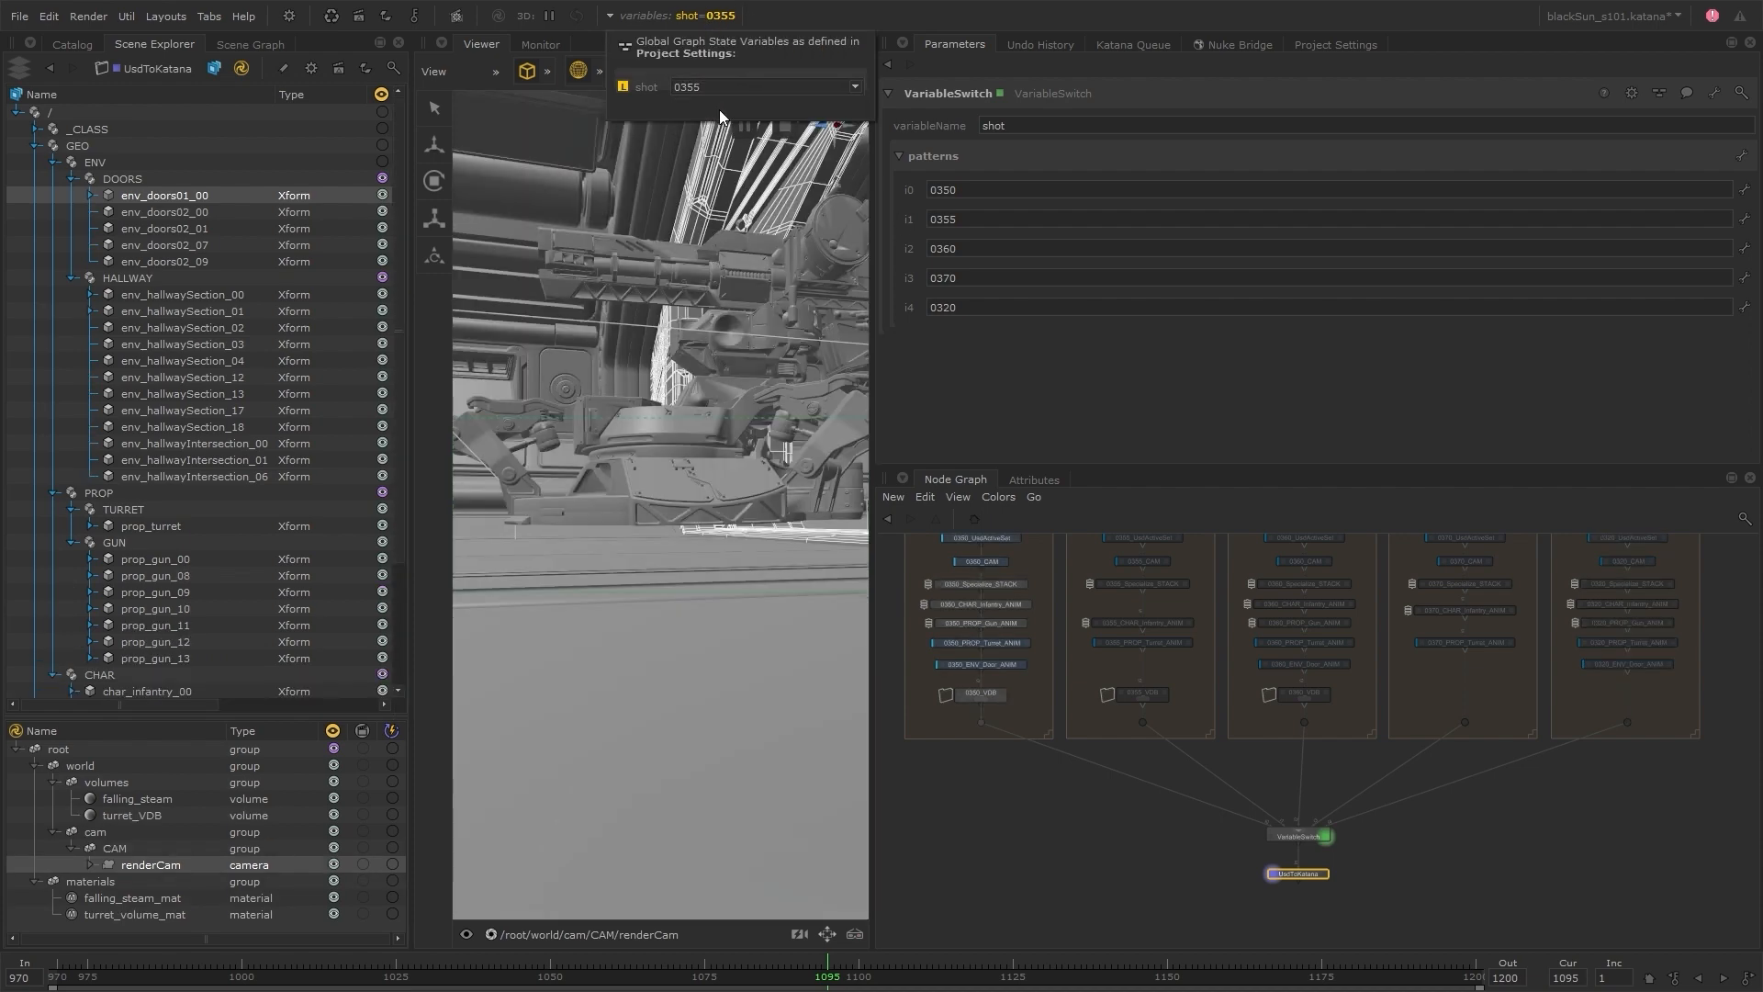
click(730, 89)
click(718, 124)
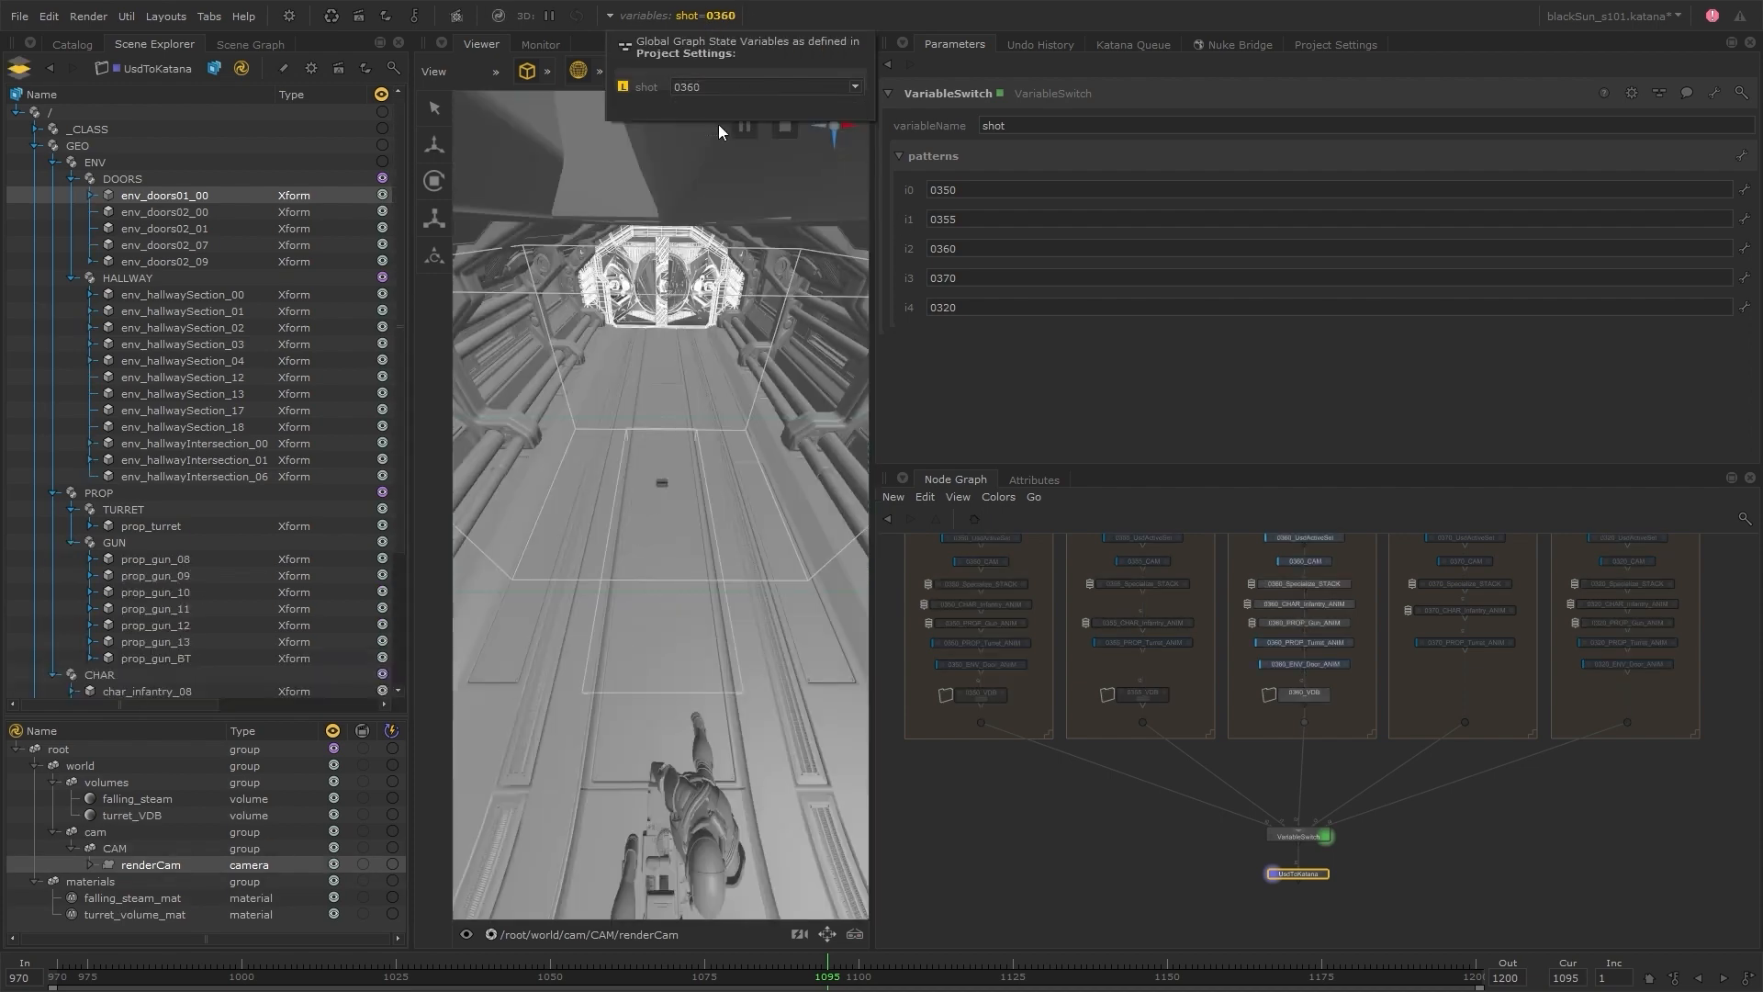
click(728, 89)
click(714, 139)
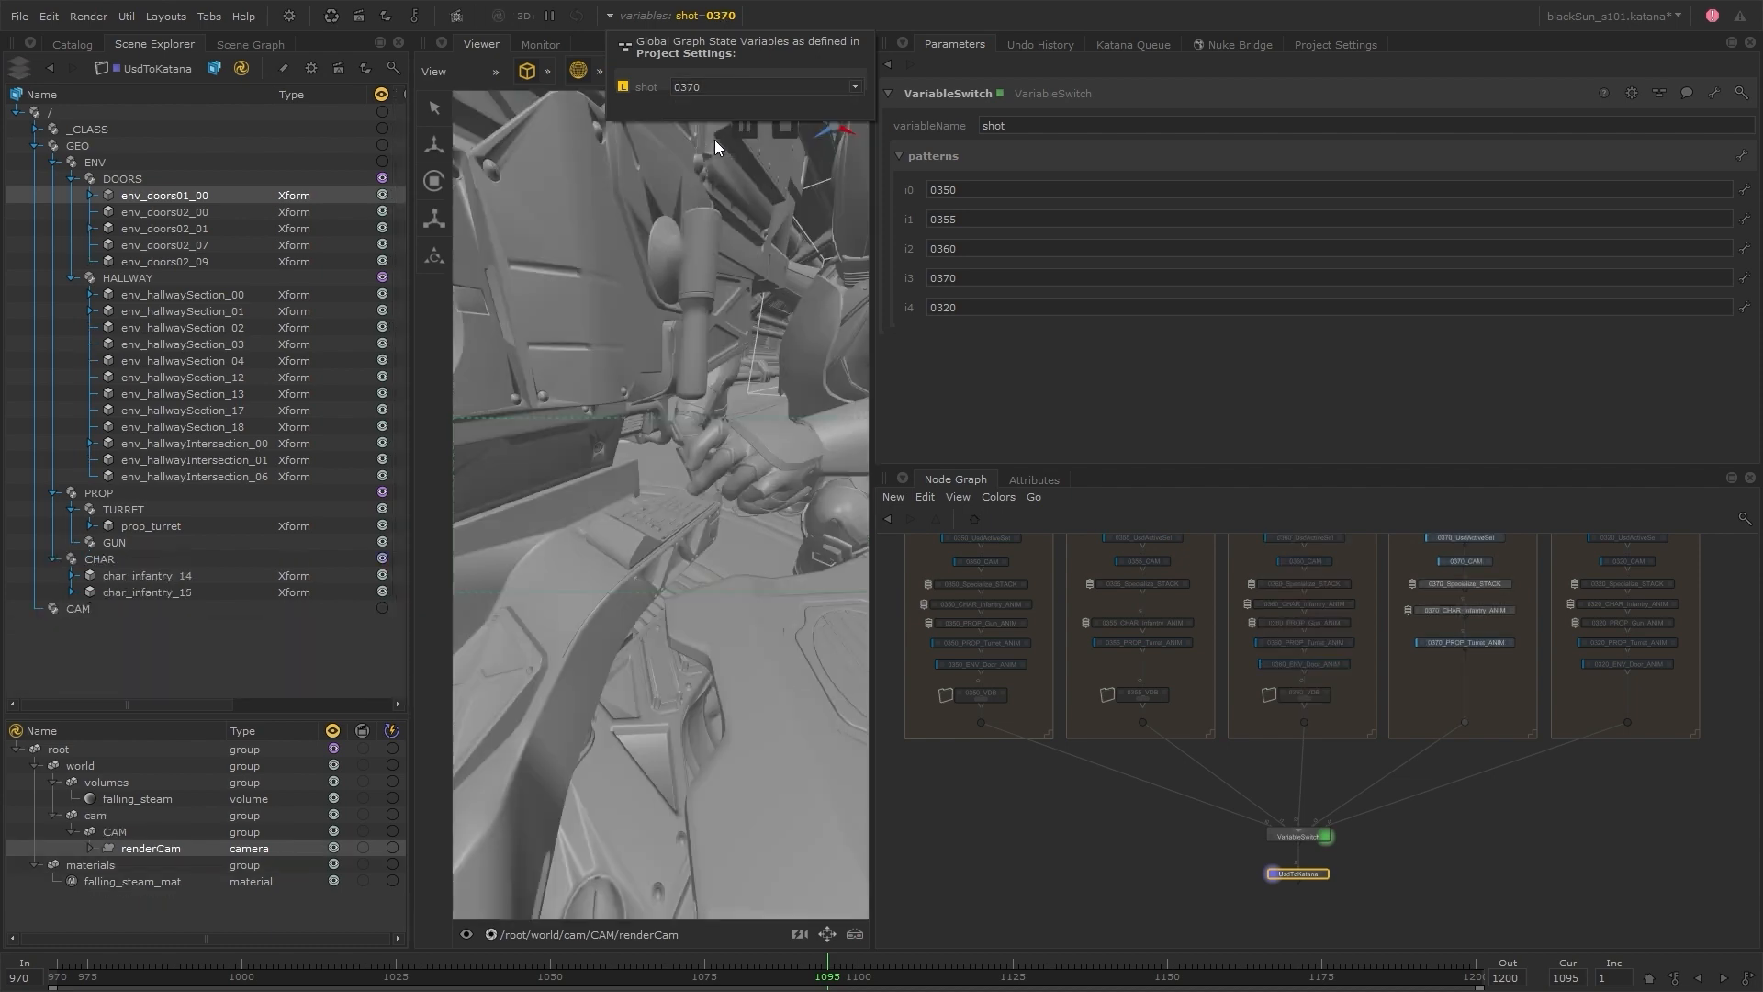
click(725, 86)
click(716, 150)
Open the parameters of 0355_CAM to examine its referenced camera asset
scroll(1043, 629, up, 5)
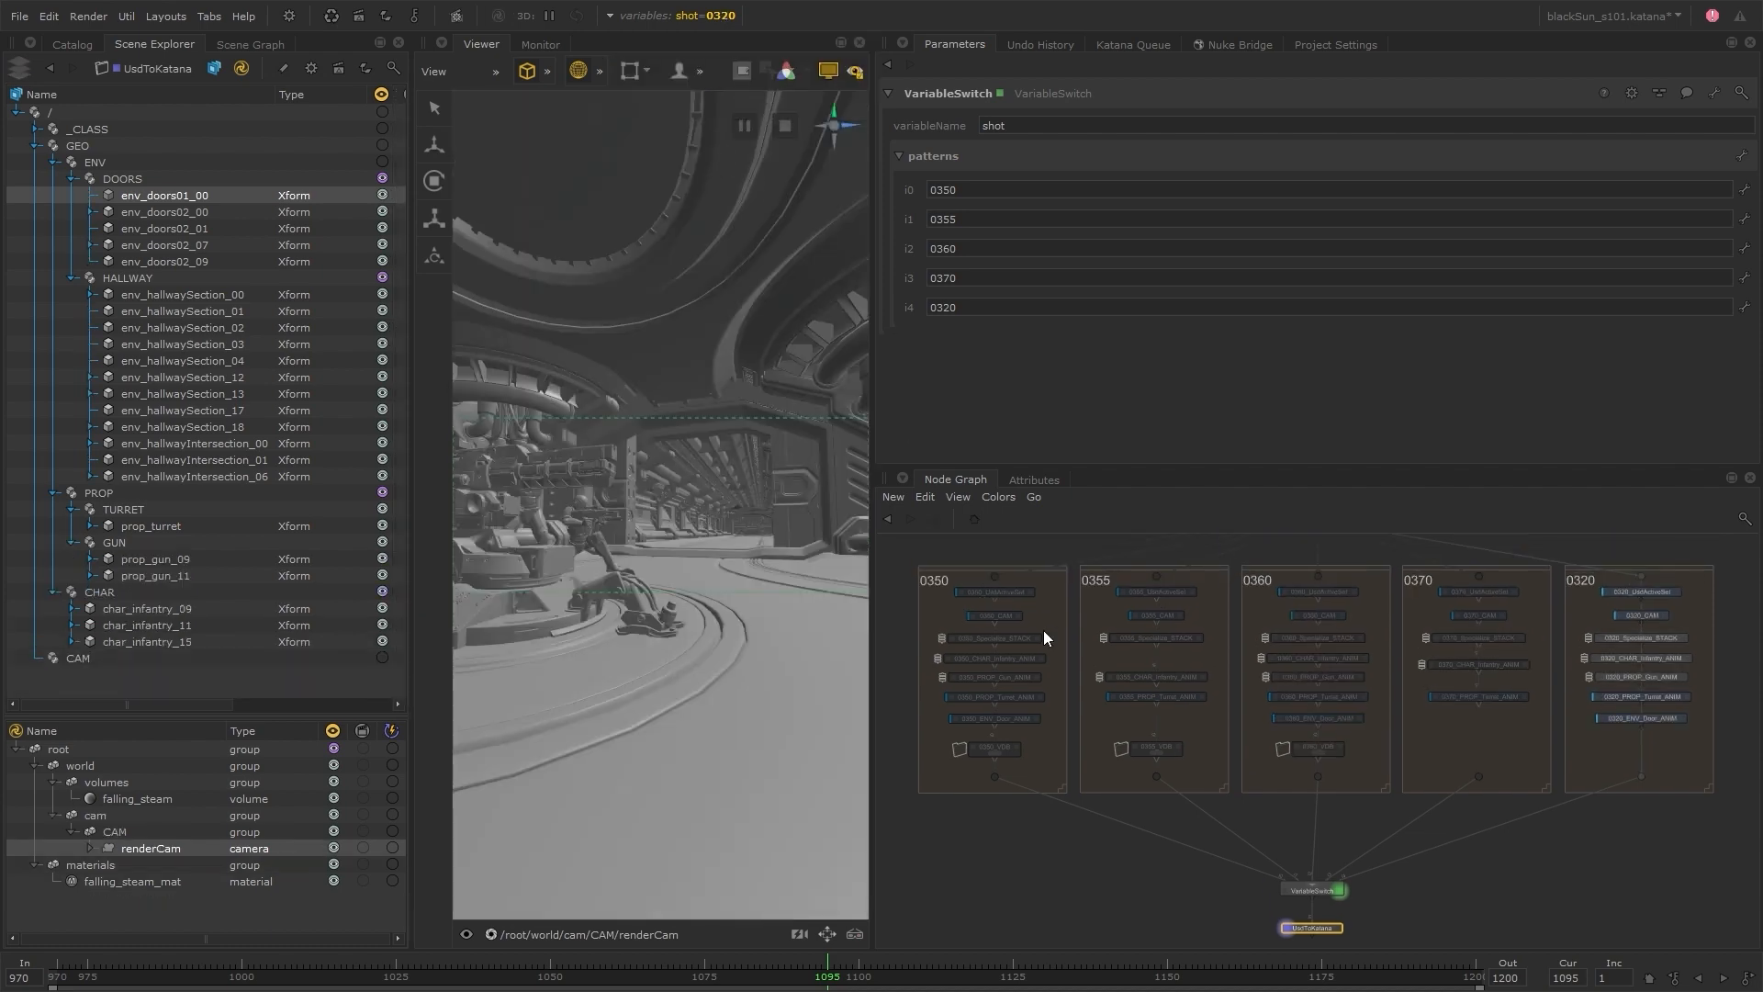
click(1036, 616)
click(1361, 614)
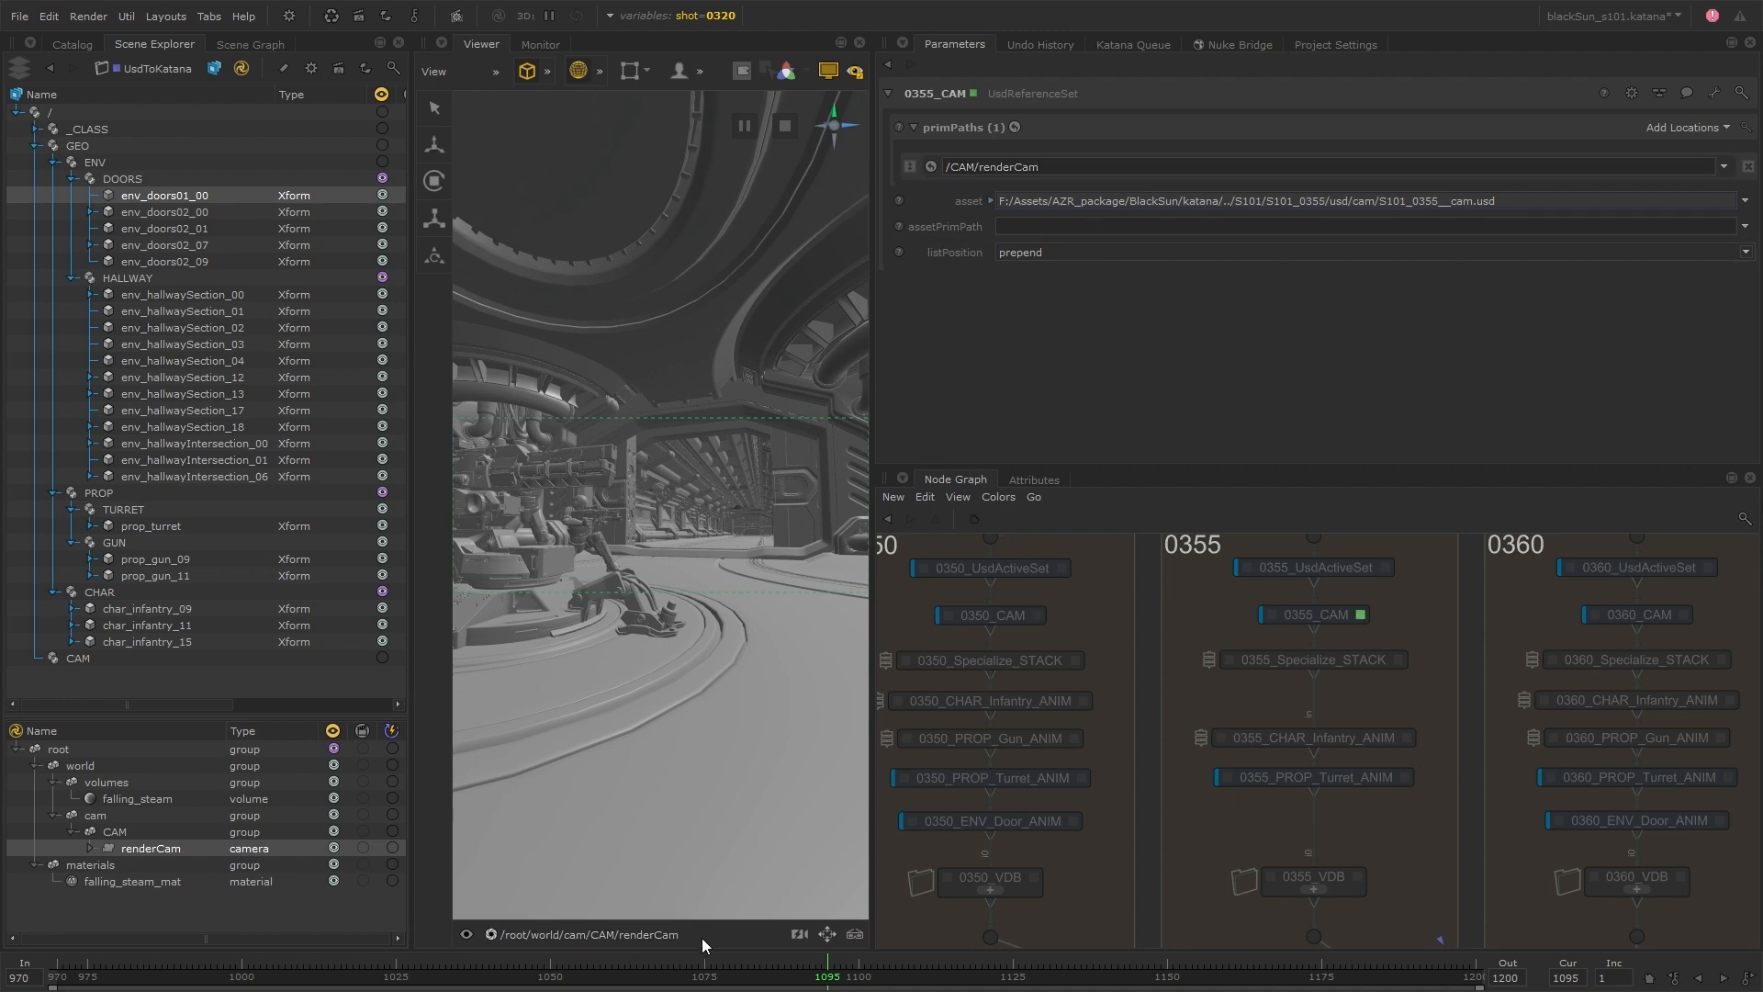
Reposition the VariableSwitch and UsdToKatana nodes so they sit centred beneath the five shot groups
scroll(1297, 810, down, 4)
middle_drag(1393, 883, 1277, 667)
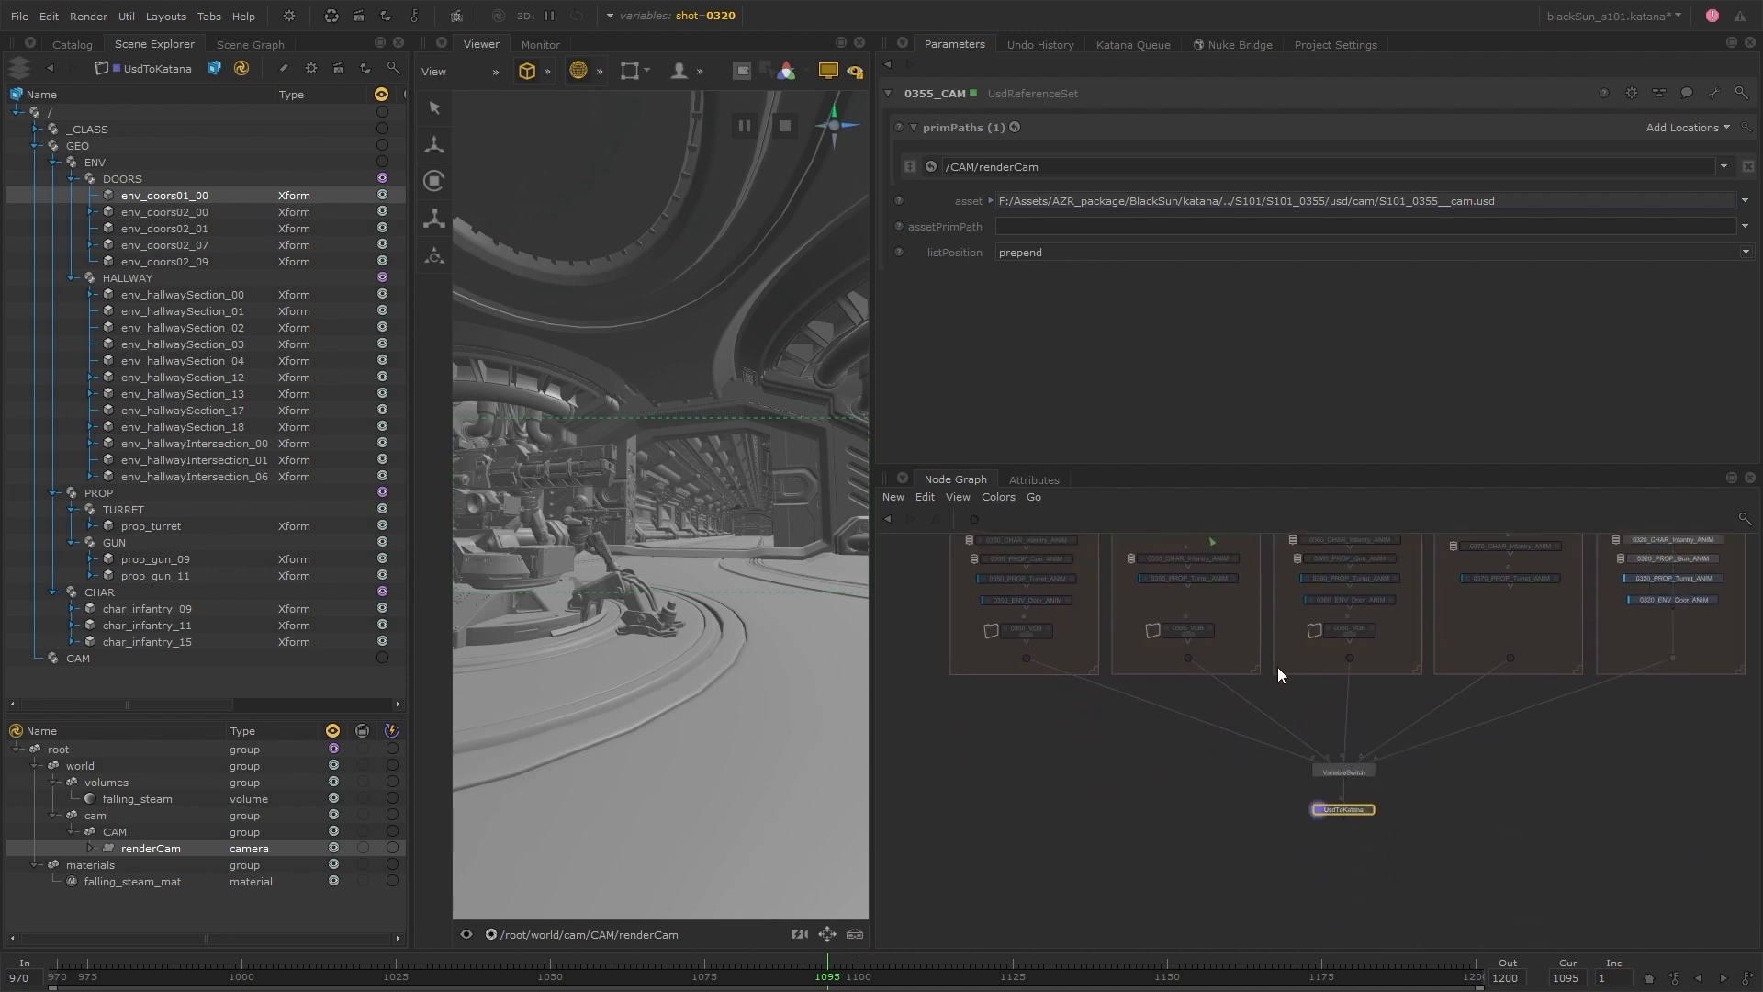
click(1390, 801)
key(a)
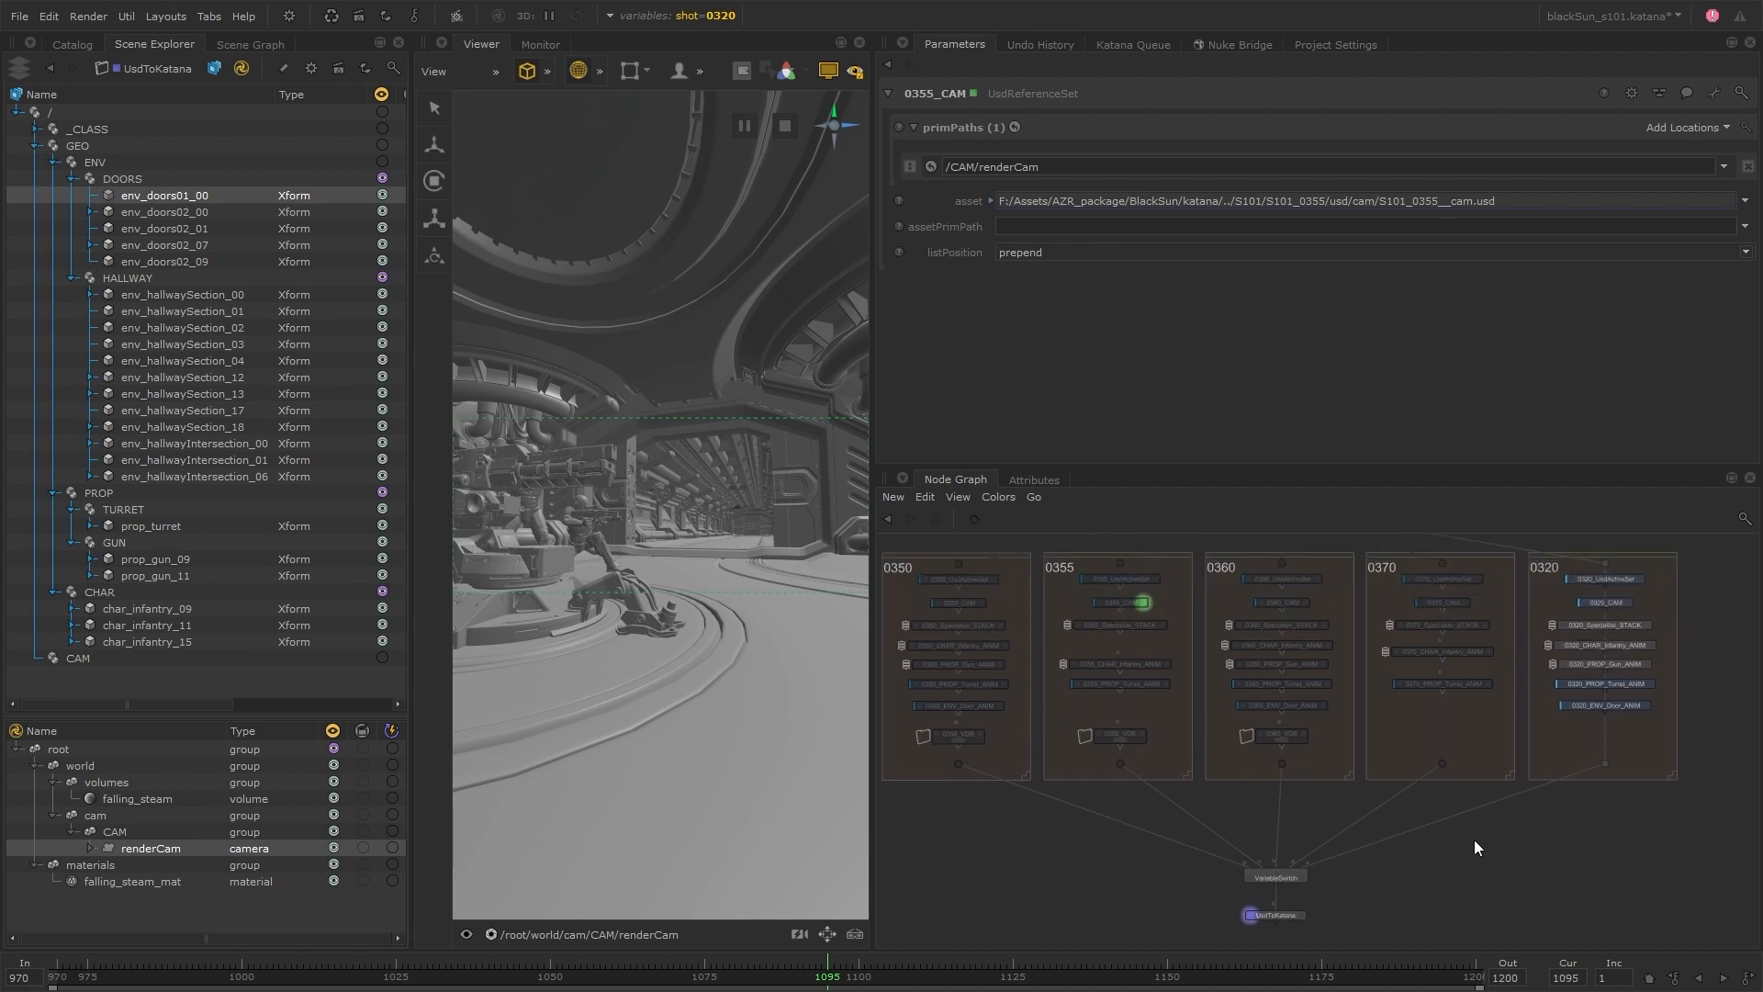
drag(1302, 931, 1297, 872)
click(1389, 896)
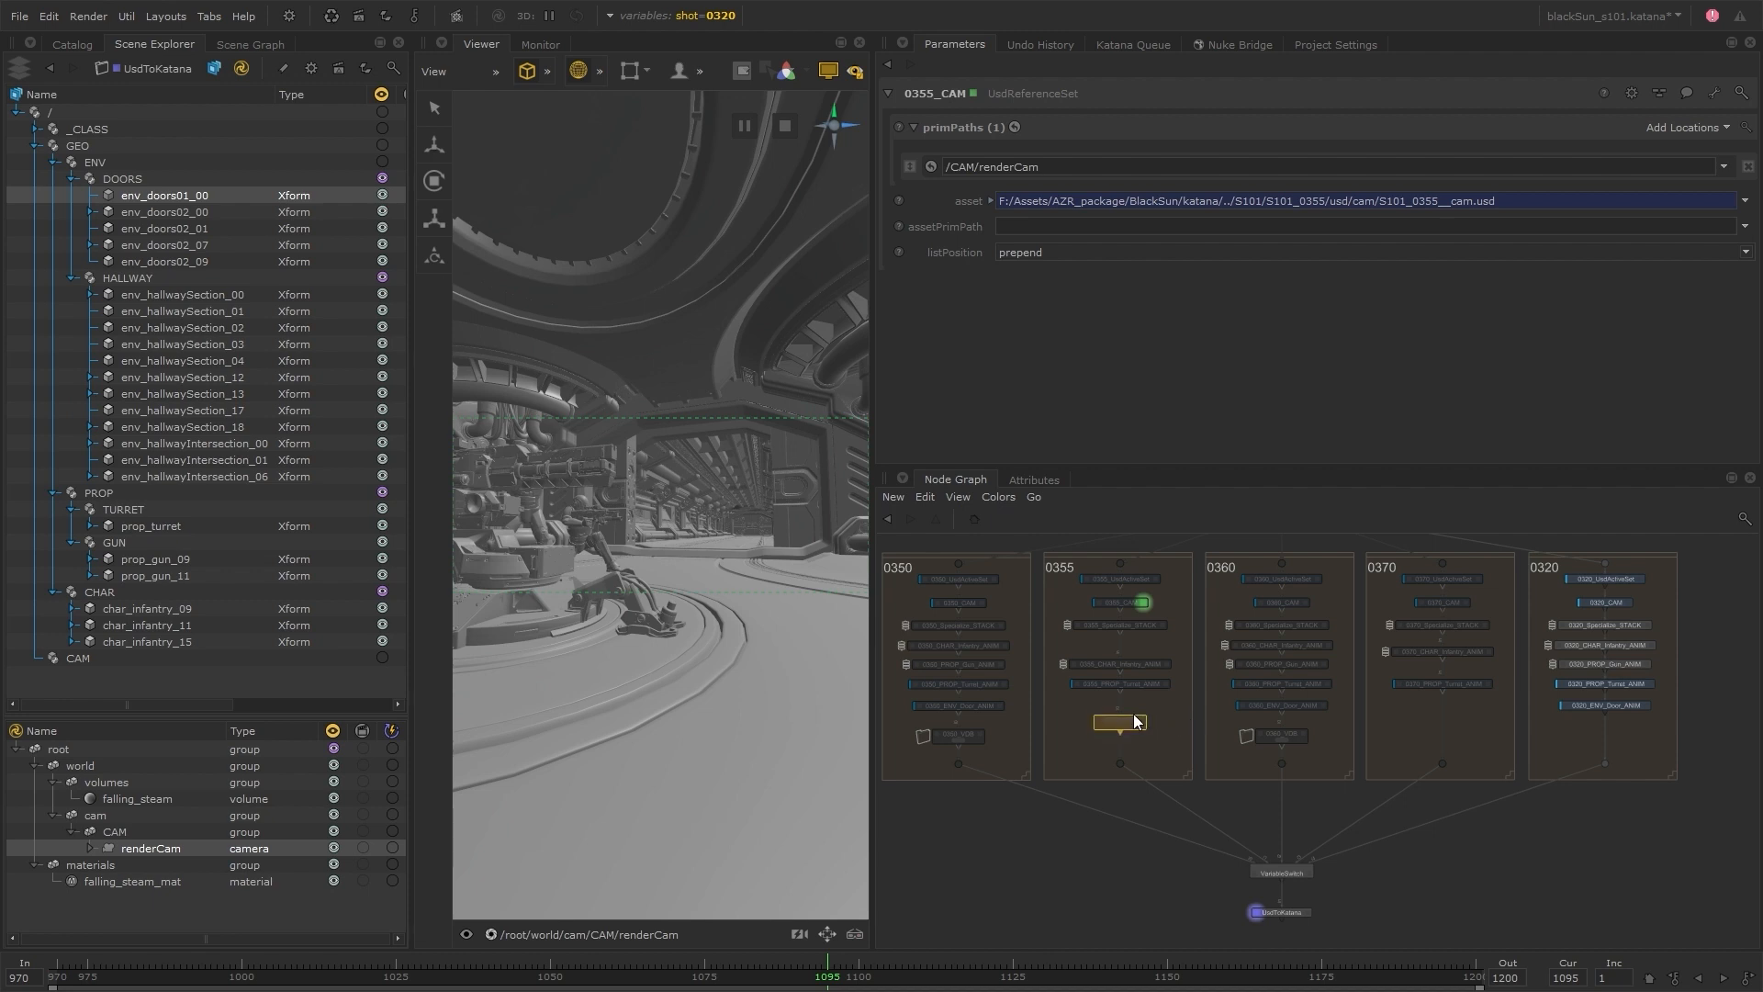
Make room beneath 0355_VDB in the 0355 group and insert a Transform3D node there
scroll(1122, 735, up, 5)
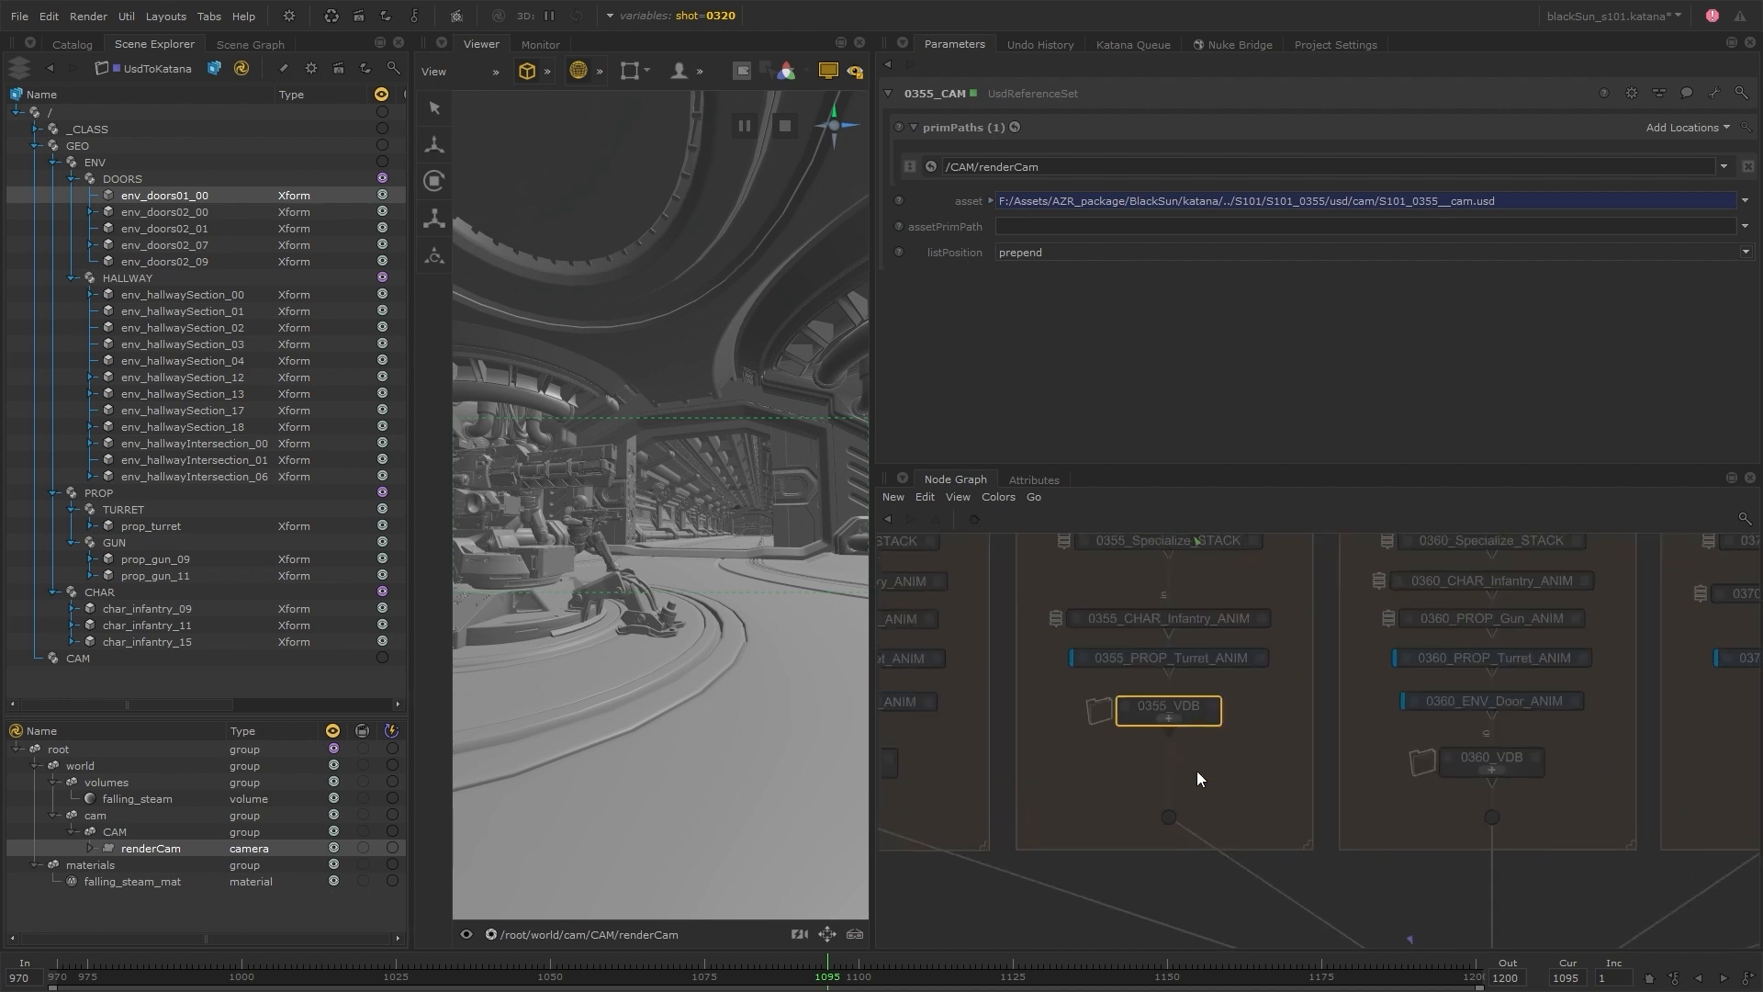
key(Tab)
text(tr)
key(Up)
key(Return)
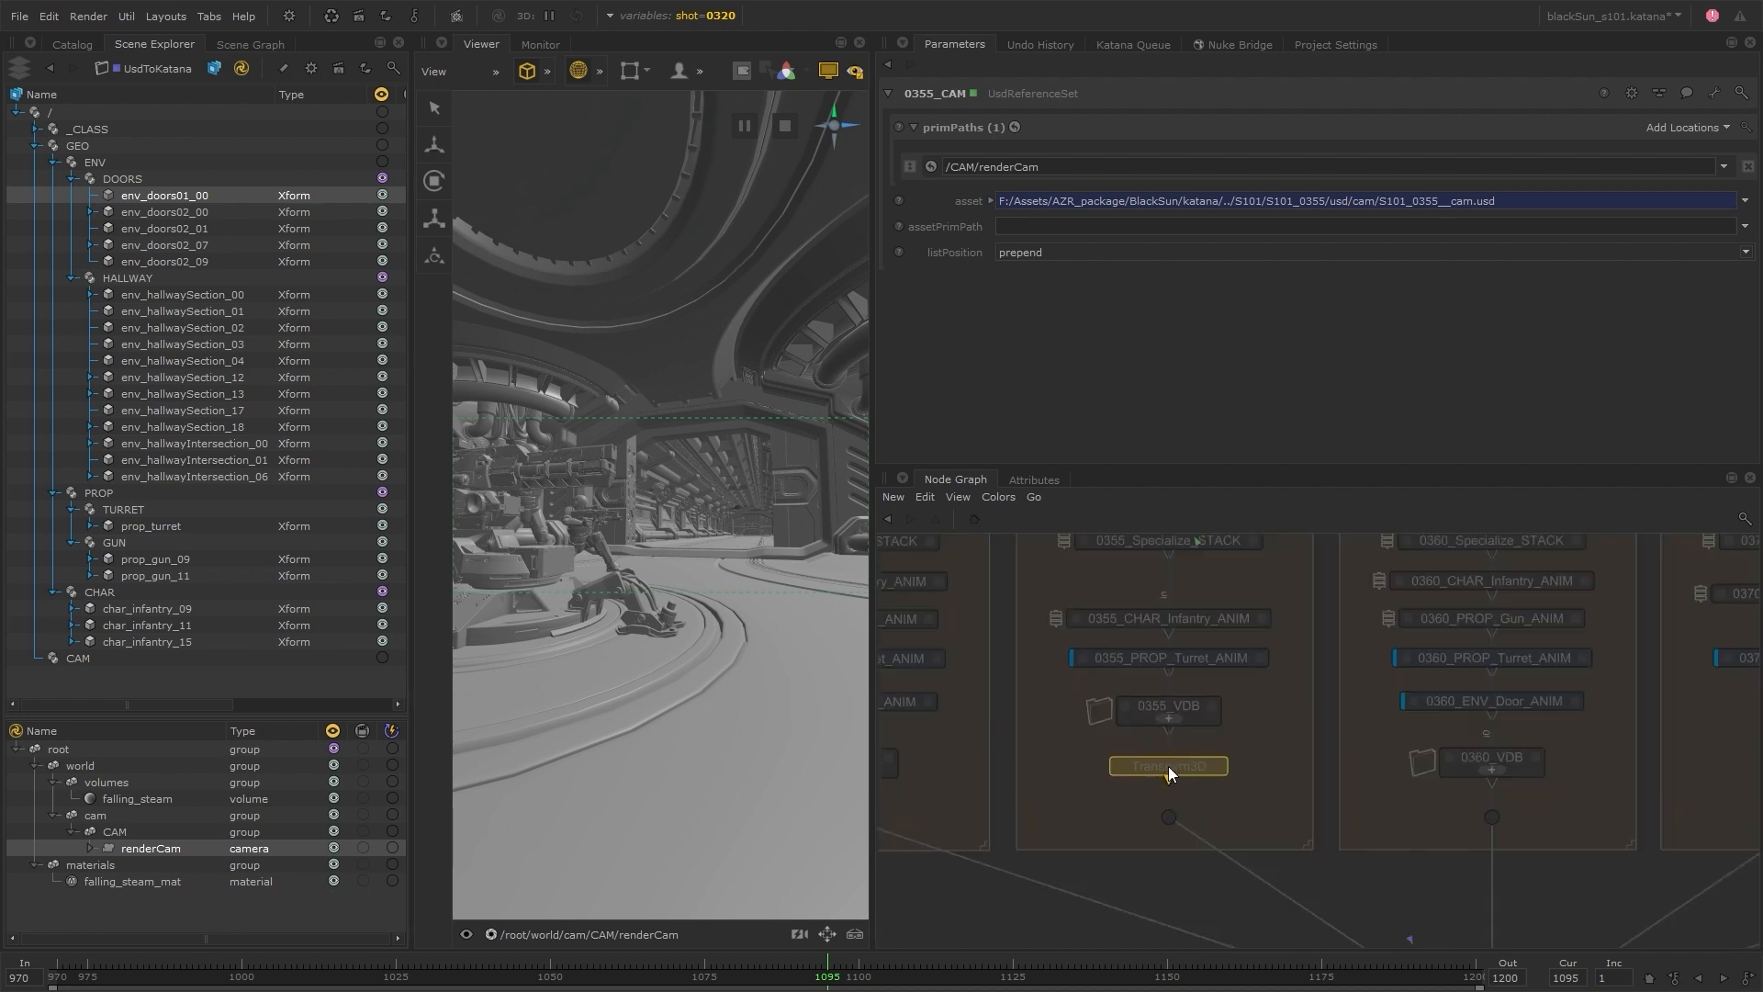
Switch the shot variable to 0355 and rename the Transform3D node 0355__FallingSteam_TRANSFORM
click(687, 20)
click(698, 87)
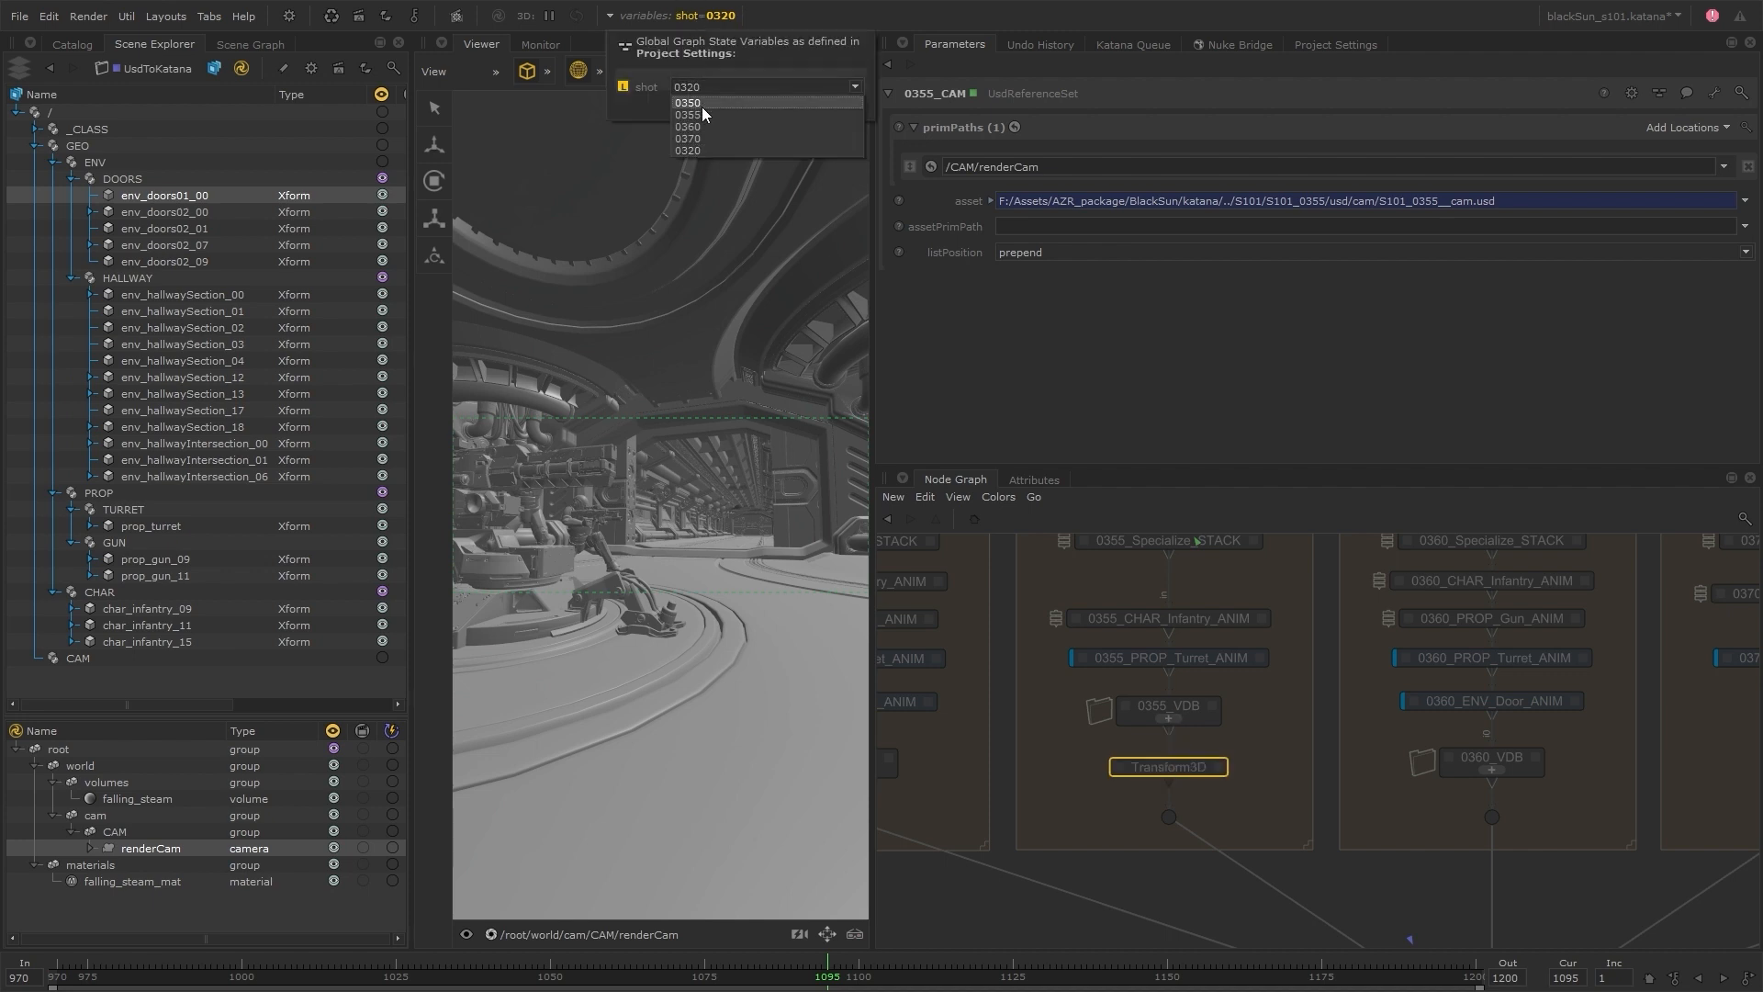
click(701, 116)
double_click(1206, 766)
text(0)
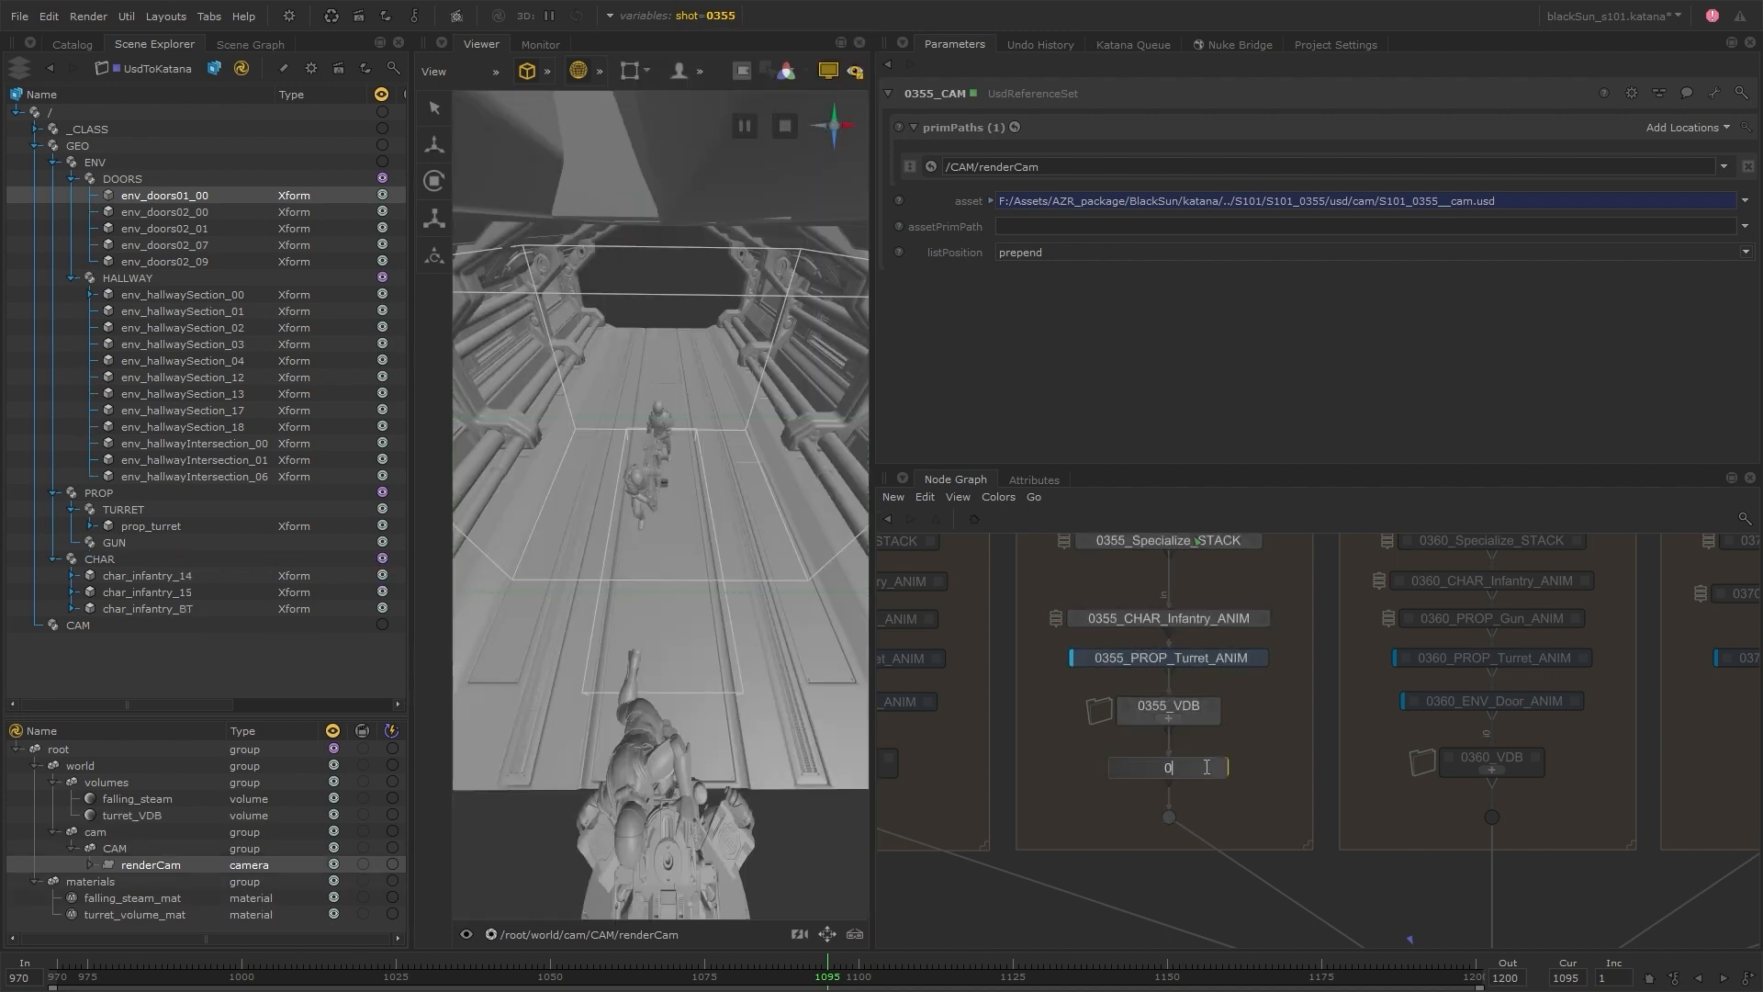
text(355__FallingSteam_TRANSFORM)
key(Return)
Target /root/world/volumes/falling_steam with the interactive transform, placing it at -414.876, -23.252, -32.464 with Y rotation -179.545 and uniformScale 98.86
click(1285, 769)
click(193, 798)
middle_drag(192, 799, 958, 258)
middle_drag(959, 257, 1102, 127)
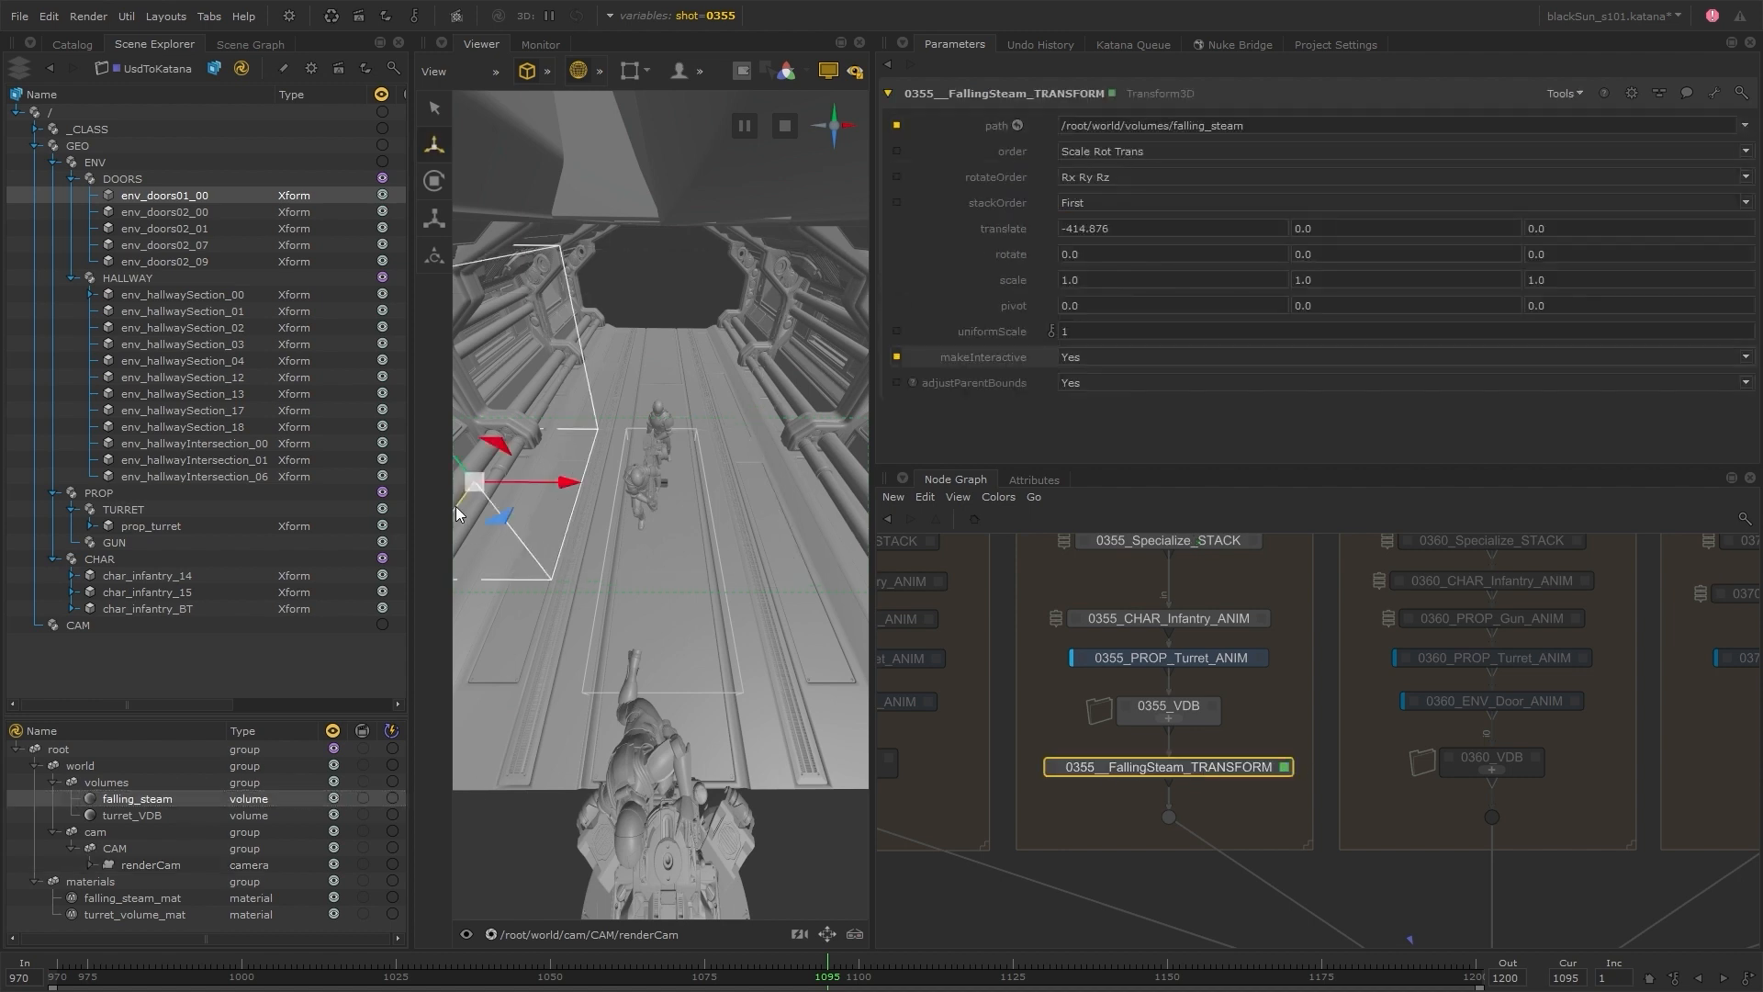
drag(465, 509, 308, 431)
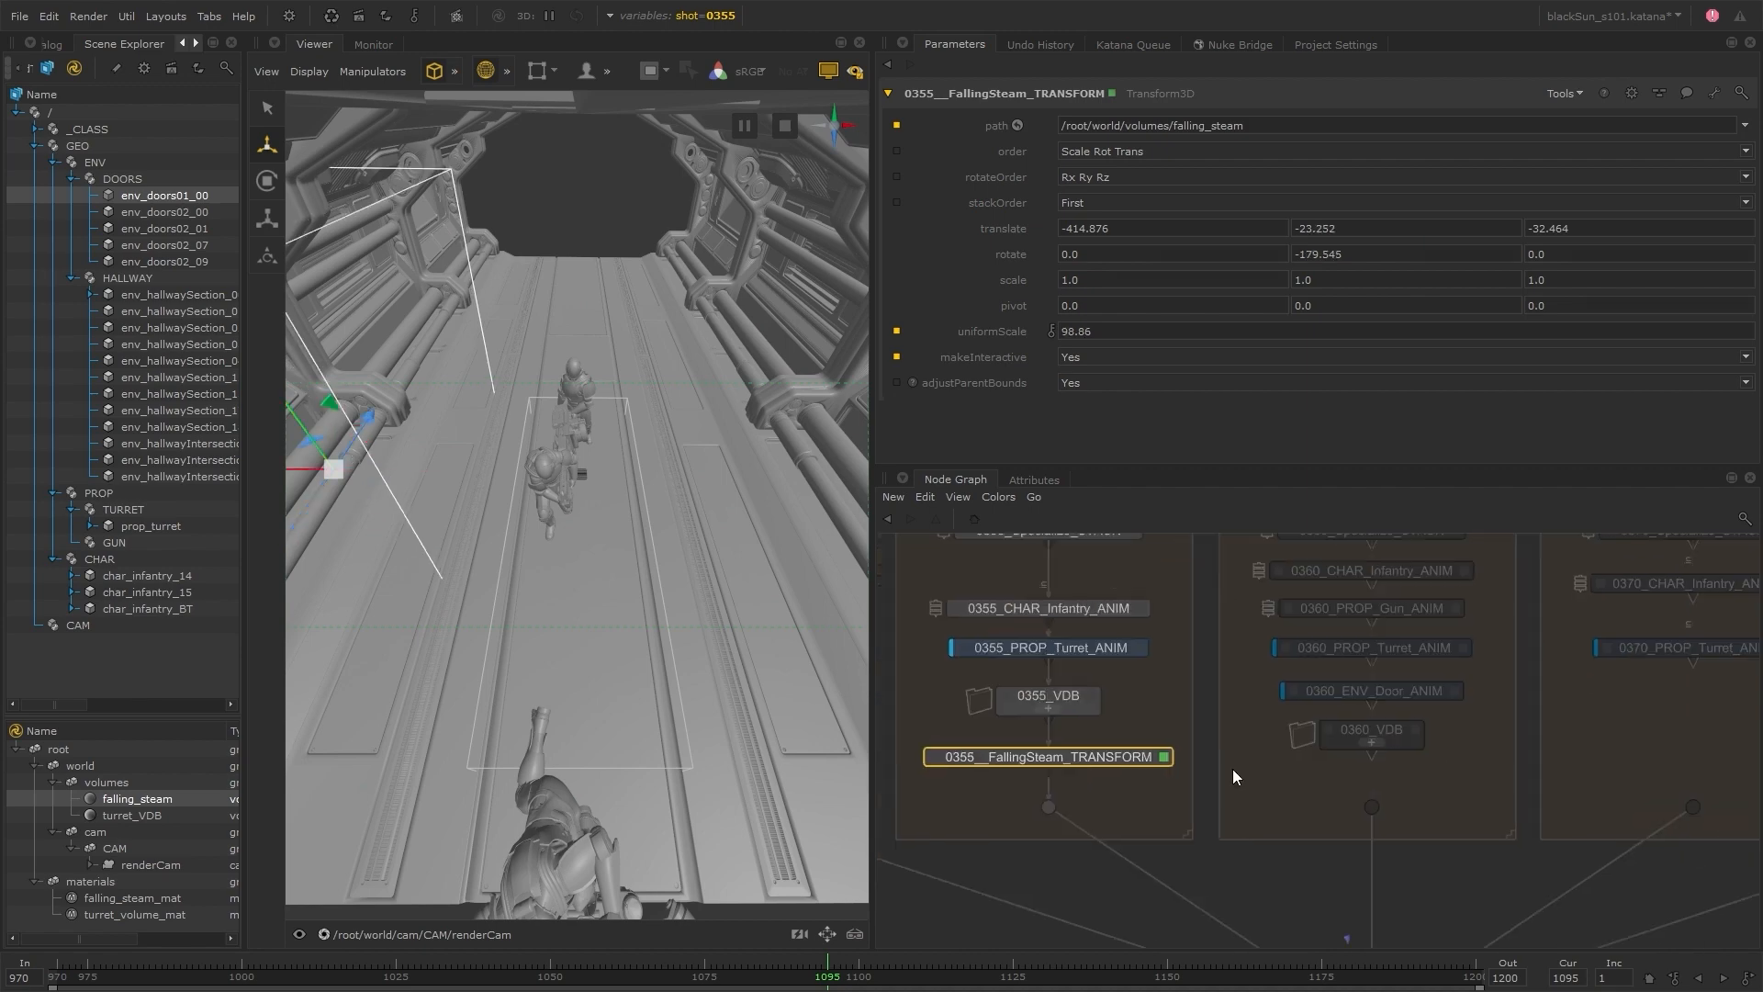
Copy the transform beneath 0360_VDB as 0360__FallingSteam_TRANSFORM and, with shot set to 0360, set its X translation to -354.75 and uniformScale to 109.58
click(1371, 777)
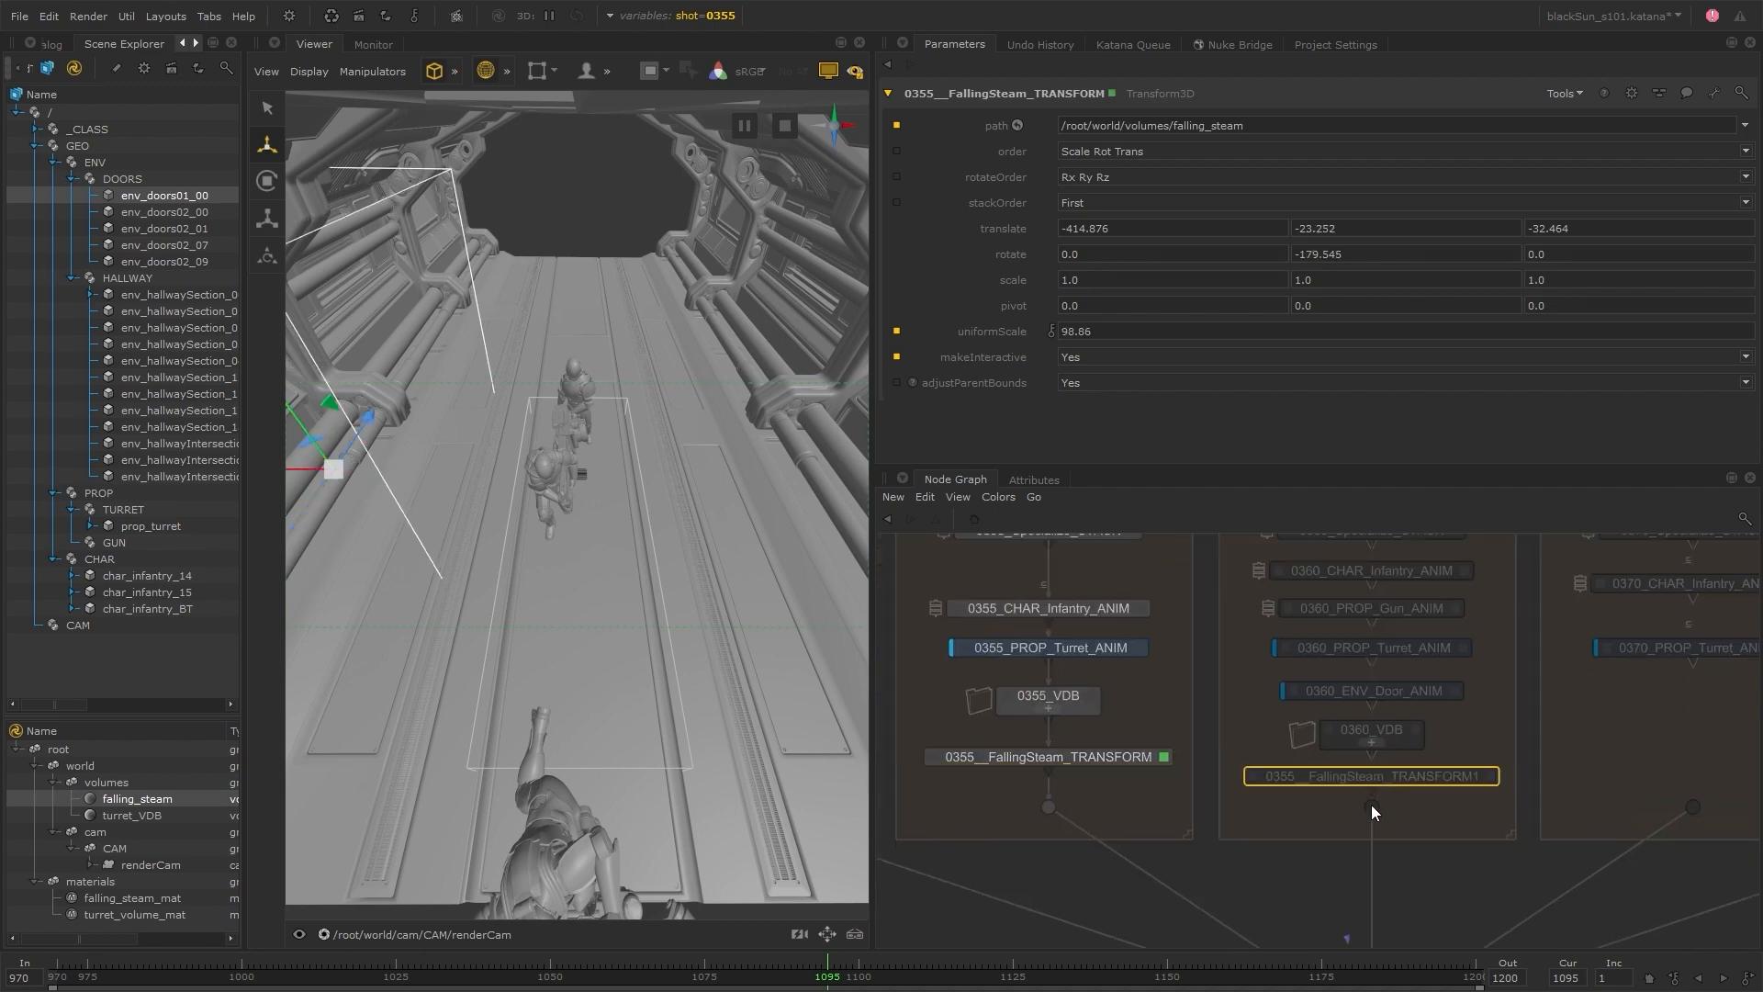
text(-354.75)
key(Return)
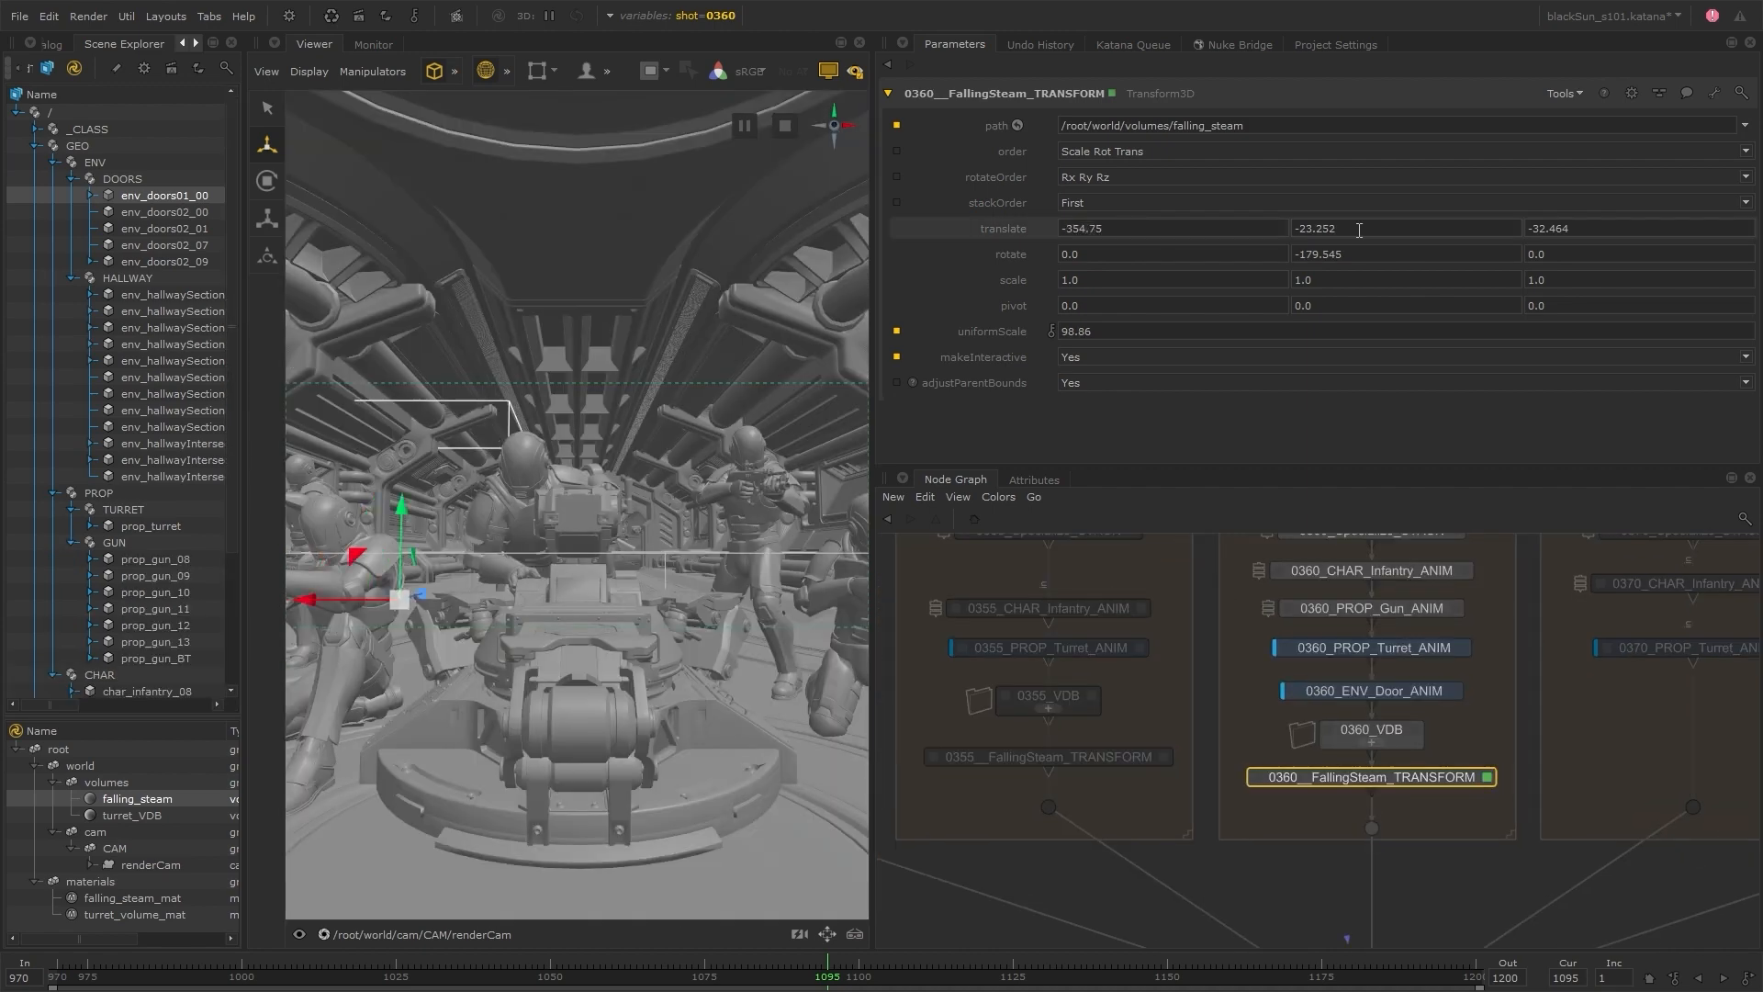
drag(977, 335, 991, 336)
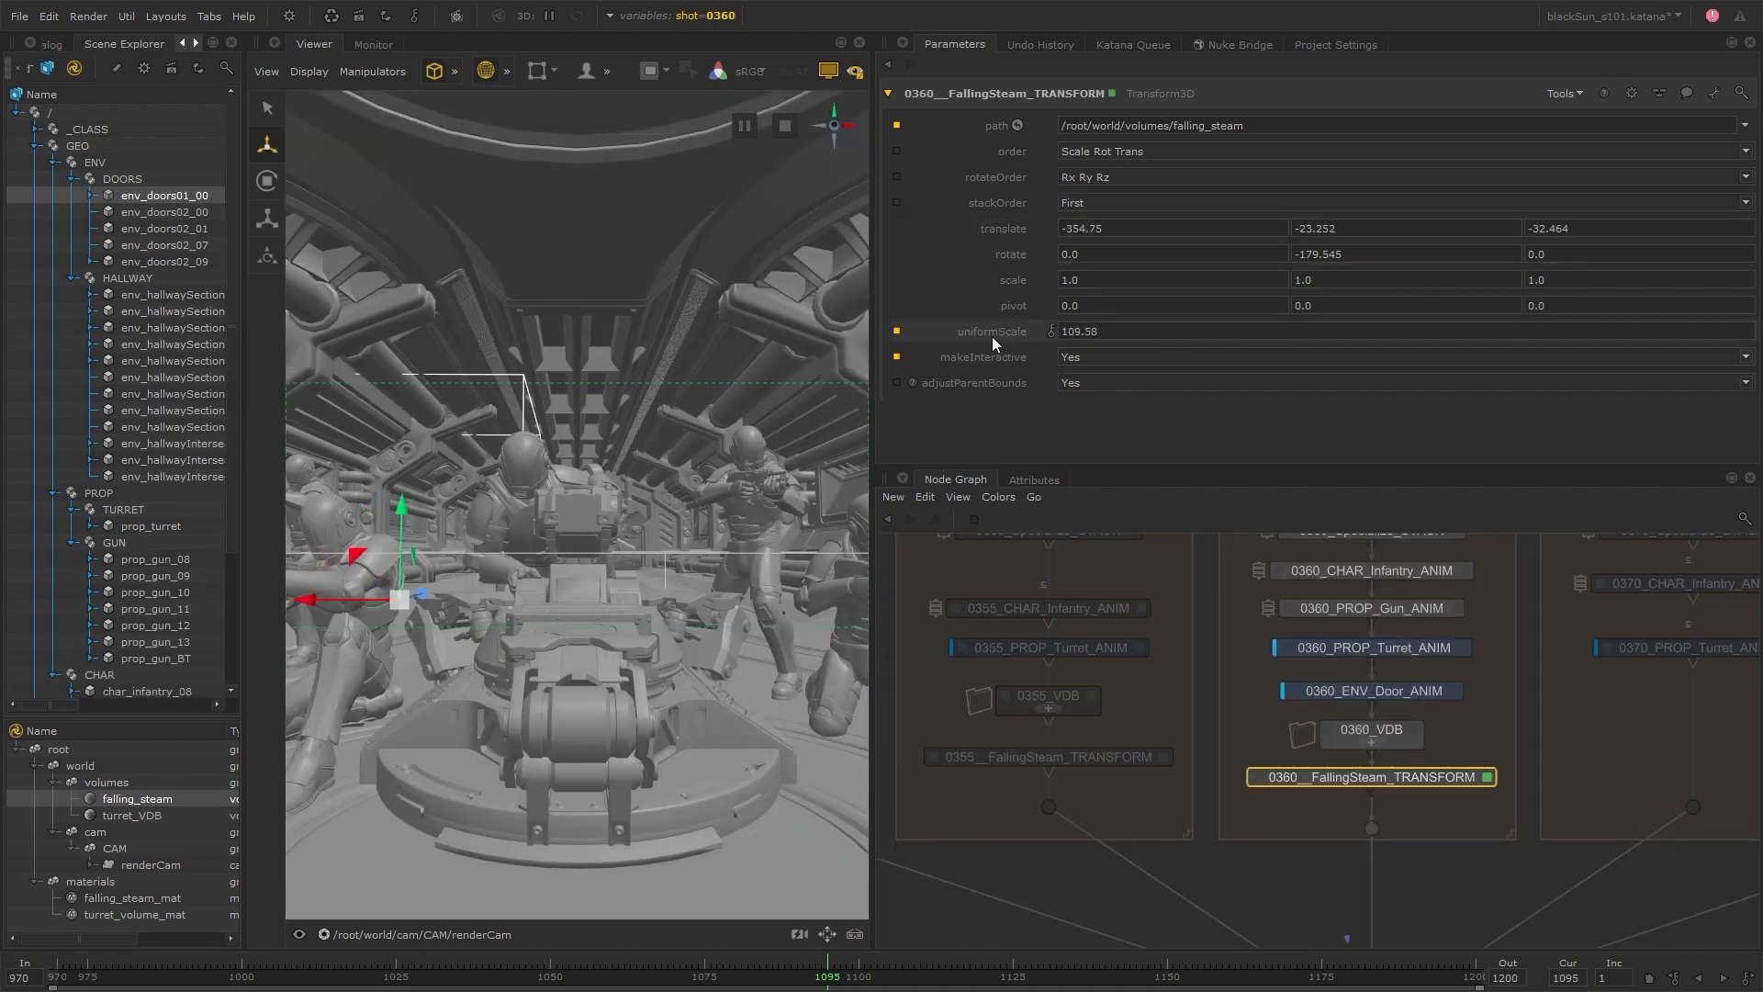
Ungroup SEQUENCE_VDB and place its nodes beside the Layout group
scroll(1475, 680, down, 5)
middle_drag(1502, 560, 1368, 659)
scroll(1364, 661, up, 5)
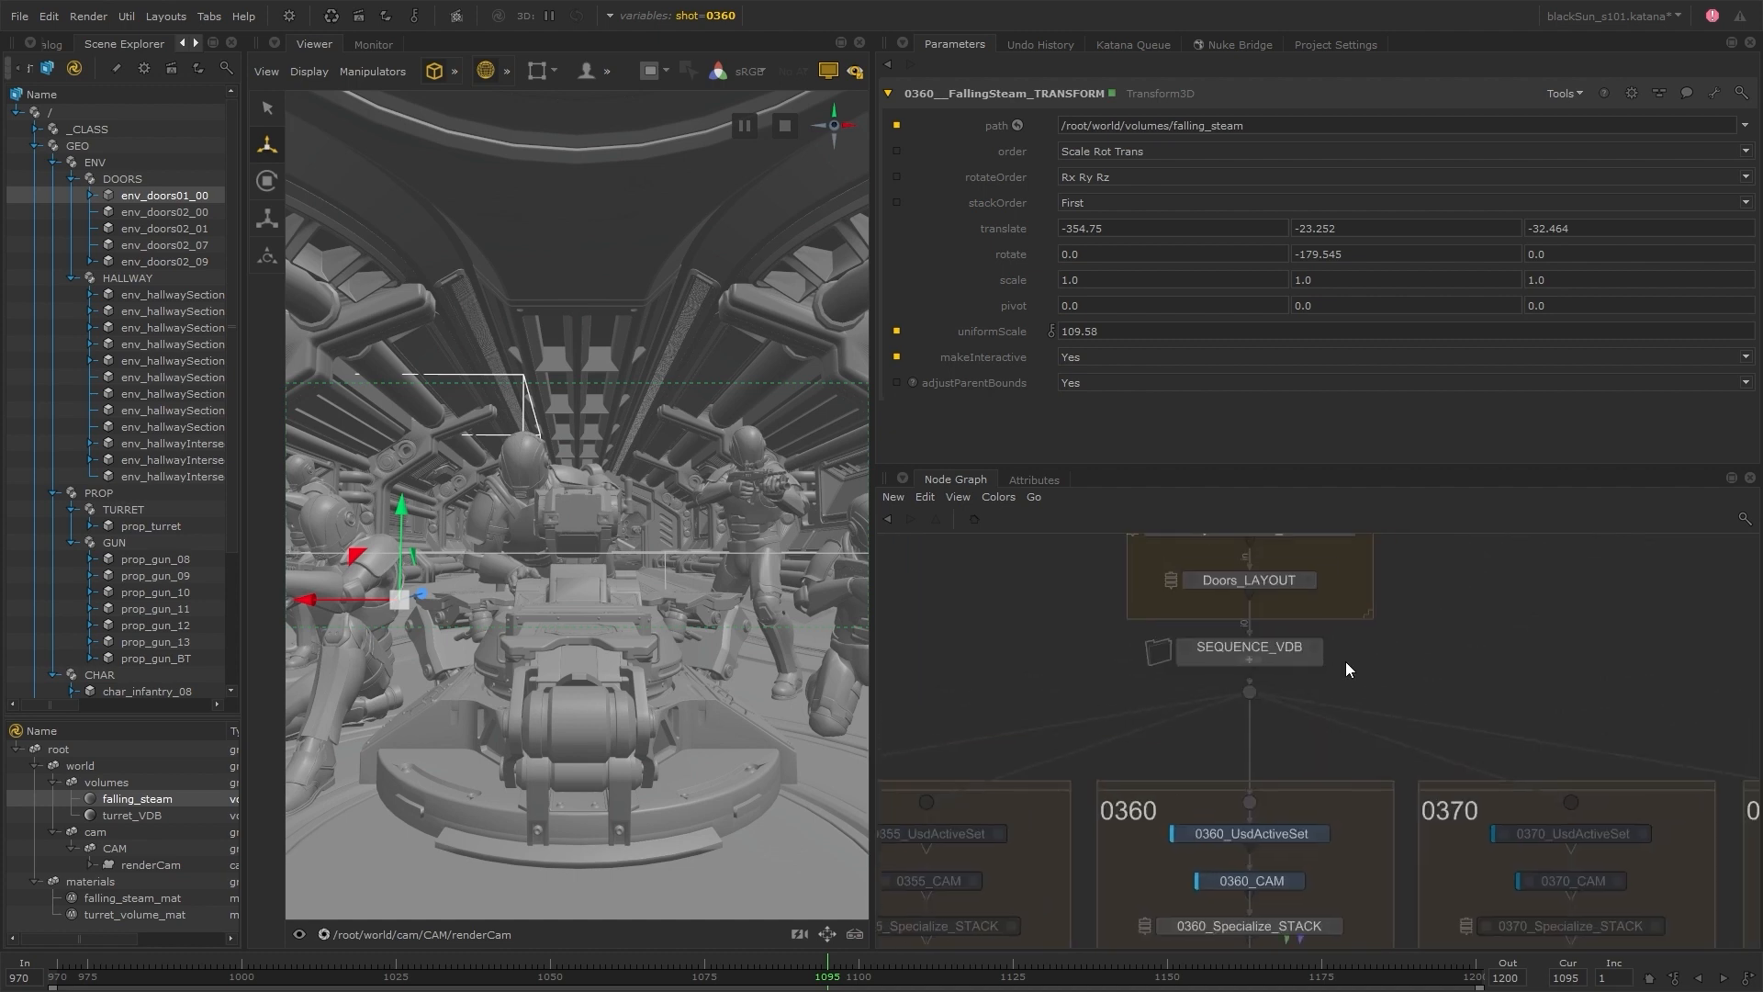
double_click(1256, 659)
mouse_move(1256, 658)
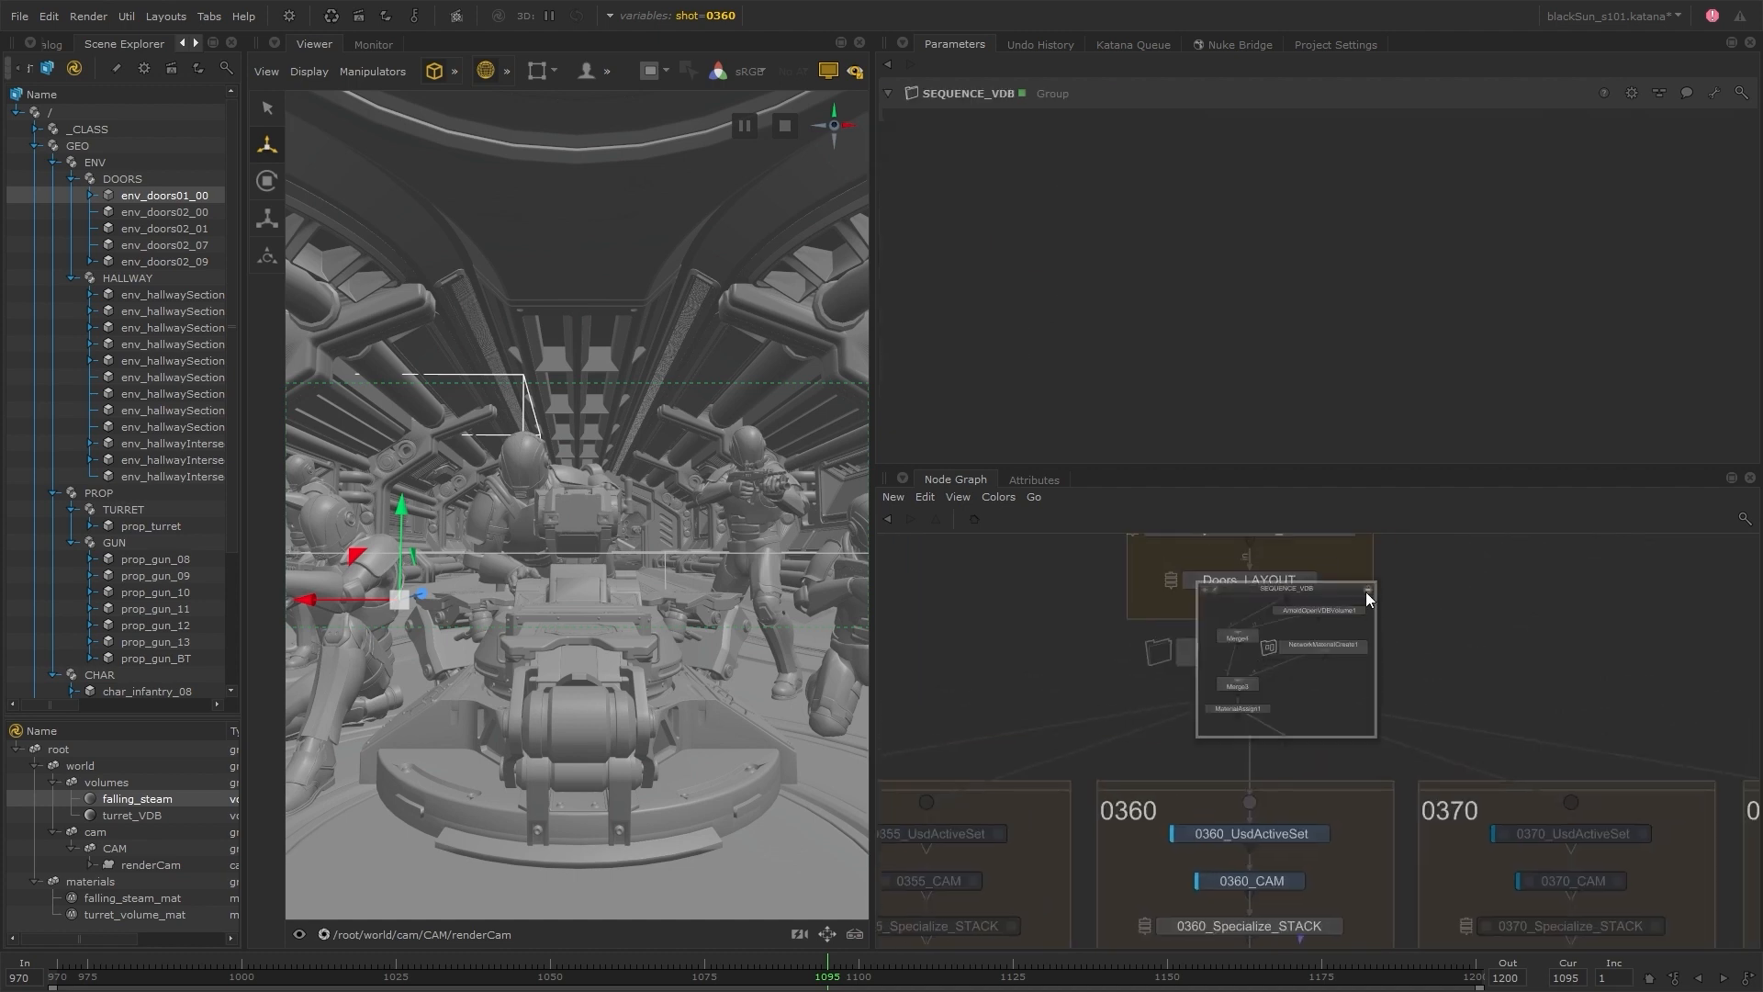
click(1367, 590)
click(1271, 649)
key(u)
scroll(1435, 633, down, 6)
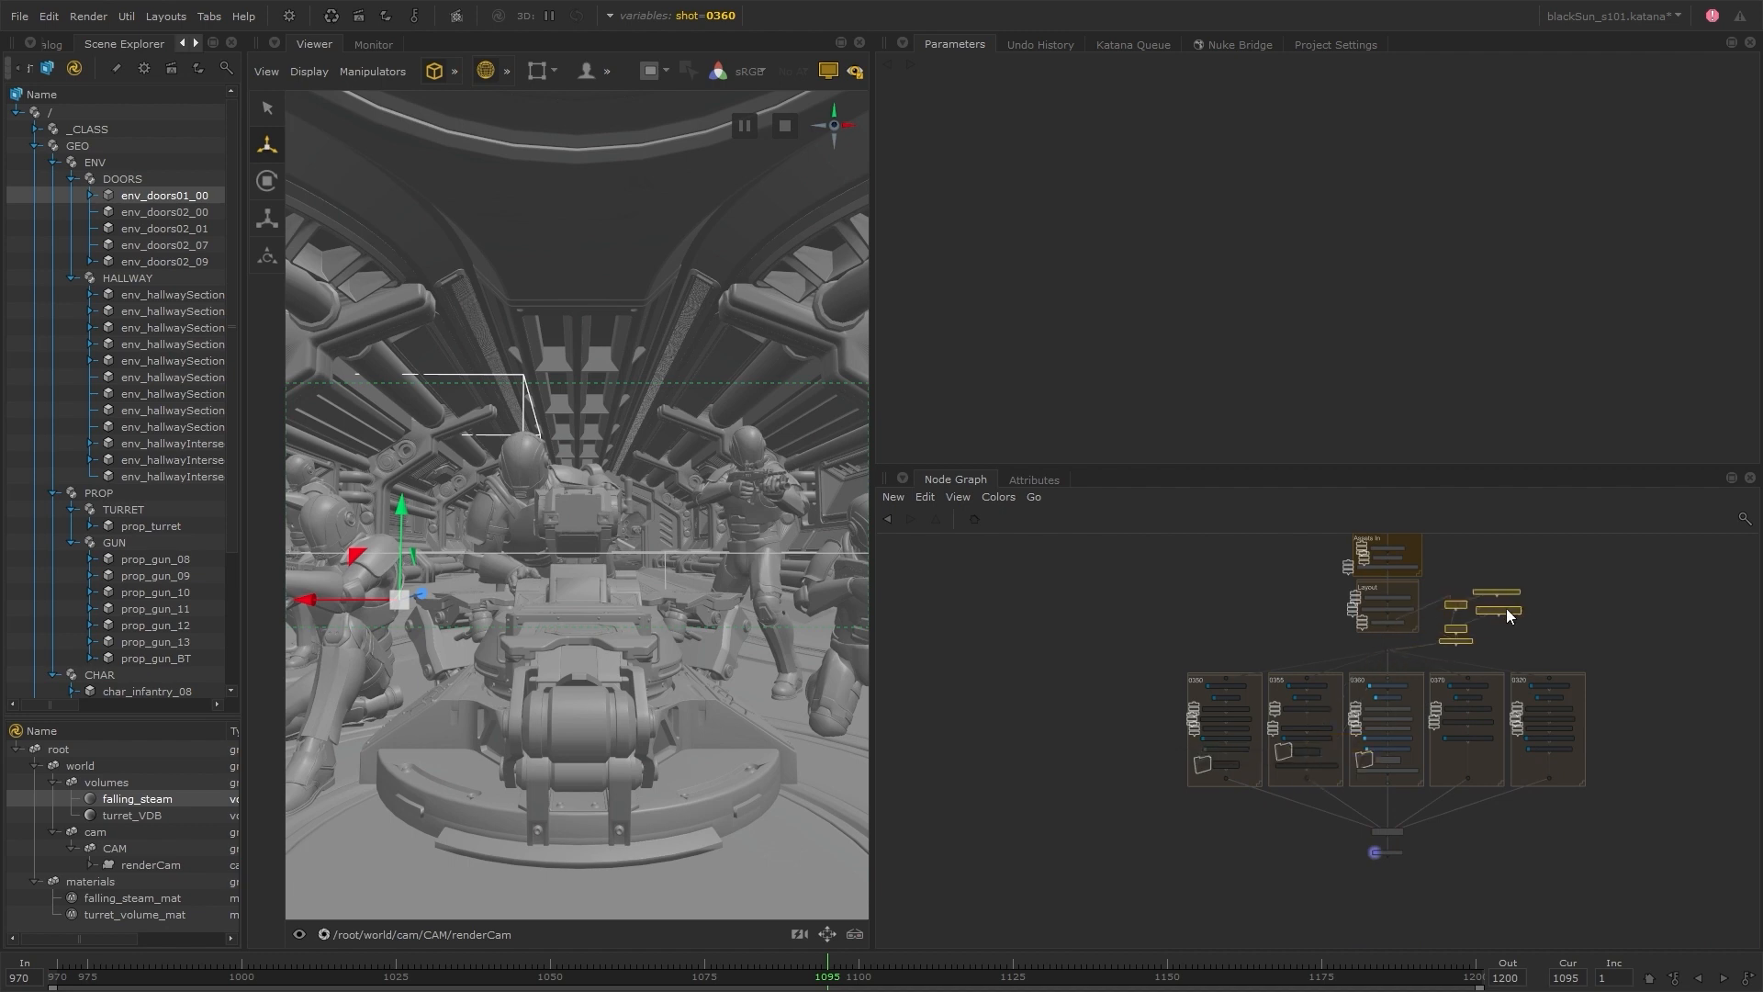
Create a VariableEnabledGroup node beneath Doors_LAYOUT
scroll(1506, 608, up, 5)
key(Tab)
text(var)
click(1271, 700)
click(1243, 694)
scroll(1292, 696, down, 3)
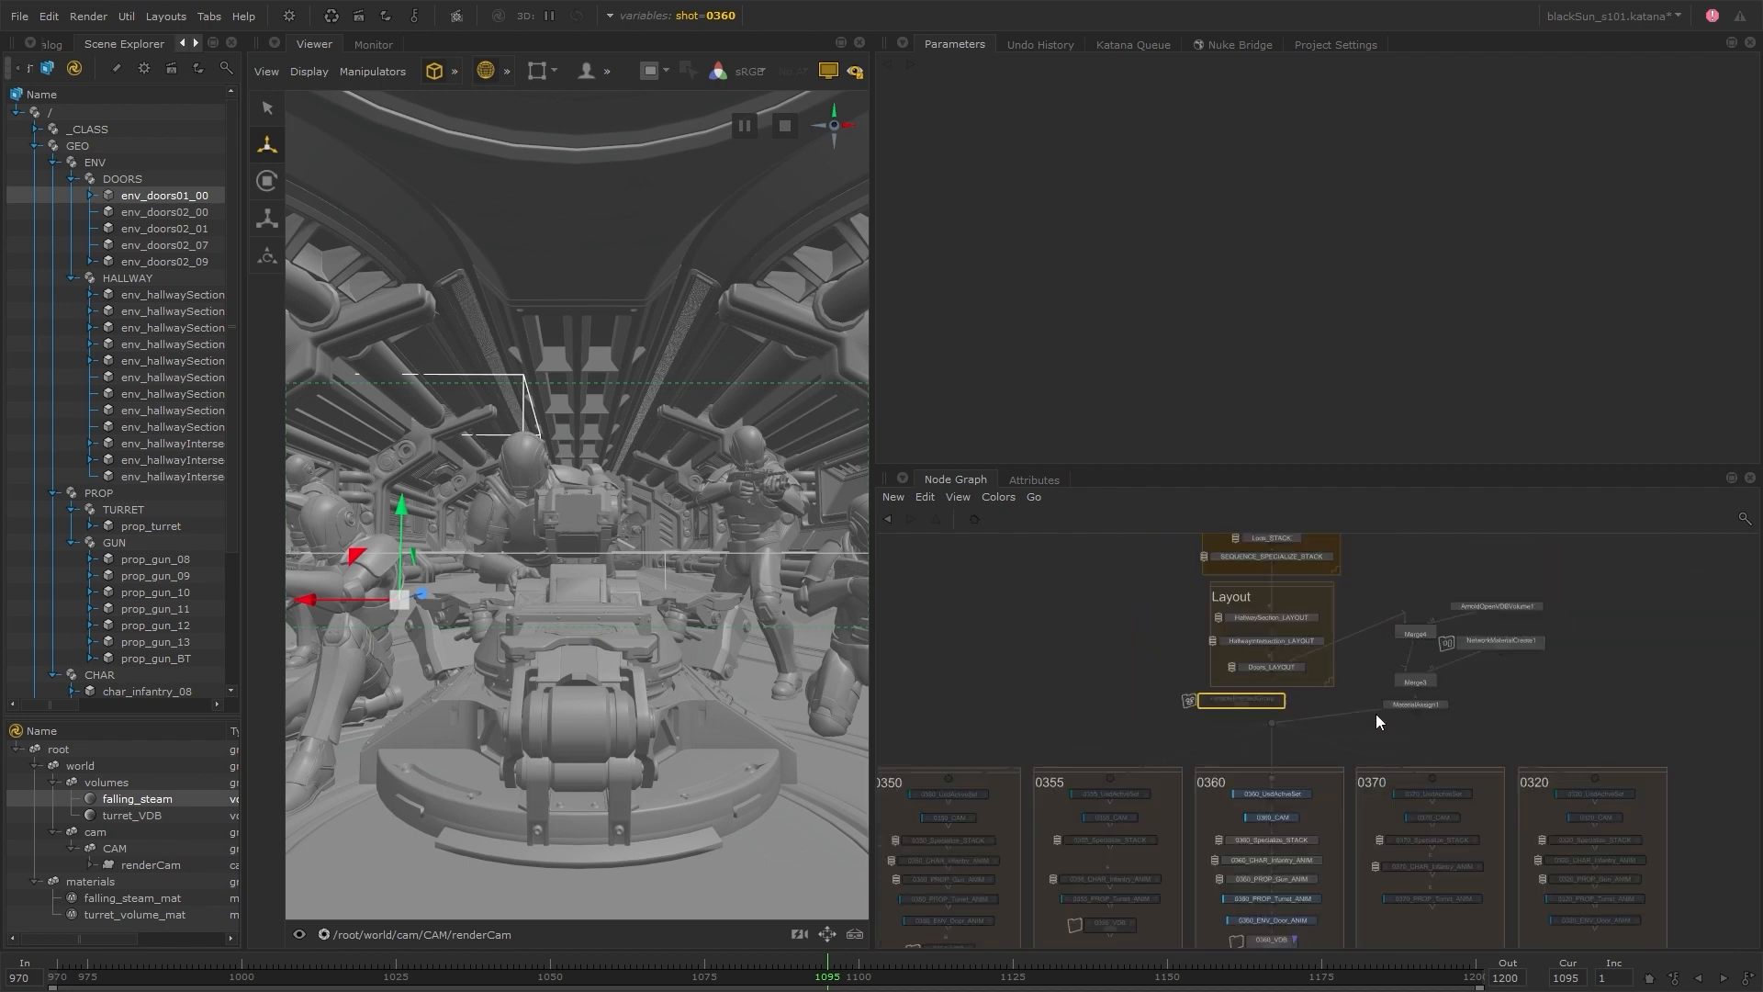
Cut the ungrouped VDB nodes and paste them inside the VariableEnabledGroup
drag(1375, 717, 1506, 599)
key(ctrl+x)
scroll(1240, 709, up, 3)
click(1242, 701)
ctrl+middle_click(1241, 693)
key(ctrl+v)
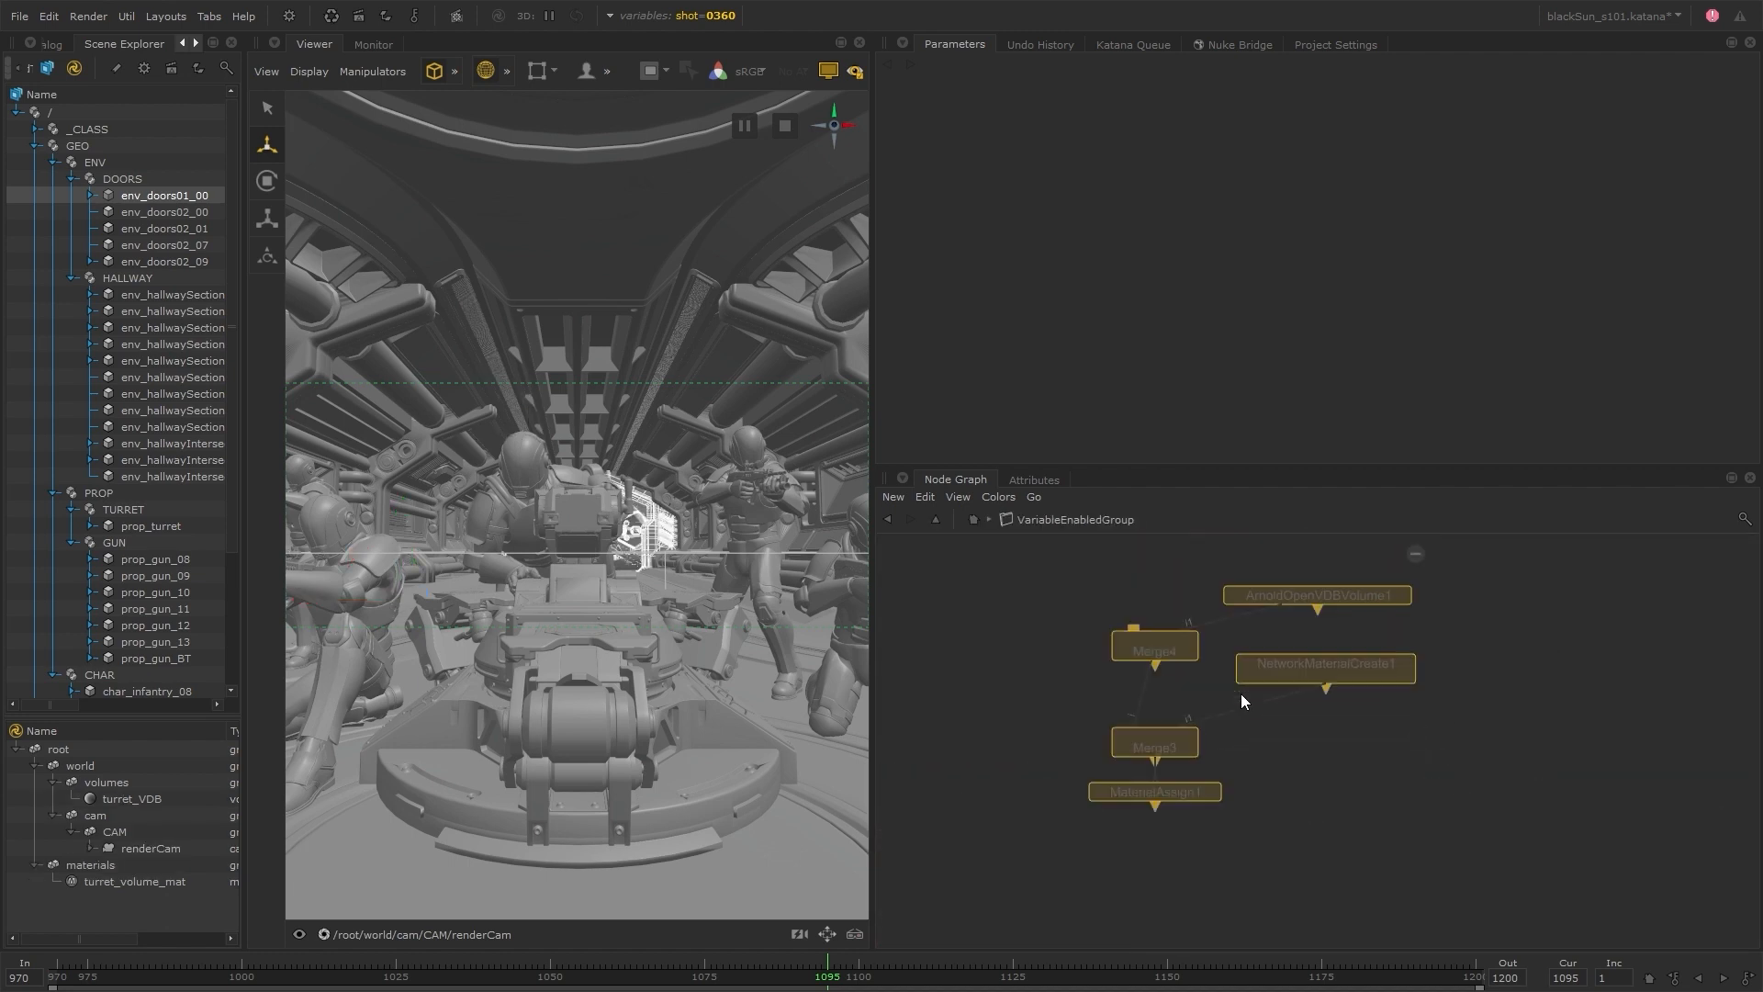
click(1313, 691)
key(ctrl+BackSpace)
Connect Doors_LAYOUT to the upper Merge inside the VariableEnabledGroup and its MaterialAssign output to the dot feeding the shot groups
click(1242, 700)
drag(1285, 635, 1003, 636)
click(939, 669)
click(1304, 637)
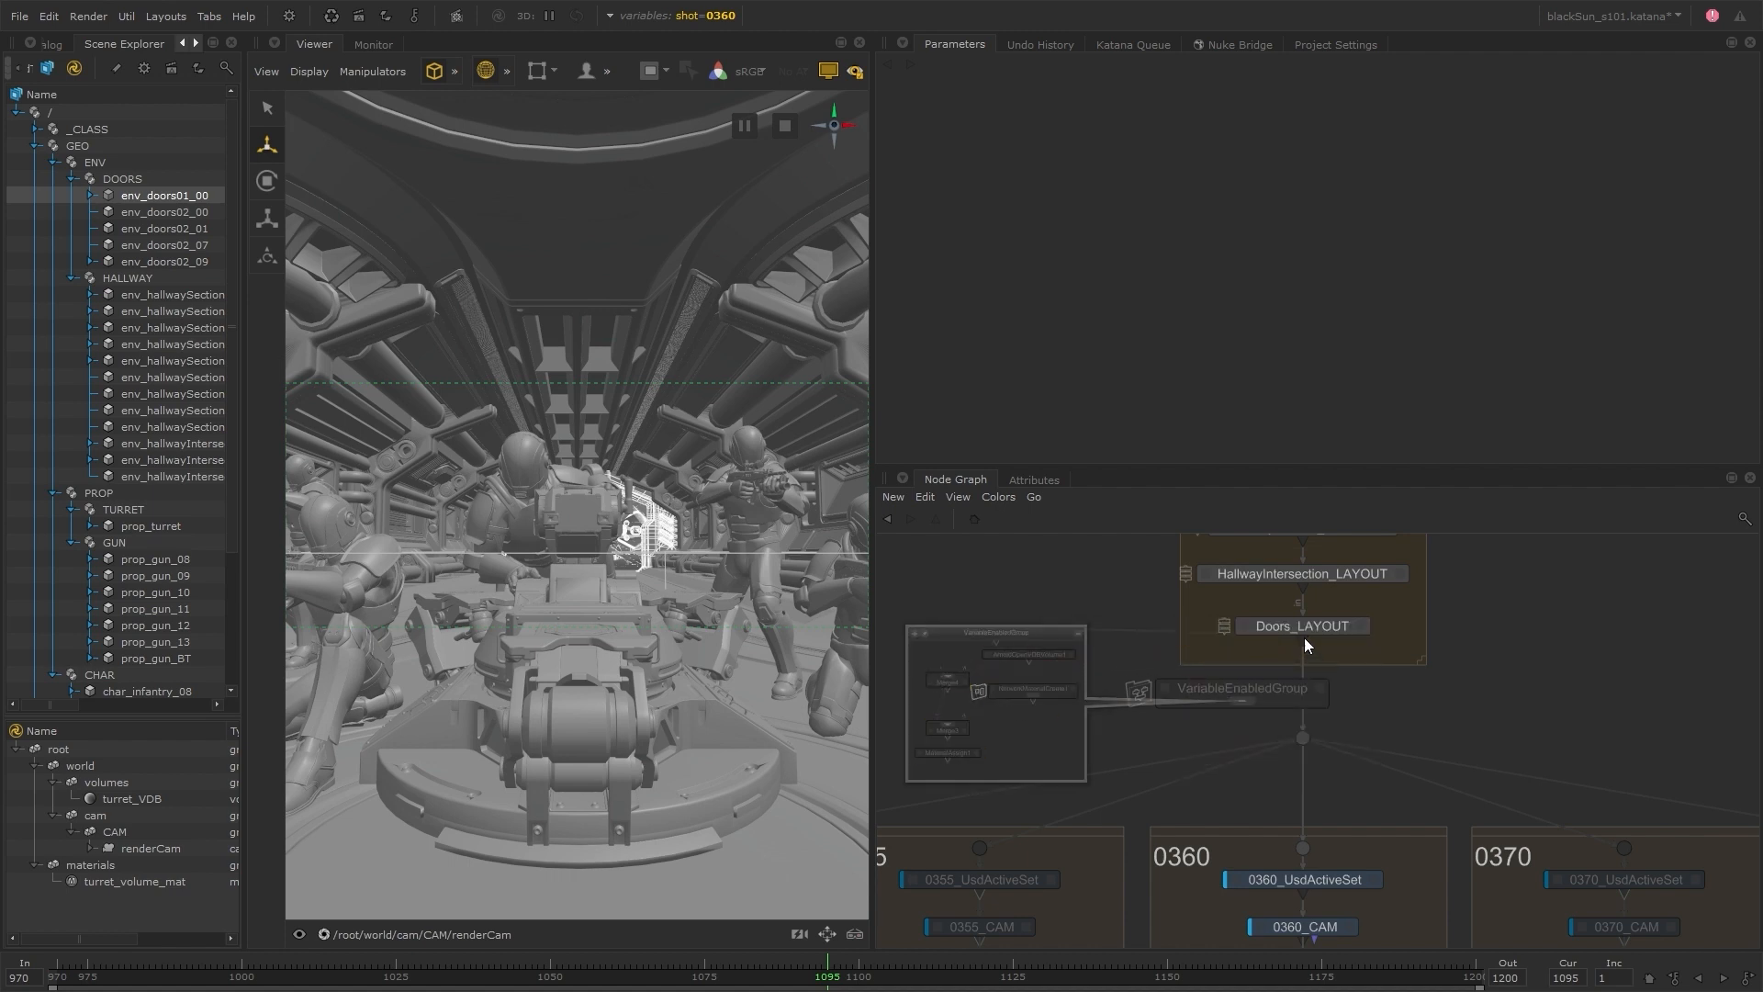
click(1303, 730)
click(959, 752)
click(1242, 699)
Centre the VariableEnabledGroup beneath Doors_LAYOUT and rename it SEQUENCE_VDB_VEG
drag(1320, 692, 1380, 691)
click(1380, 690)
text(nabledGroup)
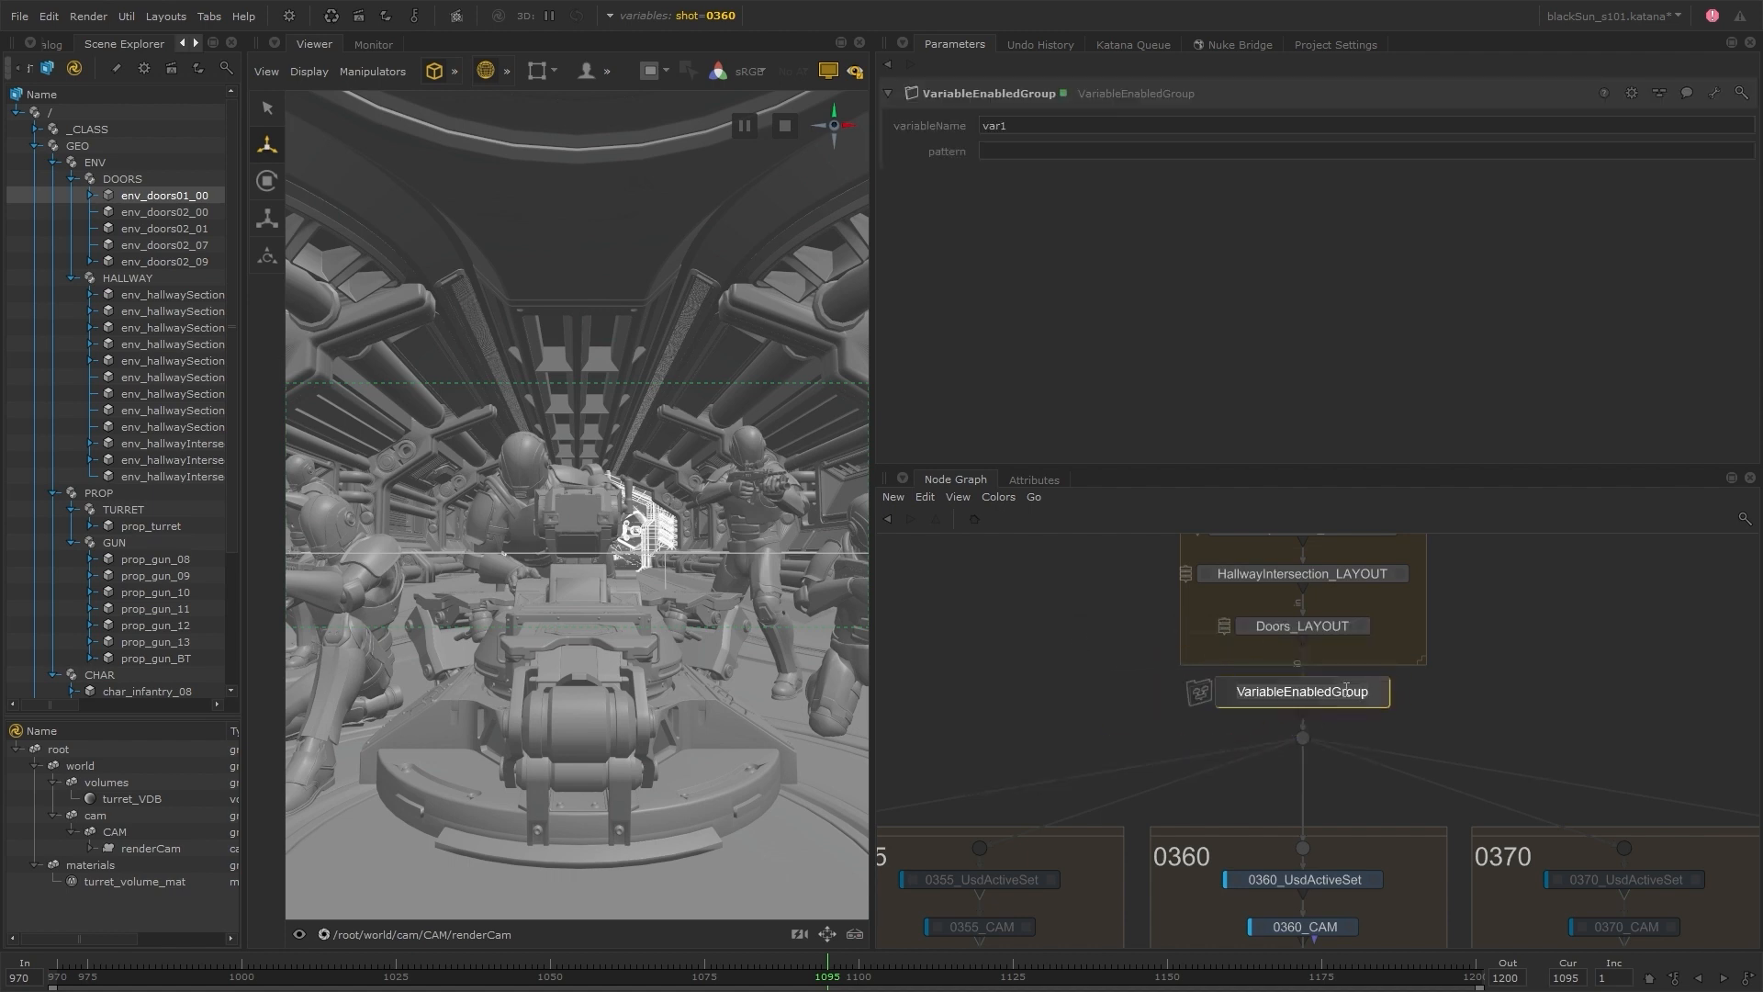
text(SEQUENCE_VDB_VEG)
key(Return)
Set SEQUENCE_VDB_VEG's variableName to shot and its pattern to 0355 0360
double_click(1040, 132)
text(shot)
click(1035, 150)
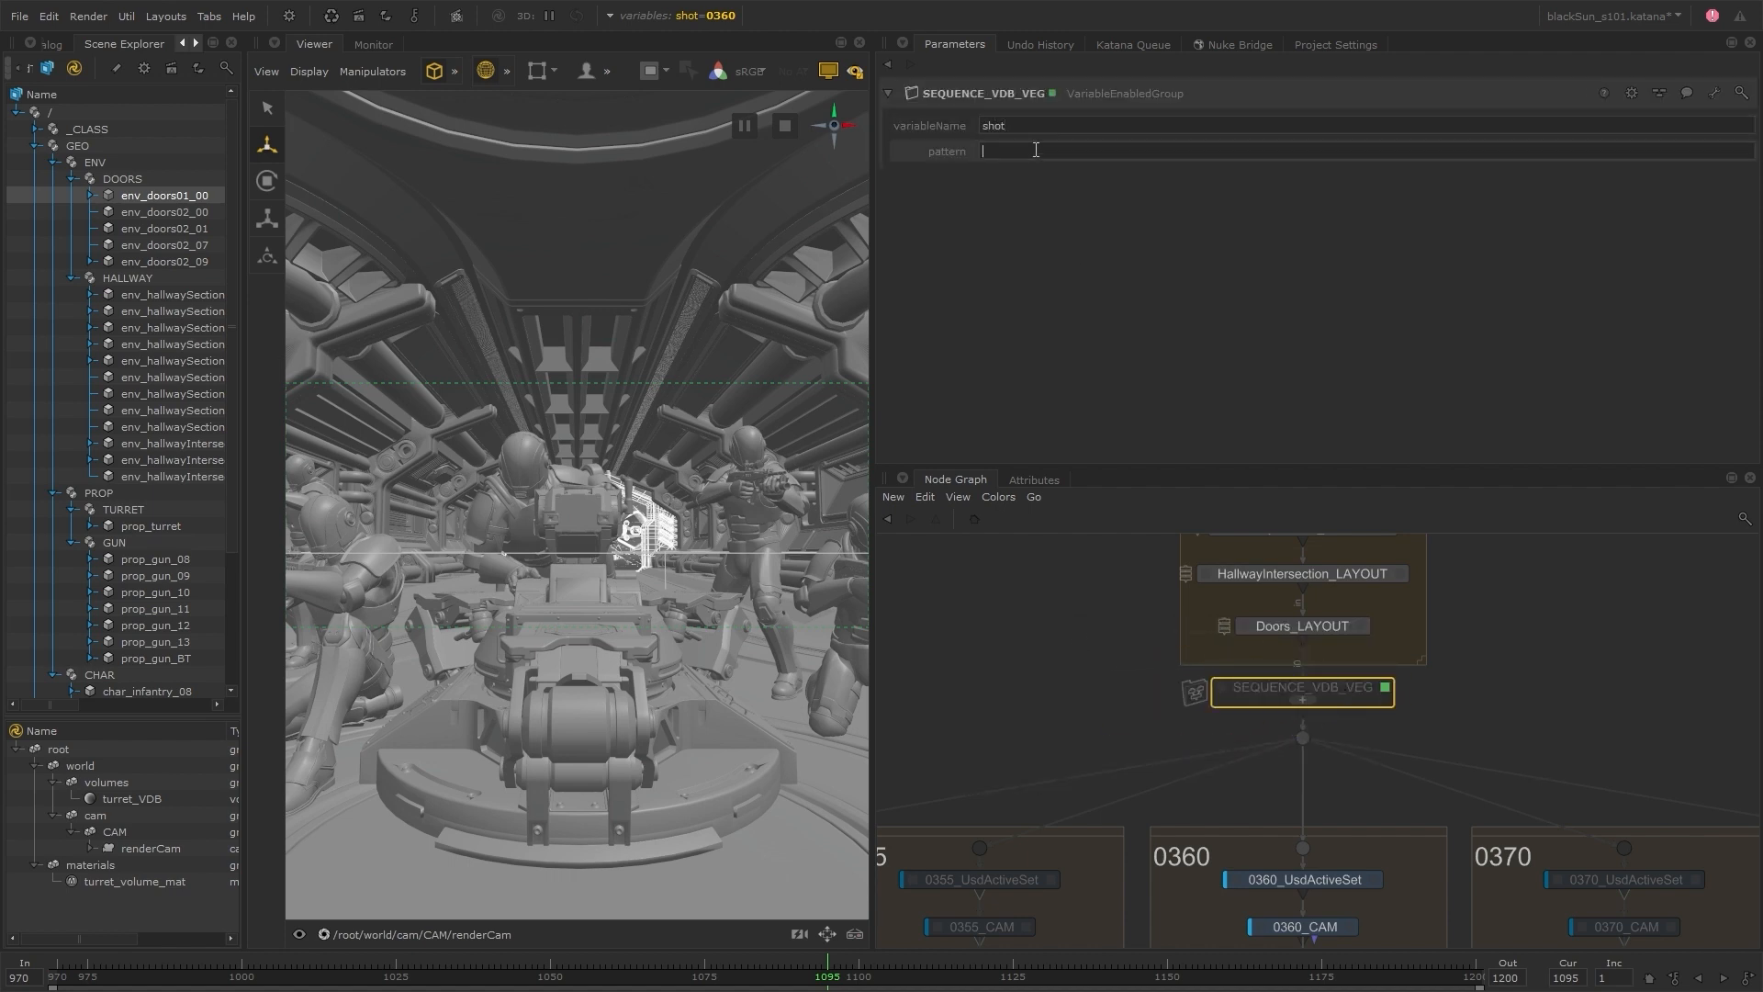
text(0355 0360)
key(Return)
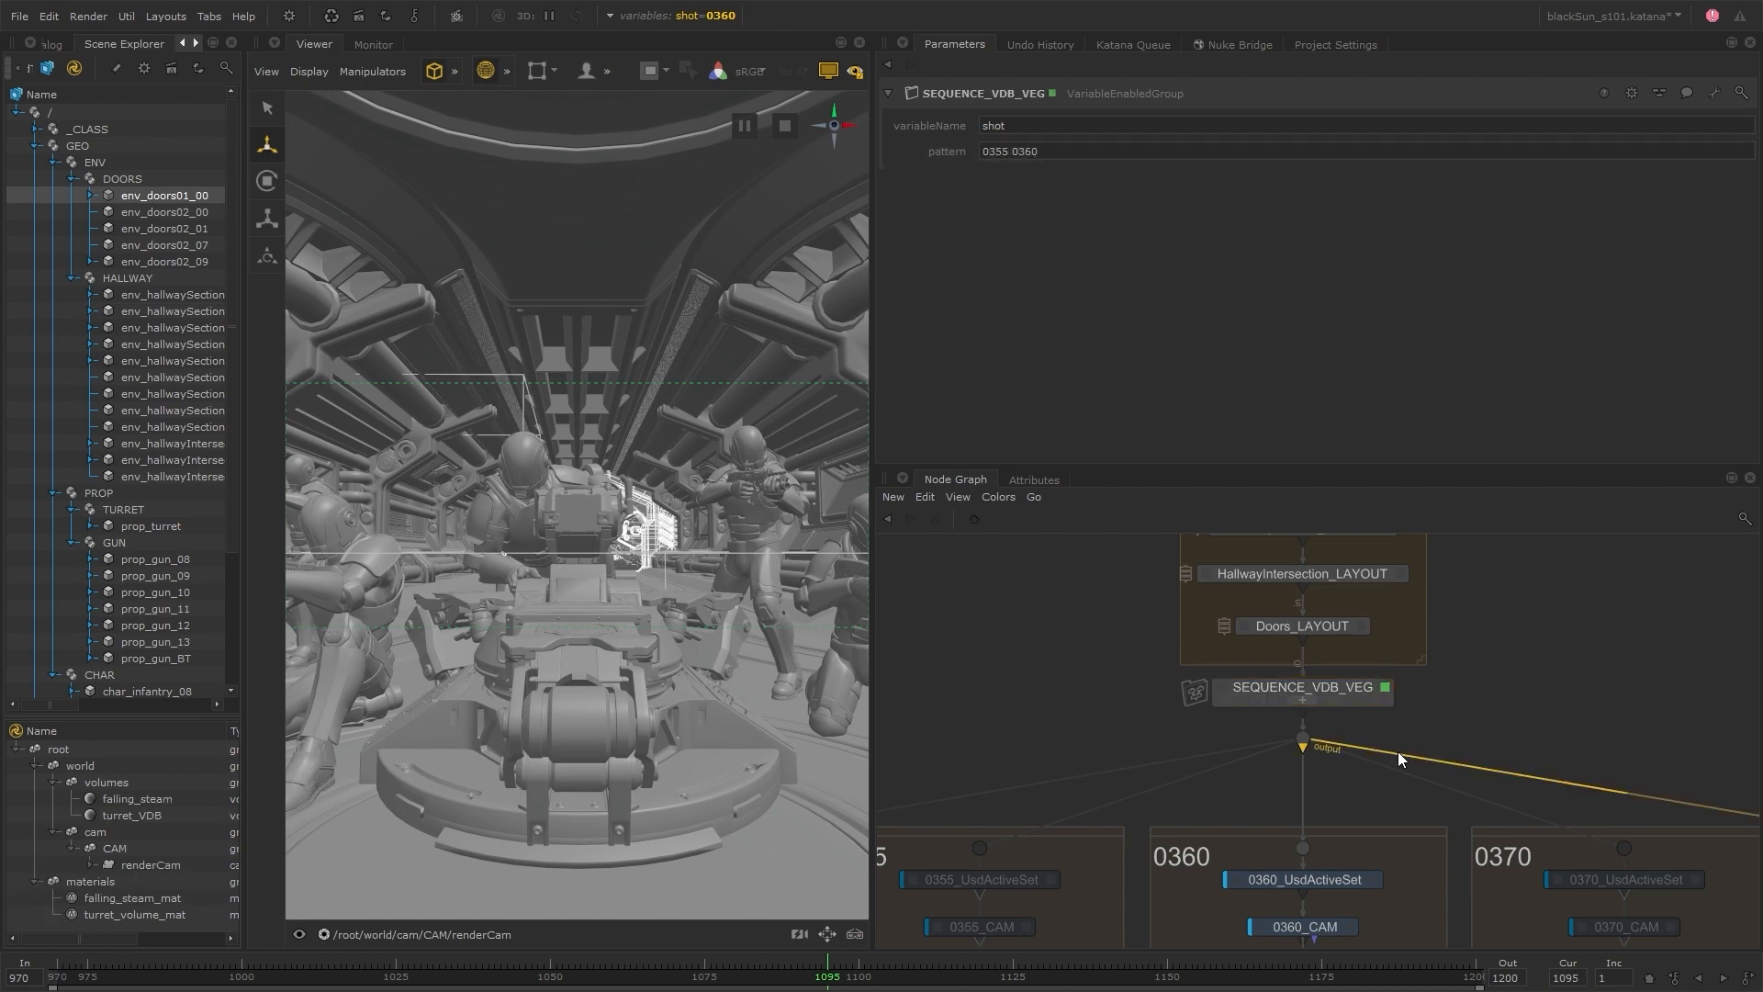
Switch the global shot variable to 0355
scroll(1398, 751, down, 3)
middle_drag(1273, 859, 1203, 693)
click(716, 16)
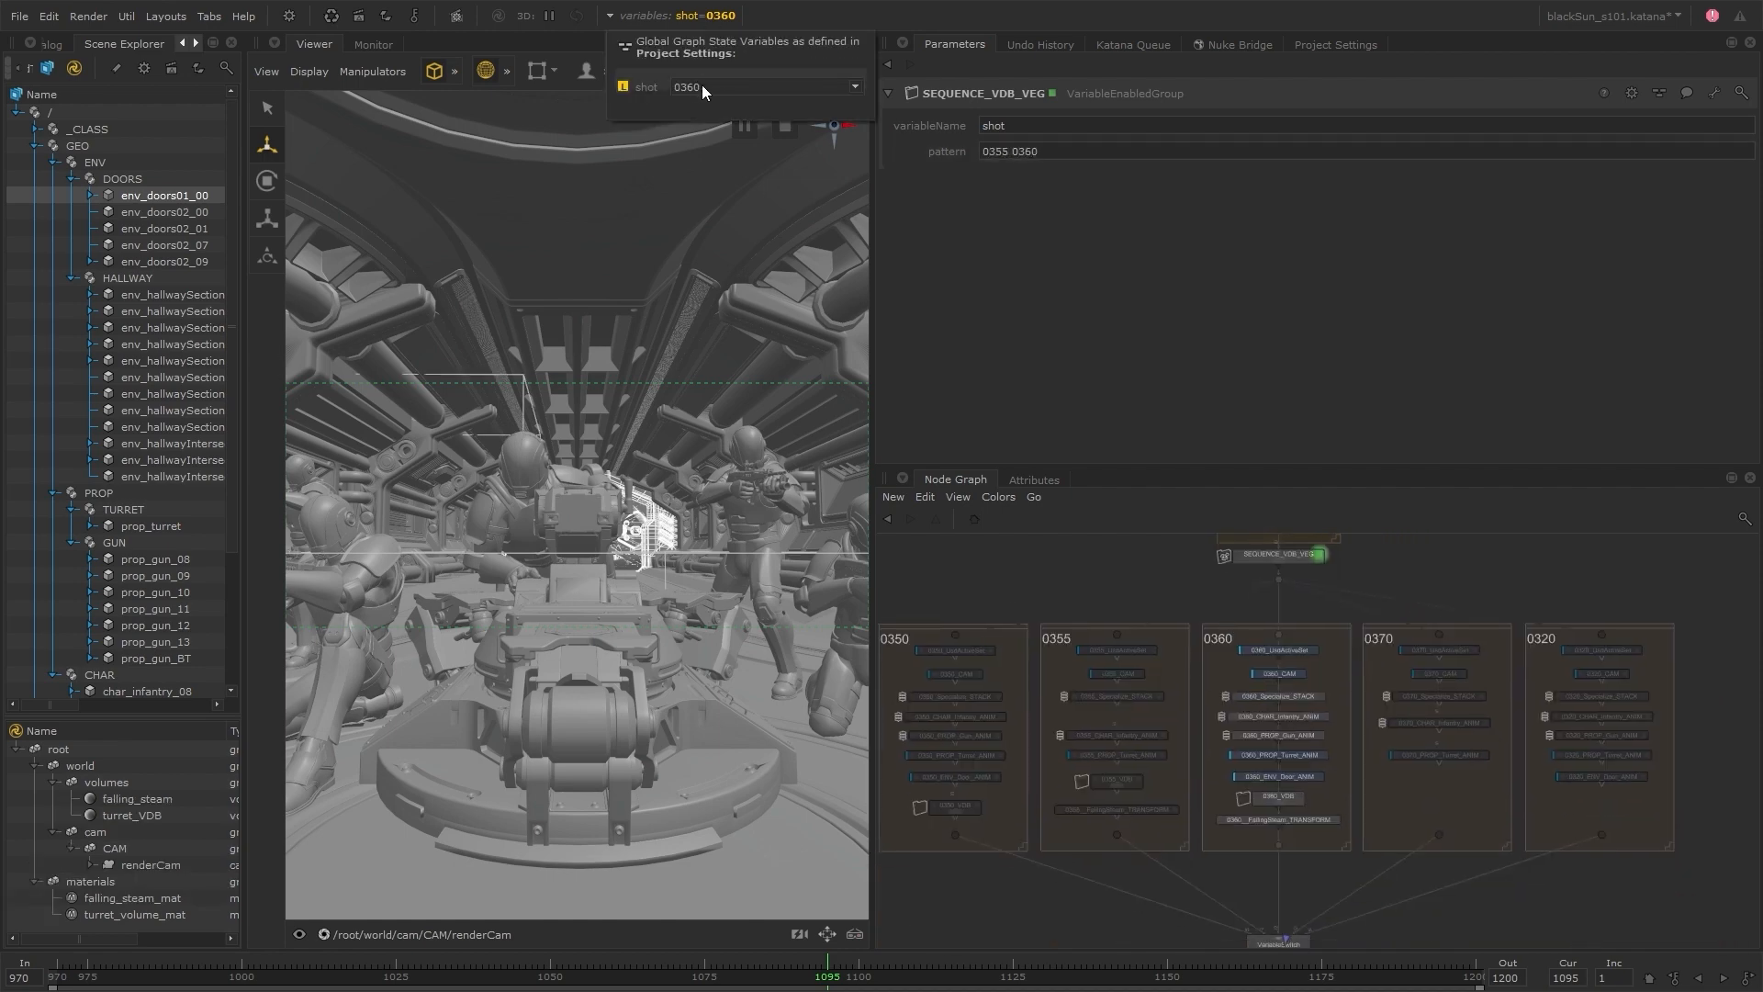
click(711, 87)
click(714, 108)
Add a NetworkMaterialEdit node at the end of the 0355 group, below the FallingSteam transform, and open its parameters
click(1080, 870)
scroll(1079, 873, up, 3)
drag(1180, 744, 1181, 730)
key(Tab)
text(nme)
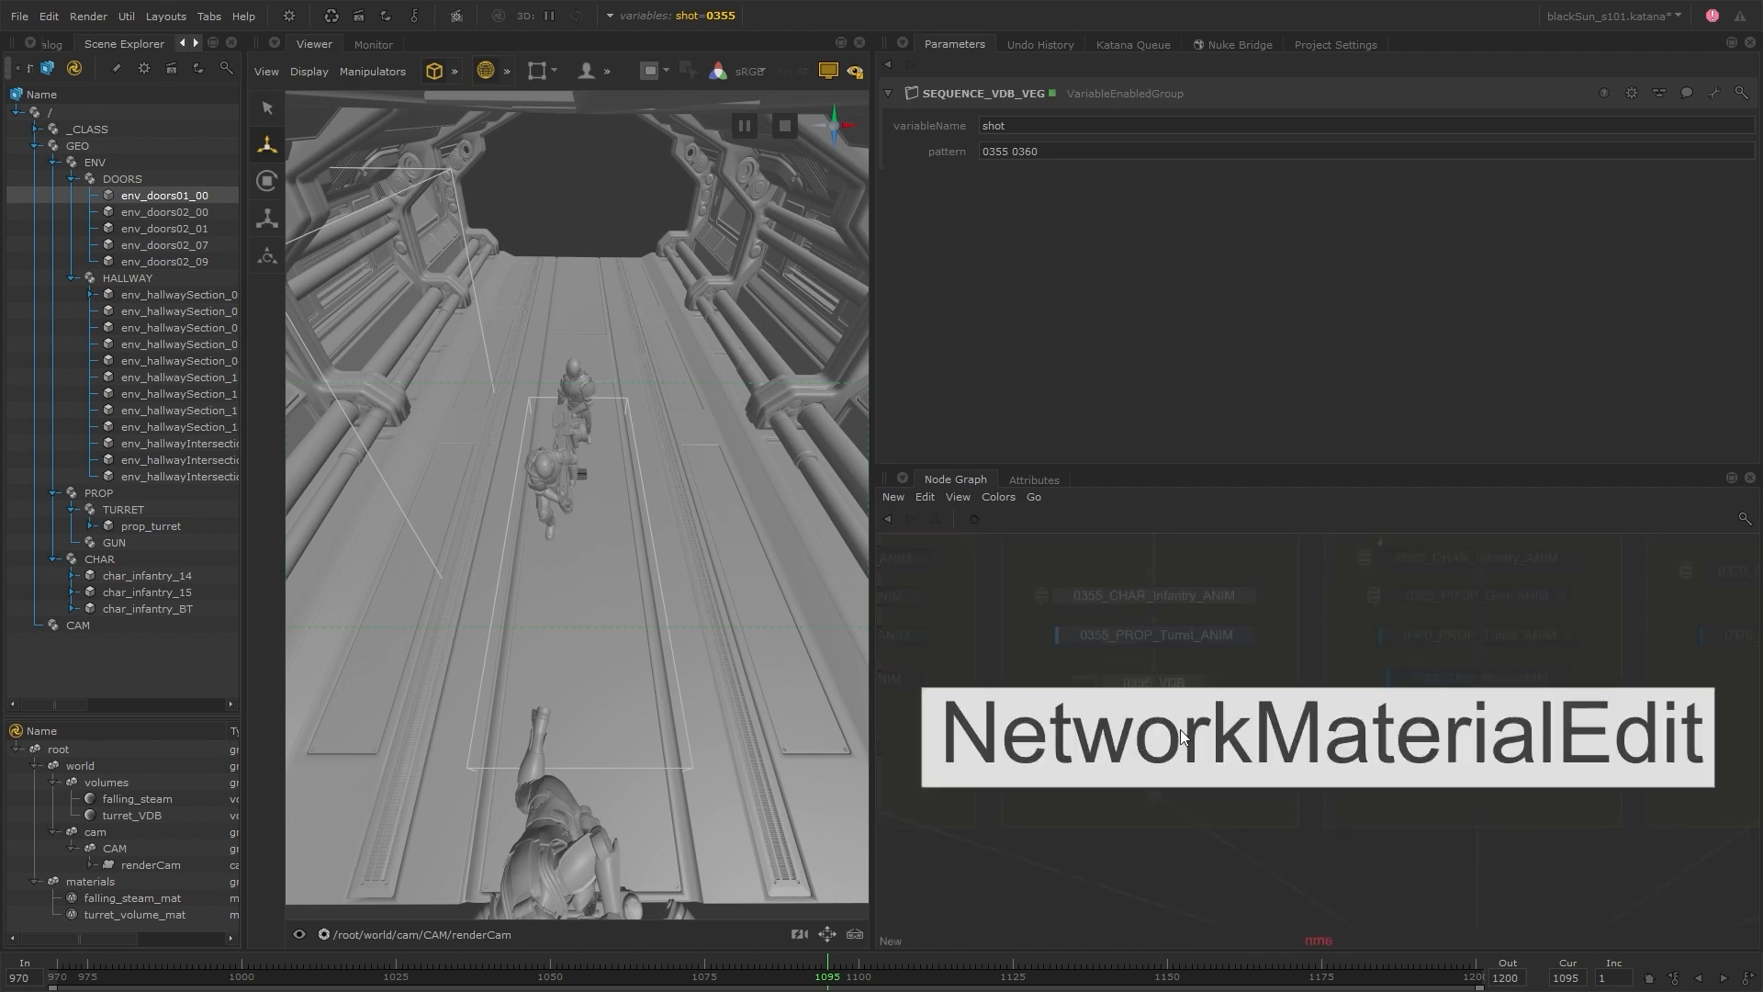
key(Return)
click(1152, 764)
click(1224, 763)
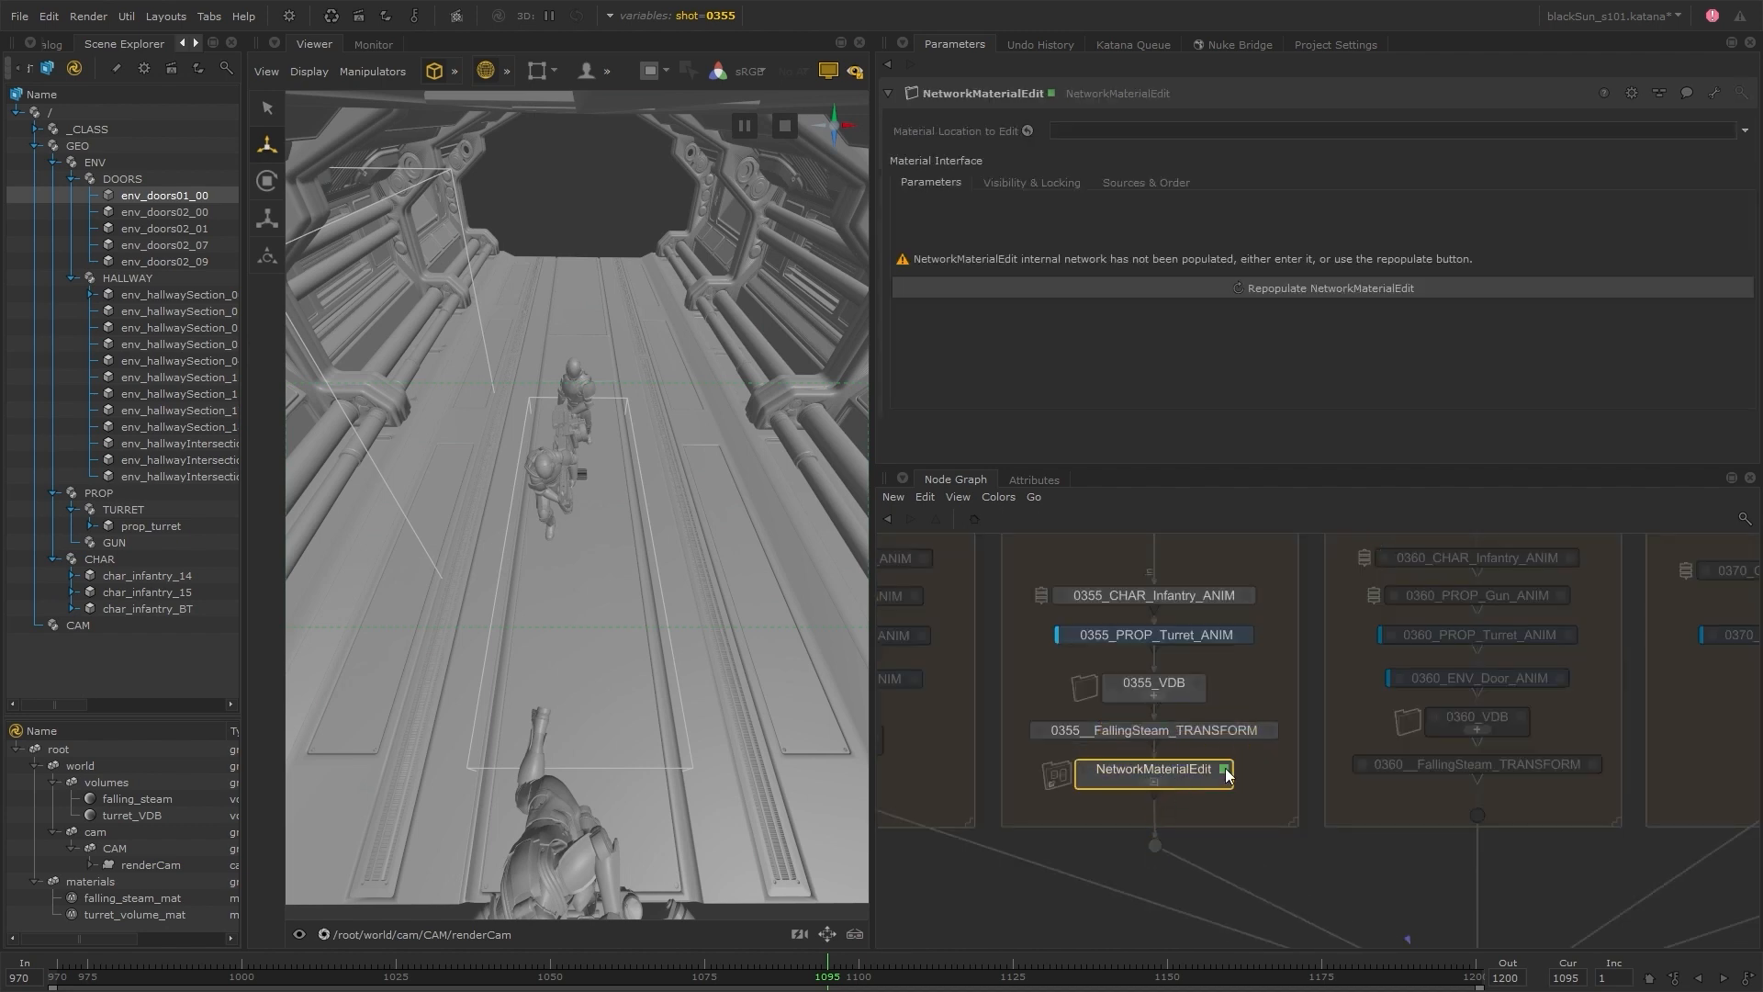
Populate the NetworkMaterialEdit from /root/materials/falling_steam_mat and set the density of its standard_volume1 node to 0.7
drag(181, 897, 1148, 132)
click(1290, 289)
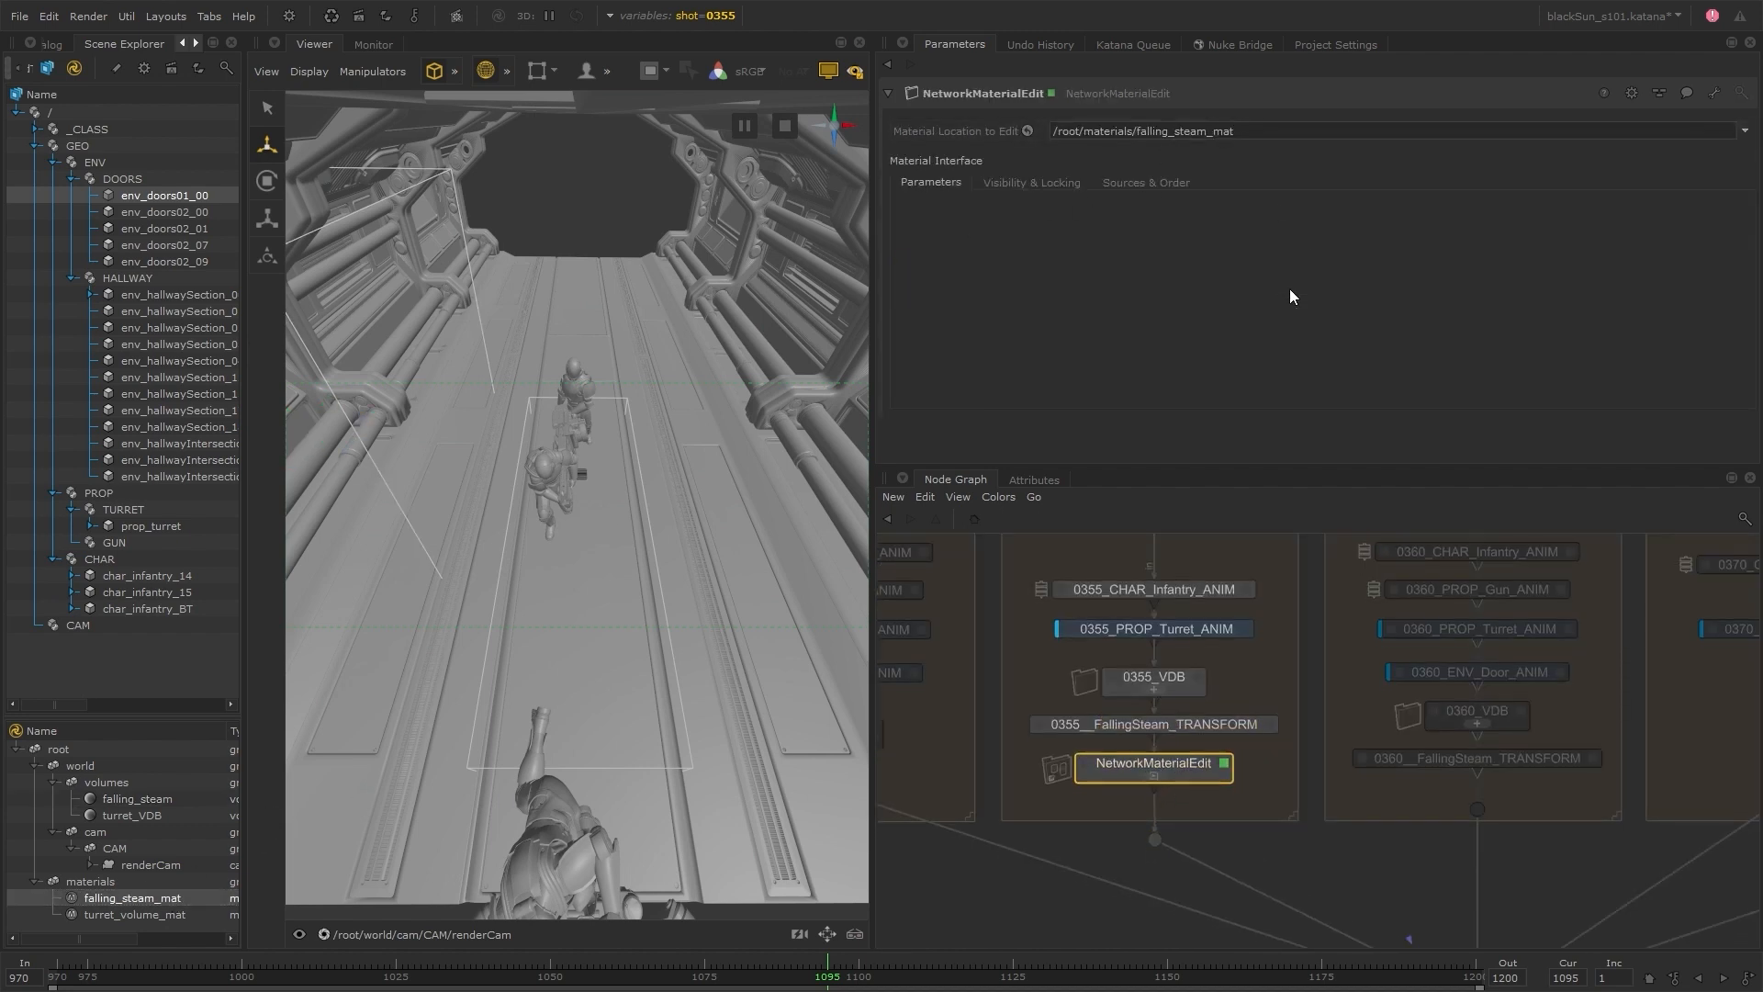
click(1159, 777)
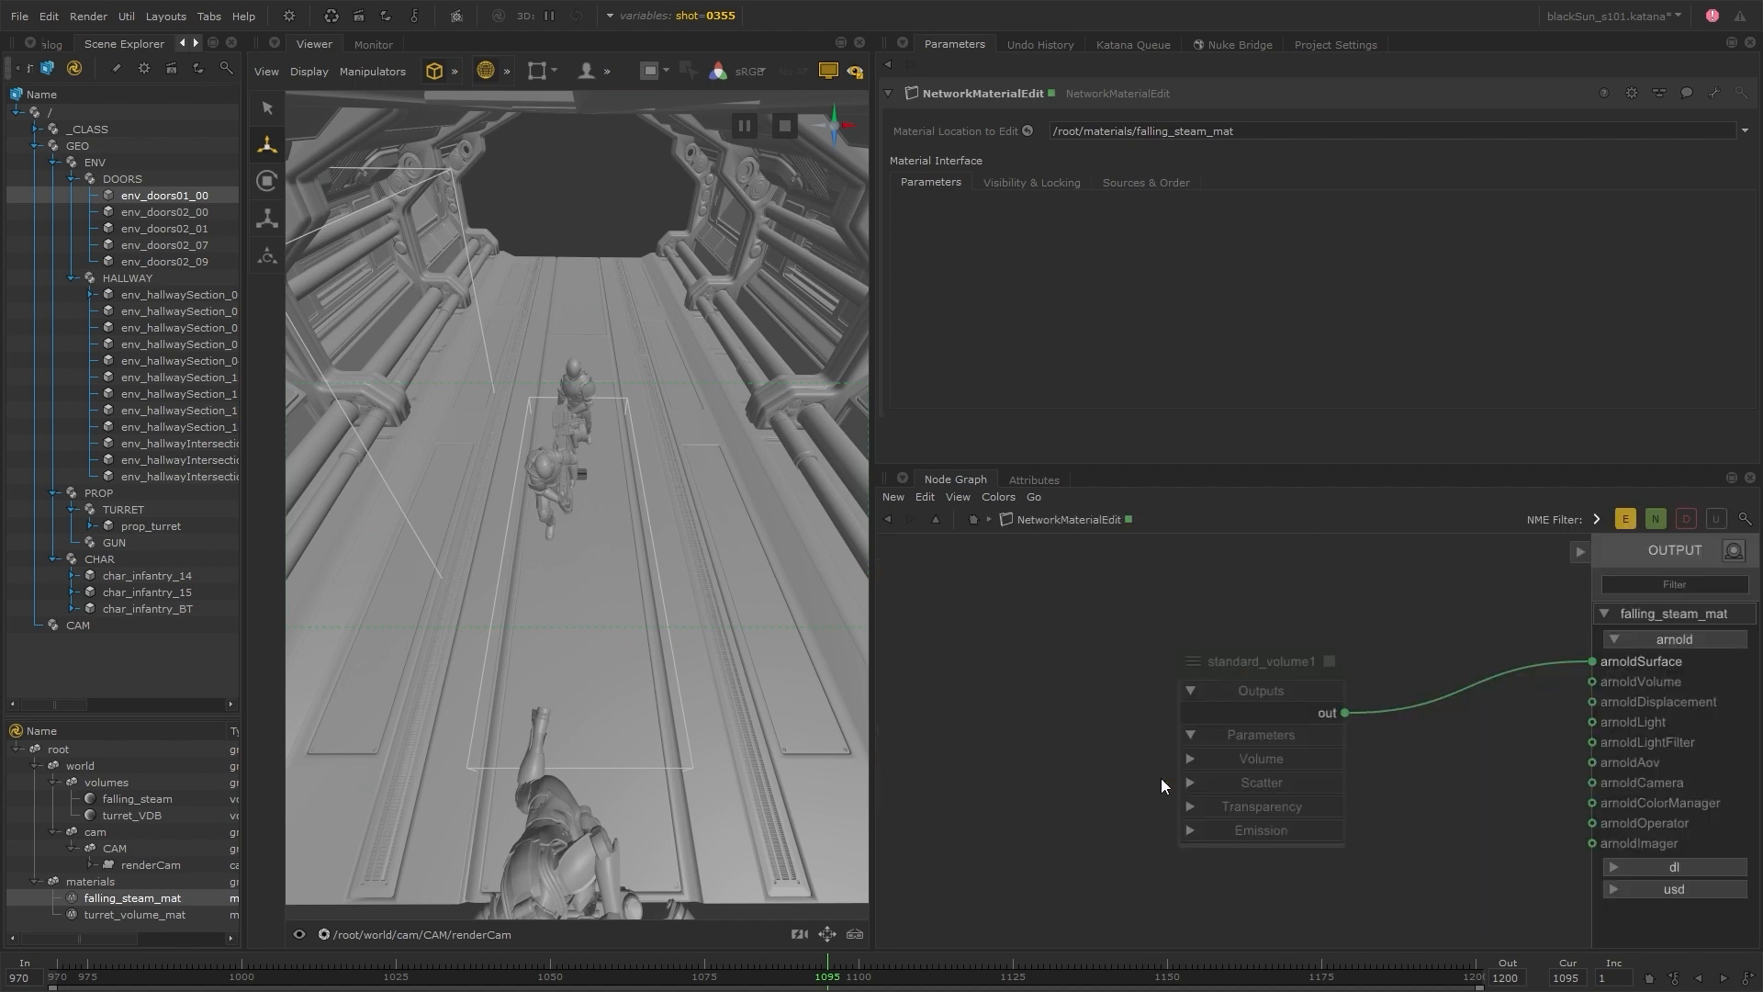
click(1329, 661)
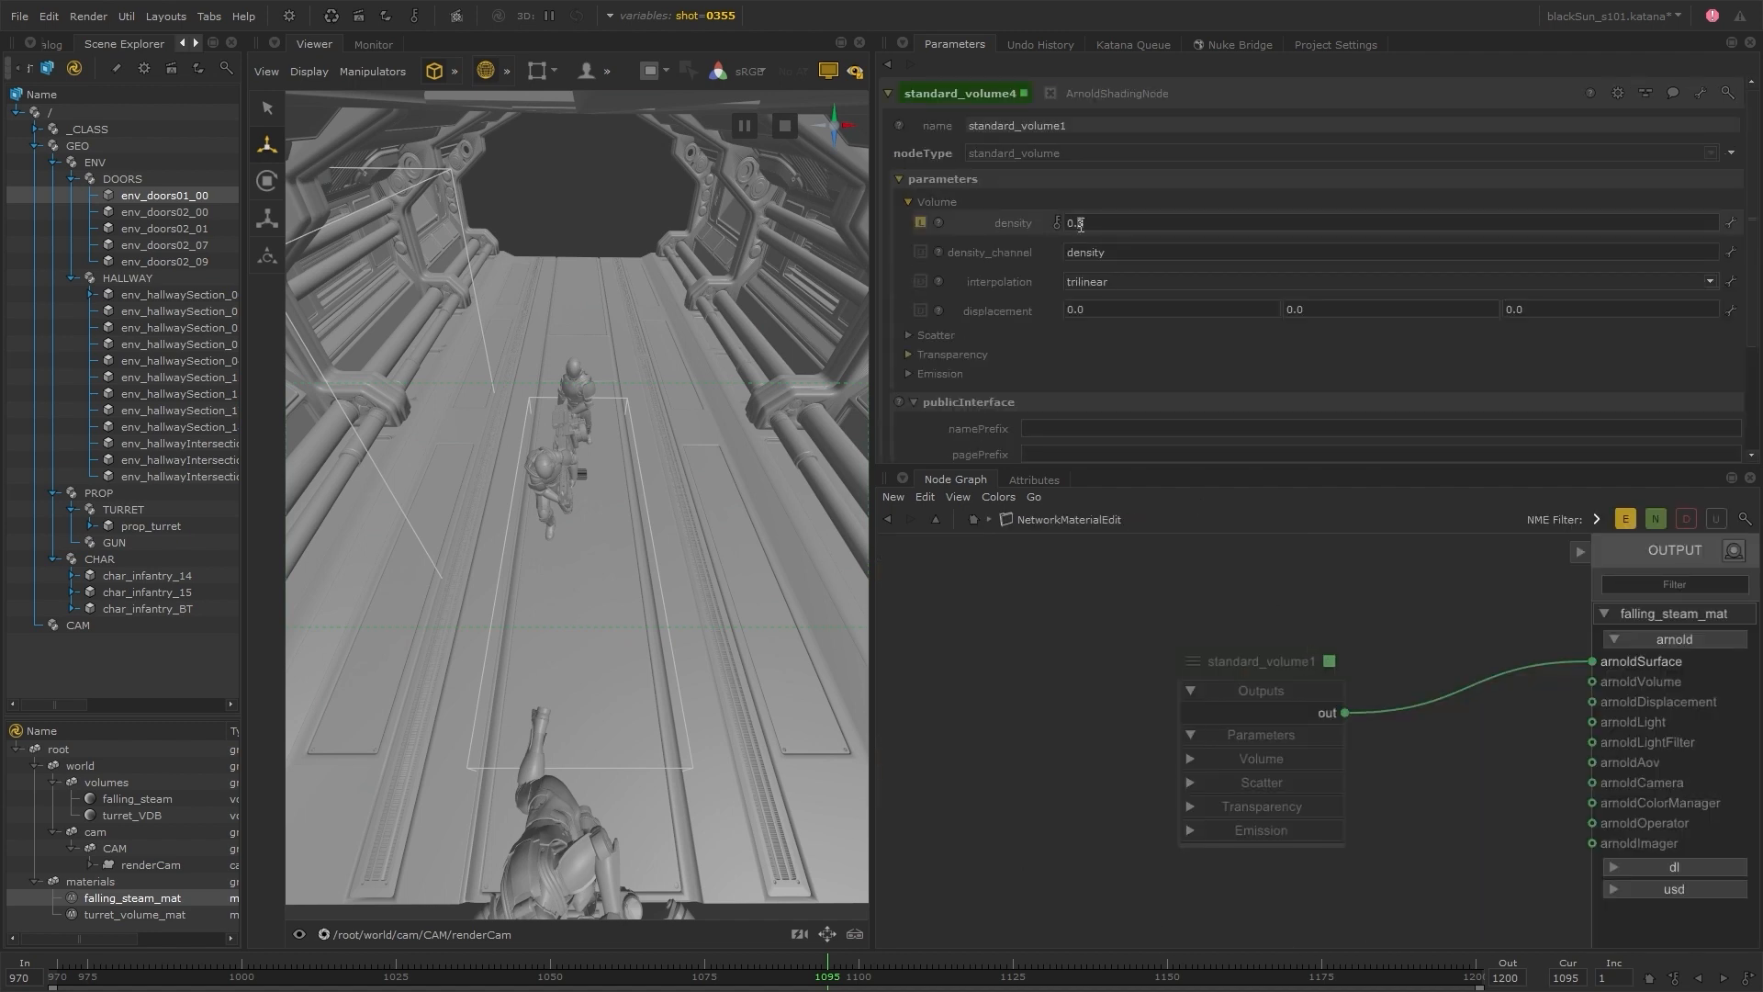
text(7)
key(Return)
Return to the main node graph and rename the NetworkMaterialEdit node 0355_VDB_NME
click(974, 520)
double_click(1190, 764)
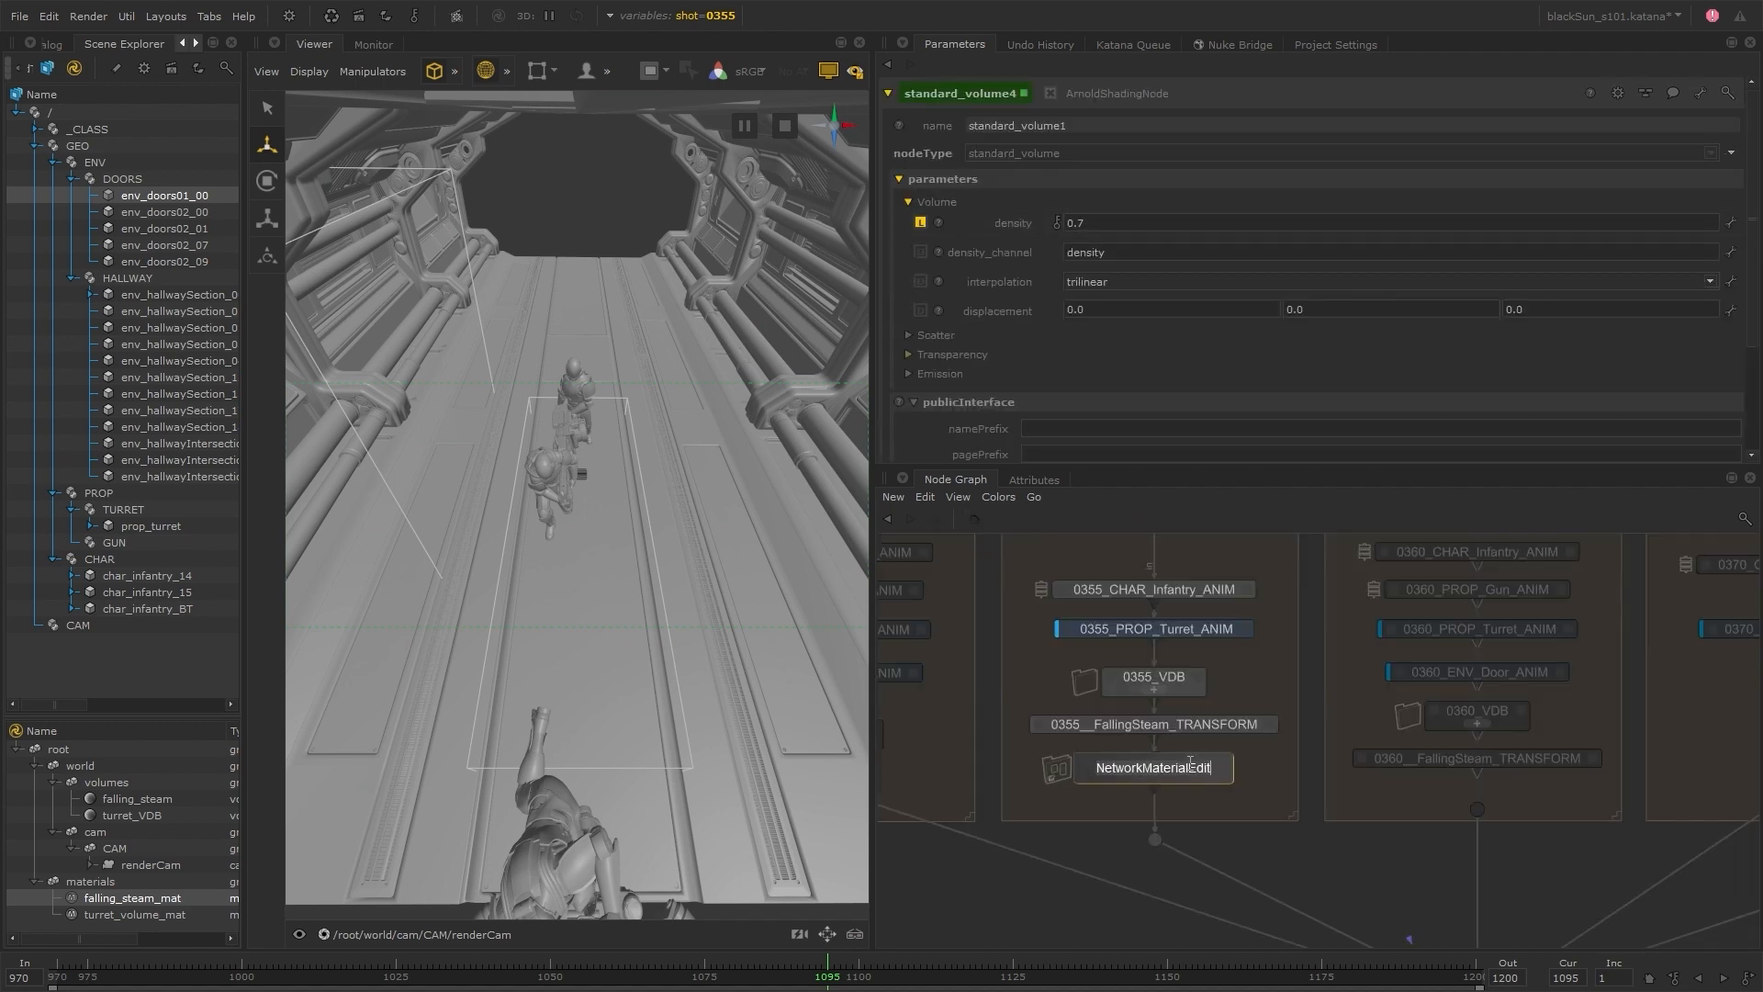
text(0355_VDB_NME)
key(Return)
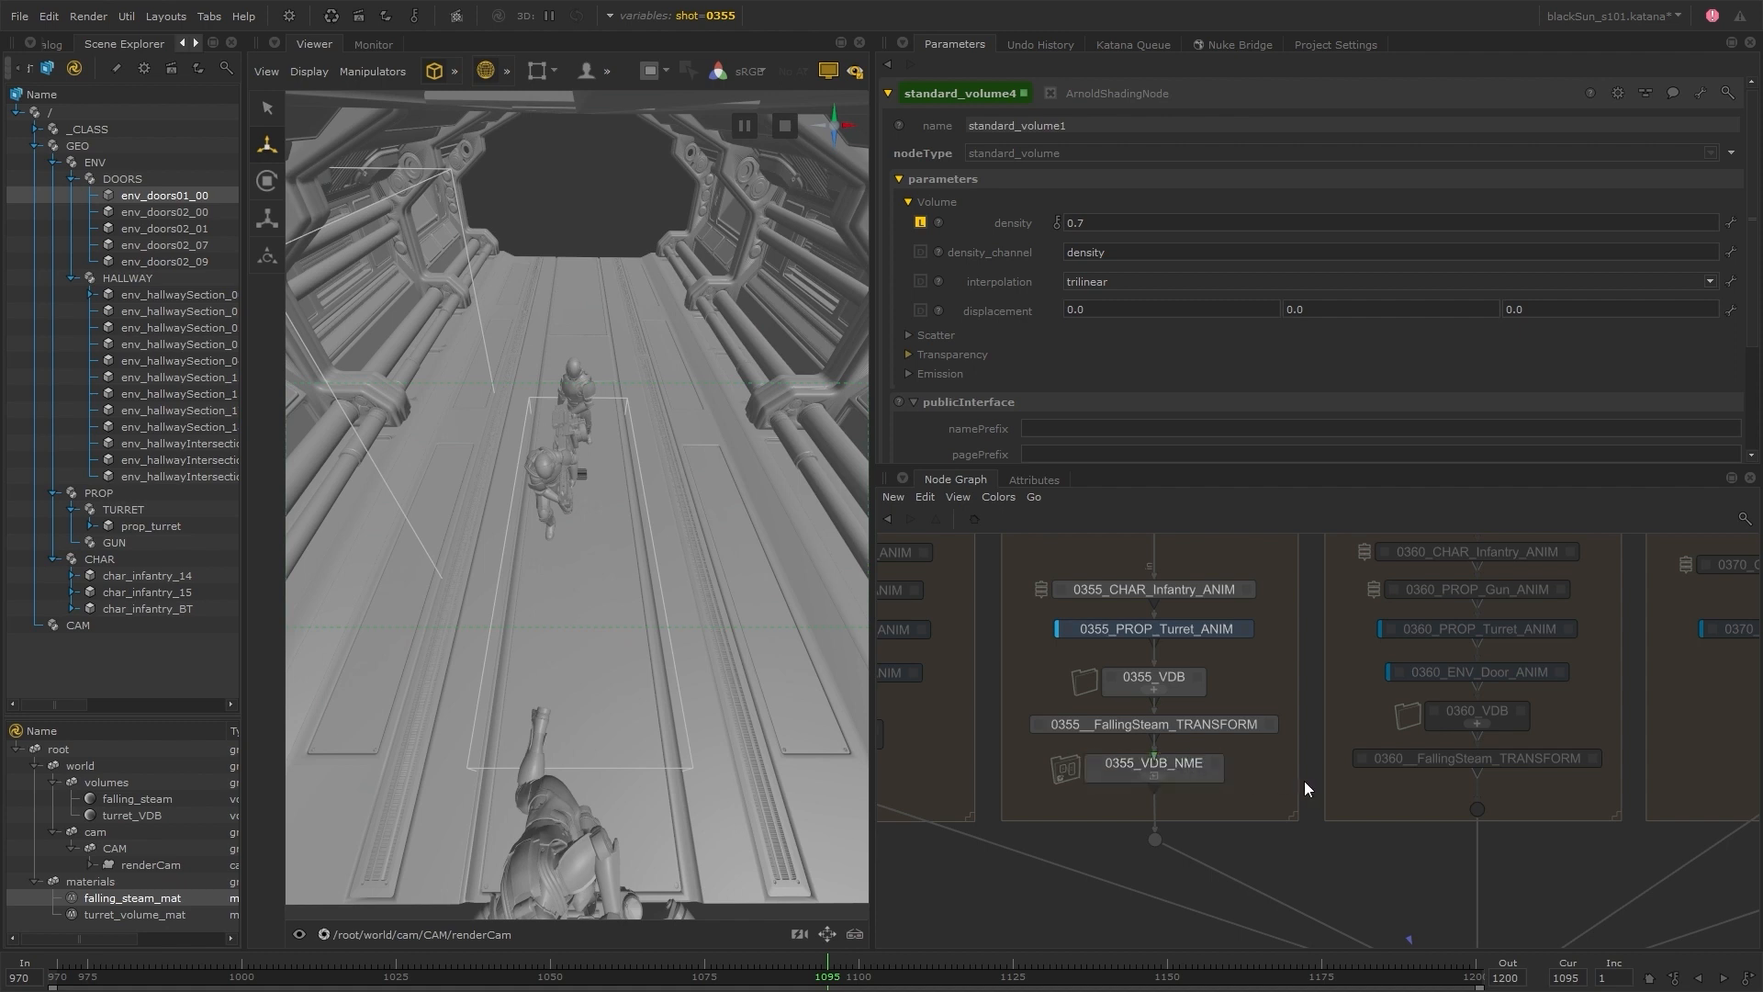
Examine the USD materials stored beneath char_infantry in the _CLASS hierarchy
shift+click(35, 130)
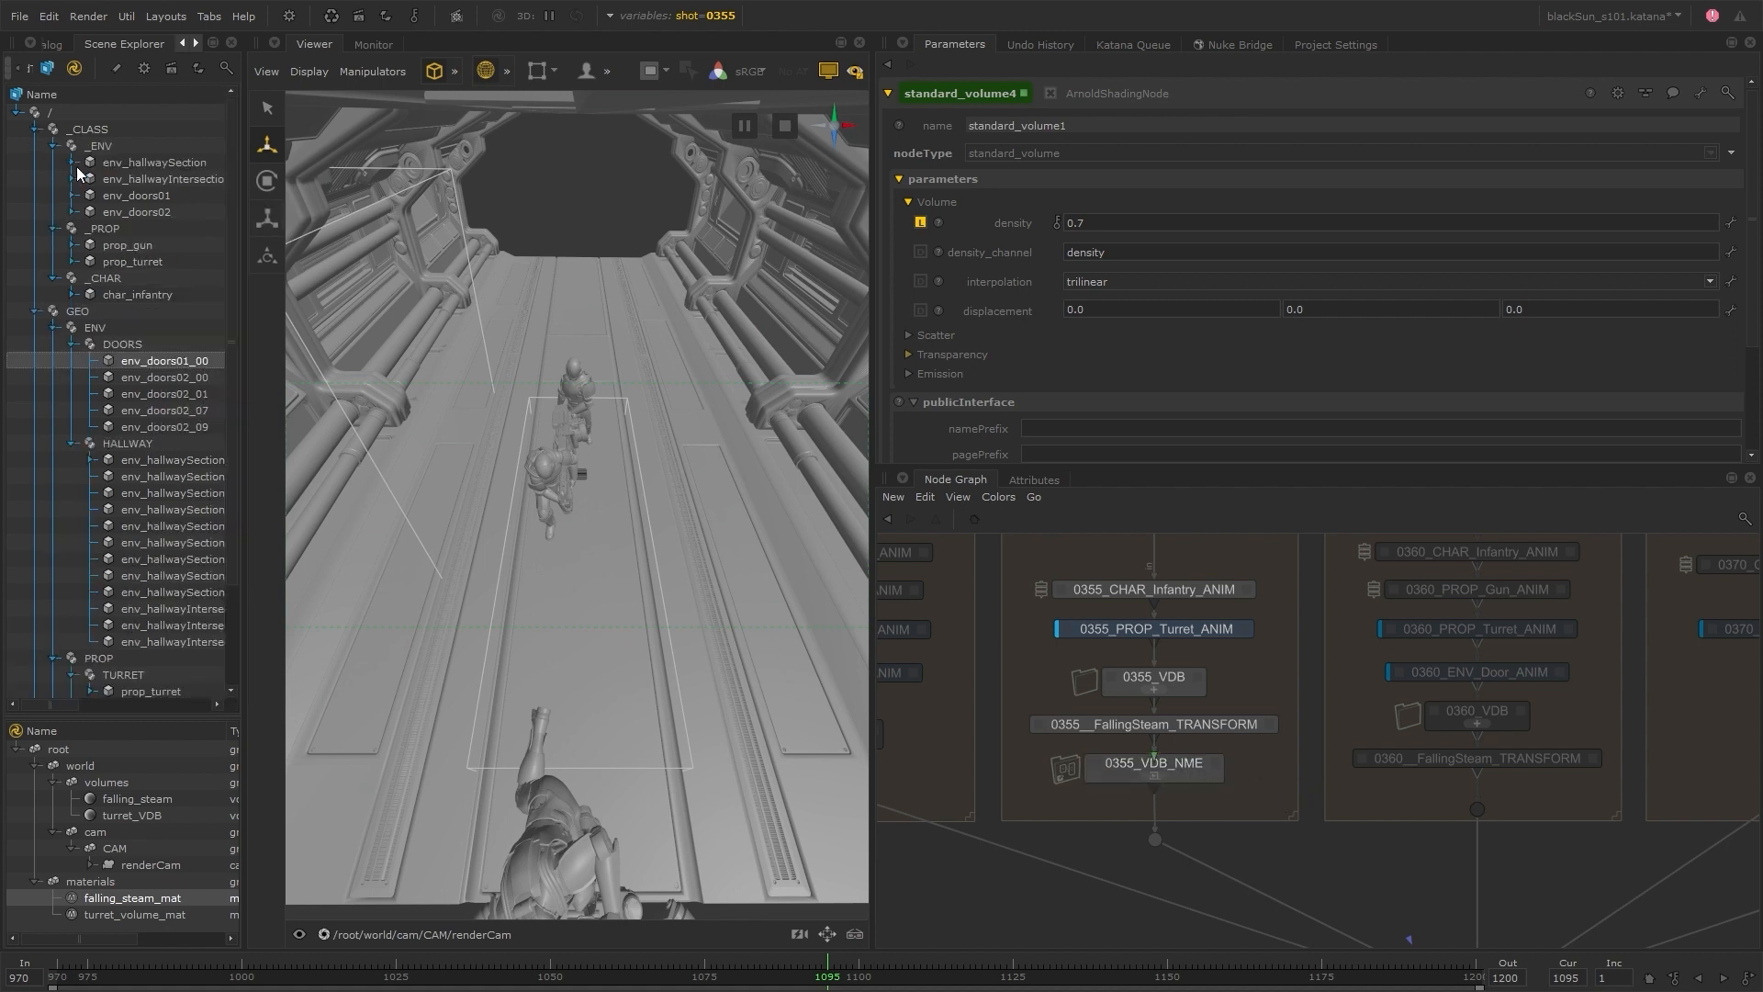
shift+click(71, 295)
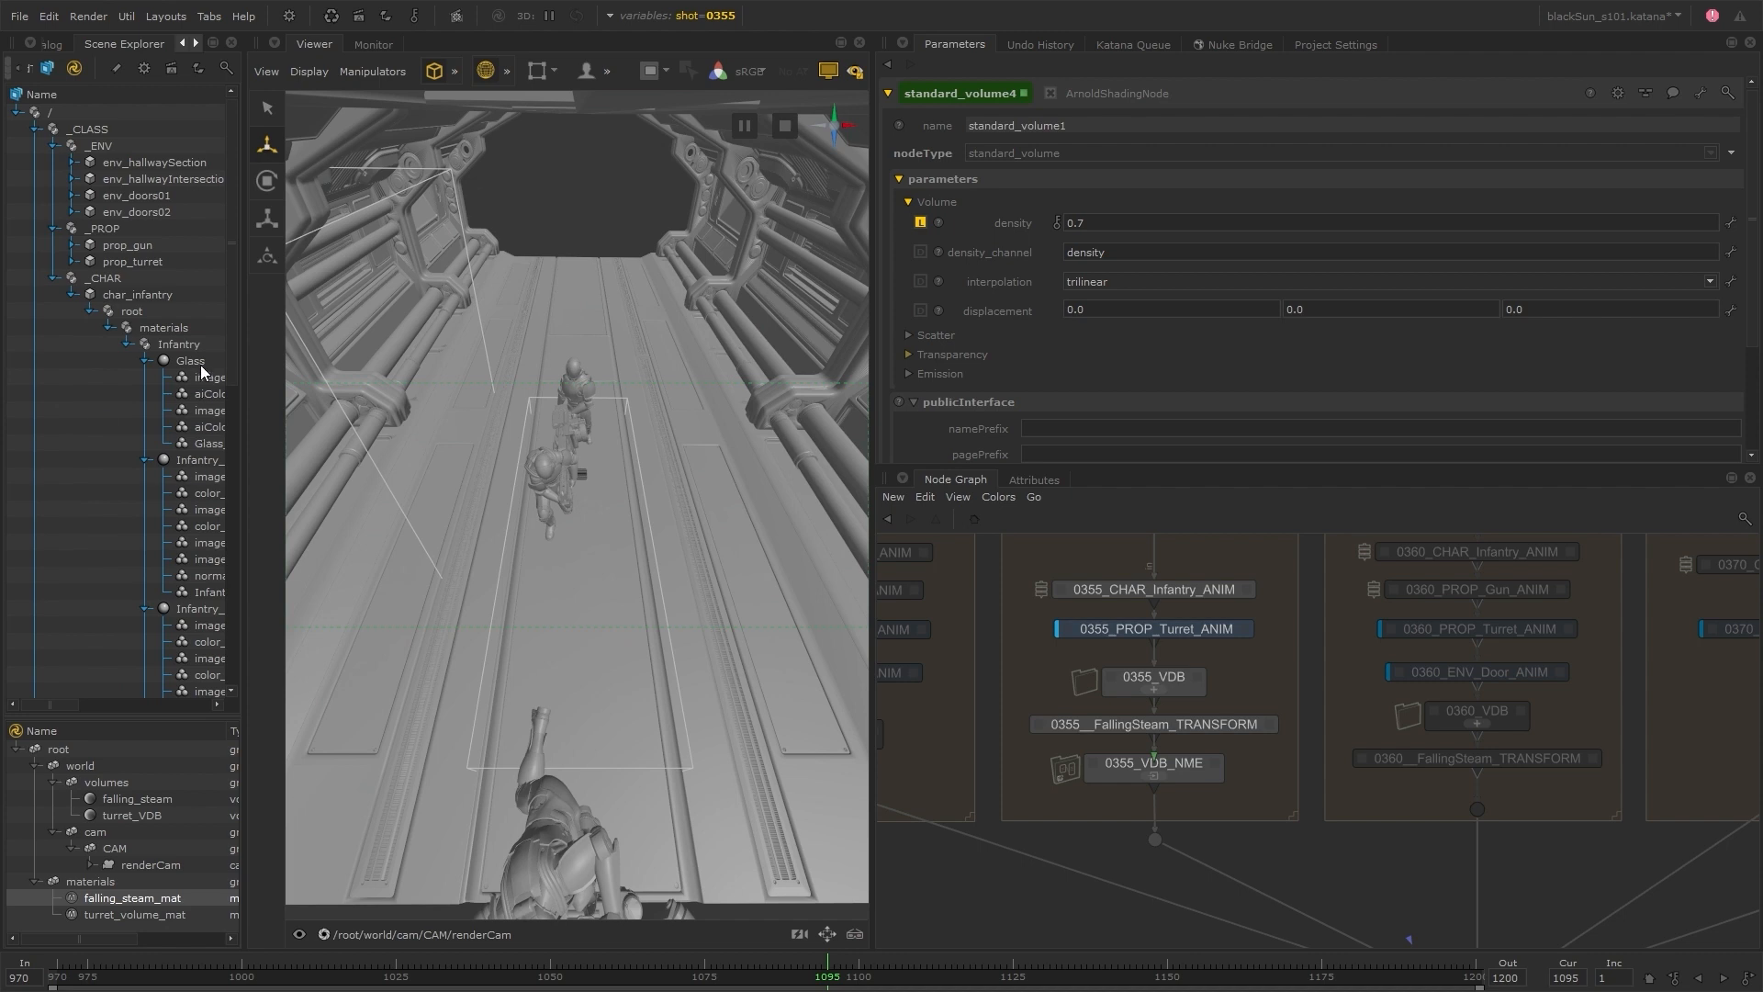
click(73, 295)
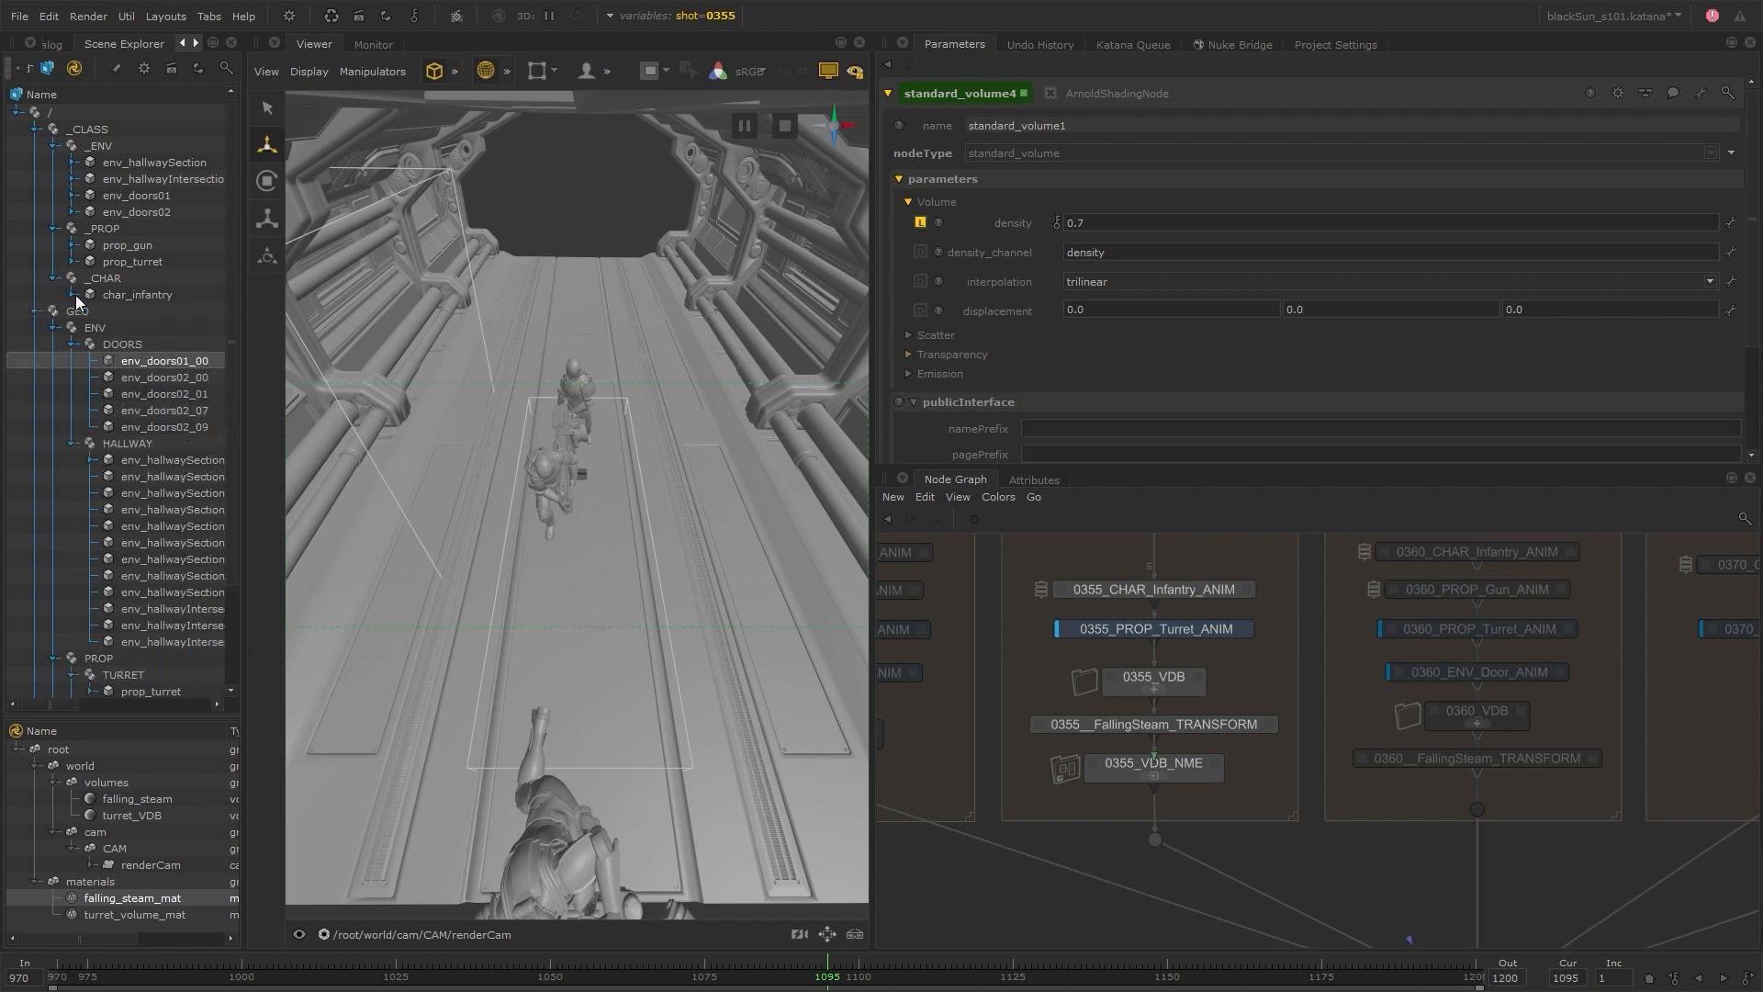
click(55, 278)
Try a UsdToKatana node in the 0355 group with char_infantry's Infantry_Plate material as its prim path, and delete the node
click(1193, 771)
key(Tab)
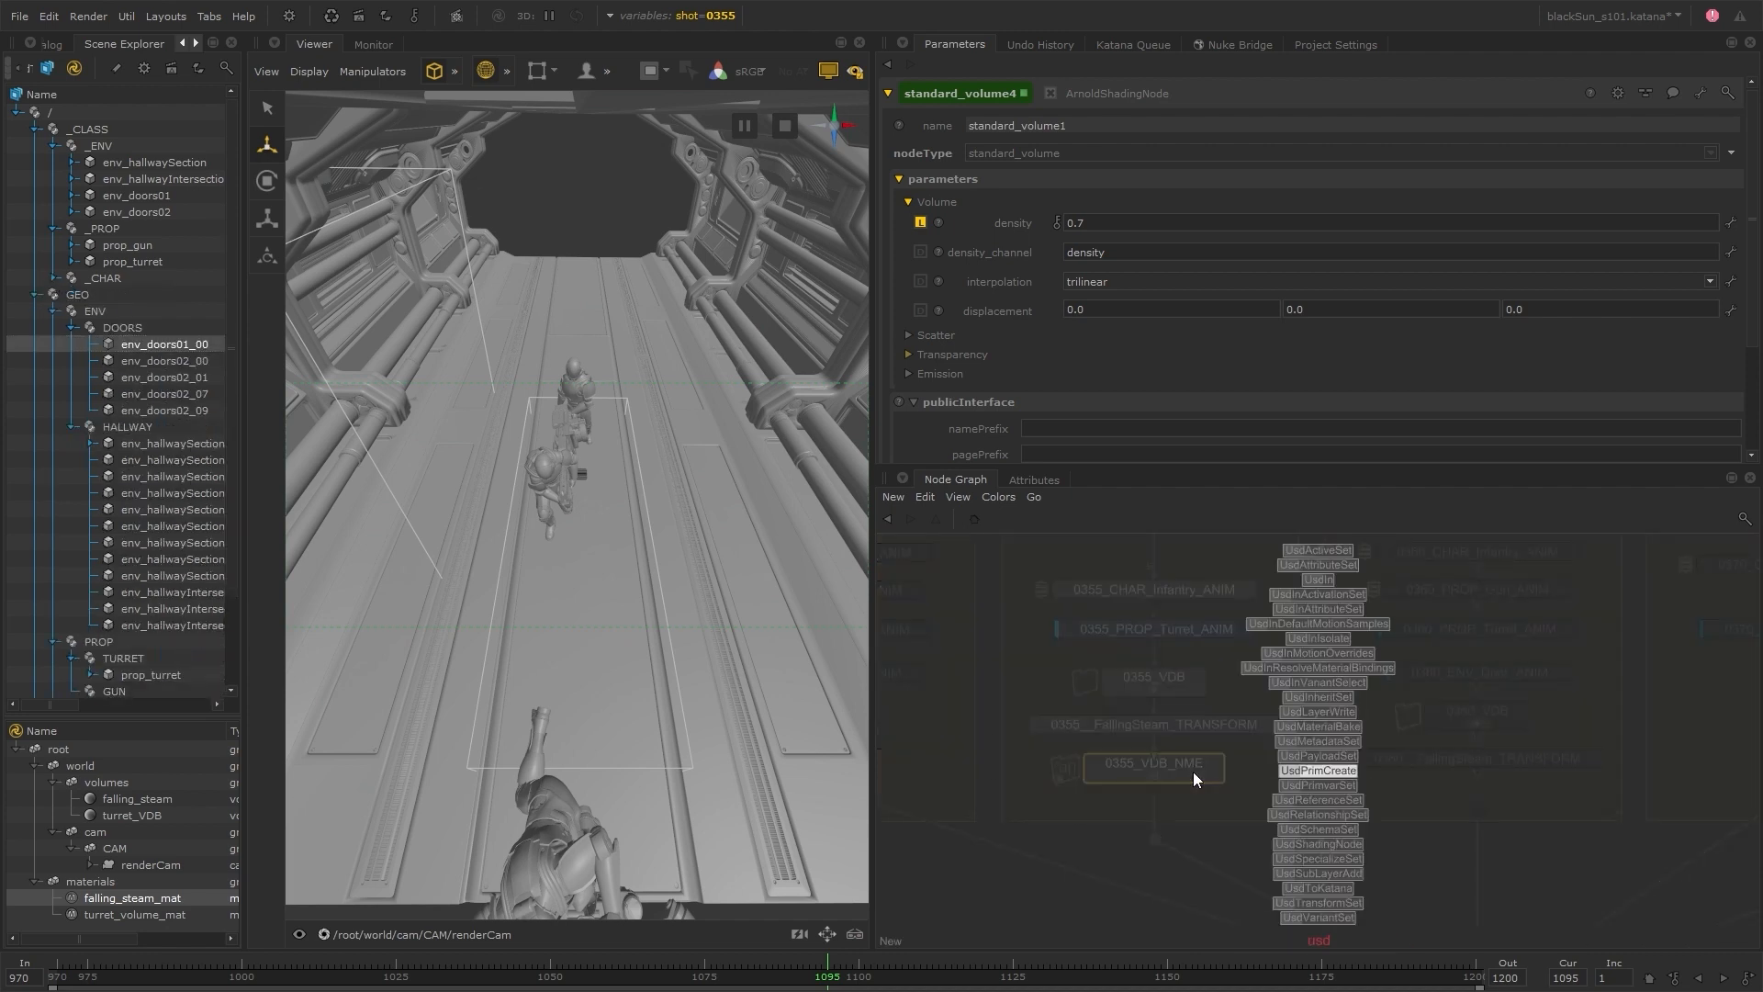
key(Return)
click(1264, 812)
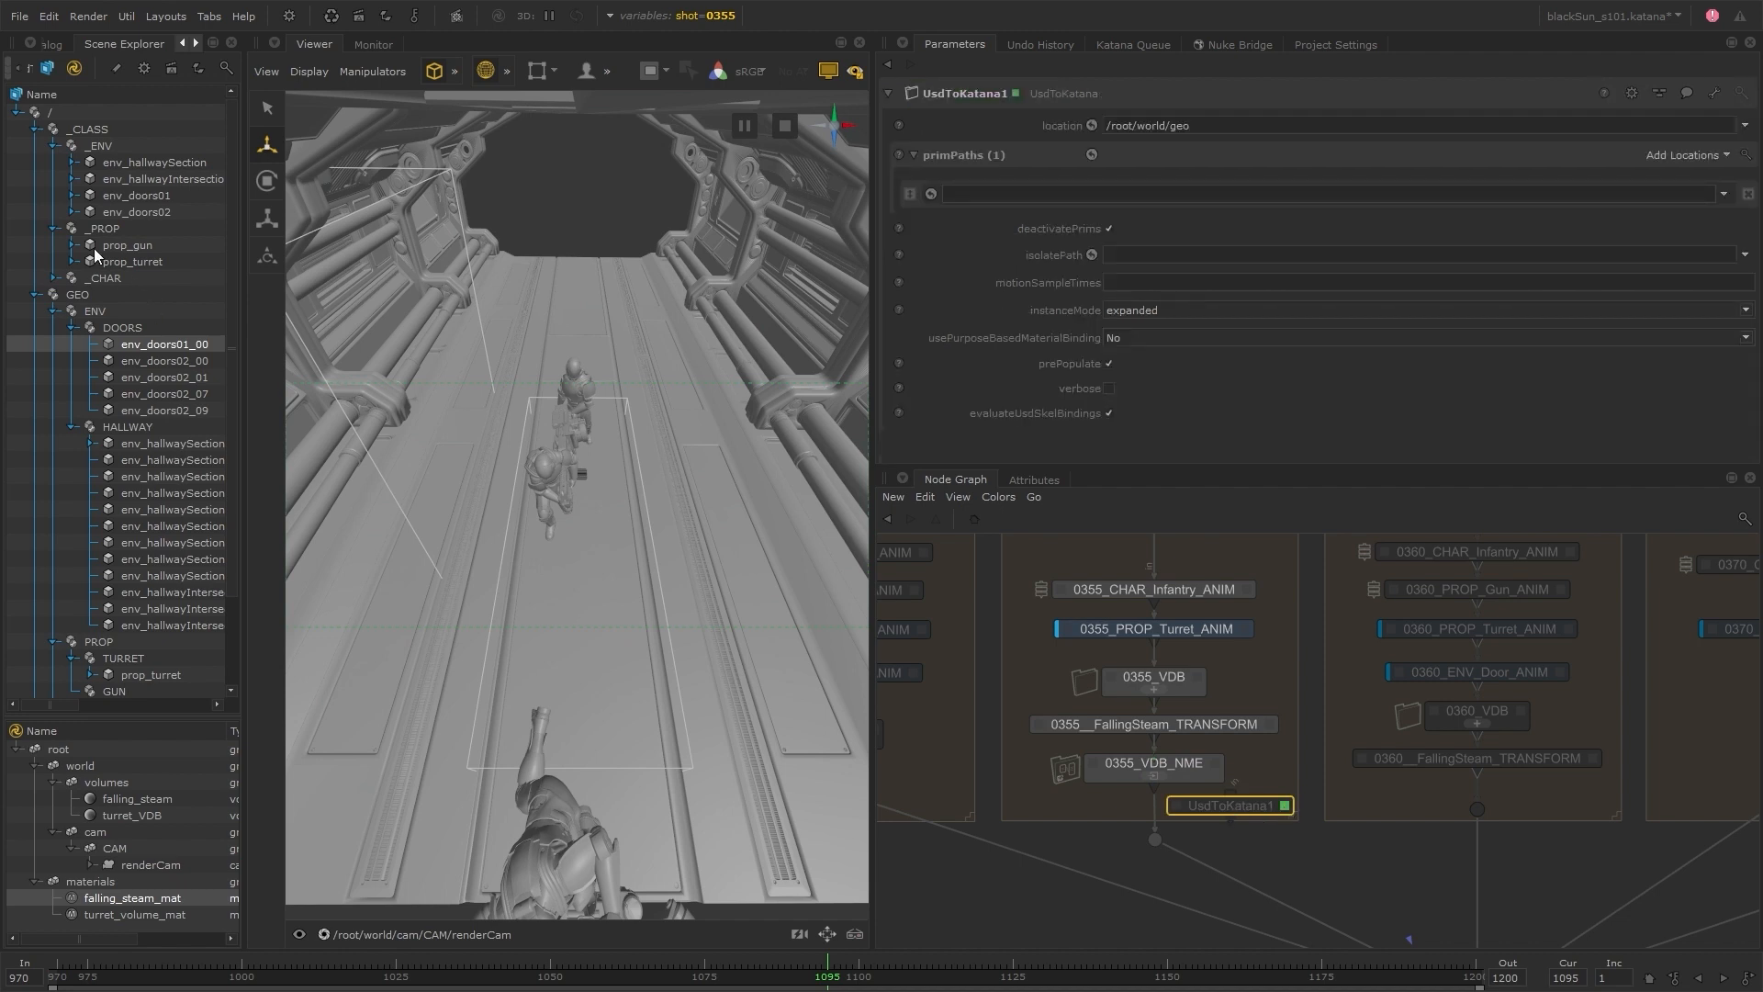
click(55, 278)
click(73, 295)
drag(200, 459, 1084, 196)
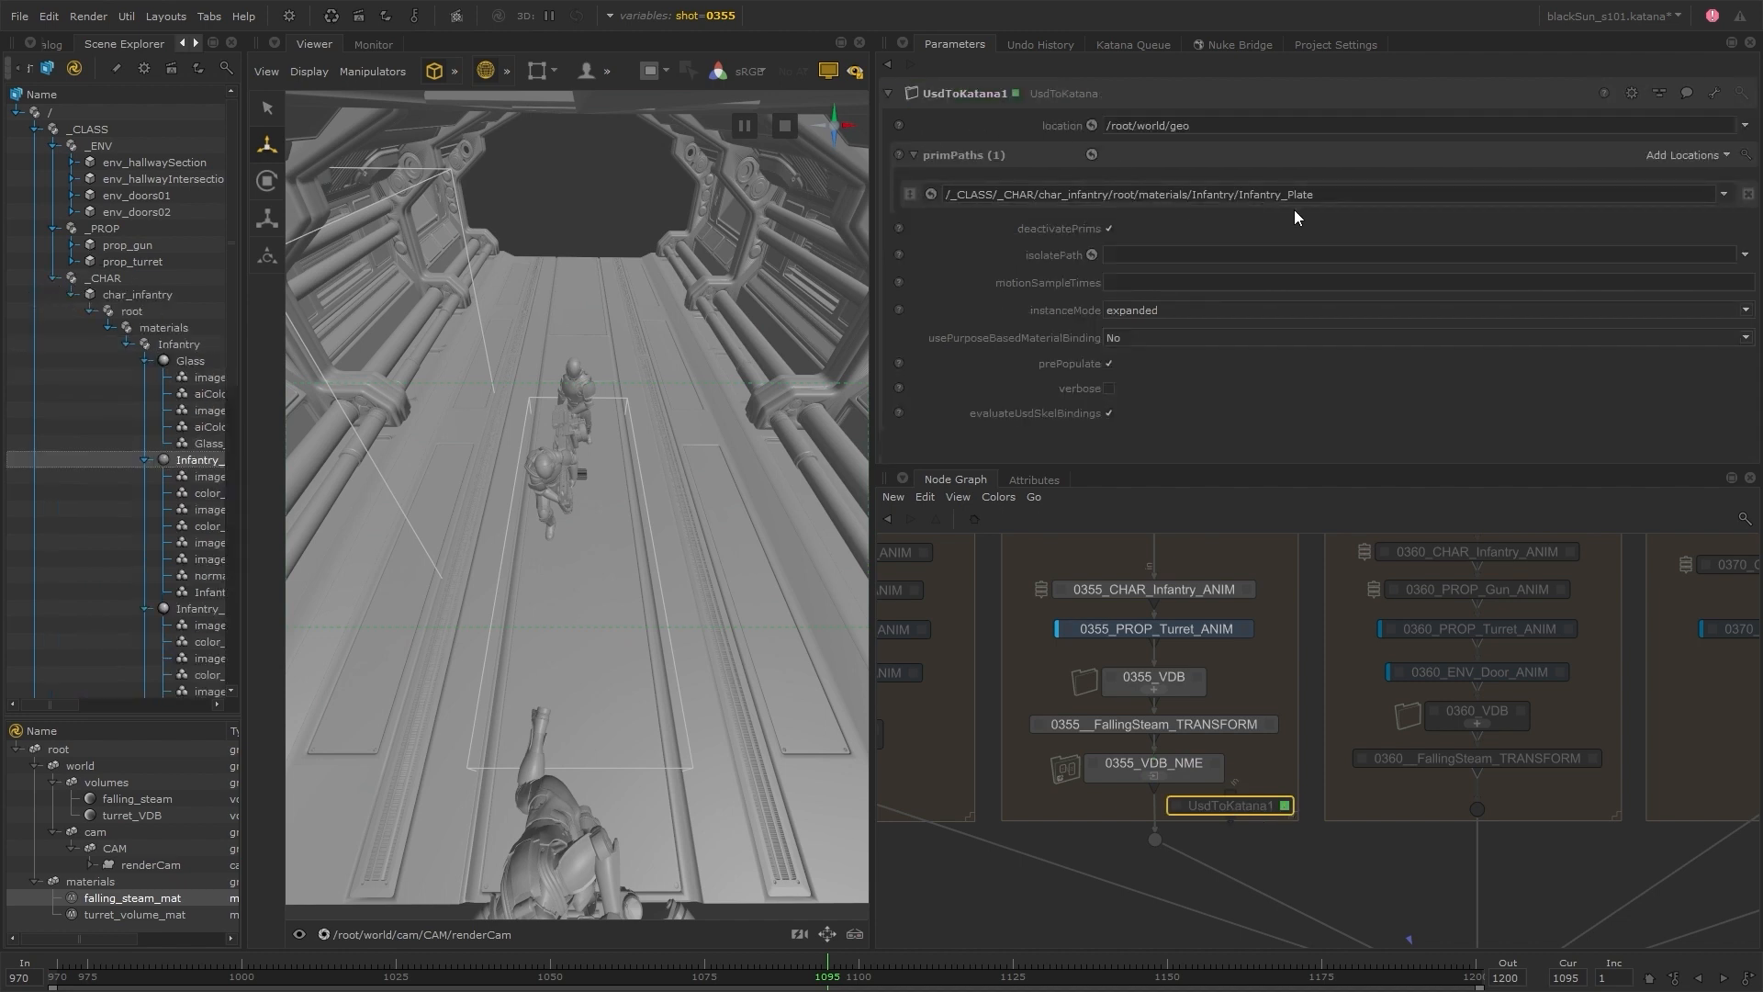
key(Delete)
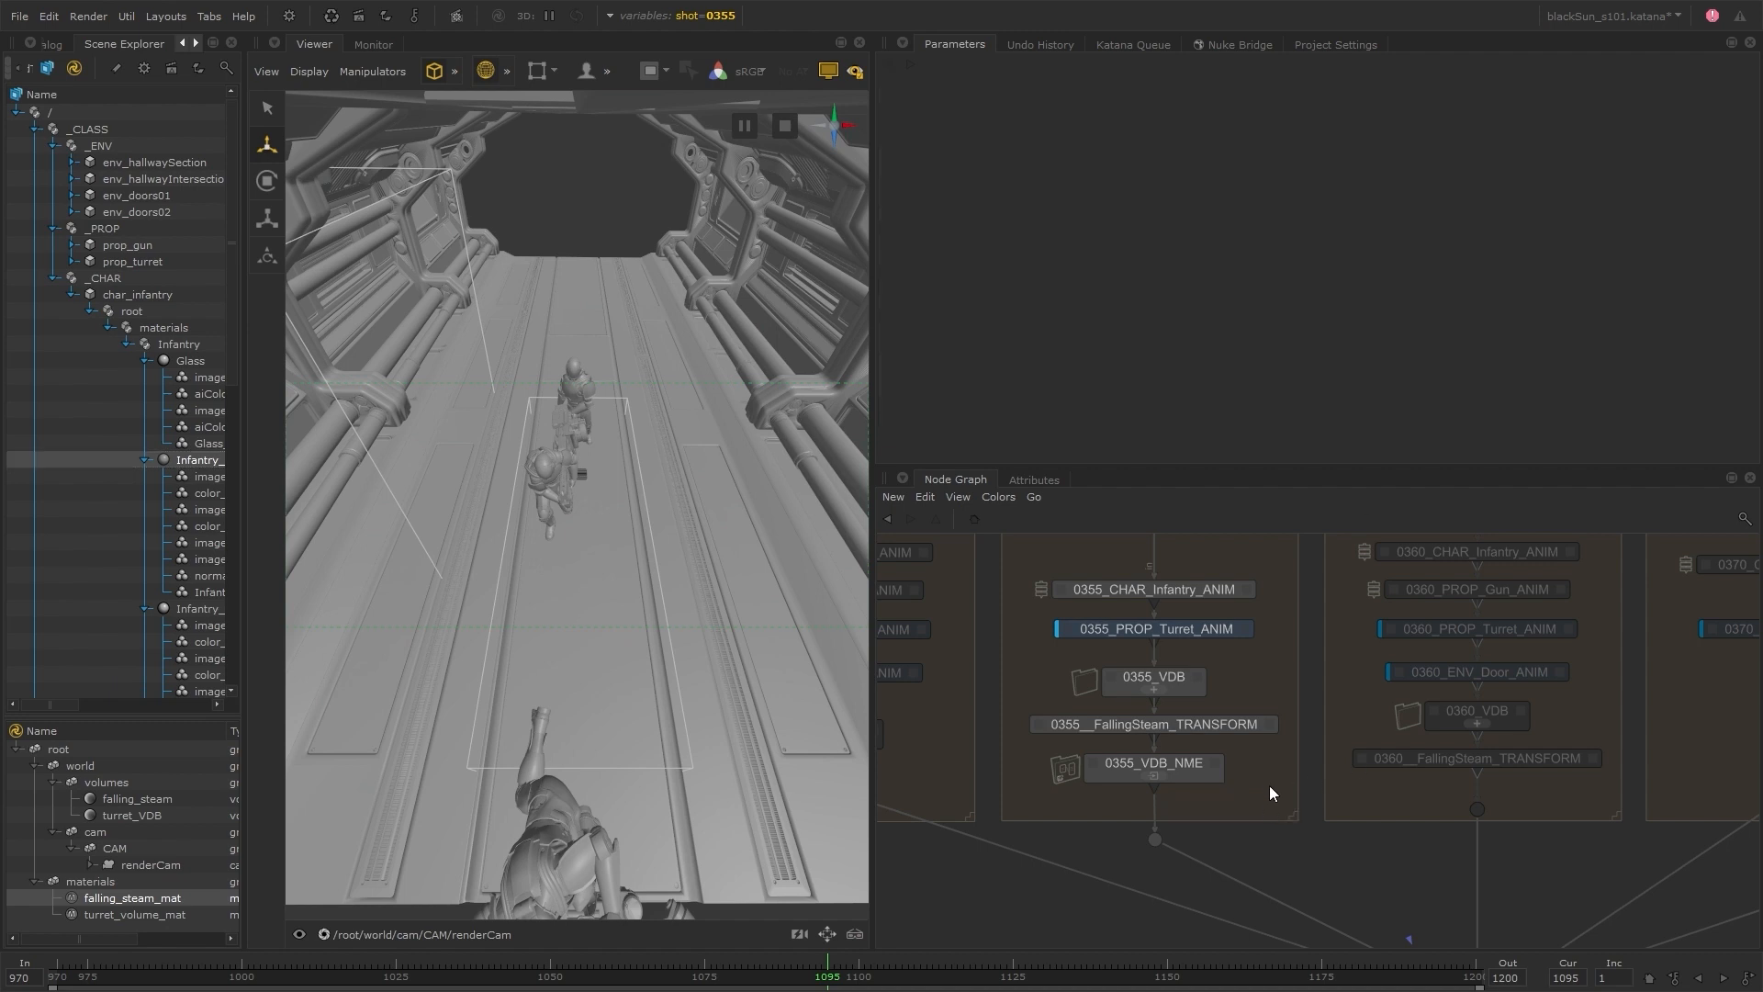
Switch the global shot variable to 0320
drag(1269, 785, 1182, 563)
middle_drag(1182, 563, 1162, 653)
drag(1151, 675, 1152, 643)
click(1230, 808)
scroll(1230, 808, down, 4)
middle_drag(1231, 808, 1019, 781)
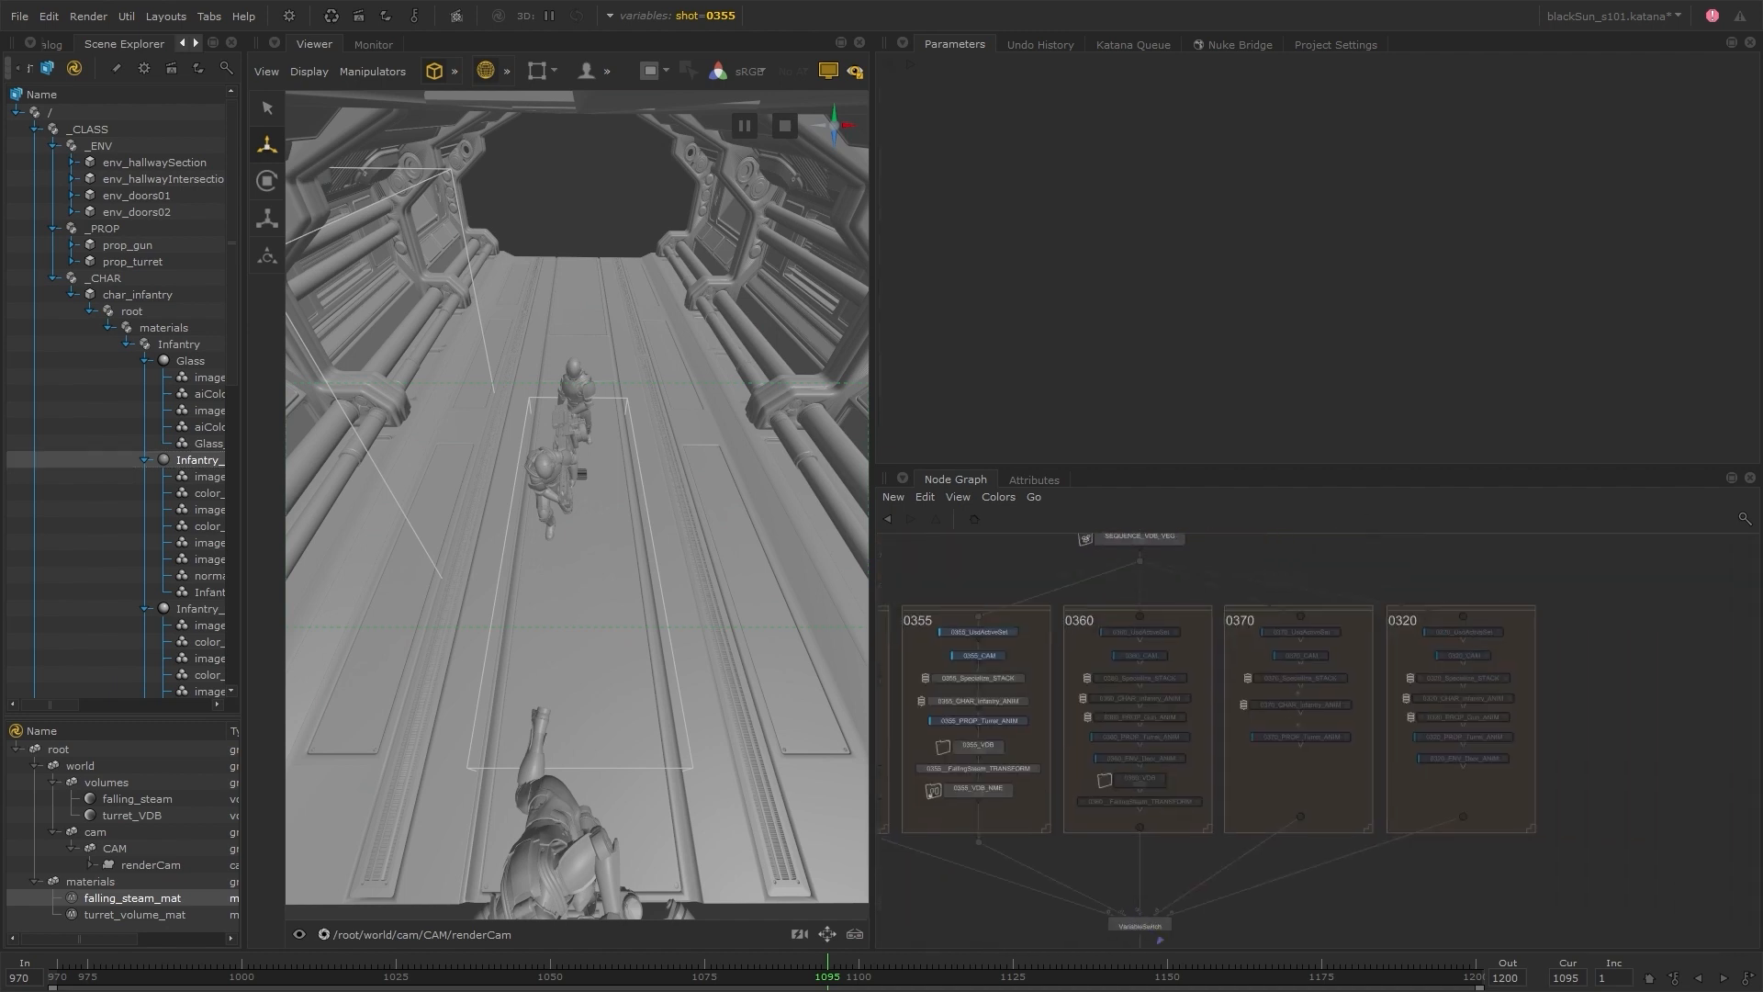
click(704, 16)
click(710, 90)
click(708, 150)
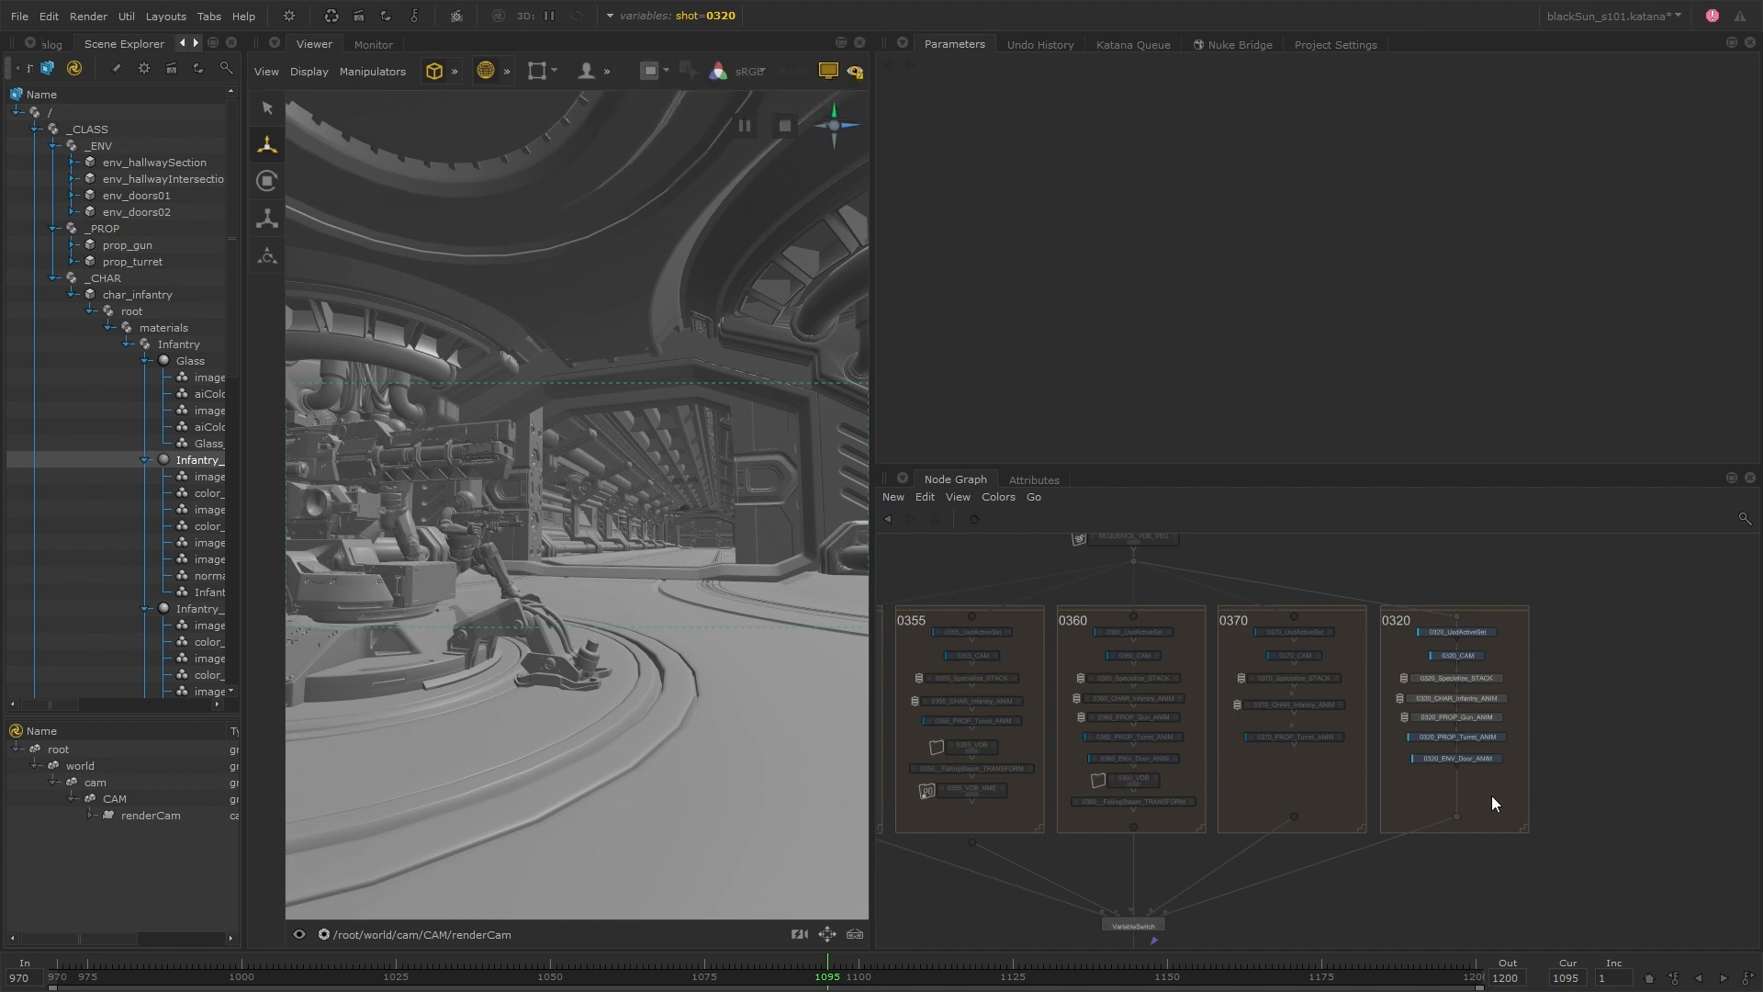
Insert a UsdTransformSet node below 0320_ENV_Door_ANIM in the 0320 group and open its parameters
scroll(1482, 796, up, 3)
key(Tab)
text(usdtr)
key(Return)
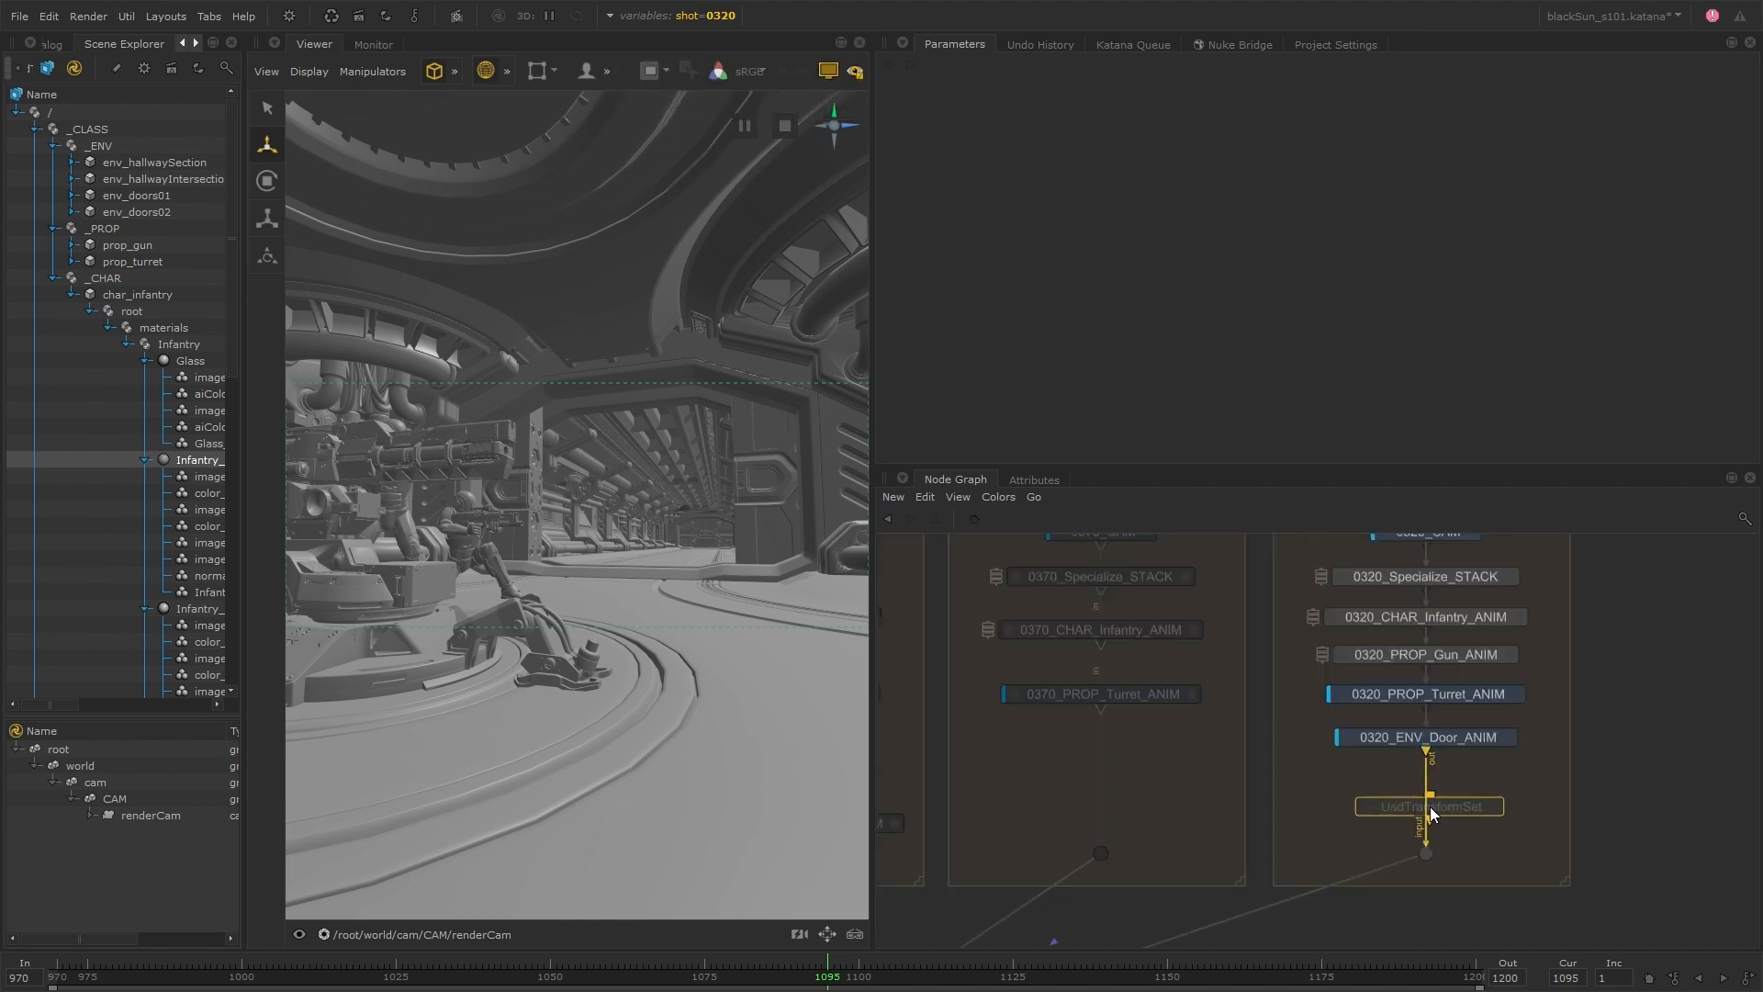
click(1427, 810)
click(1491, 812)
Add char_infantry_11 and prop_gun_11 to the UsdTransformSet's primPaths and set its X translate to 50
click(35, 131)
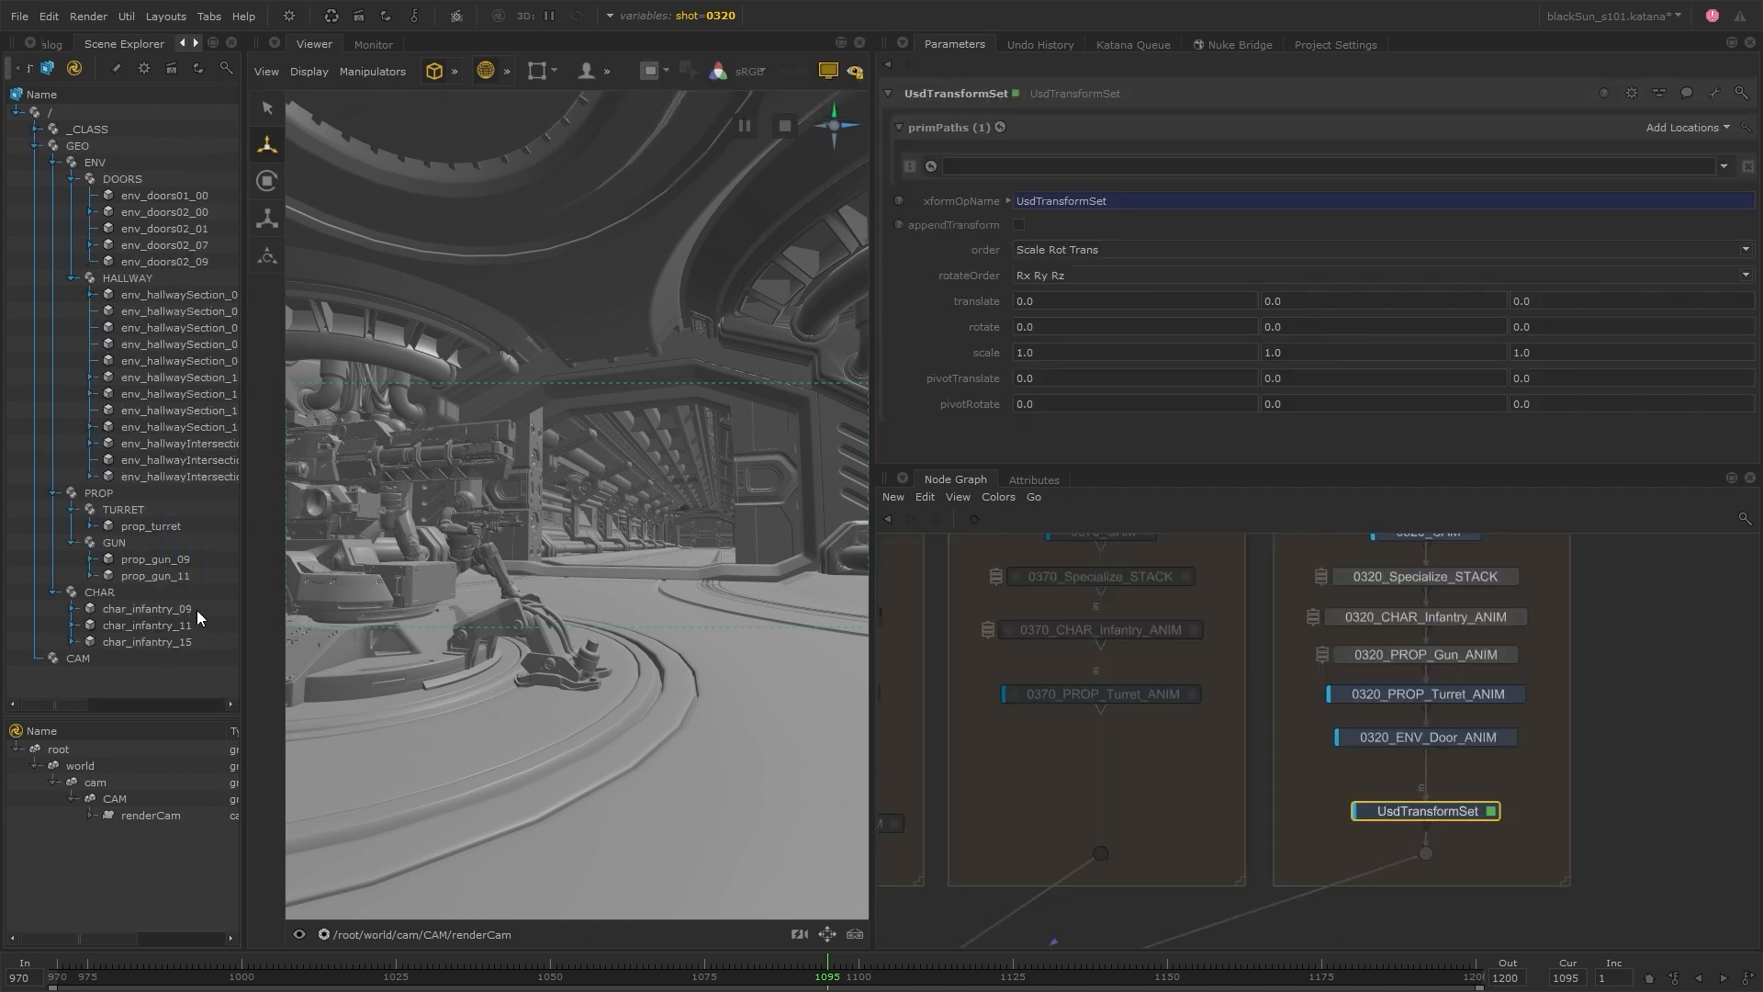
click(190, 626)
ctrl+click(170, 576)
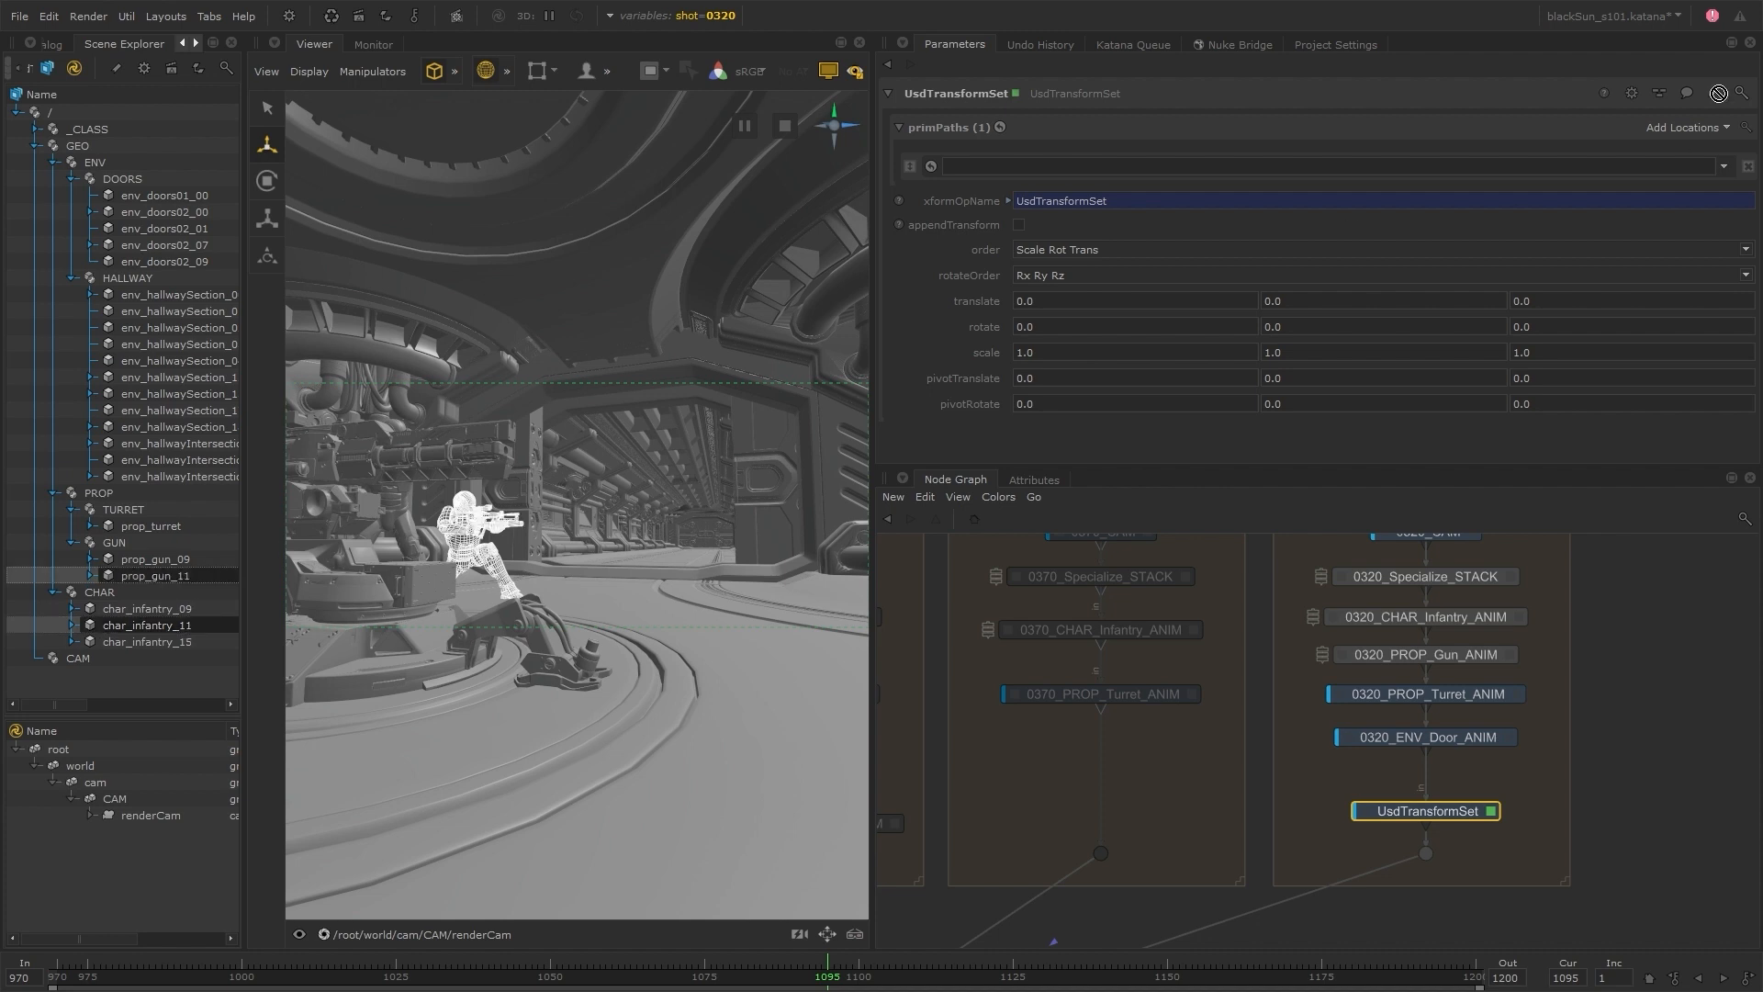
click(1683, 127)
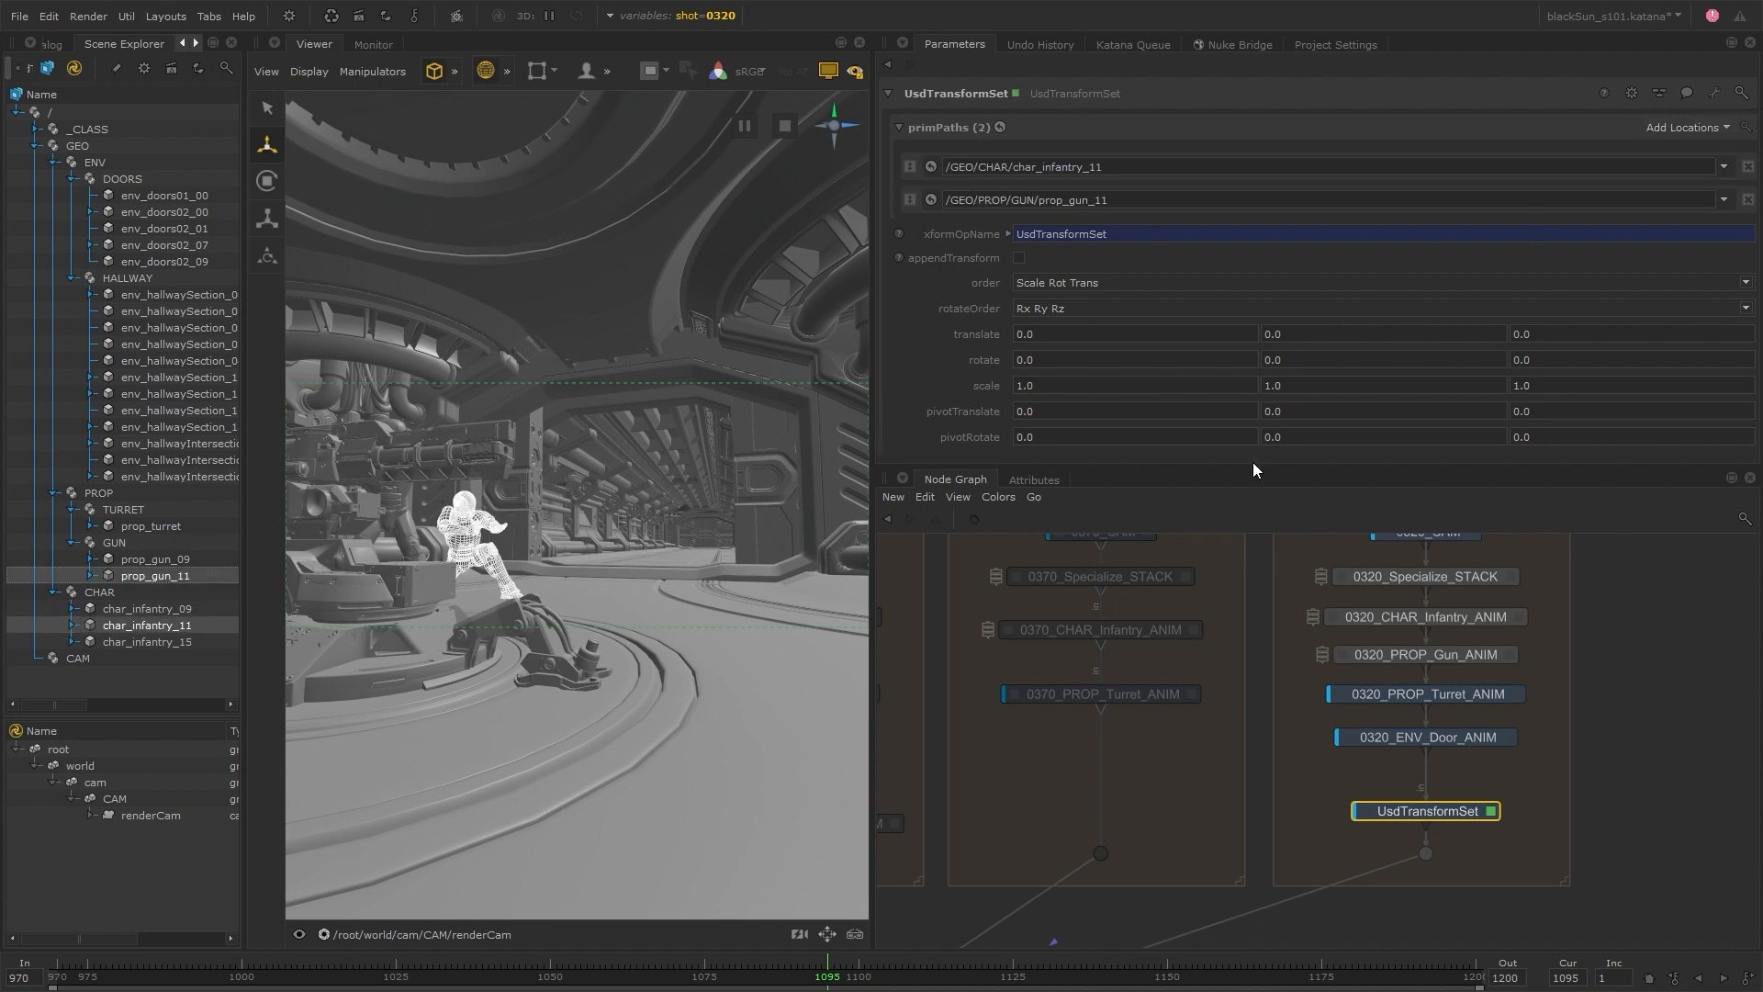
drag(1001, 337, 1011, 336)
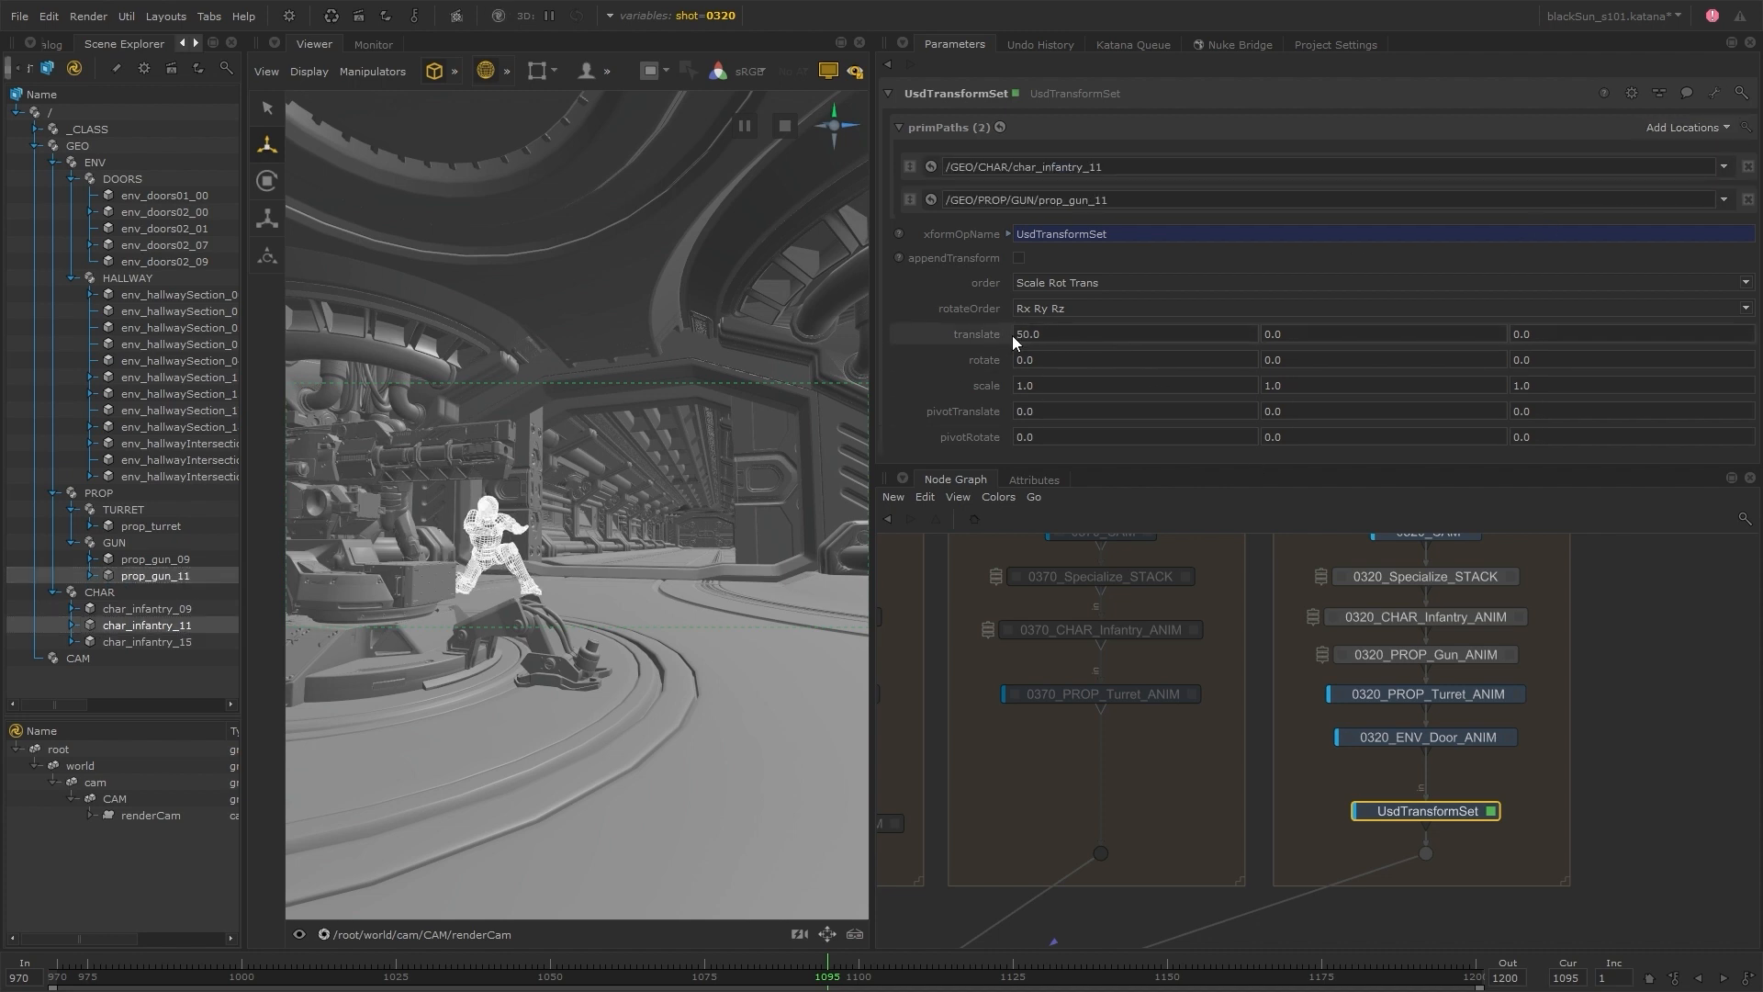
click(601, 591)
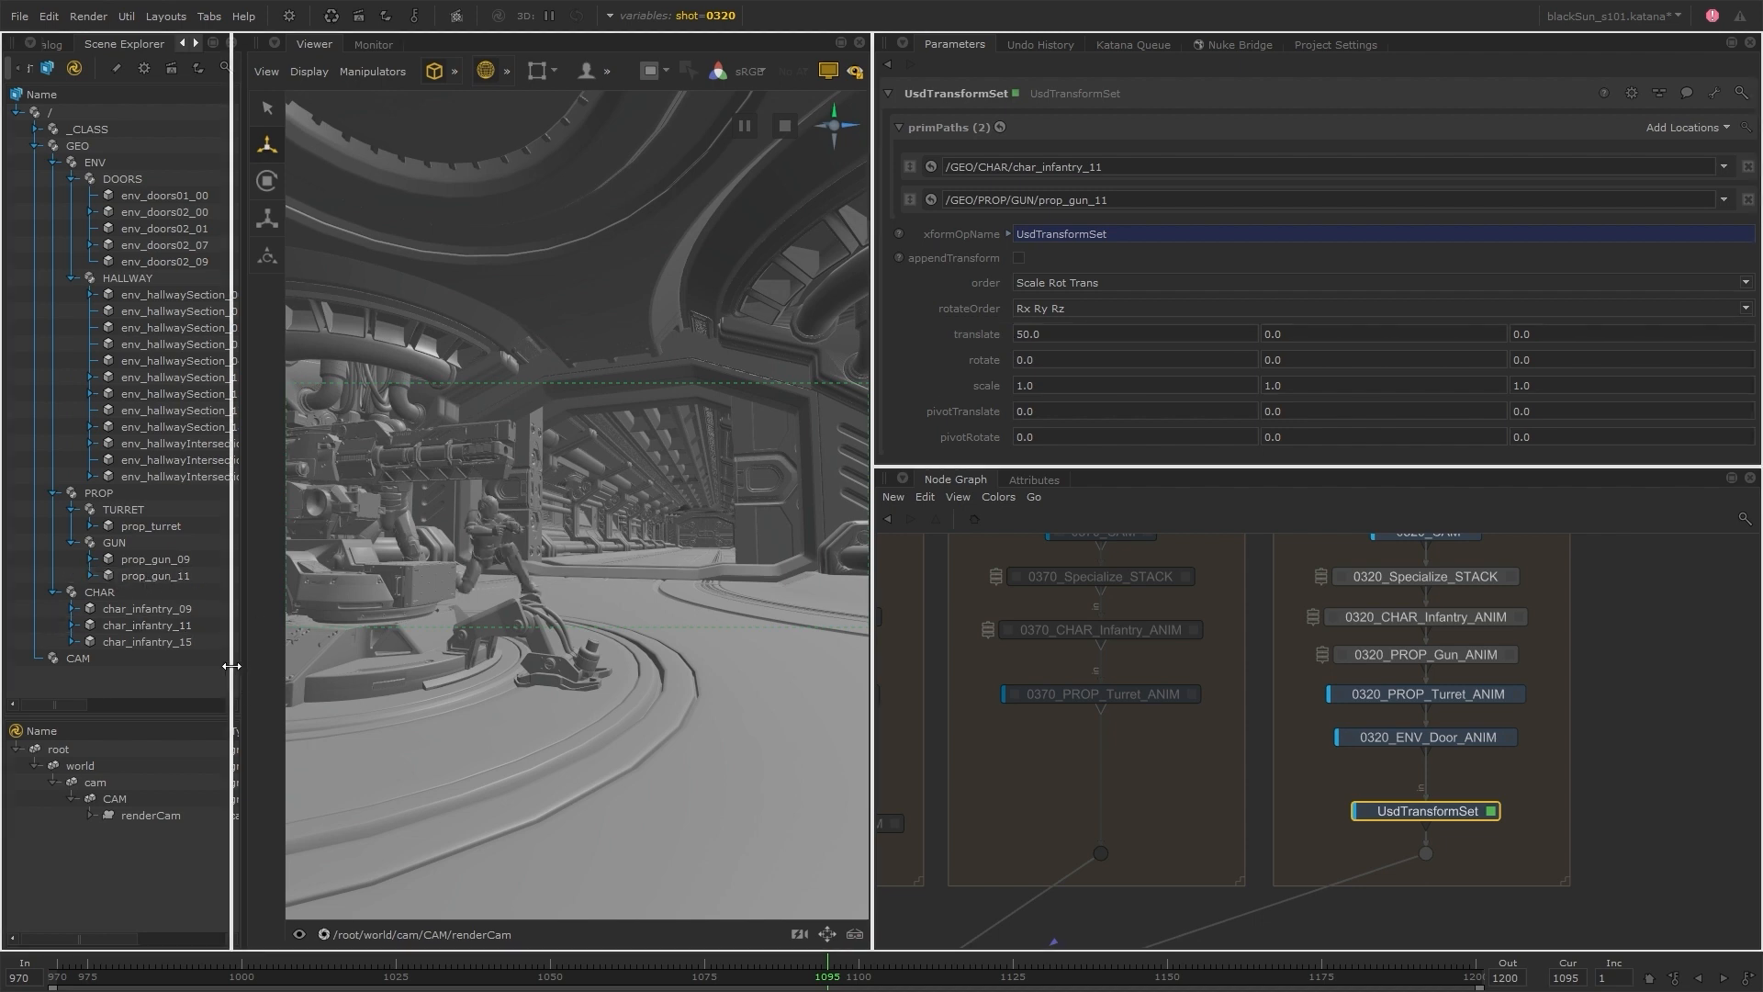
Enlarge the Node Graph pane vertically so the shot groups and the nodes around them fit in view
scroll(1325, 773, down, 3)
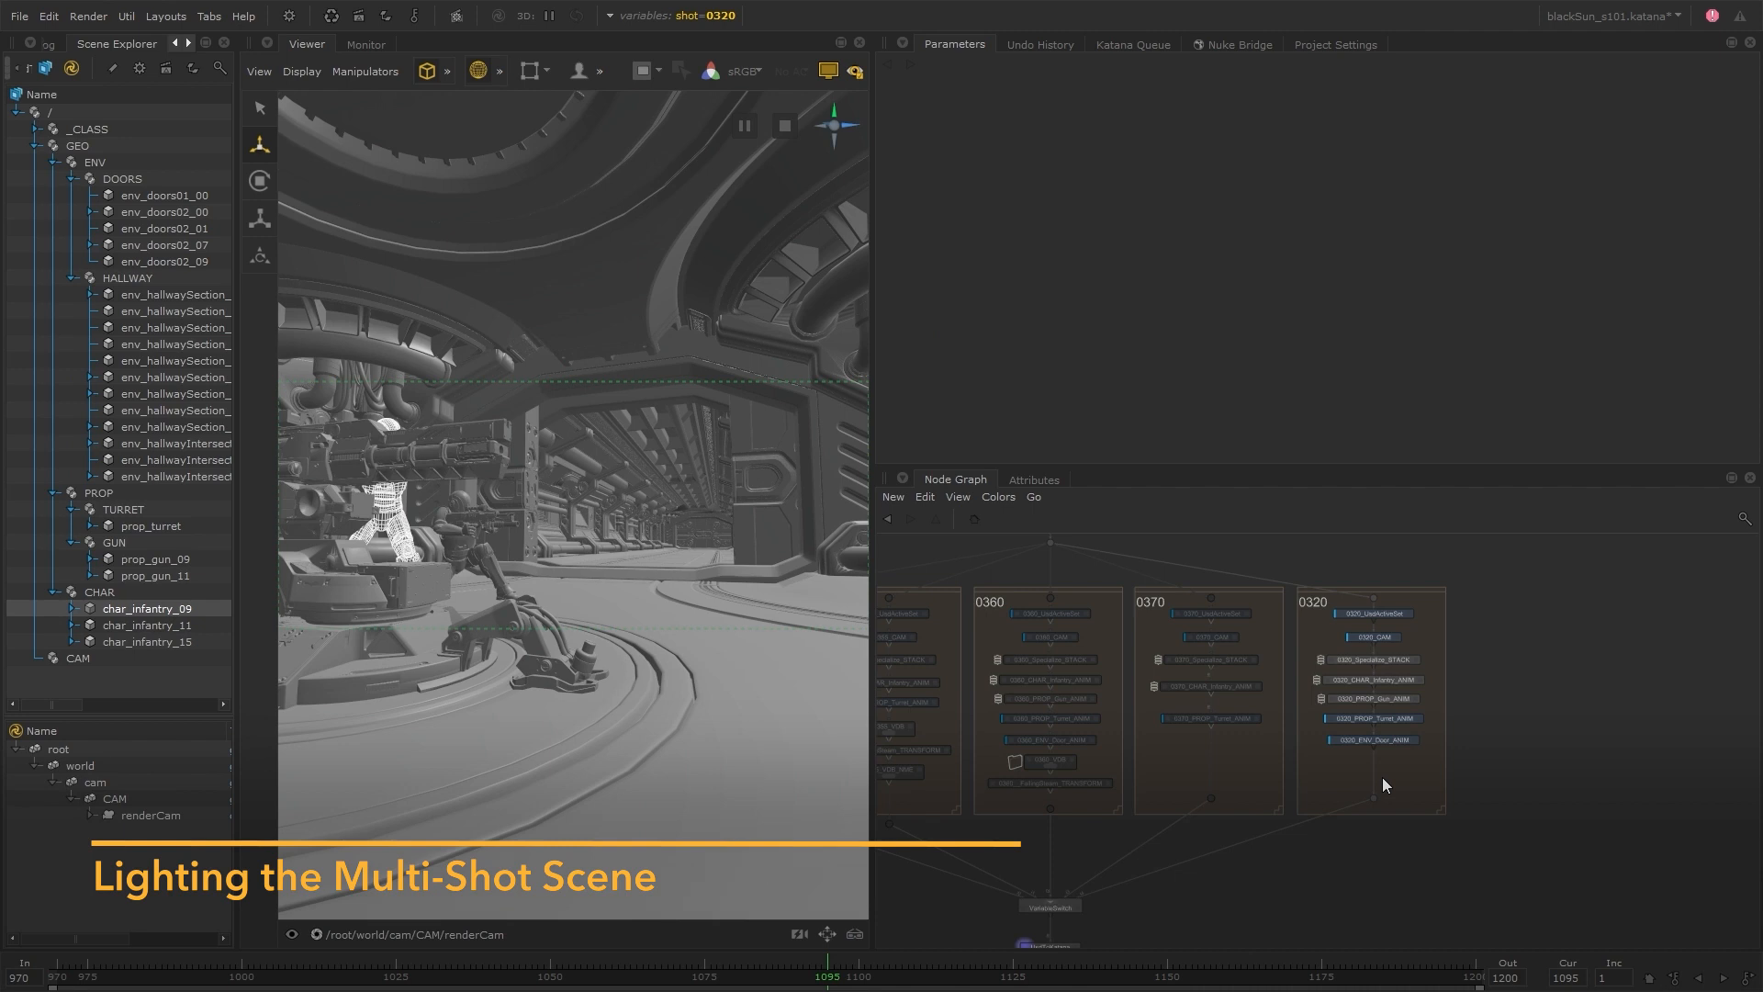
scroll(1358, 785, down, 3)
middle_drag(1165, 777, 1222, 762)
scroll(1222, 761, up, 3)
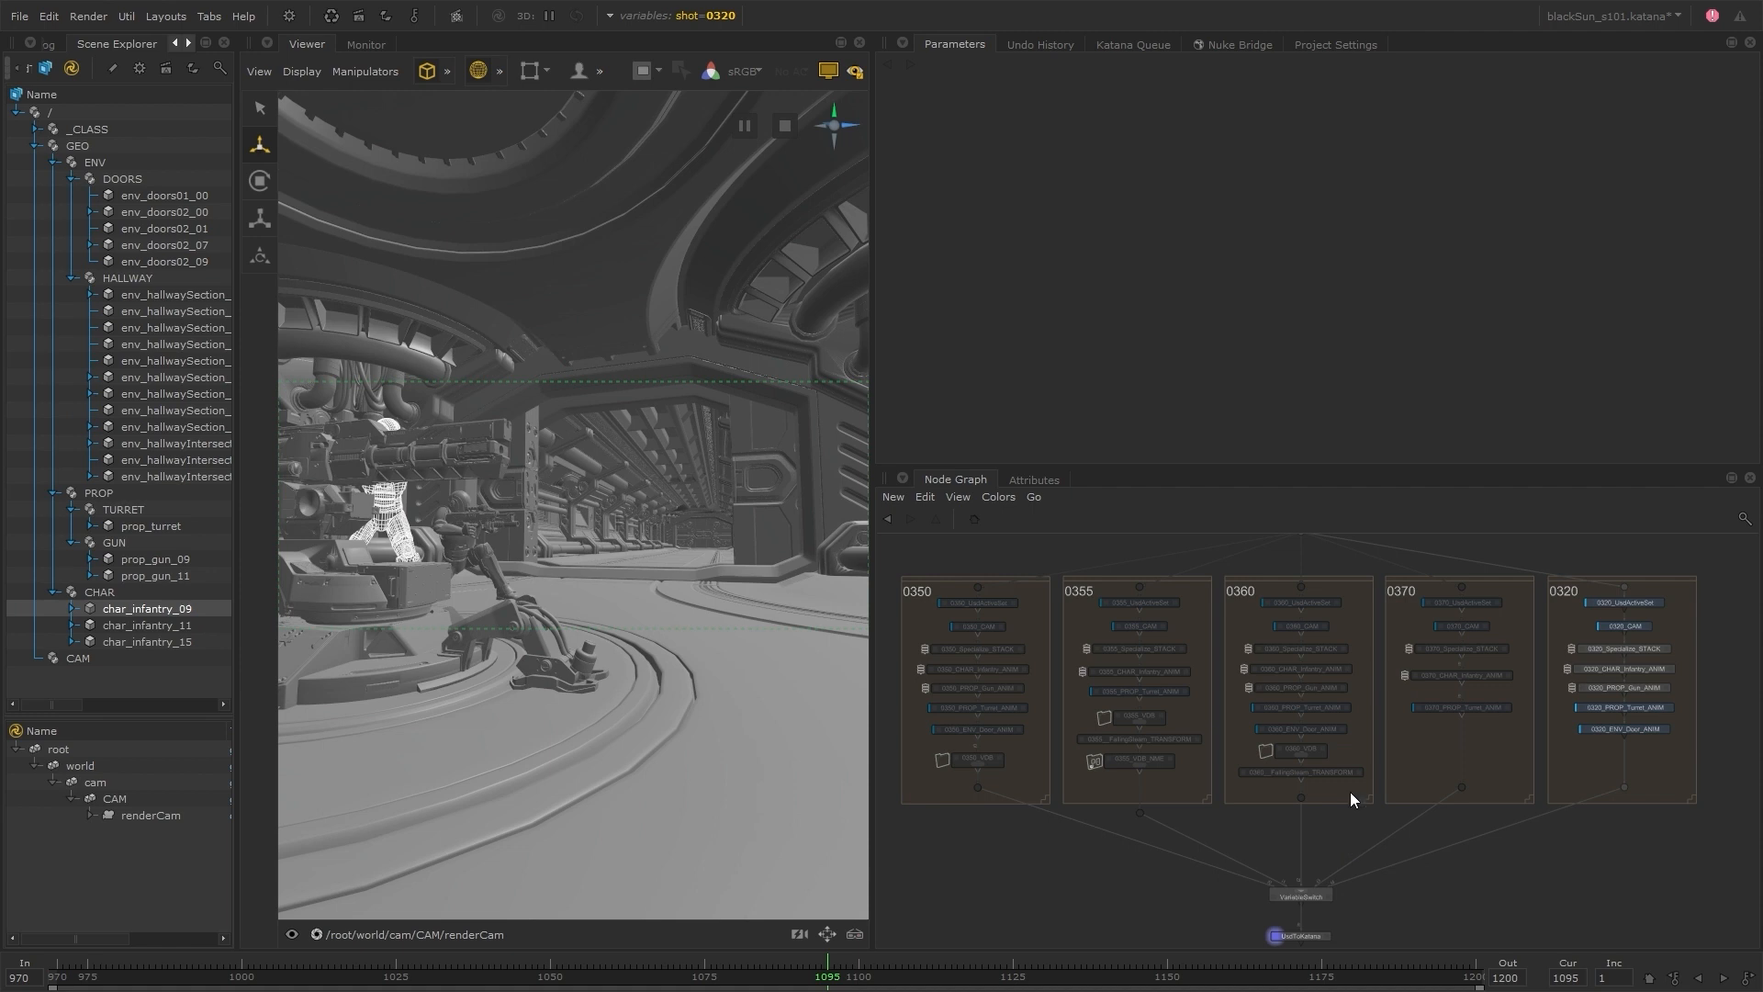
drag(1279, 469, 1279, 288)
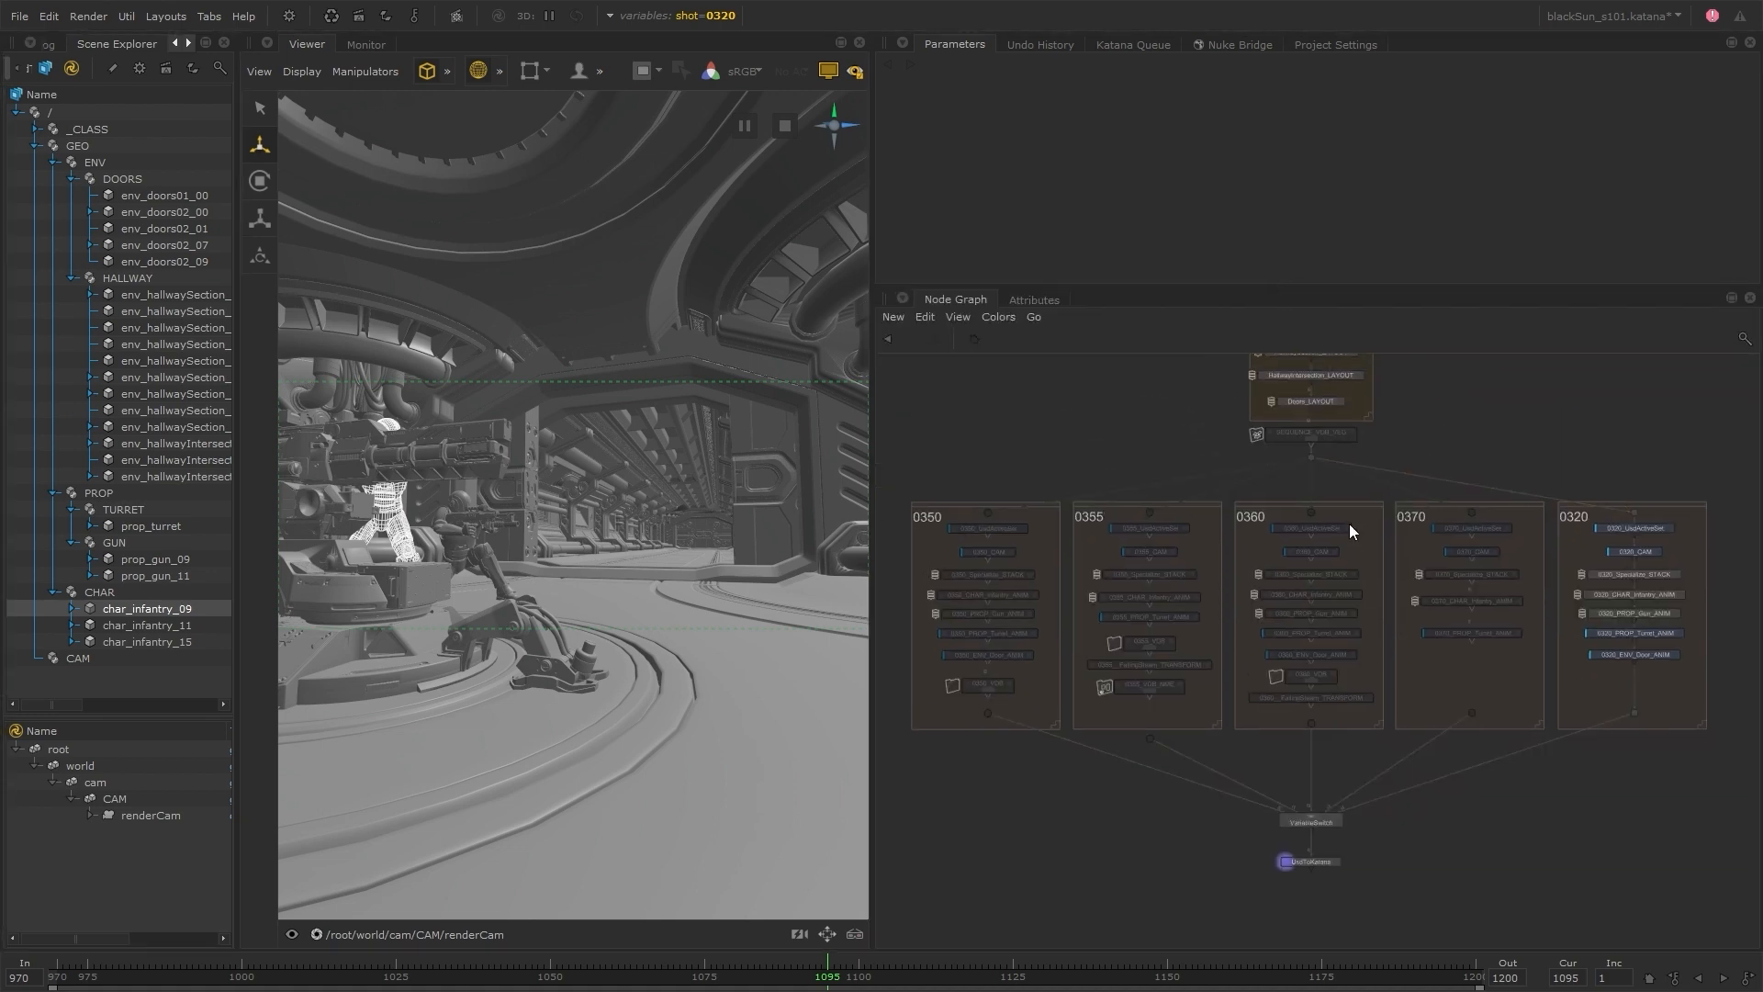
middle_drag(1348, 523, 1355, 545)
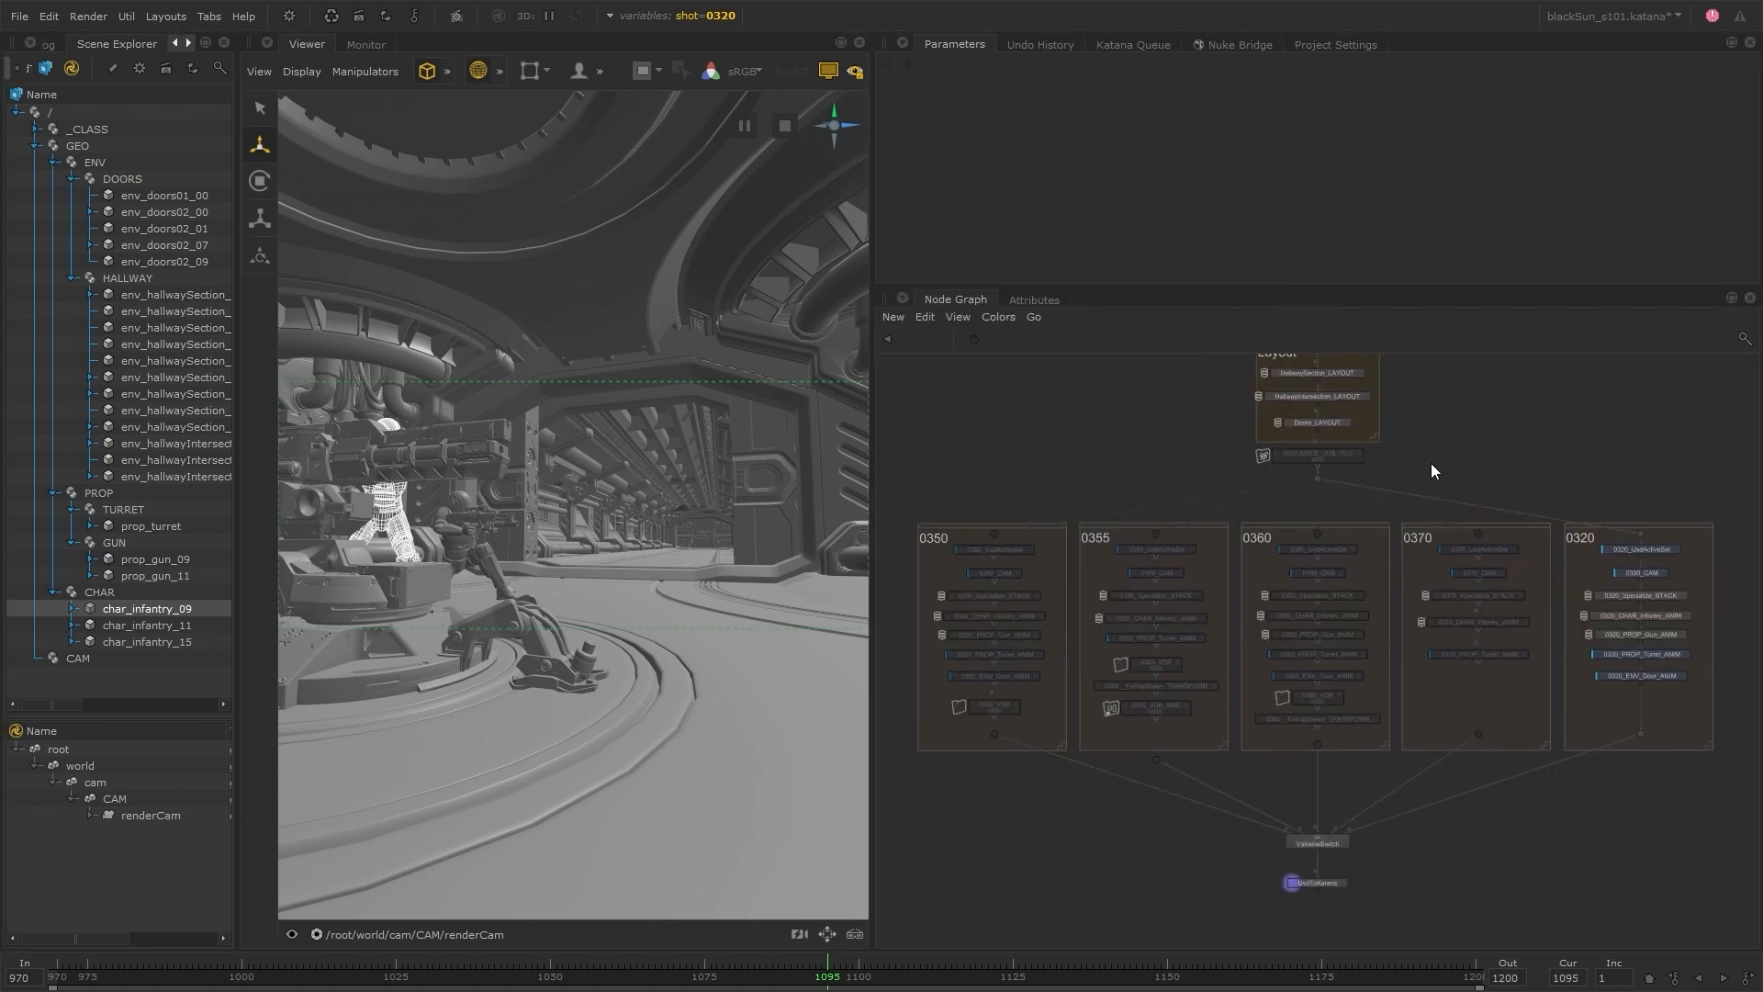
Insert a GafferThree node between VariableSwitch and UsdToKatana_CAM, and move UsdToKatana_CAM further down for extra space
middle_drag(1360, 900, 1330, 687)
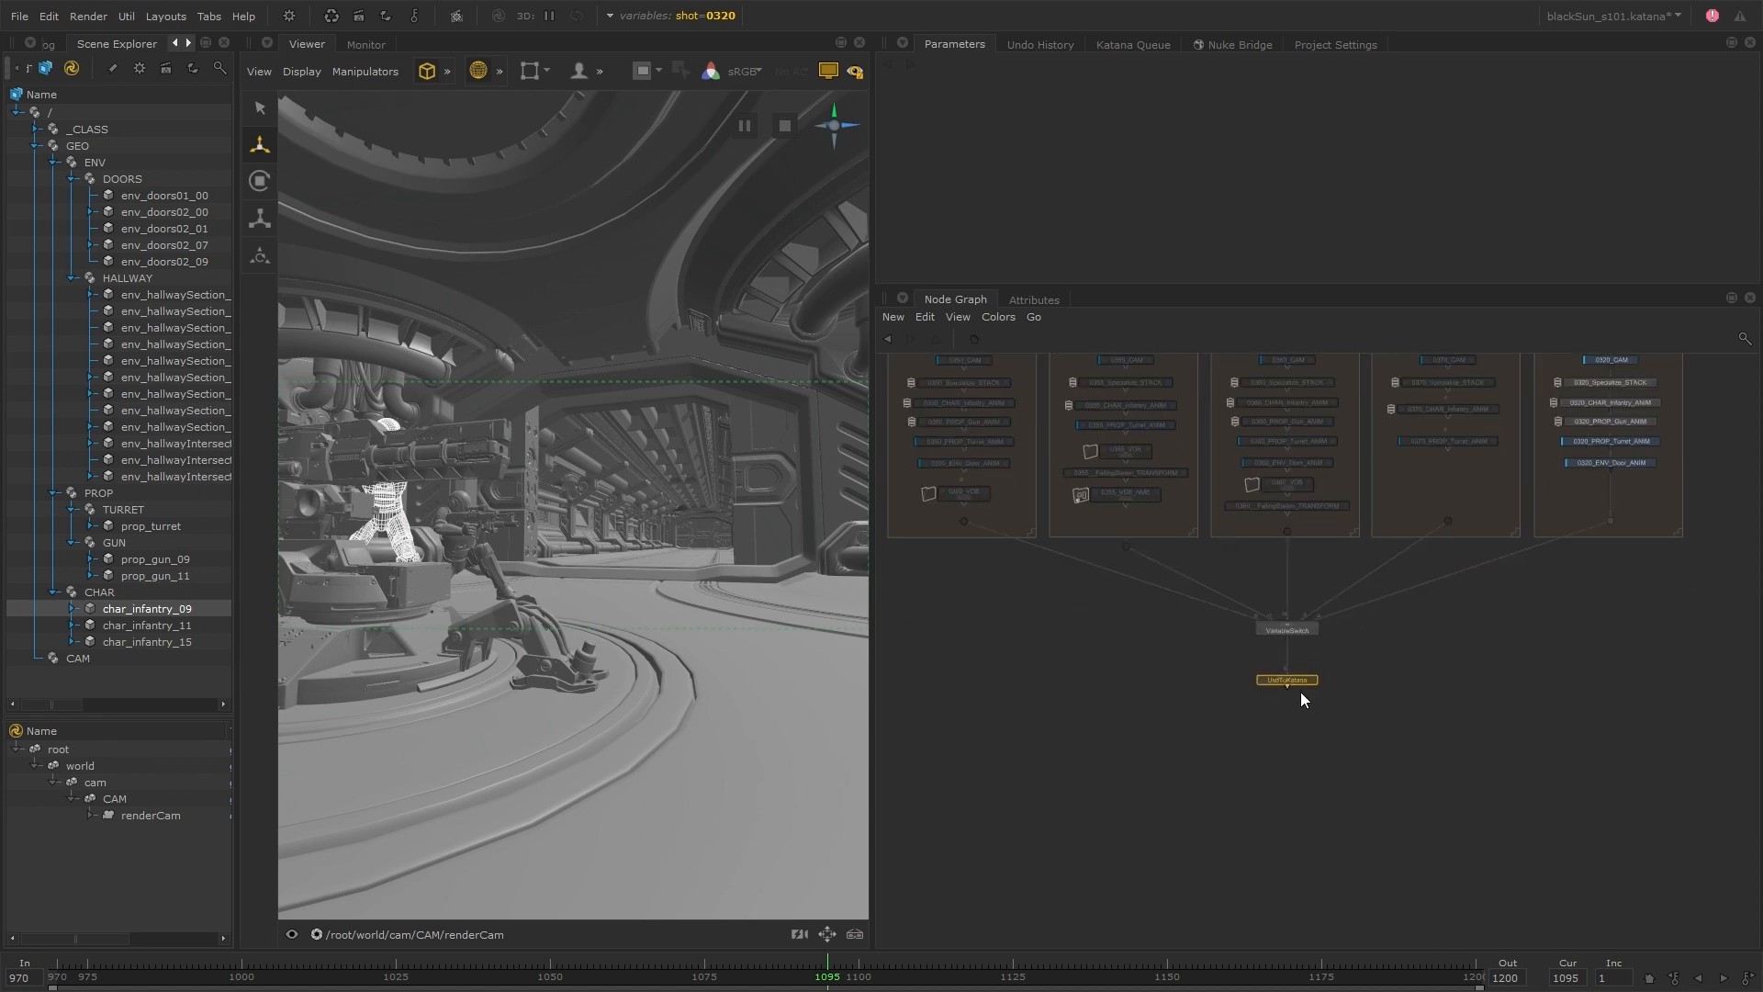
key(Tab)
text(GafferThree)
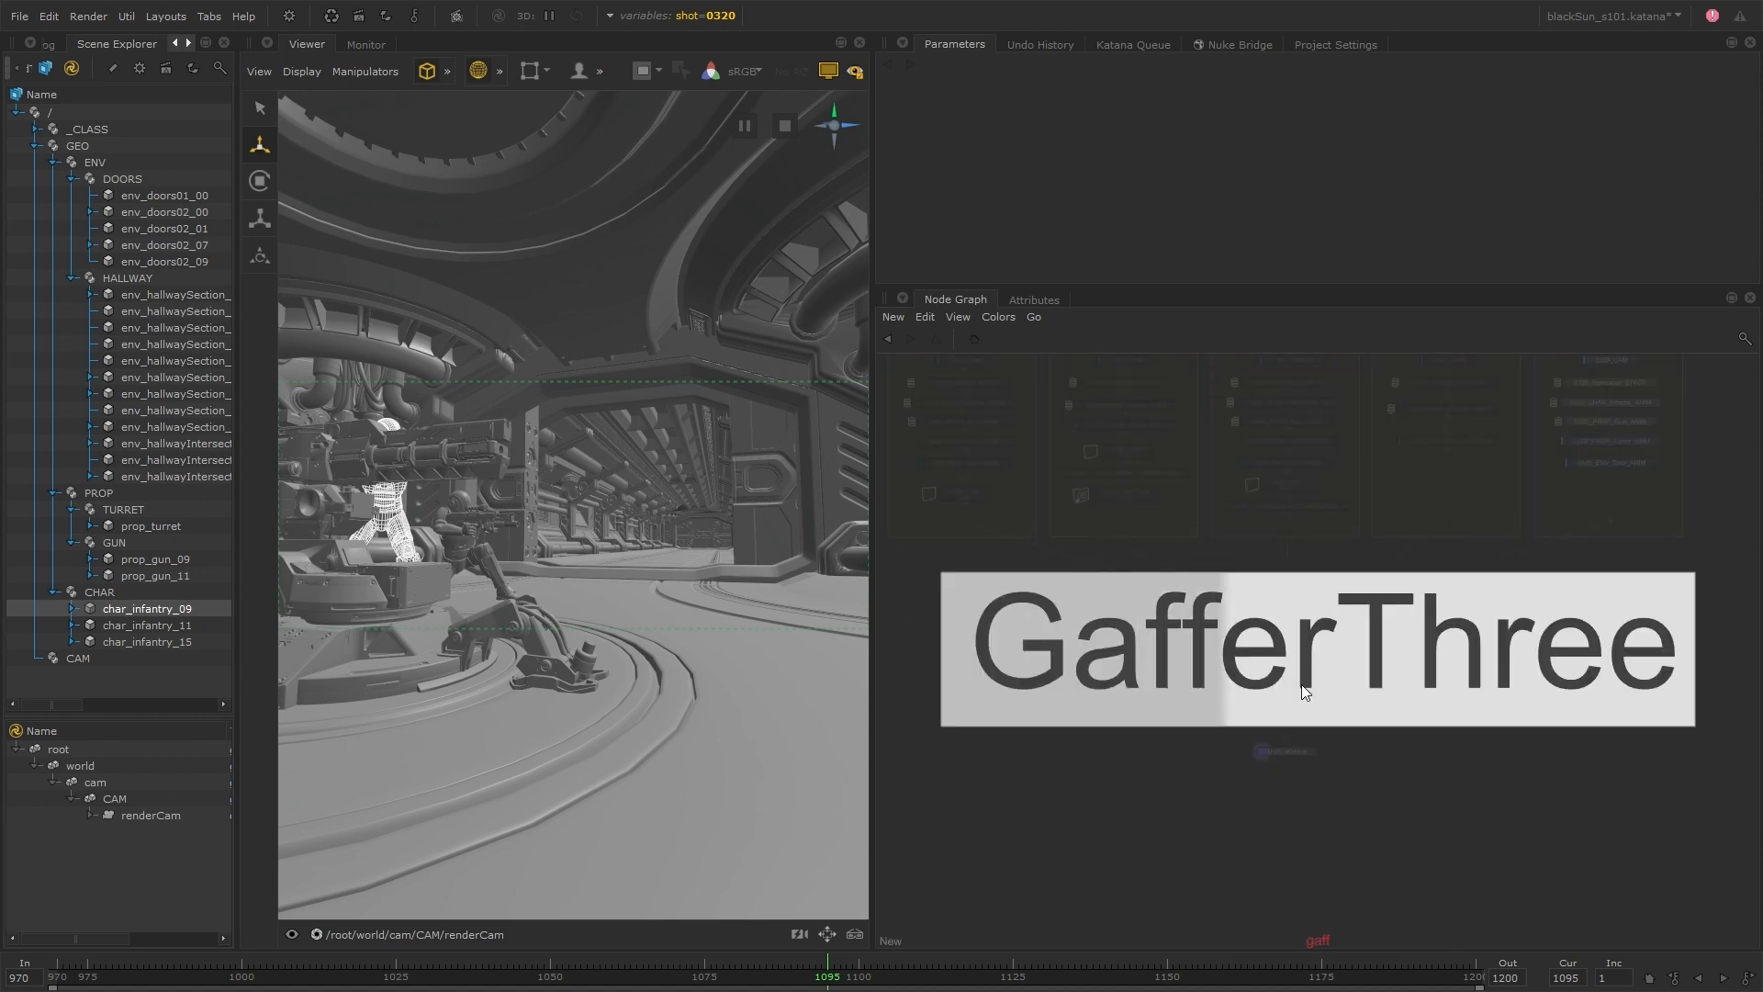
key(Return)
click(1296, 687)
click(1287, 708)
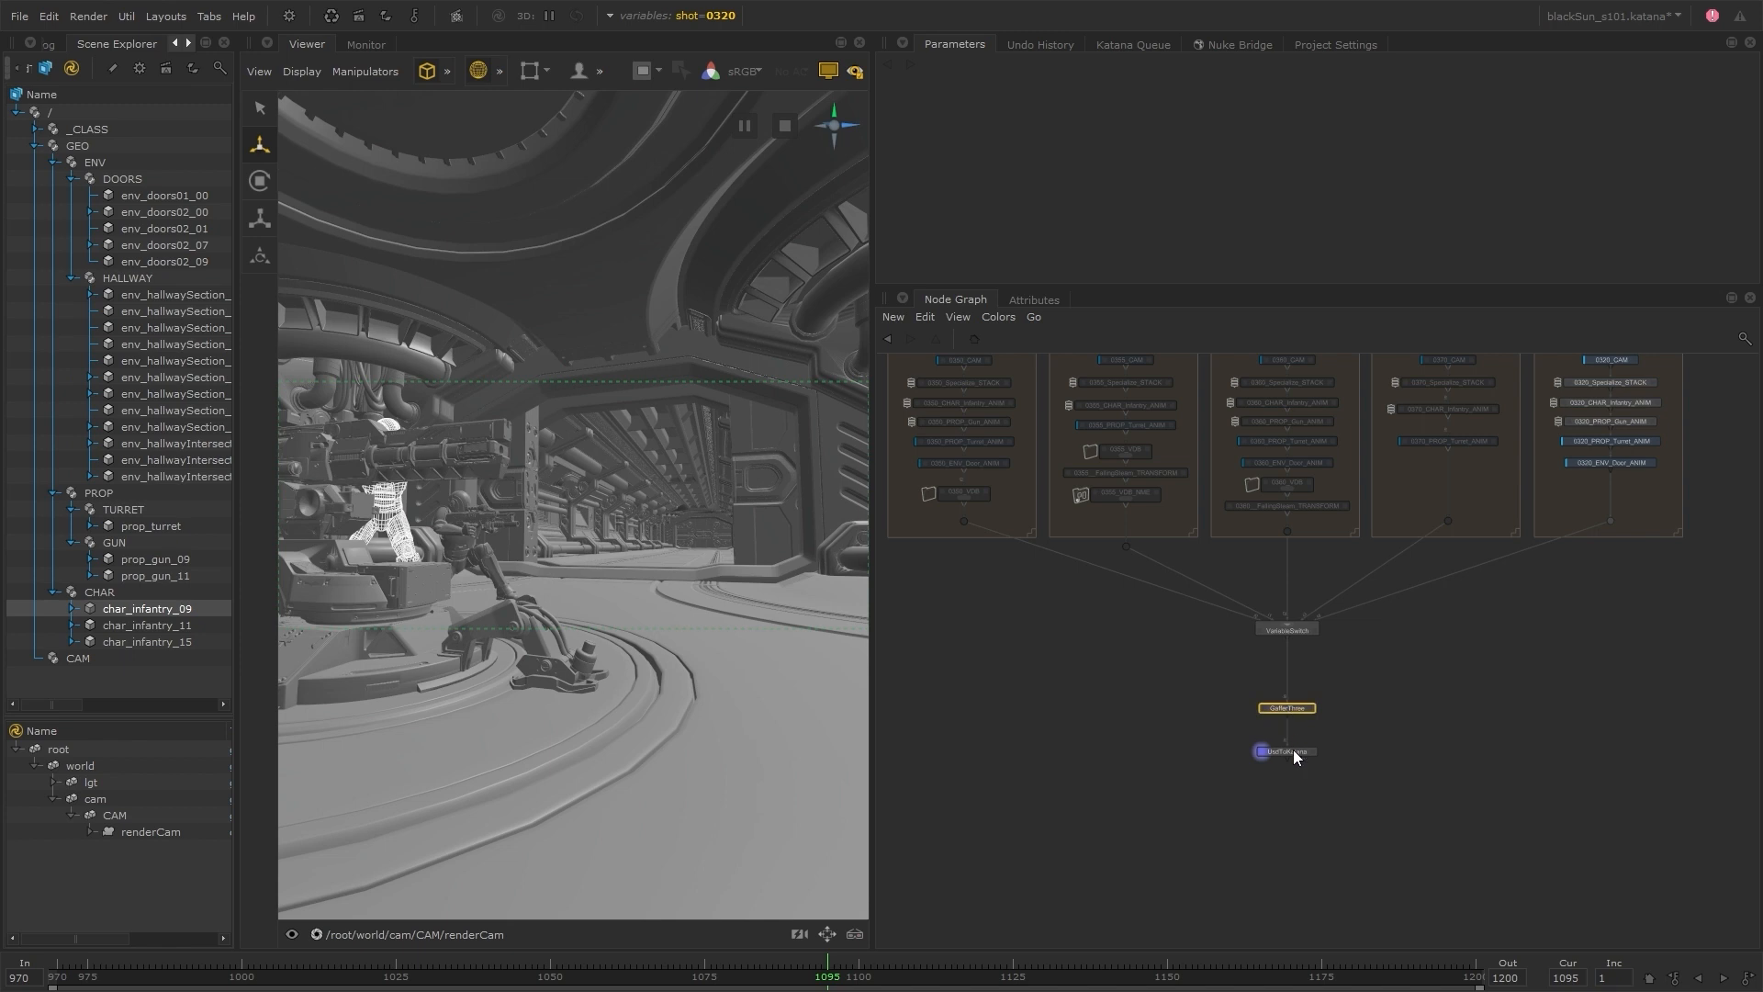
drag(1293, 750, 1293, 911)
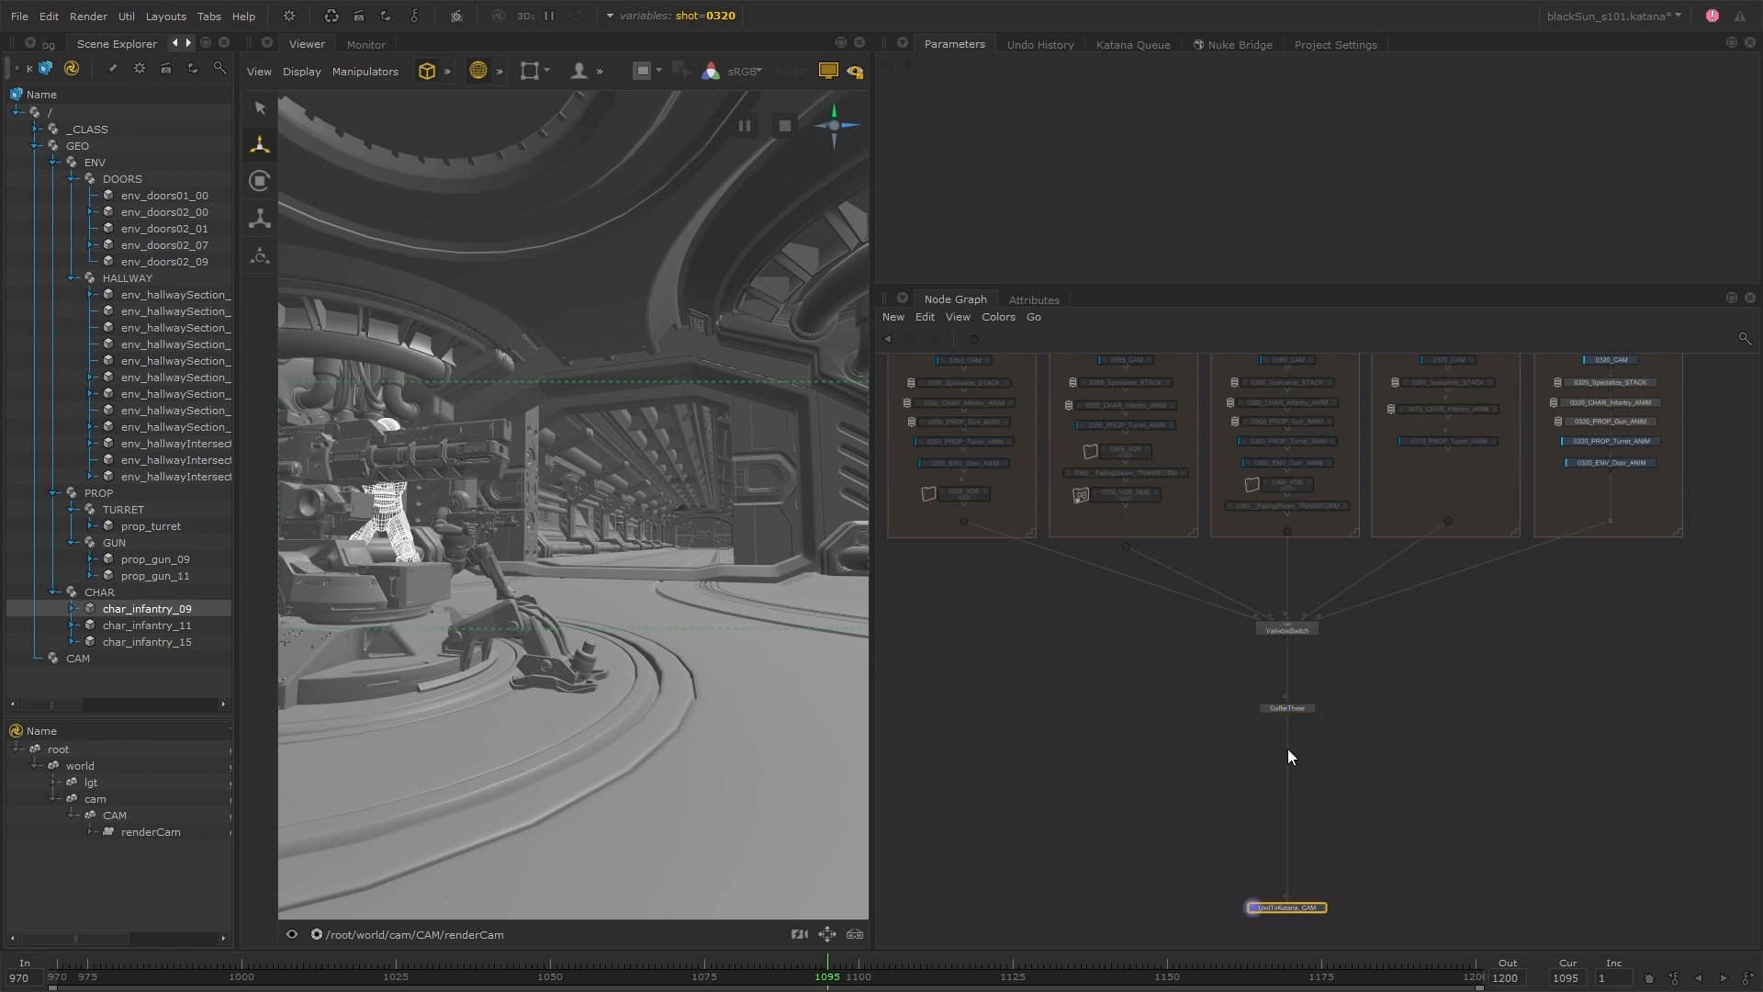
Add a RenderSettings node directly below UsdToKatana_CAM and set its cameraName to /root/world/cam/CAM/renderCam
scroll(1279, 817, up, 3)
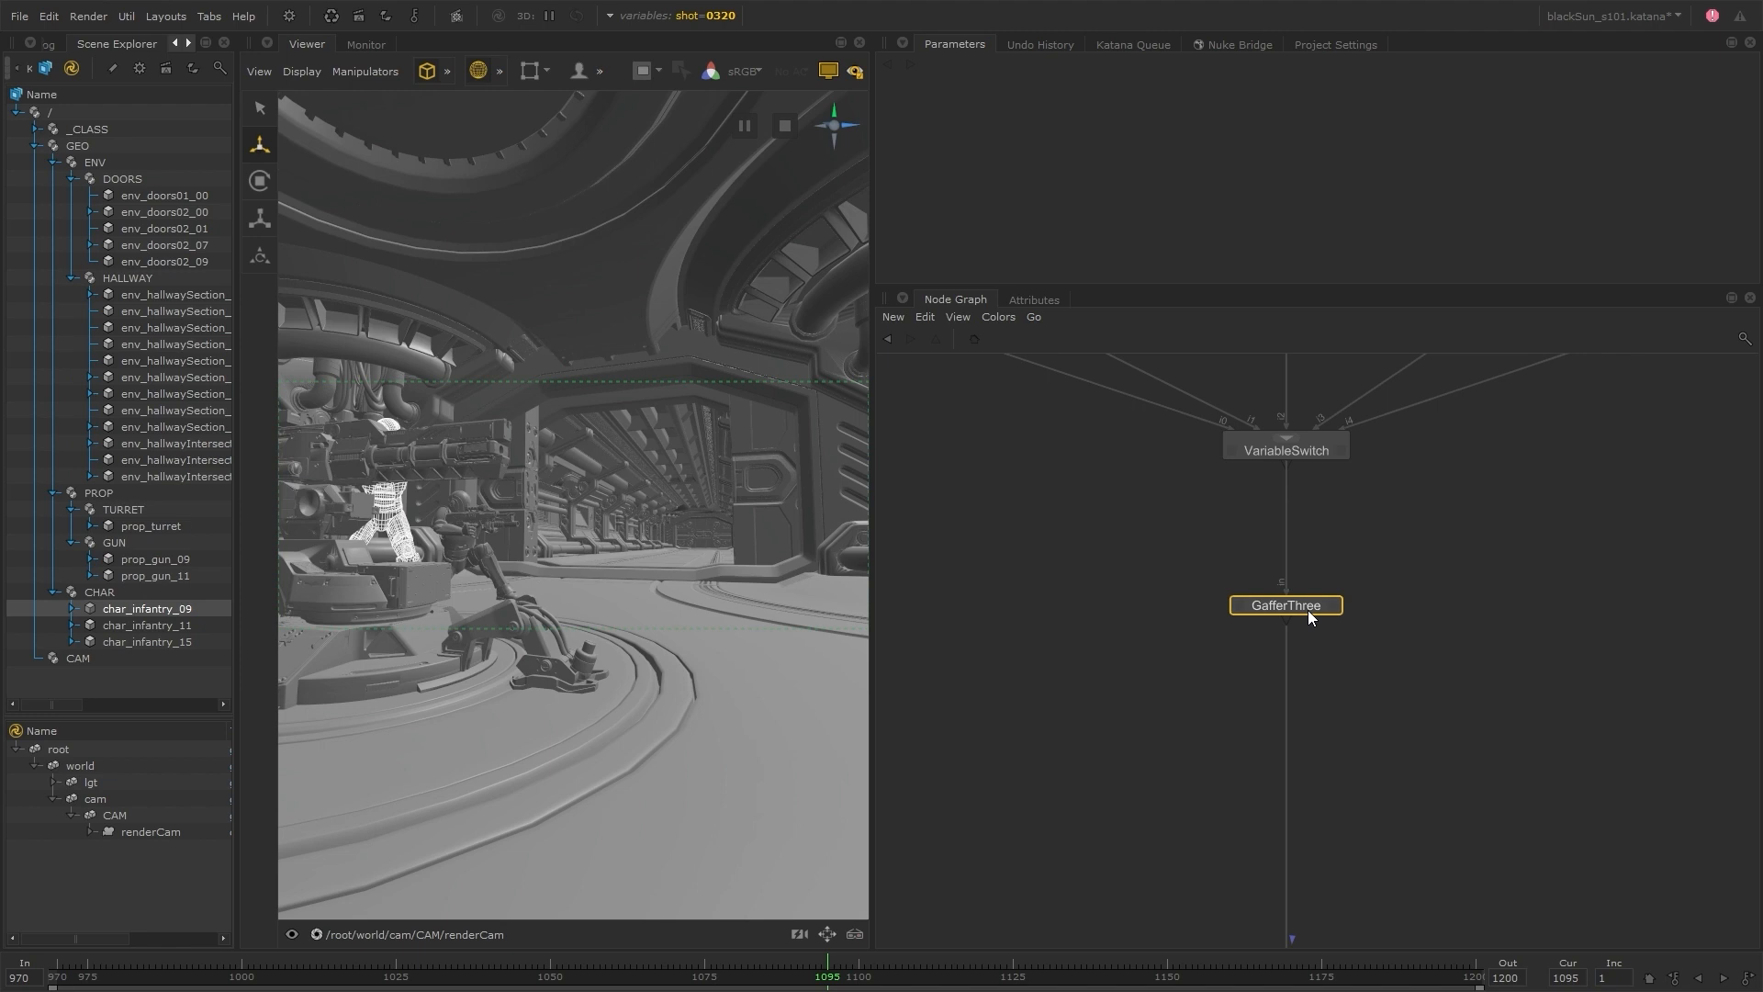
key(Tab)
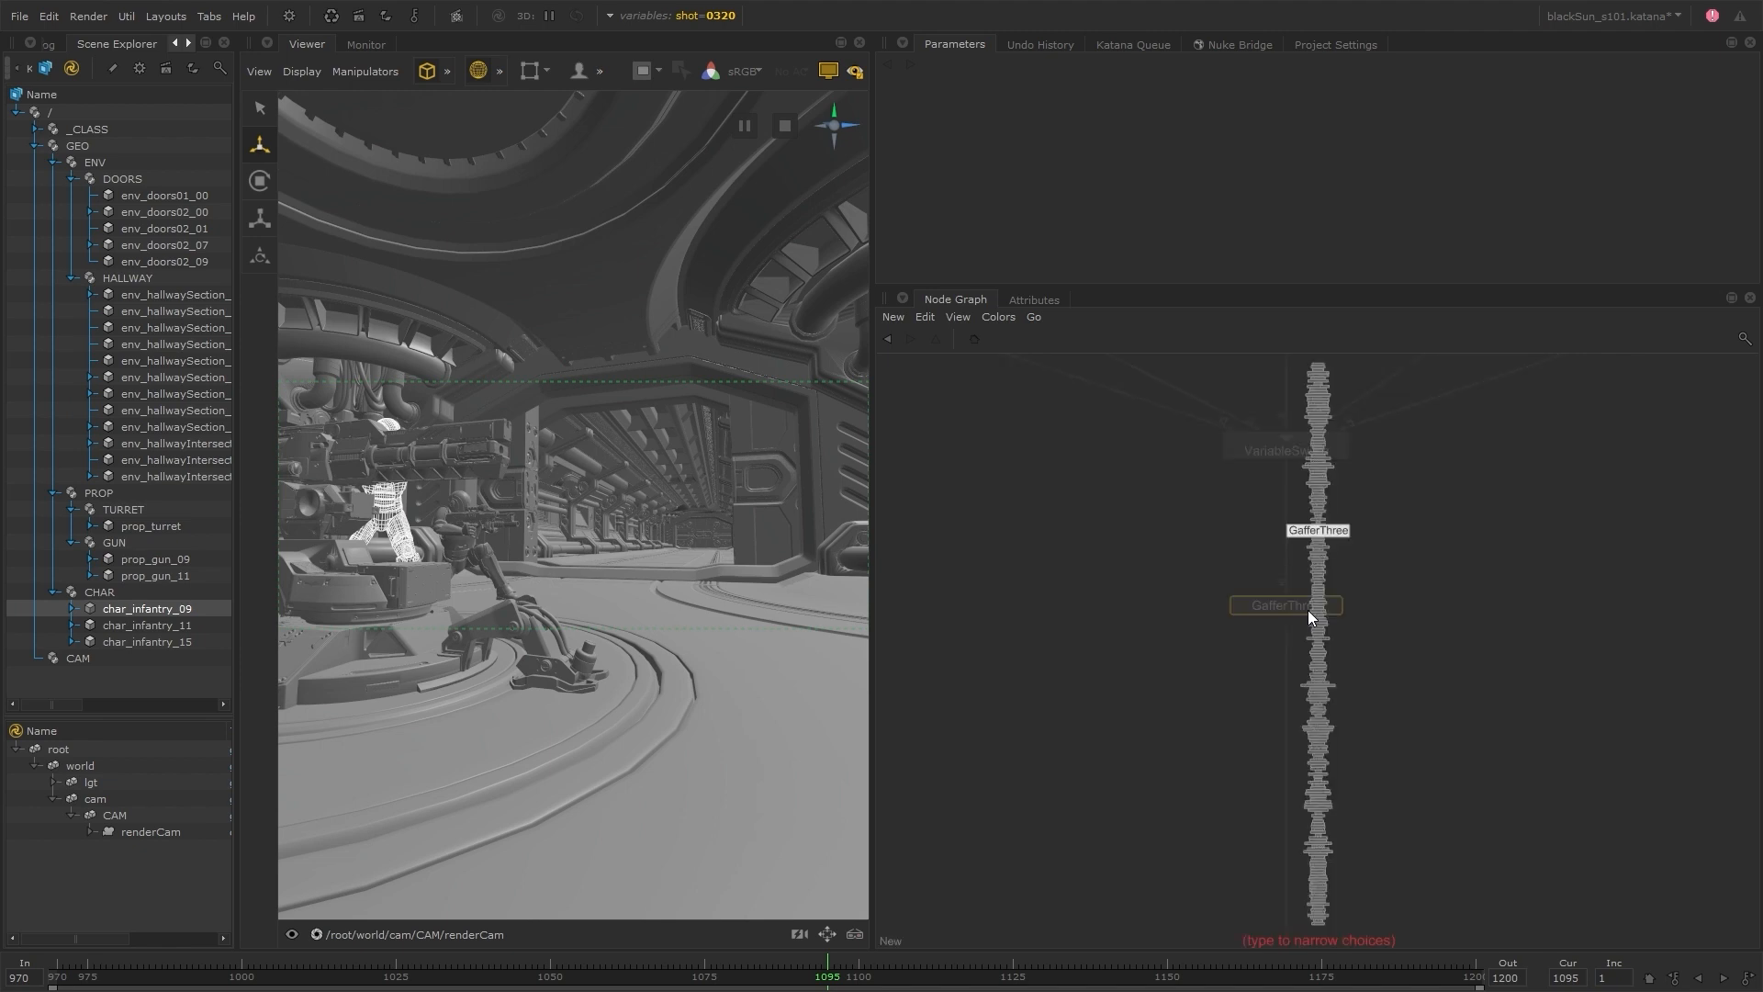
text(ren)
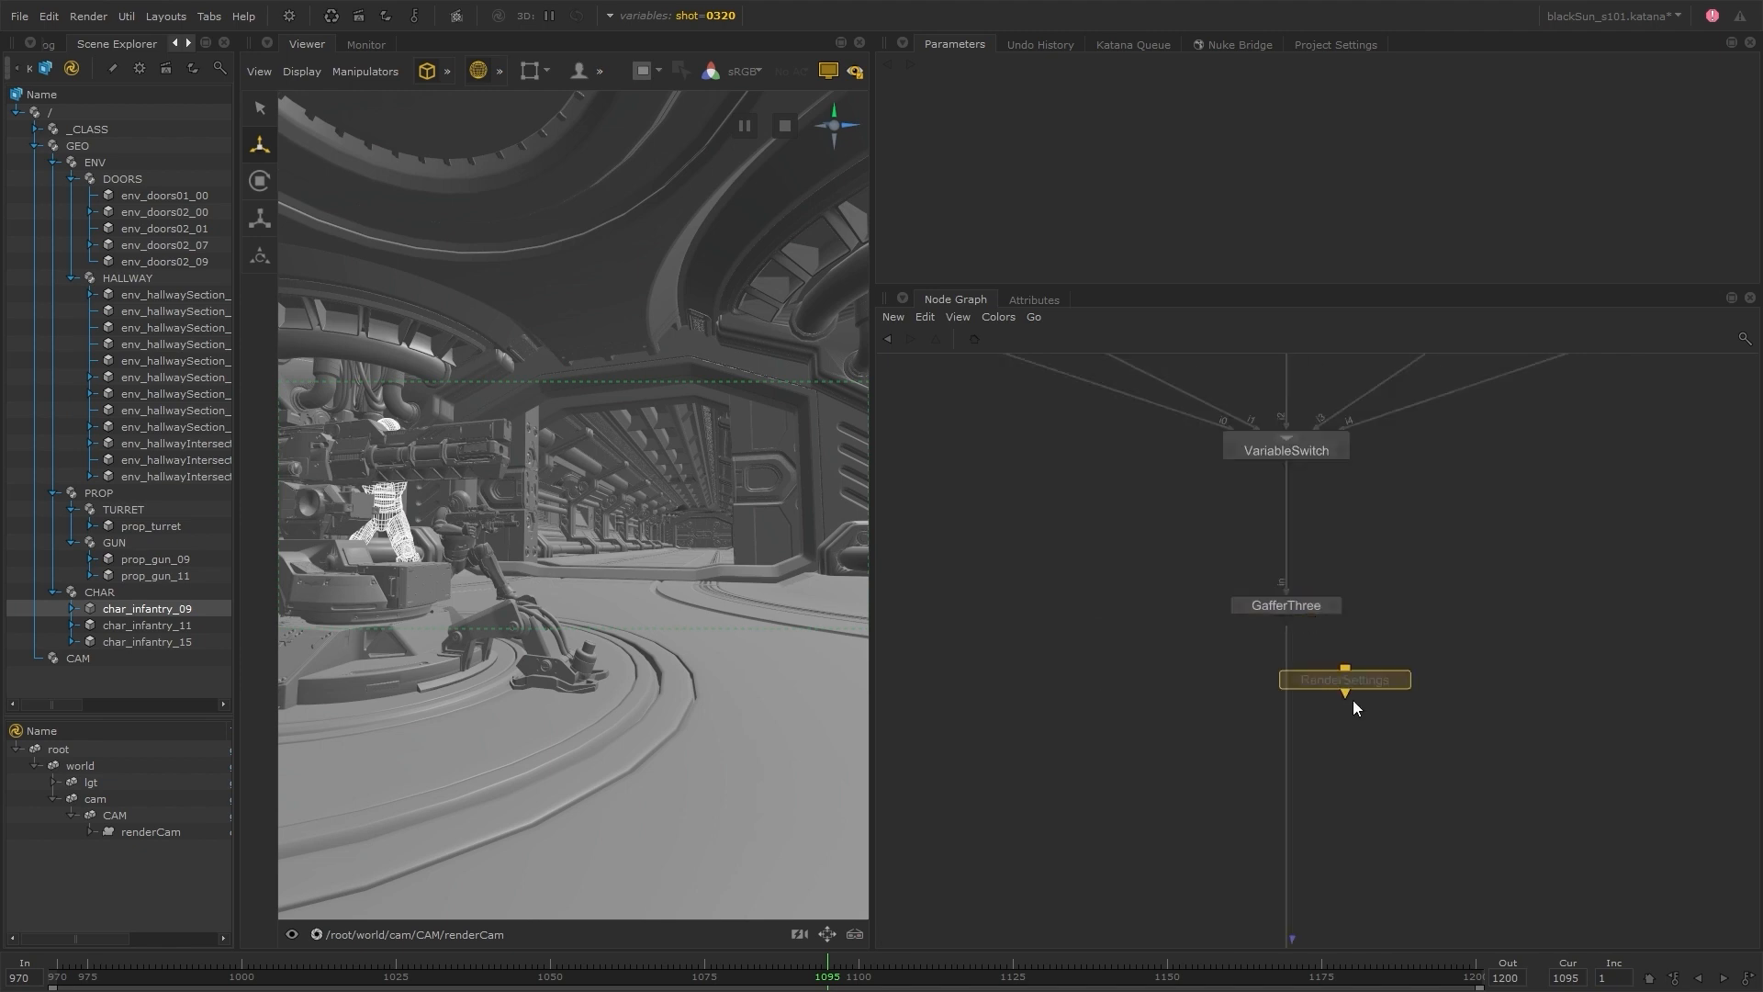
scroll(1353, 701, down, 3)
middle_drag(1380, 792, 1375, 750)
scroll(1316, 819, up, 3)
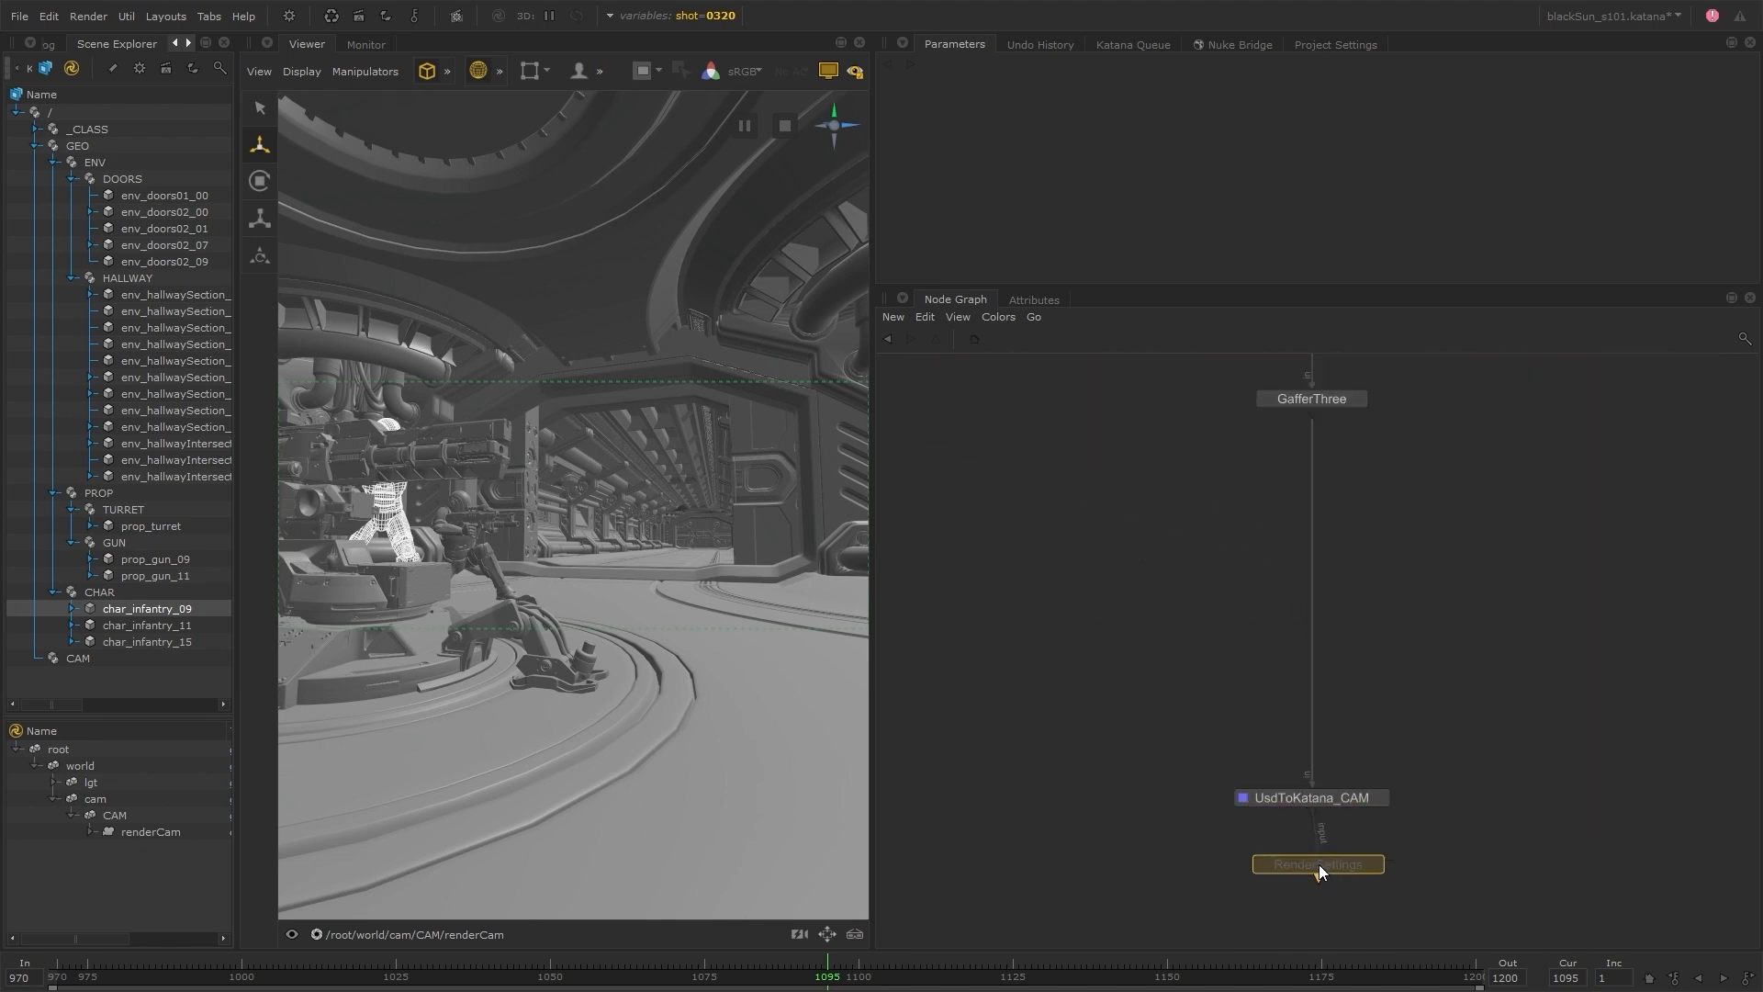
click(1317, 868)
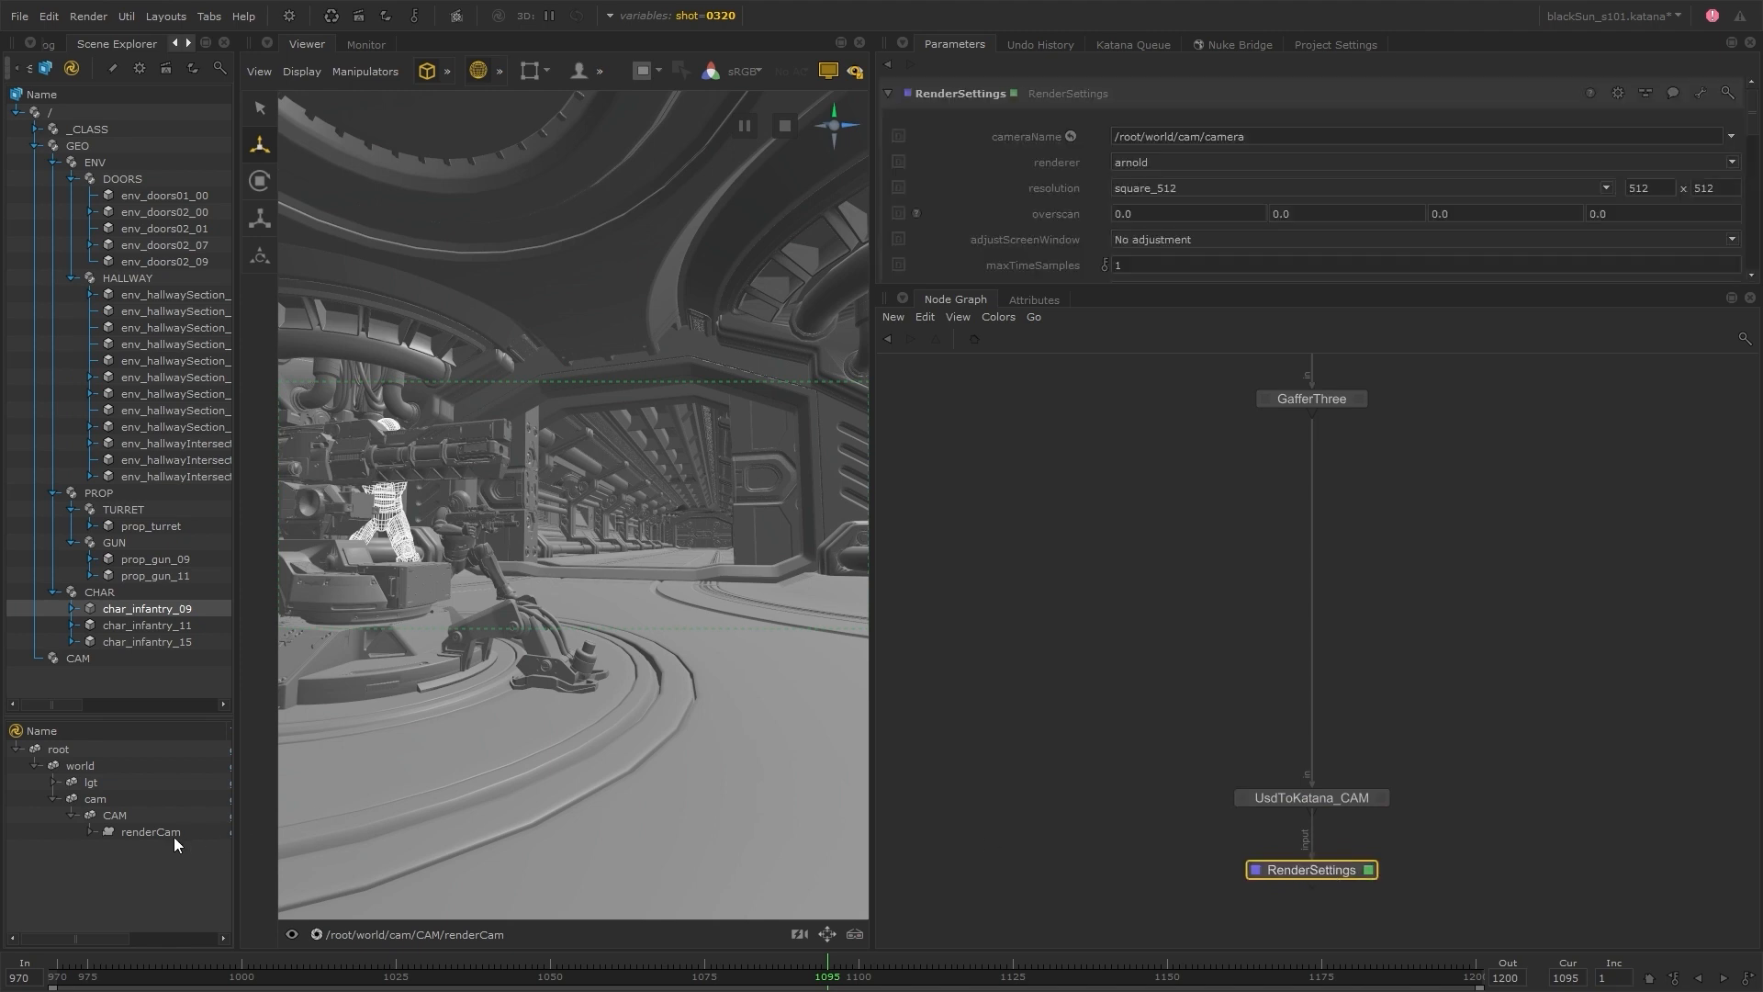
drag(169, 832, 1239, 137)
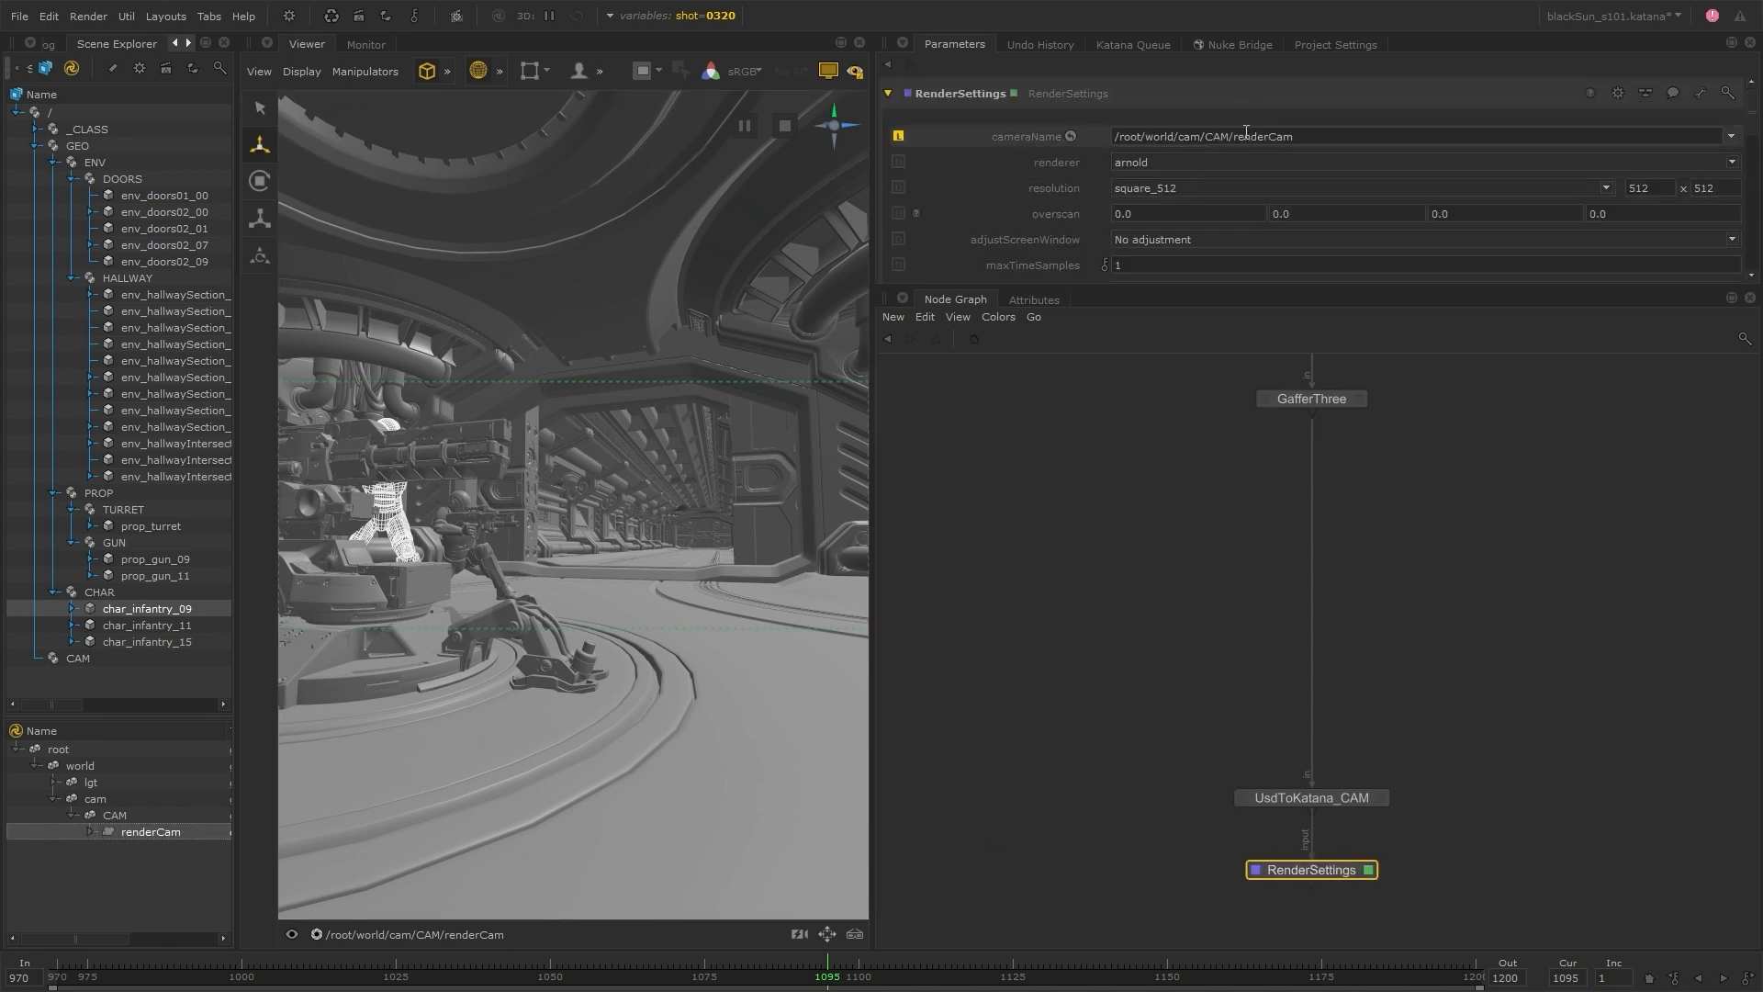
Rename the GafferThree node to HallwaySection_GAFFER and set its root location to /root/world/lgt/HallwaySection
middle_drag(1457, 687, 1447, 779)
click(1323, 496)
text(HallwaySection_GAFFER)
key(Return)
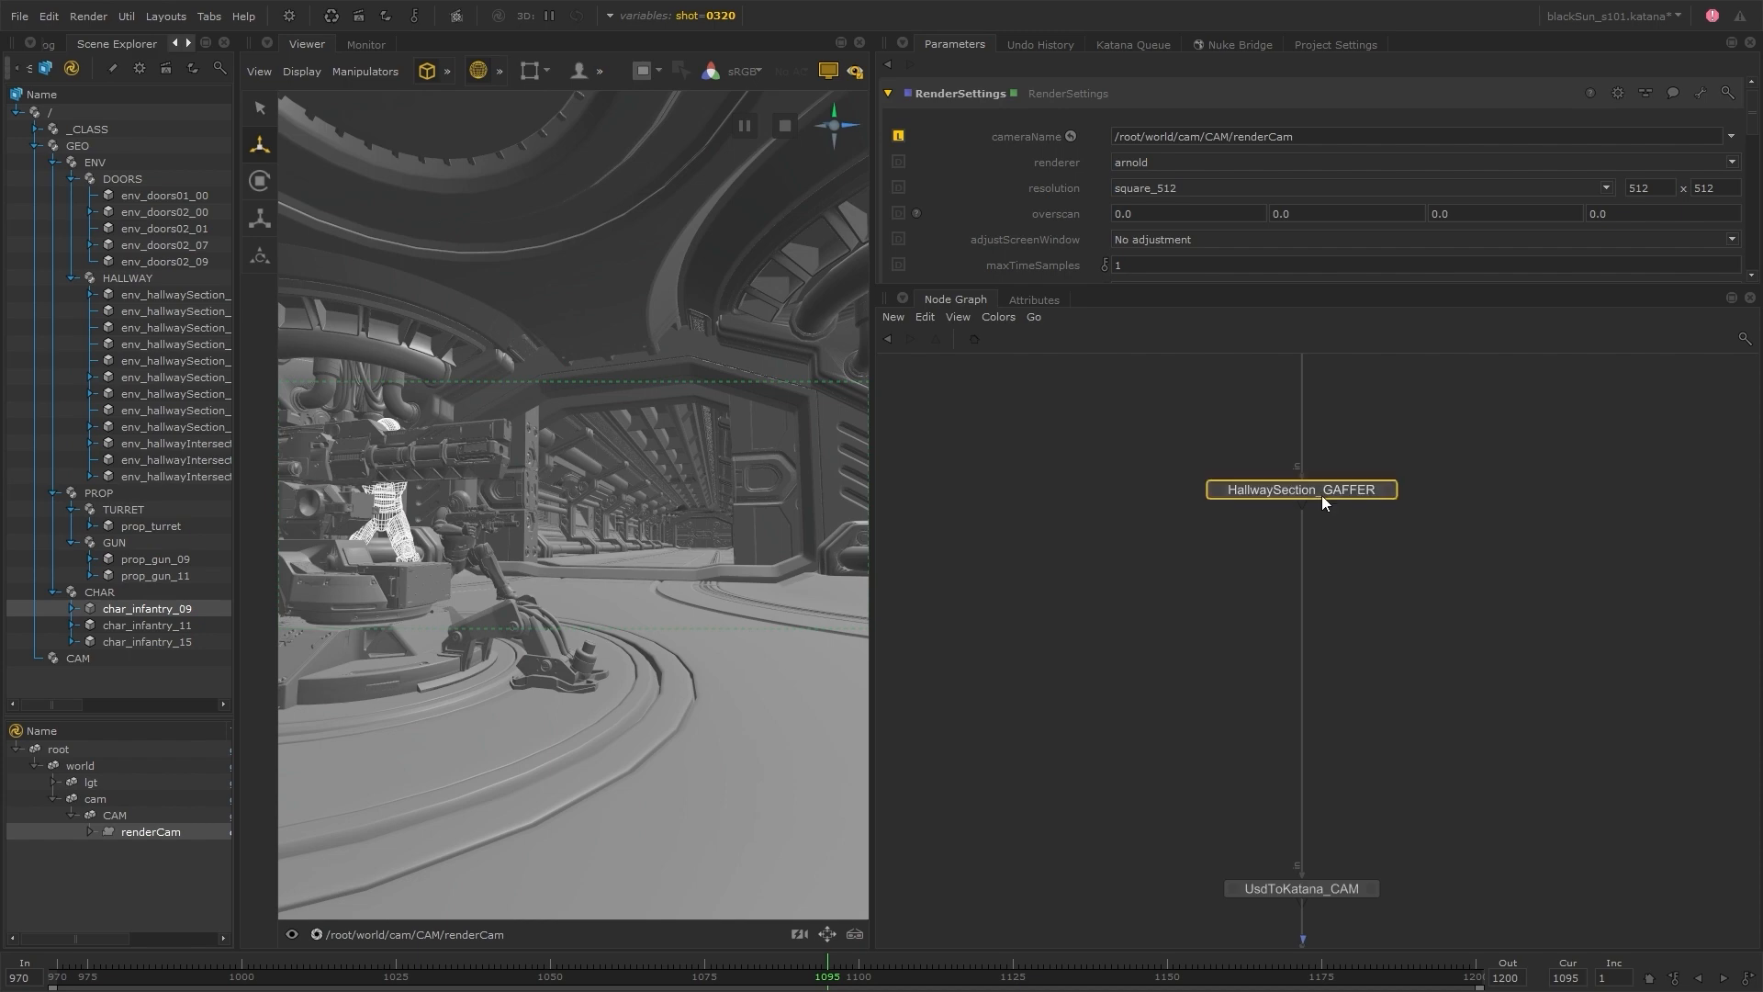
click(1389, 491)
text(tion)
key(Return)
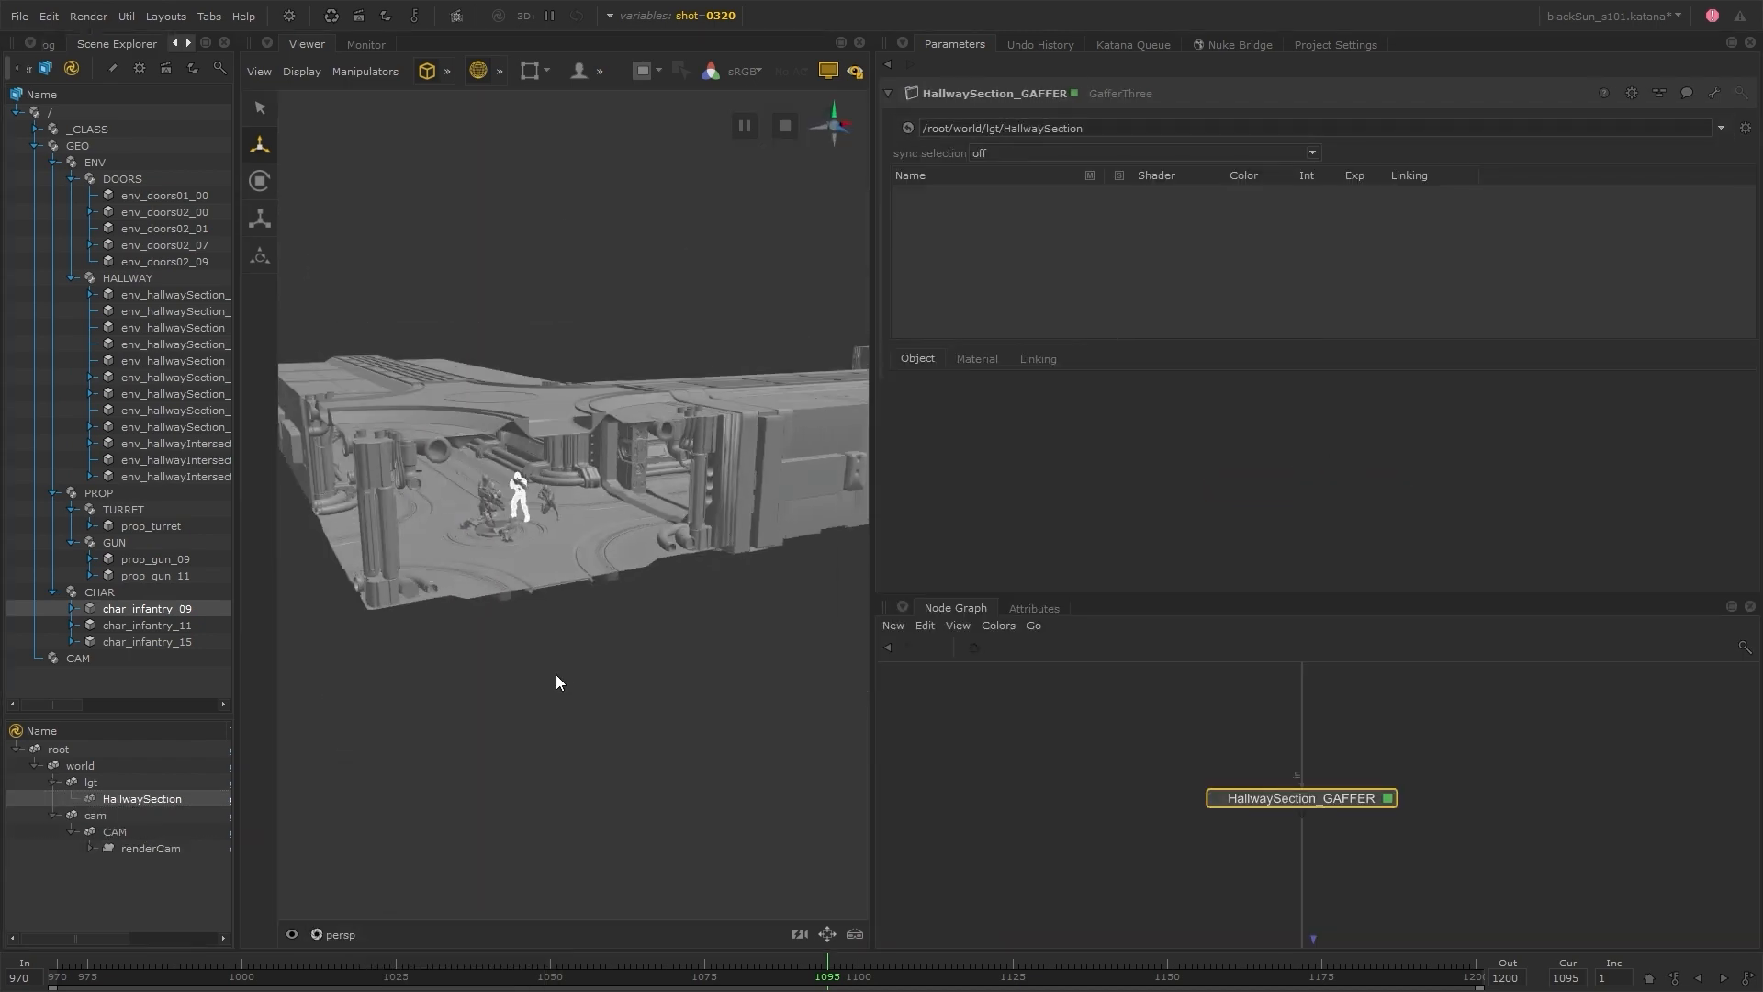
Switch the shot variable to 0350 and widen the Viewer with the hallway exterior framed in the persp view
click(671, 16)
click(707, 134)
alt+drag(586, 367, 562, 544)
scroll(516, 577, up, 4)
drag(872, 225, 1199, 220)
Create an Arnold Quad Light on the inner hallway wall through HallwaySection_GAFFER and rotate it freehand
click(602, 72)
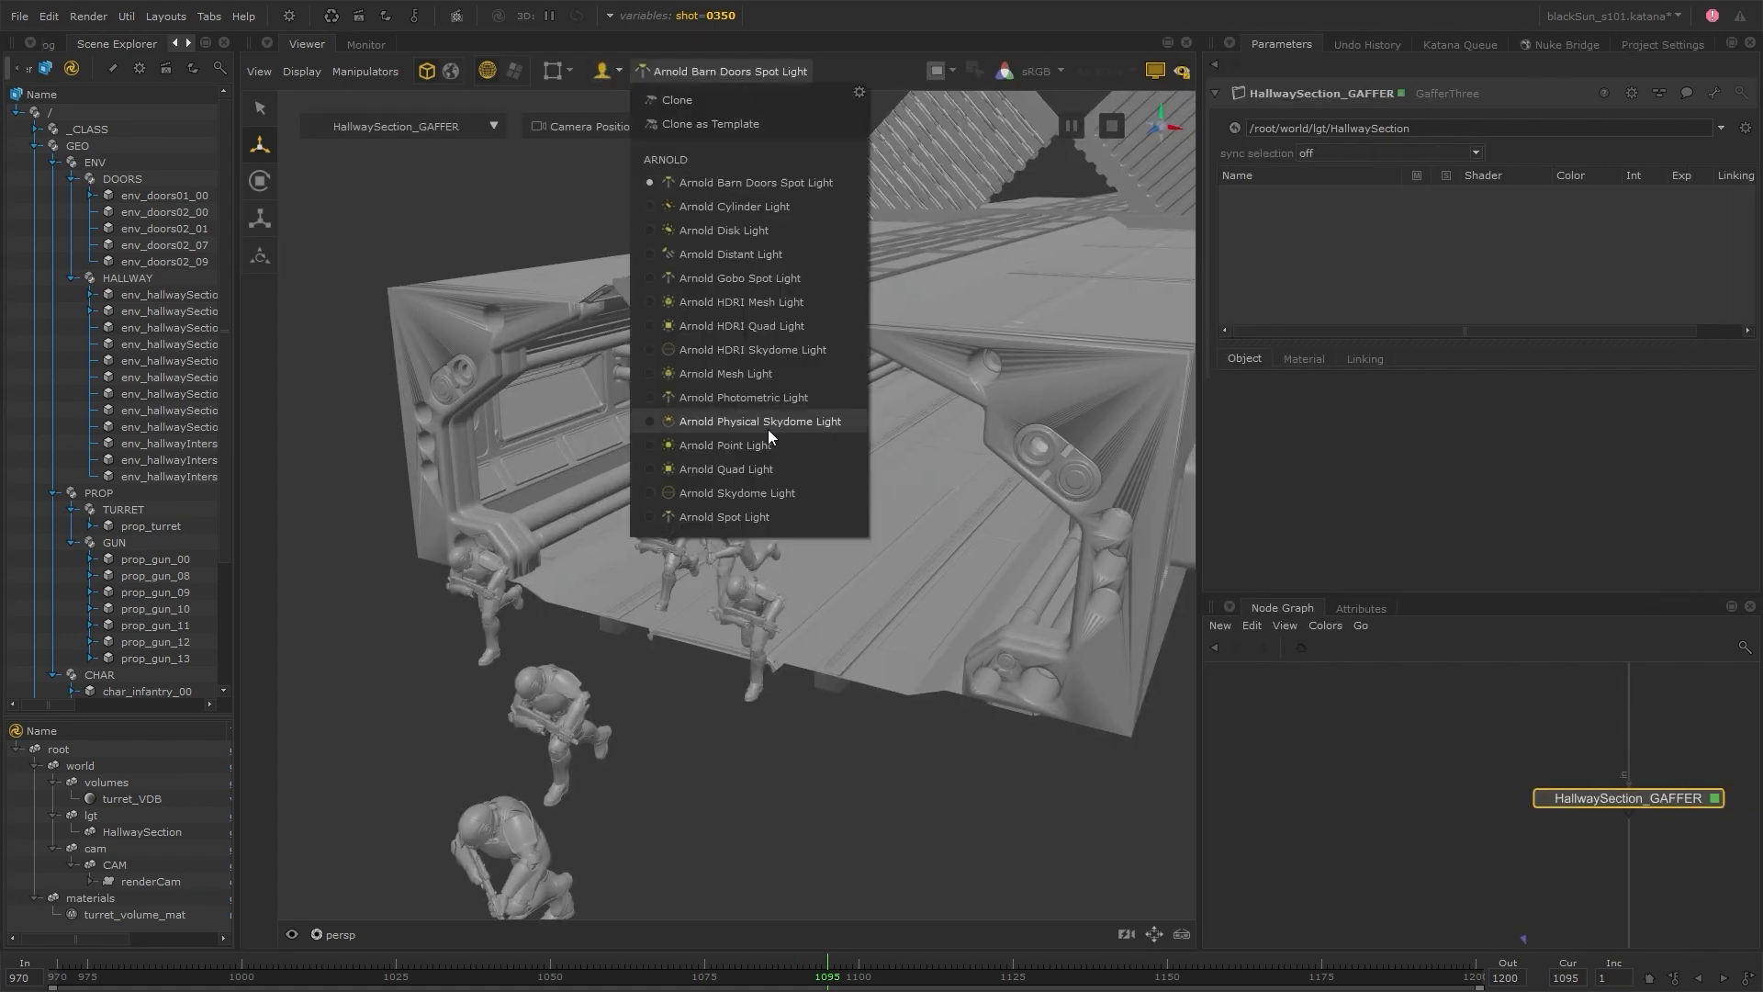
click(698, 425)
click(572, 415)
key(e)
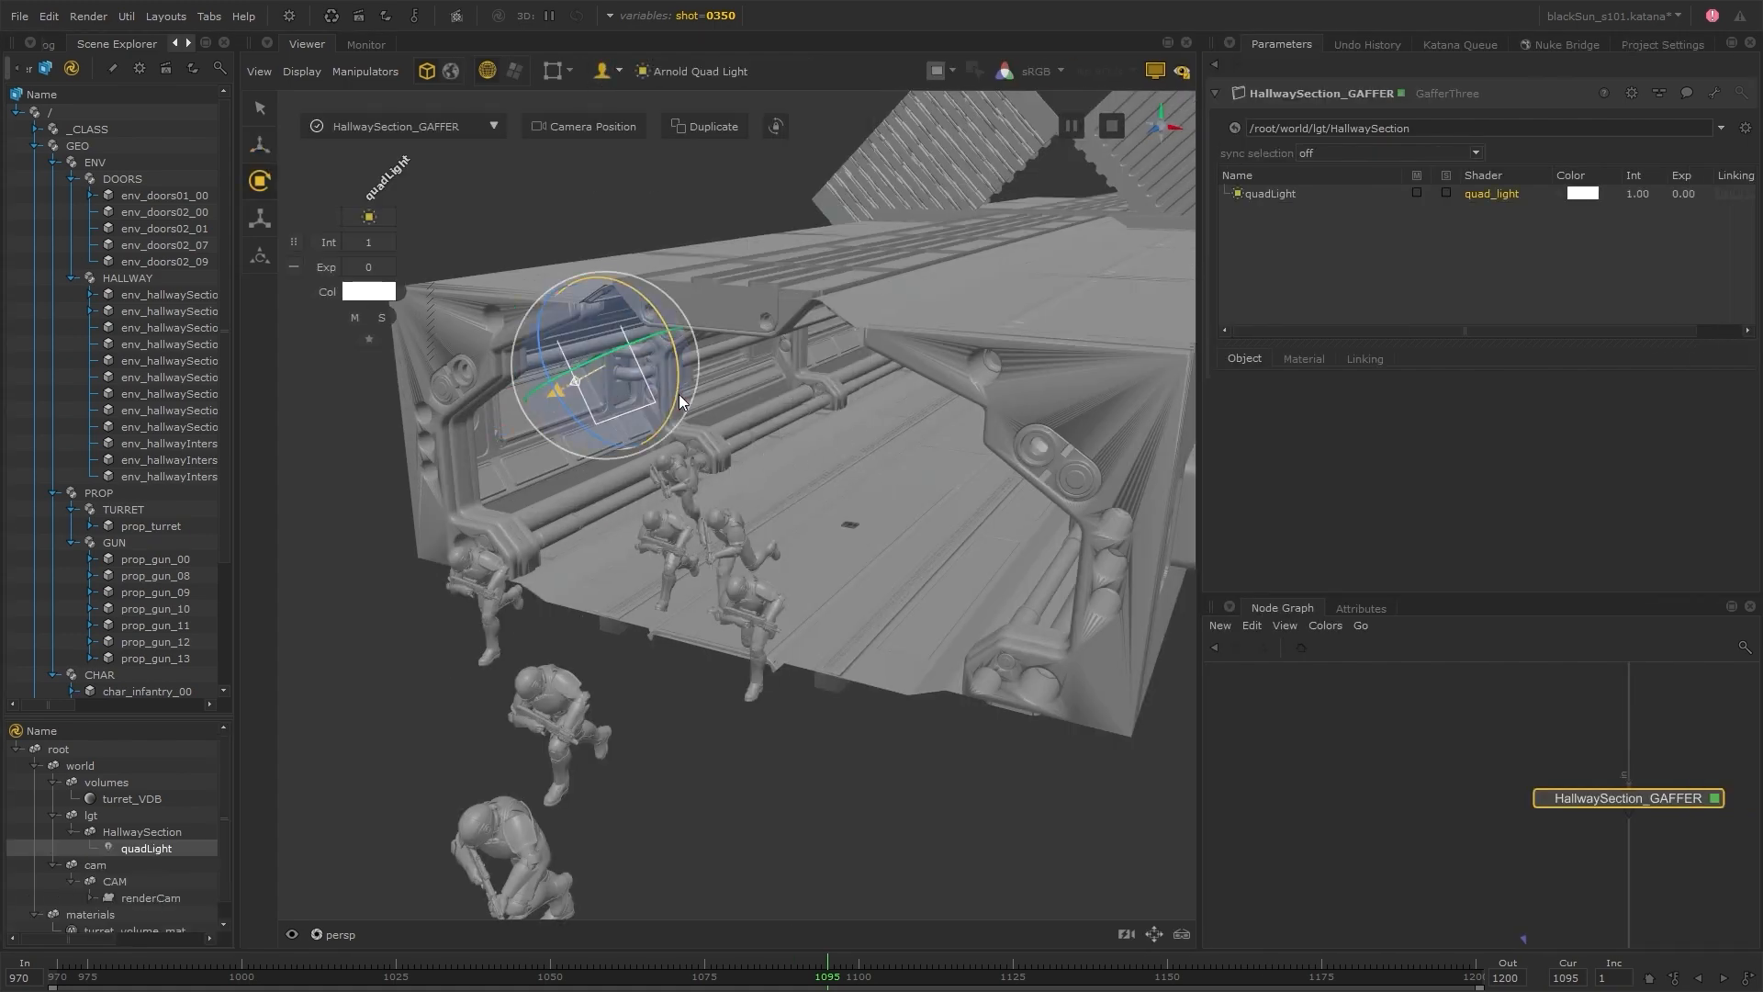
drag(680, 401, 642, 413)
Show the quadLight's transform parameters and scale it to about 172 in X and 40 in Y
click(1270, 194)
scroll(1275, 515, down, 3)
right_click(1630, 526)
click(1660, 591)
key(r)
drag(654, 351, 702, 336)
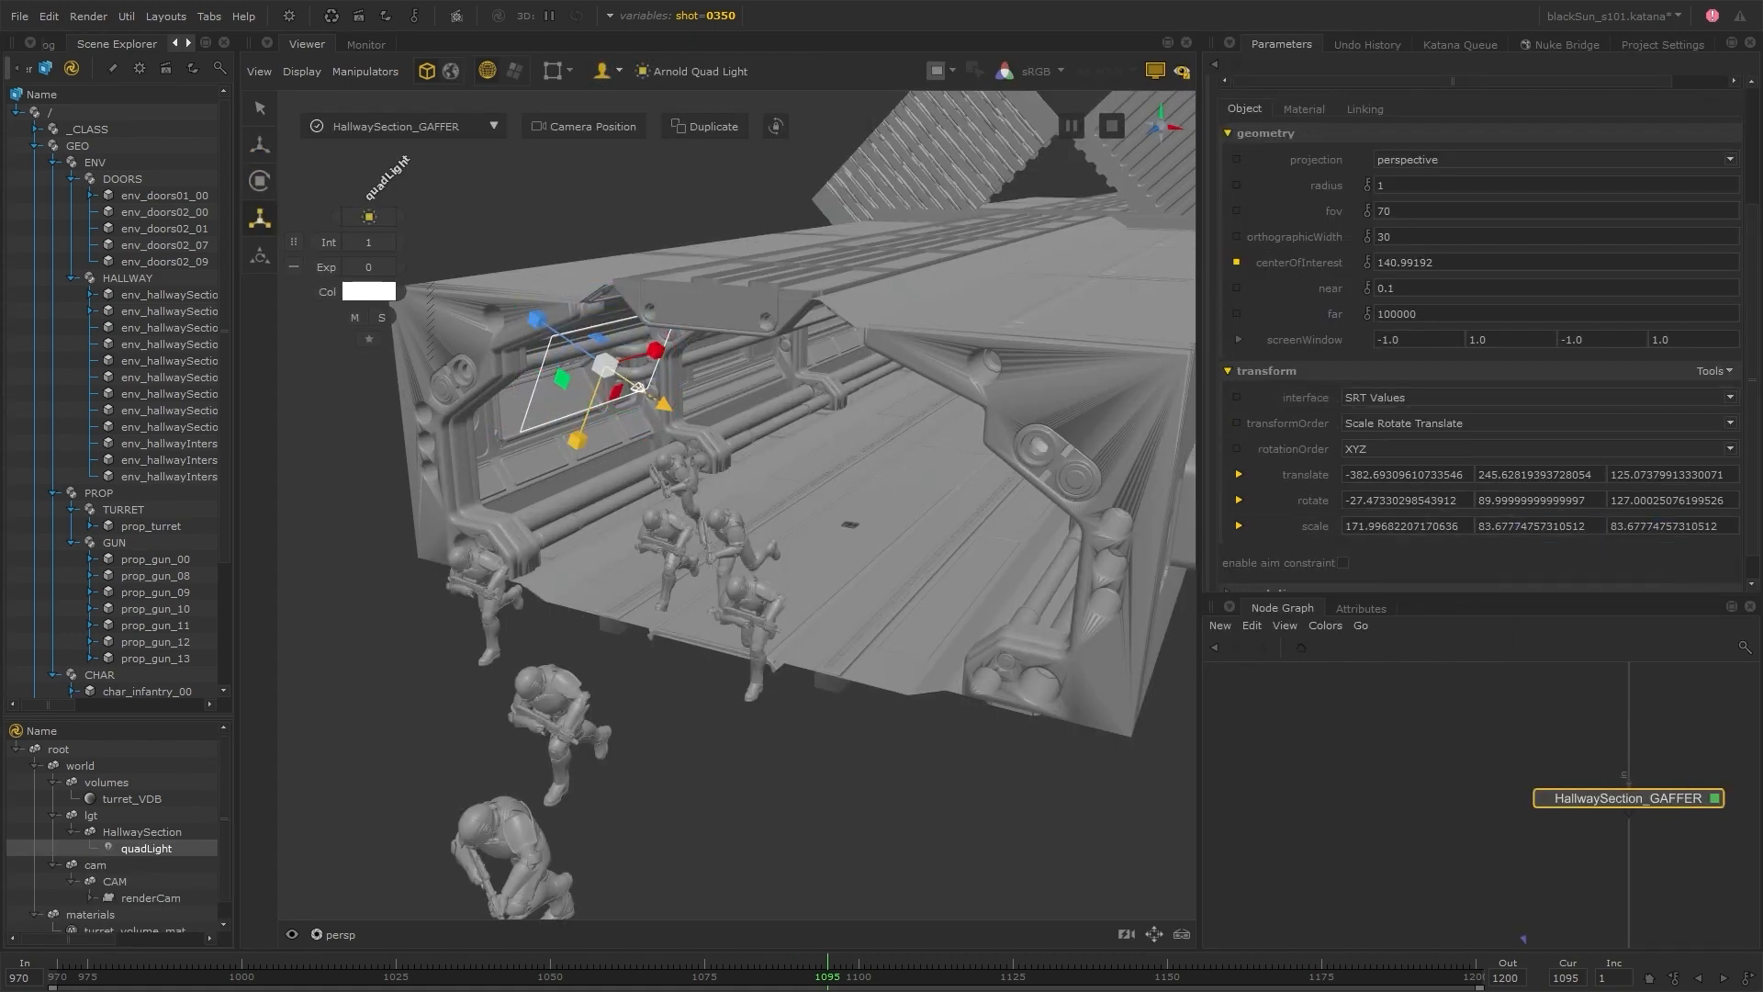
drag(577, 440, 590, 402)
Move the quadLight to about -443, 231, 138 over the wall window and shrink its scale to about 127, 22, 62
scroll(628, 610, up, 5)
alt+drag(628, 609, 698, 587)
click(966, 406)
key(w)
drag(826, 311, 764, 269)
drag(797, 390, 772, 451)
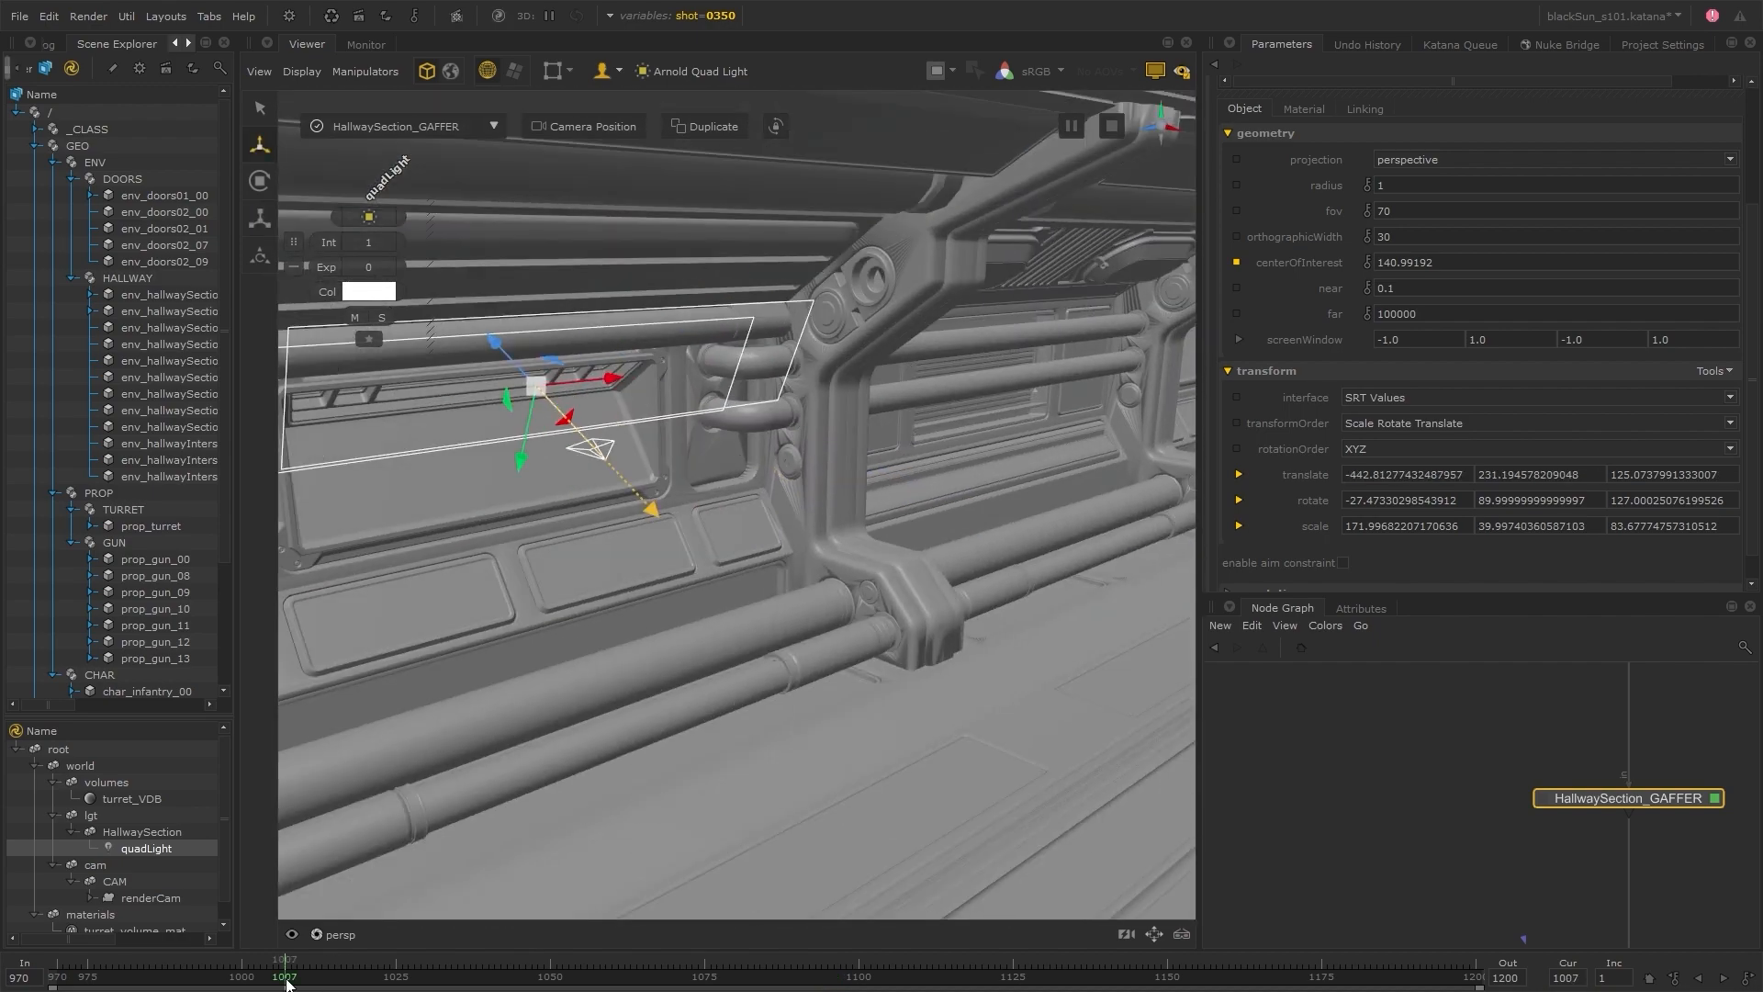
key(r)
drag(679, 437, 638, 437)
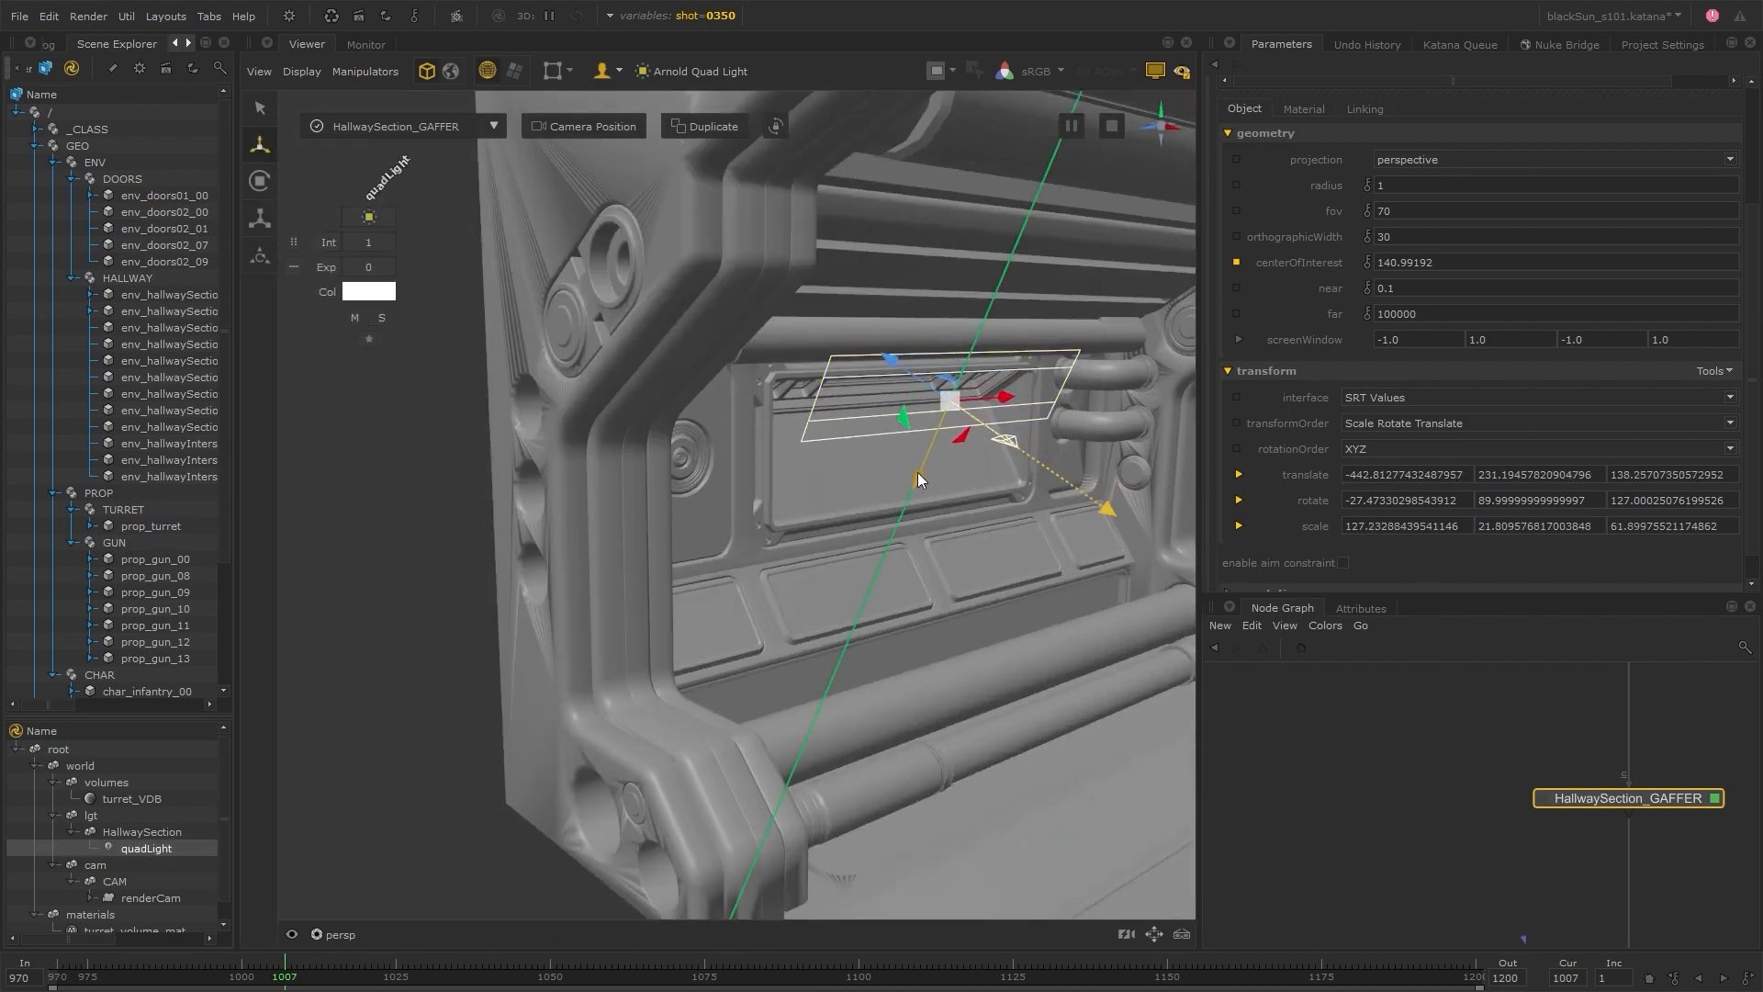
Start a live render of the view node and change the wall_side_bounce_hallway colour to light orange
click(88, 16)
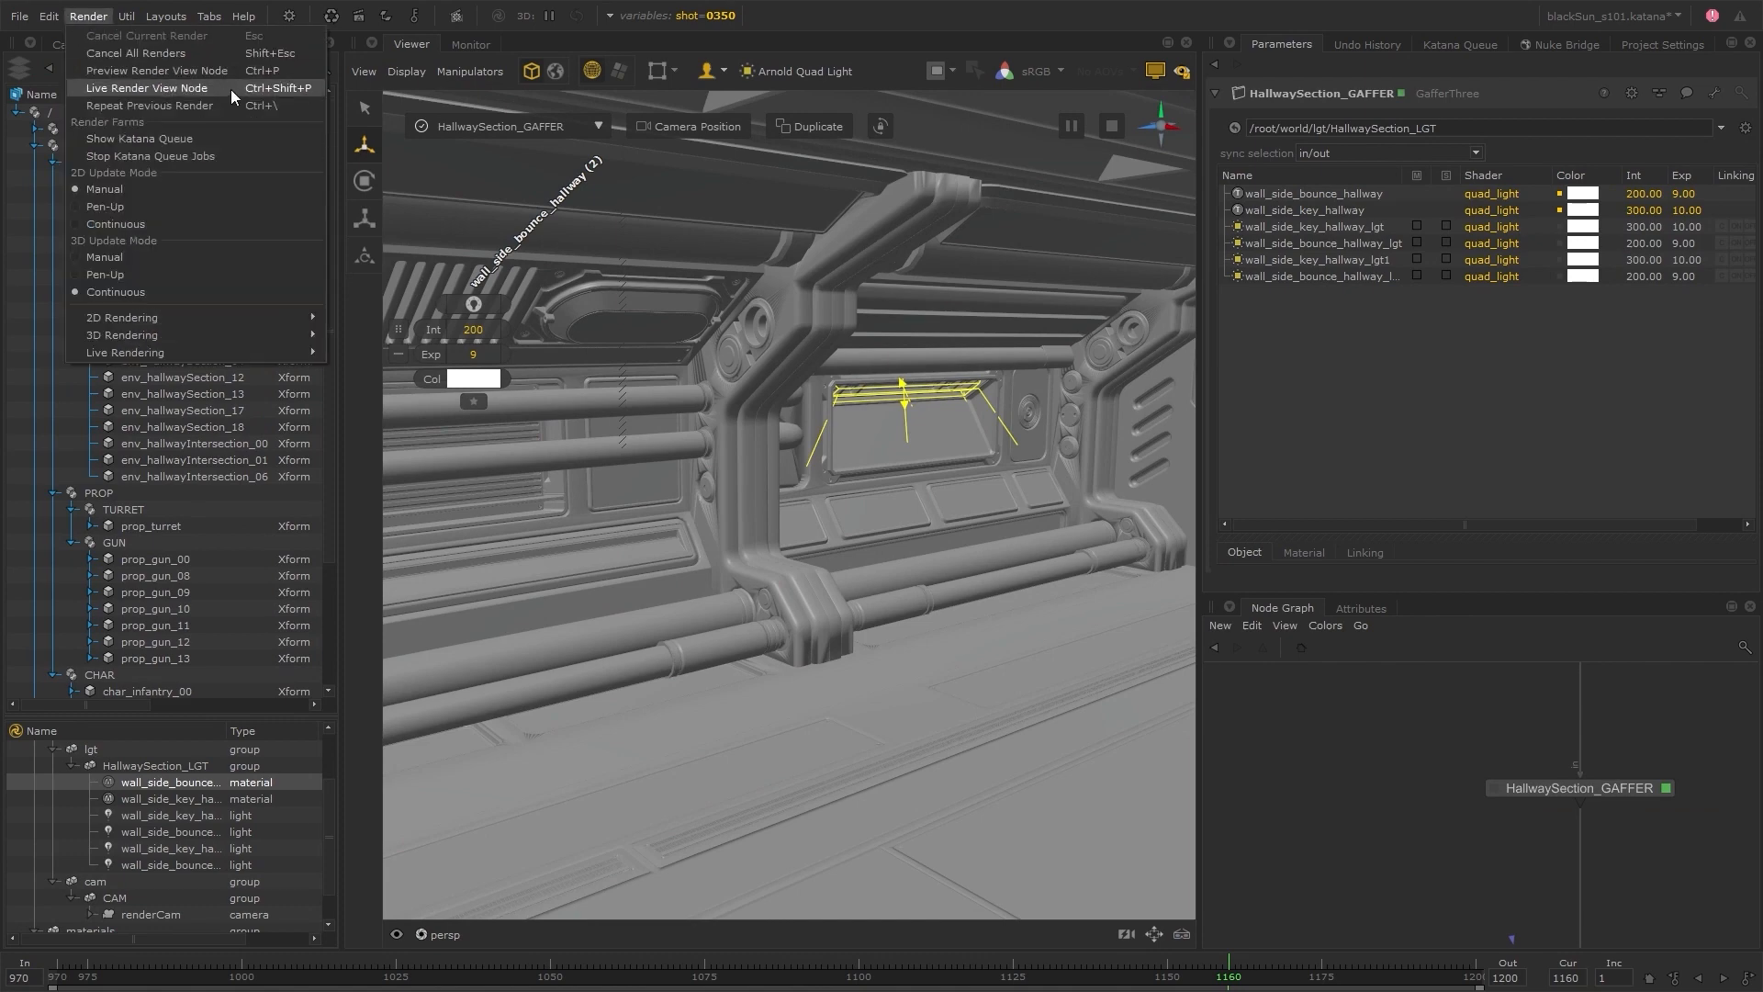
click(232, 89)
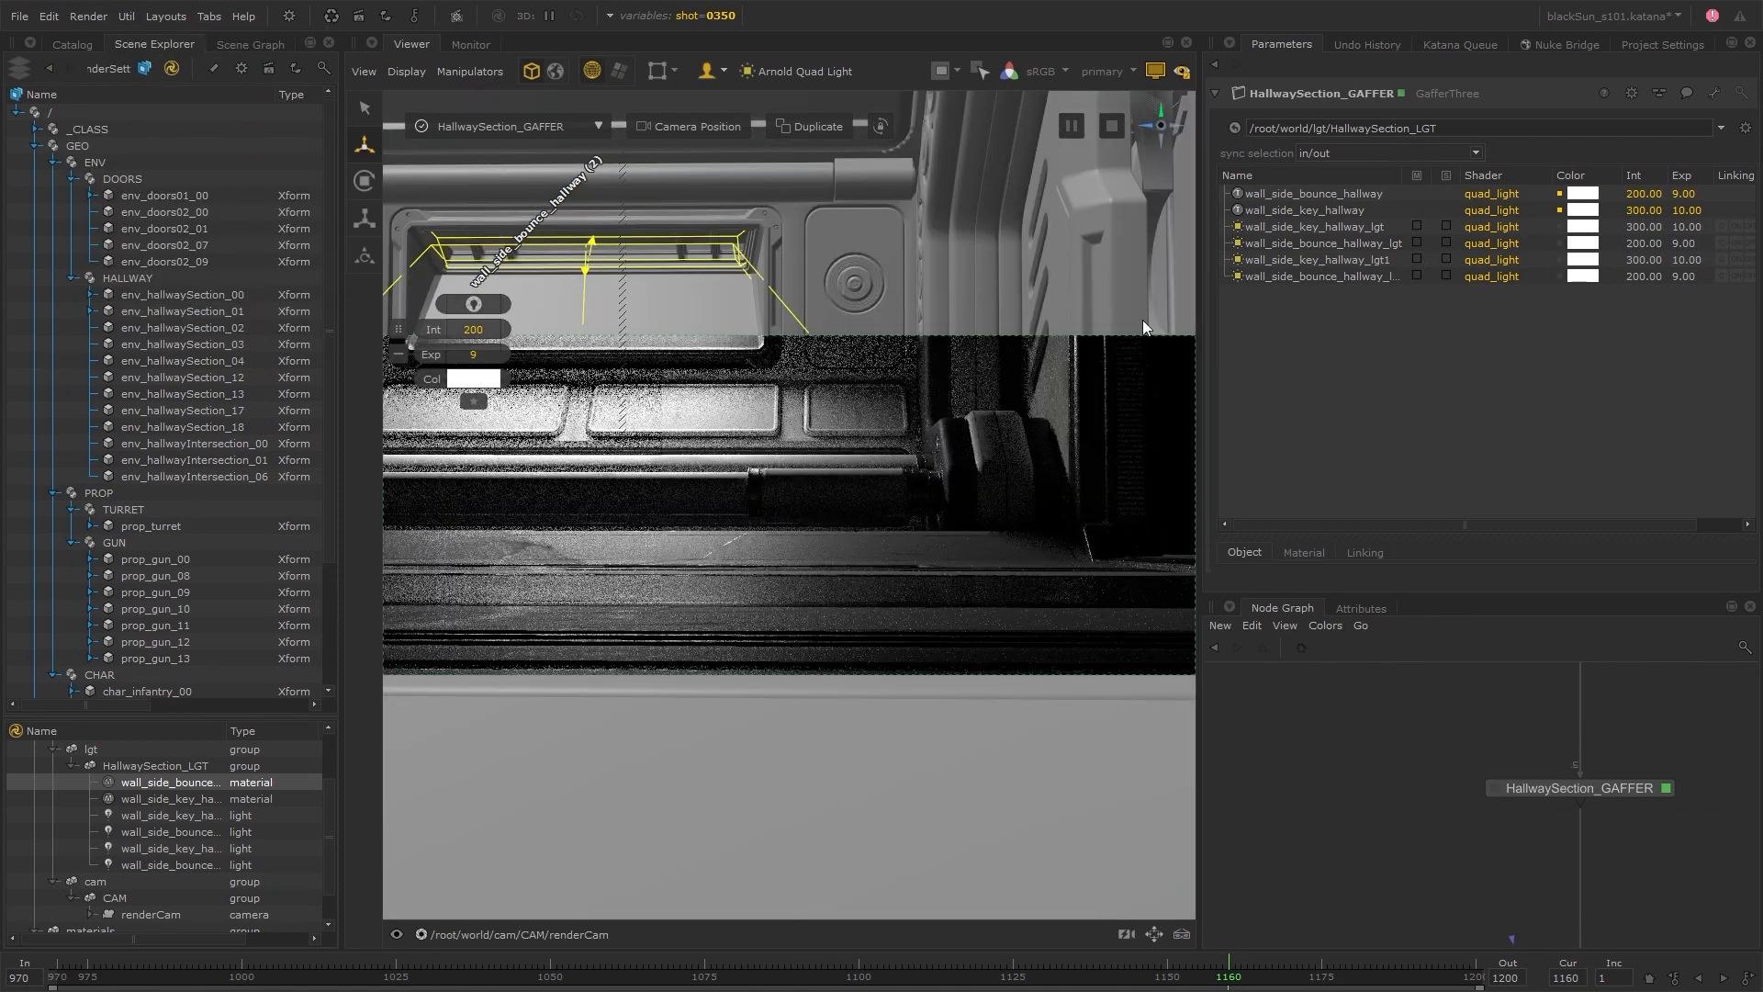
click(473, 306)
click(480, 384)
click(1095, 94)
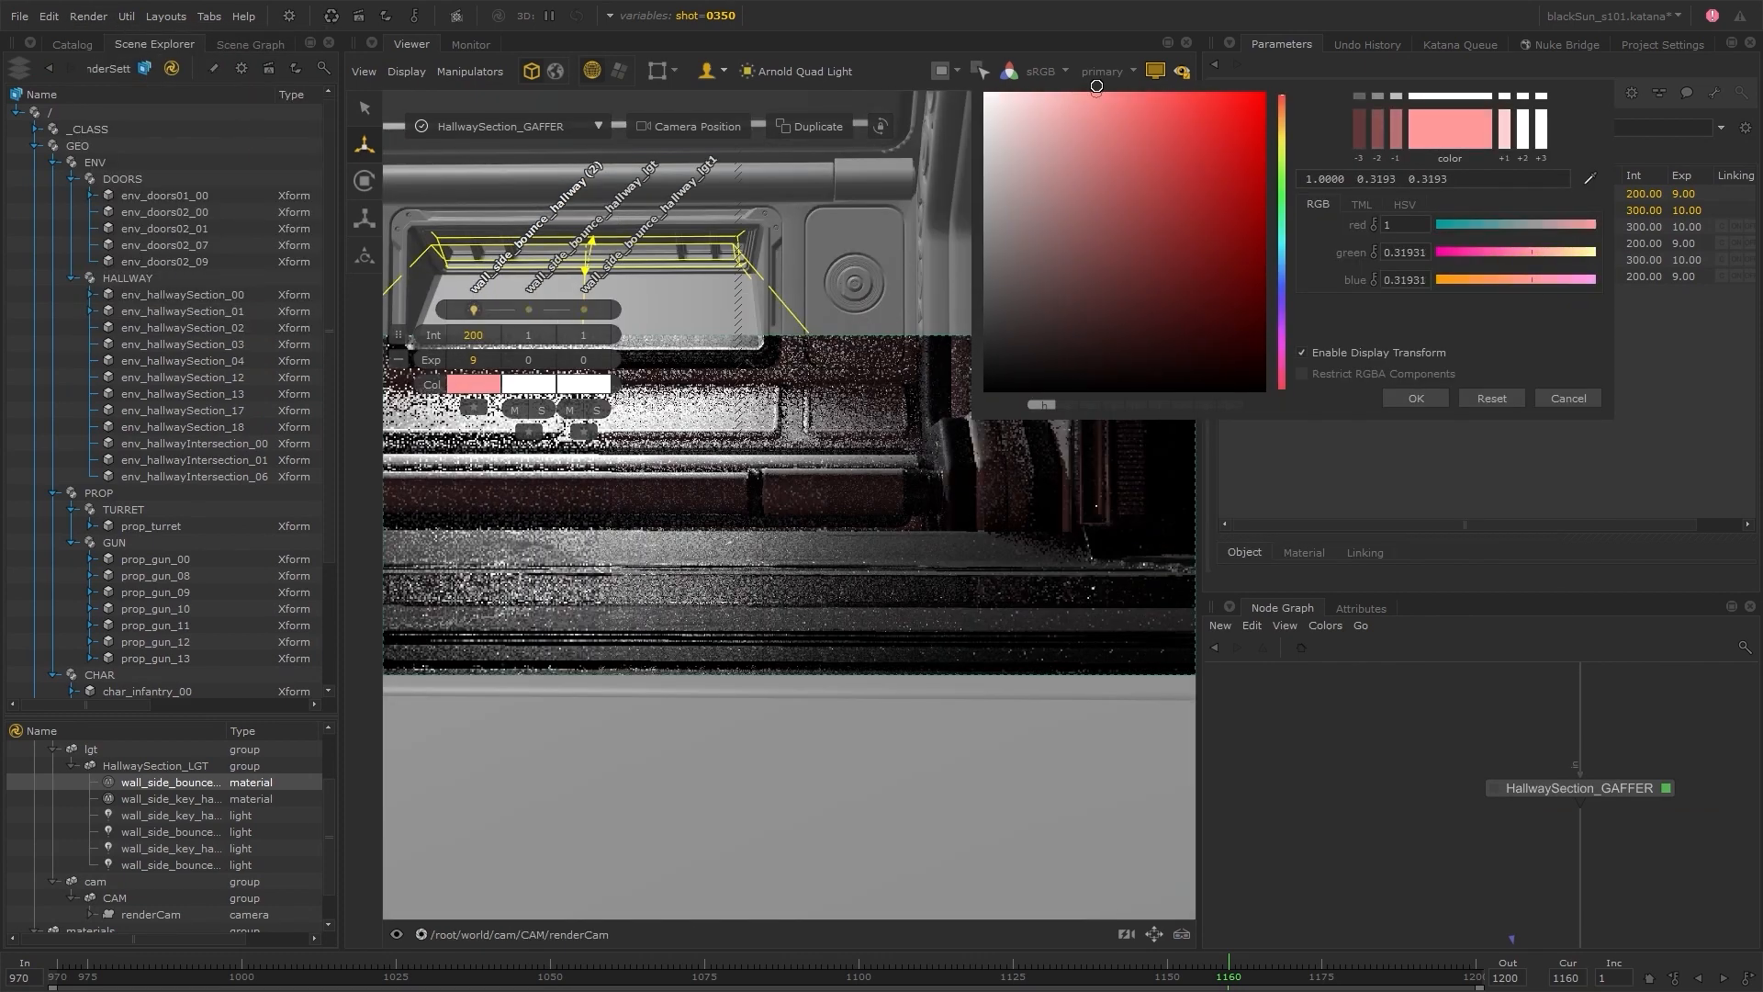
click(1283, 119)
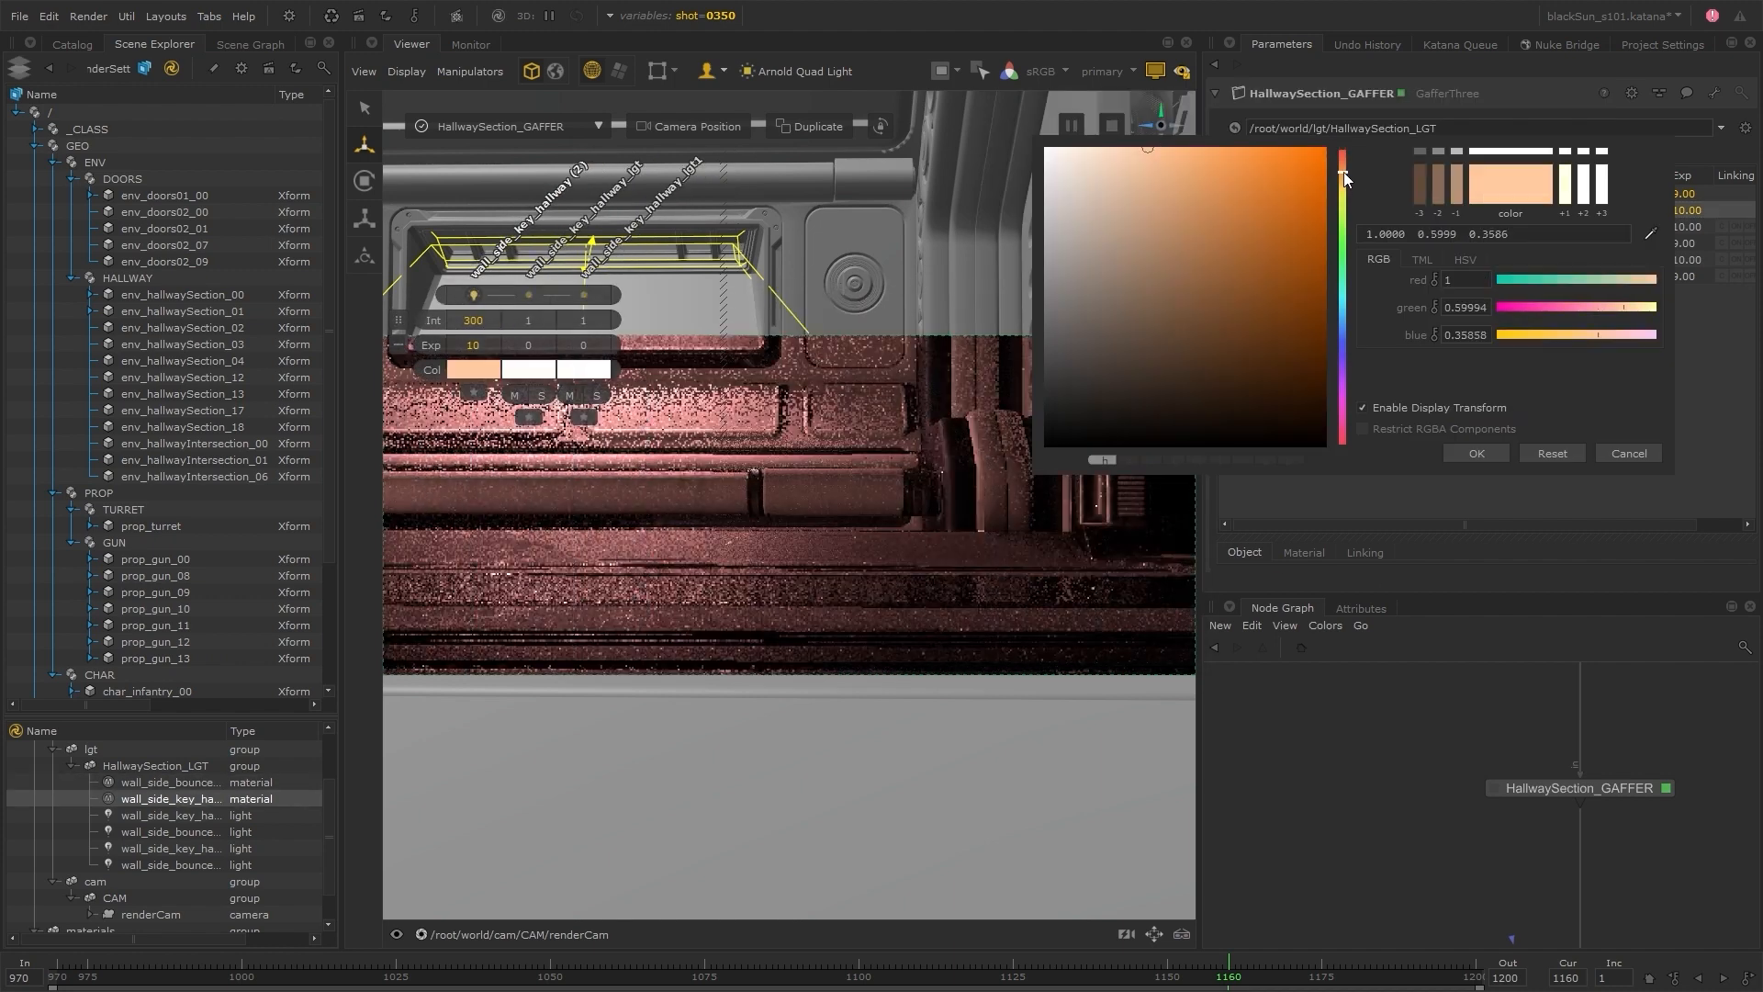
Change the wall_side_key_hallway template material's colour to a light orange
click(1159, 148)
click(1344, 169)
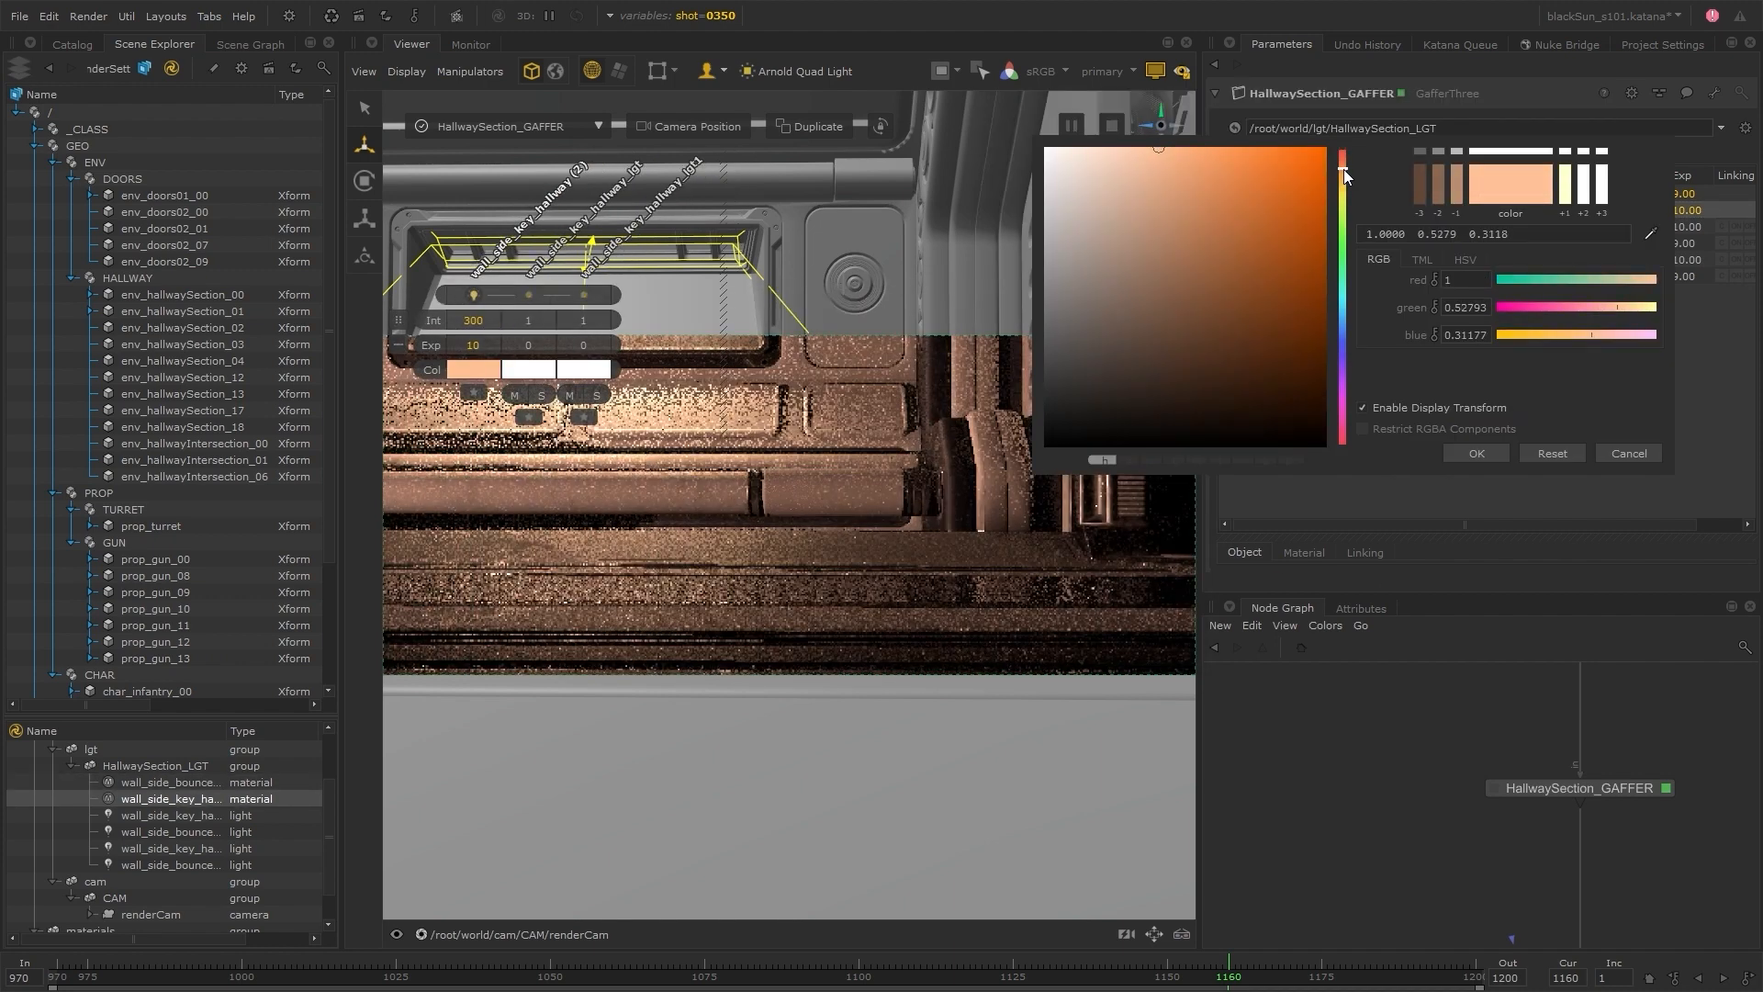
drag(1343, 168, 1343, 173)
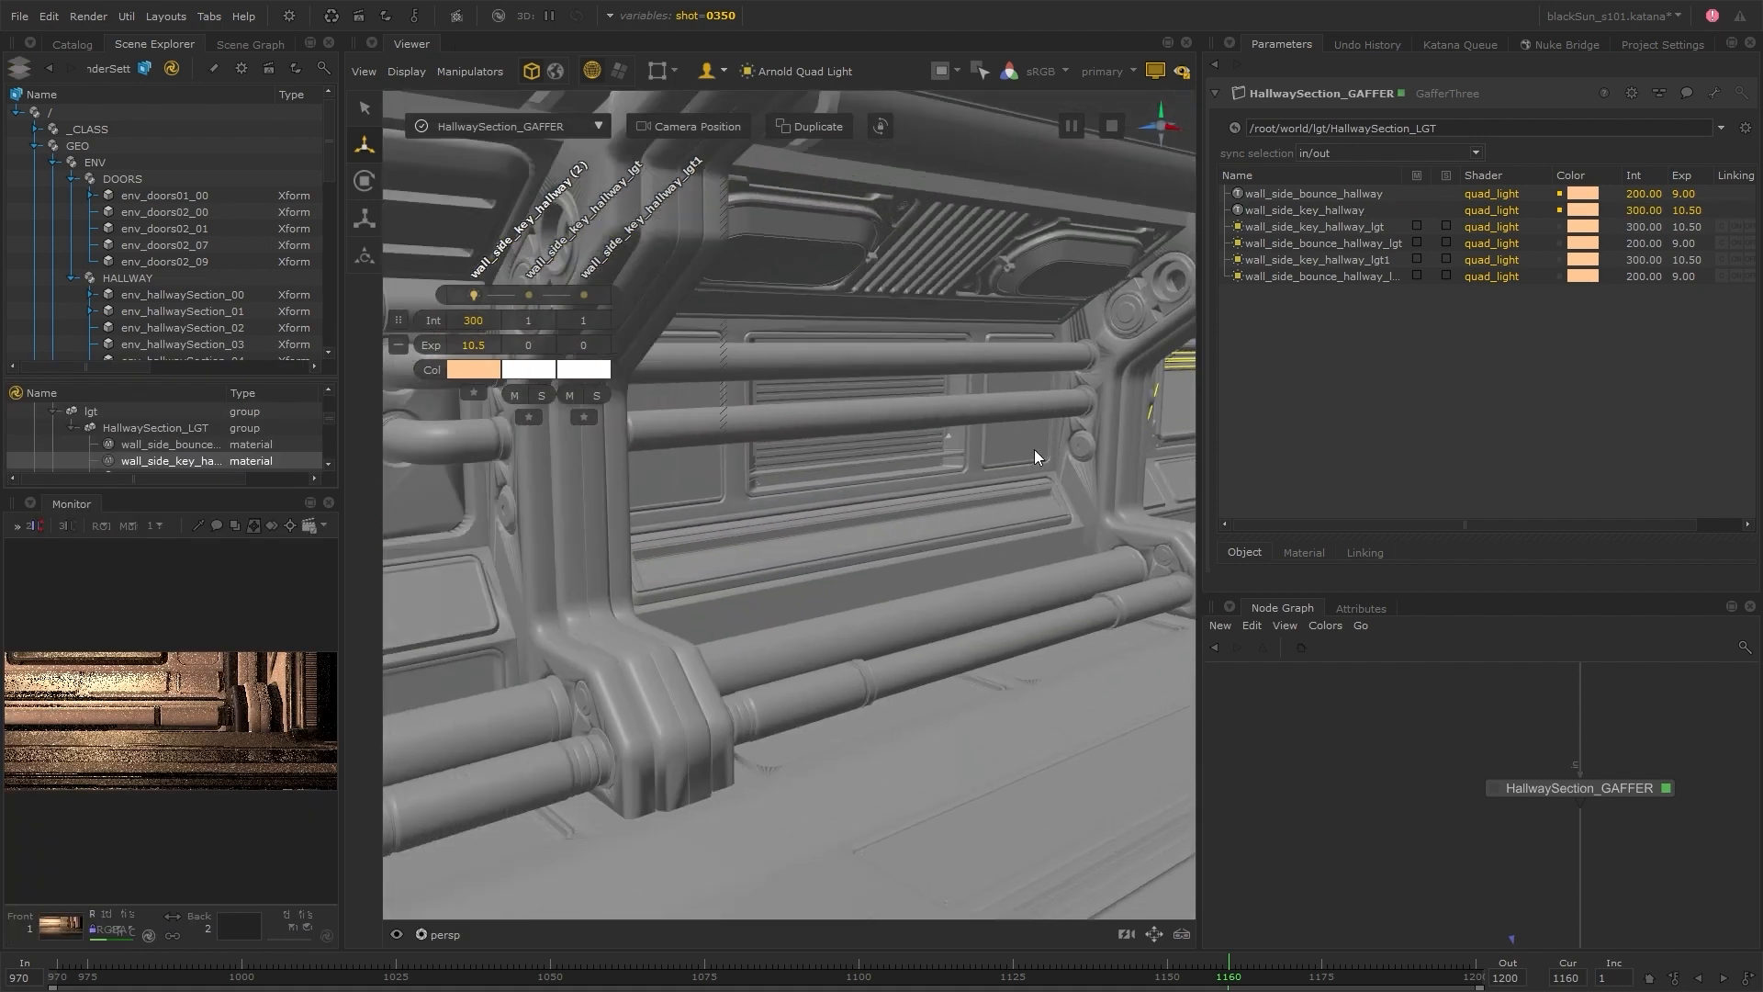
Duplicate wall_side_key_hallway_lgt, move the copy to the neighbouring wall panel and rotate it
click(1334, 226)
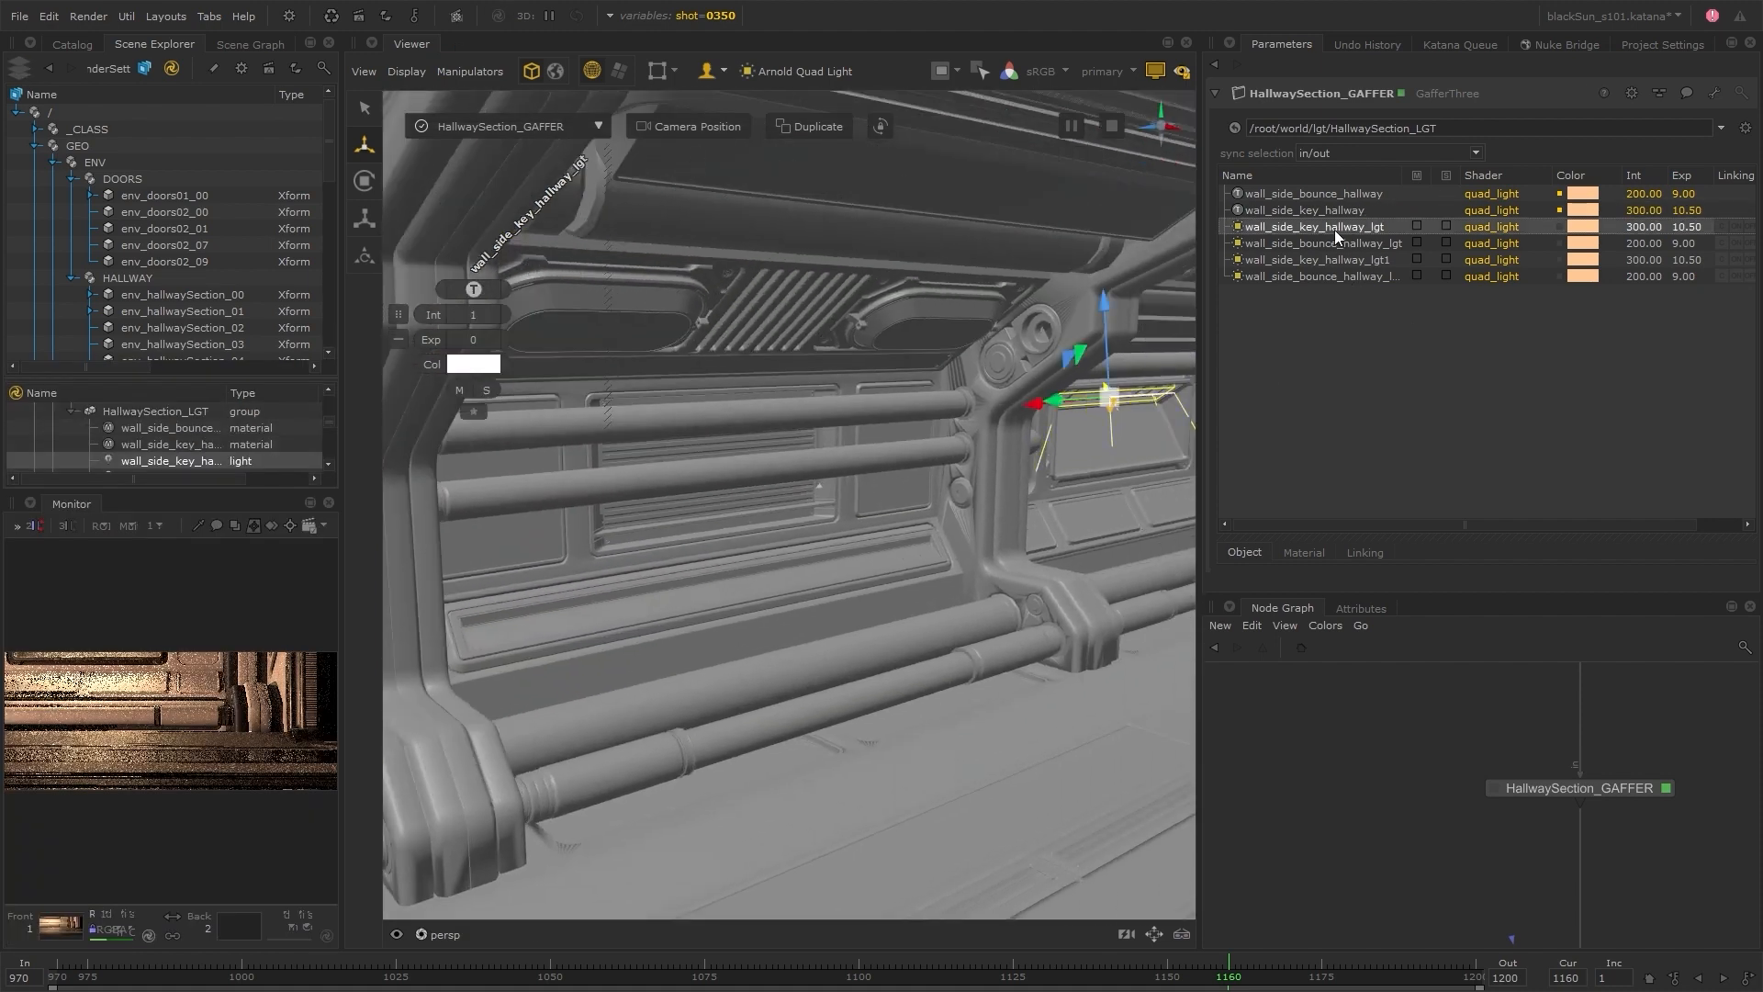
right_click(1334, 226)
click(1393, 308)
click(1389, 294)
drag(1053, 402, 638, 425)
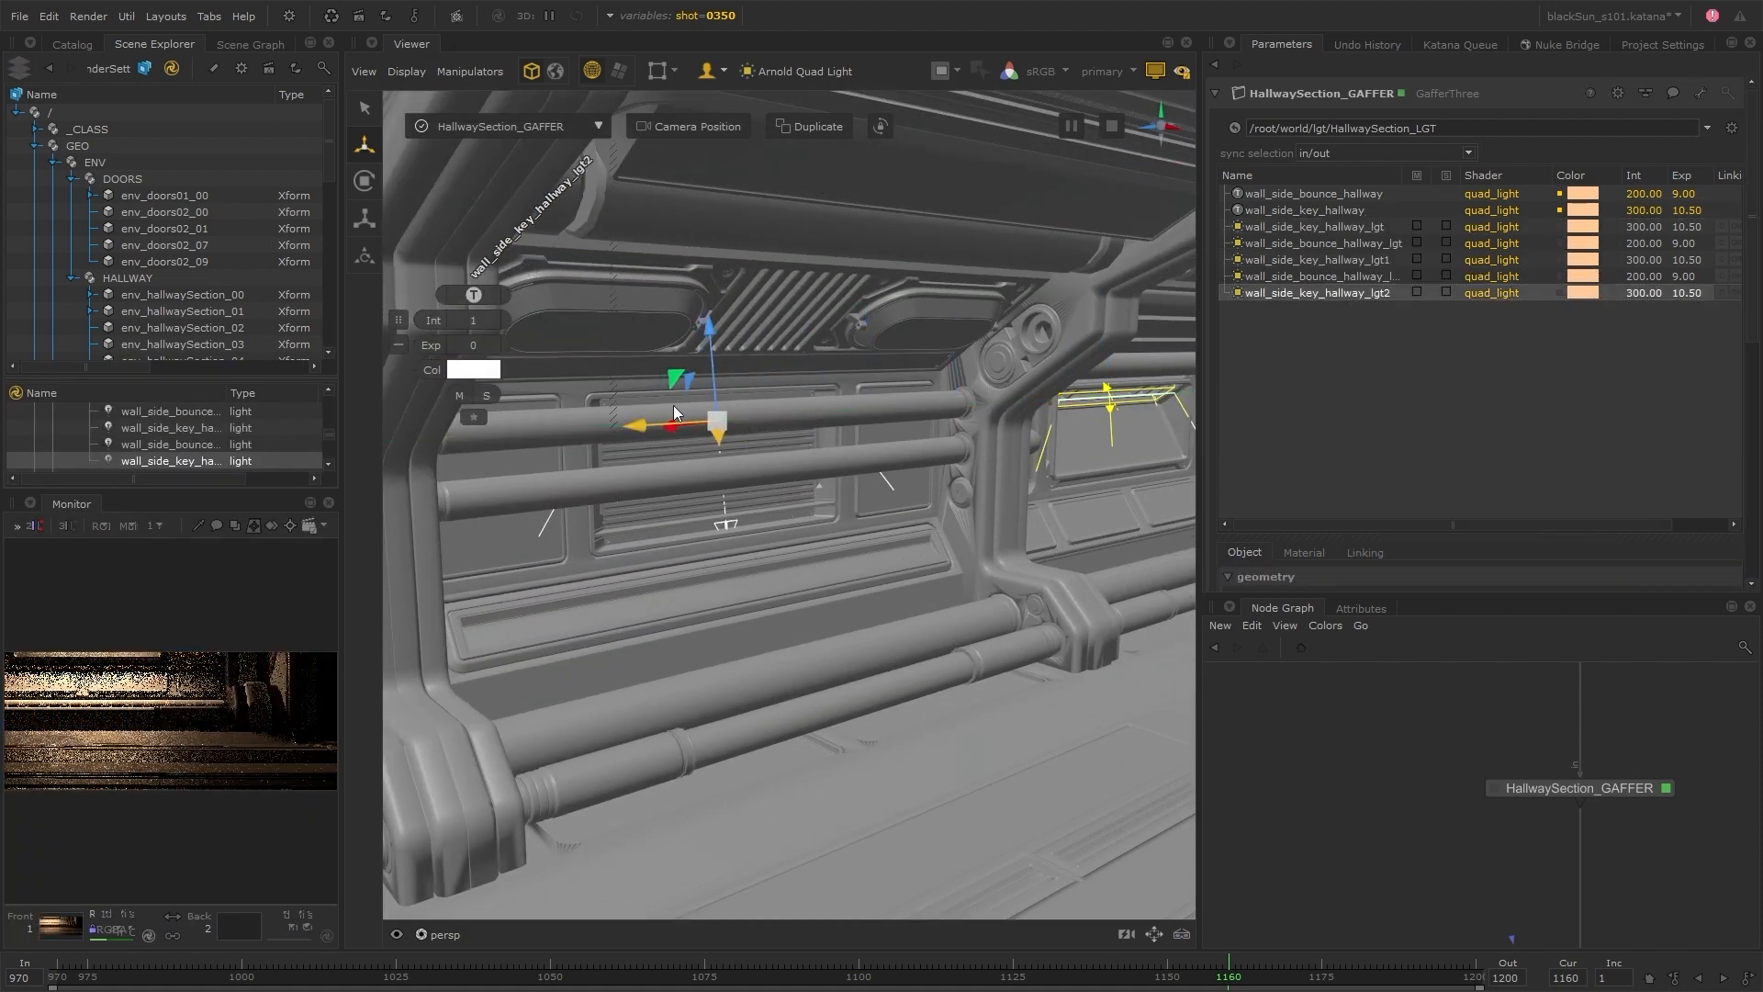
key(e)
key(r)
key(e)
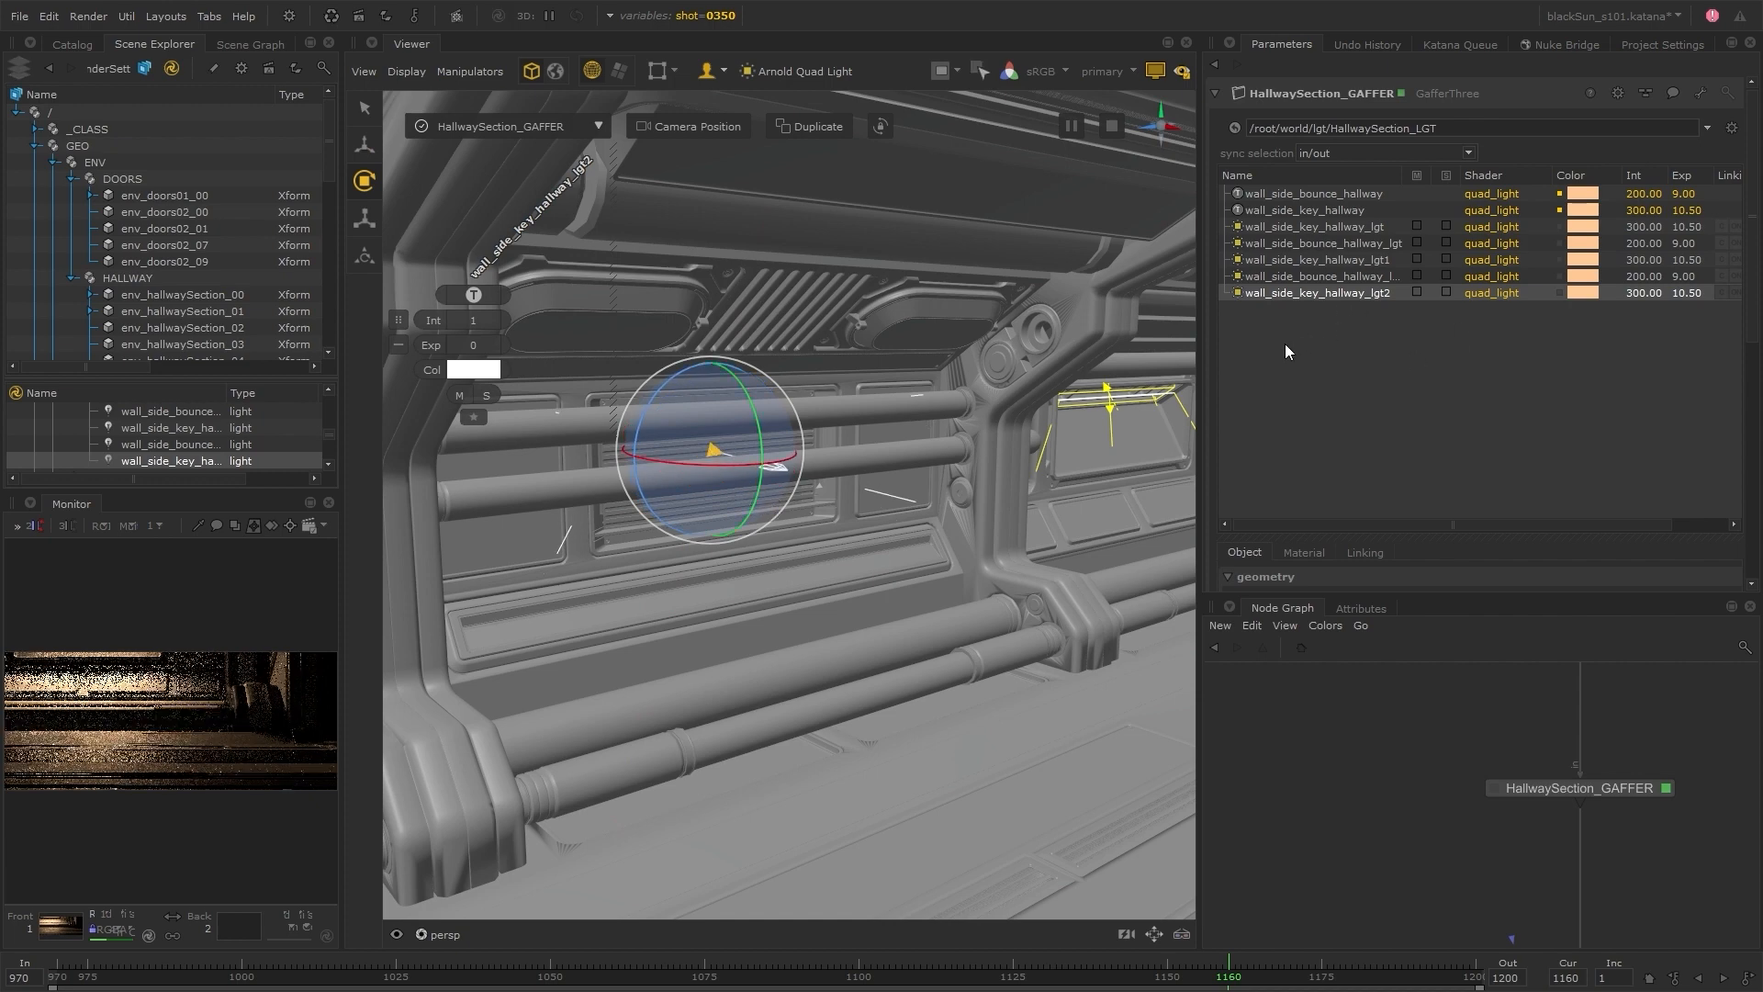
Switch the shot variable to 0360 and widen the Scene Explorer and Monitor panes to enlarge the live render
drag(1203, 389, 1251, 390)
click(611, 15)
click(767, 86)
click(709, 128)
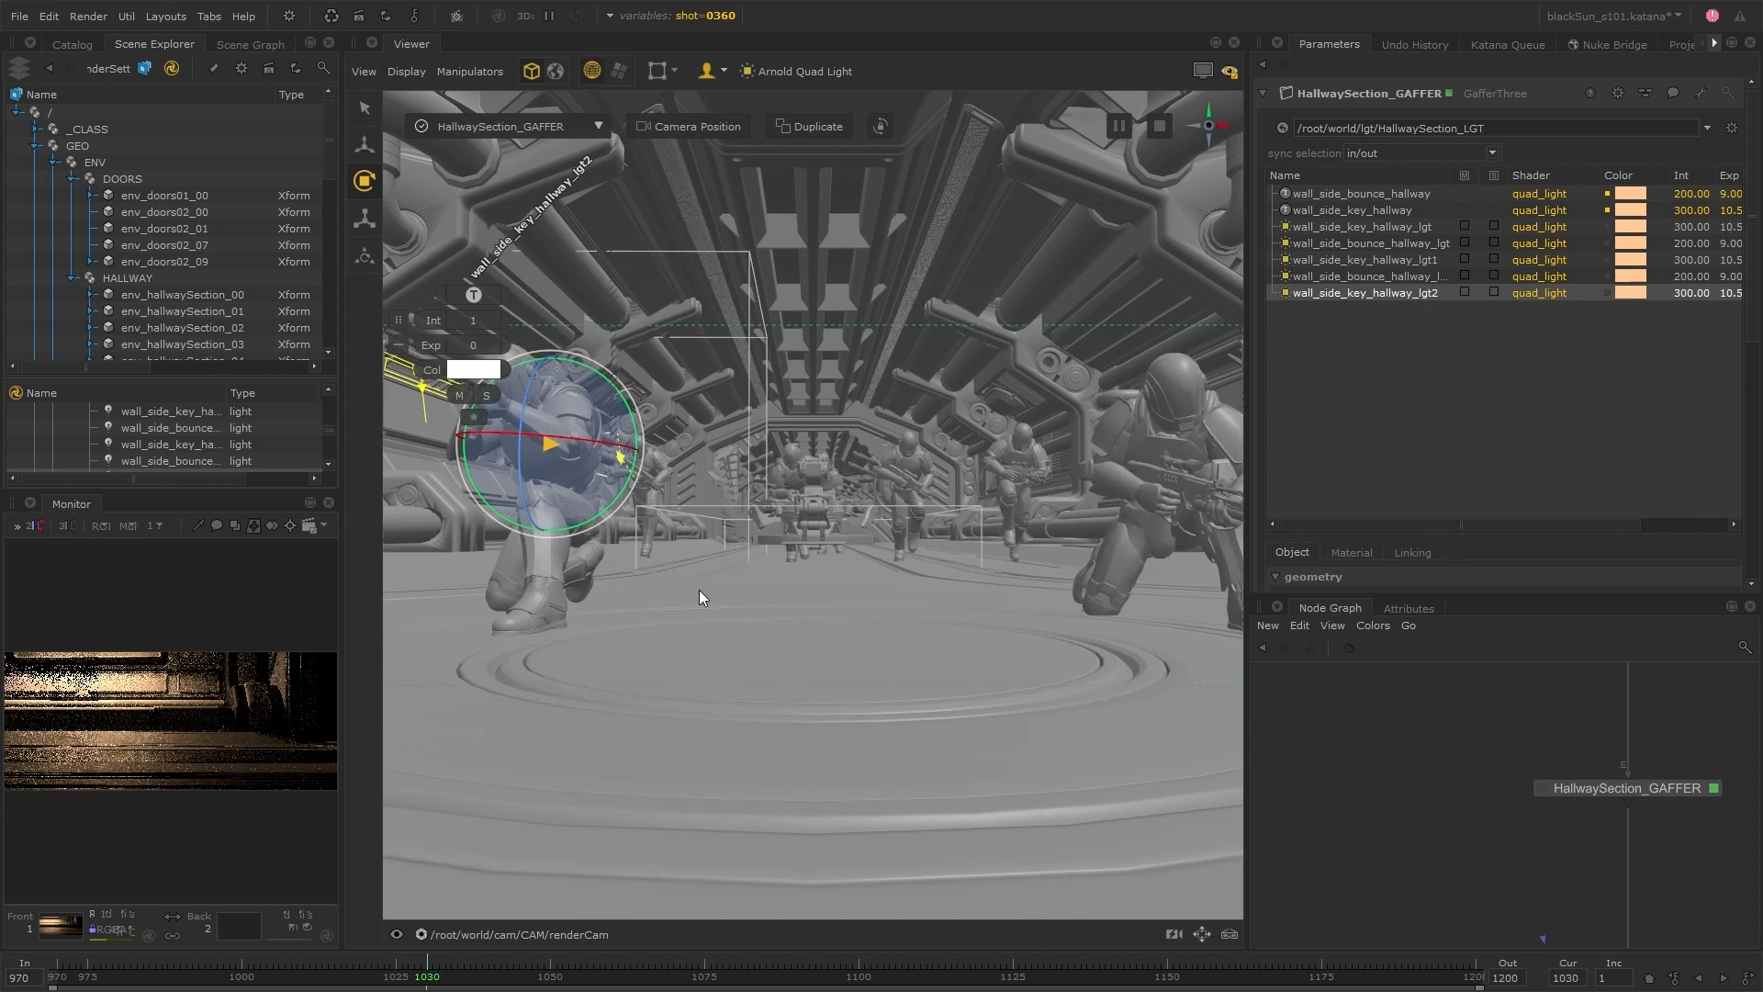
drag(342, 487, 628, 488)
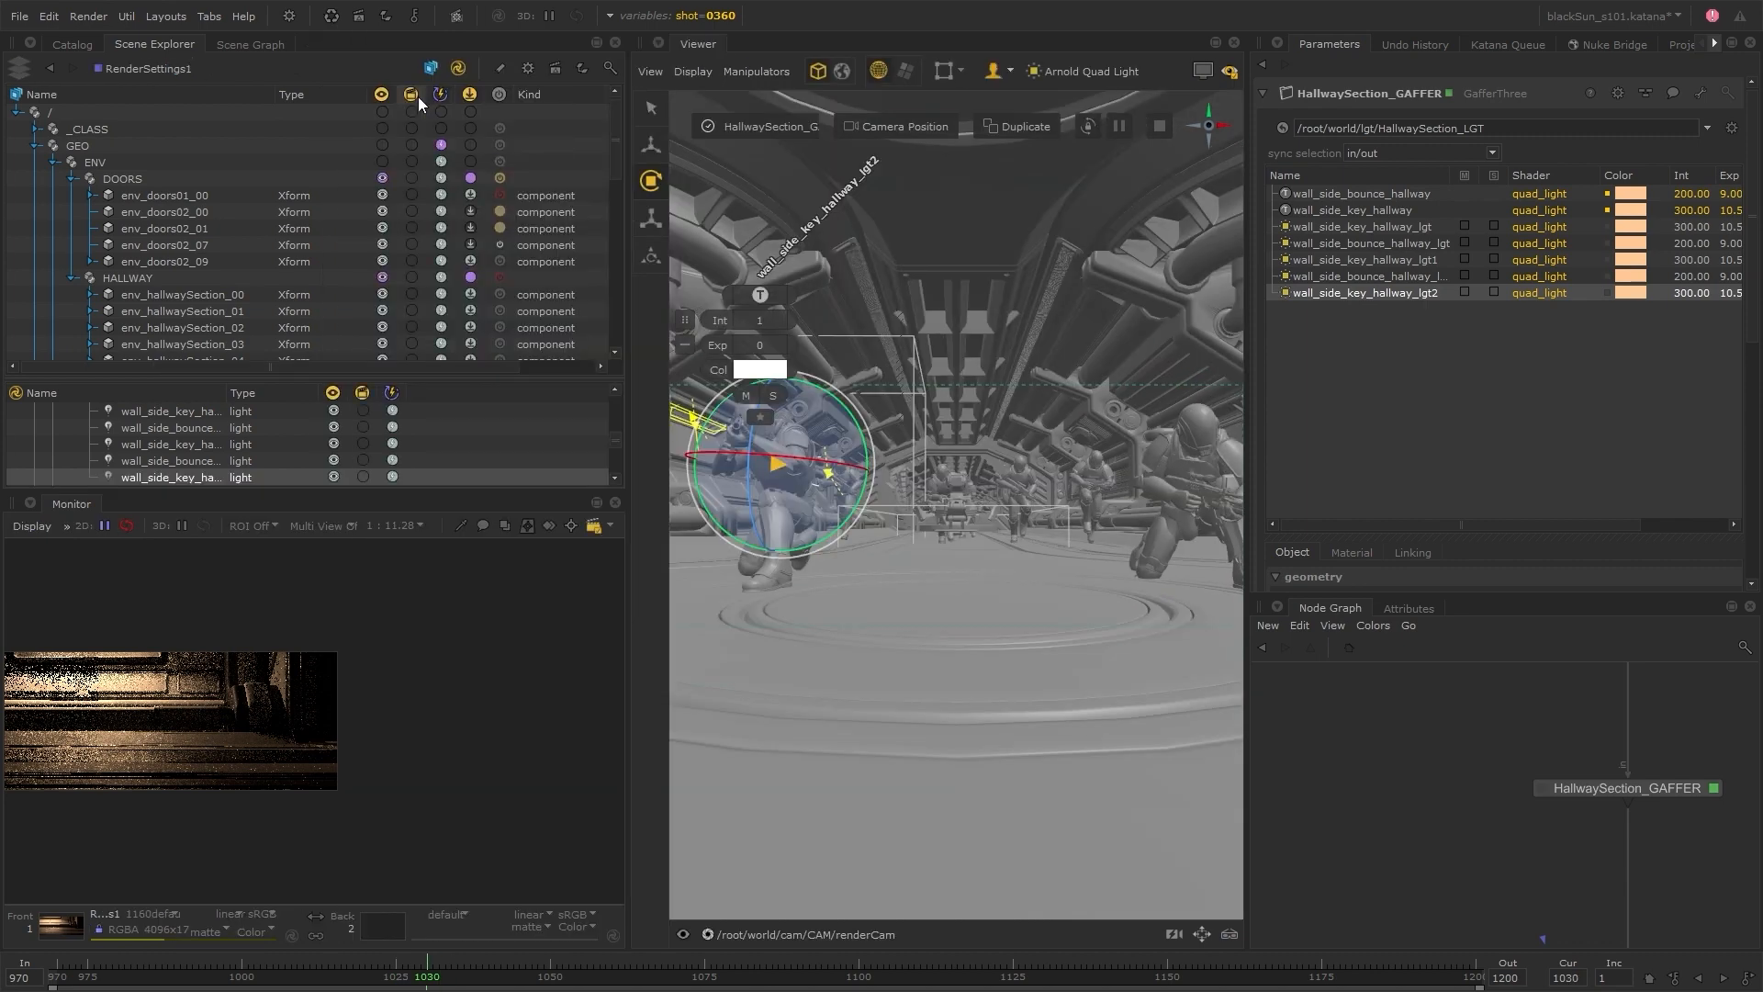
drag(626, 371, 360, 202)
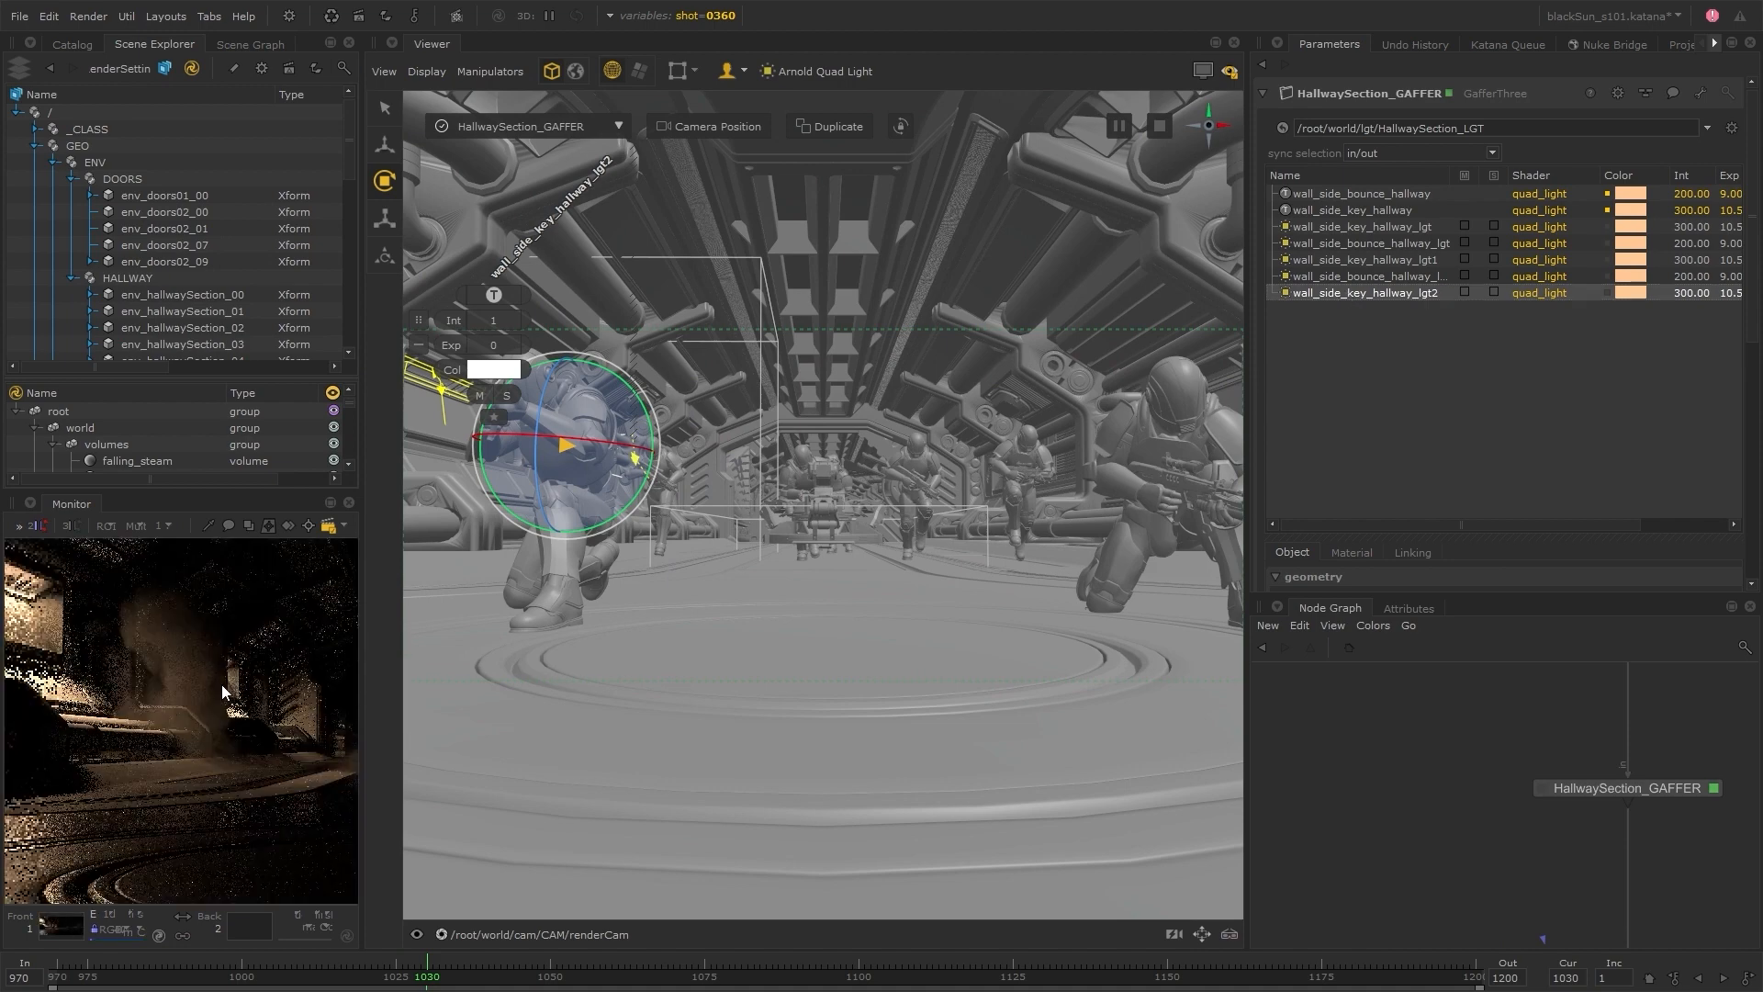
drag(362, 601, 464, 611)
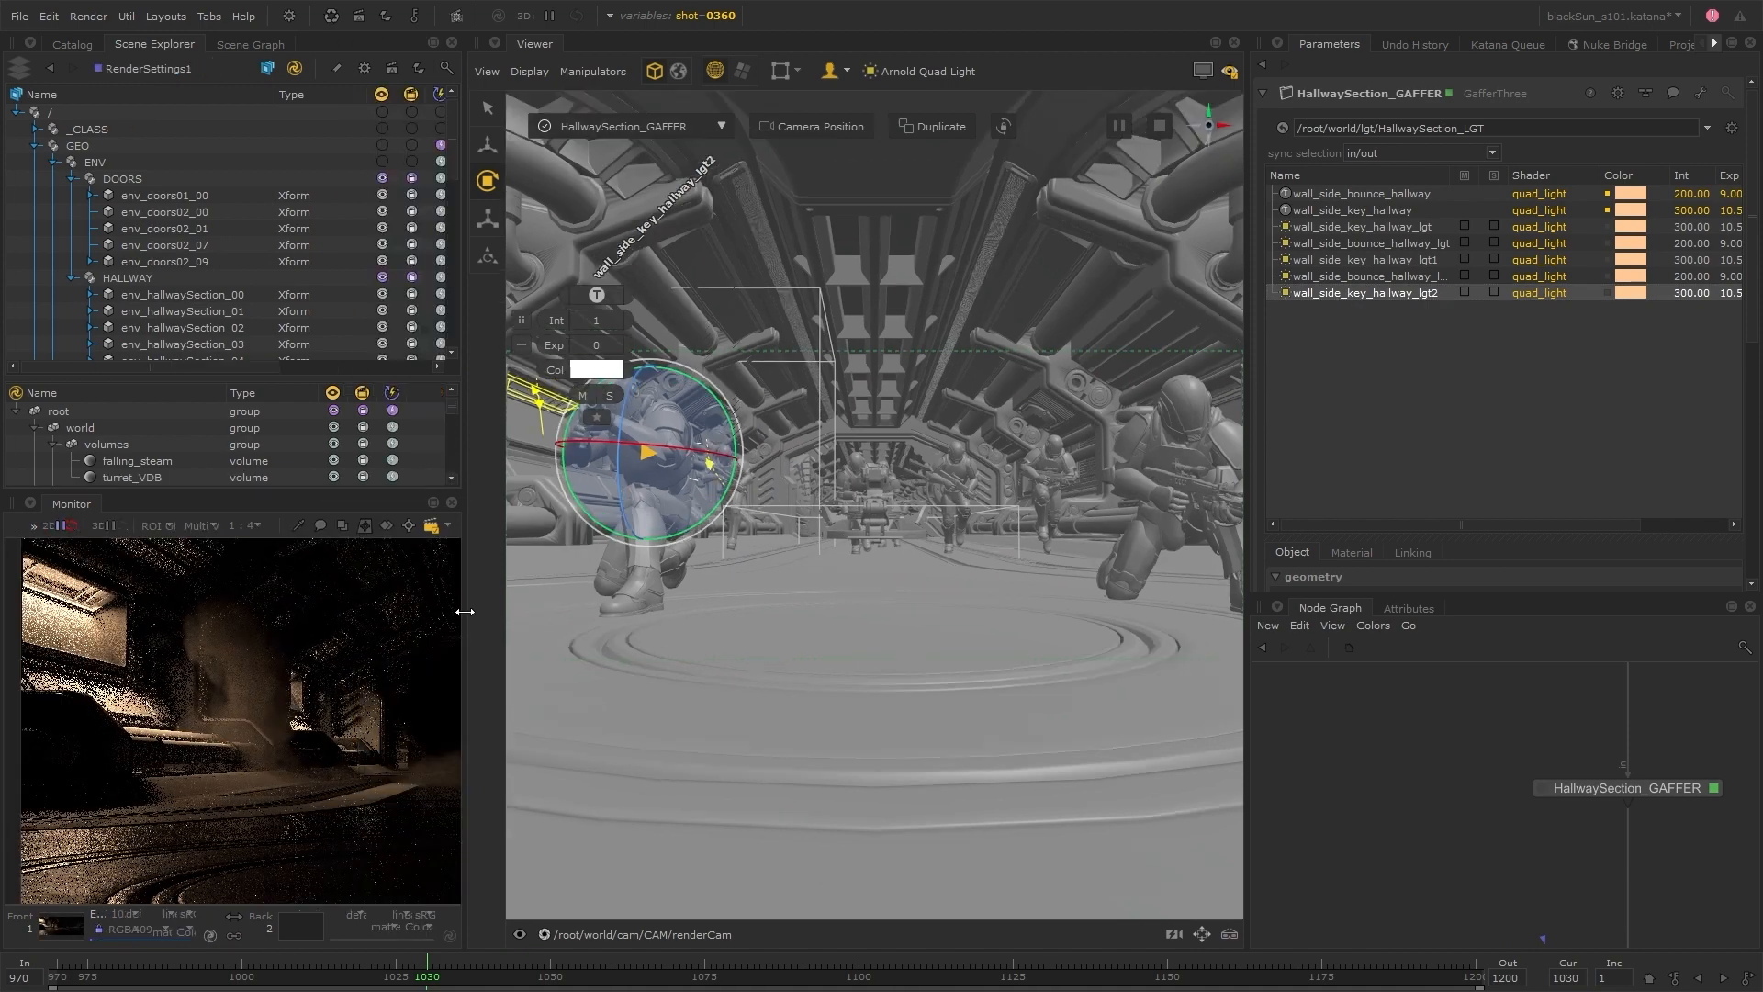
Switch the Viewer to the persp camera and nudge wall_side_key_hallway_lgt2 along its wall panel
click(588, 933)
click(572, 827)
key(w)
drag(776, 465, 786, 467)
Set the colour of wall_side_key_hallway_lgt2 to a light blue
click(597, 370)
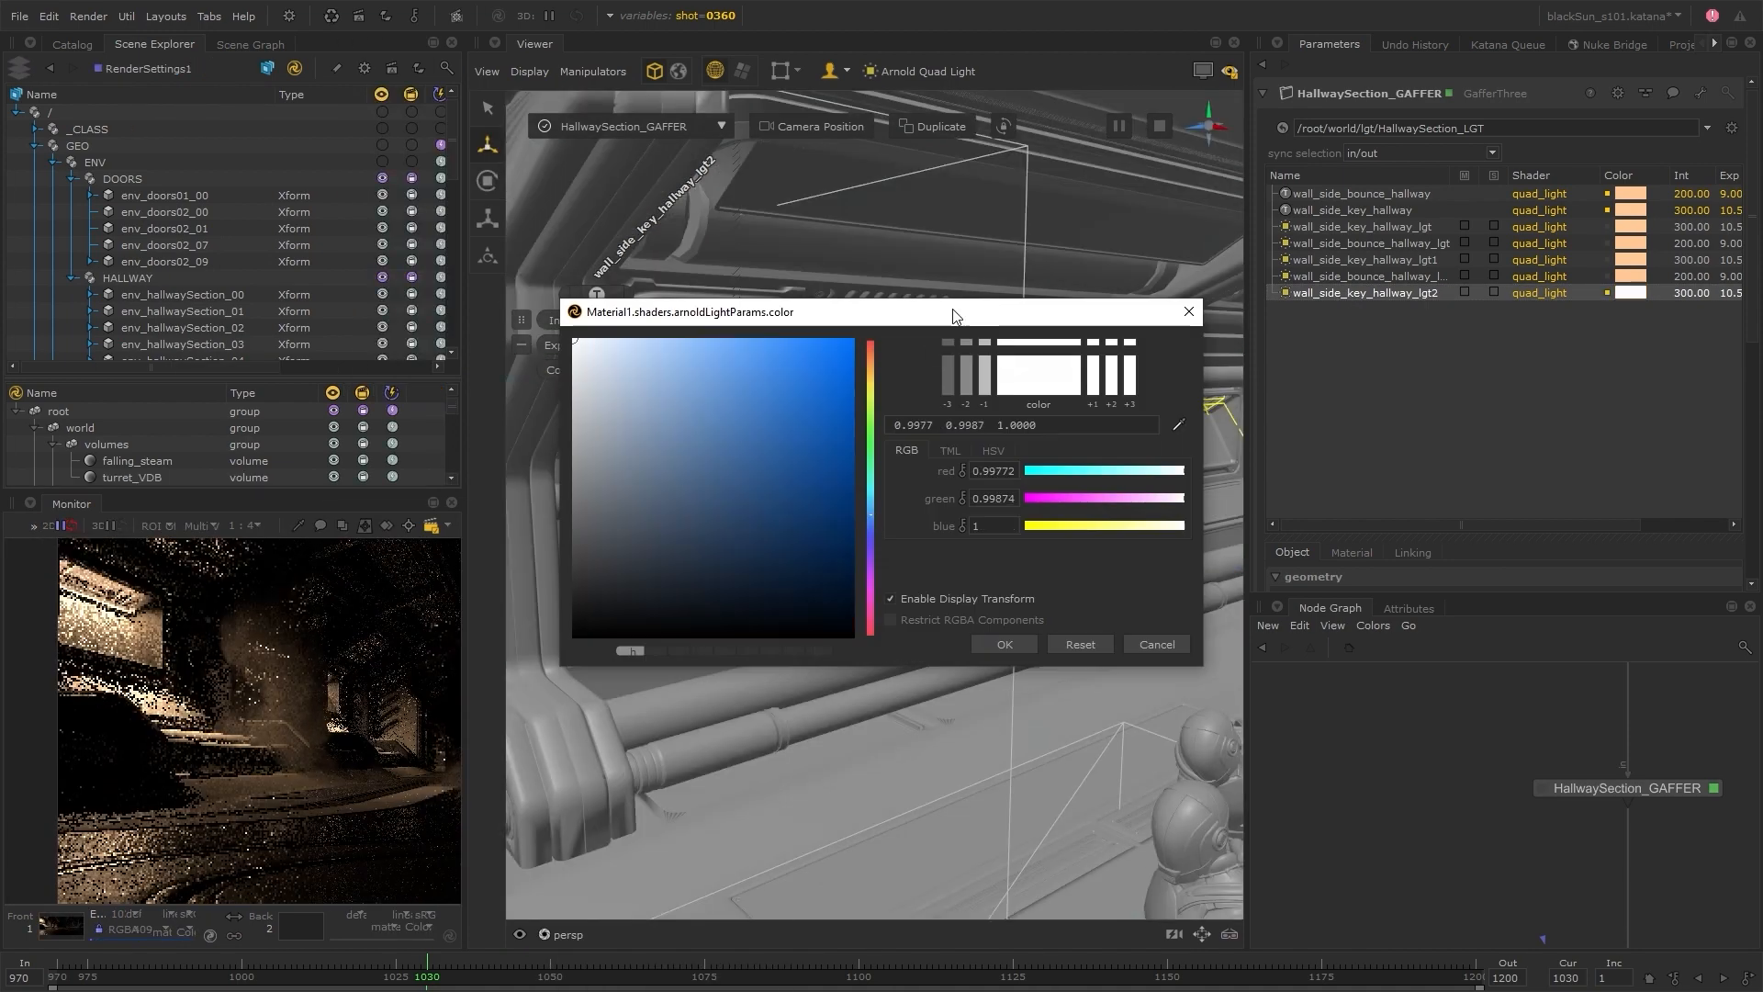
drag(952, 315, 1205, 242)
click(920, 265)
click(1244, 569)
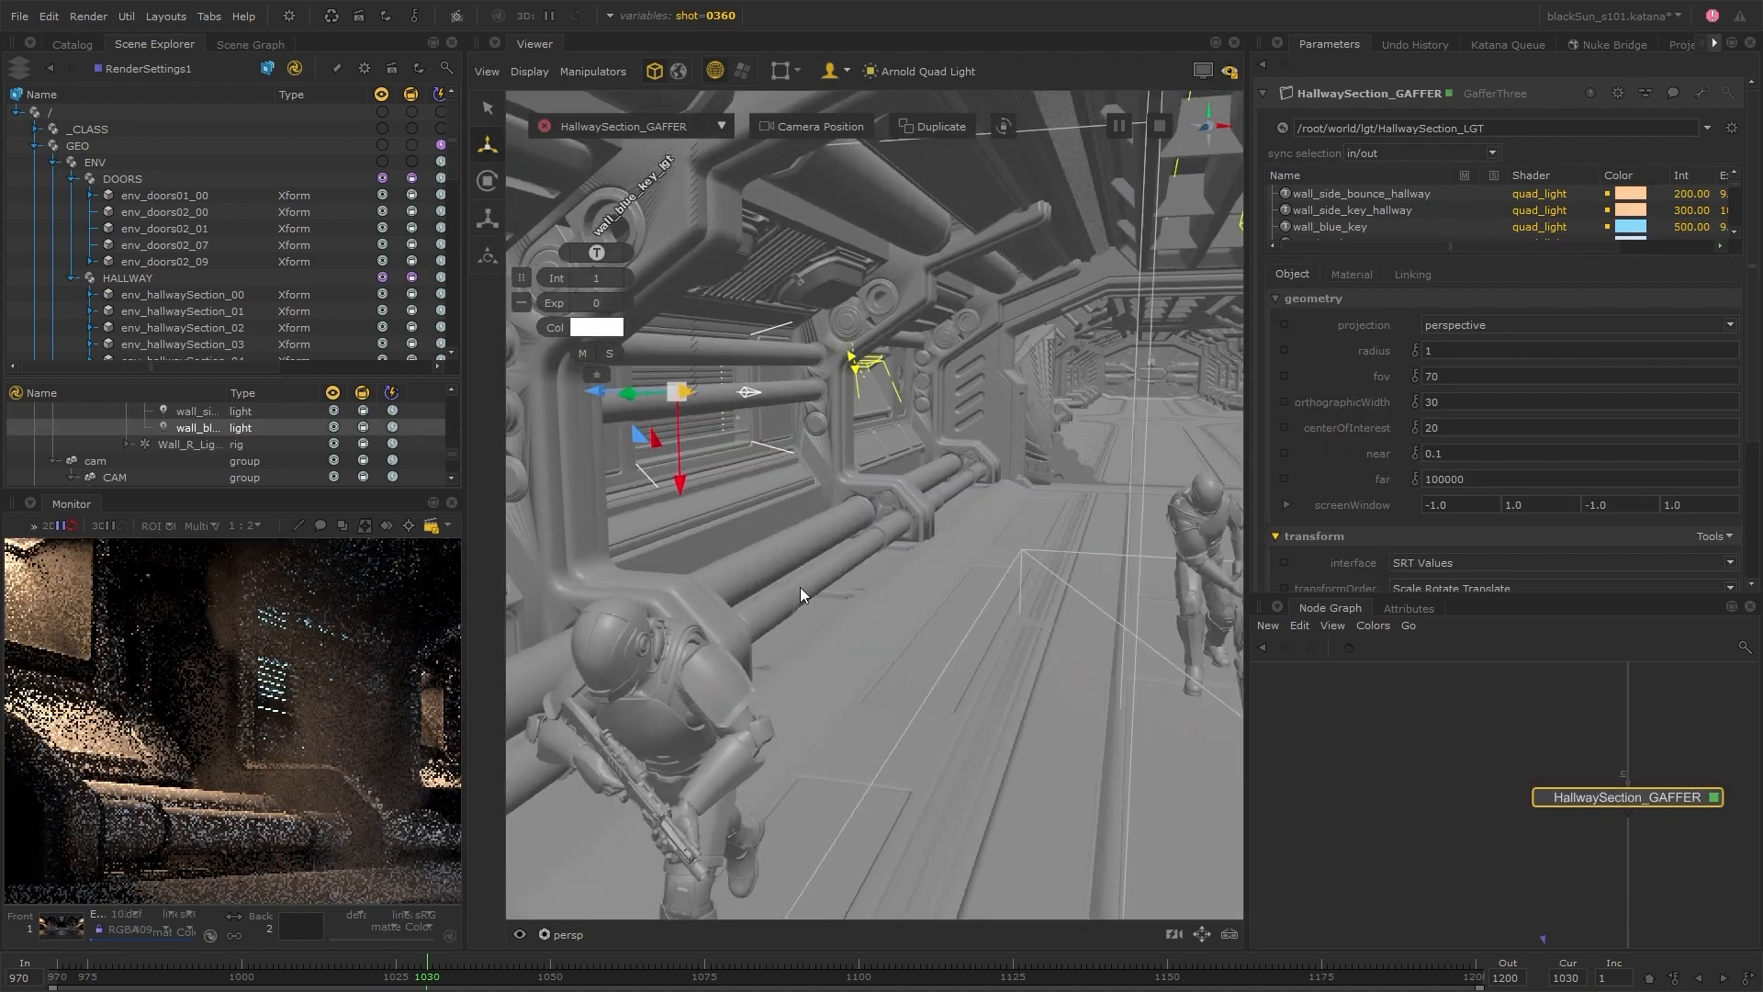
alt+drag(800, 595, 973, 602)
scroll(230, 624, down, 2)
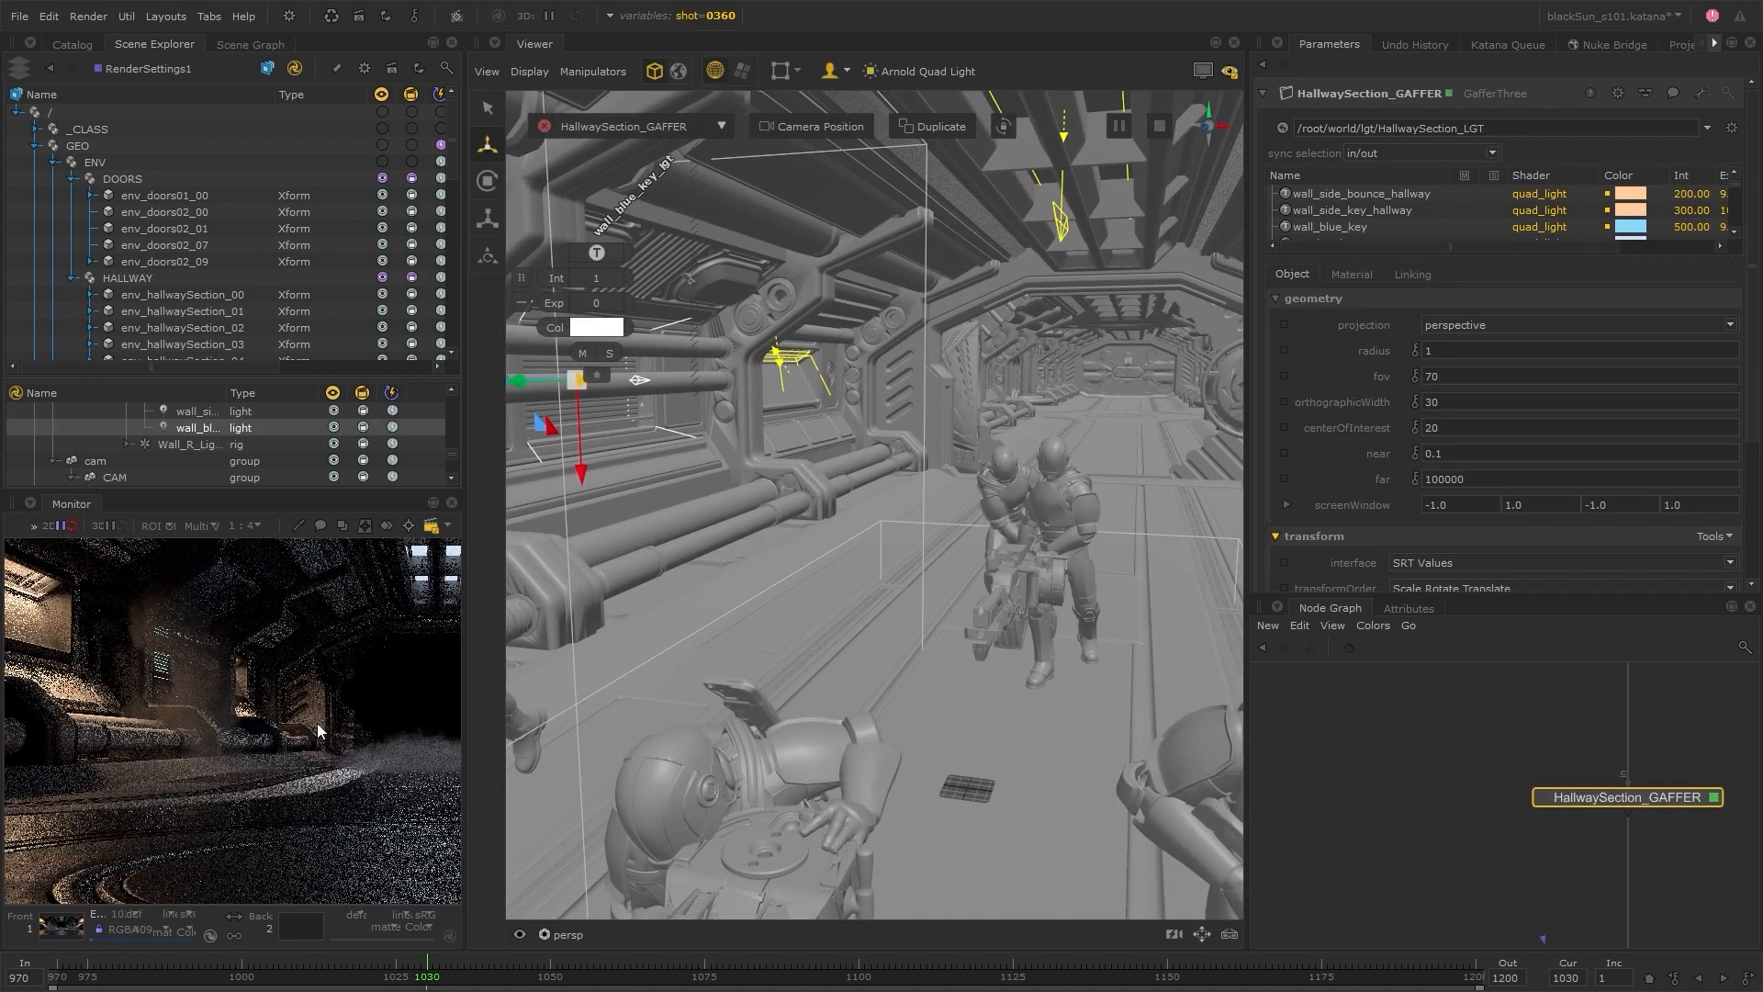
middle_drag(225, 579, 257, 608)
scroll(973, 700, down, 3)
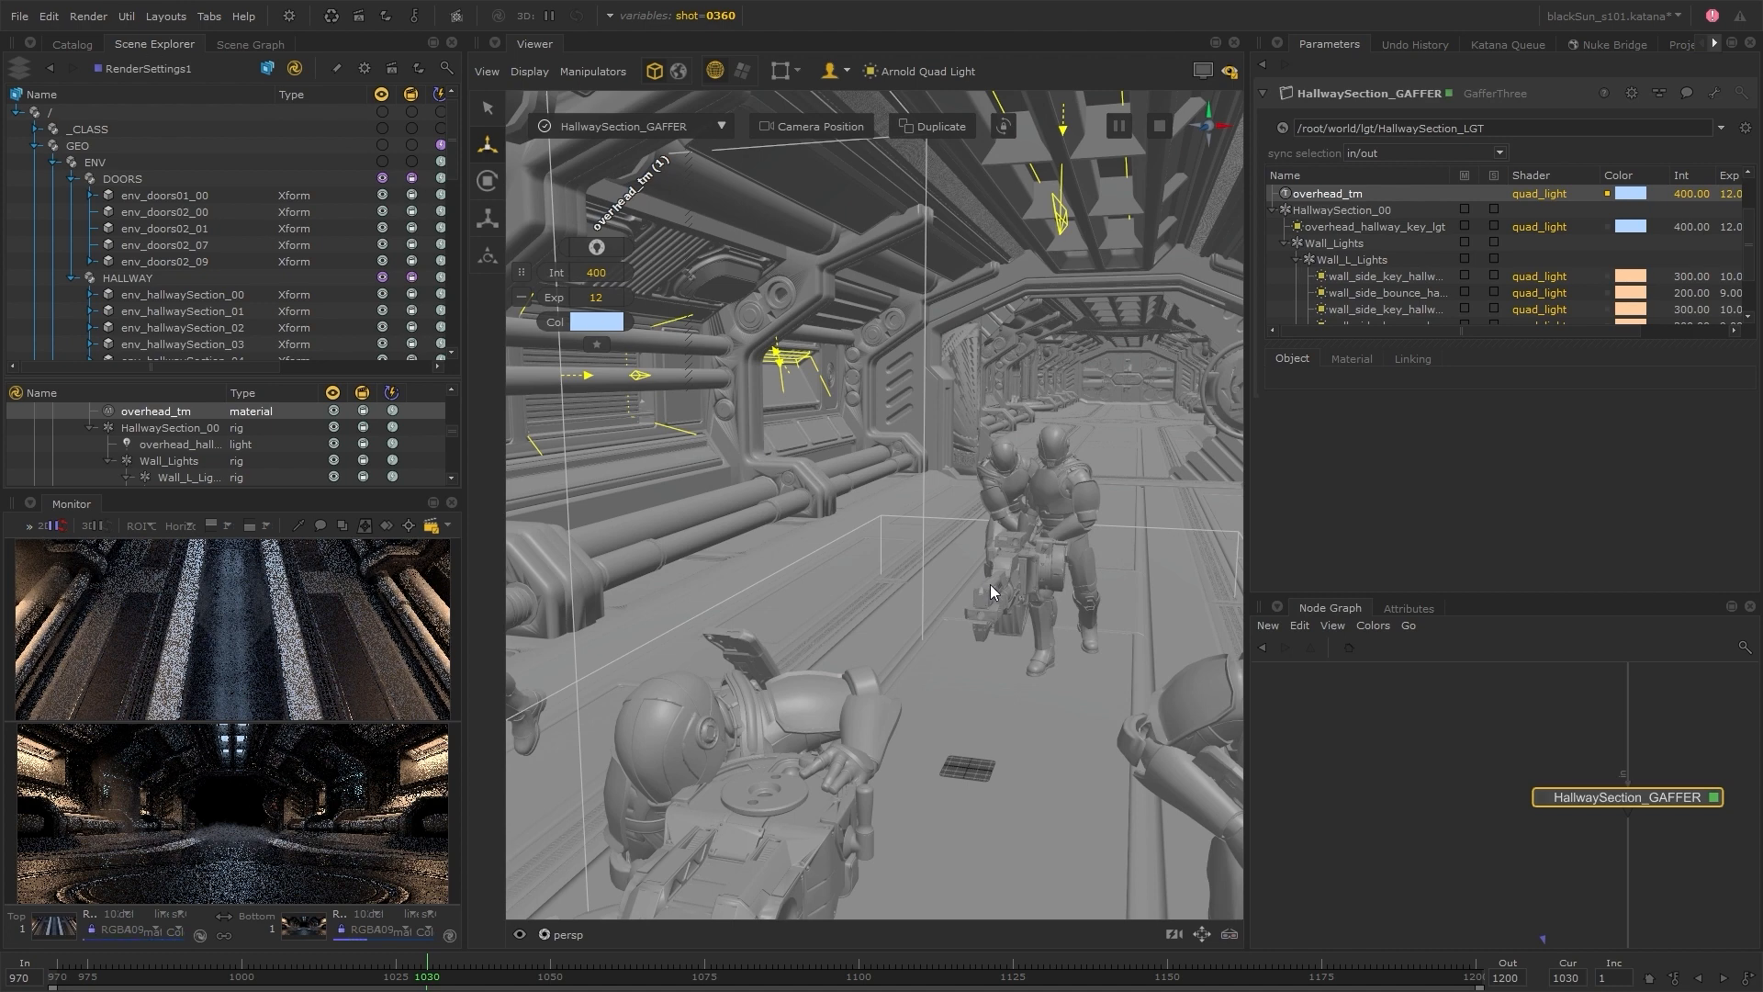
Collapse and select the HallwaySection_00 rig in HallwaySection_GAFFER, and enlarge the light list vertically
alt+right_drag(991, 585, 798, 596)
alt+drag(798, 596, 971, 598)
click(1275, 210)
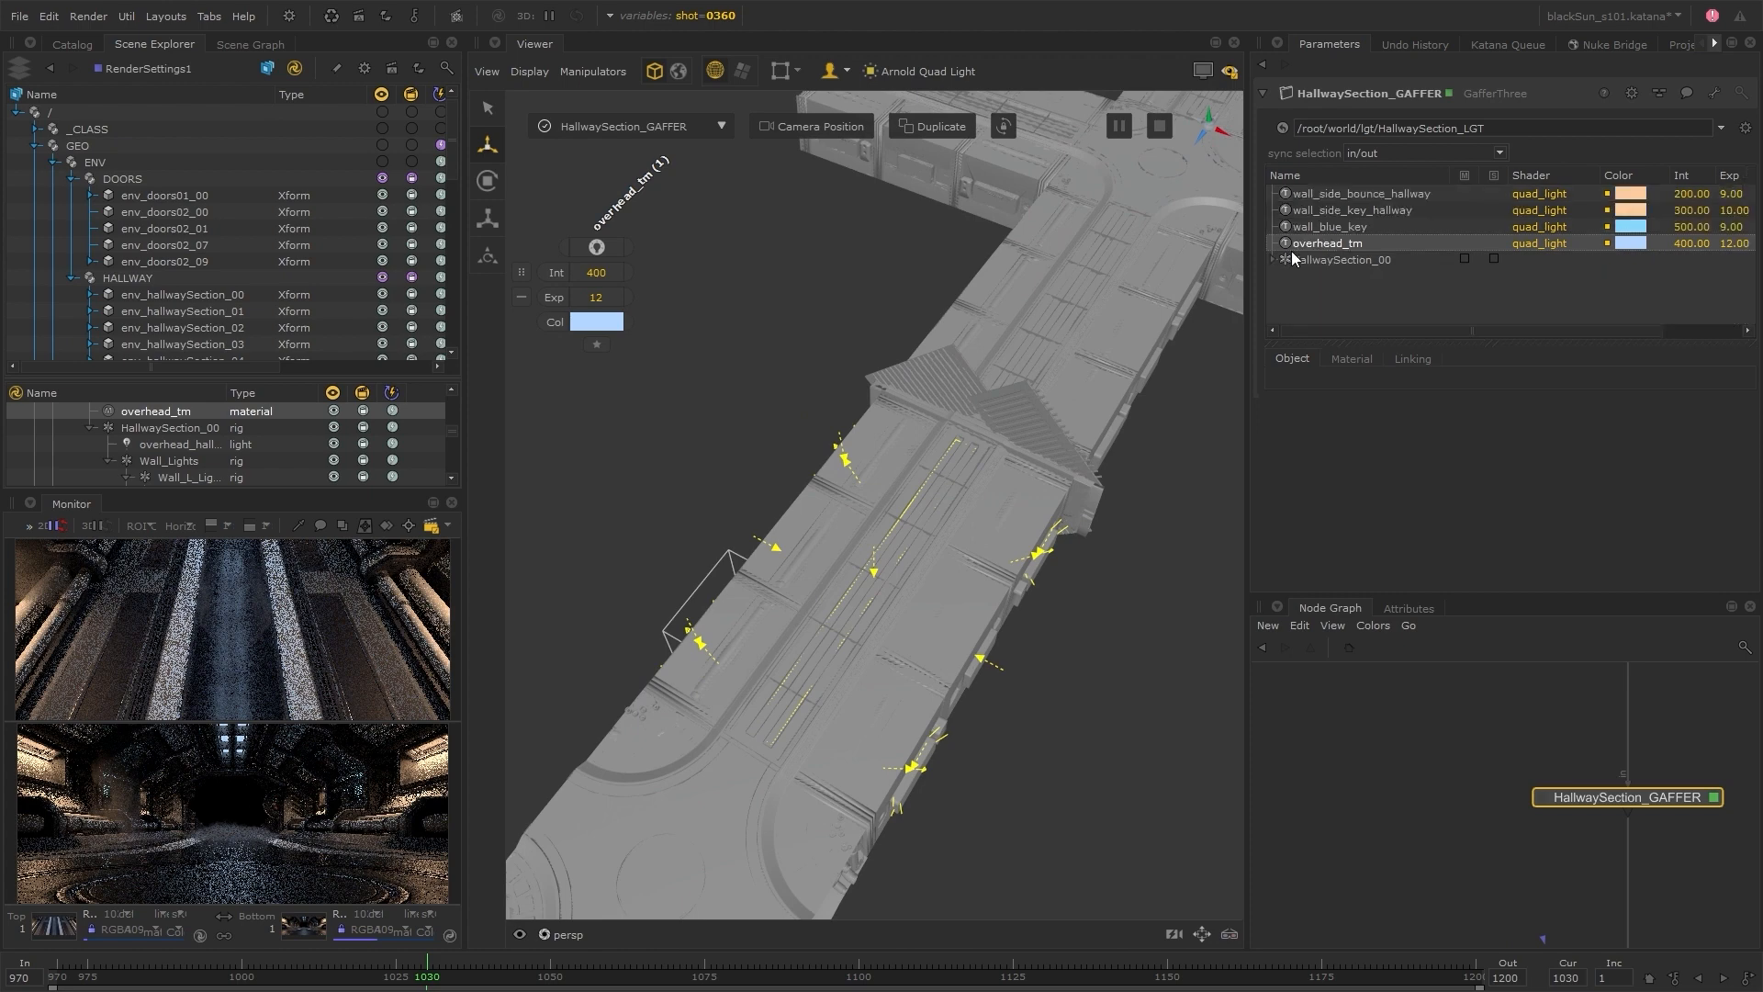
click(1340, 260)
drag(1352, 290, 1352, 447)
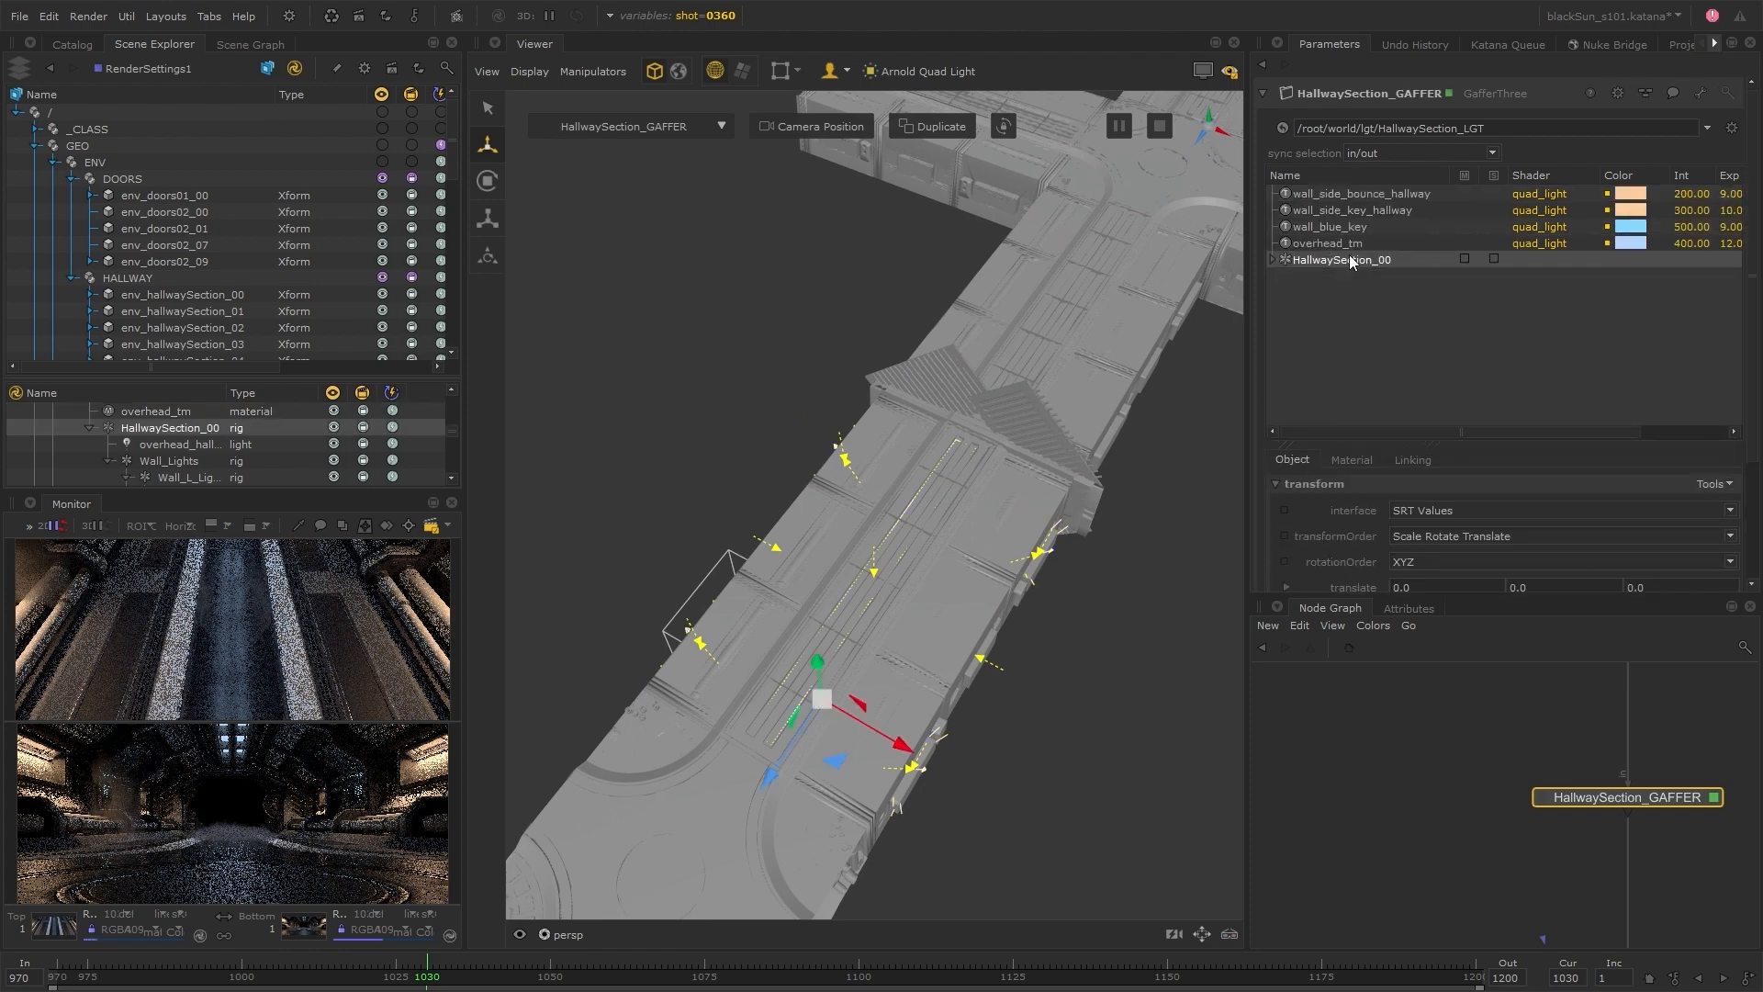
Duplicate the HallwaySection_00 rig, rename the copy to HallwaySection_01, and select it
right_click(1346, 259)
click(1409, 331)
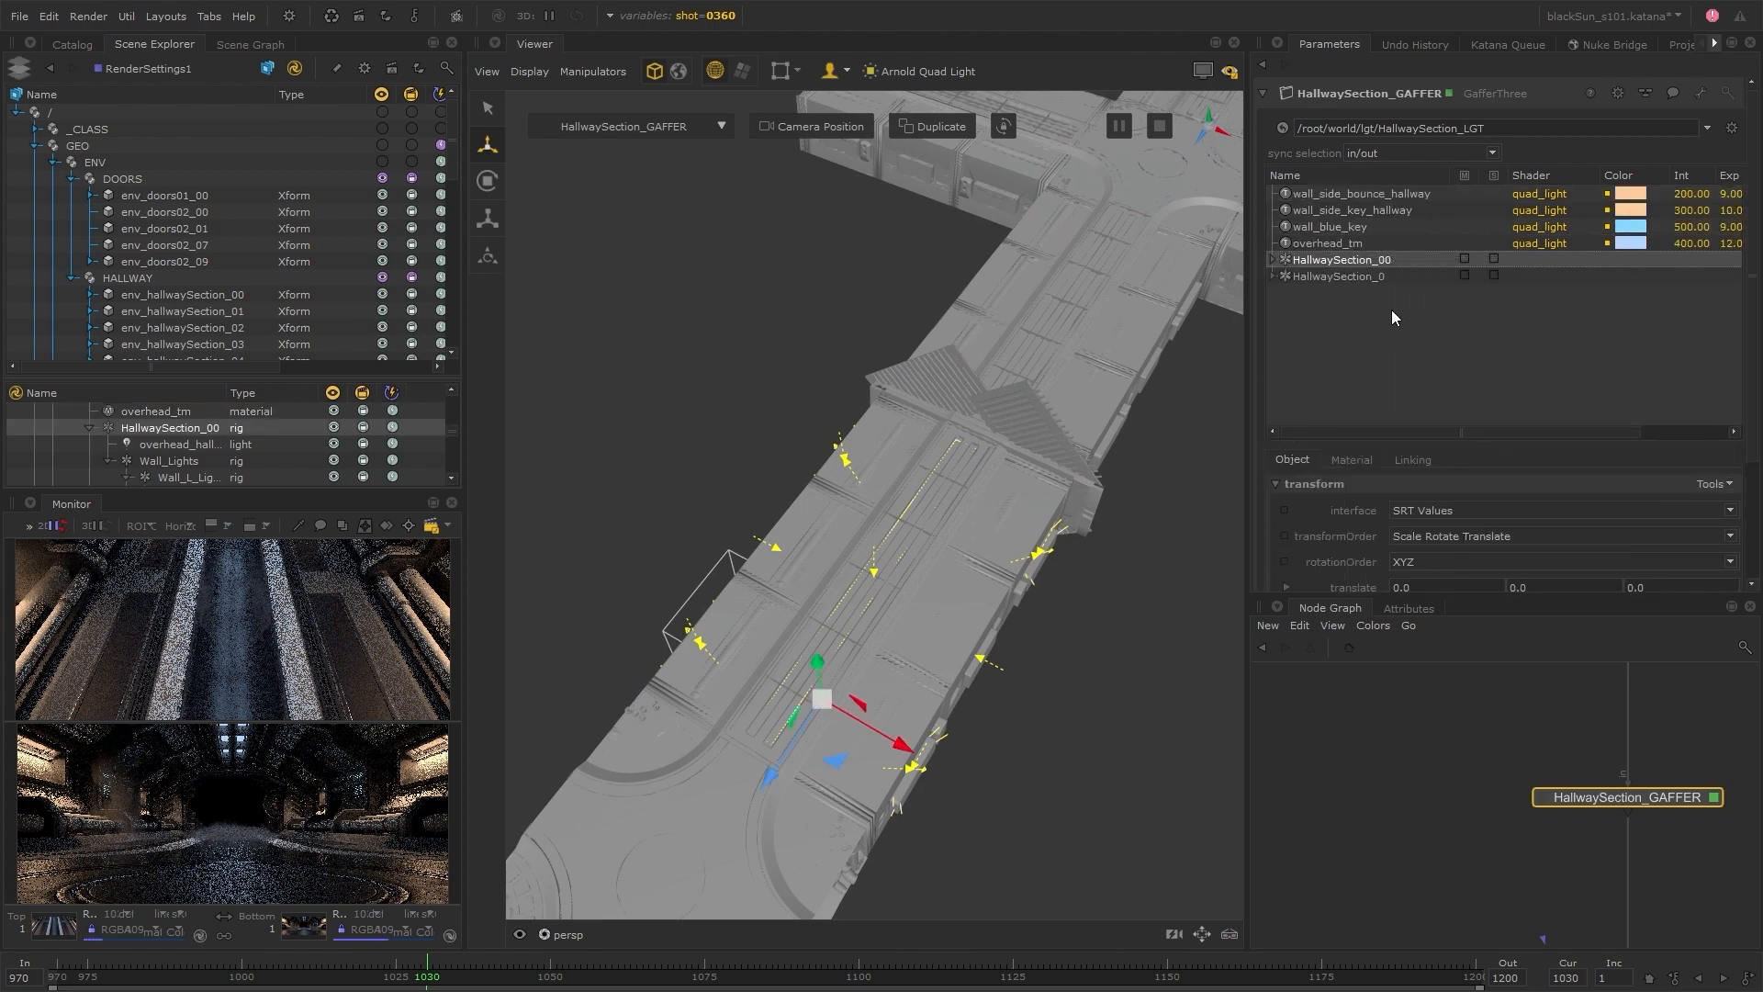
double_click(1382, 277)
text(1)
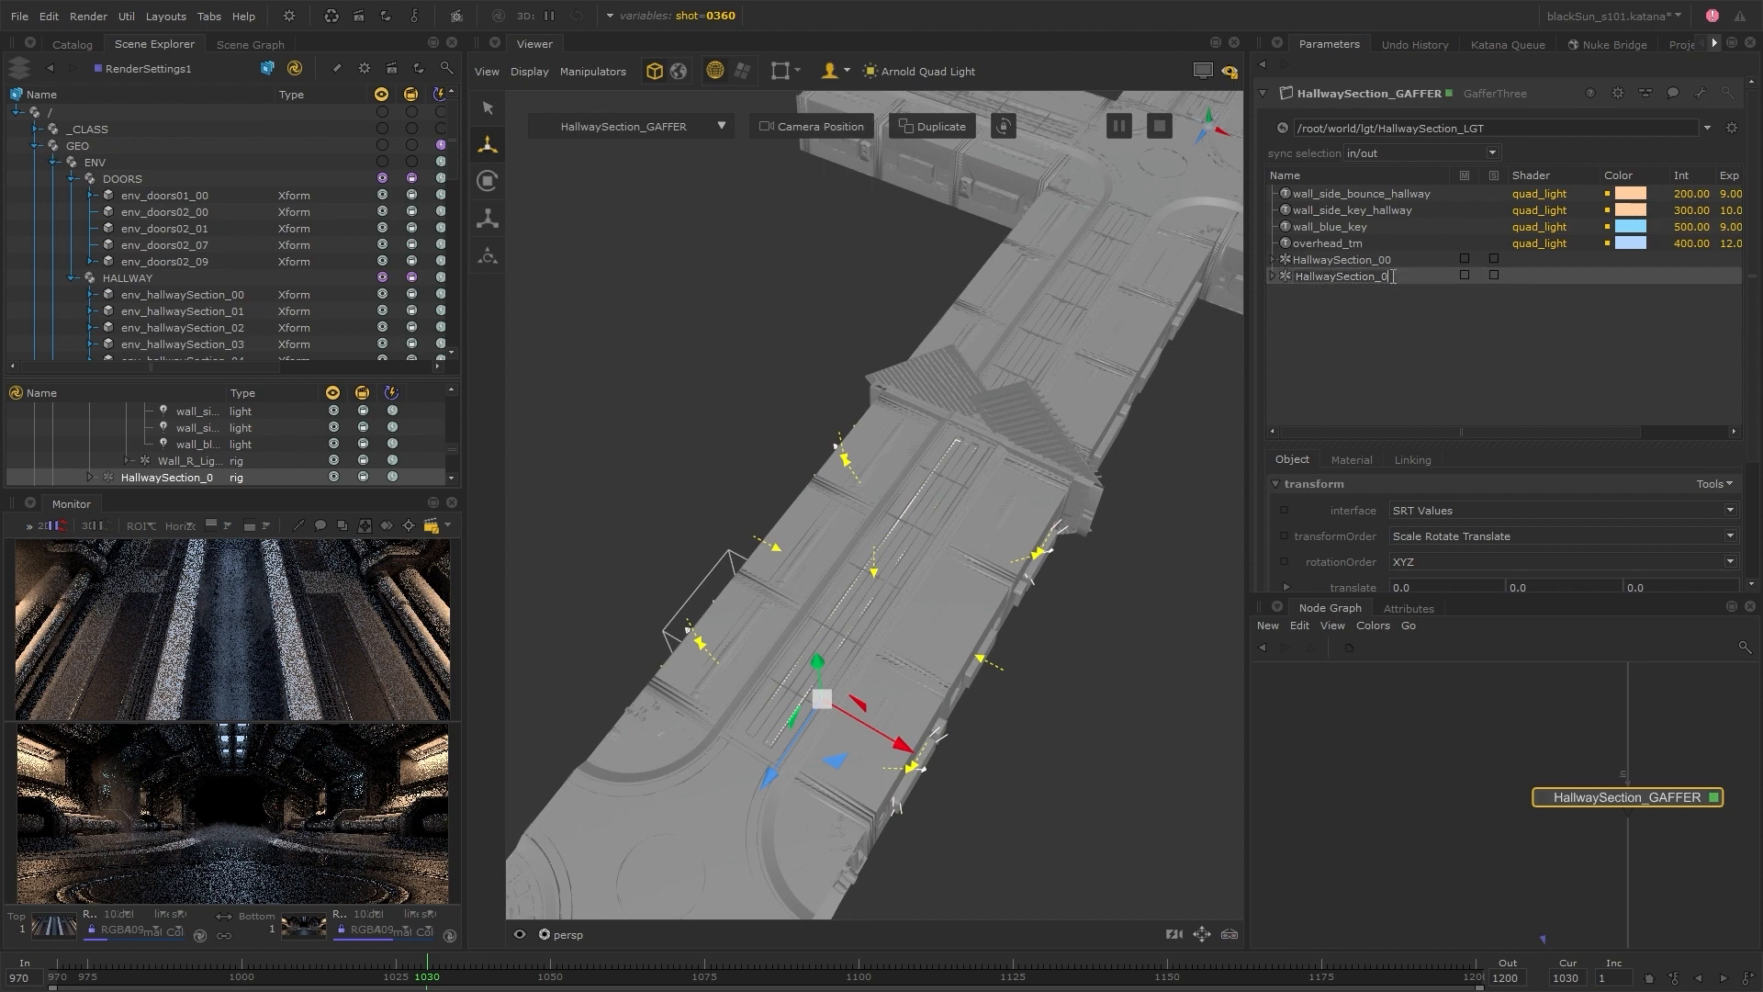
key(Return)
click(1358, 261)
click(1356, 275)
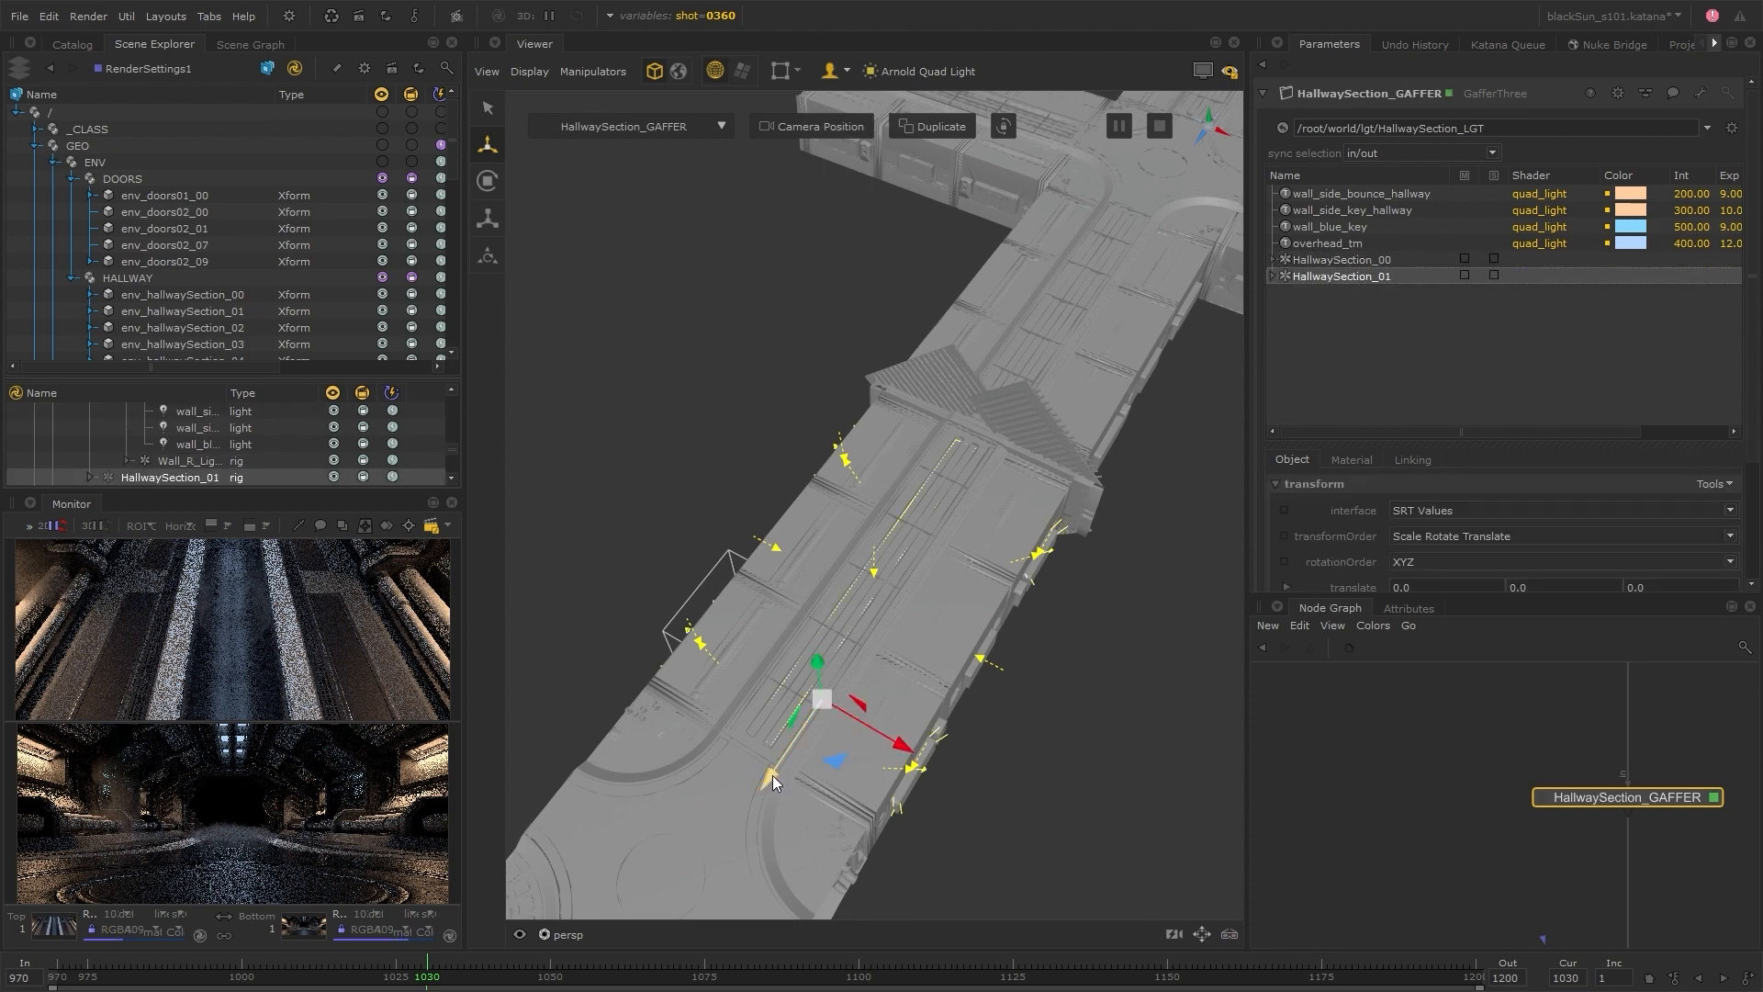
Move the HallwaySection_01 rig along the hallway to the next section, at about -1900 in Z, and render from RenderSettings1
drag(773, 781, 976, 470)
alt+middle_drag(1177, 487, 1014, 715)
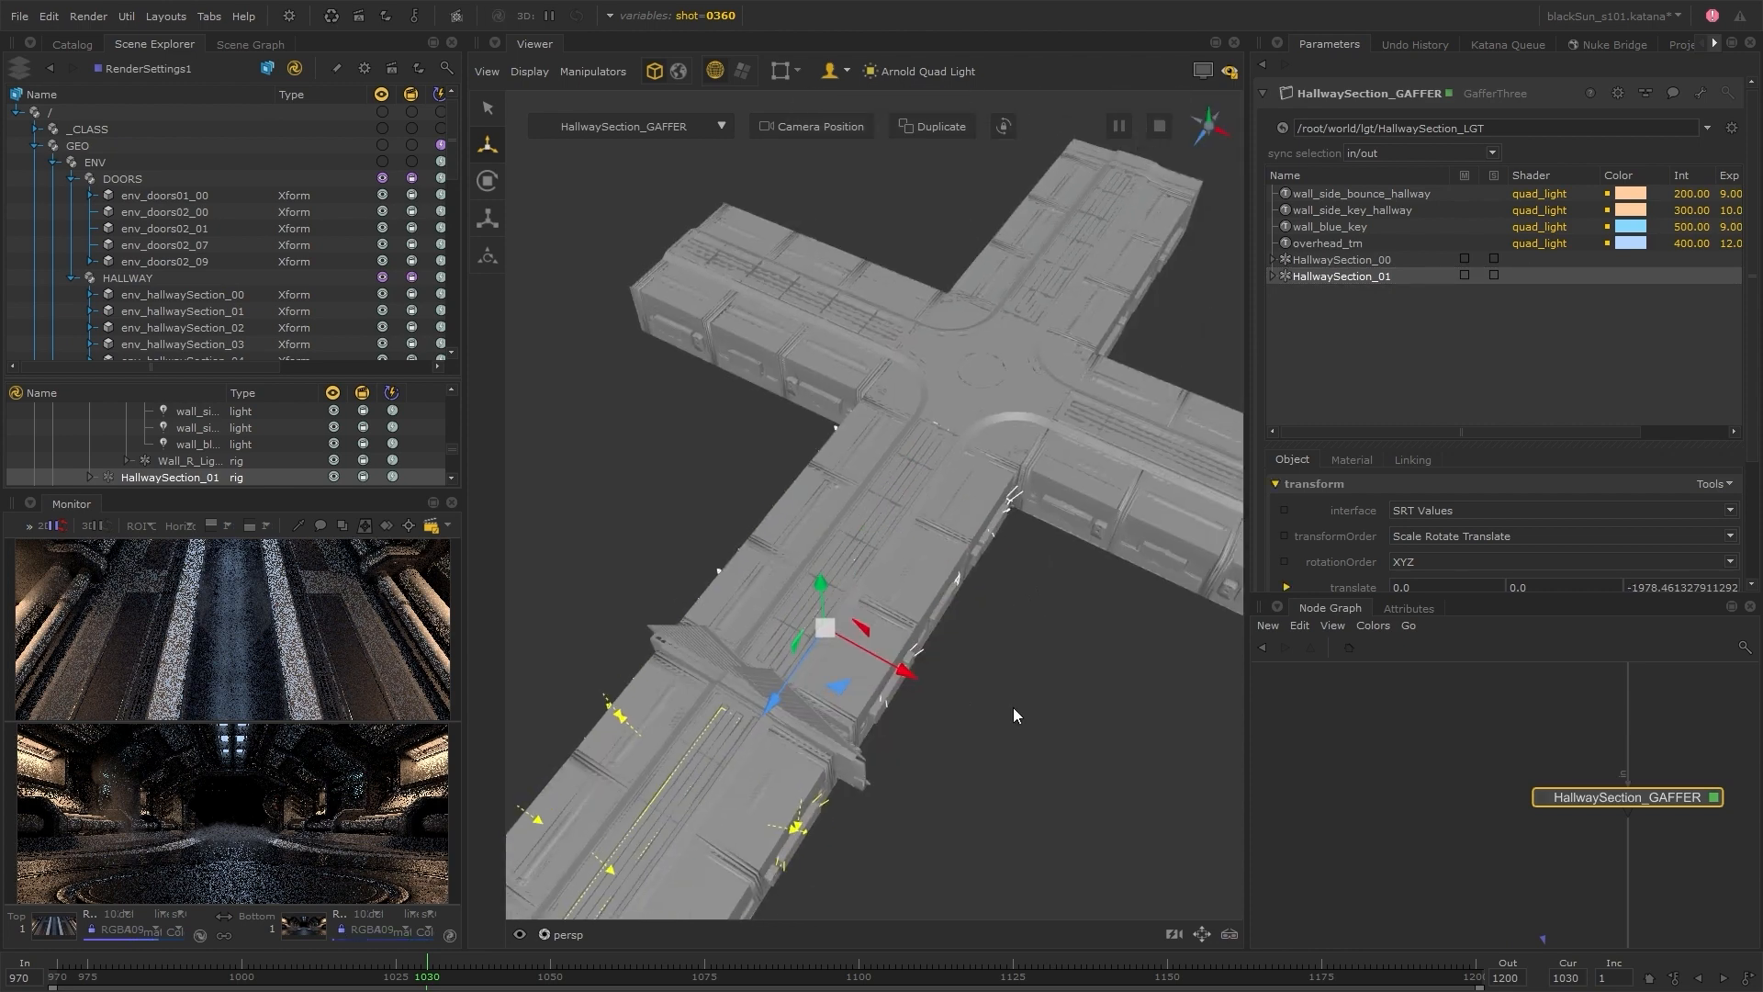
alt+drag(1014, 715, 767, 687)
drag(677, 629, 675, 631)
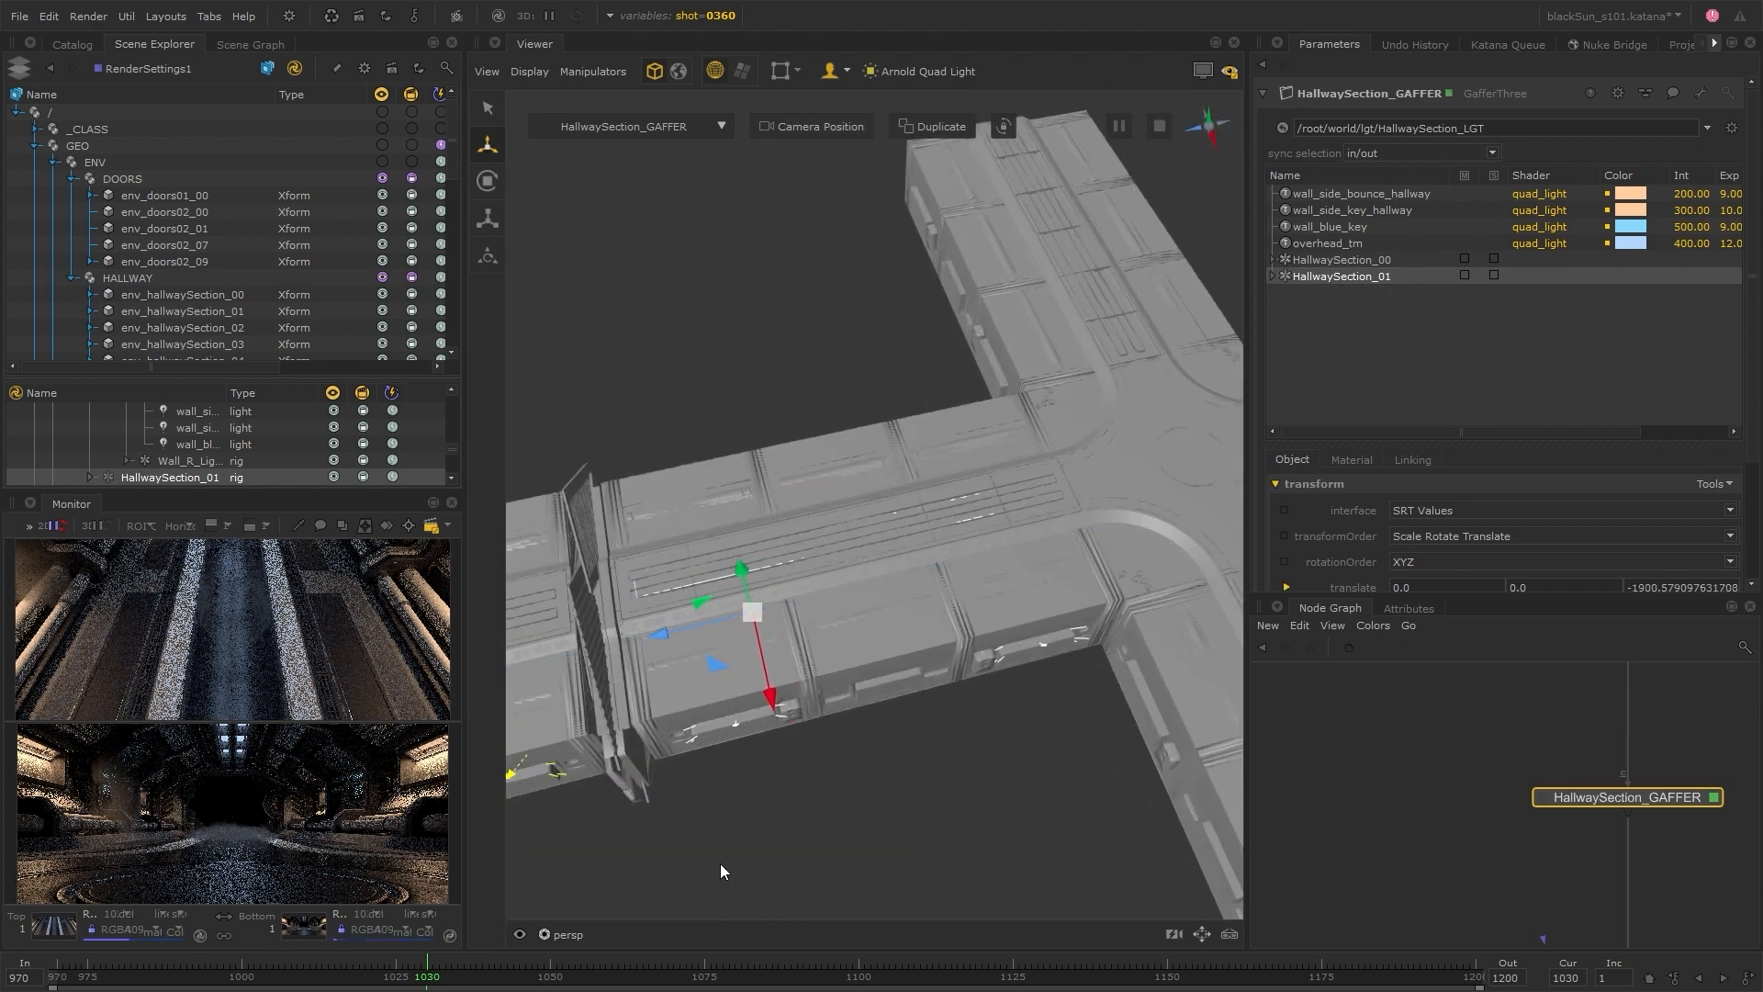
click(721, 867)
right_click(126, 71)
click(127, 71)
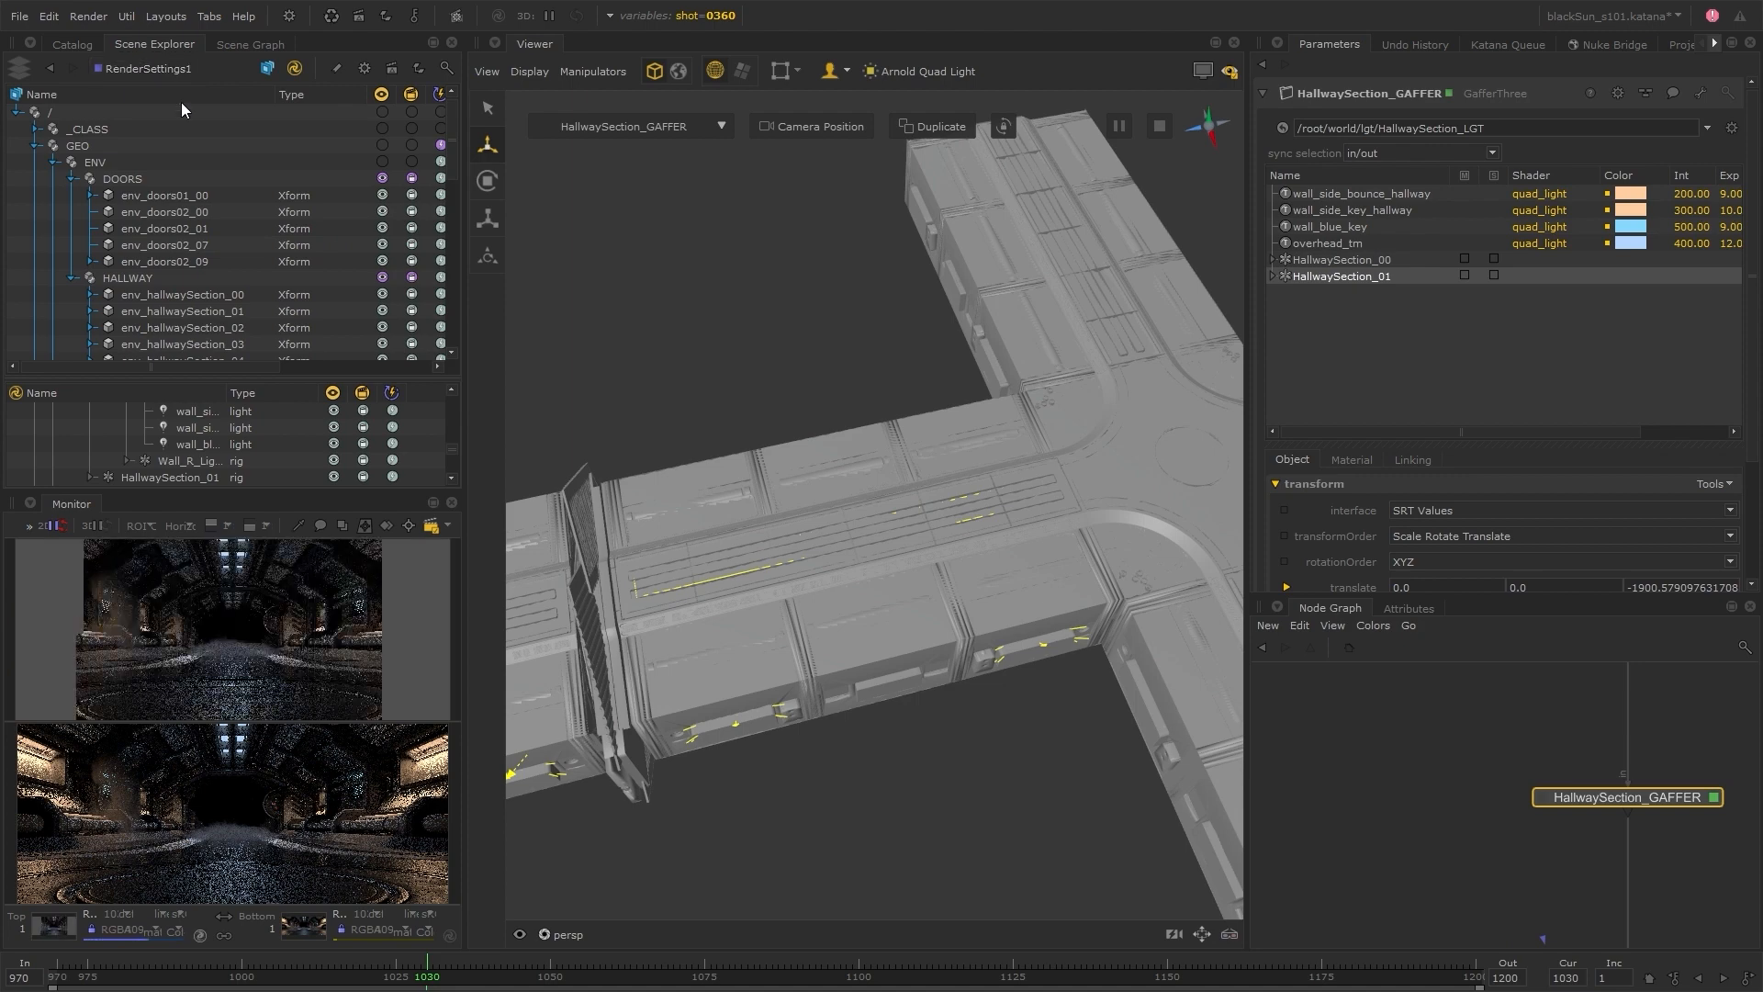
Move the HallwayIntersection_01 rig down the hallway to the second intersection, at about -4661 in Z
alt+middle_drag(981, 769, 956, 774)
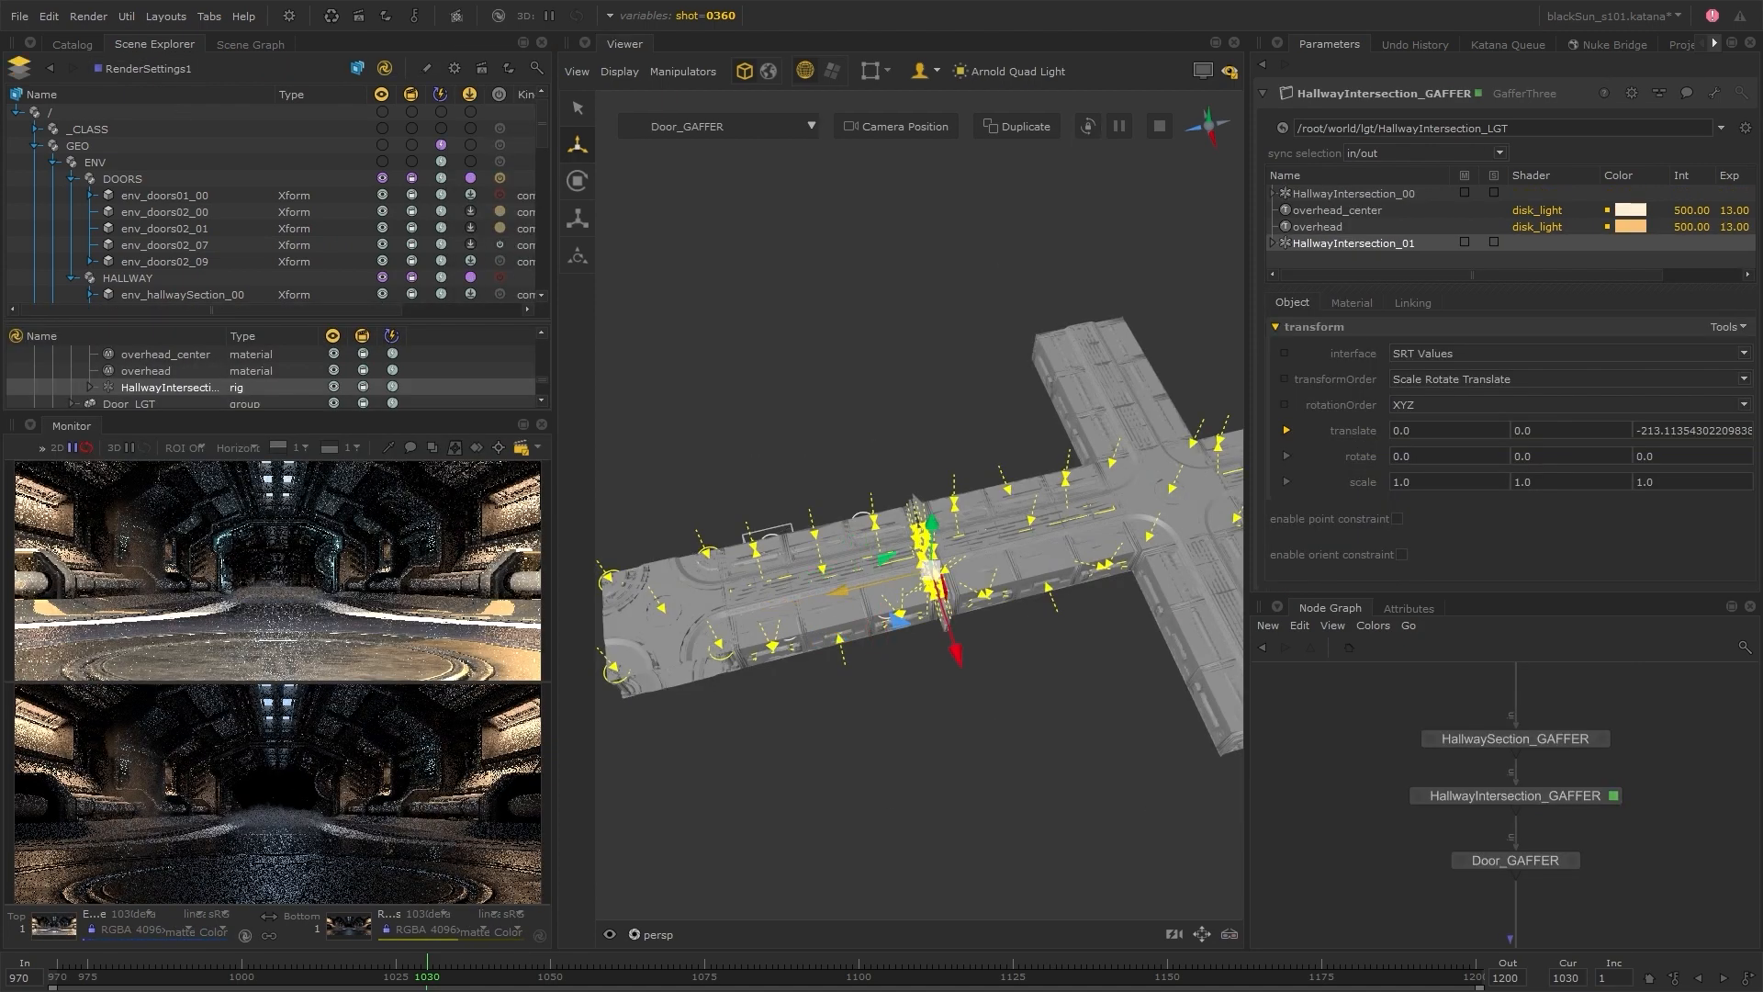
drag(919, 597, 1230, 505)
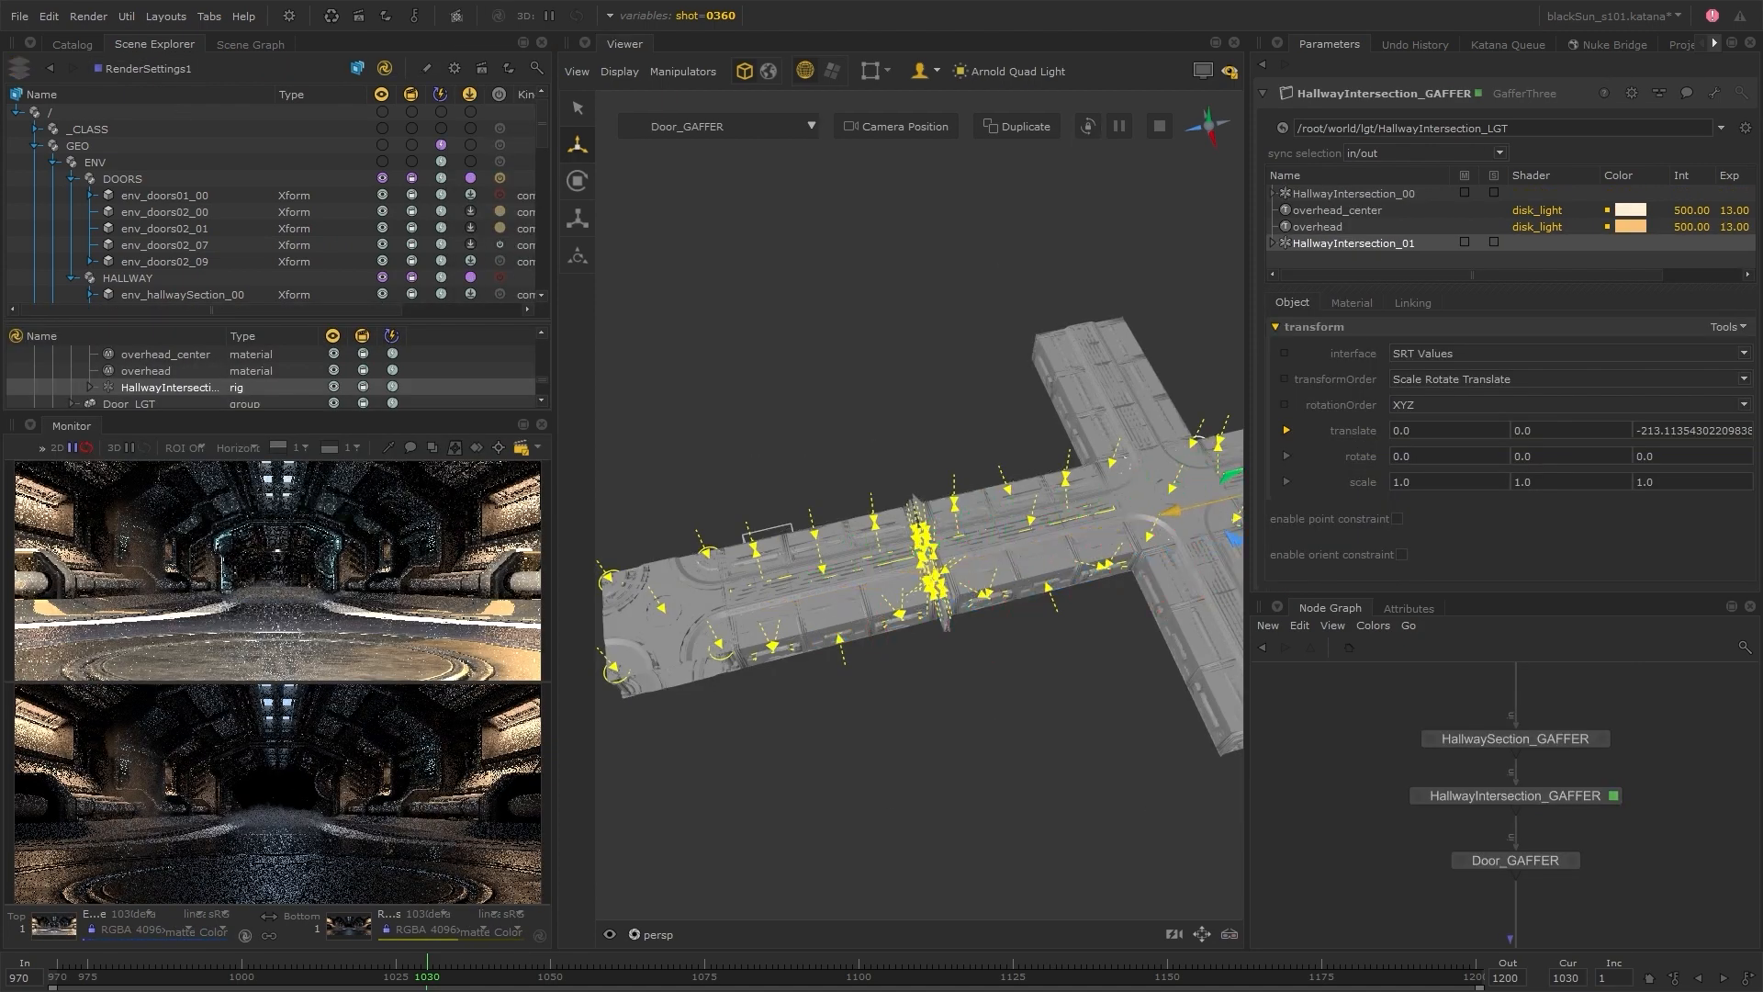
alt+drag(813, 733, 922, 654)
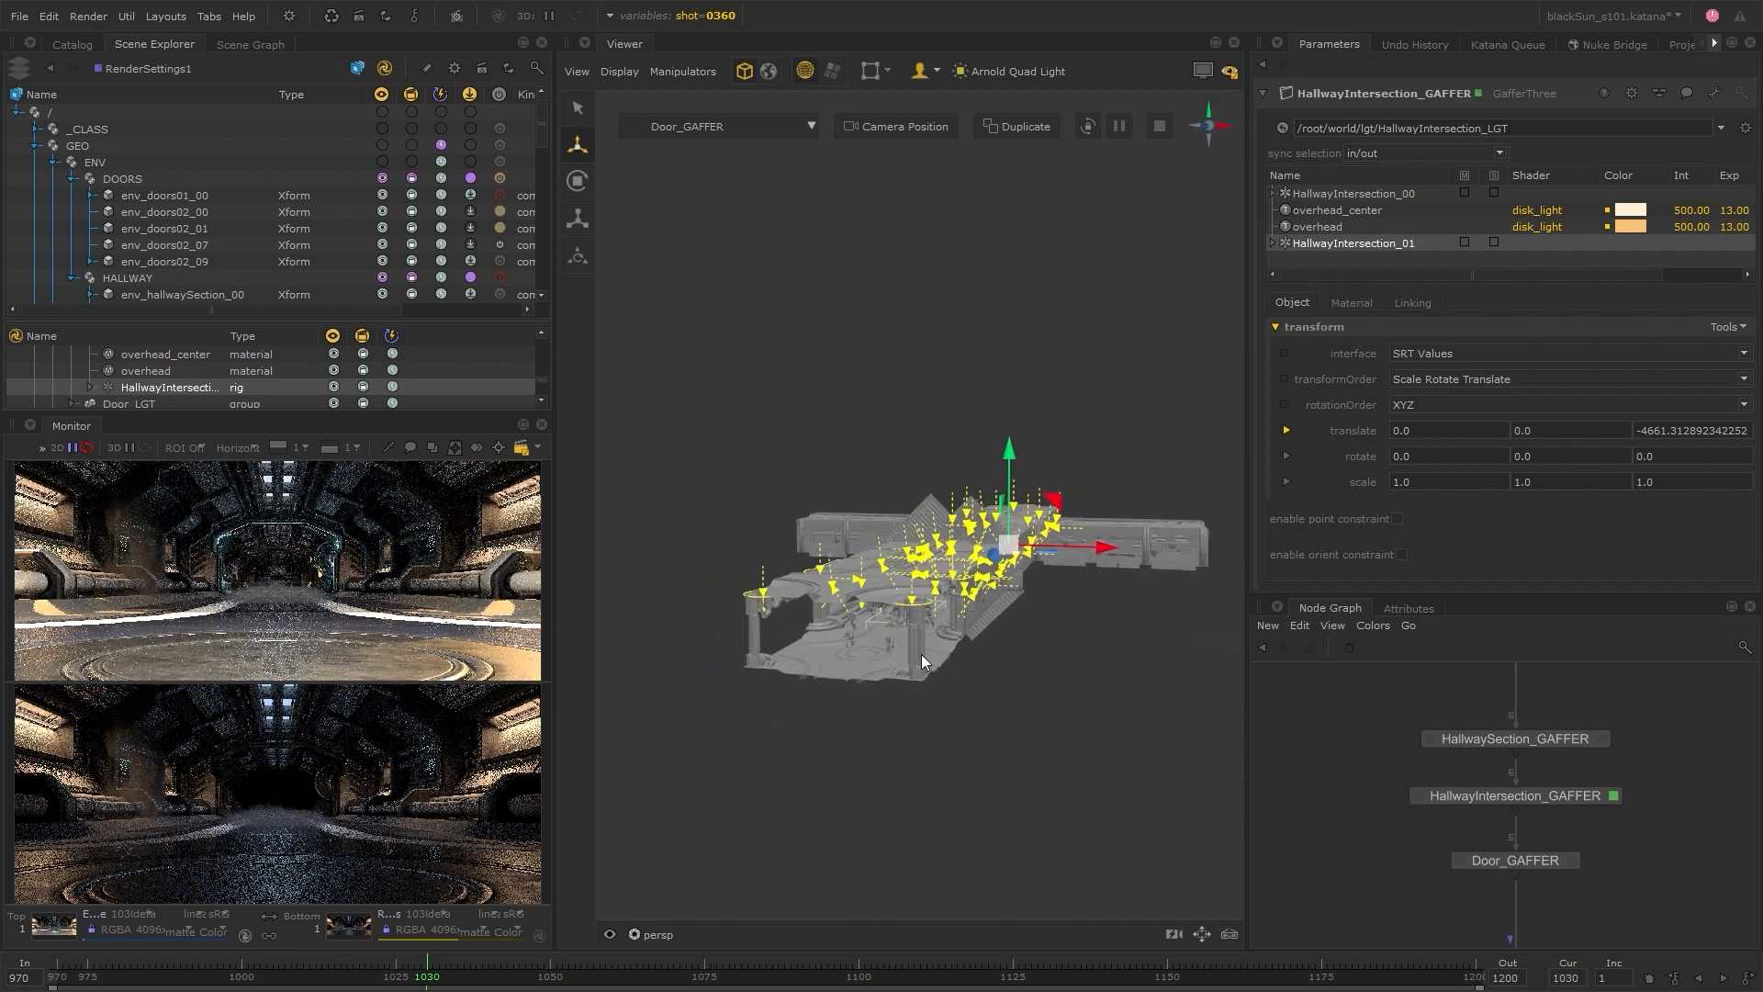
Switch the shot variable to 0320 and to 0370 to check the lighting in each shot
click(680, 16)
click(767, 86)
click(706, 149)
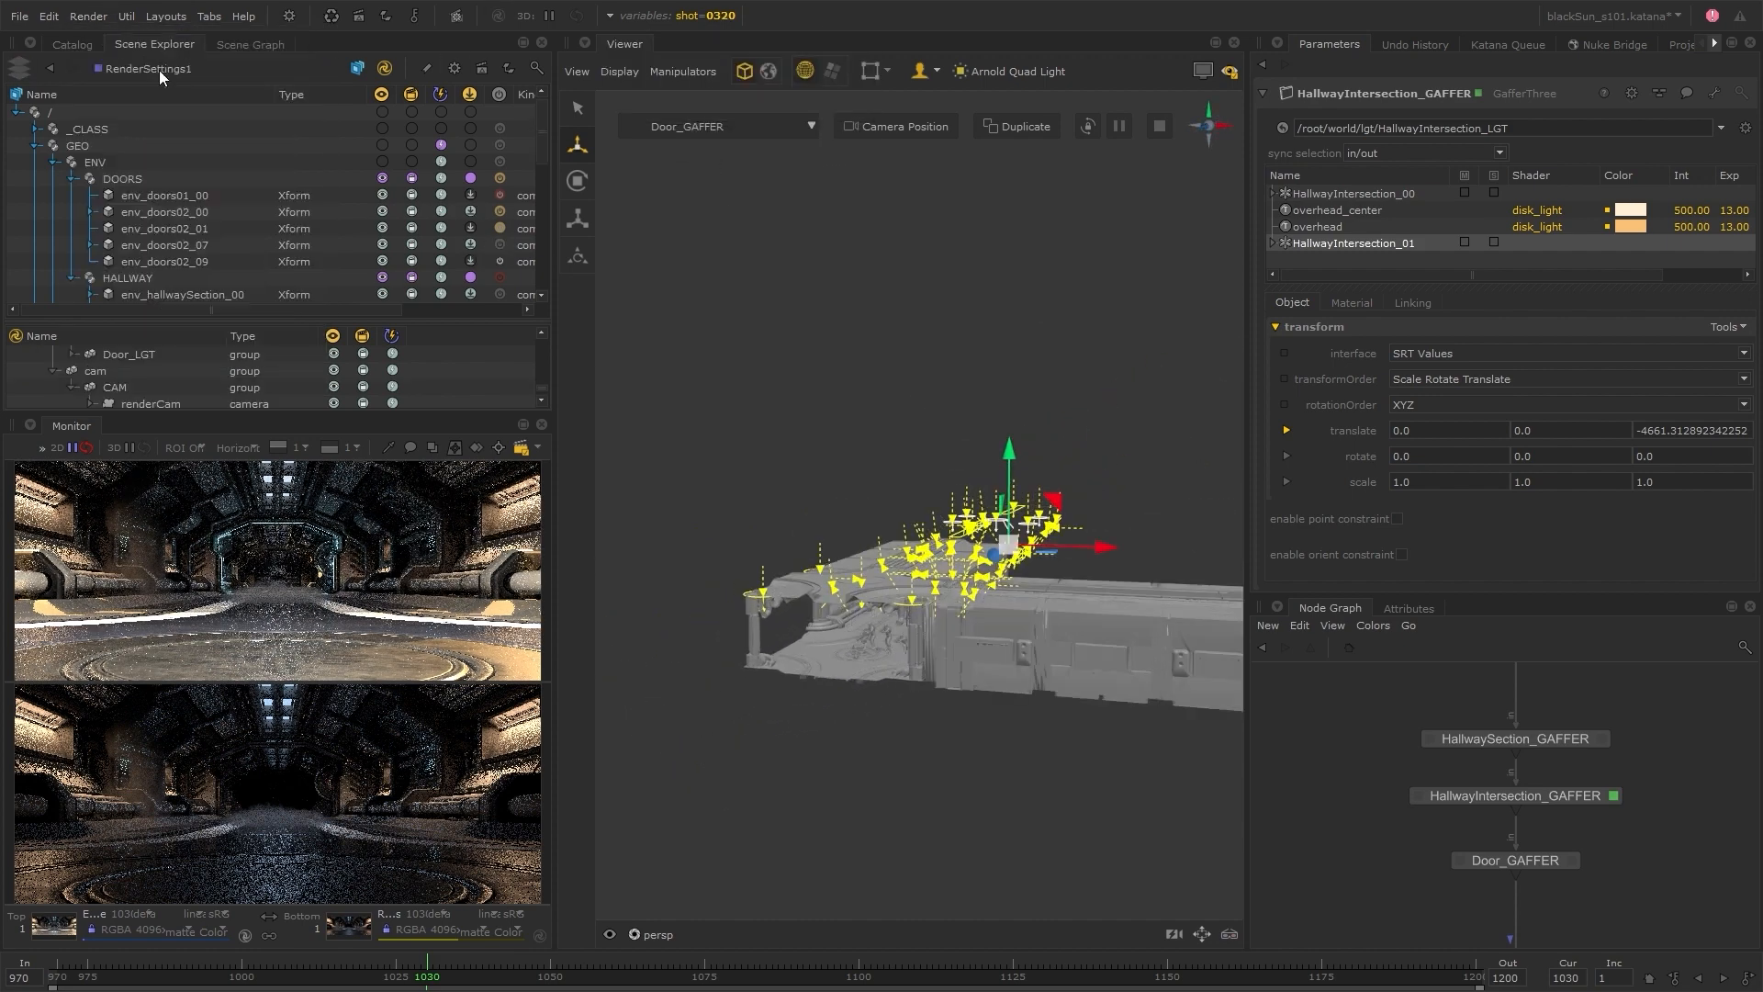
click(731, 84)
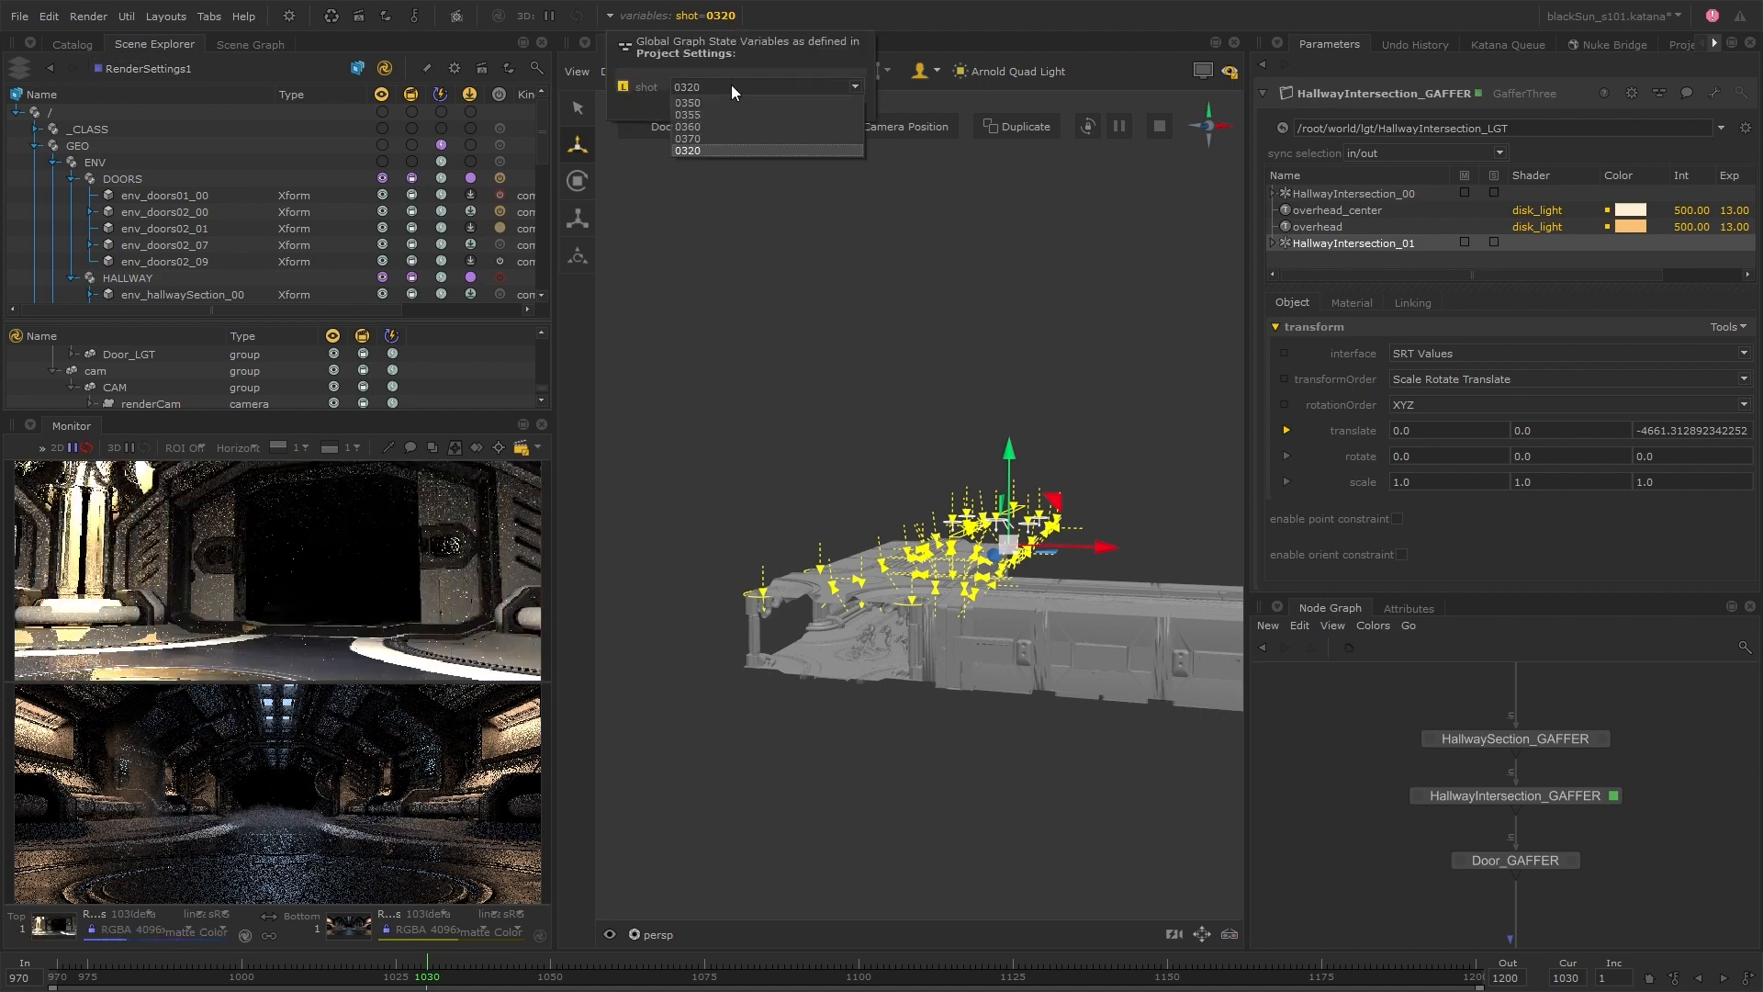
click(703, 136)
click(72, 44)
click(154, 44)
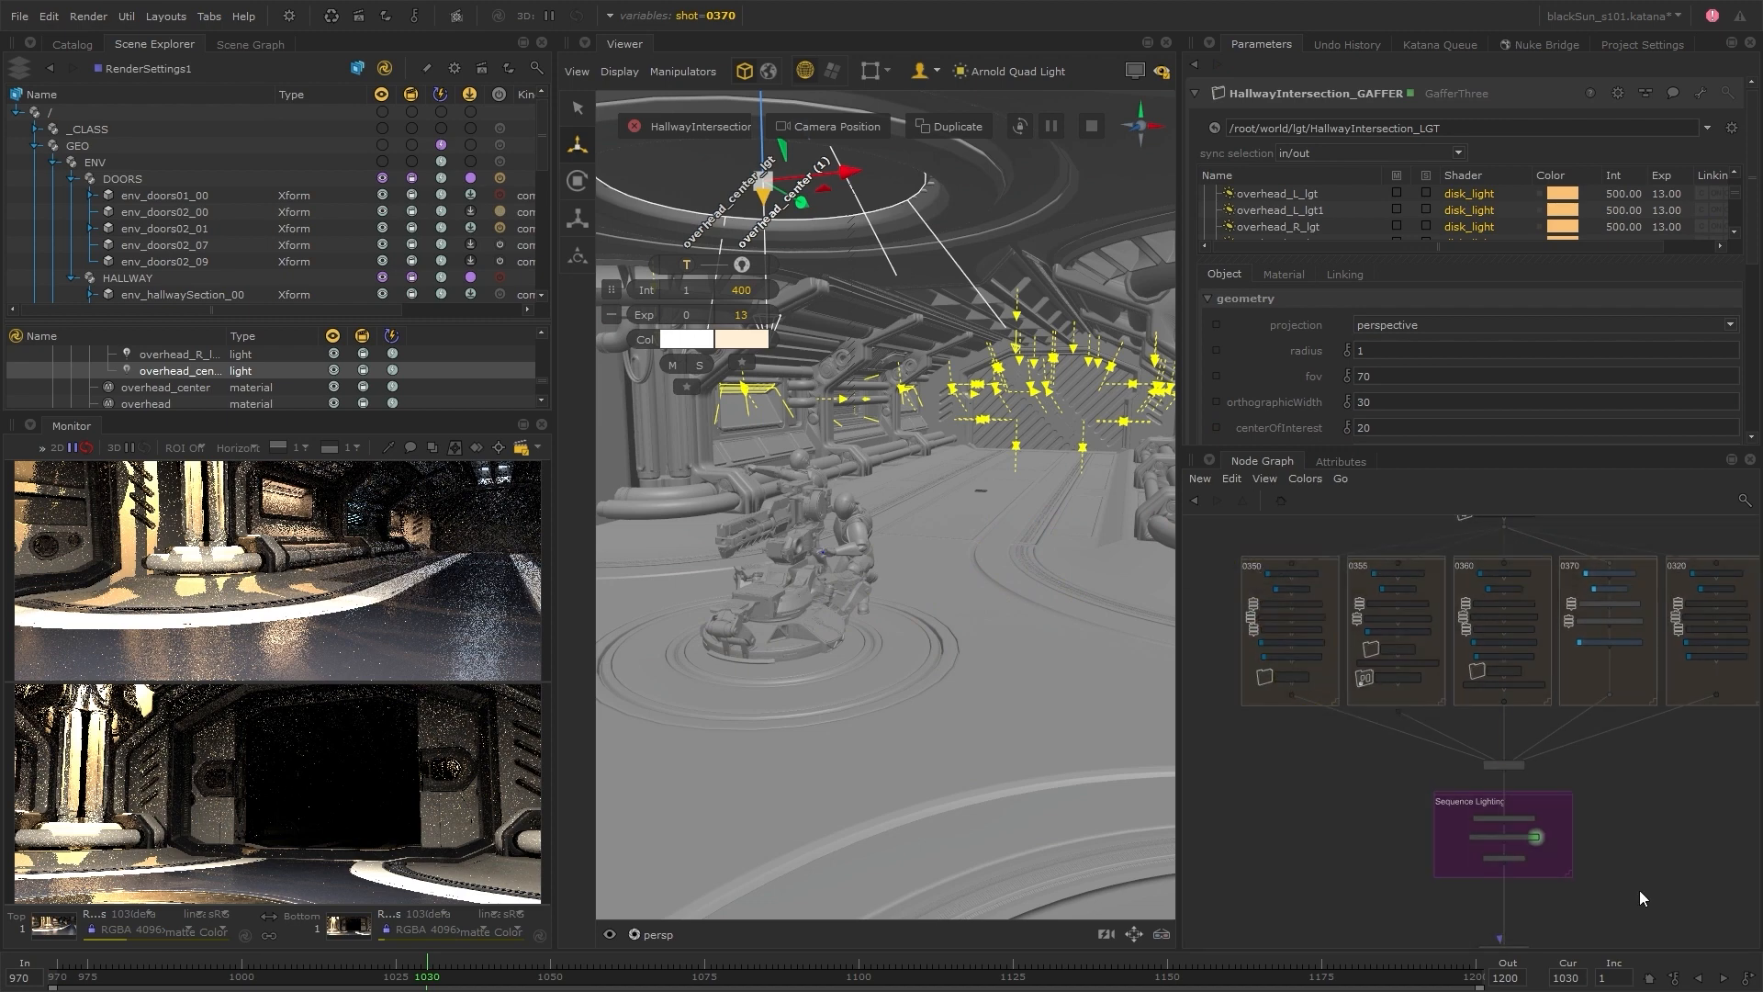
Add a GafferThree node below the Sequence Lighting group in the node graph
middle_drag(1639, 890, 1603, 713)
drag(1476, 784, 1479, 797)
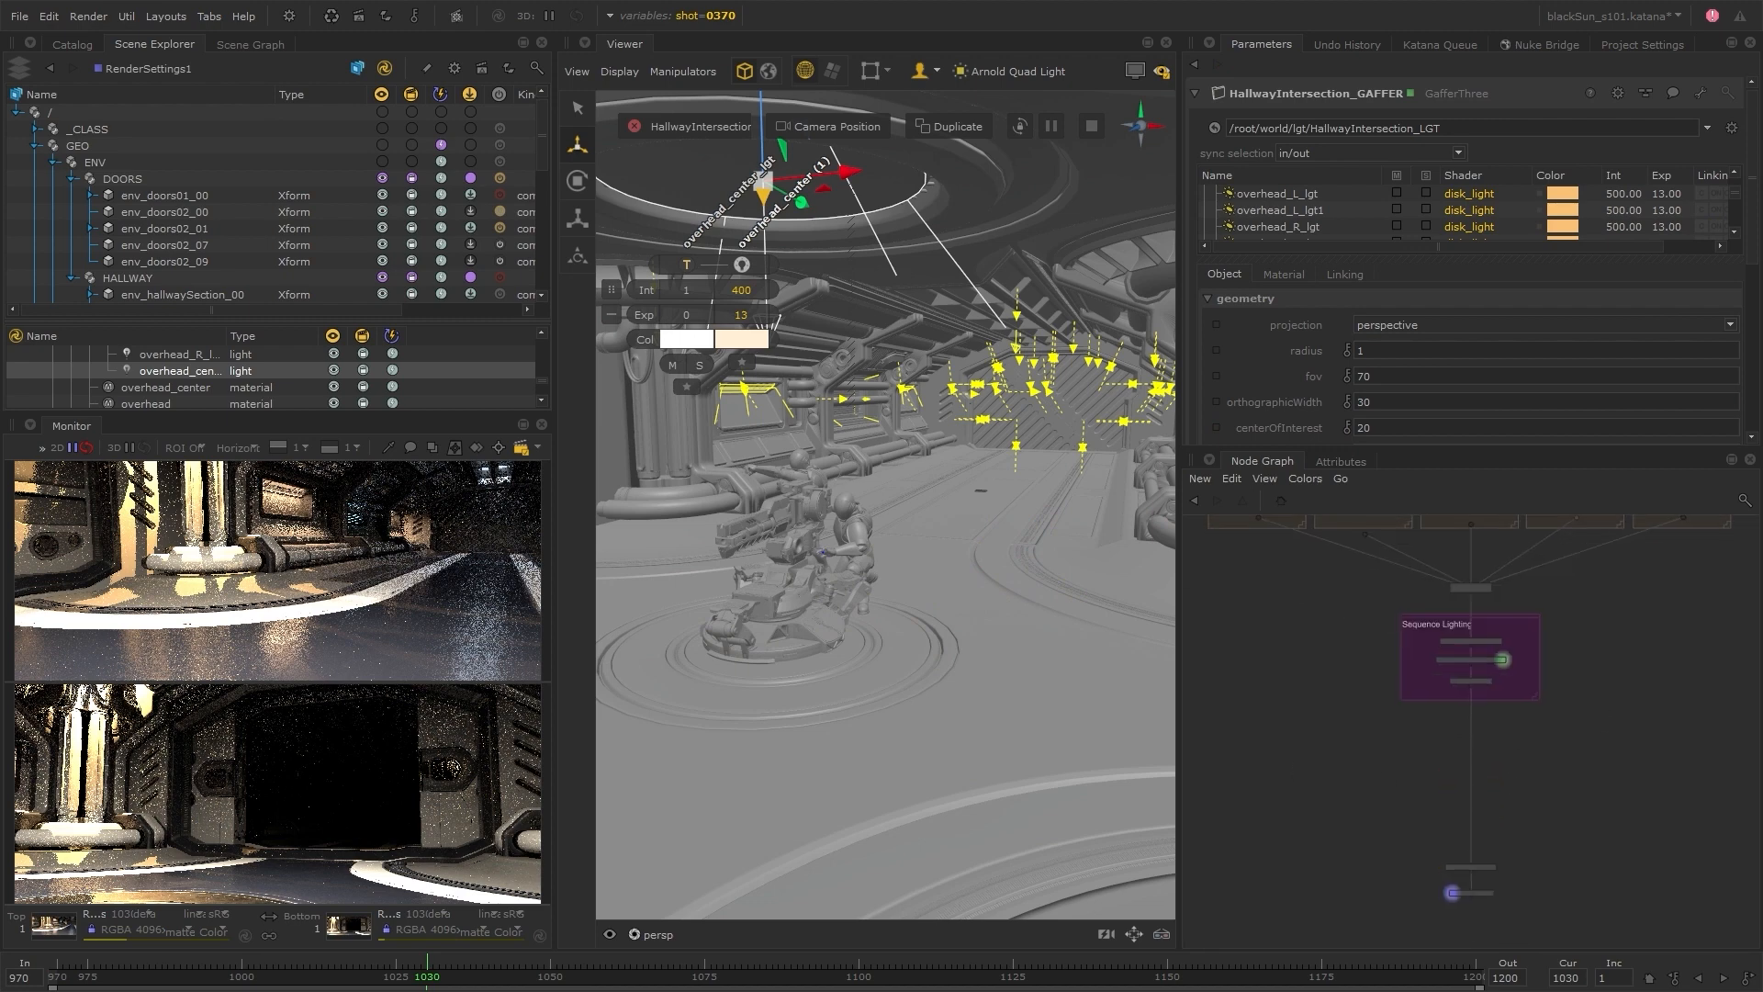
mouse_move(1403, 772)
middle_down()
mouse_move(1441, 758)
mouse_move(1410, 752)
middle_up()
key(Tab)
text(ga)
key(Return)
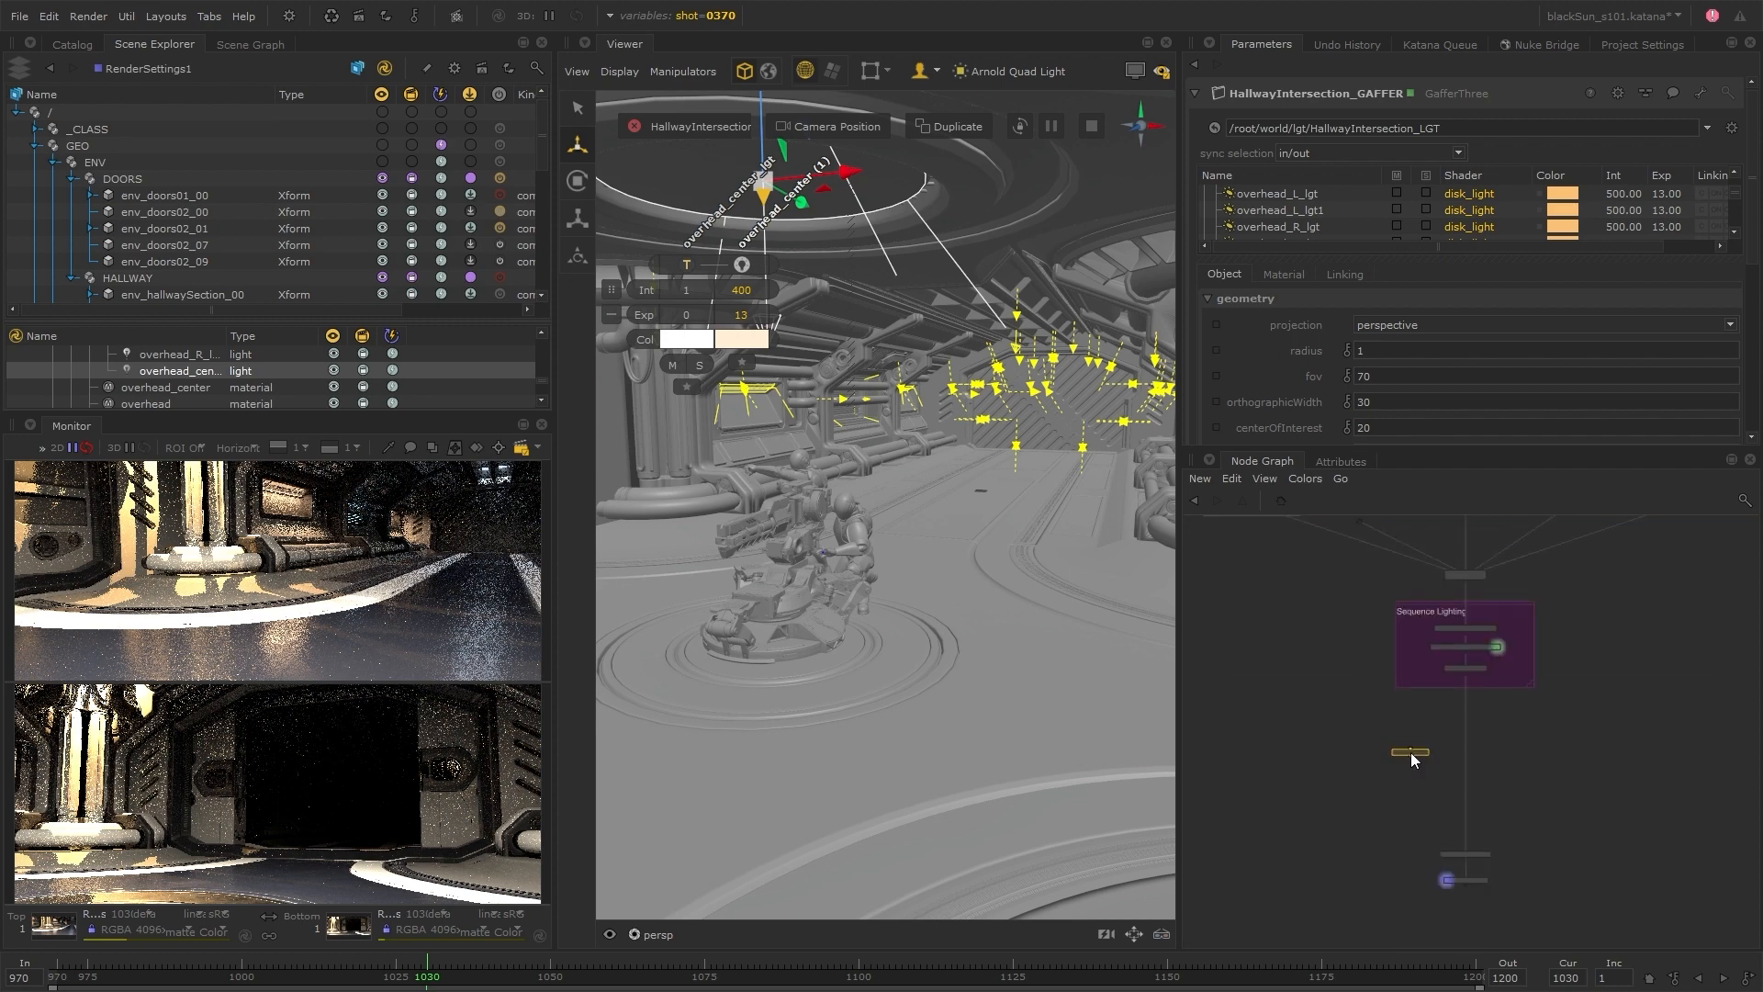
click(1411, 752)
Add a VariableSwitch node beside the new GafferThree, above the camera node
scroll(1441, 752, up, 3)
key(Tab)
text(va)
key(Down)
key(Return)
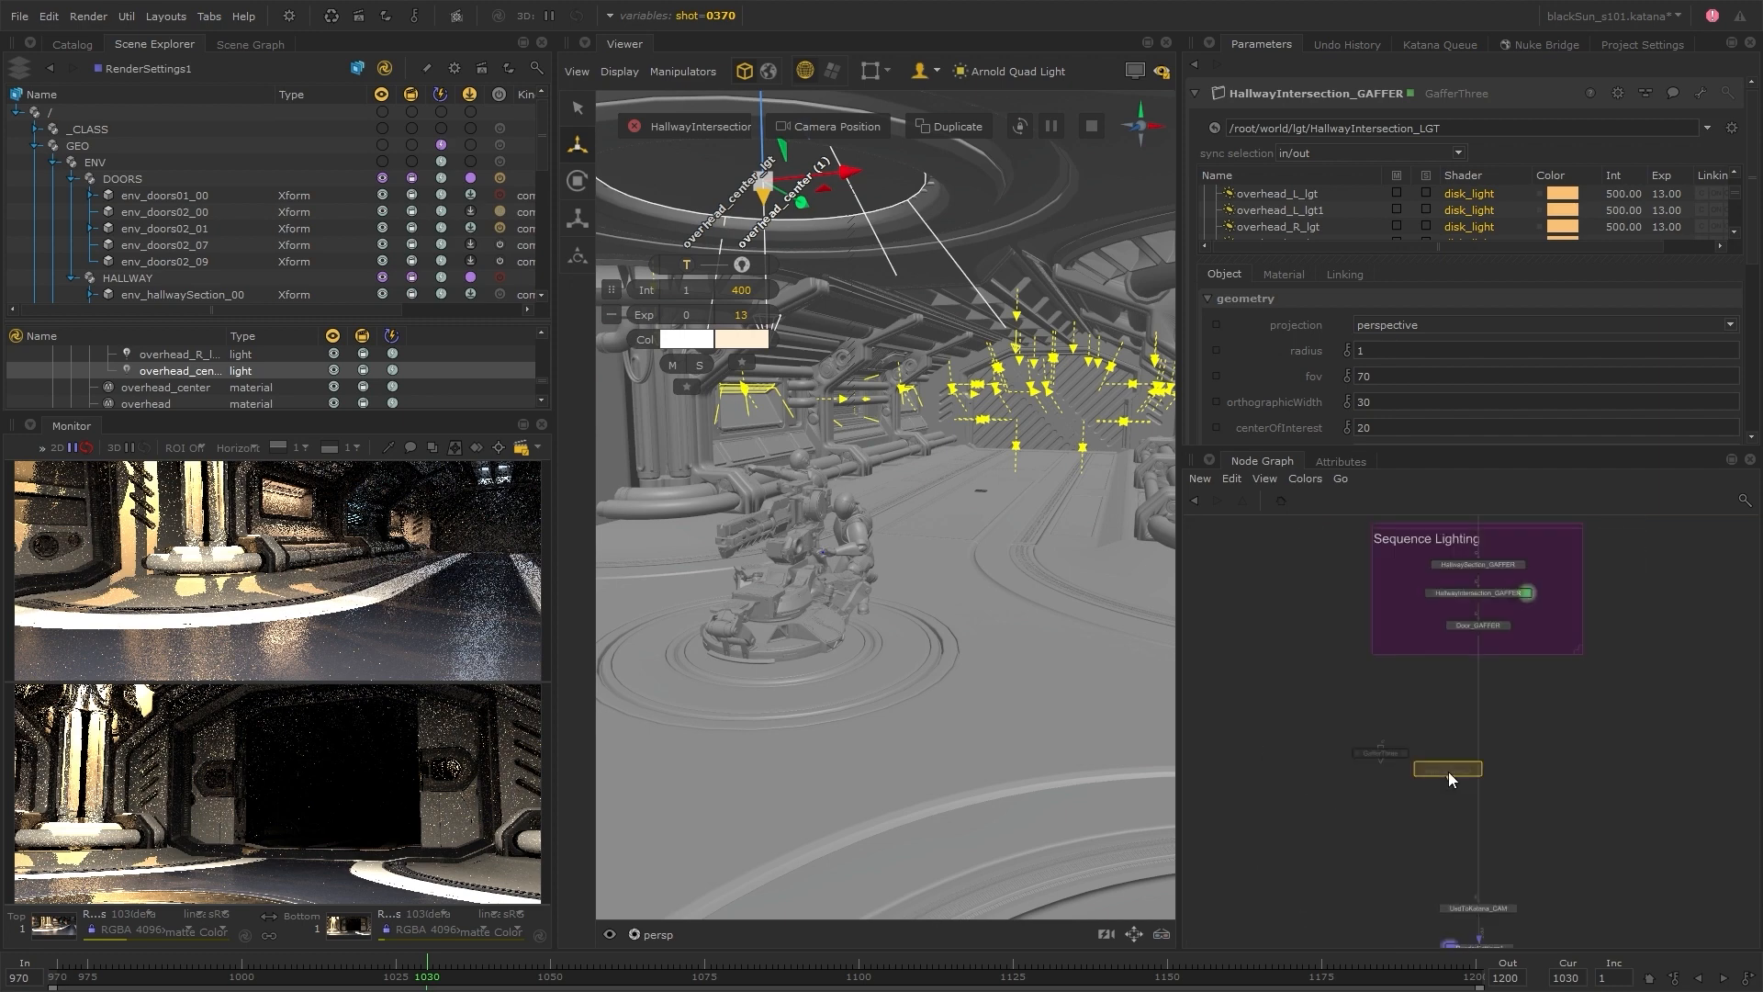
click(1461, 808)
Wire Door_GAFFER through the new GafferThree into the VariableSwitch, and place the switch just above the camera node
middle_drag(1445, 719, 1449, 670)
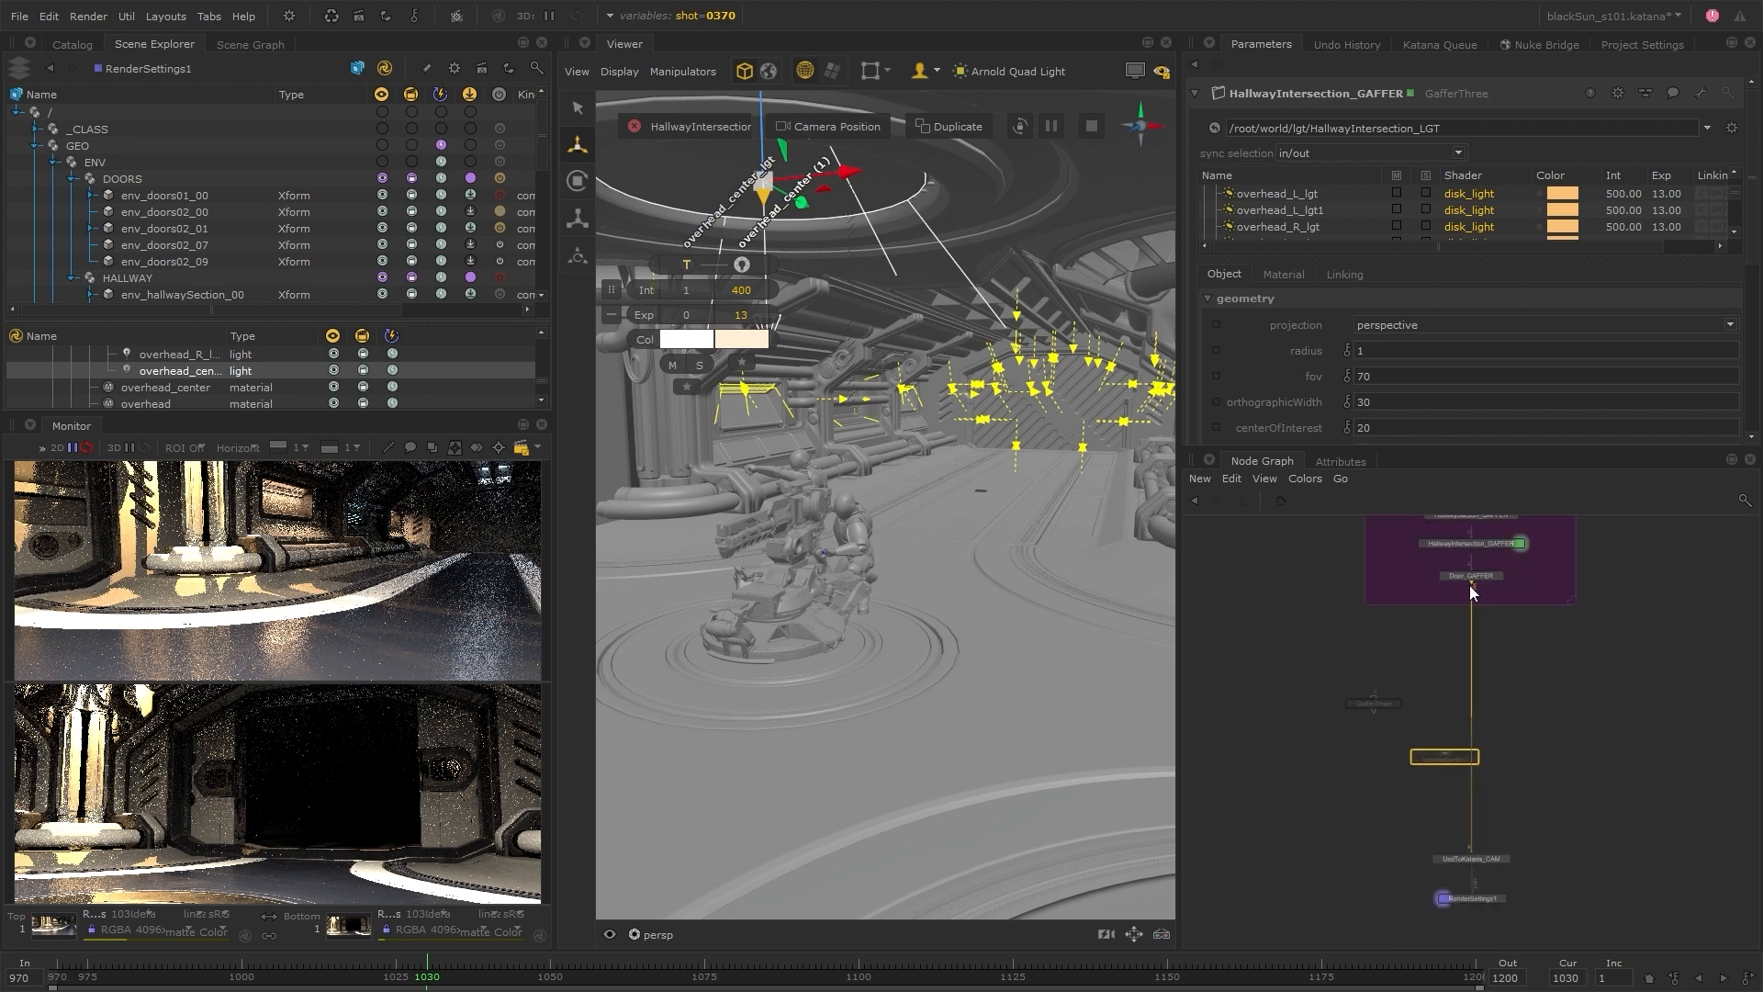
click(1477, 580)
drag(1480, 586, 1424, 670)
drag(1447, 766, 1471, 852)
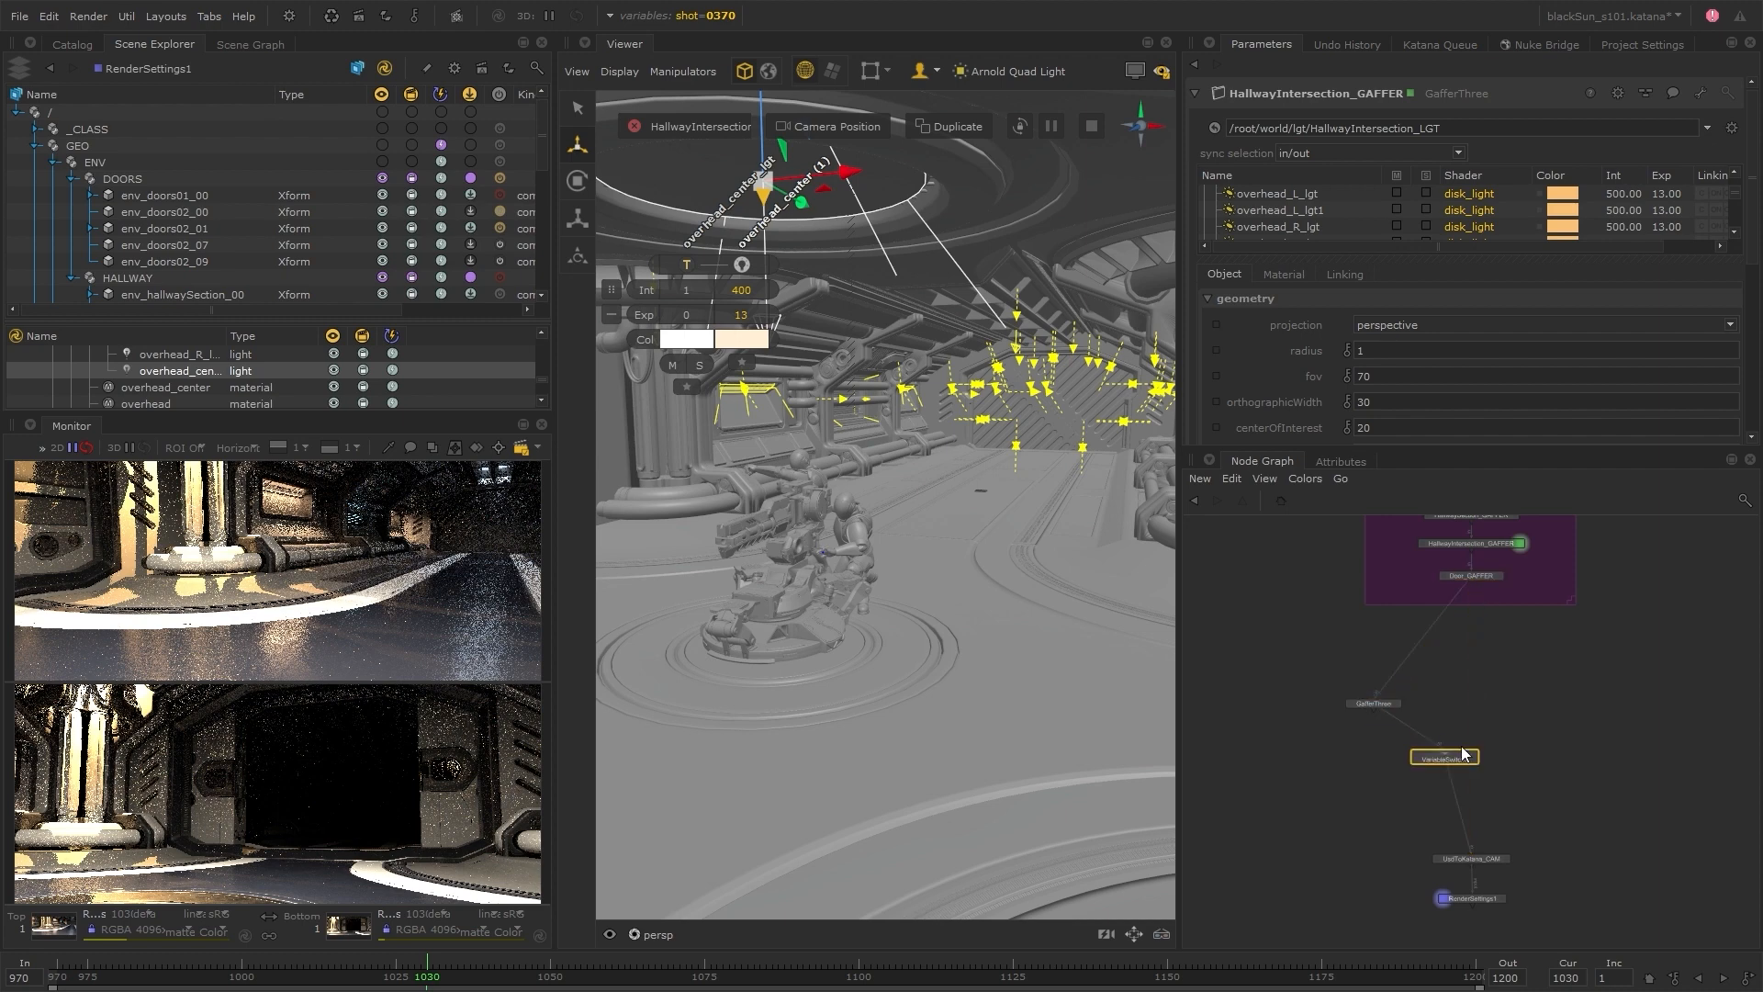
Rename the GafferThree 0350_HallwaySection_GAFFER and root it at /root/world/lgt/HallwaySection_LGT with the incoming scene shown
drag(1400, 705, 1364, 681)
text(_GAFFER)
key(Return)
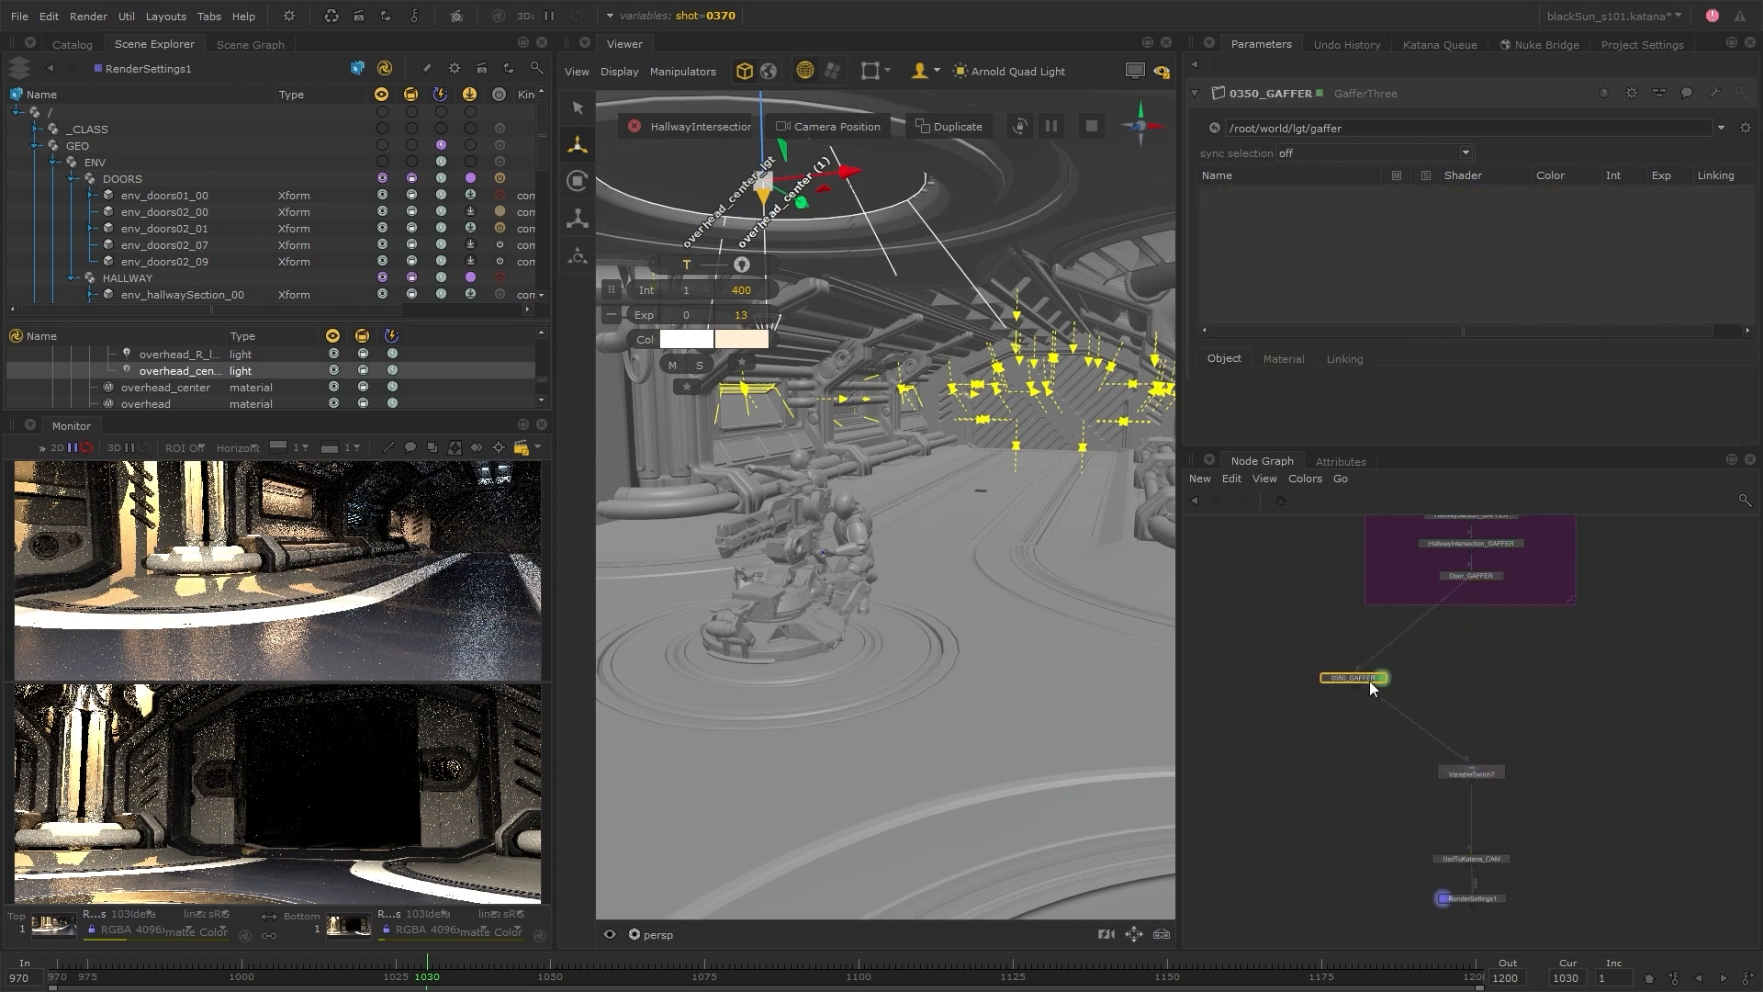
text(HallwaySection_LGT)
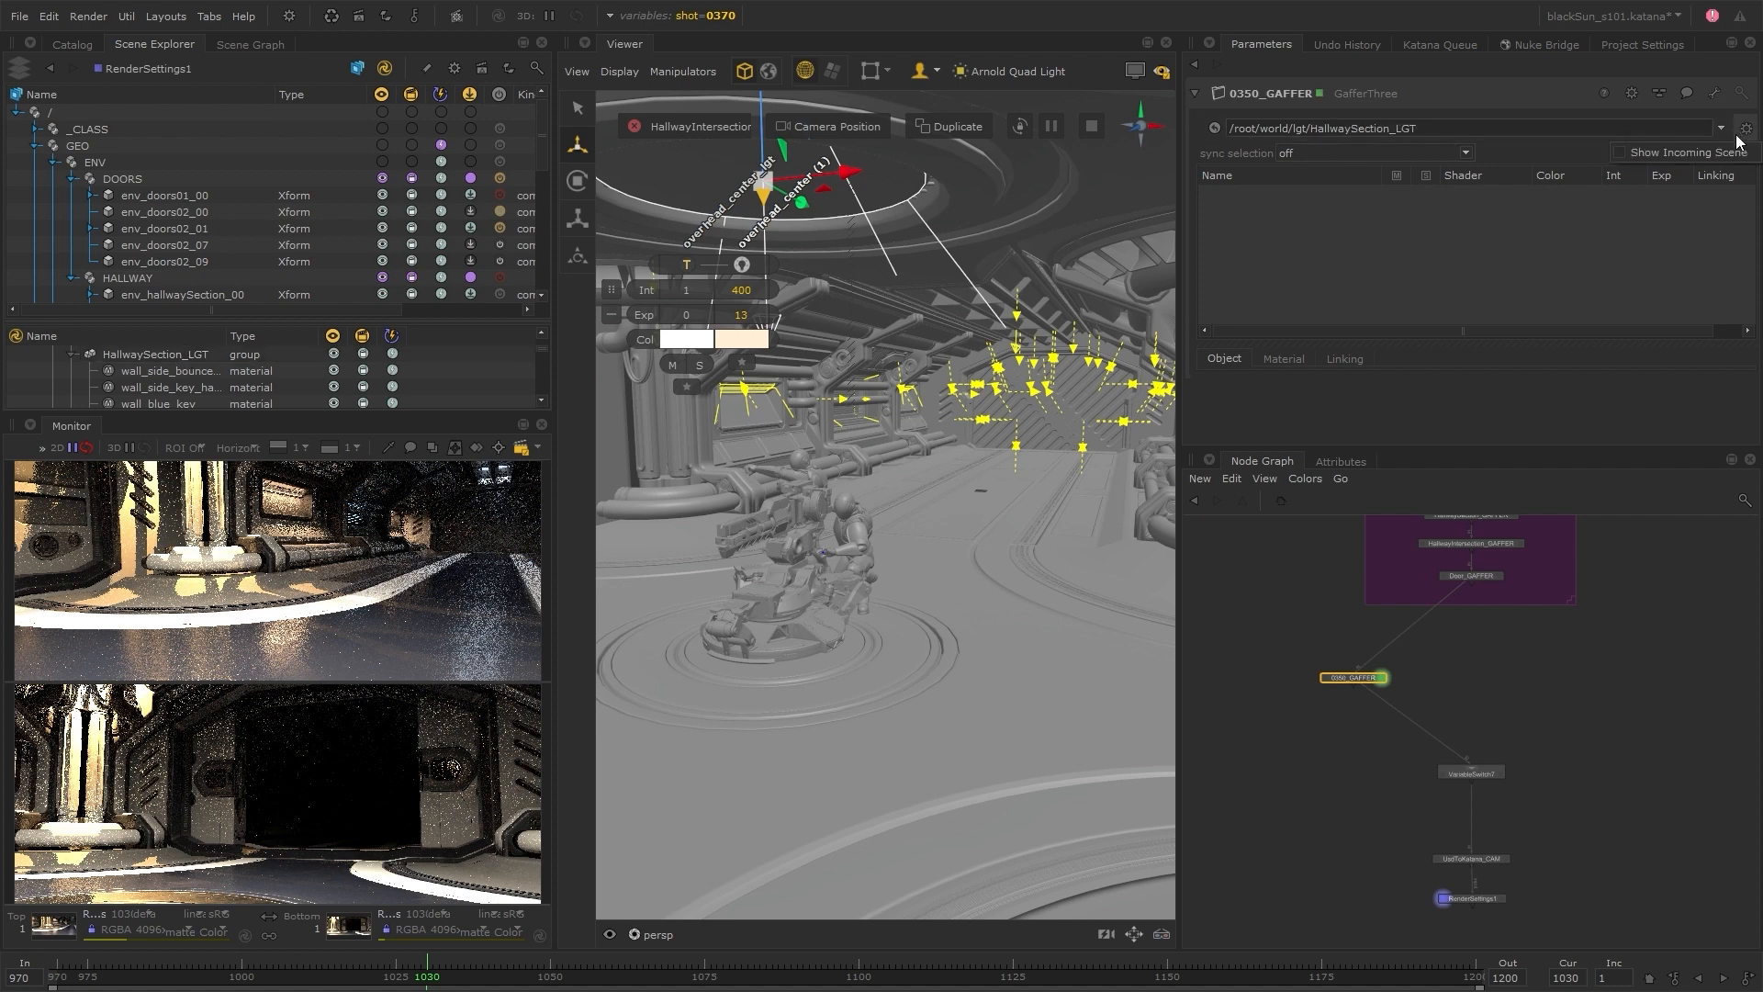
key(Return)
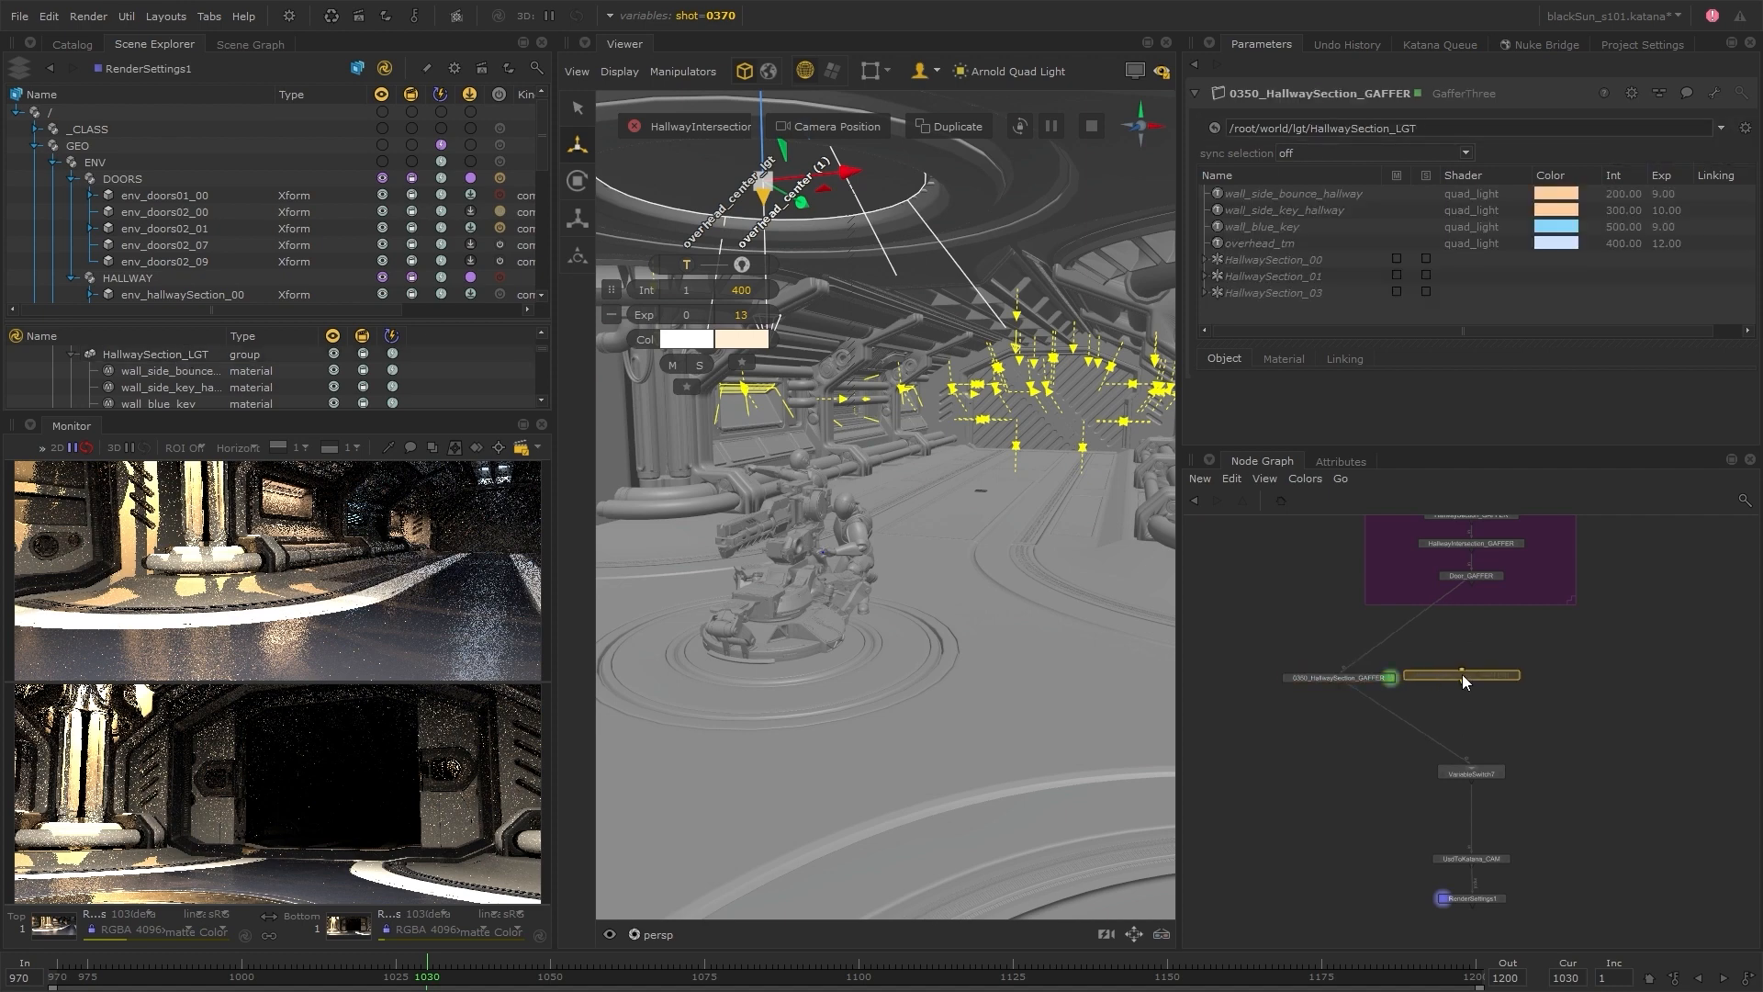
Paste four copies of 0350_HallwaySection_GAFFER in a row beside the original
click(1466, 680)
key(ctrl+v)
key(ctrl+v)
key(ctrl+v)
click(1597, 679)
middle_drag(1730, 677, 1544, 675)
click(1673, 673)
Connect the gaffer copies below Door_GAFFER and wire the first two copies into the VariableSwitch
drag(1699, 619, 1199, 714)
scroll(1506, 716, down, 5)
scroll(1395, 719, up, 5)
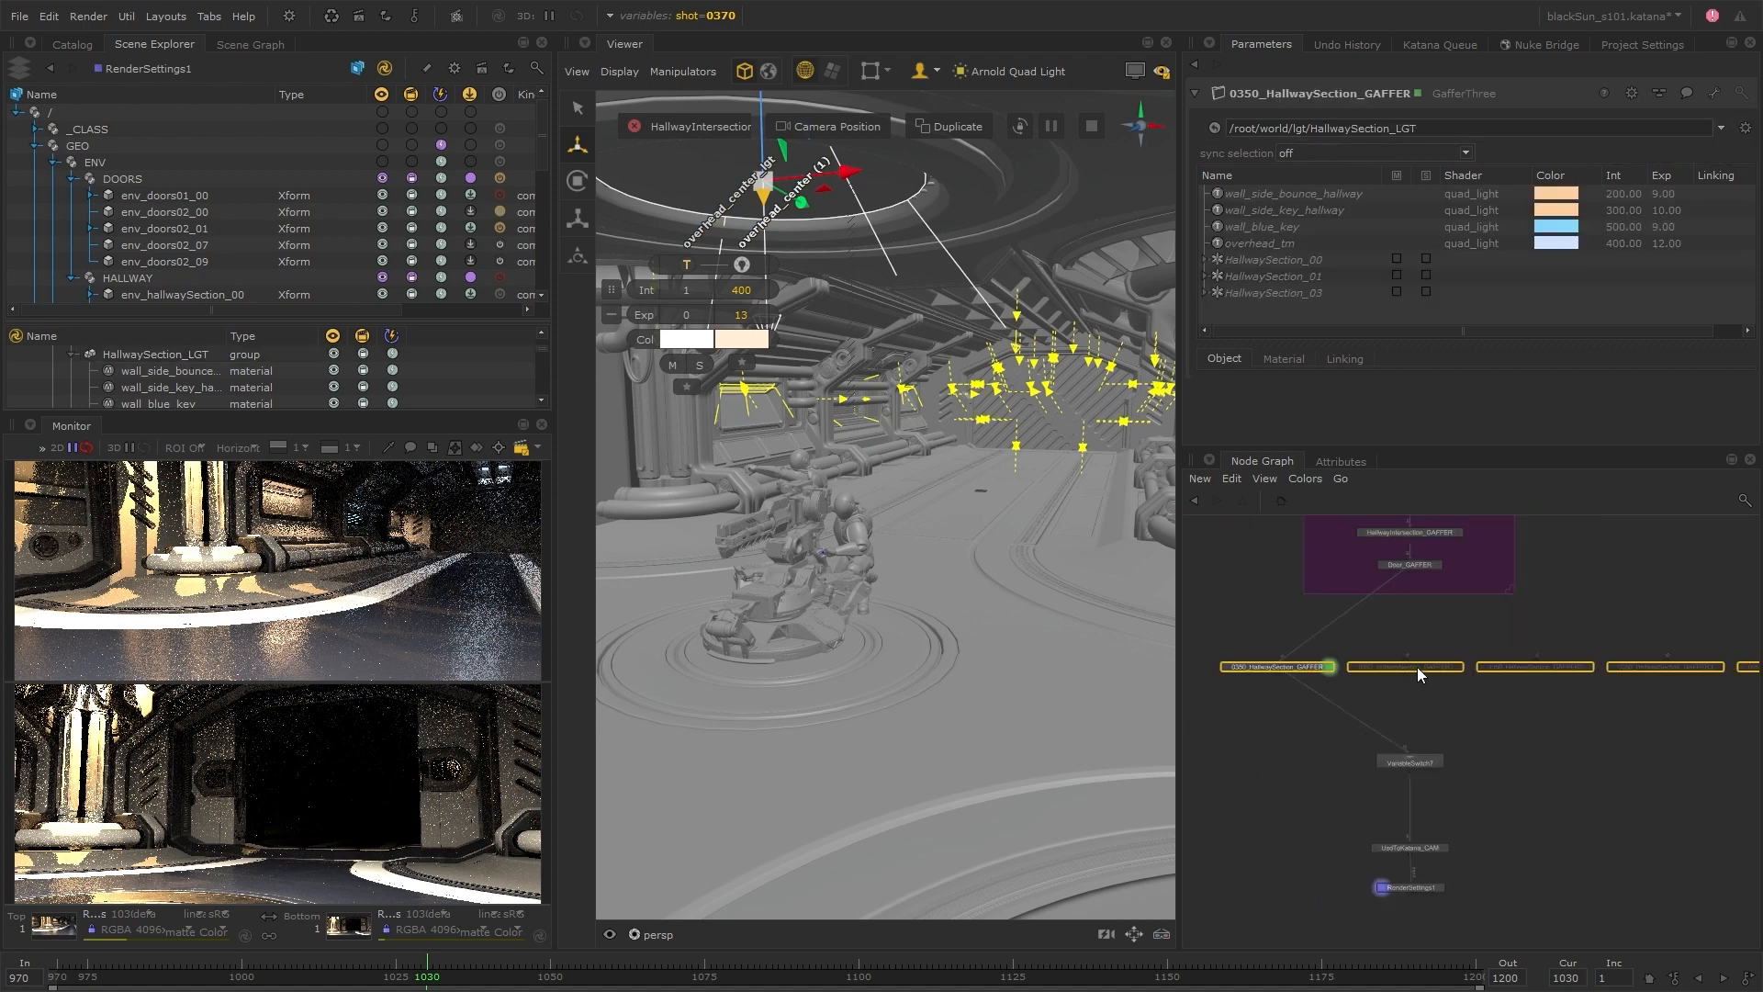
click(1553, 667)
click(1409, 571)
click(1666, 668)
middle_drag(1666, 698, 1508, 705)
click(1262, 578)
click(1638, 673)
middle_drag(1316, 729, 1472, 703)
click(1403, 655)
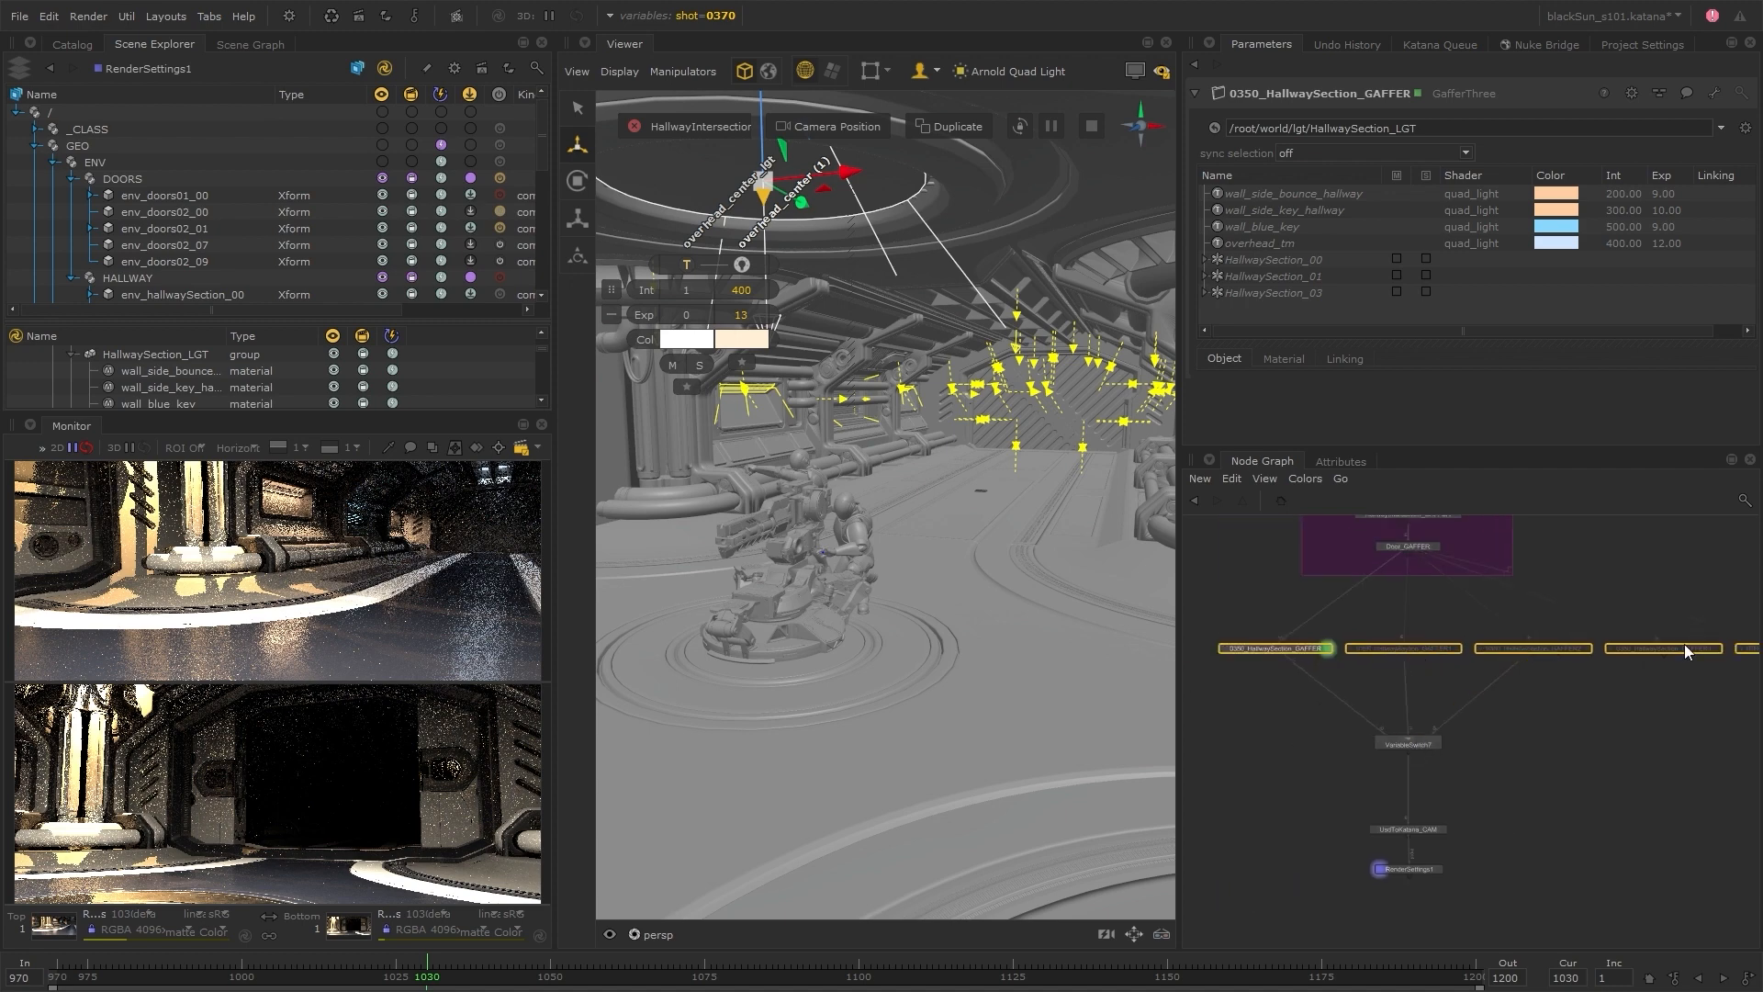
Connect the last two gaffer copies to the VariableSwitch inputs
middle_drag(1649, 718, 1569, 731)
click(1714, 669)
click(1330, 755)
drag(1487, 670, 1365, 669)
click(1365, 716)
scroll(1365, 716, down, 1)
middle_drag(1366, 716, 1468, 721)
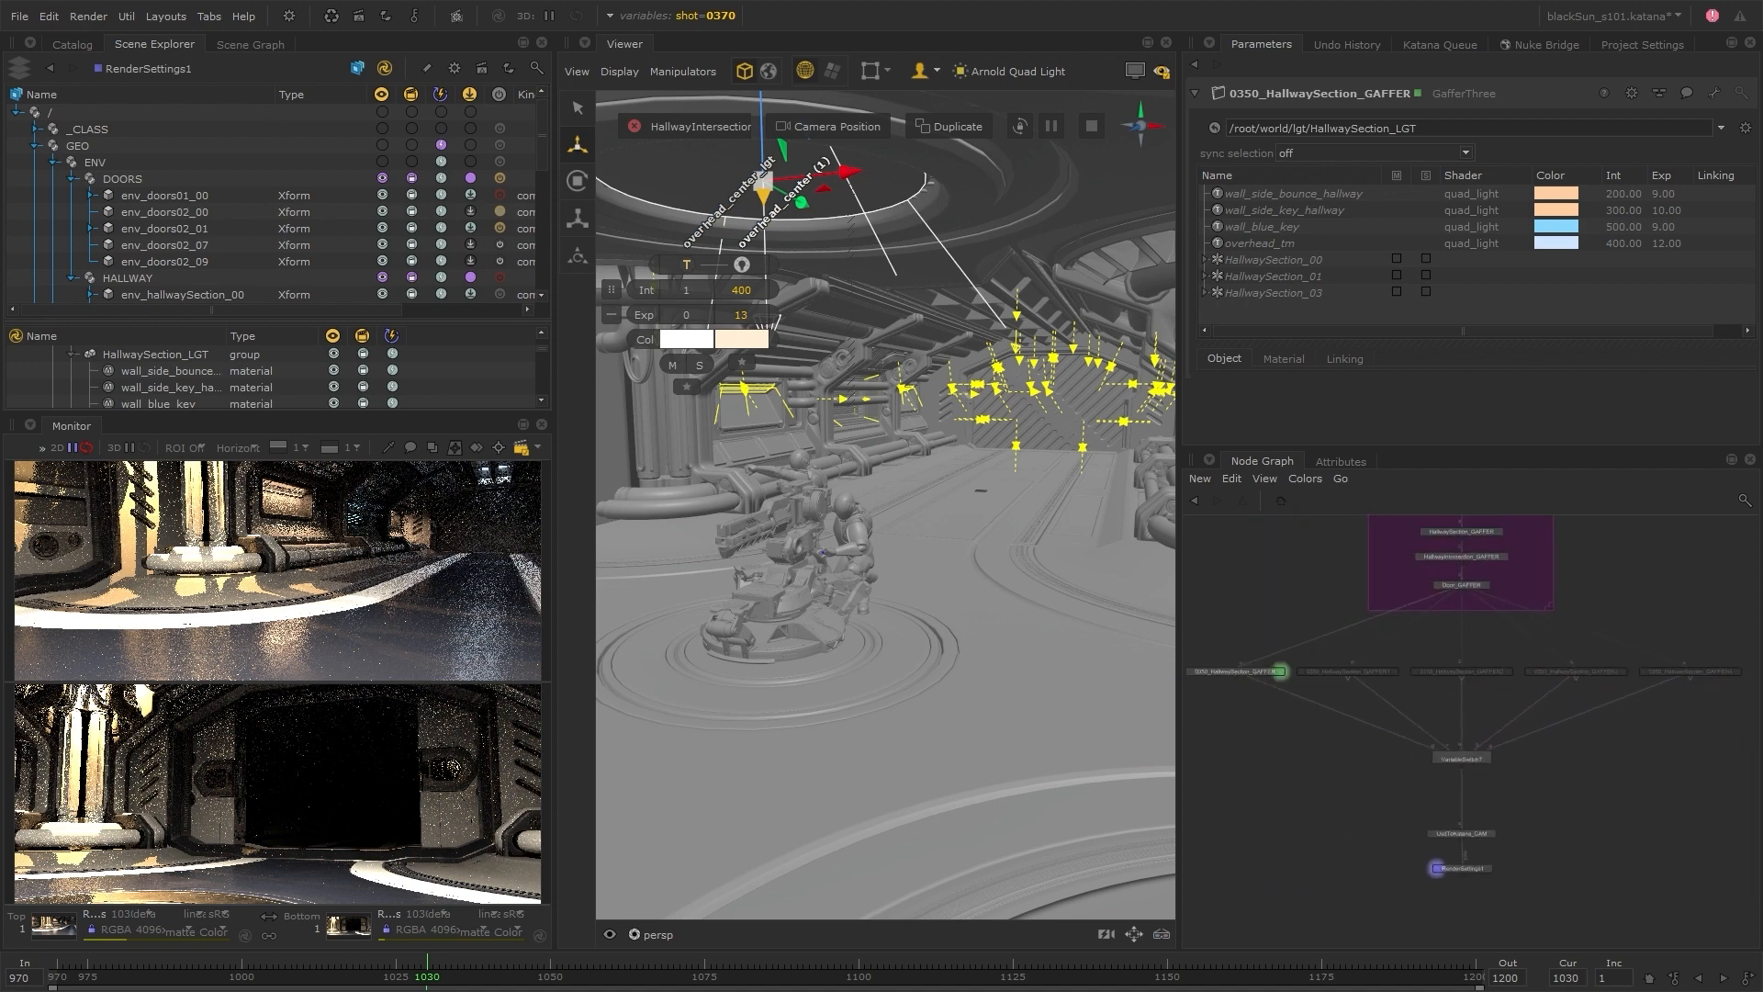
Set the first two patterns of VariableSwitch7 to 0350 and 0355
click(1486, 760)
click(1206, 157)
drag(1260, 190, 1212, 193)
text(0350035)
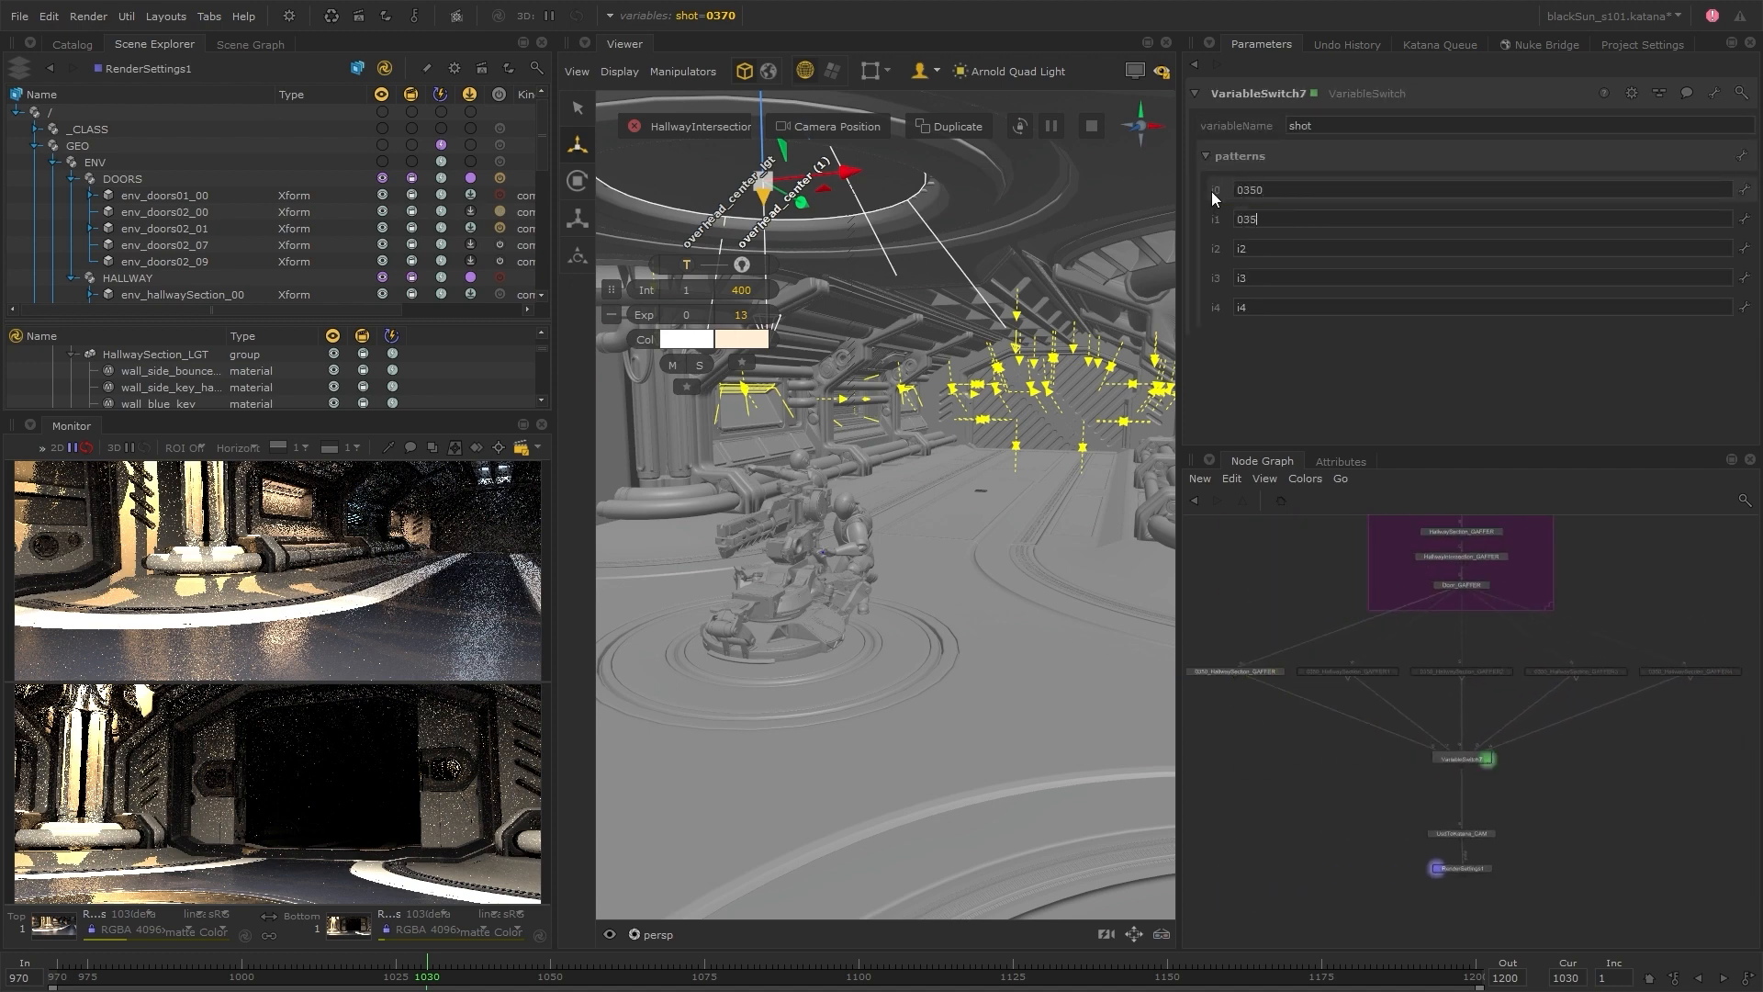
text(5)
key(Tab)
Add an Arnold Quad Light to S0355_HallwaySection_GAFFER and start a live render of the view node
click(88, 16)
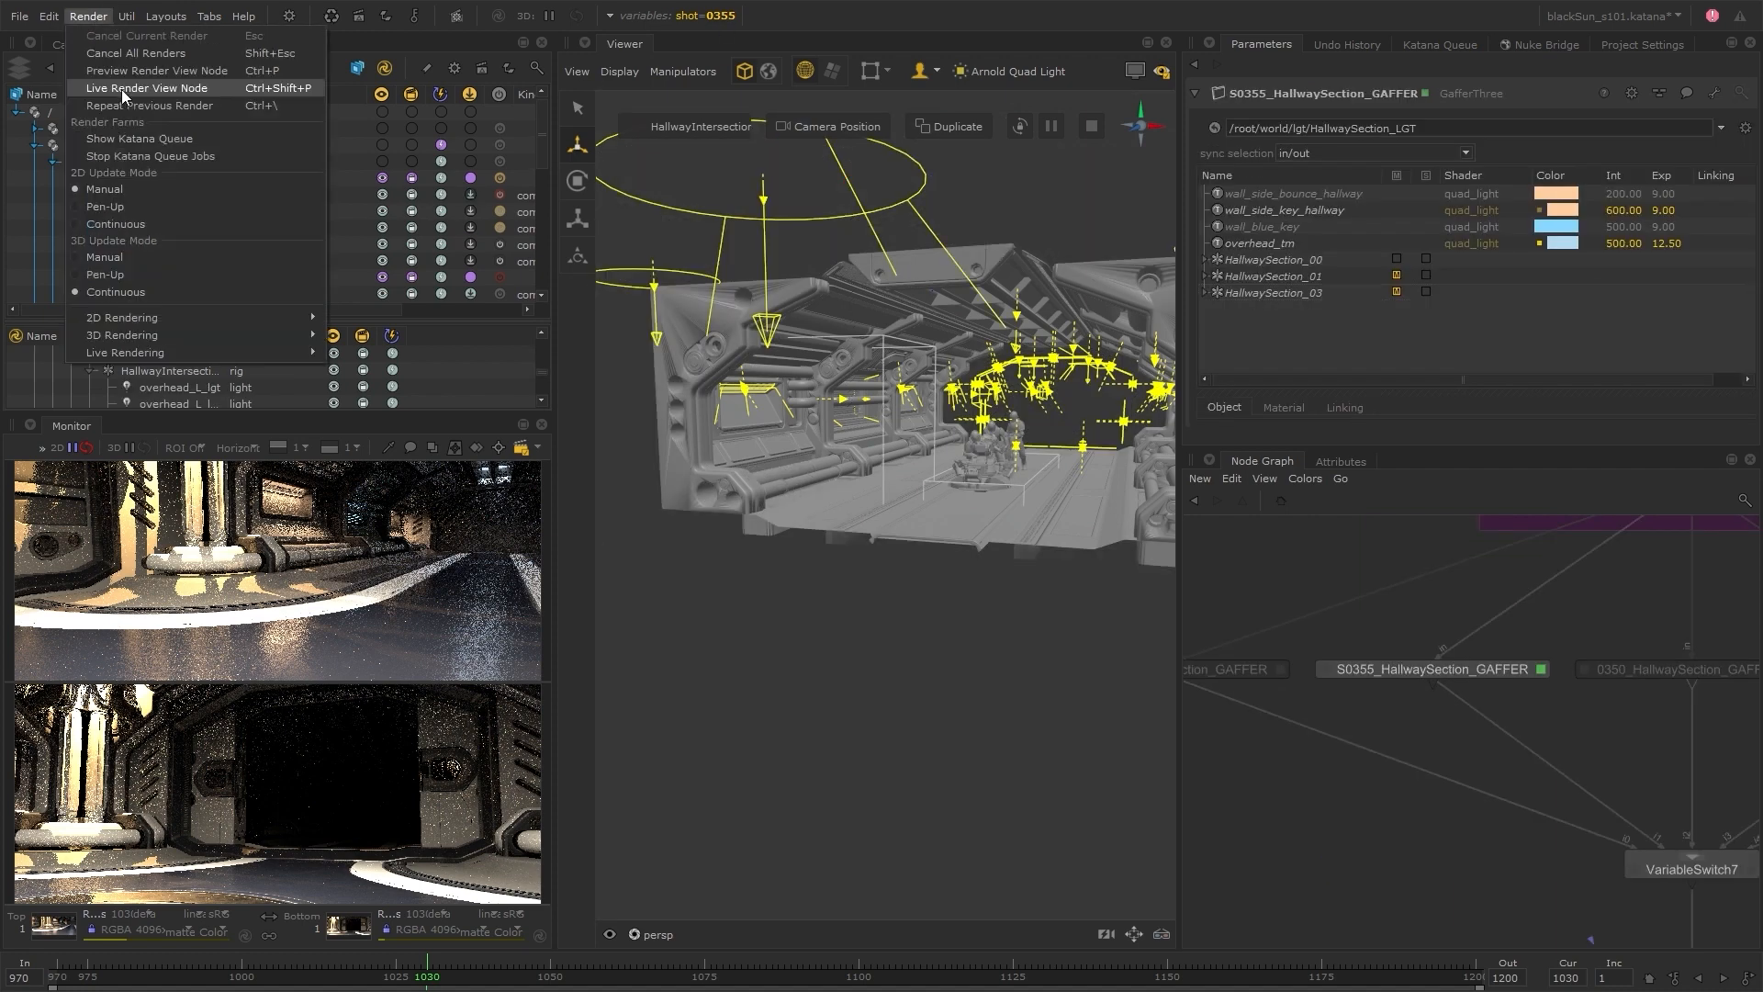
key(Escape)
right_click(1247, 350)
mouse_move(1313, 360)
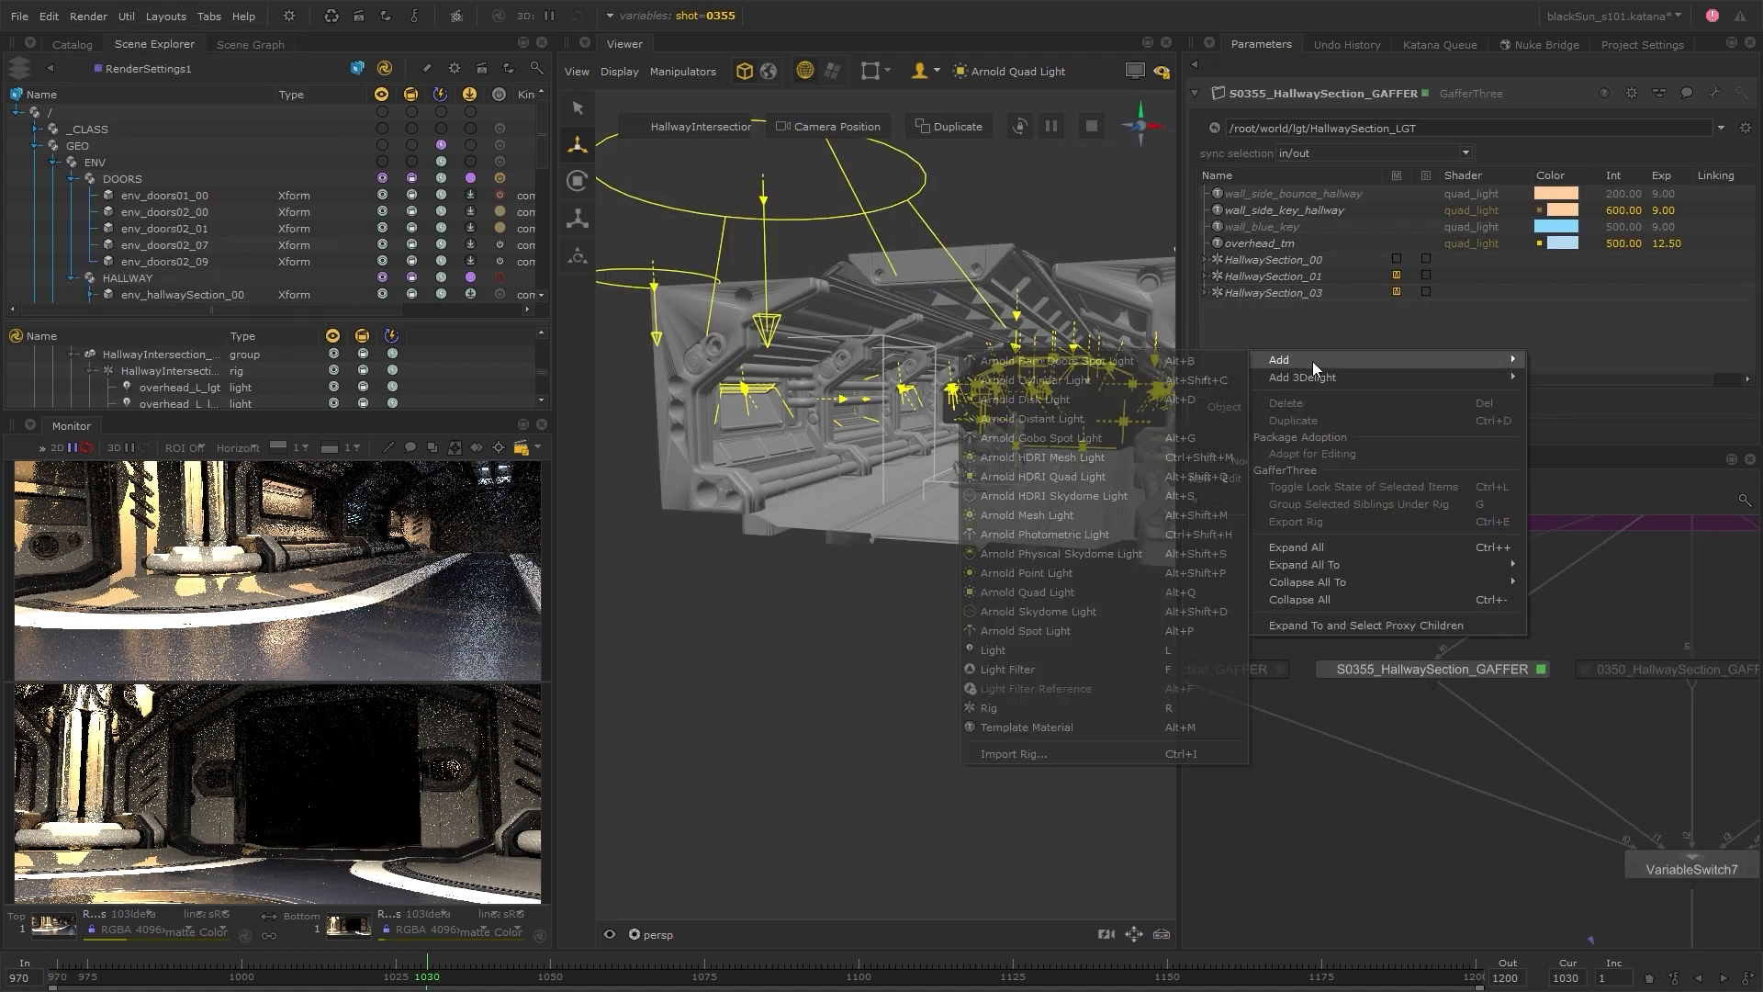
click(1066, 592)
click(88, 16)
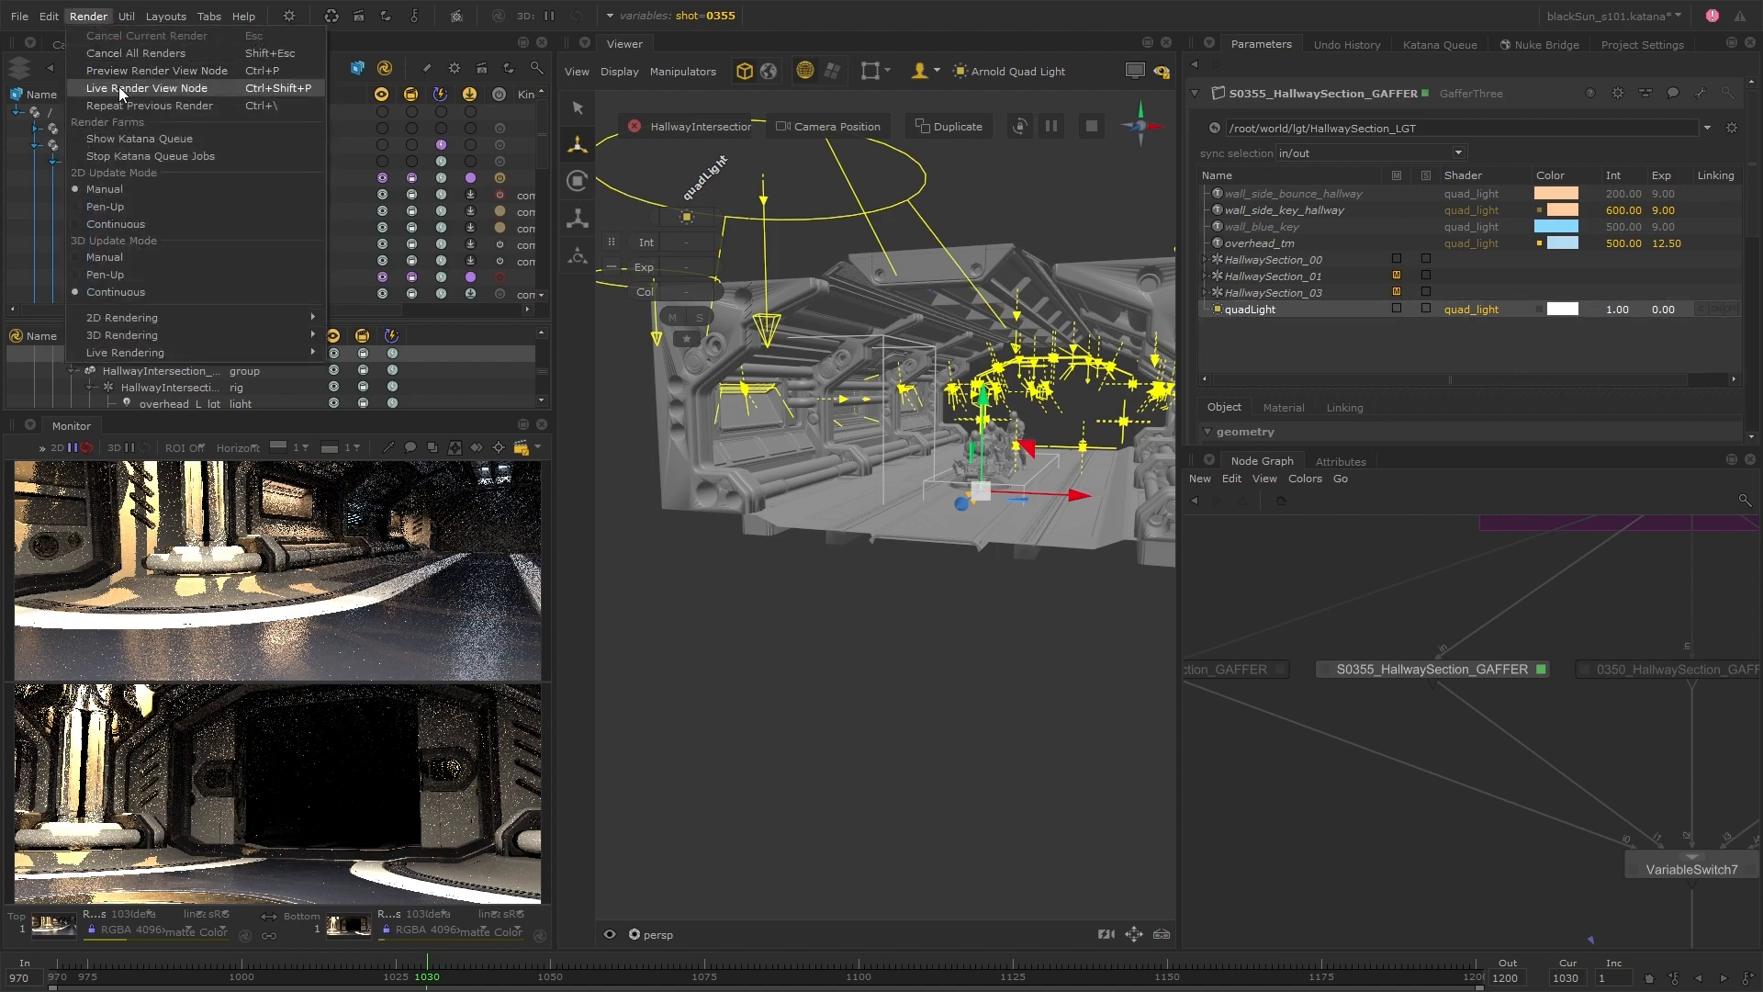
click(120, 91)
Look through quadLight in the Viewer and aim it down at the characters and vehicle from above
alt+drag(1039, 575, 792, 622)
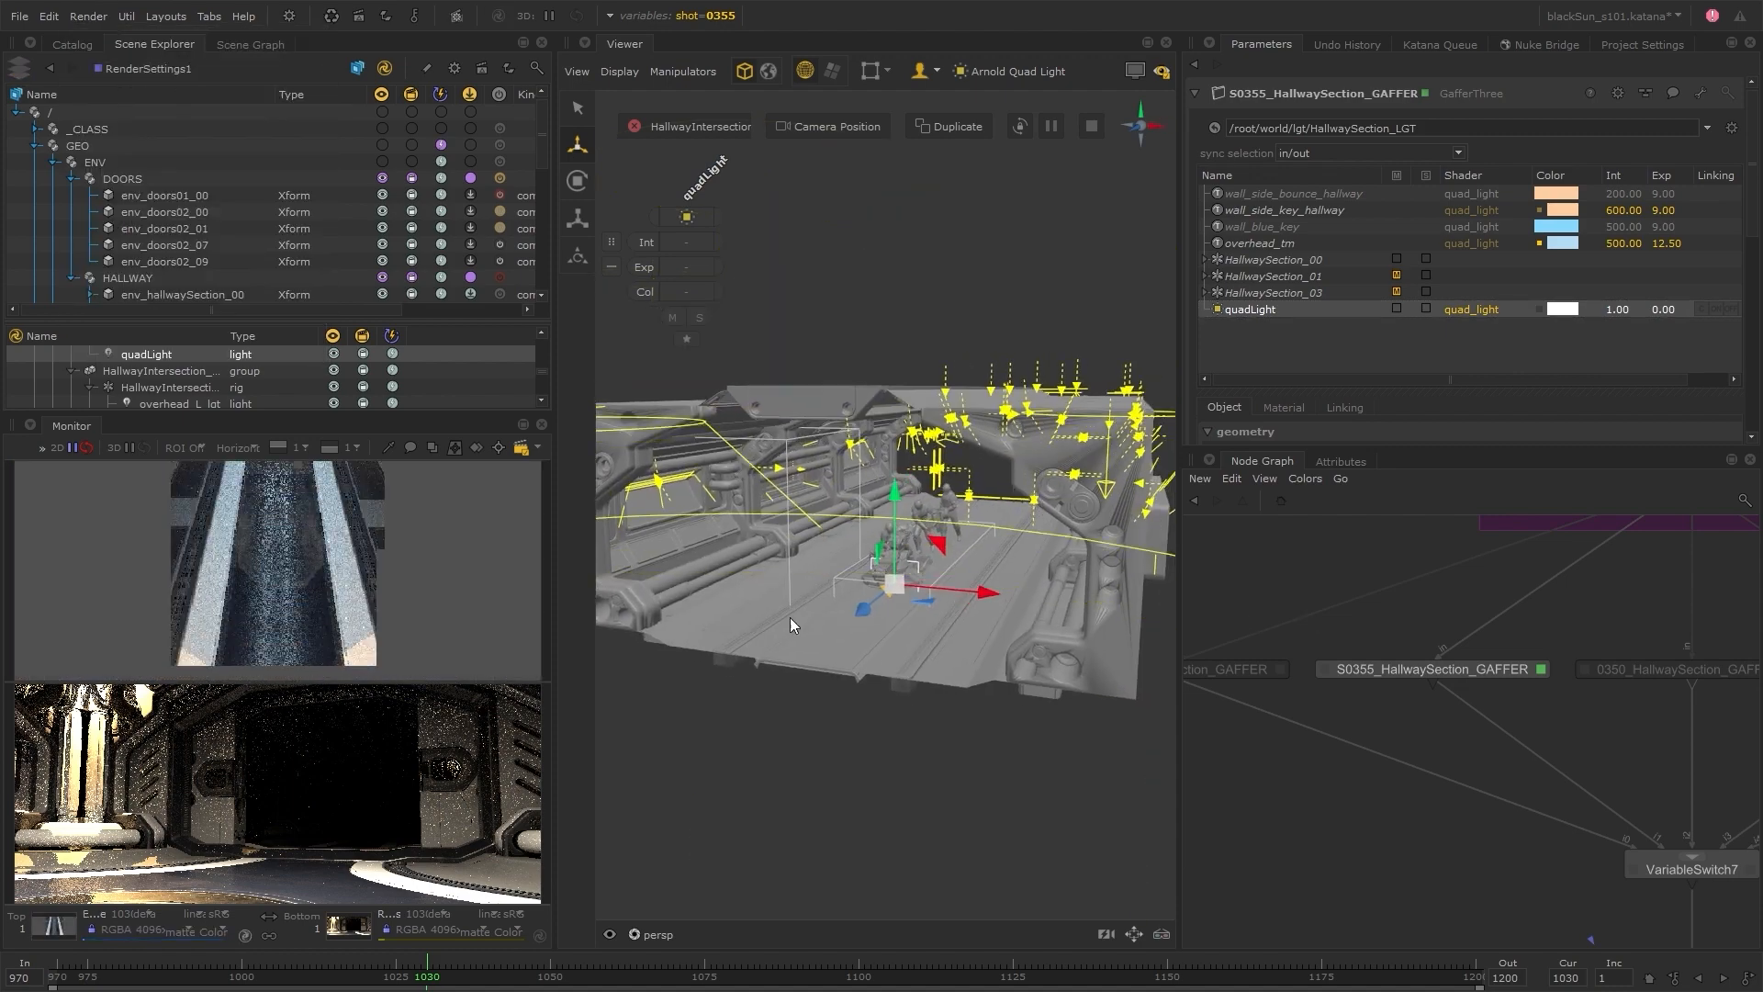
click(654, 933)
click(946, 540)
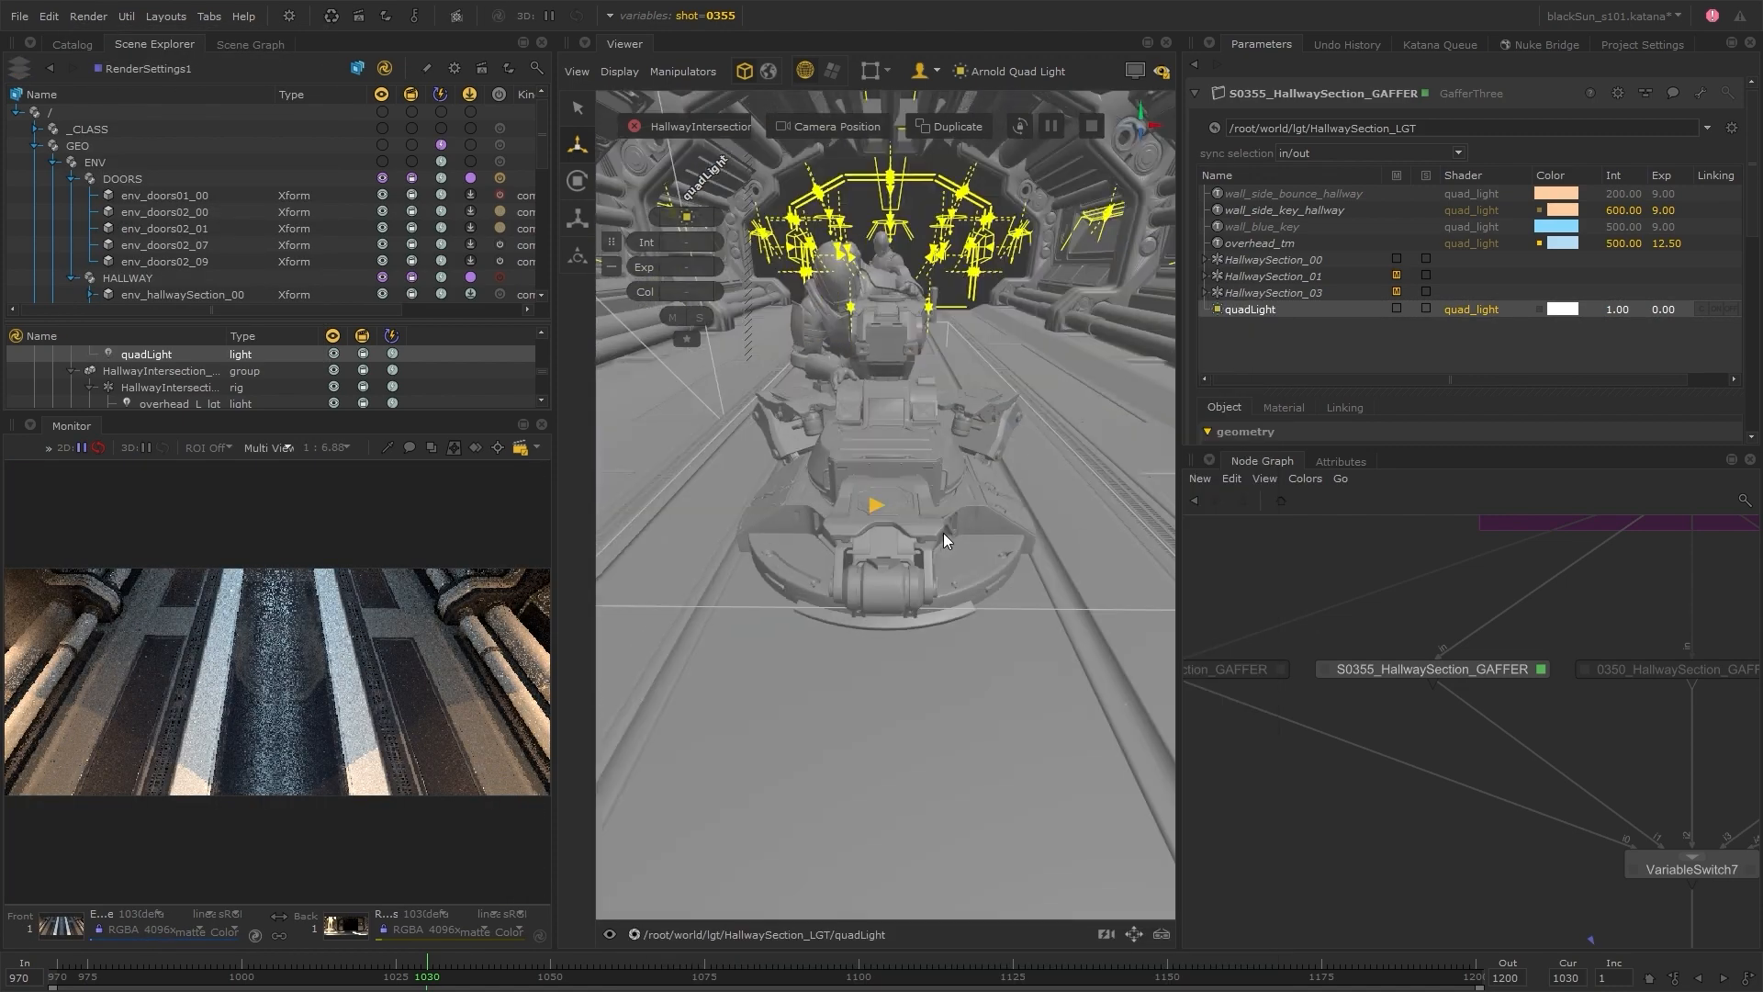
alt+drag(945, 535, 987, 515)
scroll(346, 385, up, 10)
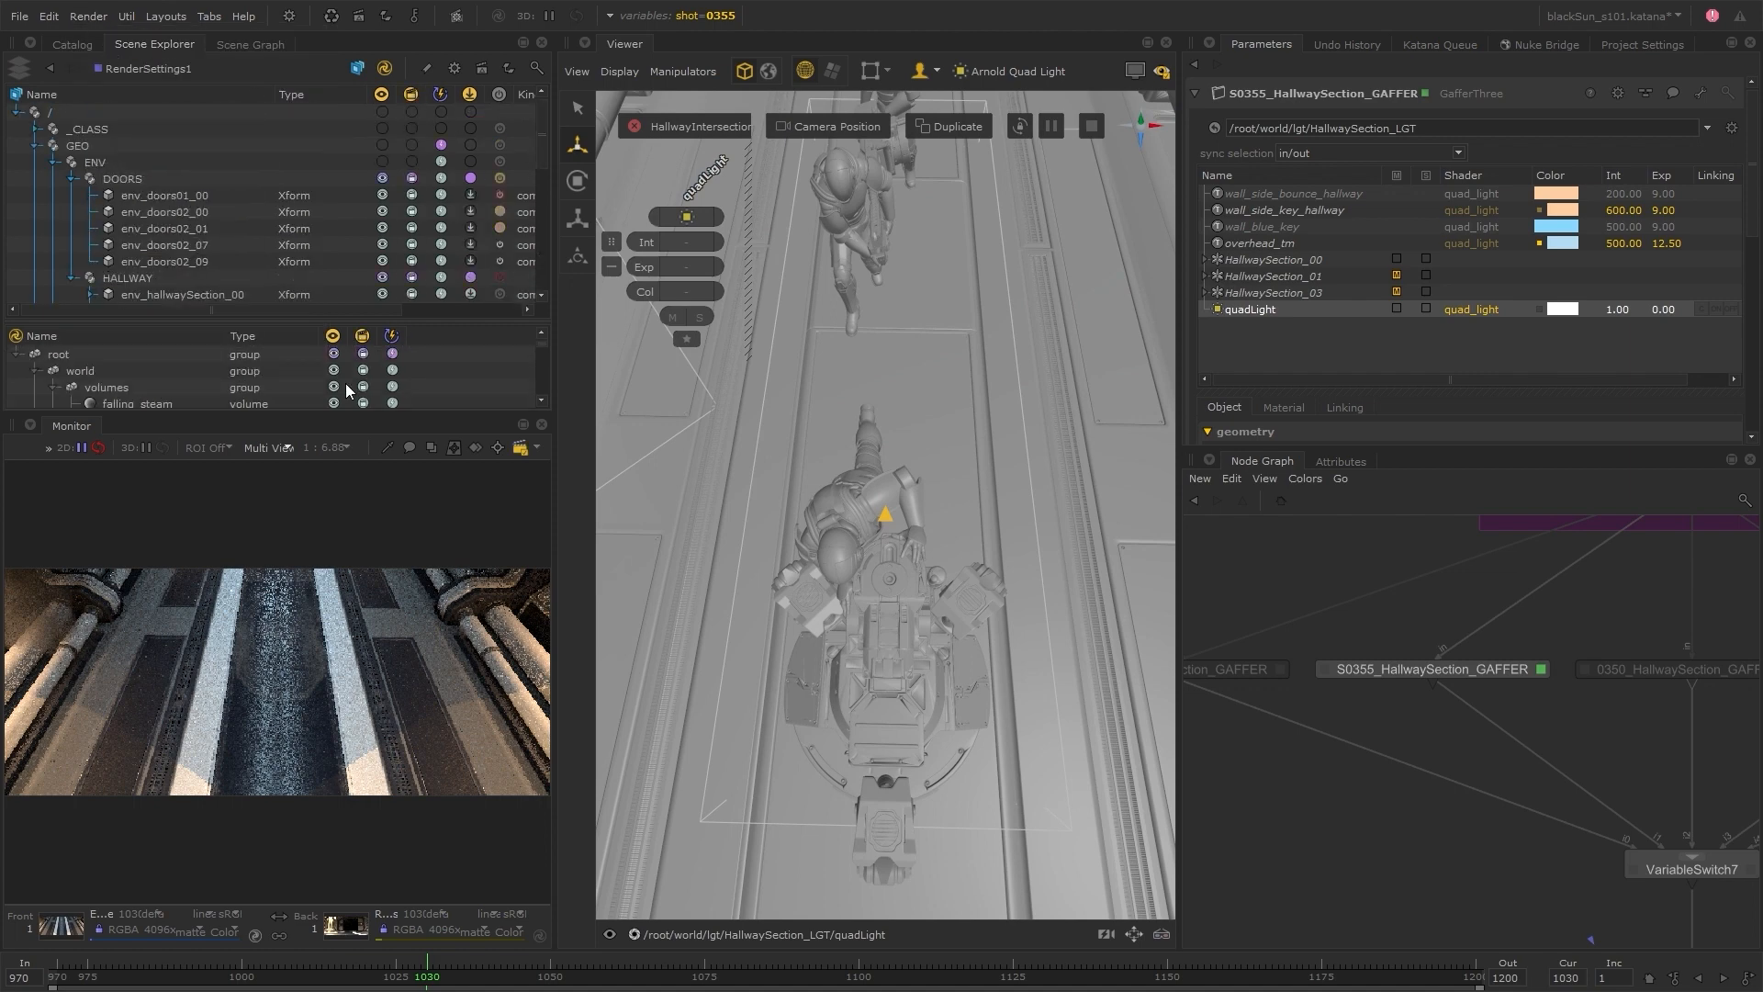
Exclude the volumes group from the render working set and include the GEO geometry in it
right_click(346, 387)
click(400, 417)
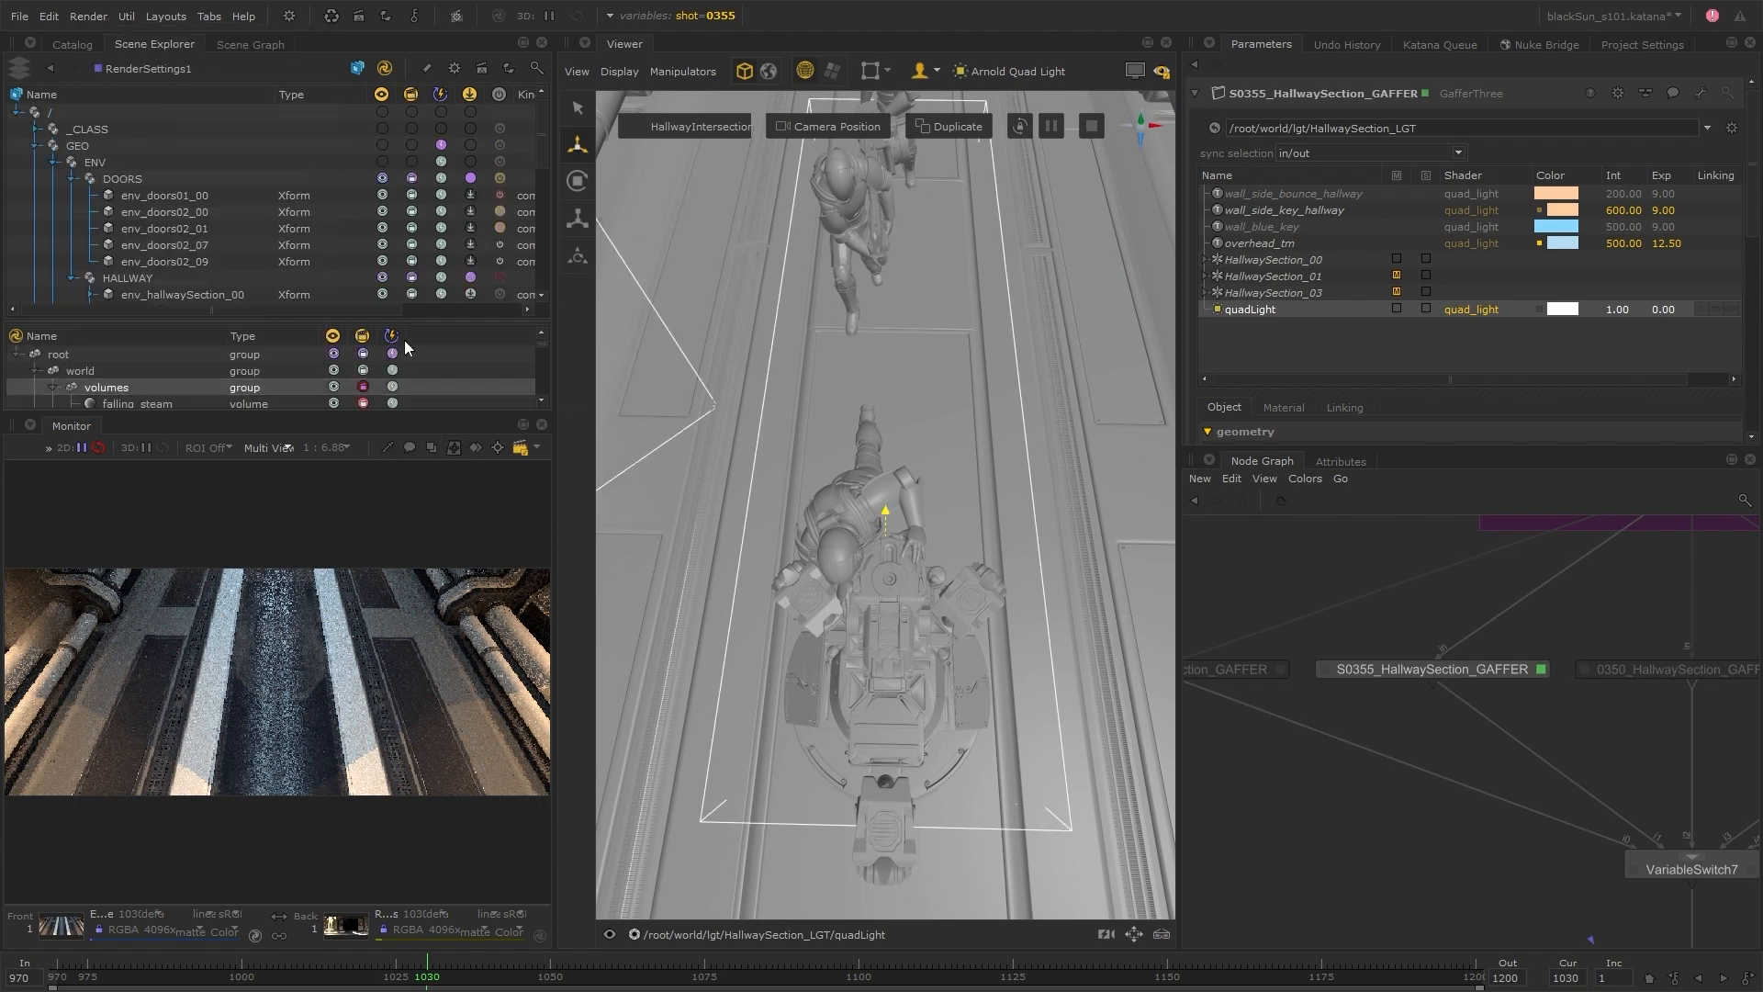
right_click(412, 175)
click(410, 143)
Restart the live render of the view node and go to frame 1050
click(90, 16)
click(116, 85)
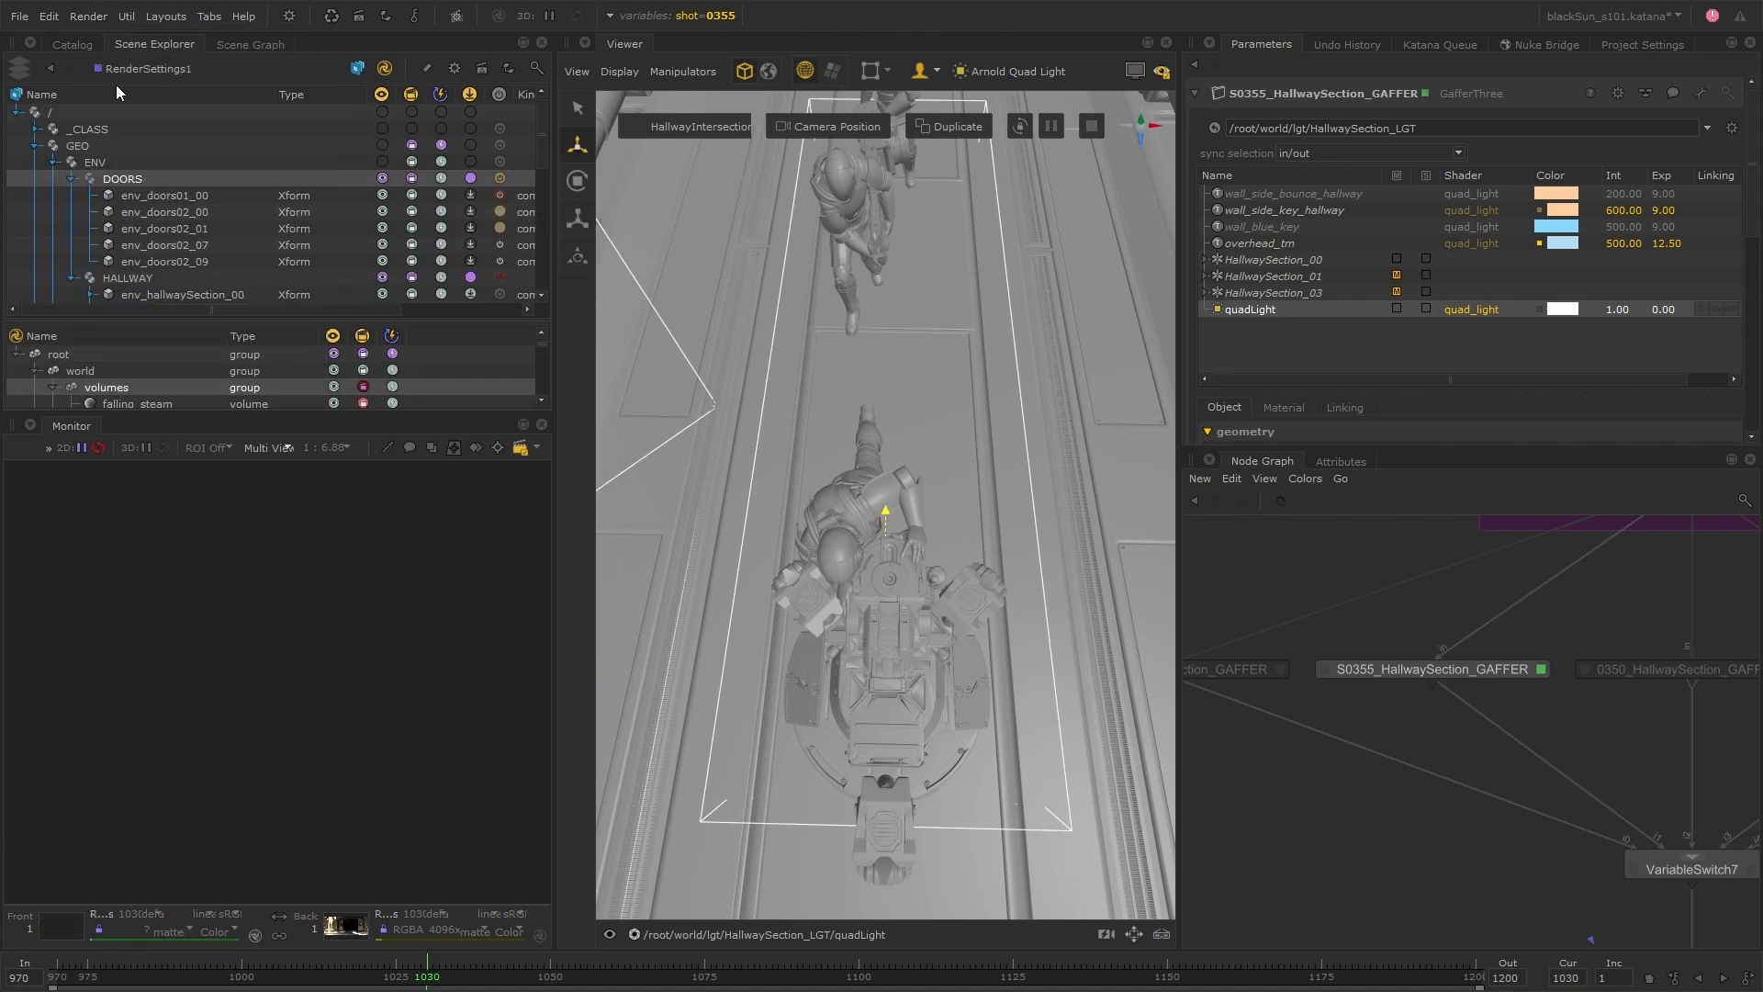
click(551, 977)
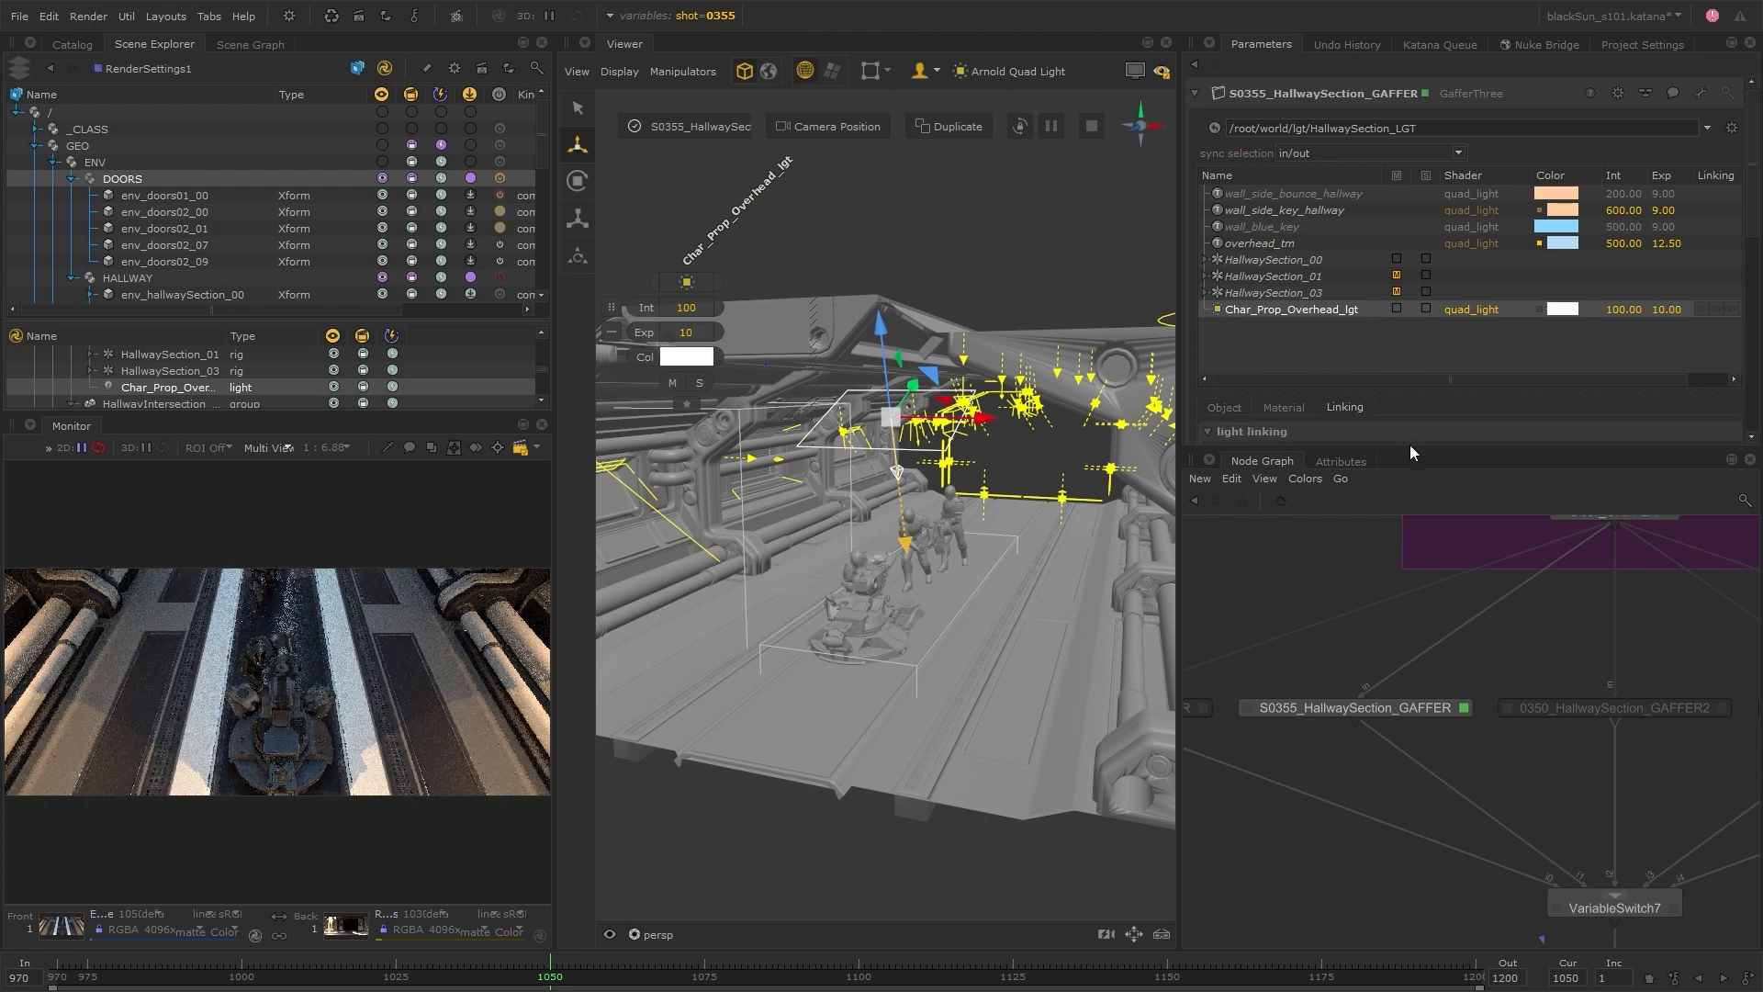
Enlarge the parameters area to reveal Char_Prop_Overhead_lgt's light linking settings, and give the scene lists more height
drag(1411, 452, 1386, 669)
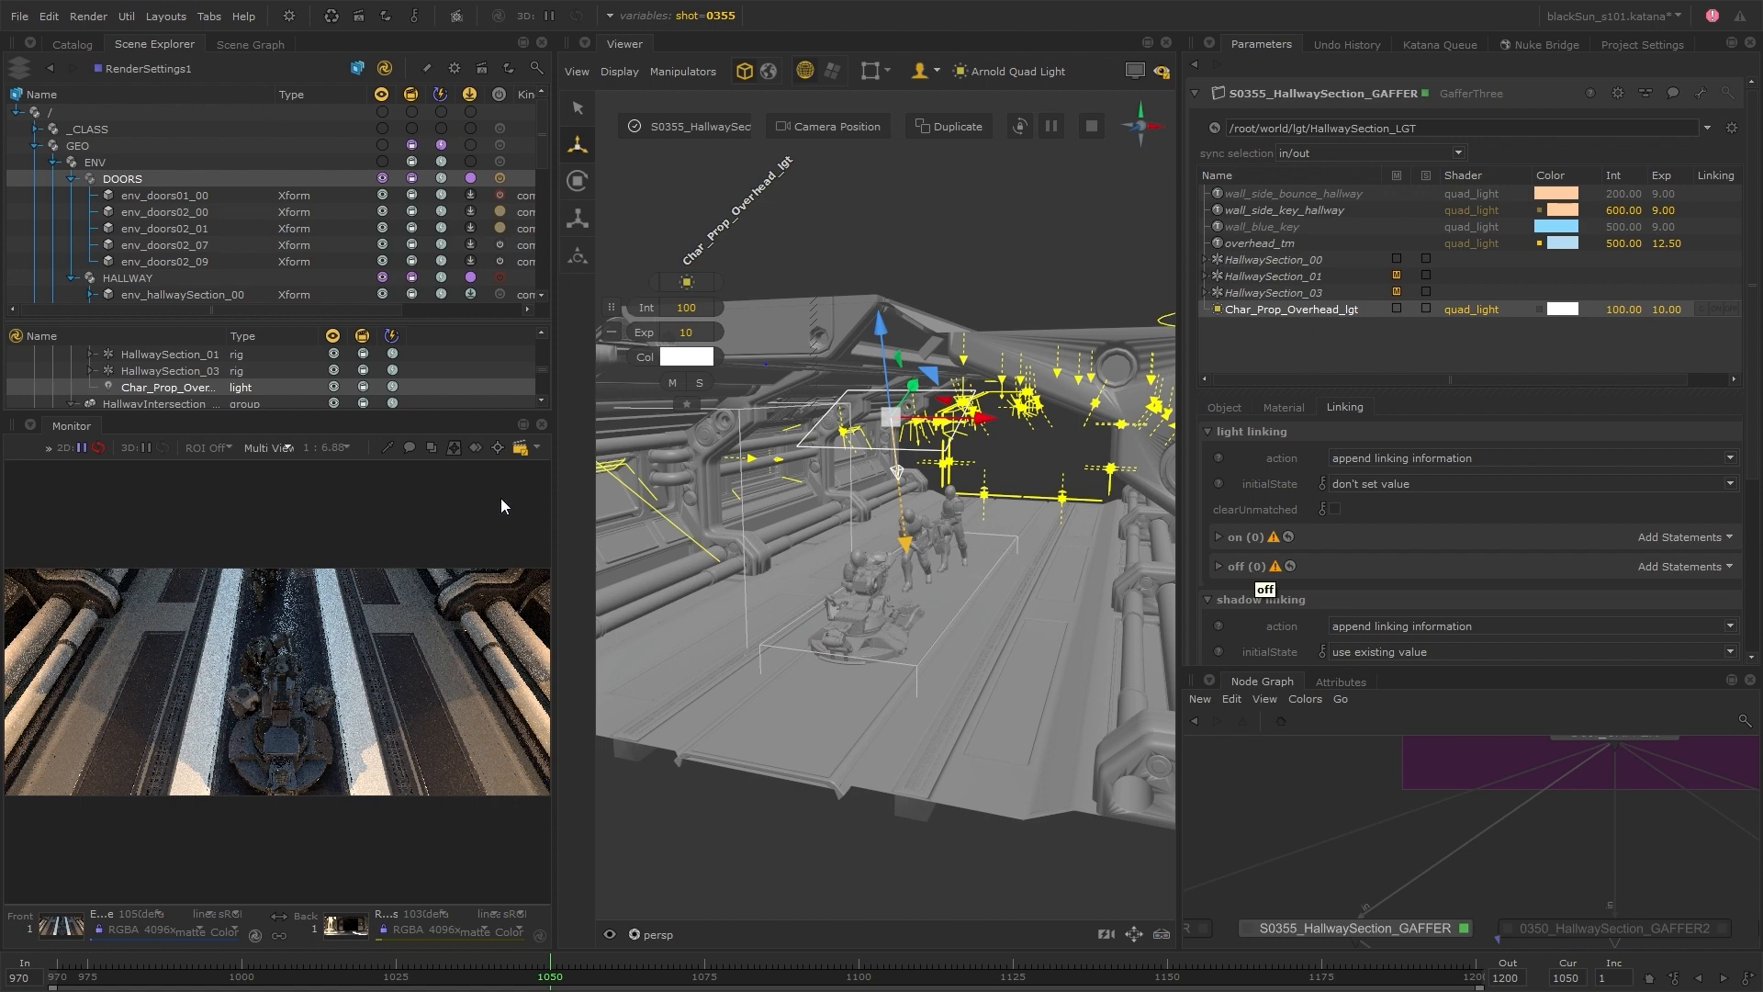
drag(290, 414, 311, 564)
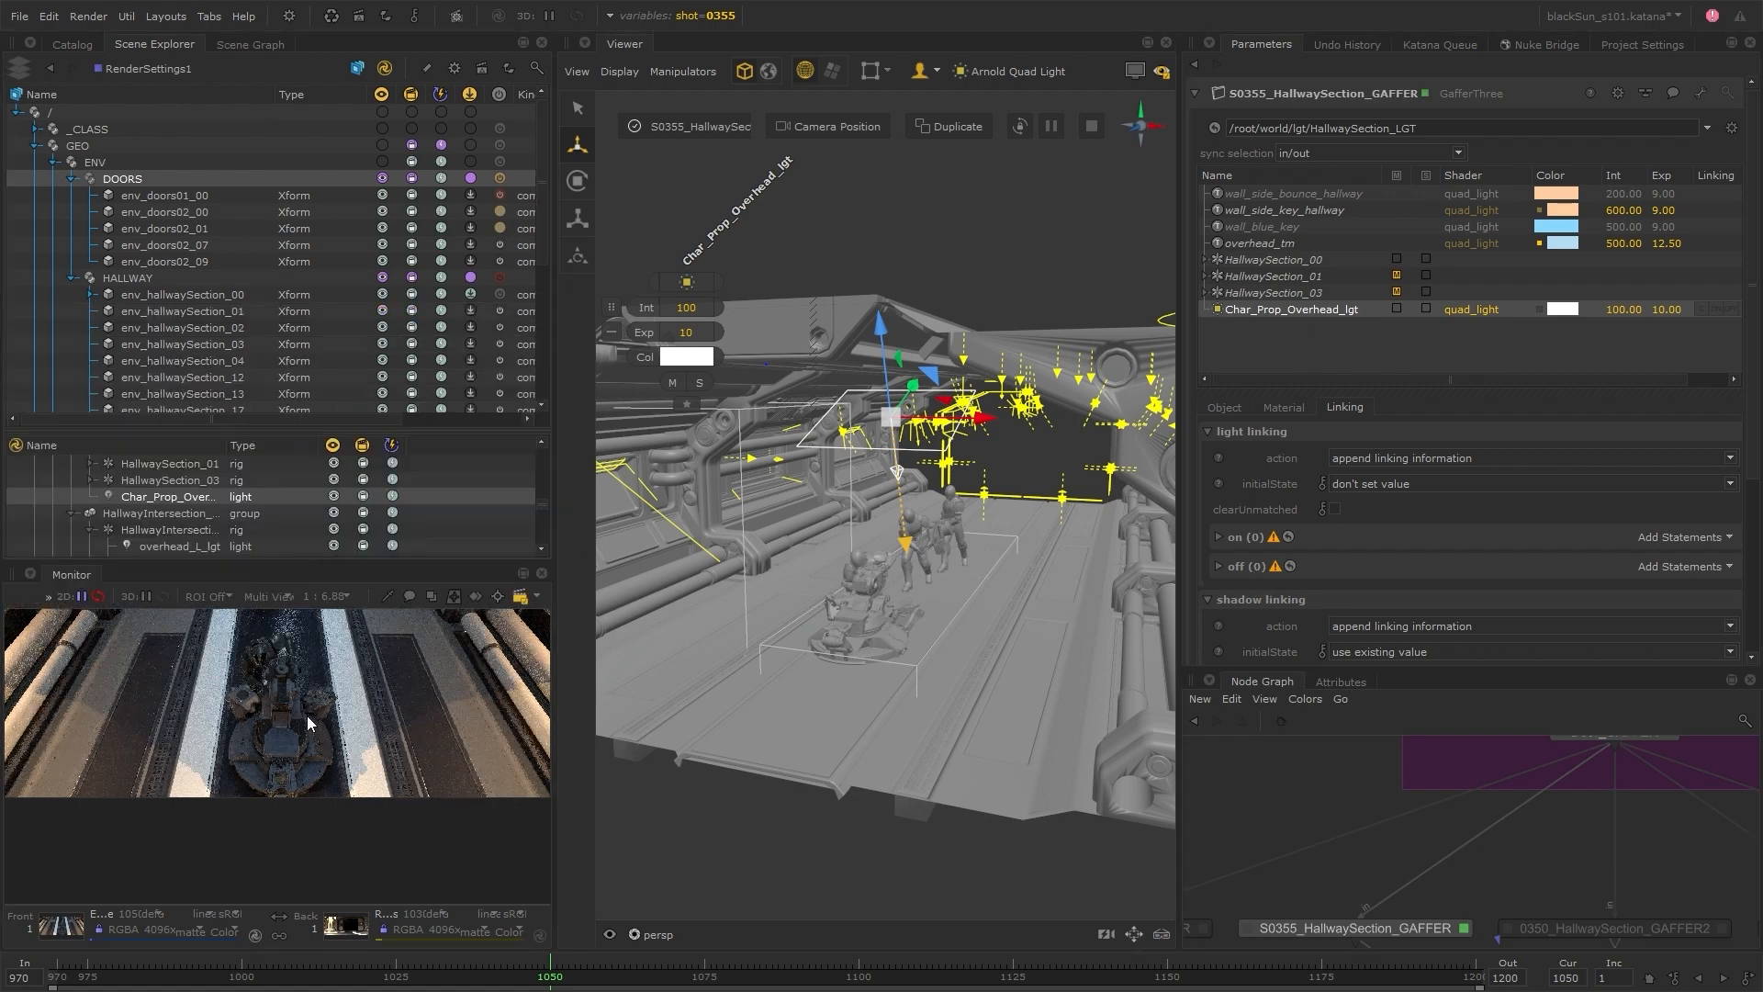
scroll(1590, 893, down, 3)
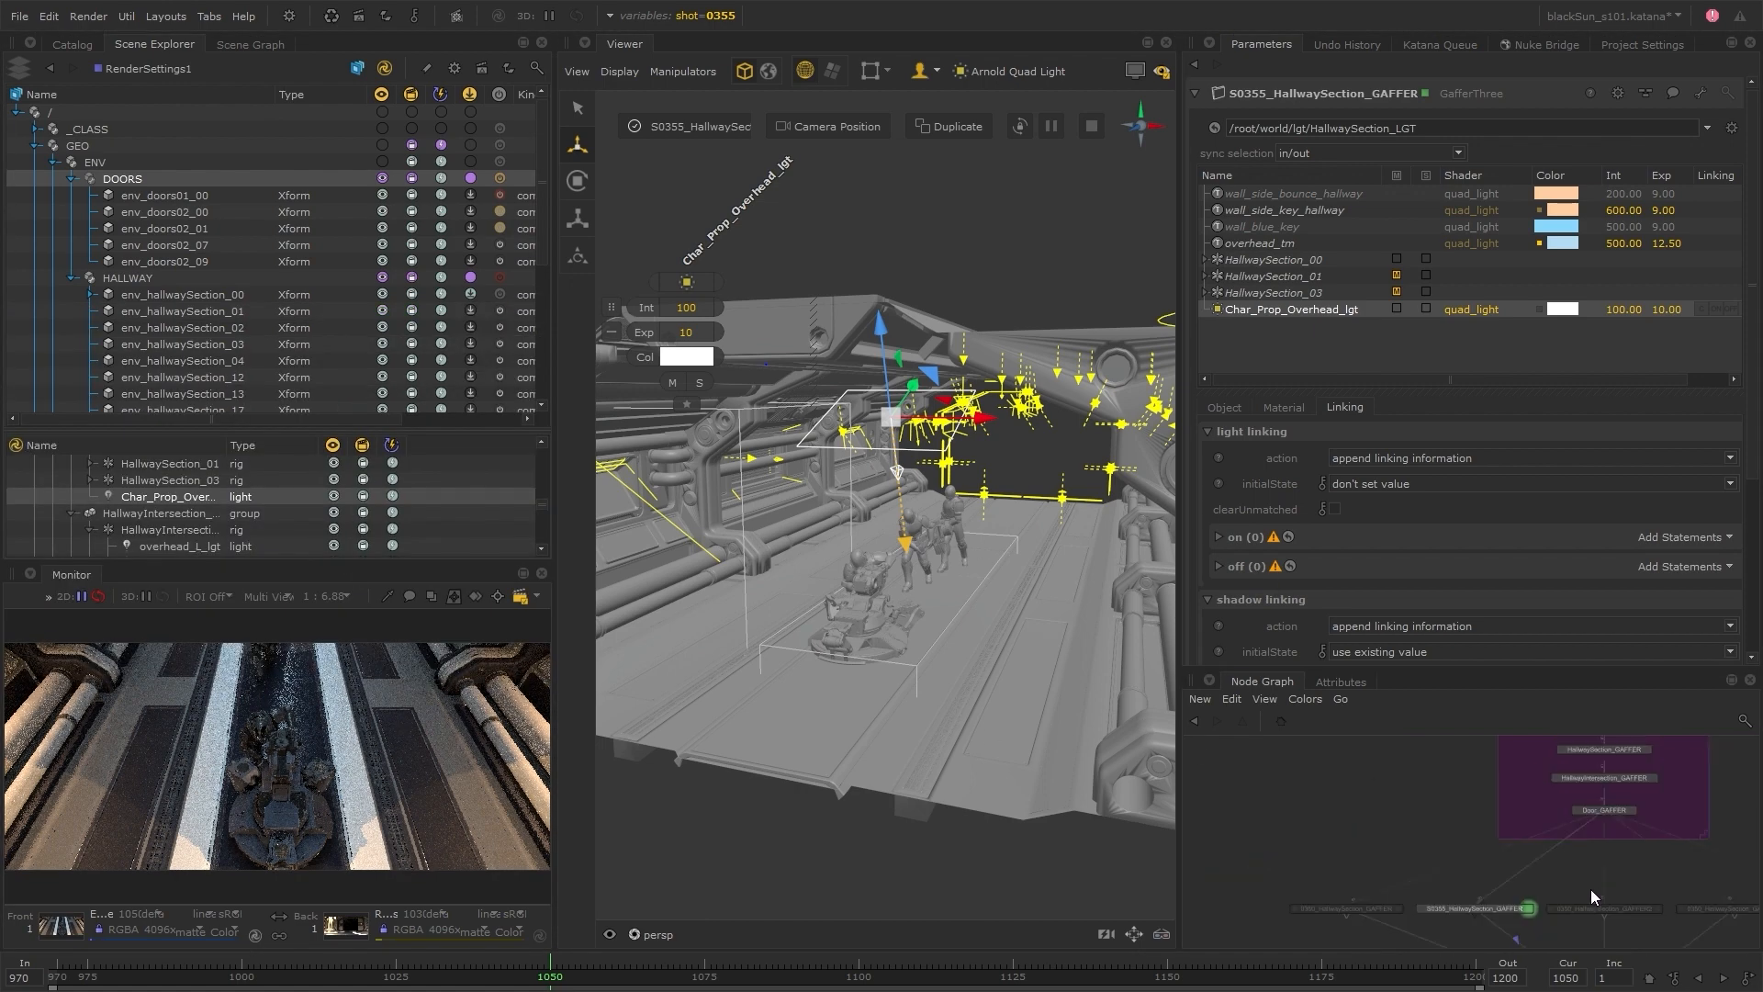
scroll(1583, 887, up, 3)
middle_drag(1583, 887, 1488, 841)
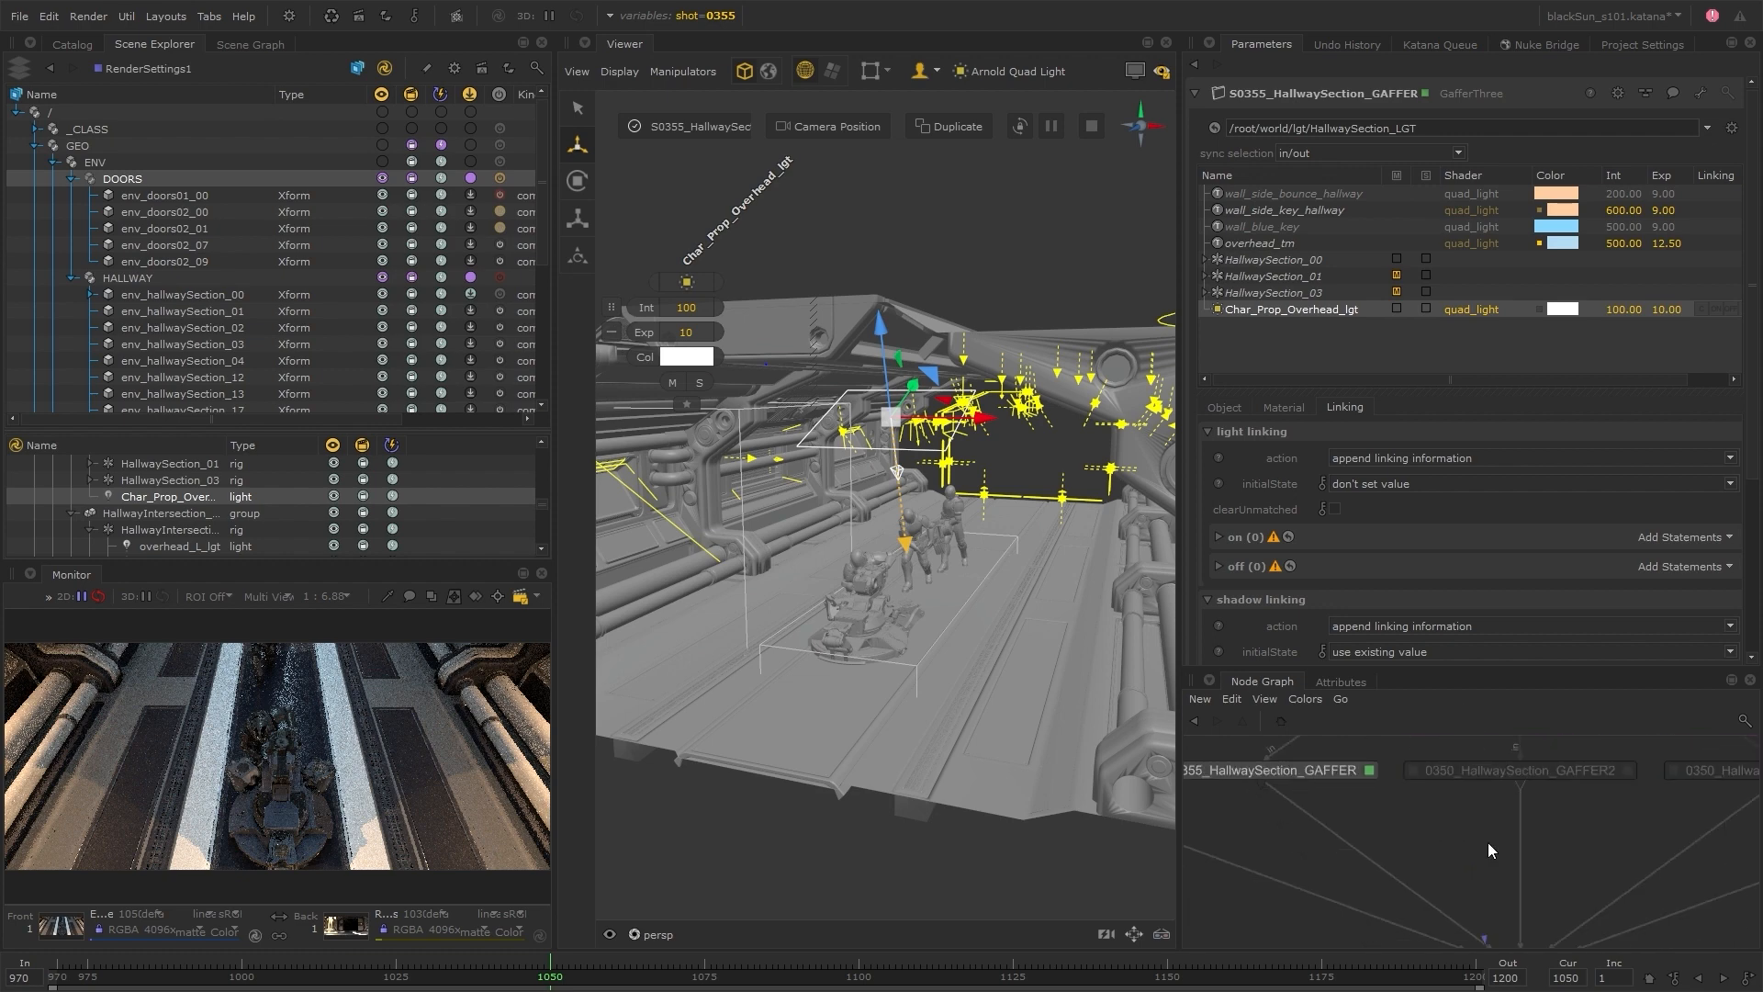
scroll(1482, 822, down, 3)
mouse_move(1550, 936)
middle_down()
mouse_move(1535, 815)
mouse_move(1533, 923)
middle_up()
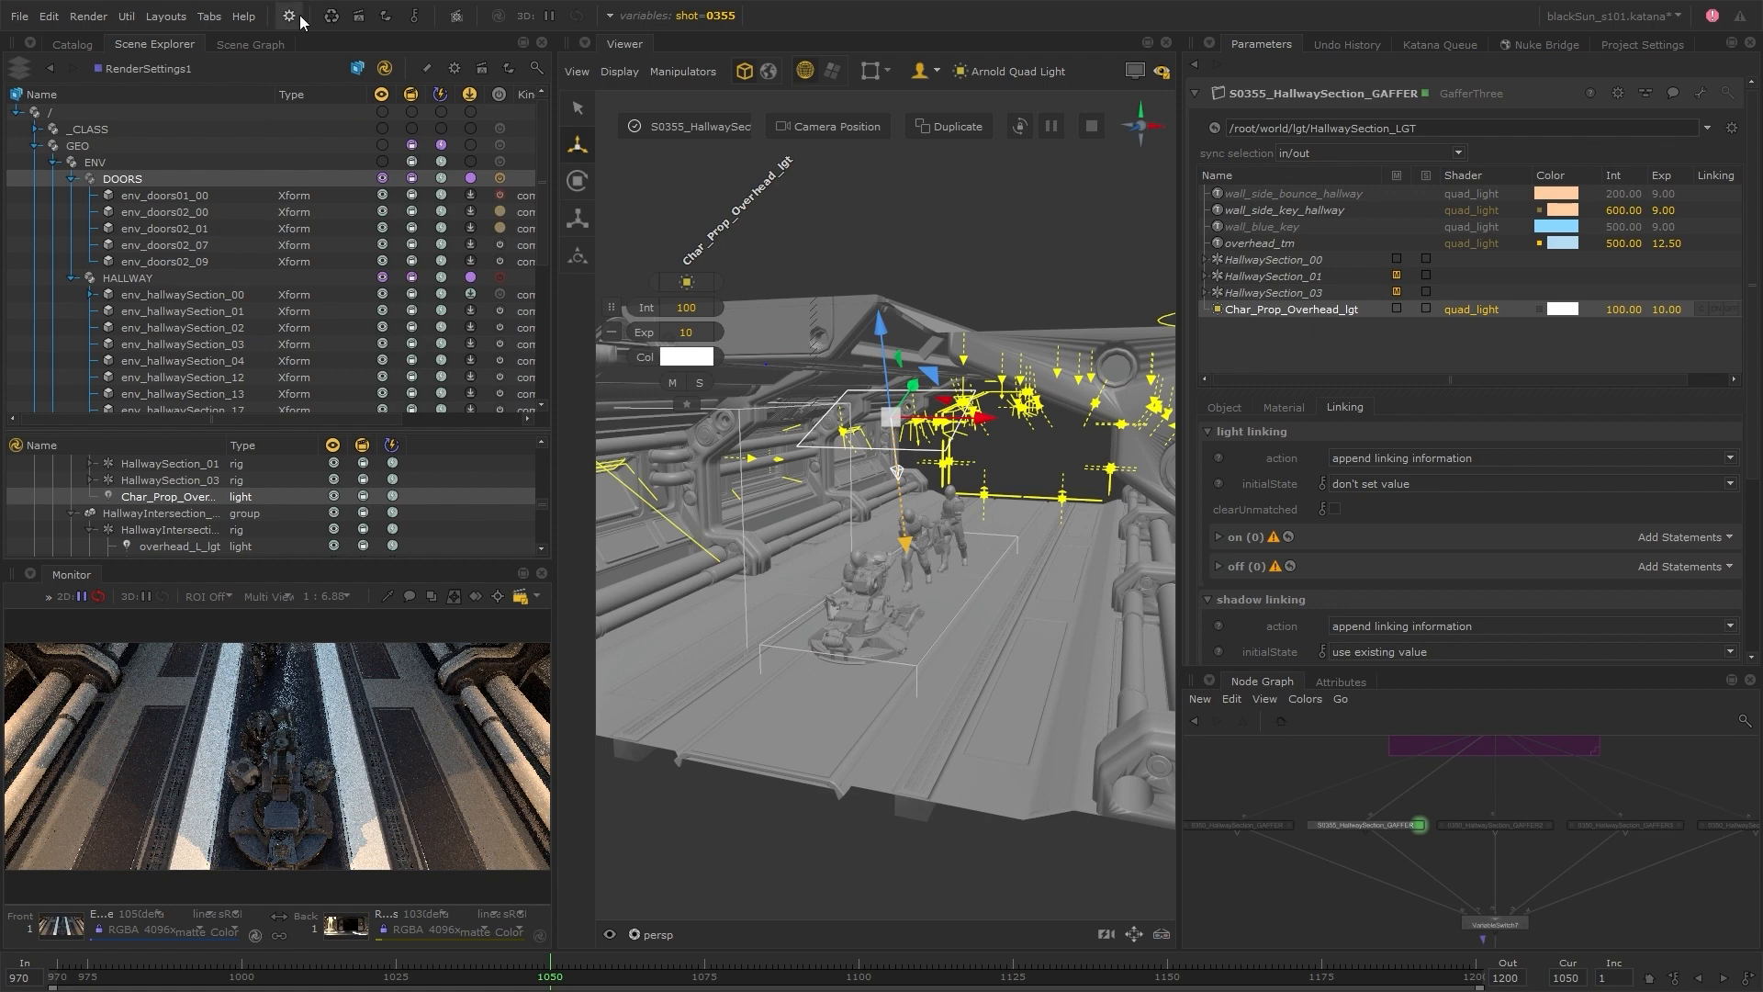
Enable implicit resolvers, give the lower scene list more height and expand the _usd GEO group in it
click(358, 19)
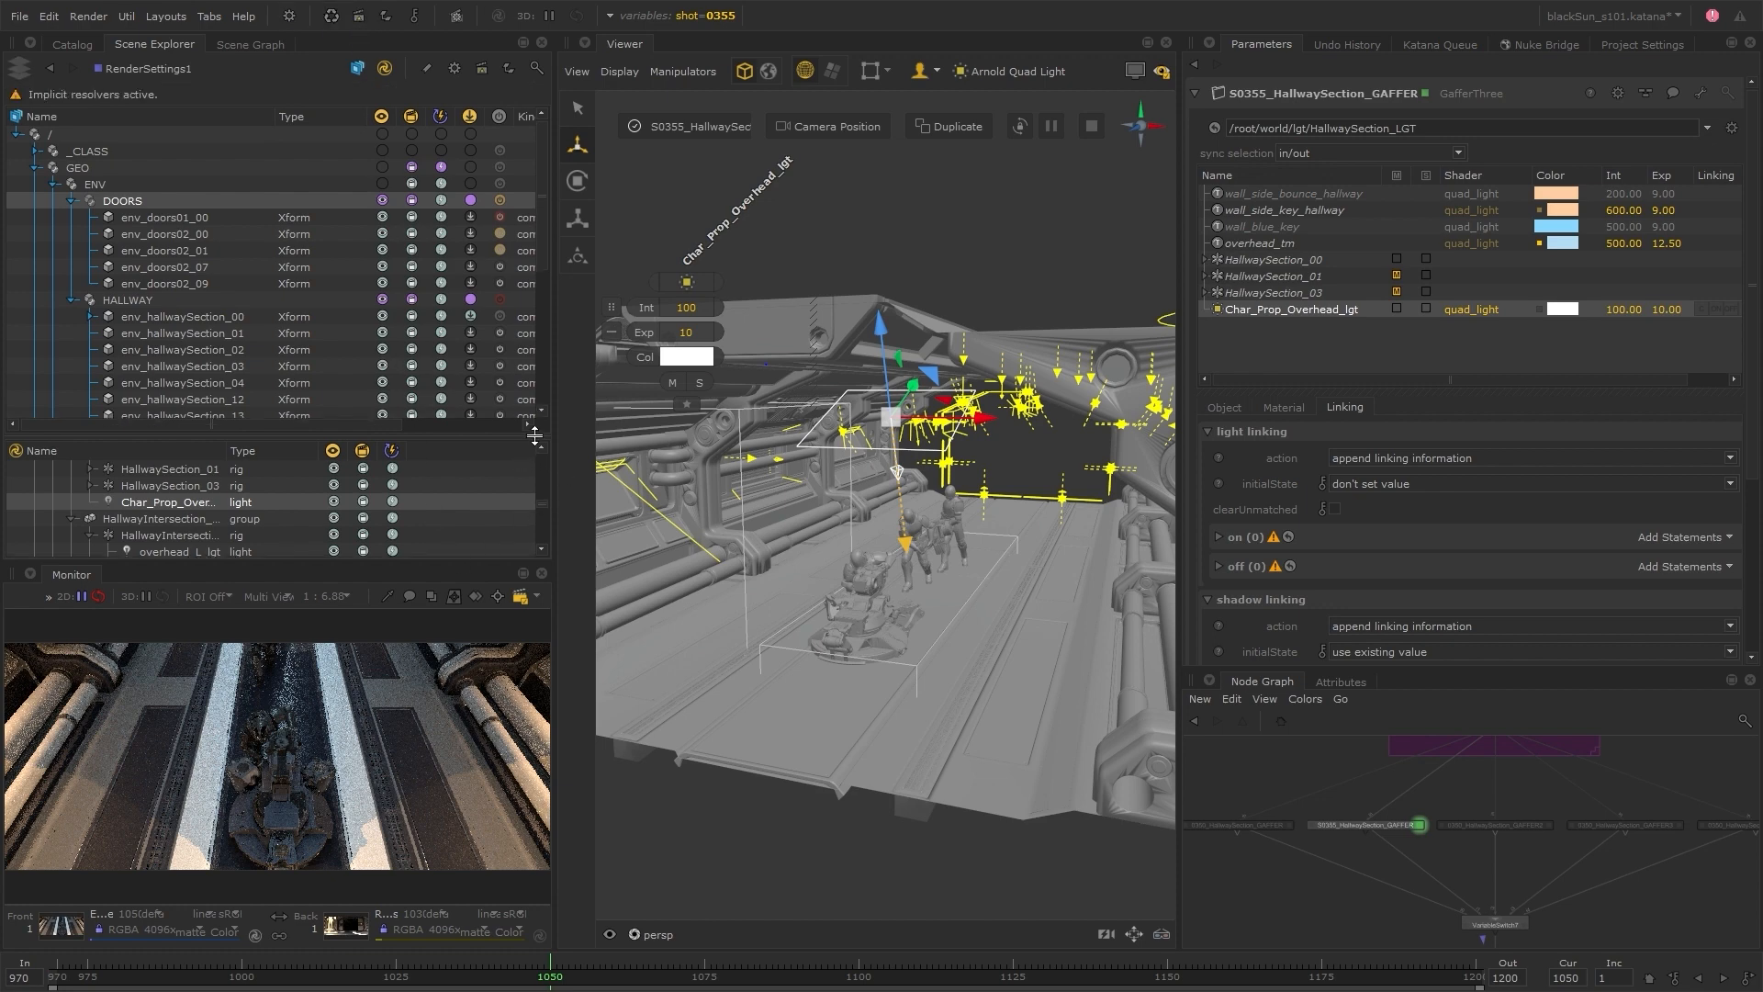
drag(522, 439, 504, 317)
scroll(431, 443, down, 5)
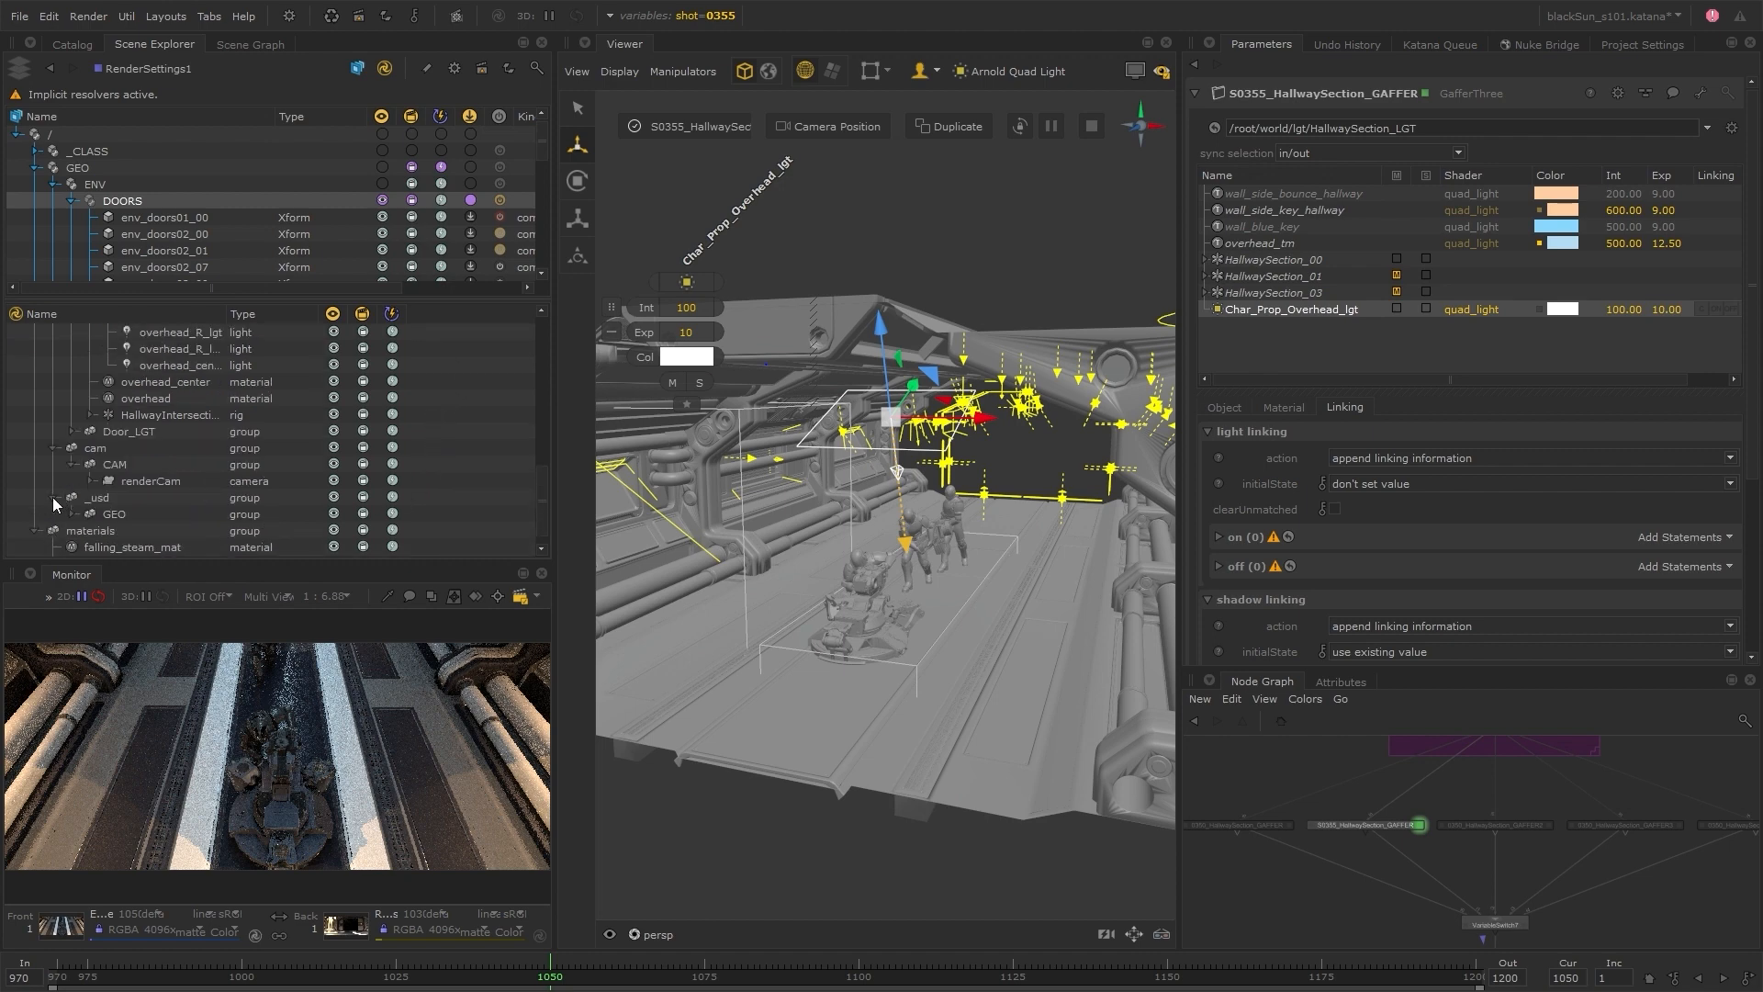
scroll(142, 517, down, 2)
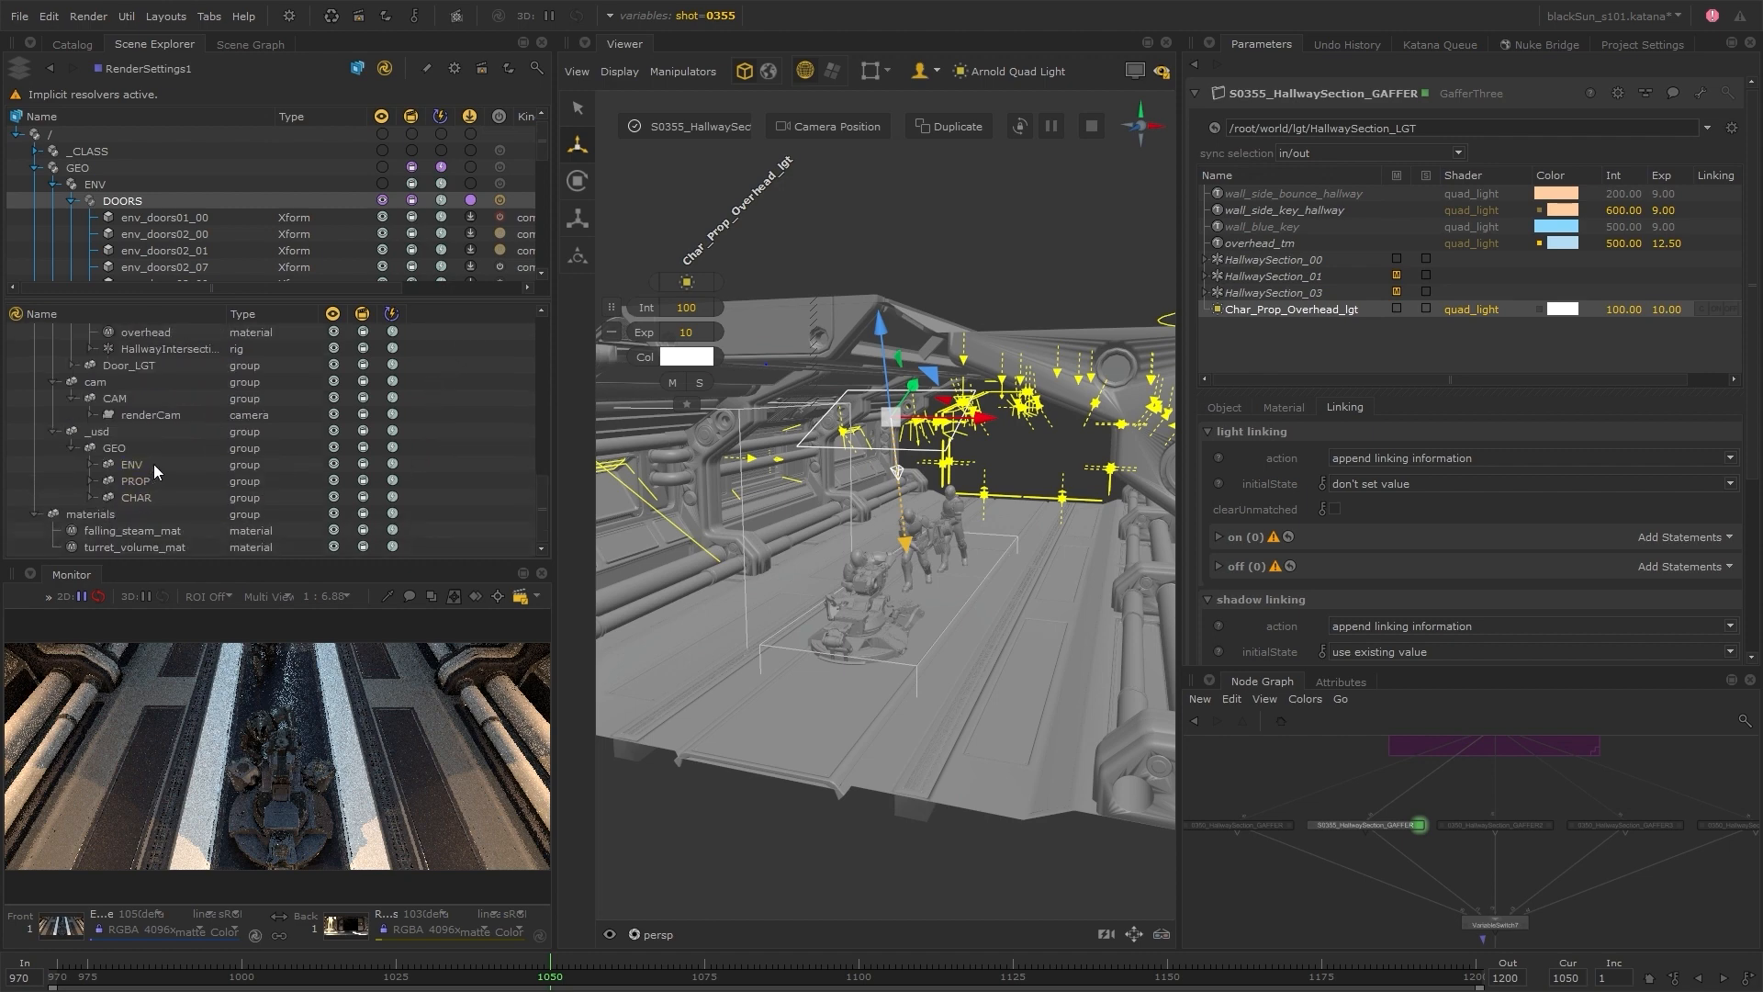
Select the ENV, PROP and CHAR groups in turn to check which geometry each one contains in the Viewer
drag(154, 467, 148, 499)
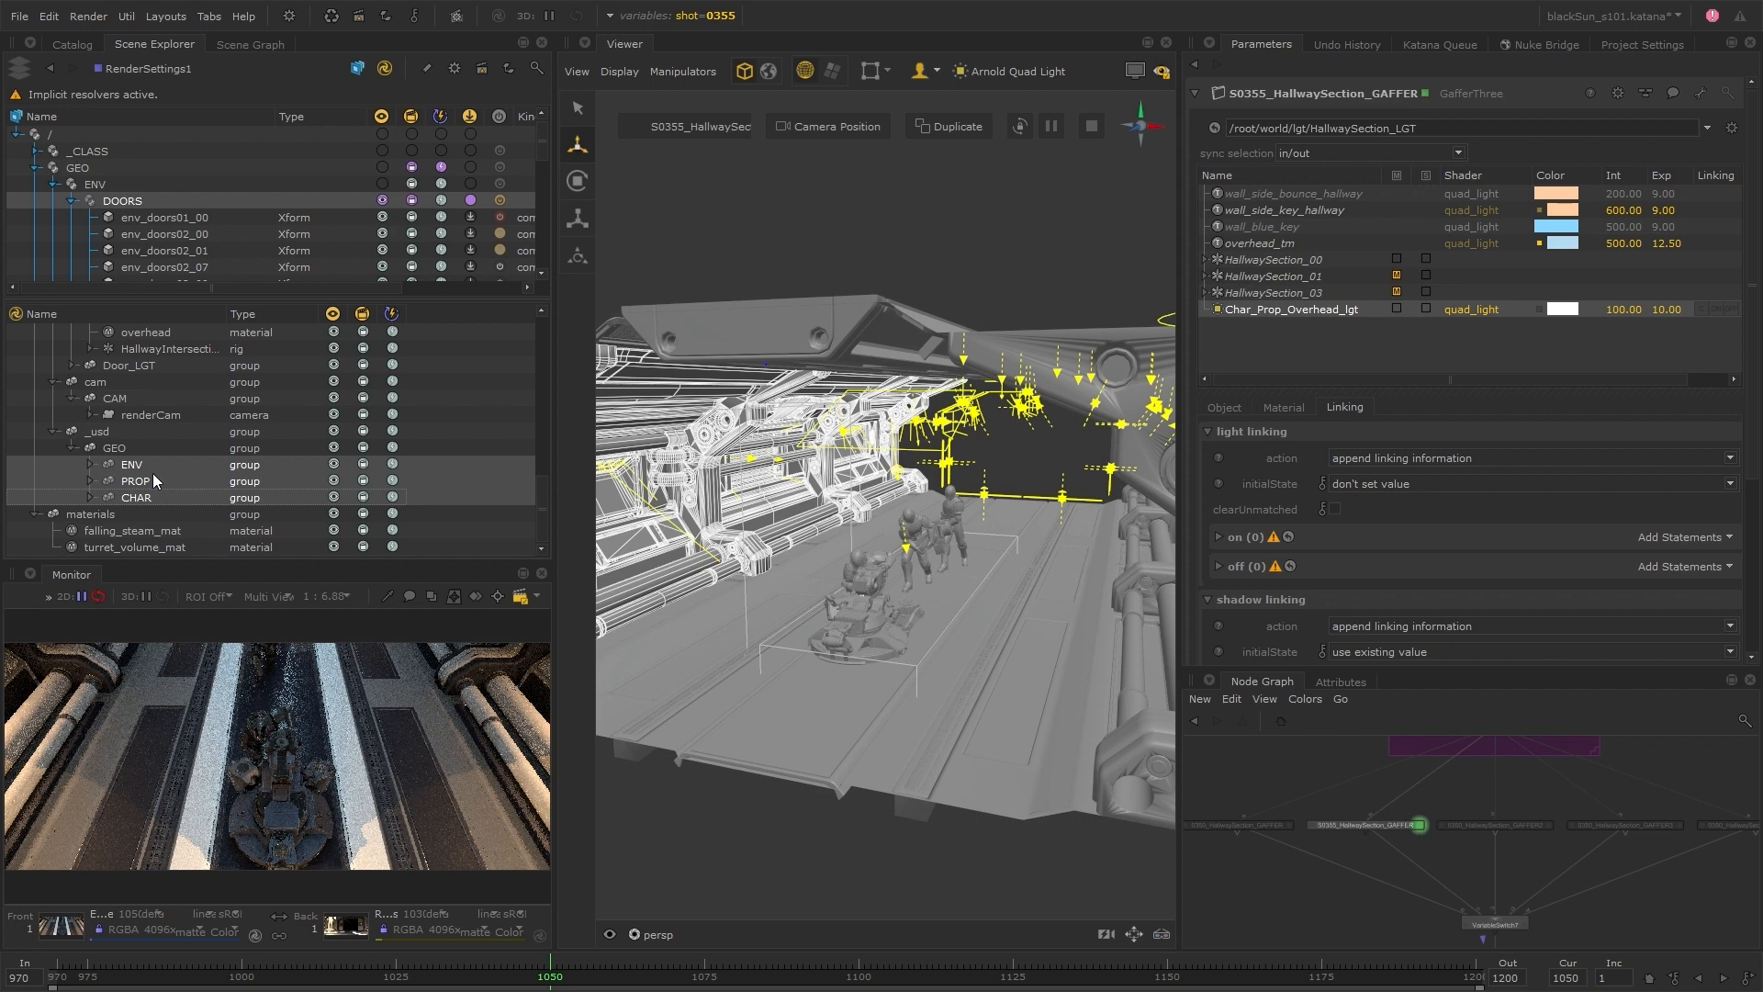
click(152, 478)
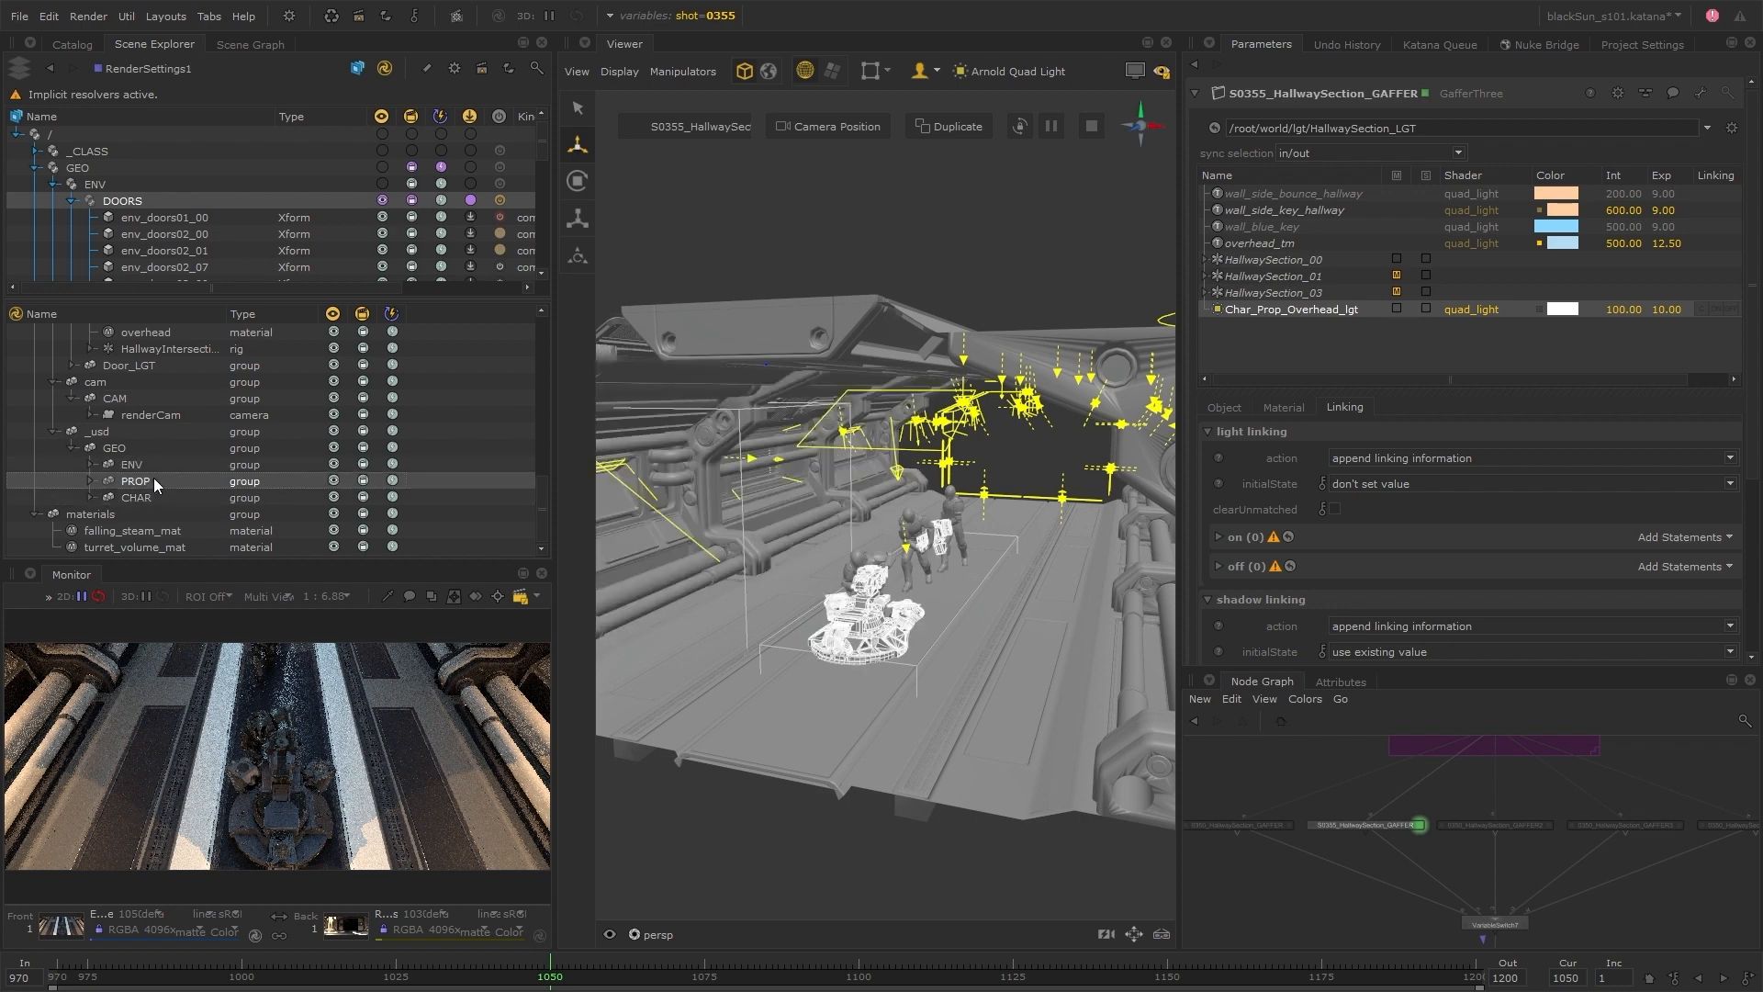
click(158, 496)
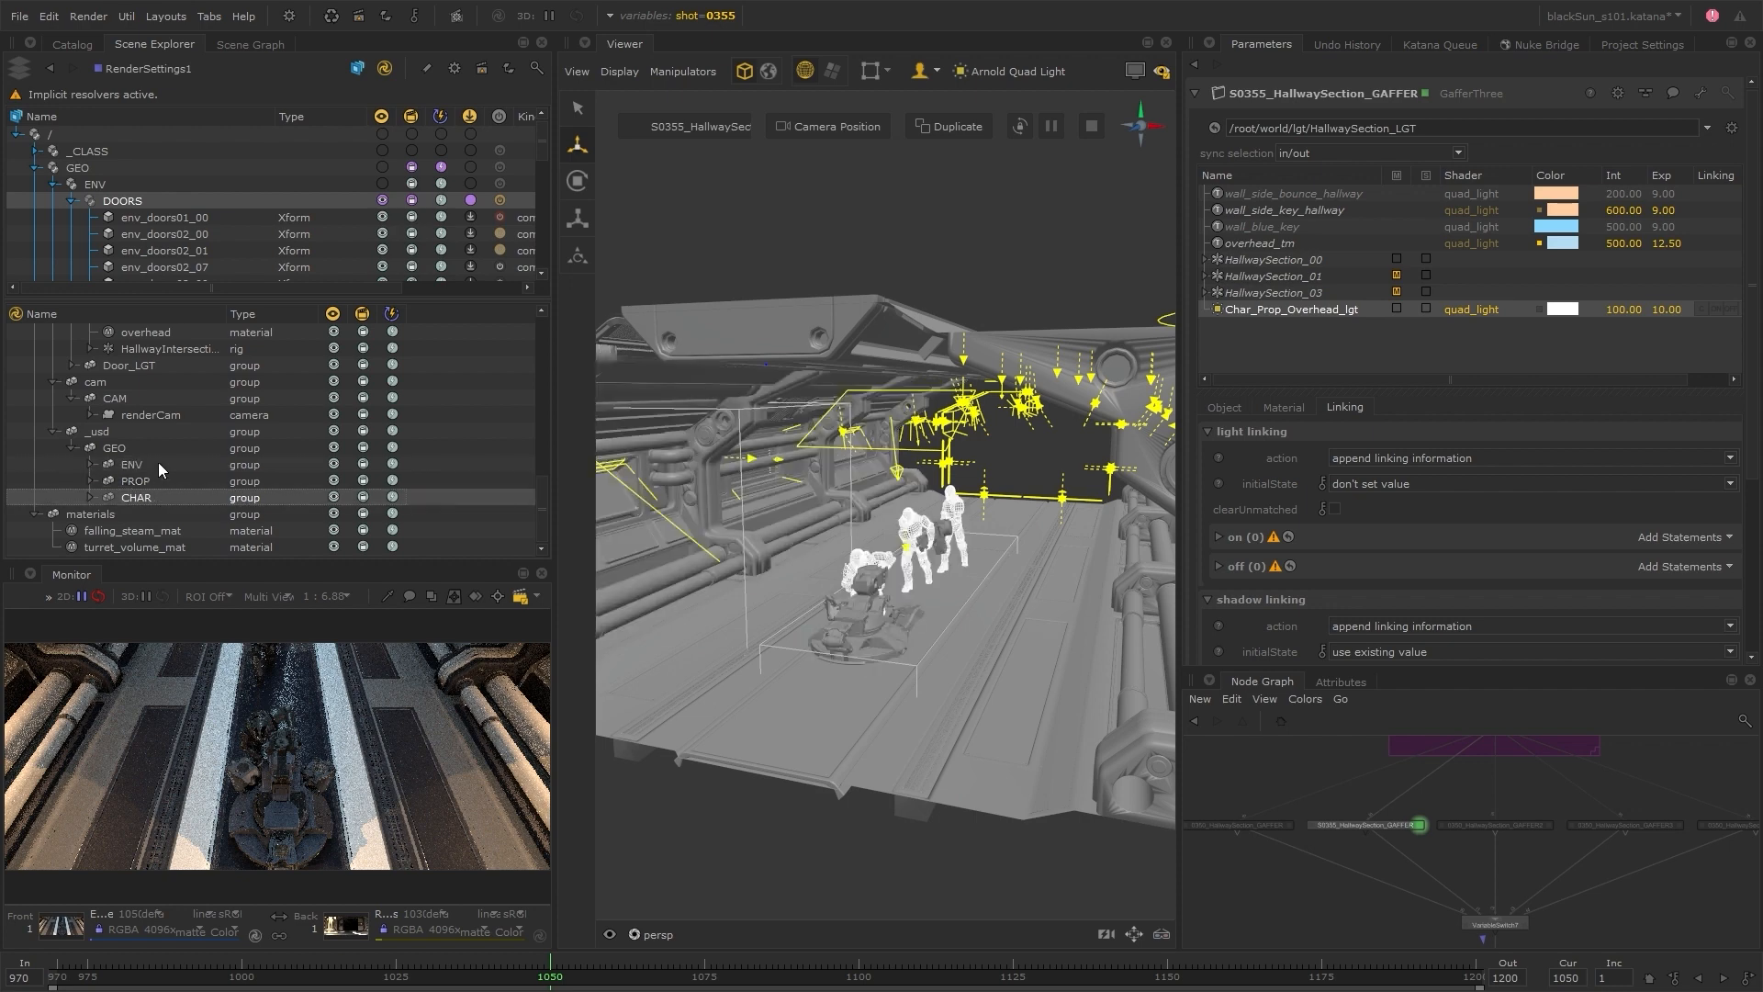
click(158, 464)
click(156, 481)
click(156, 494)
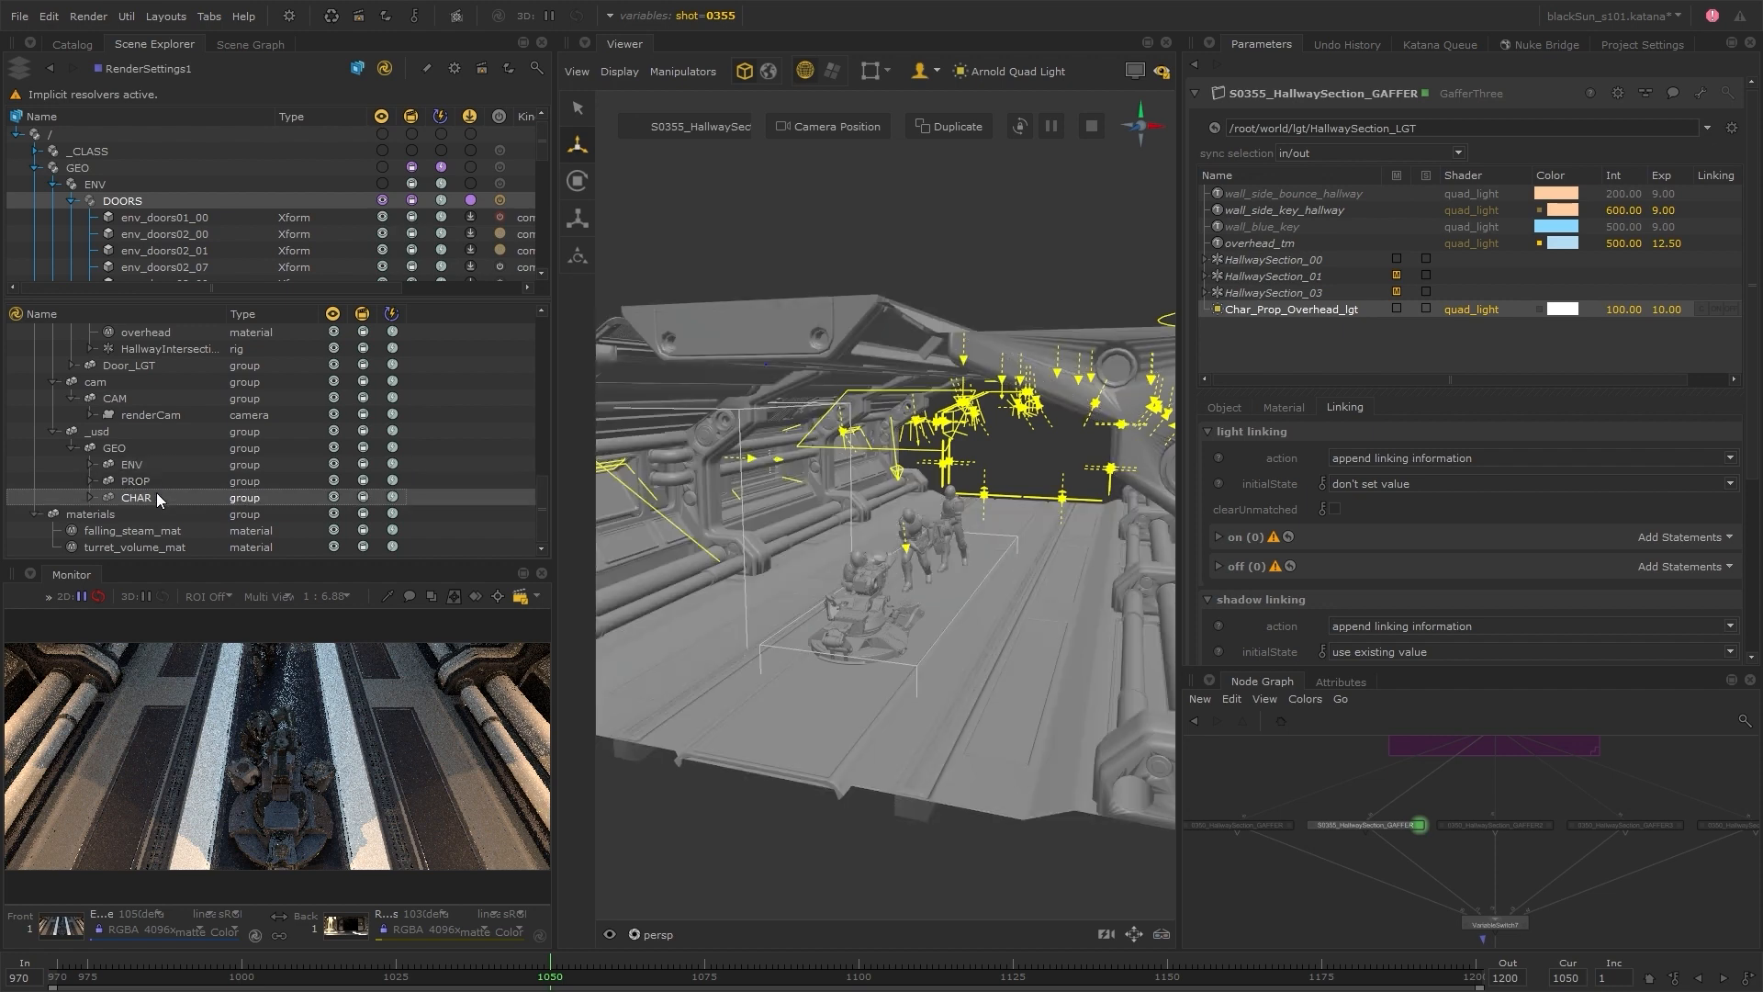
Add the CHAR and PROP groups to the light linking "on" list of Char_Prop_Overhead_lgt
drag(157, 497, 1086, 486)
drag(1697, 538, 1697, 538)
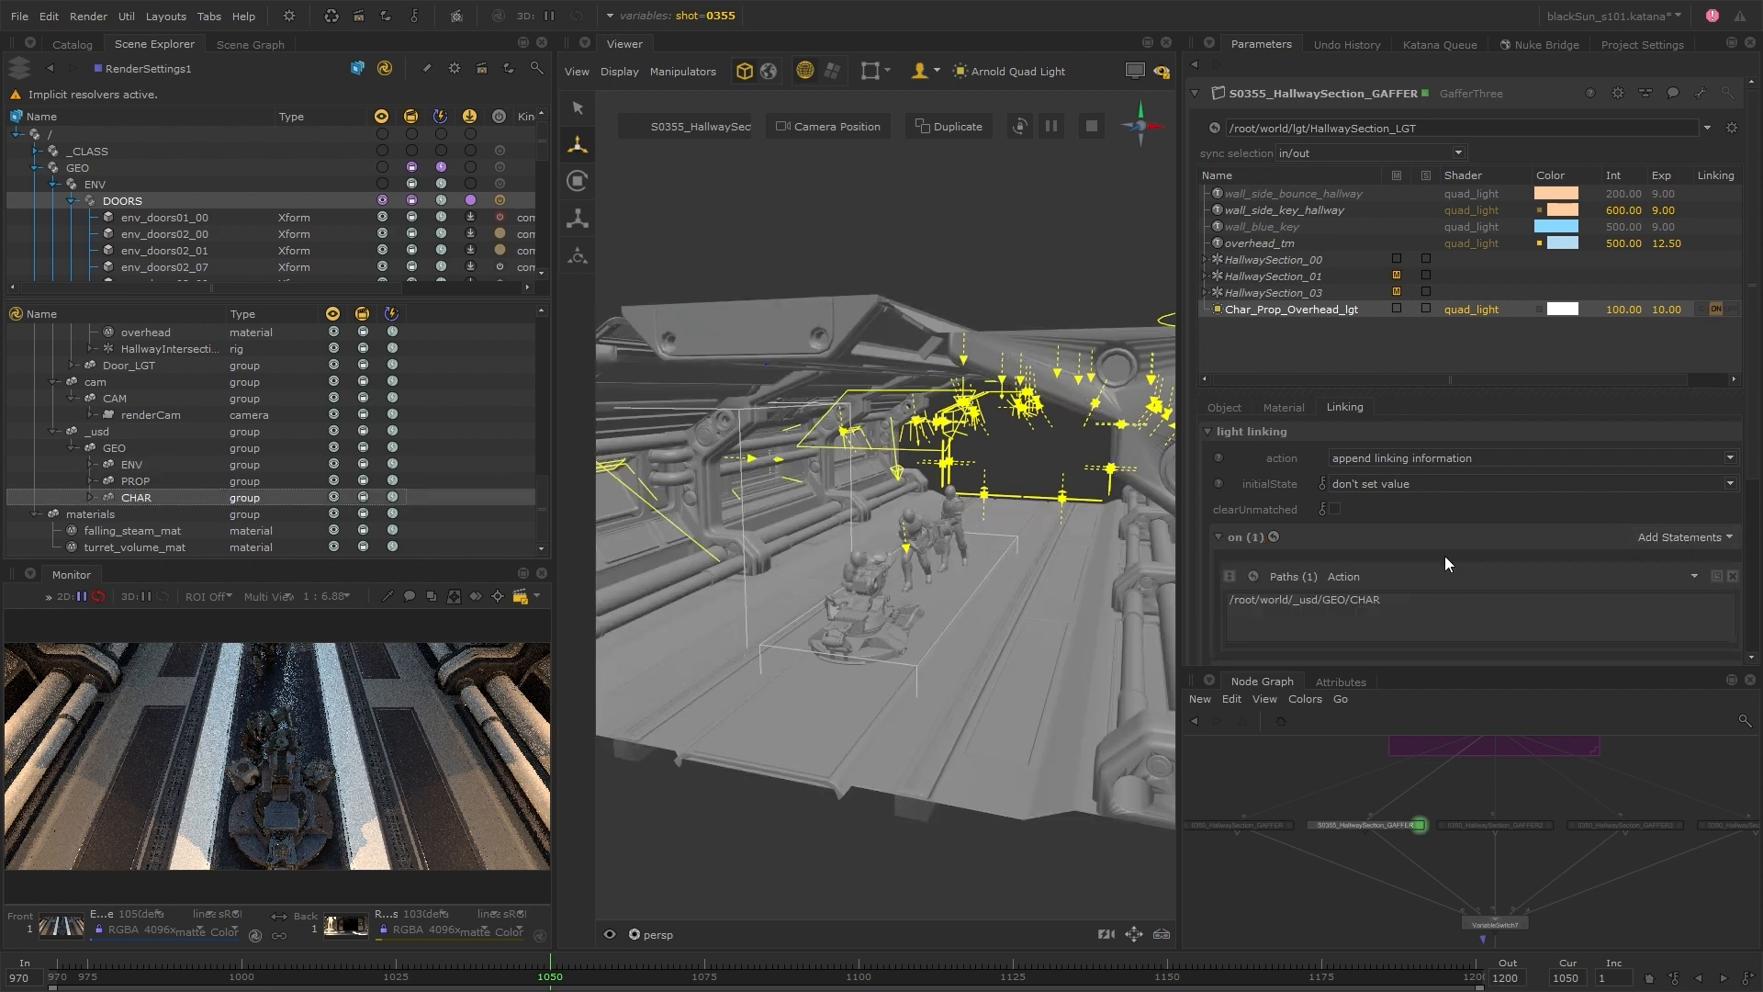
drag(1322, 496, 1322, 497)
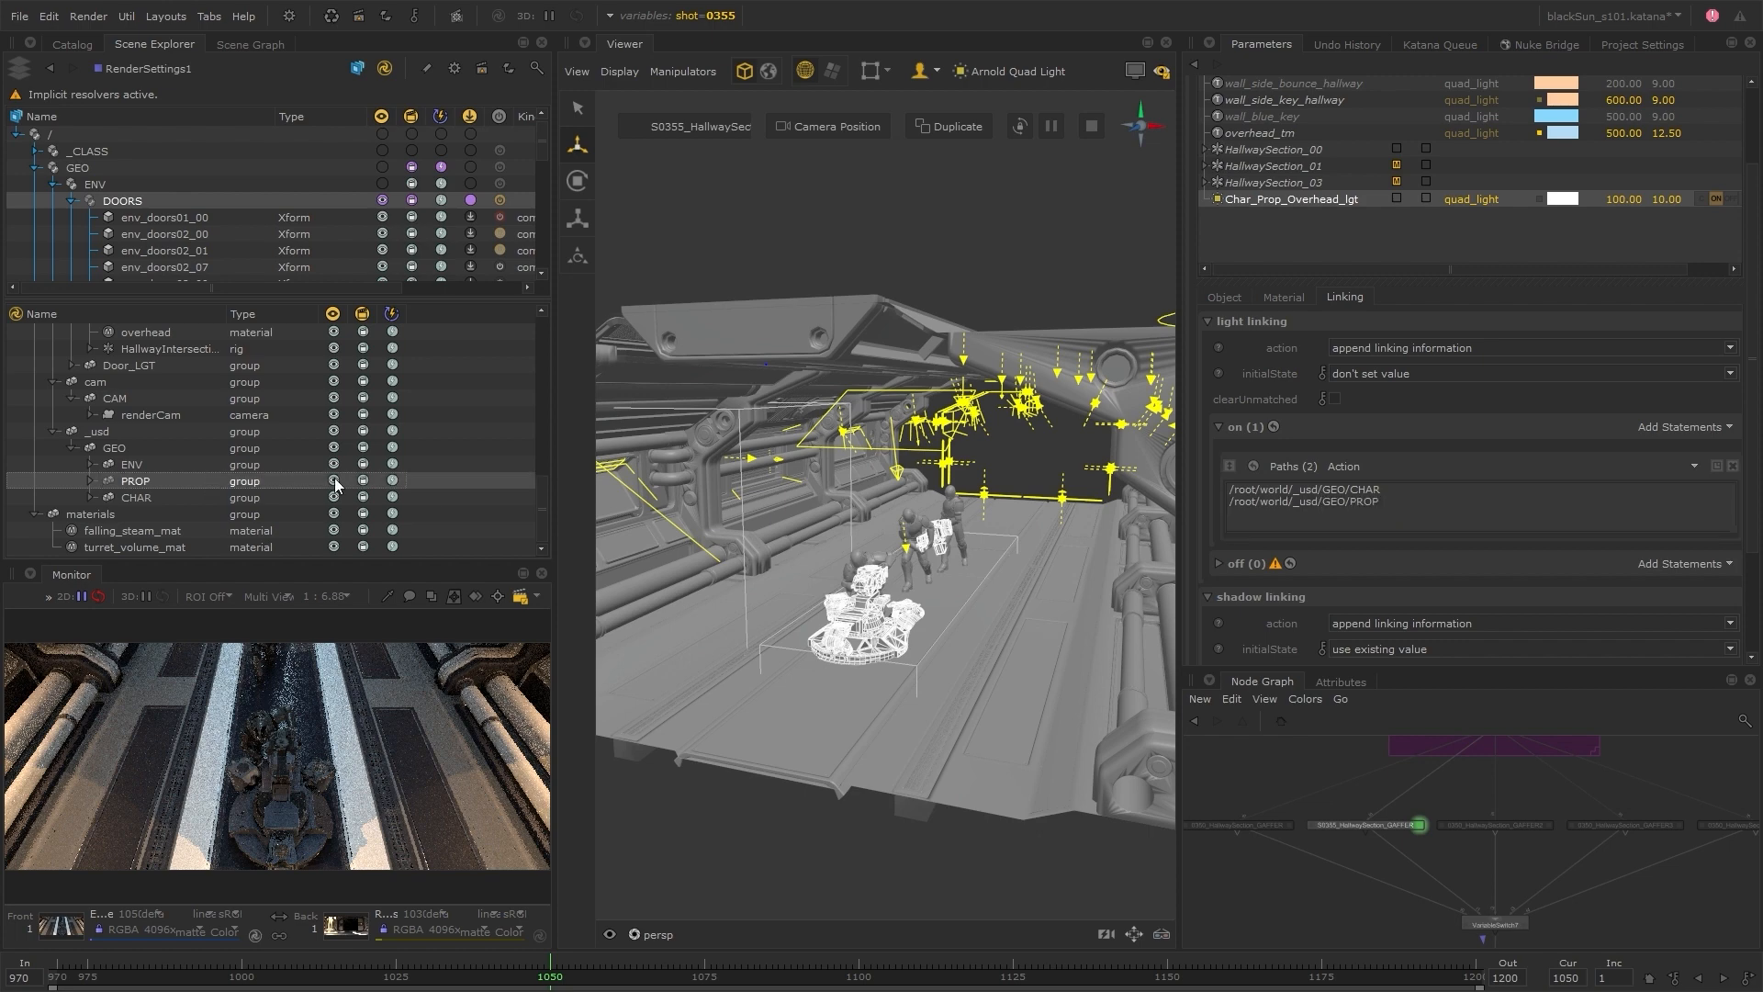
Add the ENV group to the light linking "off" list of Char_Prop_Overhead_lgt and turn off implicit resolvers
click(131, 464)
drag(132, 464, 1669, 569)
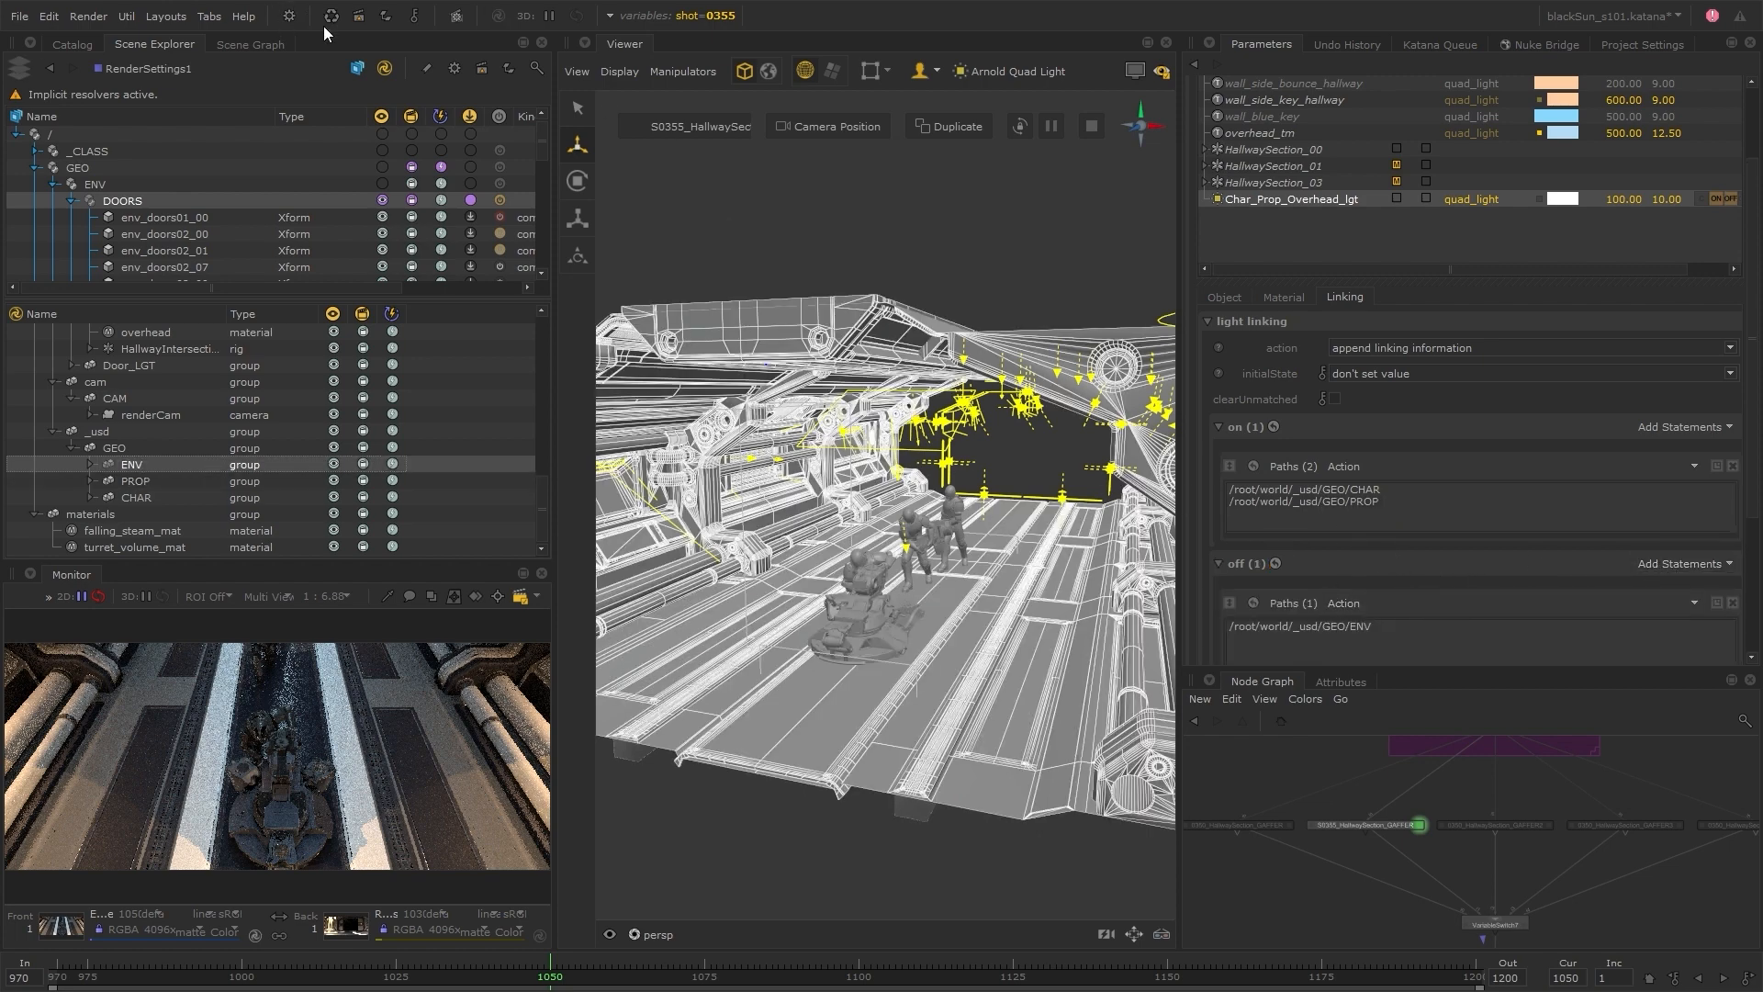
click(362, 22)
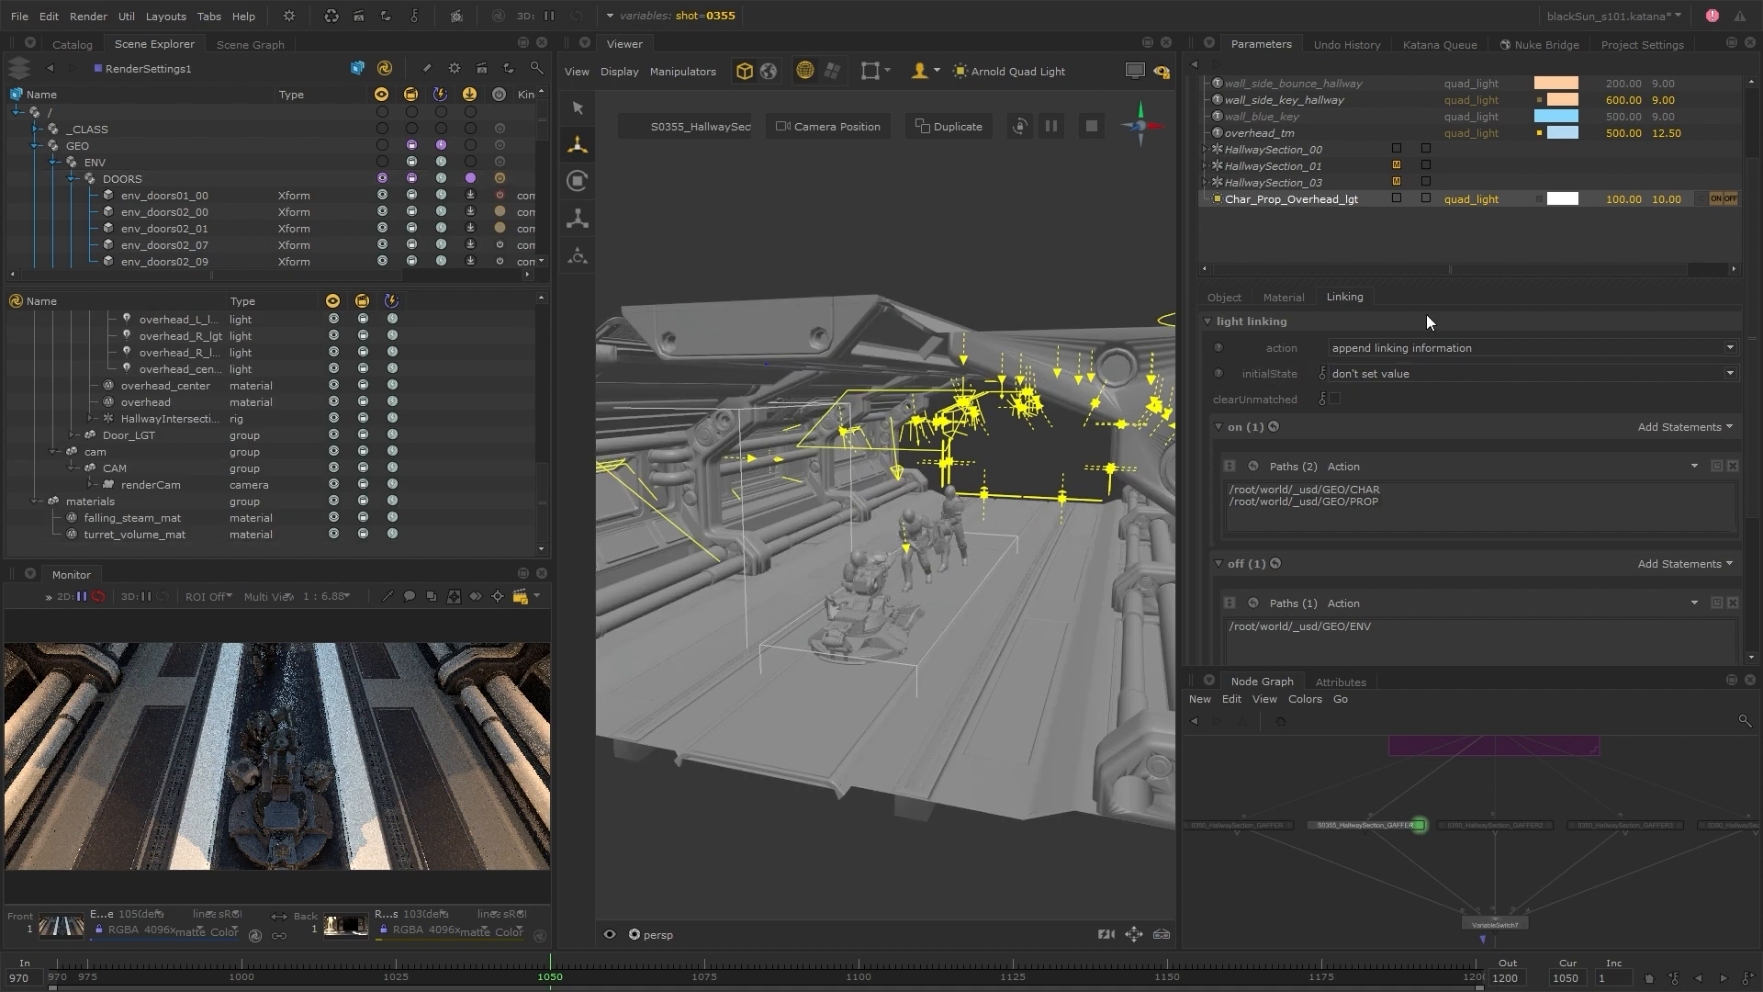
Solo Char_Prop_Overhead_lgt, start a live render of the view node and show the light's material settings
scroll(1314, 236, up, 3)
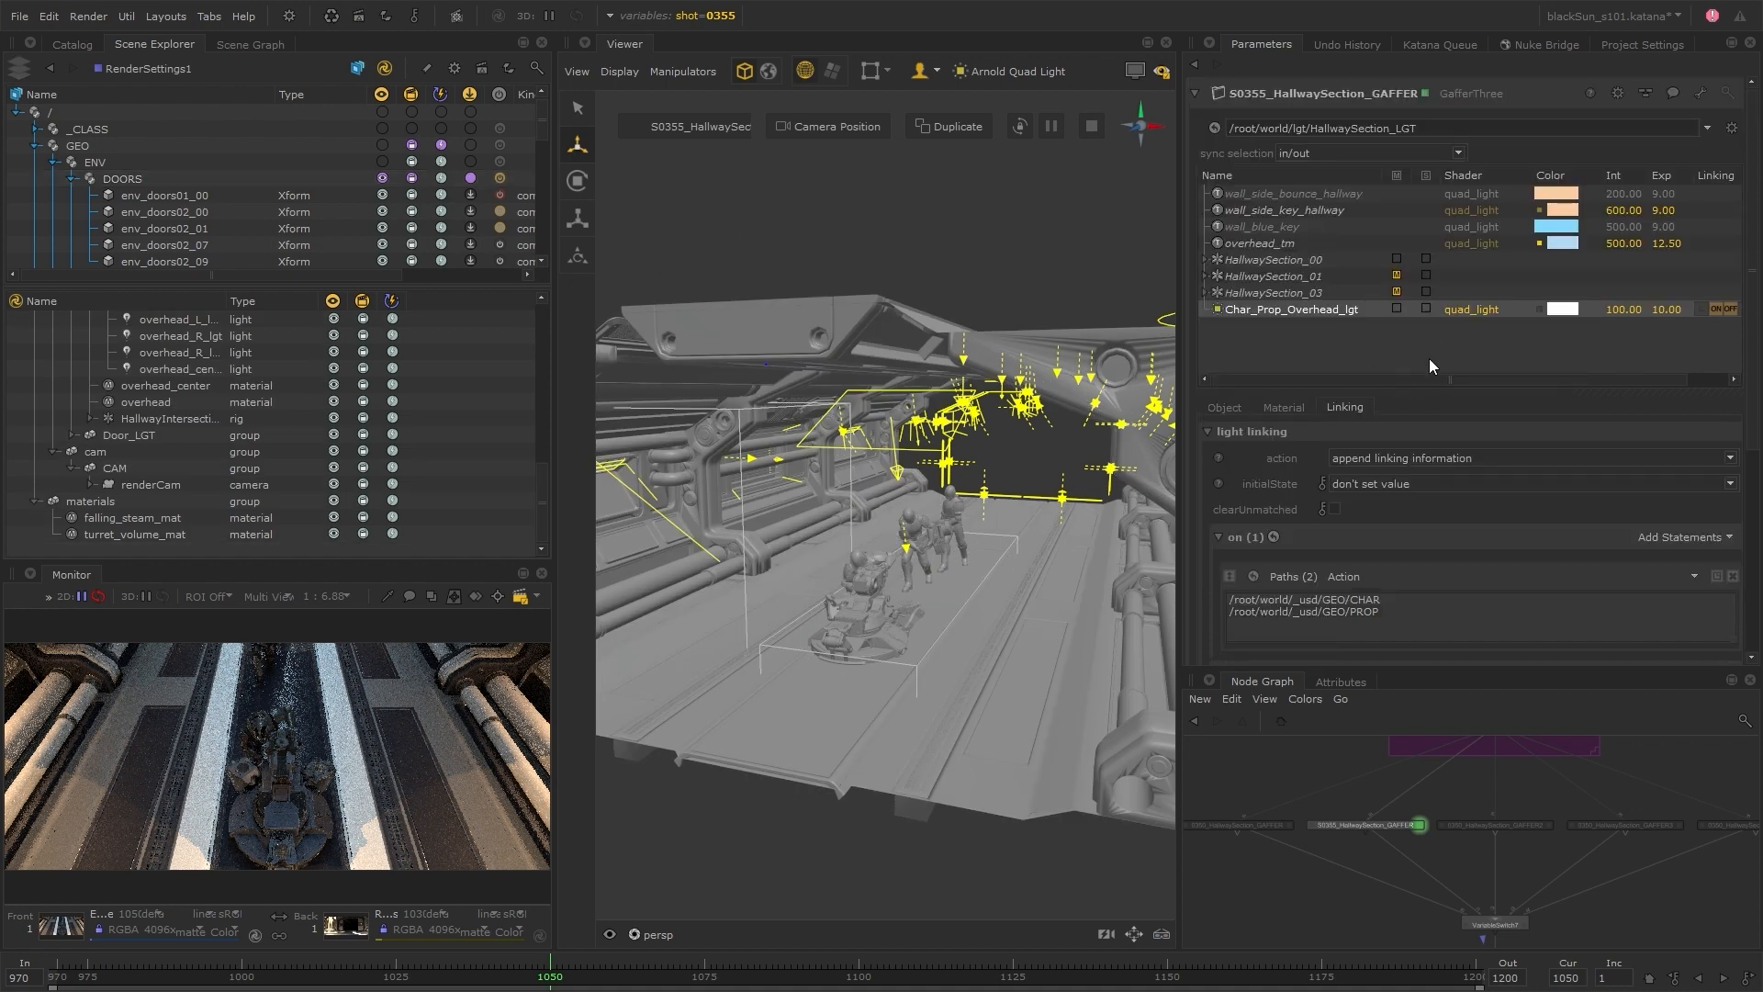
click(88, 16)
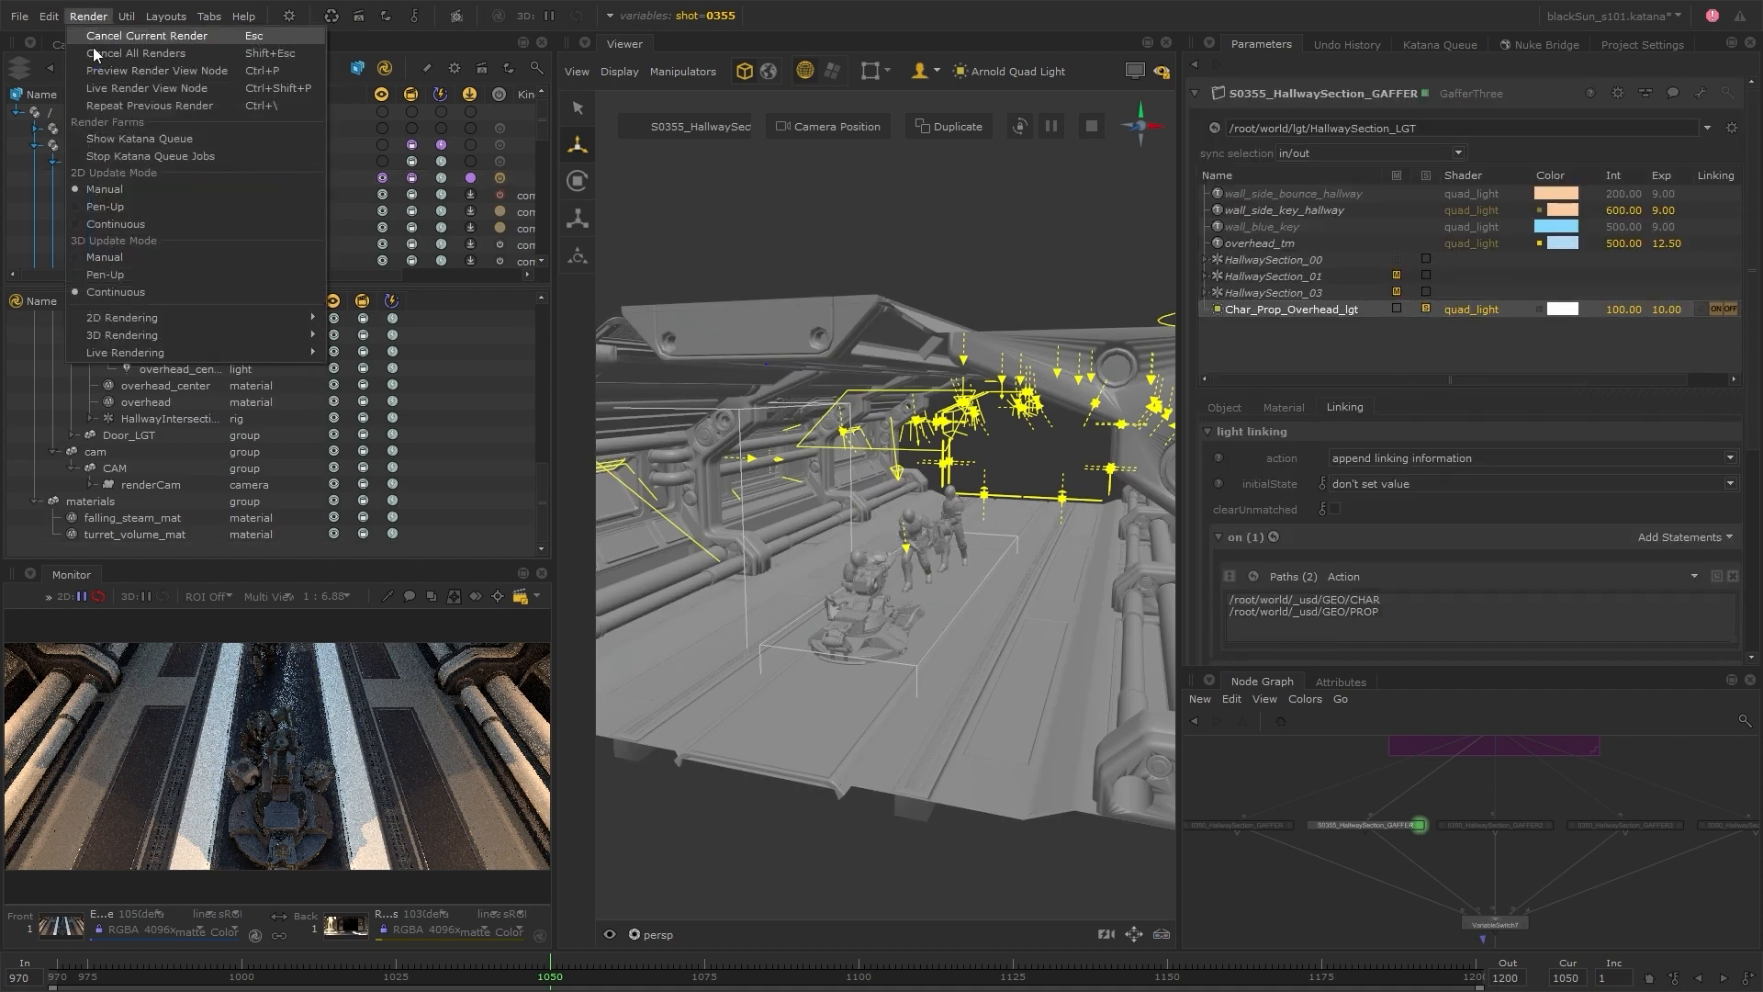
click(202, 91)
click(1305, 406)
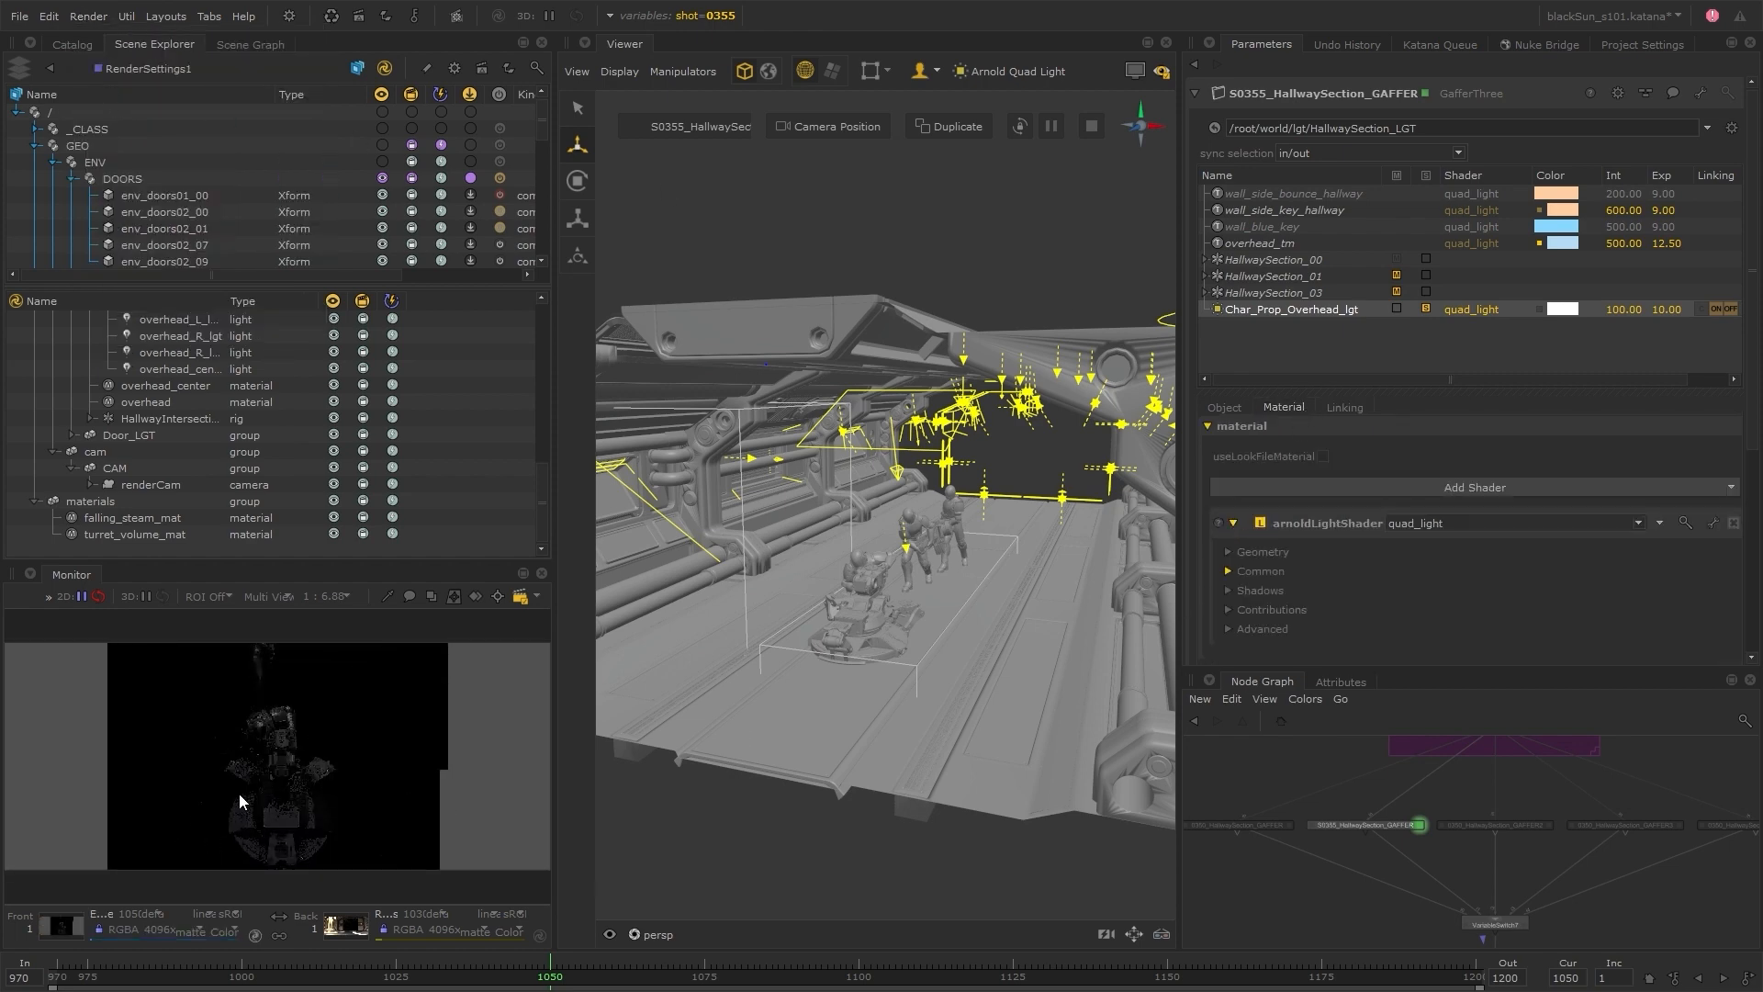
Enlarge the Monitor and inspect the live render of the turret and characters up close
scroll(239, 797, up, 1)
drag(337, 561, 334, 367)
scroll(321, 731, up, 1)
middle_drag(324, 735, 323, 590)
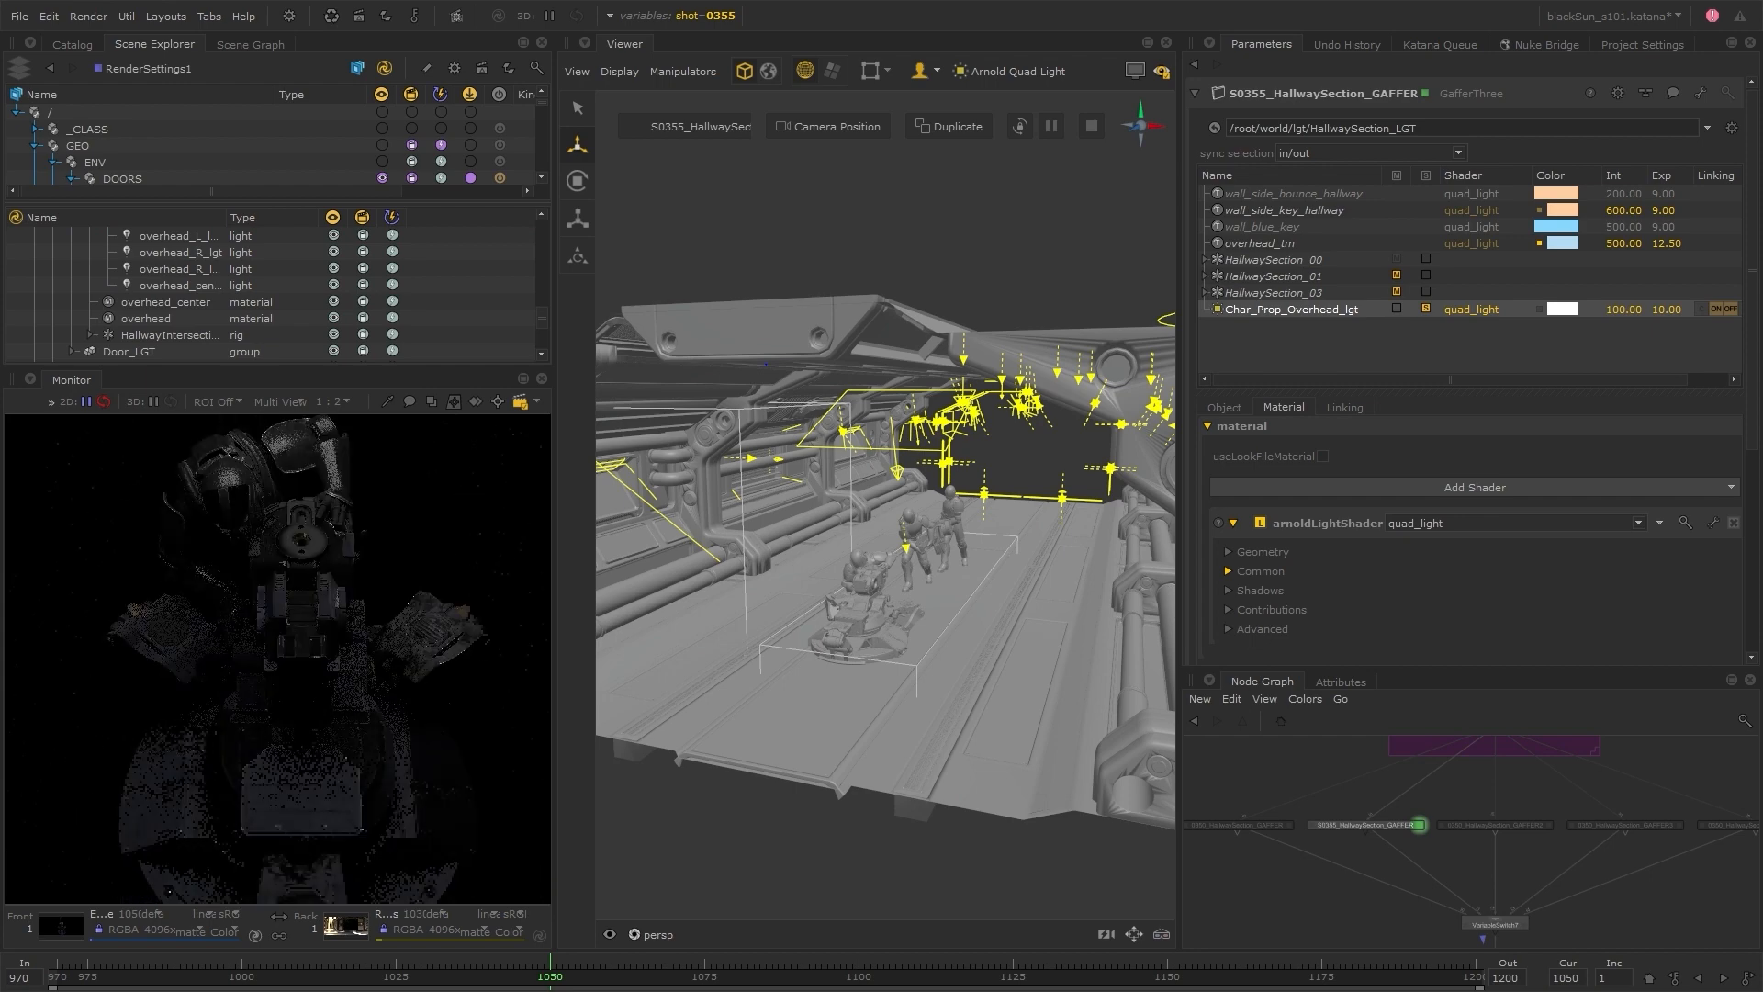
drag(369, 366, 368, 192)
scroll(329, 615, up, 1)
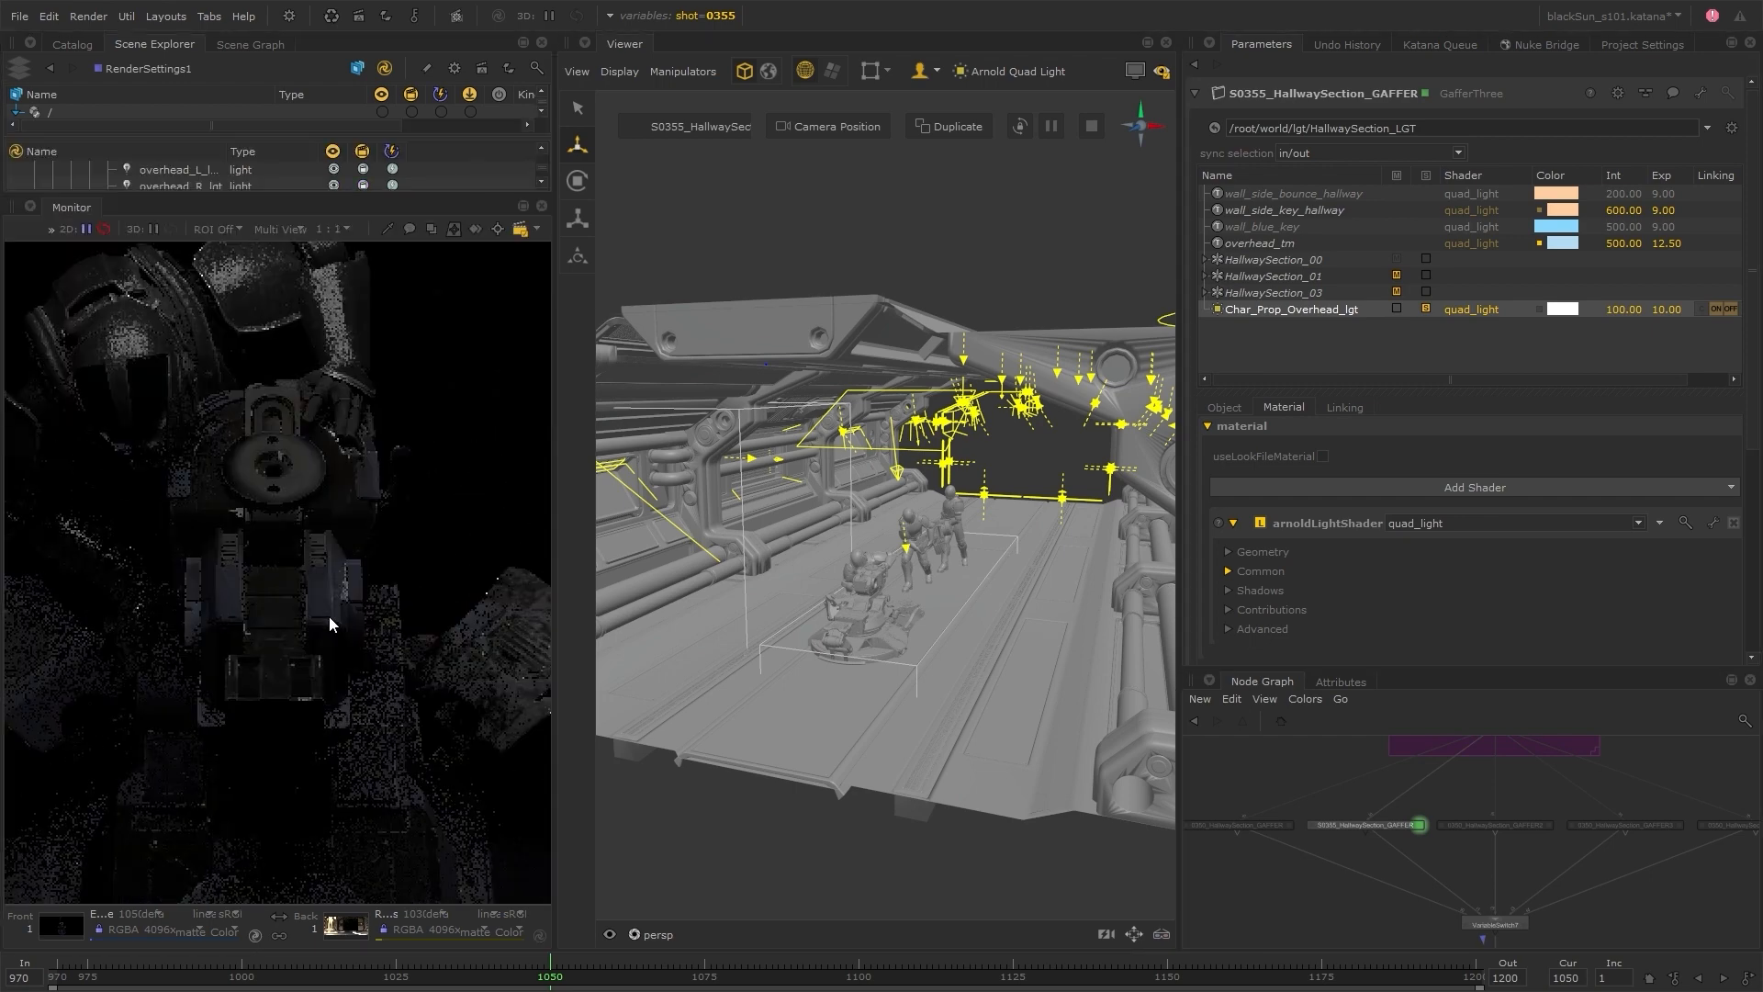
middle_drag(328, 615, 346, 542)
scroll(401, 606, down, 2)
middle_drag(407, 613, 354, 624)
Change the color of Char_Prop_Overhead_lgt to a very pale cyan-blue
double_click(1551, 313)
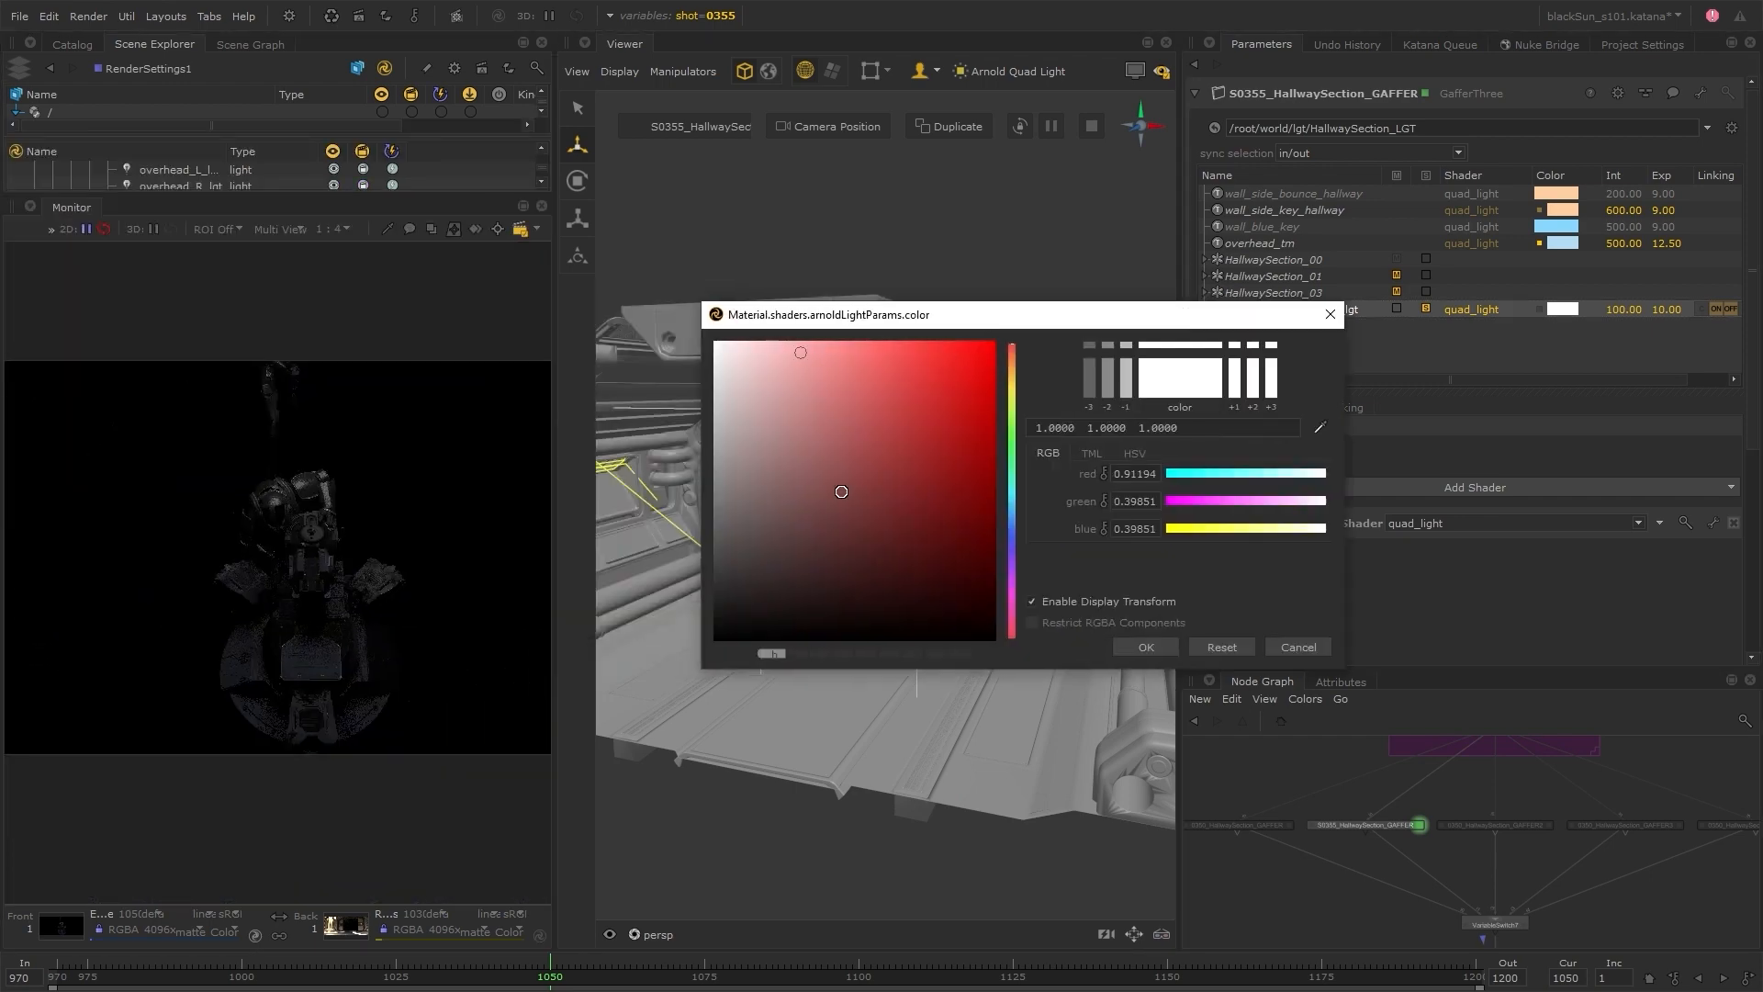
click(793, 343)
click(1013, 500)
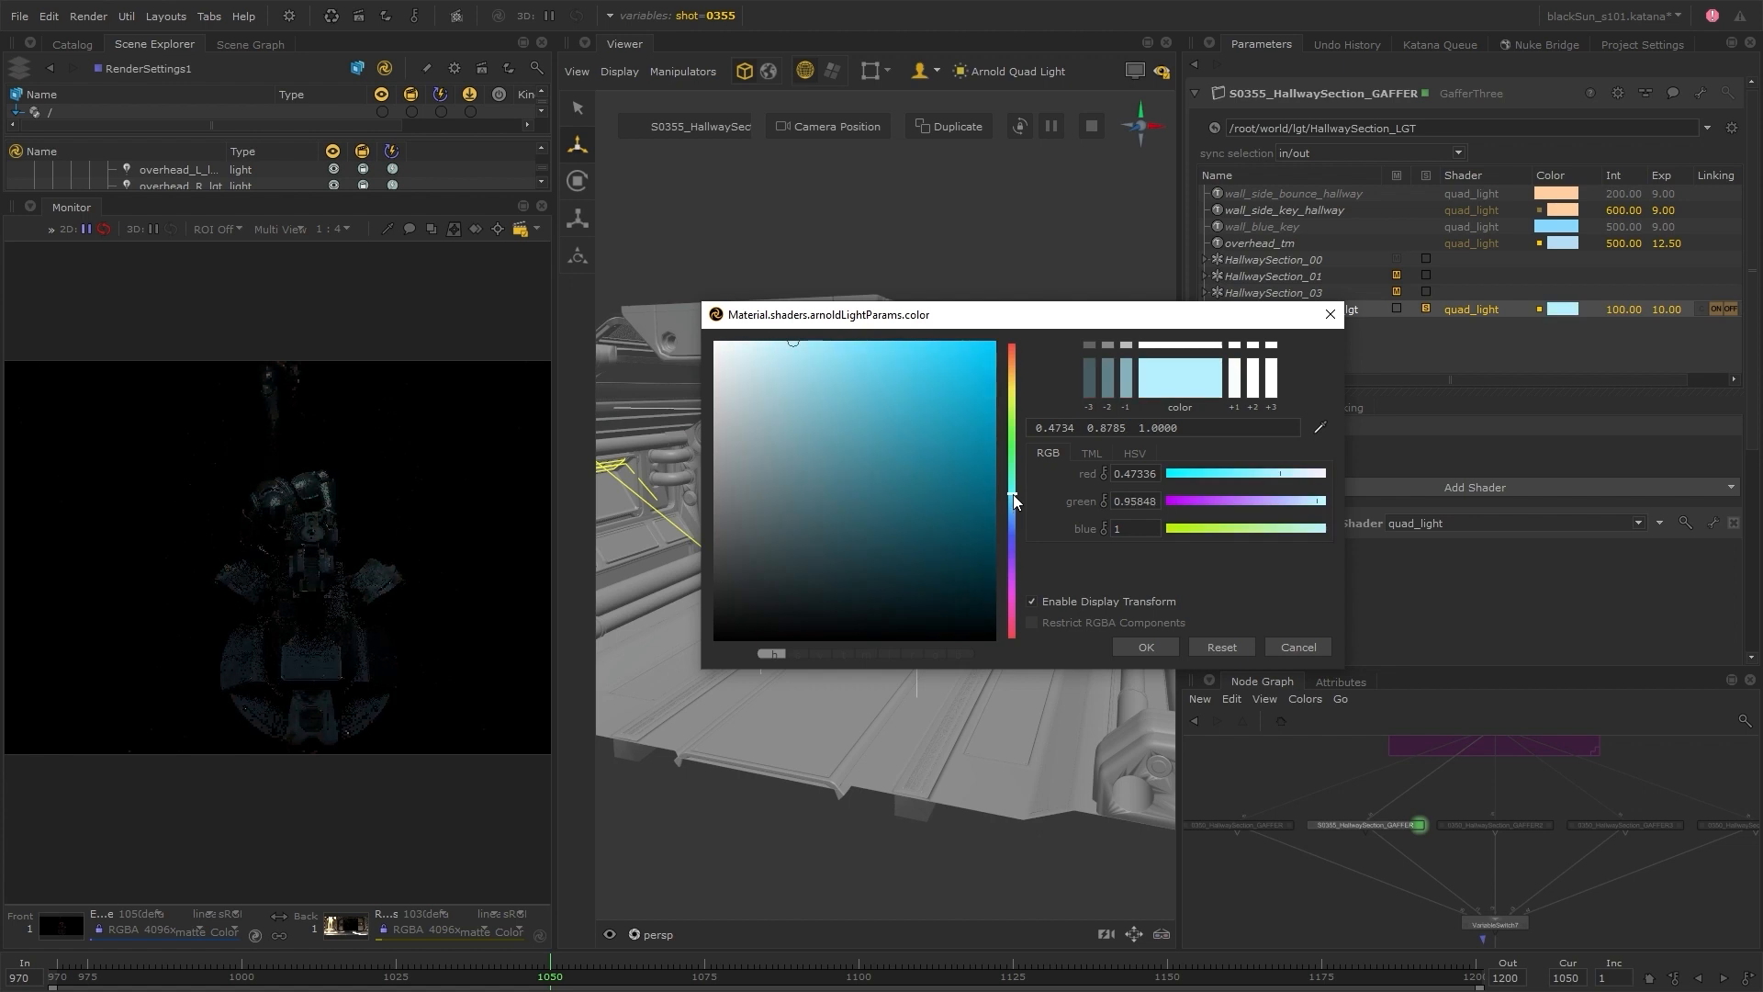
click(1012, 495)
click(760, 343)
click(1148, 647)
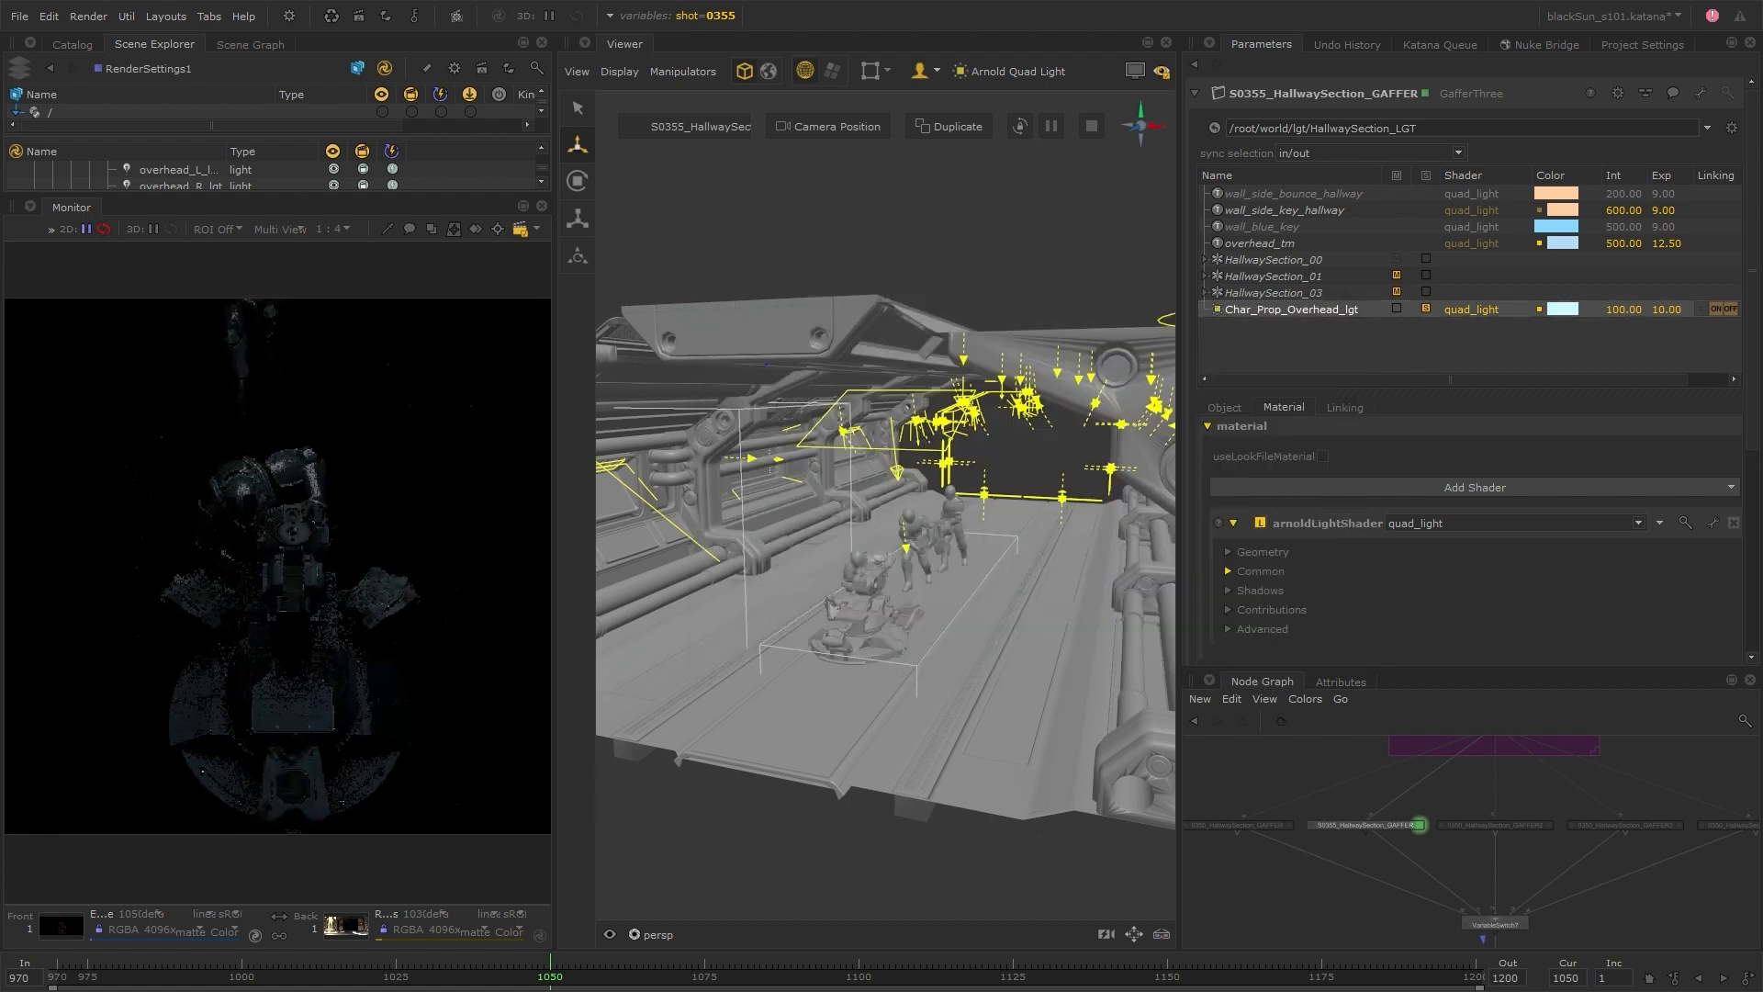
Expand the Common shader settings of Char_Prop_Overhead_lgt and enter a value of 200
click(1277, 573)
text(200)
key(Return)
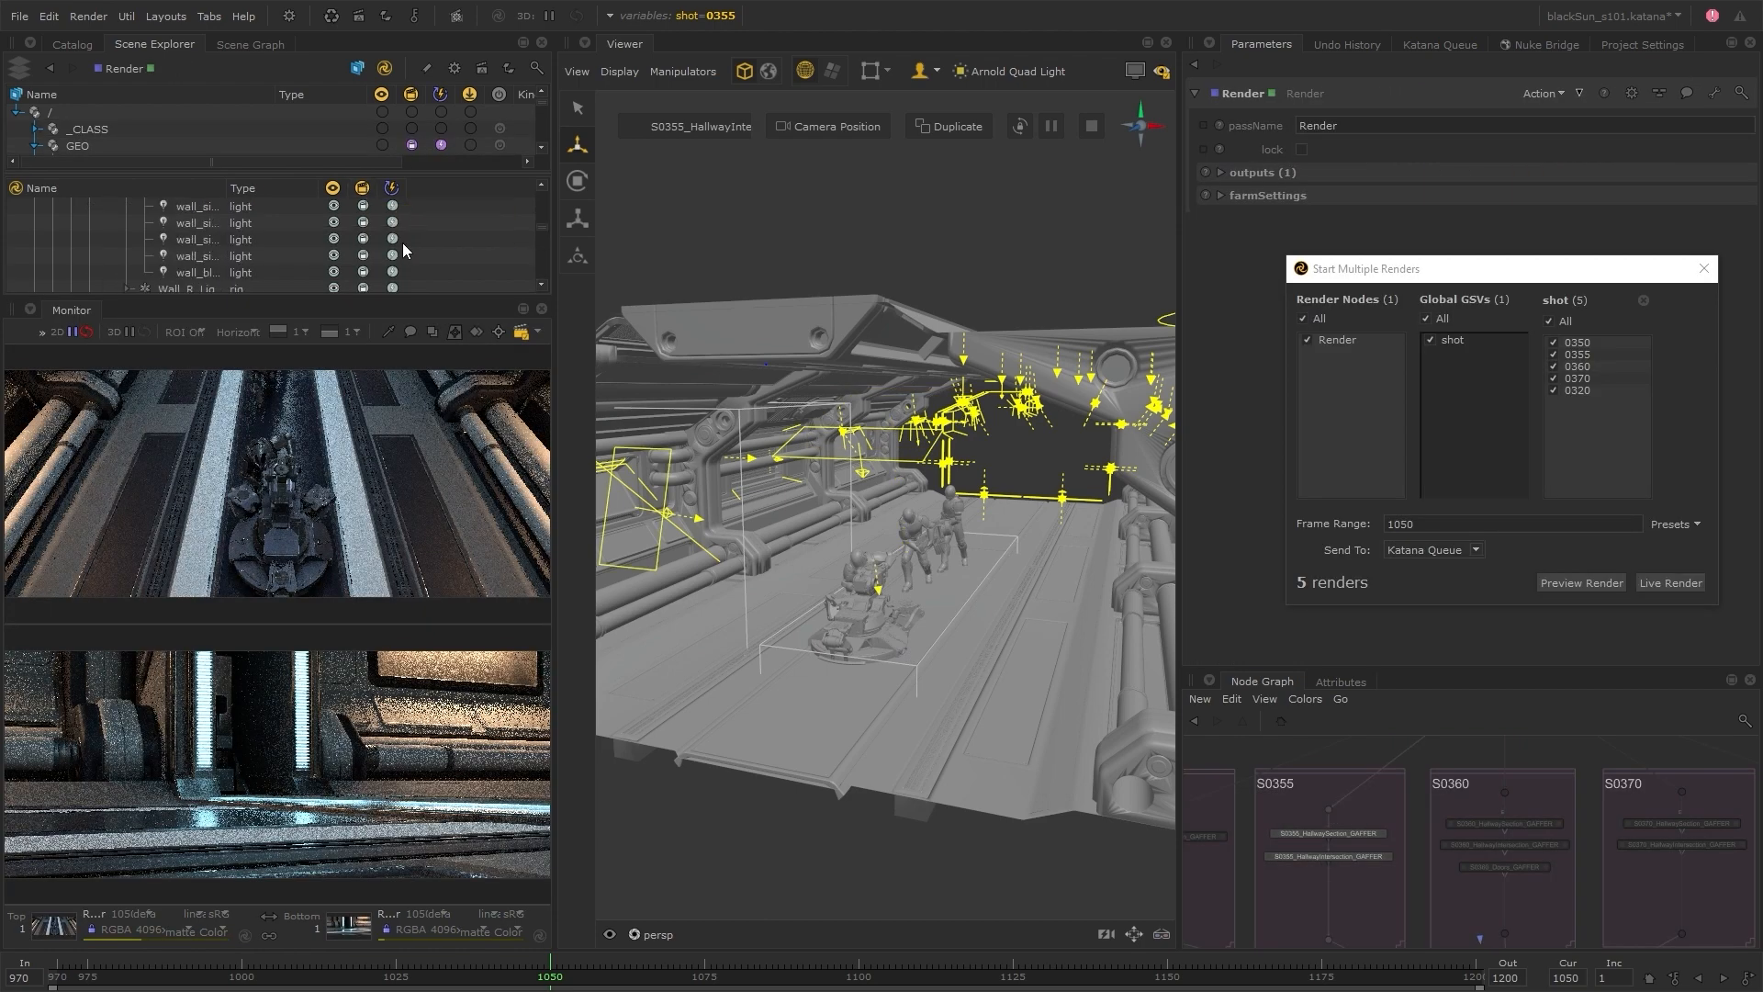
Send preview renders of shots 0350, 0355, 0360, 0370 and 0320 at frame 1050 to the Katana Queue
click(1576, 584)
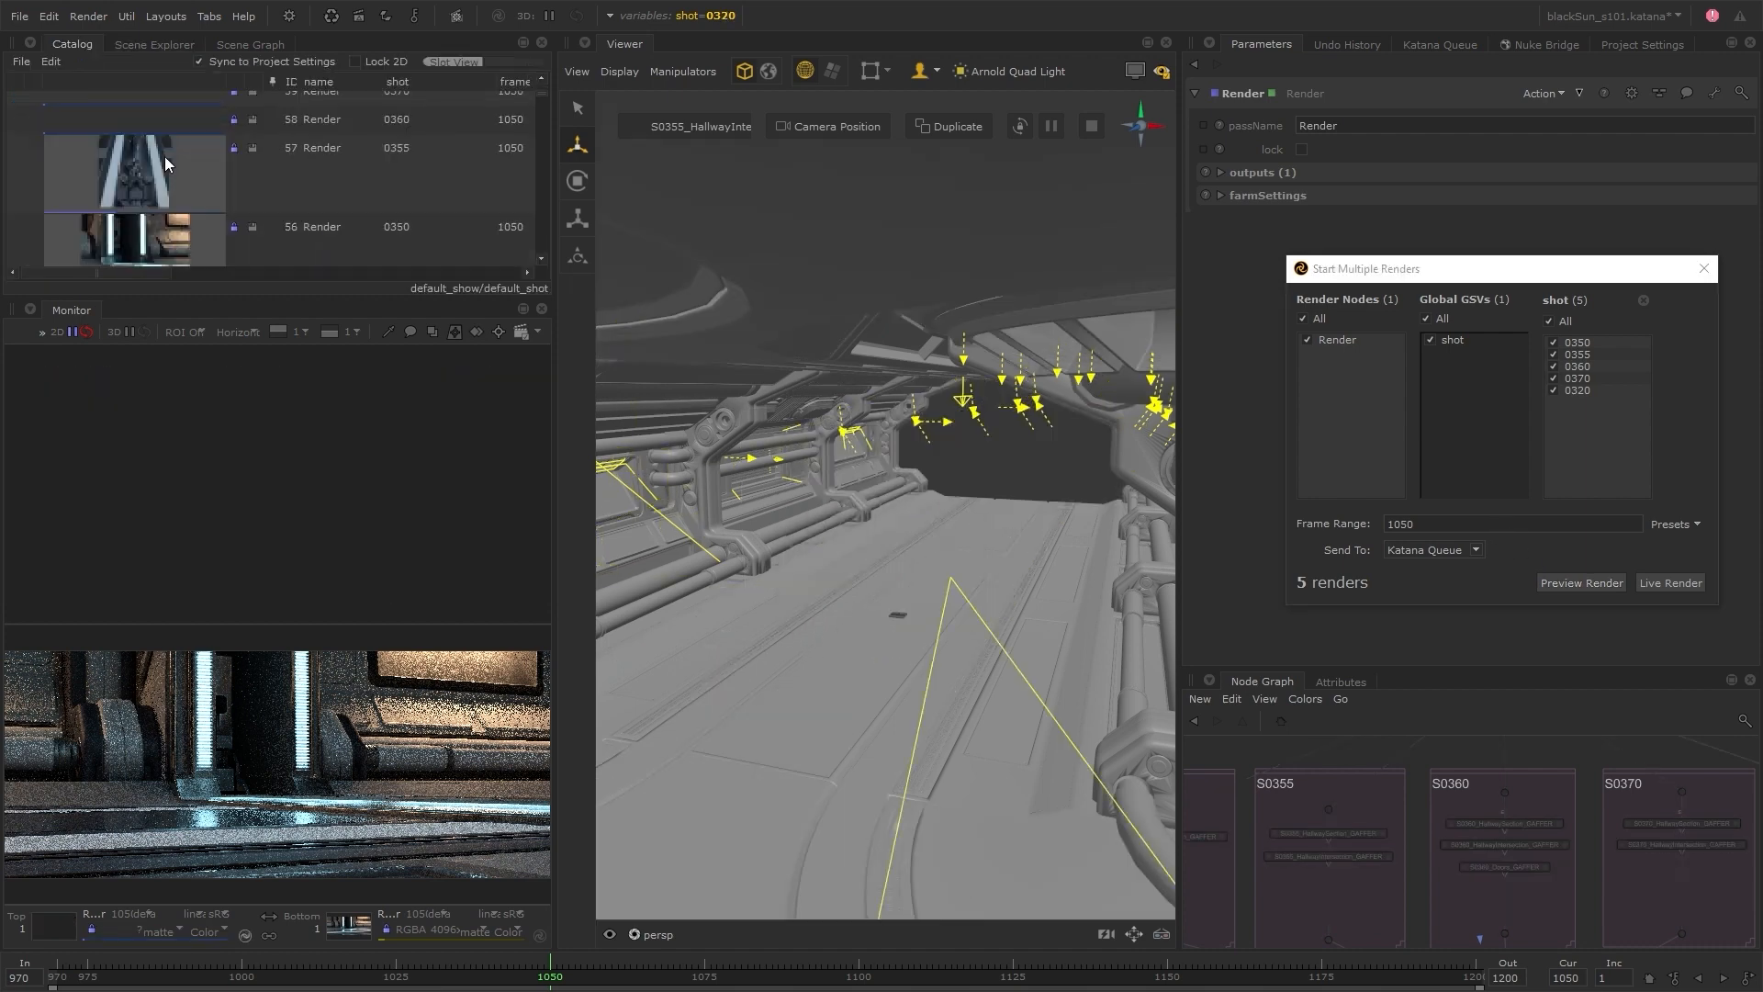
drag(1451, 269, 867, 127)
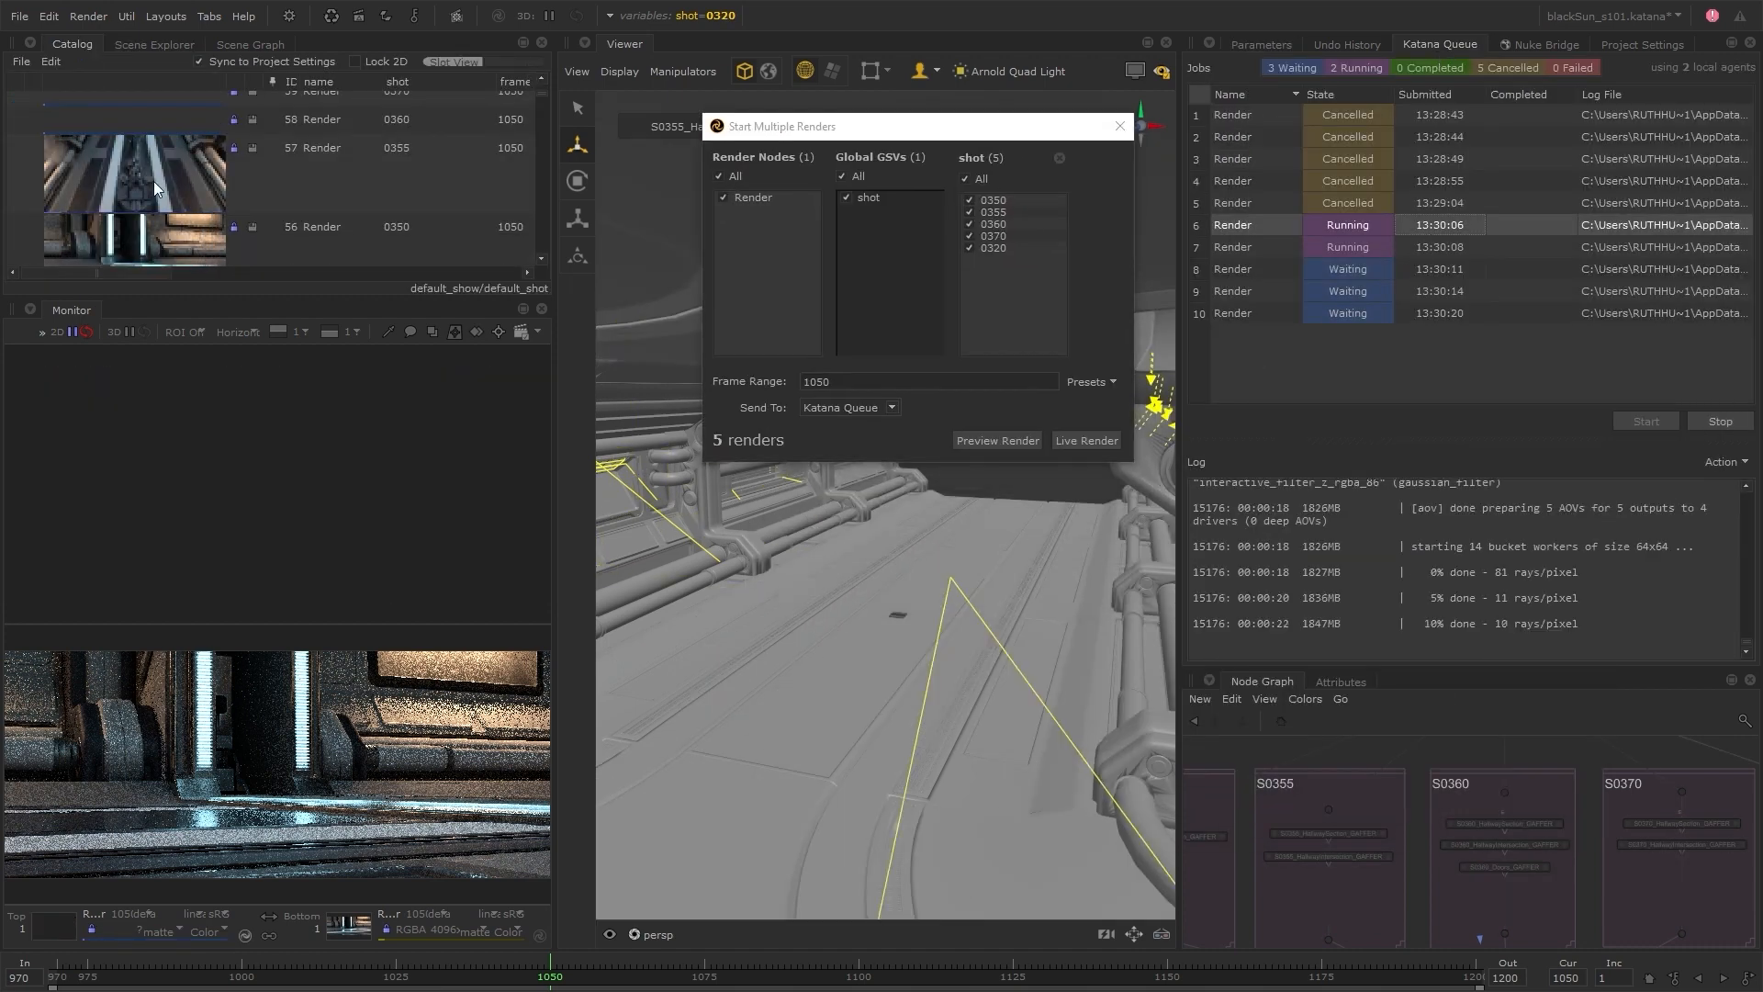
Maximize the Monitor and center the two compared shot renders in it
key(space)
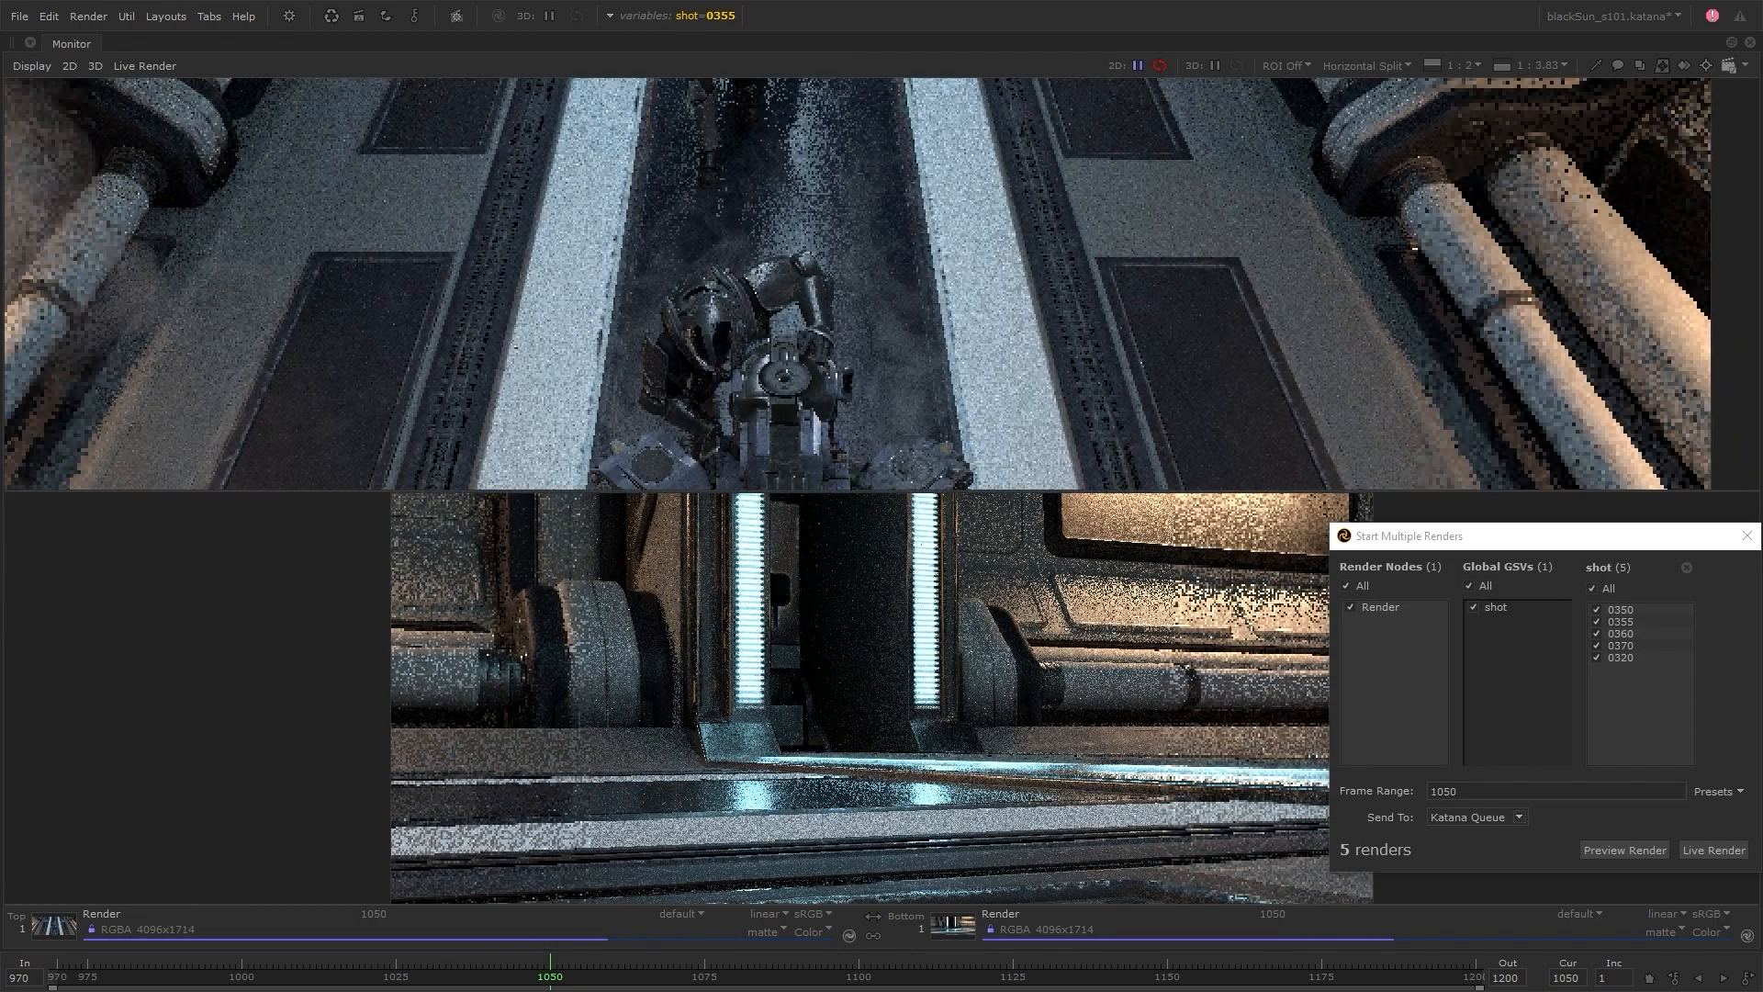
middle_drag(760, 416, 793, 272)
scroll(849, 276, down, 1)
middle_drag(826, 634, 727, 615)
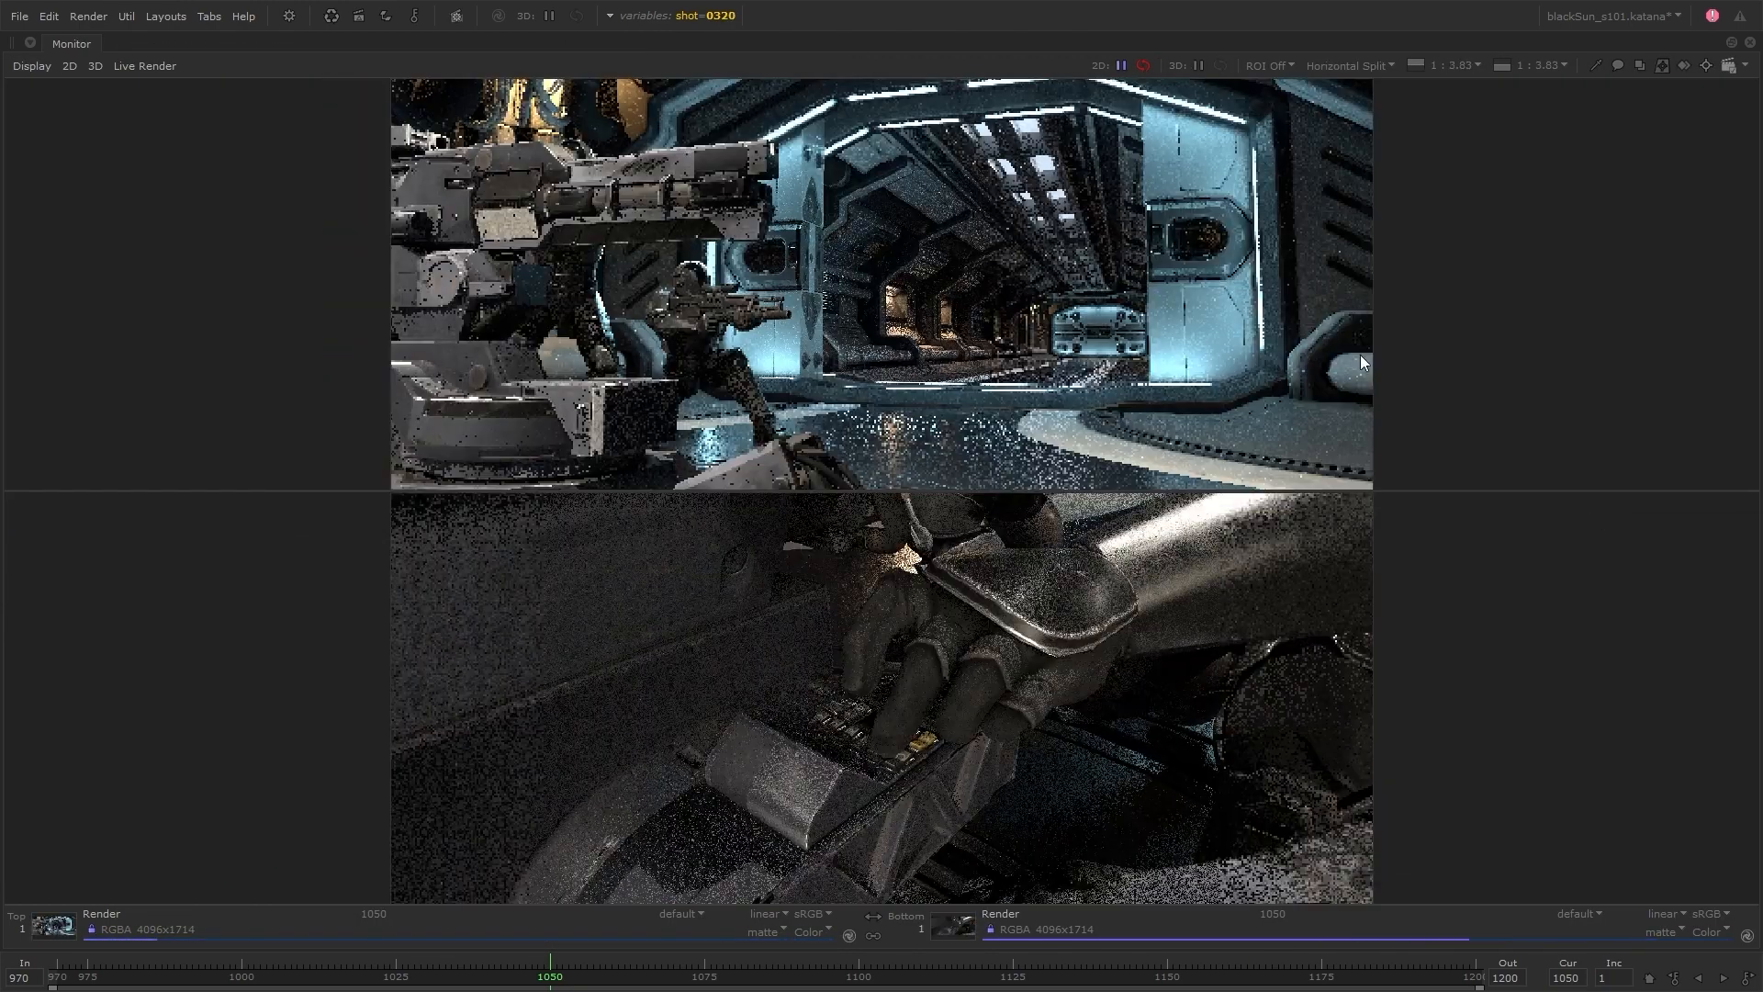
Switch the Monitor comparison to Vertical Split and frame both shot renders side by side
click(1366, 65)
click(1352, 96)
key(f)
click(1369, 66)
click(1371, 152)
scroll(1108, 494, up, 2)
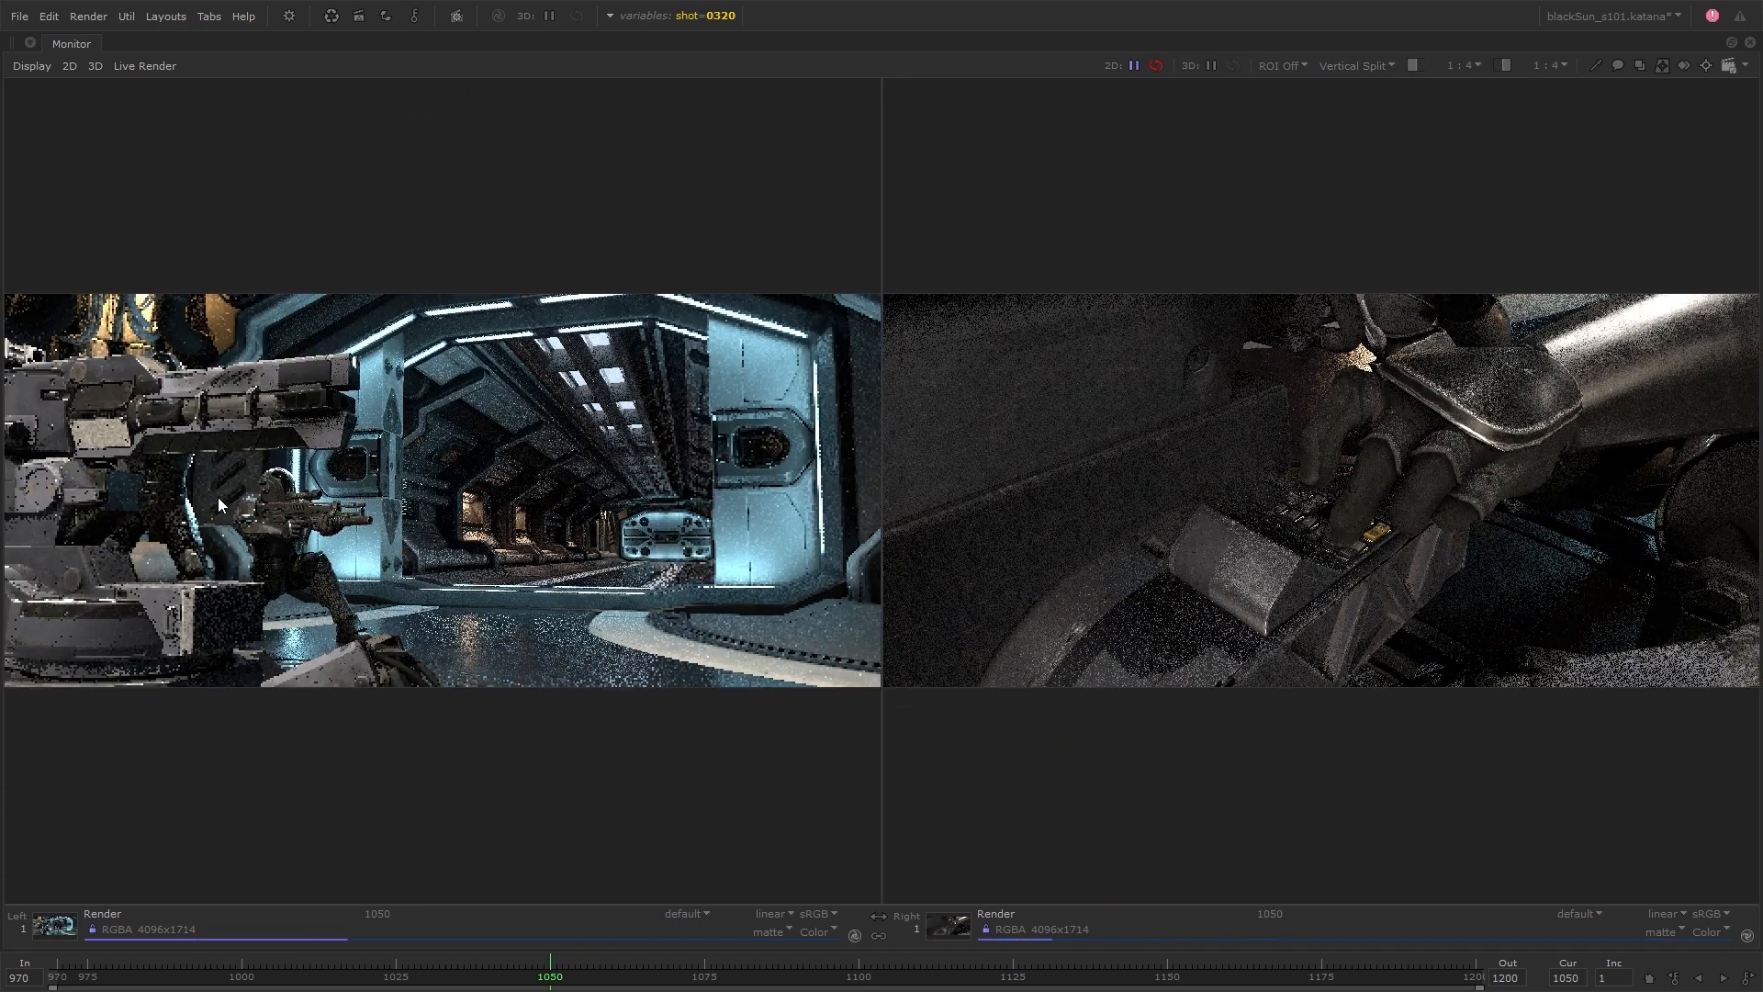
middle_drag(1107, 494, 837, 493)
middle_drag(1194, 643, 1322, 659)
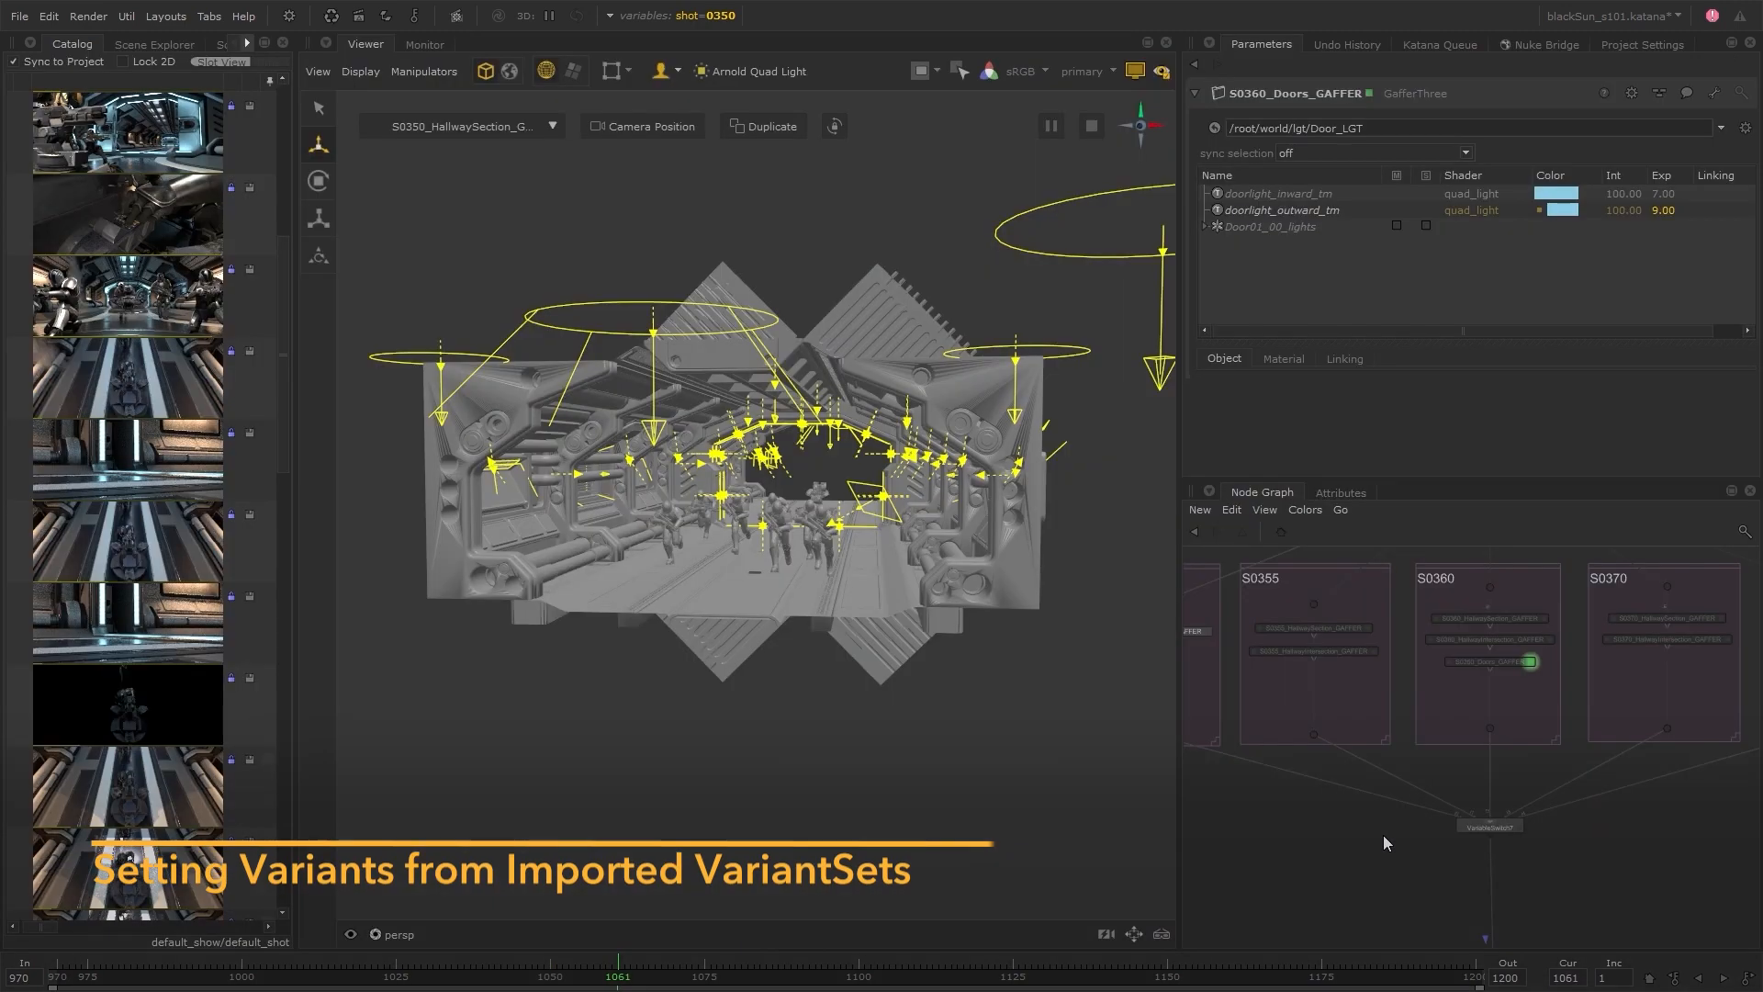
Widen the Node Graph area and insert a UsdVariantSet node directly below VariableSwitch7
drag(1171, 708, 1072, 703)
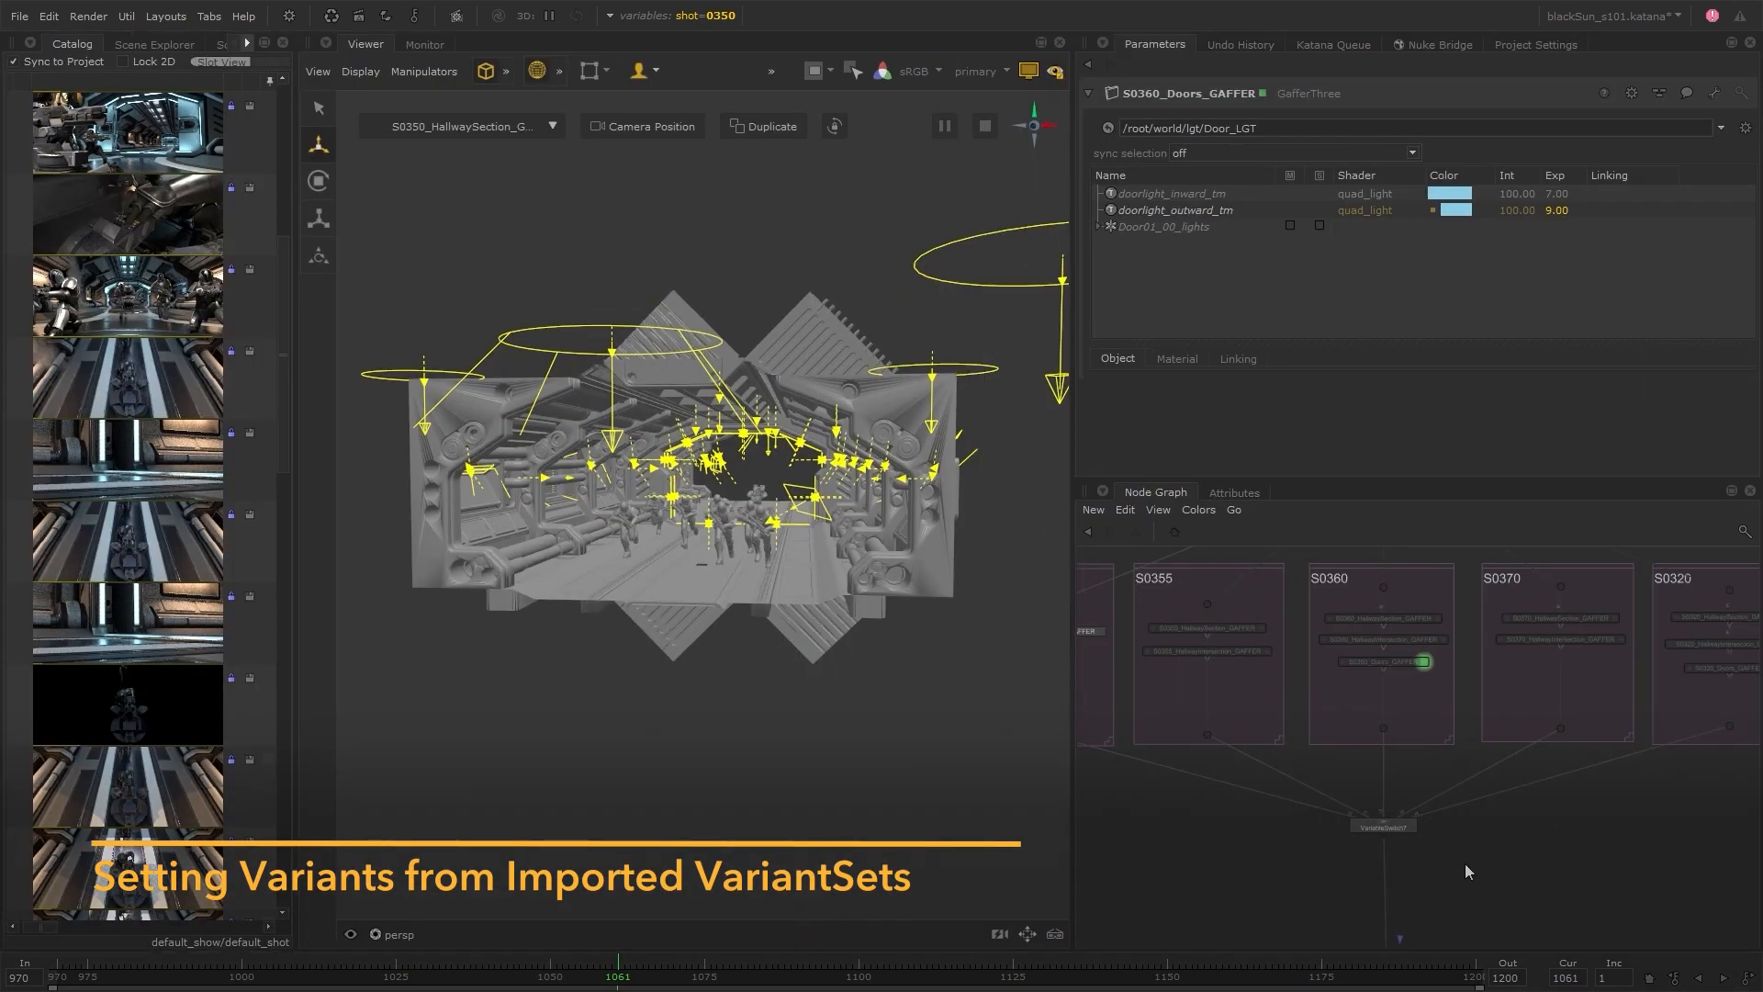
middle_drag(1466, 864, 1472, 726)
scroll(1428, 742, up, 4)
middle_drag(1377, 660, 1399, 703)
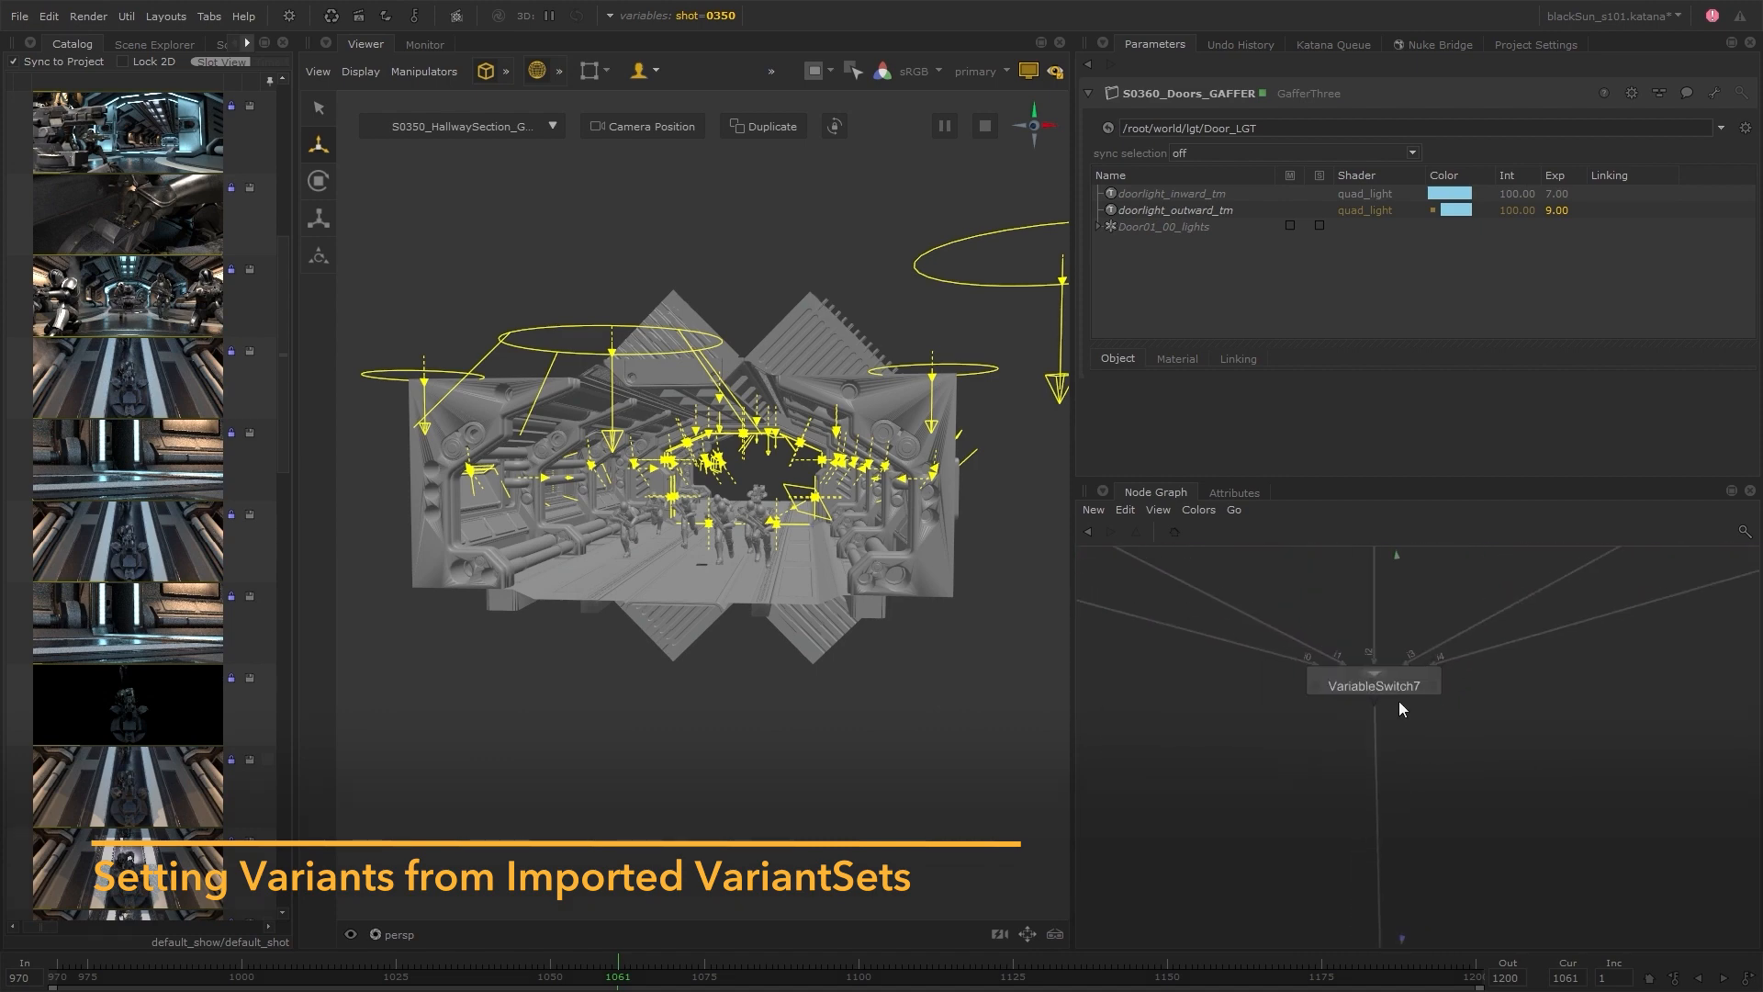
click(1400, 701)
key(Tab)
text(UsdVariantSet)
key(Return)
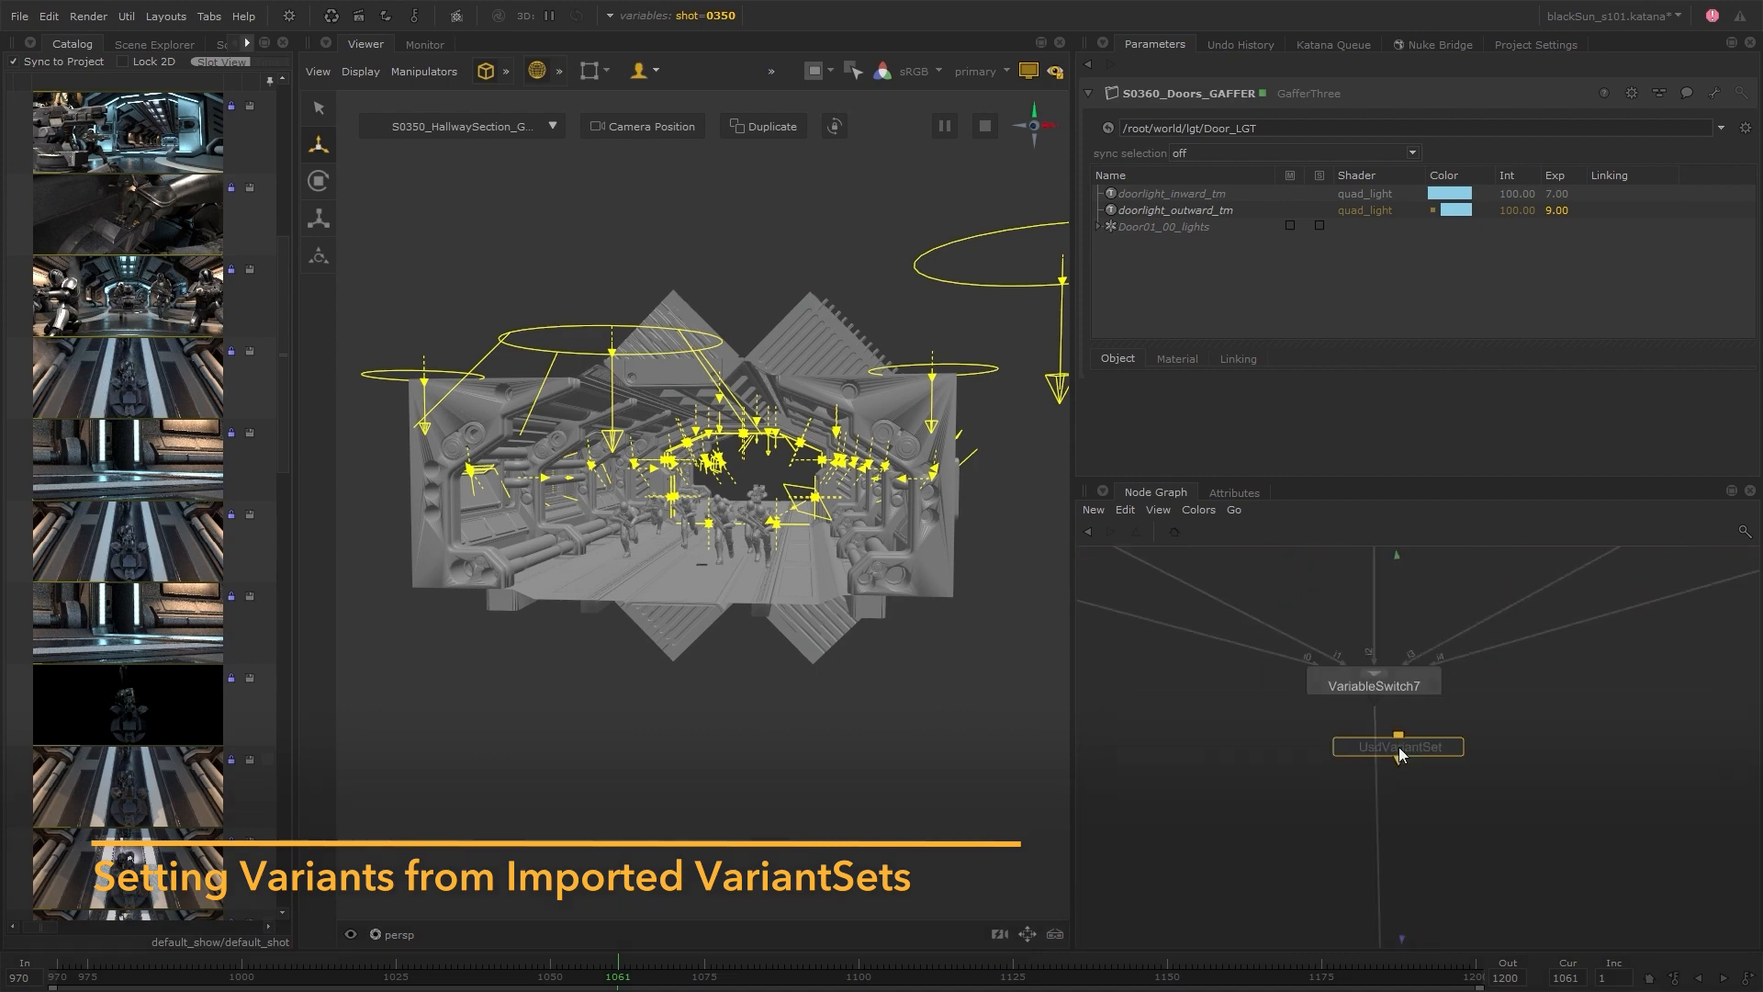
click(1377, 779)
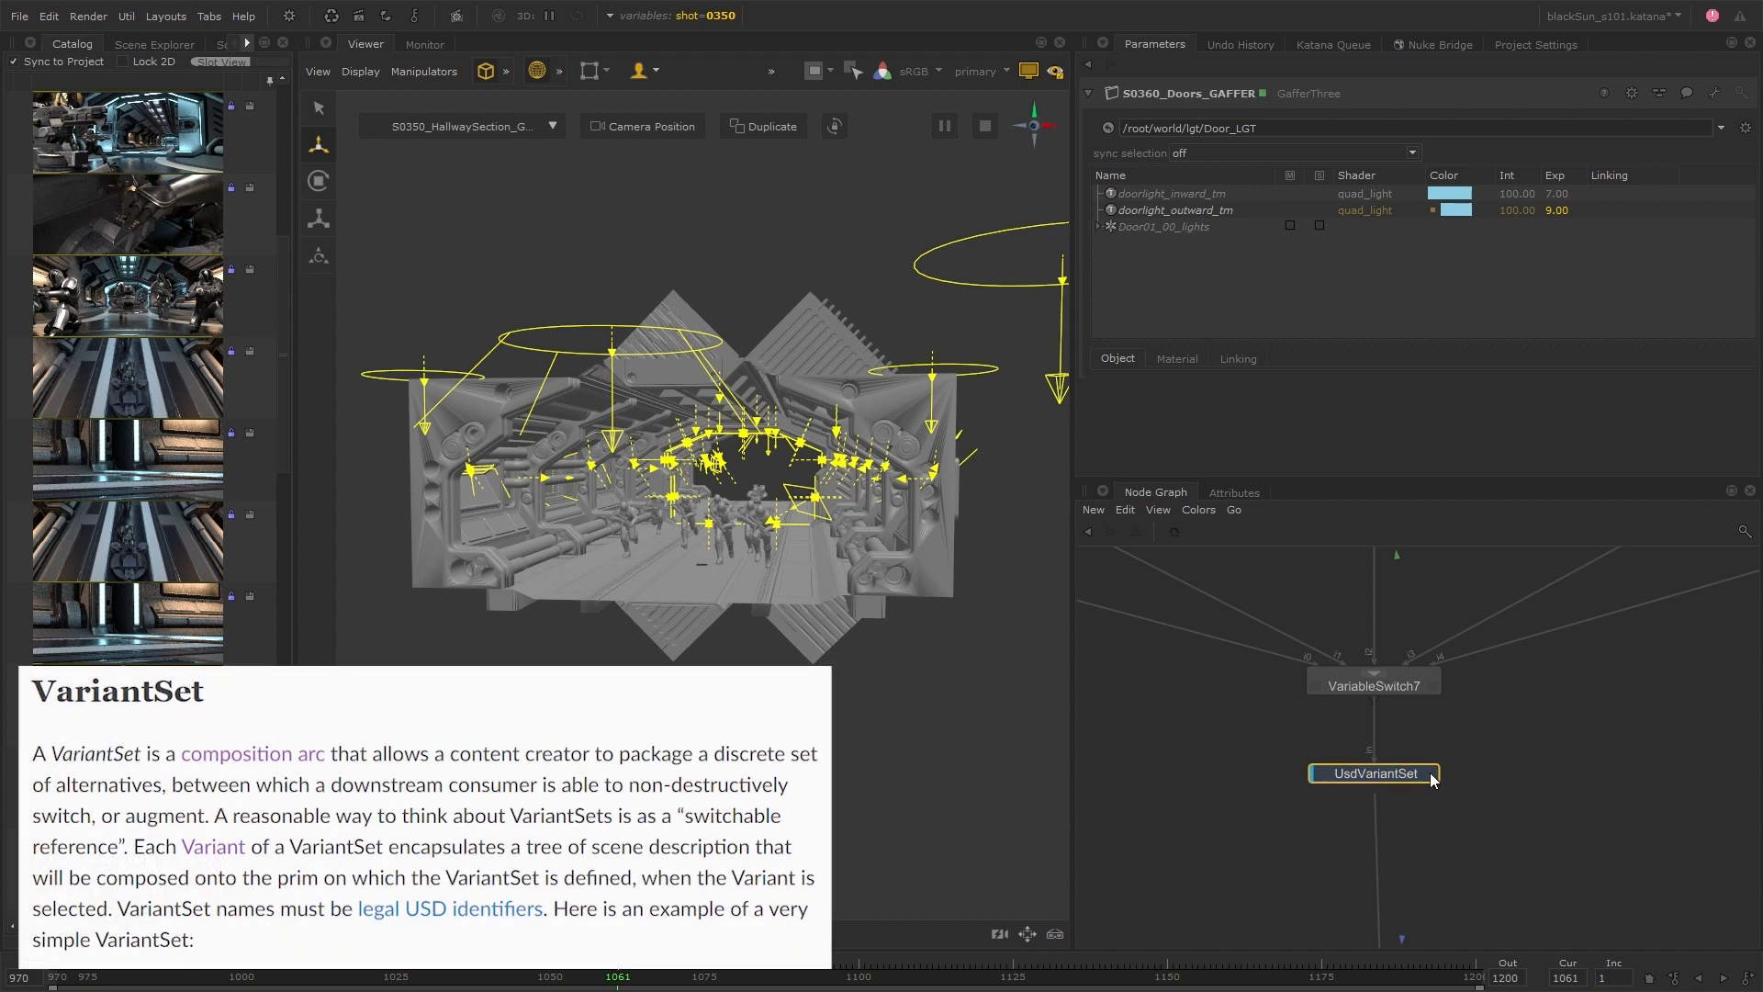
Set the UsdVariantSet node's primPath to /_CLASS/_CHAR/char_infantry and its variantSet to Suit_Plate_Color
click(1431, 775)
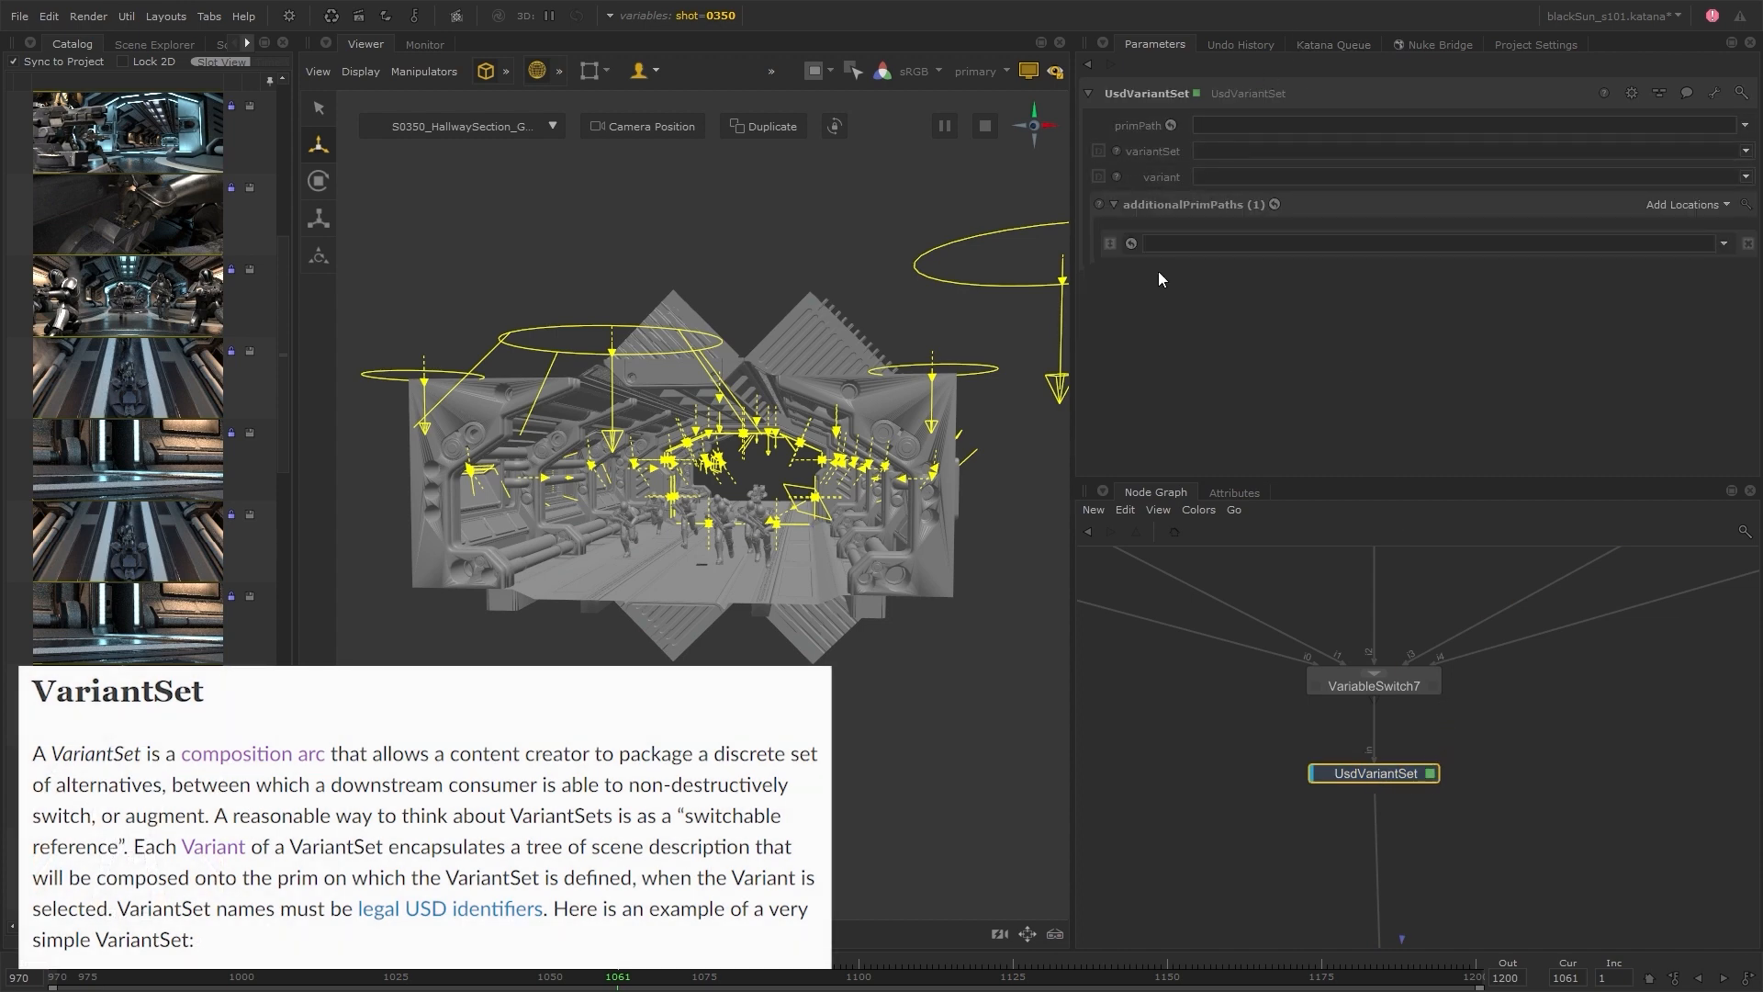
click(134, 42)
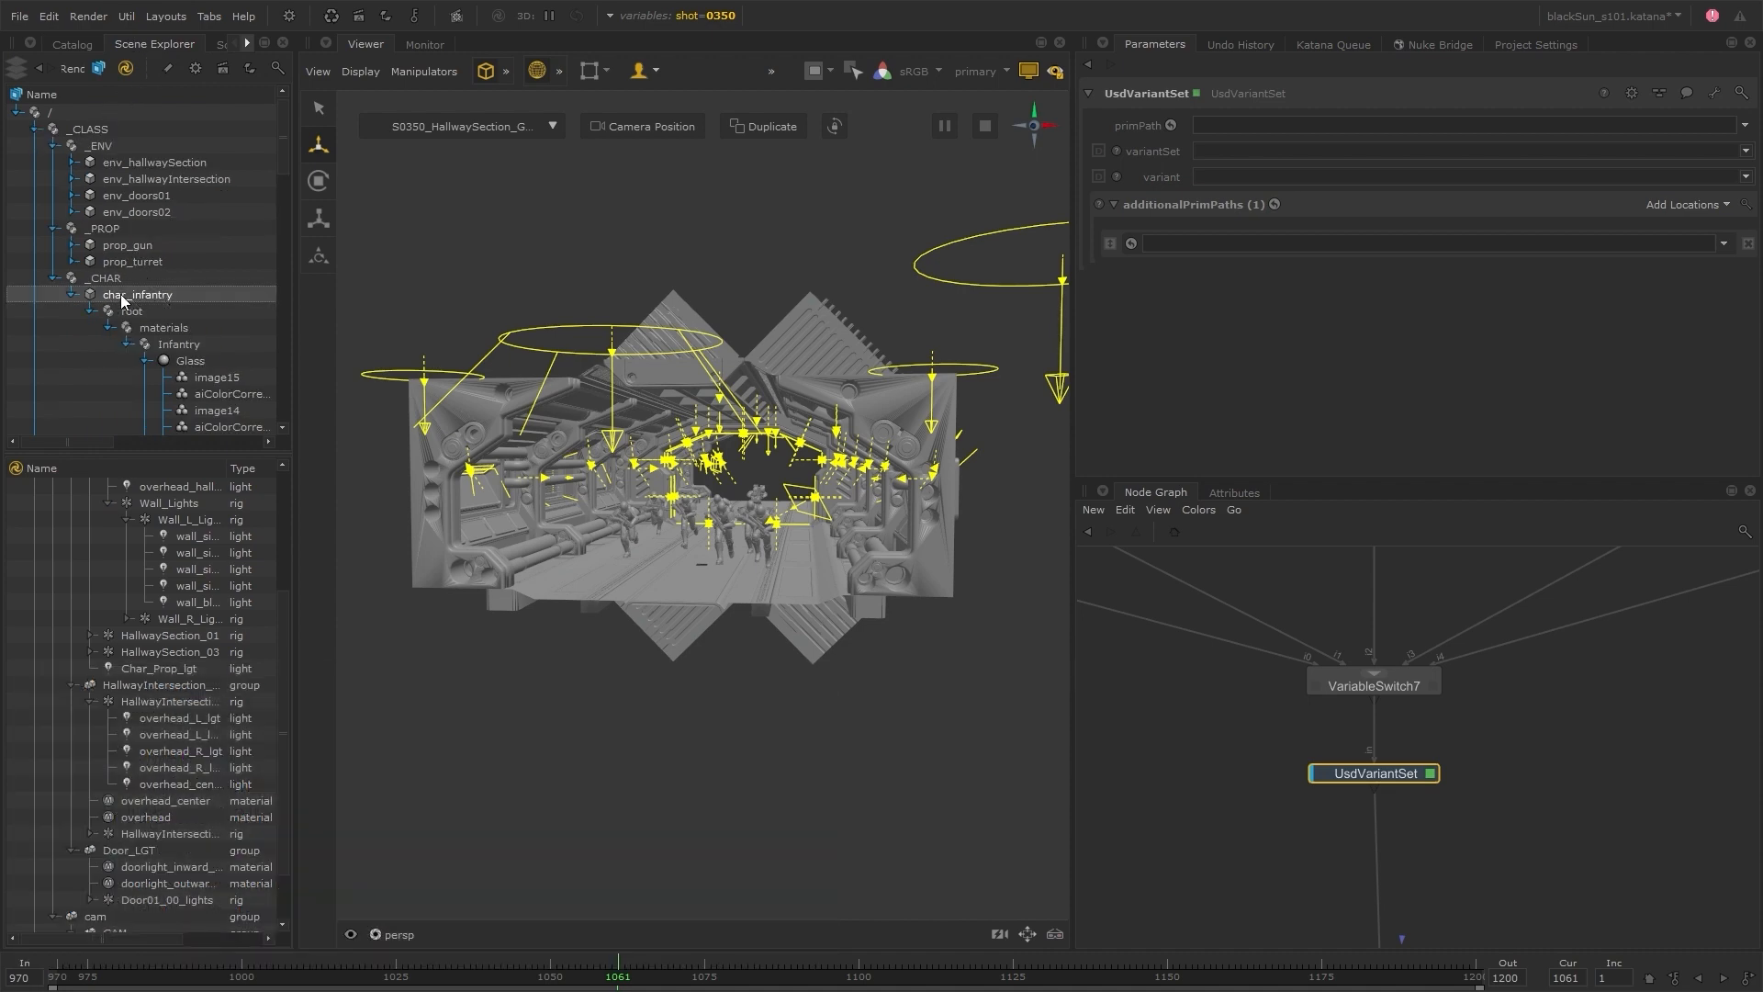
click(71, 294)
drag(107, 295, 1230, 125)
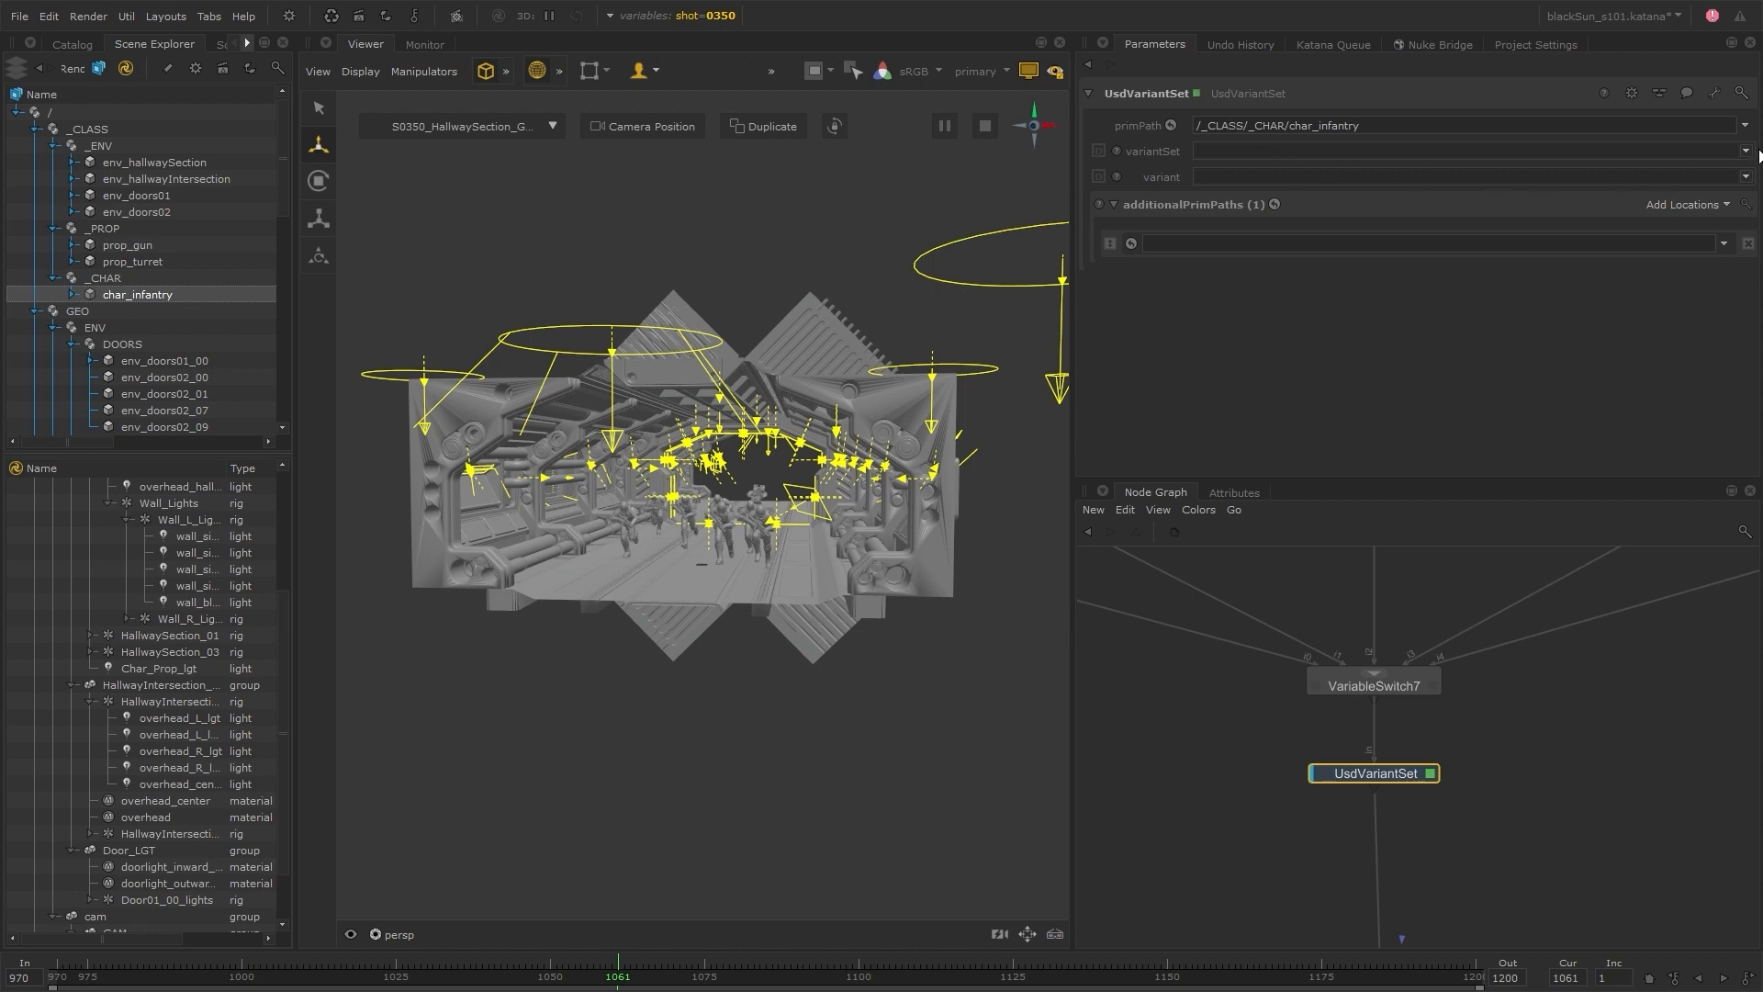
click(1746, 154)
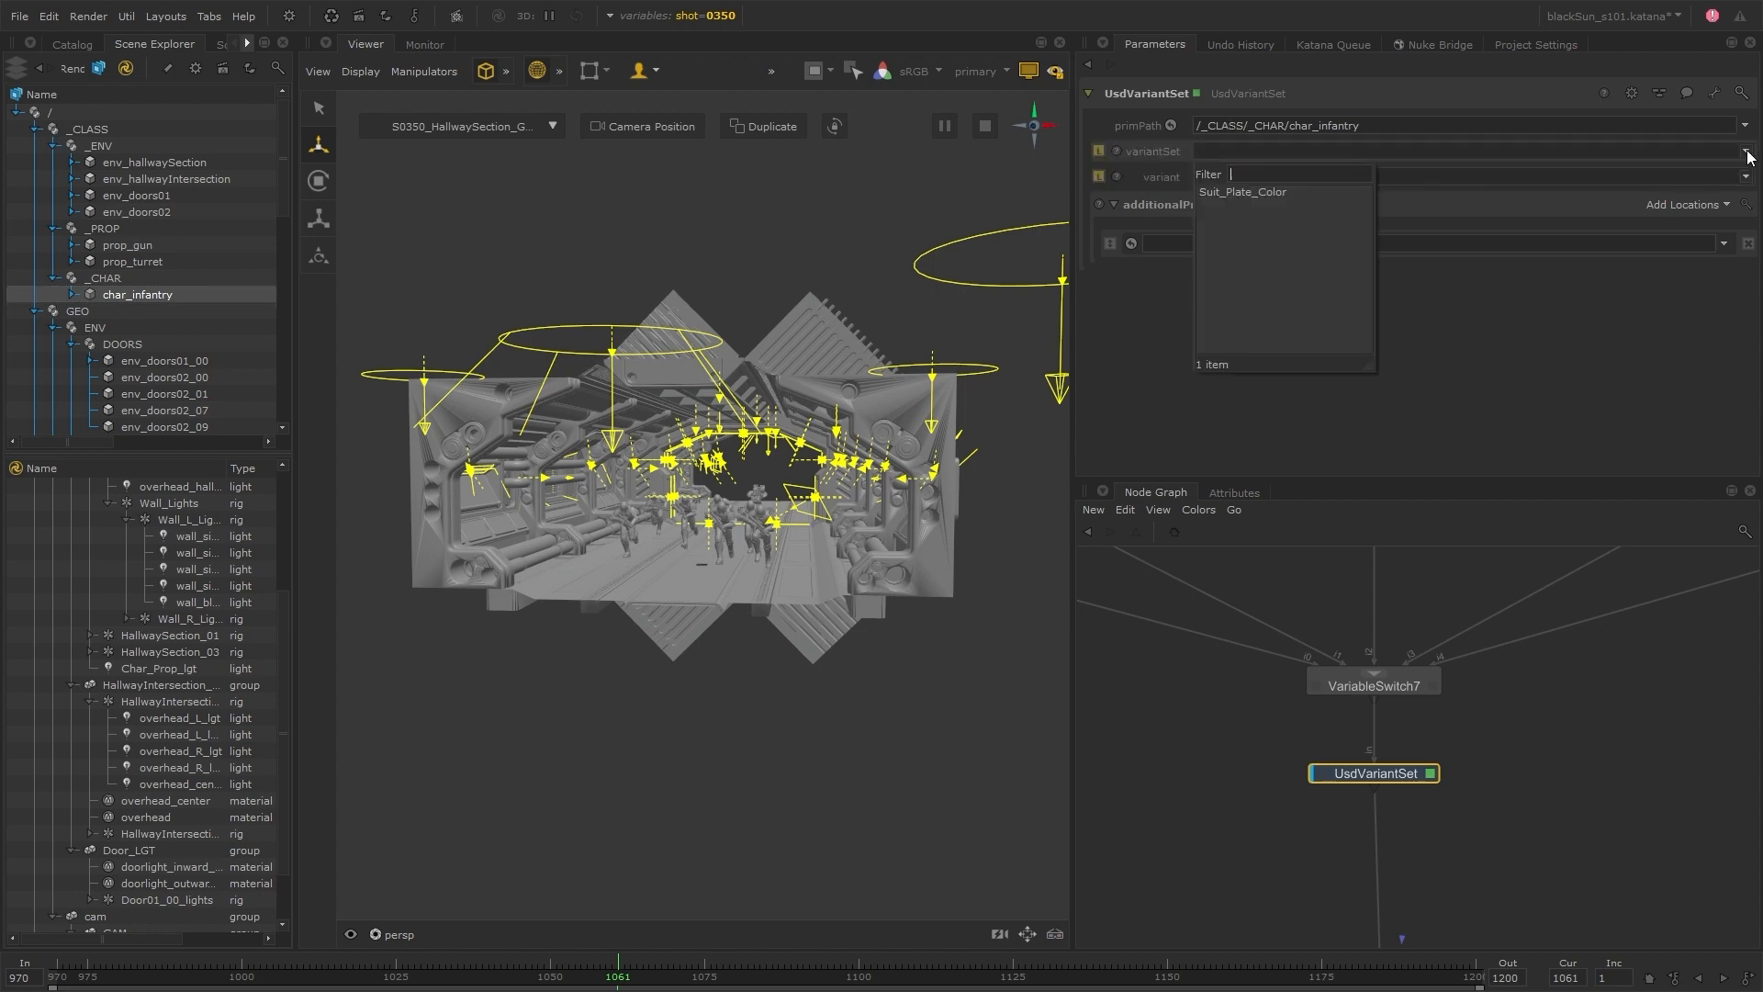
click(1256, 192)
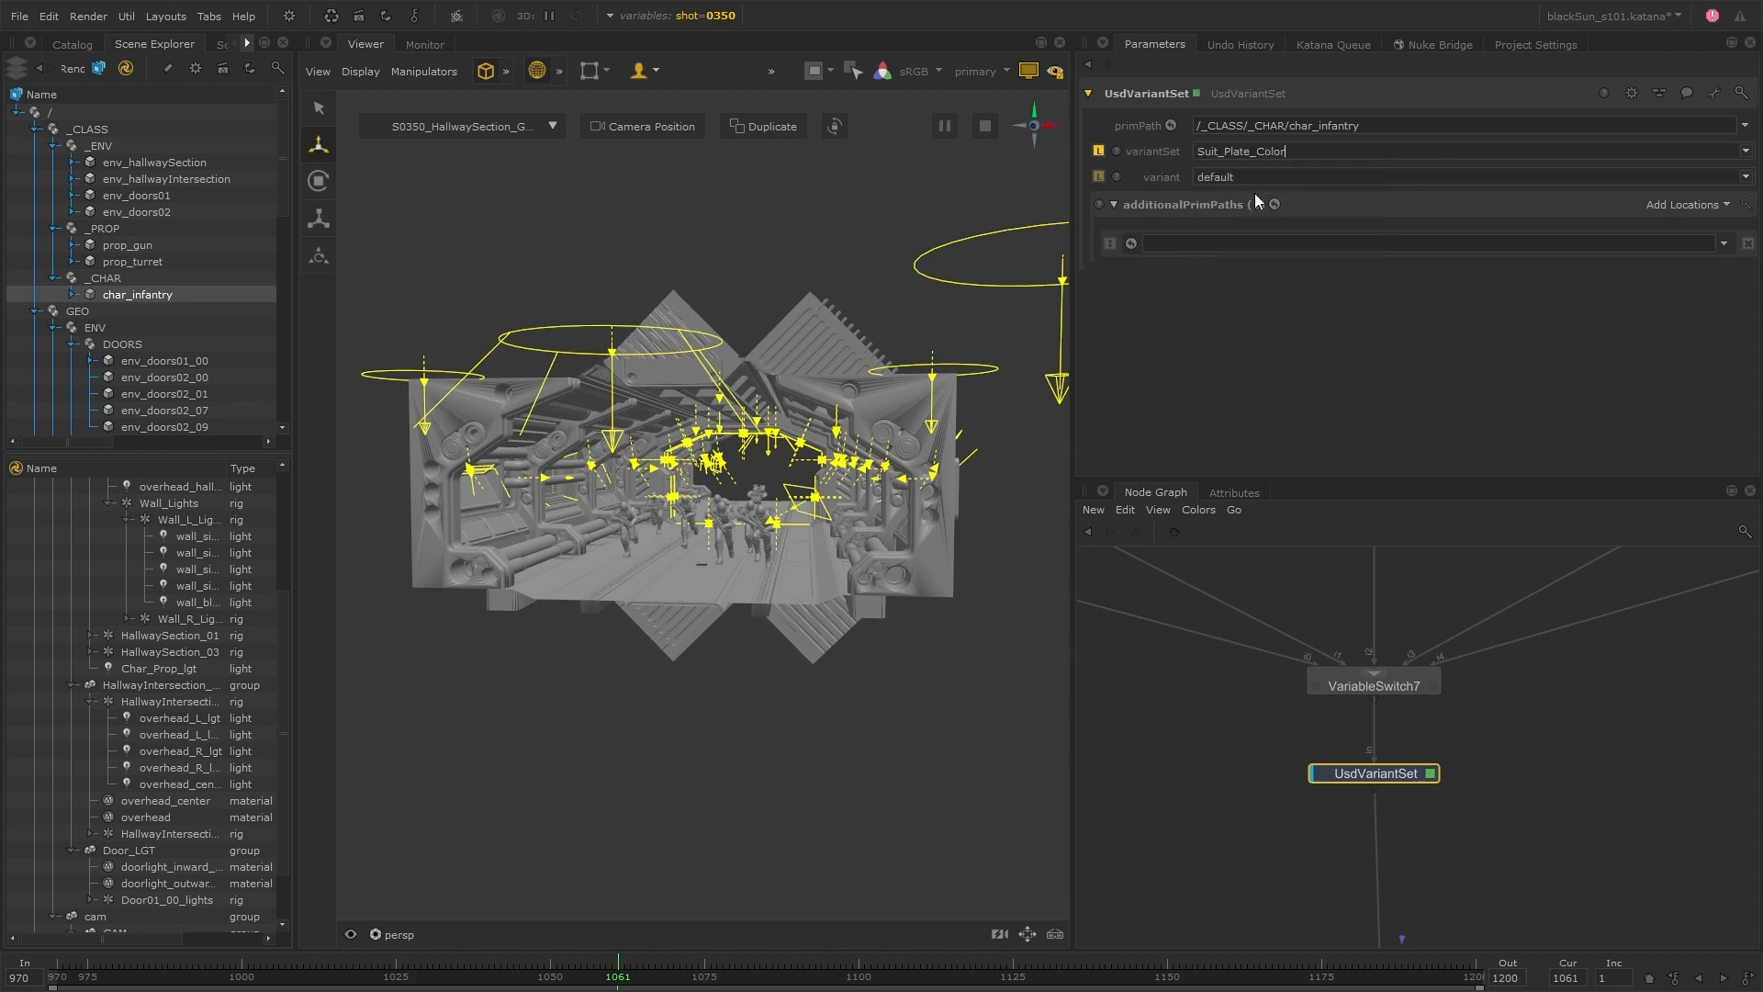
View shot 0360 through its render camera, try the blue_variant suit color on UsdVariantSet, and set its variant to red_variant
click(1747, 177)
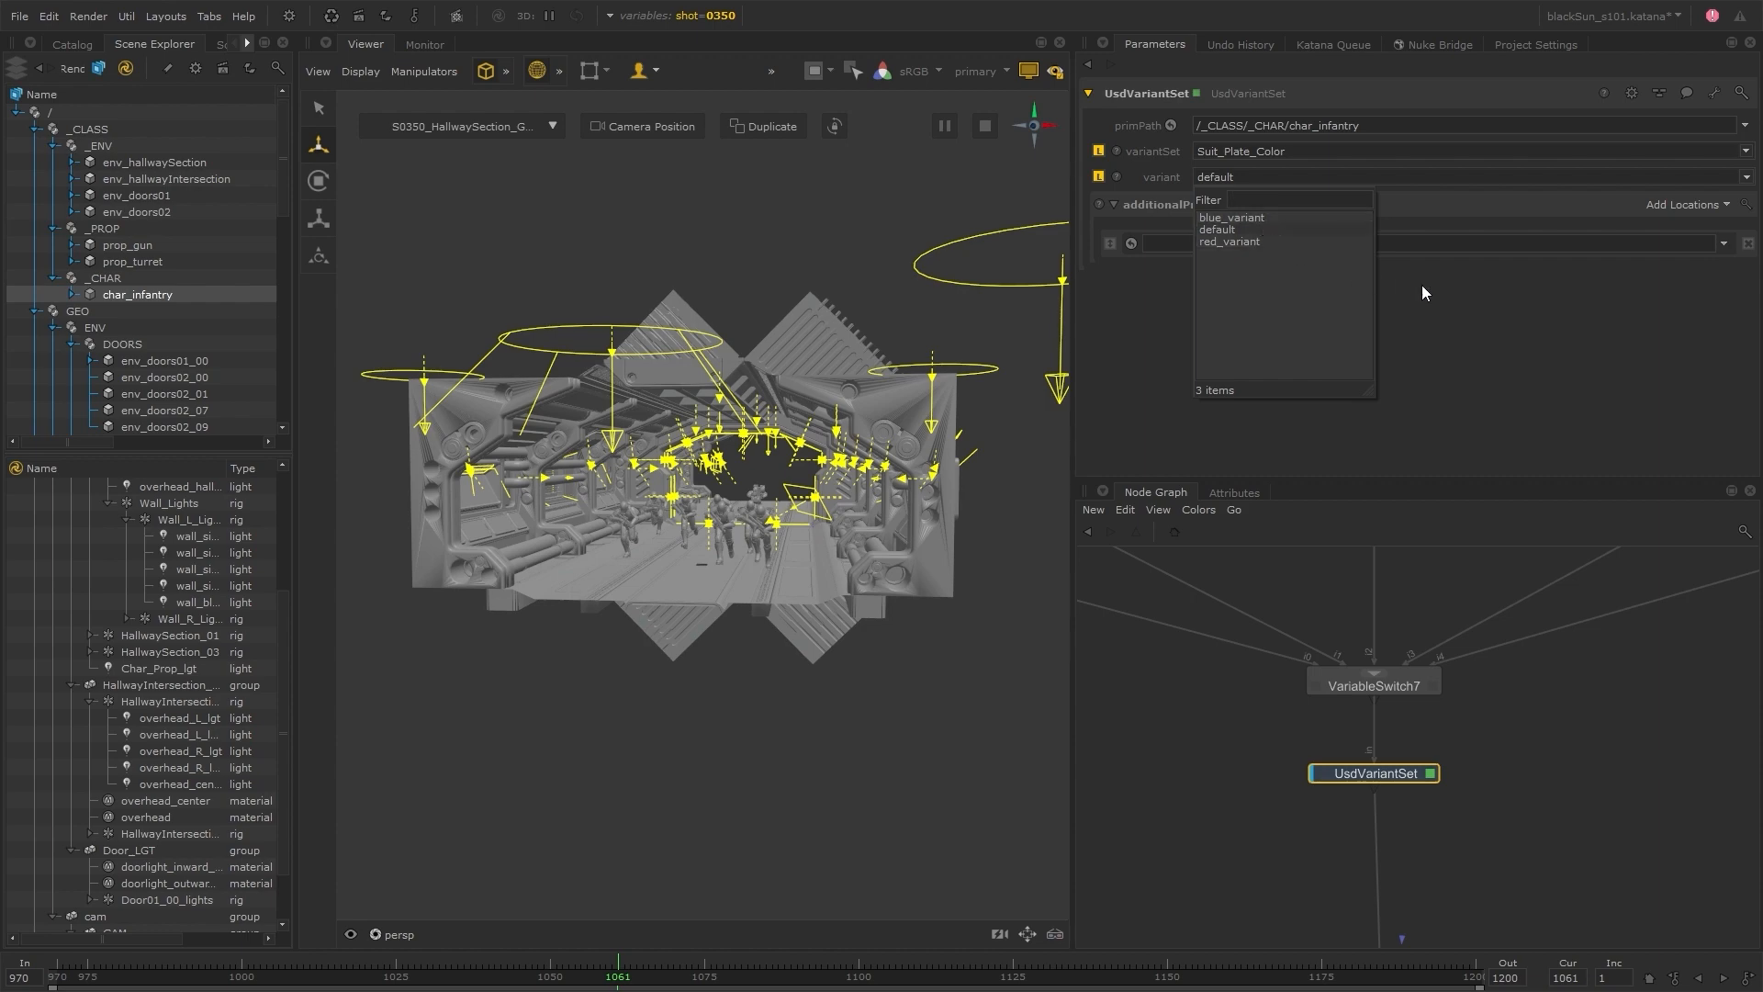
click(1403, 308)
click(385, 934)
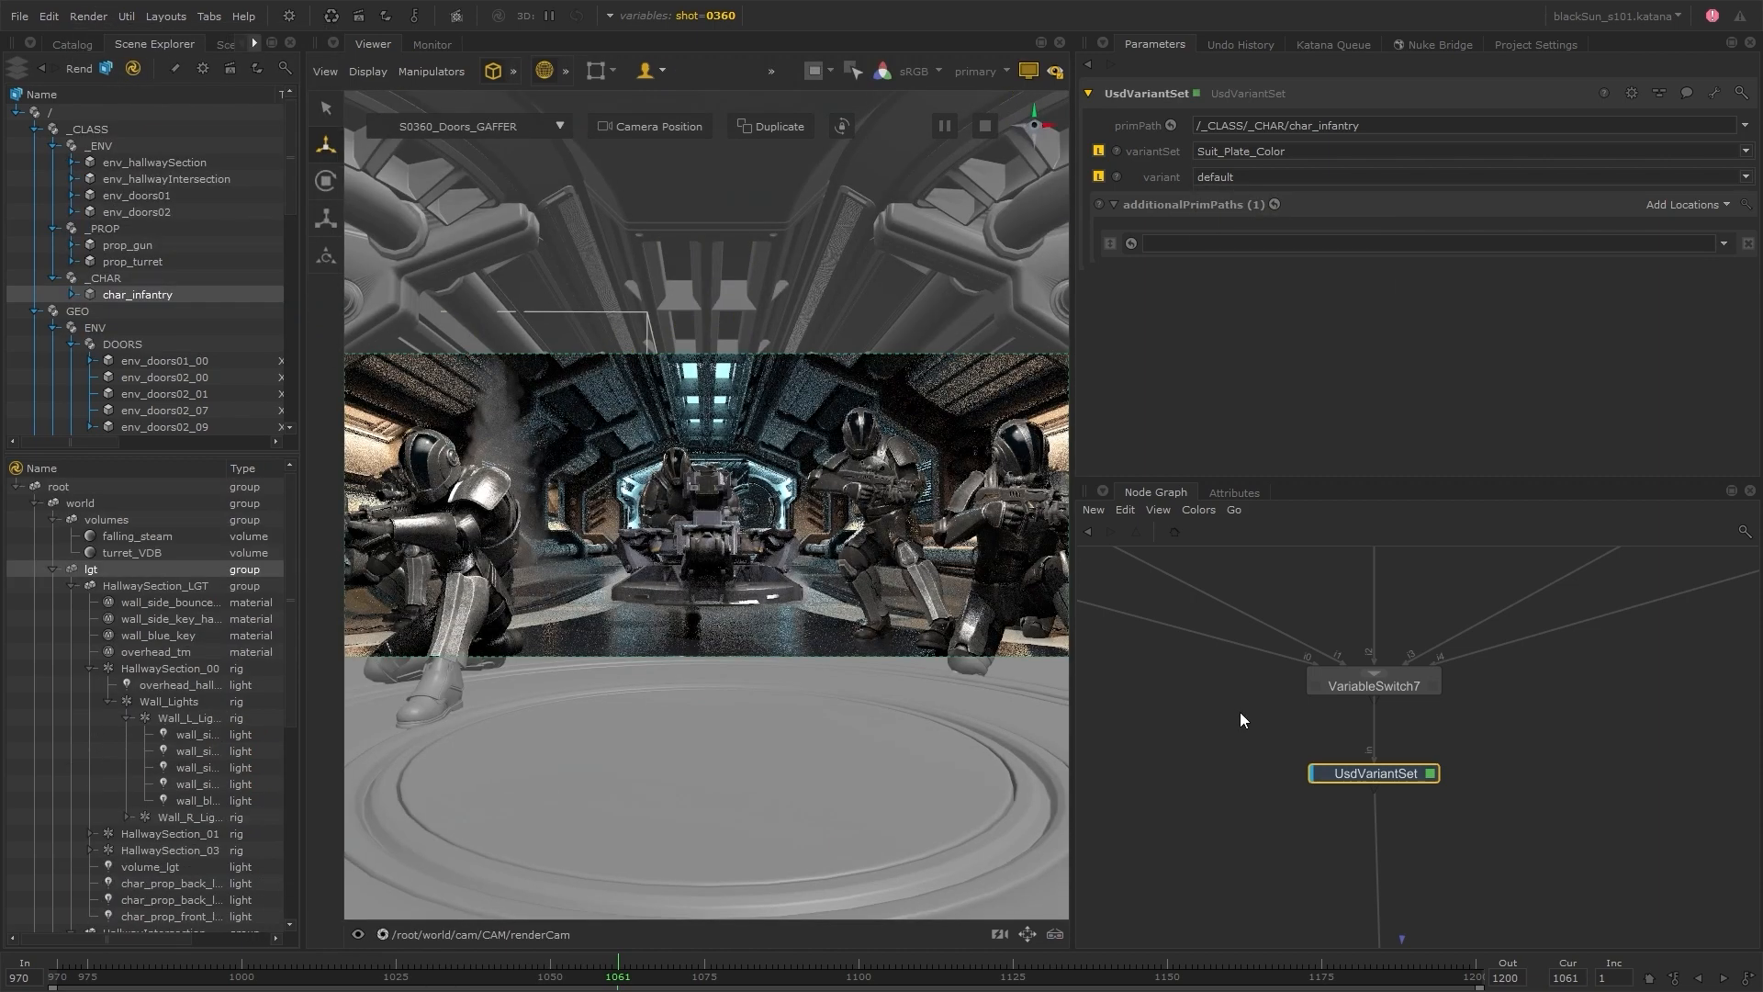
click(1746, 176)
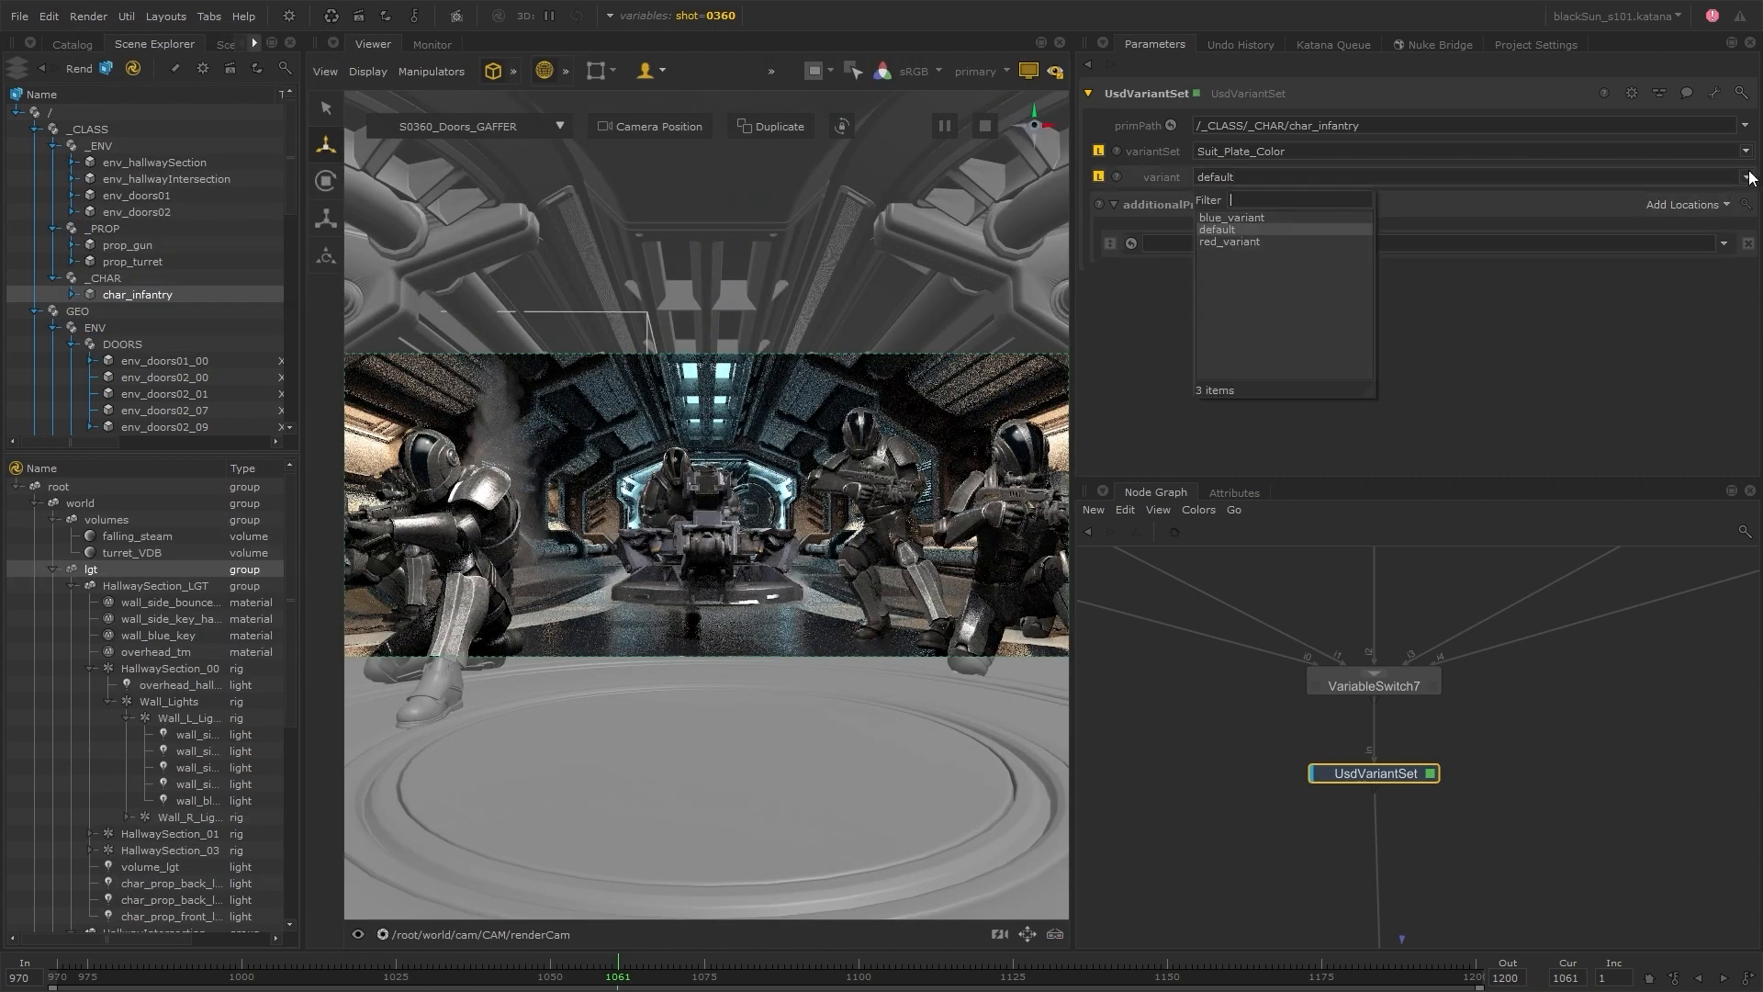
click(1286, 220)
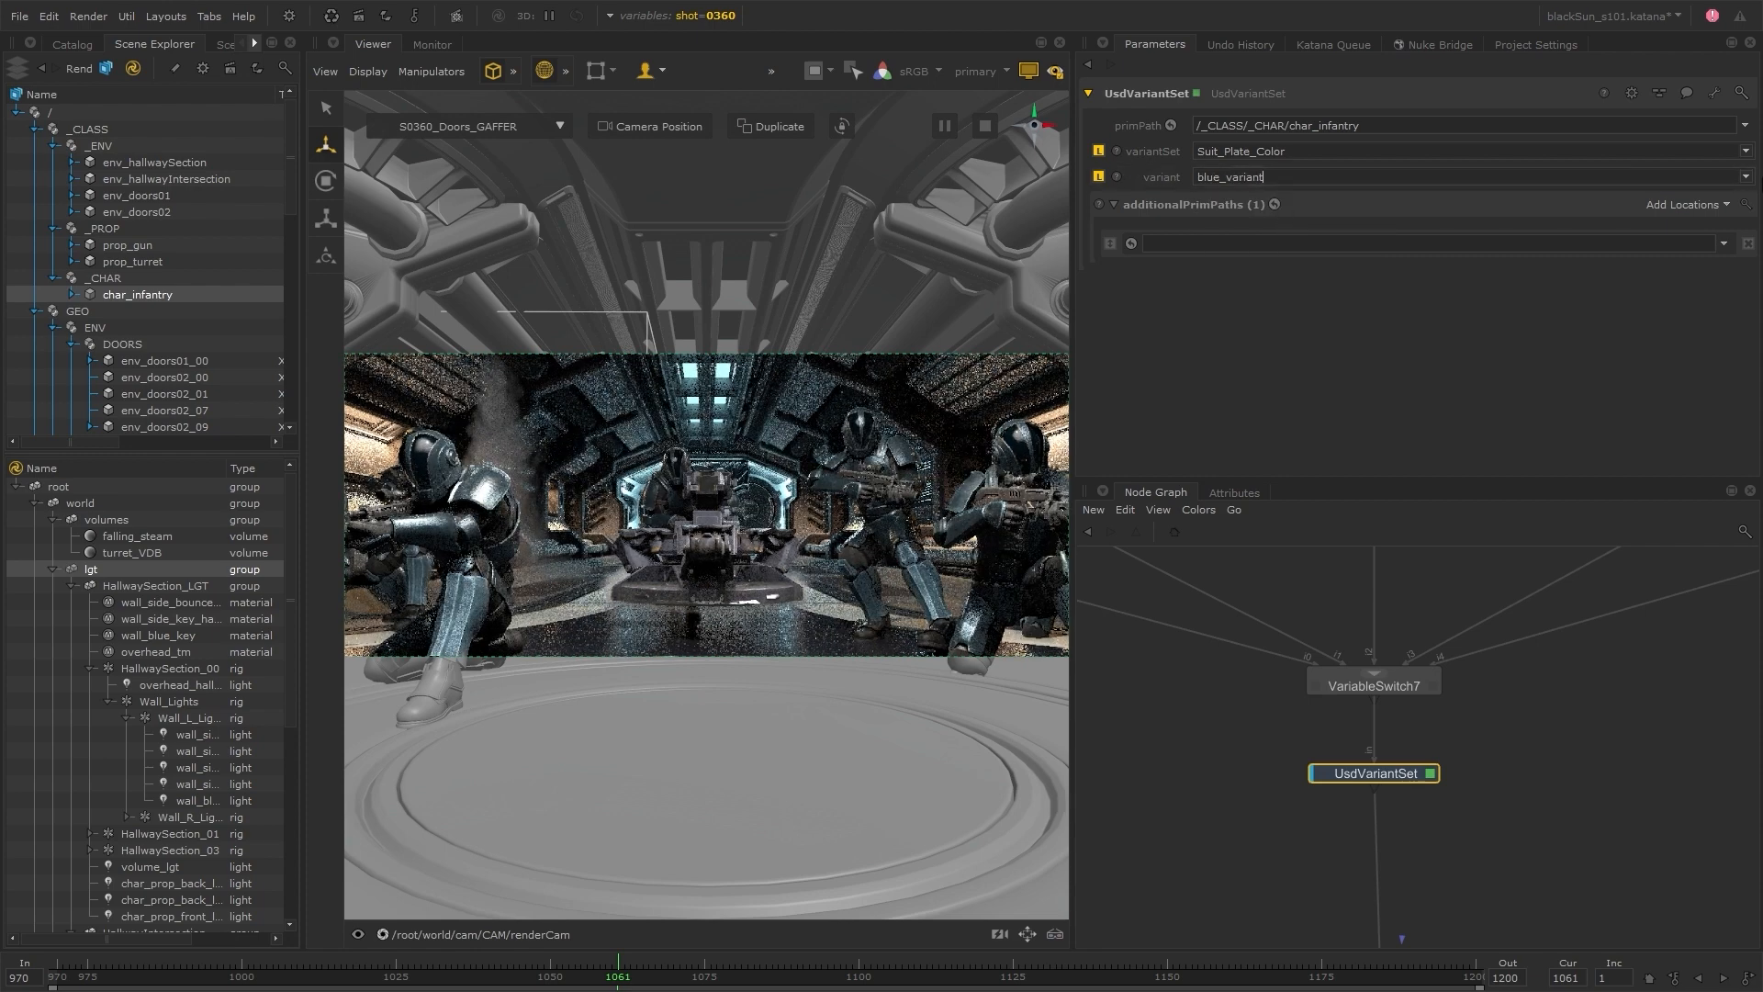
click(1745, 176)
click(1262, 243)
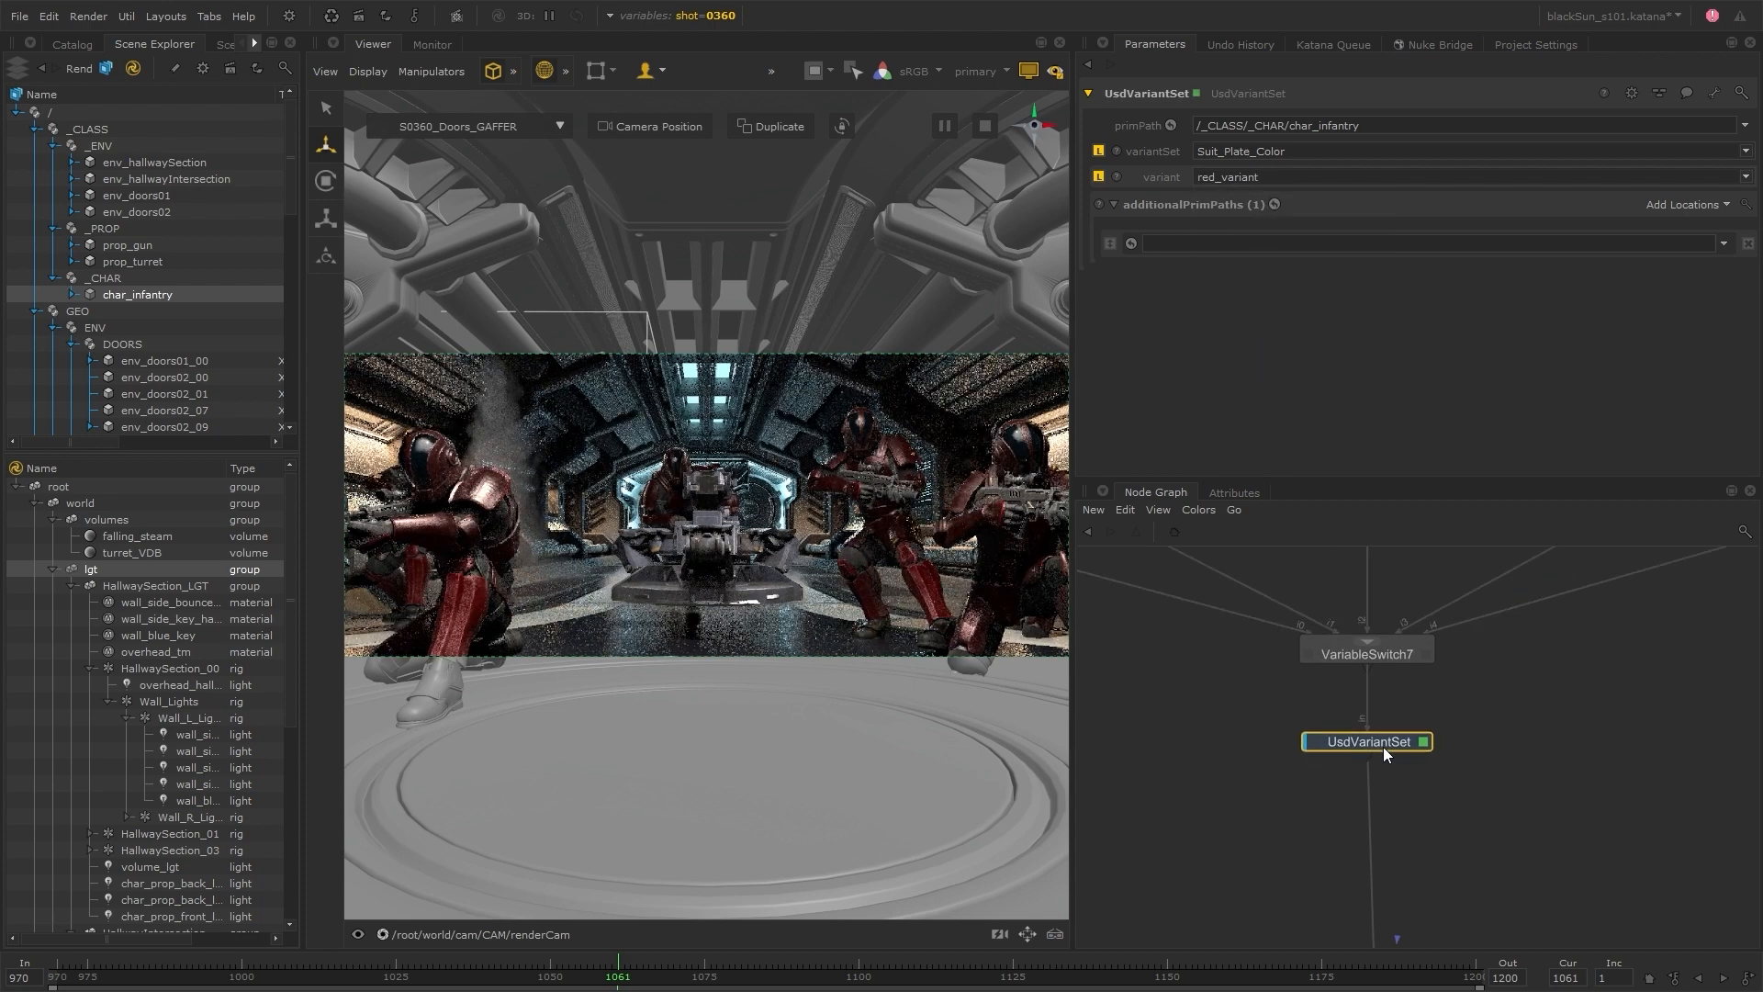
Extract the UsdVariantSet node from below VariableSwitch7 and insert it below 0360__FallingSteam_TRANSFORM in the shot 0360 branch
drag(1382, 746, 1468, 768)
click(1375, 660)
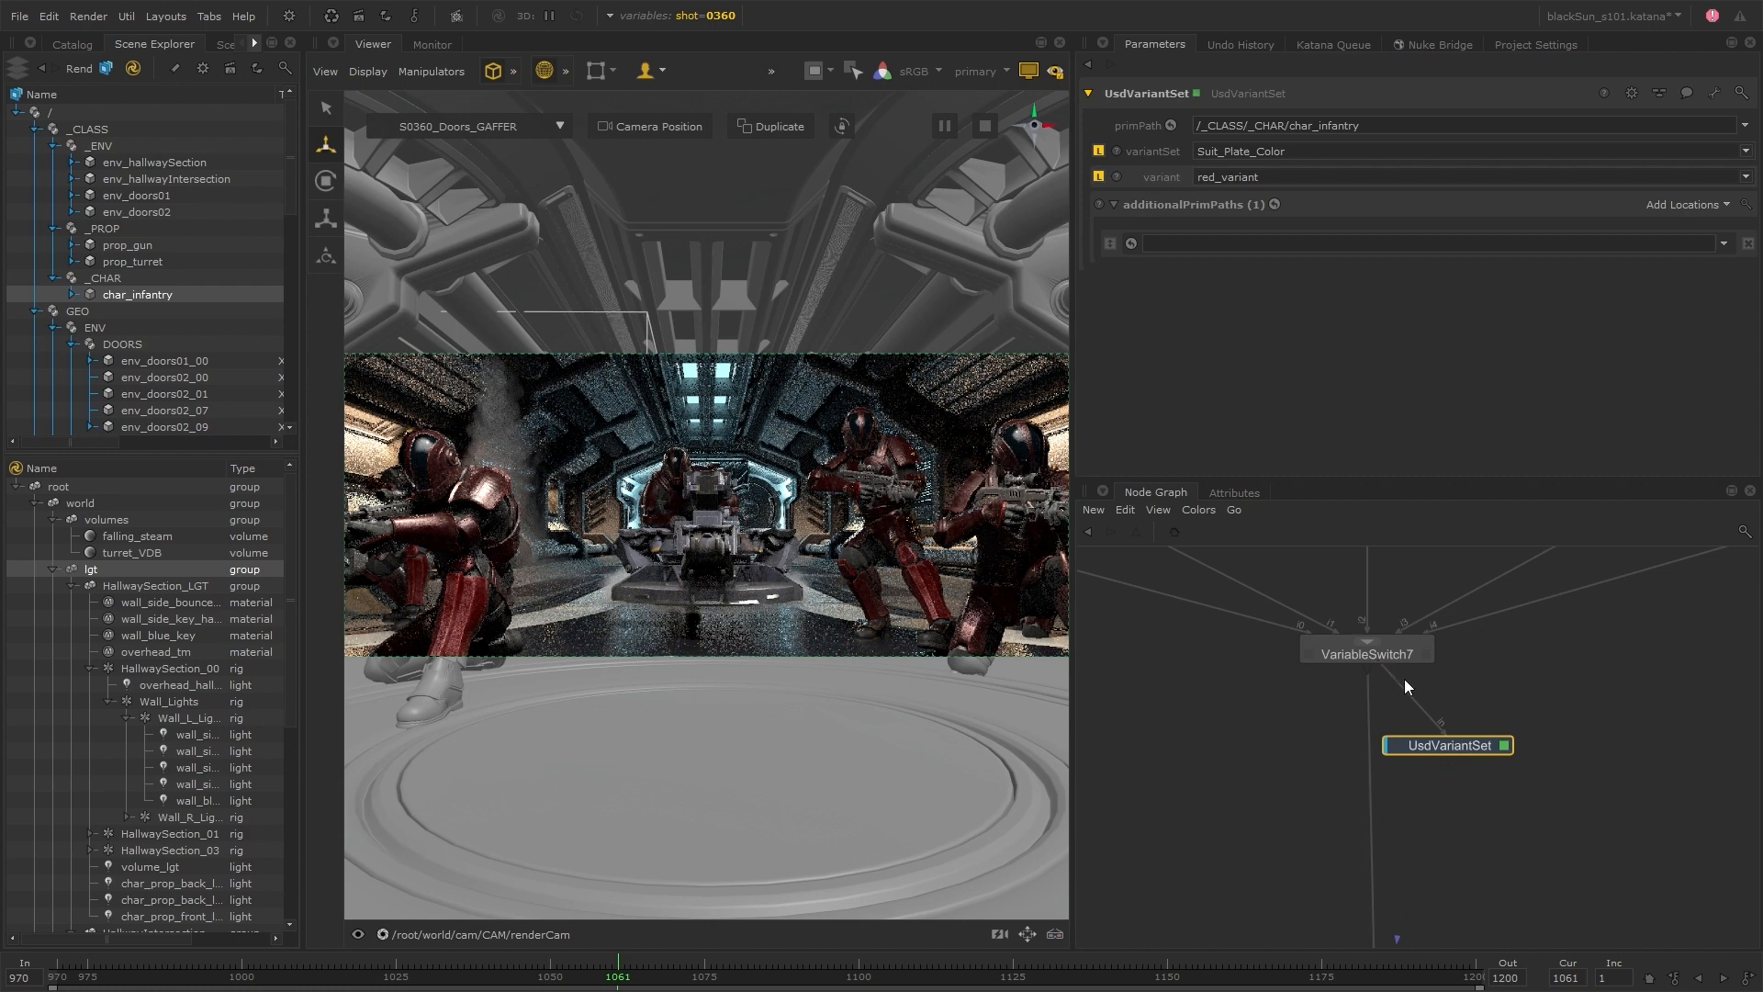
click(1395, 680)
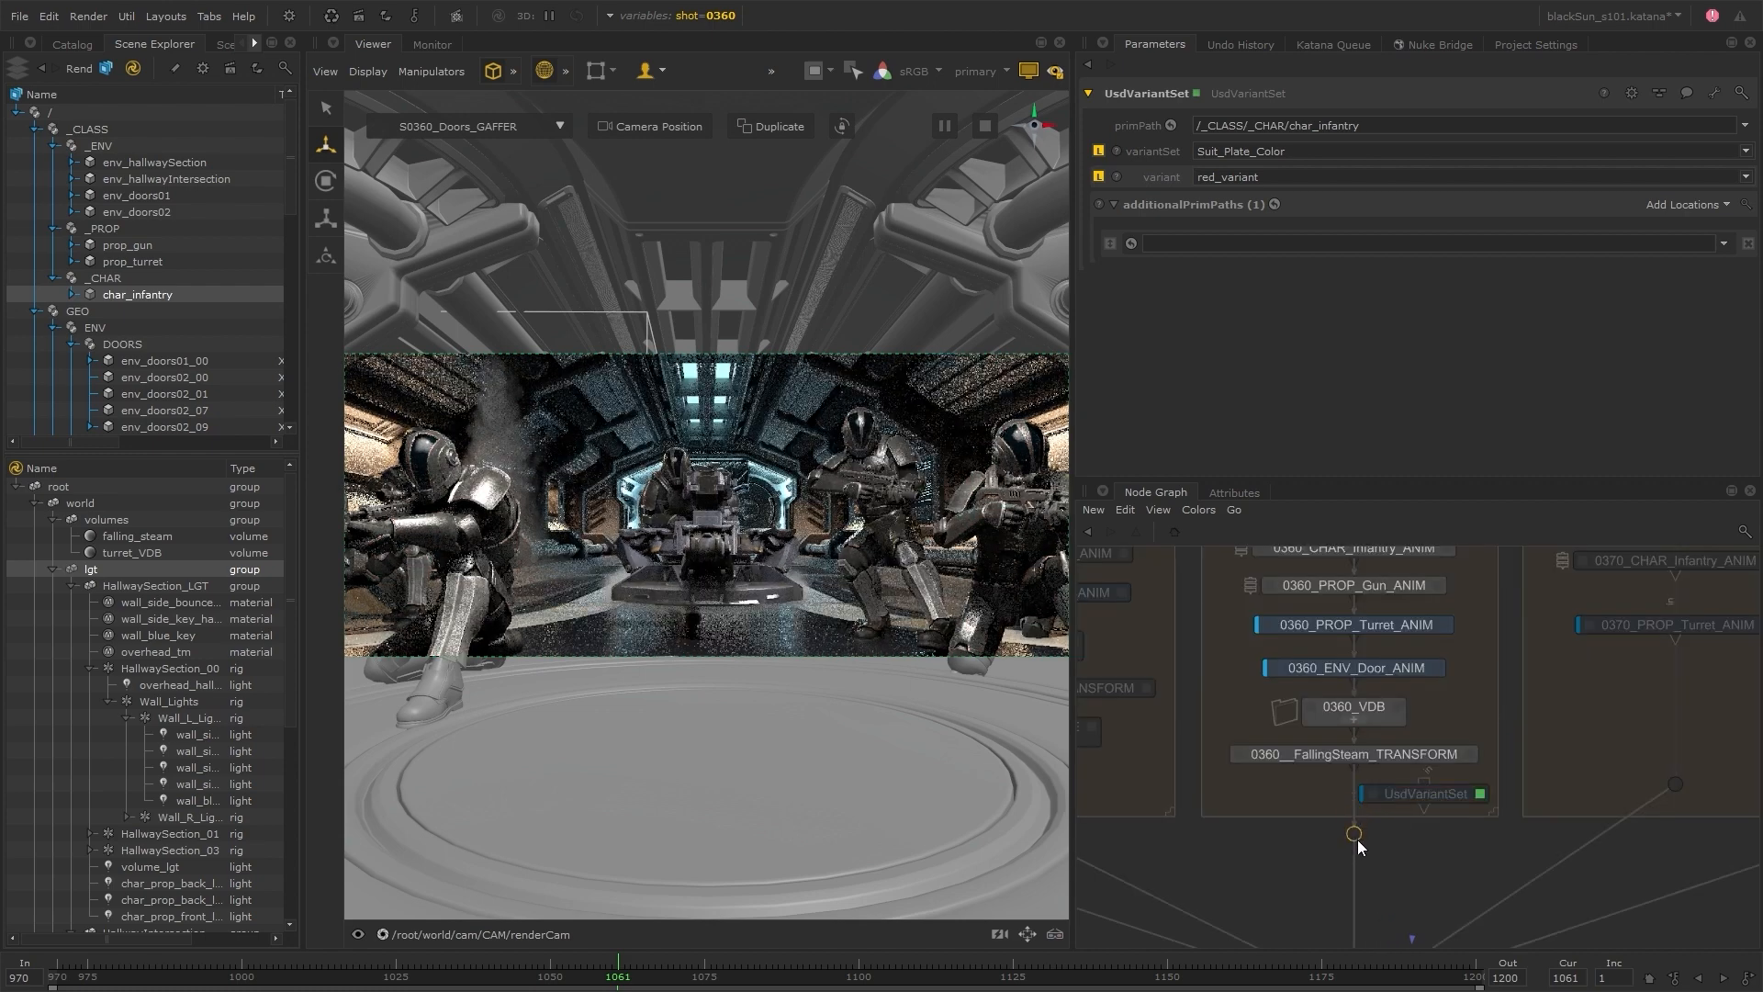
drag(1462, 797, 1379, 793)
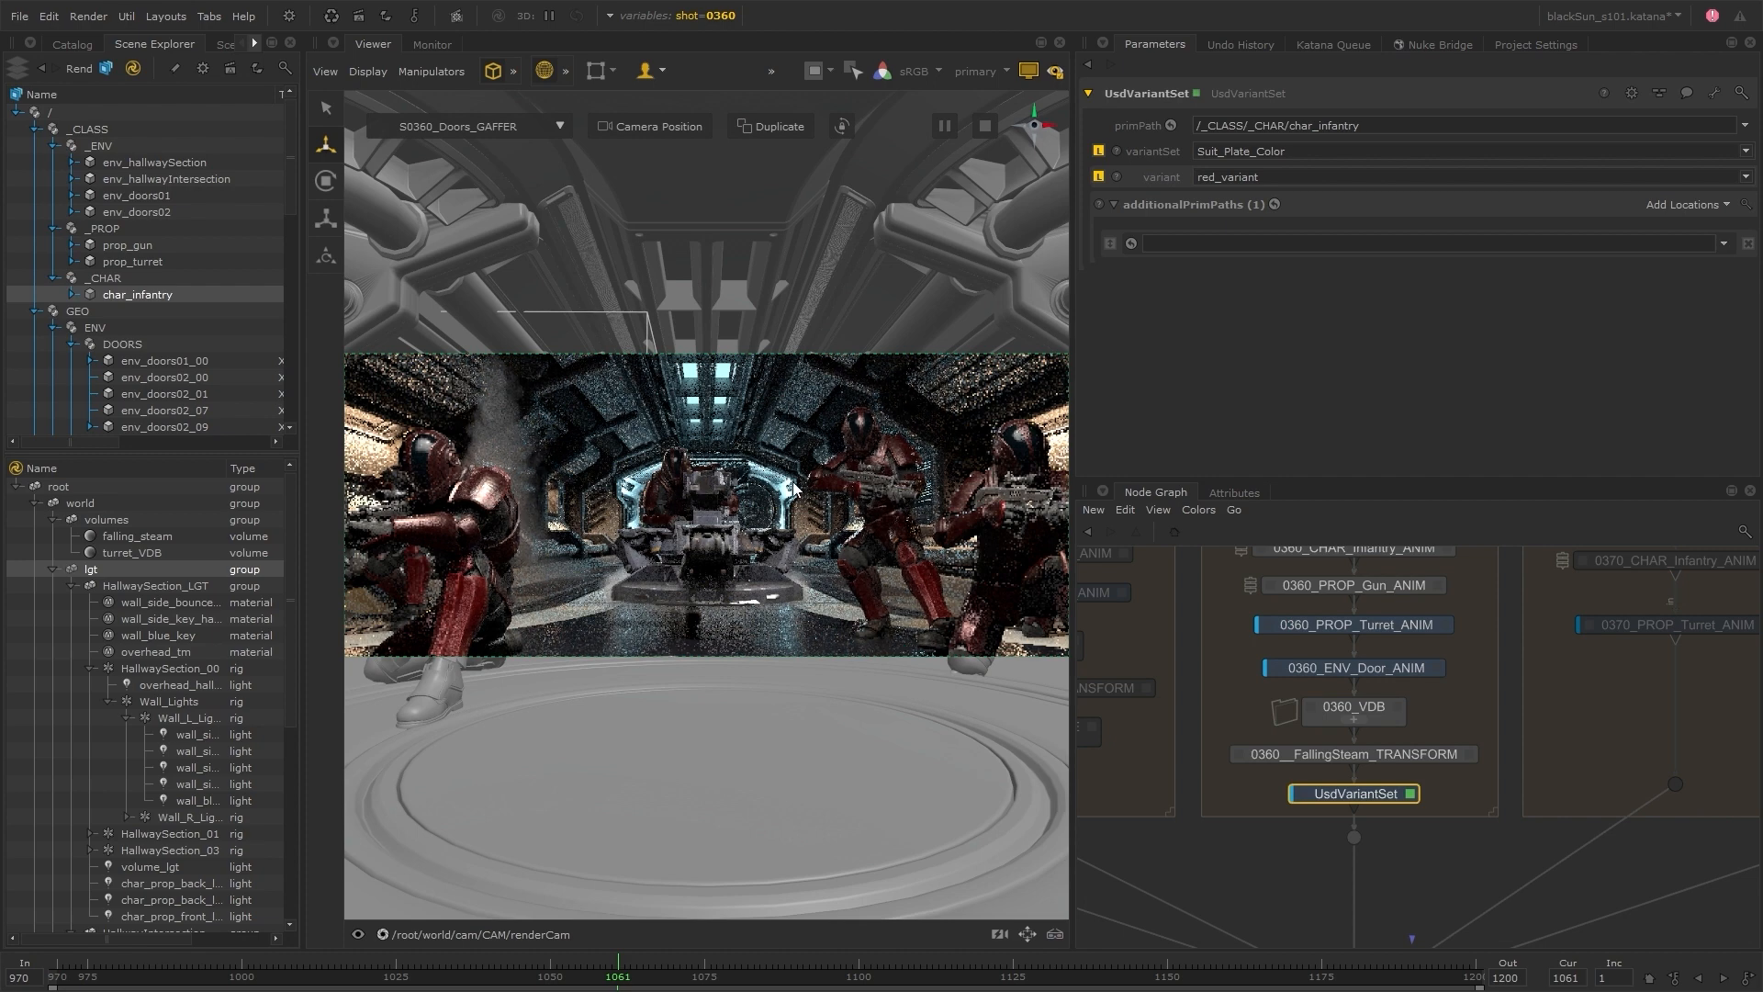
Set the UsdVariantSet node's primPath to the single character /GEO/CHAR/char_infantry_09
click(828, 483)
scroll(169, 294, down, 3)
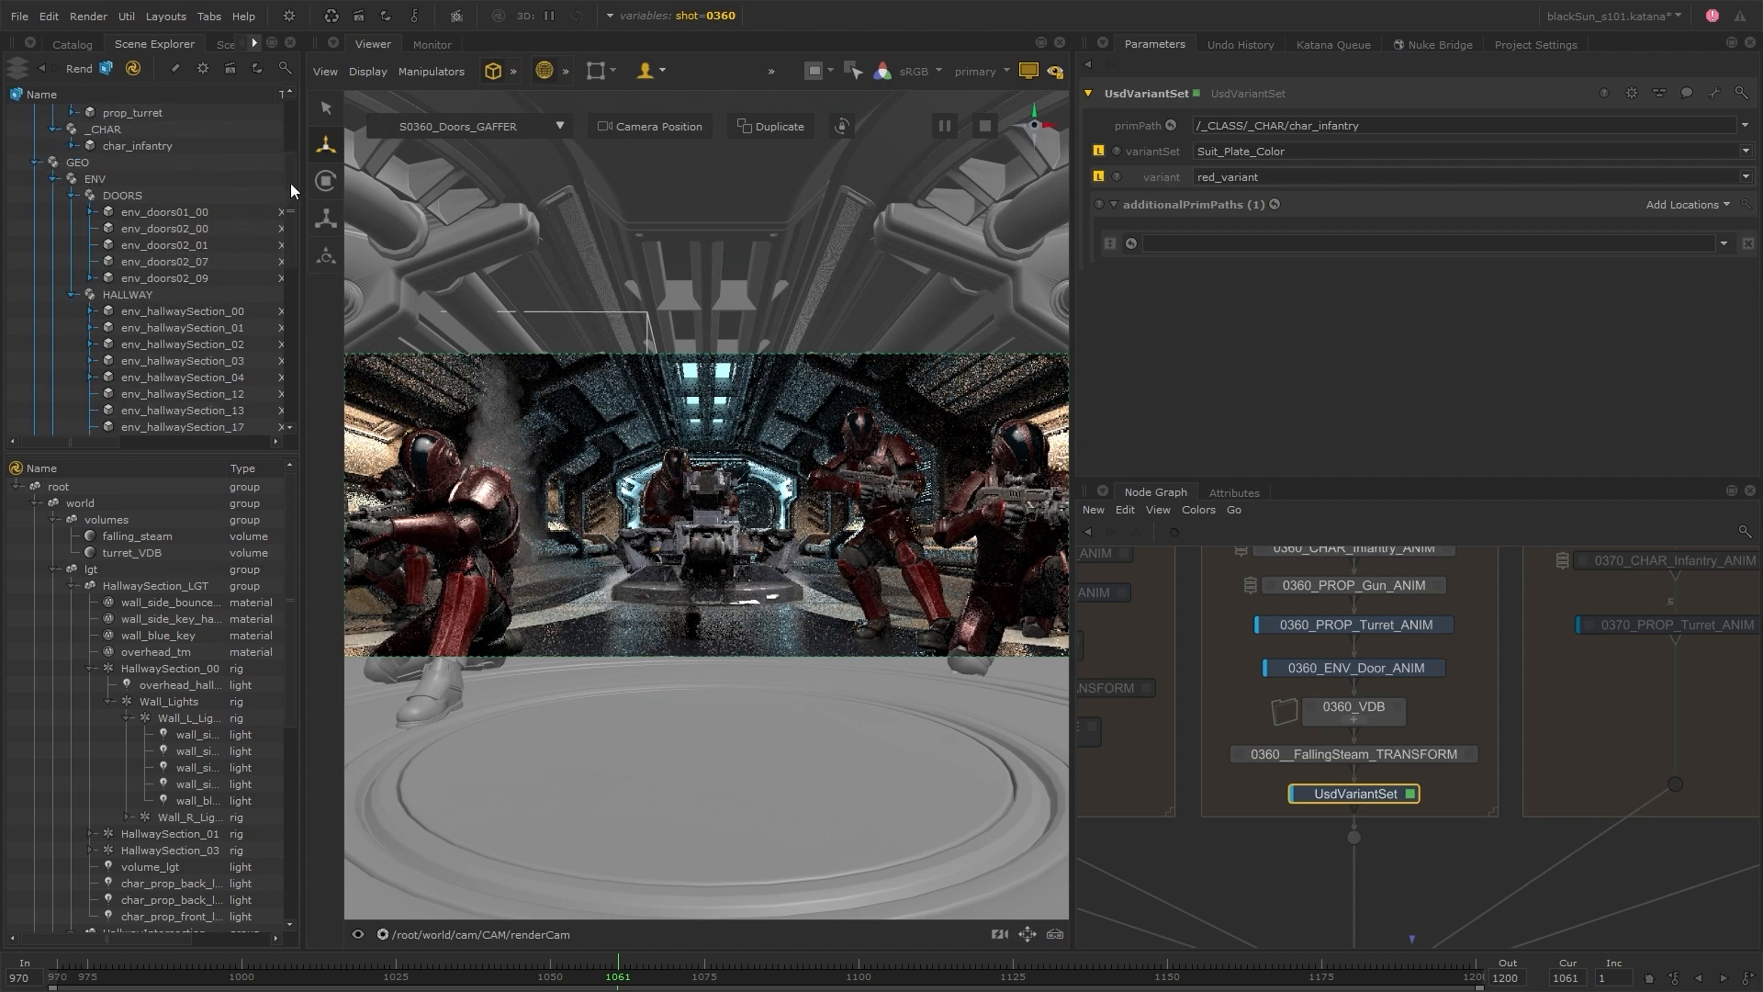
scroll(156, 303, down, 6)
drag(124, 296, 1231, 126)
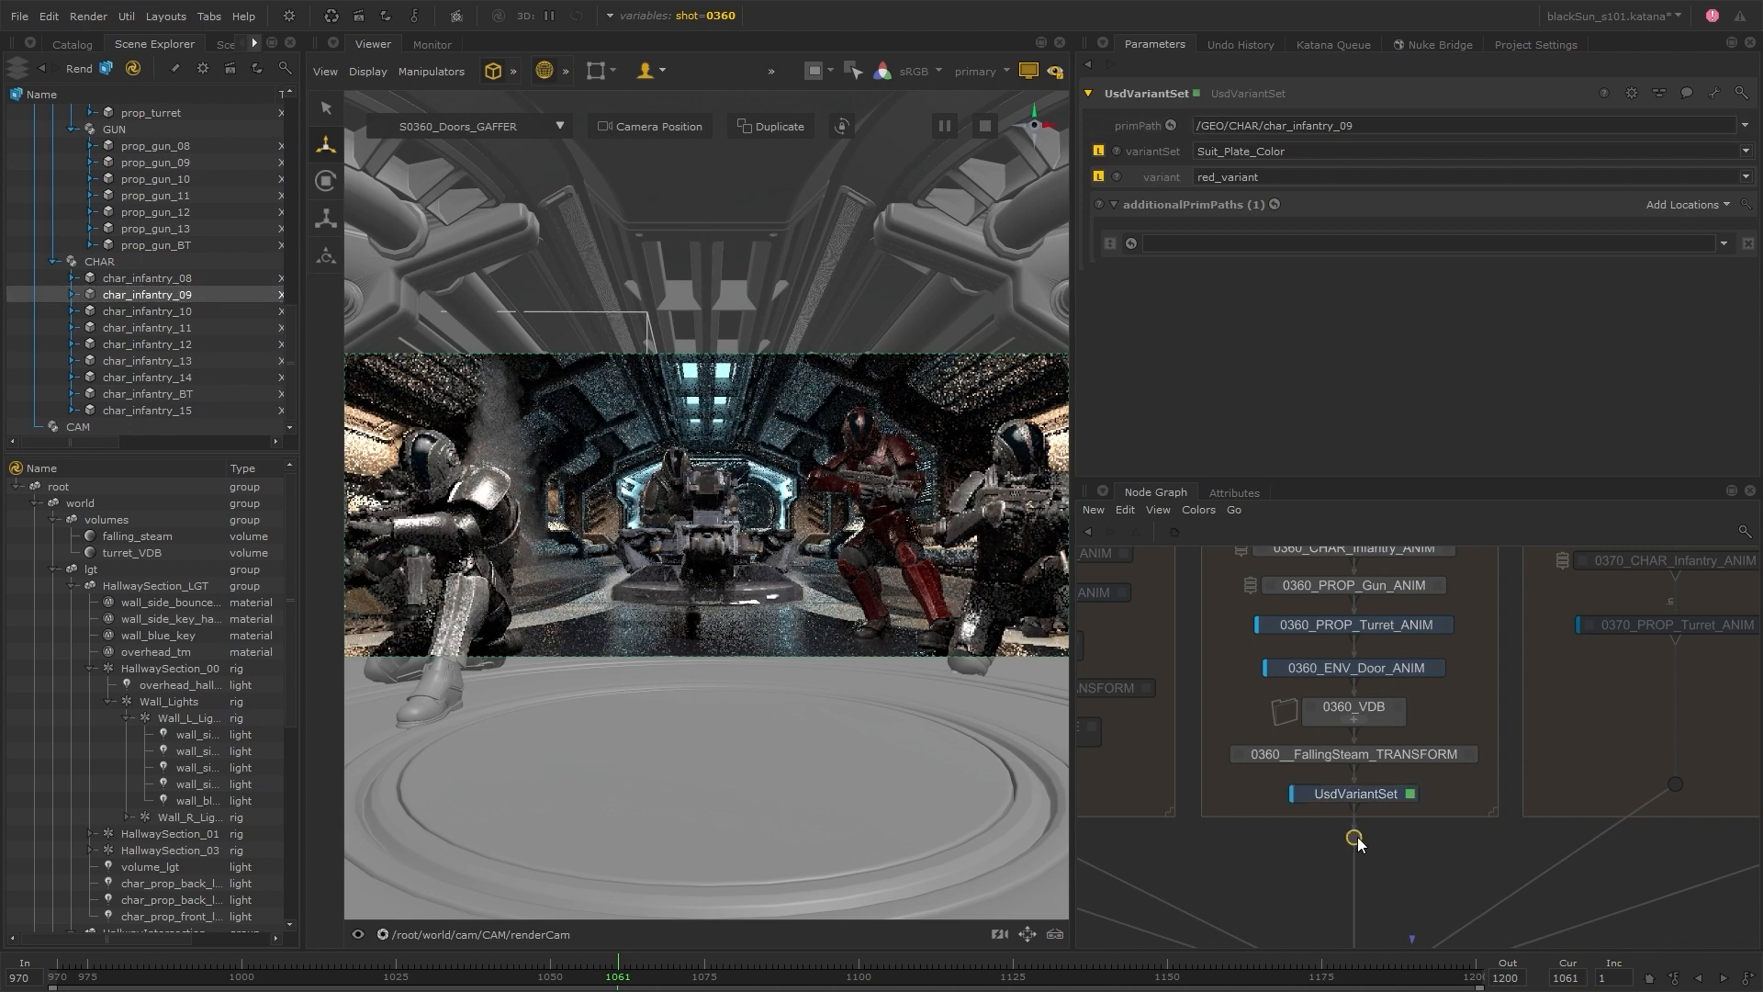
Insert a second UsdVariantSet node directly below the first one in the shot 0360 branch and show its parameters
key(ctrl+v)
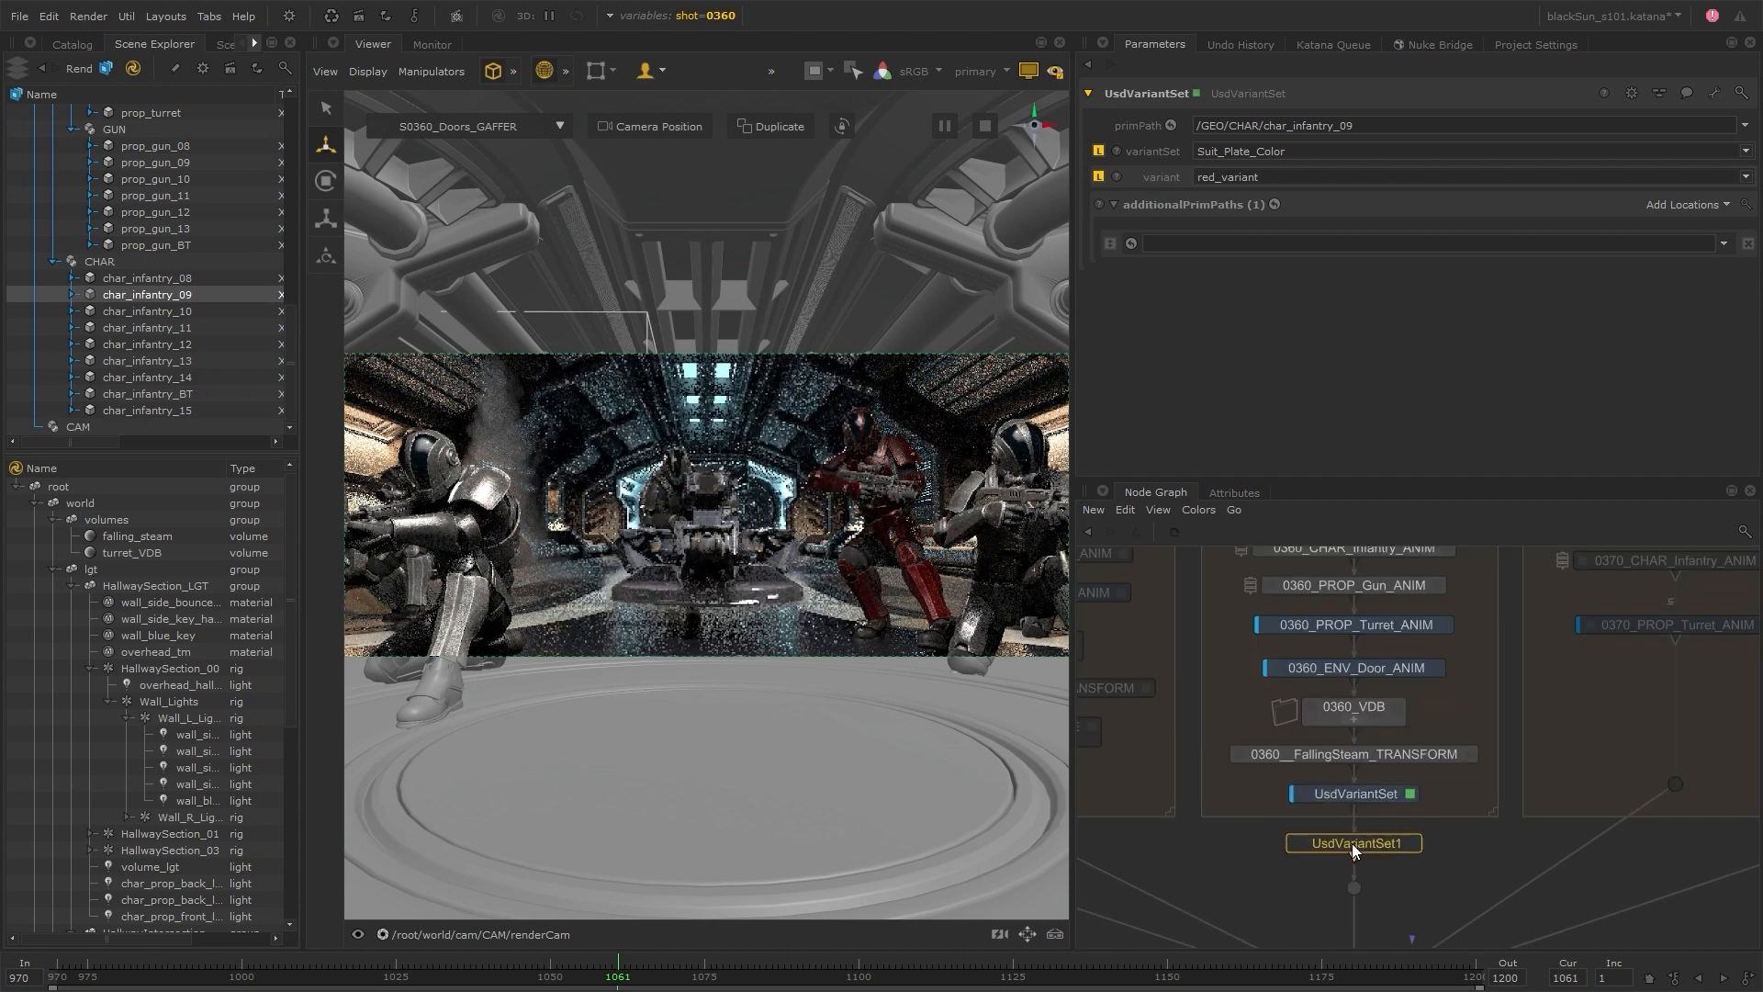
click(1357, 847)
click(1414, 843)
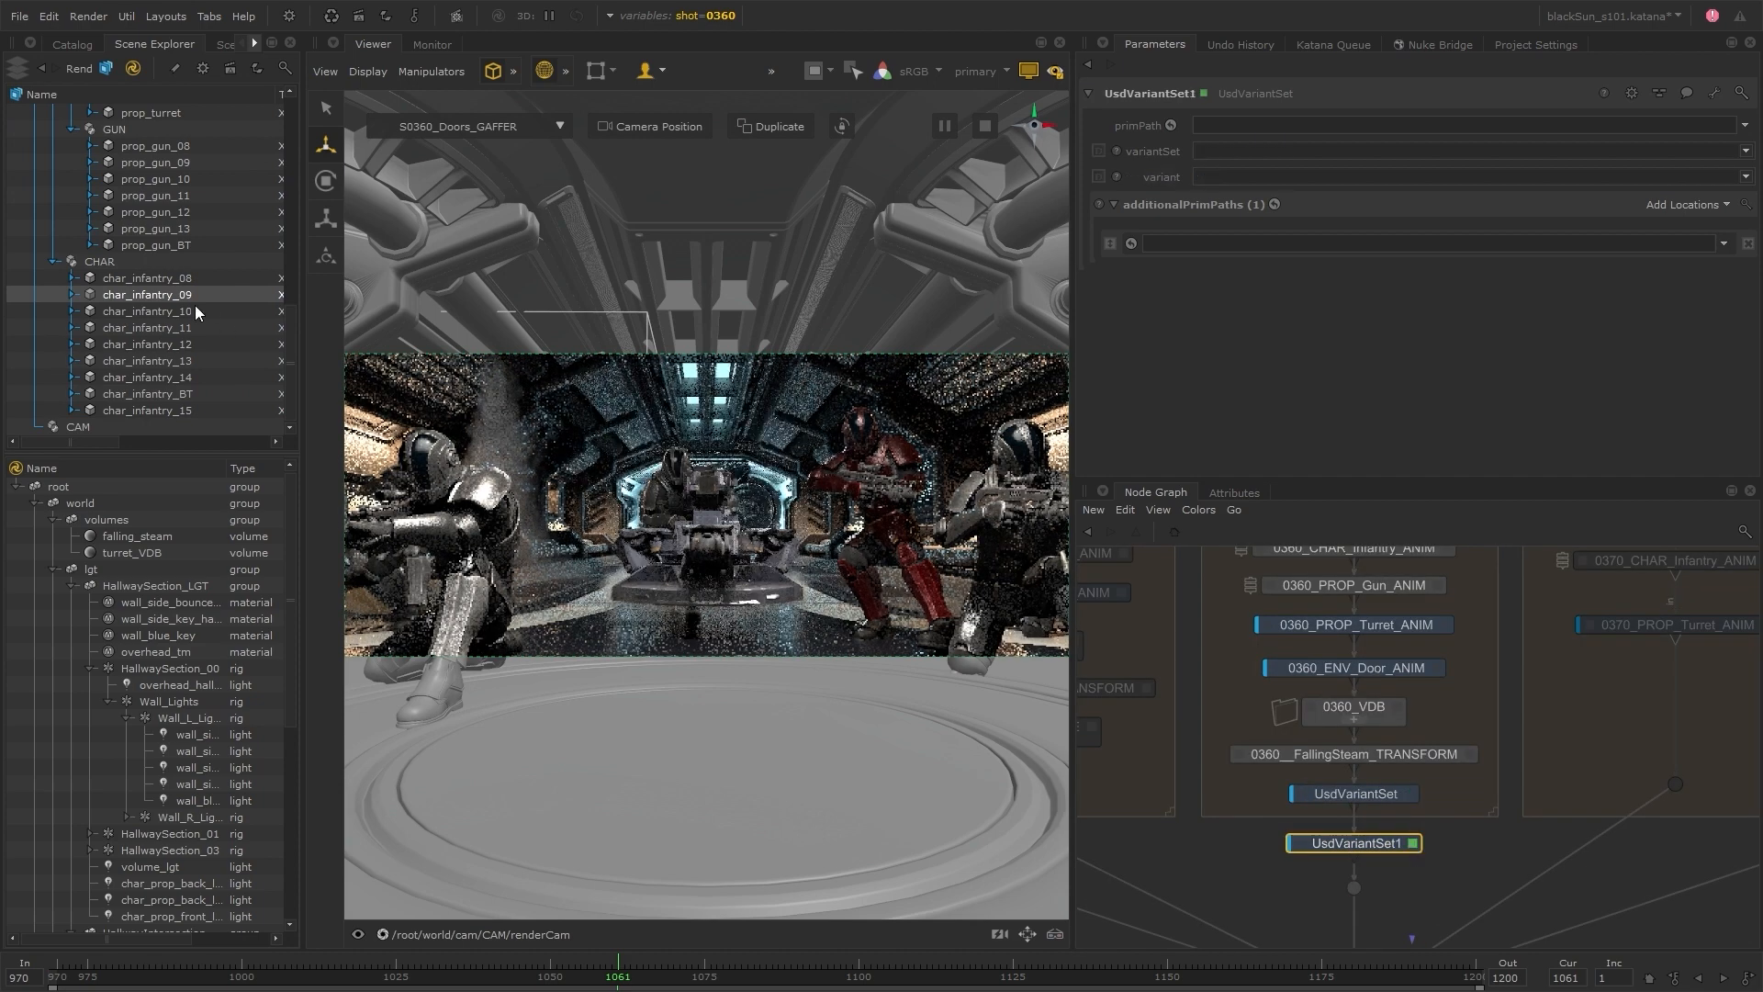
Set UsdVariantSet1's primPath to /GEO/CHAR/char_infantry_13, its variantSet to Suit_Plate_Color and its variant to blue_variant
drag(194, 359, 1263, 129)
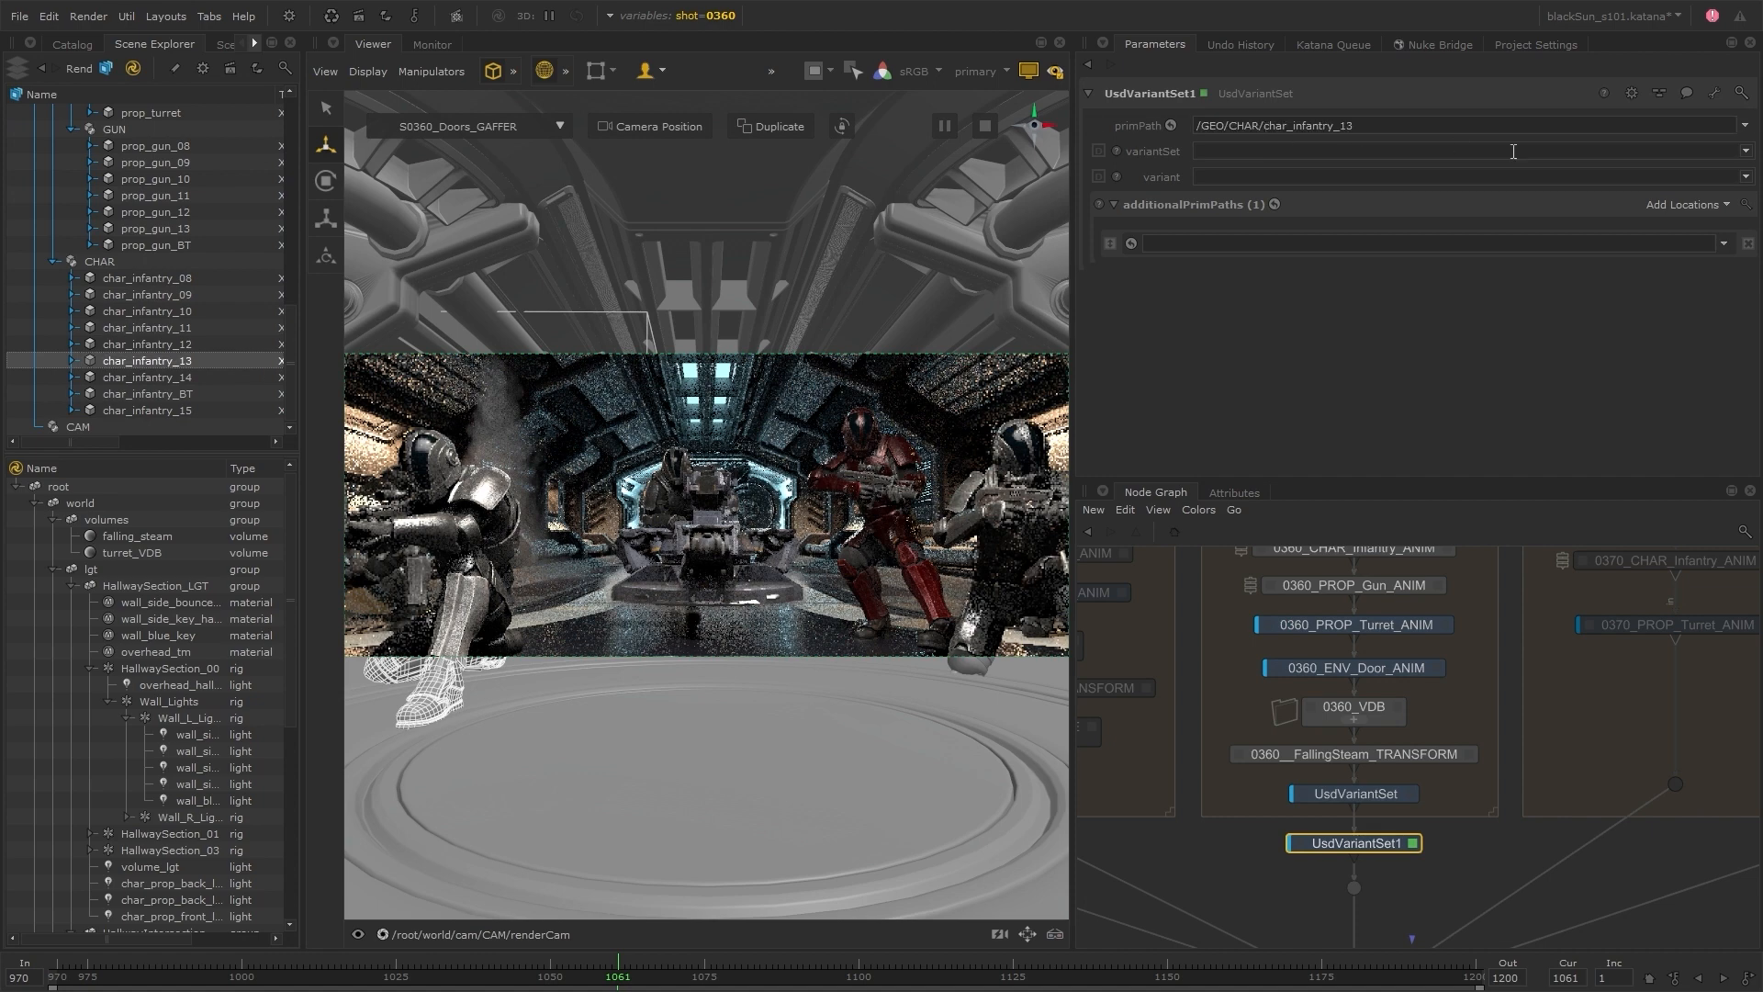
click(1746, 152)
click(1302, 193)
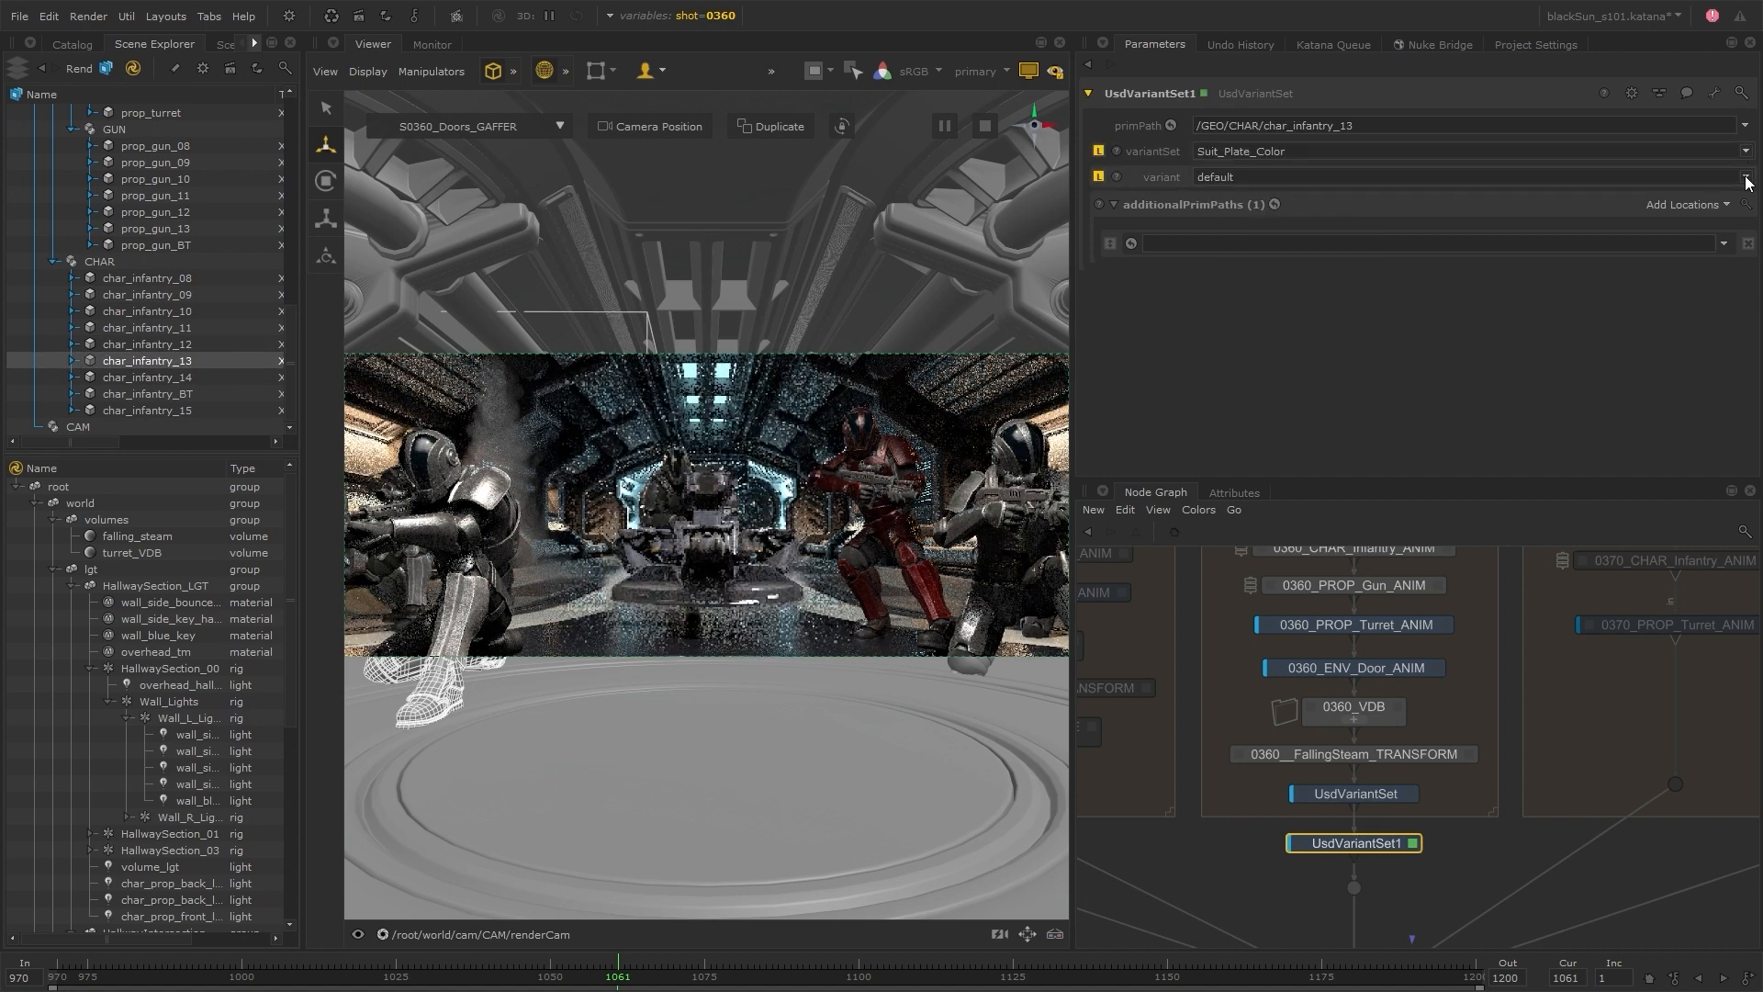
click(1433, 176)
click(1339, 217)
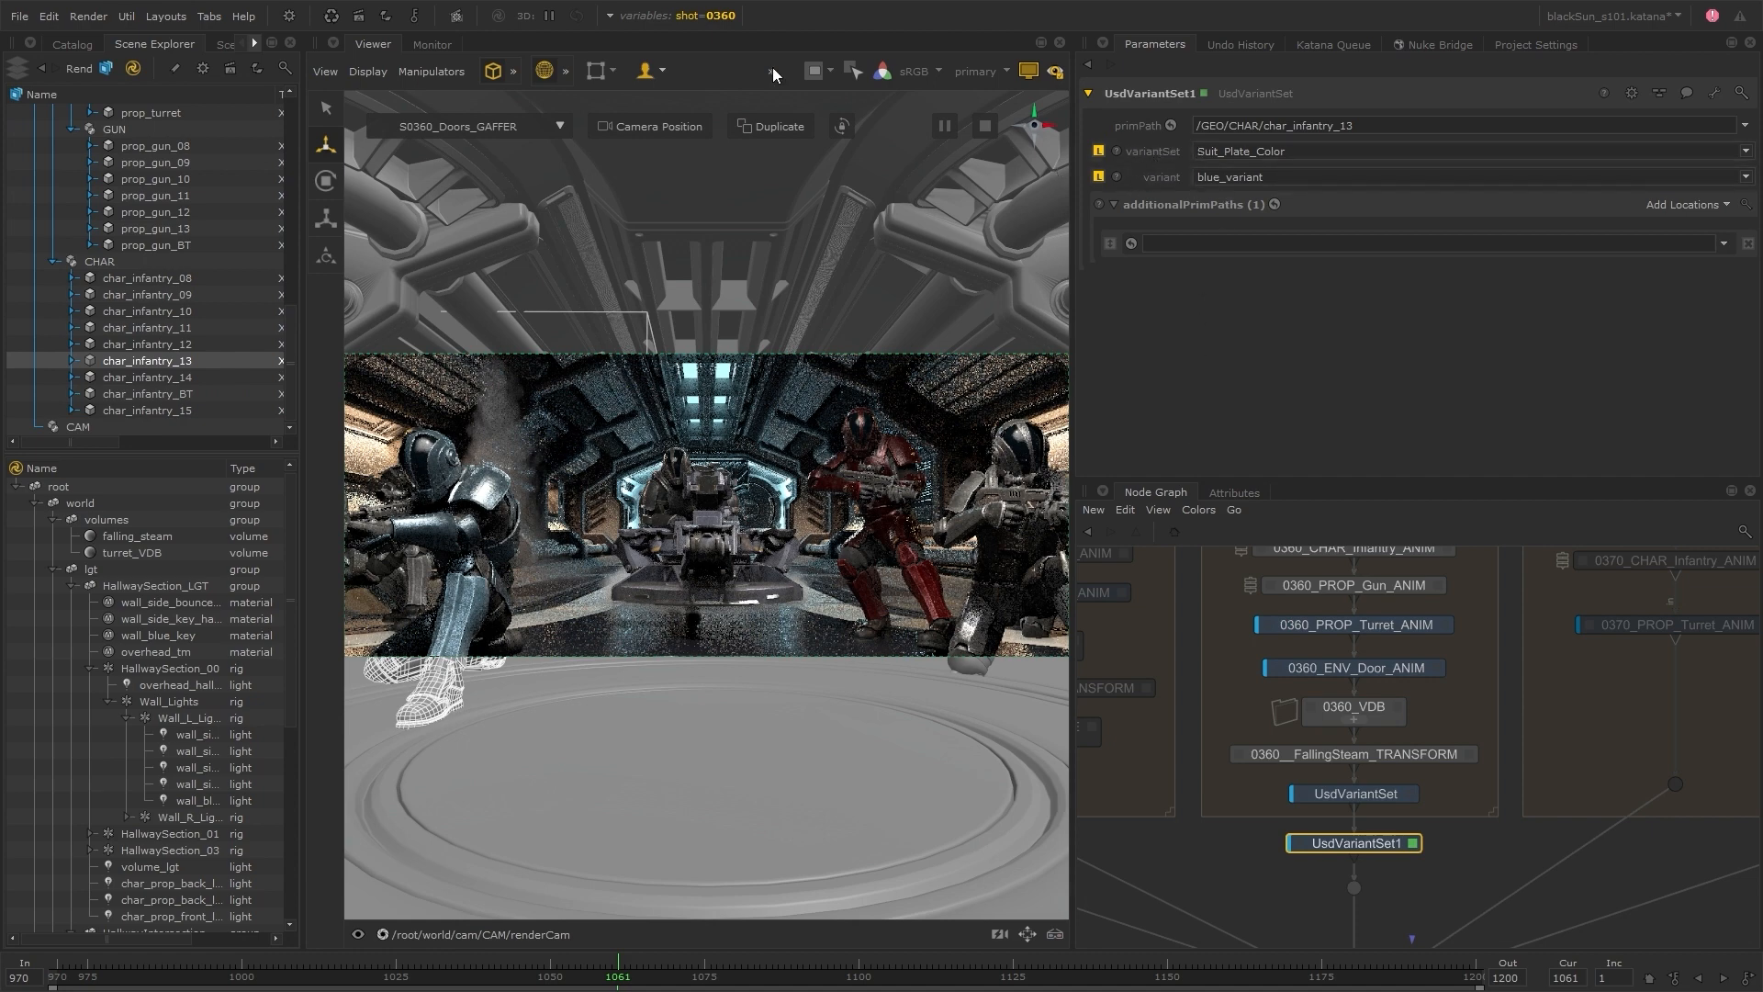
Add a global graph state variable in the project settings and rename it infantry_13_suit_color
click(610, 14)
click(699, 54)
click(1660, 340)
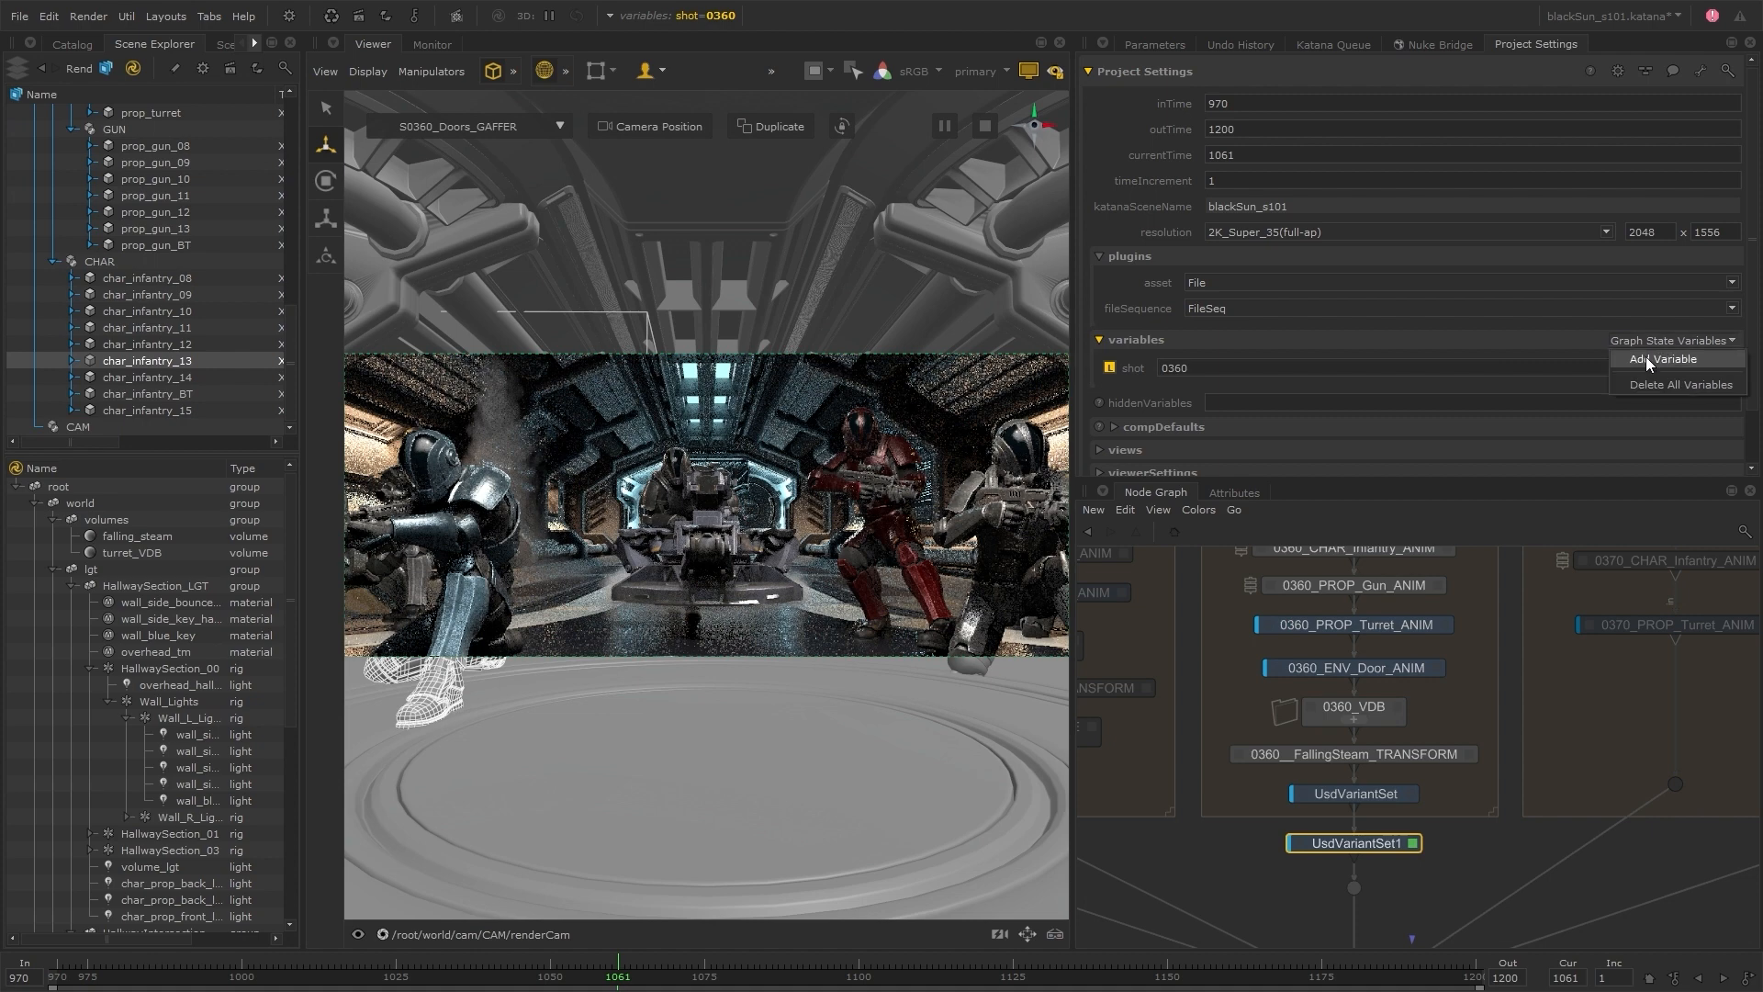
click(1645, 357)
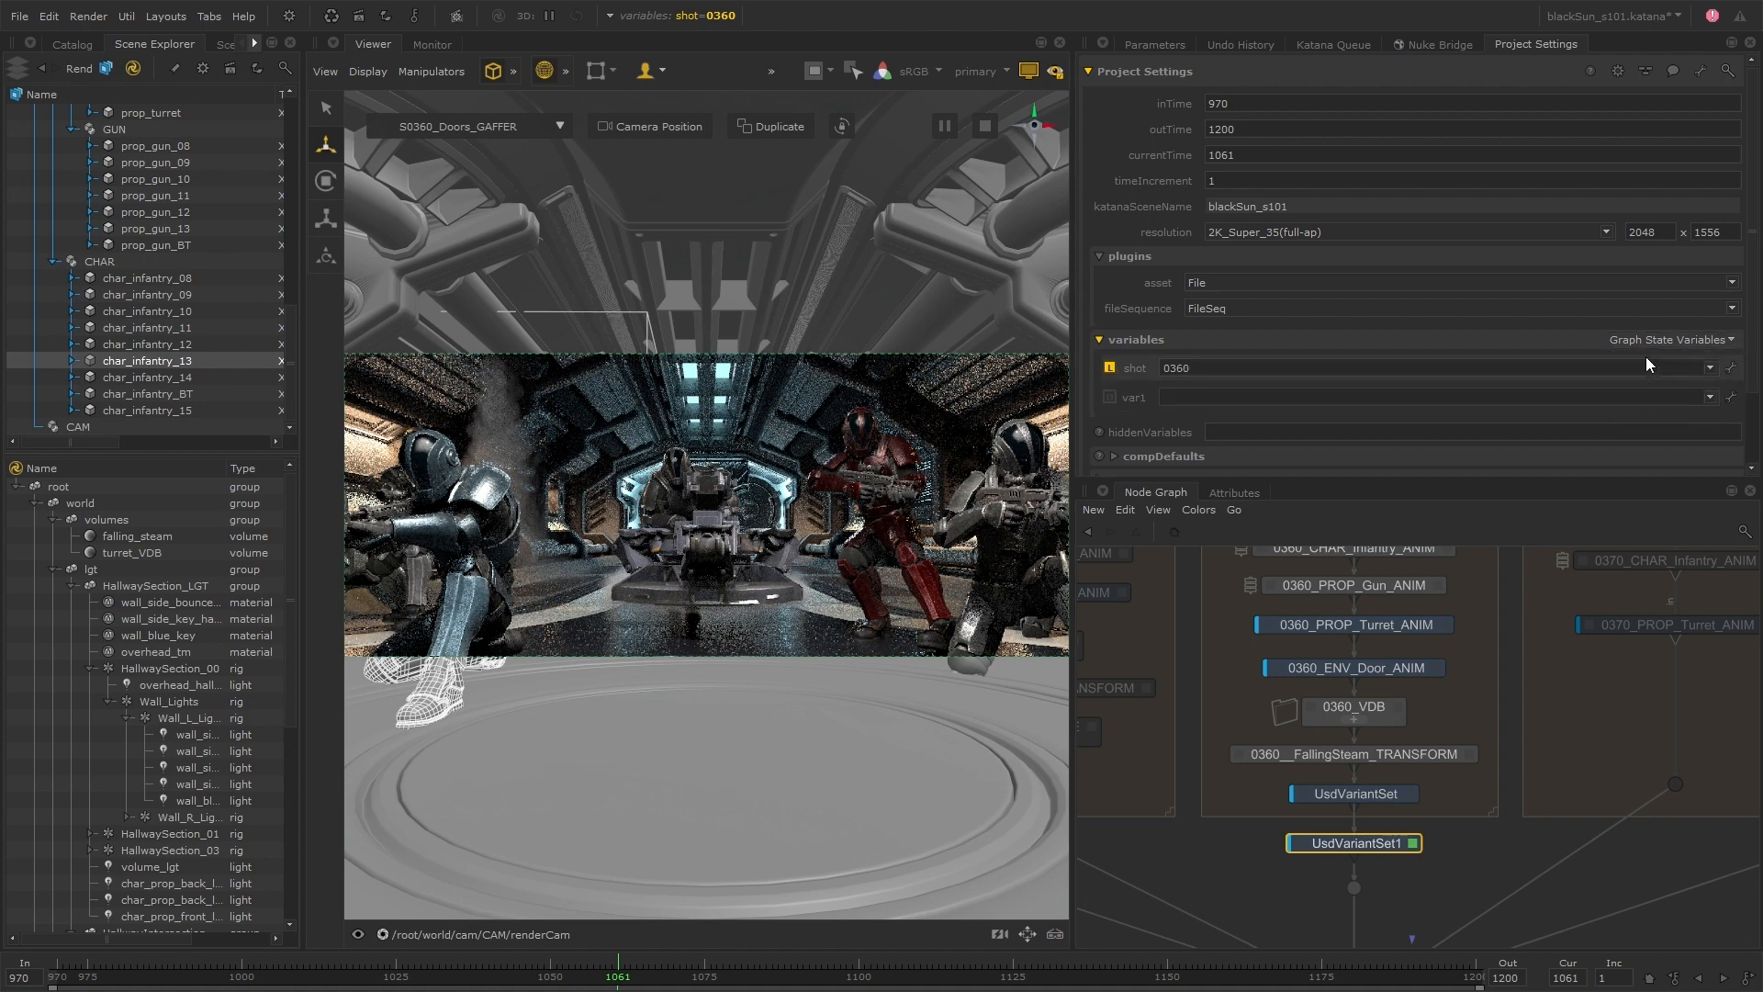
click(1734, 398)
click(1713, 420)
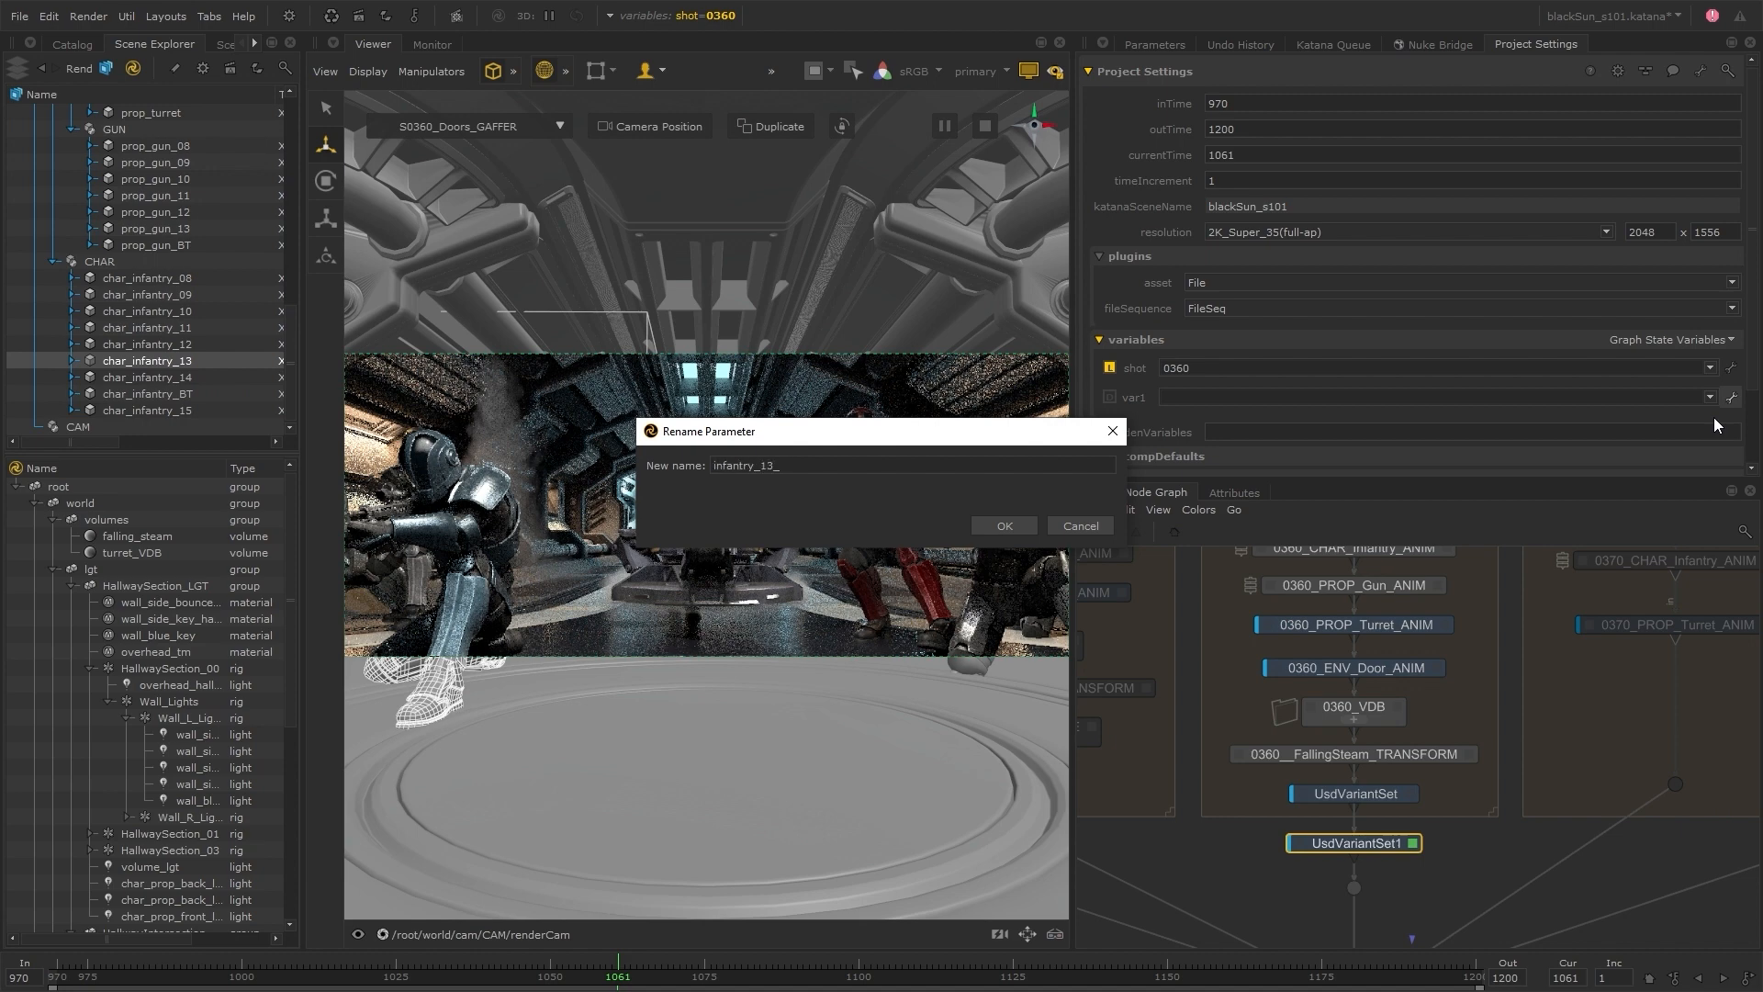
text(infantry_13_suit_color)
click(975, 521)
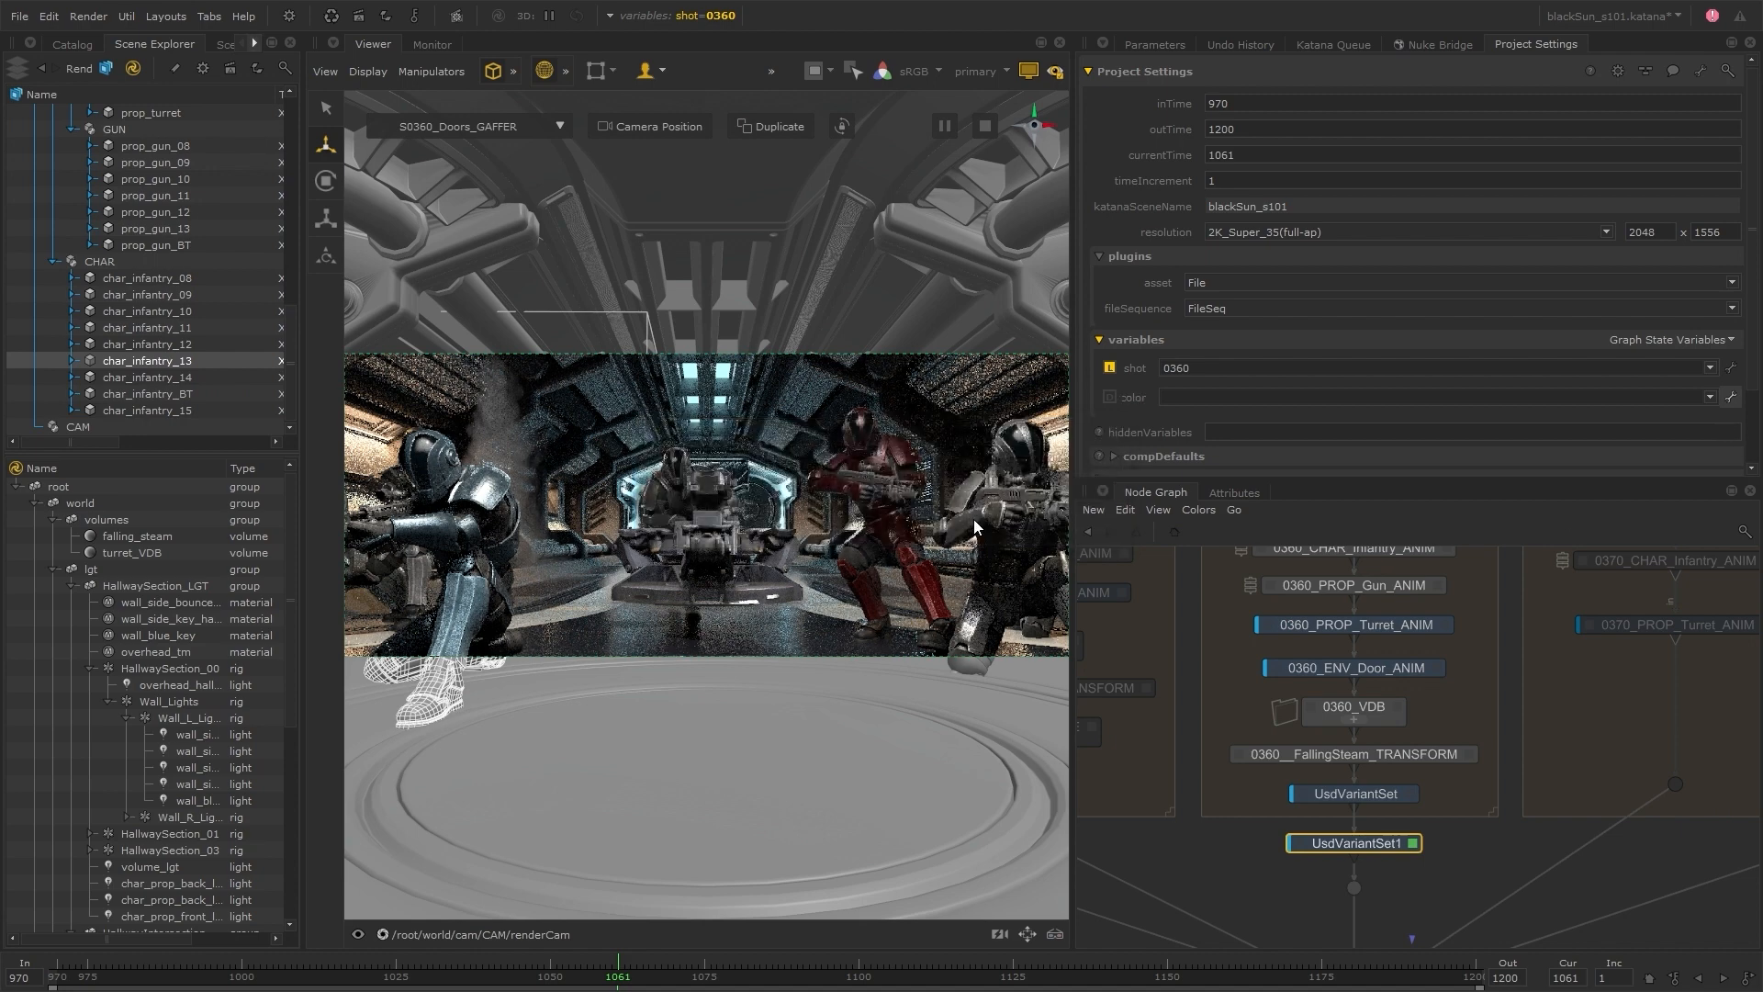
Give the infantry_13_suit_color variable the options blue_variant, red_variant and default, using the variant names of UsdVariantSet1
click(1155, 44)
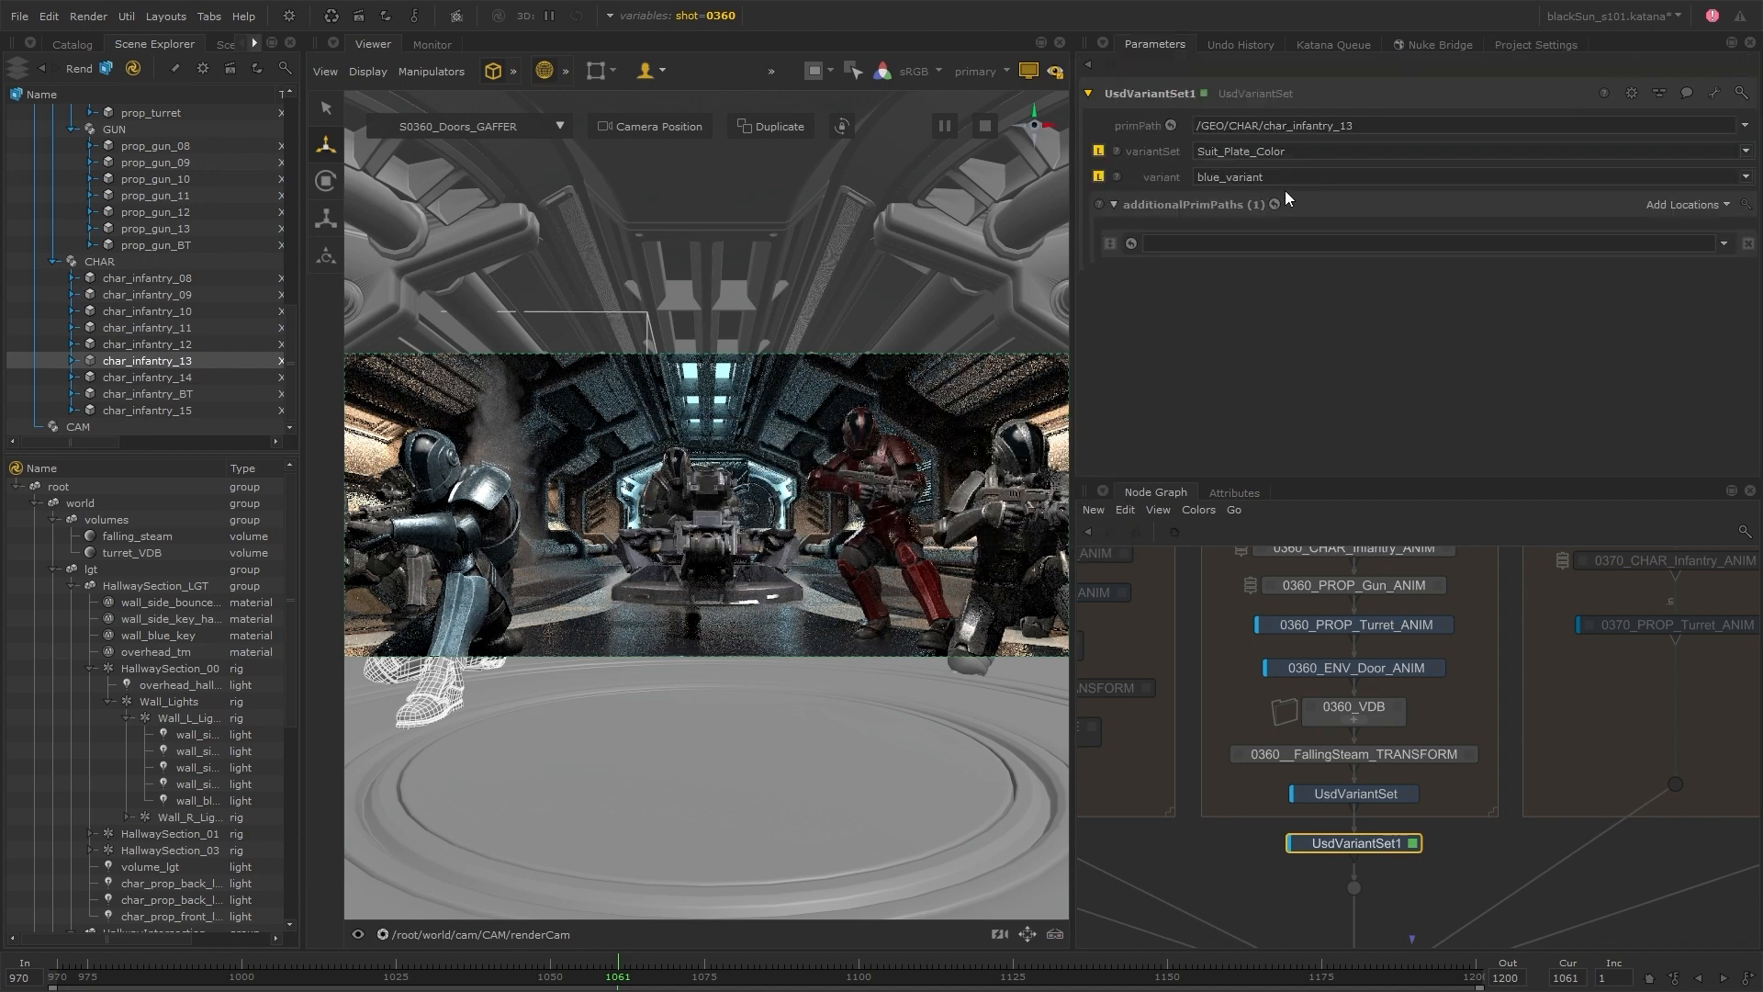
click(1743, 177)
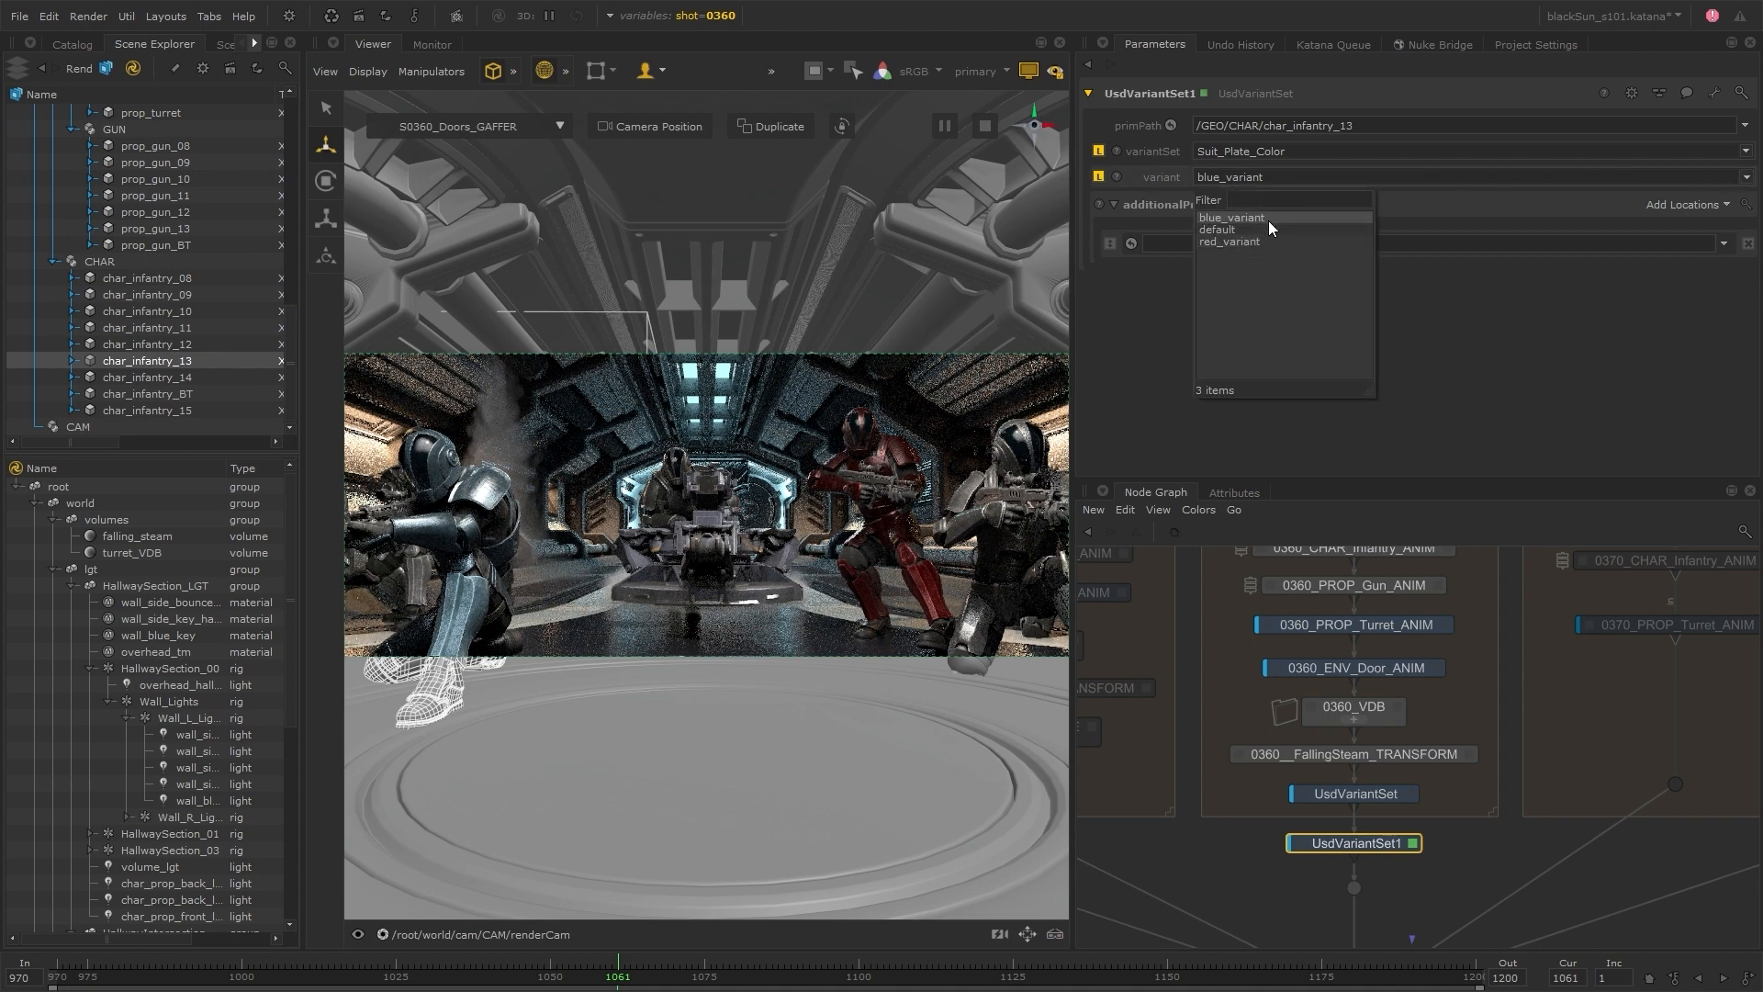
click(1534, 45)
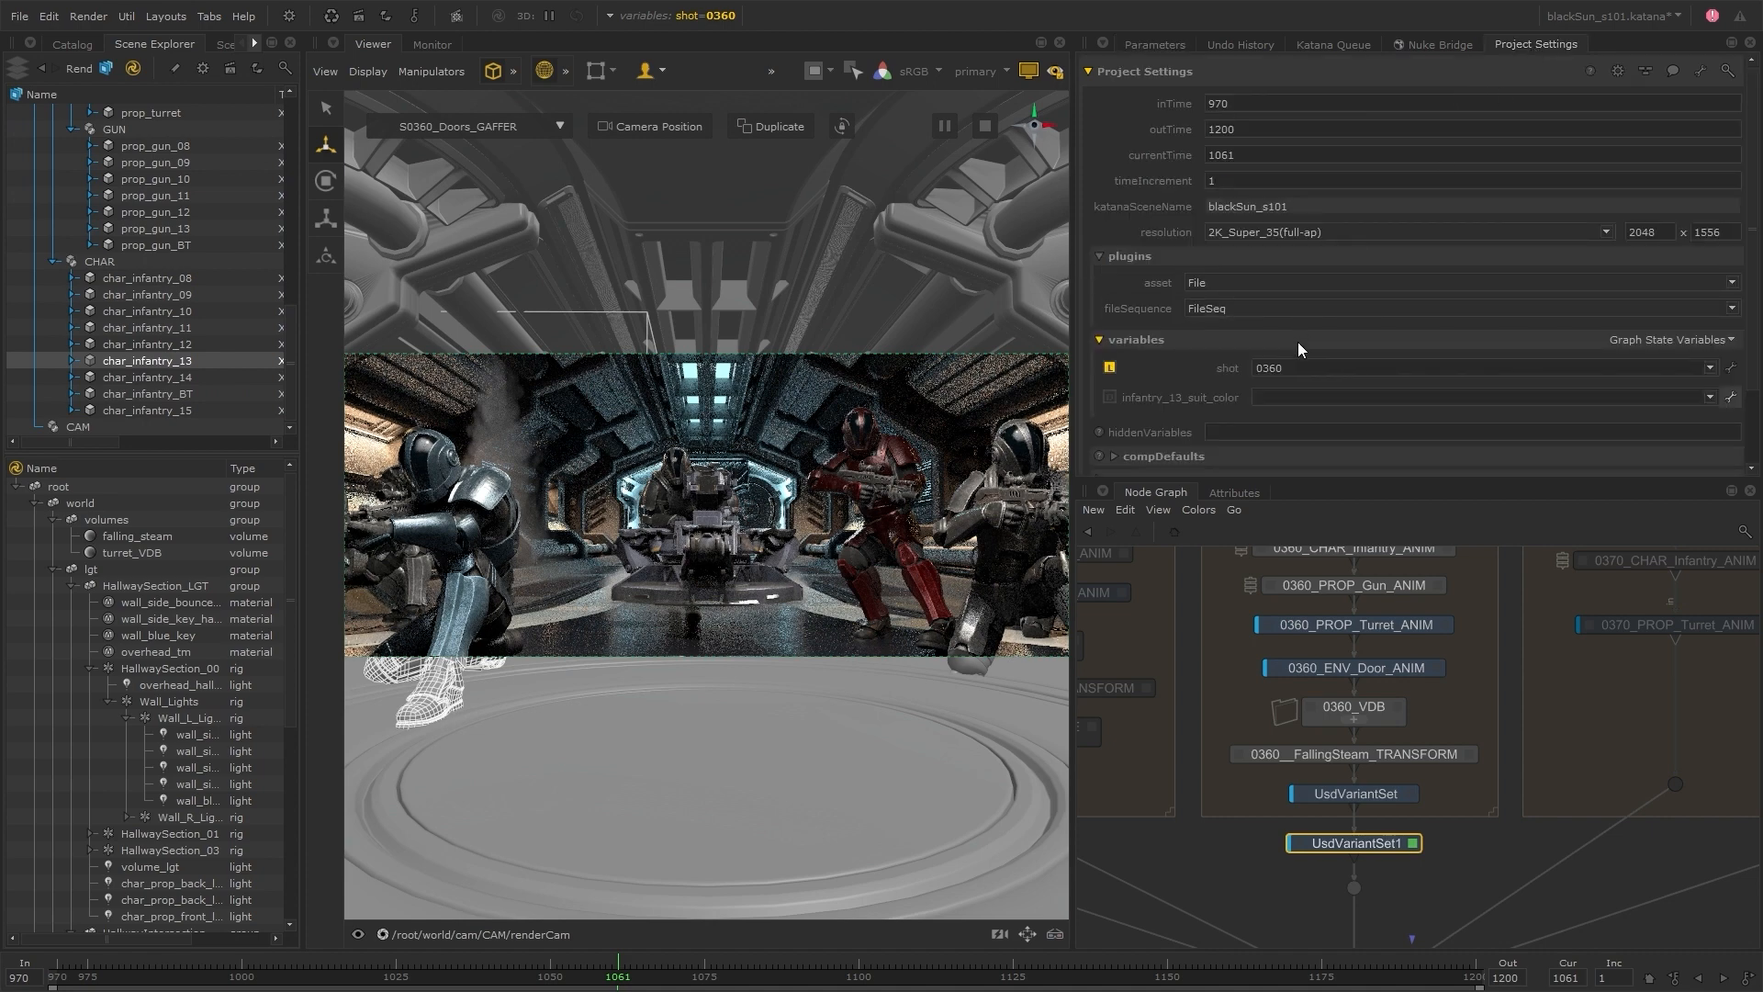
double_click(1268, 397)
text(red)
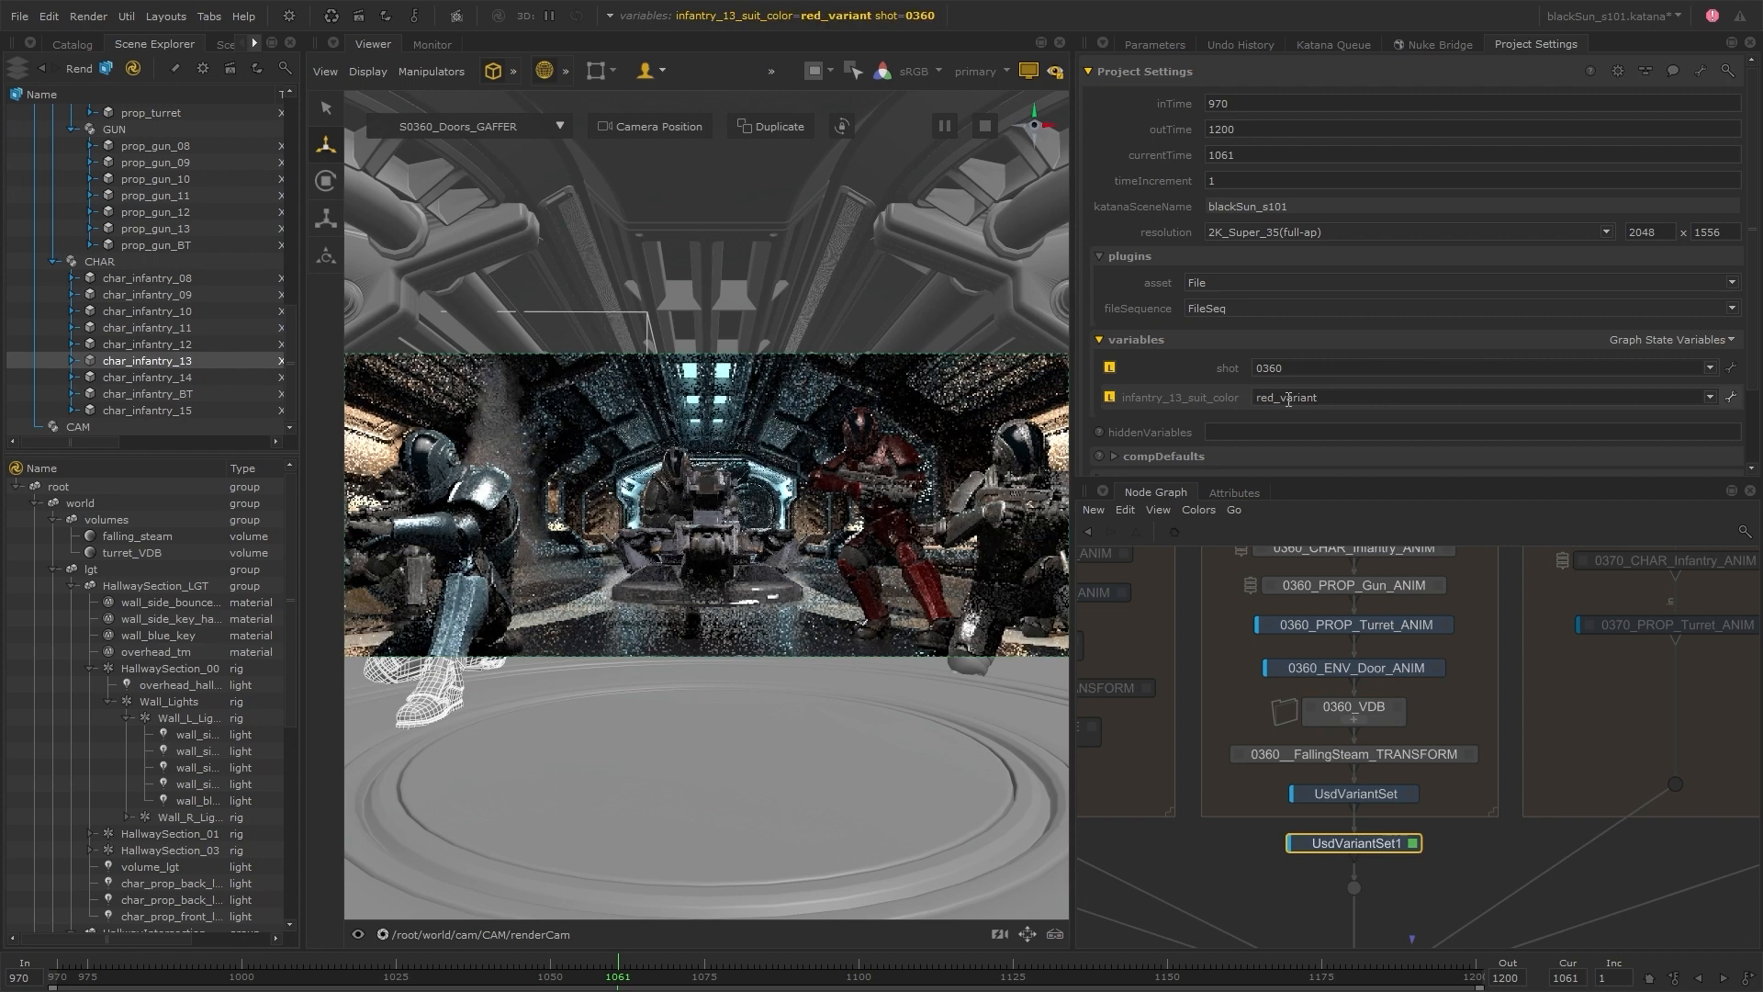
double_click(1275, 398)
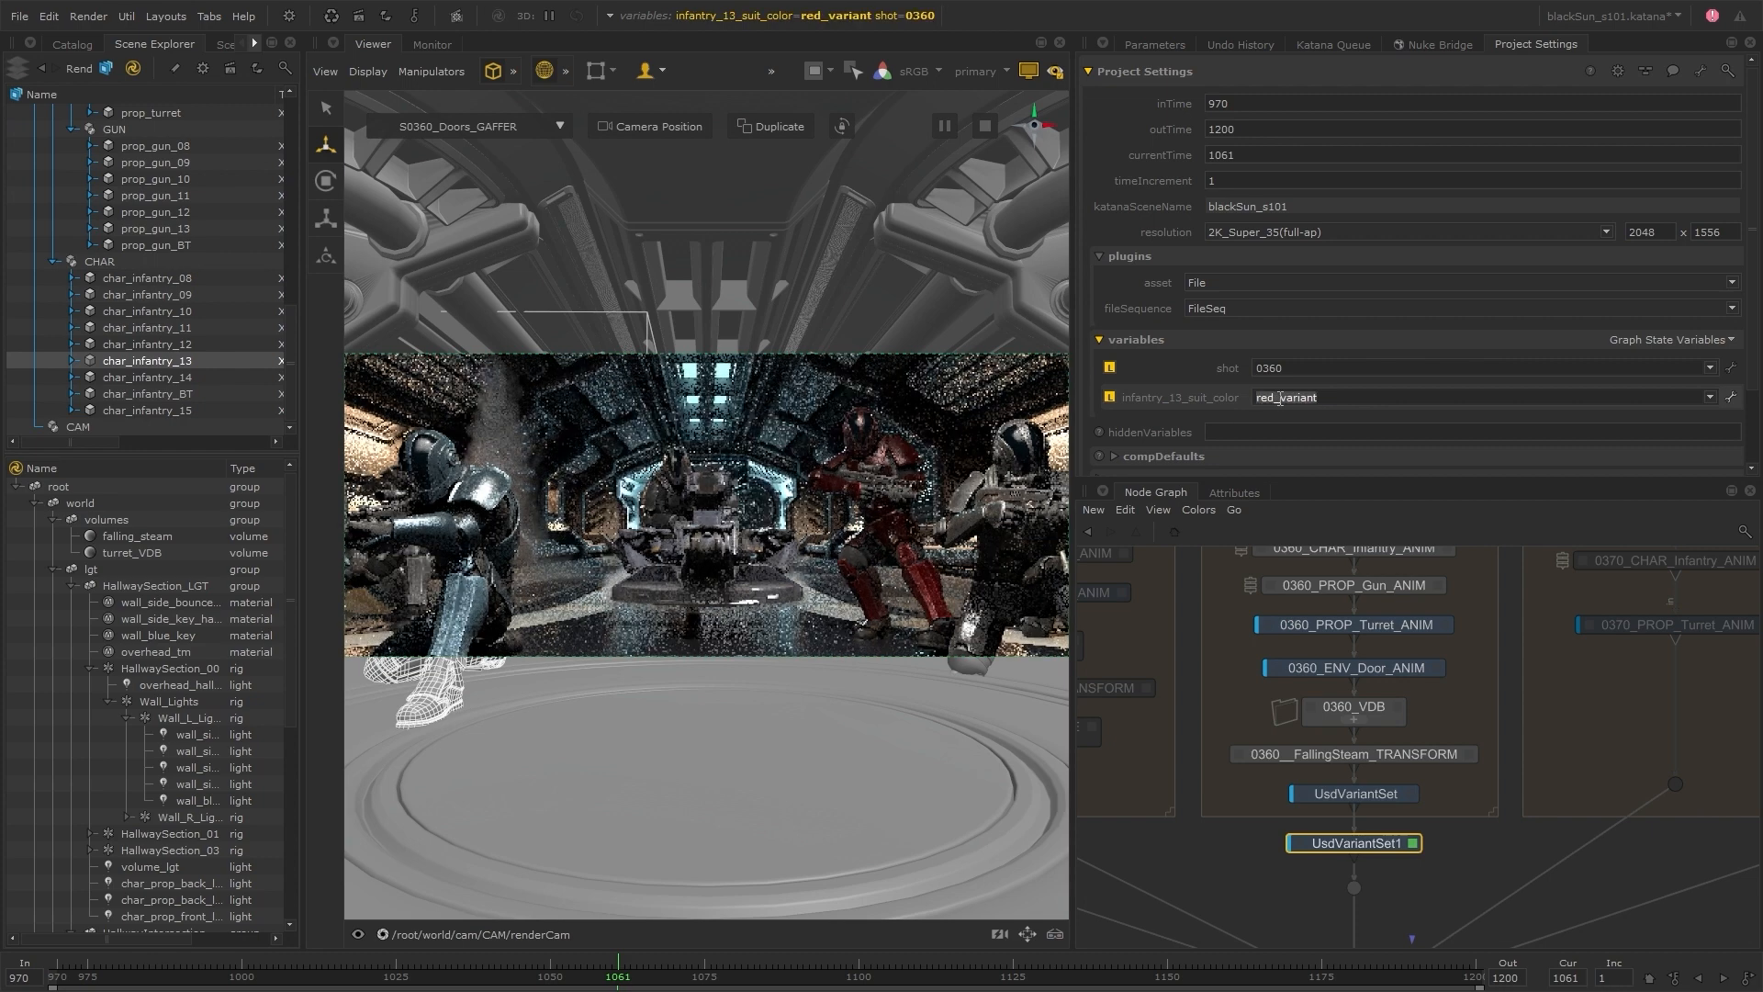
text(default)
key(Return)
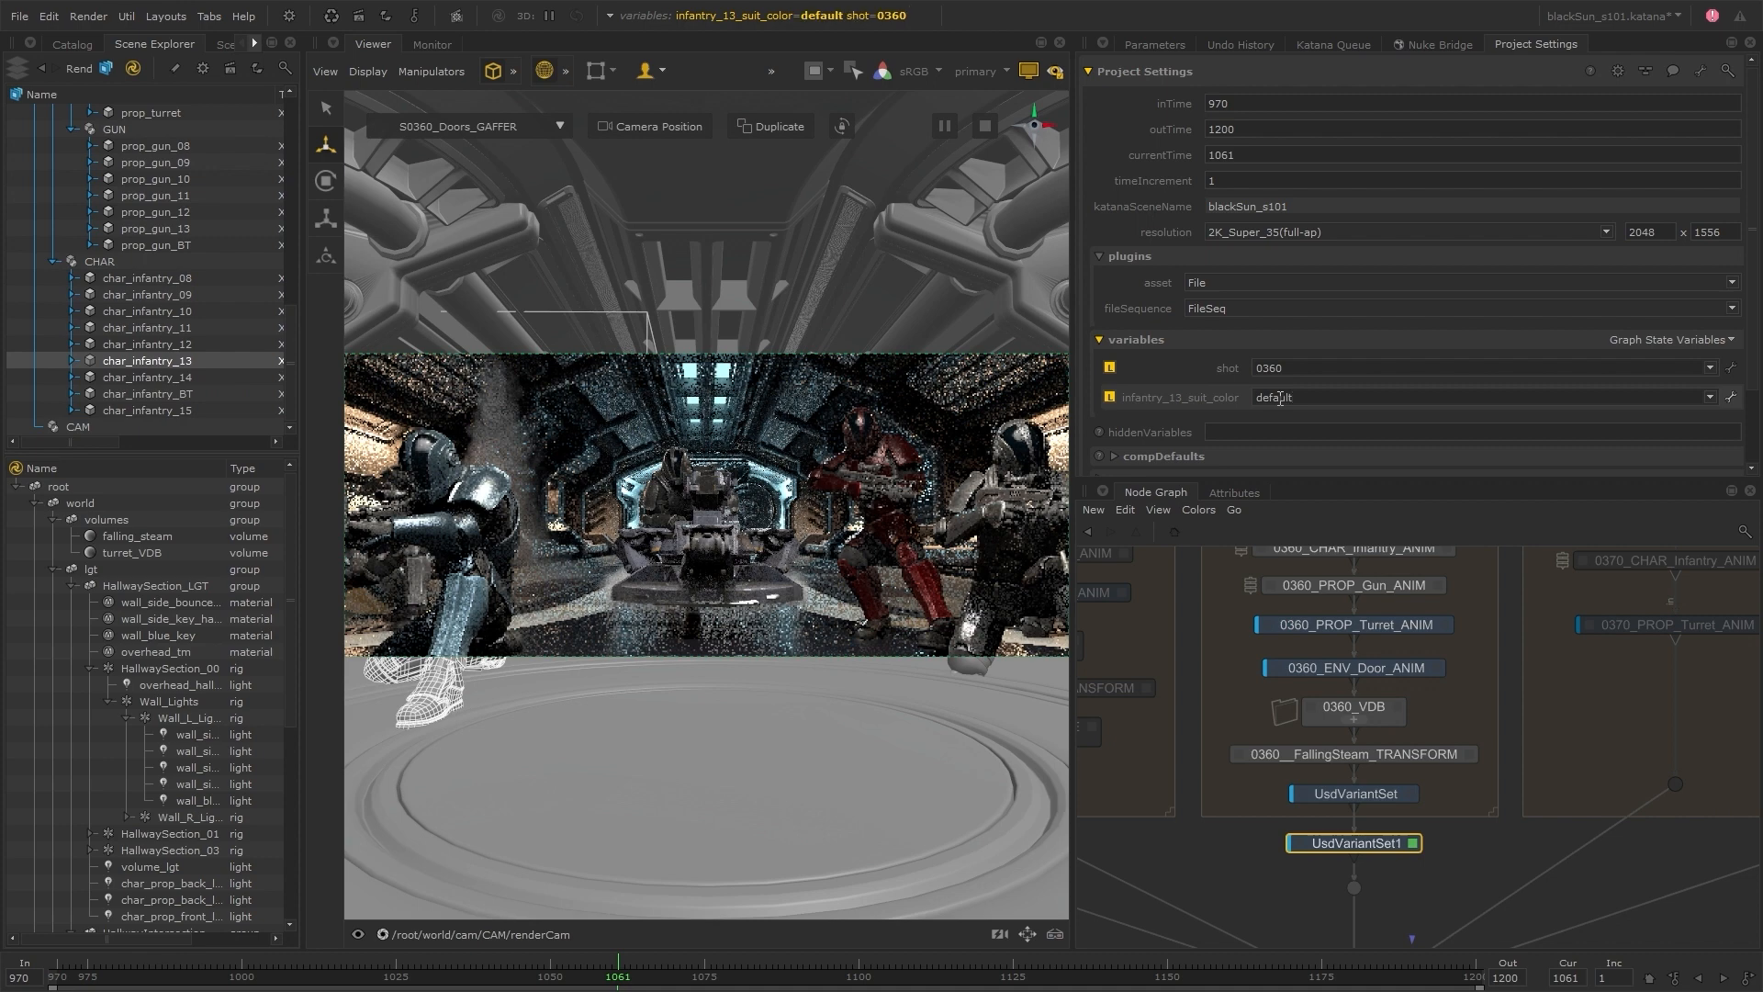
Make UsdVariantSet1's variant parameter an expression and enter getVar('infantry_13_suit_color')
click(1153, 42)
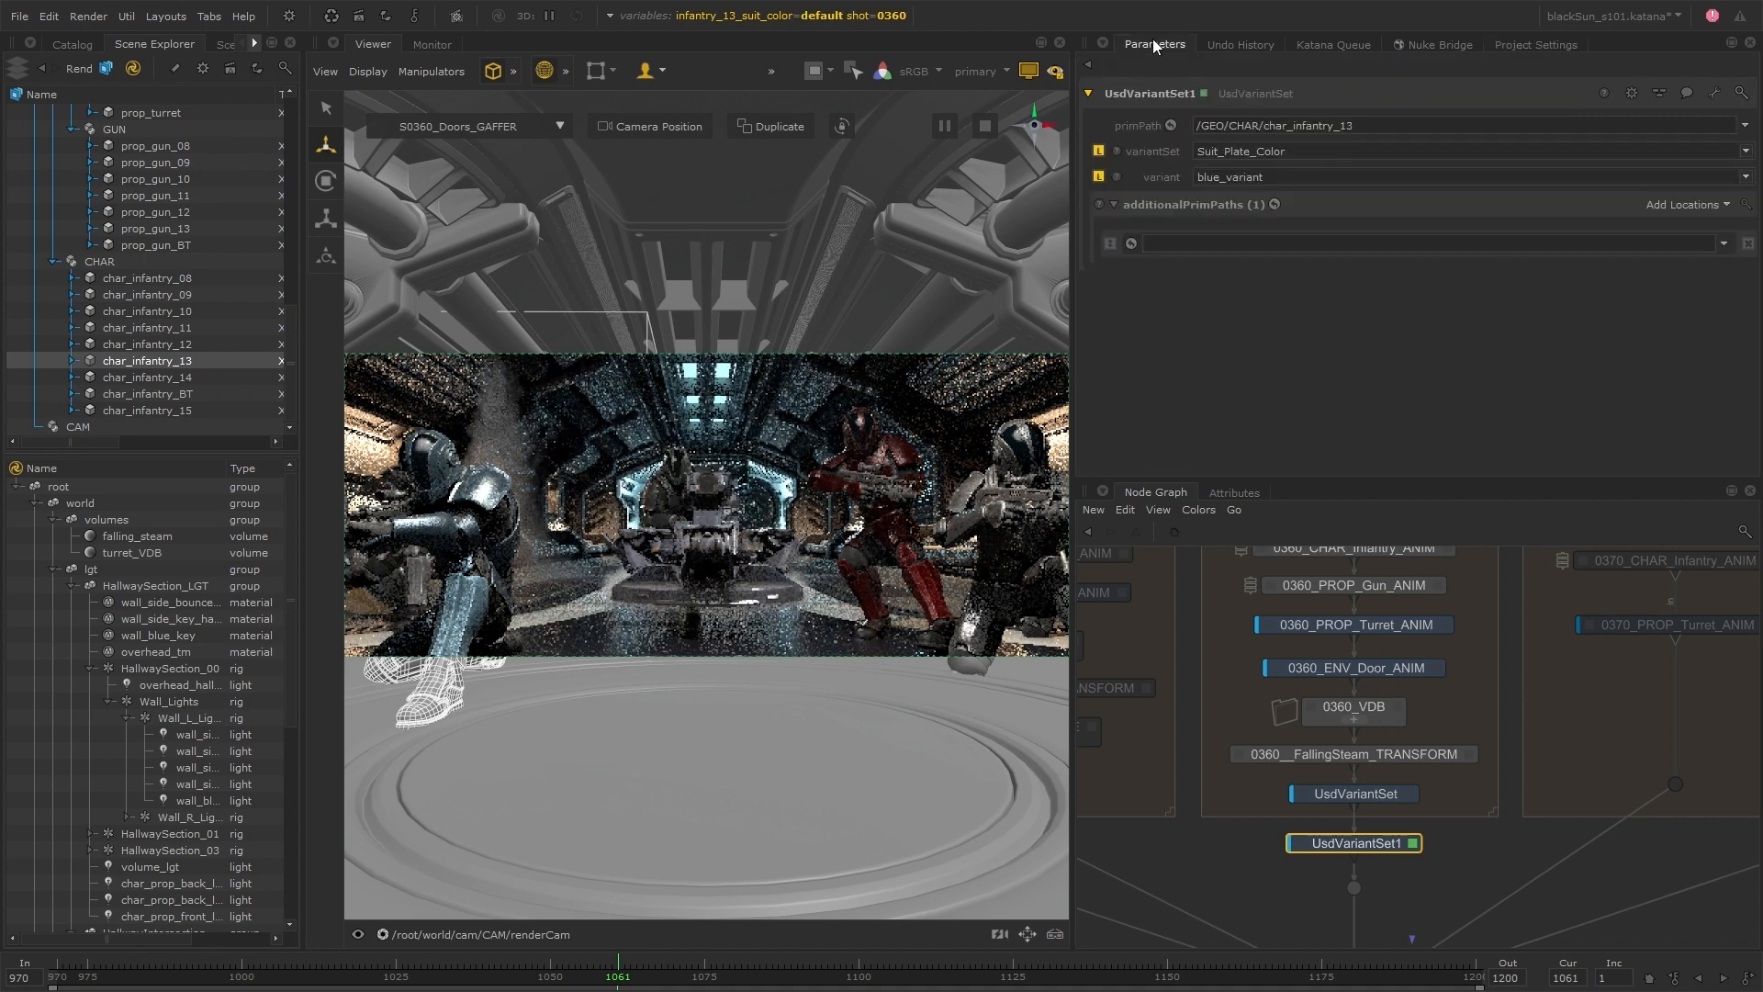
right_click(1166, 178)
click(1177, 256)
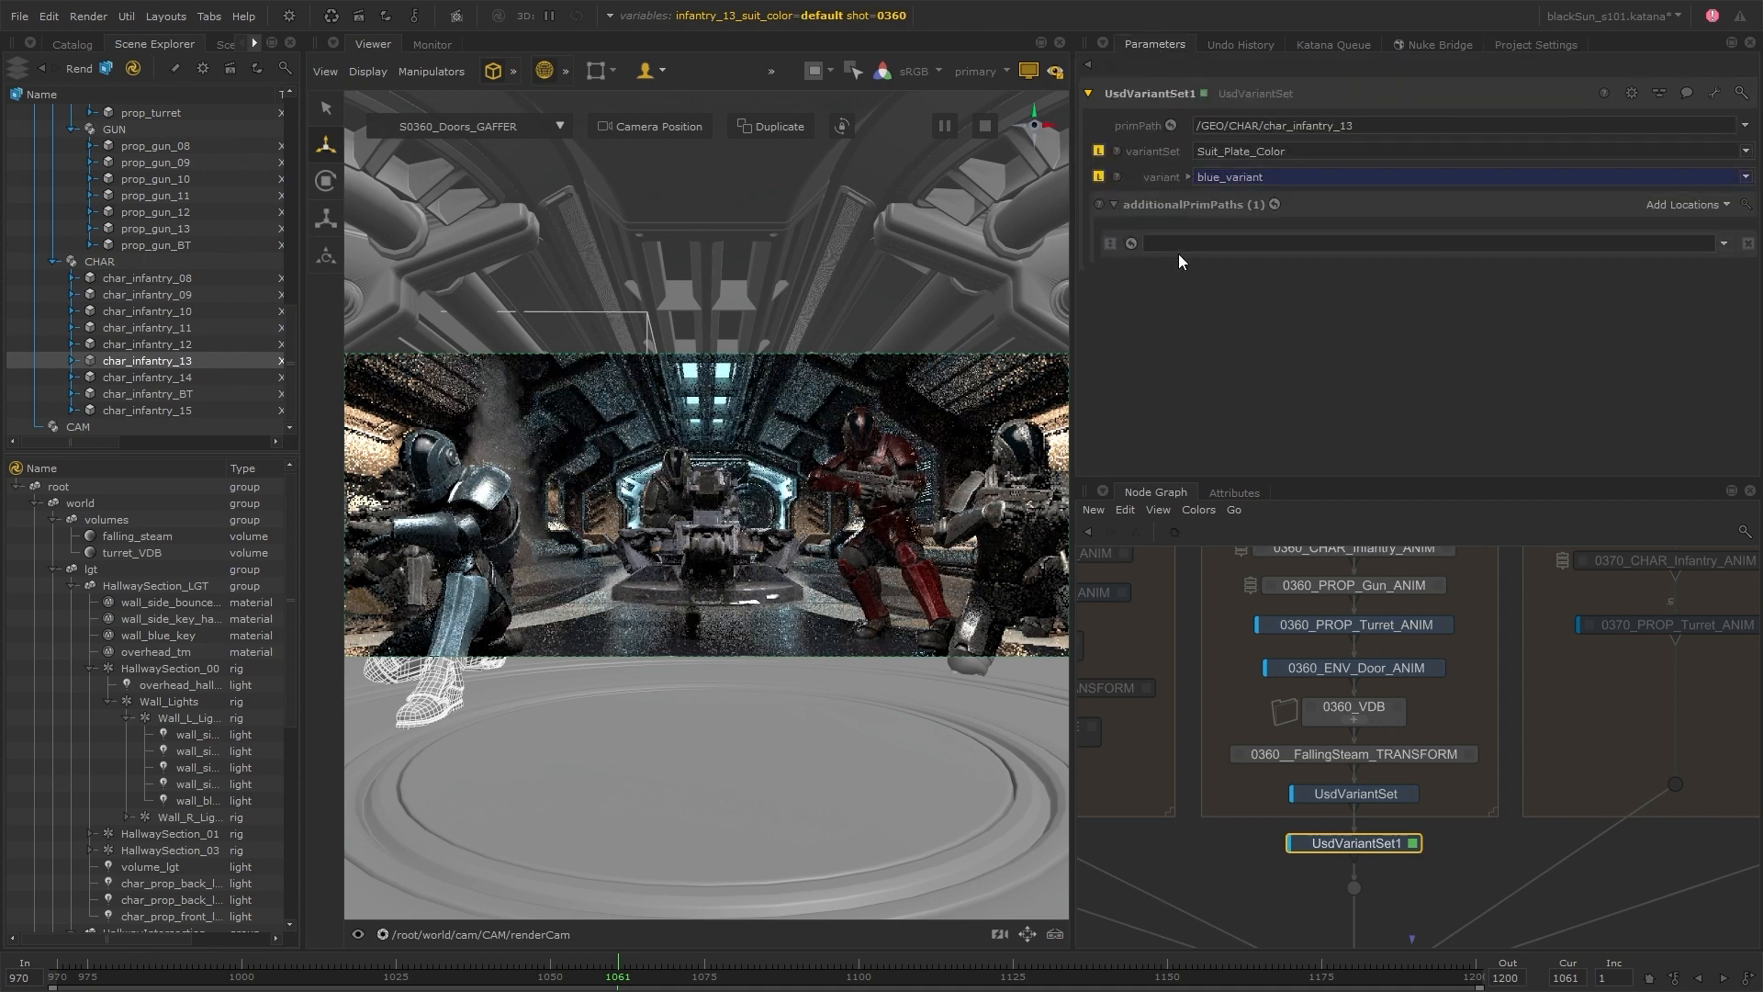
click(1188, 176)
click(1163, 215)
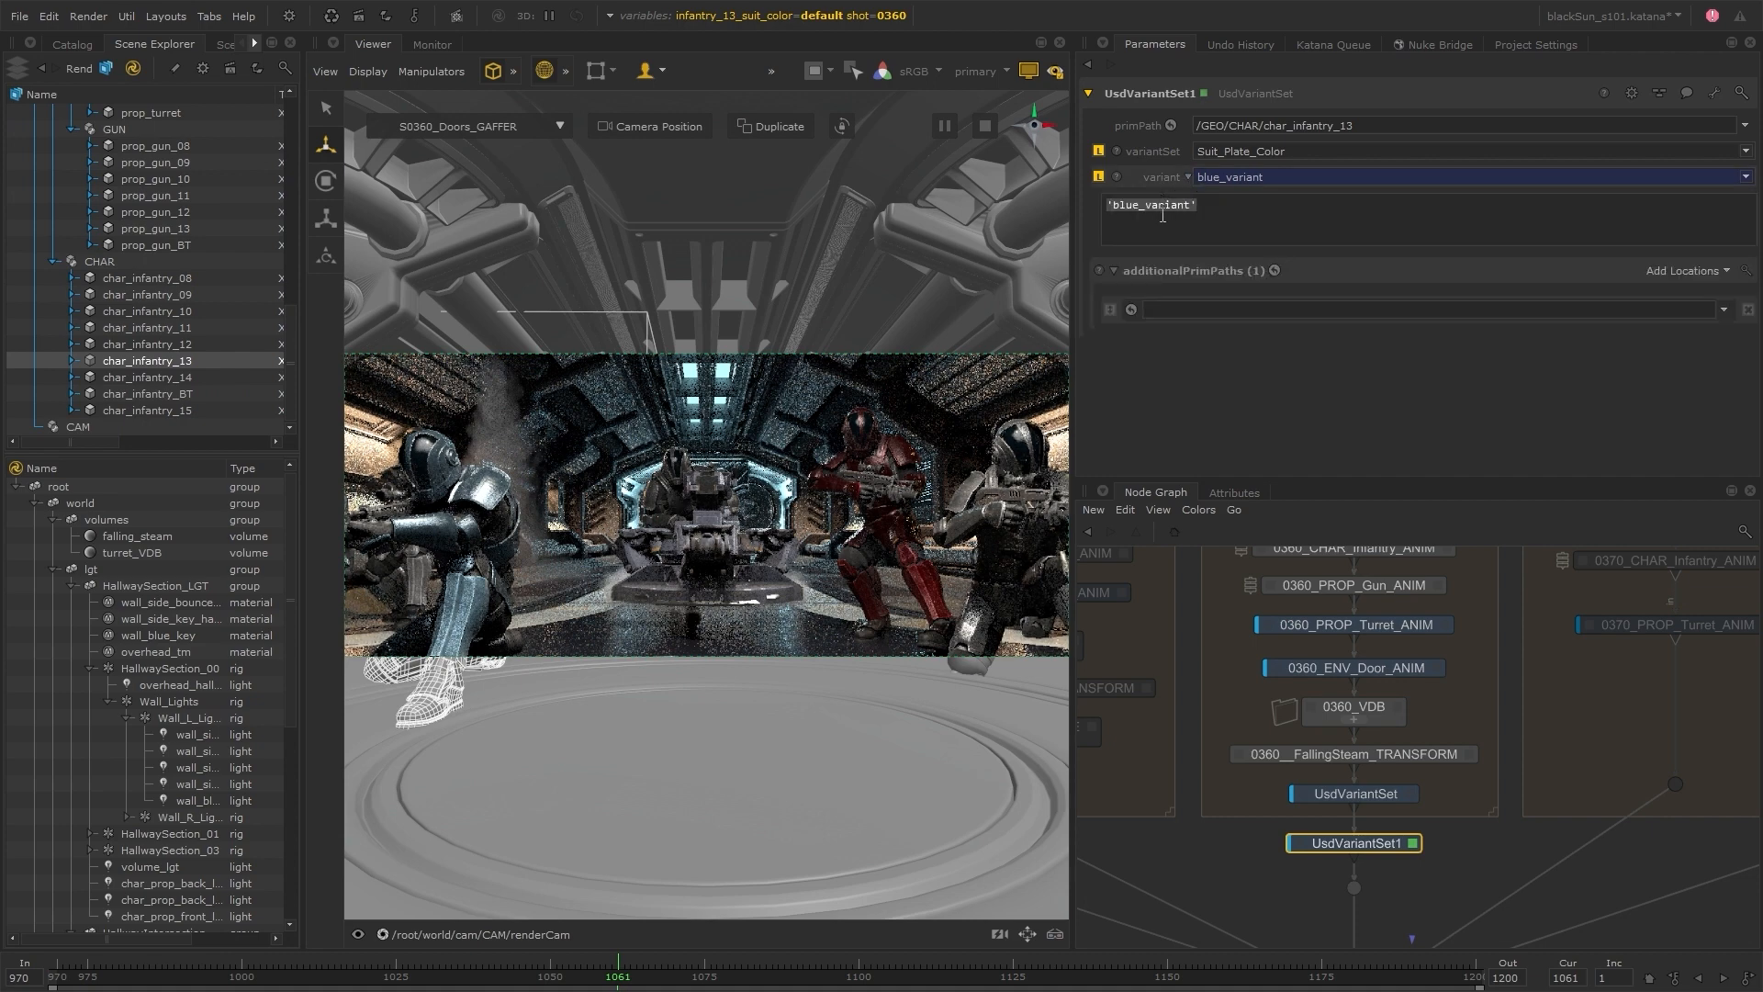
text(getVar('inf)
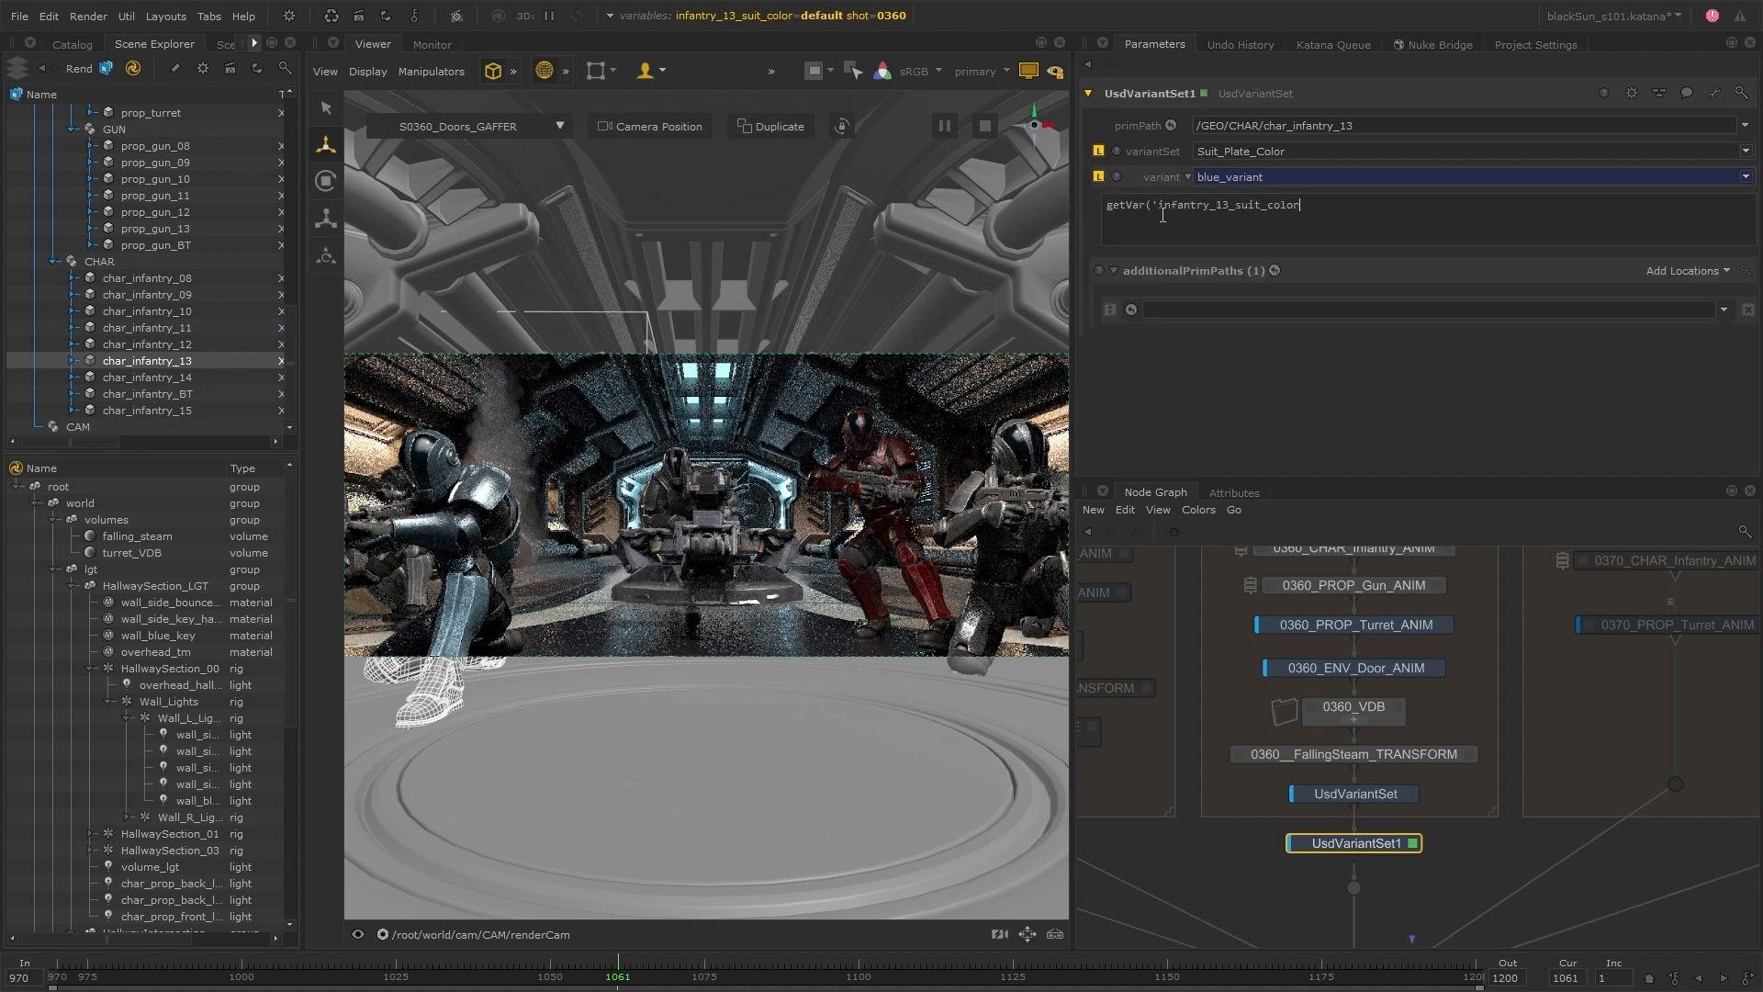
click(1141, 379)
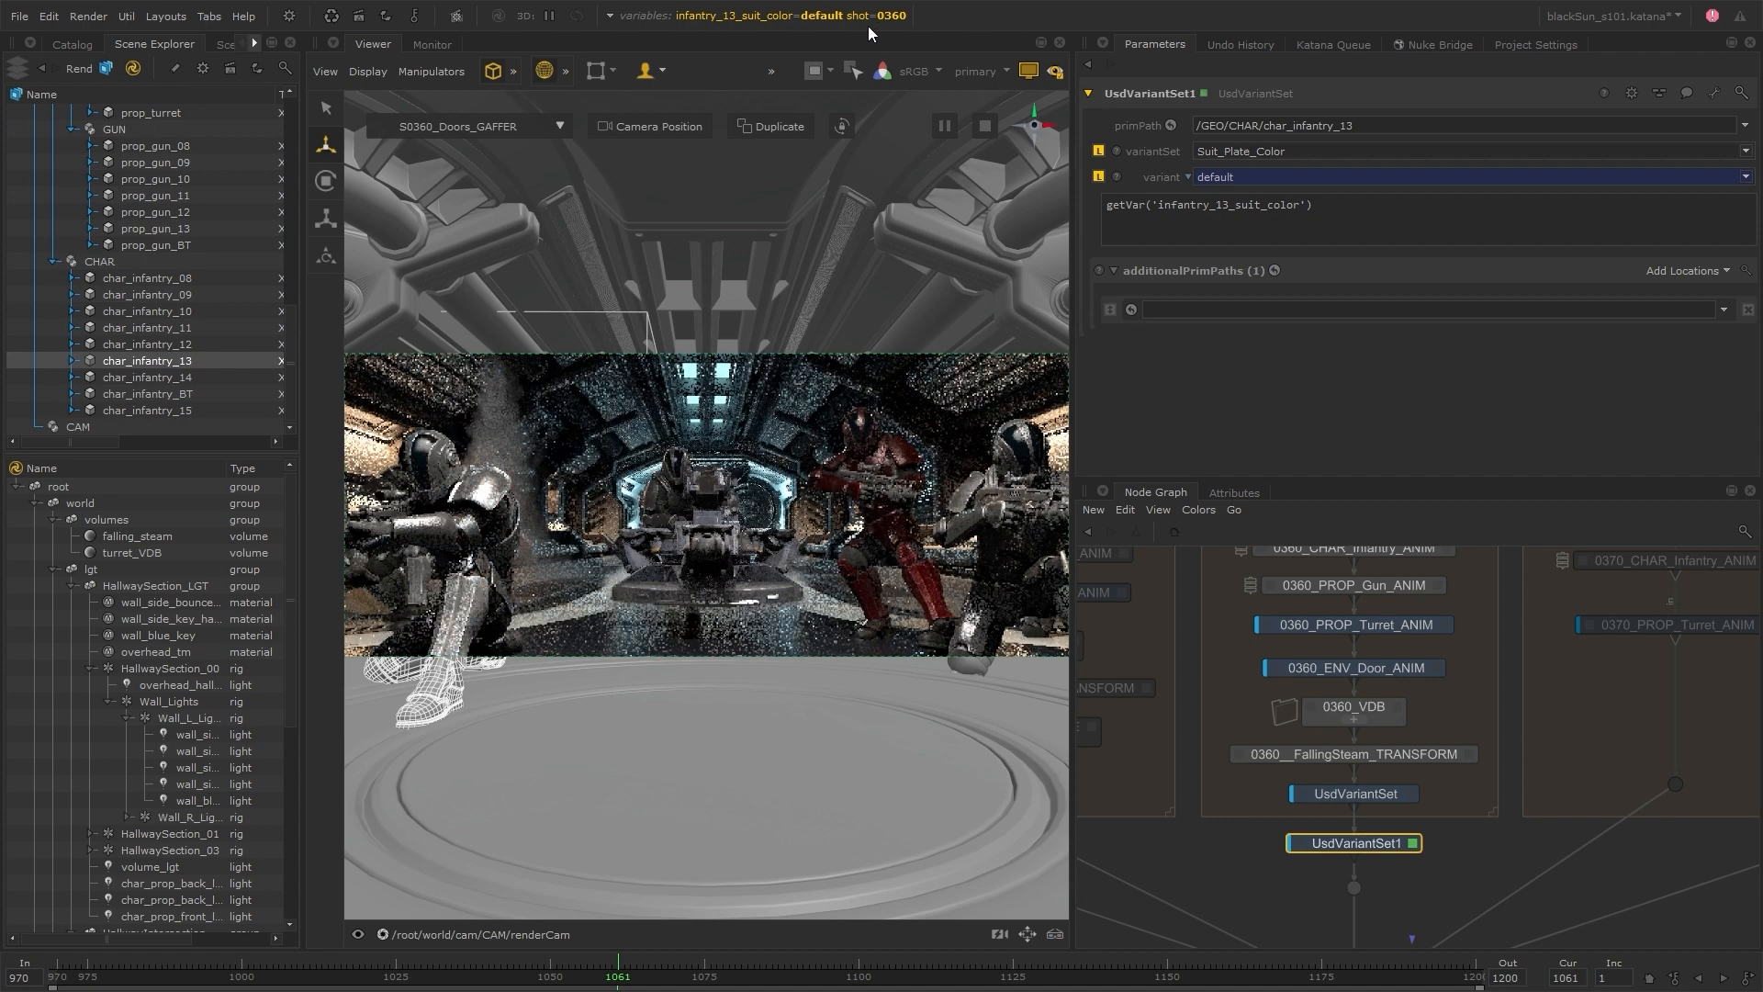
Test the infantry_13_suit_color variable with red_variant and set it to blue_variant
click(611, 15)
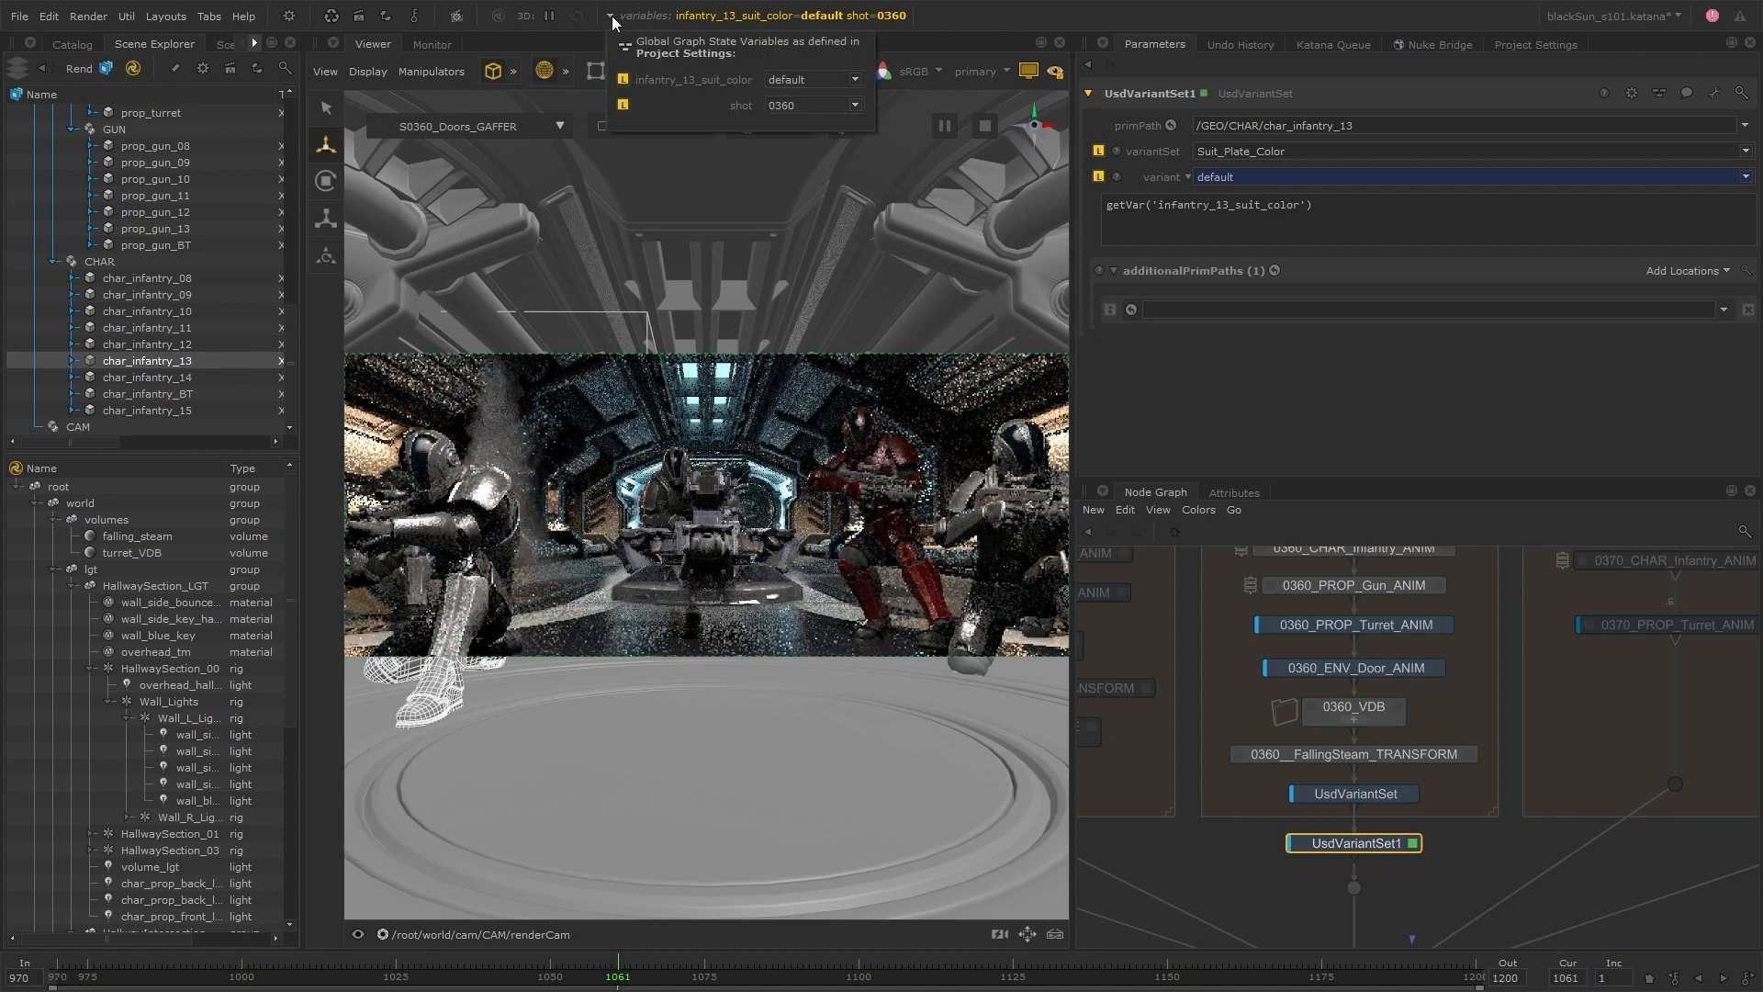
click(855, 81)
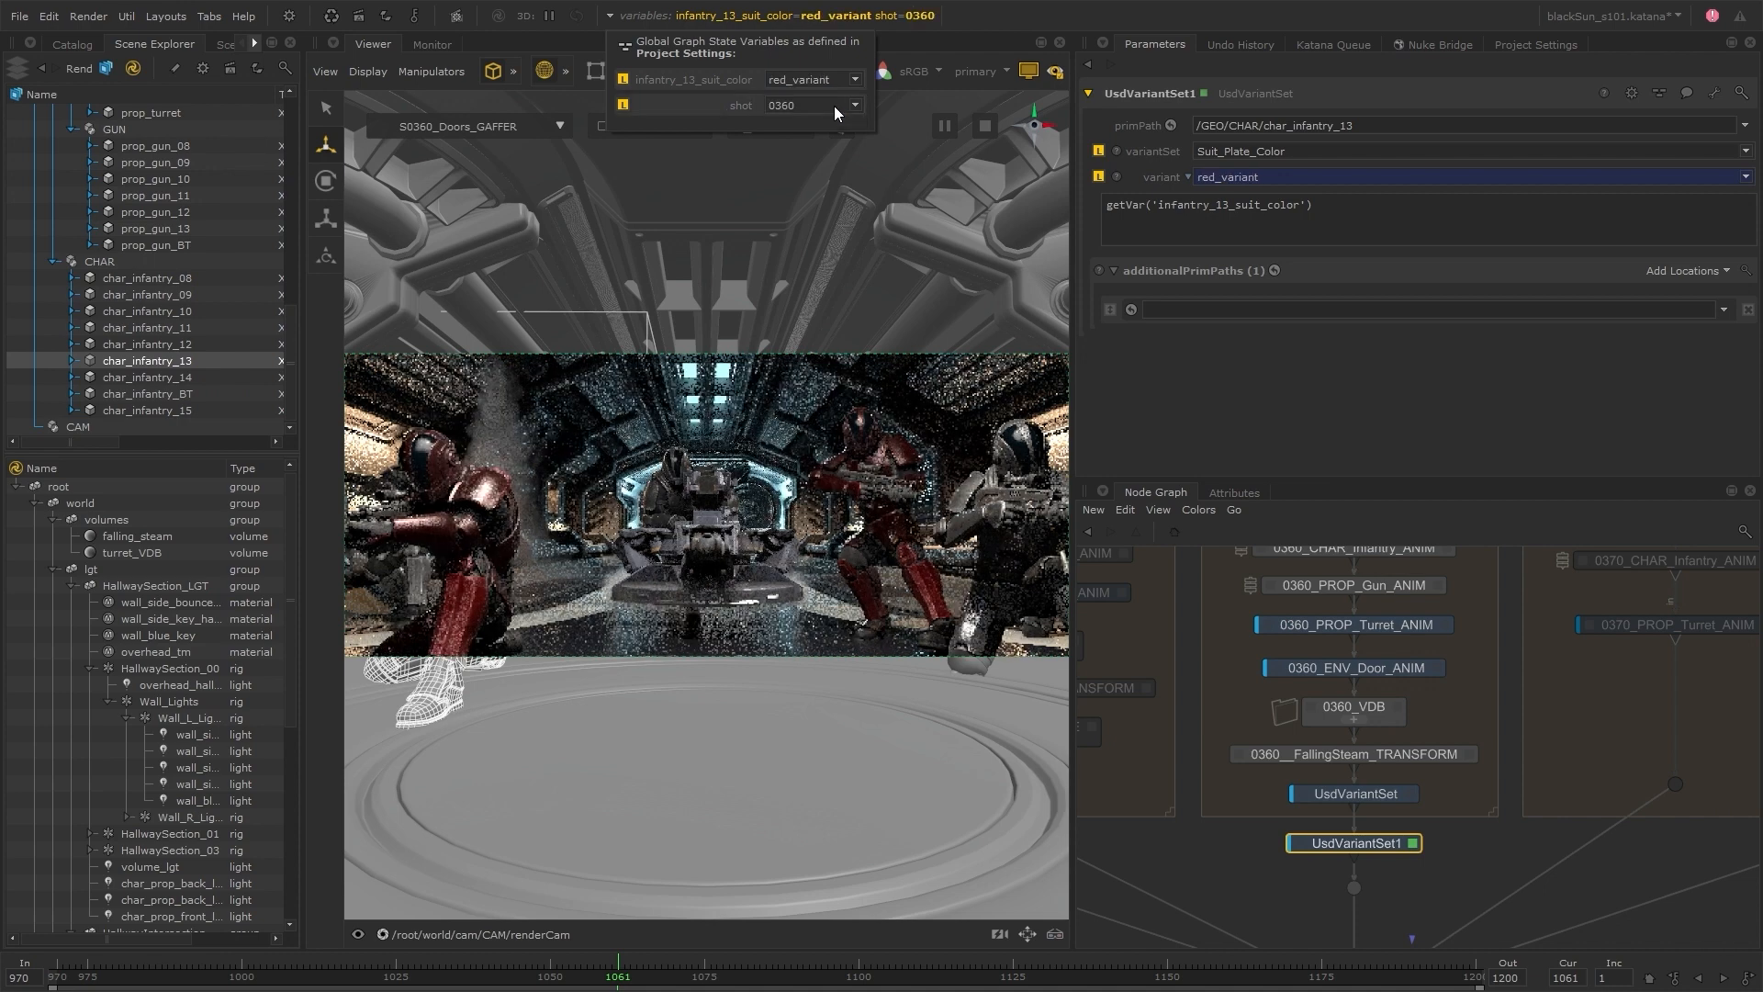
click(855, 81)
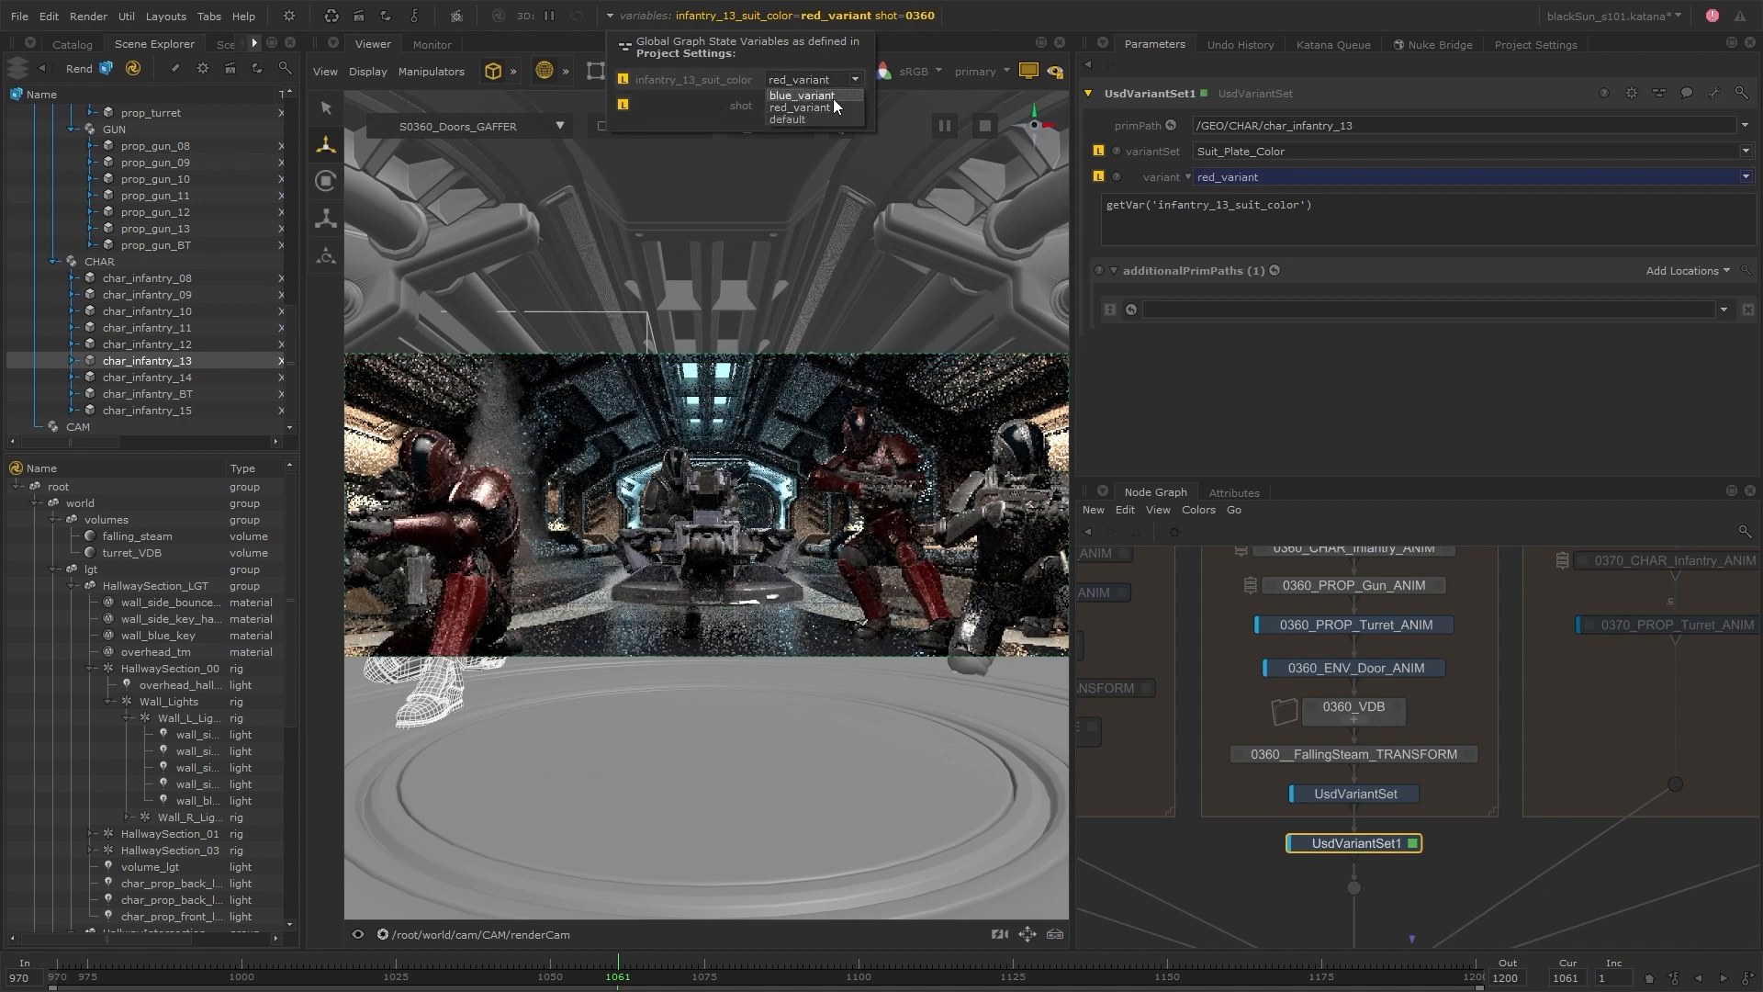
click(834, 96)
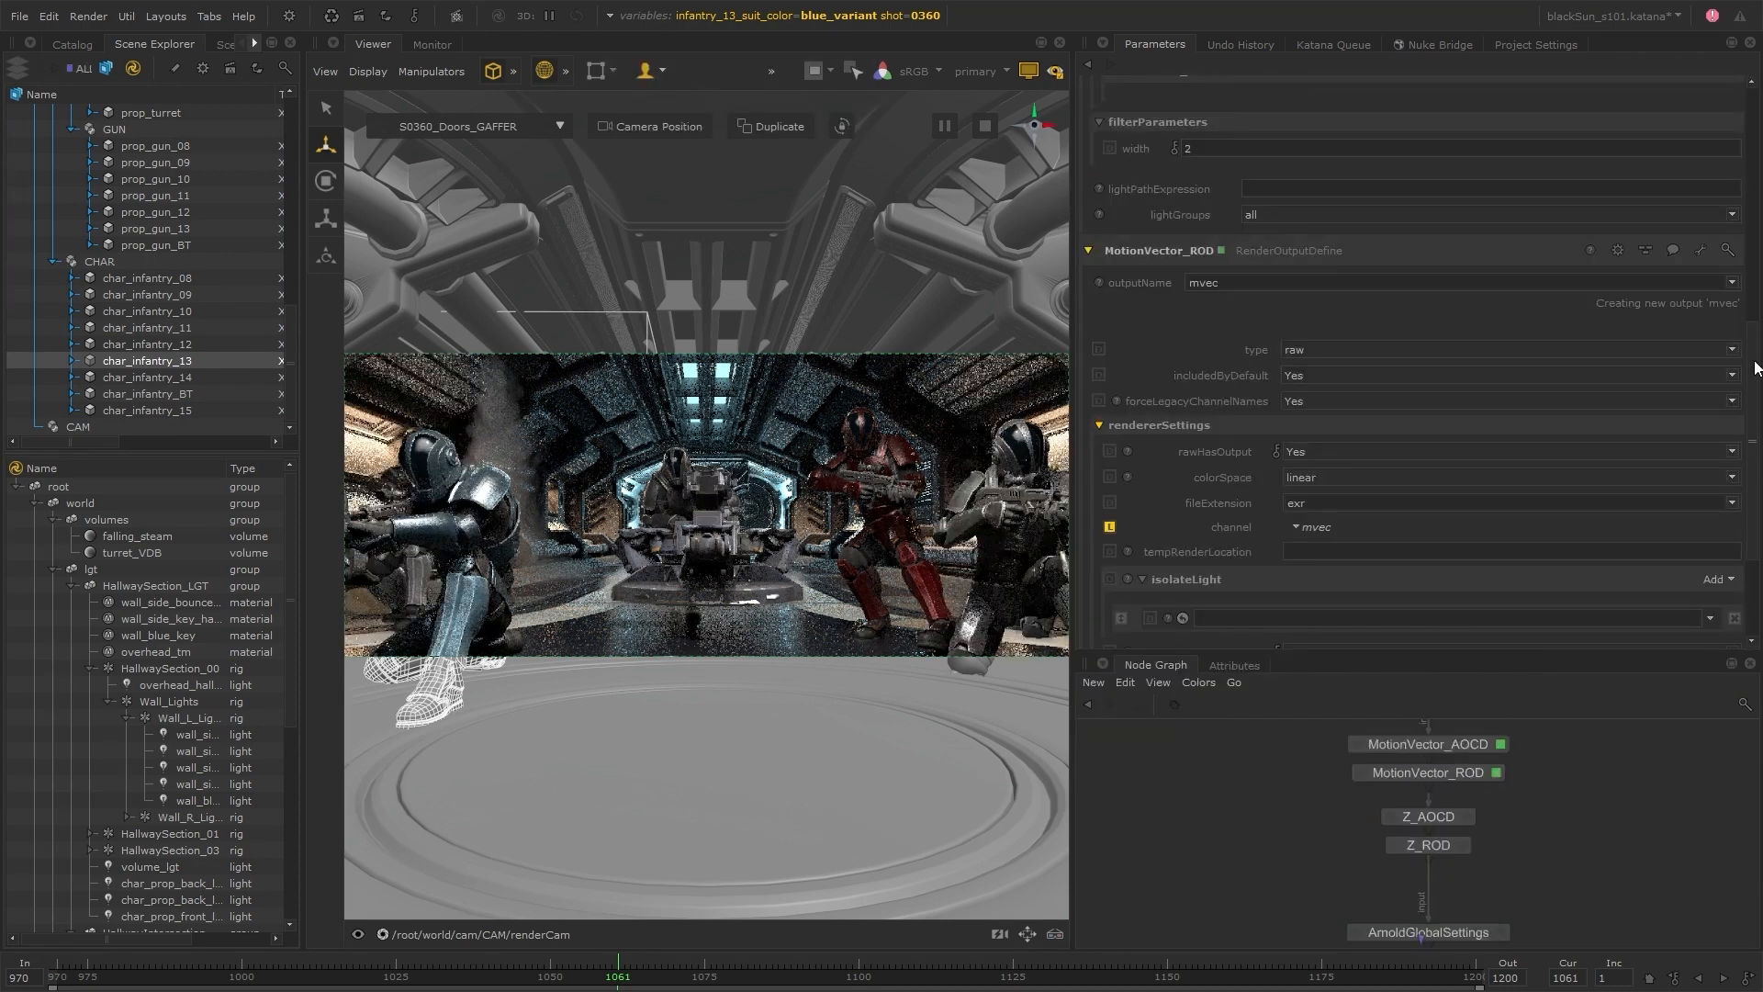
scroll(1755, 368, down, 3)
scroll(1757, 349, up, 5)
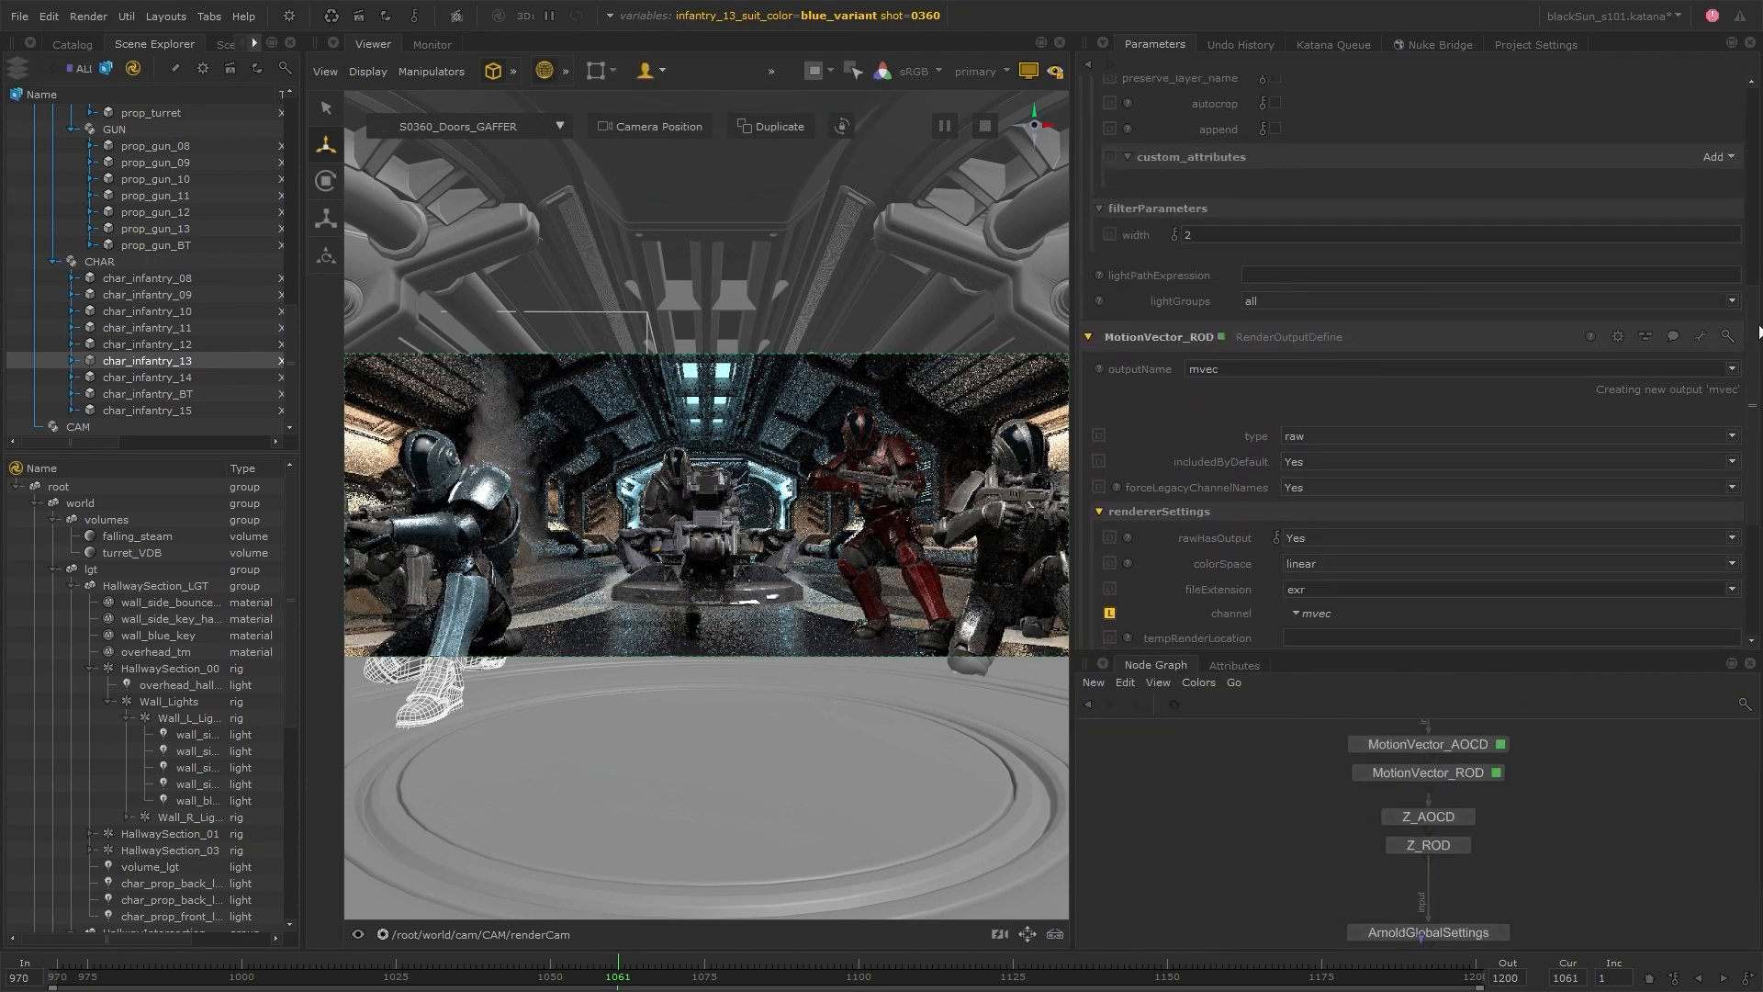
drag(1760, 332, 1754, 233)
middle_drag(1531, 872, 1528, 745)
middle_drag(1522, 918, 1660, 798)
Run a Nuke Bridge preview comp with the script S101_0360.nk, using the frame 1125 ALL catalog render as its render input
click(1730, 169)
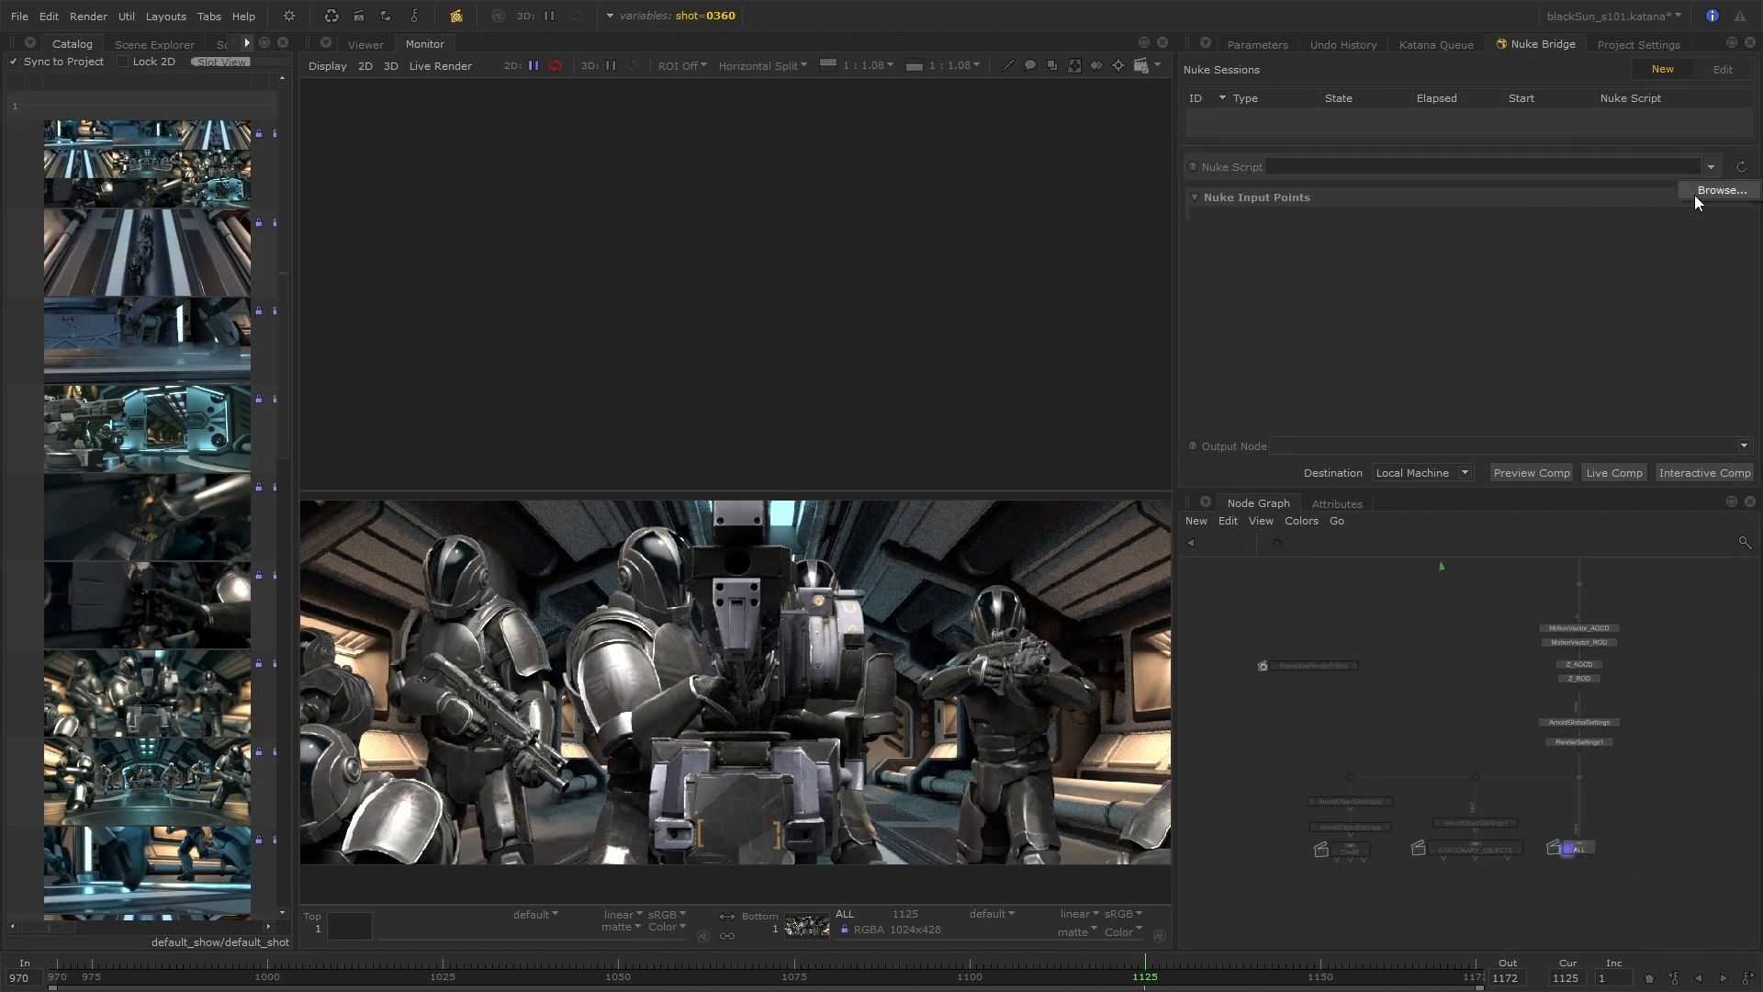
double_click(891, 406)
click(1479, 226)
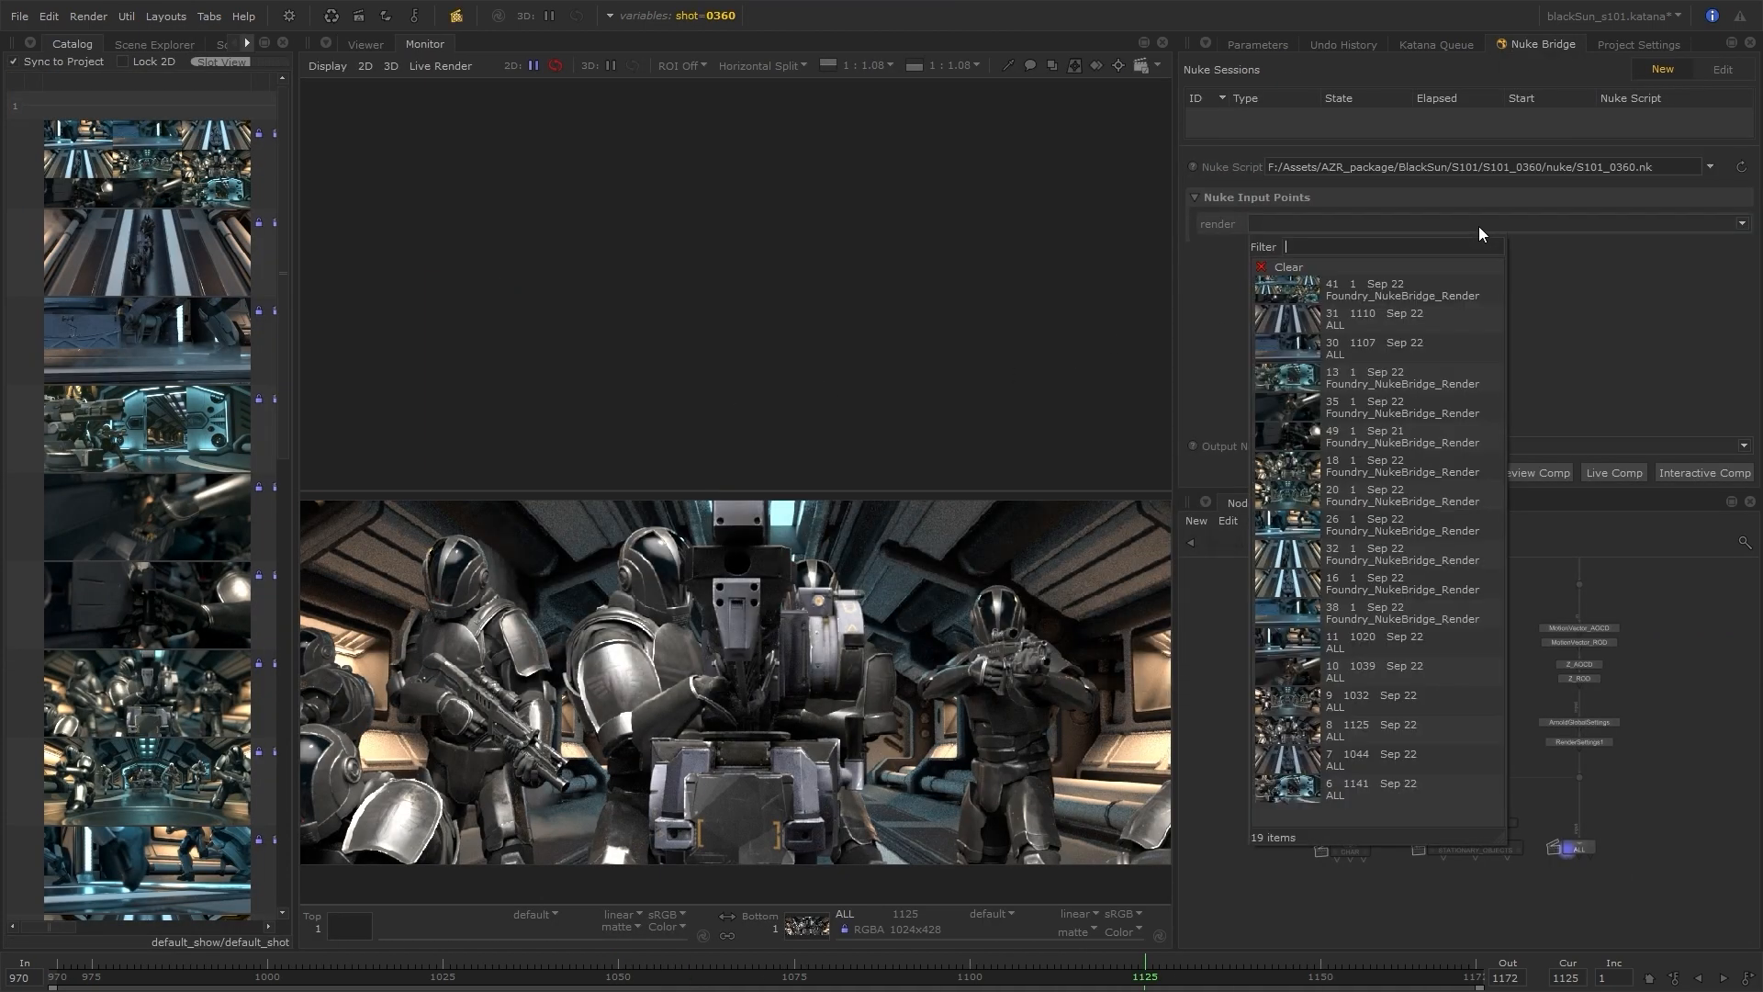
click(1414, 698)
click(1547, 472)
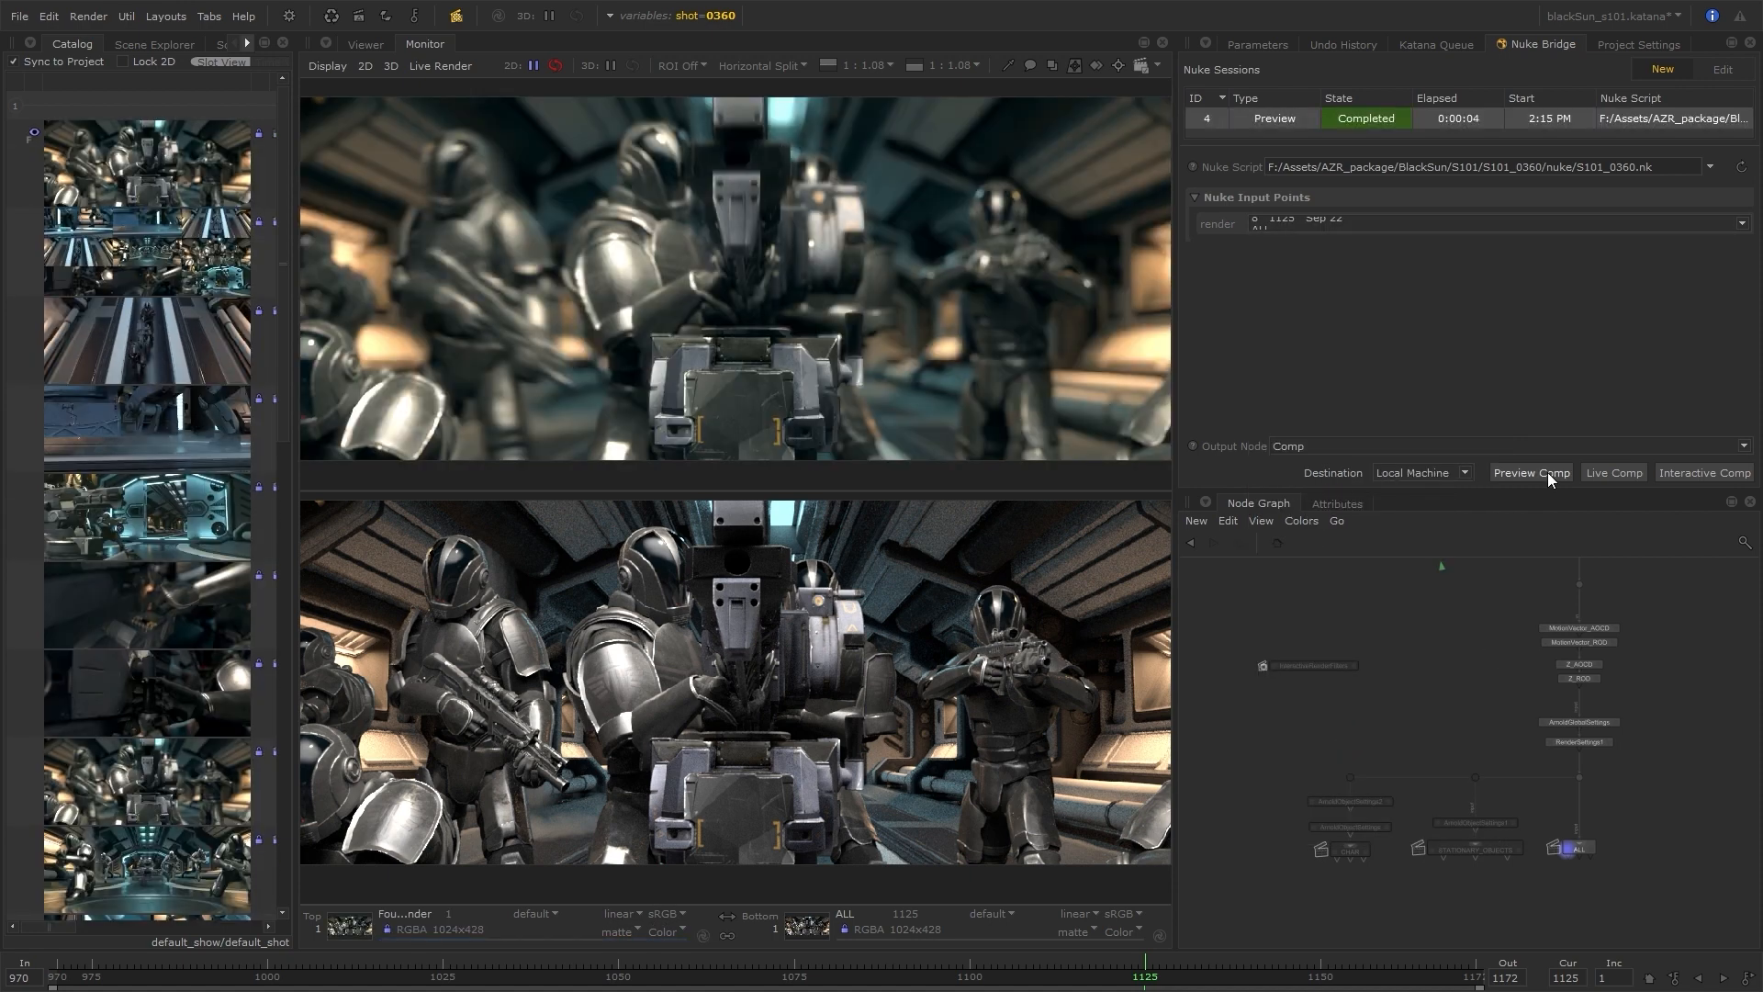
Compare the comped frame 1125 with the ALL render at close range in a horizontally split monitor
click(785, 70)
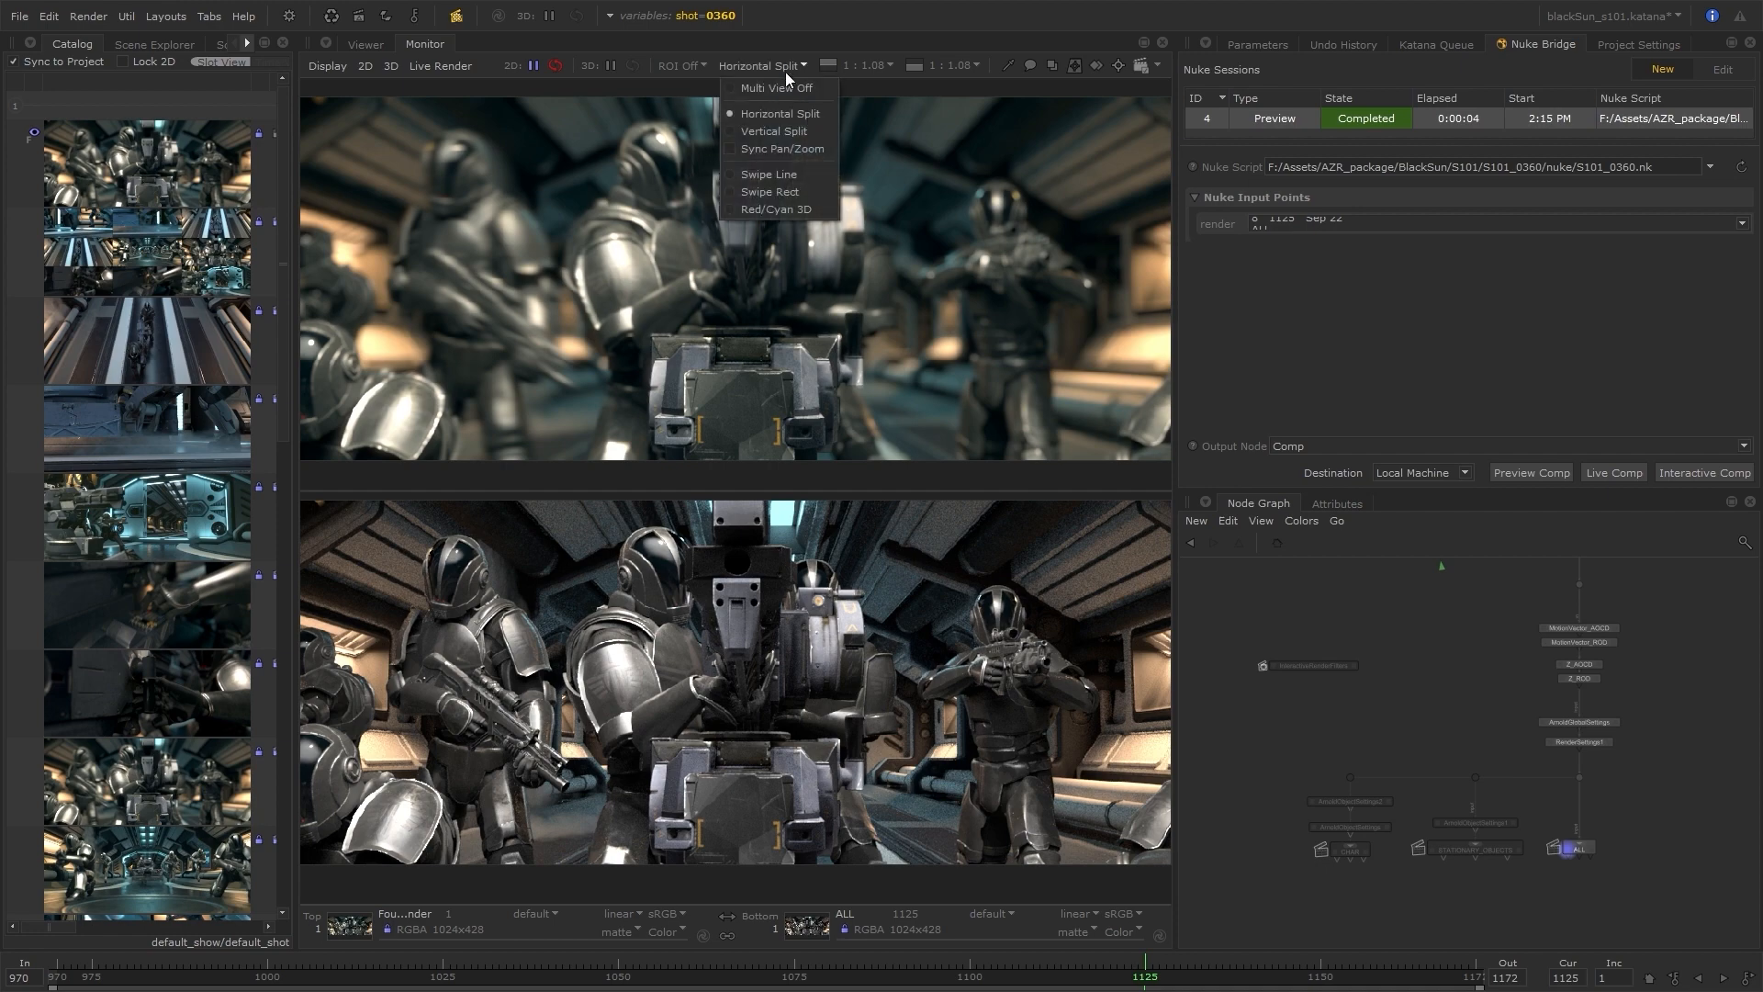
click(781, 115)
scroll(723, 191, up, 2)
middle_drag(724, 191, 680, 81)
middle_drag(1093, 441, 854, 431)
middle_drag(450, 207, 692, 297)
scroll(693, 297, down, 1)
scroll(692, 298, up, 1)
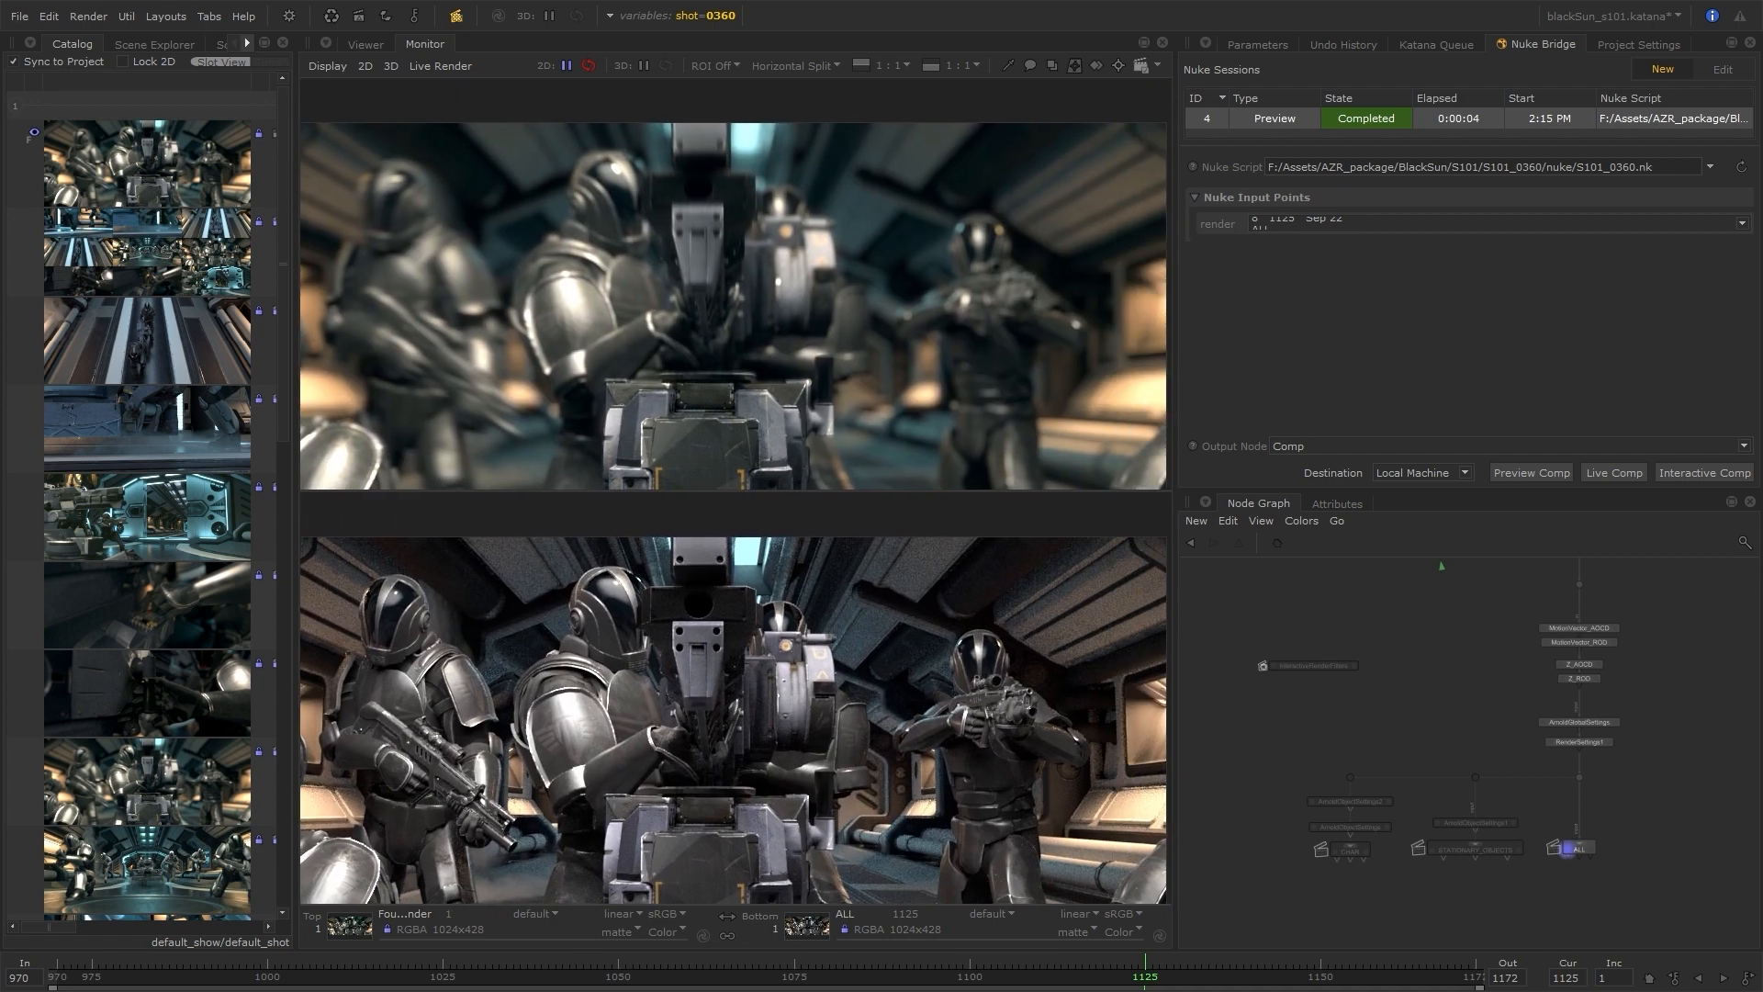
Load S101_0320.nk from shot S101_0320's nuke folder as the Nuke Bridge script
click(1718, 190)
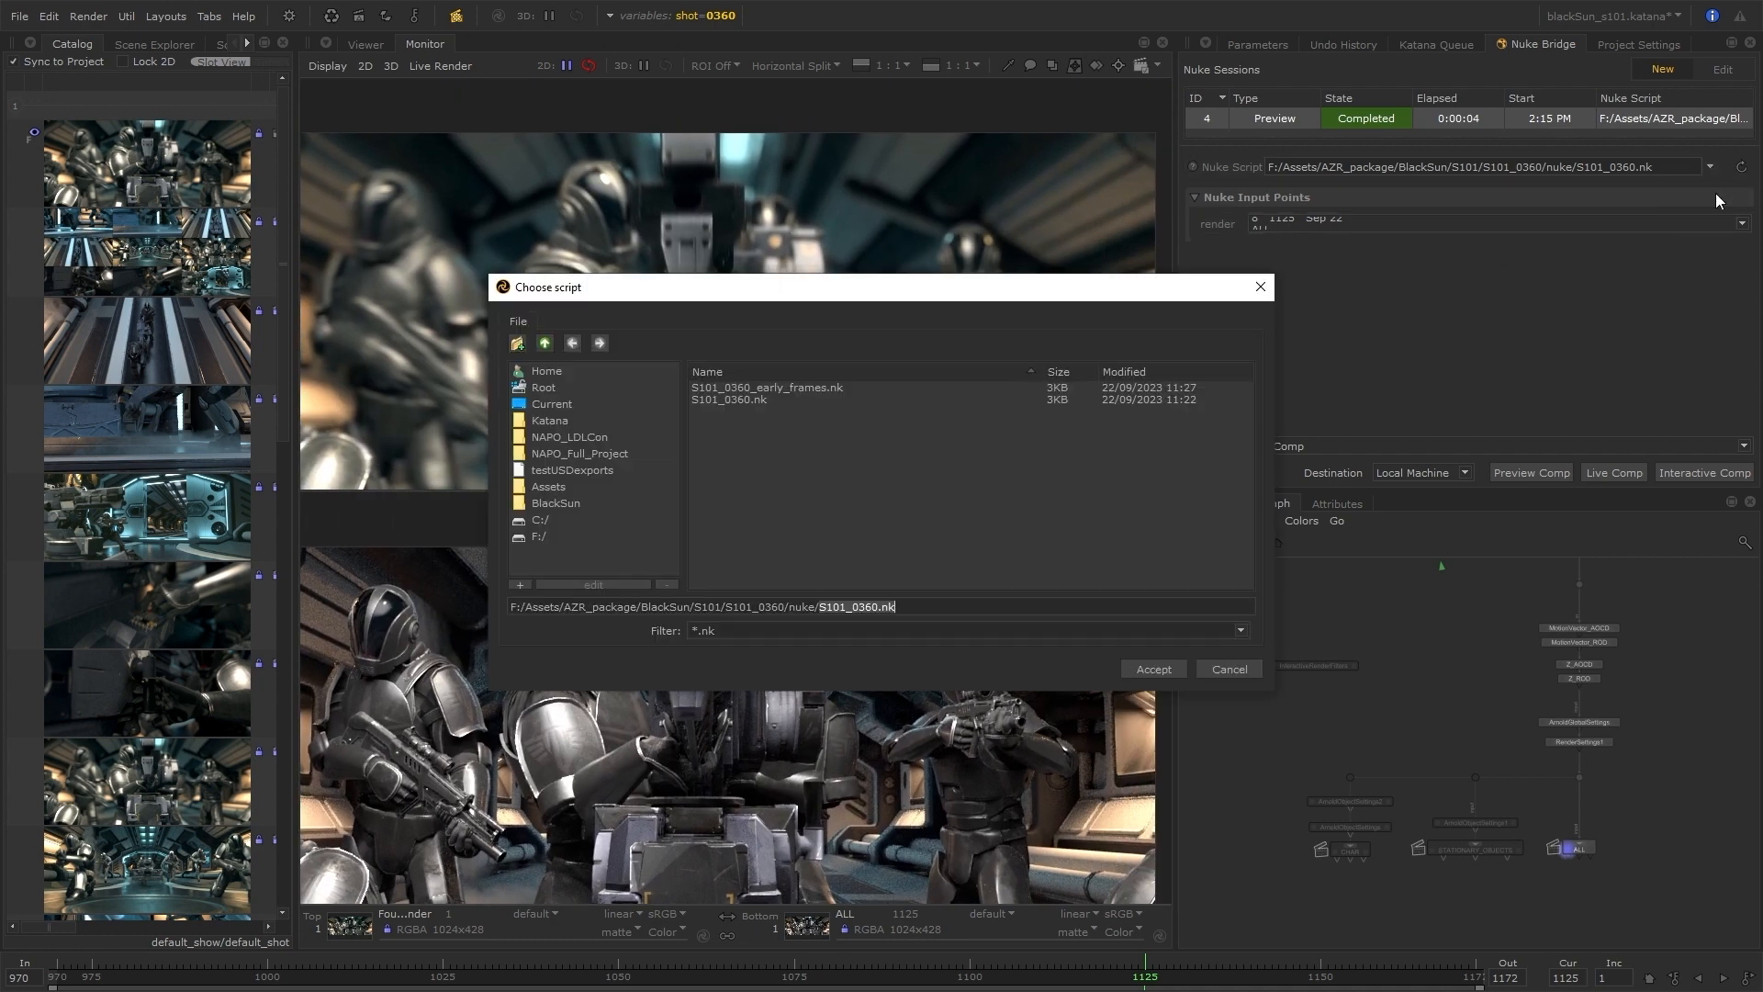
click(544, 343)
click(545, 342)
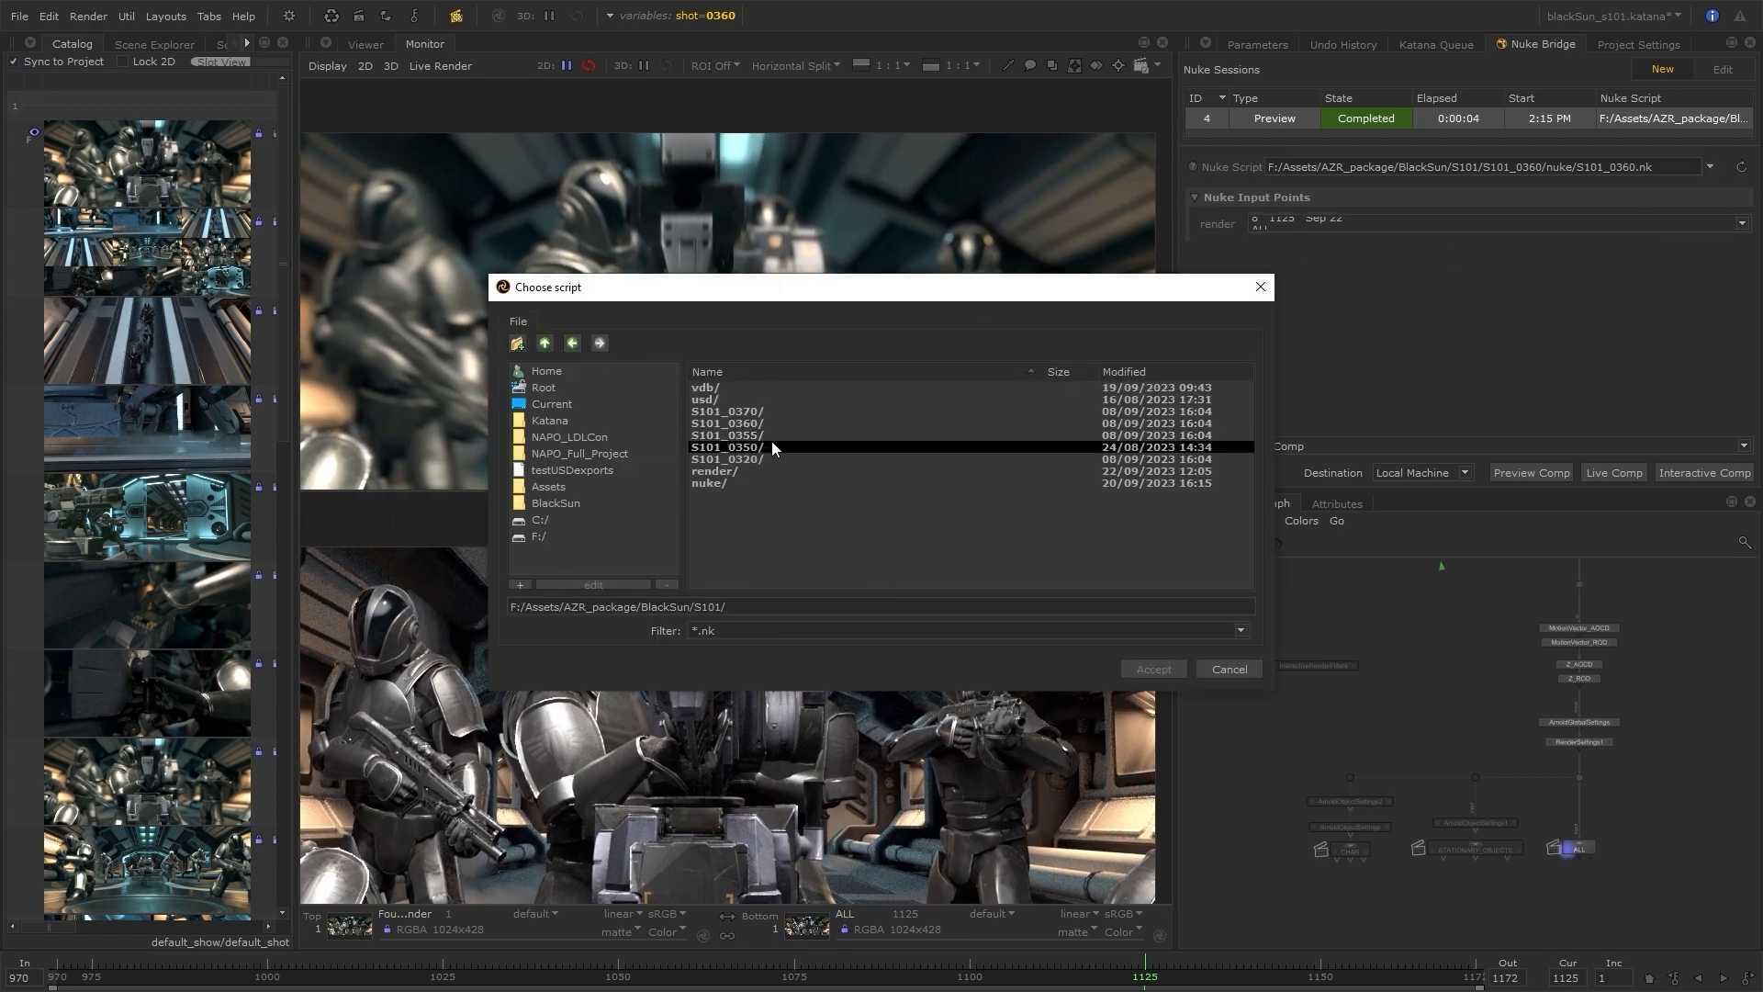
double_click(765, 457)
double_click(731, 407)
click(734, 387)
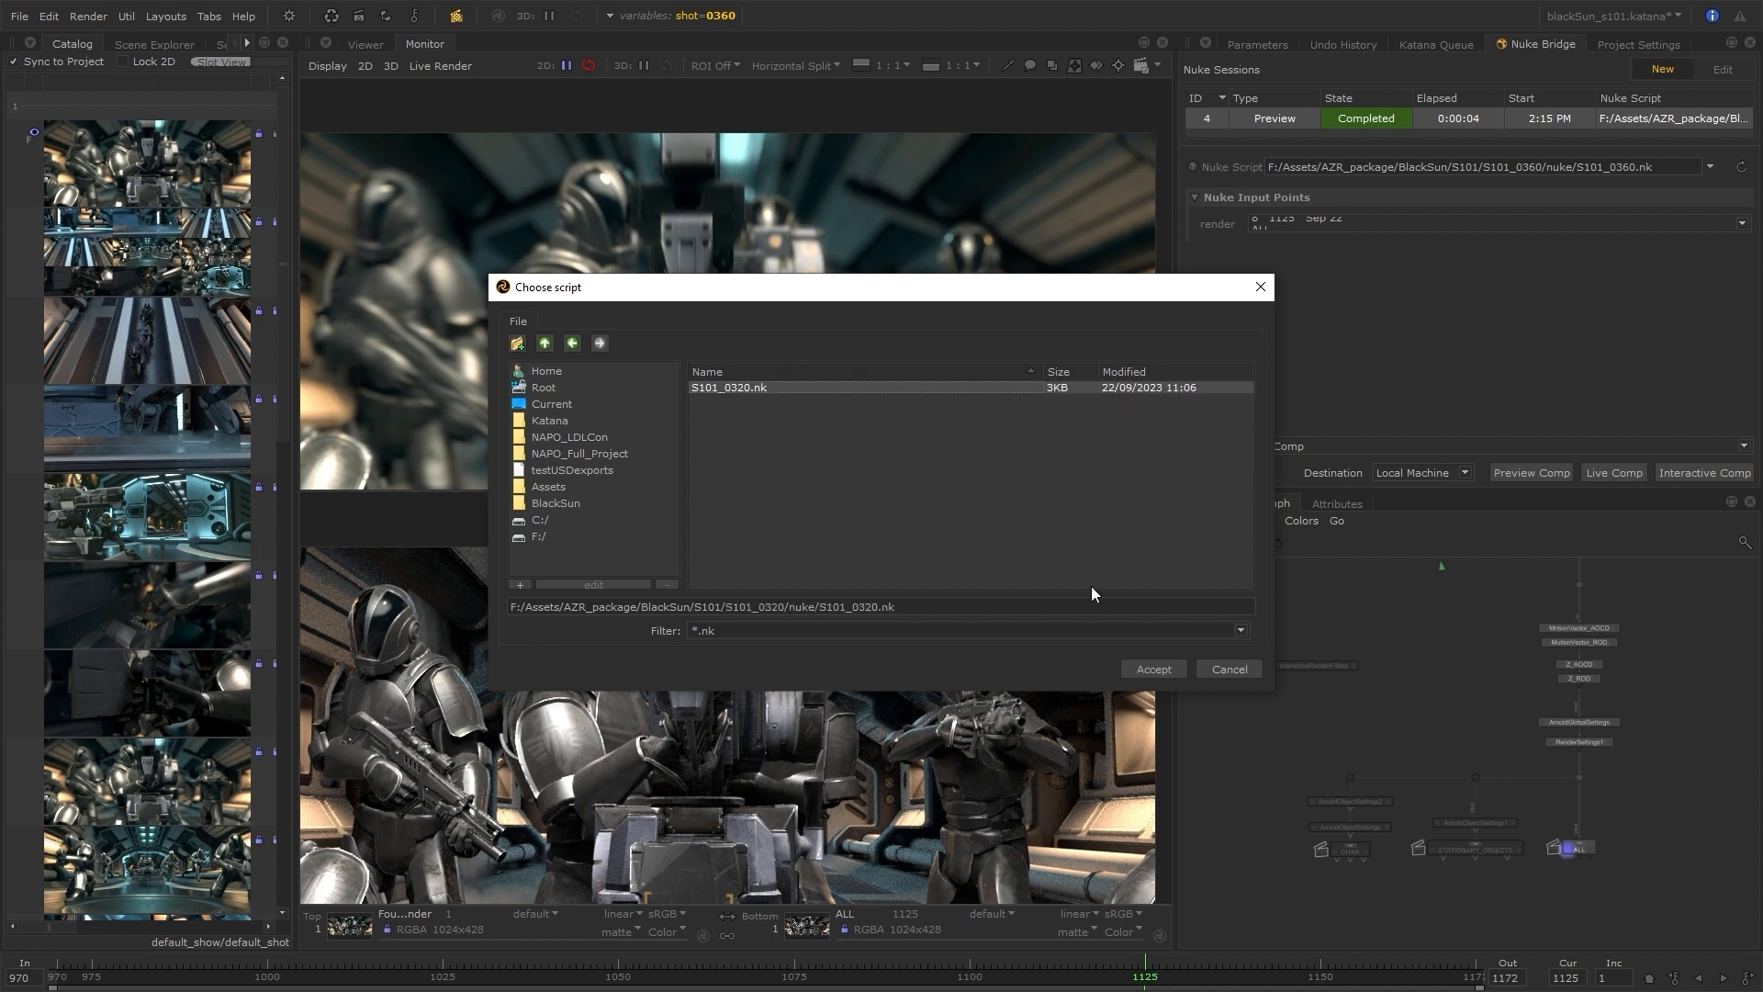
click(1154, 669)
Assign the frame 1141 ALL catalog render to the render input point and run a preview comp
click(1740, 225)
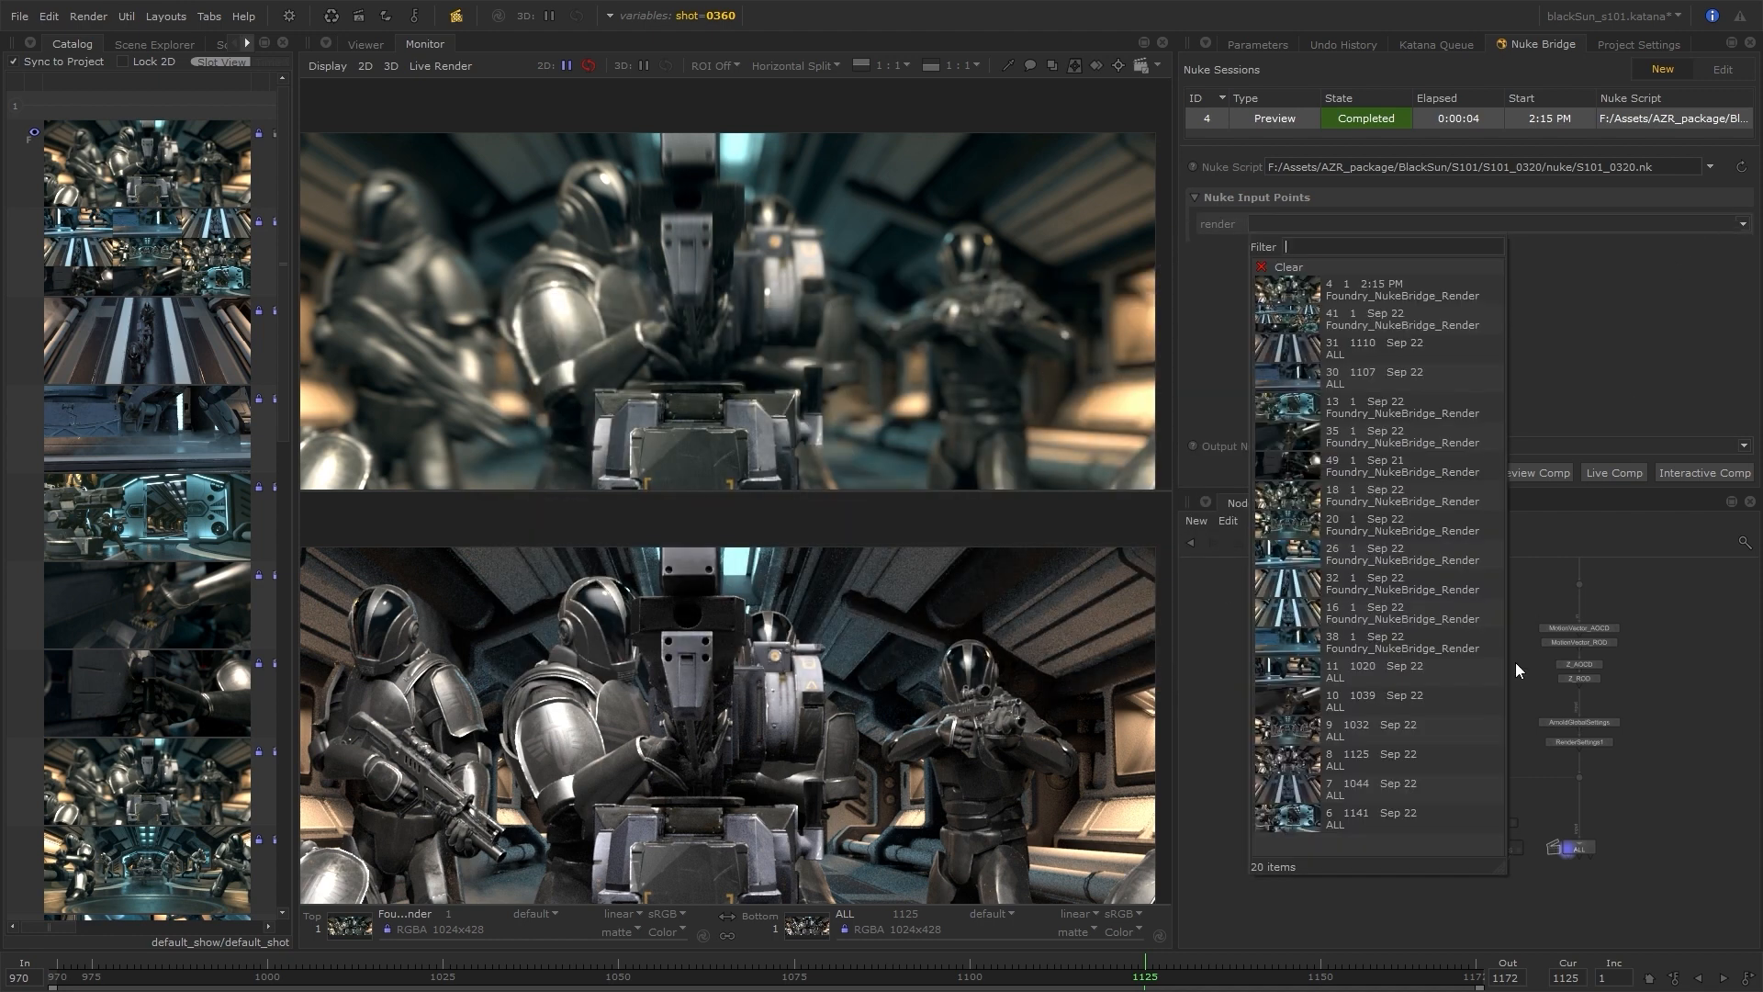
click(1364, 815)
click(1526, 475)
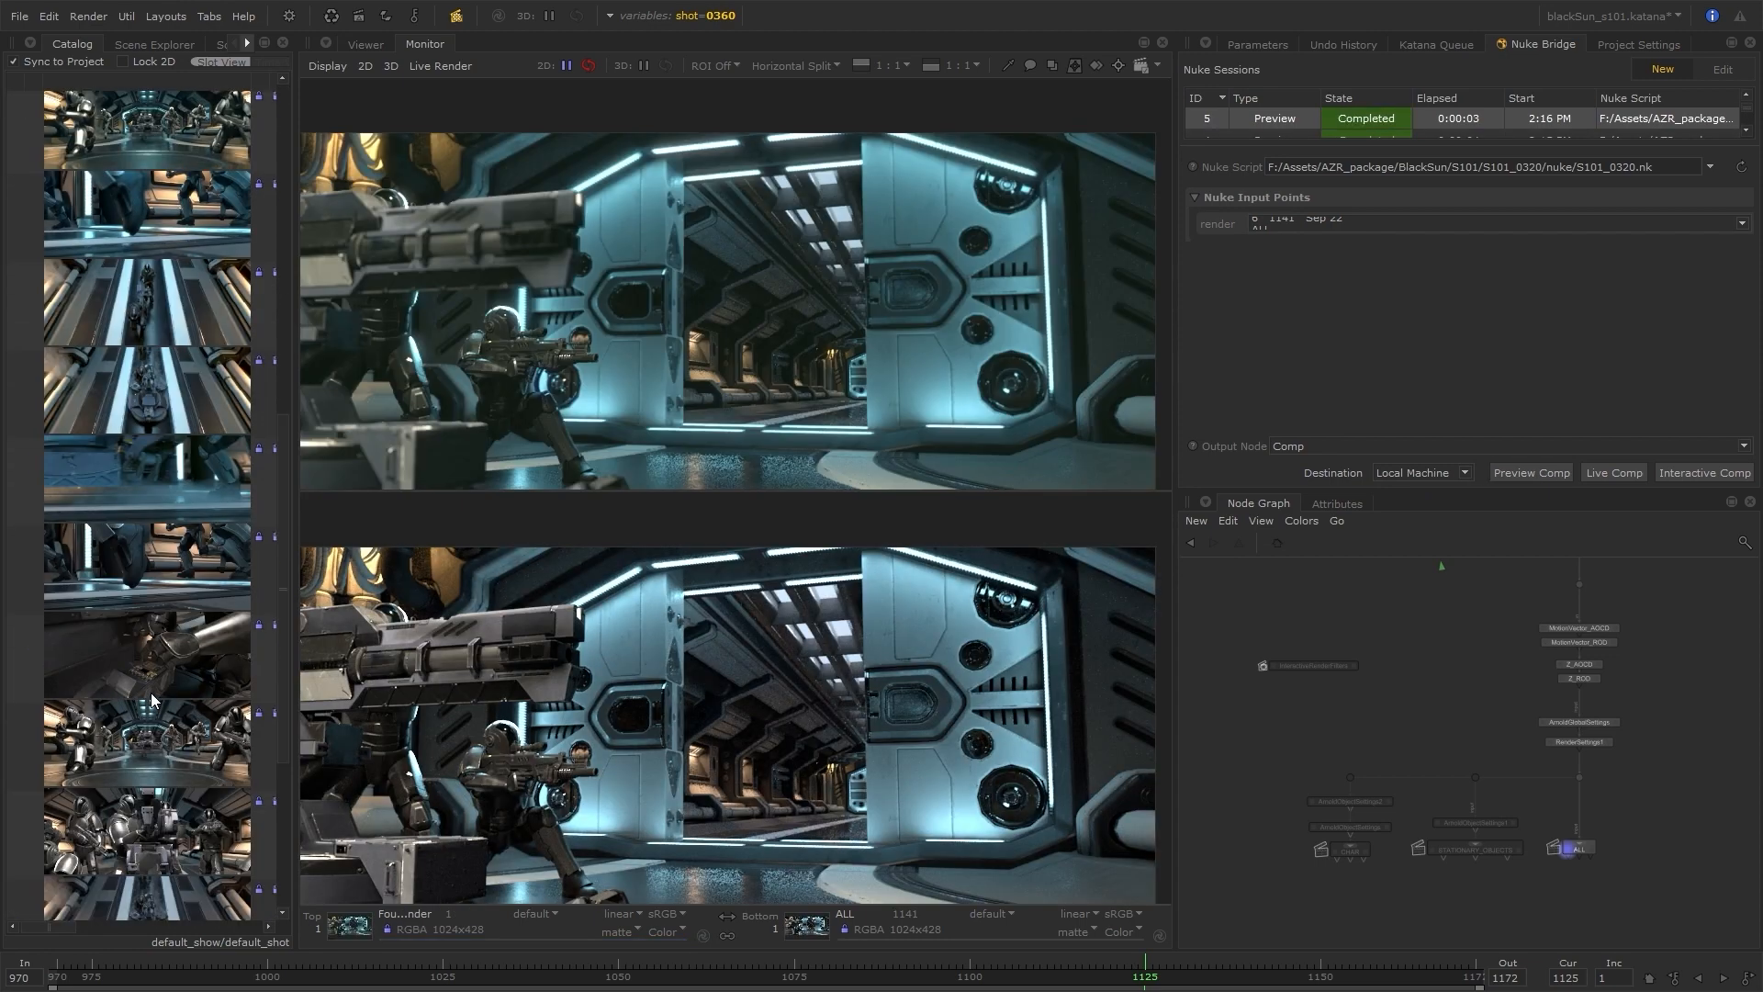
Examine the S101_0320 comp against its frame 1141 ALL render in the split monitor
scroll(587, 360, up, 1)
middle_drag(588, 360, 597, 301)
scroll(933, 250, down, 1)
middle_drag(933, 250, 784, 296)
Switch to the Foundry Learn website and browse the Katana tutorials
middle_click(1684, 314)
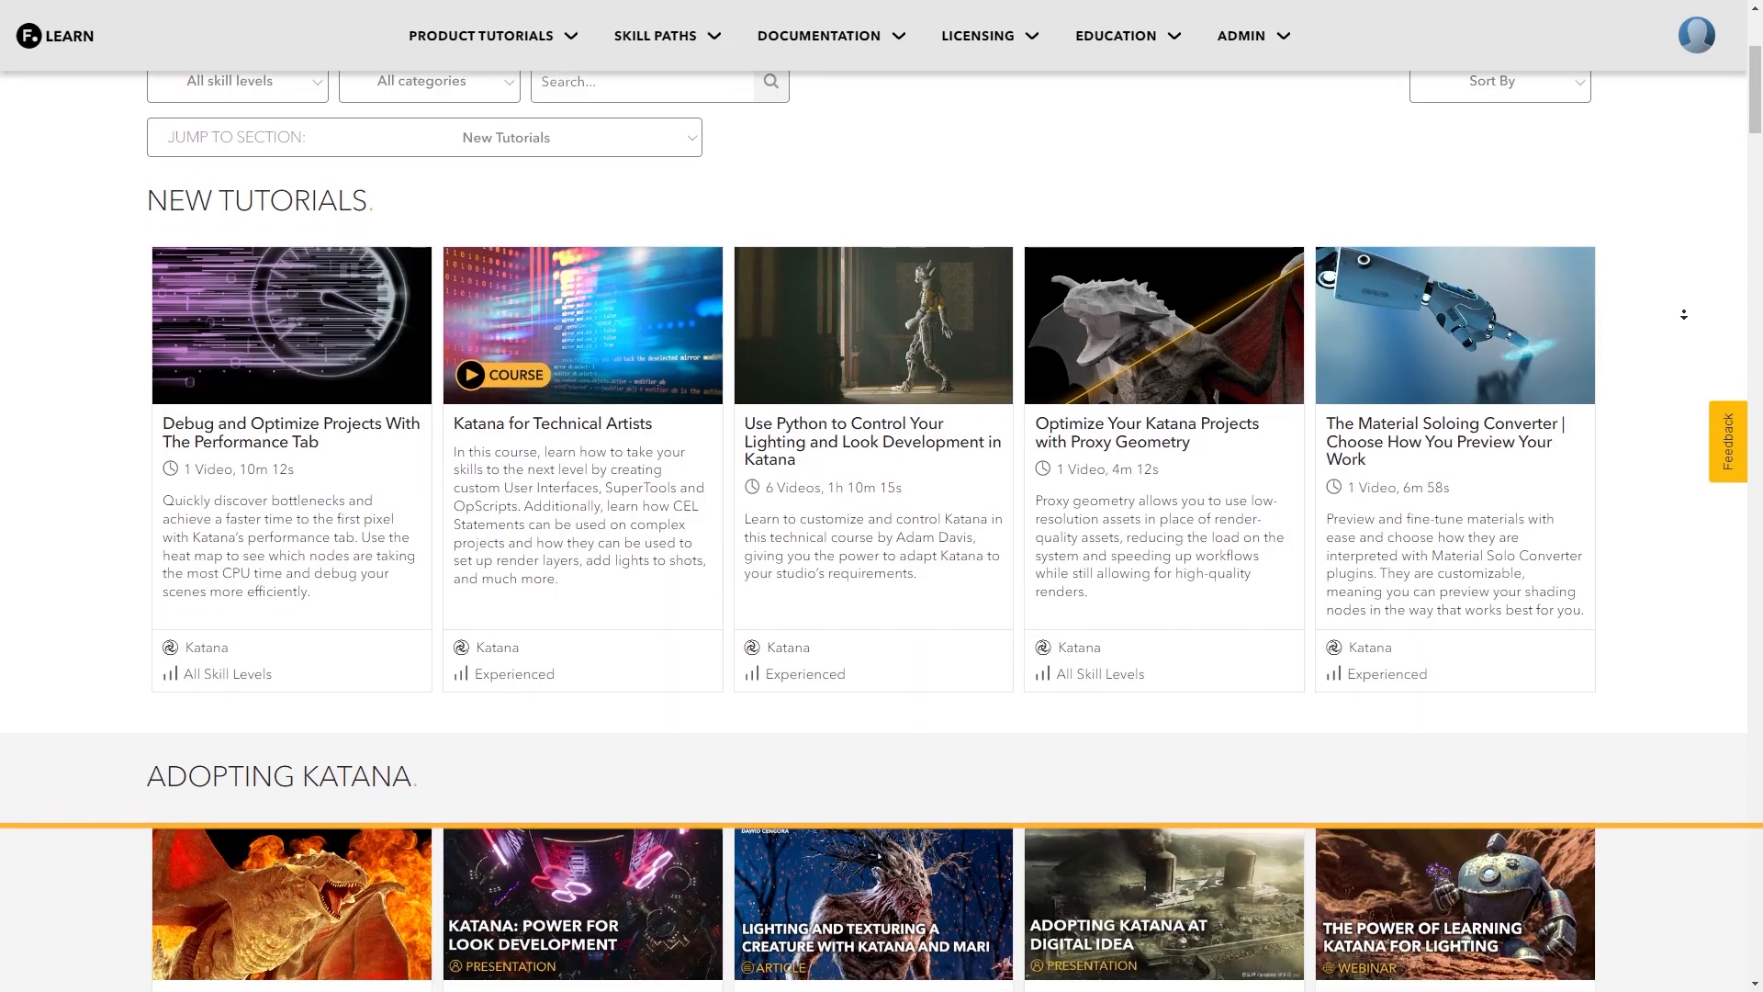